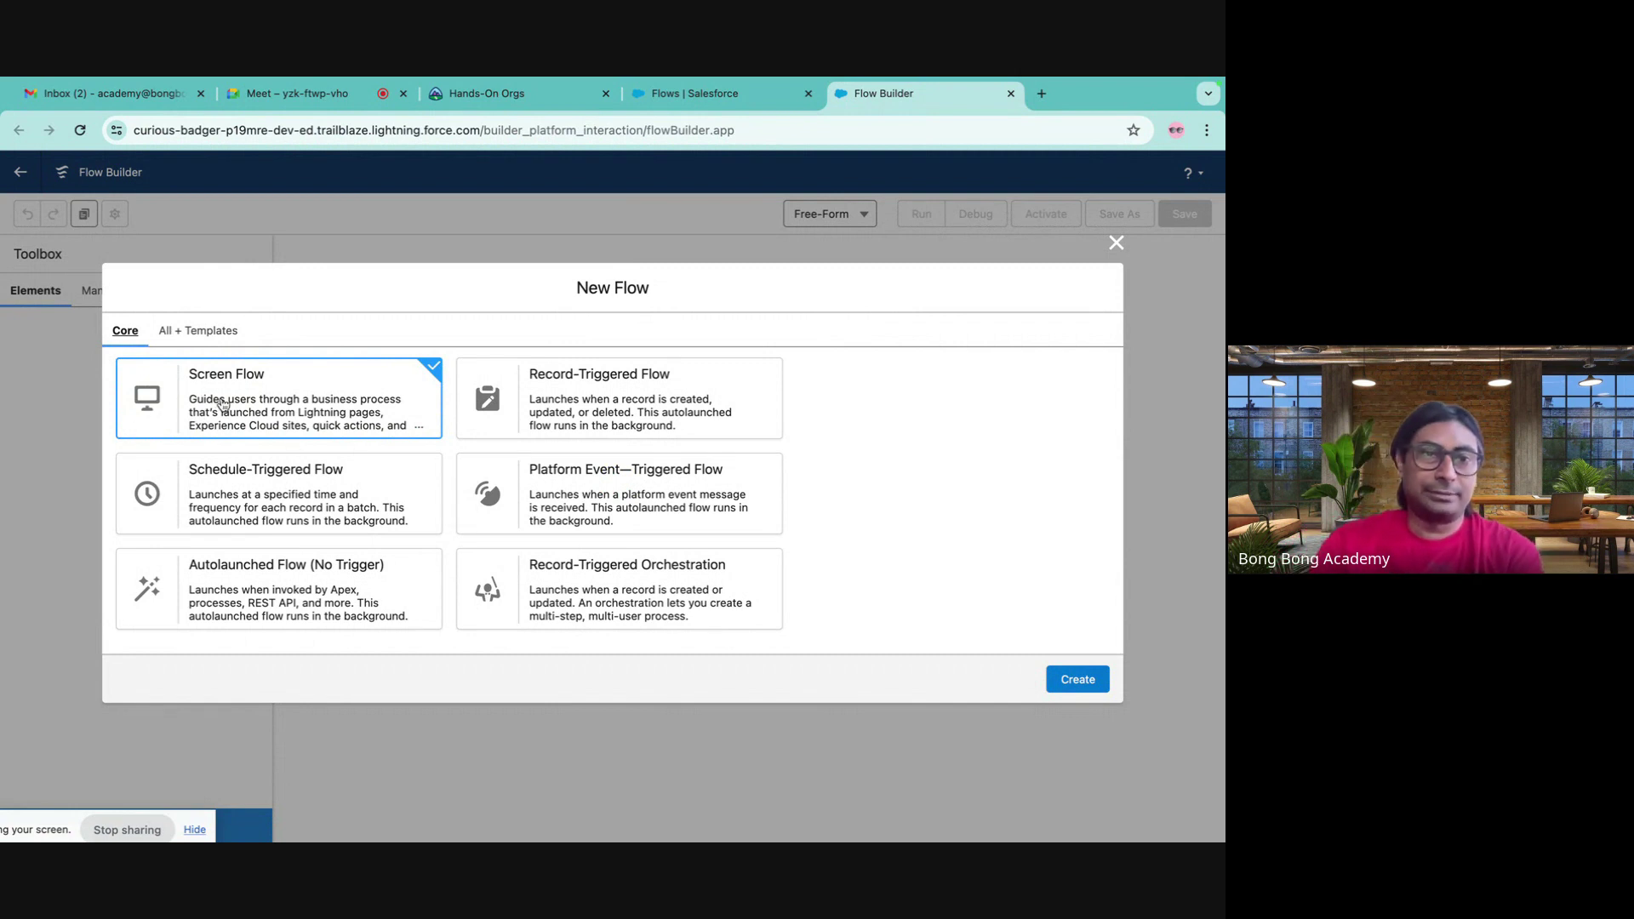
# - Create a new Screen Flow from the New Flow dialog
pyautogui.click(533, 405)
pyautogui.click(304, 392)
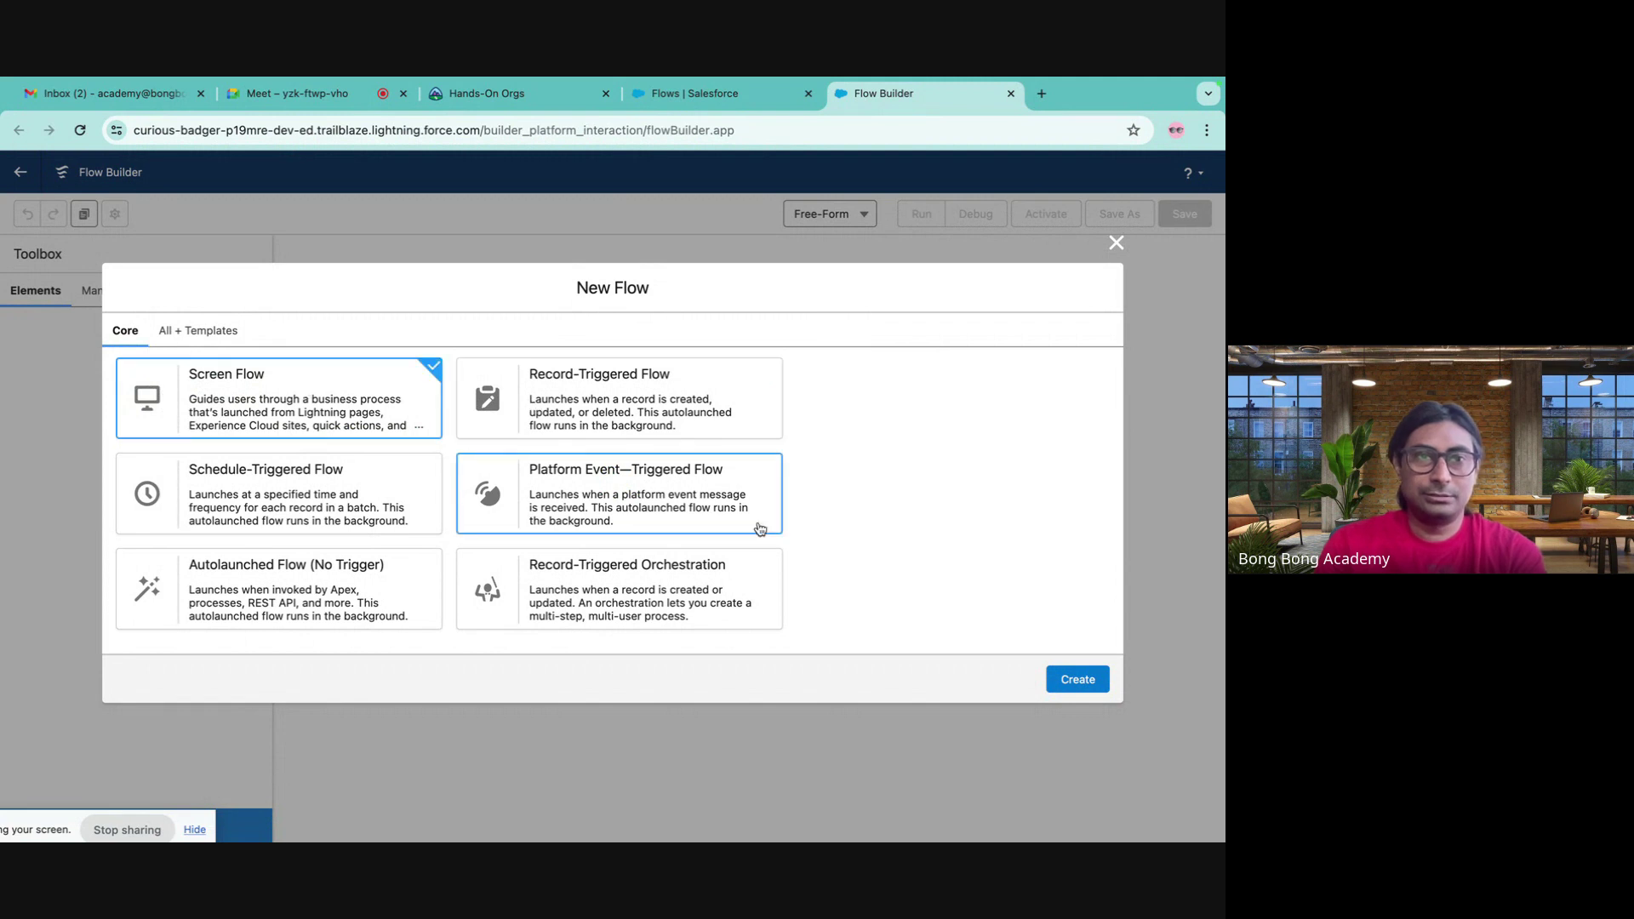
pyautogui.click(724, 417)
pyautogui.click(359, 379)
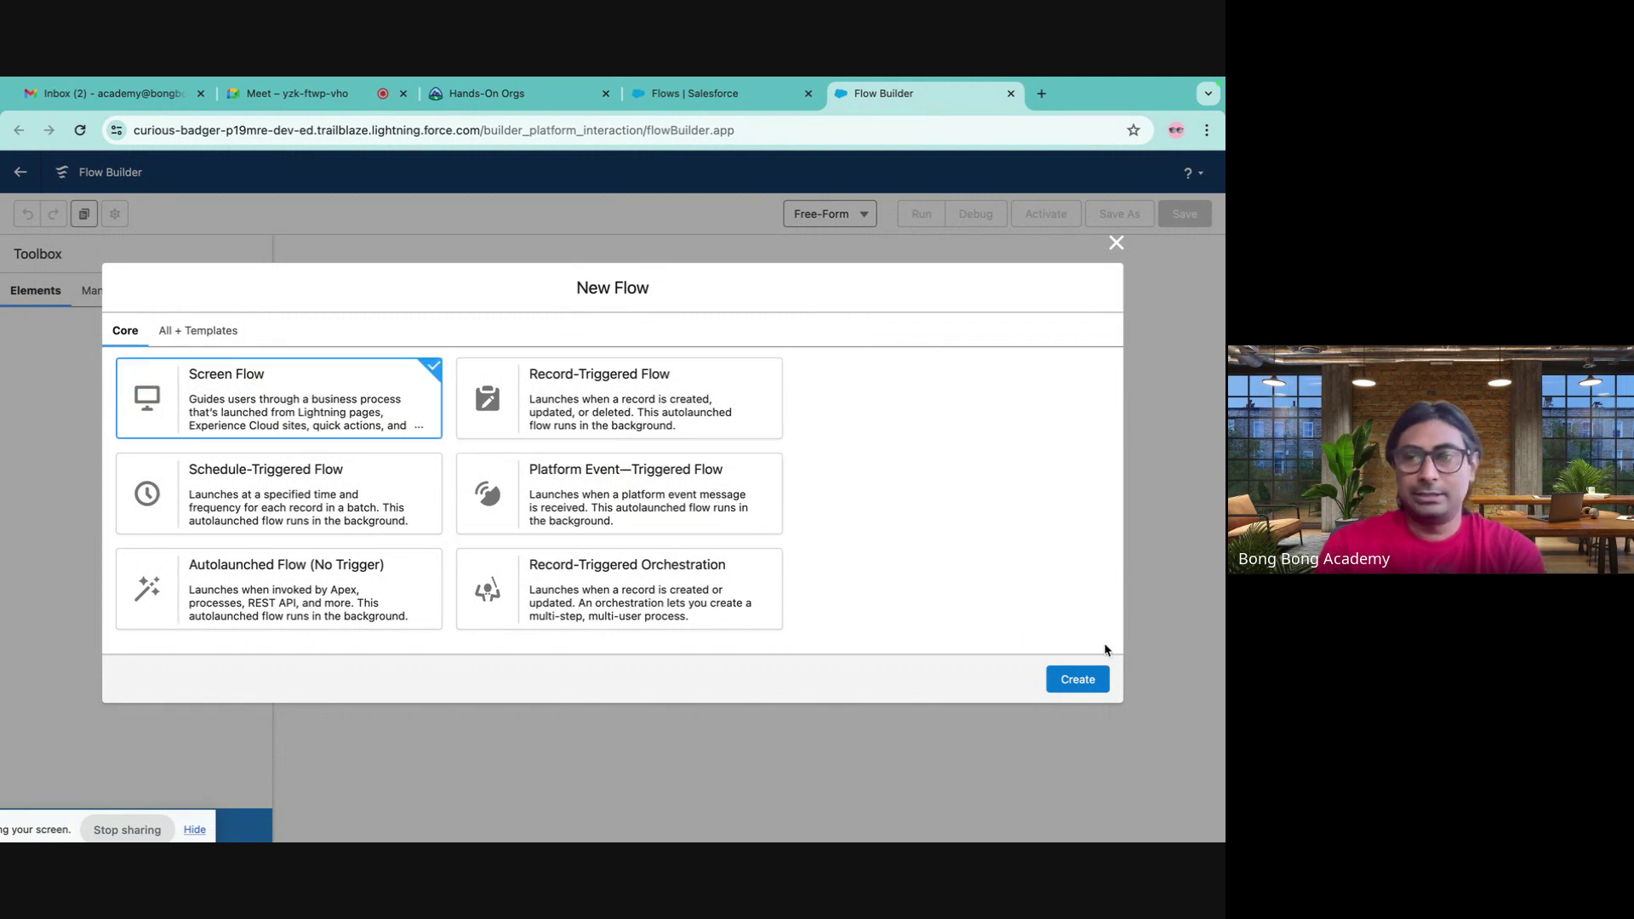
pyautogui.click(1078, 679)
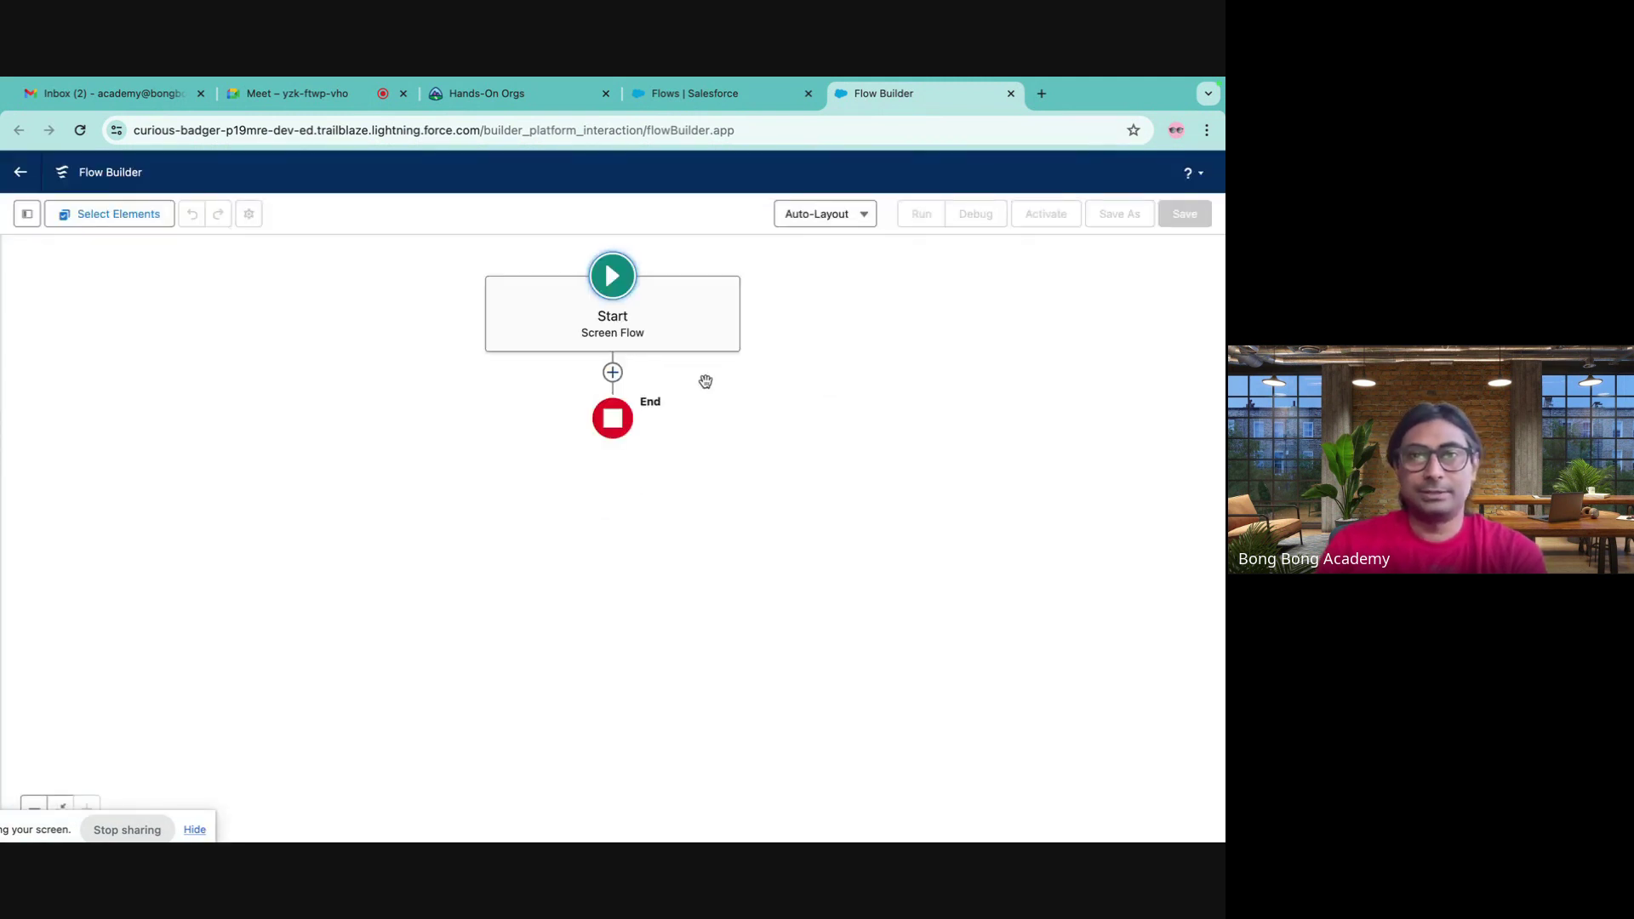
# - Switch the flow canvas from Auto-Layout to Free-Form
pyautogui.click(865, 219)
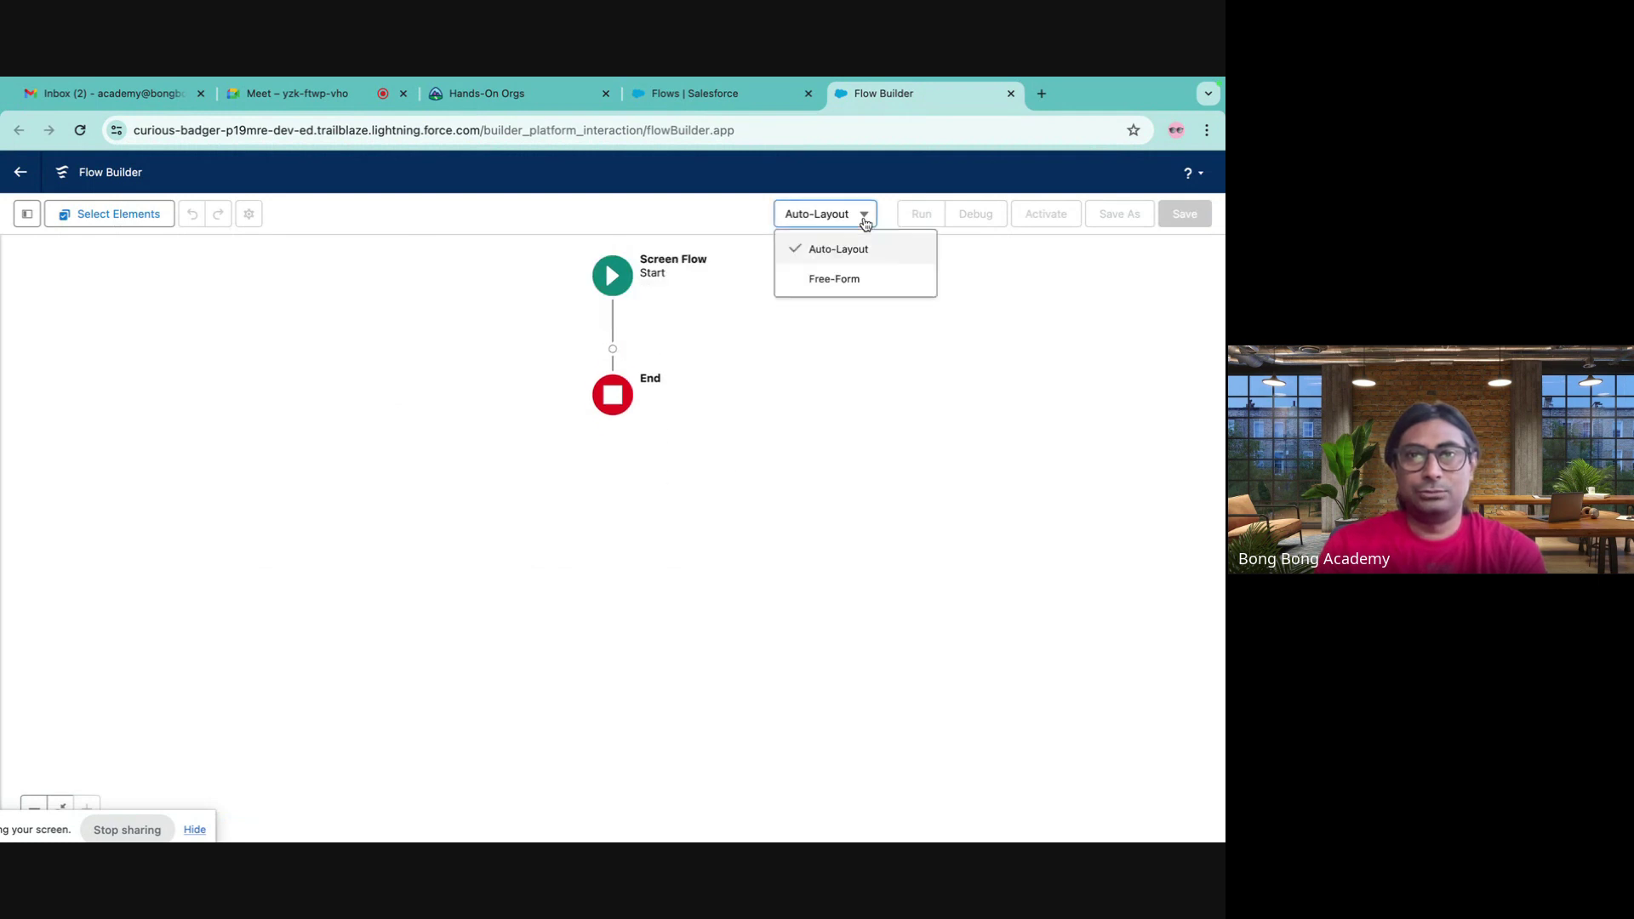
pyautogui.click(847, 281)
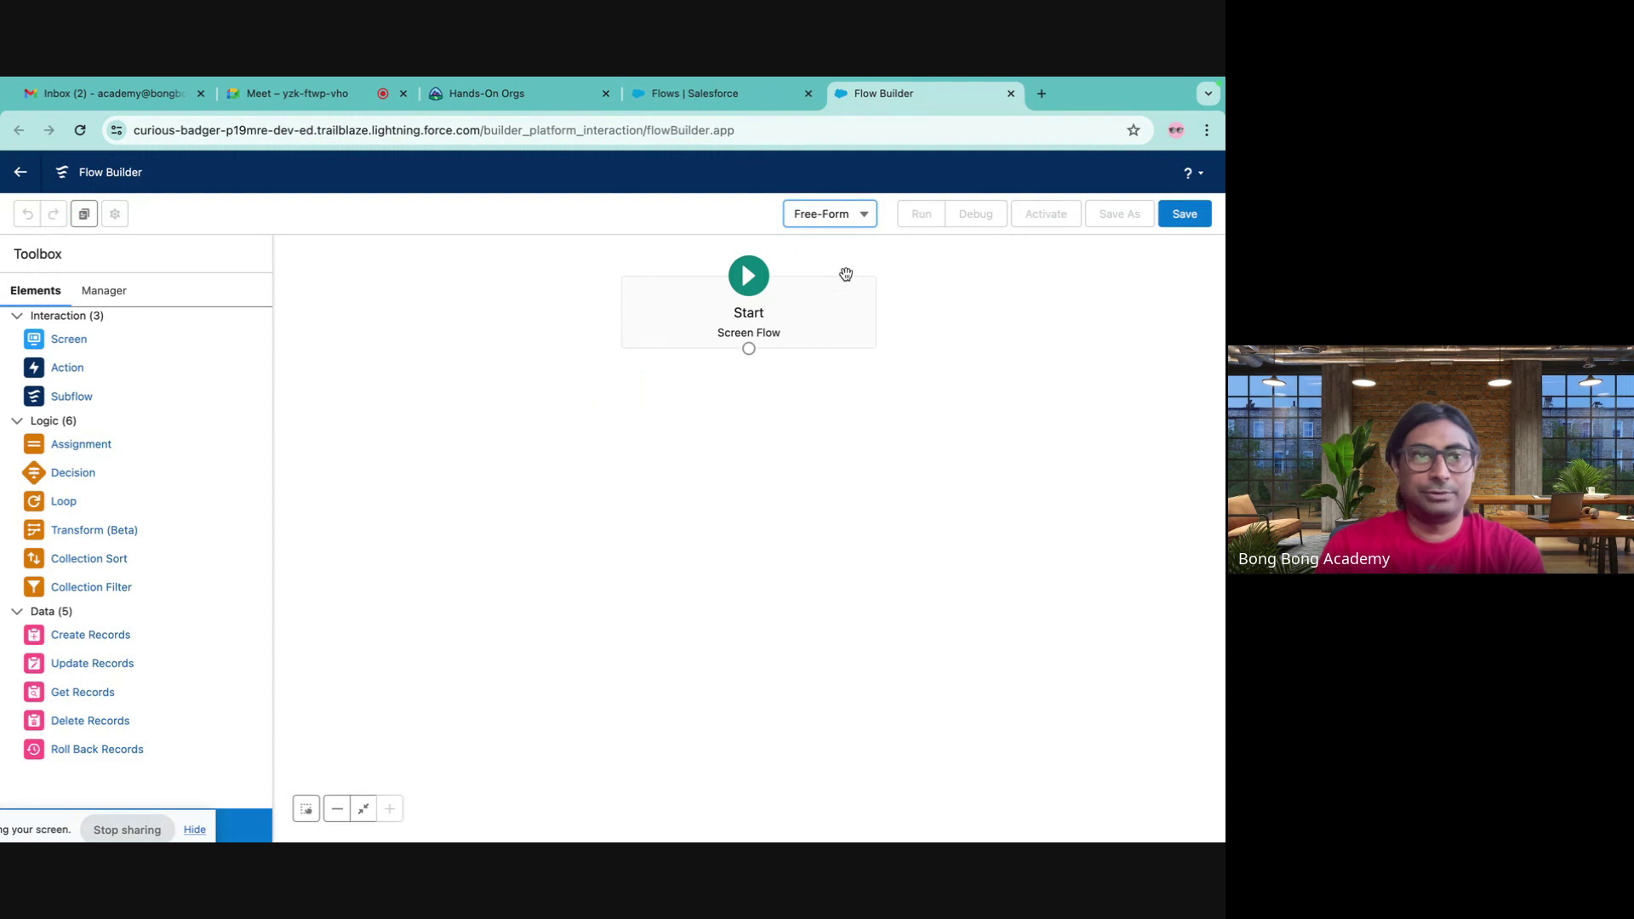
pyautogui.click(850, 218)
pyautogui.click(493, 349)
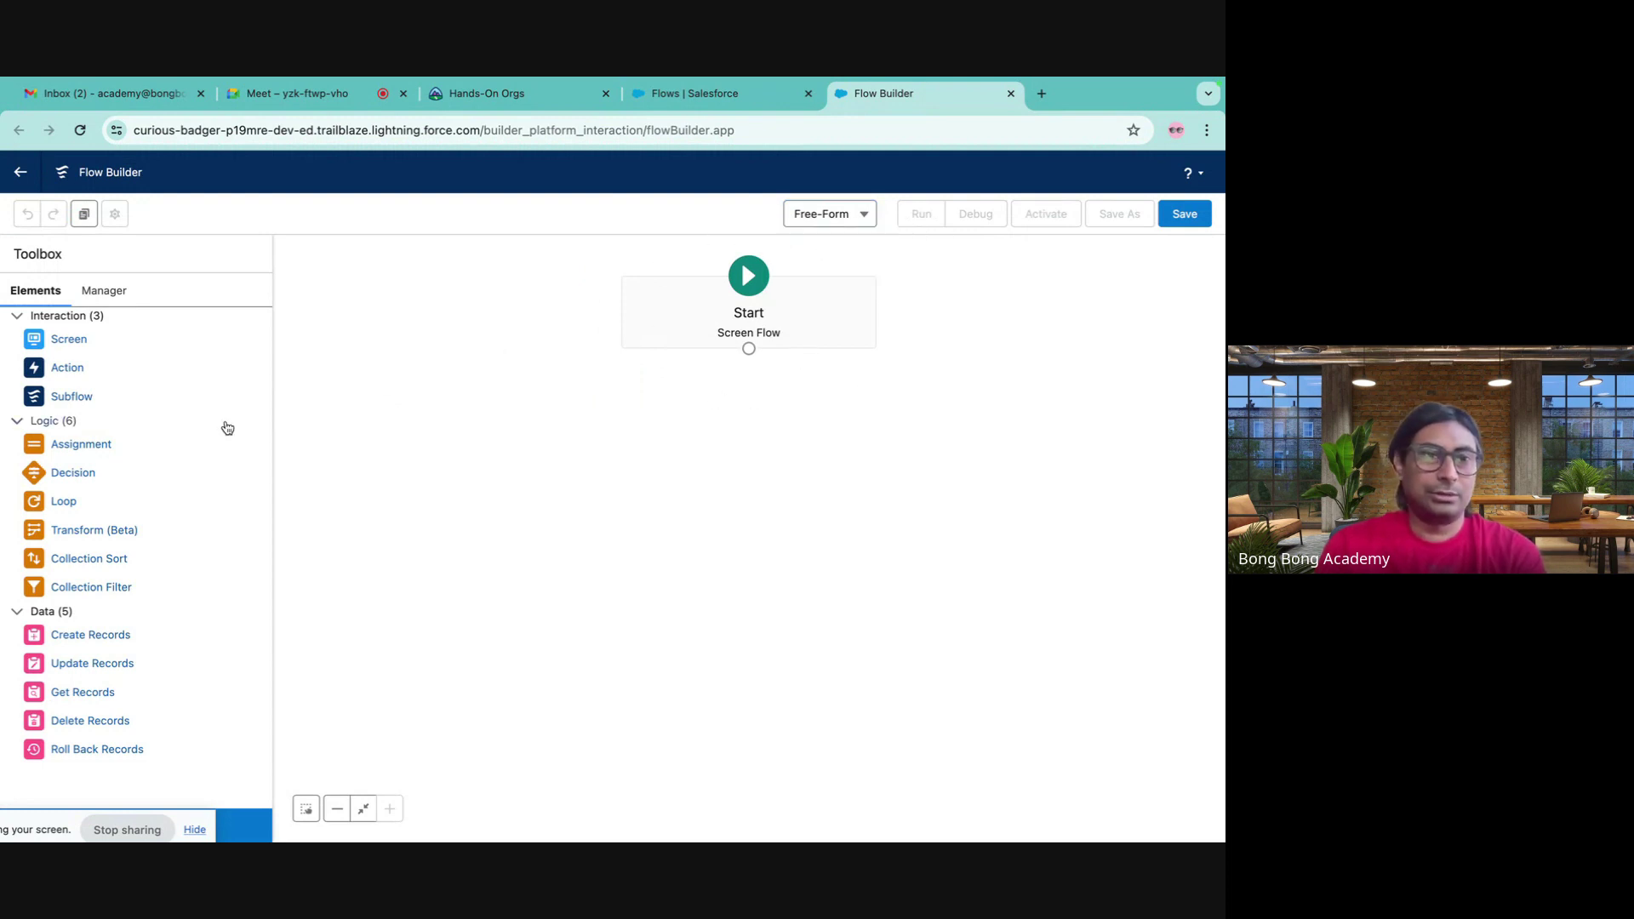
pyautogui.scroll(-1, 241, 527)
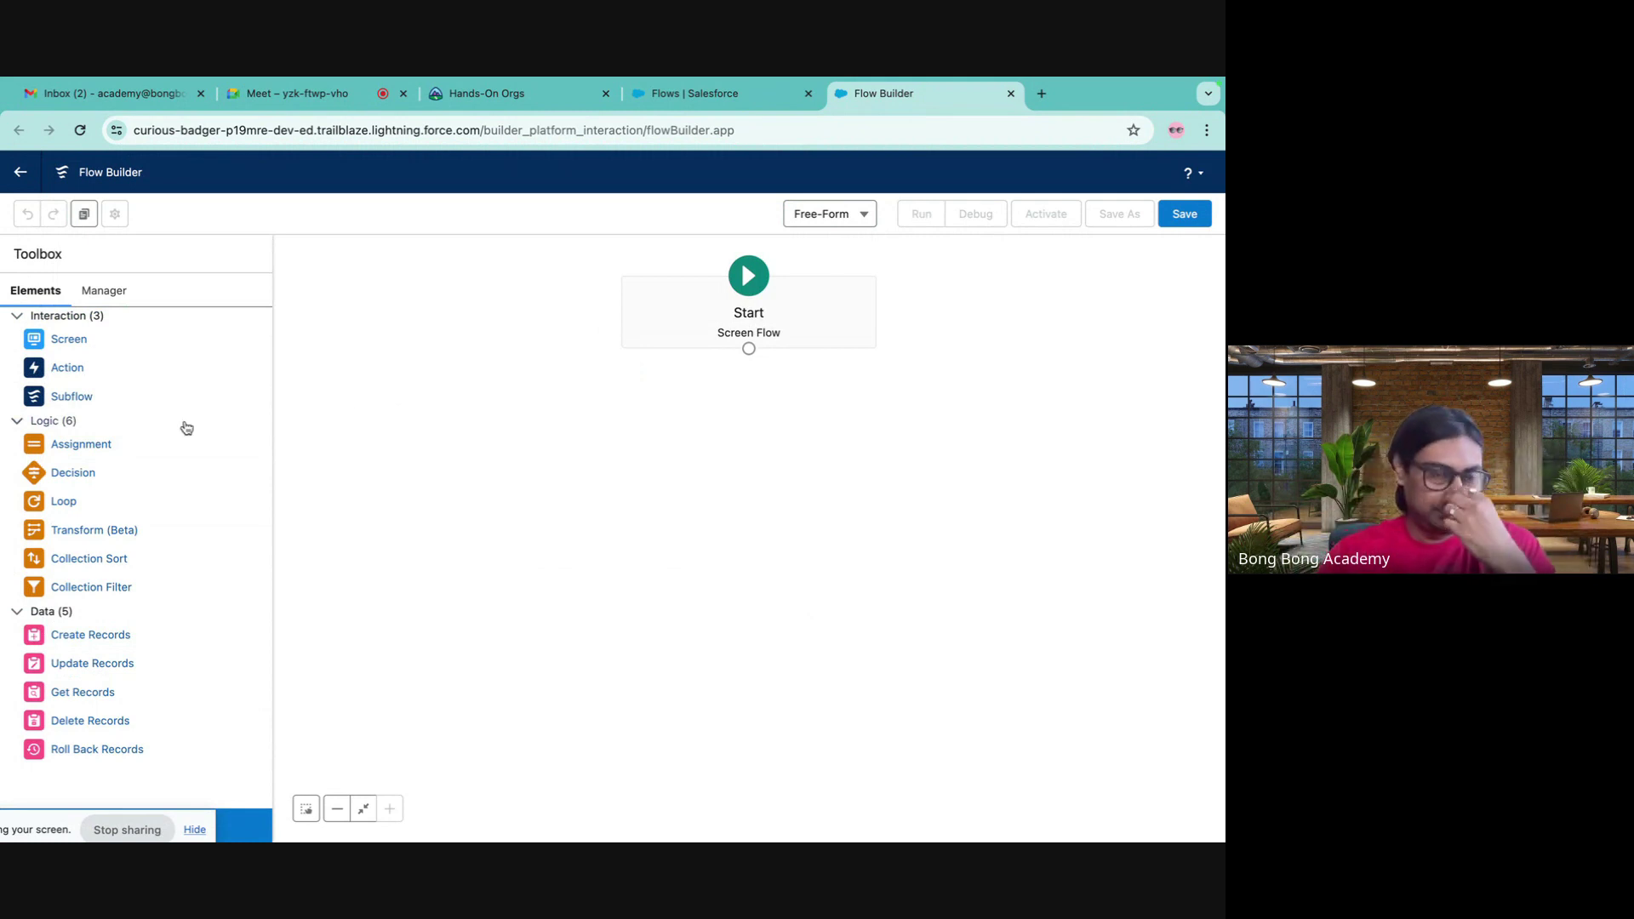
# - Add a Screen element to the flow and drop a Name input component onto it
pyautogui.moveTo(66, 340); pyautogui.dragTo(454, 357)
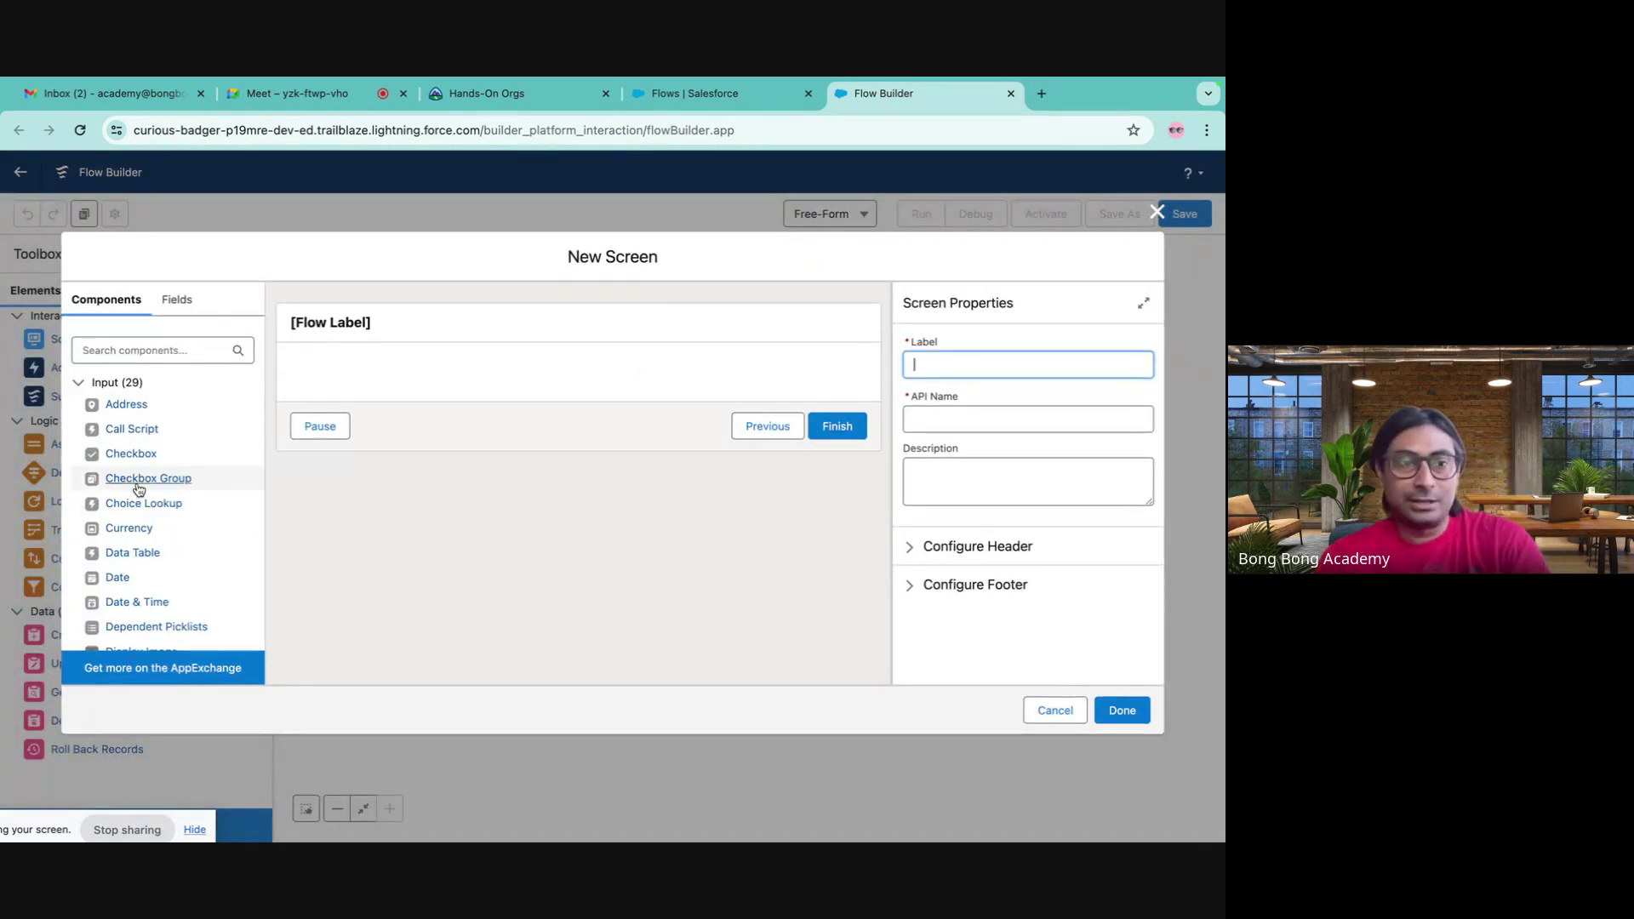
pyautogui.click(139, 352)
pyautogui.write('name')
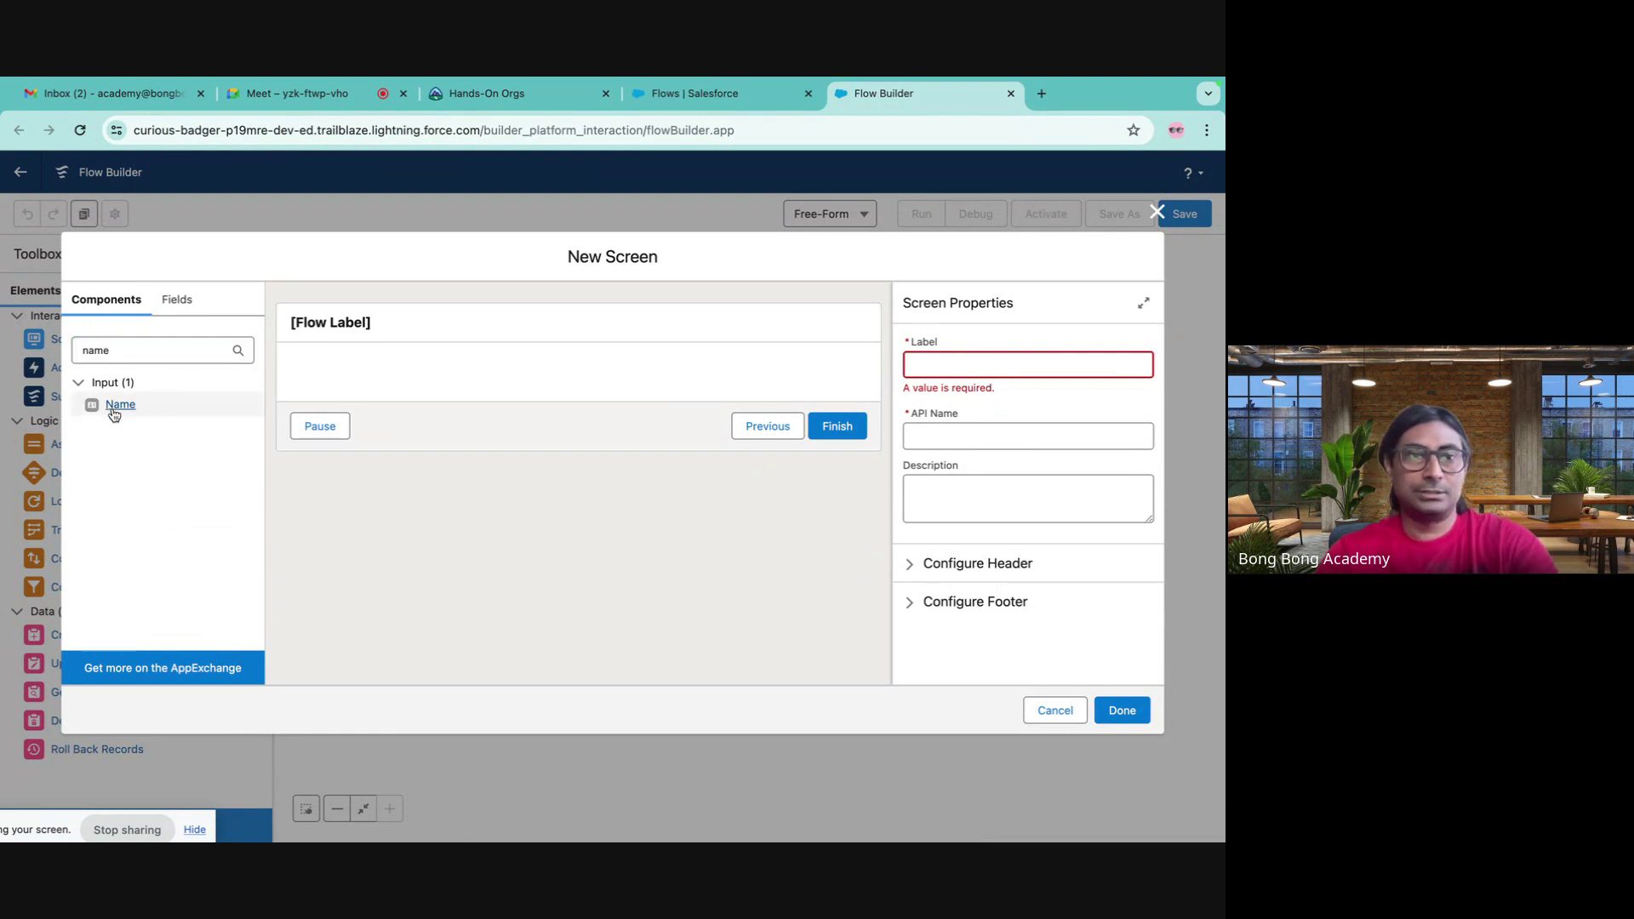
pyautogui.moveTo(120, 404); pyautogui.dragTo(506, 373)
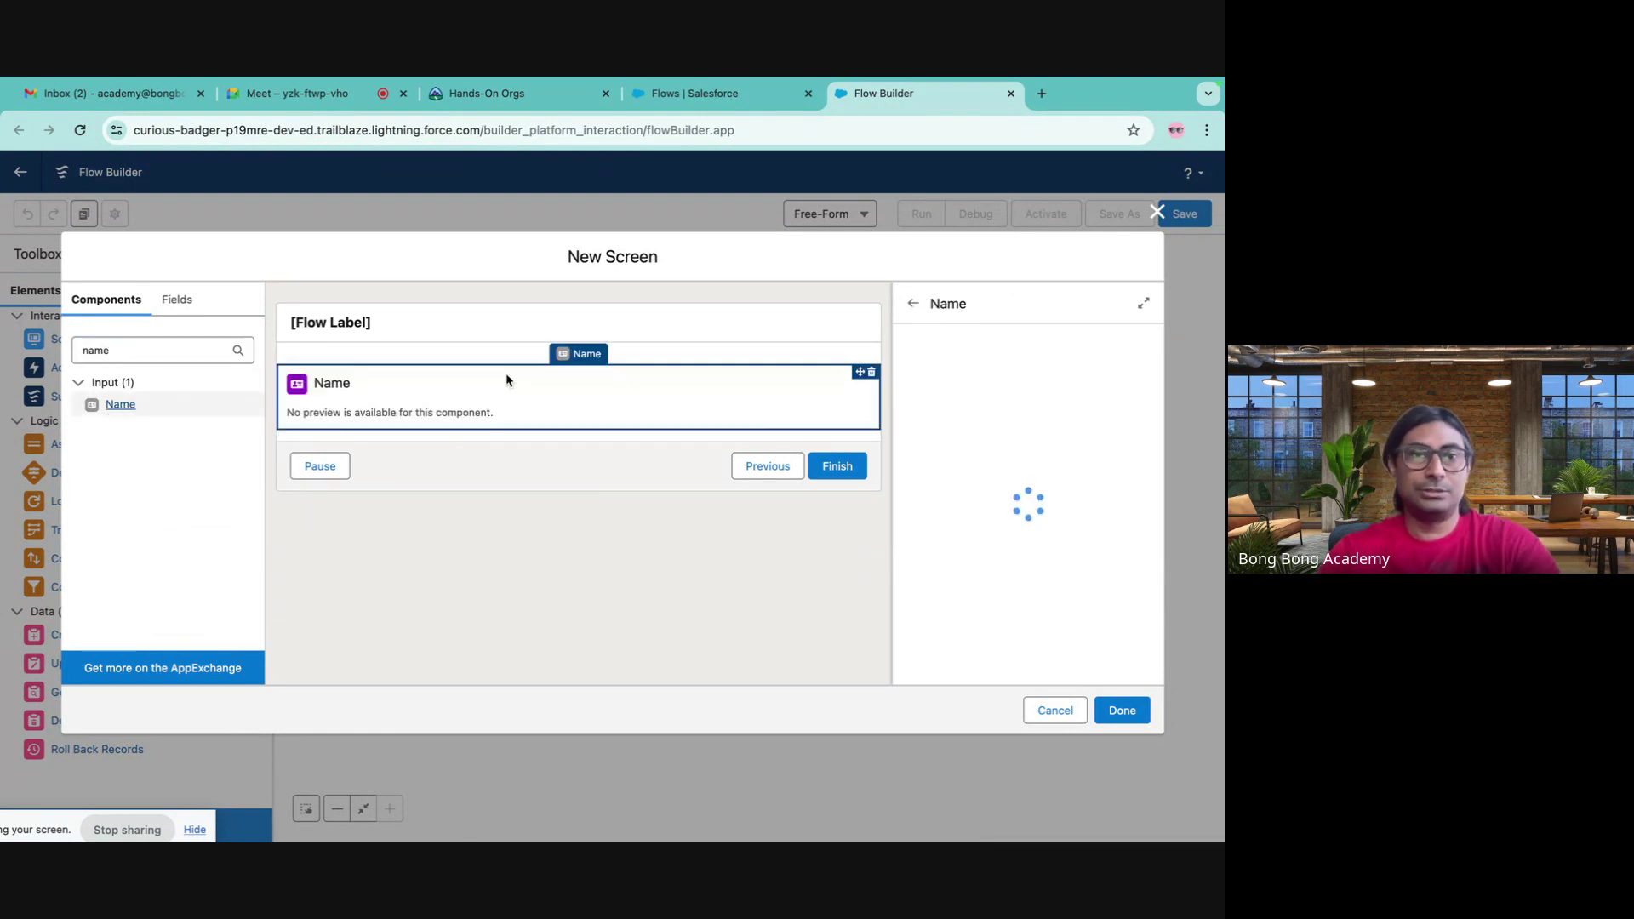
# - Label the screen 'Contact Details'
pyautogui.click(331, 324)
pyautogui.click(1012, 366)
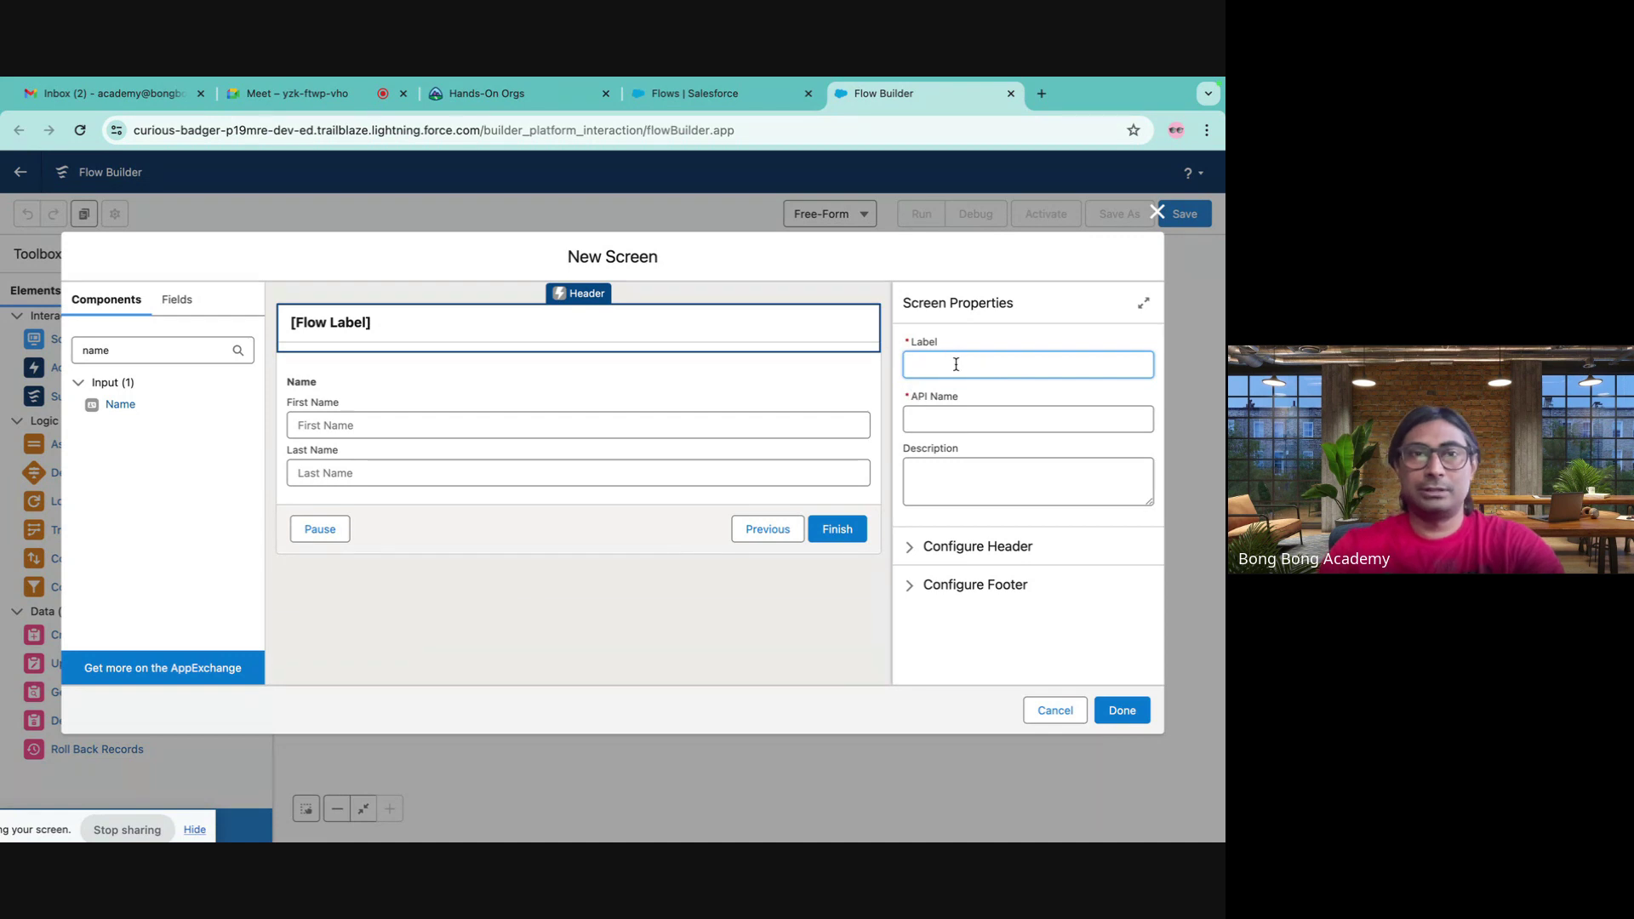
pyautogui.write('Con')
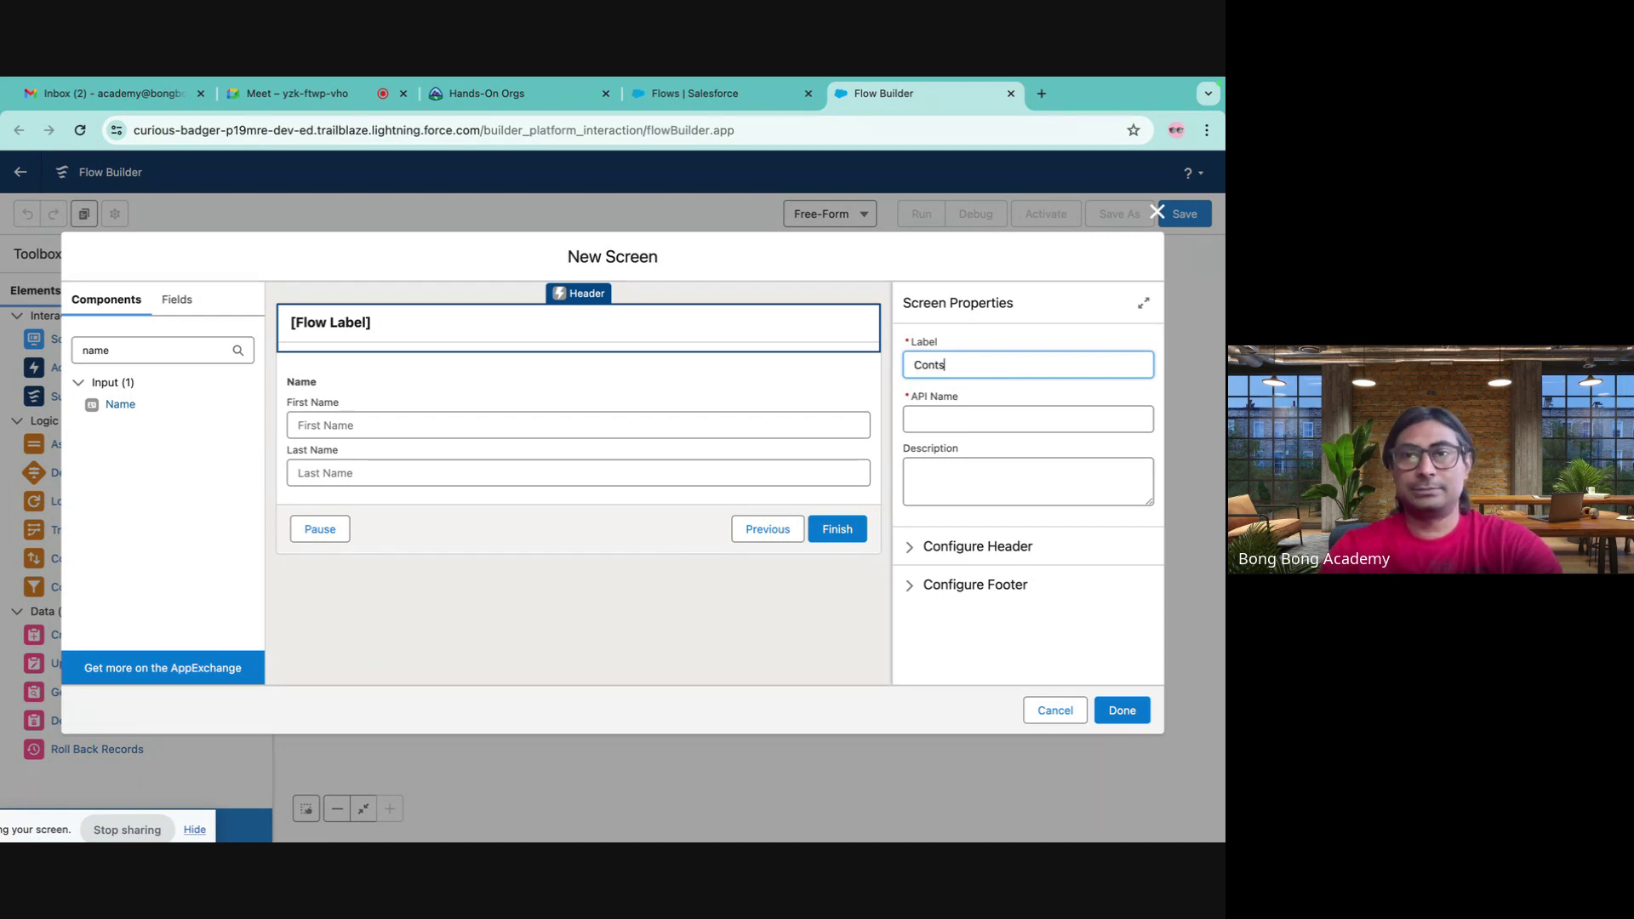
pyautogui.write('tact Detail')
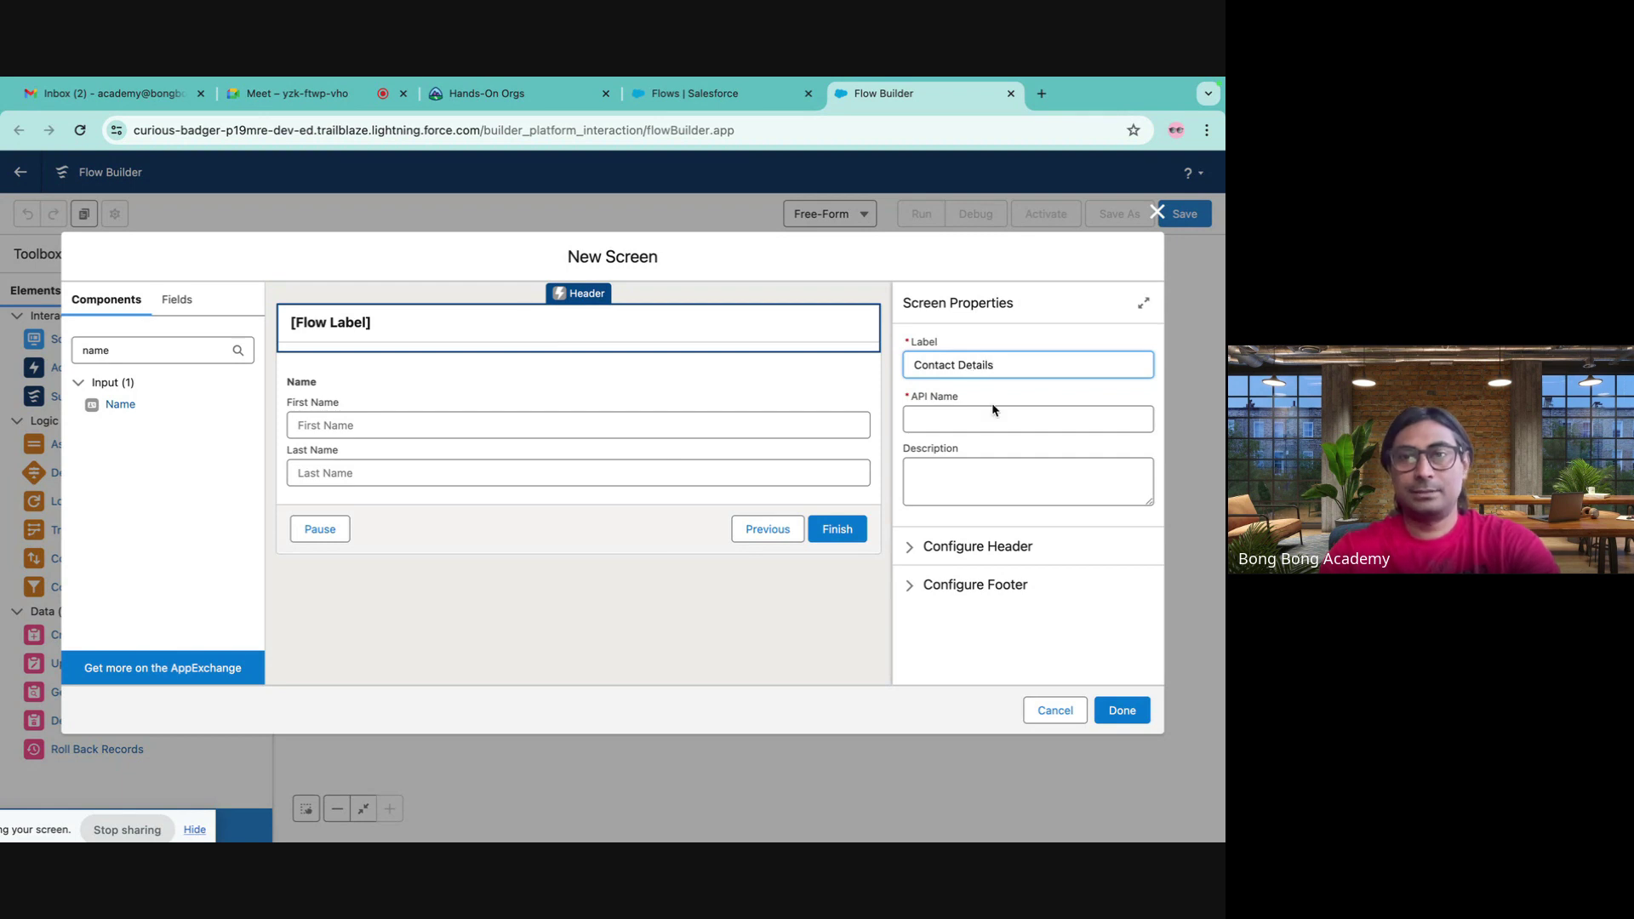
pyautogui.click(992, 411)
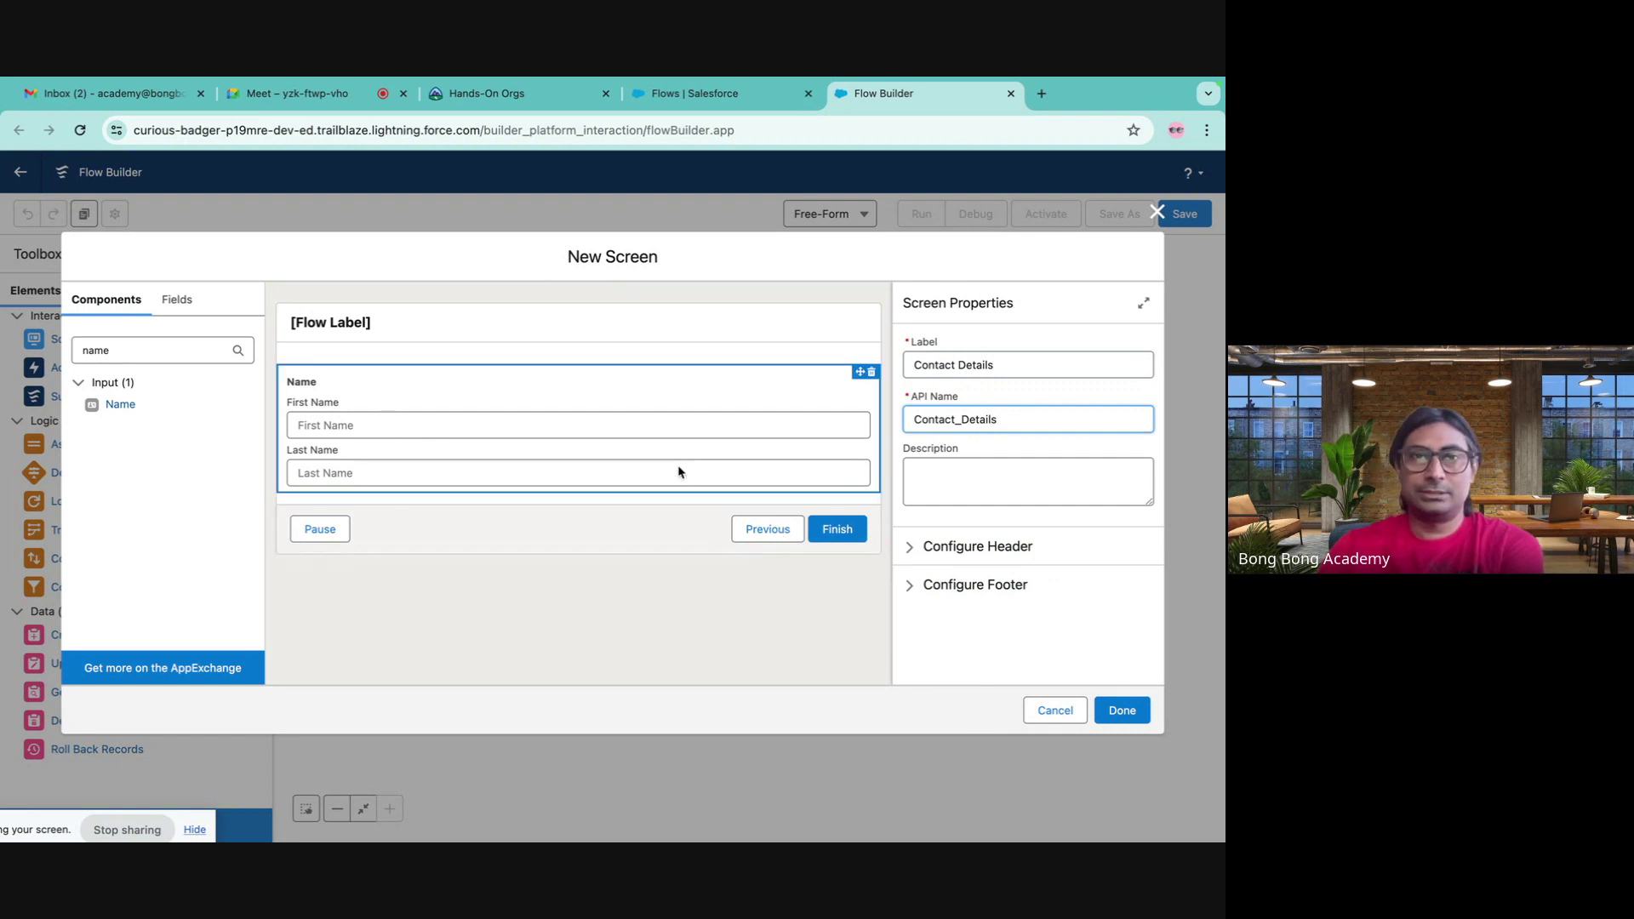
pyautogui.click(330, 322)
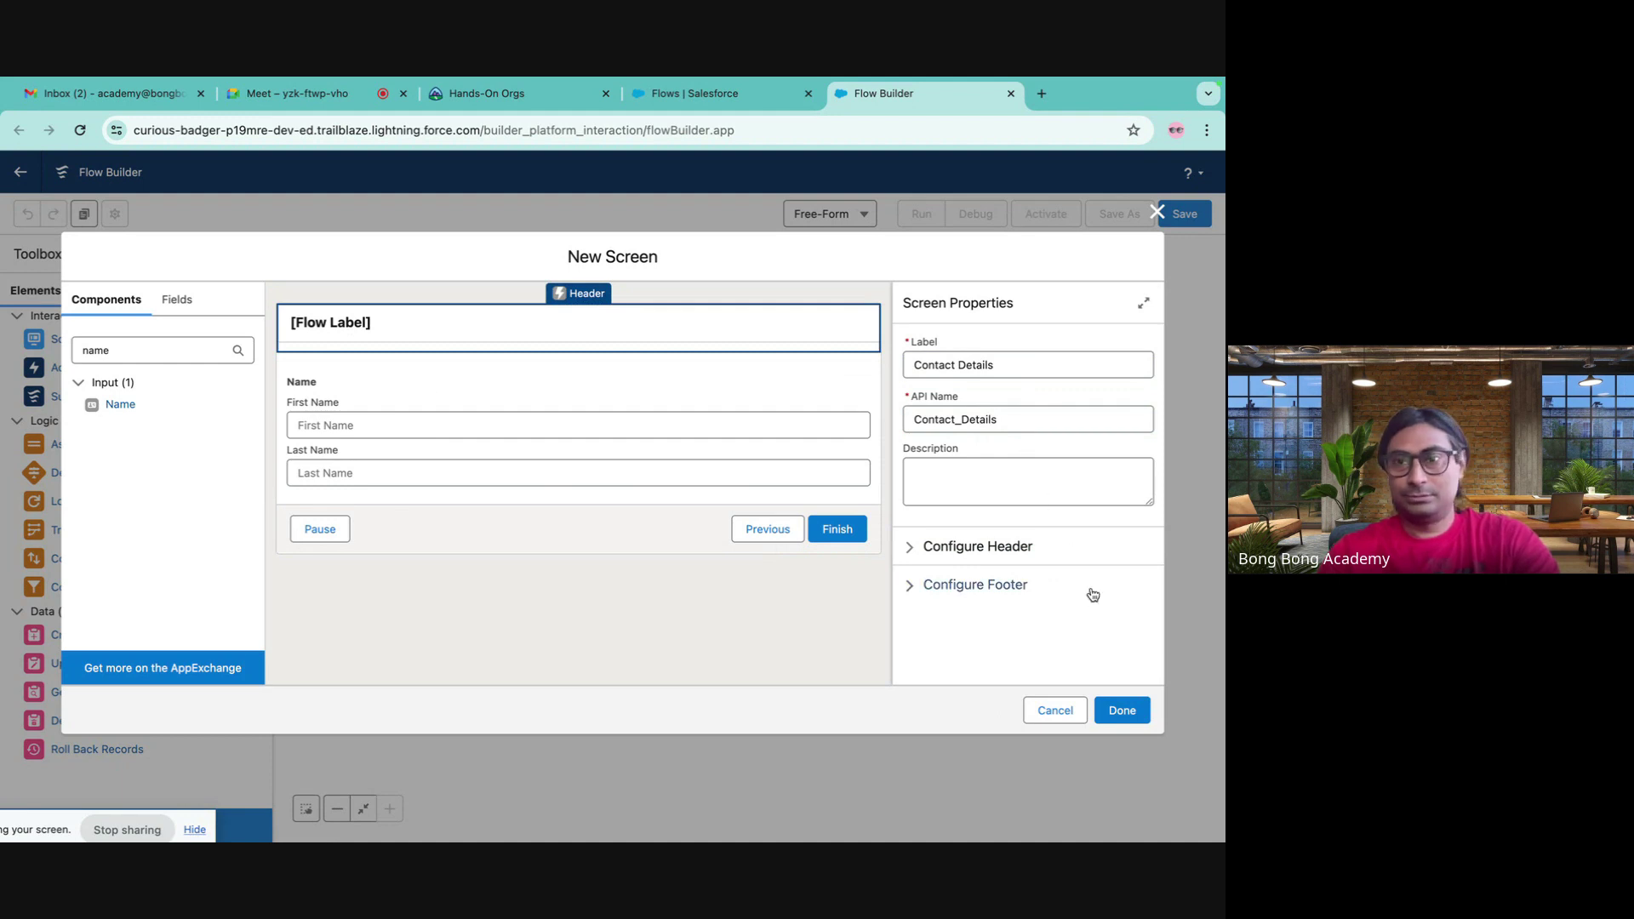
# - Fix the save error by giving the Name component API name NewContact, then save the screen
pyautogui.click(1111, 711)
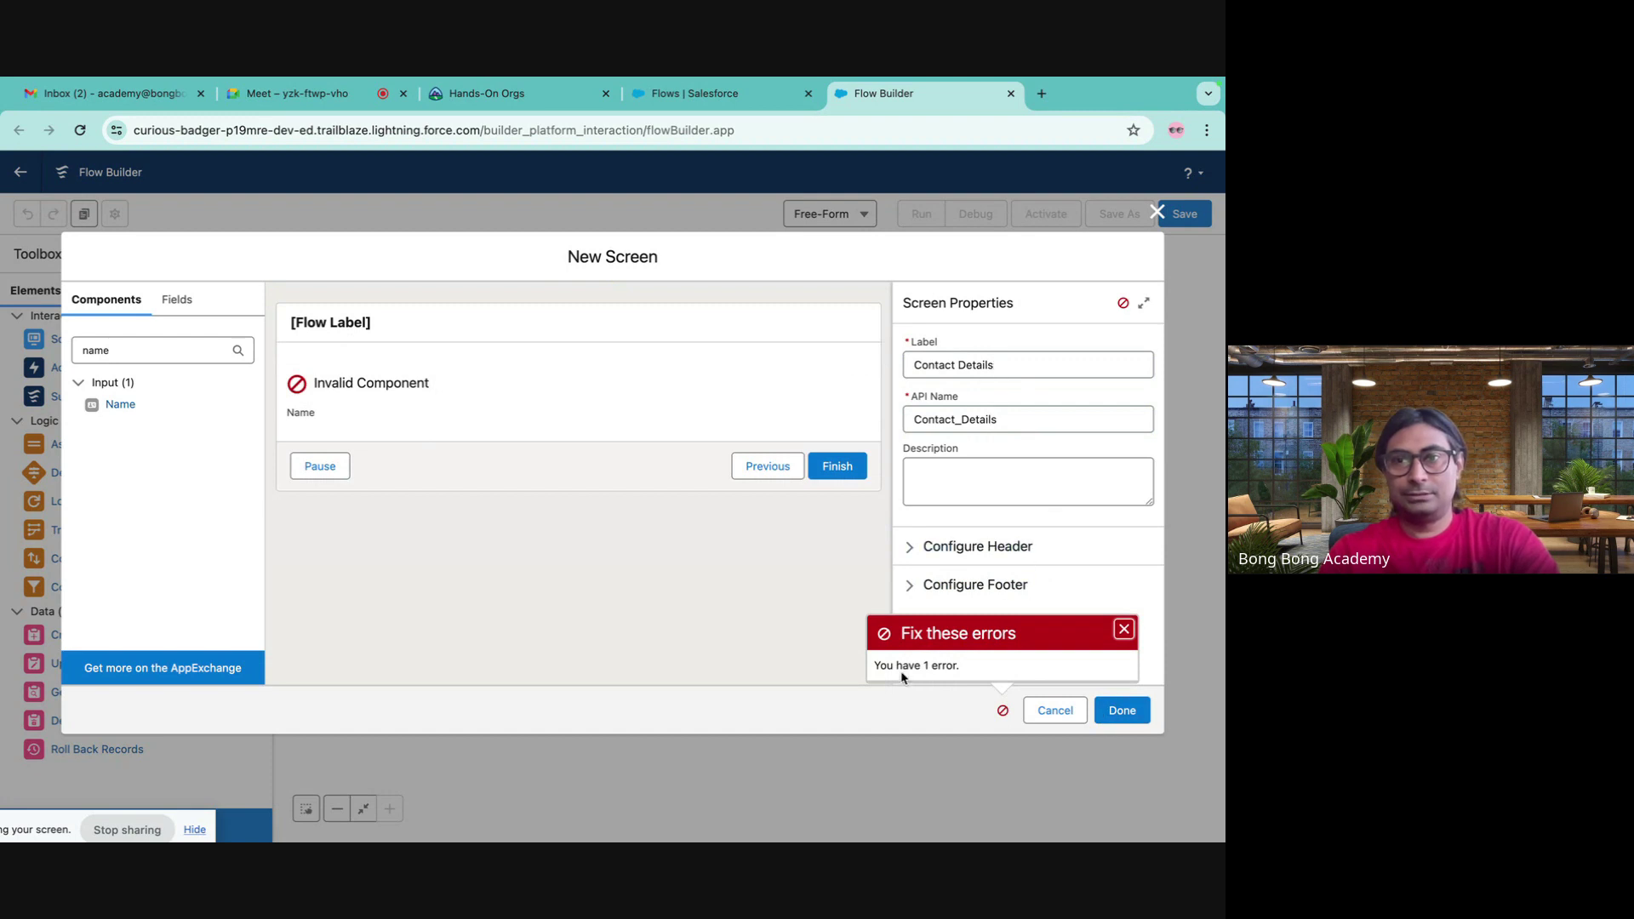
pyautogui.click(1003, 710)
pyautogui.click(443, 407)
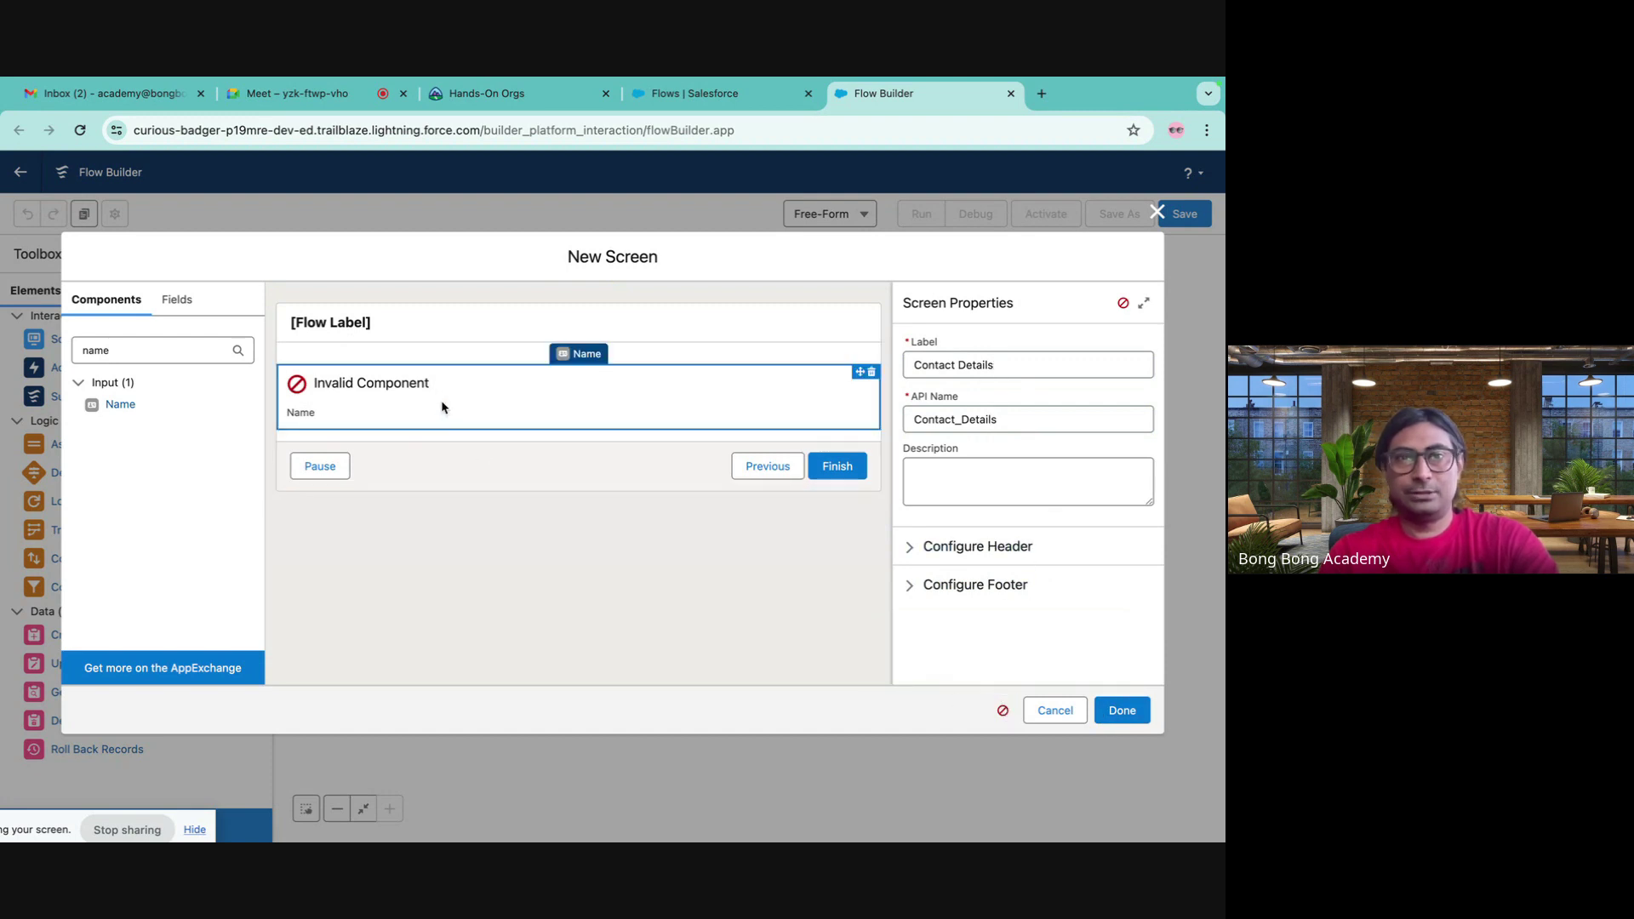
pyautogui.moveTo(129, 412); pyautogui.dragTo(321, 417)
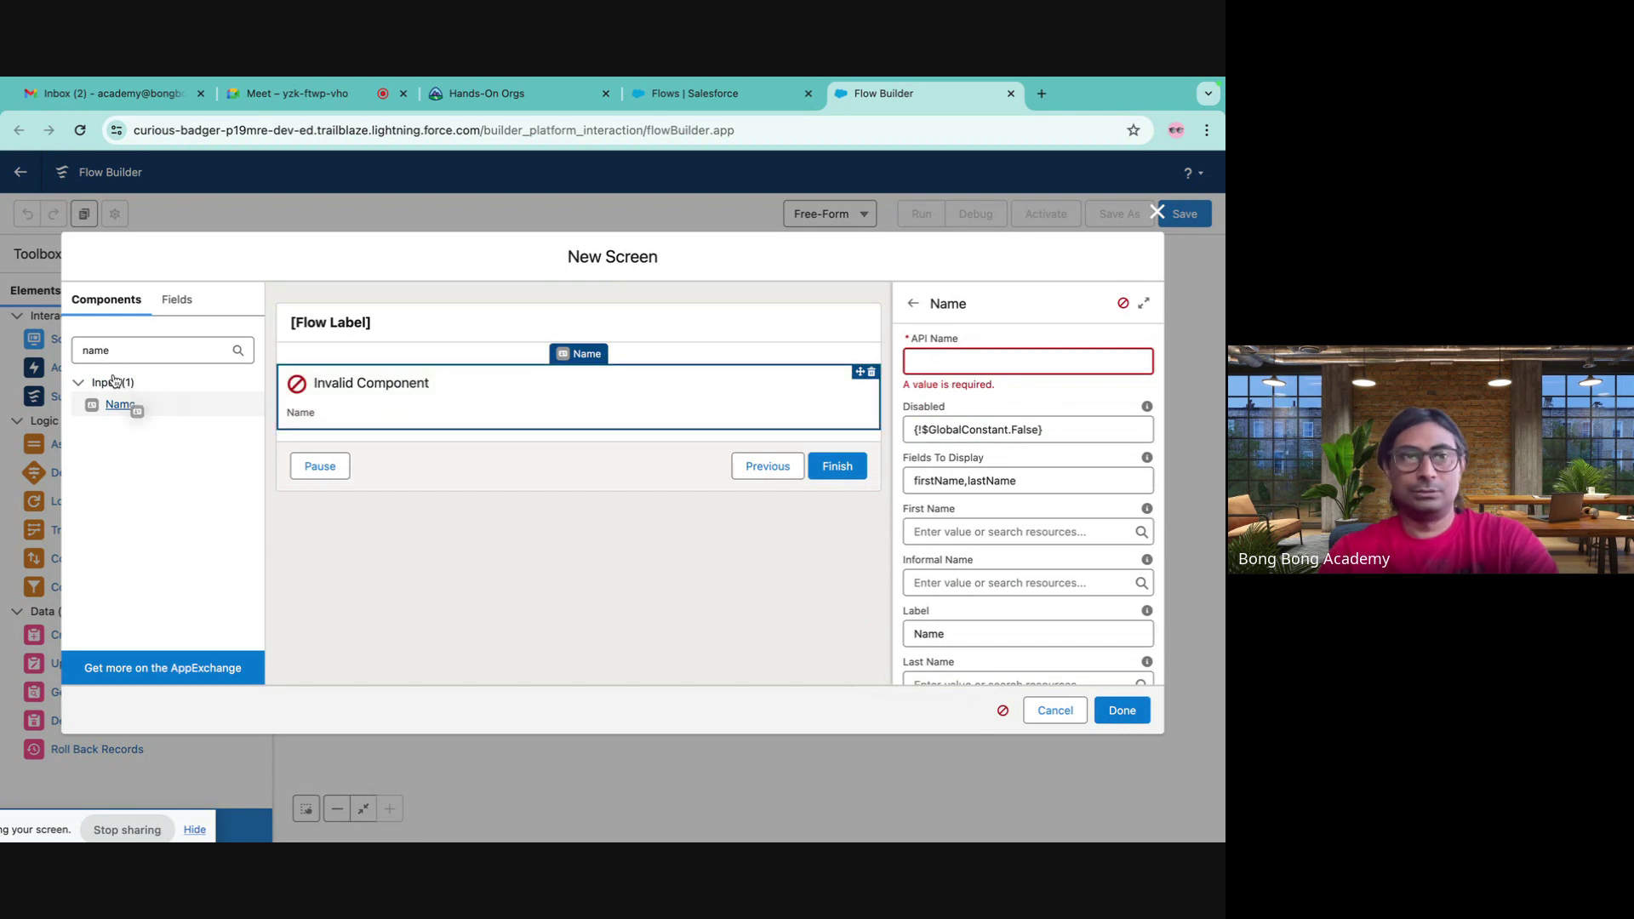
pyautogui.click(946, 367)
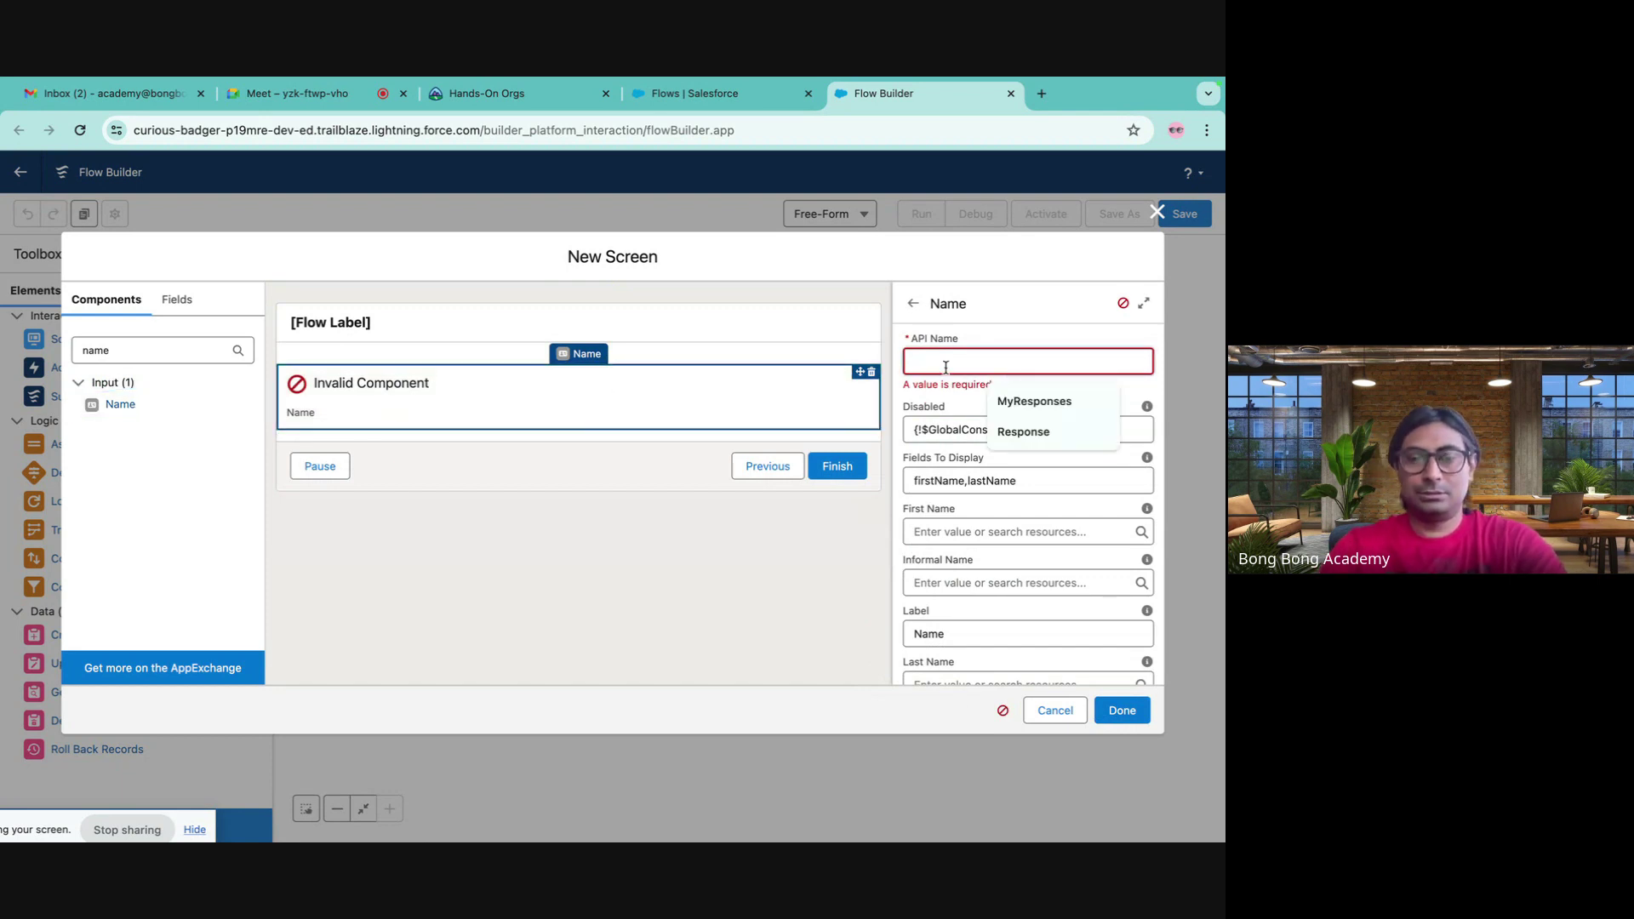
pyautogui.write('Contact')
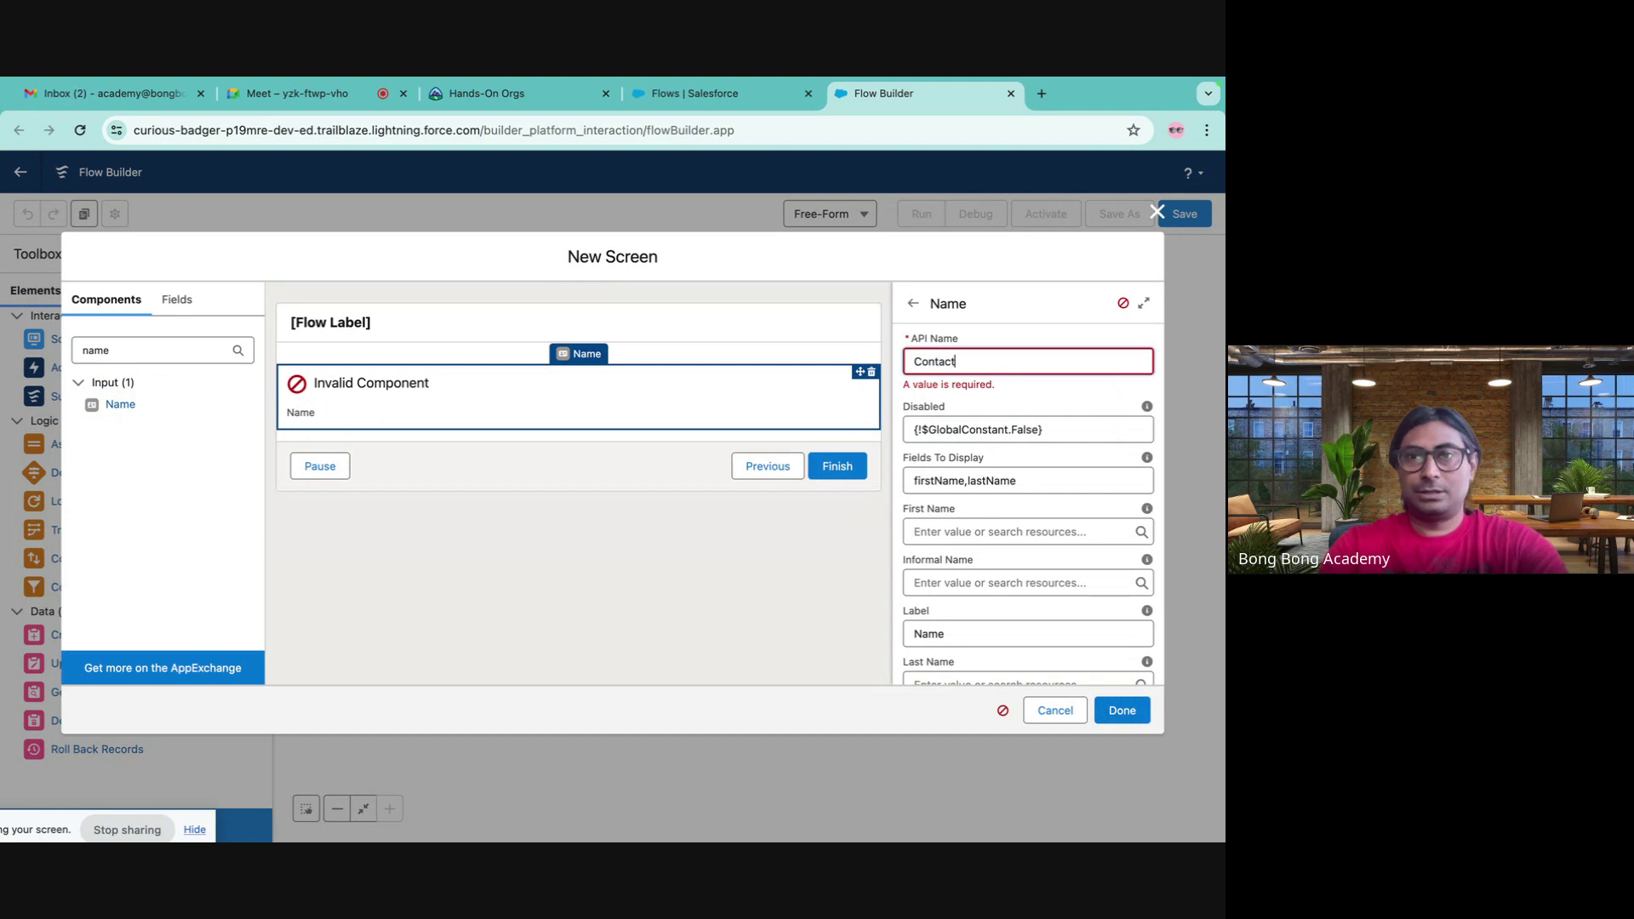
pyautogui.click(915, 364)
pyautogui.write('New')
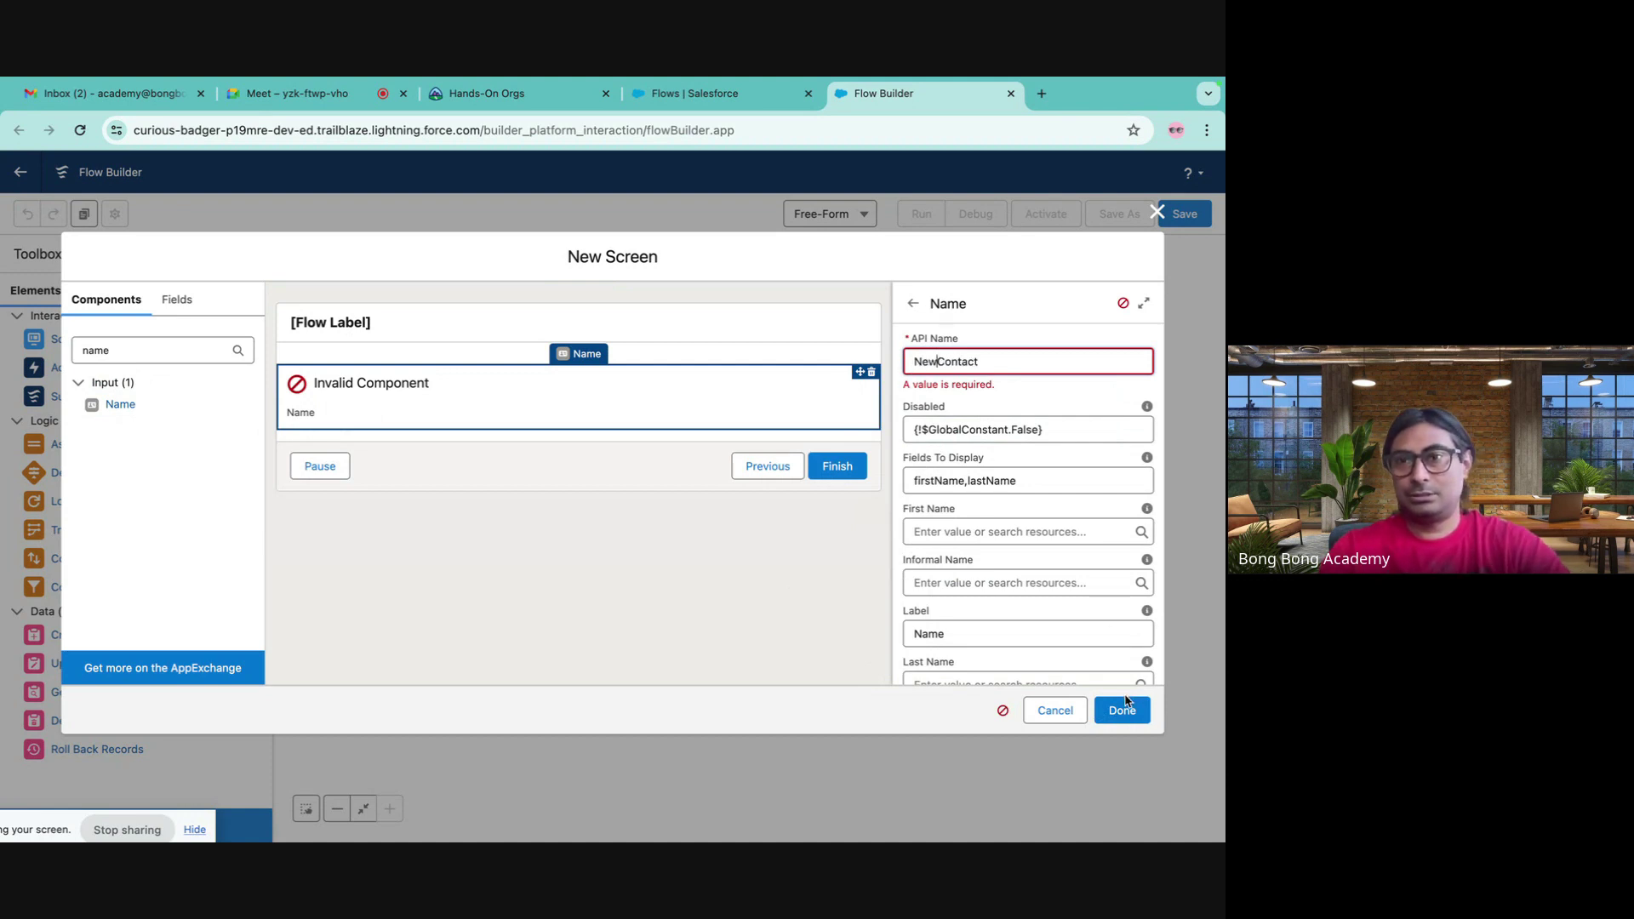
pyautogui.click(1123, 708)
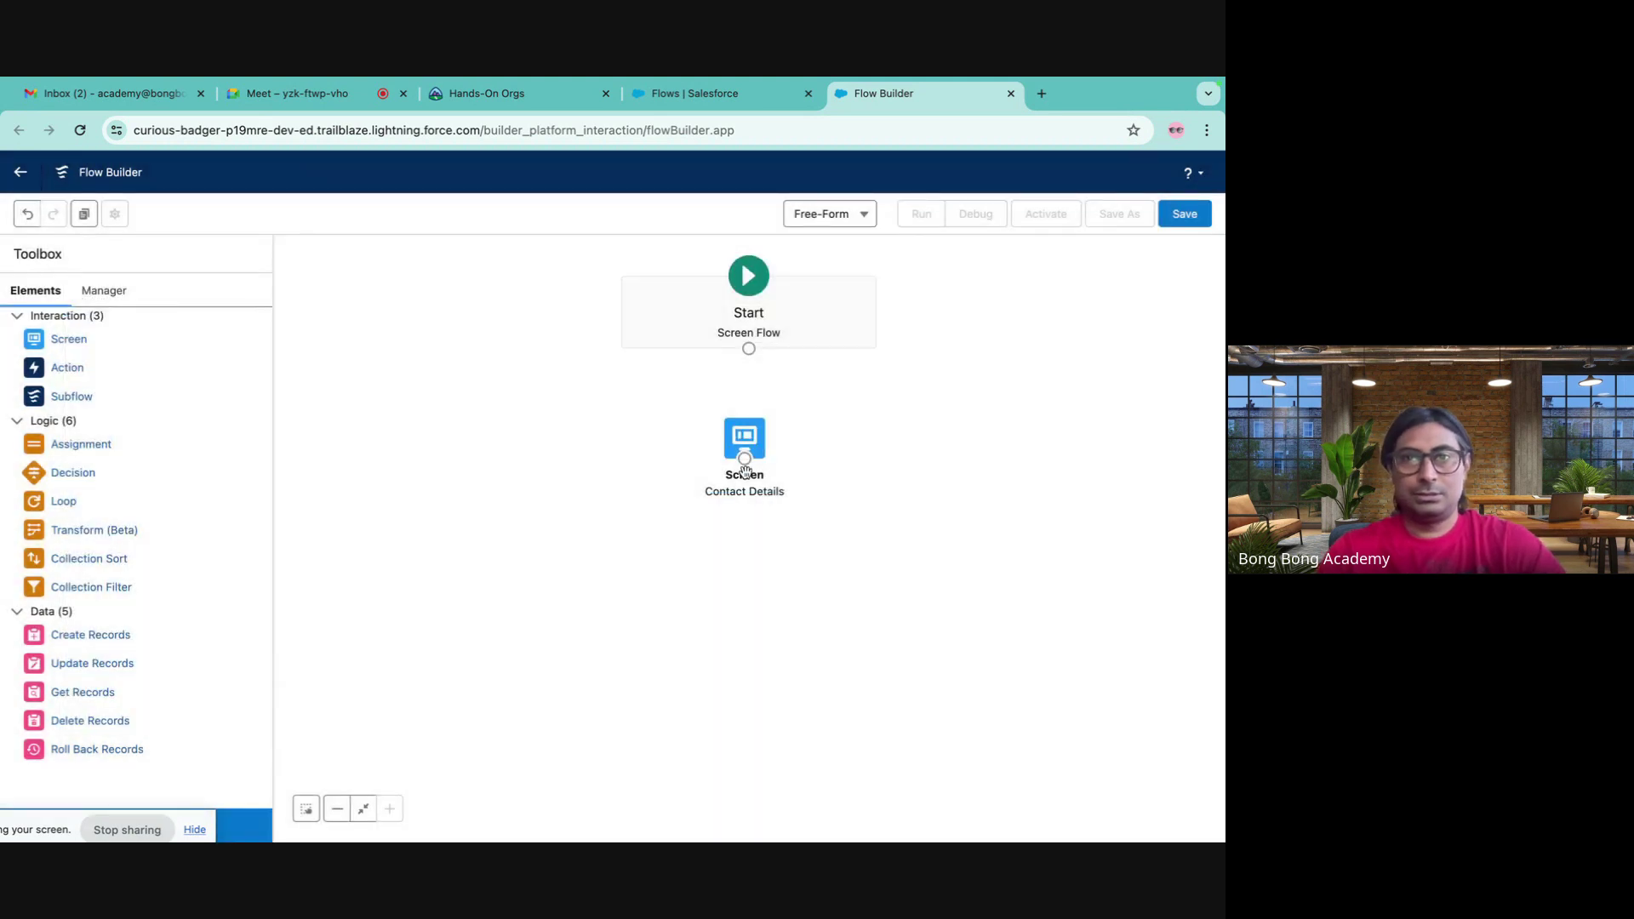
# - Reopen Contact Details and set the Name component's fields to firstName, middleName, lastName
pyautogui.moveTo(745, 442); pyautogui.dragTo(754, 439)
pyautogui.doubleClick(754, 439)
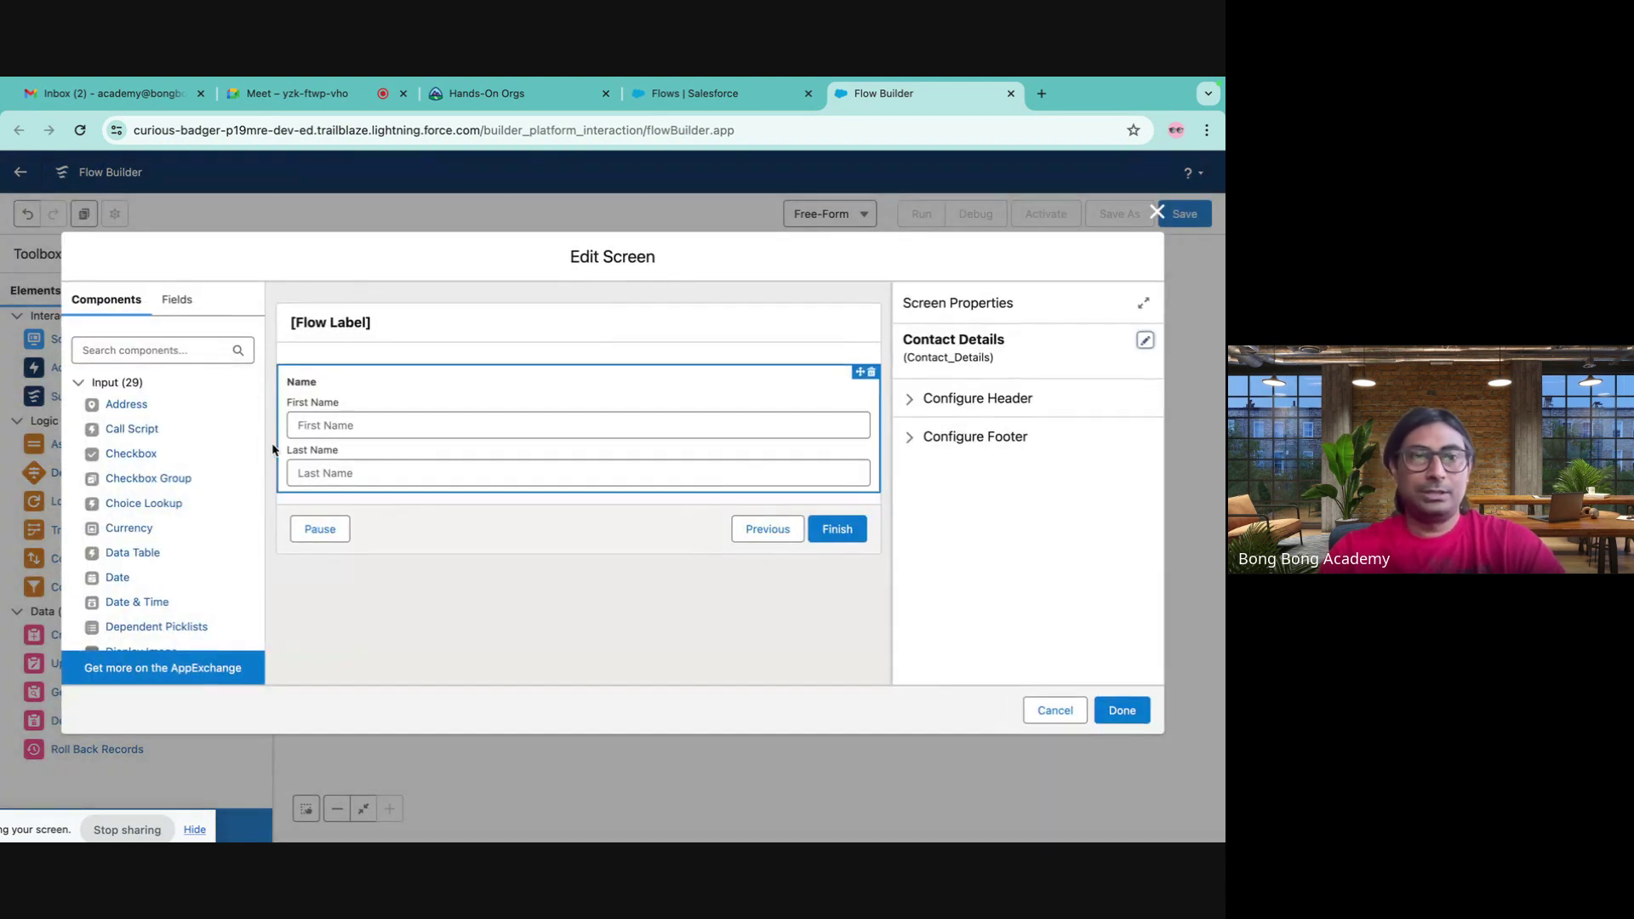
pyautogui.scroll(-4, 168, 474)
pyautogui.scroll(-5, 170, 473)
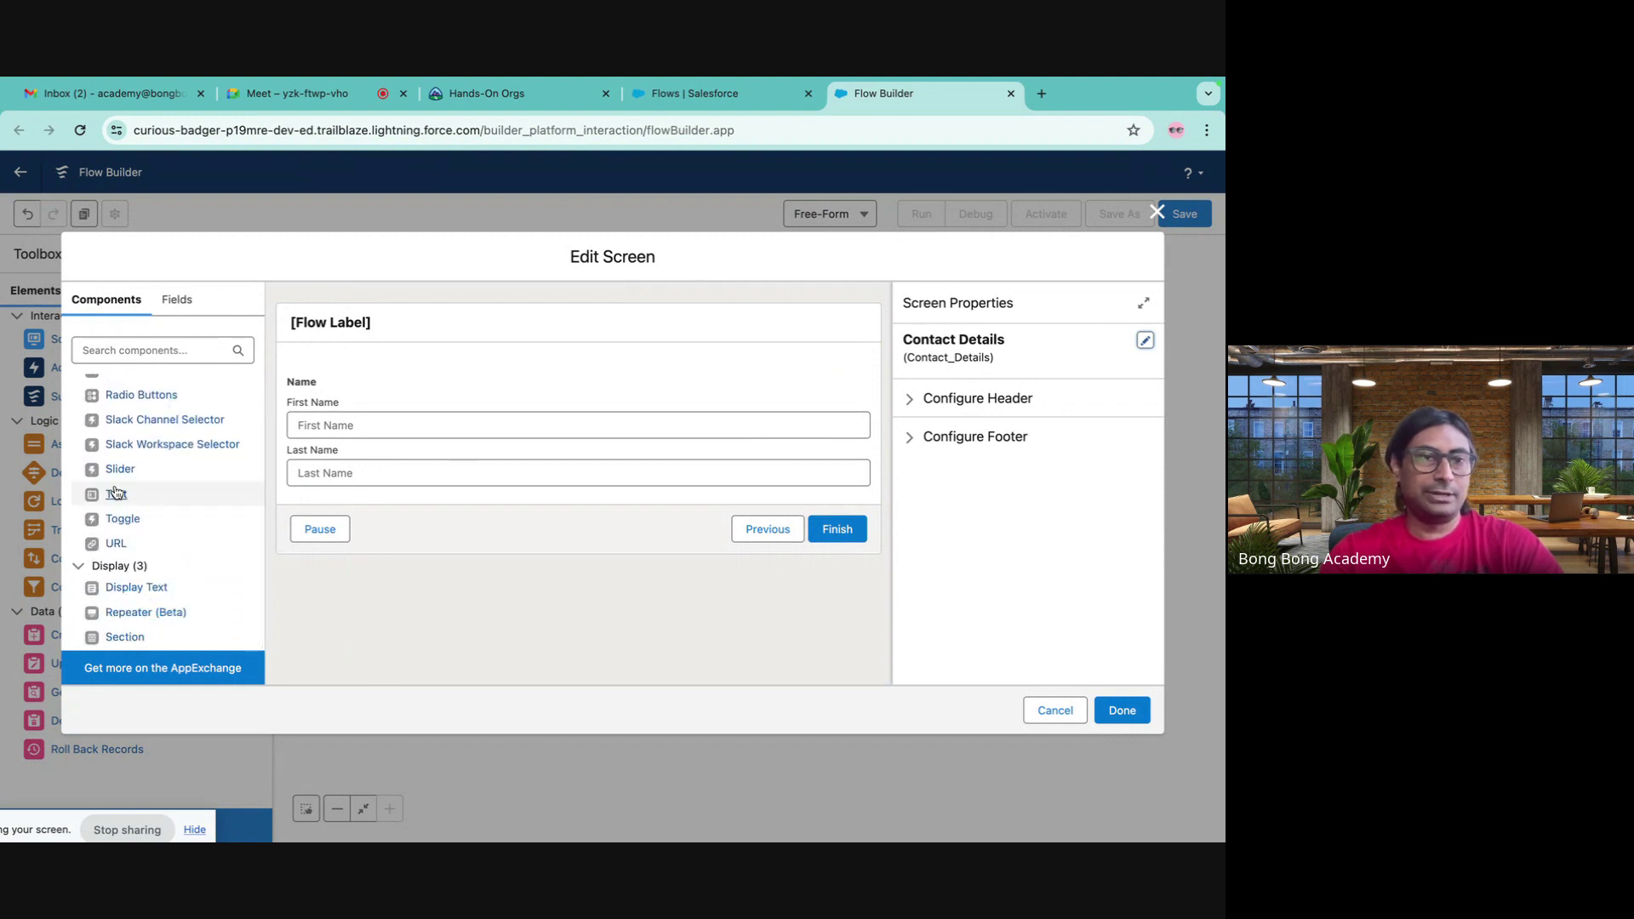
pyautogui.scroll(3, 119, 511)
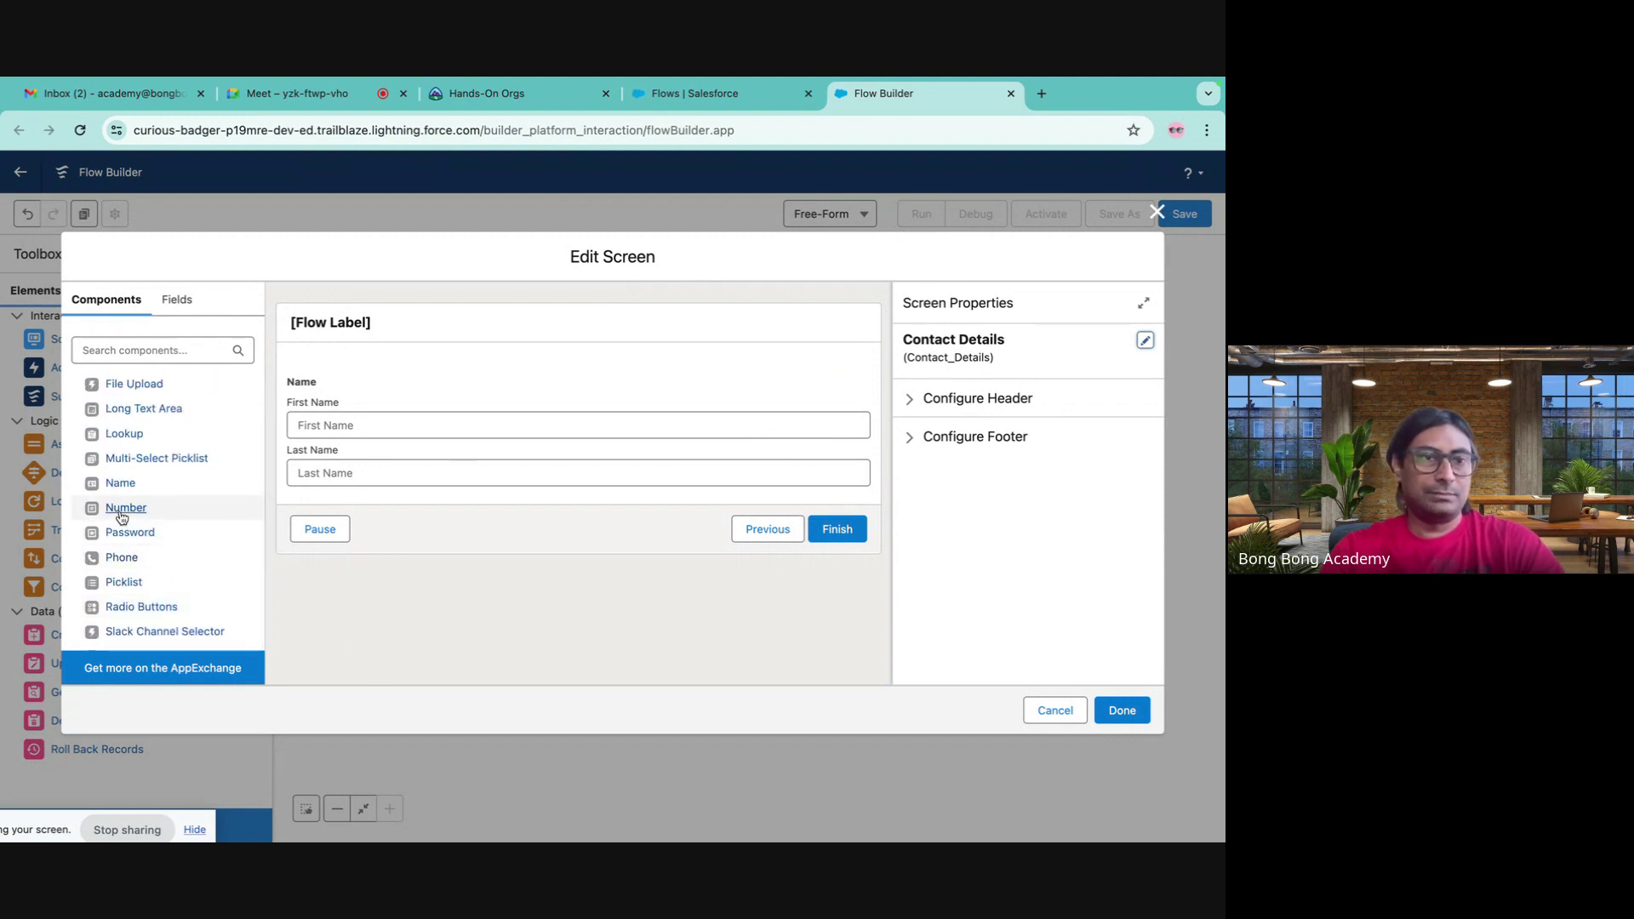
pyautogui.scroll(1, 109, 489)
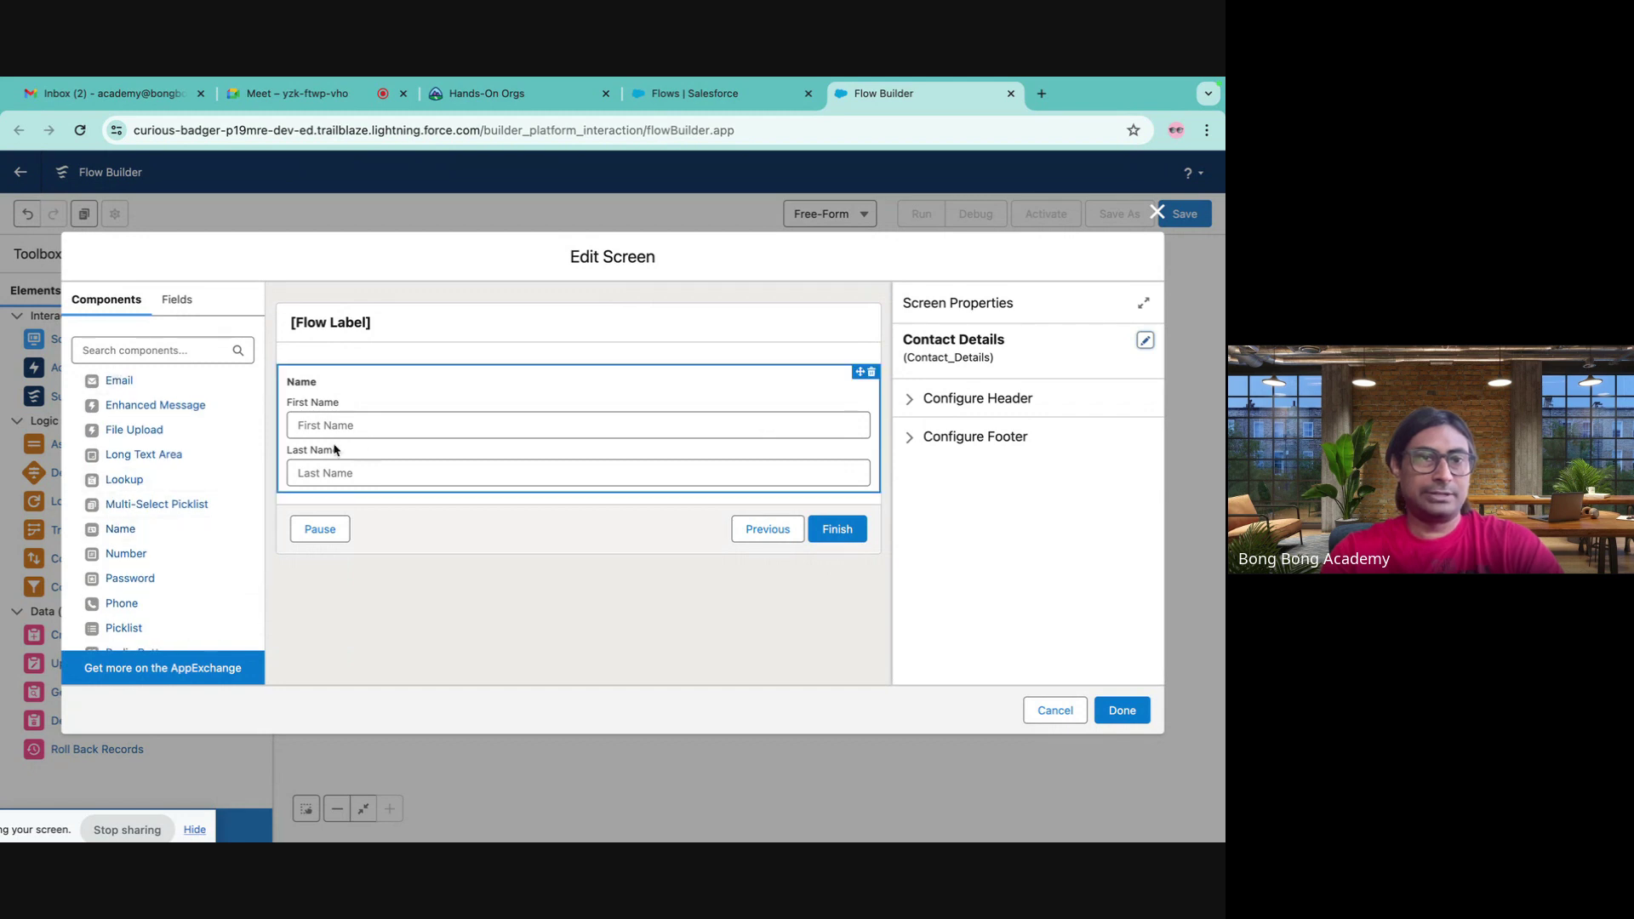
pyautogui.click(449, 410)
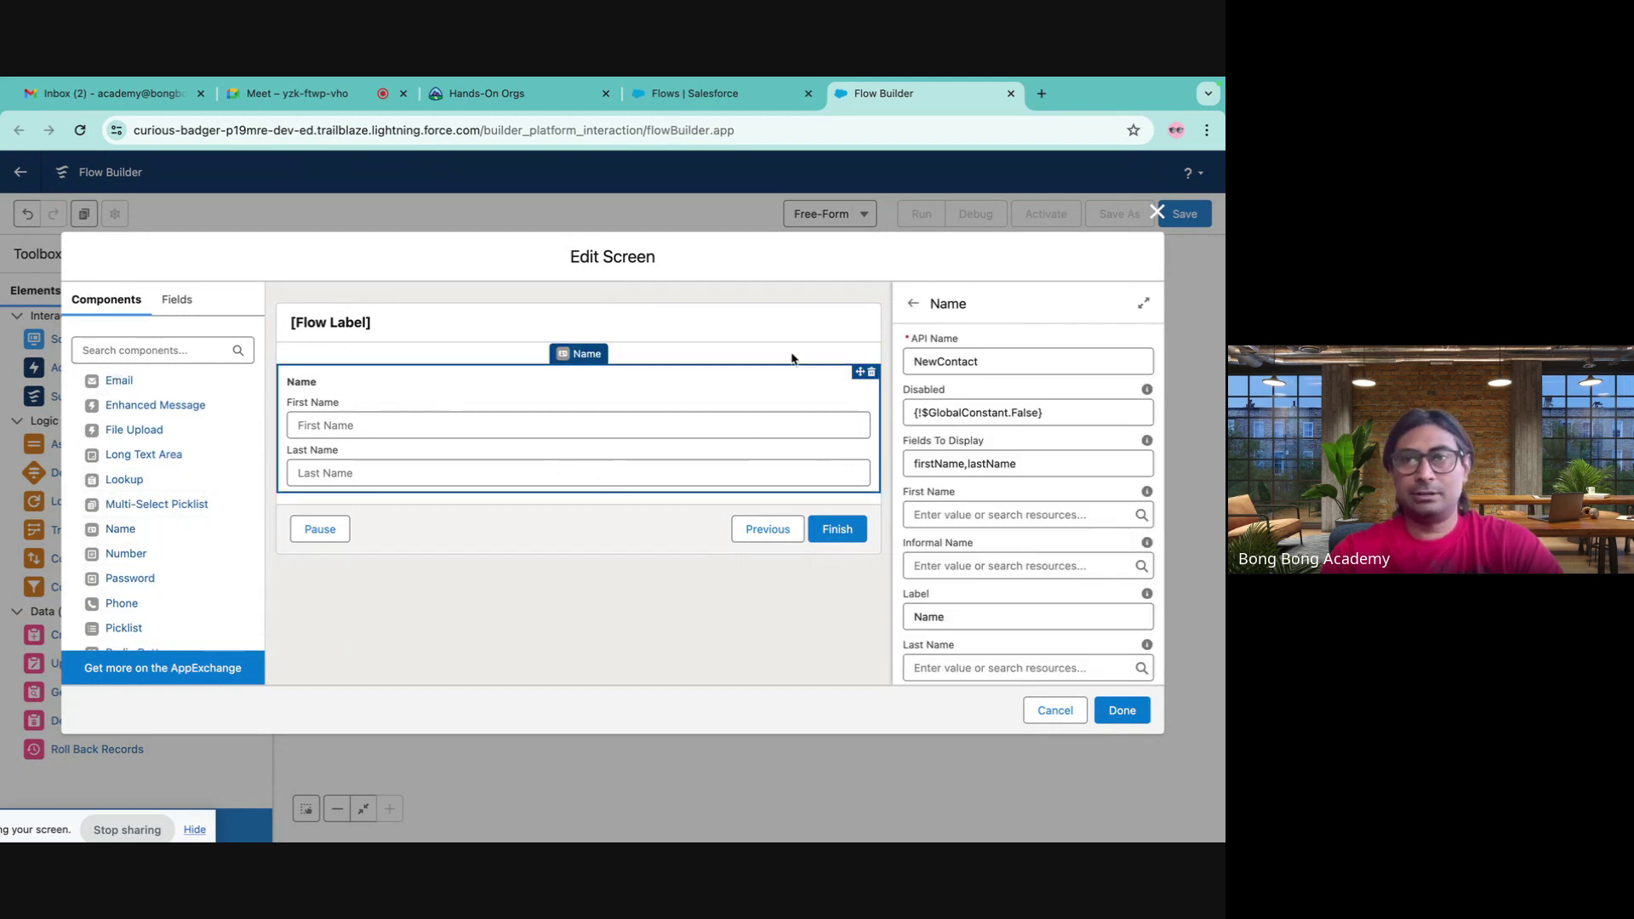
pyautogui.click(972, 467)
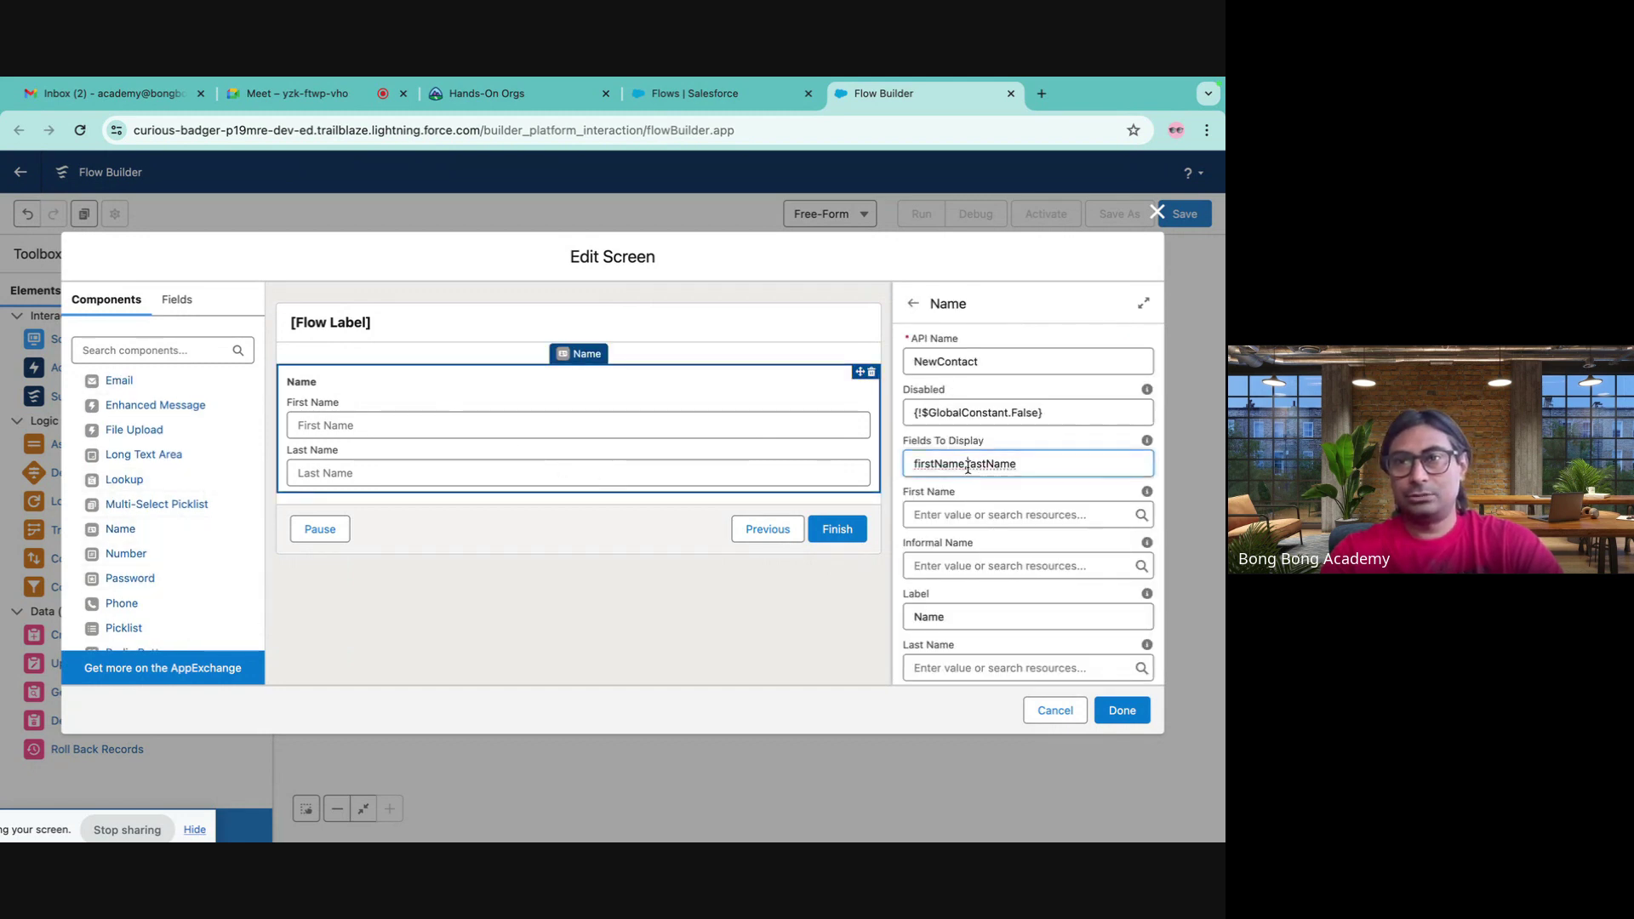
pyautogui.write('middle')
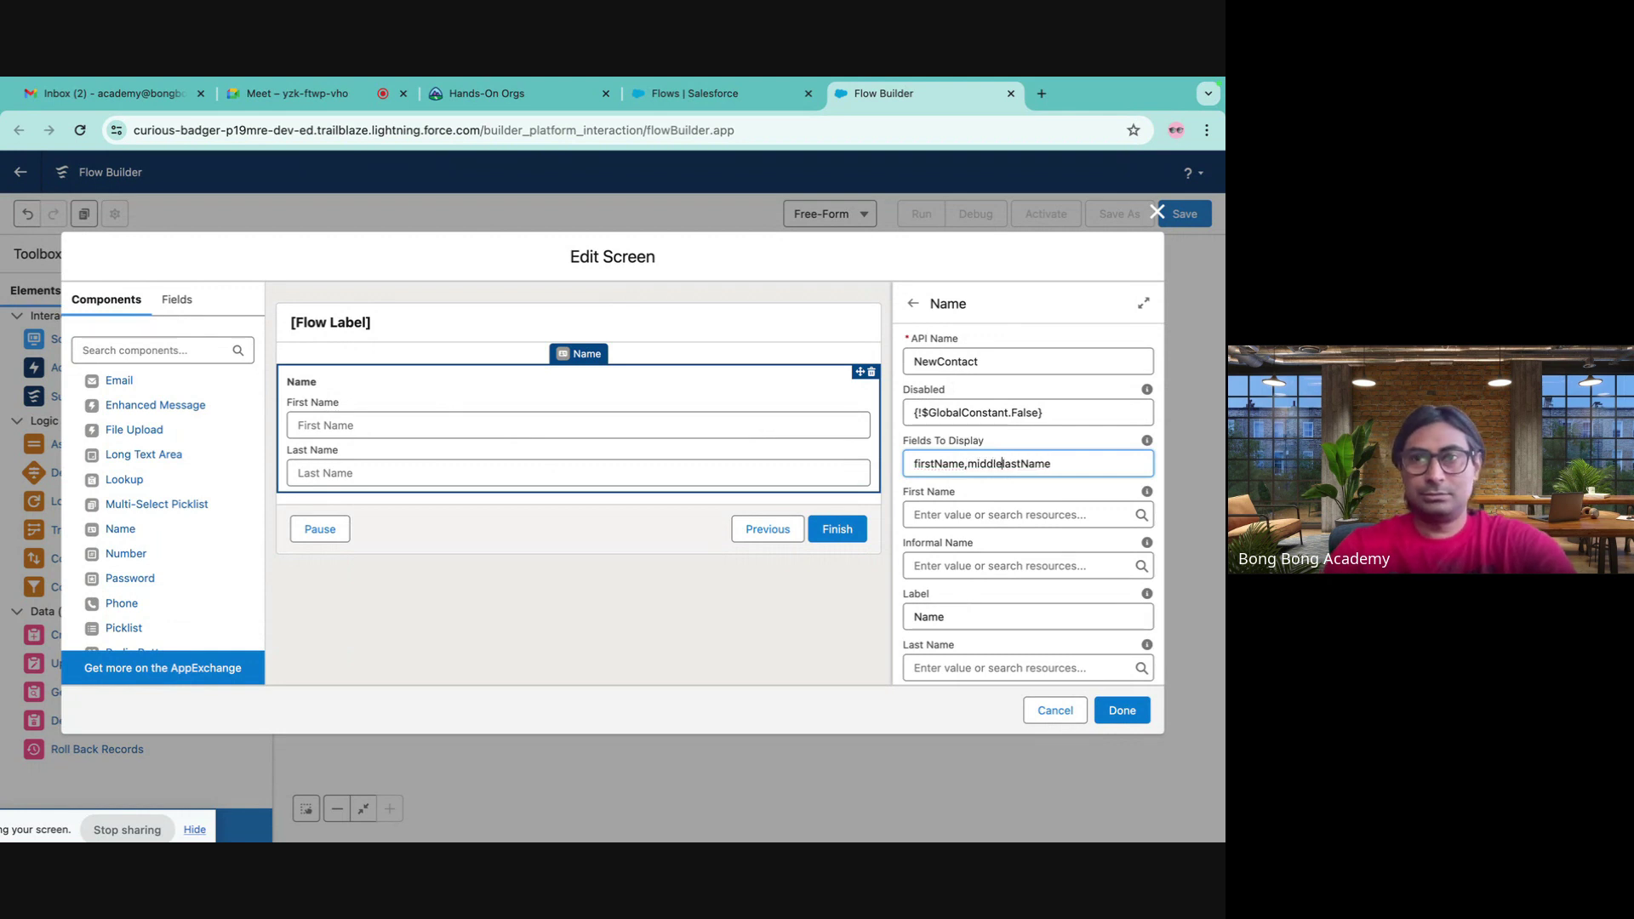
pyautogui.write('Name')
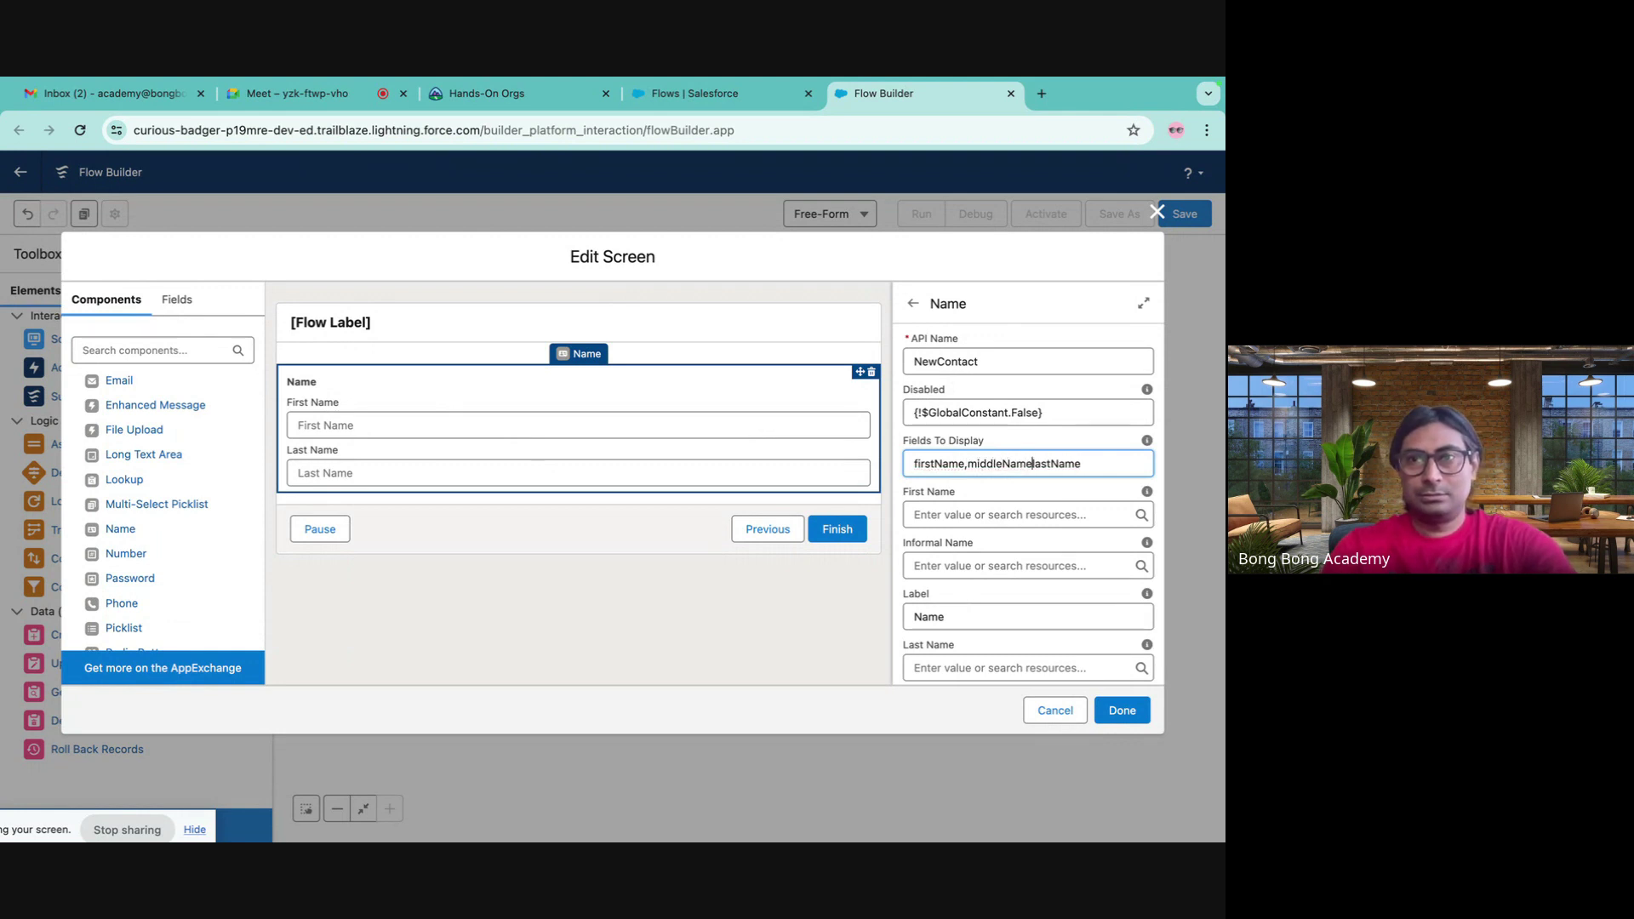
pyautogui.write(',')
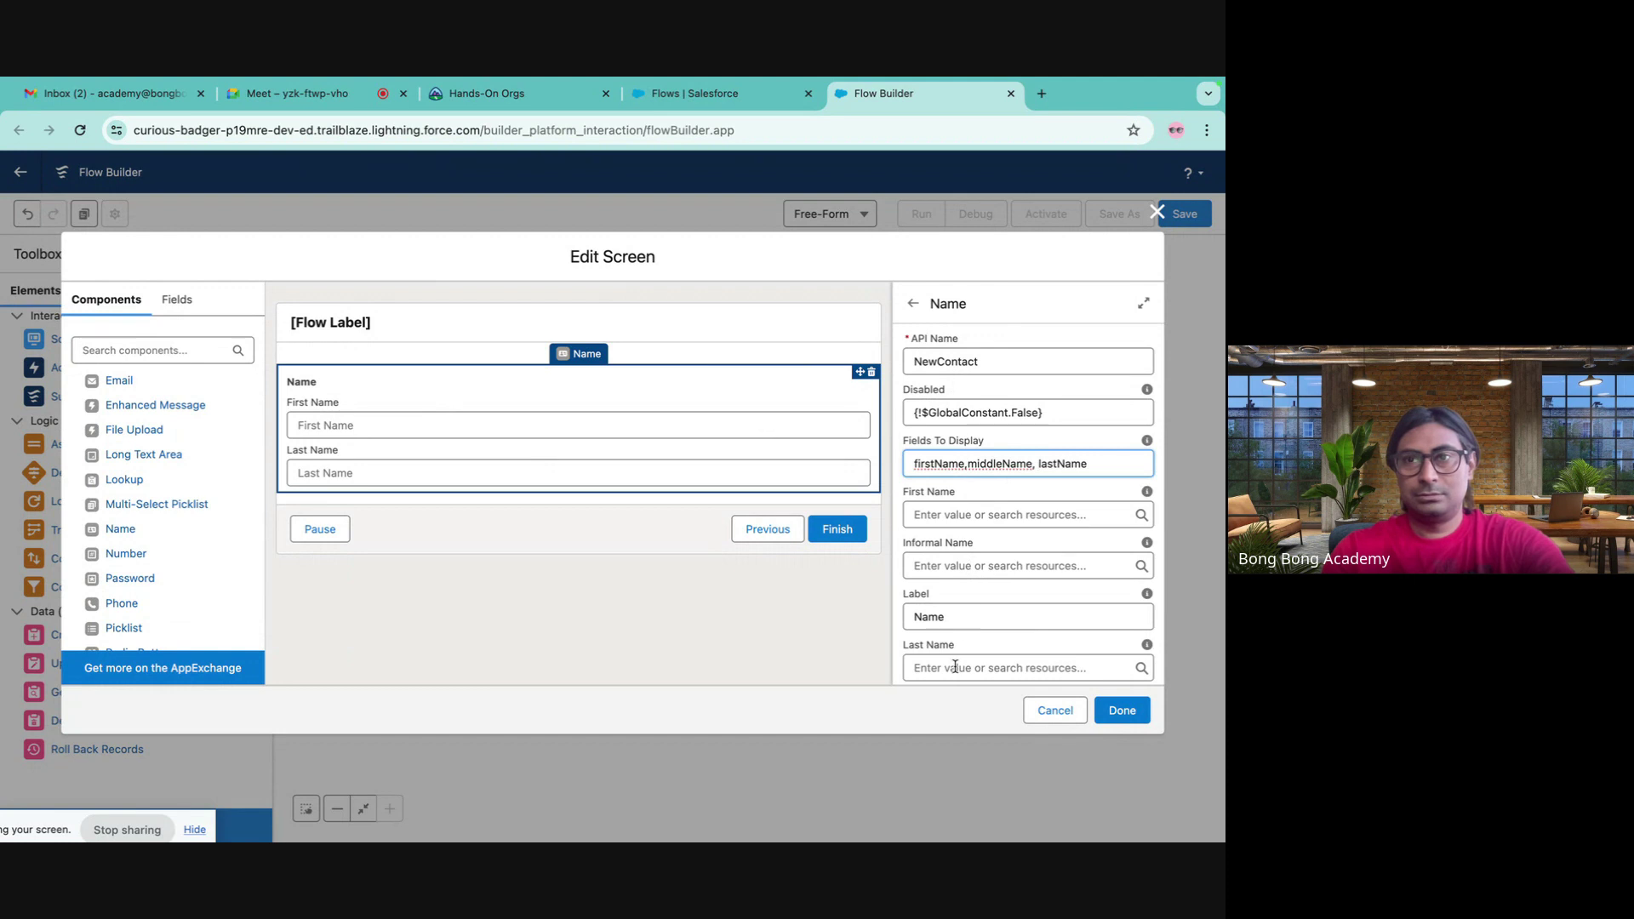
pyautogui.click(977, 589)
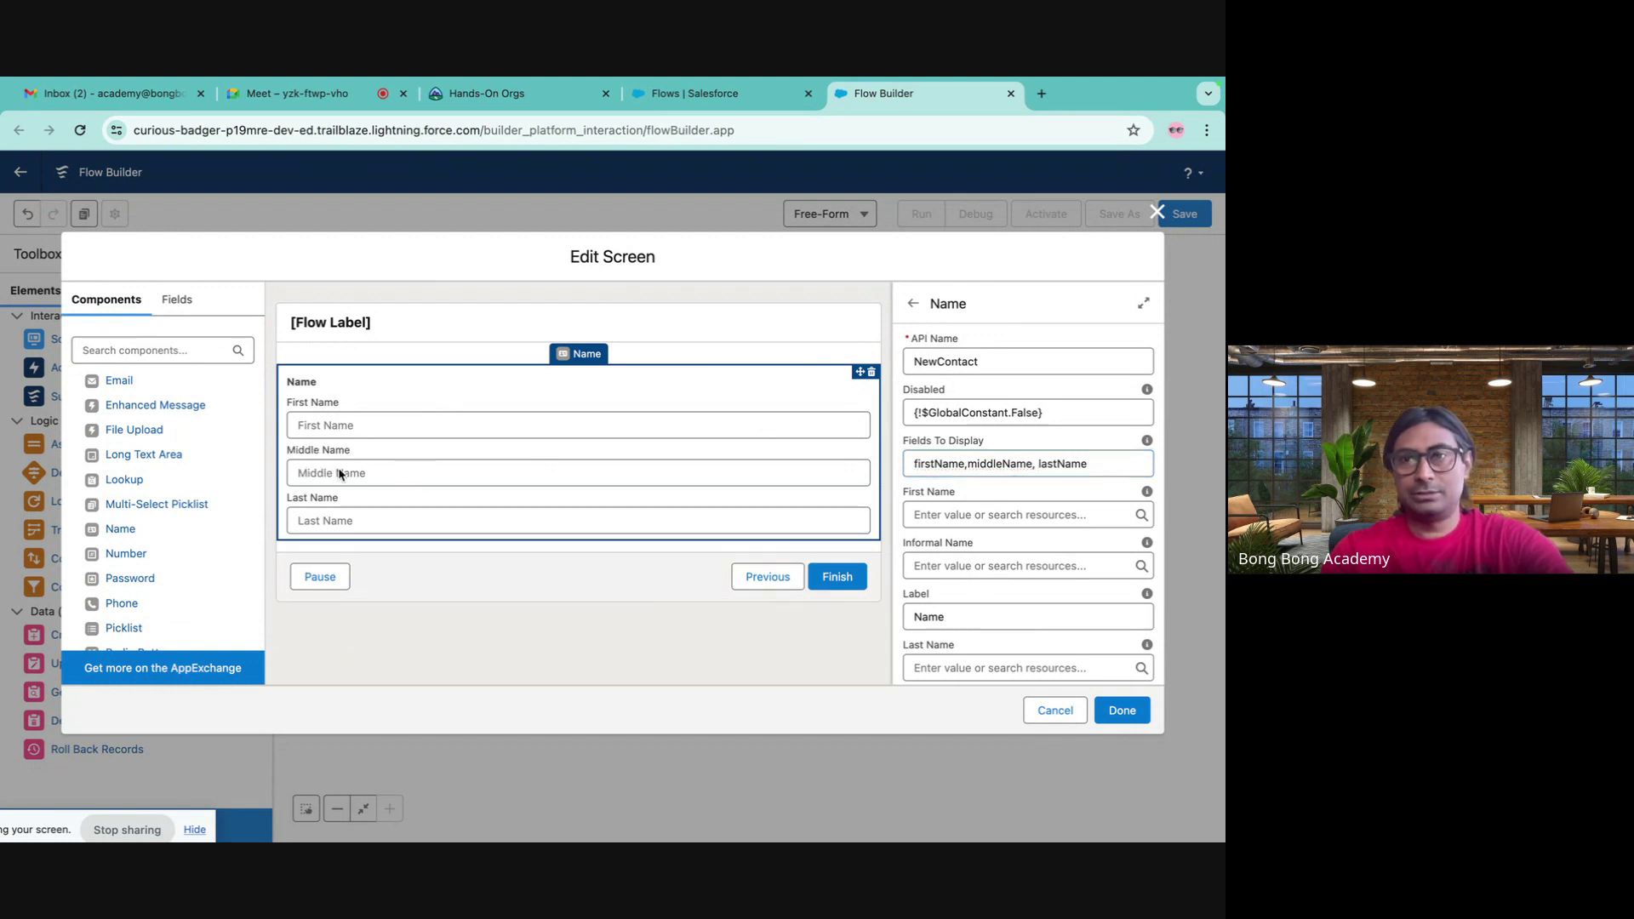
pyautogui.moveTo(1148, 444)
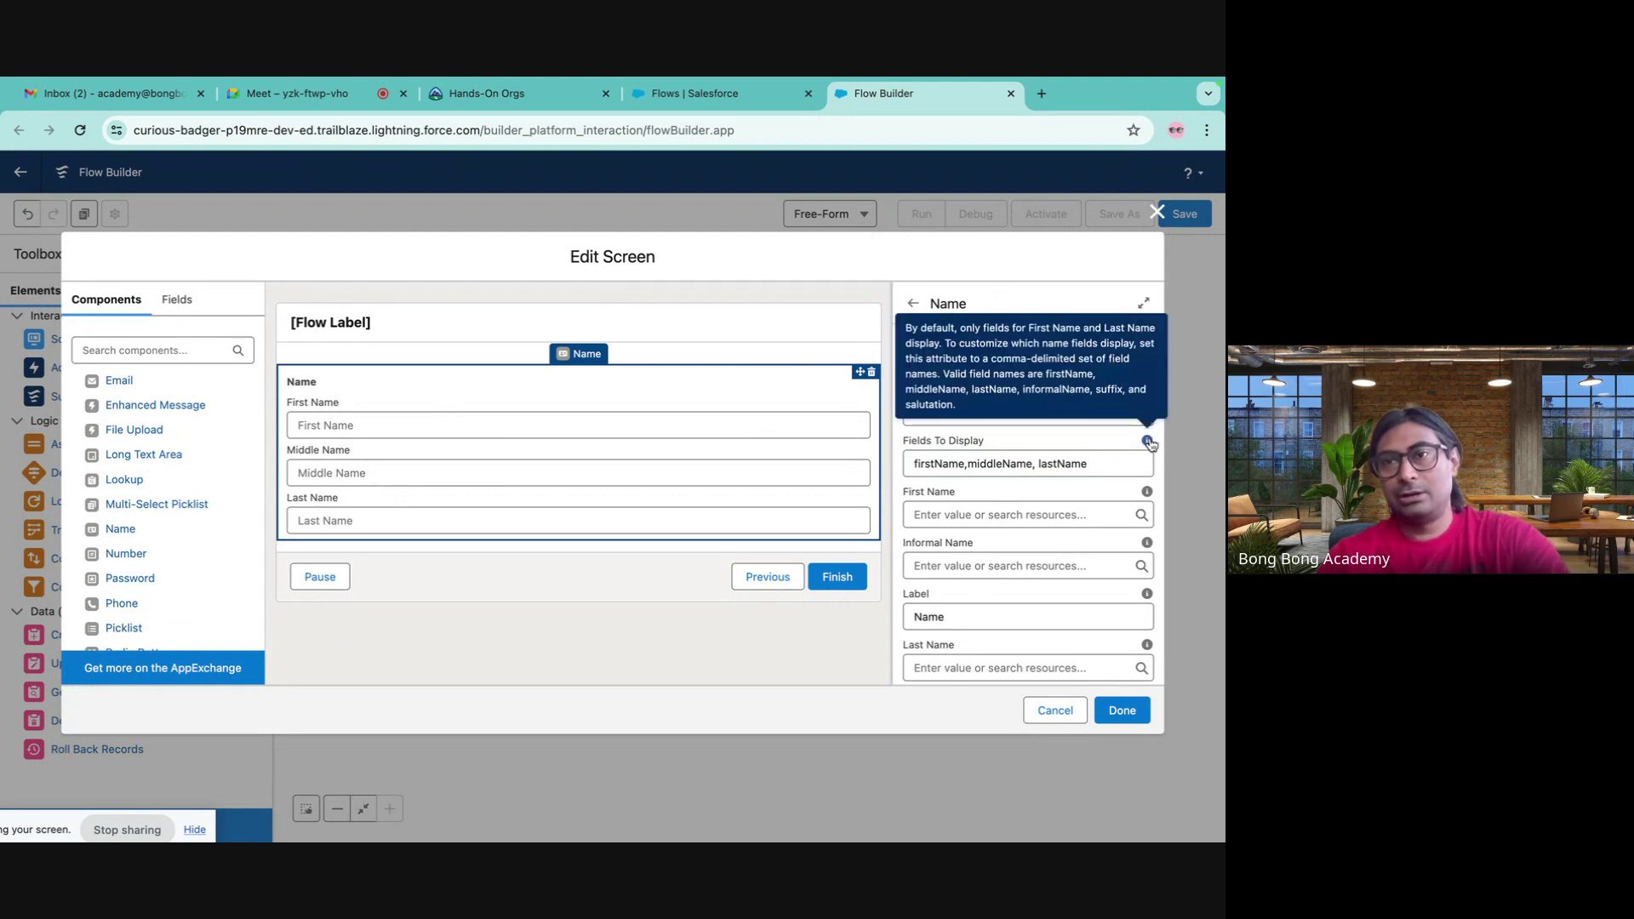
# - Prepend salutation to the Name component's Fields To Display list
pyautogui.click(908, 464)
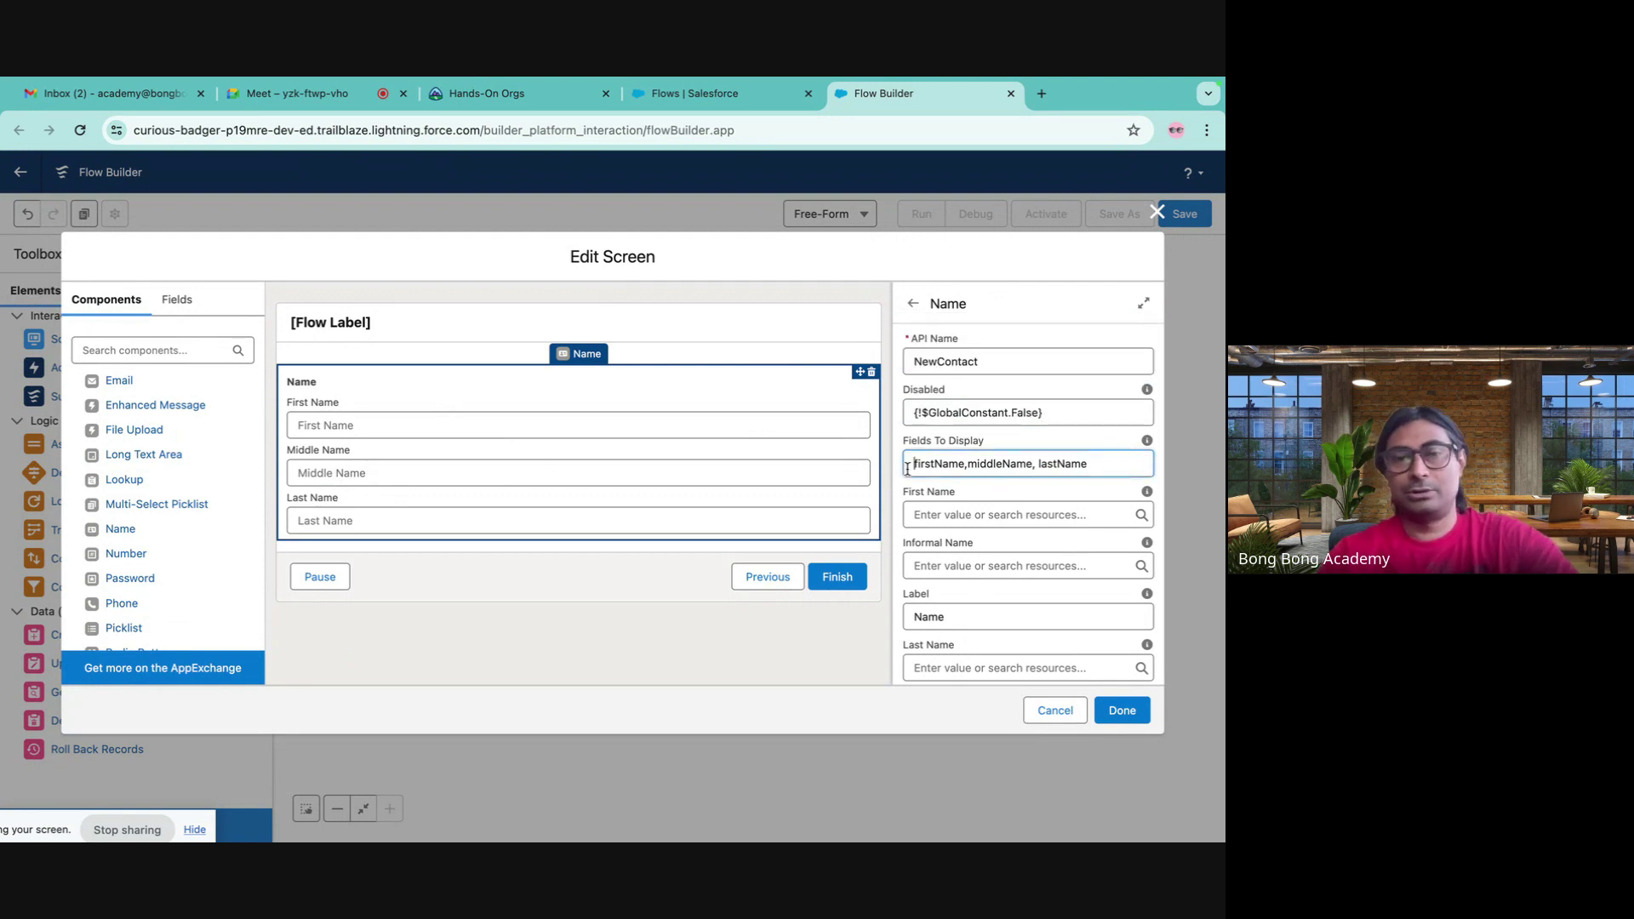
pyautogui.write('salutation')
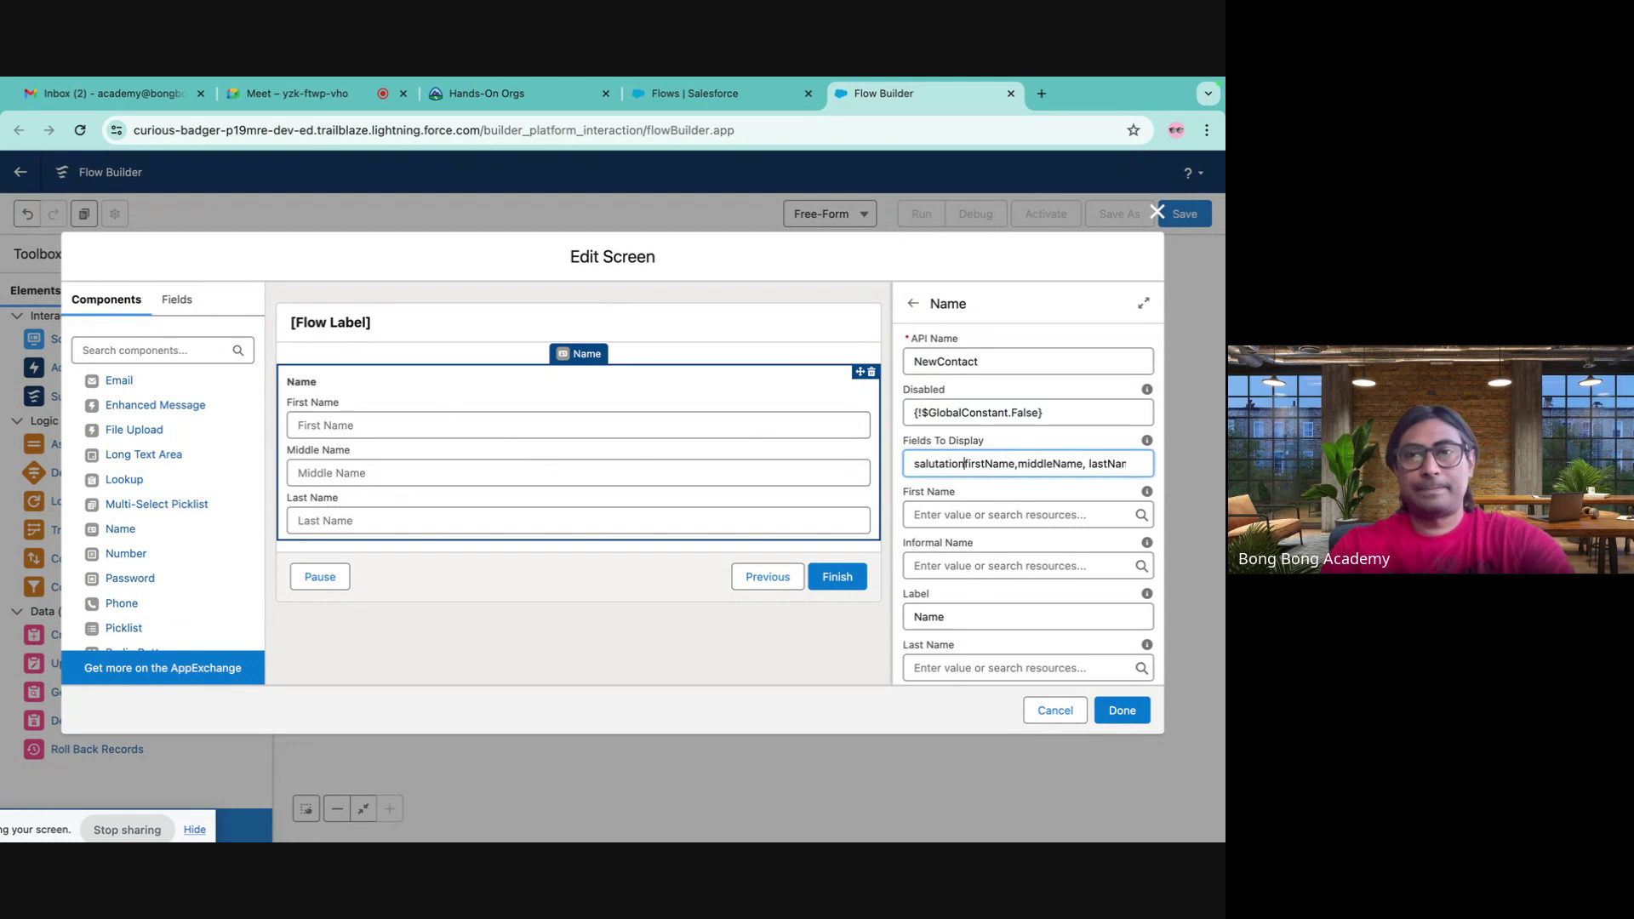
pyautogui.write(',')
pyautogui.press('Tab')
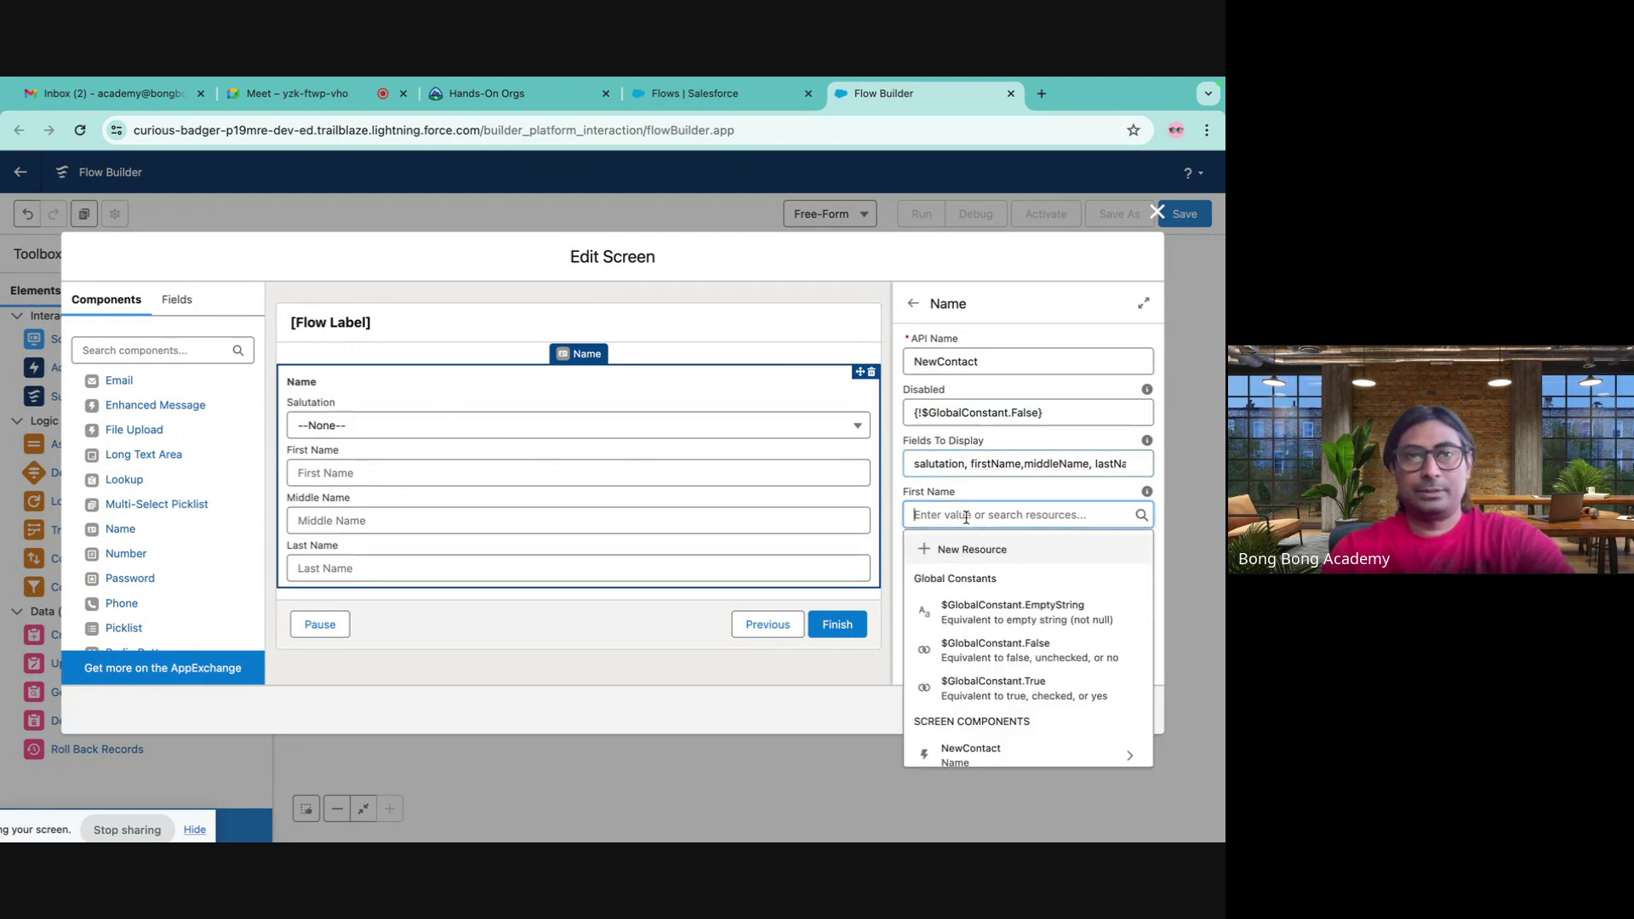
pyautogui.click(363, 430)
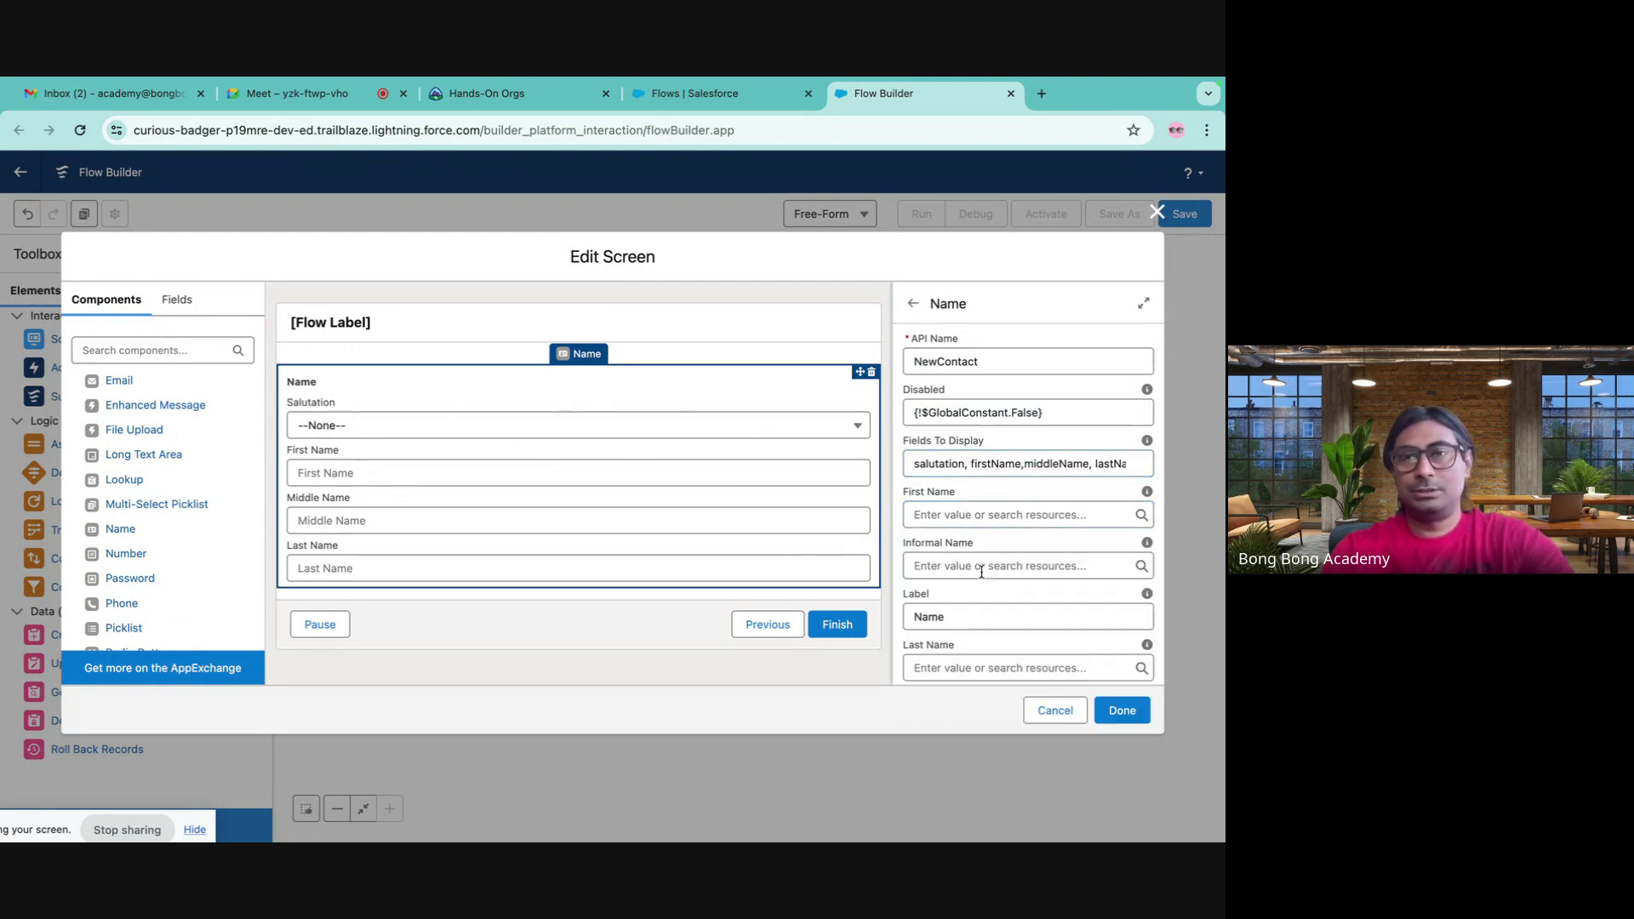
# - Expand and collapse Set Component Visibility, then expand the Validate Input section
pyautogui.scroll(-2, 1014, 561)
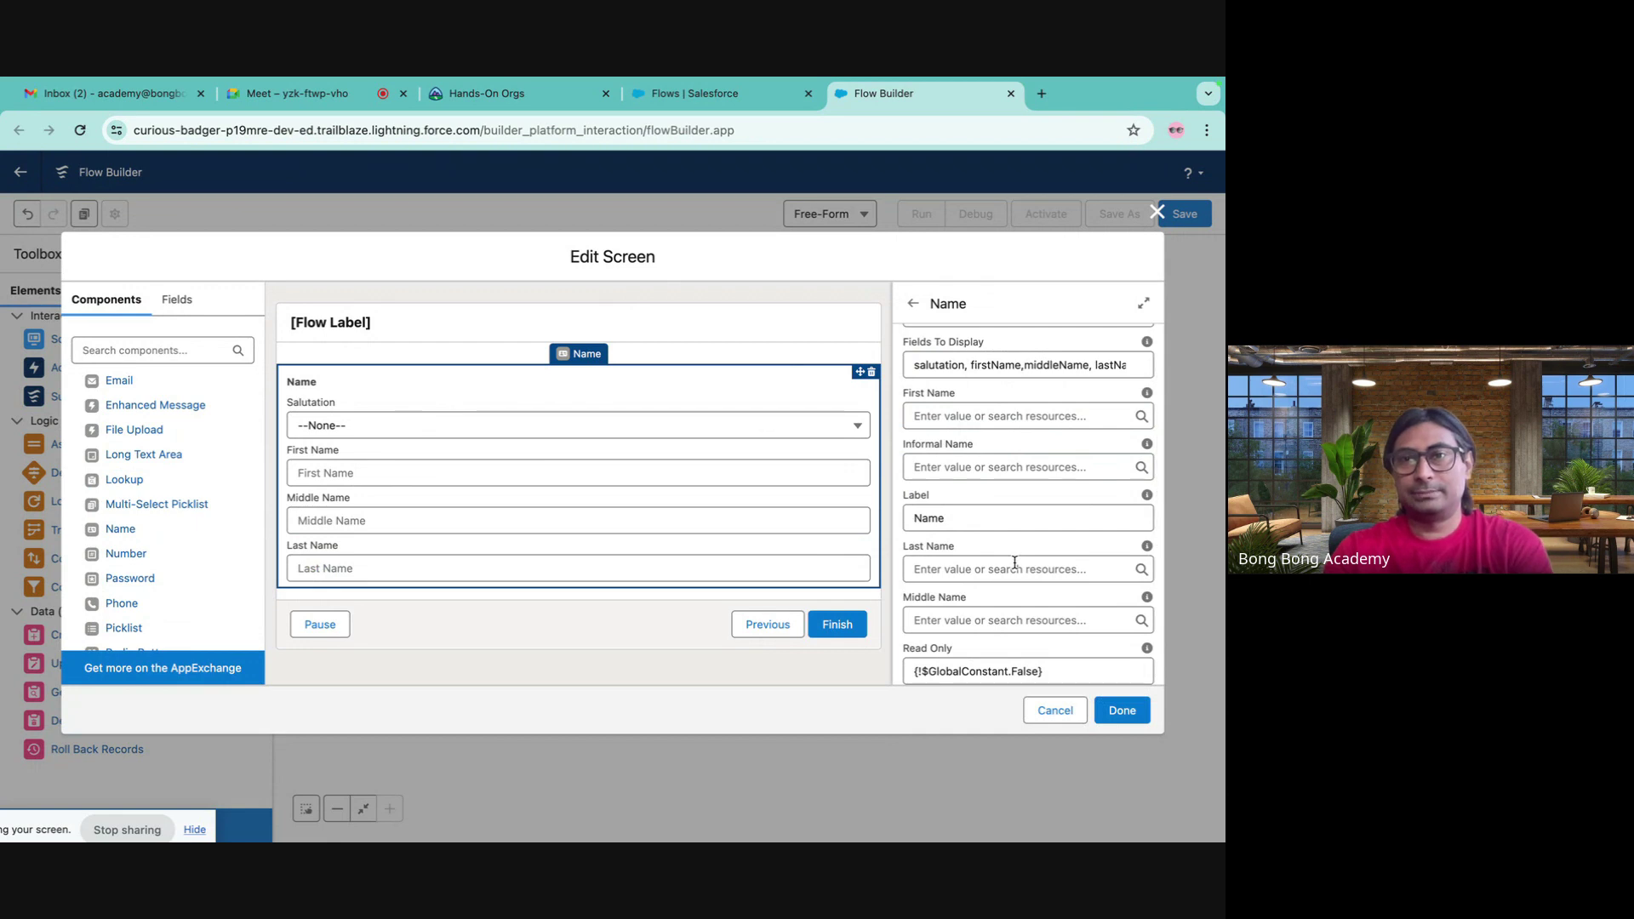
pyautogui.scroll(-5, 1015, 562)
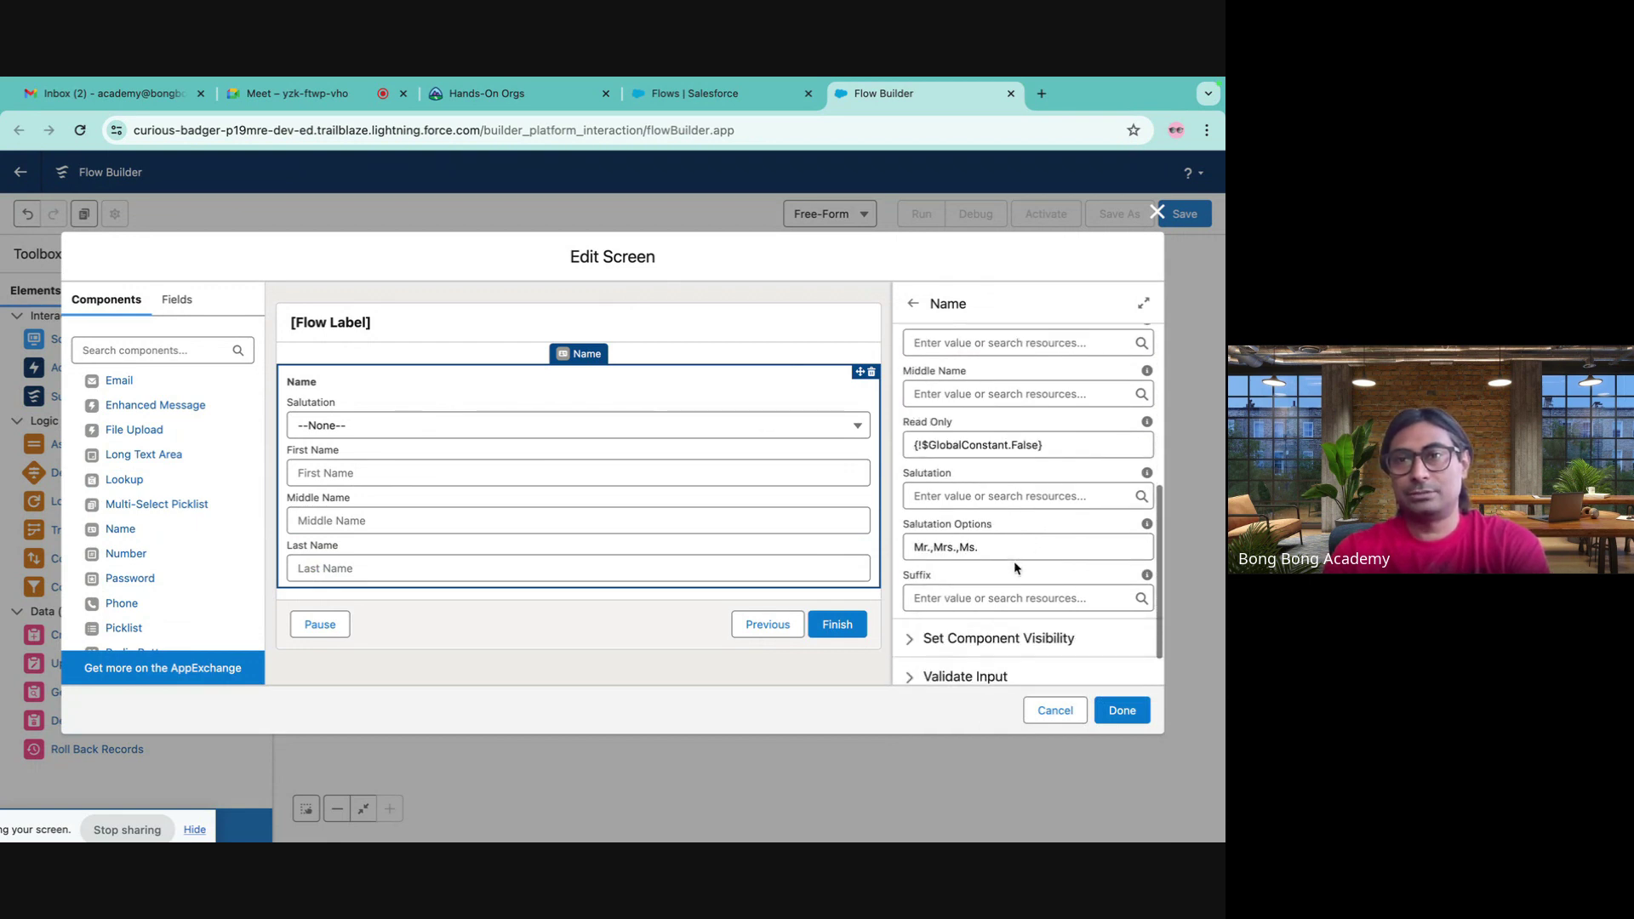
pyautogui.scroll(-1, 1052, 527)
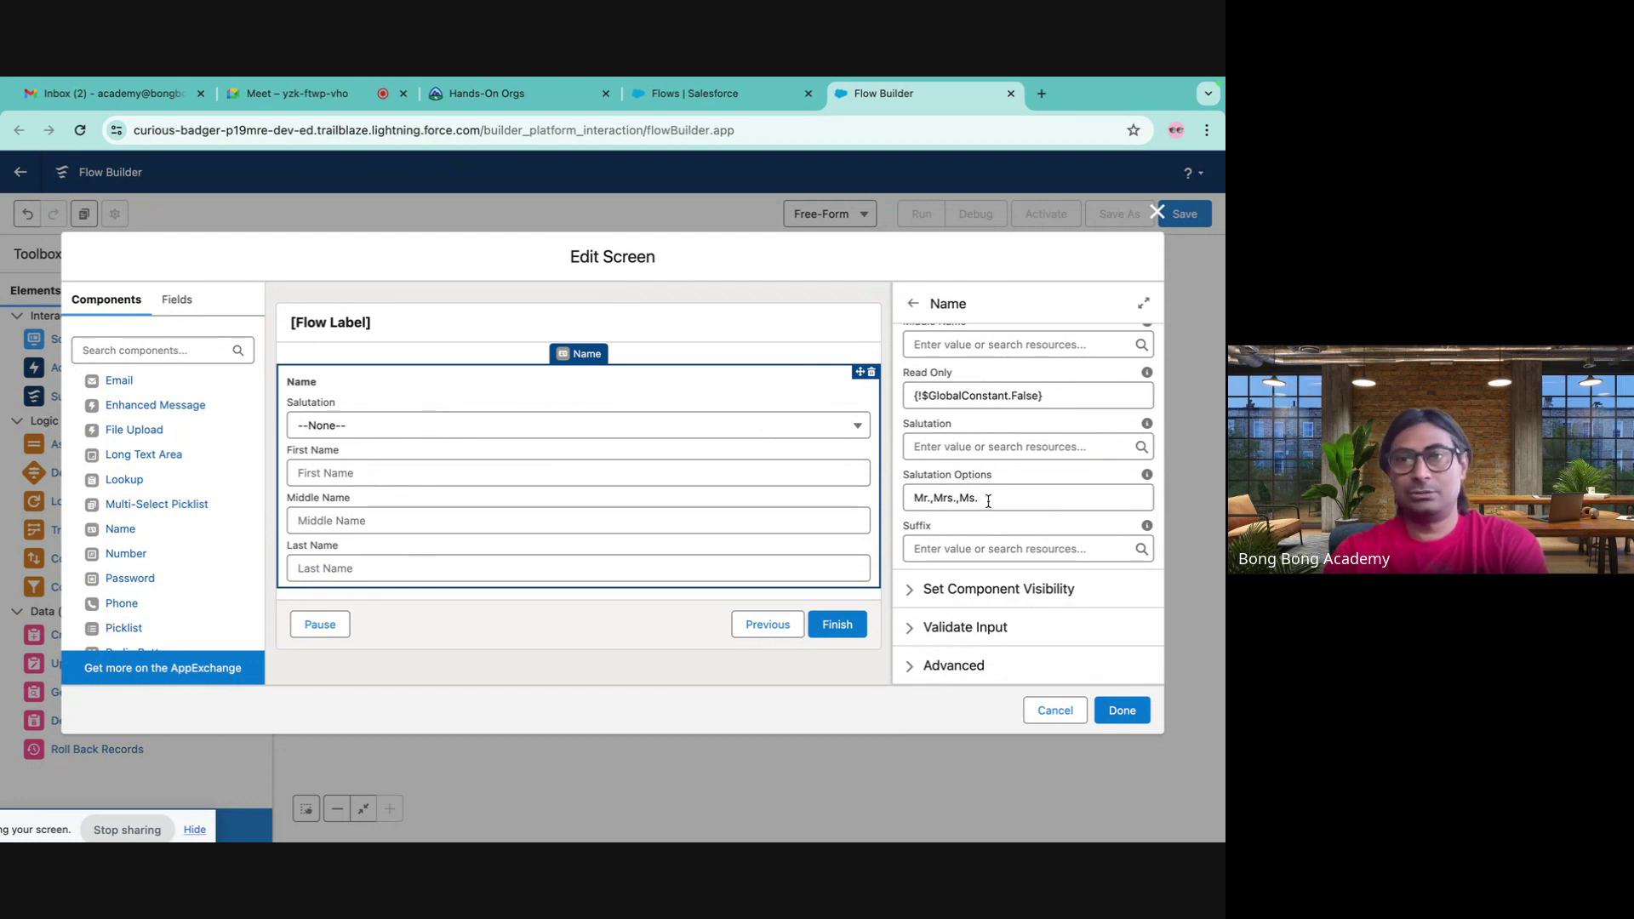
pyautogui.click(1001, 592)
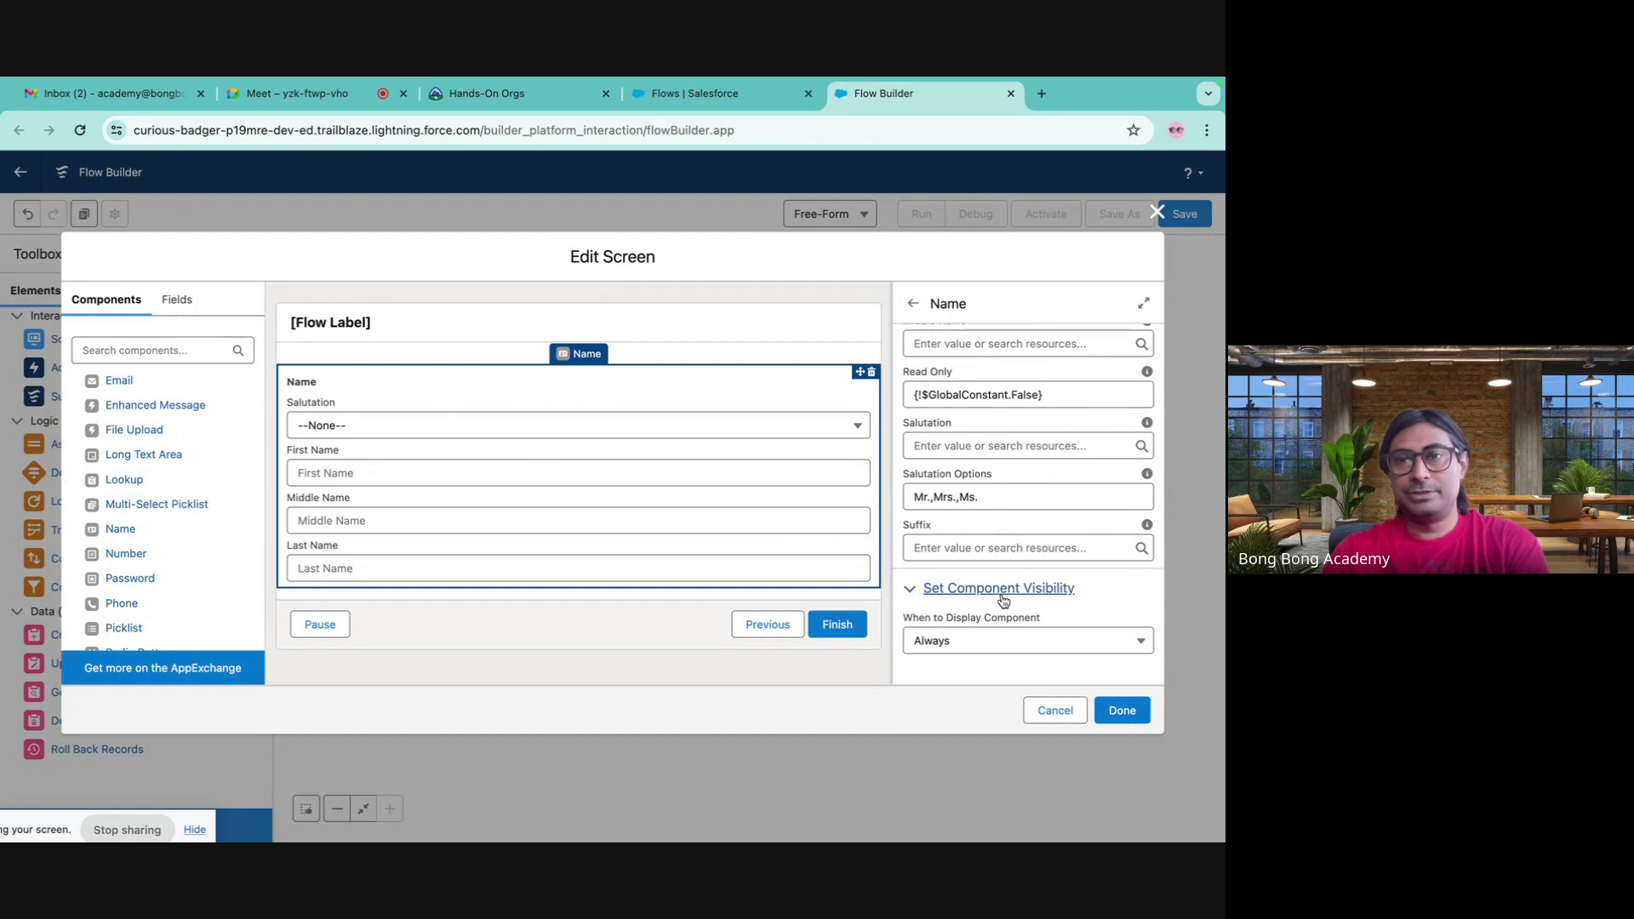
pyautogui.scroll(-1, 1003, 599)
pyautogui.click(971, 565)
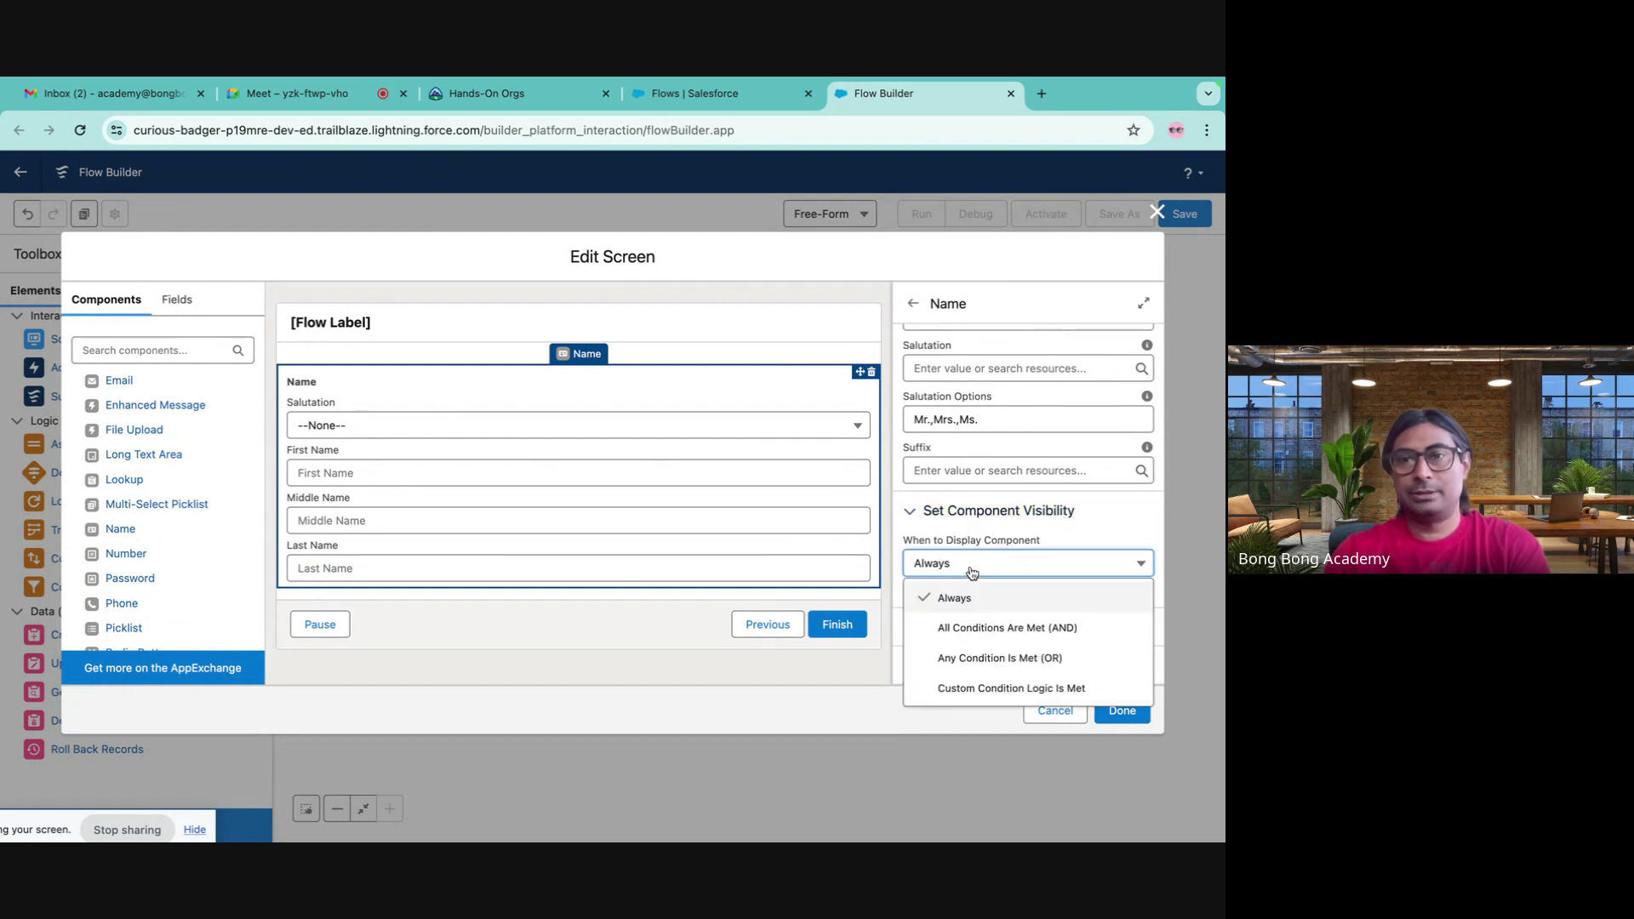
pyautogui.click(1113, 523)
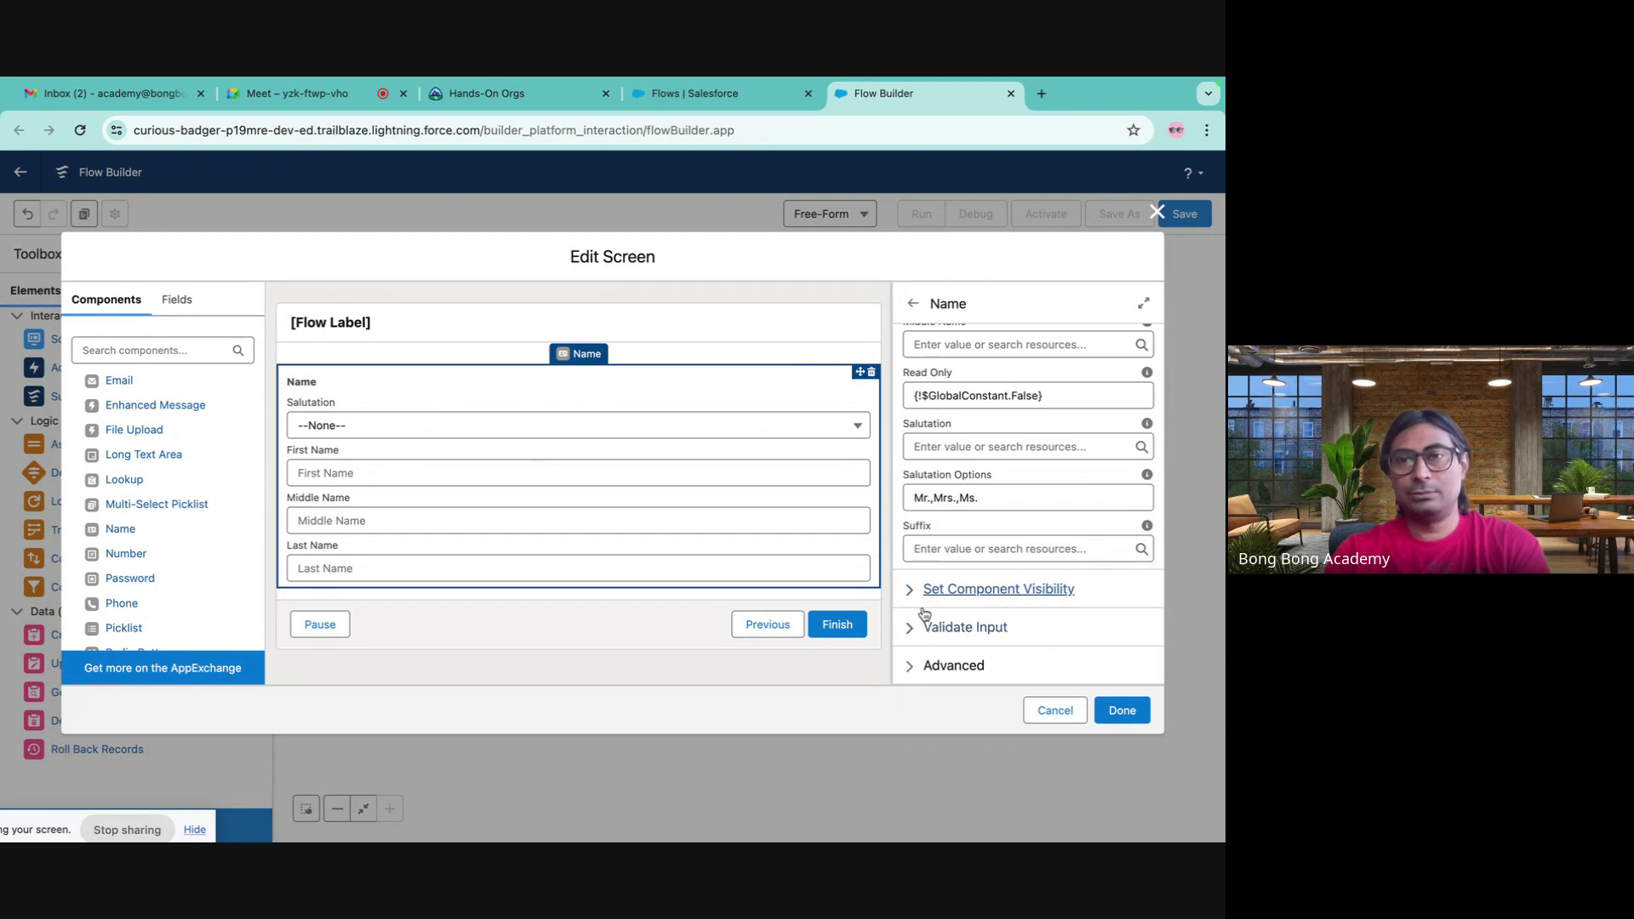
pyautogui.click(910, 631)
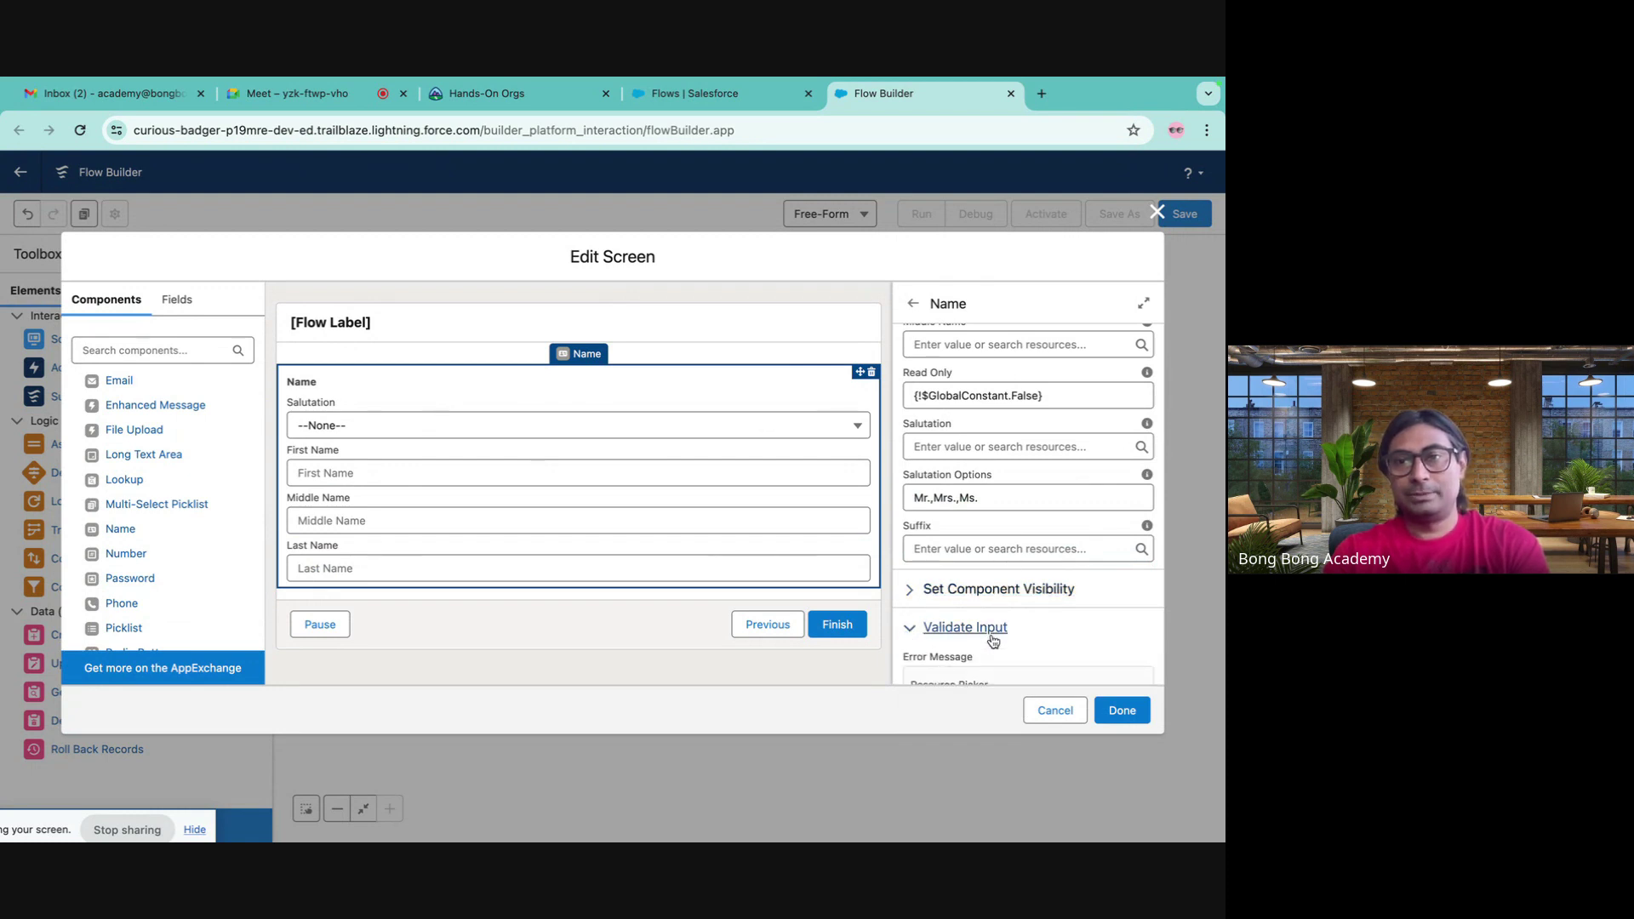
pyautogui.scroll(-2, 991, 642)
pyautogui.scroll(-1, 967, 584)
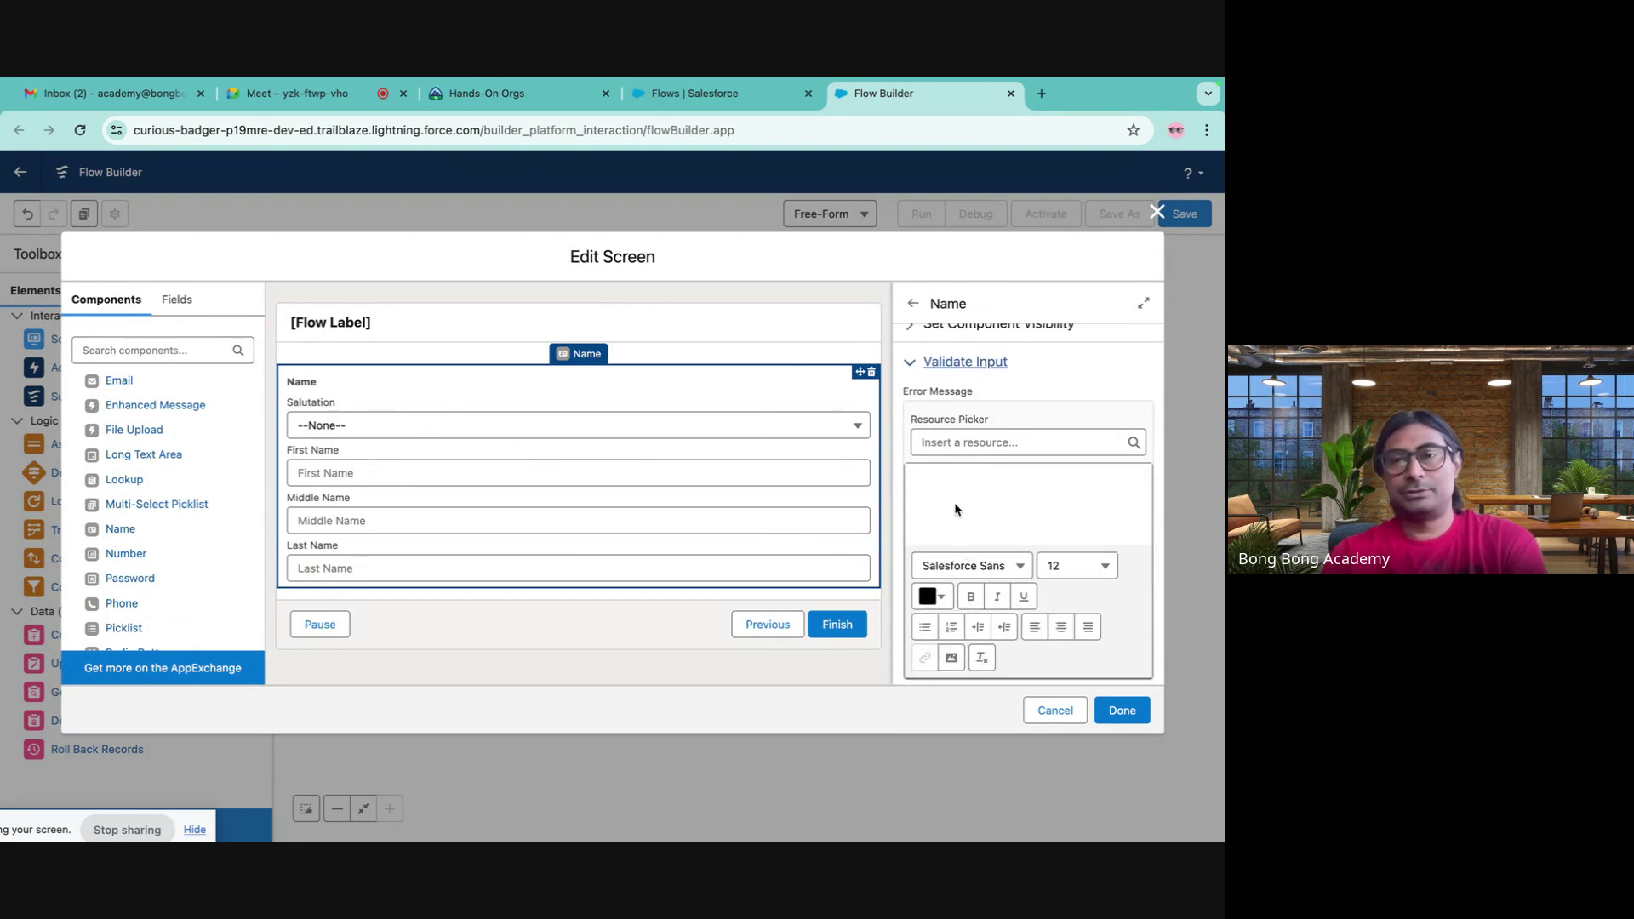
pyautogui.scroll(1, 955, 508)
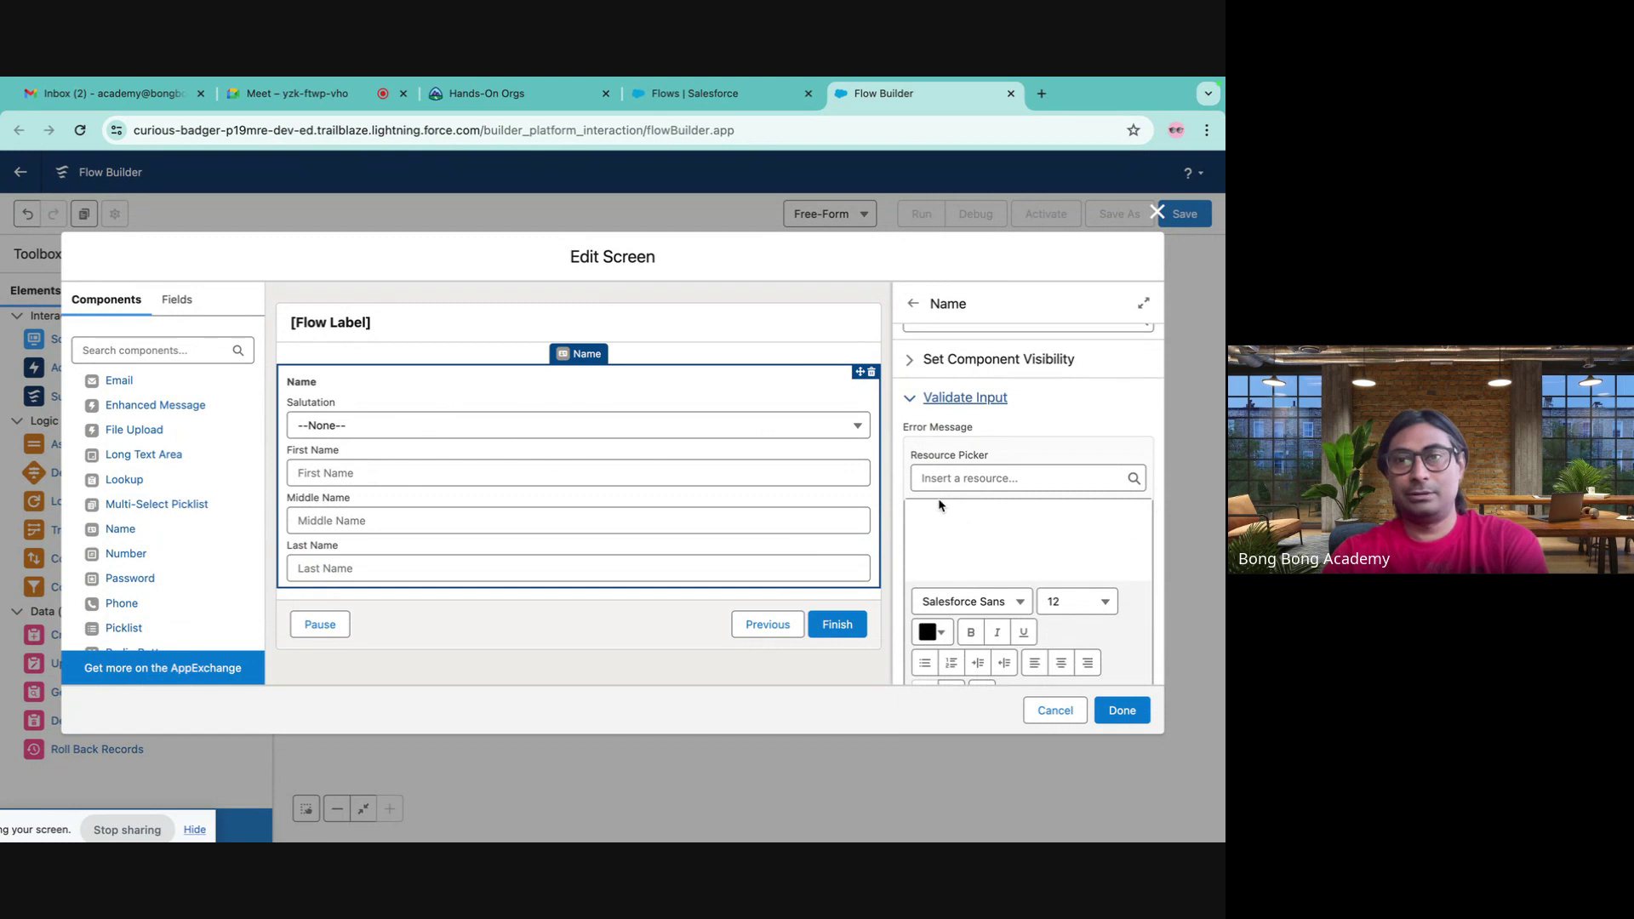
pyautogui.click(933, 536)
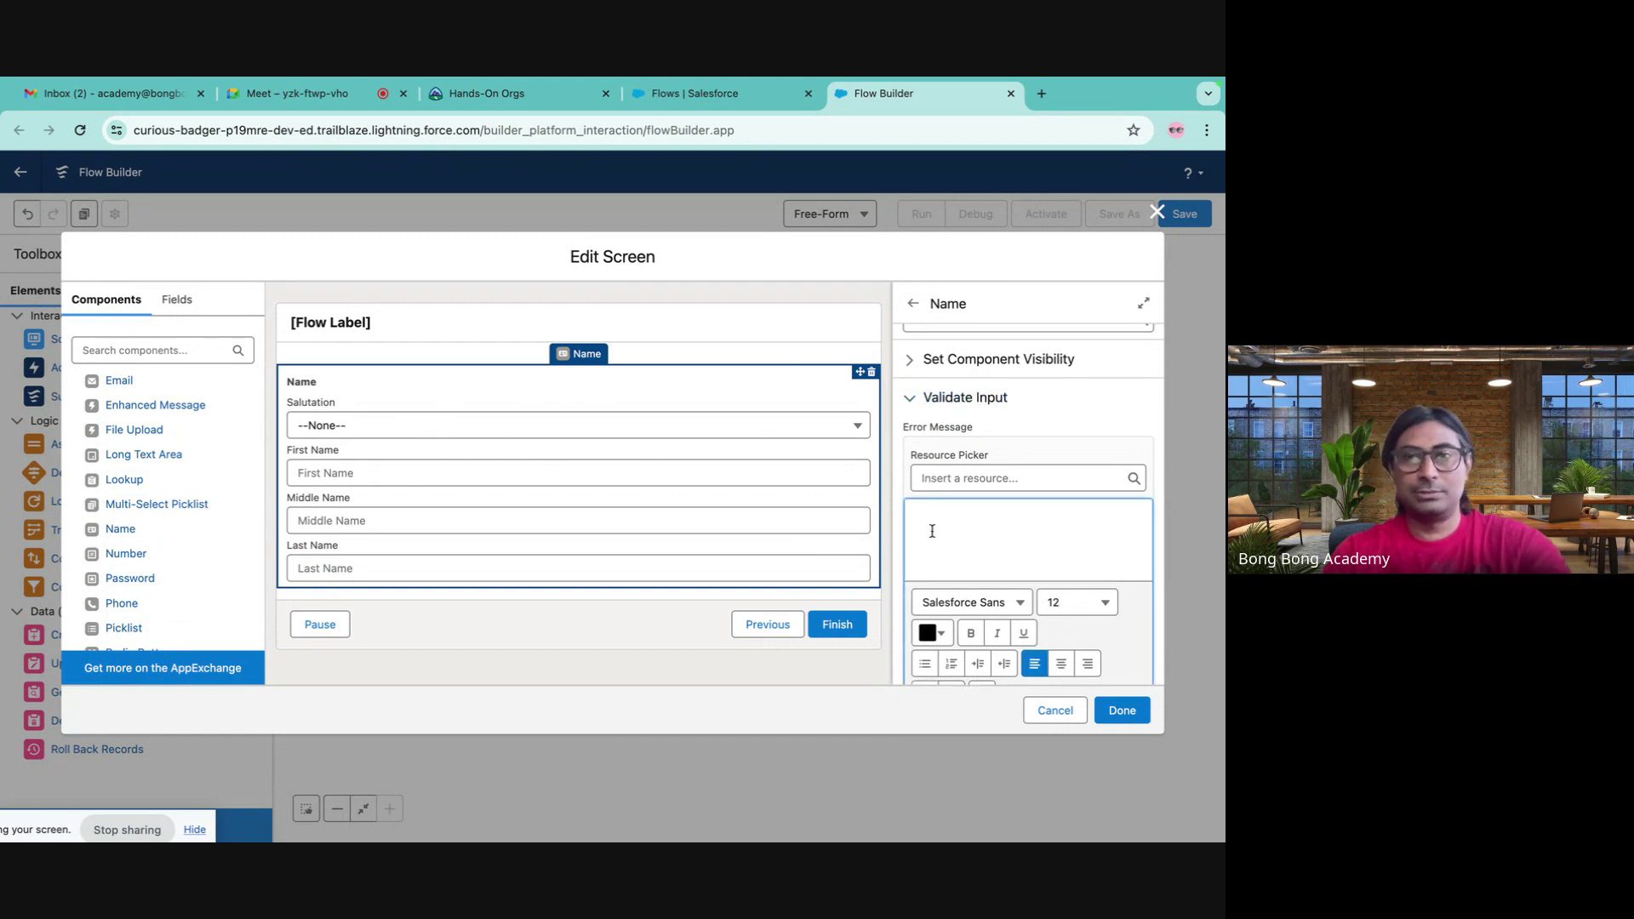
# - Insert the {!NewContact.lastName} reference from the resource picker, then clear it from the error message
pyautogui.scroll(-1, 972, 500)
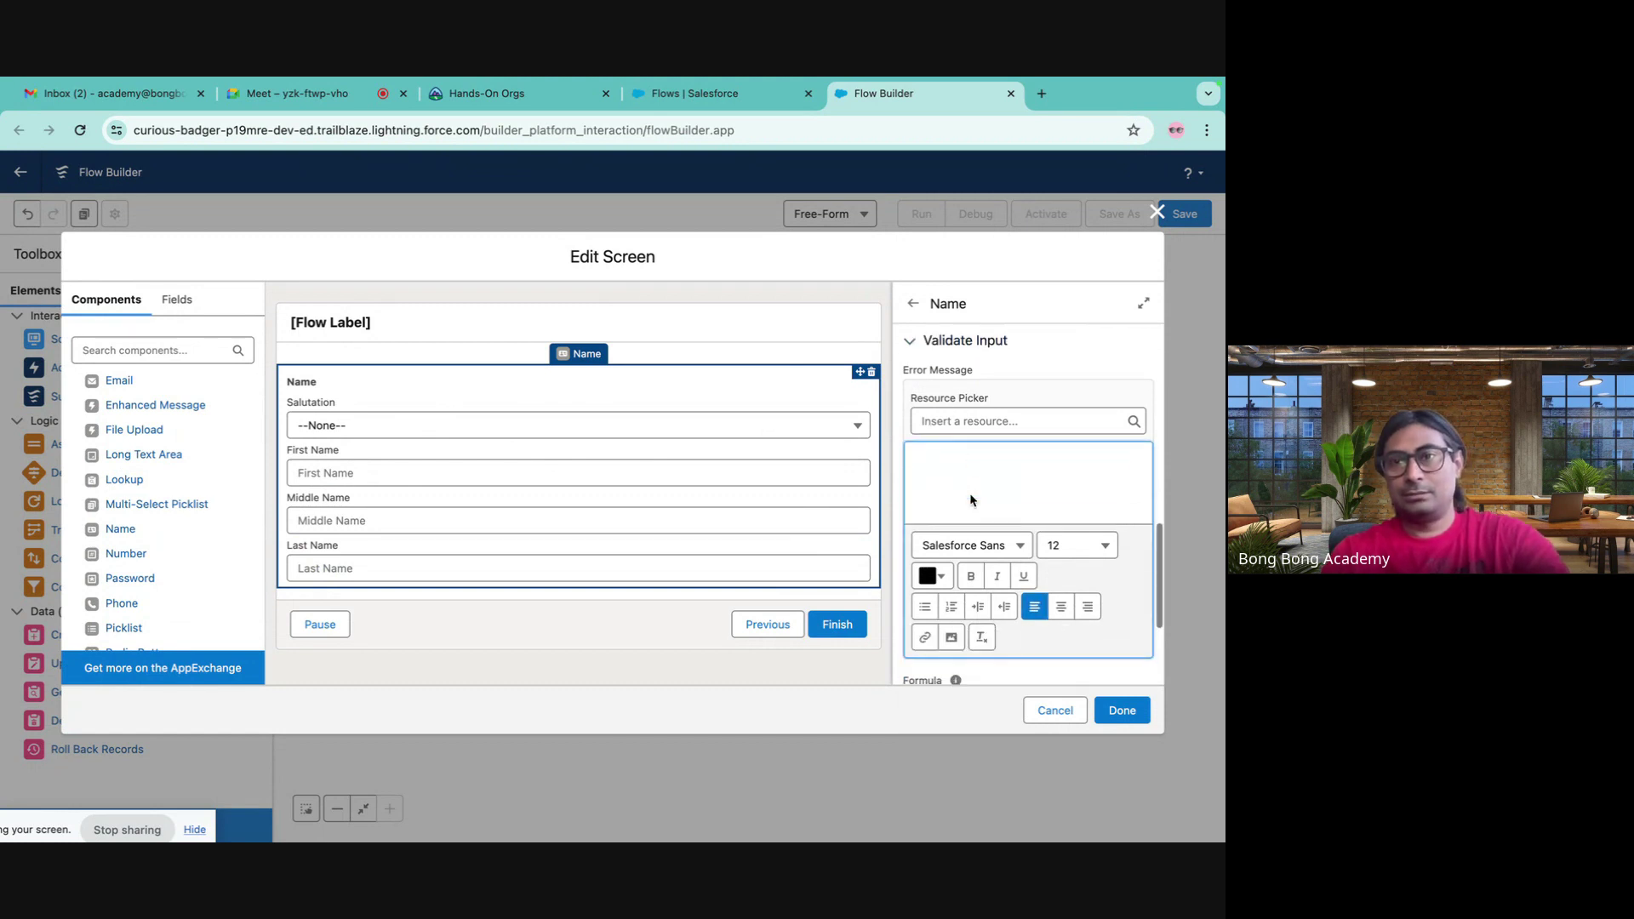
pyautogui.click(531, 554)
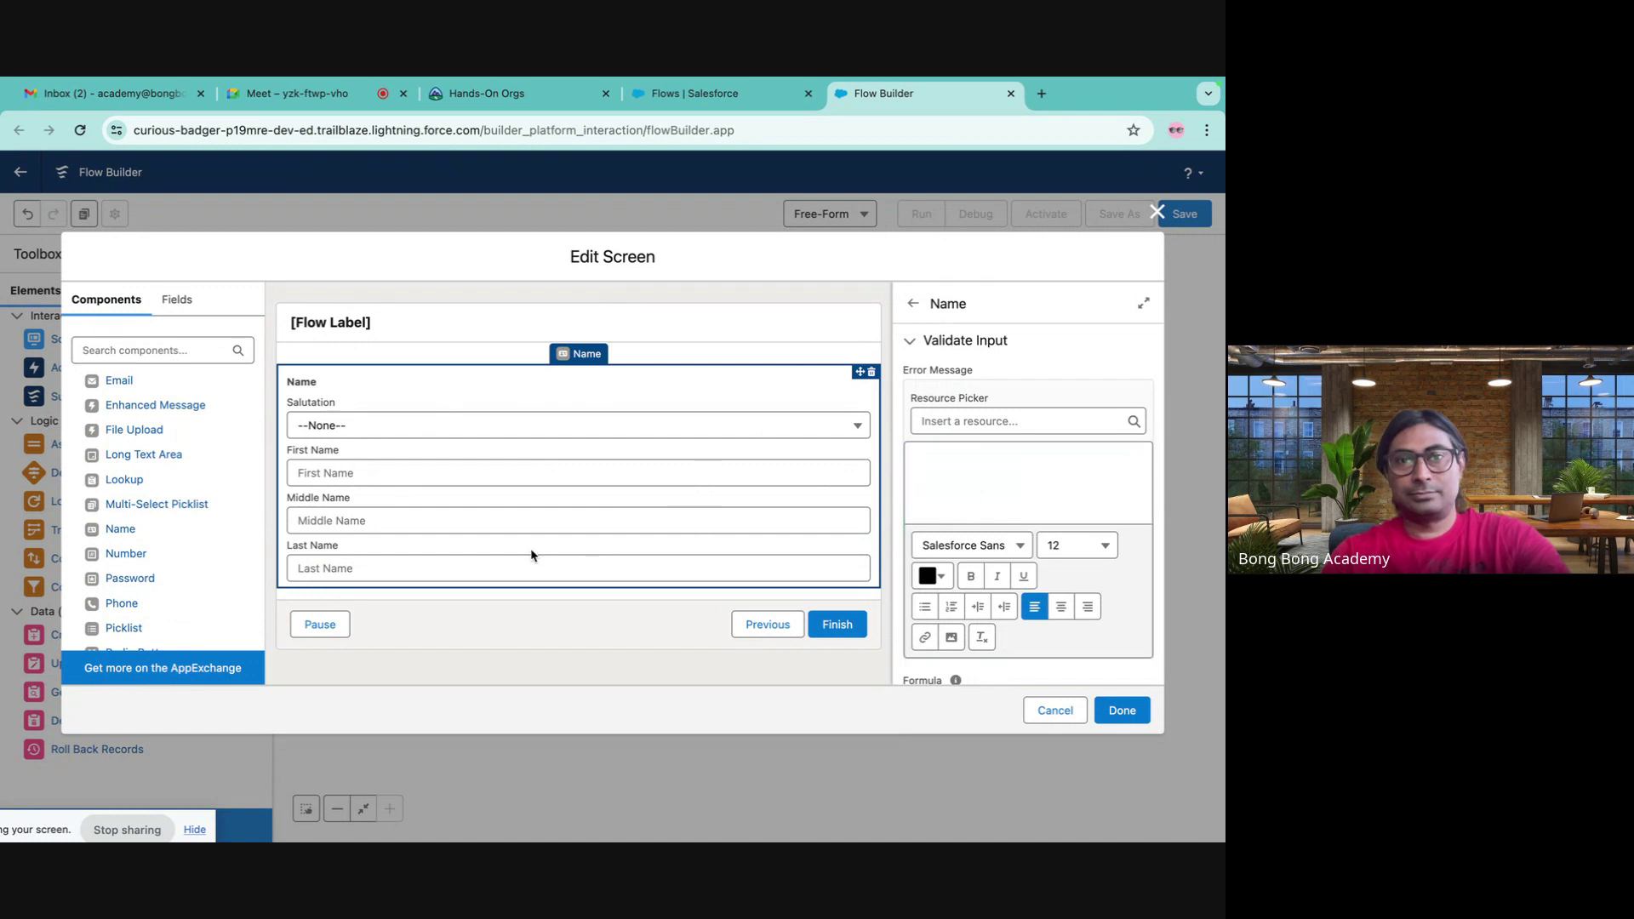
pyautogui.click(965, 474)
pyautogui.click(943, 423)
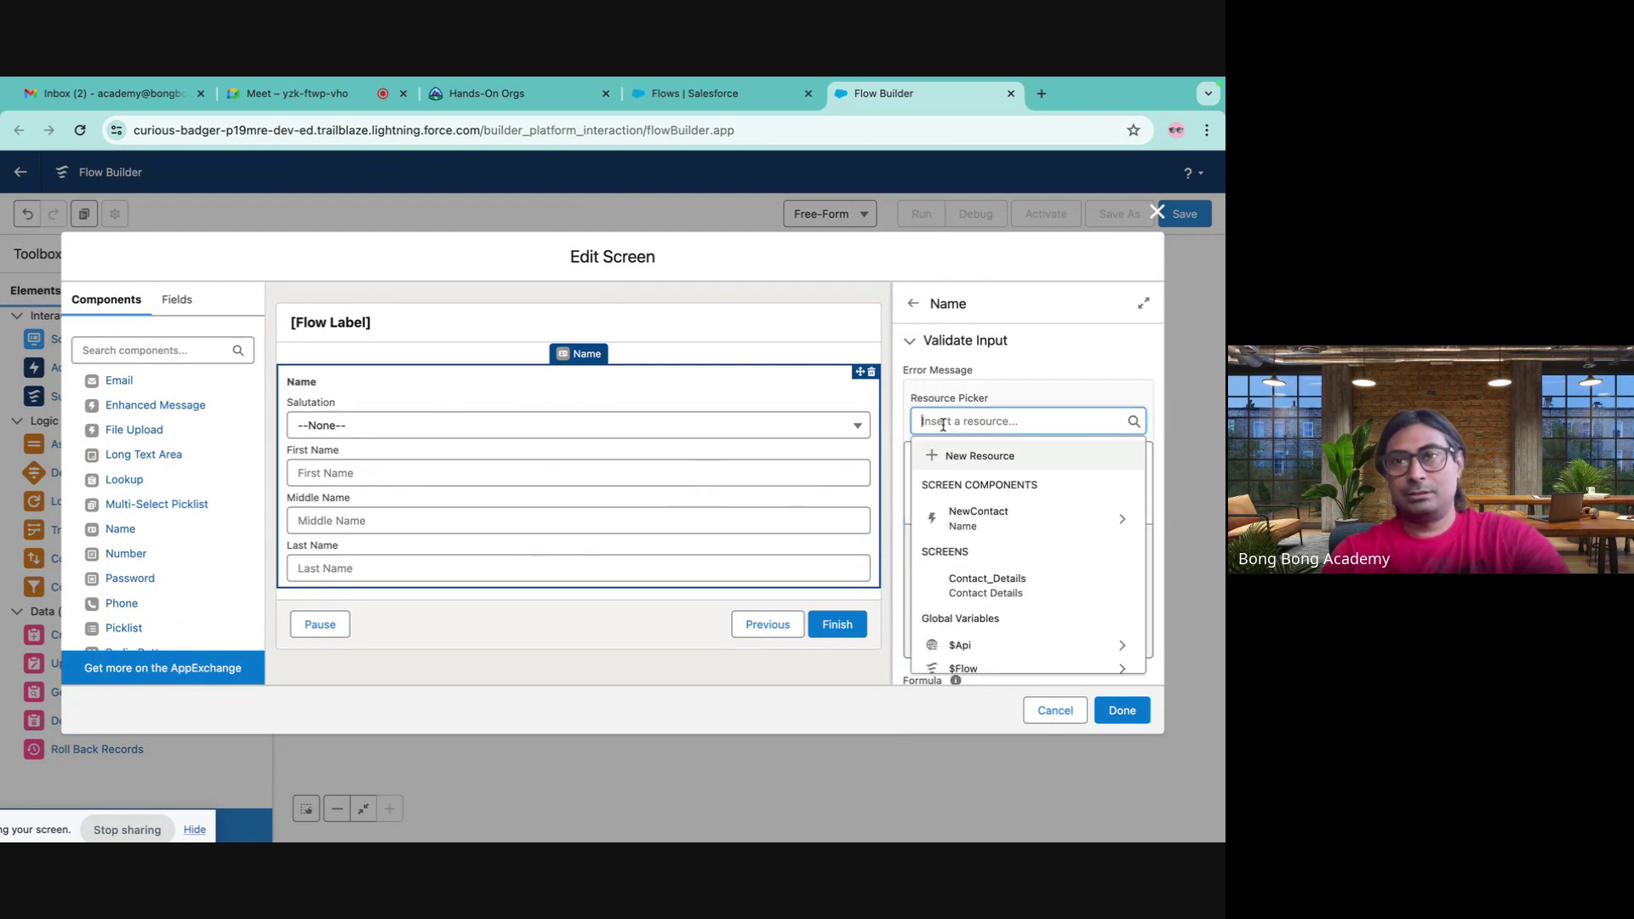
pyautogui.click(993, 517)
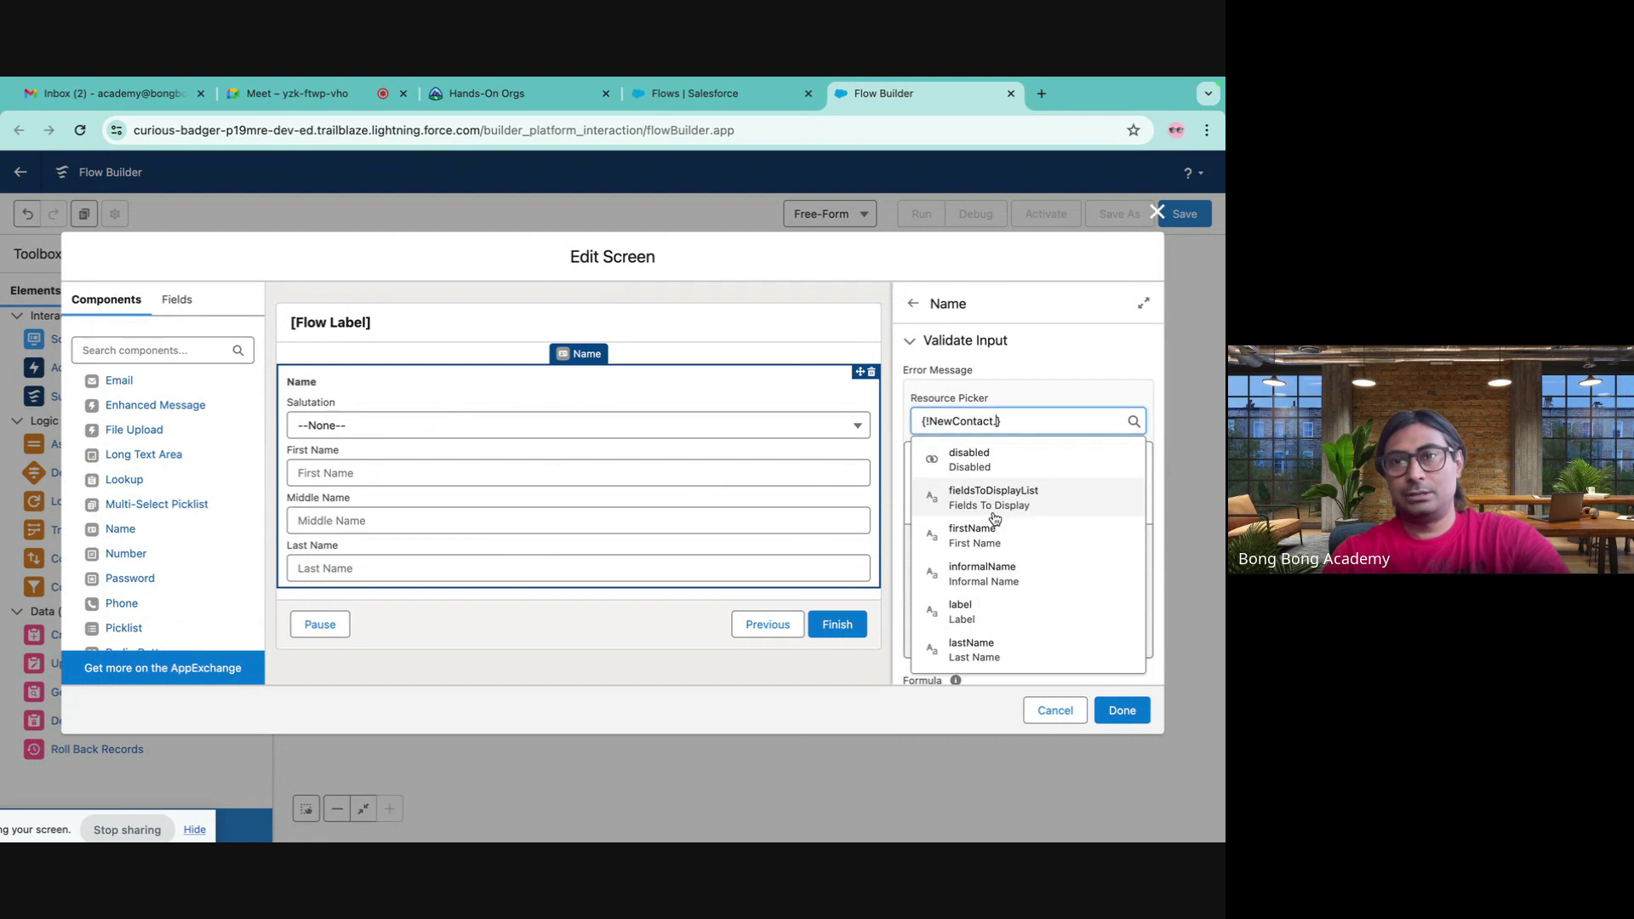
pyautogui.scroll(-2, 1000, 591)
pyautogui.click(979, 584)
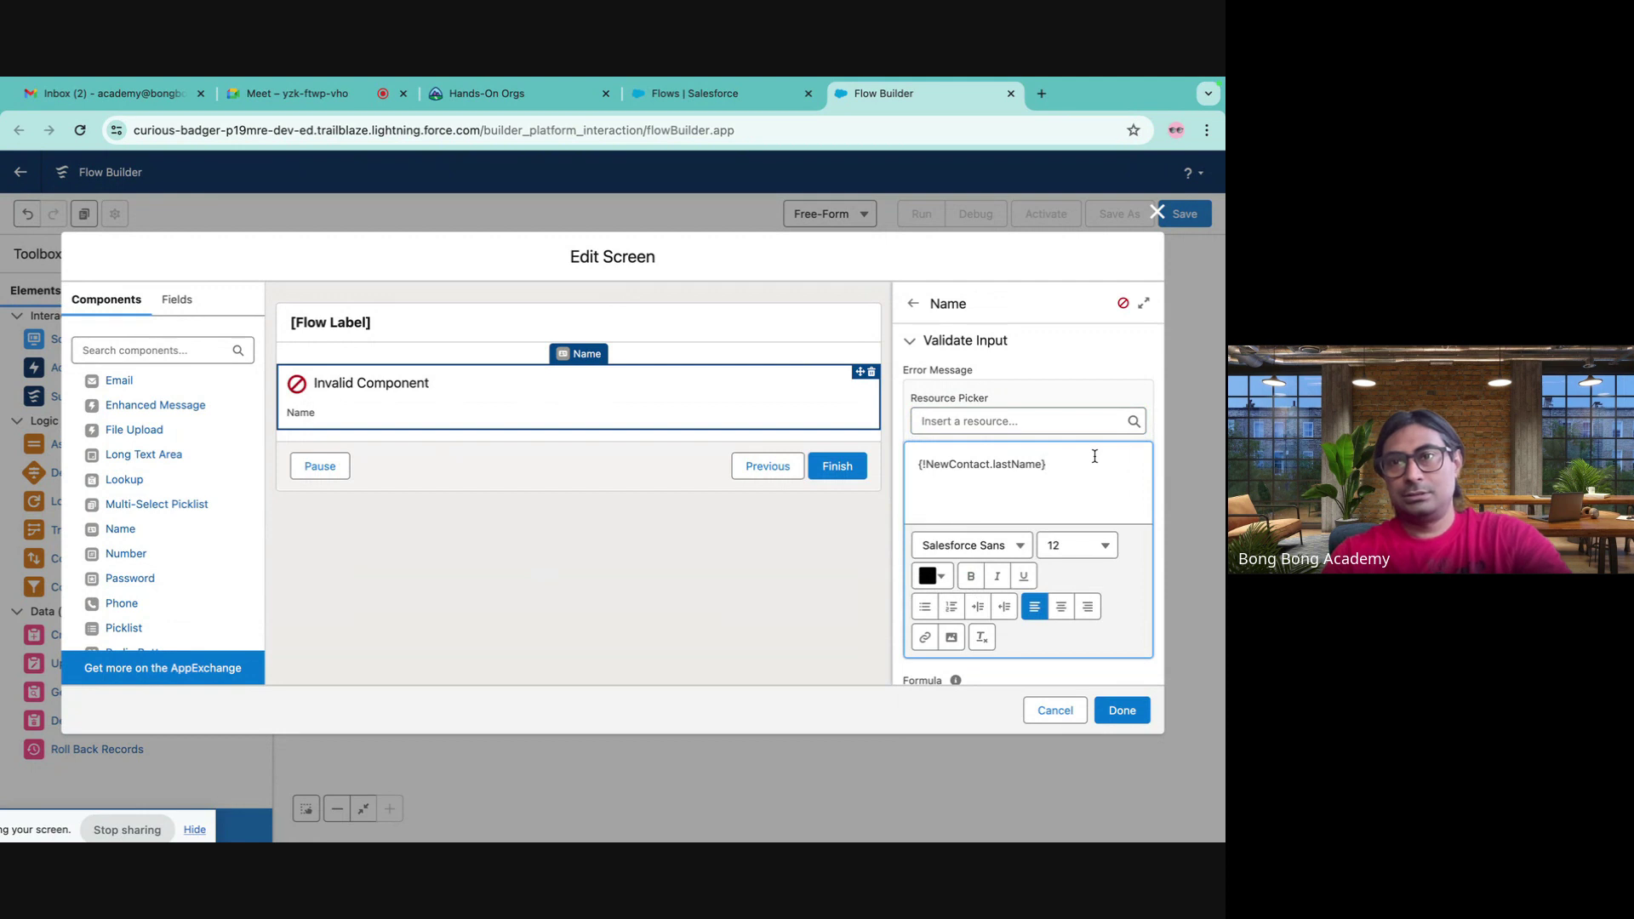
pyautogui.scroll(-3, 1076, 472)
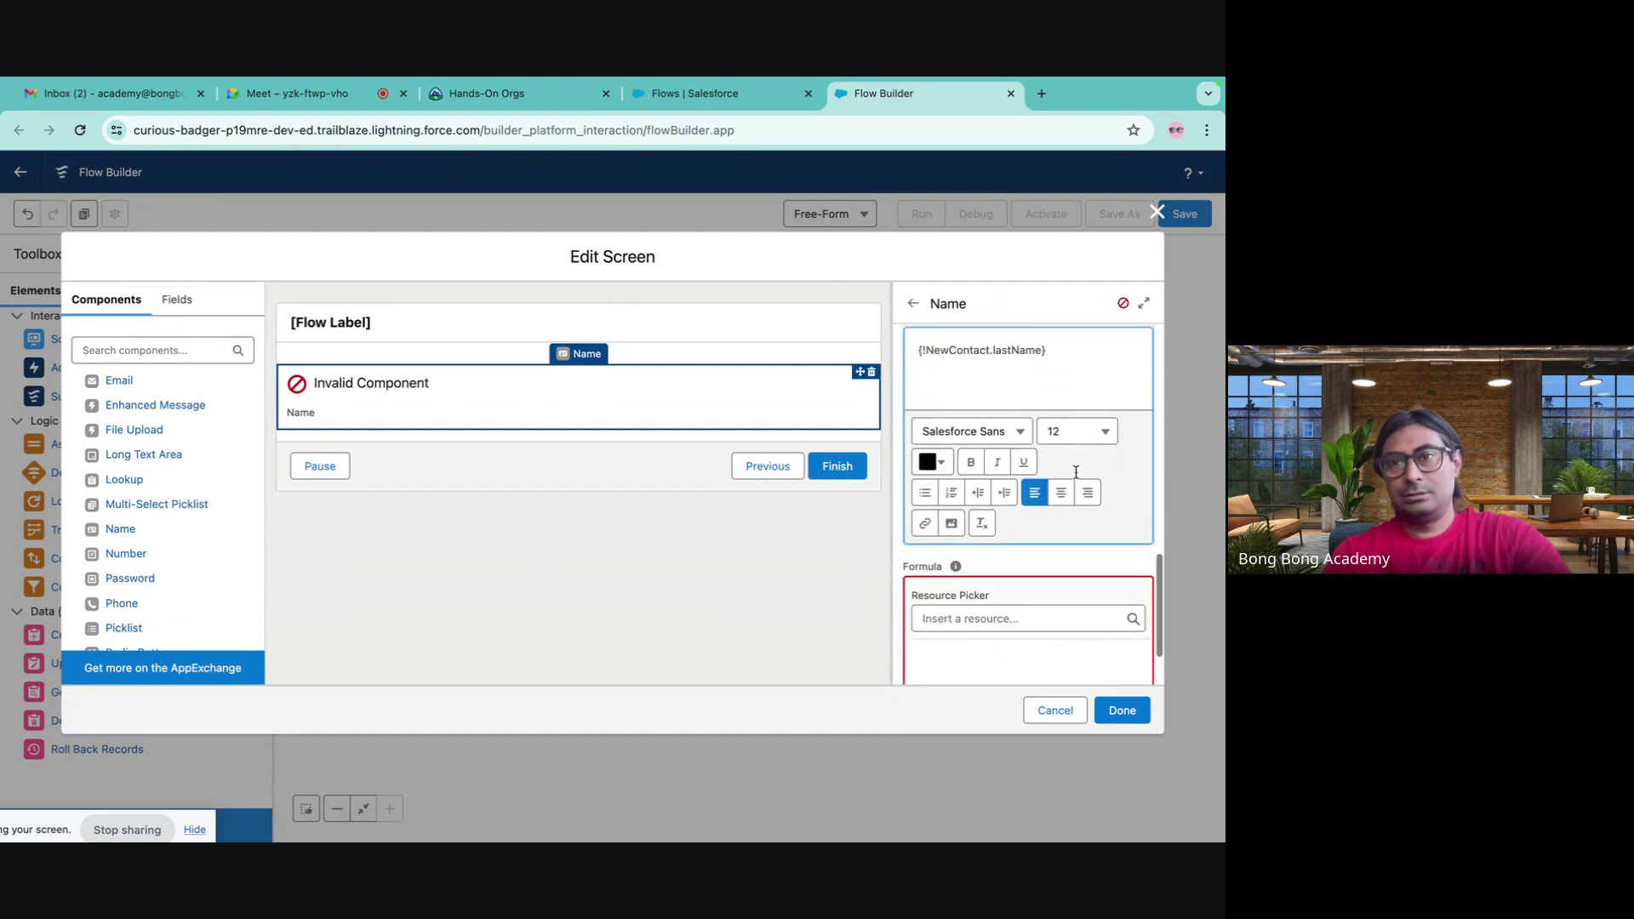
pyautogui.scroll(2, 1077, 477)
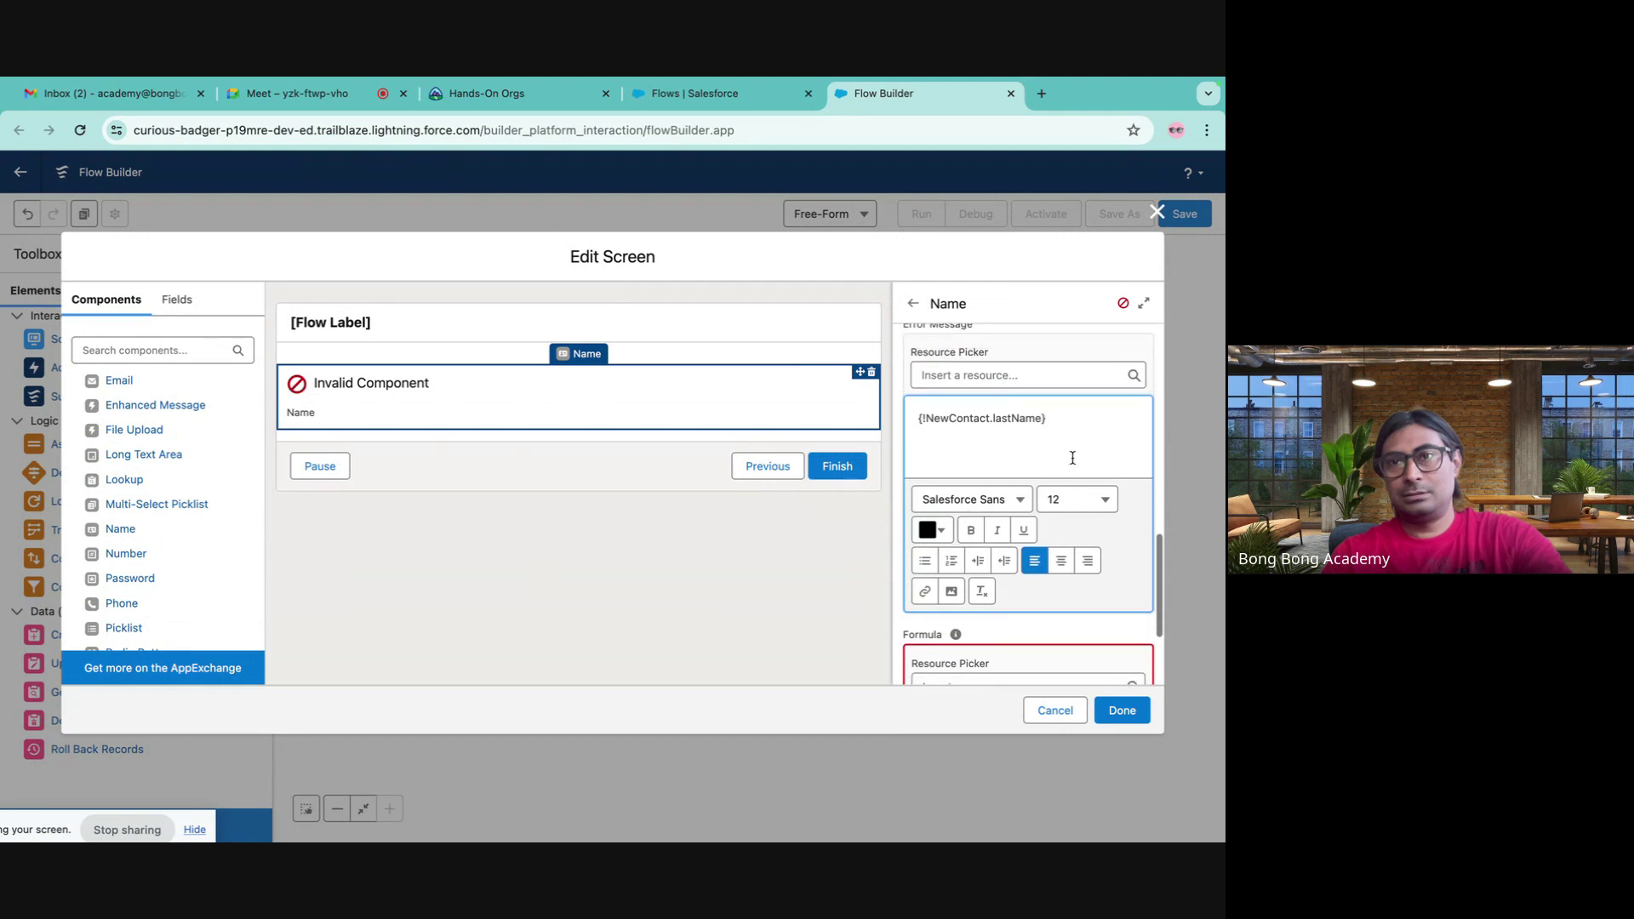
pyautogui.scroll(1, 1076, 478)
pyautogui.press('super+a')
pyautogui.hotkey('ctrl', 'c')
pyautogui.press('BackSpace')
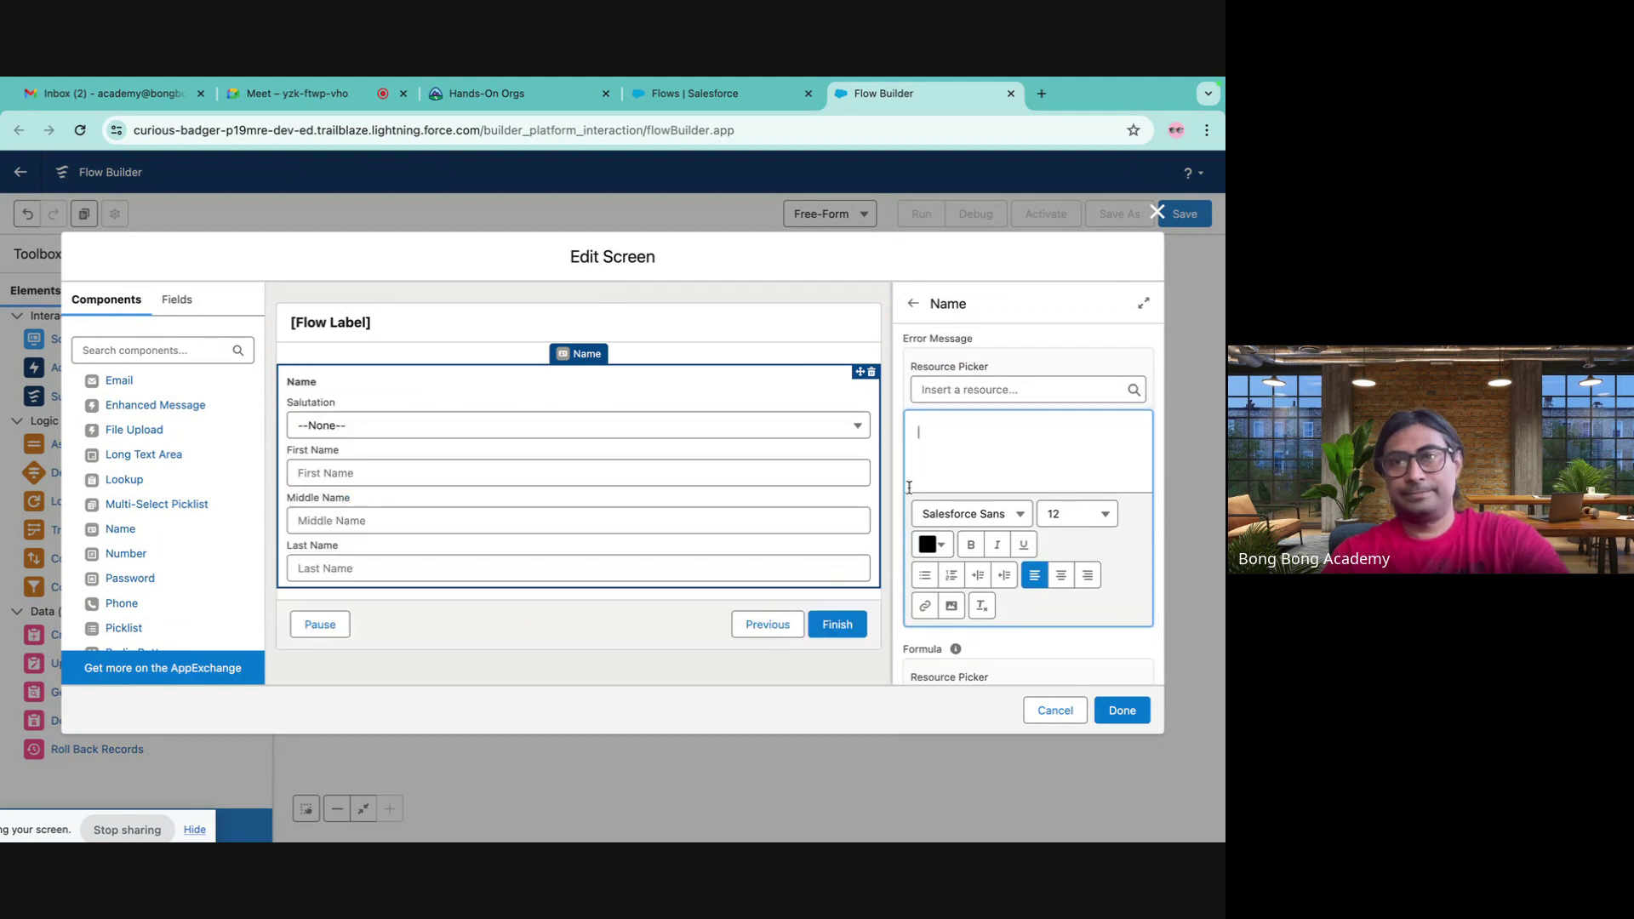
# - Enter the validation formula {!NewContact.lastName} == ""
pyautogui.scroll(-4, 983, 602)
pyautogui.click(966, 550)
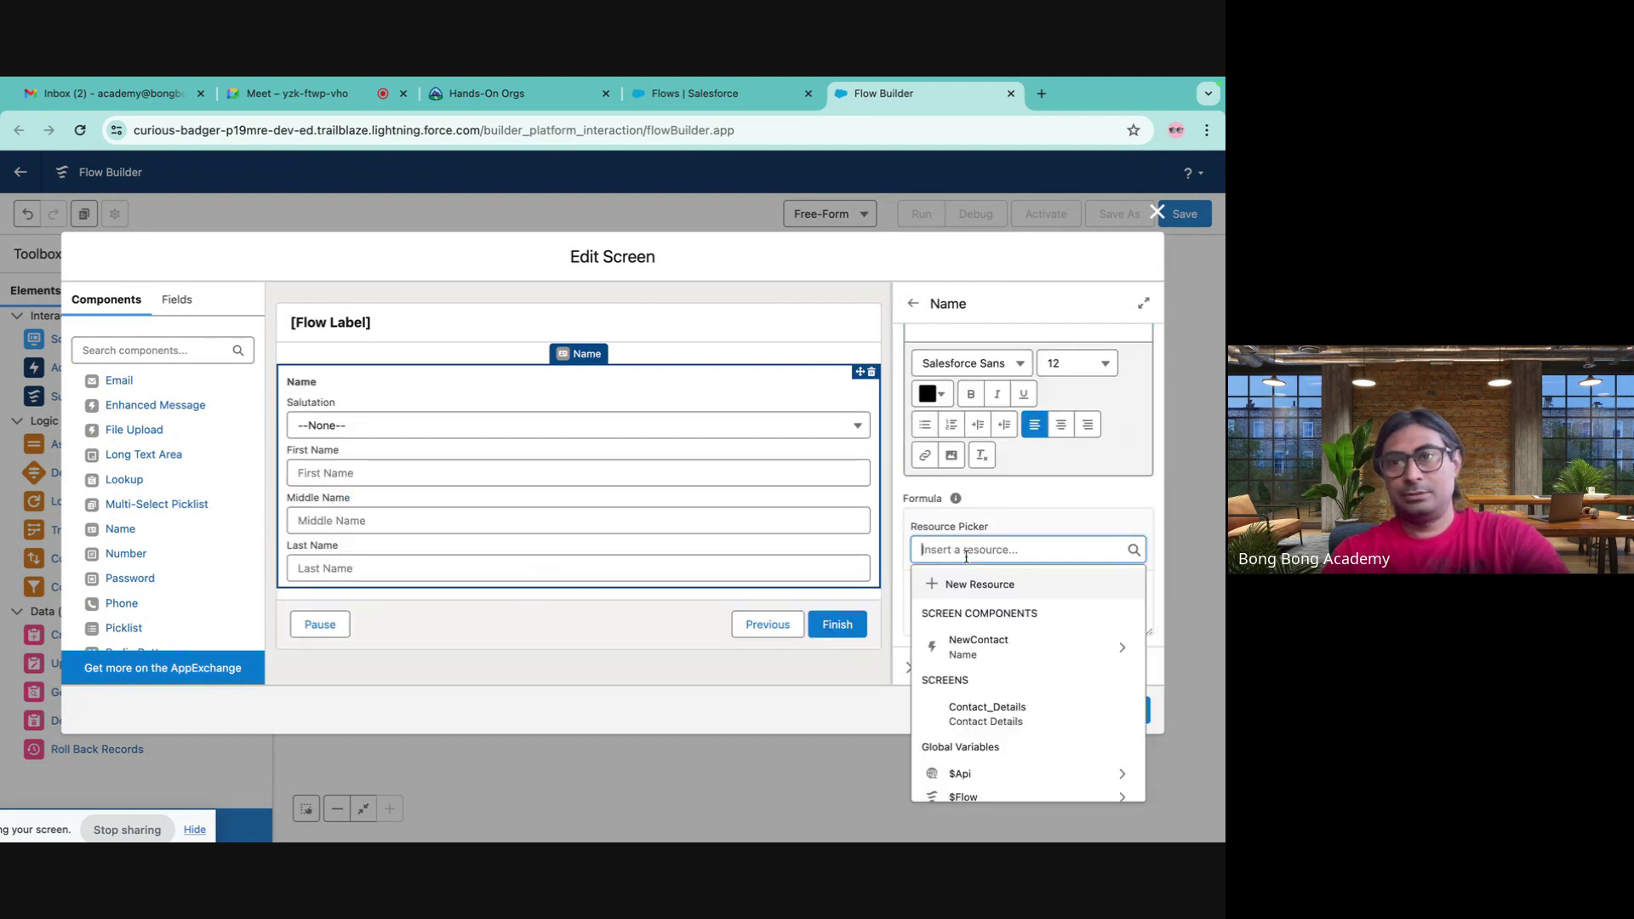
pyautogui.scroll(-3, 1029, 634)
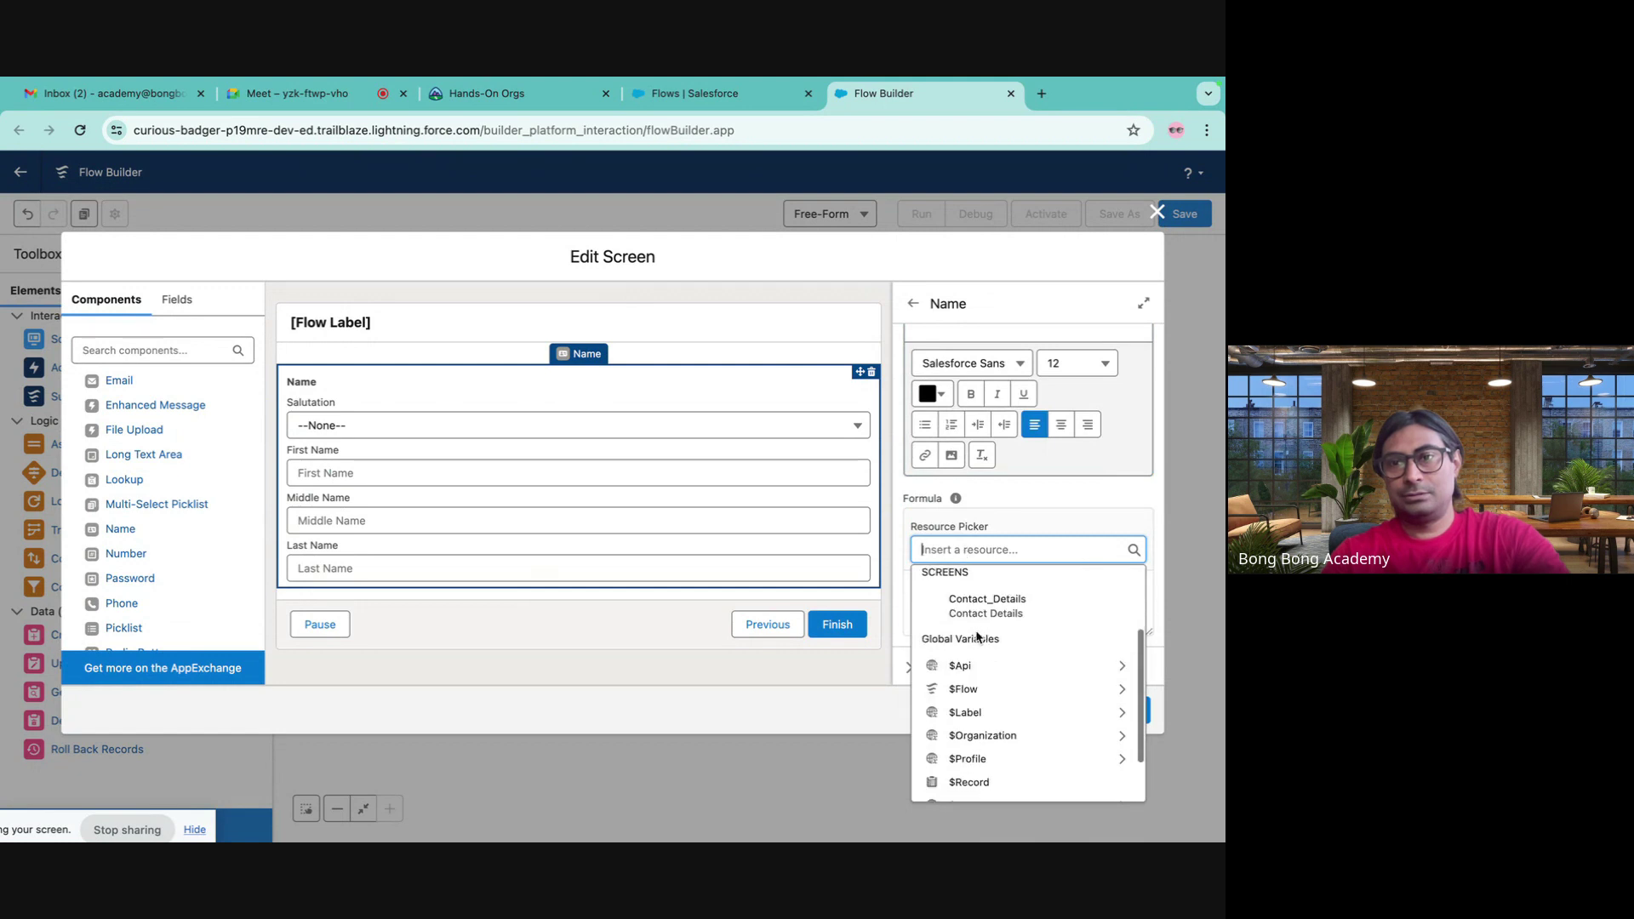
pyautogui.click(1009, 495)
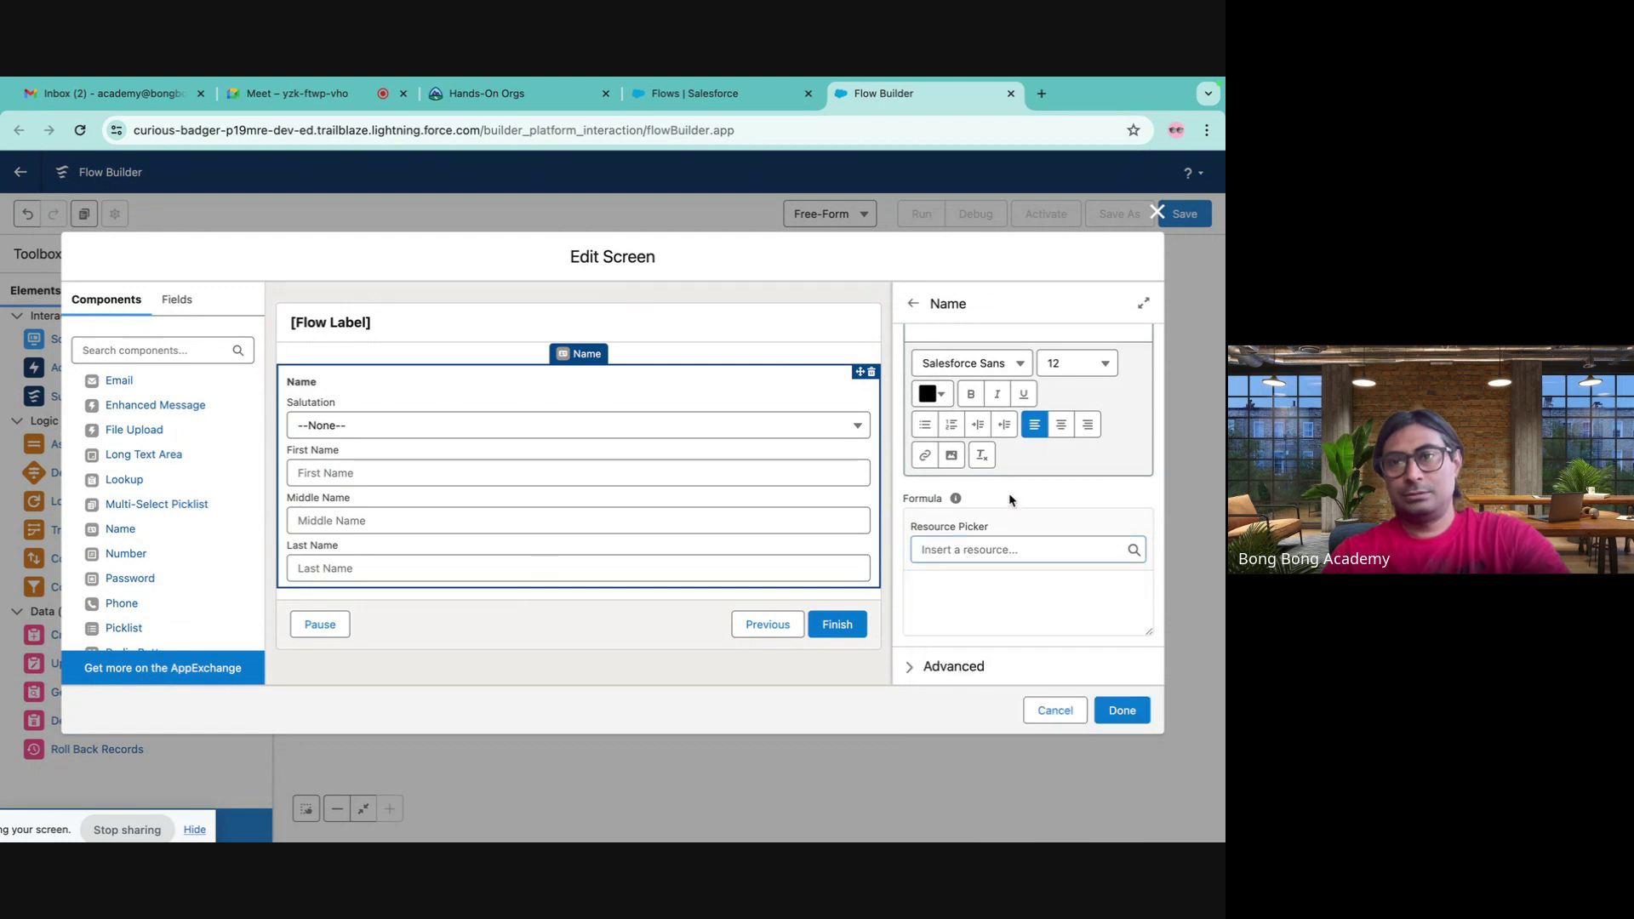
pyautogui.click(942, 591)
pyautogui.hotkey('ctrl', 'v')
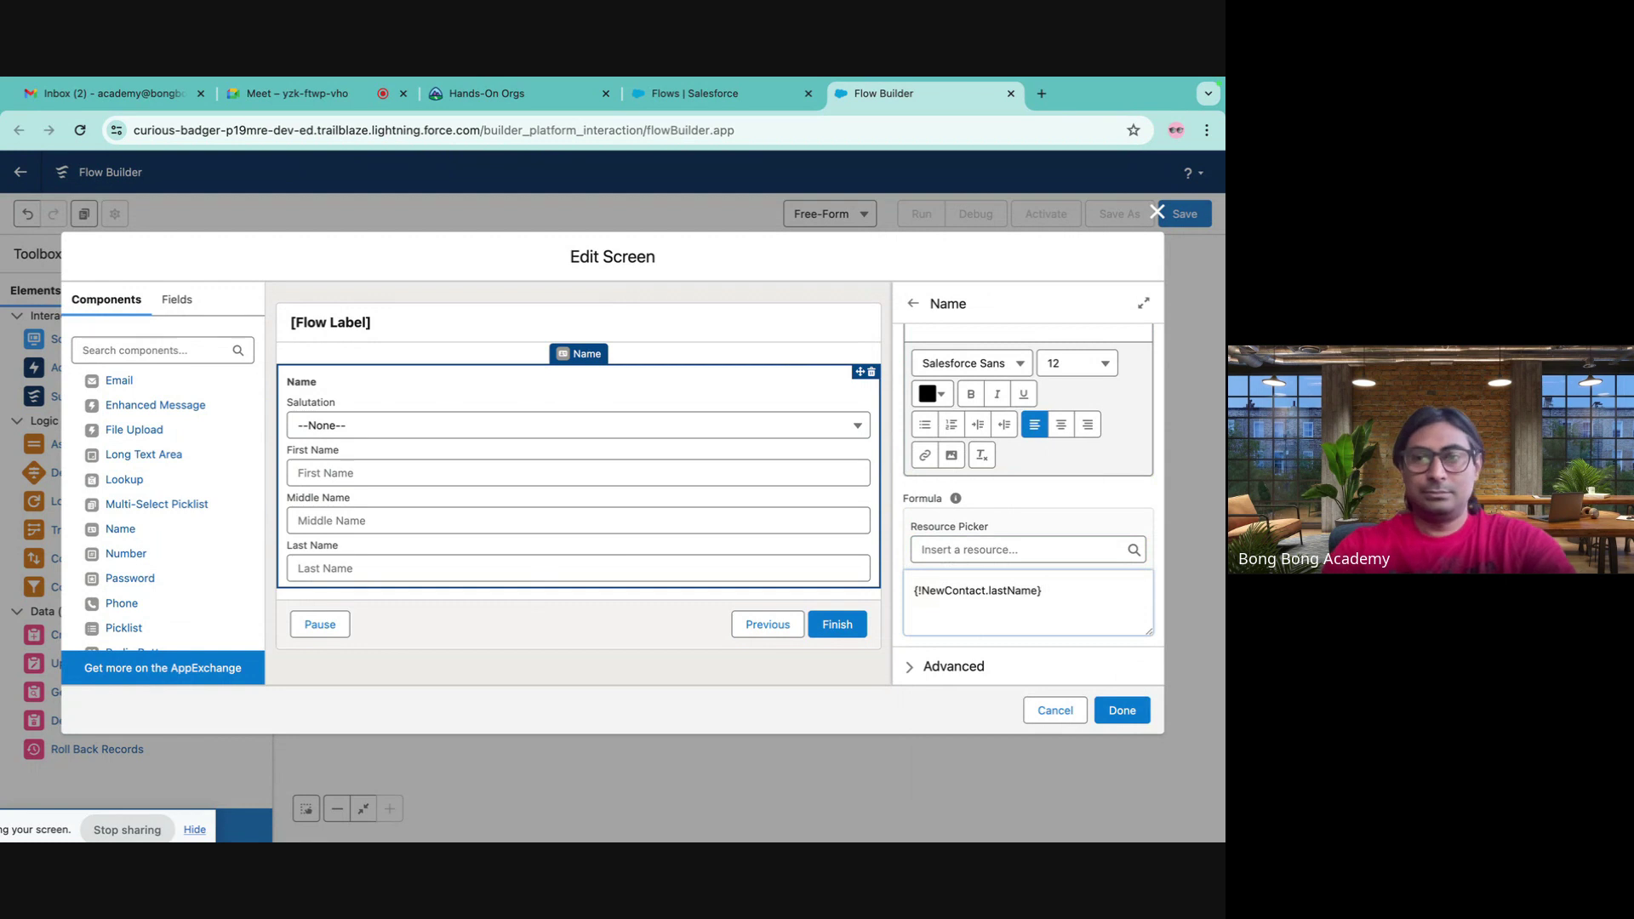
pyautogui.write('== "')
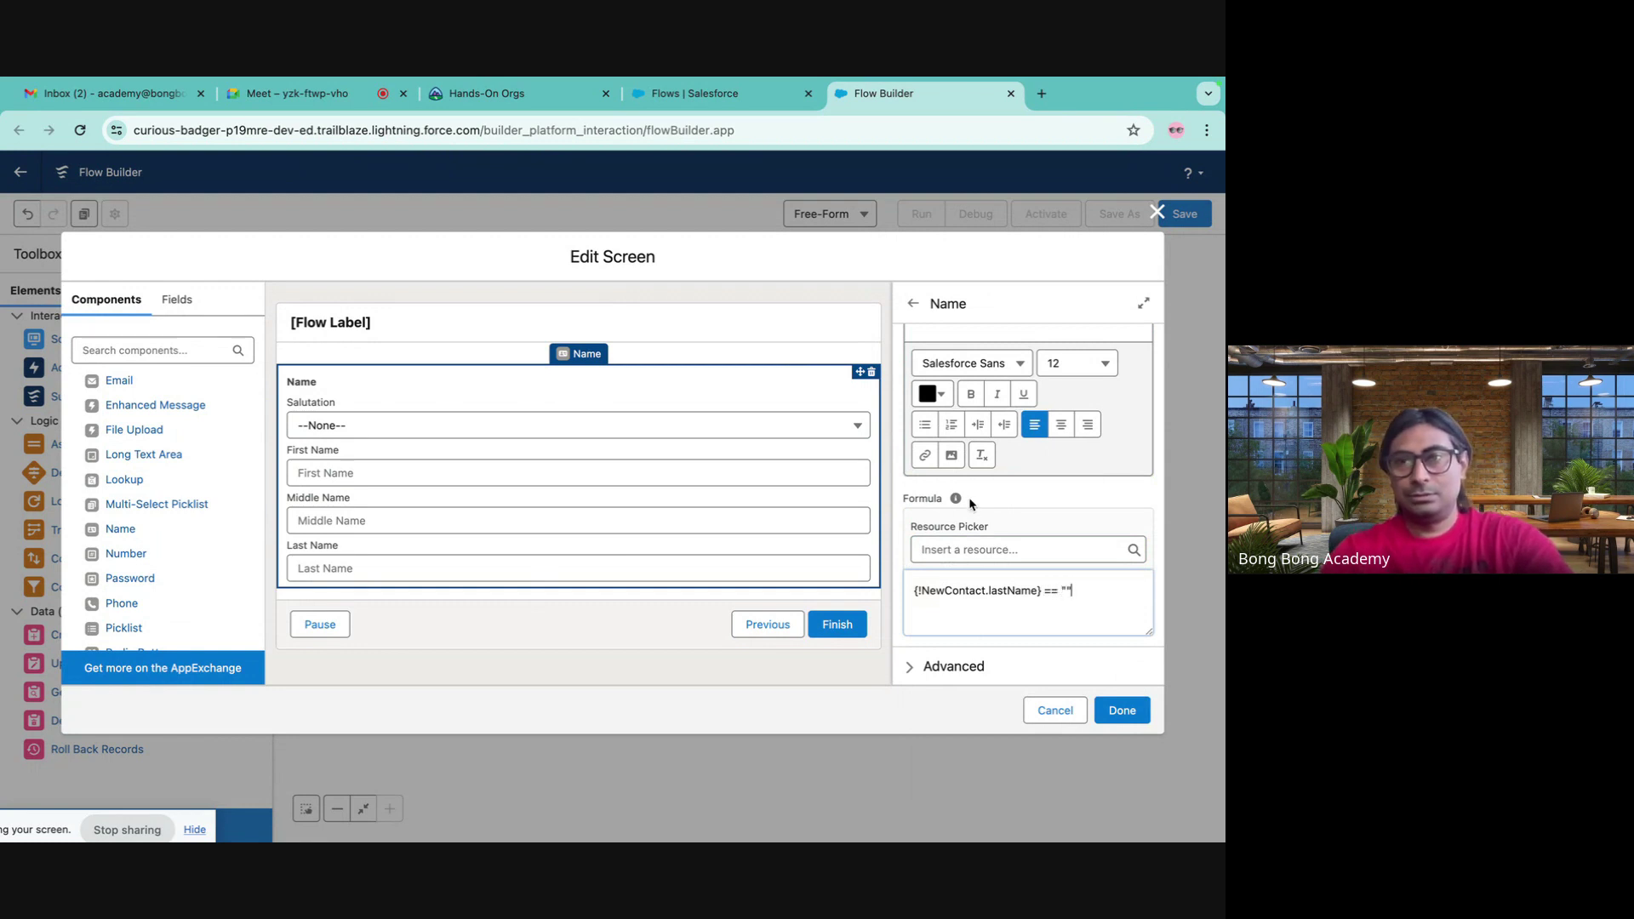
pyautogui.click(1057, 493)
# - Enter the validation error message 'LastName is Mandatory'
pyautogui.scroll(2, 1034, 542)
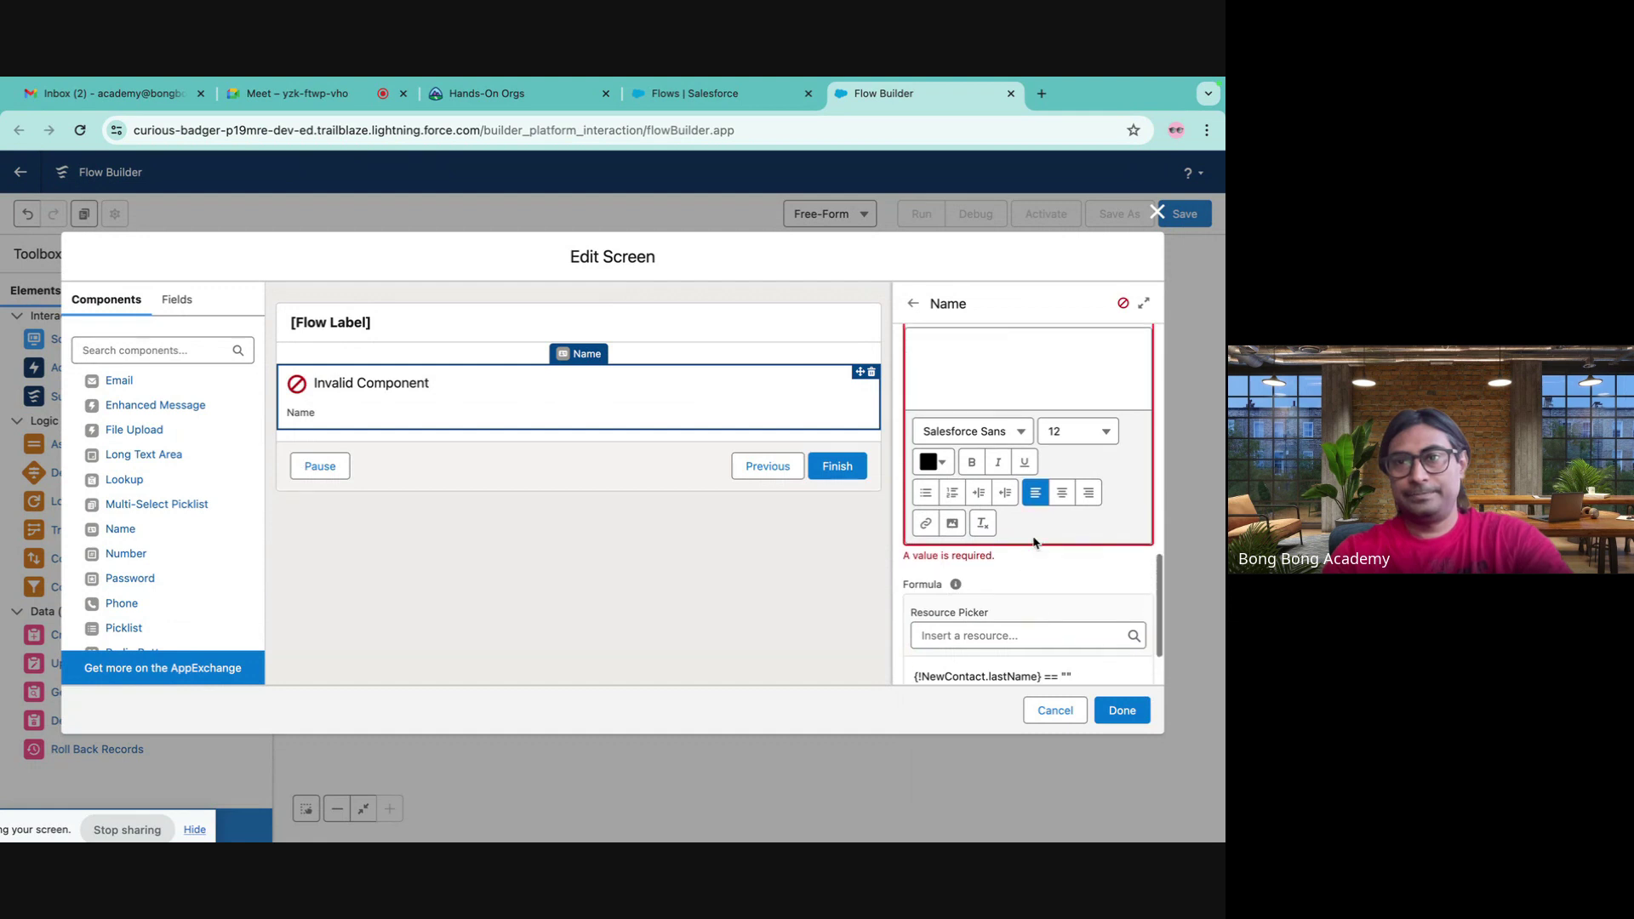
pyautogui.click(977, 418)
pyautogui.write('LastName is Mandatory')
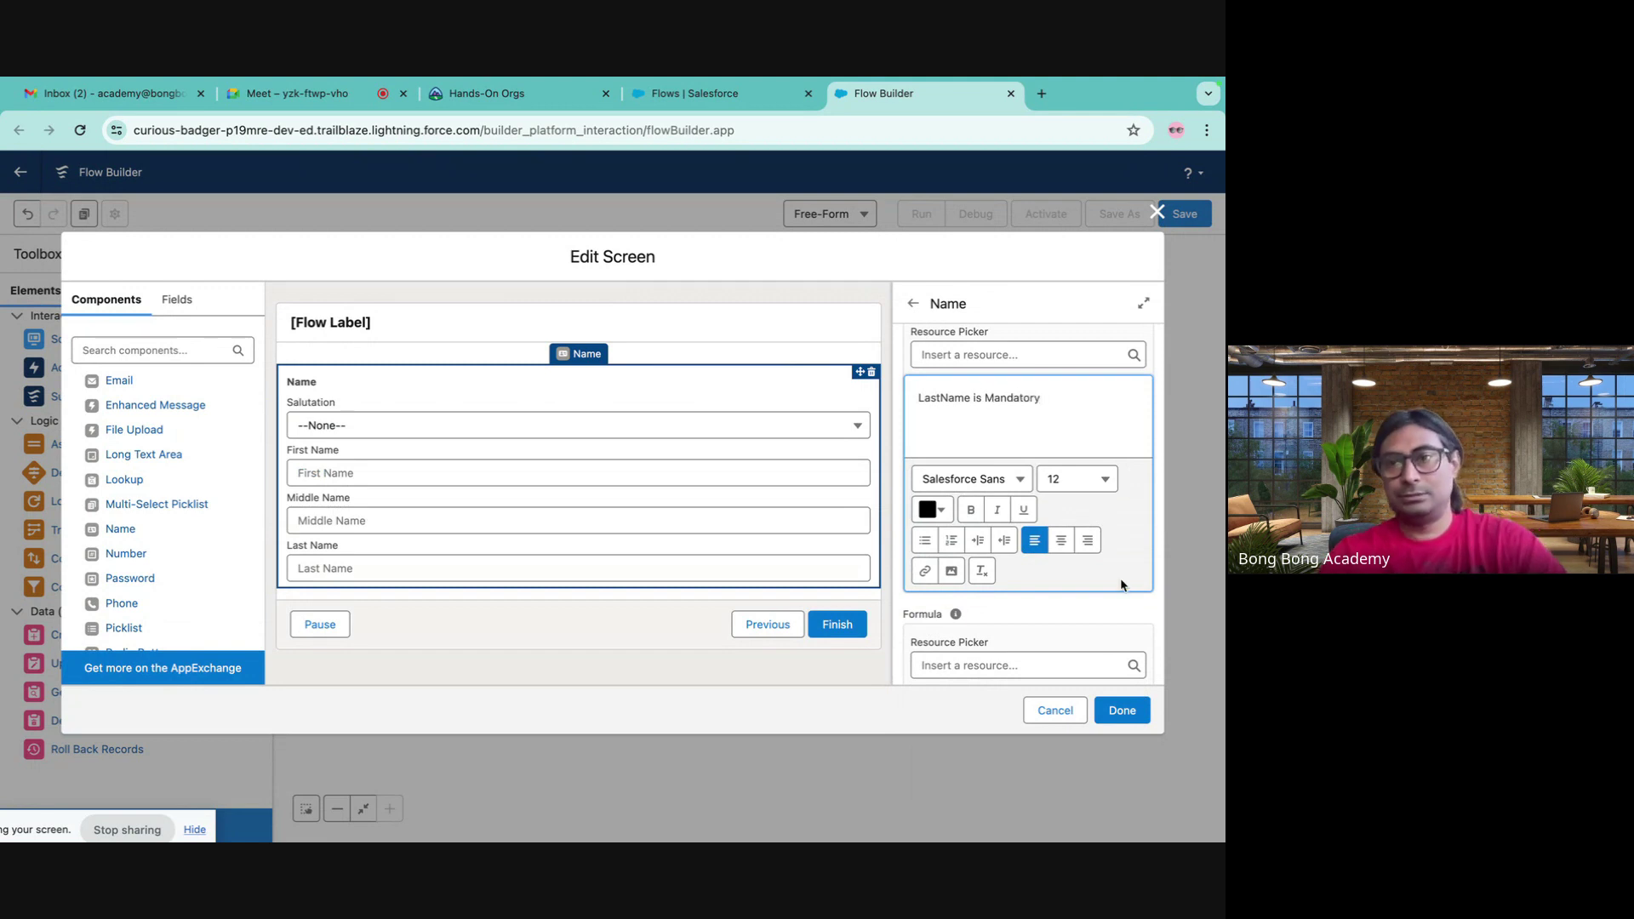
pyautogui.scroll(-2, 1106, 585)
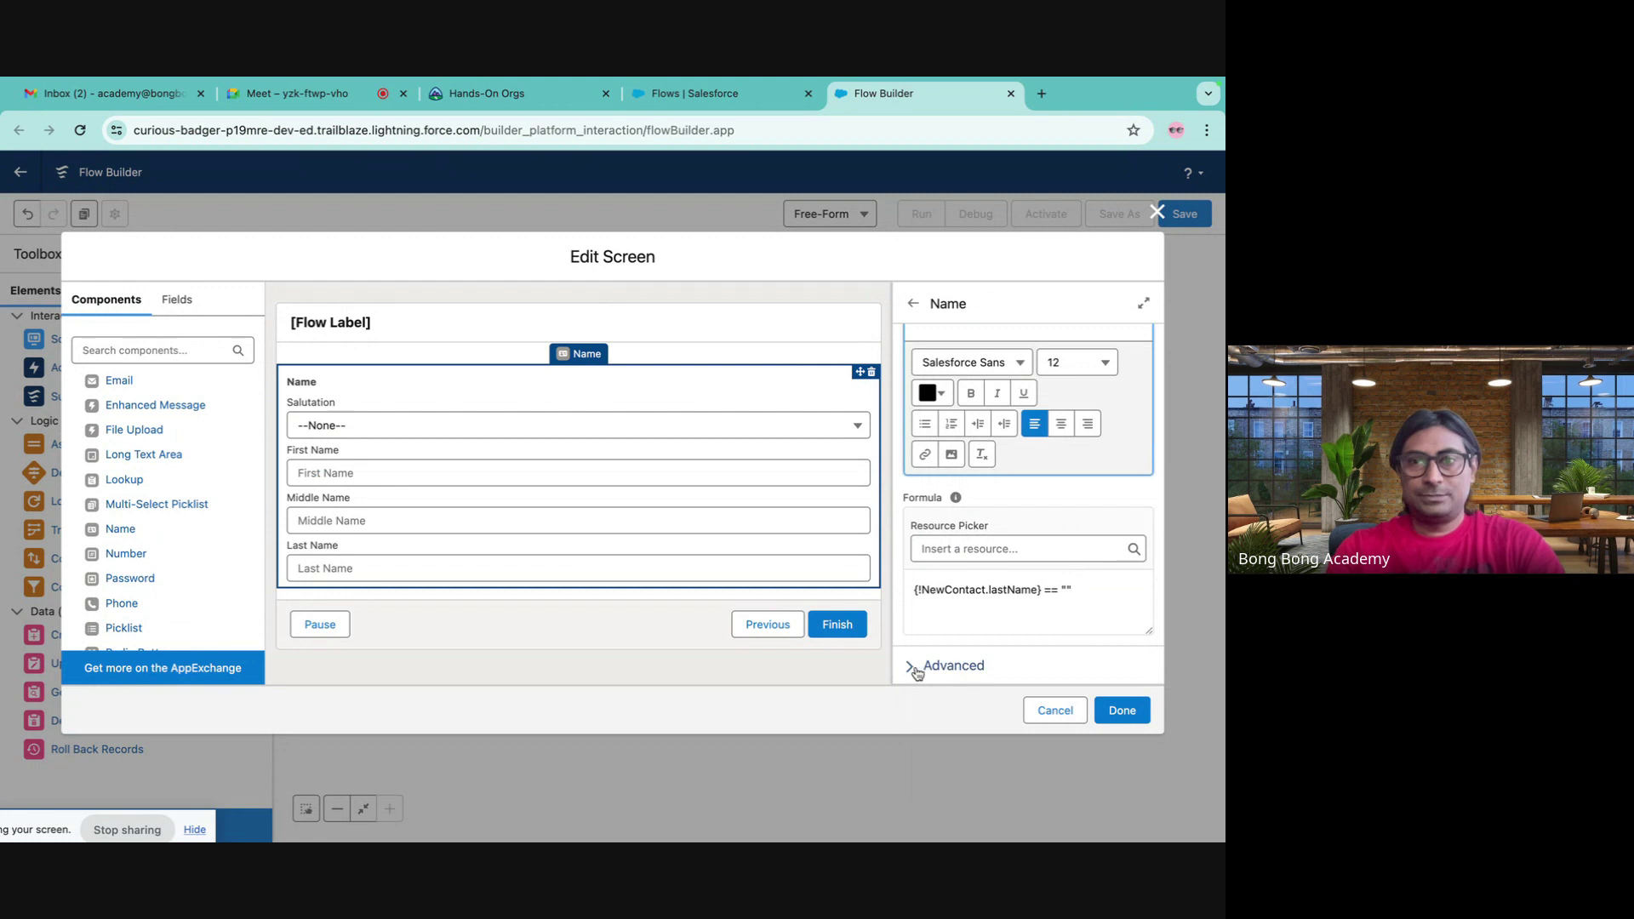
# - Apply the Contact Details screen edits and place a Create Records element on the canvas
pyautogui.click(917, 673)
pyautogui.scroll(-1, 968, 605)
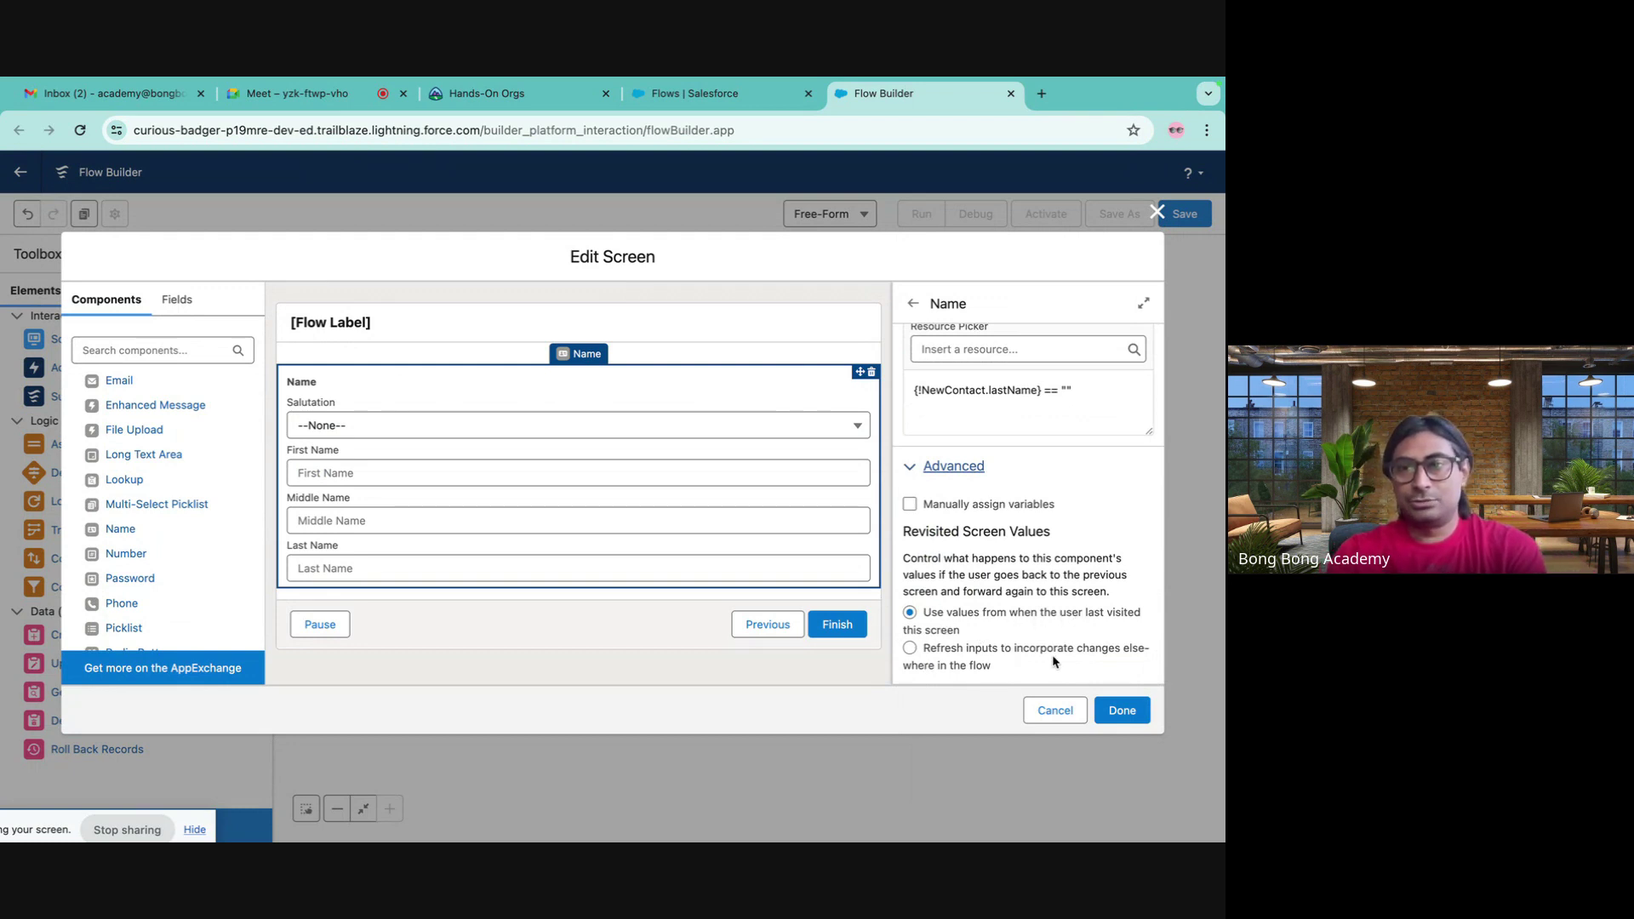
pyautogui.click(1122, 710)
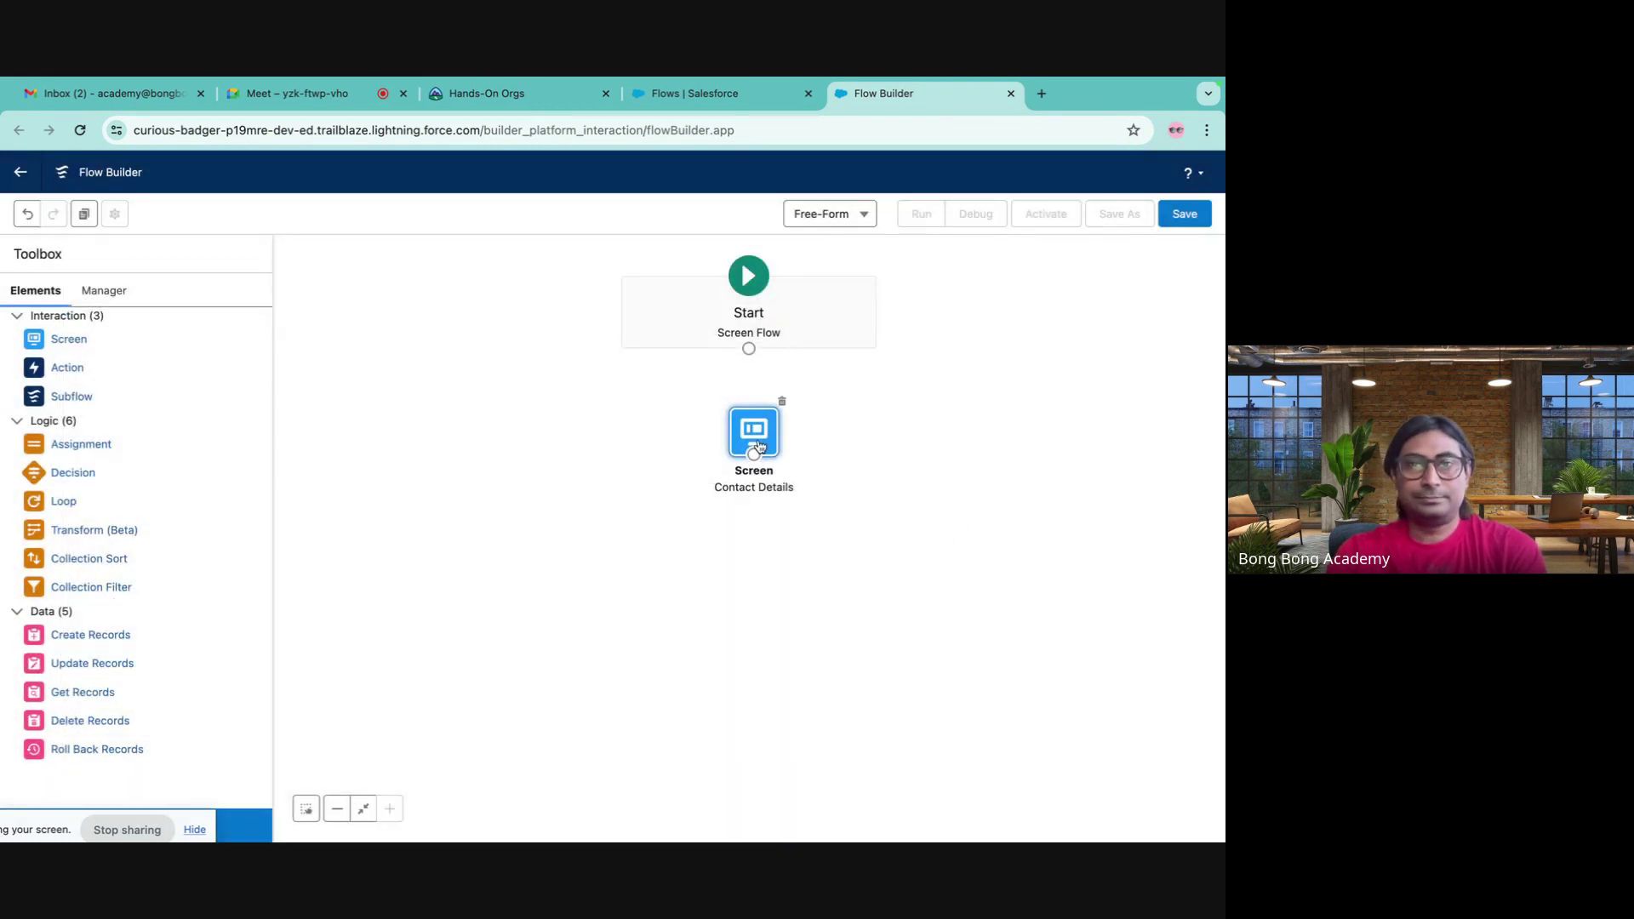
pyautogui.moveTo(760, 445); pyautogui.dragTo(758, 440)
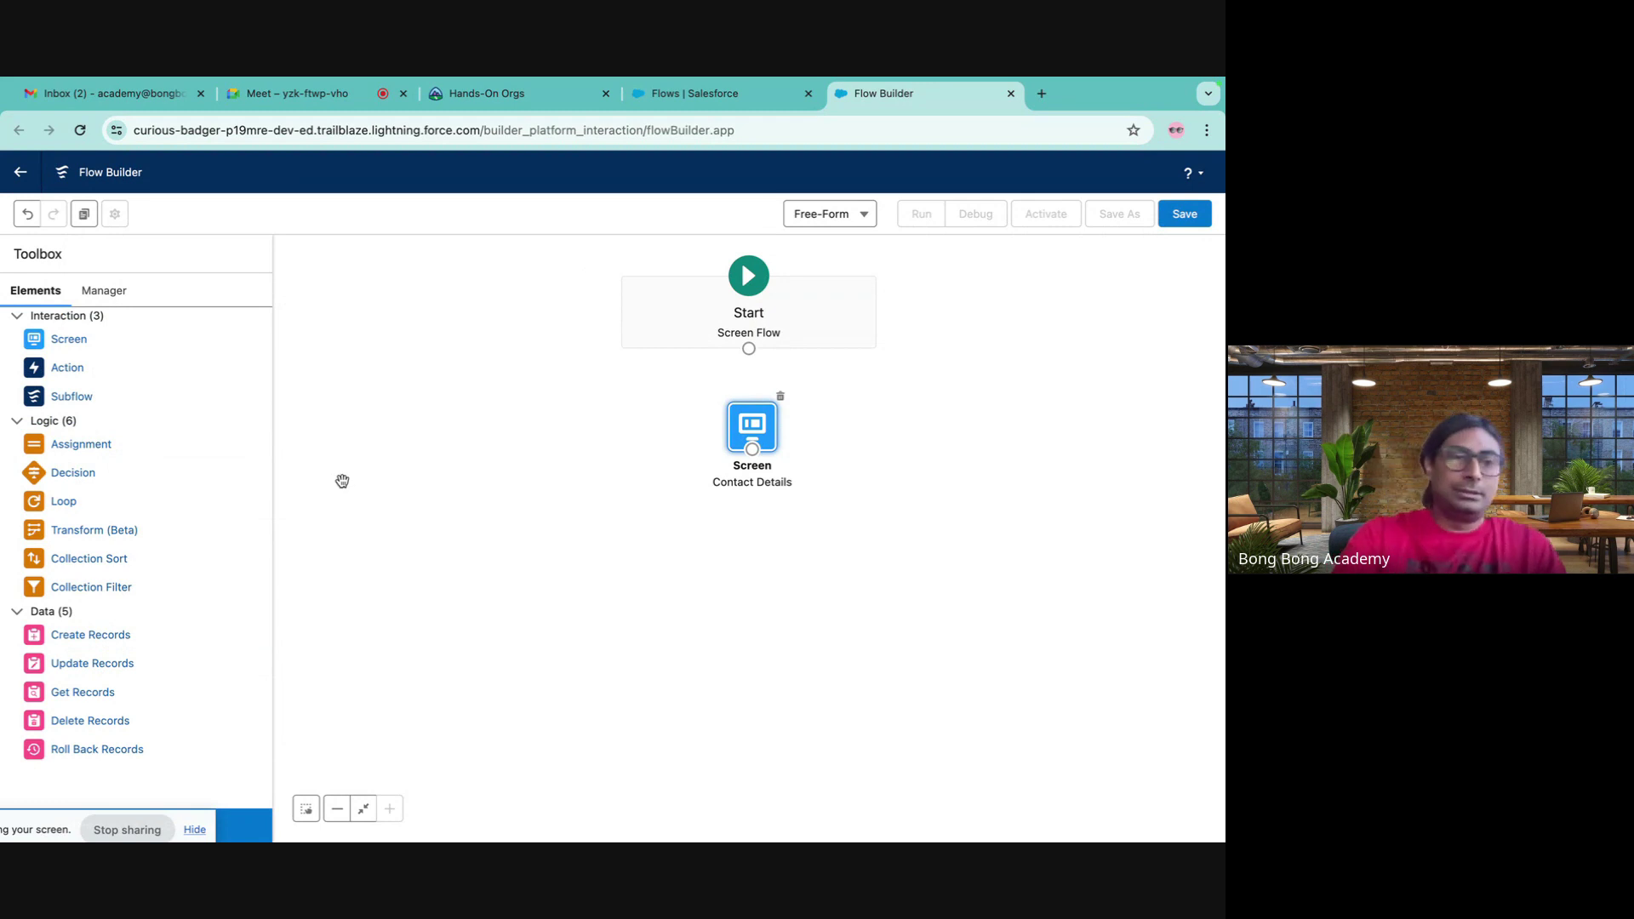
pyautogui.moveTo(99, 641); pyautogui.dragTo(732, 585)
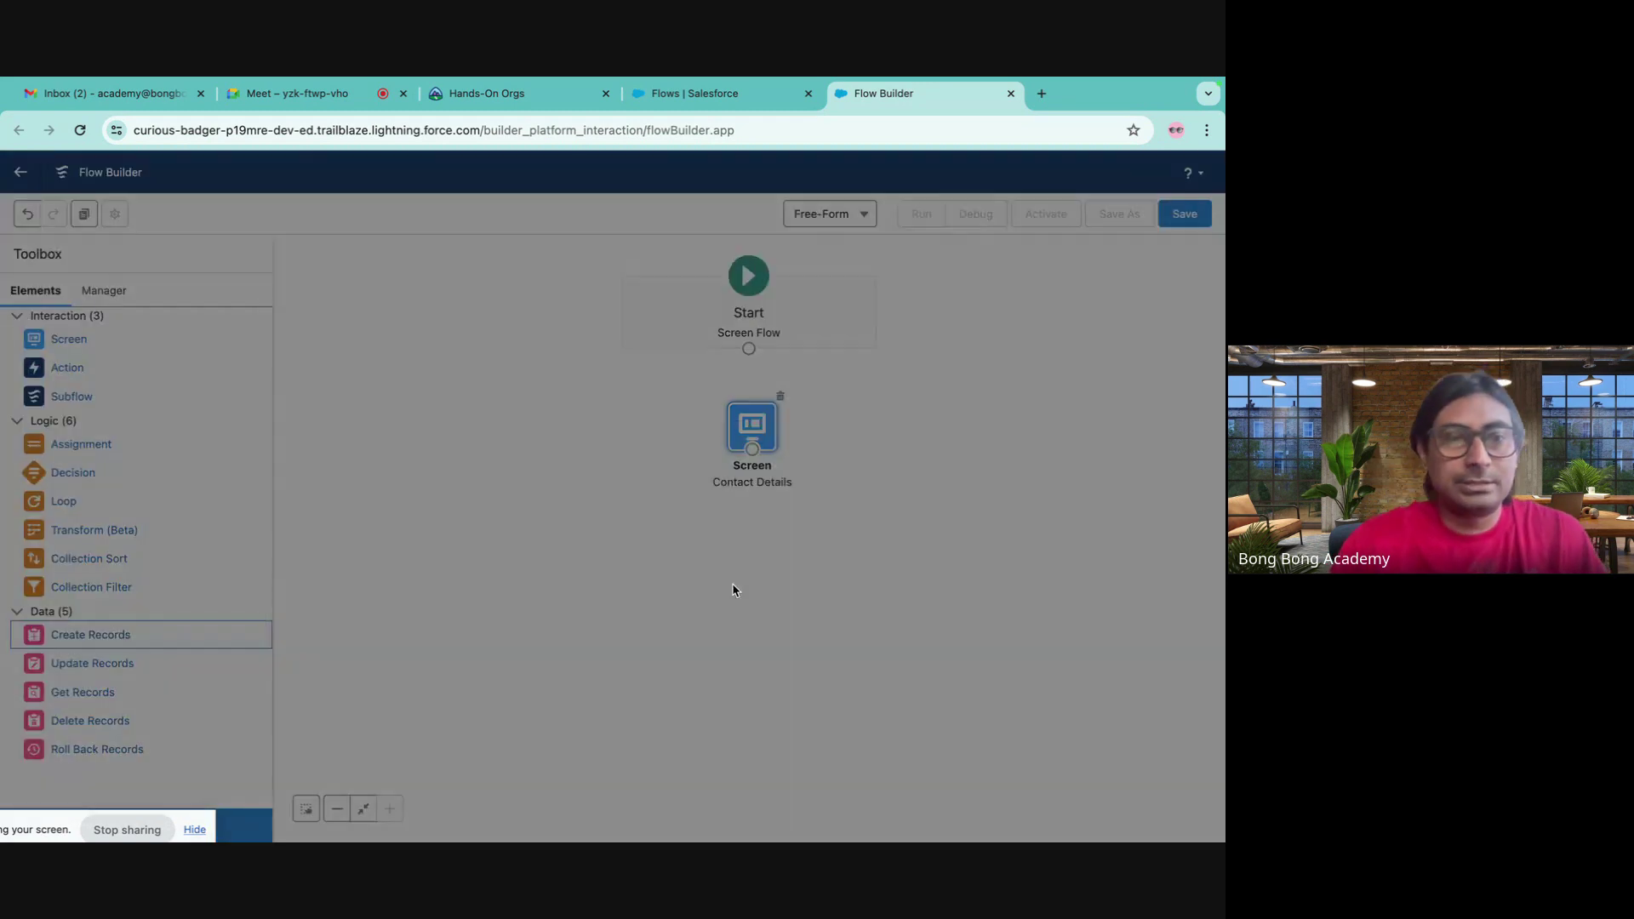
# - Label the element 'New Contact Create', use separate resources and literal values, targeting Contact
pyautogui.write('New Contact')
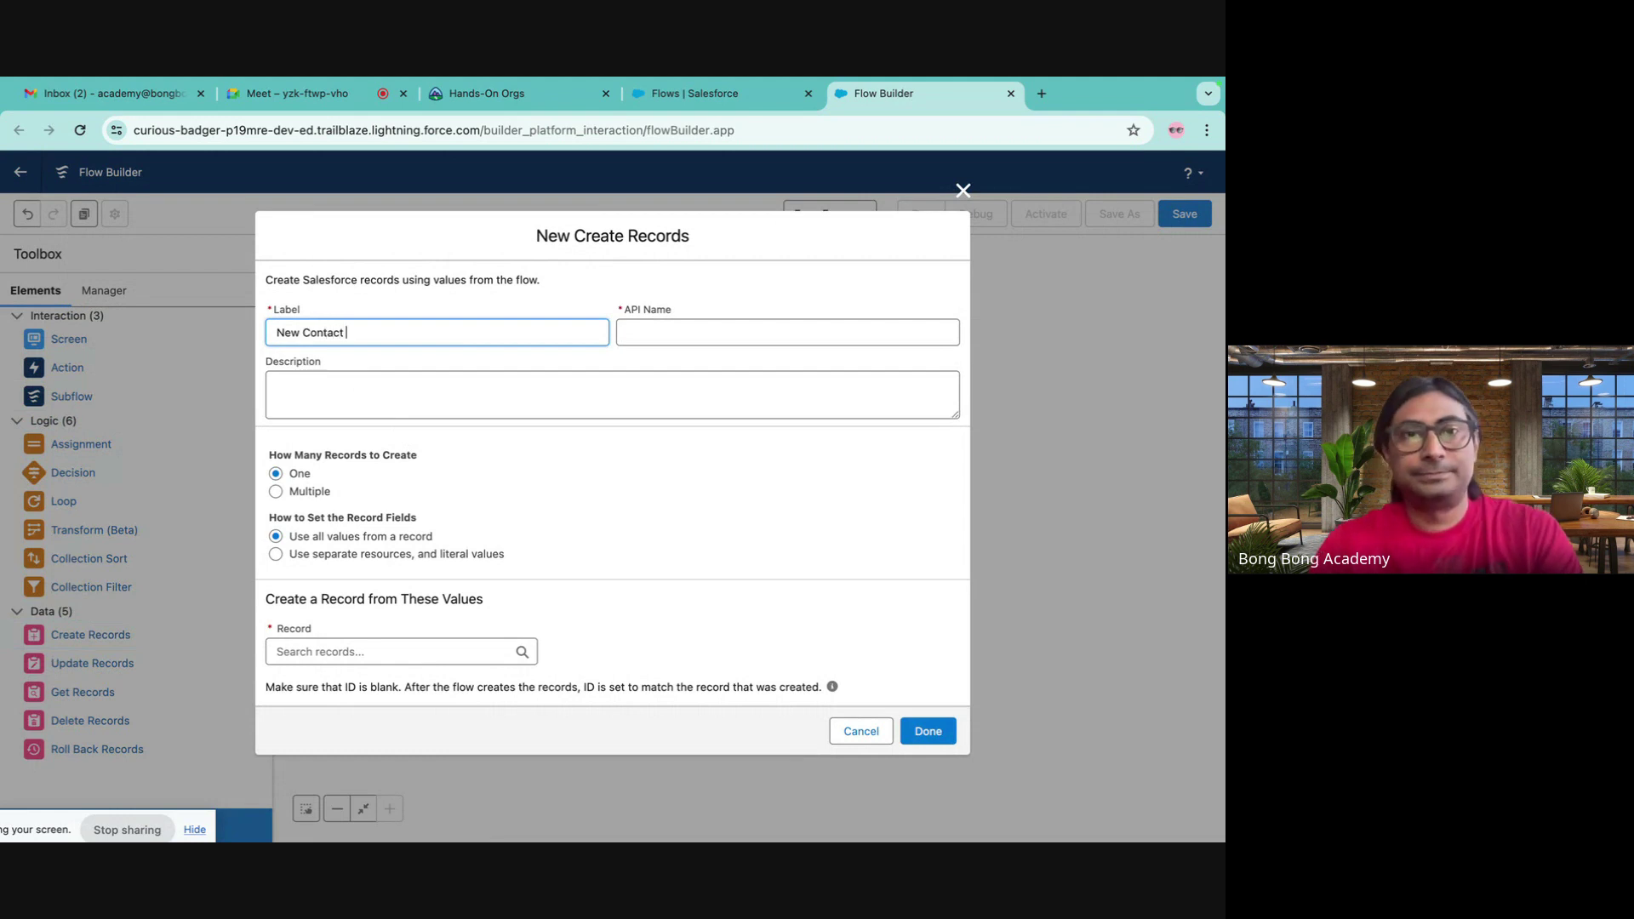
pyautogui.write(' Create')
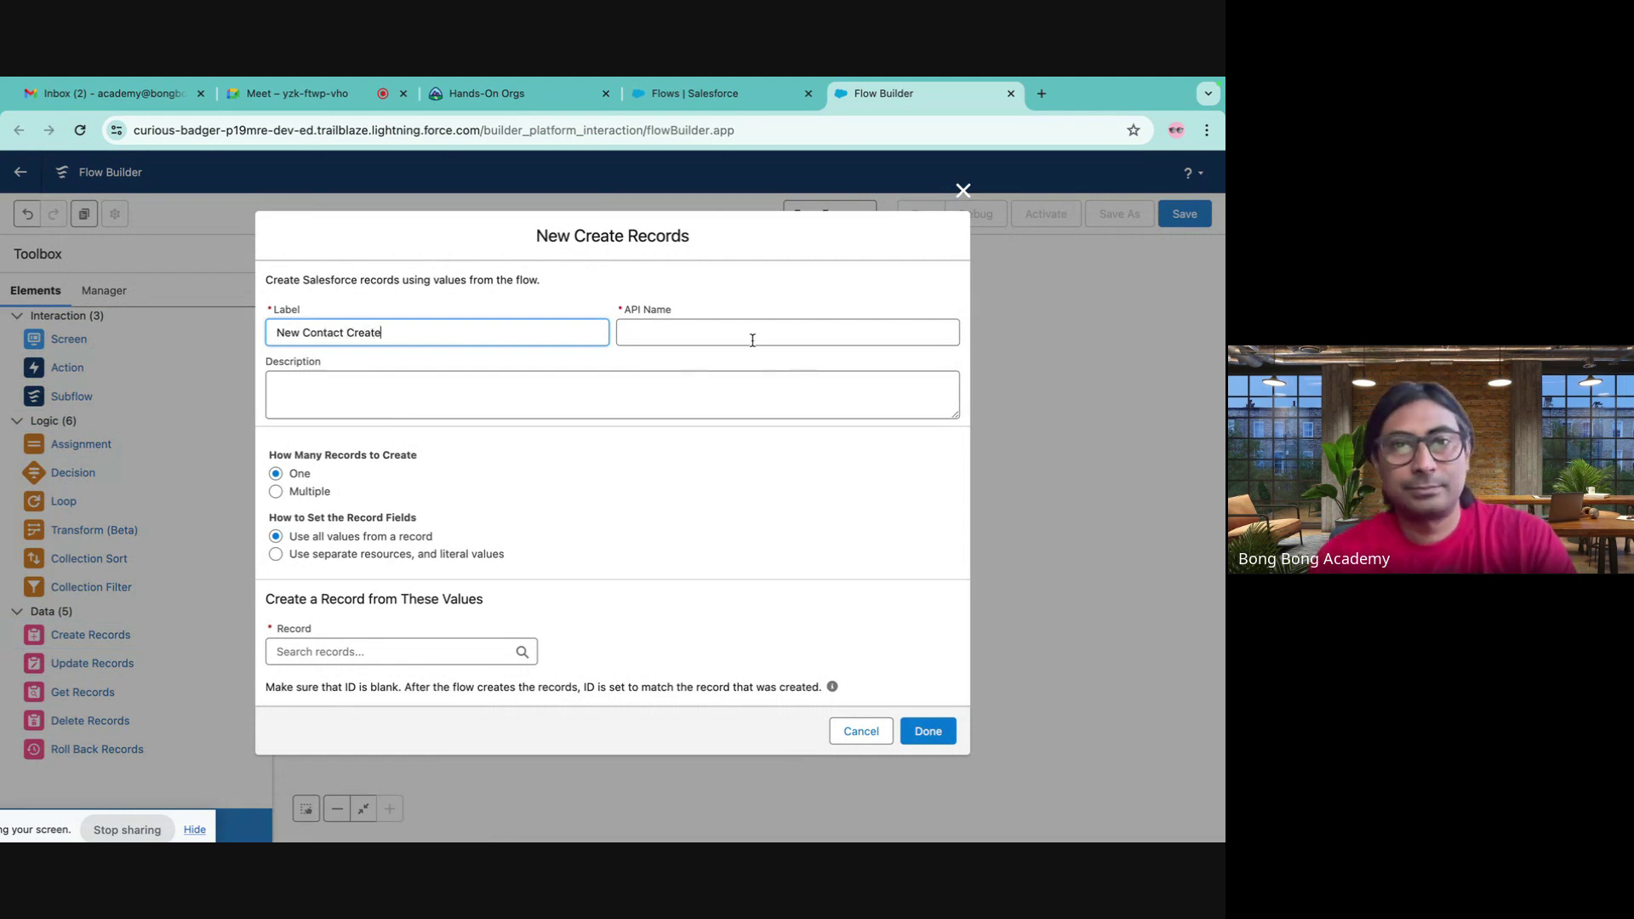
pyautogui.click(752, 340)
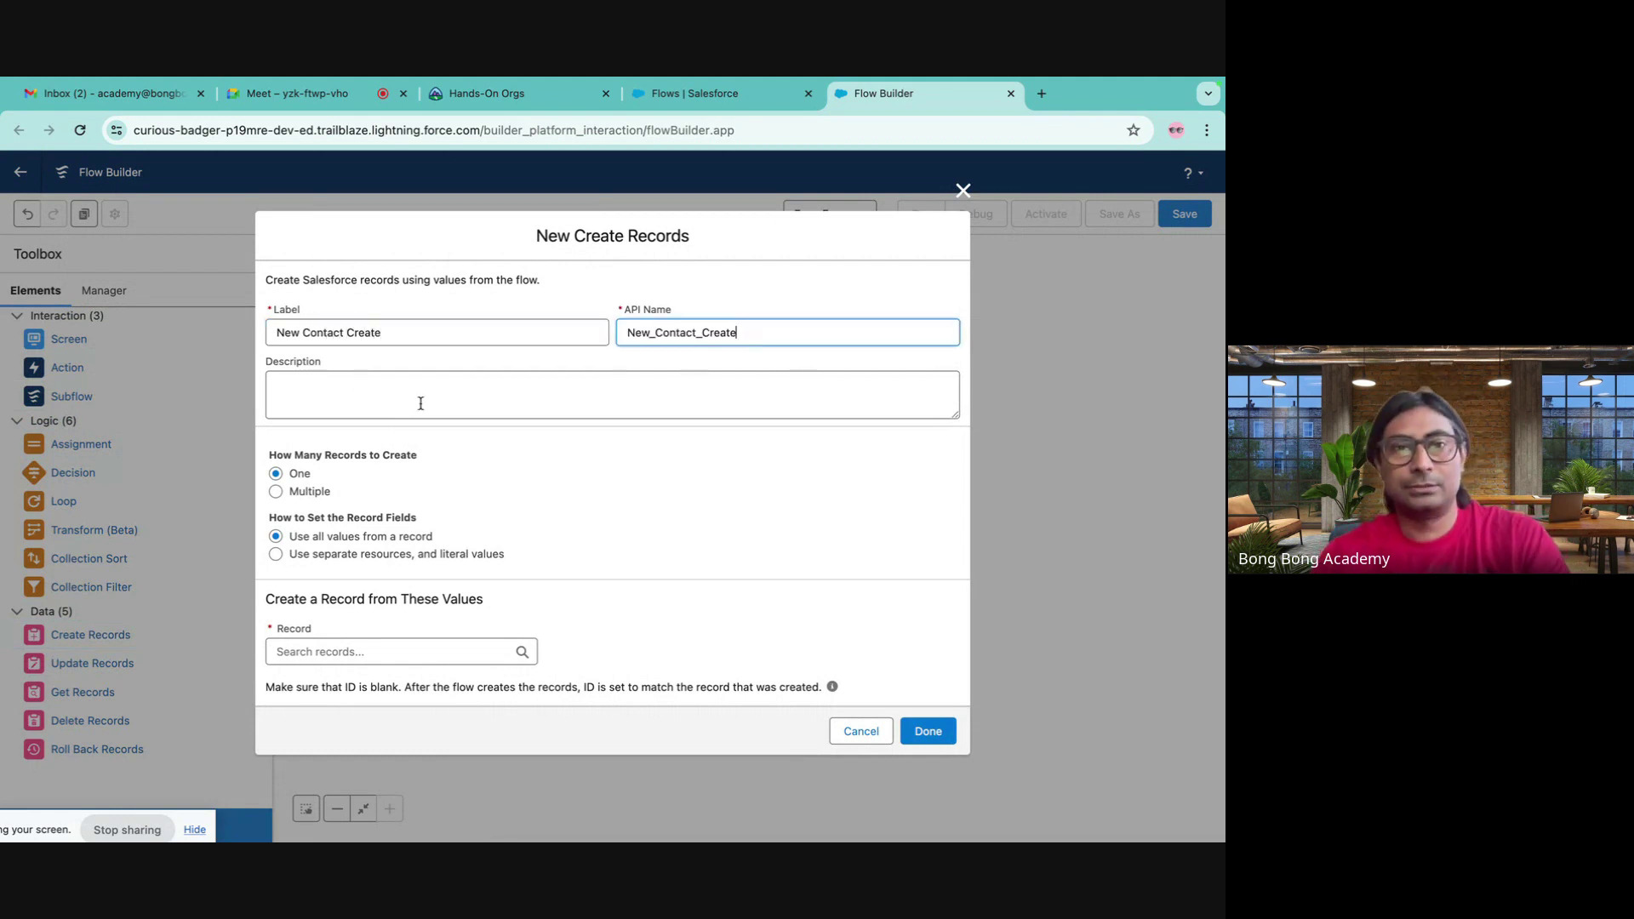
pyautogui.click(382, 652)
pyautogui.write('co')
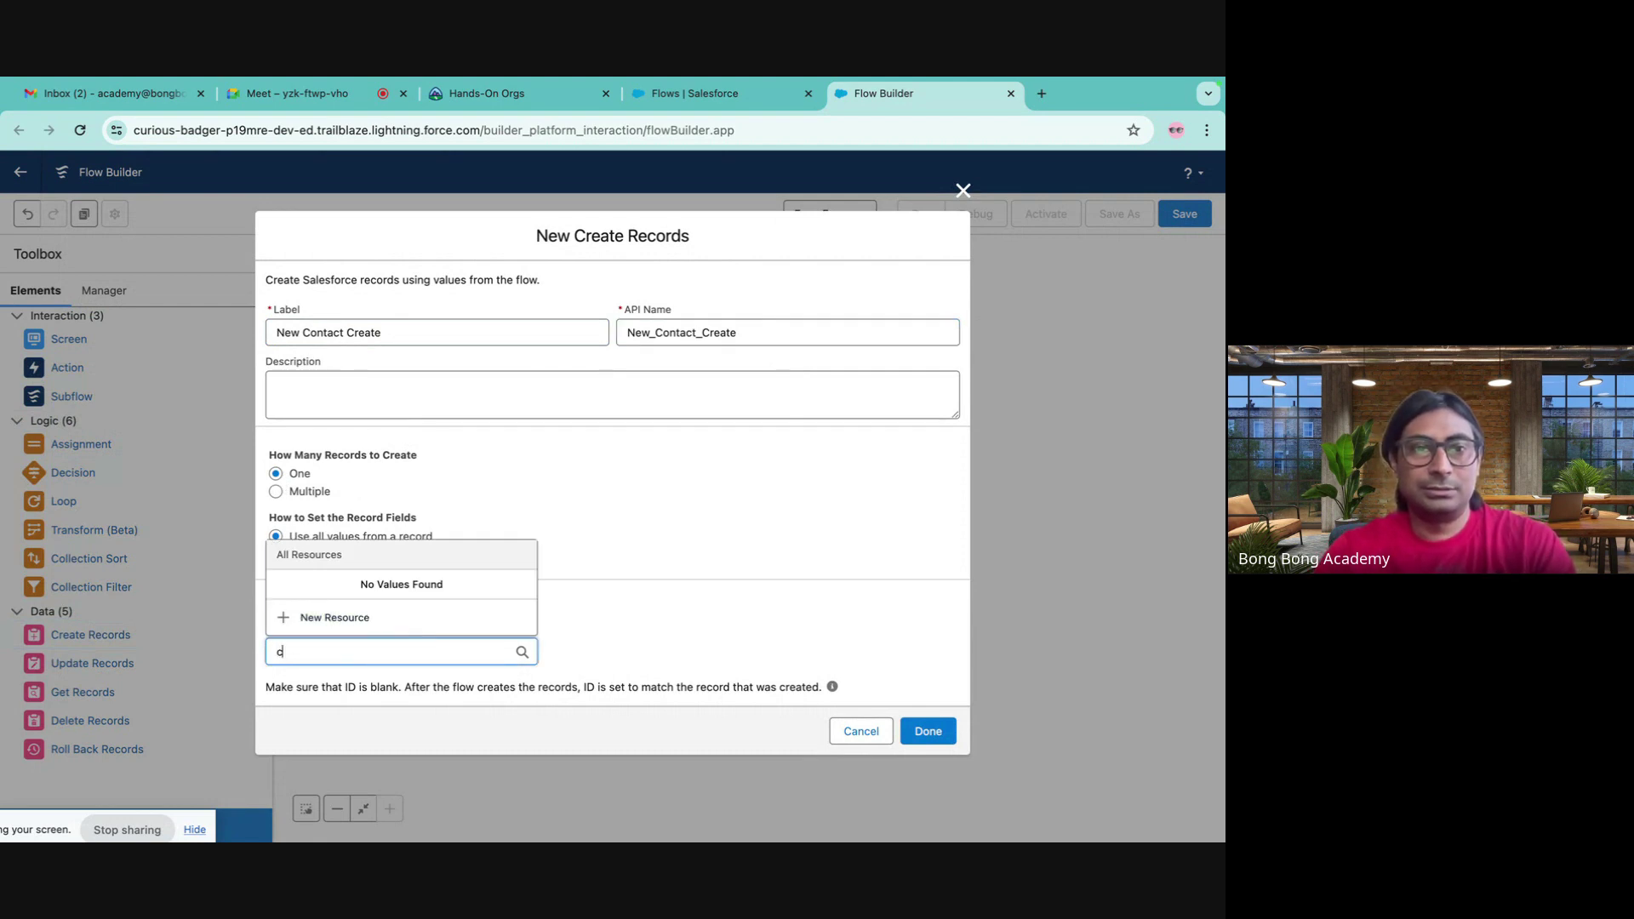
pyautogui.press('BackSpace')
pyautogui.click(549, 398)
pyautogui.click(329, 554)
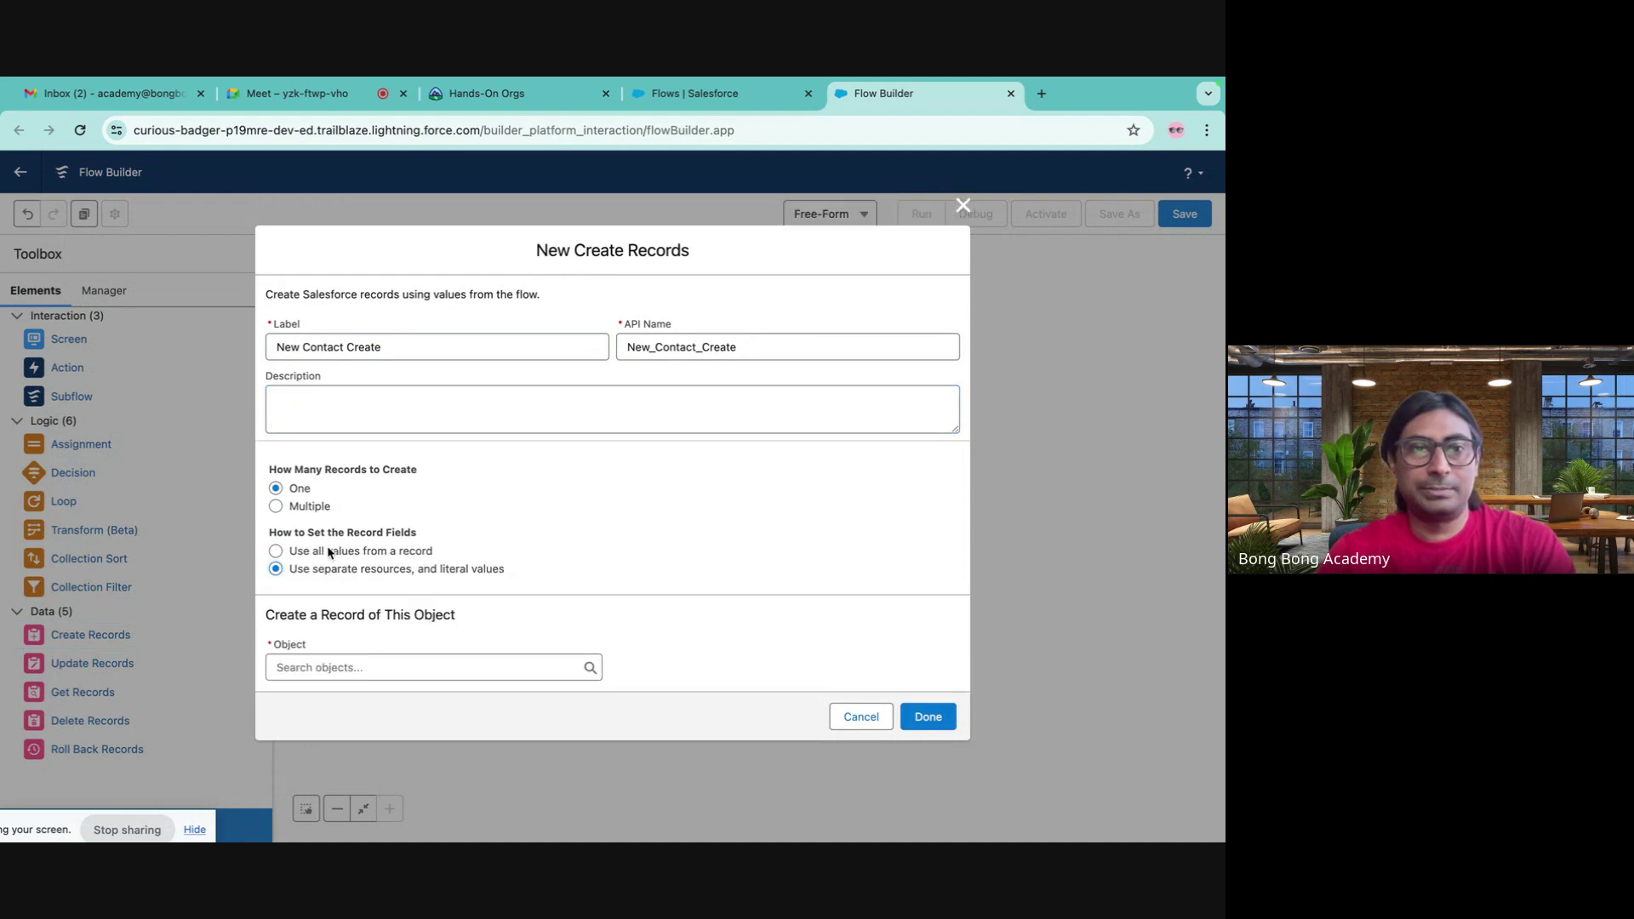
pyautogui.click(323, 666)
pyautogui.write('Contact')
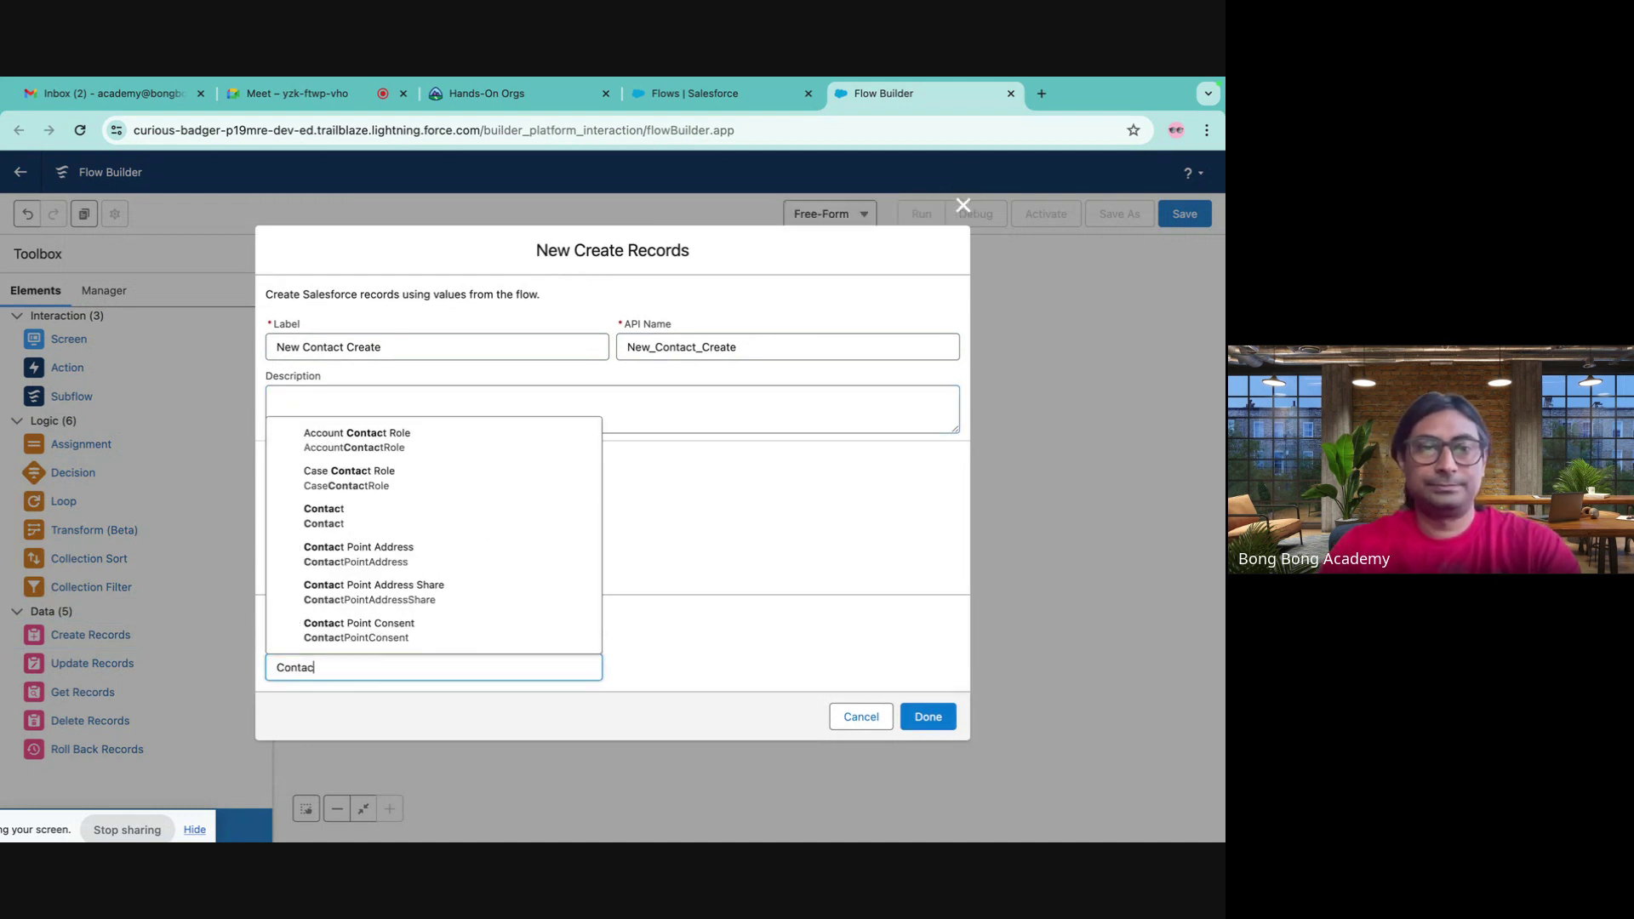
pyautogui.click(442, 512)
pyautogui.scroll(-2, 710, 568)
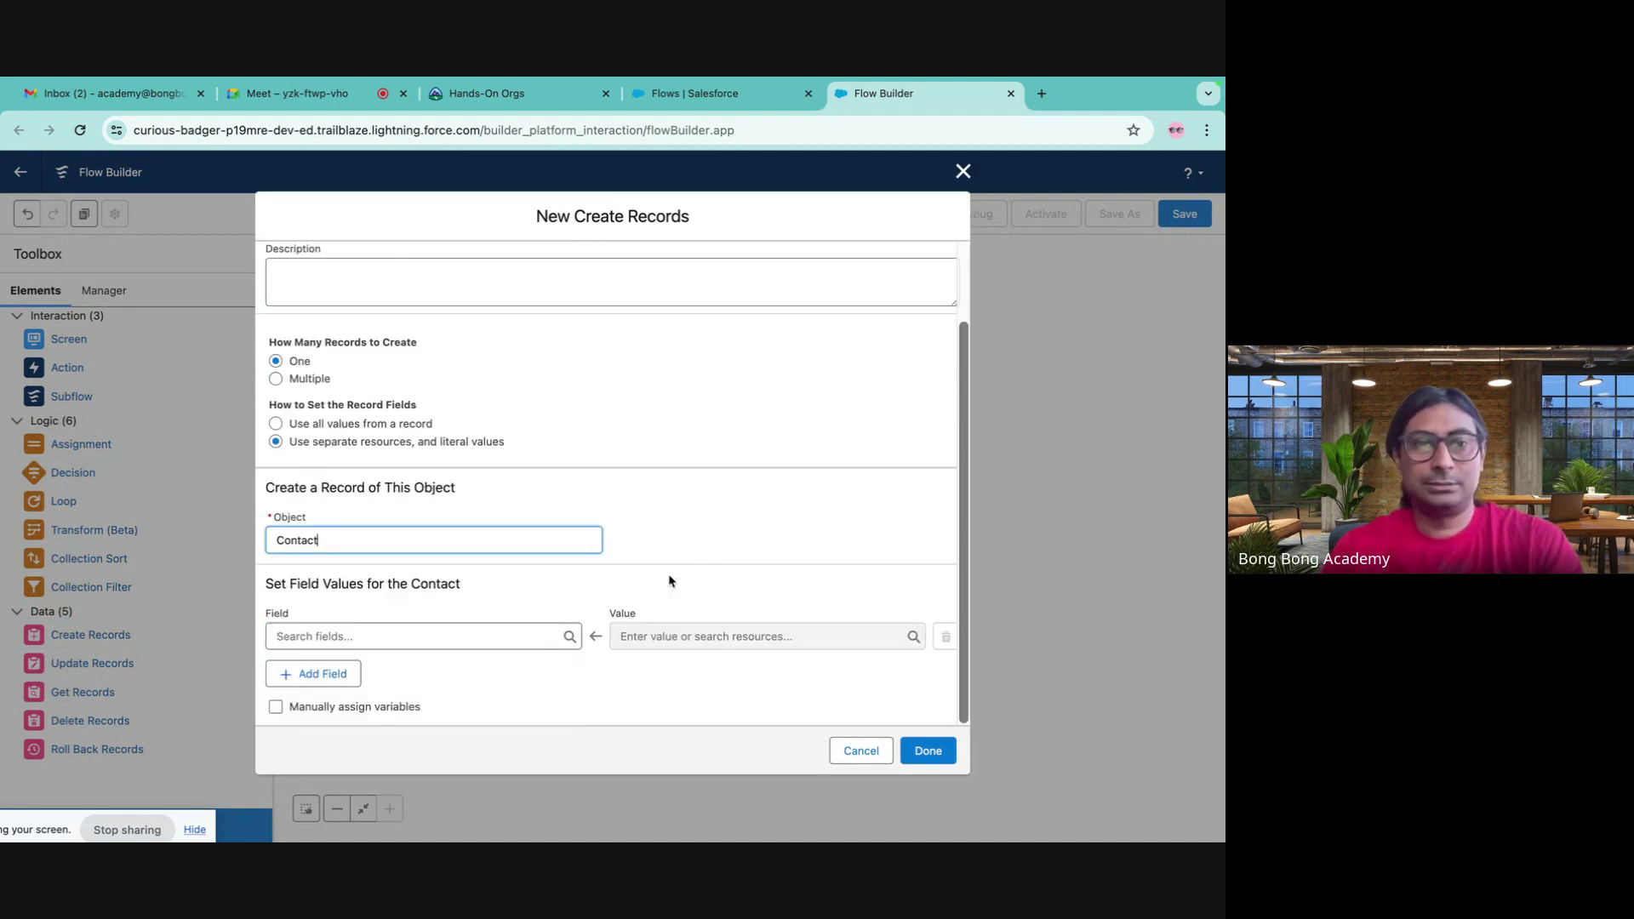
# - Map the Contact LastName field to the NewContact screen's last name
pyautogui.click(459, 630)
pyautogui.write('last')
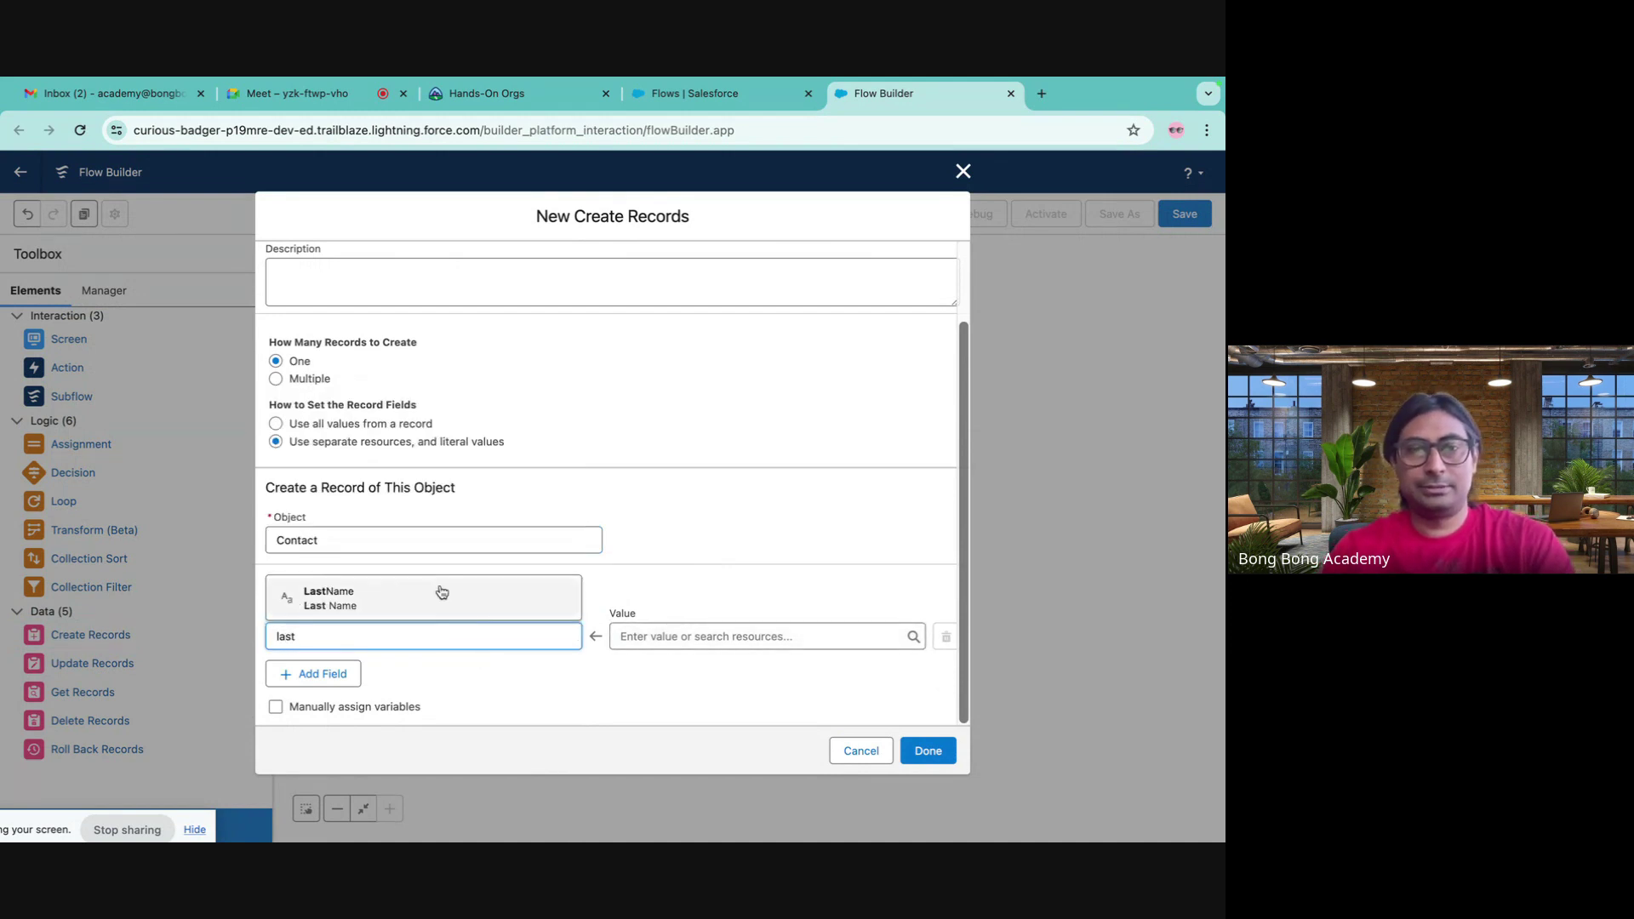
pyautogui.click(438, 589)
pyautogui.click(676, 636)
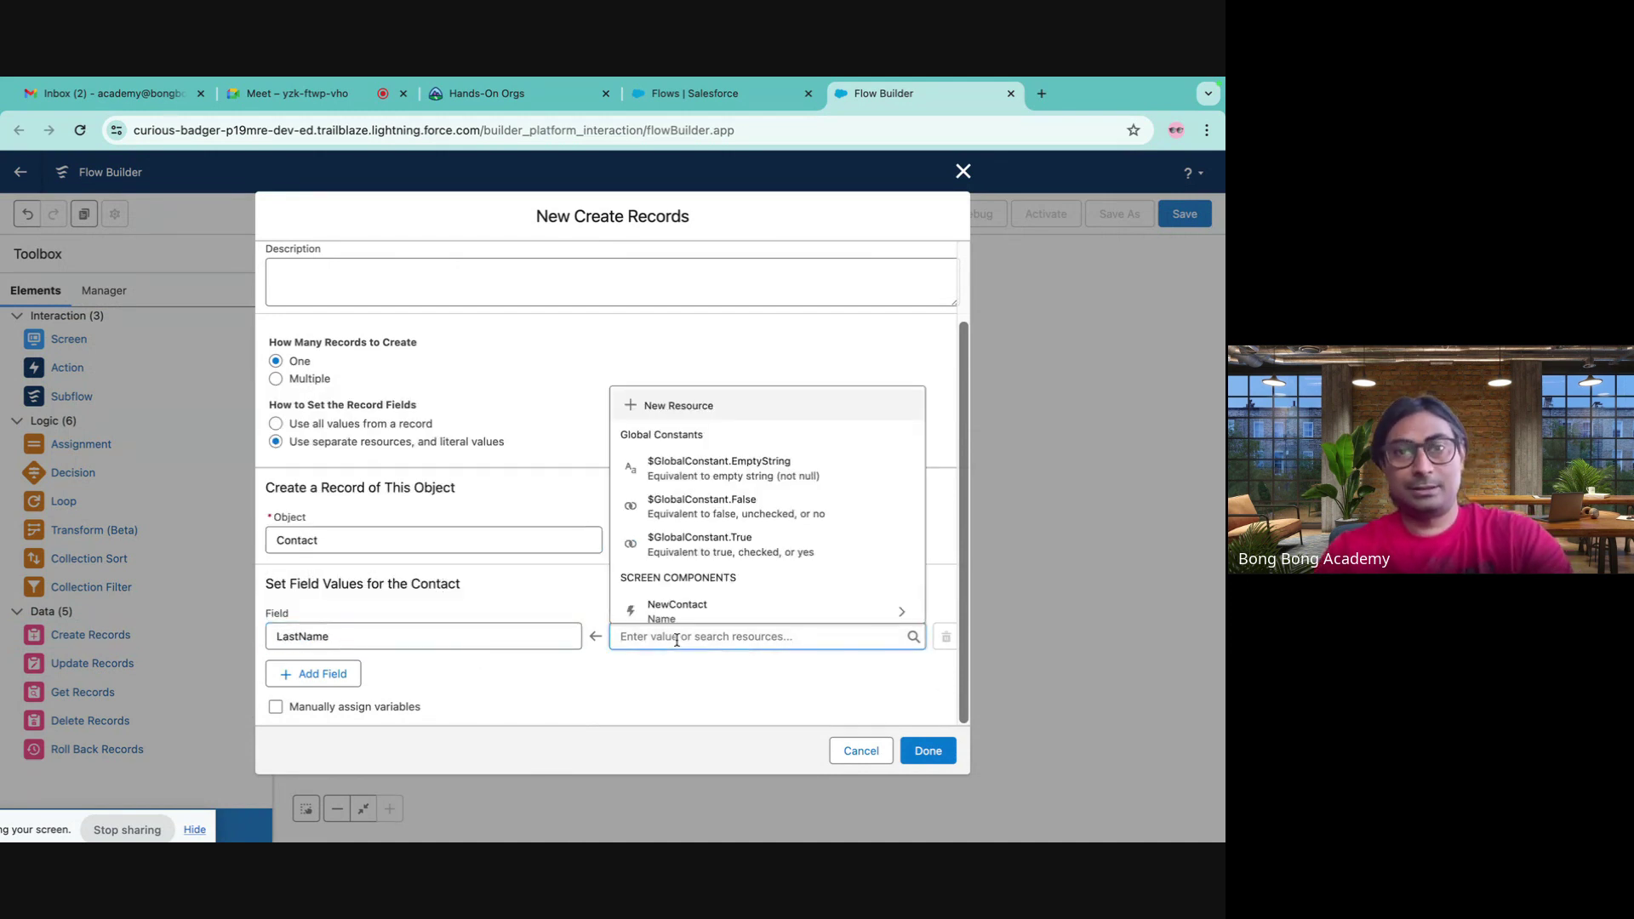
pyautogui.scroll(-2, 723, 540)
pyautogui.click(722, 528)
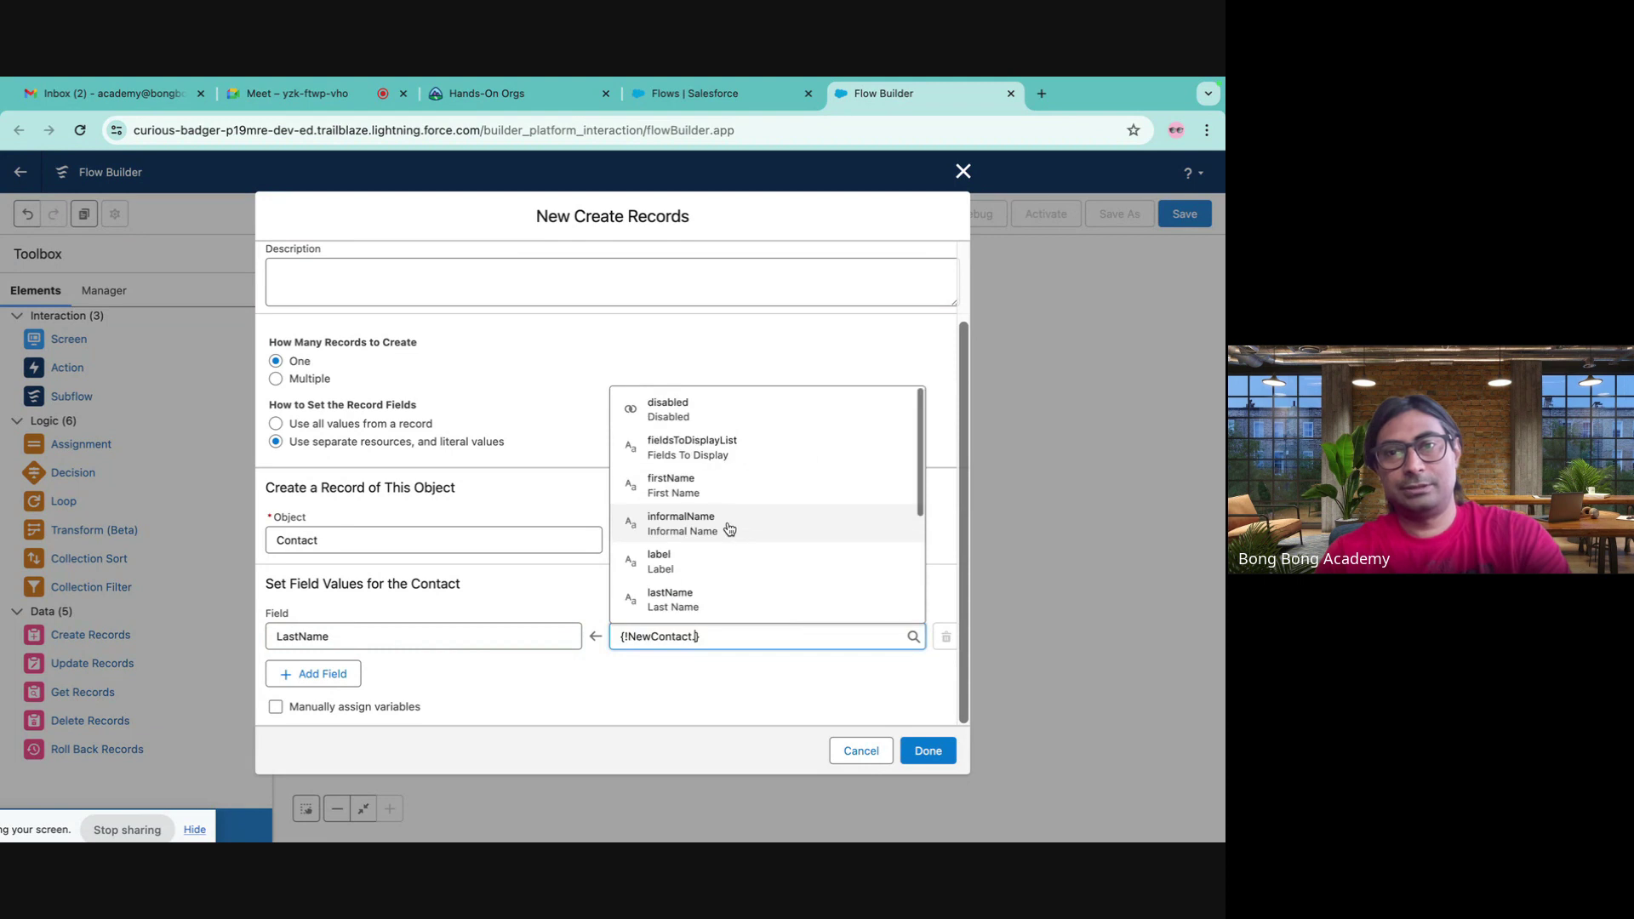
pyautogui.scroll(-1, 706, 553)
pyautogui.click(668, 596)
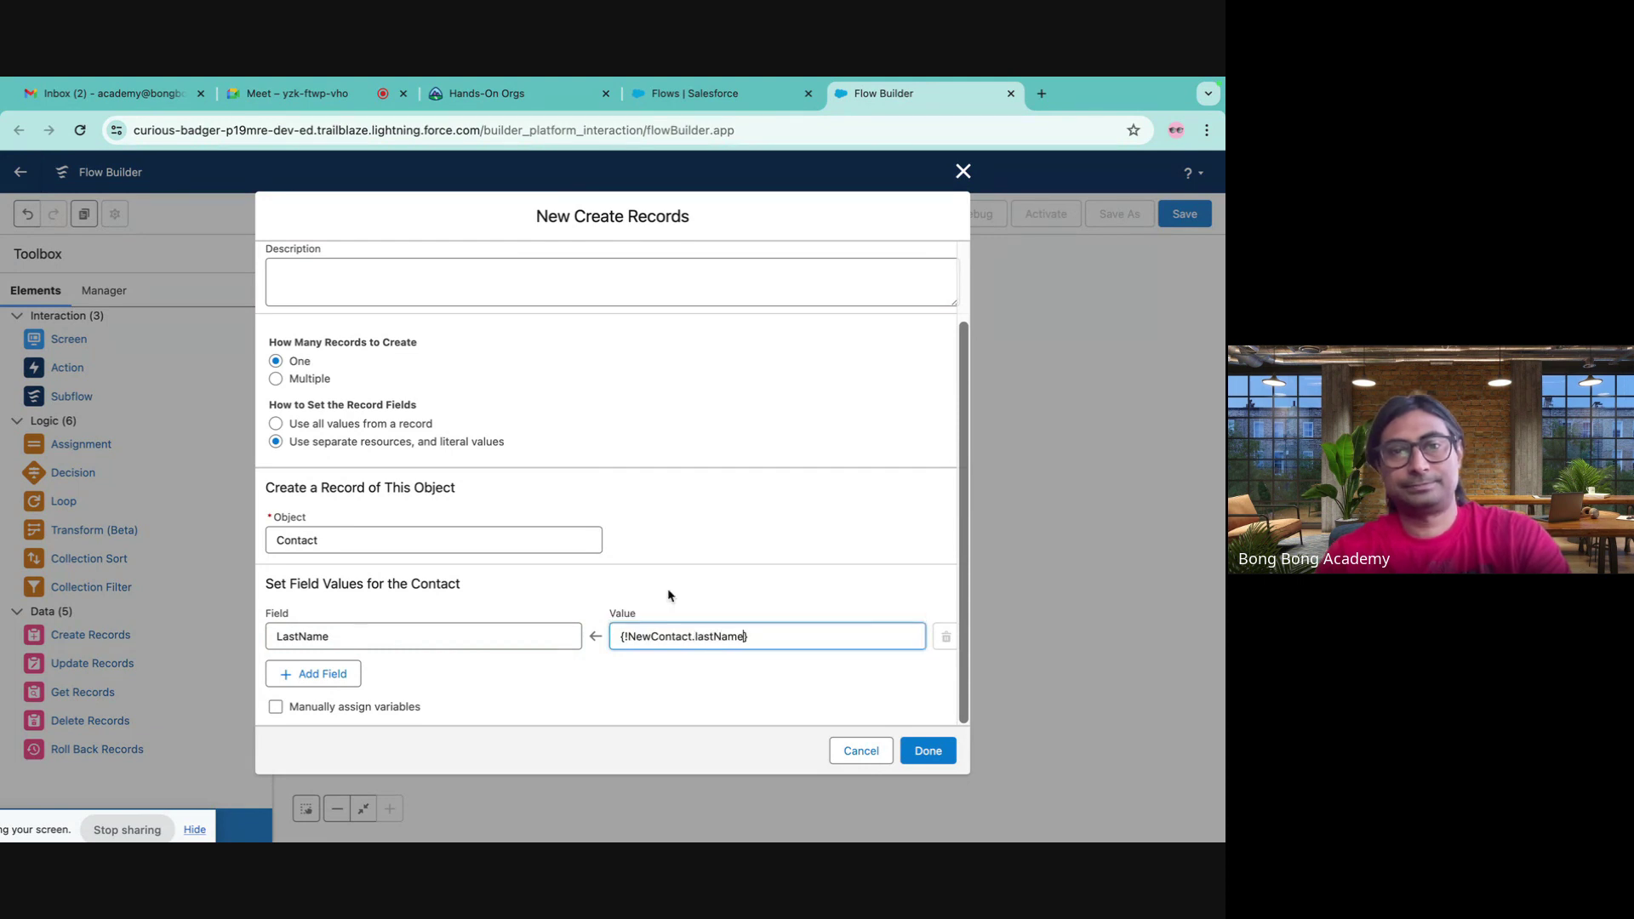
pyautogui.click(332, 673)
# - Add a FirstName row mapped to the NewContact screen's first name
pyautogui.click(376, 685)
pyautogui.write('f')
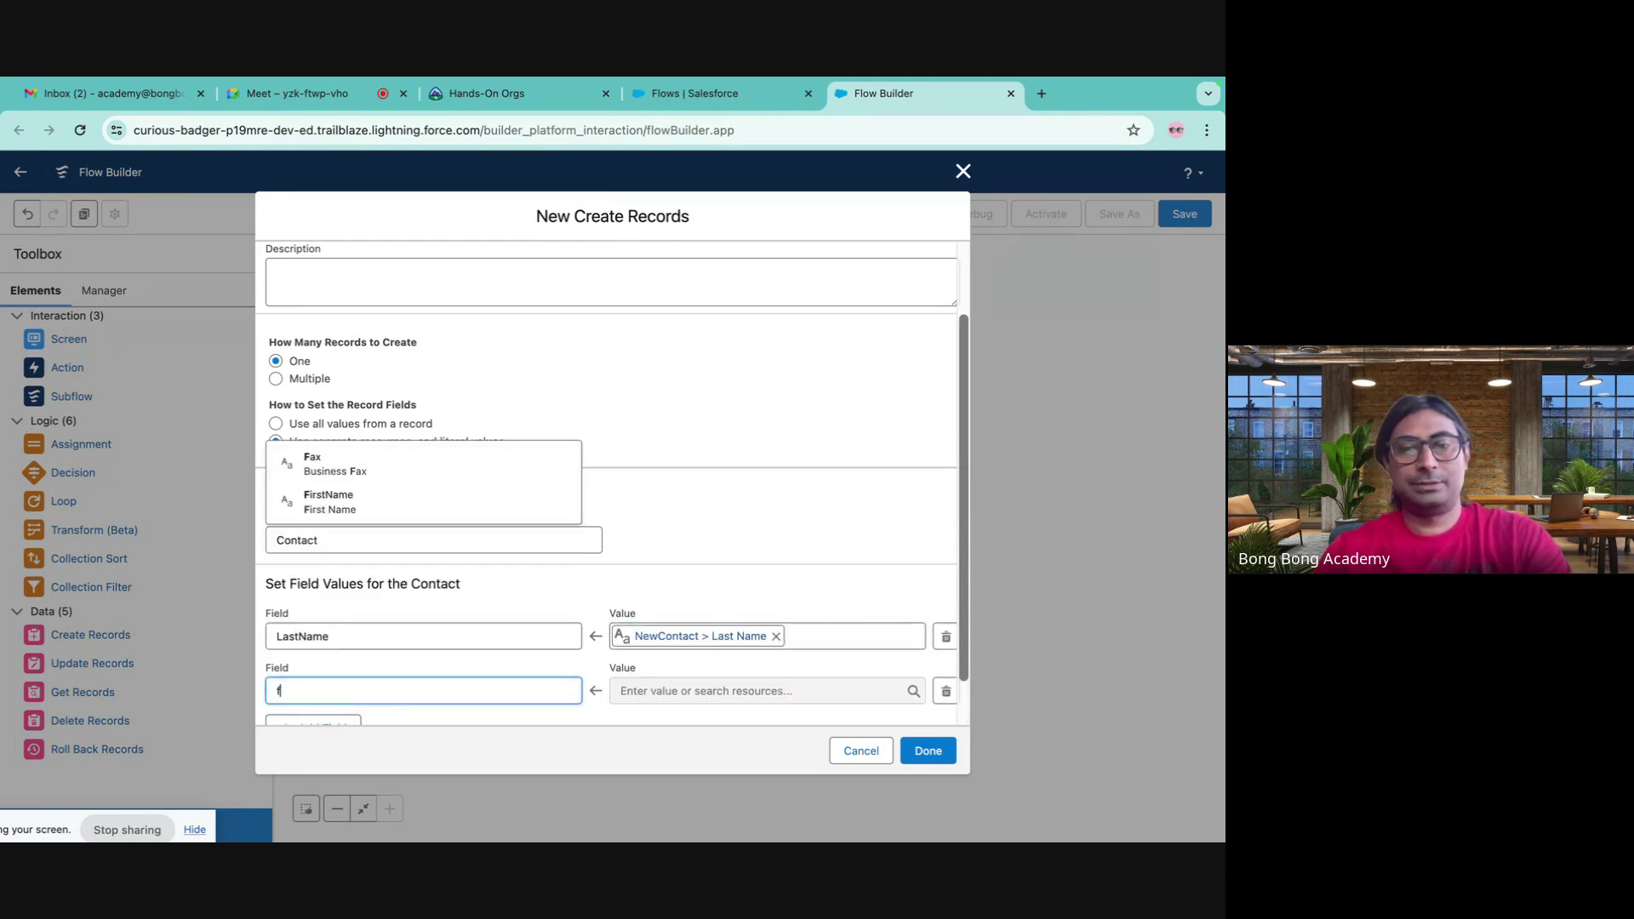
pyautogui.write('irst')
pyautogui.click(390, 658)
pyautogui.click(649, 693)
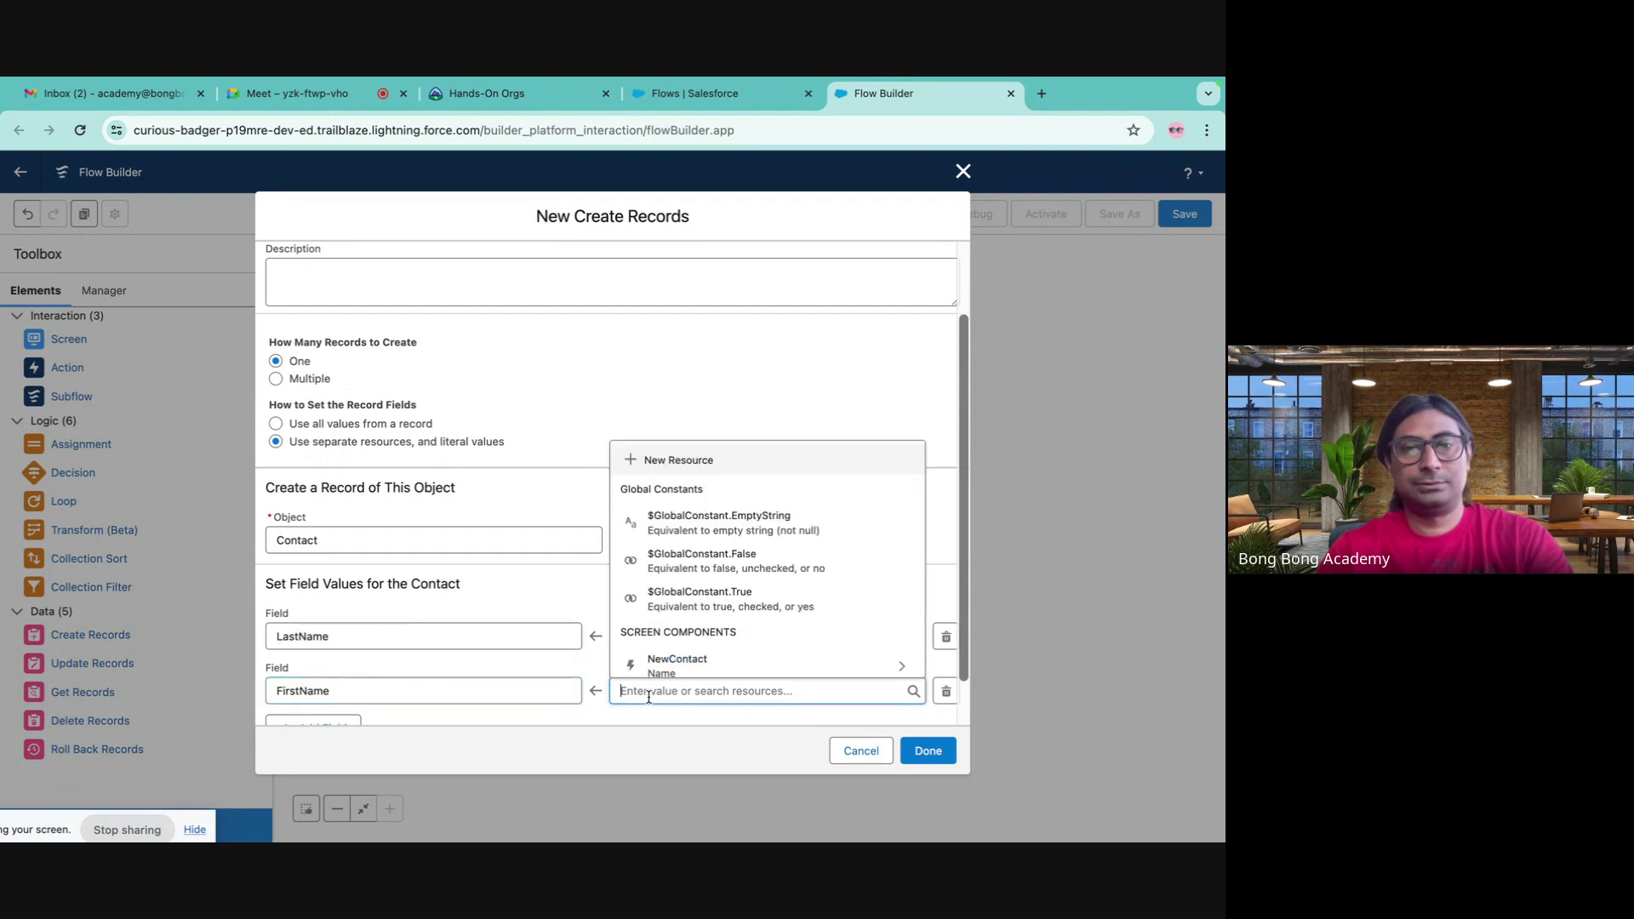
pyautogui.scroll(-1, 672, 647)
pyautogui.click(681, 585)
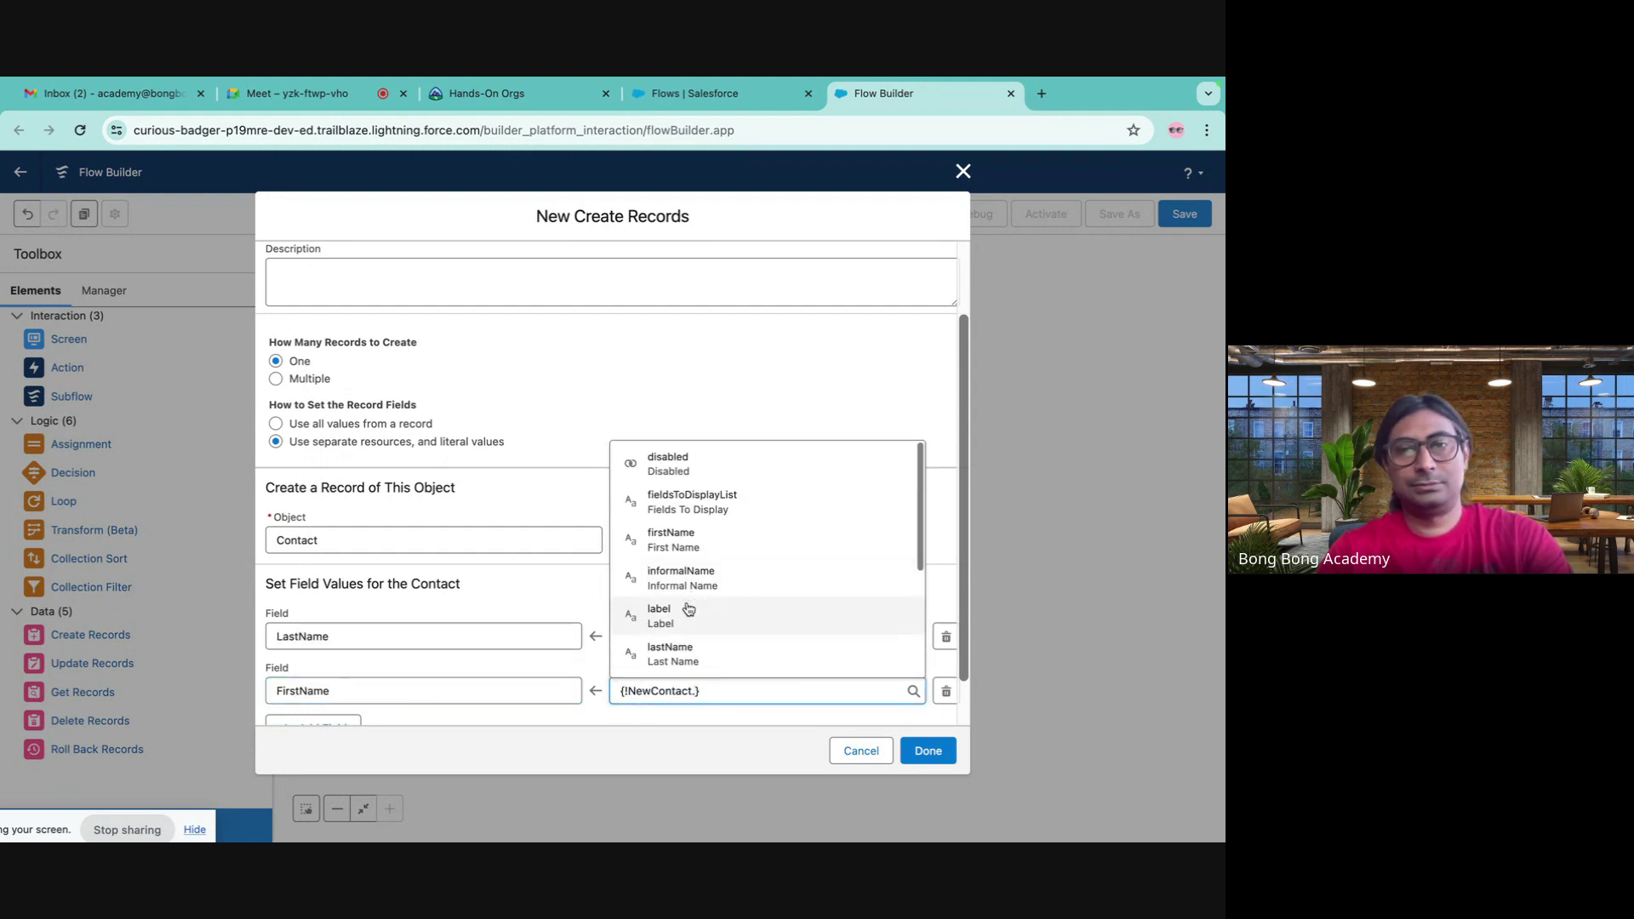
pyautogui.click(669, 542)
pyautogui.scroll(-1, 474, 620)
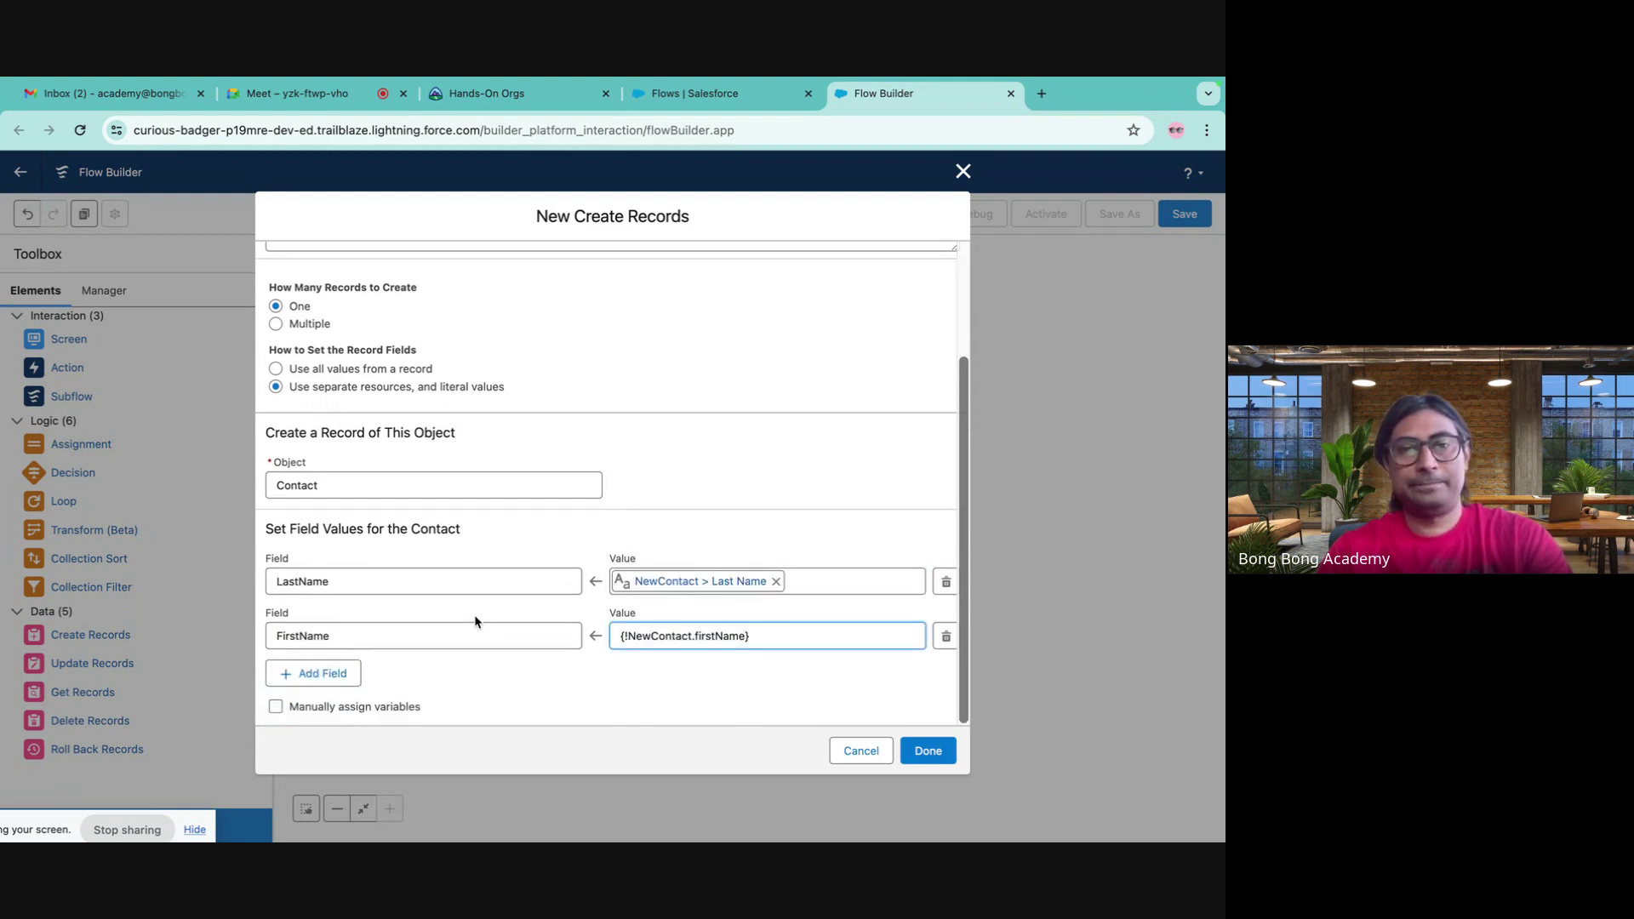
# - Add a third field row and choose the Contact Salutation field
pyautogui.click(329, 675)
pyautogui.click(354, 688)
pyautogui.scroll(-2, 400, 607)
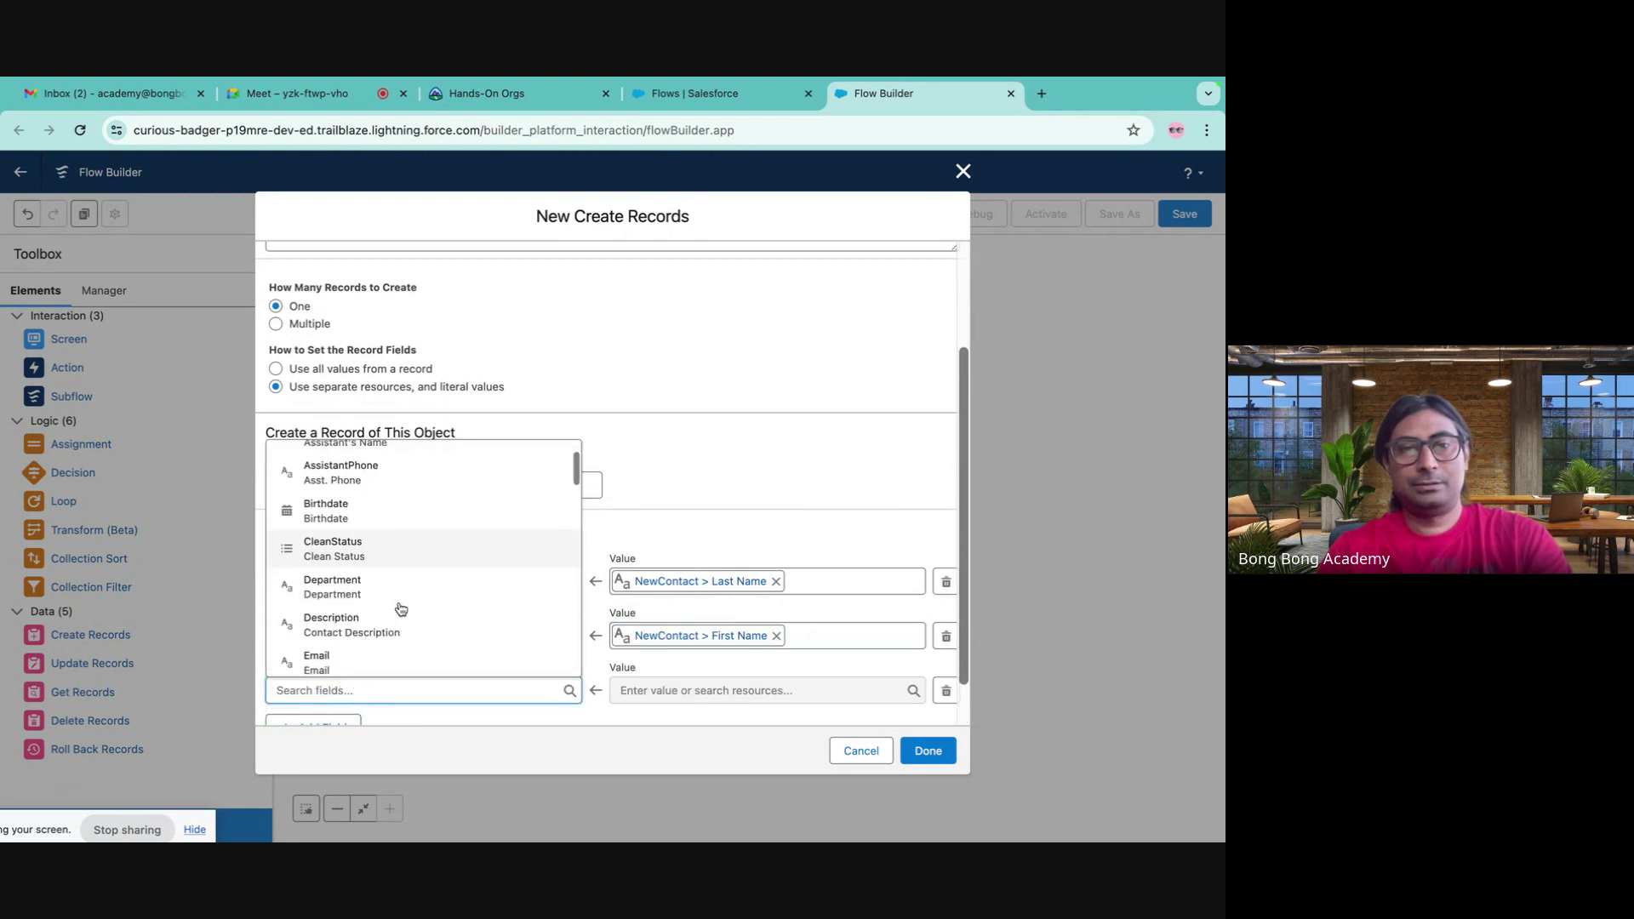
pyautogui.scroll(-1, 401, 608)
pyautogui.scroll(1, 401, 608)
pyautogui.scroll(-3, 401, 608)
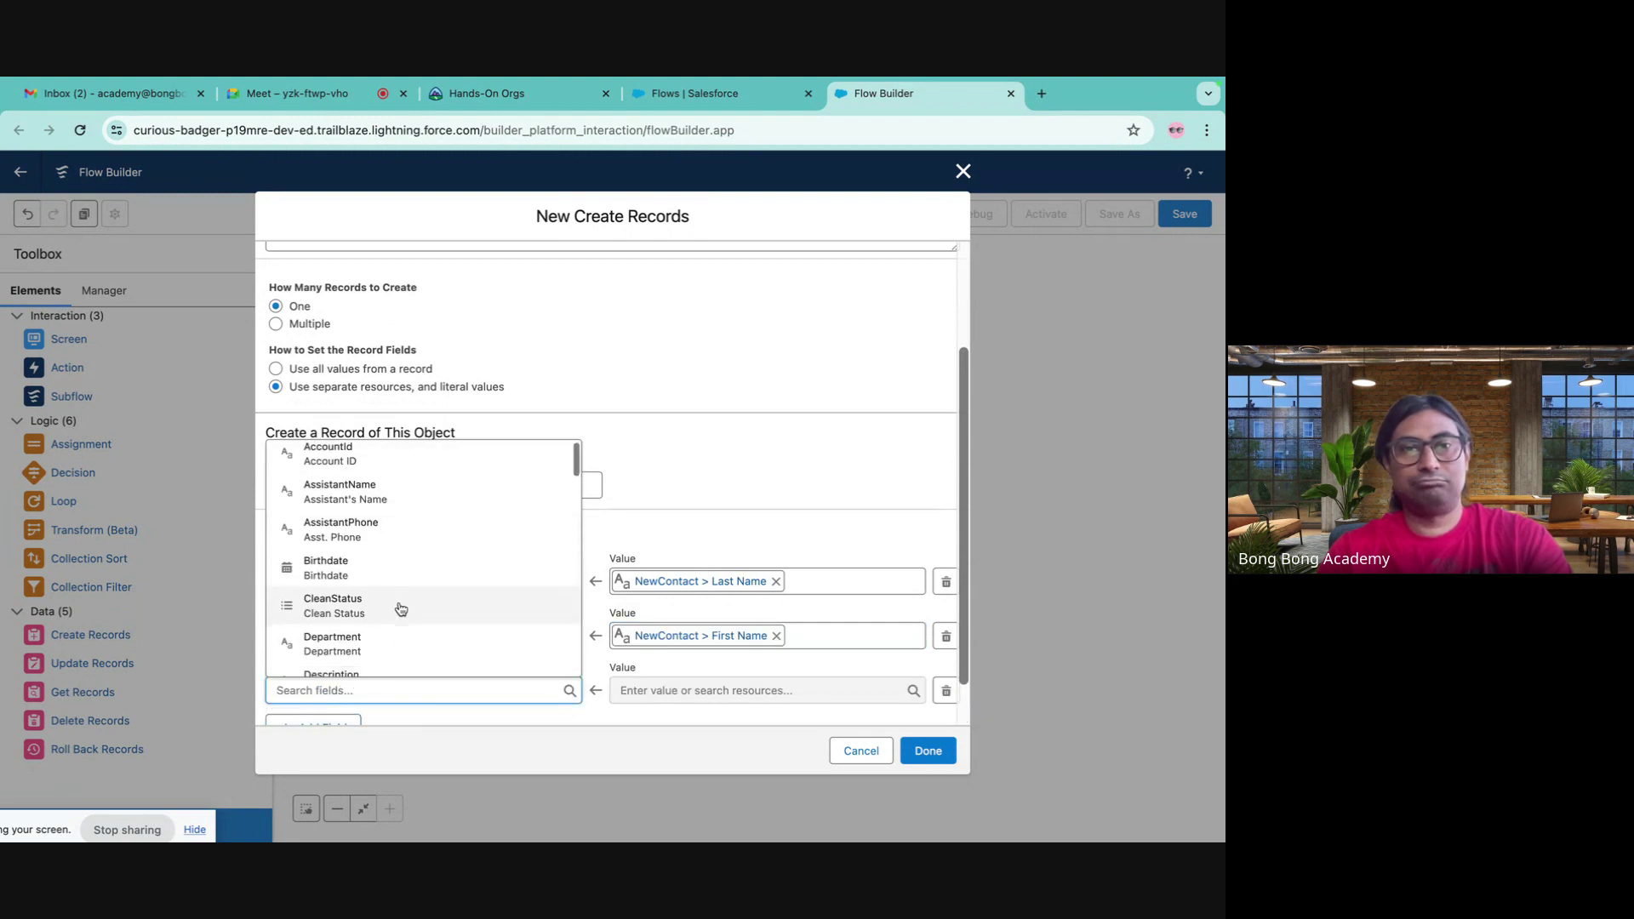
pyautogui.write('mi')
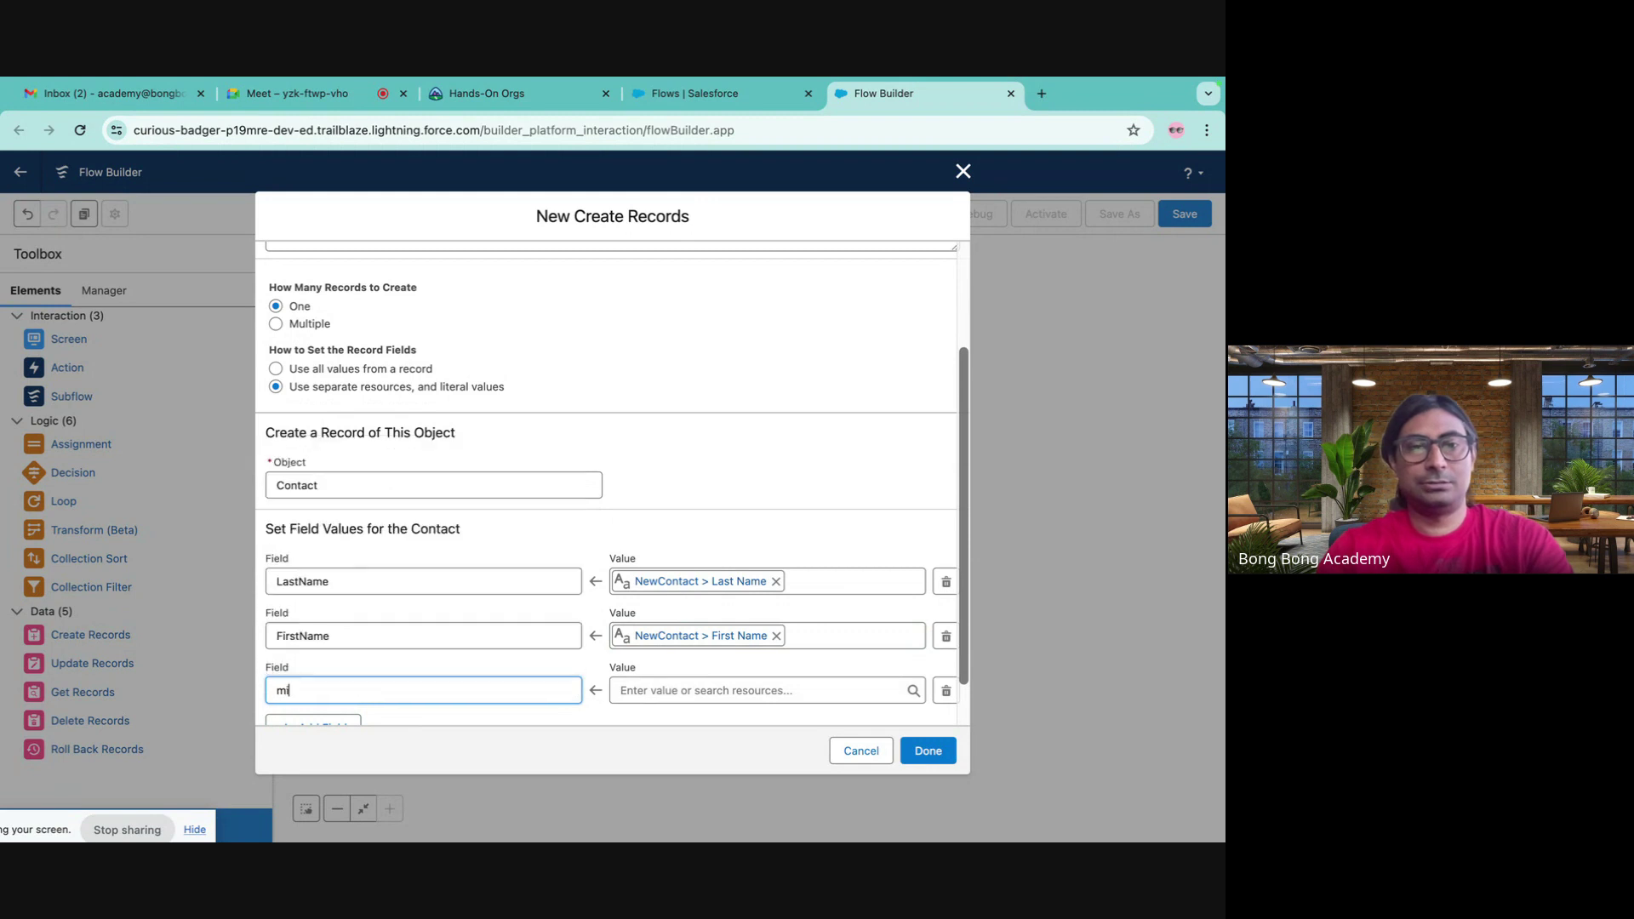
pyautogui.press('BackSpace')
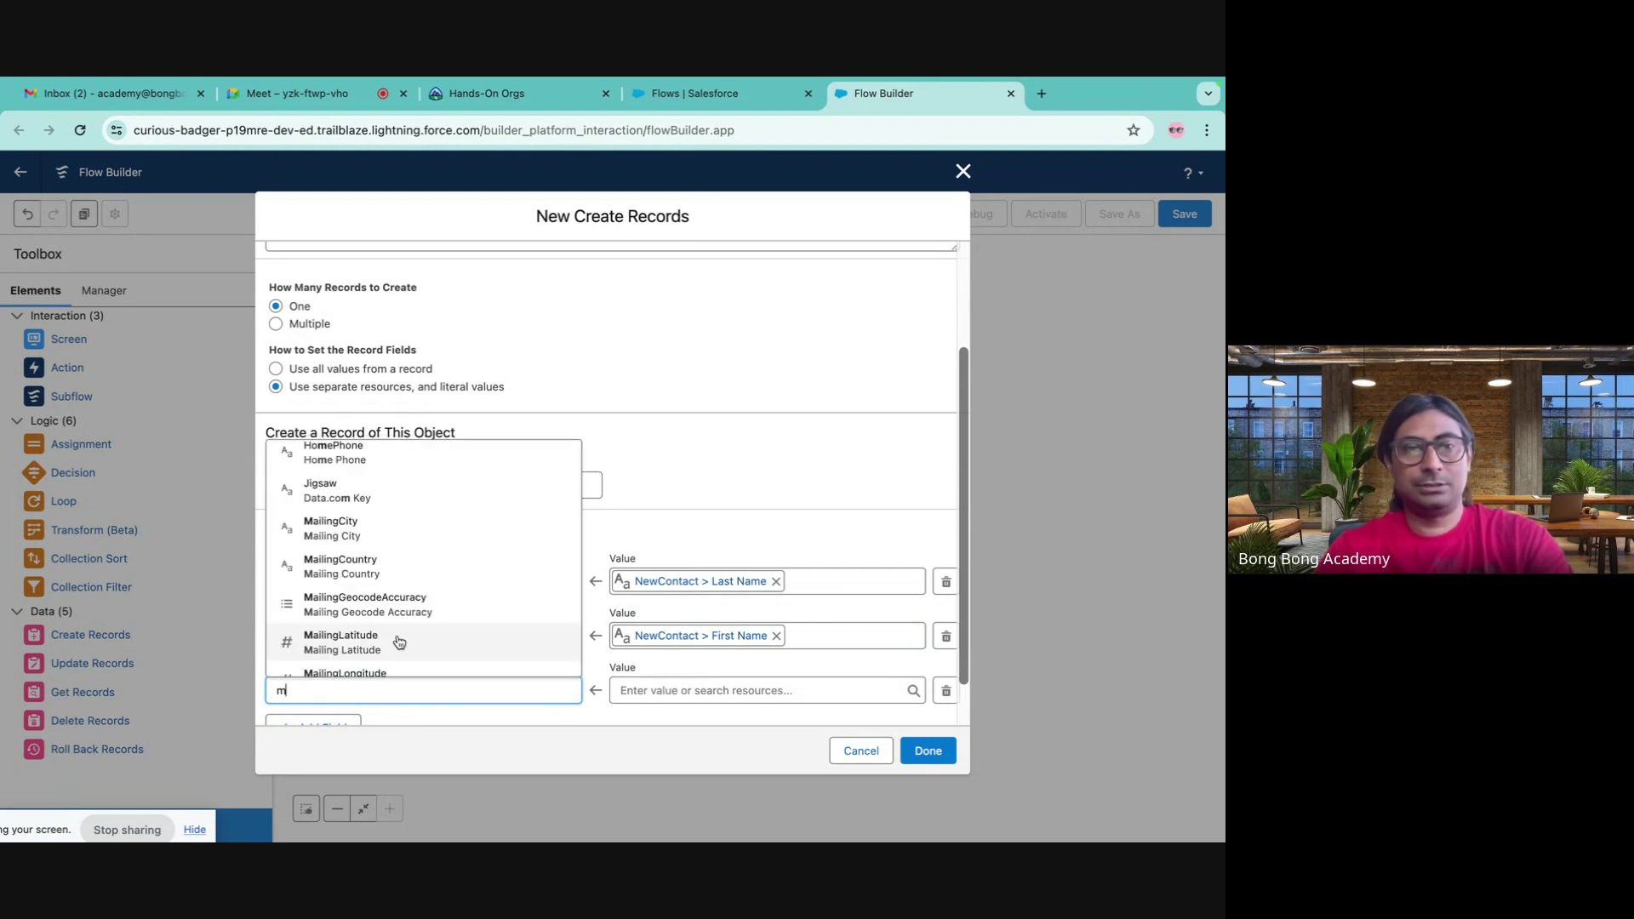
pyautogui.scroll(-2, 395, 646)
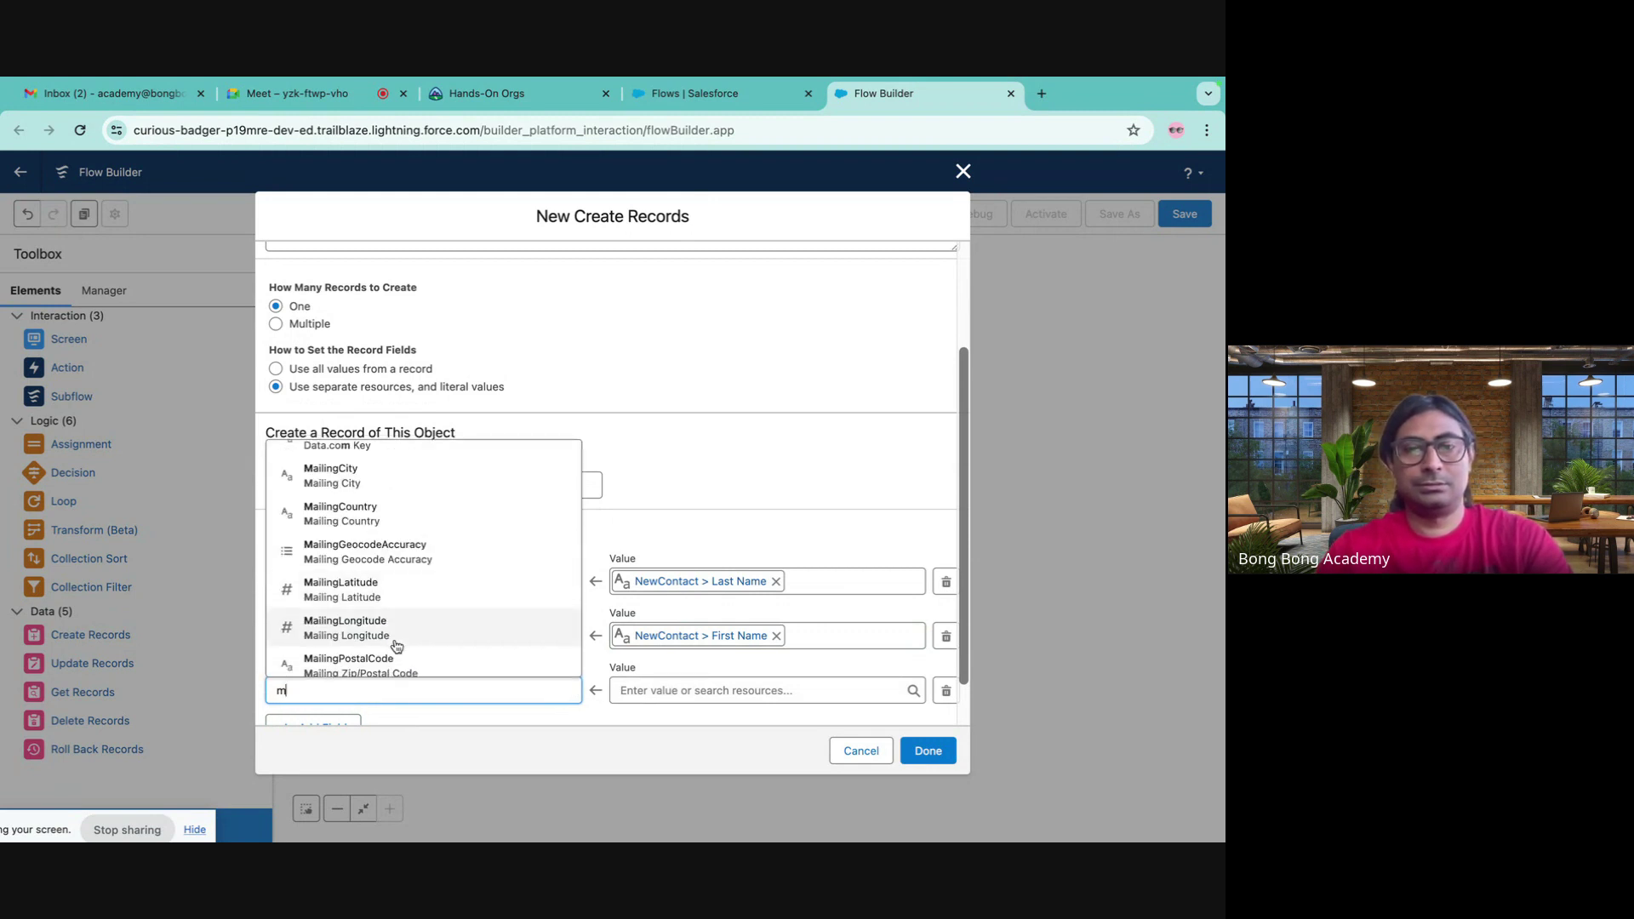
pyautogui.write('i')
pyautogui.press('BackSpace')
pyautogui.press('BackSpace')
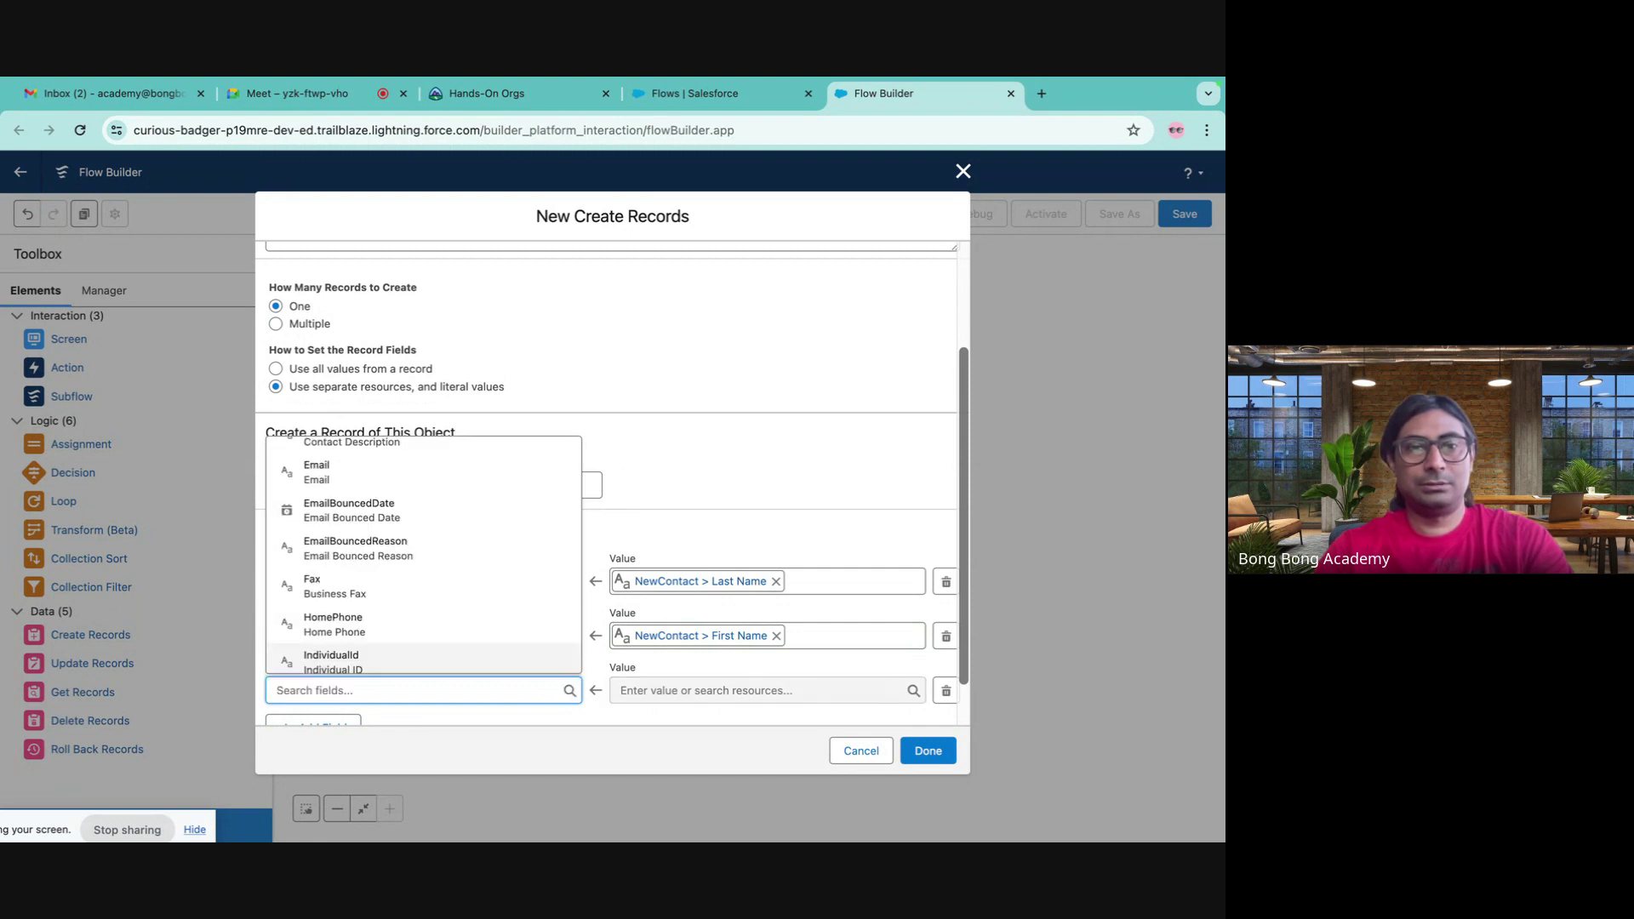
pyautogui.scroll(-5, 406, 569)
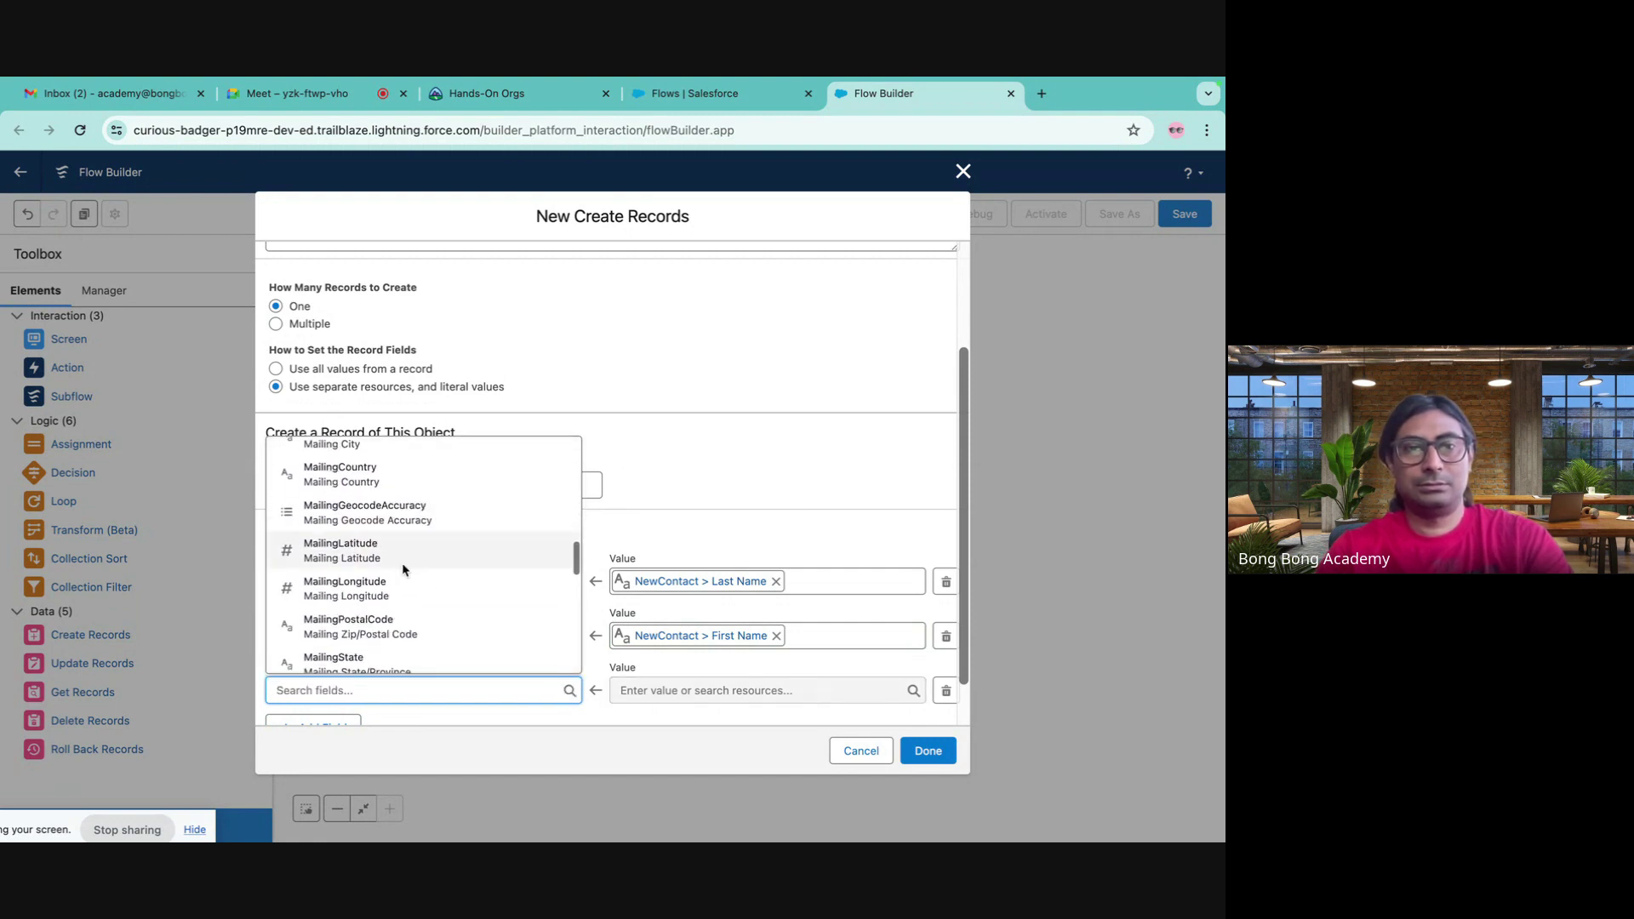
pyautogui.scroll(-5, 404, 570)
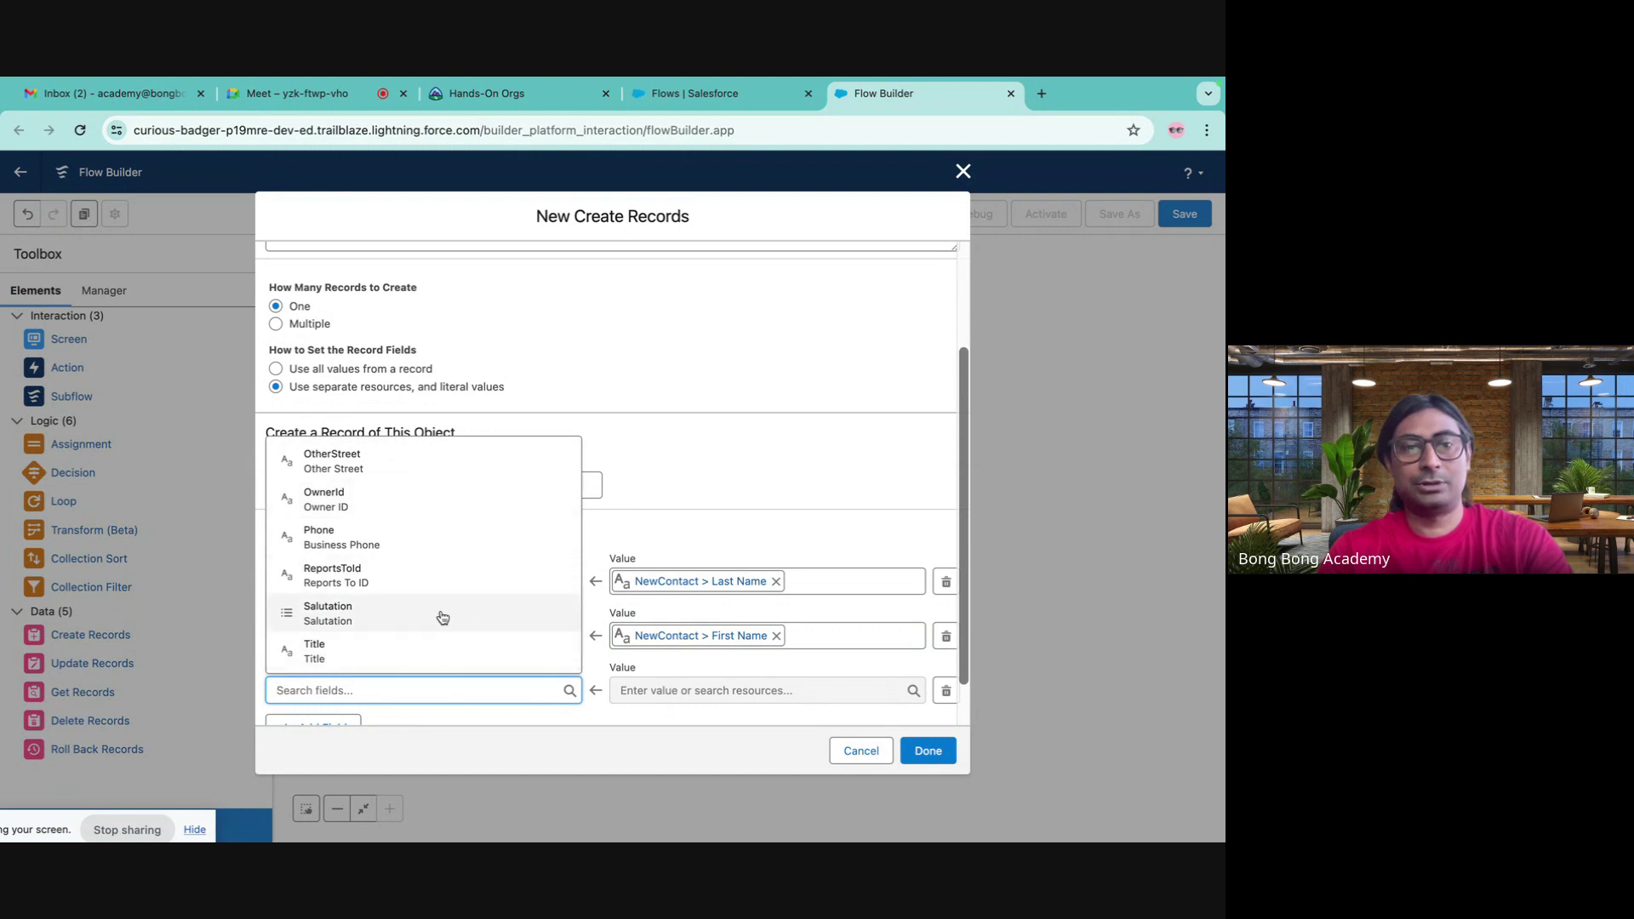
pyautogui.click(442, 616)
# - Set Salutation's value to {!NewContact.salutation} and finish the New Contact Create element
pyautogui.click(666, 688)
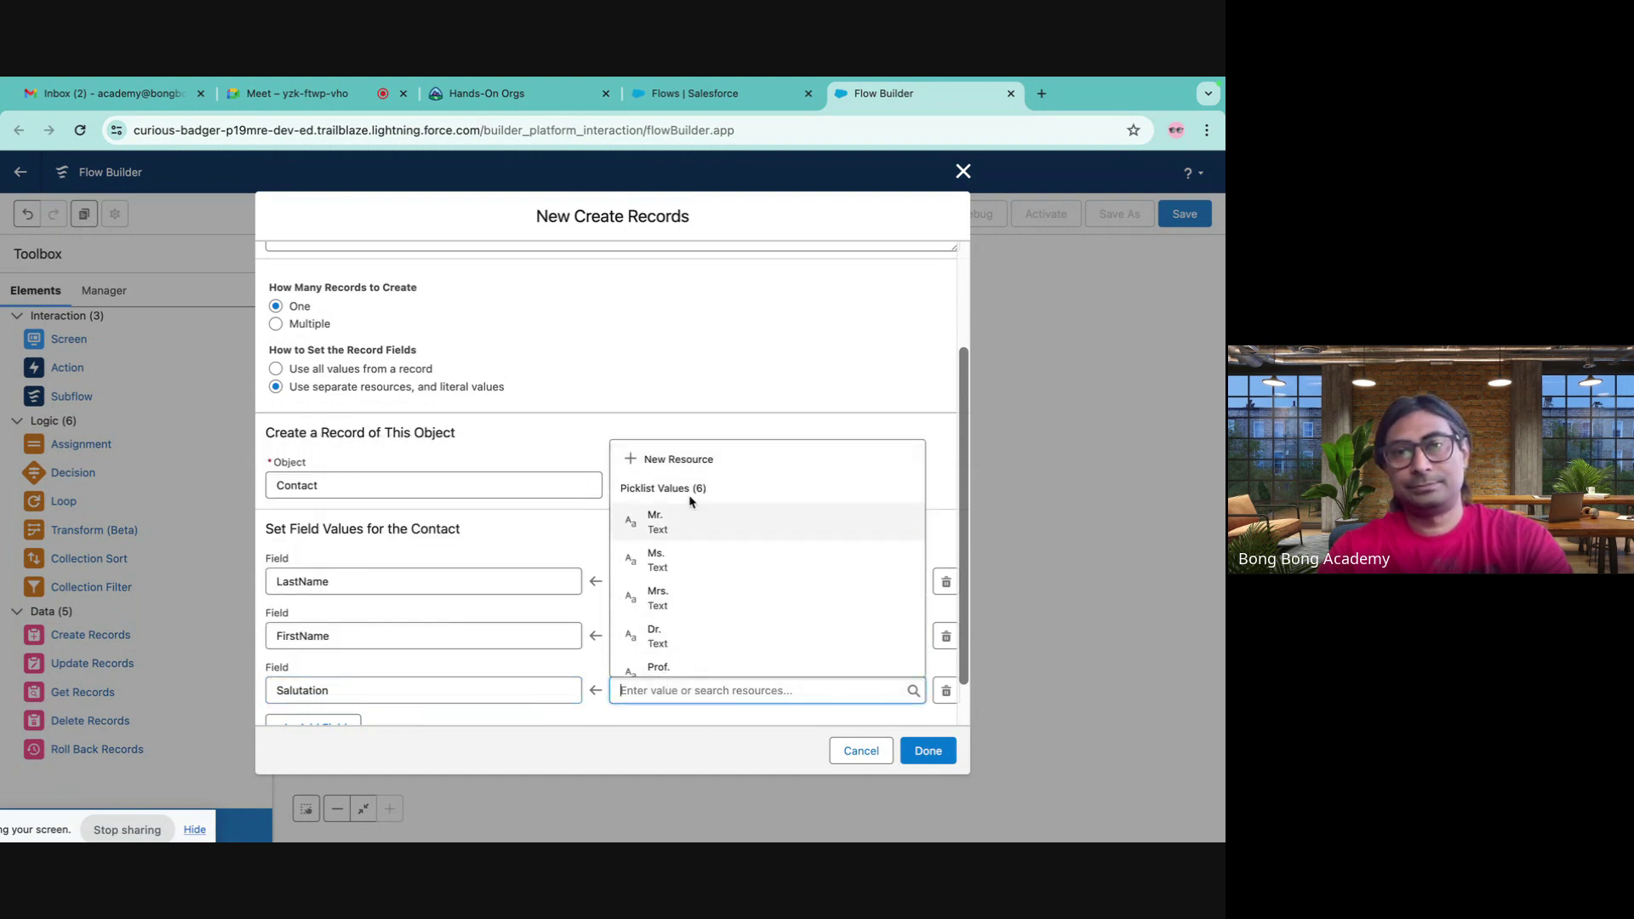
pyautogui.scroll(-5, 690, 579)
pyautogui.scroll(2, 686, 574)
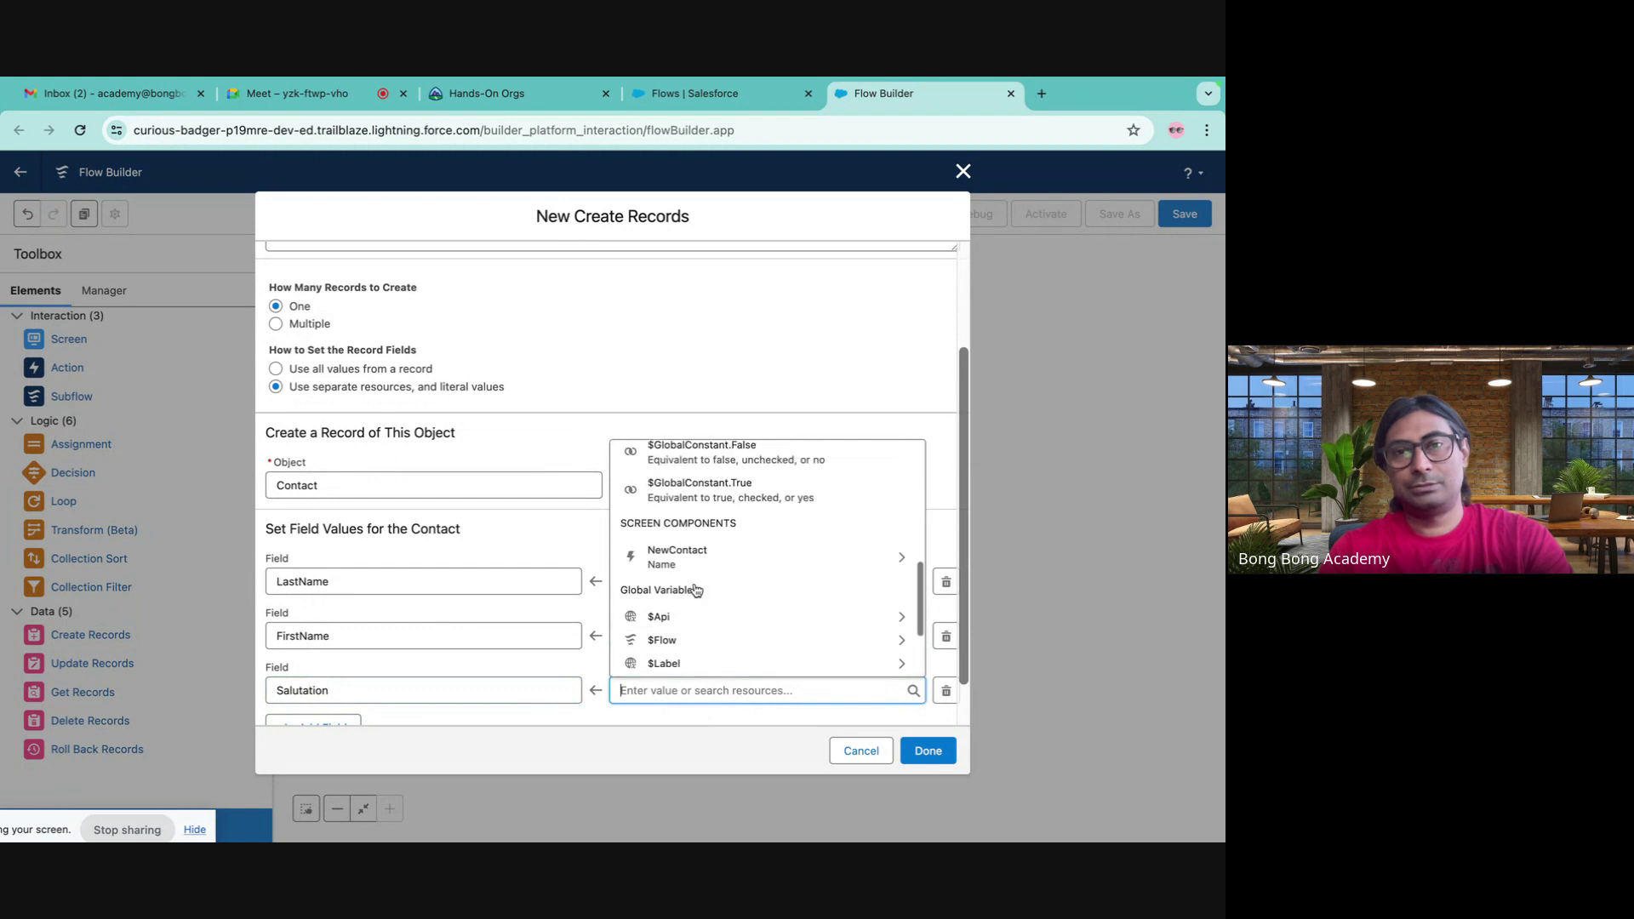
pyautogui.click(686, 561)
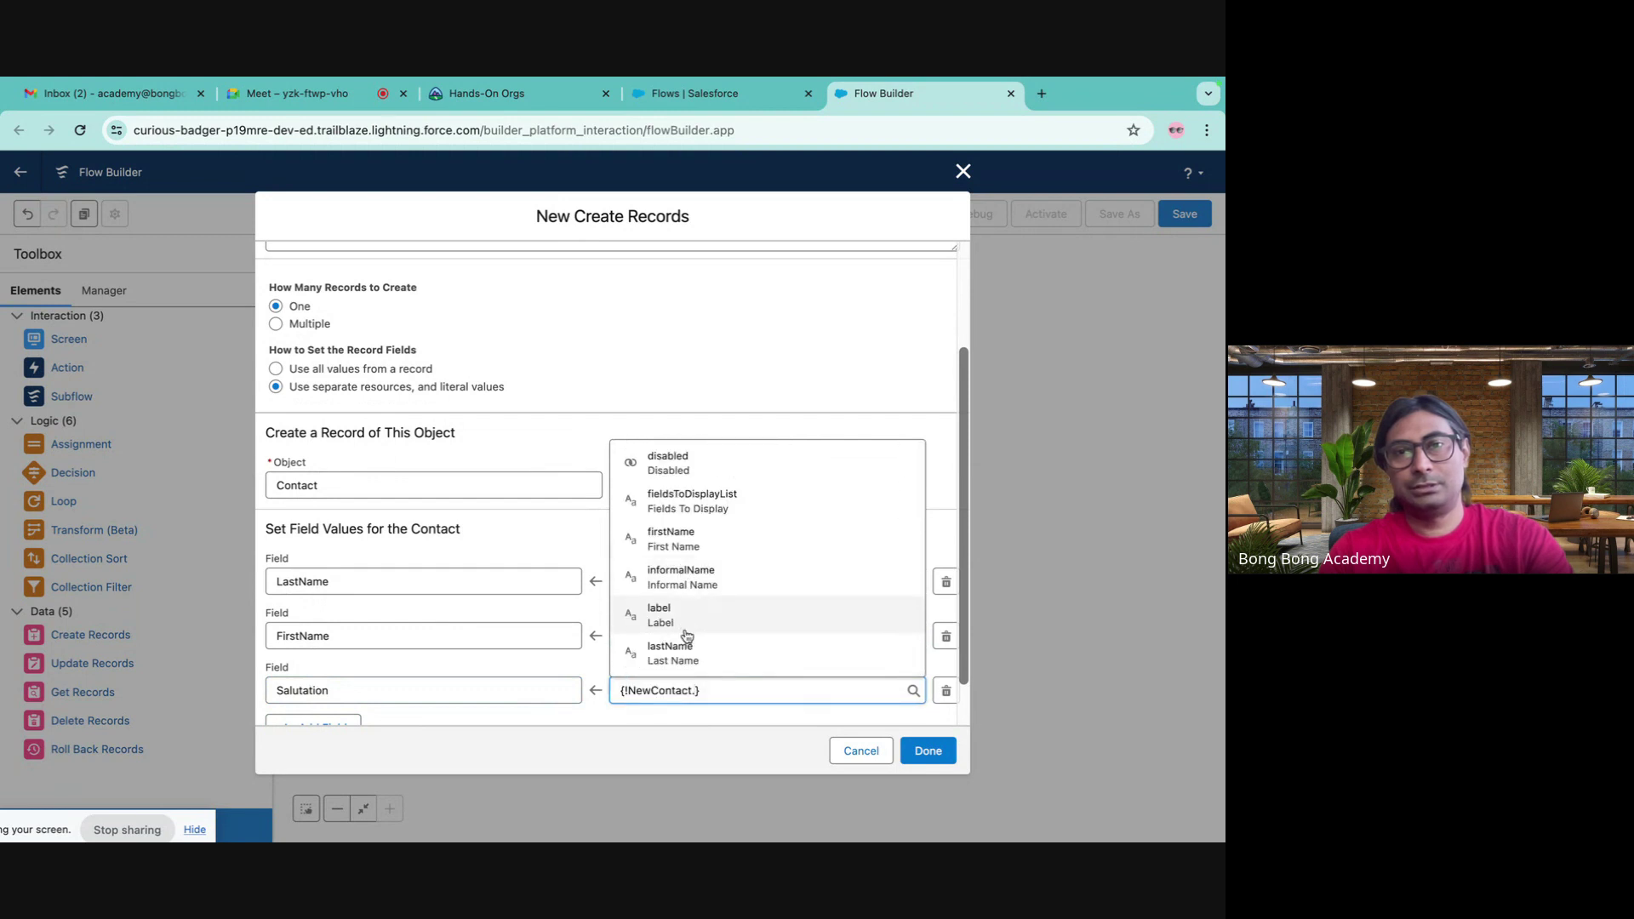
pyautogui.scroll(-1, 686, 634)
pyautogui.scroll(-3, 686, 634)
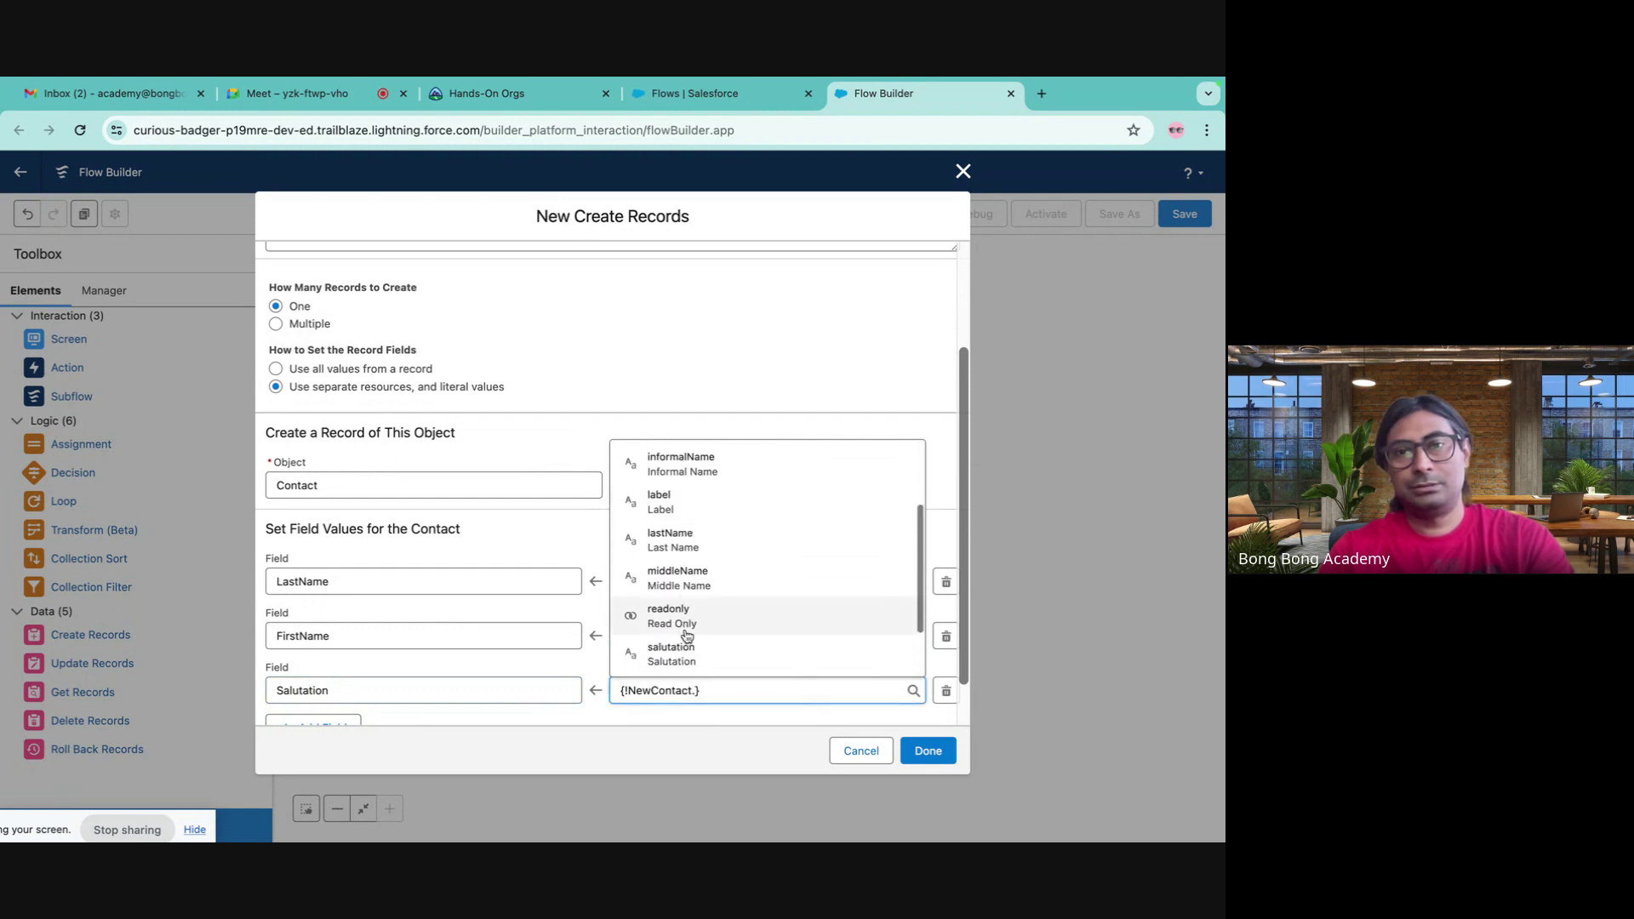
pyautogui.click(679, 614)
pyautogui.click(730, 729)
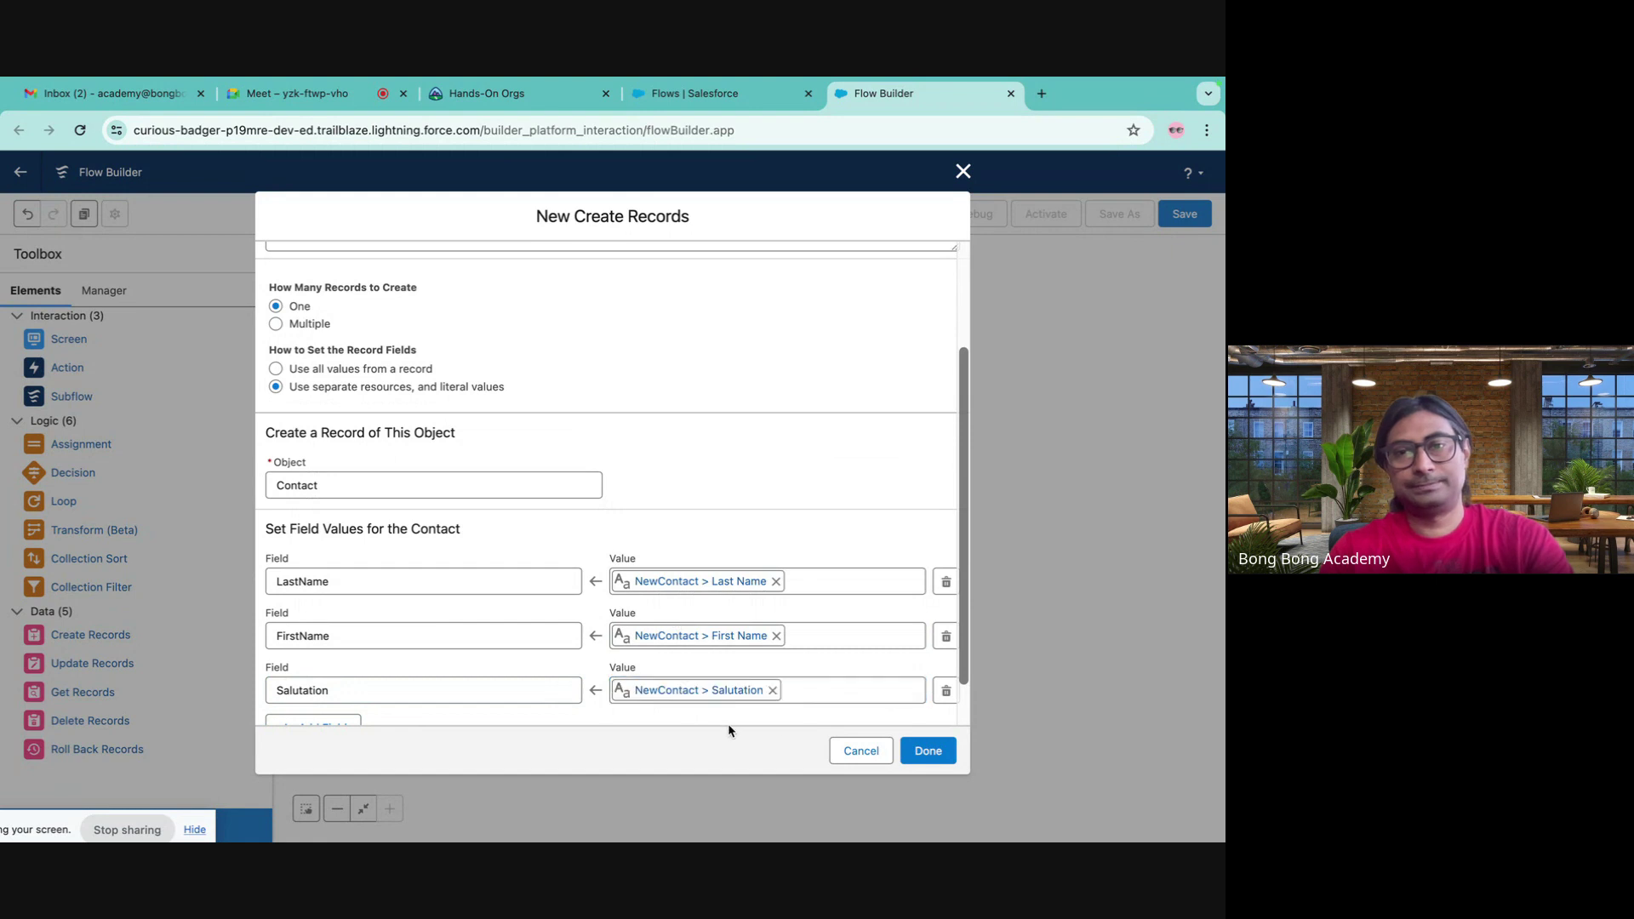
pyautogui.scroll(-1, 611, 628)
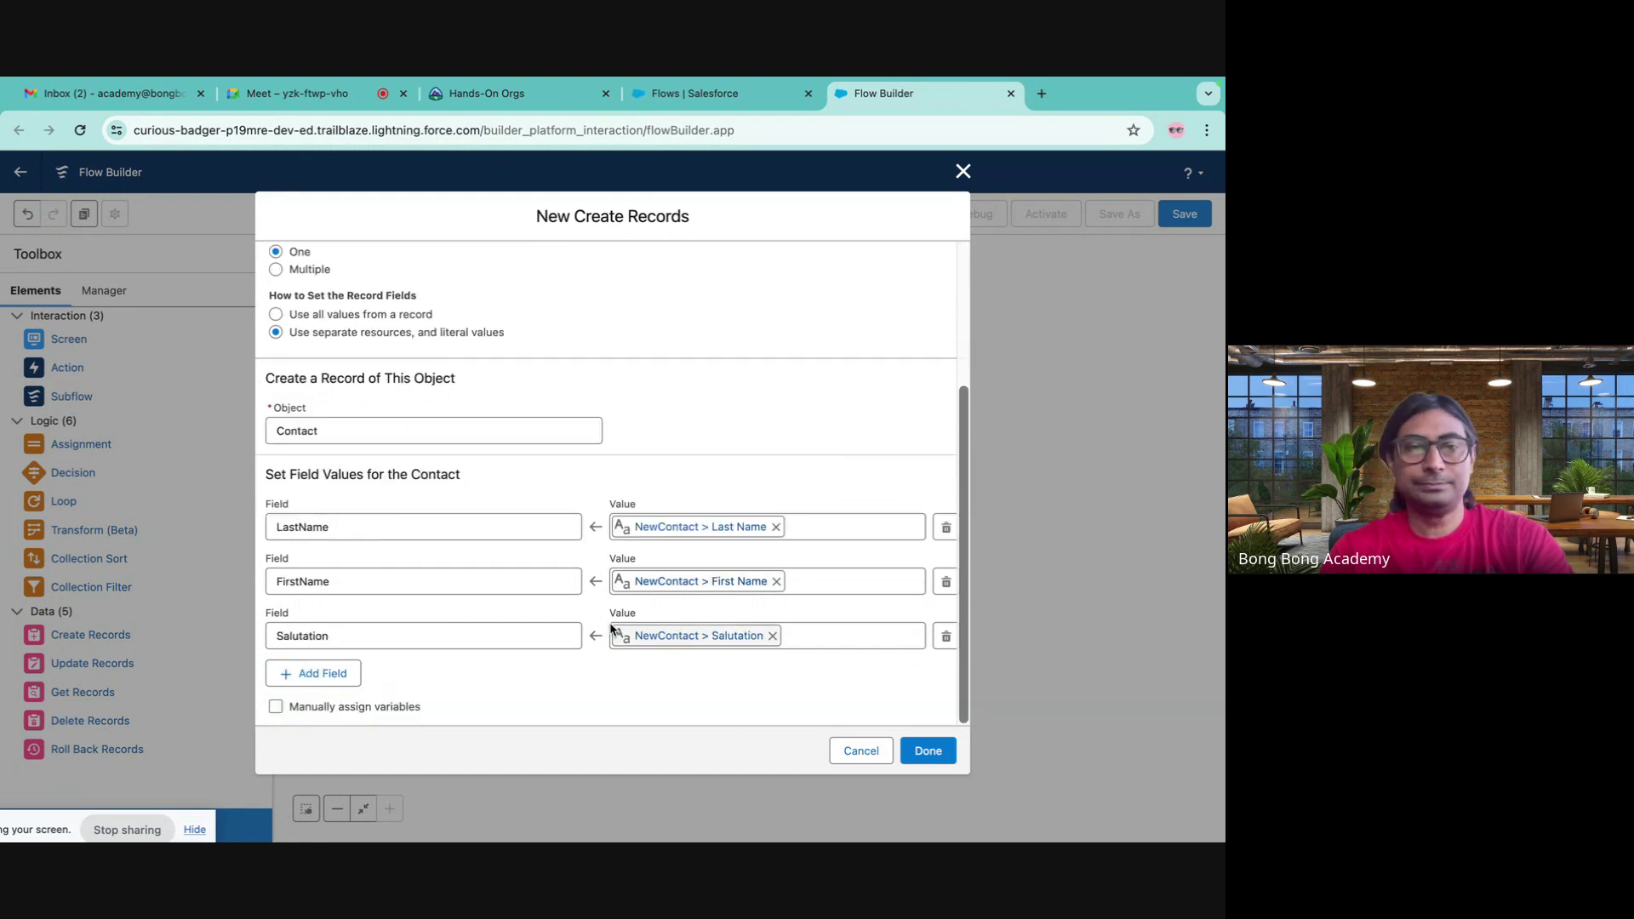
pyautogui.click(925, 749)
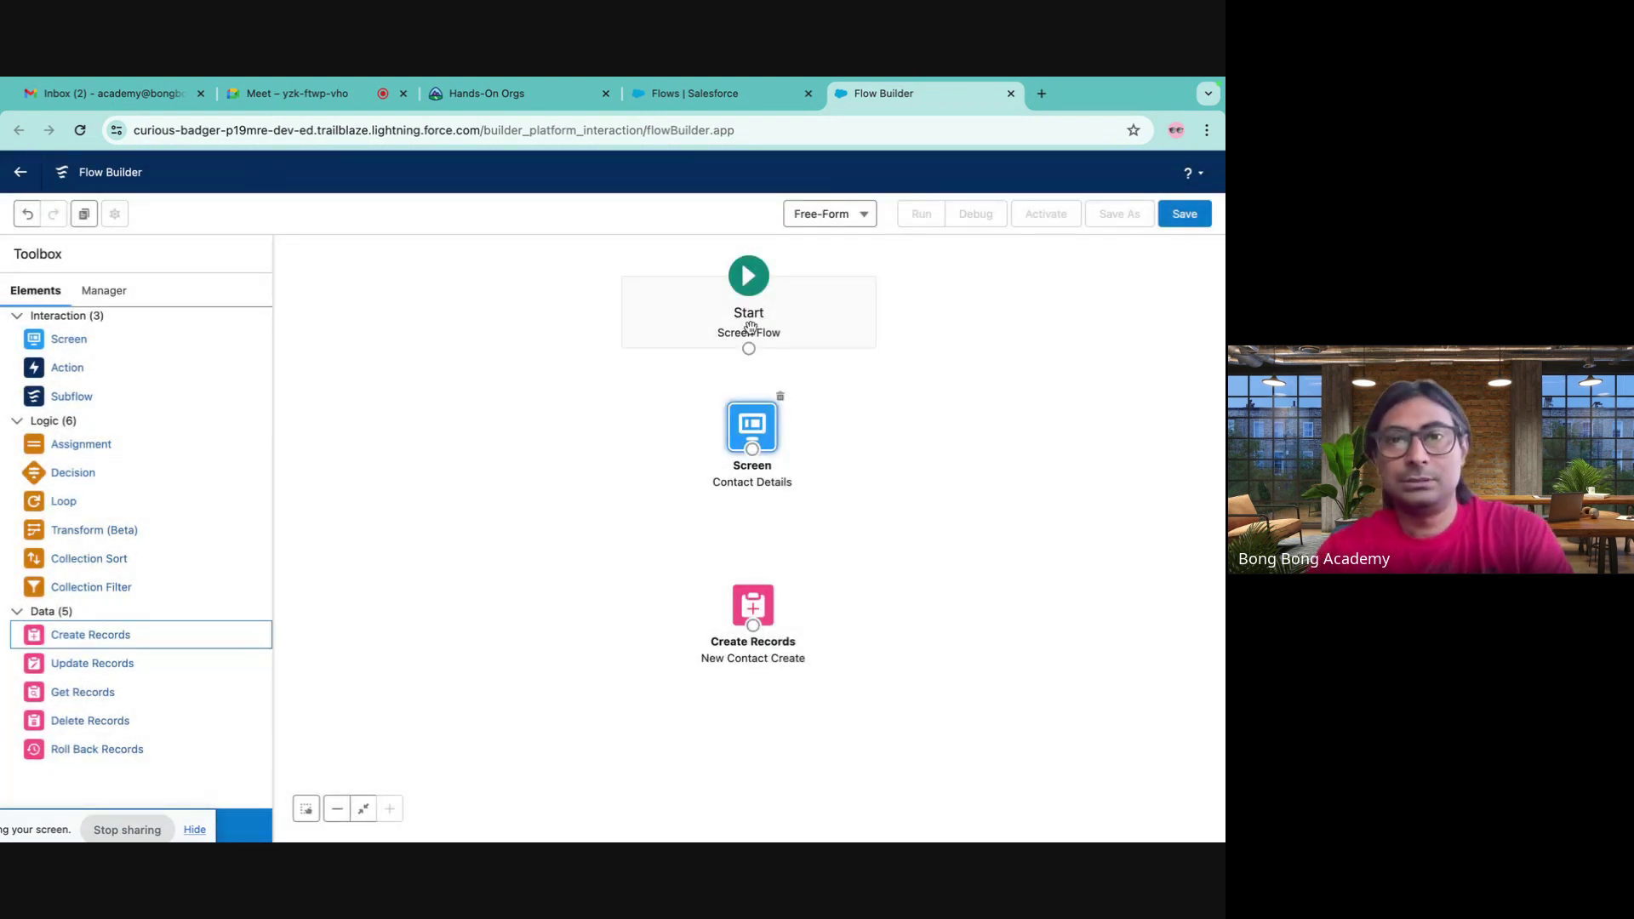
# - Connect Start to the Contact Details screen on the canvas
pyautogui.moveTo(749, 348); pyautogui.dragTo(753, 606)
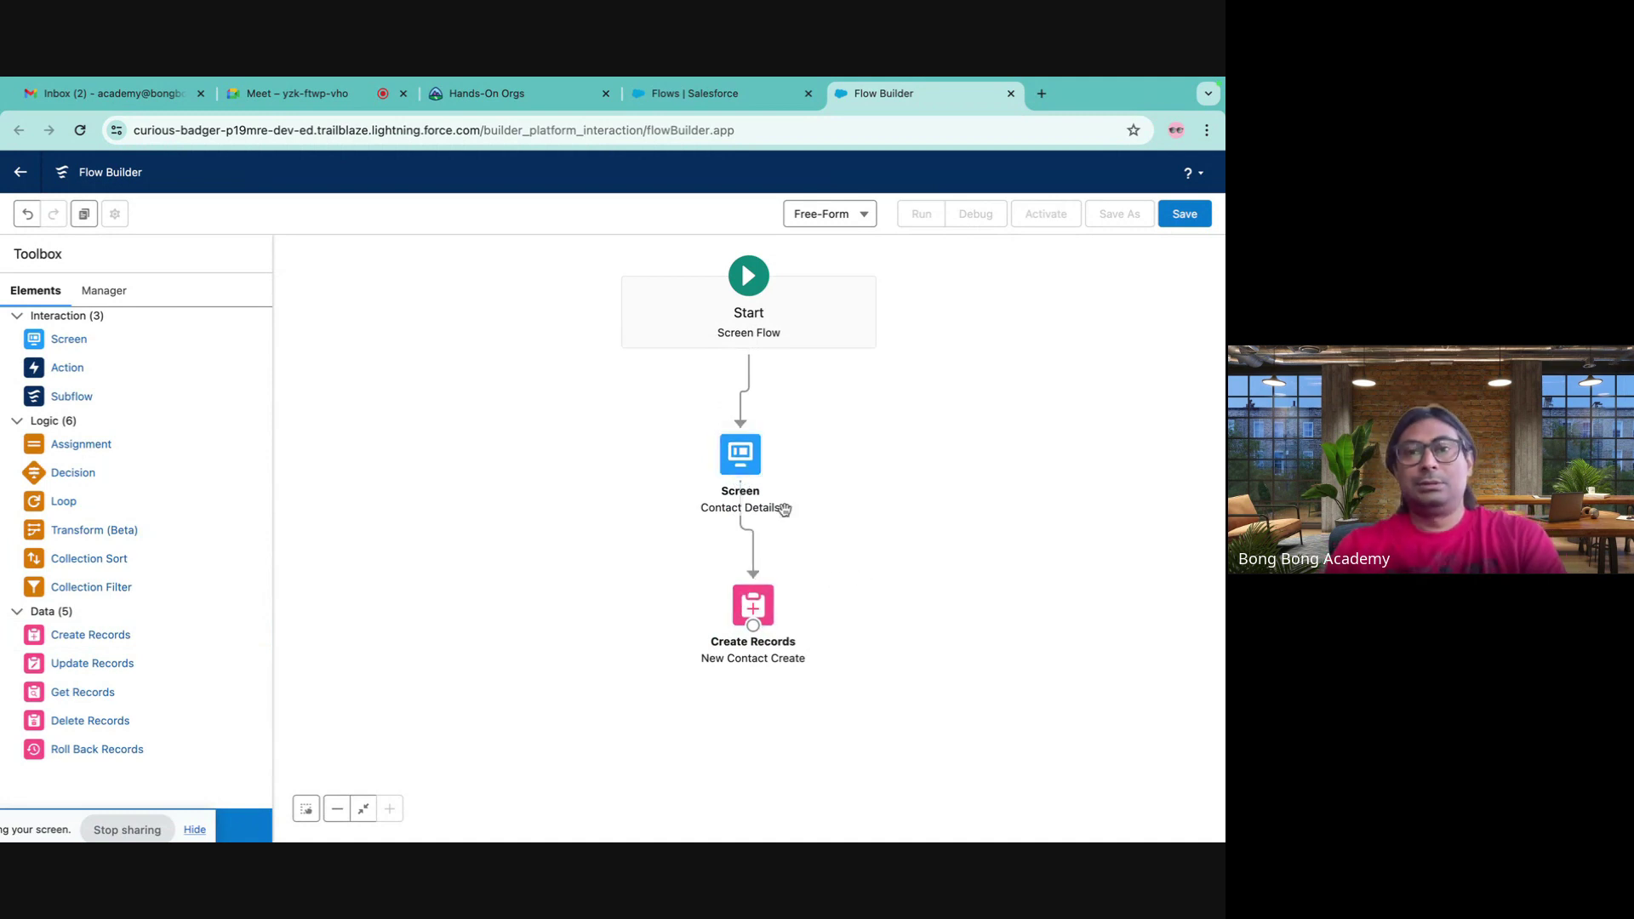
pyautogui.moveTo(741, 468); pyautogui.dragTo(750, 473)
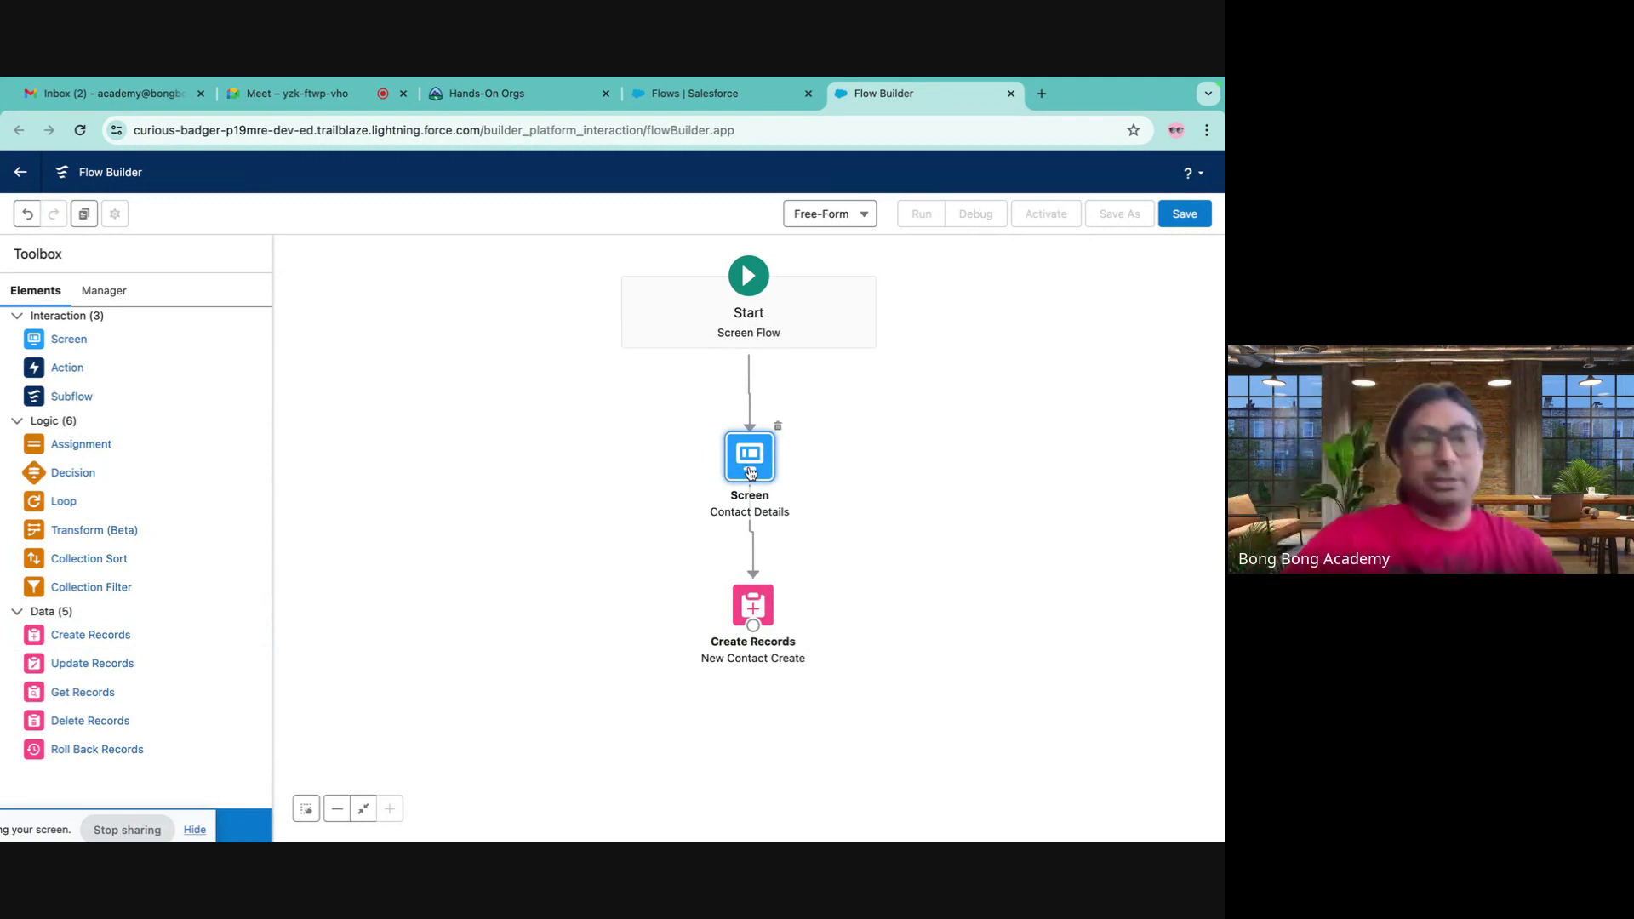
pyautogui.click(1207, 223)
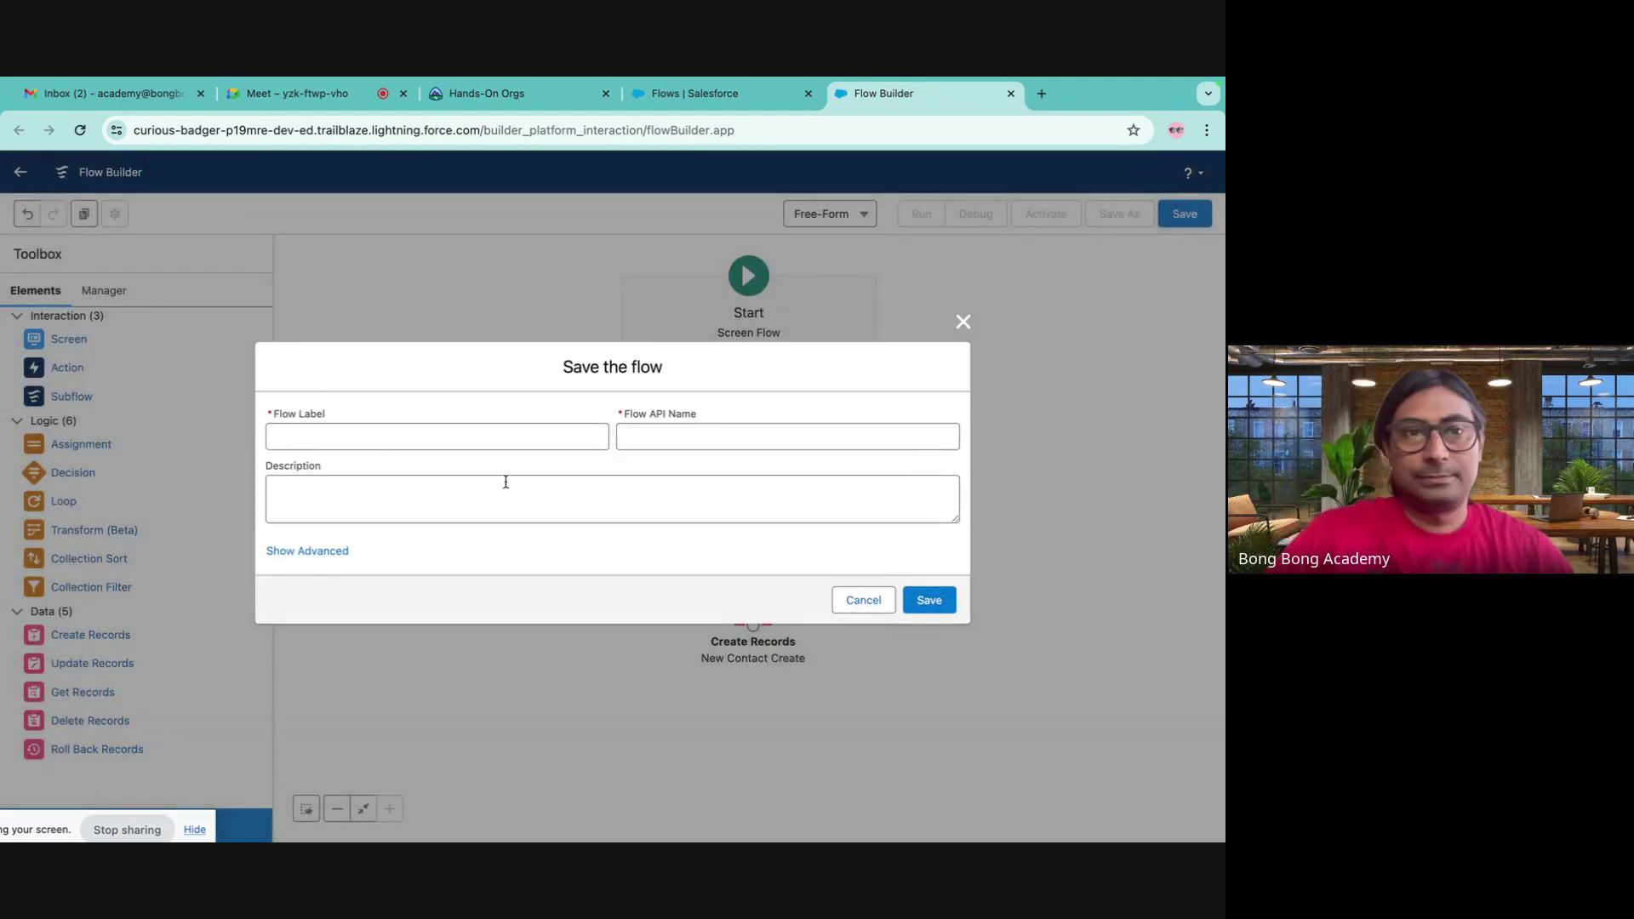
# - Save the flow with label 'Create New Contact Flow' and activate it
pyautogui.click(364, 433)
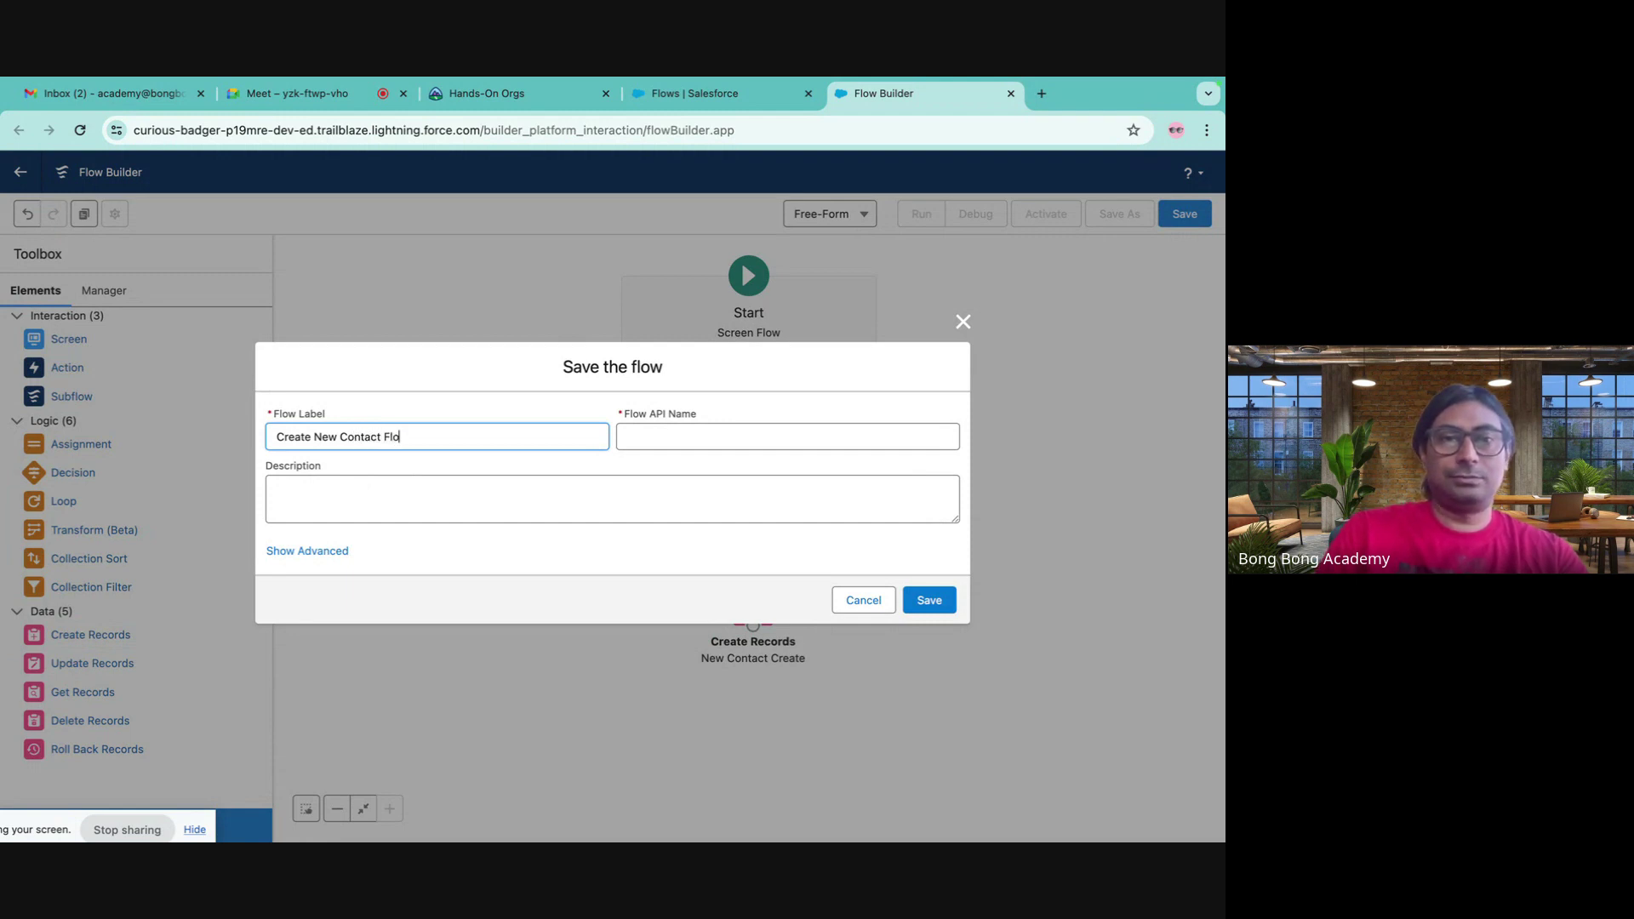
pyautogui.write('w')
pyautogui.click(676, 432)
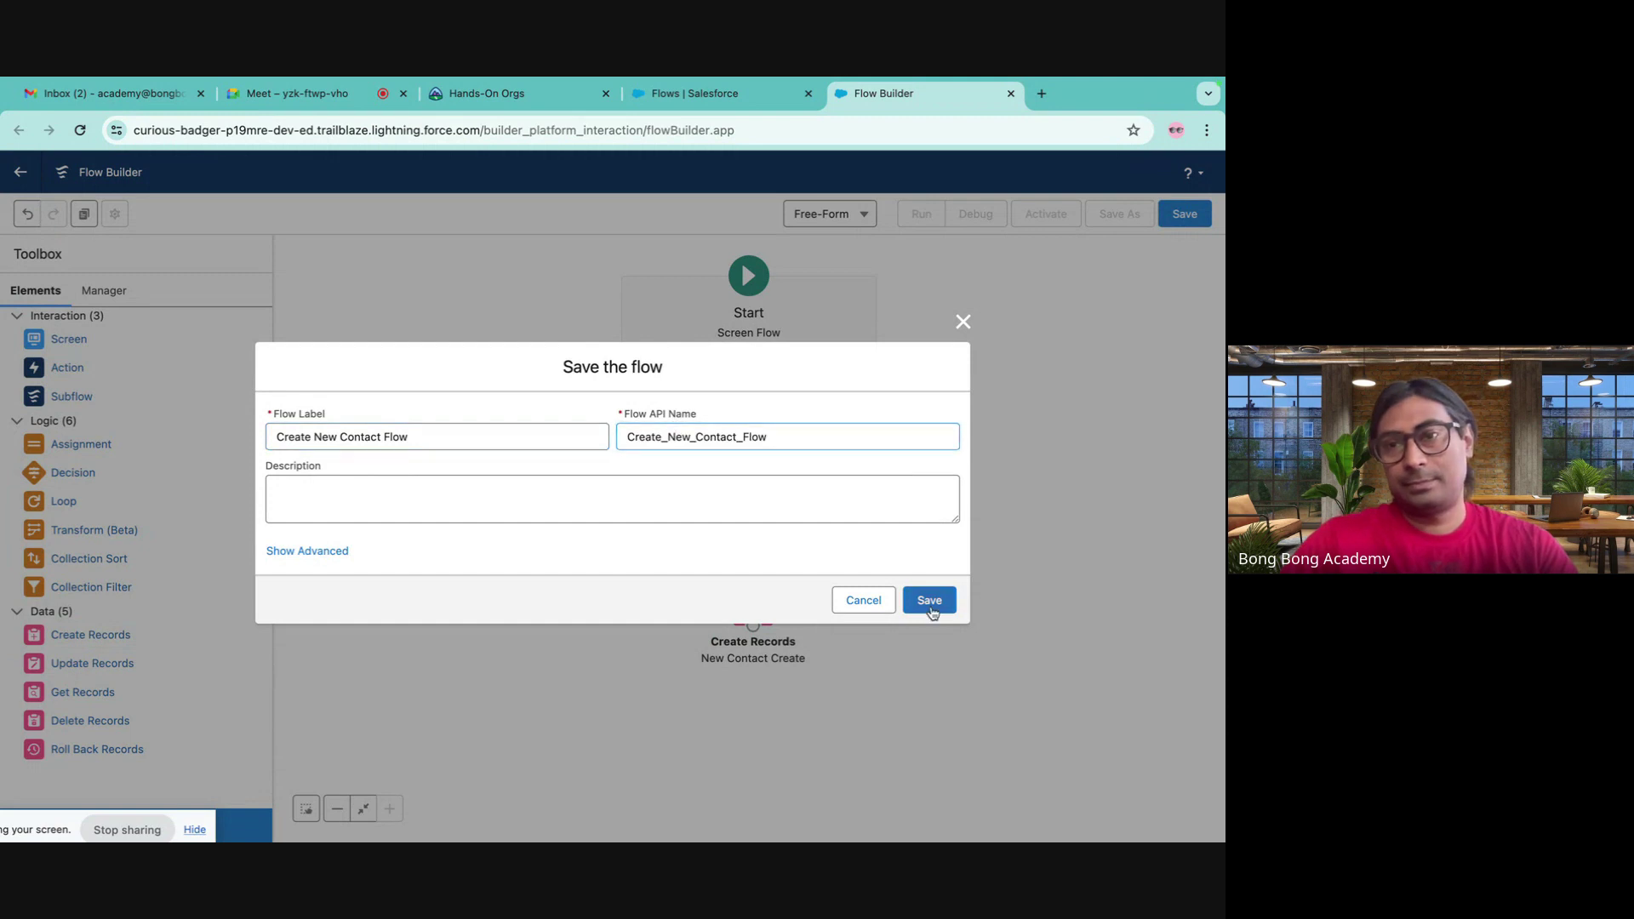
pyautogui.click(931, 602)
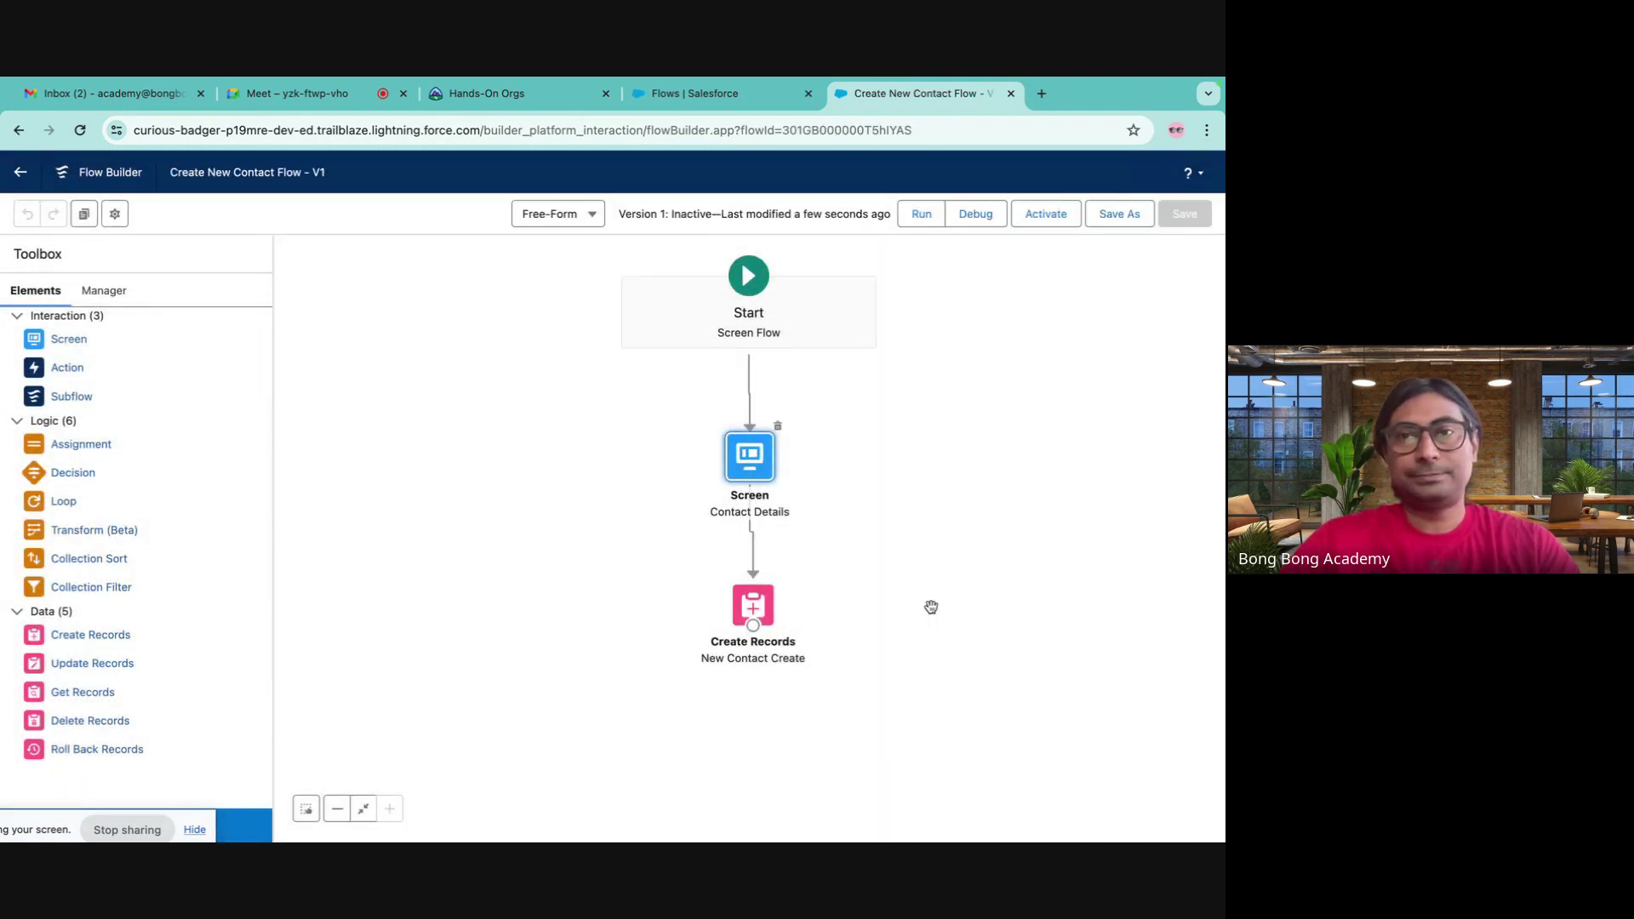
pyautogui.click(1030, 223)
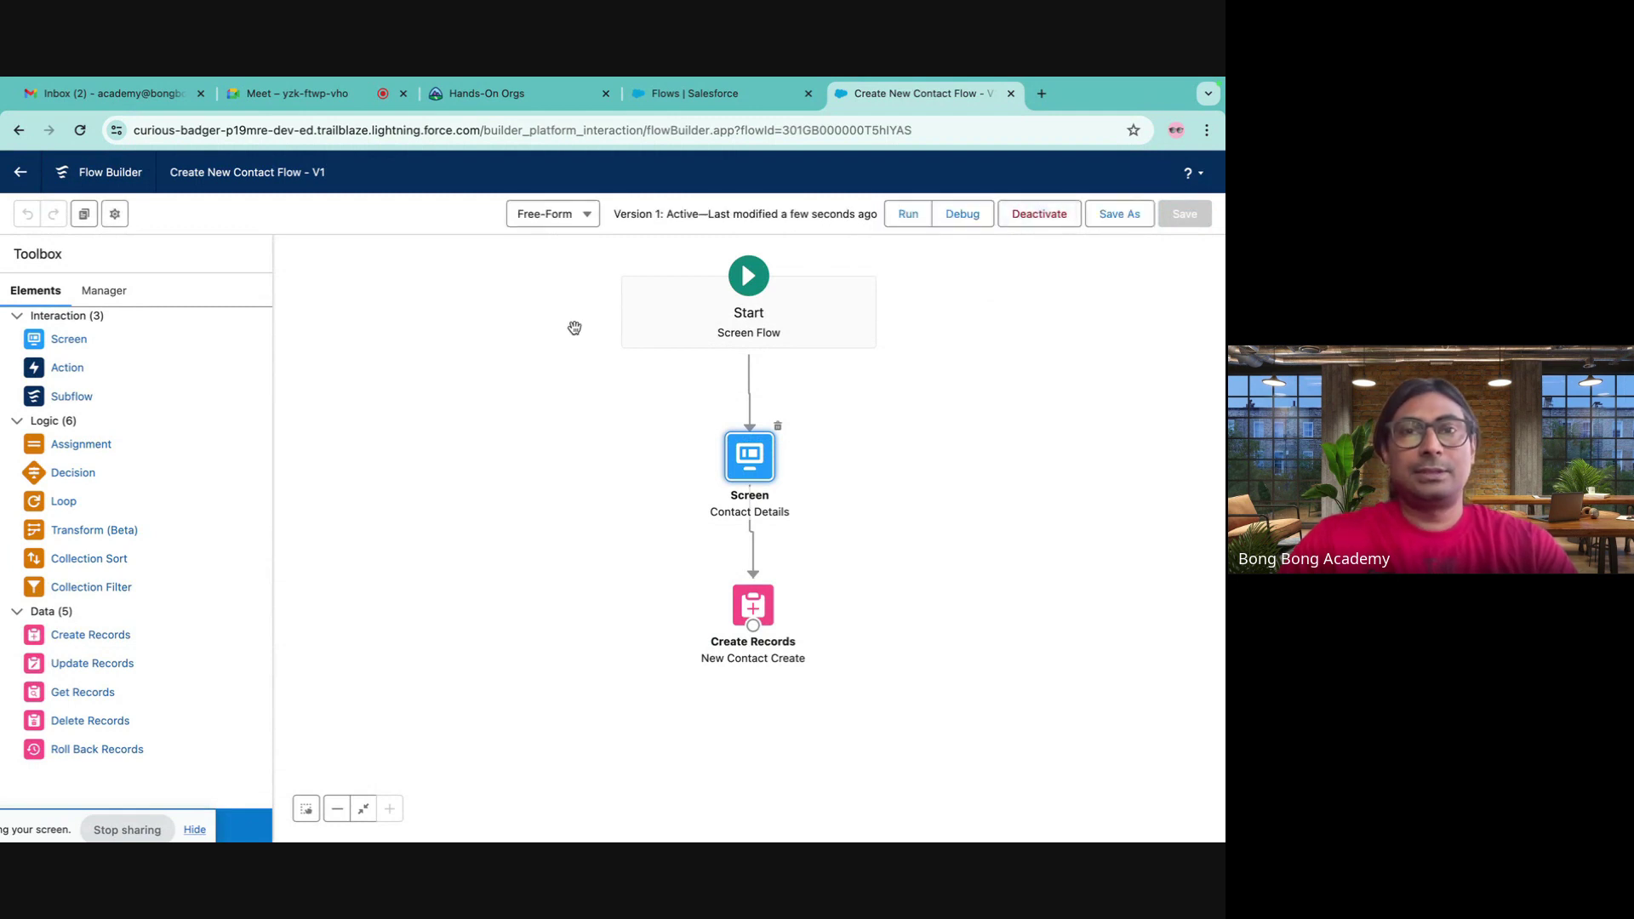
pyautogui.click(706, 93)
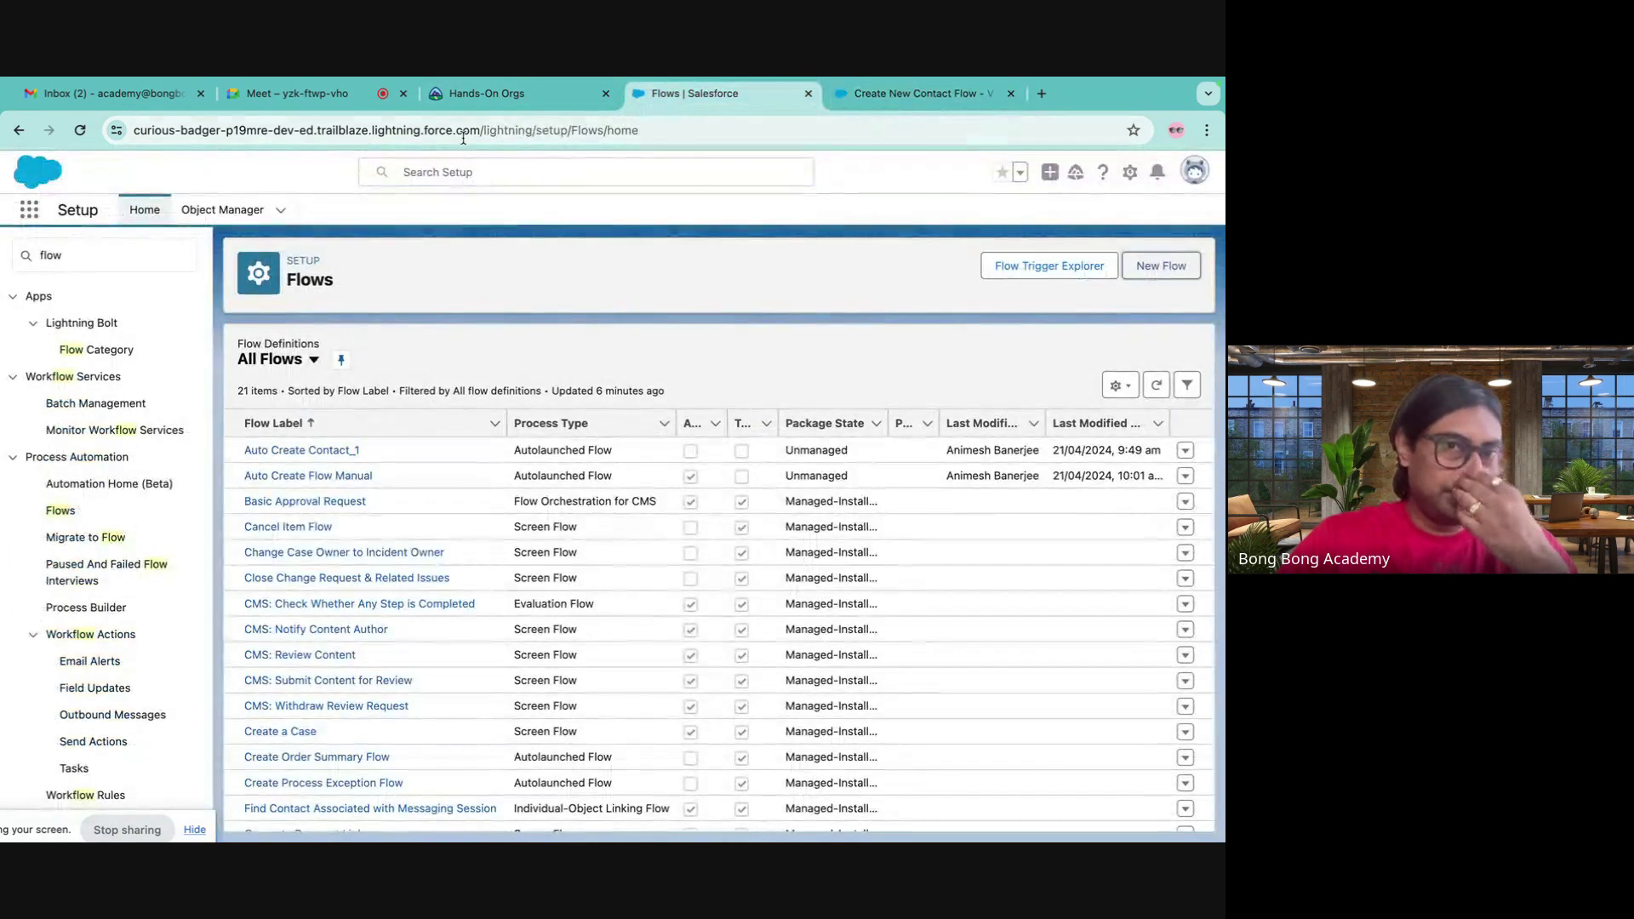
# - Open the Account X1 record from Accounts via the App Launcher search
pyautogui.click(549, 98)
pyautogui.click(638, 99)
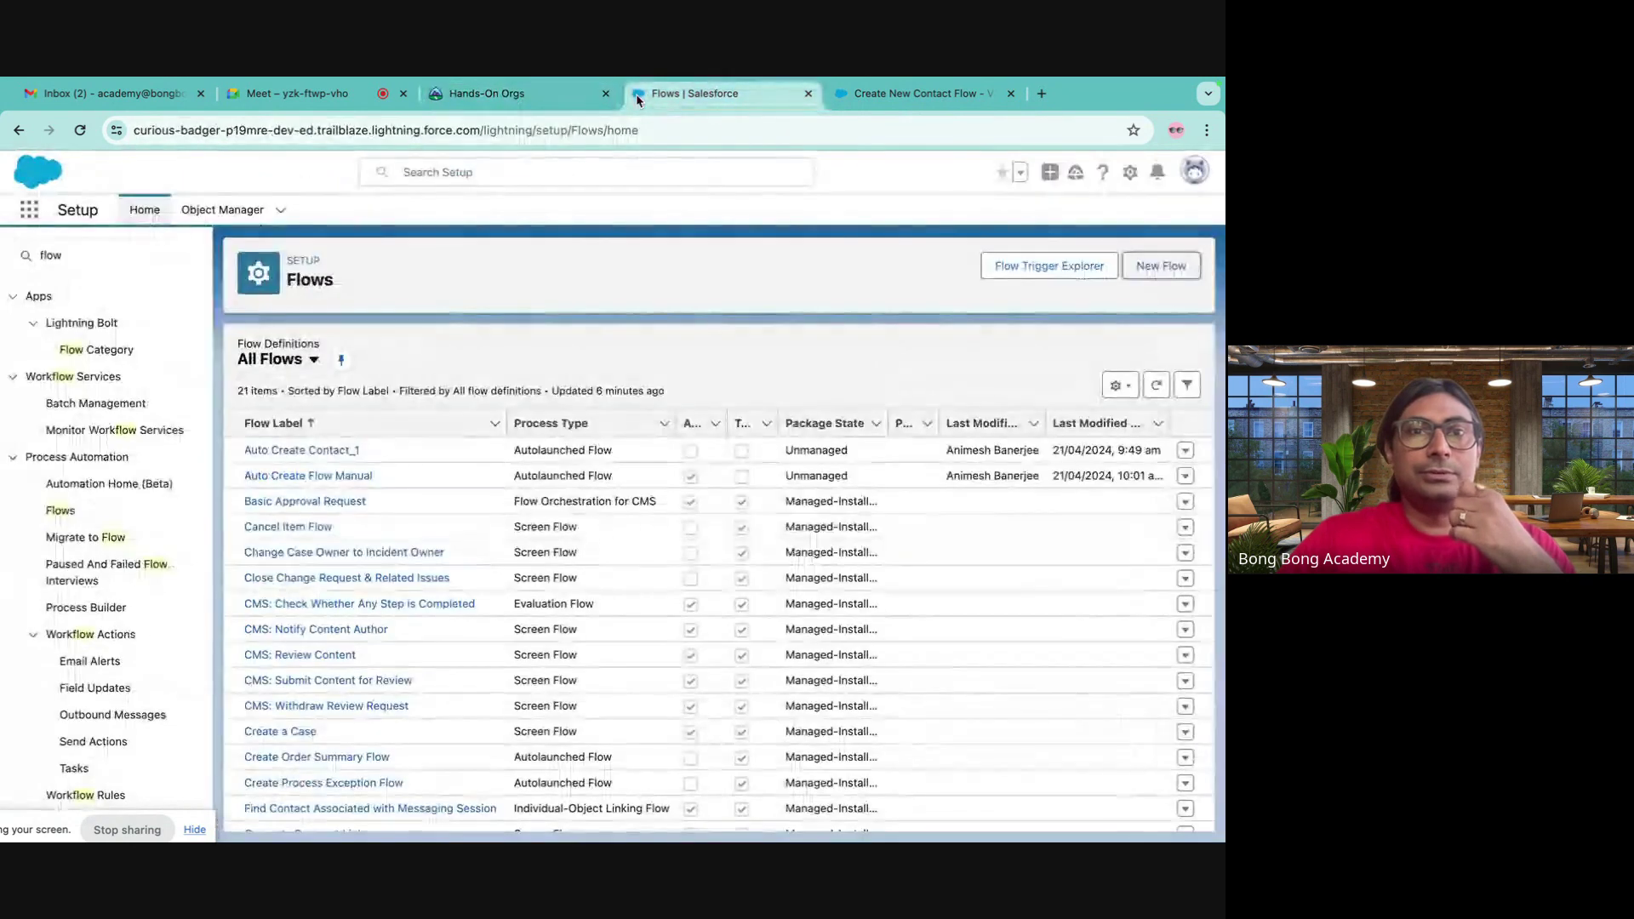
pyautogui.click(29, 218)
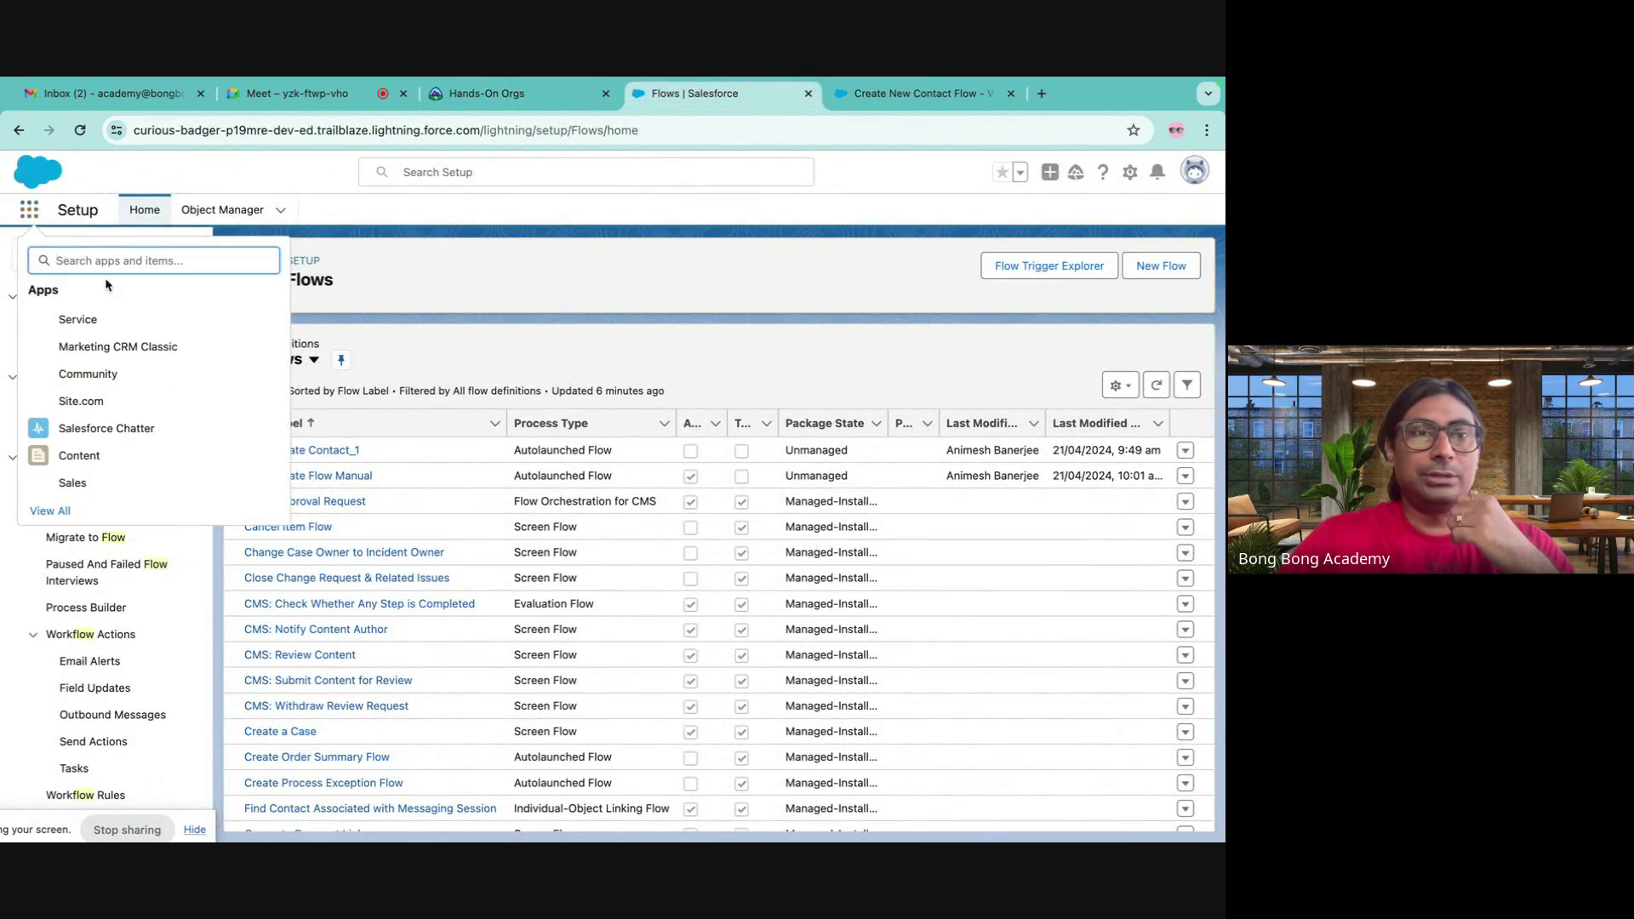
pyautogui.write('accout')
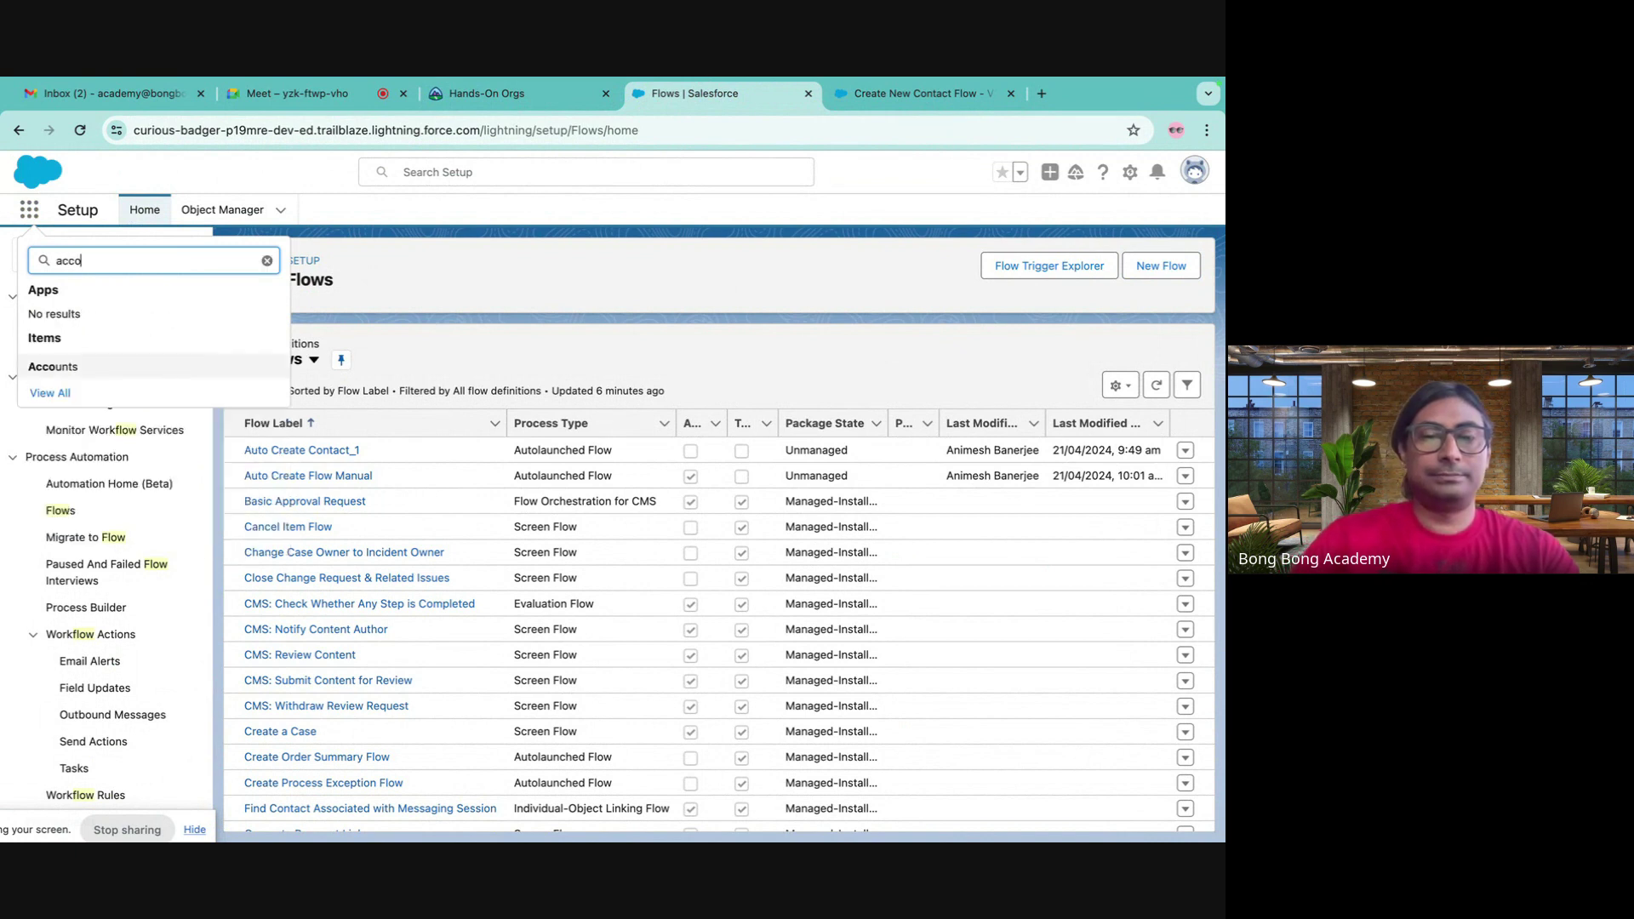
pyautogui.press('BackSpace')
pyautogui.press('BackSpace')
pyautogui.press('BackSpace')
pyautogui.press('BackSpace')
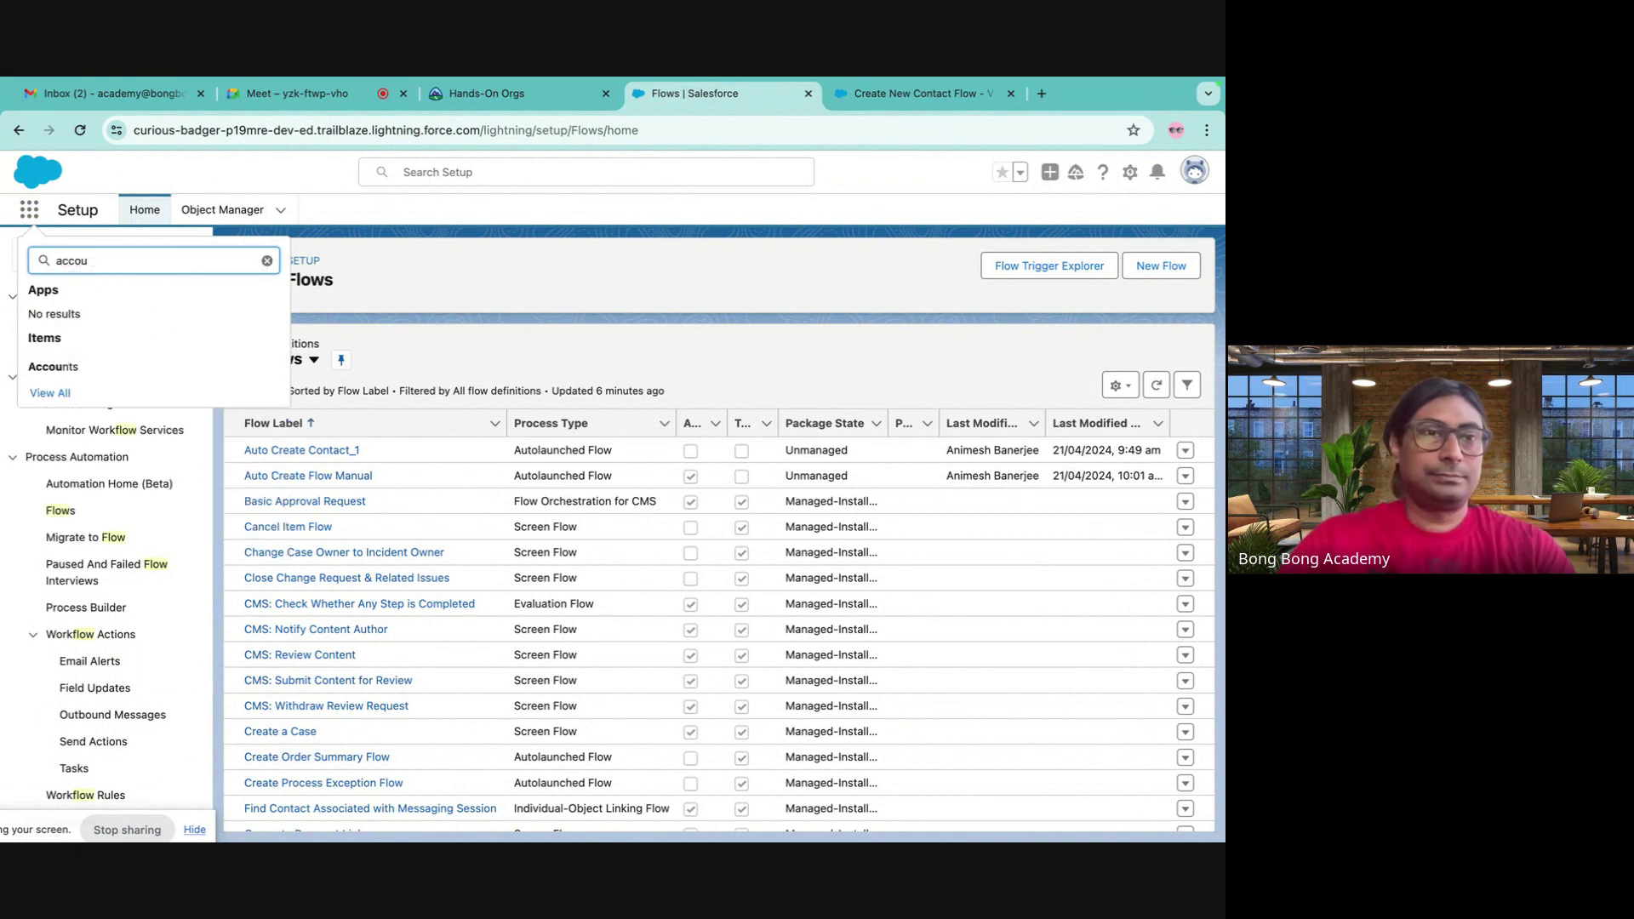
pyautogui.click(29, 210)
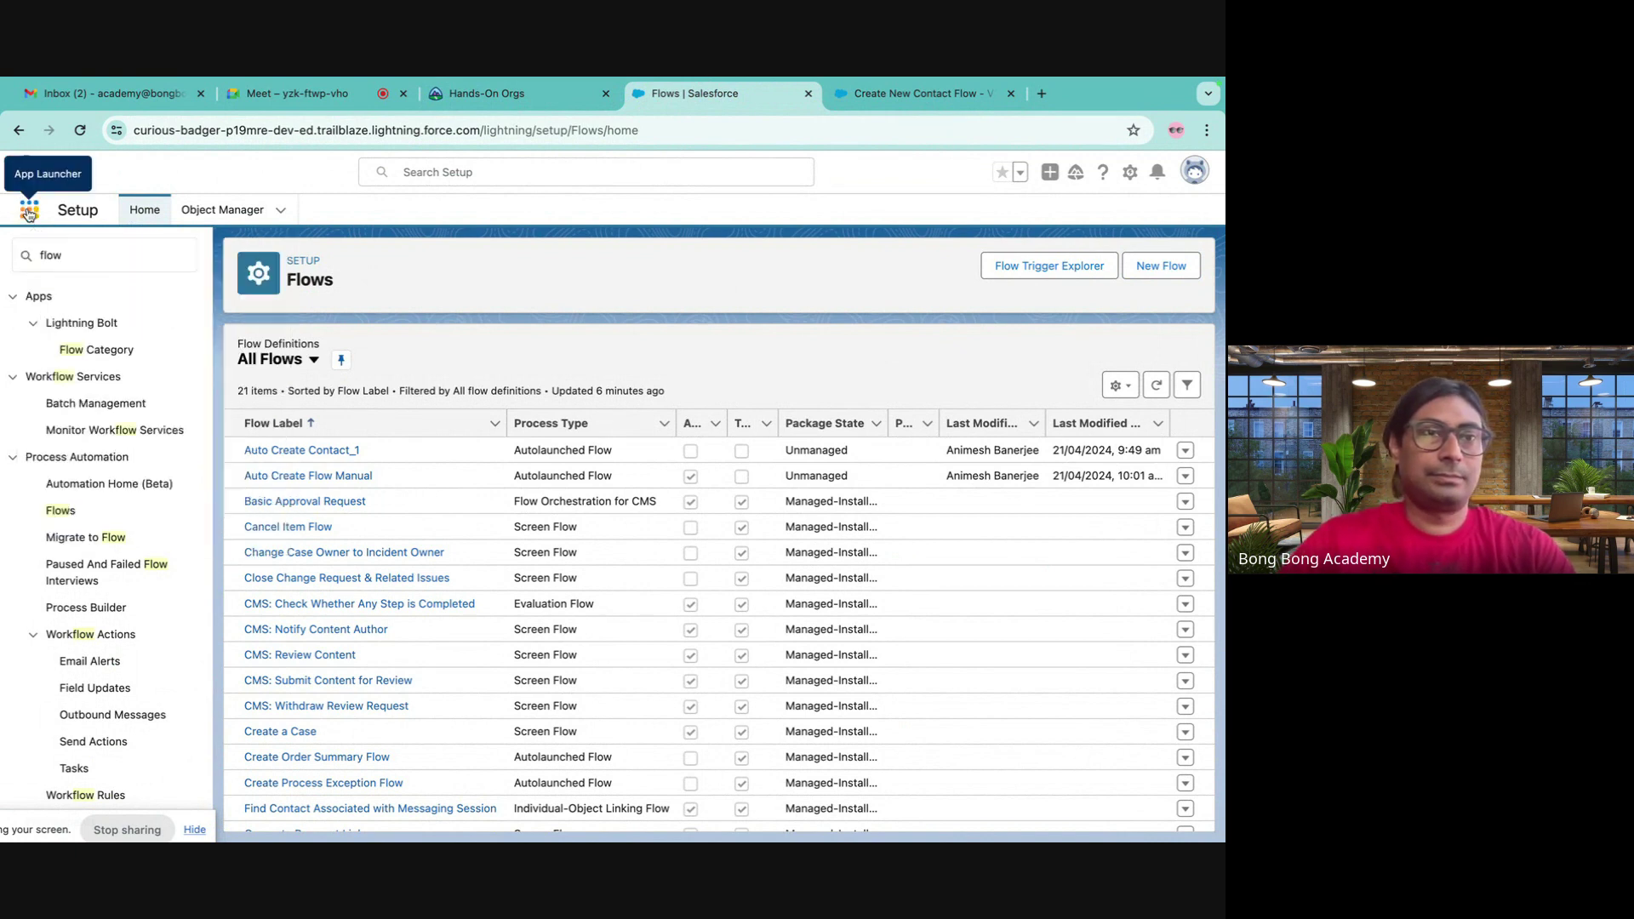
pyautogui.click(28, 215)
pyautogui.write('acco')
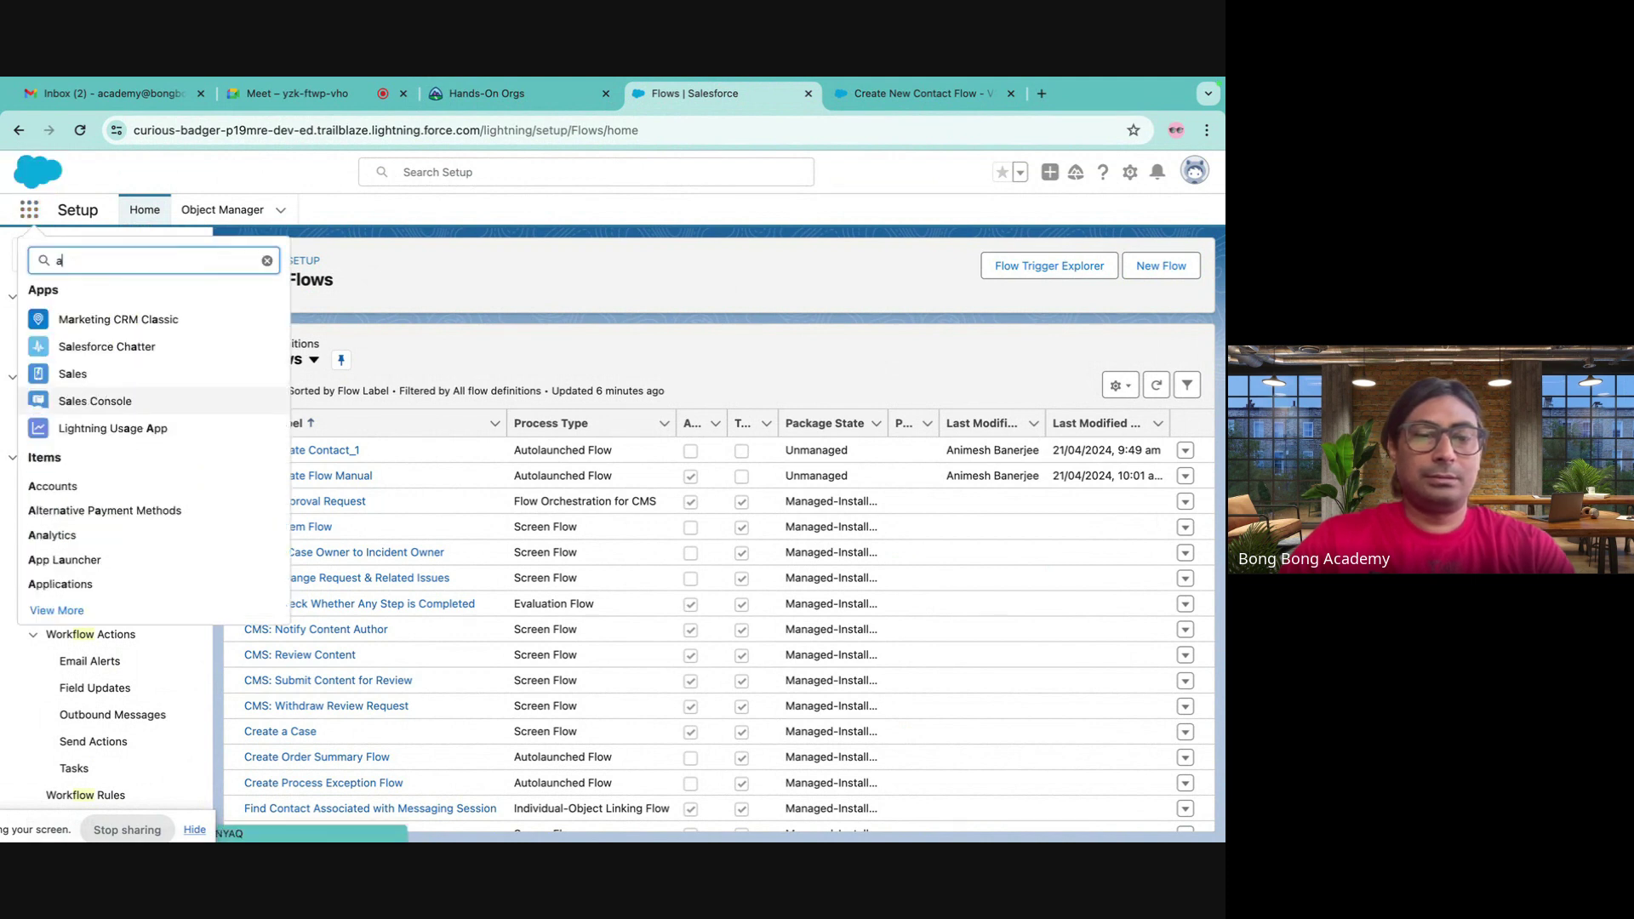
pyautogui.click(89, 367)
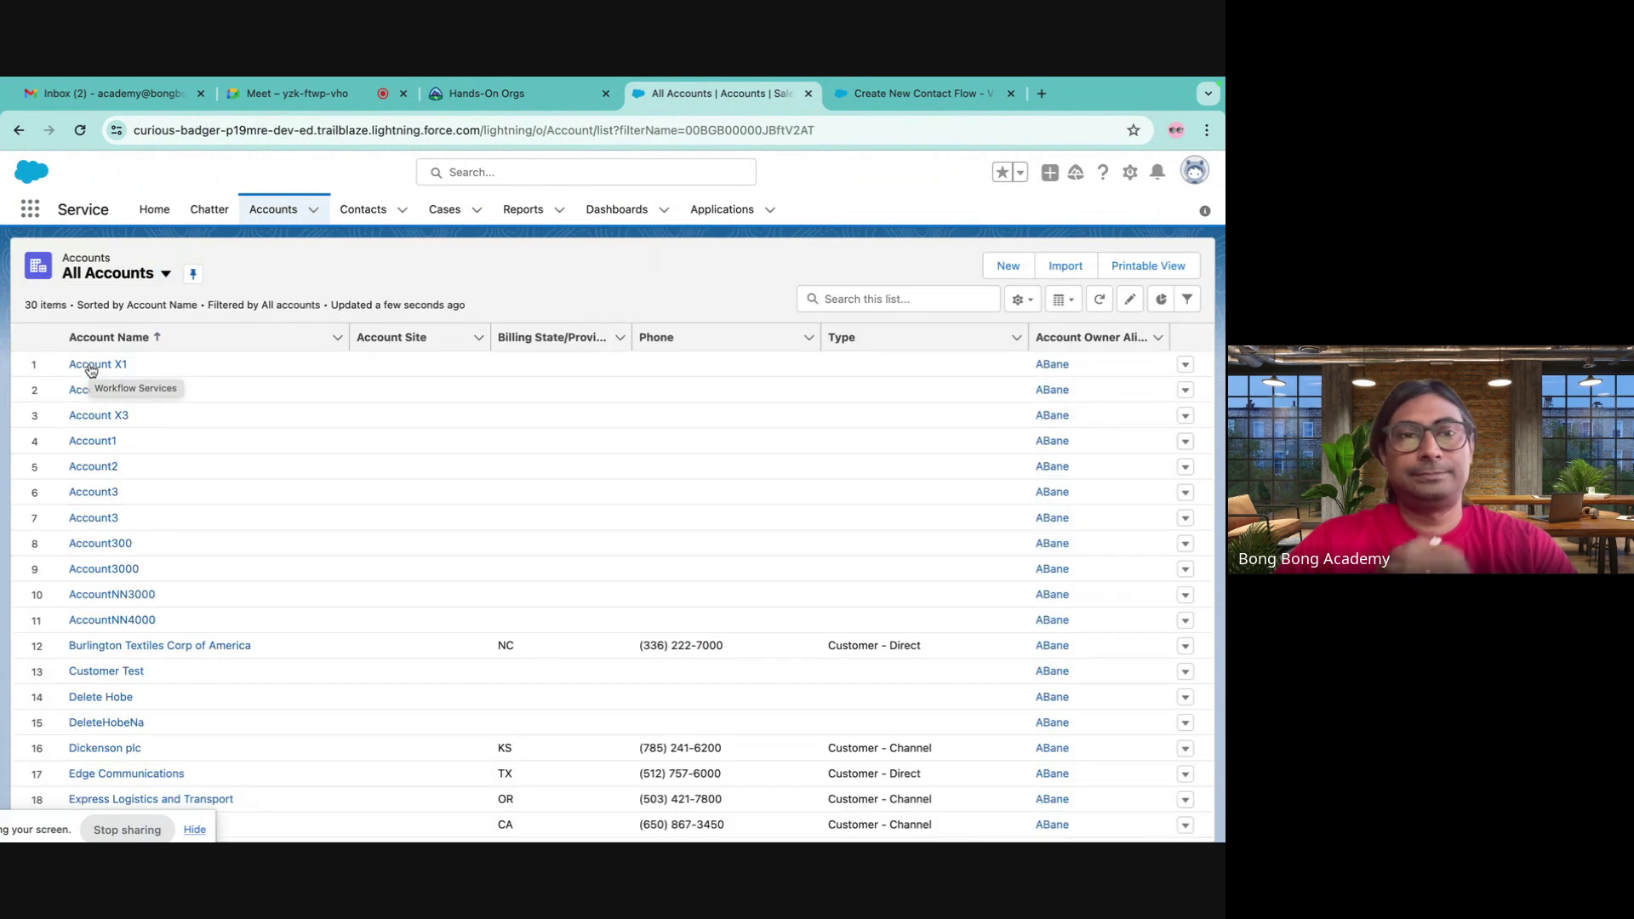
pyautogui.click(98, 364)
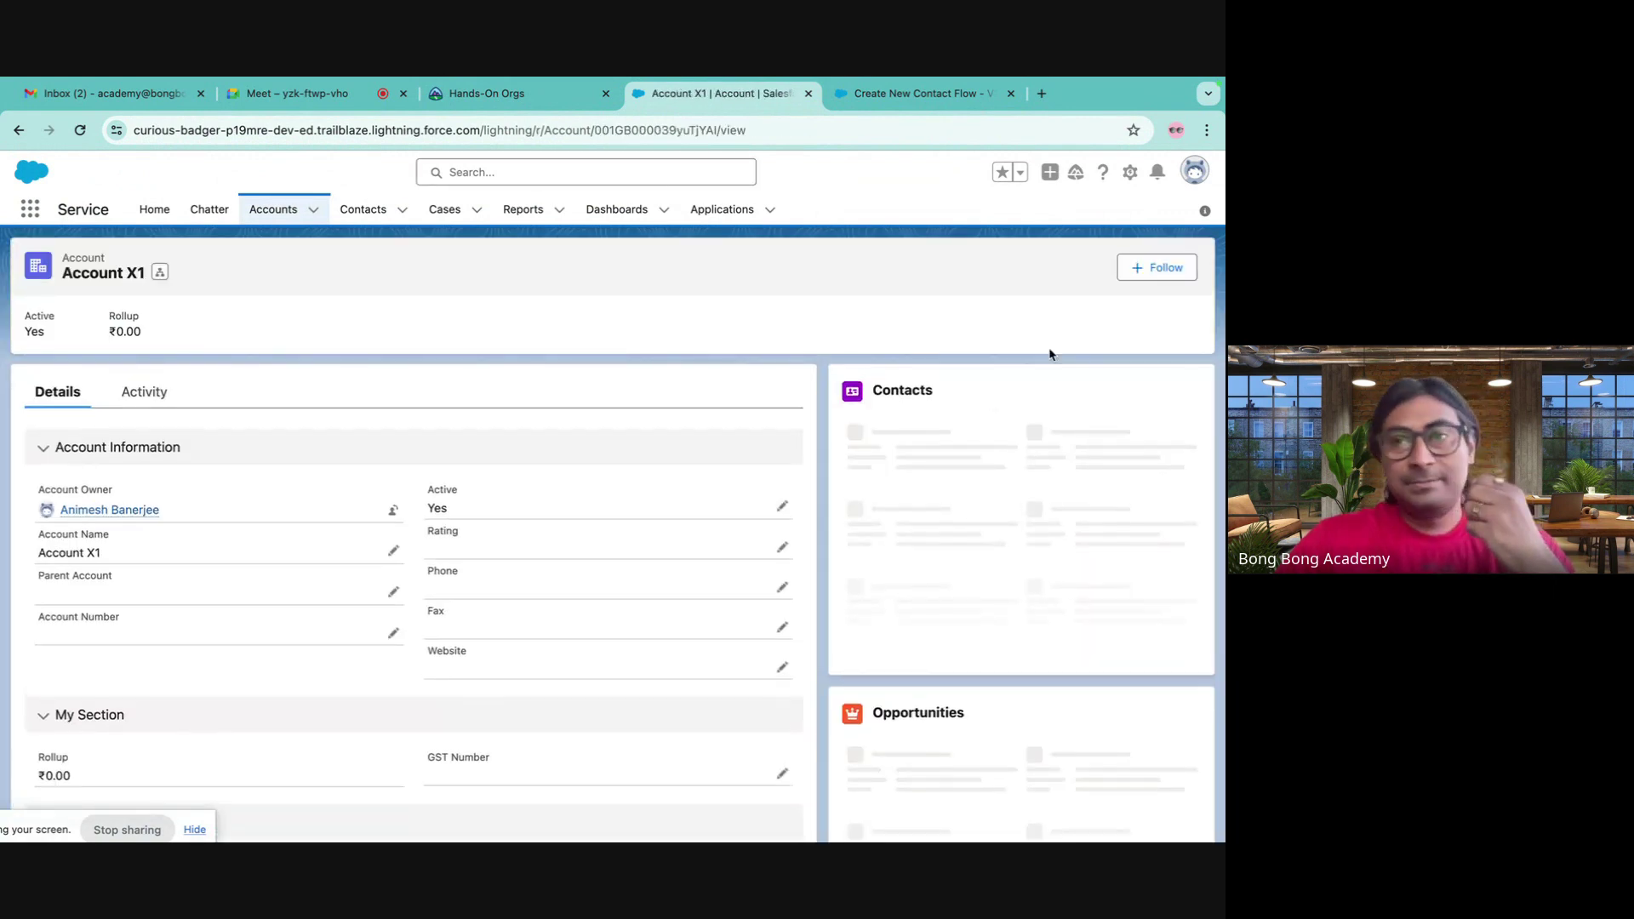
# - Open Account X1's page in Edit Page, then close it and return to Flow Builder
pyautogui.click(1131, 173)
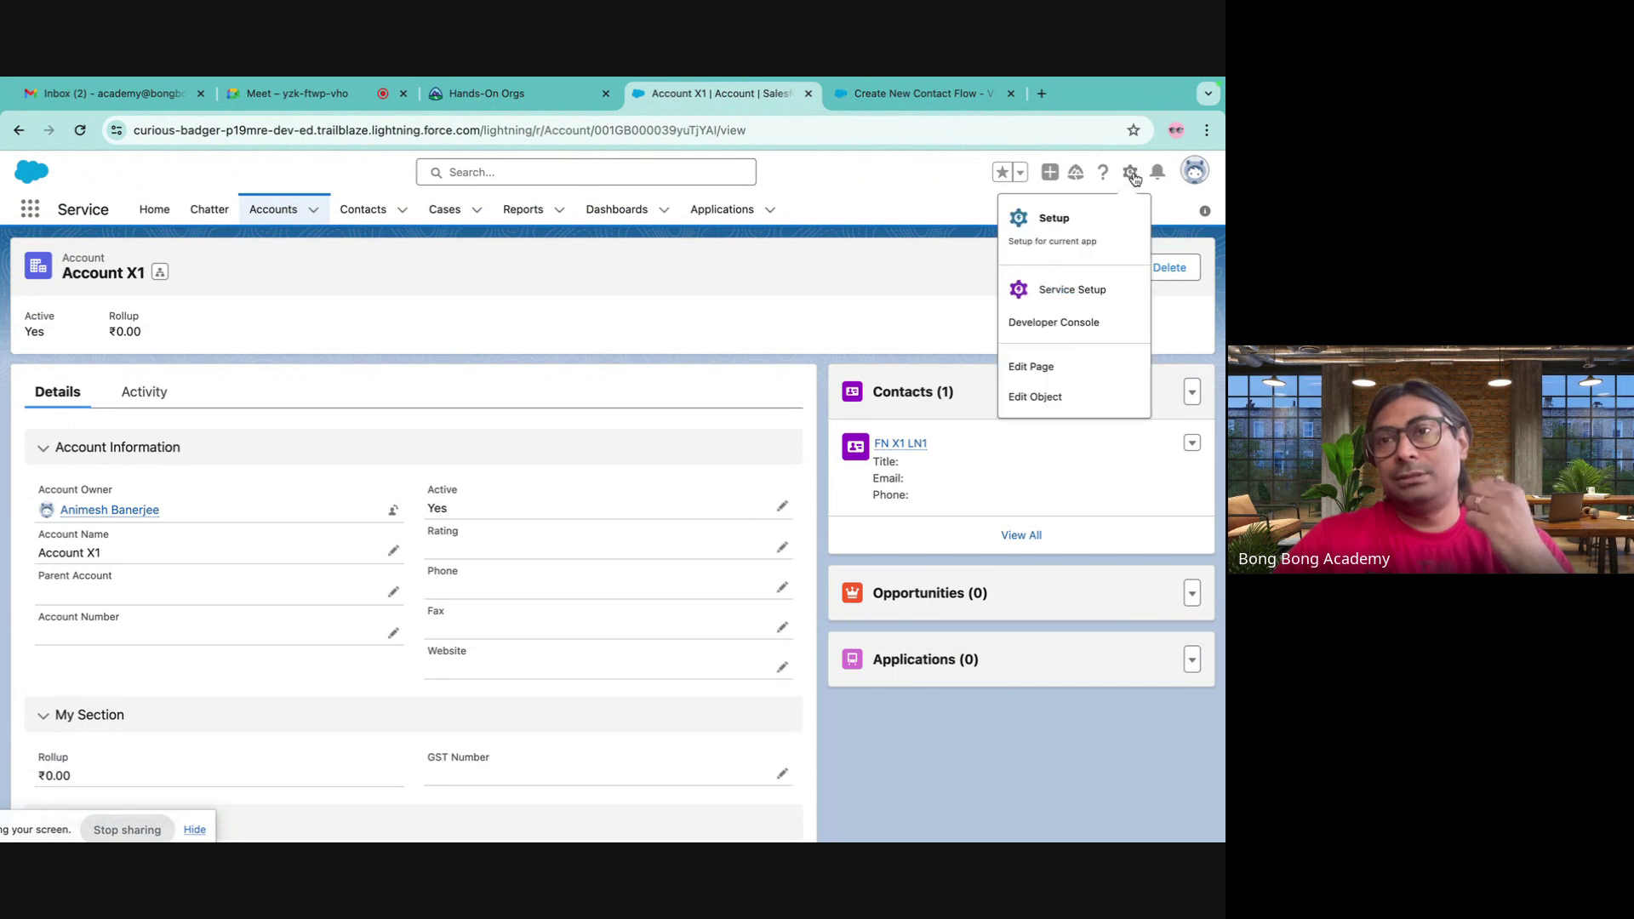
pyautogui.click(1030, 367)
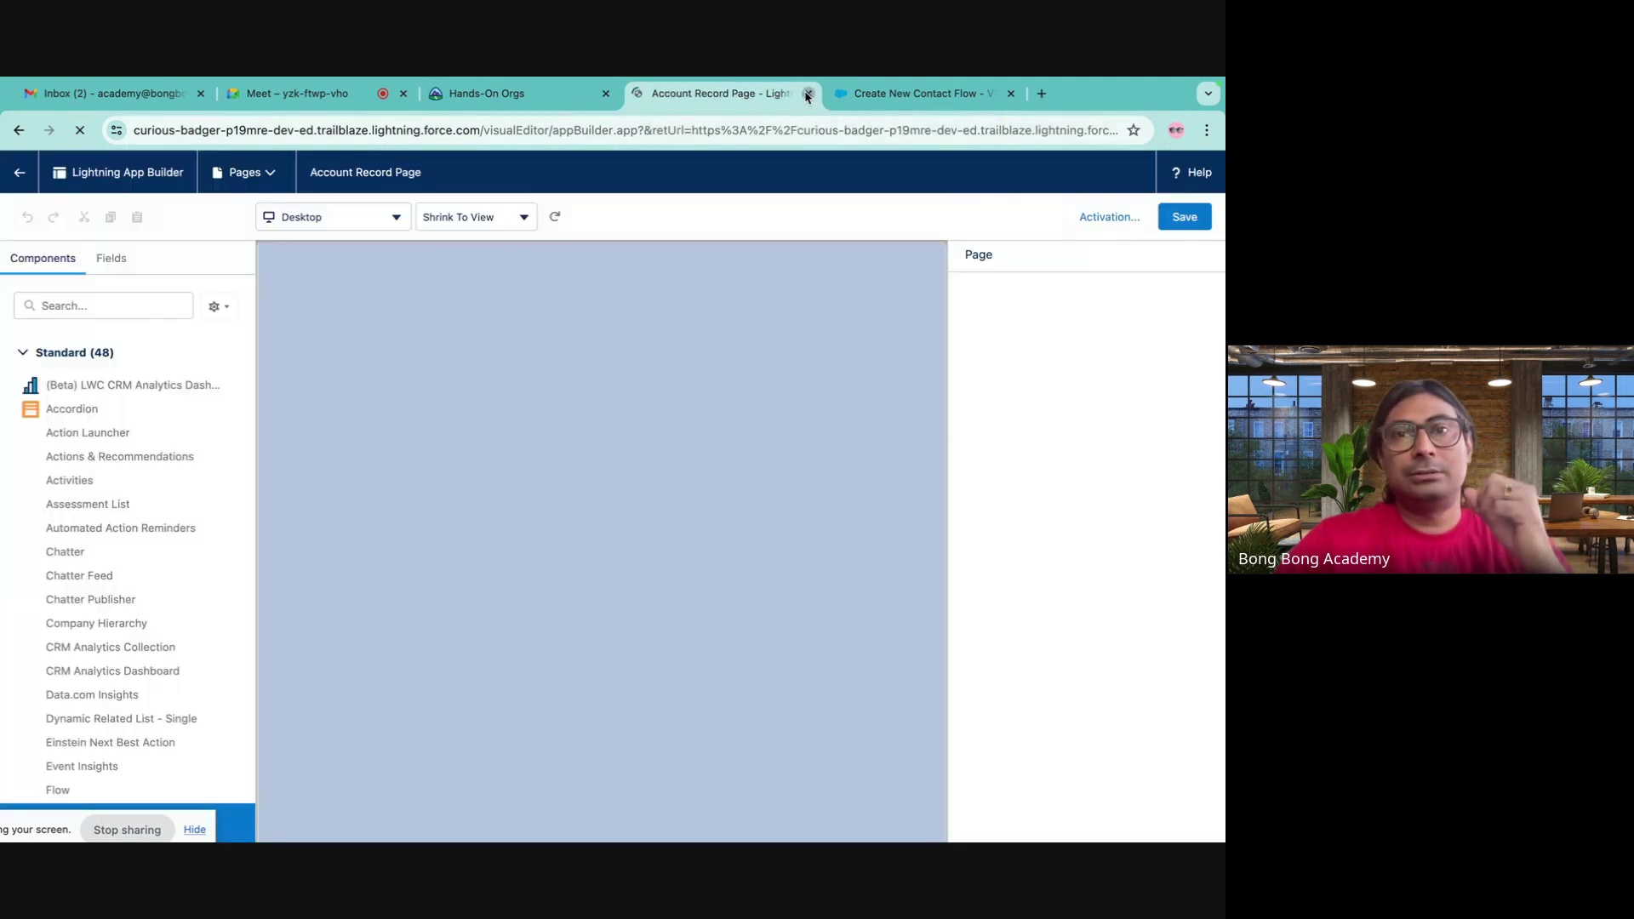
pyautogui.click(807, 93)
pyautogui.click(17, 131)
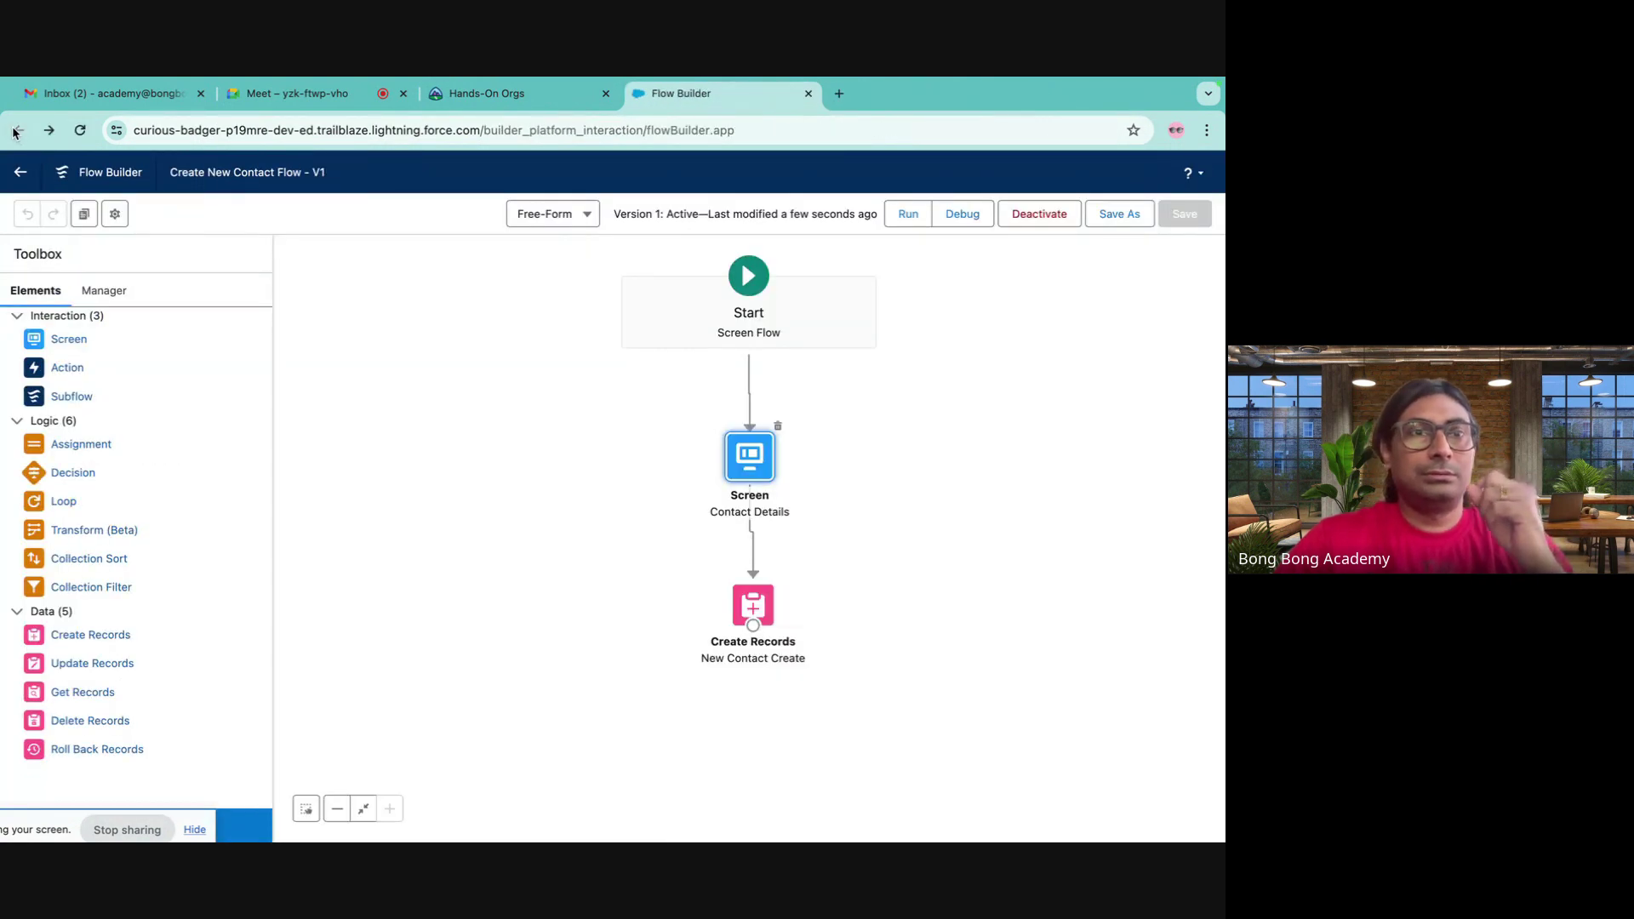
# - Edit the Account Record Page via Object Manager > Account > Lightning Record Pages
pyautogui.click(526, 95)
pyautogui.click(671, 95)
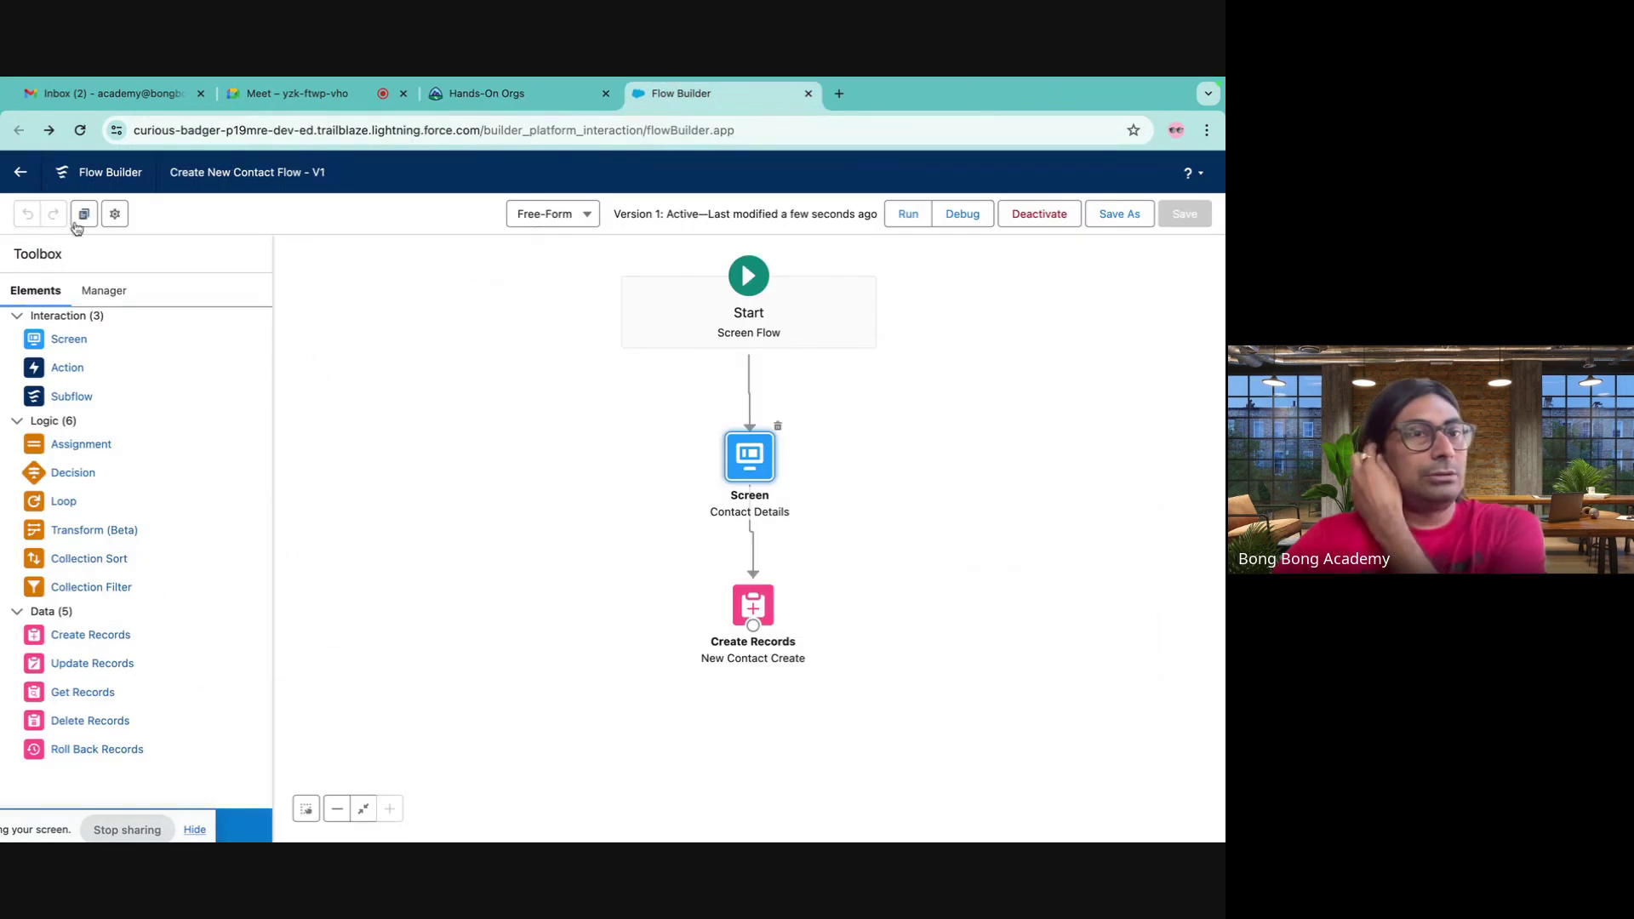
pyautogui.click(21, 192)
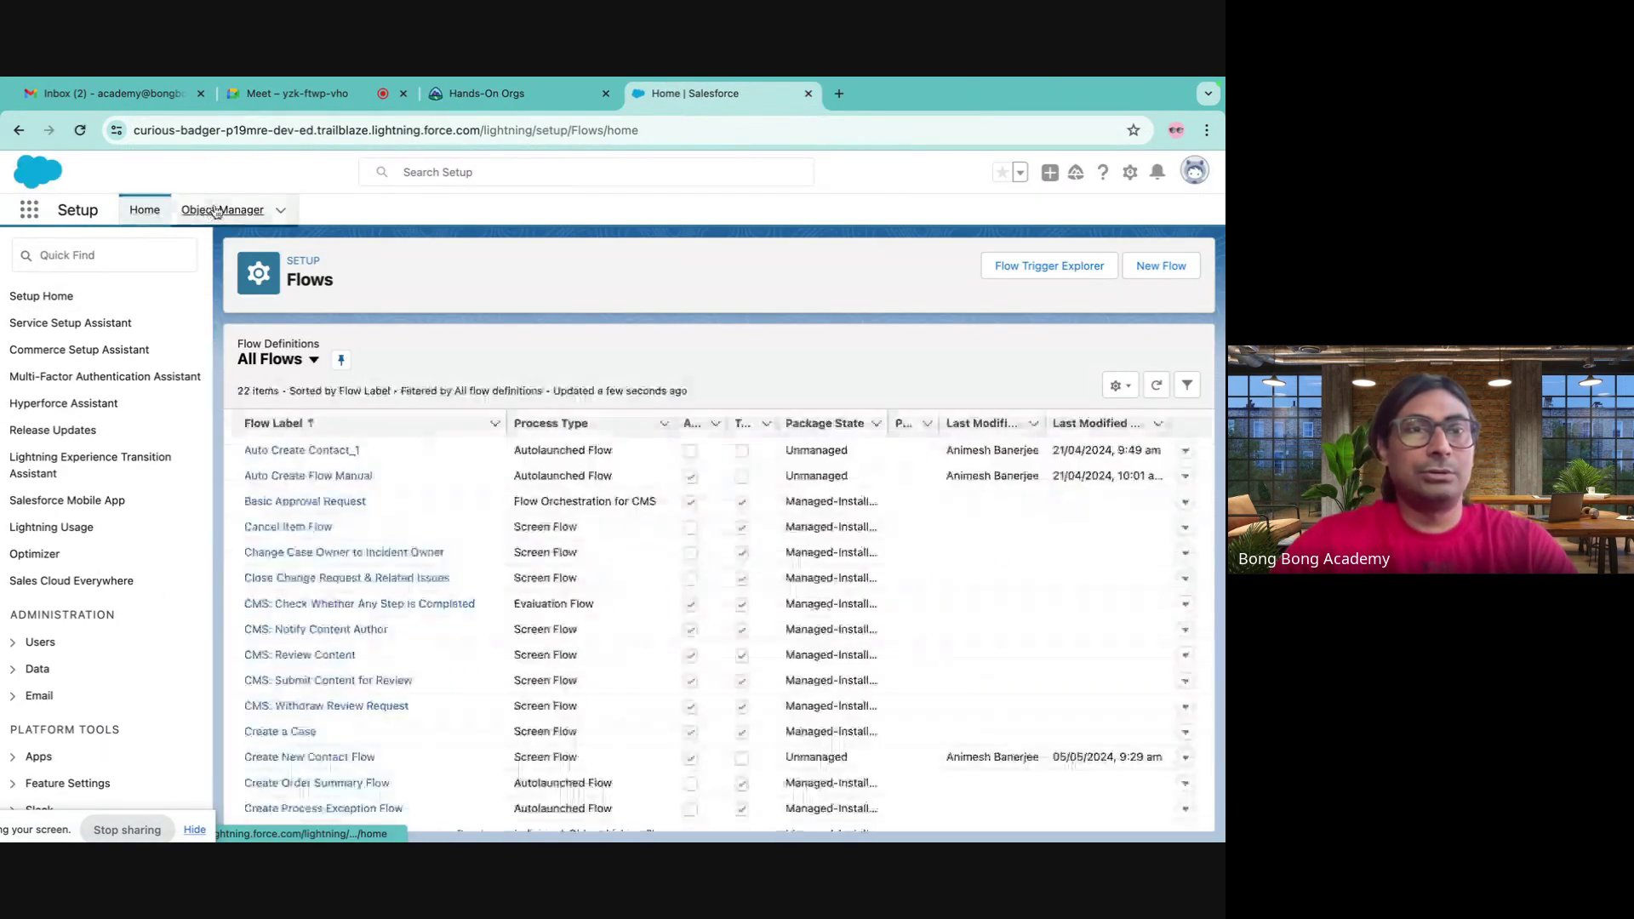
pyautogui.click(222, 209)
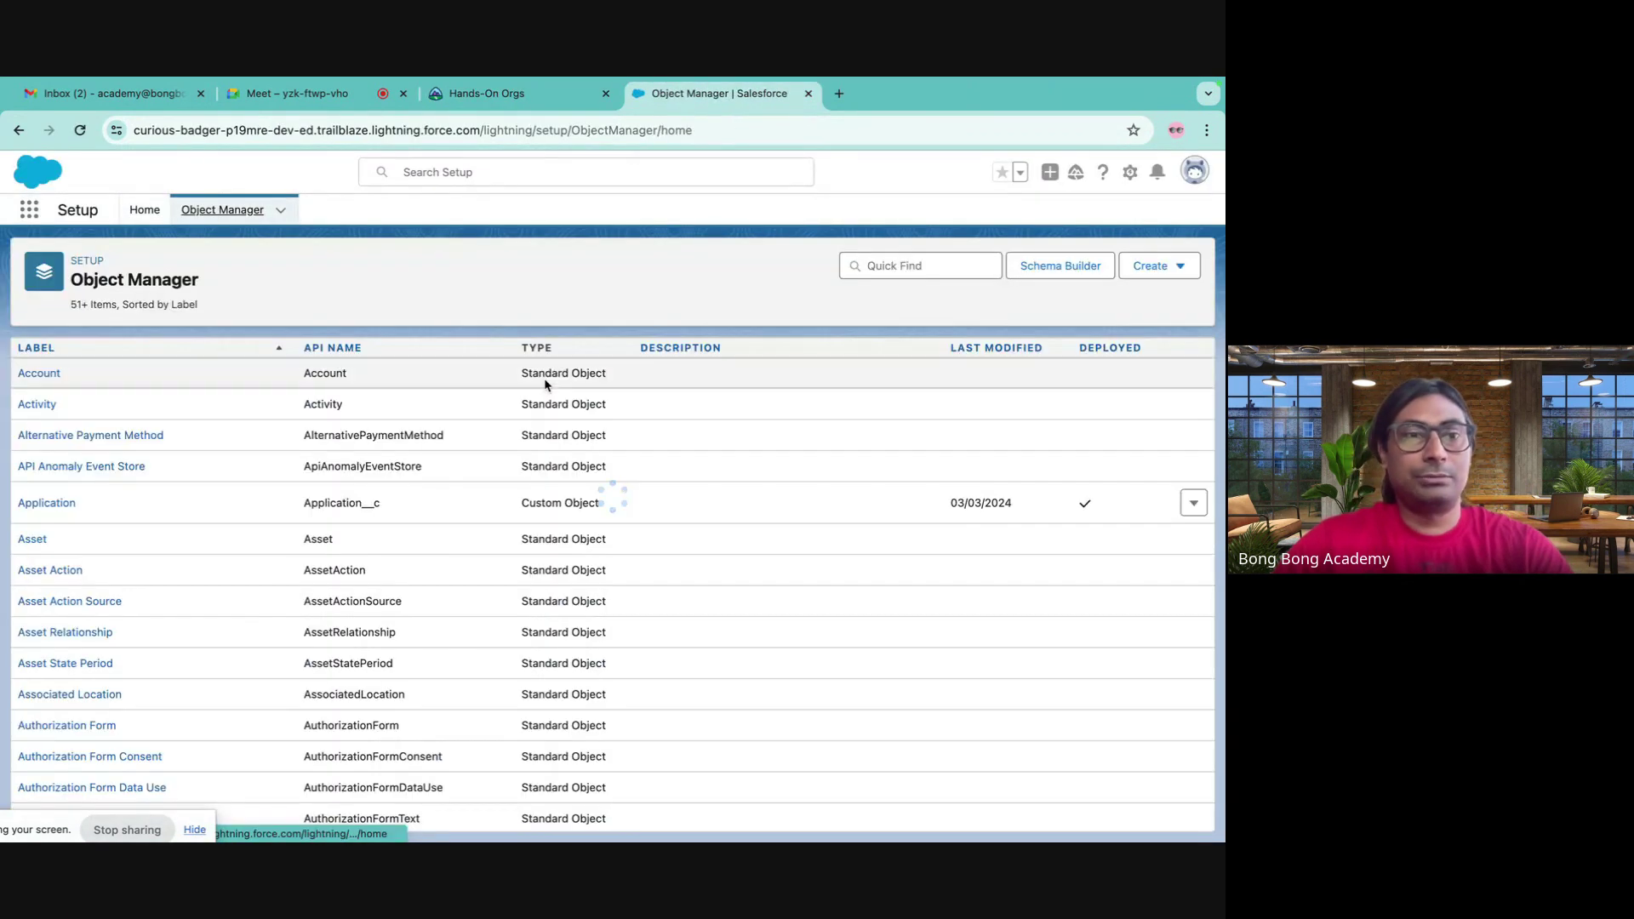
pyautogui.click(34, 372)
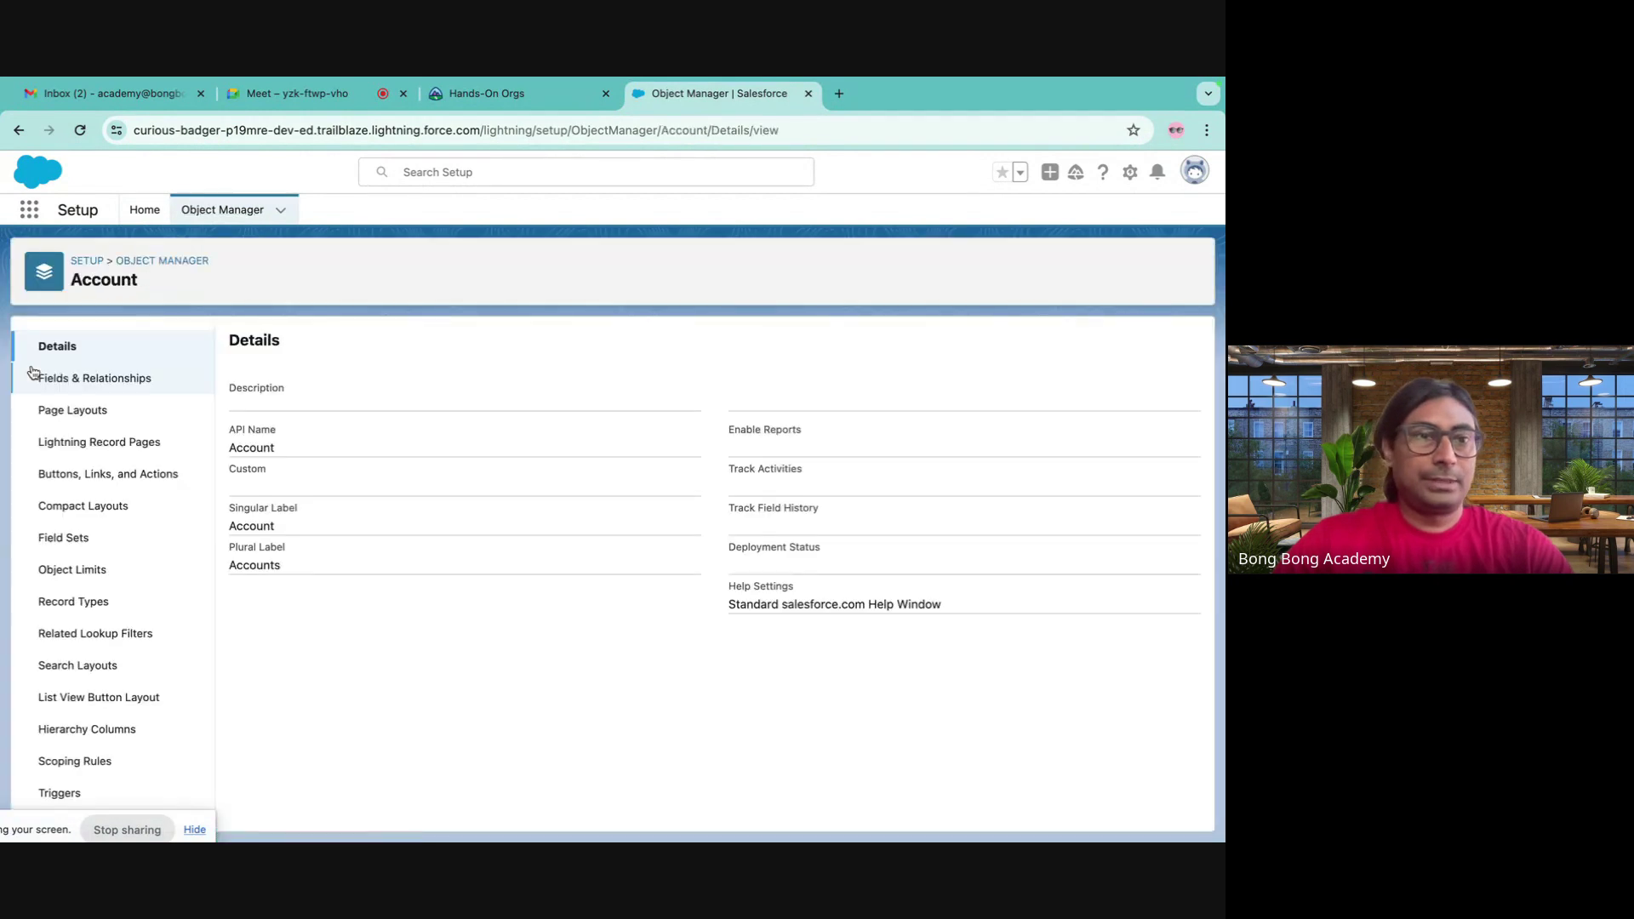
pyautogui.click(64, 436)
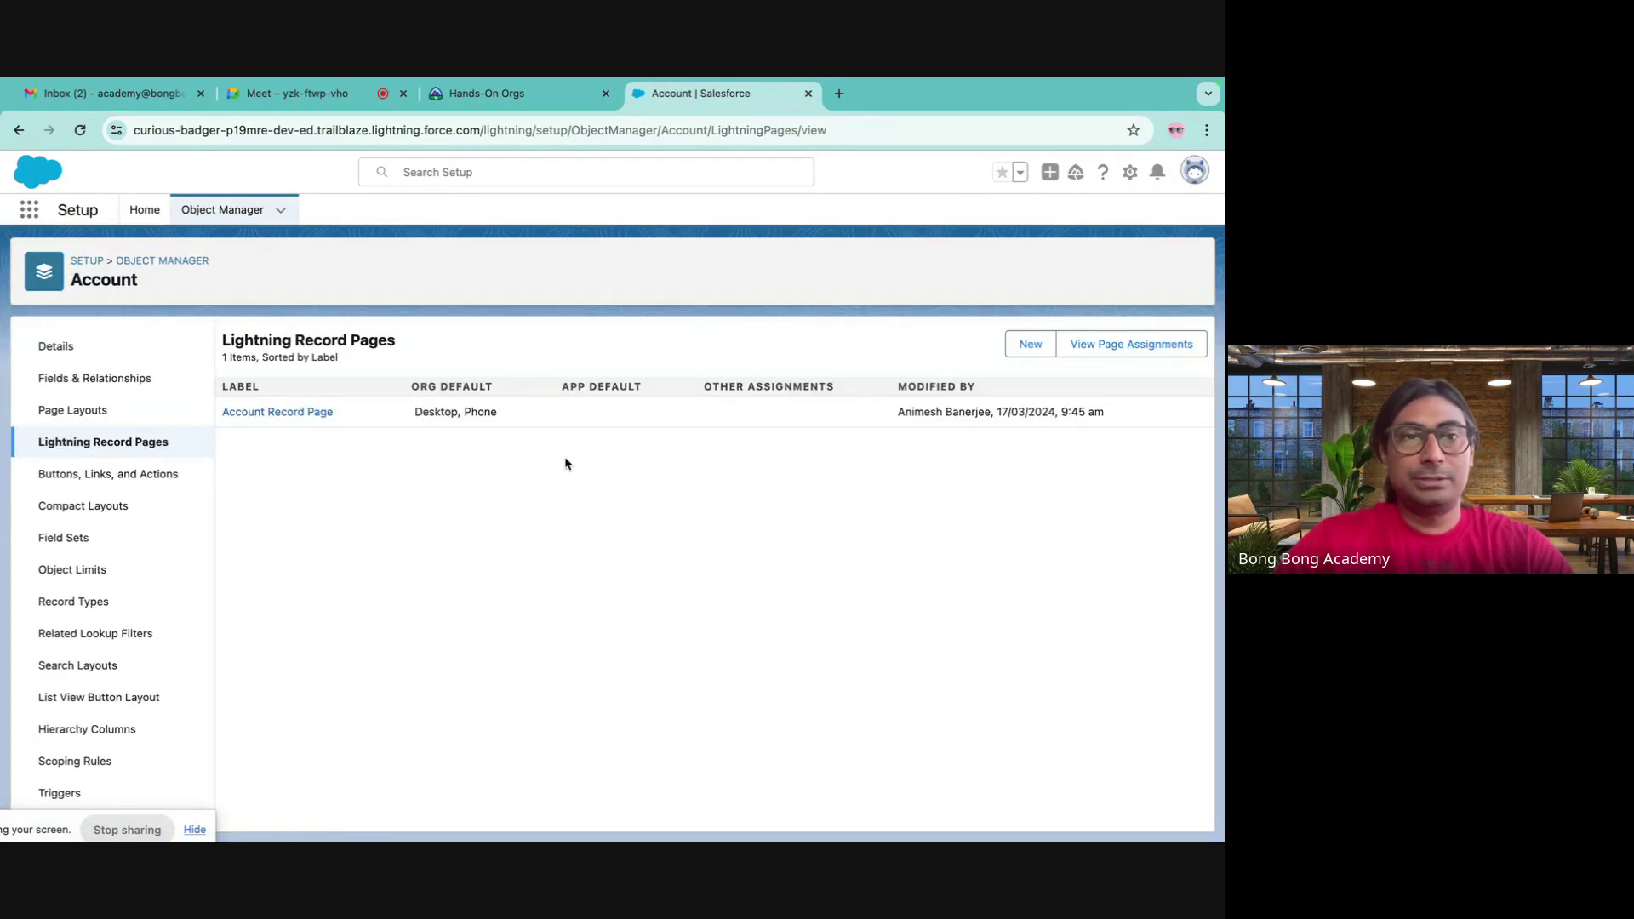
pyautogui.click(313, 414)
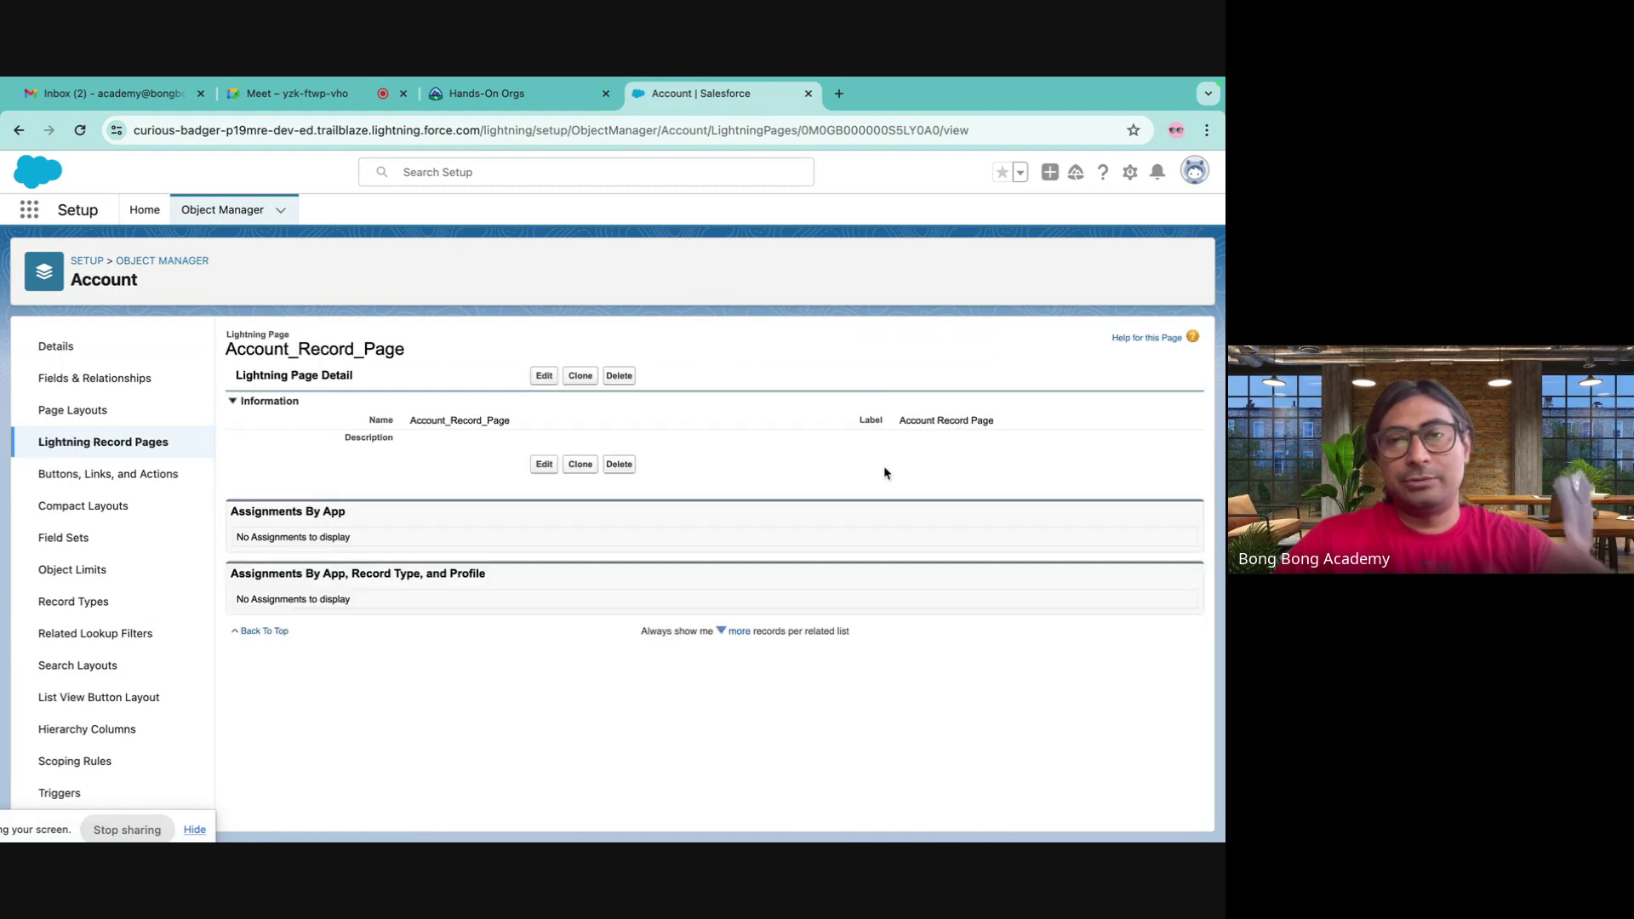
pyautogui.click(543, 376)
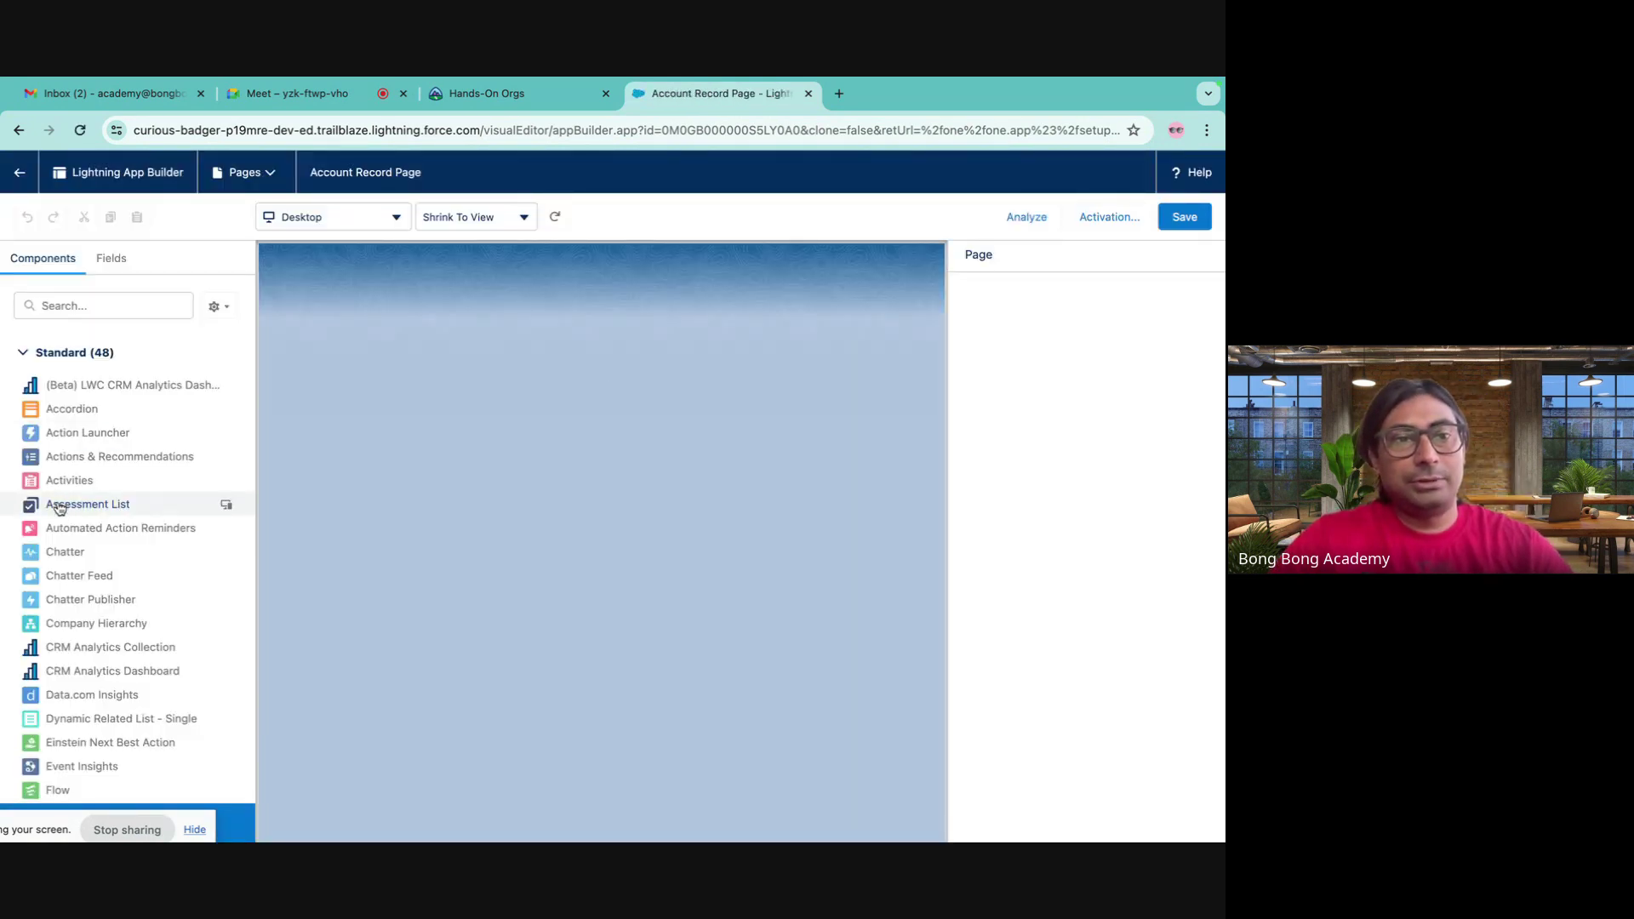
# - Add a Flow component using Create New Contact Flow to the right sidebar and save the page
pyautogui.scroll(-2, 102, 596)
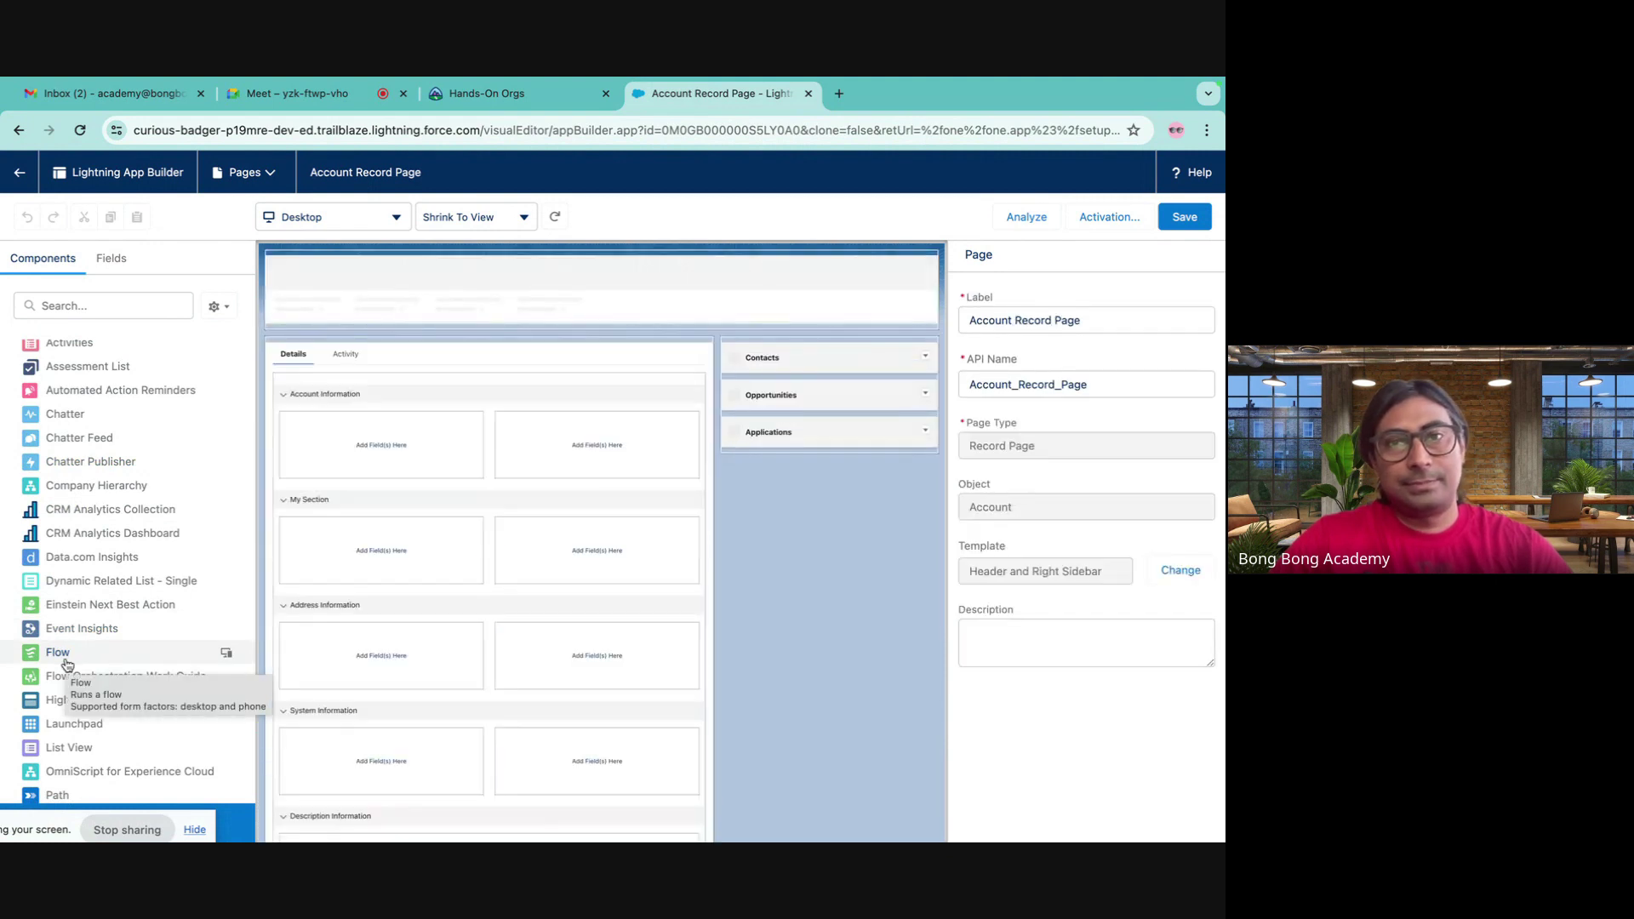
pyautogui.moveTo(67, 664); pyautogui.dragTo(779, 356)
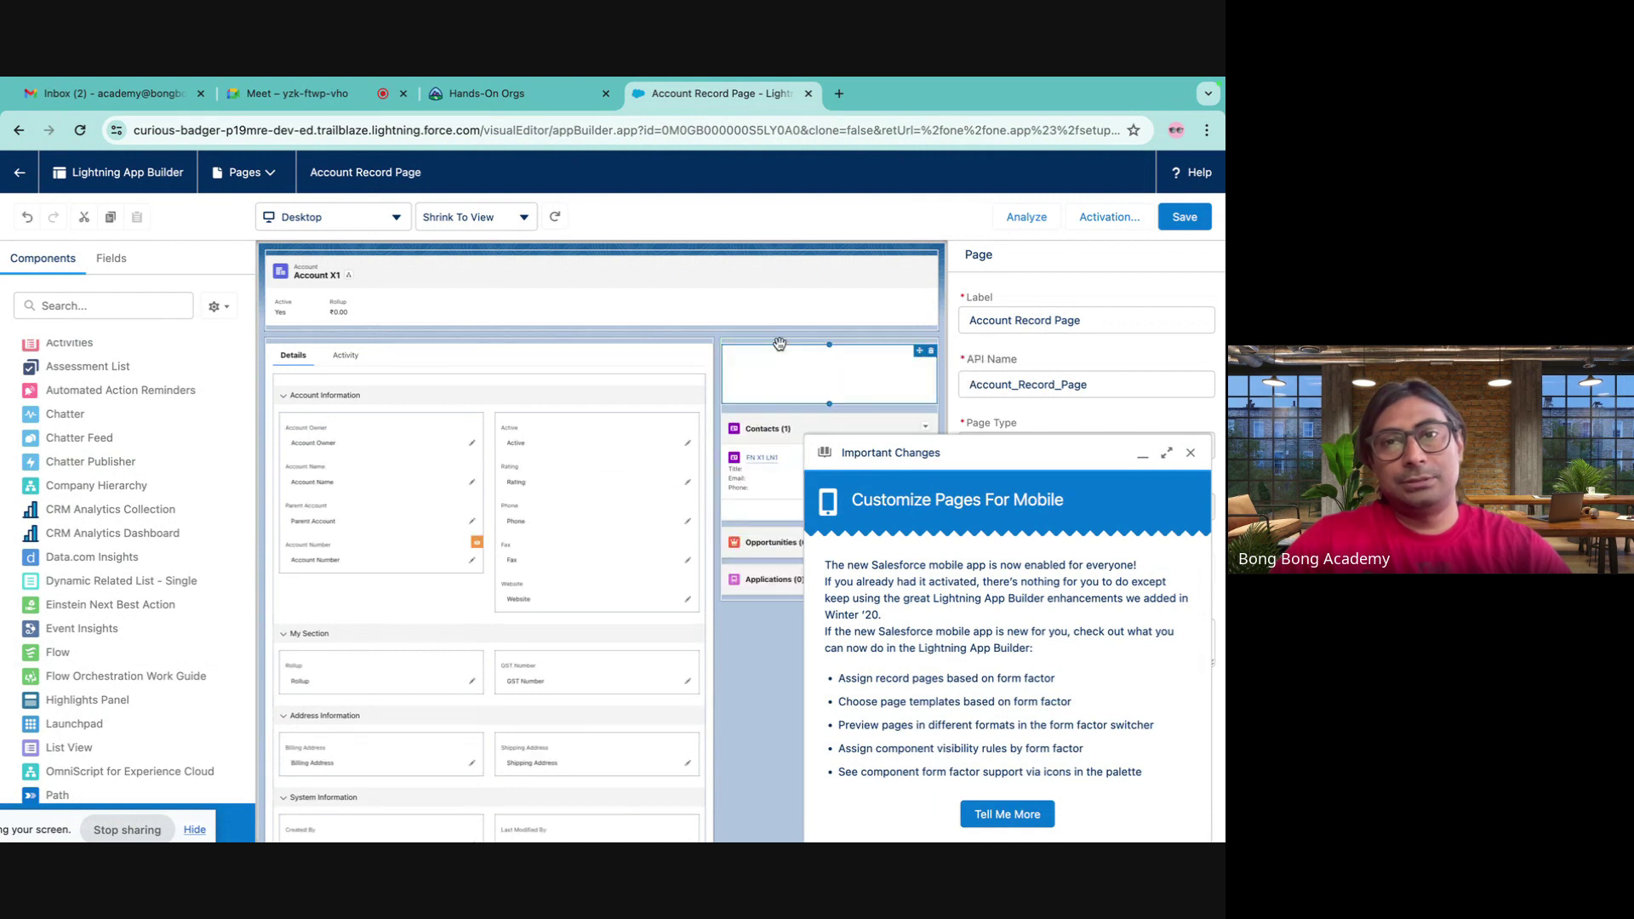
pyautogui.click(1189, 451)
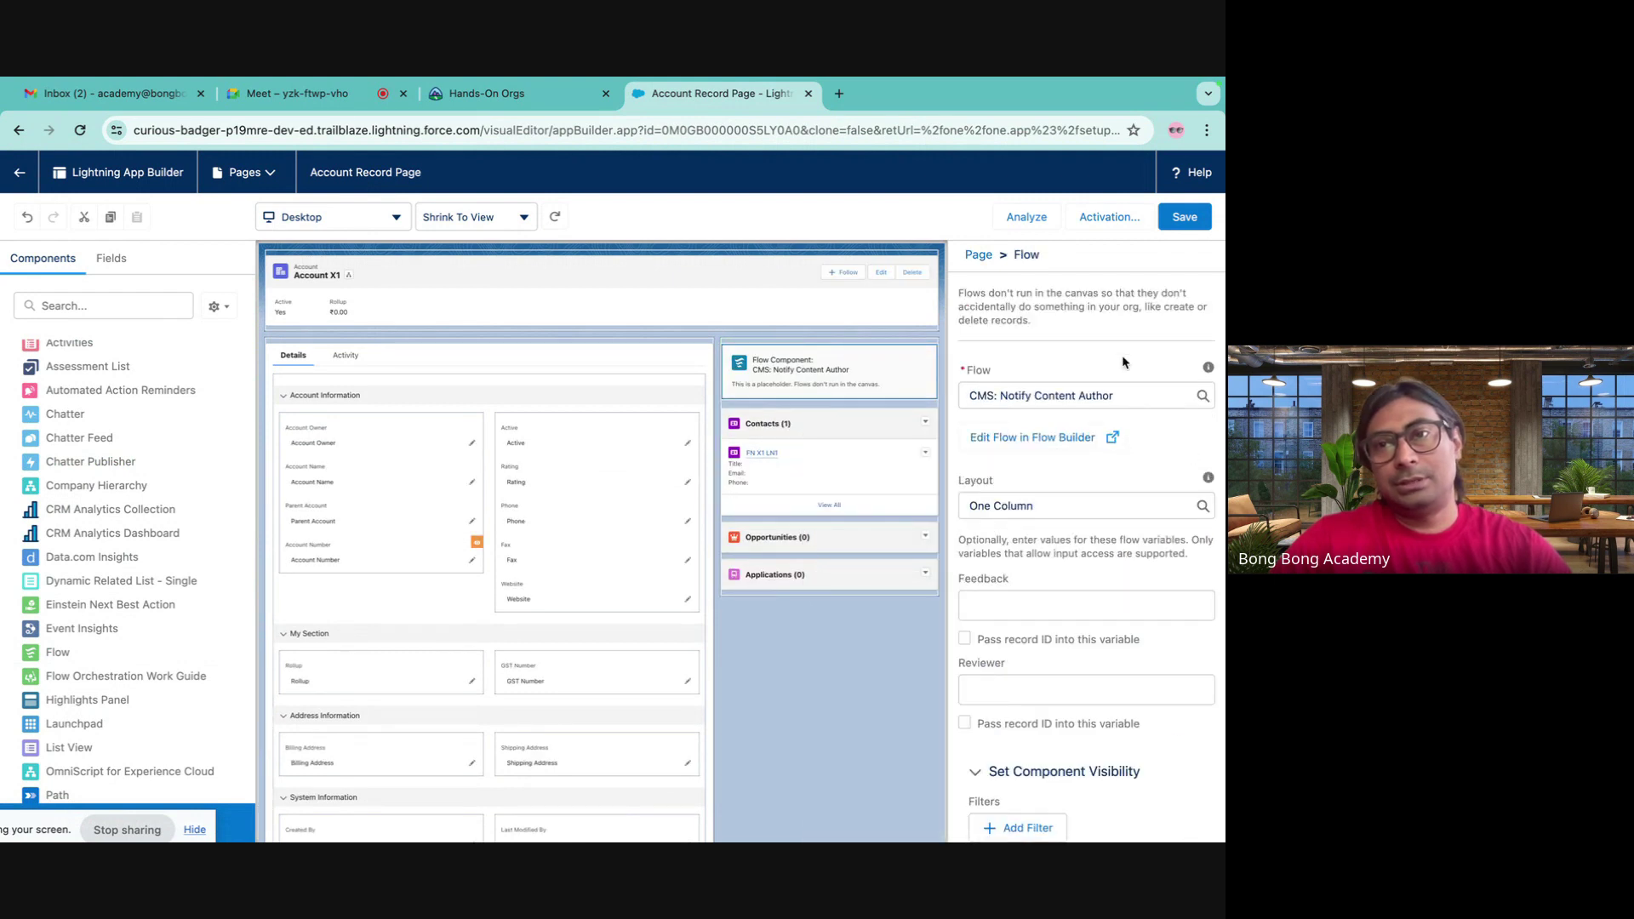
pyautogui.click(1100, 391)
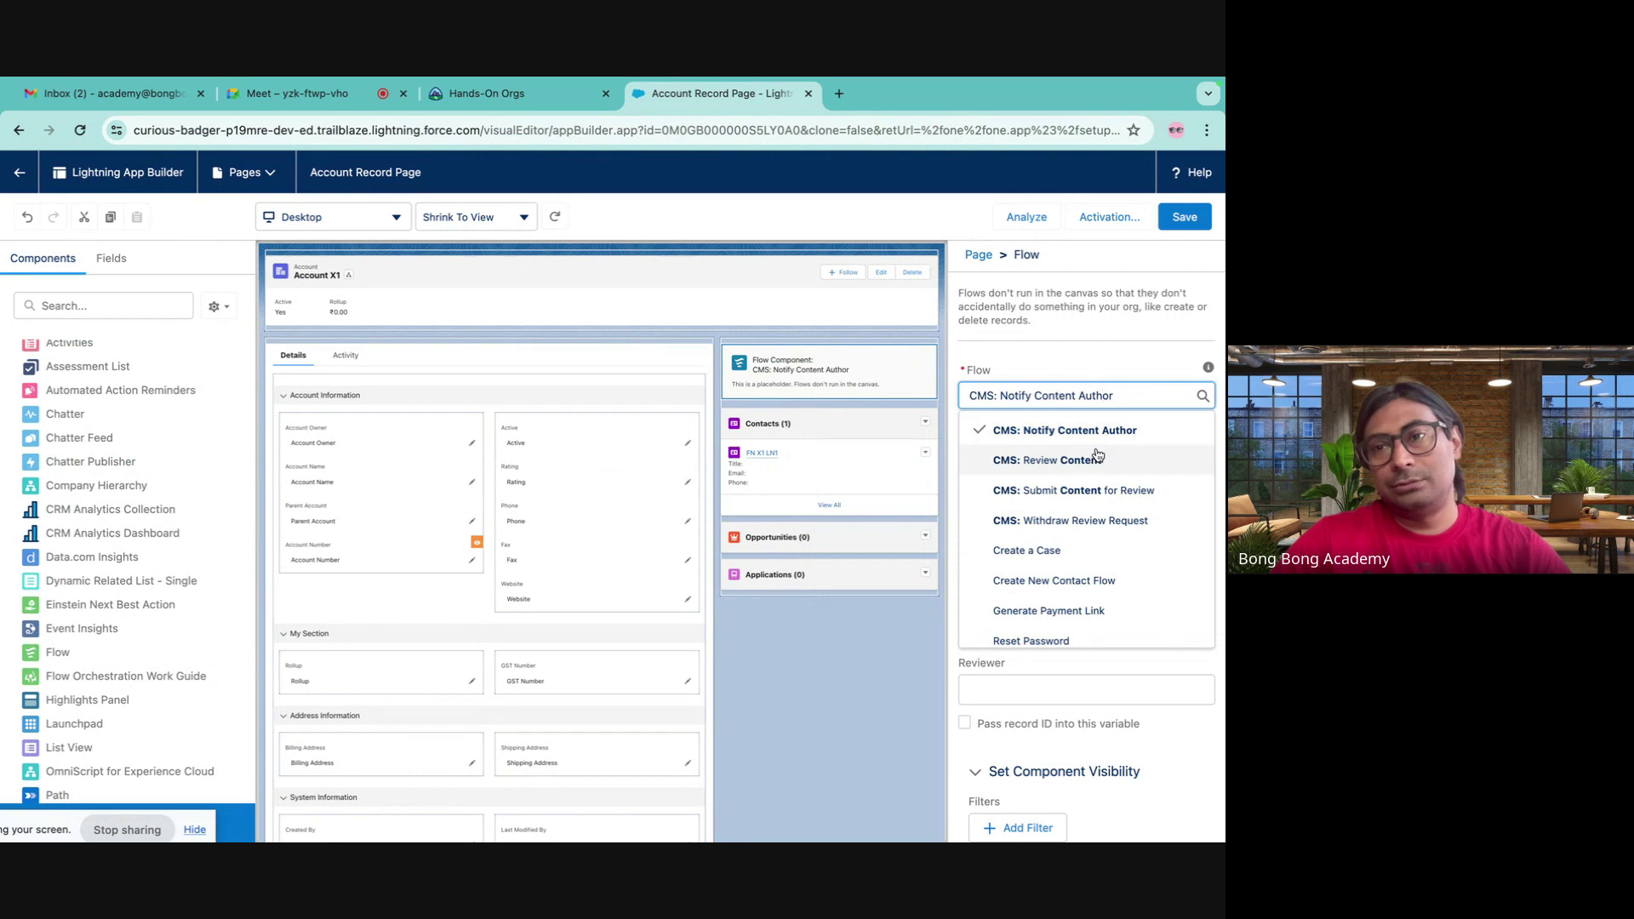
pyautogui.scroll(-1, 1094, 476)
pyautogui.click(1080, 541)
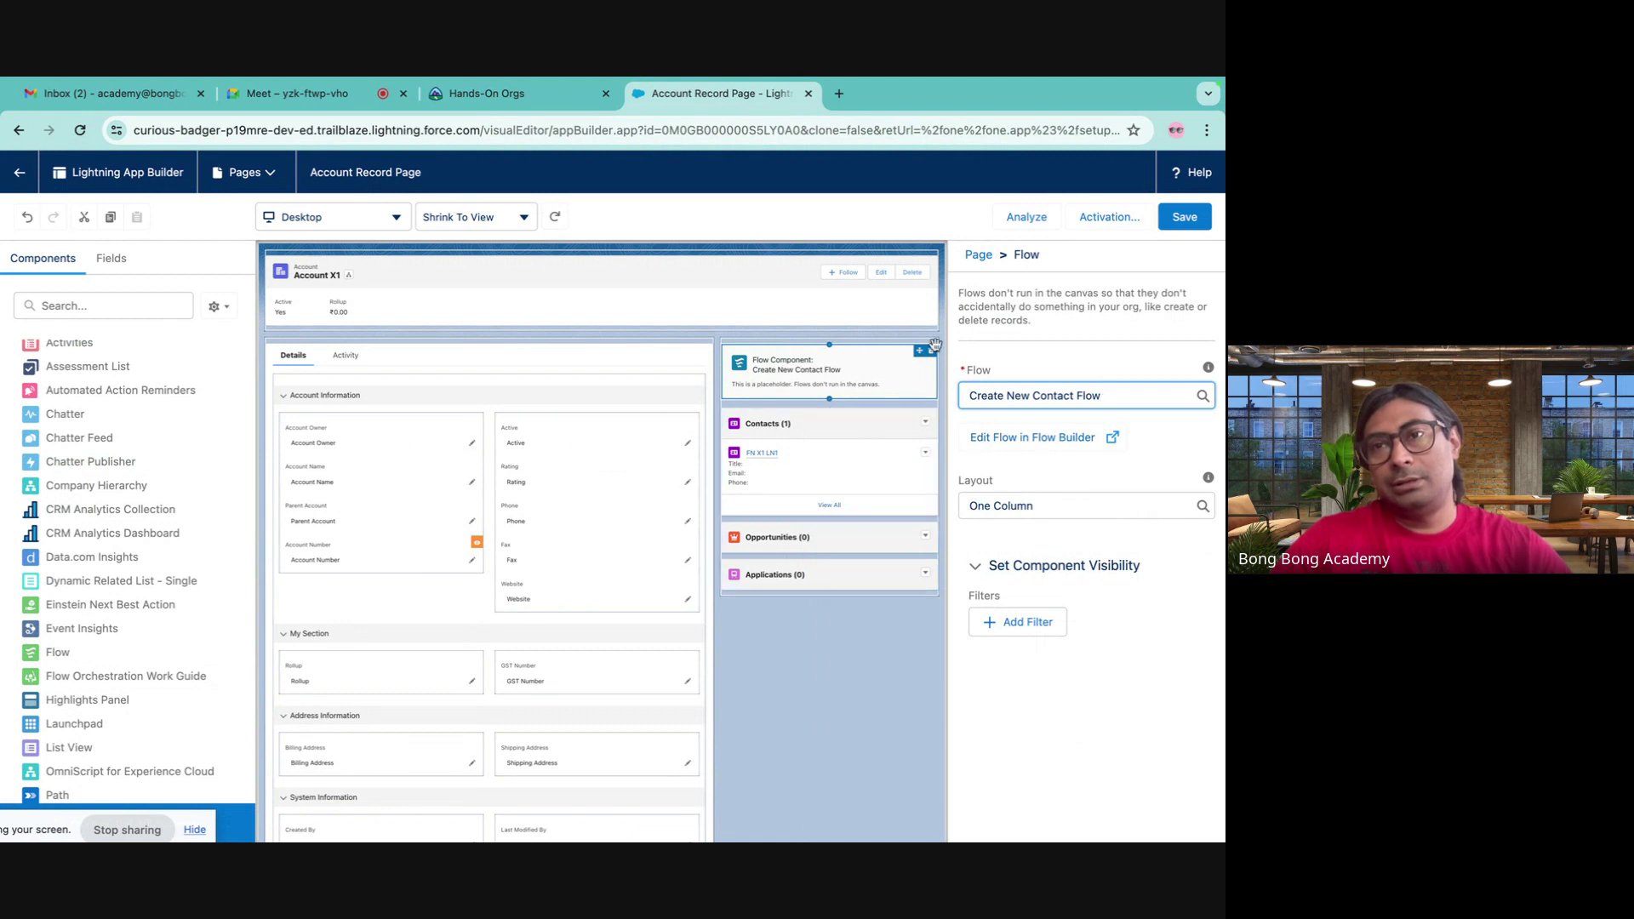
pyautogui.click(1181, 218)
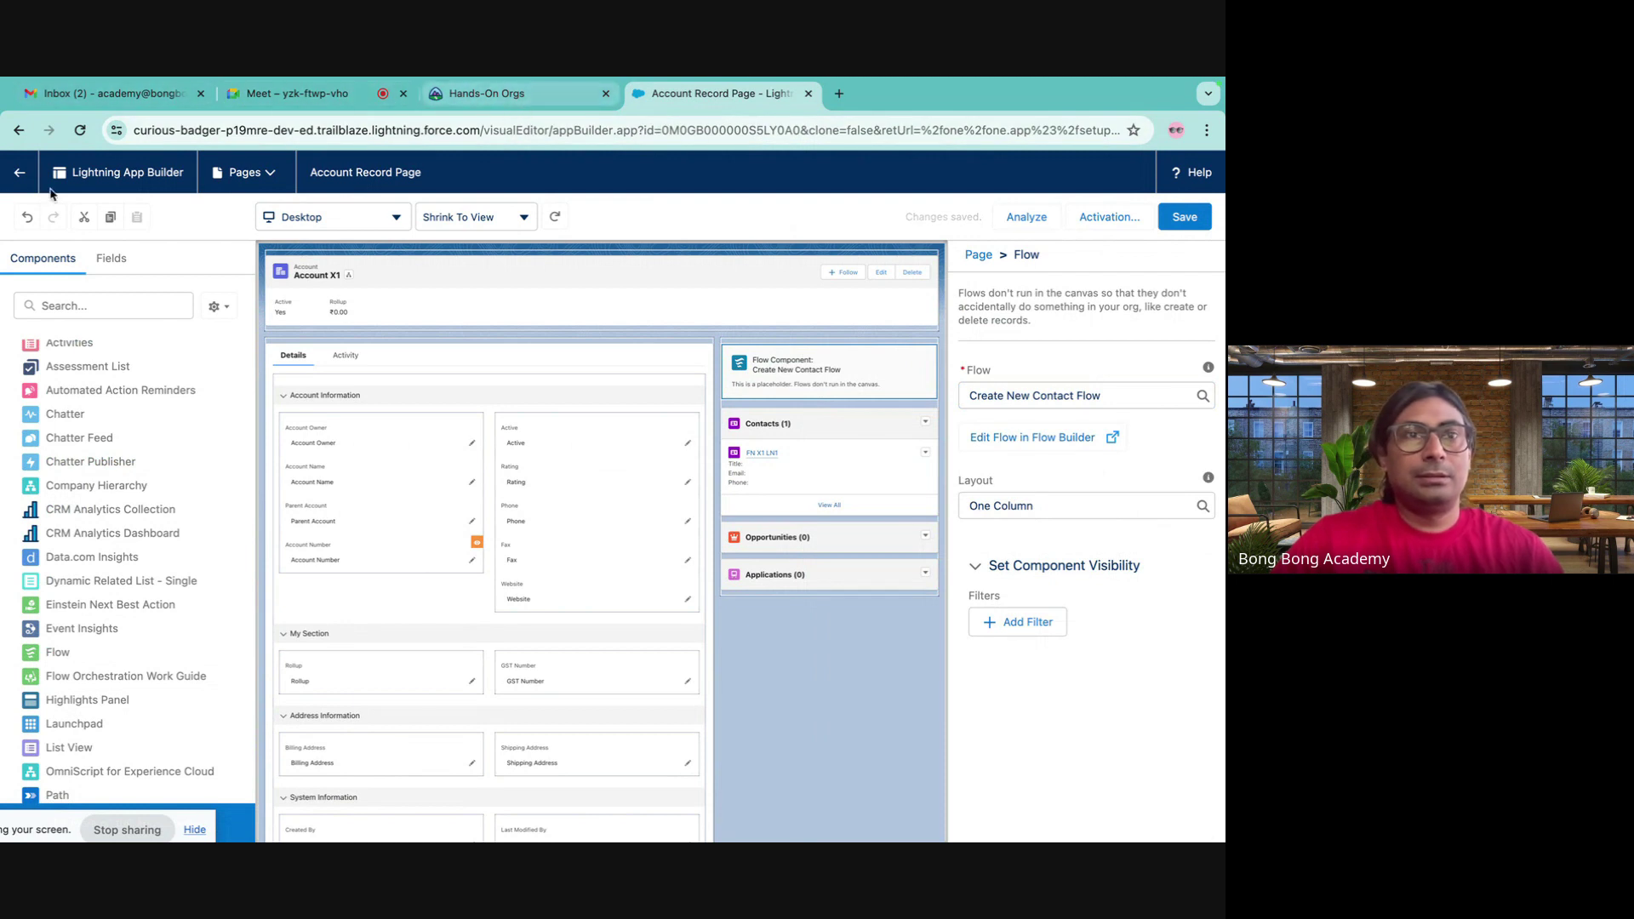
pyautogui.click(19, 172)
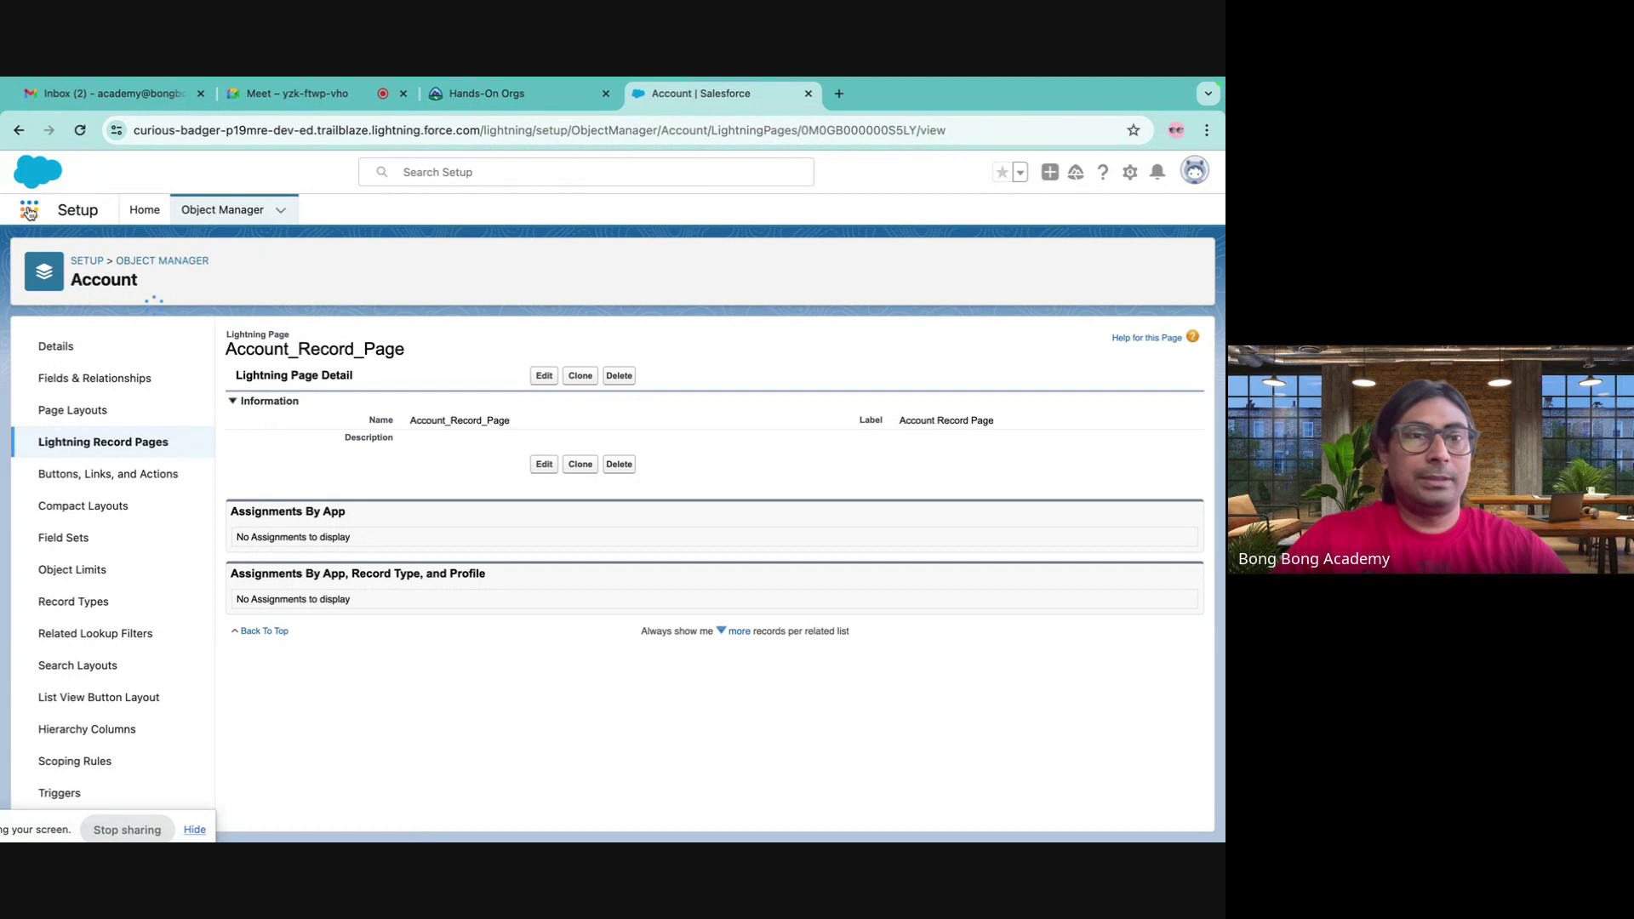
# - Open the Account X1 record from Accounts via the App Launcher search
pyautogui.click(29, 211)
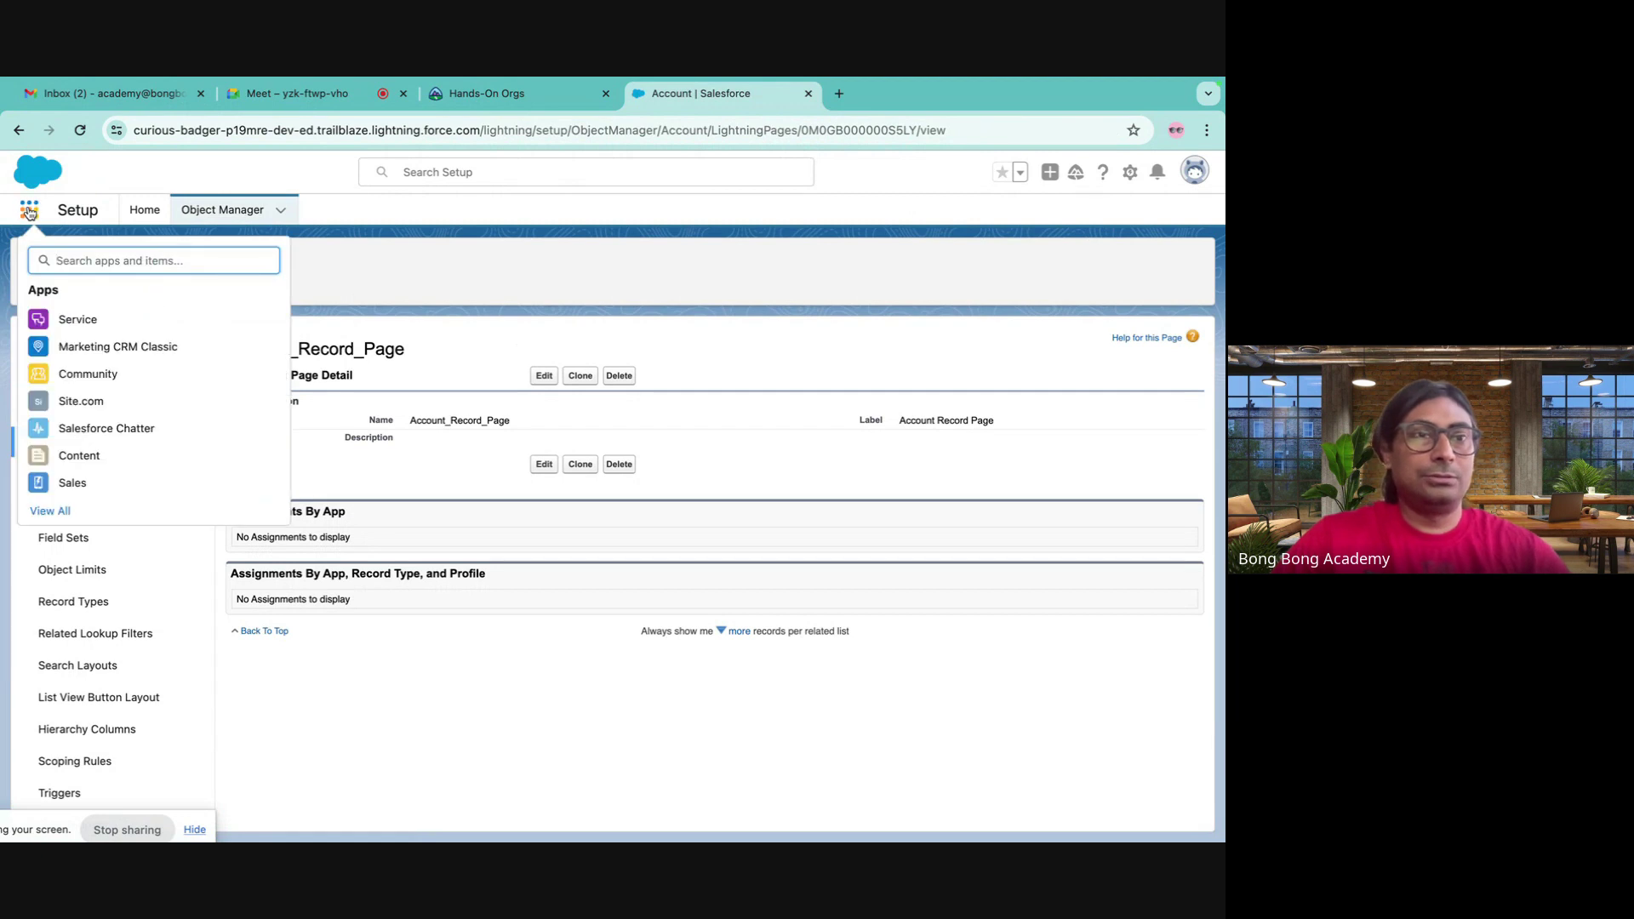
pyautogui.write('account')
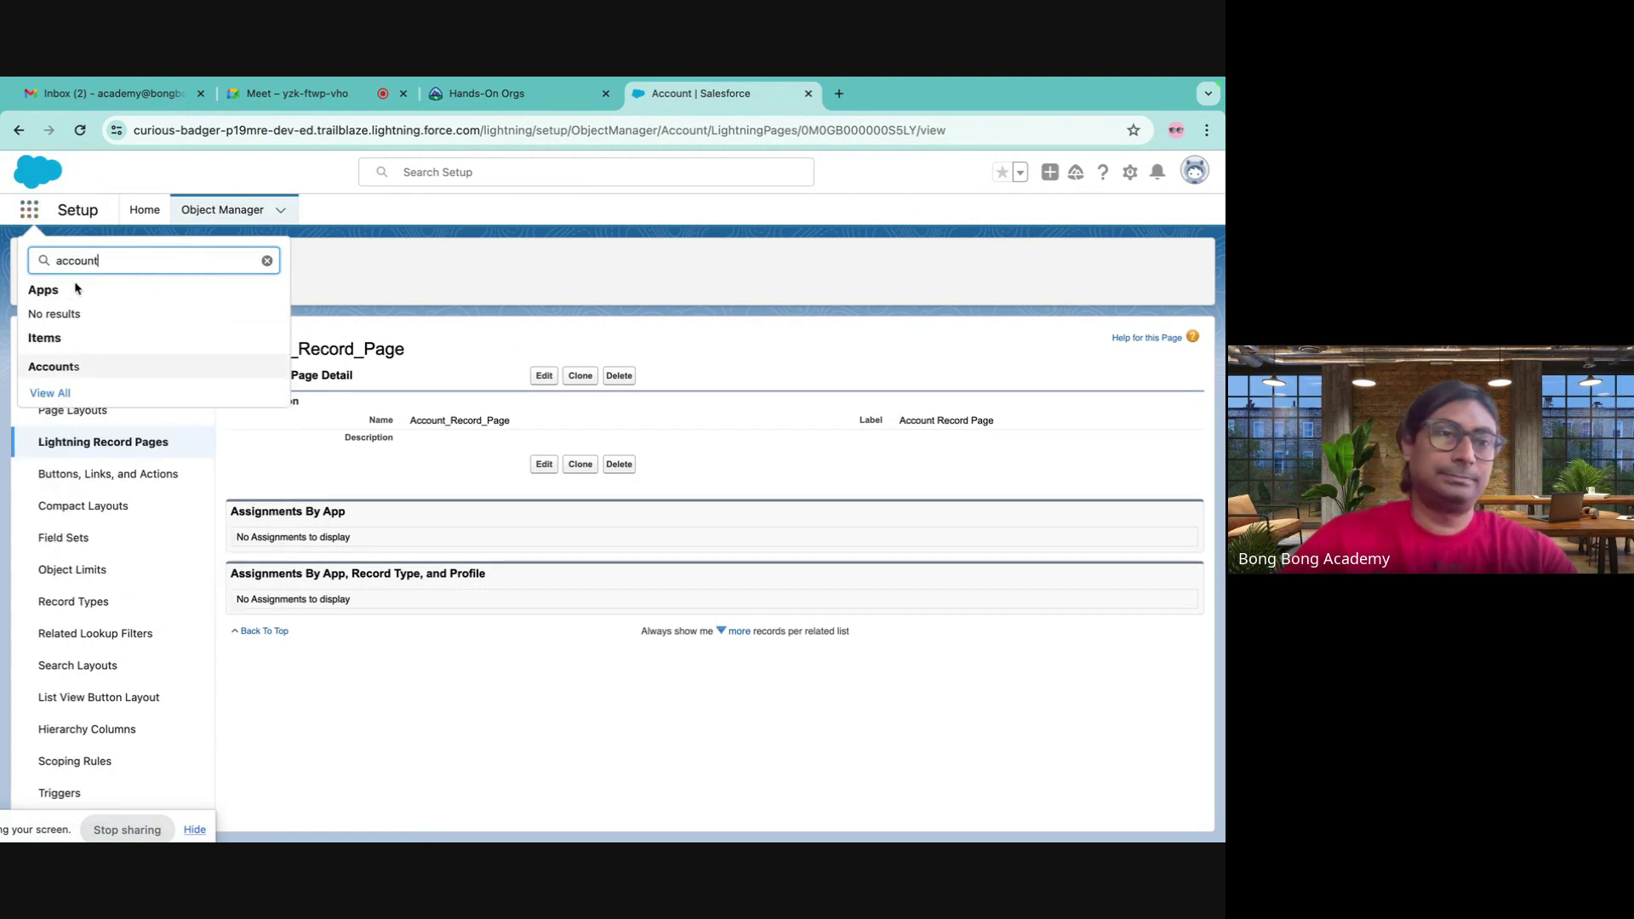
pyautogui.click(53, 366)
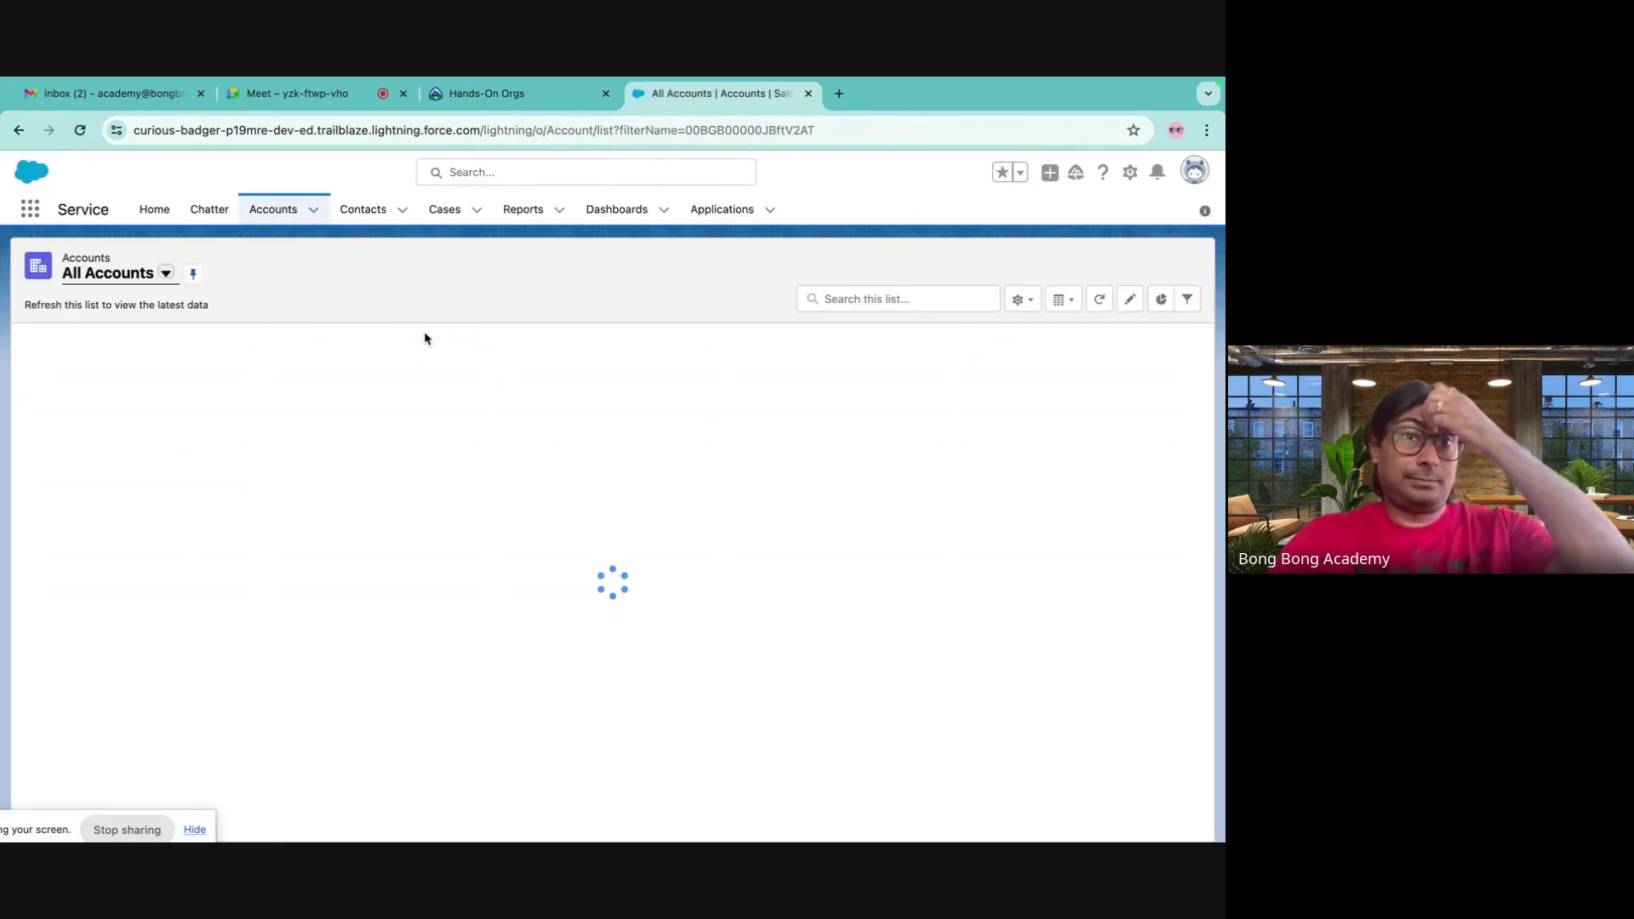
pyautogui.click(119, 365)
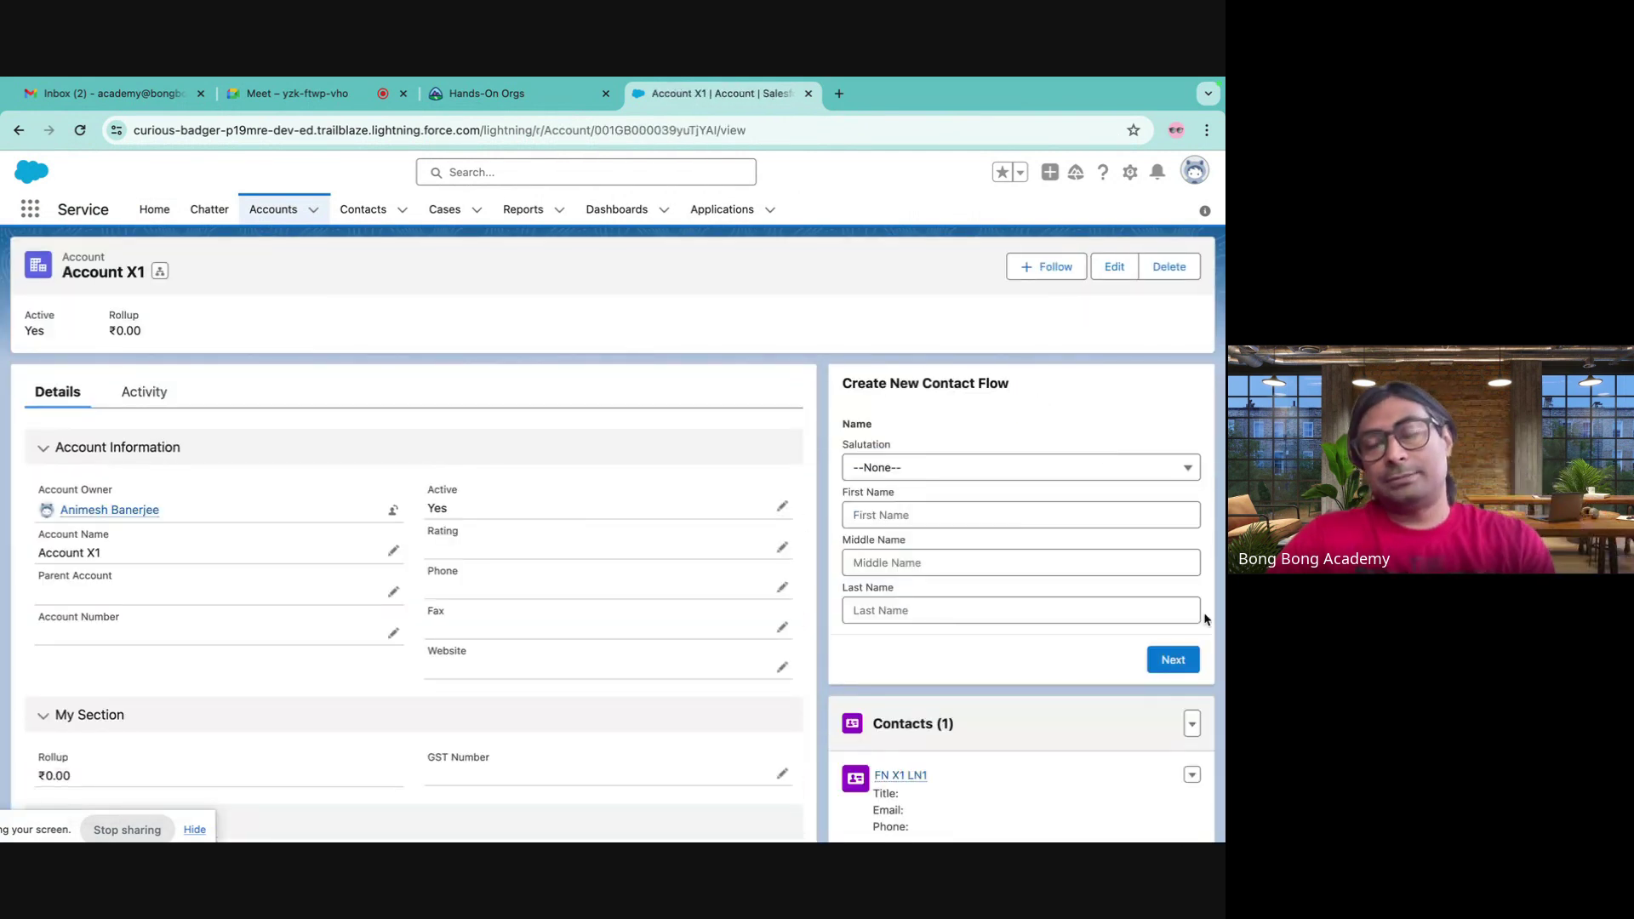
pyautogui.scroll(-2, 905, 373)
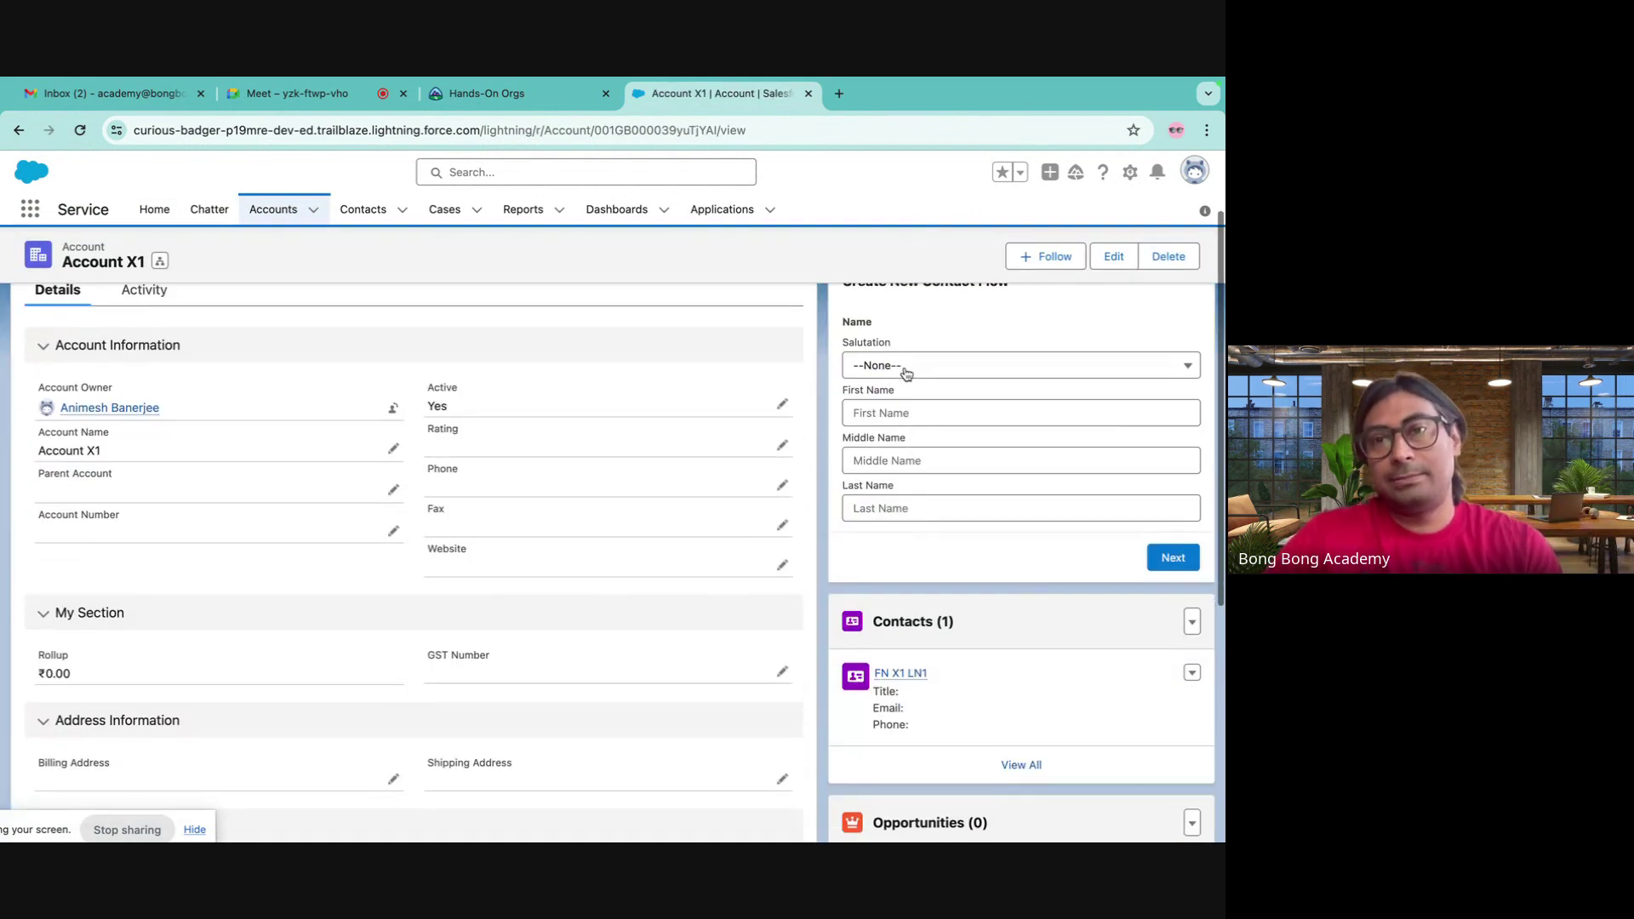
# - In the flow, choose salutation Mrs., enter the contact's first and last name, and submit
pyautogui.click(892, 408)
pyautogui.click(881, 476)
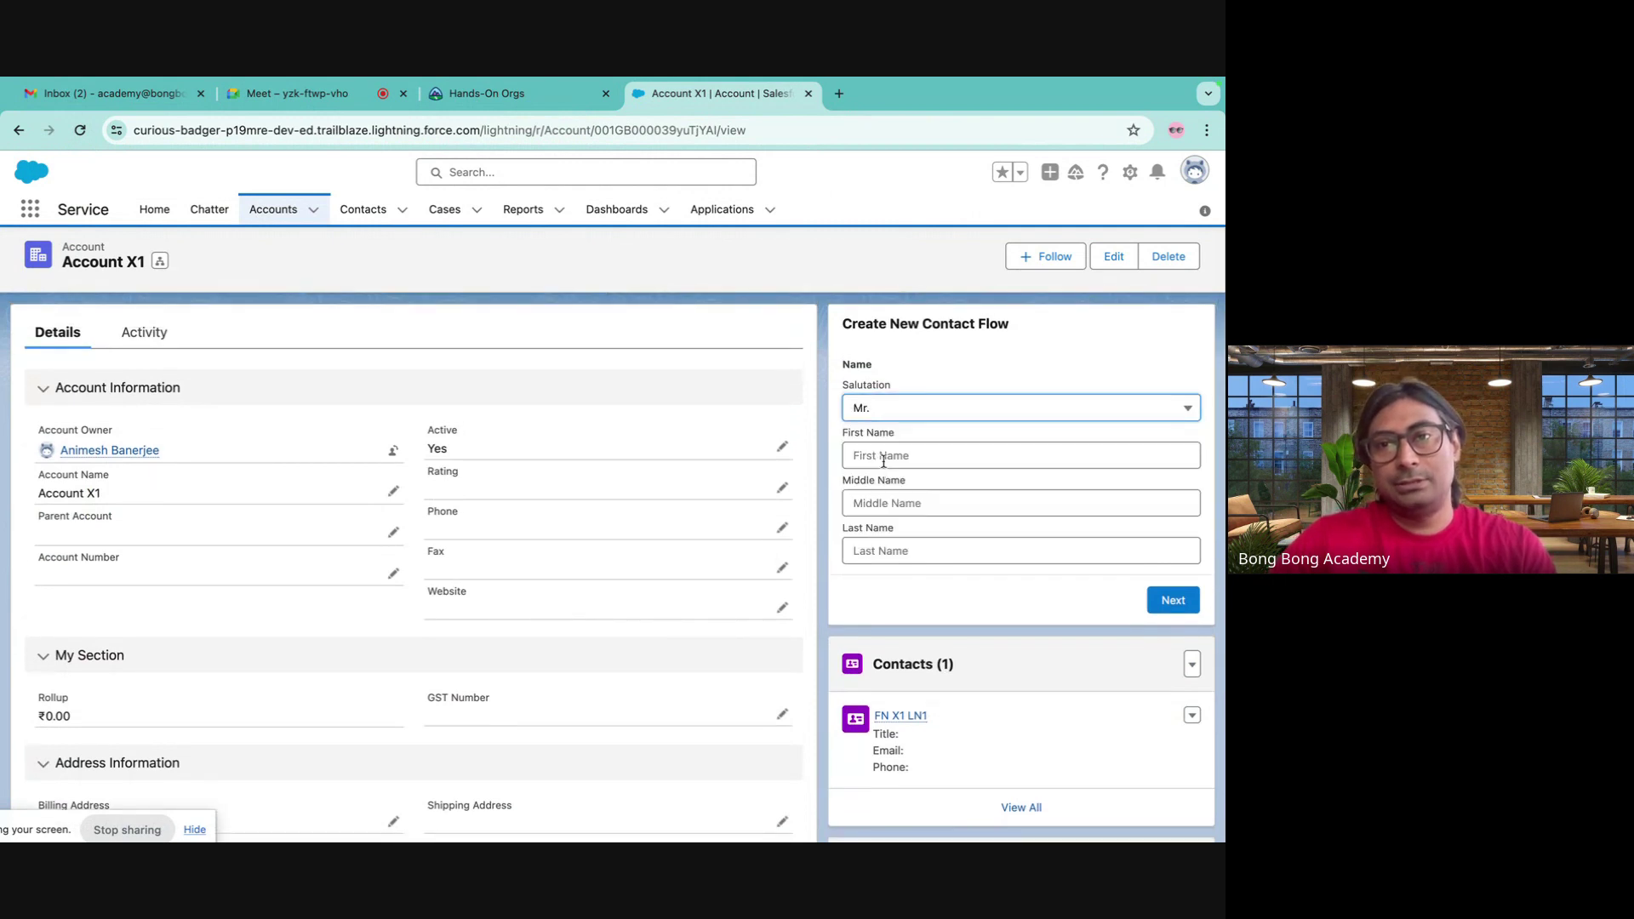
pyautogui.click(883, 457)
pyautogui.click(885, 408)
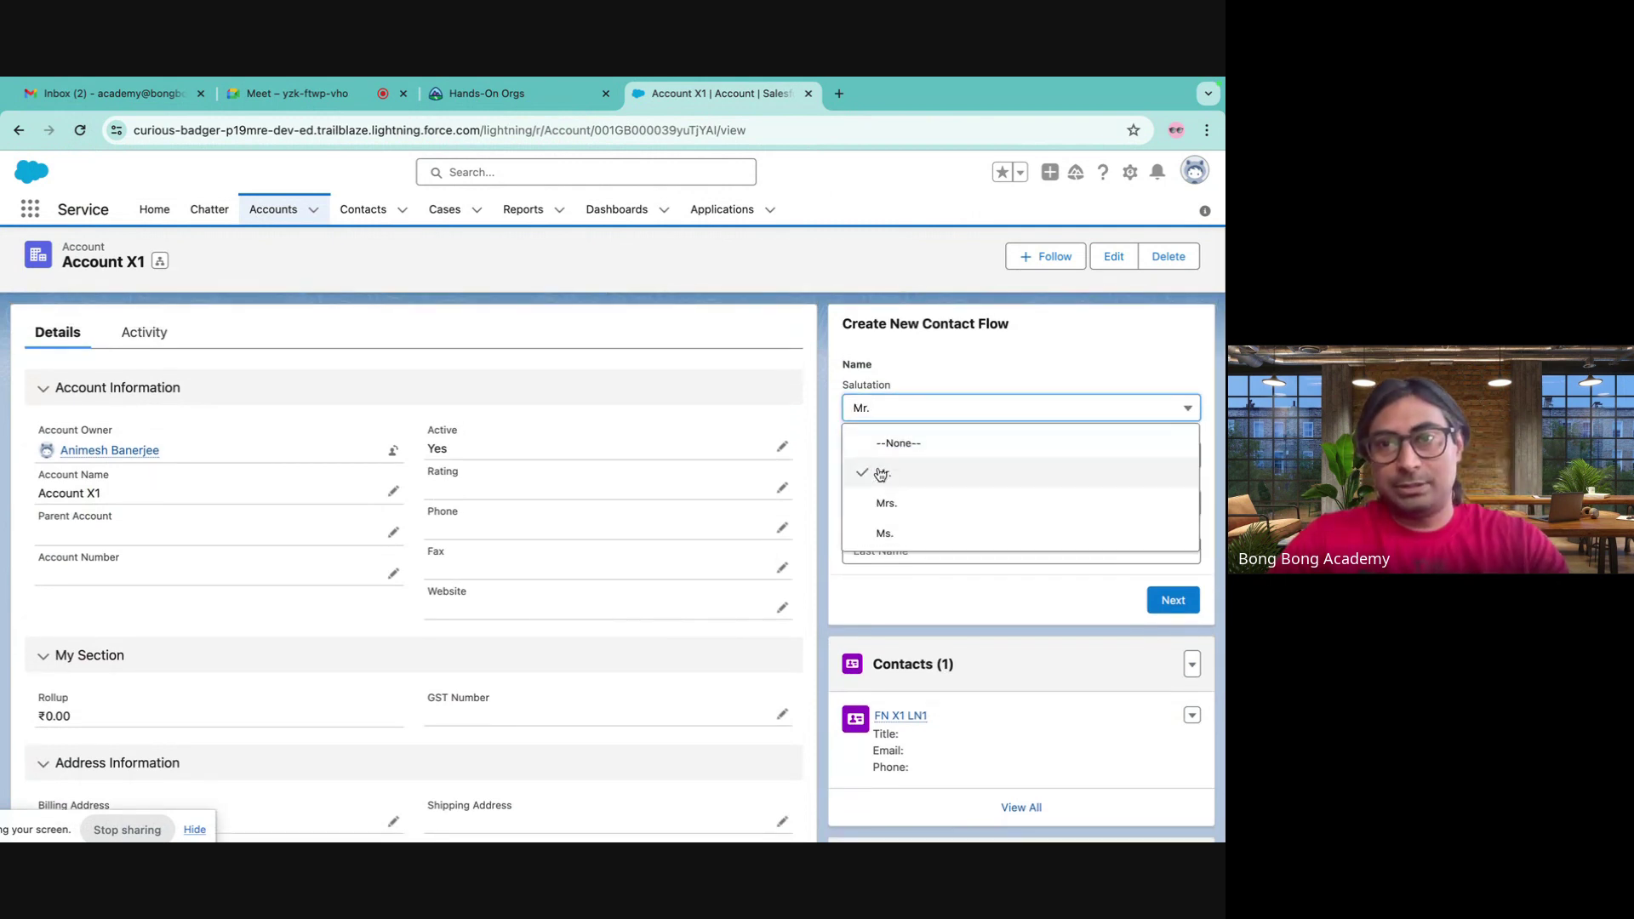
pyautogui.click(878, 499)
pyautogui.click(865, 457)
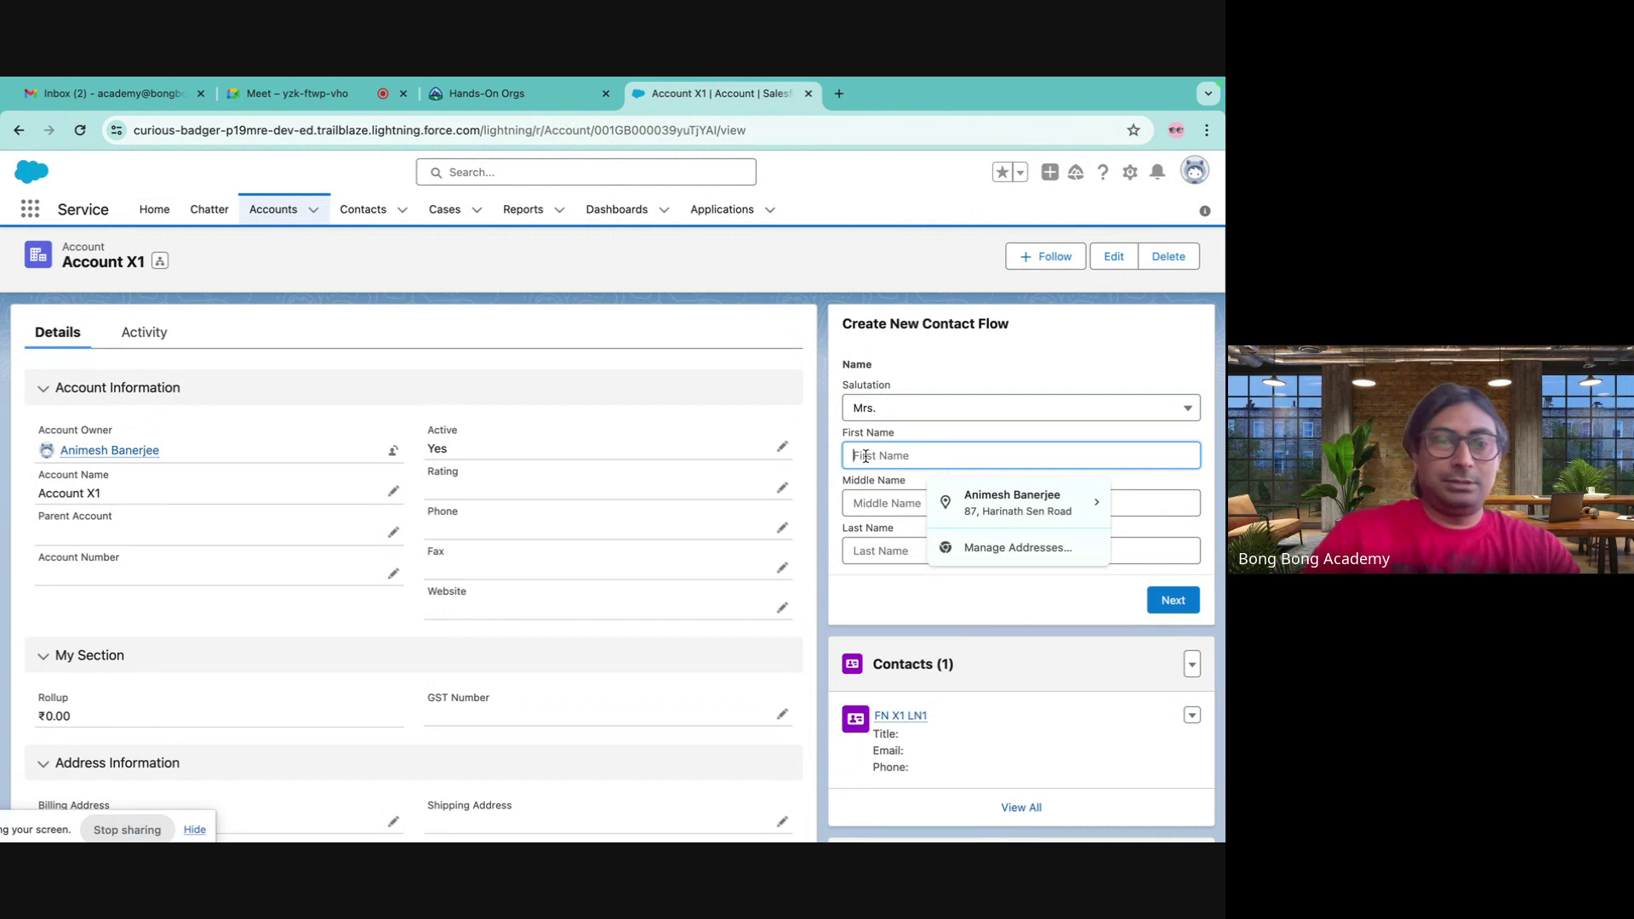
pyautogui.press('Tab')
pyautogui.click(889, 552)
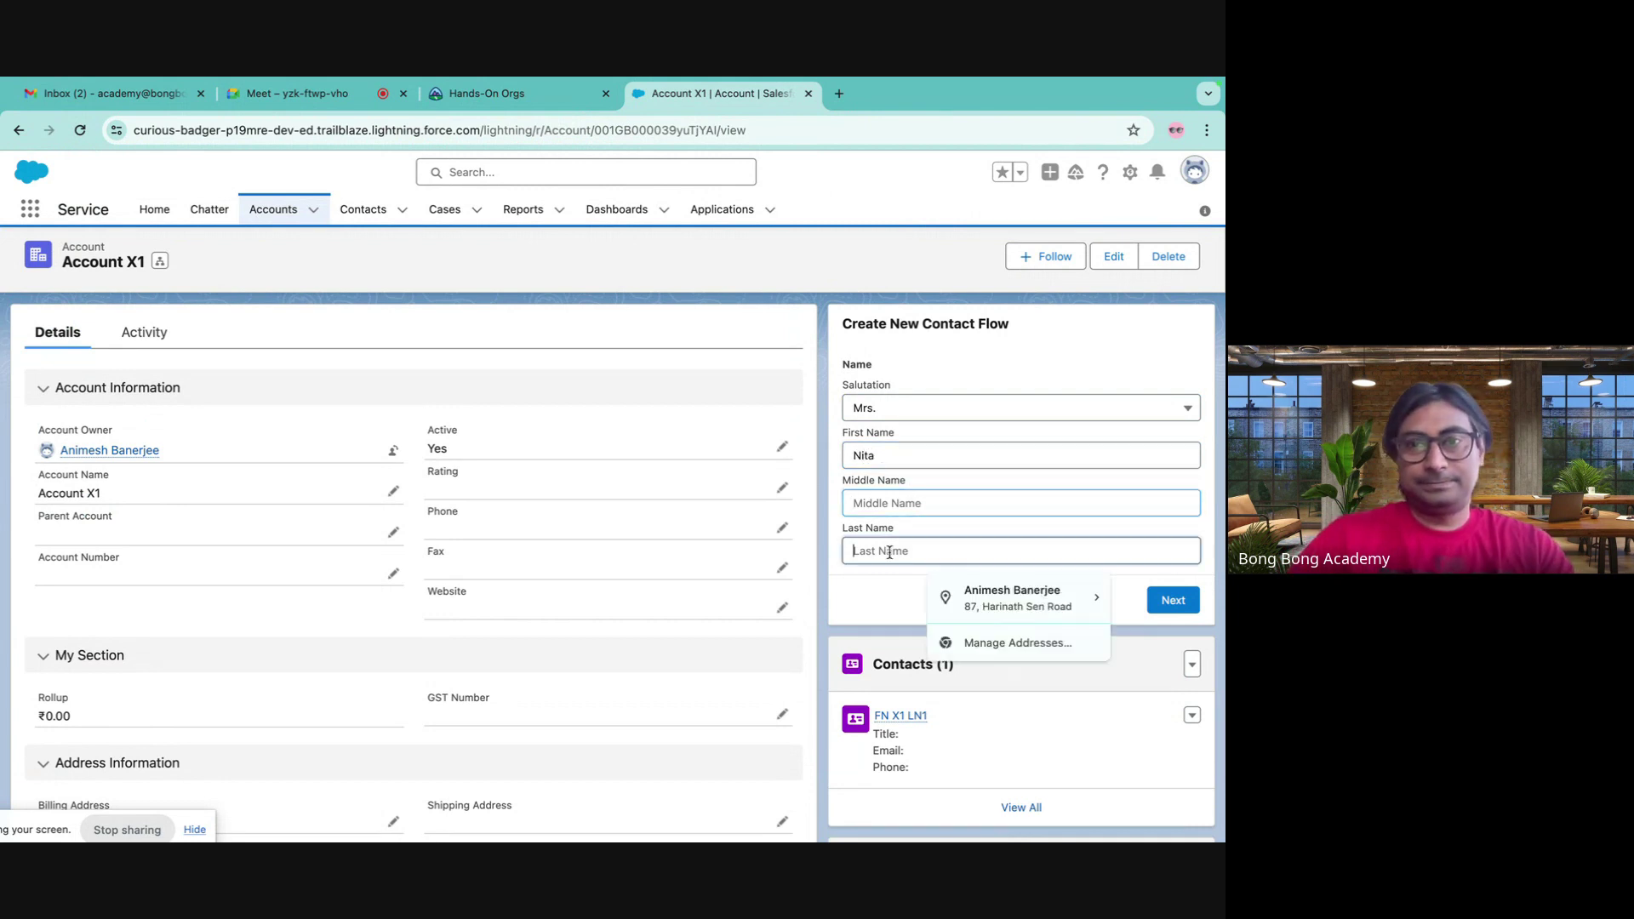
pyautogui.click(1171, 601)
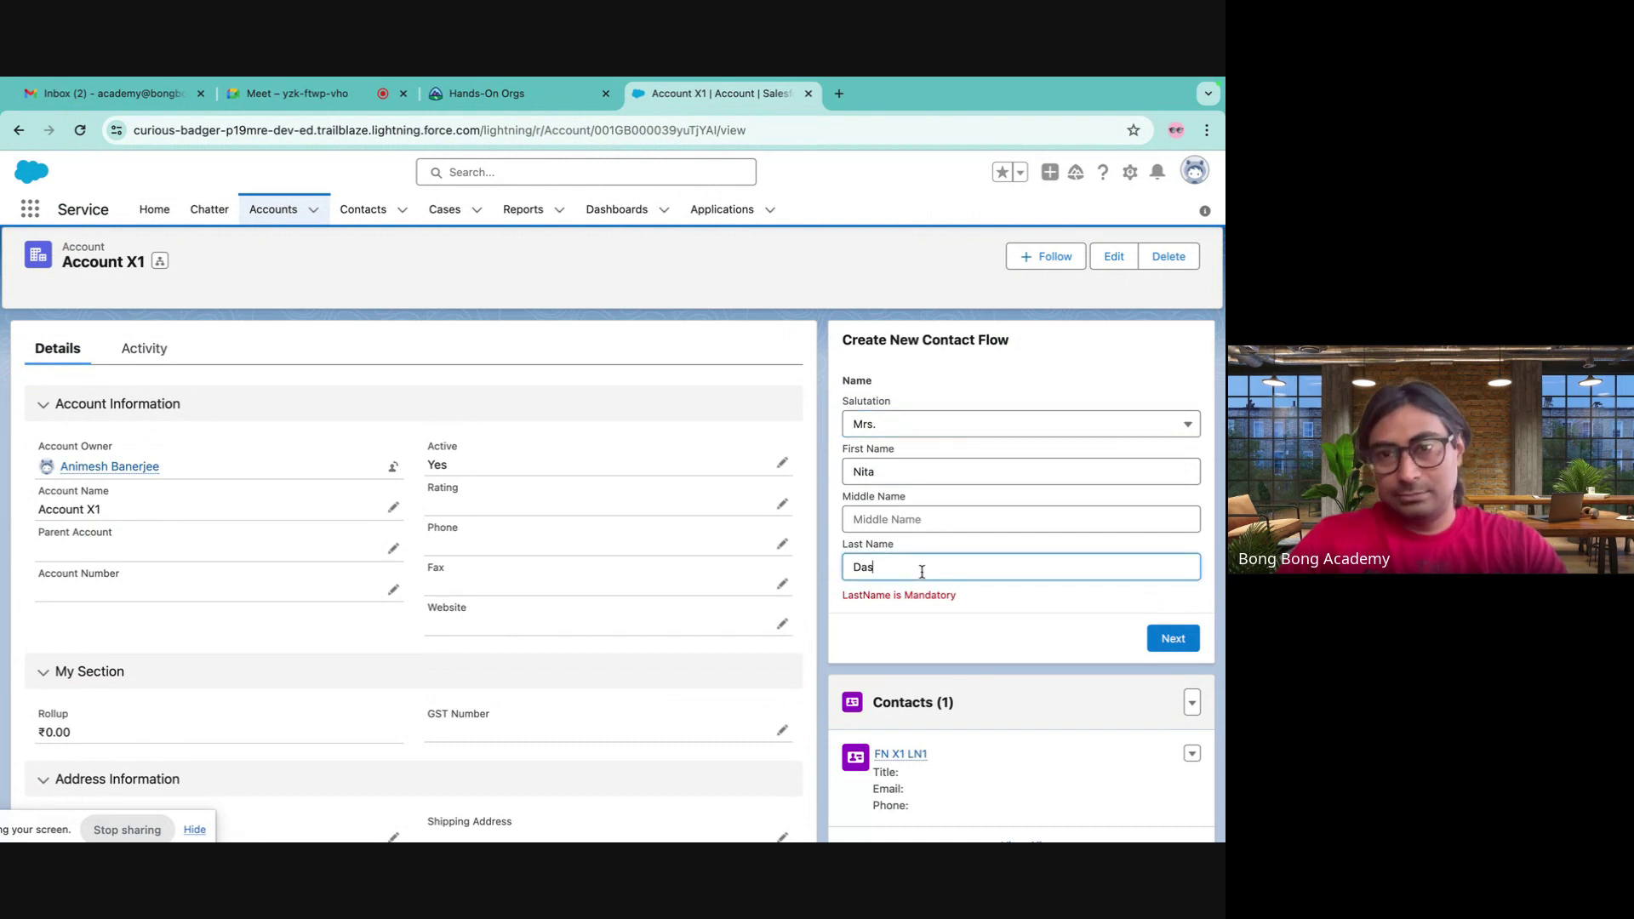
# - Switch to the All Contacts list view on the Contacts tab and open its filters
pyautogui.click(523, 97)
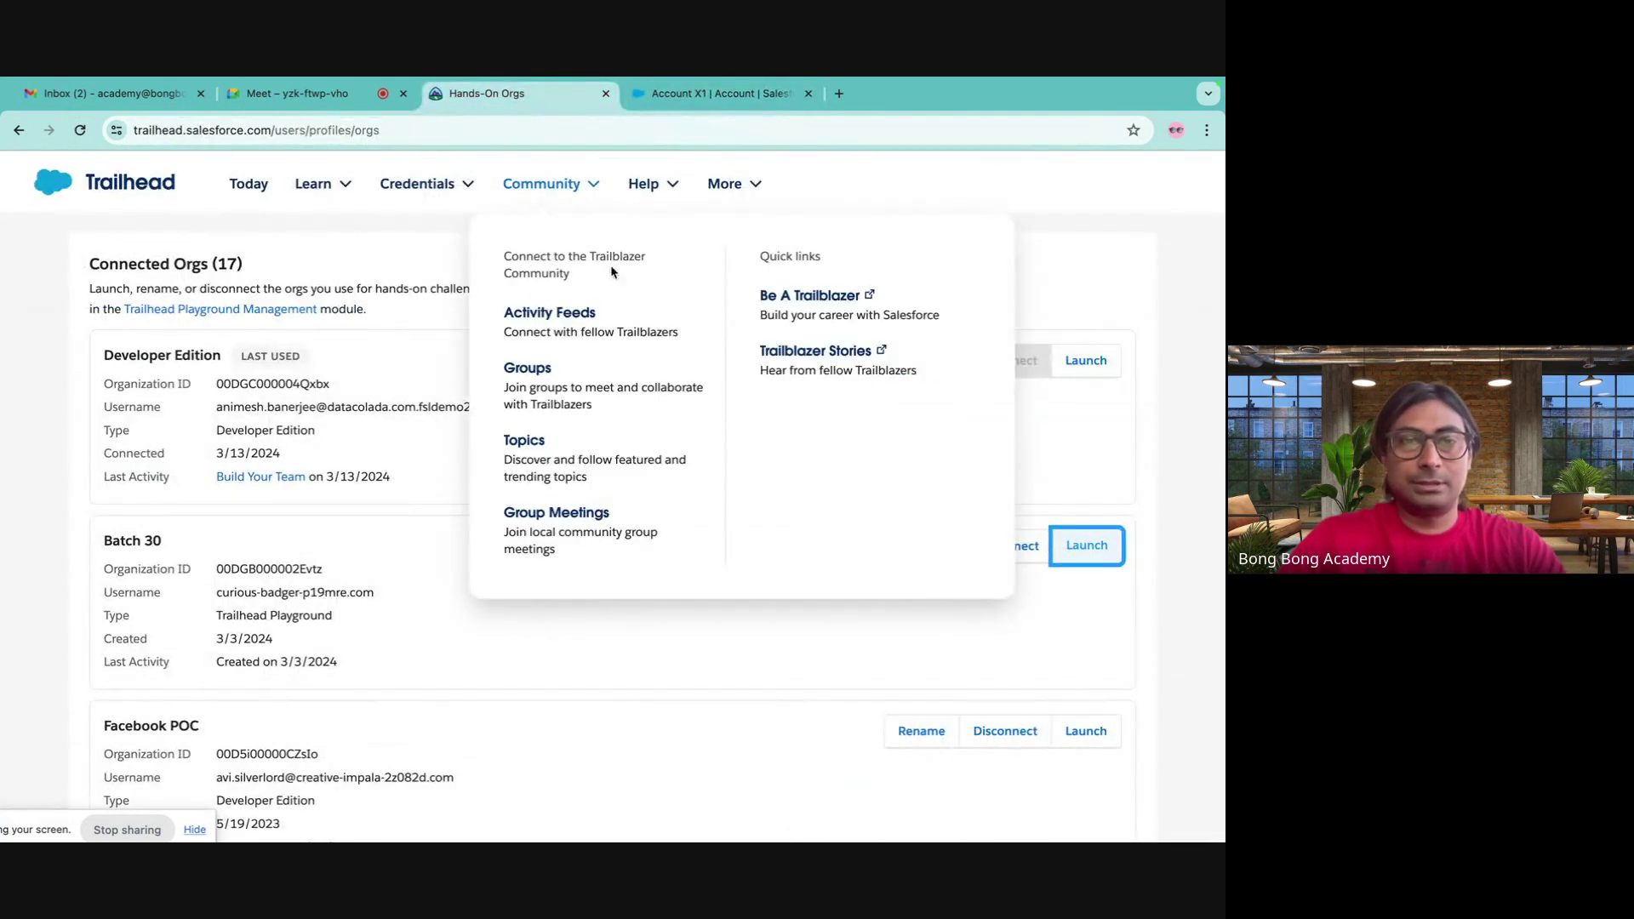
pyautogui.click(688, 98)
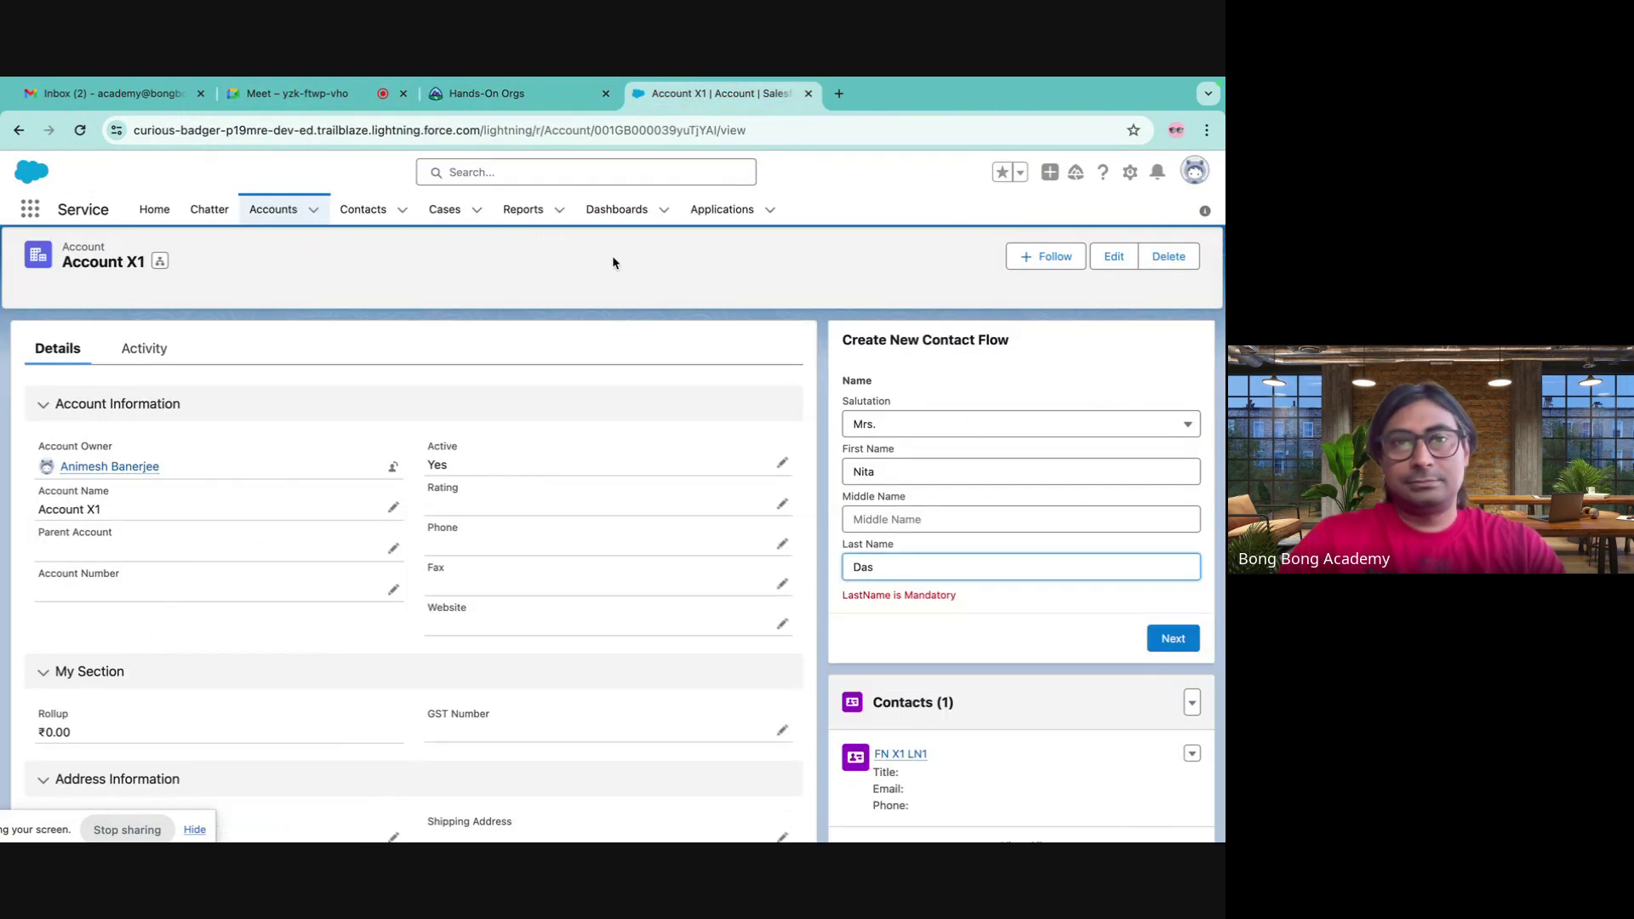
pyautogui.click(355, 209)
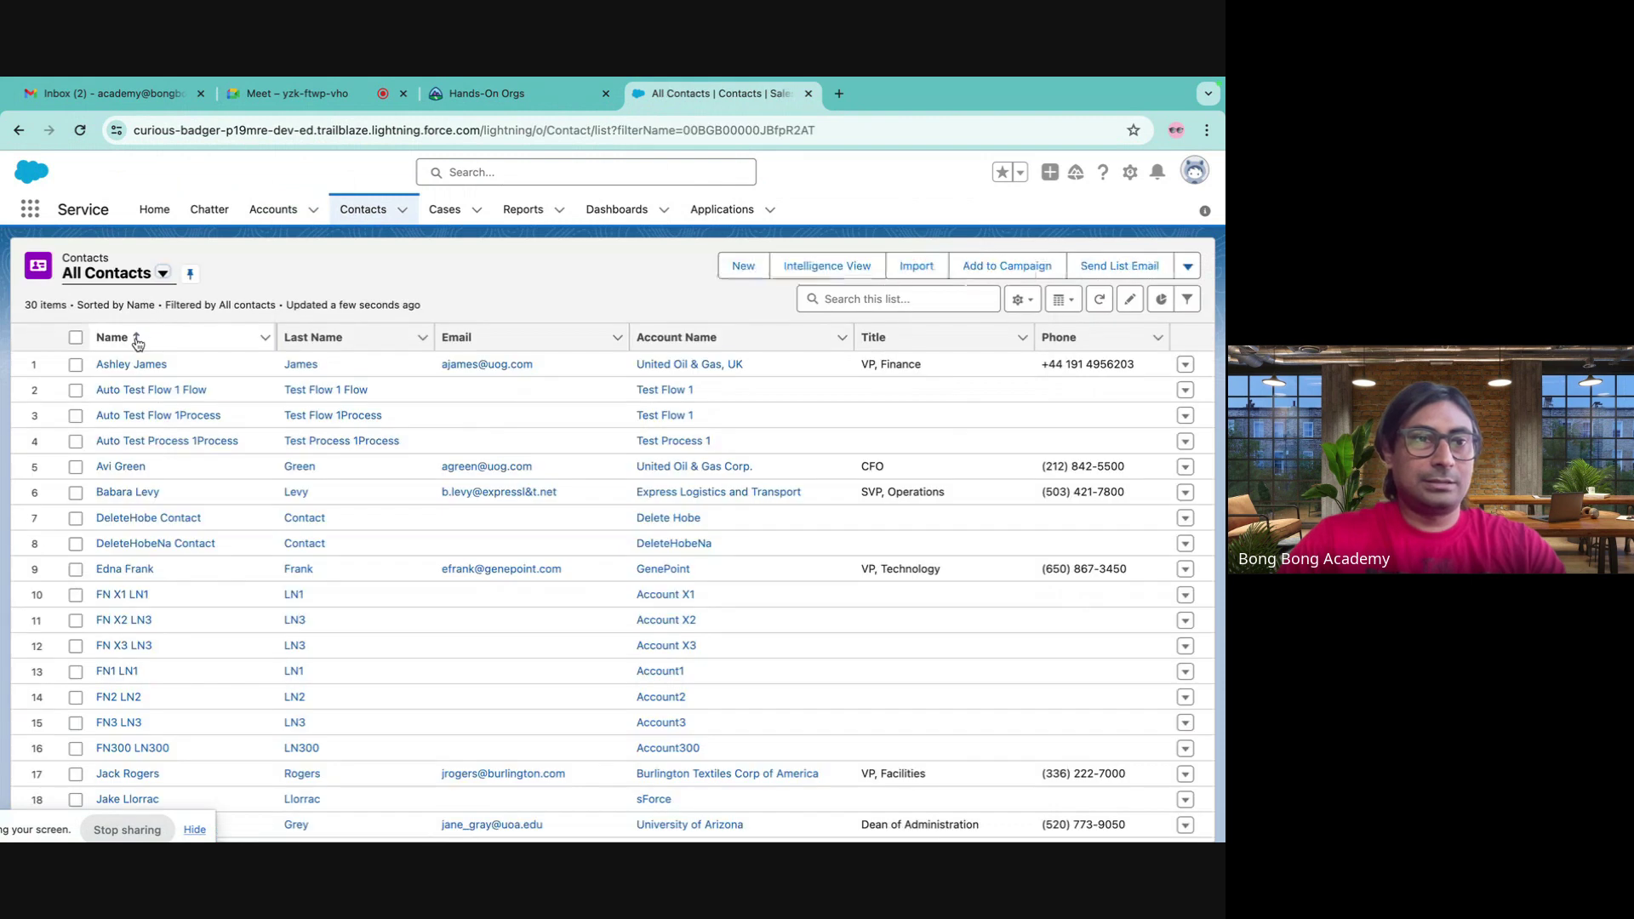
pyautogui.click(150, 286)
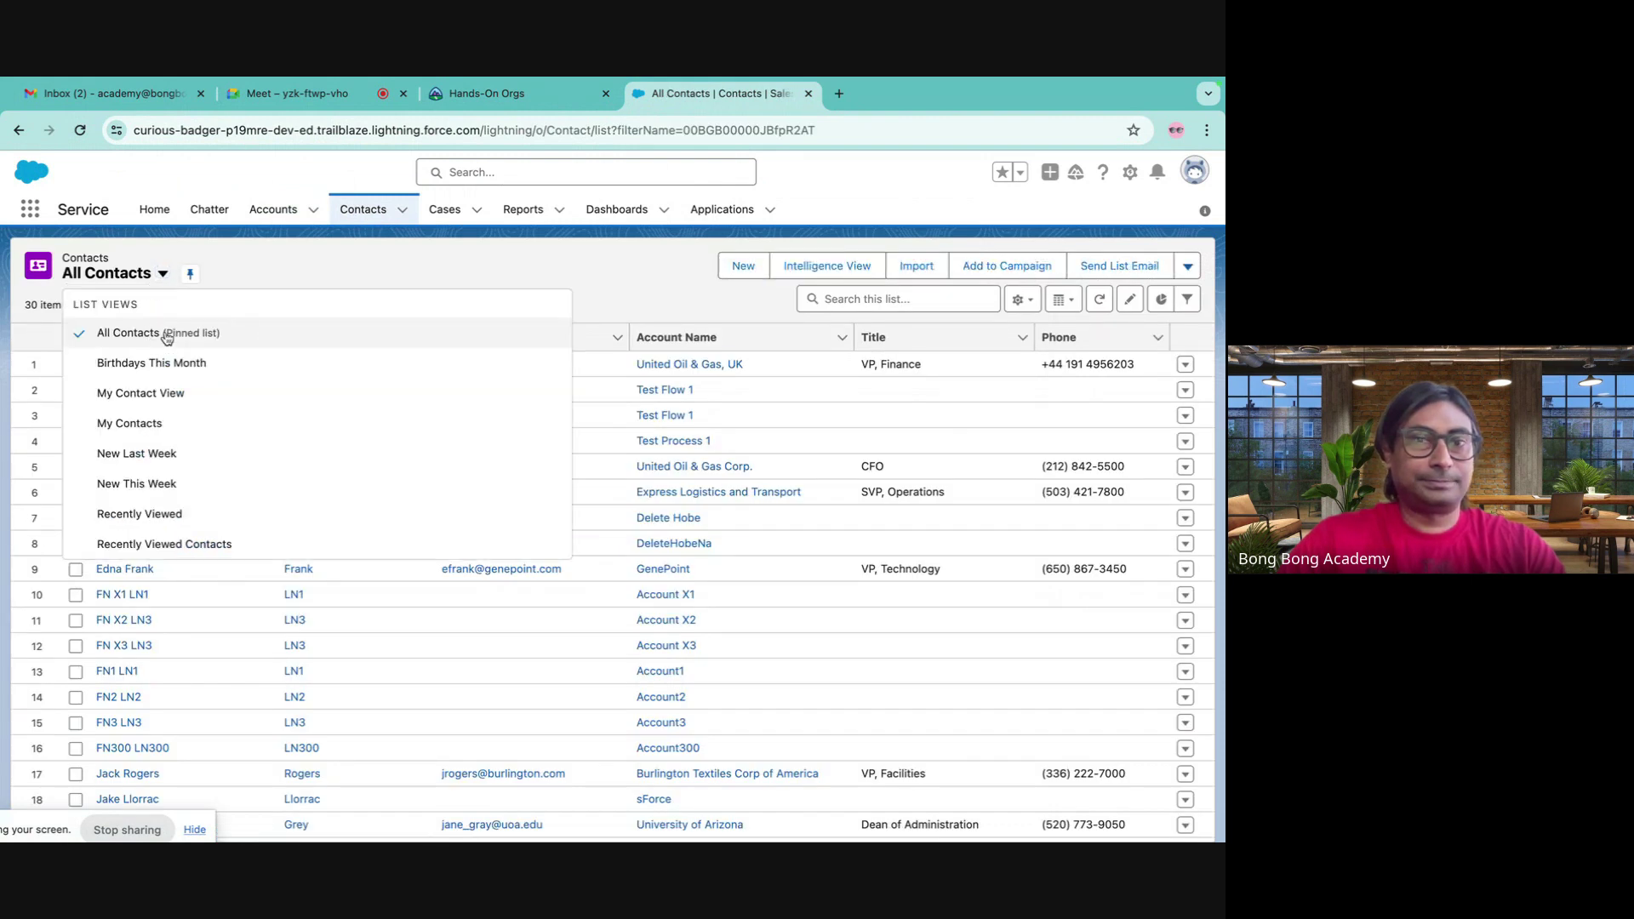
pyautogui.click(167, 337)
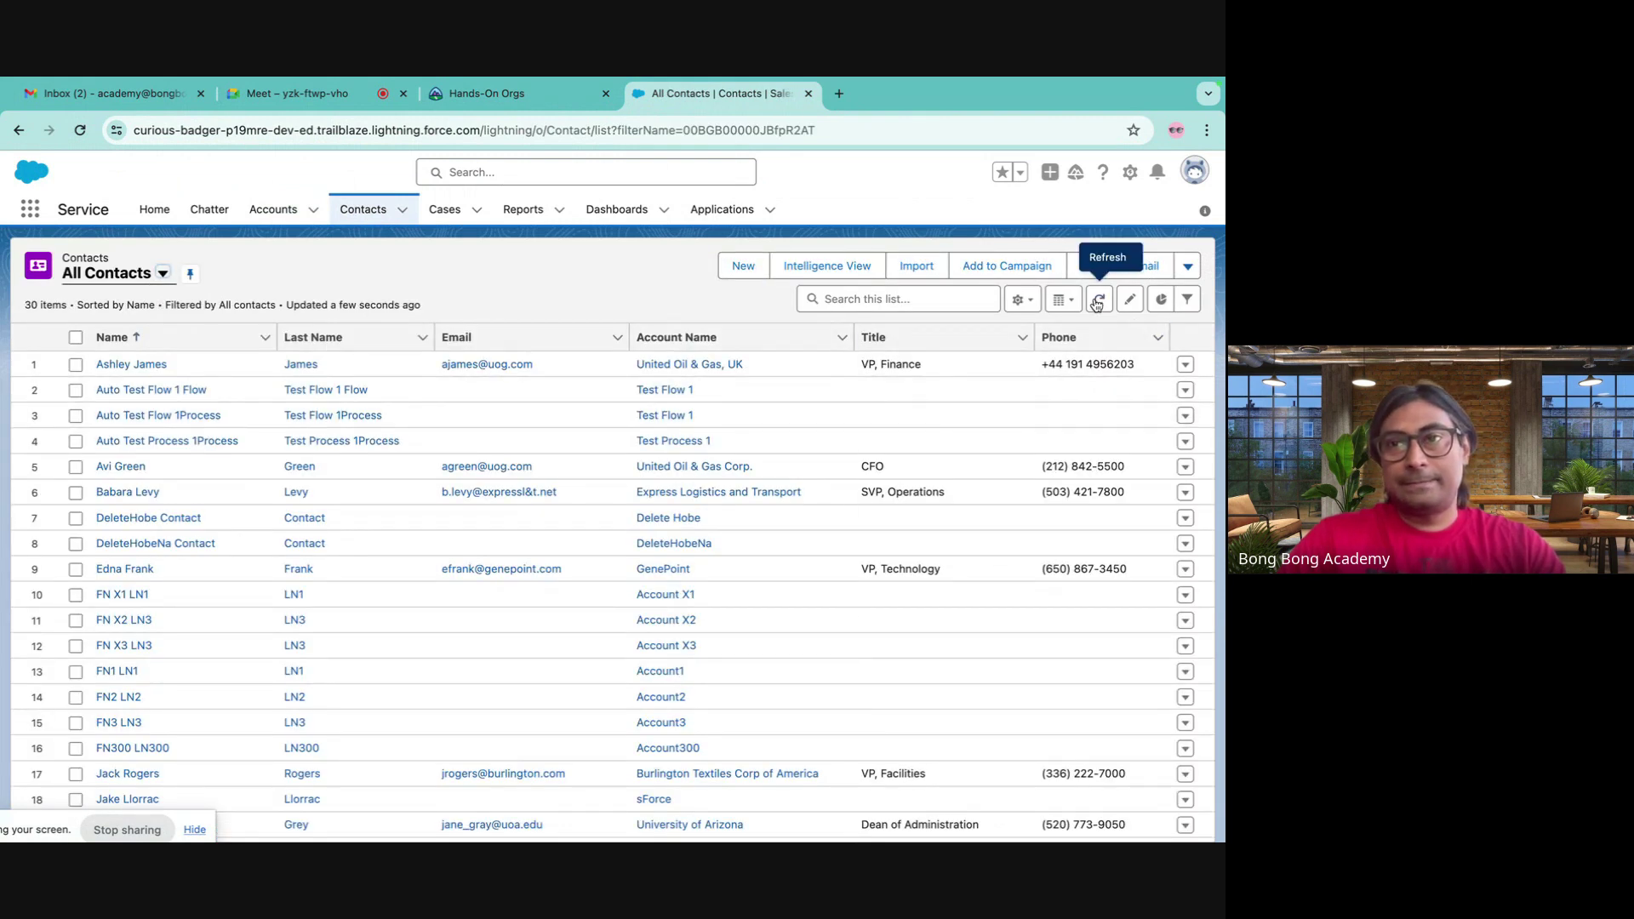
pyautogui.click(1187, 298)
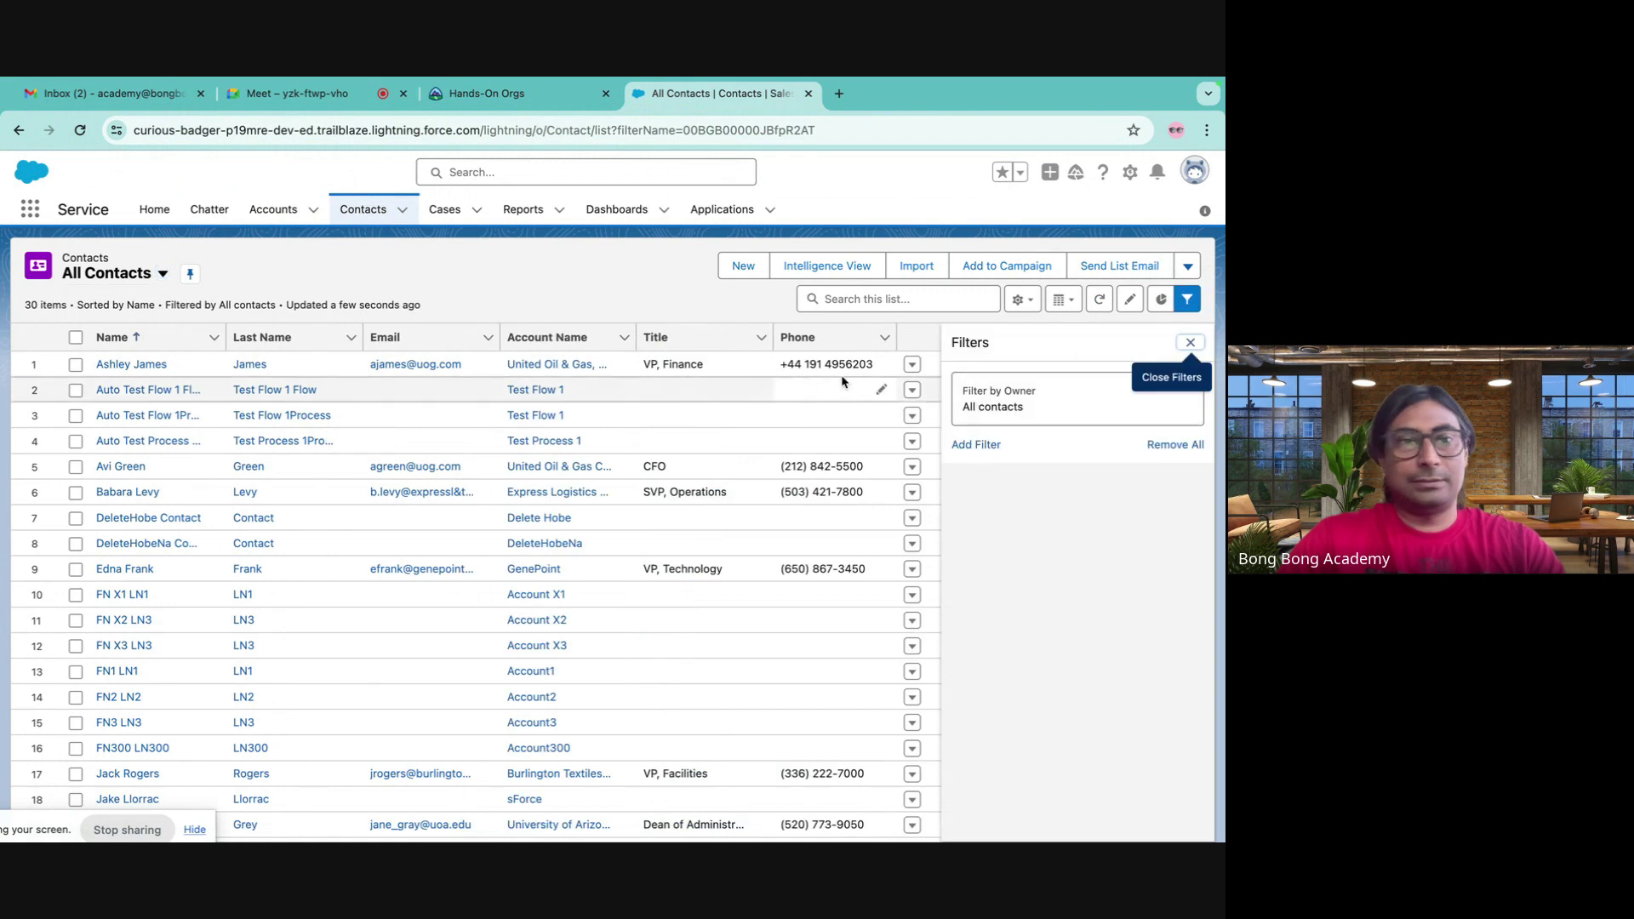
pyautogui.scroll(-5, 474, 547)
pyautogui.scroll(5, 445, 533)
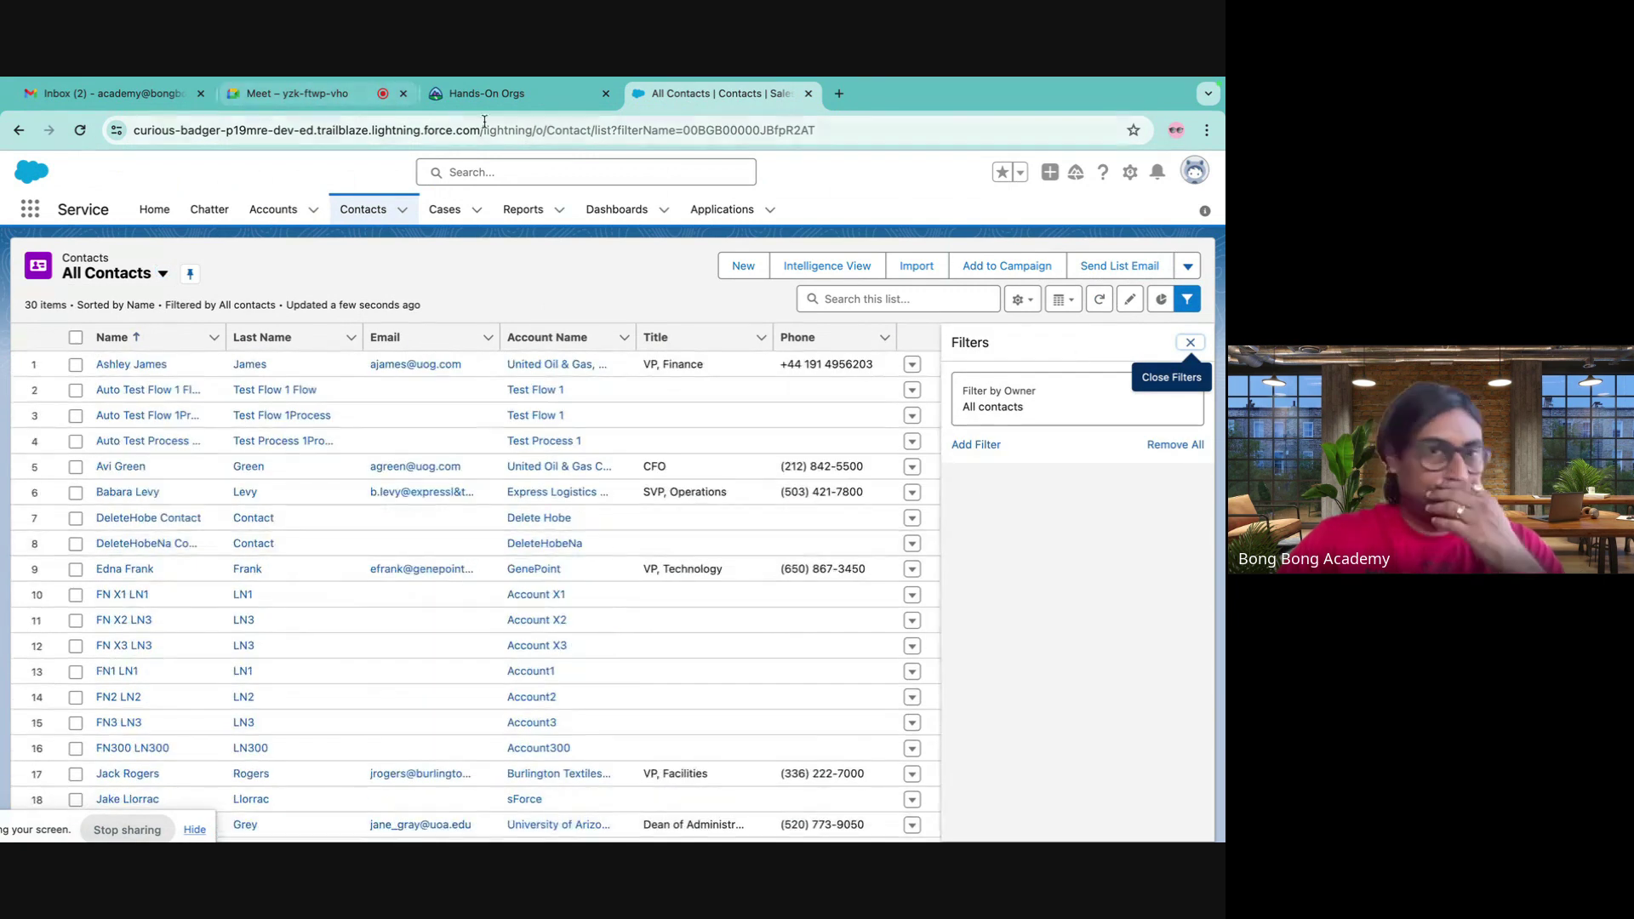
pyautogui.click(489, 95)
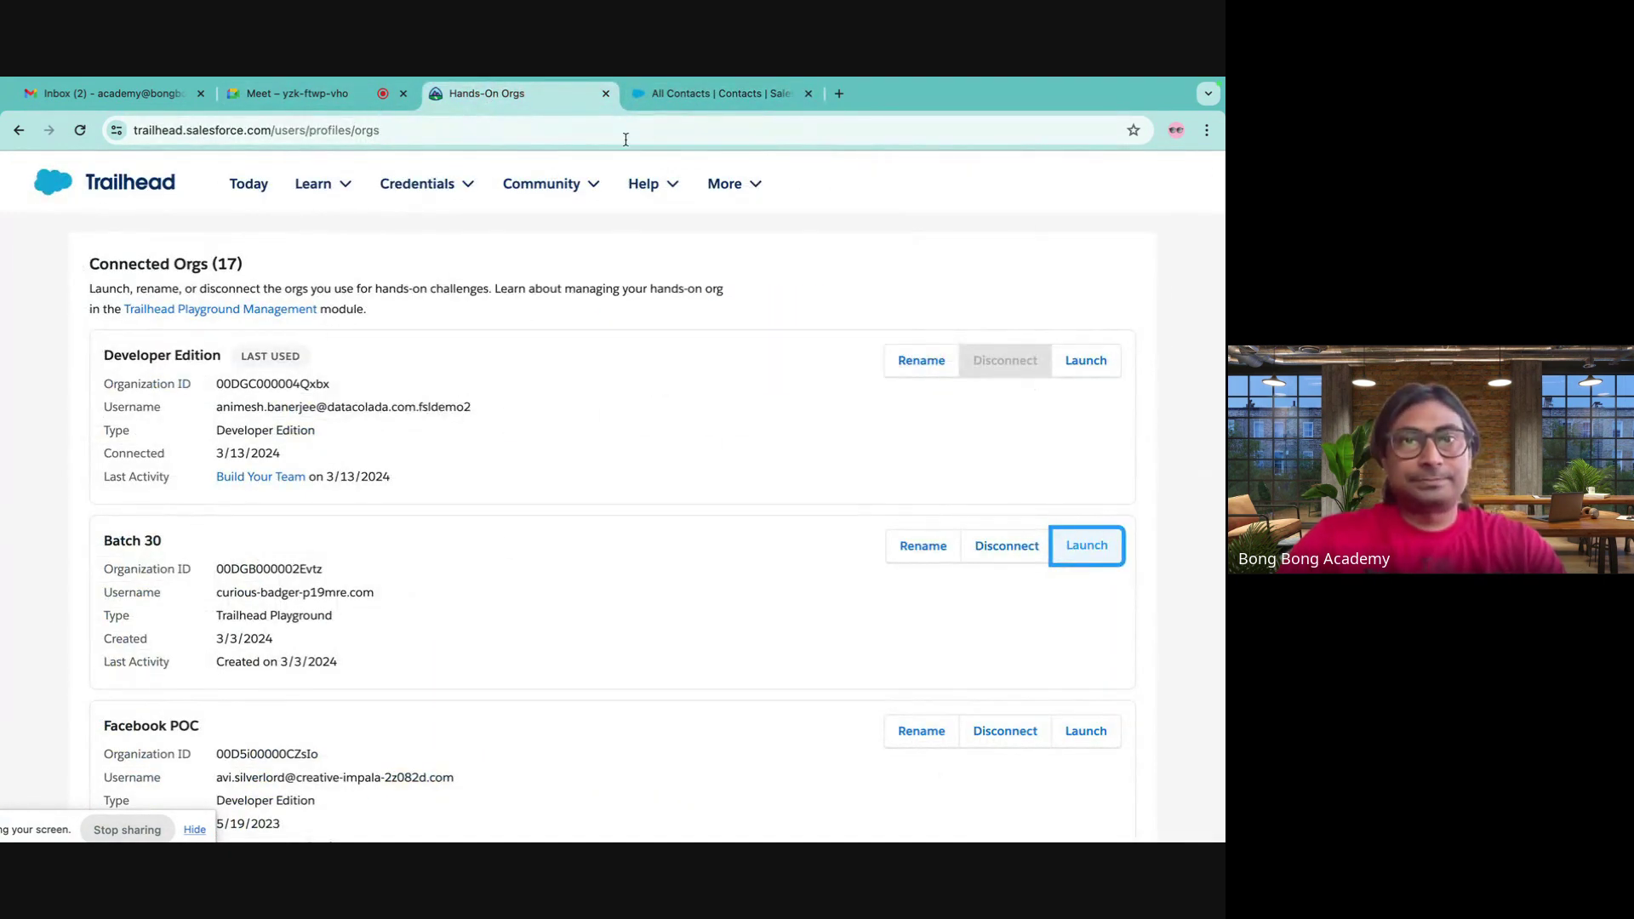
pyautogui.click(719, 93)
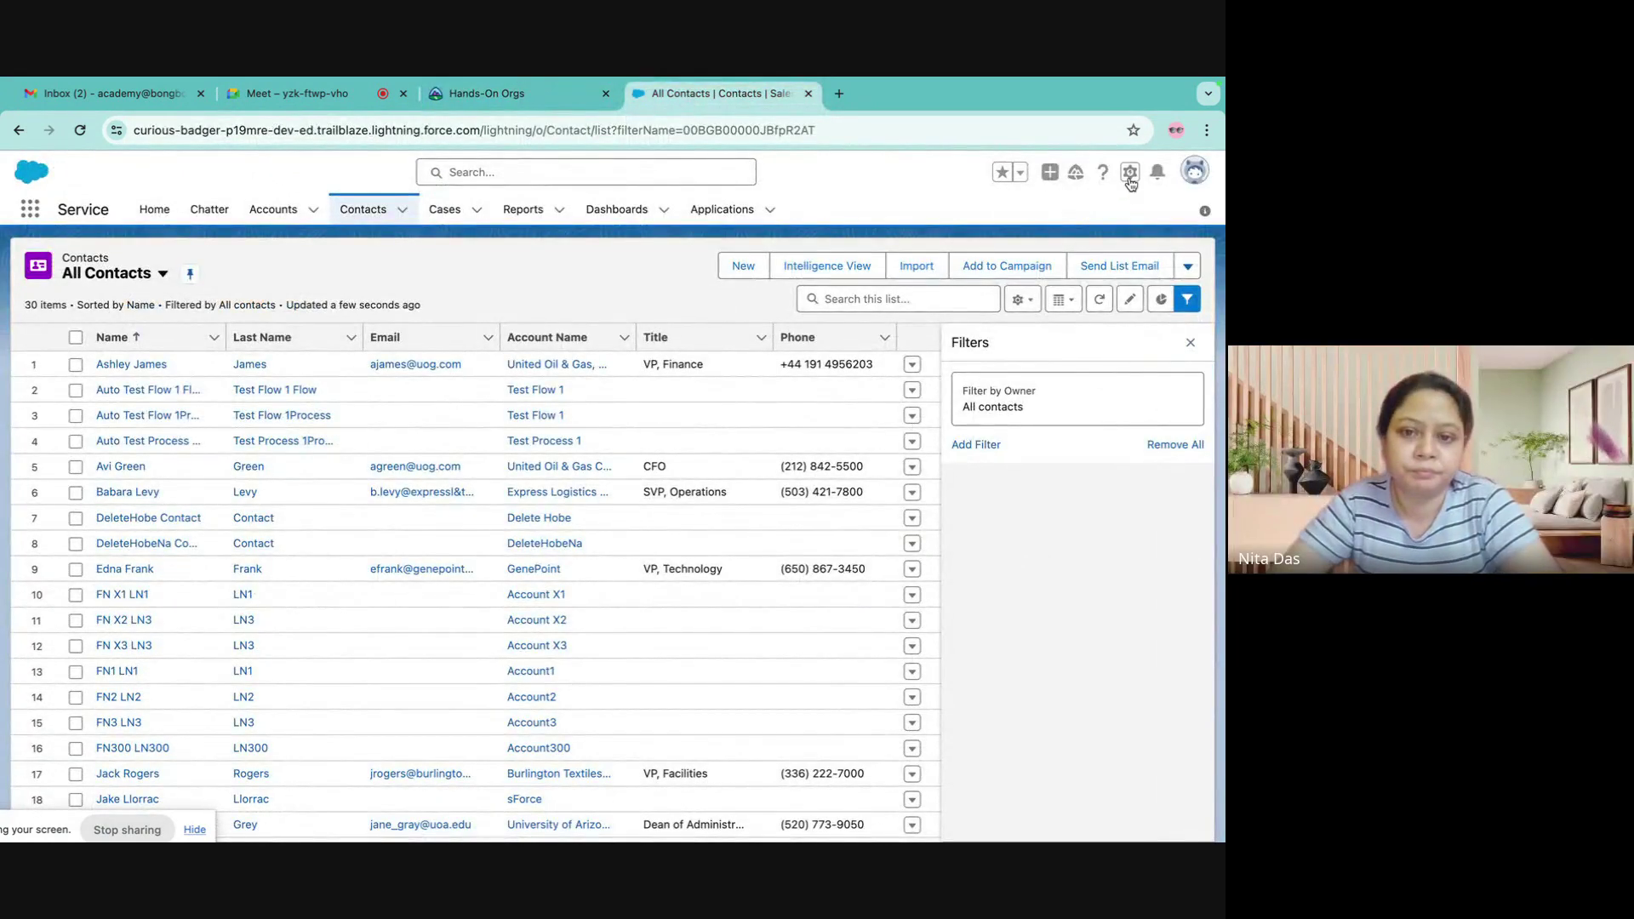
# - Open Setup, search Quick Find for 'flow', and open Create New Contact Flow from Flows
pyautogui.click(1130, 173)
pyautogui.click(1055, 217)
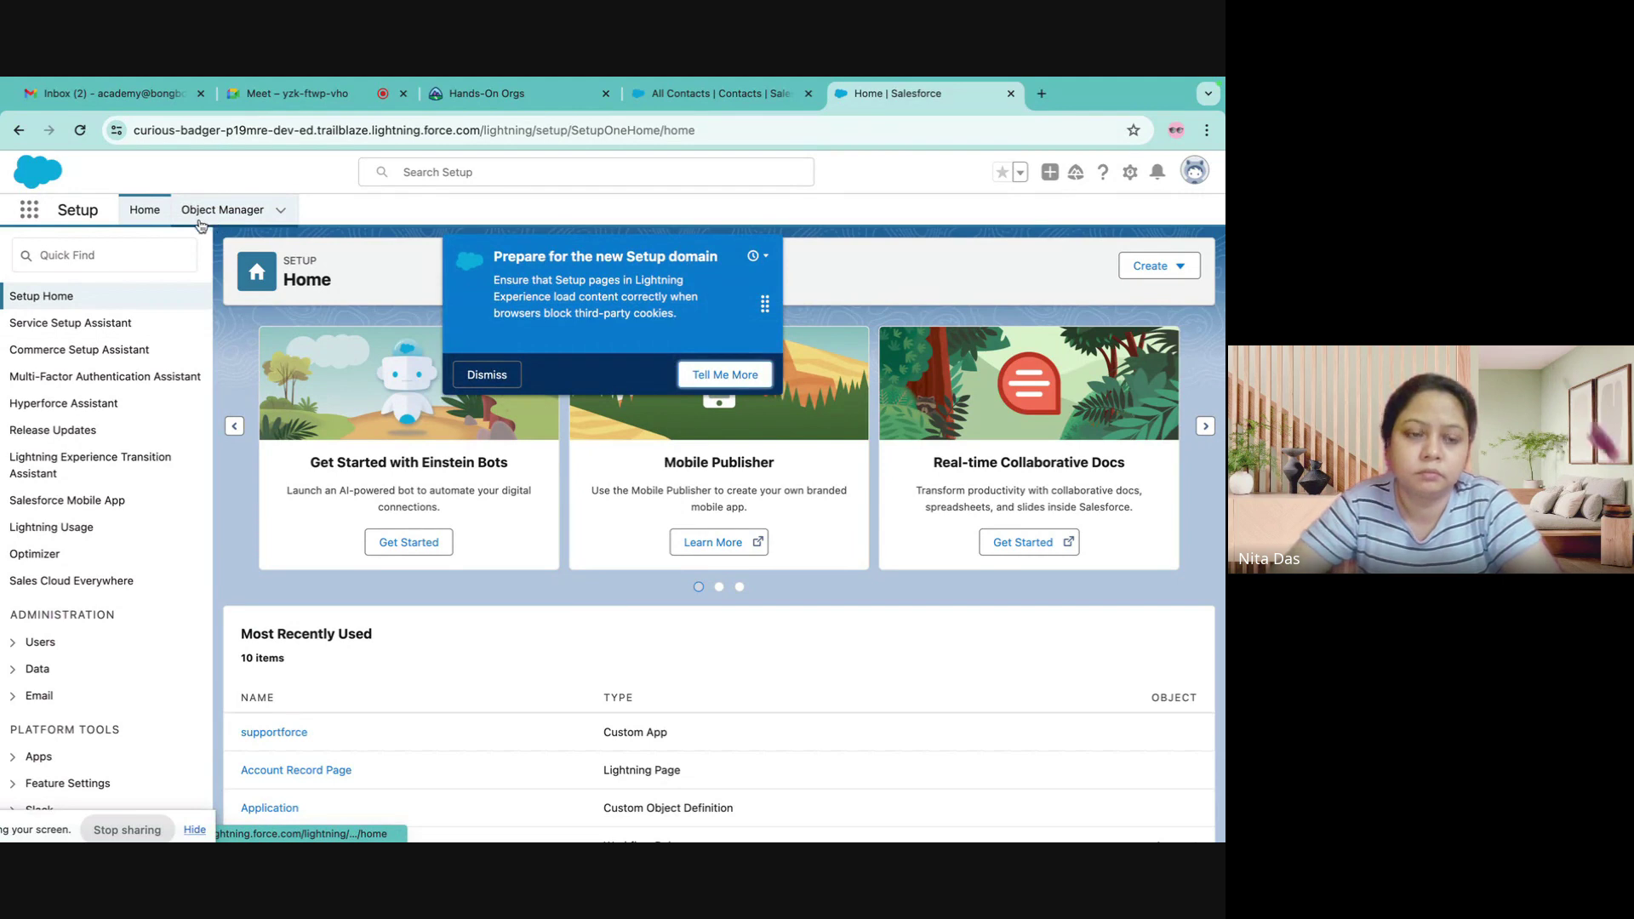
pyautogui.click(109, 254)
pyautogui.write('flow')
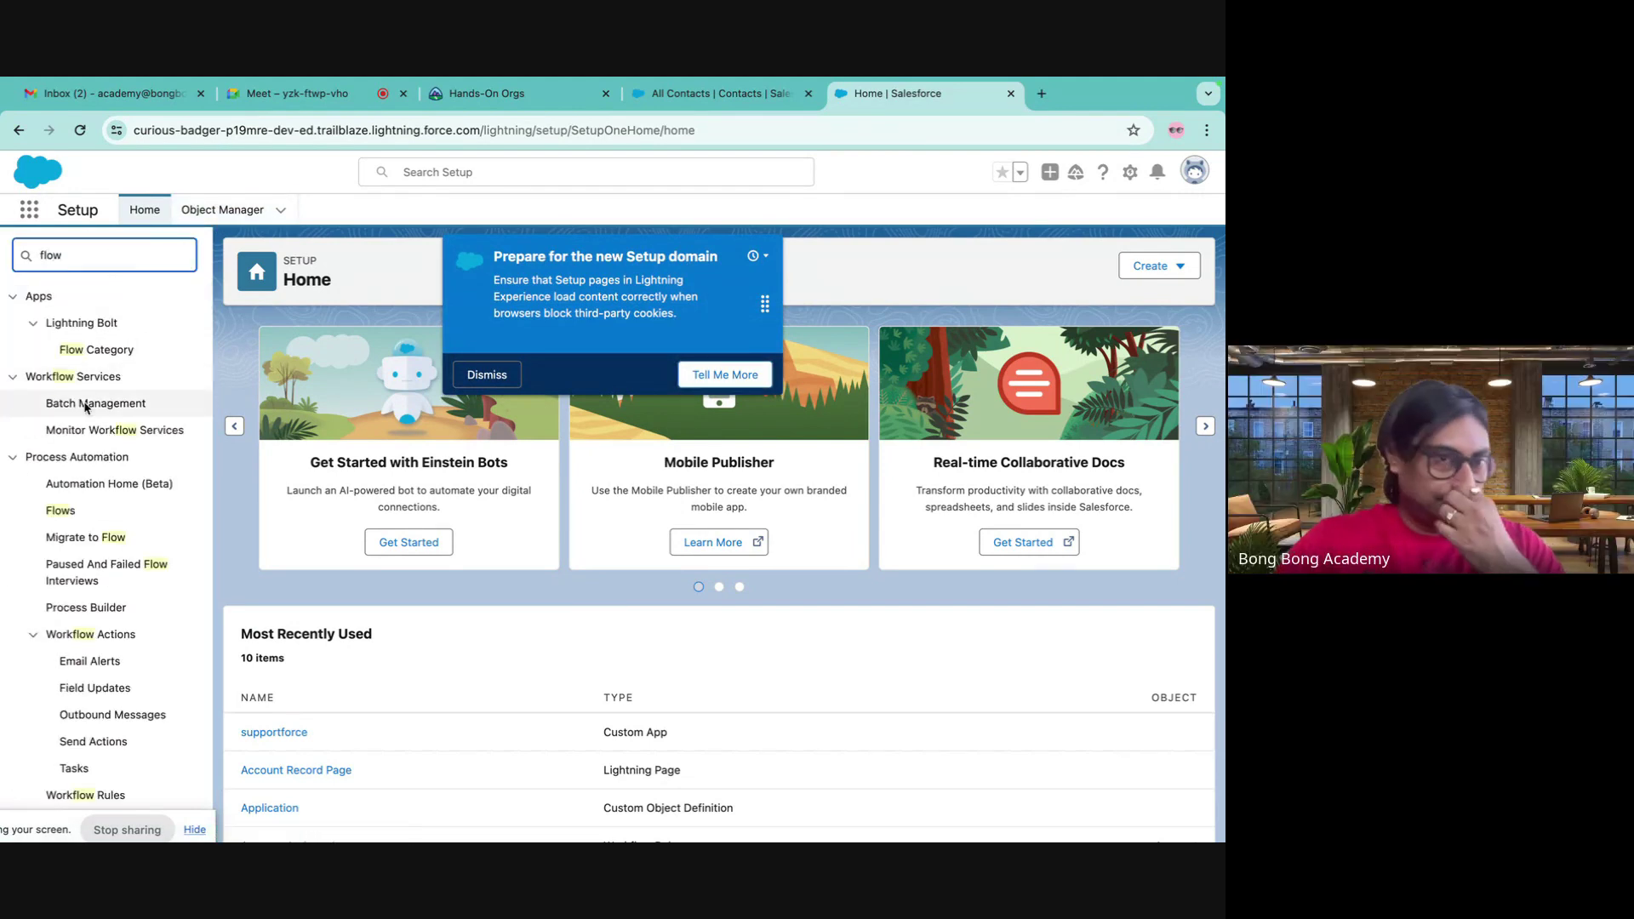
pyautogui.click(61, 510)
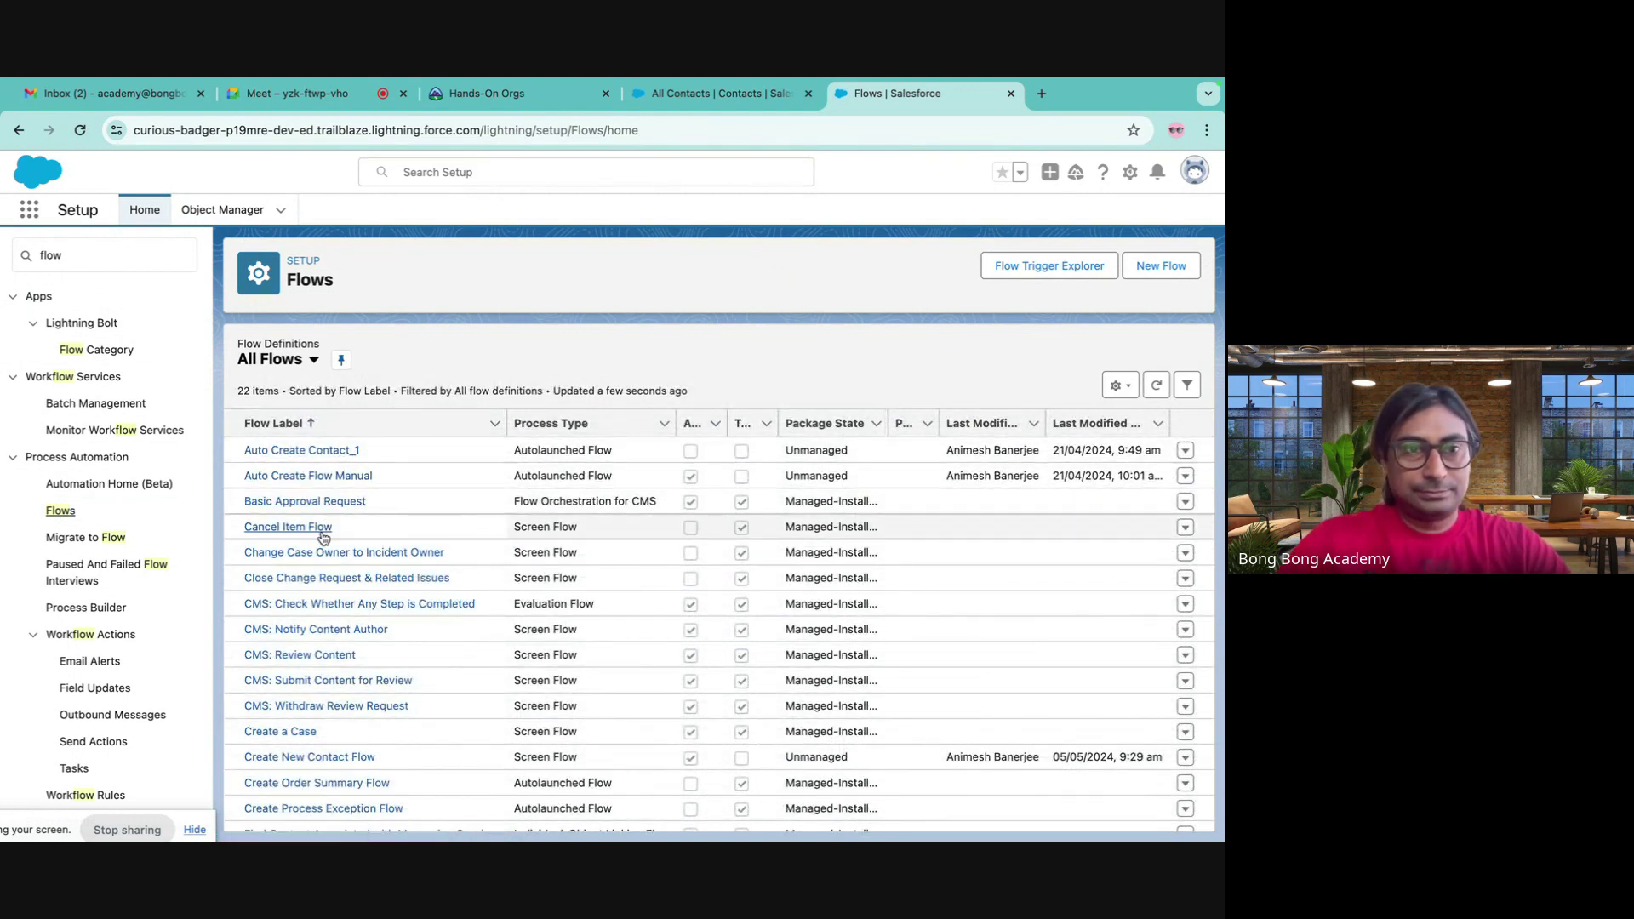
pyautogui.scroll(-4, 324, 527)
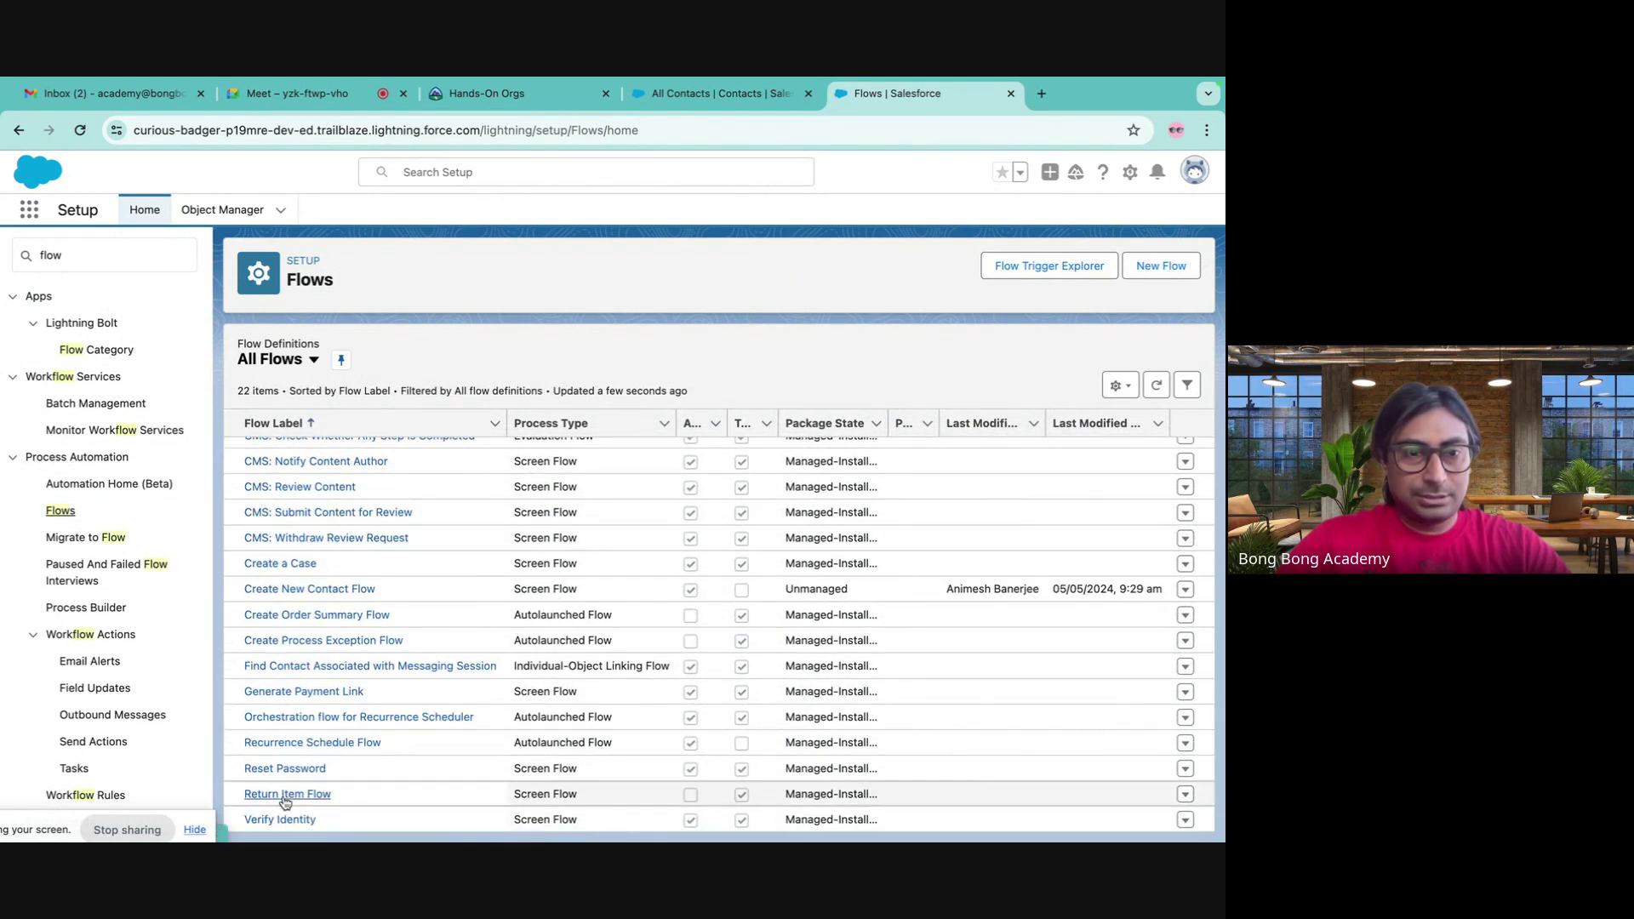
pyautogui.scroll(2, 281, 666)
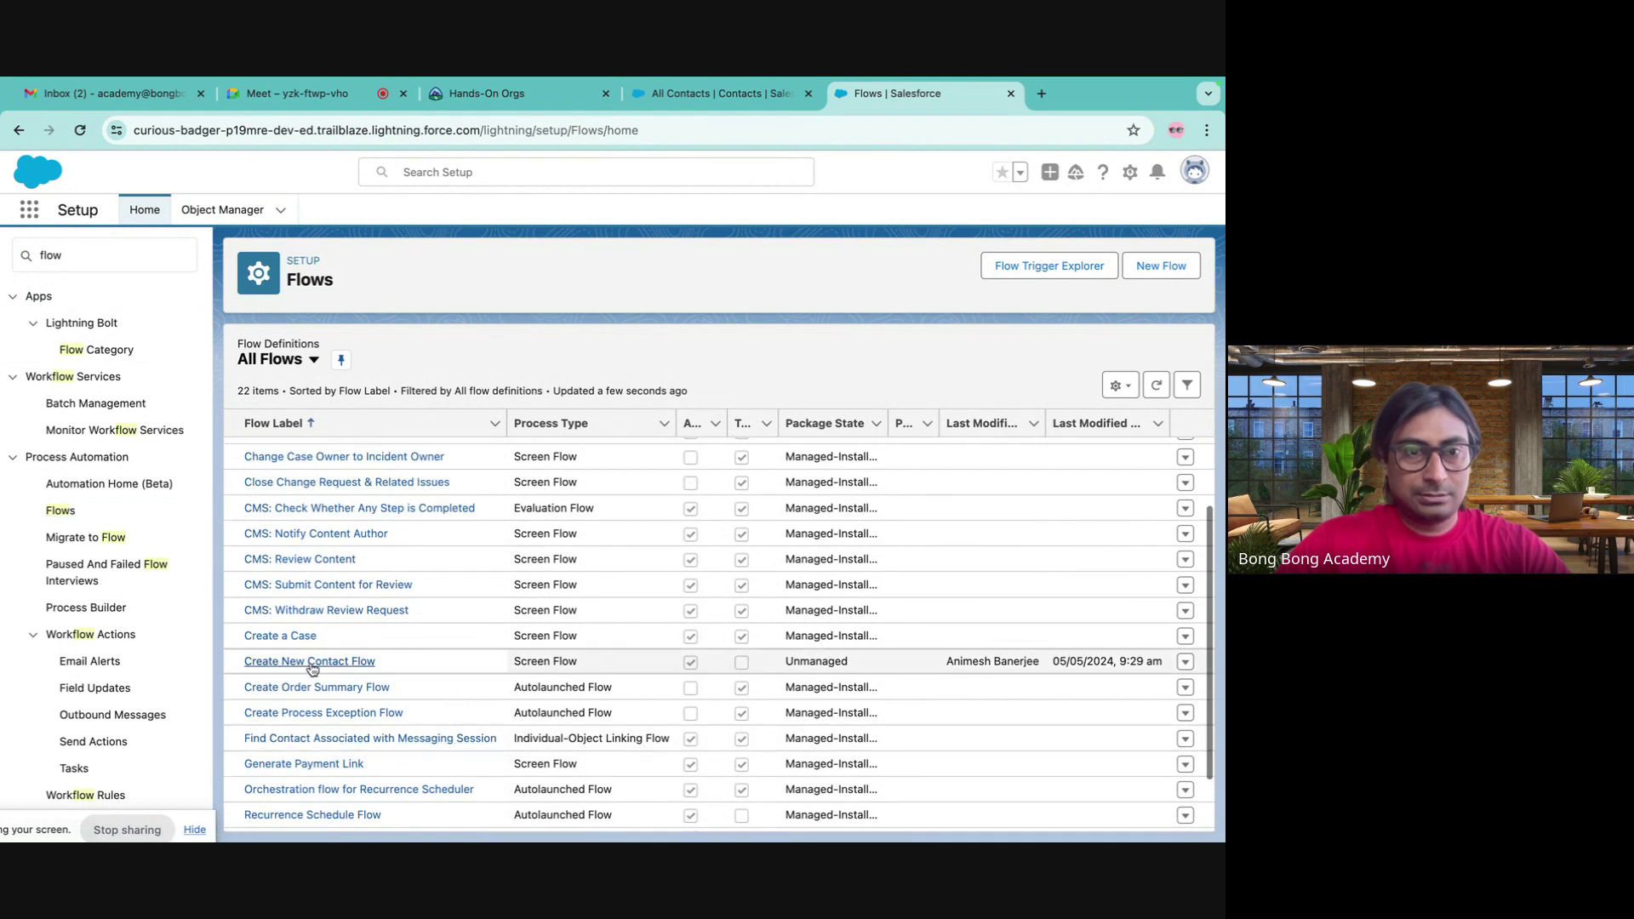
pyautogui.click(281, 662)
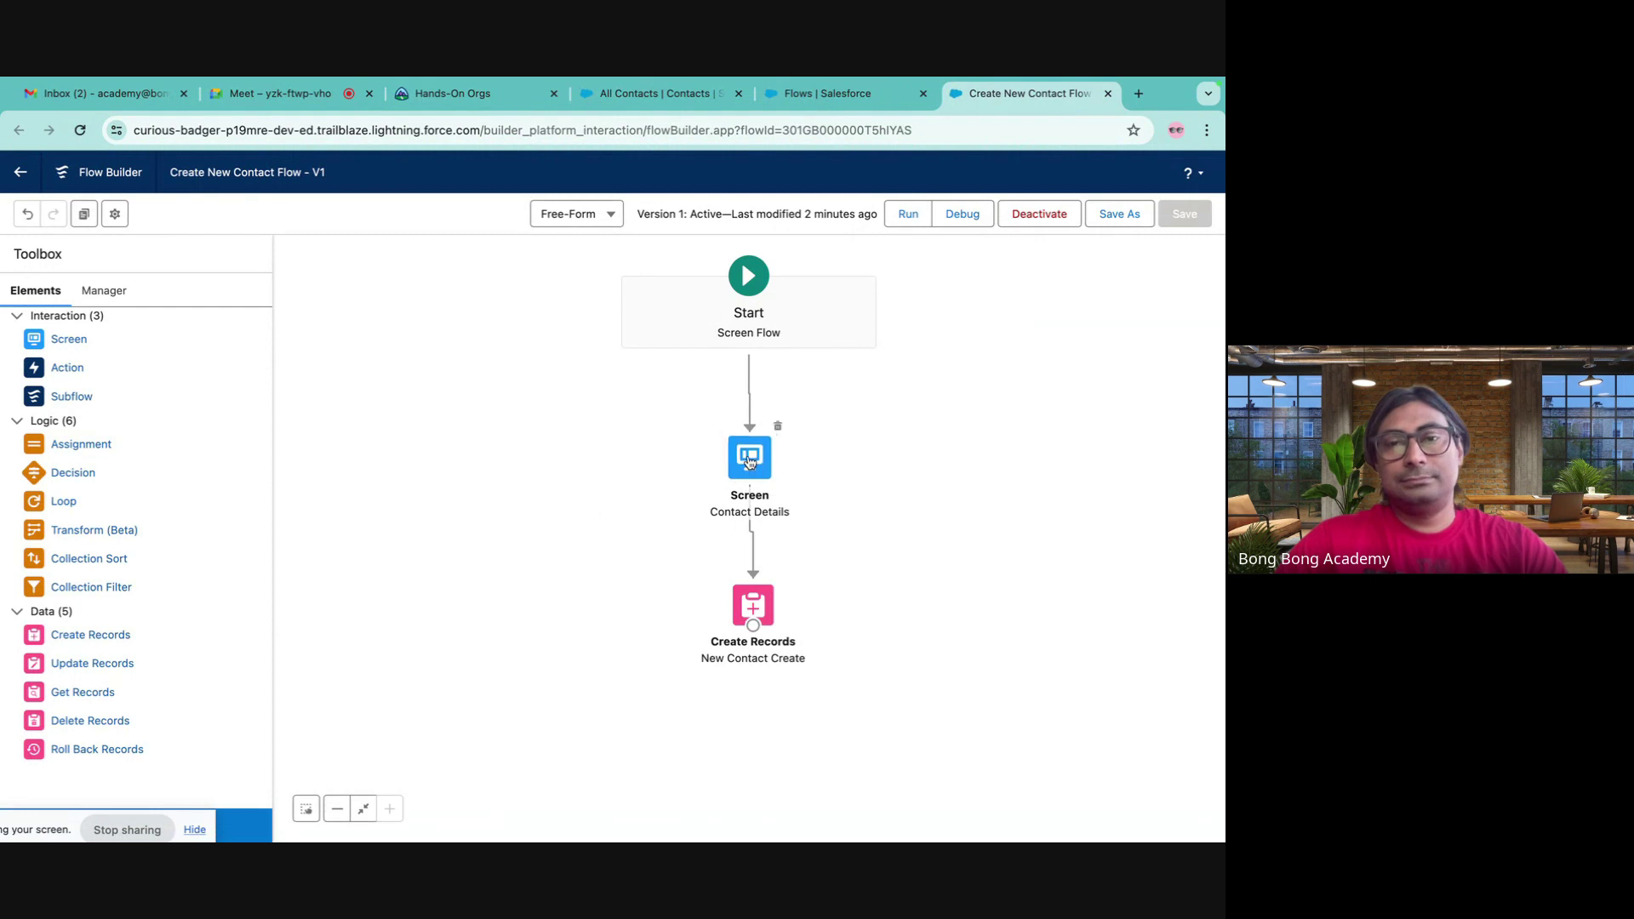
# - Open the Contact Details screen and expand the Name component's Validate Input settings
pyautogui.doubleClick(751, 459)
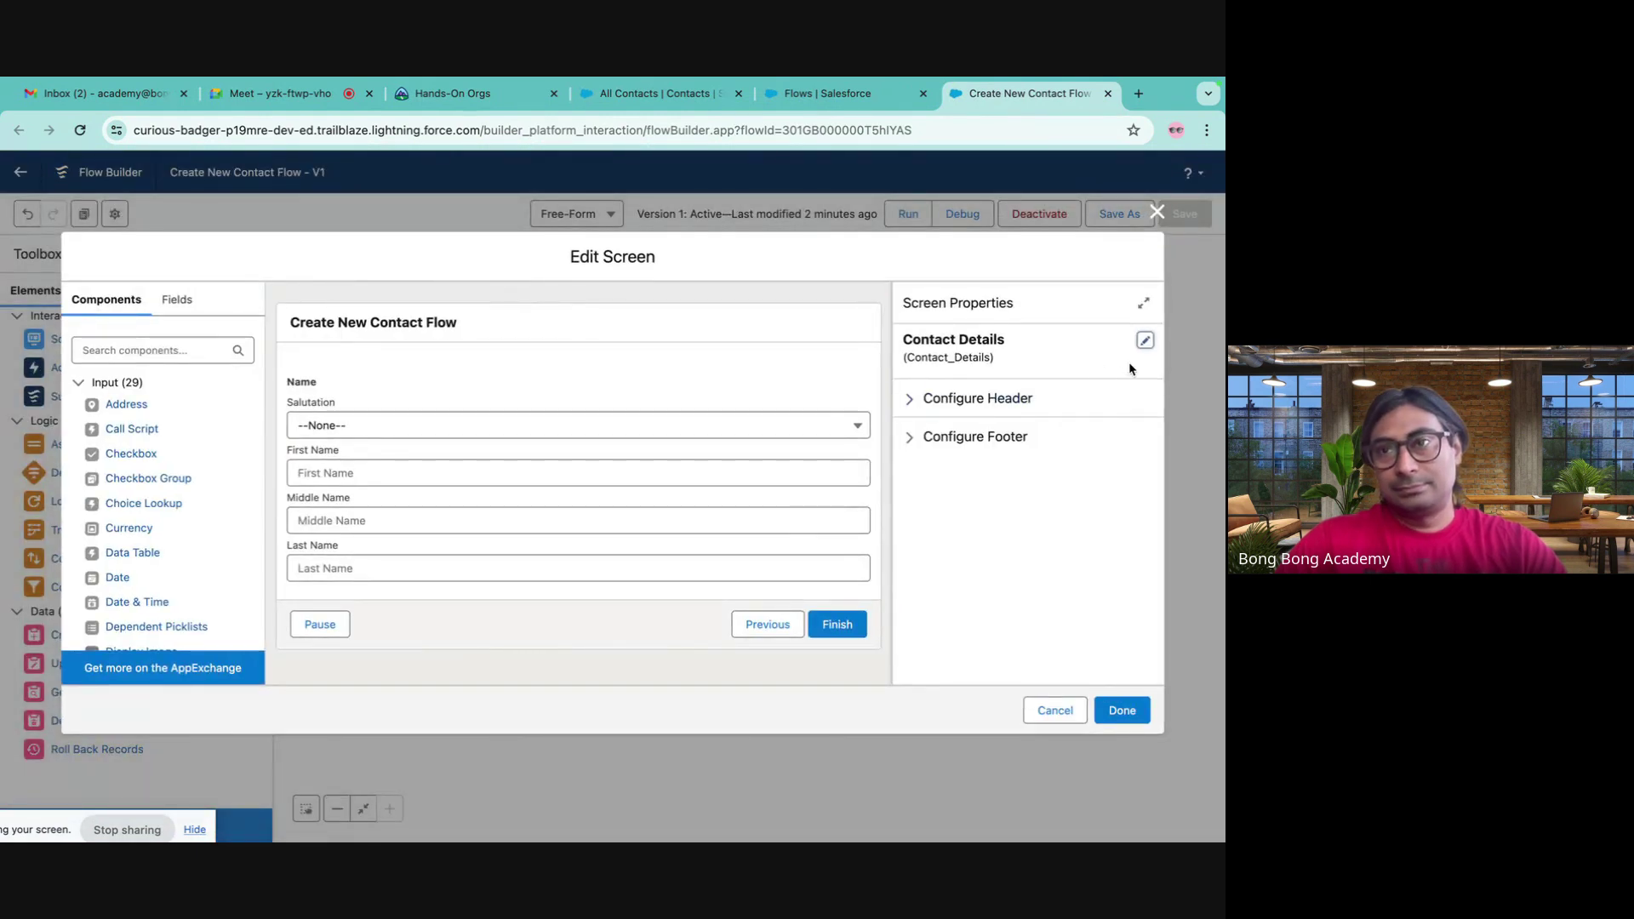
pyautogui.click(1145, 343)
pyautogui.click(909, 547)
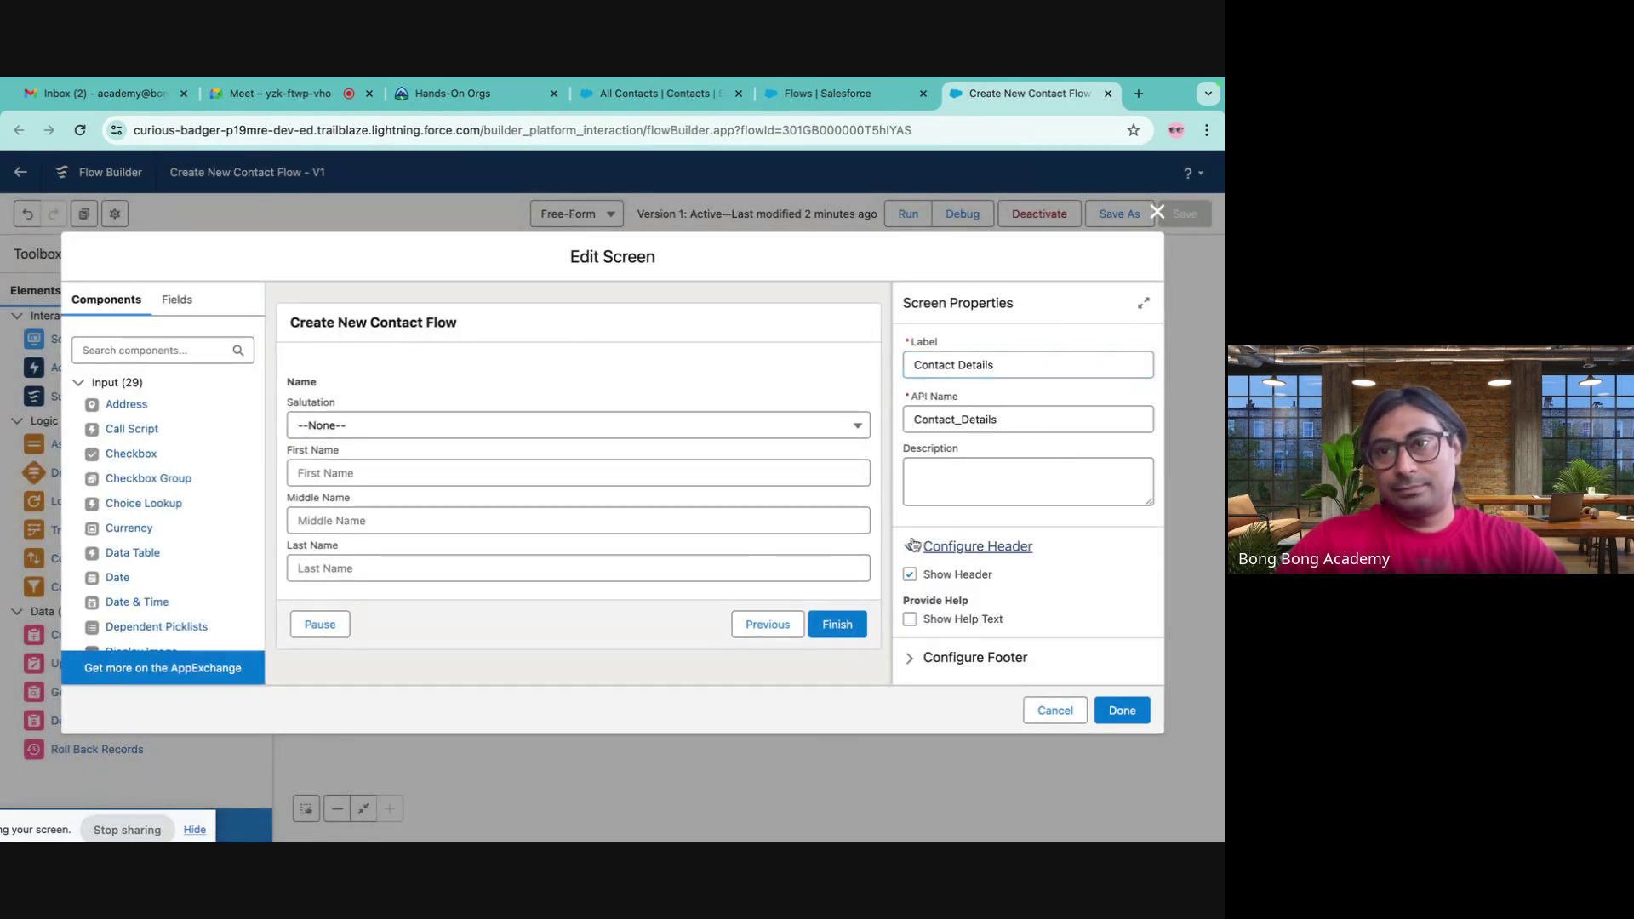
pyautogui.click(578, 508)
pyautogui.scroll(-10, 1031, 540)
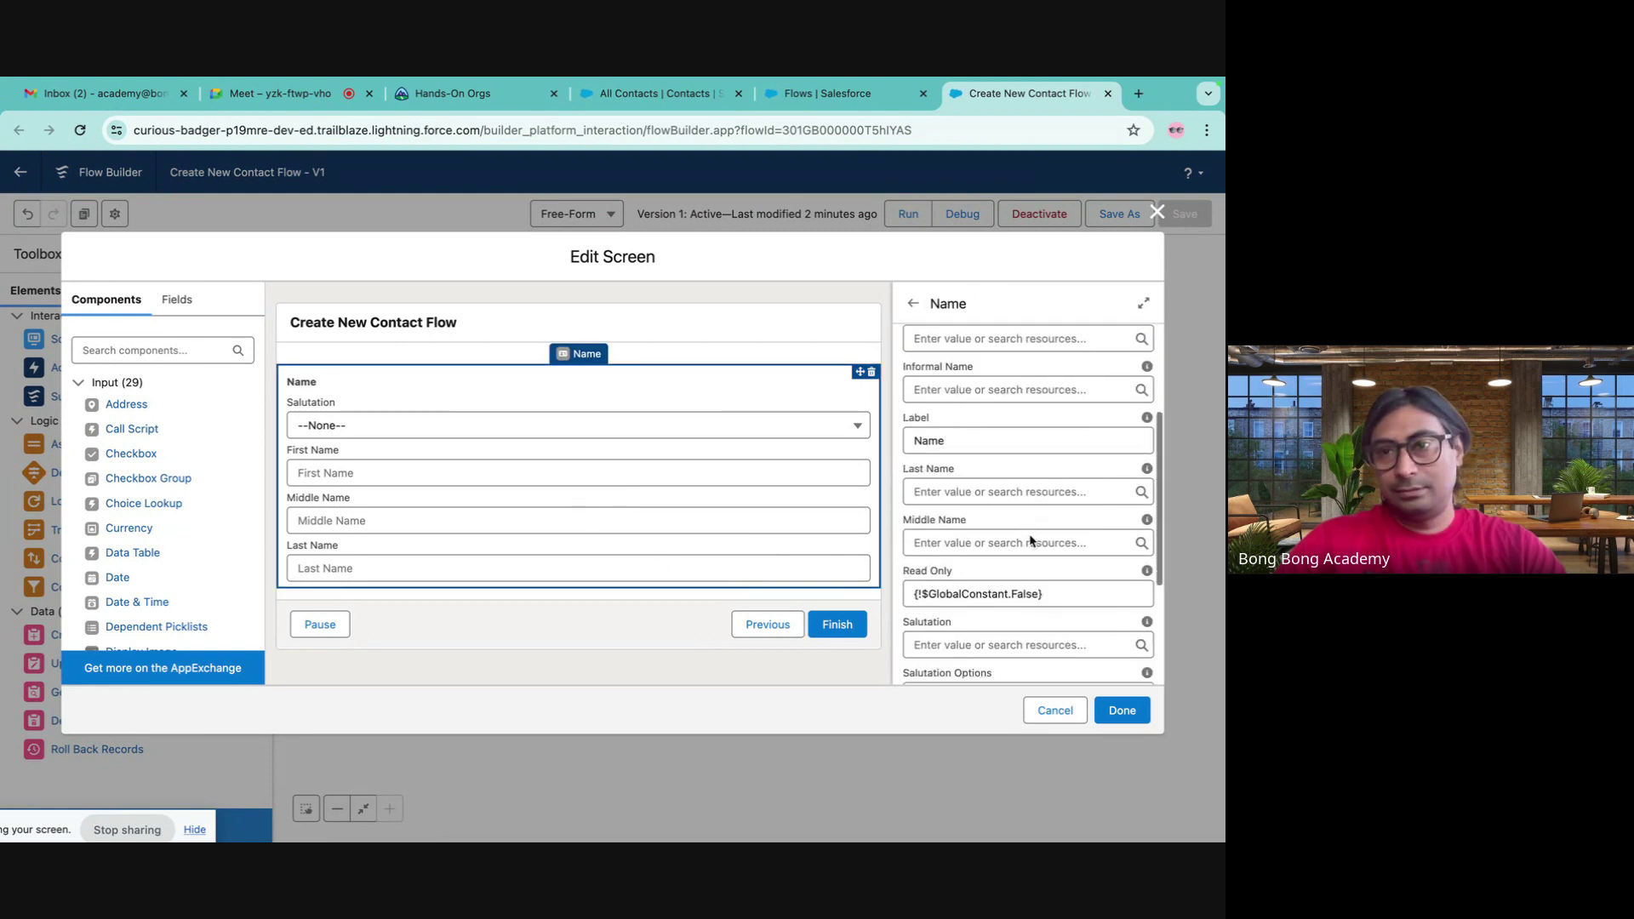
pyautogui.click(965, 627)
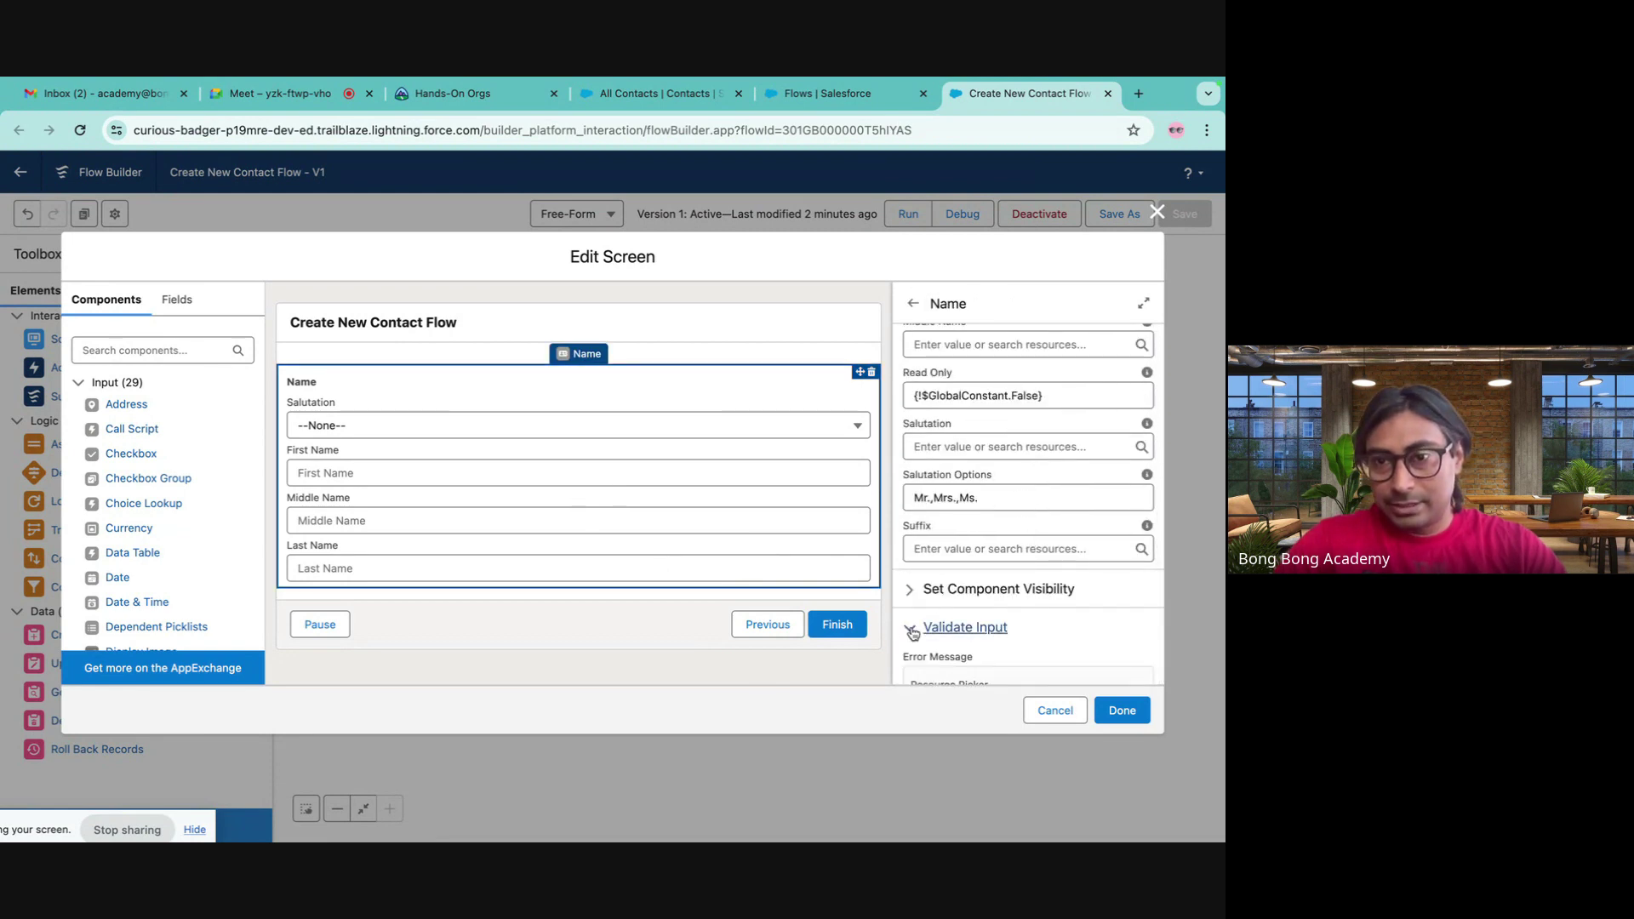
pyautogui.scroll(-3, 1032, 594)
pyautogui.scroll(-5, 1031, 594)
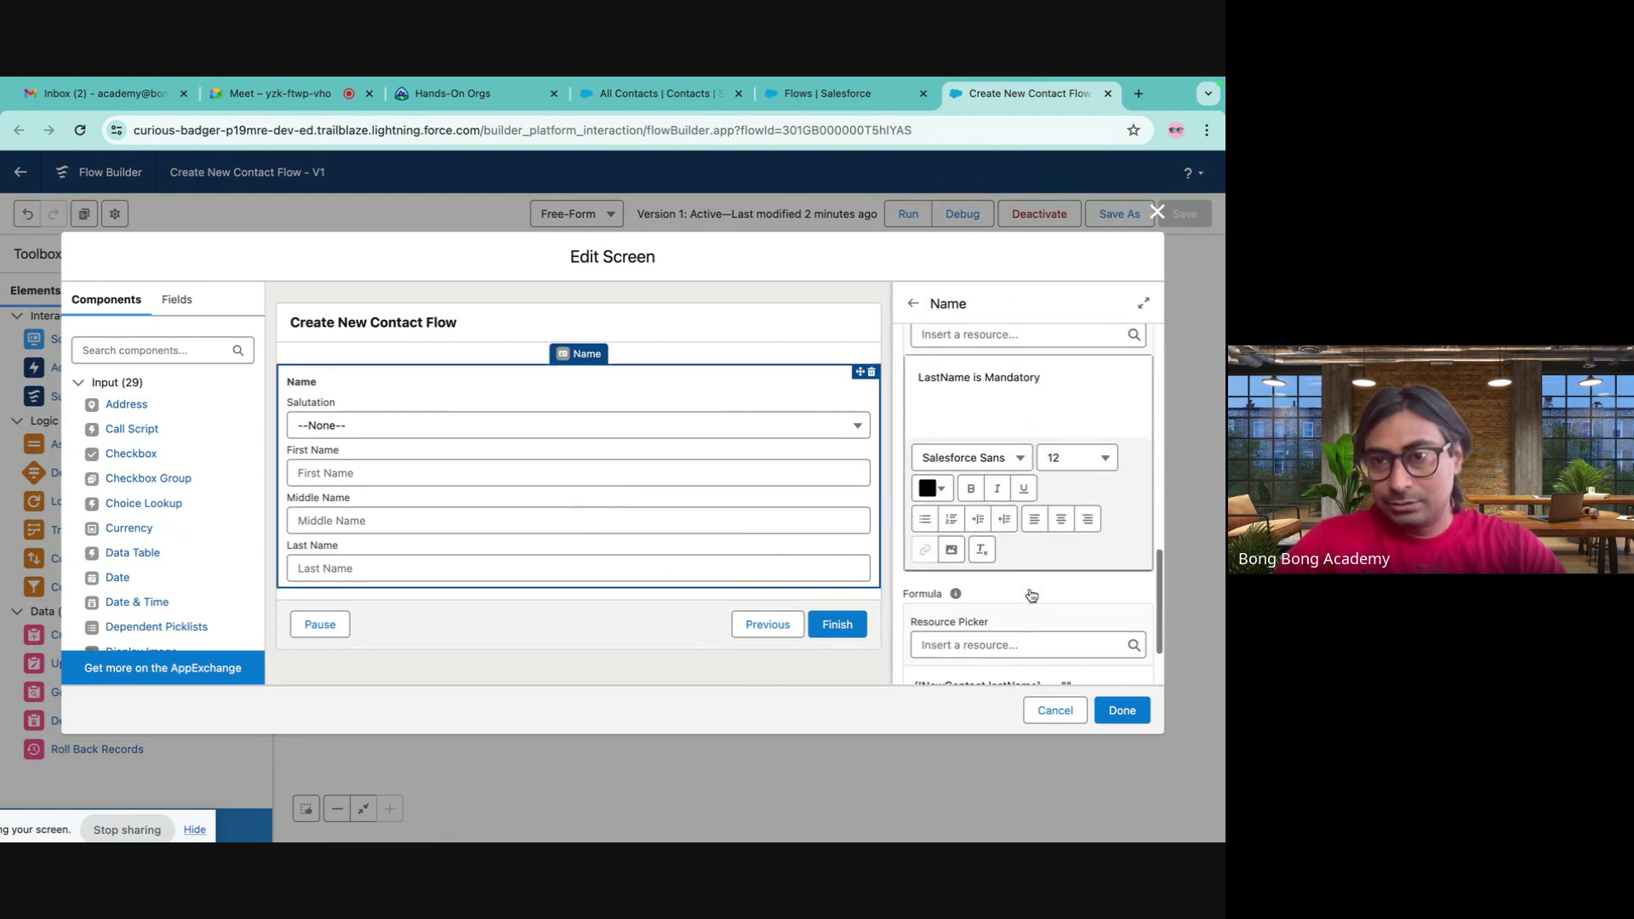
# - Change the validation formula to ISBLANK({!NewContact.lastName}) and apply the screen changes
pyautogui.click(1051, 588)
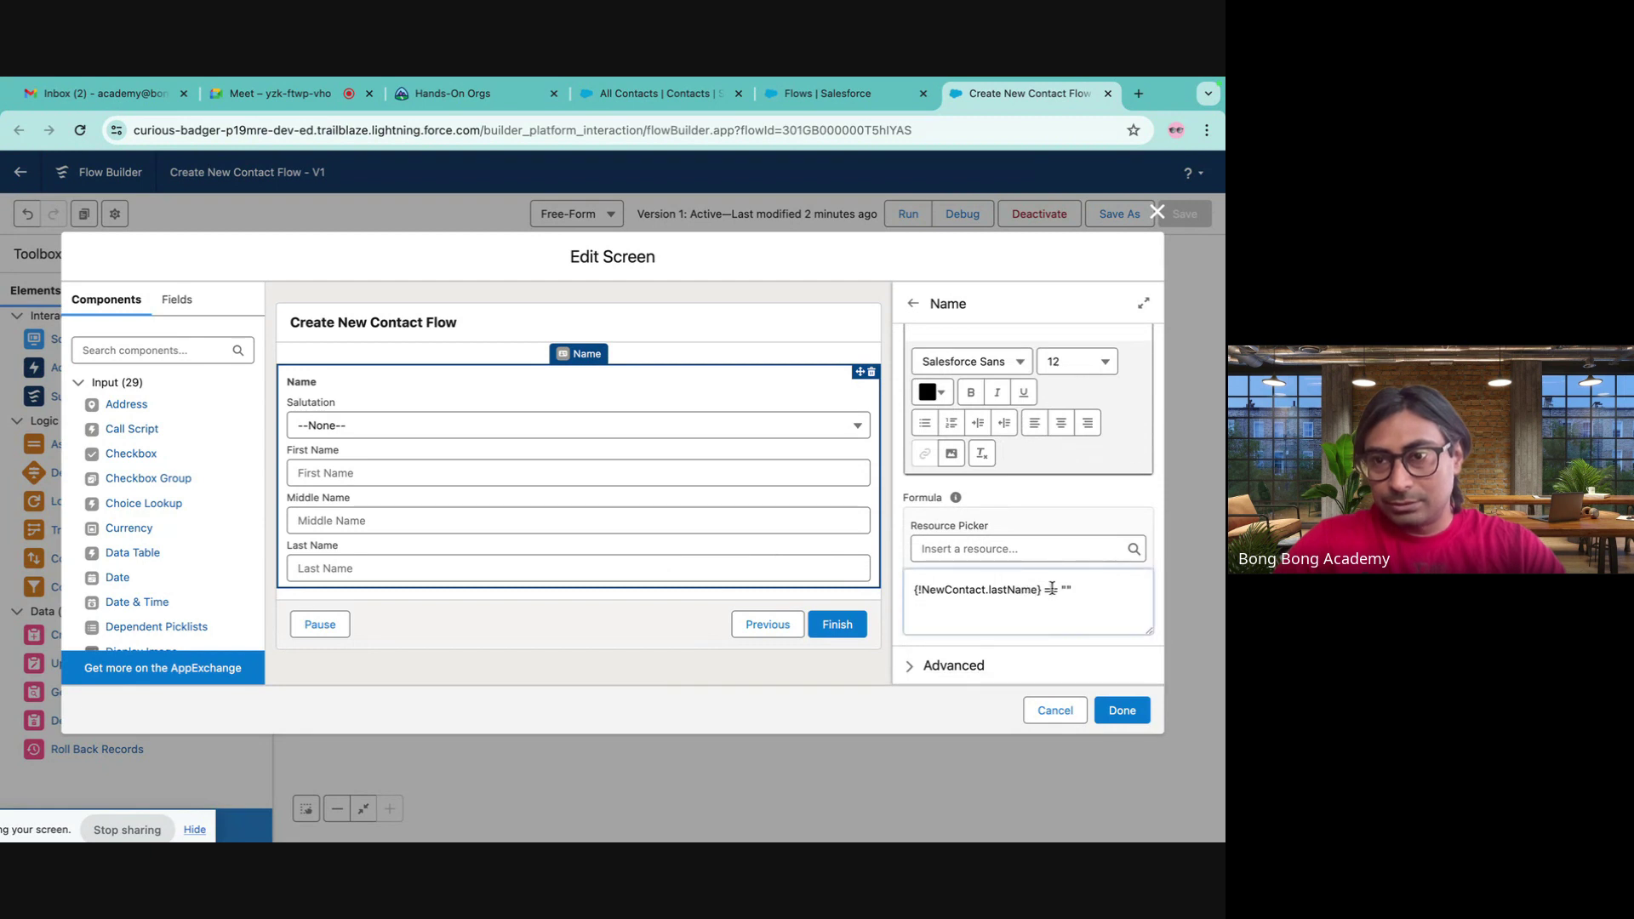
pyautogui.moveTo(956, 500)
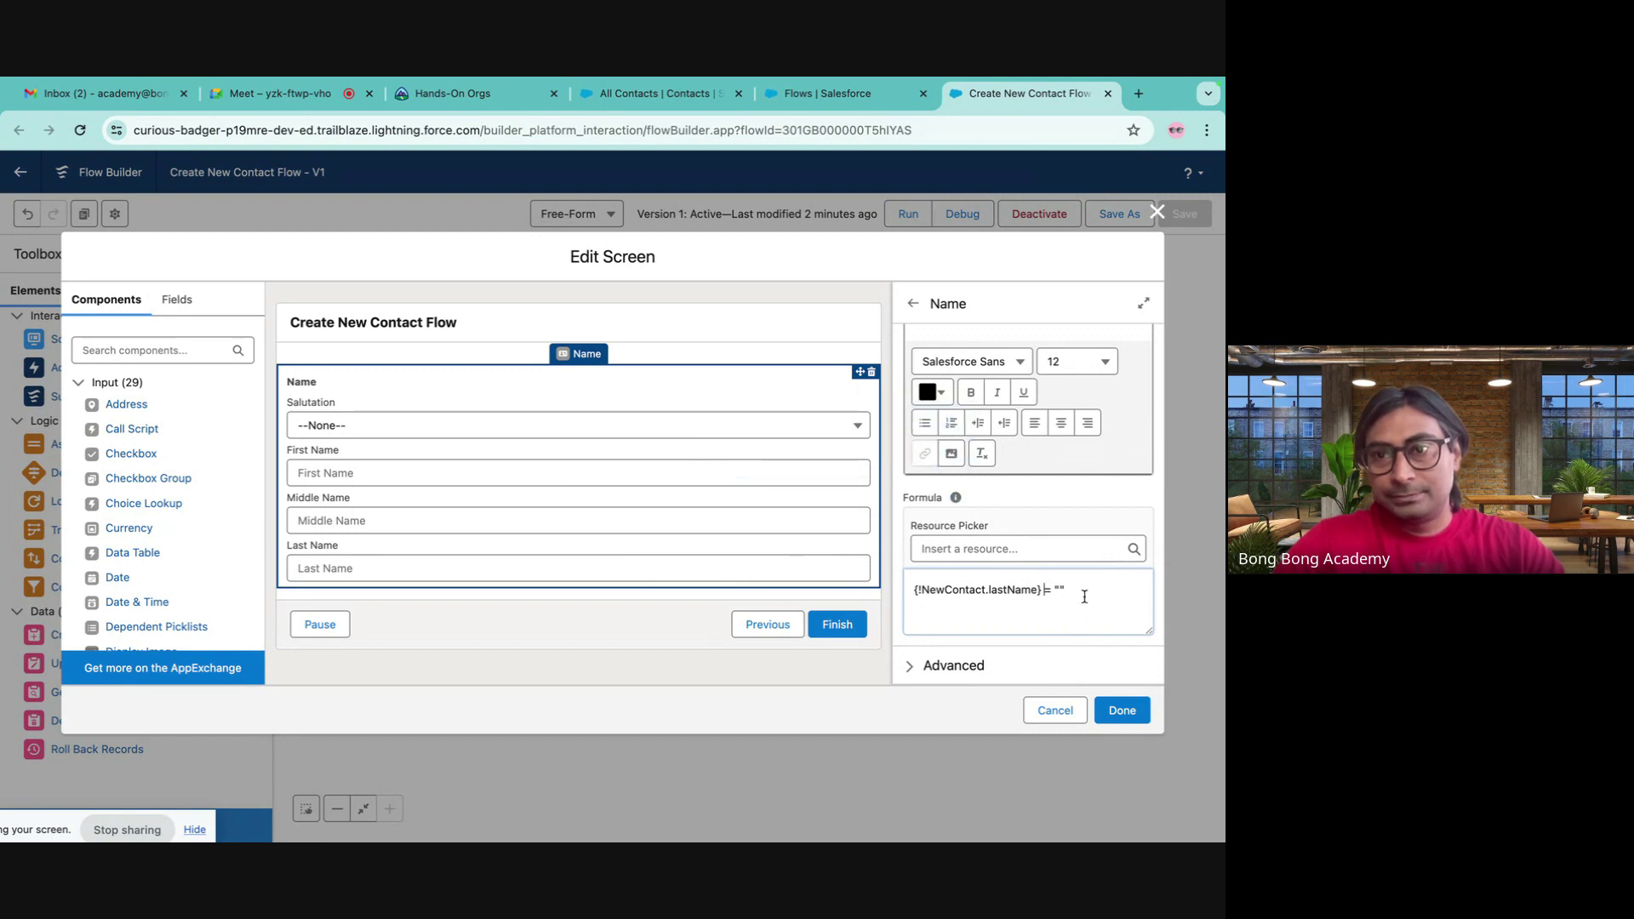
pyautogui.click(914, 589)
pyautogui.write('I')
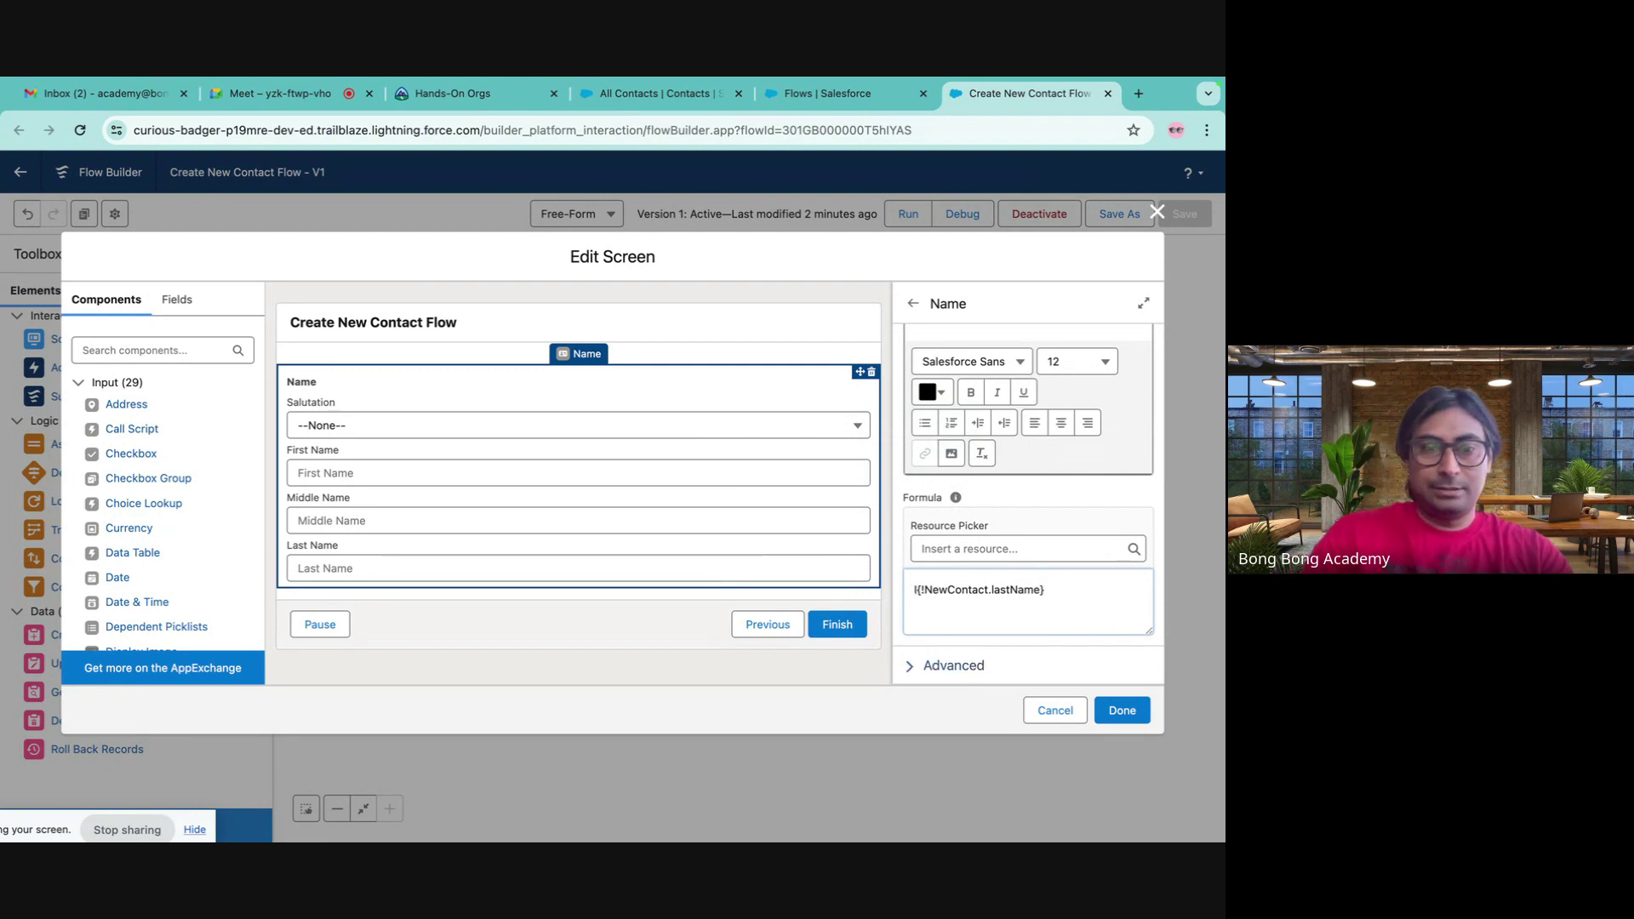
pyautogui.write('SBLAN')
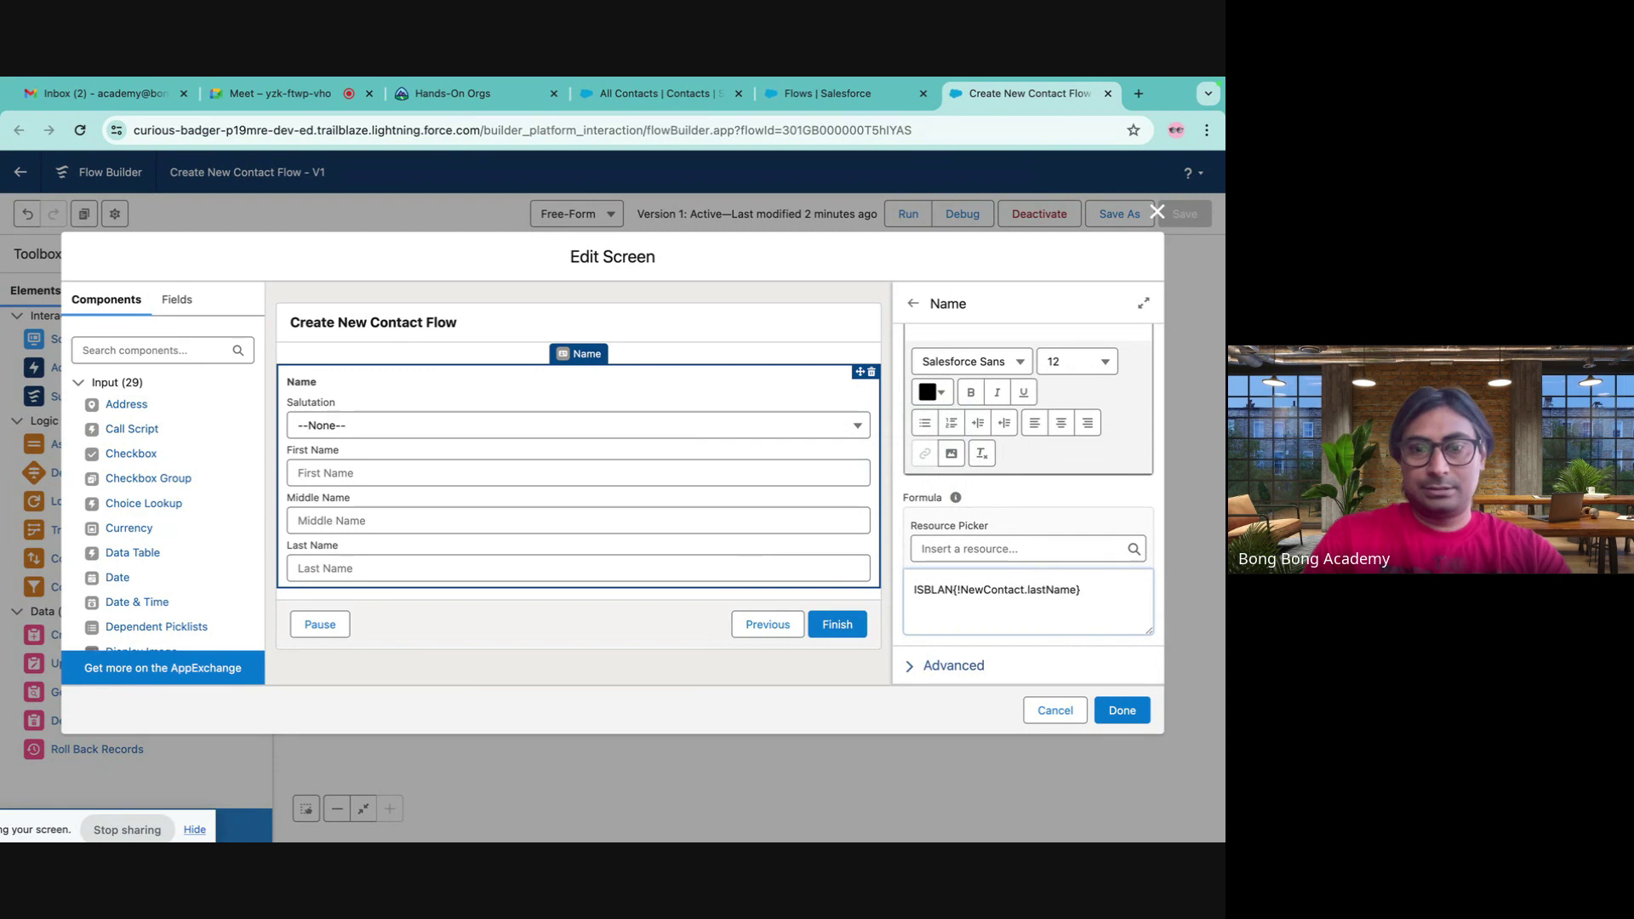
pyautogui.write('K(')
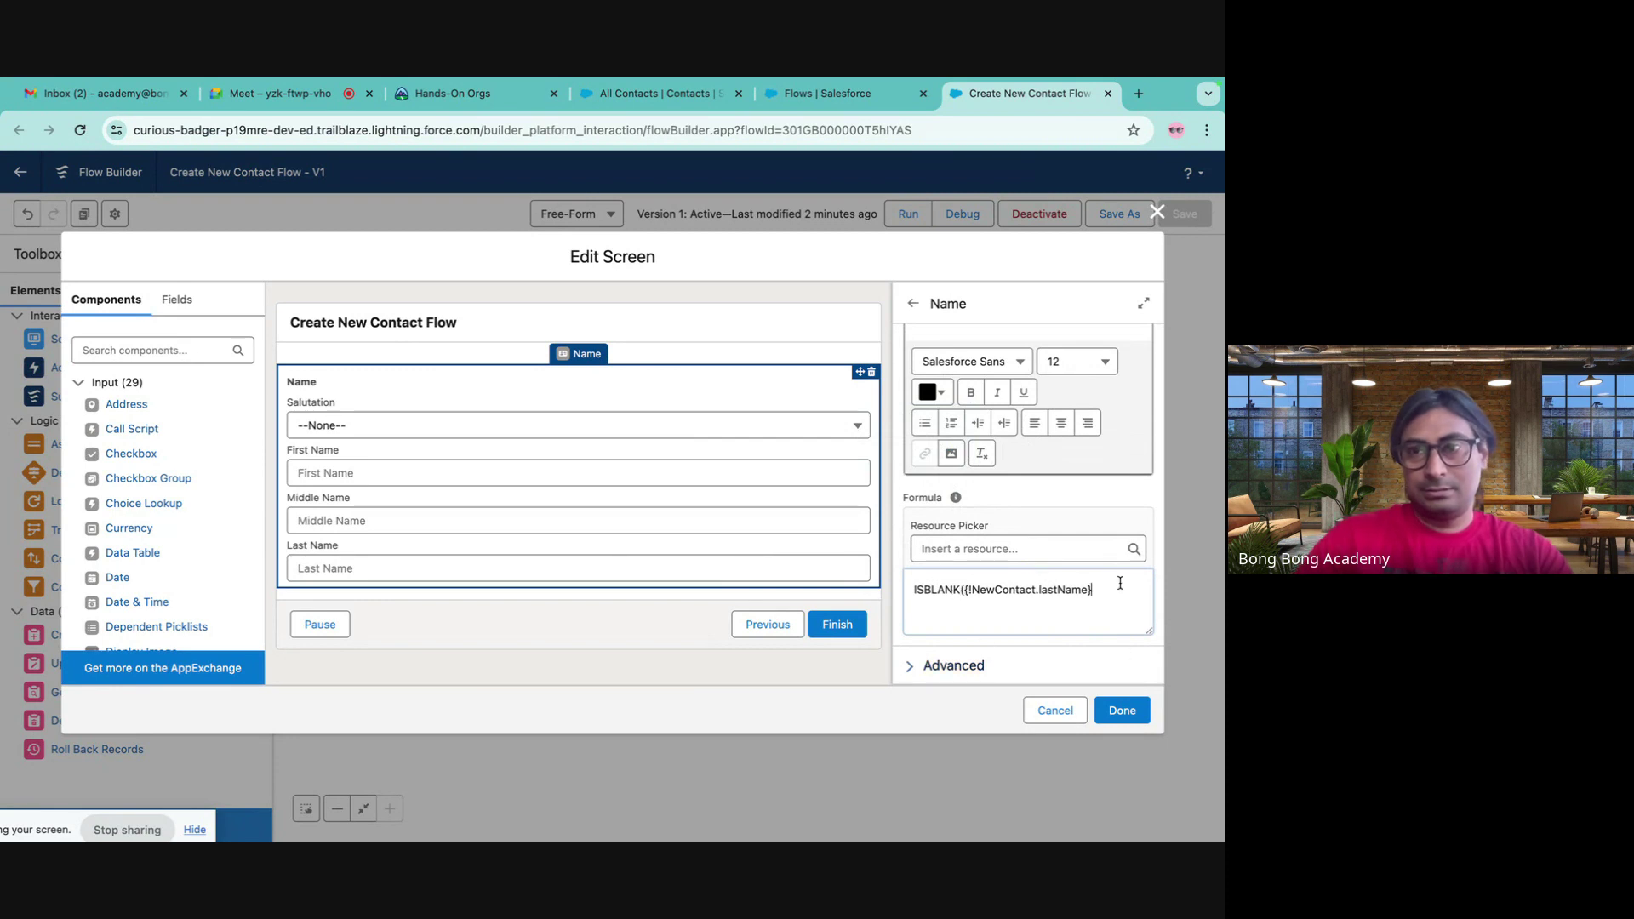
pyautogui.click(1124, 711)
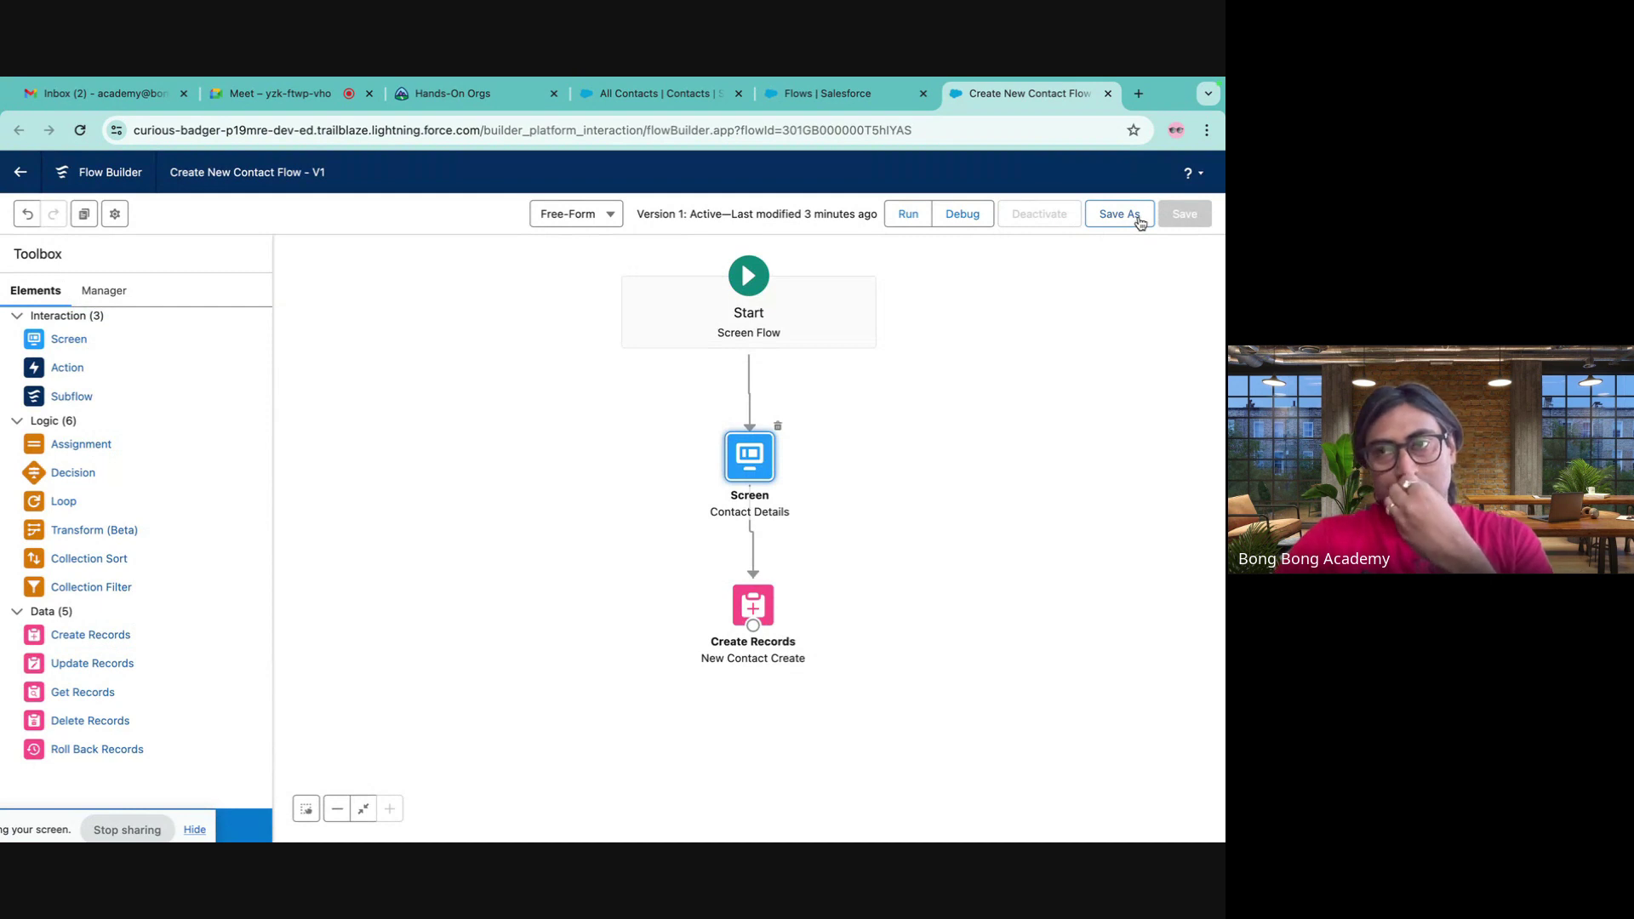
# - Save the flow as new version 2, activate it, and return to the All Contacts tab
pyautogui.click(1140, 223)
pyautogui.click(941, 628)
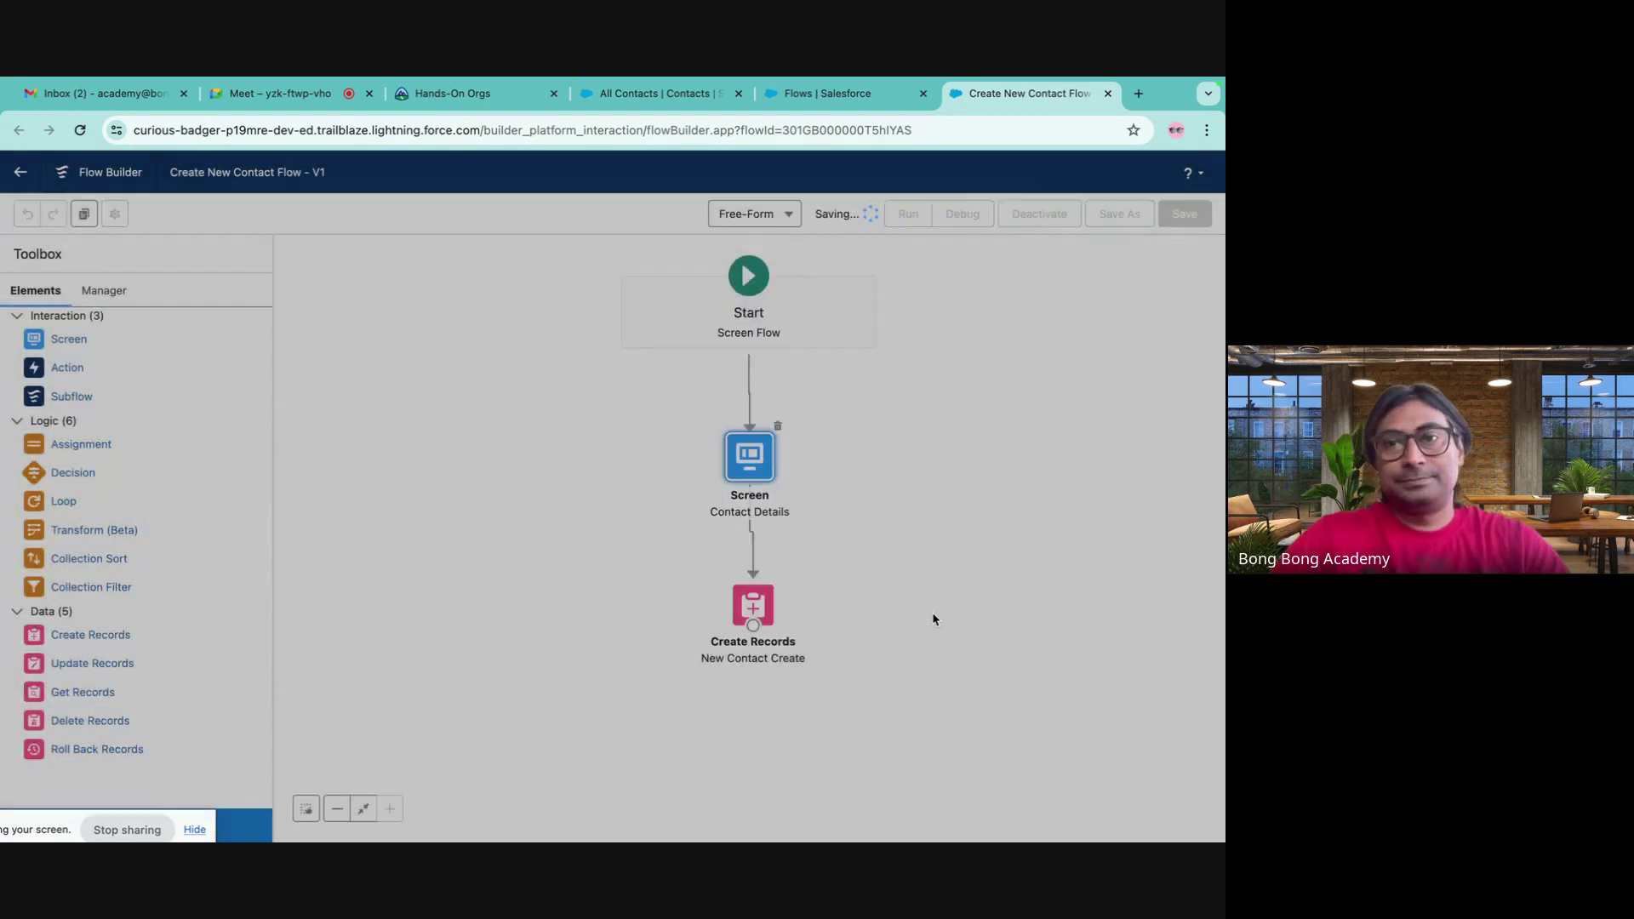
pyautogui.click(1048, 218)
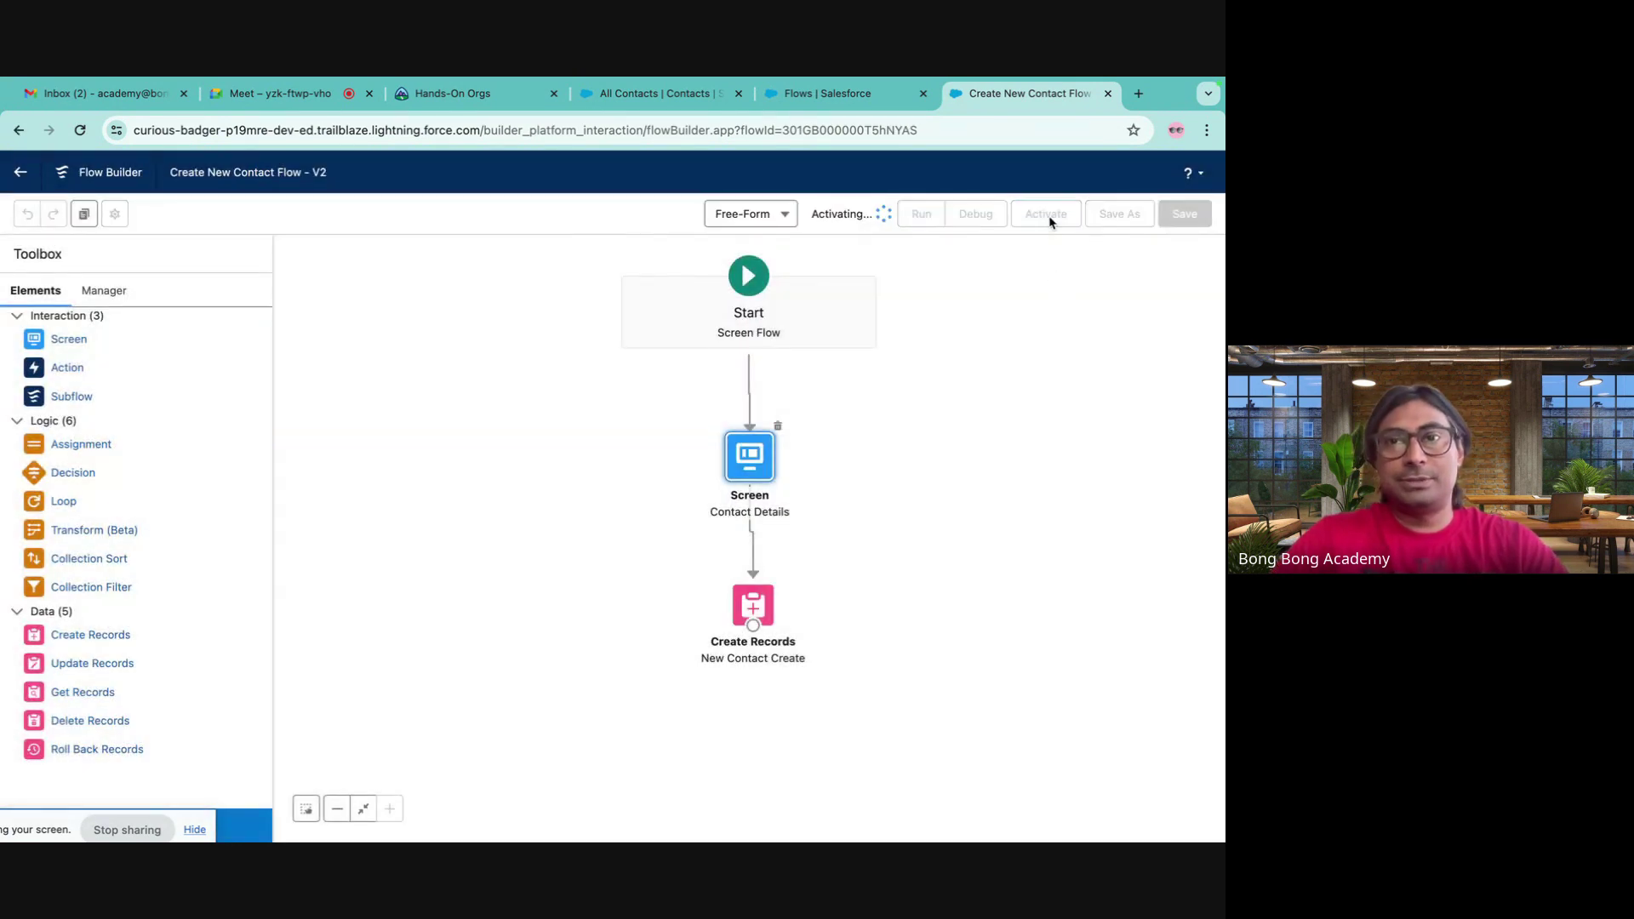
pyautogui.click(819, 93)
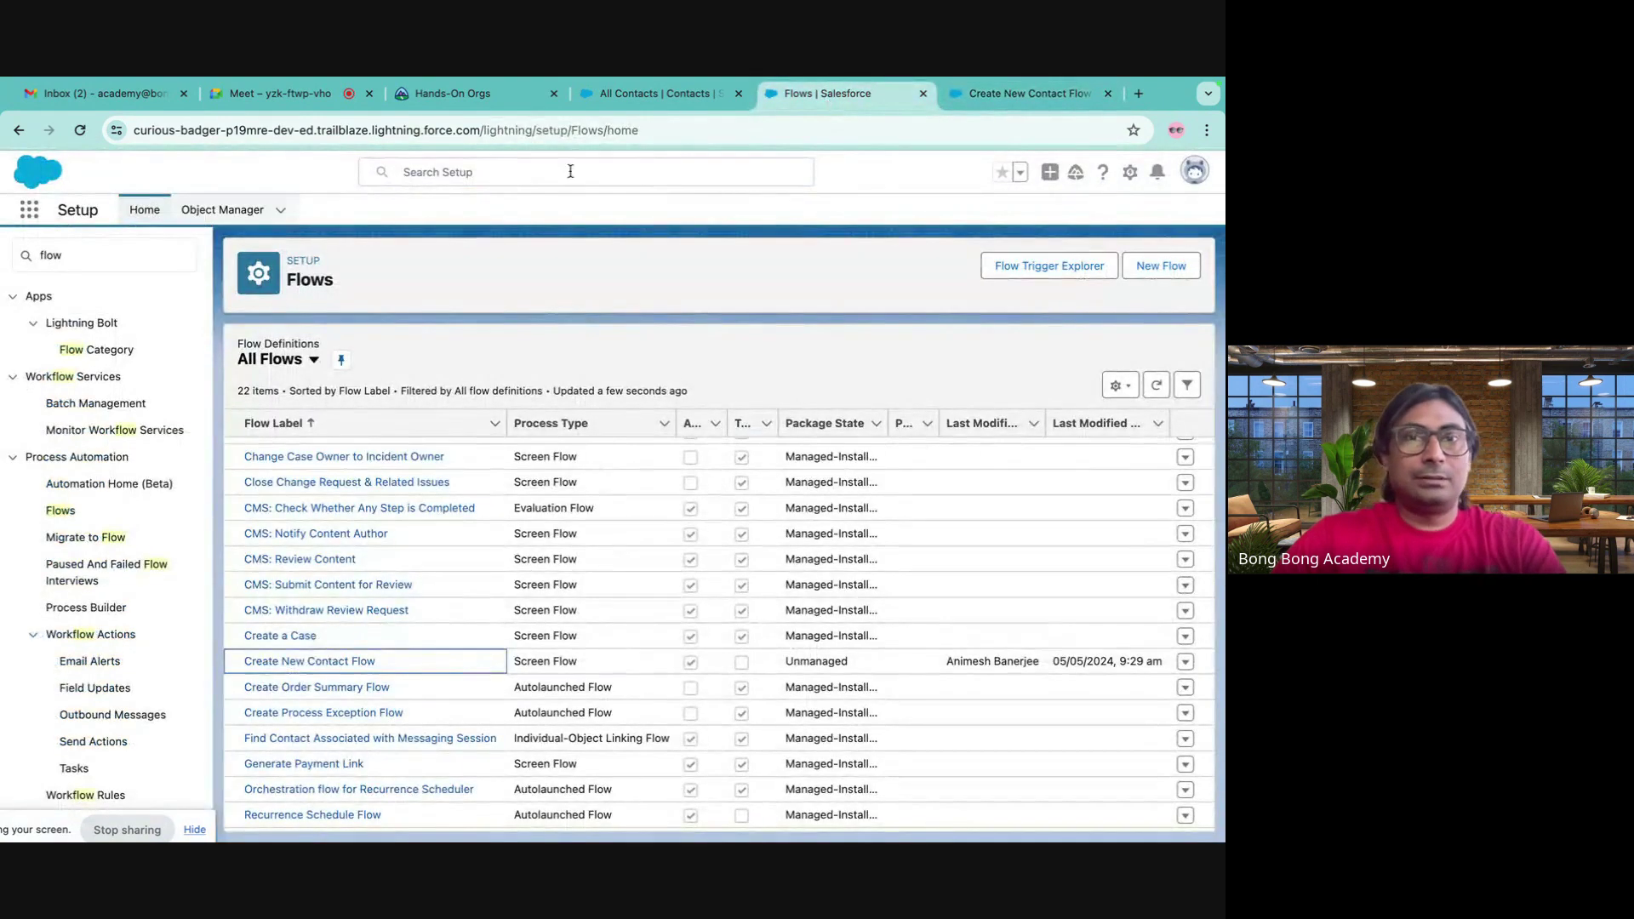
pyautogui.click(644, 96)
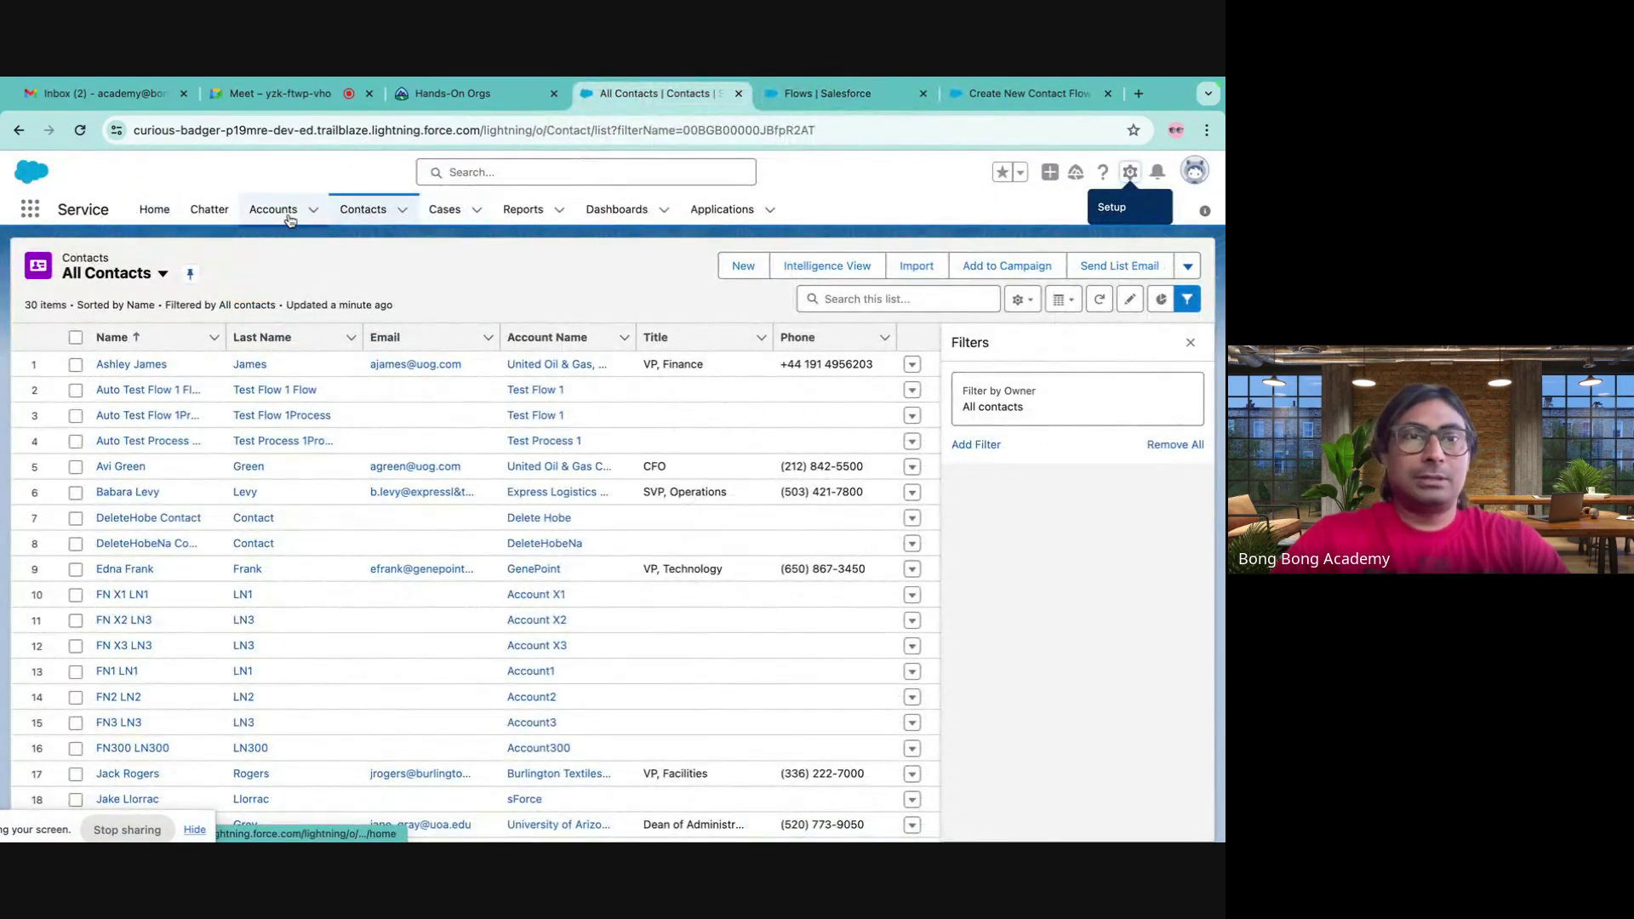
# - Open Account X1 and reload the page so the updated flow loads
pyautogui.click(273, 210)
pyautogui.click(101, 366)
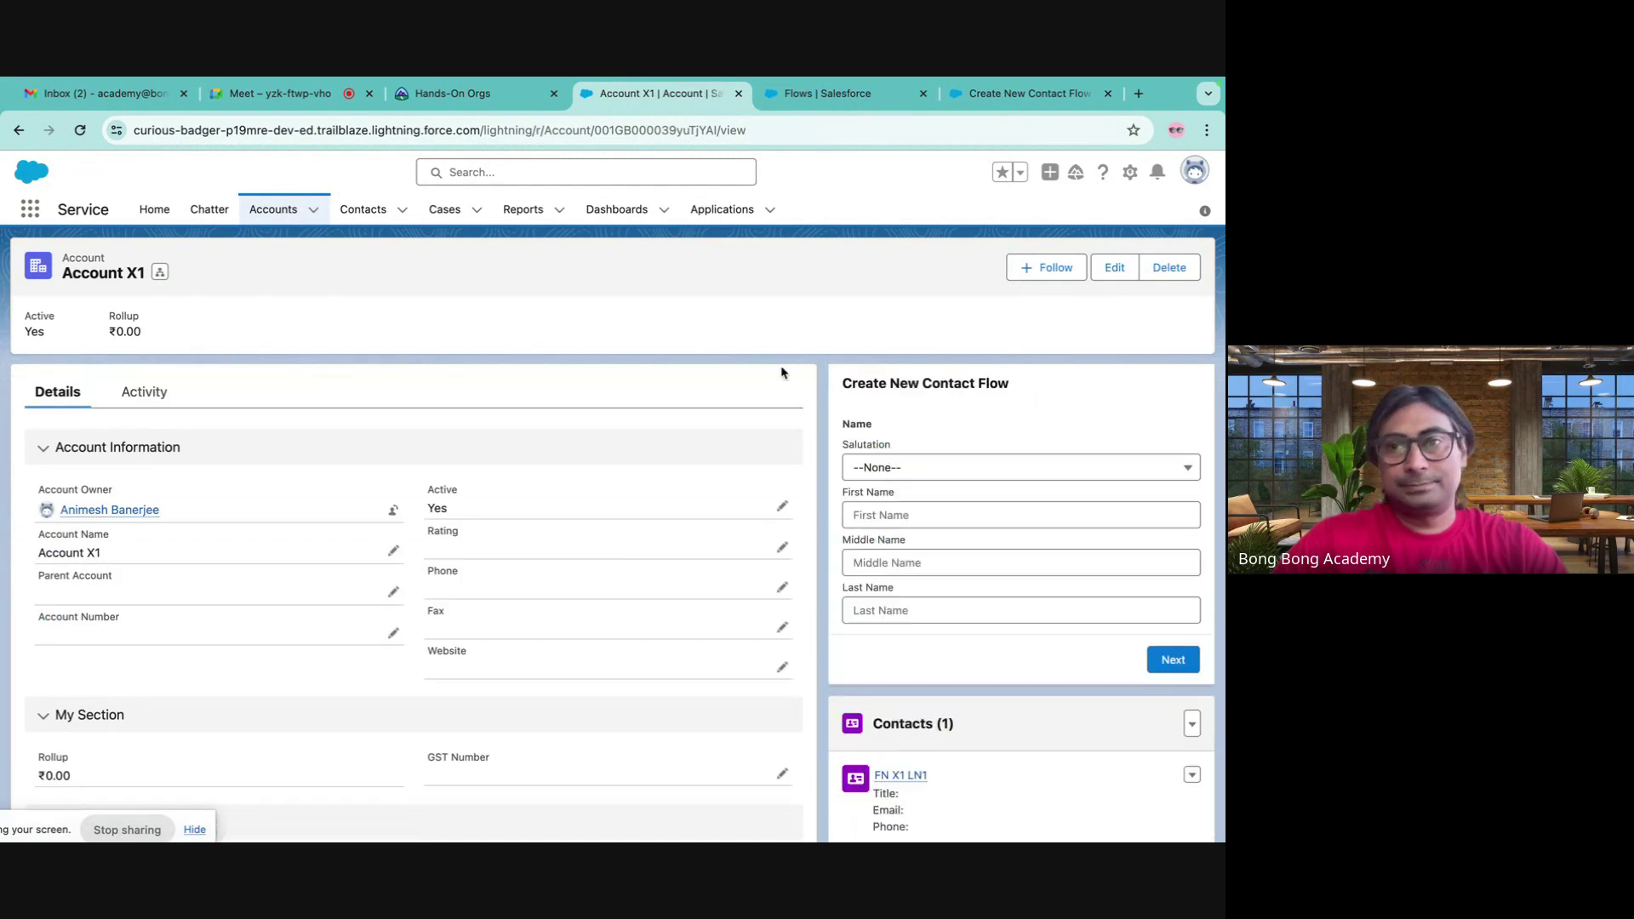
pyautogui.click(935, 521)
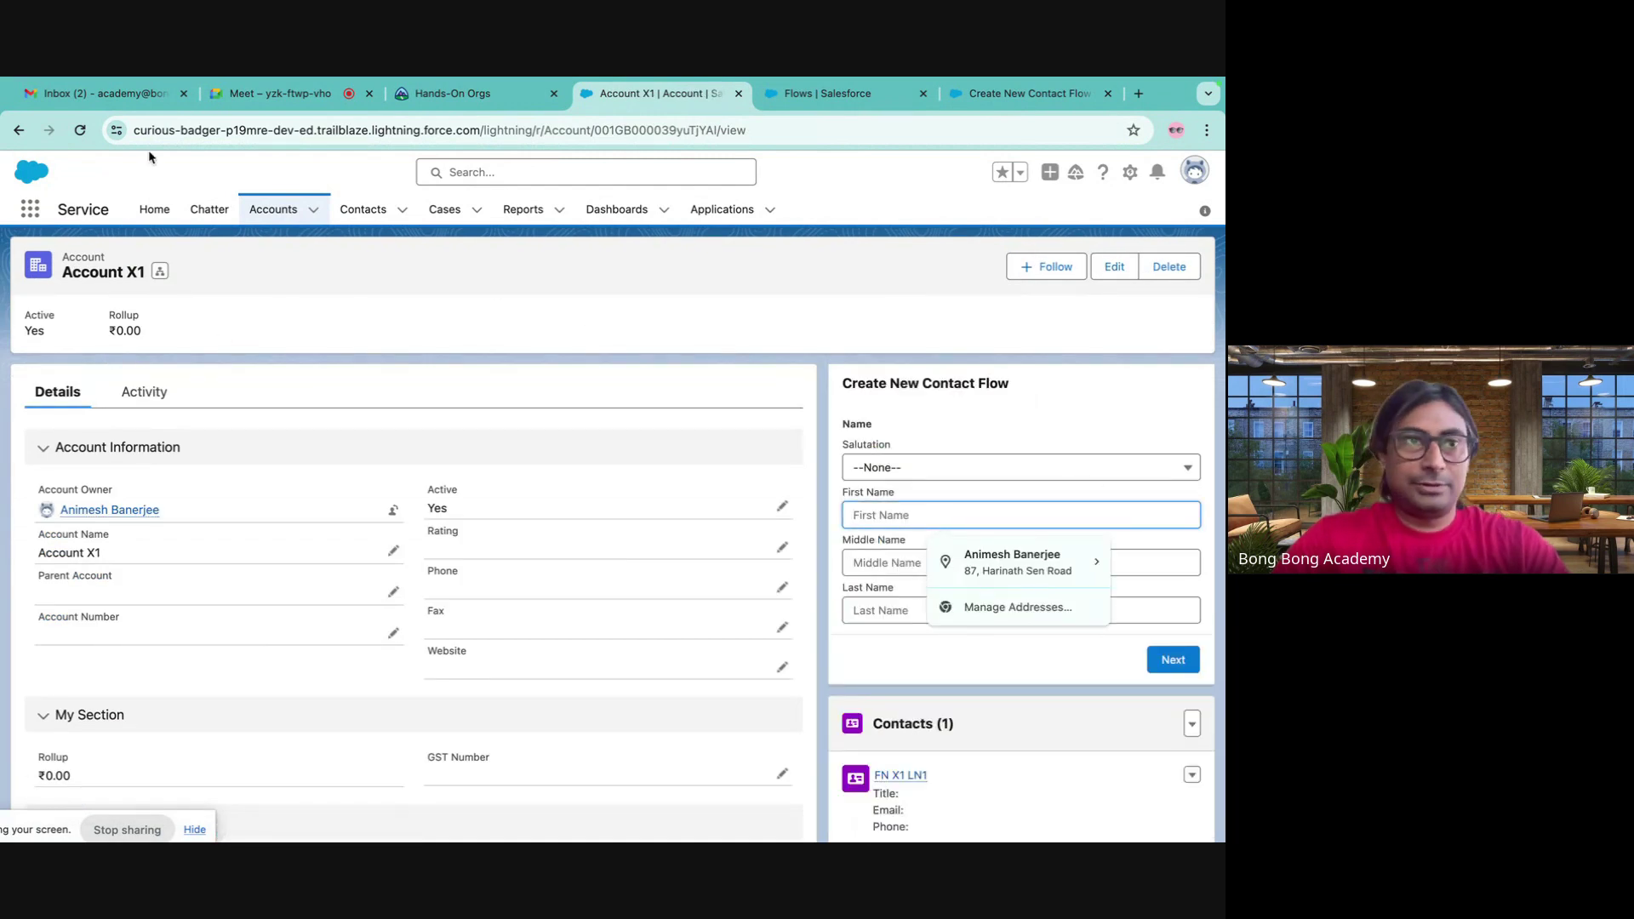
pyautogui.click(82, 131)
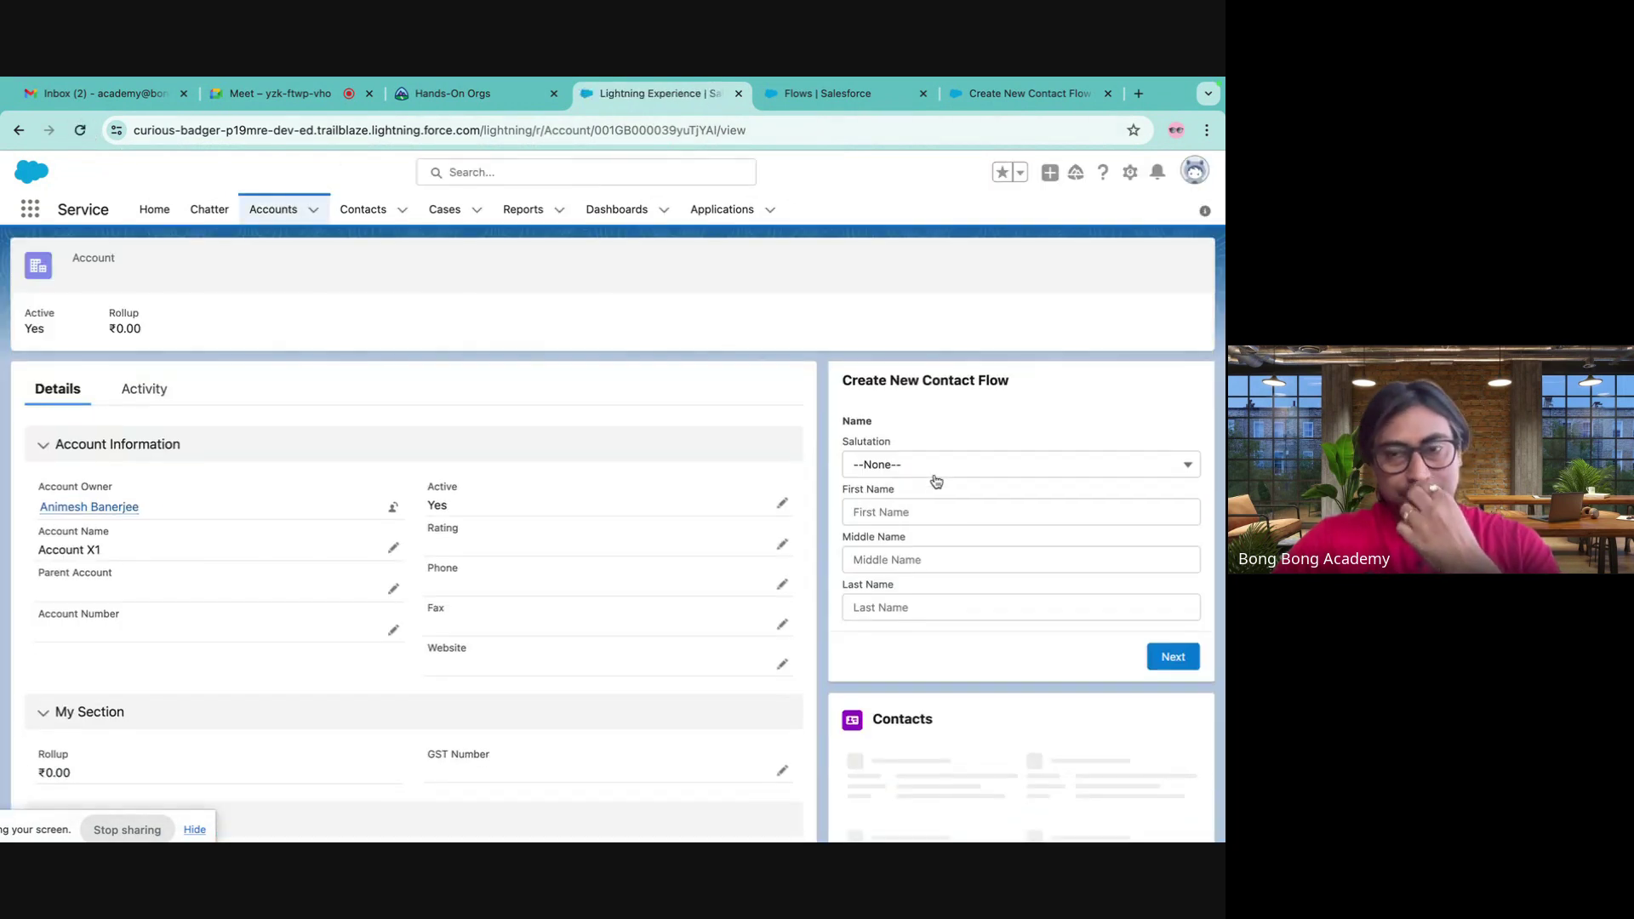
# - Enter the contact's first and last name in the flow, submit, then go to the Flows list
pyautogui.click(866, 513)
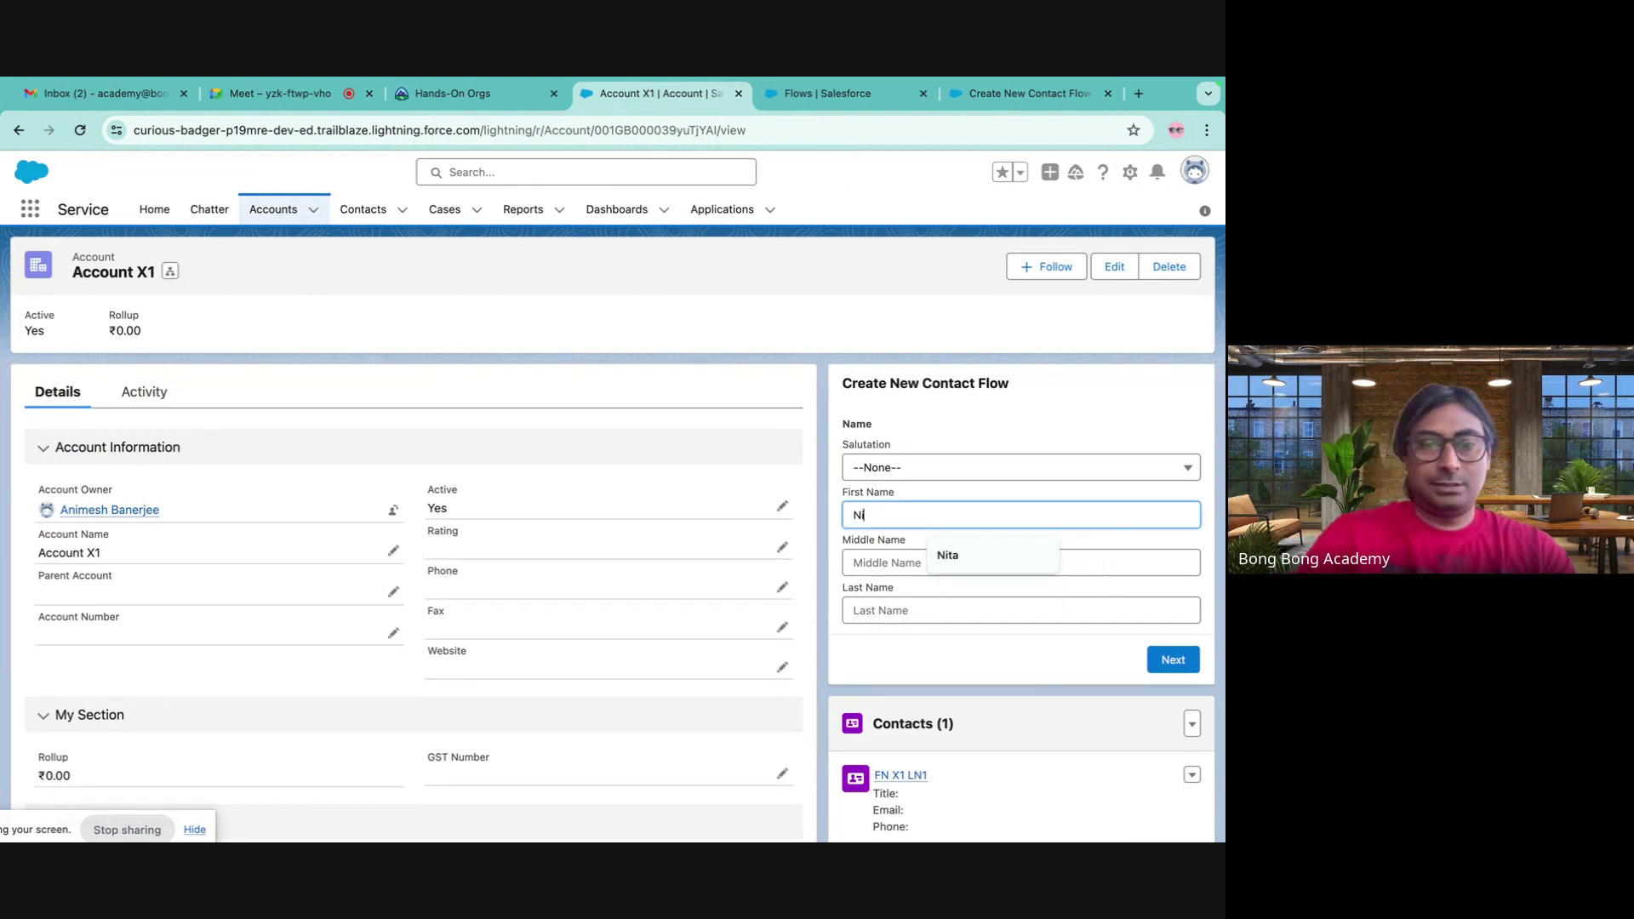
pyautogui.click(860, 609)
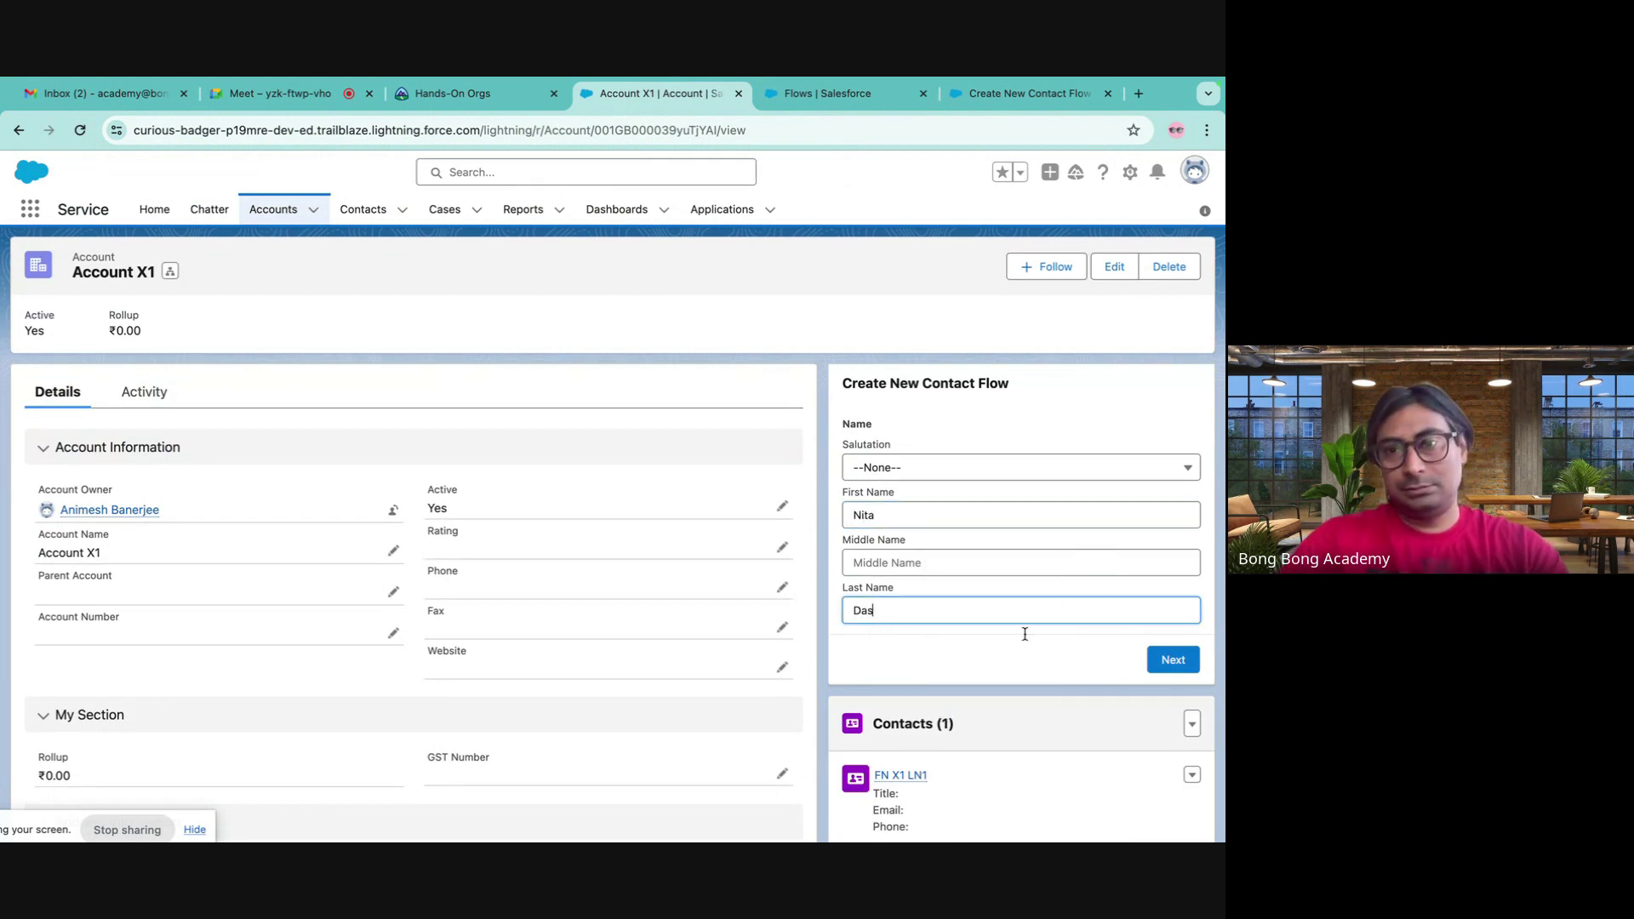
pyautogui.click(1181, 660)
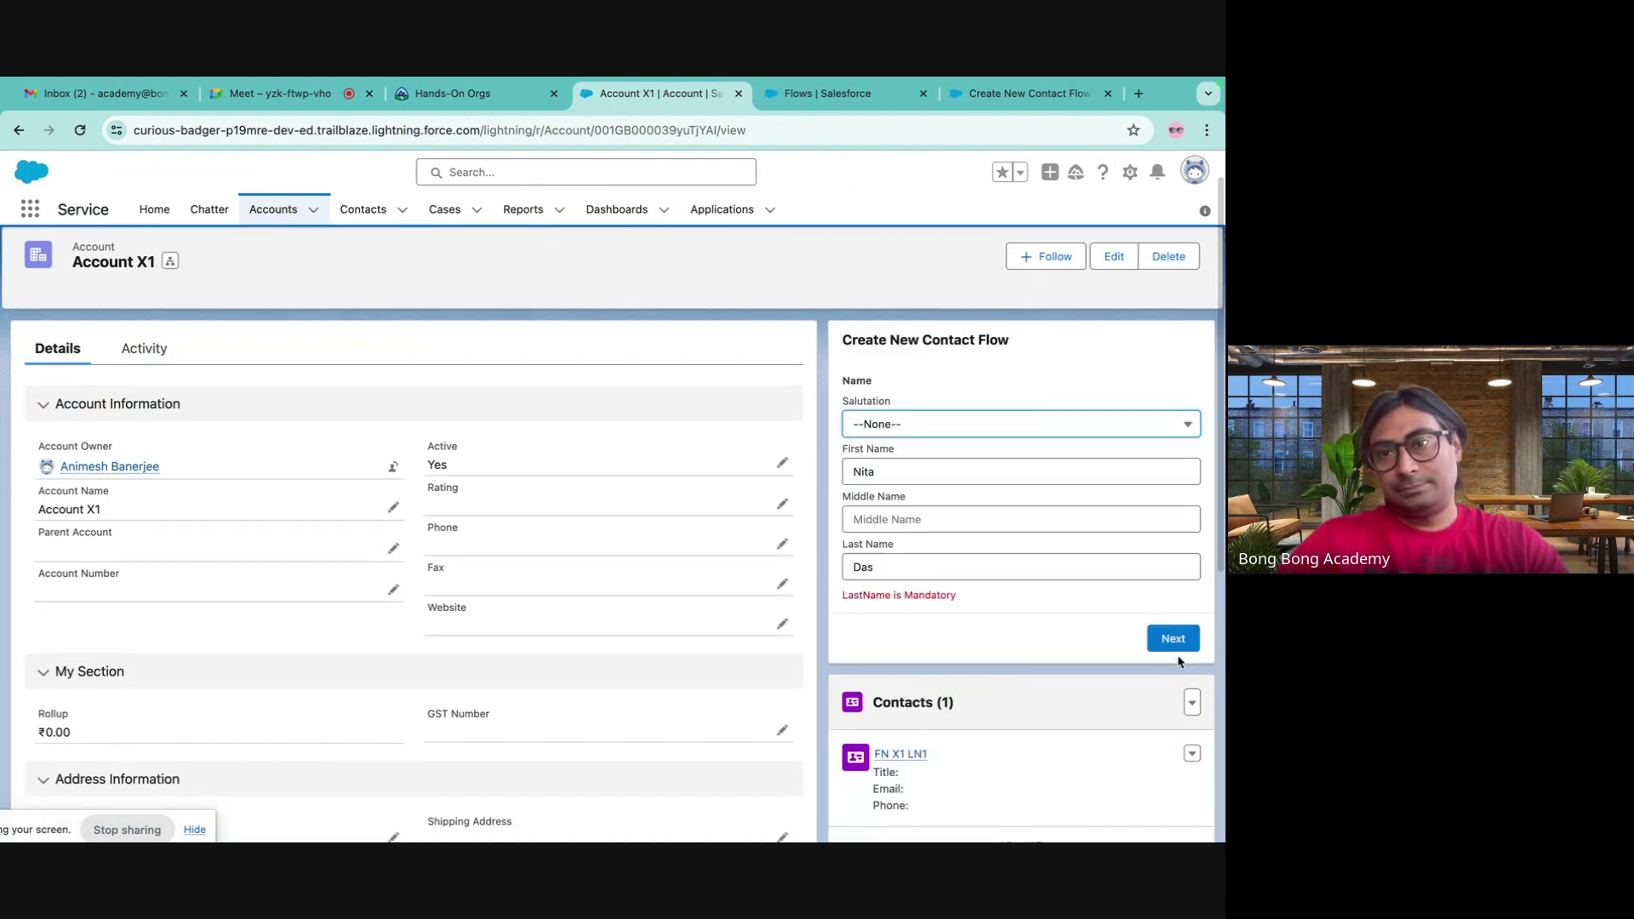
pyautogui.click(838, 93)
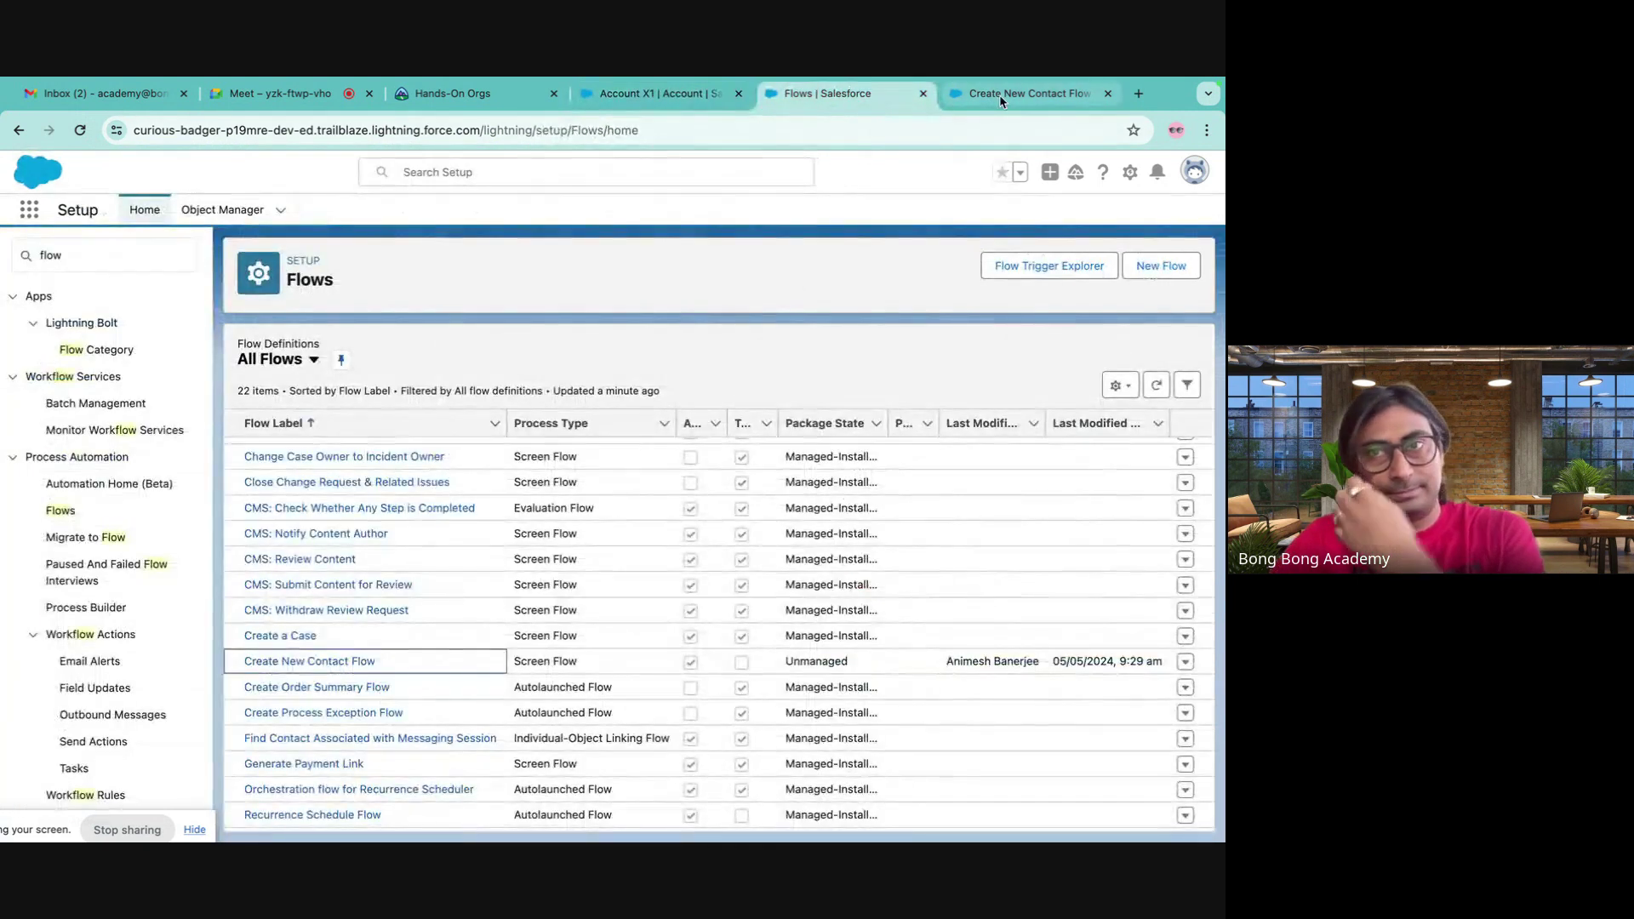
# - Reopen the Contact Details screen and expand the Name component's Validate Input settings
pyautogui.click(1000, 93)
pyautogui.doubleClick(750, 456)
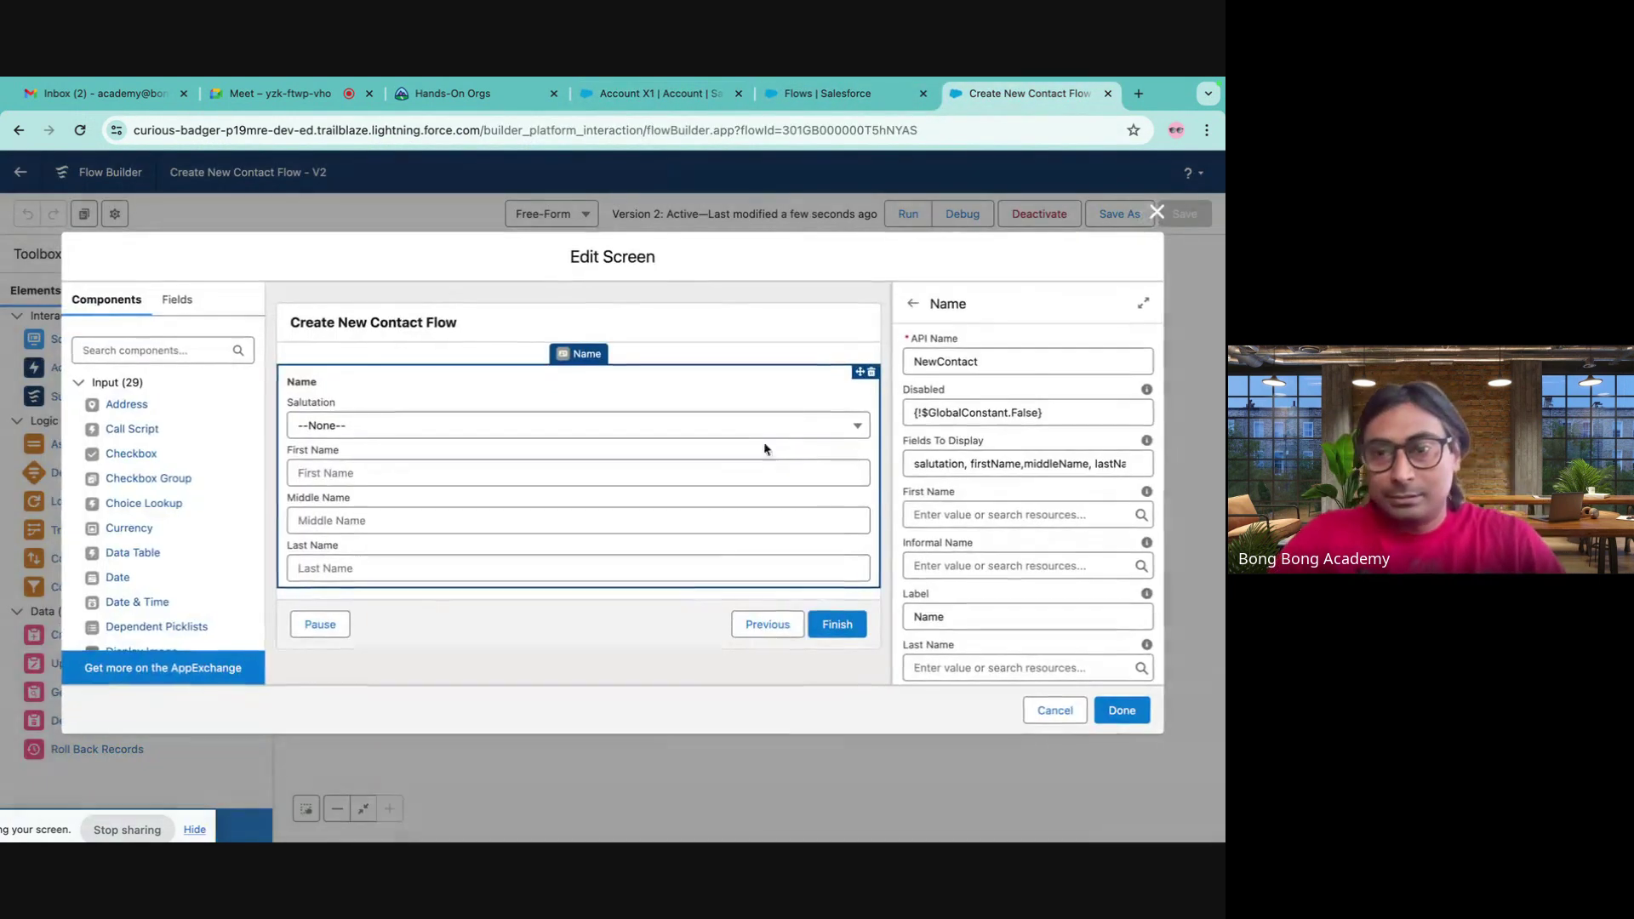
pyautogui.scroll(-5, 925, 524)
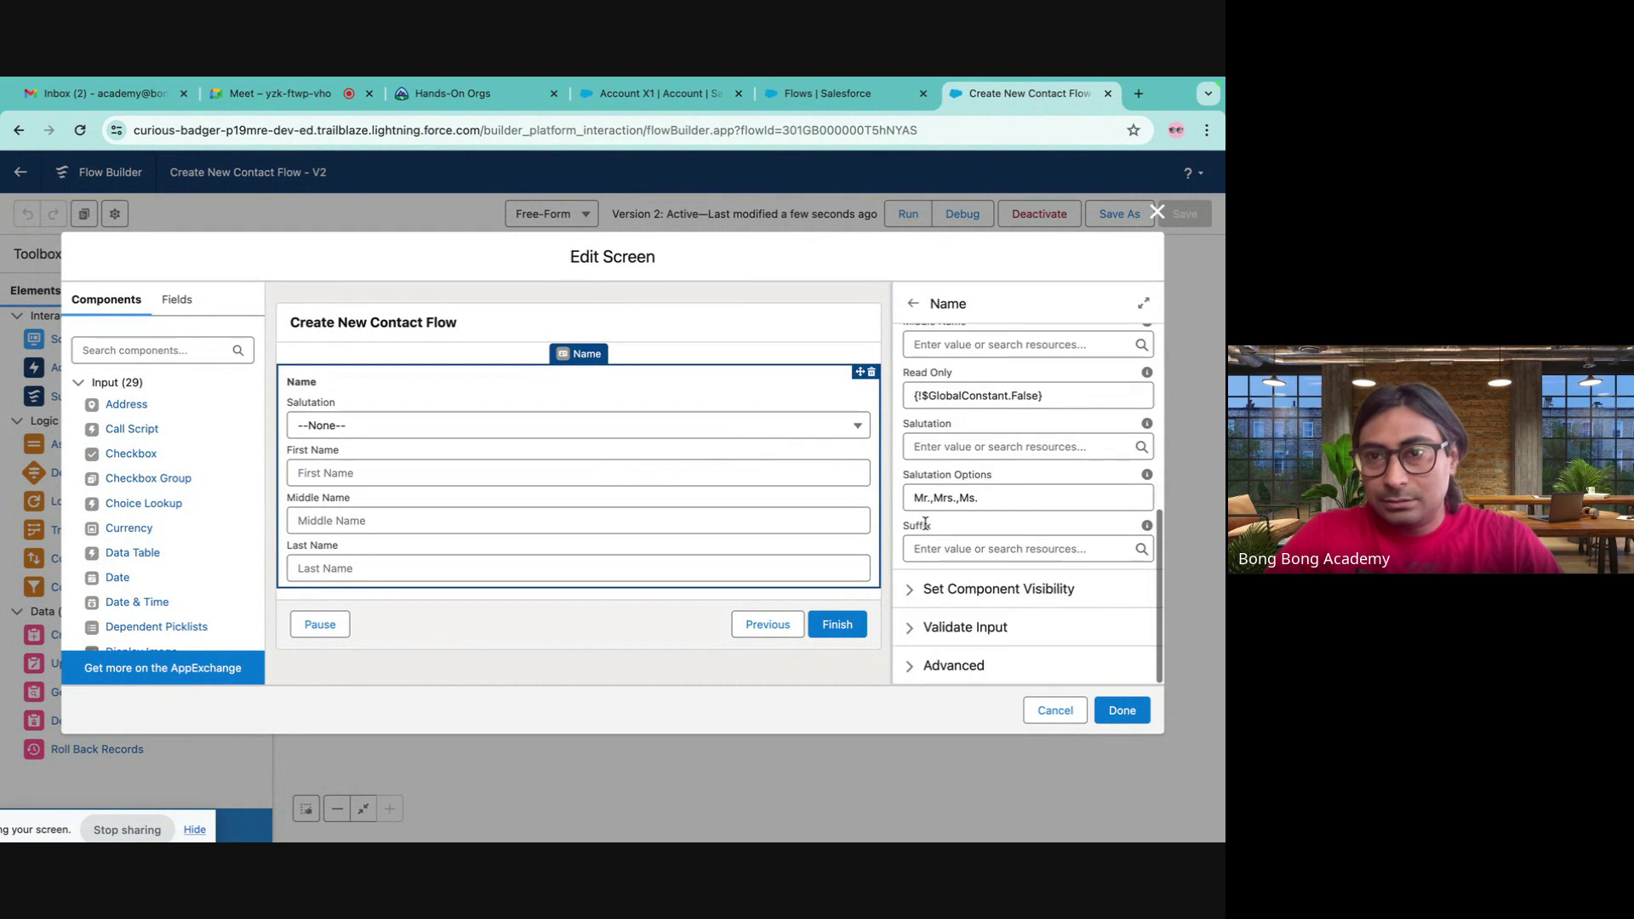
pyautogui.click(907, 635)
pyautogui.scroll(-3, 1014, 619)
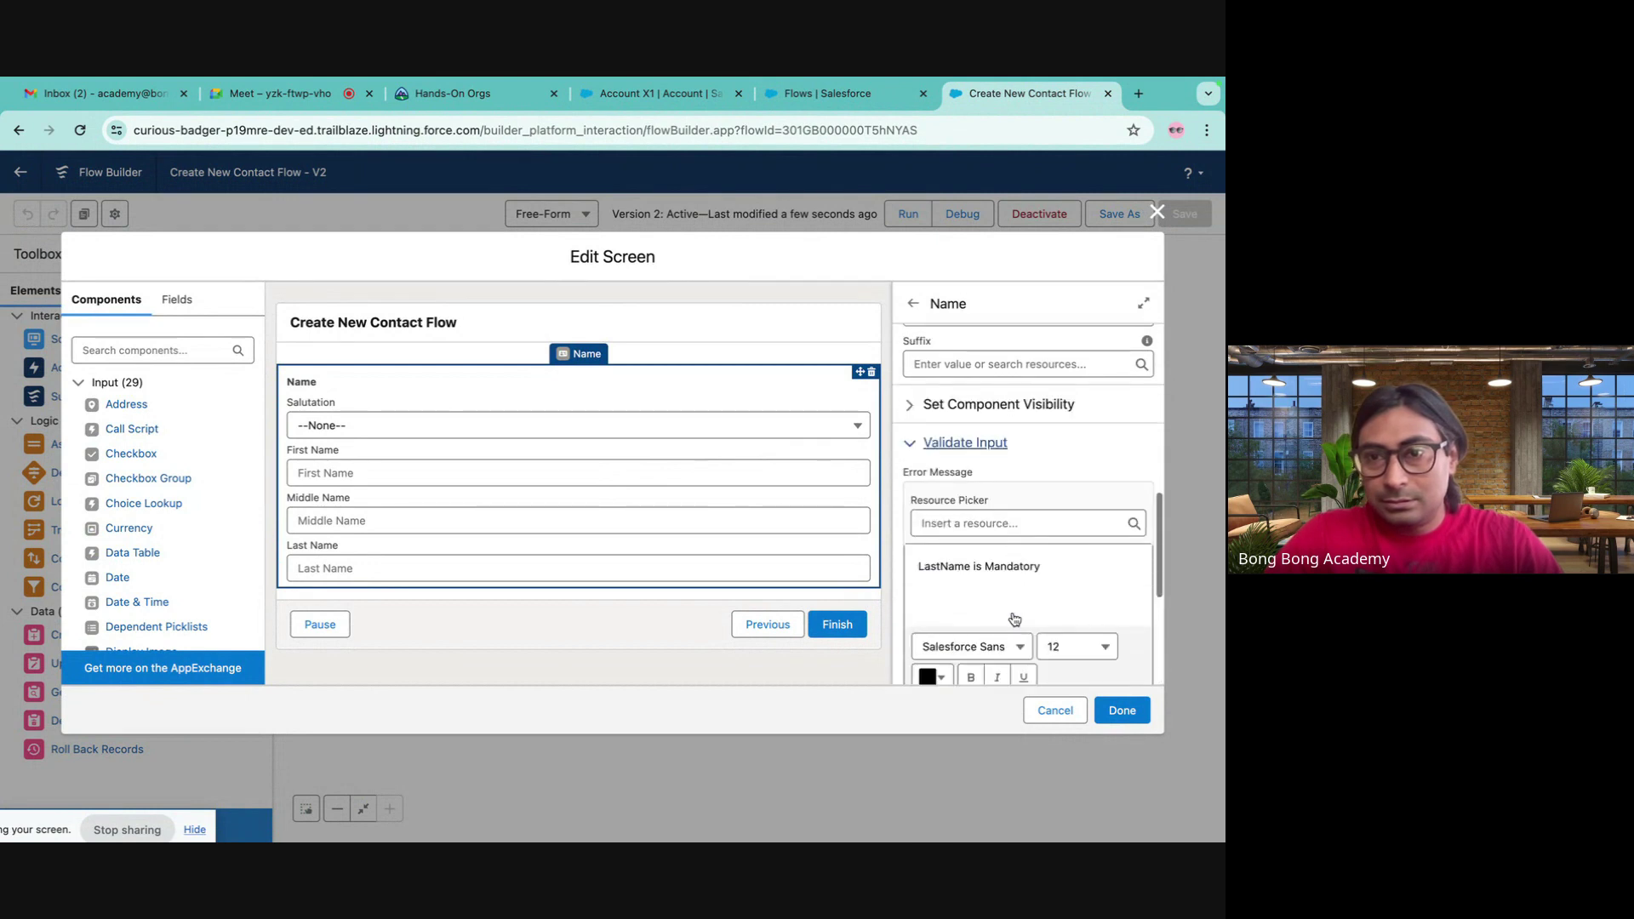
pyautogui.scroll(-2, 1013, 611)
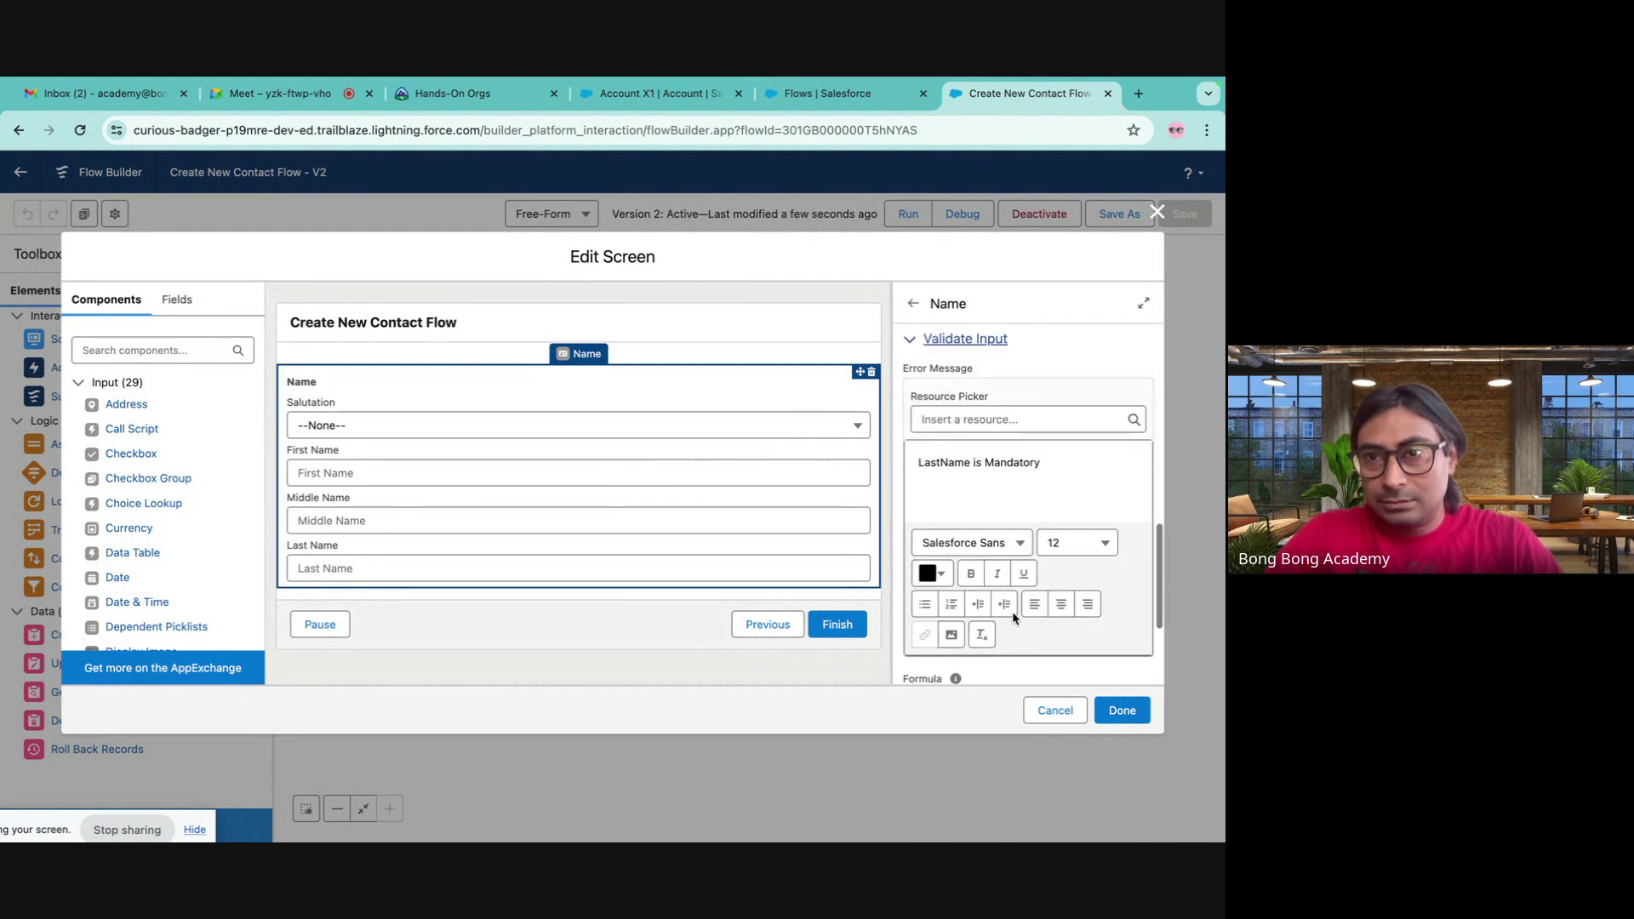
pyautogui.scroll(-2, 1013, 611)
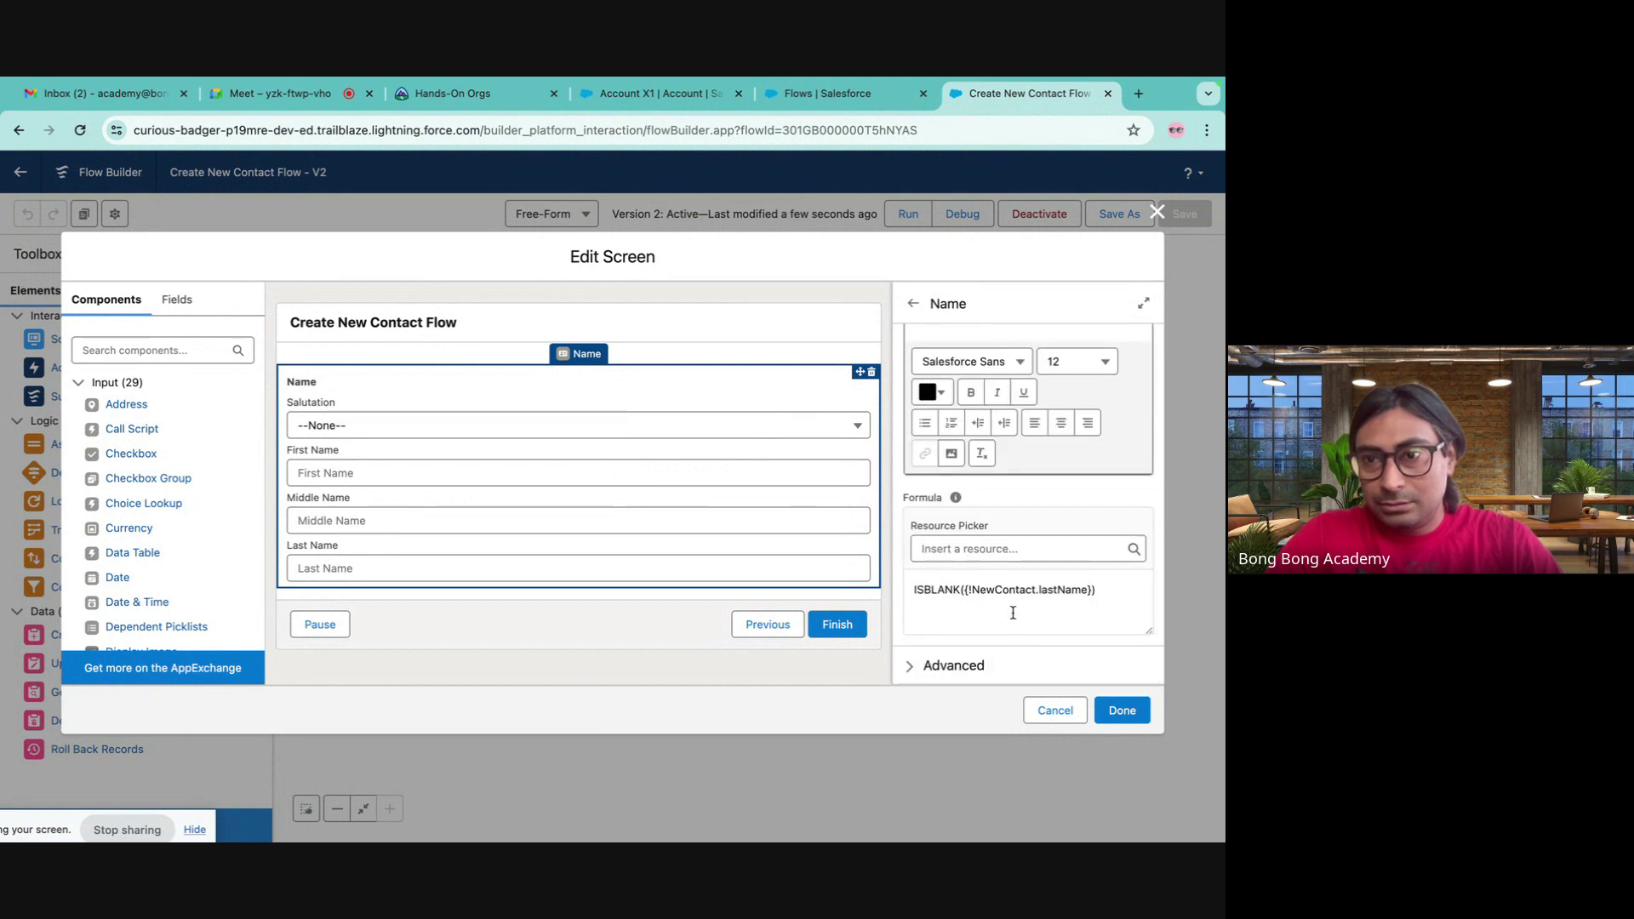
pyautogui.scroll(2, 1013, 613)
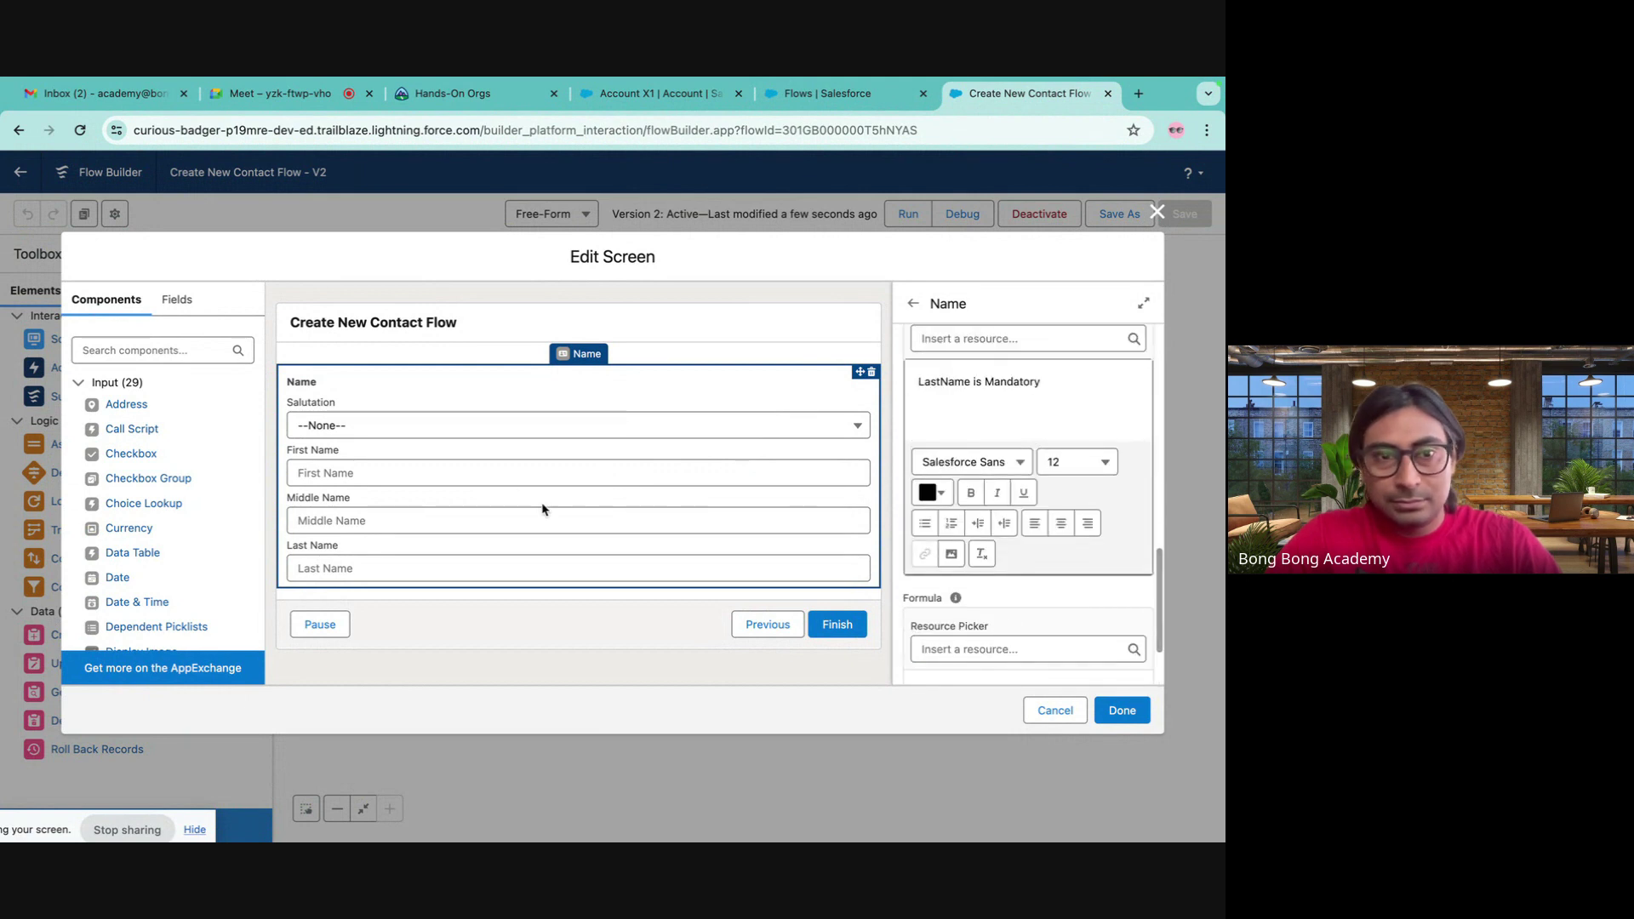
pyautogui.scroll(5, 1097, 483)
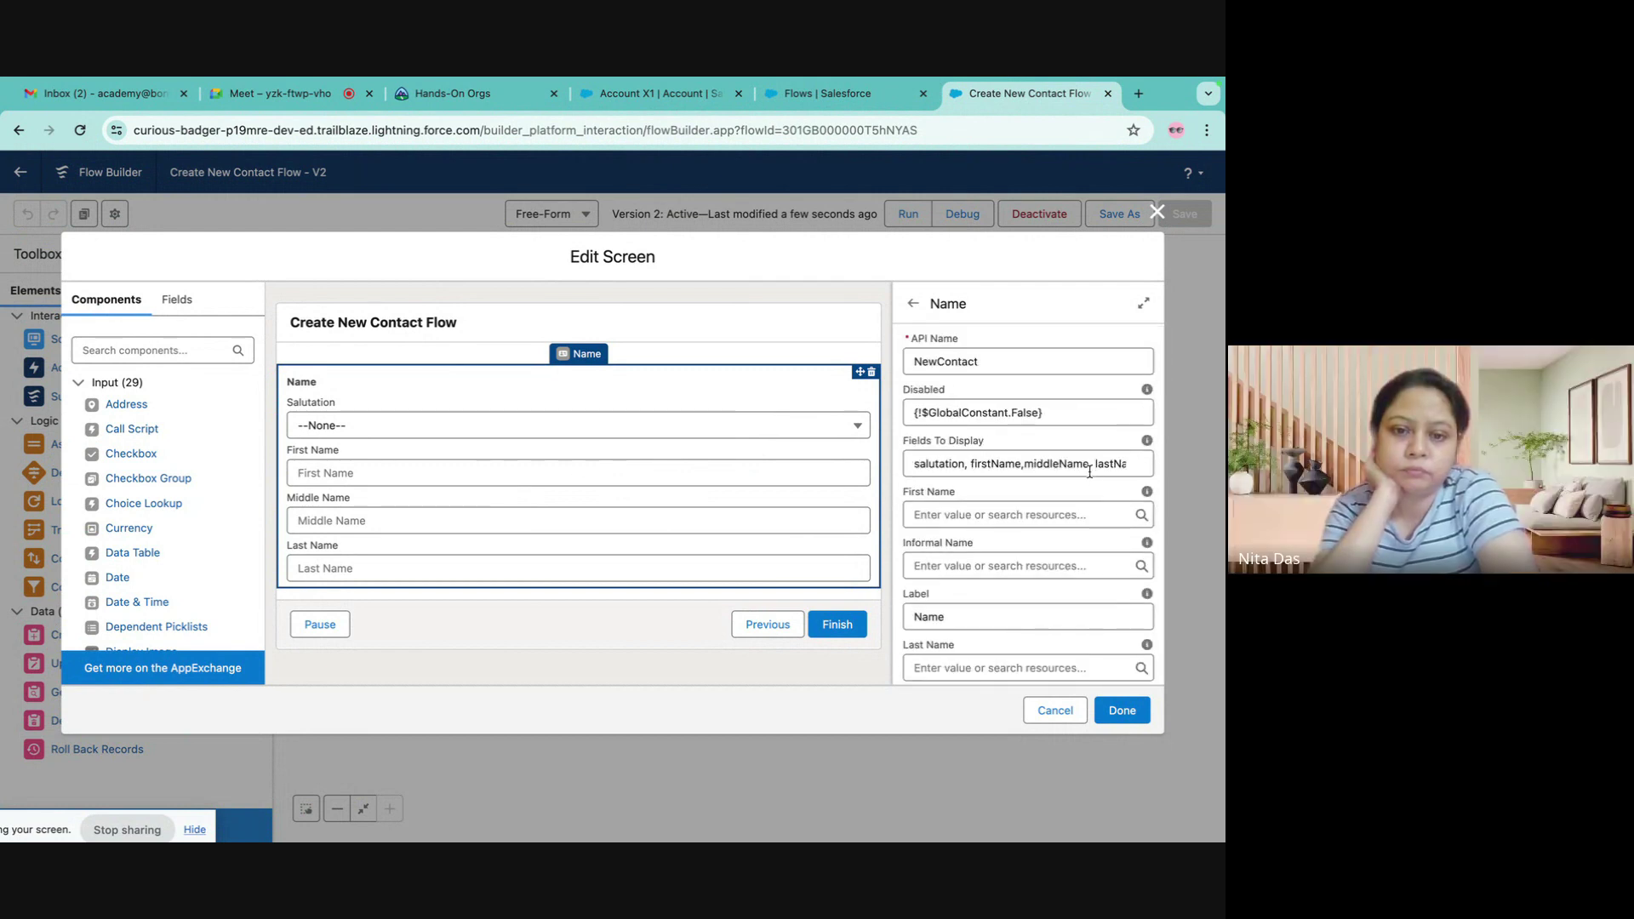
pyautogui.scroll(-2, 1090, 471)
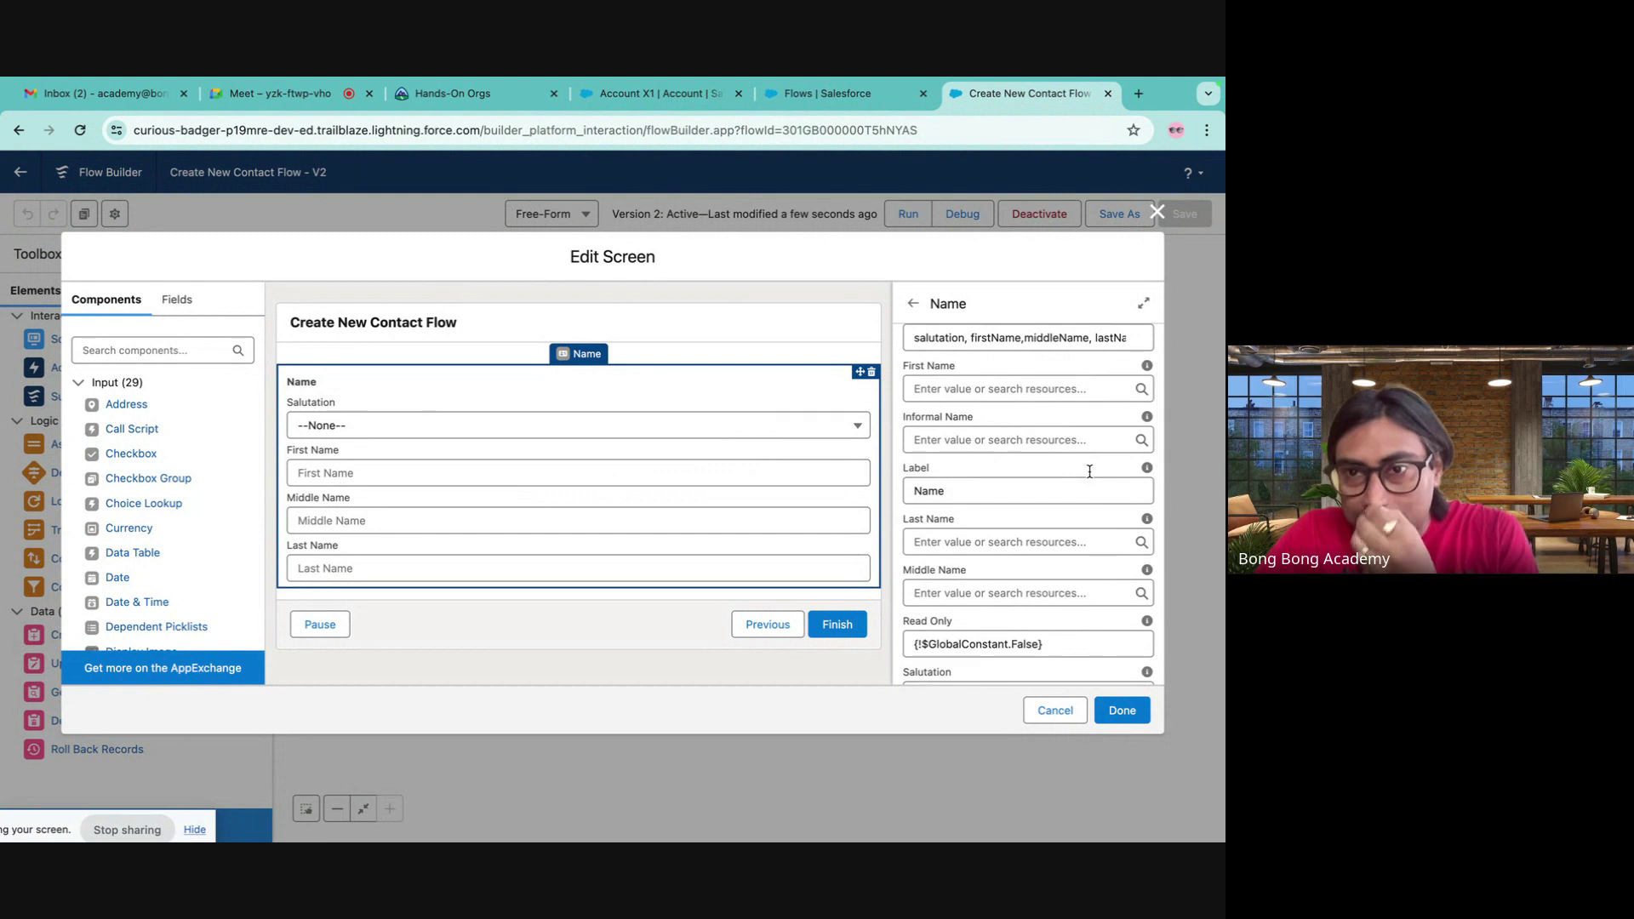
pyautogui.scroll(1, 1090, 472)
pyautogui.scroll(-3, 1091, 474)
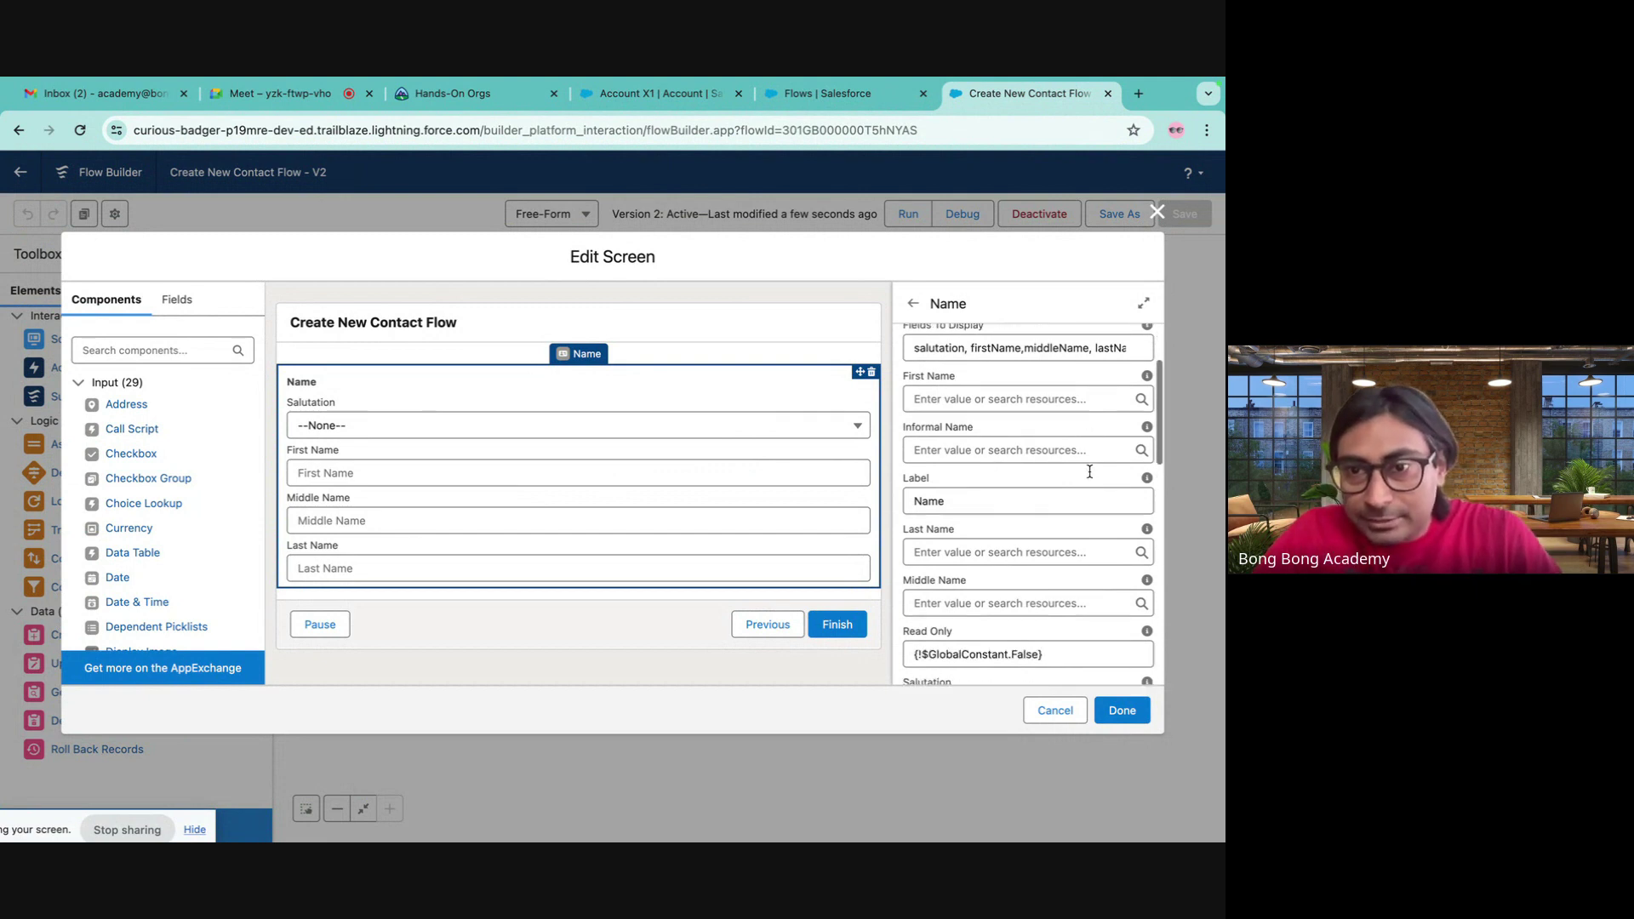
pyautogui.scroll(-4, 1091, 476)
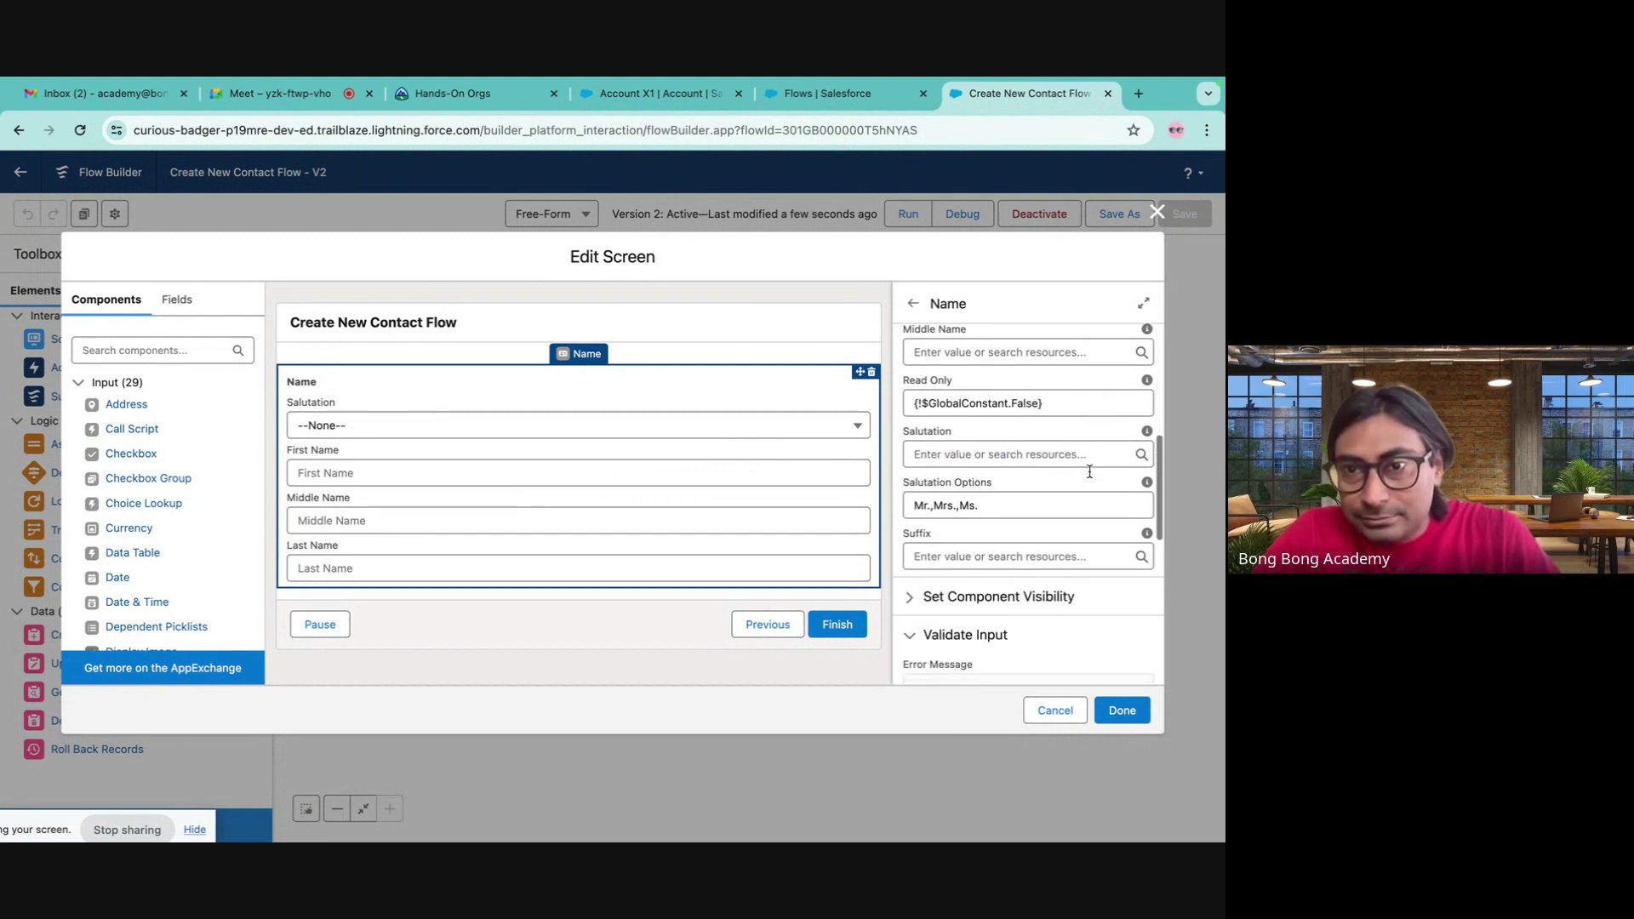
pyautogui.scroll(-6, 1090, 471)
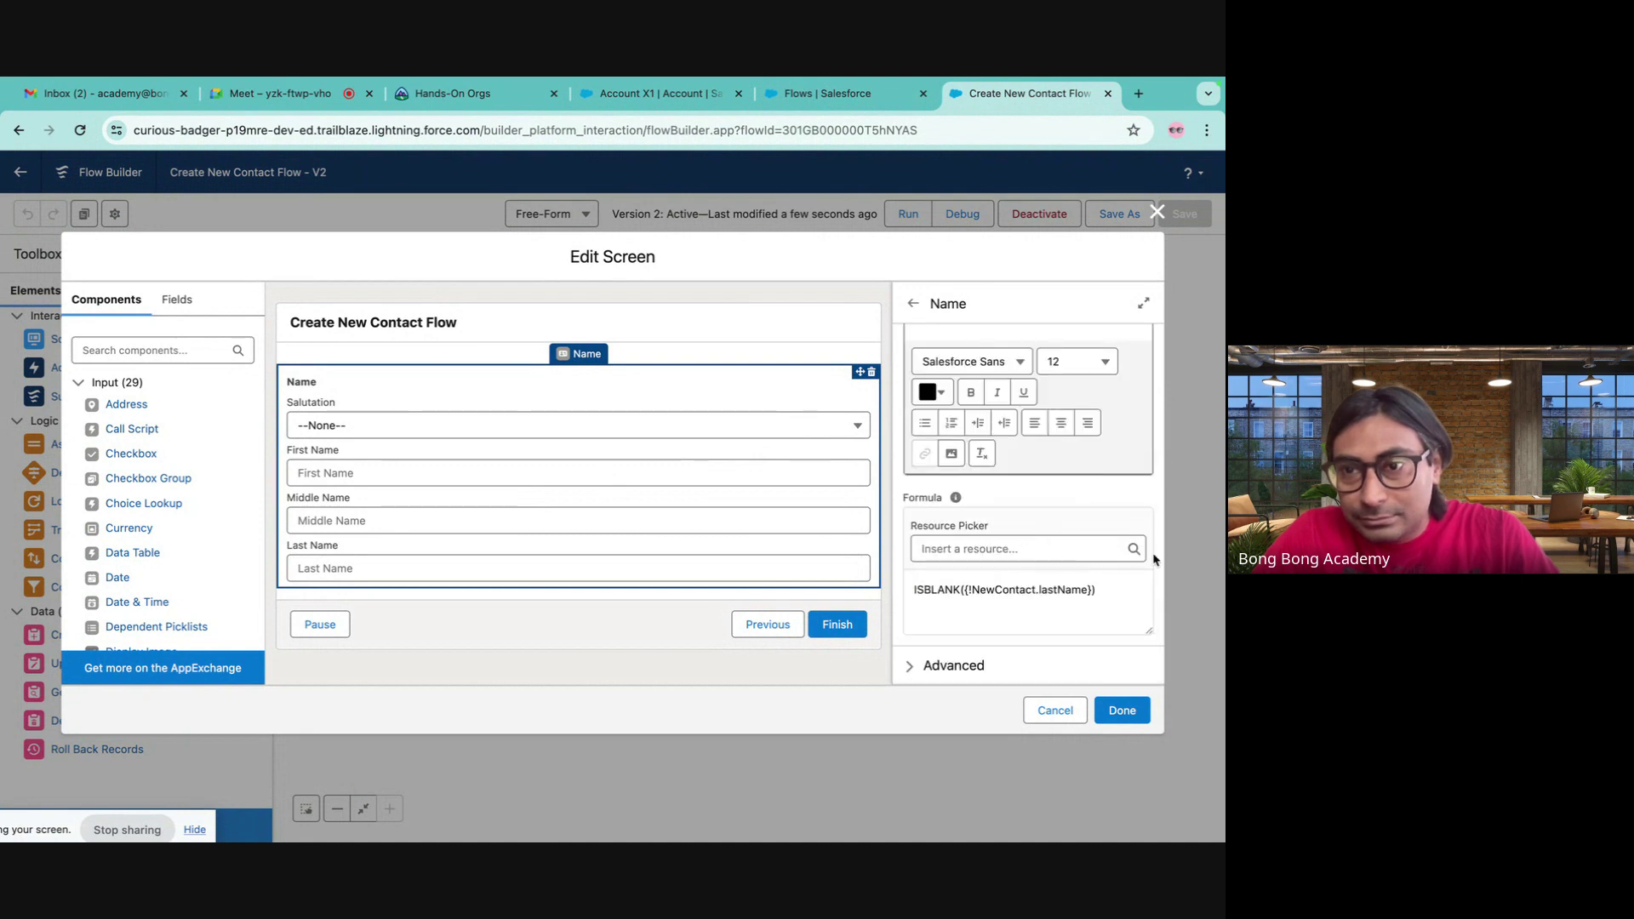
# - Delete the 'LastName is Mandatory' error message and apply the screen changes
pyautogui.moveTo(955, 502)
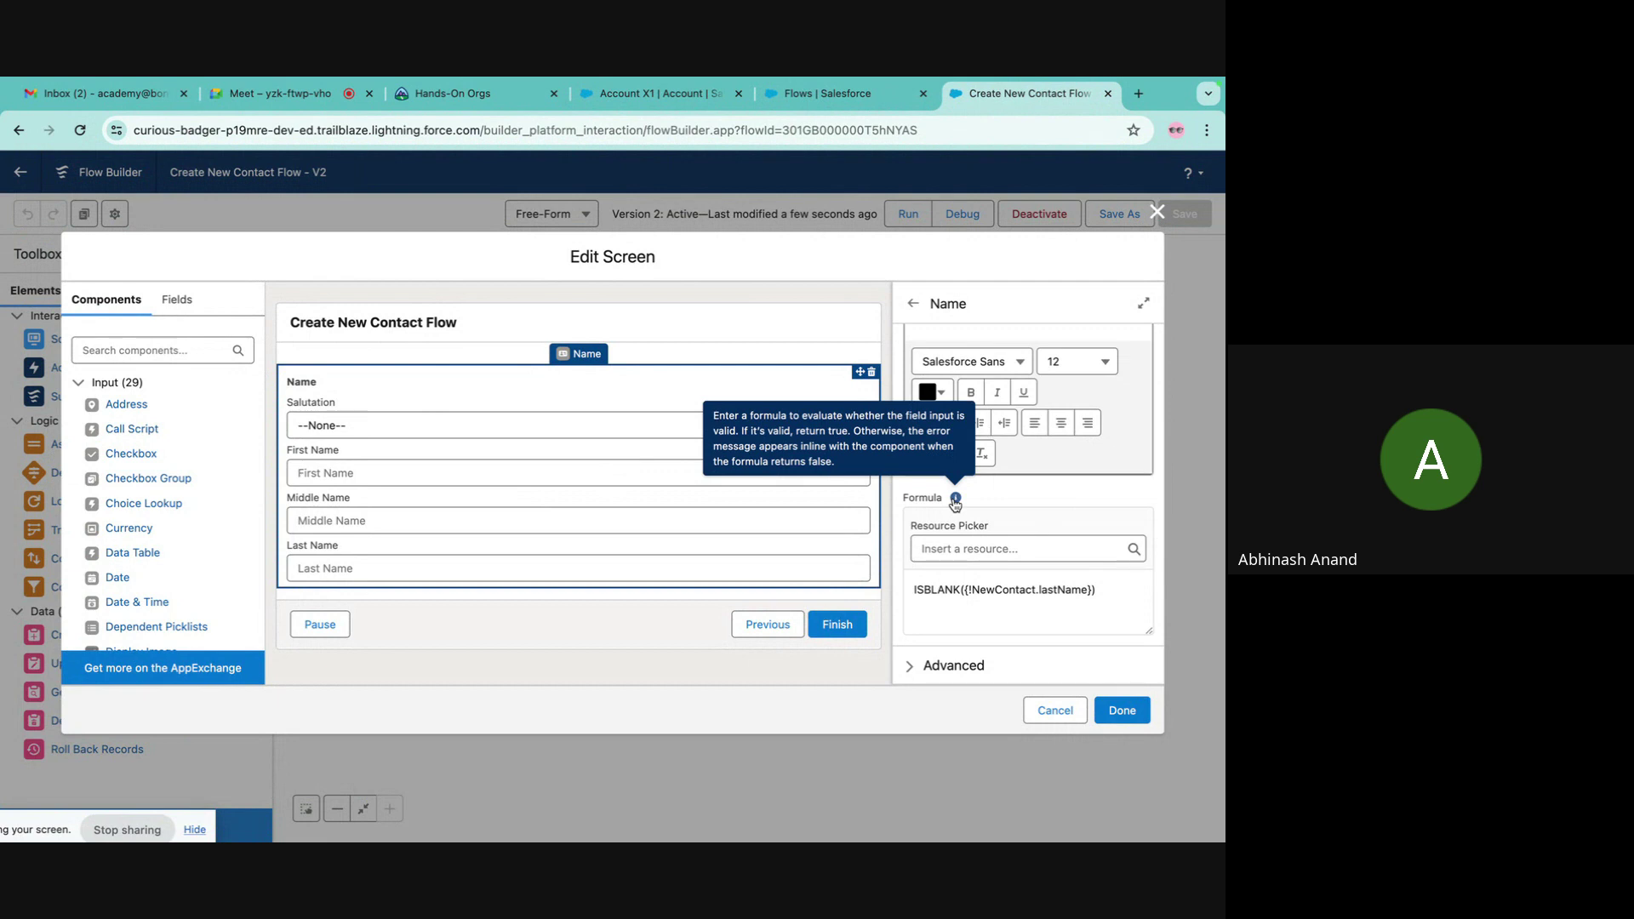
pyautogui.moveTo(1122, 588); pyautogui.dragTo(822, 470)
pyautogui.moveTo(1047, 478); pyautogui.dragTo(872, 482)
pyautogui.press('BackSpace')
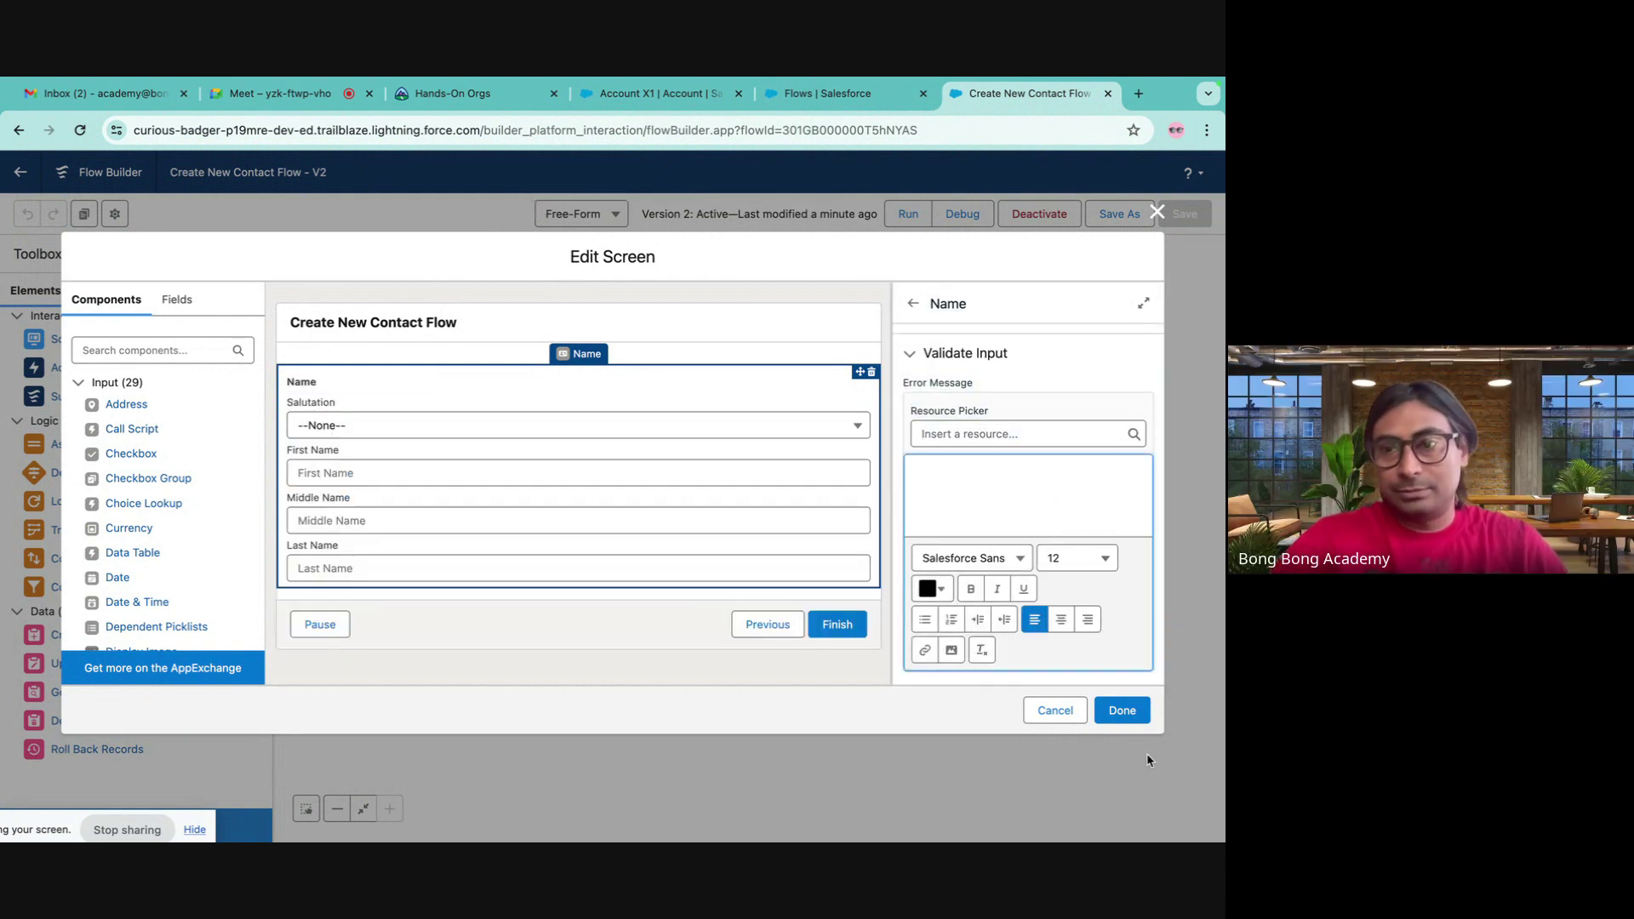
pyautogui.click(1122, 710)
# - Save the flow as a new version and activate Version 3
pyautogui.click(1110, 218)
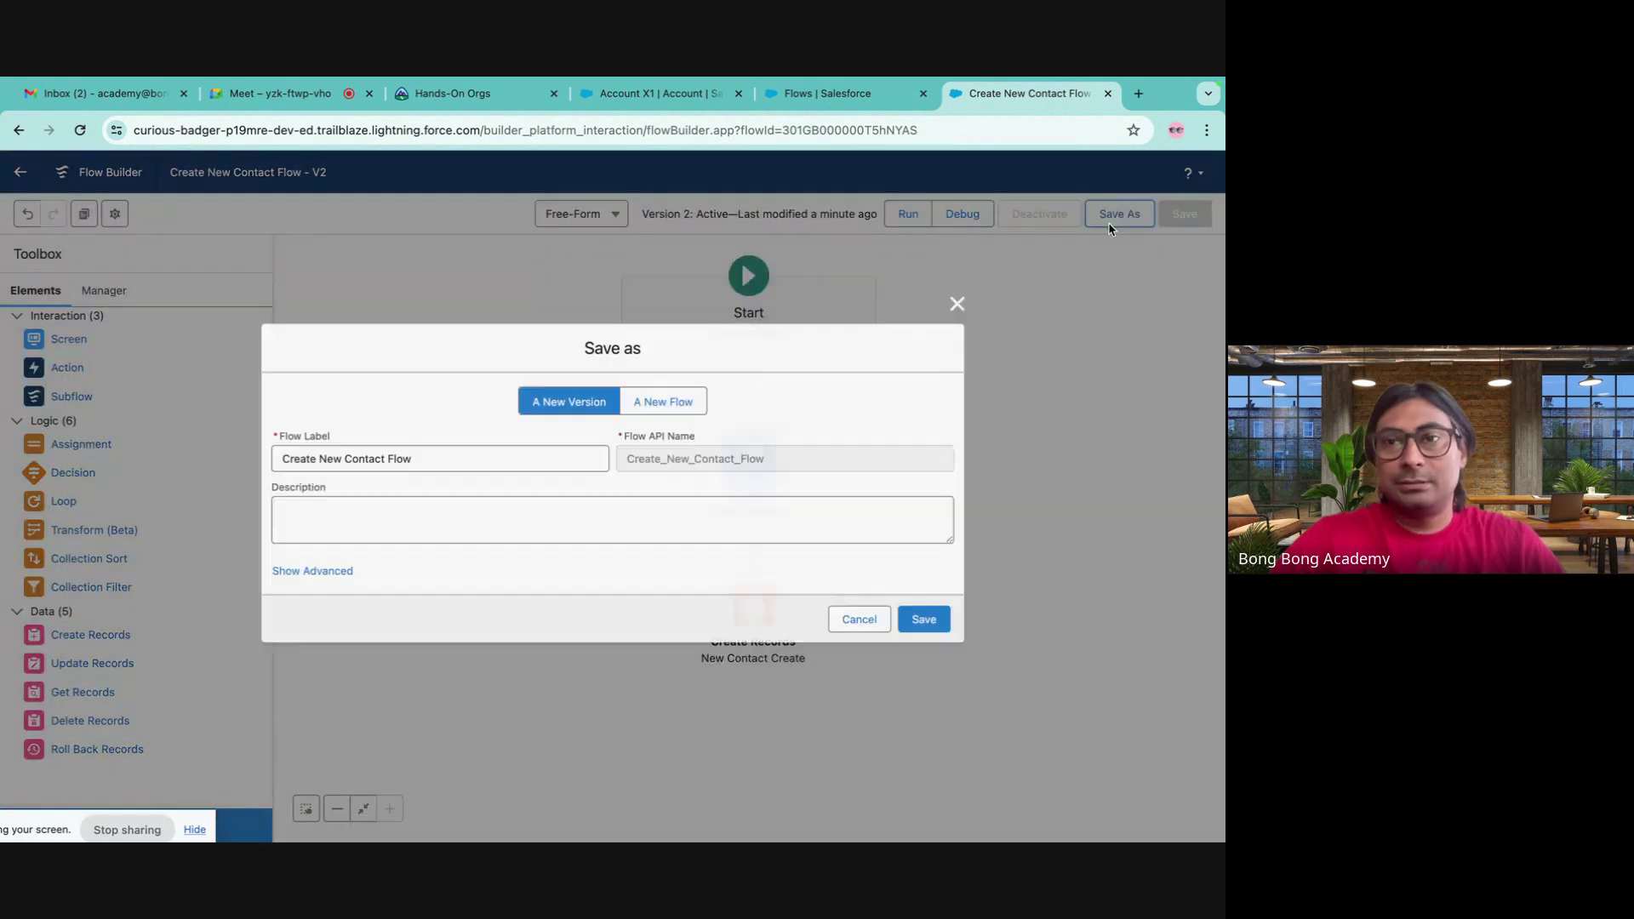
pyautogui.click(929, 622)
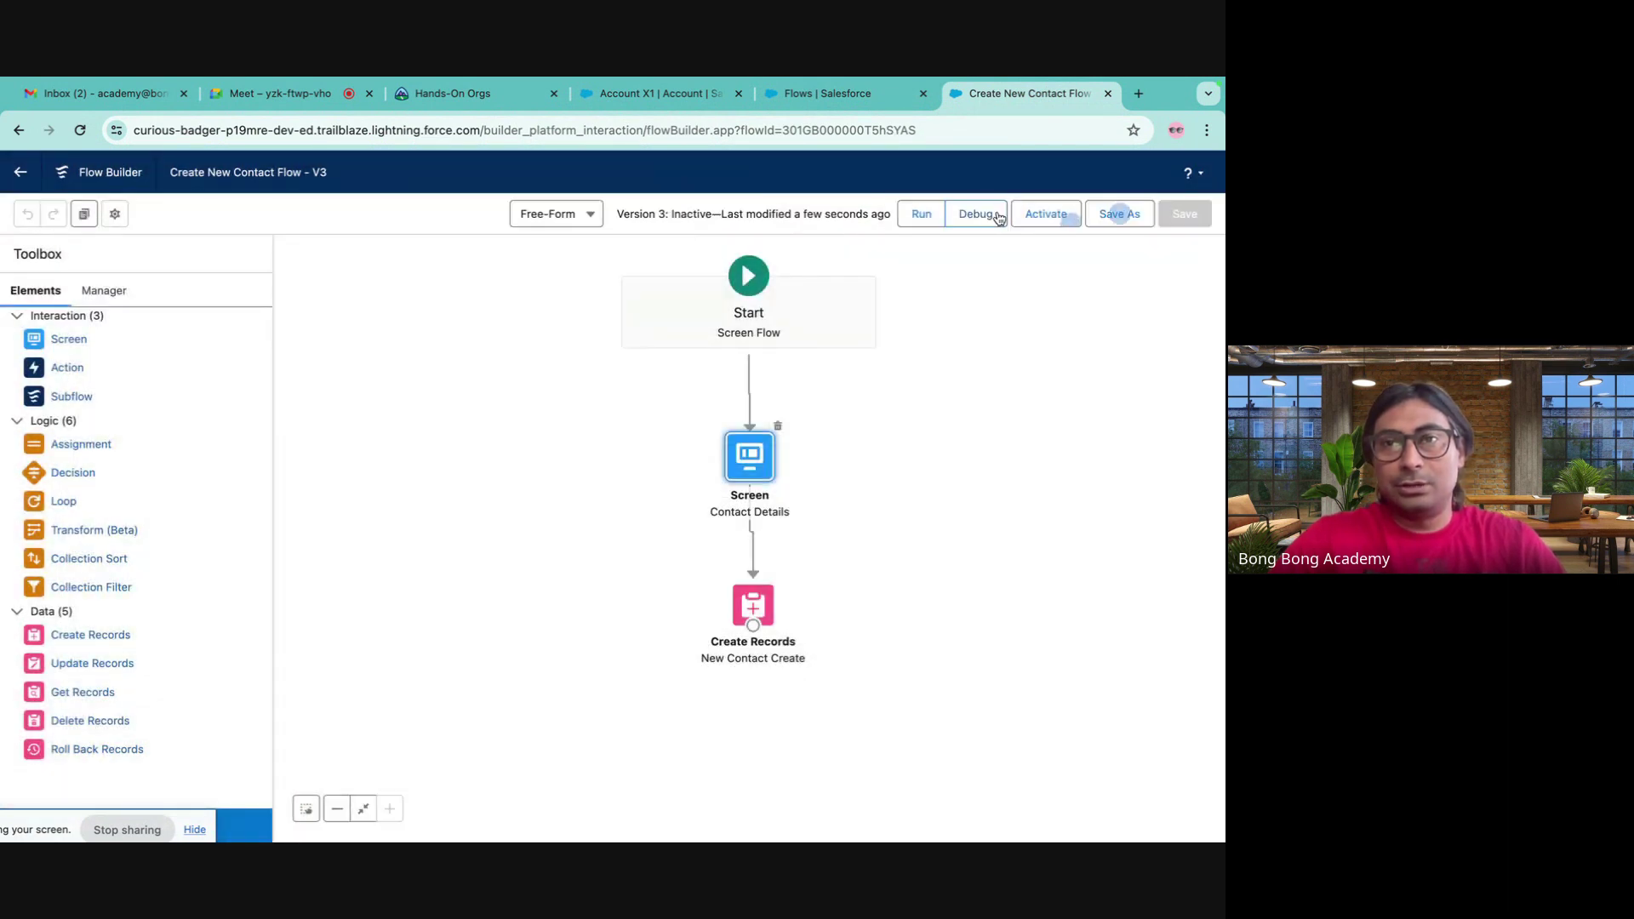
pyautogui.click(1040, 214)
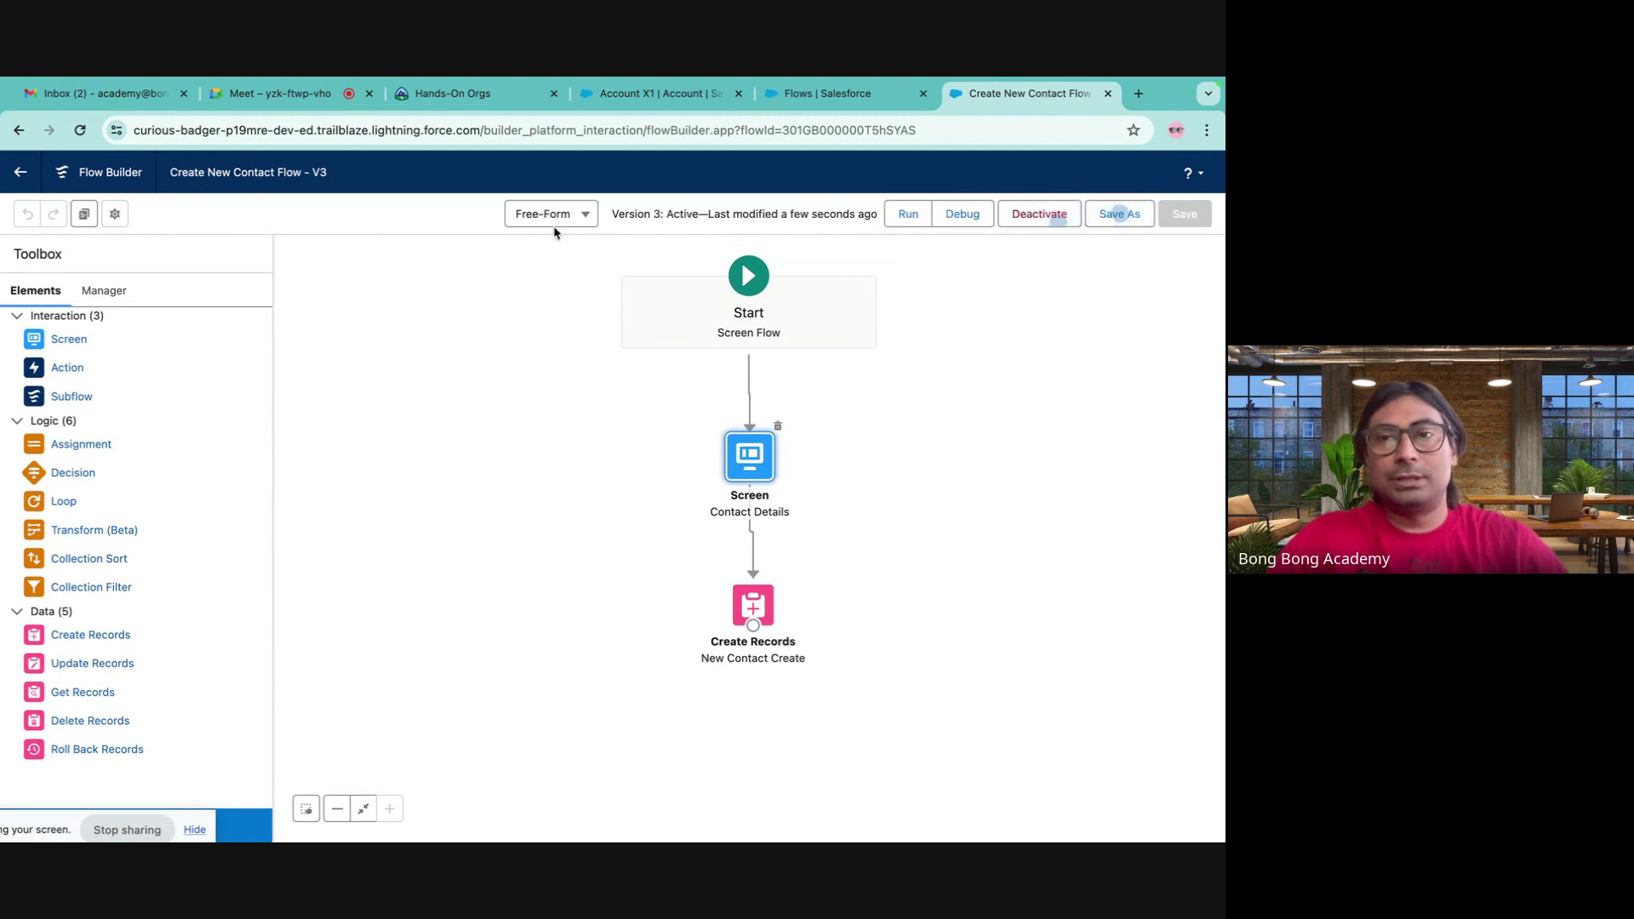
# - Reload Account X1 and submit a test contact's first and last name through the flow
pyautogui.click(660, 93)
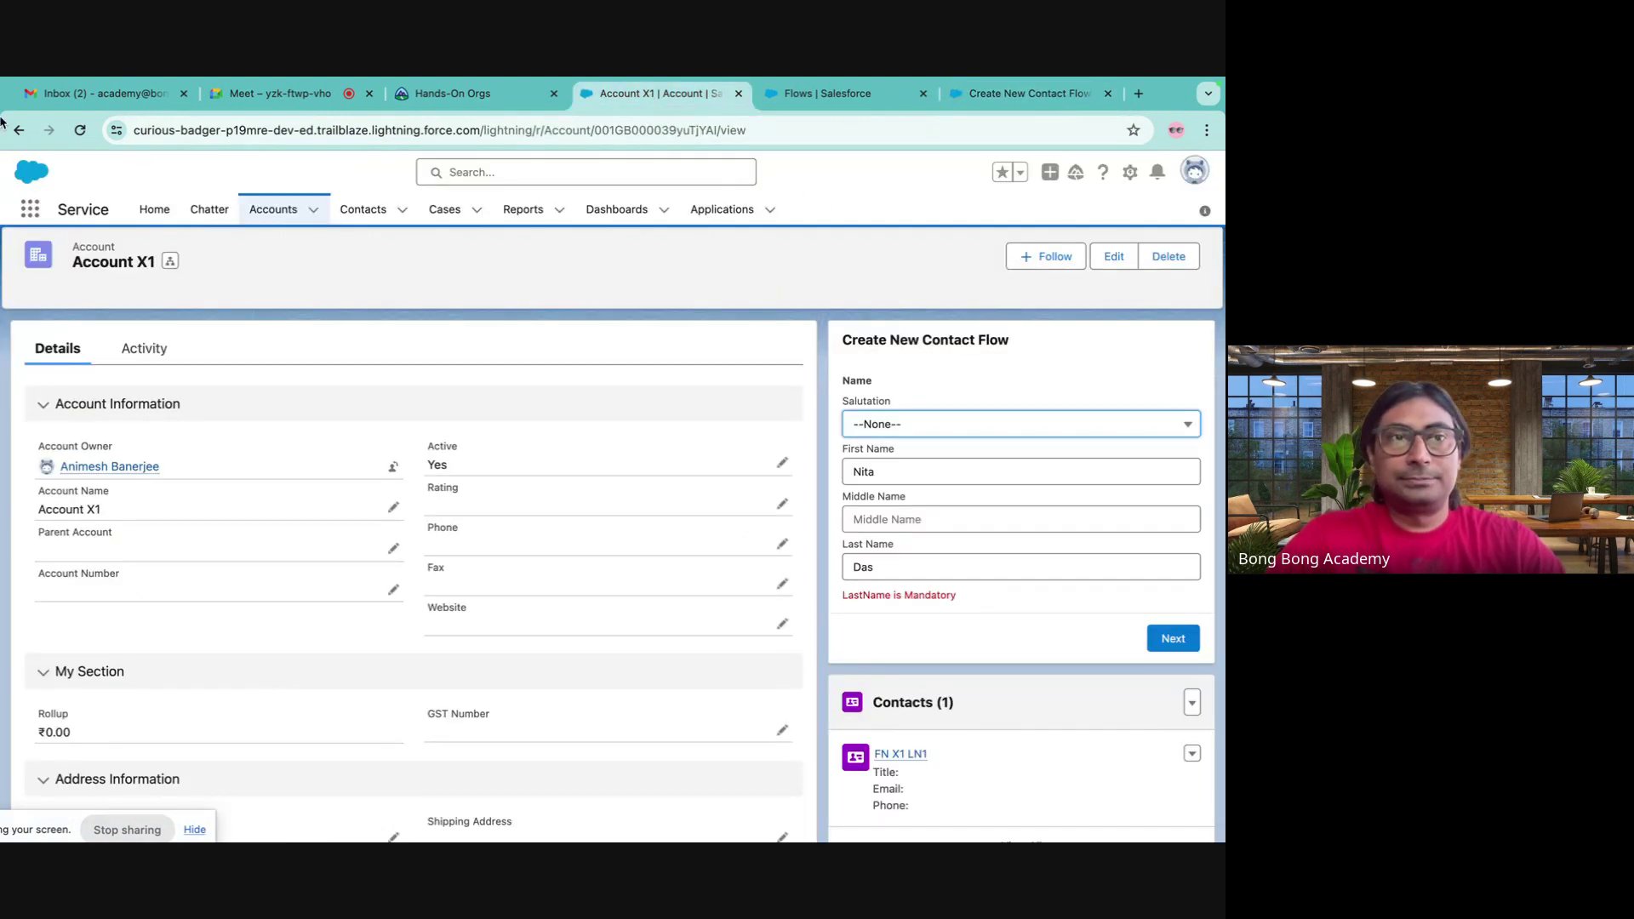
pyautogui.click(80, 130)
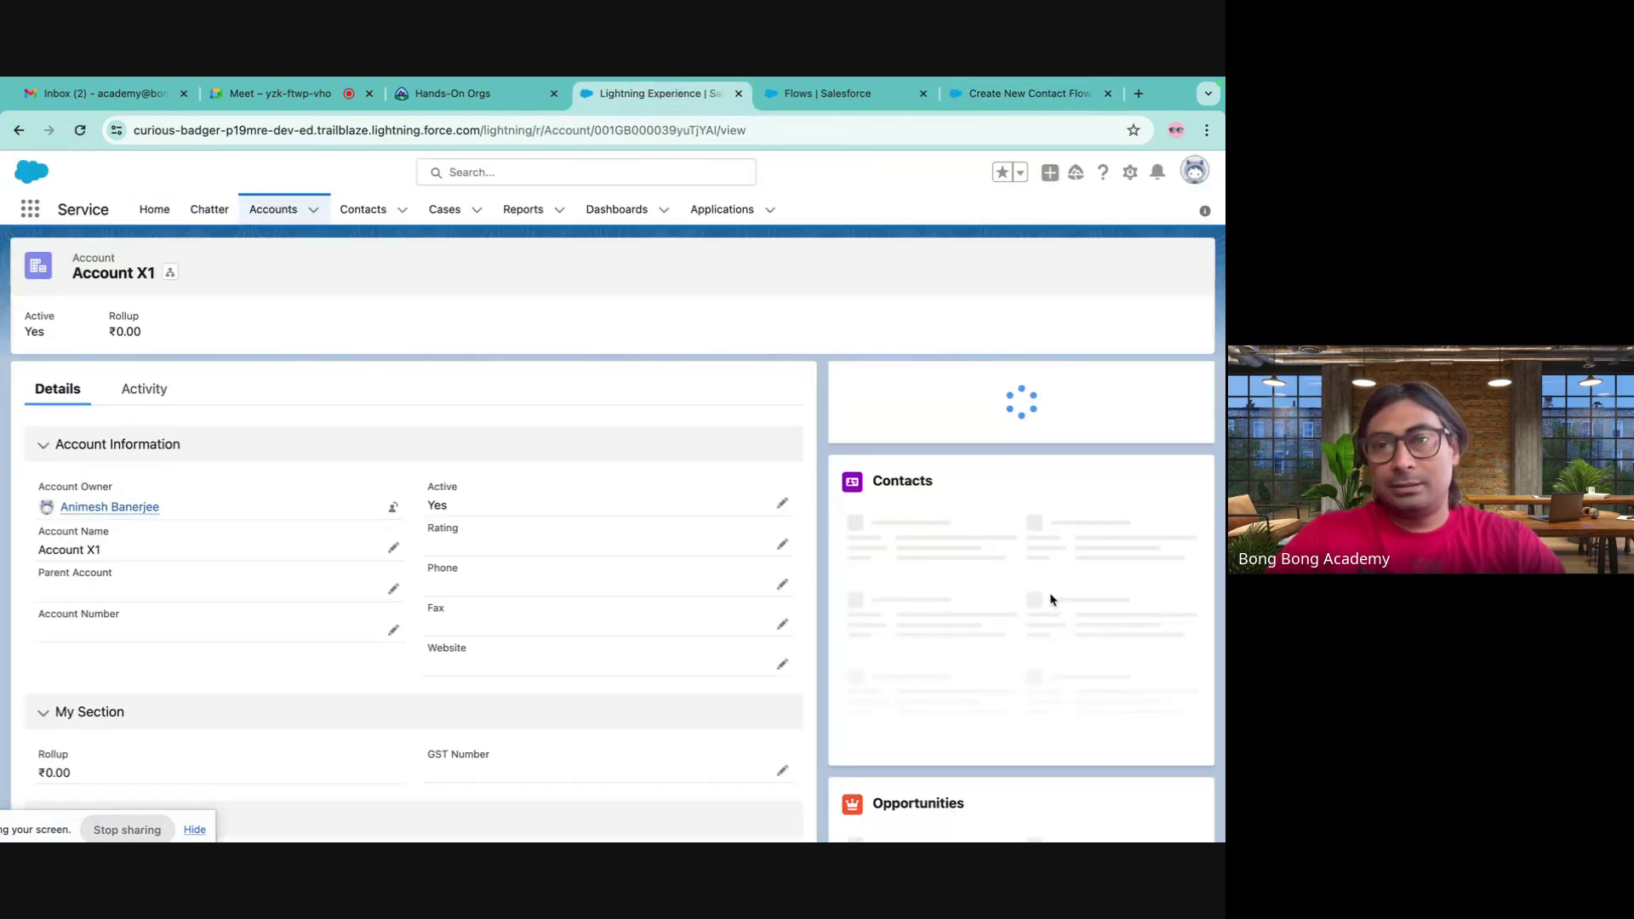
pyautogui.click(877, 514)
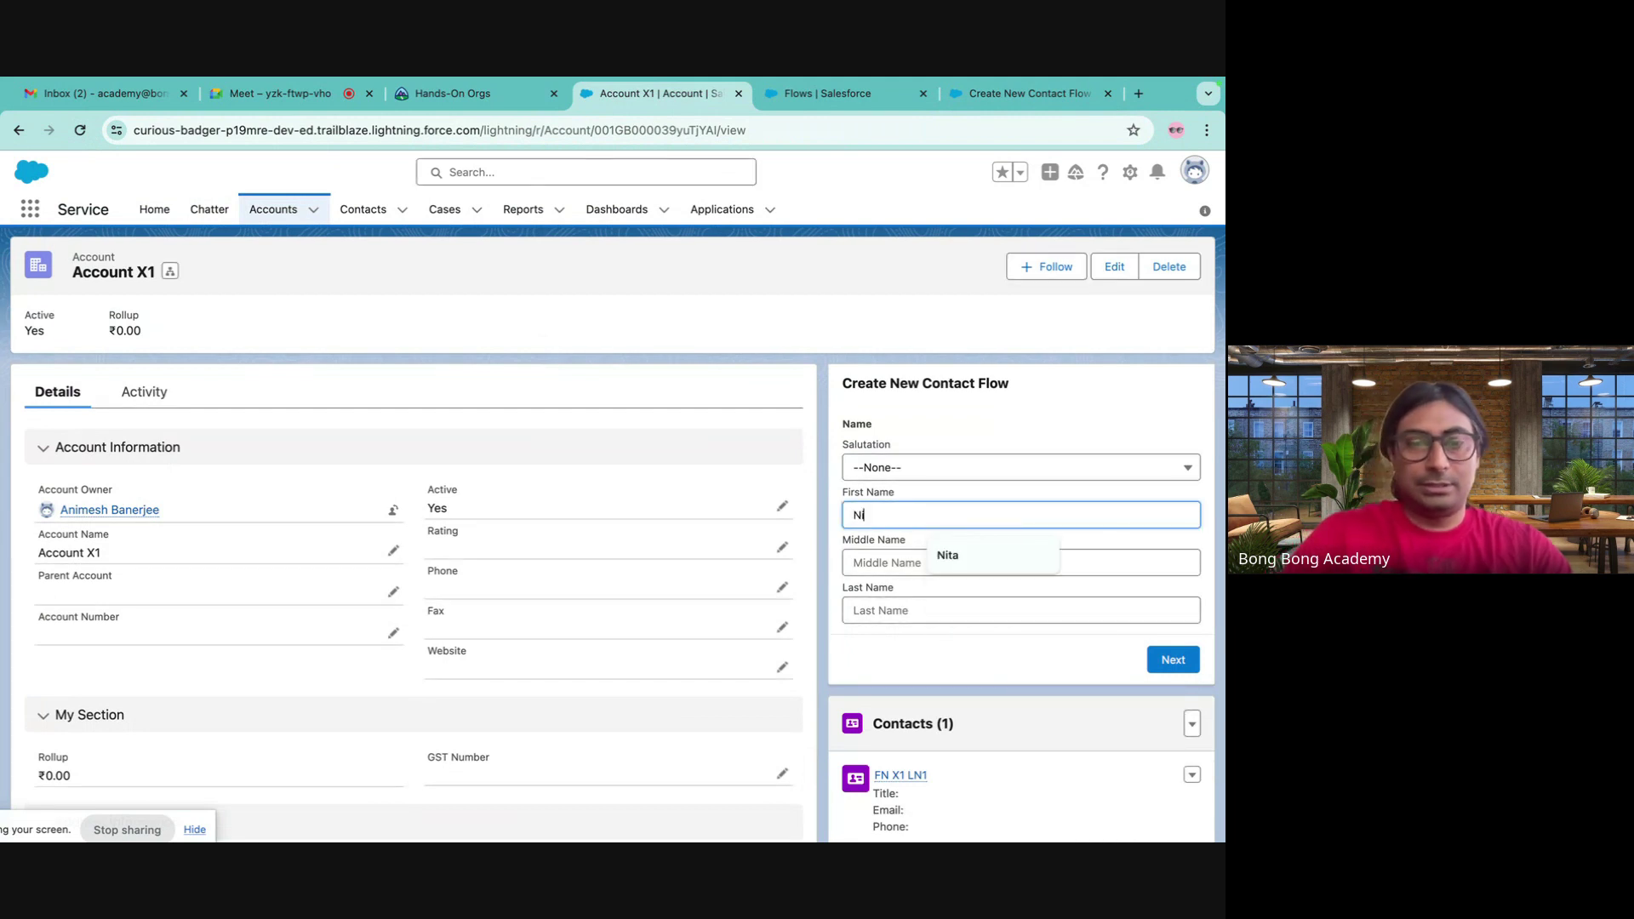
pyautogui.click(894, 605)
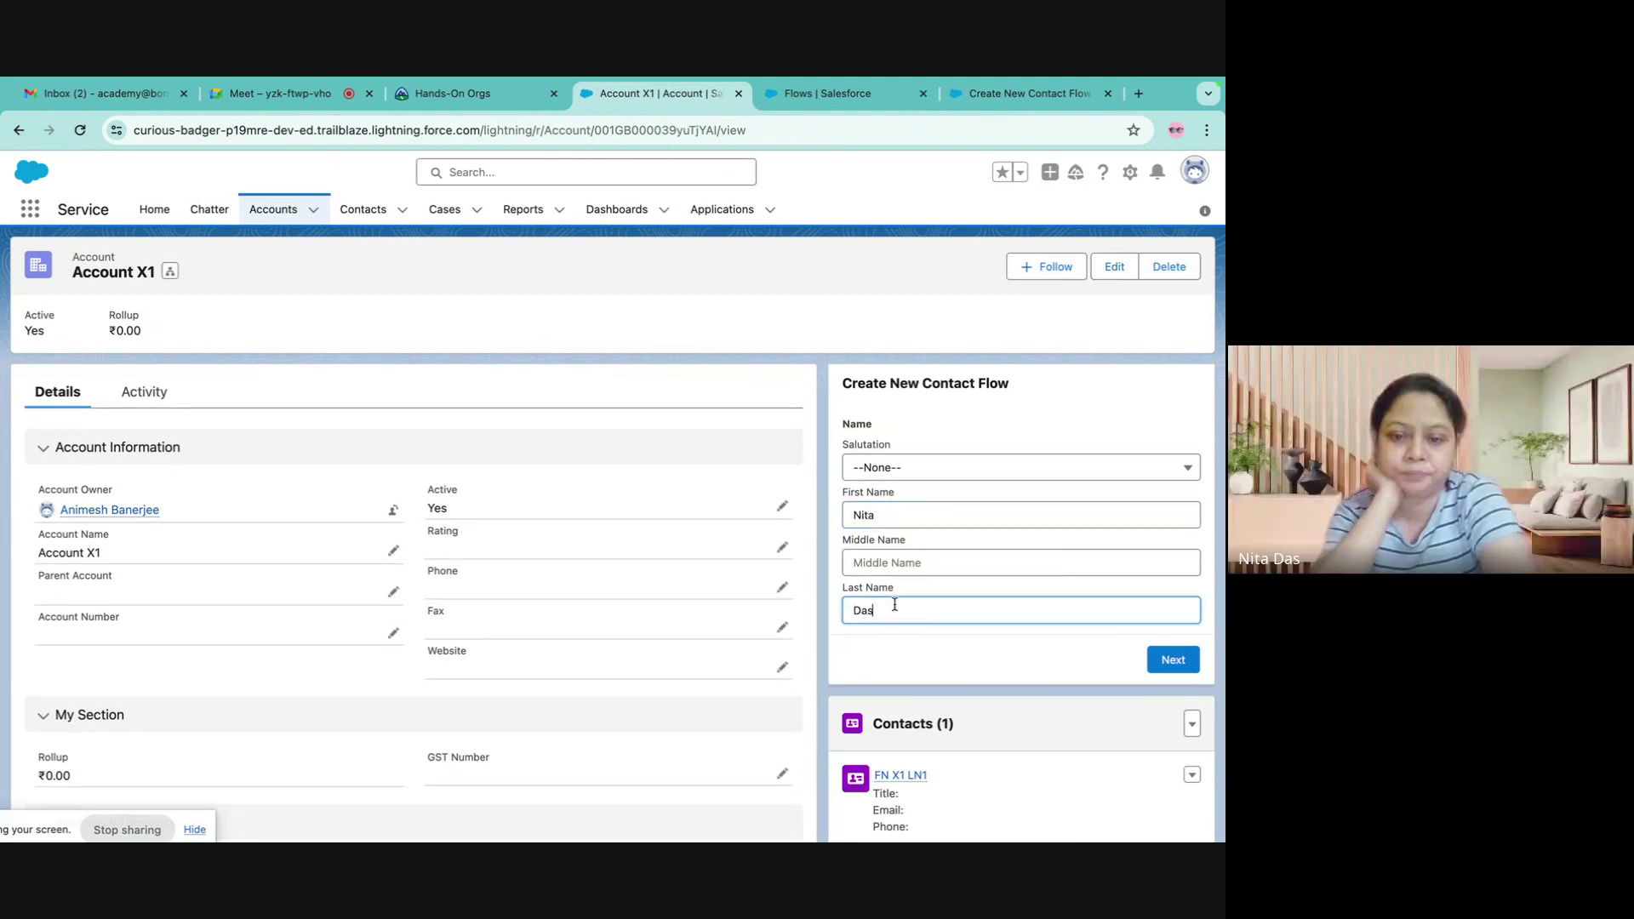
pyautogui.click(1173, 661)
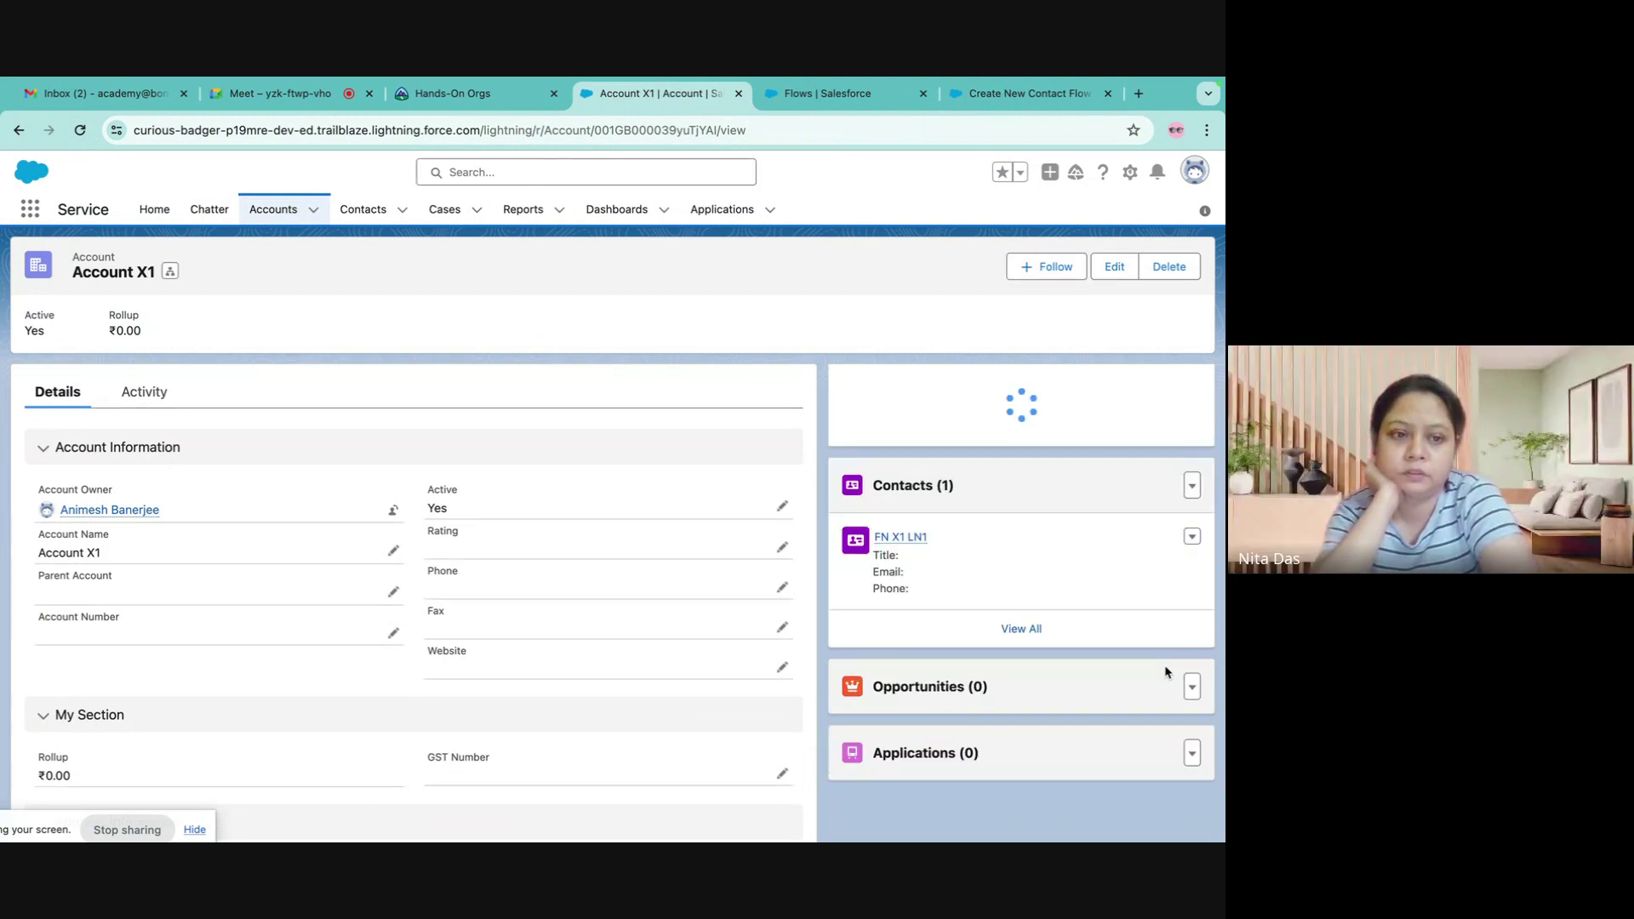
# - Search the All Contacts list for 'n' to check the new test contact
pyautogui.click(364, 209)
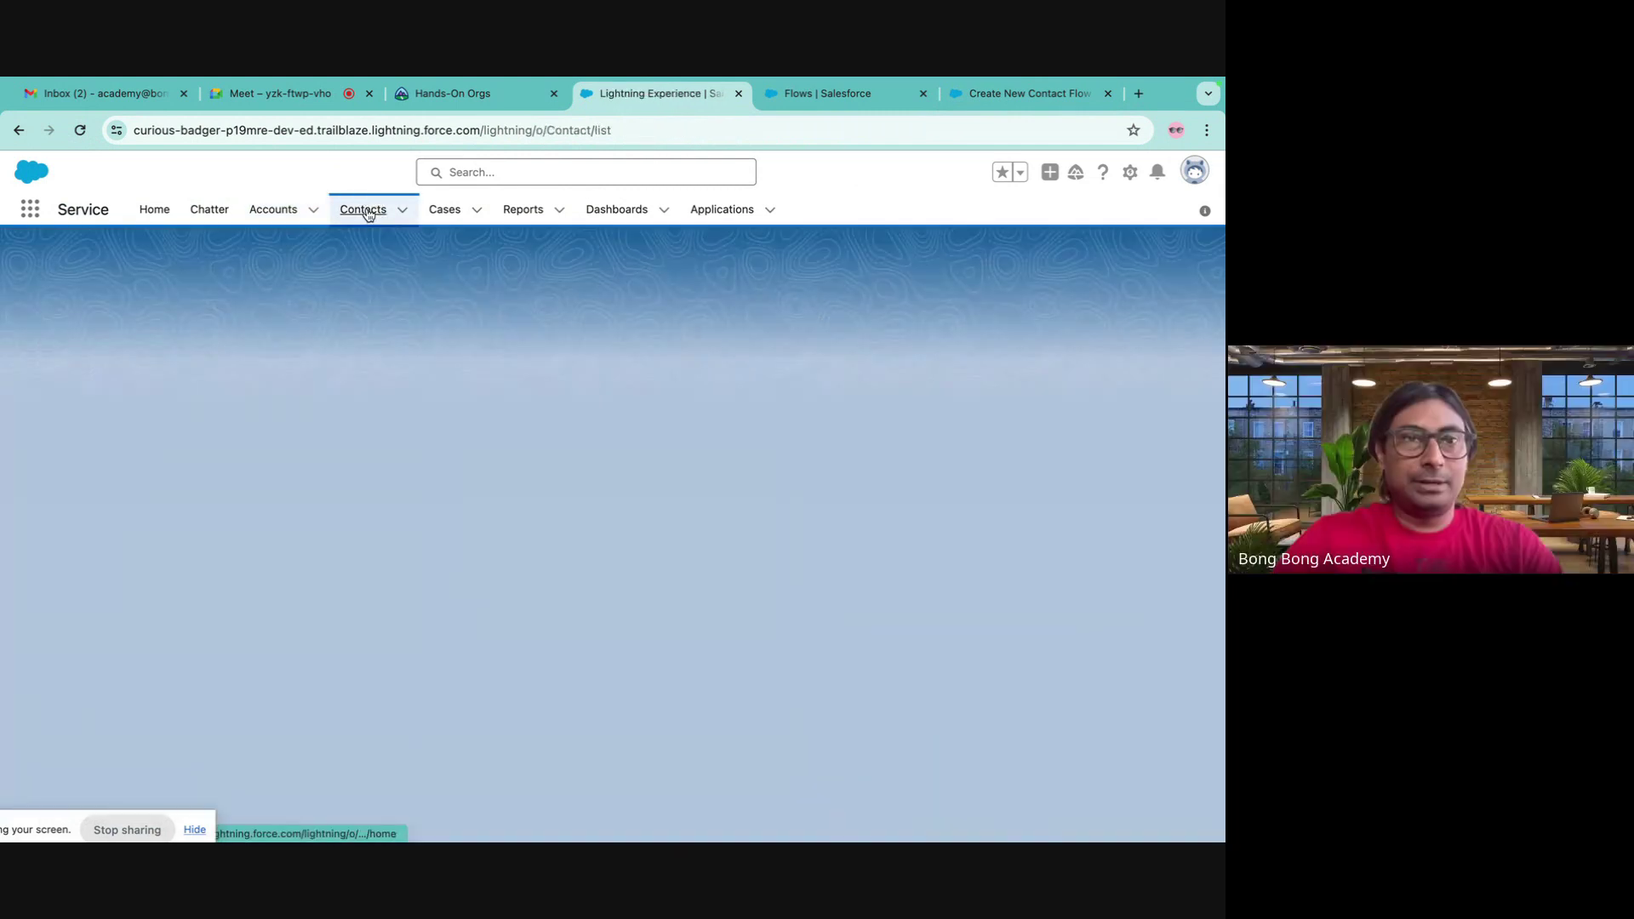
pyautogui.scroll(-5, 179, 476)
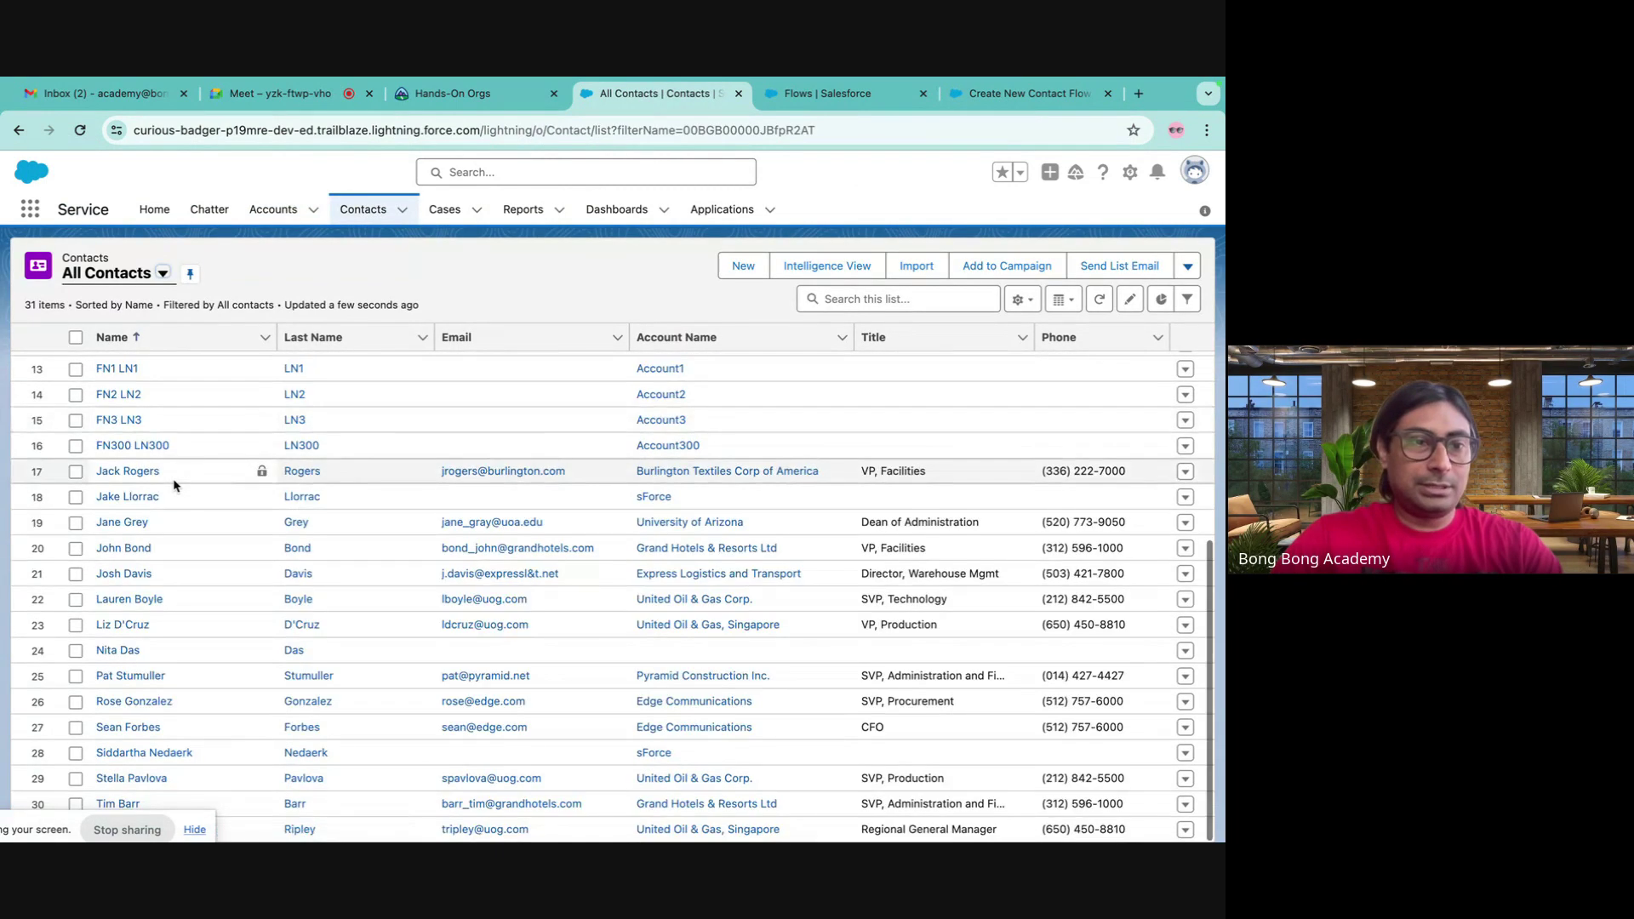
pyautogui.scroll(1, 175, 485)
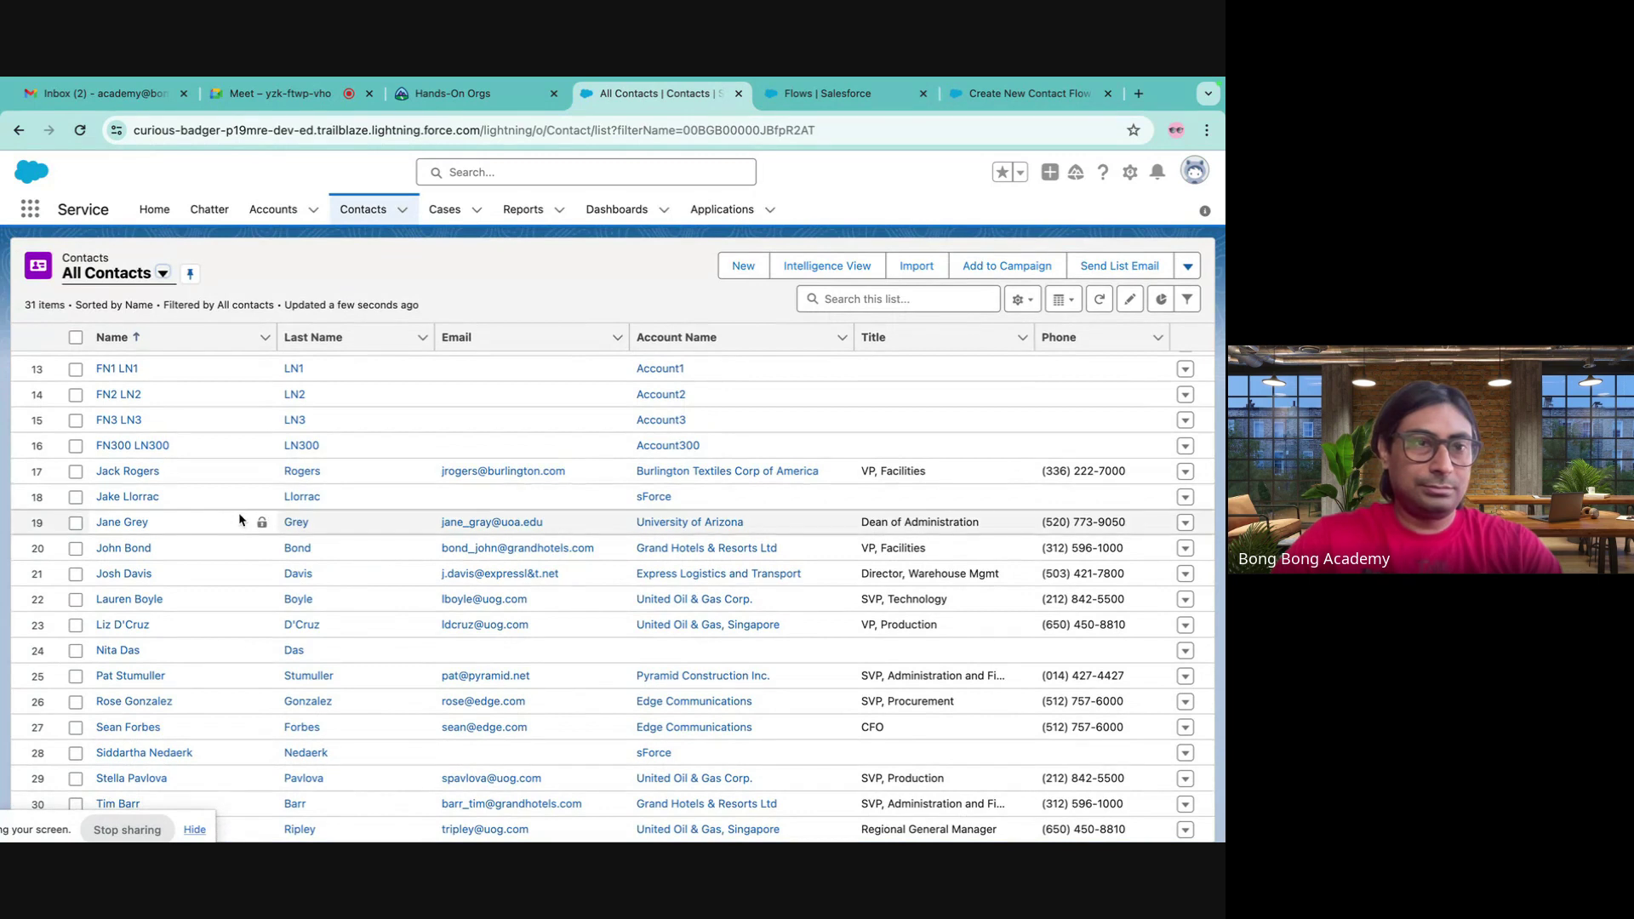
pyautogui.scroll(5, 240, 519)
pyautogui.click(827, 299)
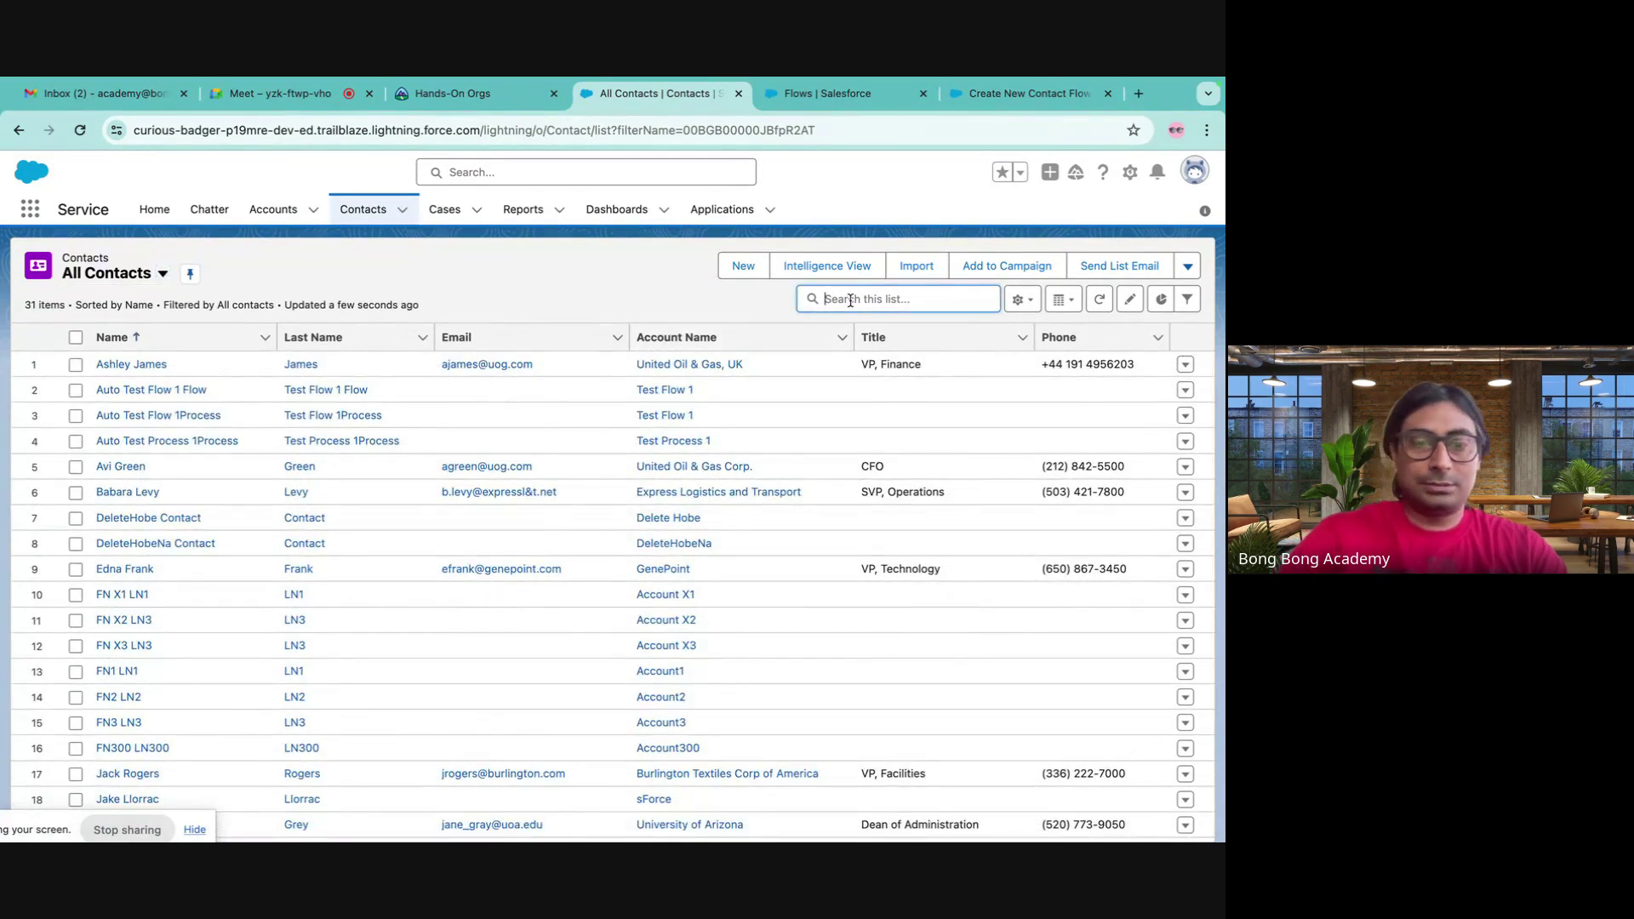
pyautogui.write('nita')
pyautogui.press('Return')
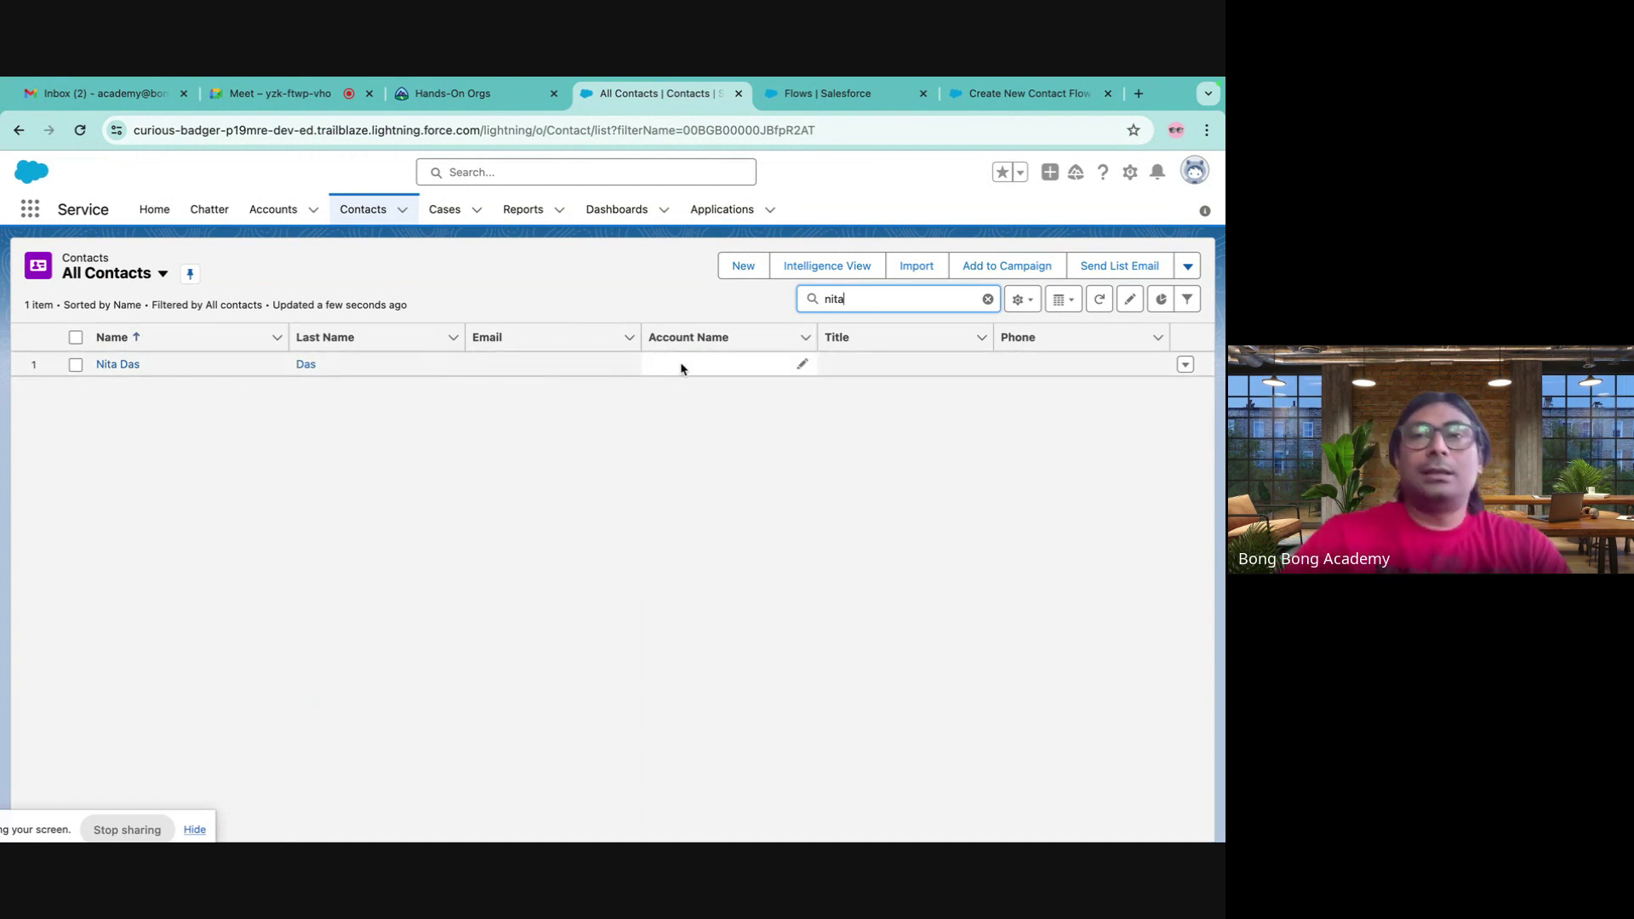
pyautogui.click(1012, 96)
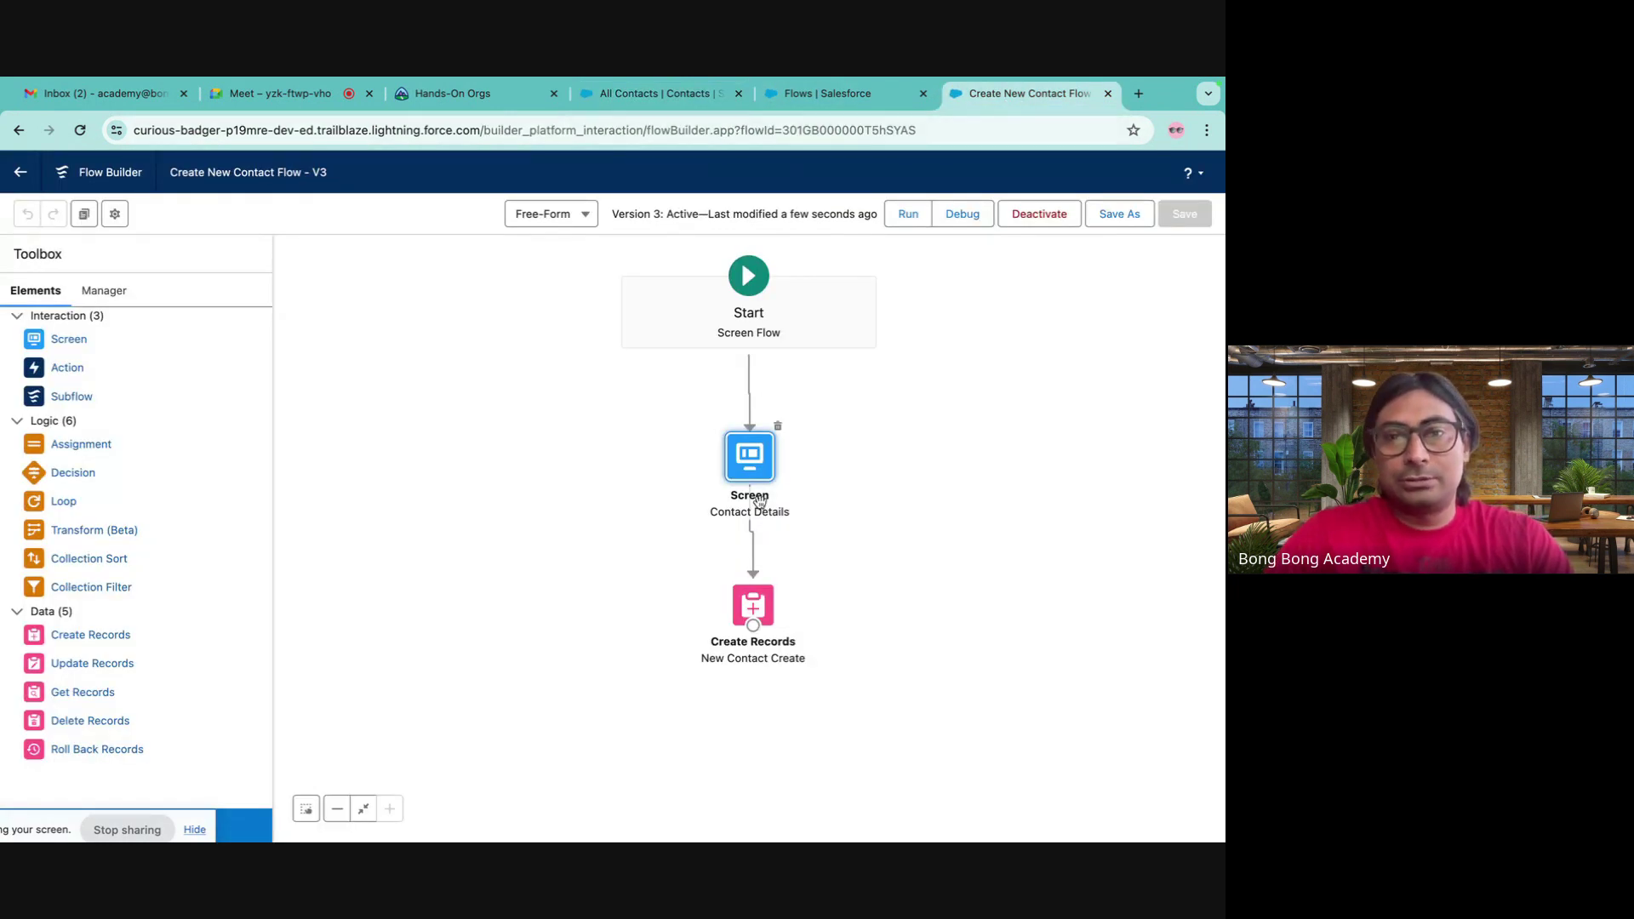
# - Review the Create Records field assignments, then show the Manager's resources and elements list
pyautogui.doubleClick(752, 605)
pyautogui.scroll(-2, 593, 553)
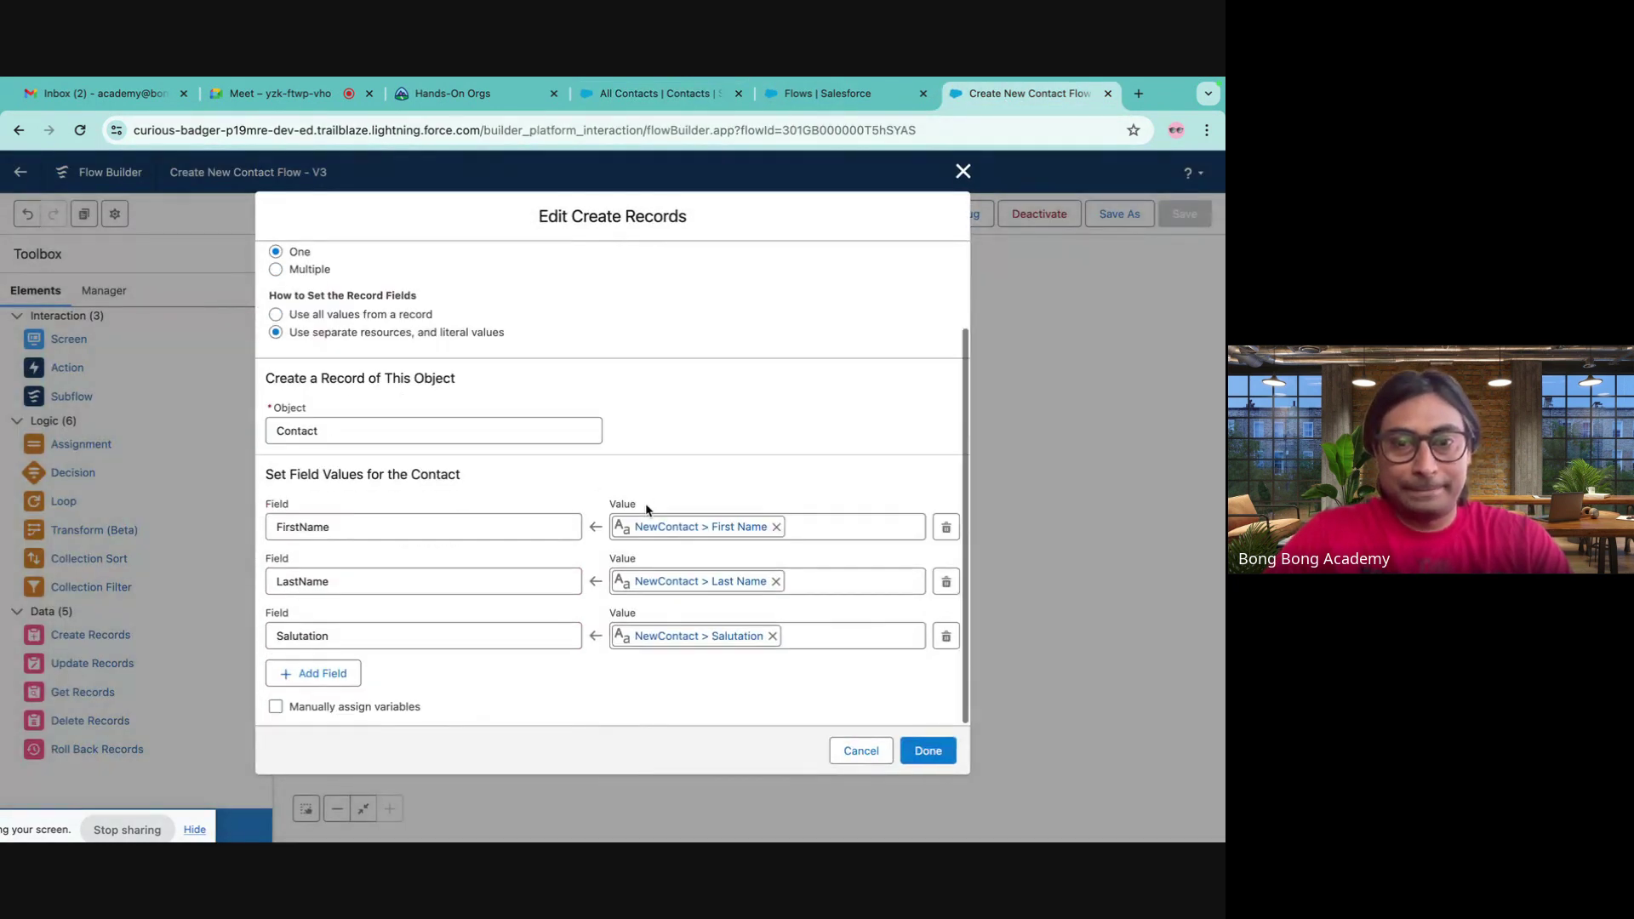
pyautogui.click(963, 172)
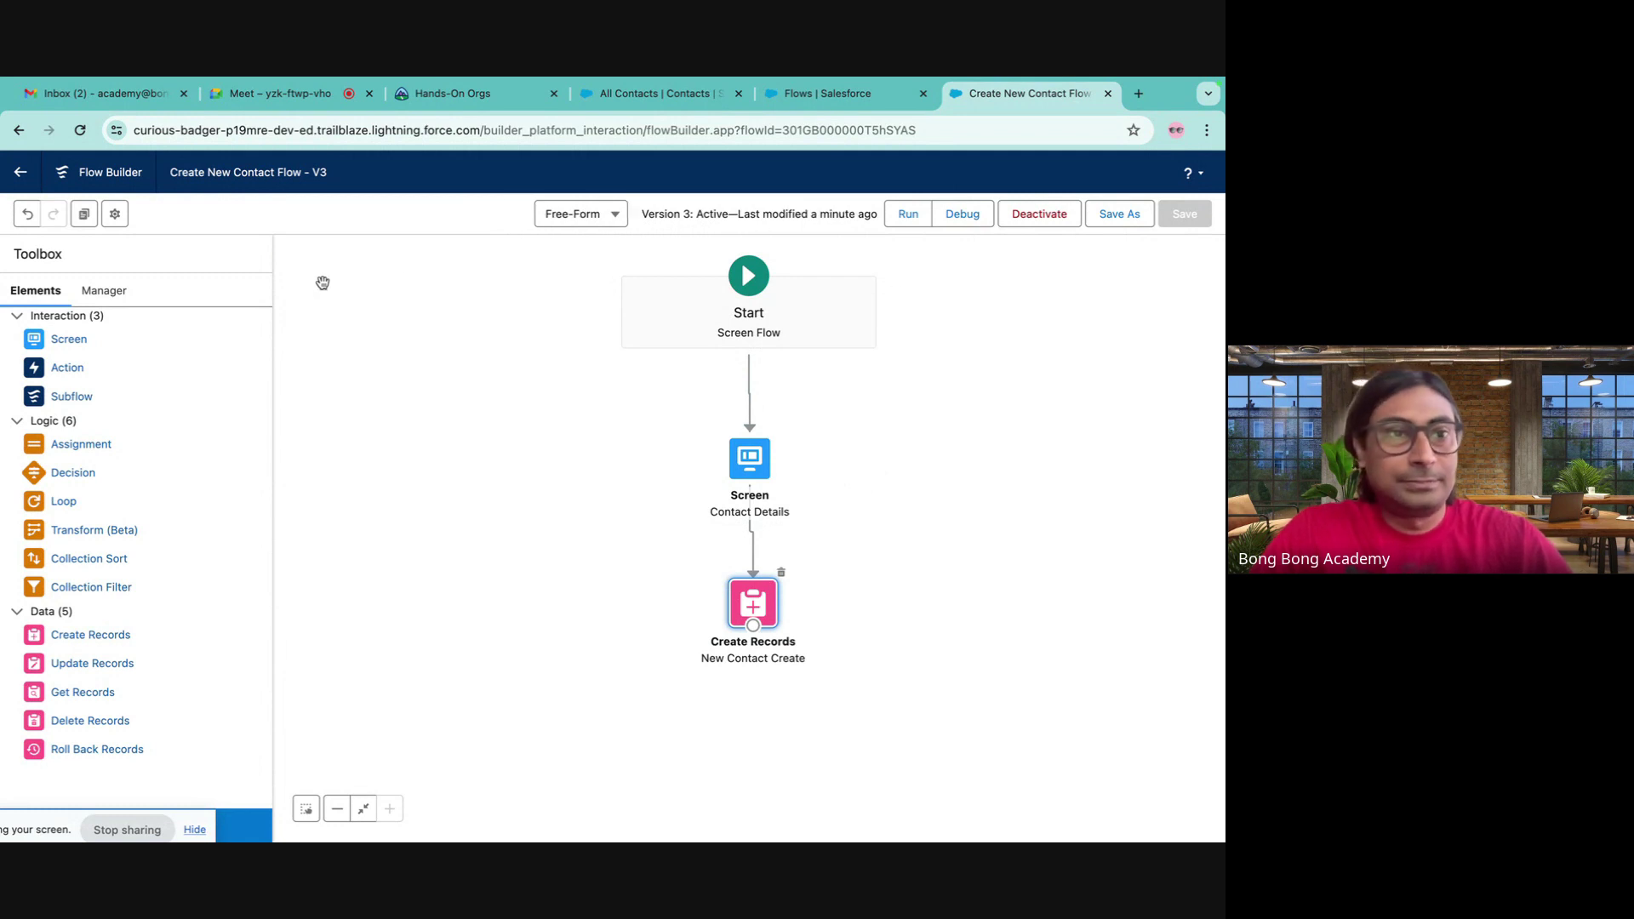
pyautogui.click(120, 290)
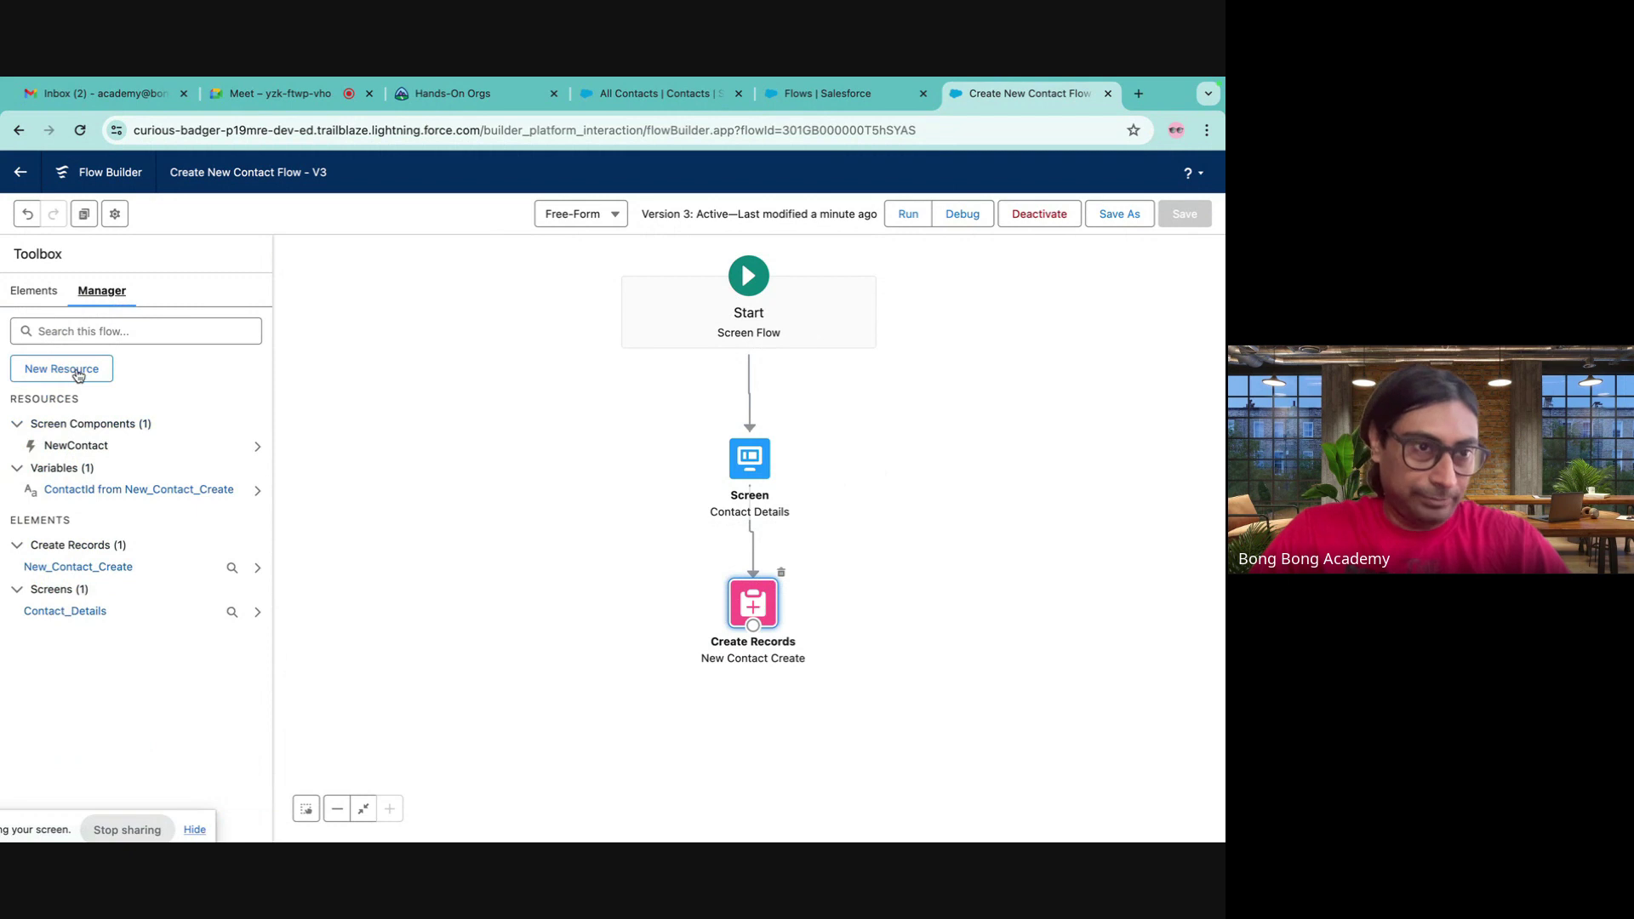
# - Create a new Variable resource 'recordId' of Data Type Text, marked Available for input
pyautogui.click(85, 328)
pyautogui.write('val')
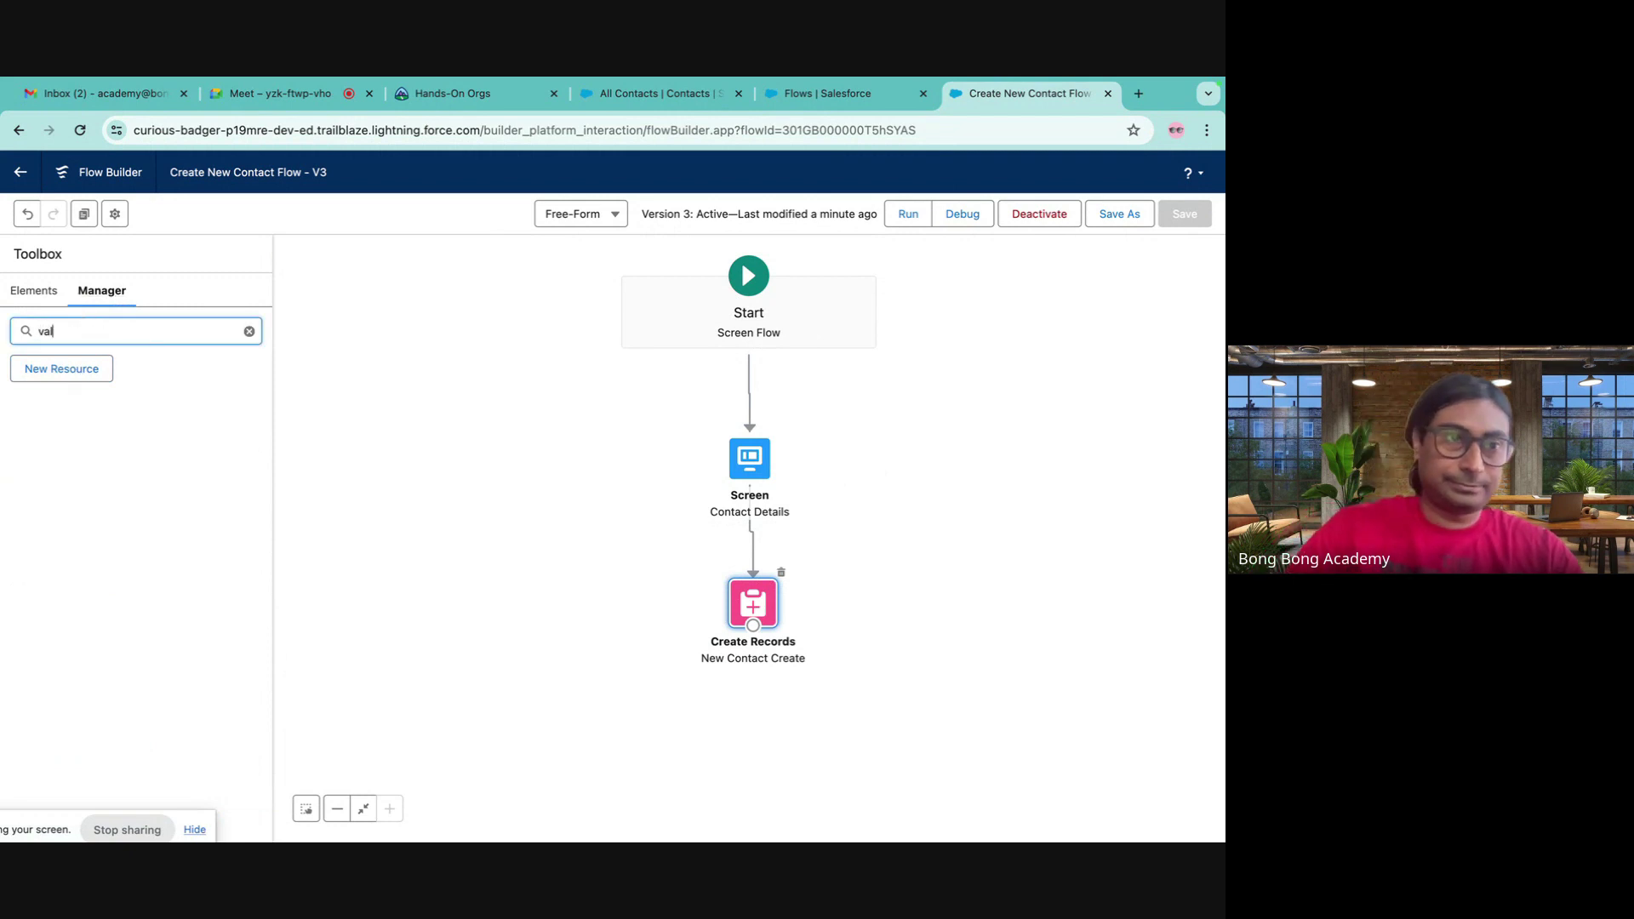
pyautogui.click(61, 369)
pyautogui.click(424, 436)
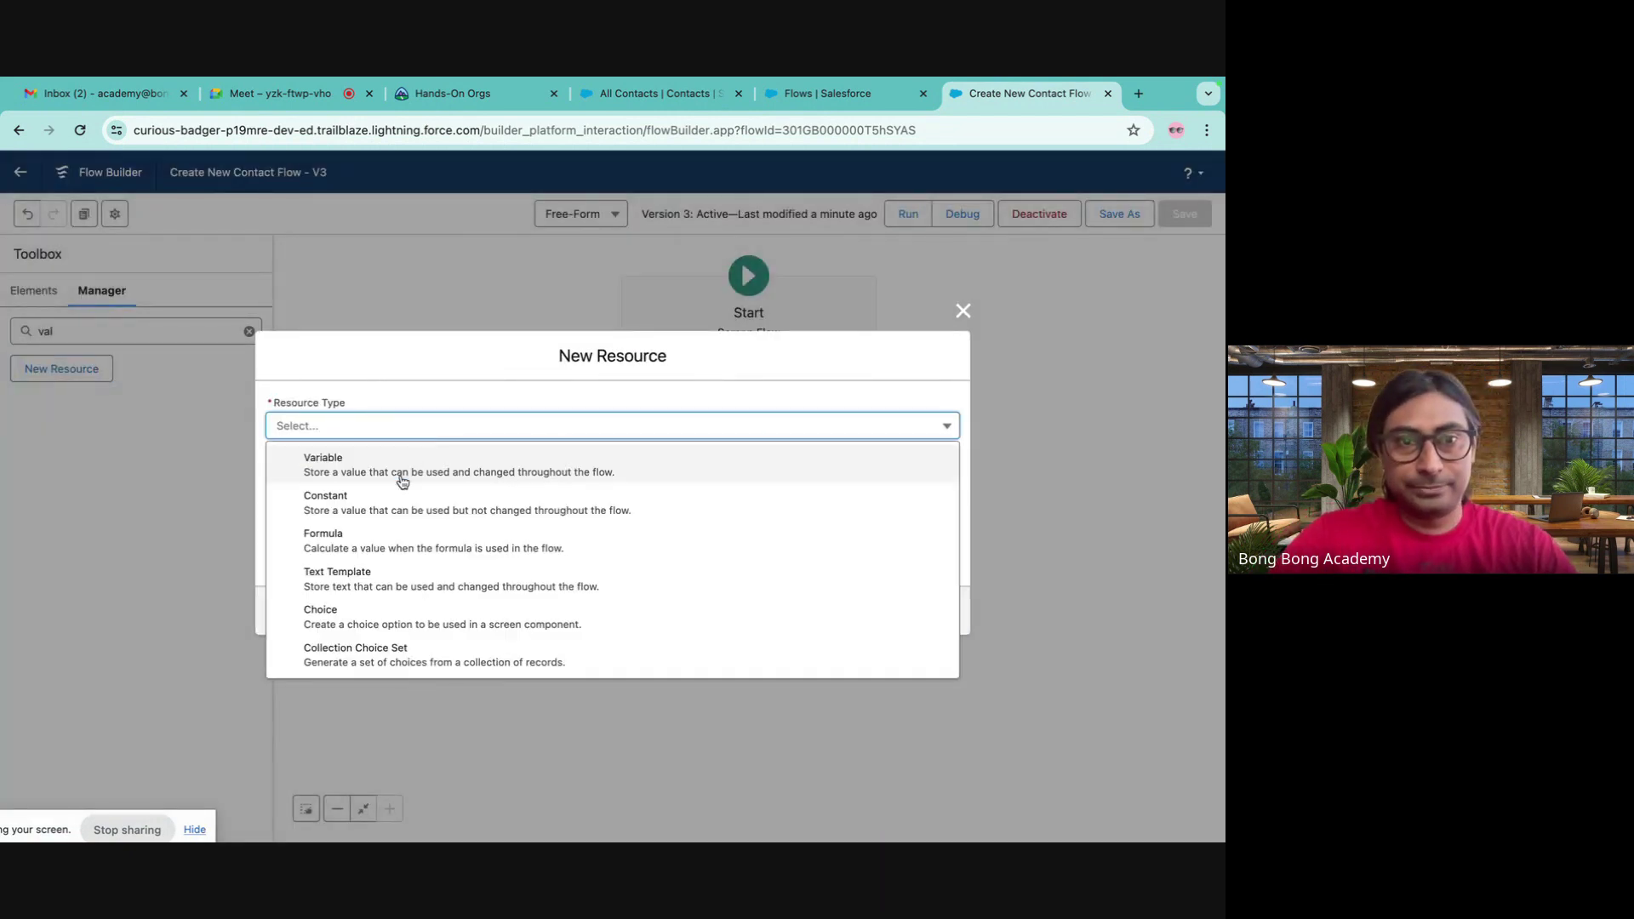
pyautogui.click(403, 475)
pyautogui.click(358, 458)
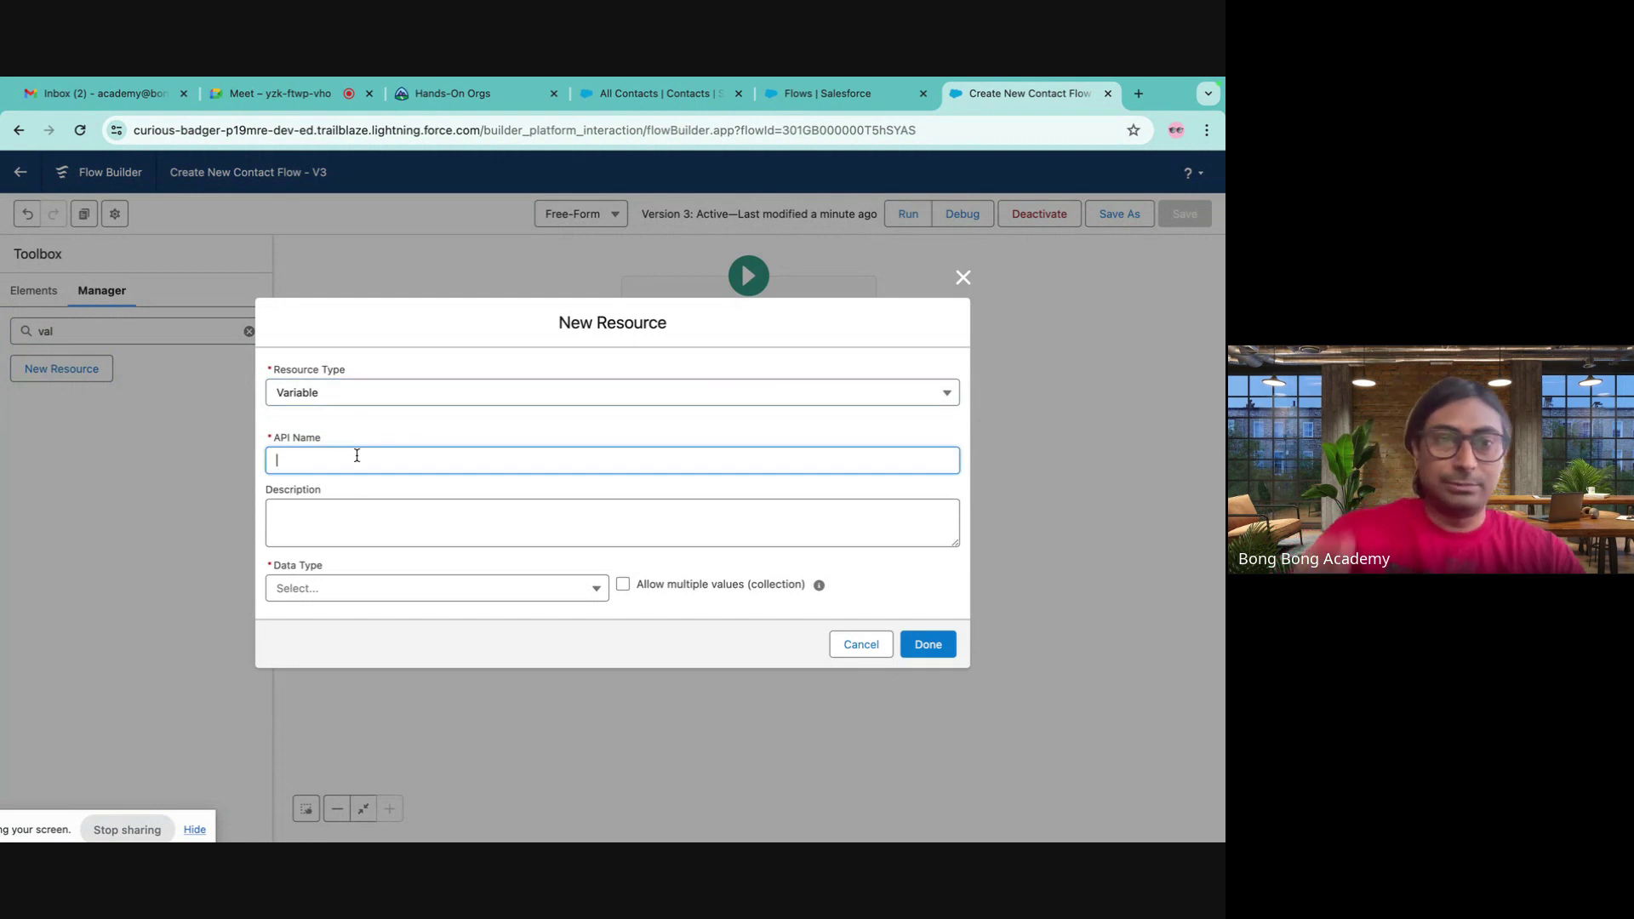
pyautogui.write('re')
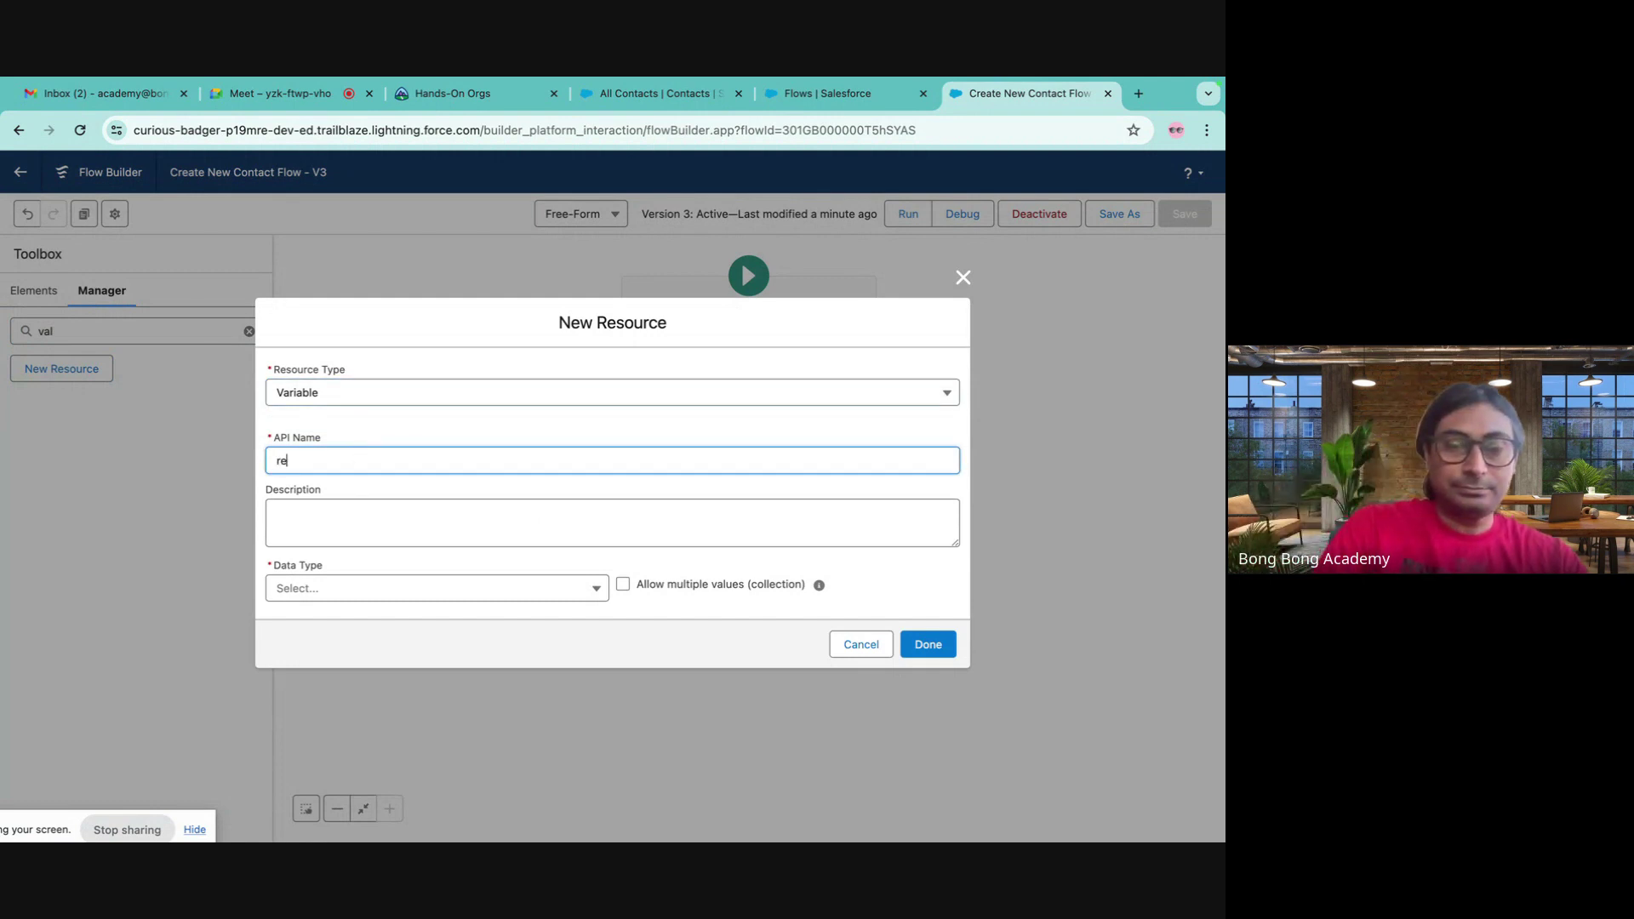
pyautogui.write('cordId')
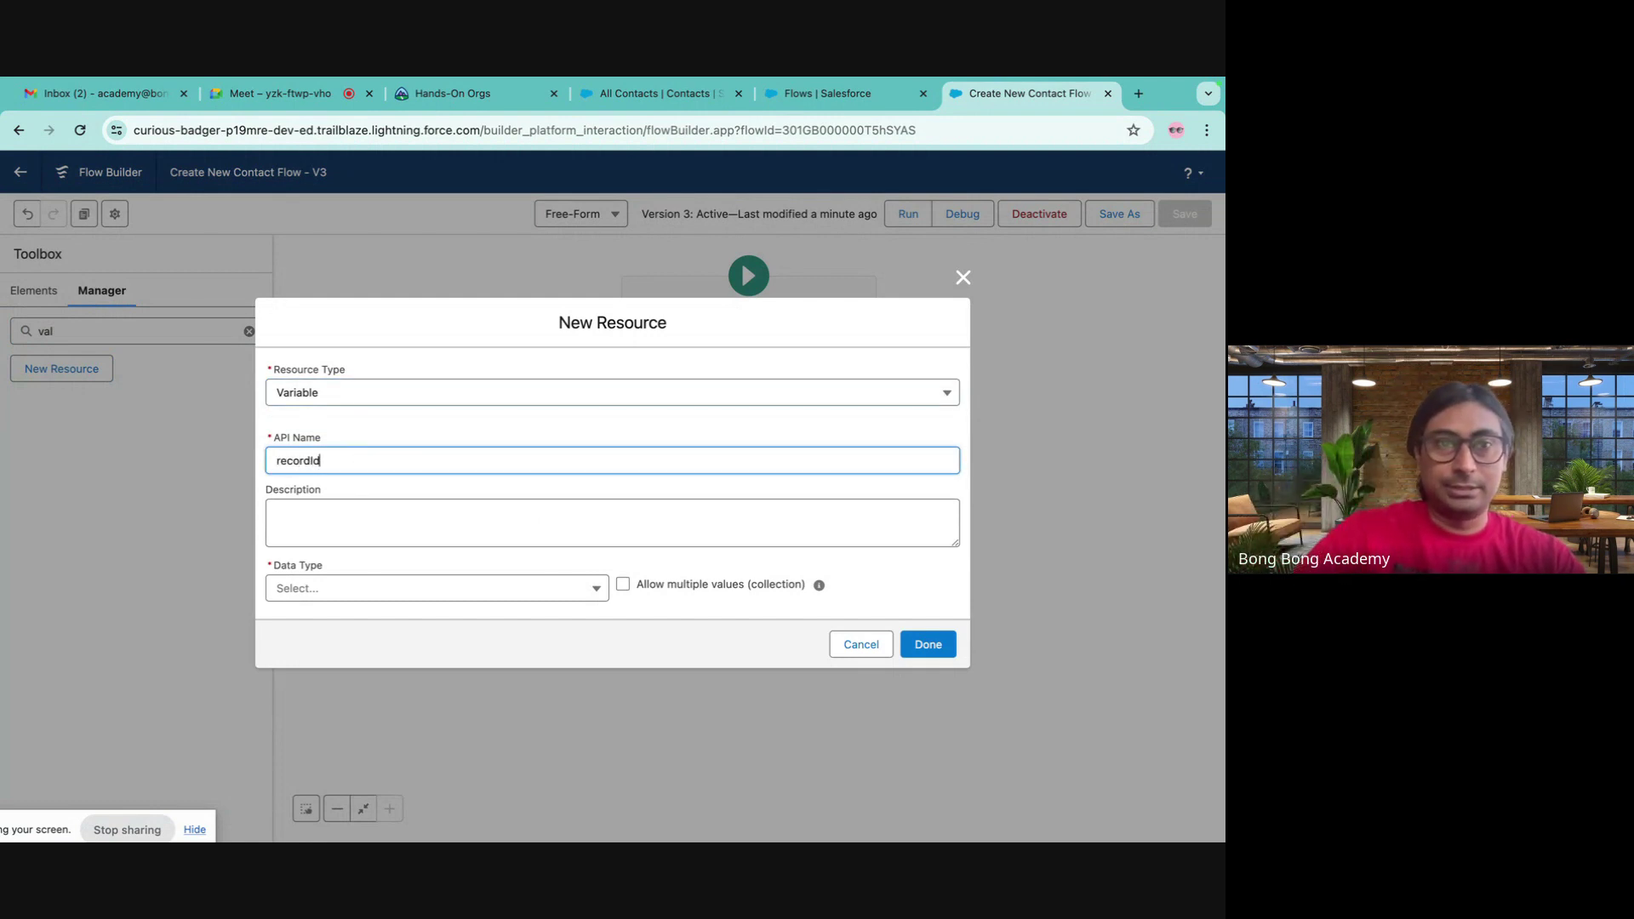
pyautogui.click(413, 590)
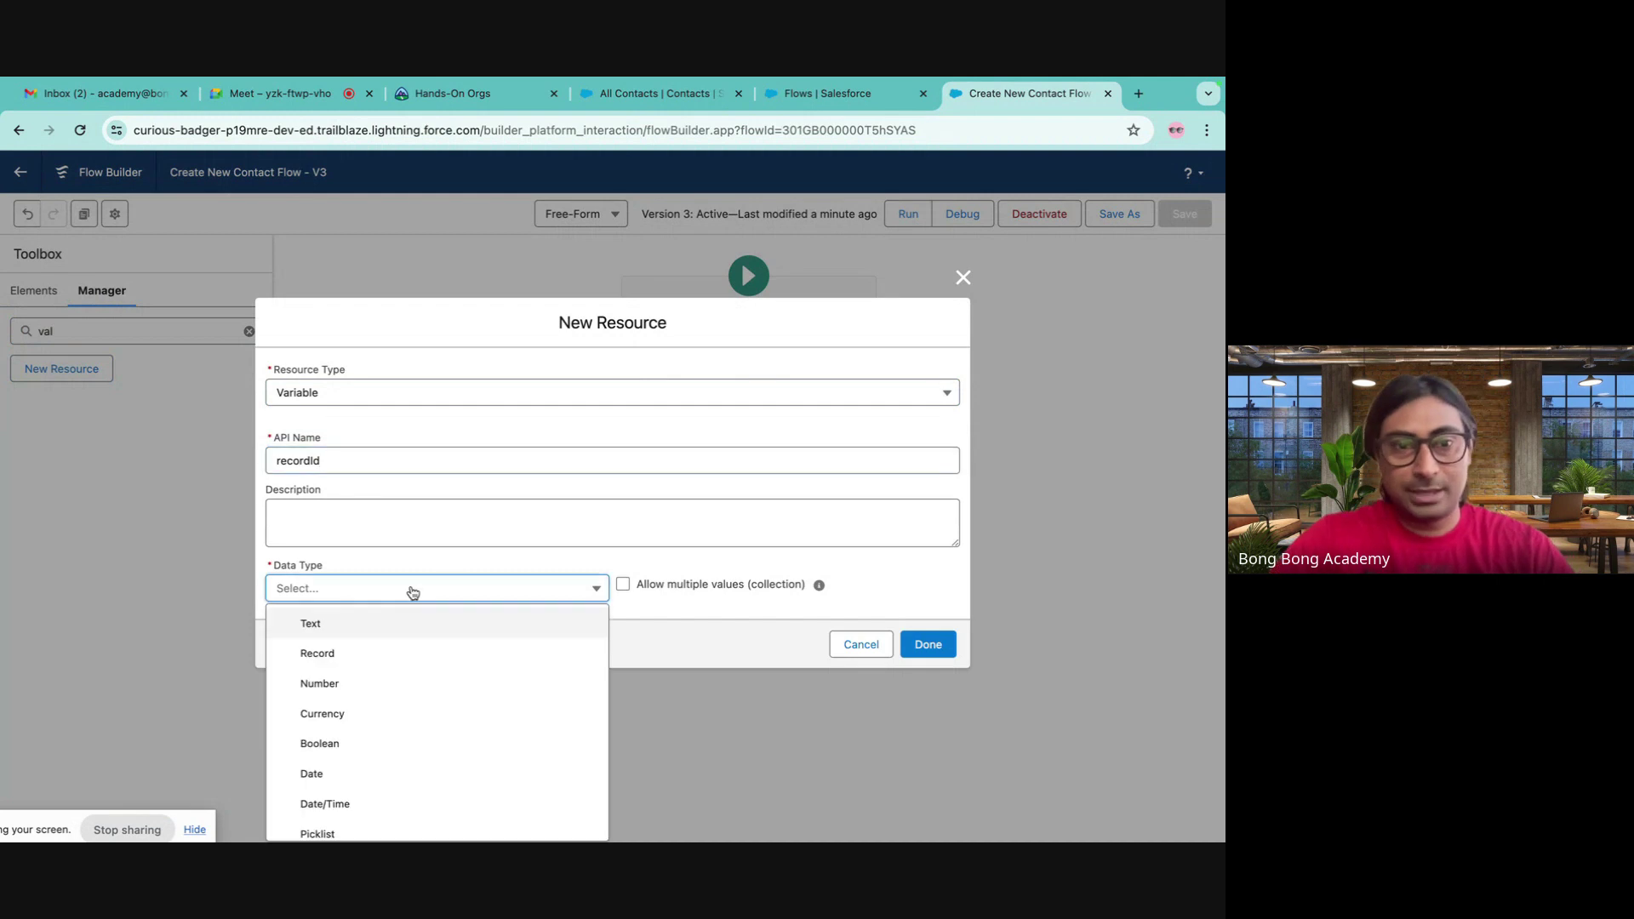
pyautogui.click(380, 623)
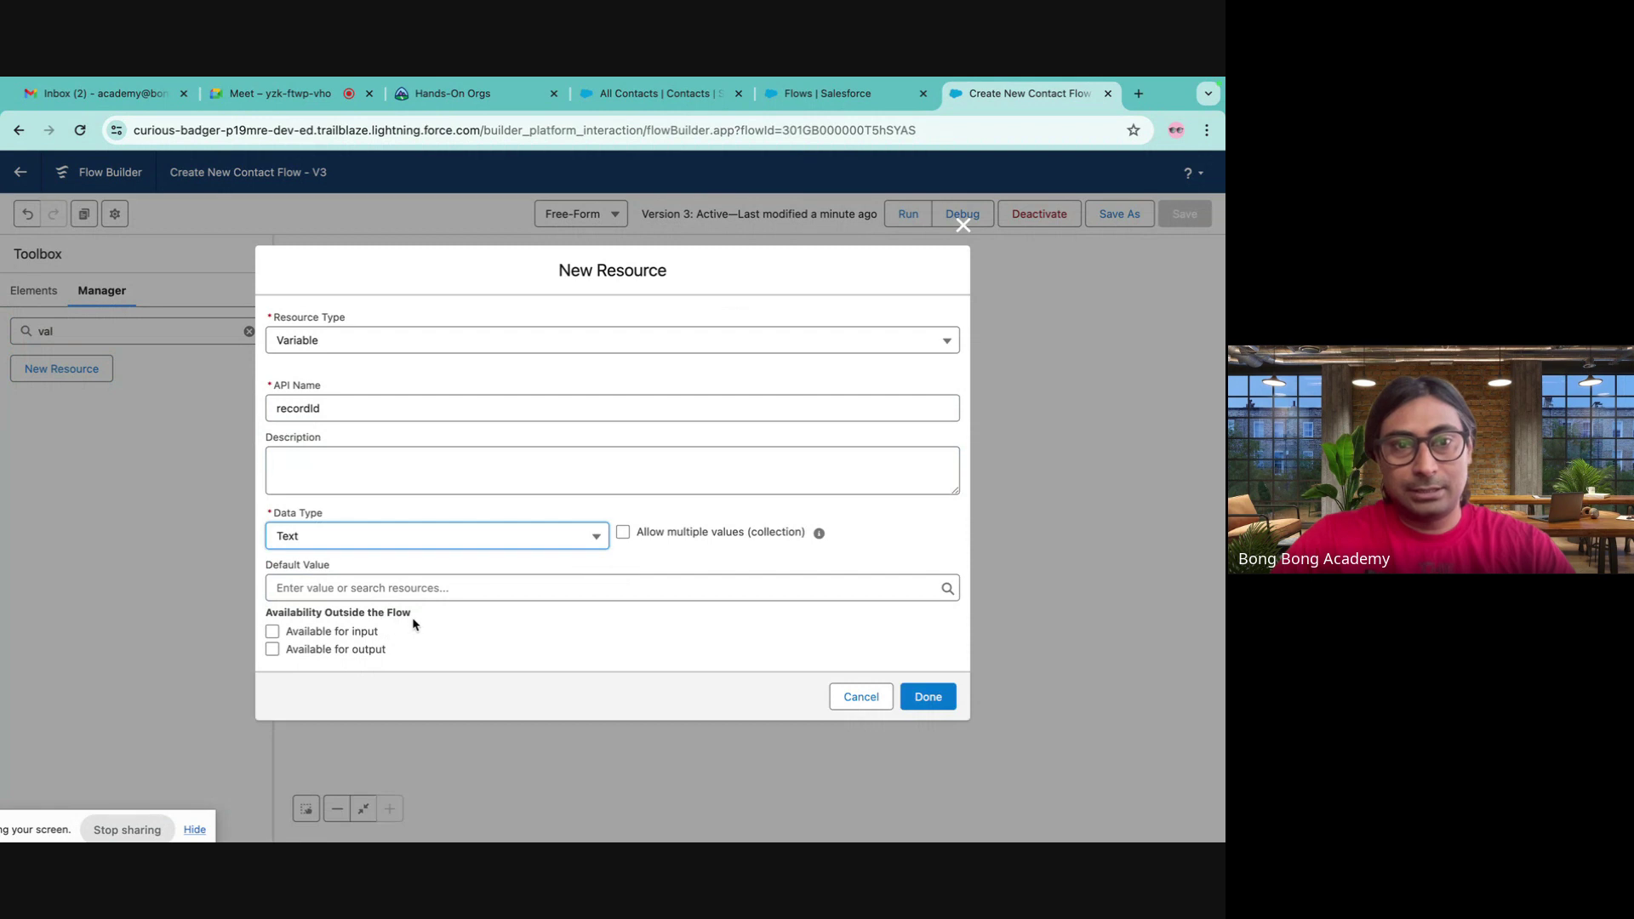
pyautogui.click(273, 633)
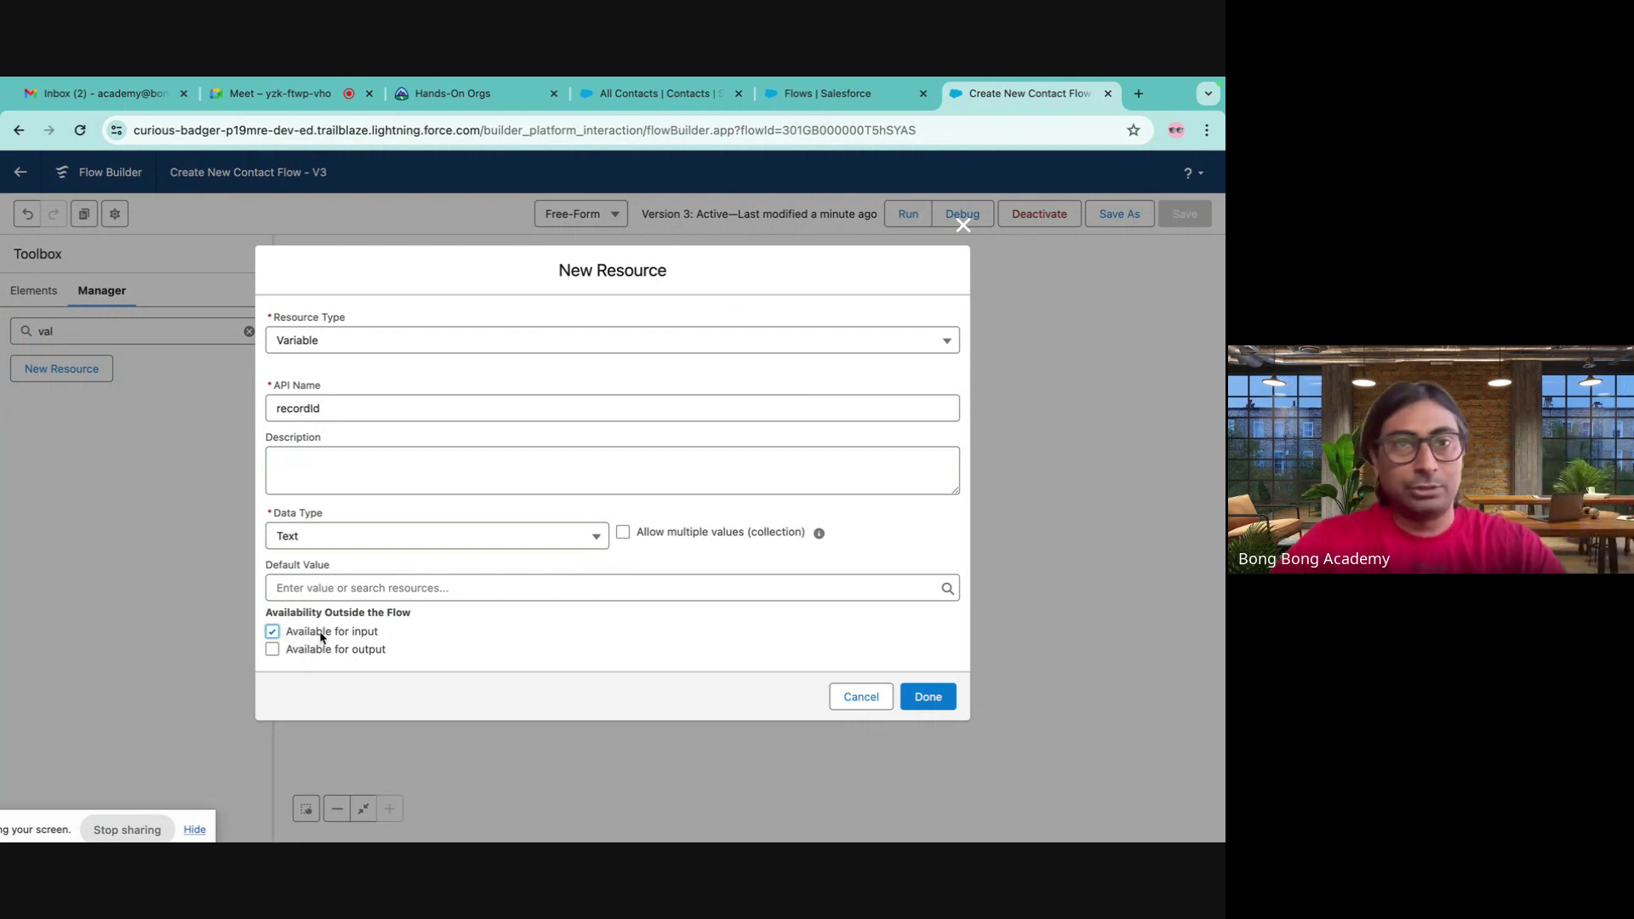
pyautogui.click(924, 696)
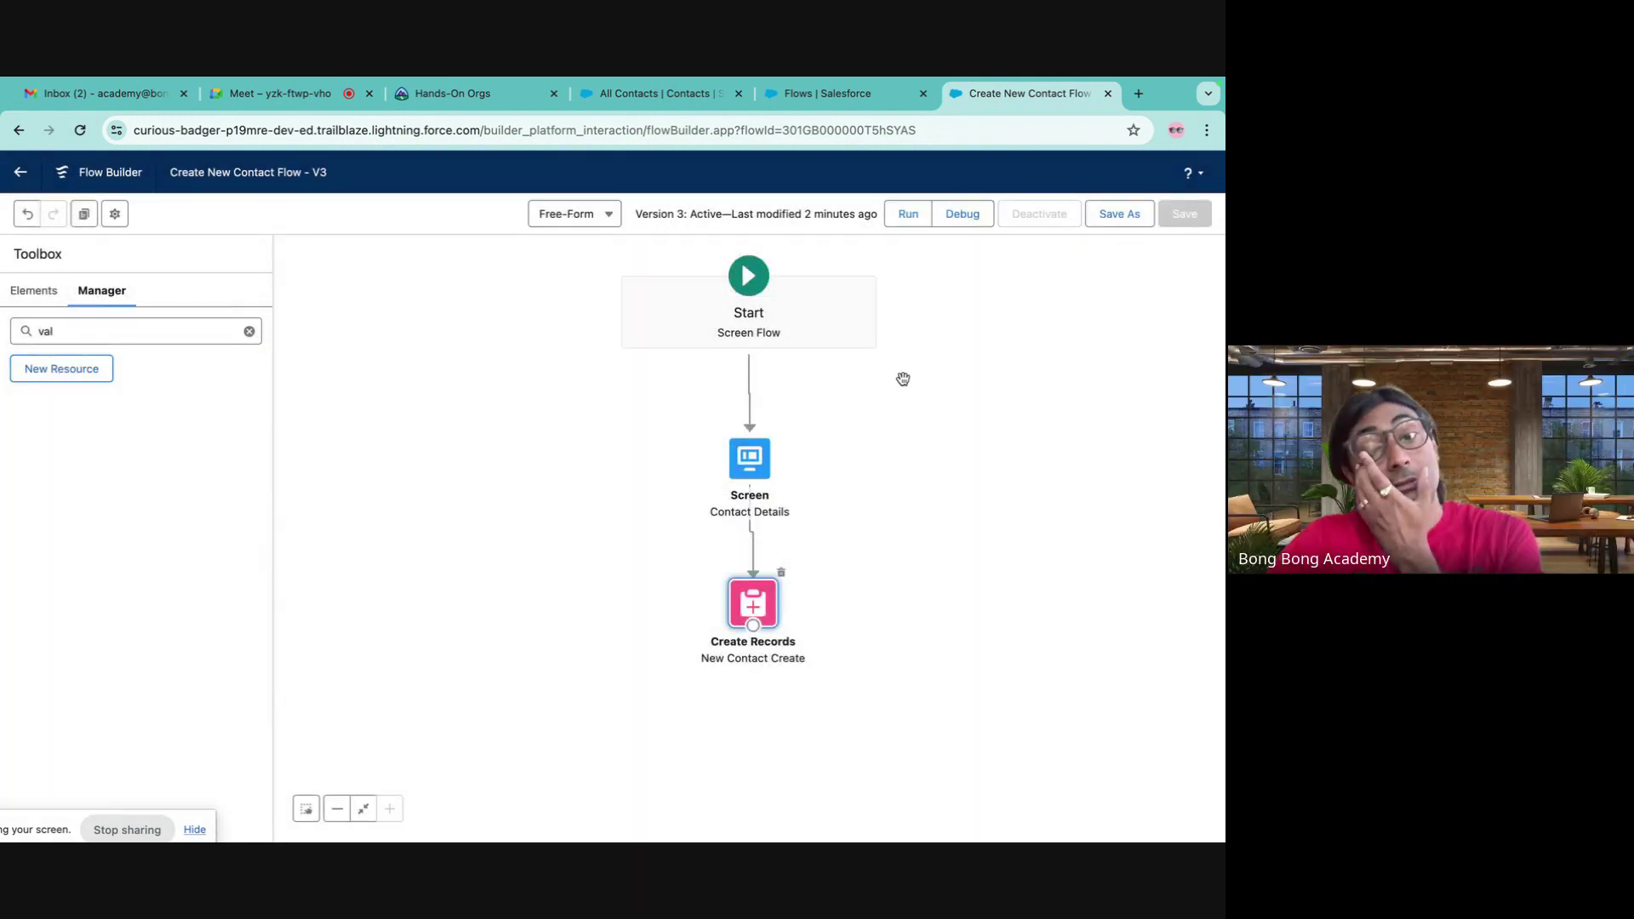
# - In the Create Records element, add a field assignment AccountId = {!recordId}
pyautogui.doubleClick(753, 605)
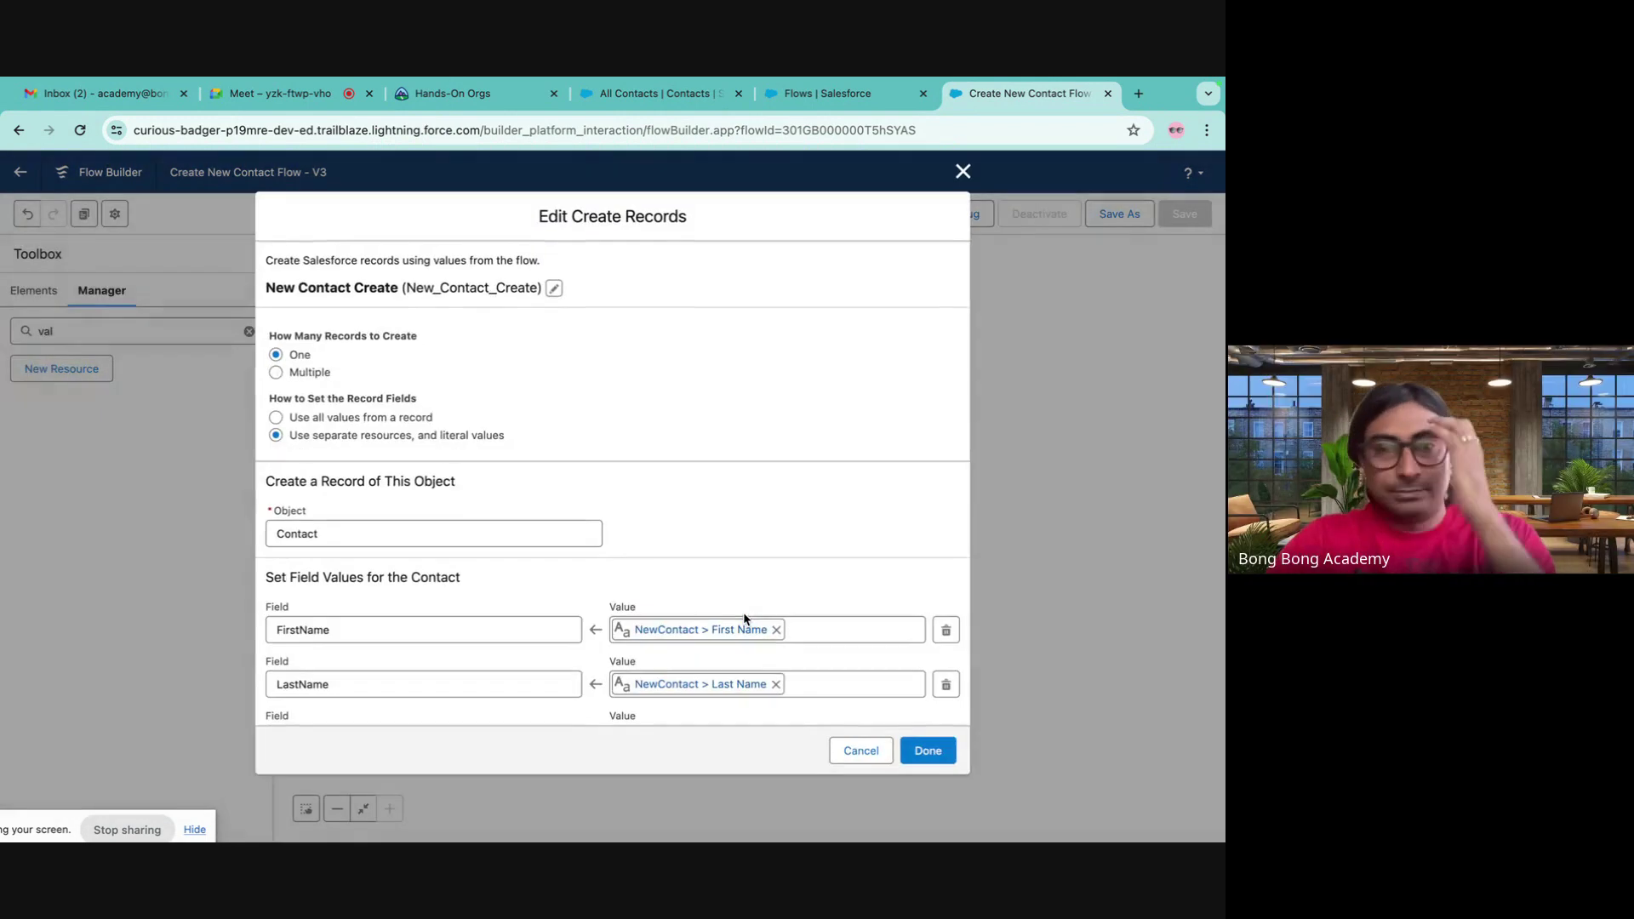
pyautogui.scroll(-2, 510, 677)
pyautogui.click(320, 673)
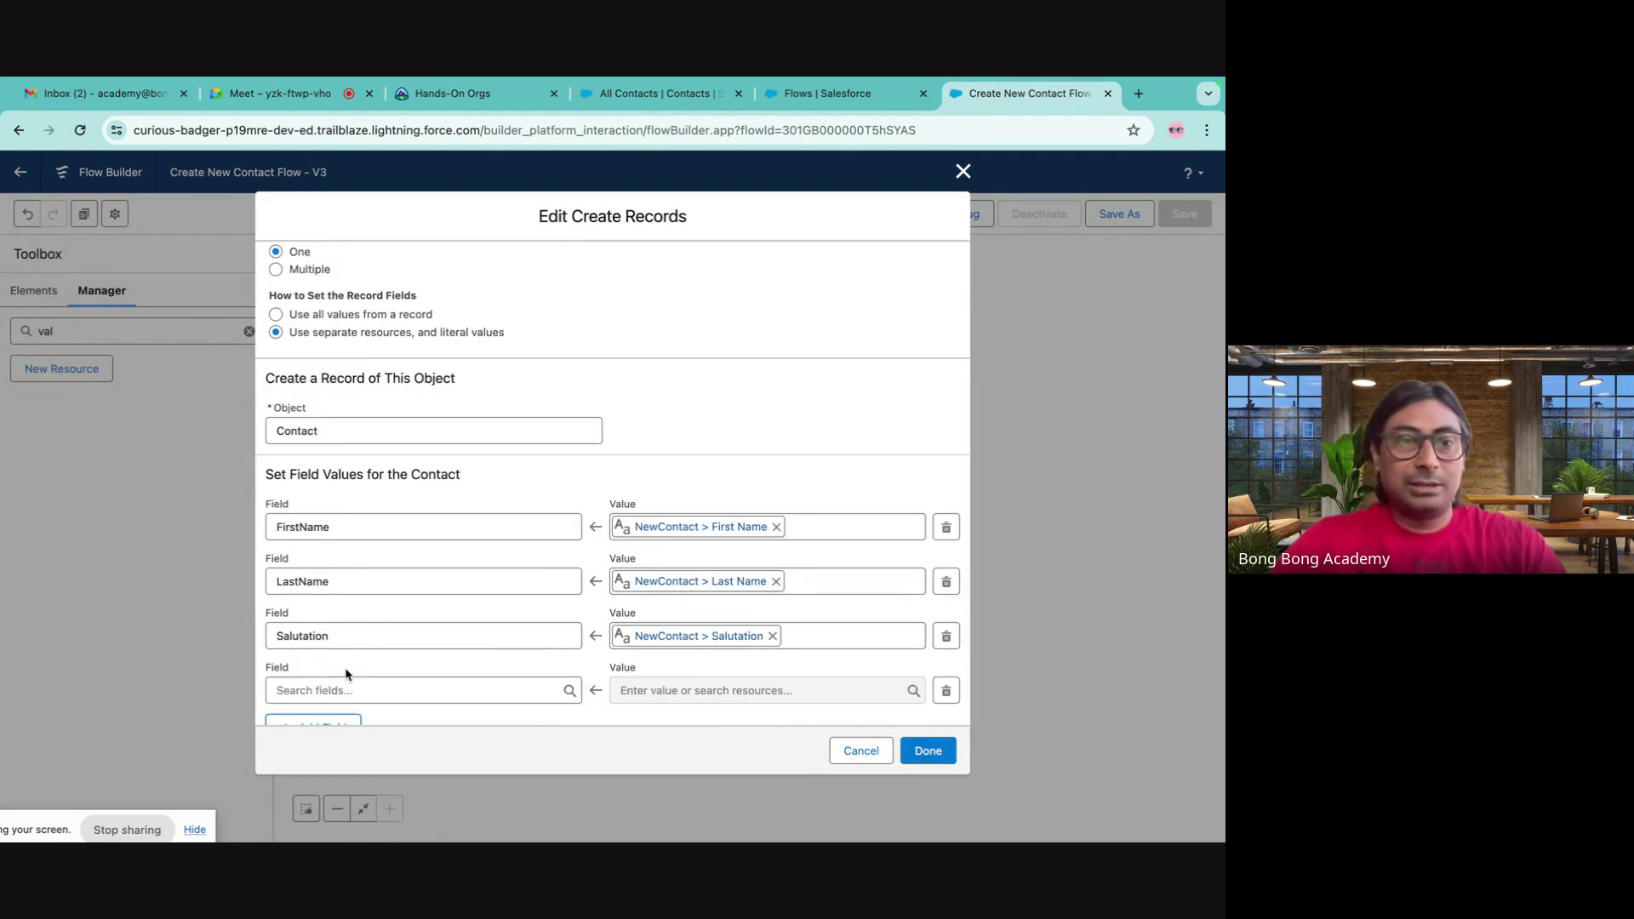
pyautogui.click(351, 690)
pyautogui.write('acc')
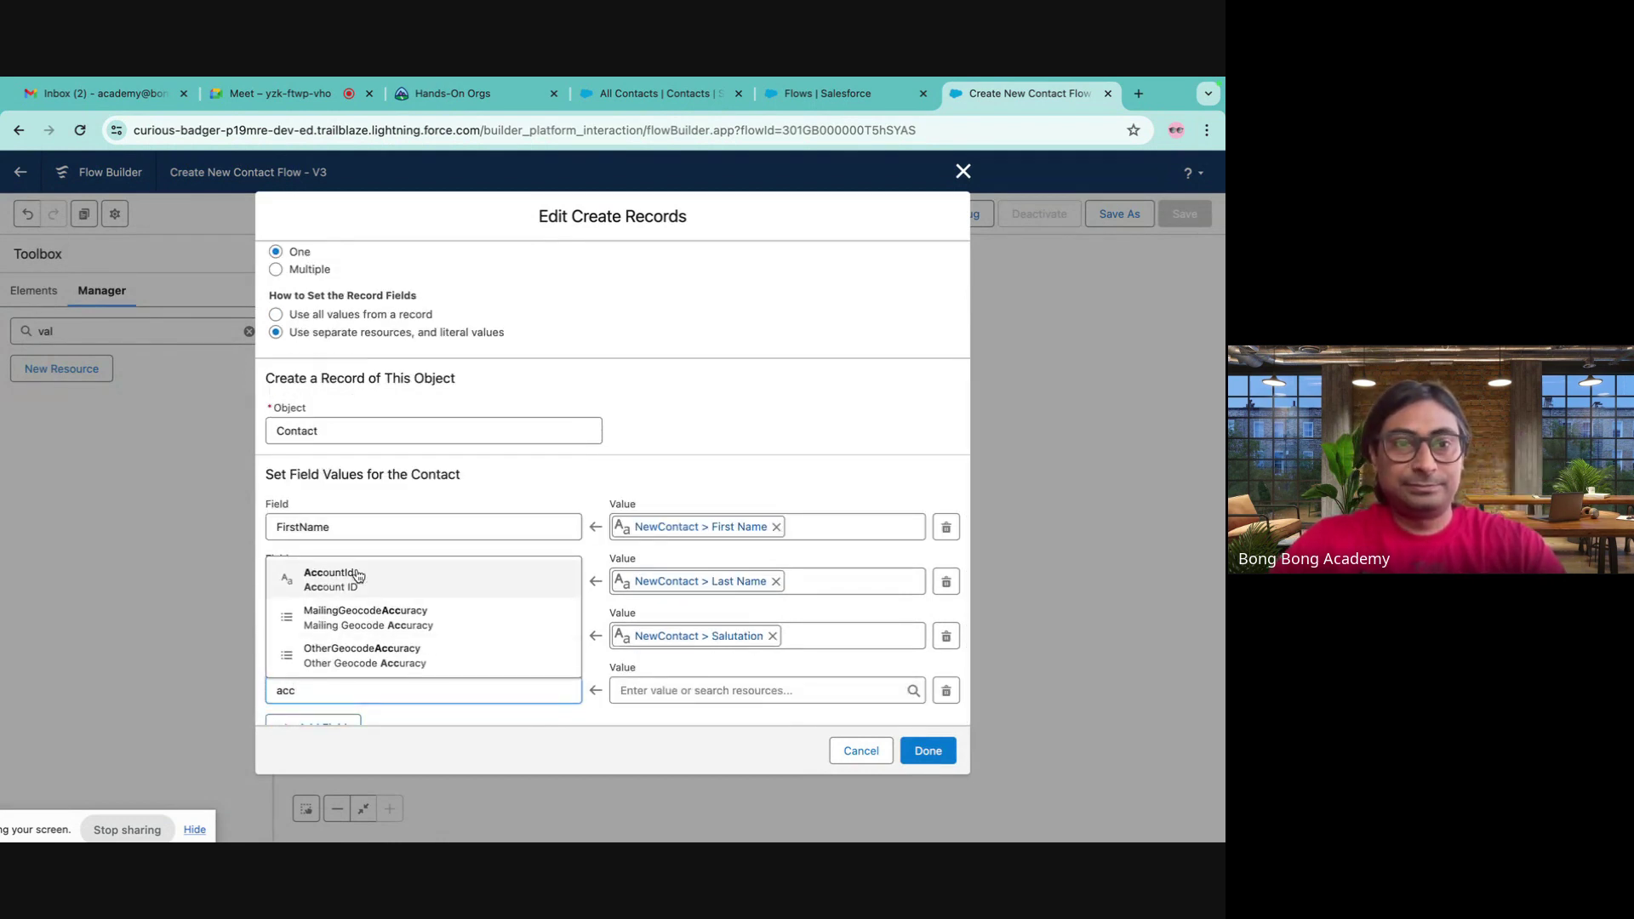
pyautogui.click(338, 573)
pyautogui.click(639, 689)
pyautogui.scroll(-2, 710, 557)
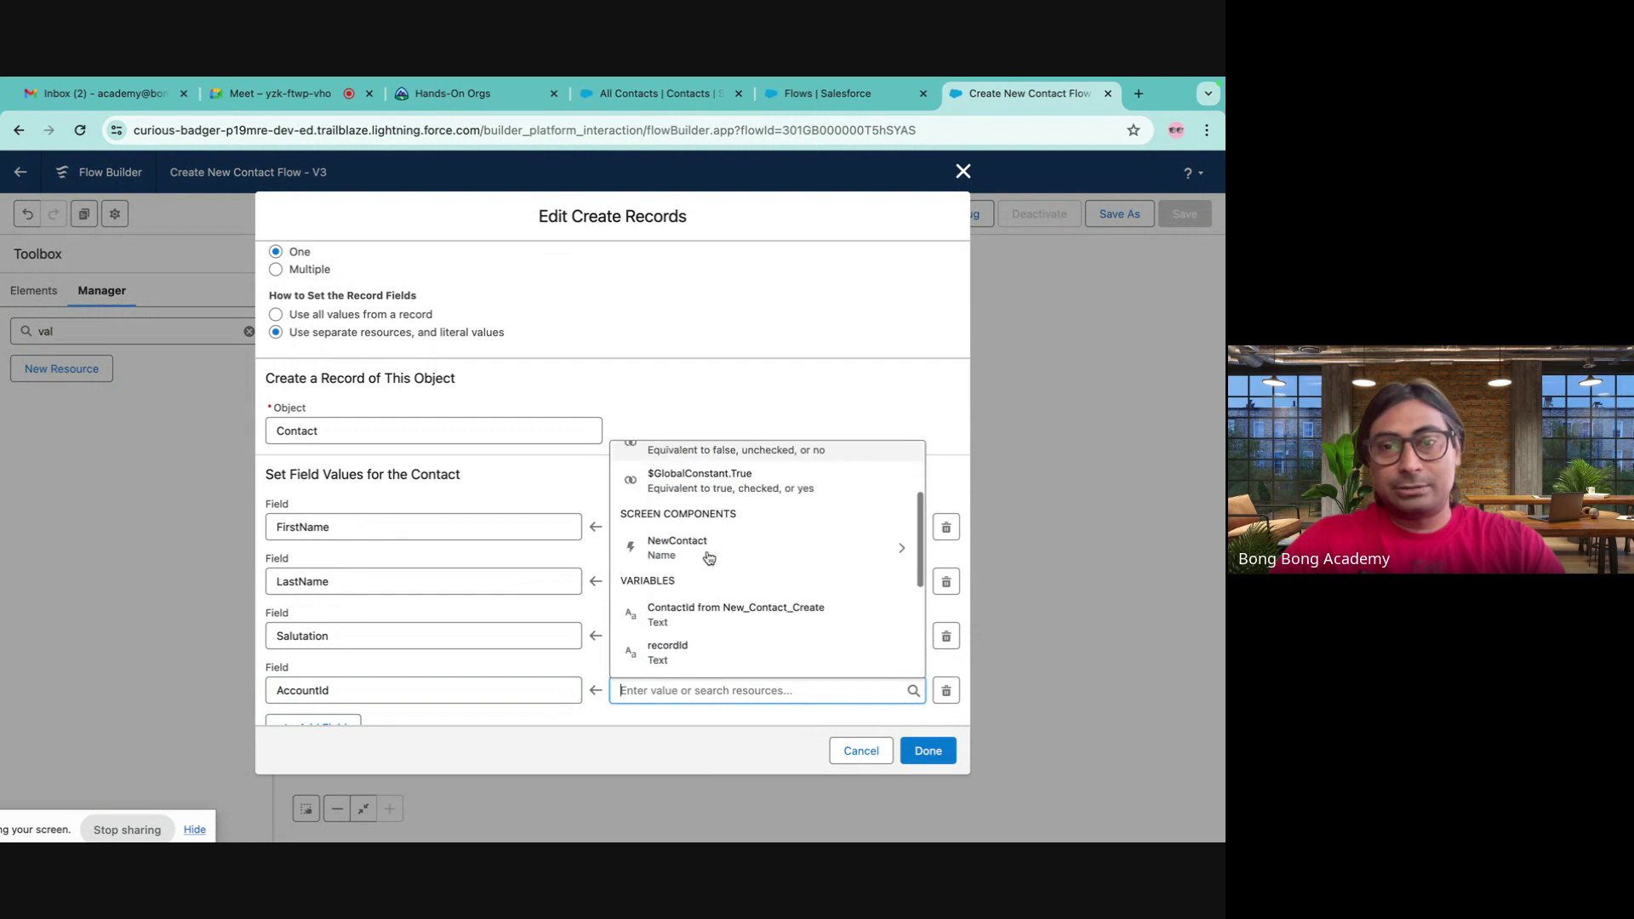
pyautogui.scroll(-1, 696, 601)
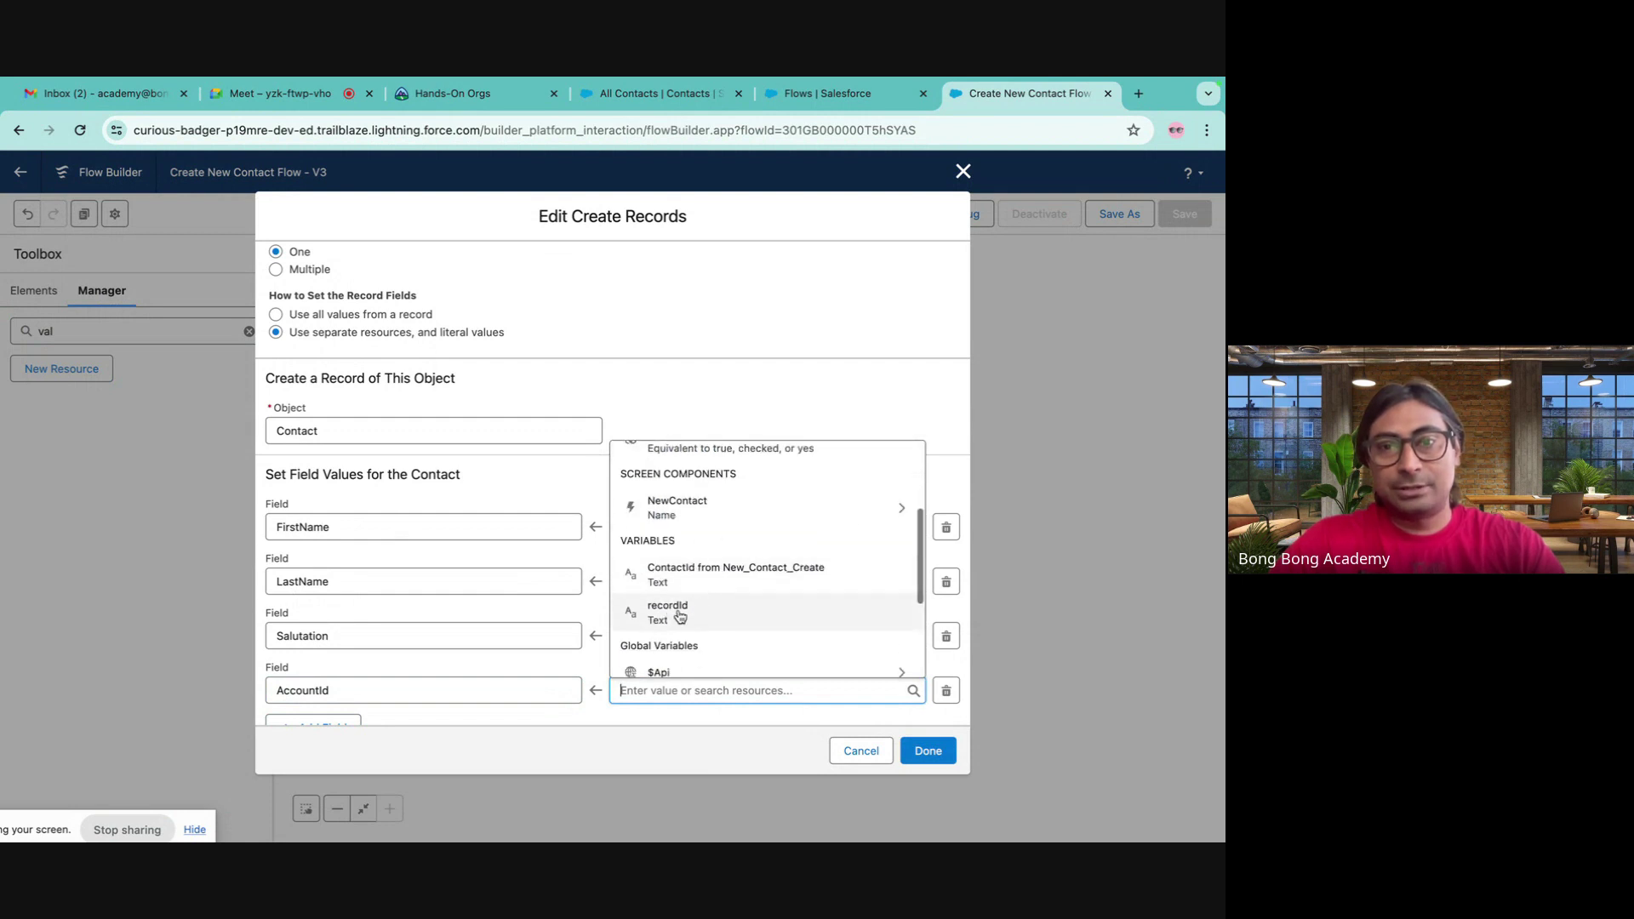
pyautogui.click(681, 617)
pyautogui.click(936, 756)
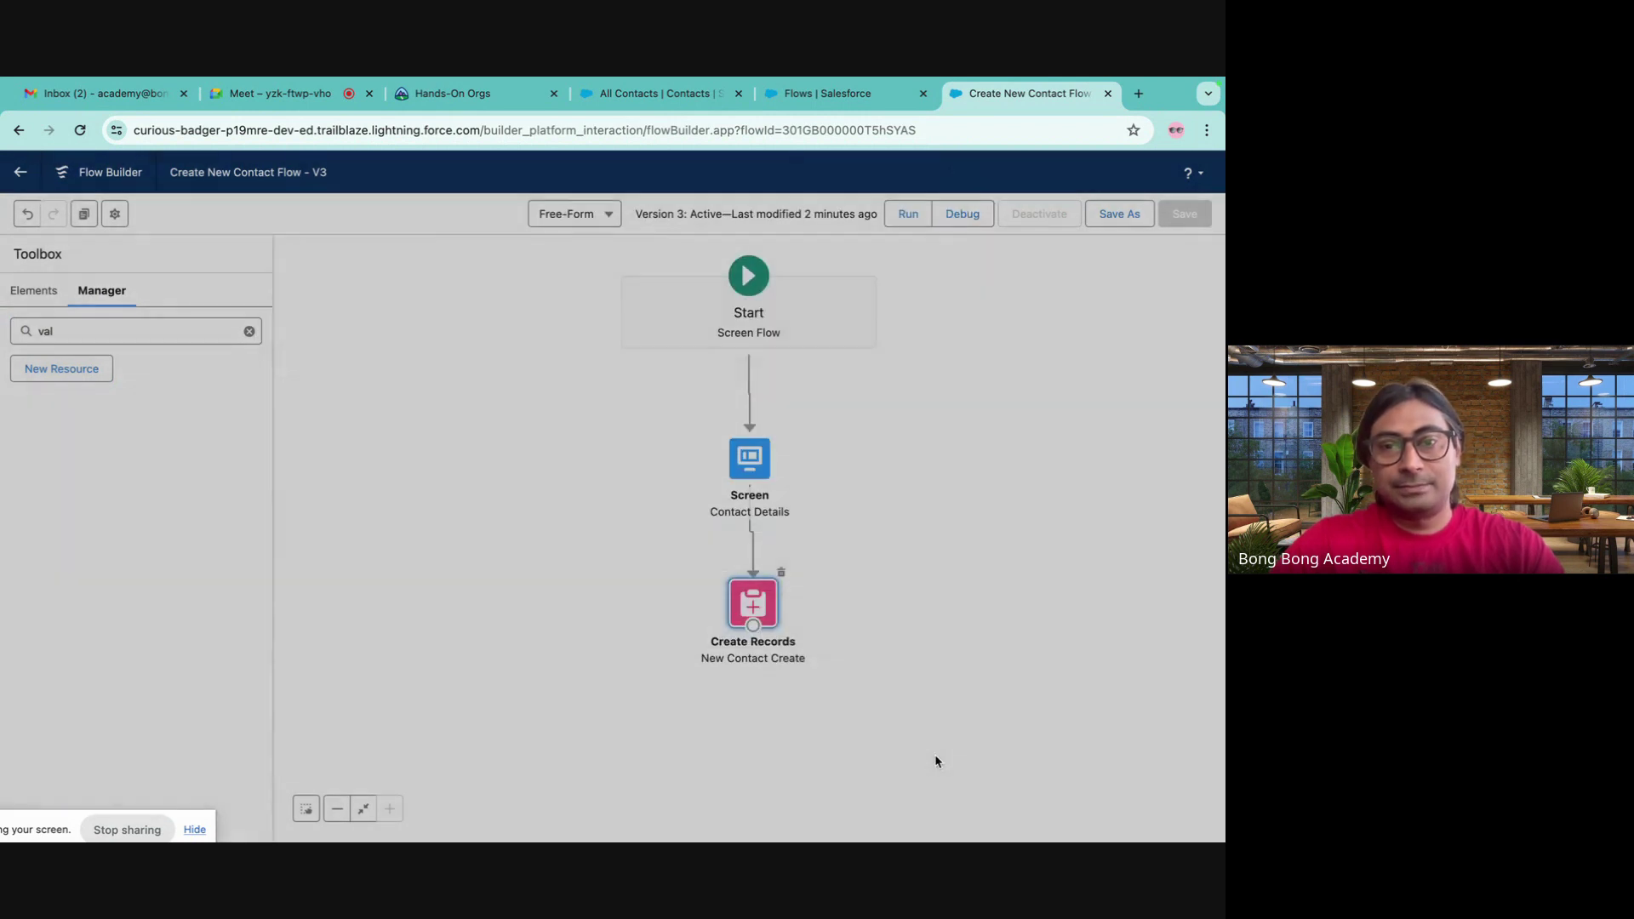
# - Save the flow as a new version, activate Version 4, and go to All Contacts
pyautogui.click(1119, 218)
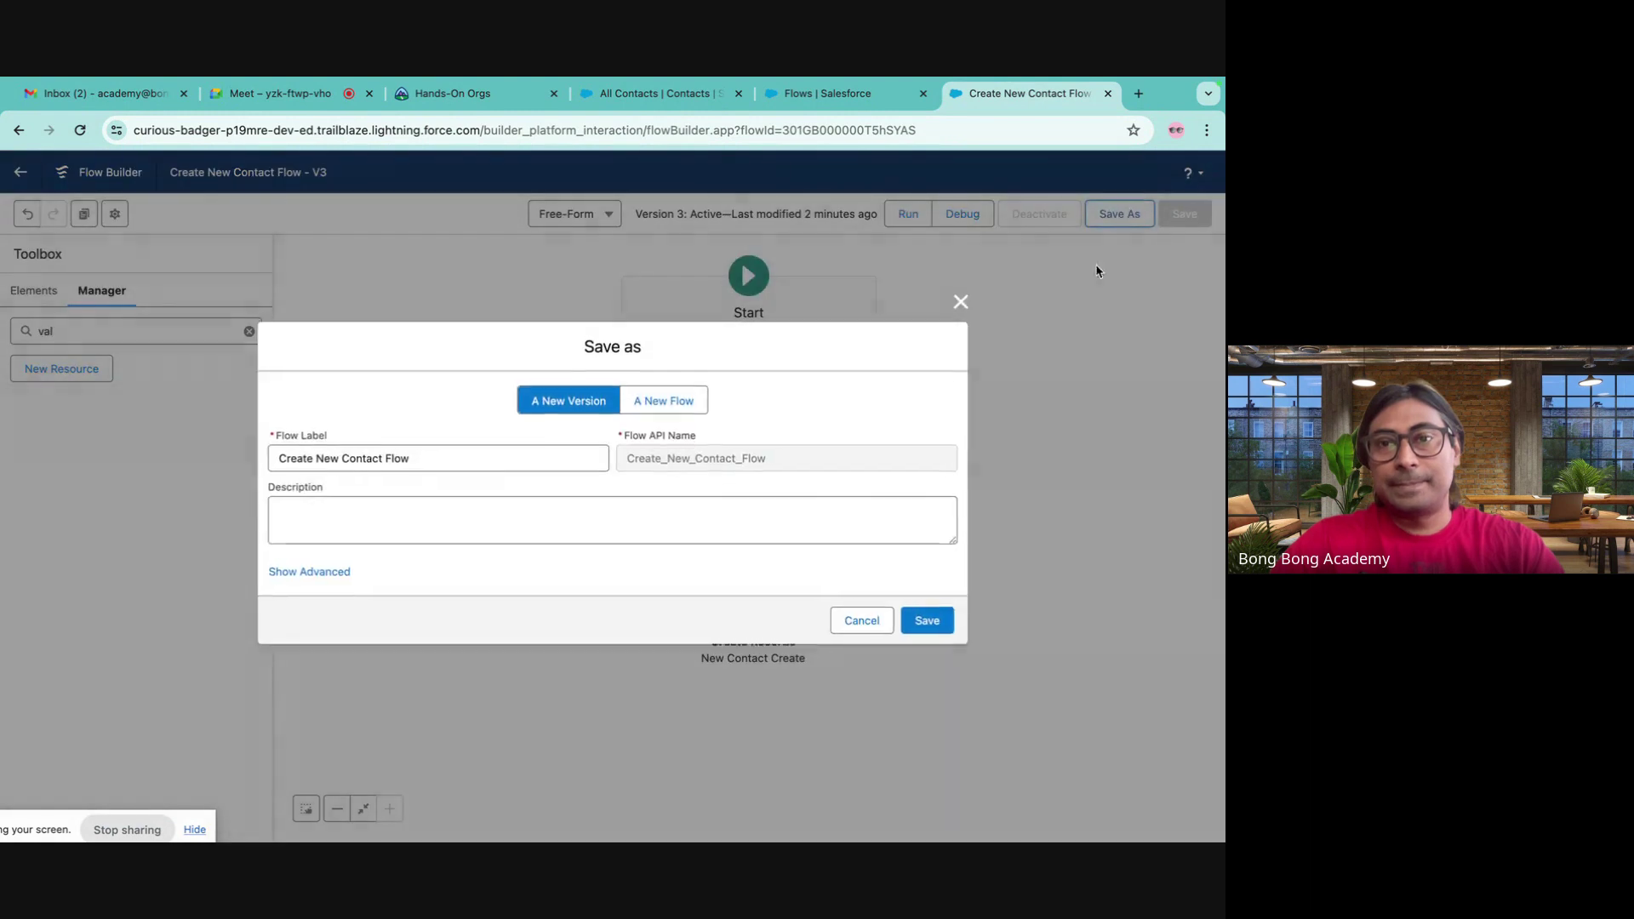
pyautogui.click(929, 622)
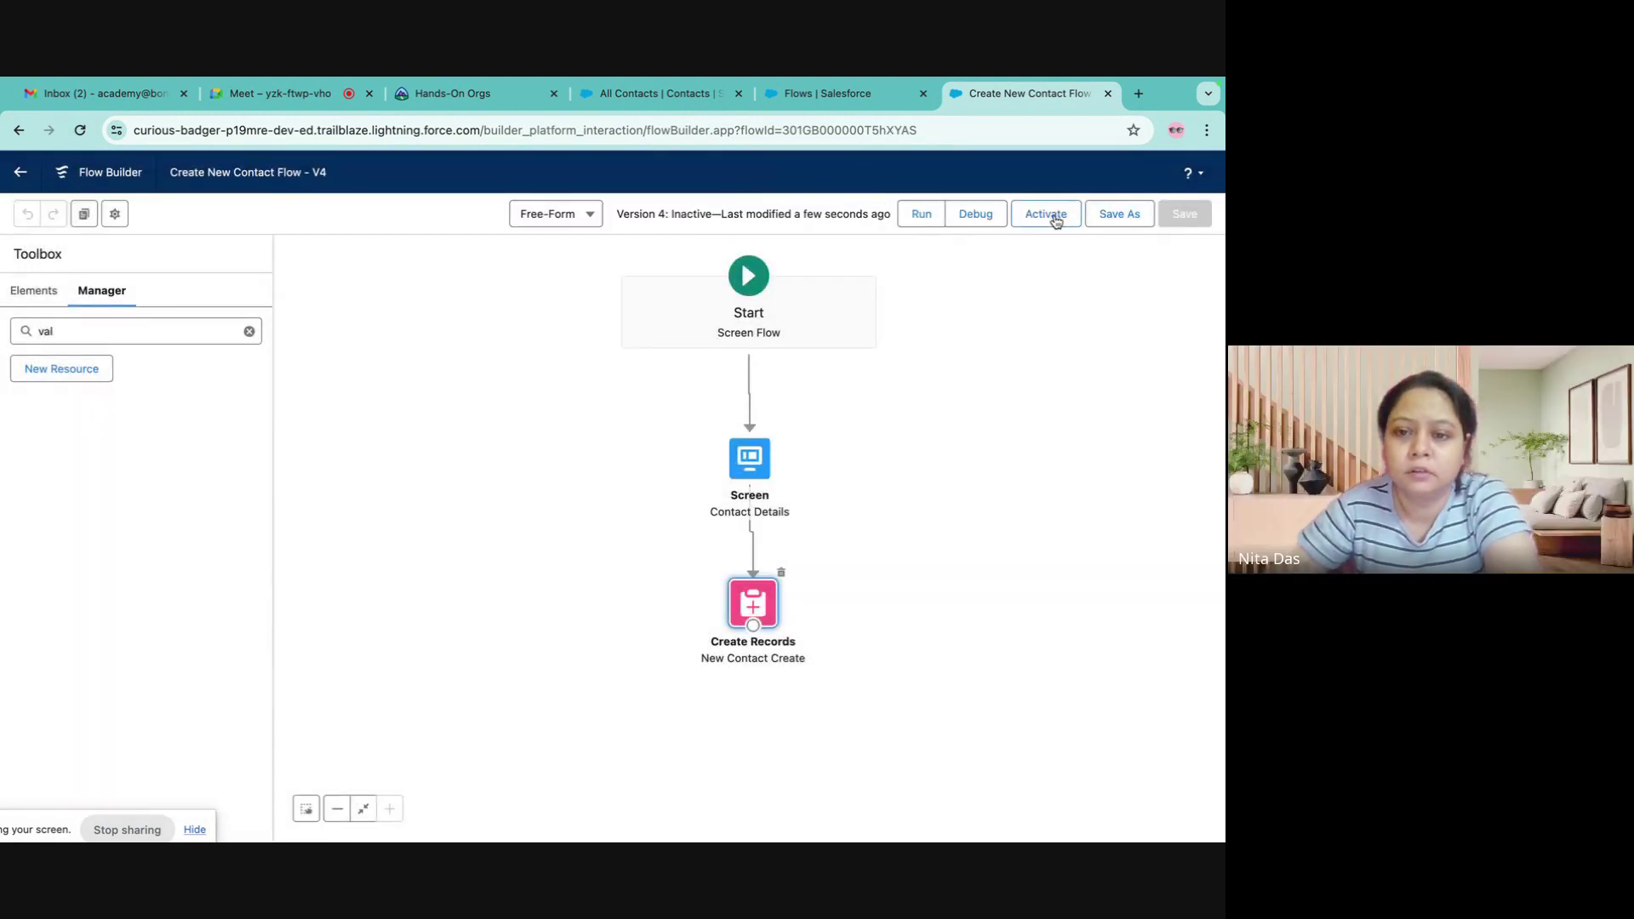
pyautogui.click(1052, 216)
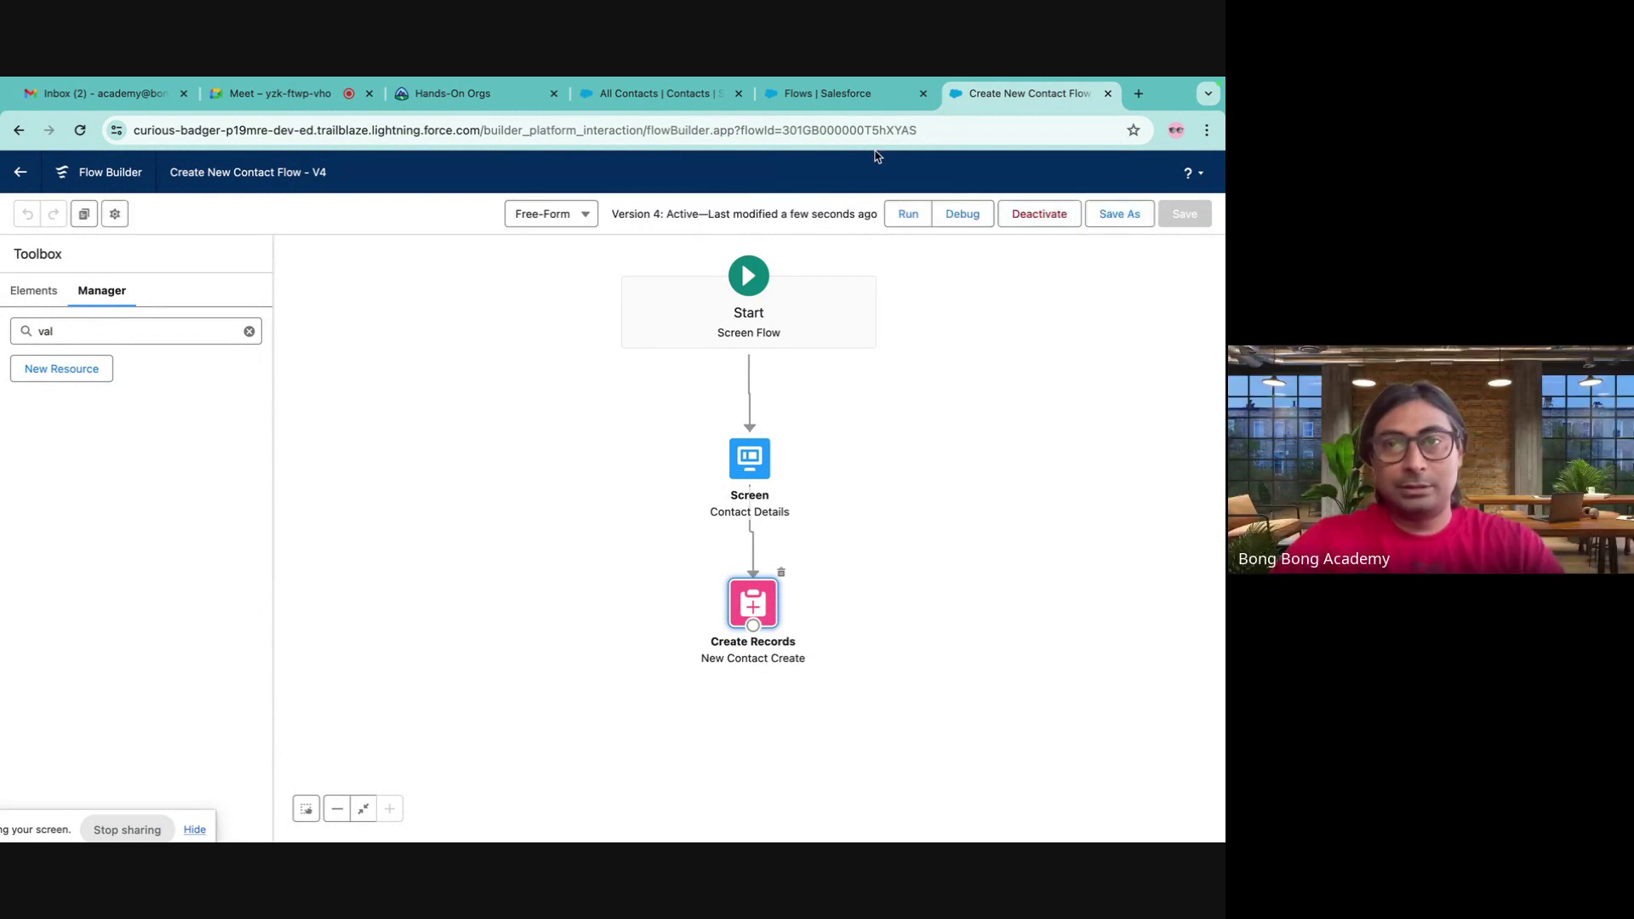
pyautogui.click(812, 94)
pyautogui.click(650, 97)
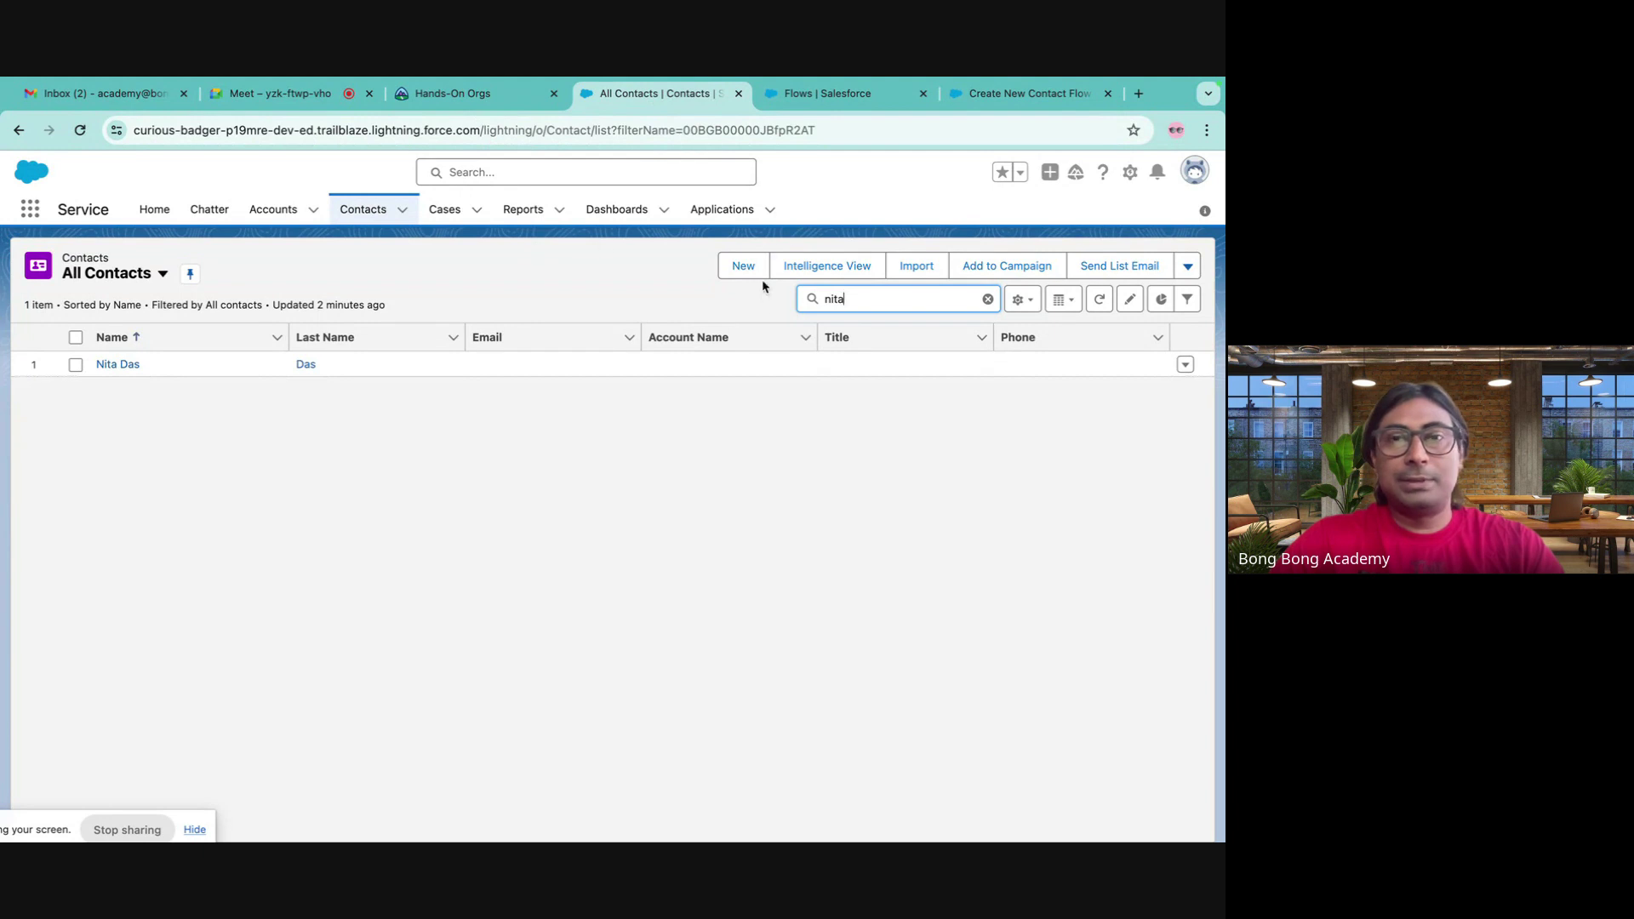
# - Go to Object Manager > Account > Lightning Record Pages and edit Account Record Page
pyautogui.click(851, 95)
pyautogui.click(221, 209)
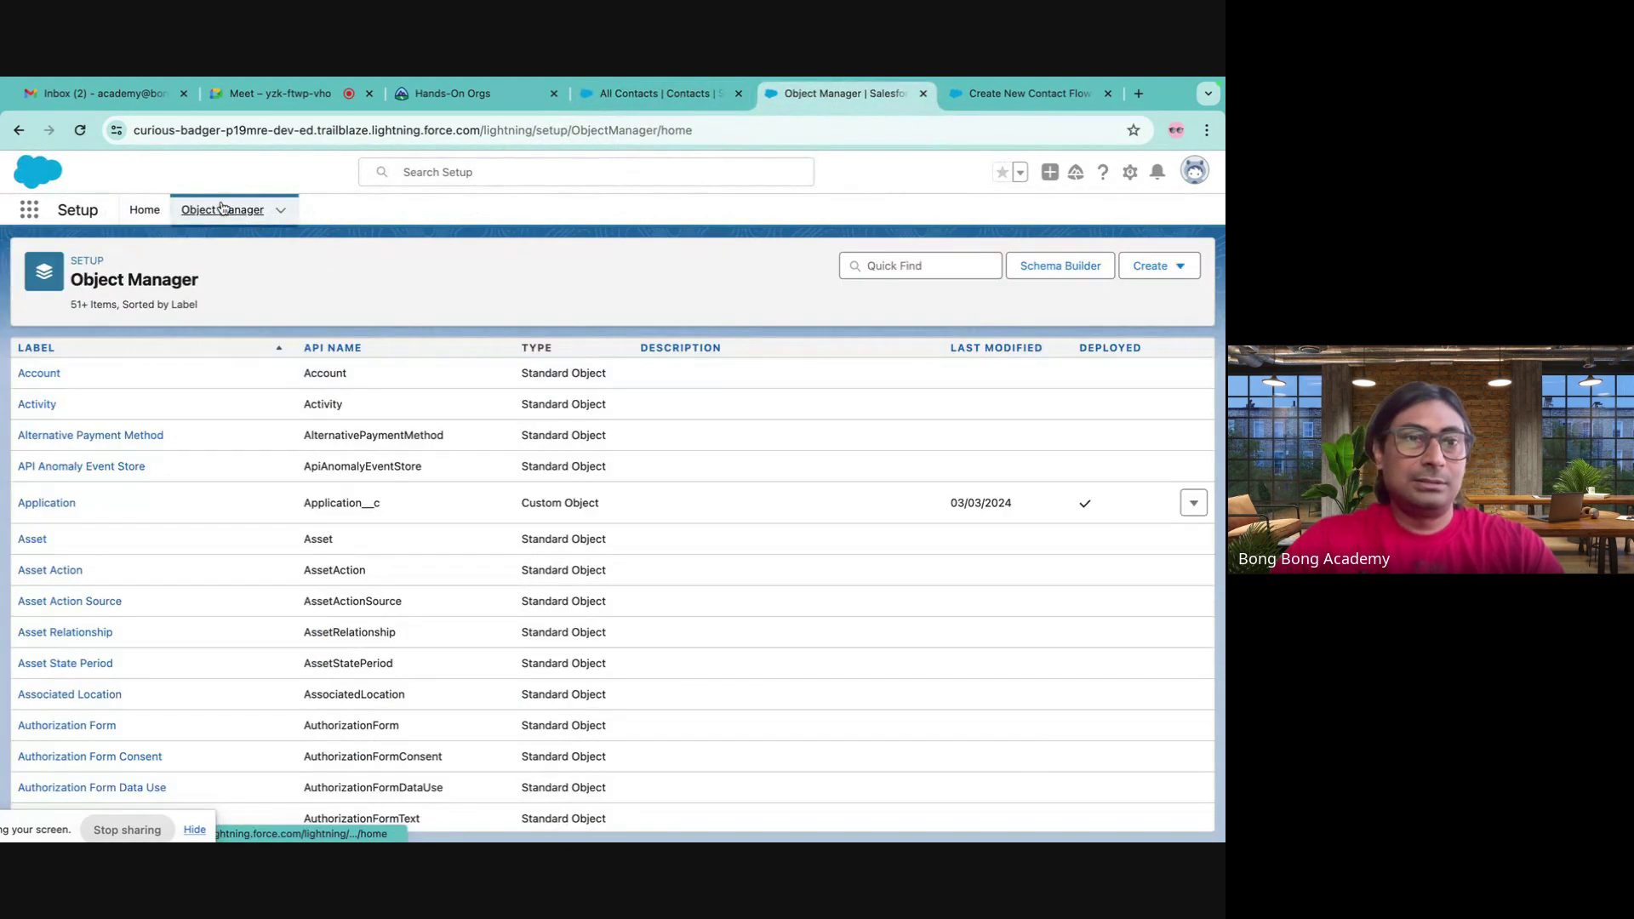
pyautogui.click(39, 374)
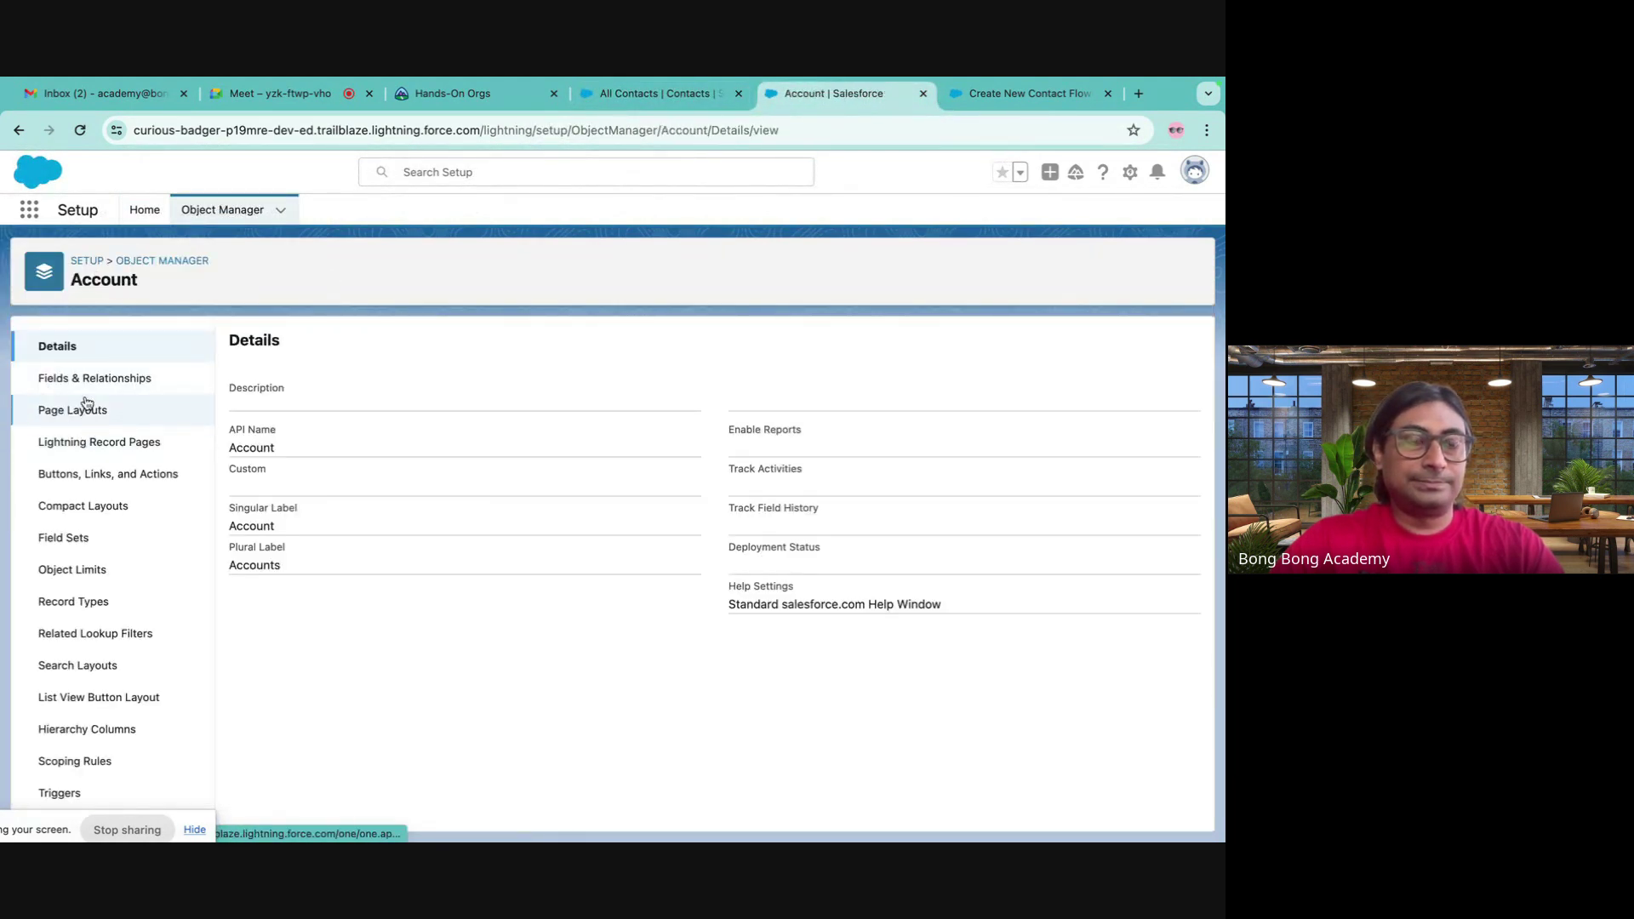
pyautogui.click(91, 377)
pyautogui.click(84, 410)
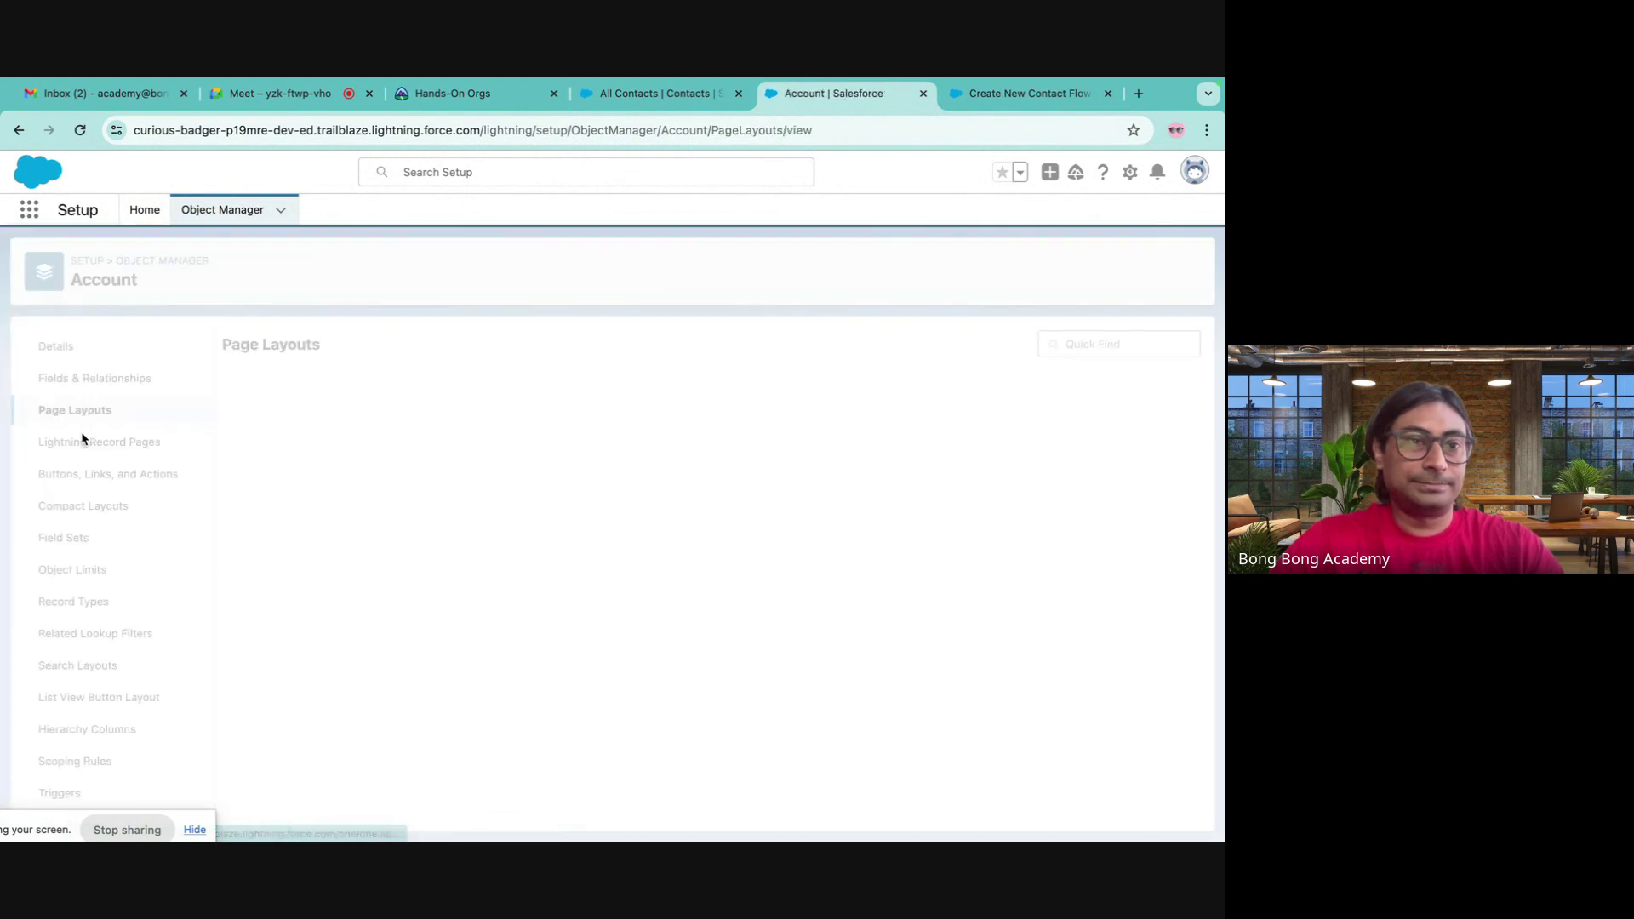
pyautogui.click(85, 441)
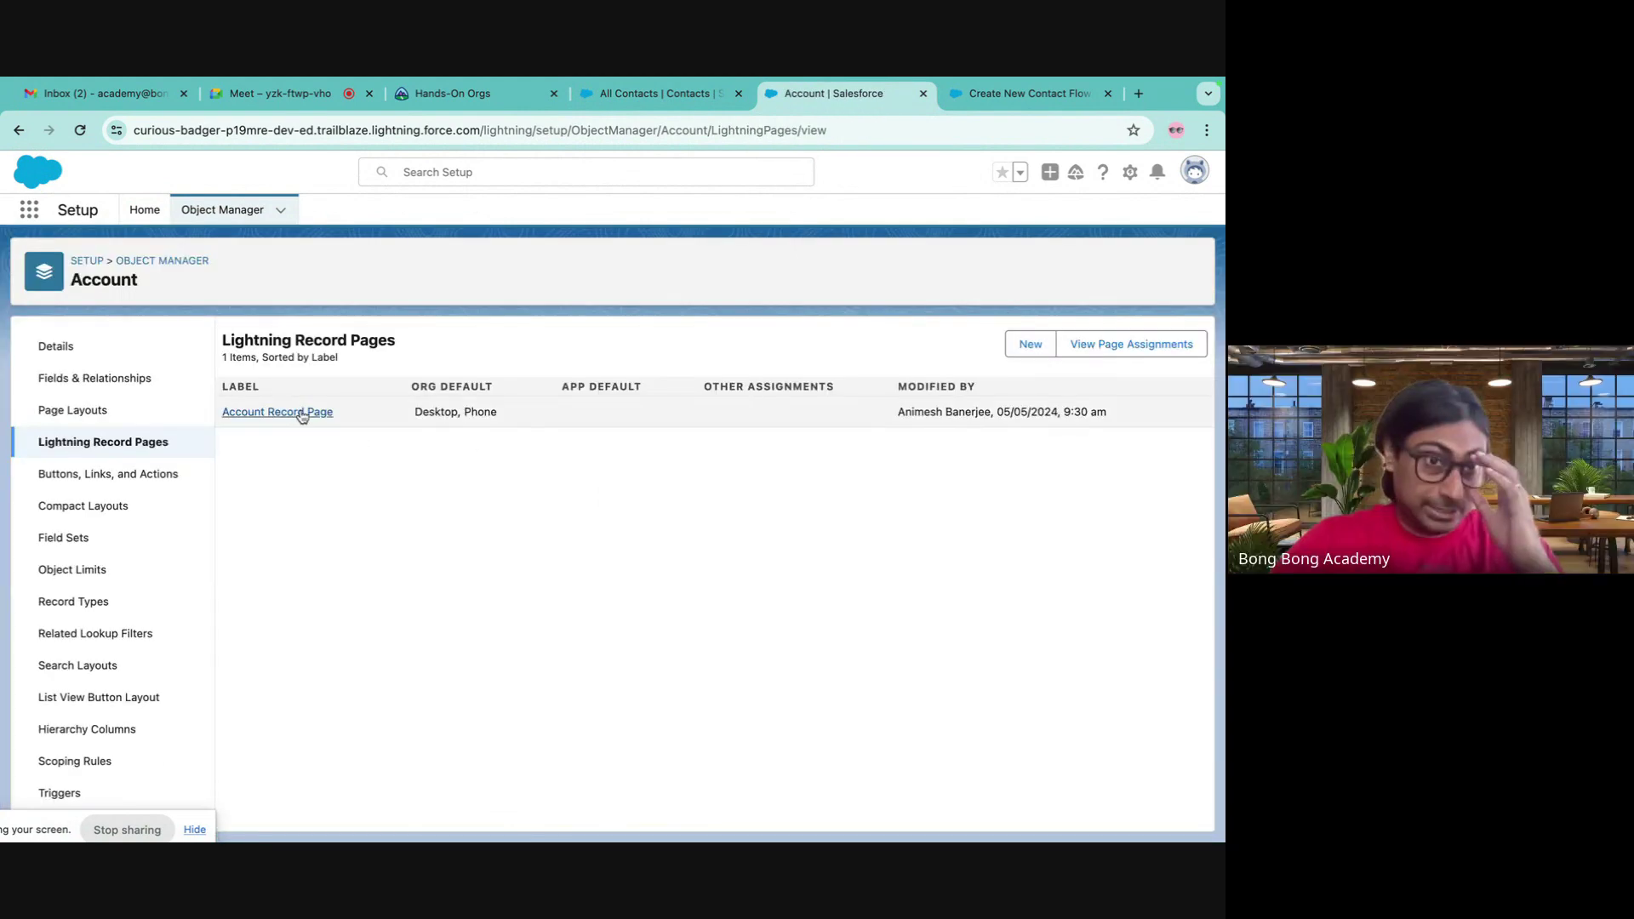
pyautogui.click(300, 413)
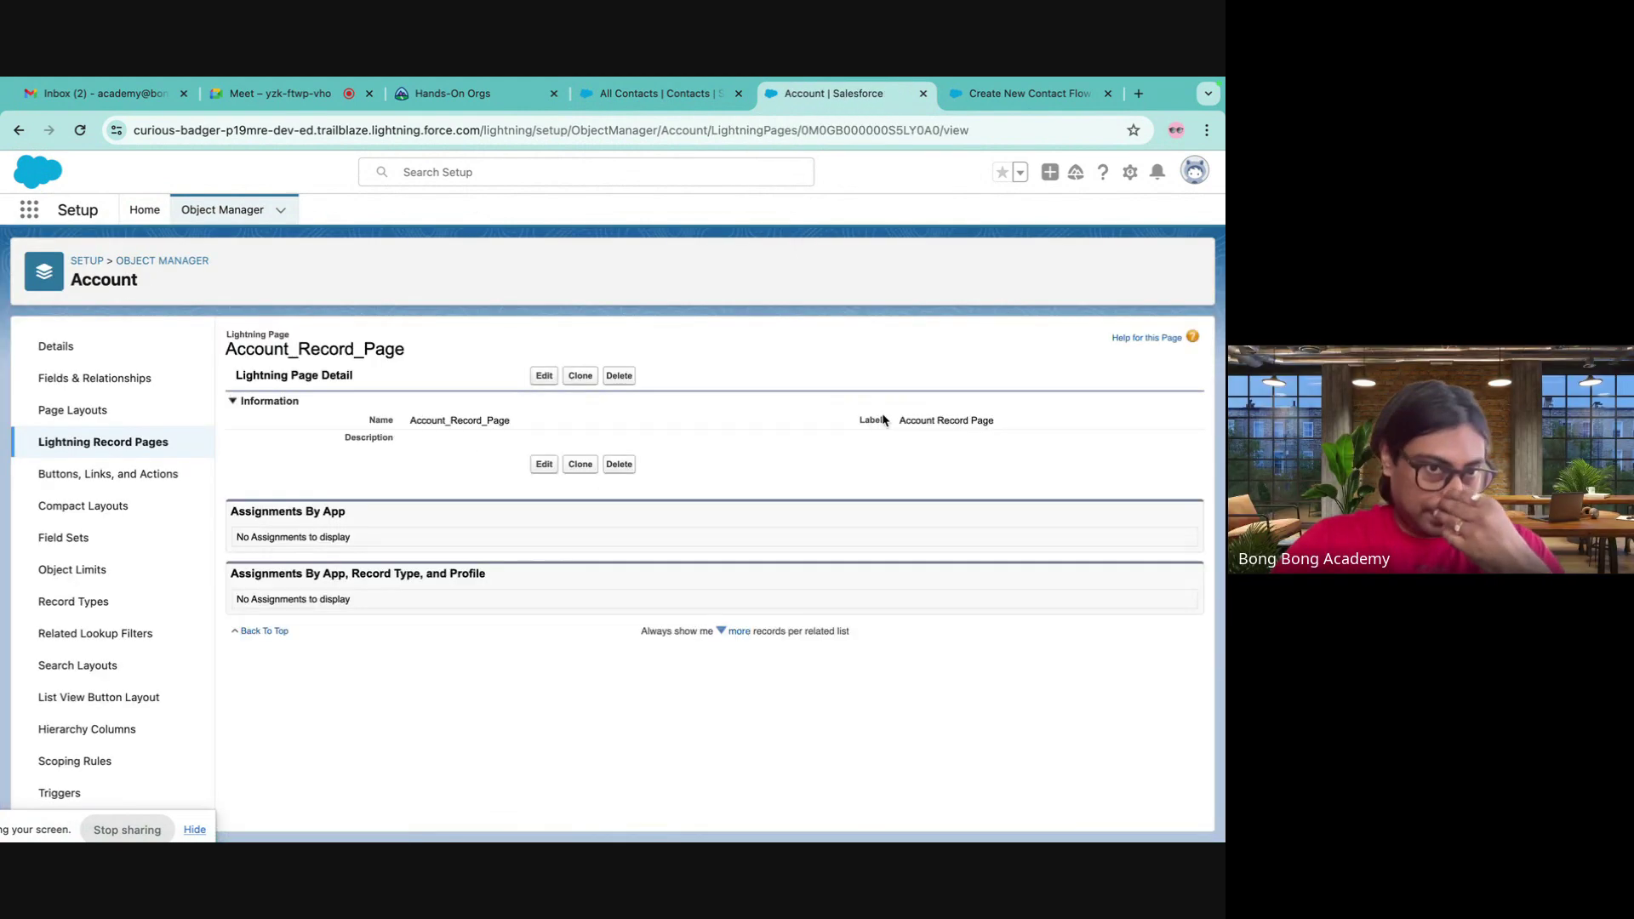
pyautogui.click(542, 377)
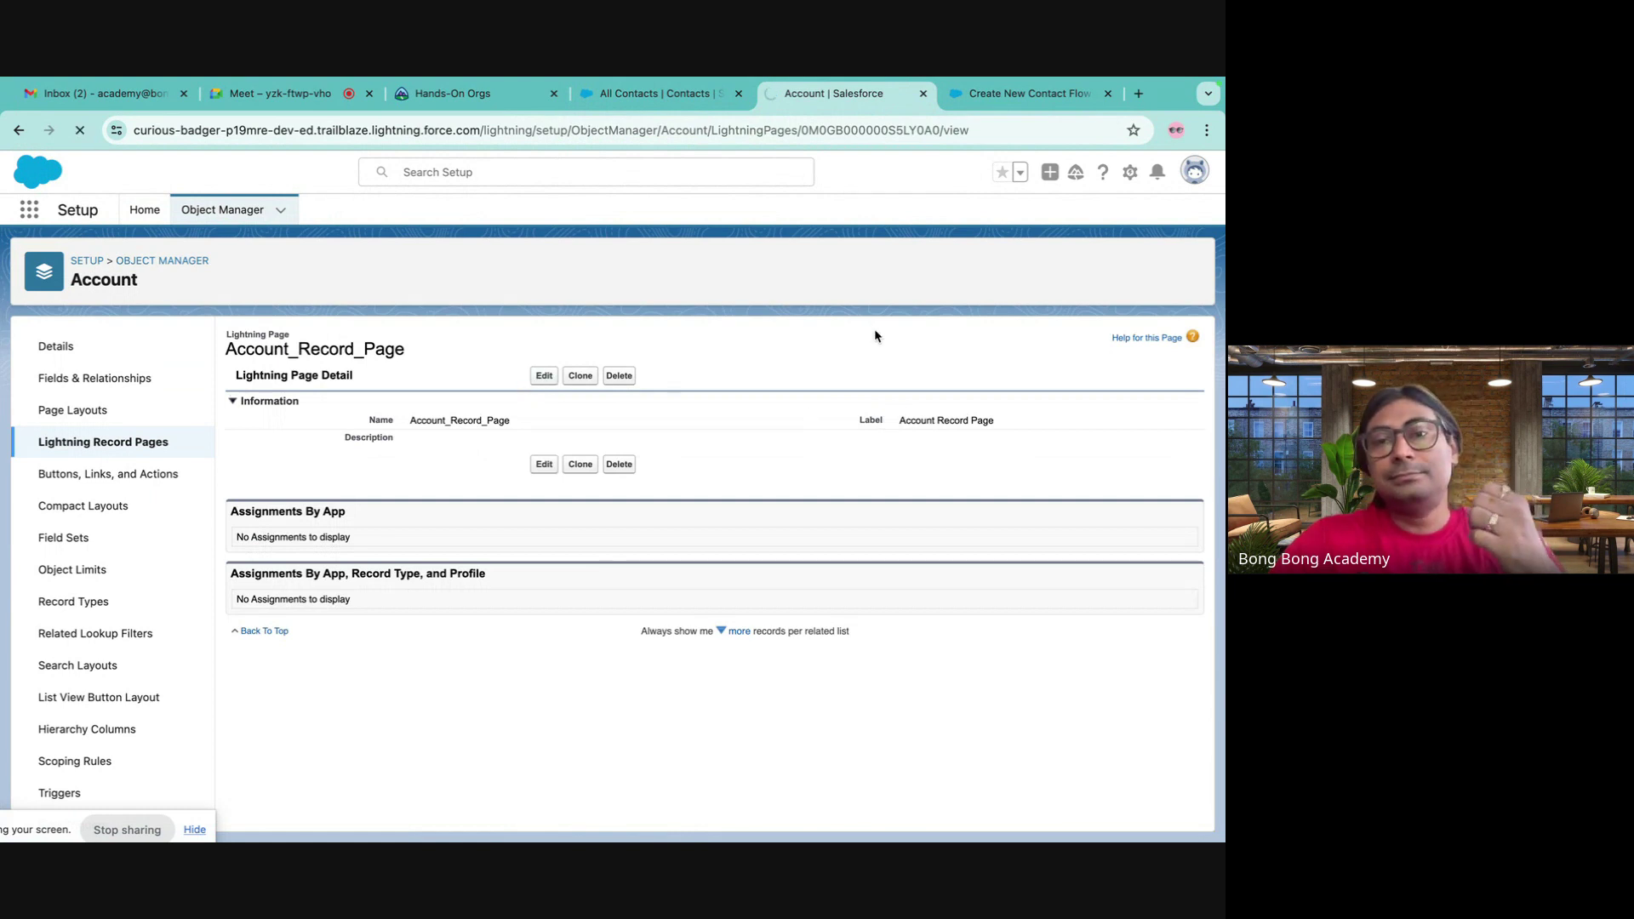
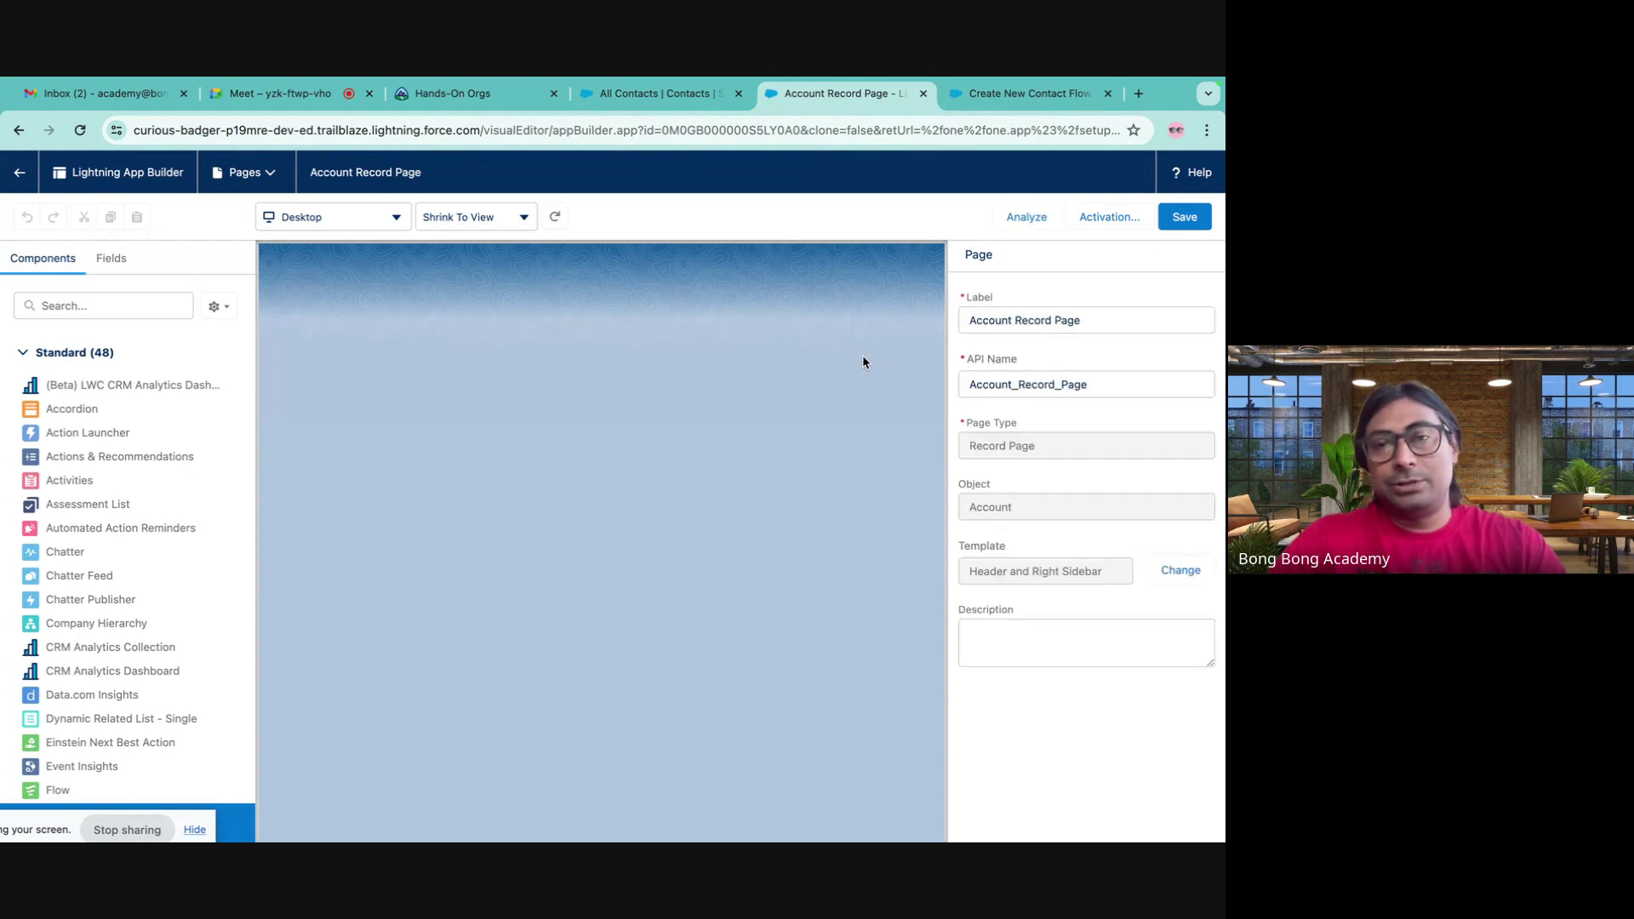
# - Make the flow component pass the record ID into recordId and save the Account Record Page
pyautogui.click(802, 356)
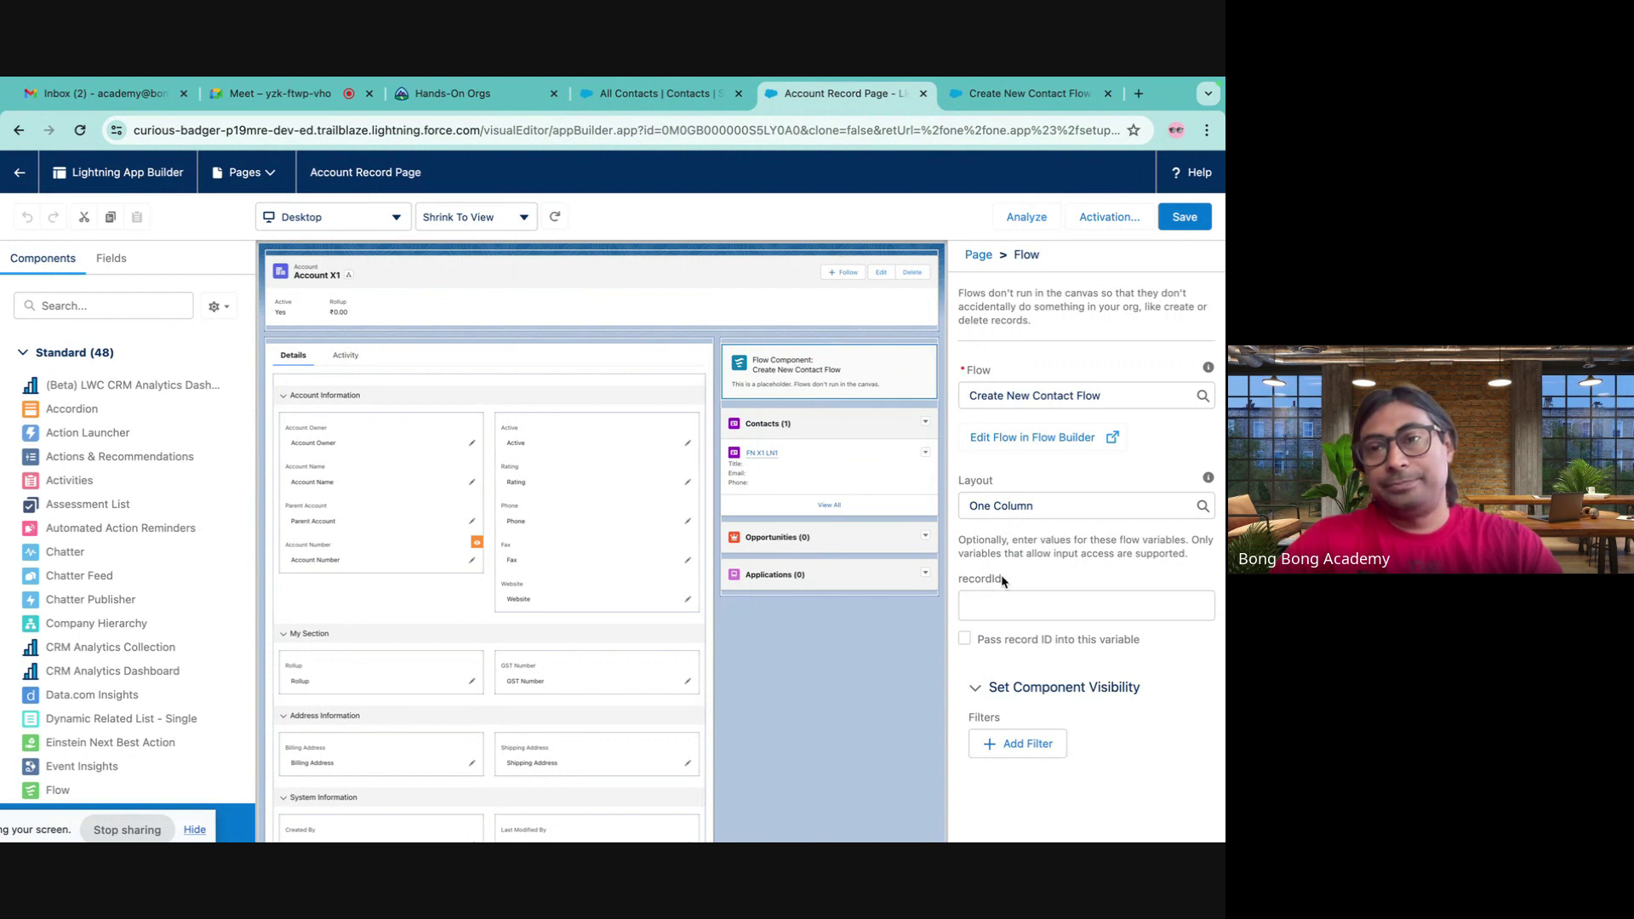
pyautogui.click(965, 639)
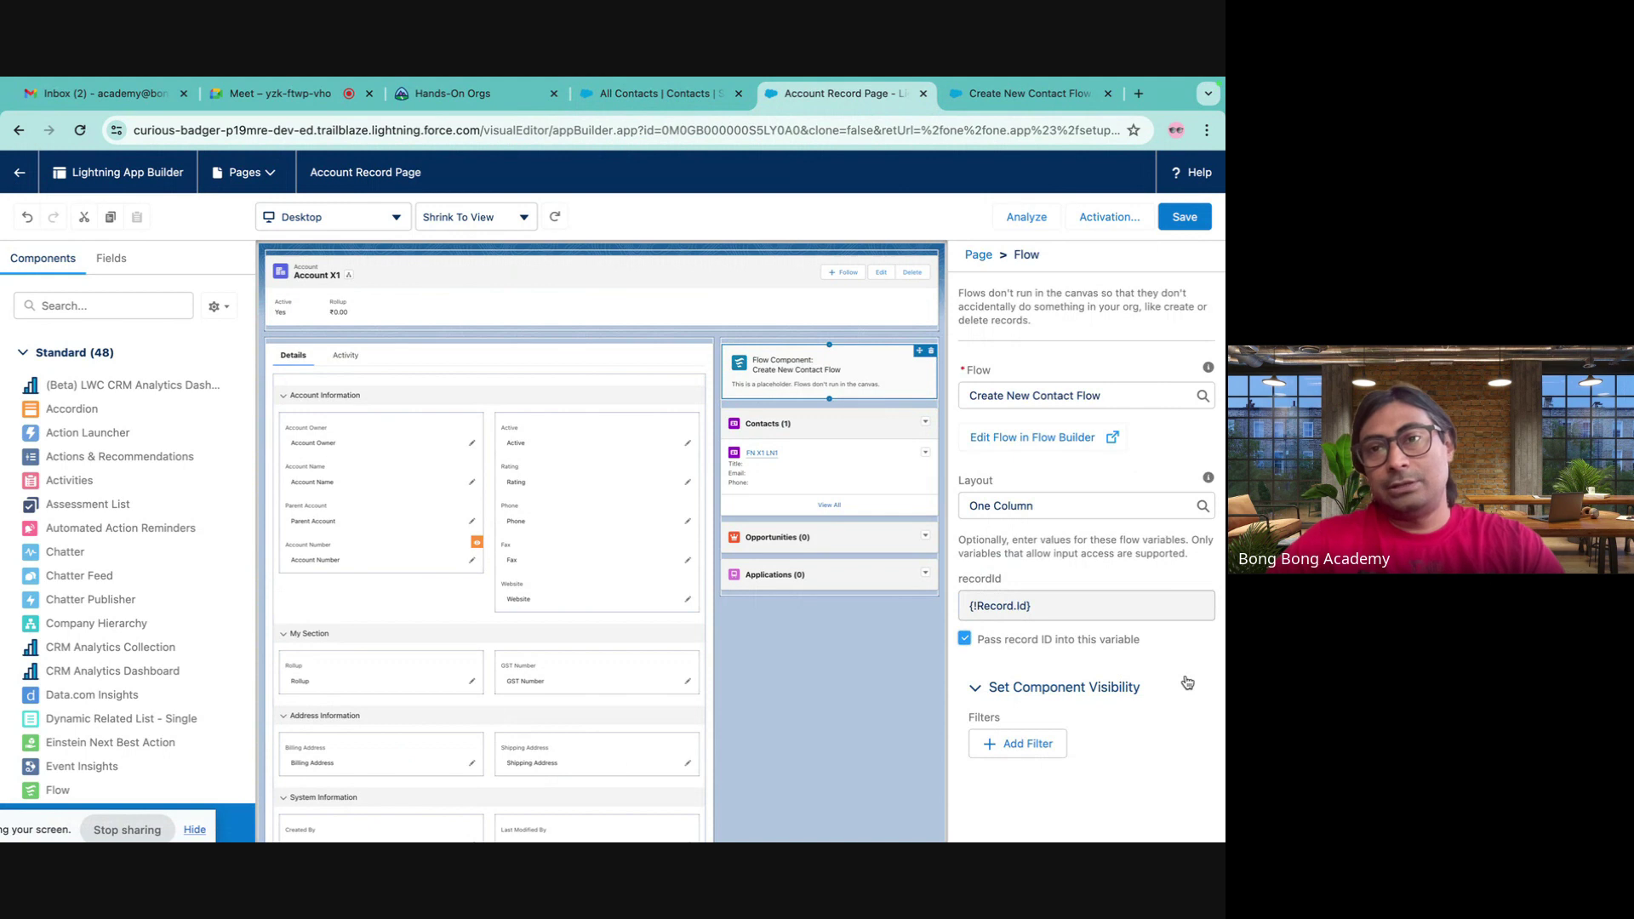
pyautogui.click(1194, 221)
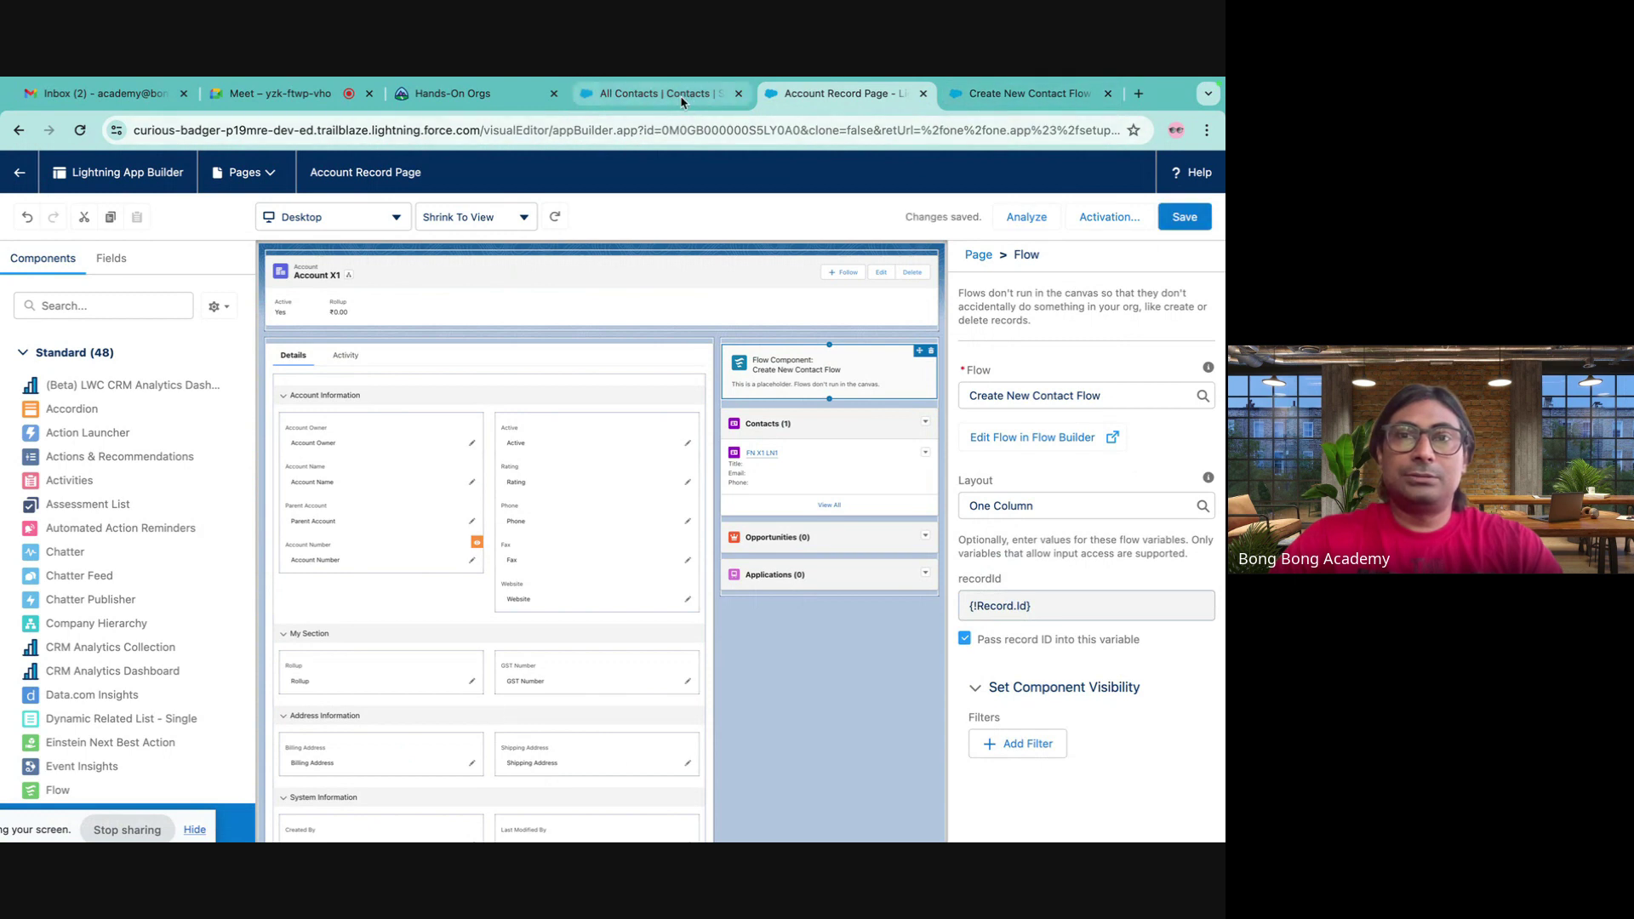
pyautogui.click(655, 93)
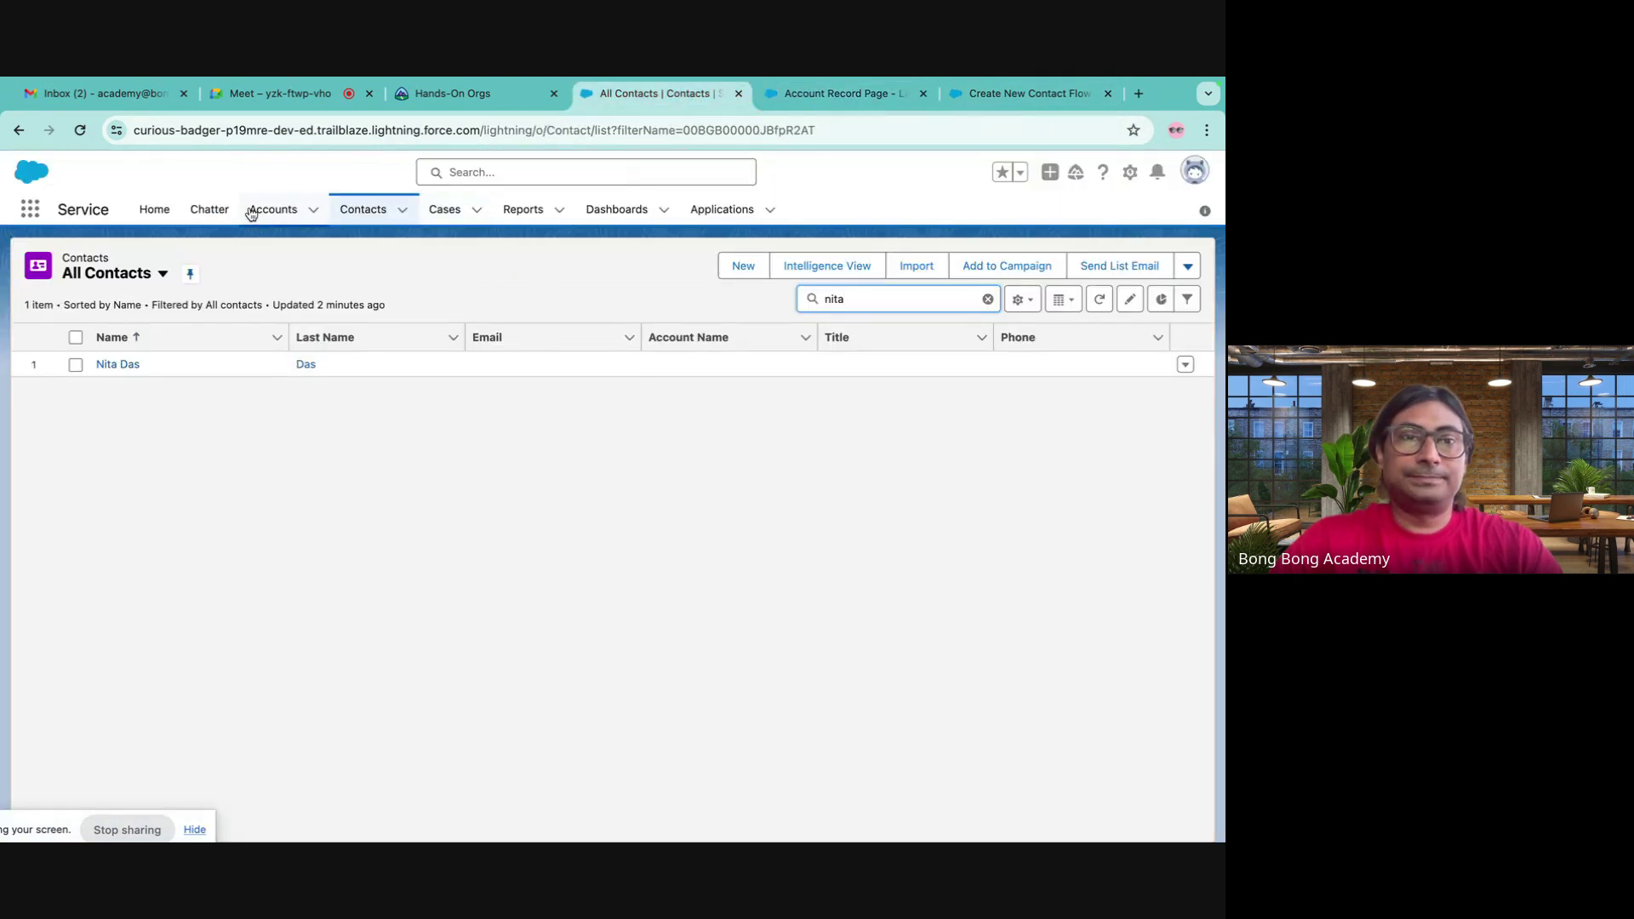
pyautogui.click(252, 212)
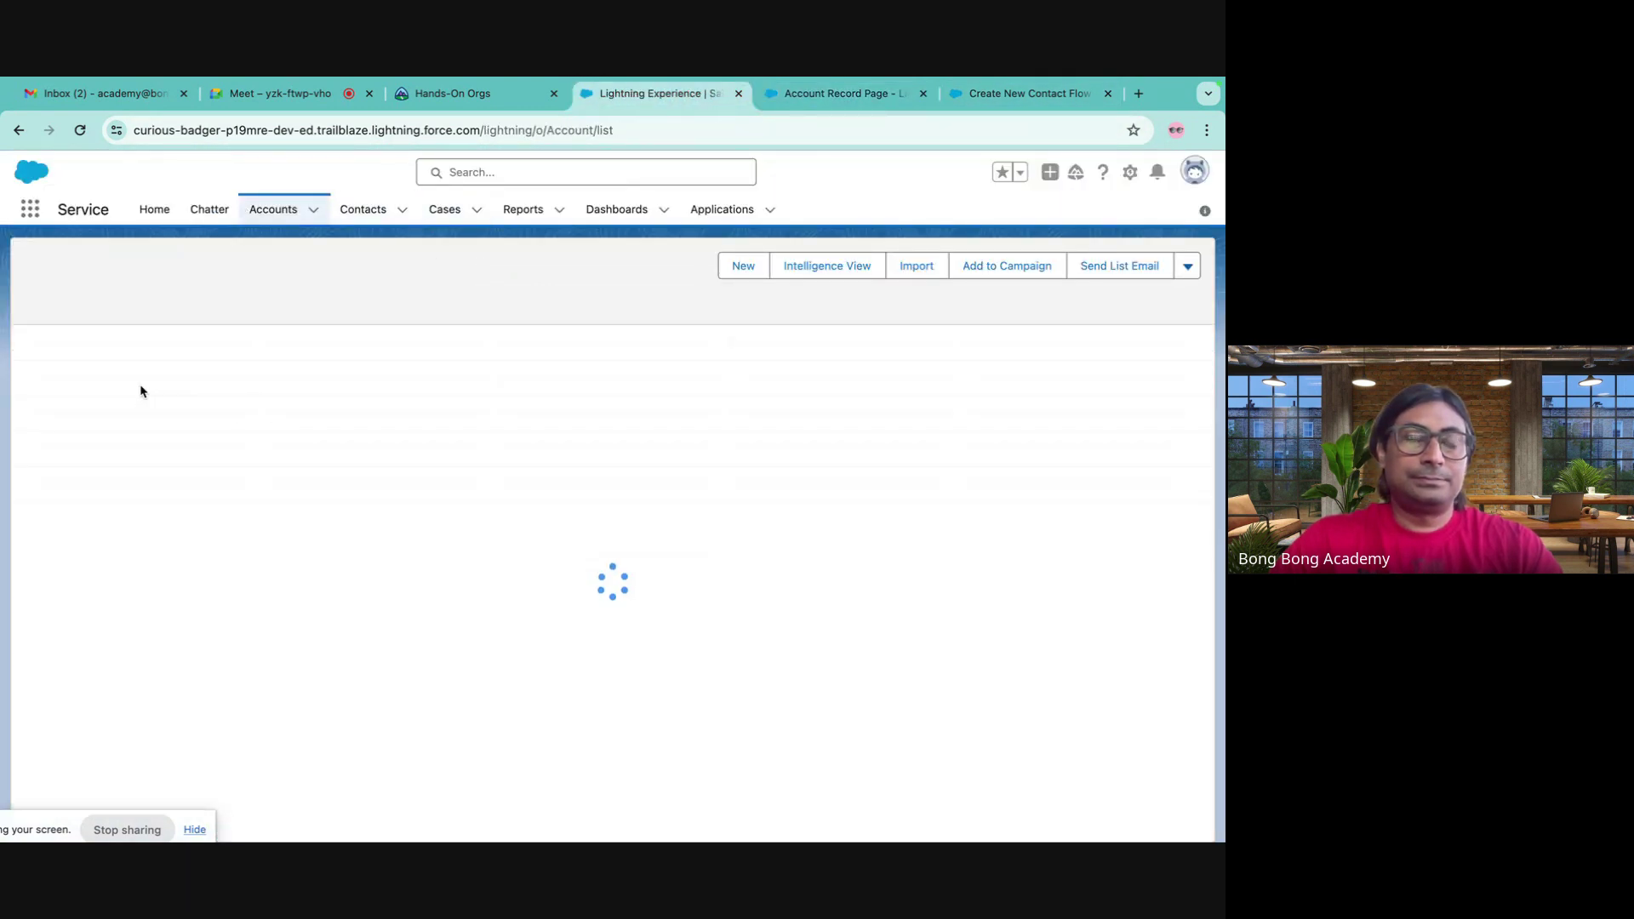
pyautogui.click(101, 368)
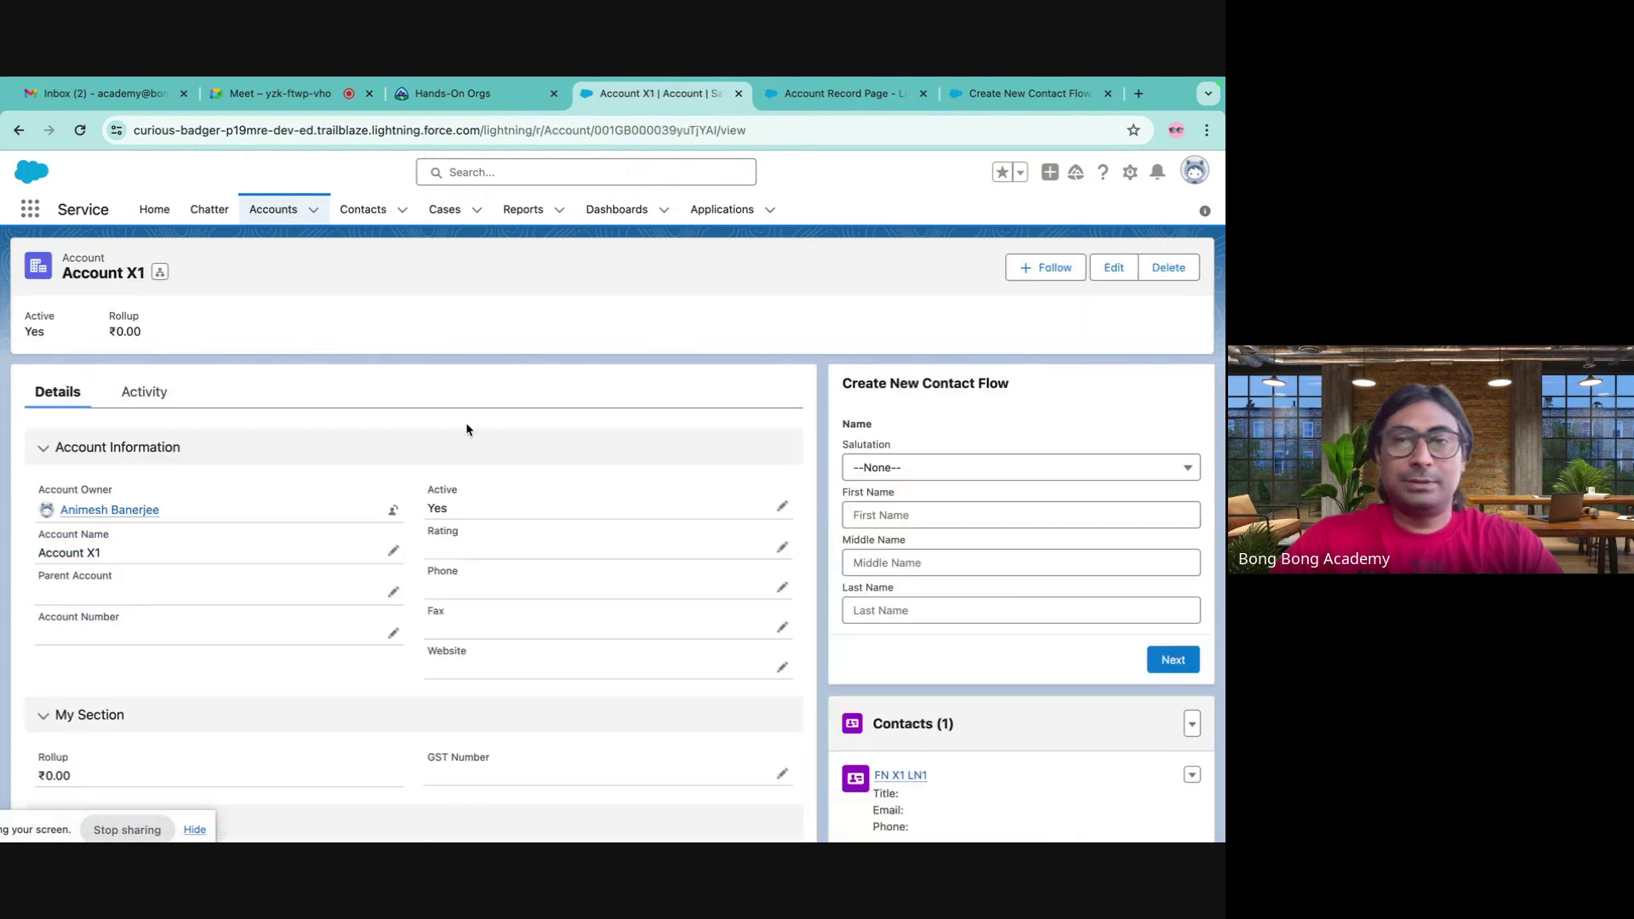
pyautogui.click(866, 513)
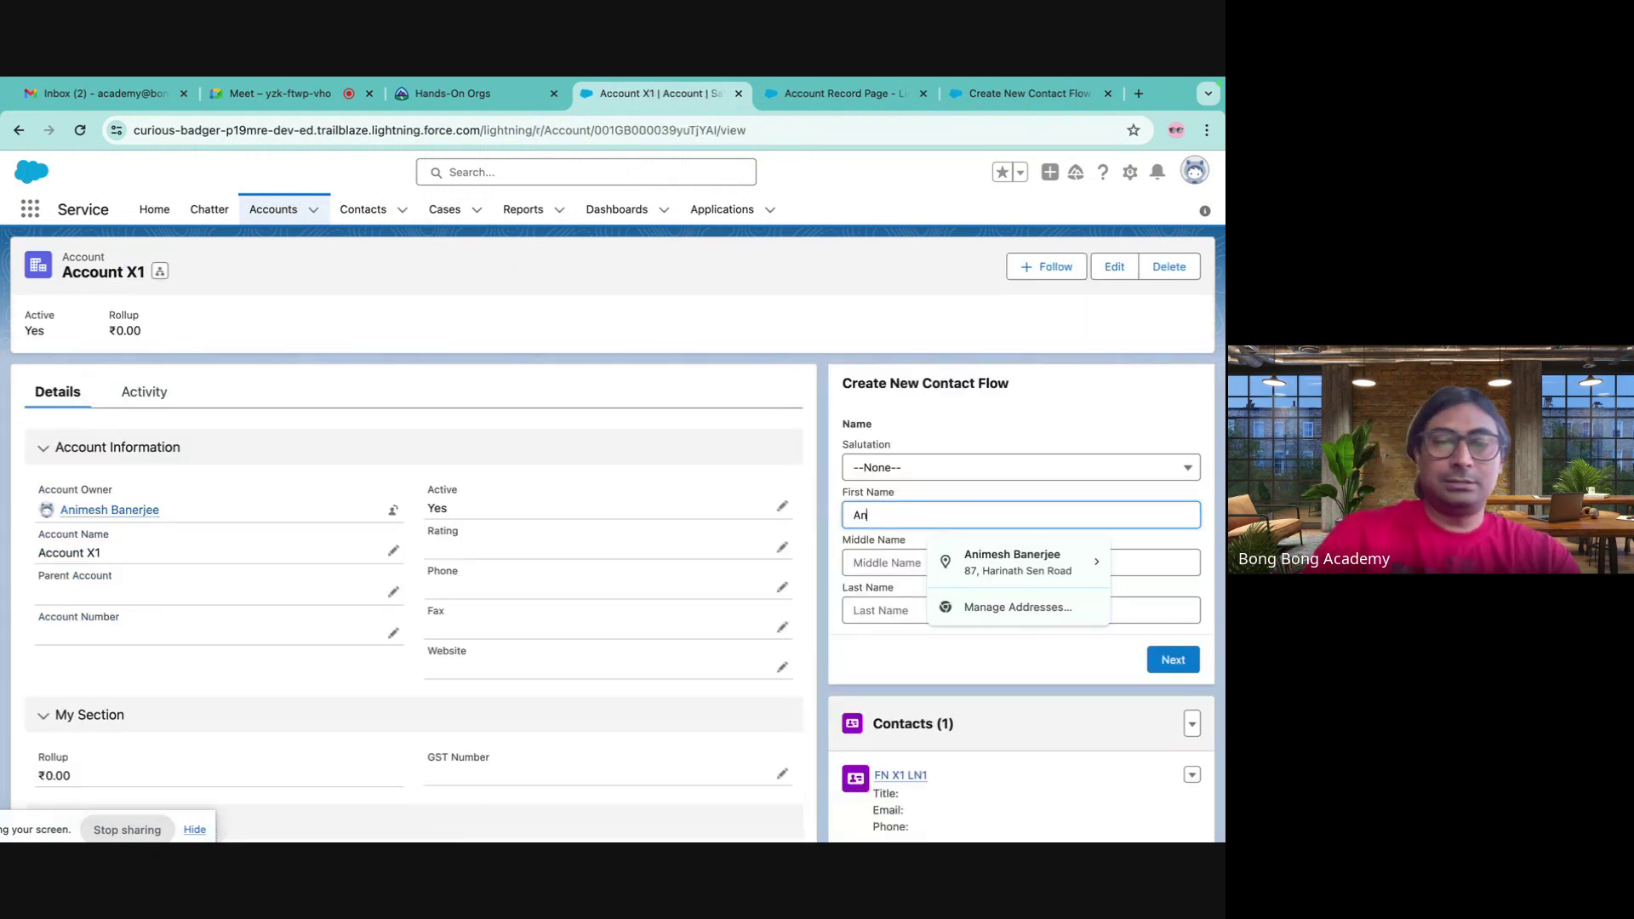
pyautogui.click(884, 606)
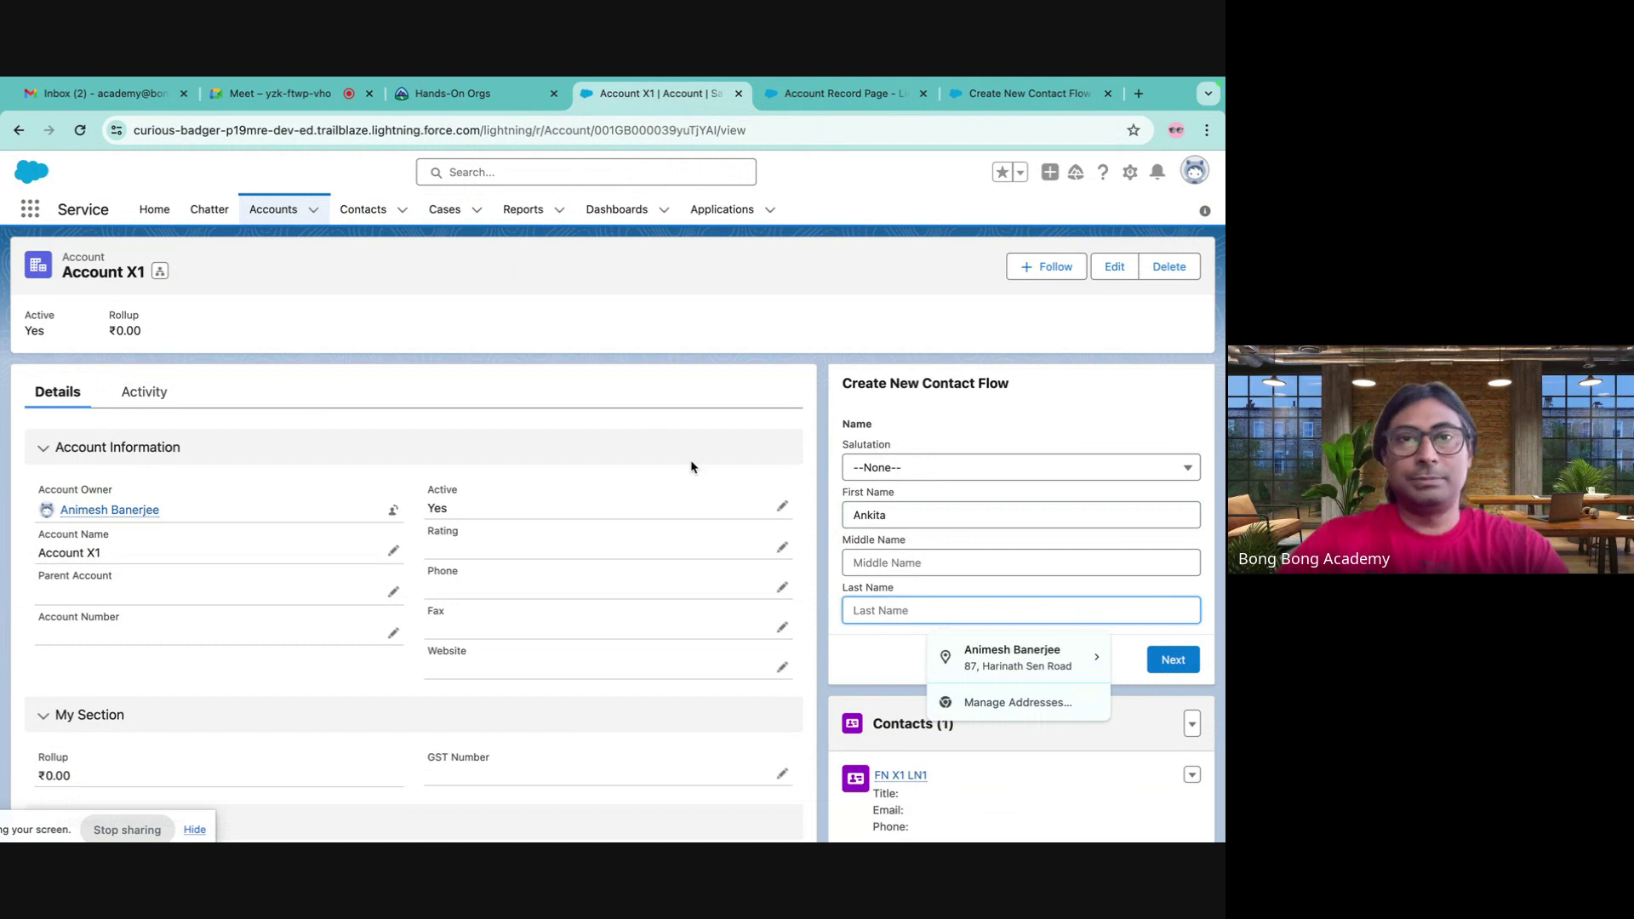
pyautogui.click(326, 102)
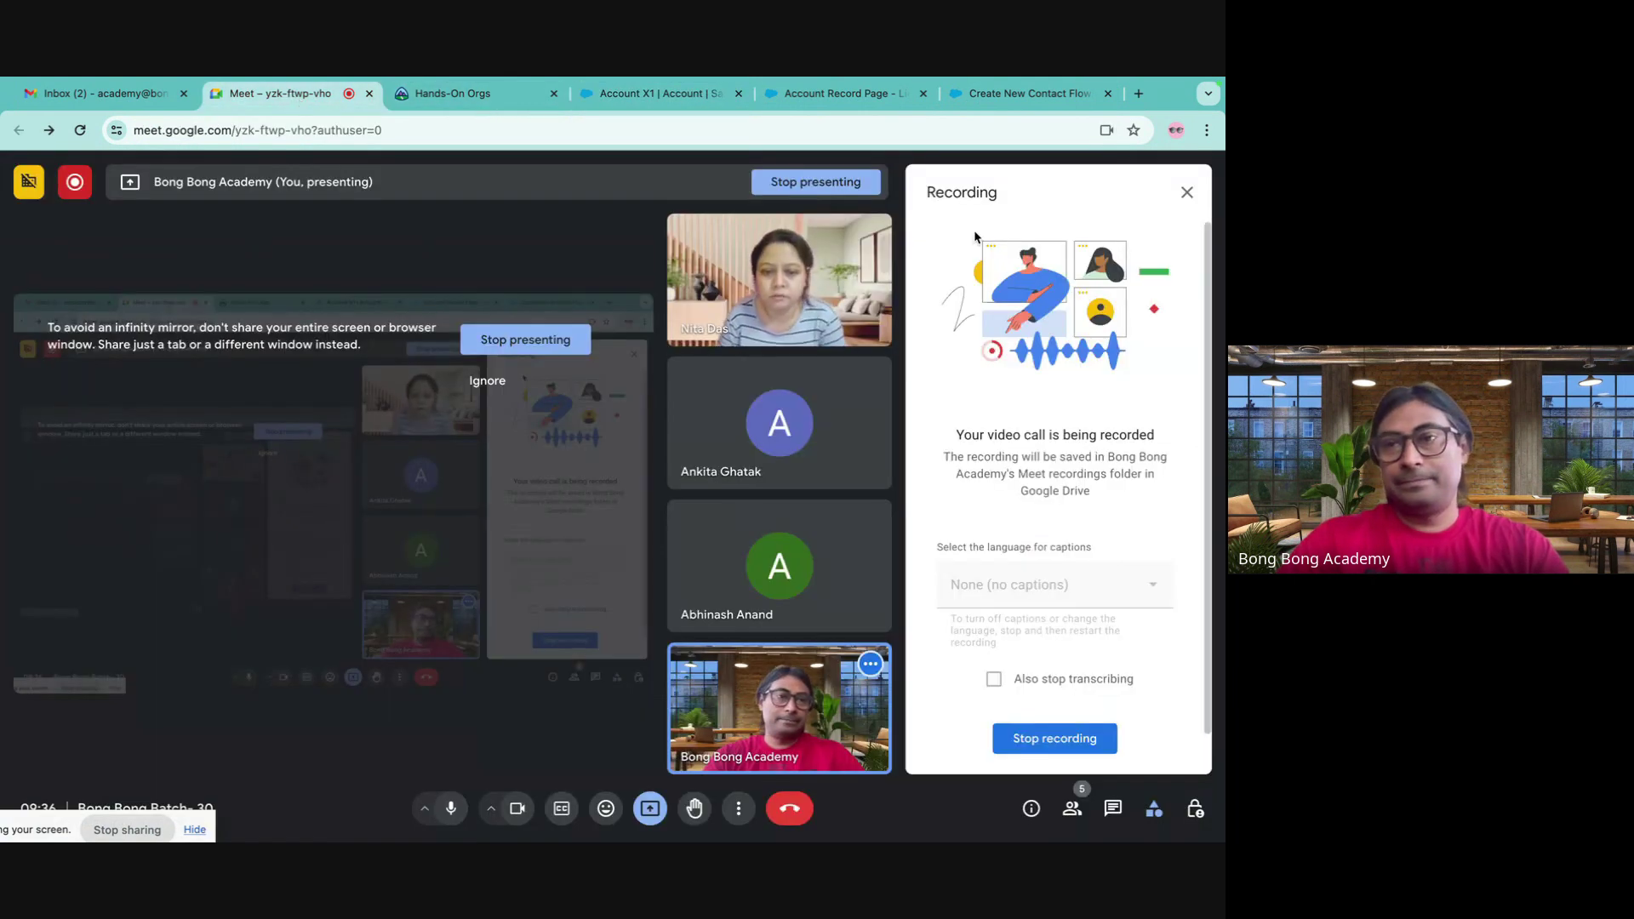
pyautogui.click(1188, 187)
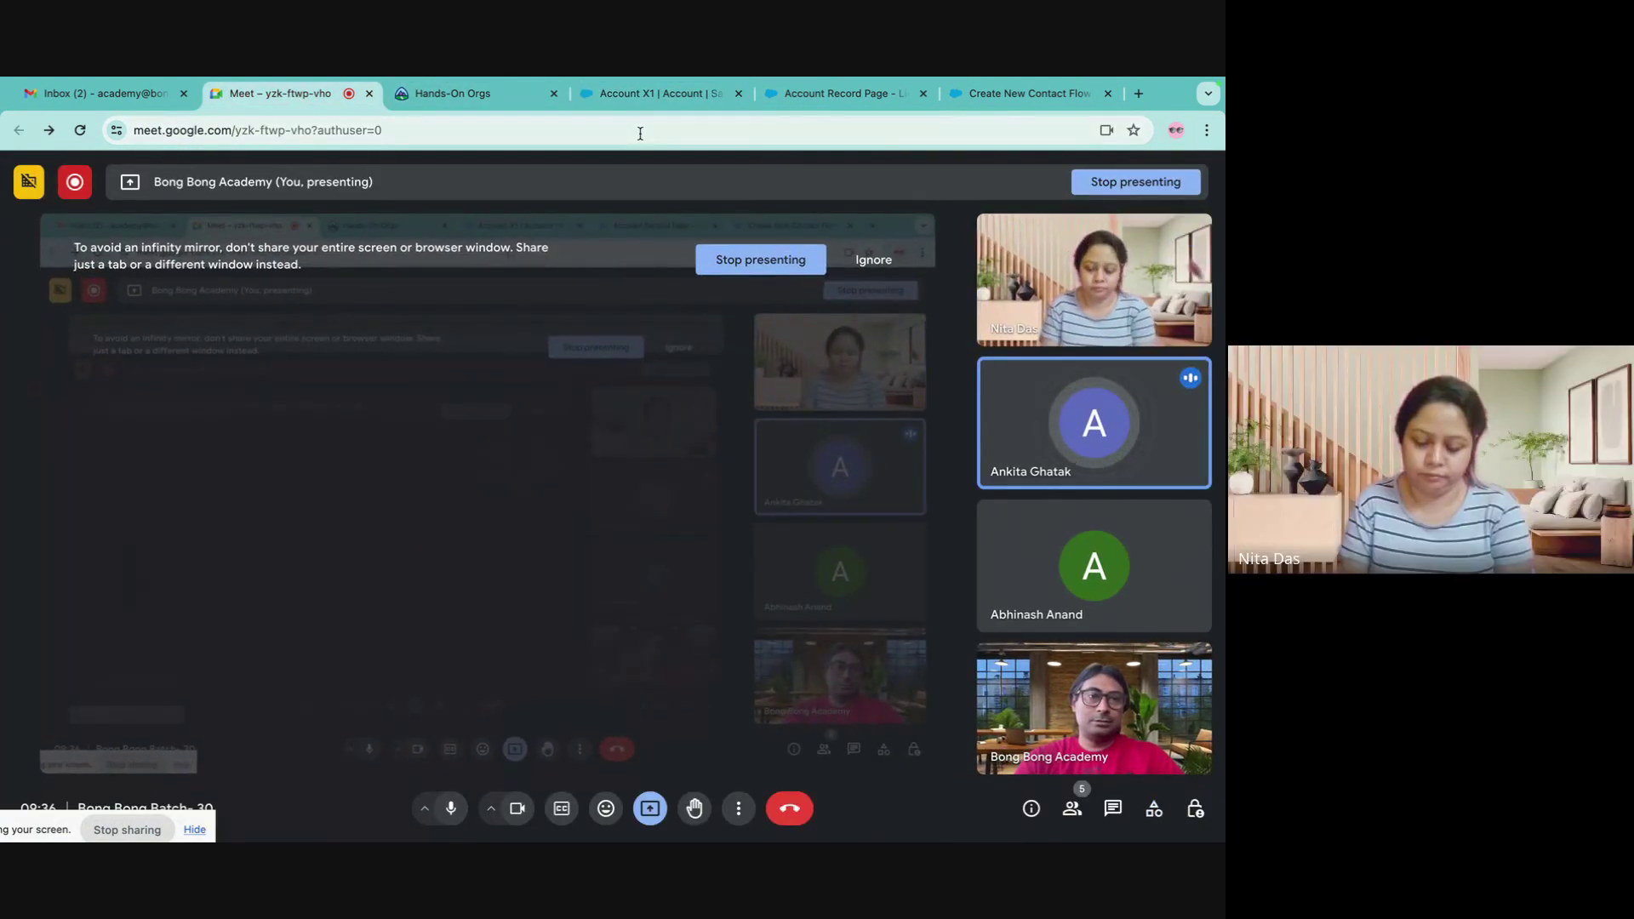
pyautogui.click(647, 95)
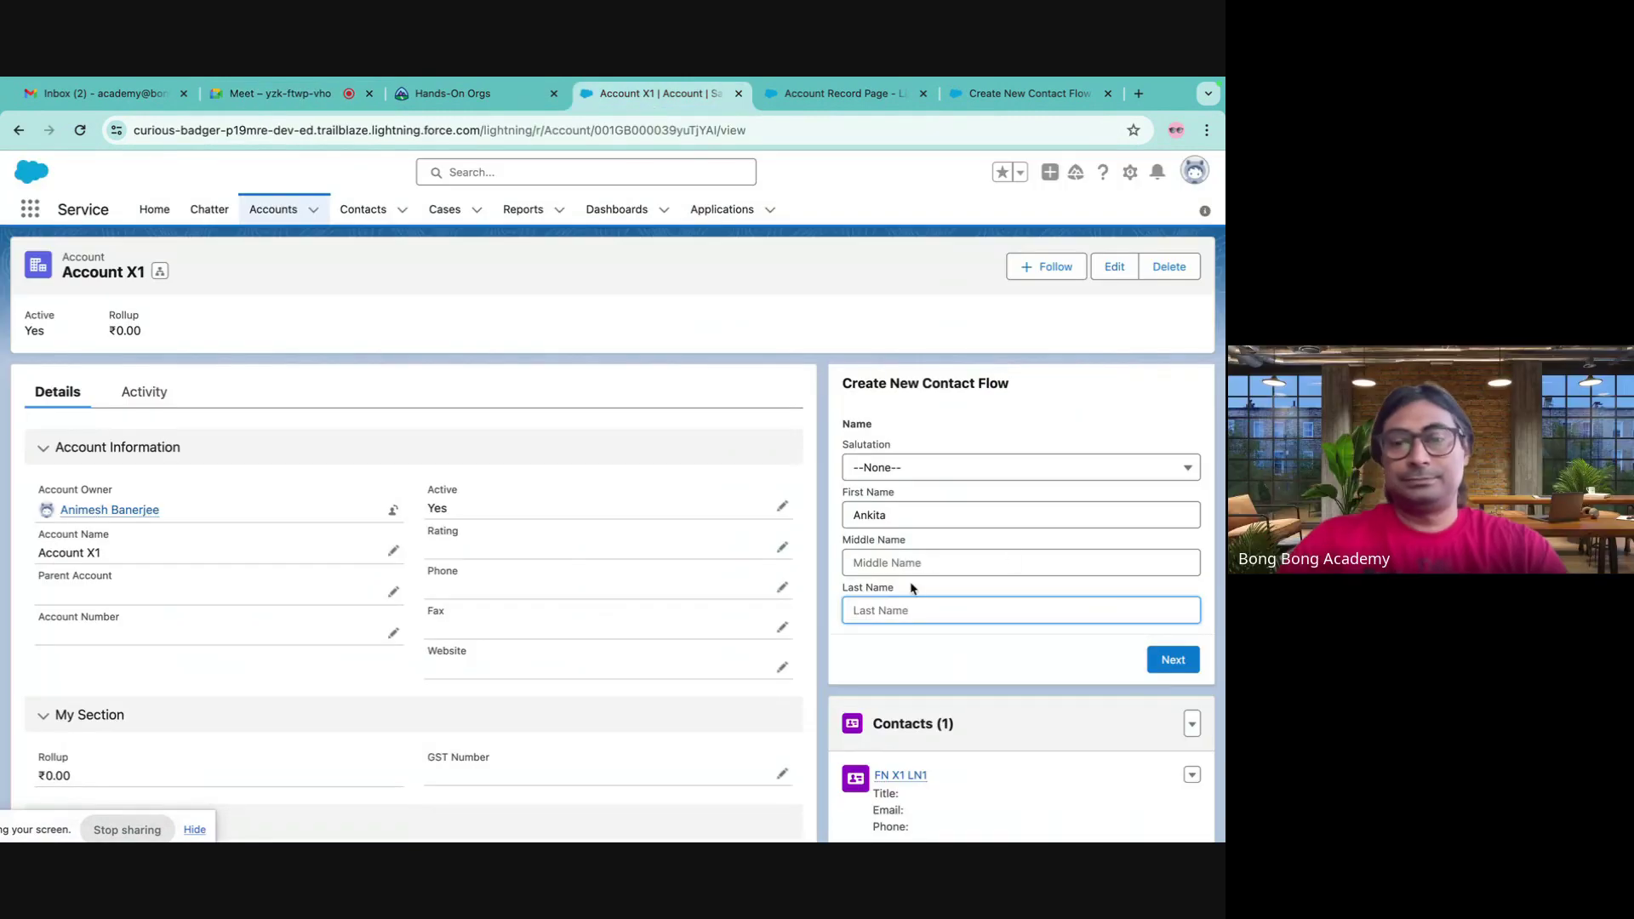
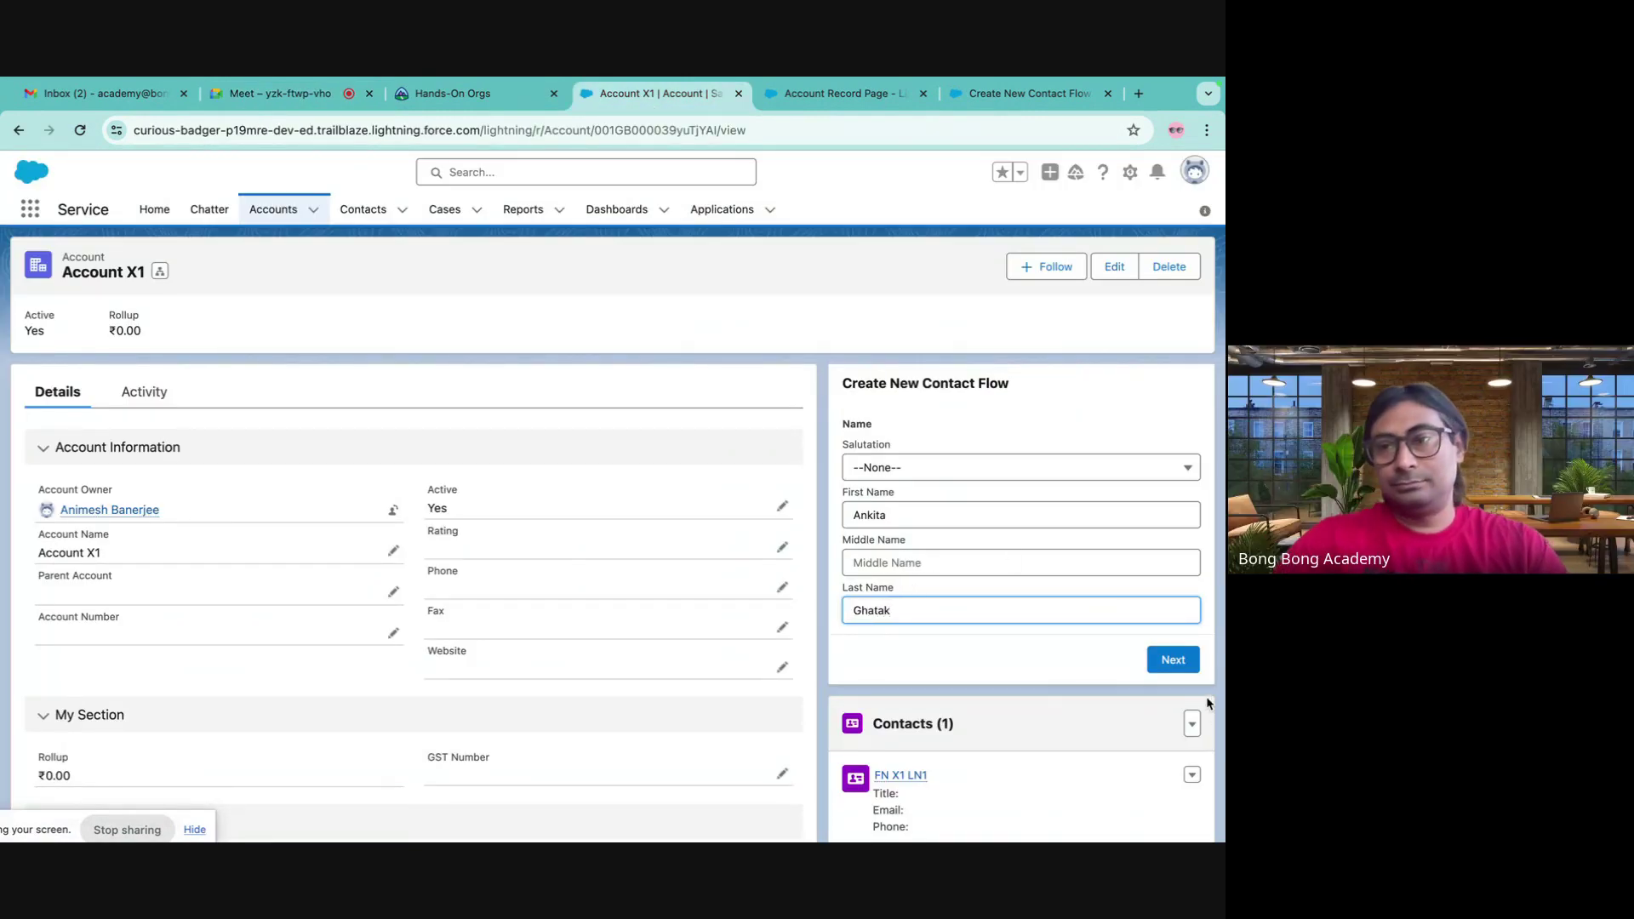
pyautogui.click(1171, 661)
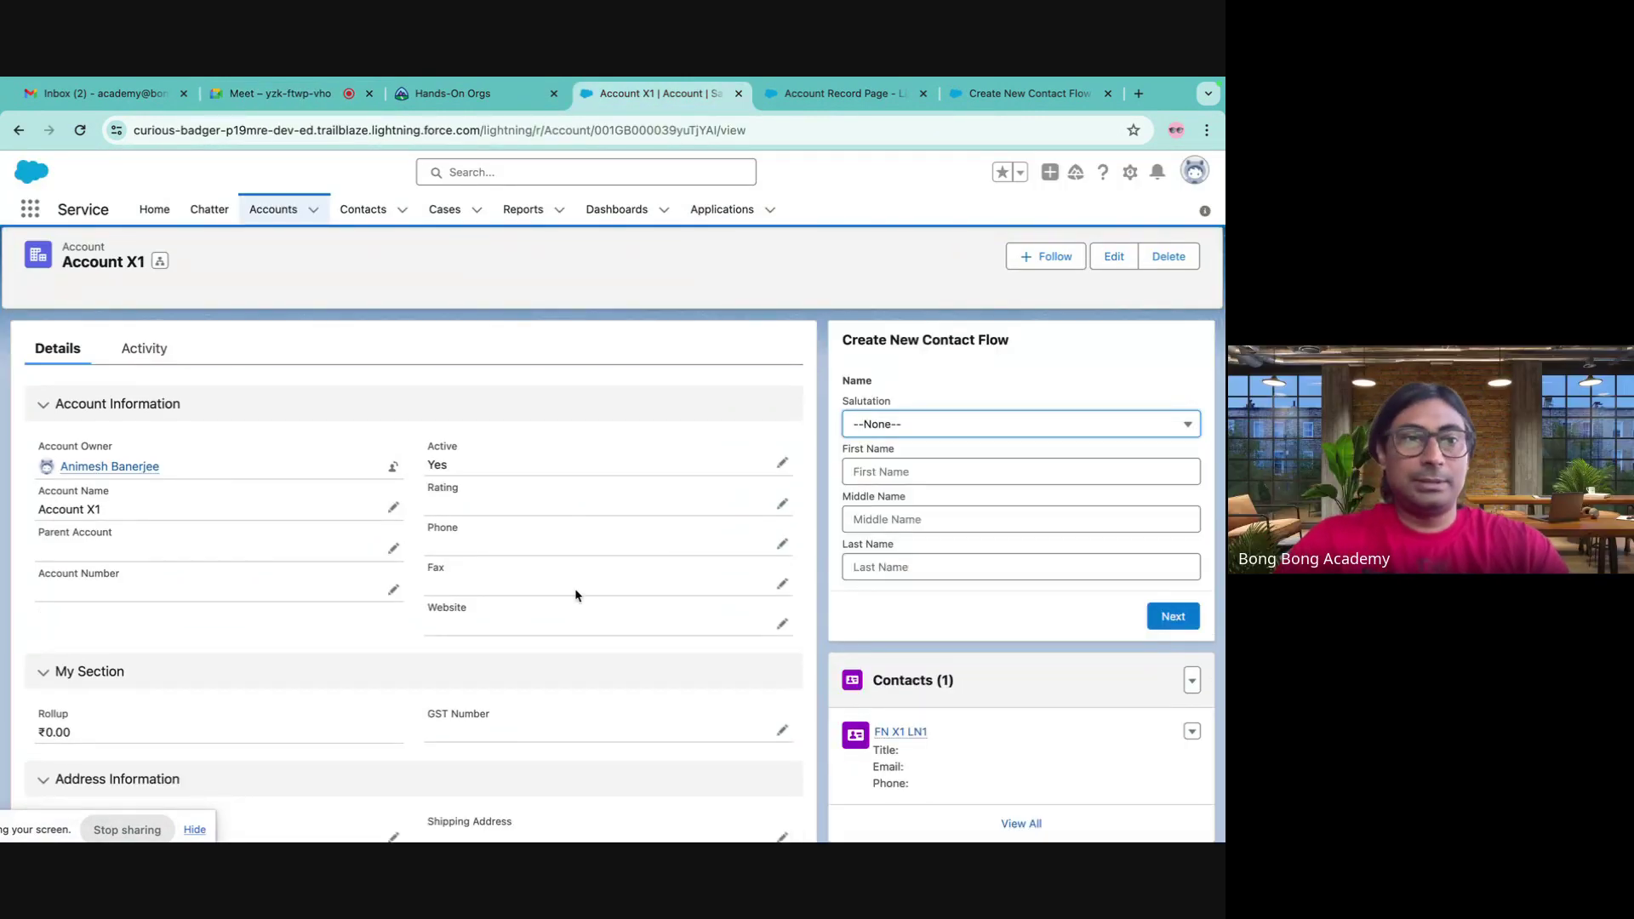
# - Check Account X1's related contacts, then view the All Contacts list
pyautogui.scroll(-3, 575, 595)
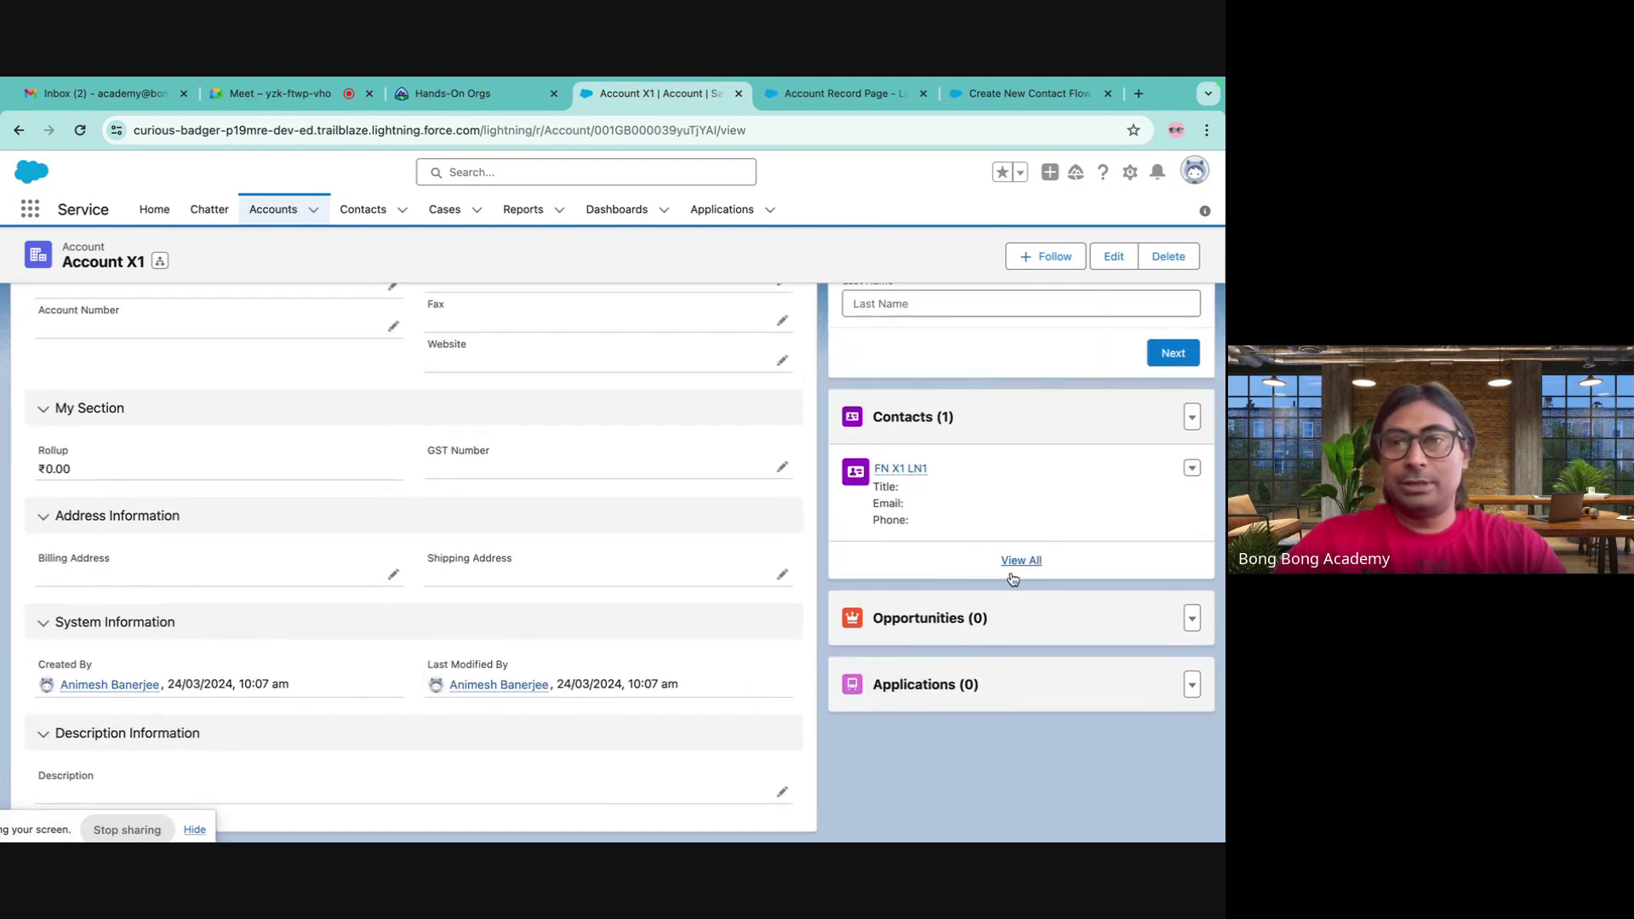
pyautogui.click(1020, 560)
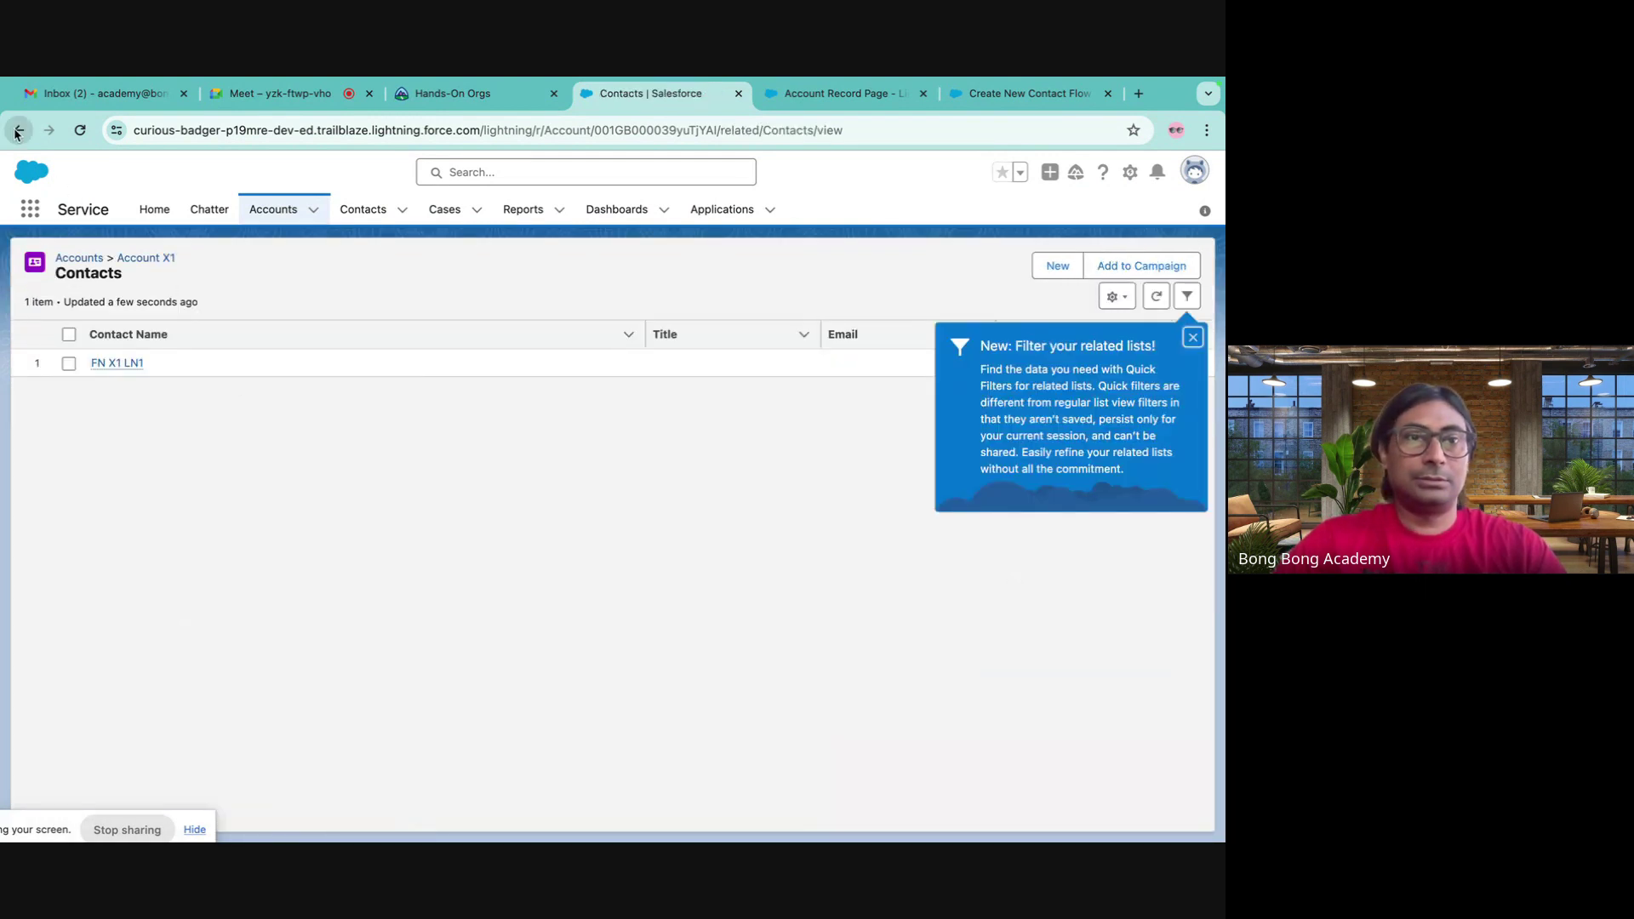
pyautogui.click(17, 132)
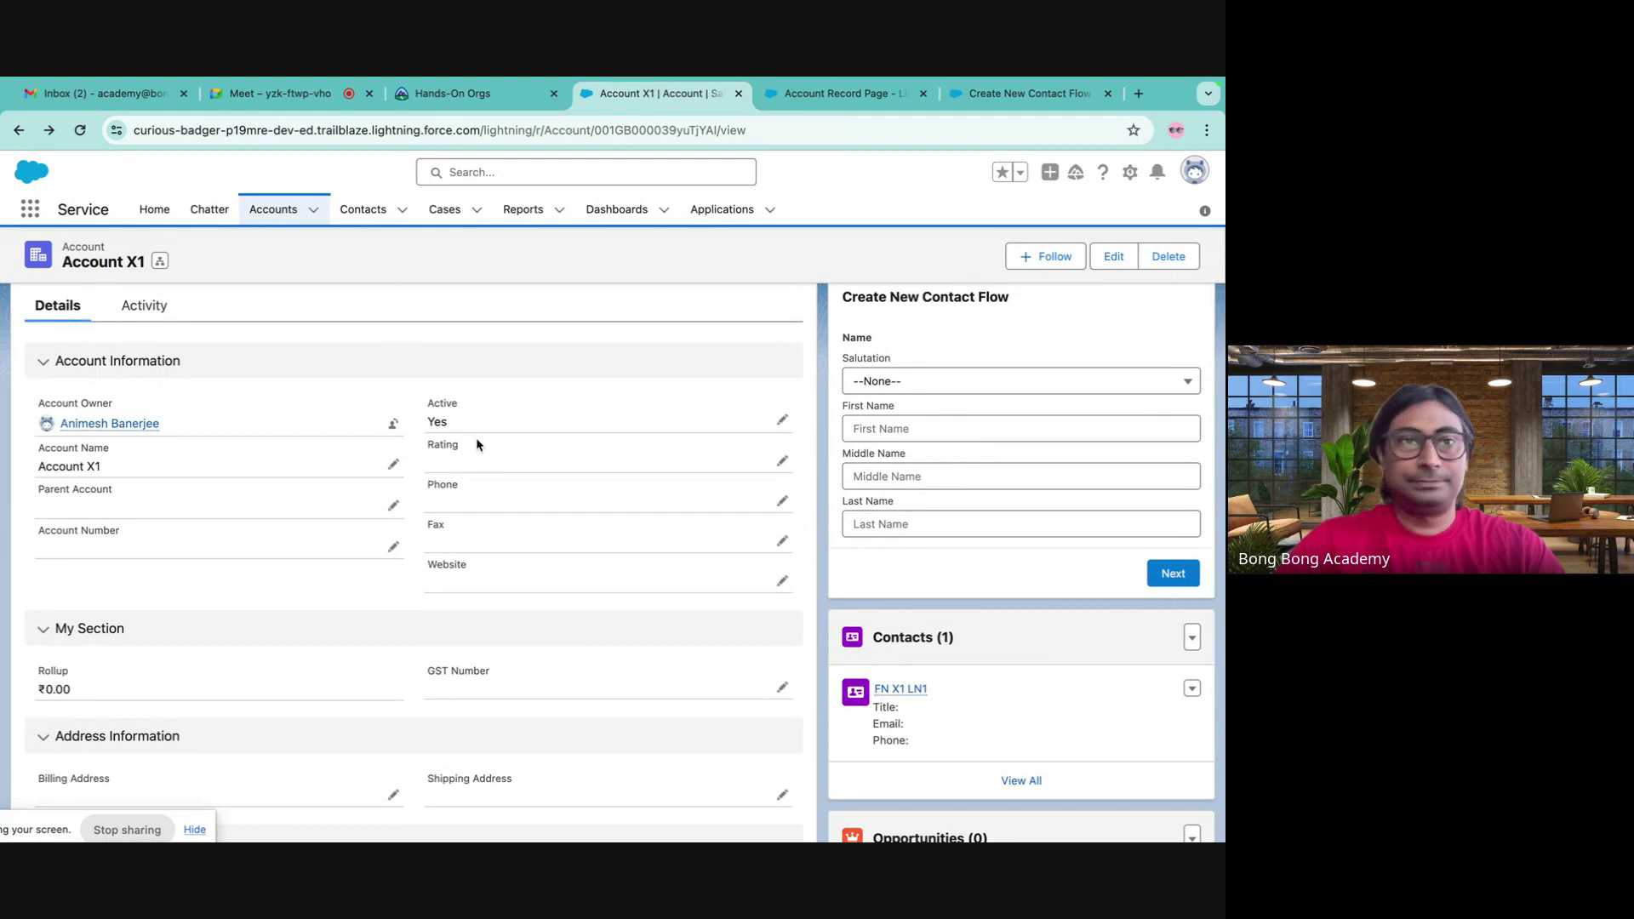
pyautogui.click(353, 213)
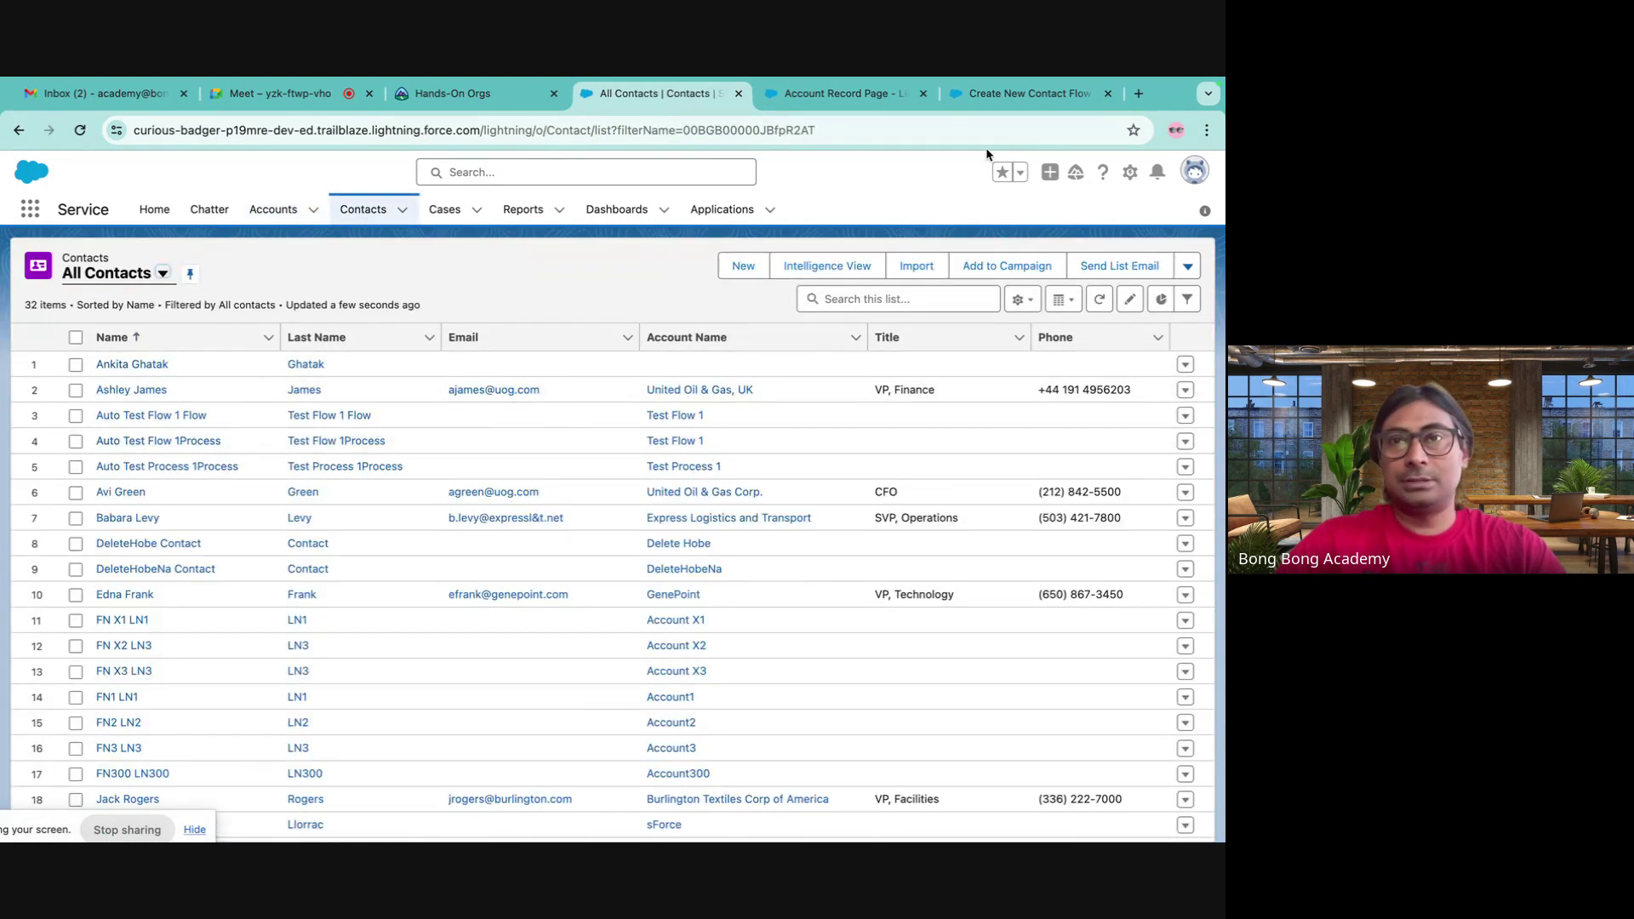
# - Inspect the Contact Details screen in Flow Builder without making changes
pyautogui.click(991, 96)
pyautogui.doubleClick(749, 464)
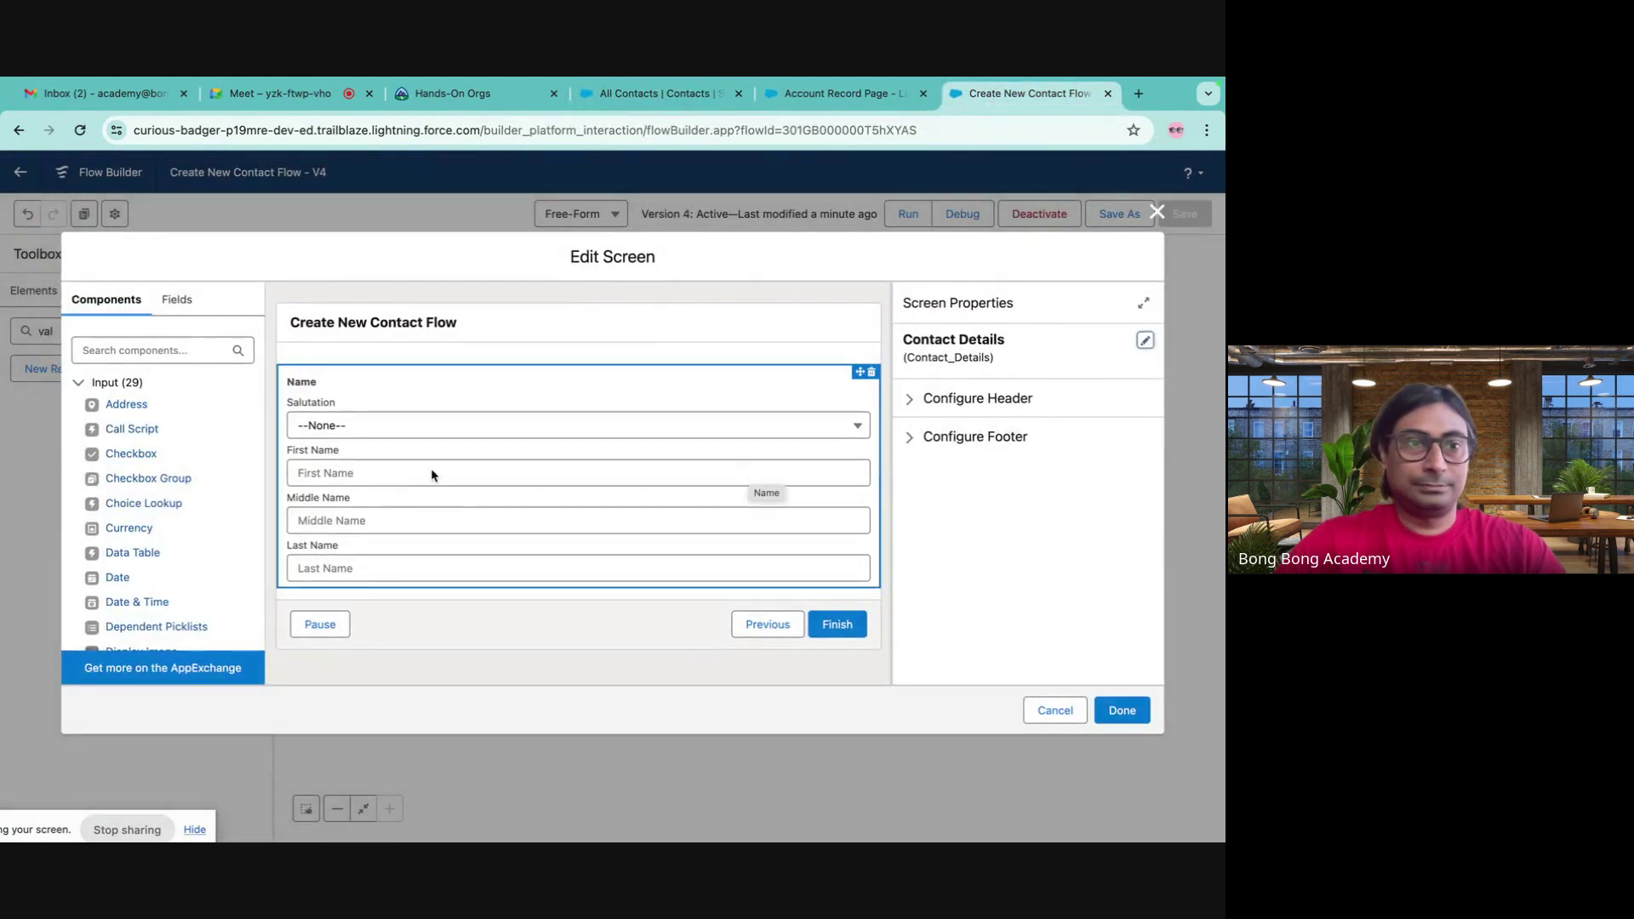
pyautogui.click(1158, 212)
# - Review the New Contact Create field mappings, then return to the Account Record Page
pyautogui.doubleClick(751, 606)
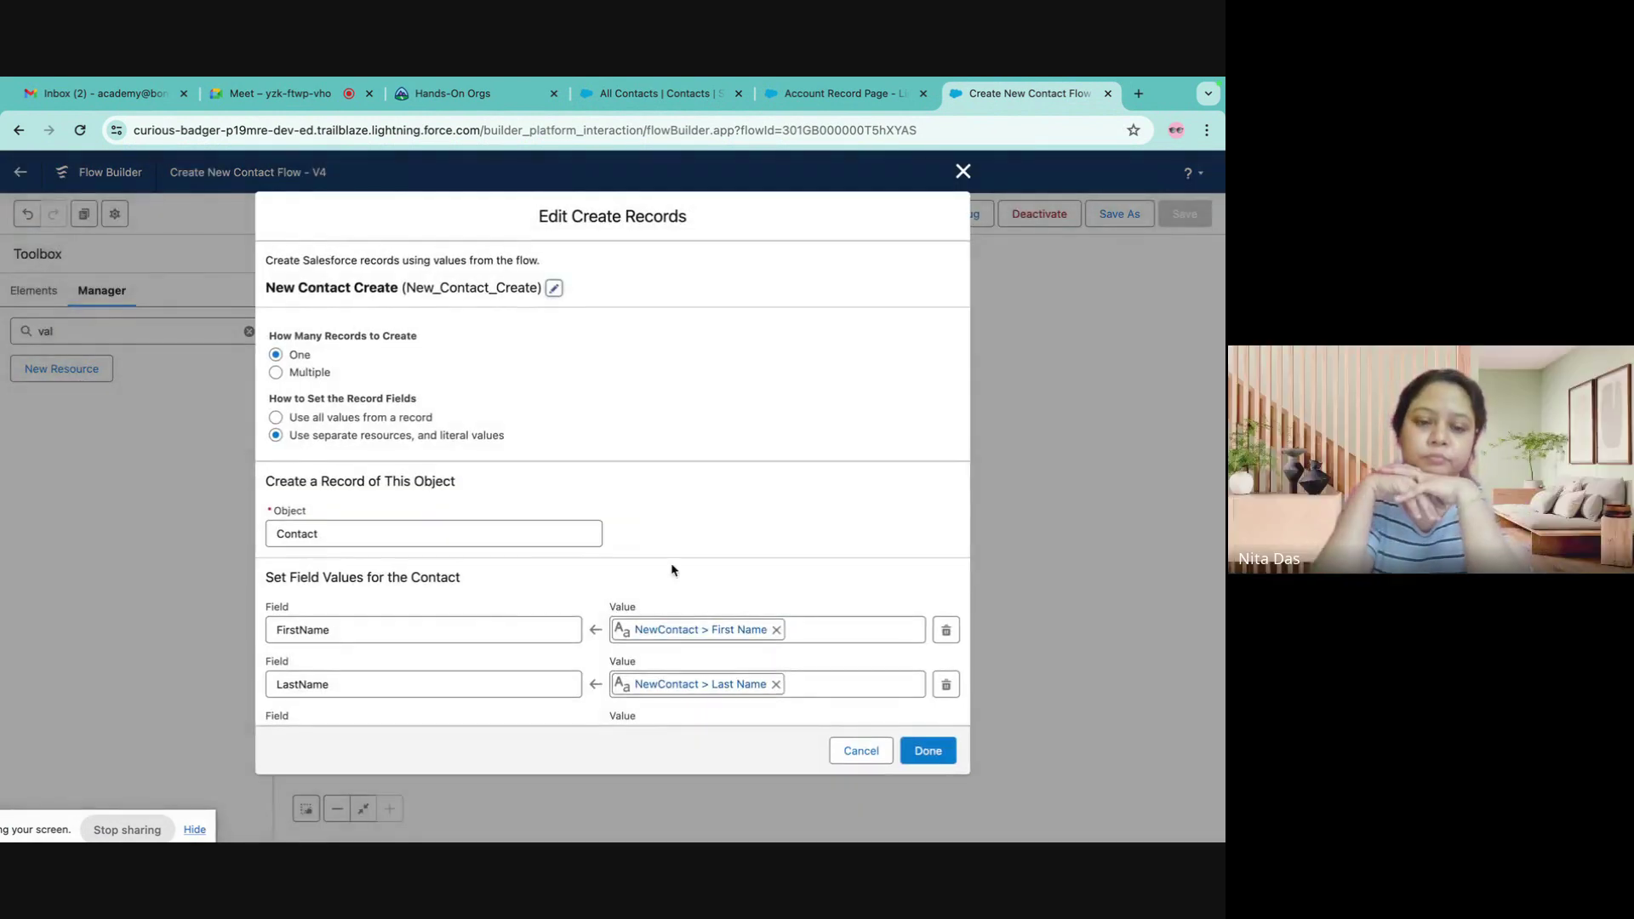
pyautogui.scroll(-2, 652, 544)
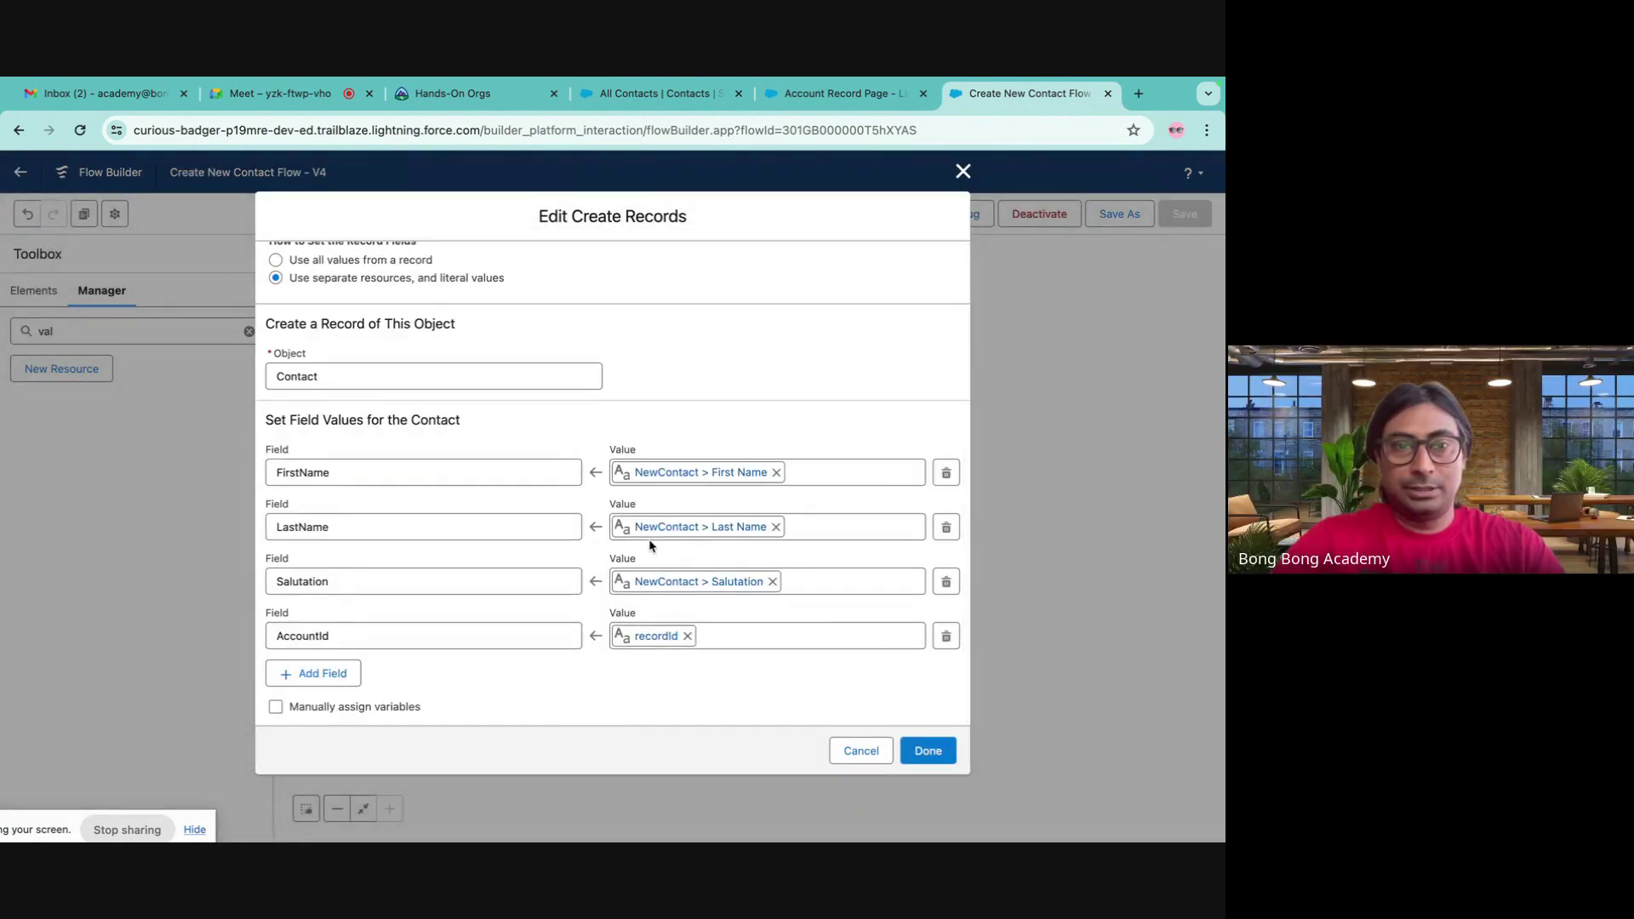
pyautogui.scroll(2, 649, 540)
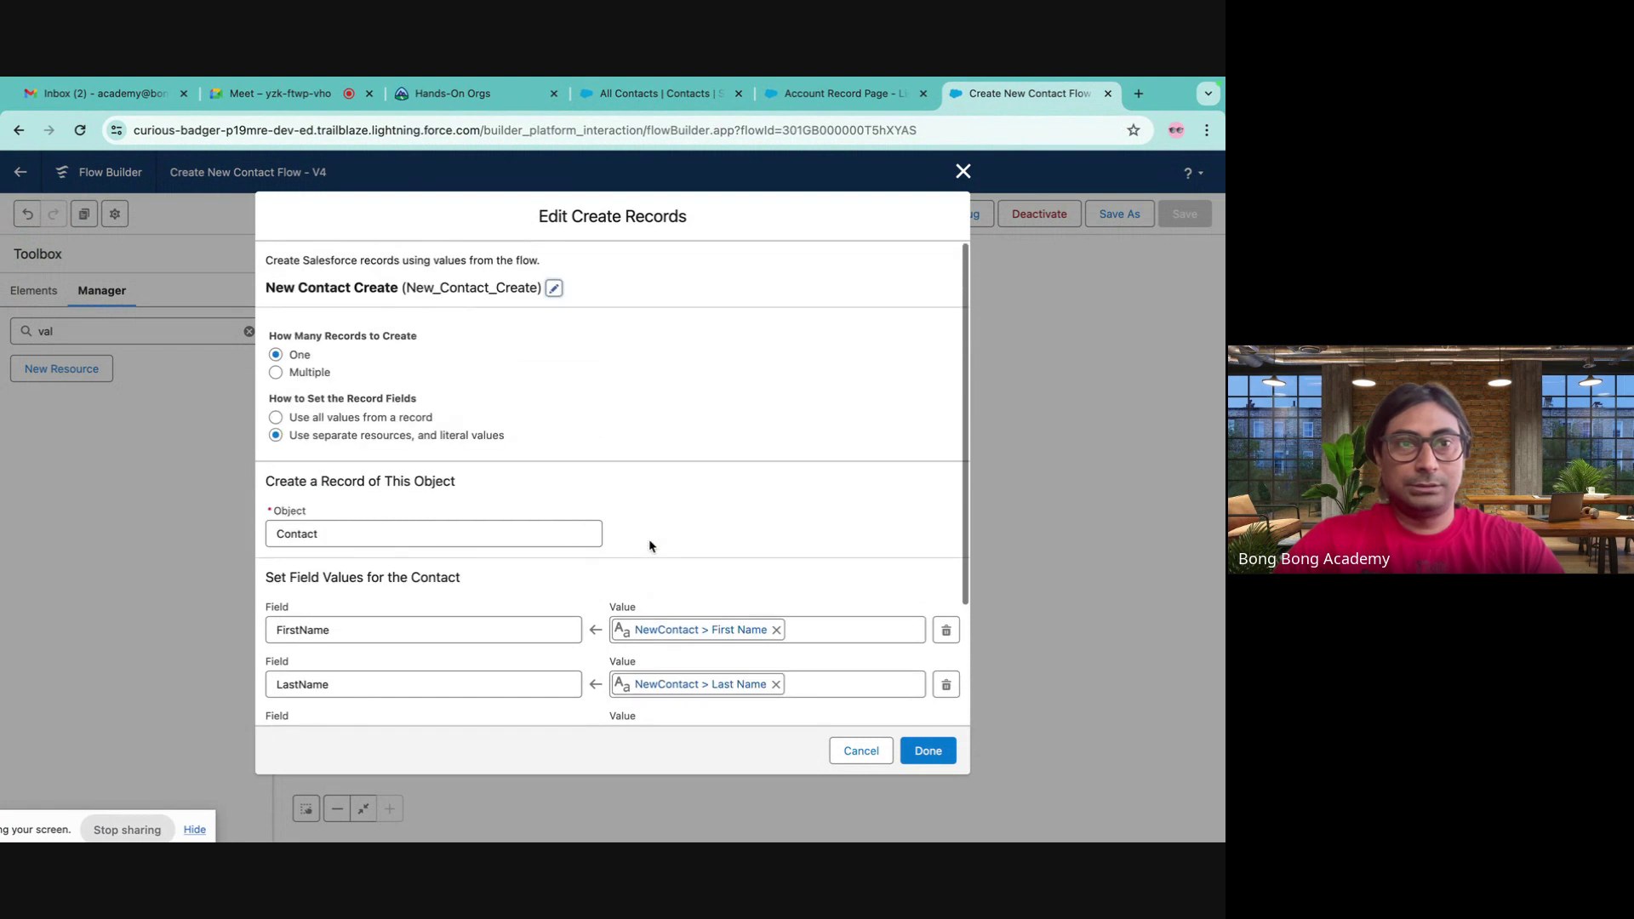
pyautogui.click(957, 172)
pyautogui.click(813, 97)
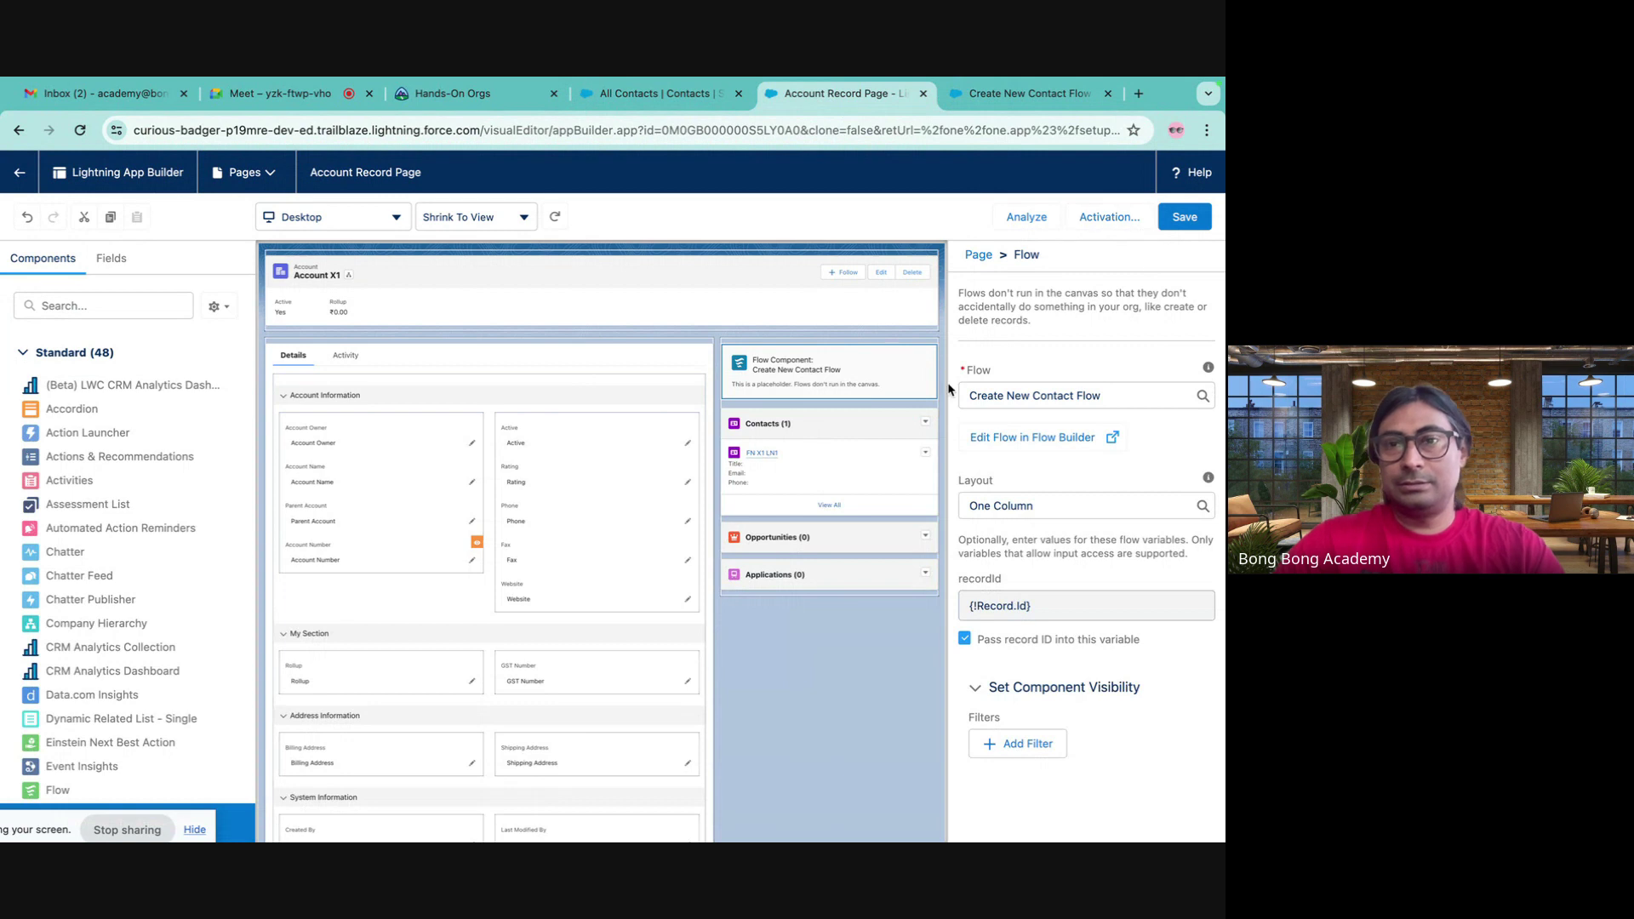
# - Replace the flow component with a new one running Create New Contact Flow and save the page
pyautogui.click(931, 350)
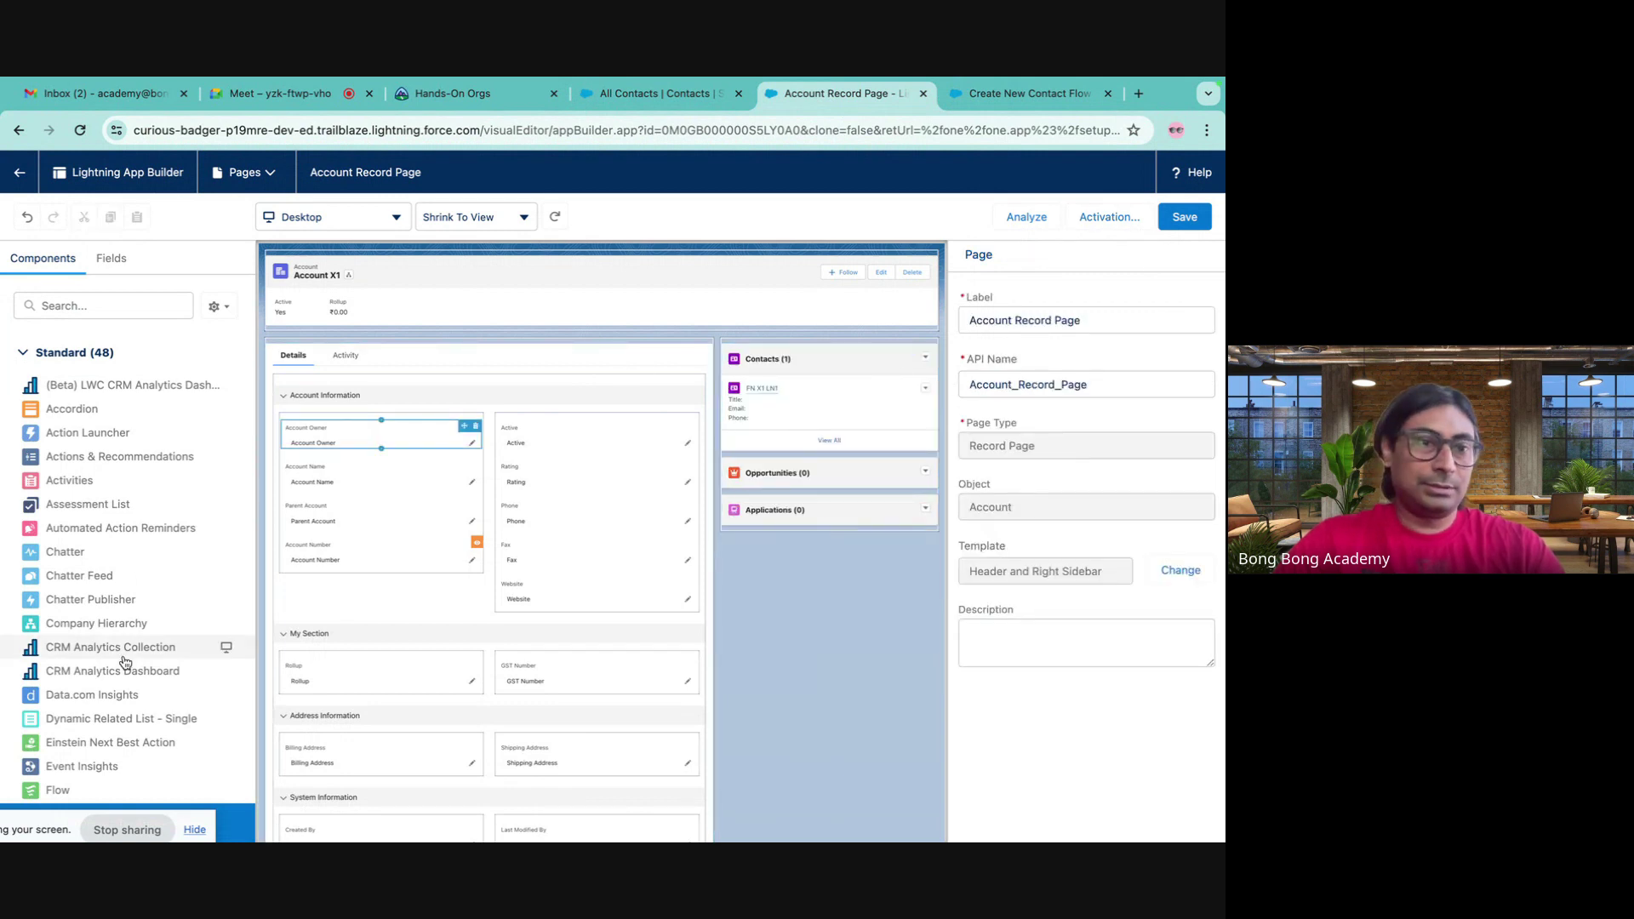
pyautogui.scroll(-3, 125, 662)
pyautogui.moveTo(53, 624); pyautogui.dragTo(788, 352)
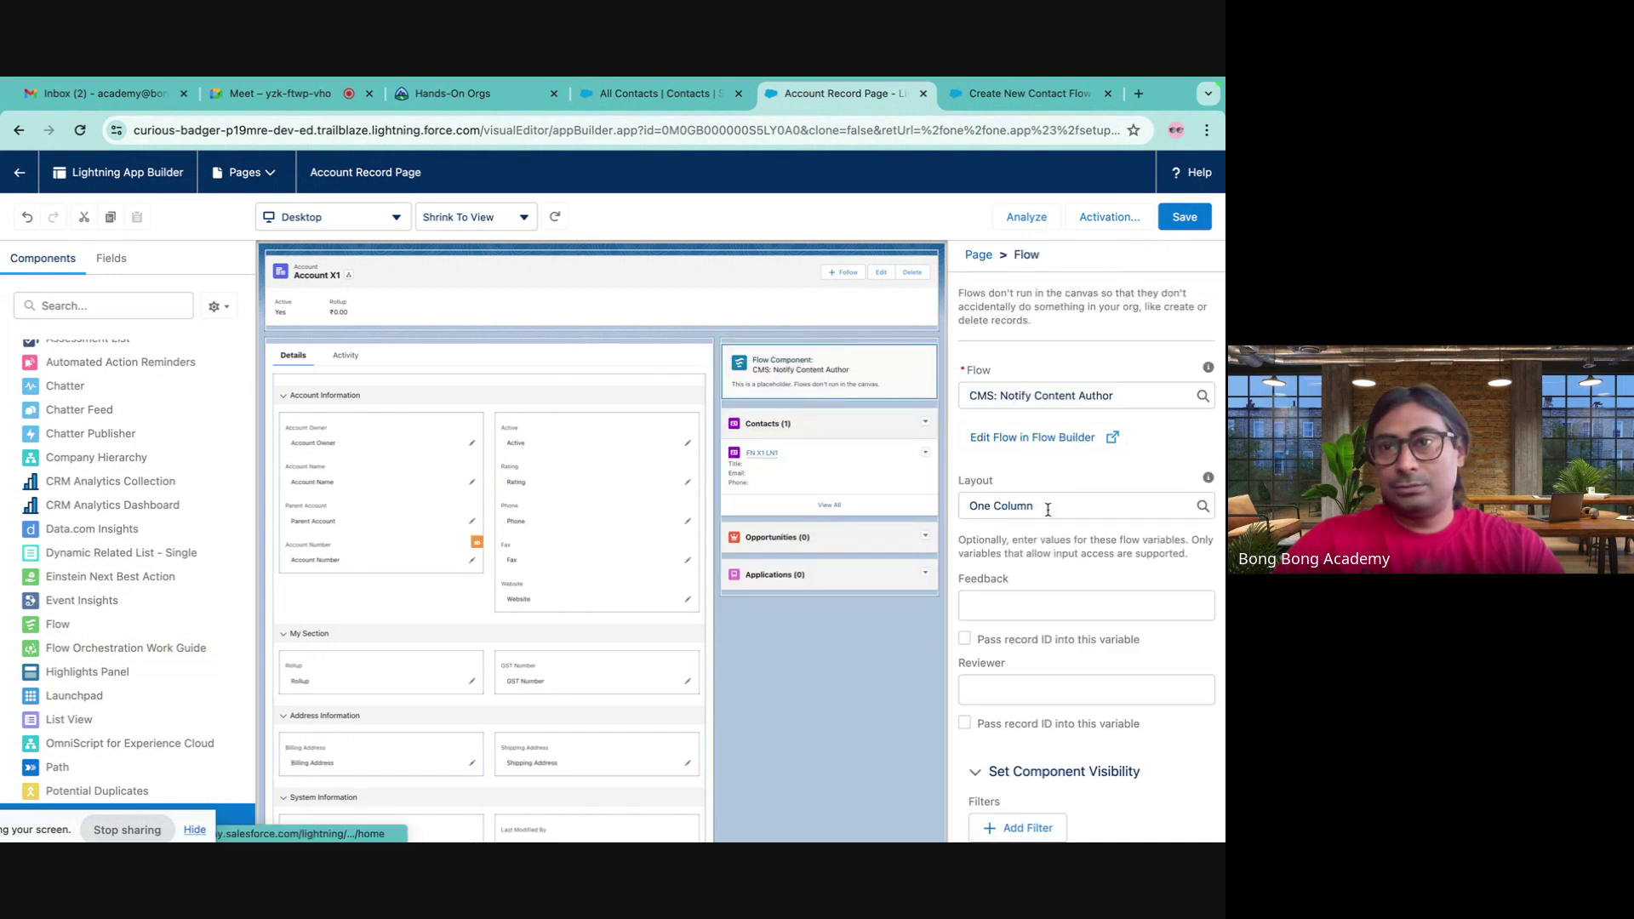
pyautogui.click(1106, 395)
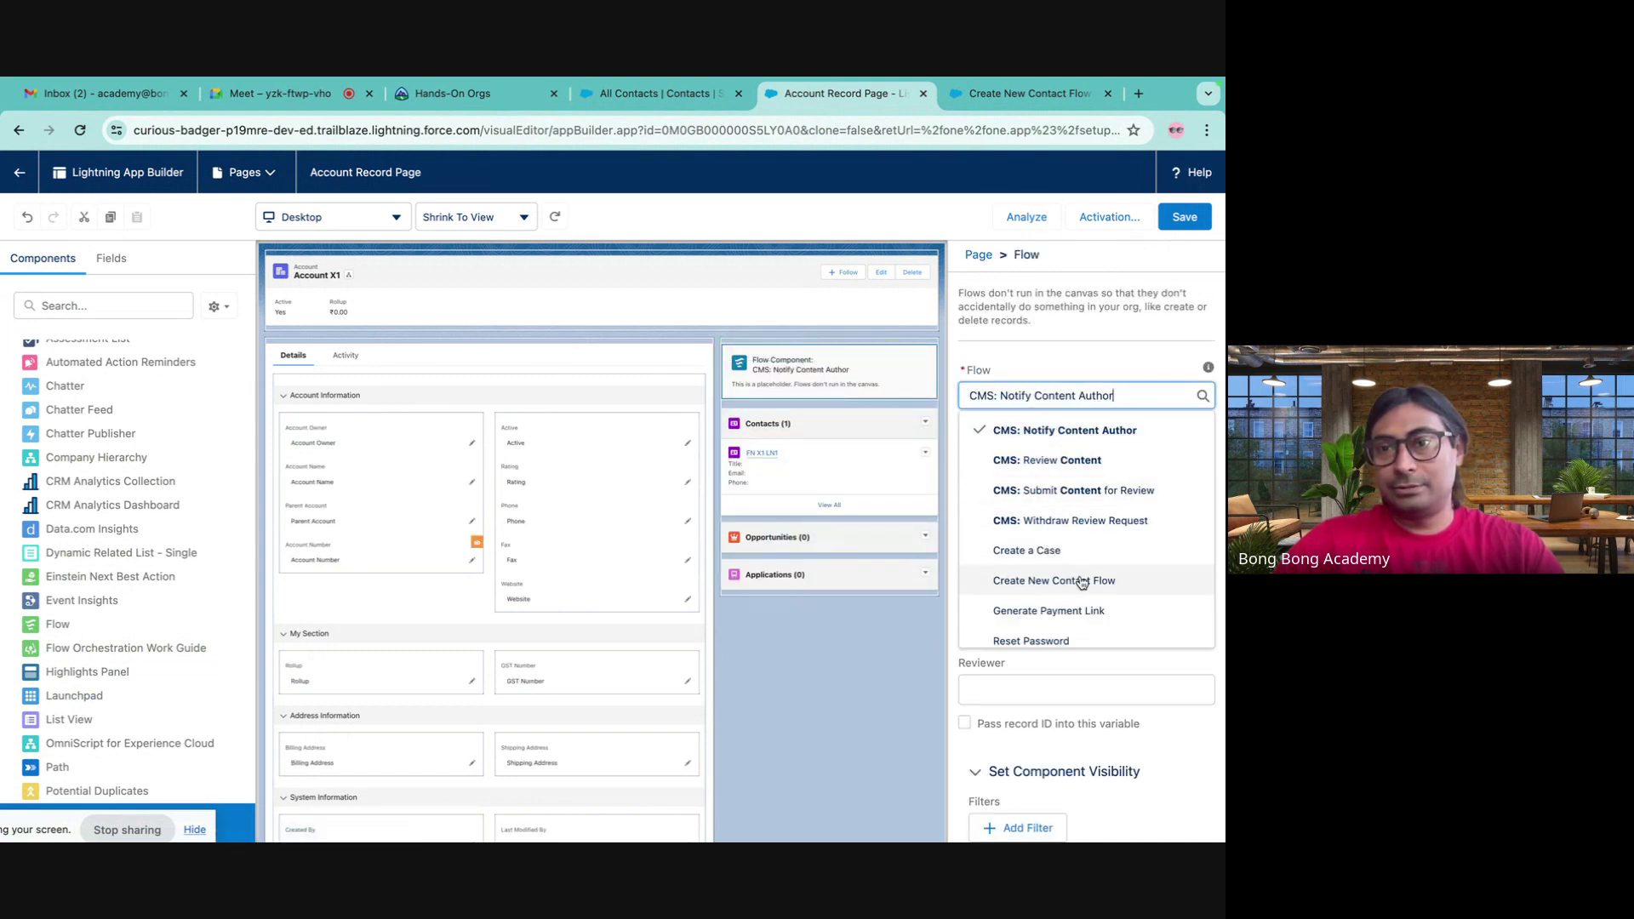
pyautogui.scroll(-1, 1080, 582)
pyautogui.scroll(1, 1082, 577)
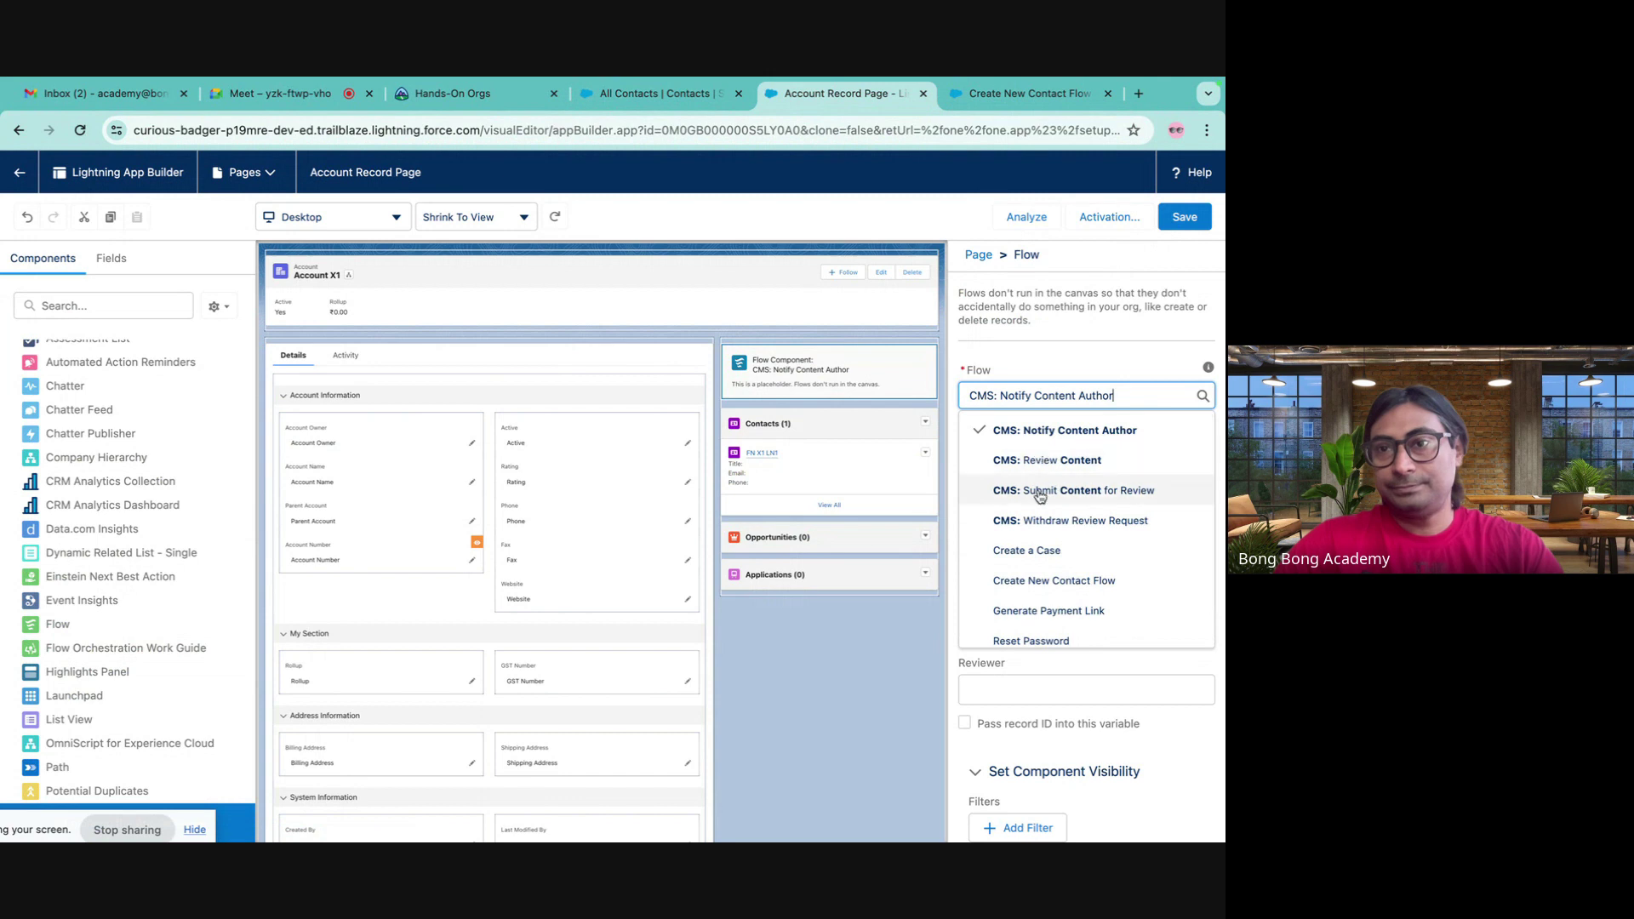
pyautogui.click(1027, 581)
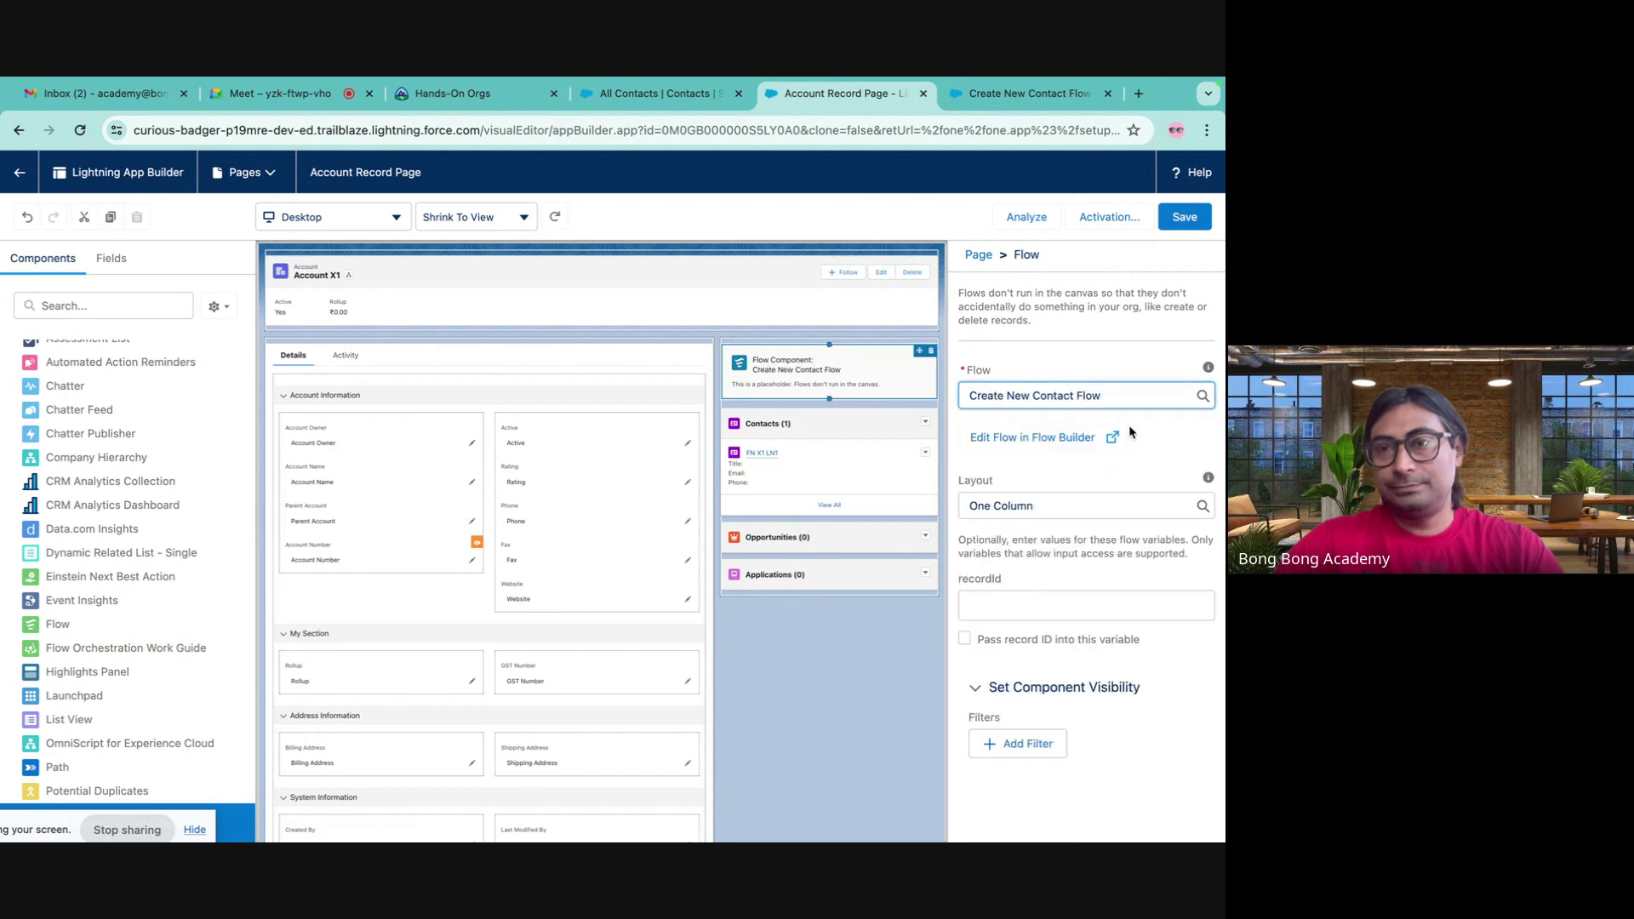
pyautogui.click(1186, 223)
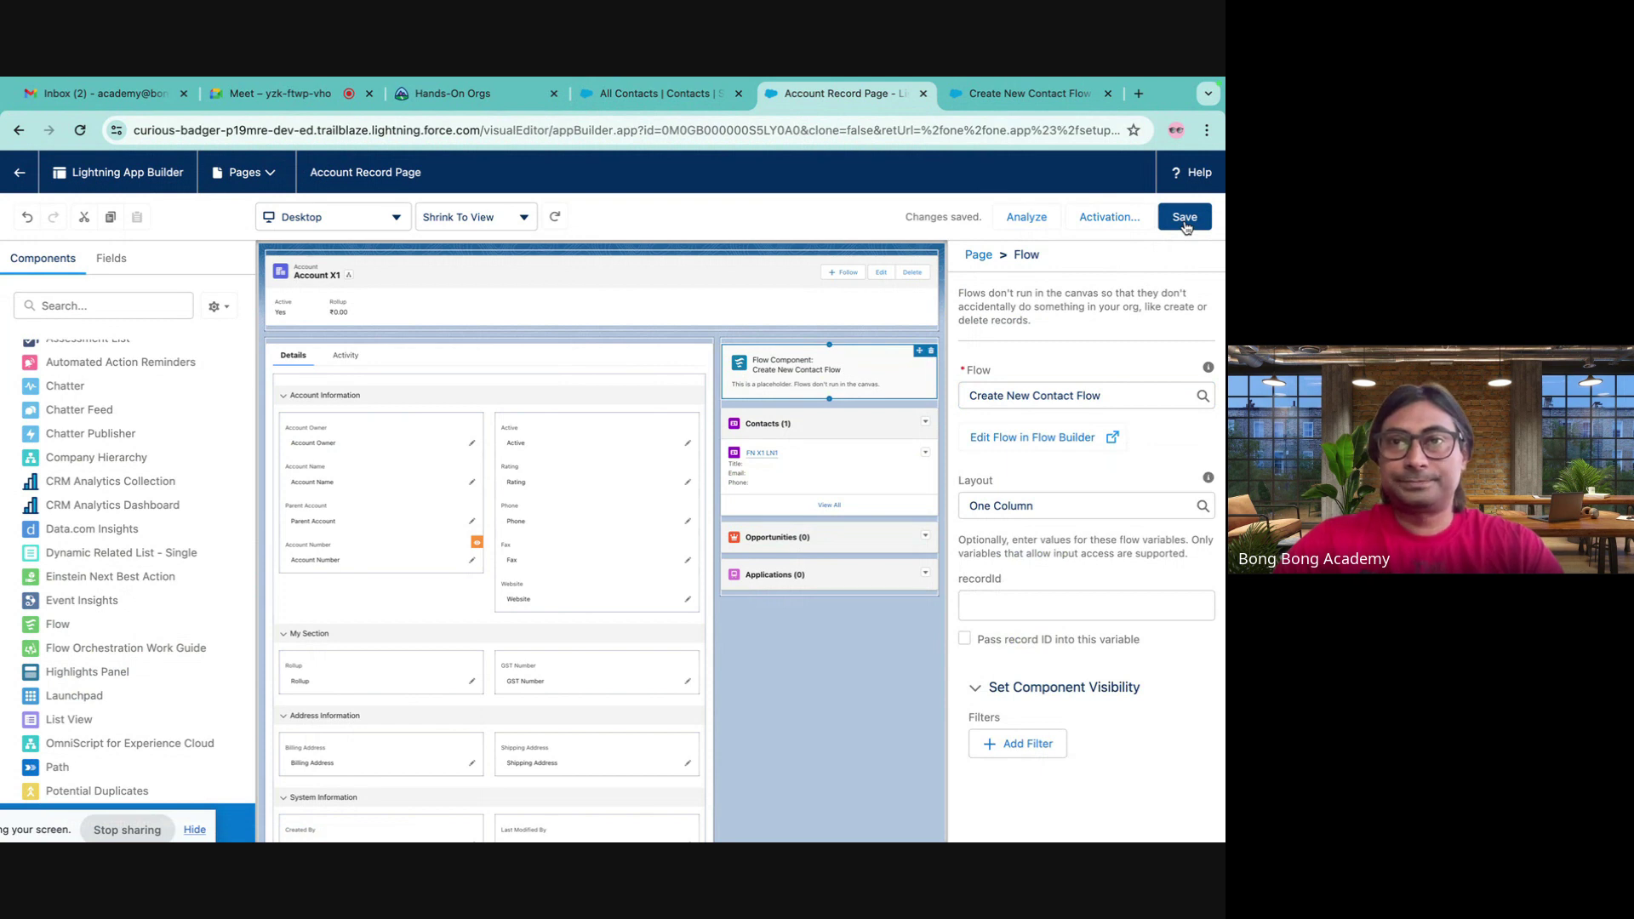
# - Save the Account Record Page again and go back to the Account's Lightning Record Pages
pyautogui.click(1025, 102)
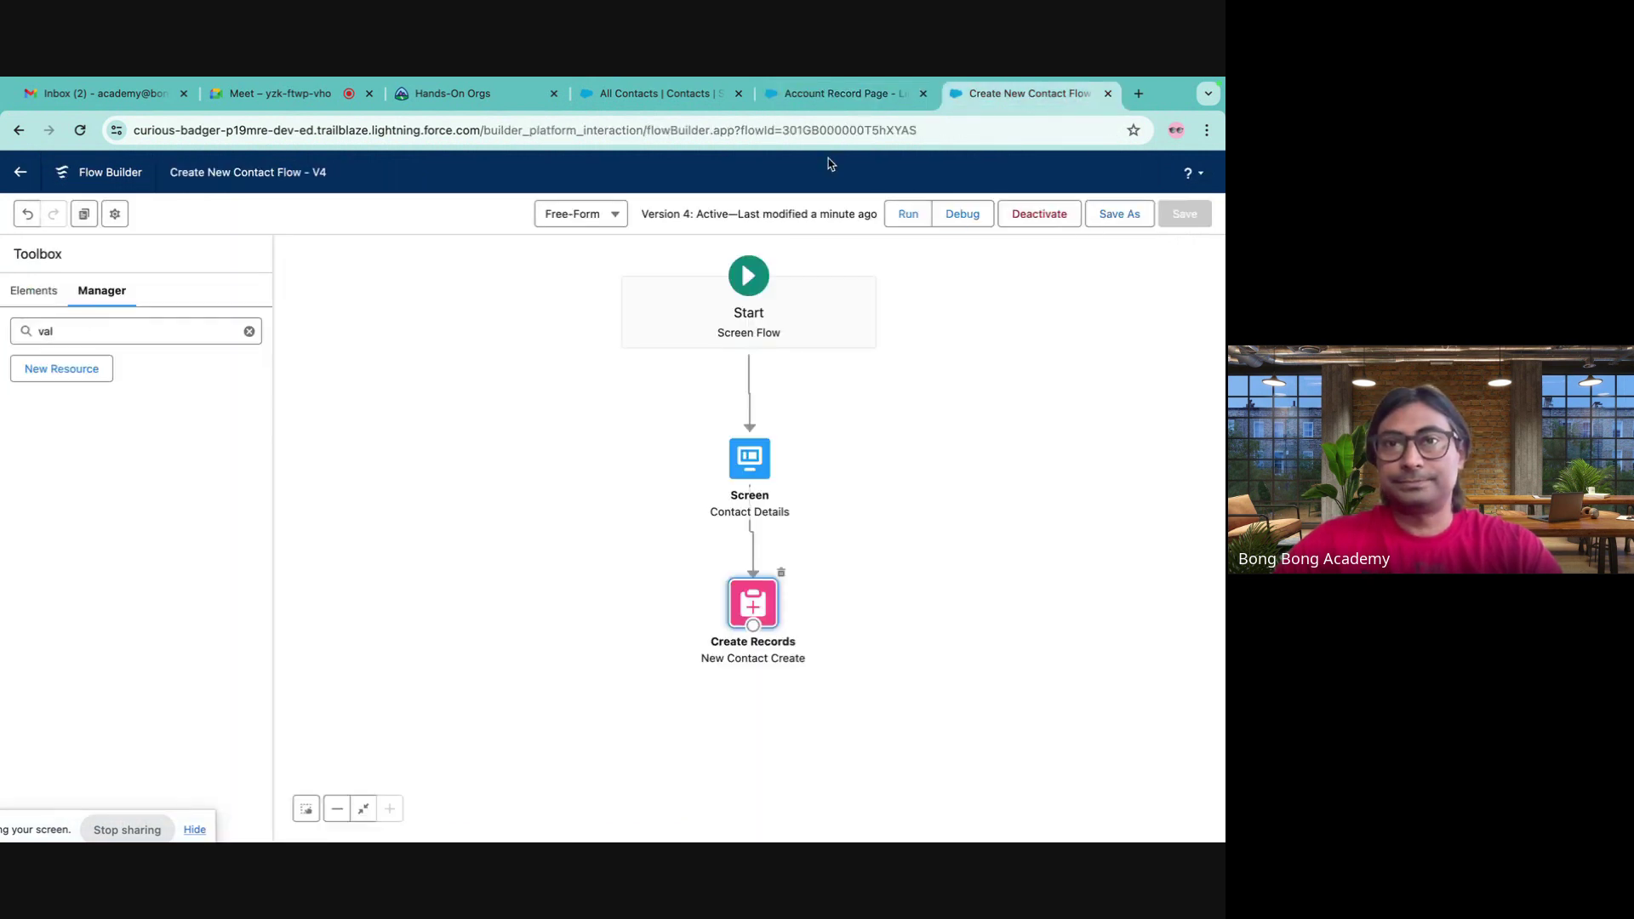
pyautogui.click(856, 100)
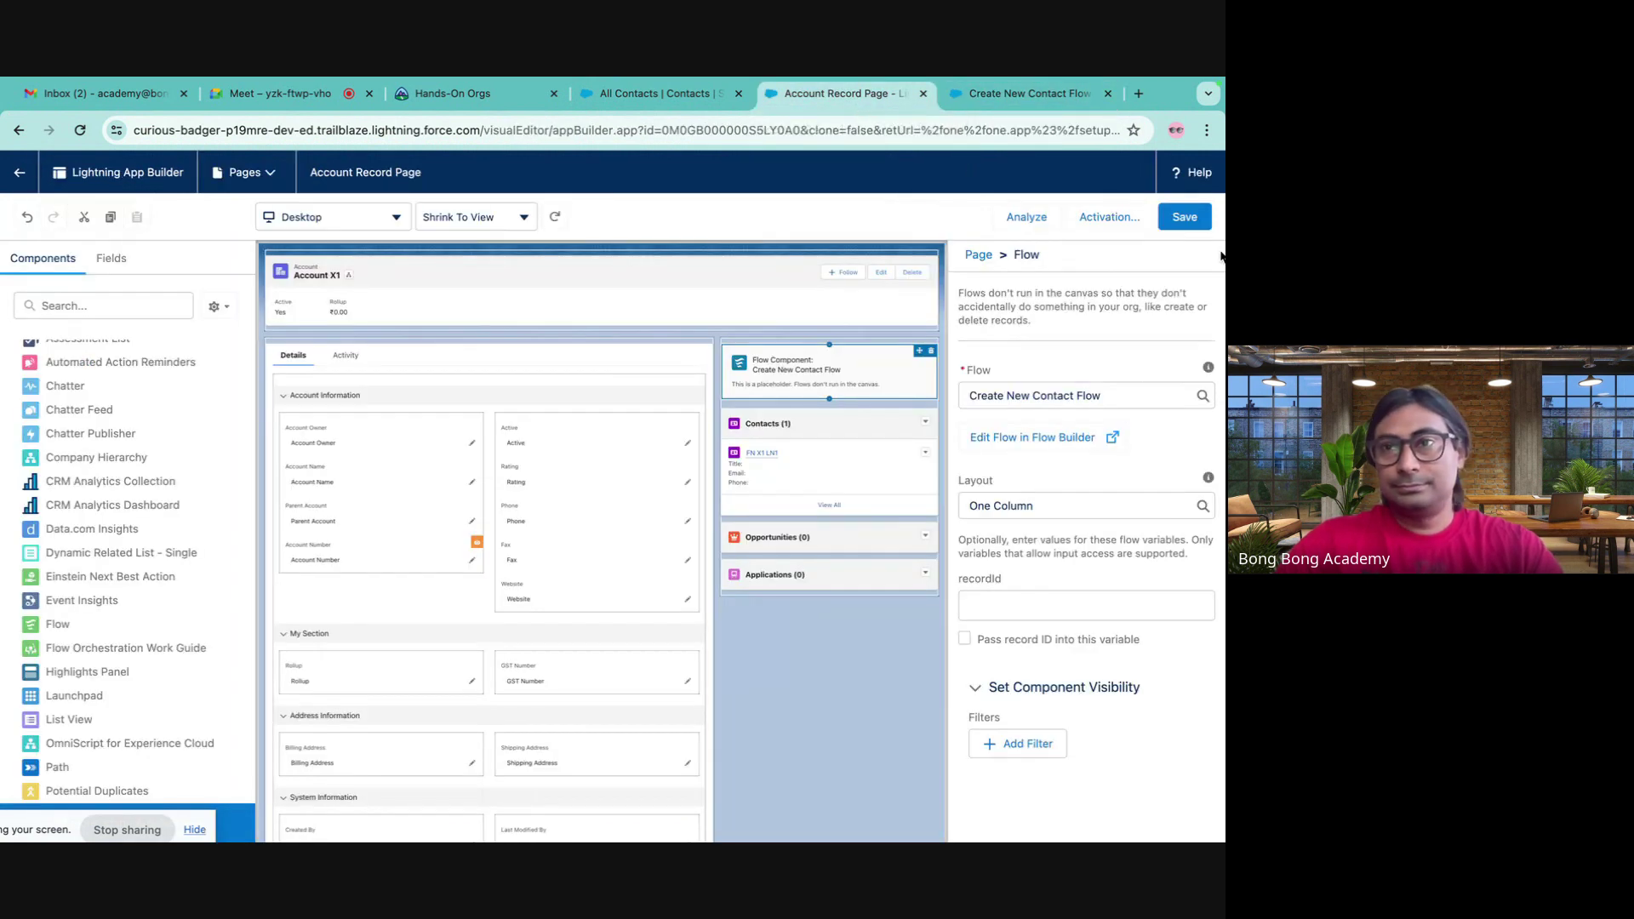
pyautogui.click(1185, 216)
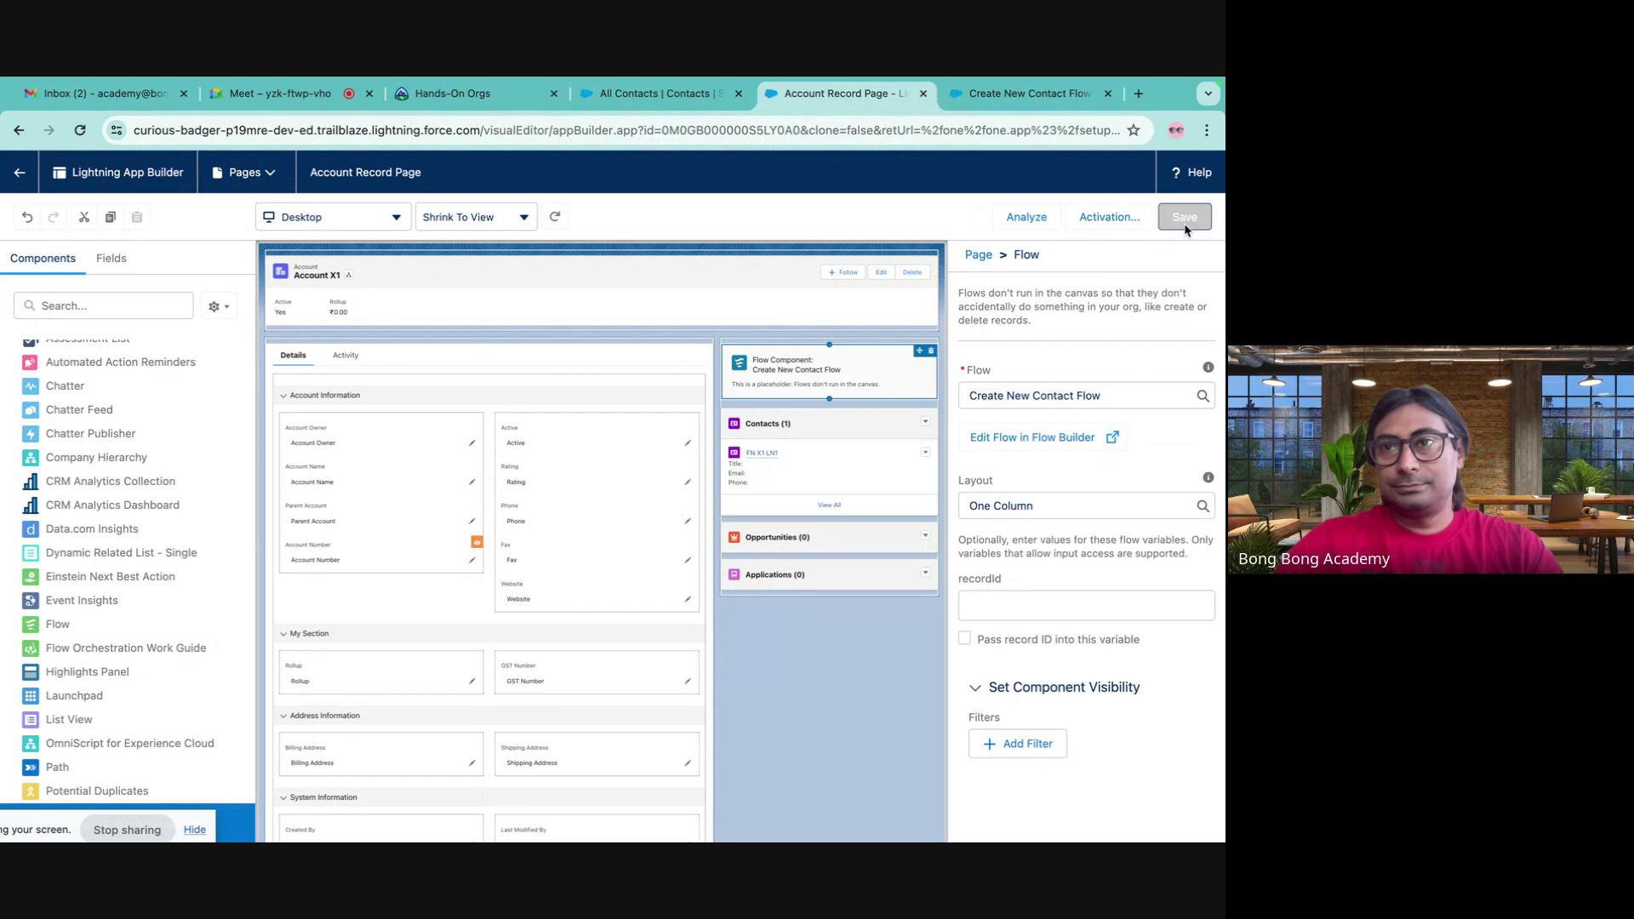
pyautogui.click(19, 131)
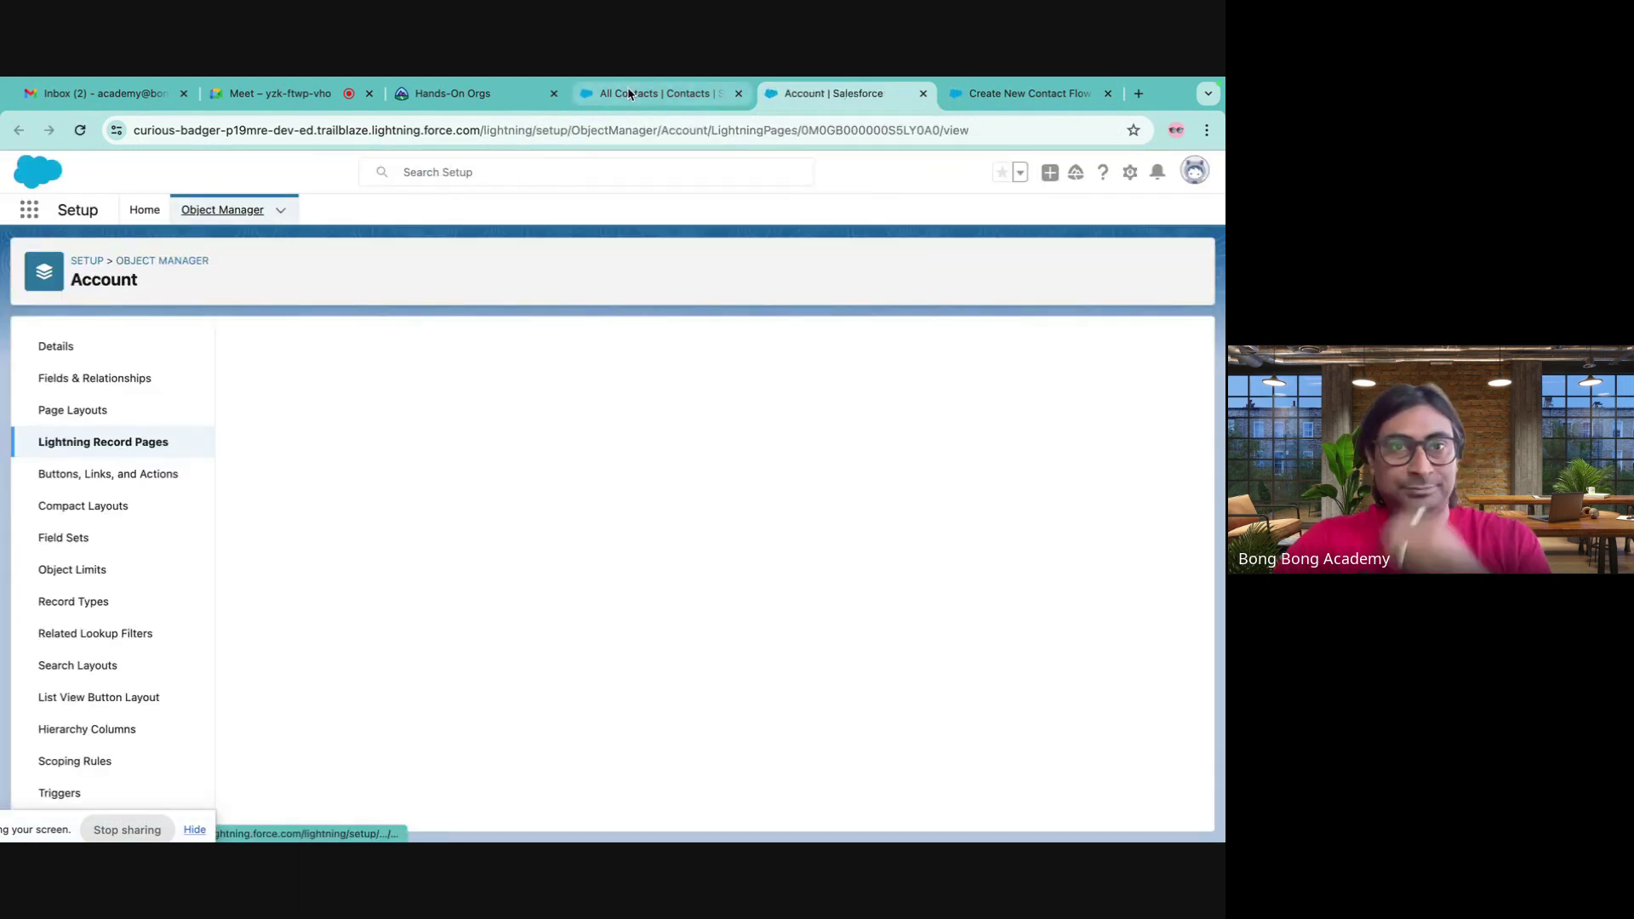
# - Open Account X1 from the Accounts list and reload its record page
pyautogui.click(630, 95)
pyautogui.click(273, 209)
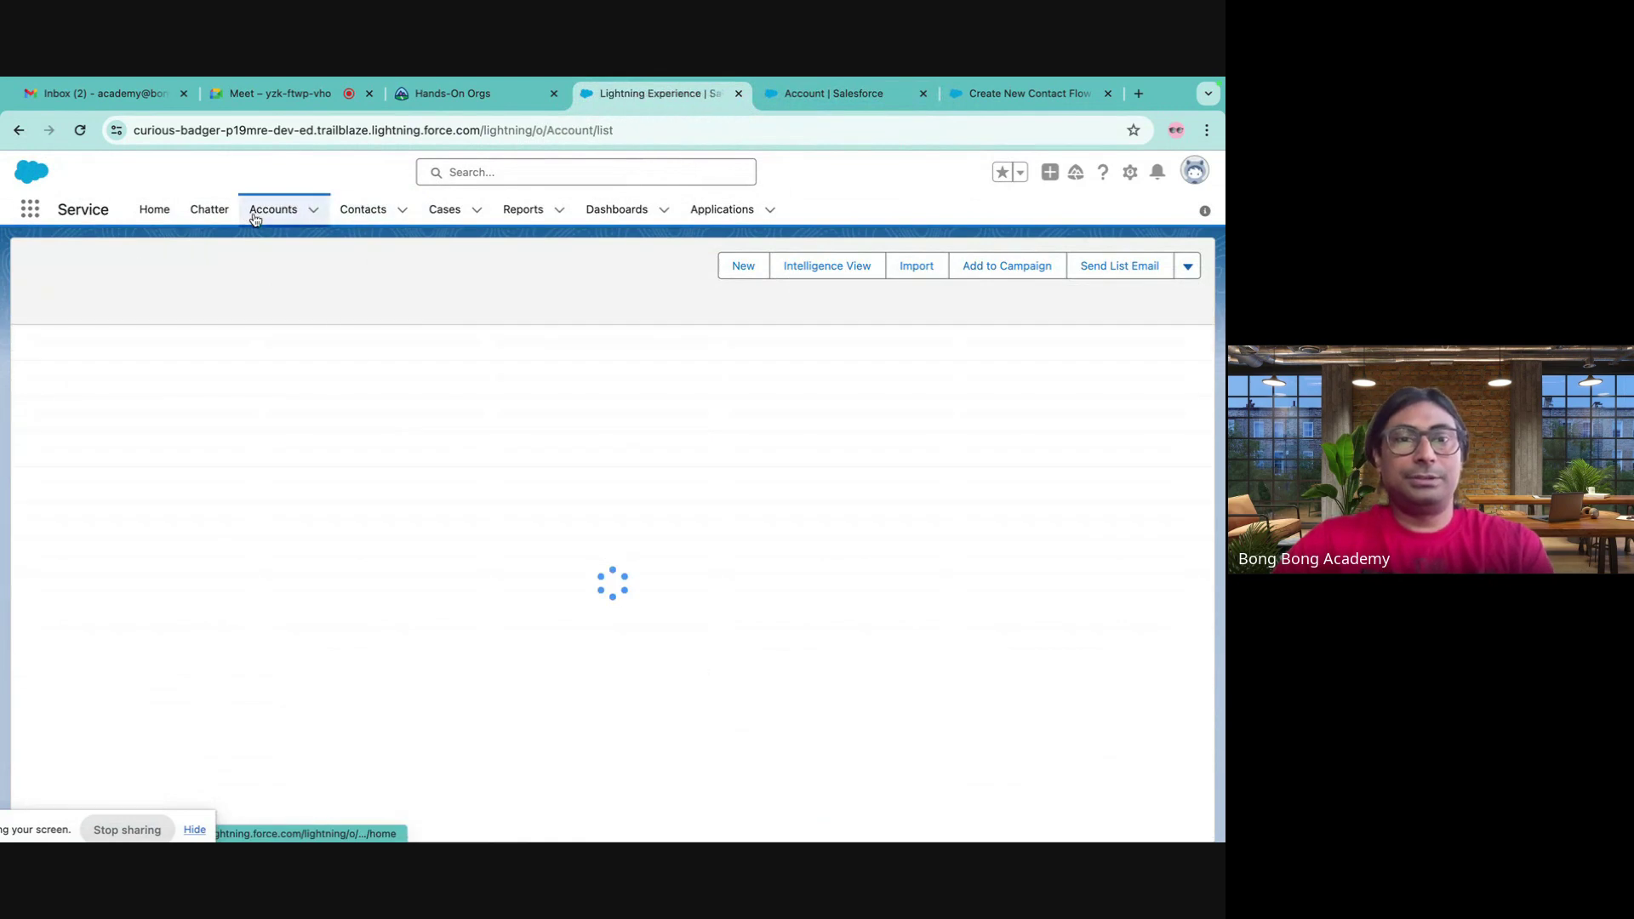
pyautogui.click(93, 366)
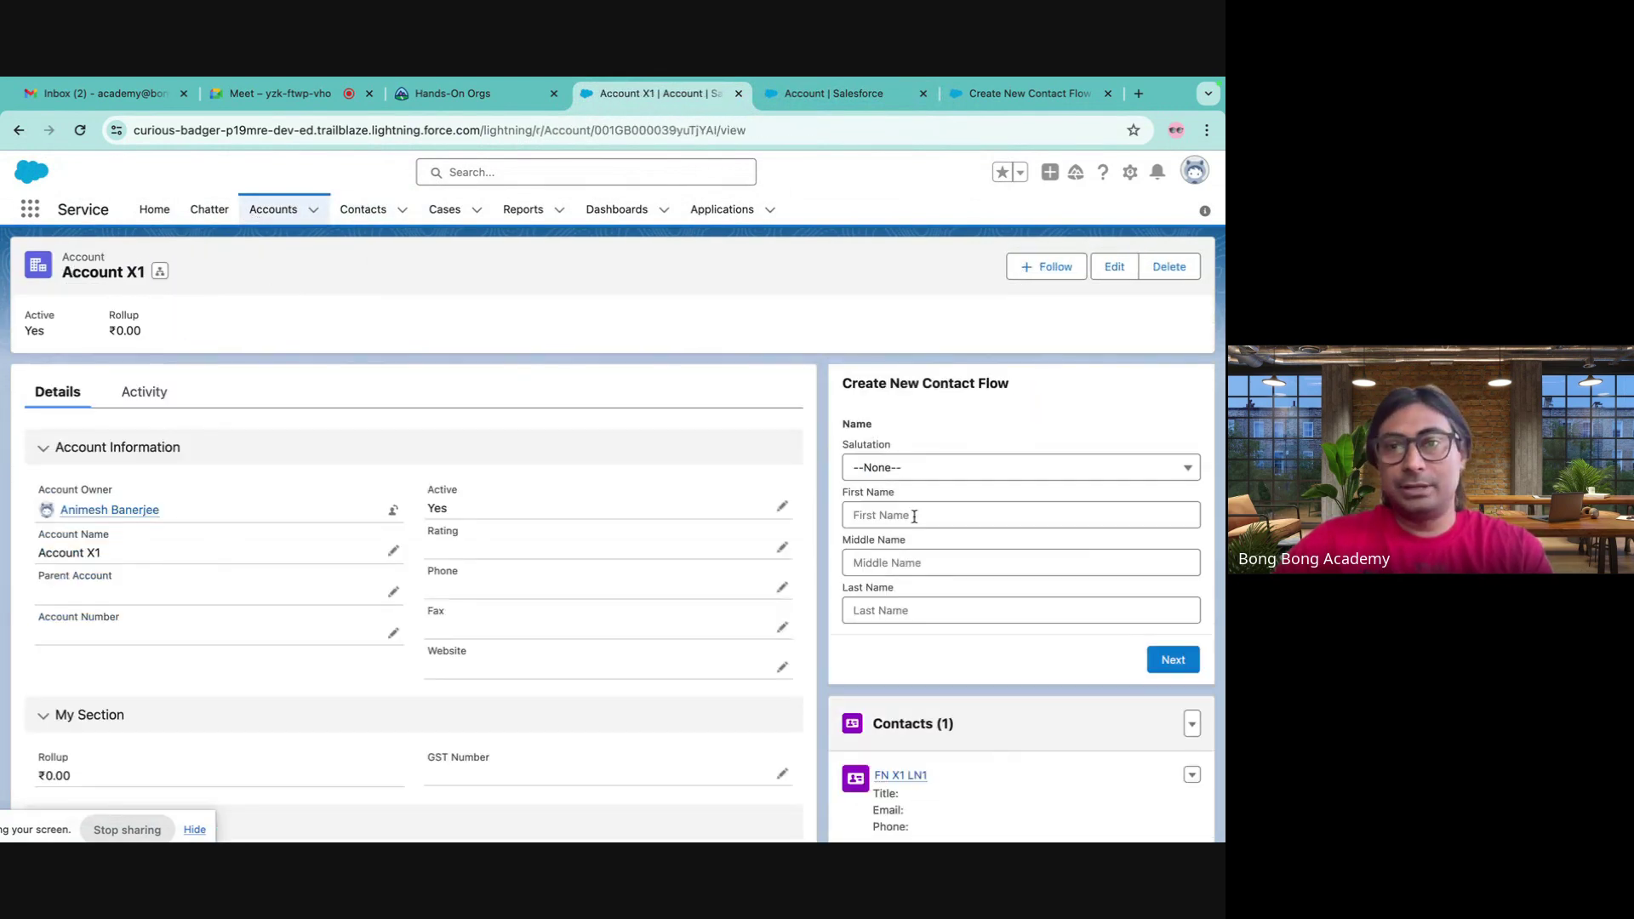
pyautogui.click(913, 516)
pyautogui.click(79, 132)
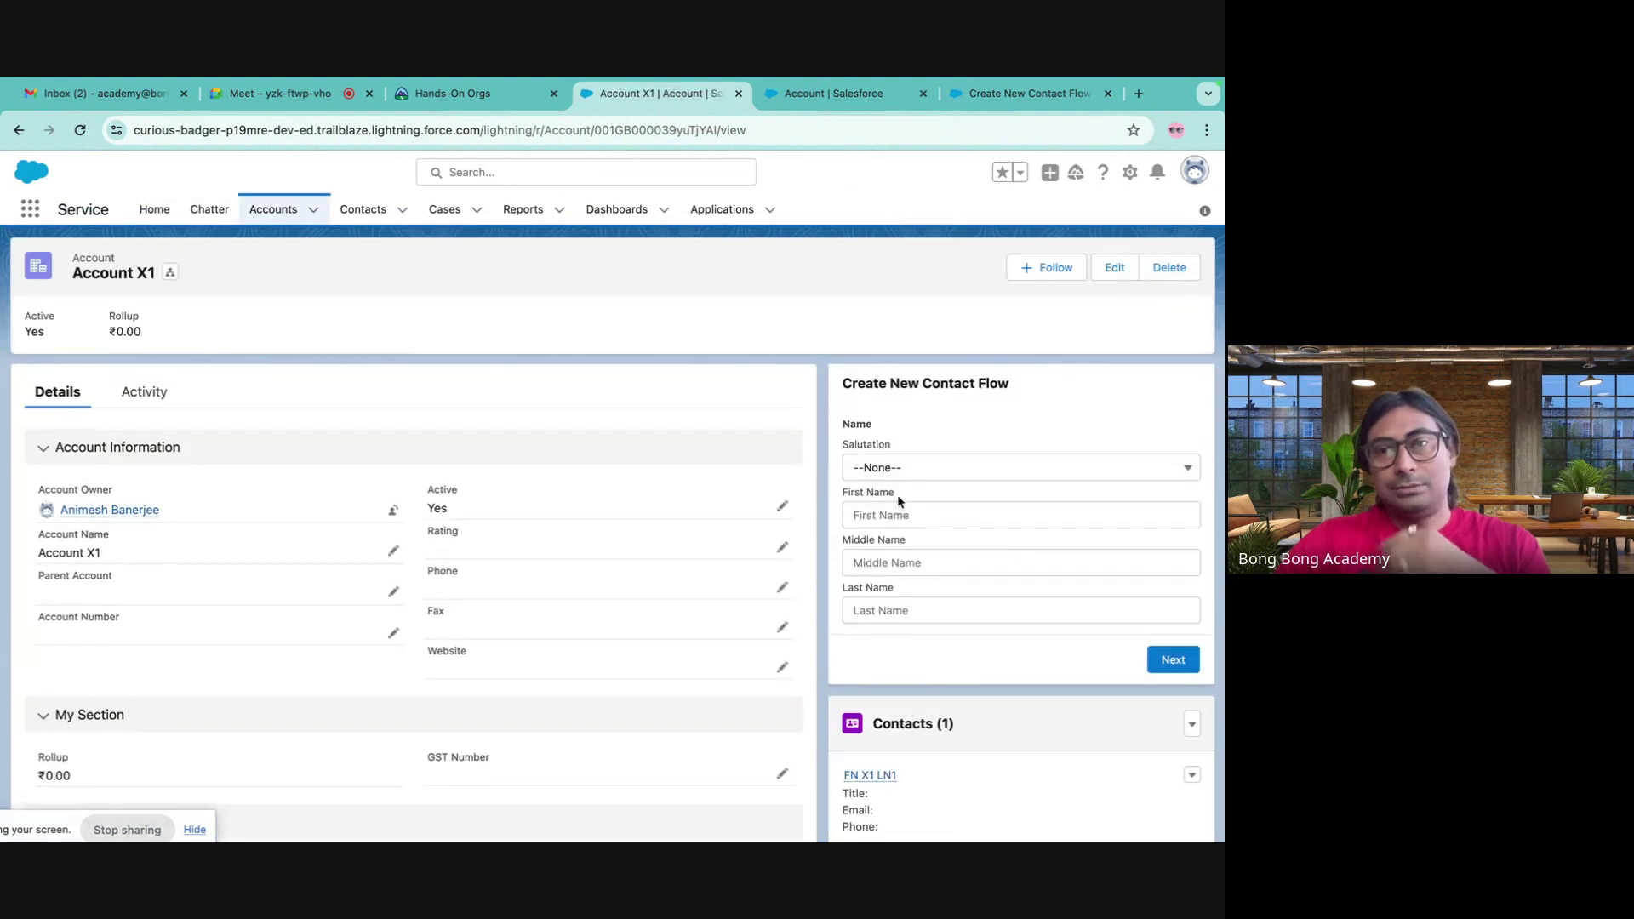
# - Create contact 'Abhi An' through the Account X1 flow
pyautogui.click(882, 516)
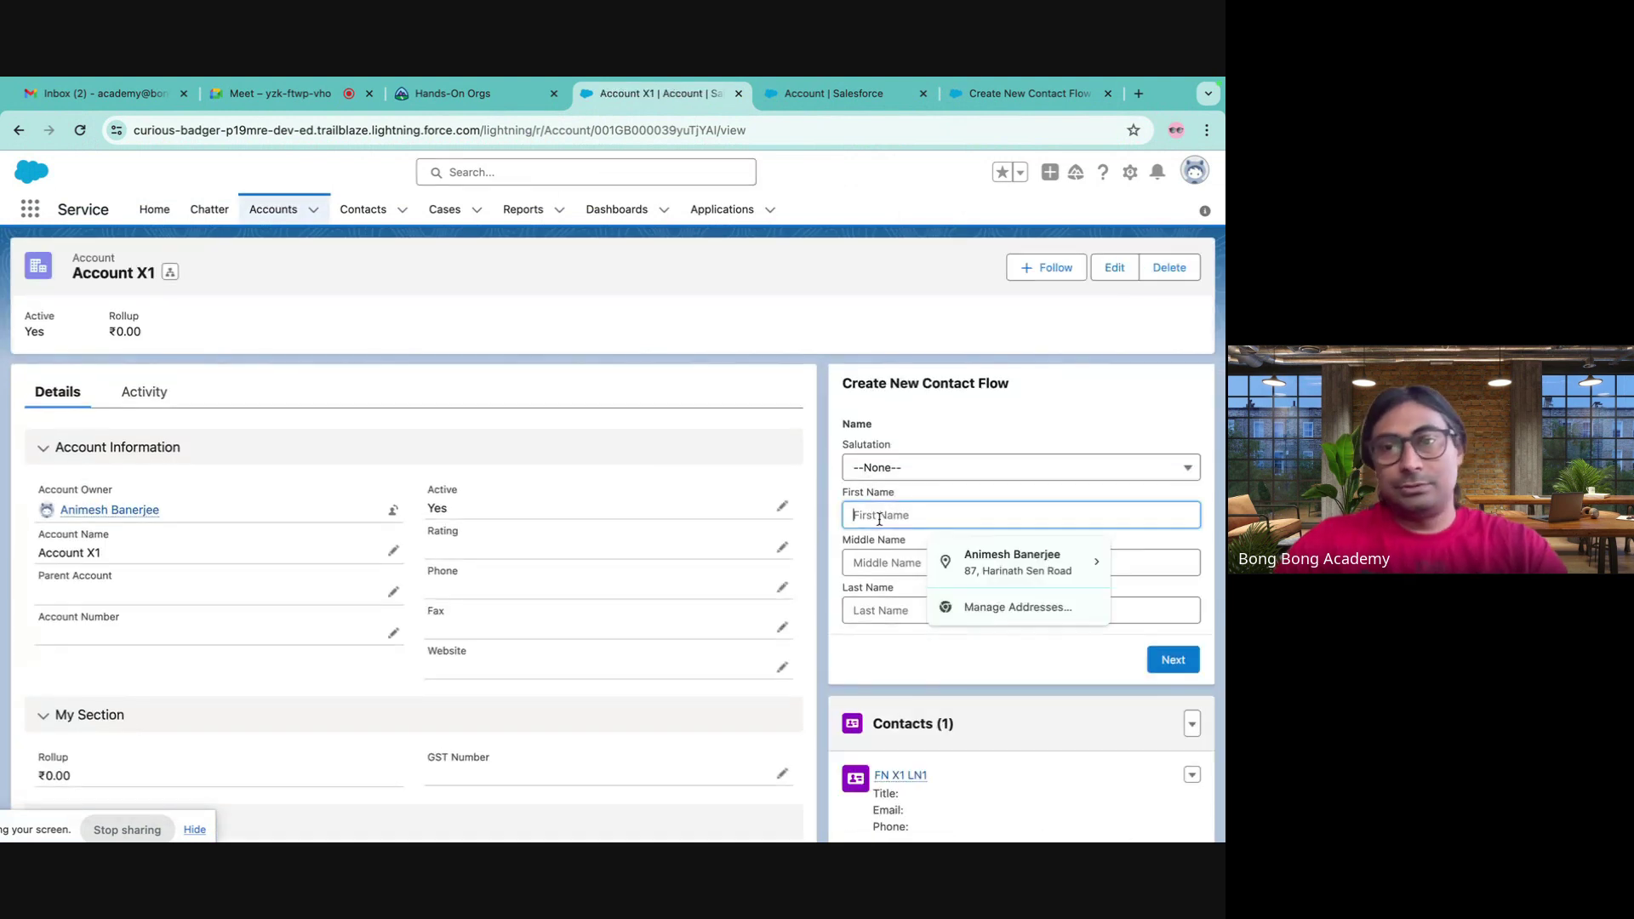
pyautogui.press('BackSpace')
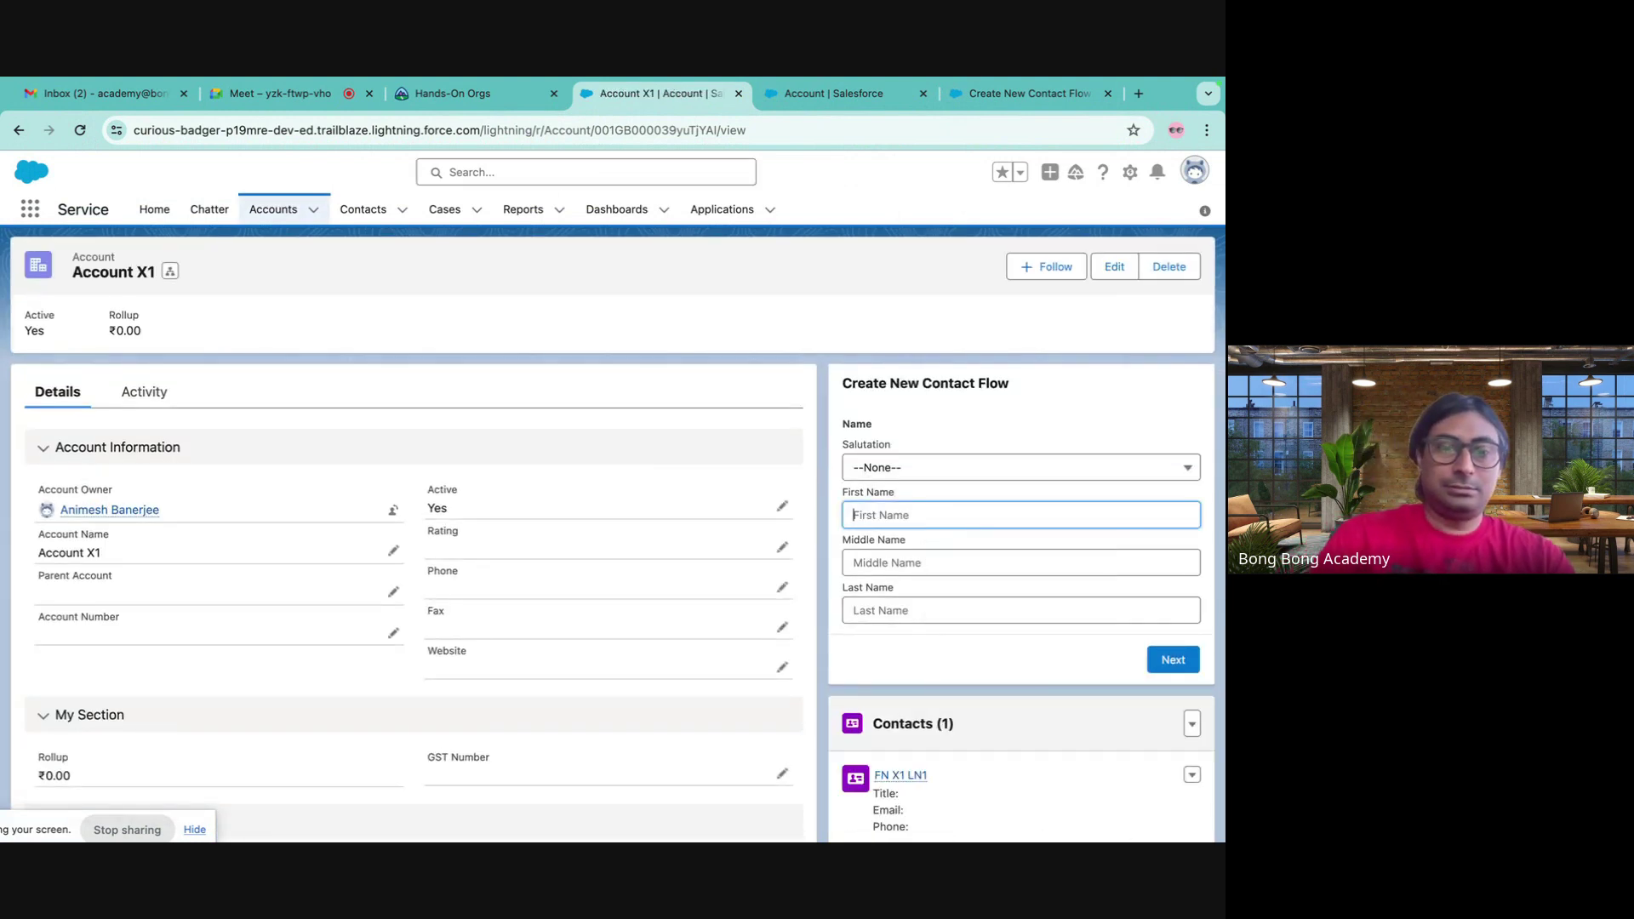
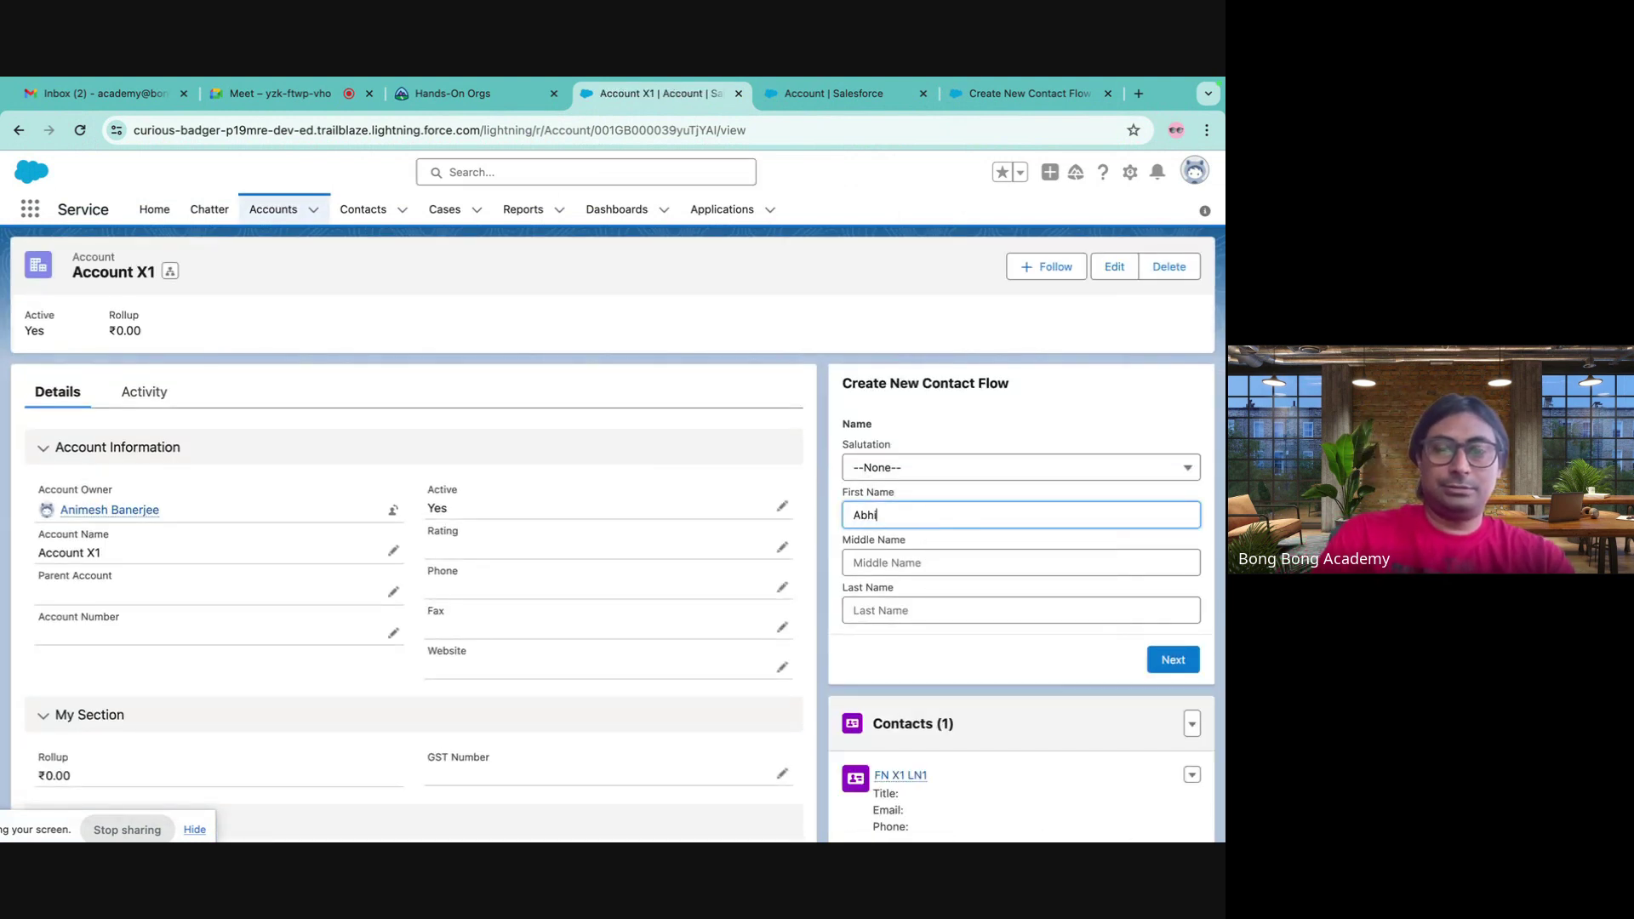
pyautogui.press('Tab')
pyautogui.press('Tab')
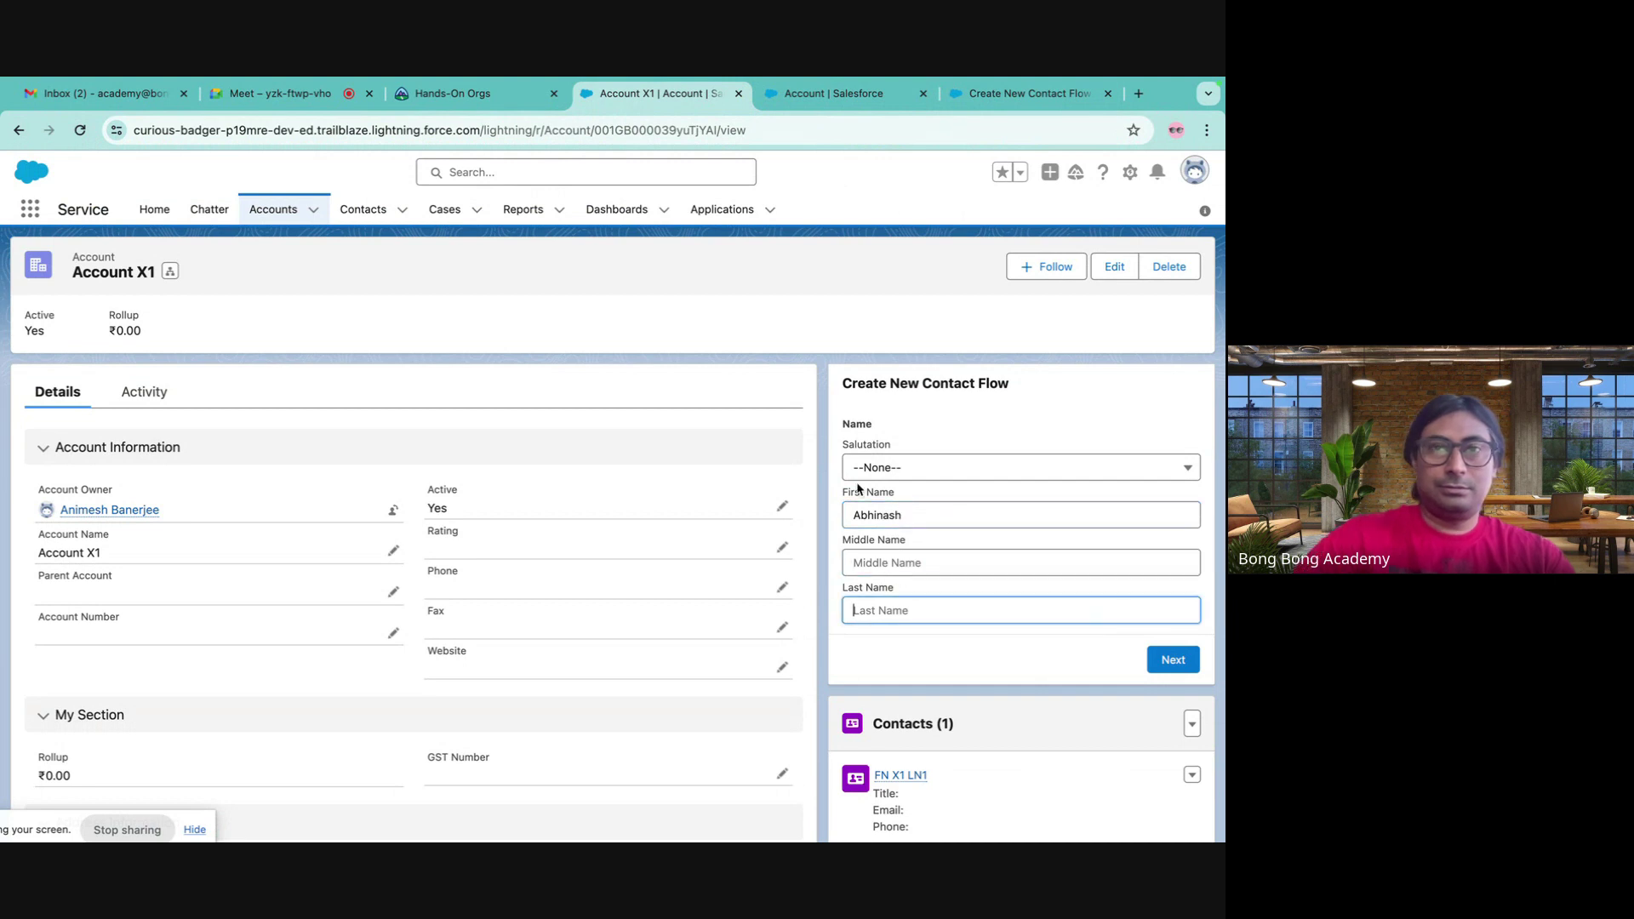
pyautogui.click(308, 102)
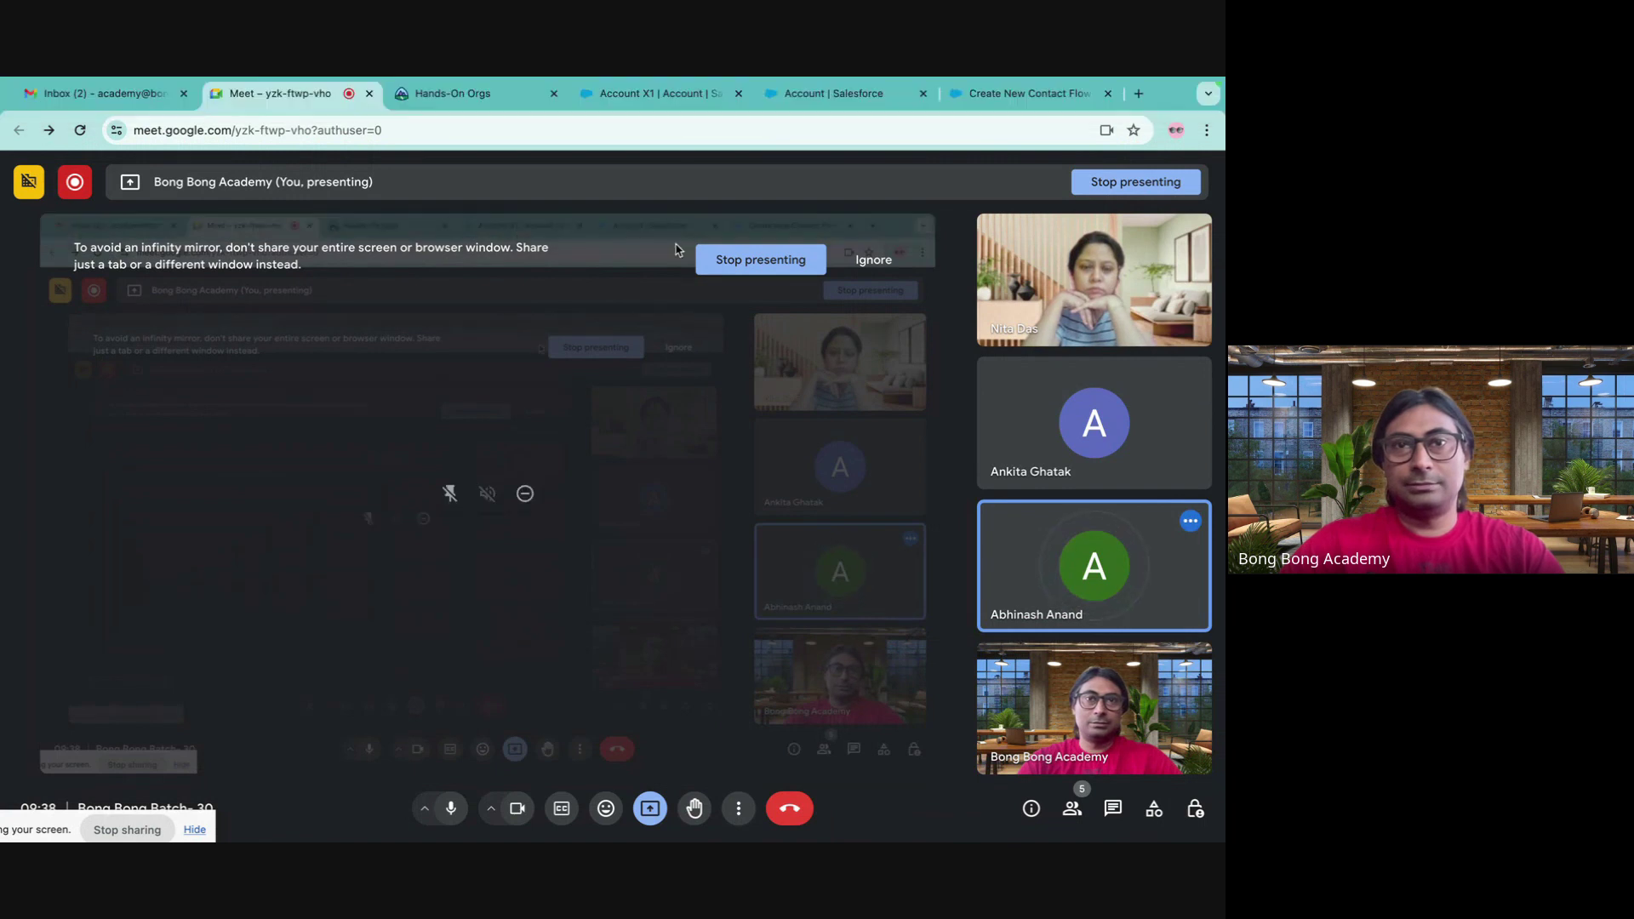
pyautogui.click(659, 94)
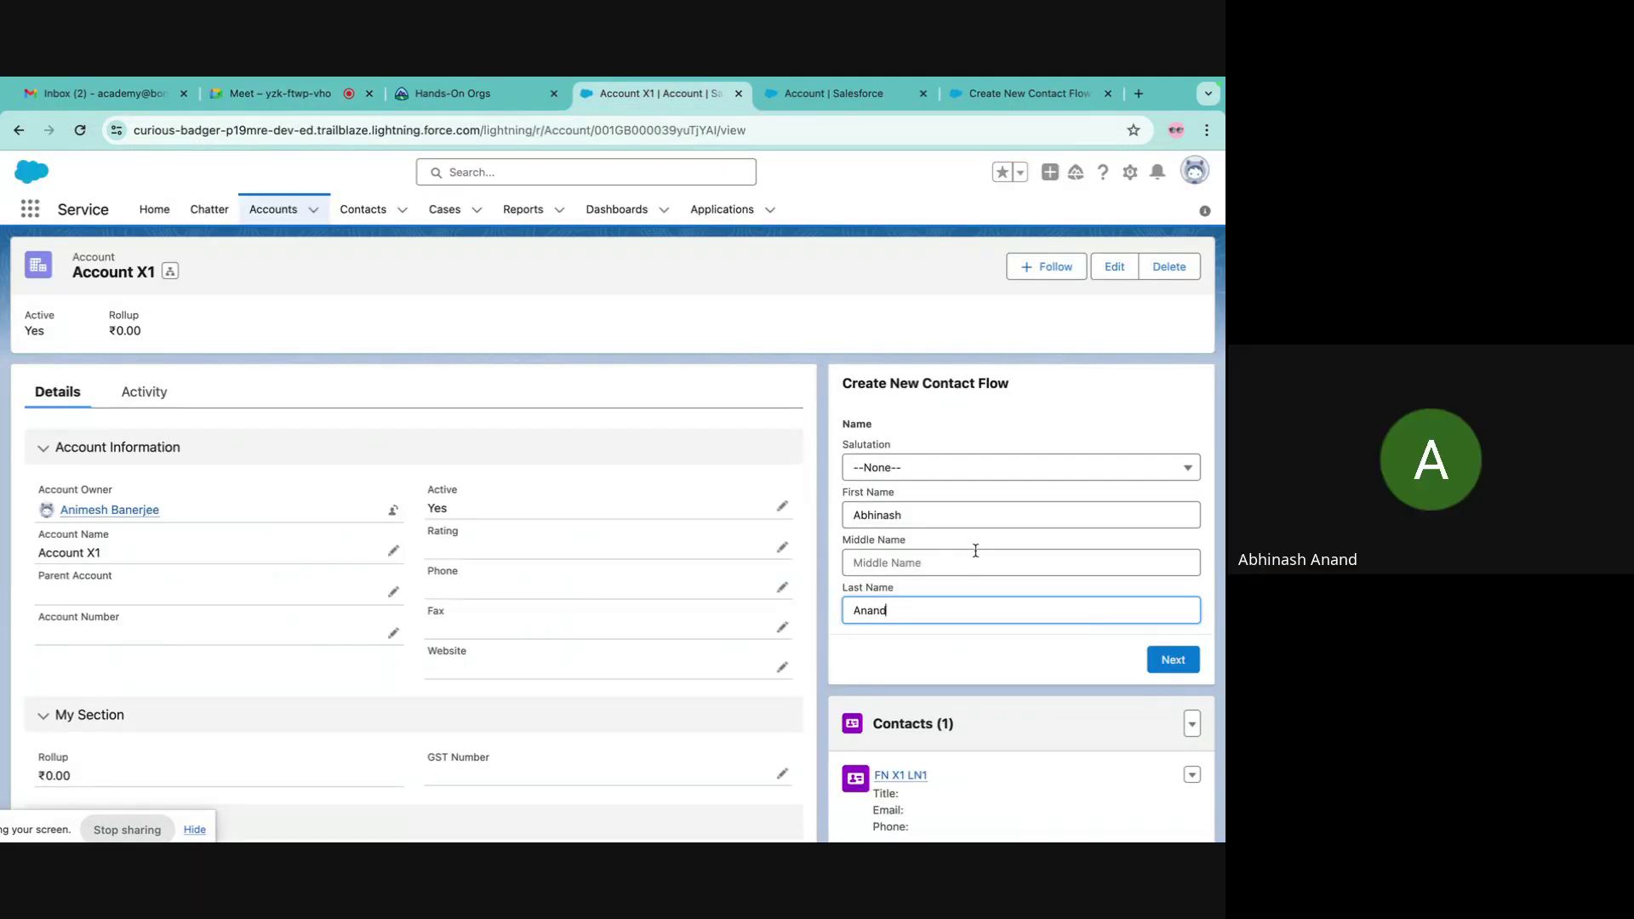
pyautogui.click(1168, 661)
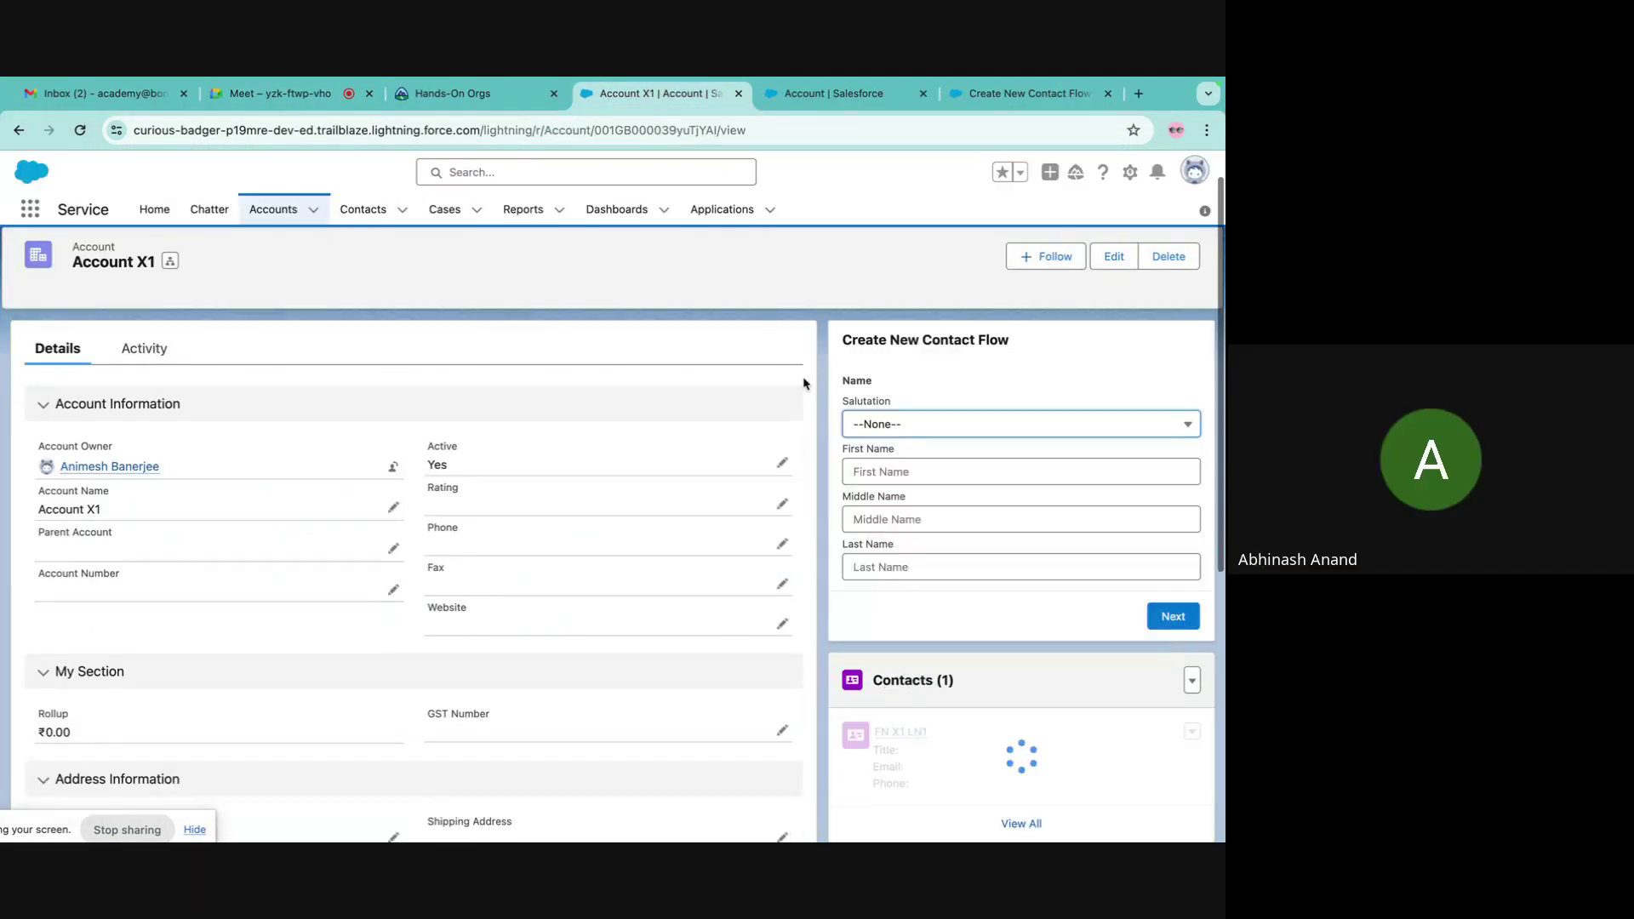
# - View Account X1's related contacts, then the All Contacts list
pyautogui.click(1020, 823)
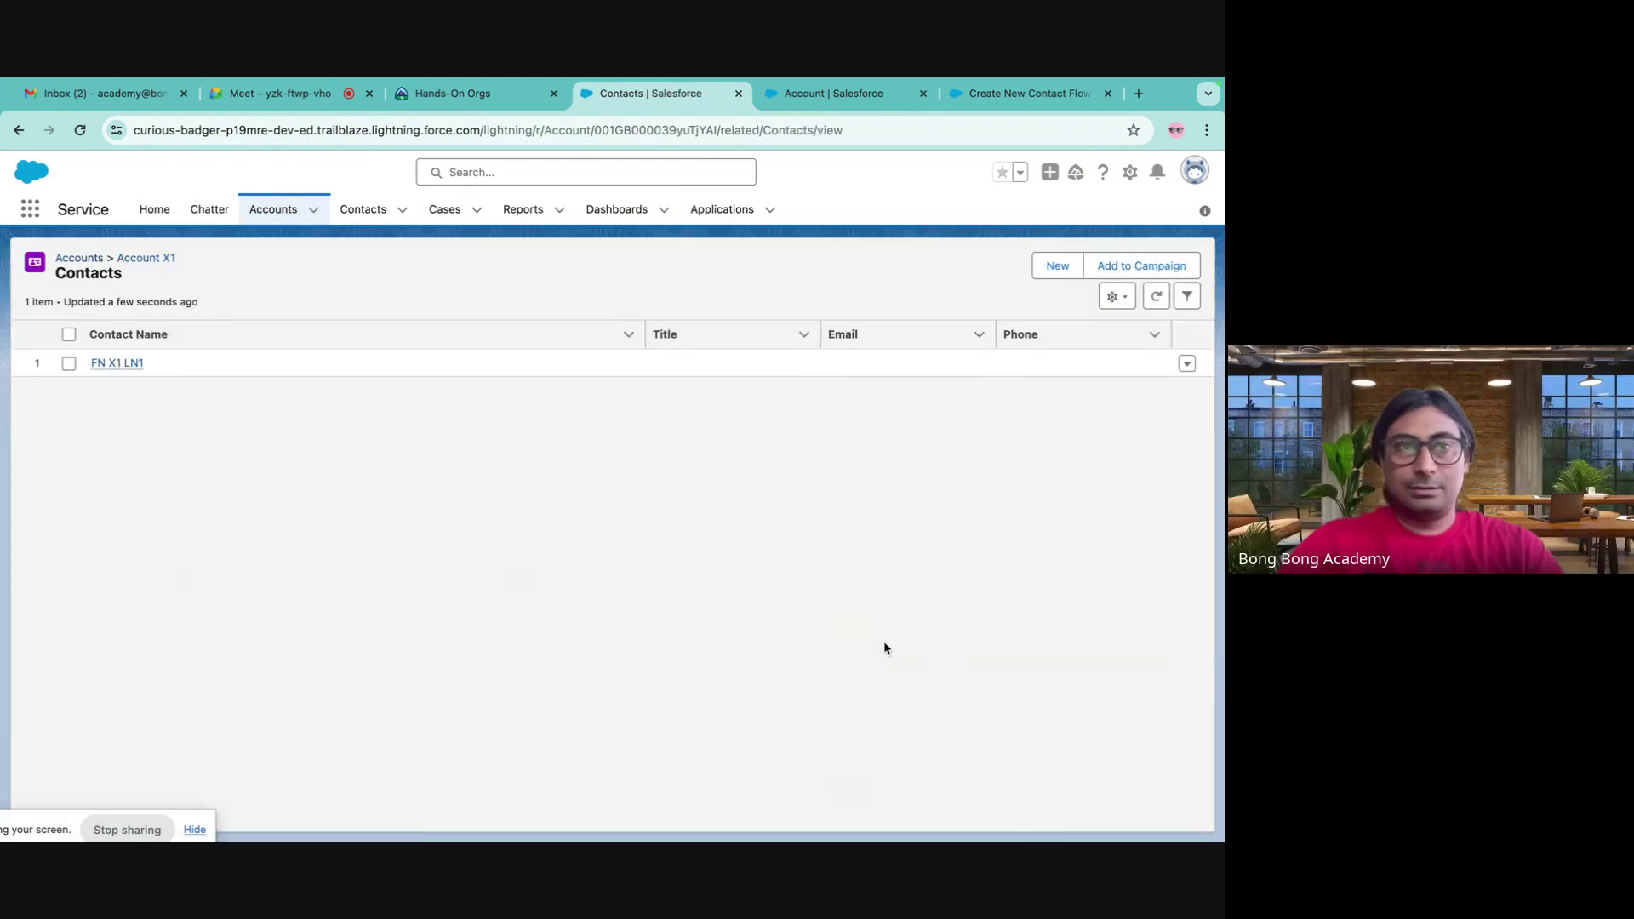
pyautogui.click(18, 131)
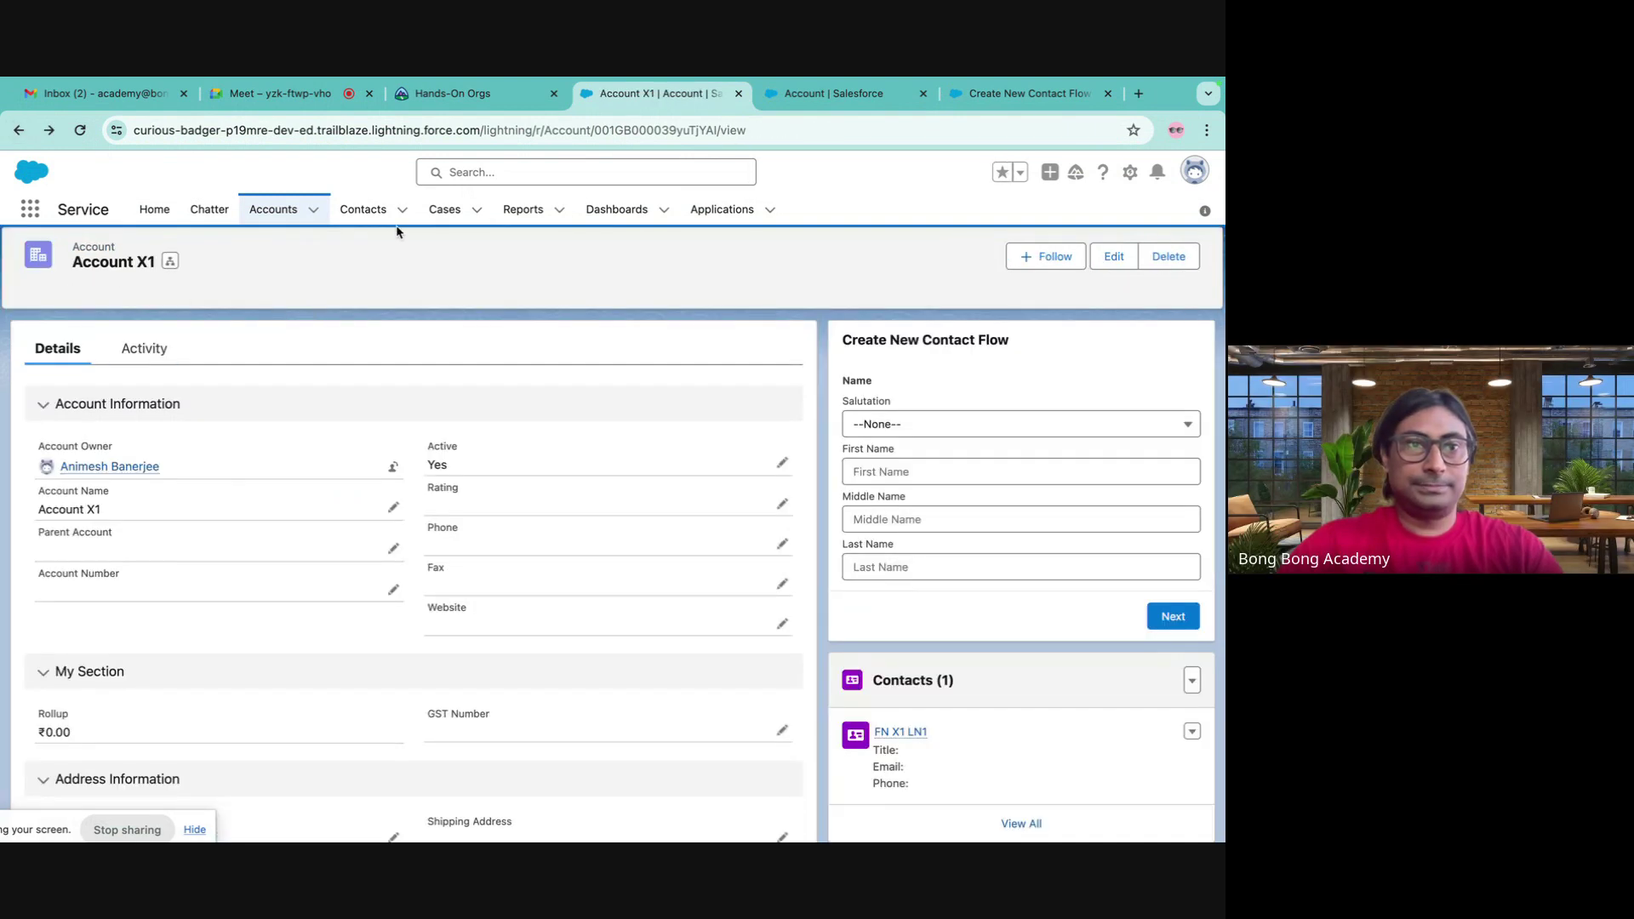
pyautogui.click(363, 209)
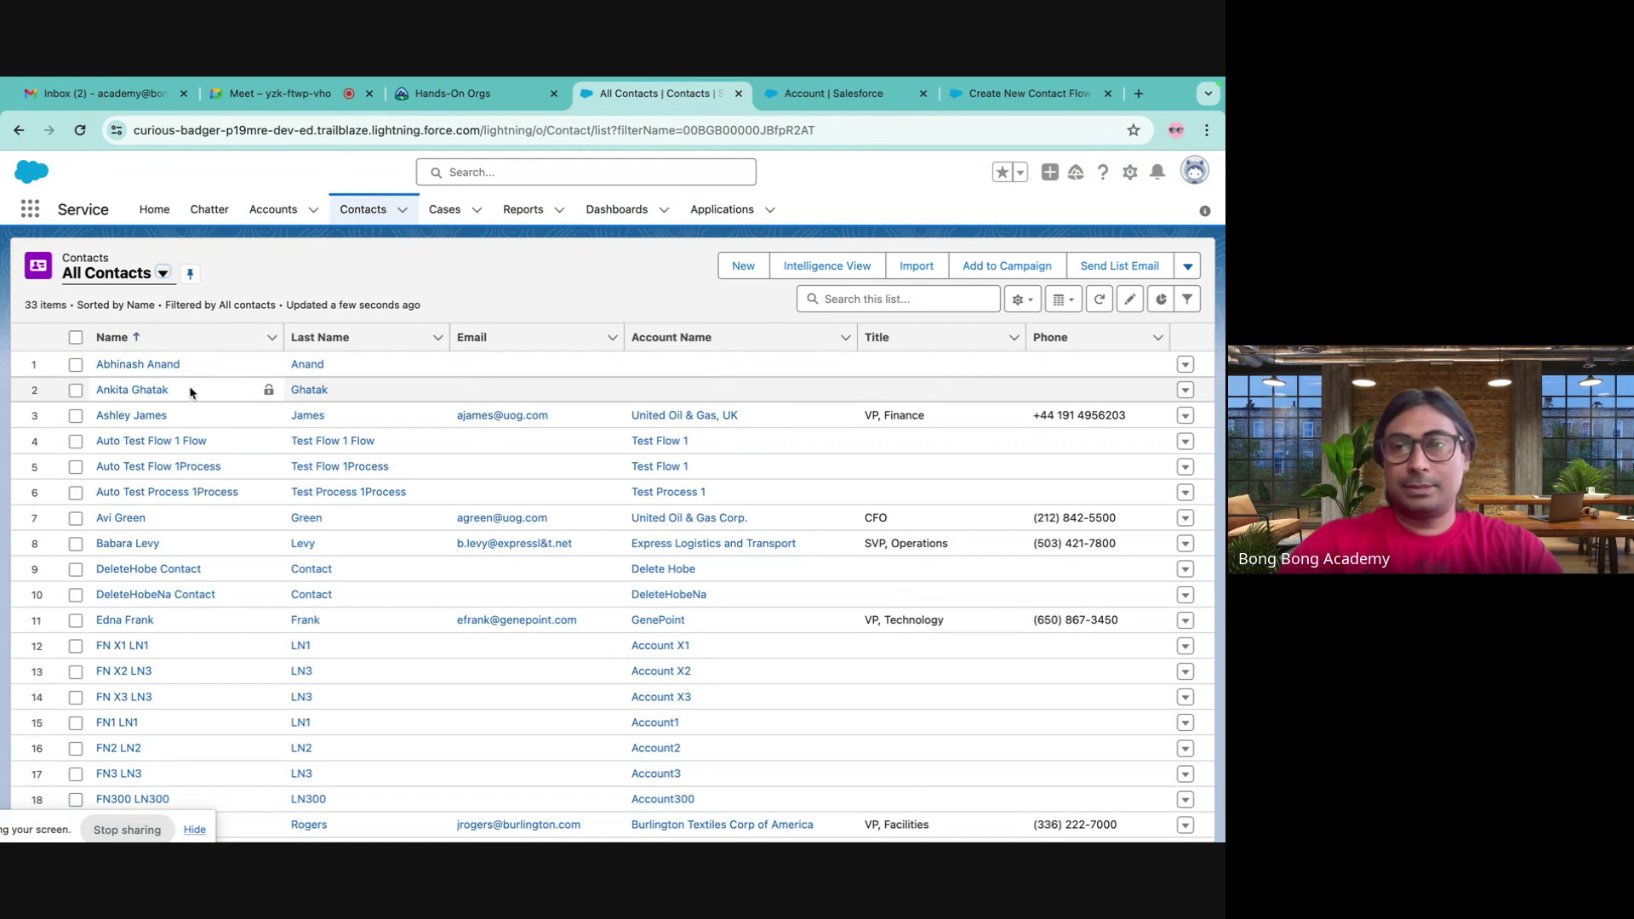
# - Save Create New Contact Flow as version 5 and activate that version
pyautogui.click(830, 94)
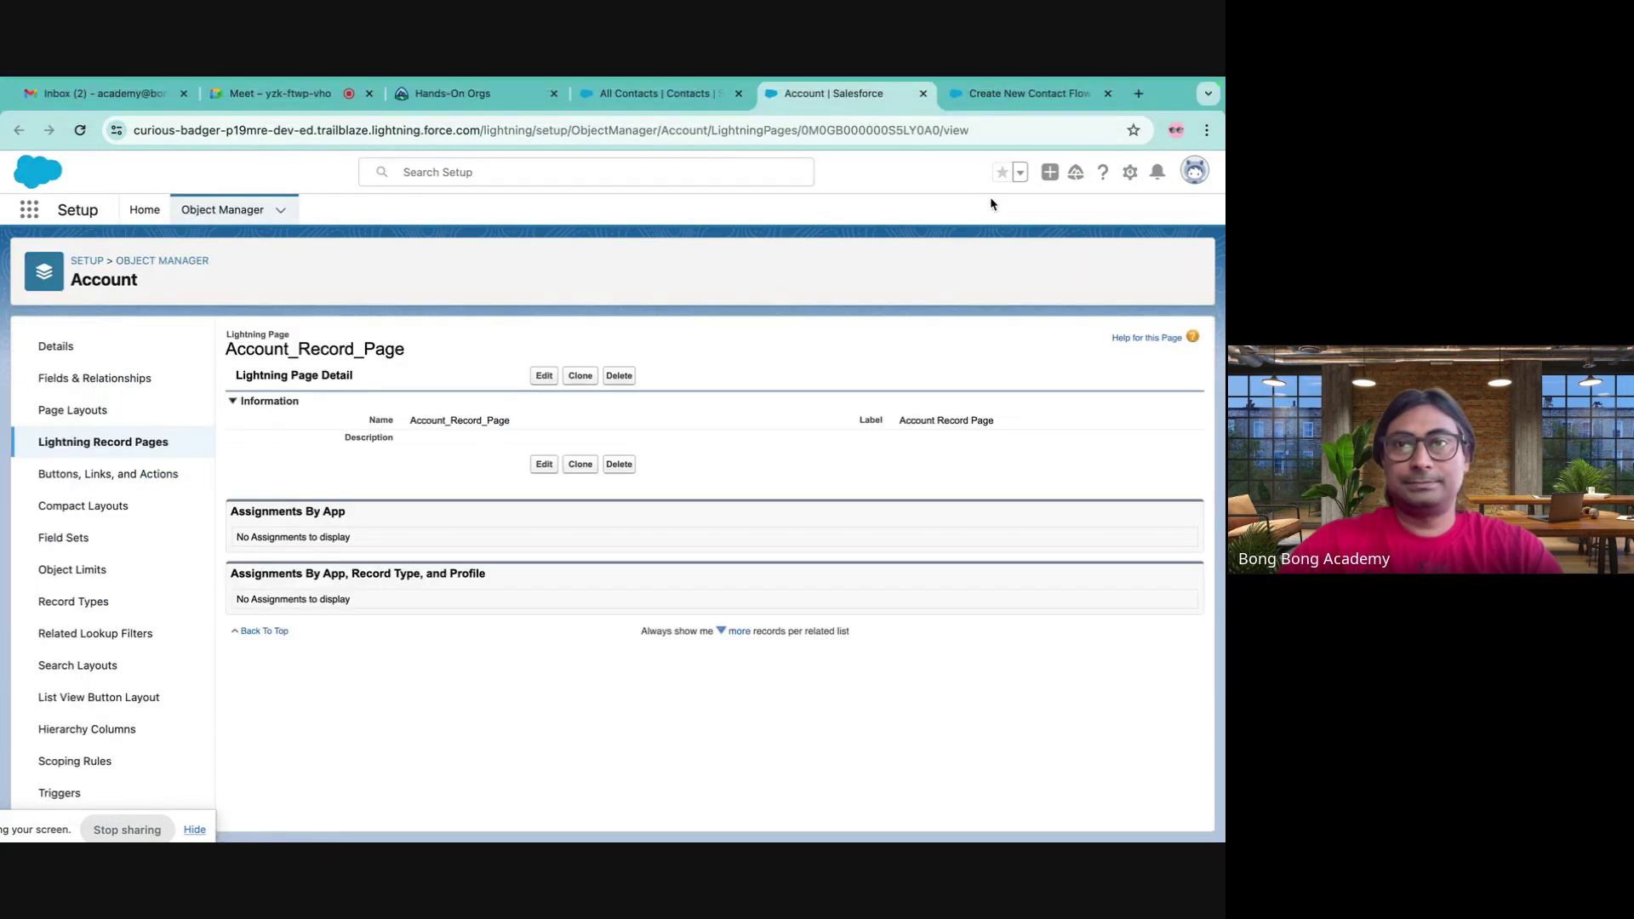
pyautogui.click(1002, 89)
pyautogui.click(1121, 218)
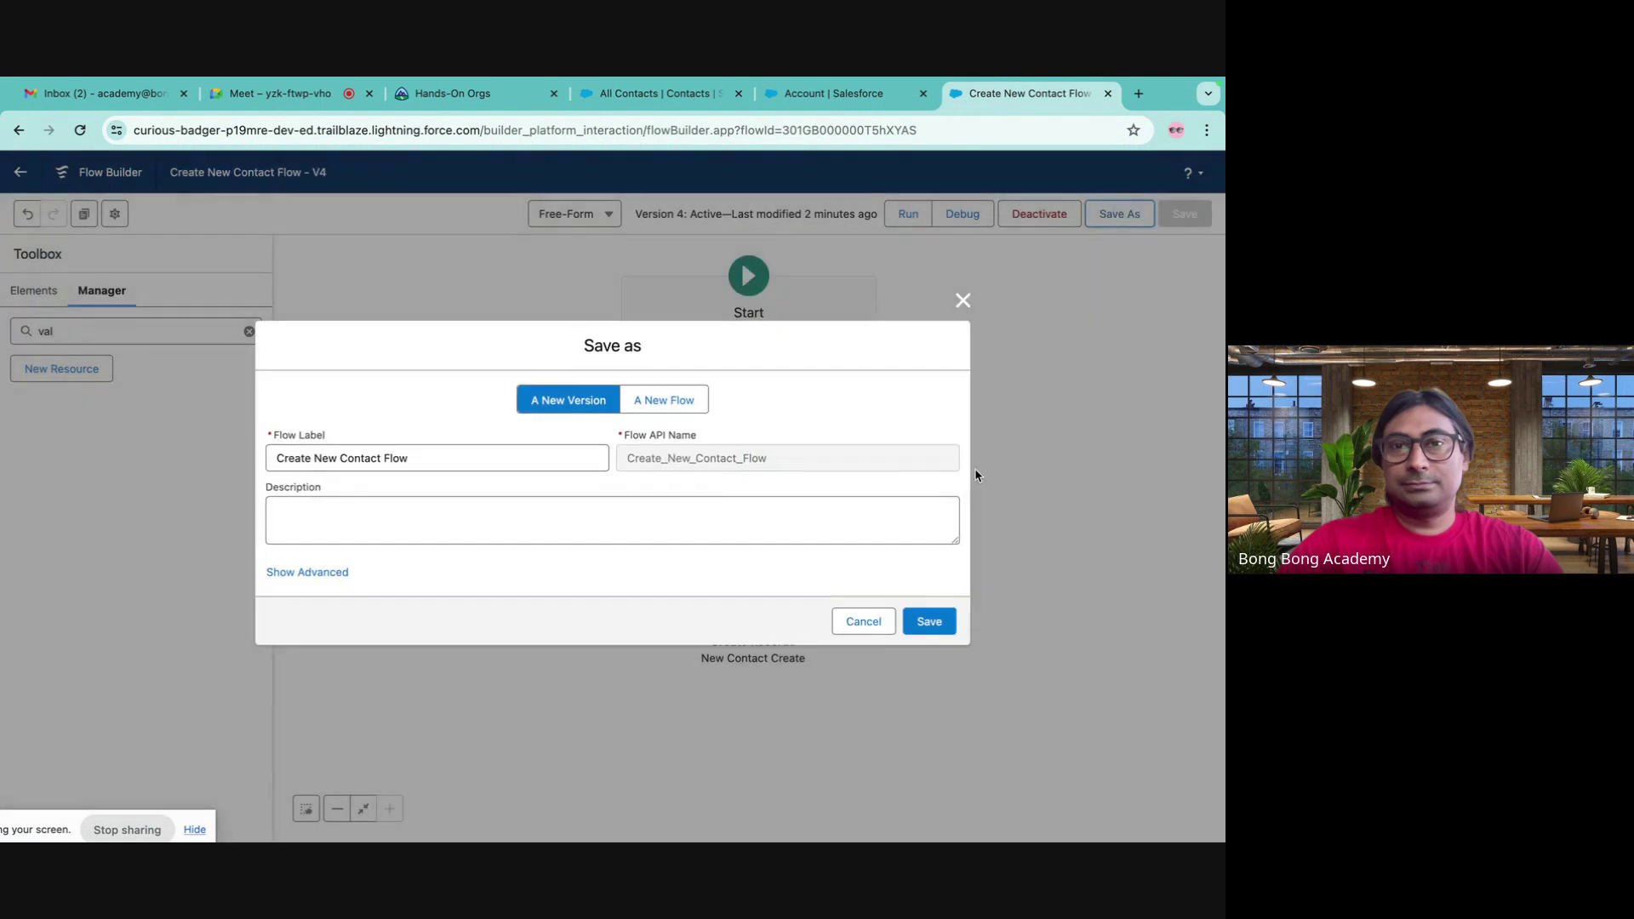
pyautogui.click(932, 622)
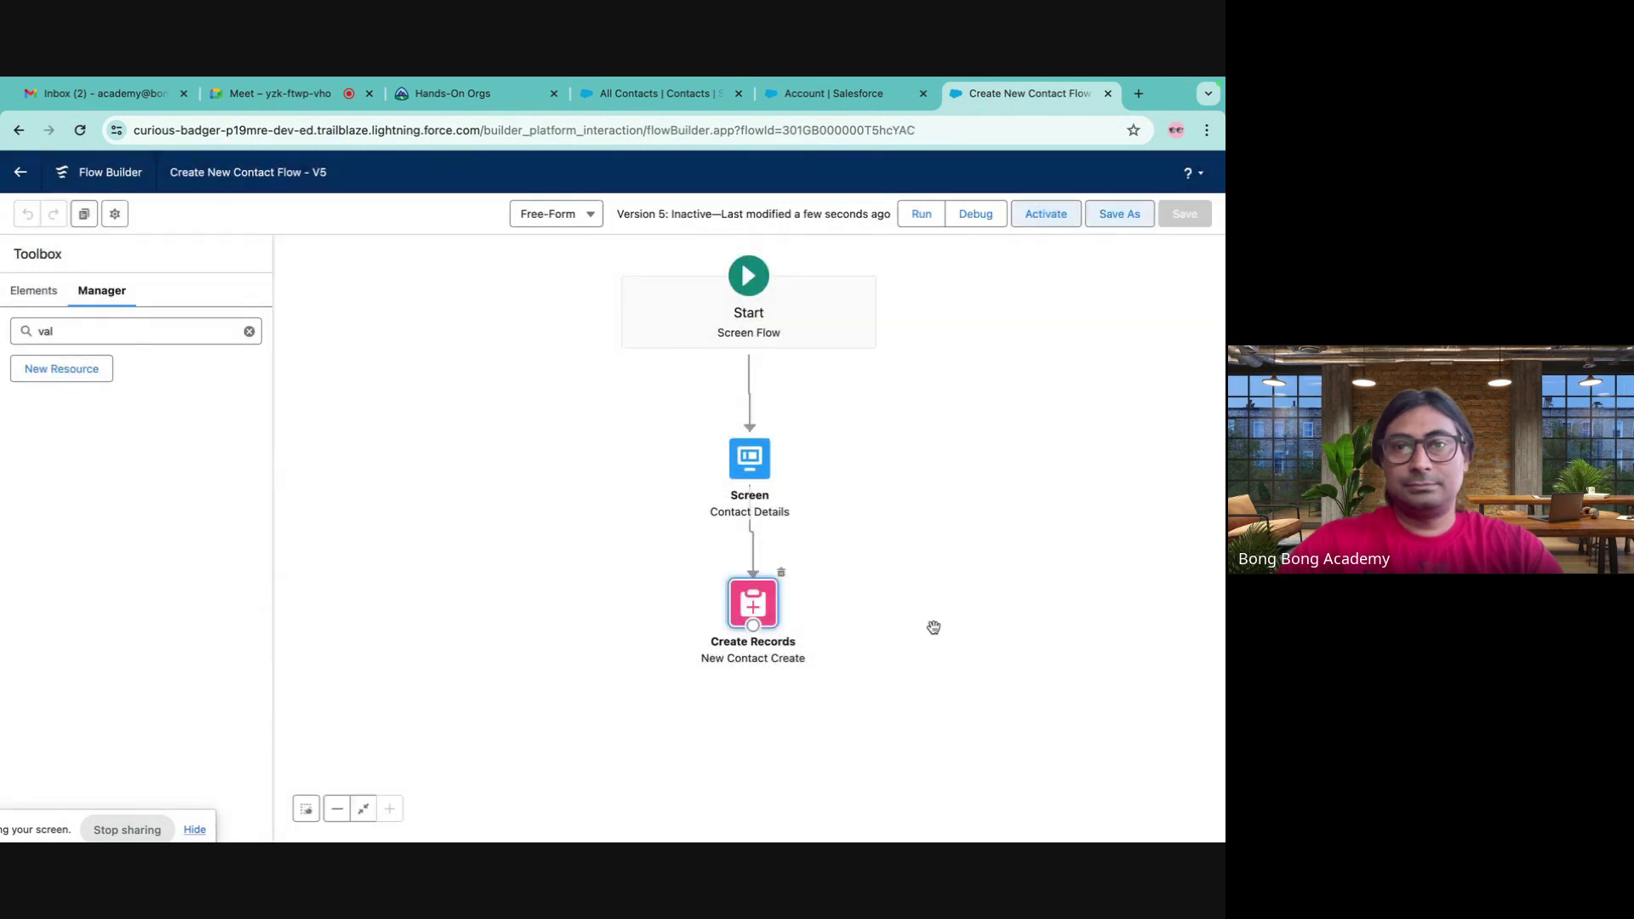
pyautogui.click(1057, 235)
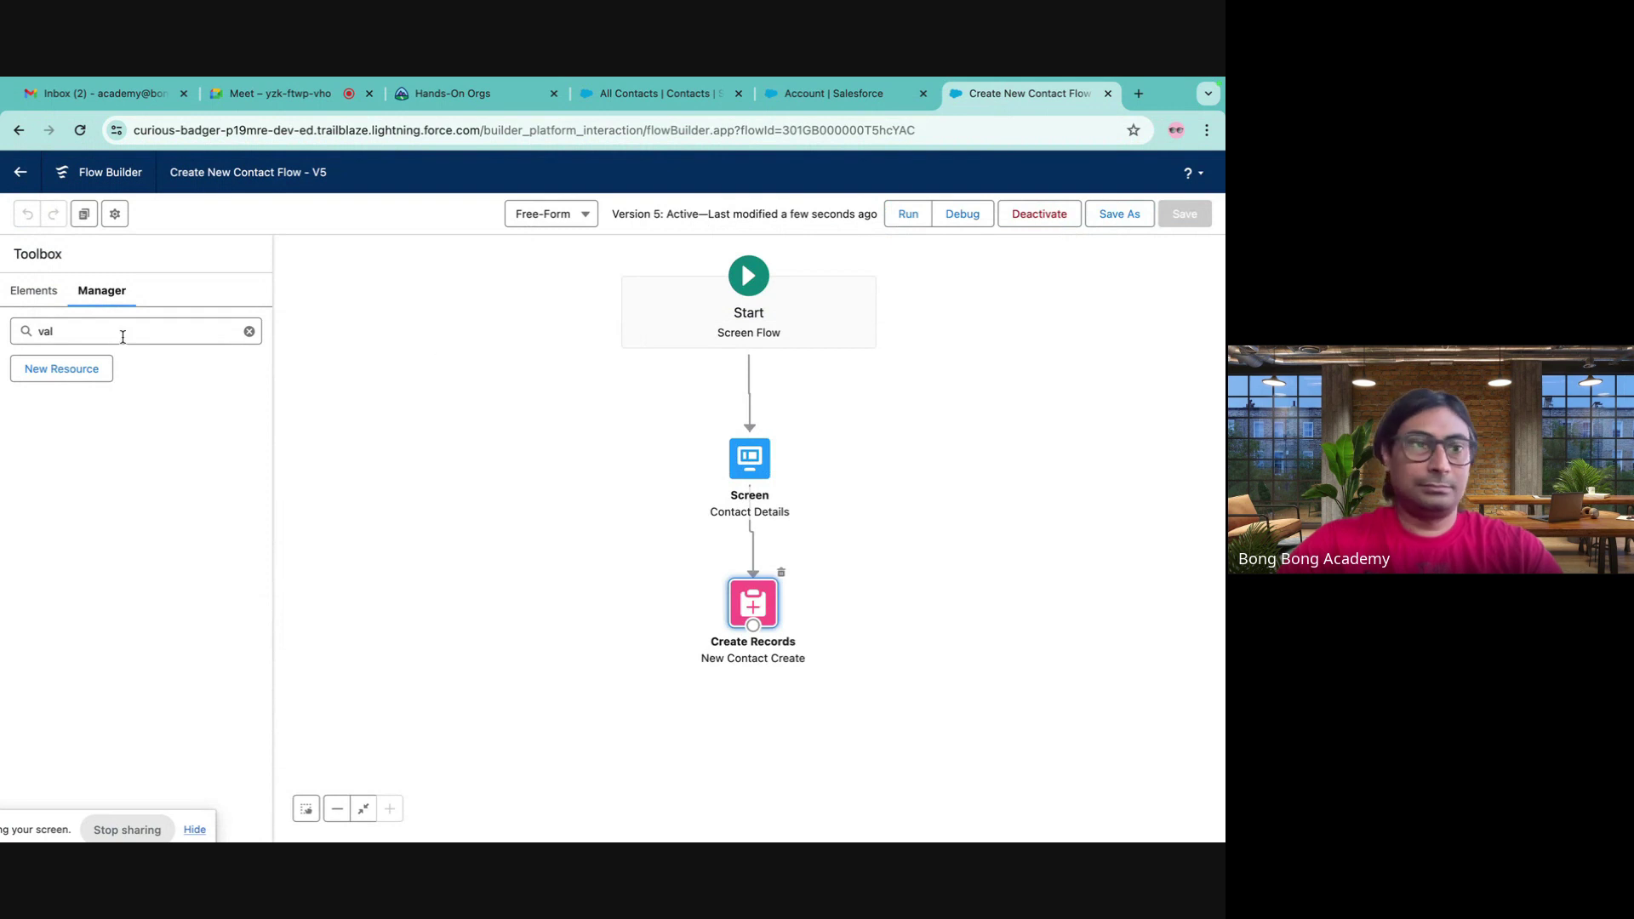
pyautogui.click(26, 300)
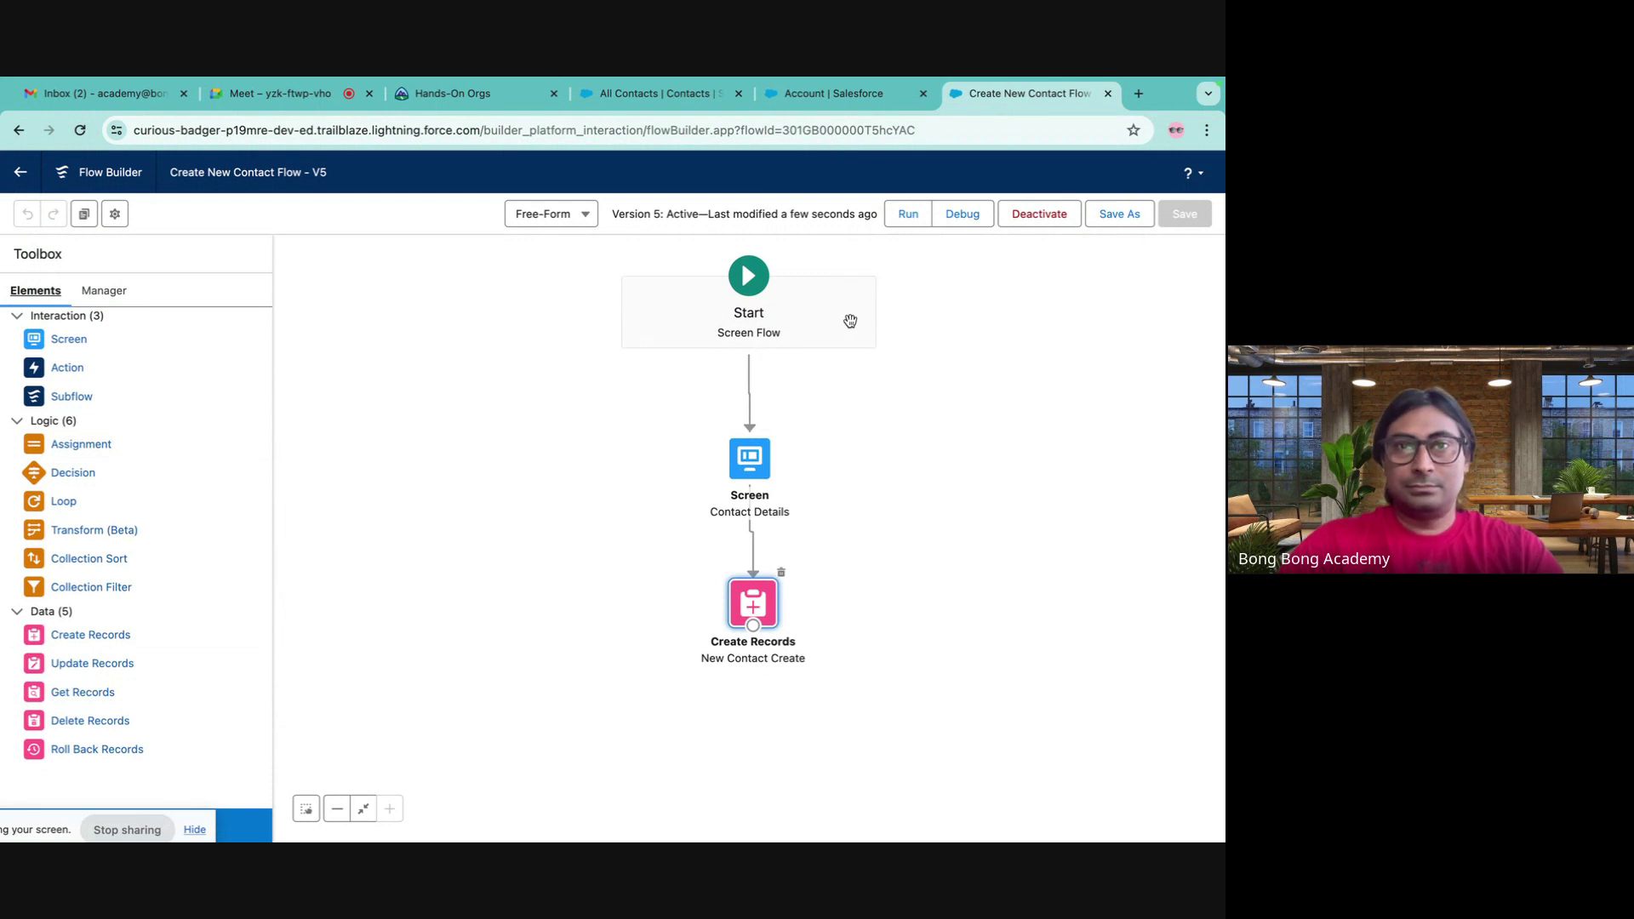
# - Map AccountId to the recordId variable in the New Contact Create element
pyautogui.doubleClick(749, 478)
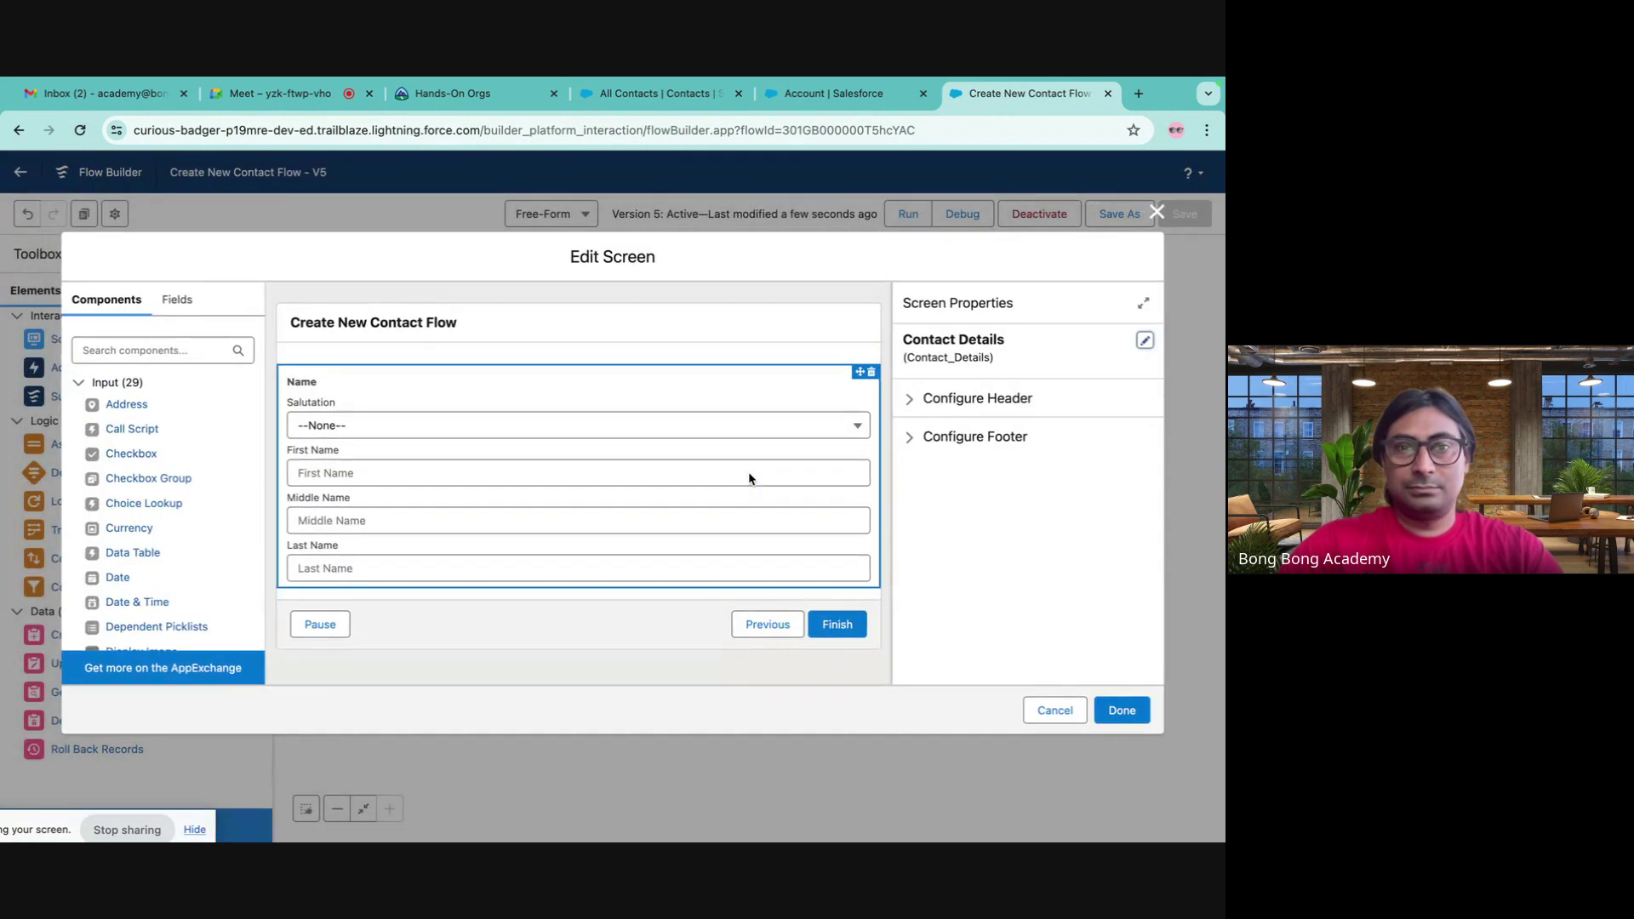
pyautogui.click(1157, 223)
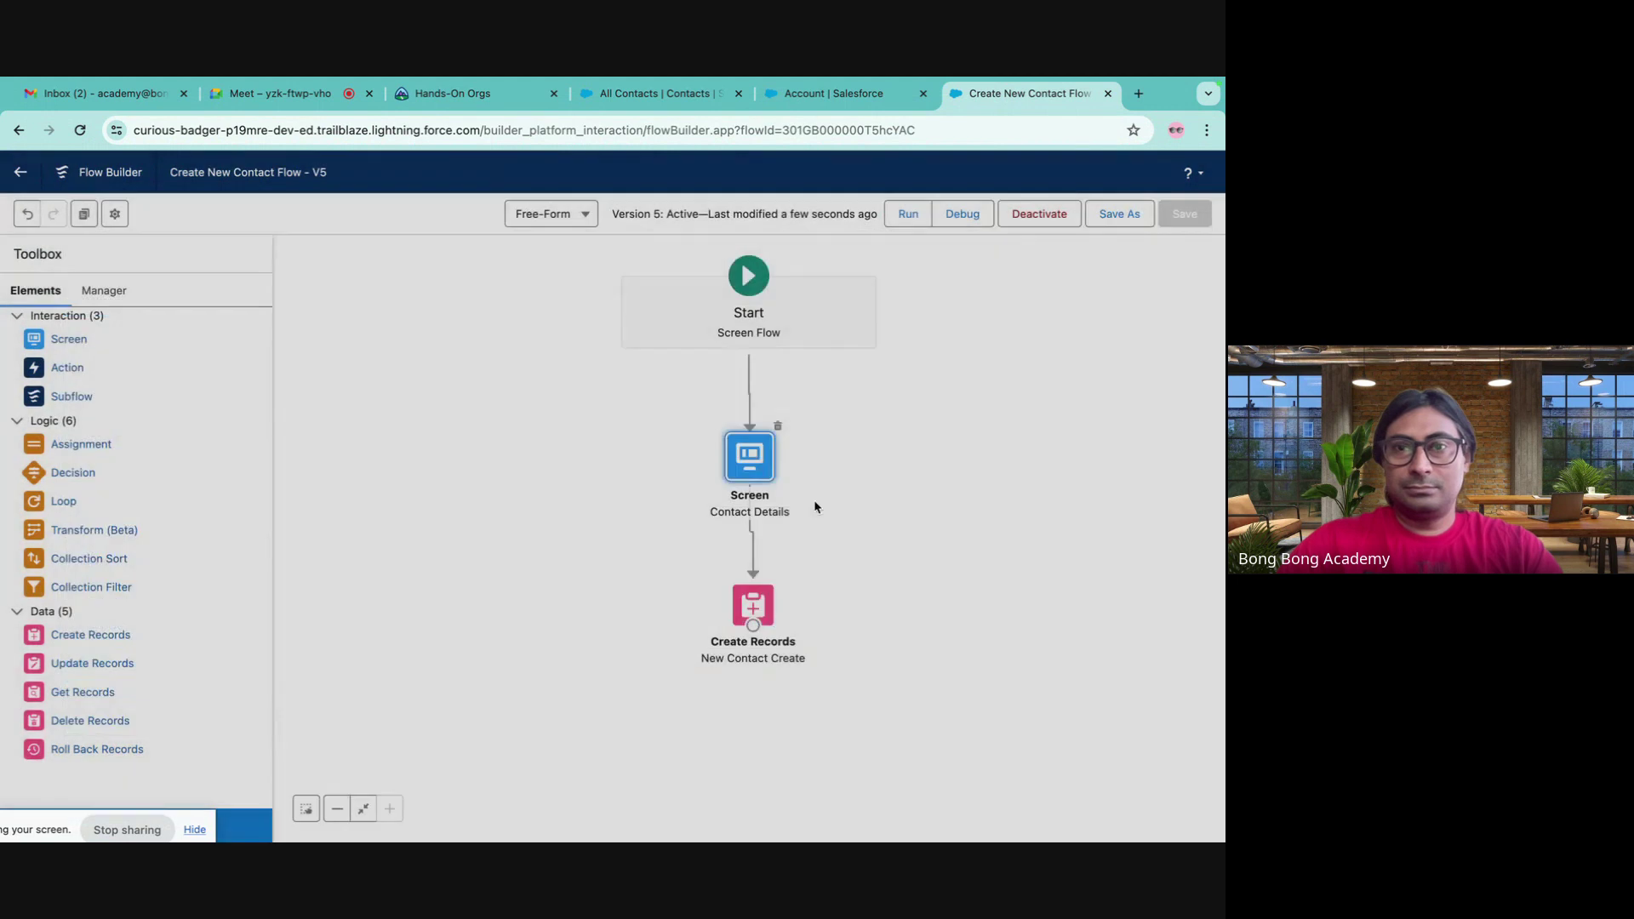
pyautogui.doubleClick(753, 595)
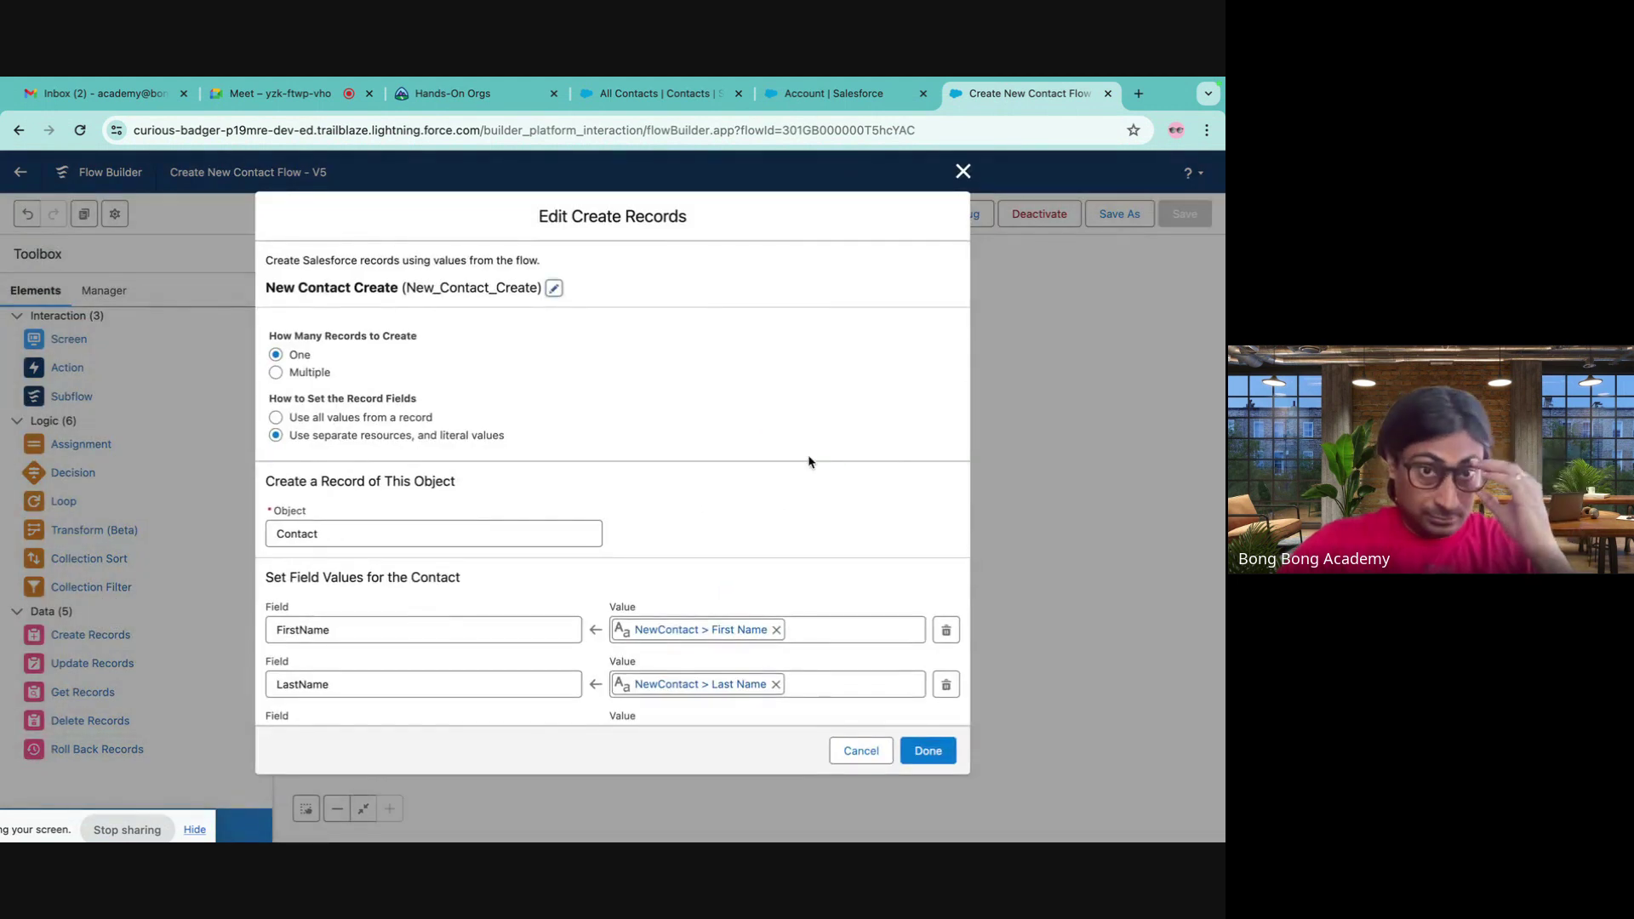
pyautogui.scroll(-3, 809, 462)
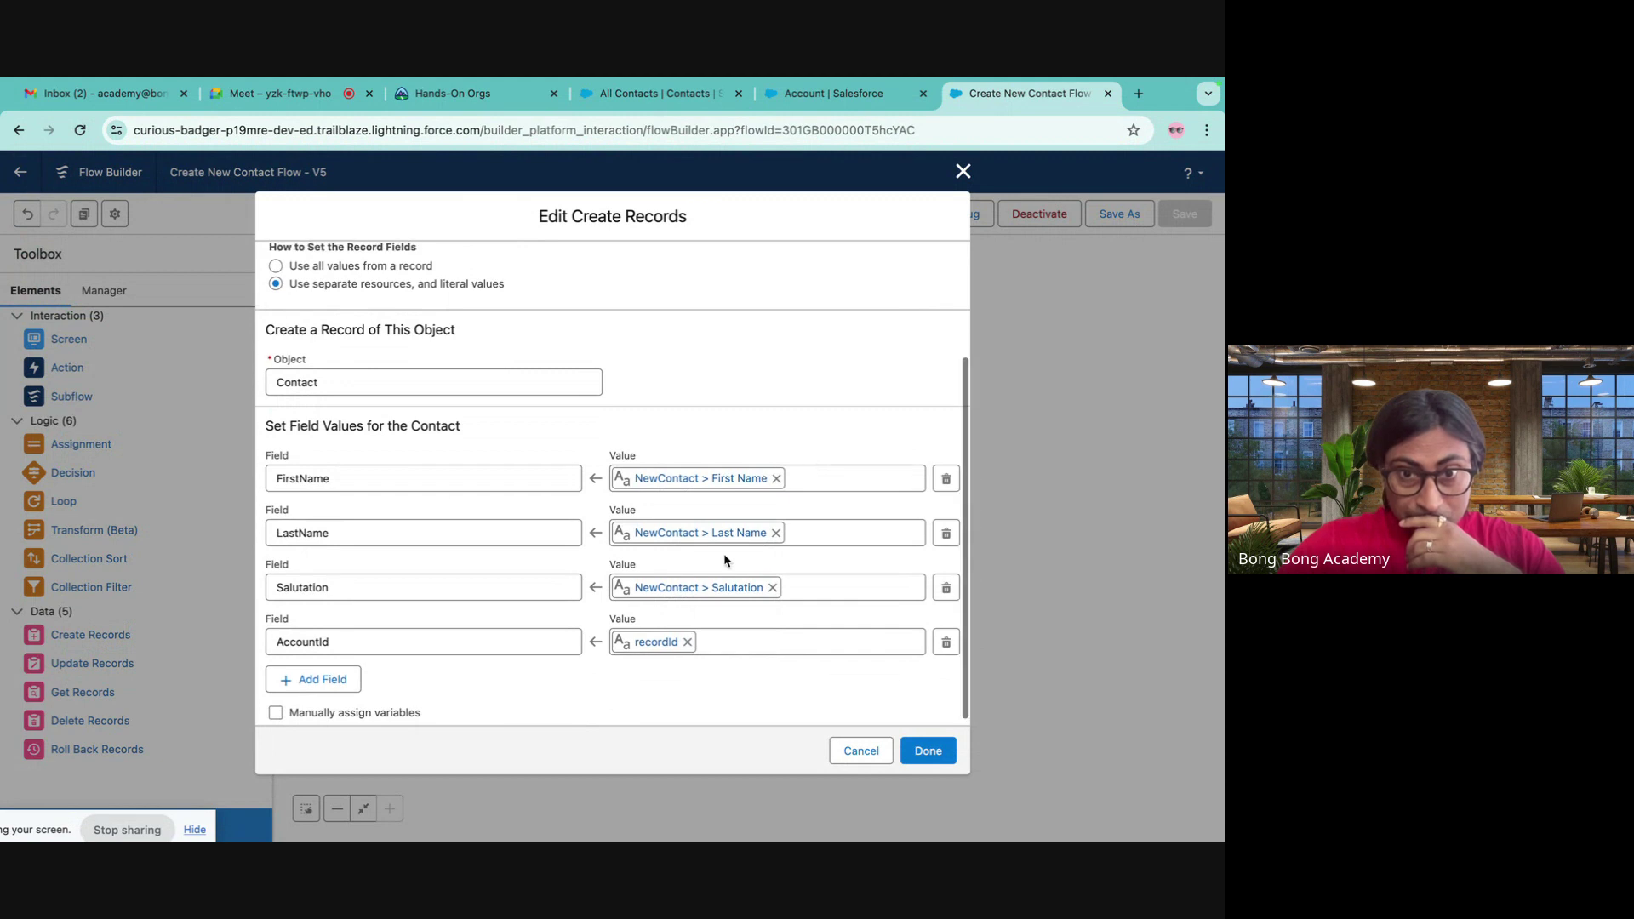
pyautogui.click(687, 636)
pyautogui.click(649, 640)
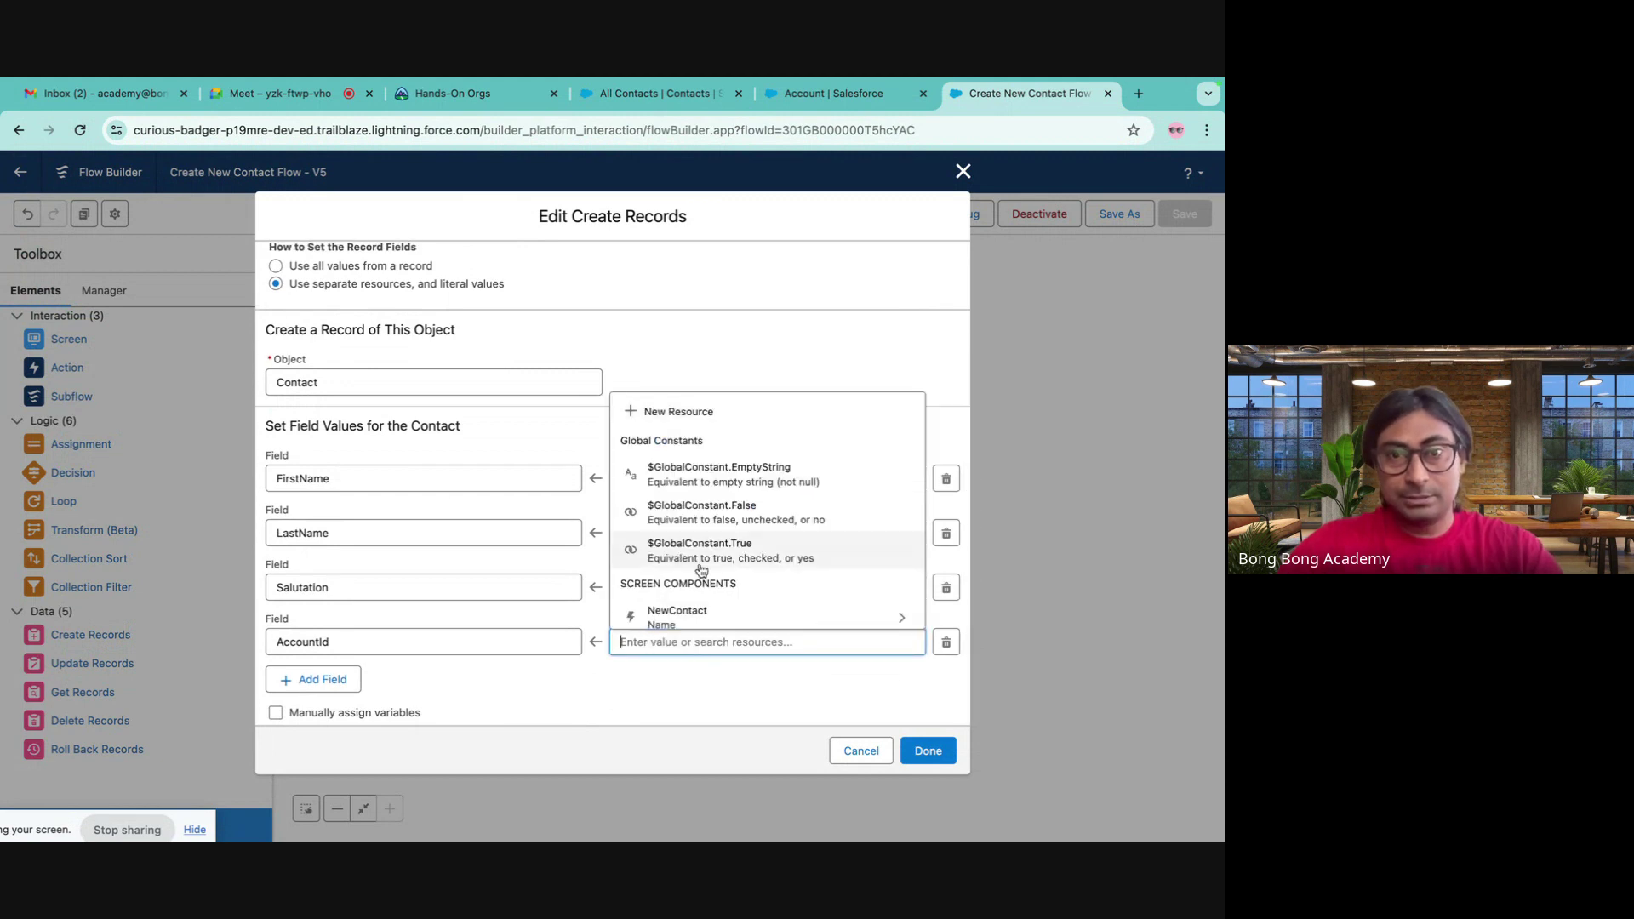
pyautogui.scroll(-5, 700, 568)
pyautogui.scroll(2, 700, 568)
pyautogui.click(652, 487)
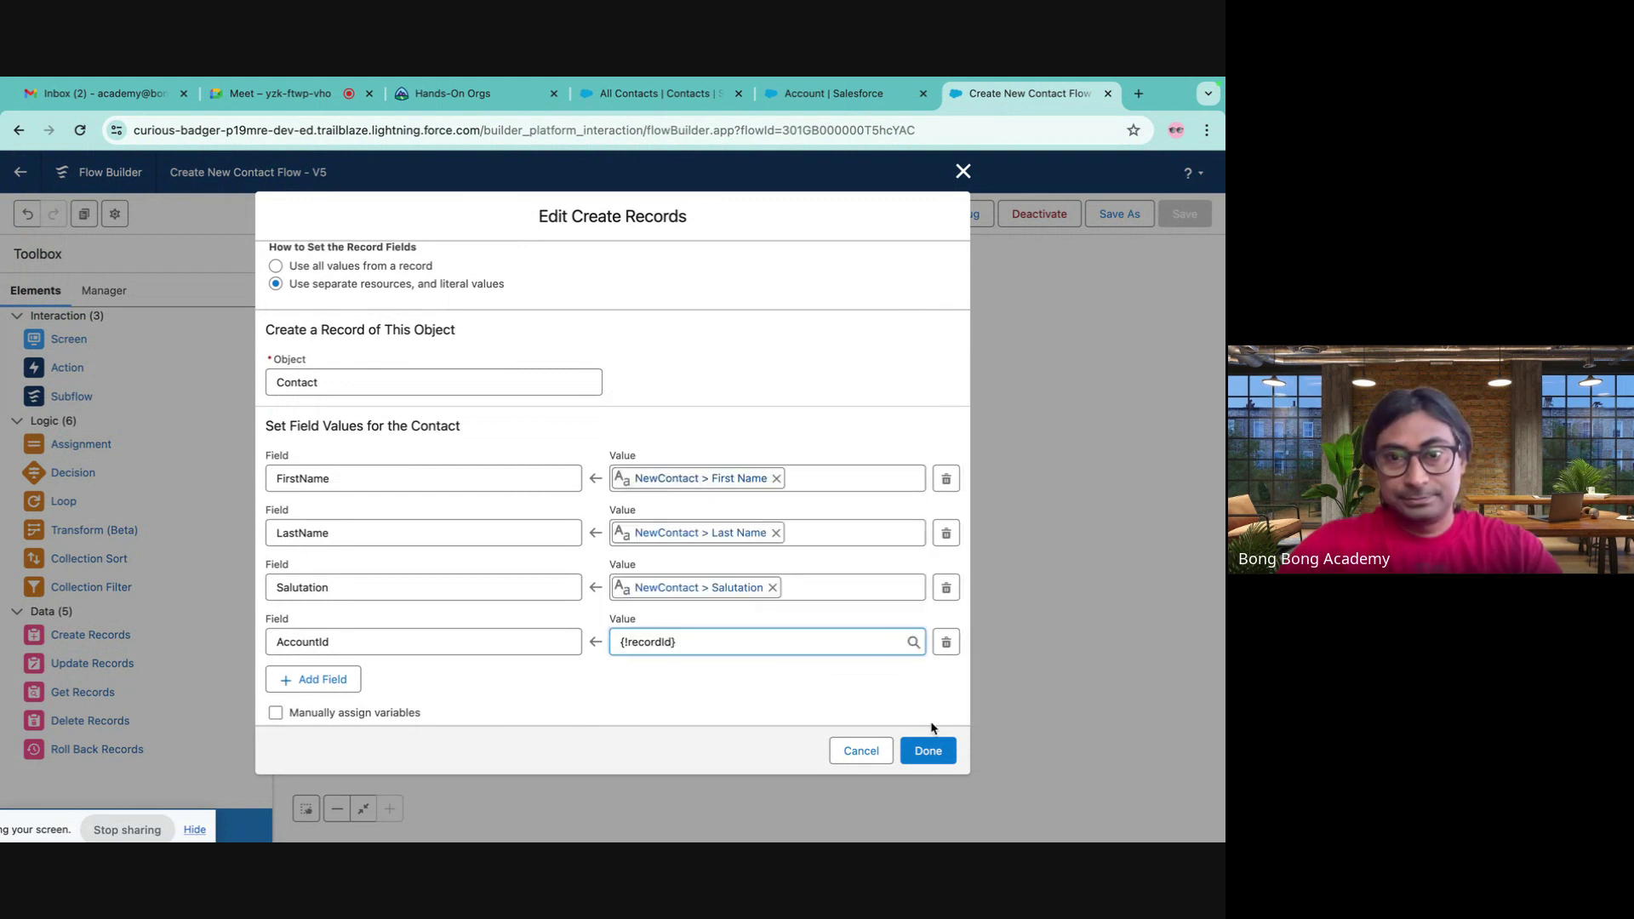
pyautogui.click(919, 751)
# - Save the flow as version 6, activate it, and return to All Contacts
pyautogui.click(1120, 214)
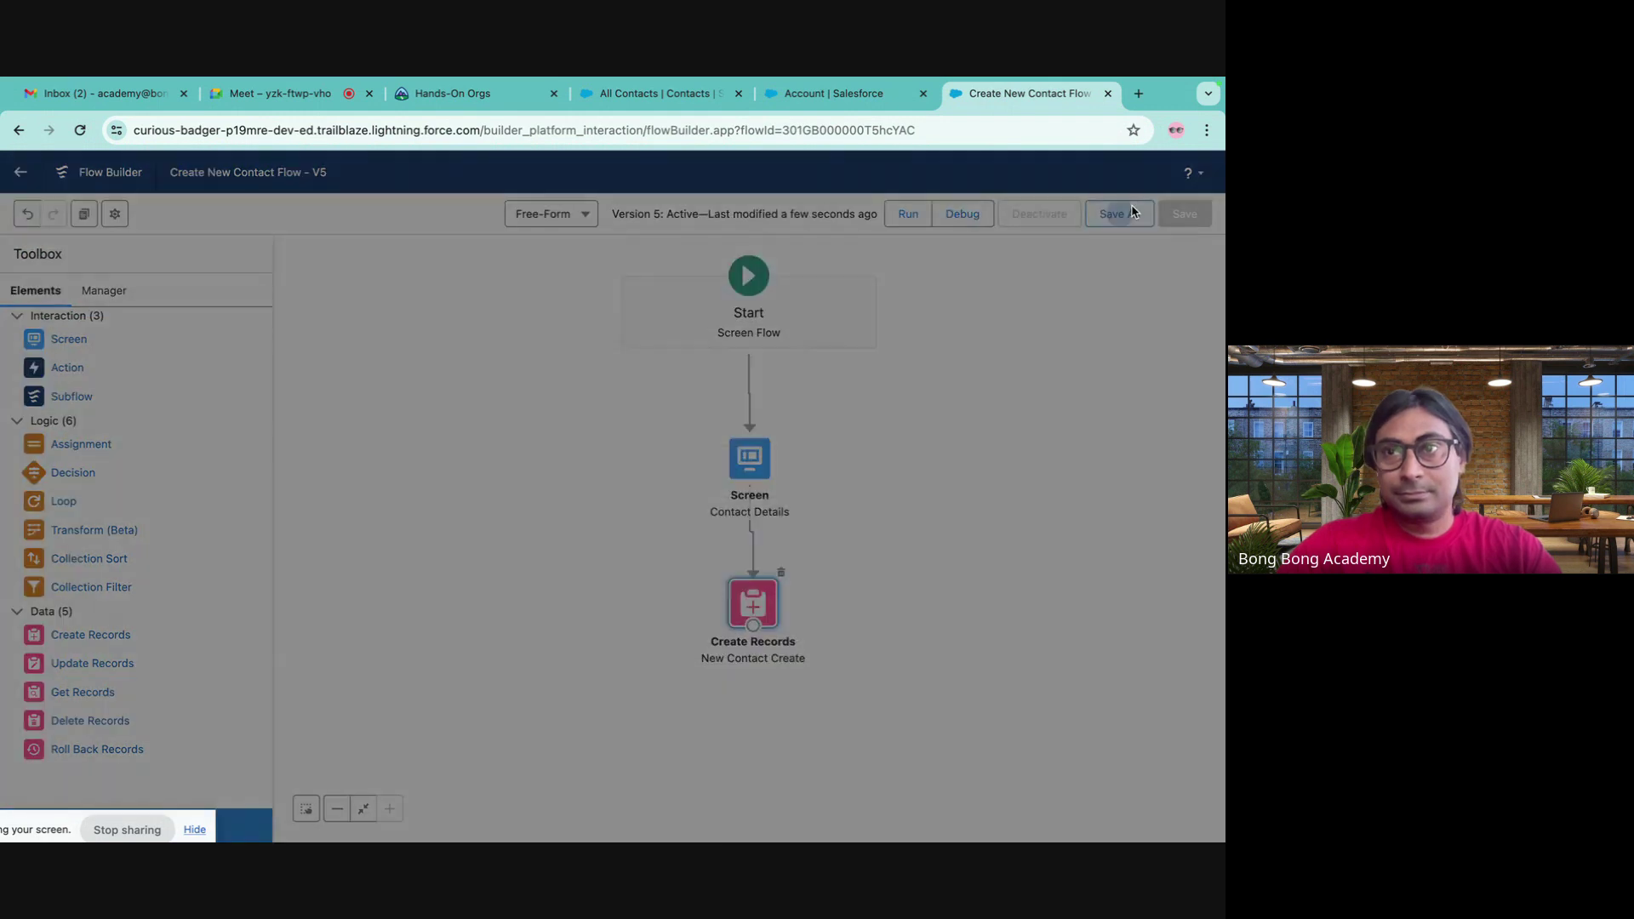
pyautogui.click(930, 621)
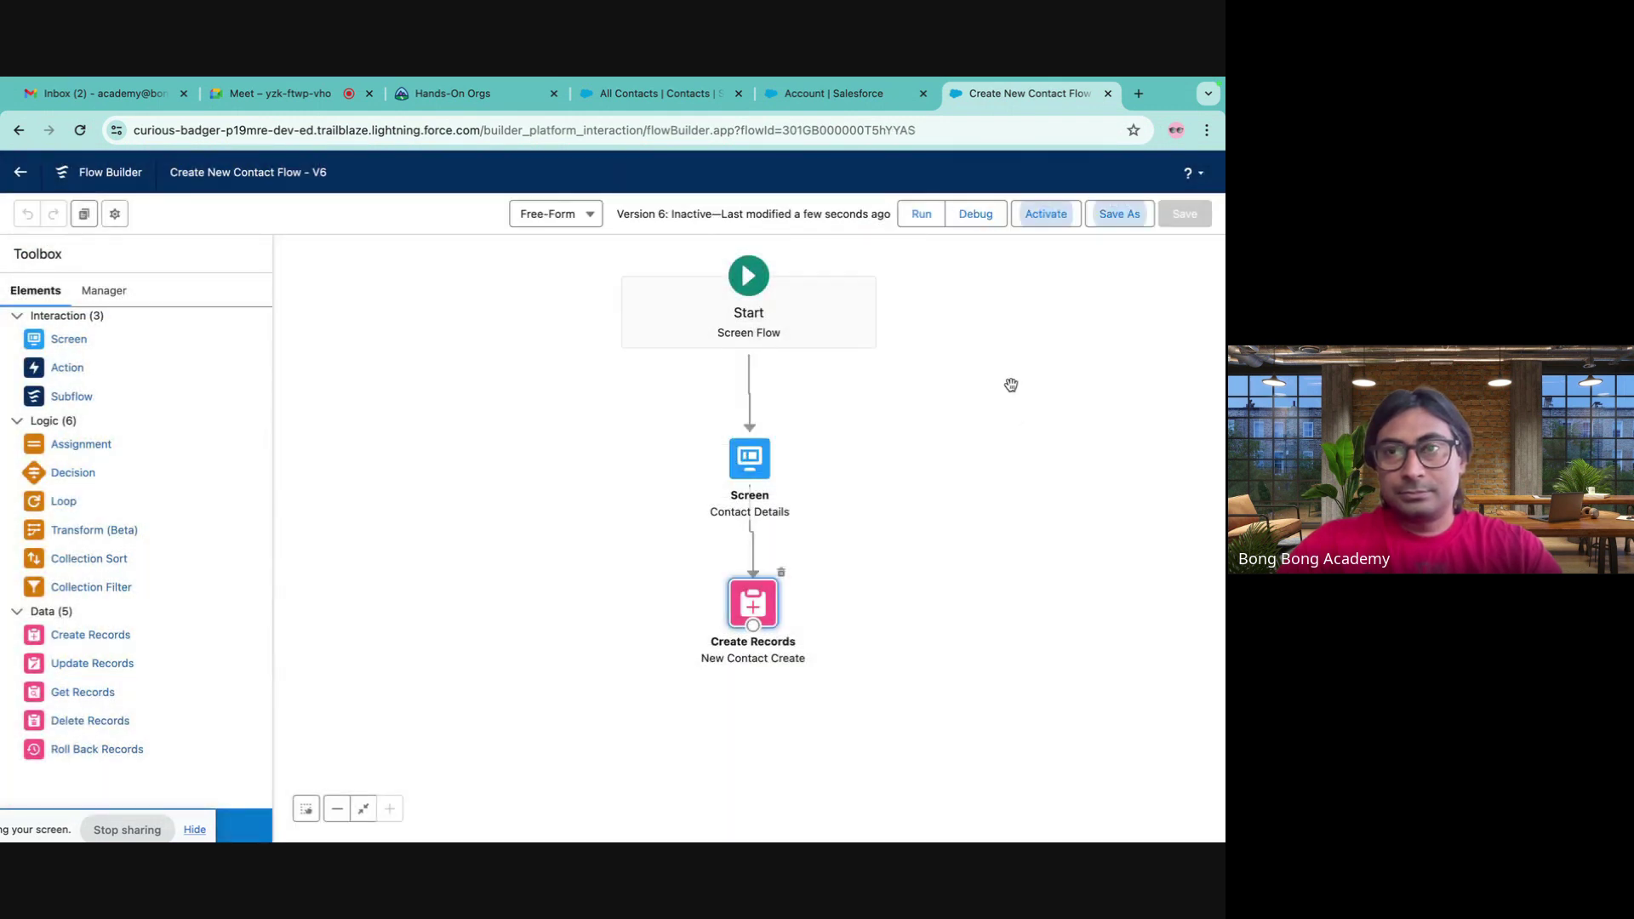
pyautogui.click(1043, 215)
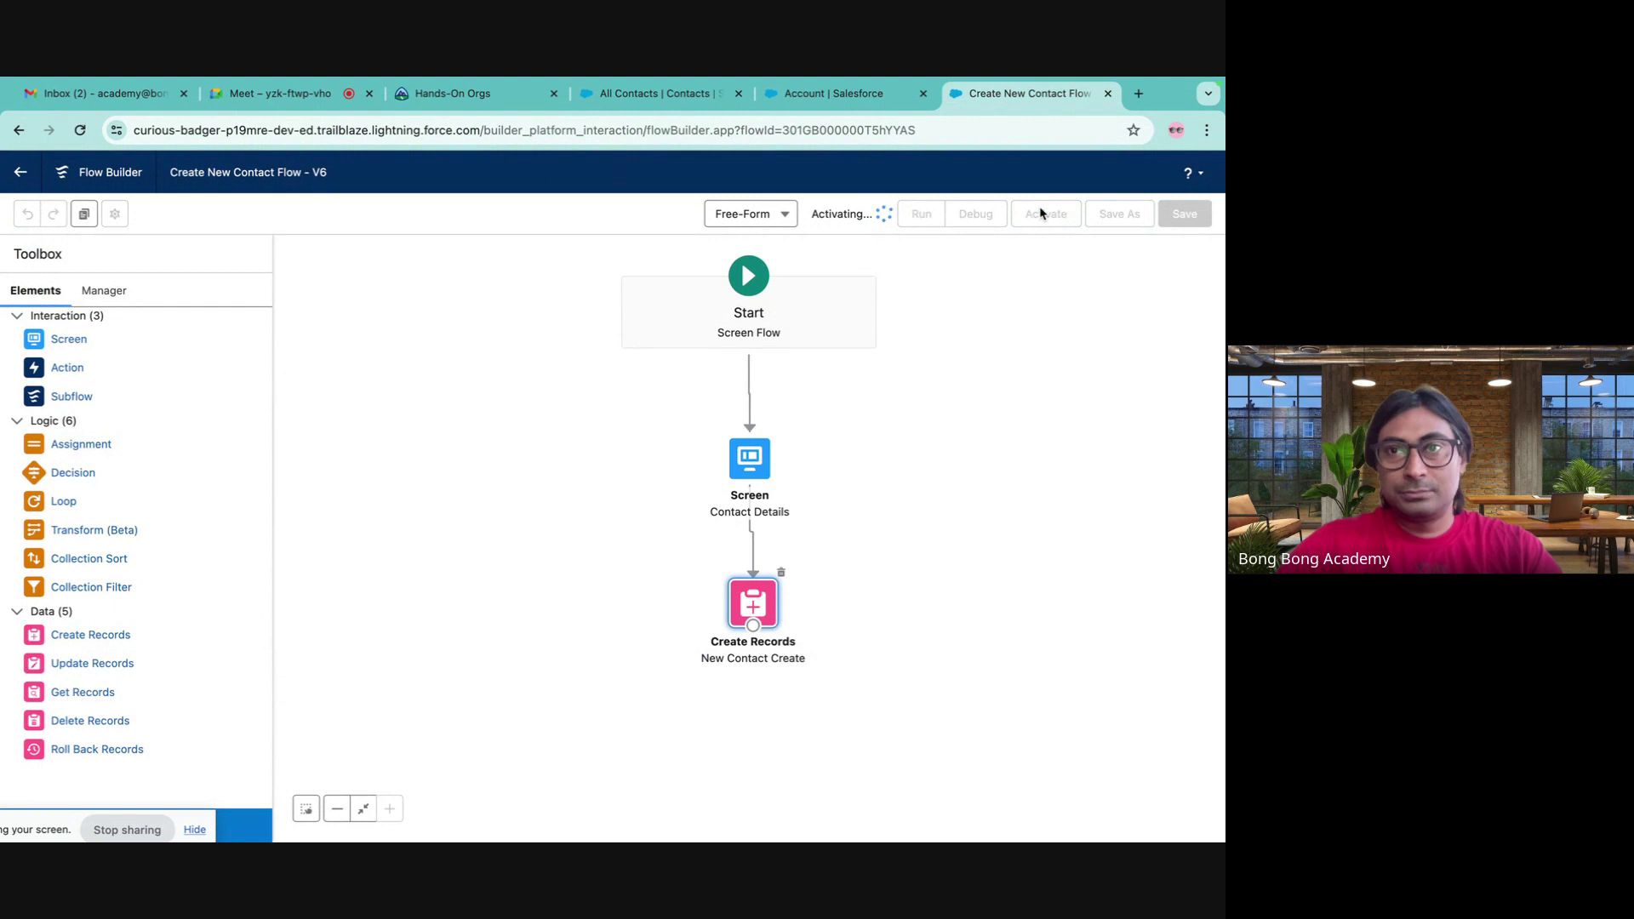
pyautogui.click(109, 291)
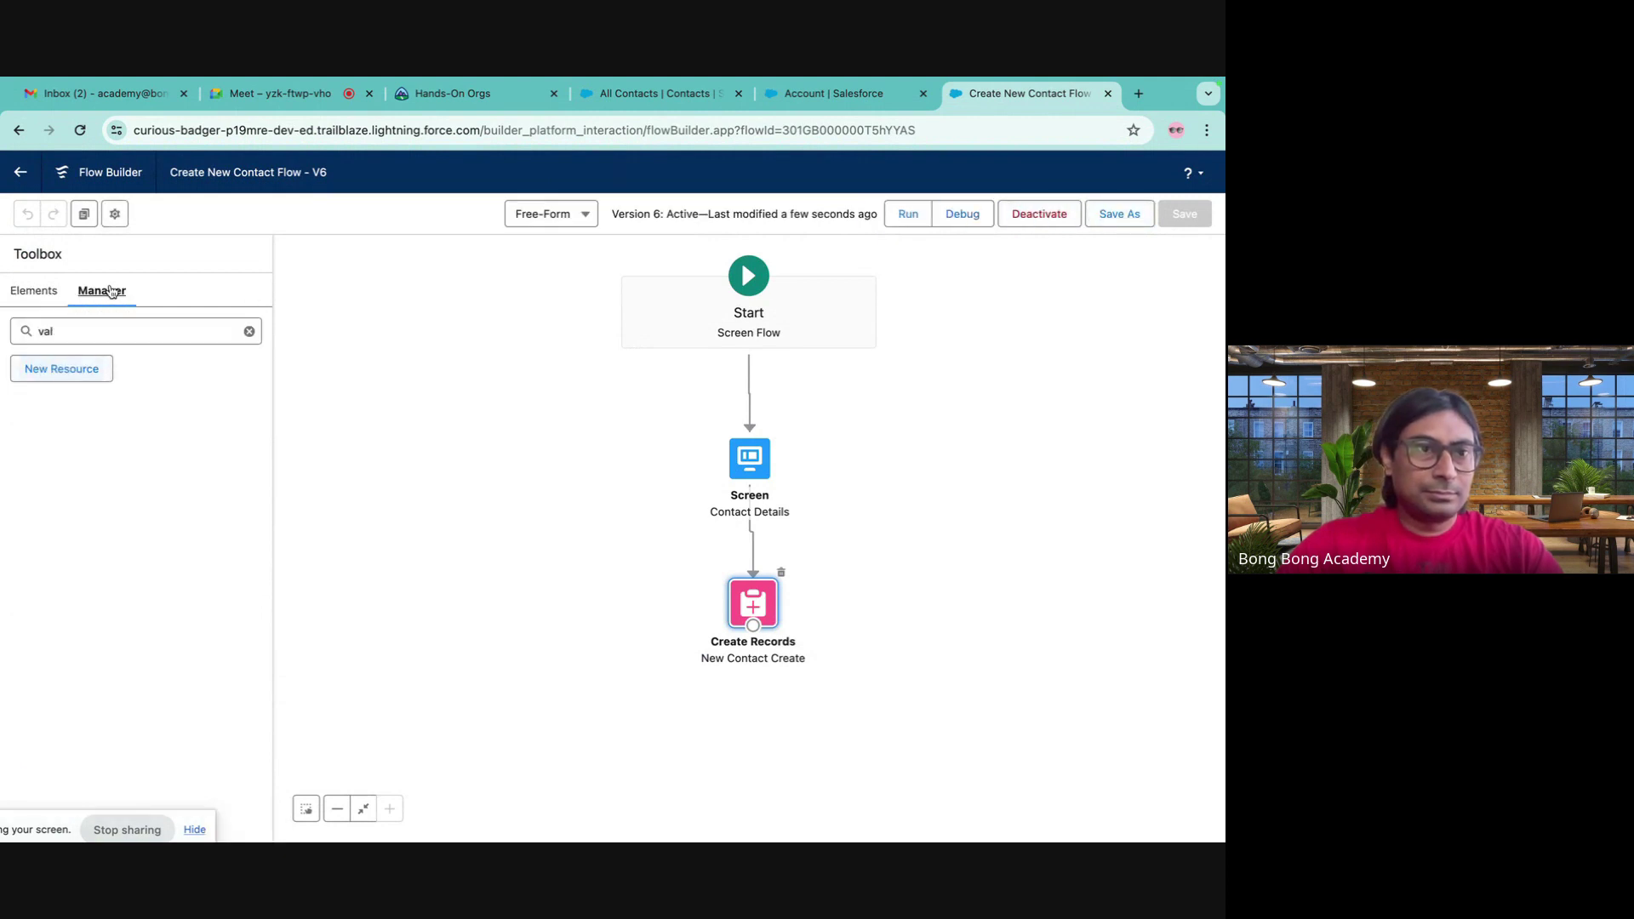
pyautogui.click(731, 95)
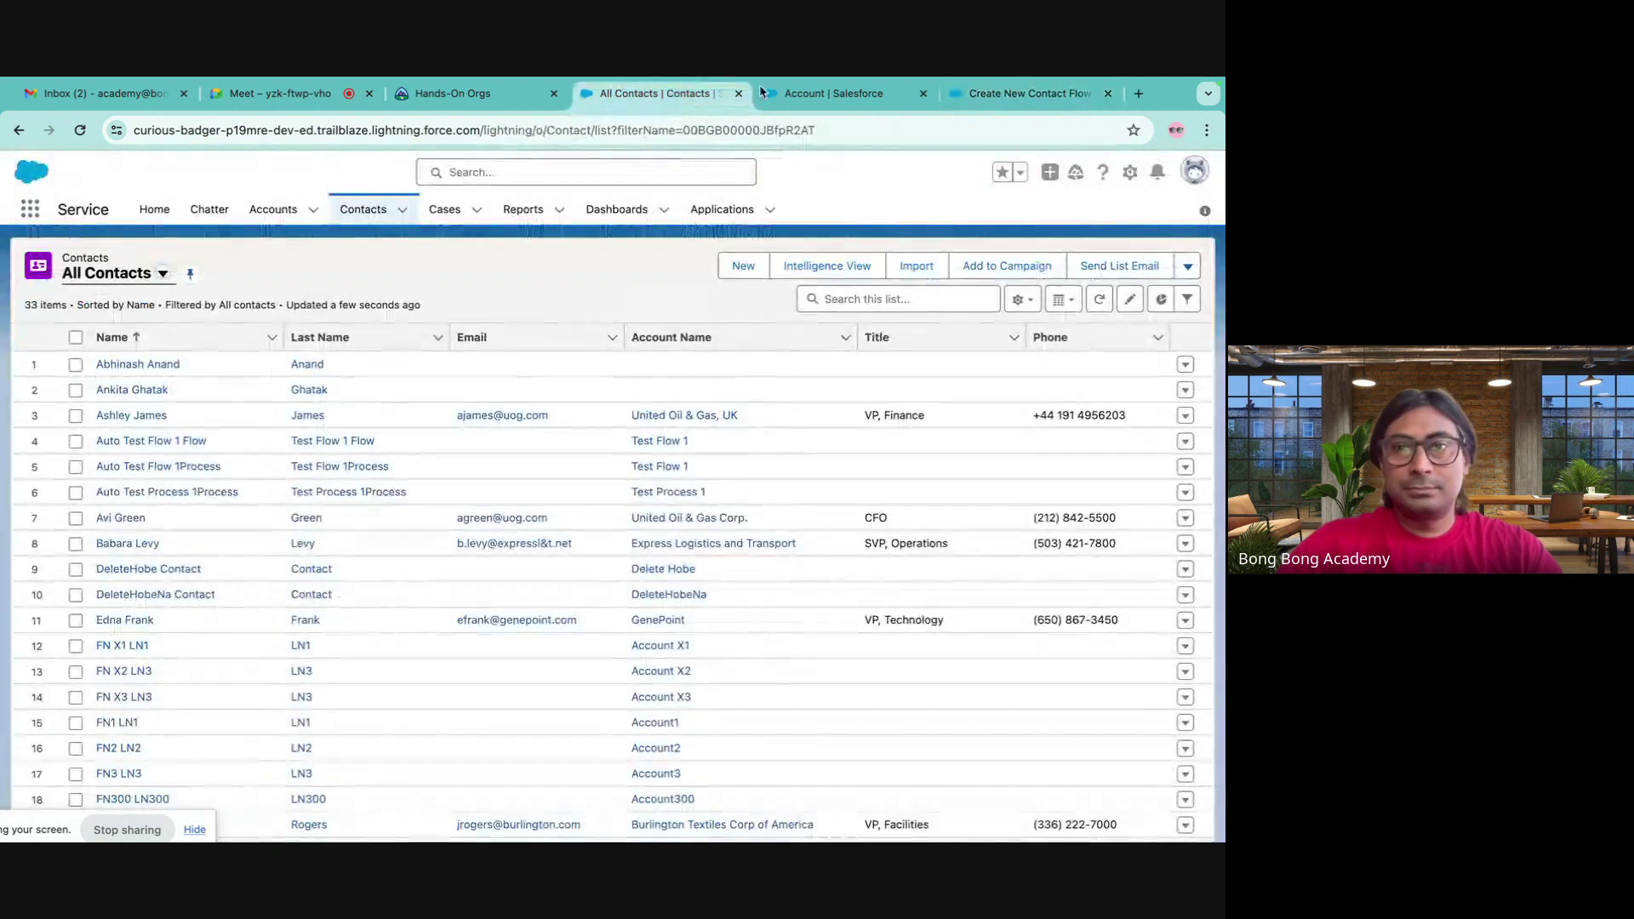
# - Set the Account record page's flow component to pass the record ID into recordId and save
pyautogui.click(822, 96)
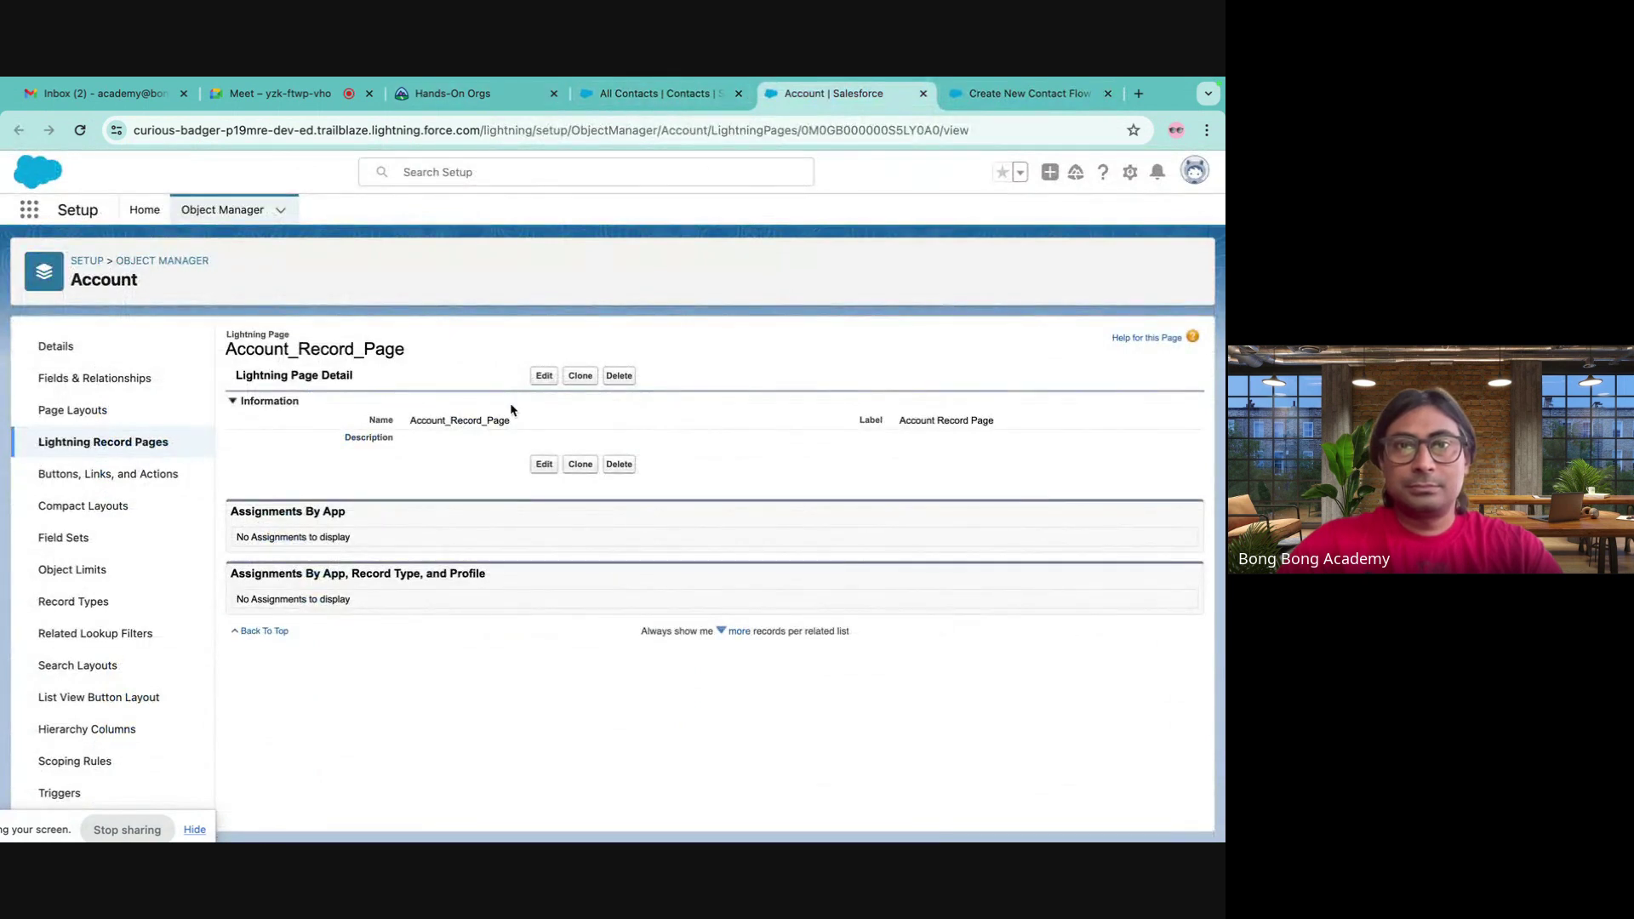
pyautogui.click(545, 376)
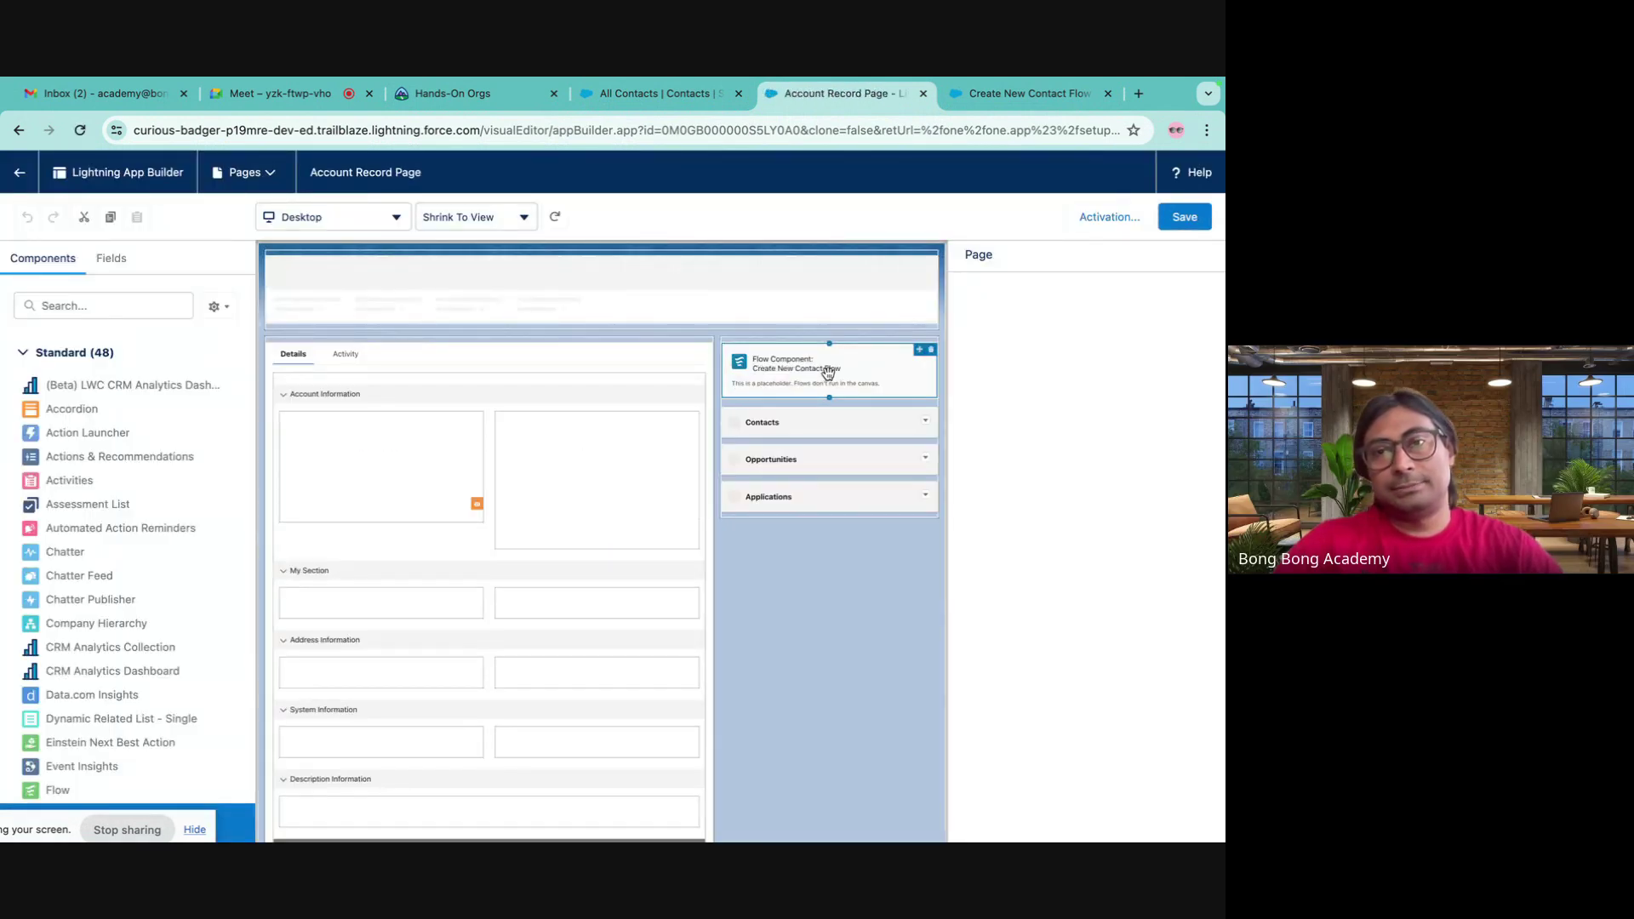
pyautogui.click(829, 375)
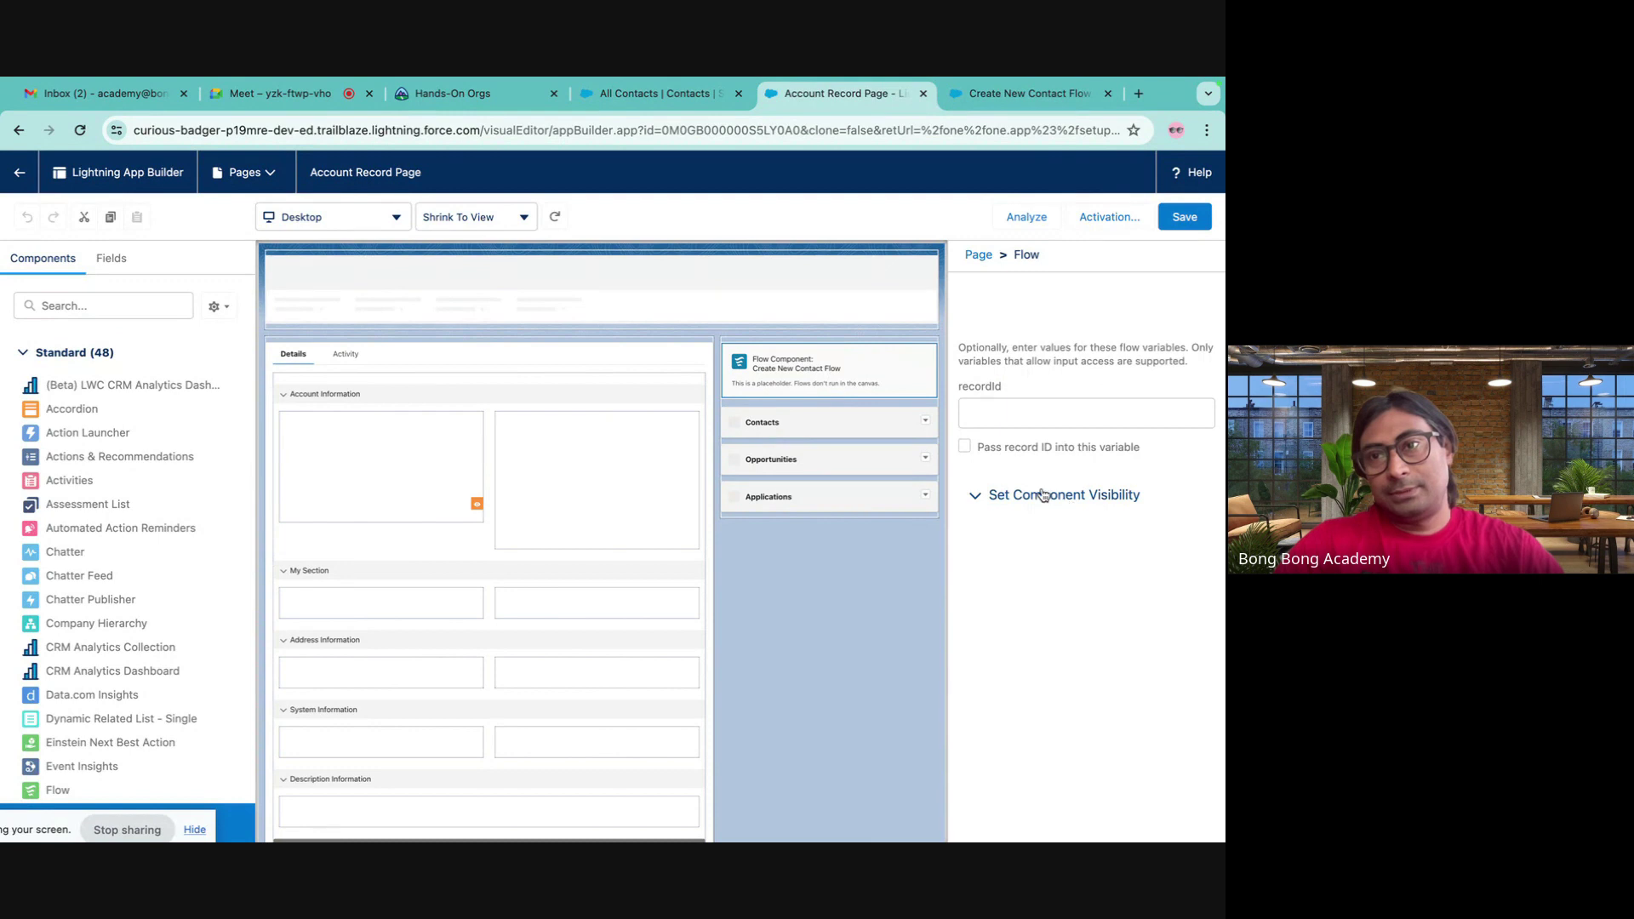
pyautogui.click(965, 640)
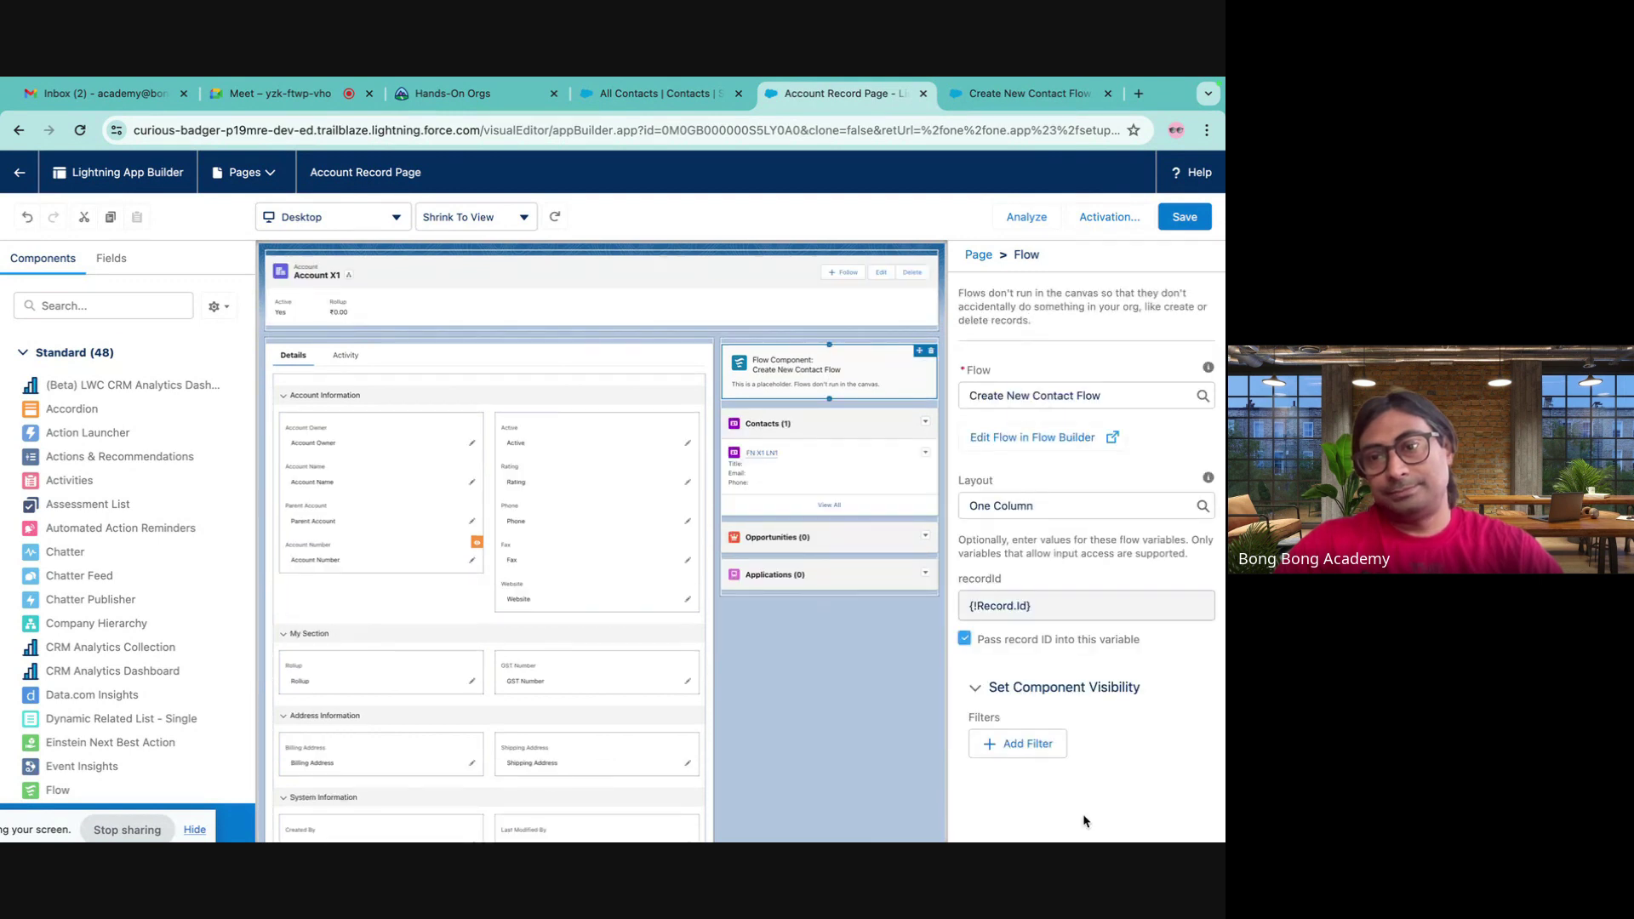
pyautogui.click(1181, 219)
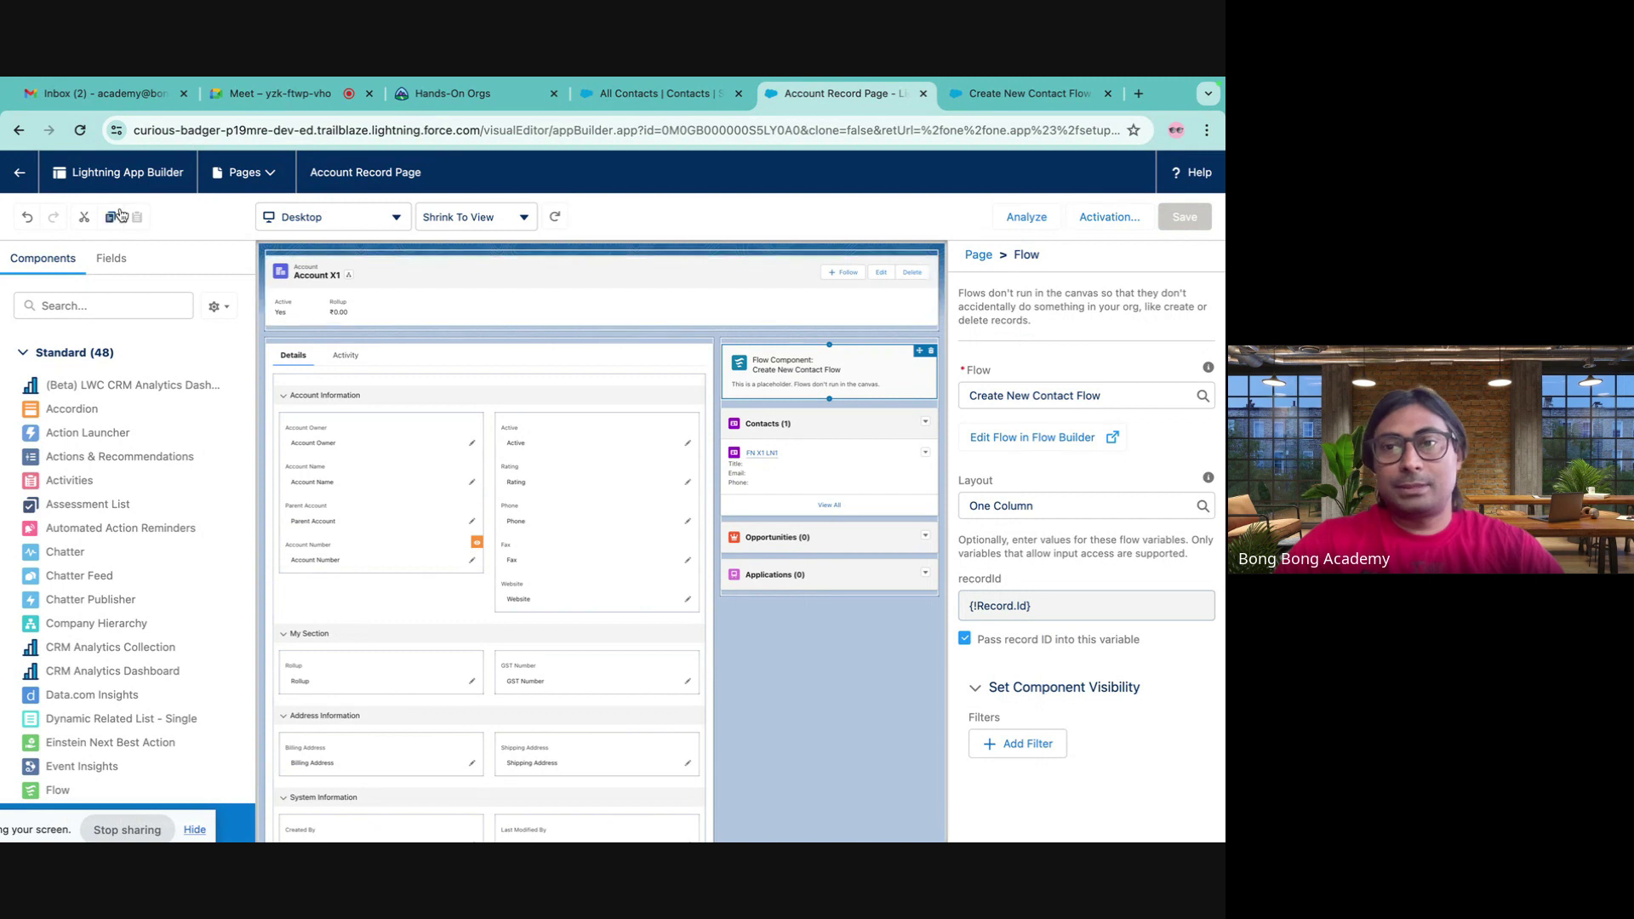
# - Leave the page builder for the Account setup page, then return to All Contacts
pyautogui.click(17, 173)
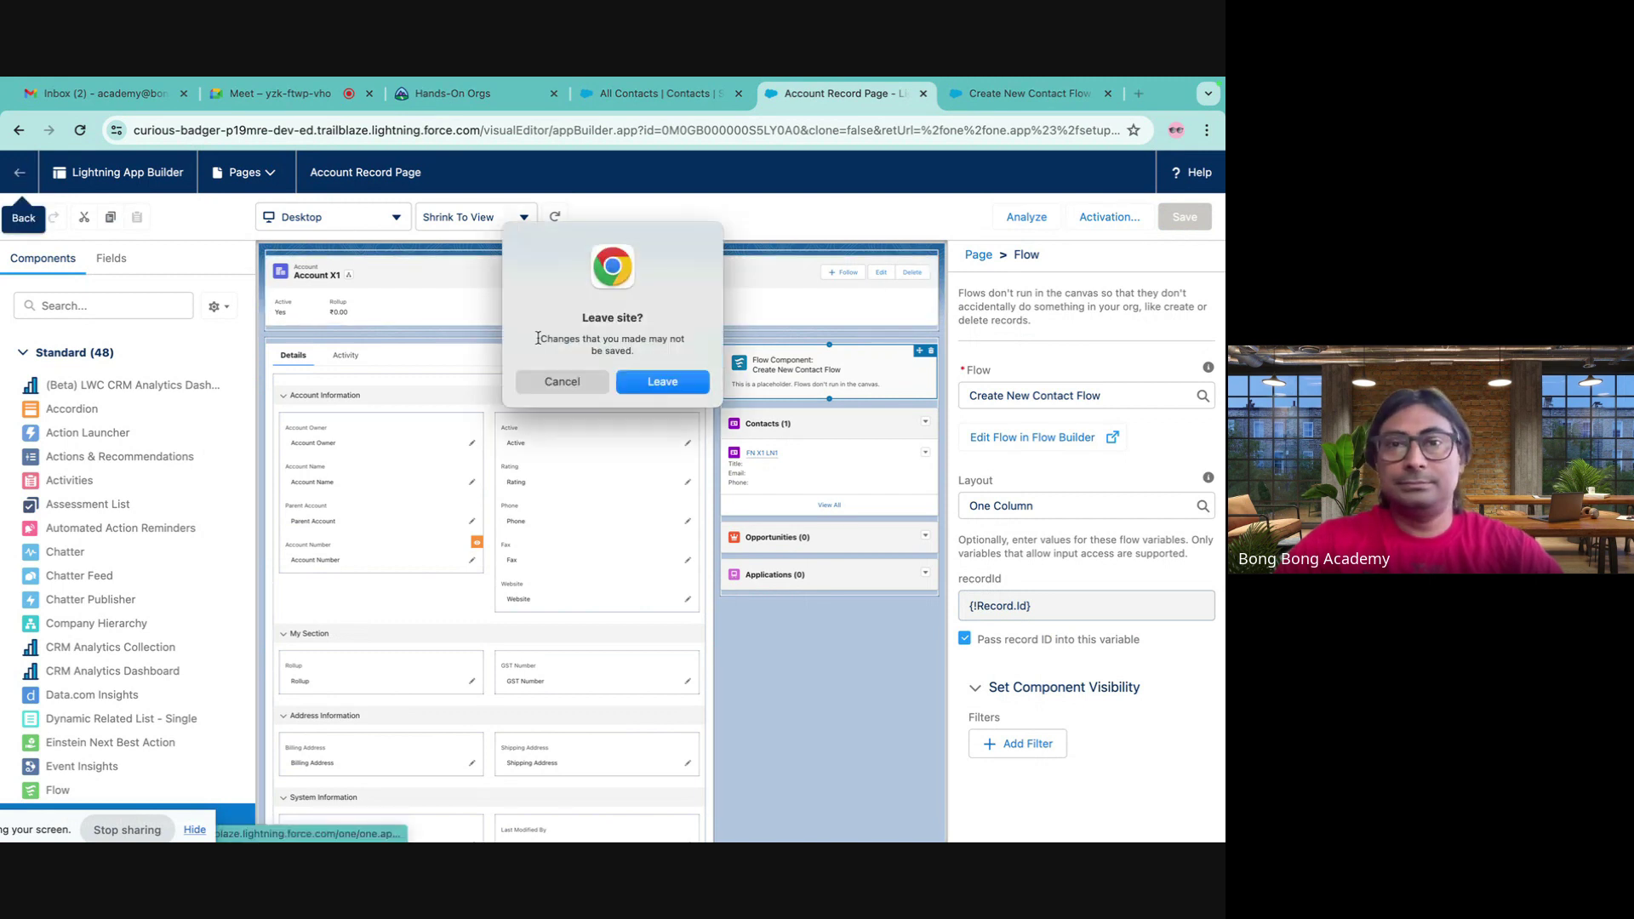
pyautogui.click(554, 382)
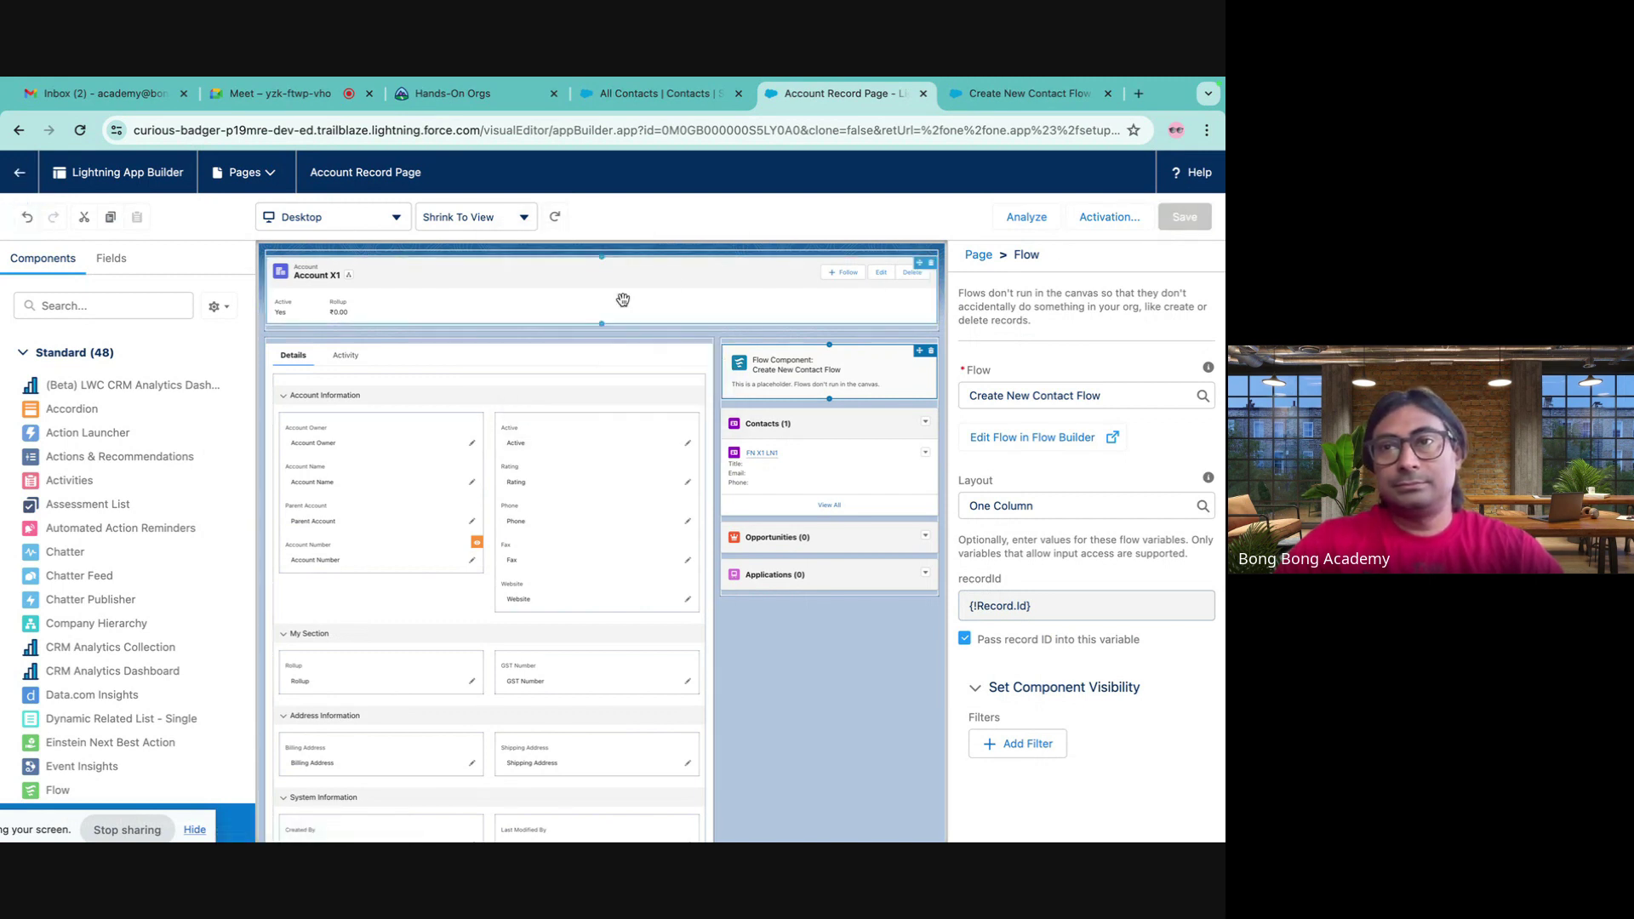
pyautogui.click(17, 172)
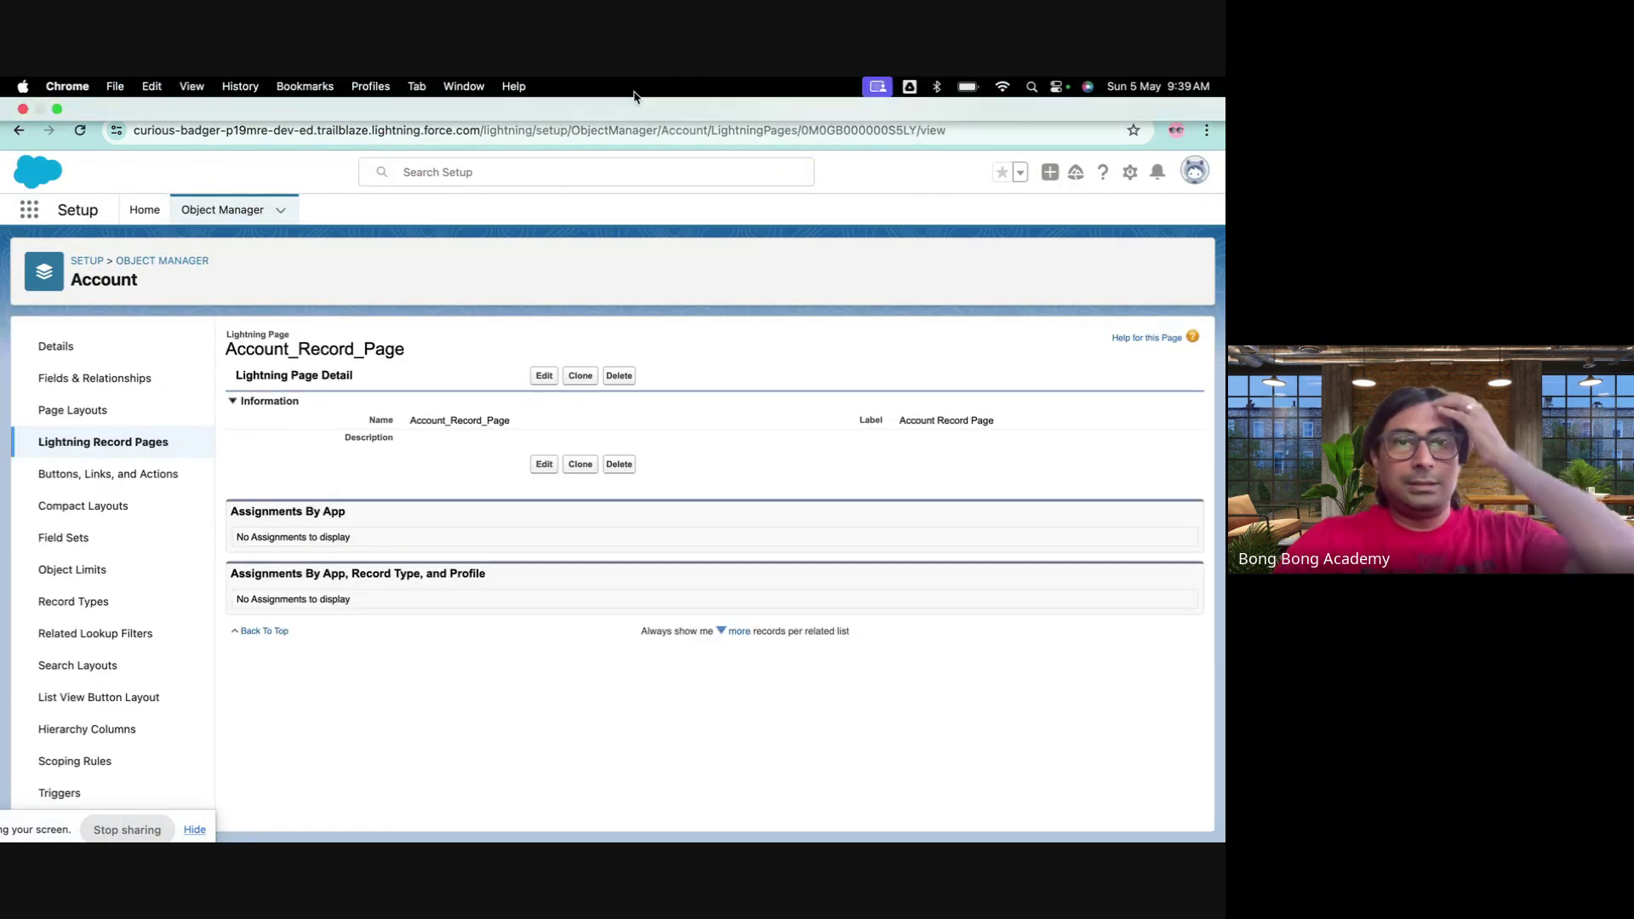
pyautogui.click(646, 93)
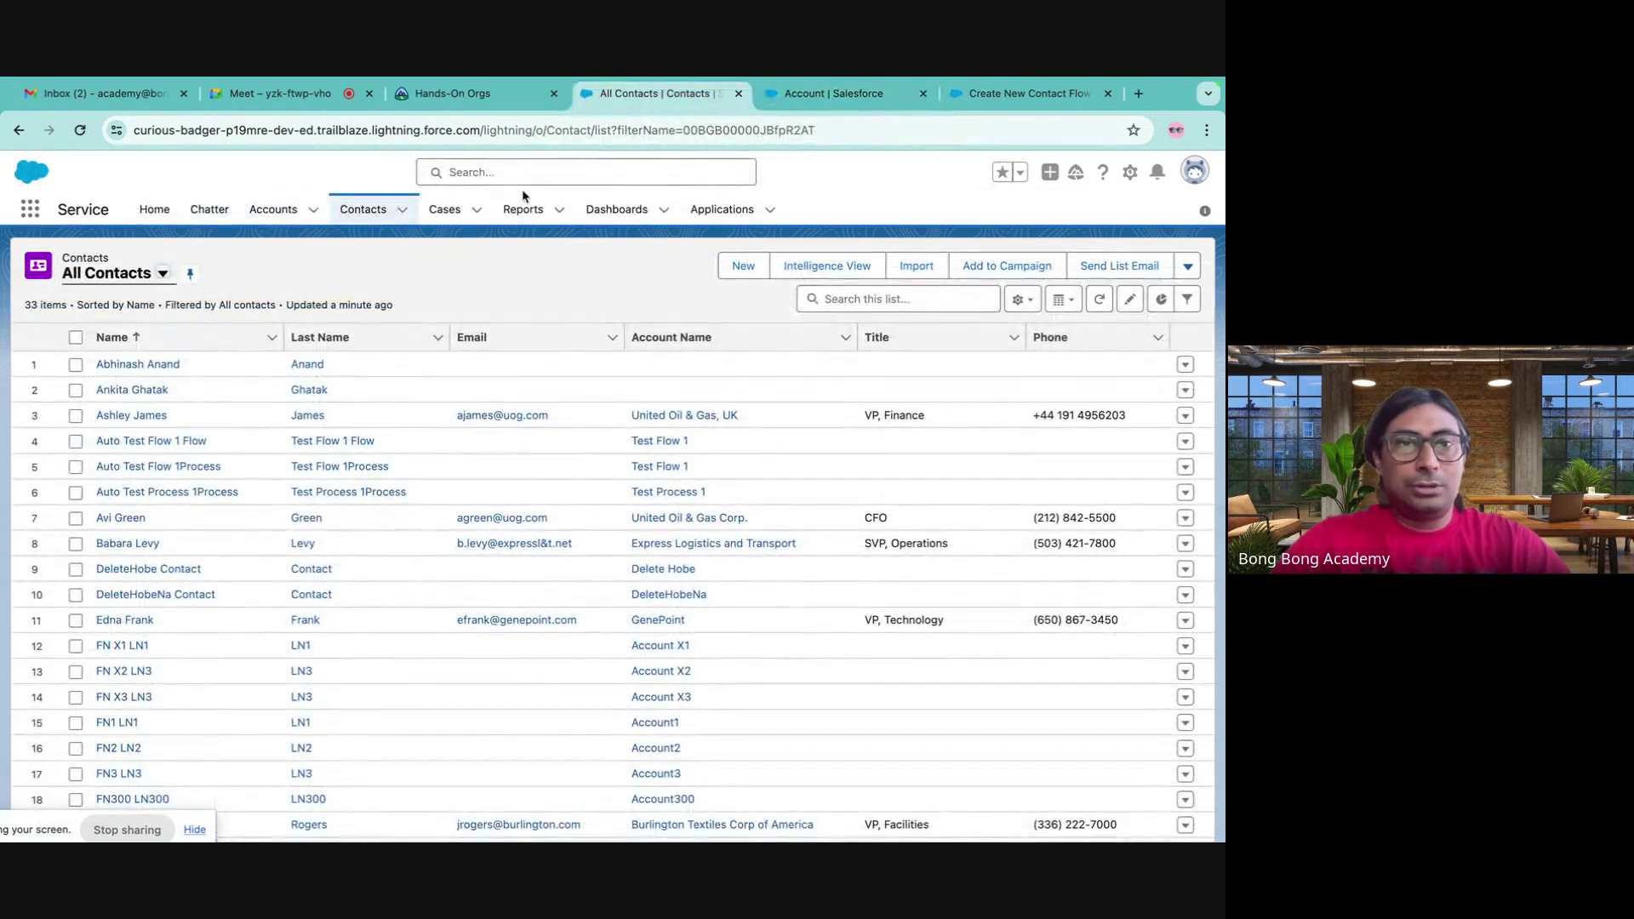
pyautogui.click(273, 210)
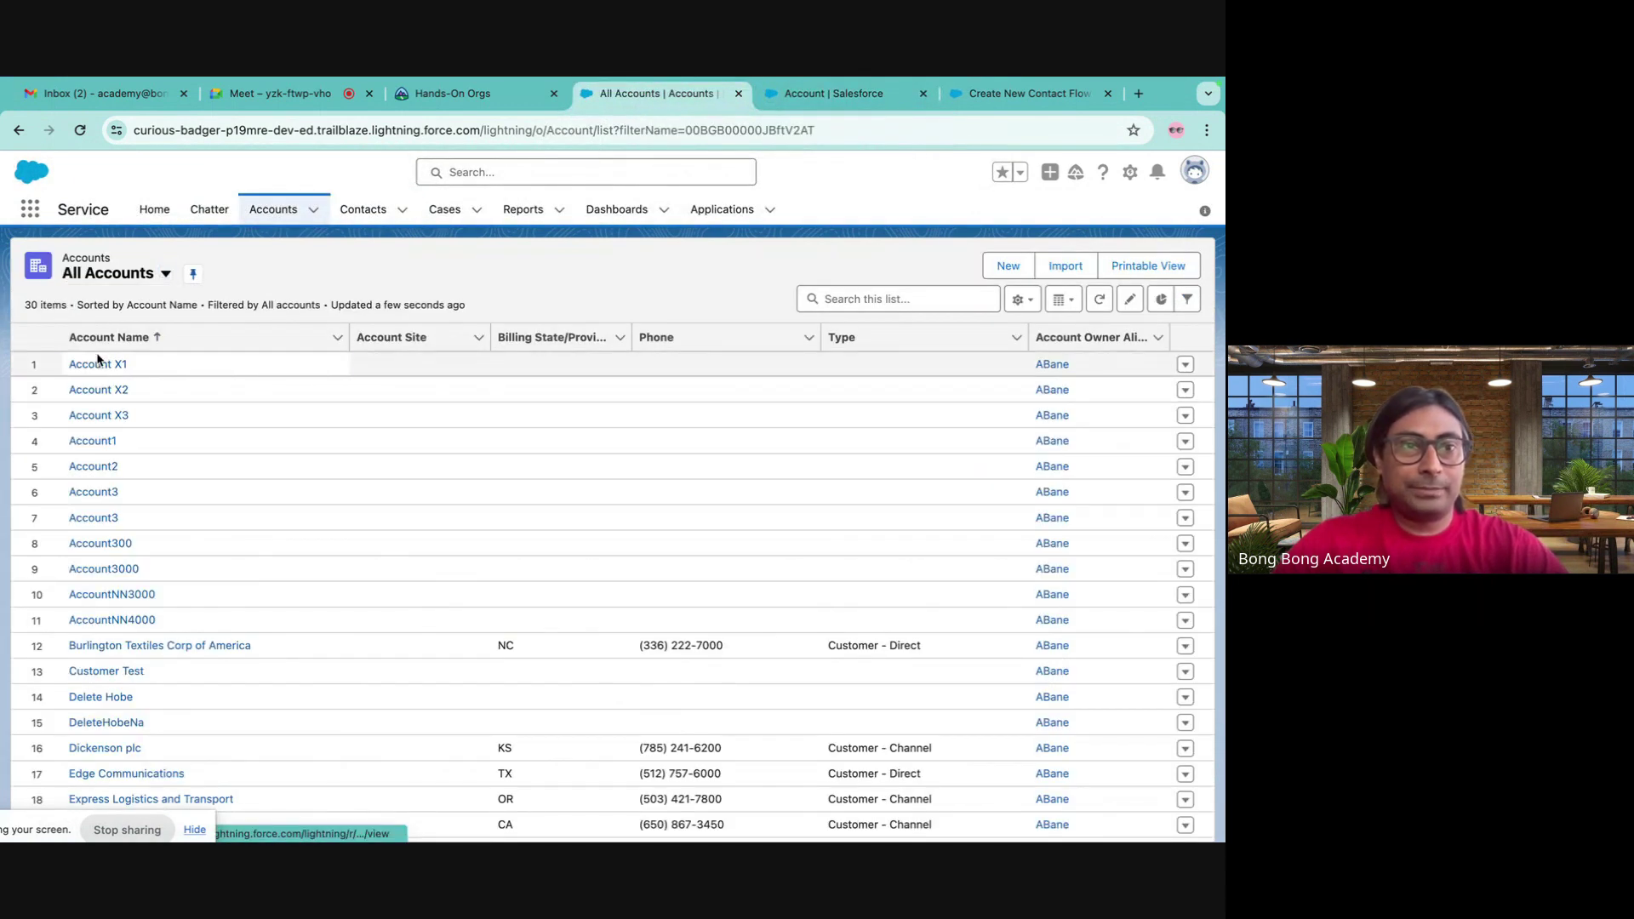
pyautogui.click(98, 363)
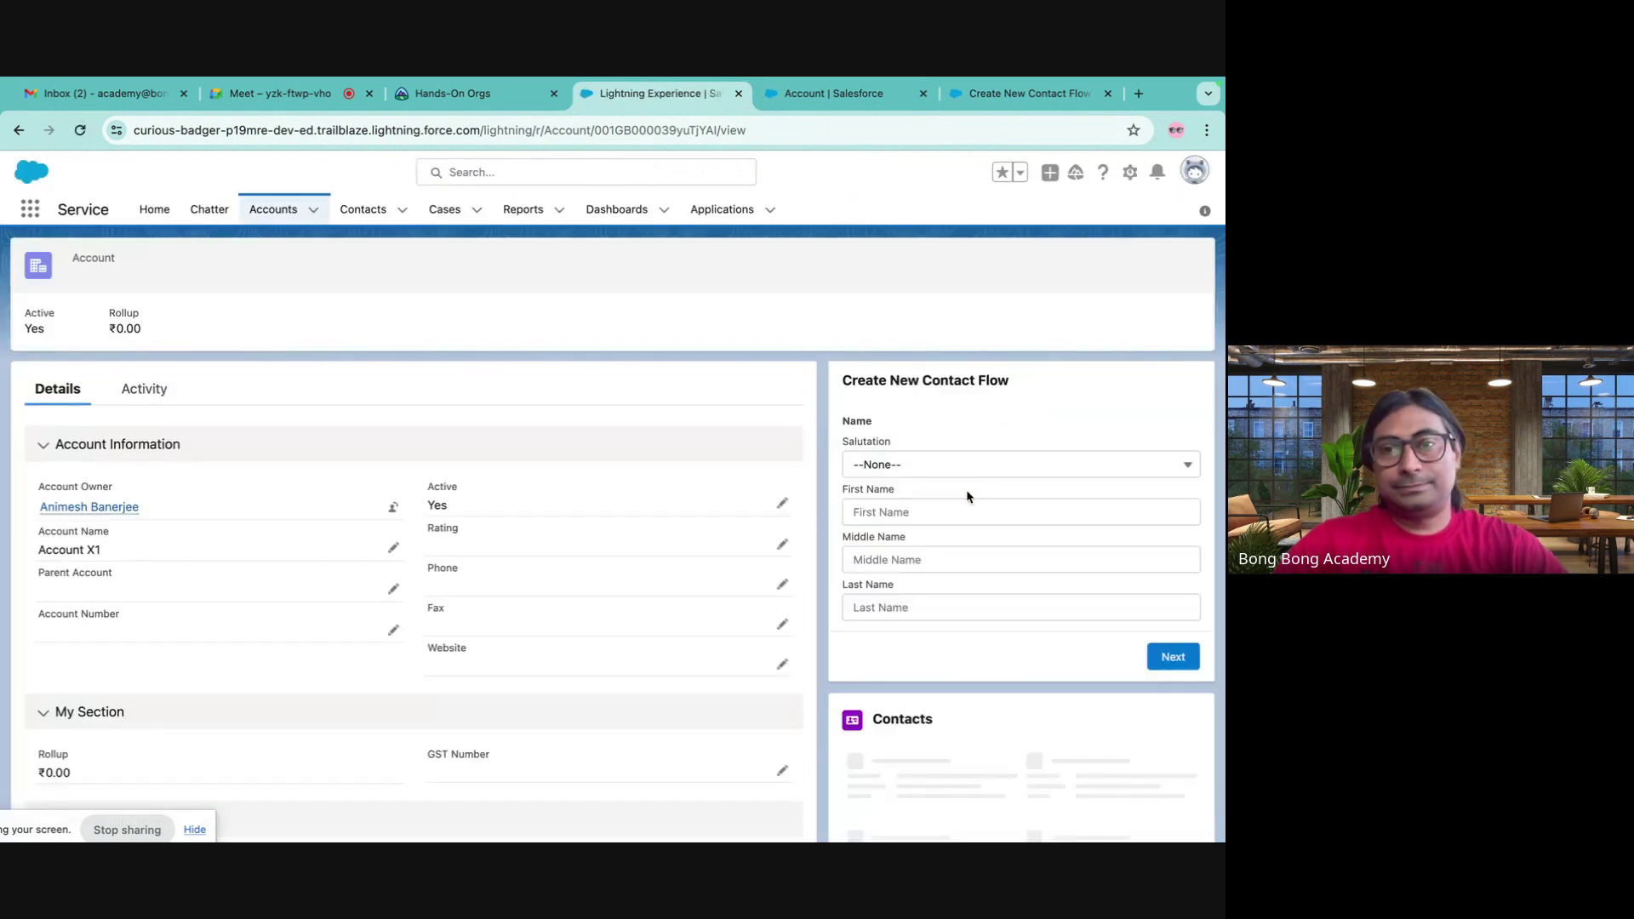
pyautogui.click(904, 511)
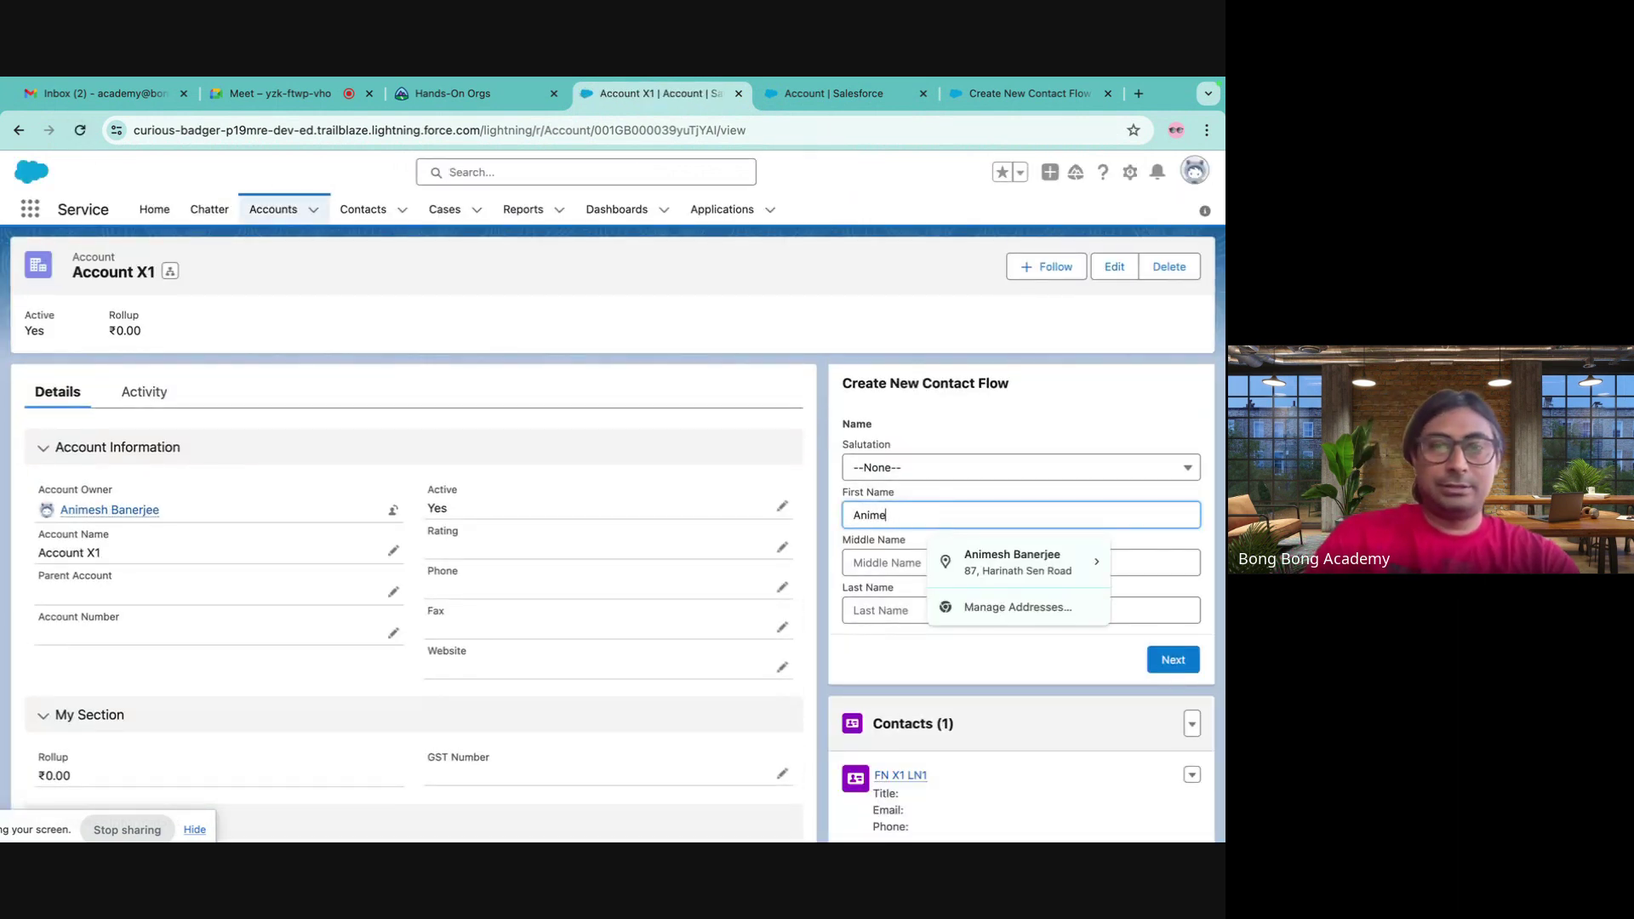
pyautogui.press('Tab')
pyautogui.press('Tab')
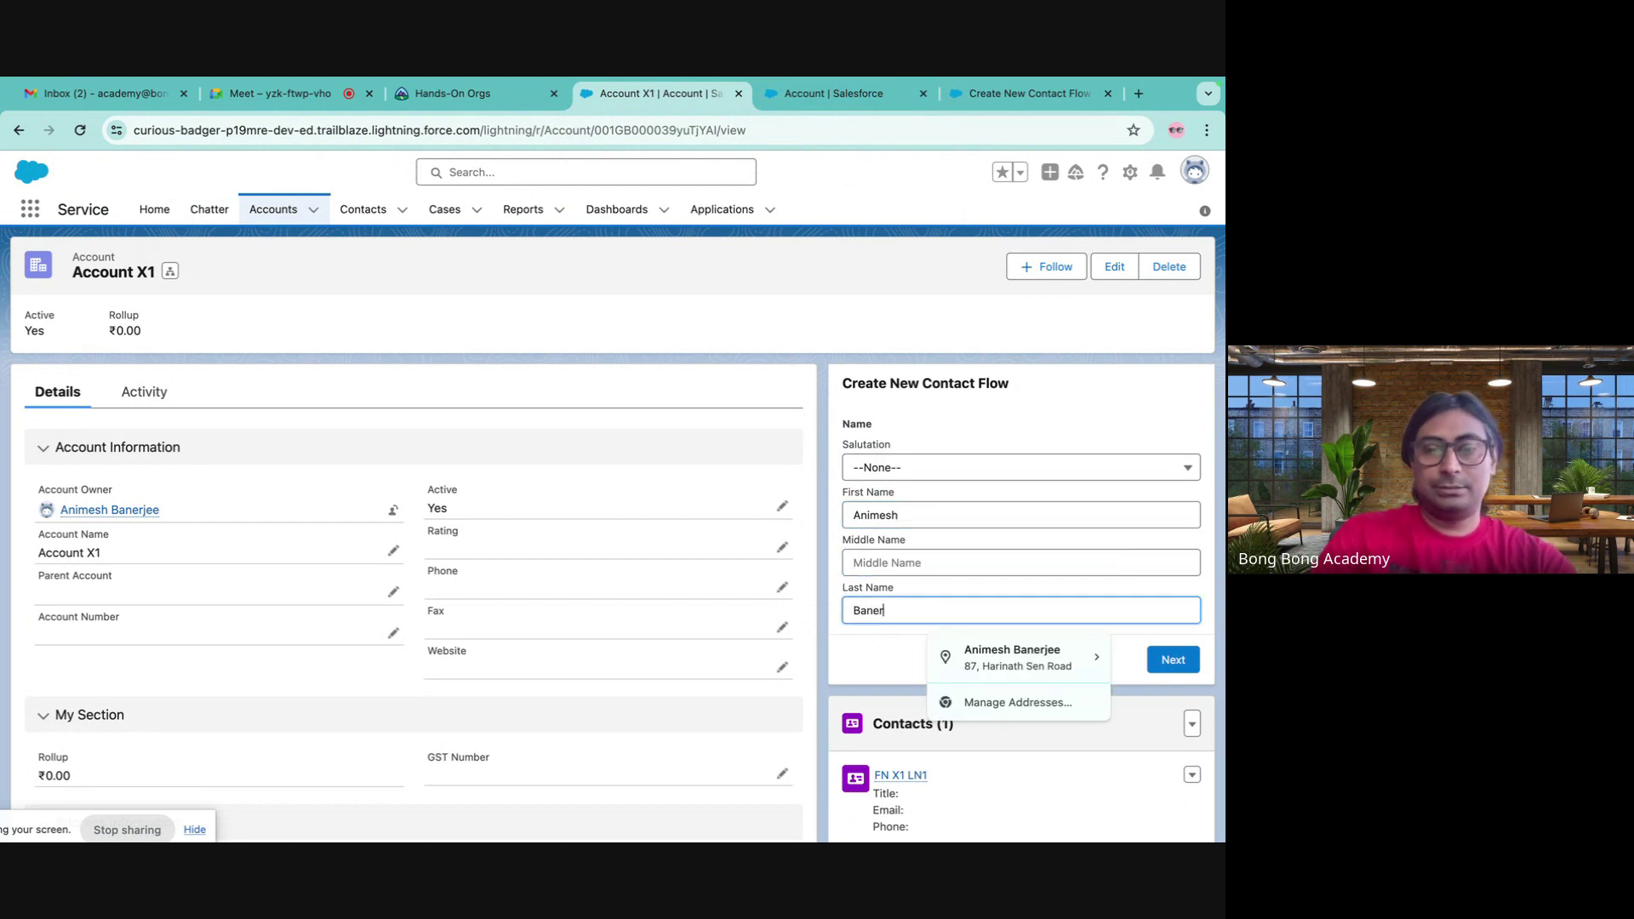
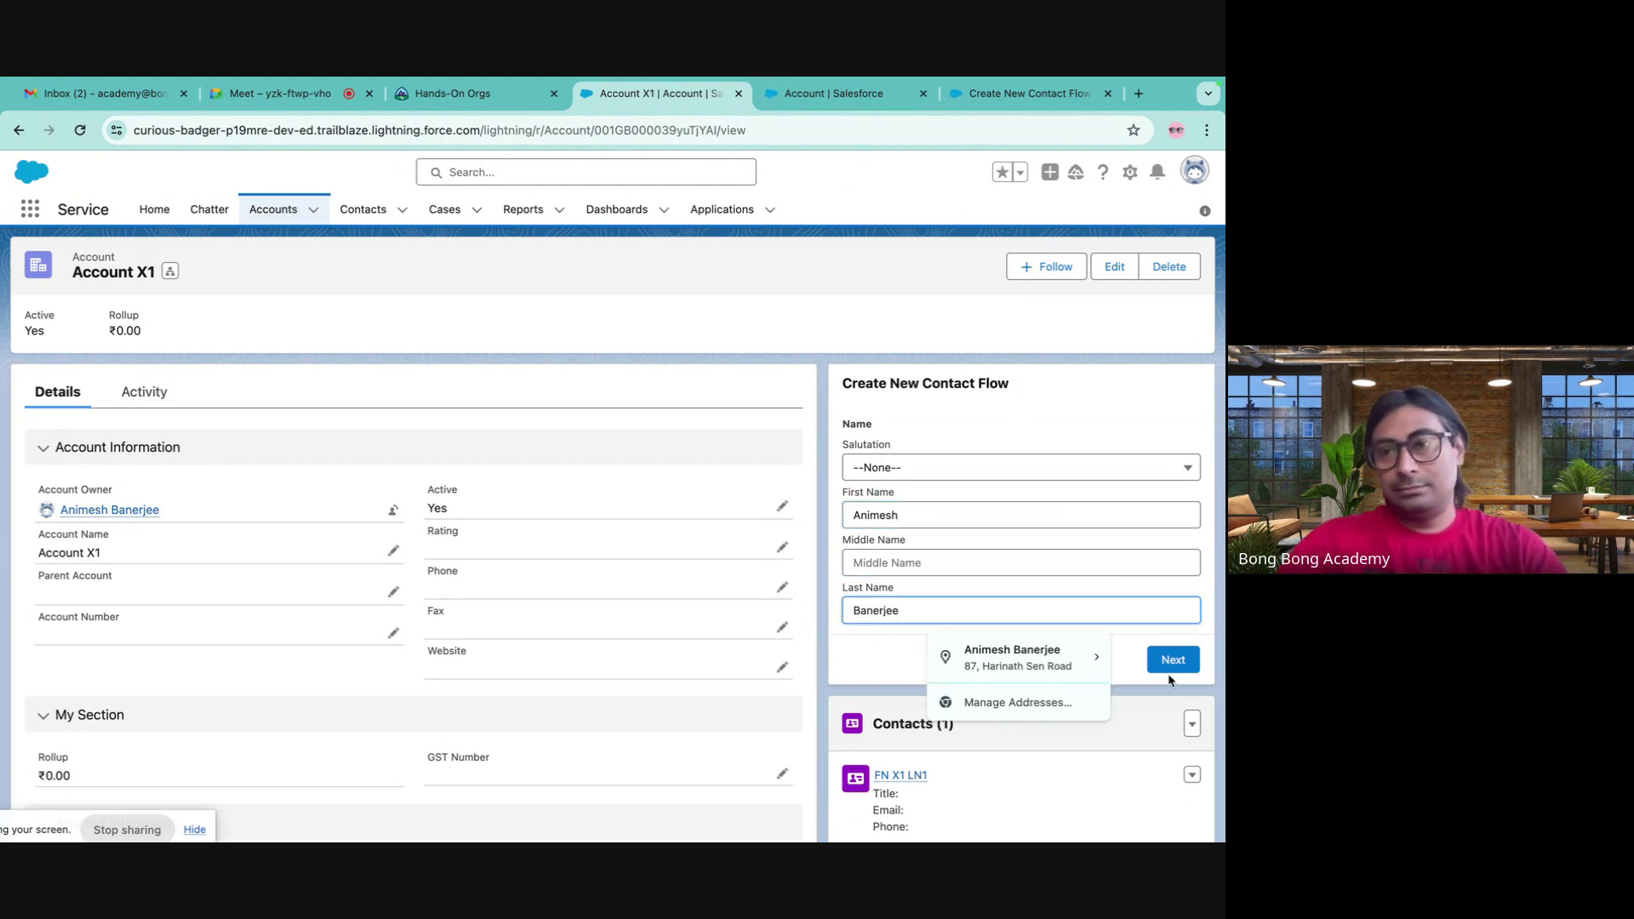
pyautogui.click(1171, 668)
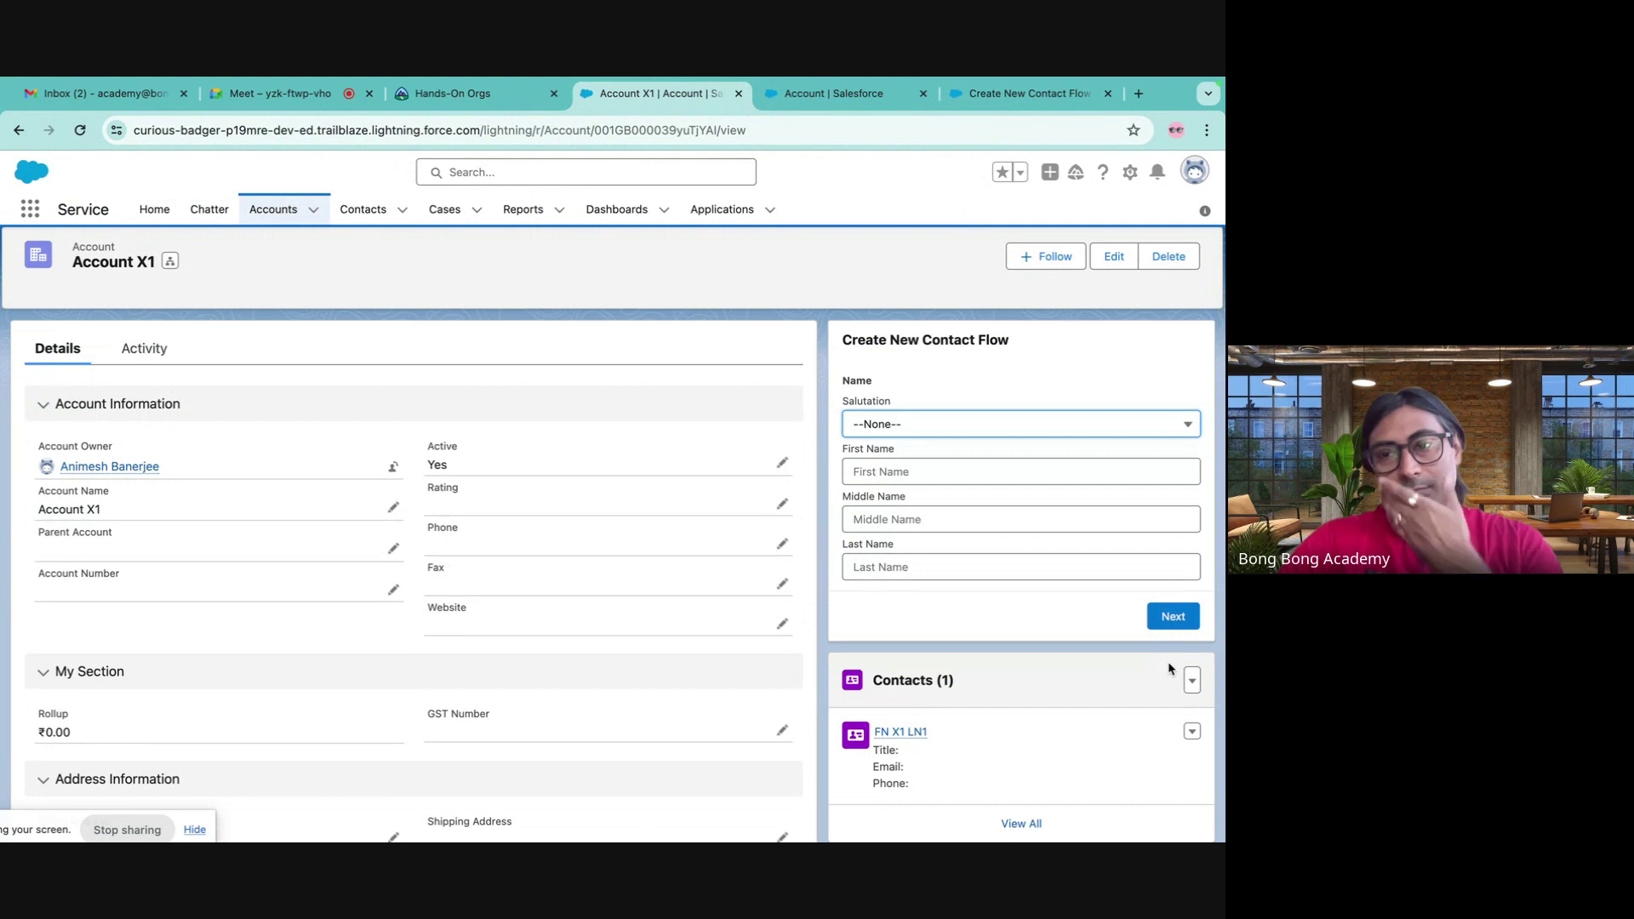
# - Check Account X1's related contacts and the All Contacts list, now 34 items
pyautogui.click(1018, 823)
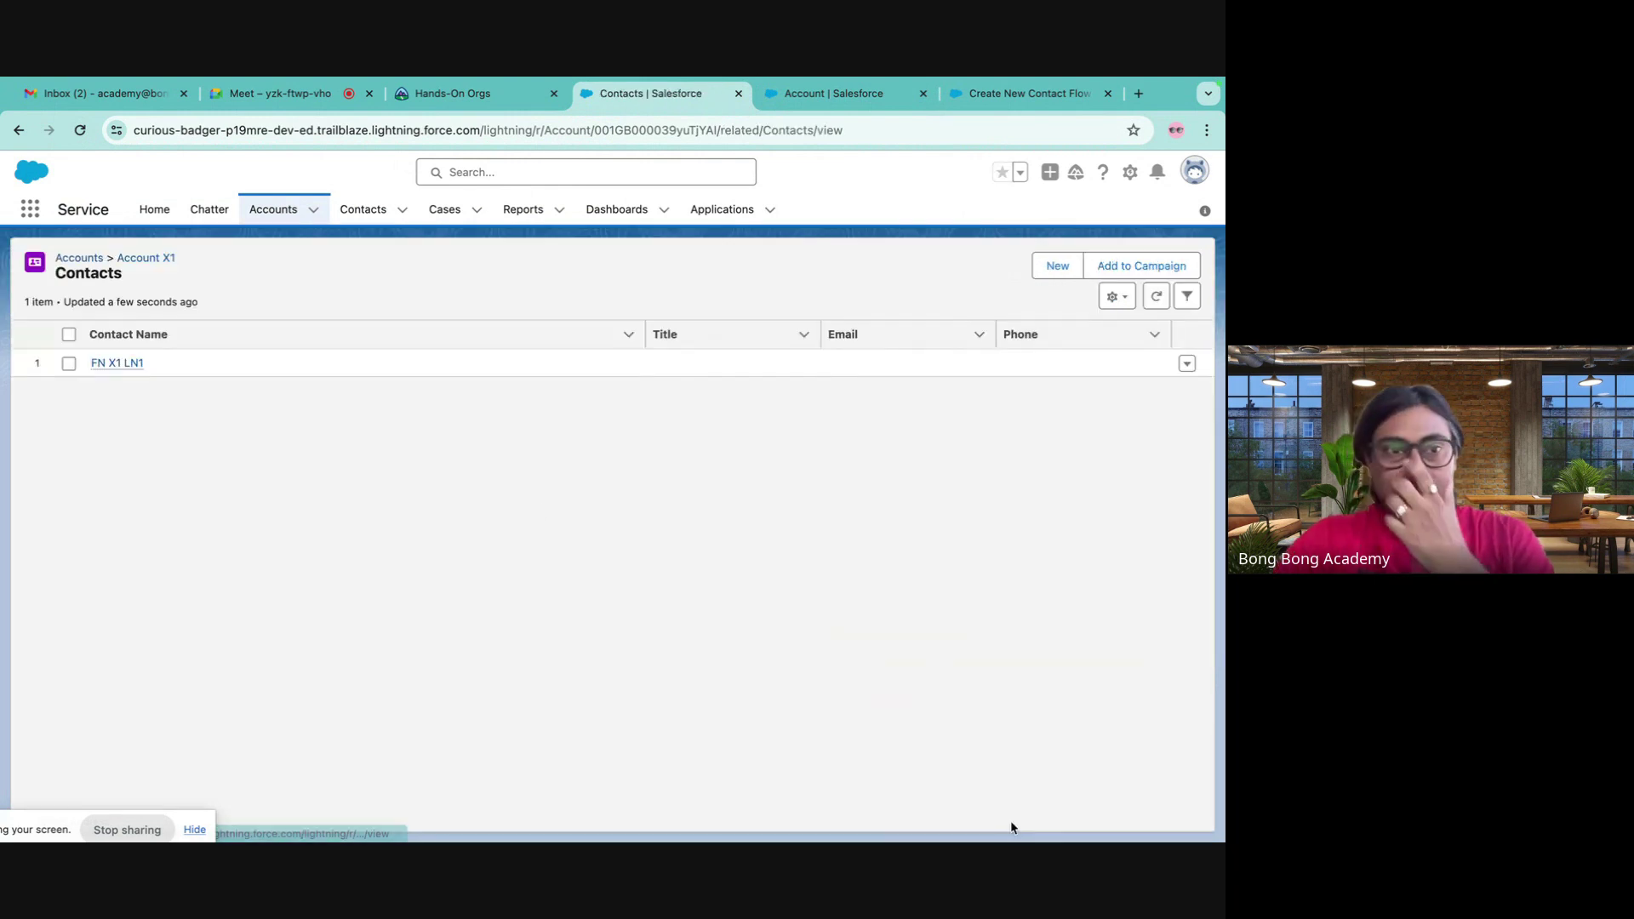
pyautogui.click(363, 210)
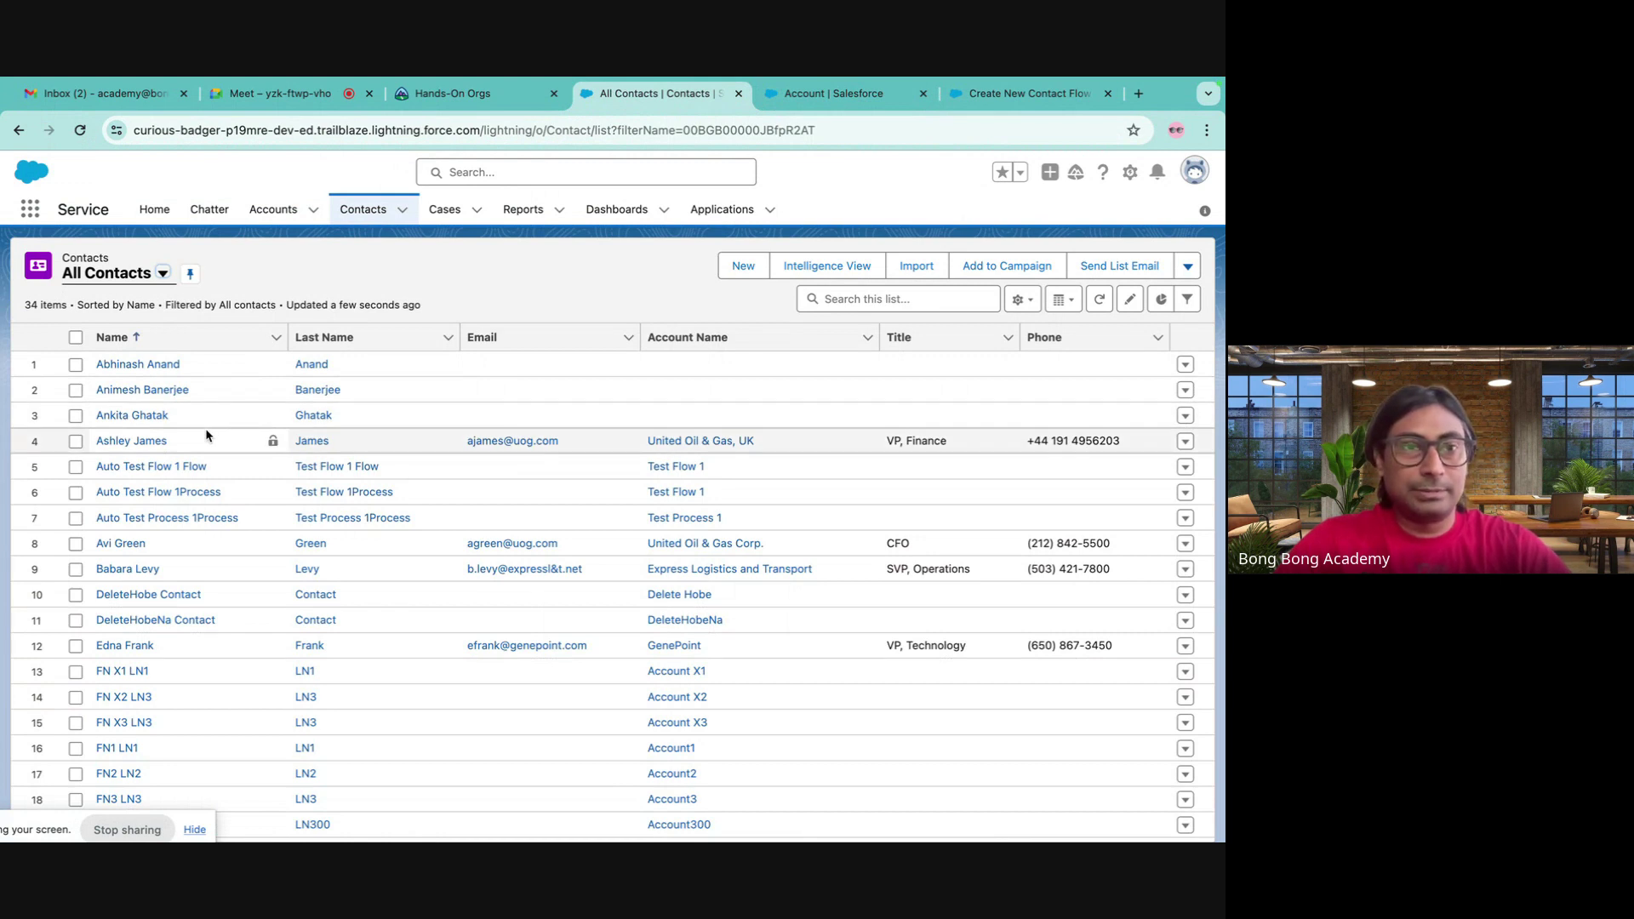
pyautogui.click(815, 94)
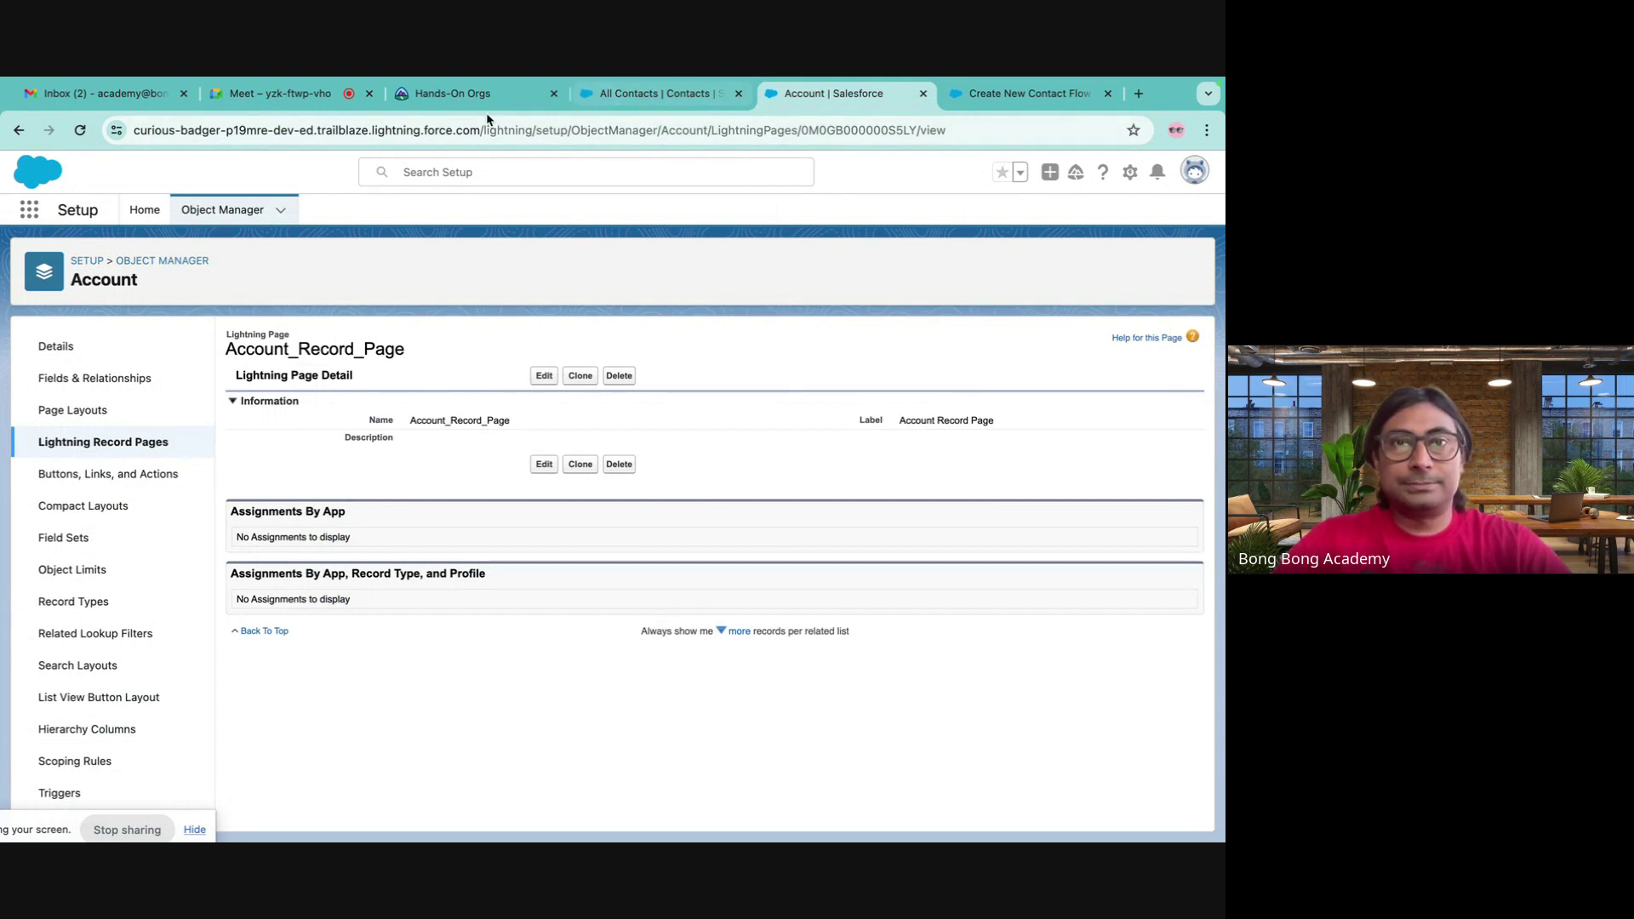
pyautogui.click(651, 94)
# - Remove salutation from the Name component's Fields To Display on the Contact Details screen
pyautogui.click(973, 92)
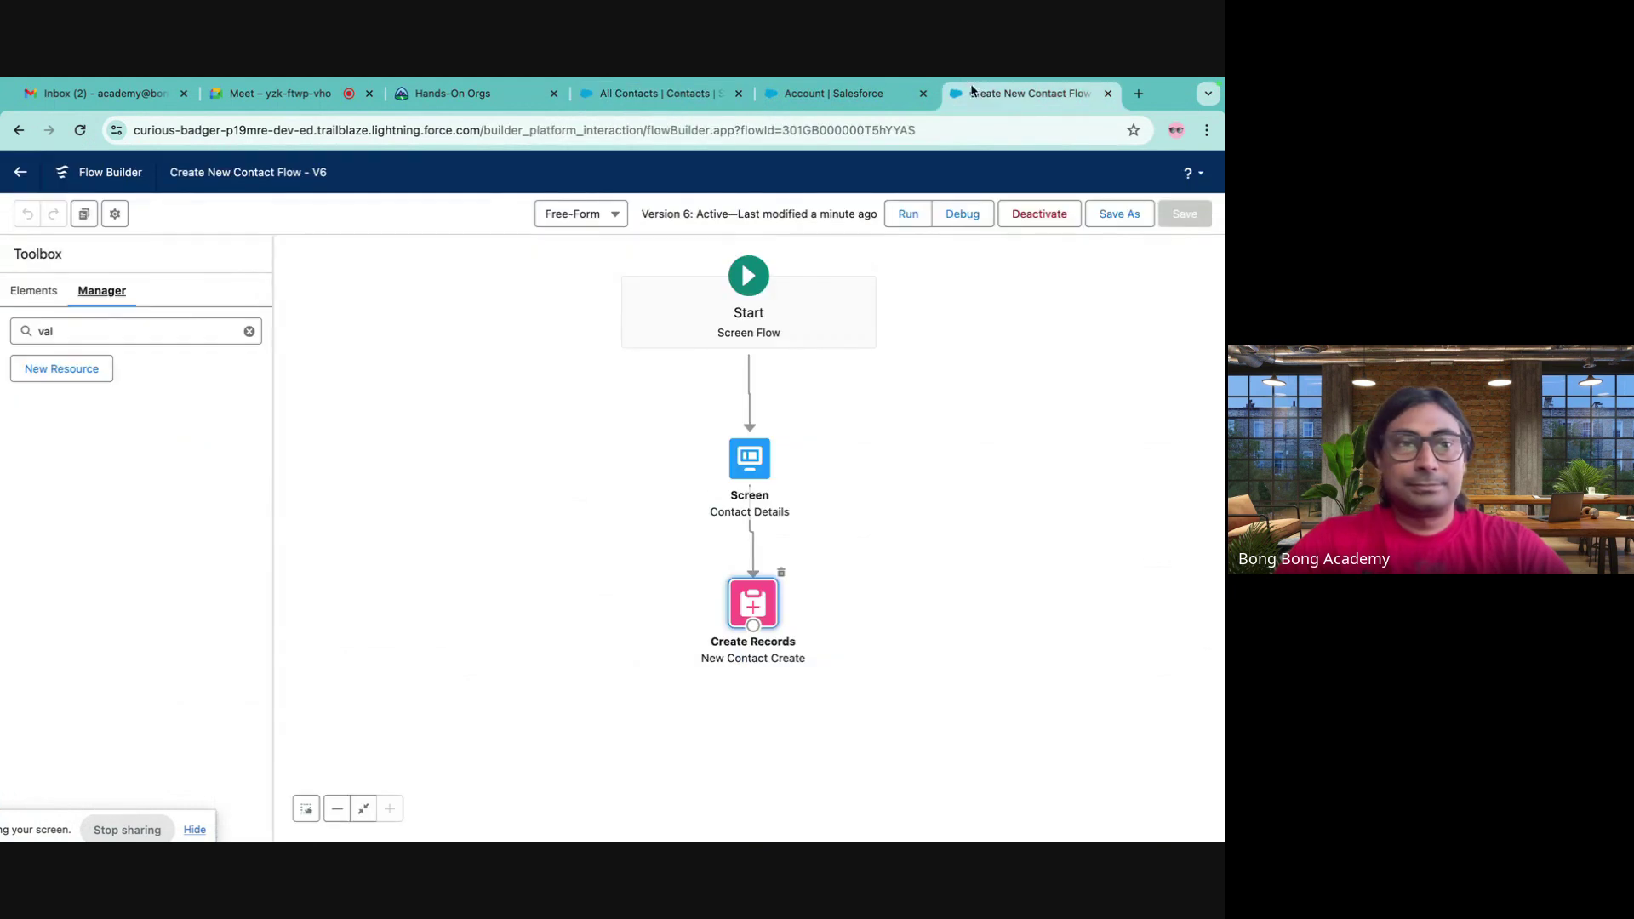
pyautogui.doubleClick(750, 459)
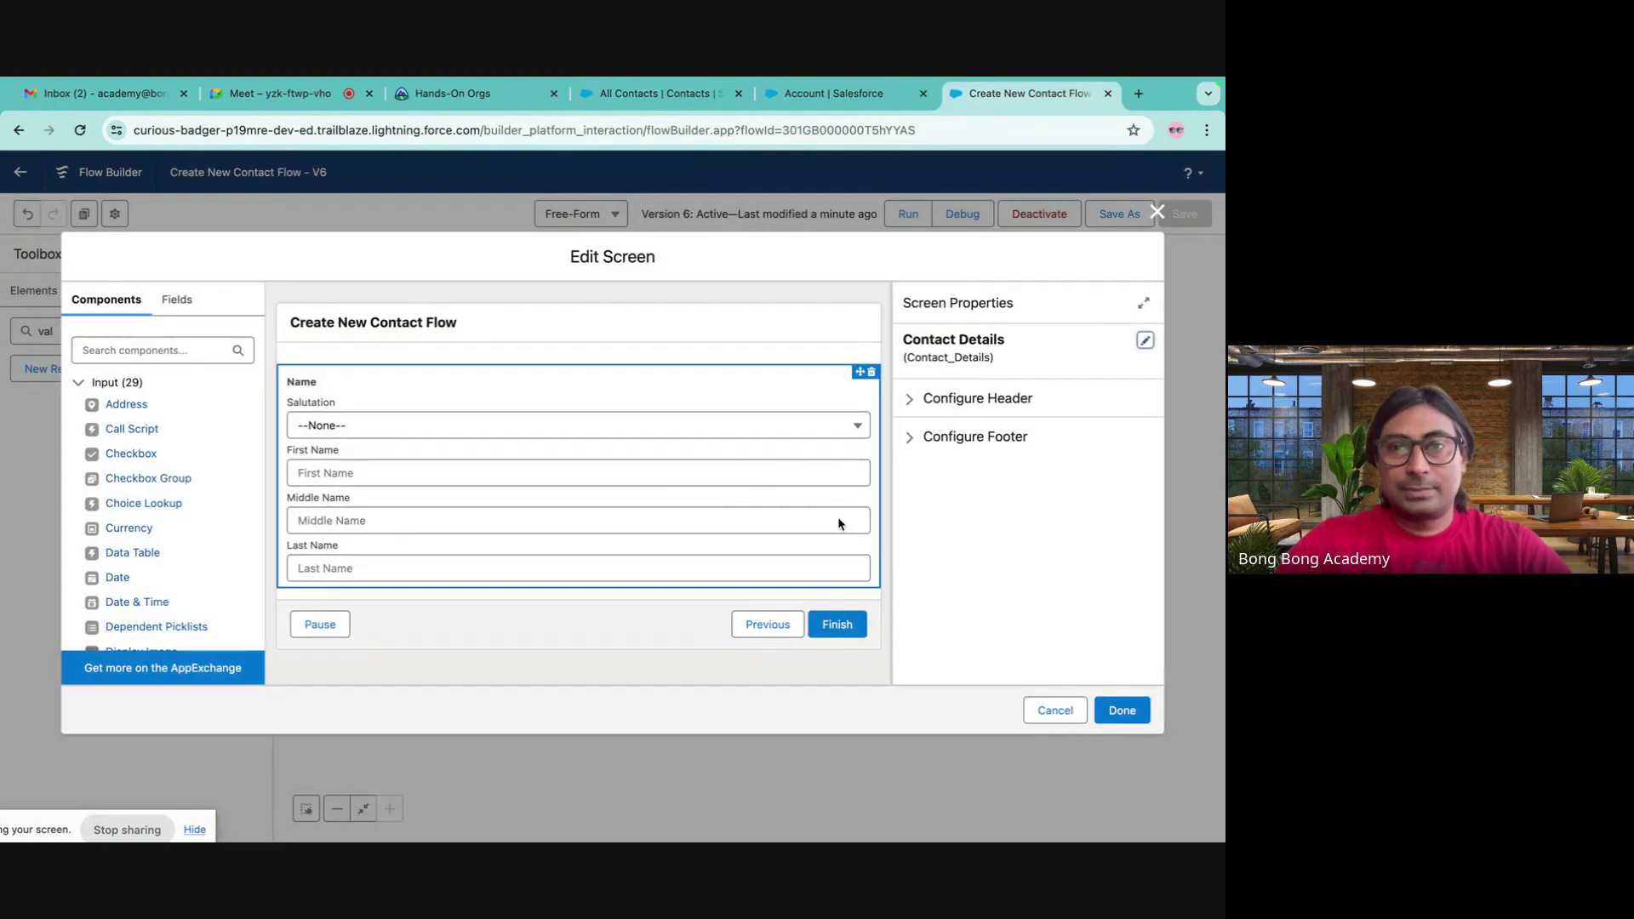
pyautogui.click(541, 488)
pyautogui.click(977, 465)
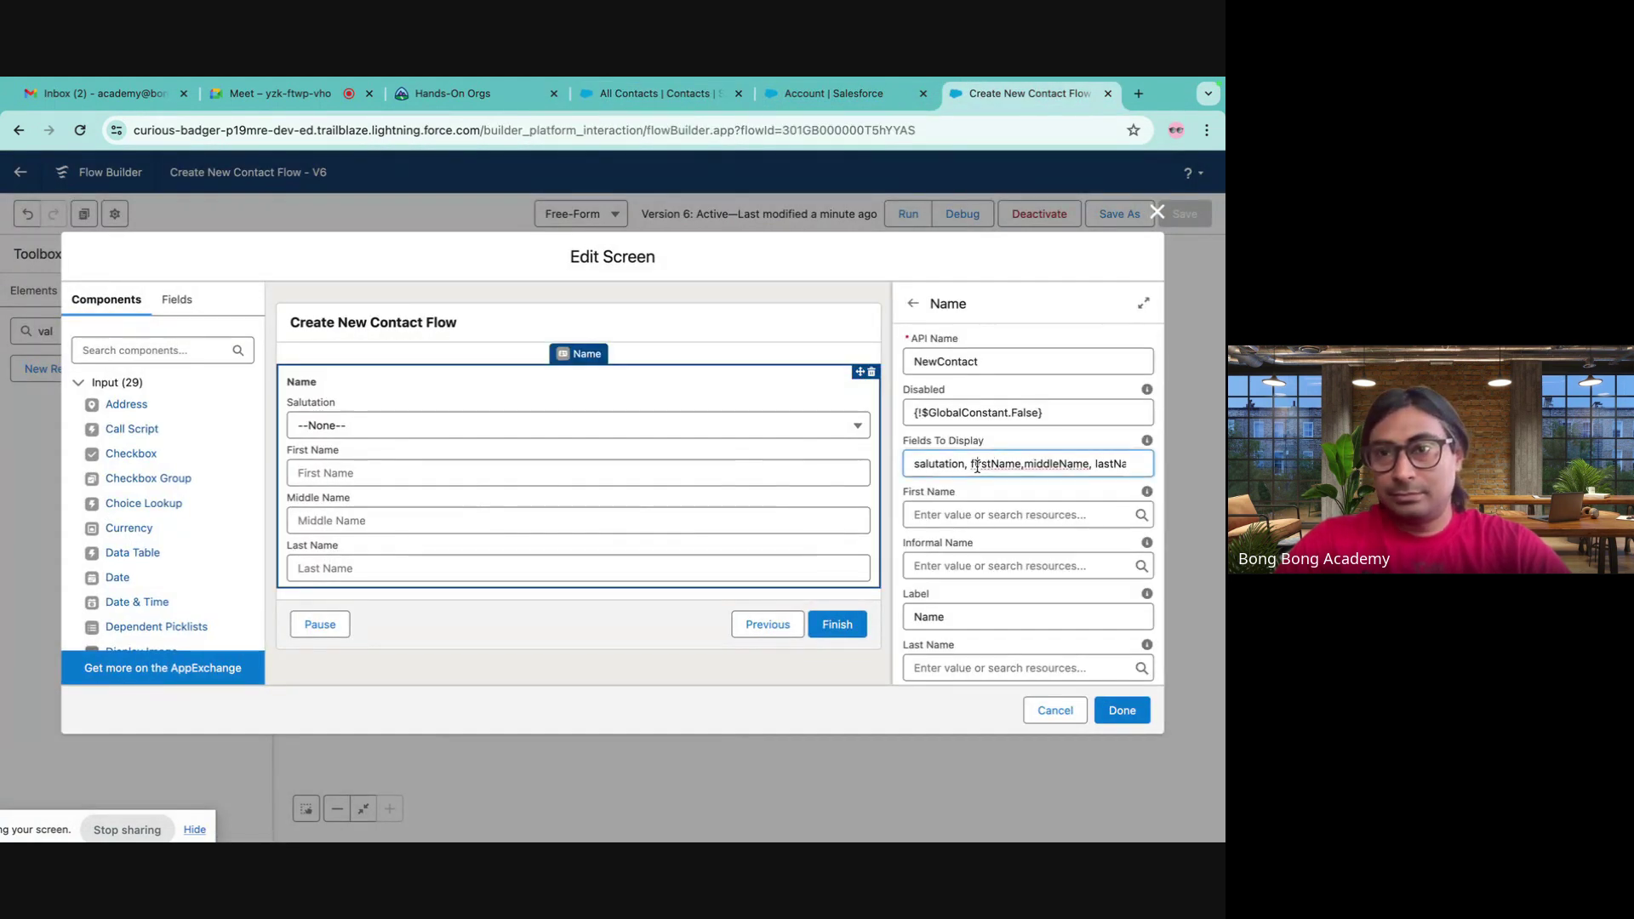
pyautogui.doubleClick(930, 465)
pyautogui.press('BackSpace')
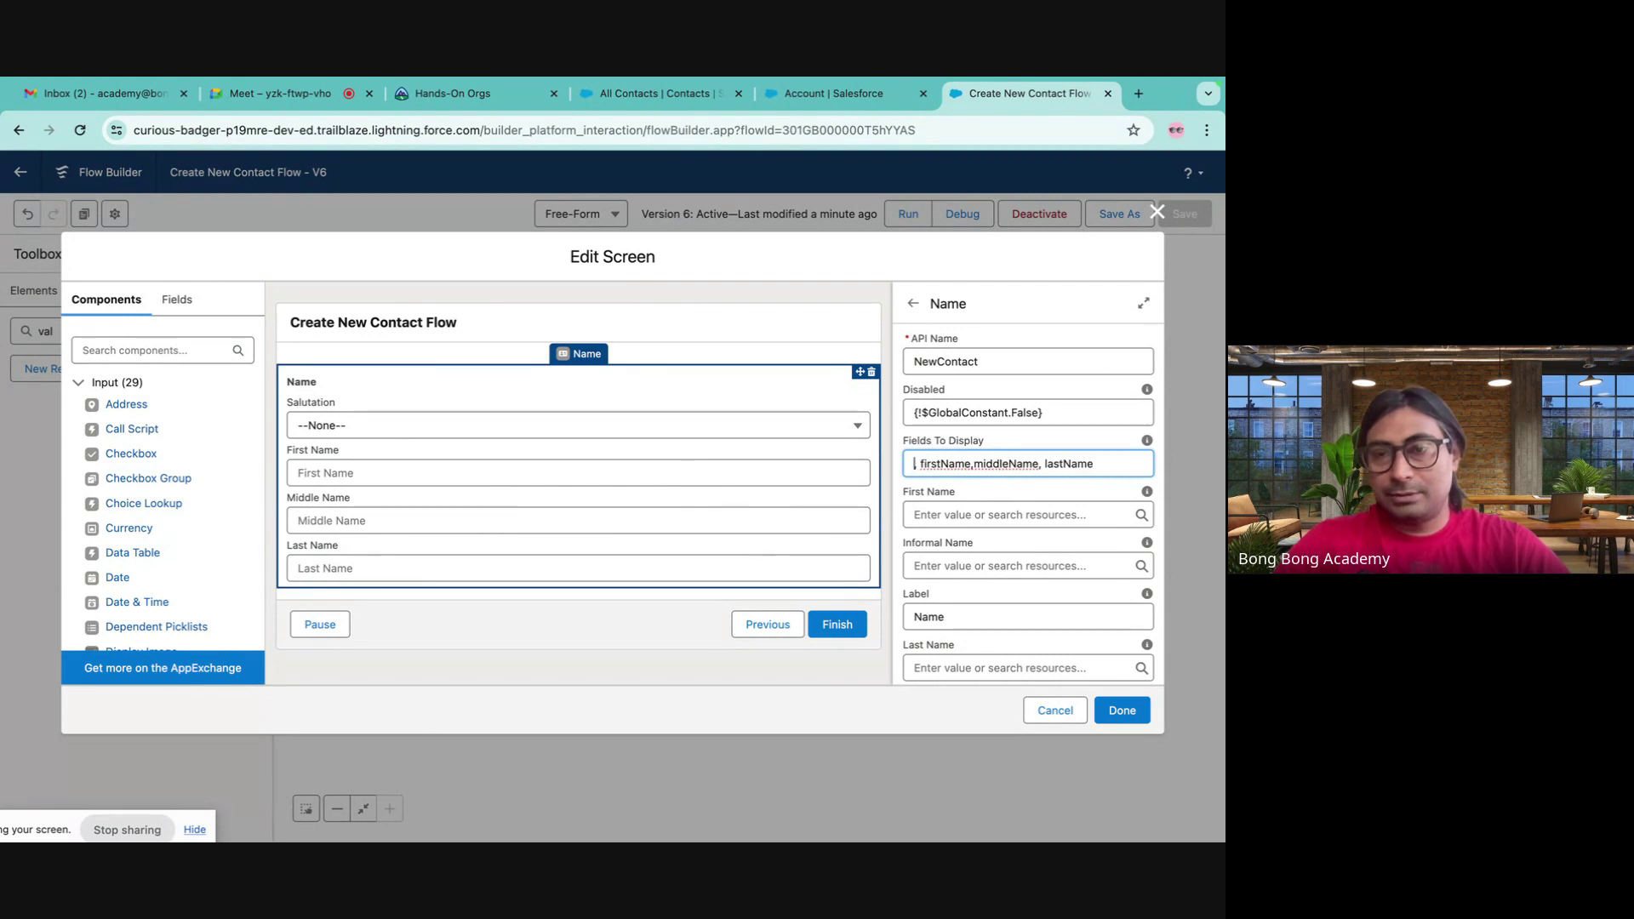
pyautogui.click(1158, 212)
# - Try deleting the Name component, dismiss the can't-delete error, and close the screen
pyautogui.doubleClick(744, 477)
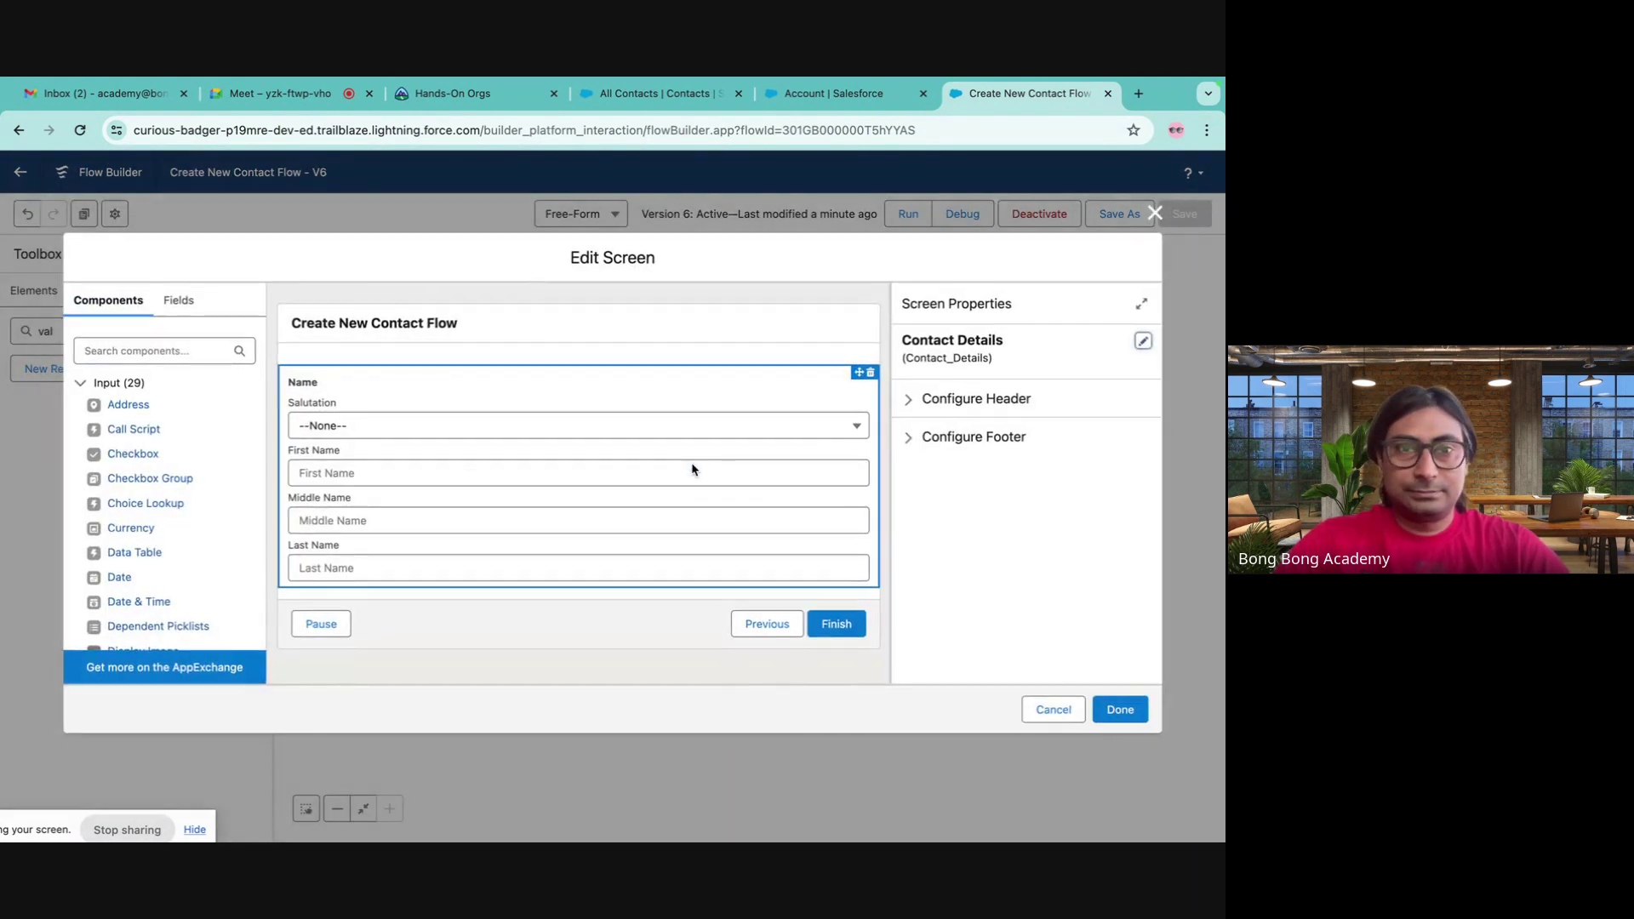
pyautogui.click(502, 407)
pyautogui.press('Delete')
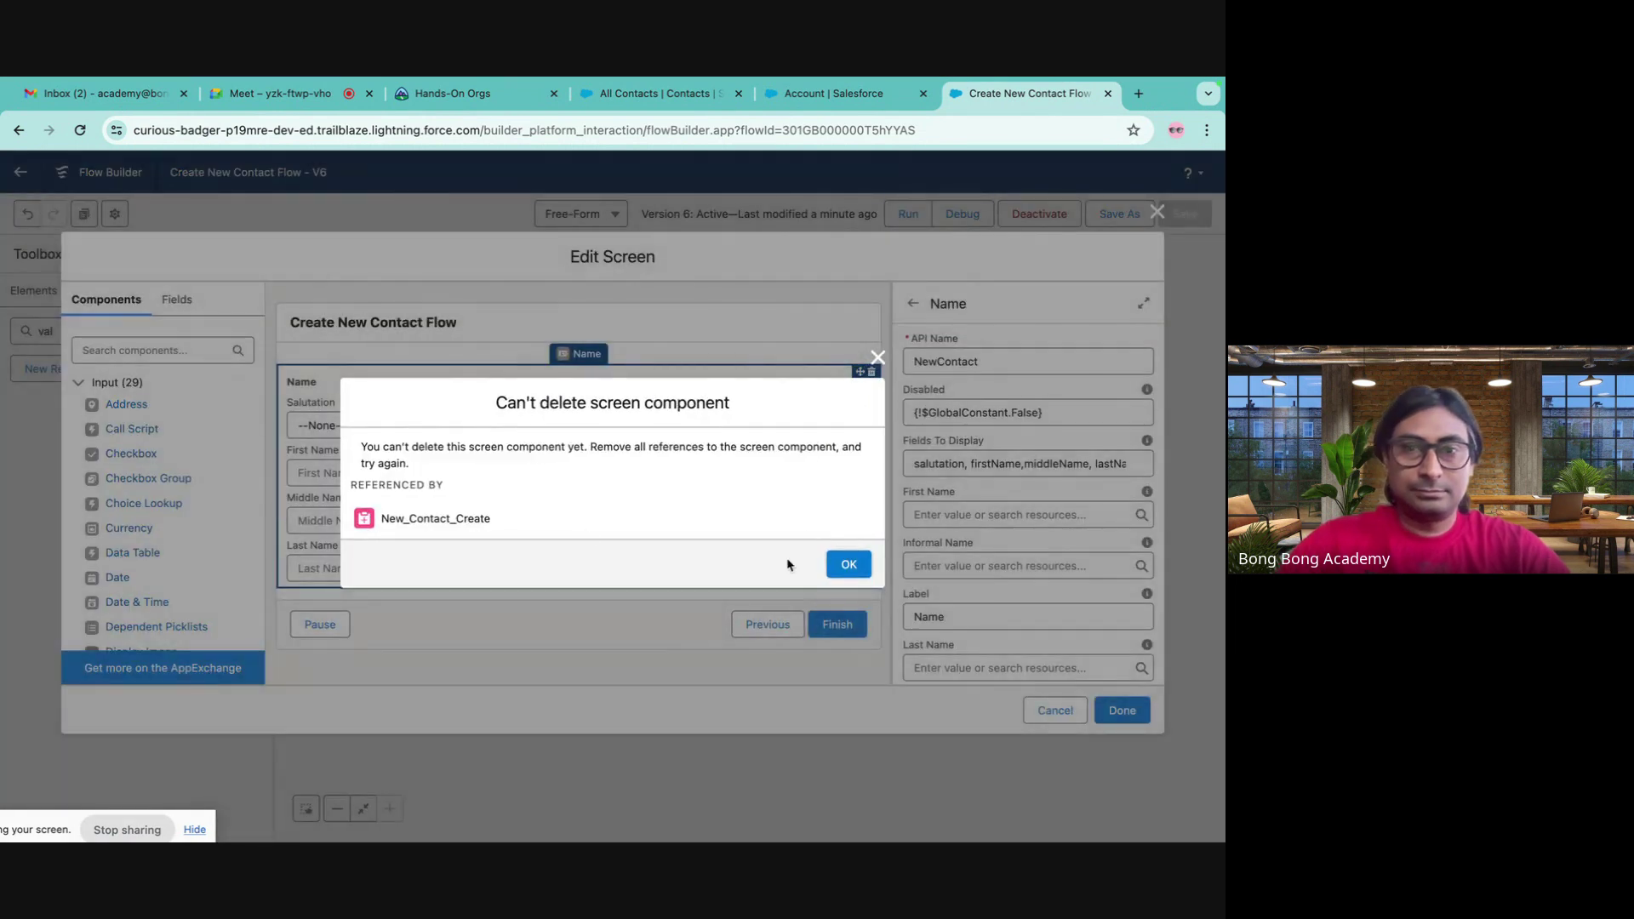
pyautogui.click(847, 563)
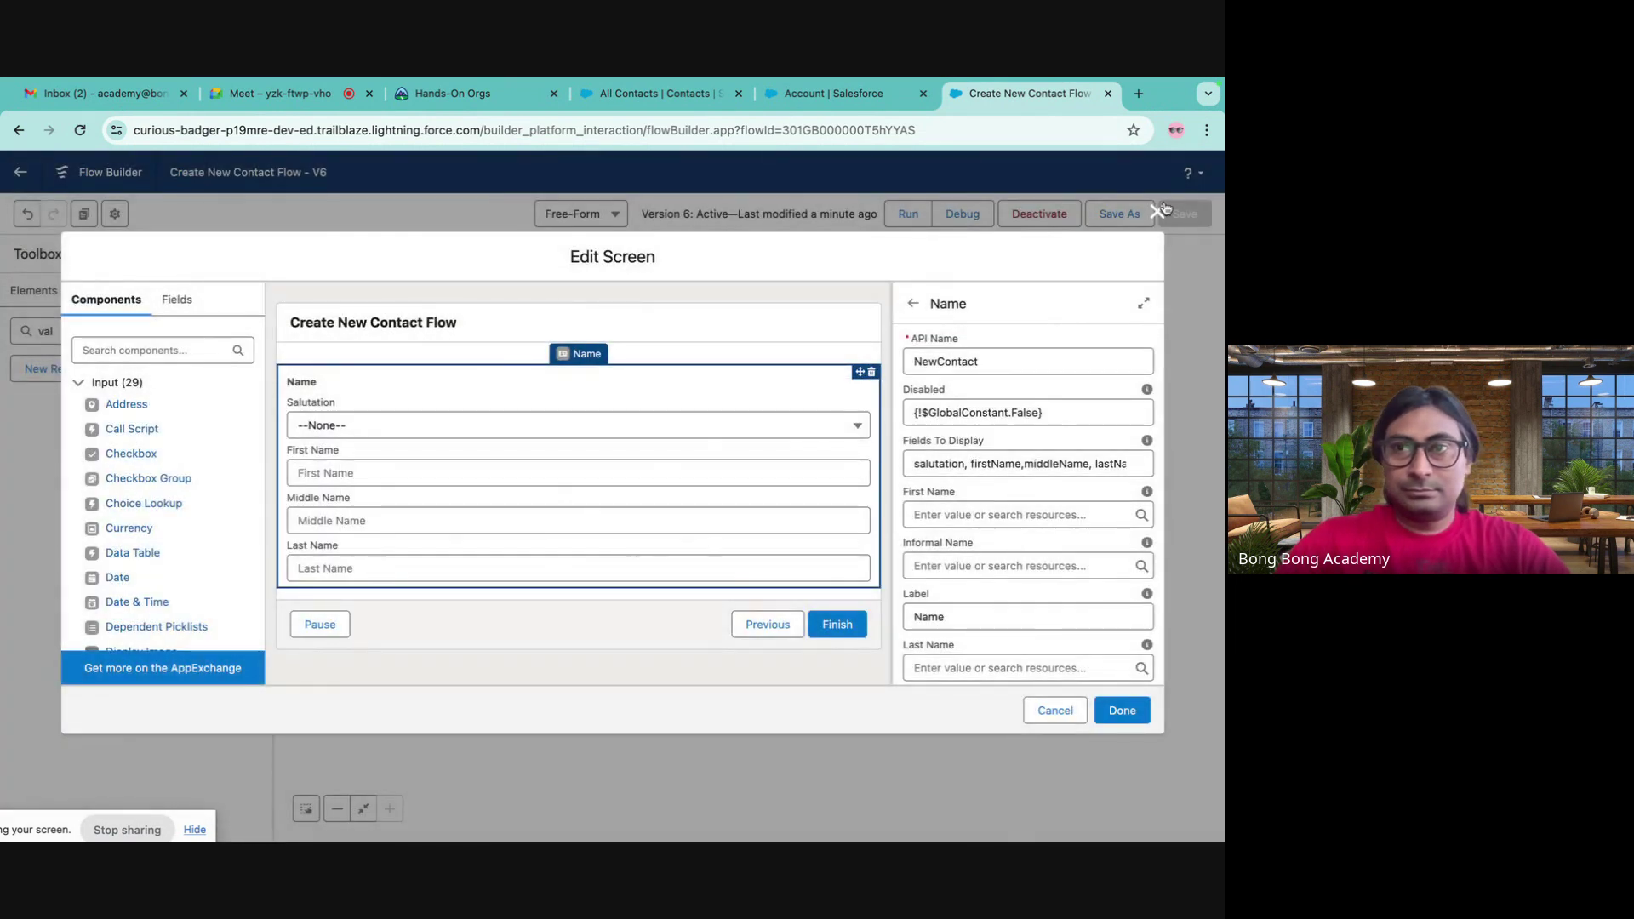
pyautogui.click(1159, 212)
# - Delete the New Contact Create element from the flow
pyautogui.click(754, 597)
pyautogui.press('Delete')
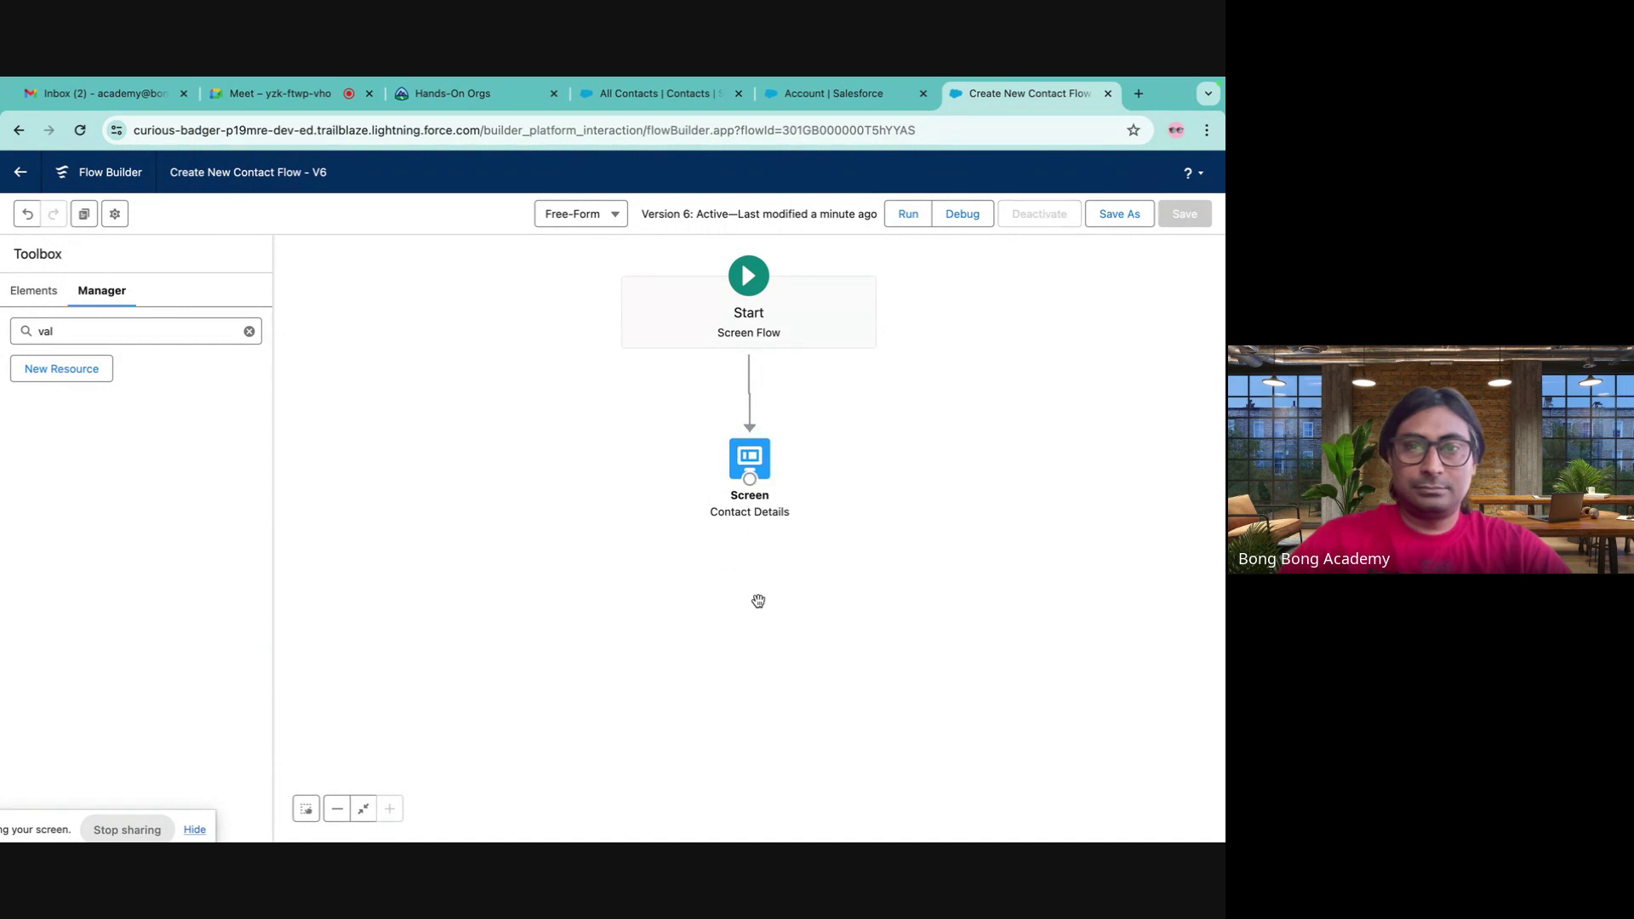
pyautogui.click(749, 475)
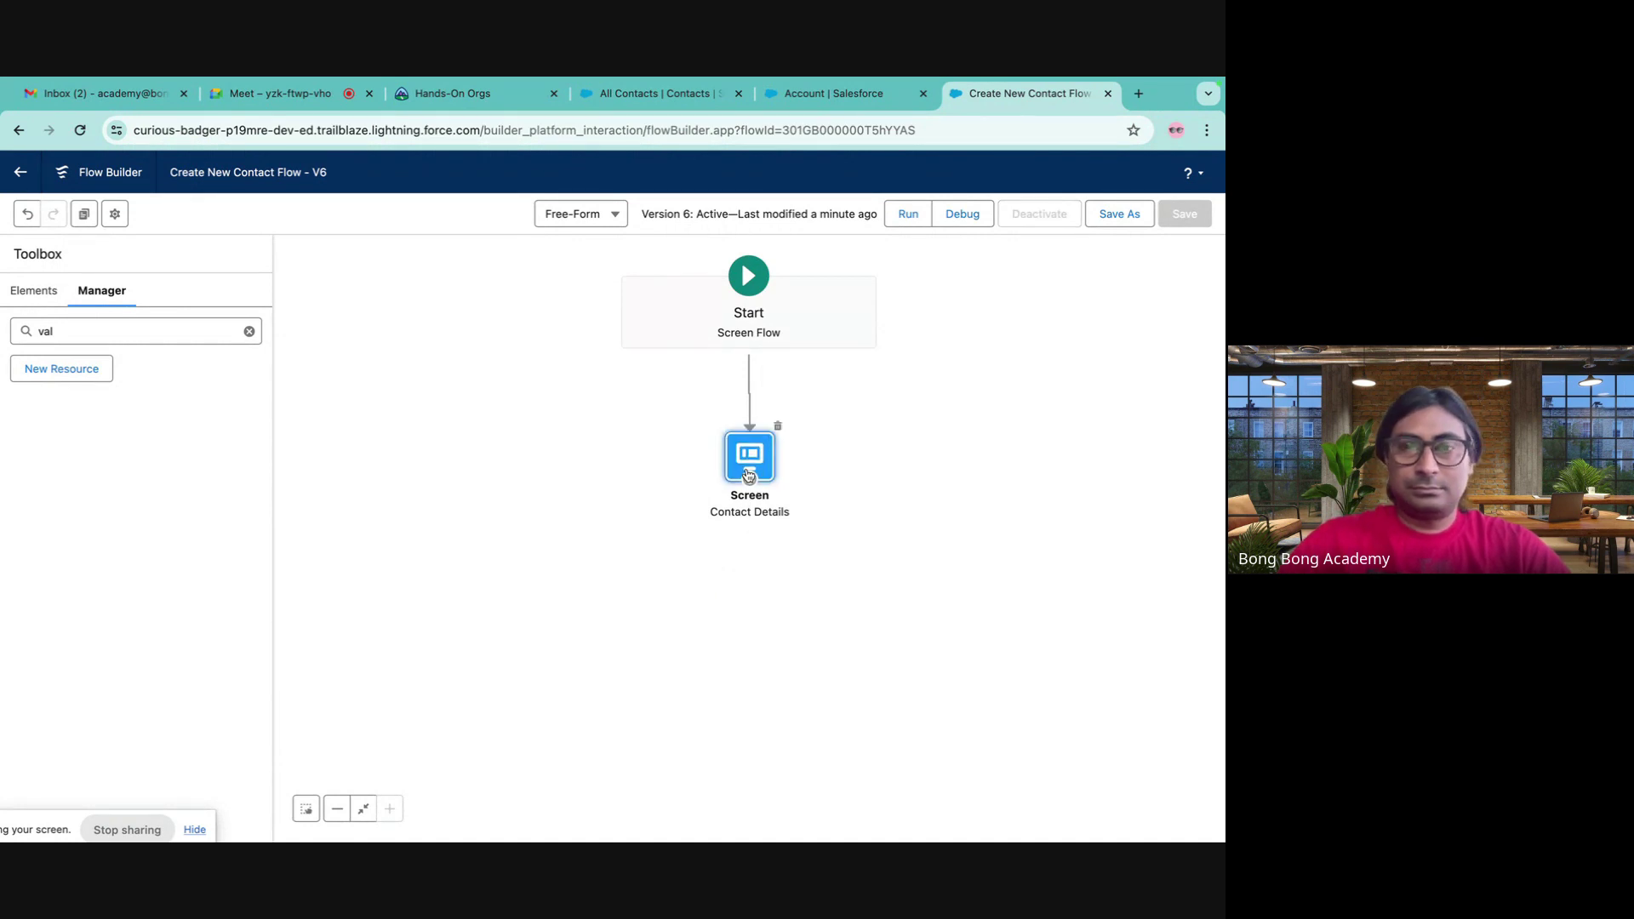
# - Delete the Contact Details screen's Name component and drag a fresh Name component onto it
pyautogui.doubleClick(749, 475)
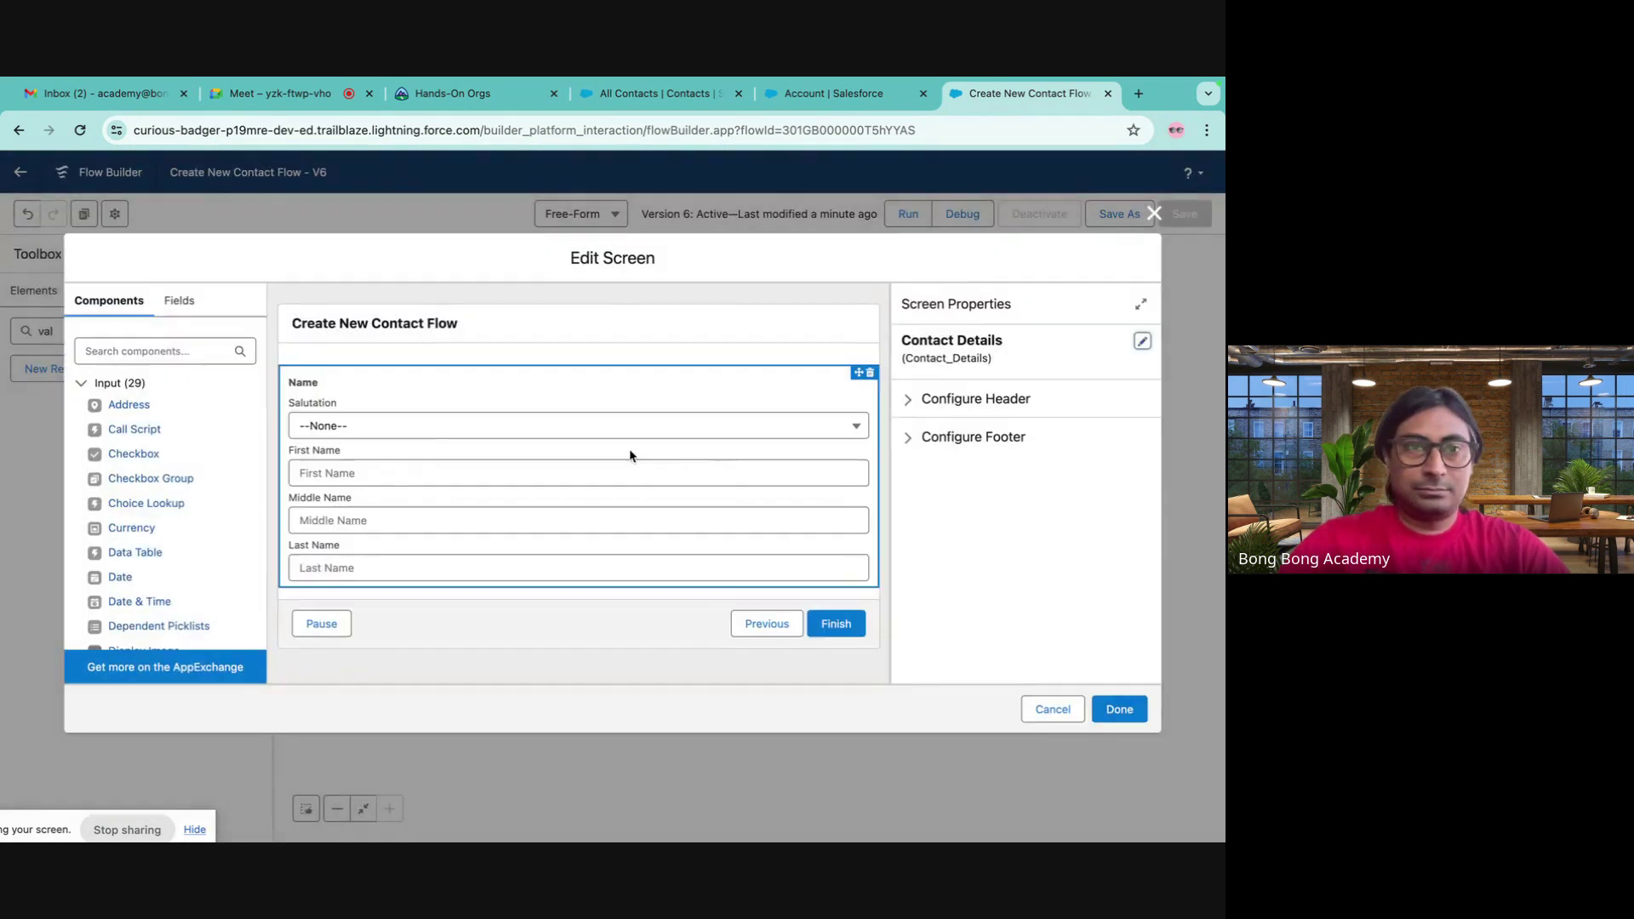
pyautogui.click(426, 400)
pyautogui.press('Delete')
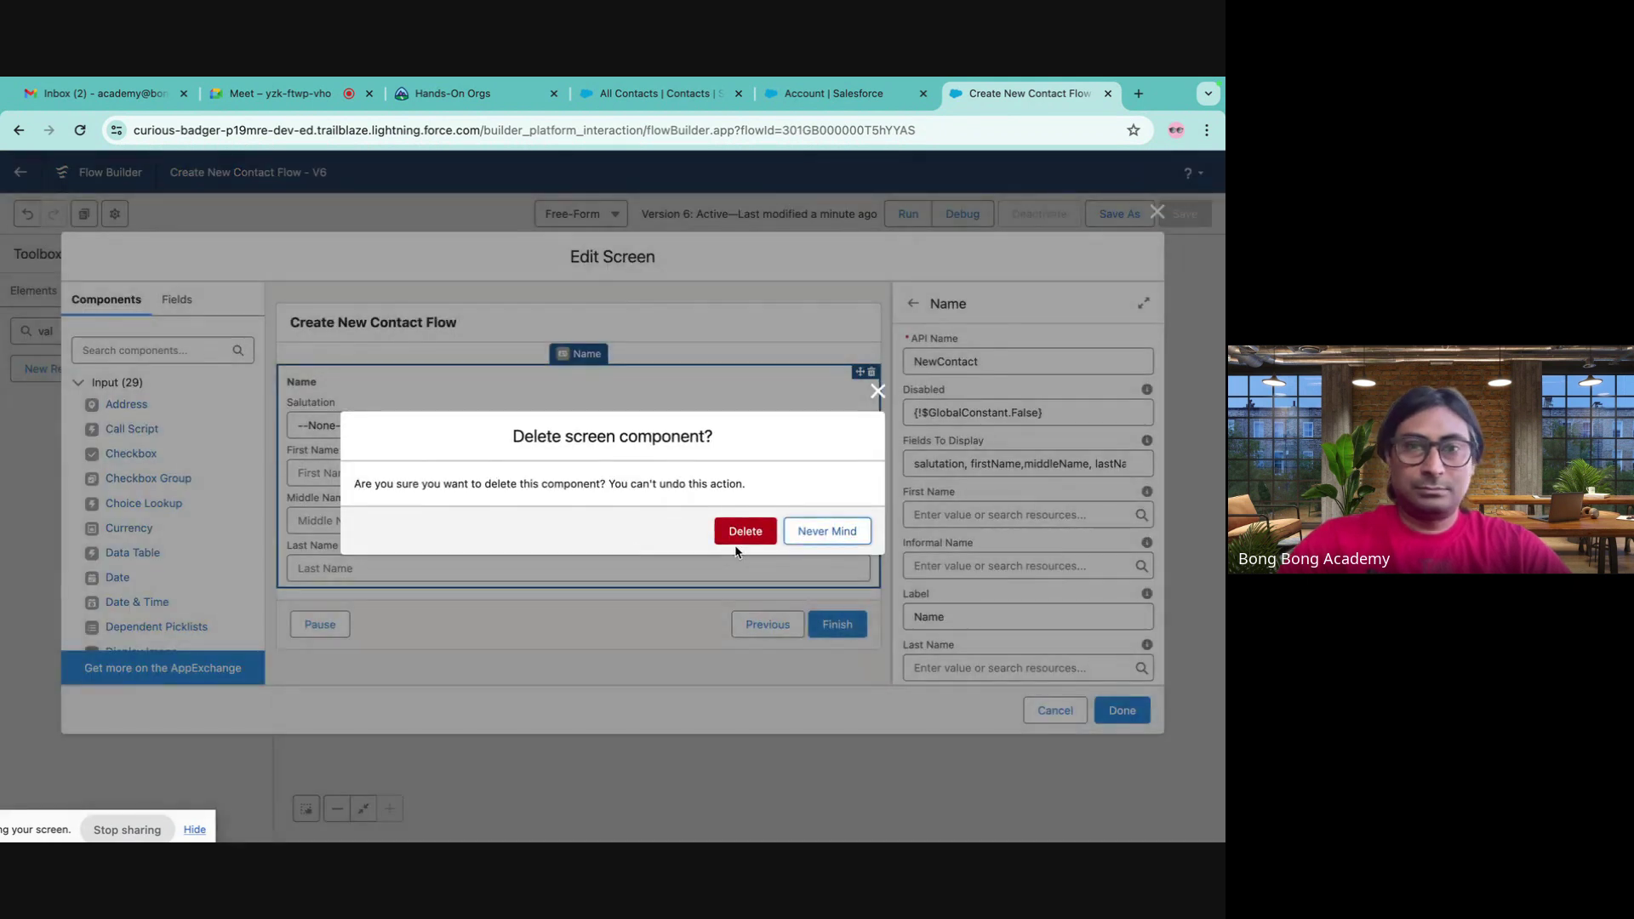
pyautogui.press('Return')
pyautogui.scroll(-5, 181, 563)
pyautogui.scroll(-3, 182, 563)
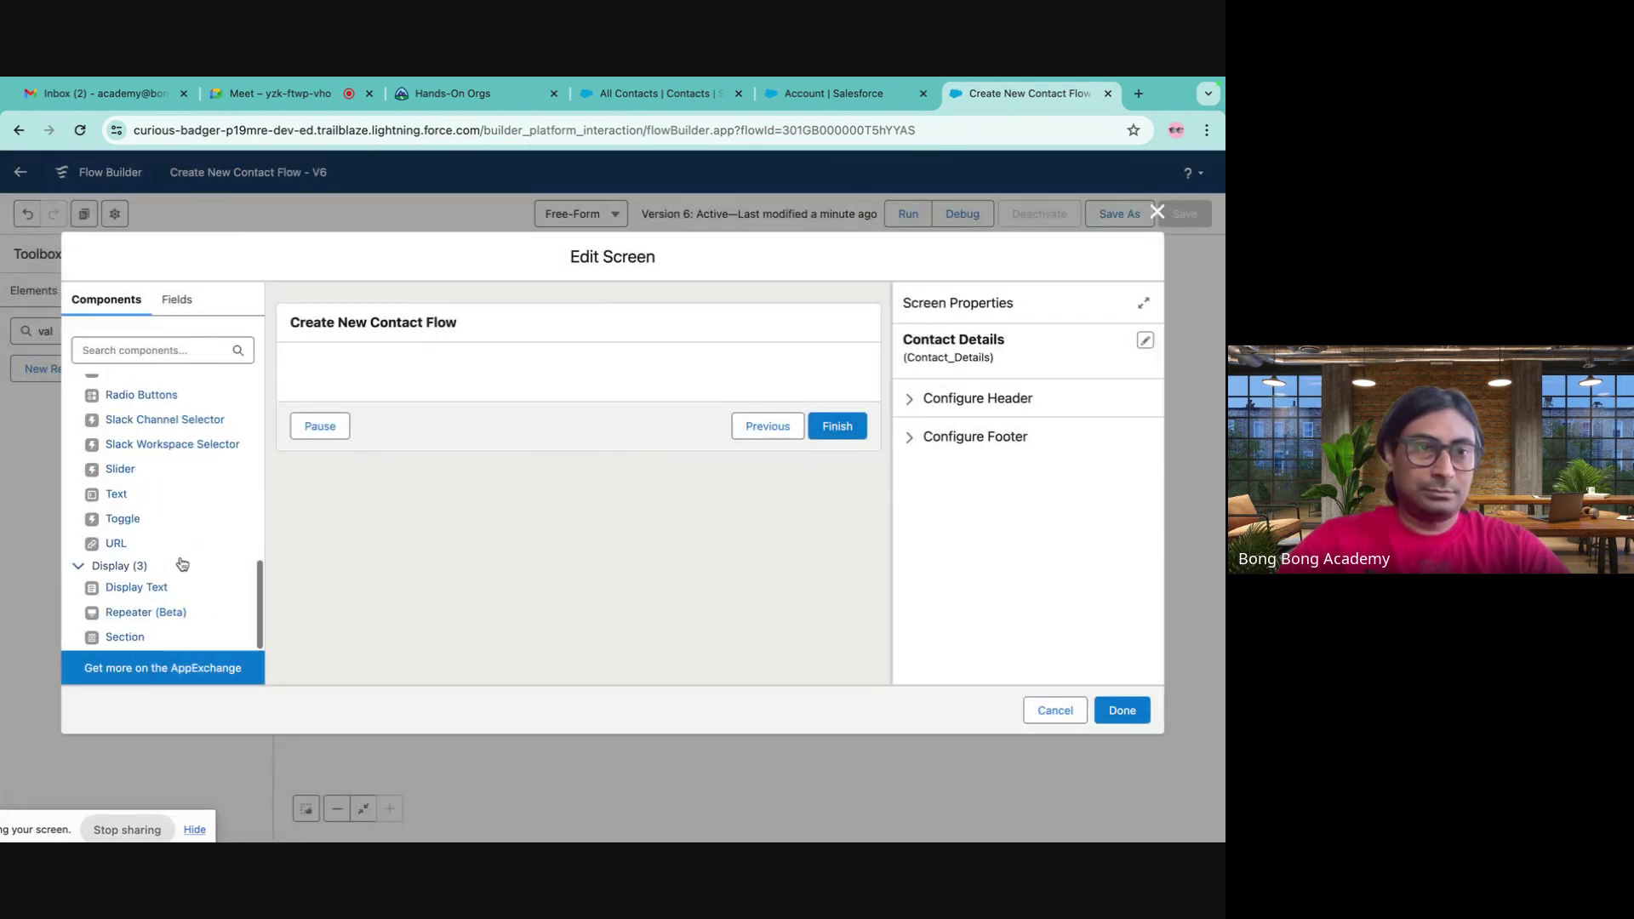
pyautogui.scroll(3, 181, 566)
pyautogui.moveTo(136, 449); pyautogui.dragTo(457, 382)
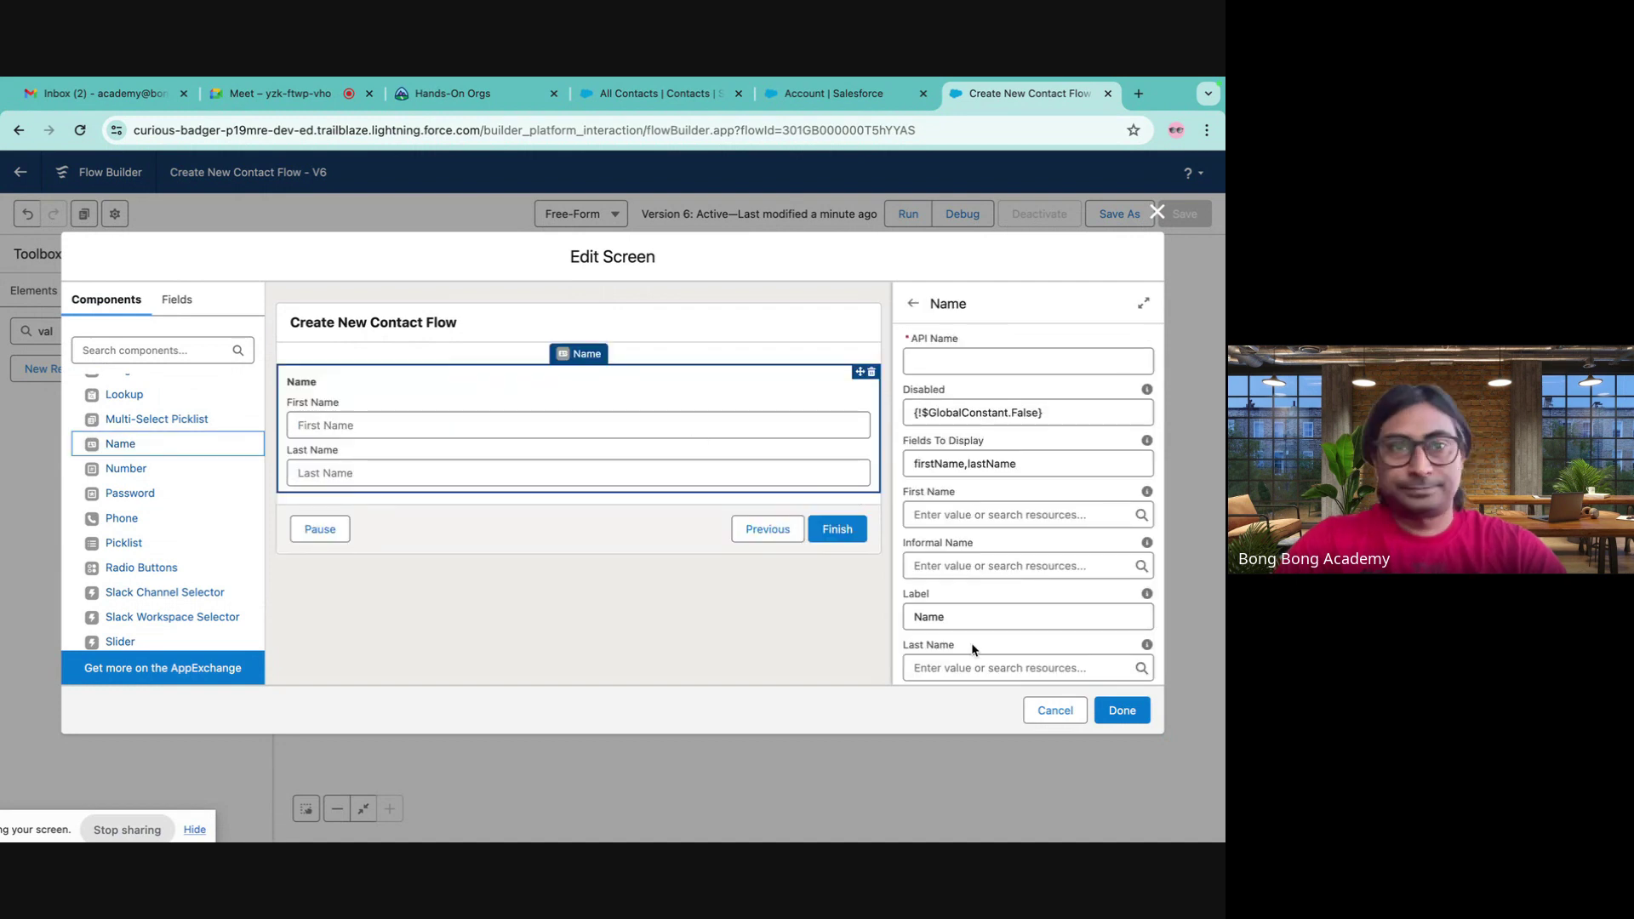
# - Set the new Name component's API name to ContactDetails and apply it, which raises an error
pyautogui.scroll(-5, 1067, 603)
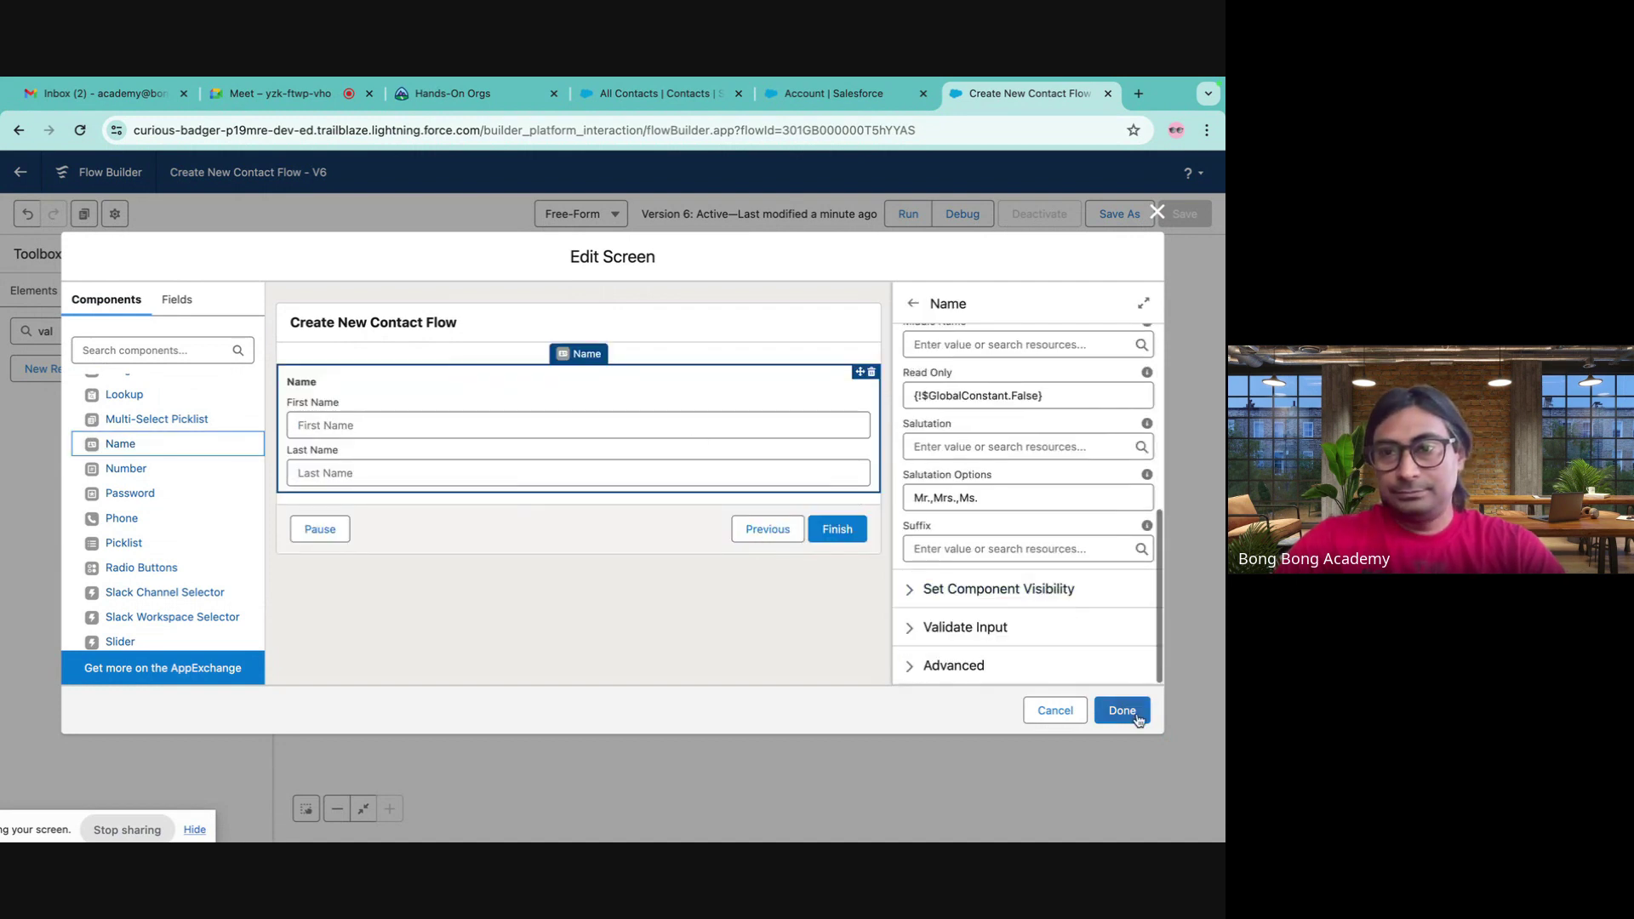
pyautogui.click(1138, 713)
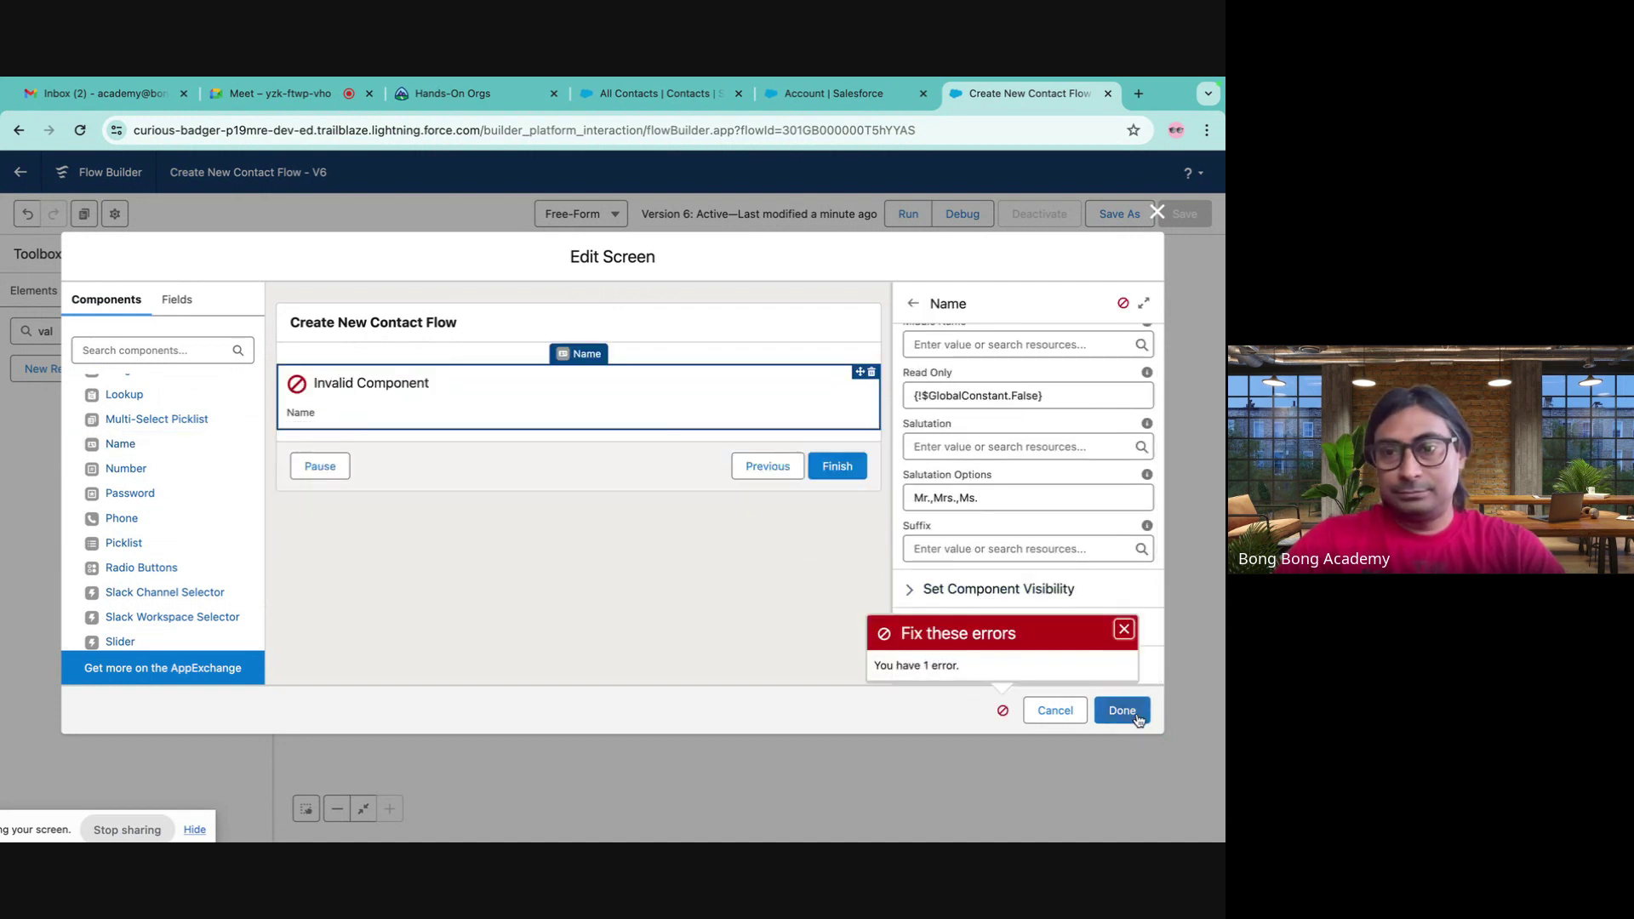
pyautogui.click(1003, 713)
pyautogui.click(1002, 714)
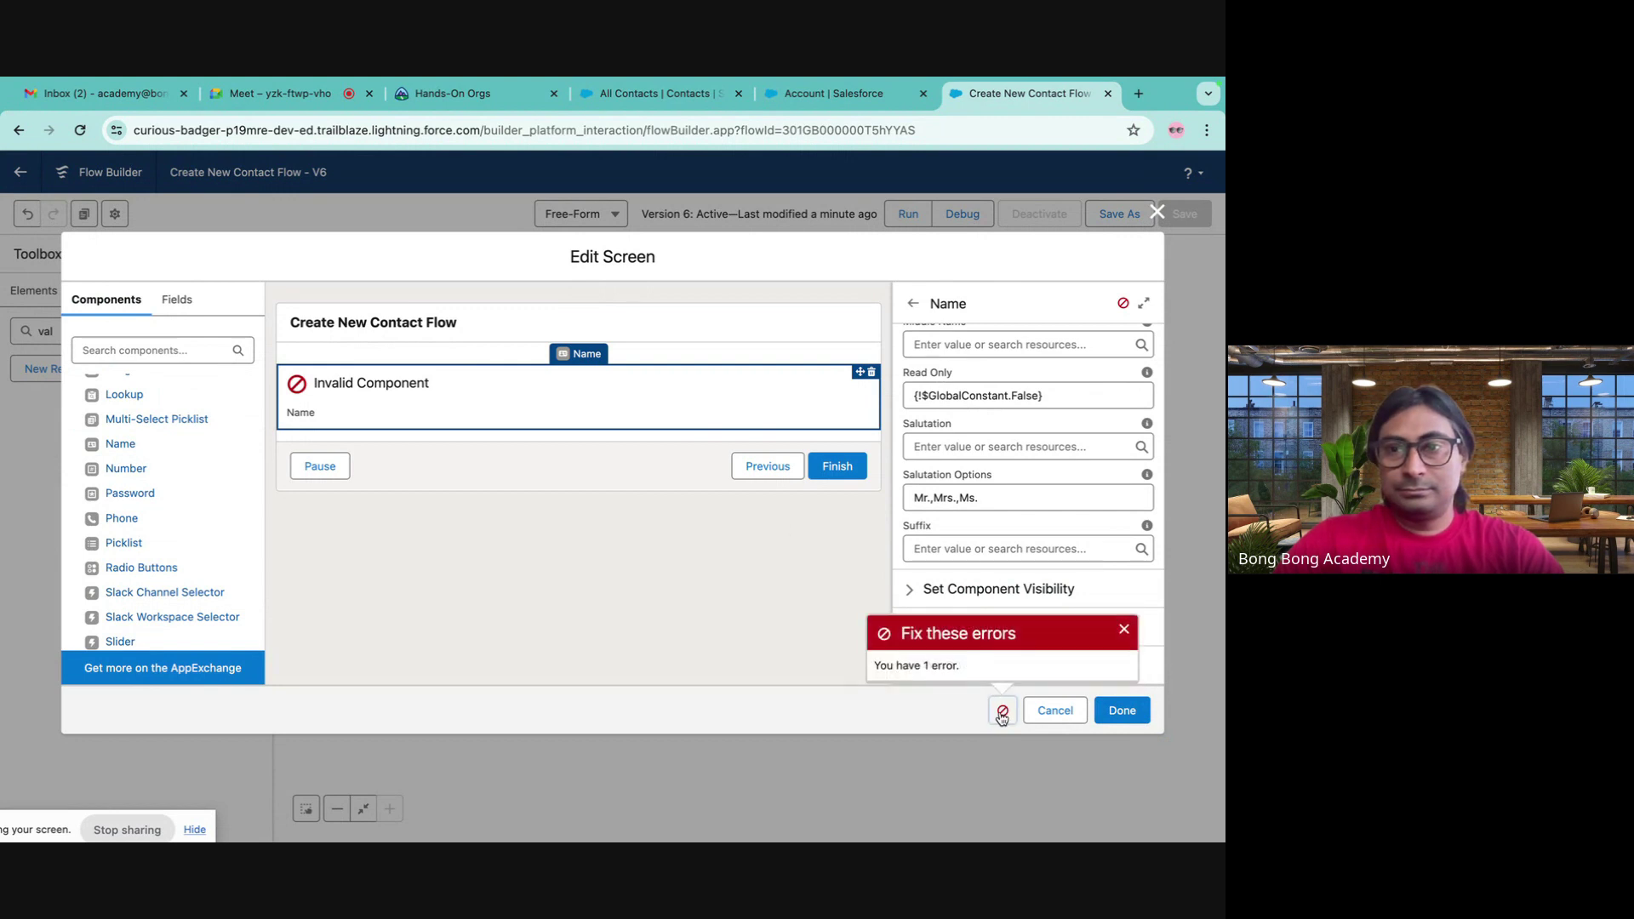
pyautogui.scroll(5, 943, 493)
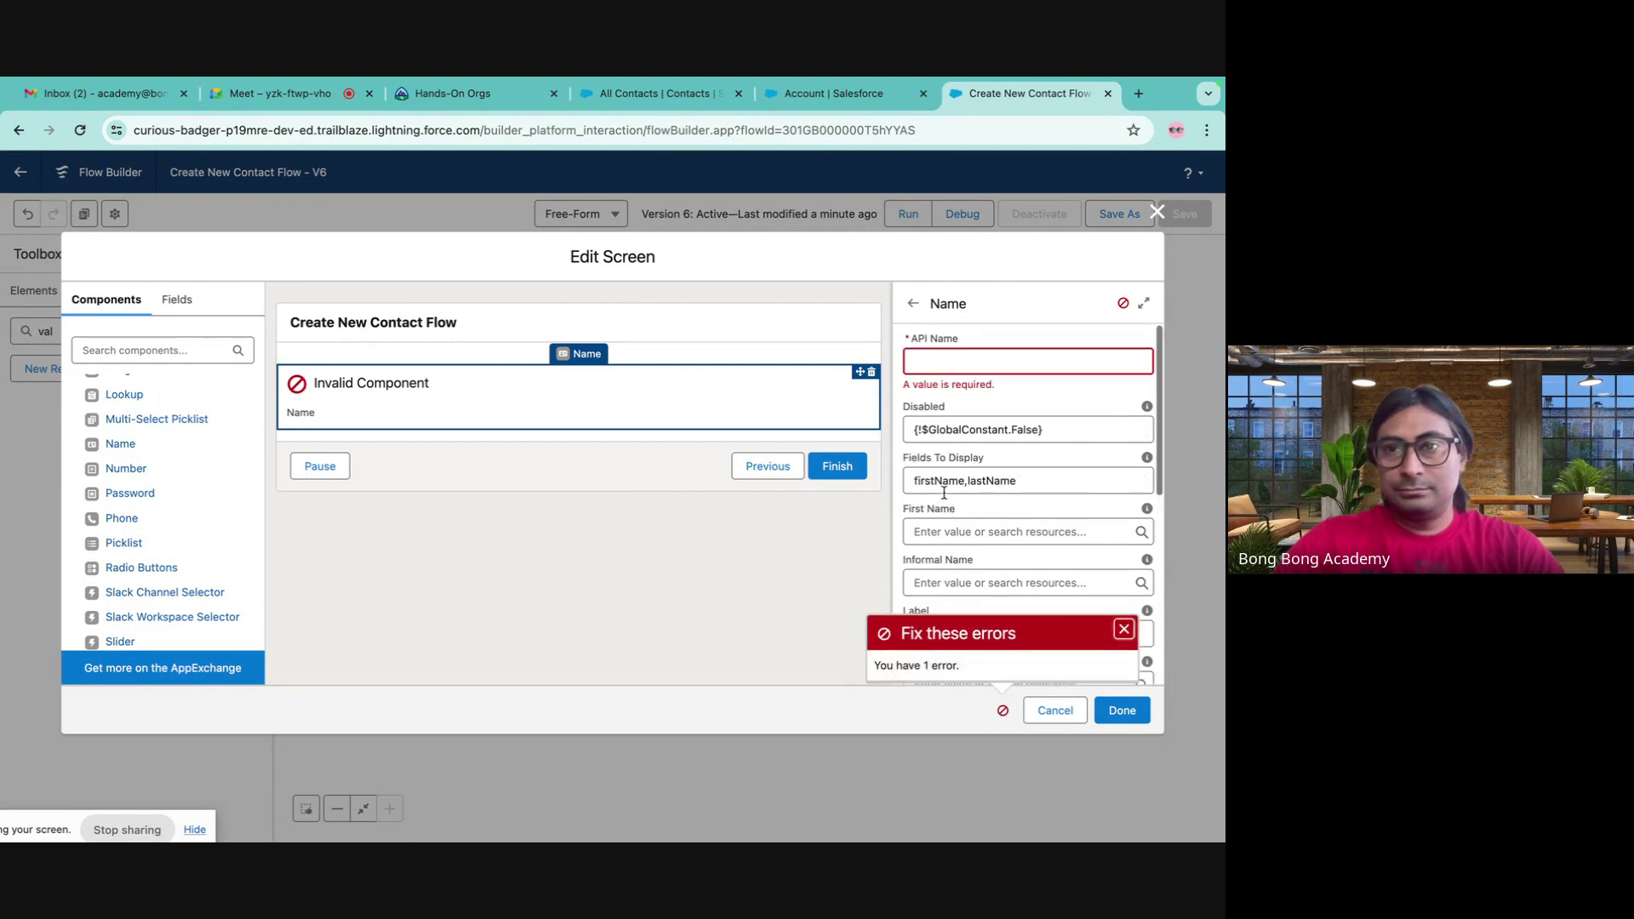
pyautogui.click(948, 372)
pyautogui.write('New')
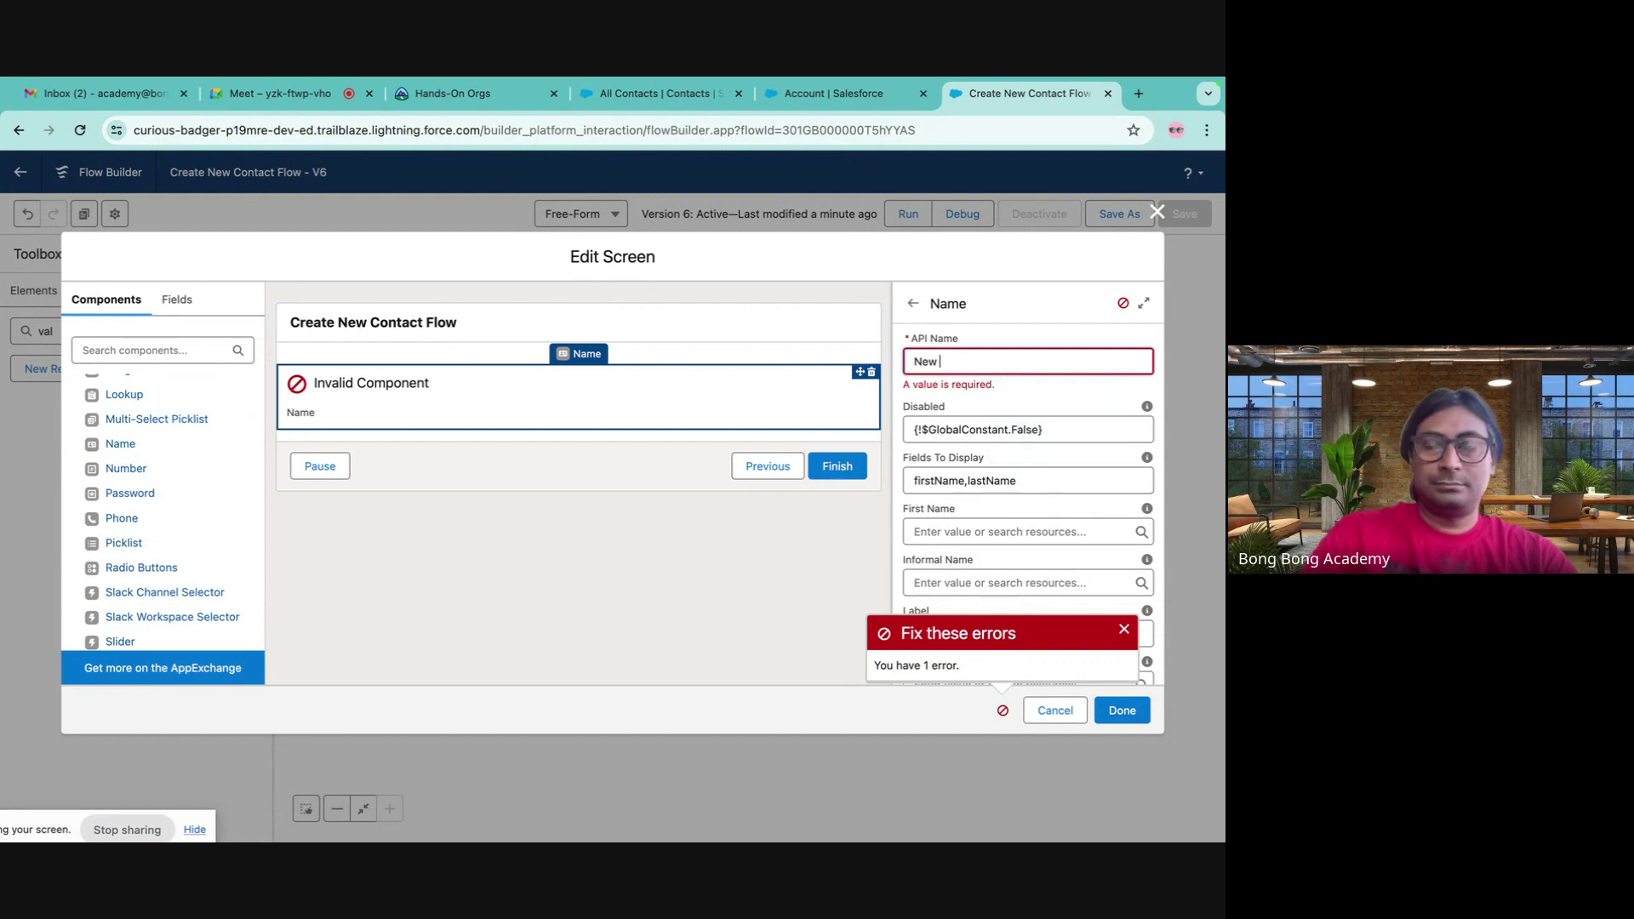
pyautogui.write('Ci')
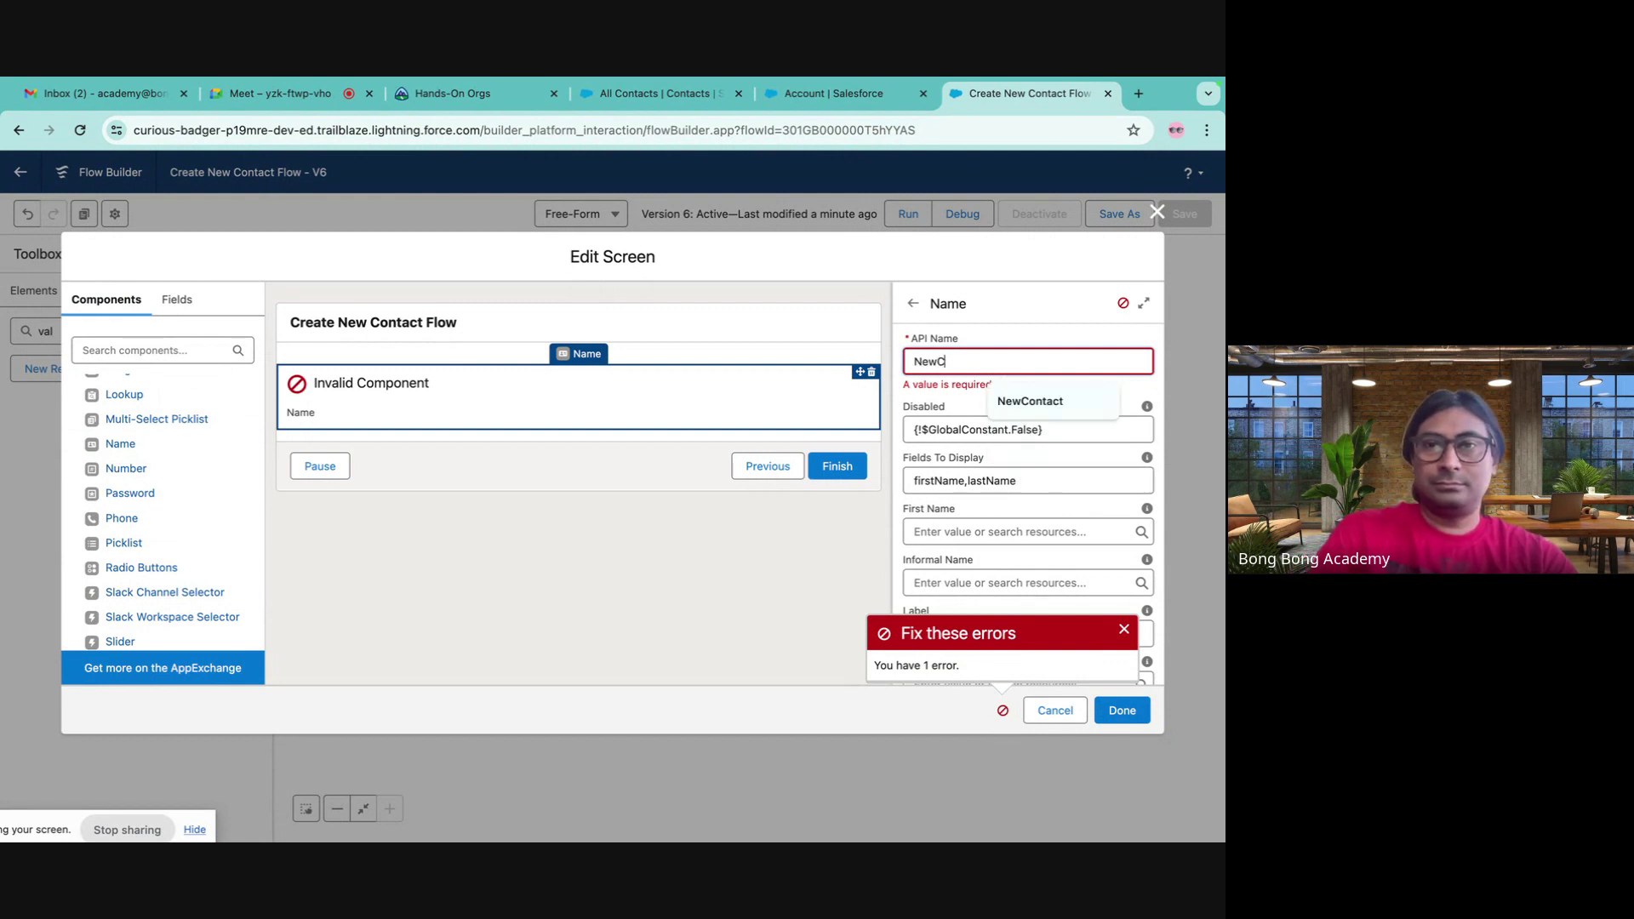
pyautogui.press('BackSpace')
pyautogui.press('BackSpace')
pyautogui.press('BackSpace')
pyautogui.press('BackSpace')
pyautogui.press('BackSpace')
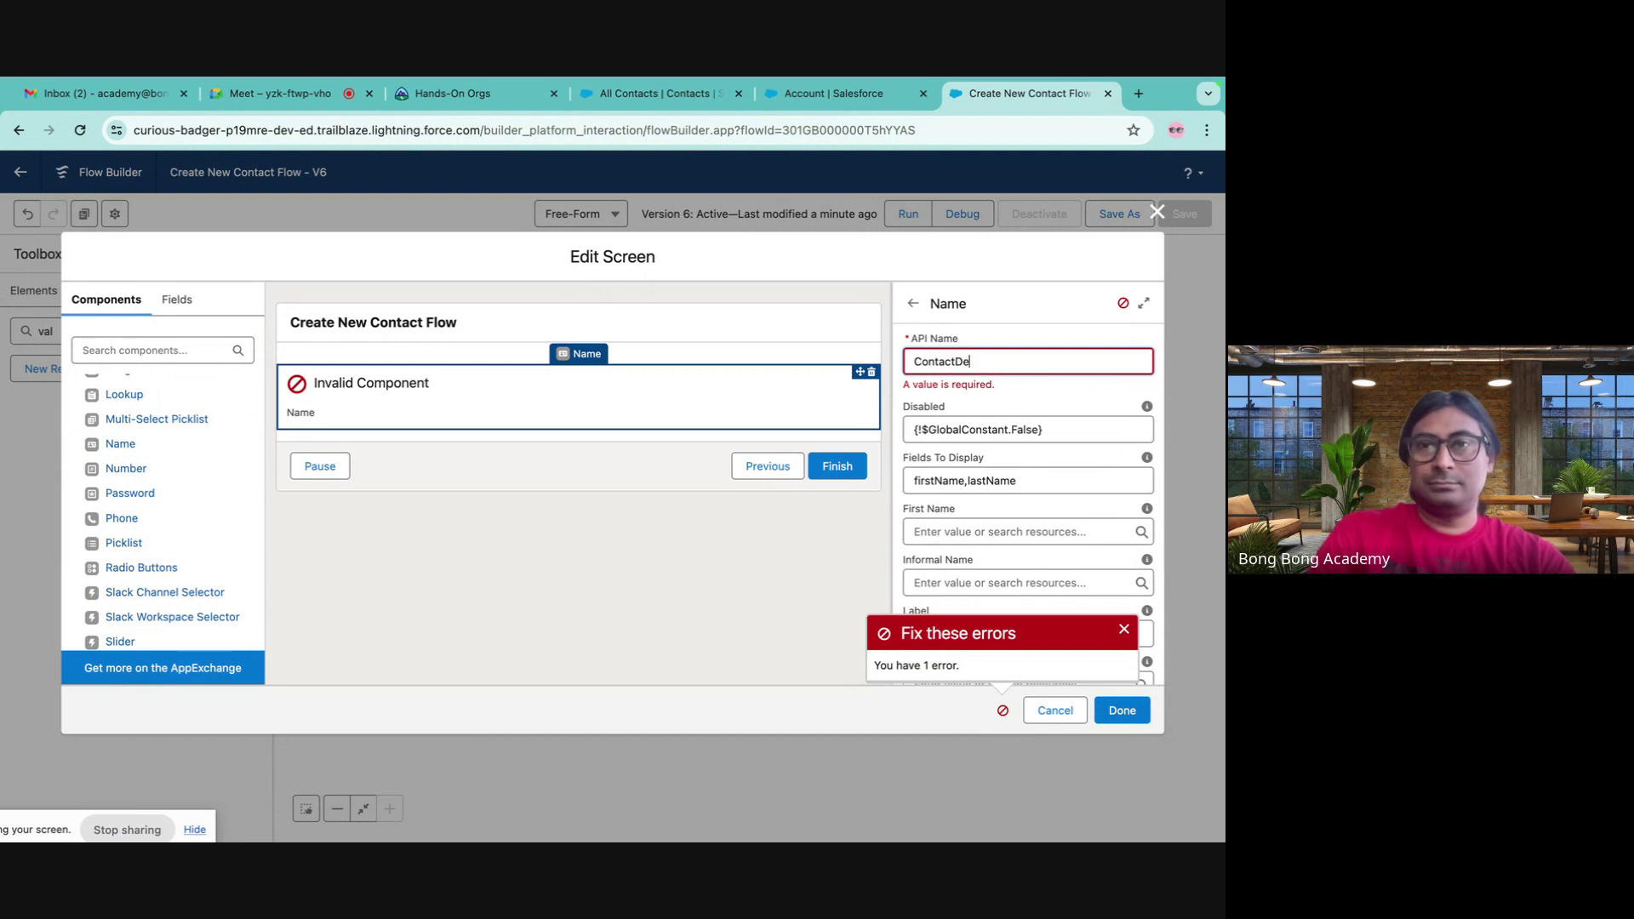
pyautogui.write('ContactDetails')
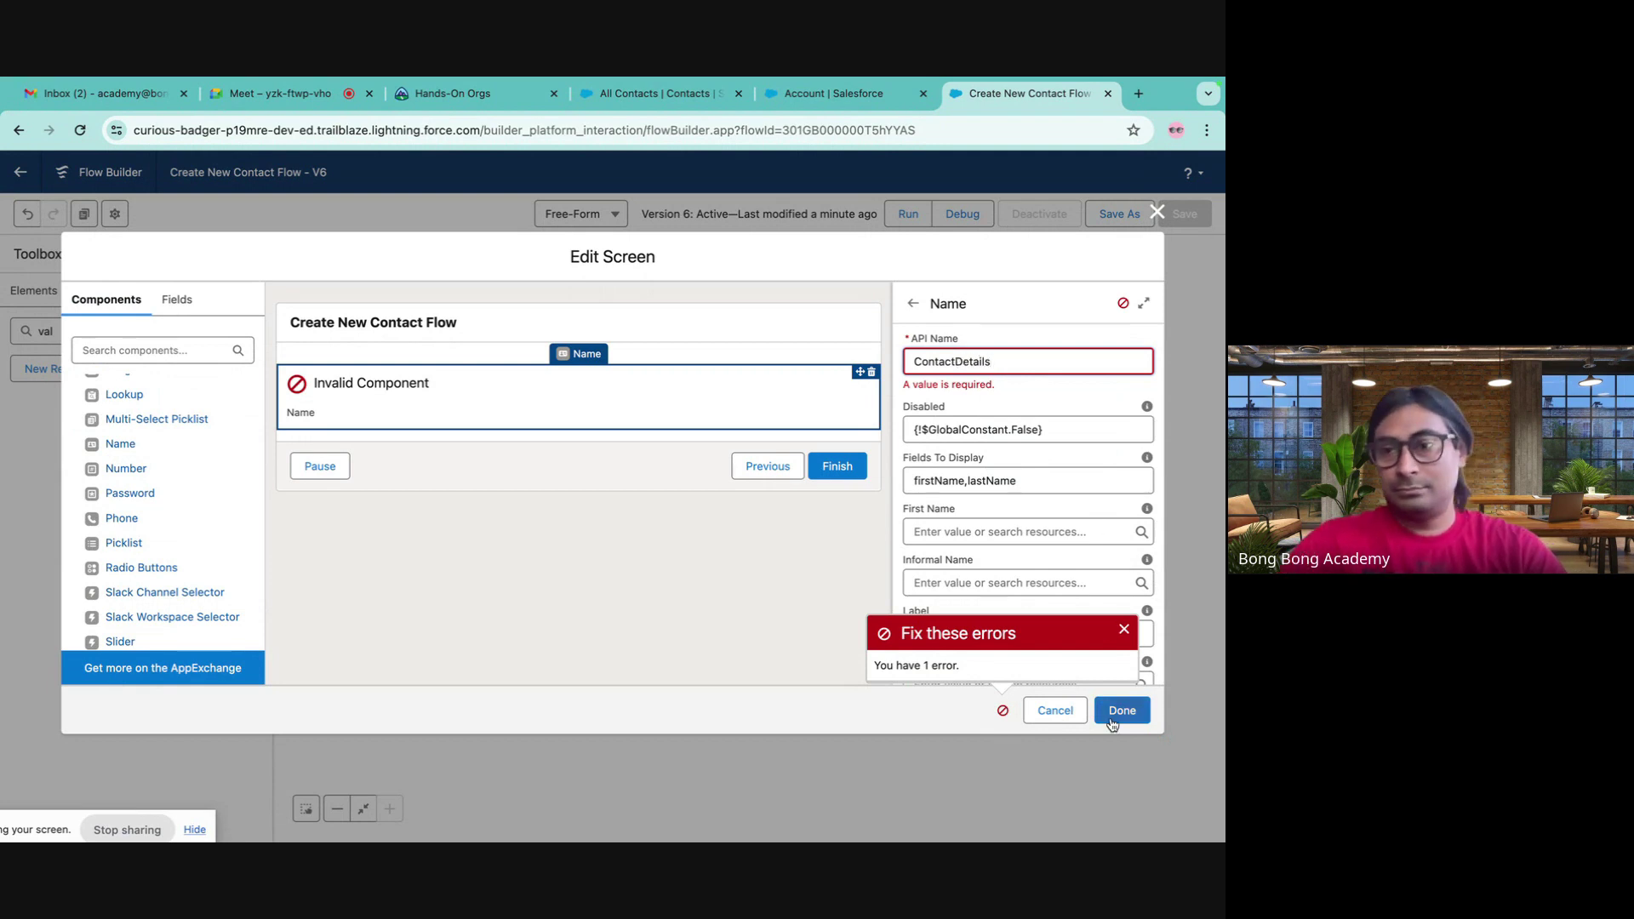
pyautogui.click(1117, 711)
pyautogui.click(843, 550)
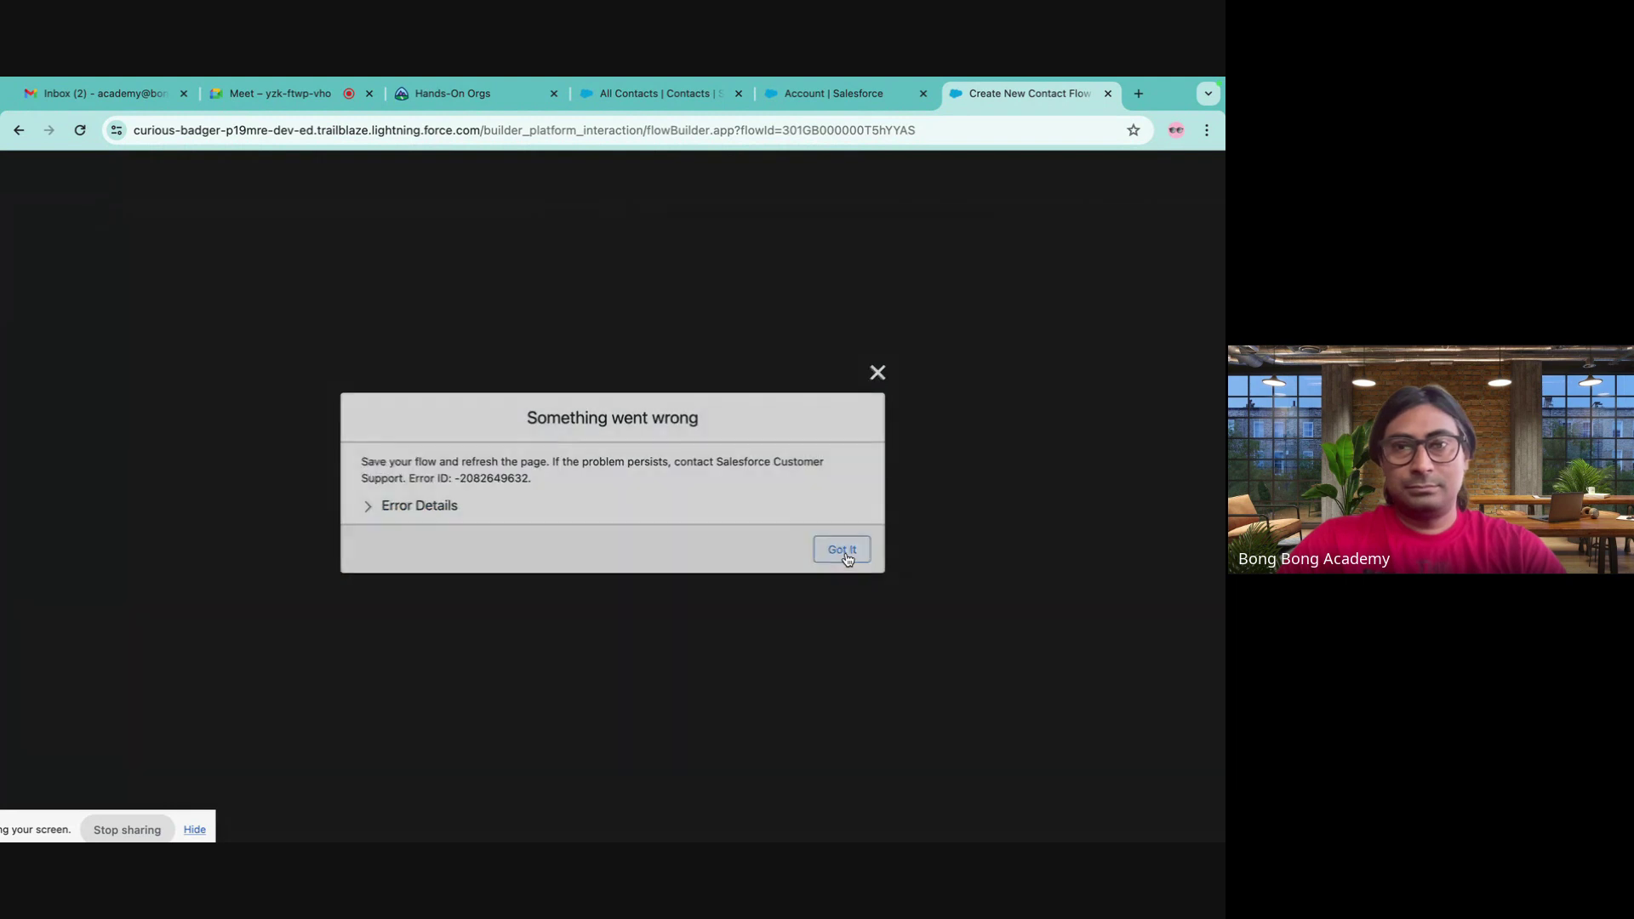
# - Dismiss the error and close the broken flow editor without saving
pyautogui.click(843, 550)
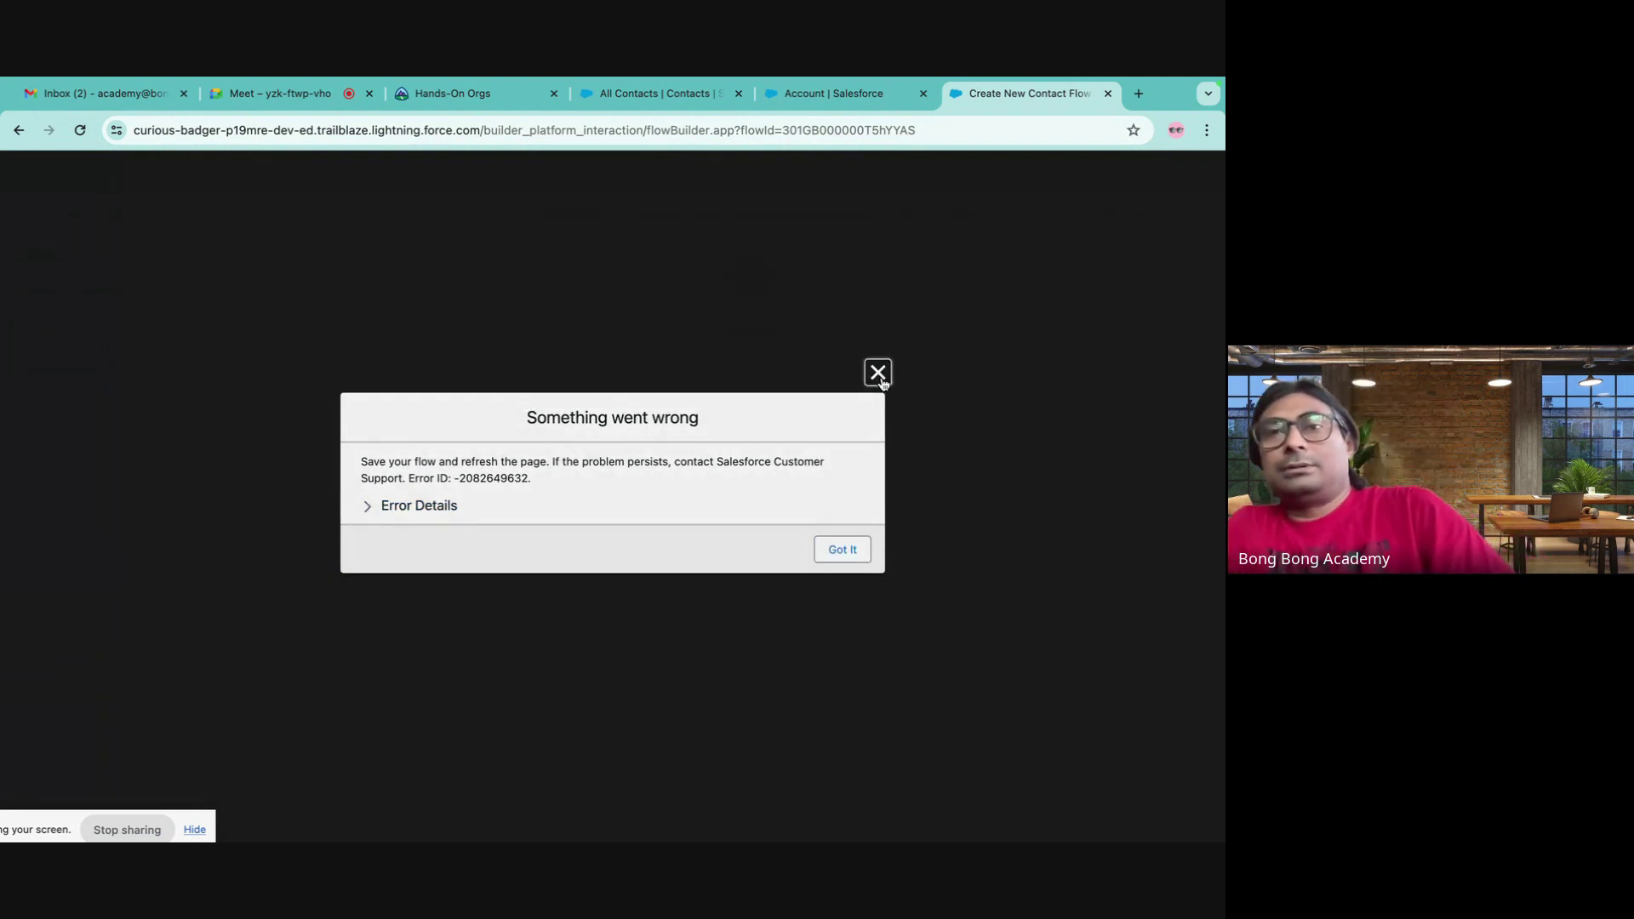
pyautogui.click(1107, 94)
pyautogui.click(662, 380)
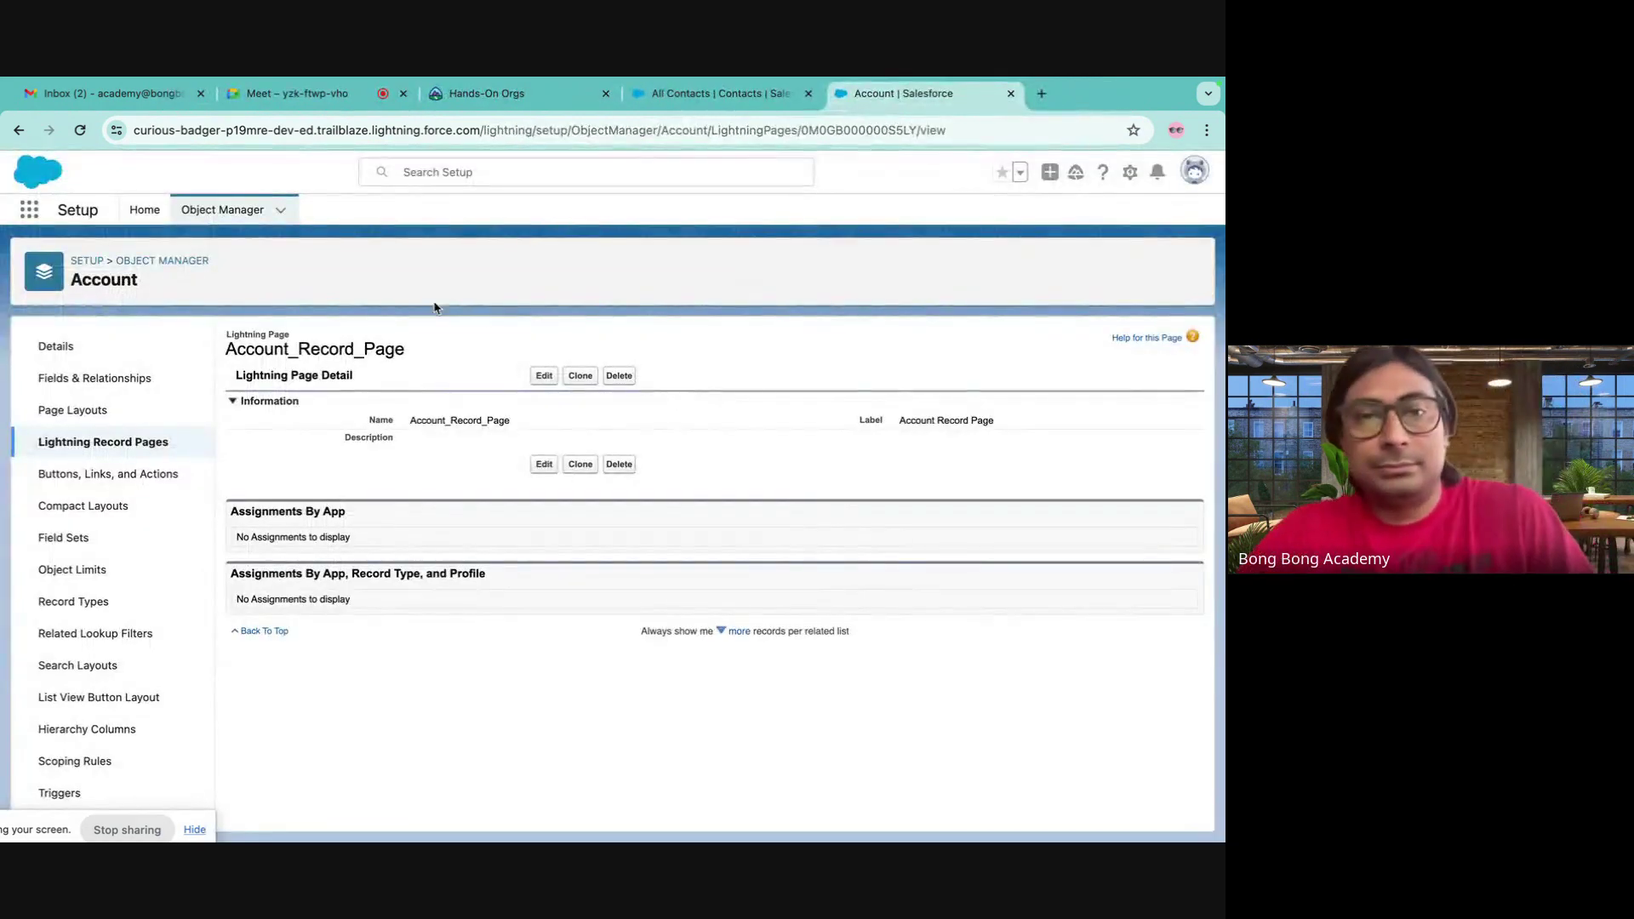
# - Find Flows in Setup's Quick Find ('fl') and start a new flow
pyautogui.click(145, 209)
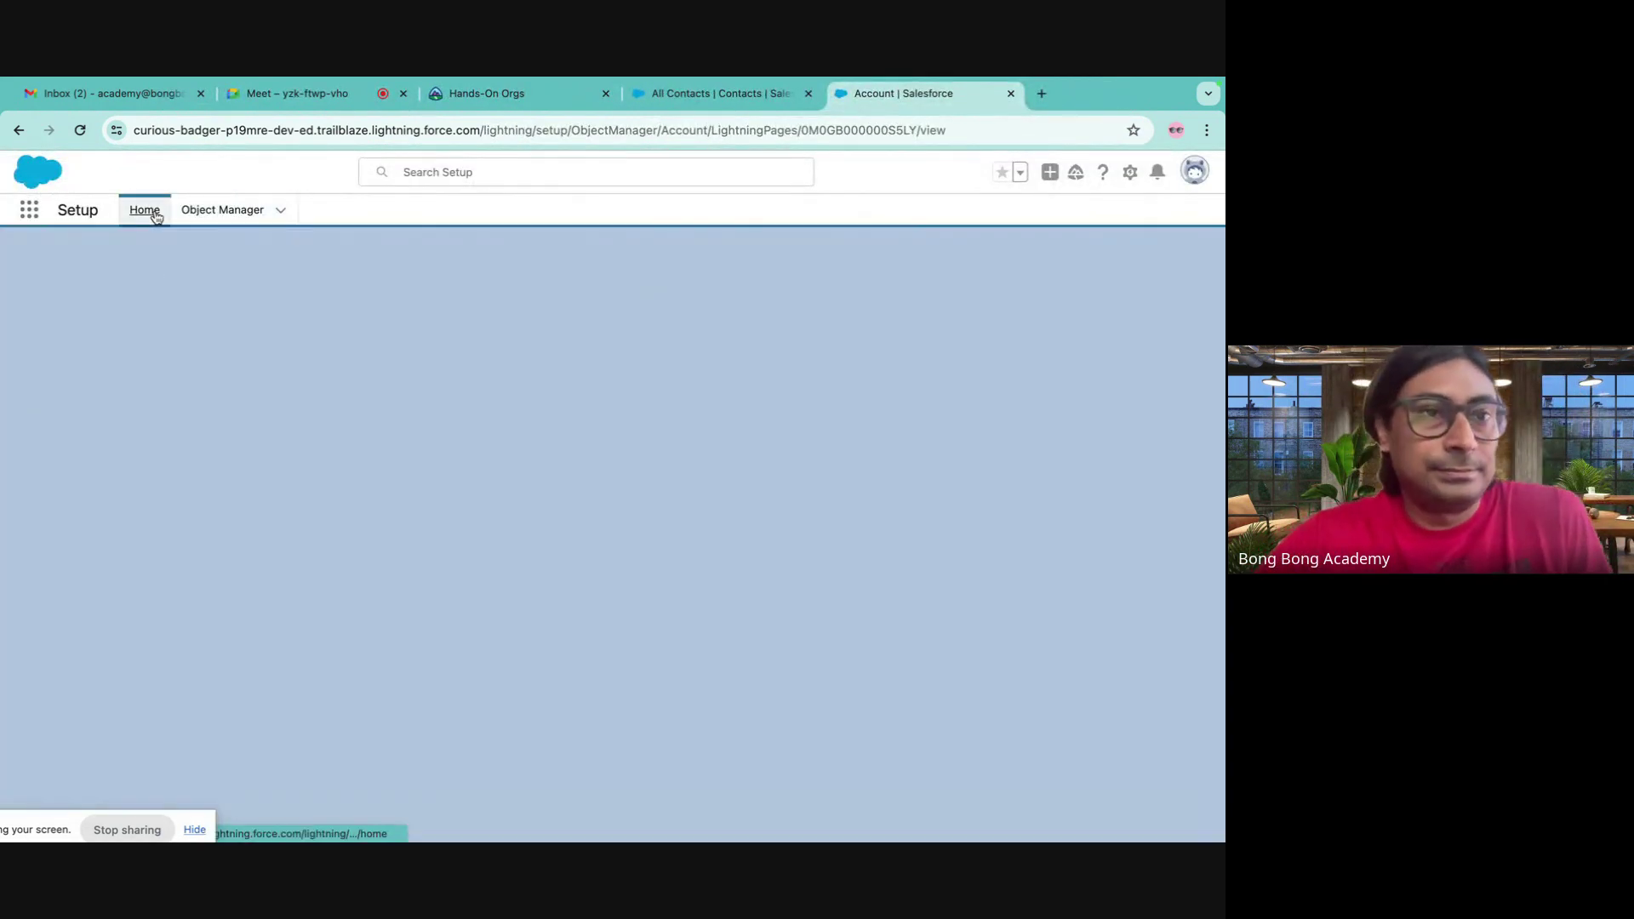
pyautogui.write('fl')
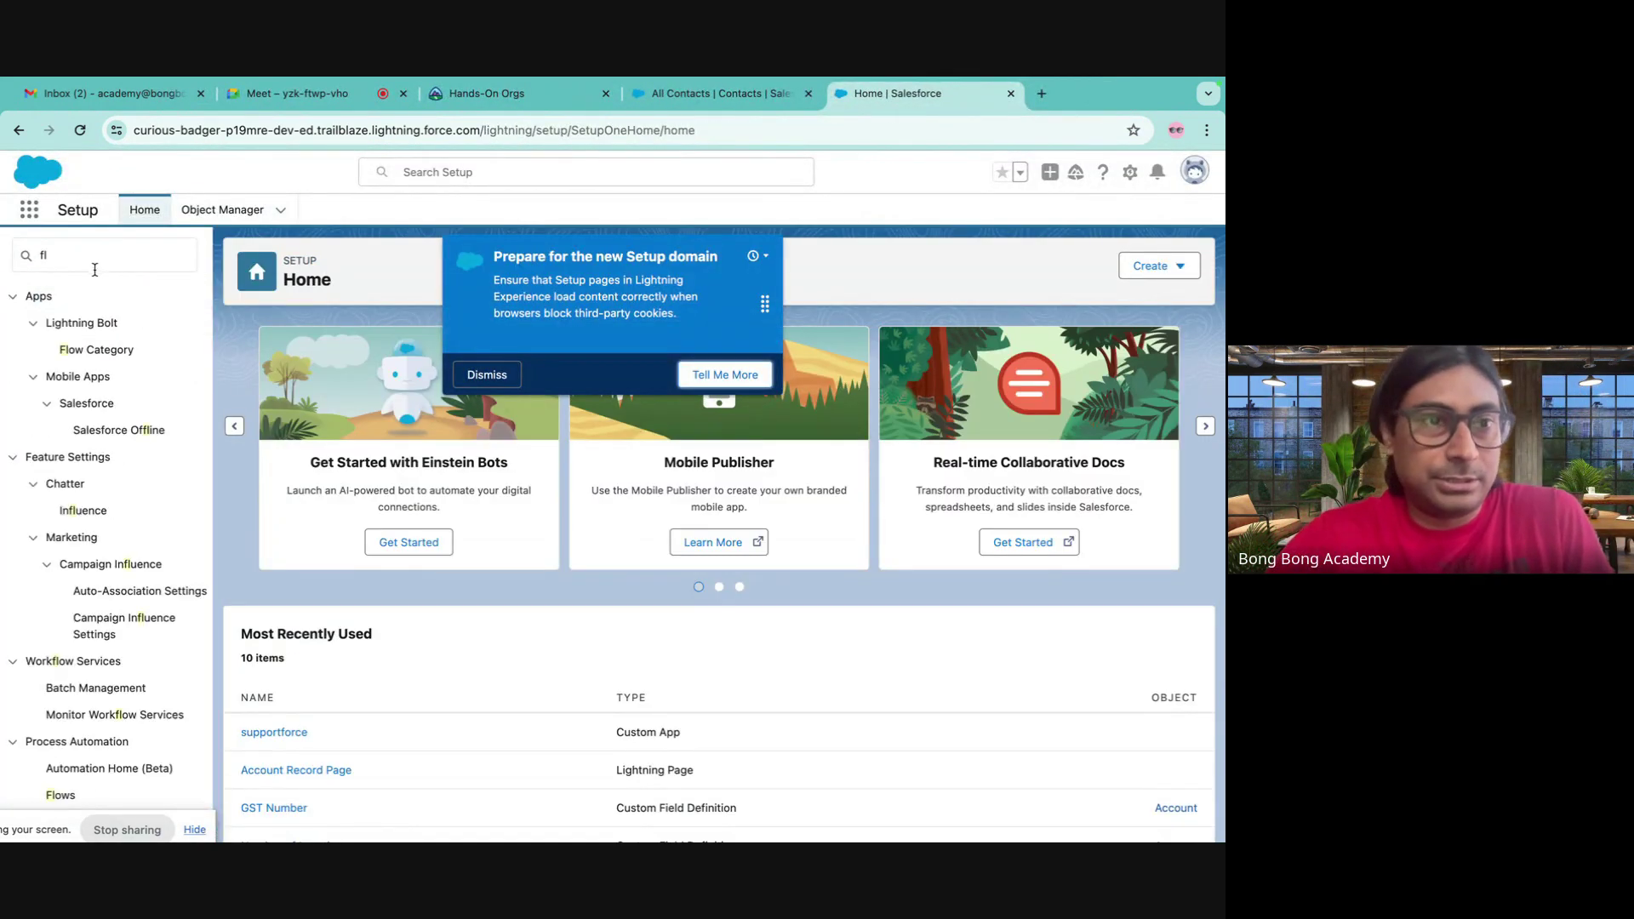
pyautogui.click(93, 264)
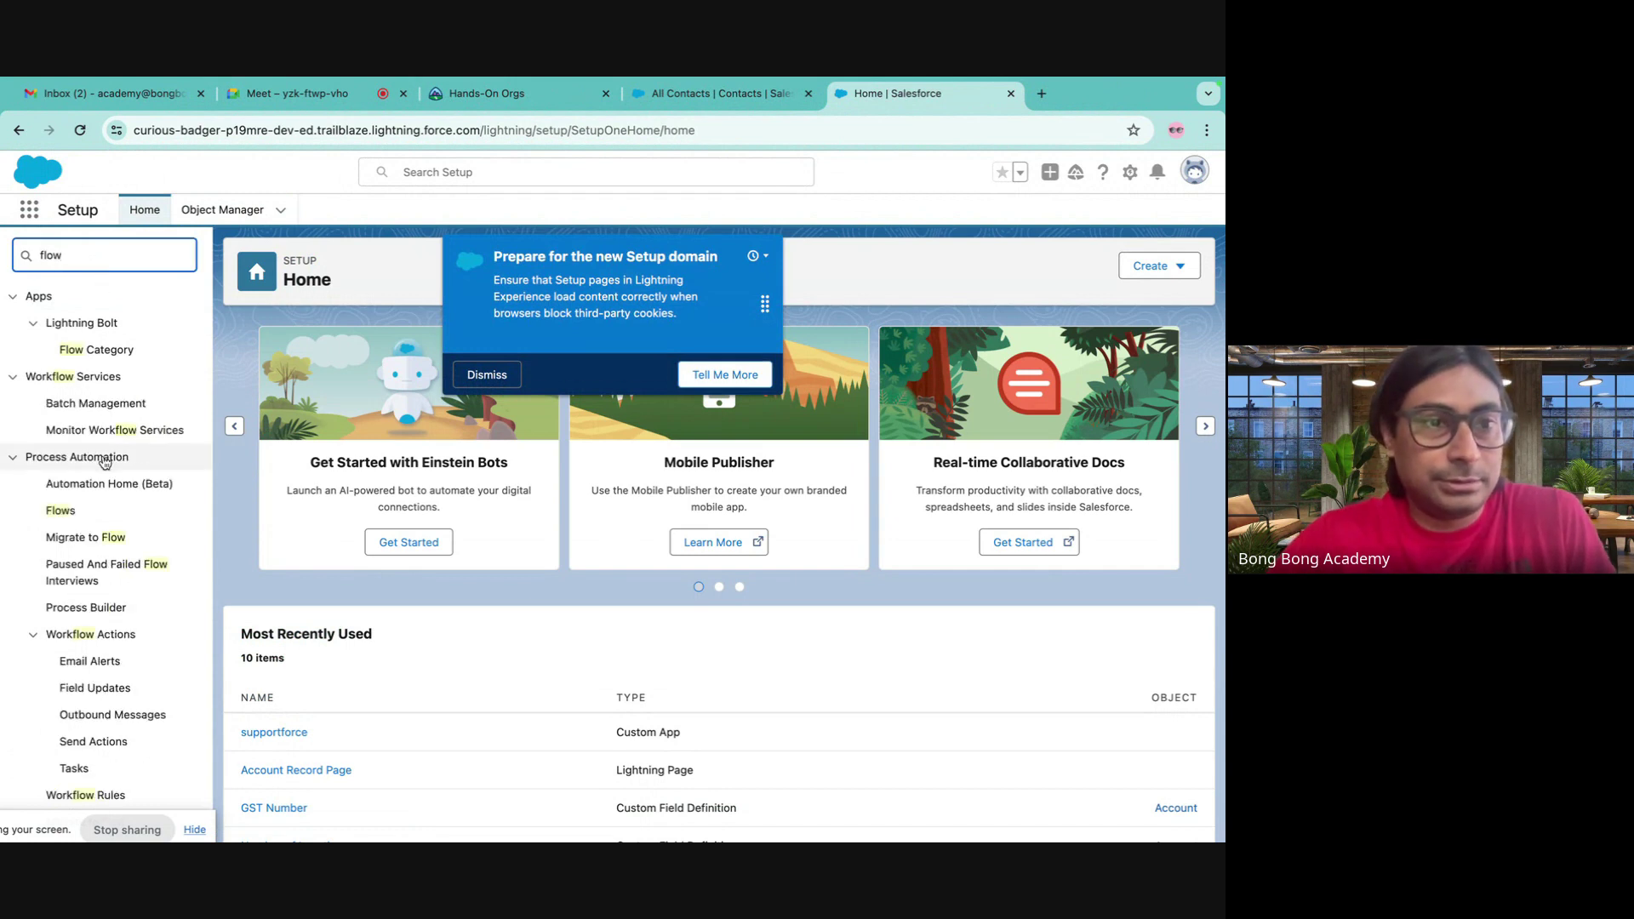
pyautogui.click(61, 511)
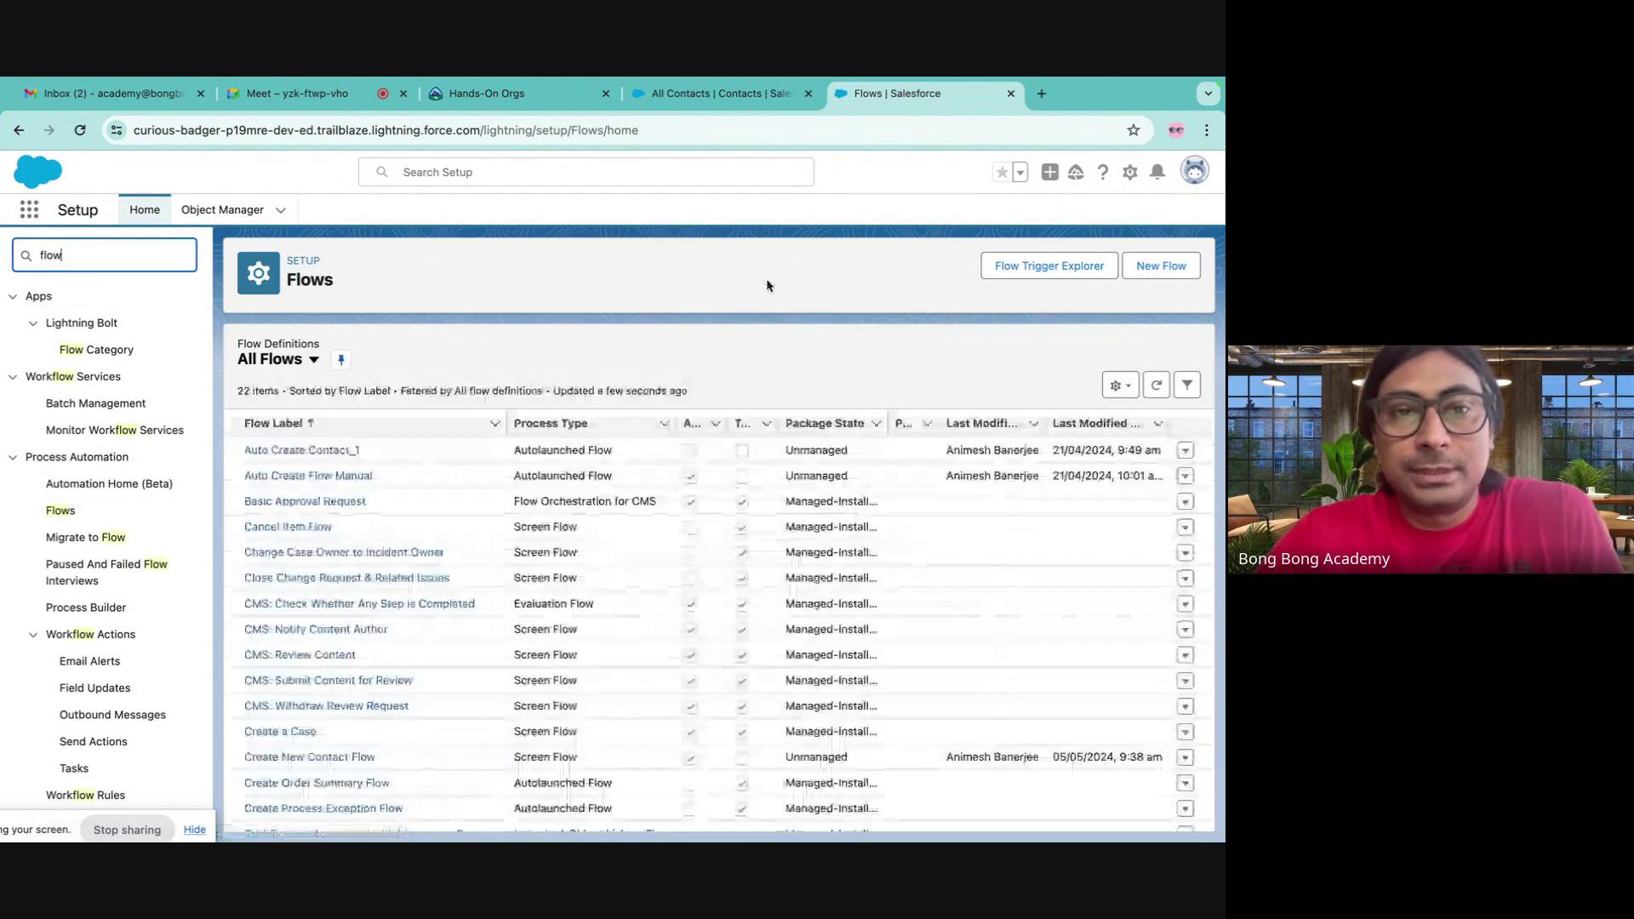
pyautogui.click(1161, 265)
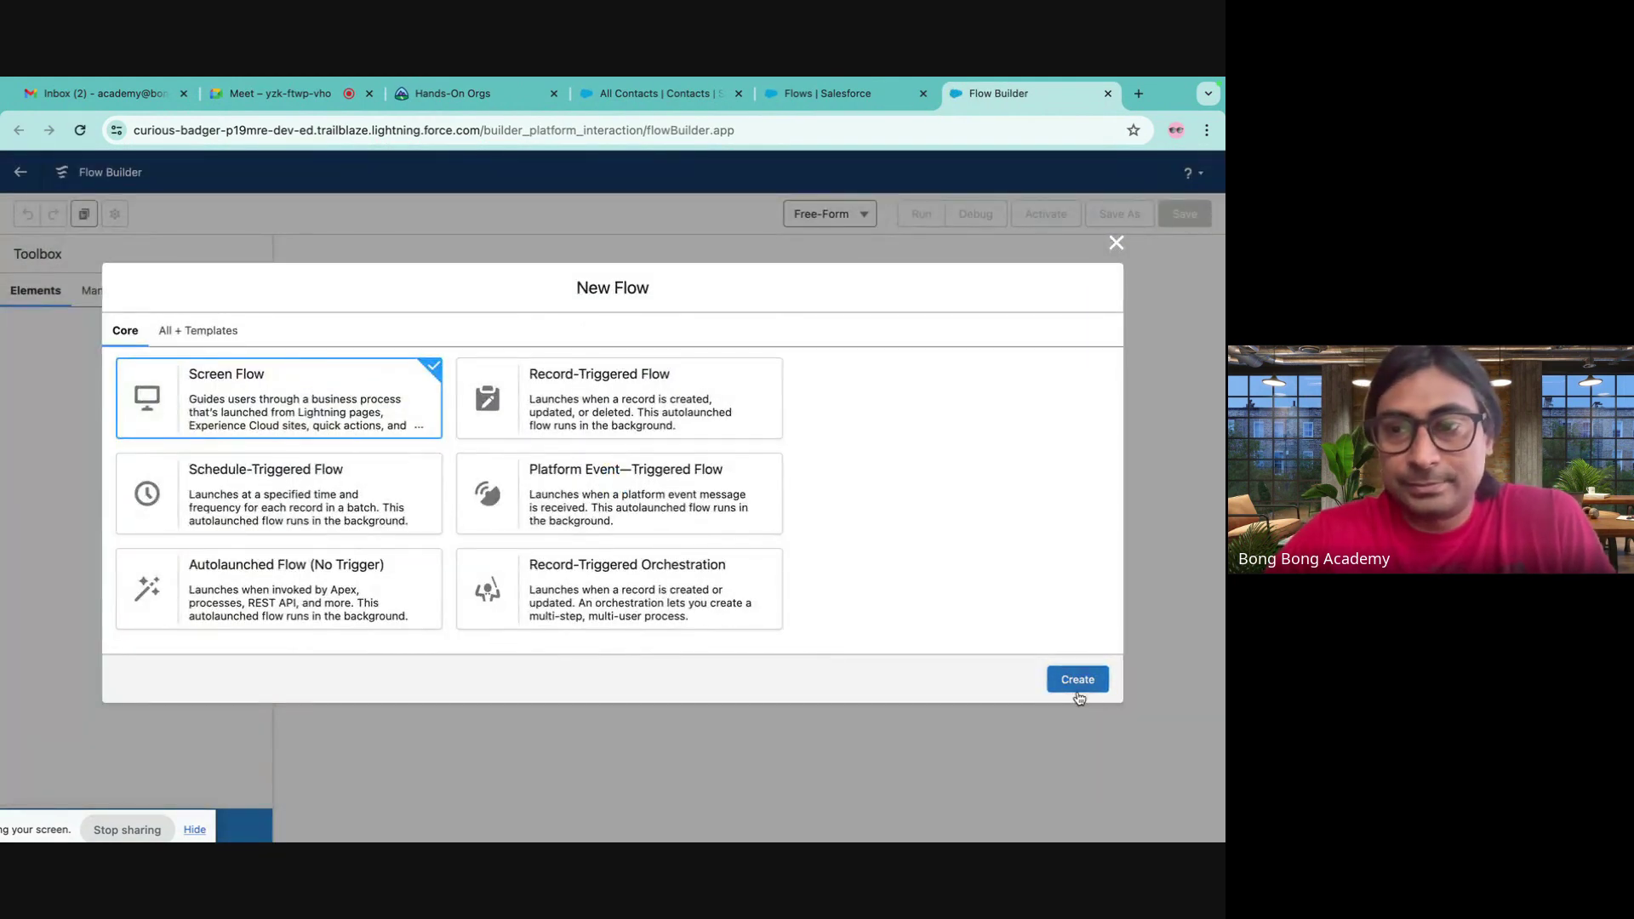
# - Create a Screen Flow with a screen between Start and End holding a Name component
pyautogui.click(1078, 680)
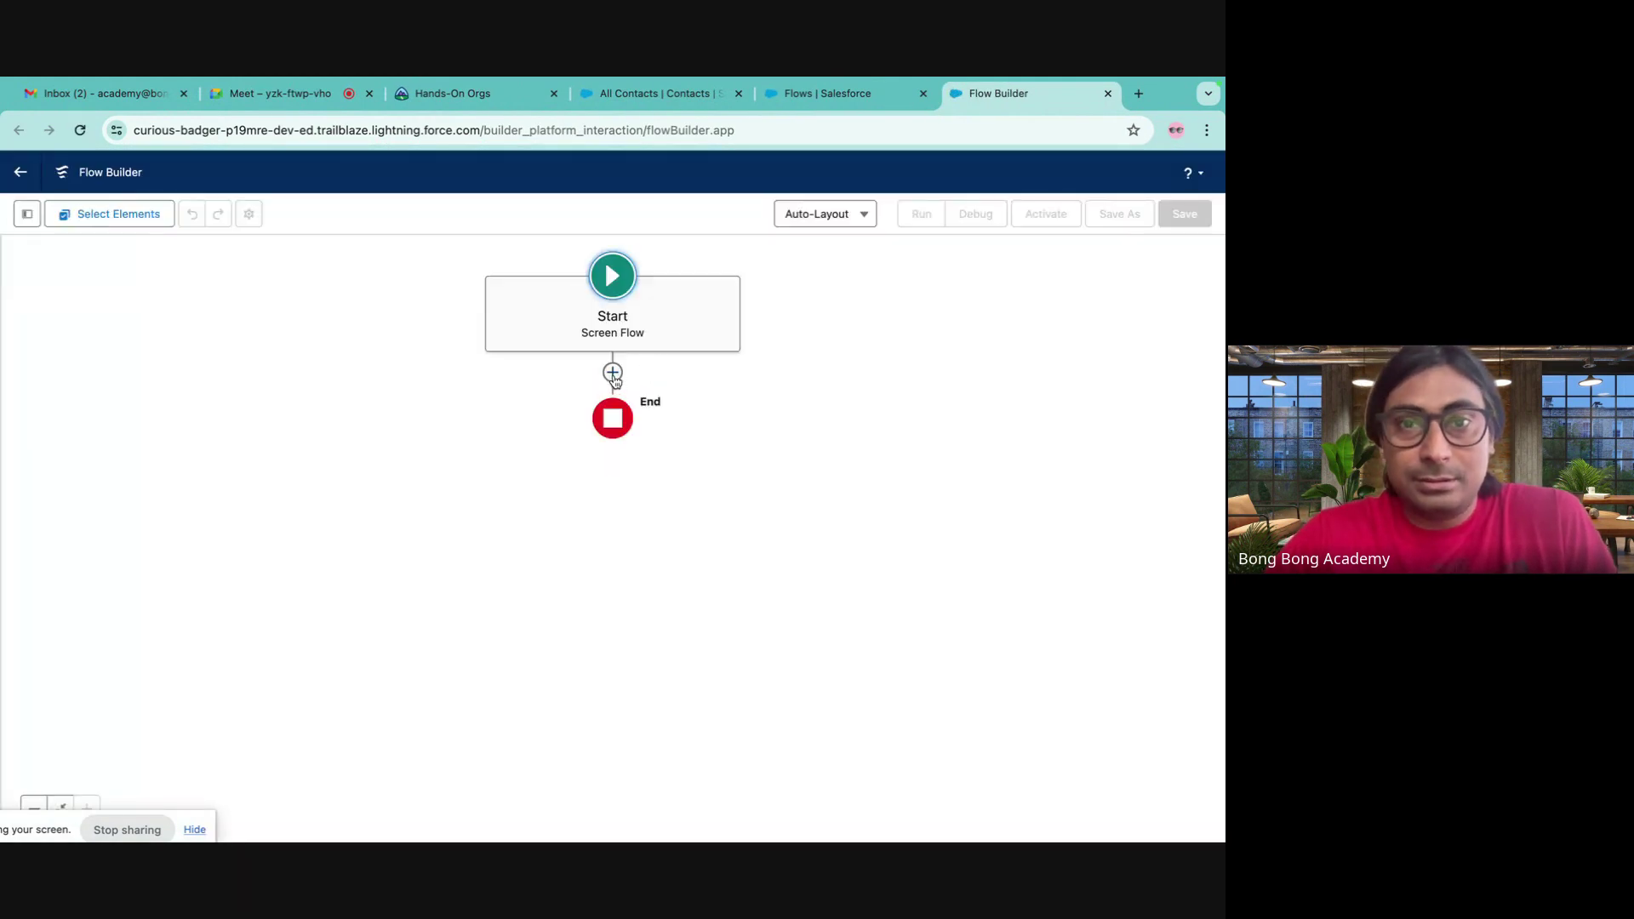
pyautogui.click(612, 374)
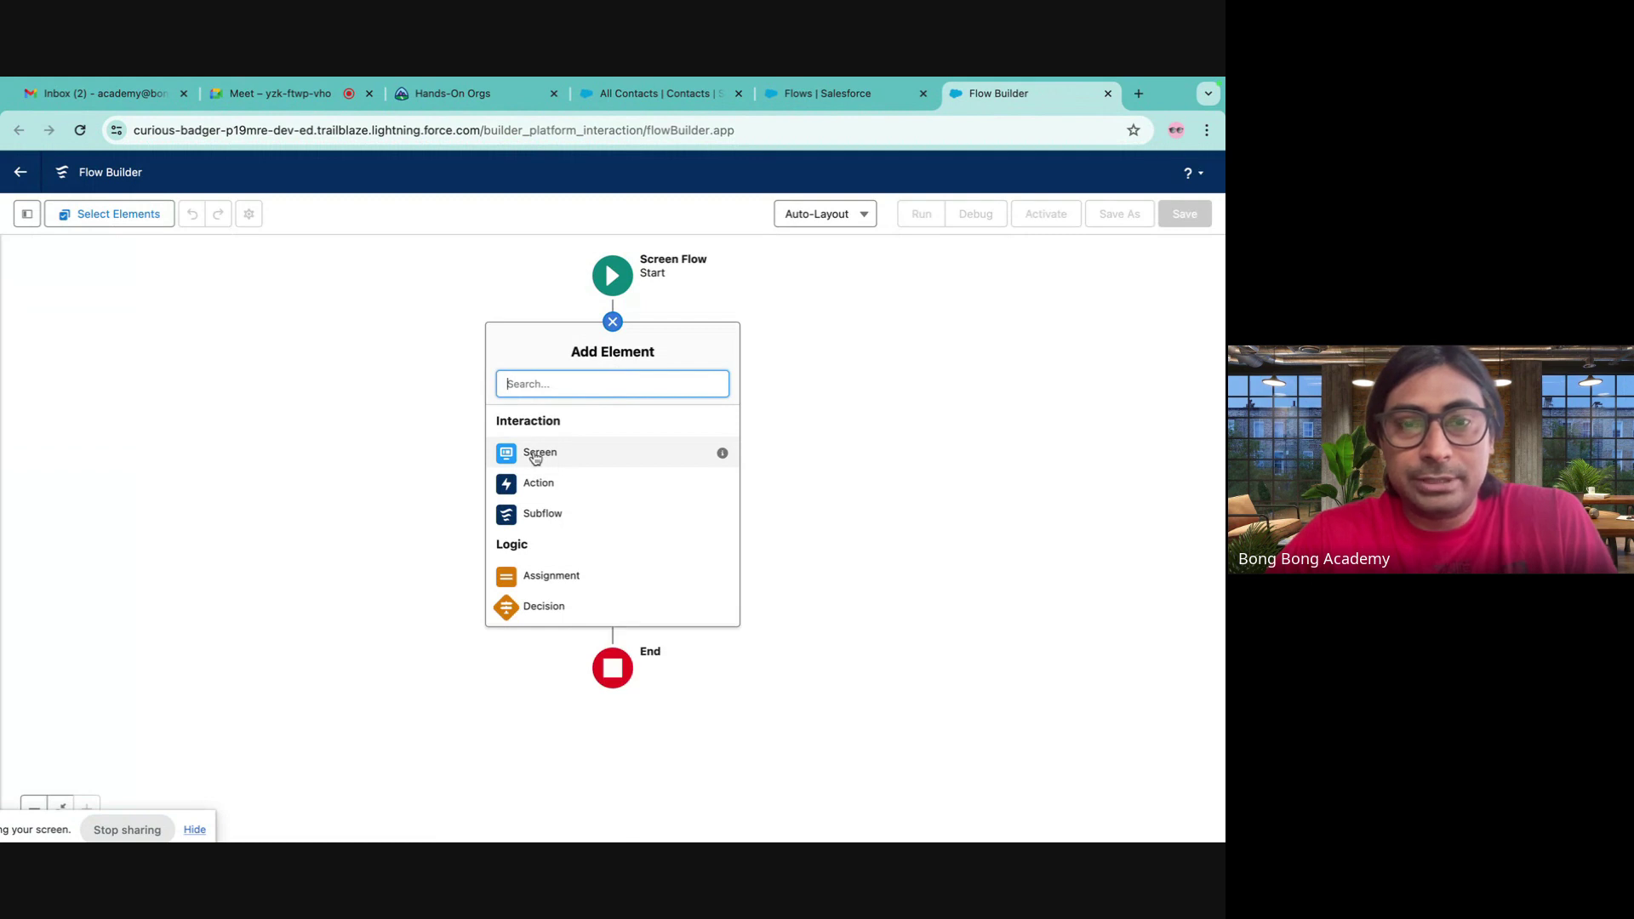
pyautogui.click(534, 455)
pyautogui.scroll(-5, 190, 522)
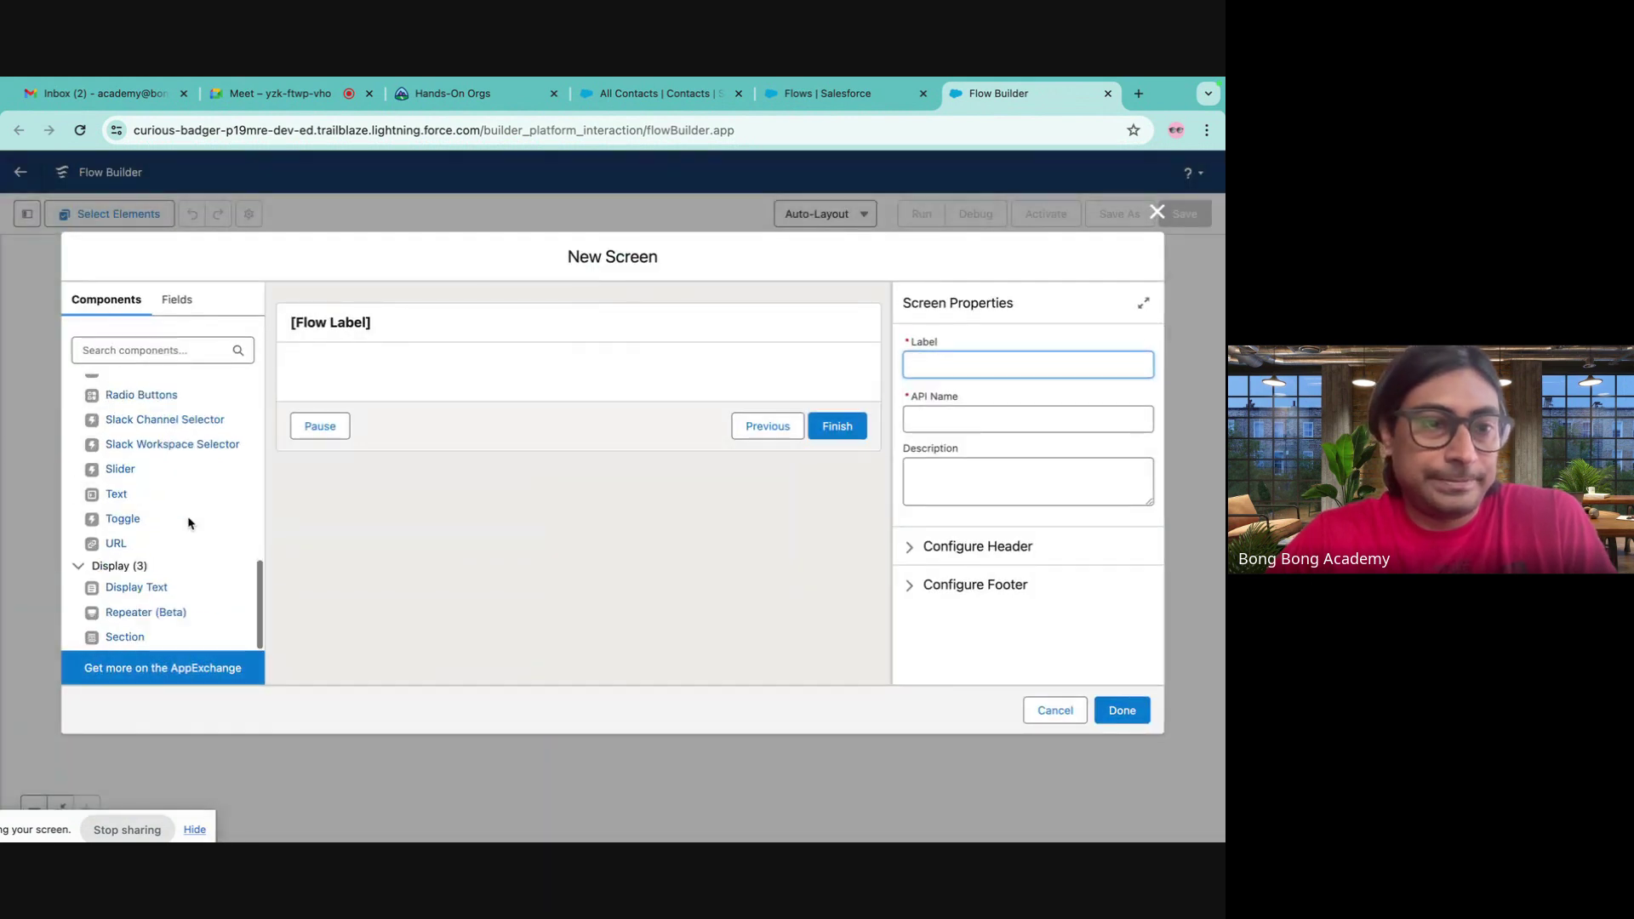
pyautogui.scroll(3, 189, 519)
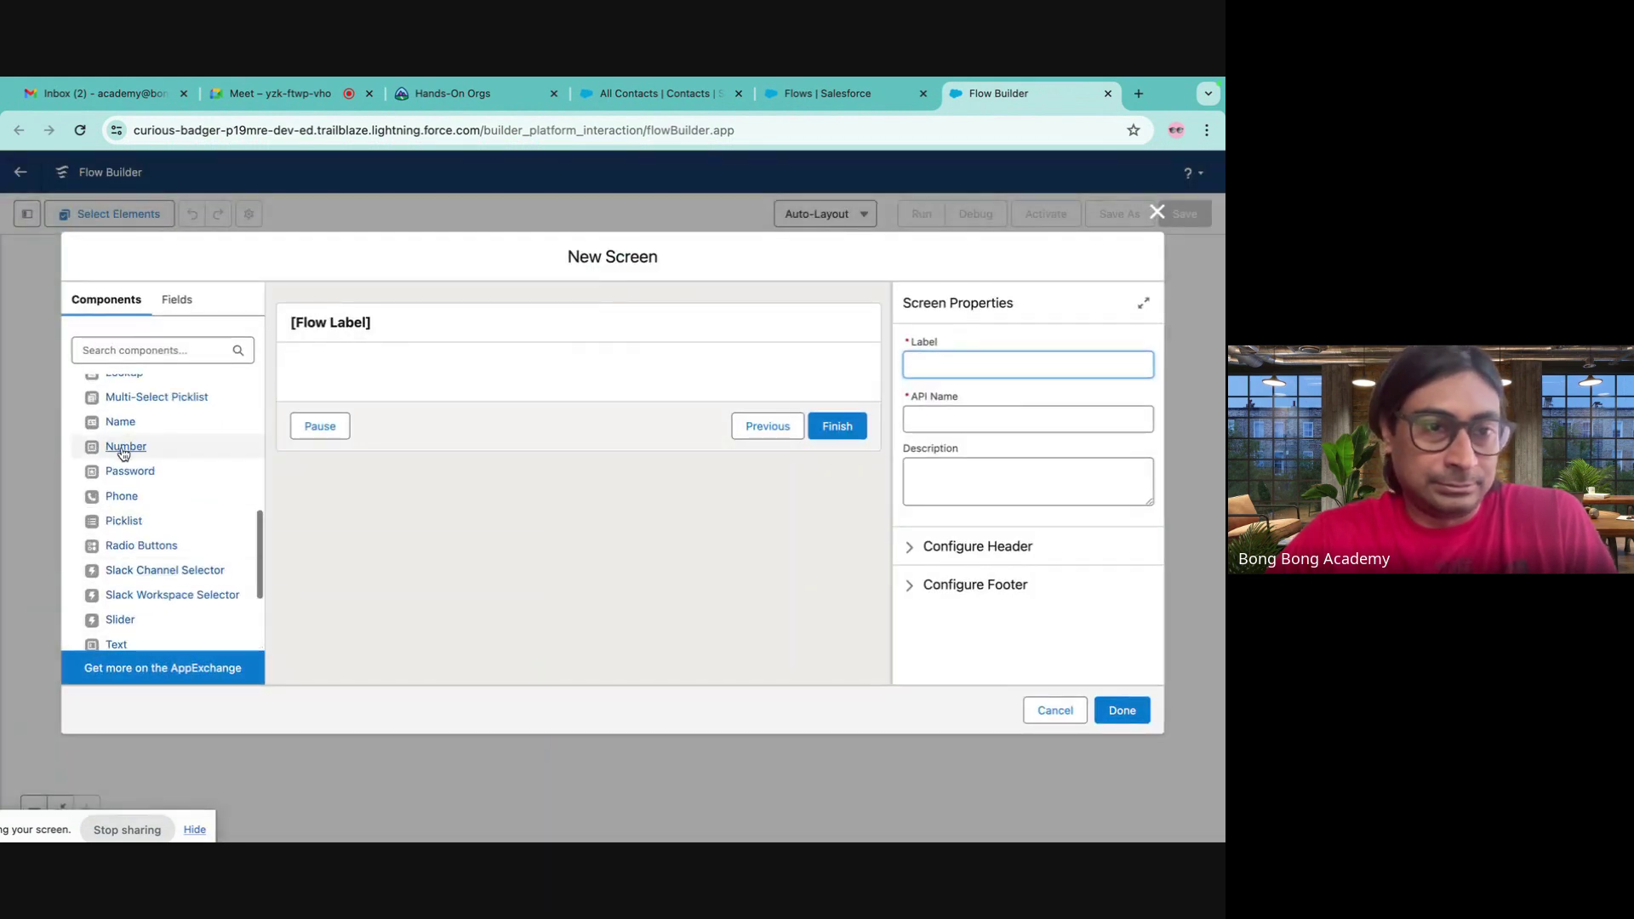
pyautogui.click(120, 421)
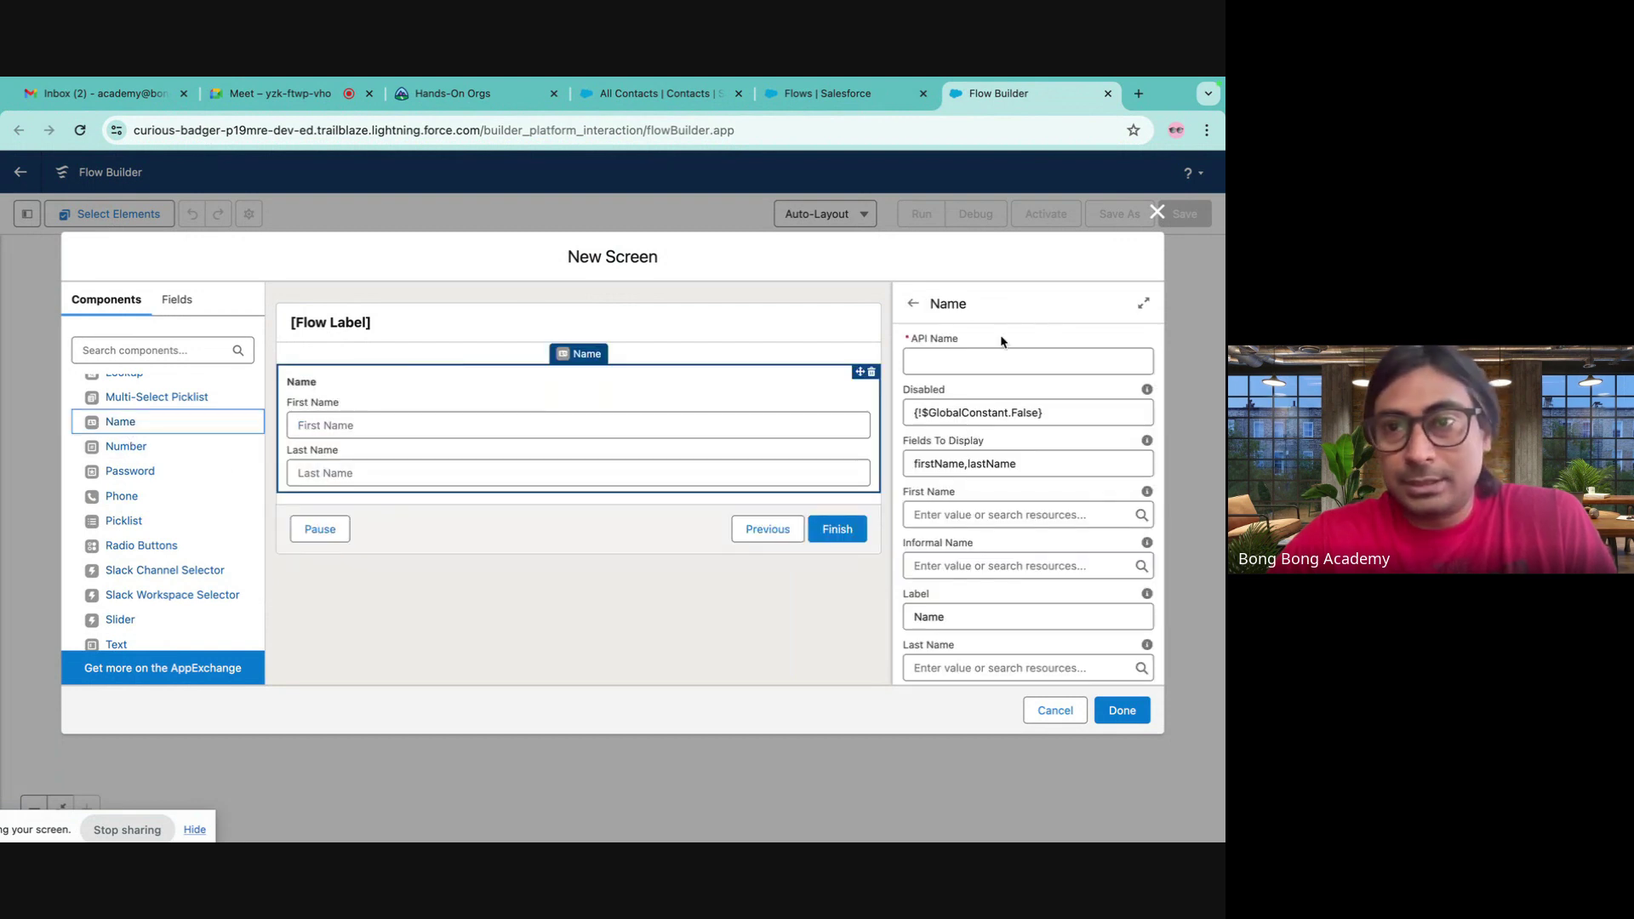
# - Give the Name component the API name 'New' and attempt to save the screen
pyautogui.click(914, 358)
pyautogui.write('New Contact Form')
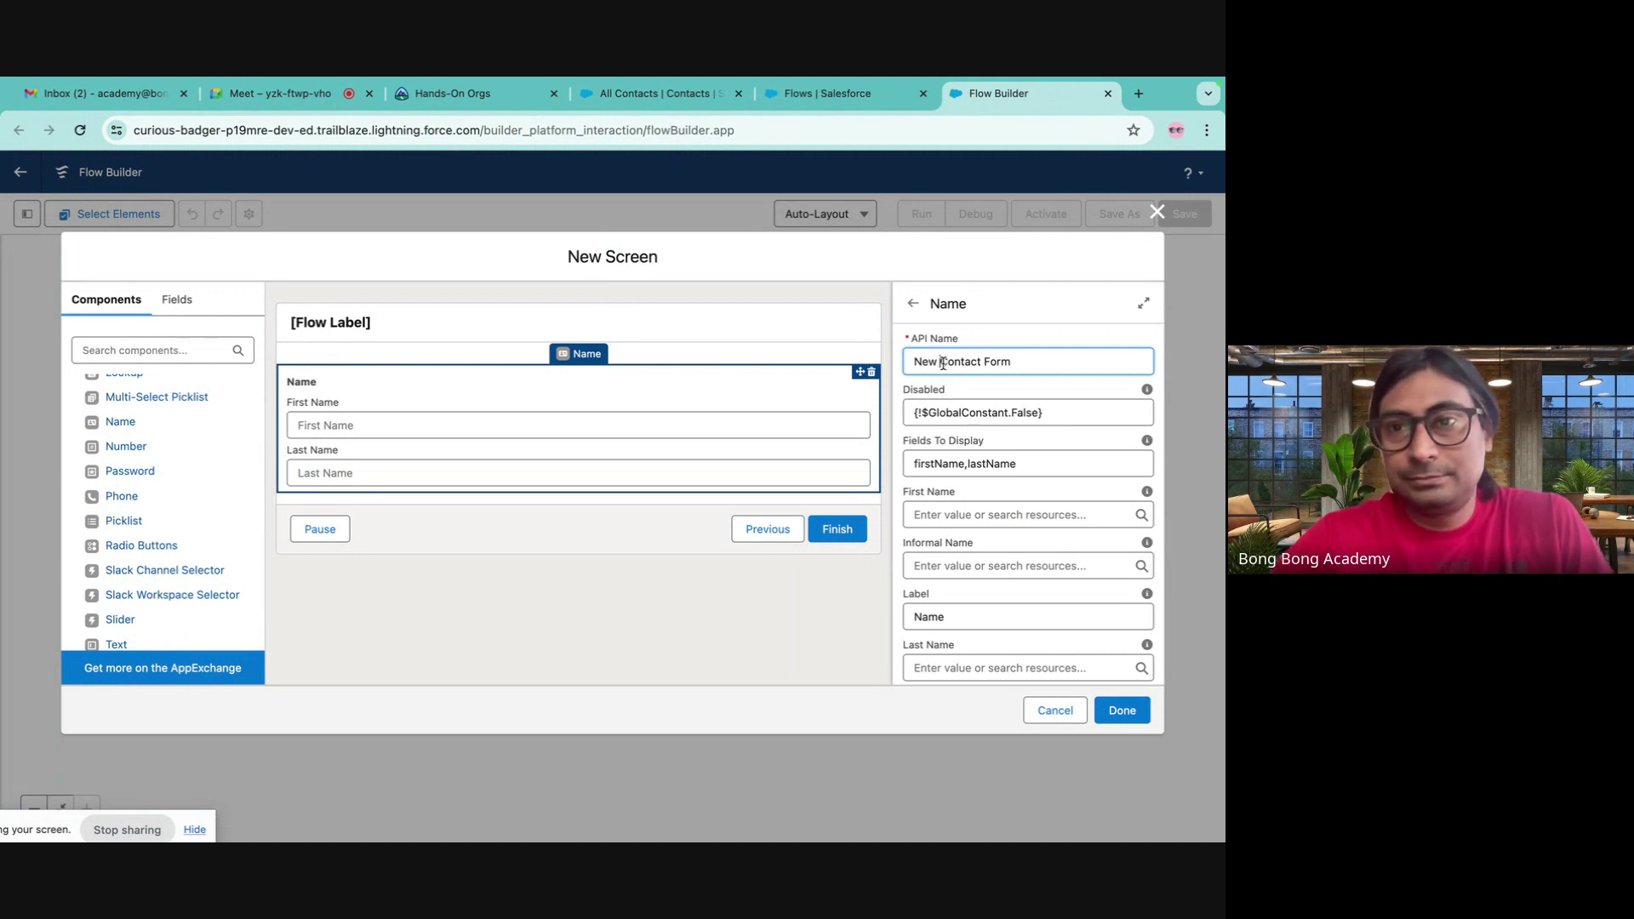
pyautogui.click(943, 363)
pyautogui.press('BackSpace')
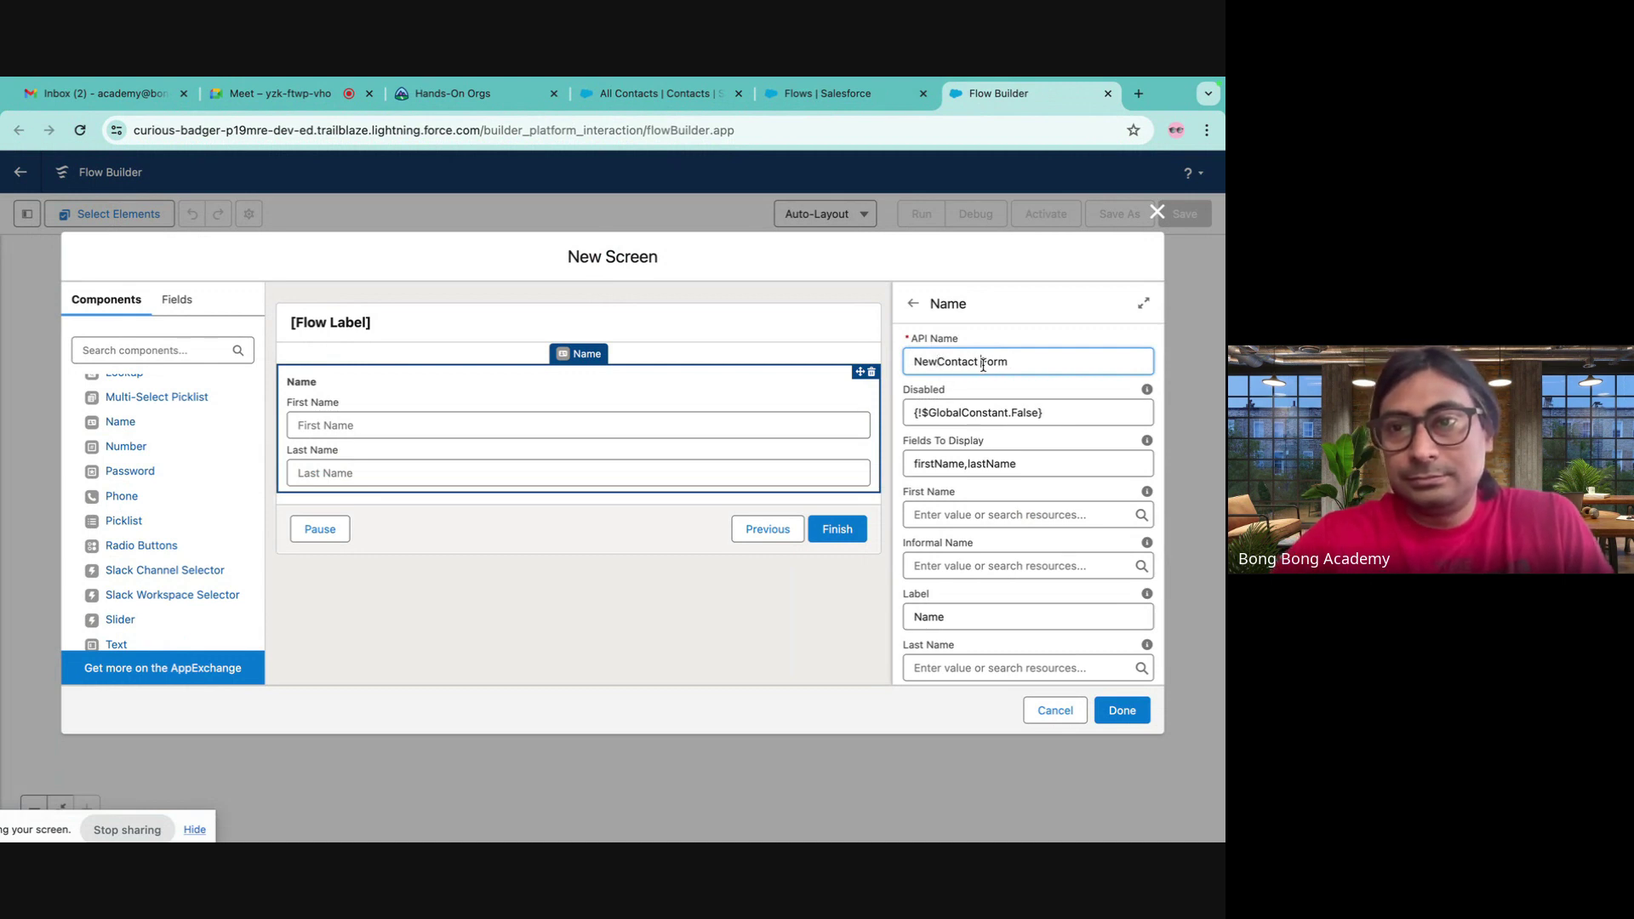
pyautogui.click(1111, 717)
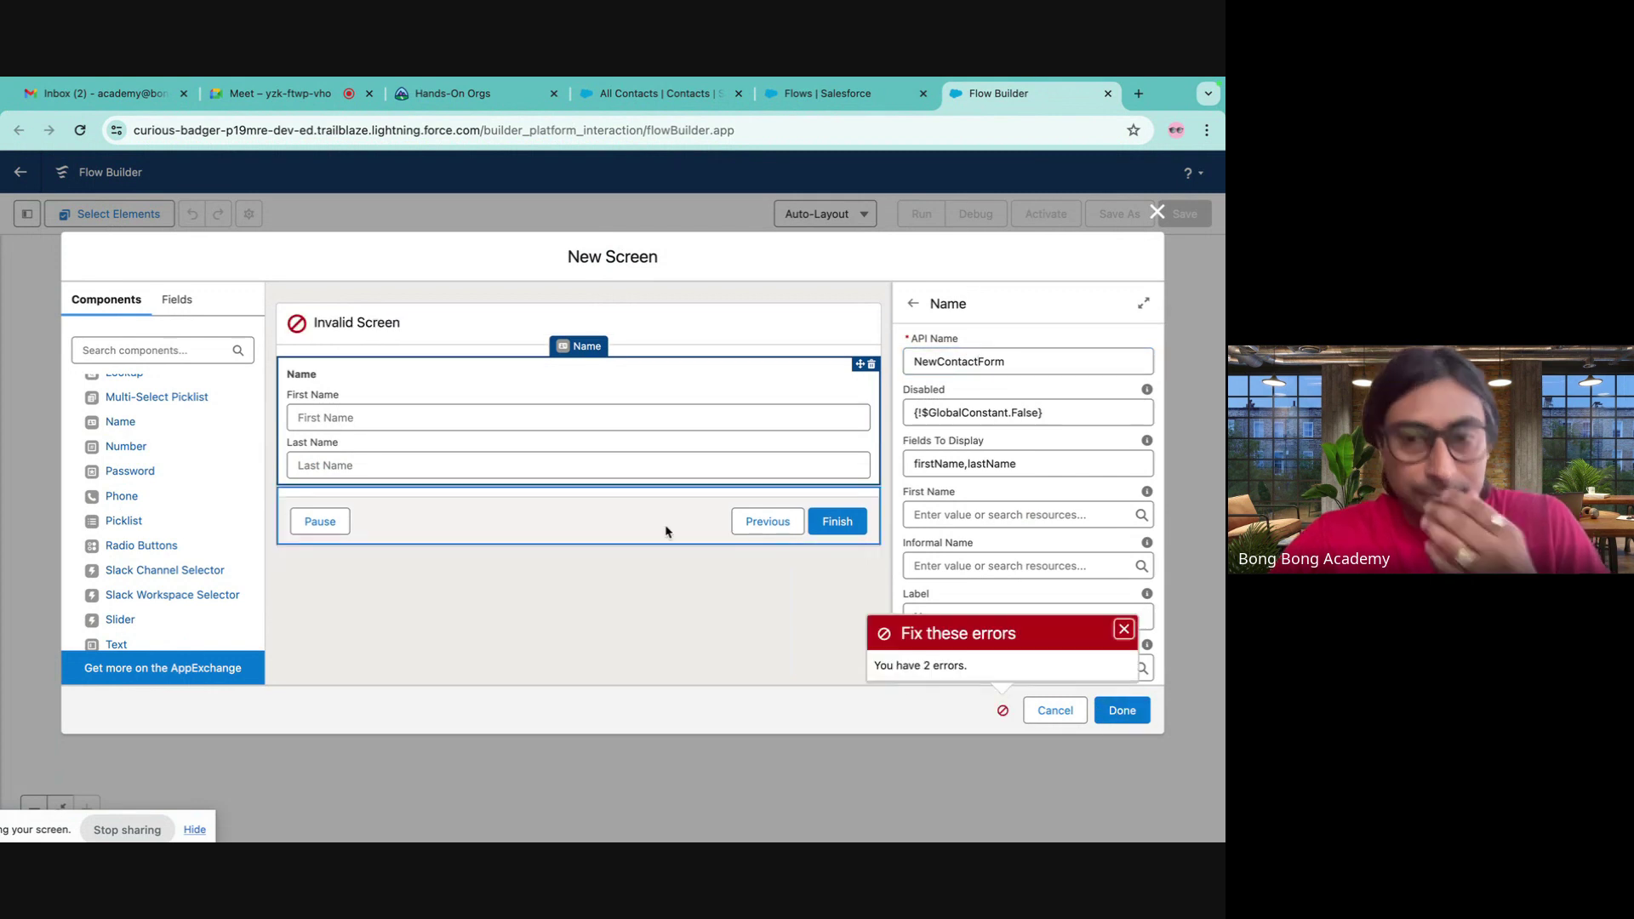
# - Label the screen New Contact Form (API name New_Contact_Form) and save it into the flow
pyautogui.click(443, 341)
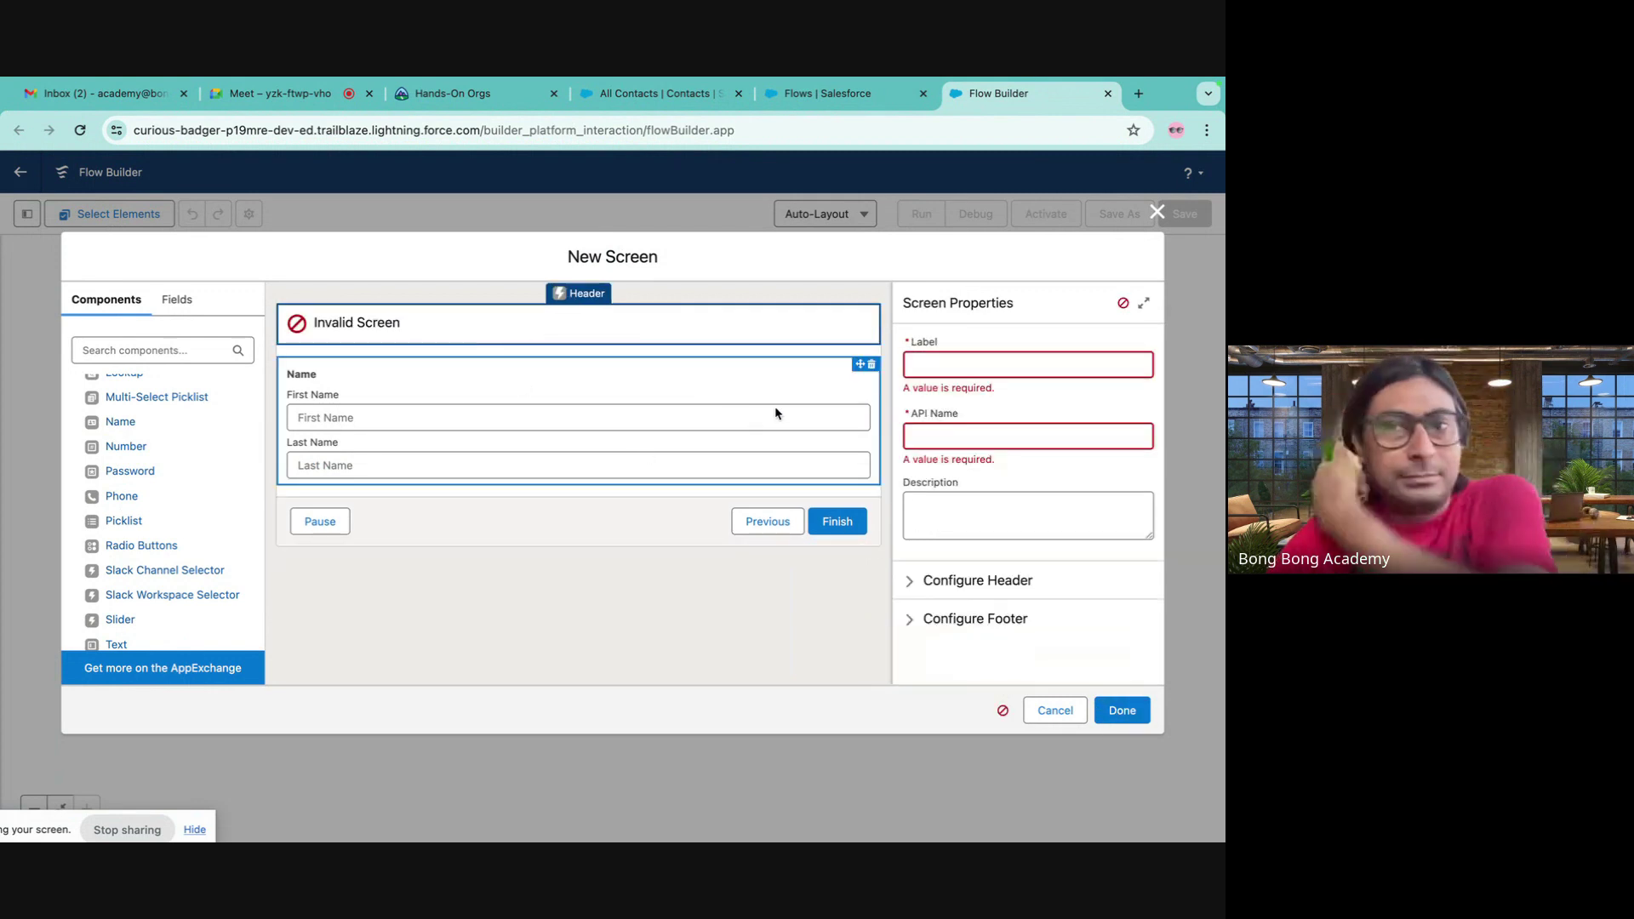
pyautogui.click(946, 363)
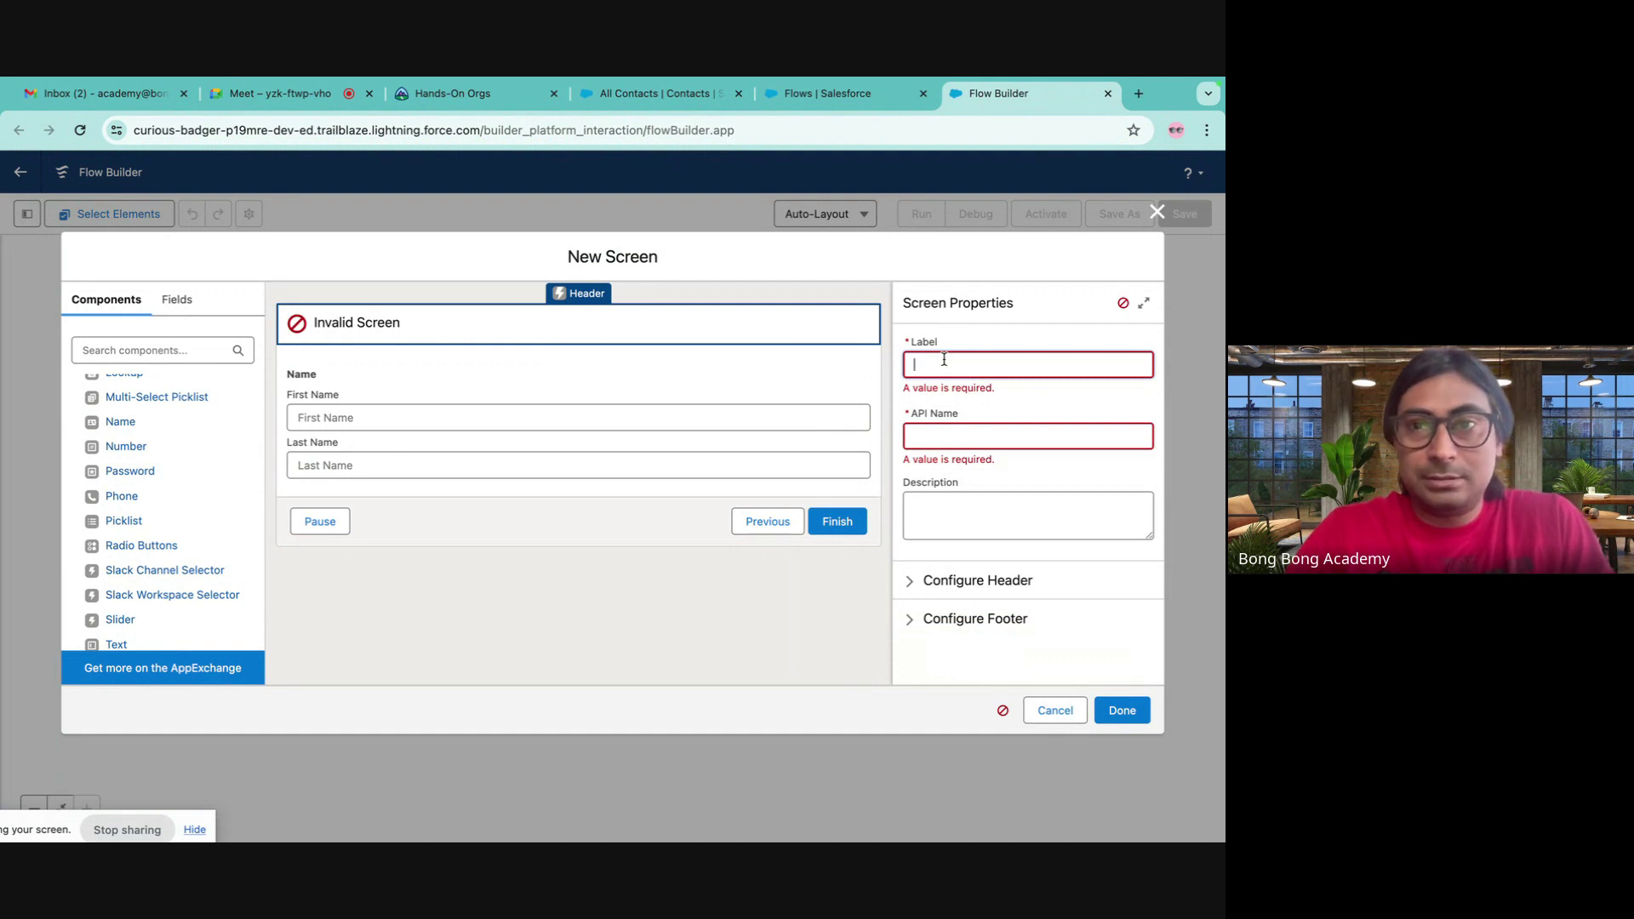
pyautogui.write('New Cont')
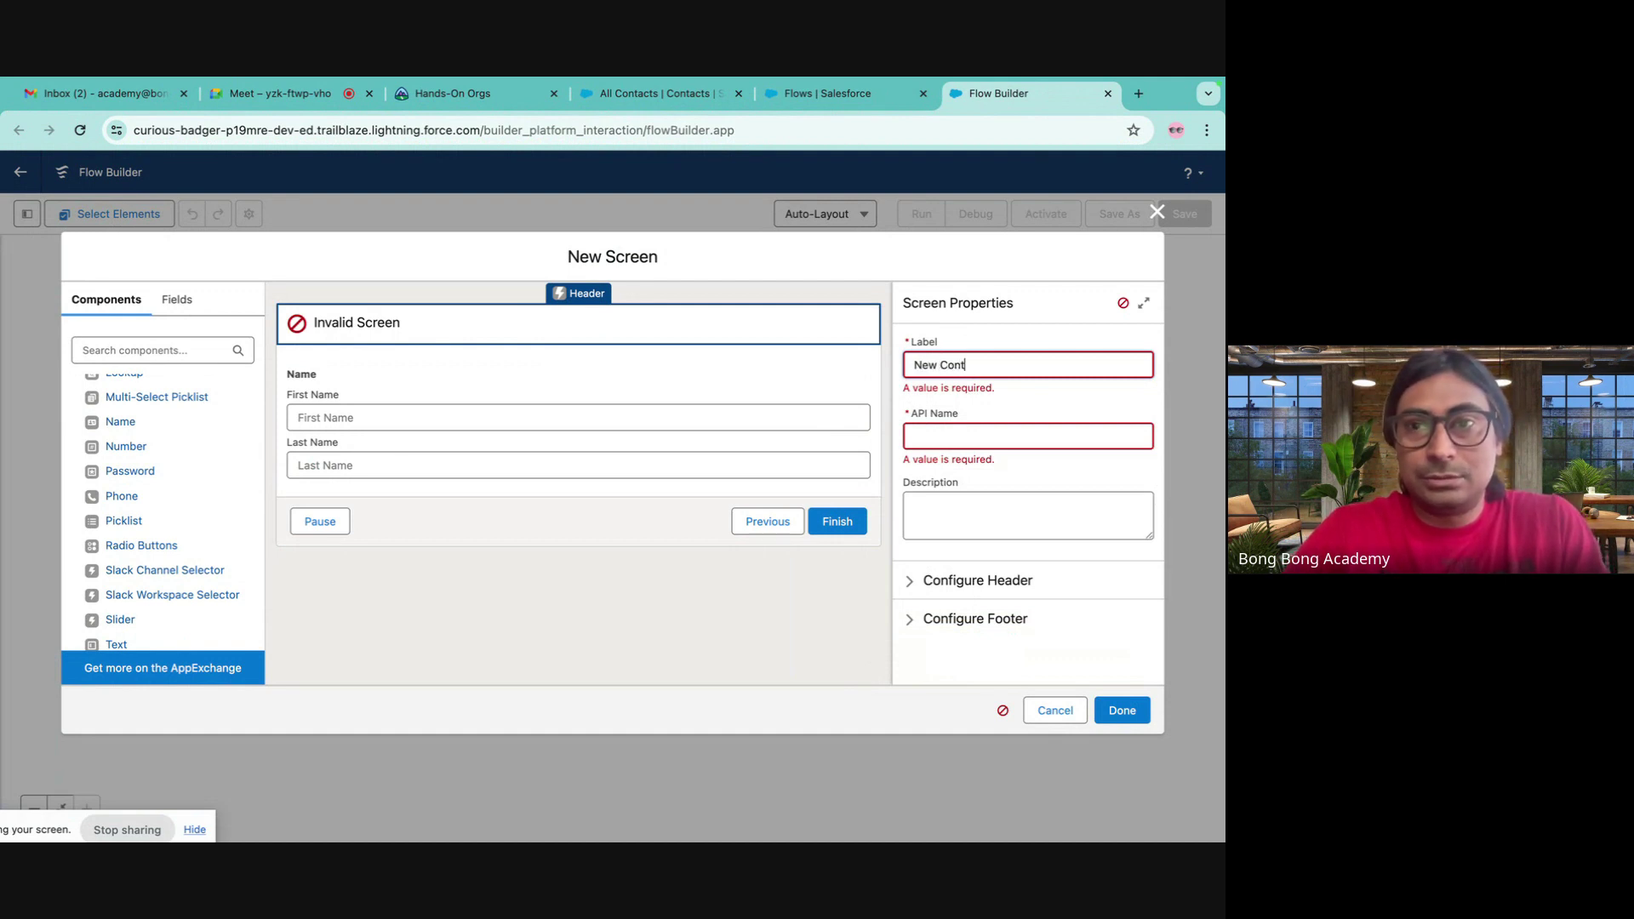
pyautogui.write('act Form')
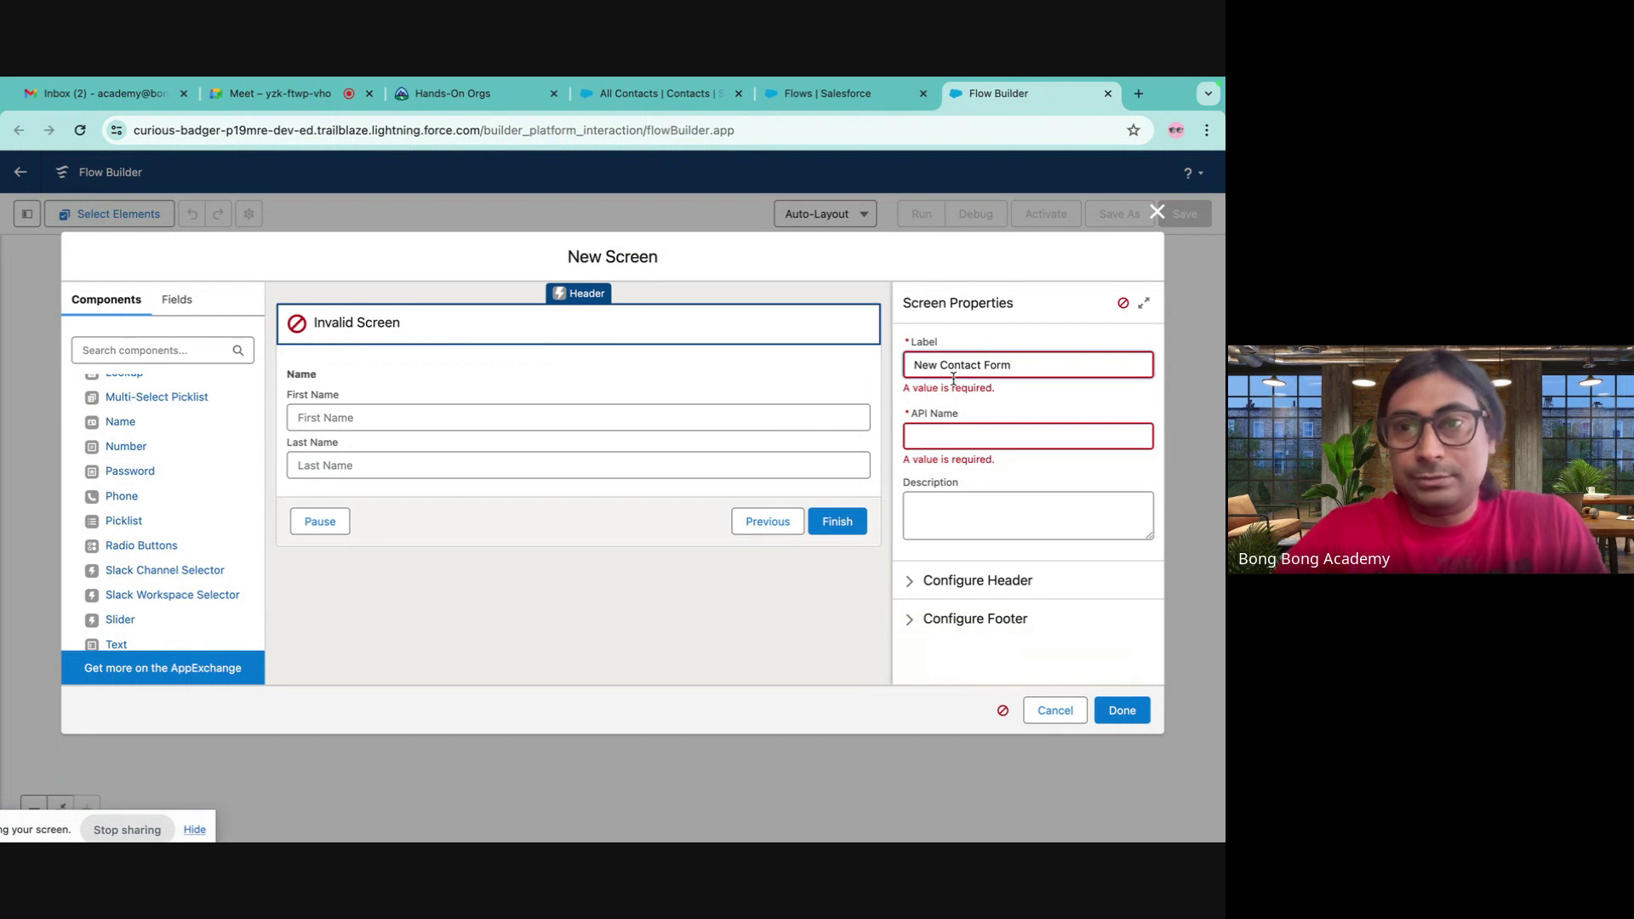
pyautogui.click(987, 437)
pyautogui.click(397, 388)
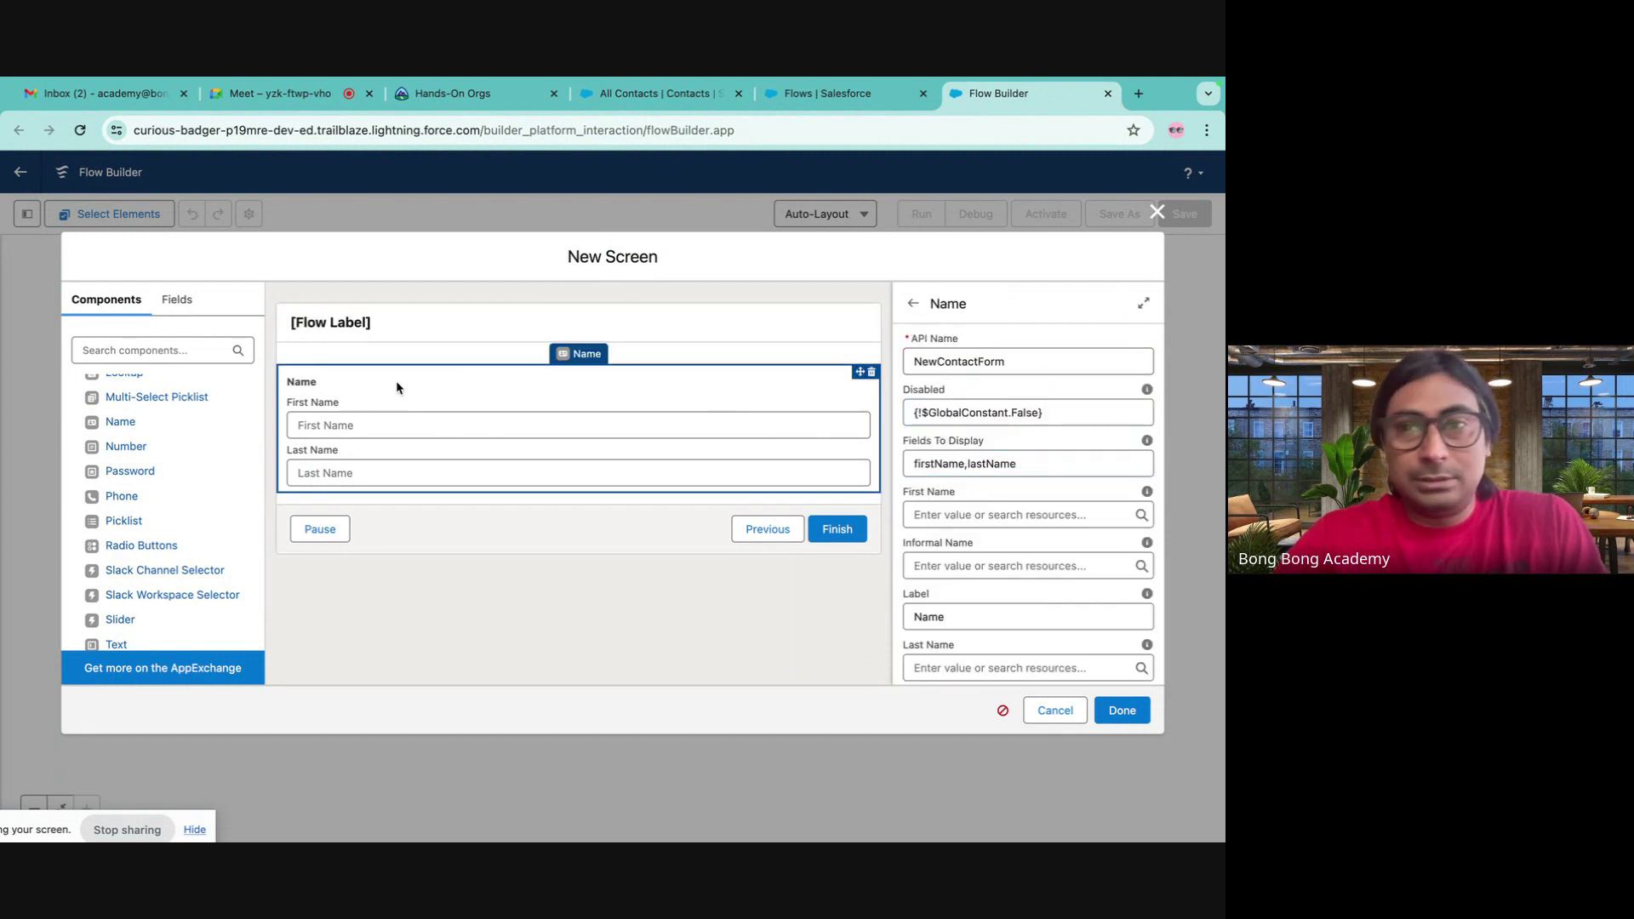
pyautogui.click(535, 331)
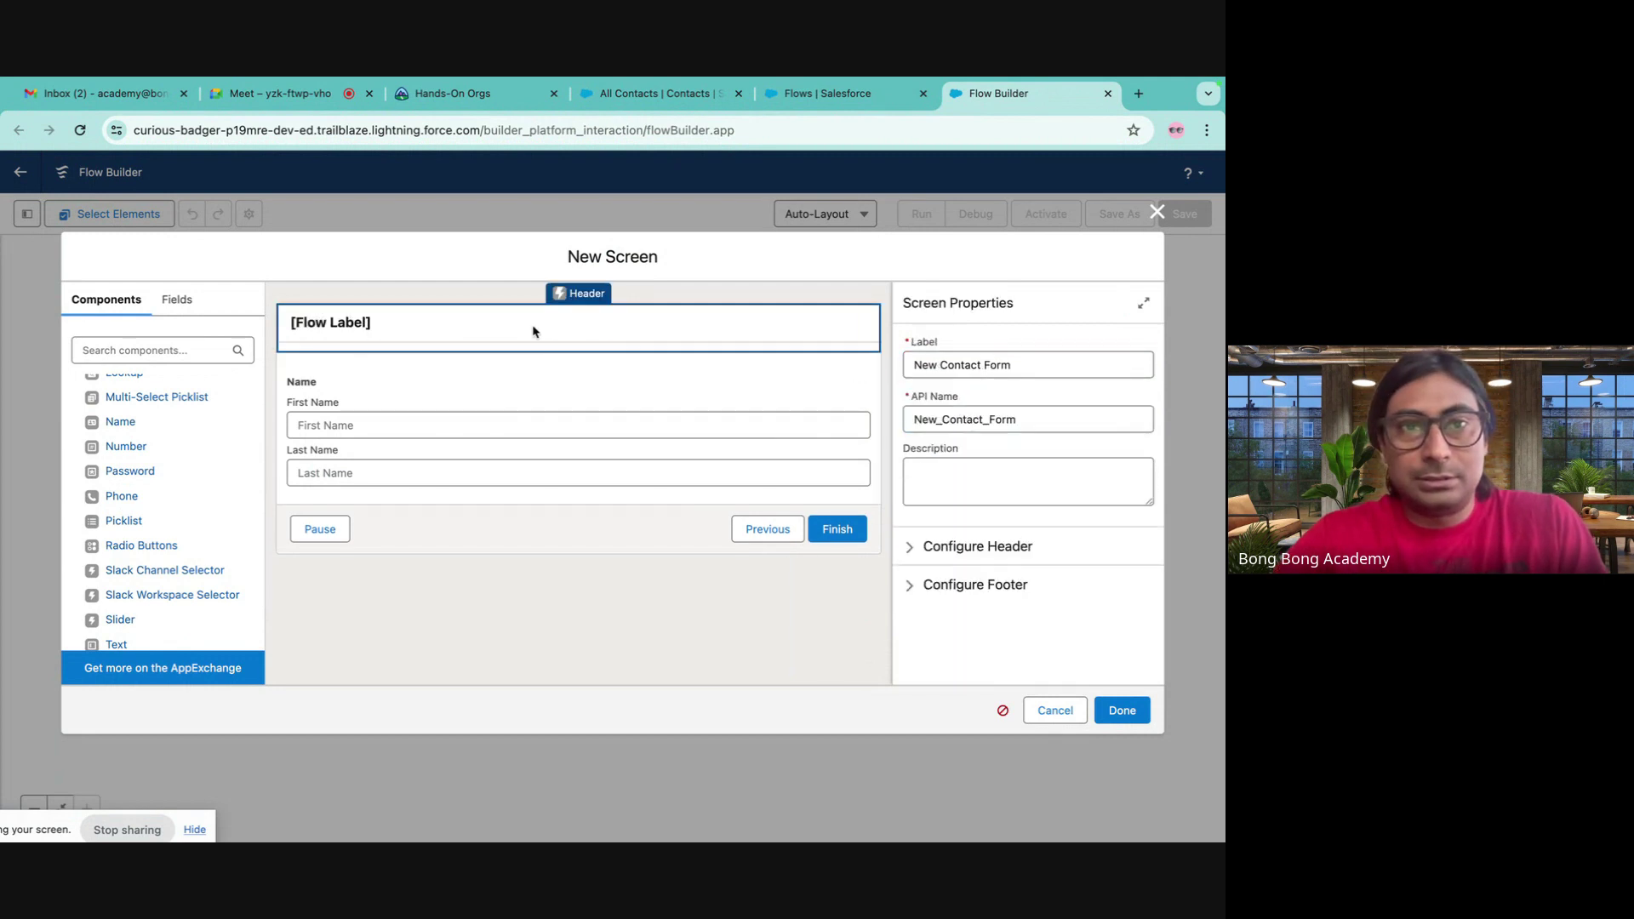
pyautogui.click(1117, 708)
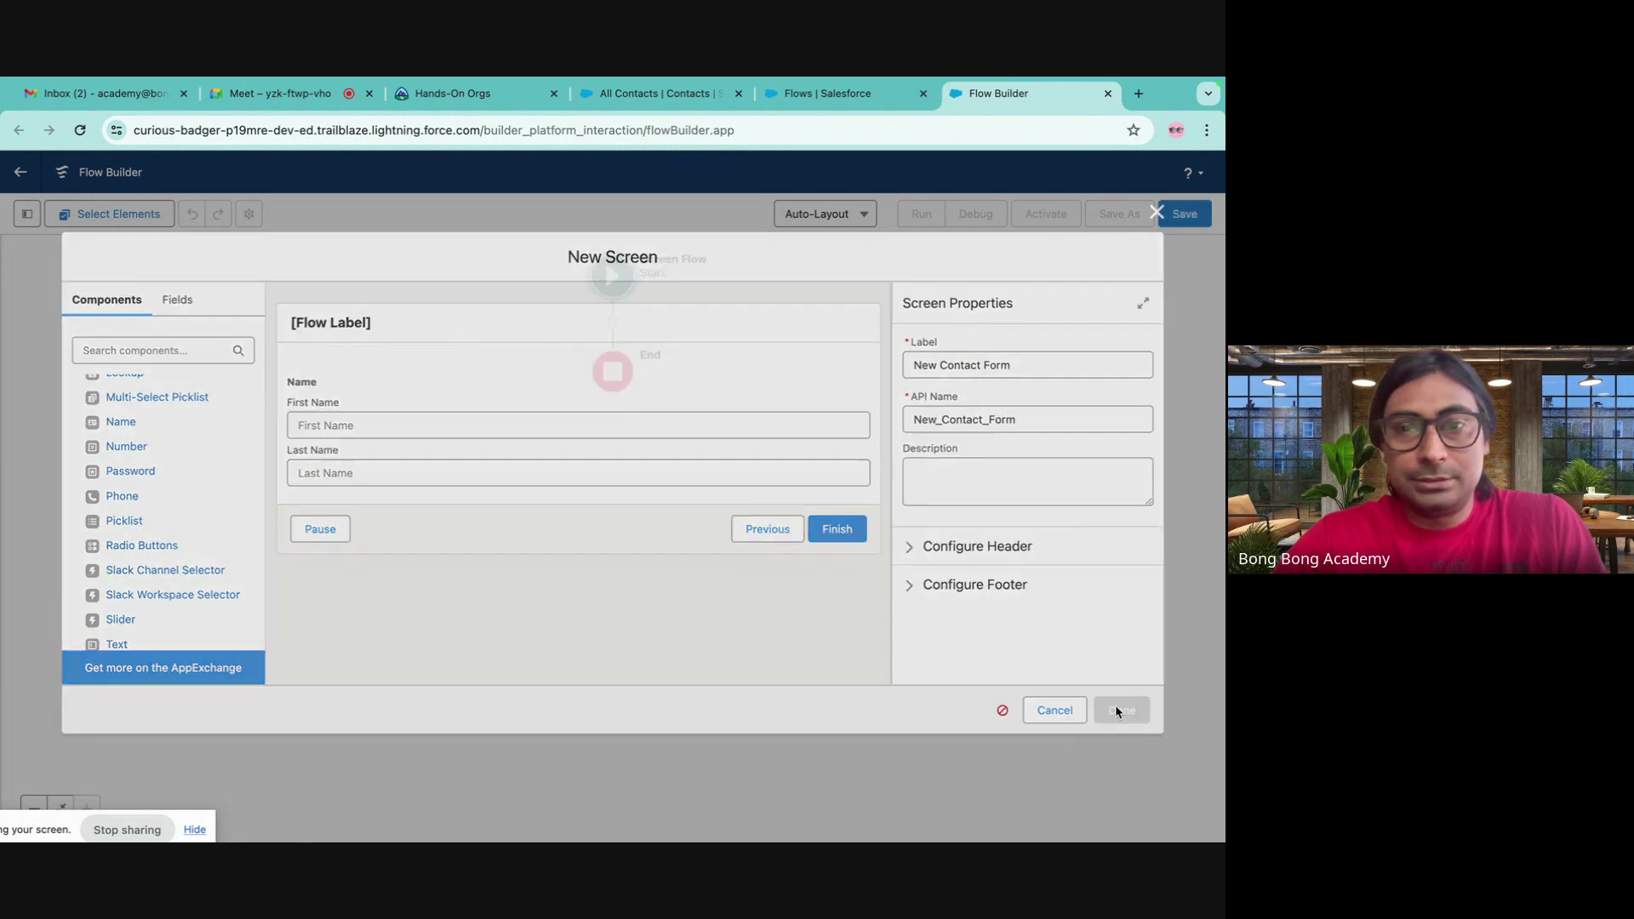
pyautogui.click(612, 415)
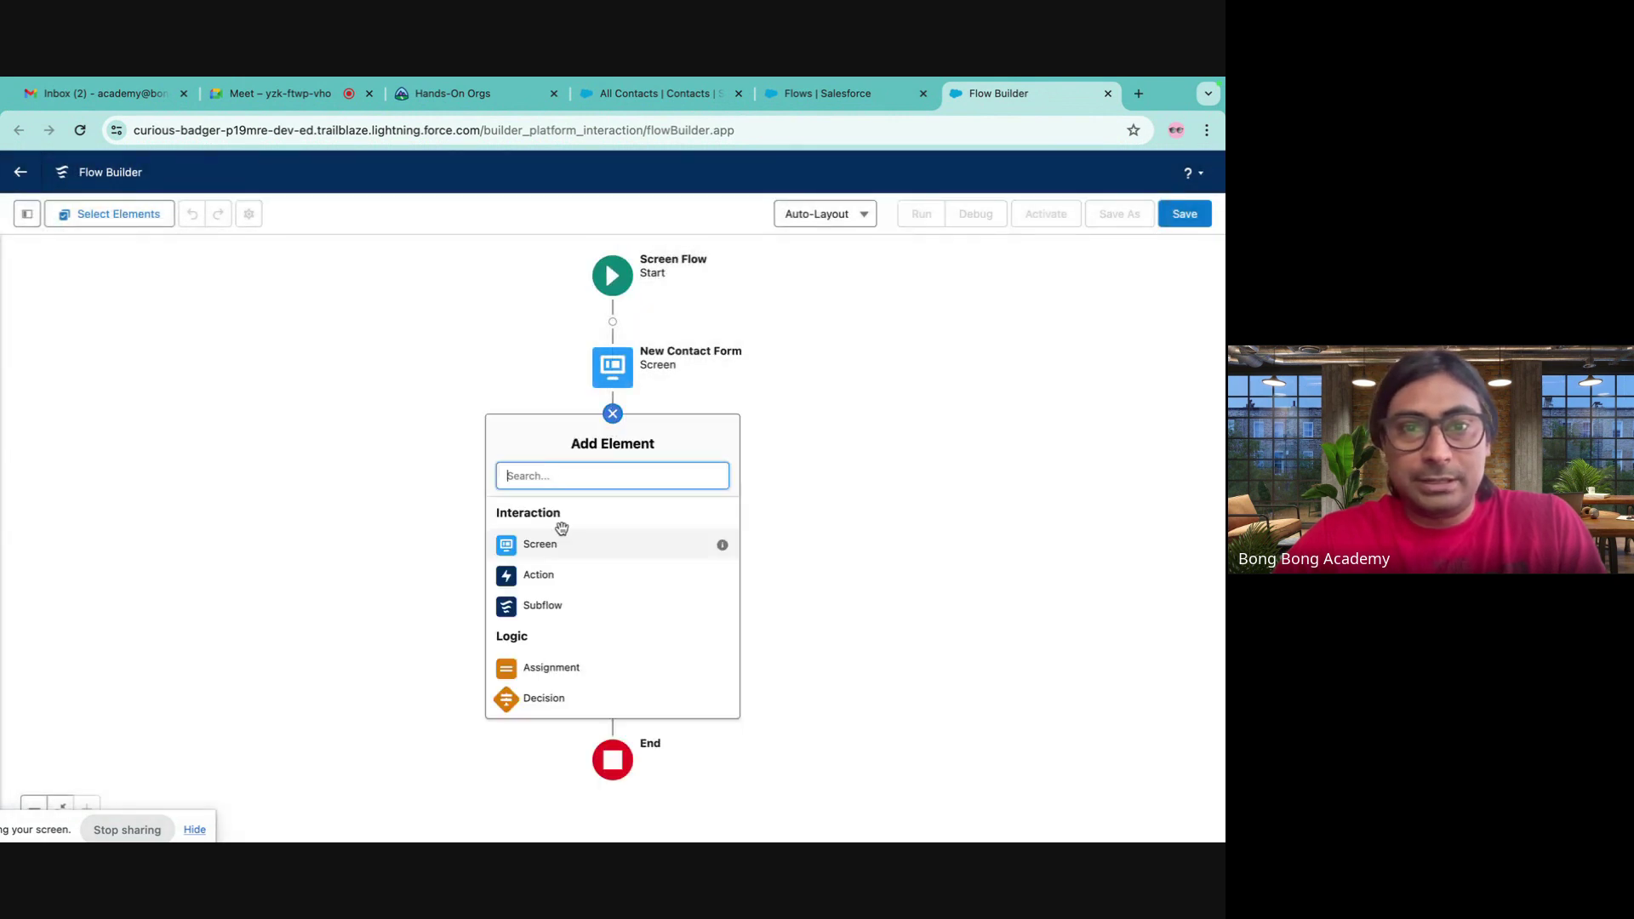
# - Add a Create Records element labelled 'Create Contact'
pyautogui.scroll(-5, 550, 602)
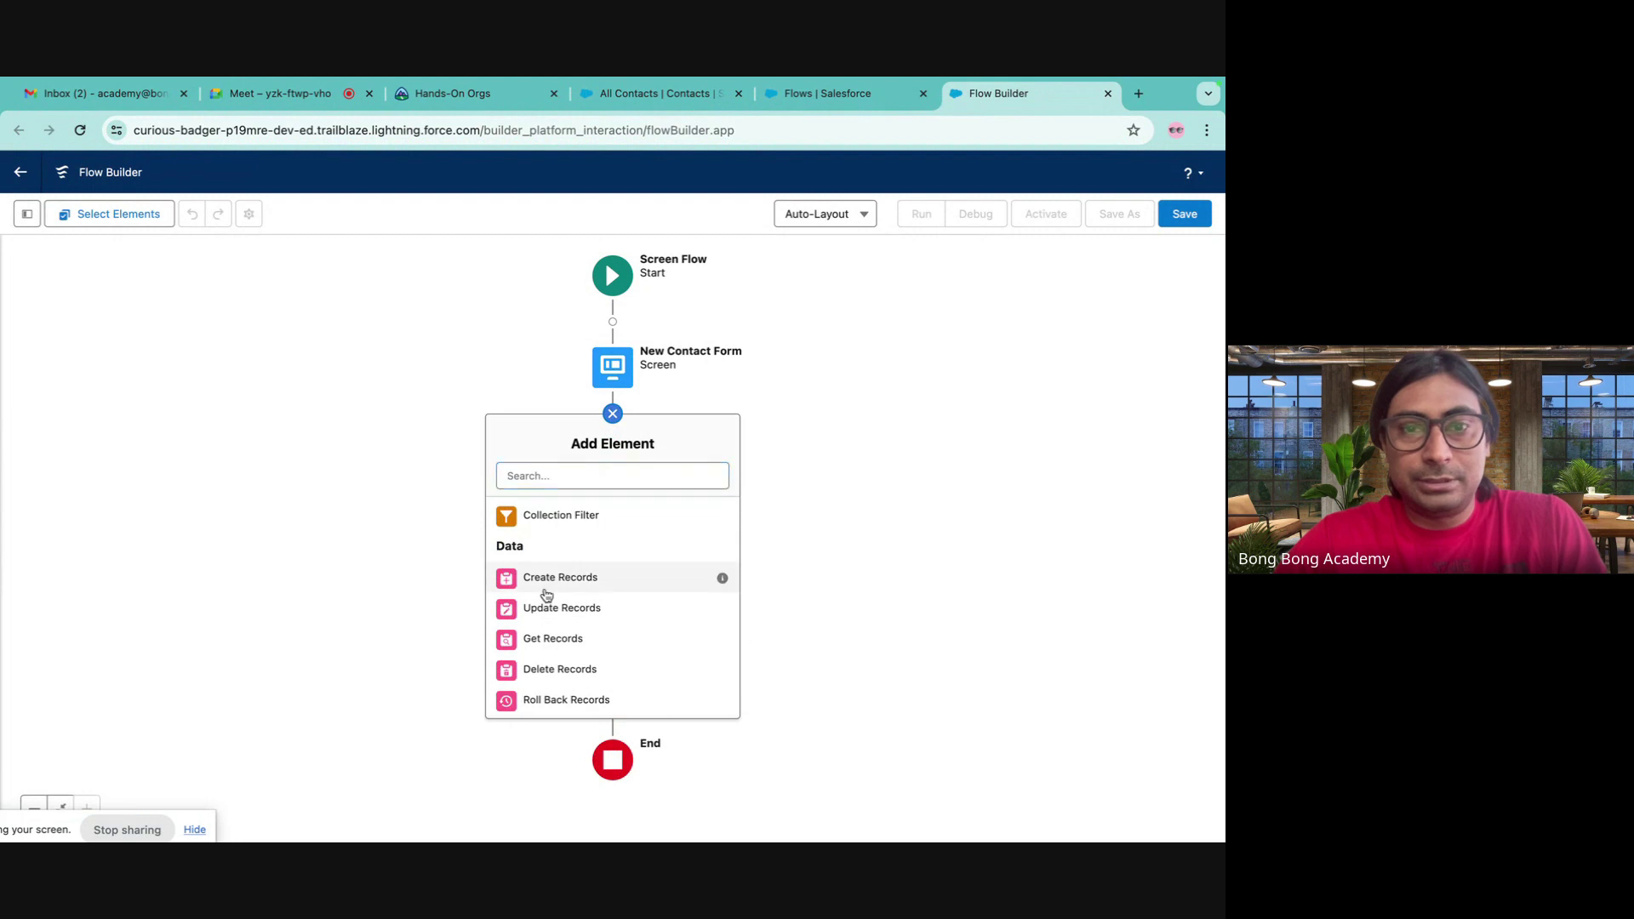
pyautogui.click(543, 575)
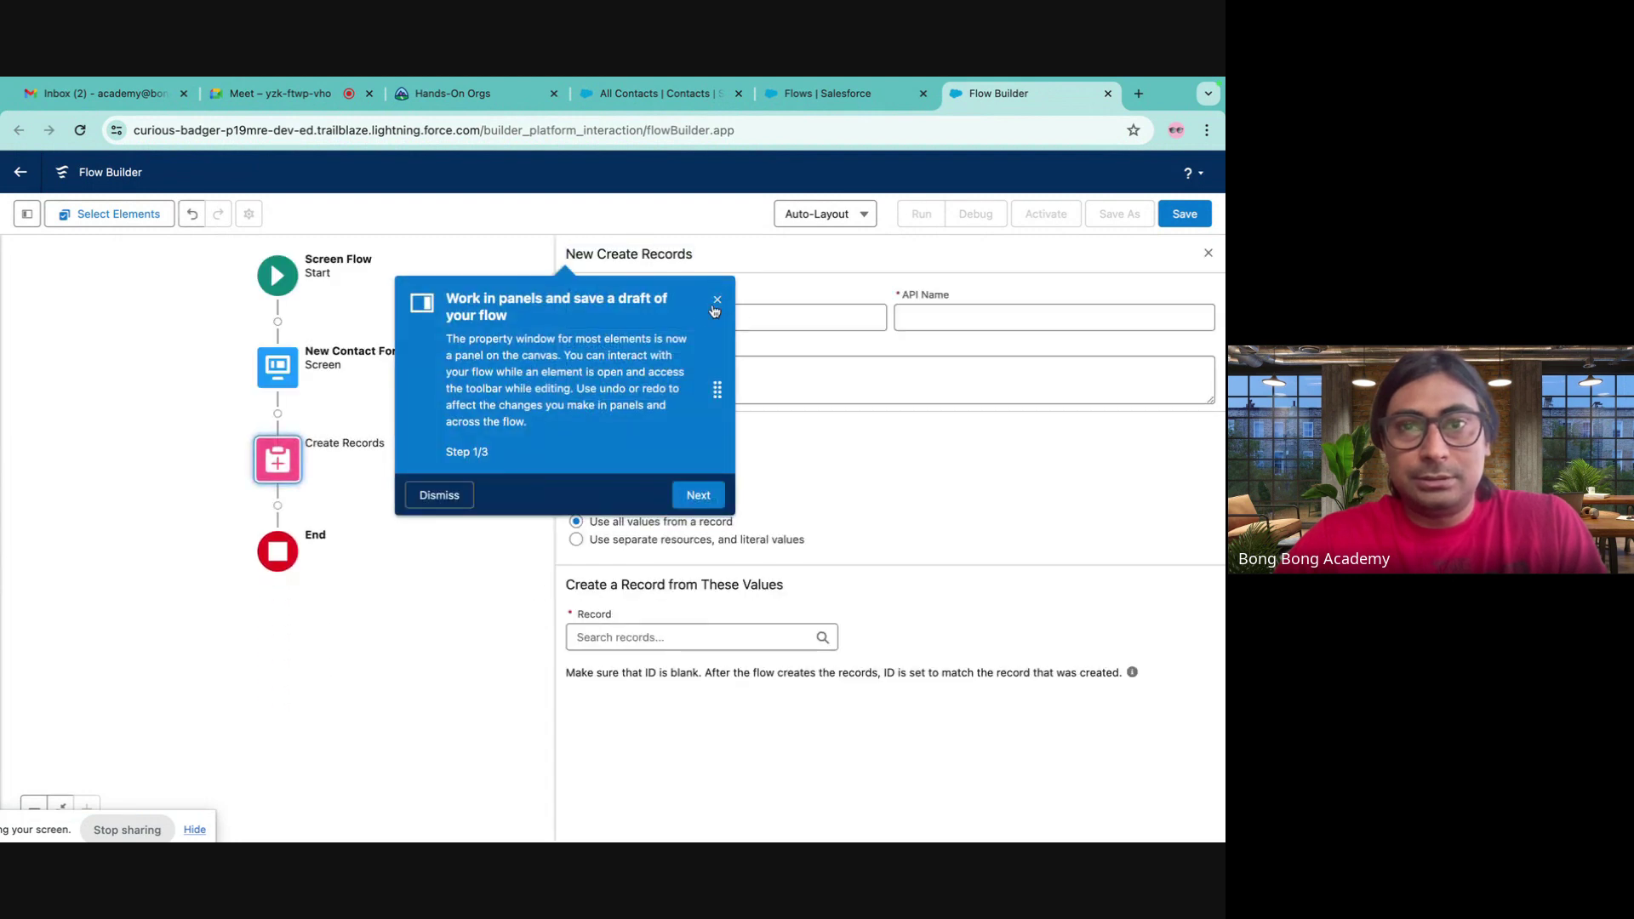
pyautogui.click(718, 301)
pyautogui.click(675, 319)
pyautogui.write('Crea')
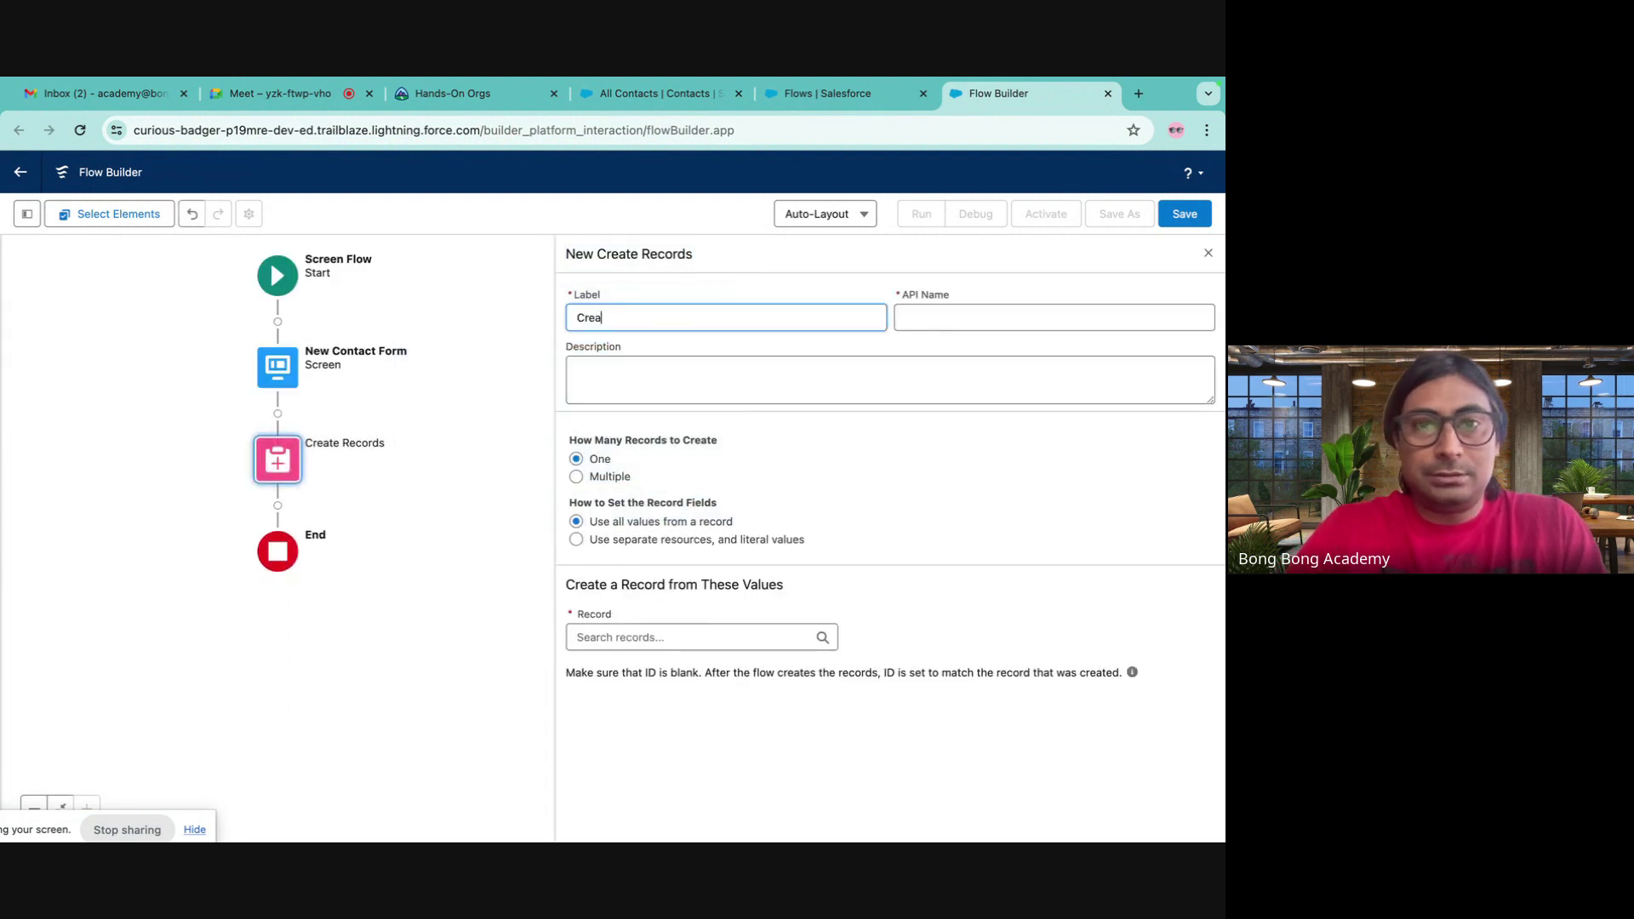
pyautogui.write('te Contact')
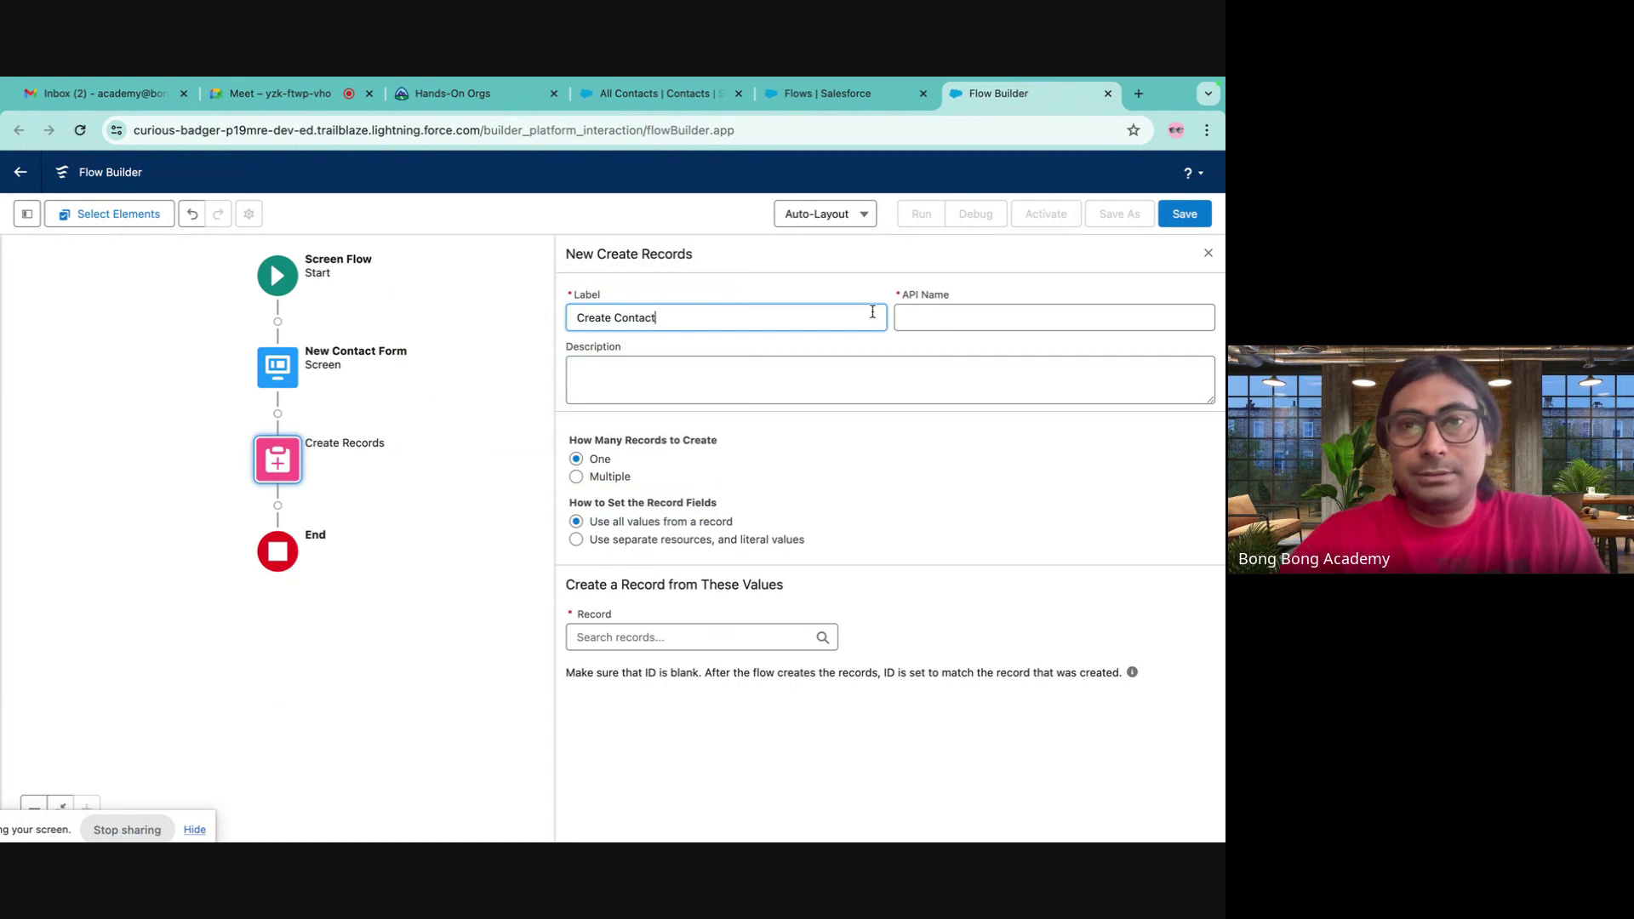
pyautogui.press('Tab')
pyautogui.click(676, 636)
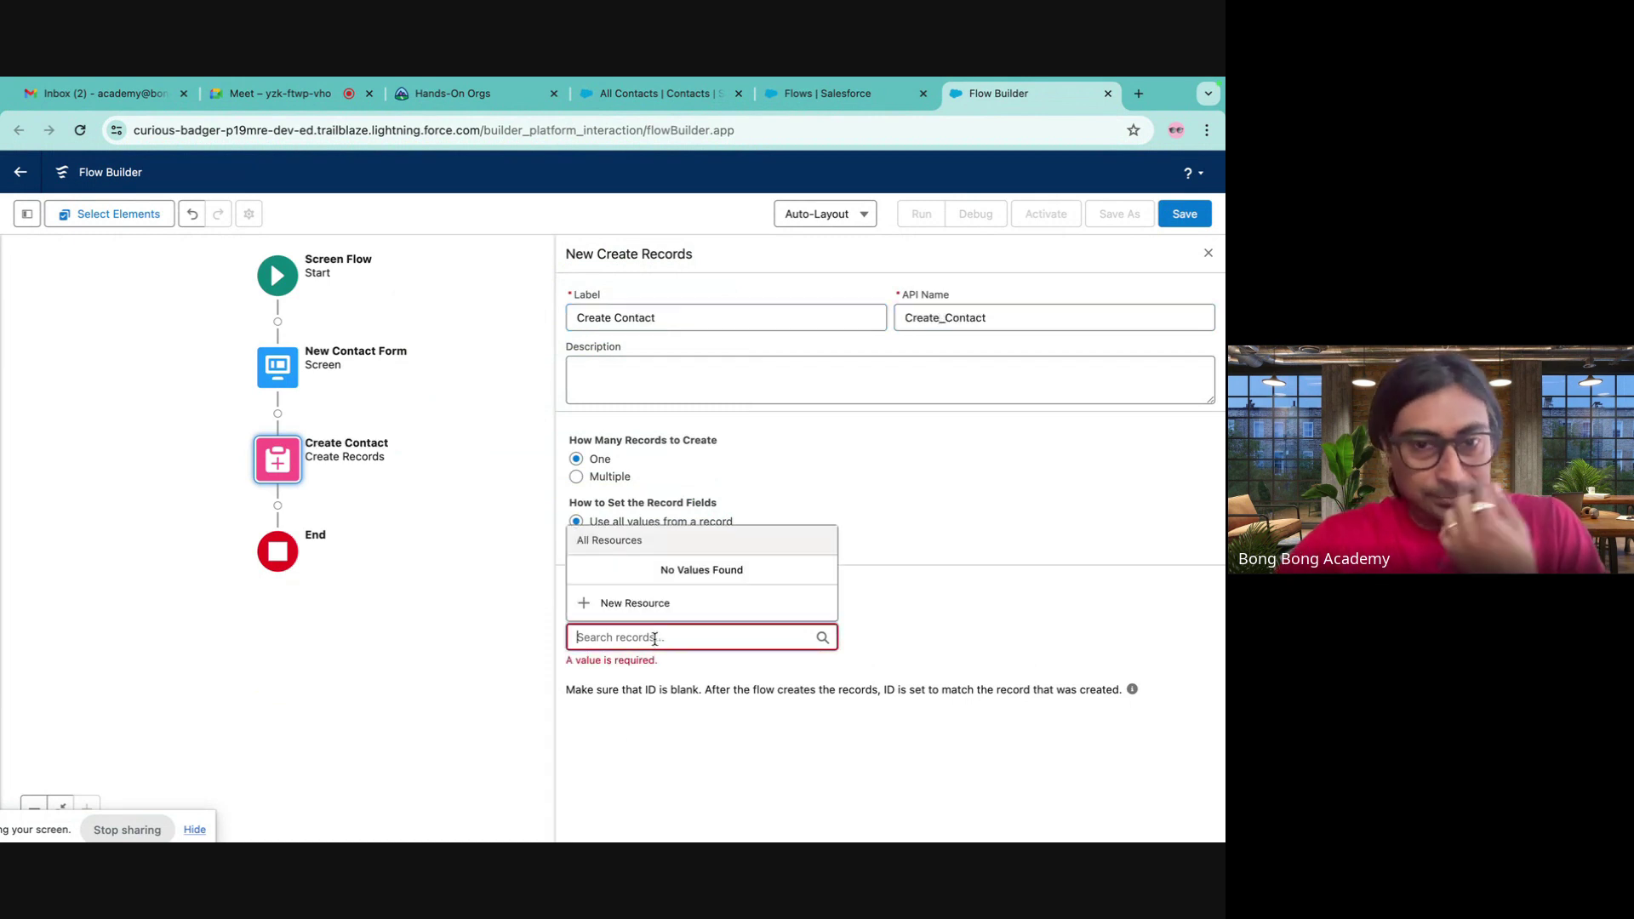
pyautogui.click(847, 482)
# - Use separate resources to create a Contact, mapping LastName to the NewContactForm last name
pyautogui.click(686, 539)
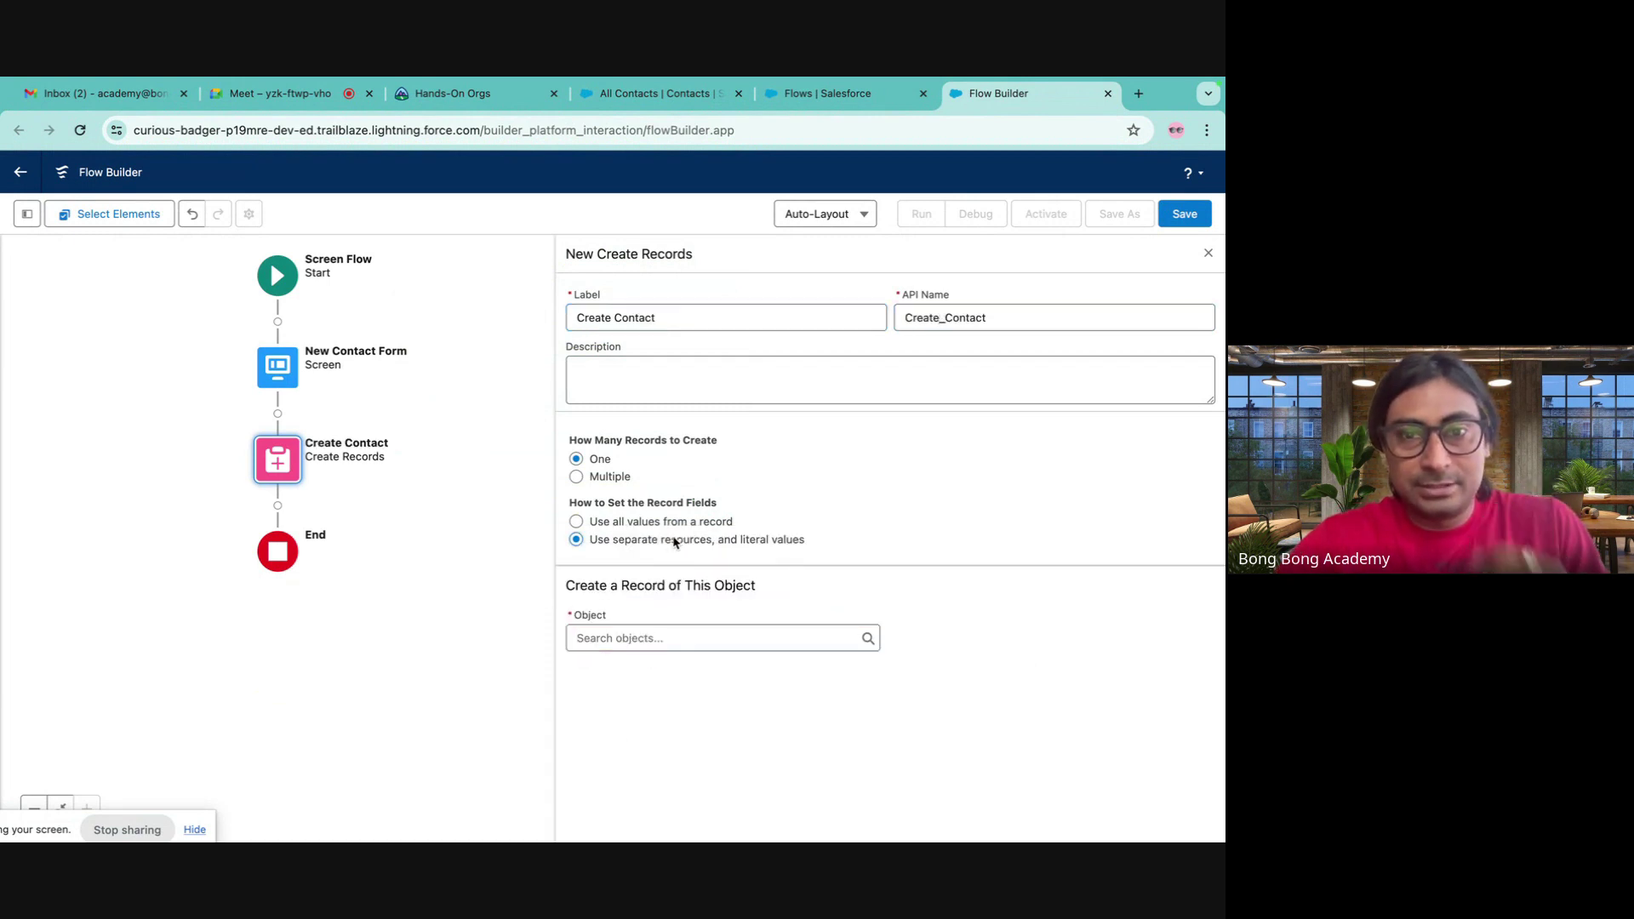
pyautogui.write('contact')
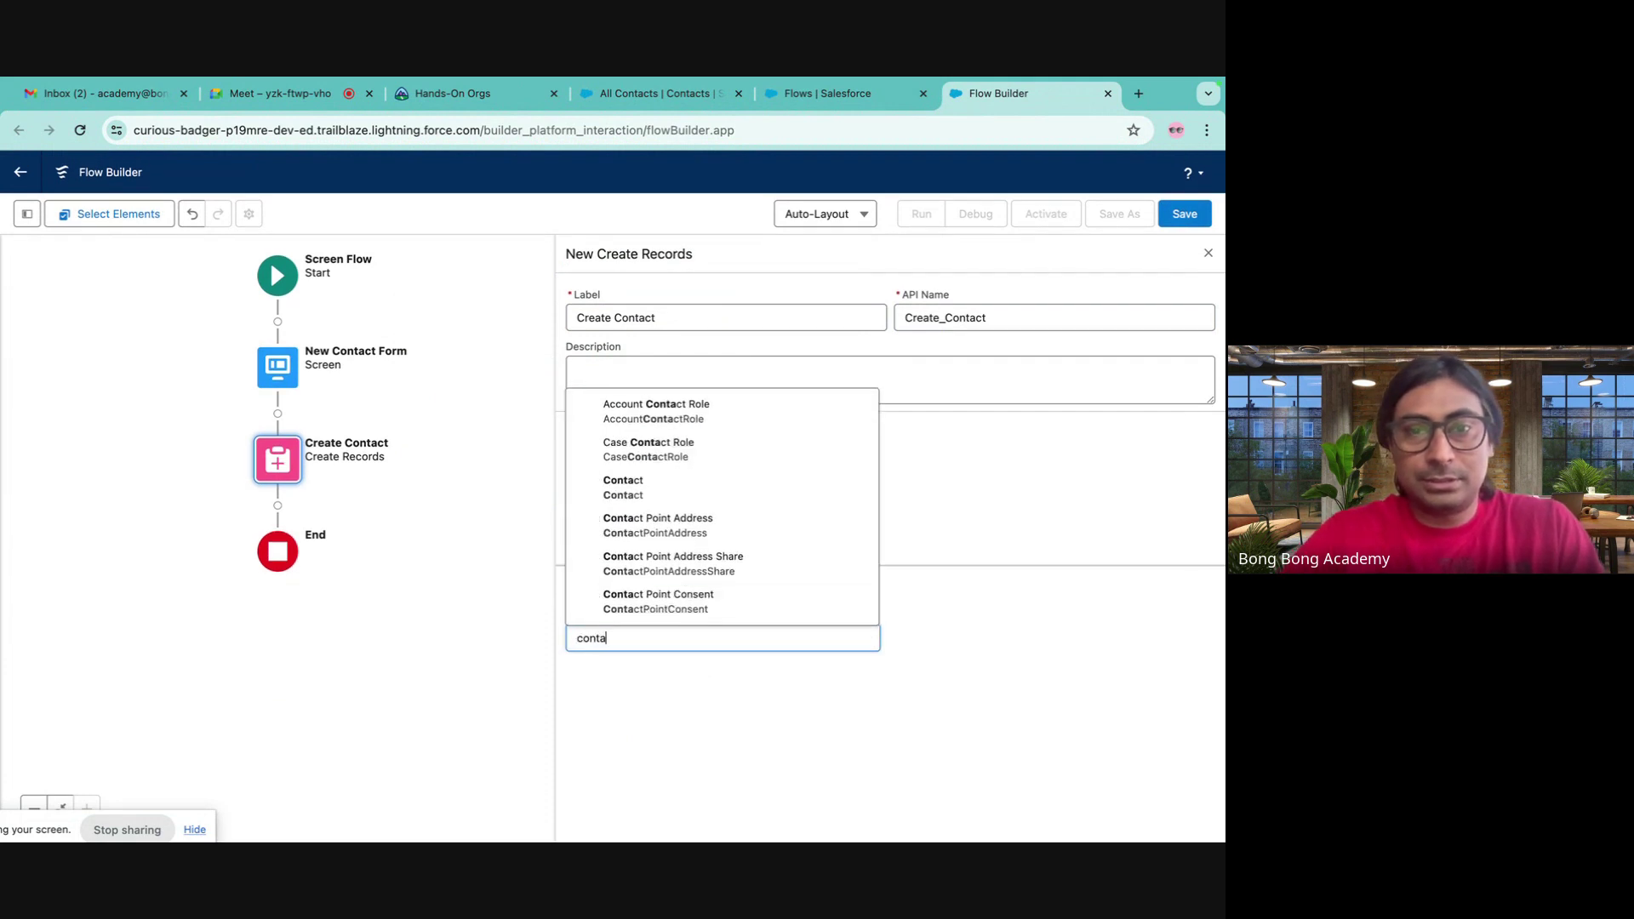
pyautogui.click(660, 492)
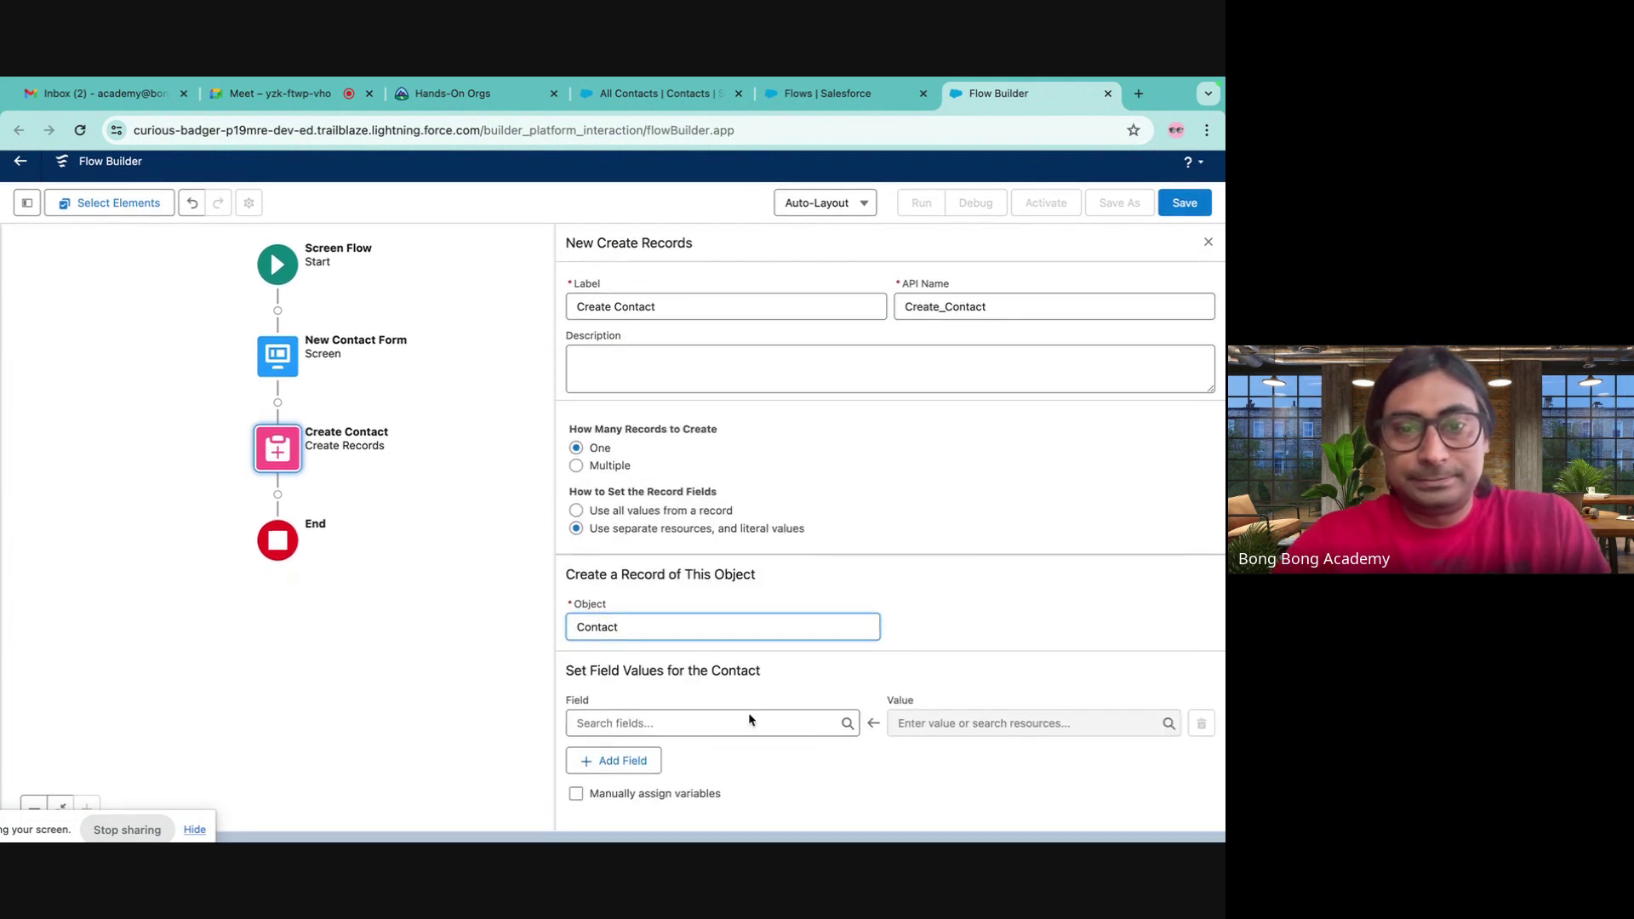
pyautogui.click(669, 732)
pyautogui.write('last')
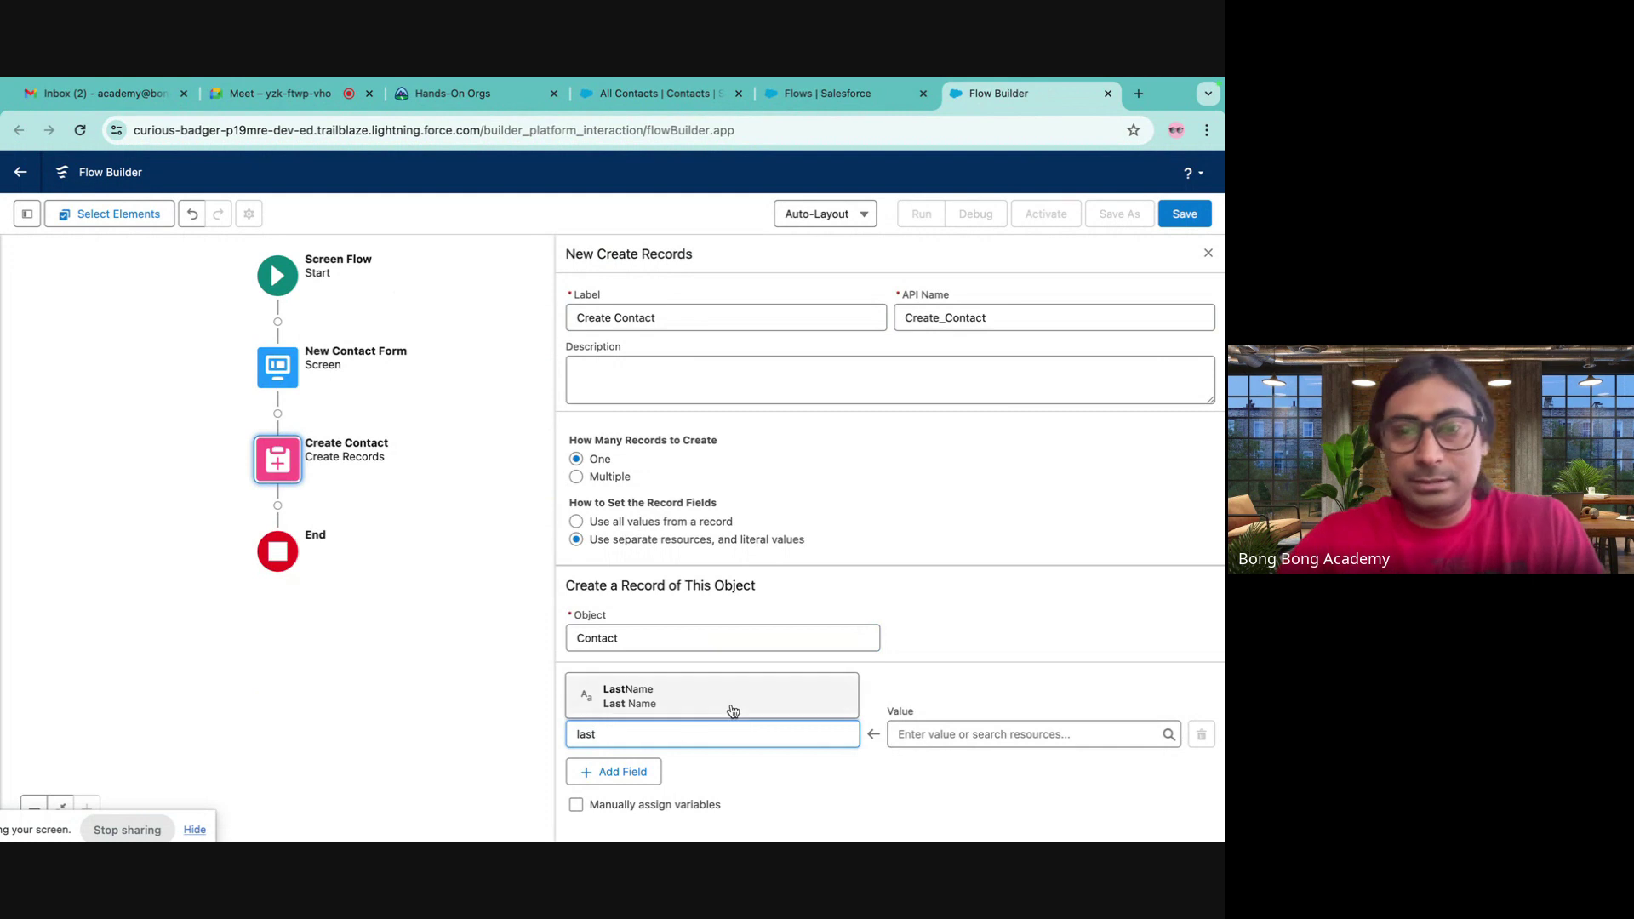
pyautogui.click(729, 709)
pyautogui.click(954, 732)
pyautogui.scroll(-2, 987, 613)
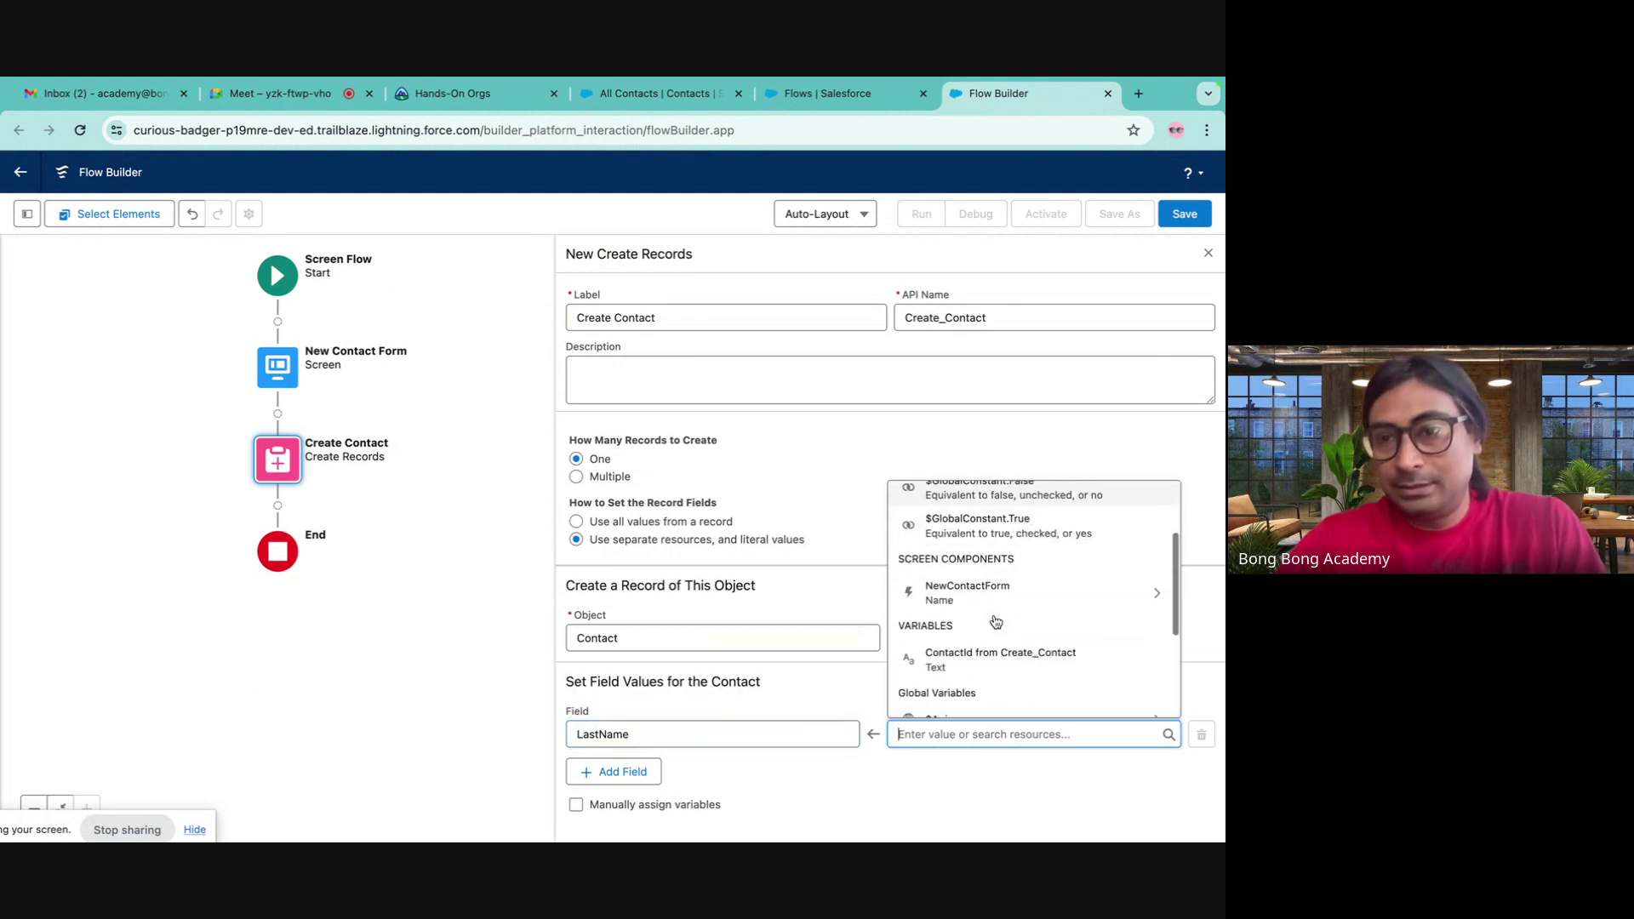
pyautogui.click(970, 596)
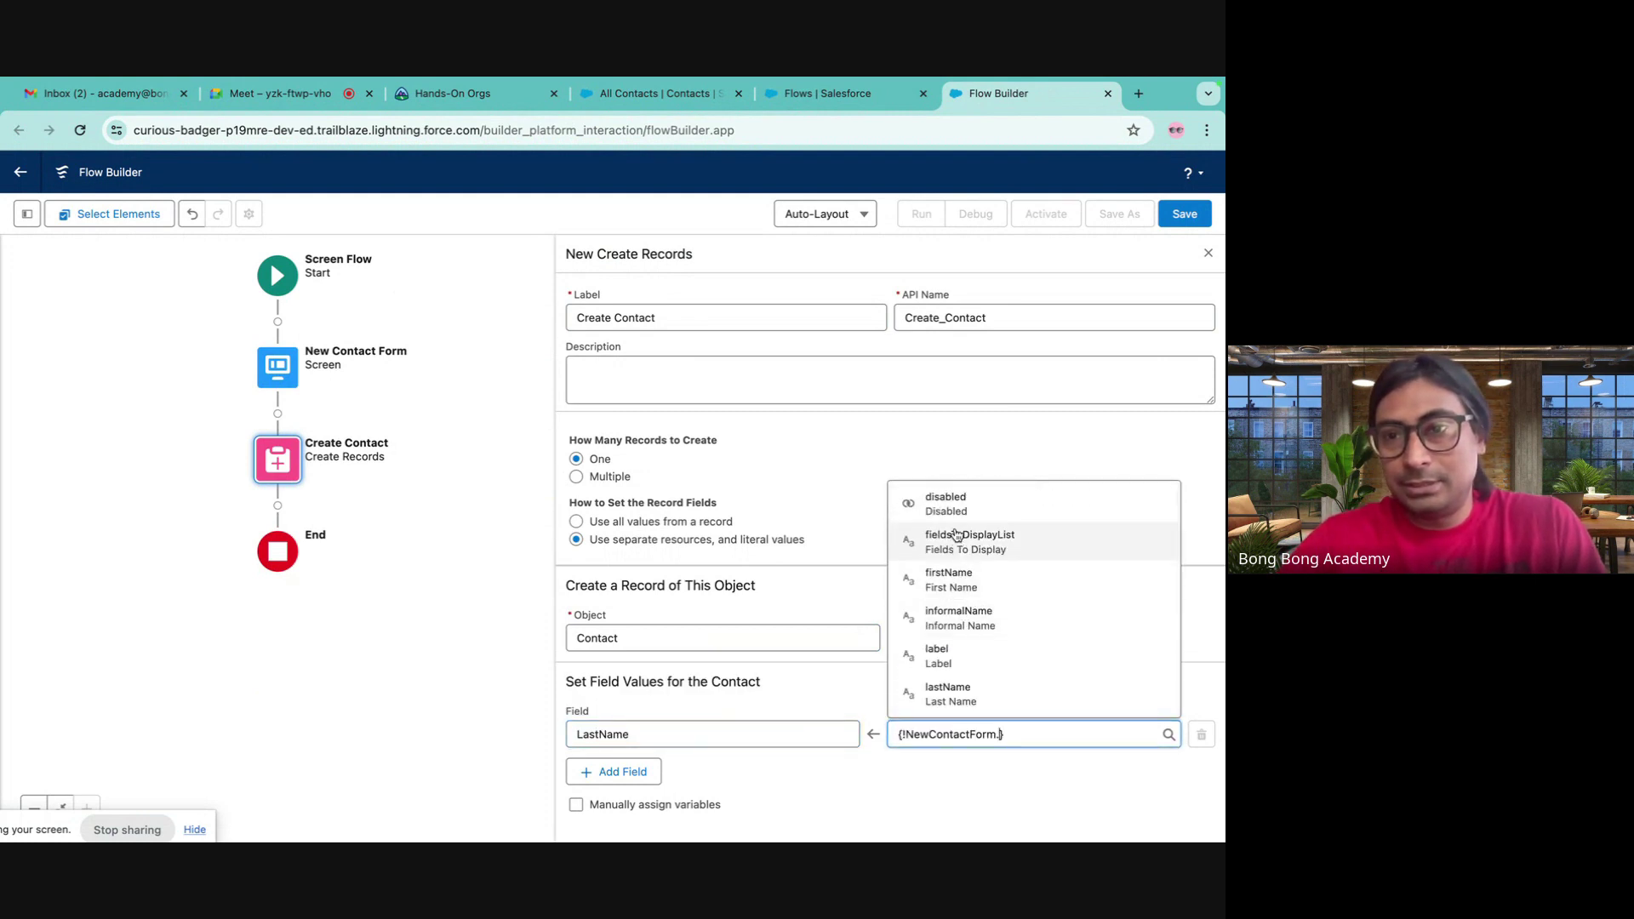
pyautogui.click(953, 694)
# - Map the Contact's FirstName to the NewContactForm first name
pyautogui.click(630, 774)
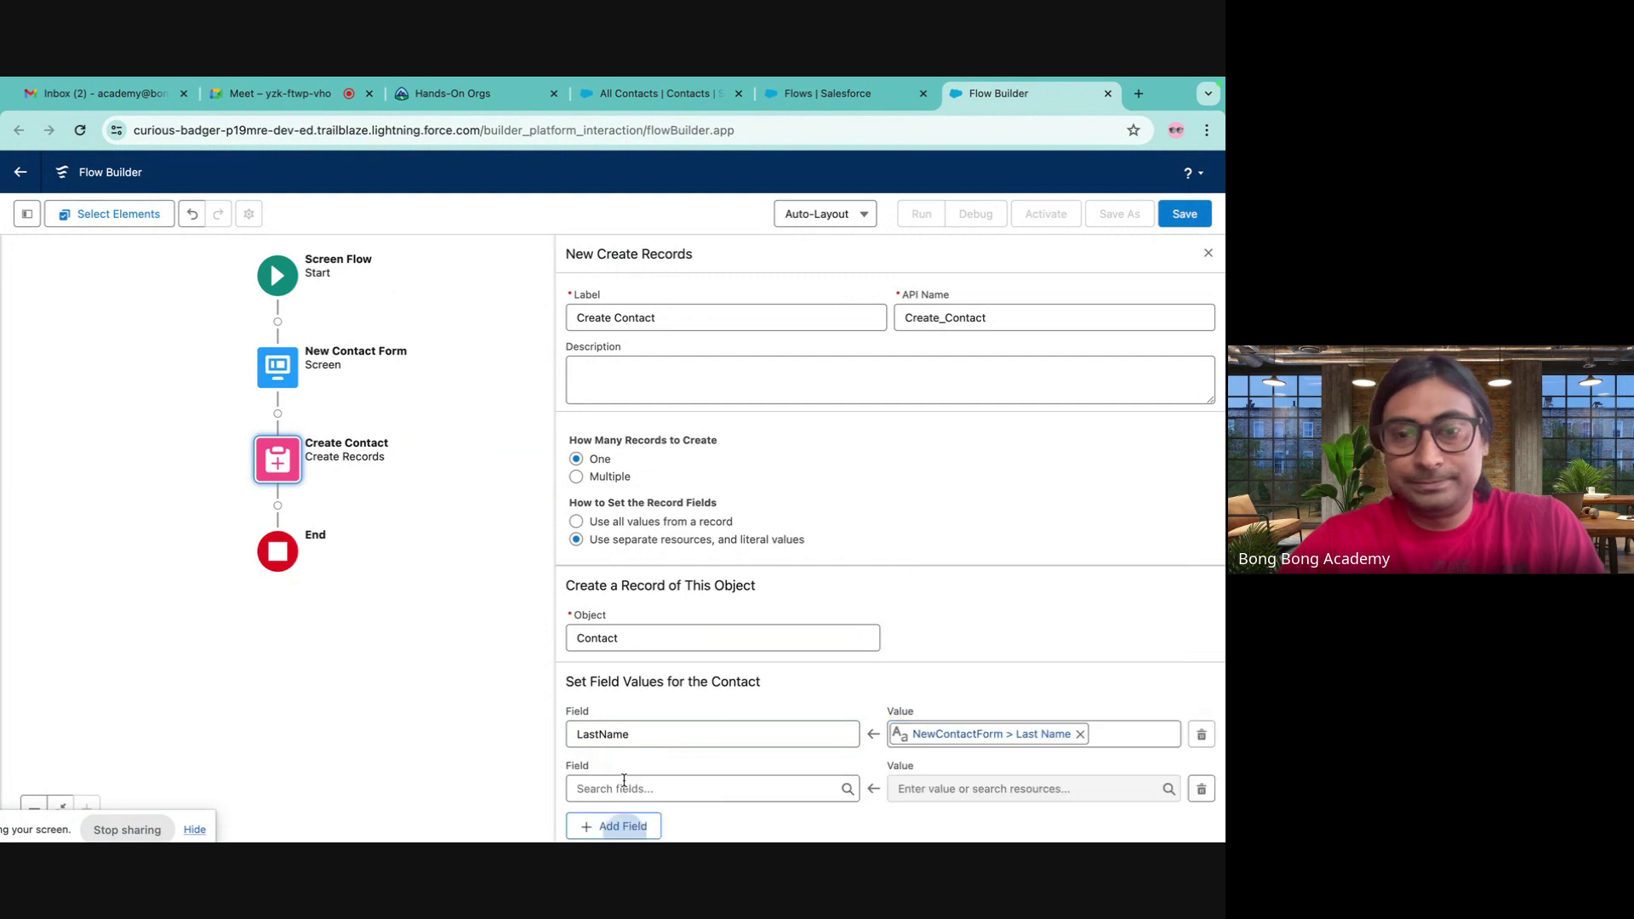
pyautogui.click(640, 788)
pyautogui.write('Fir')
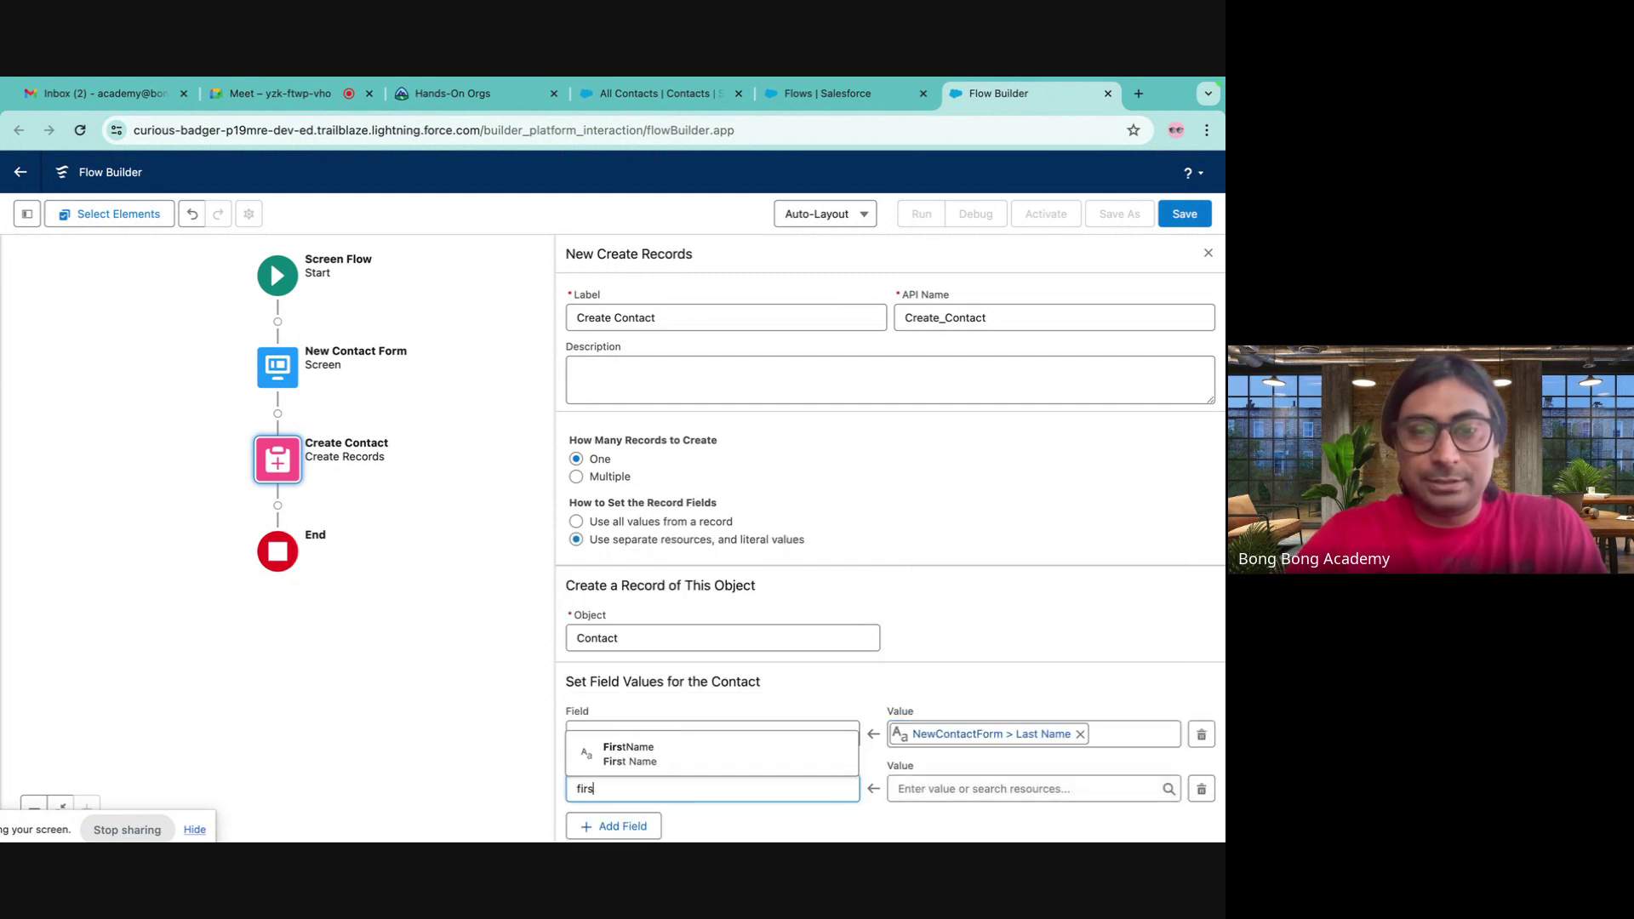
pyautogui.click(693, 760)
pyautogui.click(965, 784)
pyautogui.write('new')
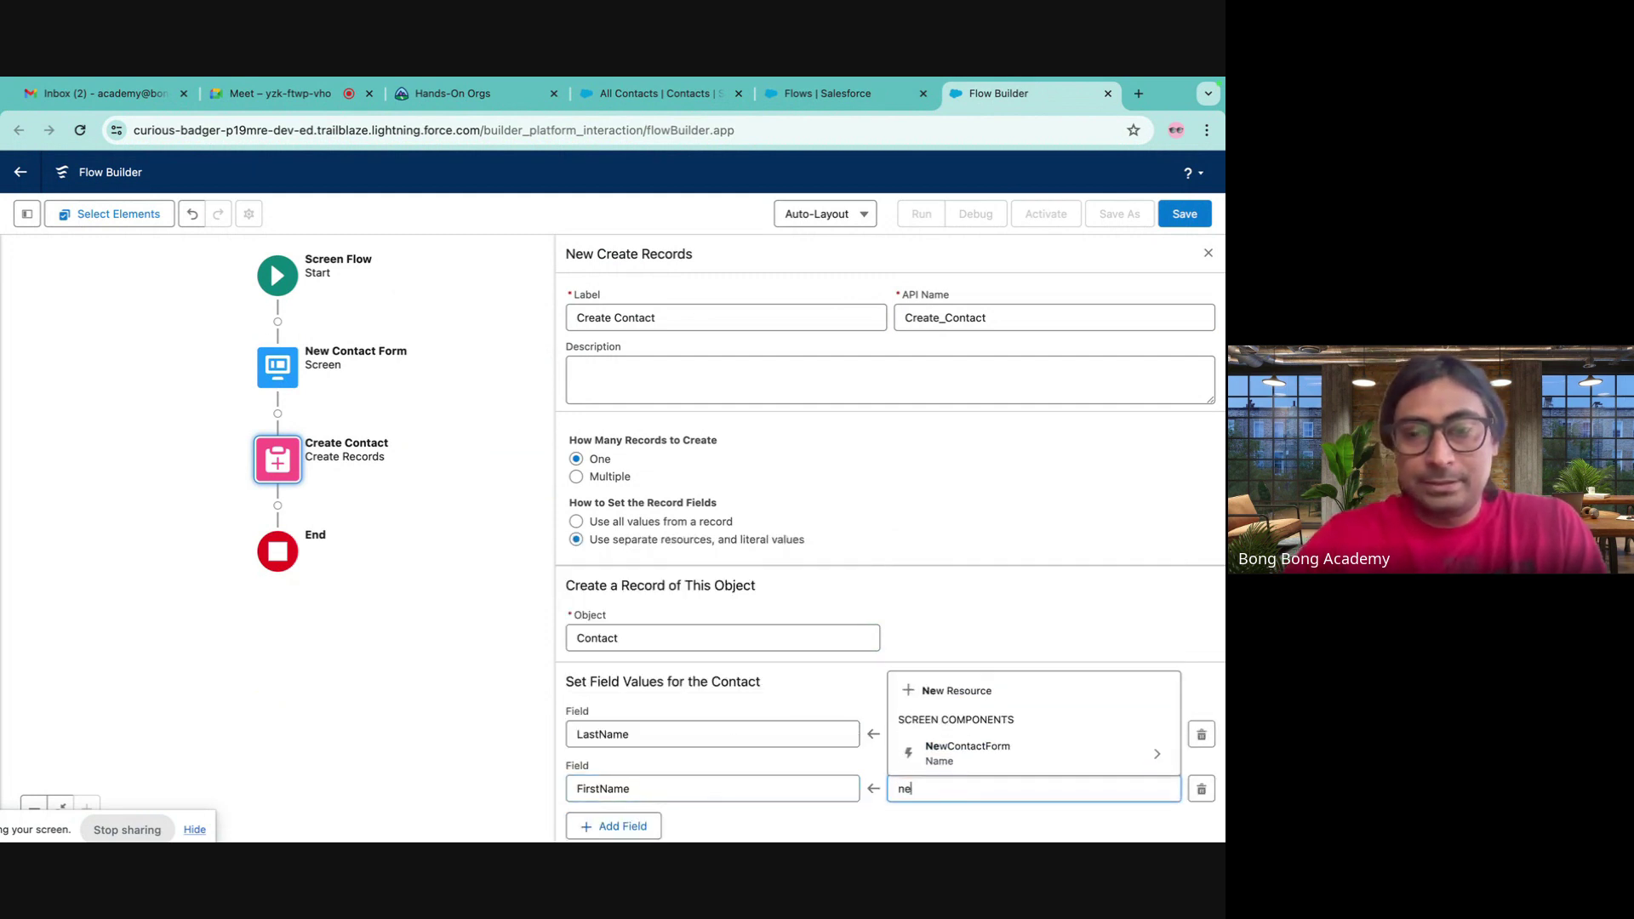
pyautogui.click(1025, 766)
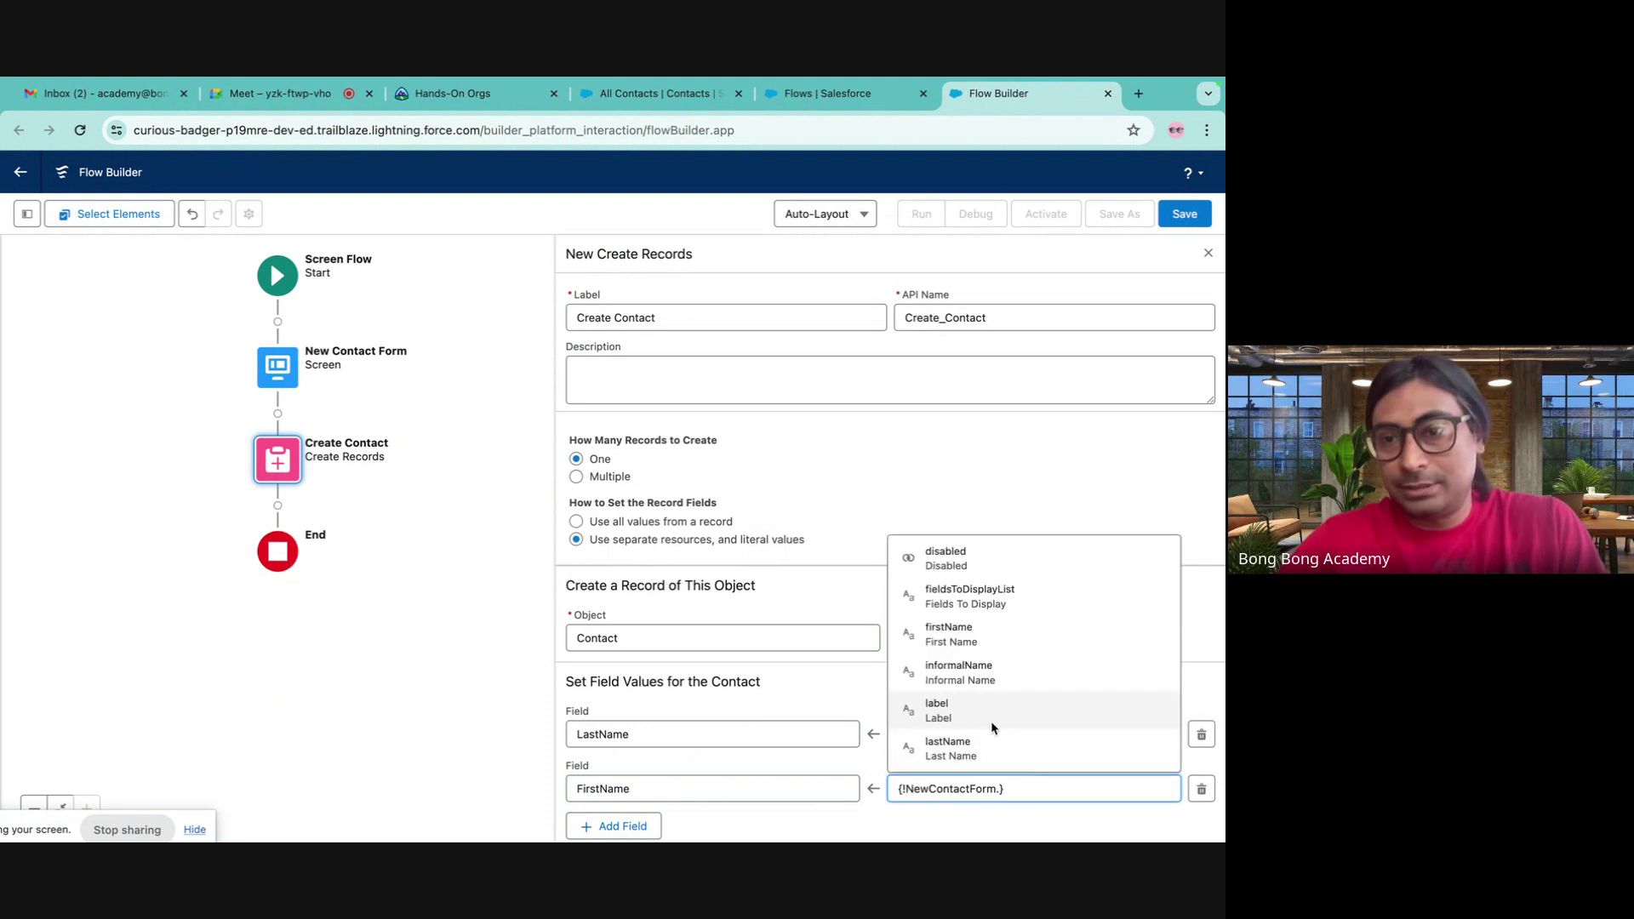
pyautogui.click(963, 640)
pyautogui.click(797, 698)
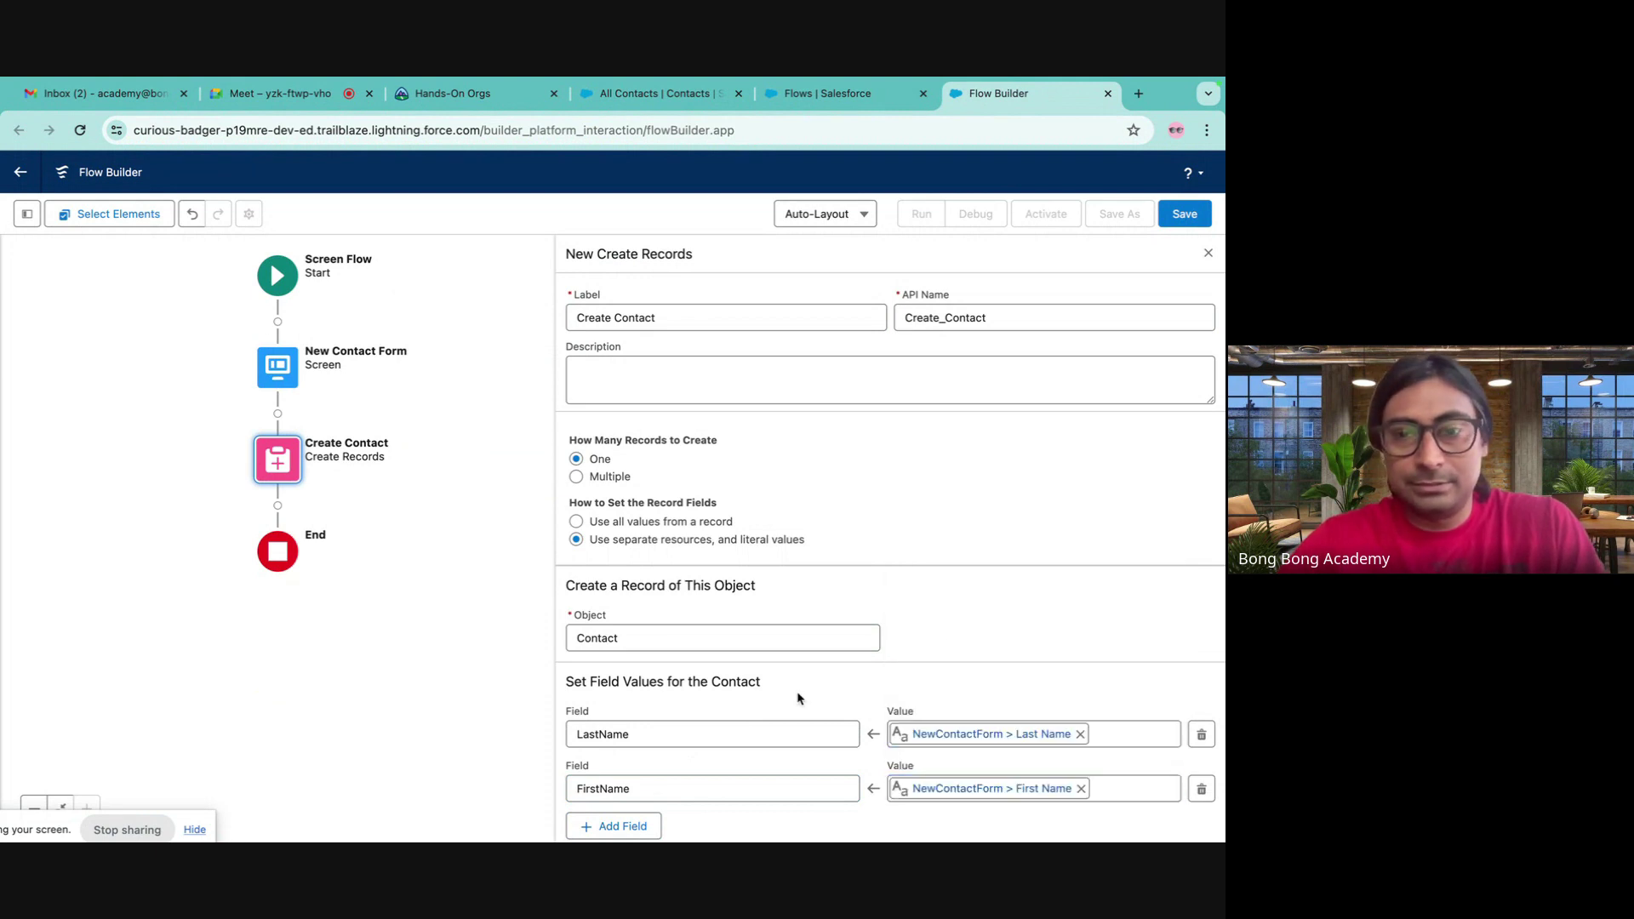
# - Add a third field row for the Contact's AccountId
pyautogui.click(647, 823)
pyautogui.scroll(-2, 662, 823)
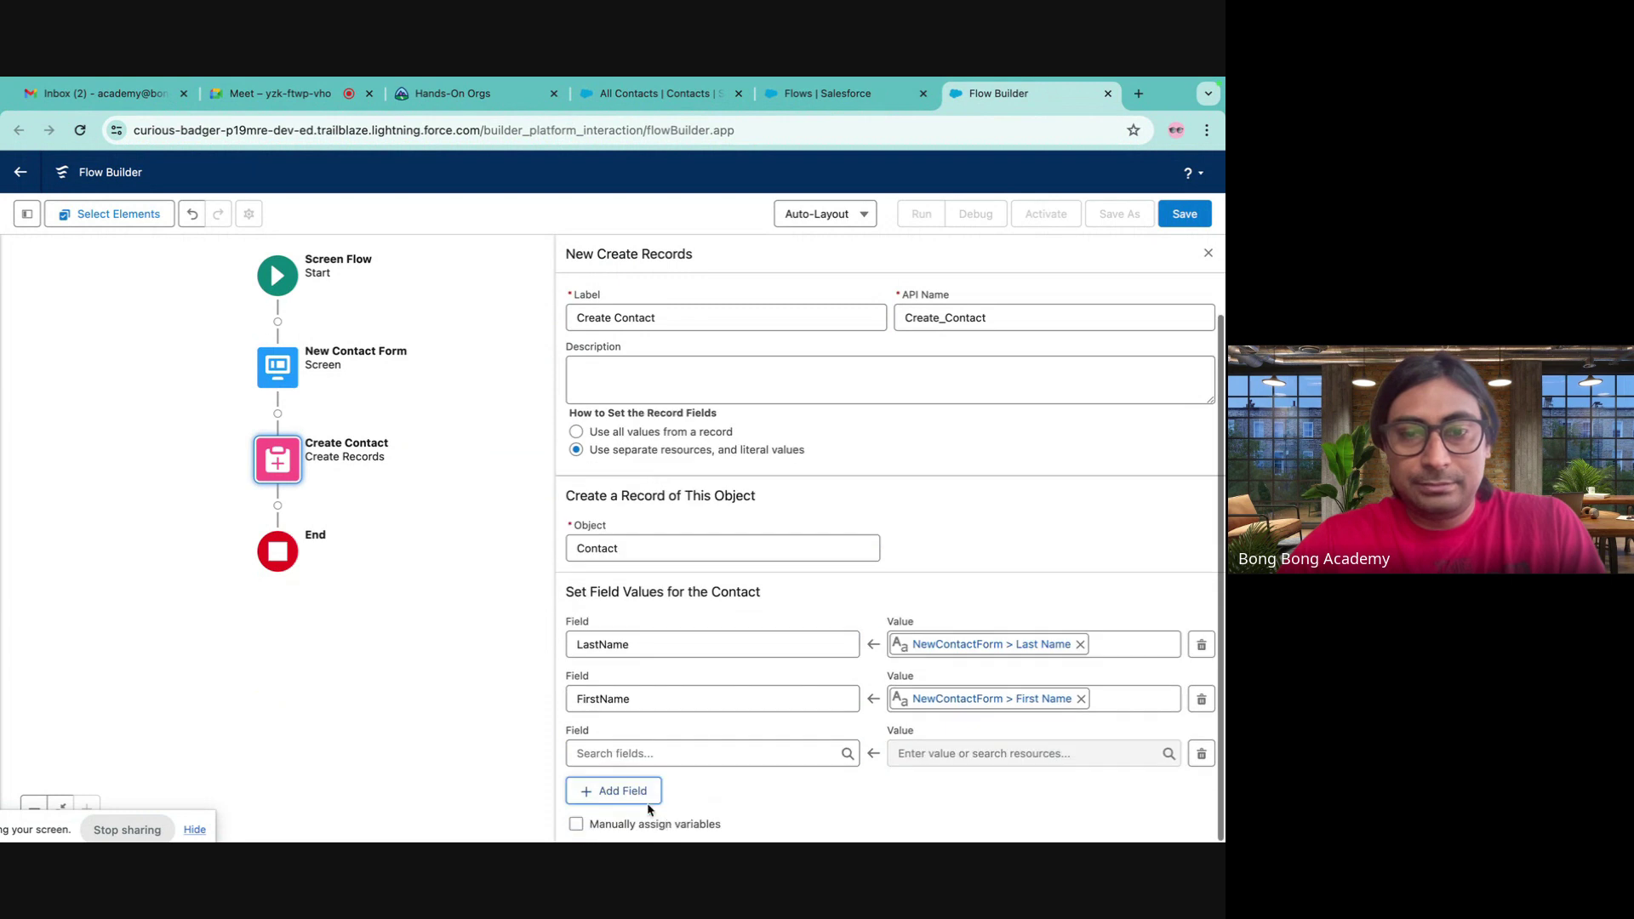
pyautogui.click(625, 753)
pyautogui.write('acc')
pyautogui.click(681, 647)
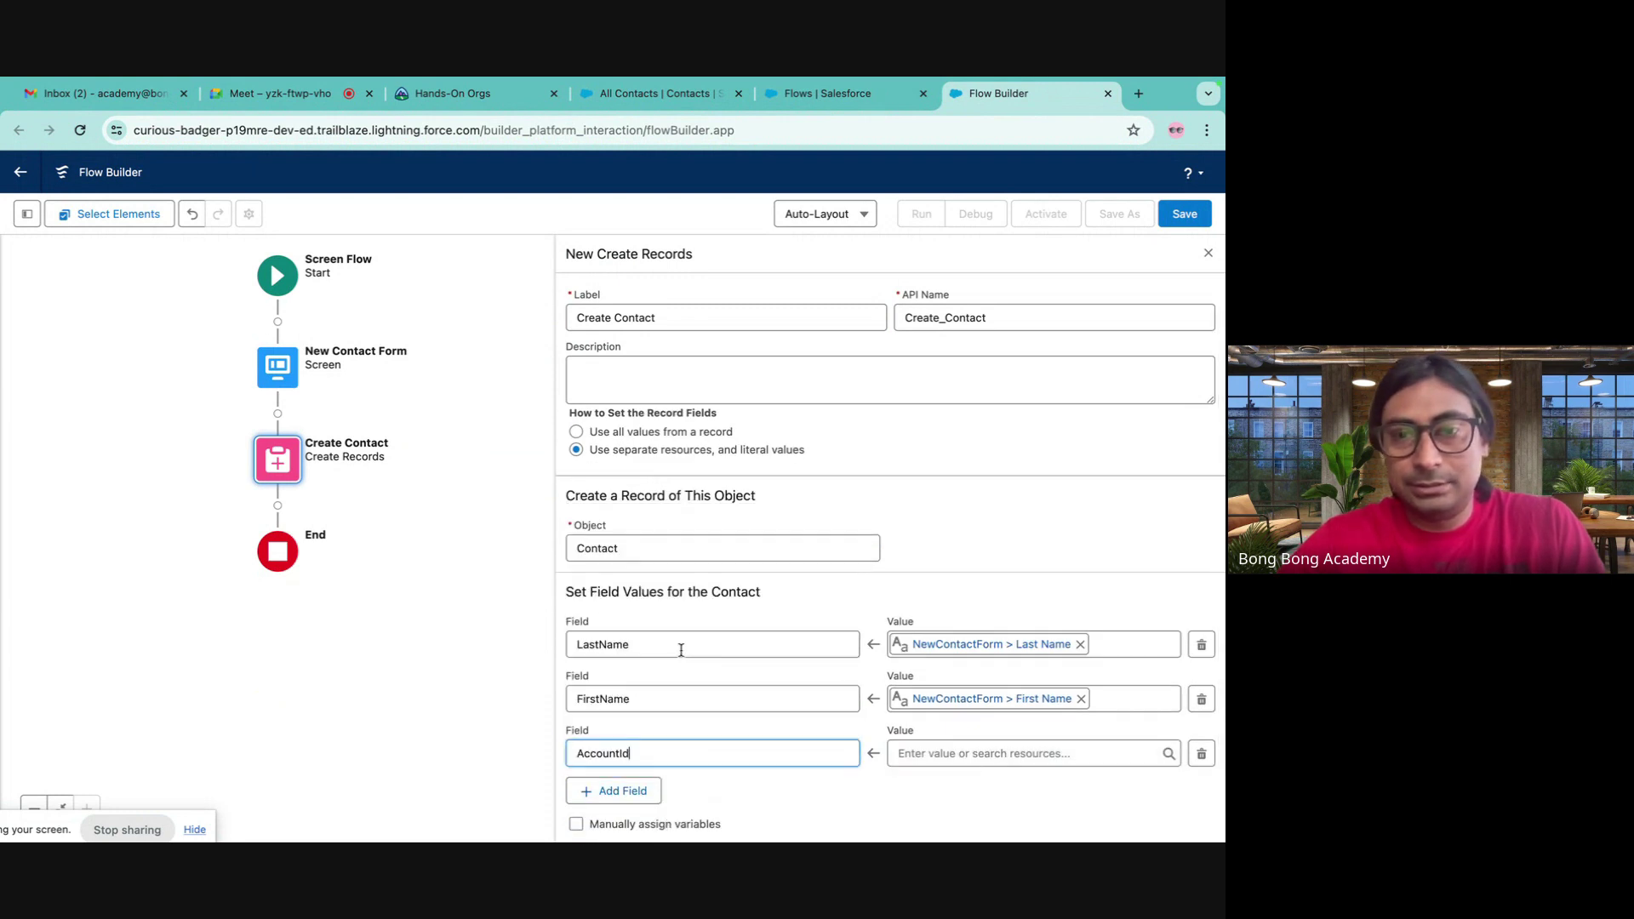
pyautogui.click(923, 753)
pyautogui.scroll(-1, 1000, 685)
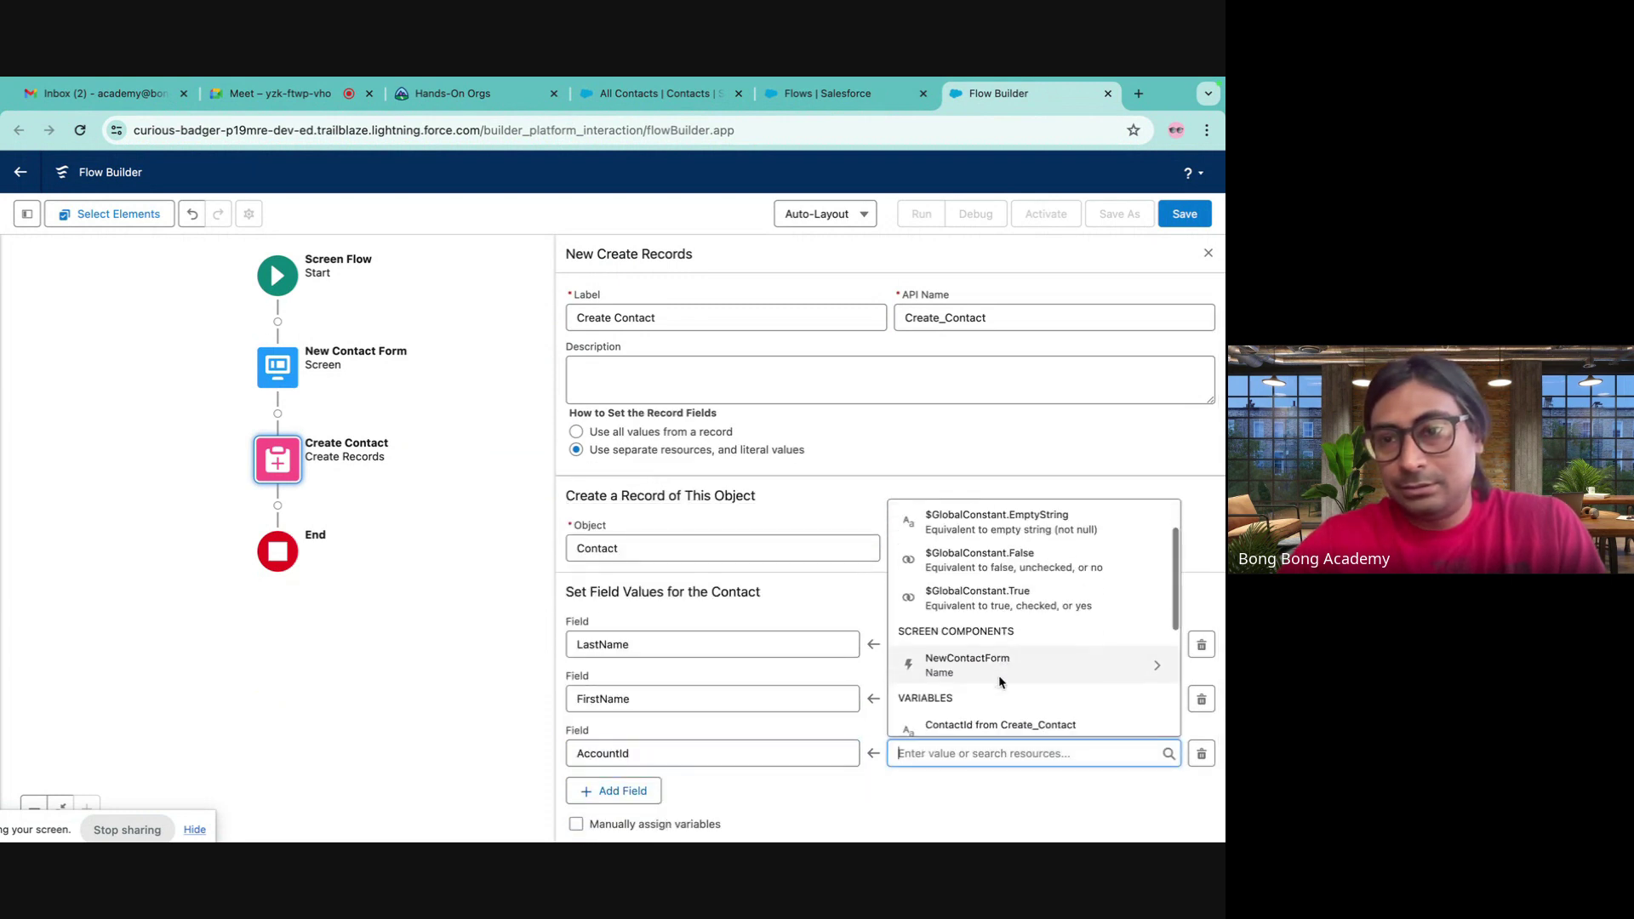
# - Start a new Variable resource of data type Text for the AccountId value
pyautogui.write('re')
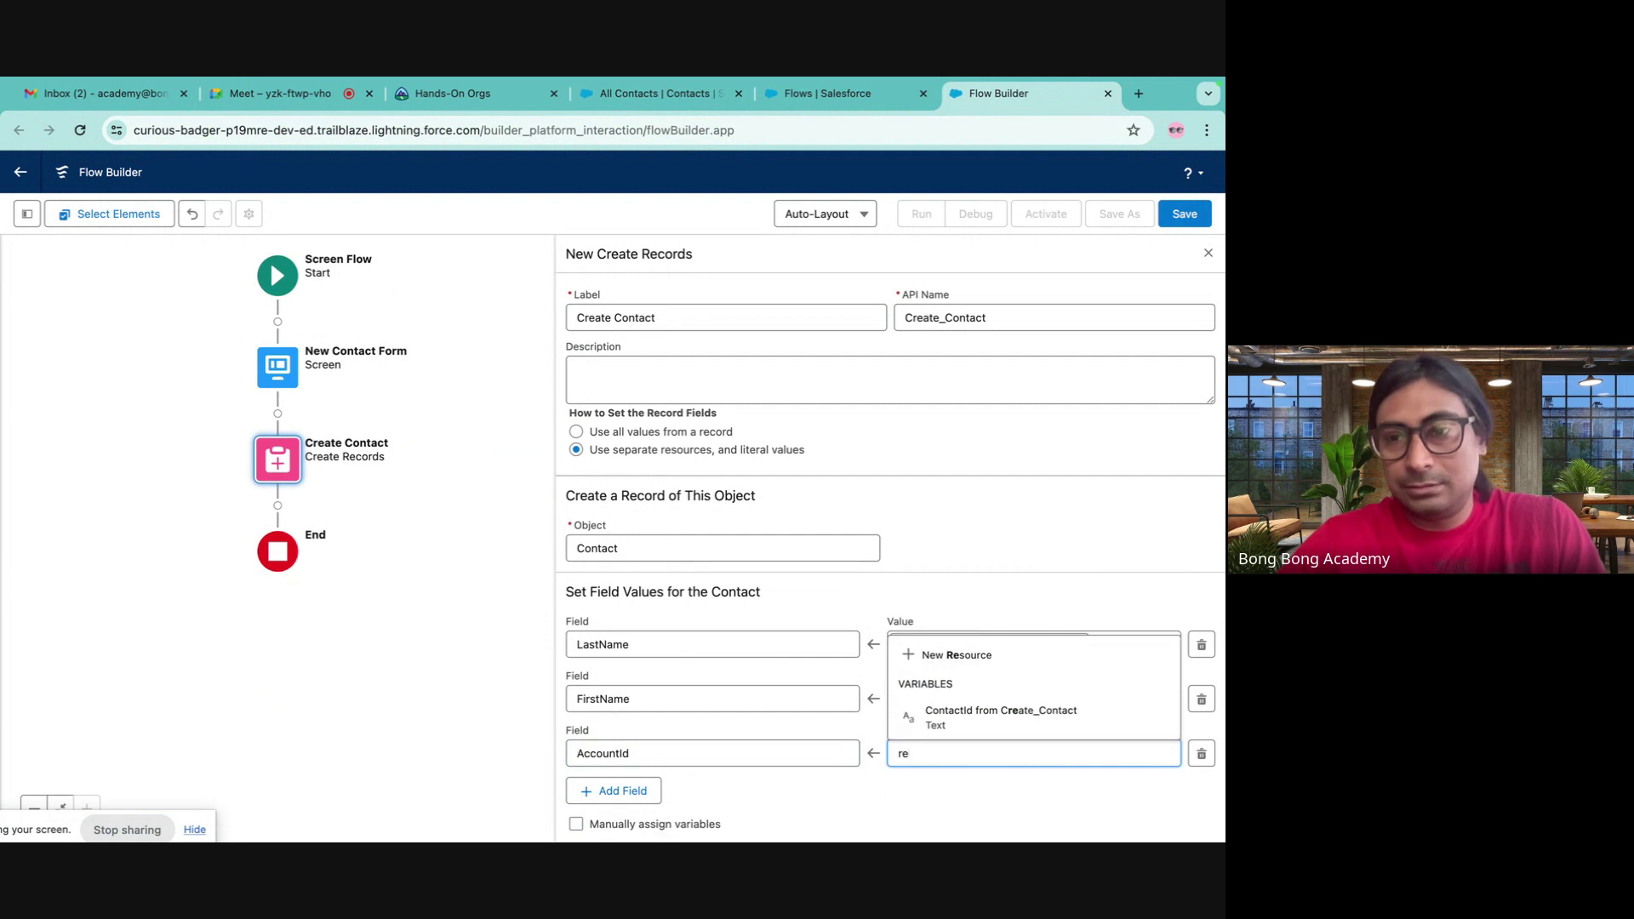
pyautogui.click(989, 657)
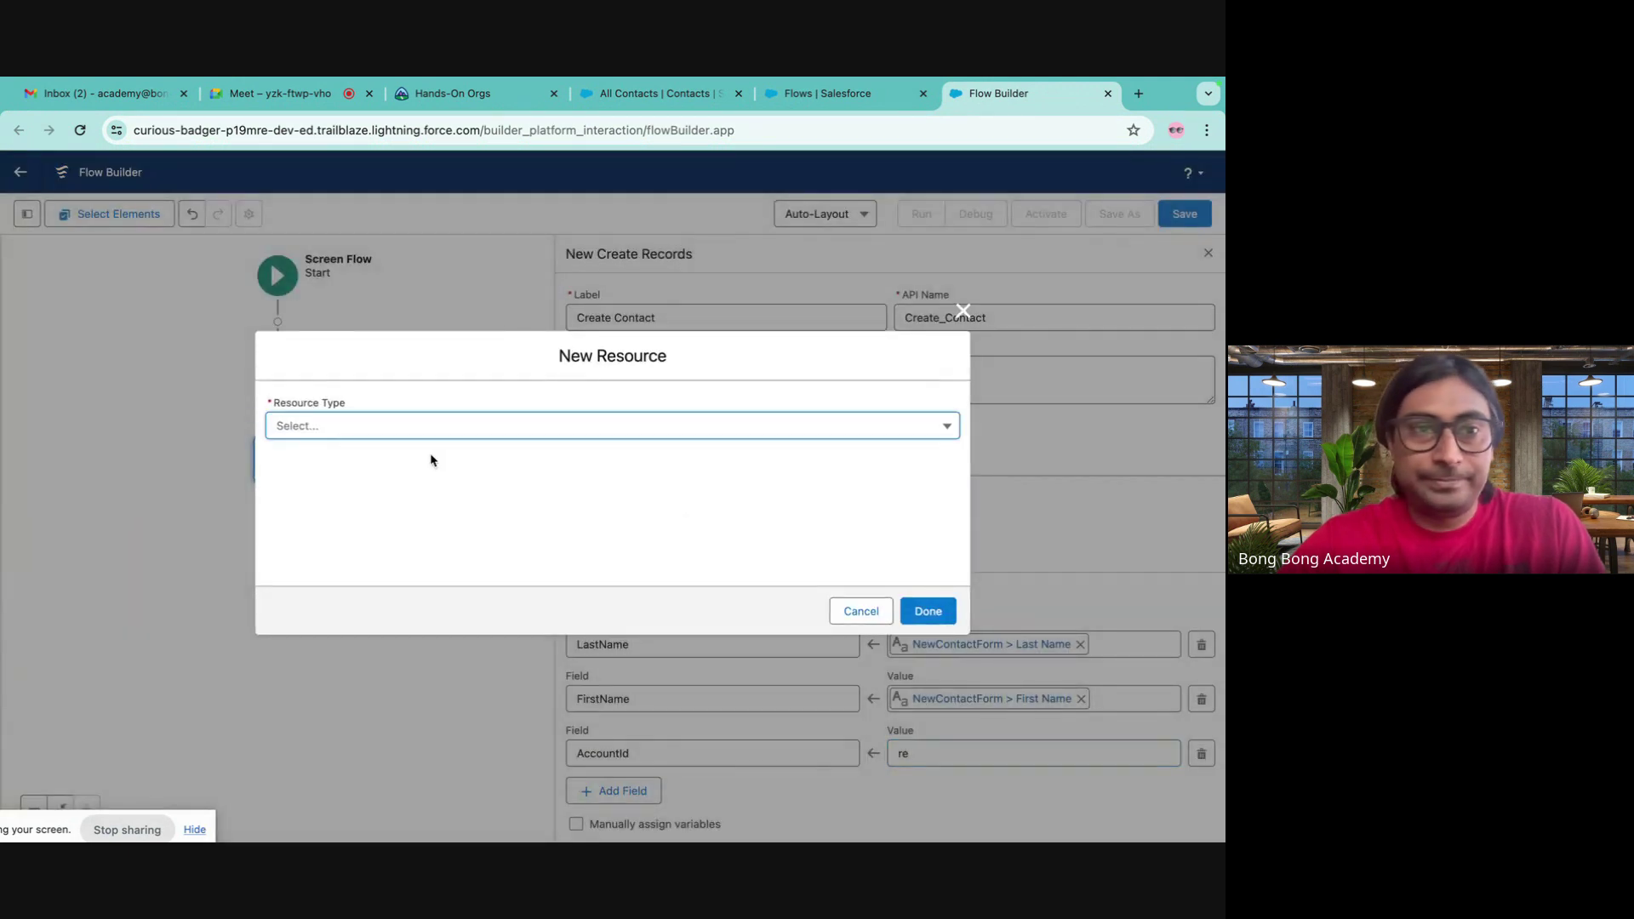
pyautogui.click(348, 425)
pyautogui.click(350, 477)
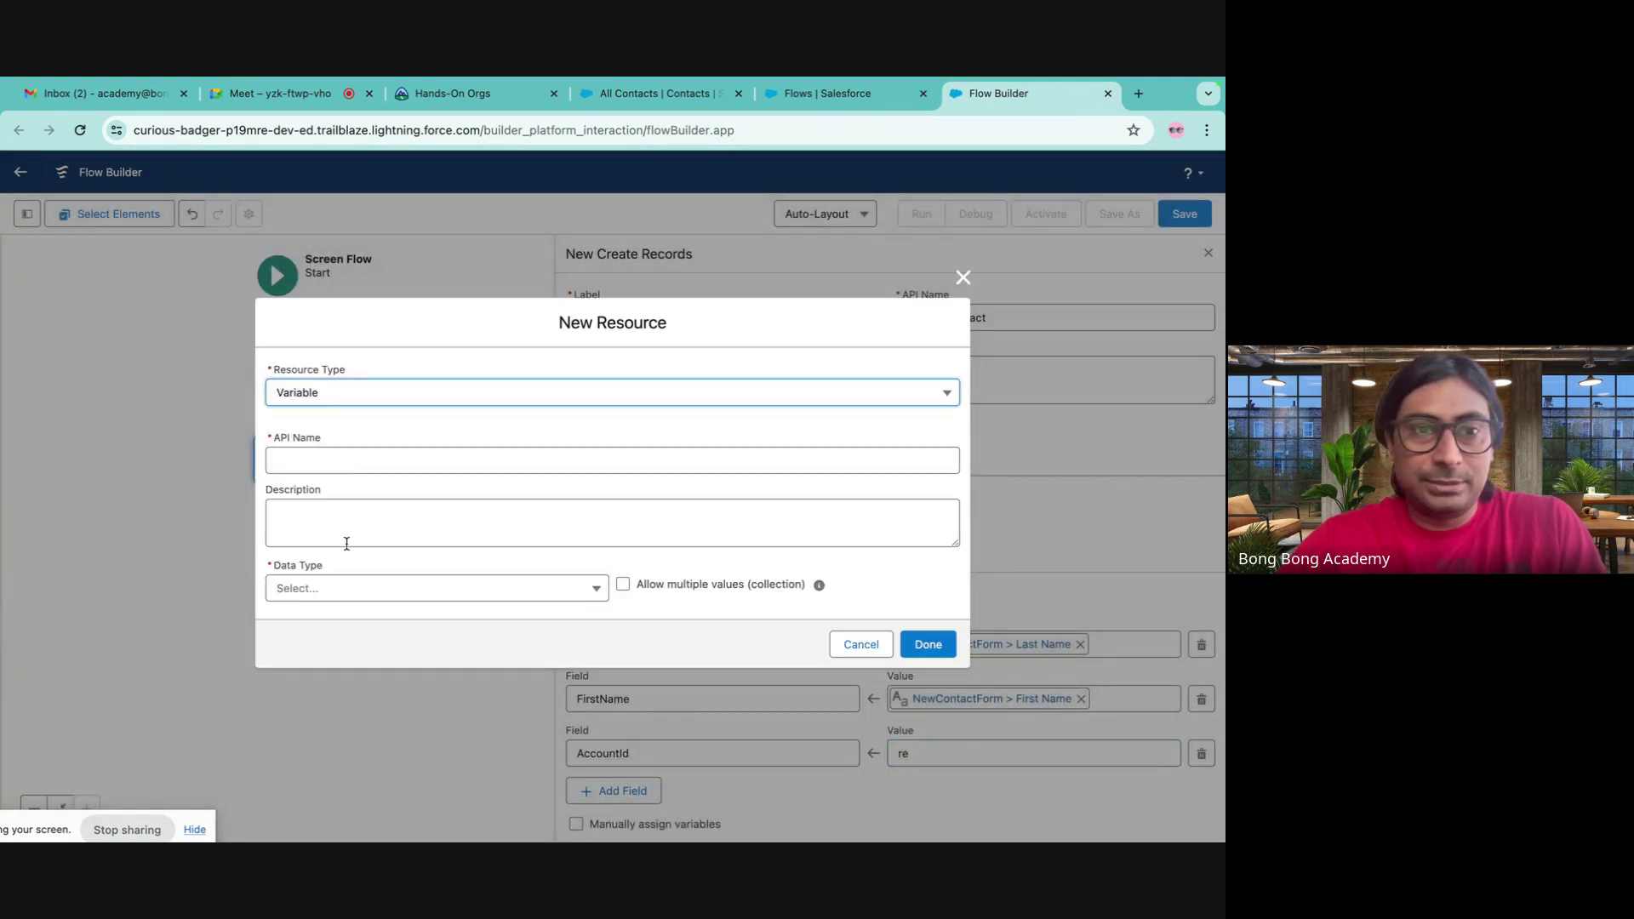
pyautogui.click(468, 589)
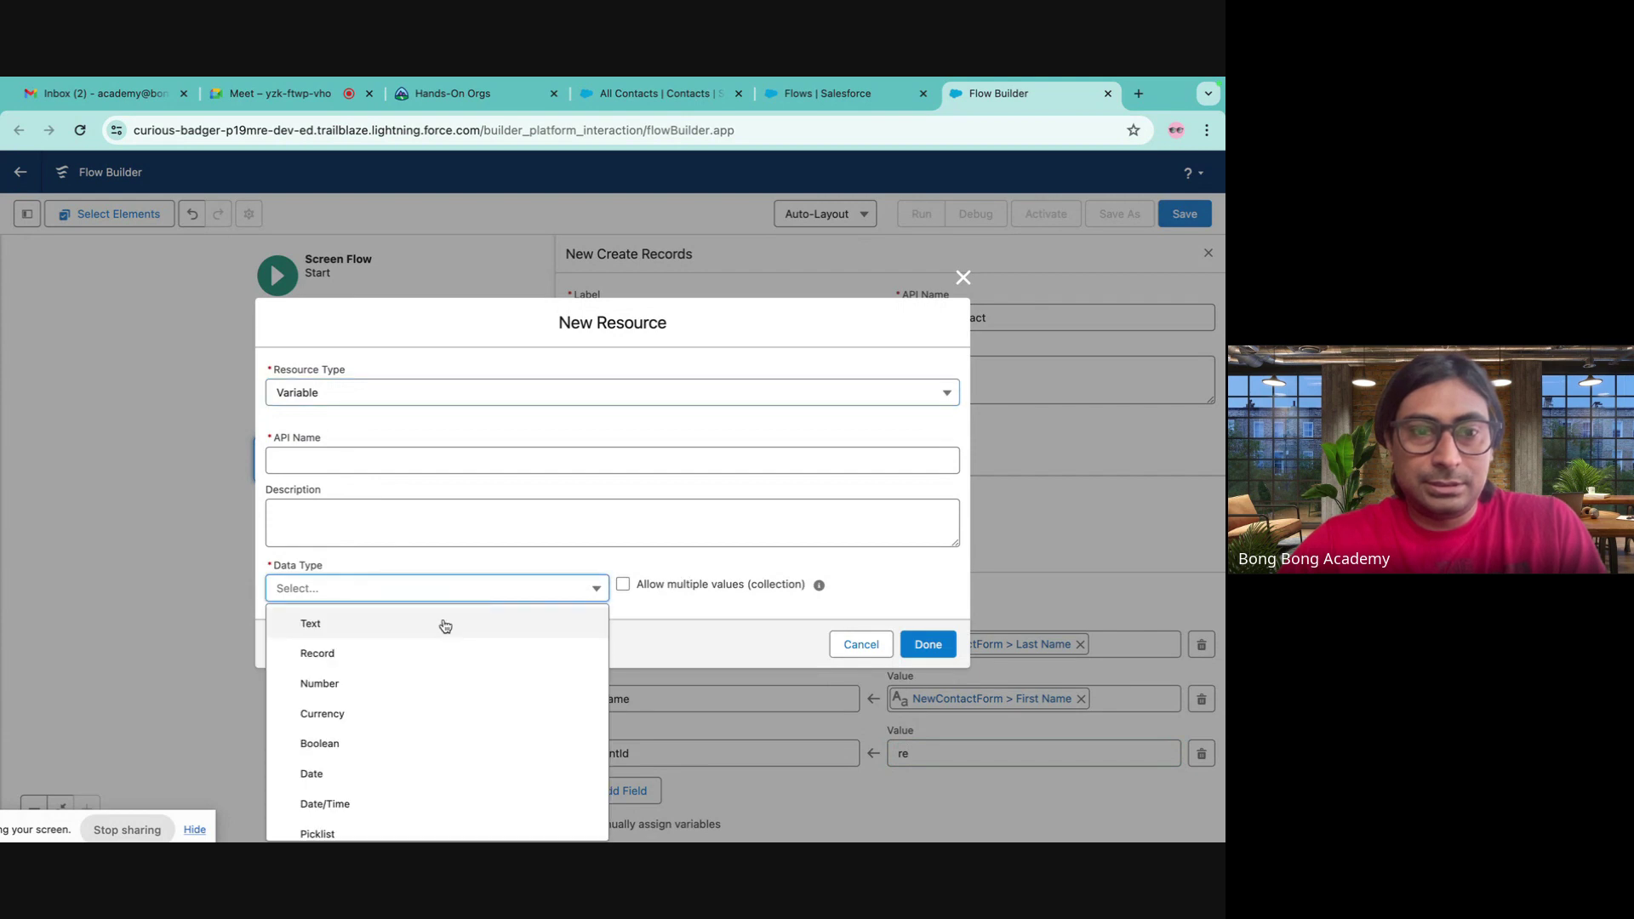
pyautogui.scroll(-2, 445, 627)
pyautogui.scroll(1, 444, 626)
pyautogui.scroll(-1, 444, 626)
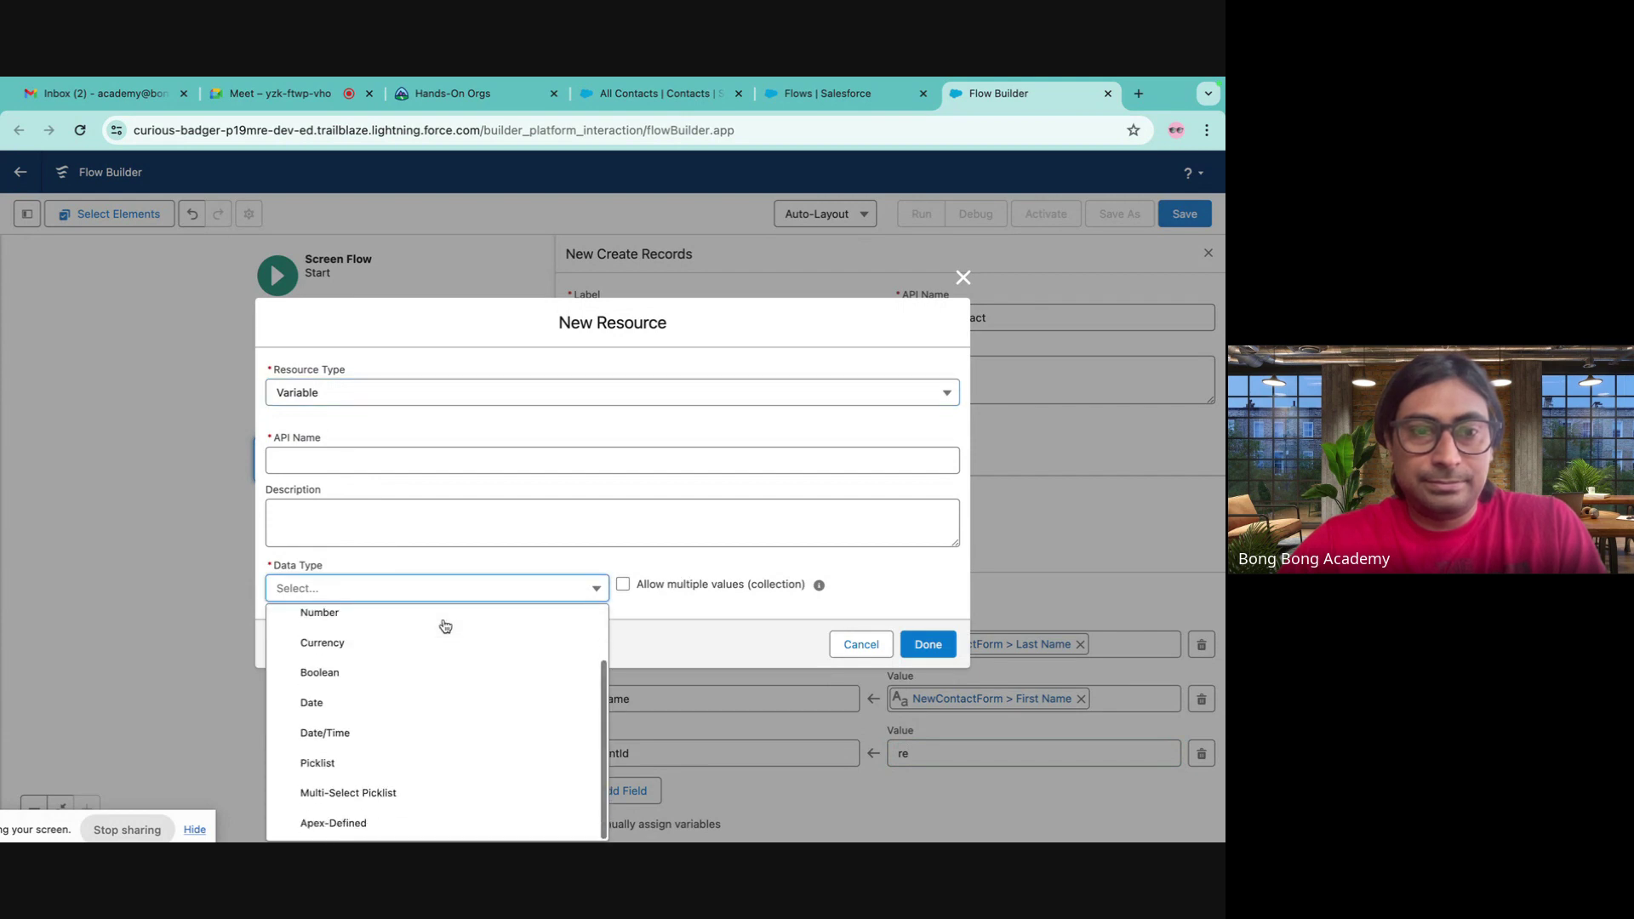
pyautogui.scroll(2, 445, 626)
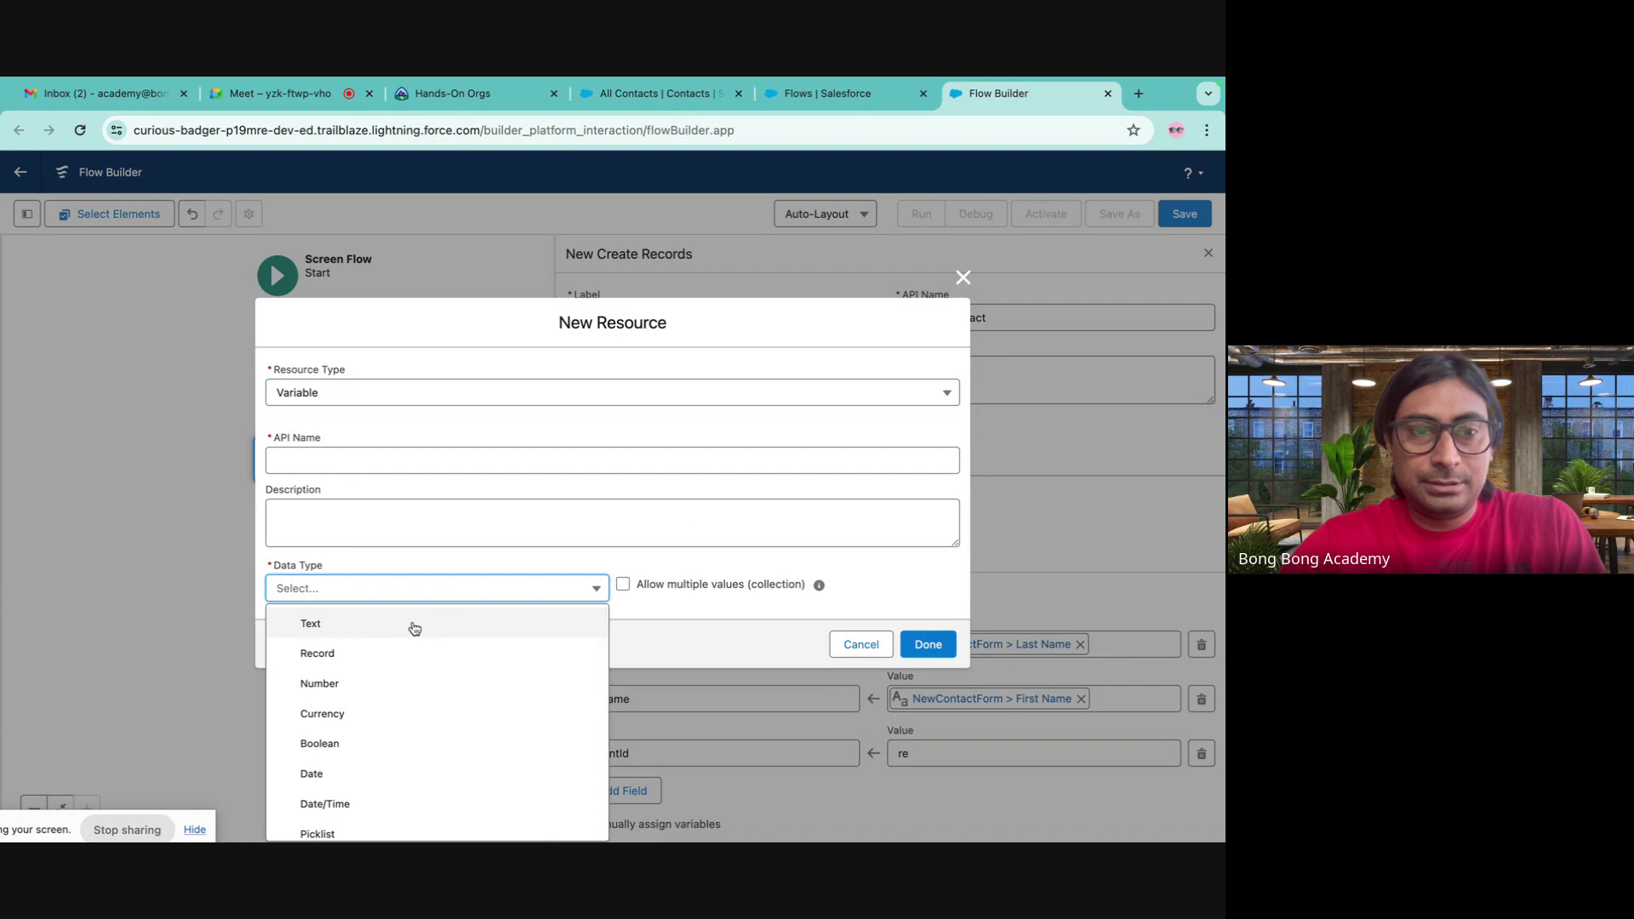
pyautogui.click(413, 625)
# - Name the variable recordId, make it available for input, and assign it to AccountId
pyautogui.click(312, 632)
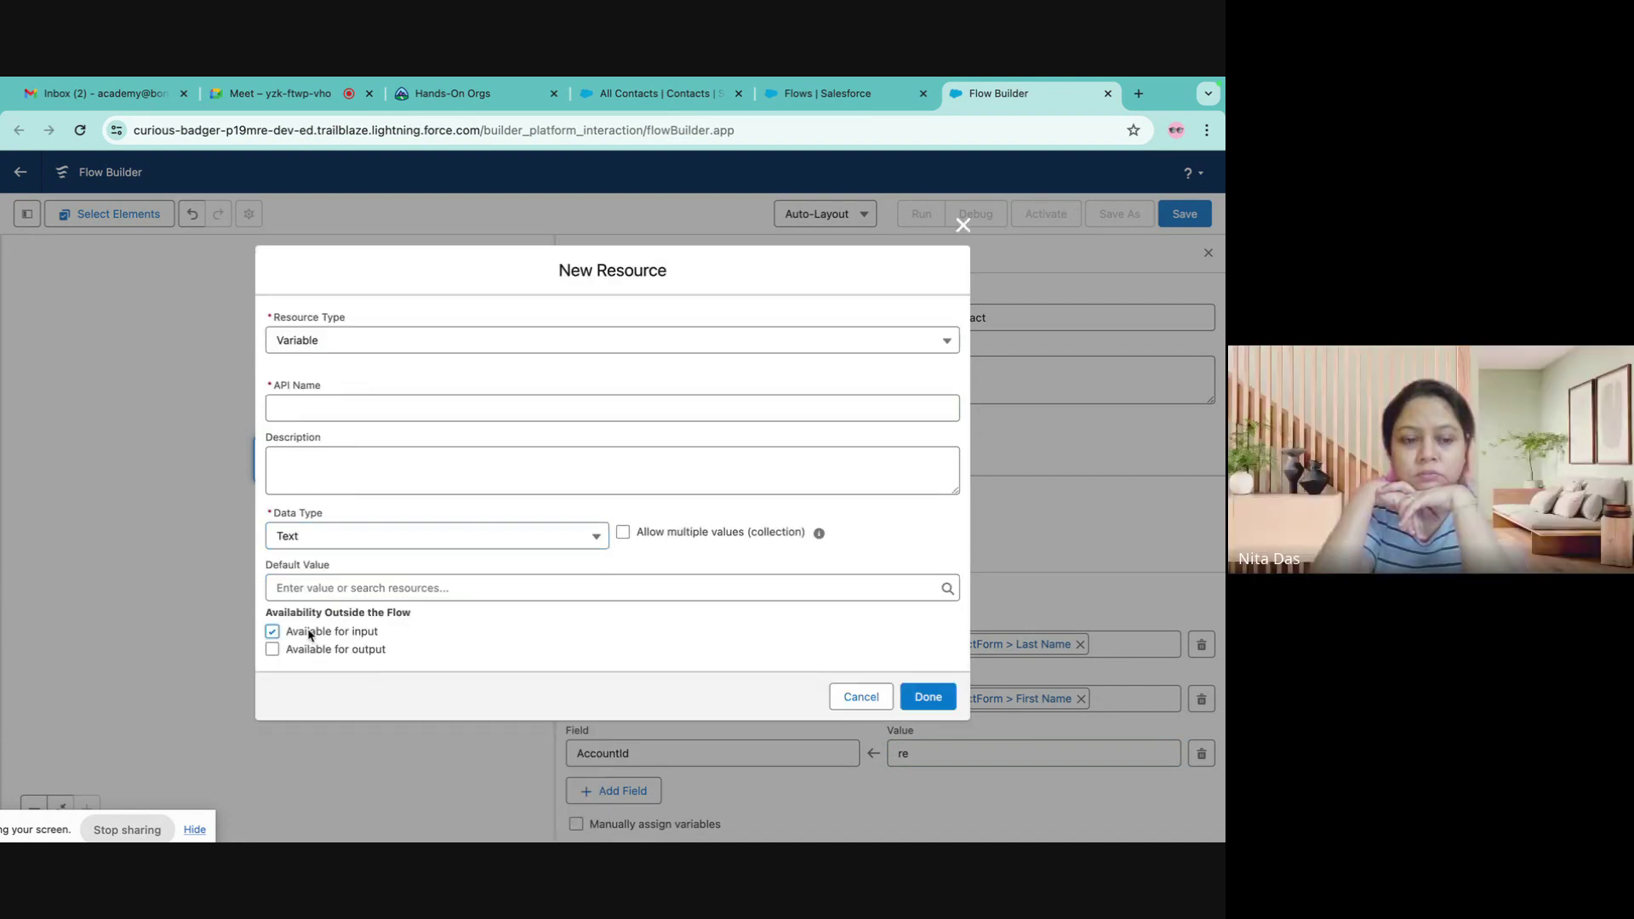
pyautogui.click(305, 415)
pyautogui.write('rec')
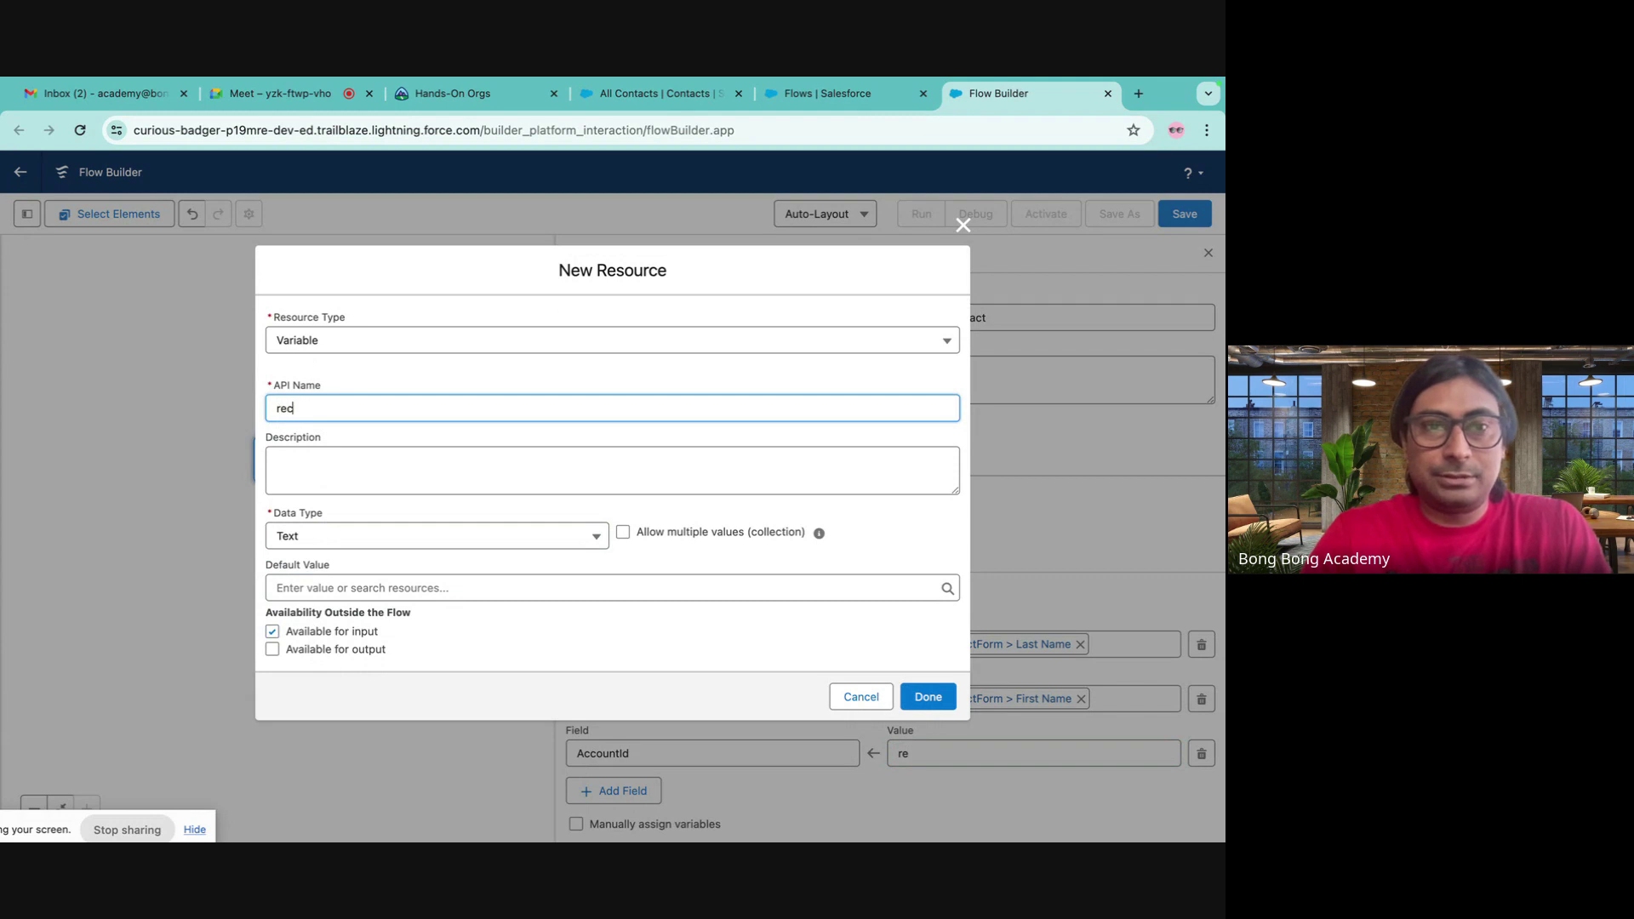
pyautogui.write('ordI')
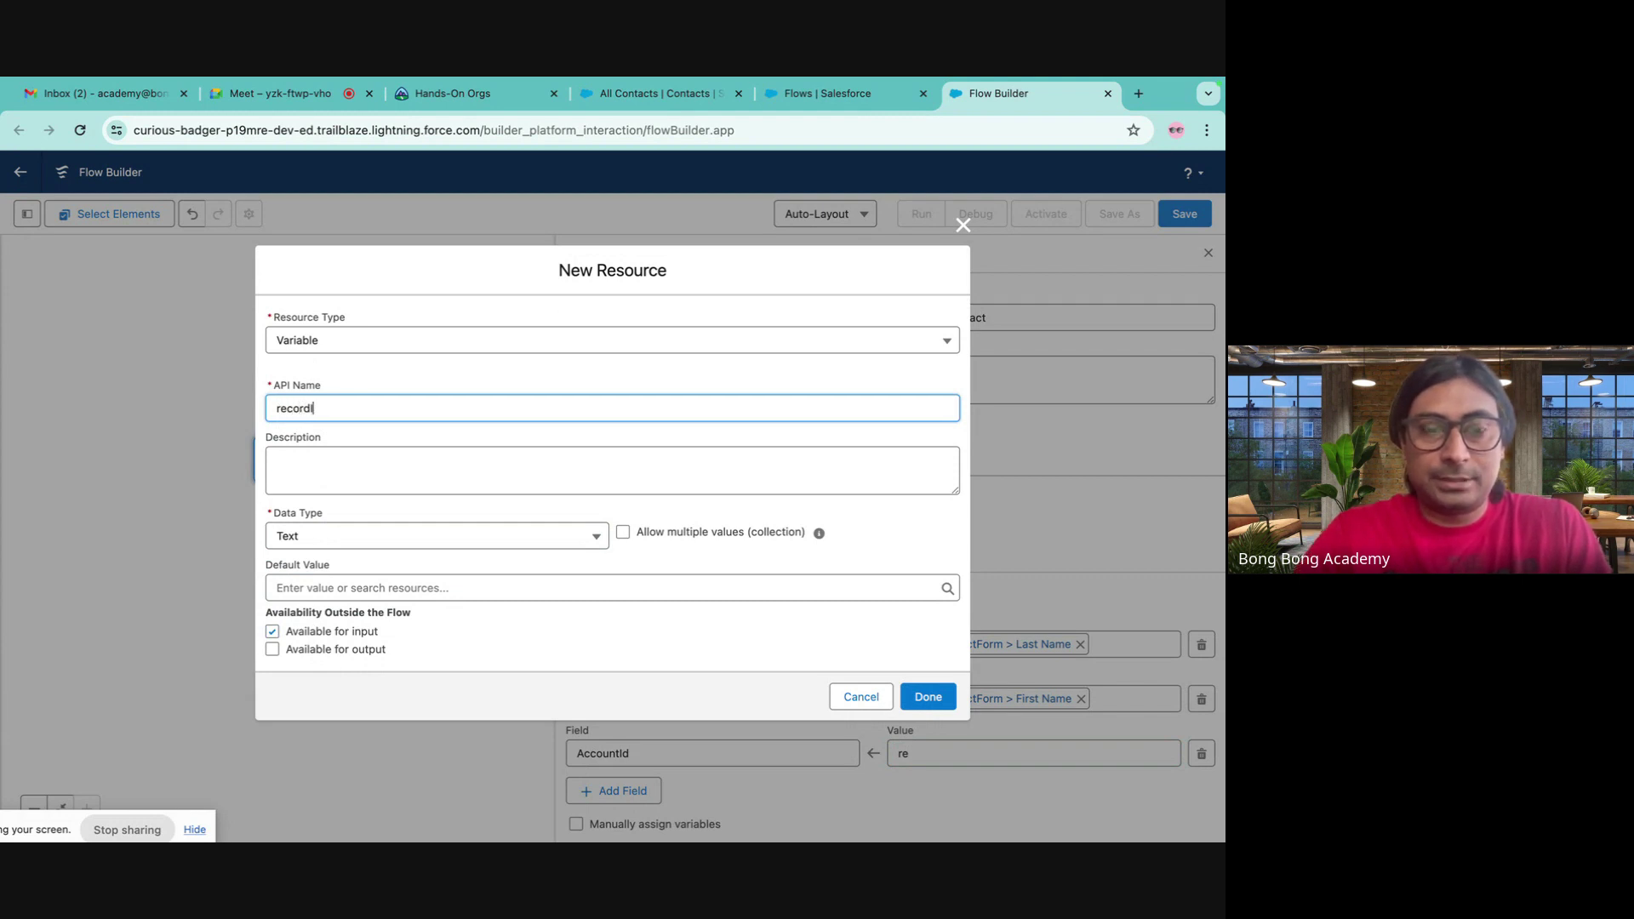
pyautogui.write('d')
pyautogui.click(928, 696)
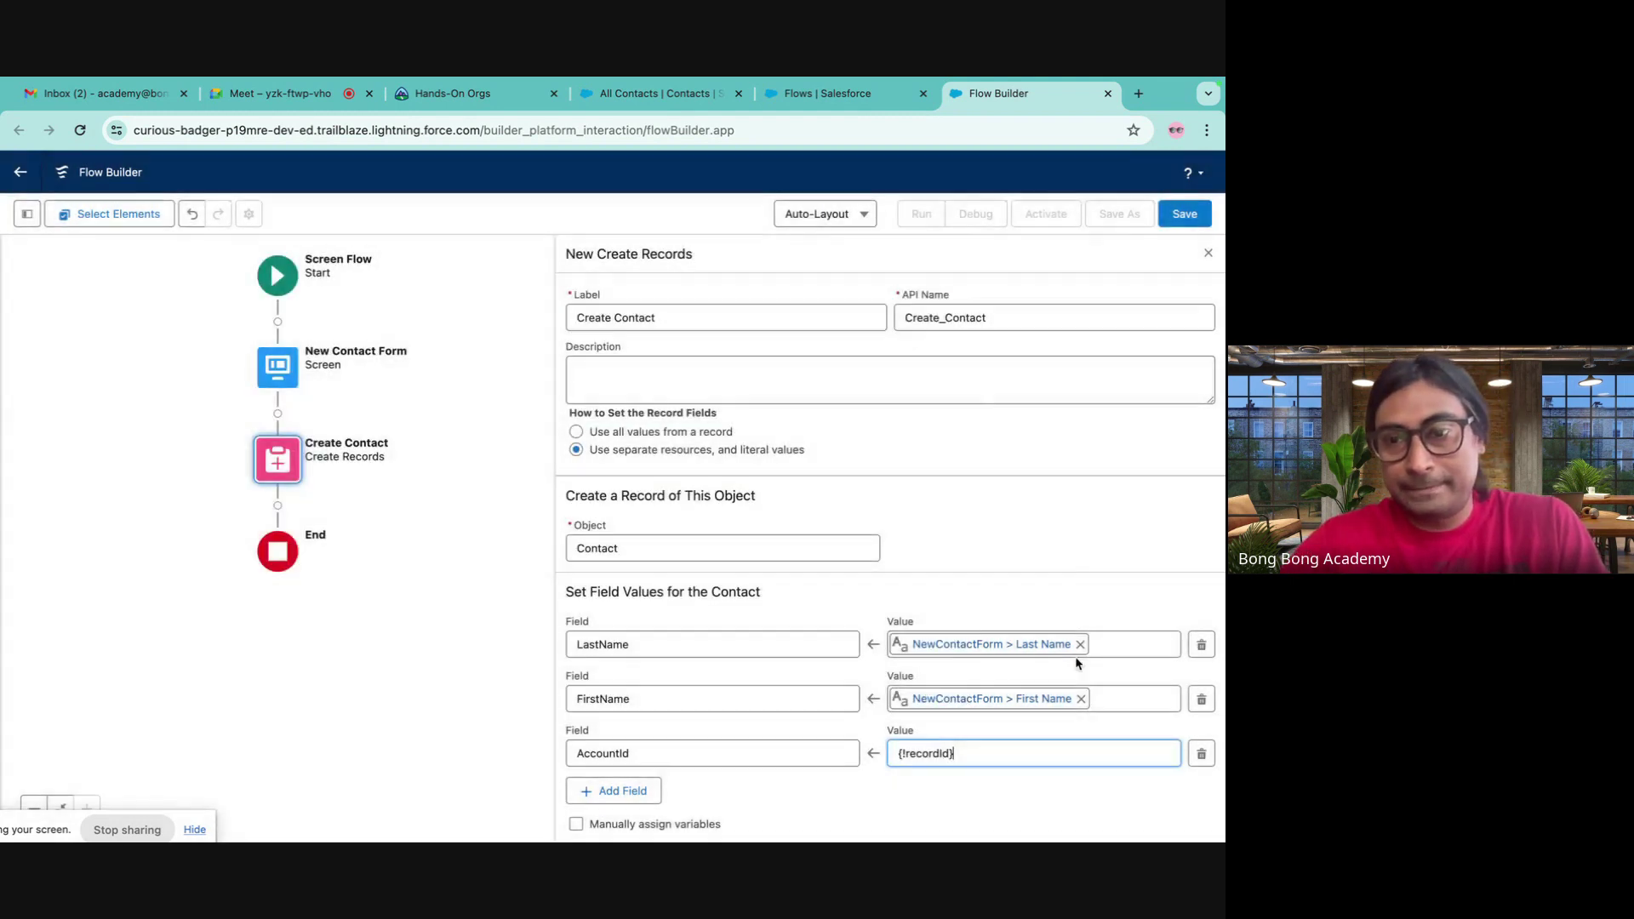
# - Save the flow as 'New Contact Flow 2', activate Version 1, and close the editor
pyautogui.click(1181, 219)
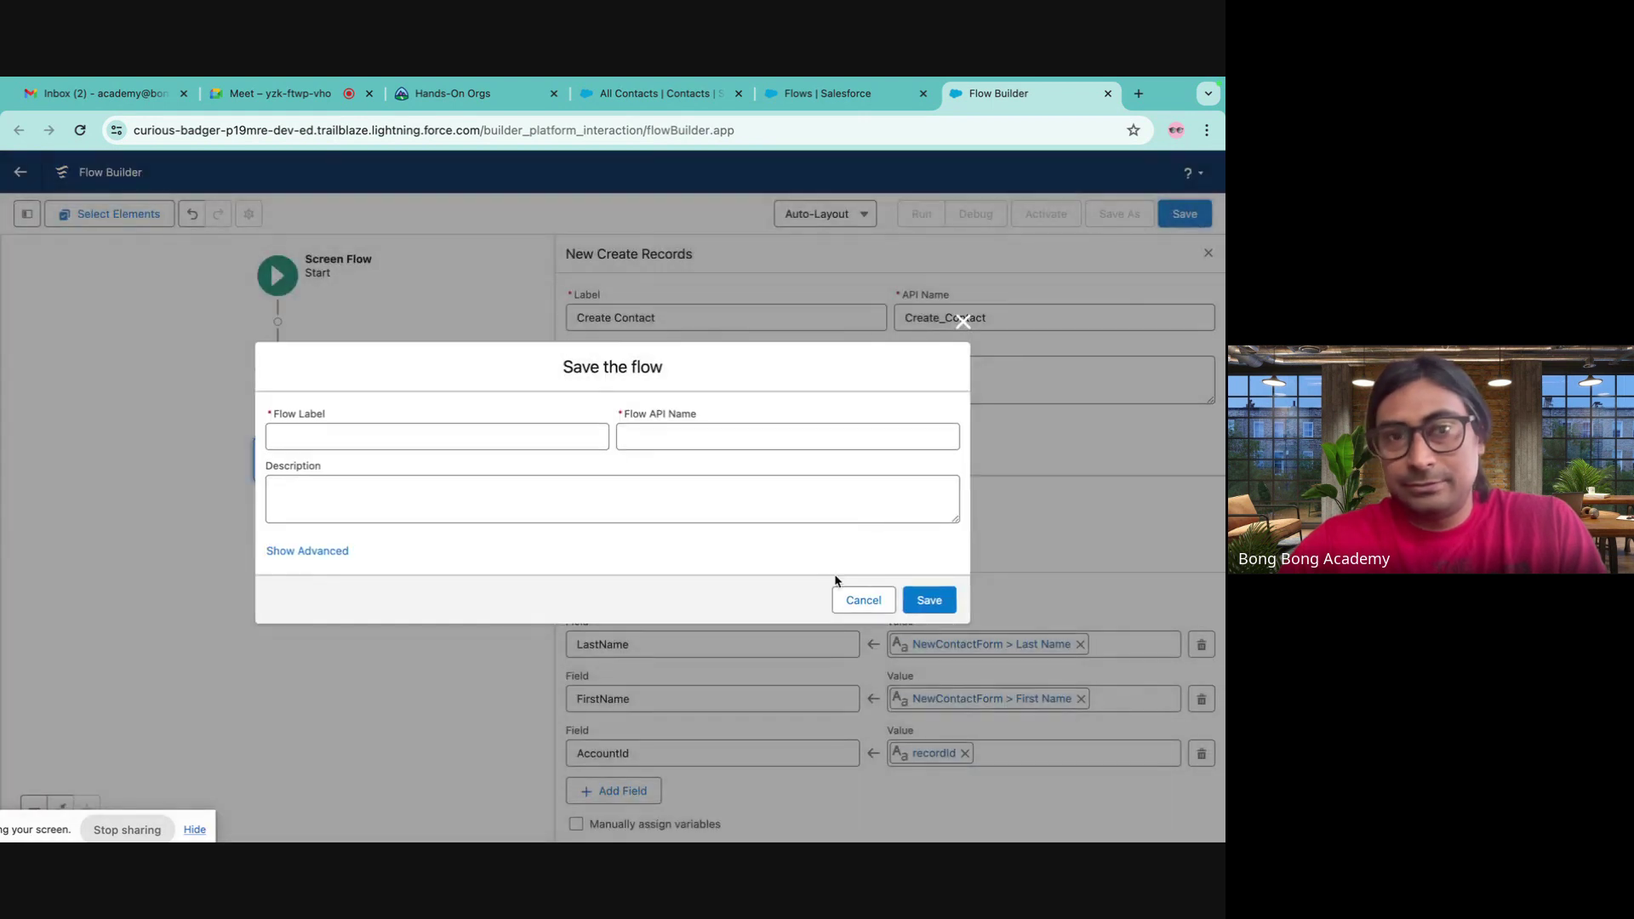
pyautogui.click(317, 438)
pyautogui.write('New Contact Flow 2')
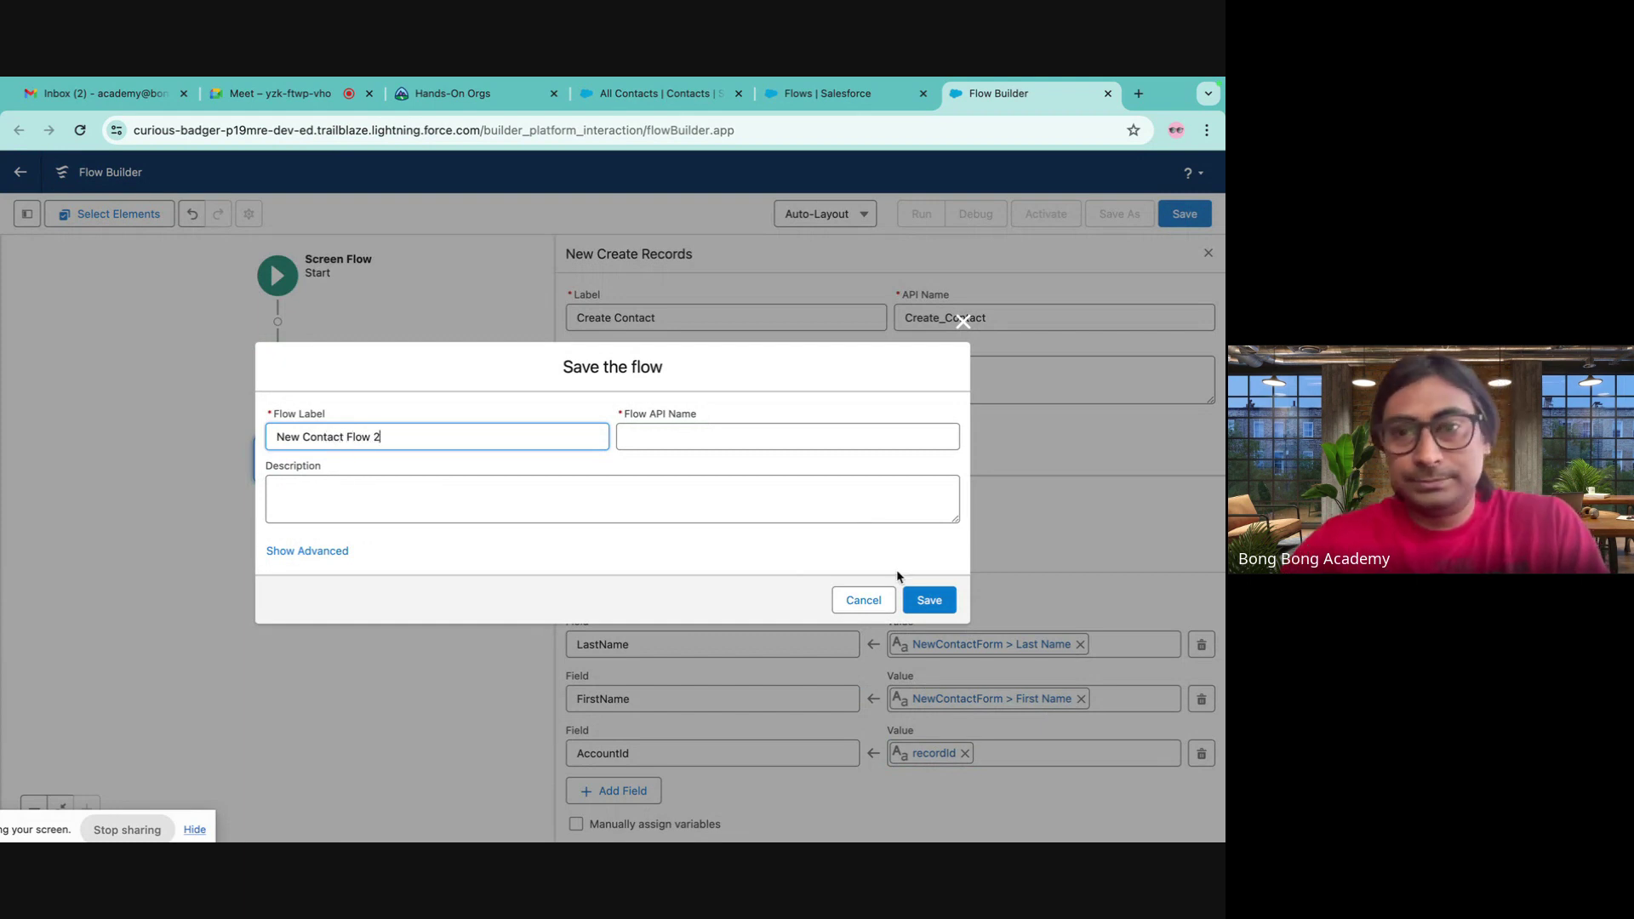
pyautogui.click(929, 600)
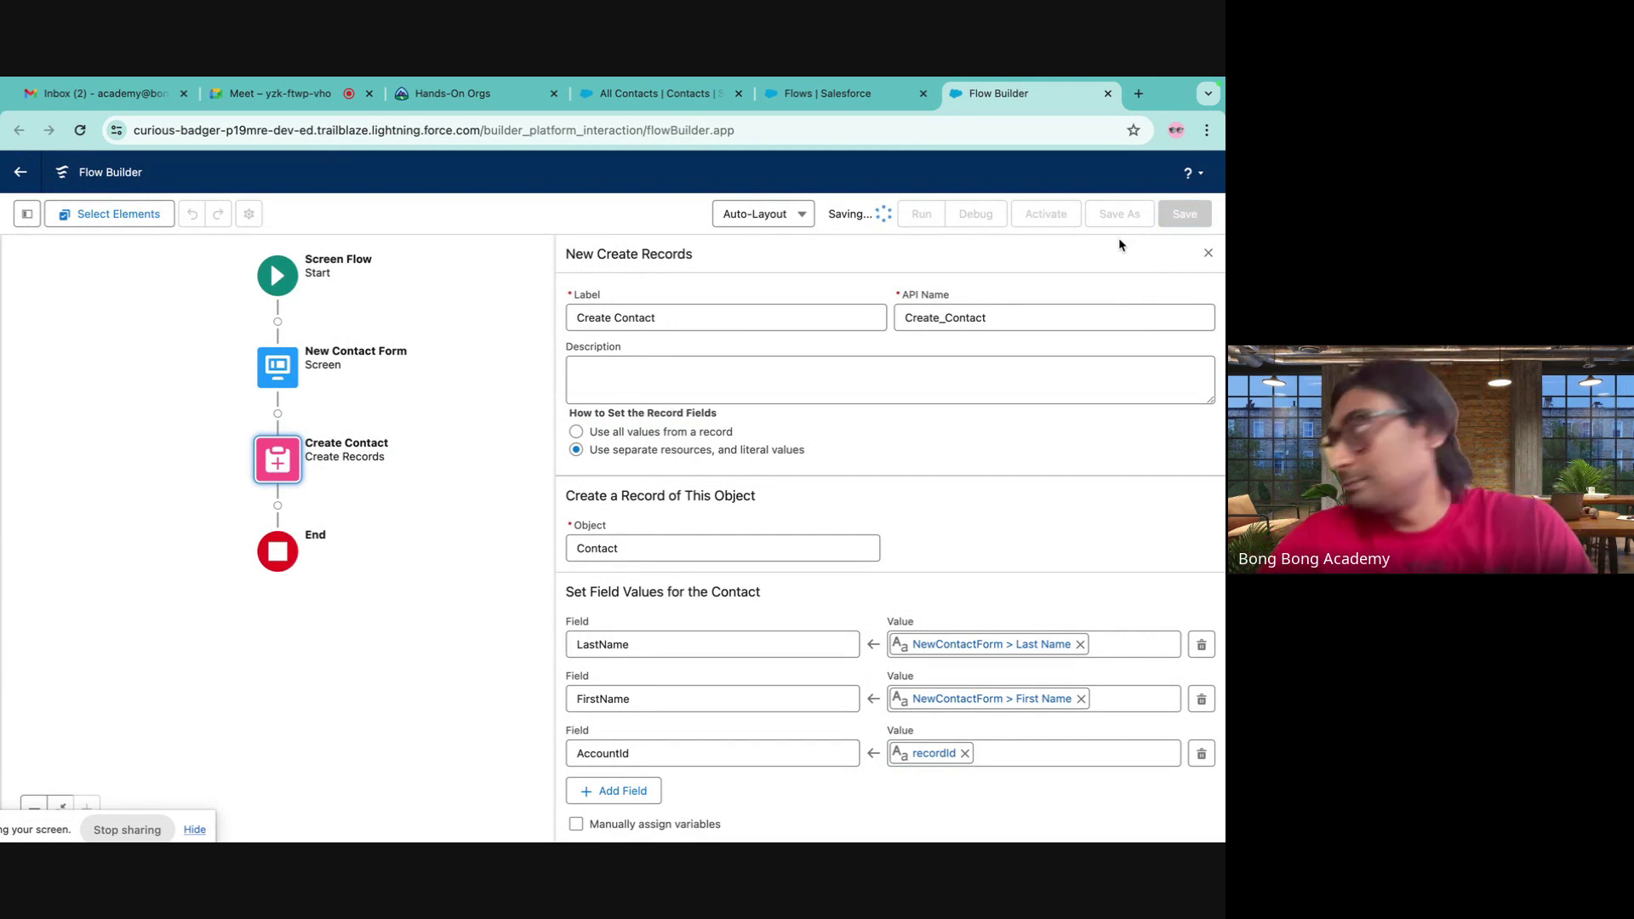
pyautogui.click(1063, 218)
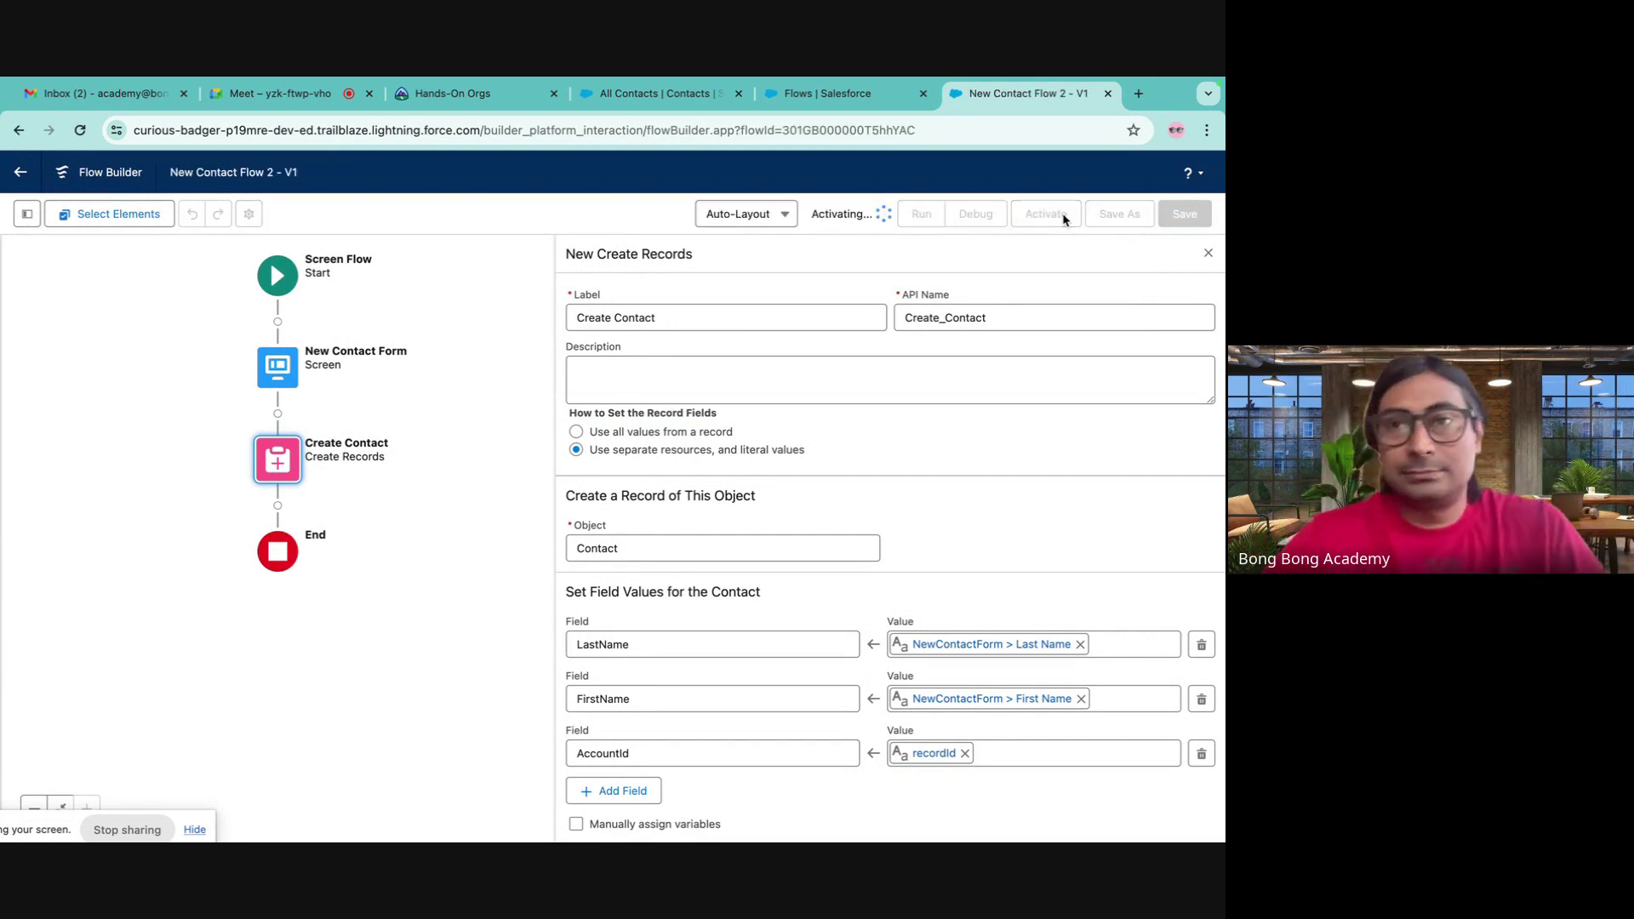
pyautogui.click(1108, 94)
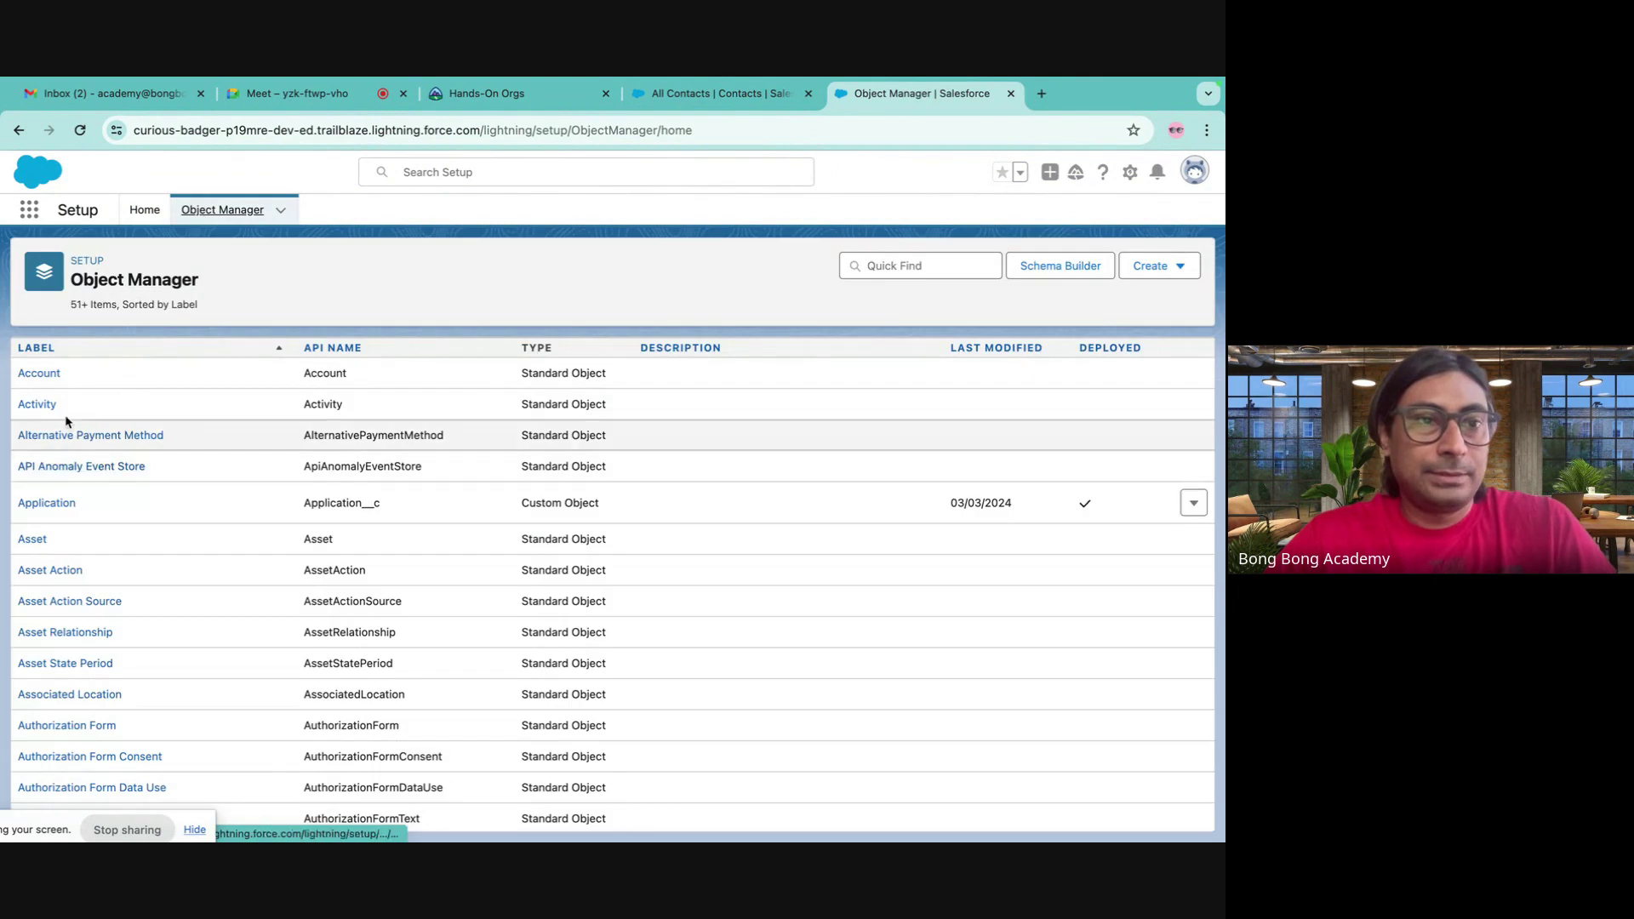
# - Open the Account Record Page from the Account object's Lightning Record Pages
pyautogui.click(34, 371)
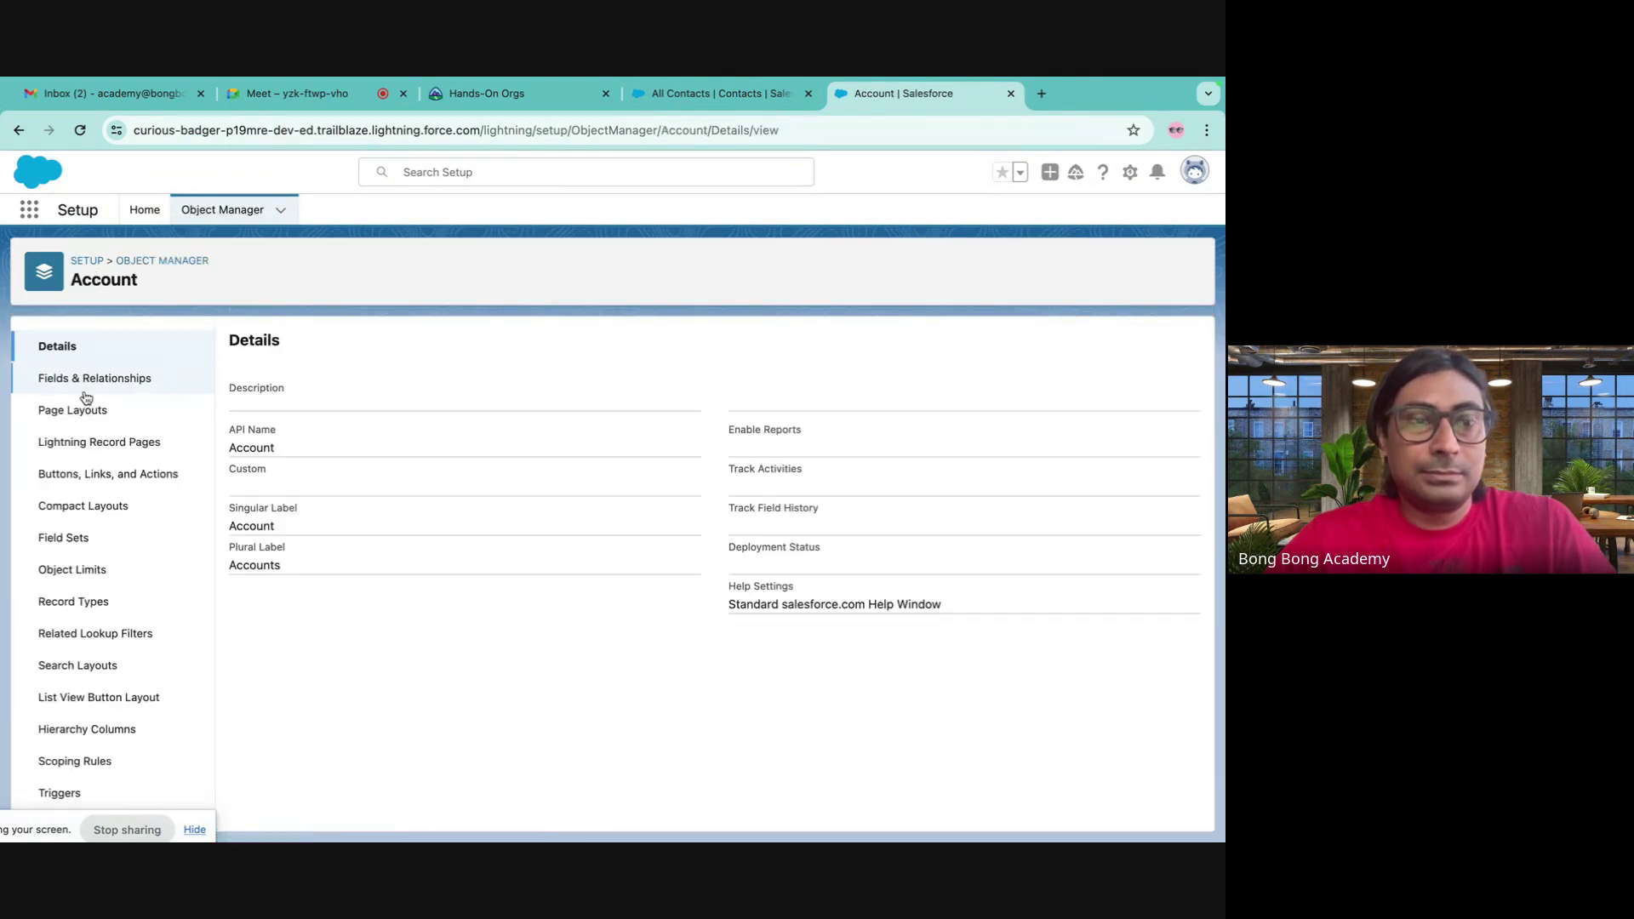
pyautogui.click(93, 442)
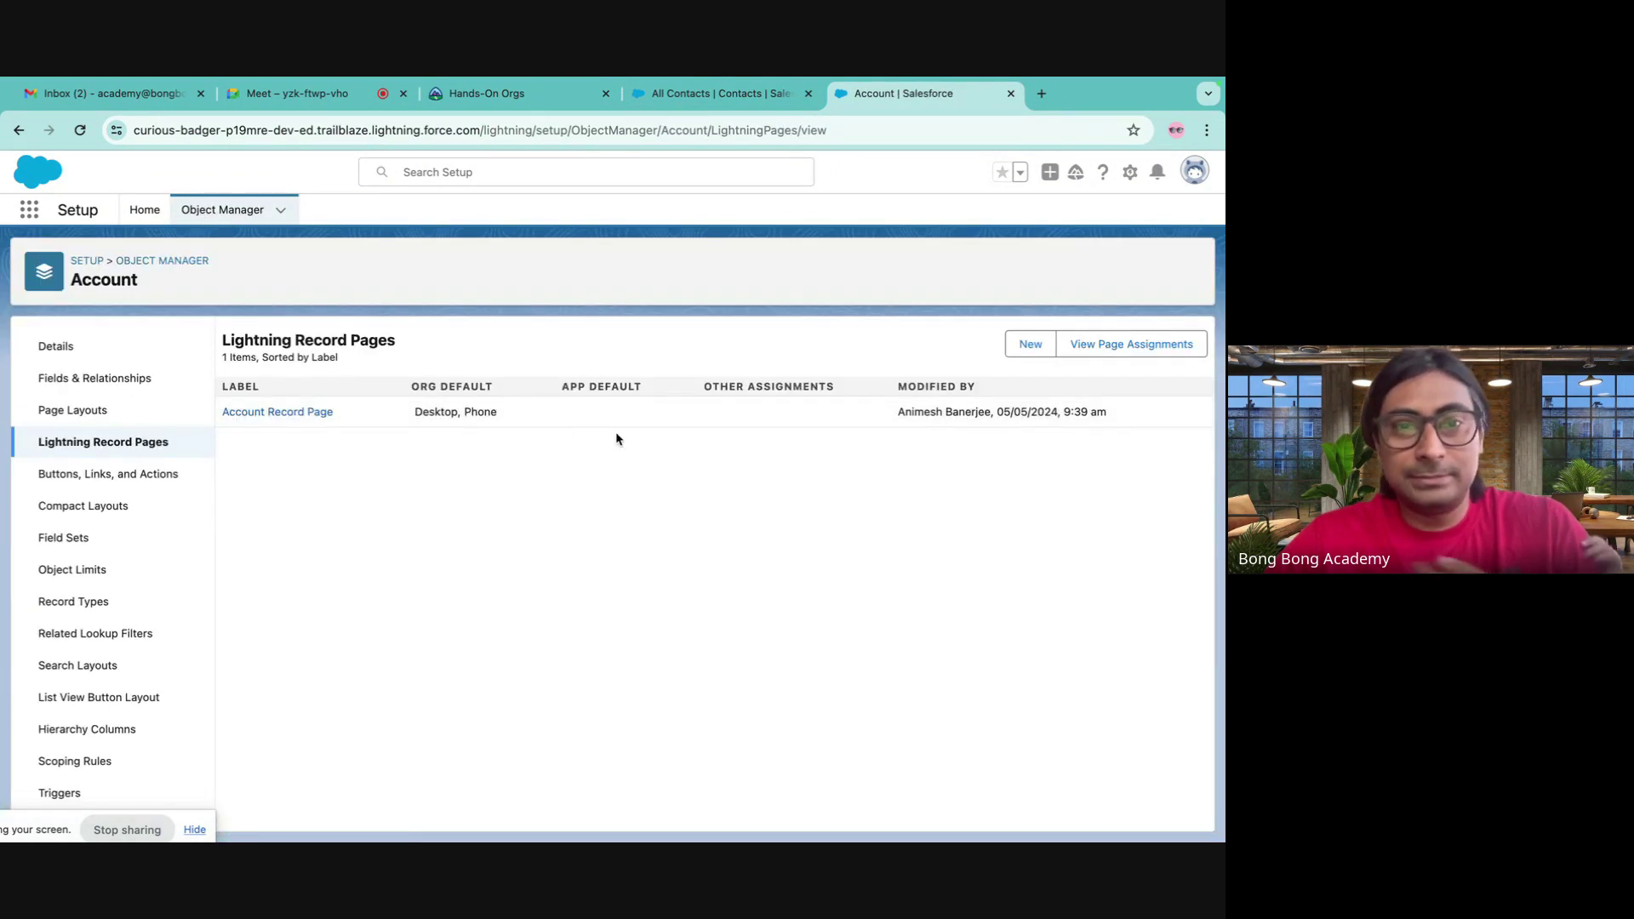
pyautogui.click(313, 412)
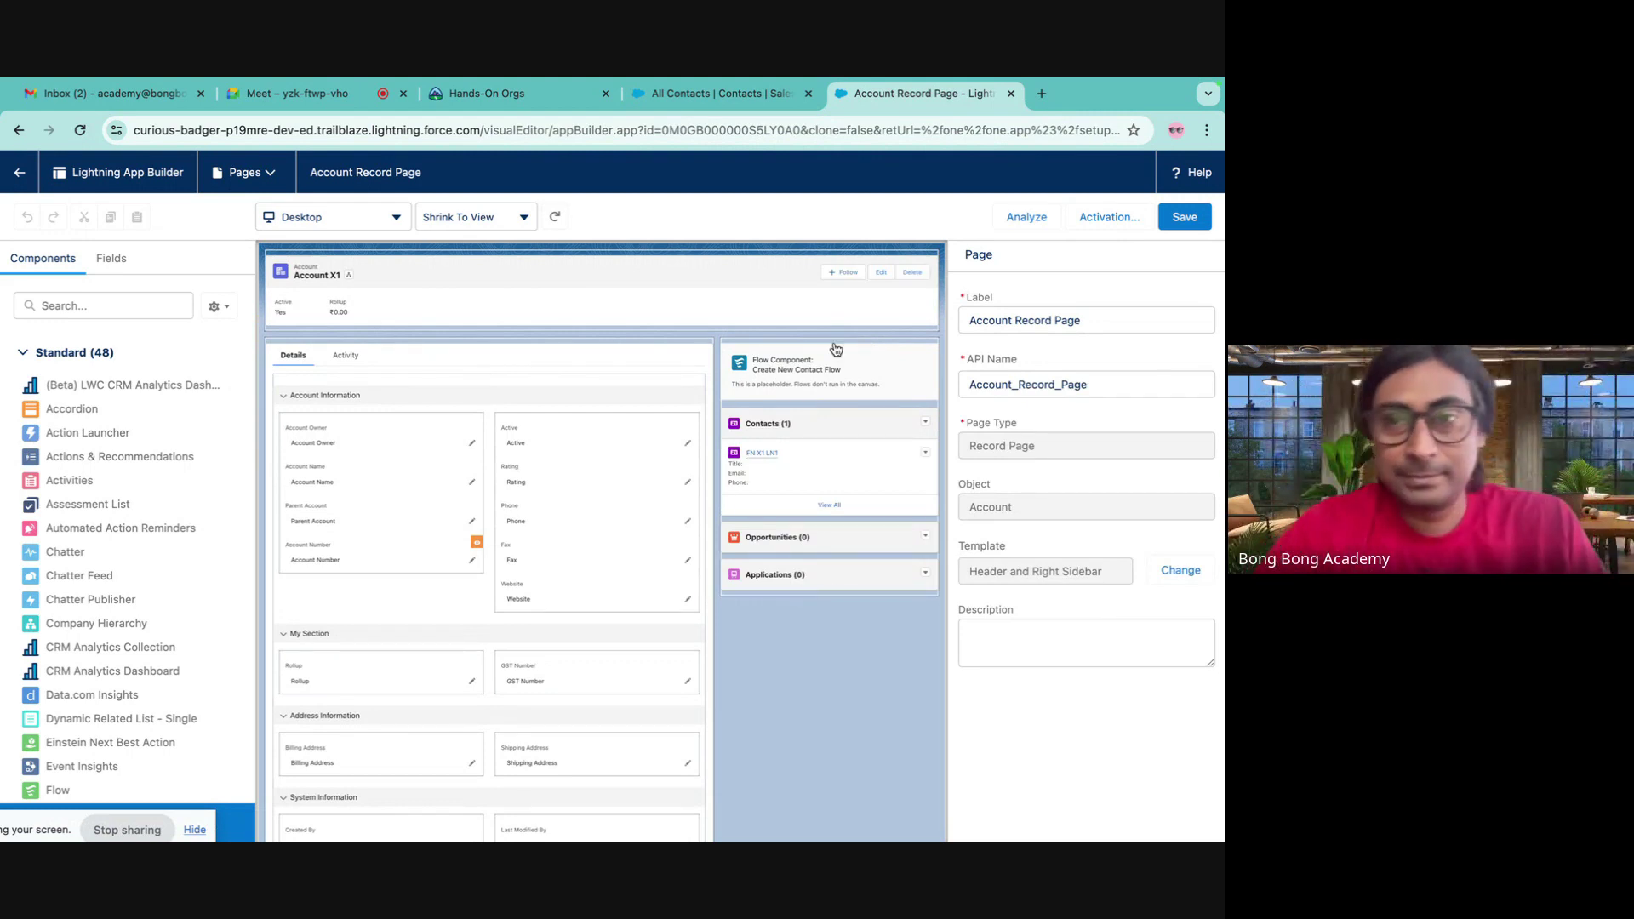
# - Point the flow component at New Contact Flow 2, pass the record ID, and save
pyautogui.click(831, 358)
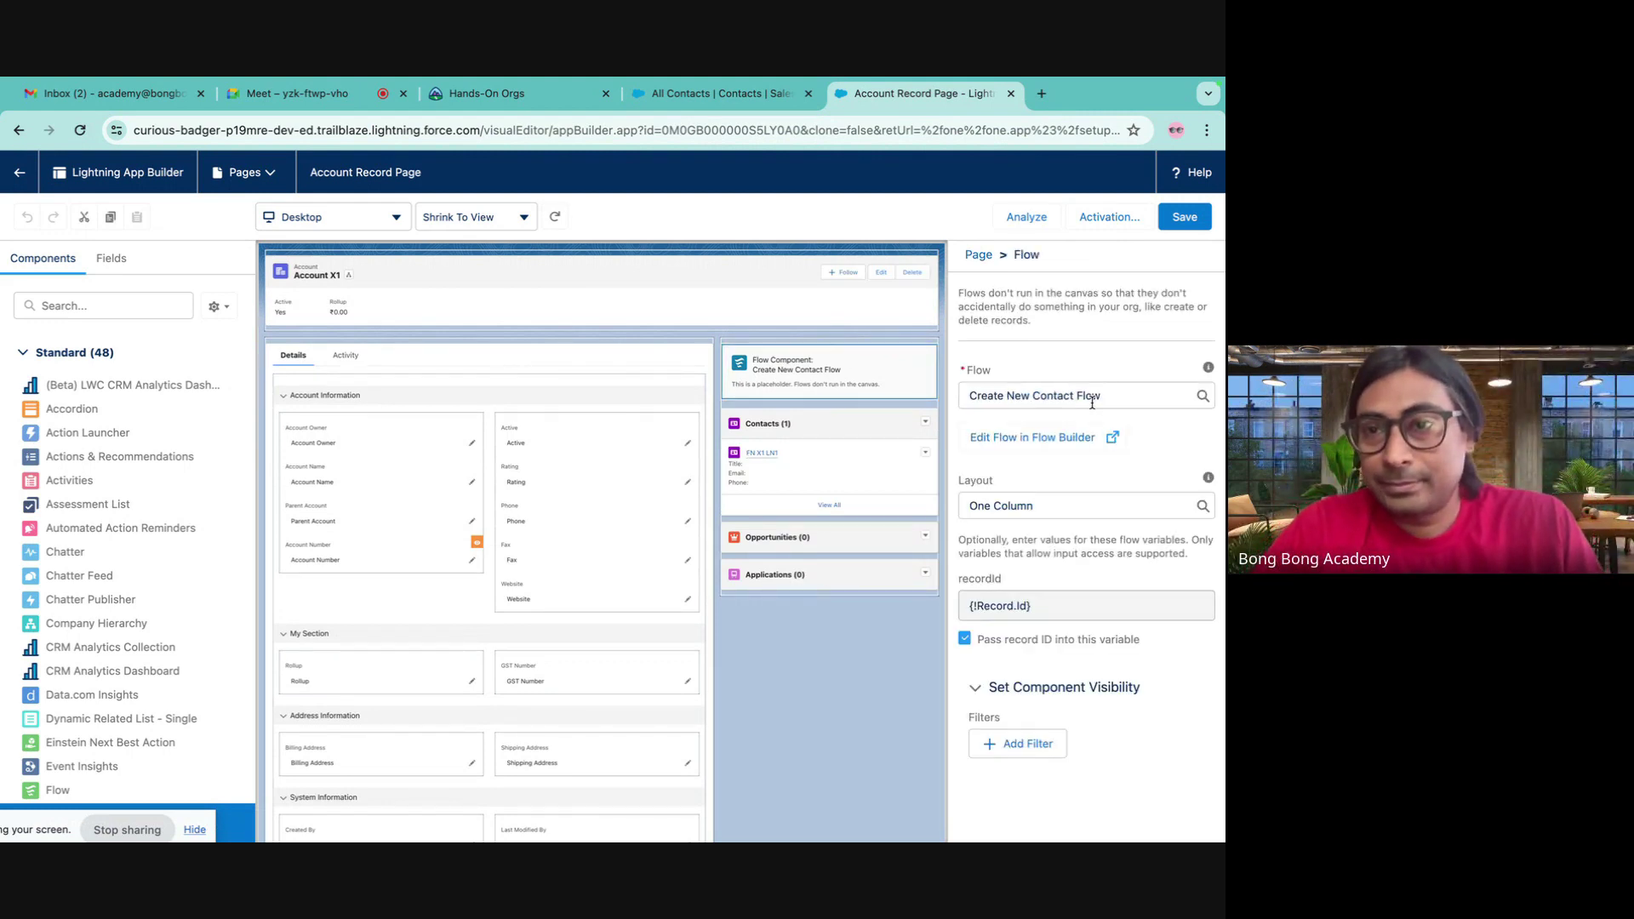
pyautogui.click(1093, 396)
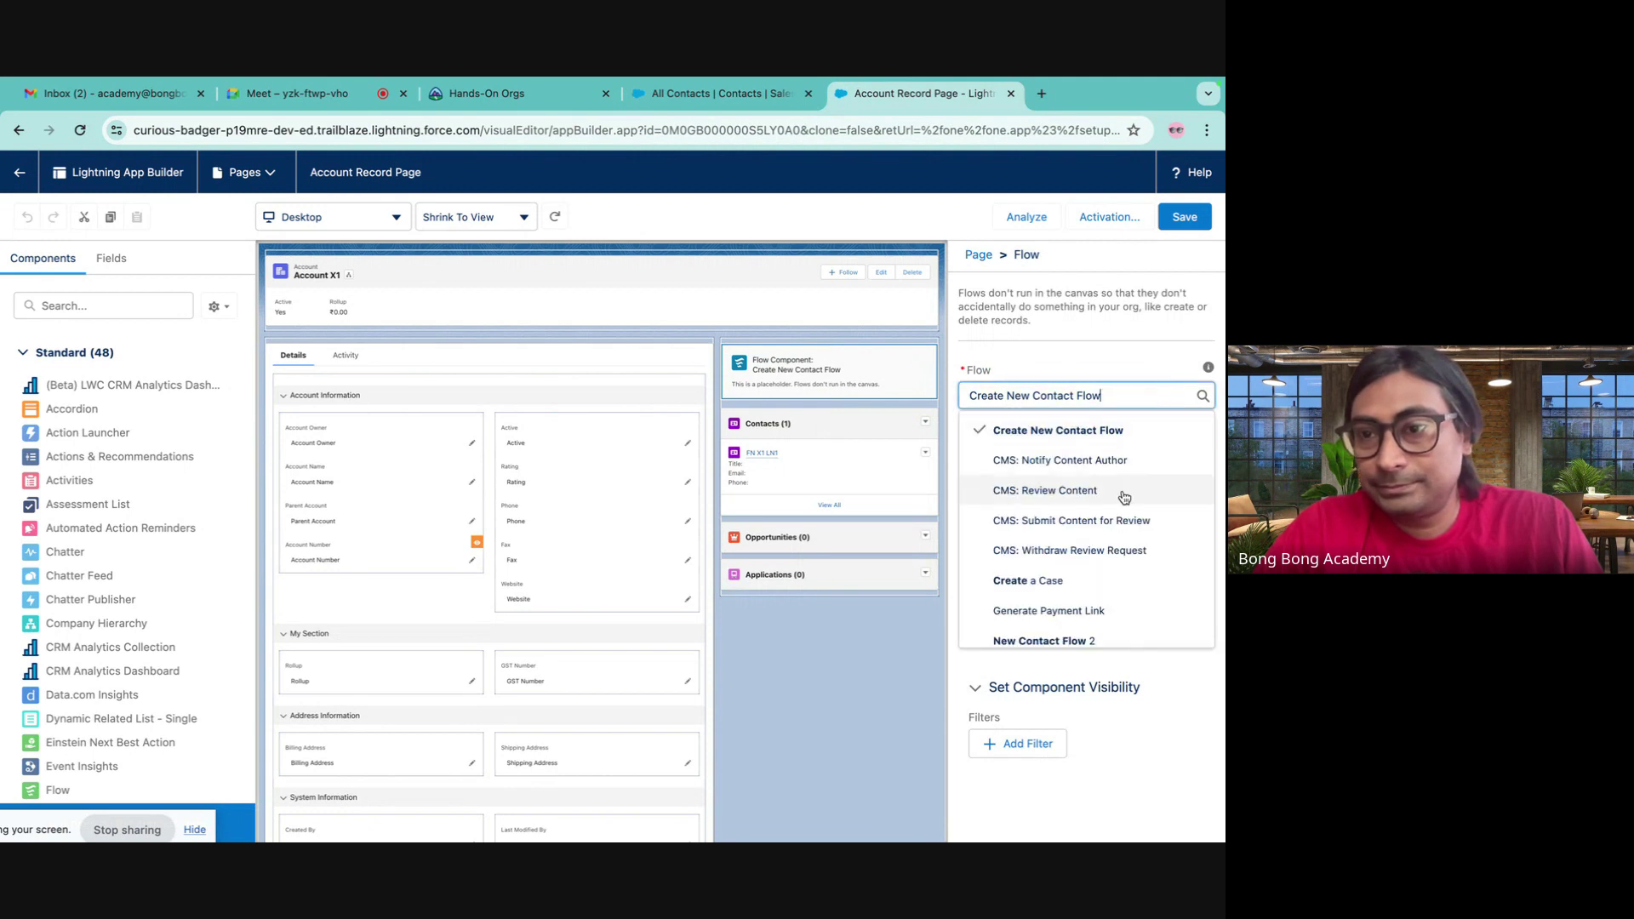
pyautogui.scroll(-2, 1108, 545)
pyautogui.click(1093, 564)
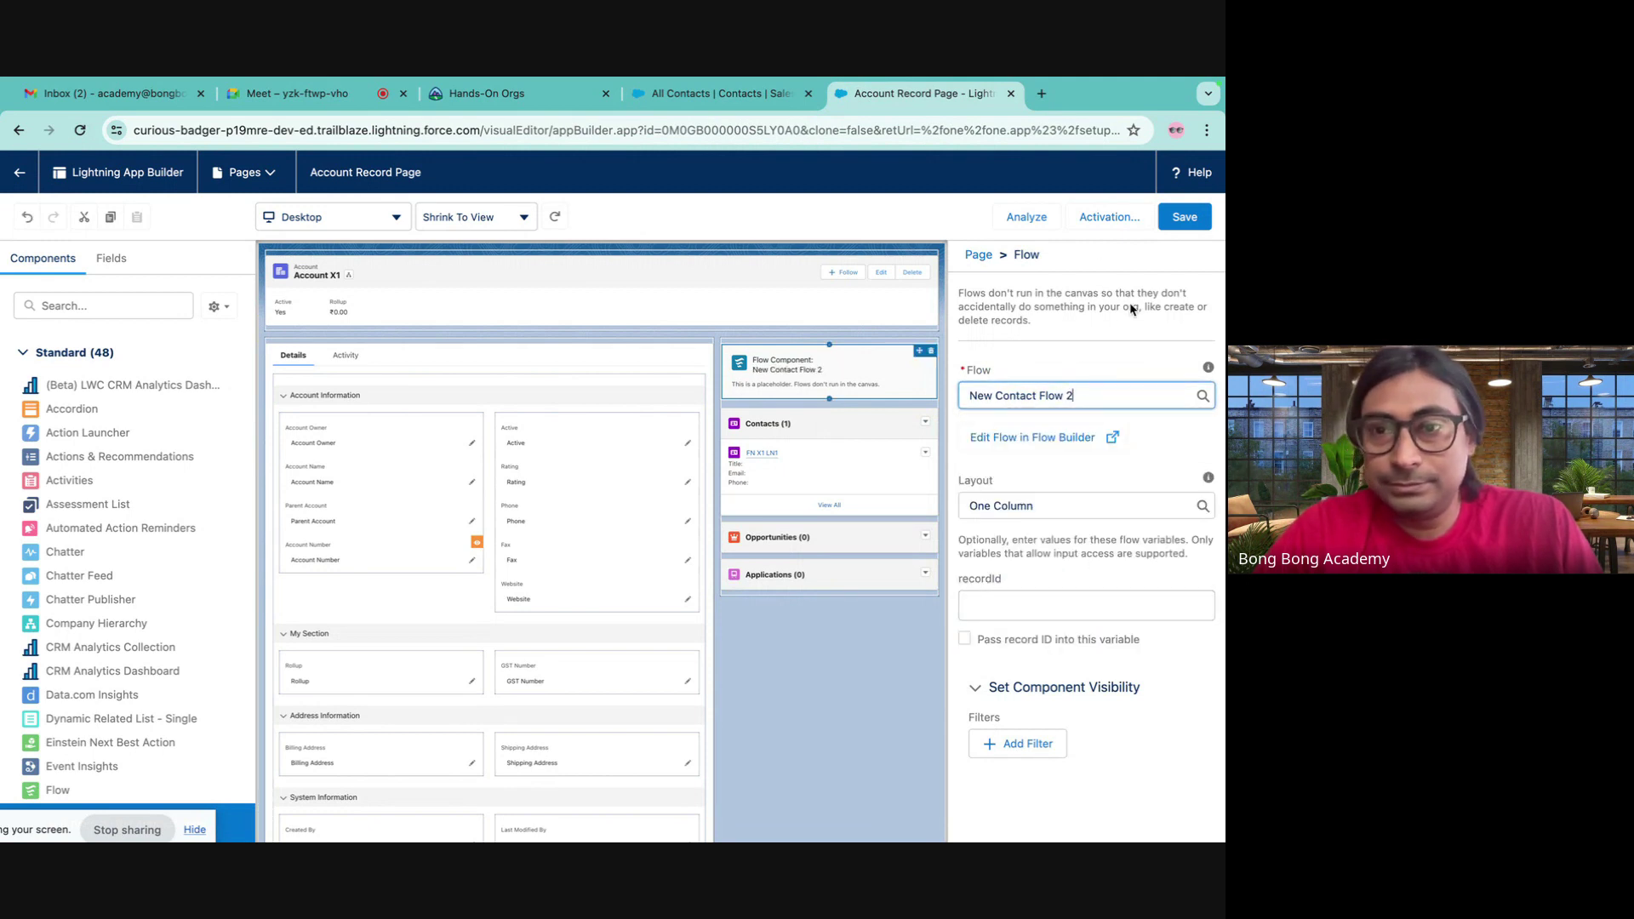
pyautogui.click(965, 637)
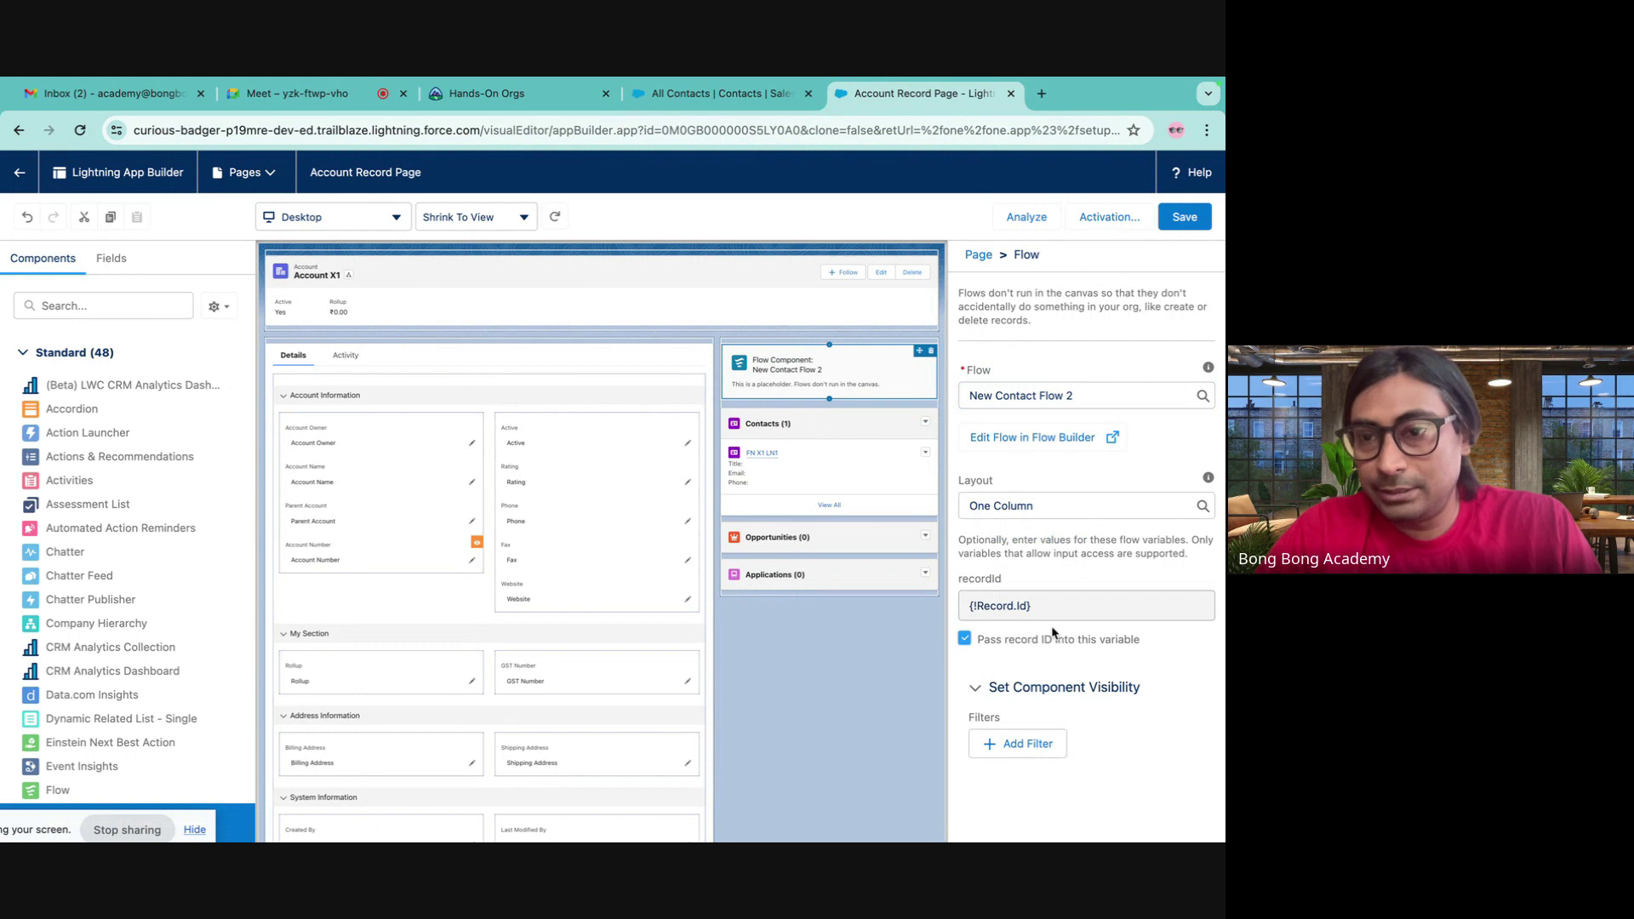
pyautogui.click(1183, 219)
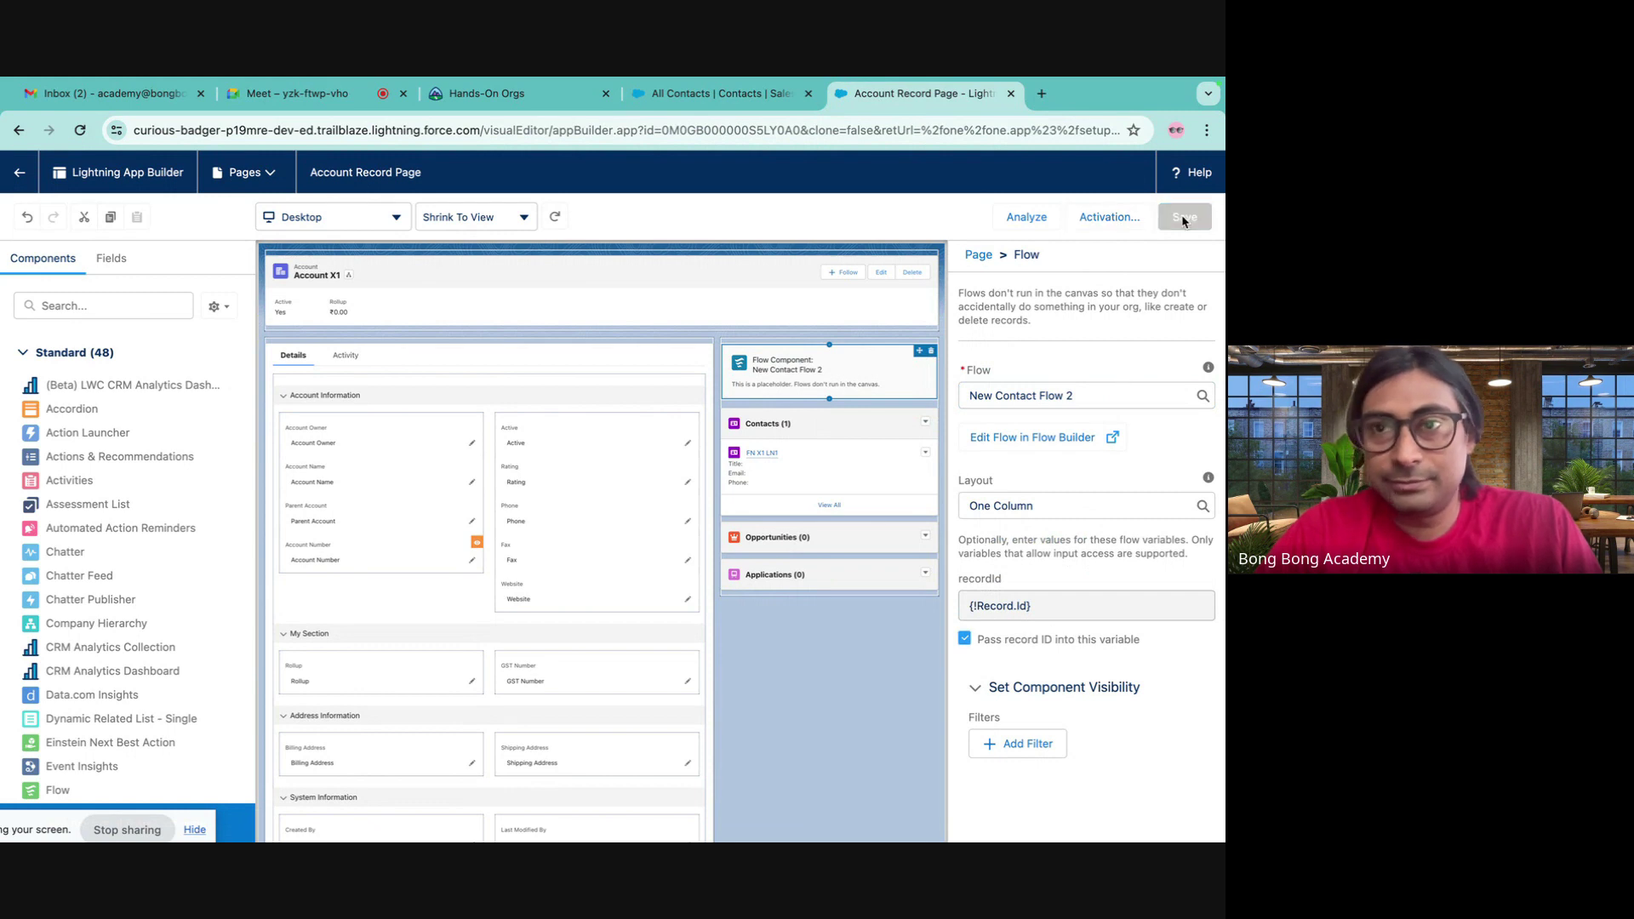
pyautogui.click(19, 172)
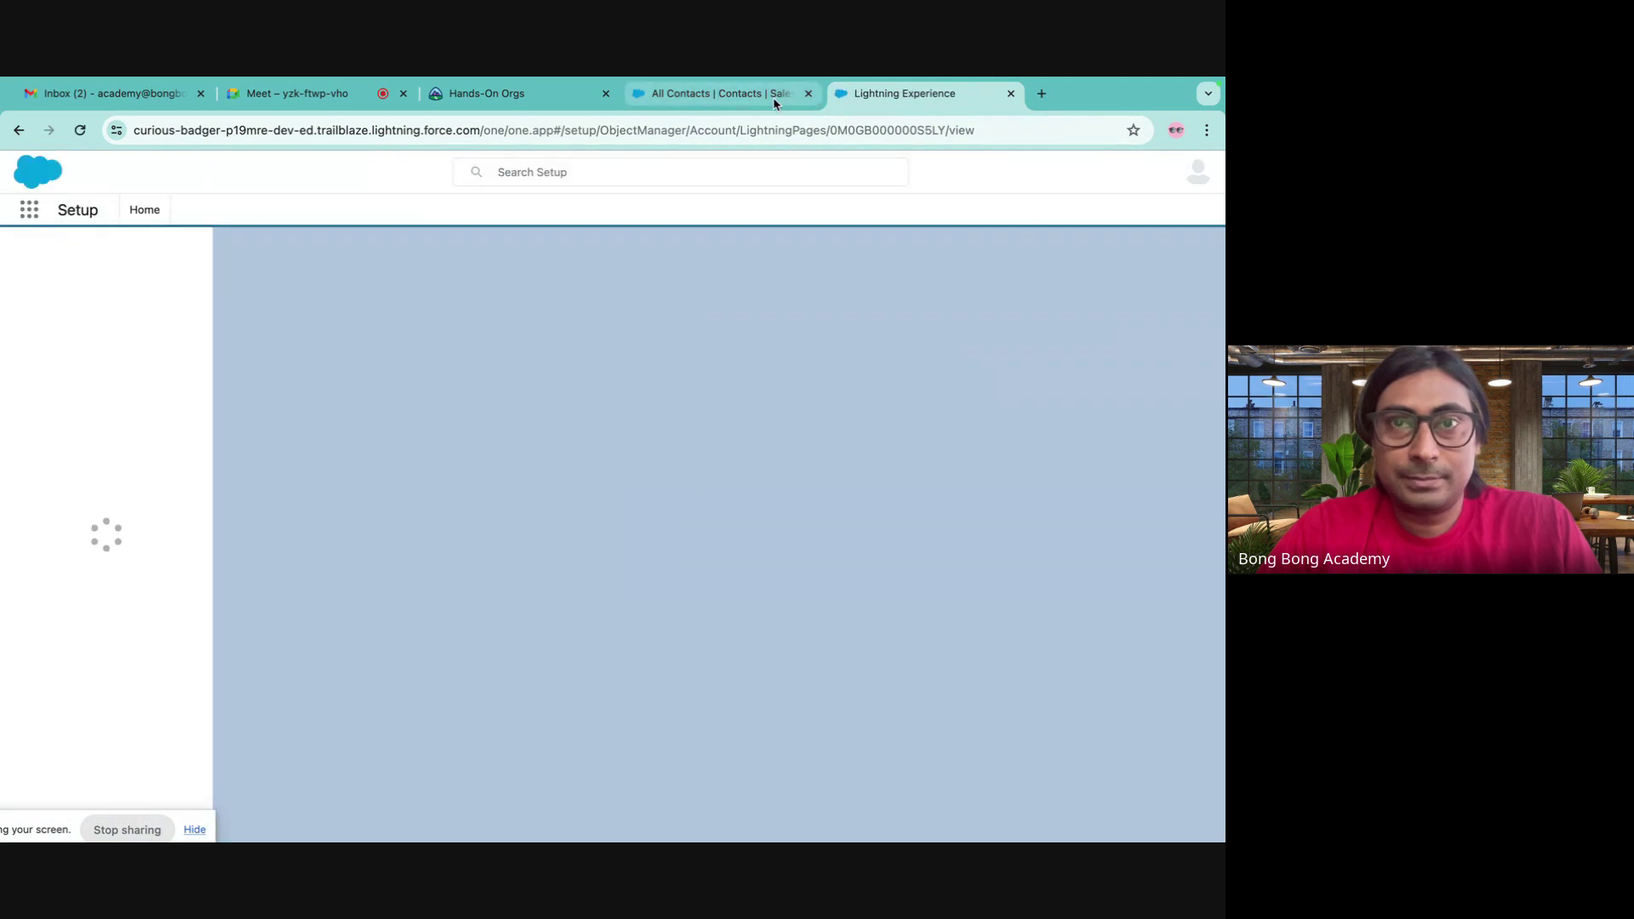
# - Open Account X1 from the Accounts list and reload its record page
pyautogui.click(743, 97)
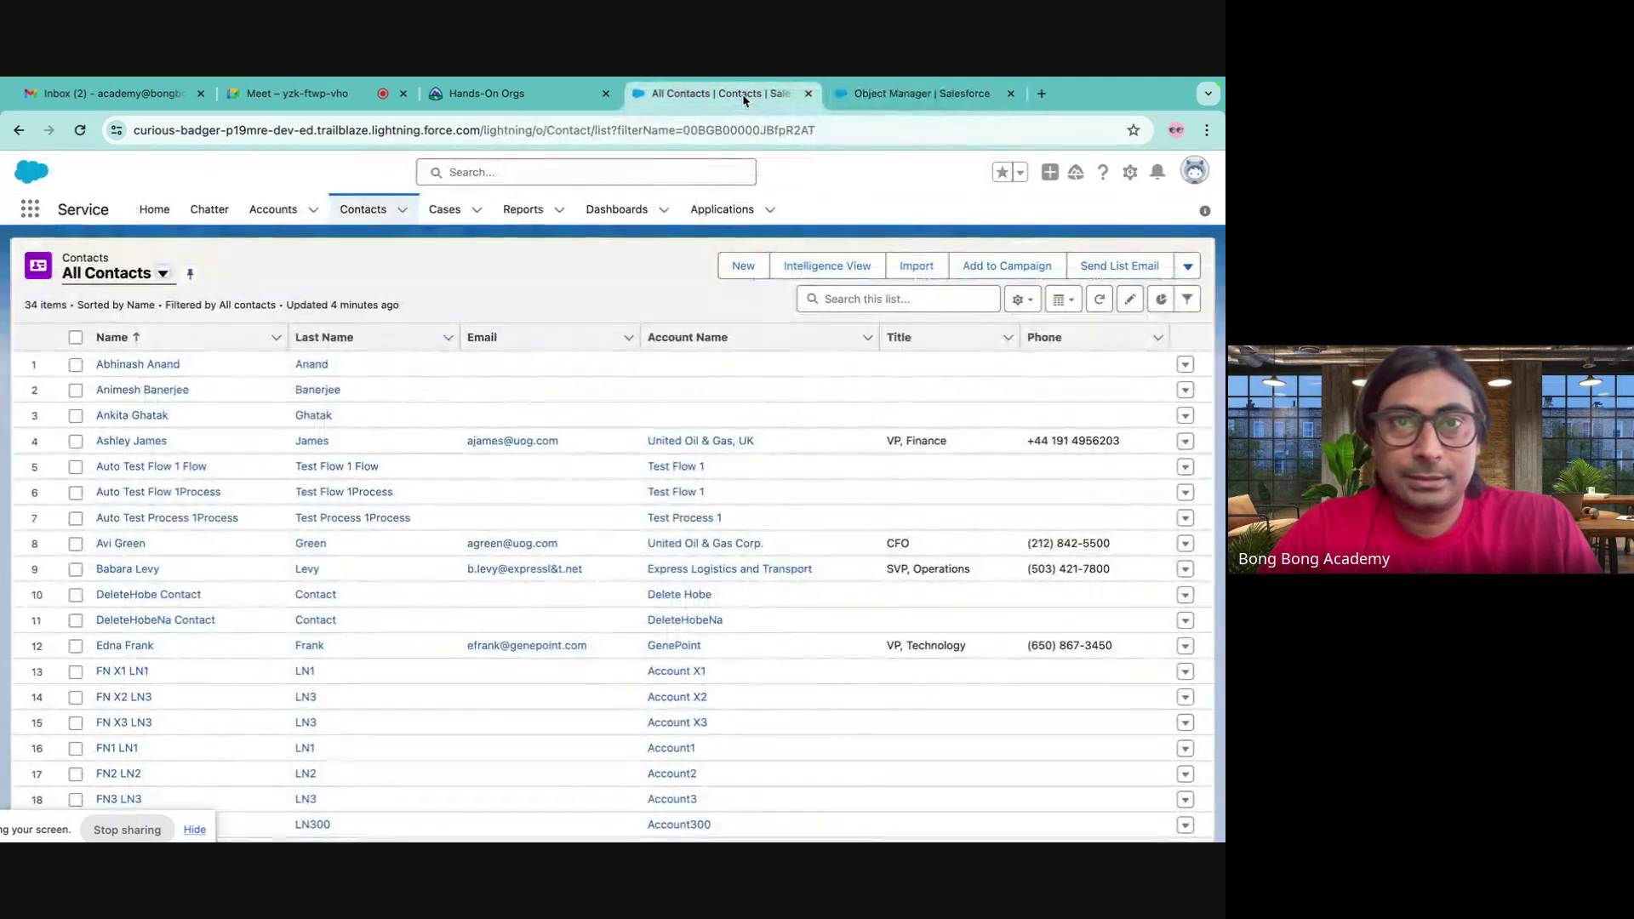
pyautogui.click(275, 212)
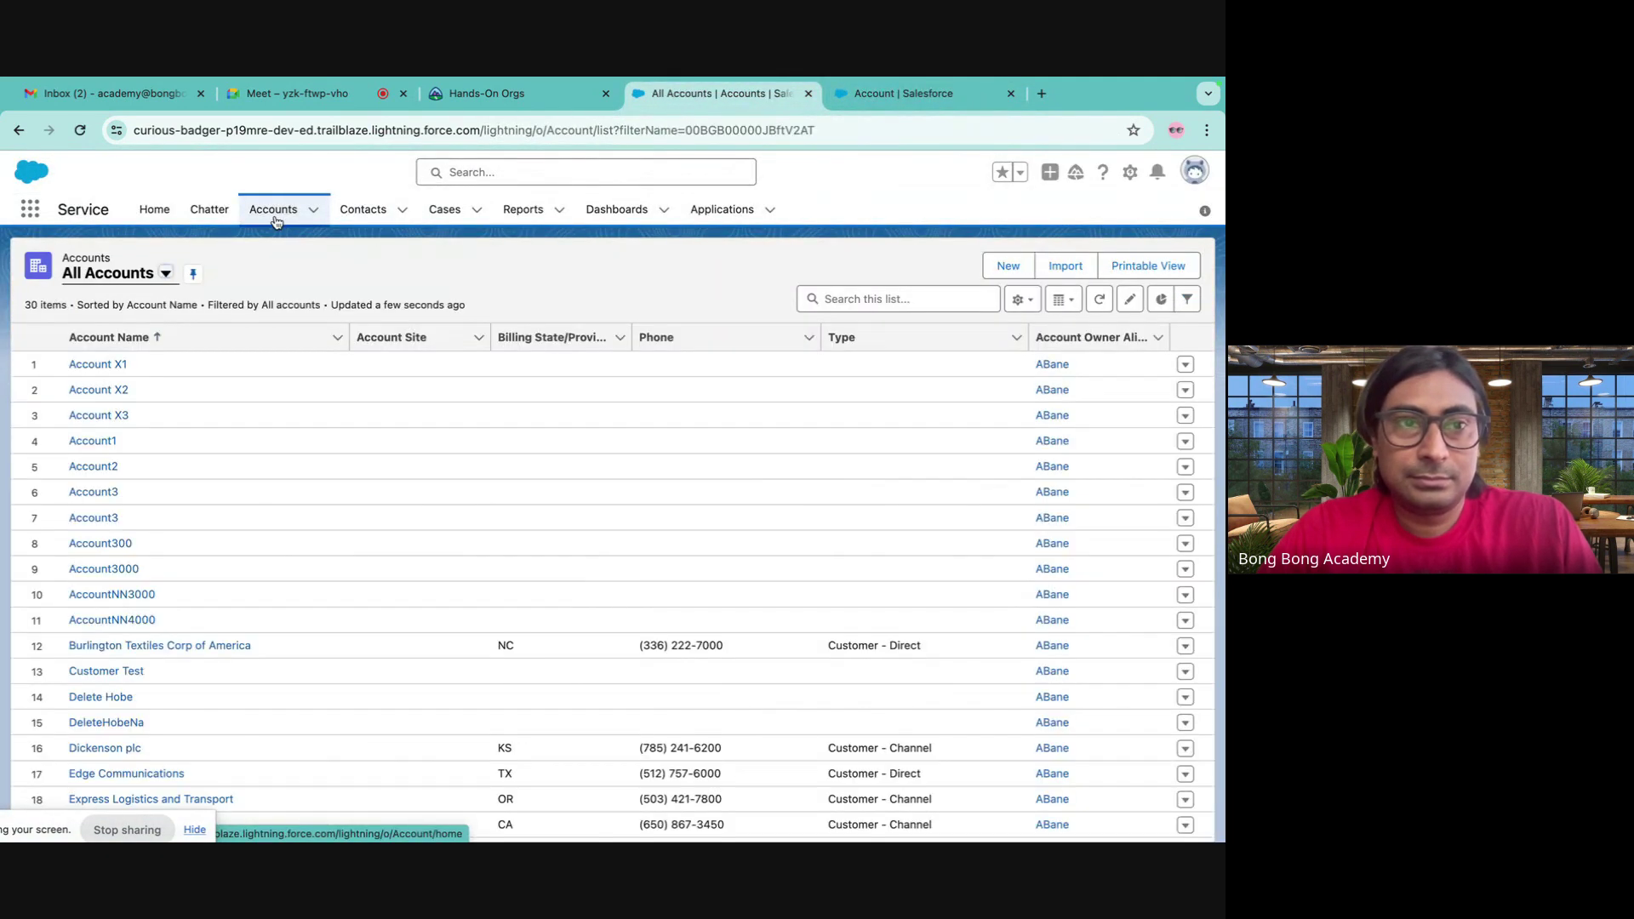
pyautogui.click(98, 365)
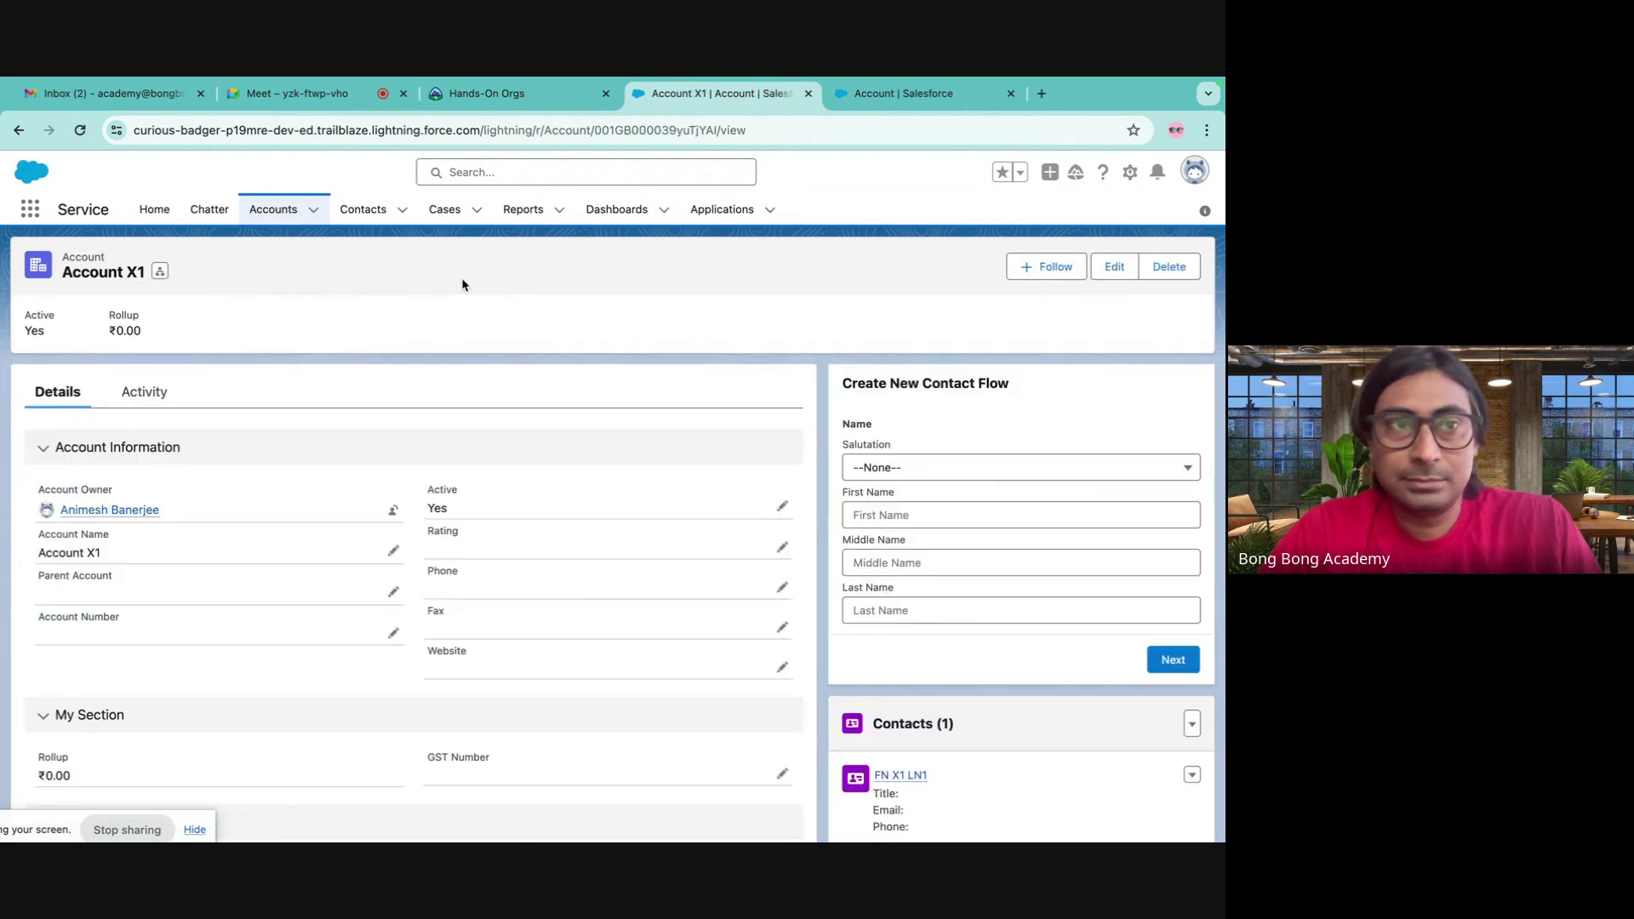
pyautogui.click(79, 131)
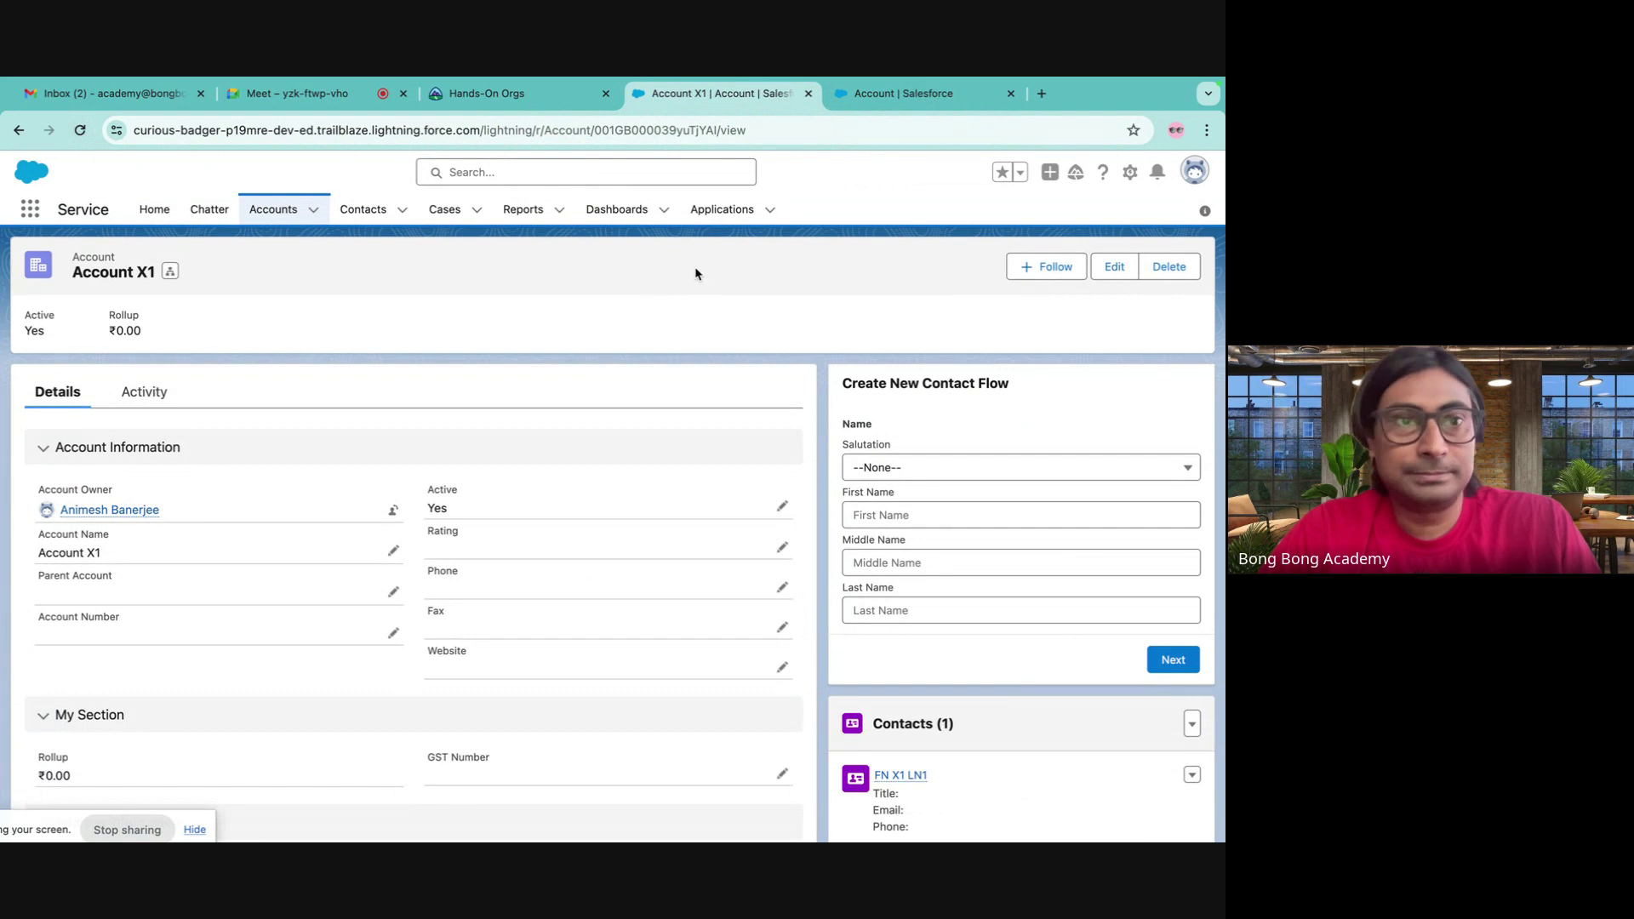
# - Try deleting the Account Record Page from its Setup details and confirm
pyautogui.click(876, 108)
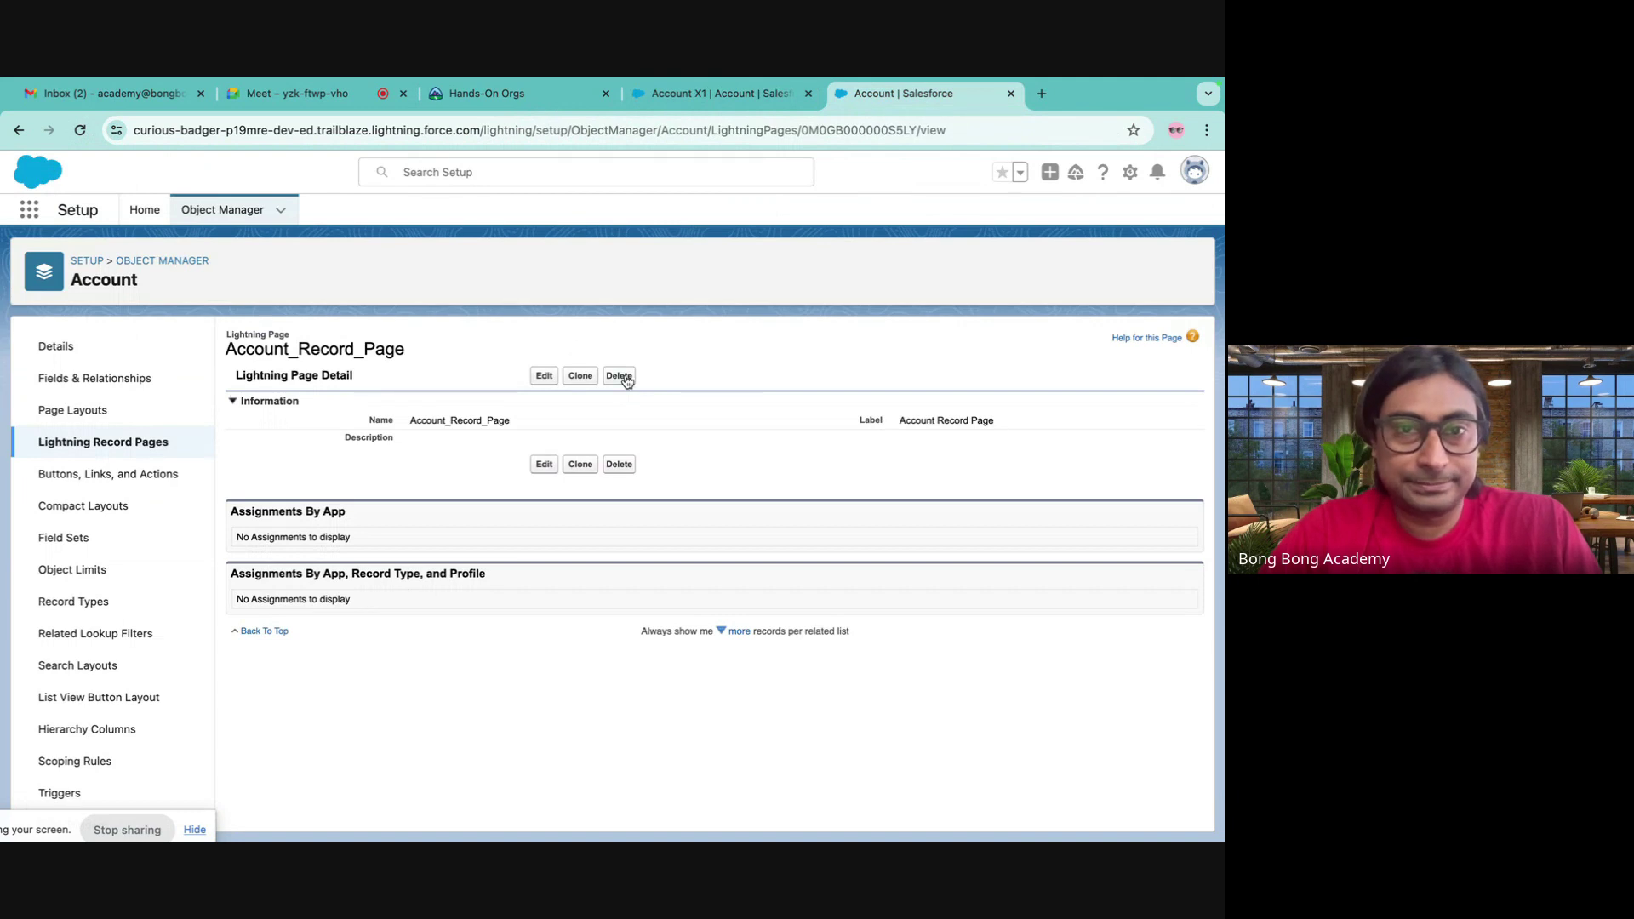
pyautogui.click(626, 378)
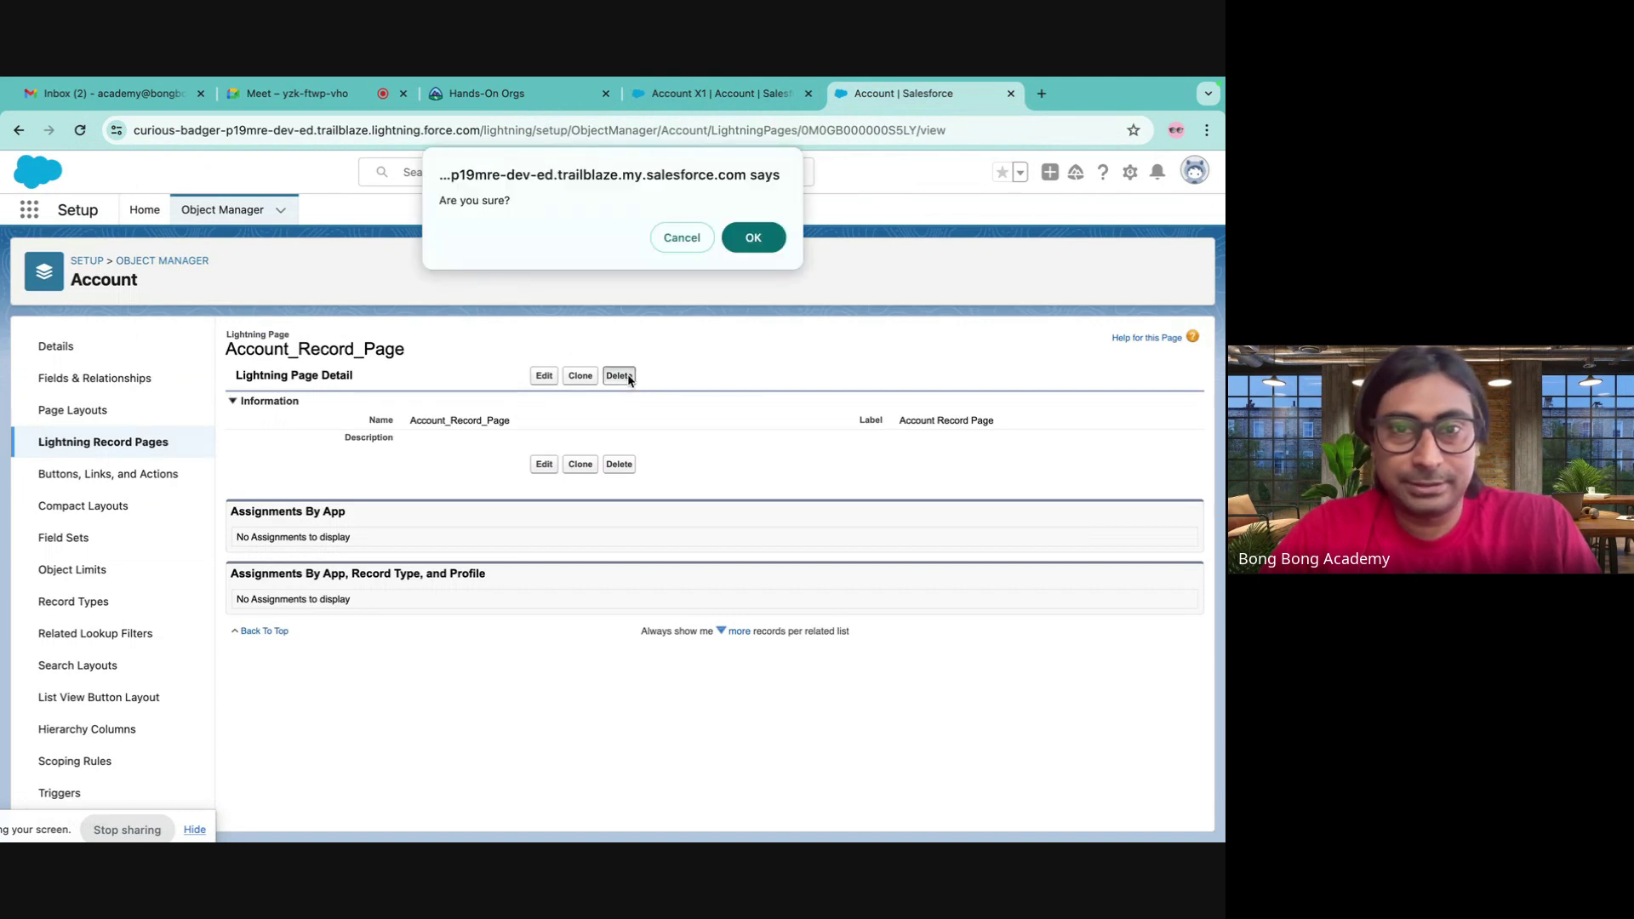
pyautogui.click(754, 240)
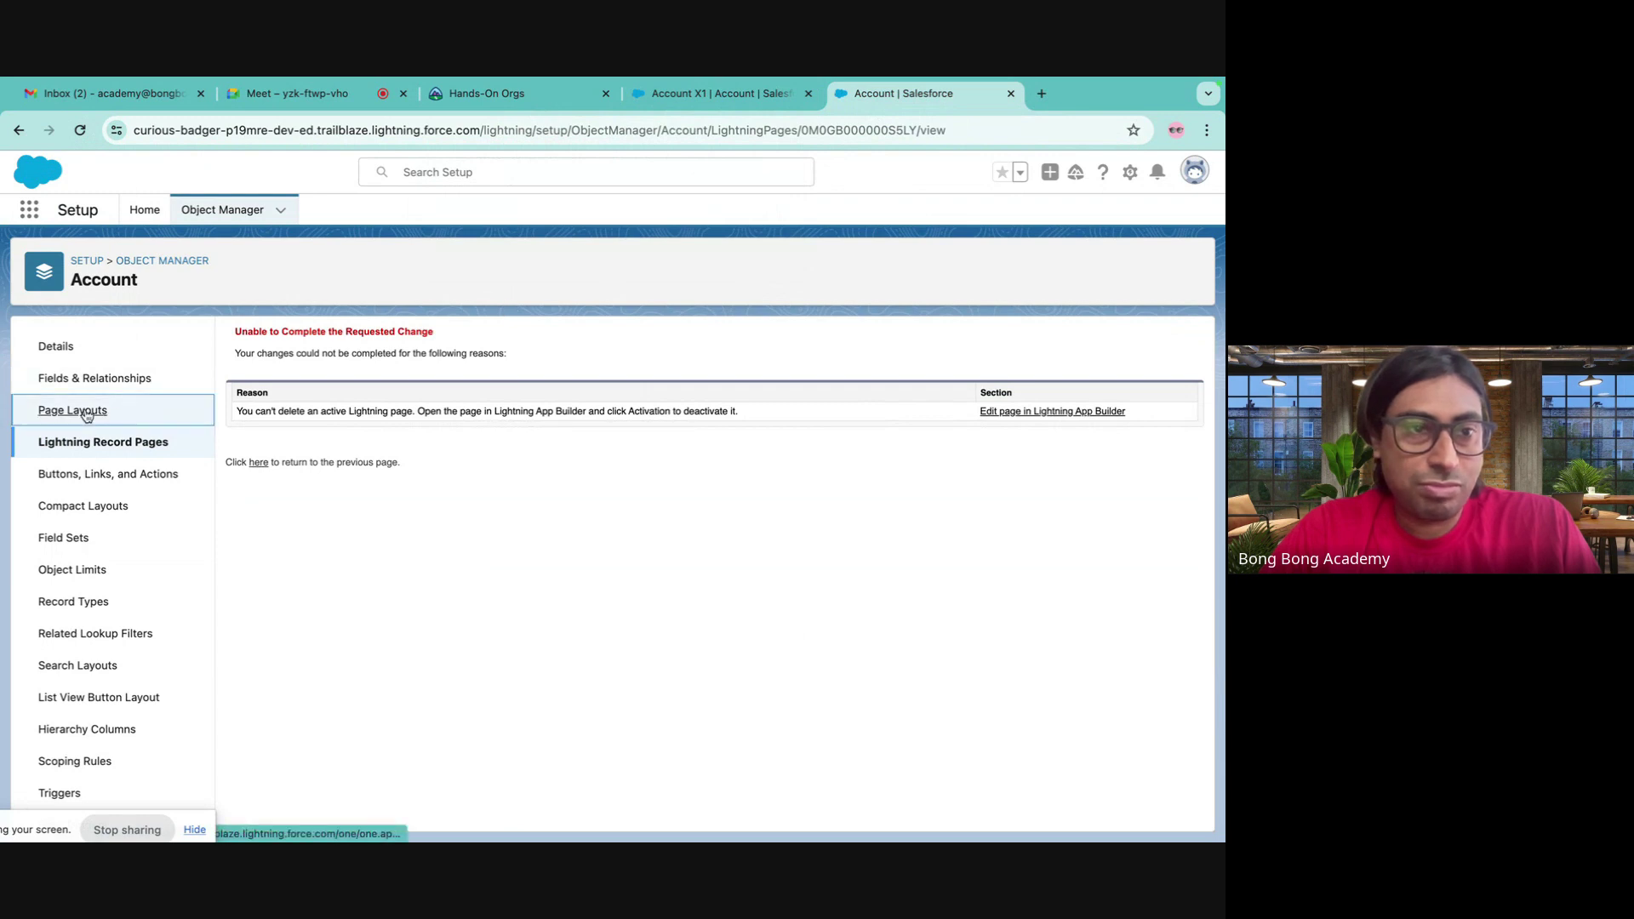
# - Reopen the Account Record Page in the builder, check the flow component, save, and return to Account X1
pyautogui.click(95, 441)
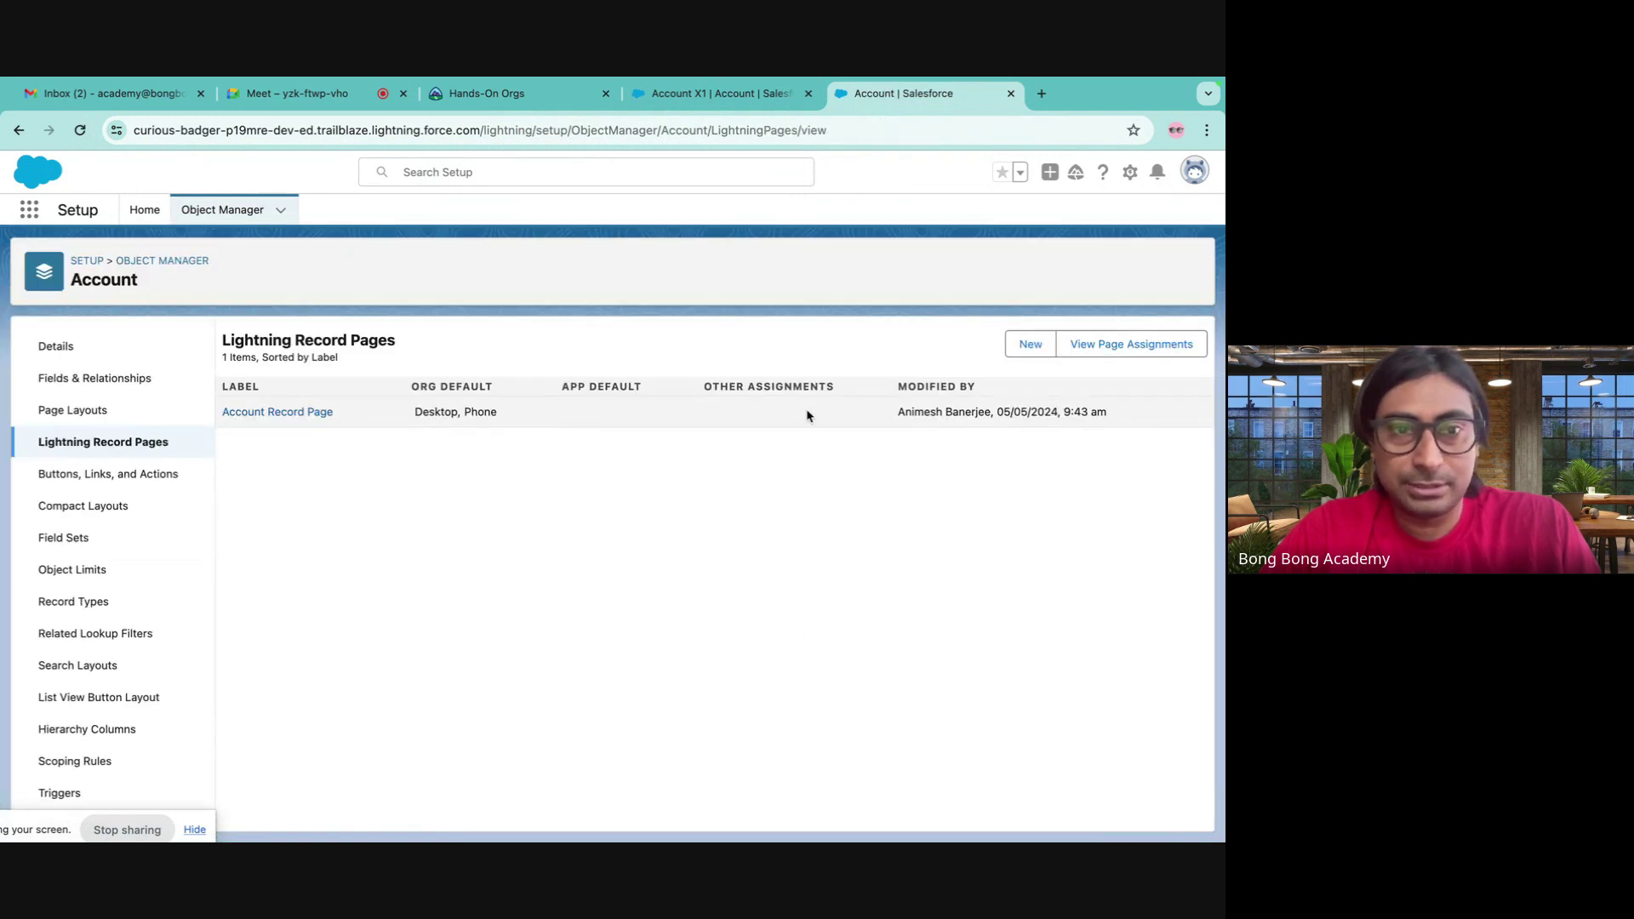
pyautogui.click(308, 411)
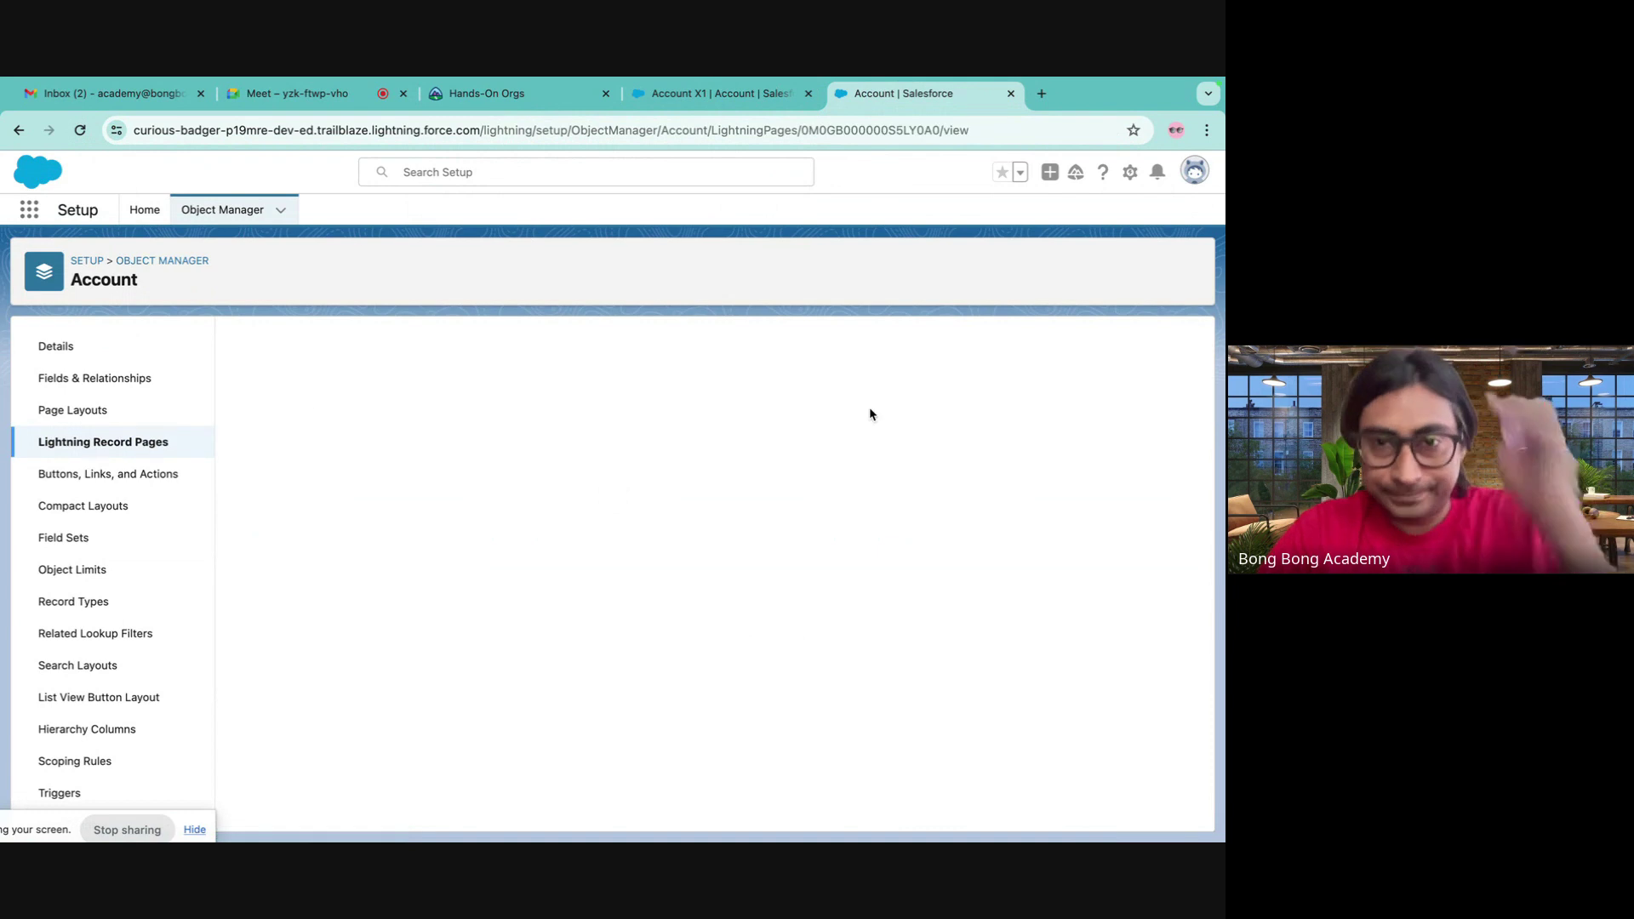
pyautogui.click(544, 375)
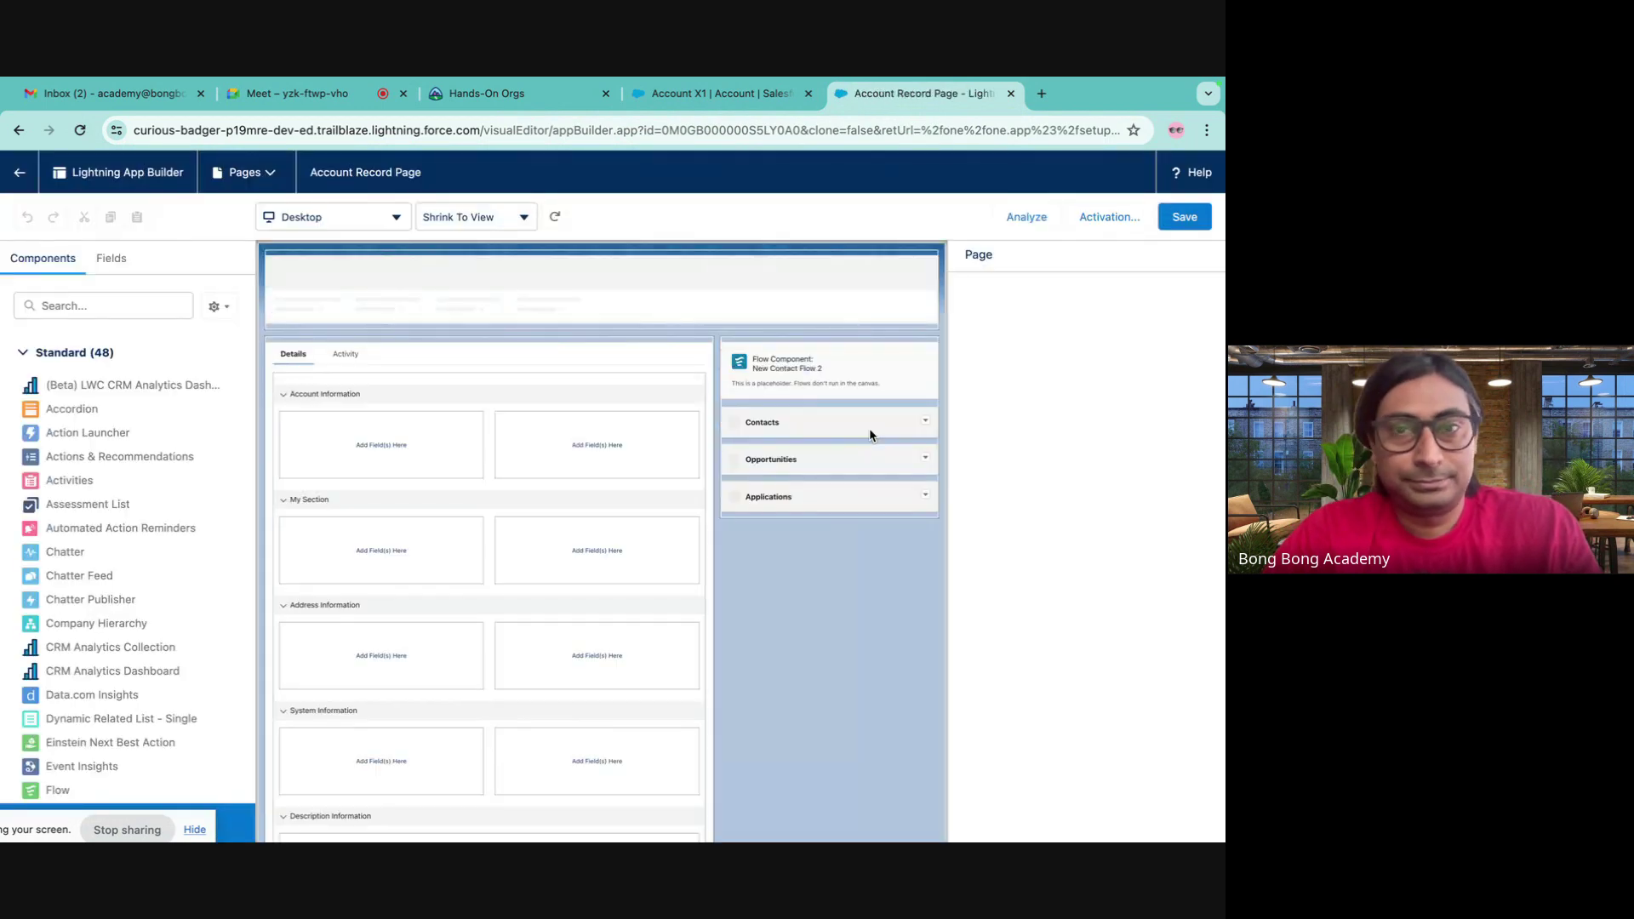
pyautogui.click(849, 379)
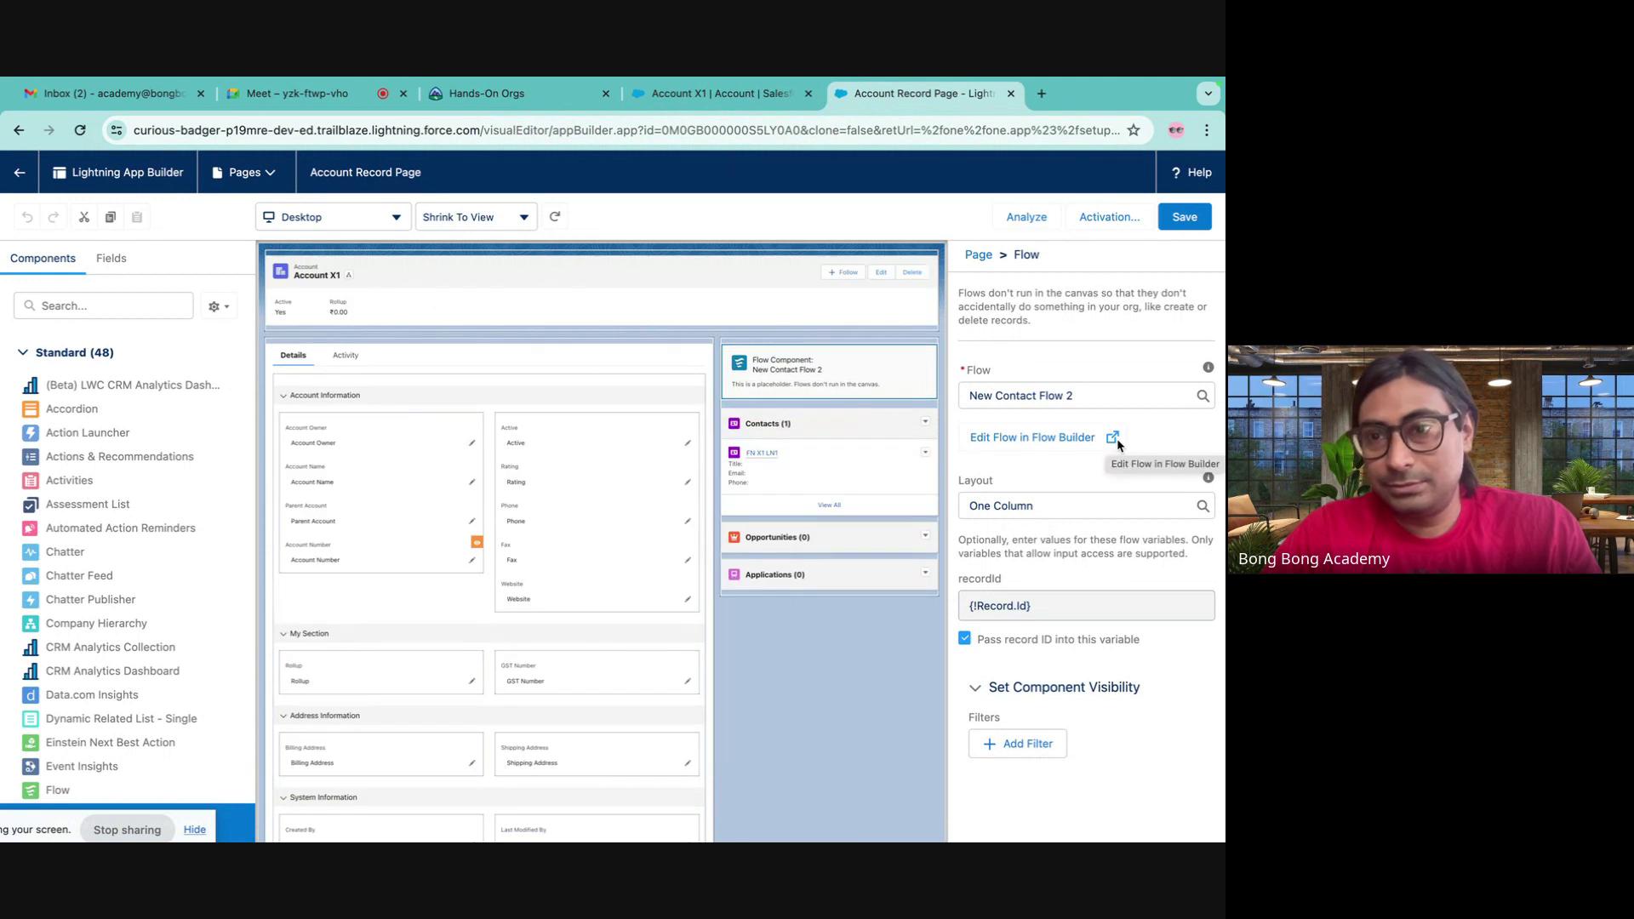
pyautogui.click(1185, 220)
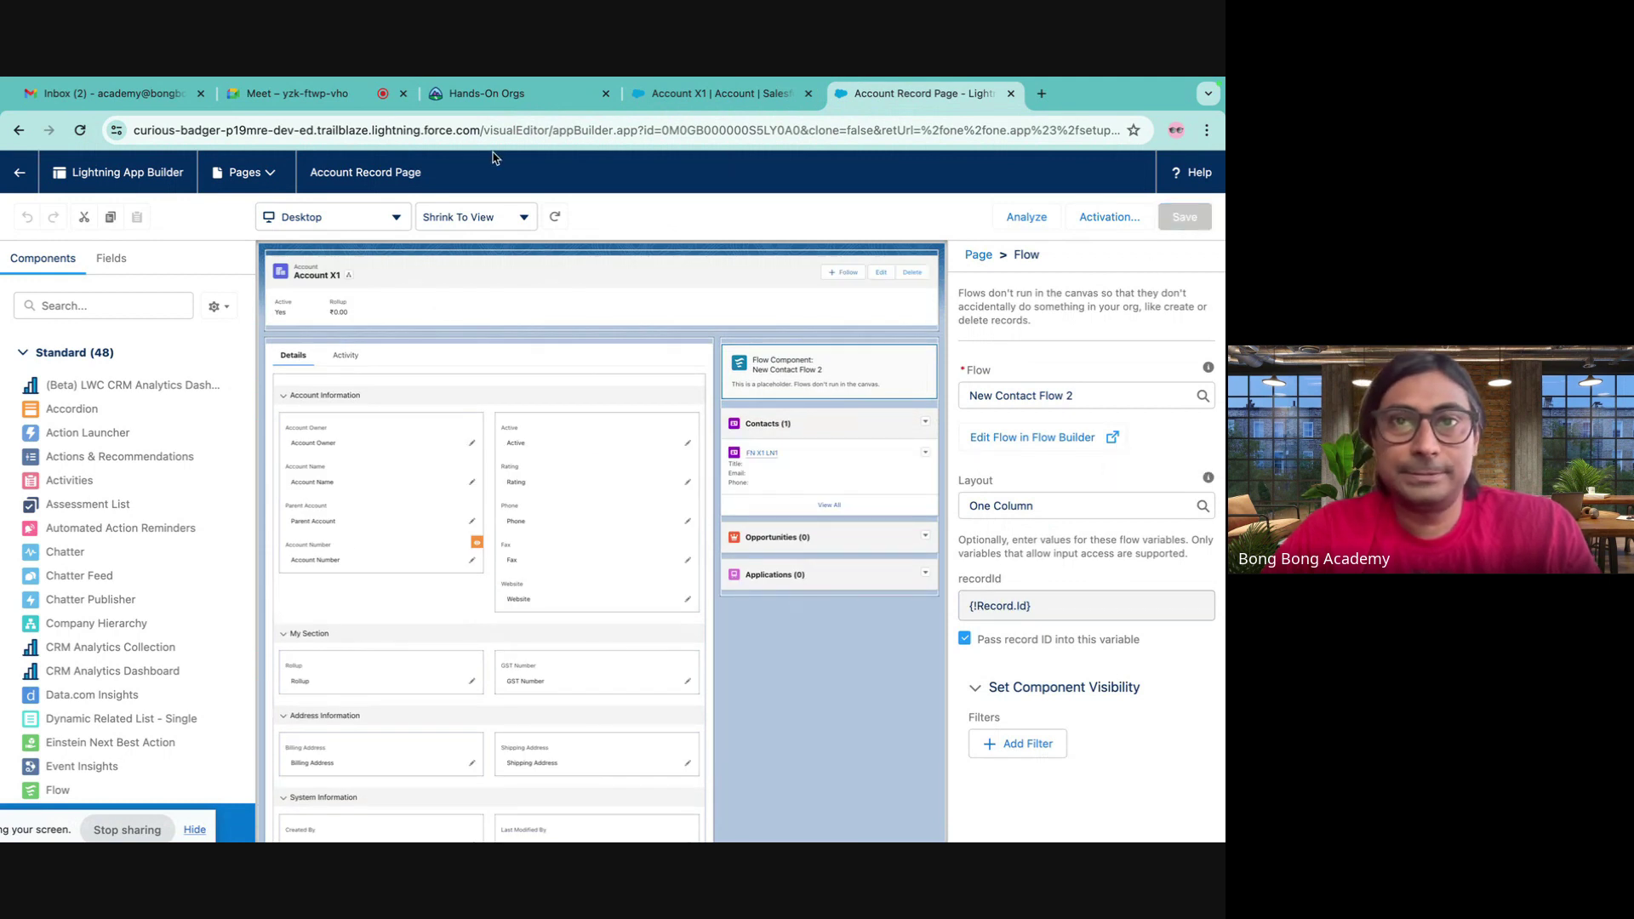
pyautogui.click(19, 172)
pyautogui.click(675, 92)
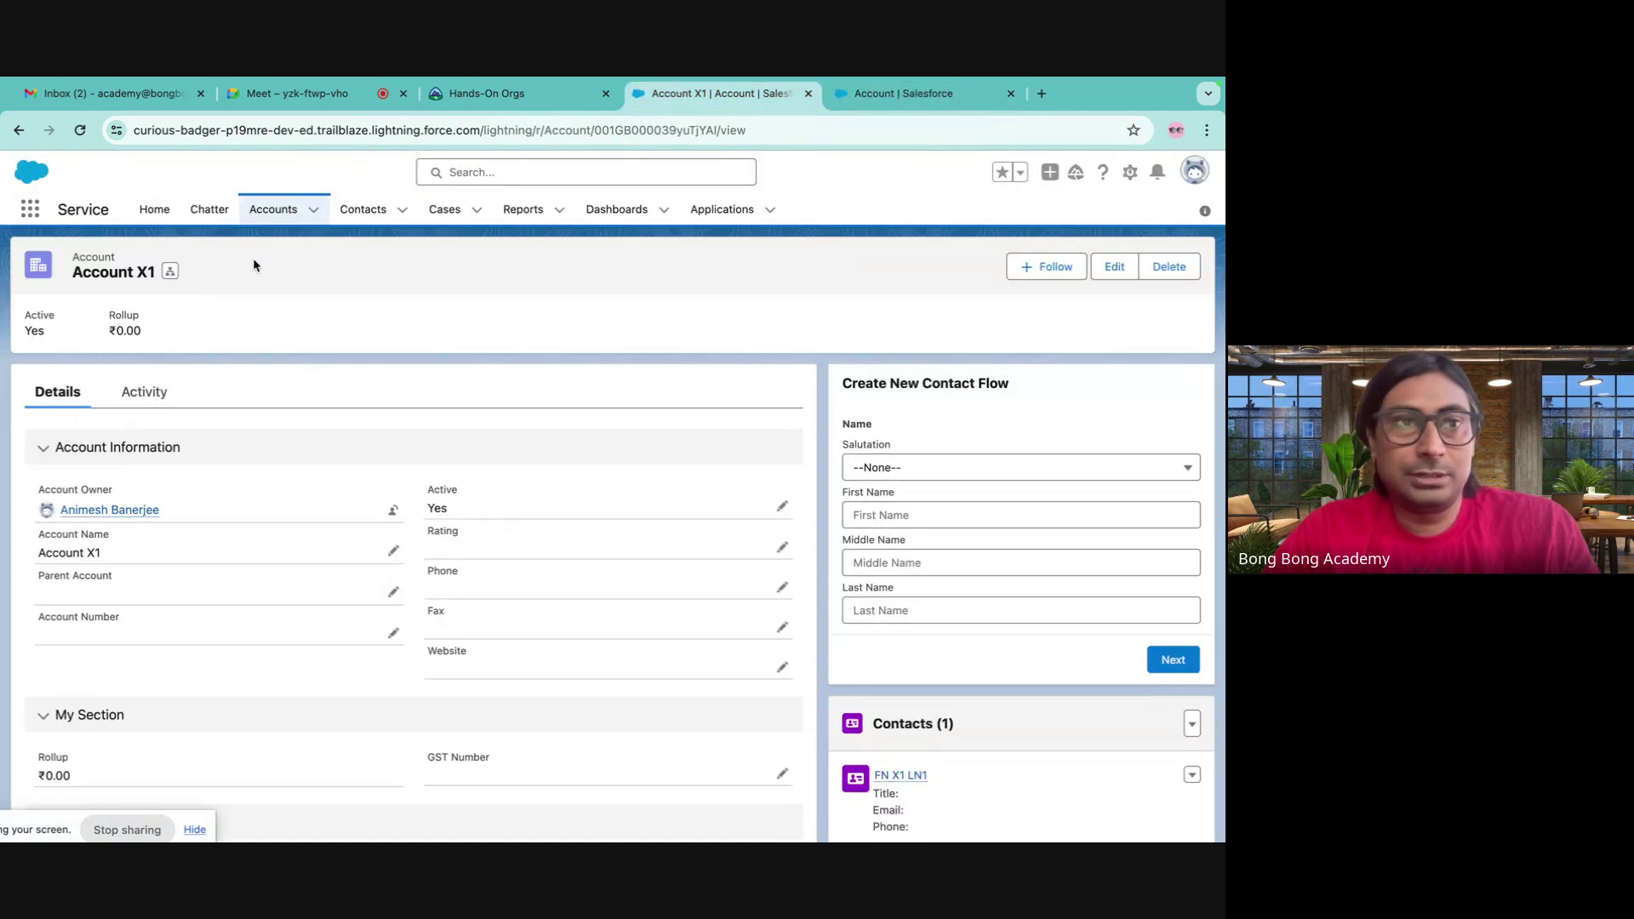
# - Reload Account X1 repeatedly, close the extra Salesforce tabs, and relaunch the Batch 30 org
pyautogui.click(80, 130)
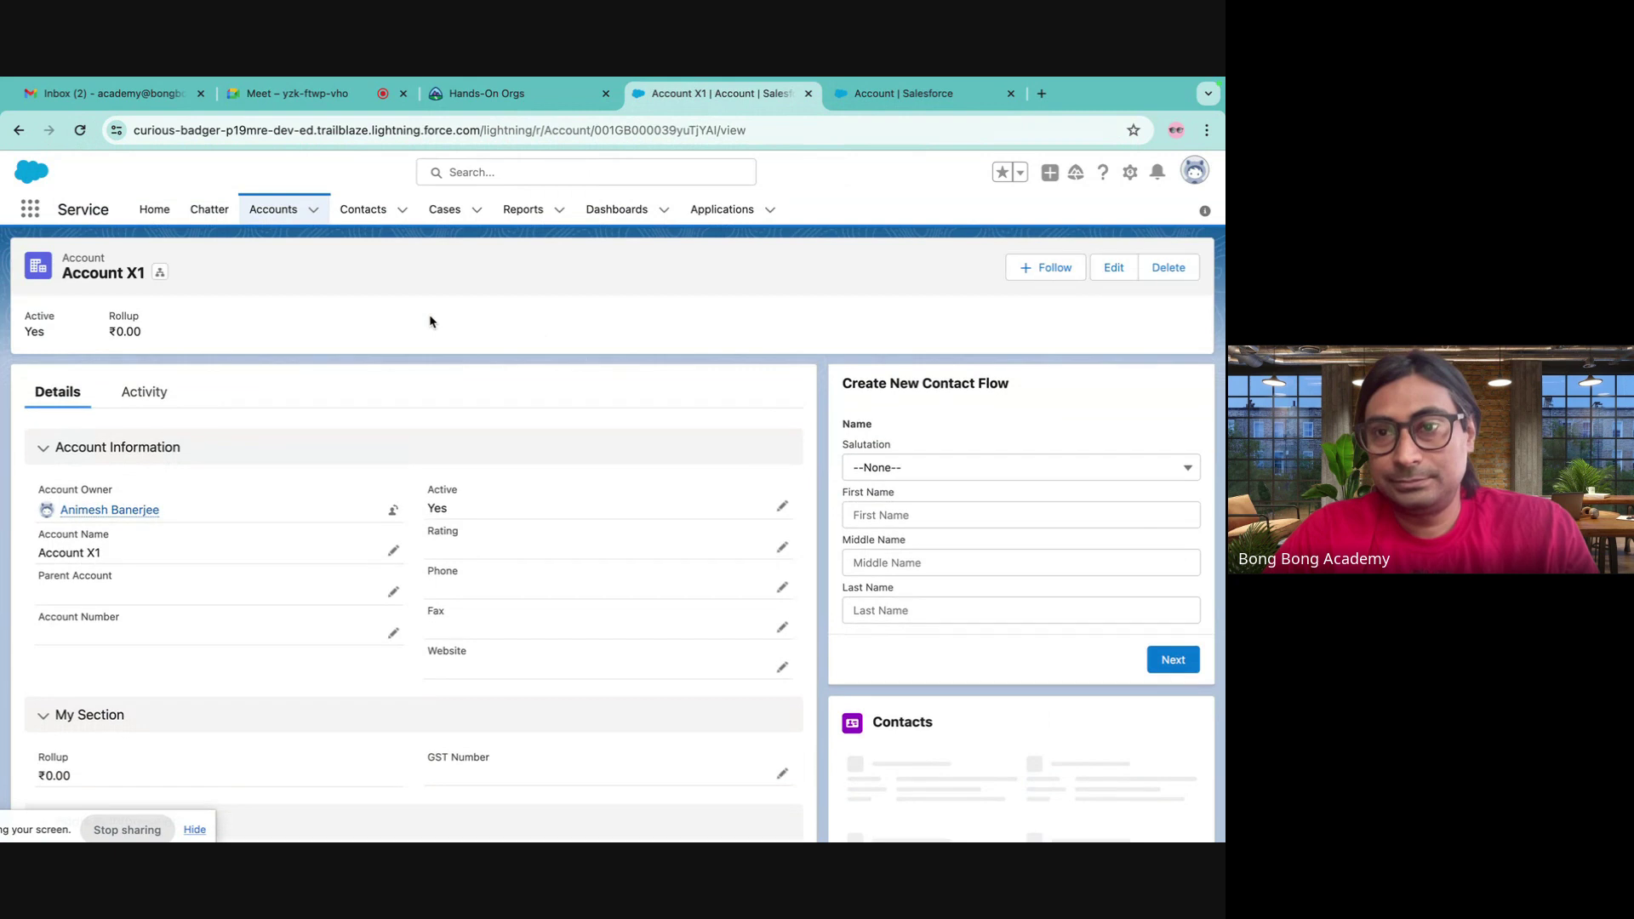
pyautogui.click(78, 130)
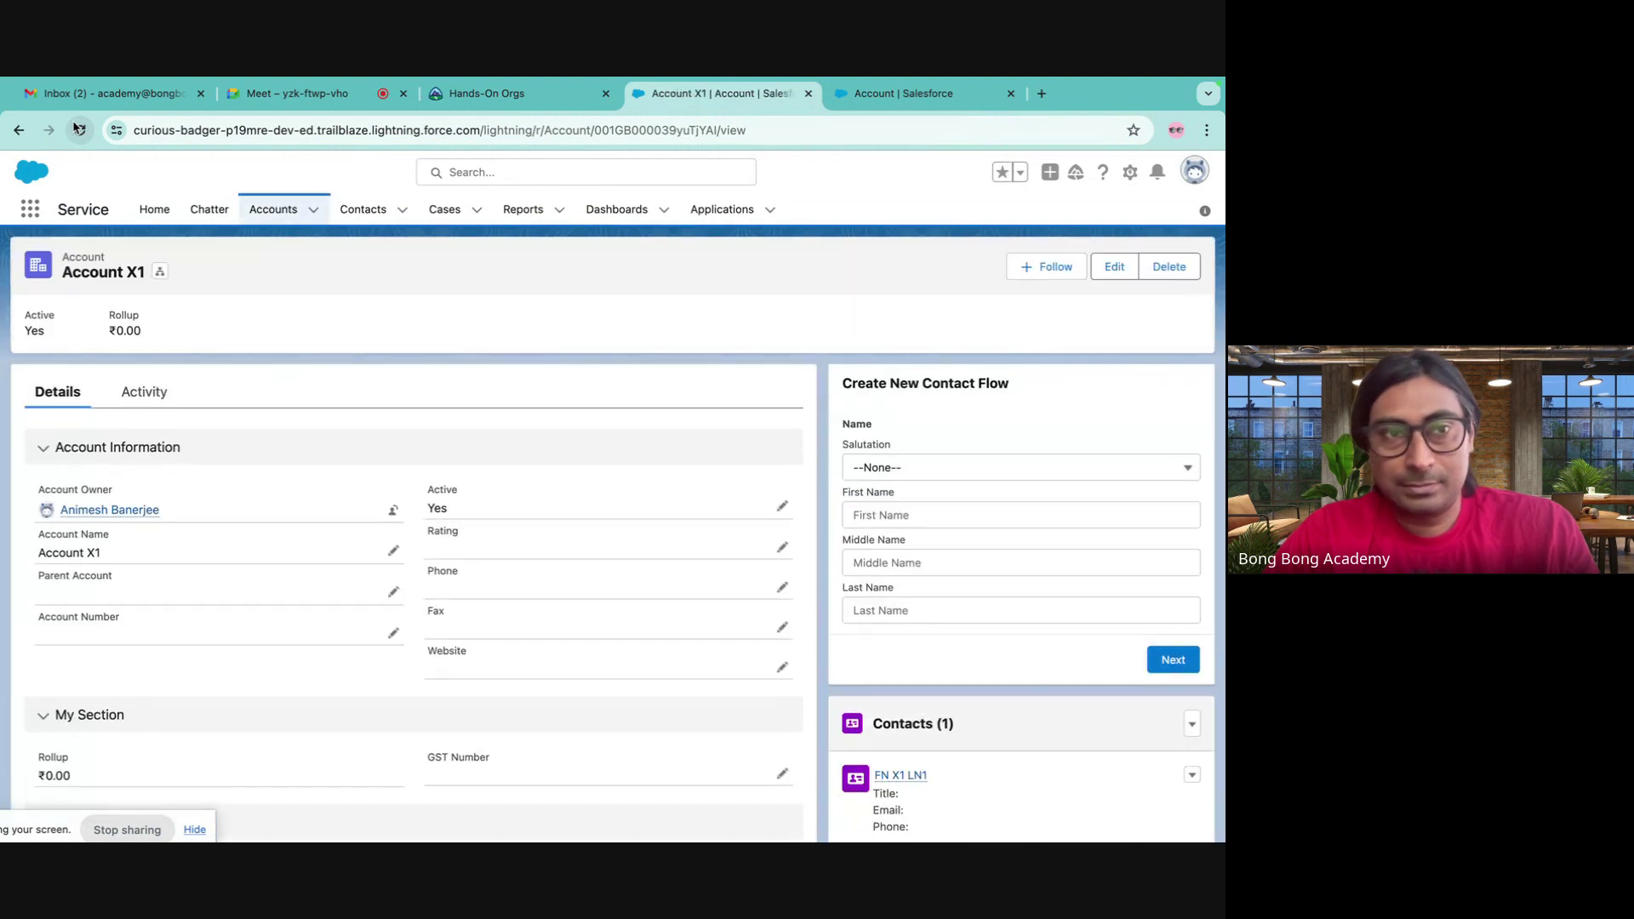
pyautogui.click(78, 130)
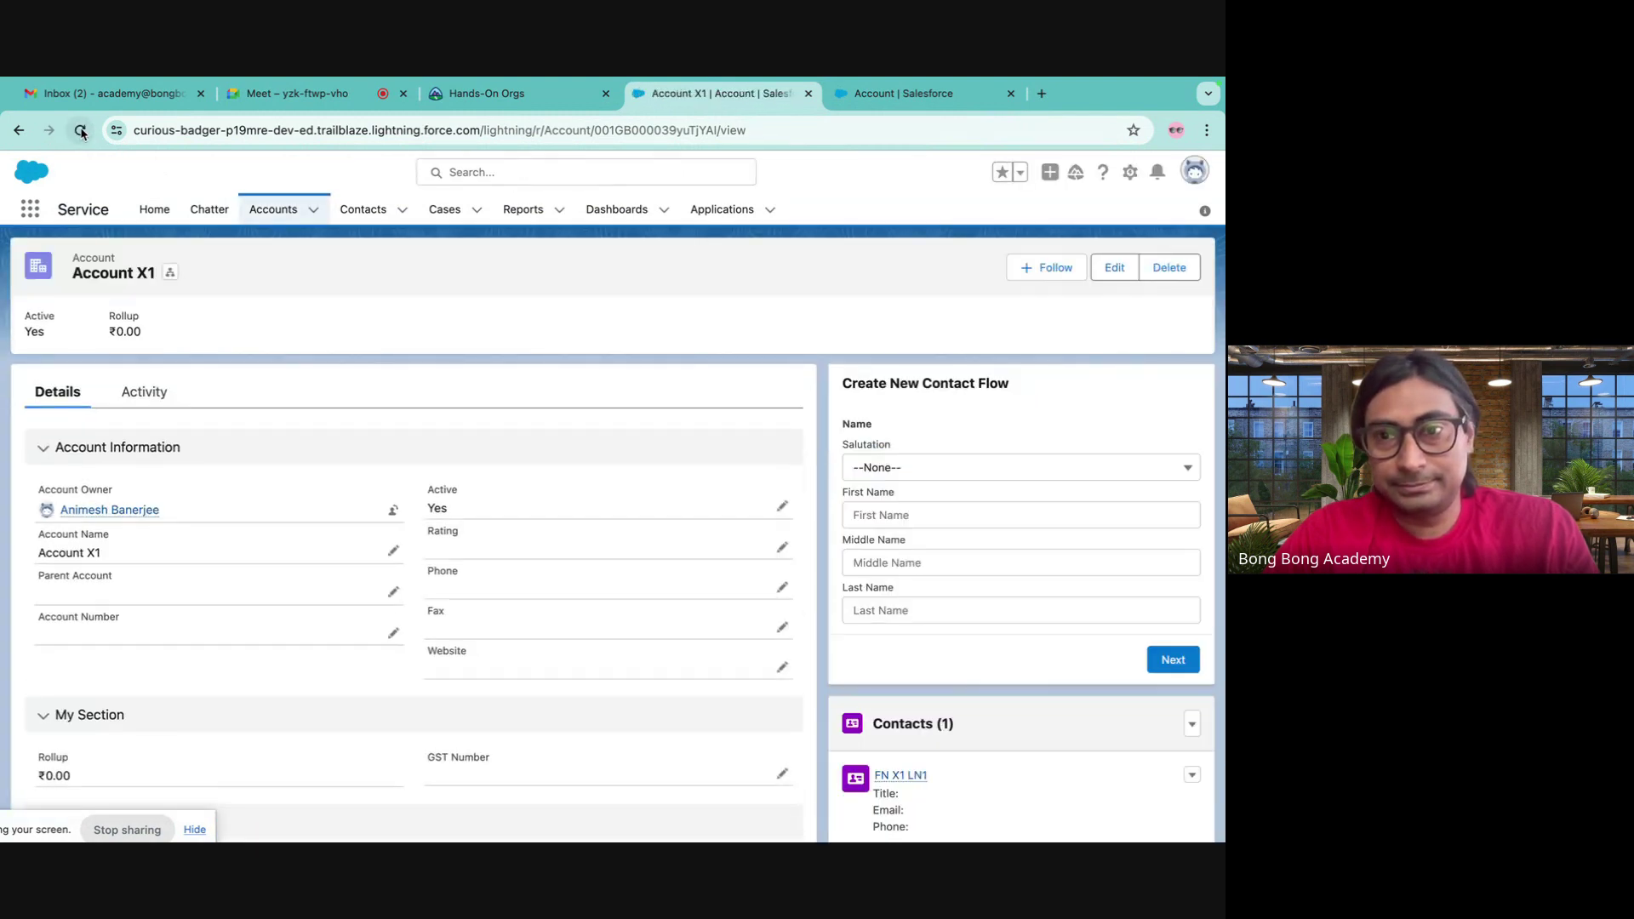
pyautogui.click(81, 131)
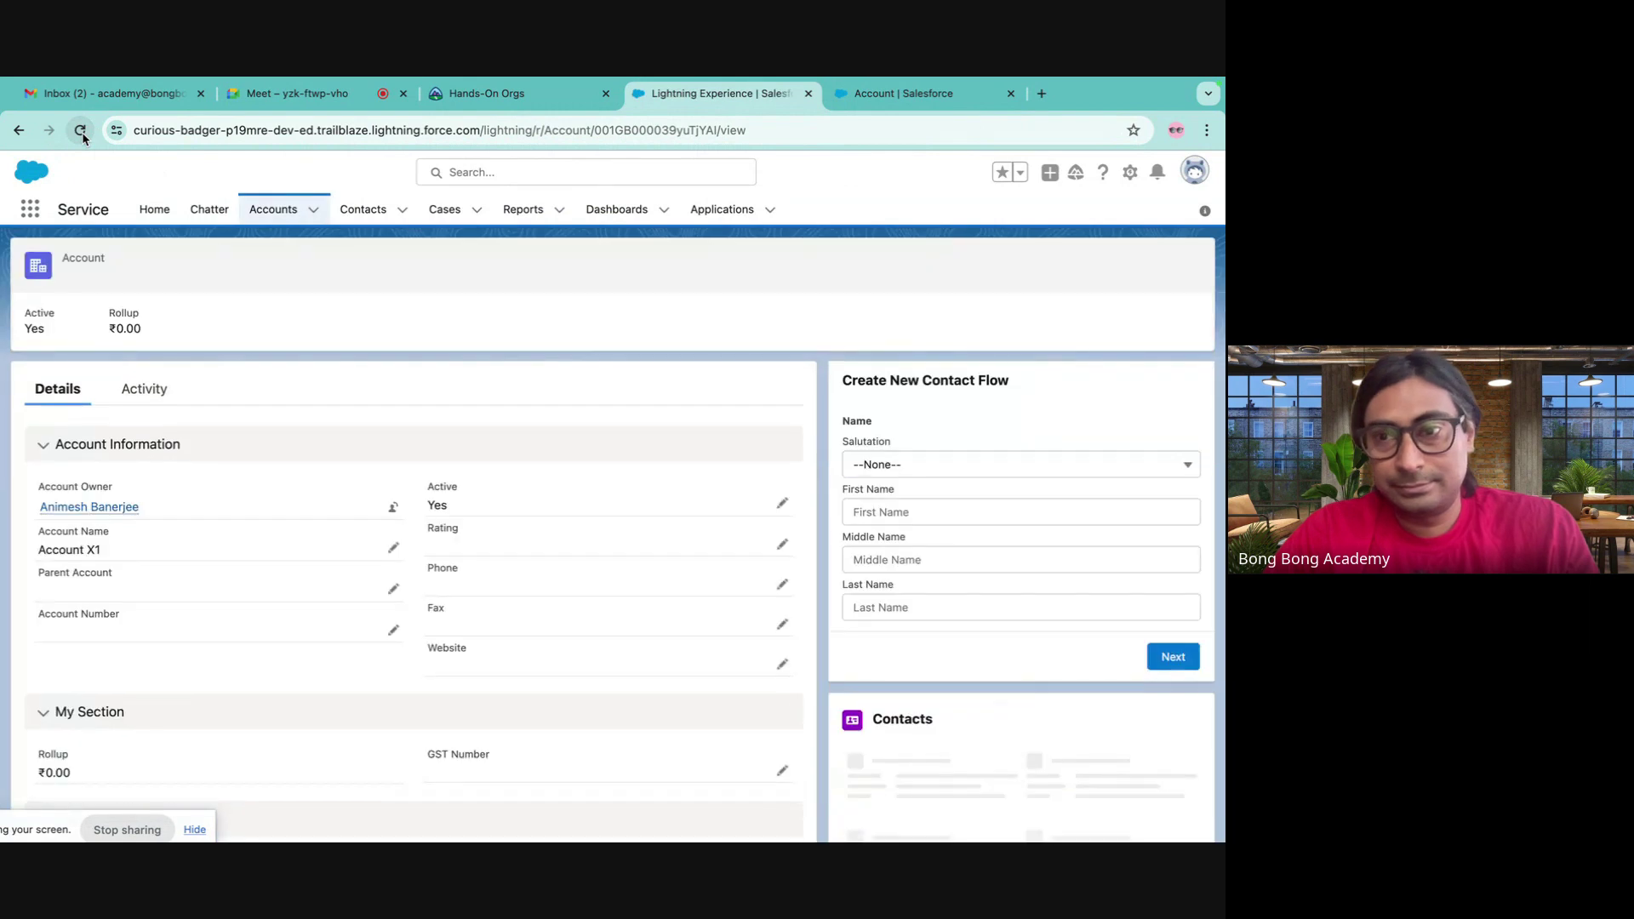
pyautogui.click(811, 94)
pyautogui.click(815, 94)
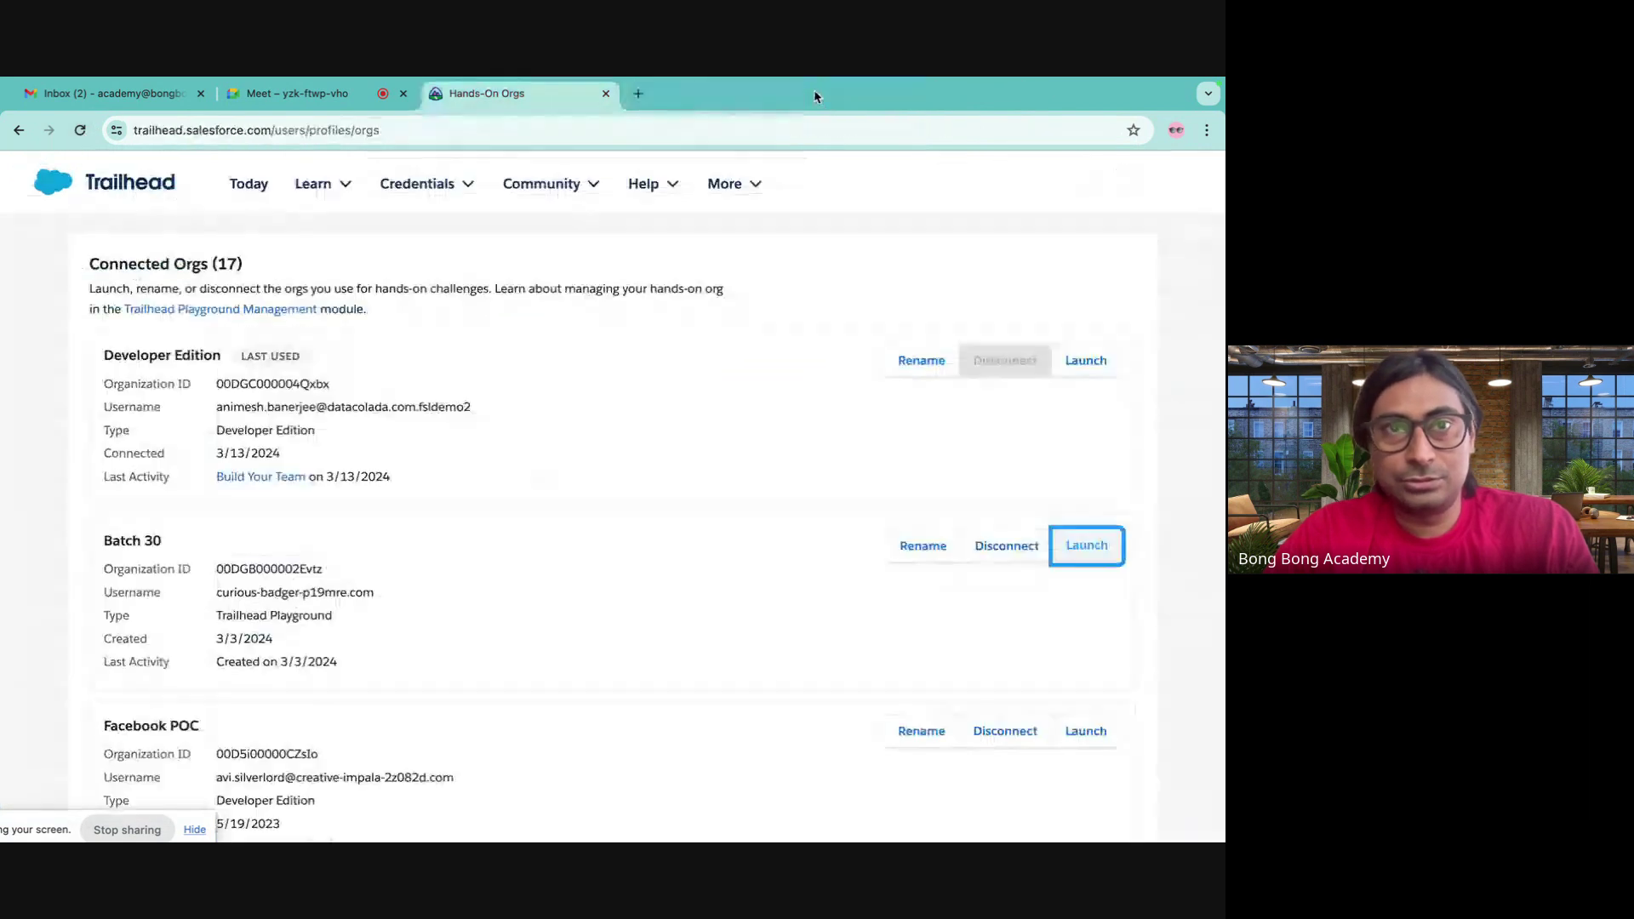
pyautogui.click(1079, 547)
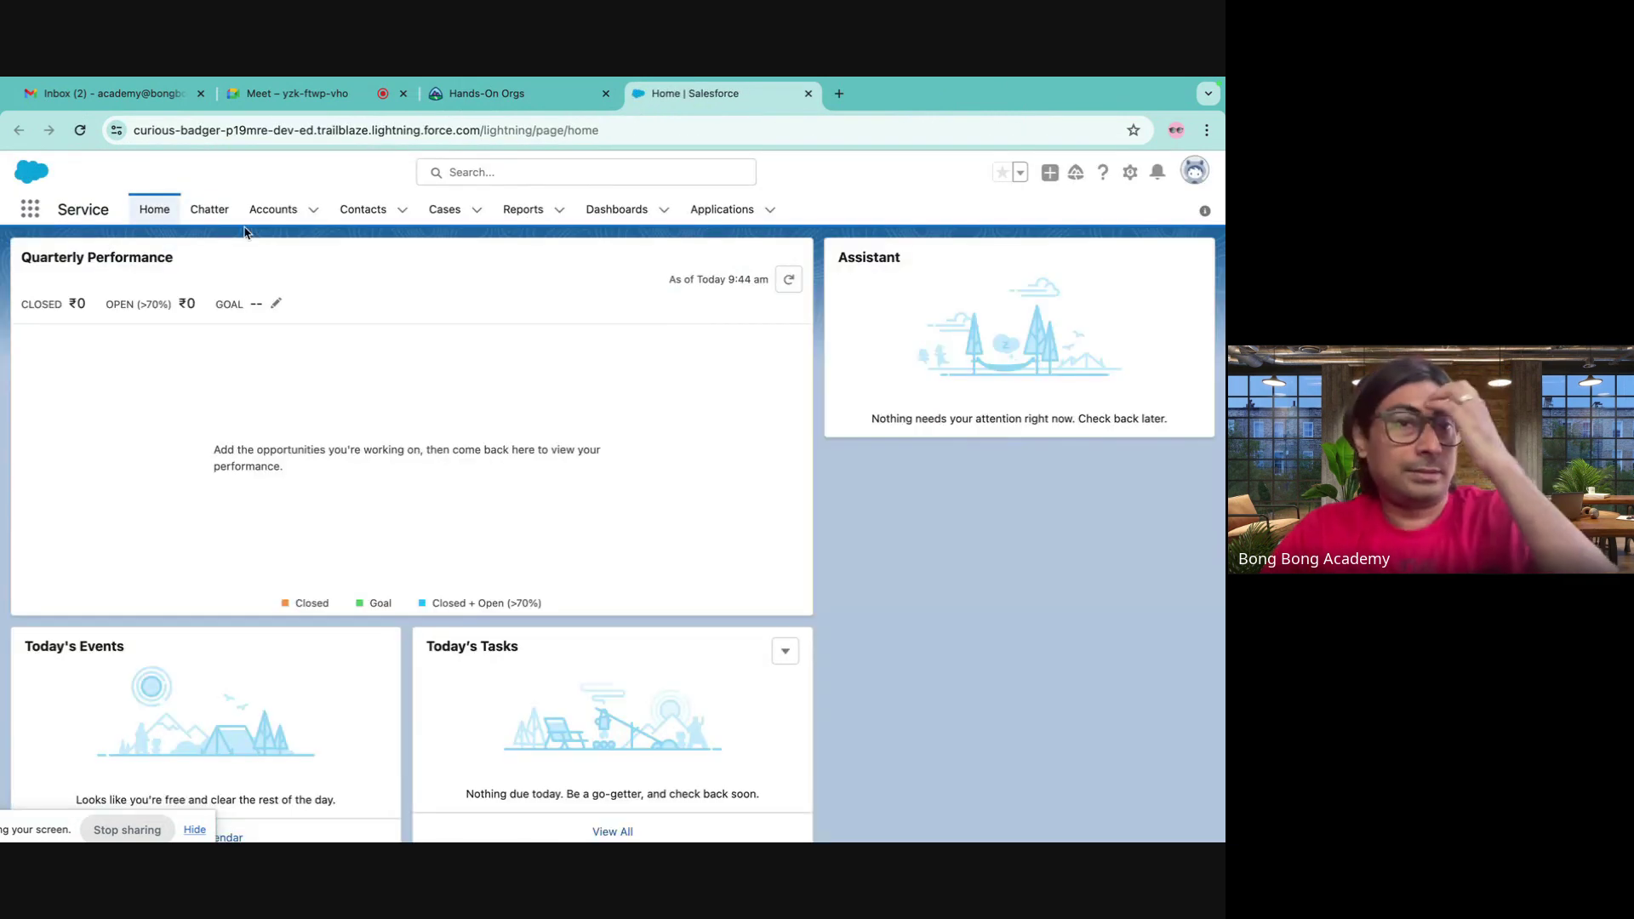
# - Open Account X1 from the Accounts list in the relaunched org and reload it
pyautogui.click(270, 210)
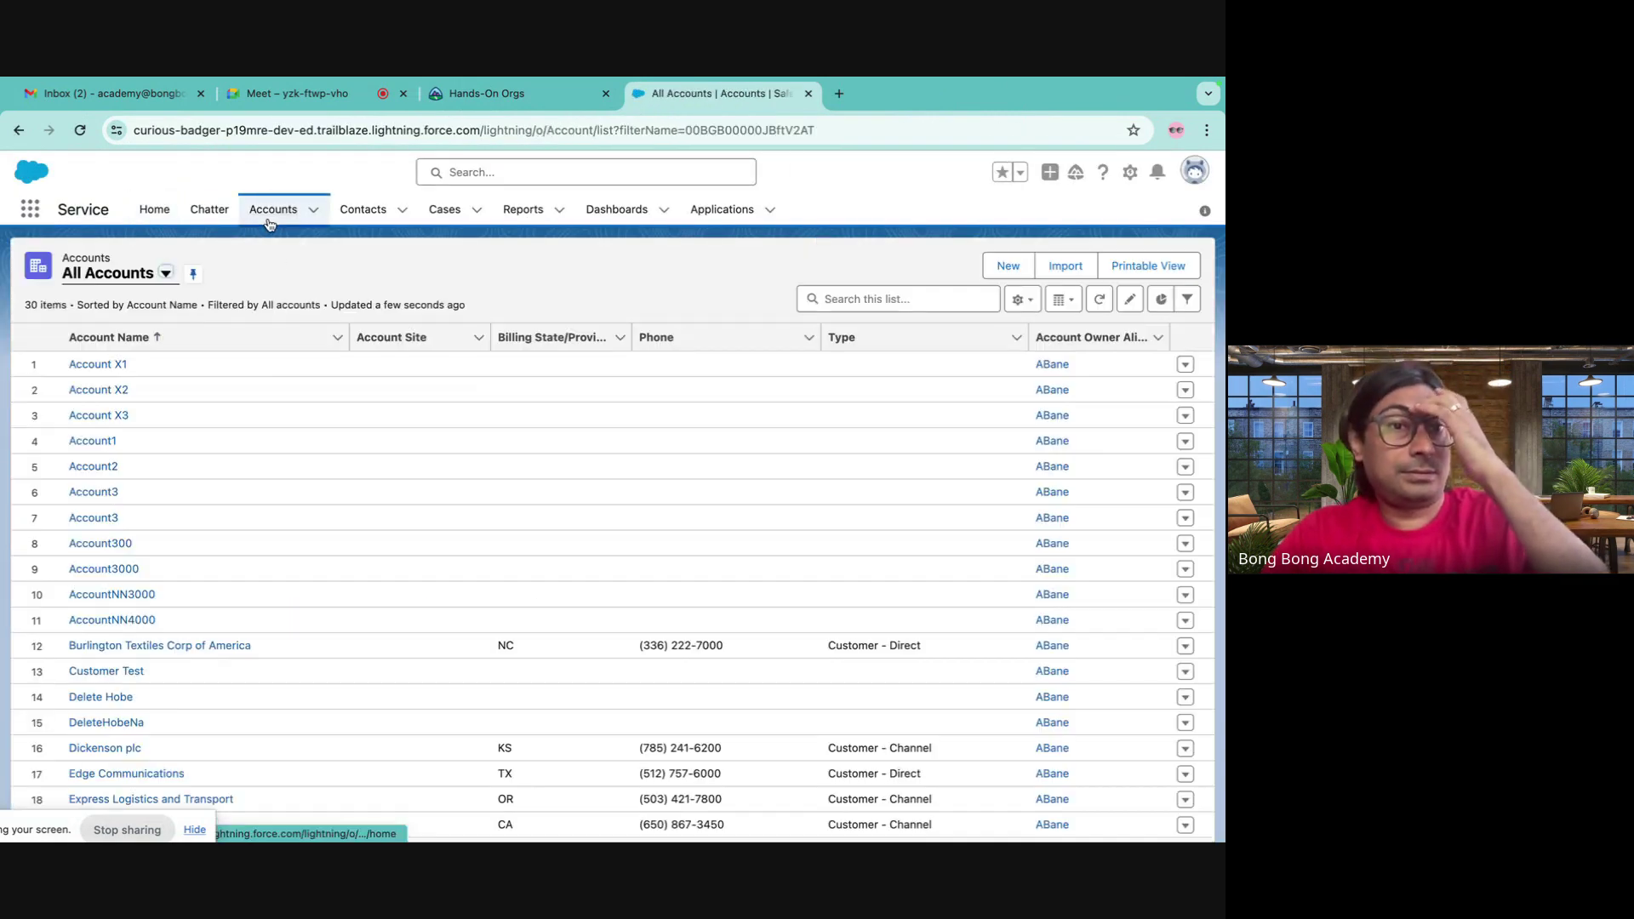
pyautogui.click(110, 366)
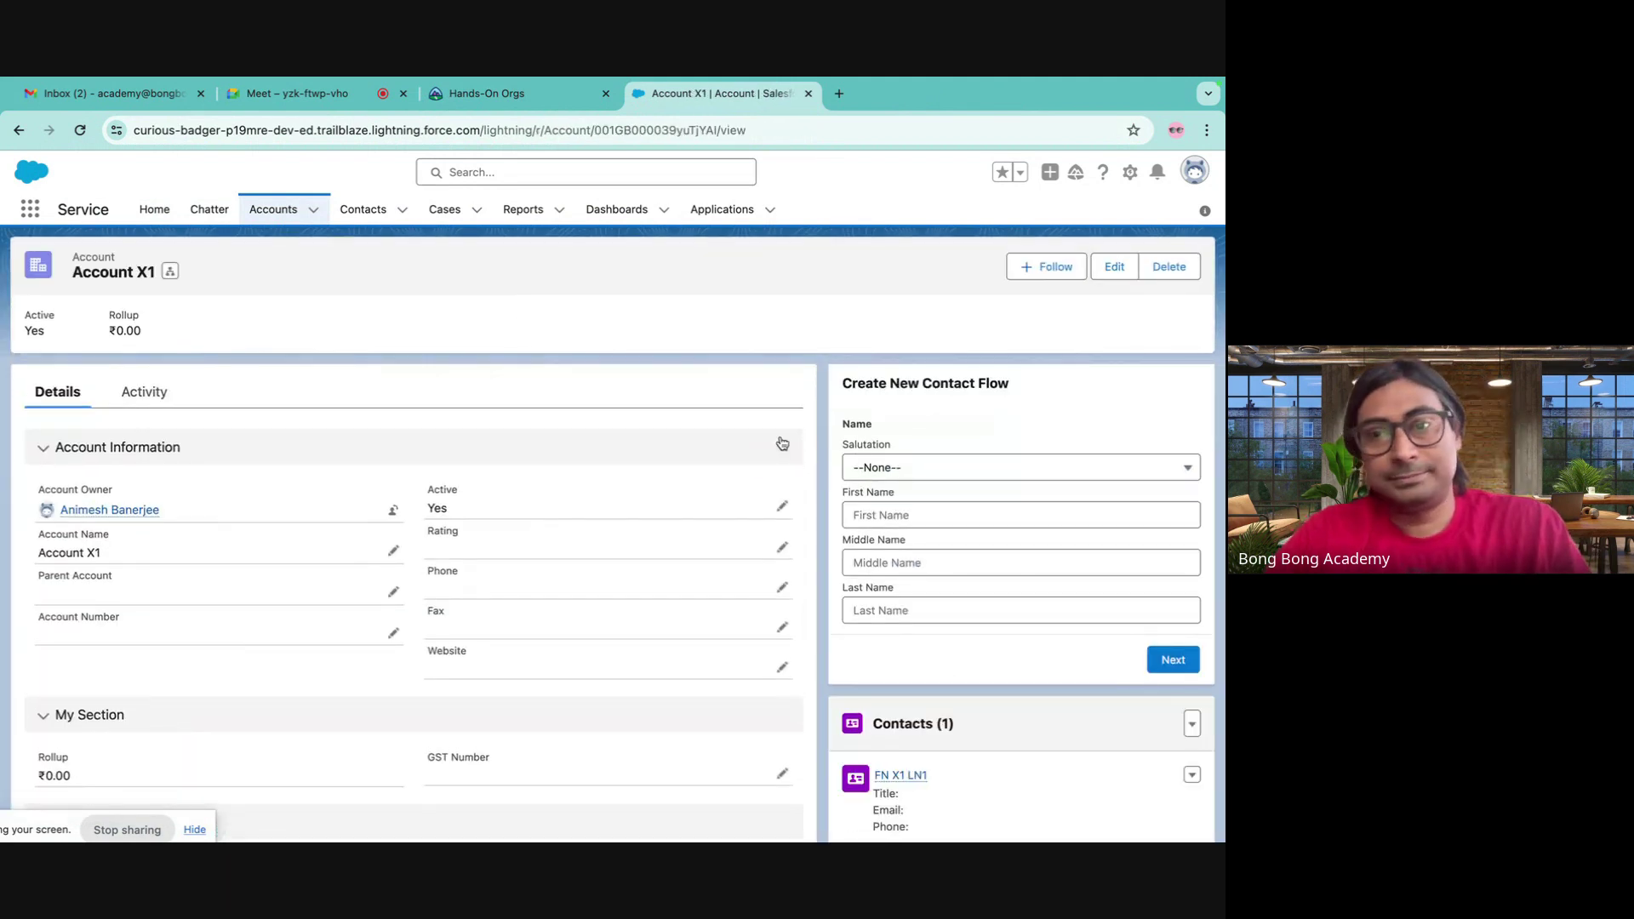
pyautogui.click(81, 130)
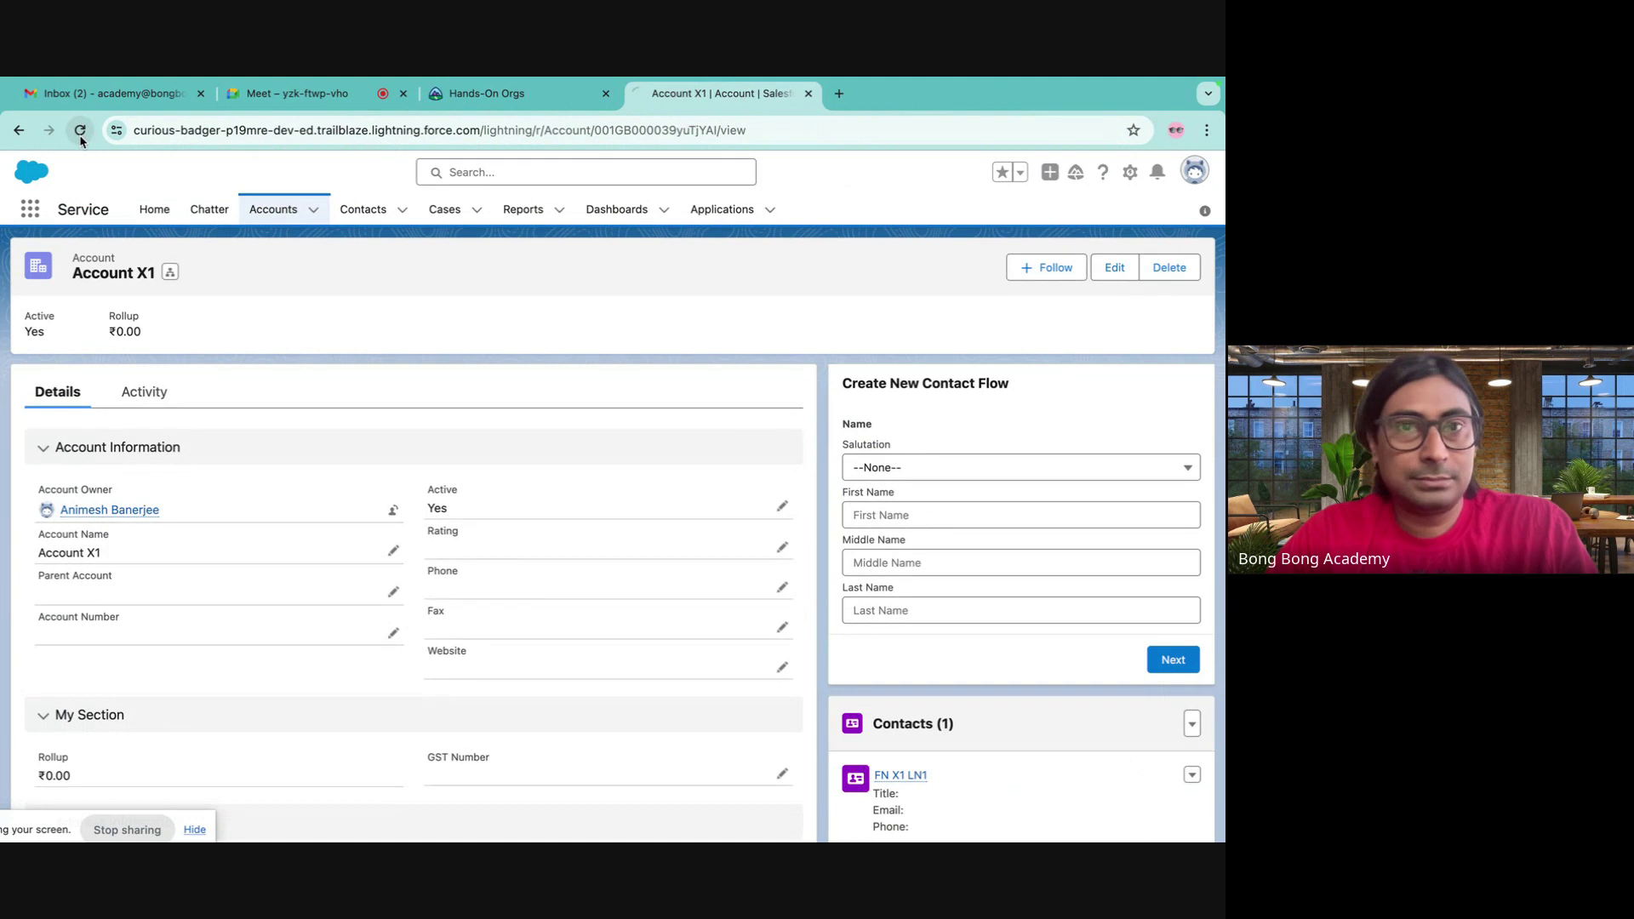
pyautogui.click(81, 134)
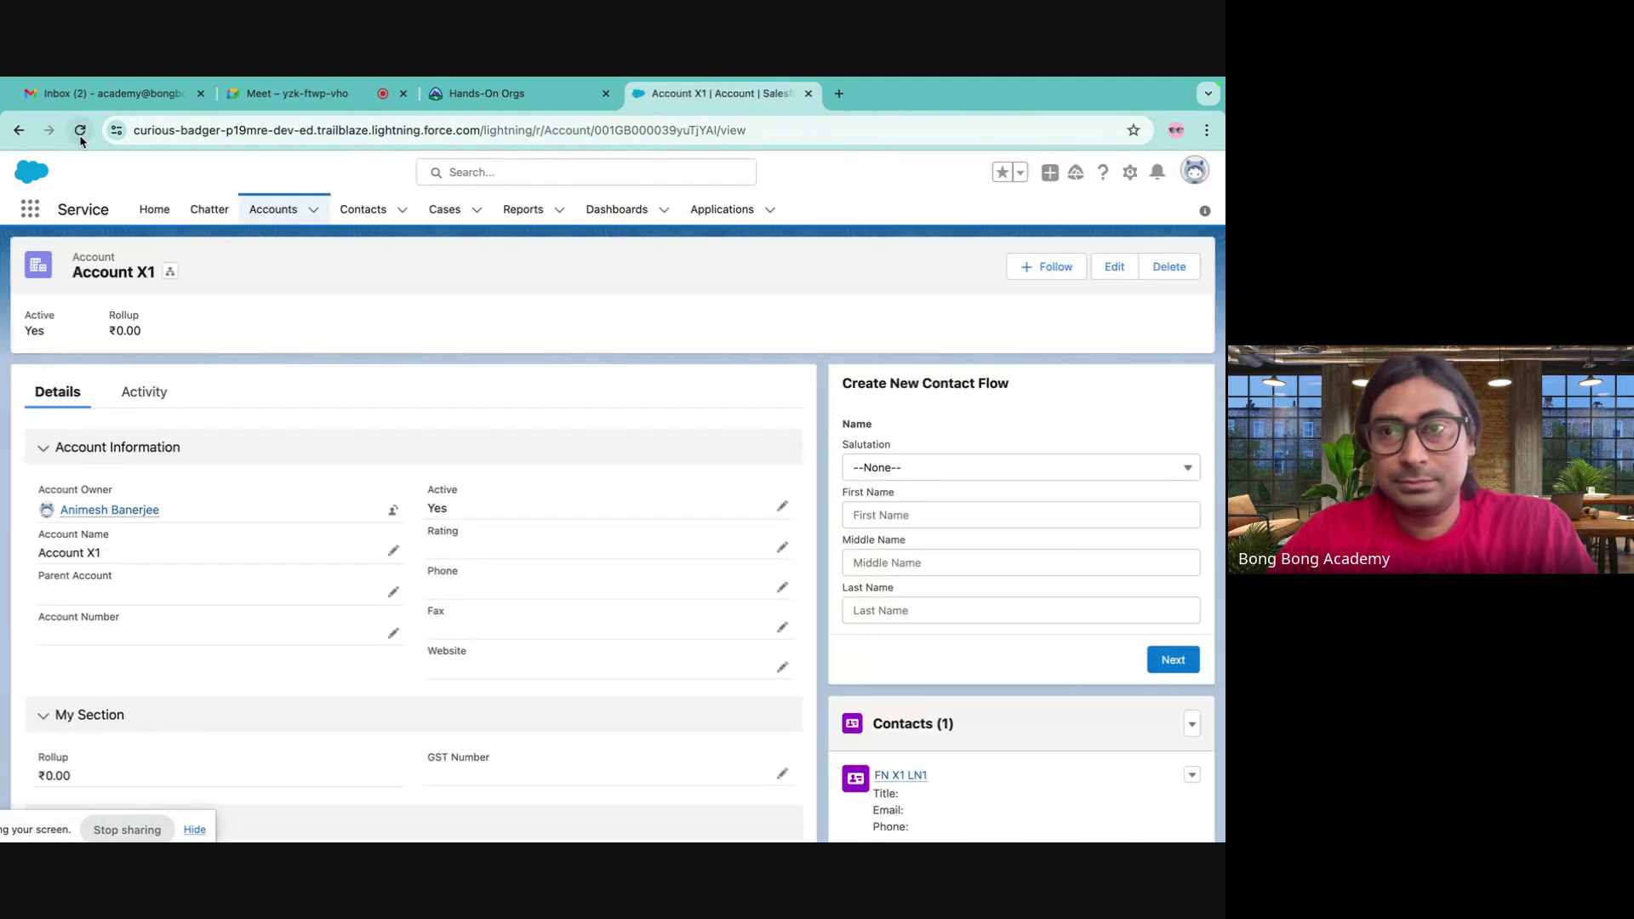
# - Open the Account X1 record page in the Lightning App Builder from the setup menu
pyautogui.click(510, 94)
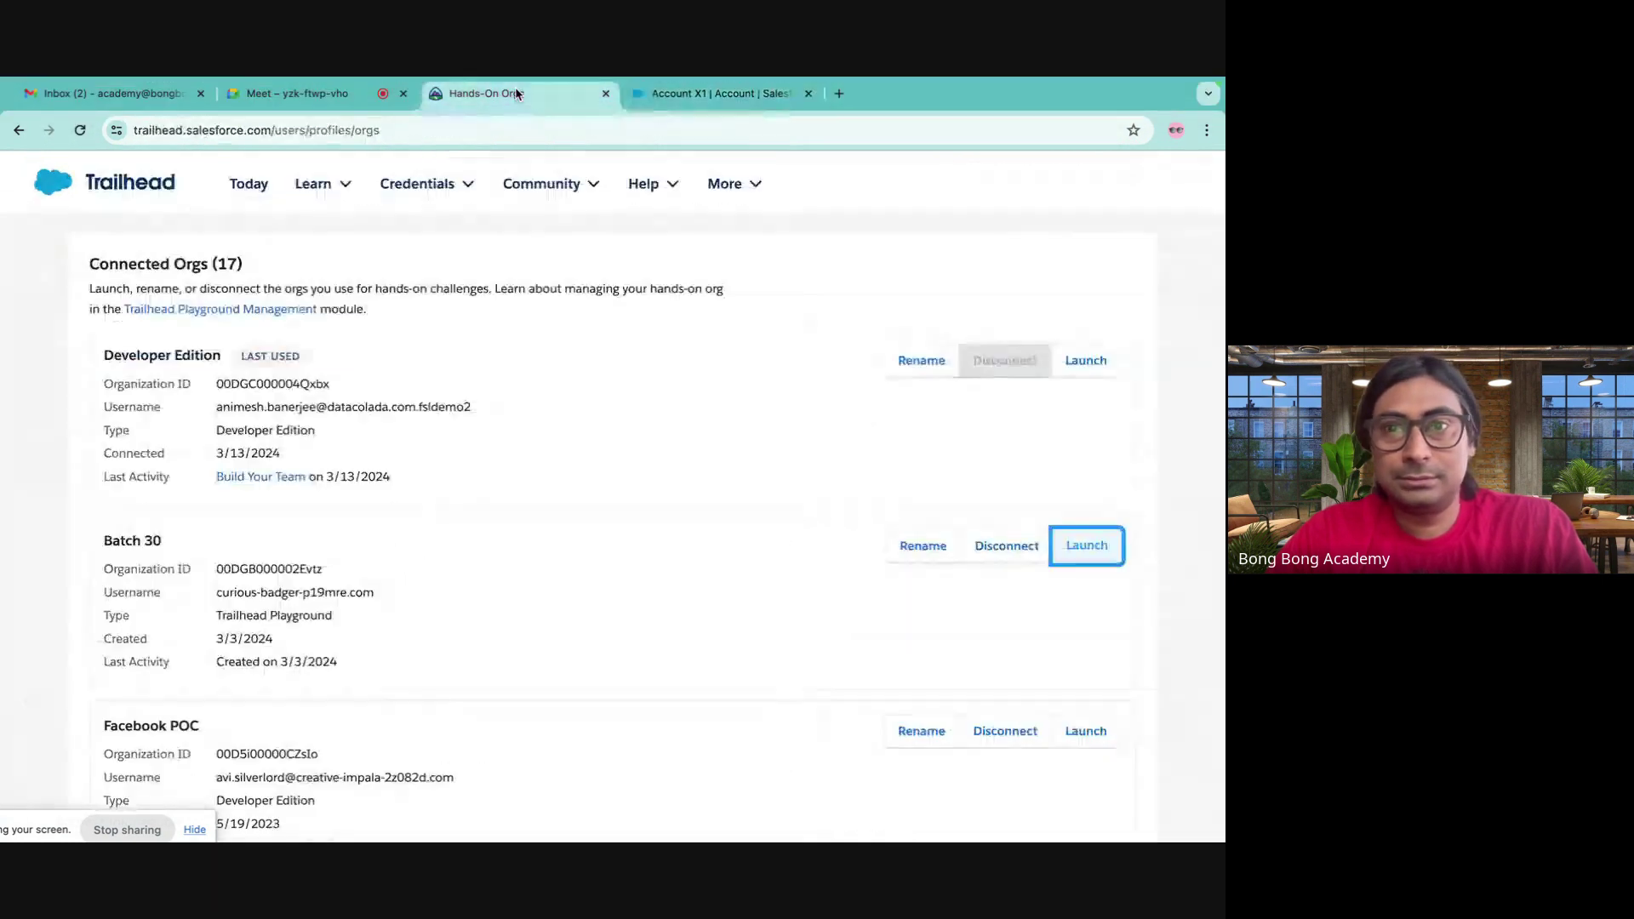
pyautogui.click(715, 93)
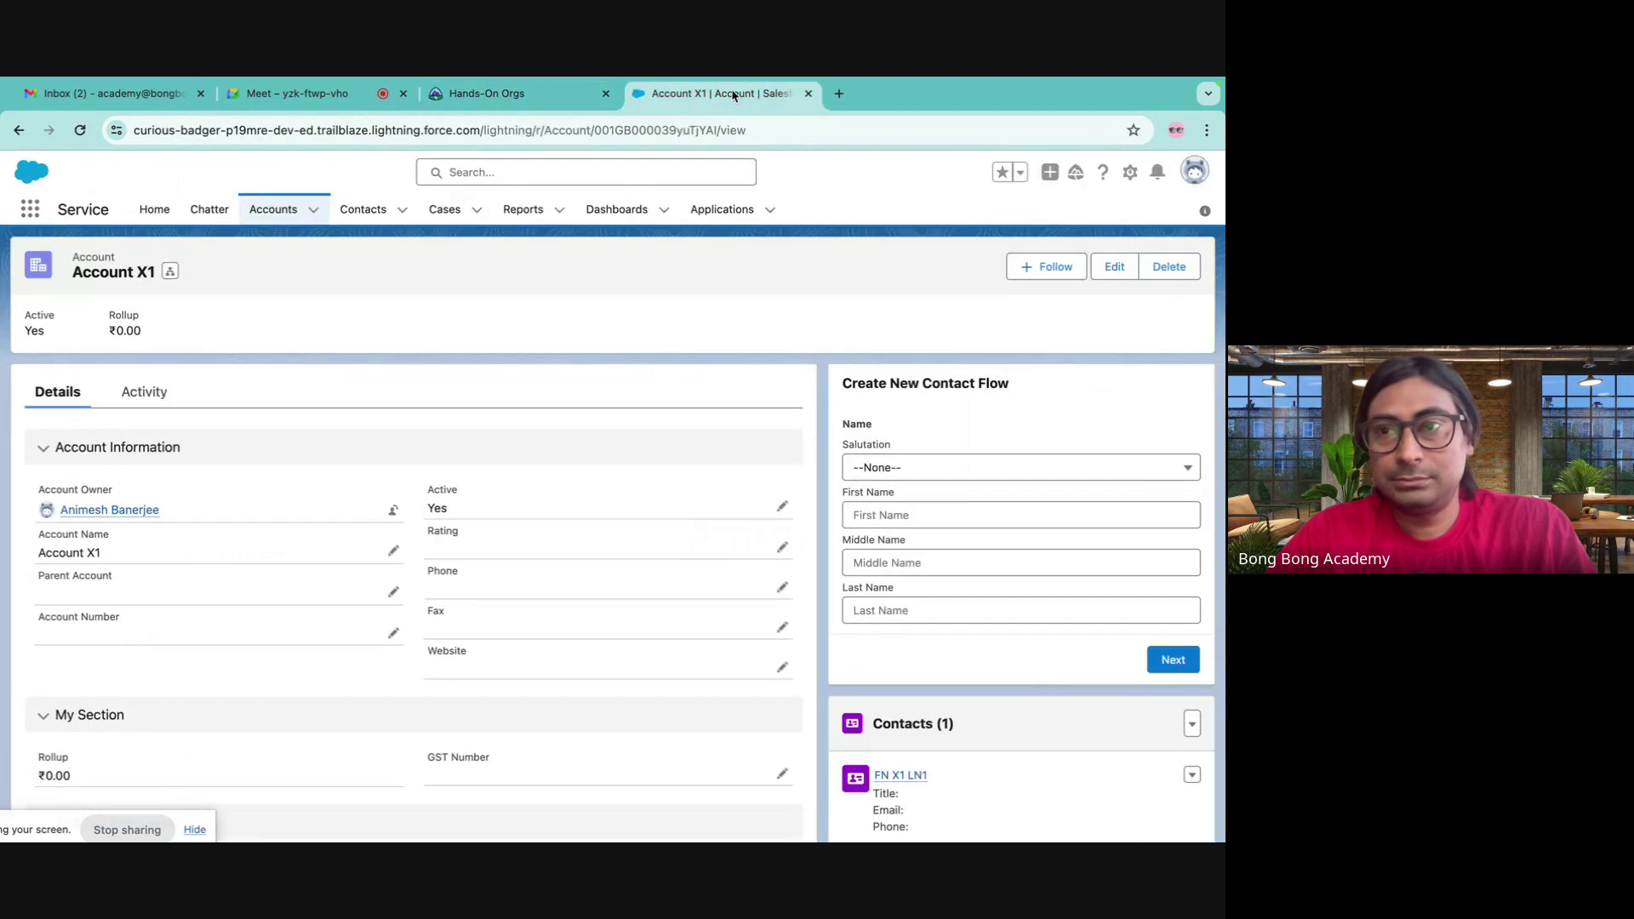
pyautogui.click(1130, 172)
pyautogui.click(1052, 367)
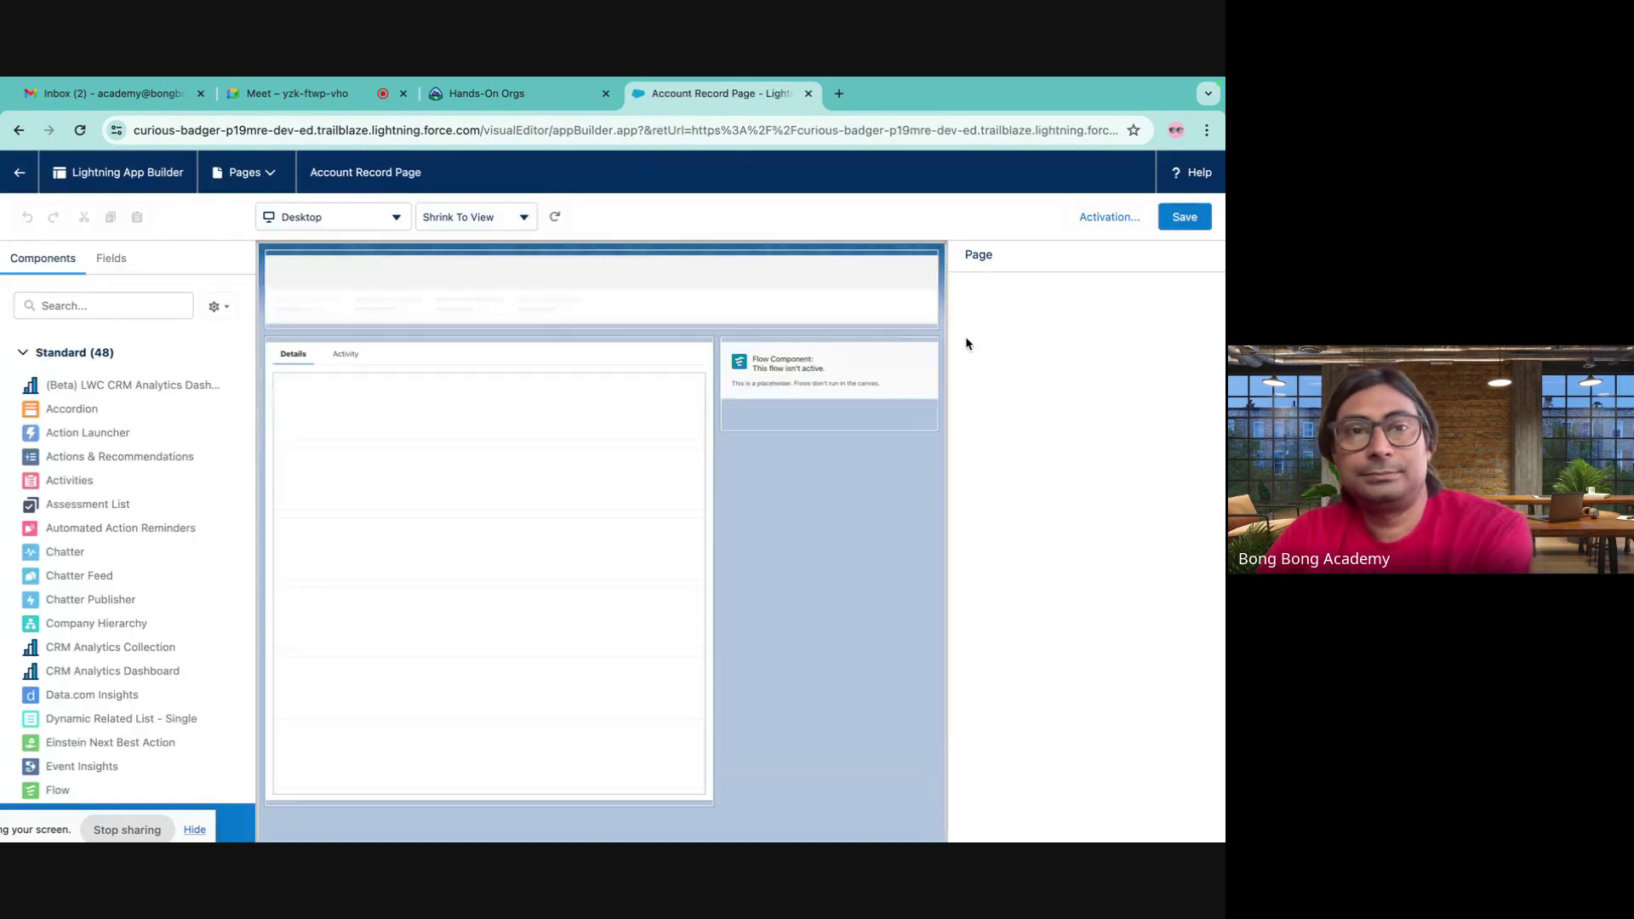
# - Remove the old Flow component from the Account record page and save the page
pyautogui.click(794, 366)
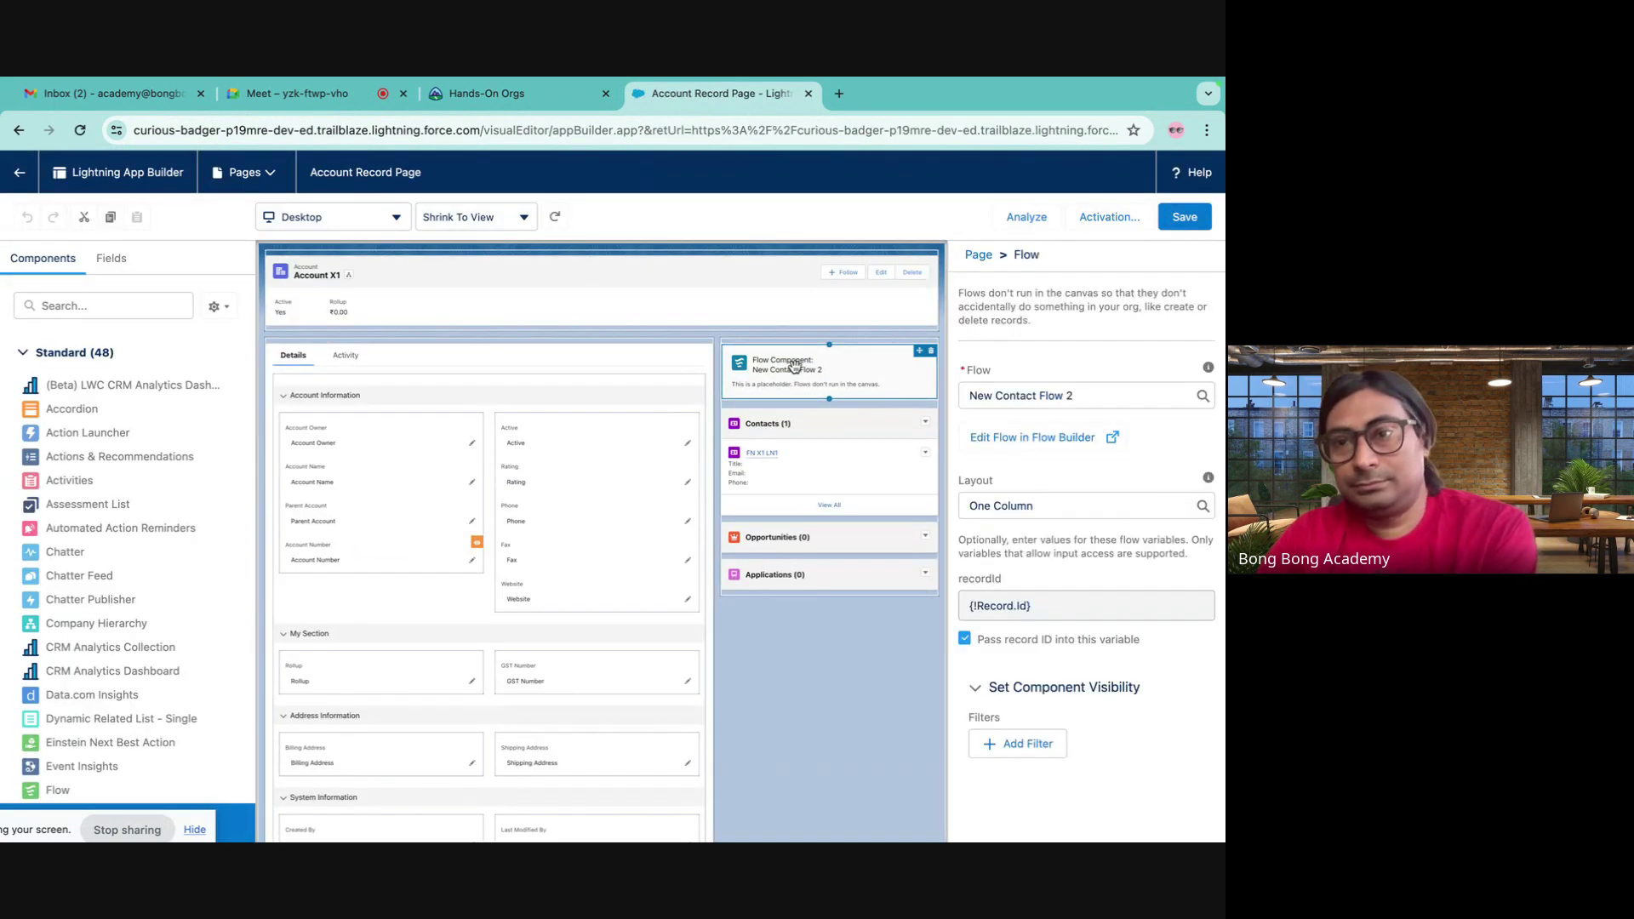
pyautogui.click(931, 352)
pyautogui.click(1182, 223)
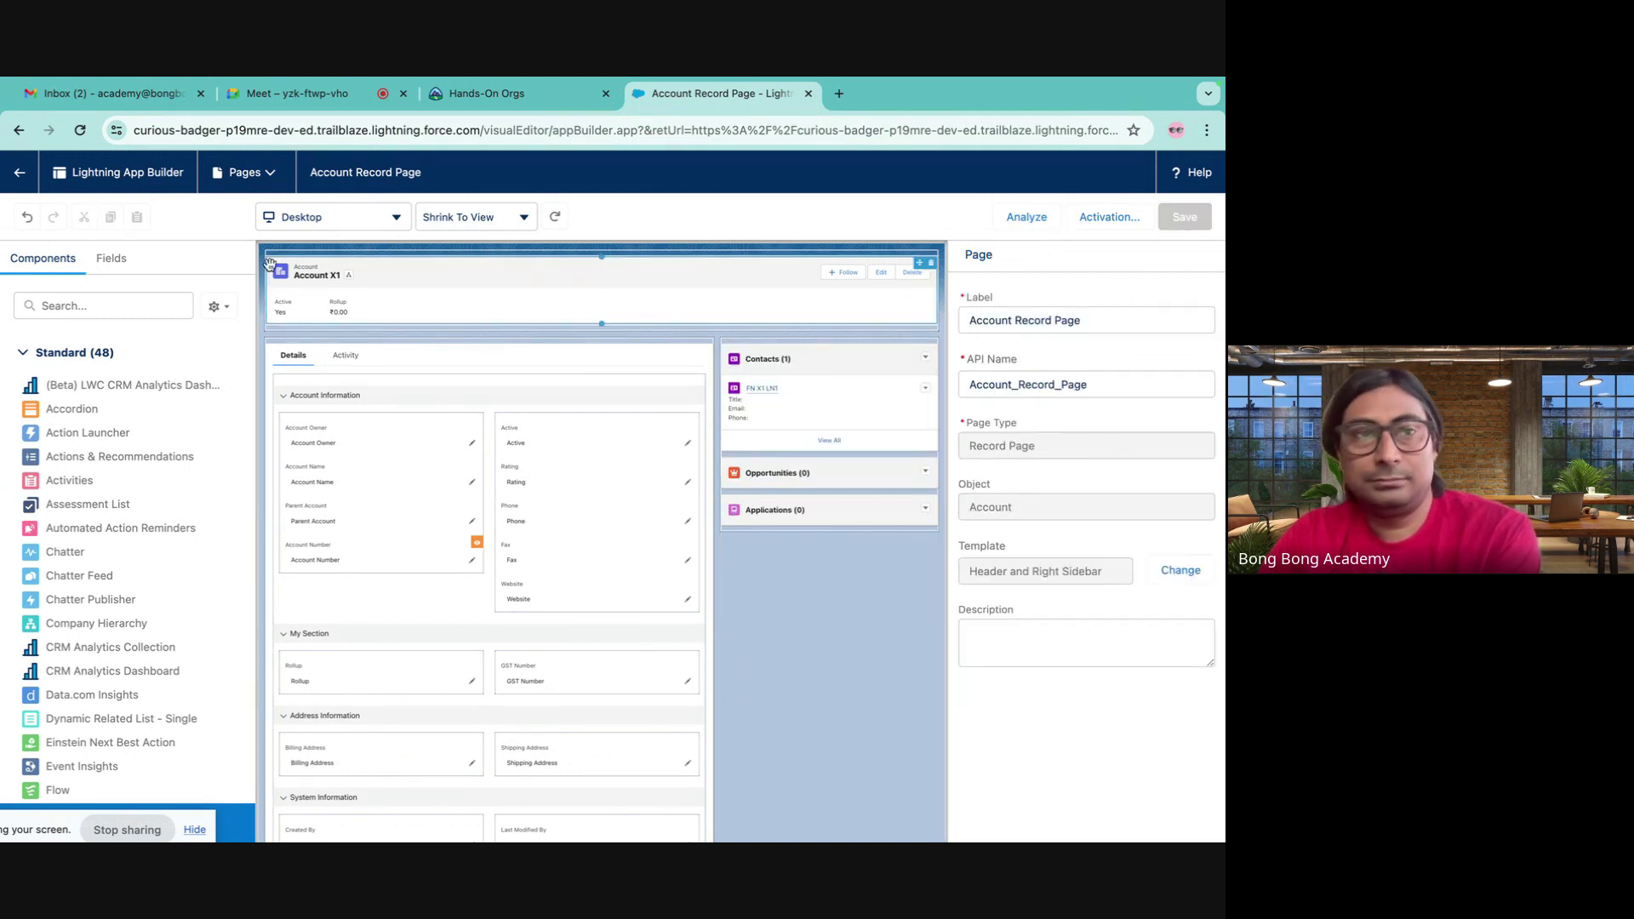
pyautogui.click(19, 172)
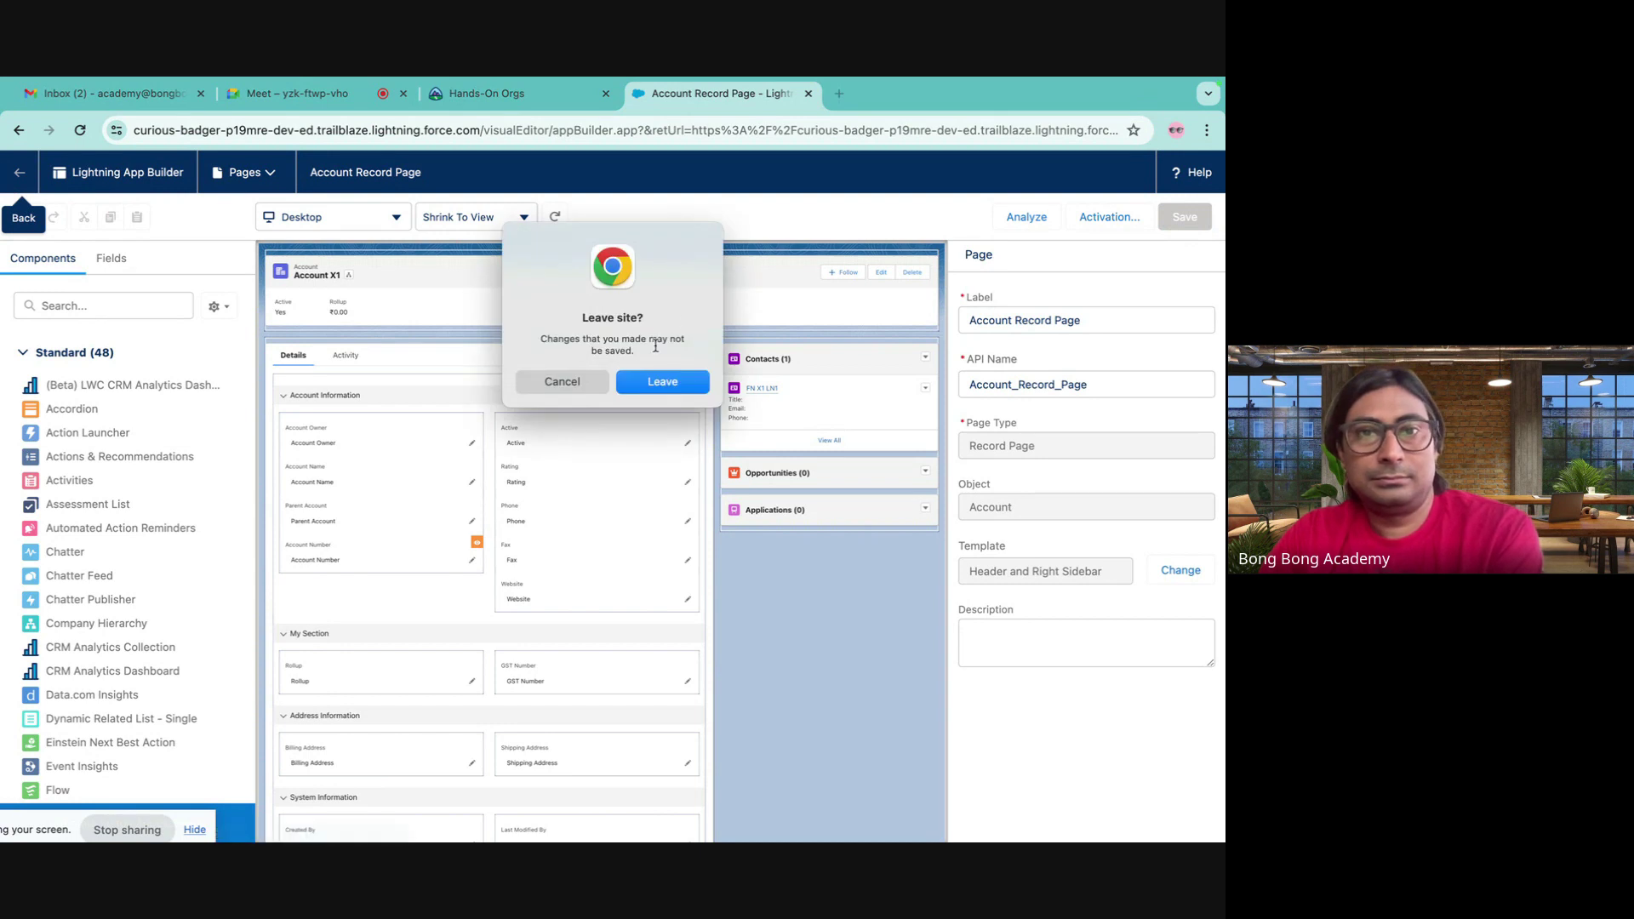
pyautogui.click(598, 387)
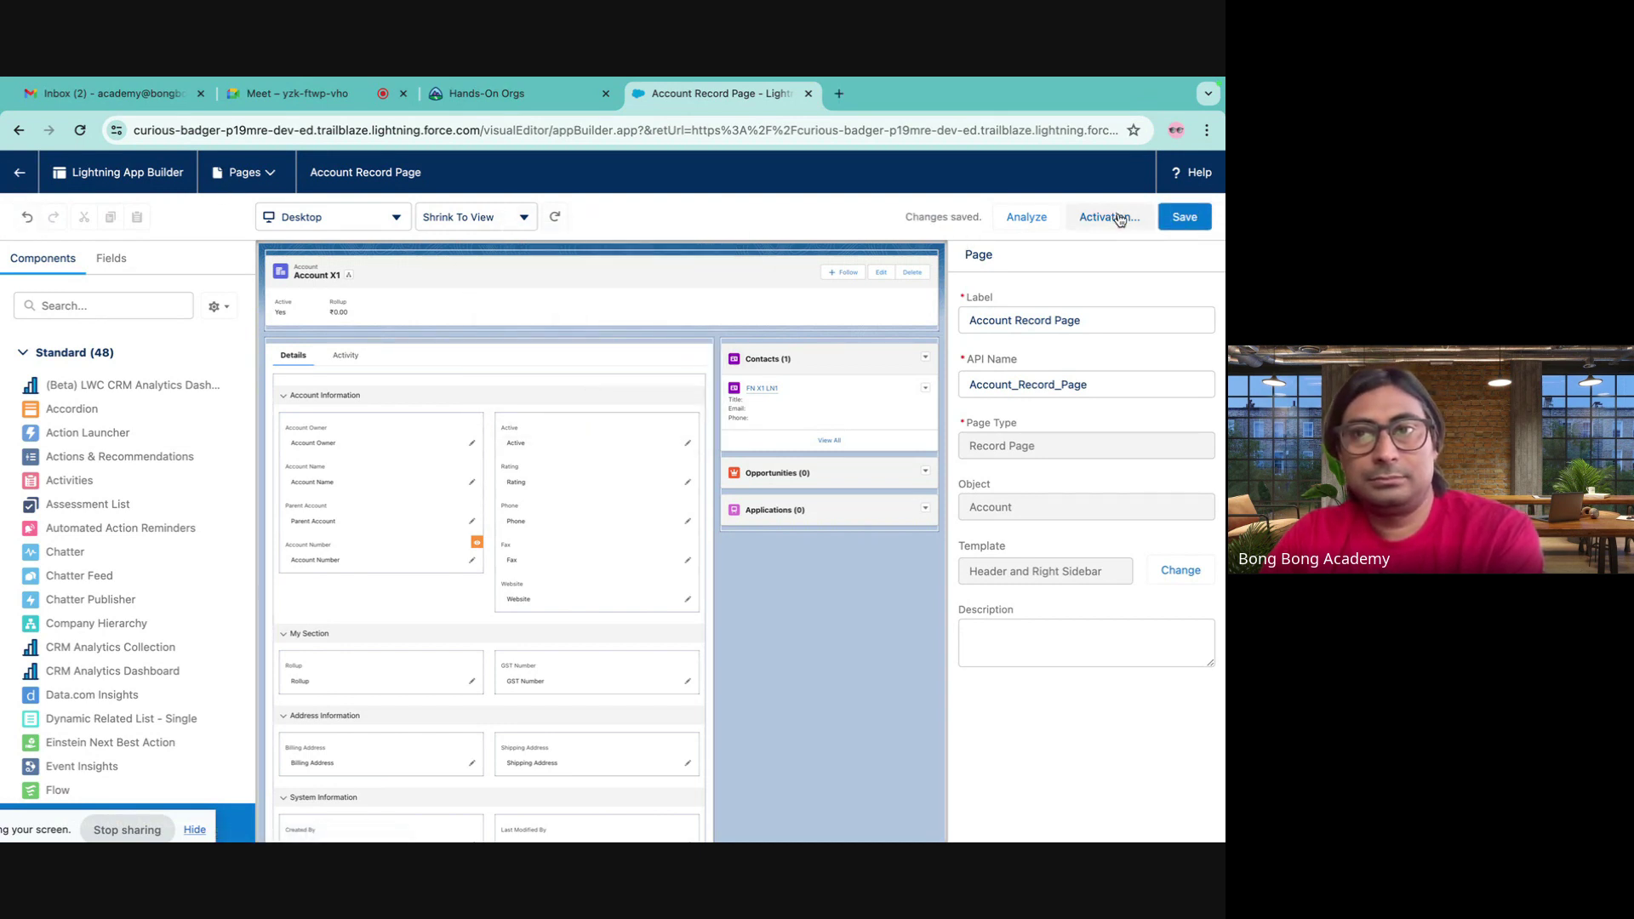
# - Review the page's activation, return to Account X1, and reopen its record page in the editor
pyautogui.click(791, 349)
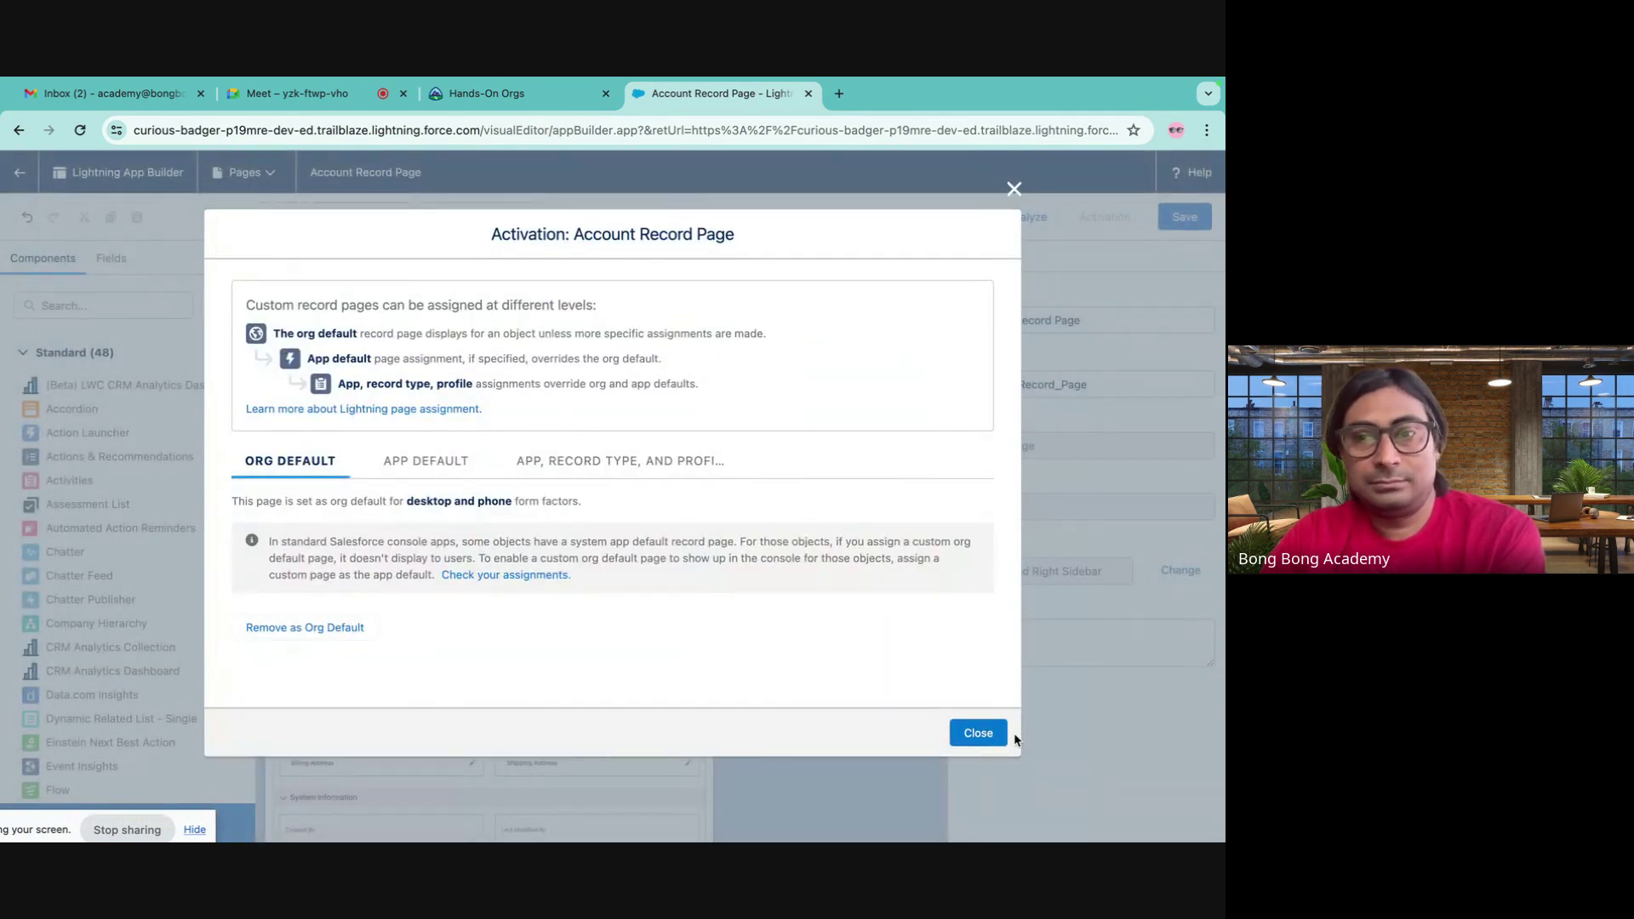
pyautogui.click(992, 733)
pyautogui.click(357, 430)
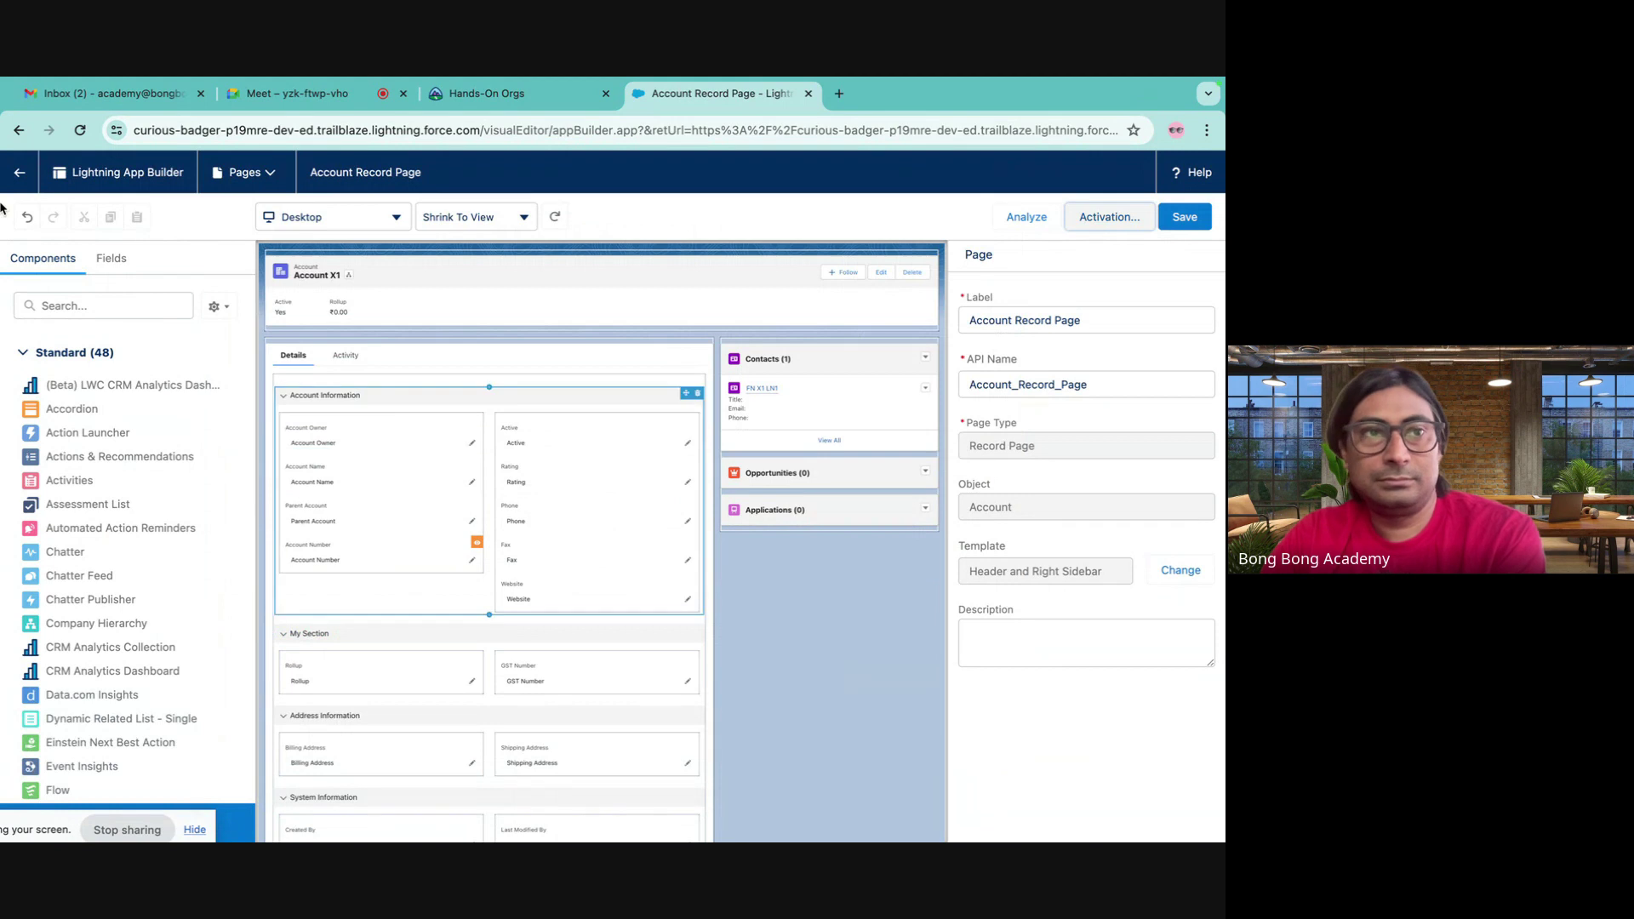
pyautogui.click(18, 173)
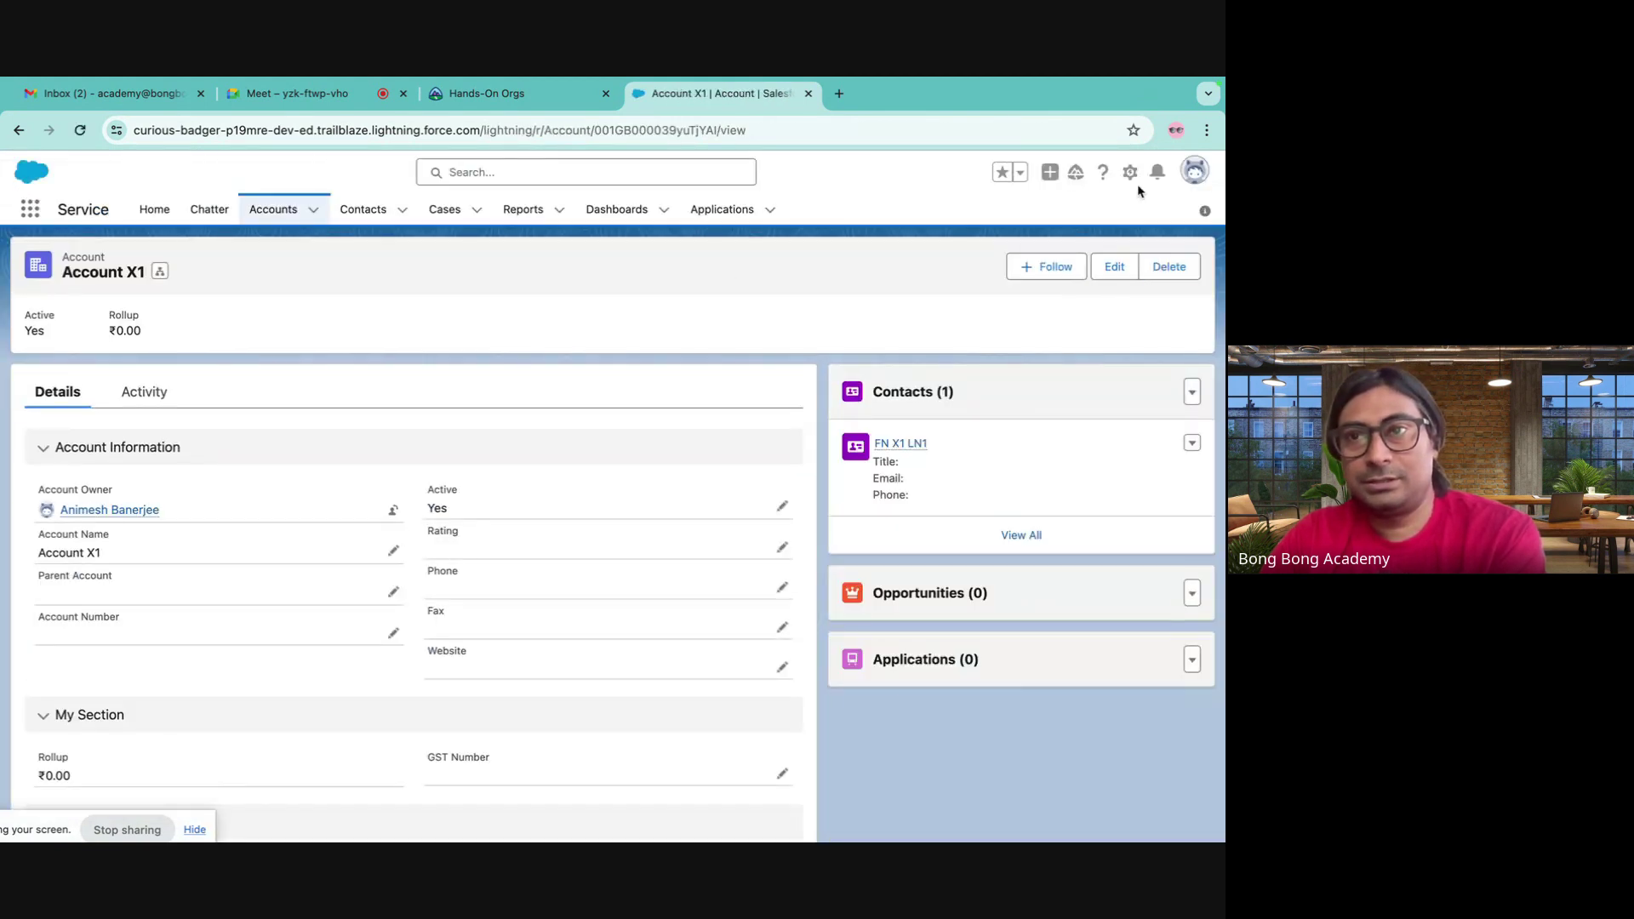
pyautogui.click(1131, 173)
pyautogui.click(1032, 364)
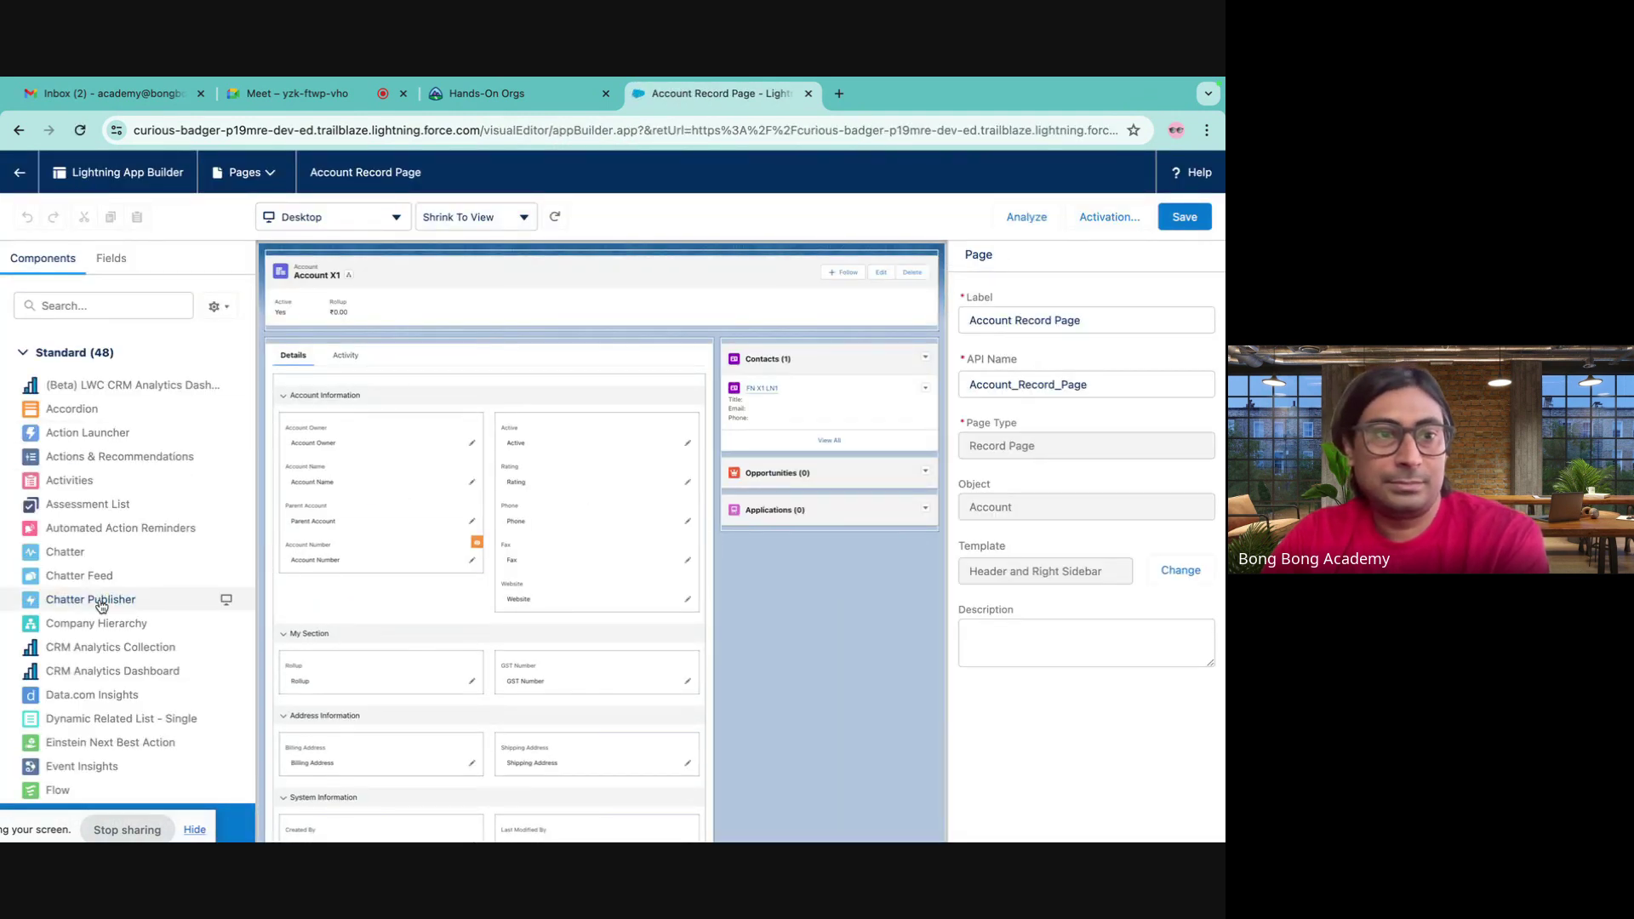
# - Add a sidebar Flow component running New Contact Flow 2, passing the record ID into recordId
pyautogui.scroll(-2, 91, 607)
pyautogui.moveTo(91, 607); pyautogui.dragTo(859, 351)
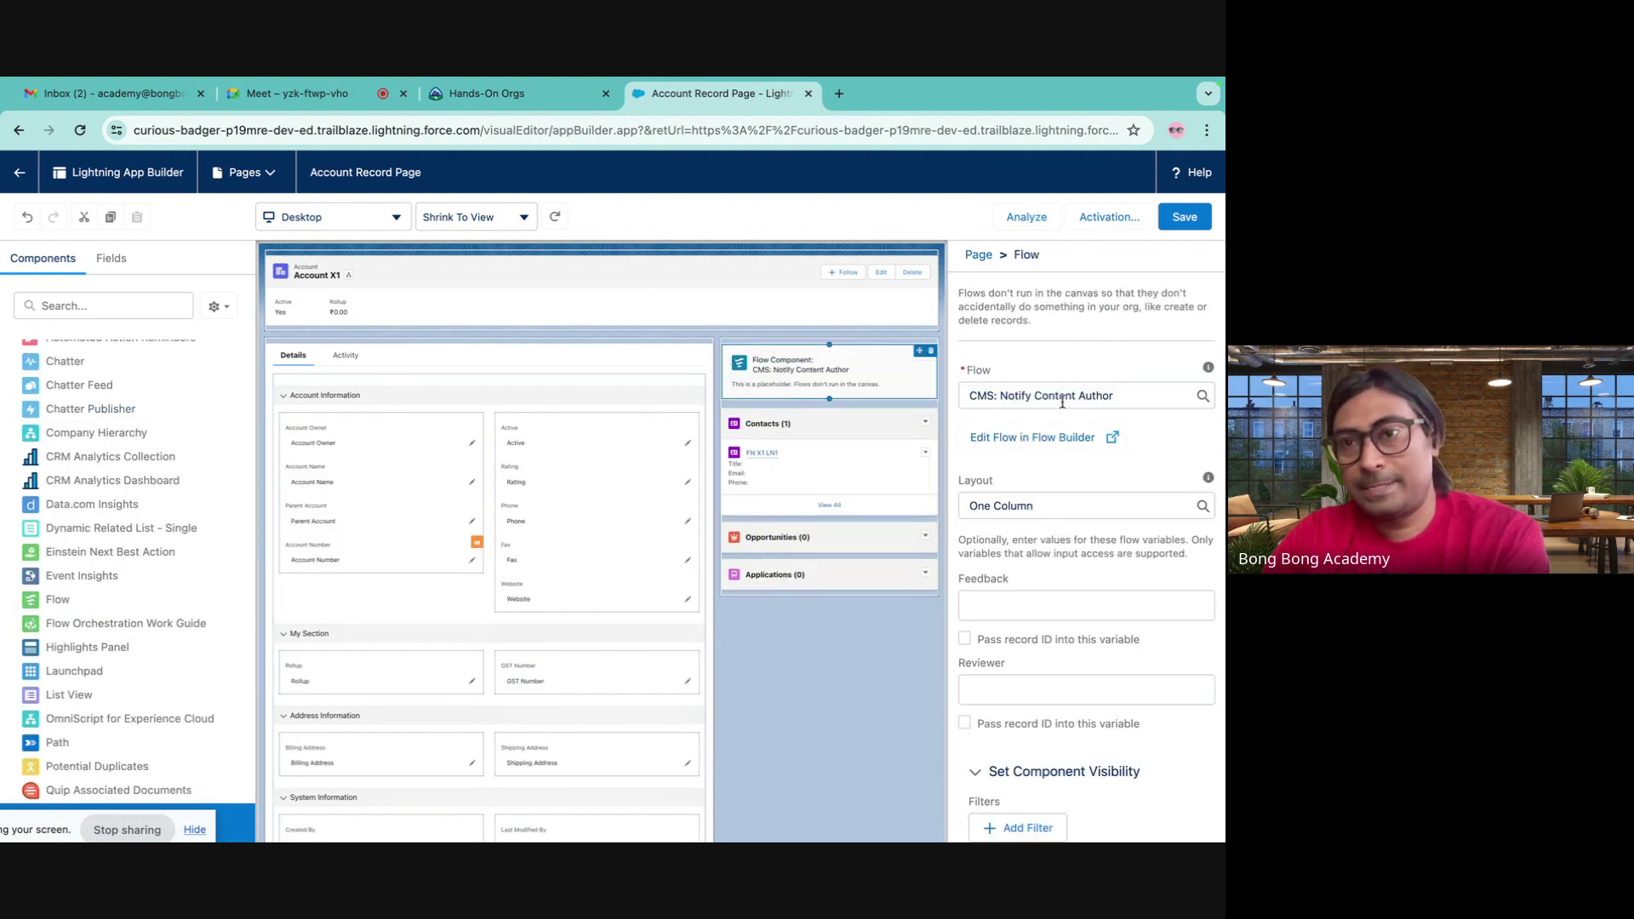
pyautogui.click(1062, 402)
pyautogui.click(1056, 638)
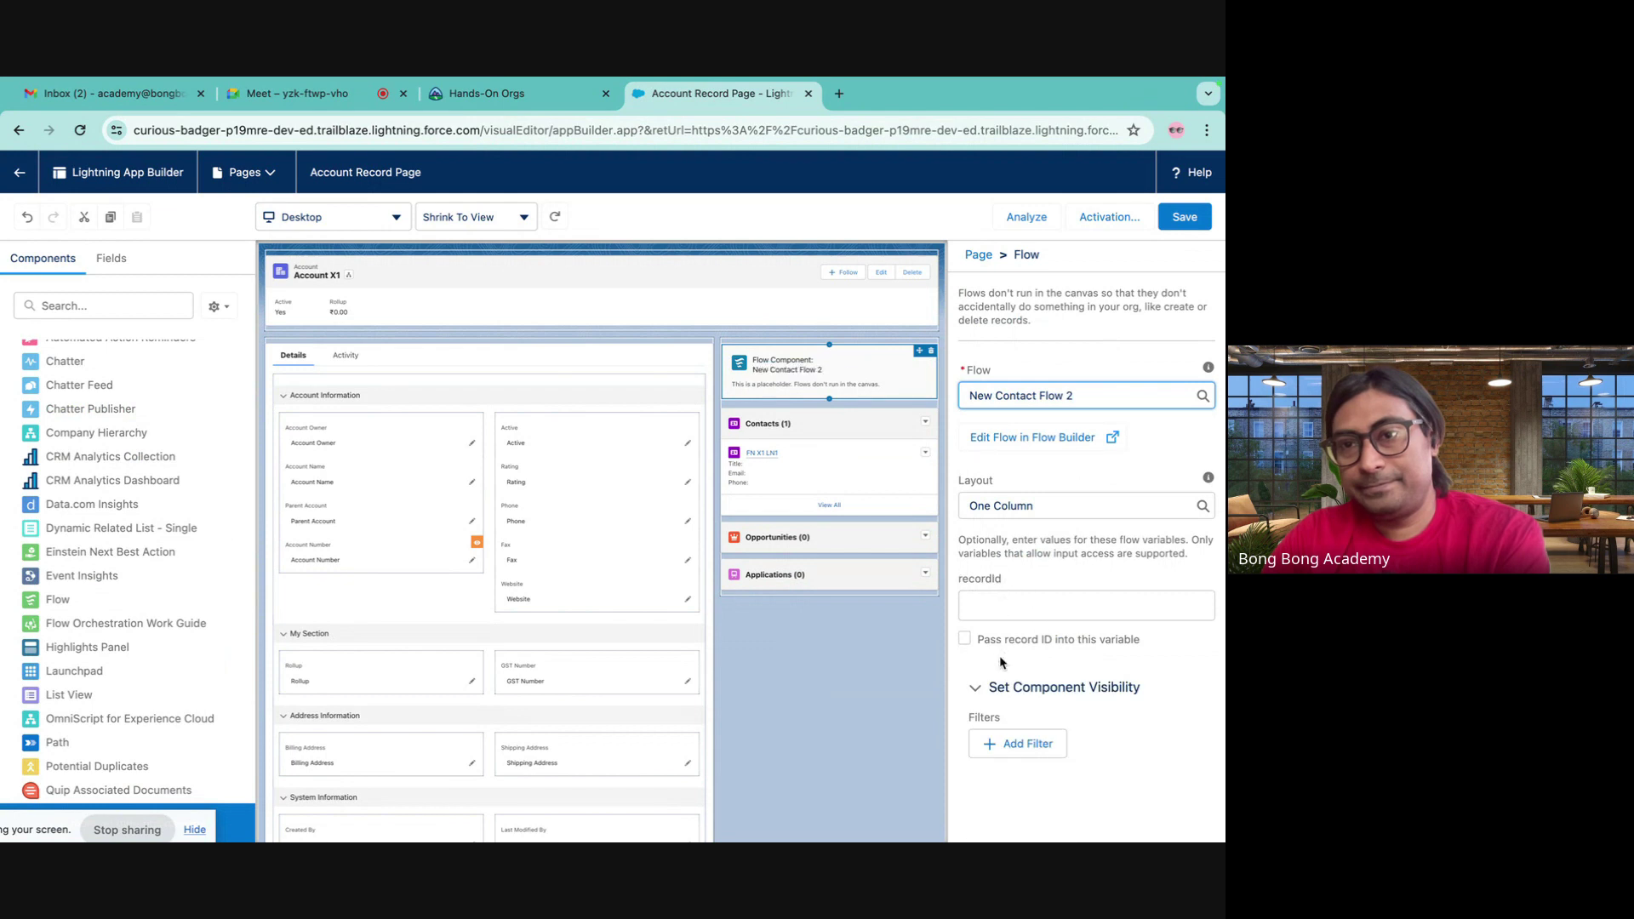
pyautogui.click(1000, 640)
pyautogui.click(1021, 745)
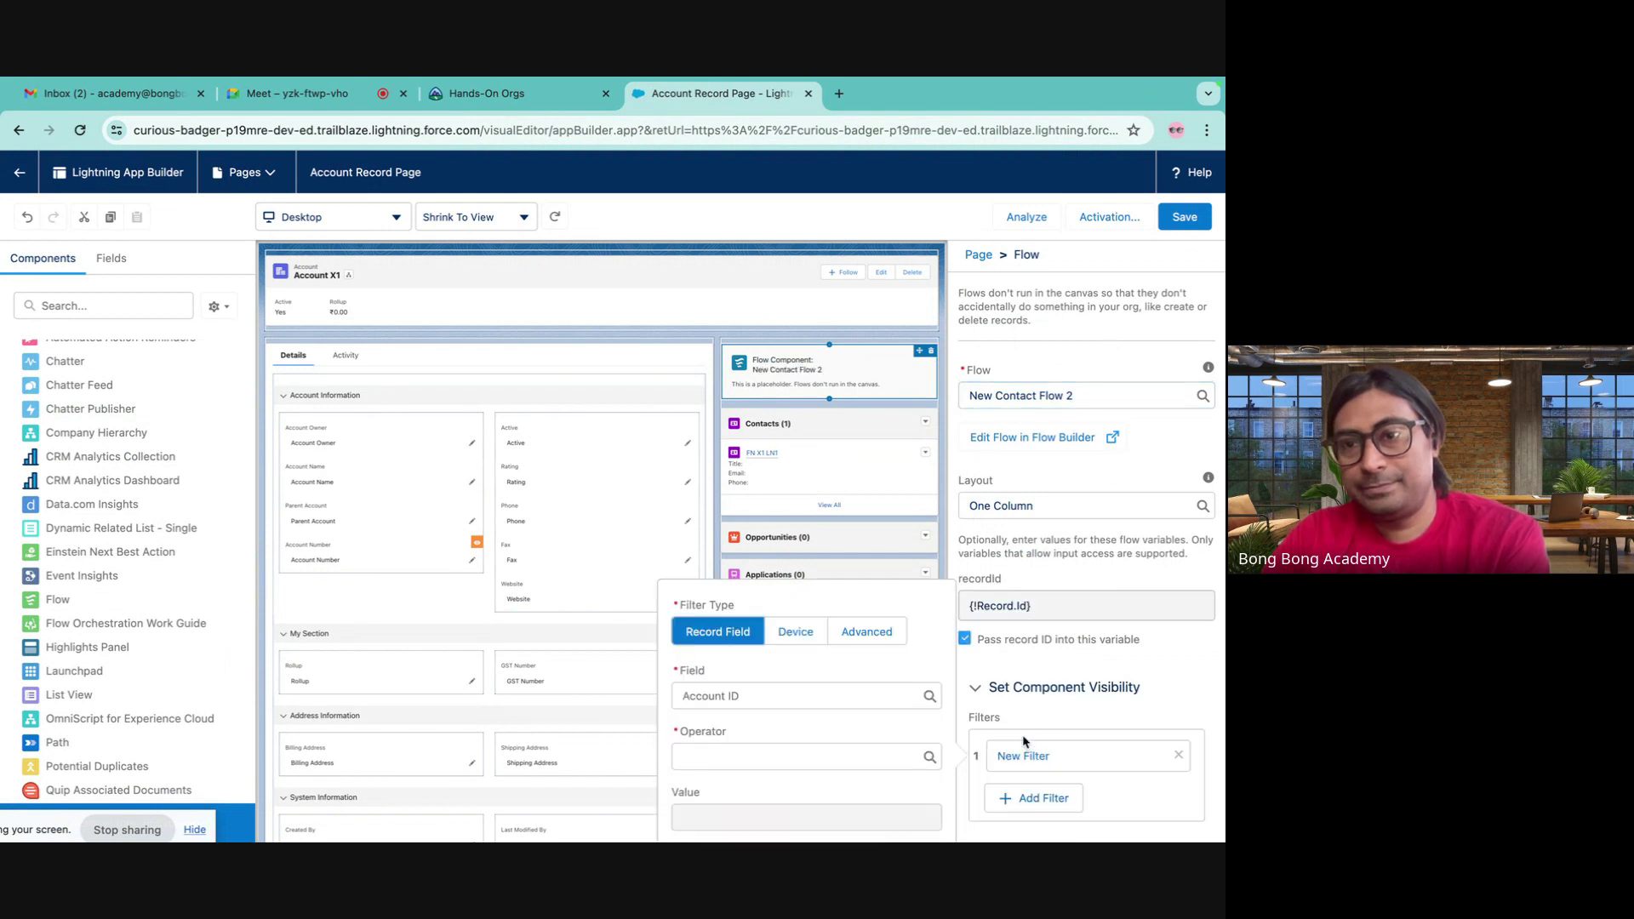
pyautogui.click(1108, 581)
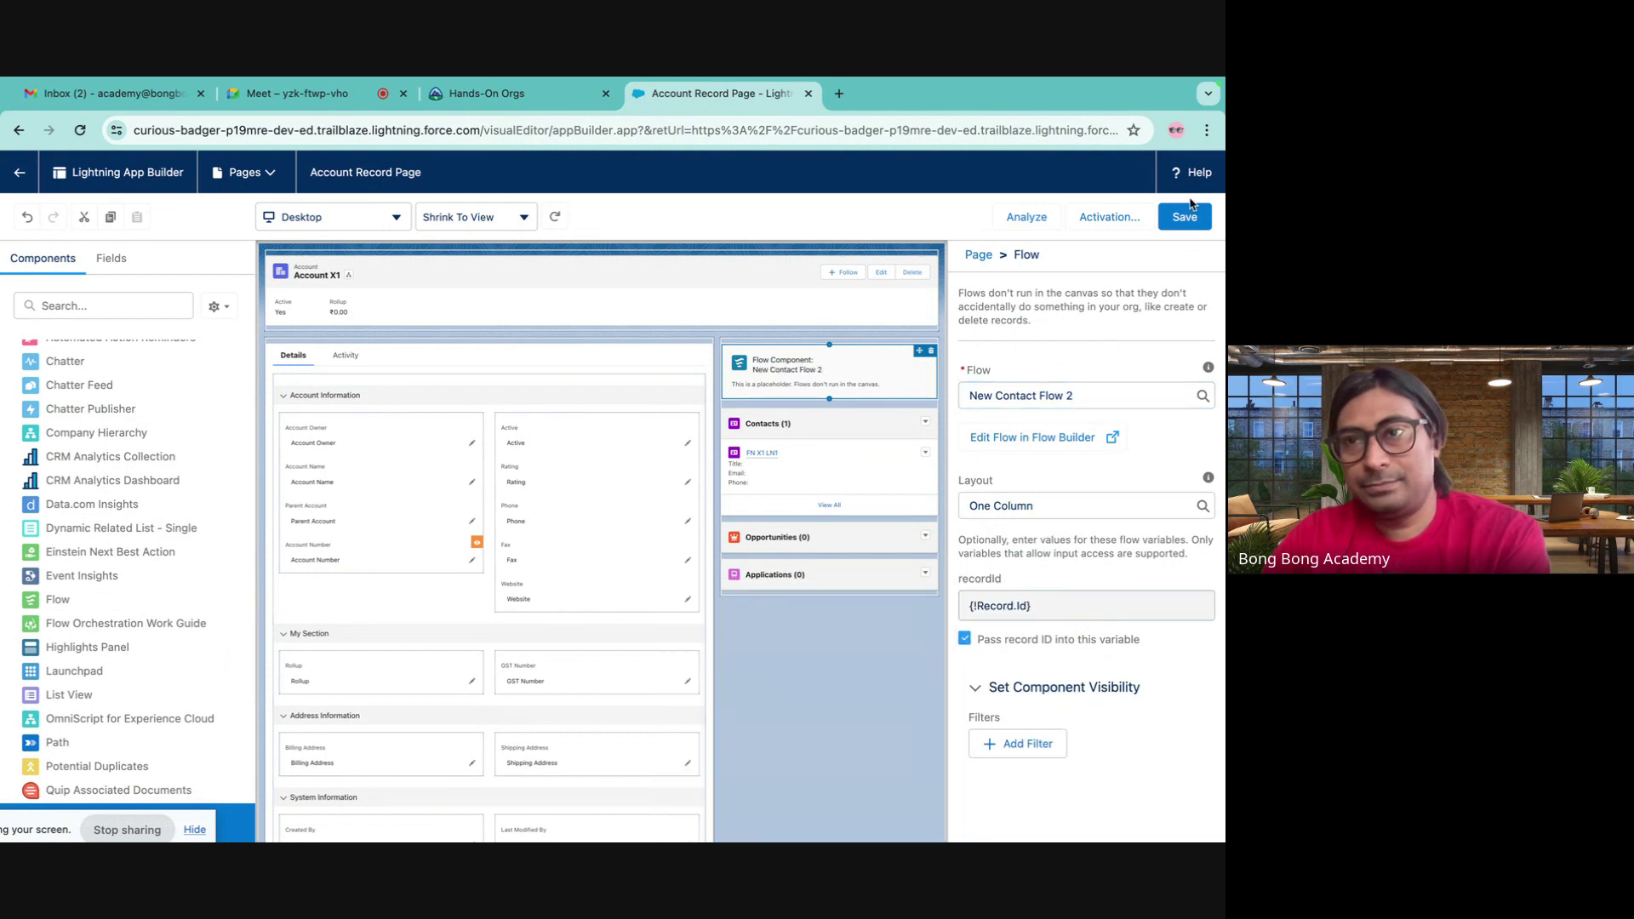
# - Save the record page, confirm its activation, and go back to Account X1
pyautogui.click(1185, 217)
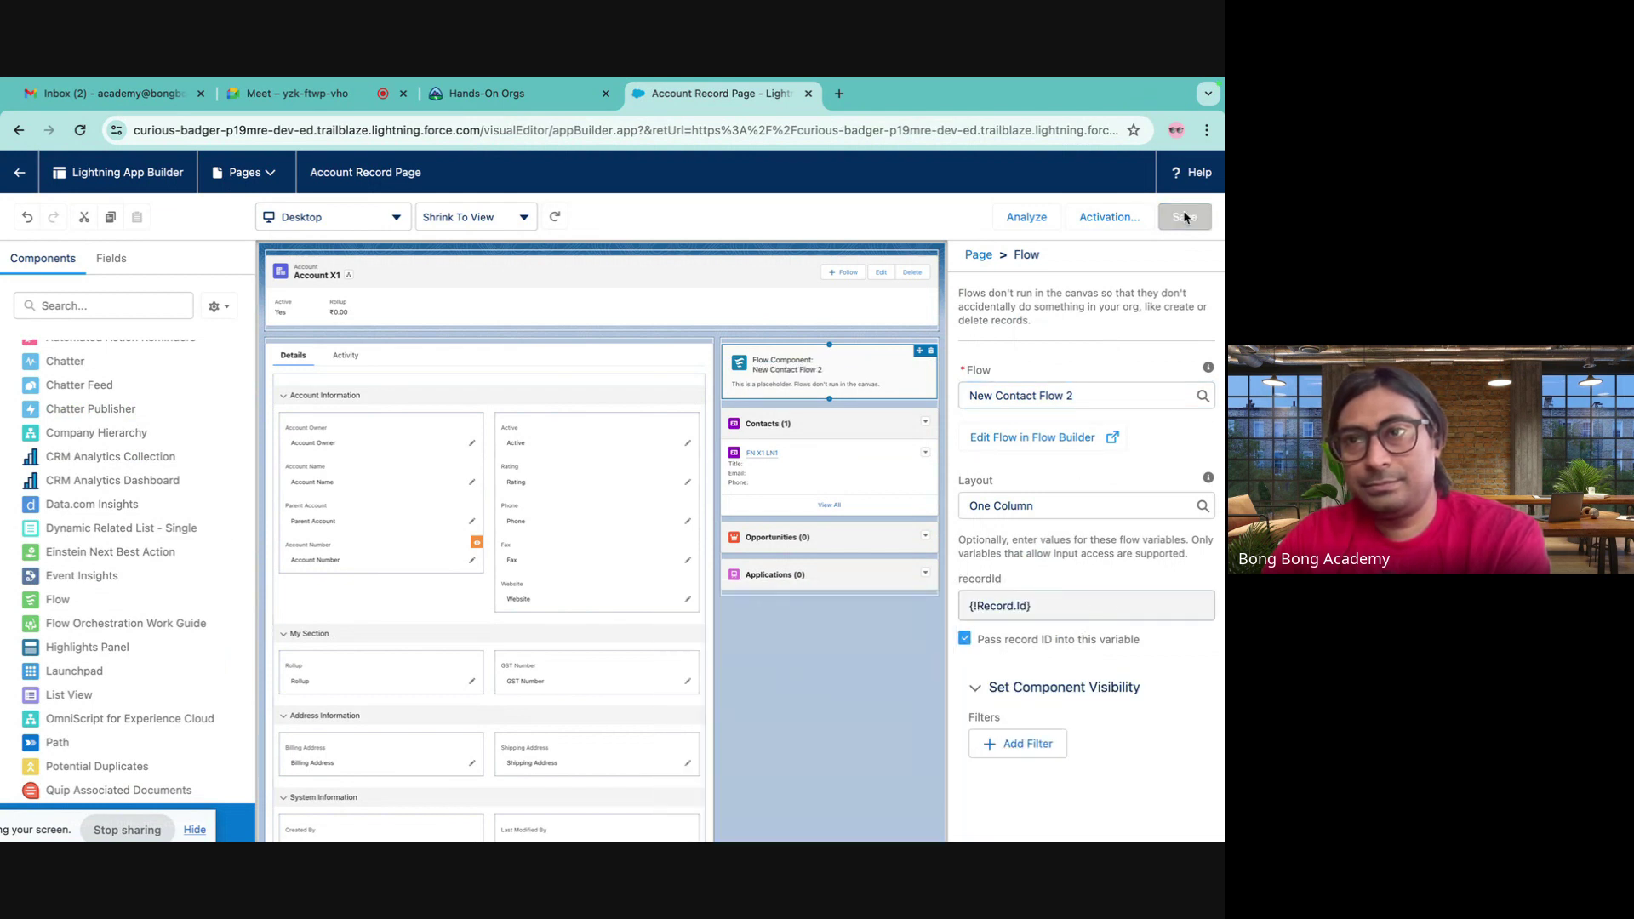
pyautogui.click(1127, 217)
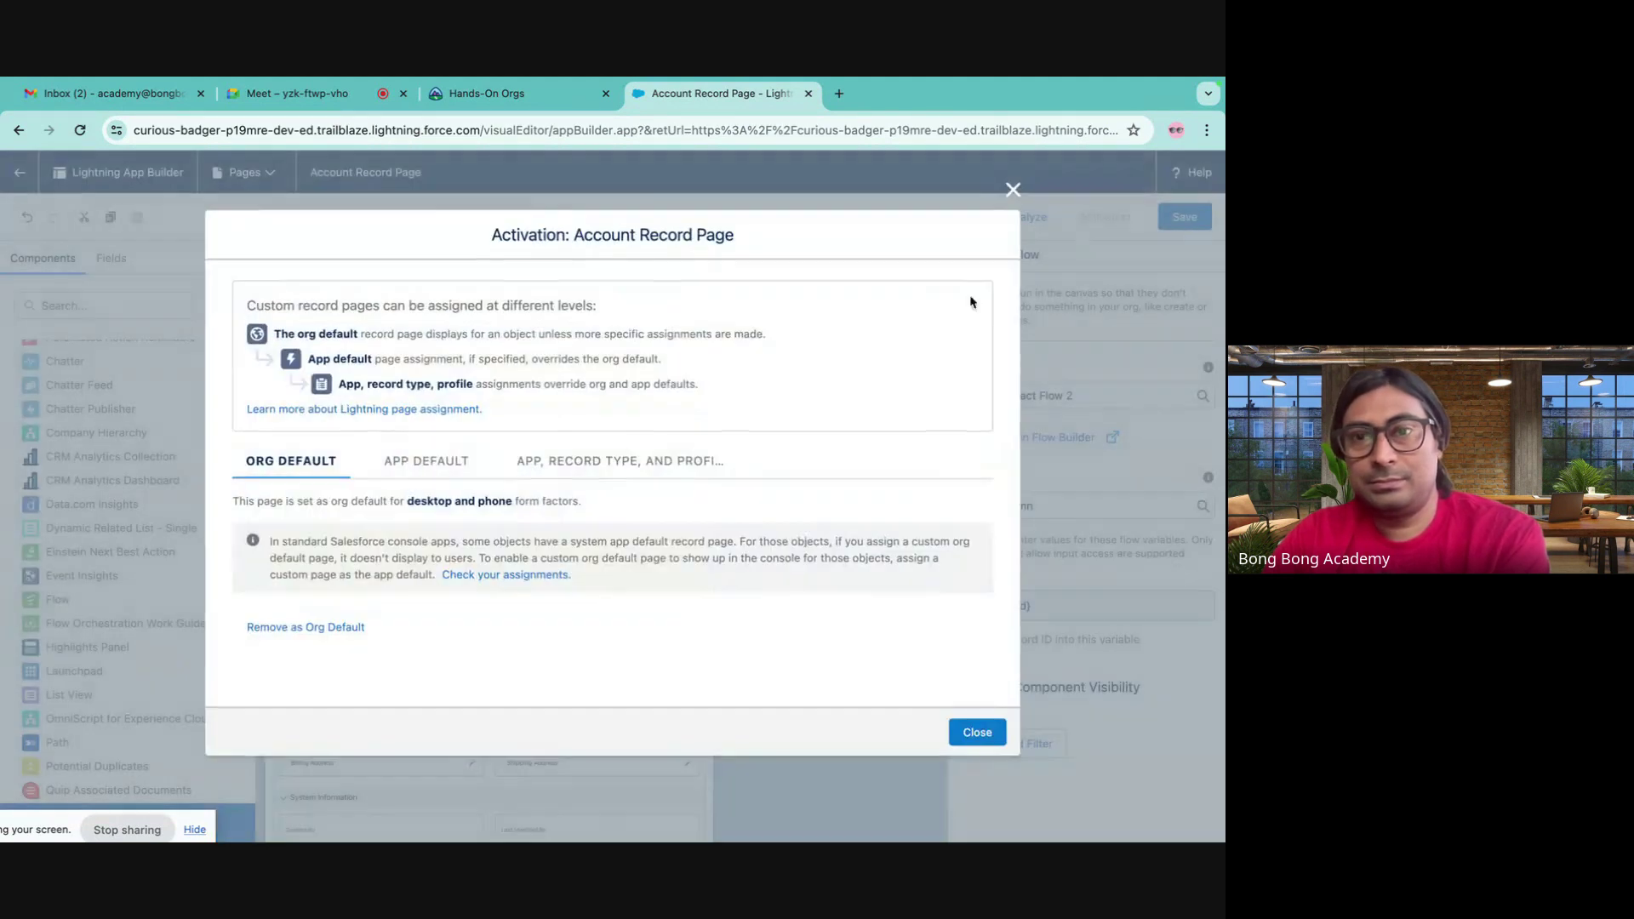
pyautogui.click(978, 733)
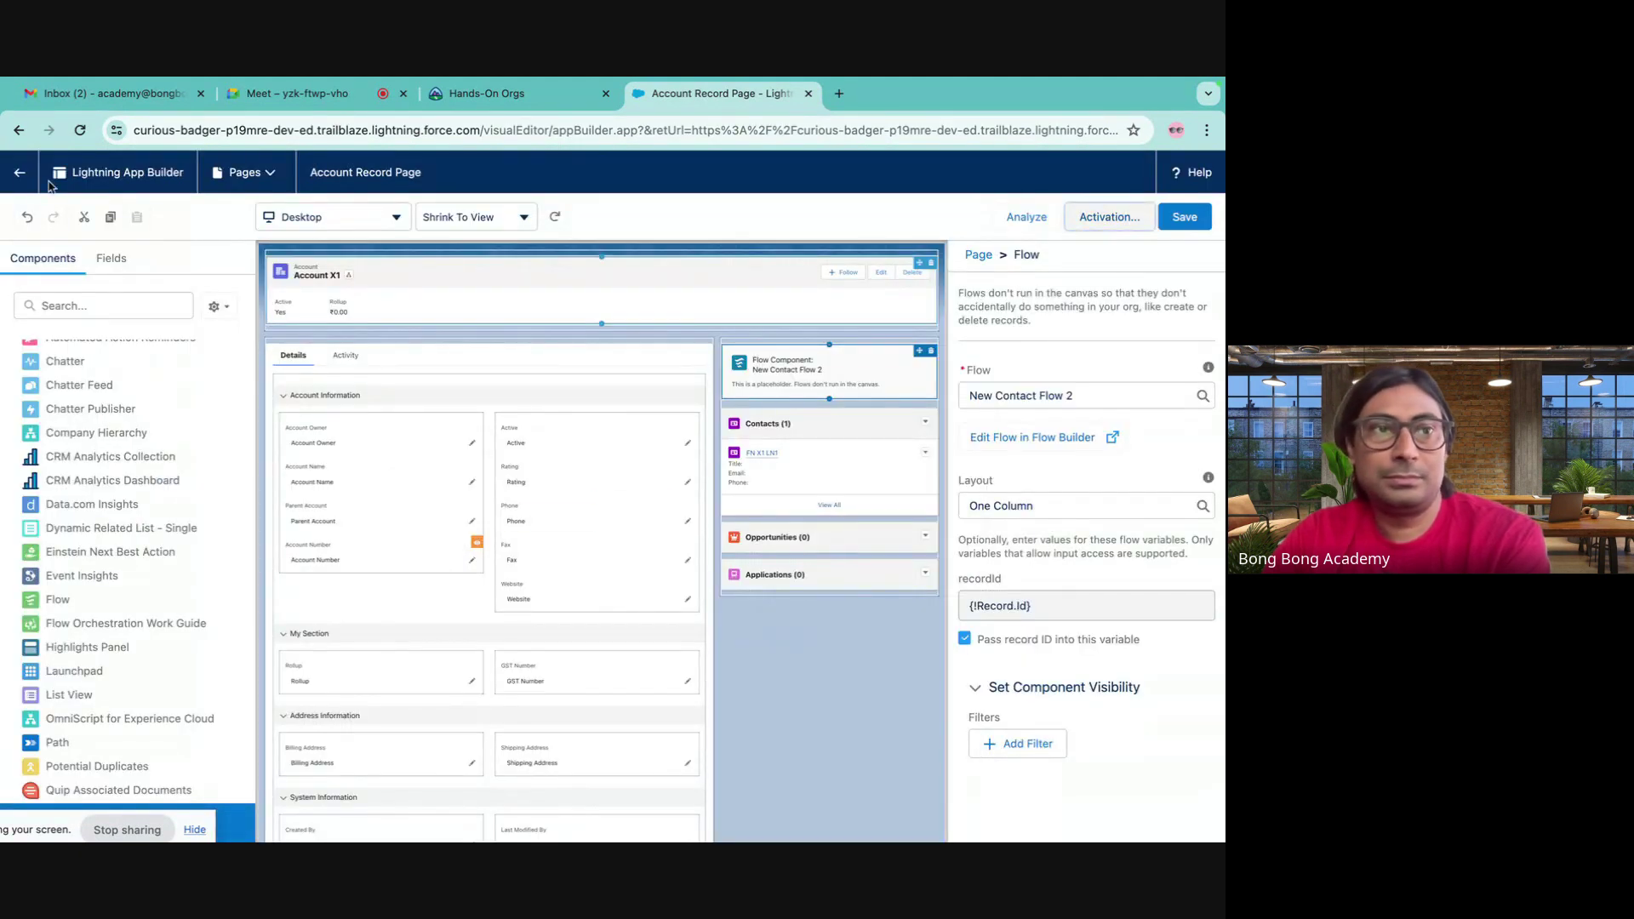
pyautogui.click(17, 173)
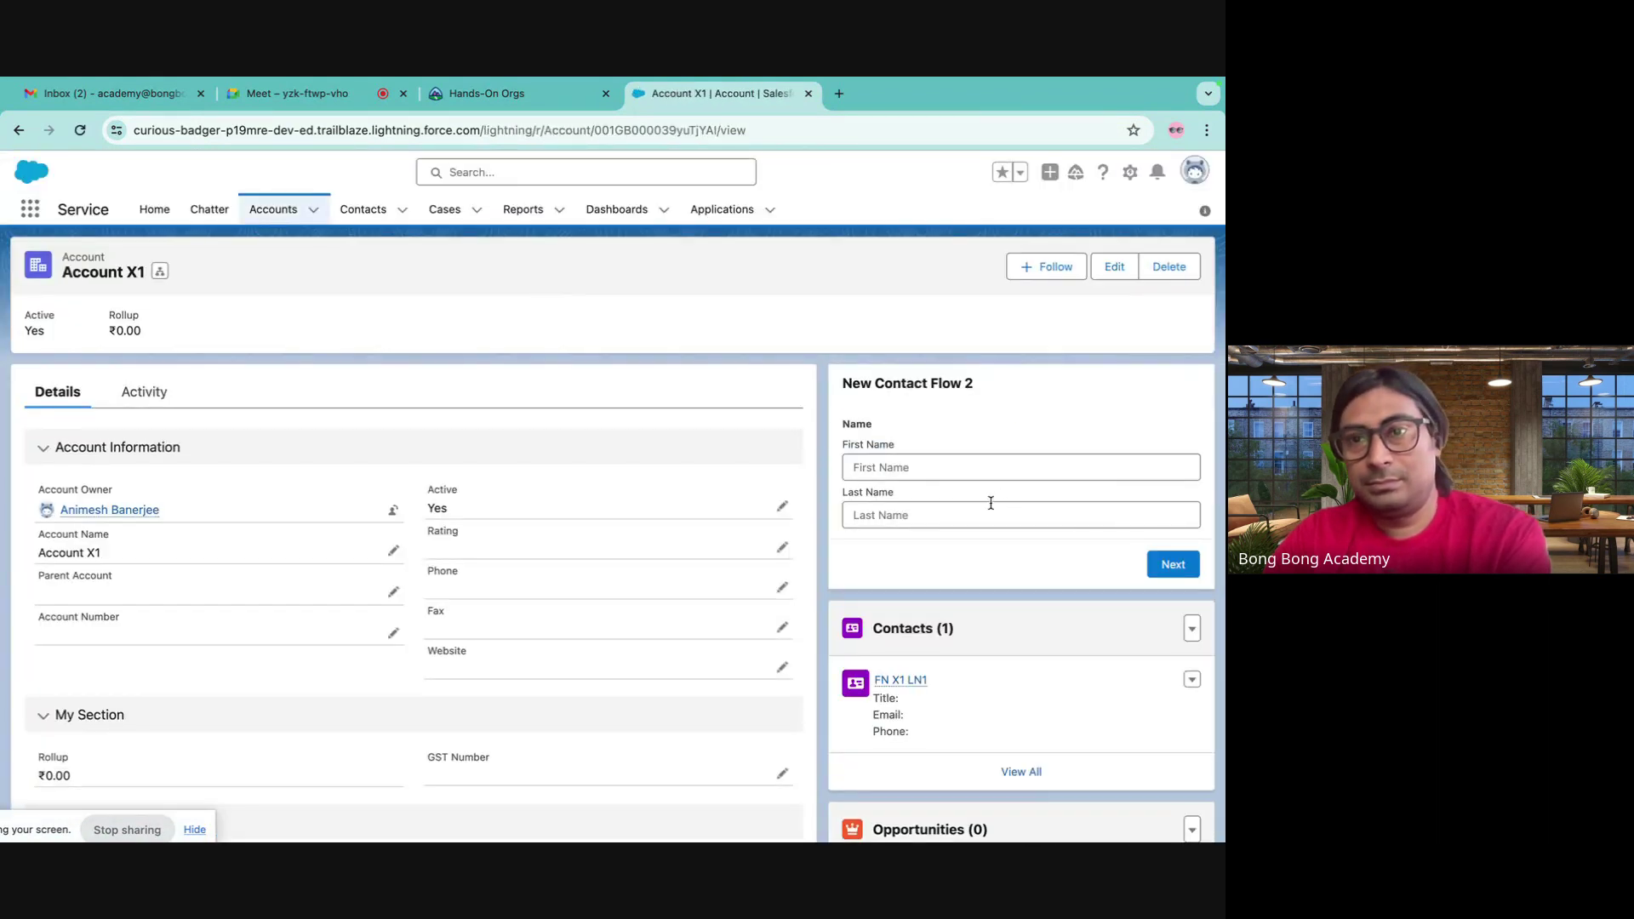
# - Enter the contact's first and last name in New Contact Flow 2, submit, then open Accounts
pyautogui.click(971, 470)
pyautogui.write('S')
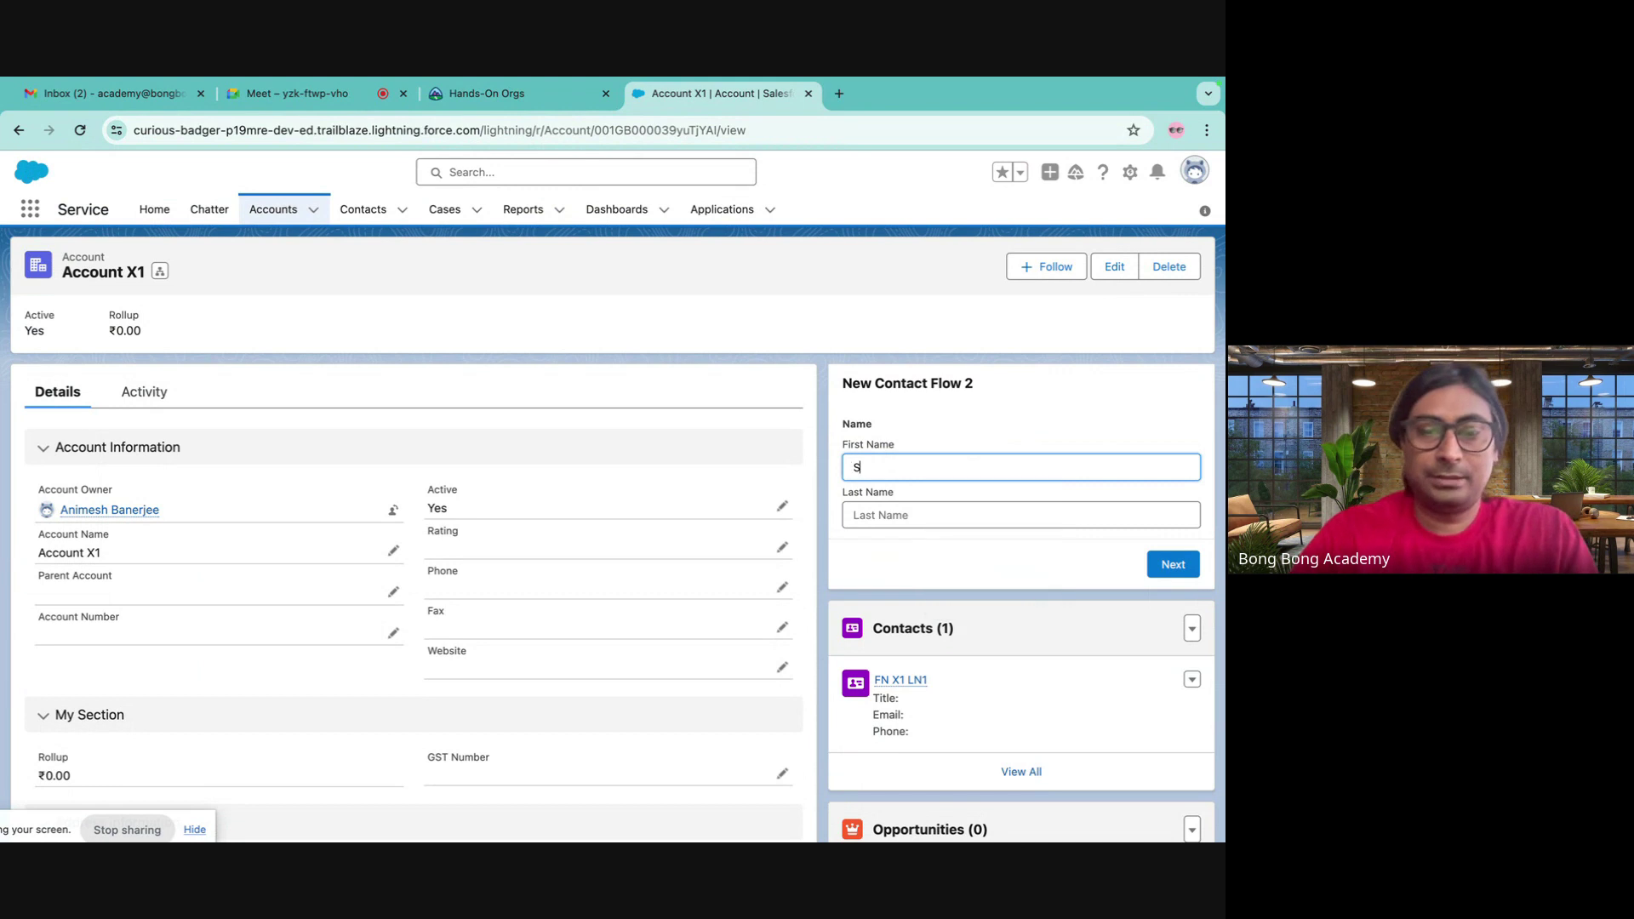
pyautogui.write('ovo0')
pyautogui.press('BackSpace')
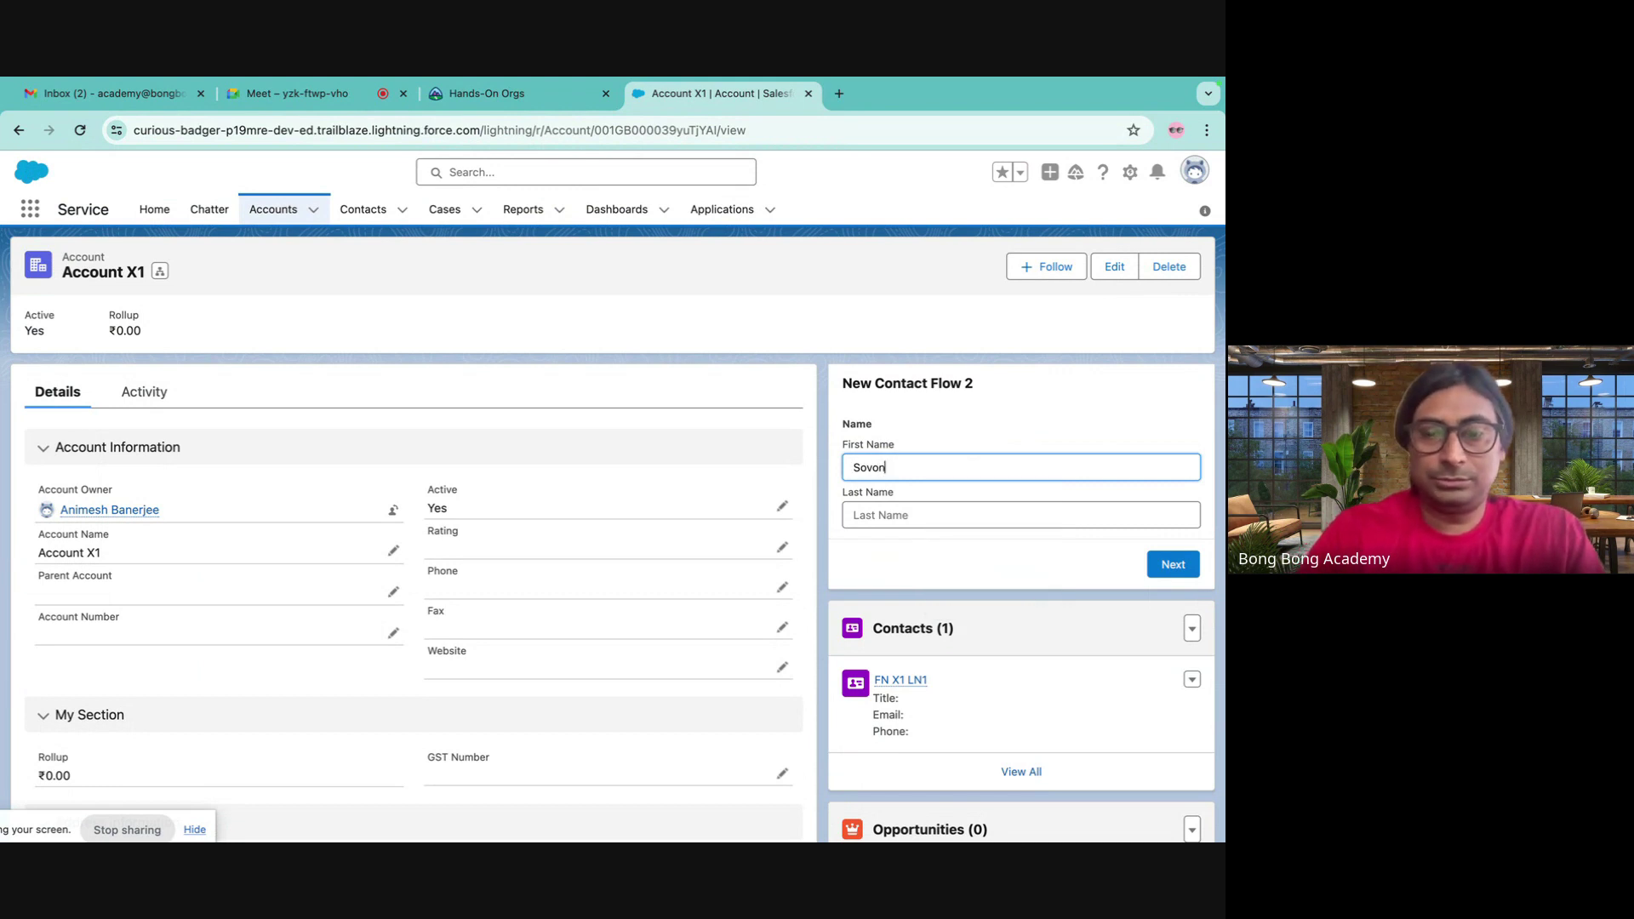
pyautogui.click(1021, 515)
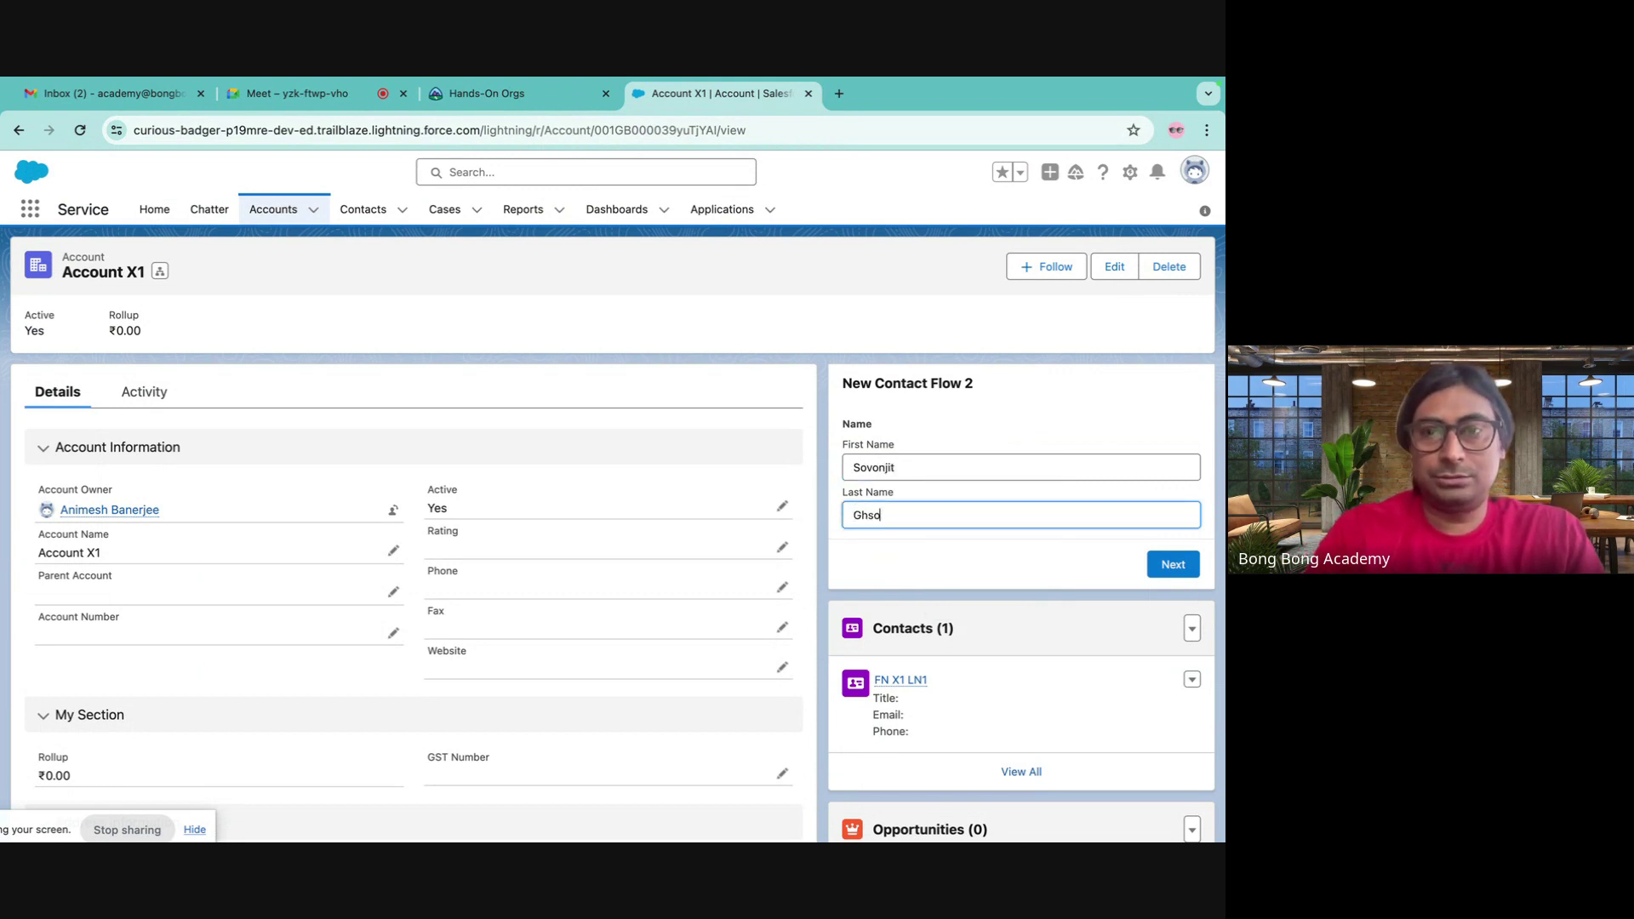
pyautogui.click(1173, 564)
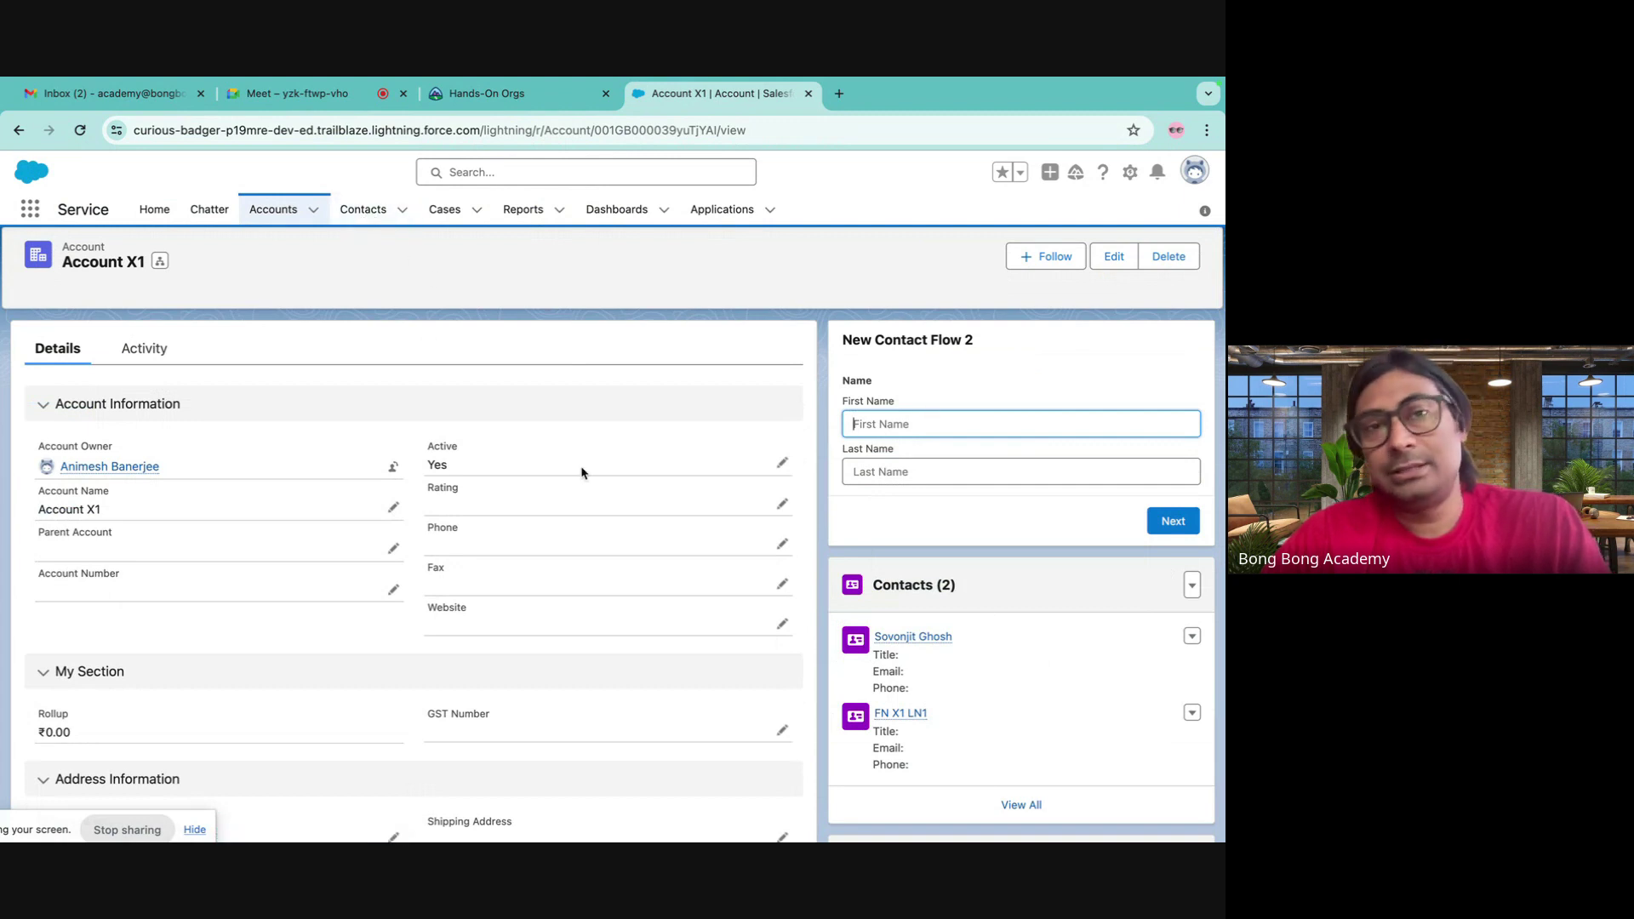
pyautogui.click(274, 209)
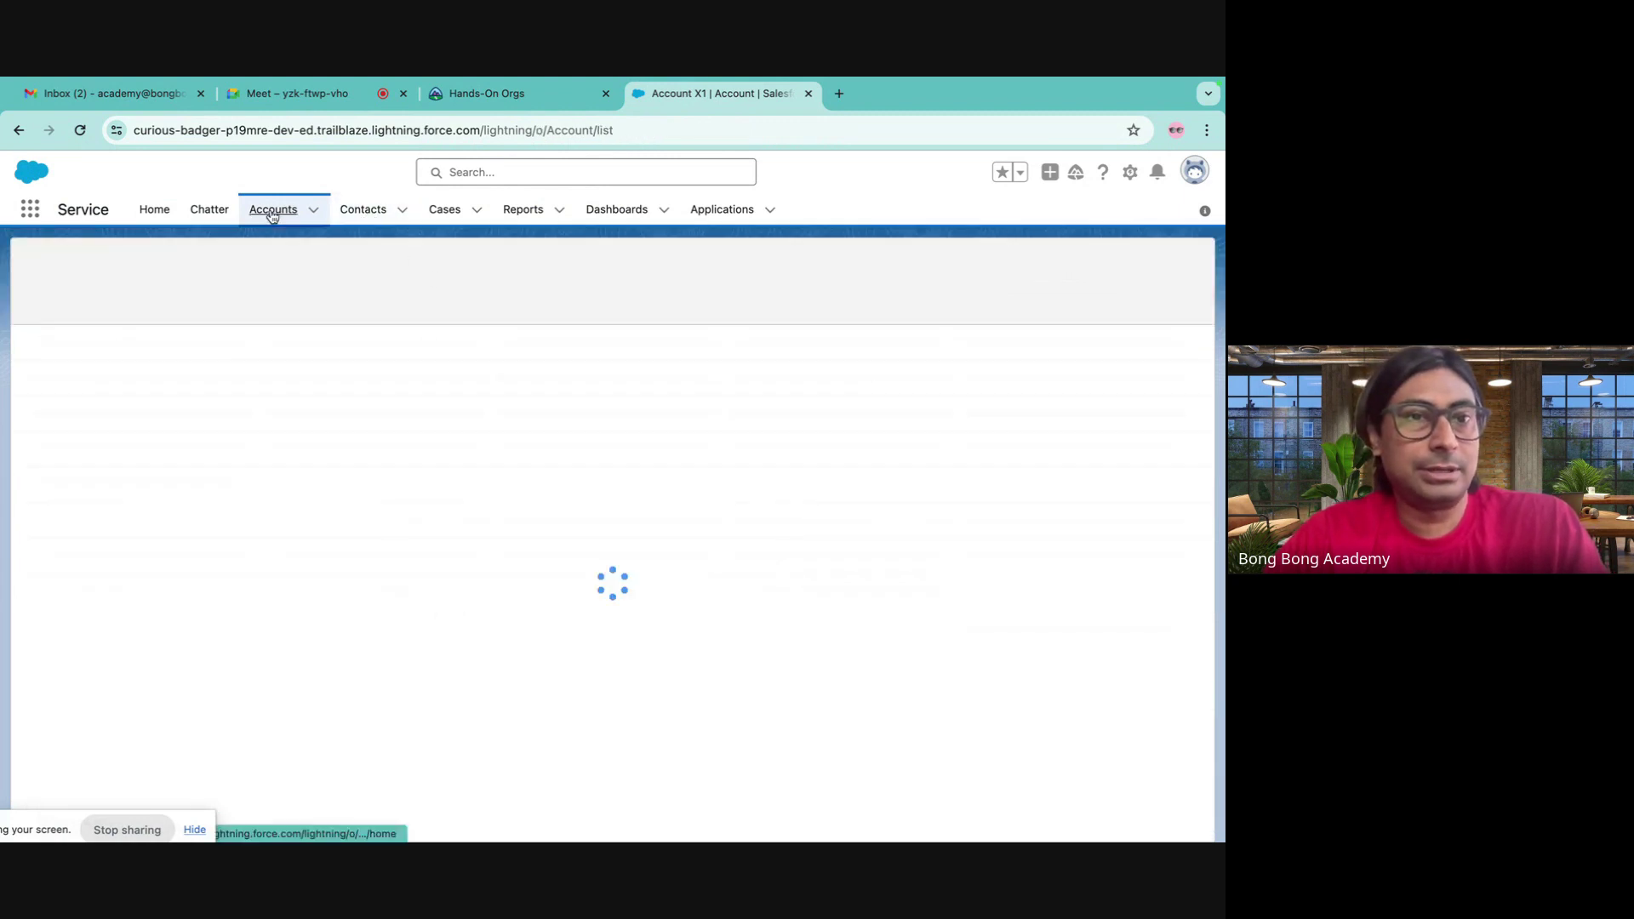
# - Reopen Account X1, then launch the Batch 30 org from Trailhead's Hands-On Orgs page
pyautogui.click(102, 368)
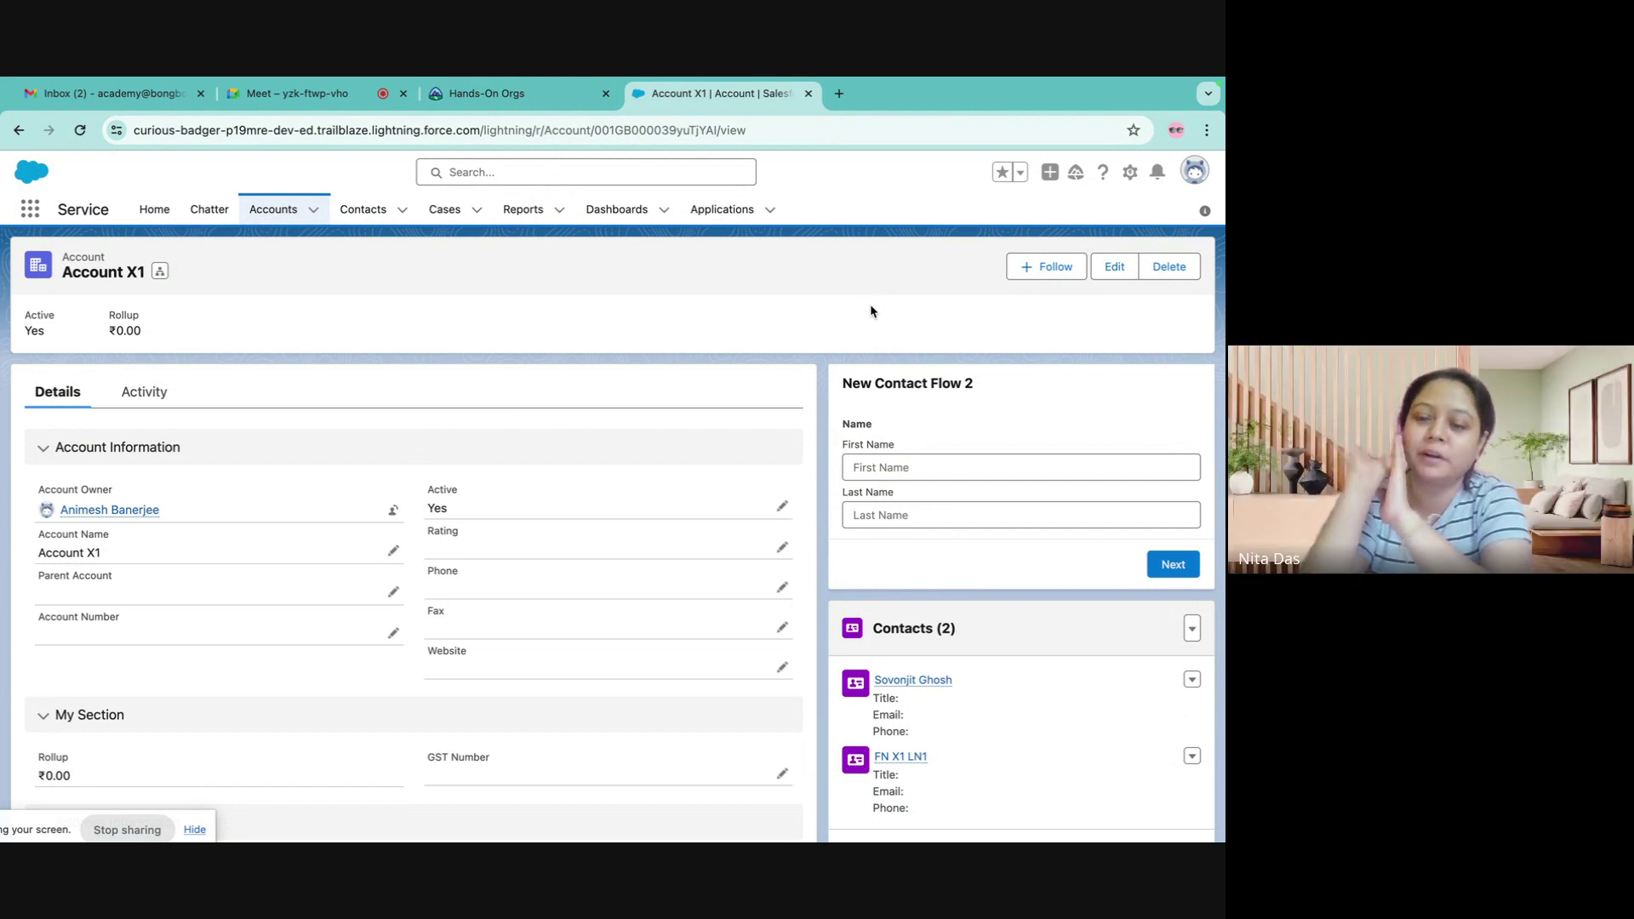
pyautogui.click(548, 88)
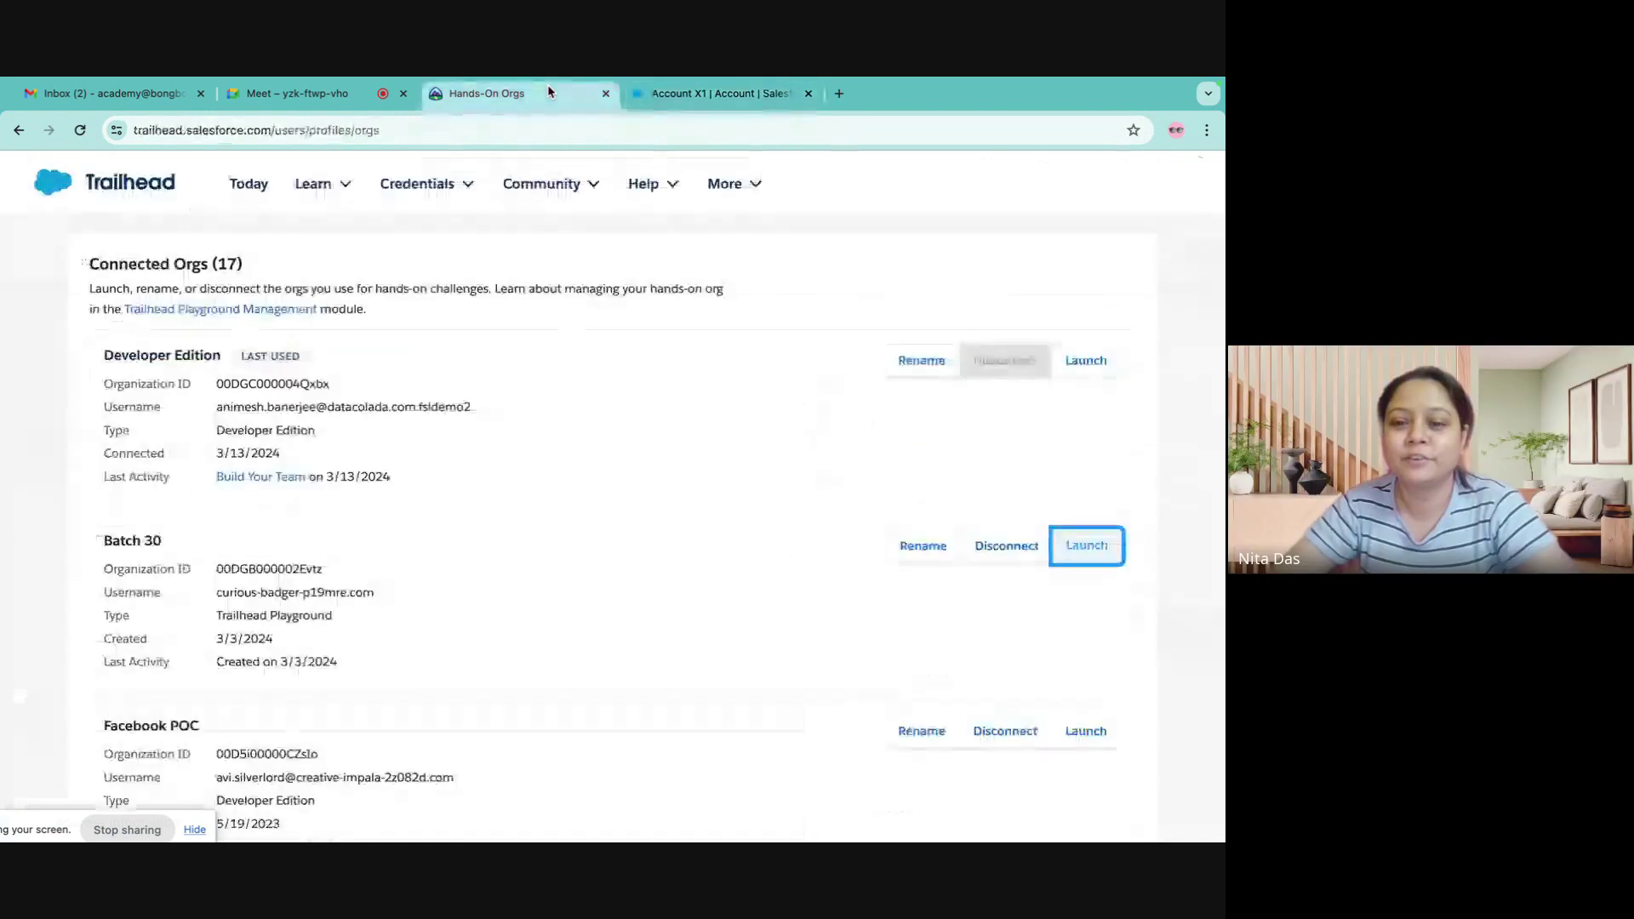
pyautogui.click(708, 94)
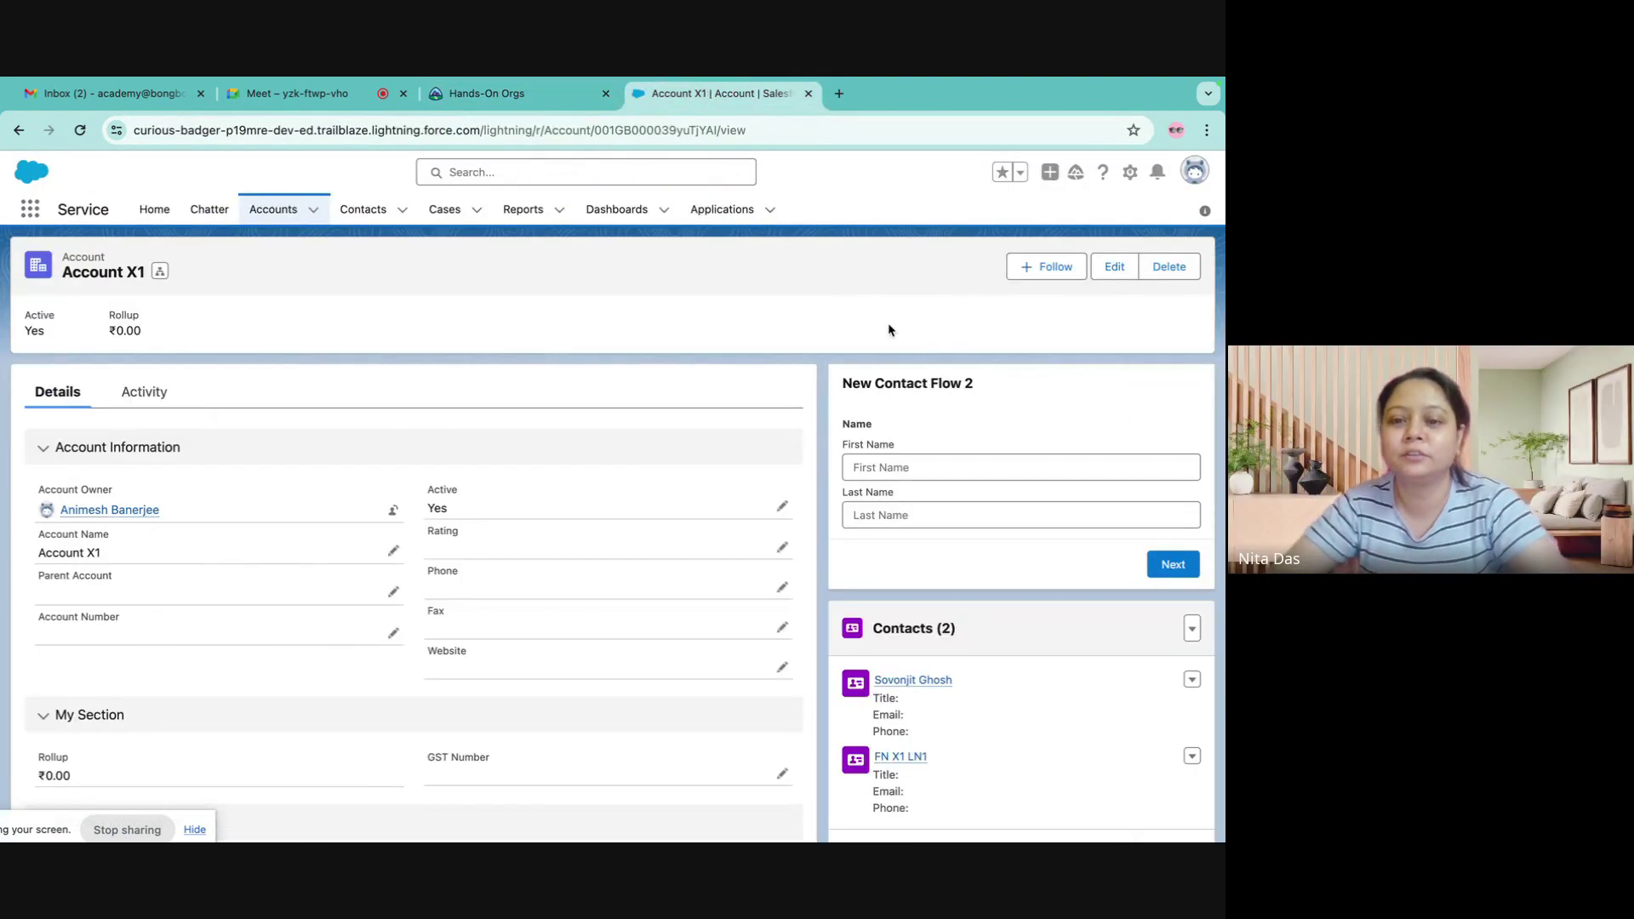
pyautogui.click(298, 94)
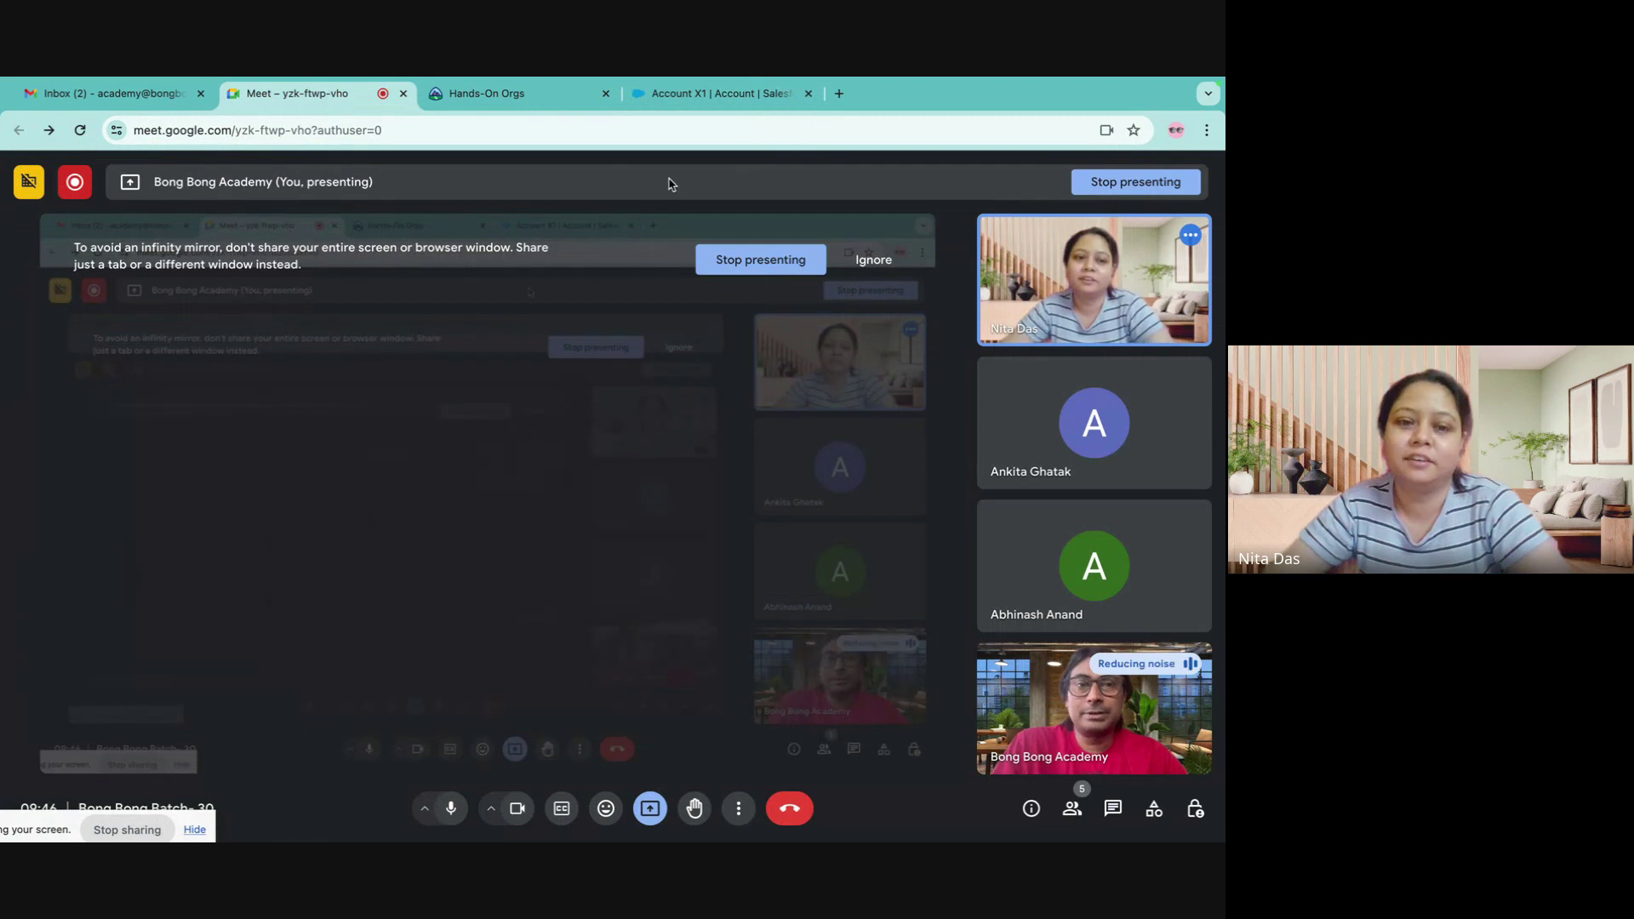
pyautogui.click(713, 94)
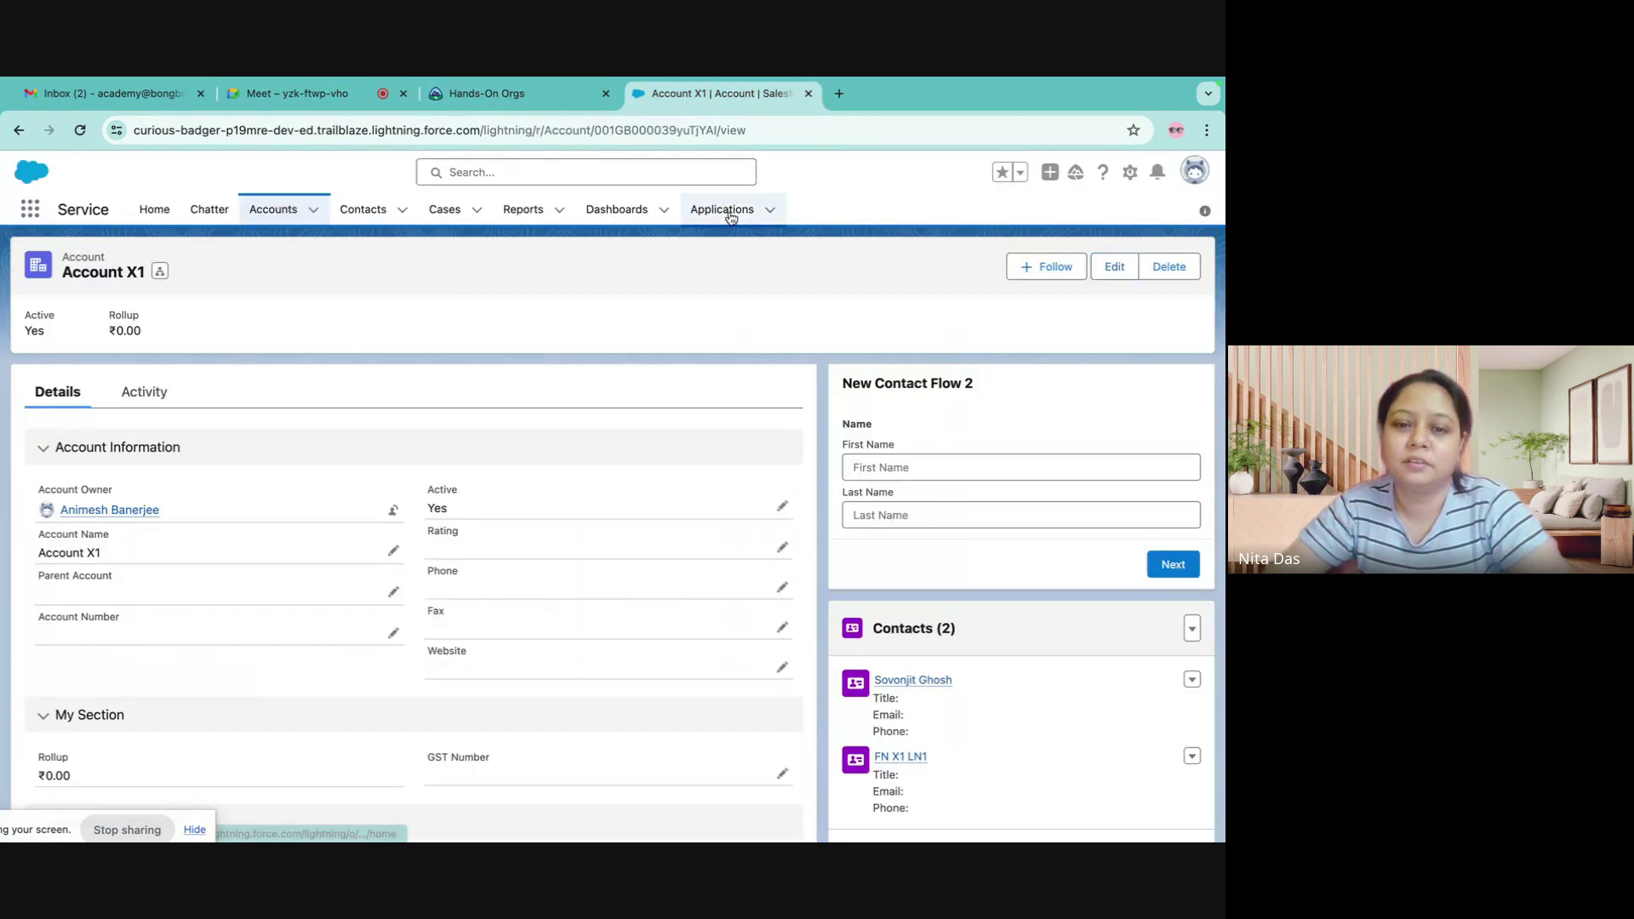
pyautogui.click(500, 95)
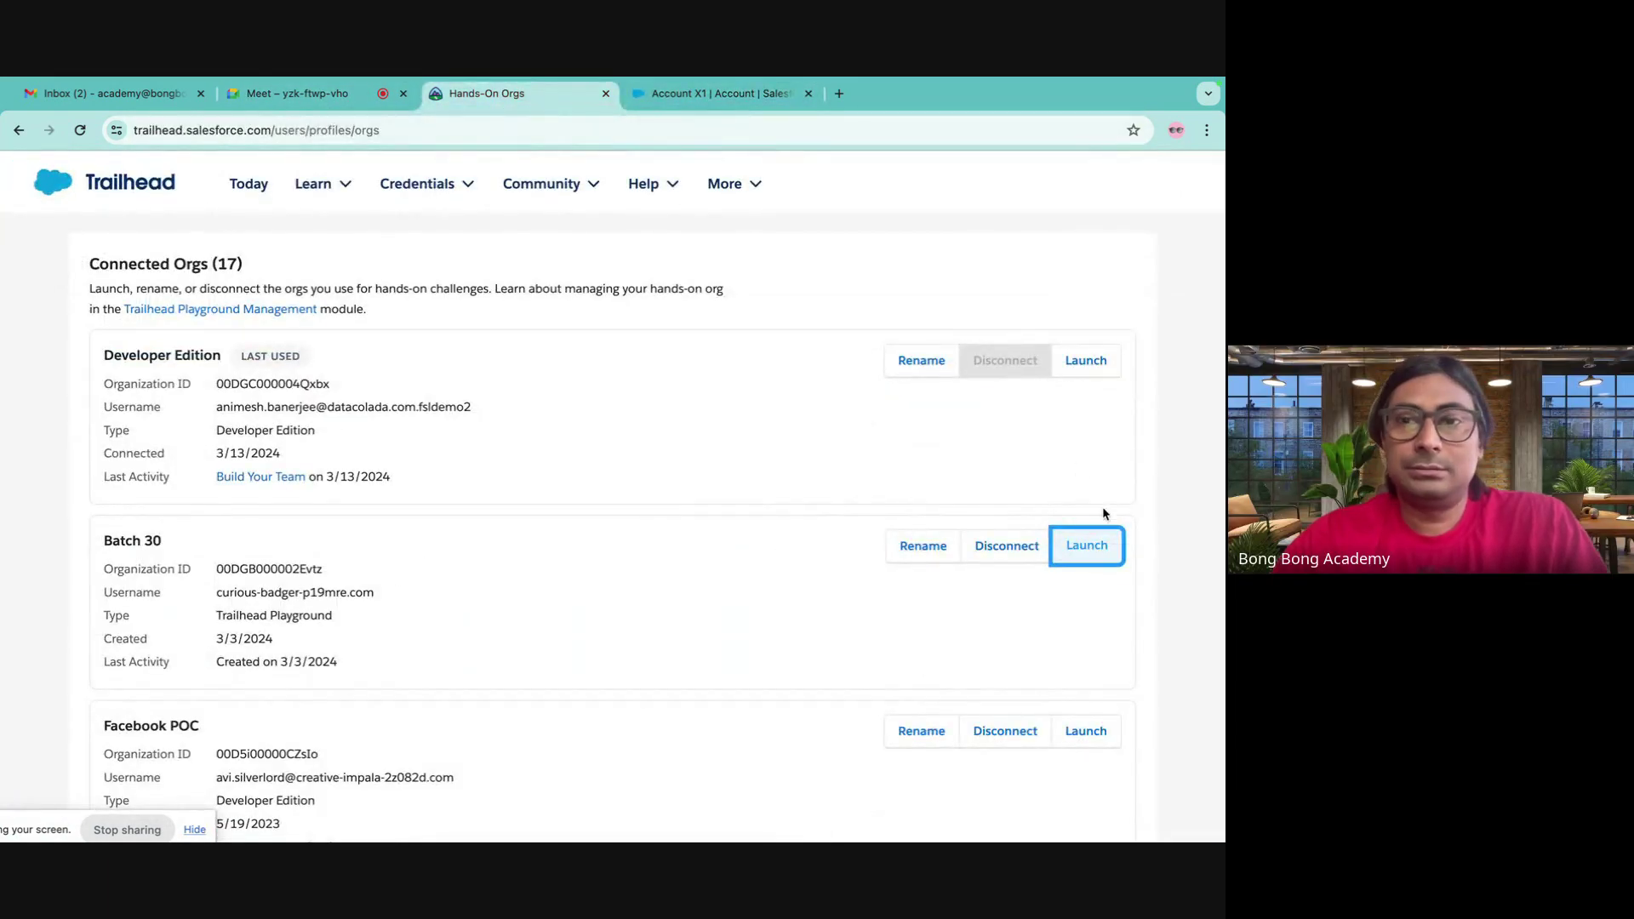
pyautogui.click(1087, 545)
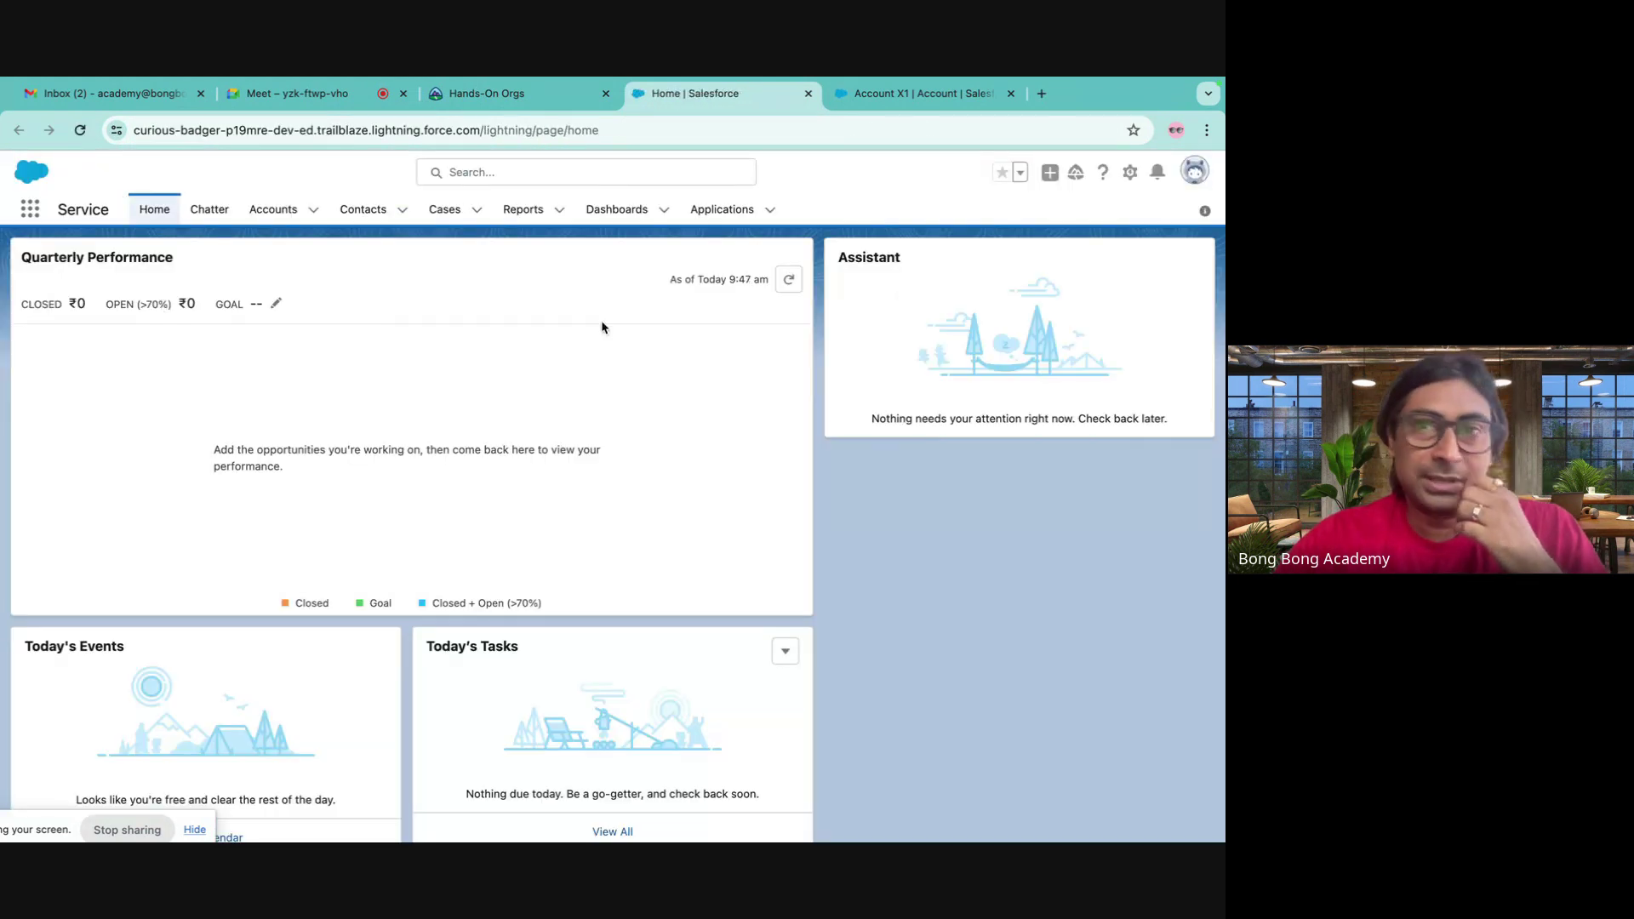
# - In Setup, search Quick Find for 'flow', open Flows, and open New Contact Flow 2
pyautogui.click(1132, 173)
pyautogui.click(1064, 224)
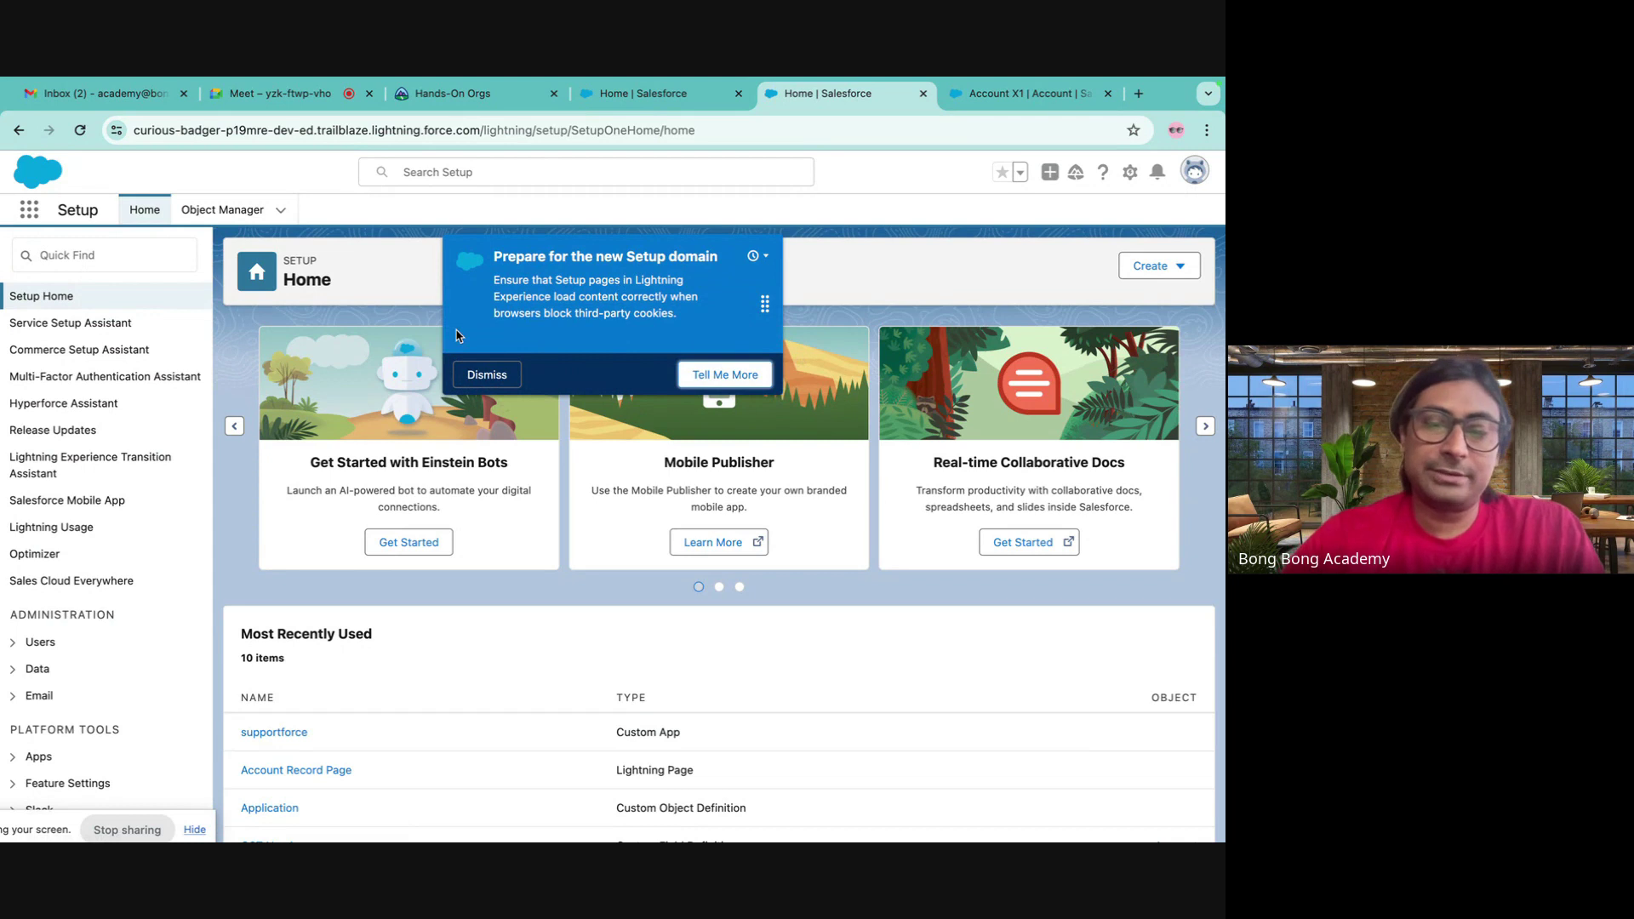
pyautogui.click(102, 255)
pyautogui.write('flow')
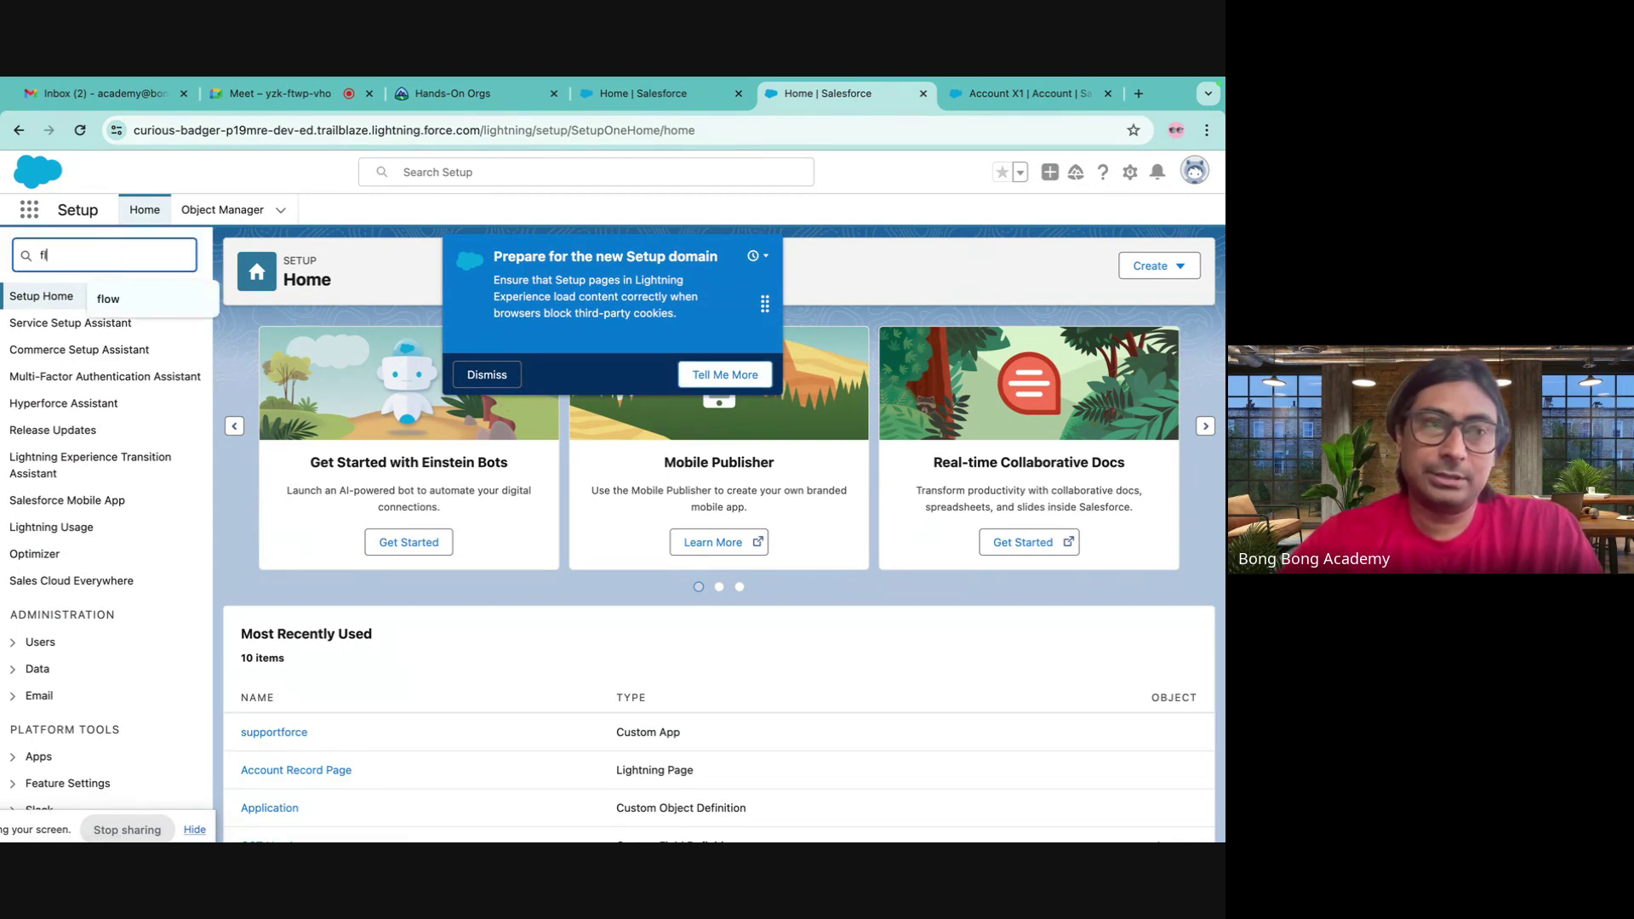
pyautogui.click(62, 511)
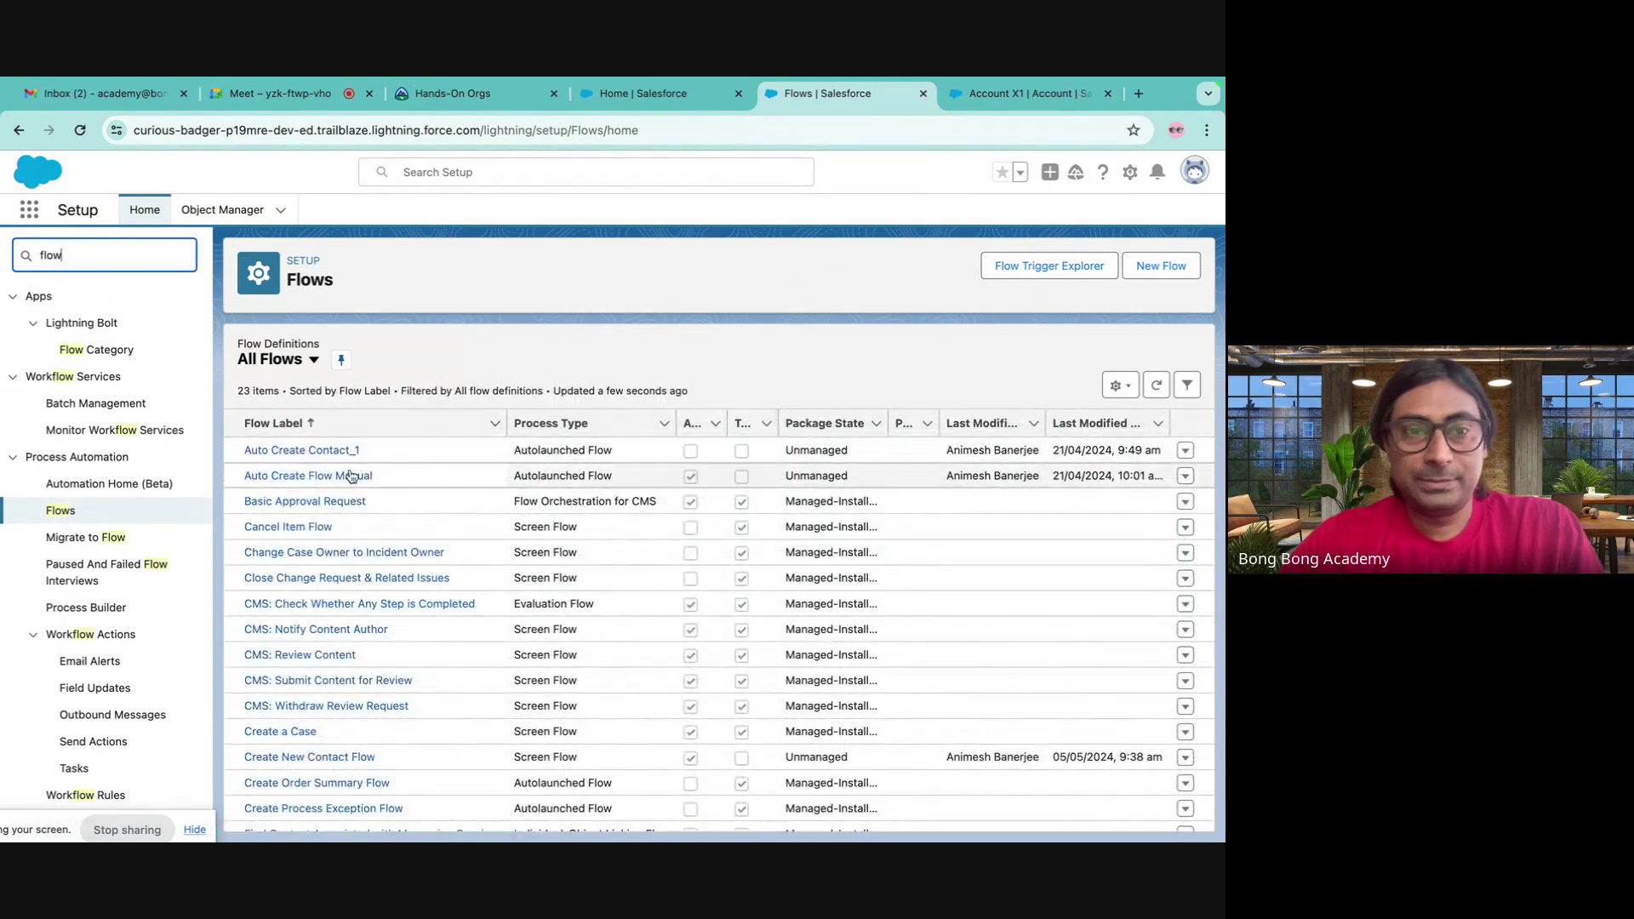
pyautogui.scroll(-3, 358, 494)
pyautogui.click(336, 688)
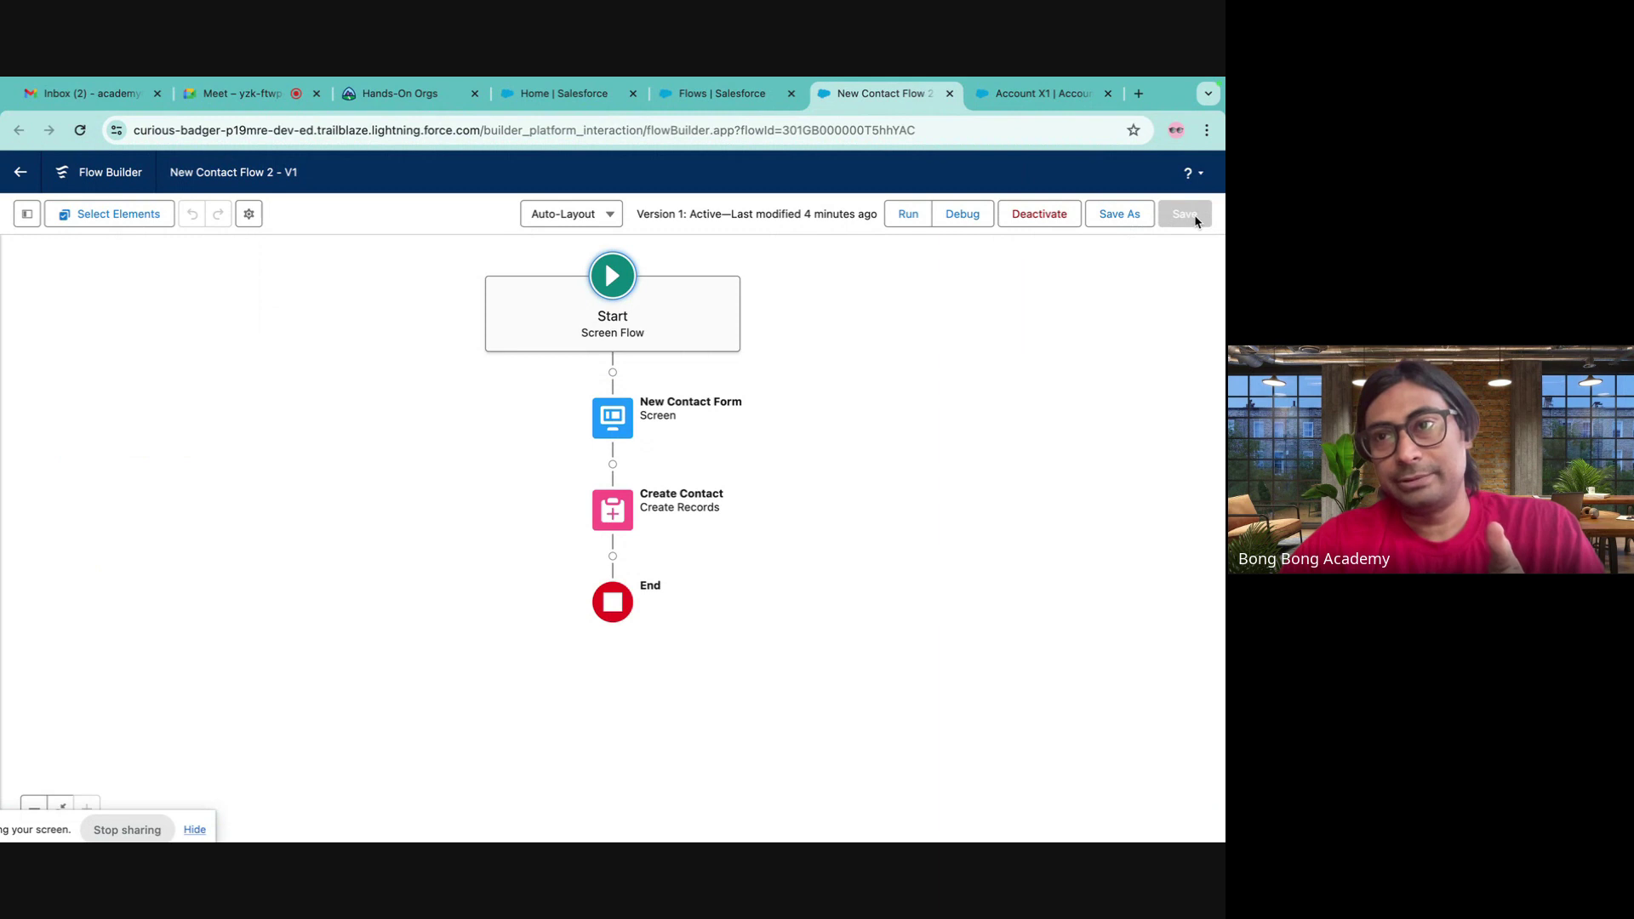
# - Preview Save As with the A New Flow option, cancel without saving, and return to Flows
pyautogui.click(1125, 220)
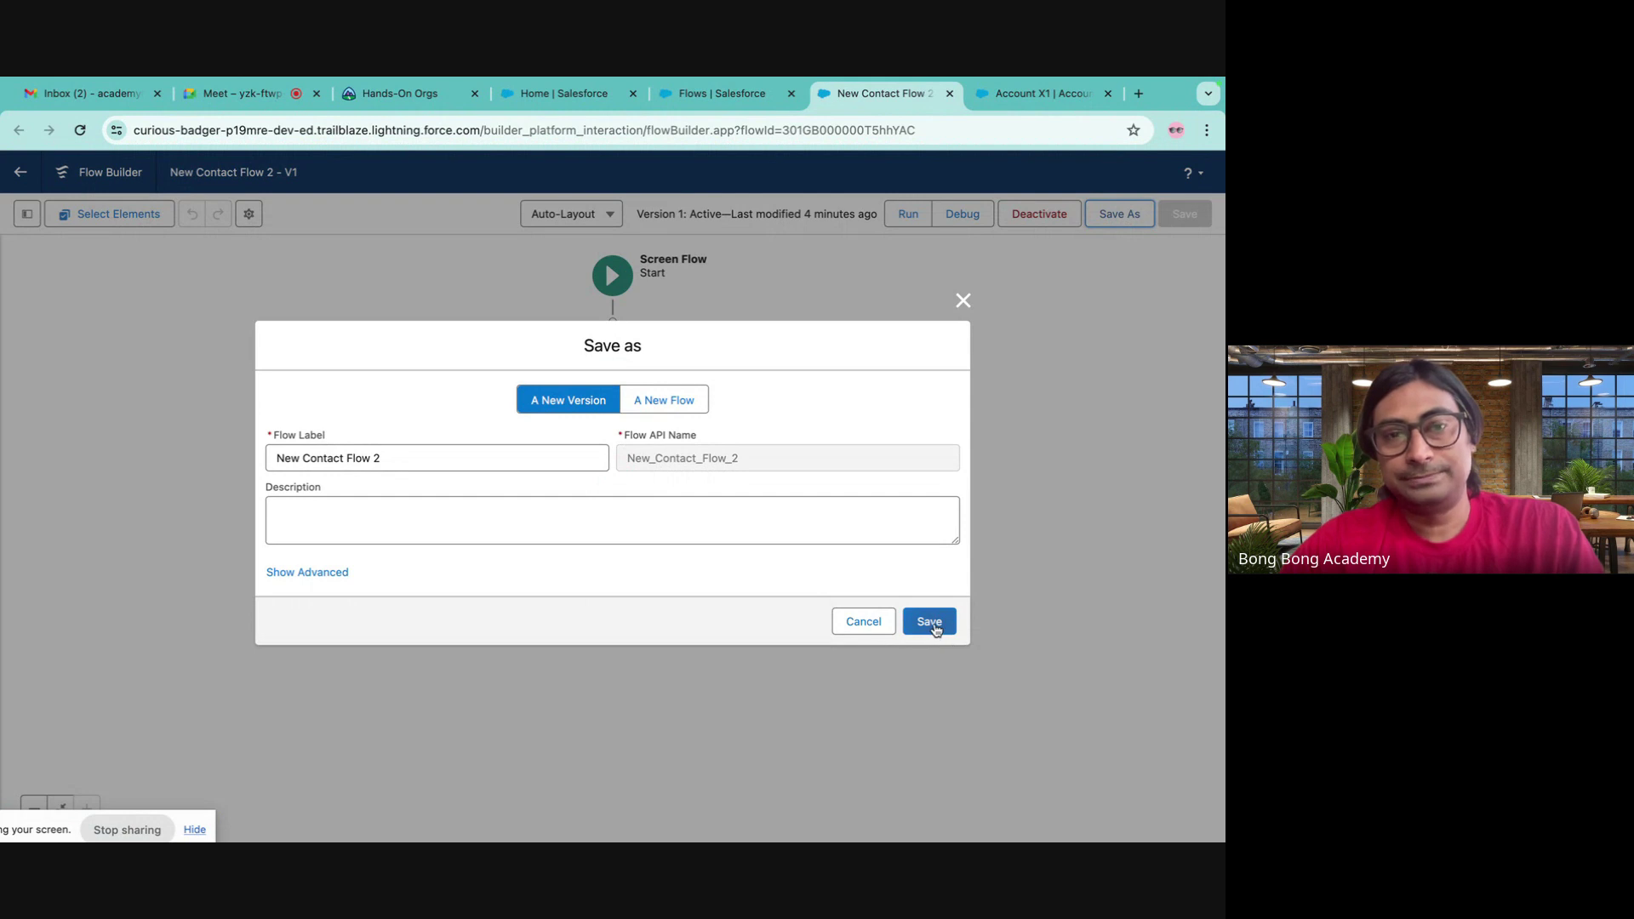
pyautogui.click(689, 405)
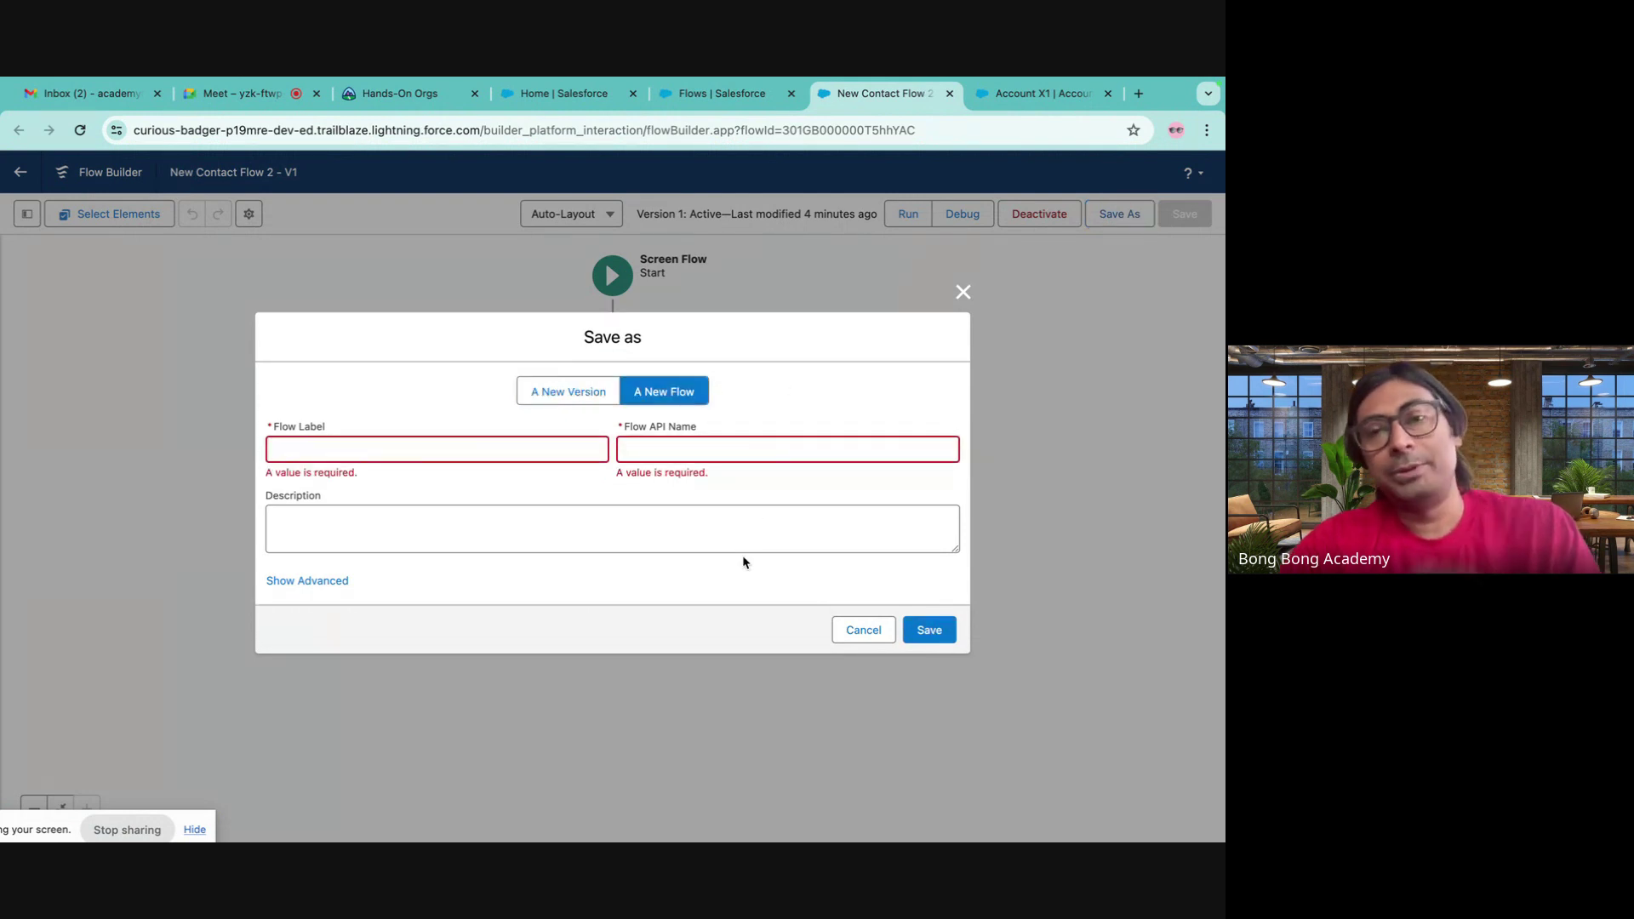
pyautogui.click(964, 293)
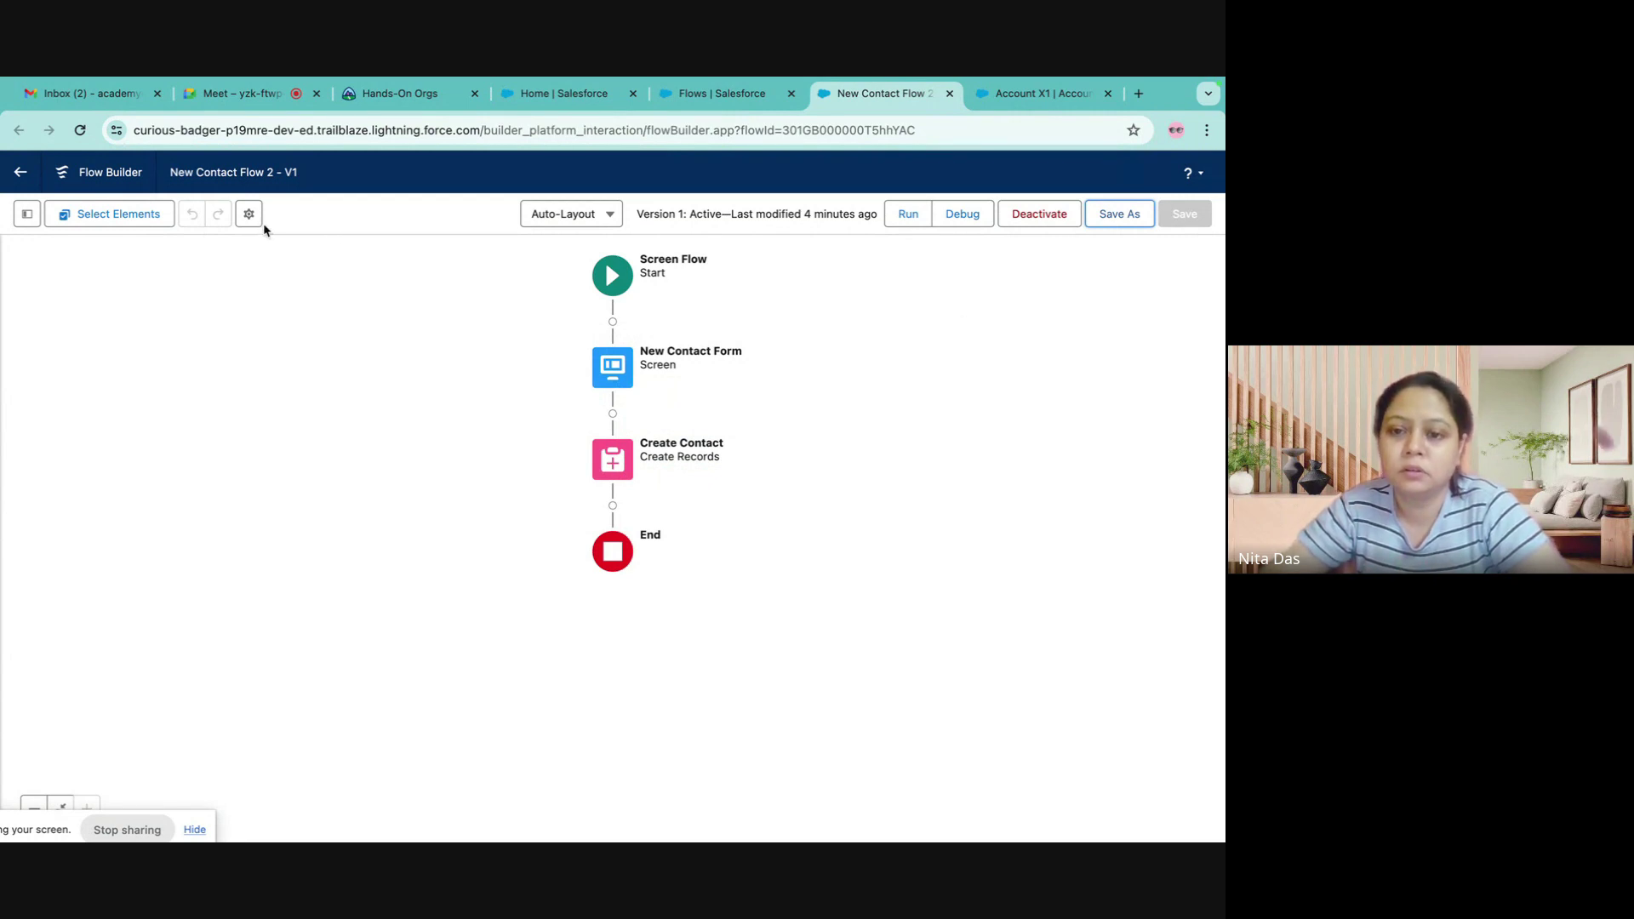
pyautogui.click(277, 174)
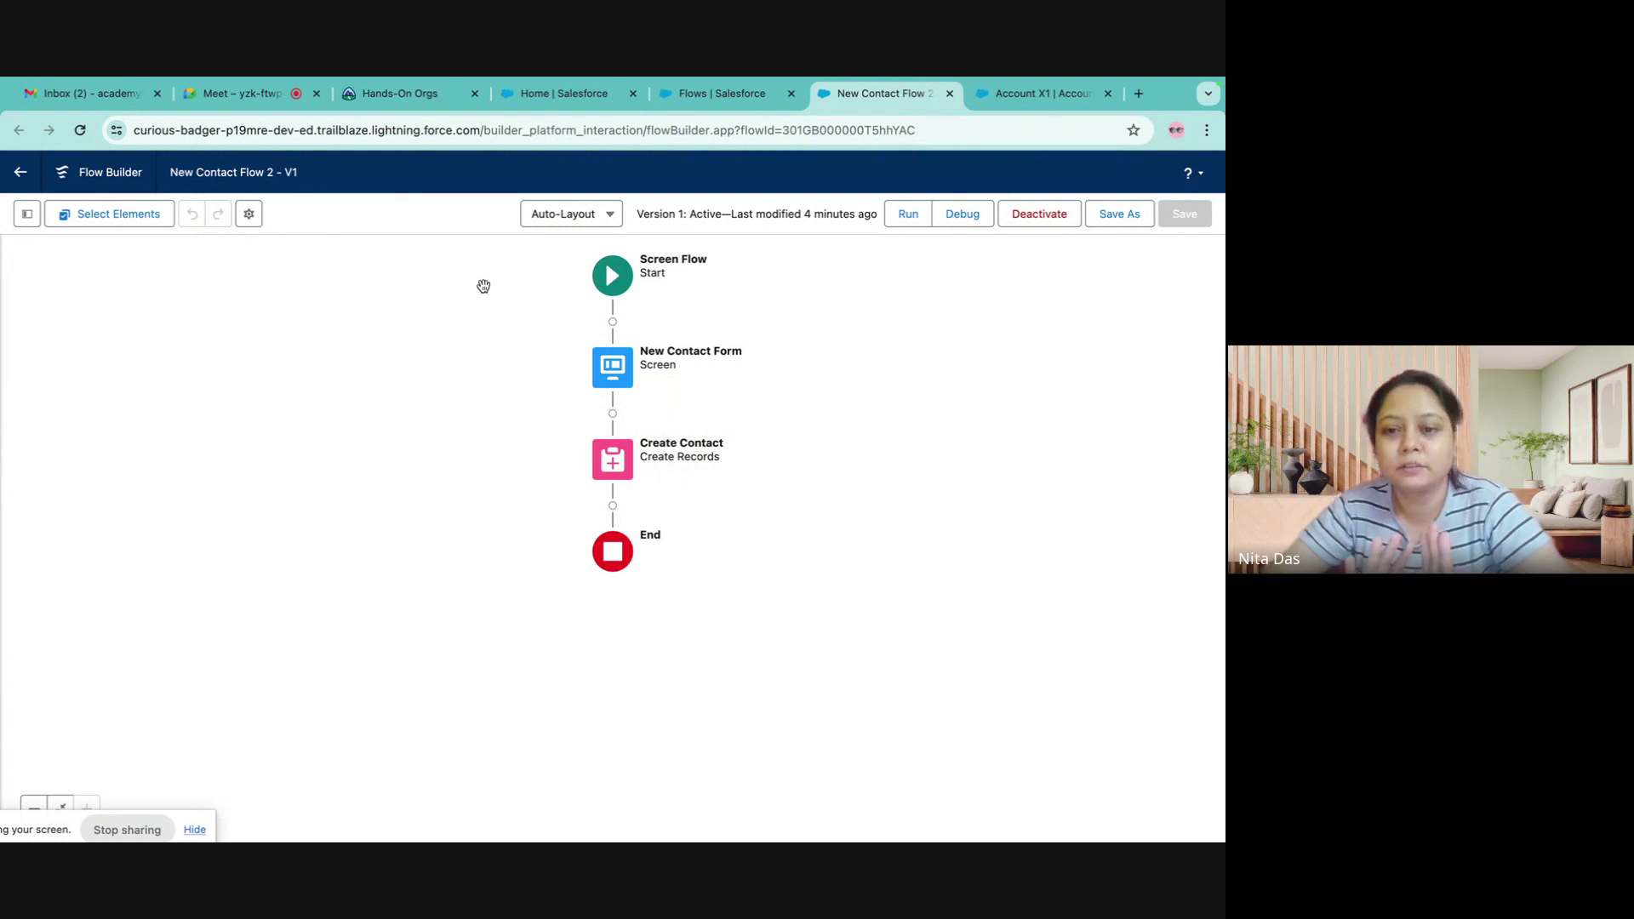
pyautogui.click(20, 172)
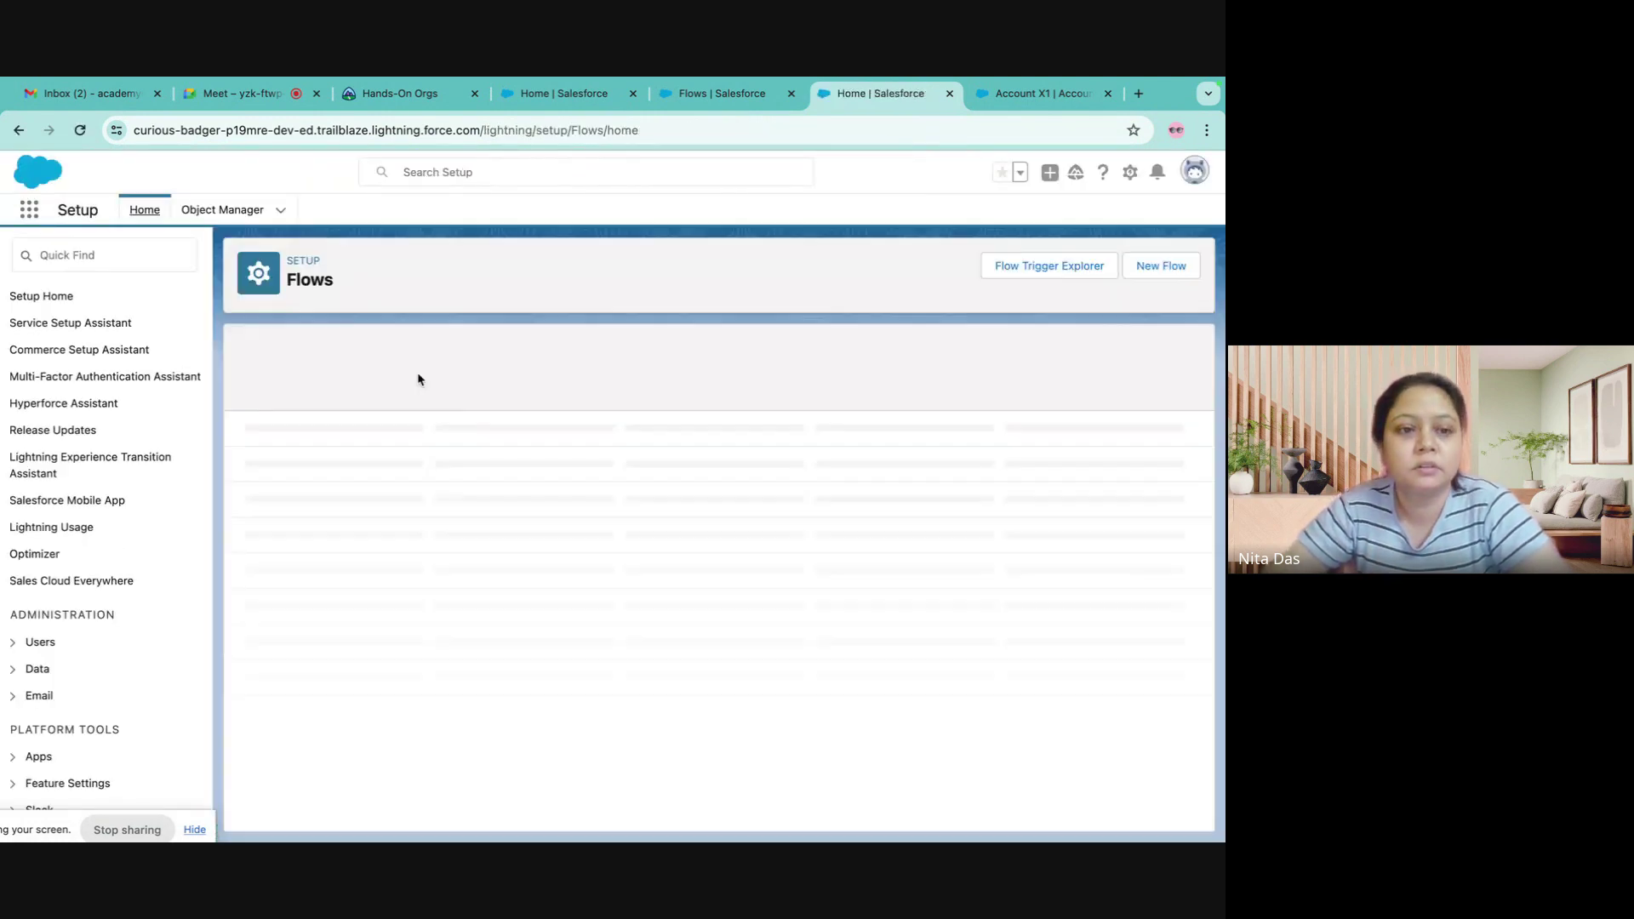
# - Locate Create New Contact Flow in the Flows list and view its details and versions
pyautogui.scroll(-5, 1061, 602)
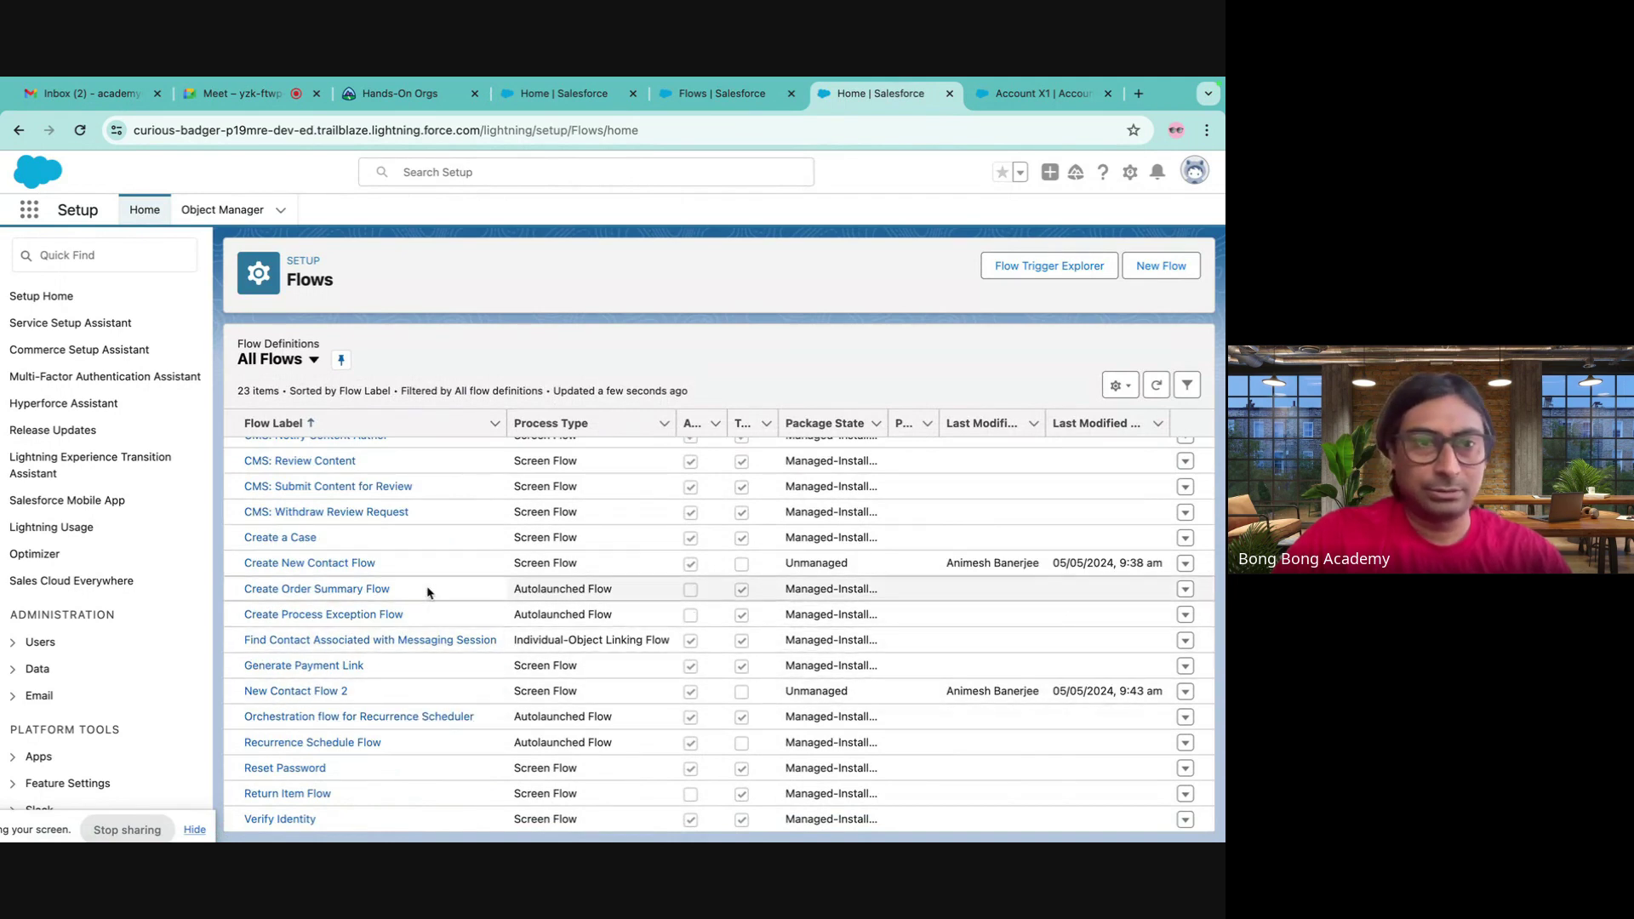
pyautogui.scroll(5, 417, 587)
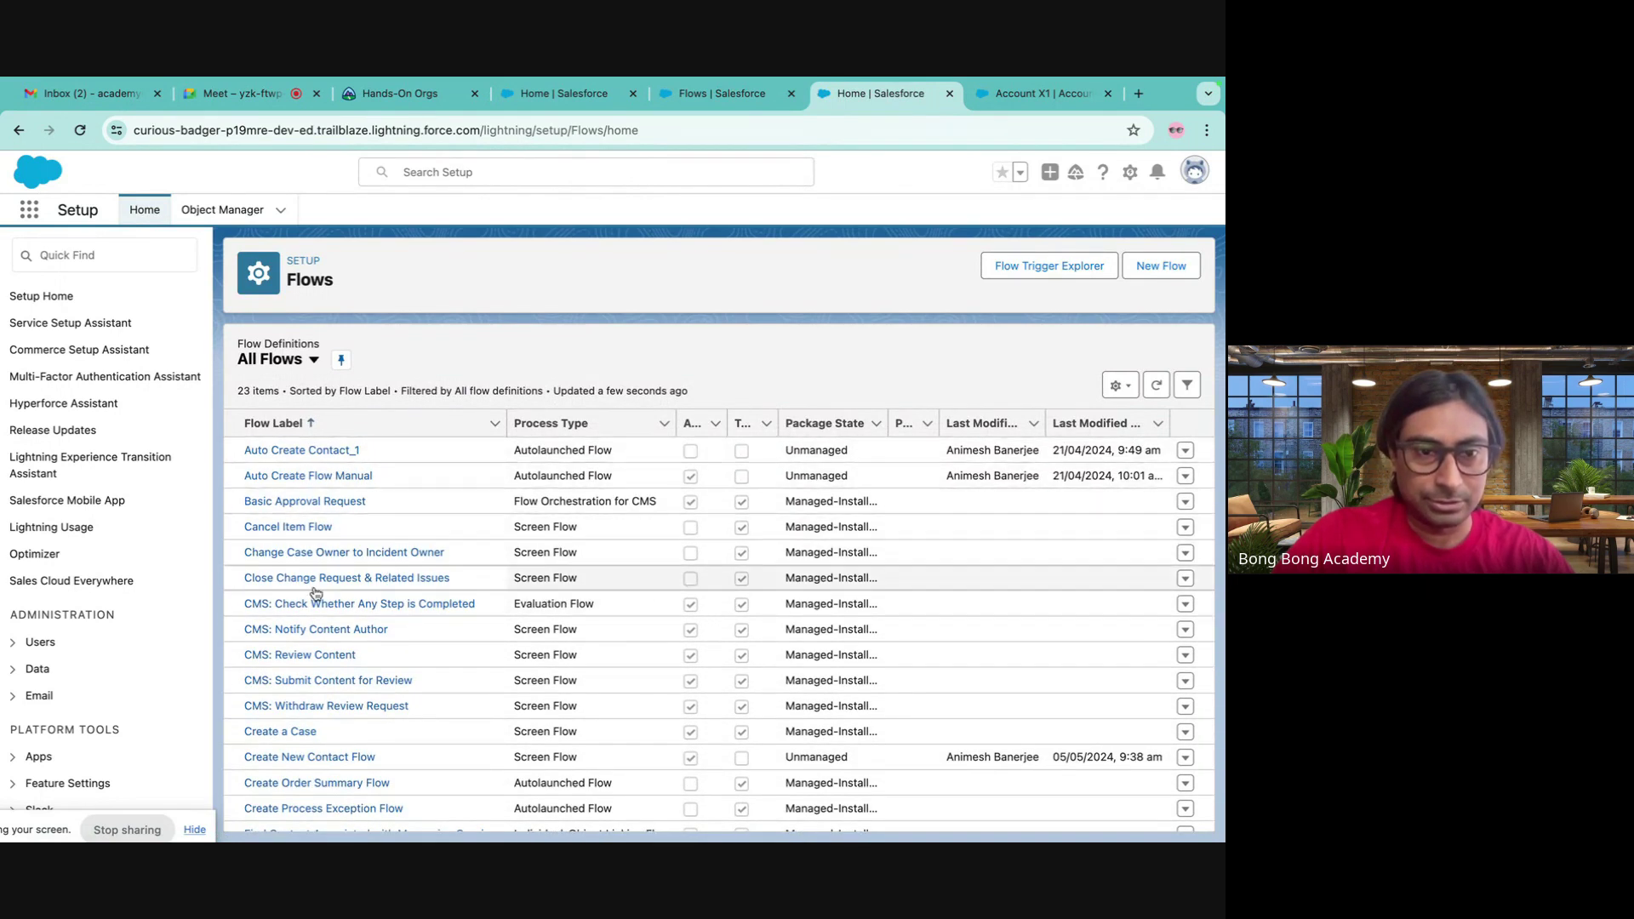
pyautogui.scroll(-2, 321, 670)
pyautogui.scroll(3, 323, 673)
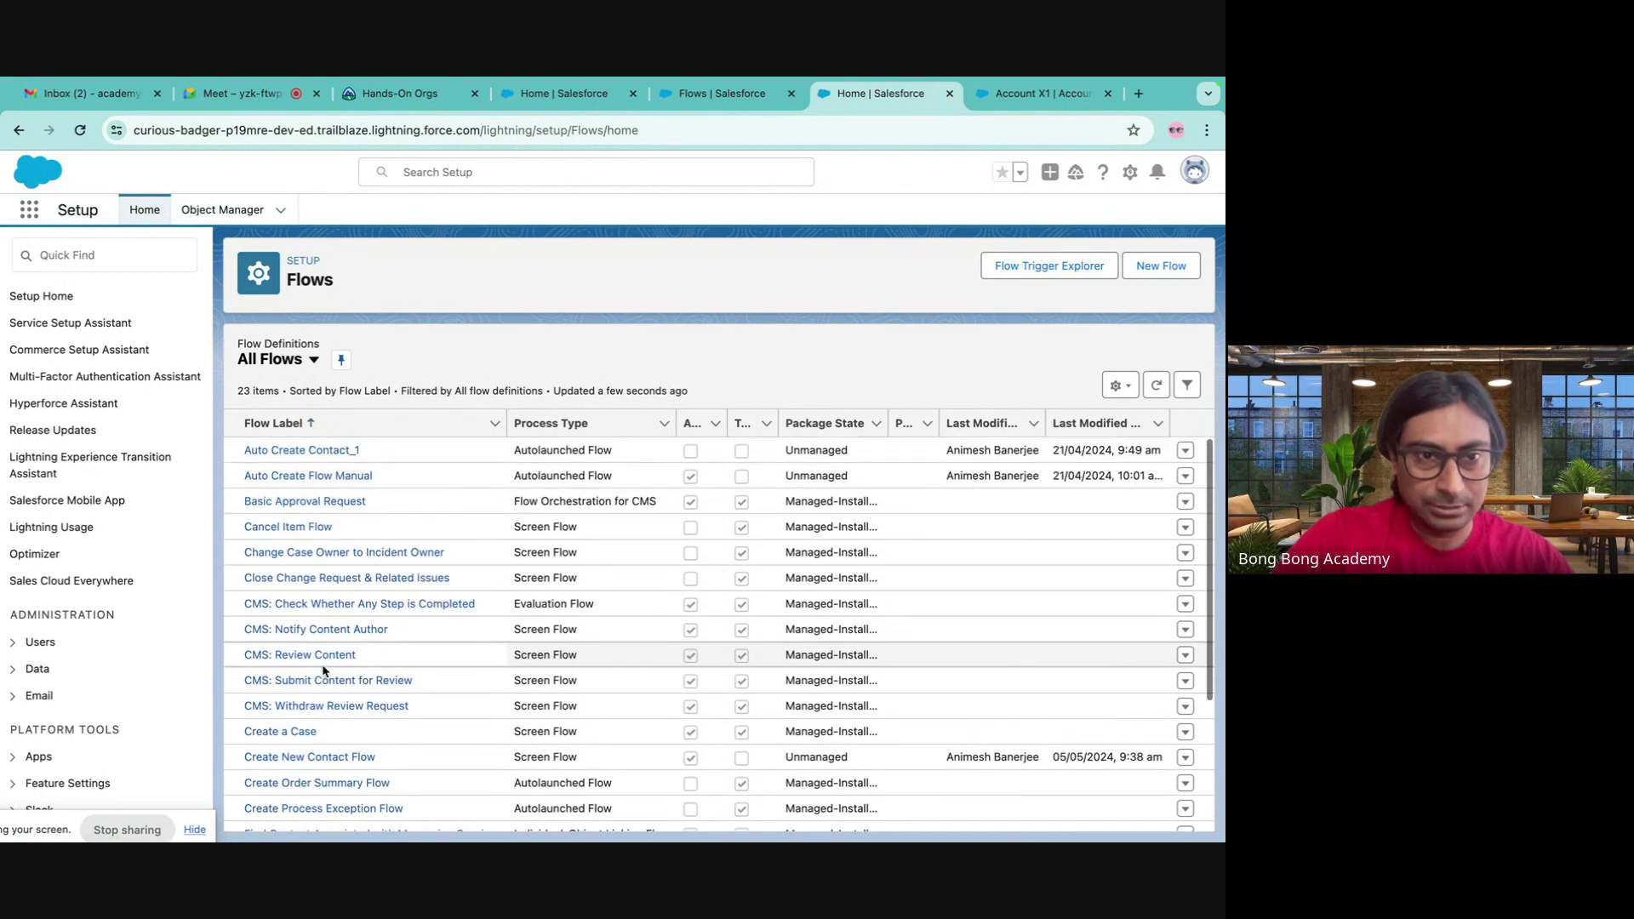
pyautogui.scroll(-2, 323, 672)
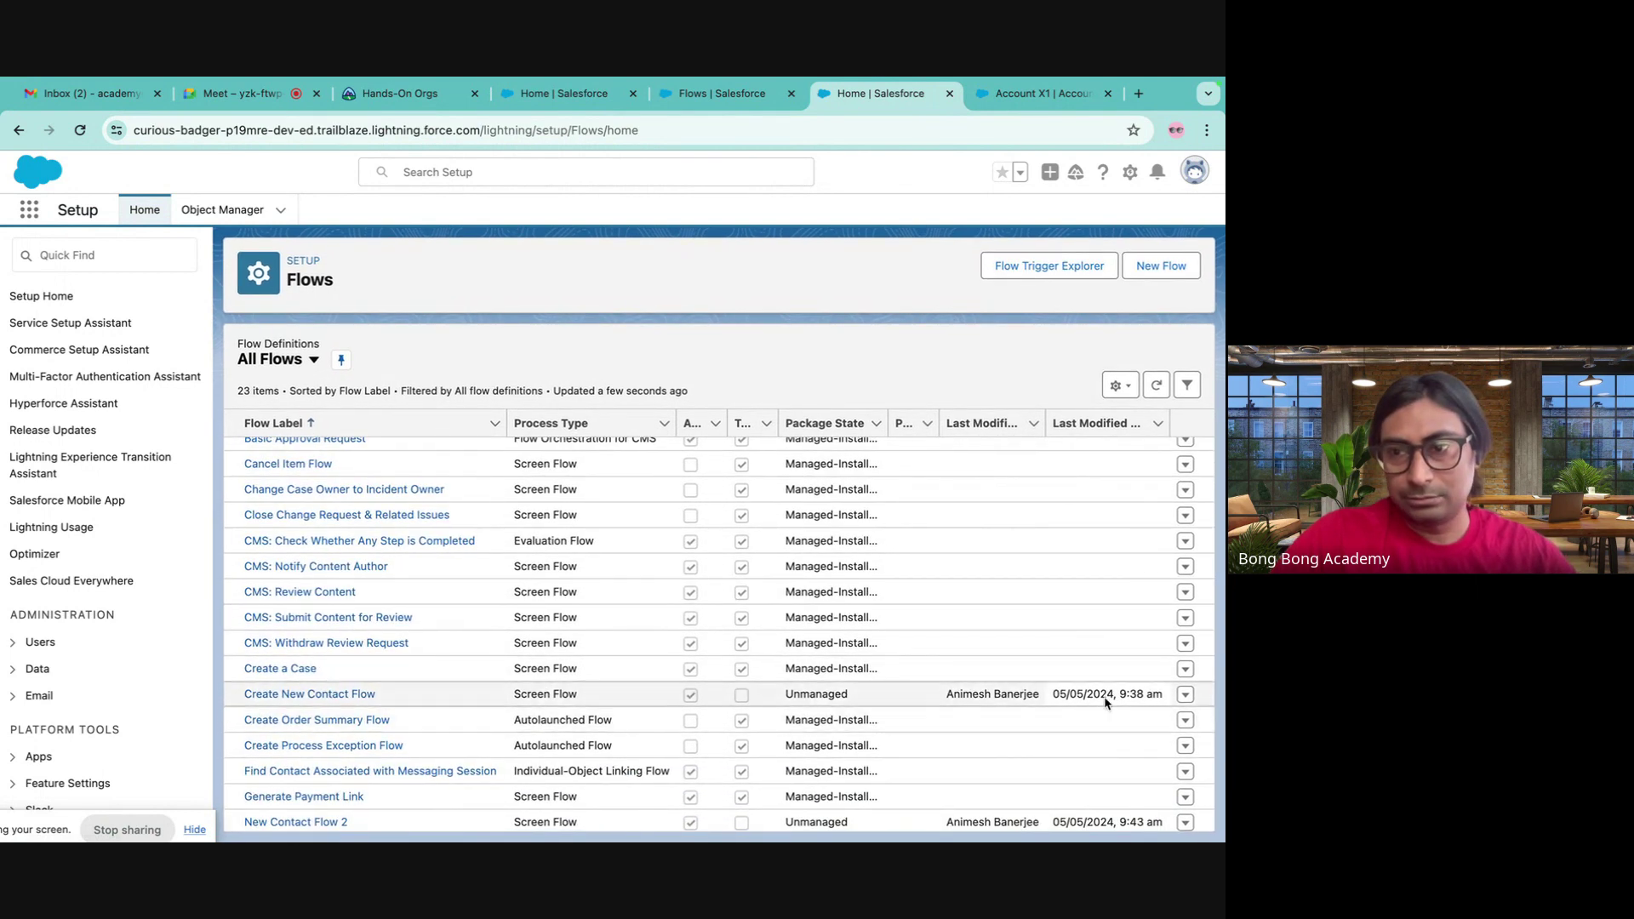
pyautogui.click(1185, 693)
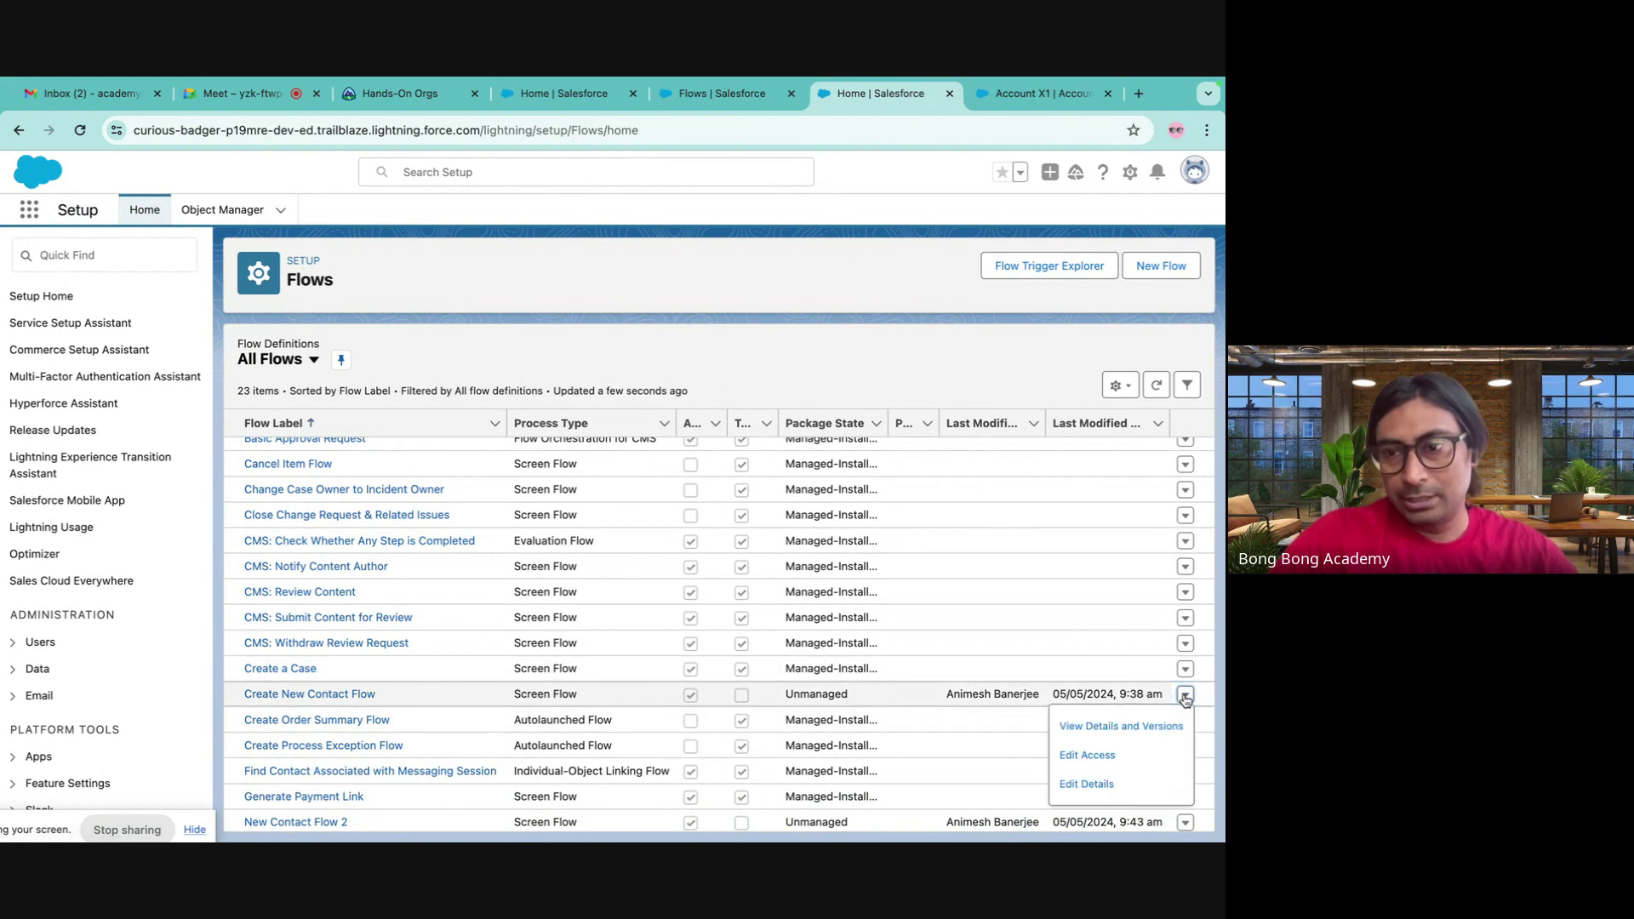
pyautogui.click(1130, 734)
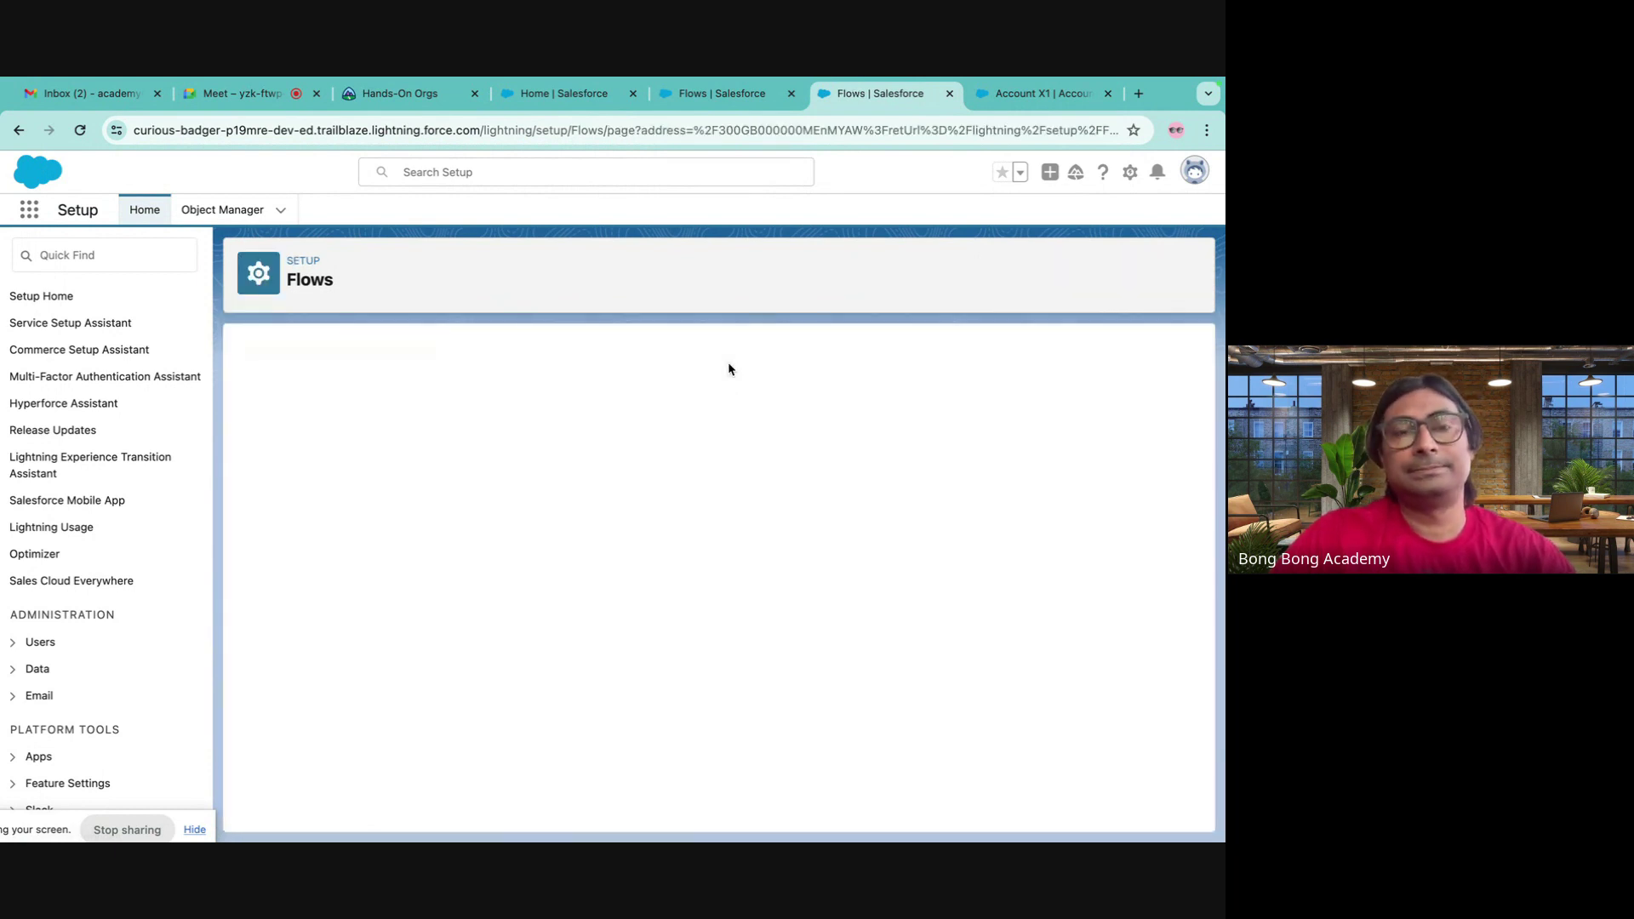
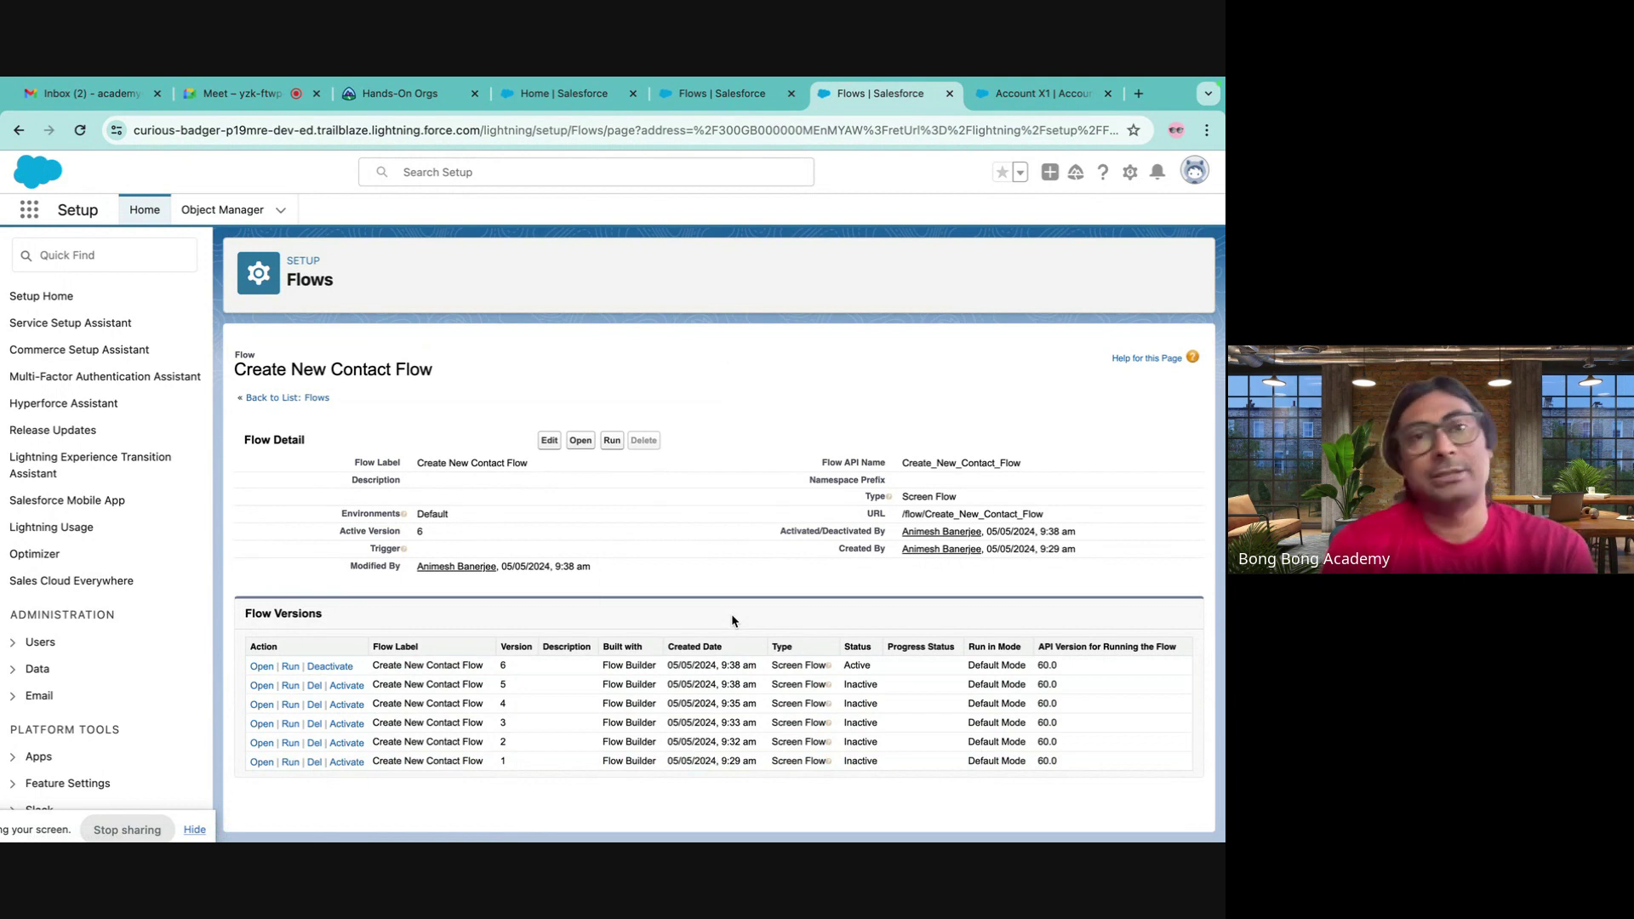
# - Go through Object Manager to the Account object's Buttons, Links, and Actions page
pyautogui.click(247, 95)
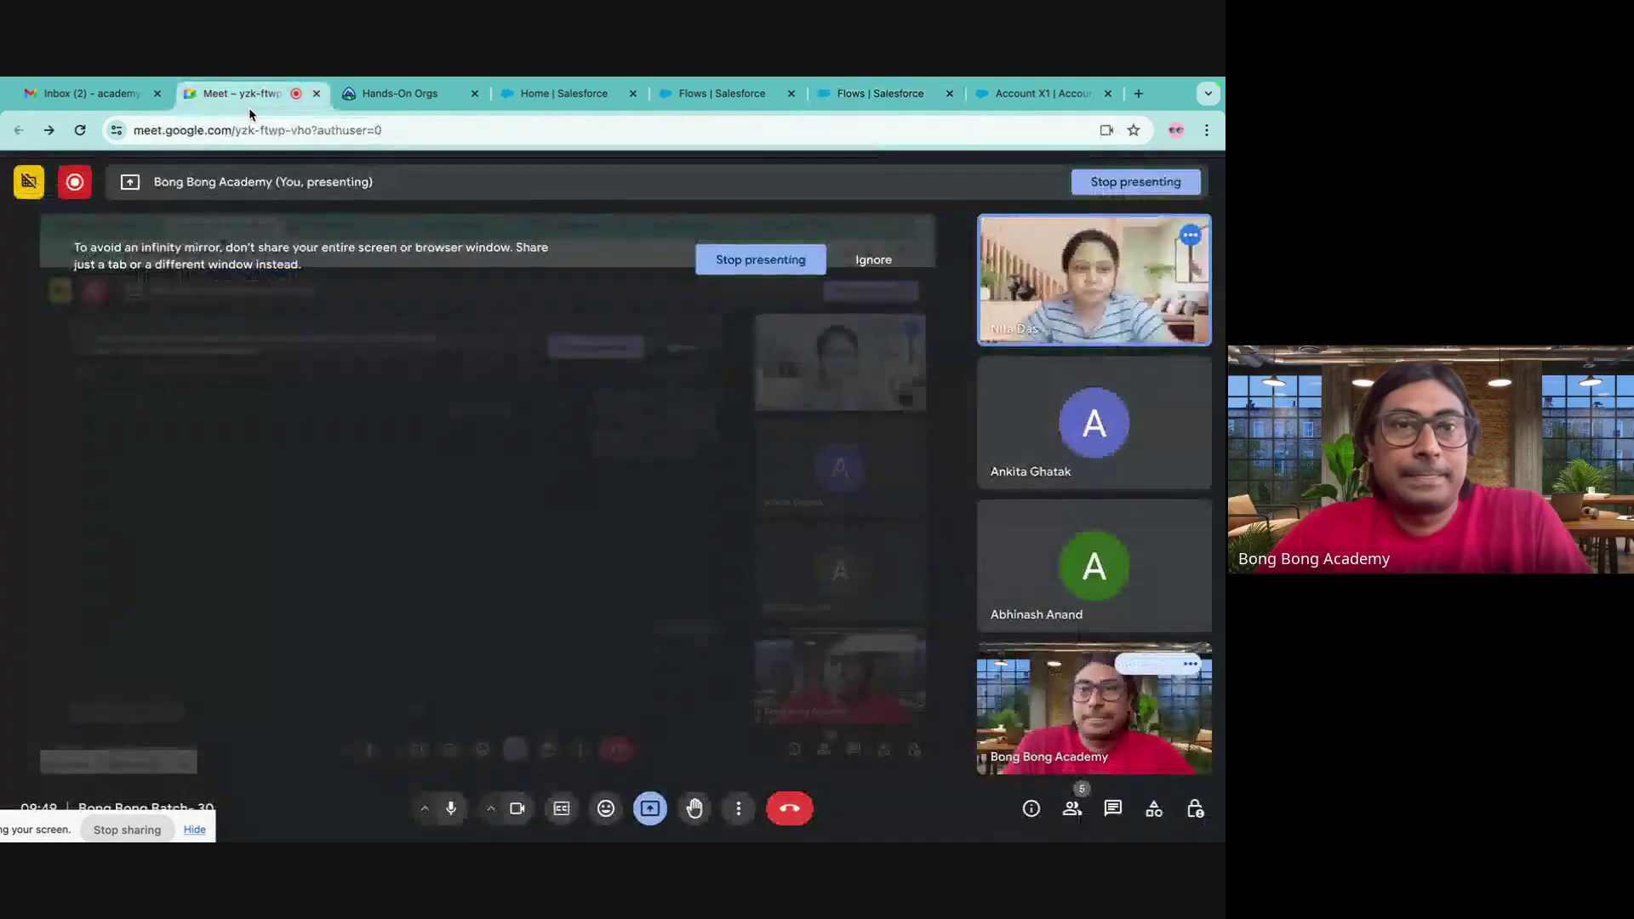
pyautogui.click(911, 100)
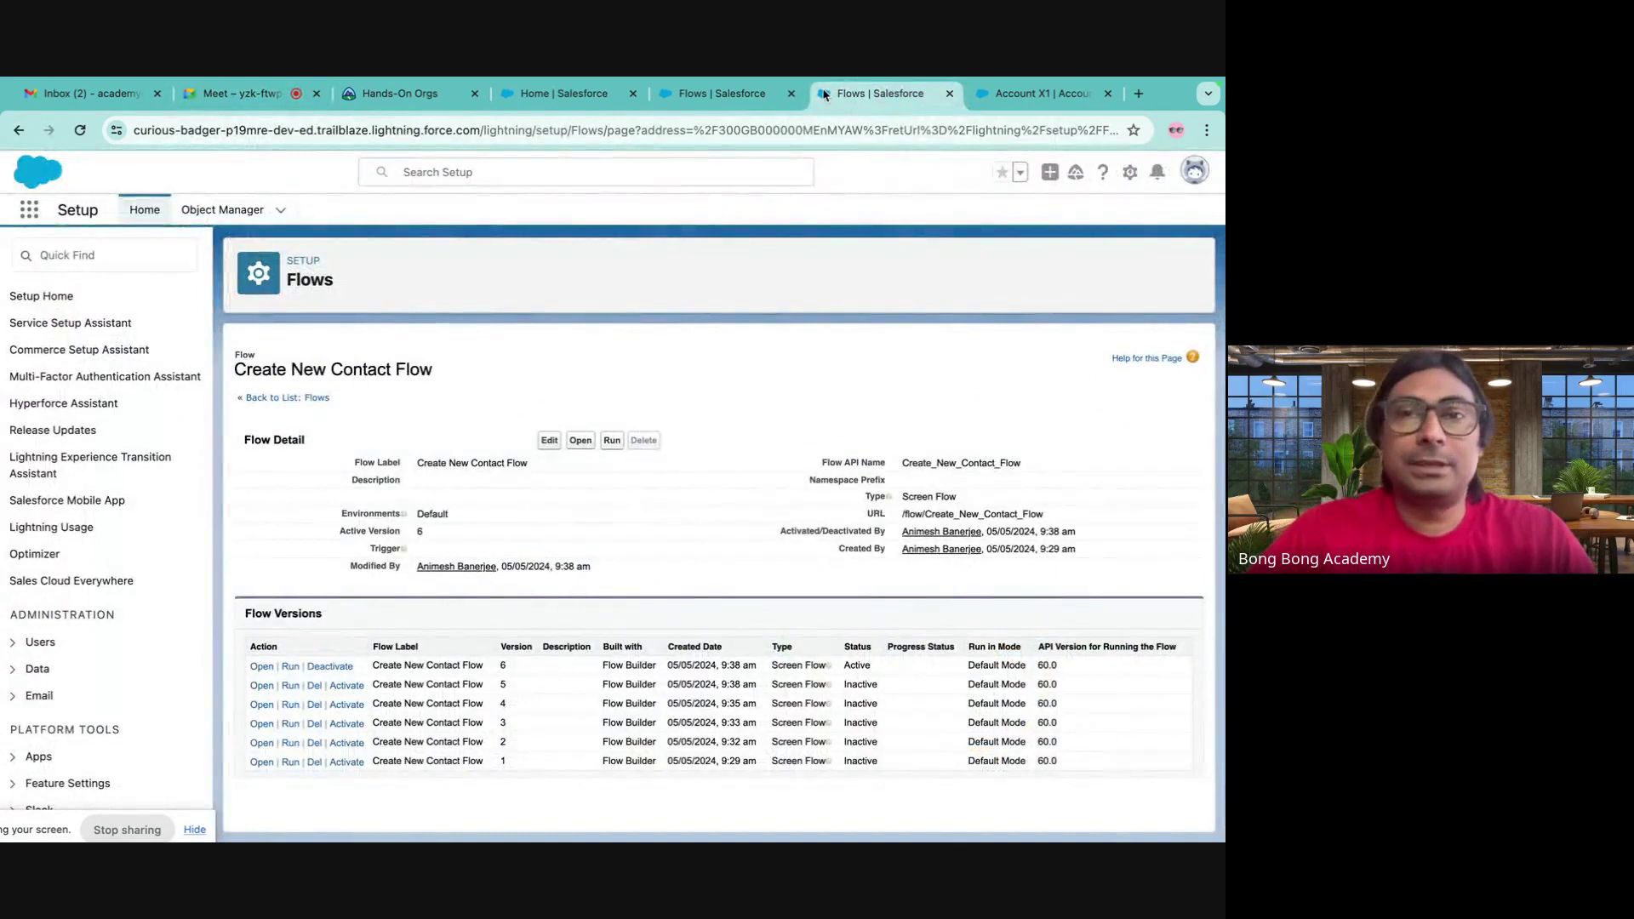
pyautogui.click(745, 99)
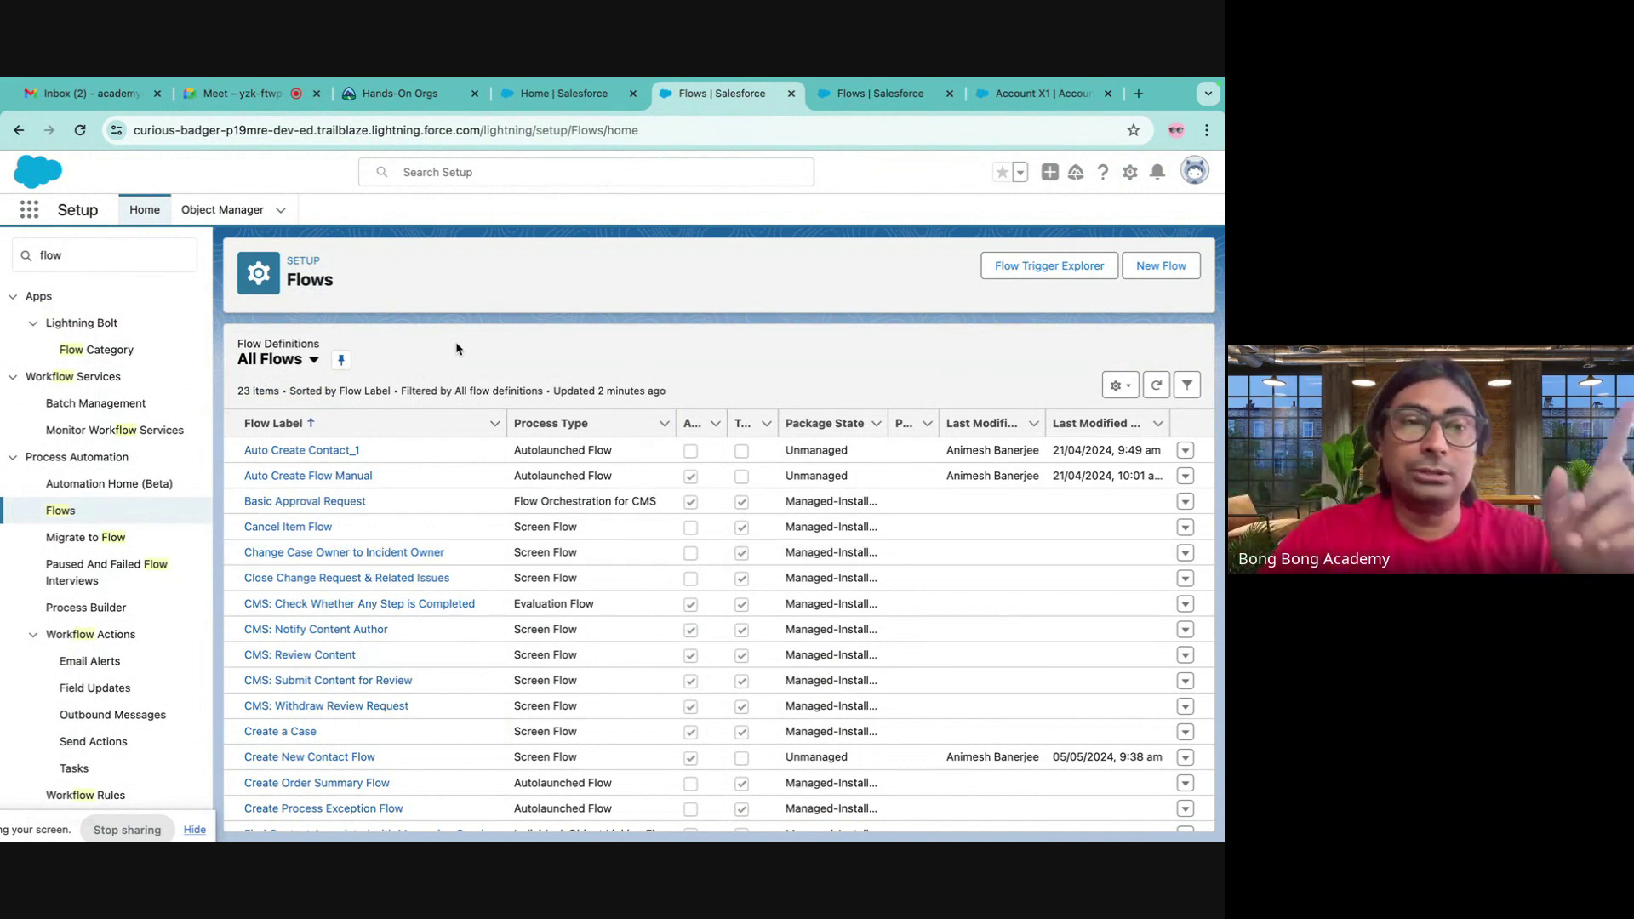
pyautogui.click(208, 212)
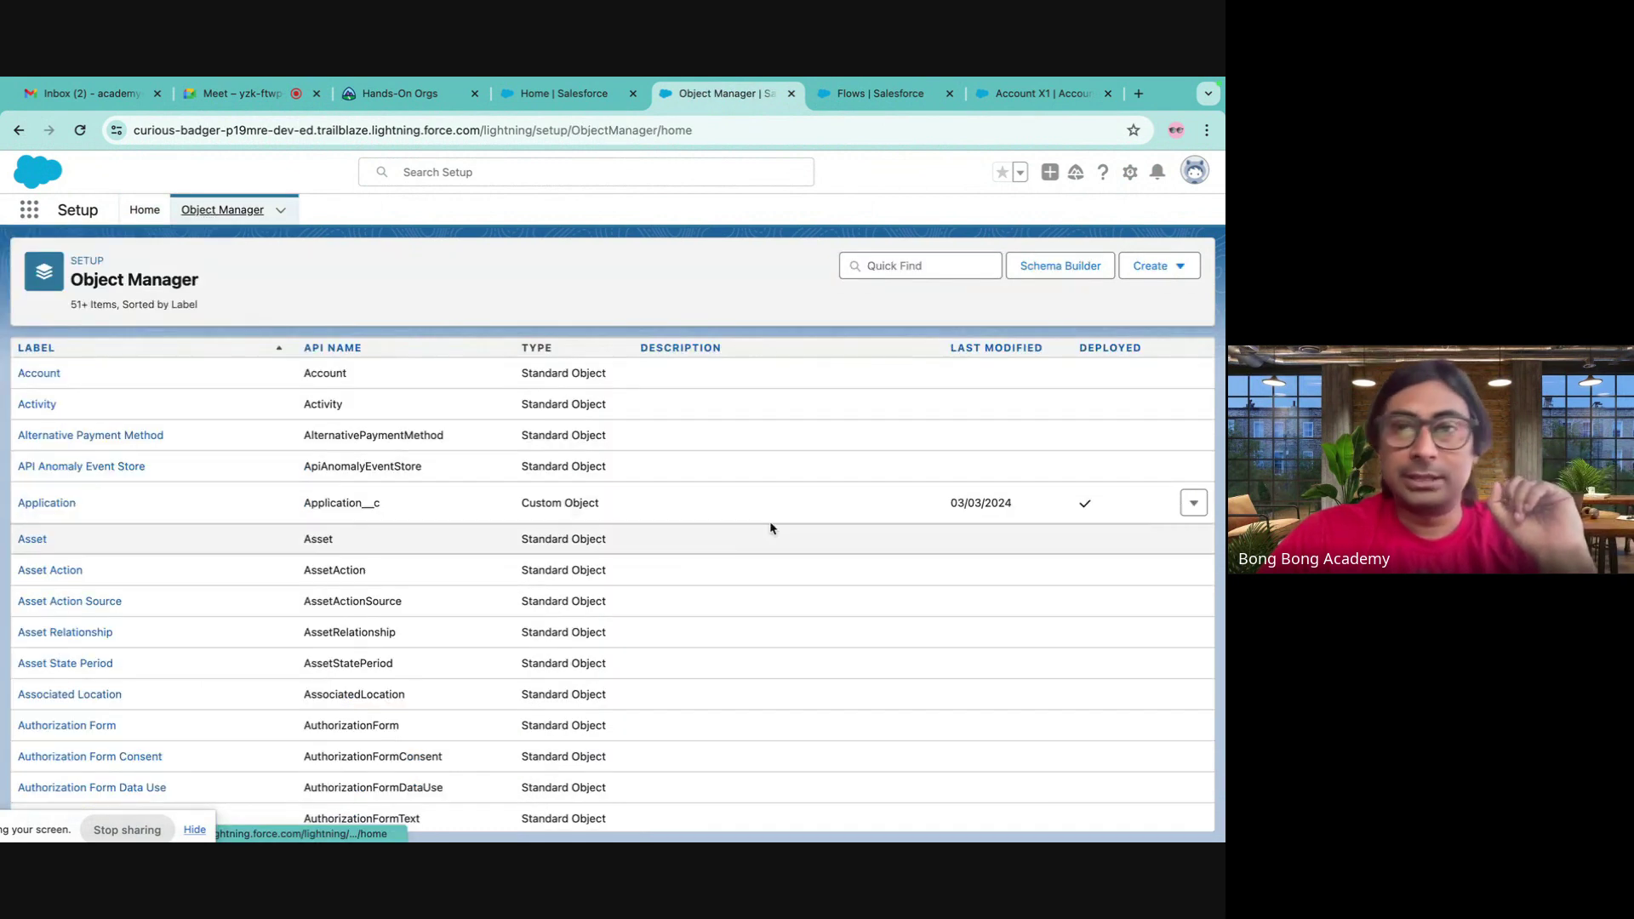
pyautogui.click(39, 372)
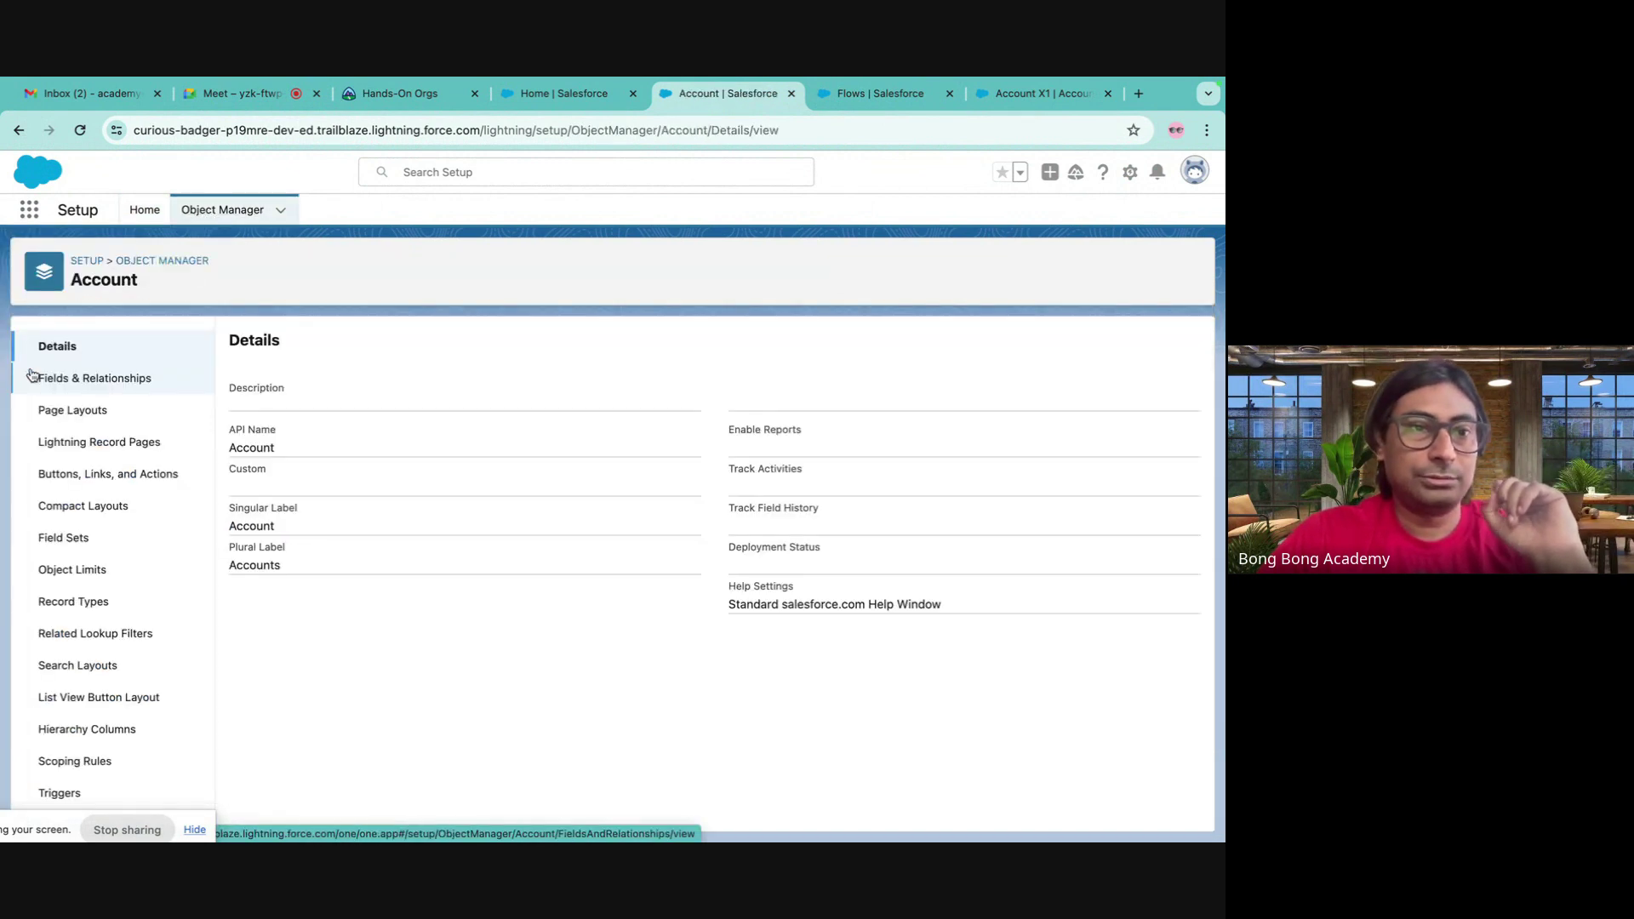
pyautogui.click(104, 473)
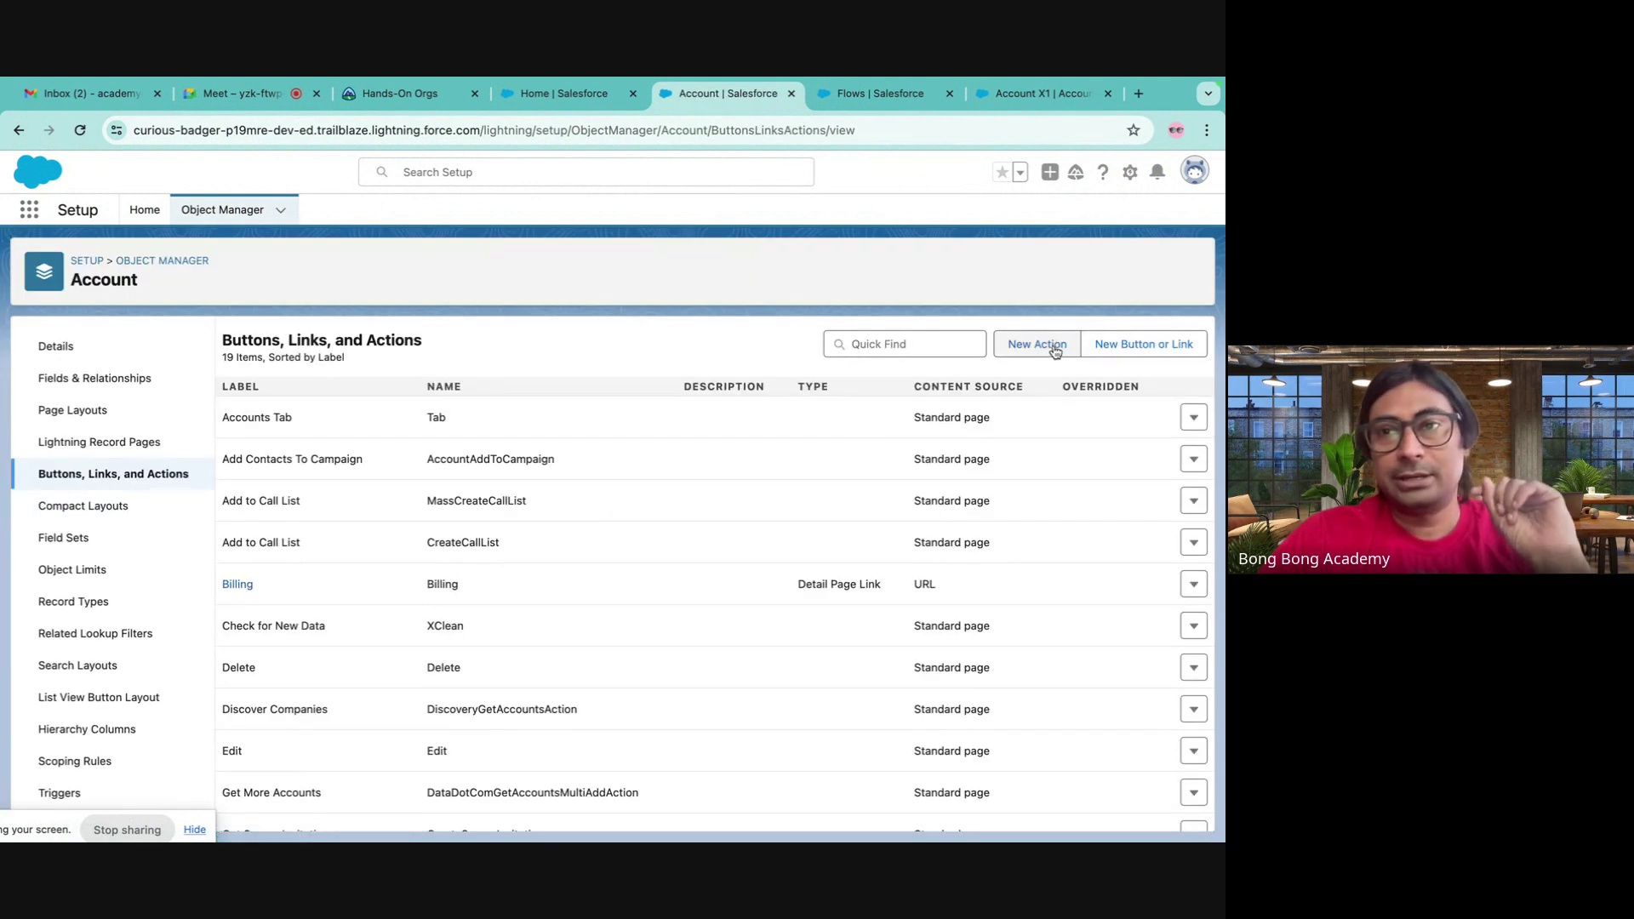
# - Create and save a Flow-type Account action labelled 'Create Contact' that runs New Contact Flow 2
pyautogui.click(1048, 345)
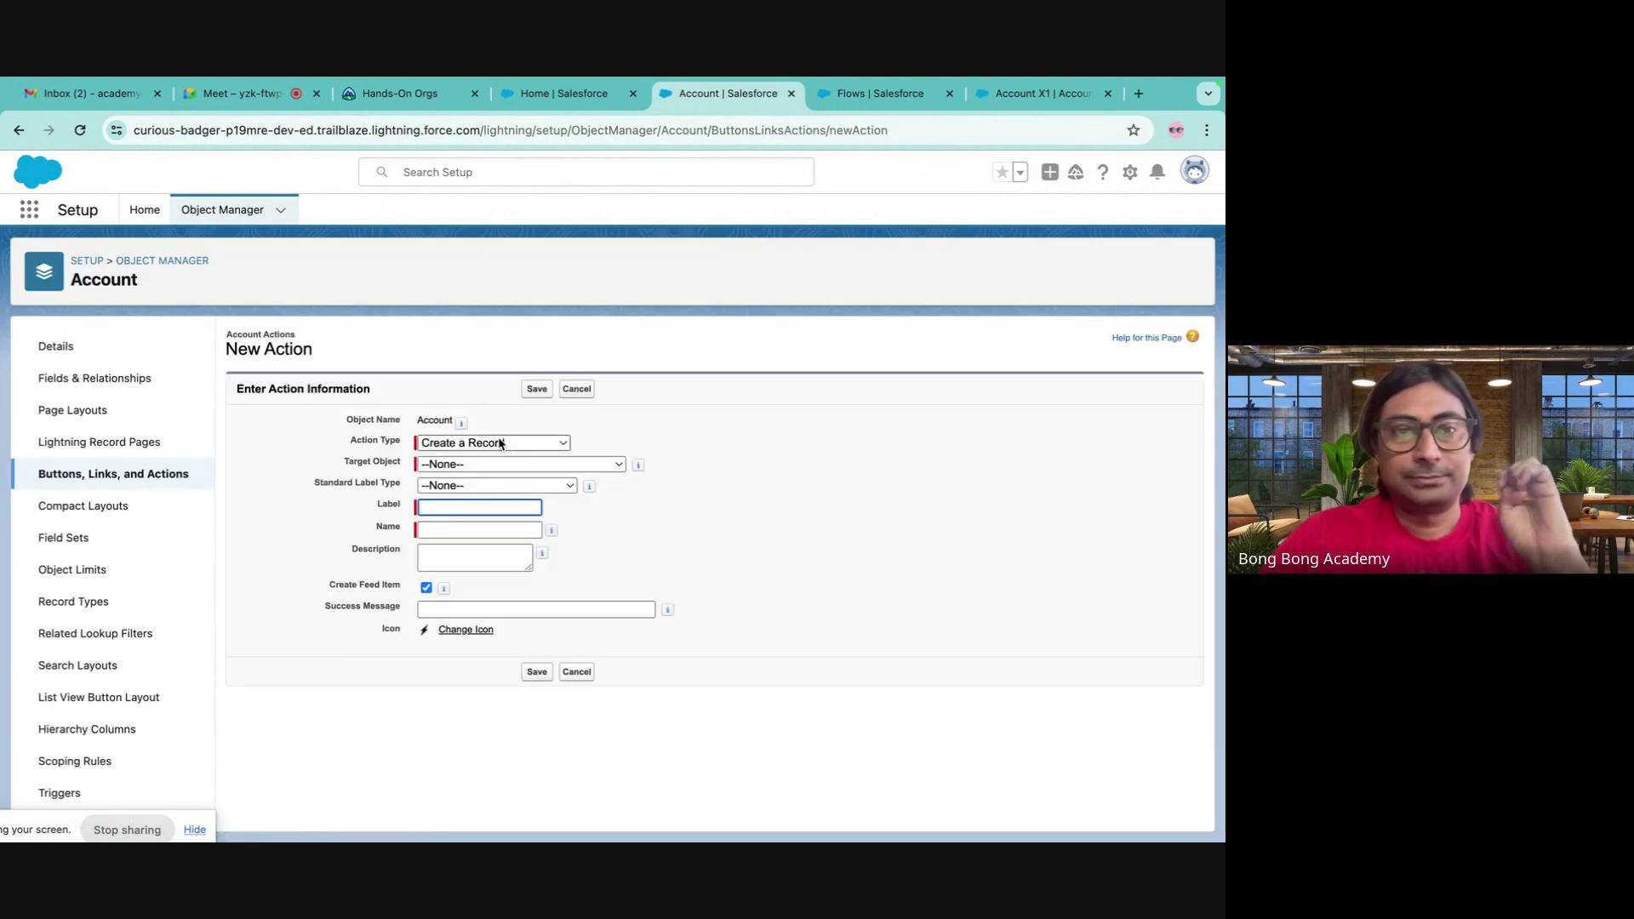
pyautogui.click(501, 444)
pyautogui.click(480, 573)
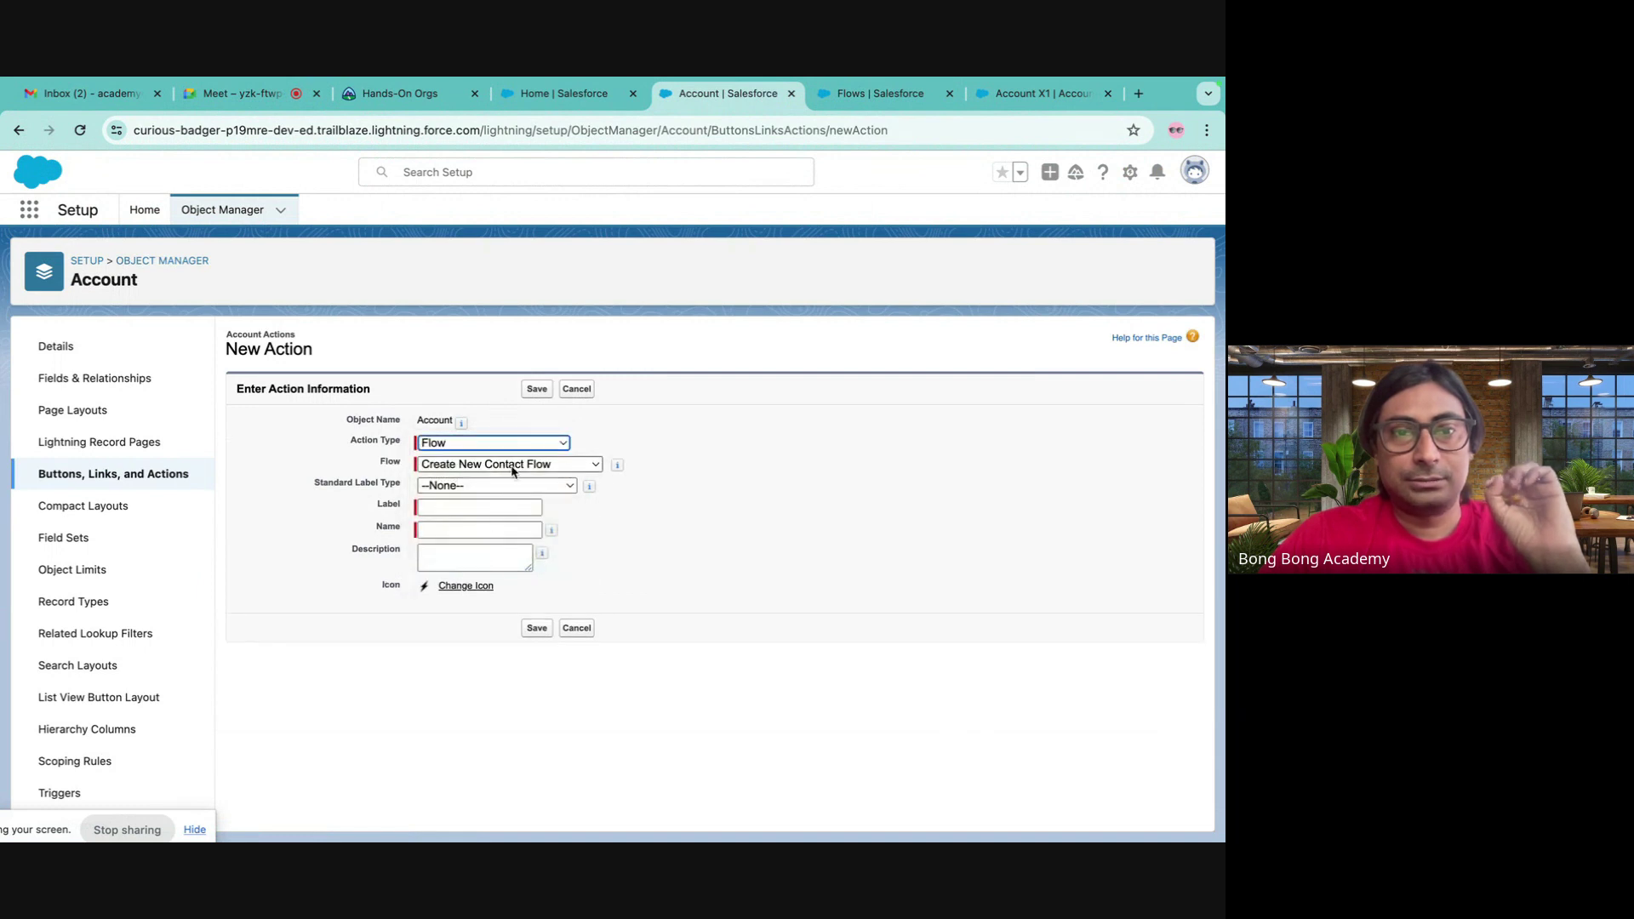
pyautogui.click(510, 467)
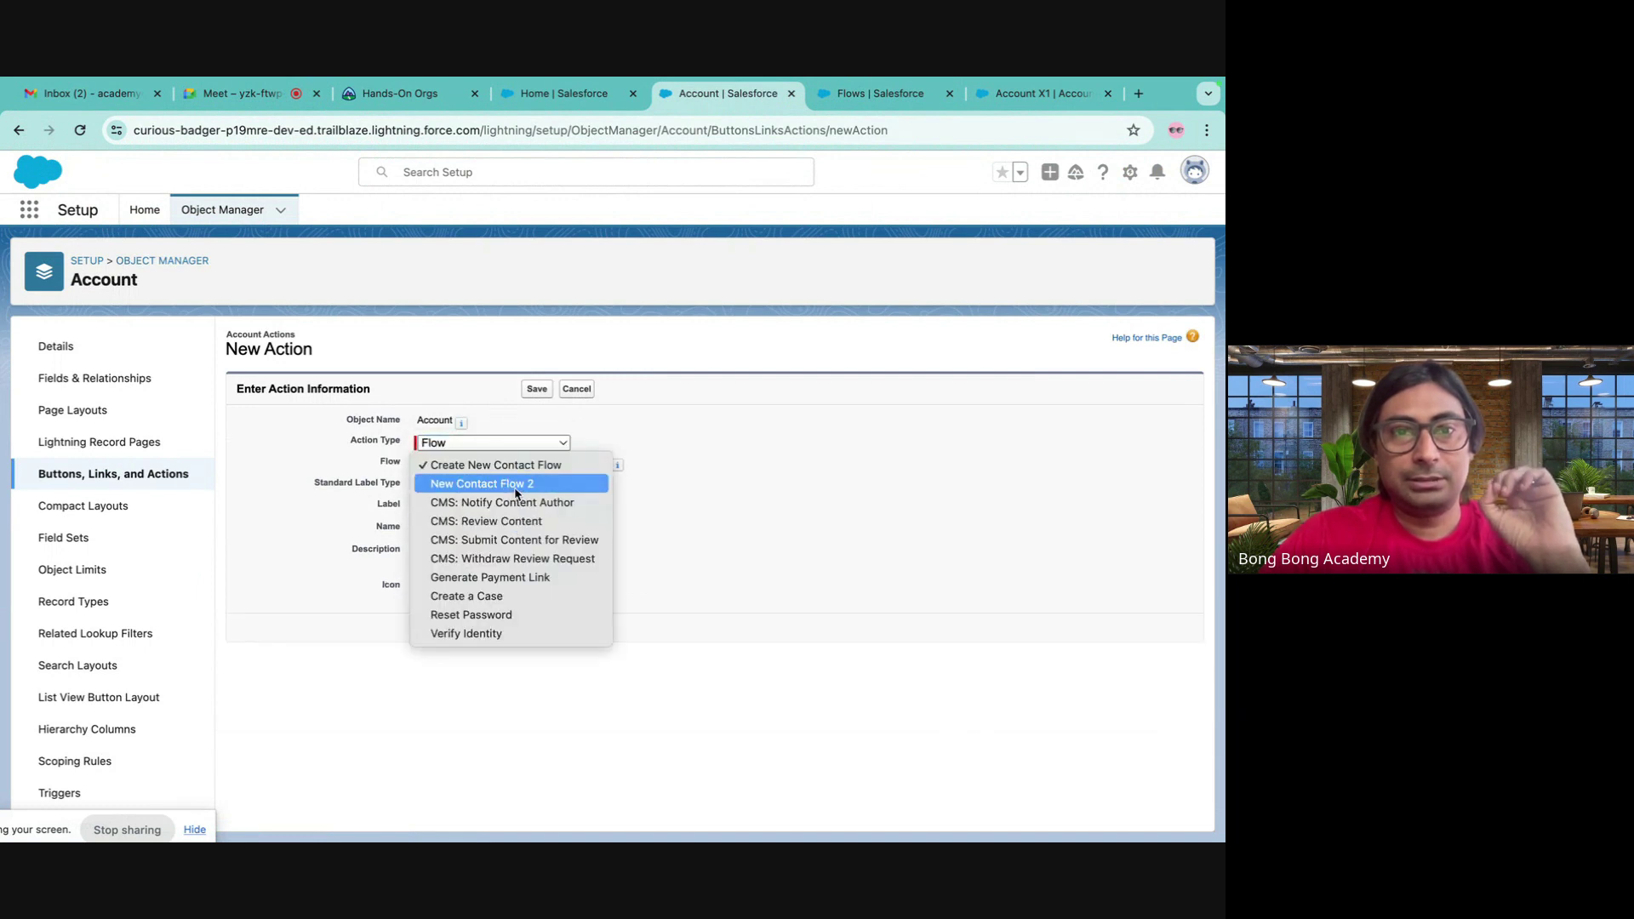
pyautogui.click(515, 484)
pyautogui.click(454, 508)
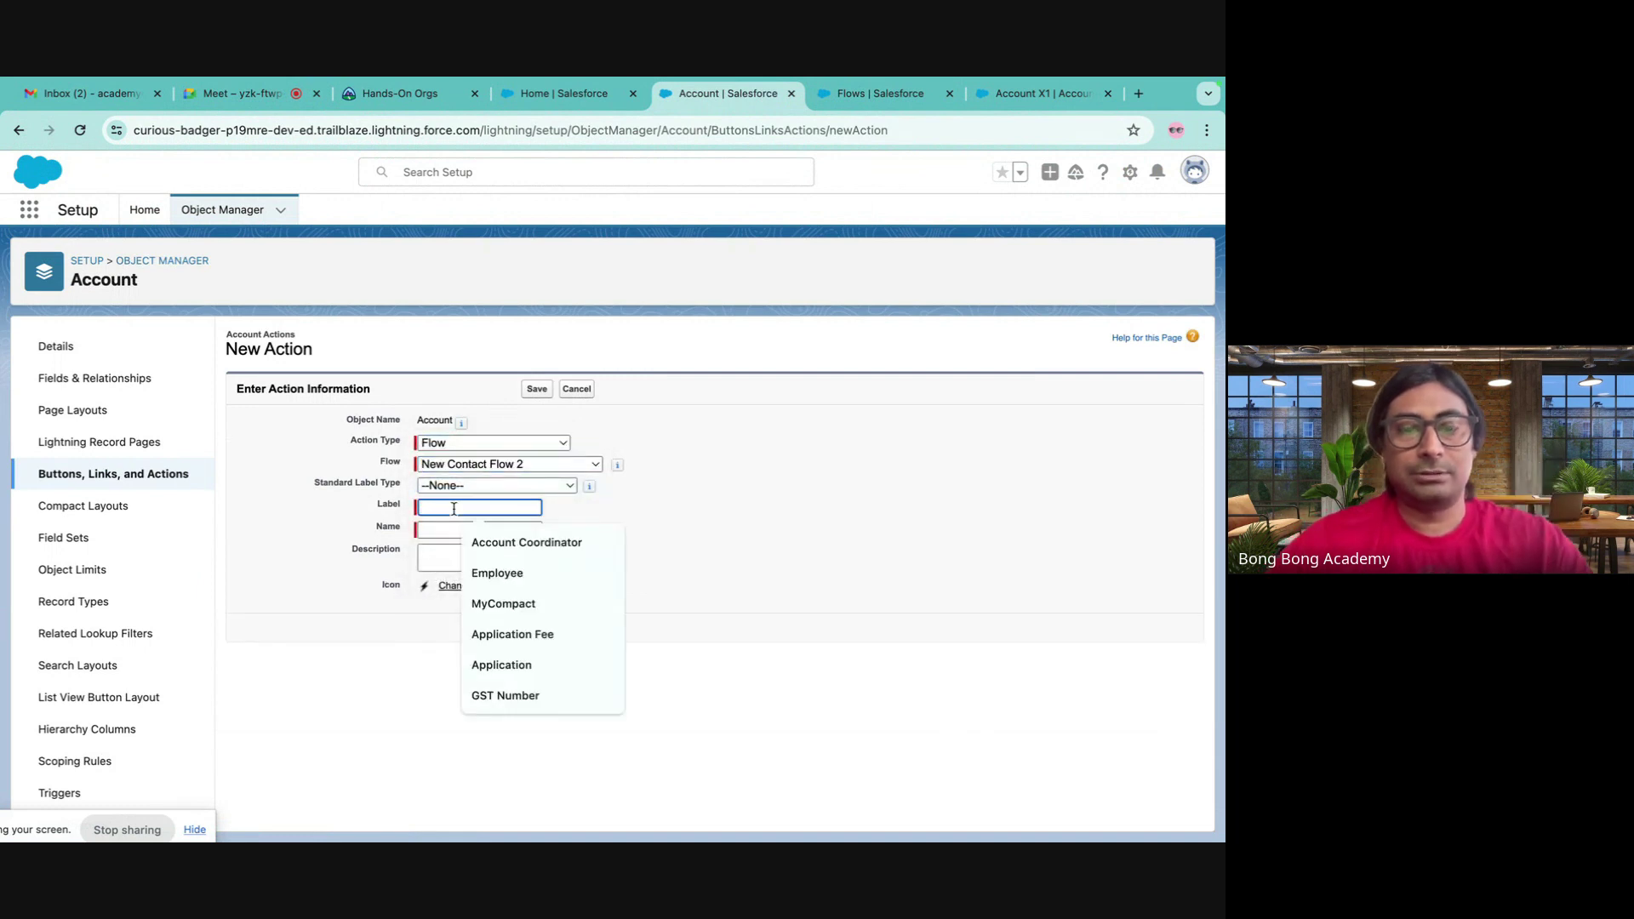
pyautogui.write('Creat')
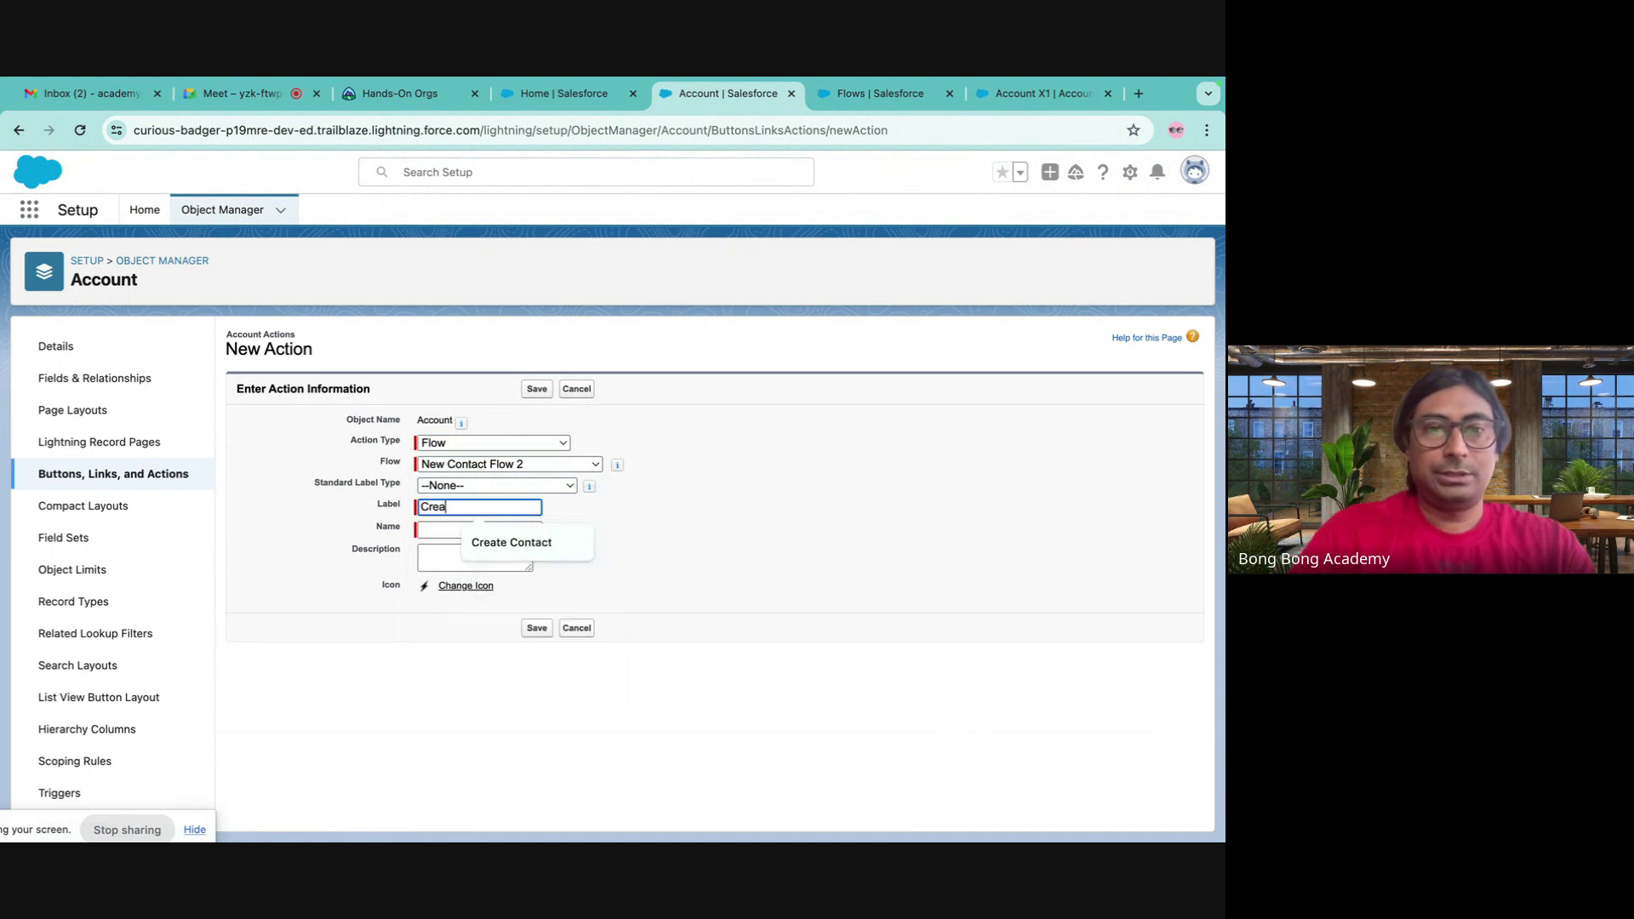
pyautogui.click(511, 542)
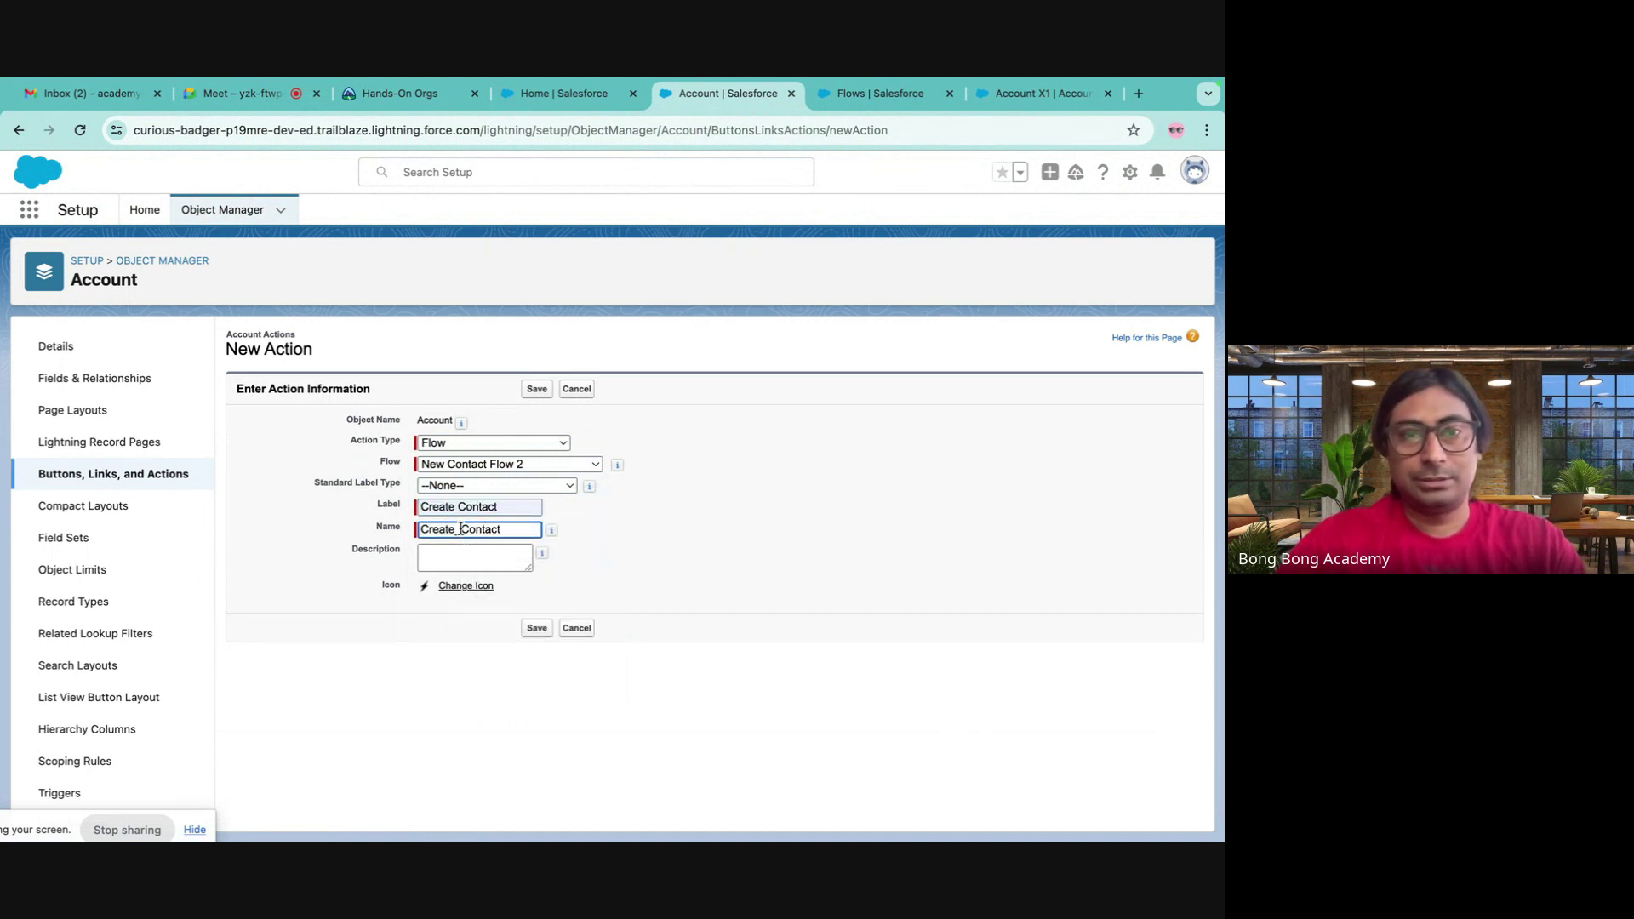
pyautogui.click(536, 628)
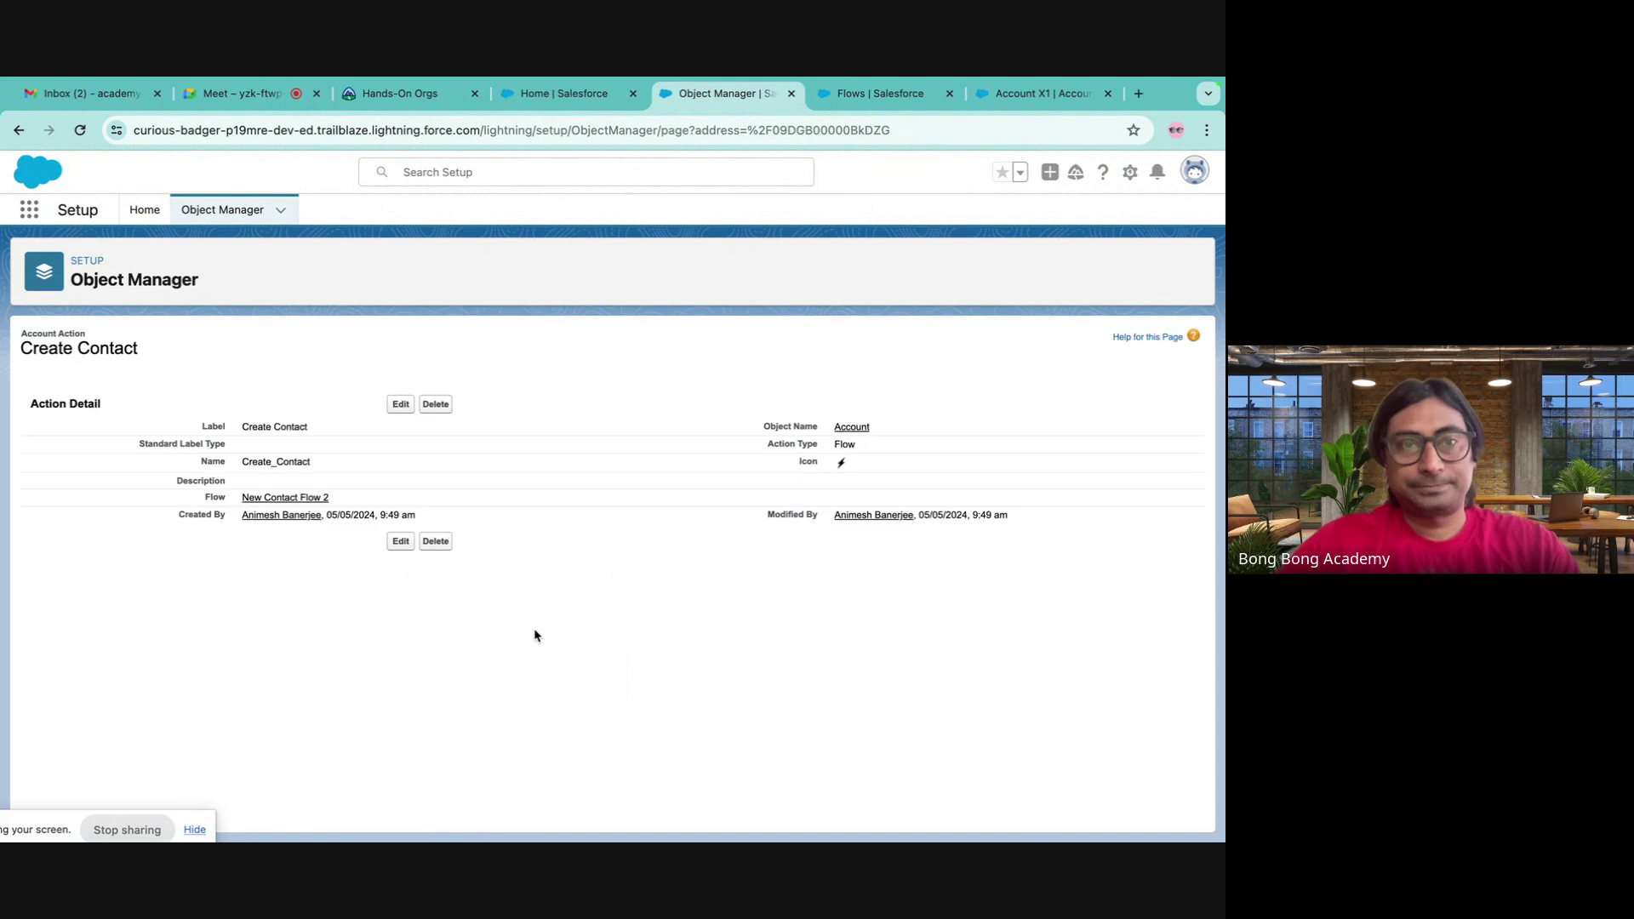
pyautogui.click(570, 95)
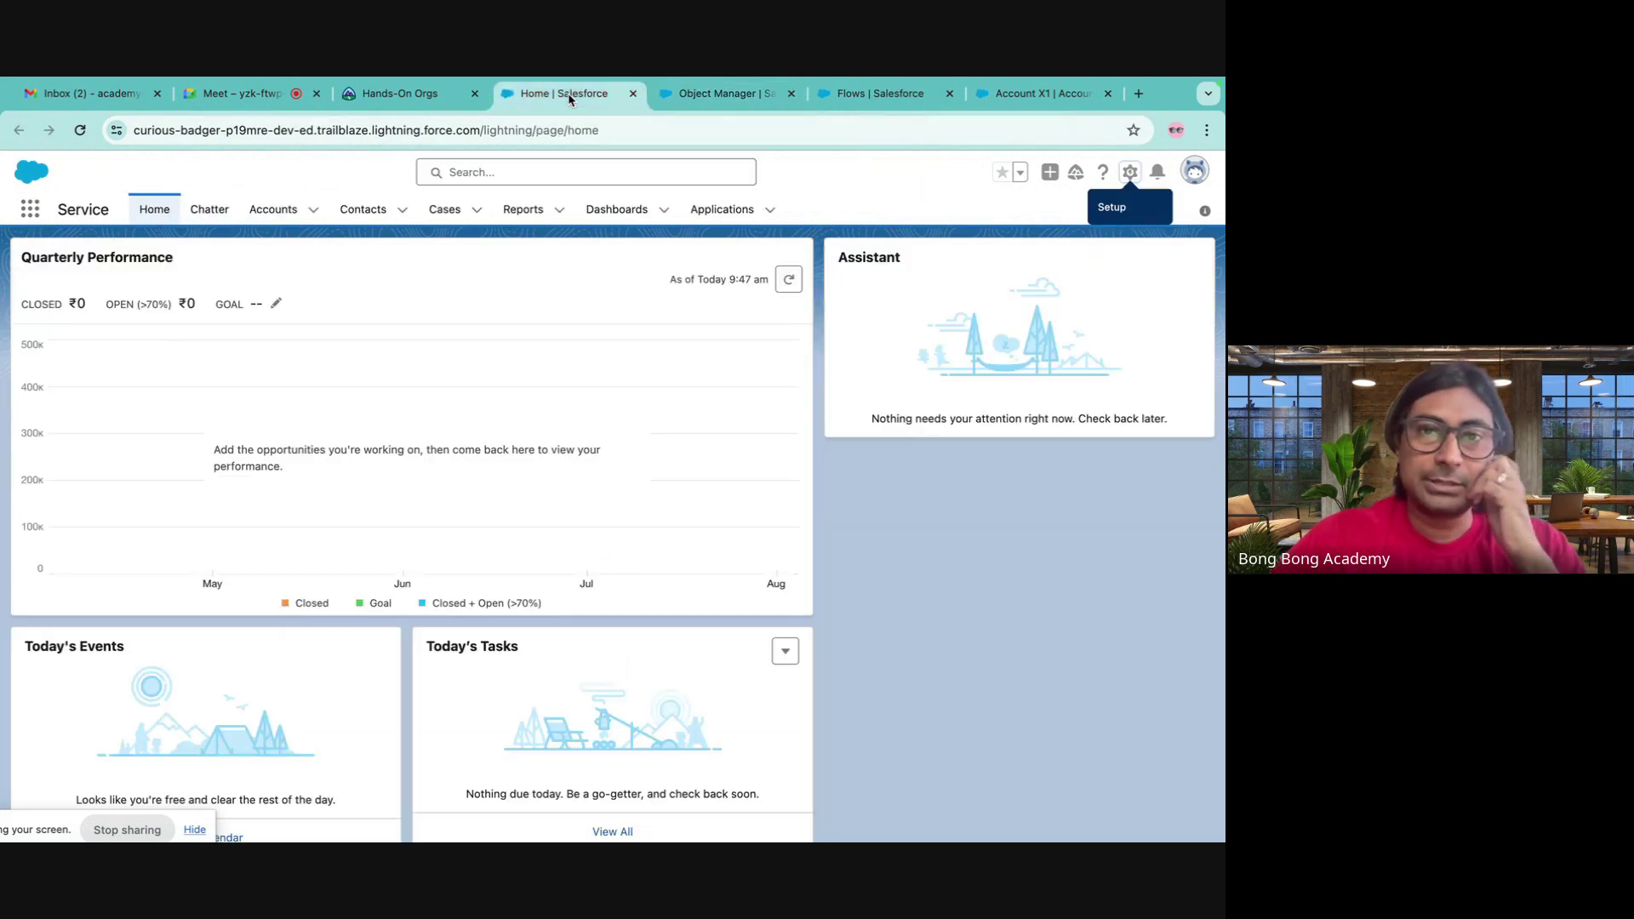
# - Look through the open tabs: Create Contact action, flow details and the Account X1 record
pyautogui.click(733, 96)
pyautogui.click(841, 97)
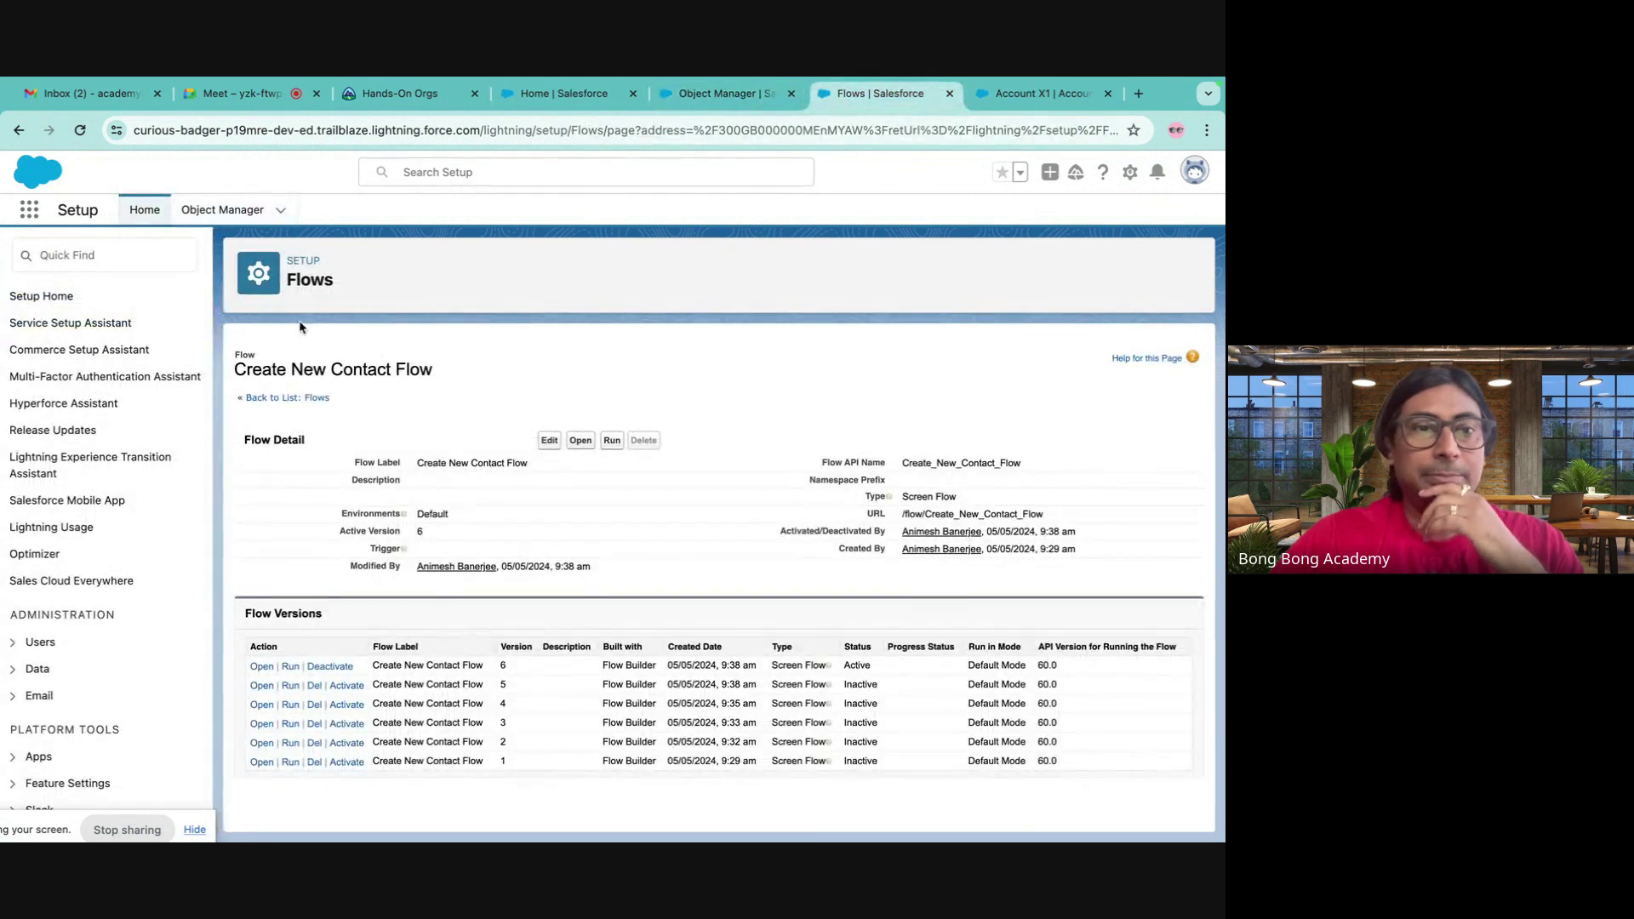
pyautogui.click(1024, 94)
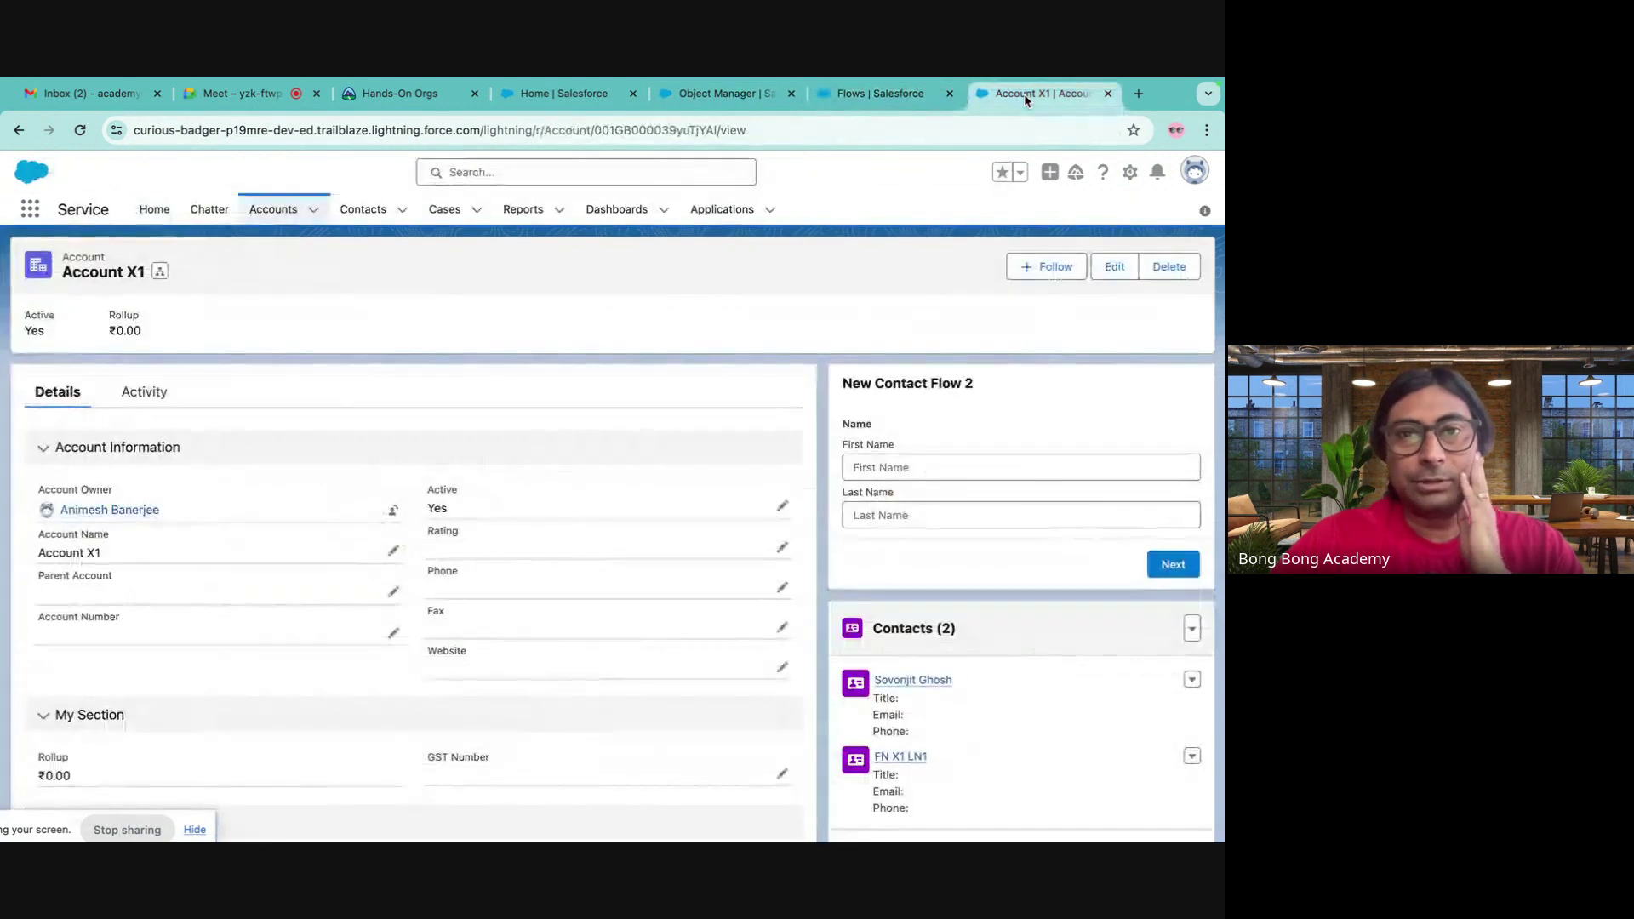
pyautogui.click(886, 90)
pyautogui.click(746, 96)
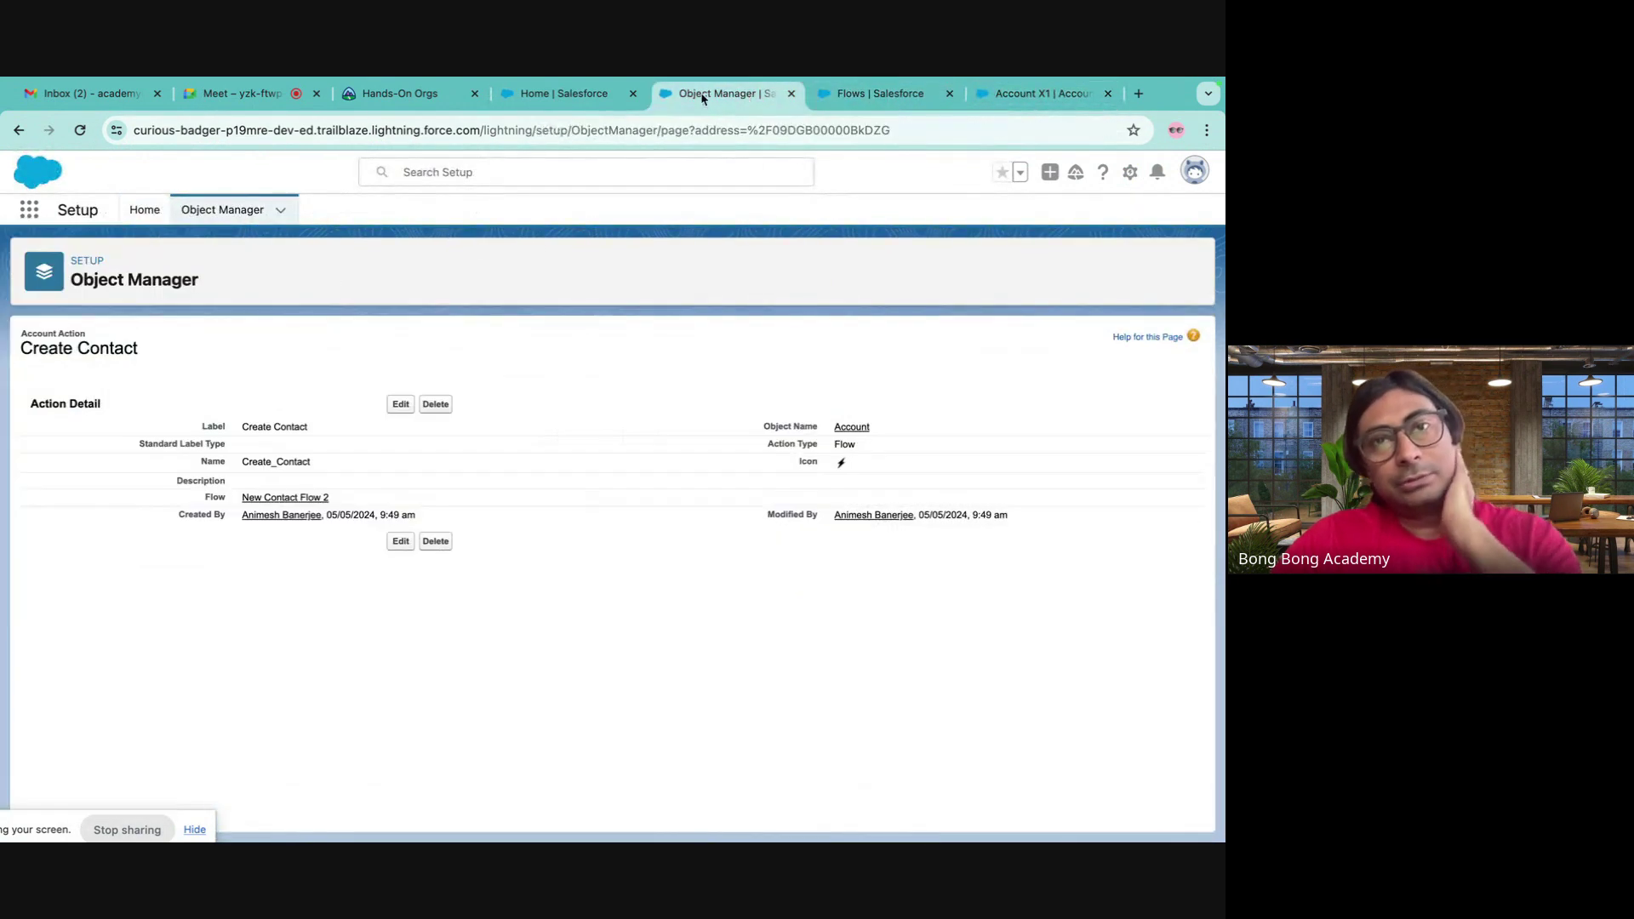
pyautogui.click(574, 95)
pyautogui.click(709, 96)
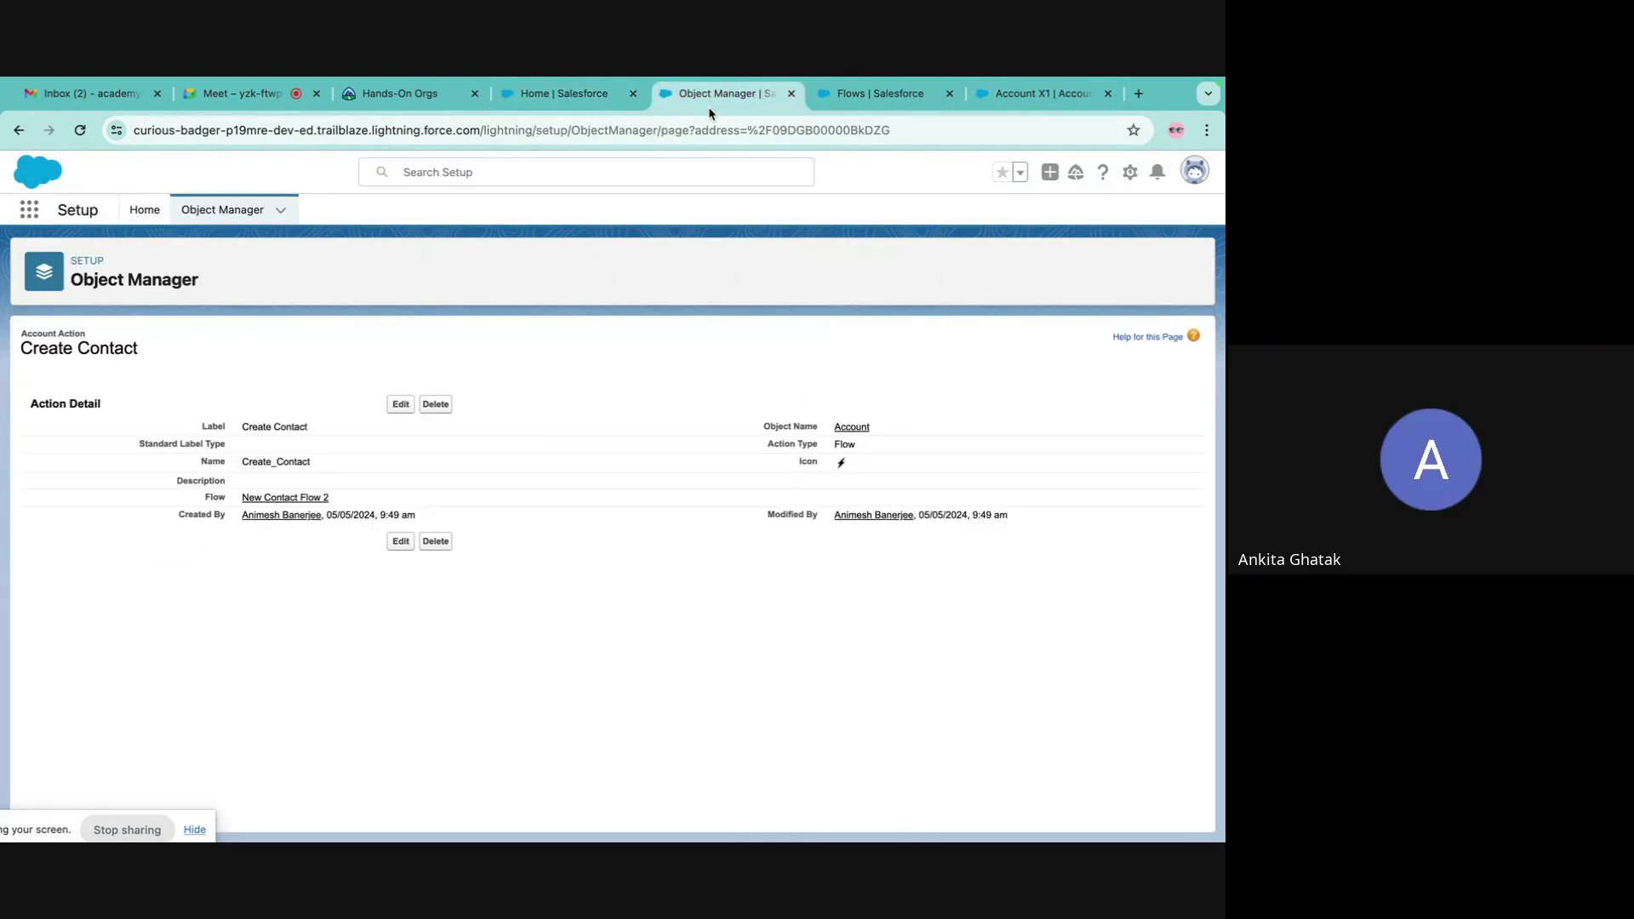
# - Confirm Create Contact is listed in Account's Buttons, Links, and Actions, then go to Page Layouts
pyautogui.click(237, 211)
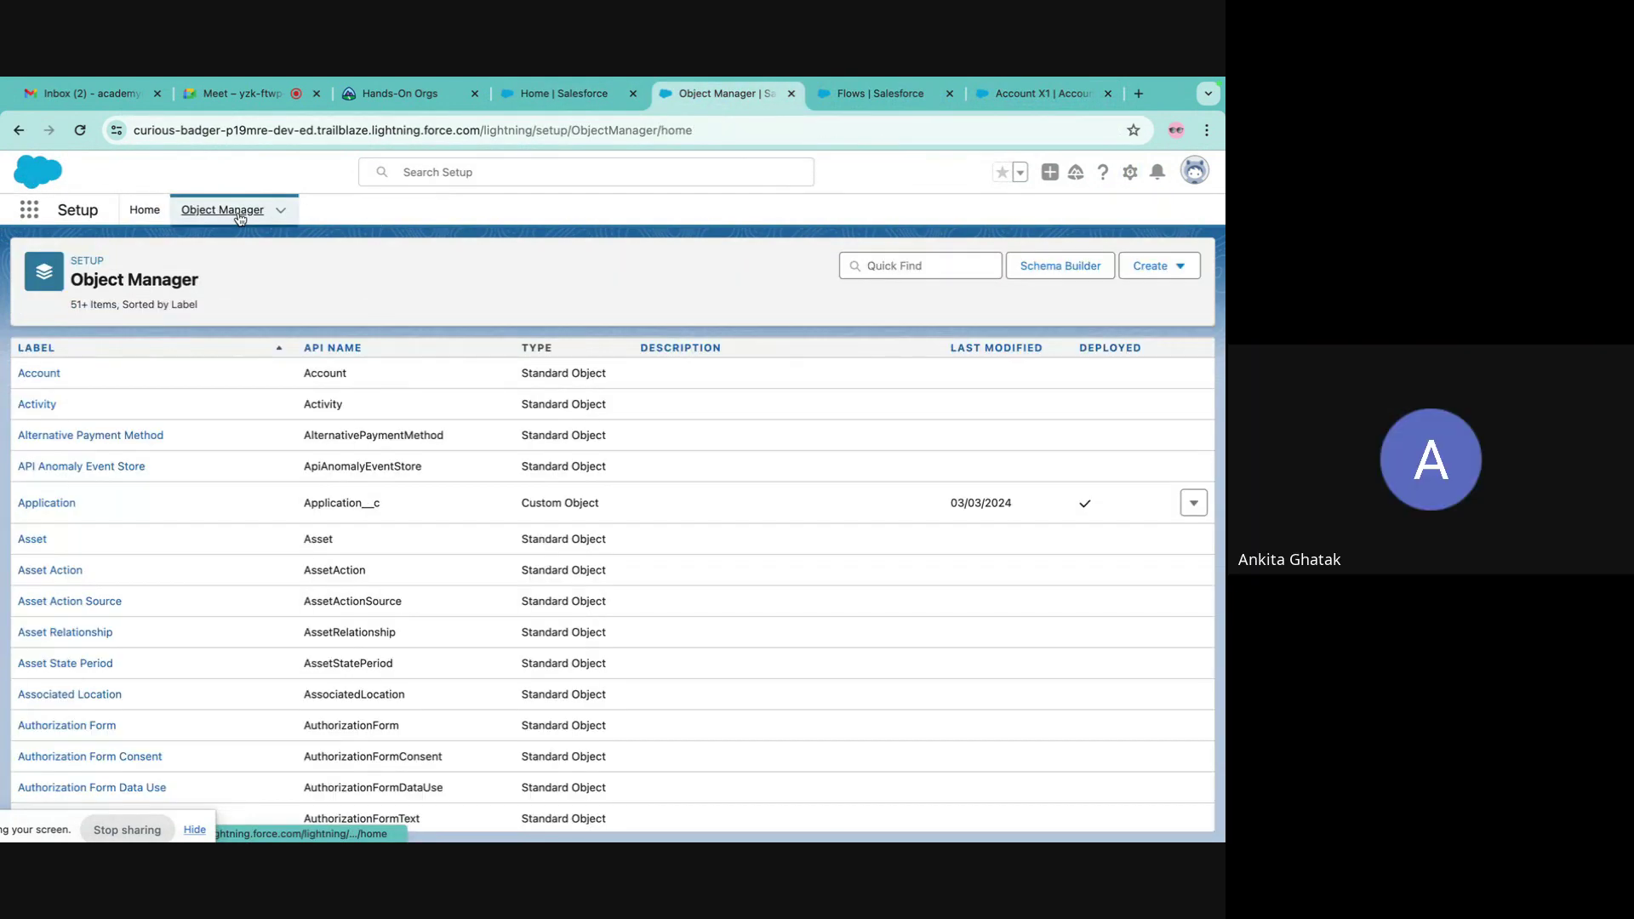
pyautogui.click(558, 98)
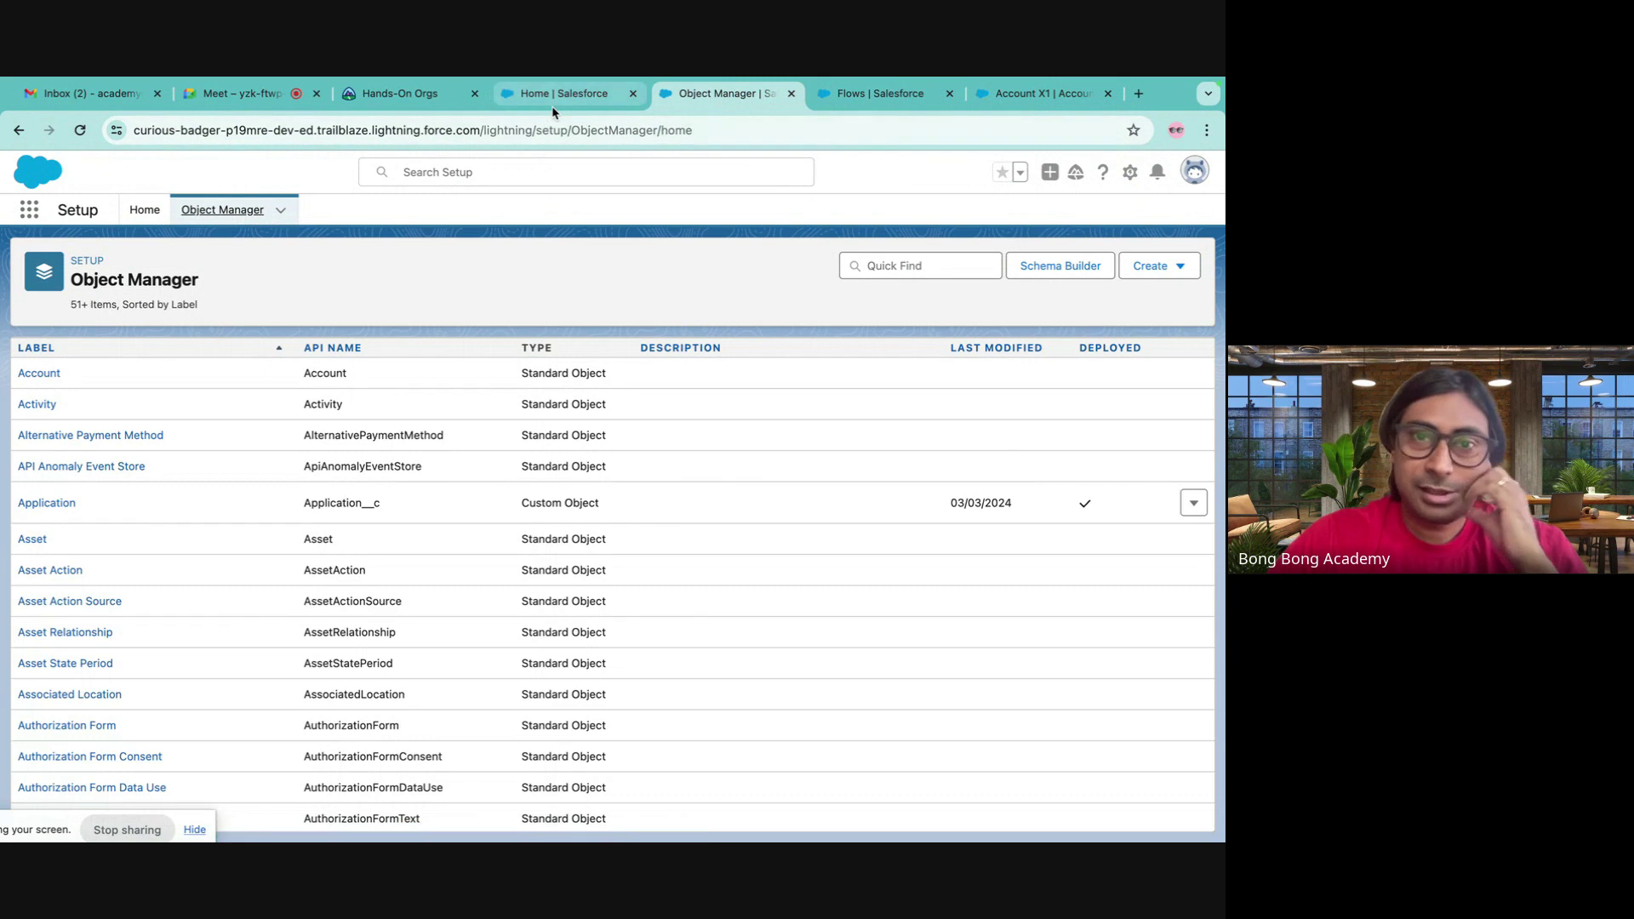
pyautogui.click(759, 98)
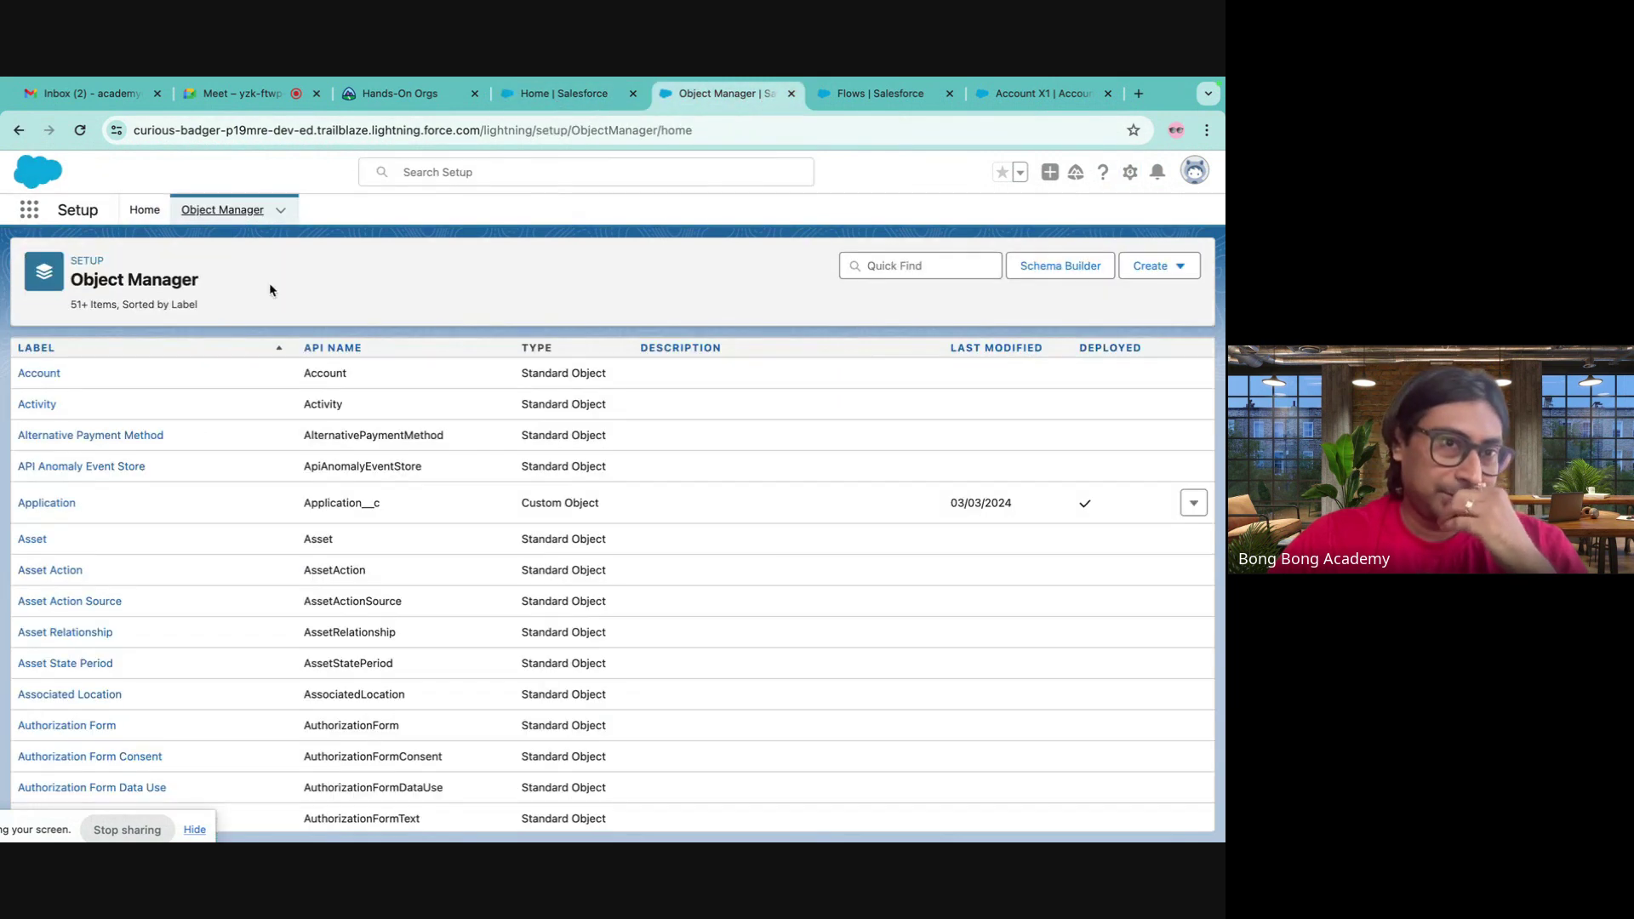
pyautogui.click(27, 379)
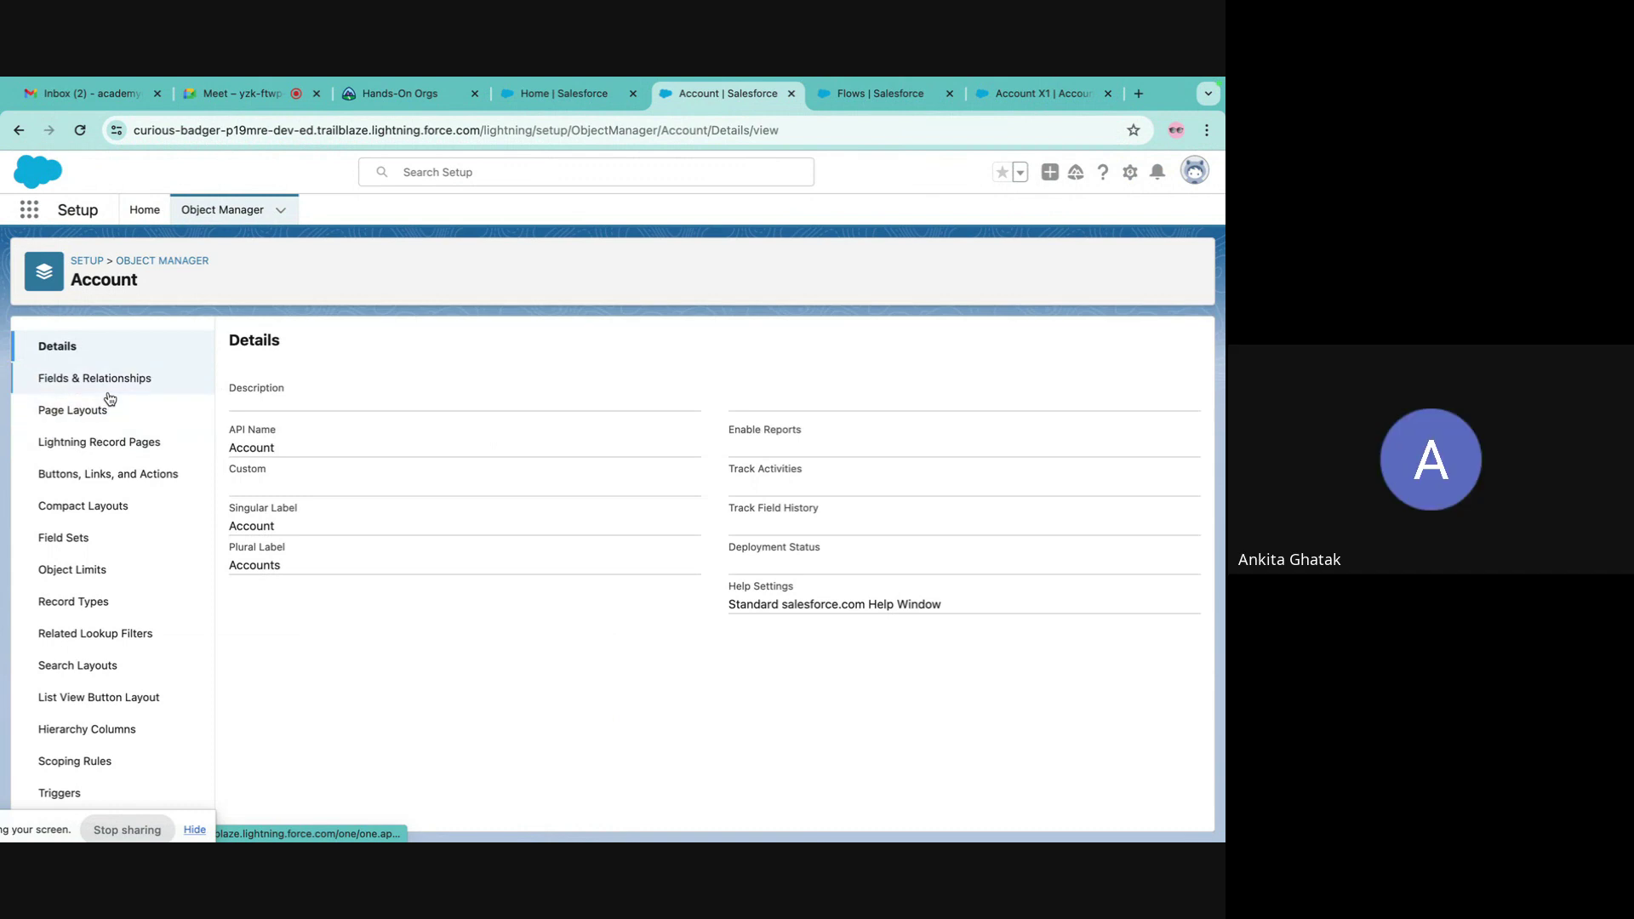
pyautogui.click(105, 474)
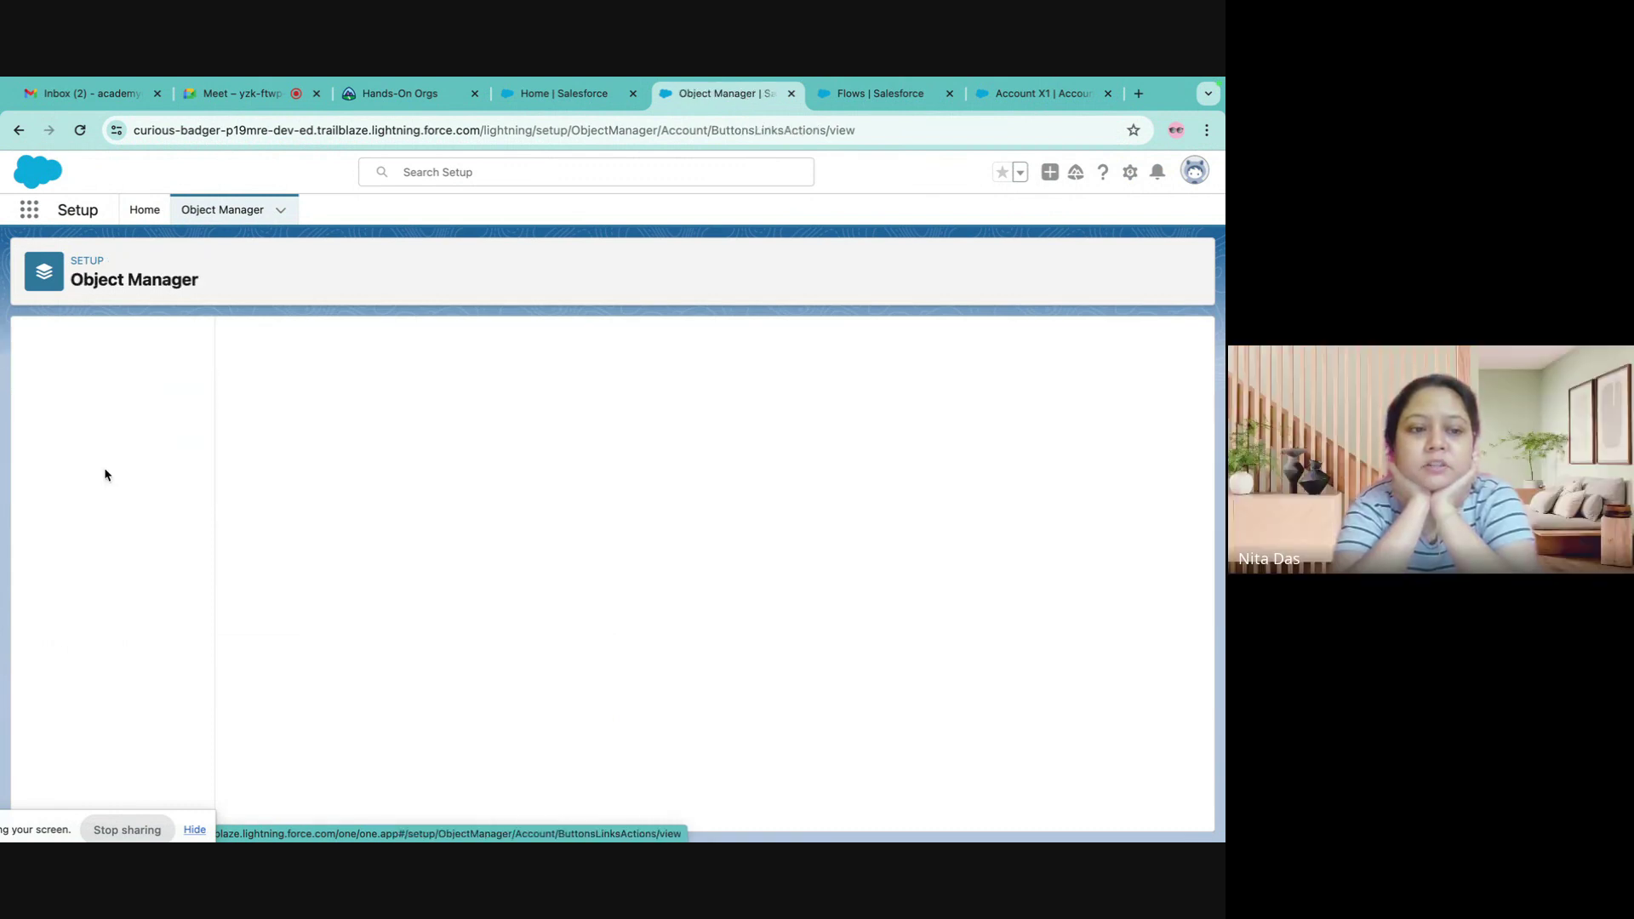
pyautogui.scroll(-5, 468, 553)
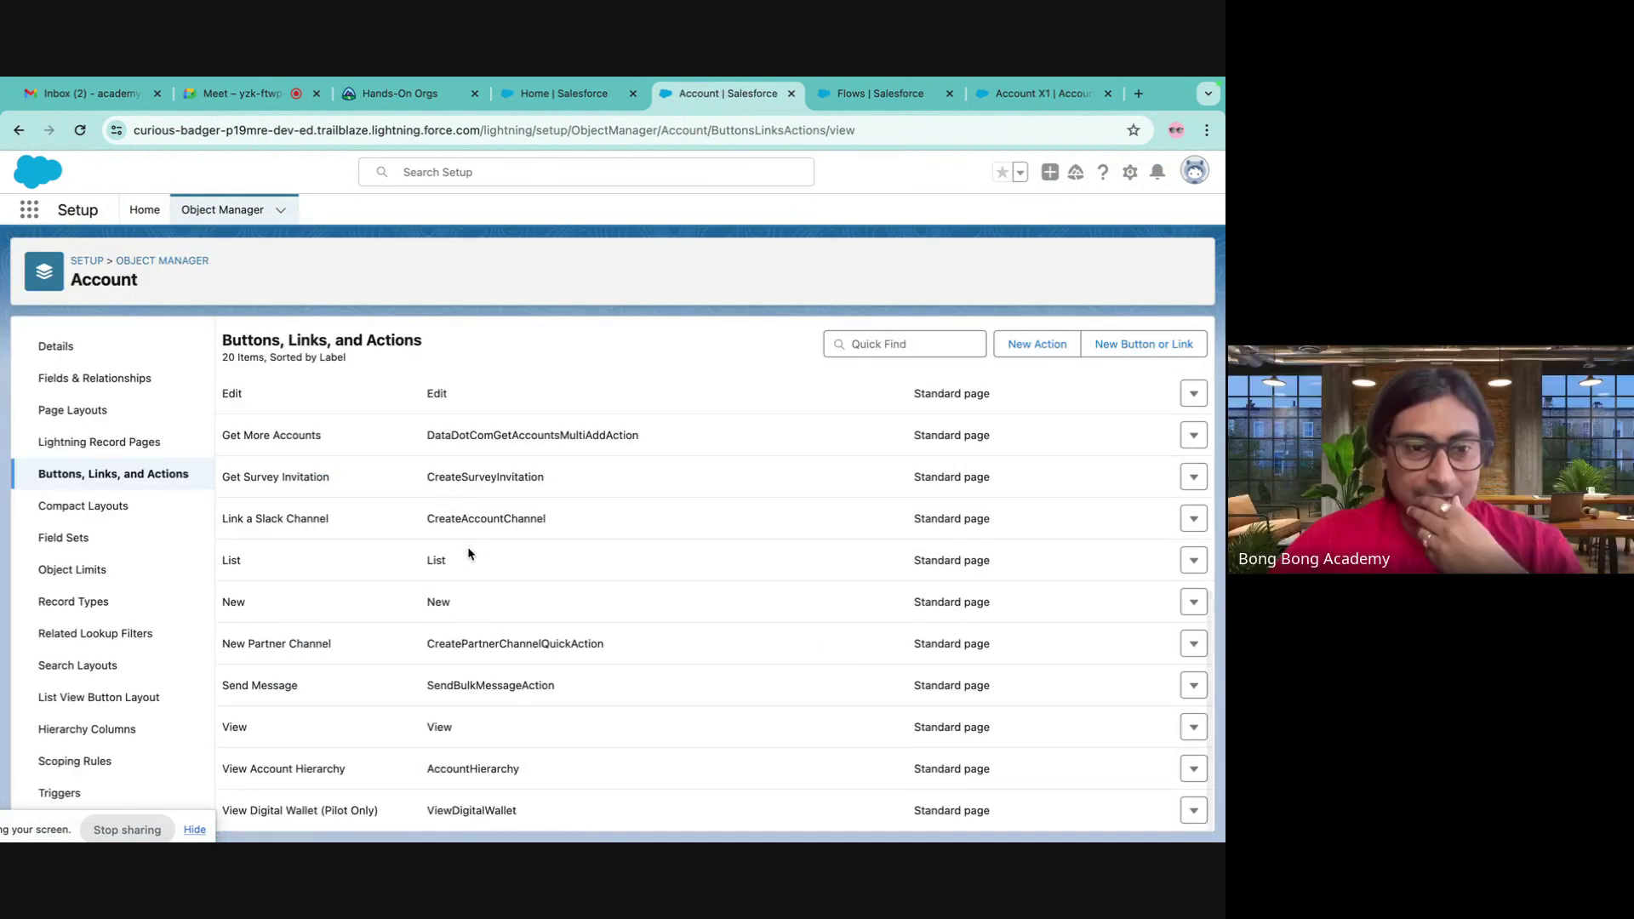
pyautogui.scroll(5, 468, 553)
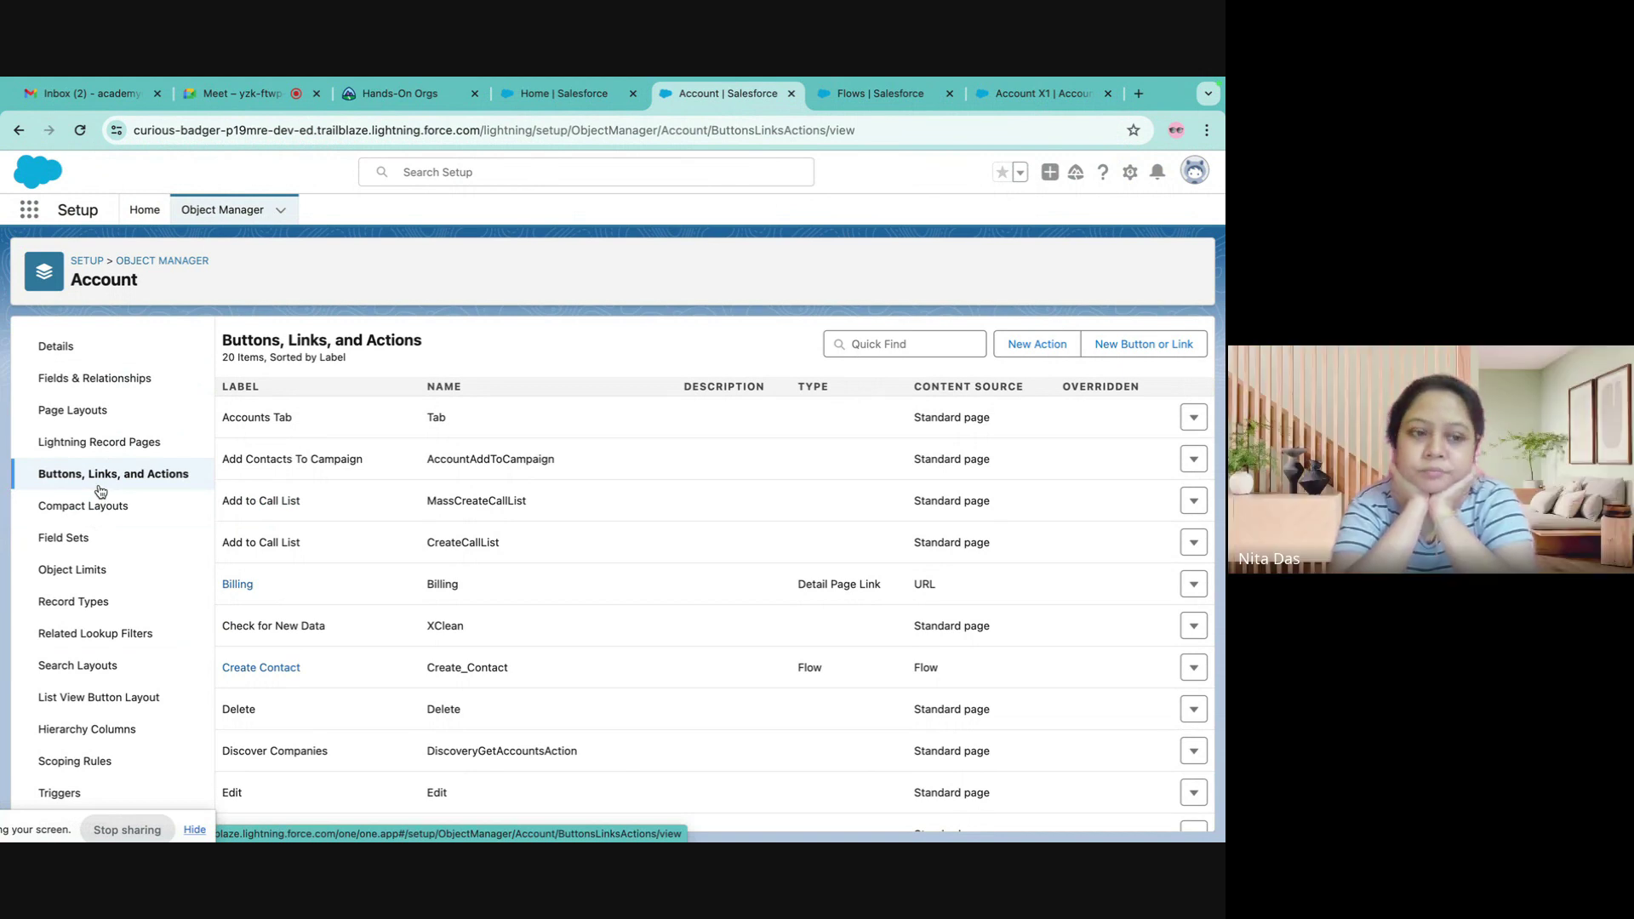
pyautogui.click(119, 404)
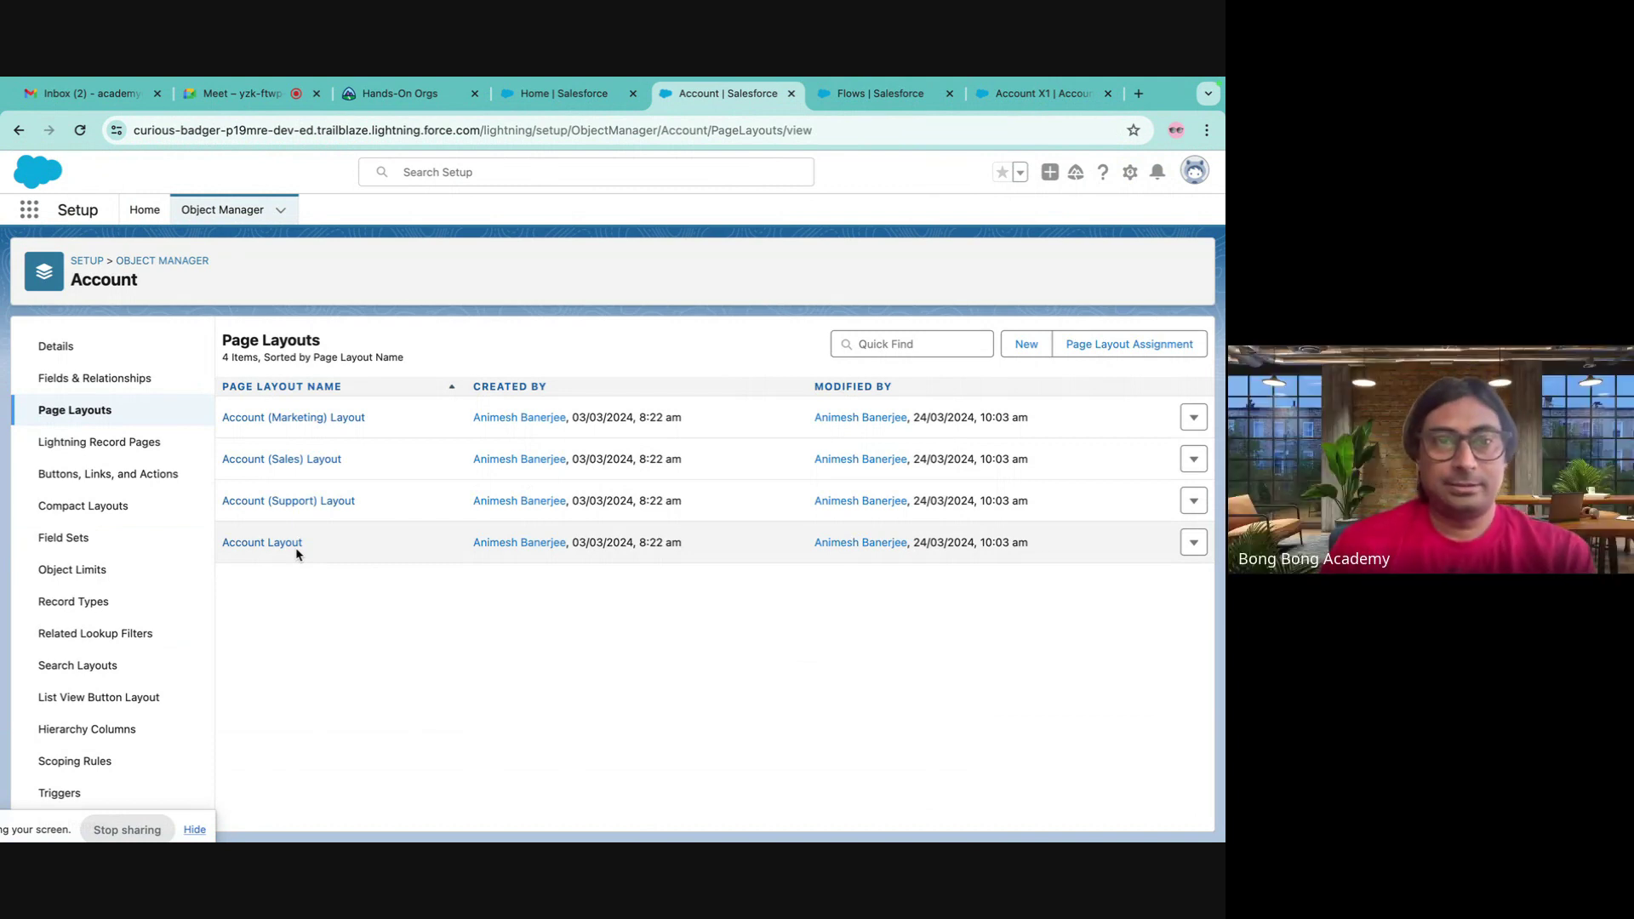
# - Open the Account Layout editor and search its Quick Actions for 'create'
pyautogui.click(281, 545)
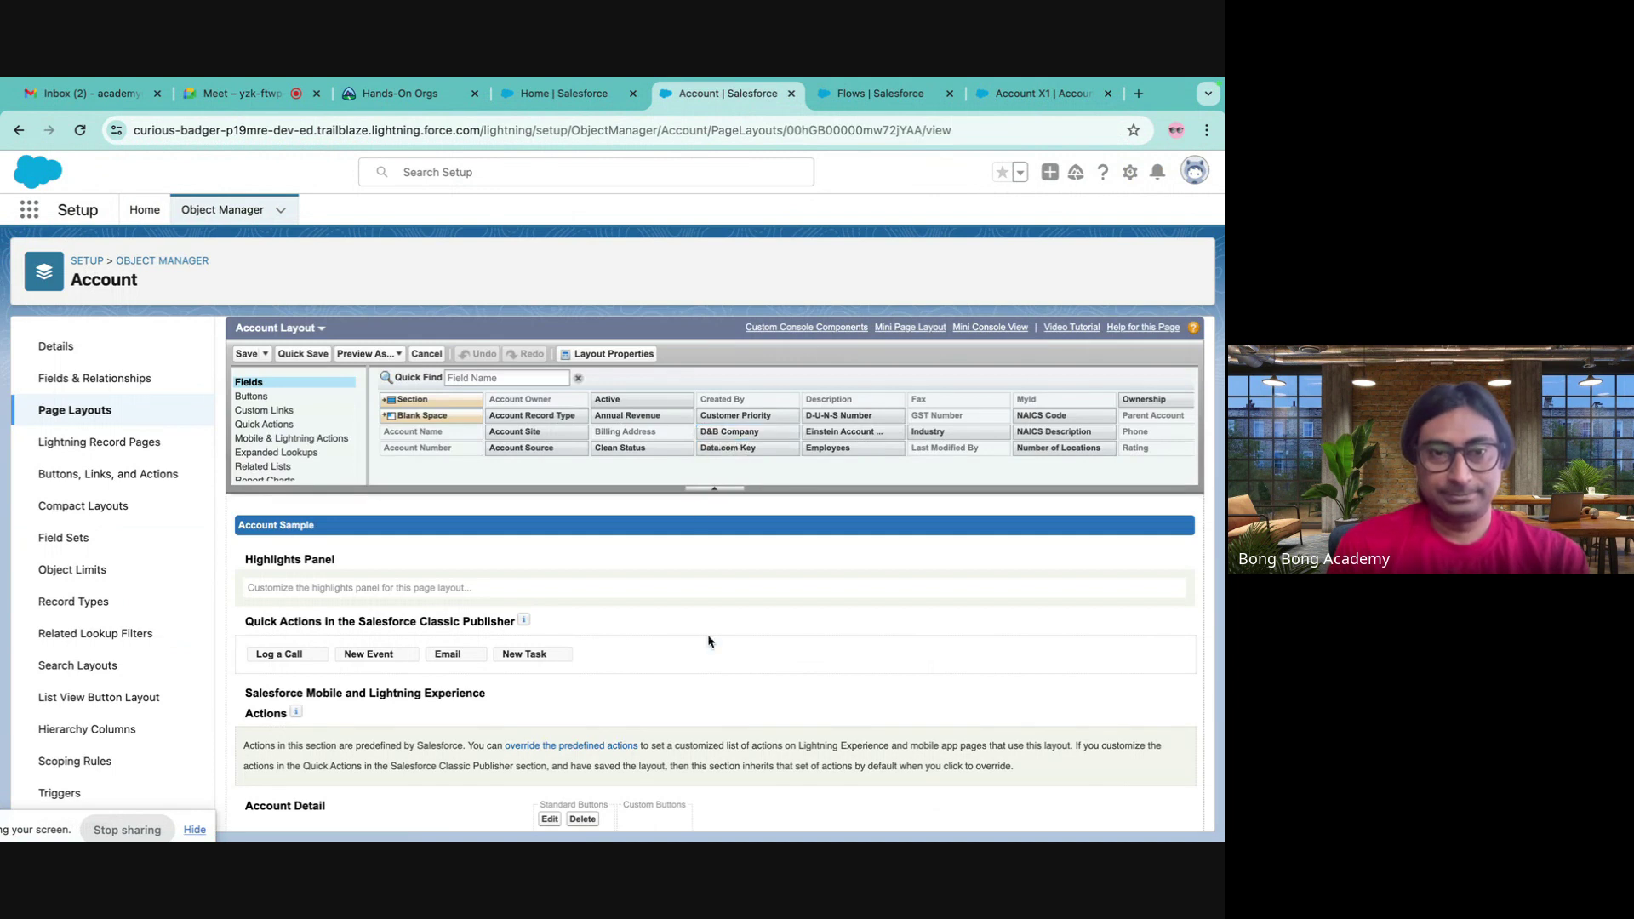
pyautogui.scroll(-1, 709, 646)
pyautogui.scroll(-1, 709, 646)
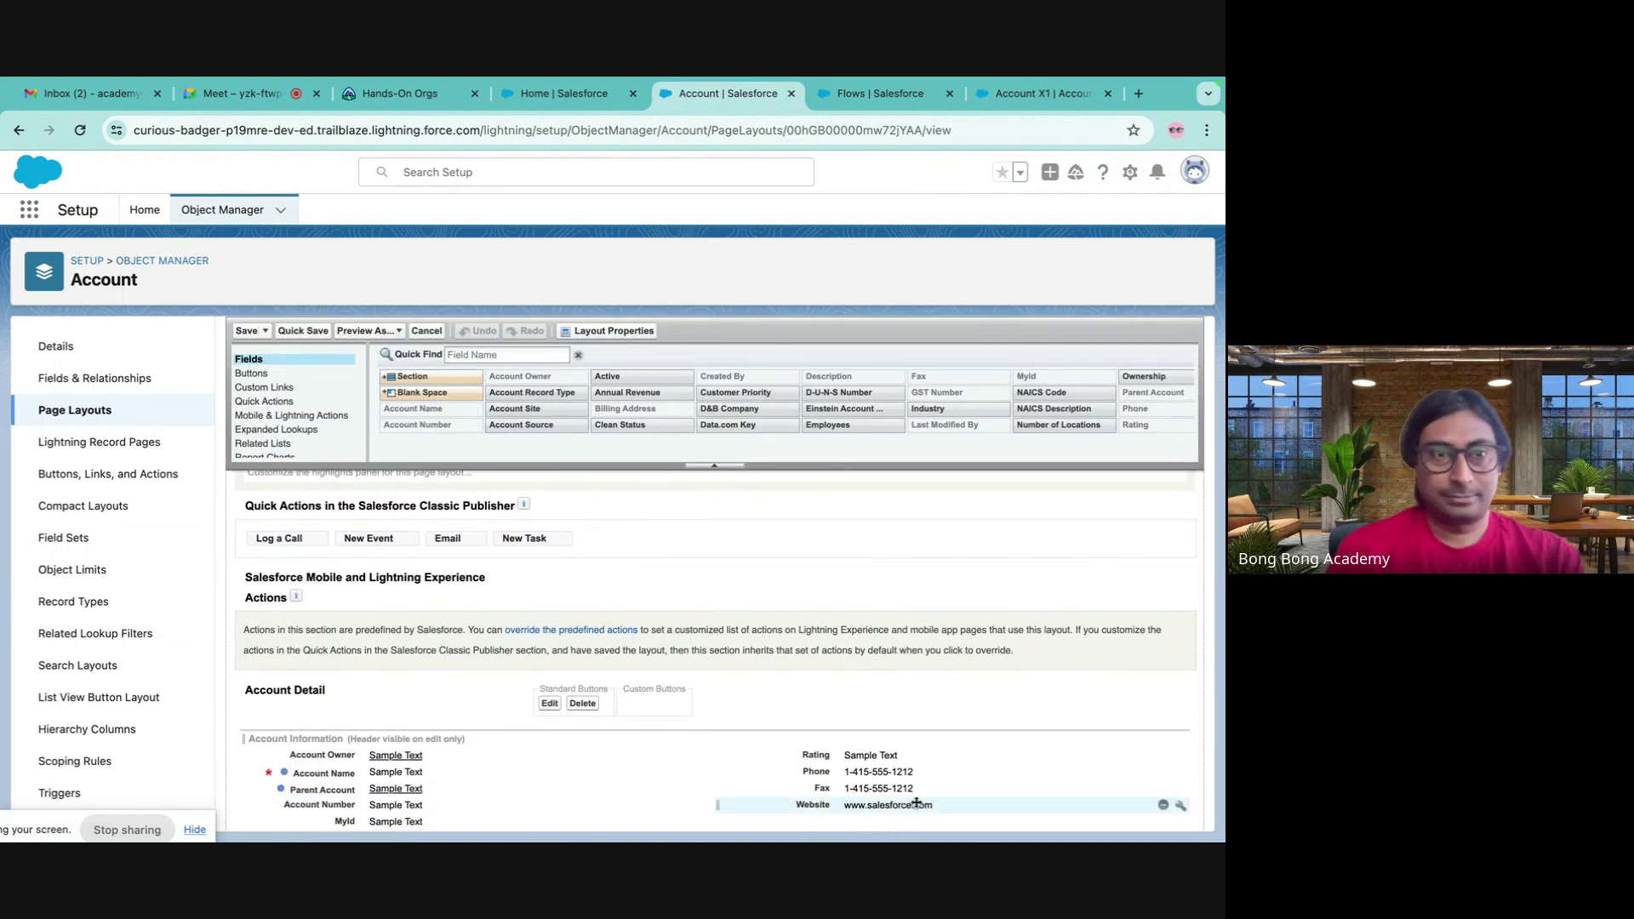
pyautogui.click(285, 404)
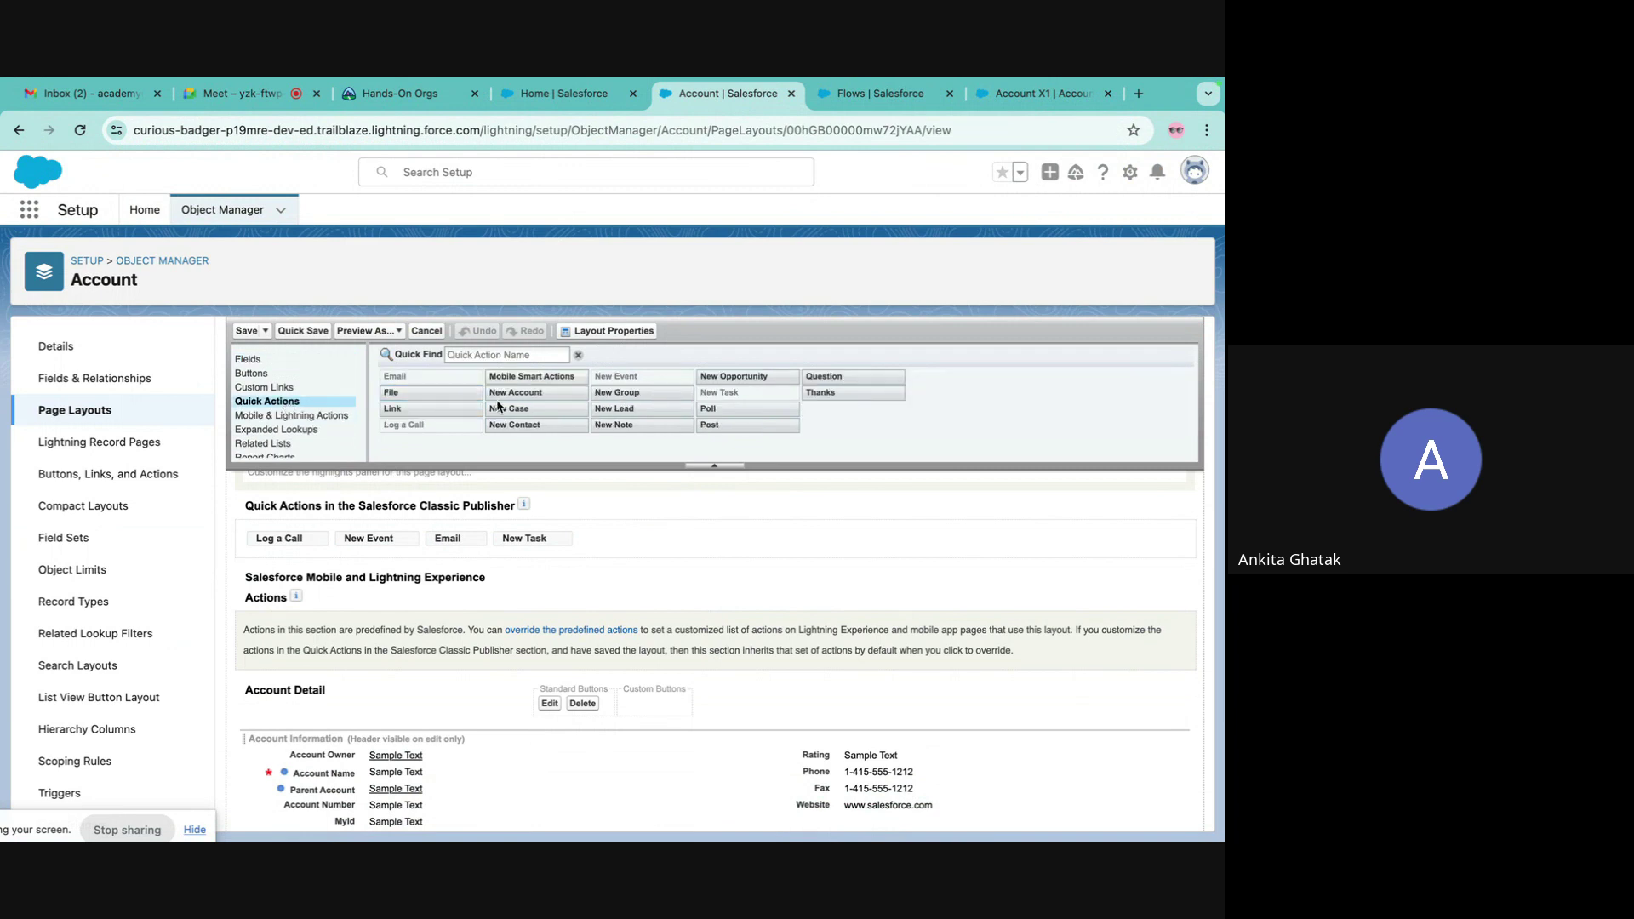
pyautogui.click(495, 352)
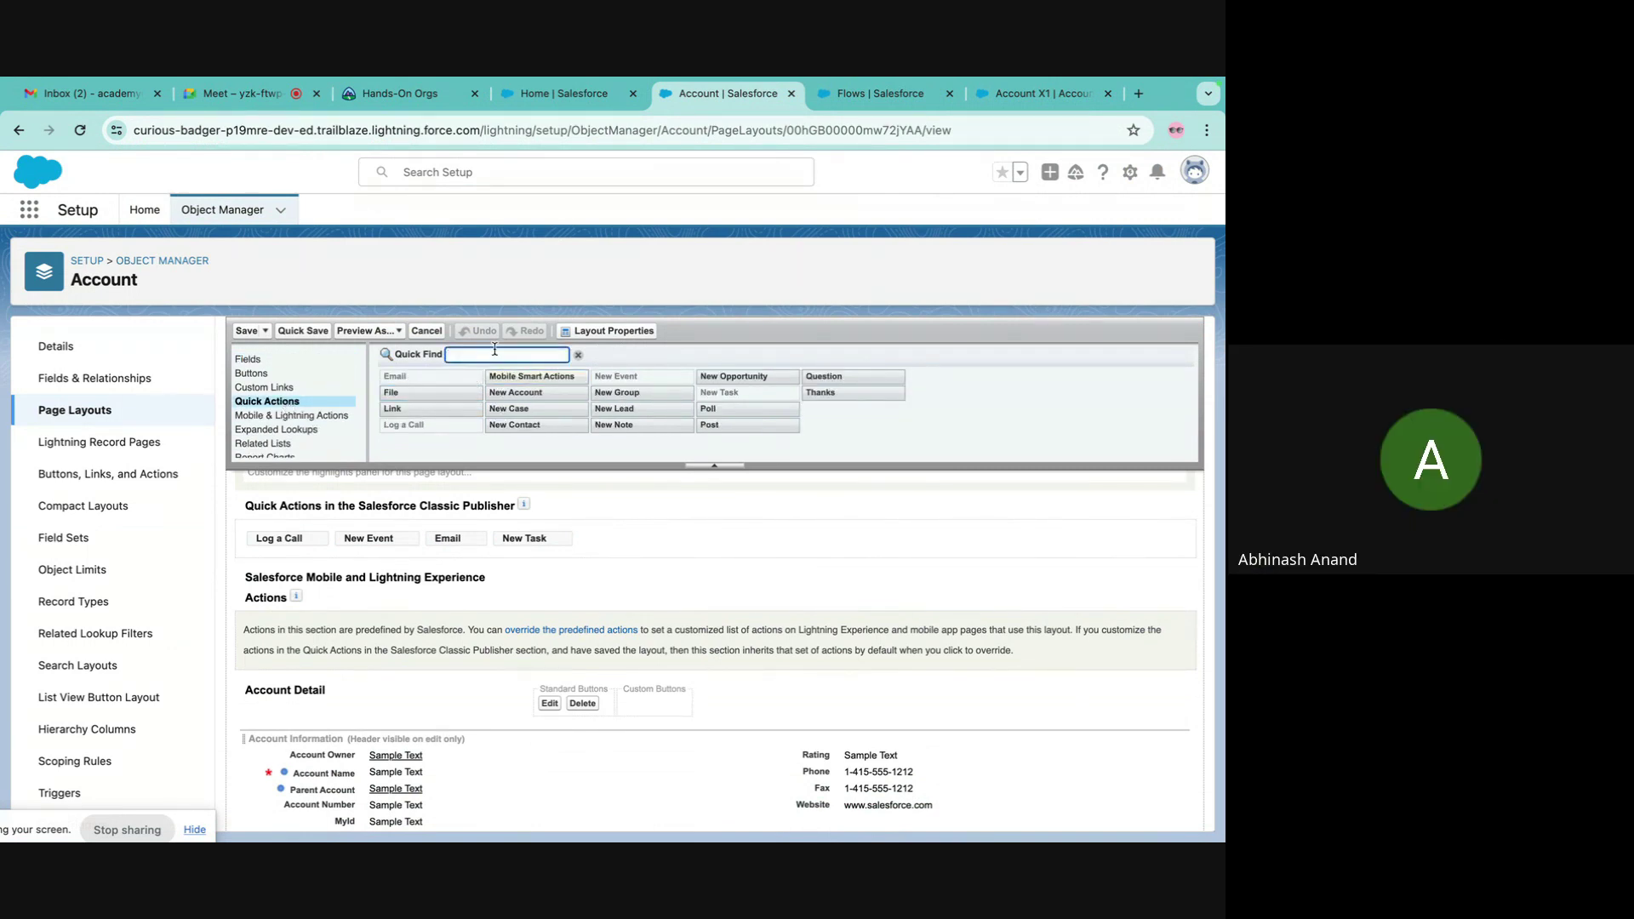
pyautogui.write('create contact')
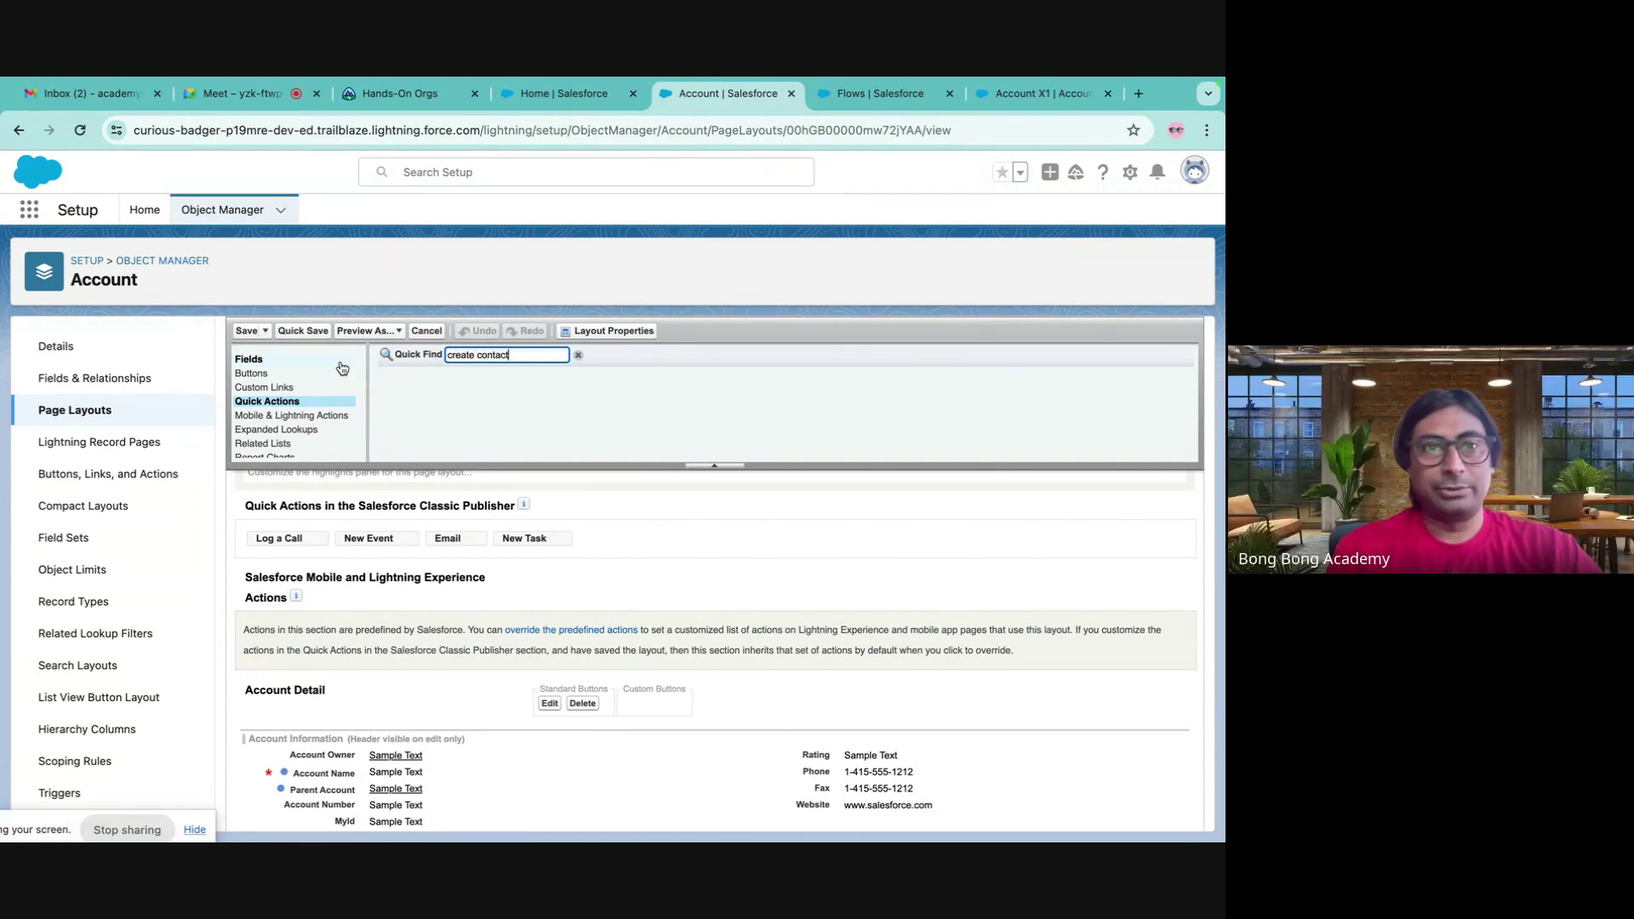
# - Find Create Contact under Mobile & Lightning Actions and override the predefined actions
pyautogui.click(310, 374)
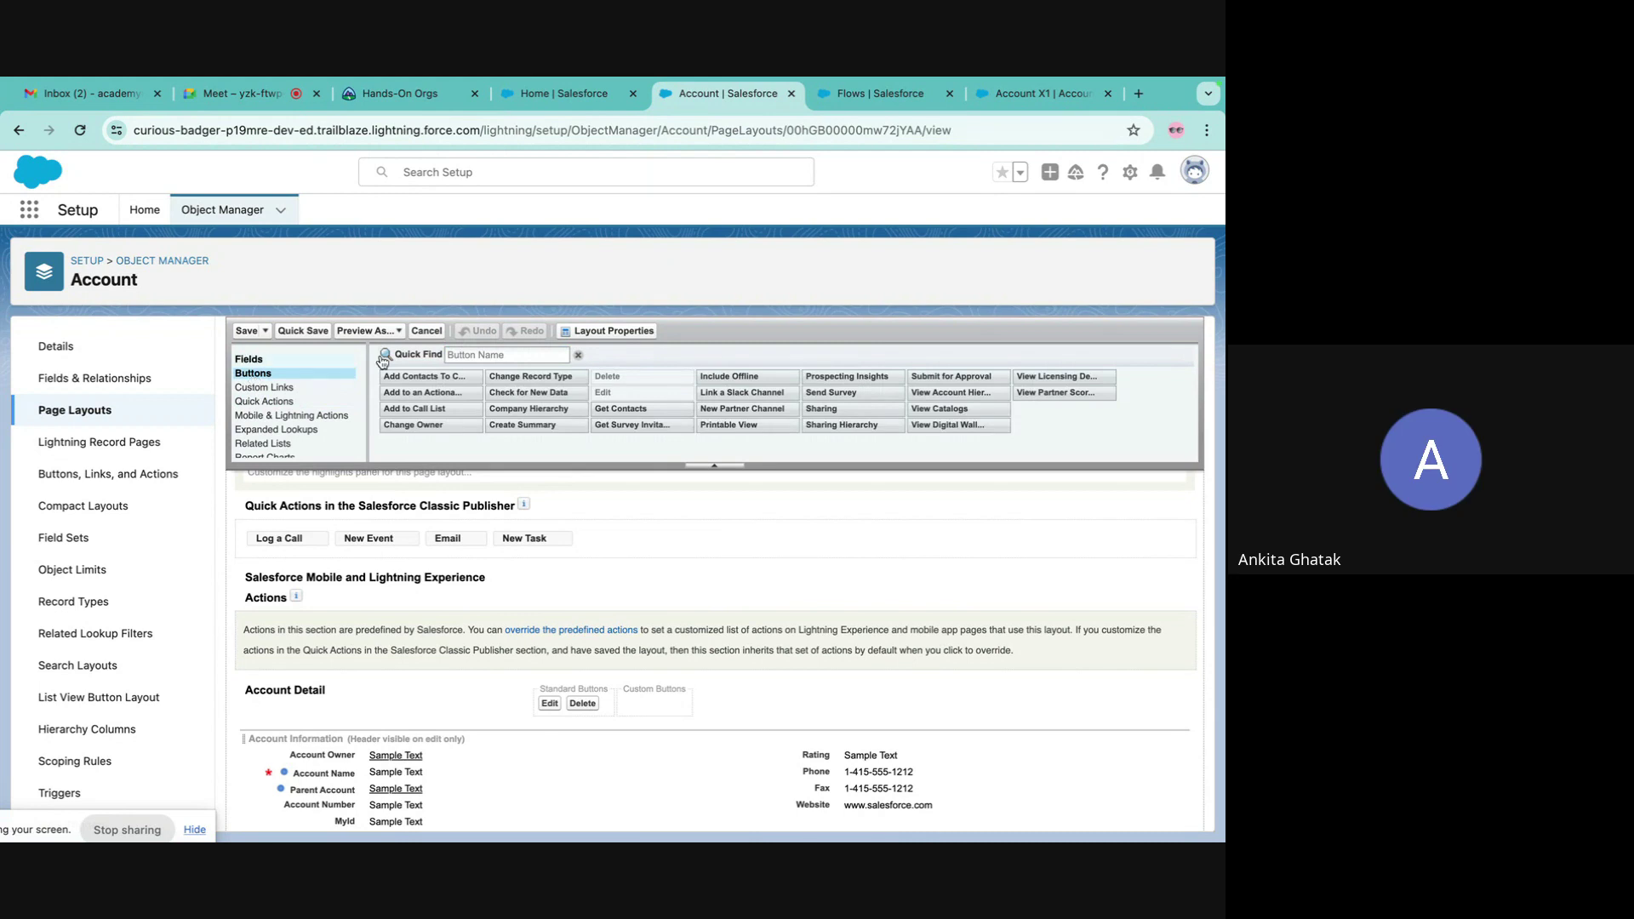
pyautogui.click(502, 355)
pyautogui.write('create')
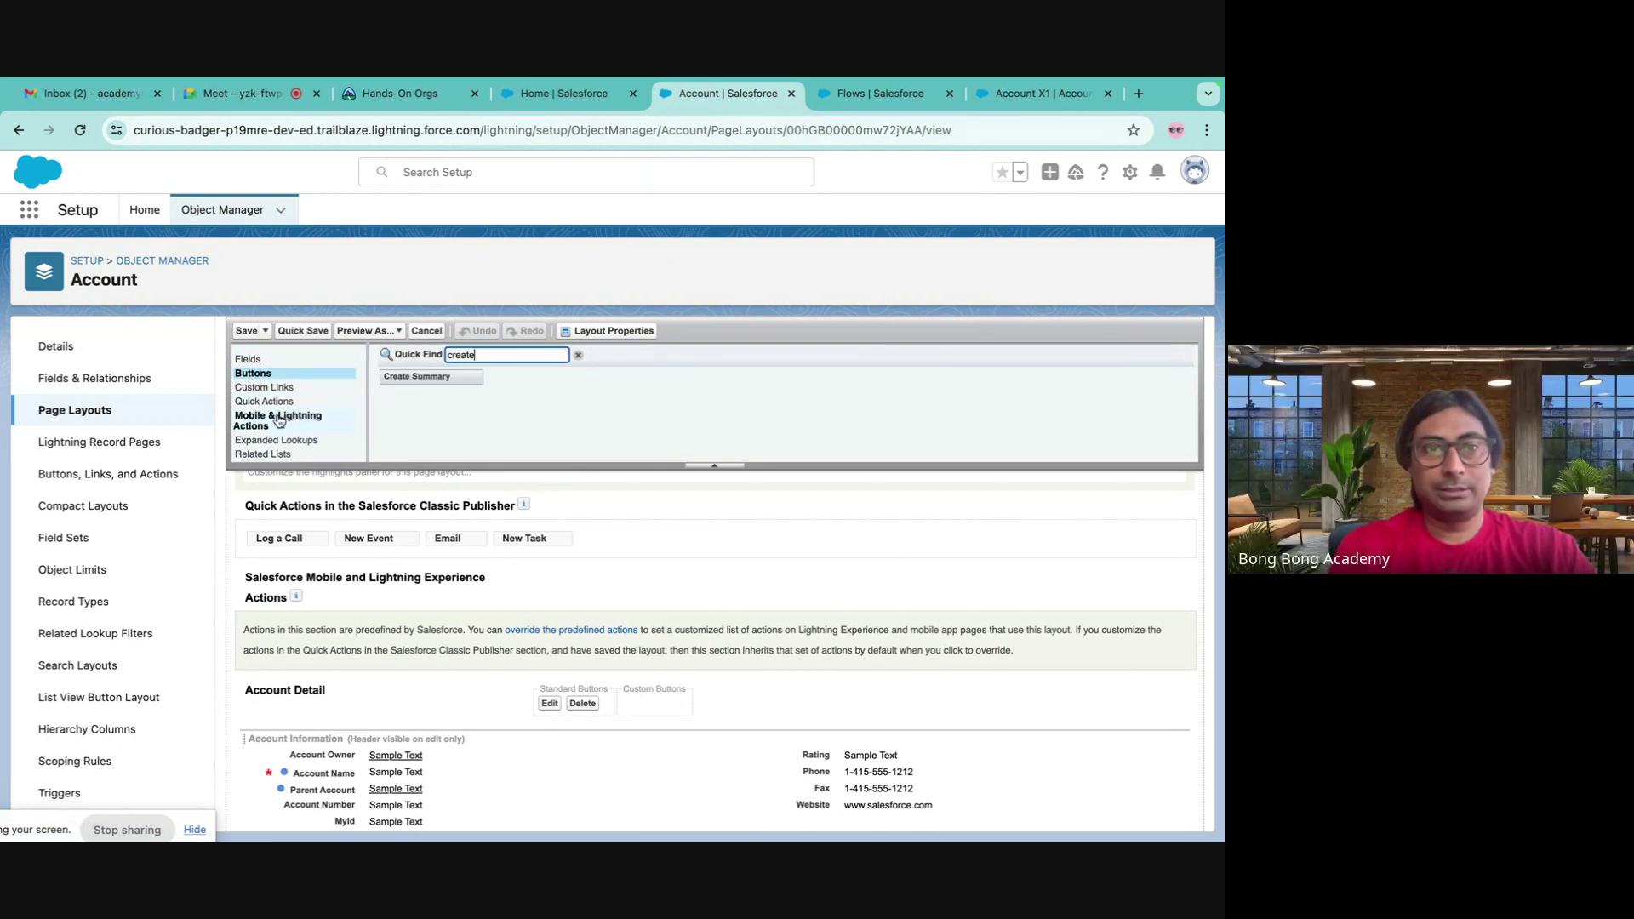
pyautogui.click(279, 419)
pyautogui.click(474, 359)
pyautogui.write('cre')
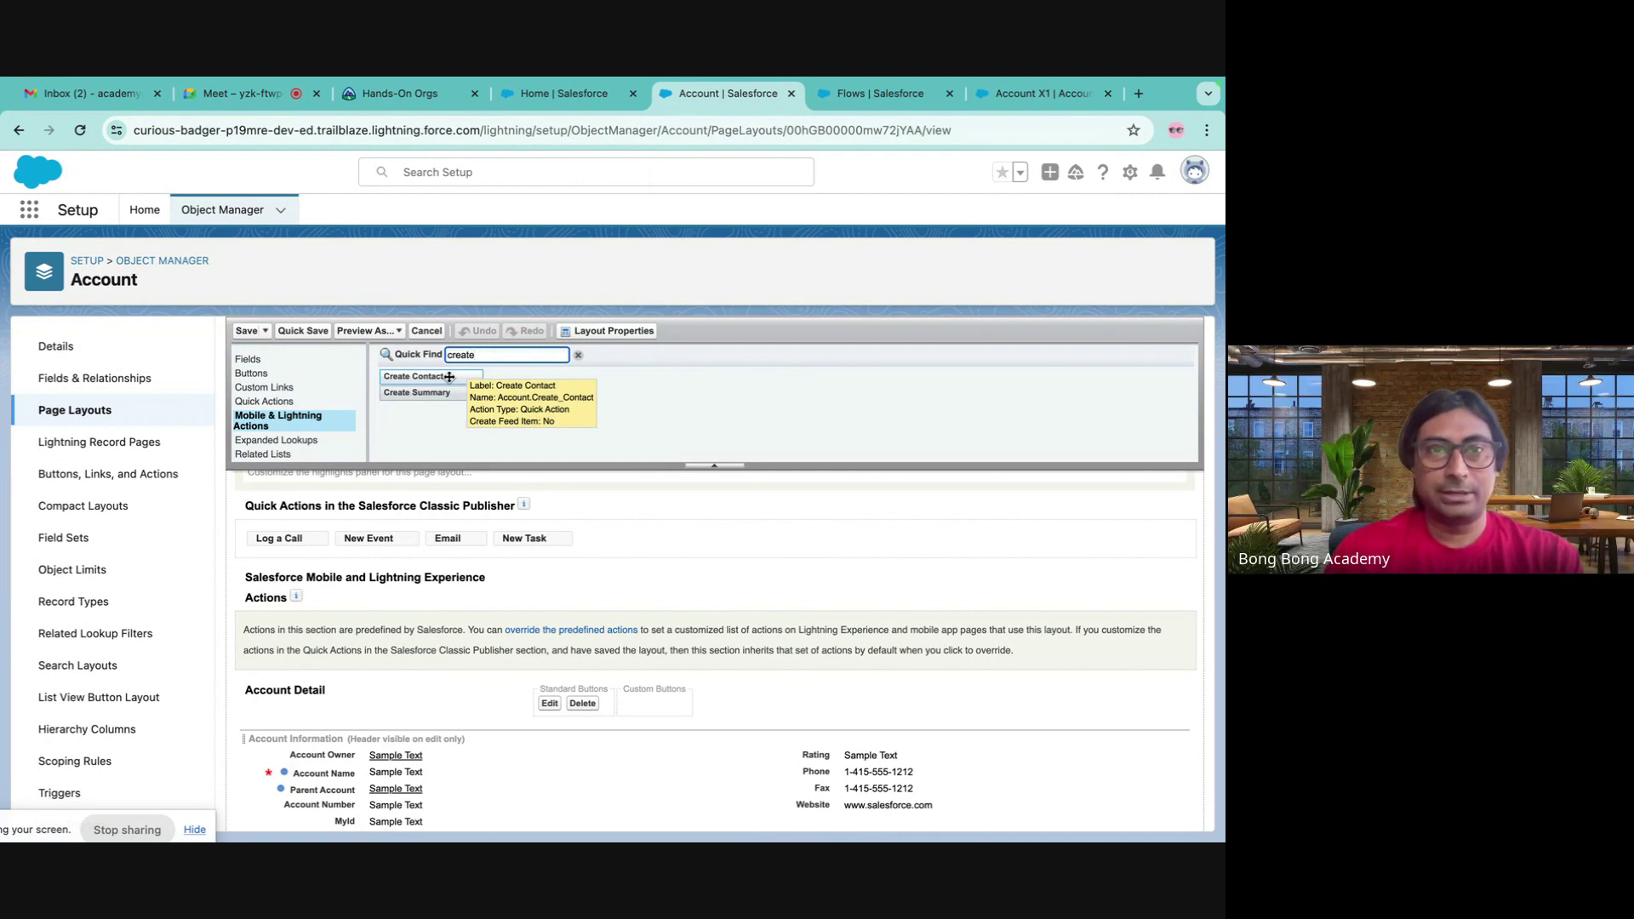
pyautogui.moveTo(450, 376); pyautogui.dragTo(633, 539)
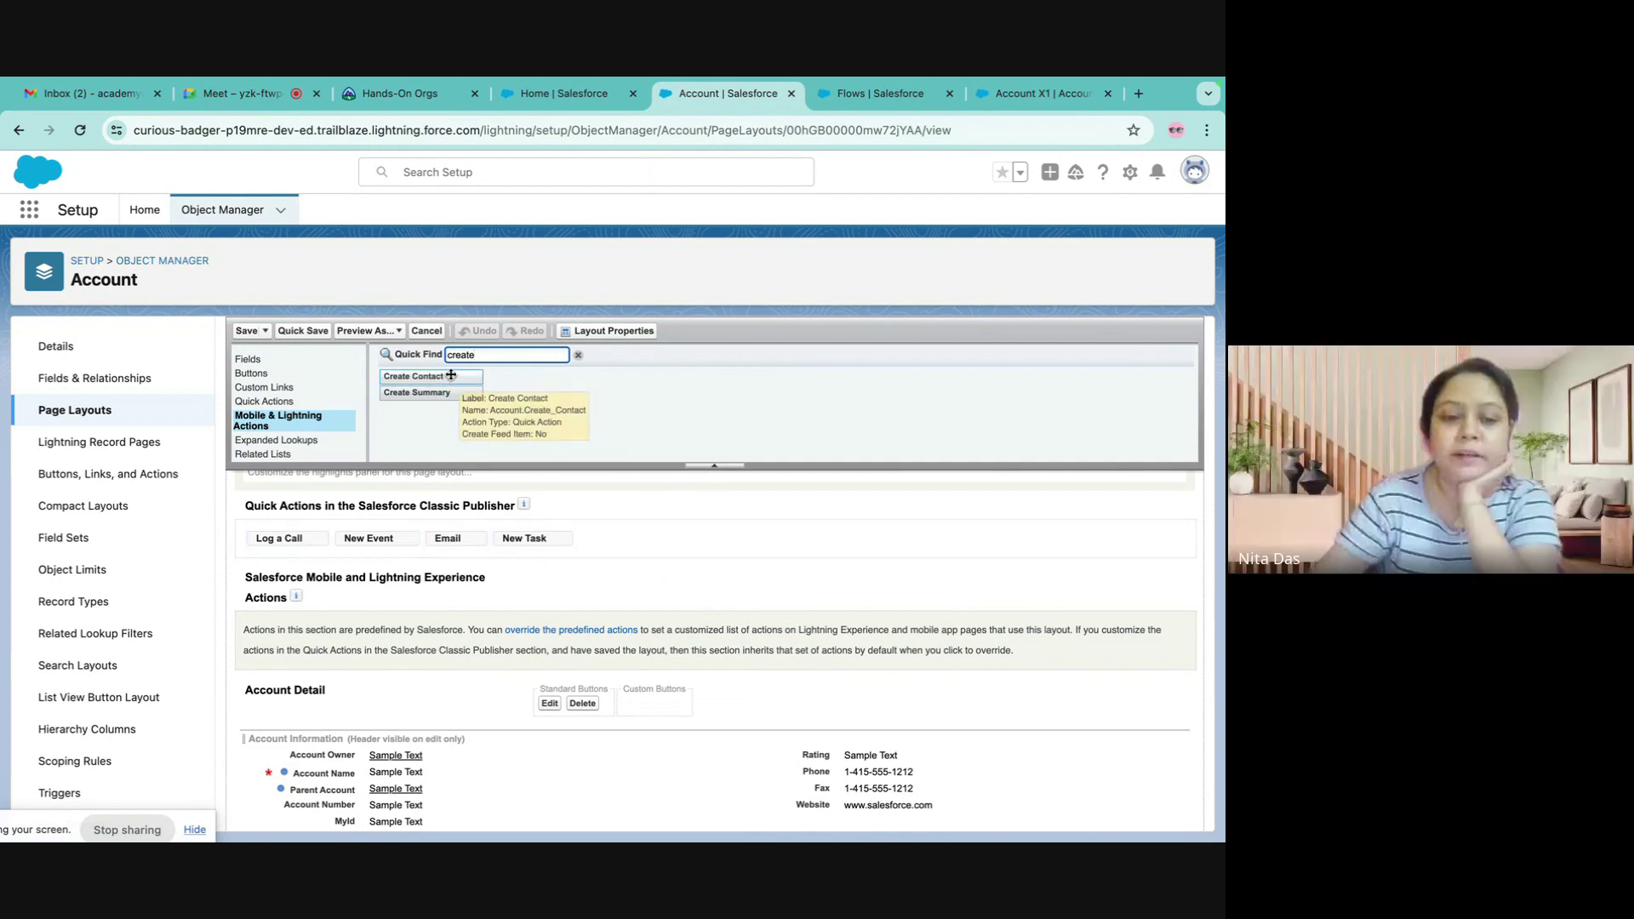
pyautogui.click(543, 630)
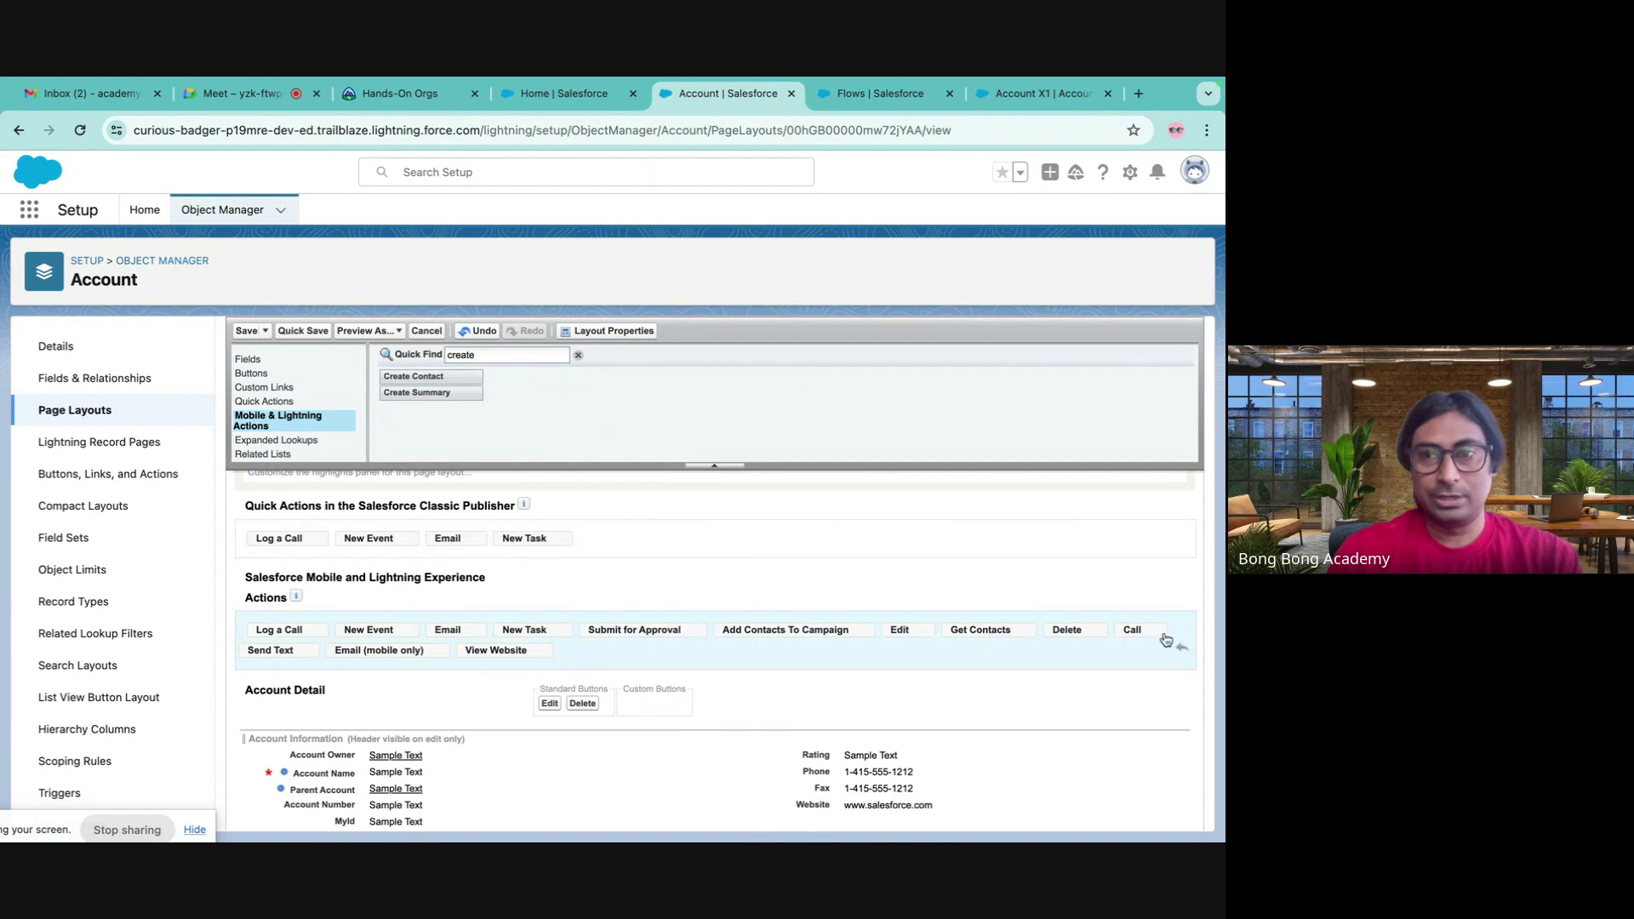
# - Remove View Website, Email (mobile only), Send Text, Call and Add Contacts To Campaign from the Lightning actions
pyautogui.moveTo(497, 649); pyautogui.dragTo(577, 408)
pyautogui.moveTo(382, 650); pyautogui.dragTo(539, 386)
pyautogui.moveTo(283, 654); pyautogui.dragTo(624, 400)
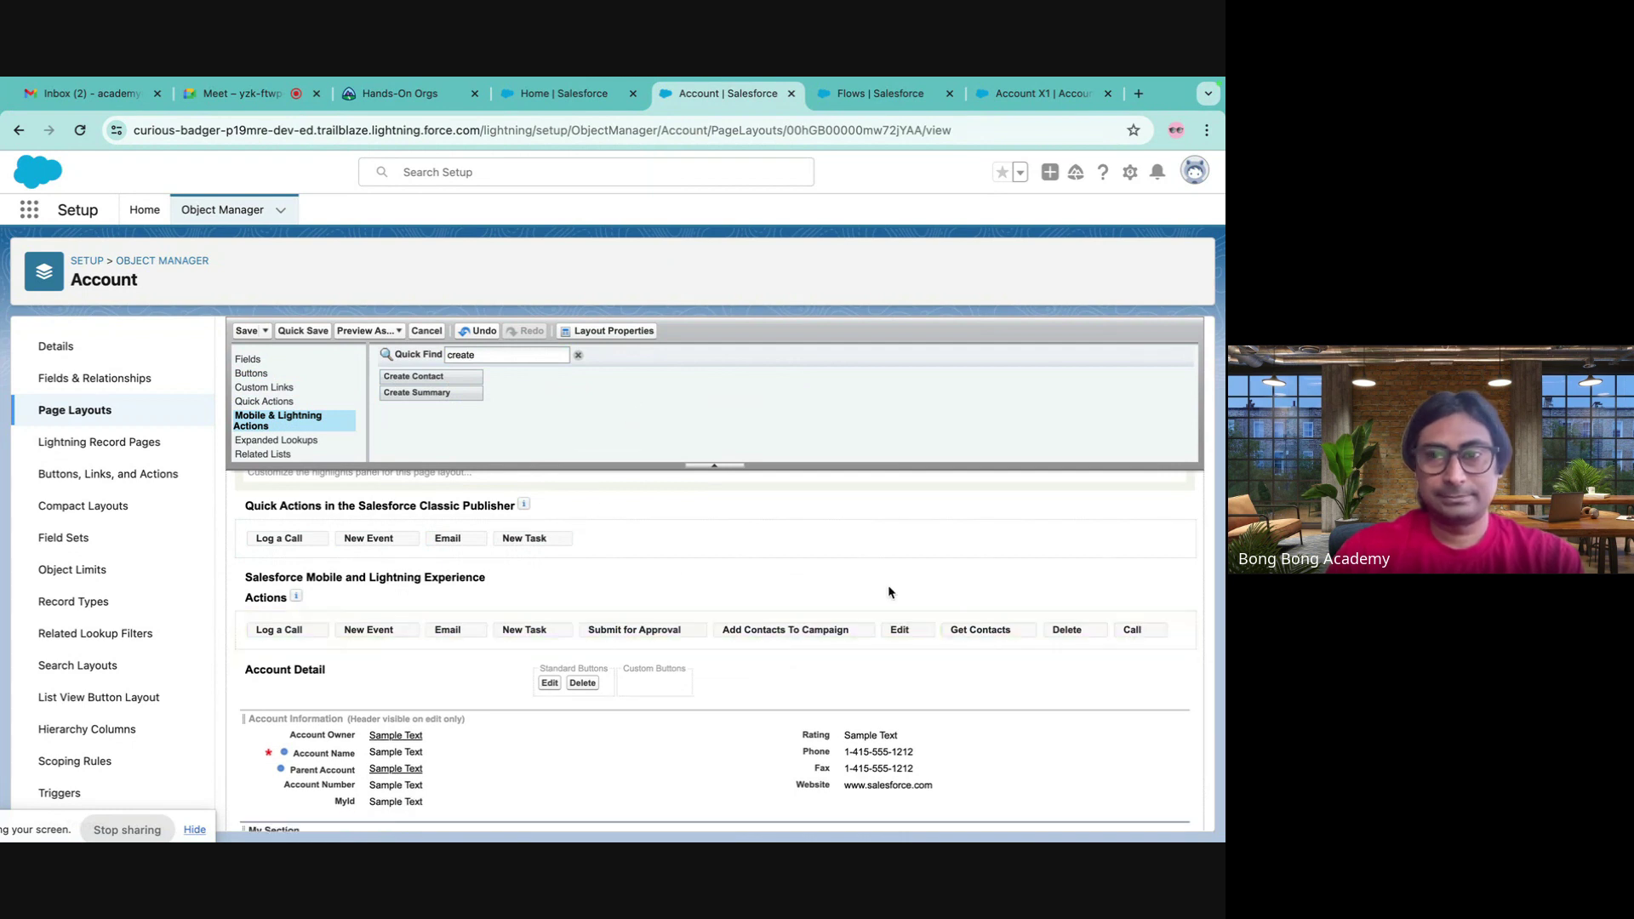
pyautogui.moveTo(1130, 634); pyautogui.dragTo(1088, 444)
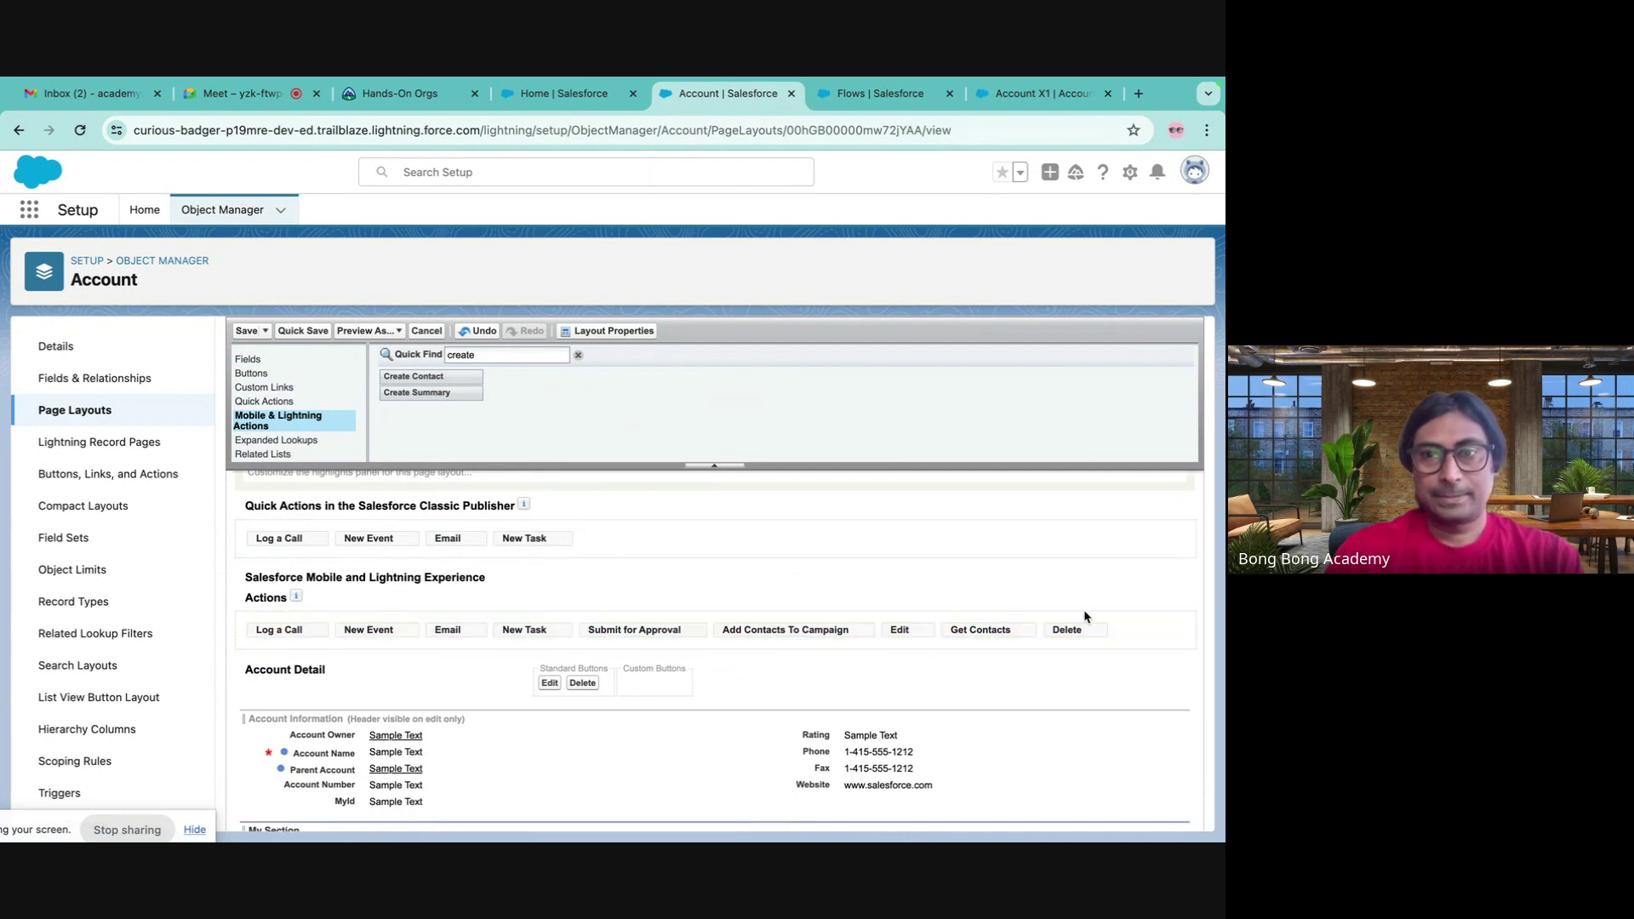
pyautogui.moveTo(982, 640); pyautogui.dragTo(917, 378)
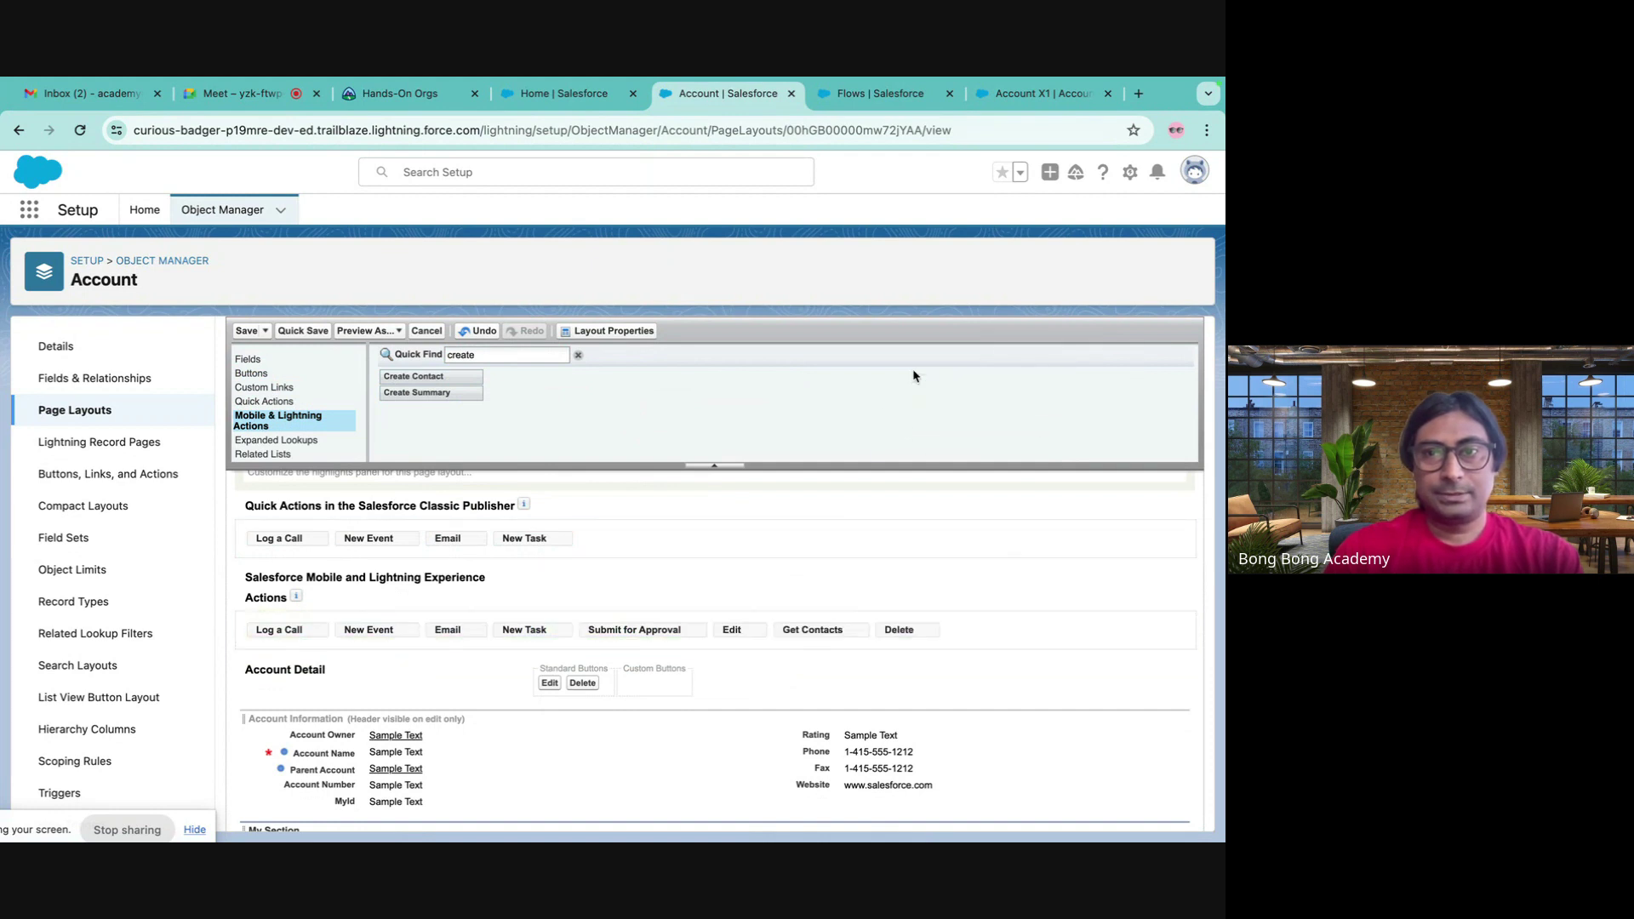
pyautogui.moveTo(829, 632); pyautogui.dragTo(897, 437)
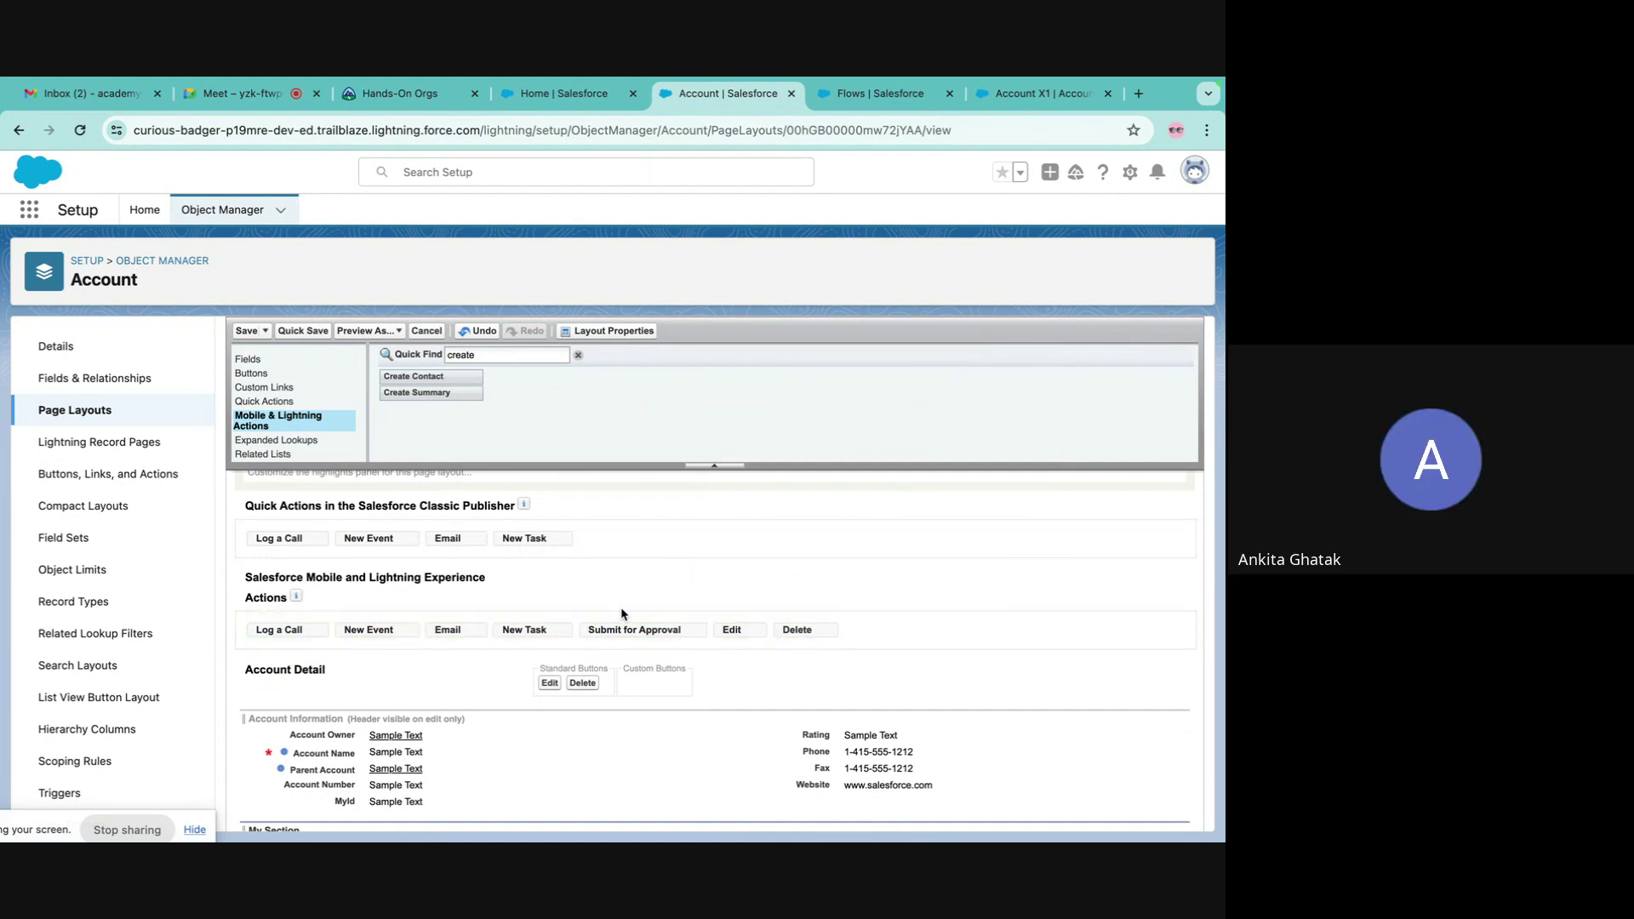
# - Remove Get Contacts, Submit for Approval, New Task, Email, New Event, Log a Call; add Create Contact after Delete; save
pyautogui.moveTo(629, 631); pyautogui.dragTo(707, 382)
pyautogui.moveTo(524, 629); pyautogui.dragTo(749, 397)
pyautogui.moveTo(459, 632); pyautogui.dragTo(596, 402)
pyautogui.moveTo(366, 634); pyautogui.dragTo(553, 410)
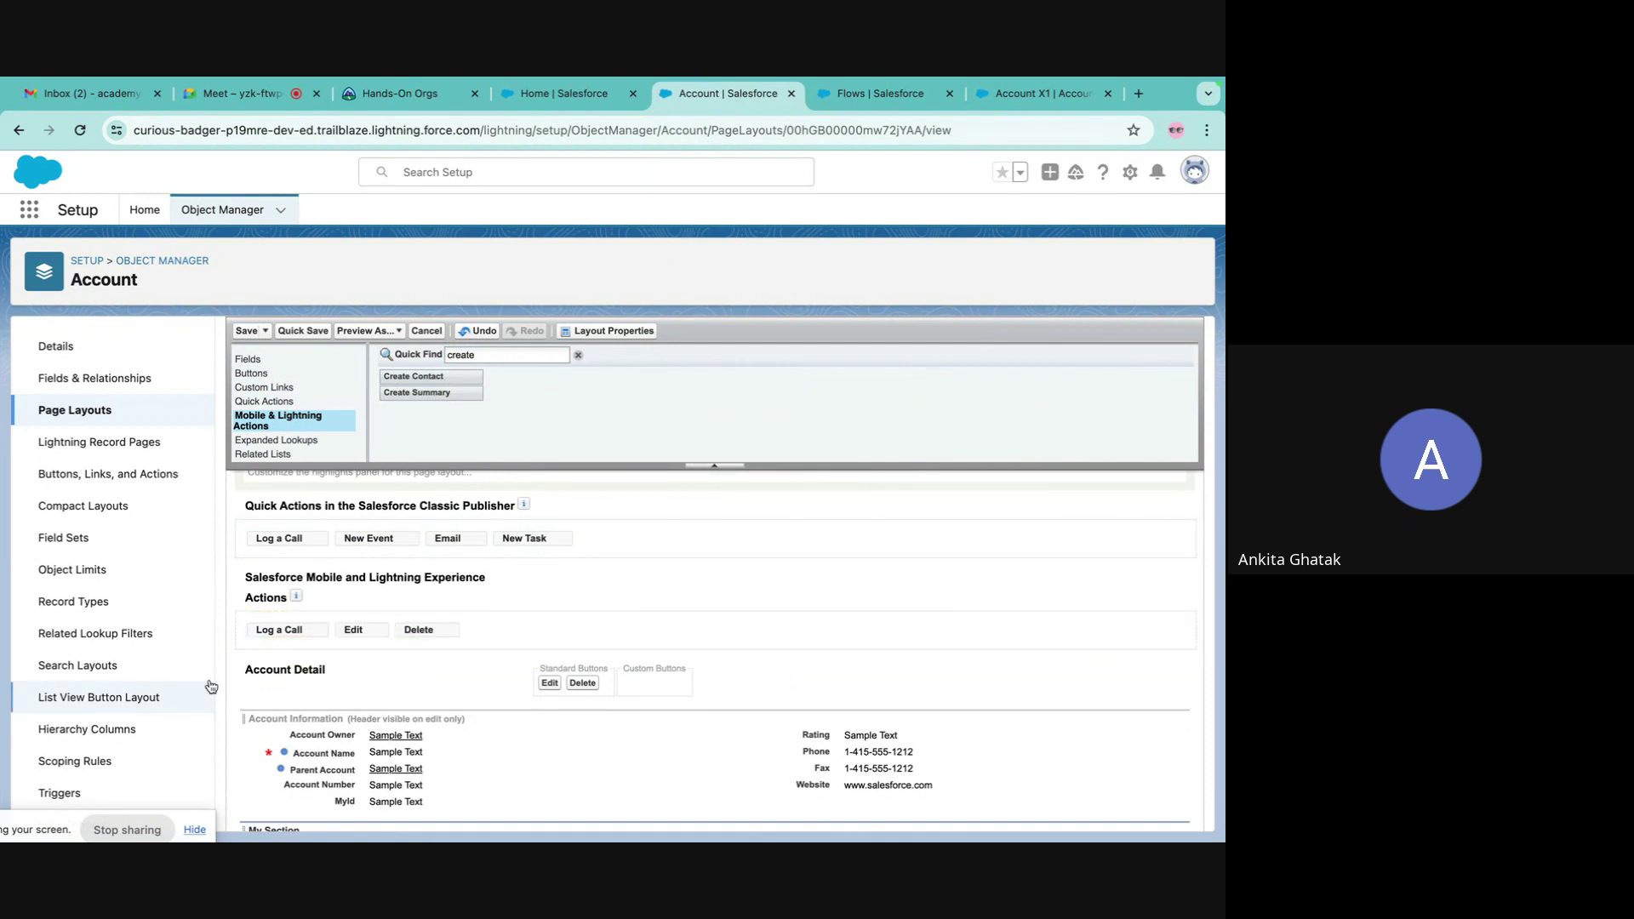
pyautogui.moveTo(294, 636); pyautogui.dragTo(596, 384)
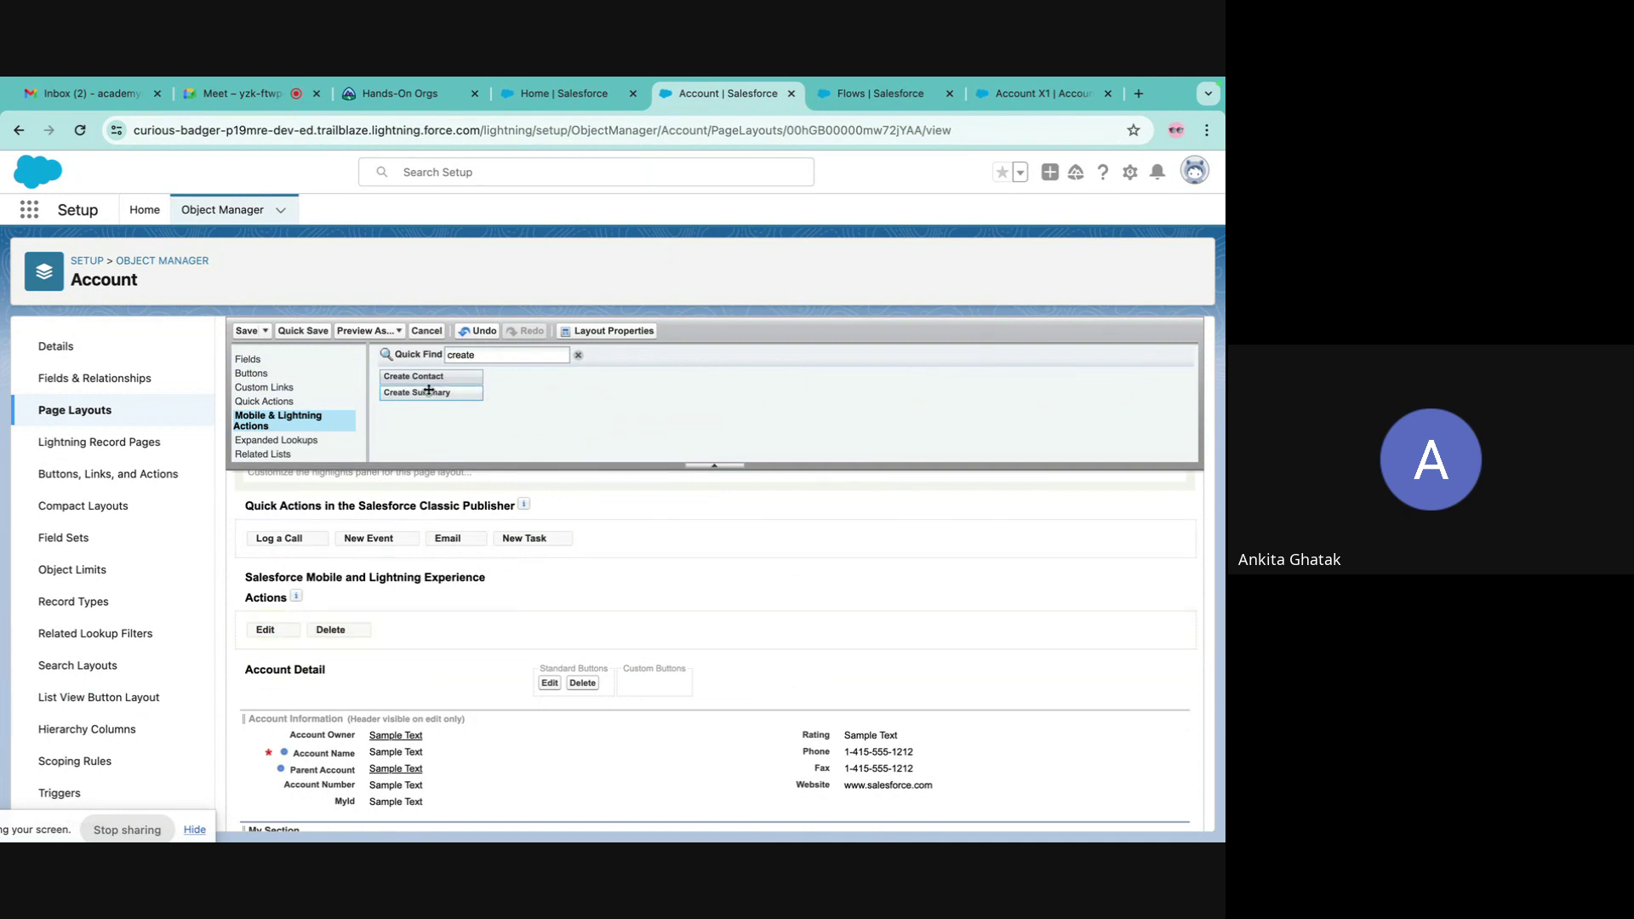
pyautogui.moveTo(423, 377); pyautogui.dragTo(473, 638)
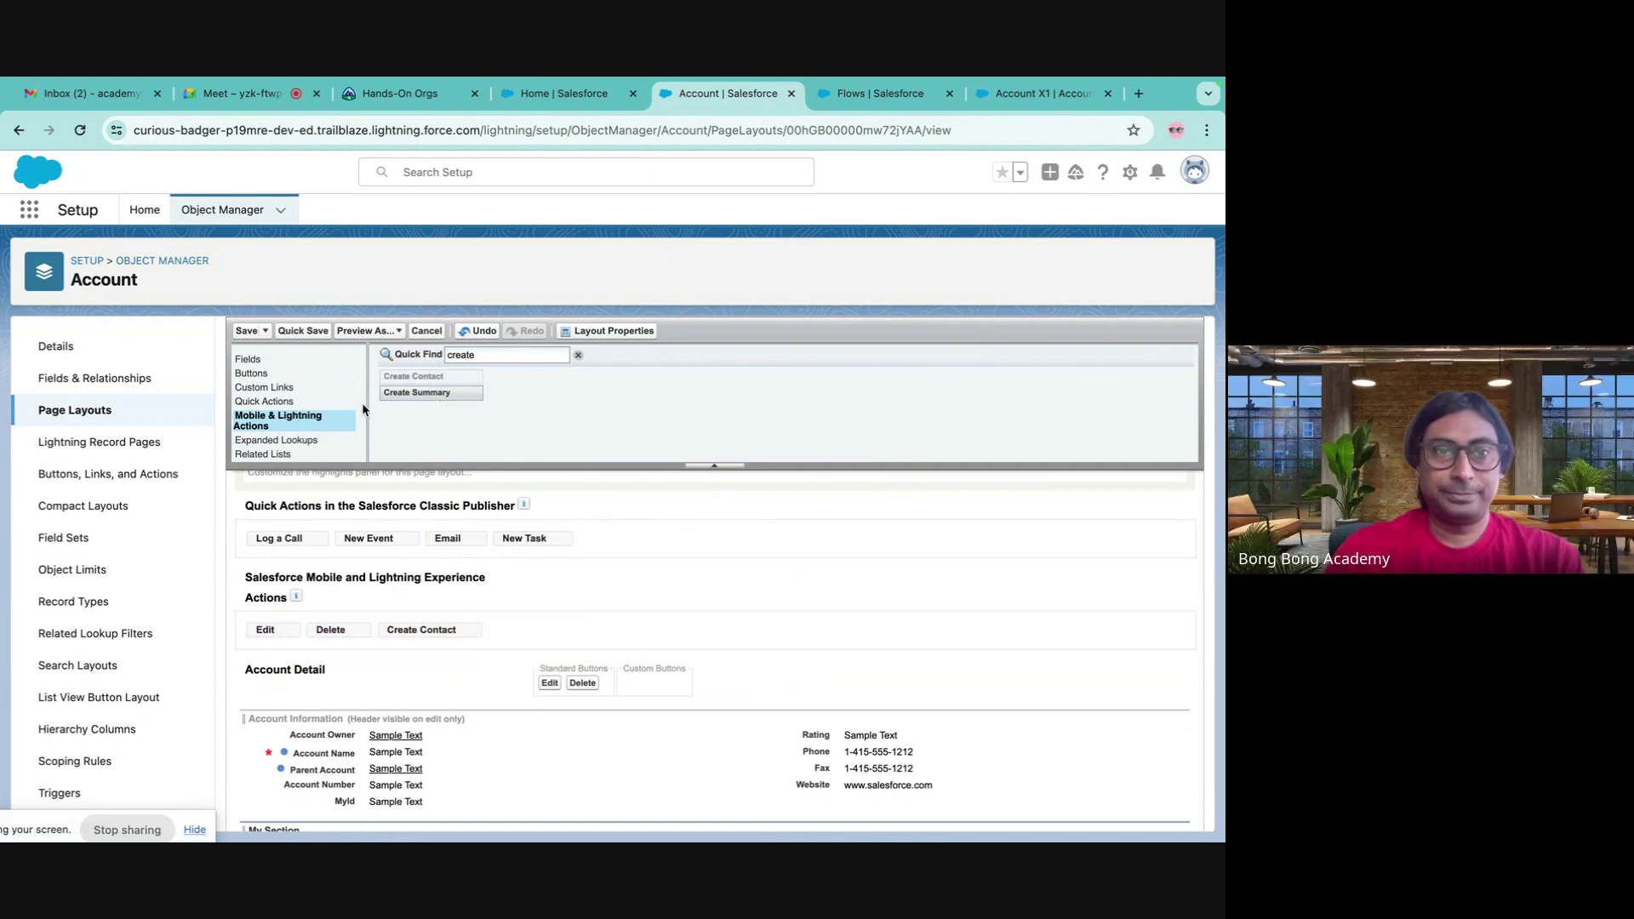
pyautogui.click(246, 332)
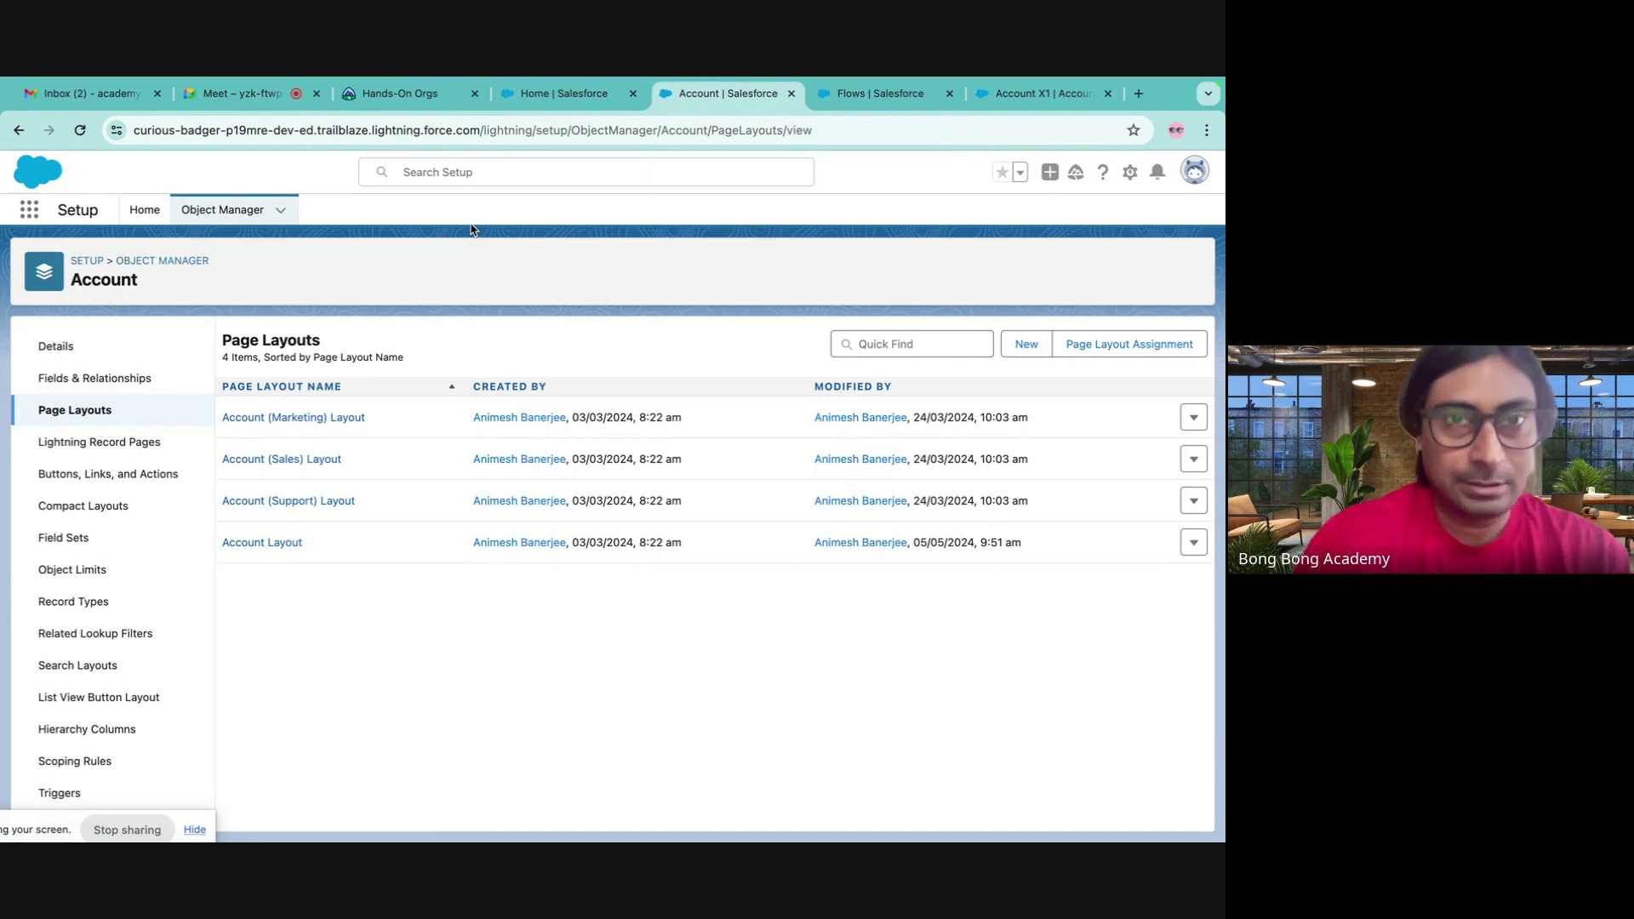
# - From the home page, open the Accounts list and then the Account X1 record
pyautogui.click(555, 94)
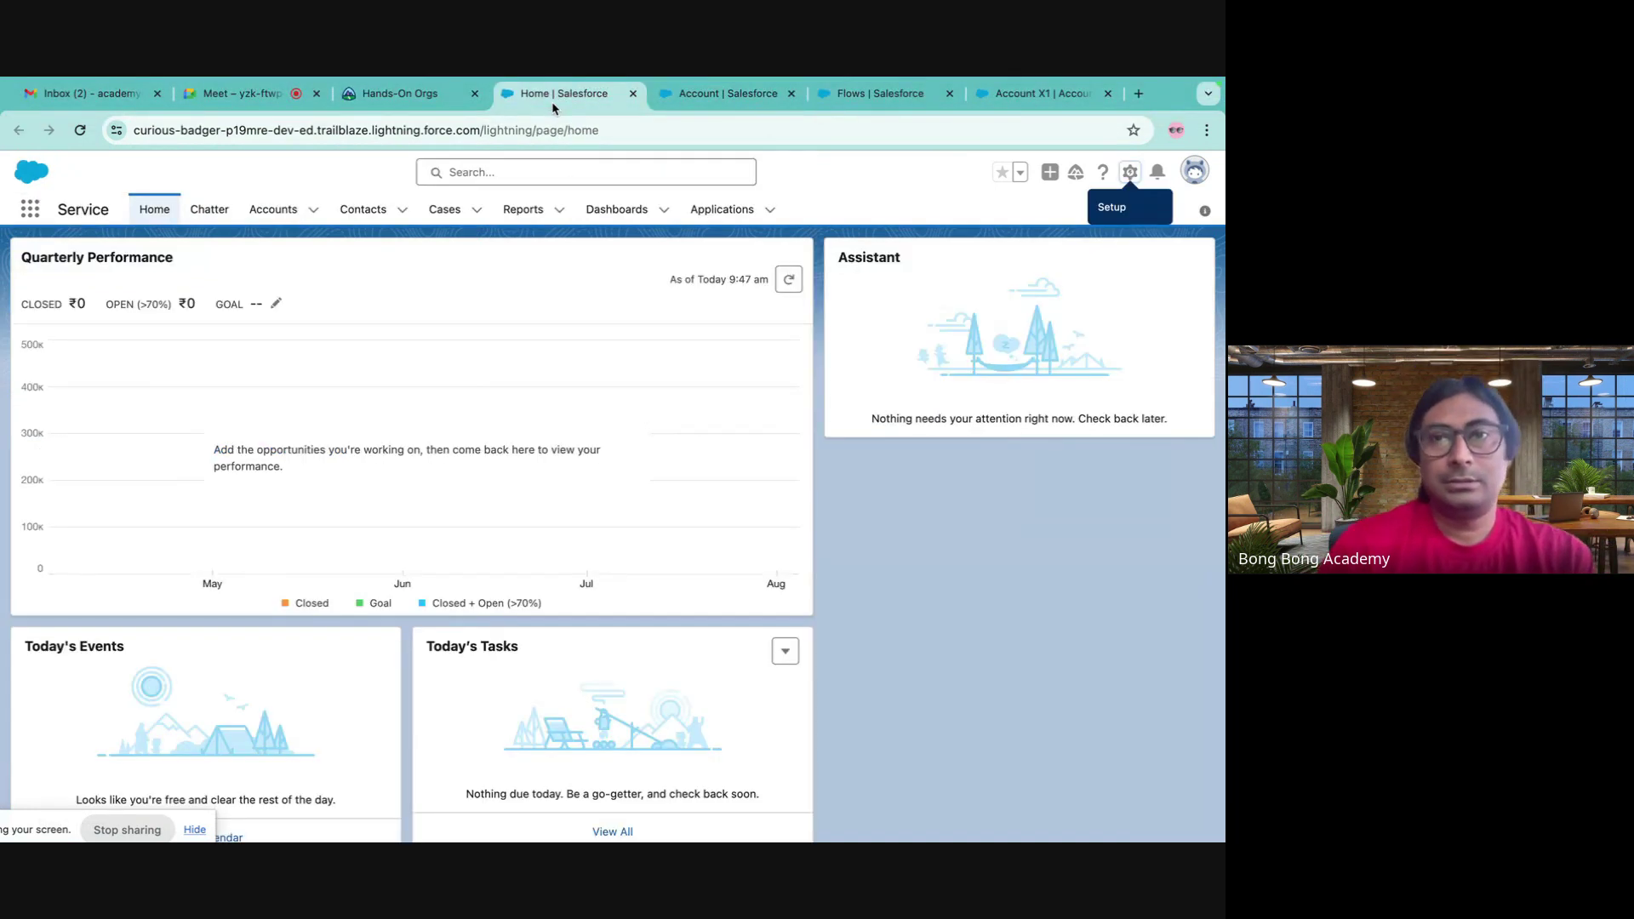
pyautogui.click(274, 213)
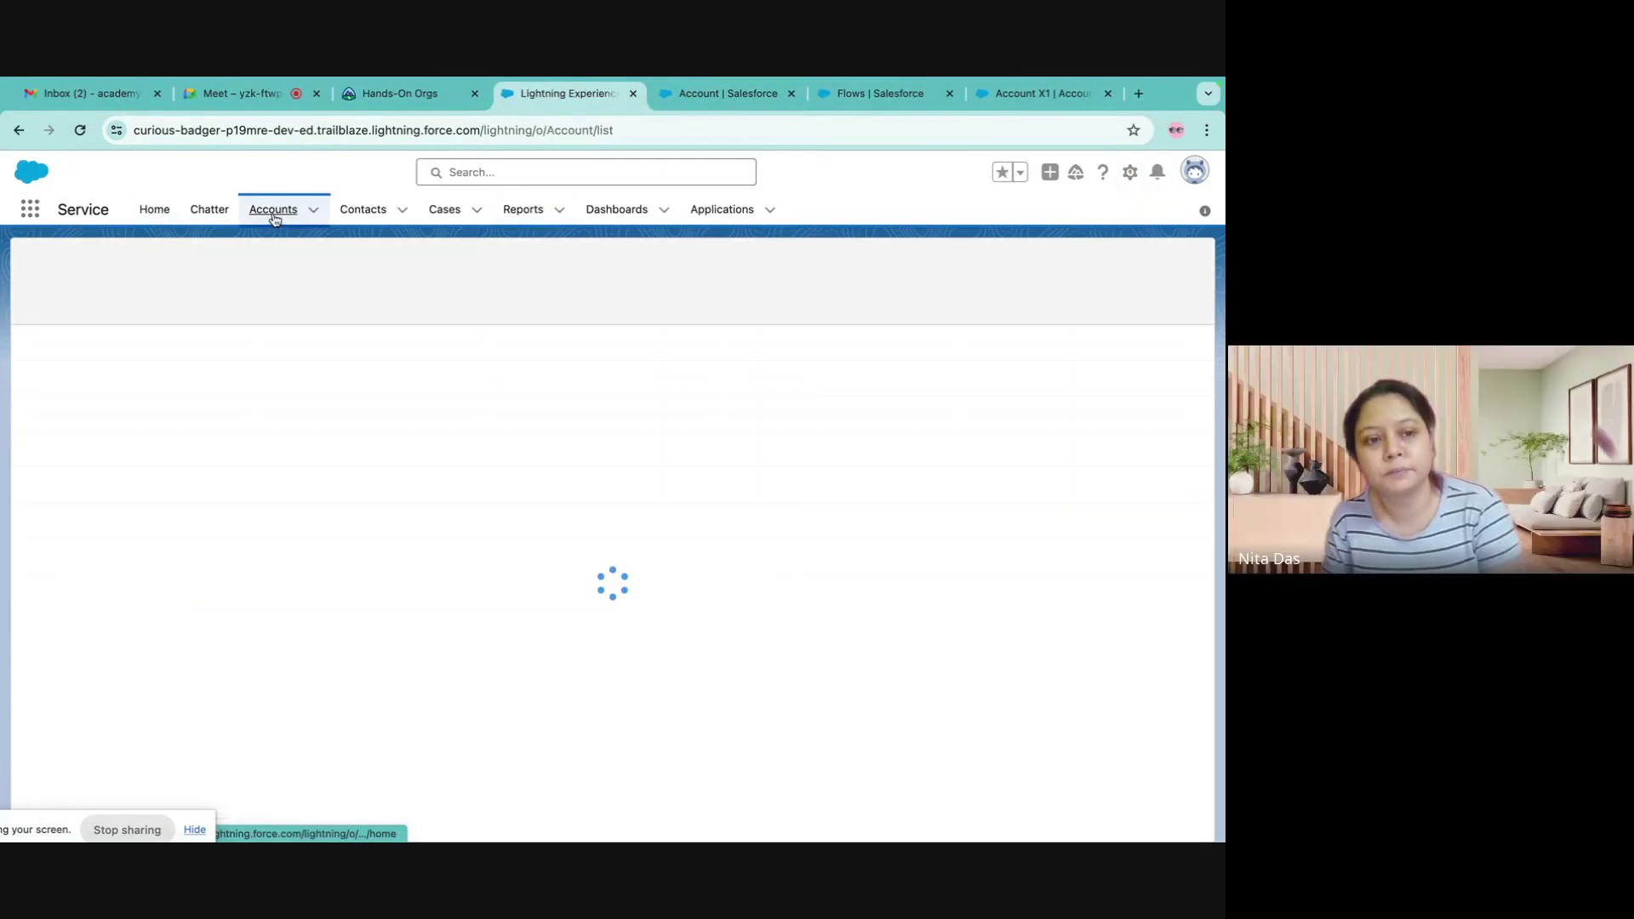
pyautogui.click(120, 364)
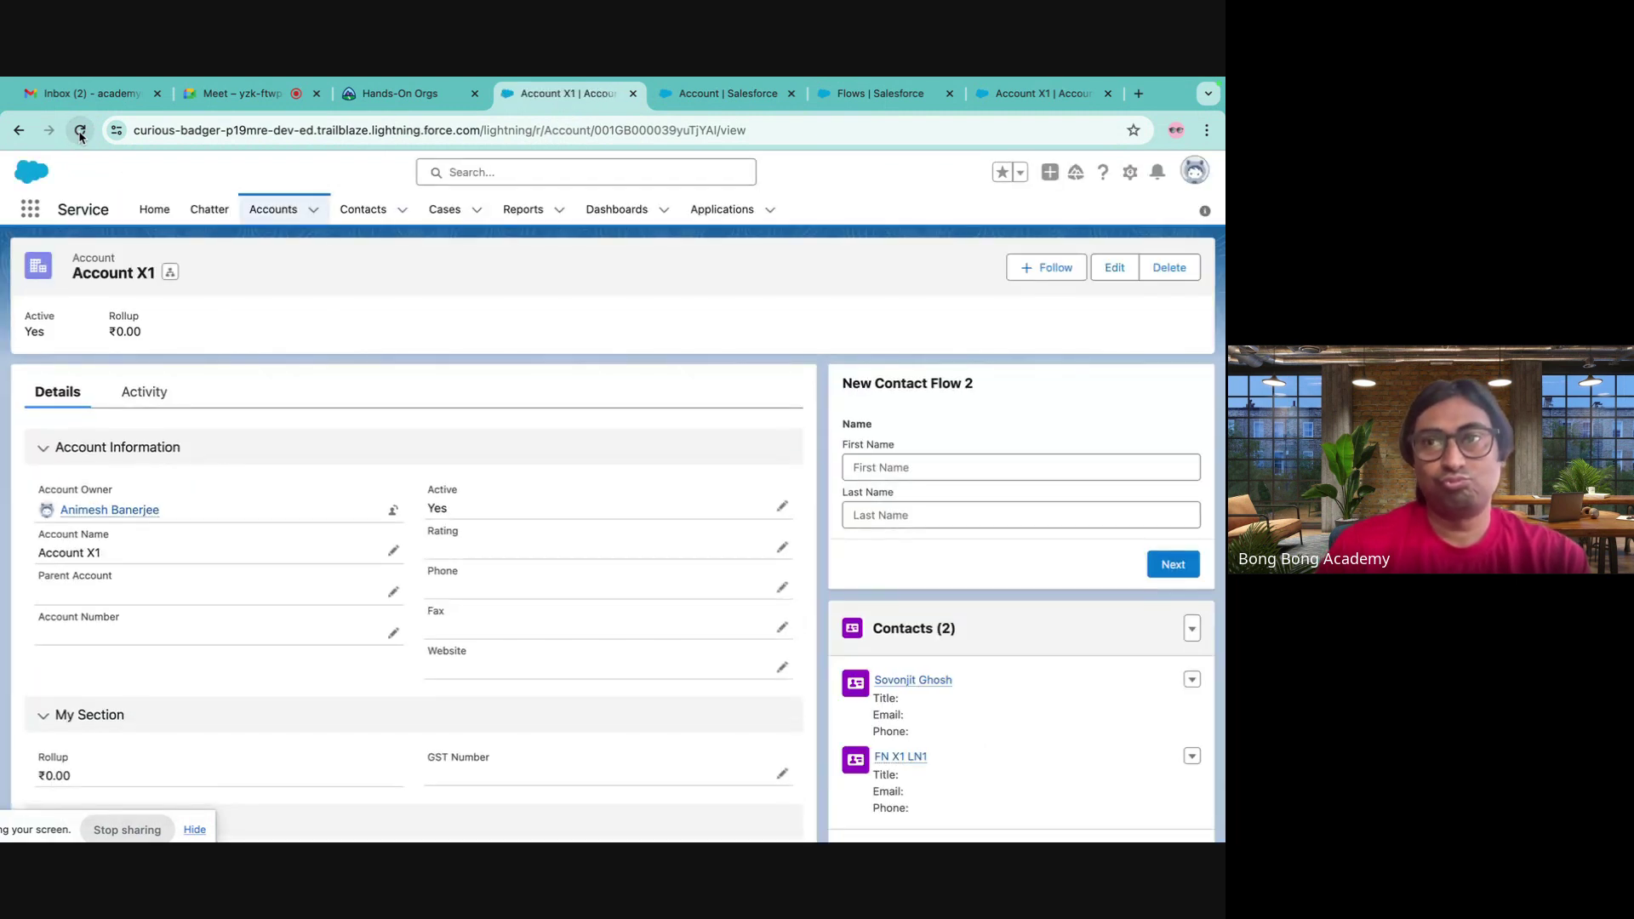
pyautogui.click(81, 132)
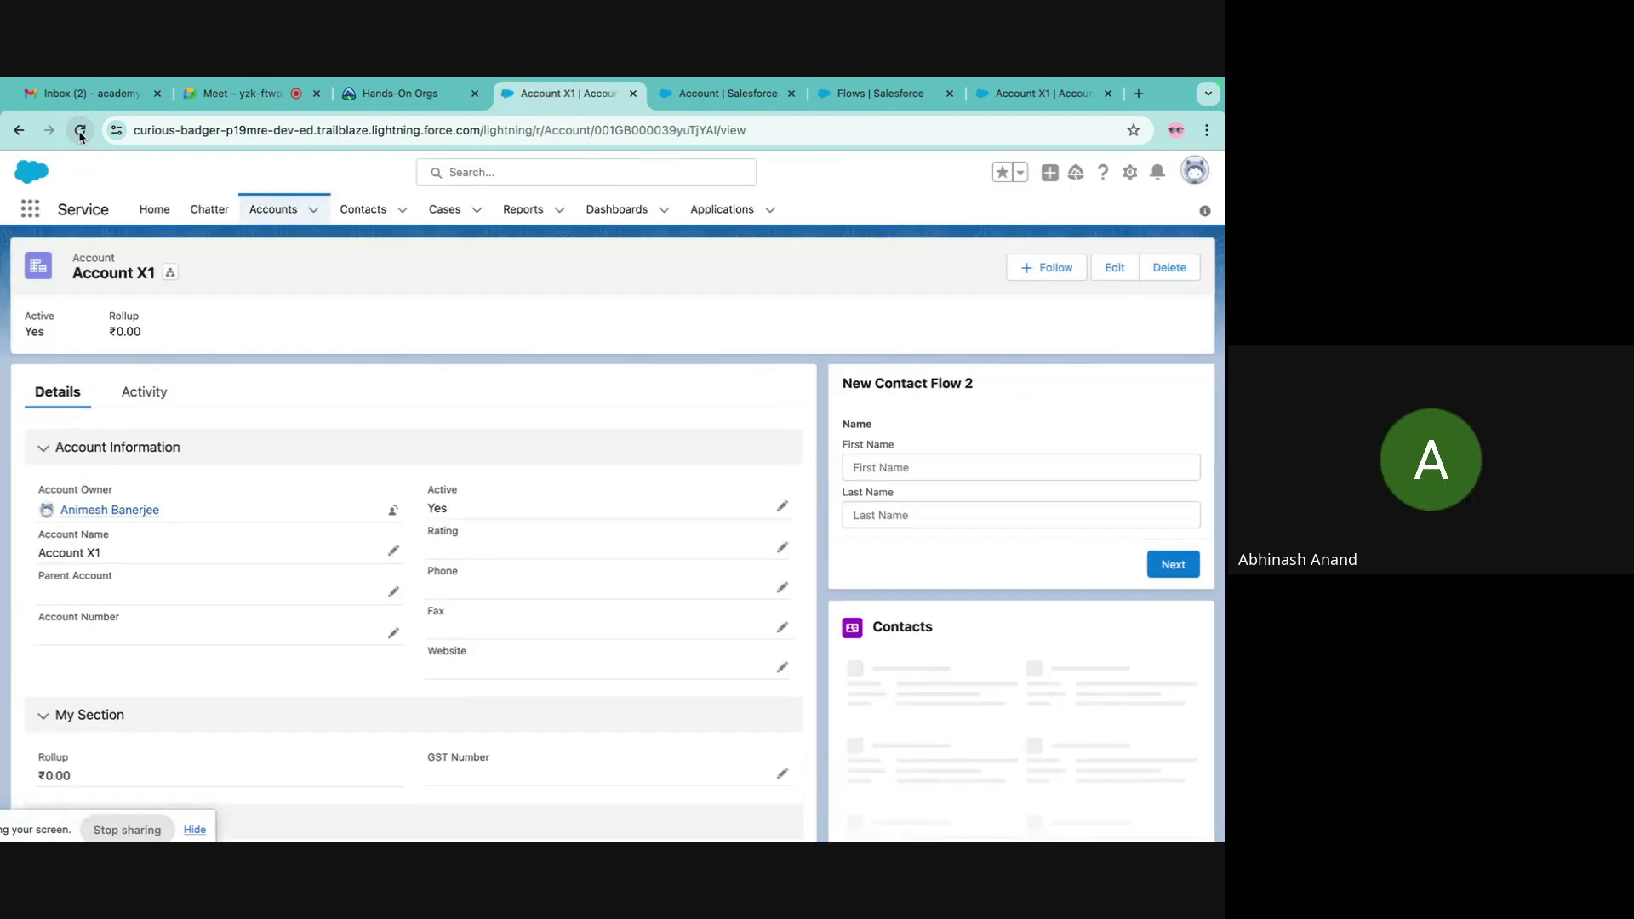
pyautogui.click(81, 132)
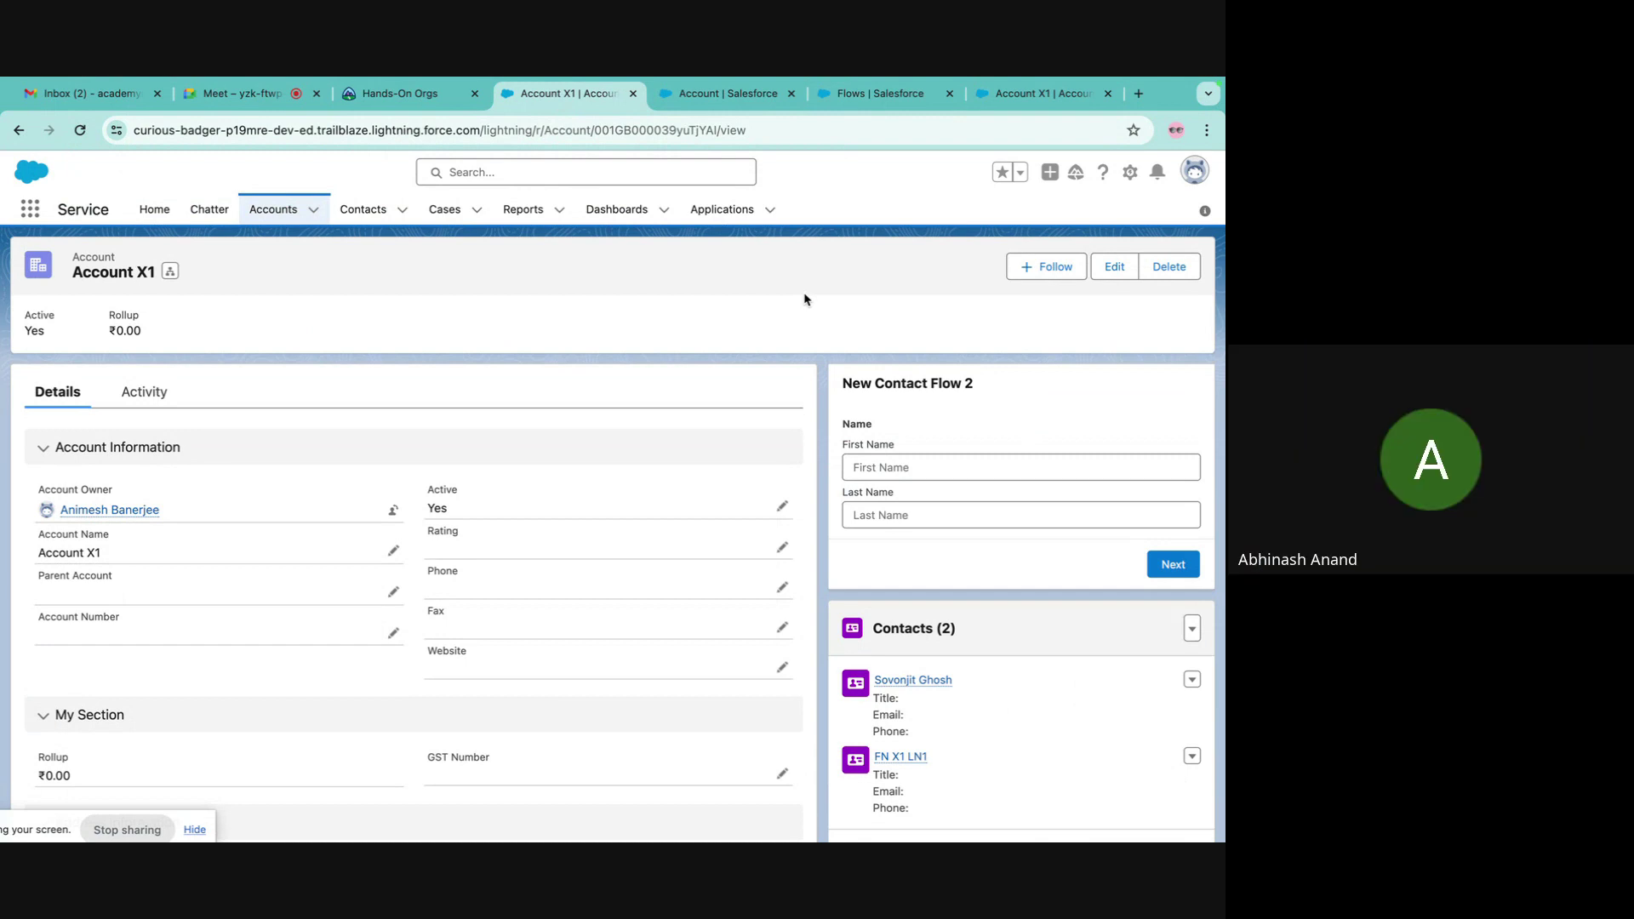
# - Reopen the Account Layout and check its Lightning actions are Edit, Delete and Create Contact
pyautogui.click(748, 98)
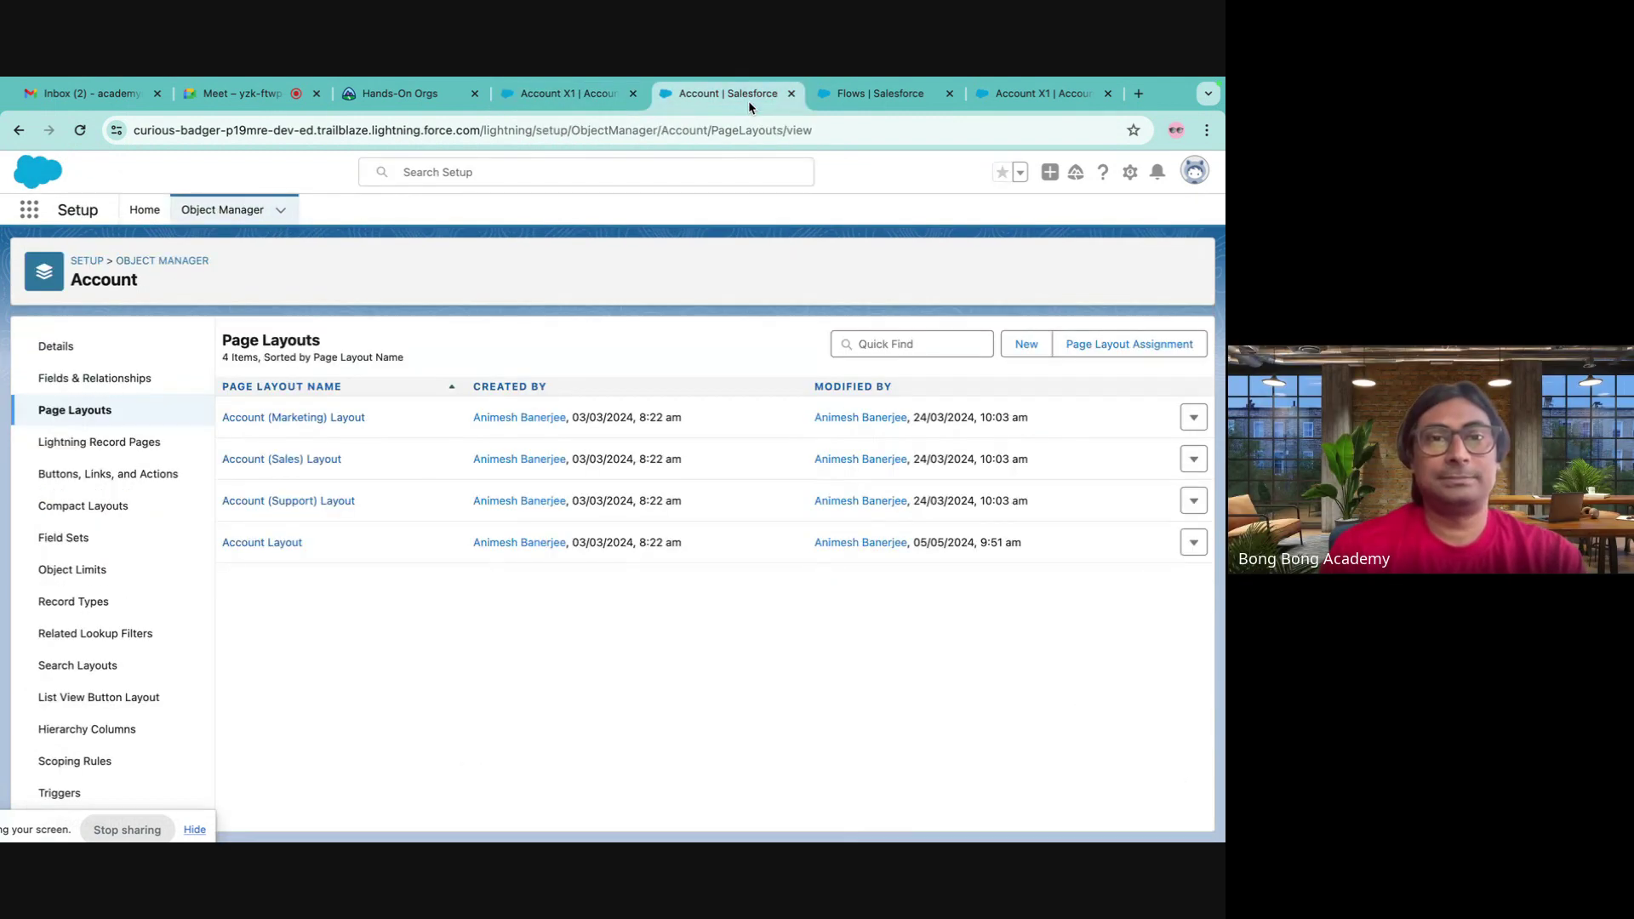
pyautogui.click(282, 544)
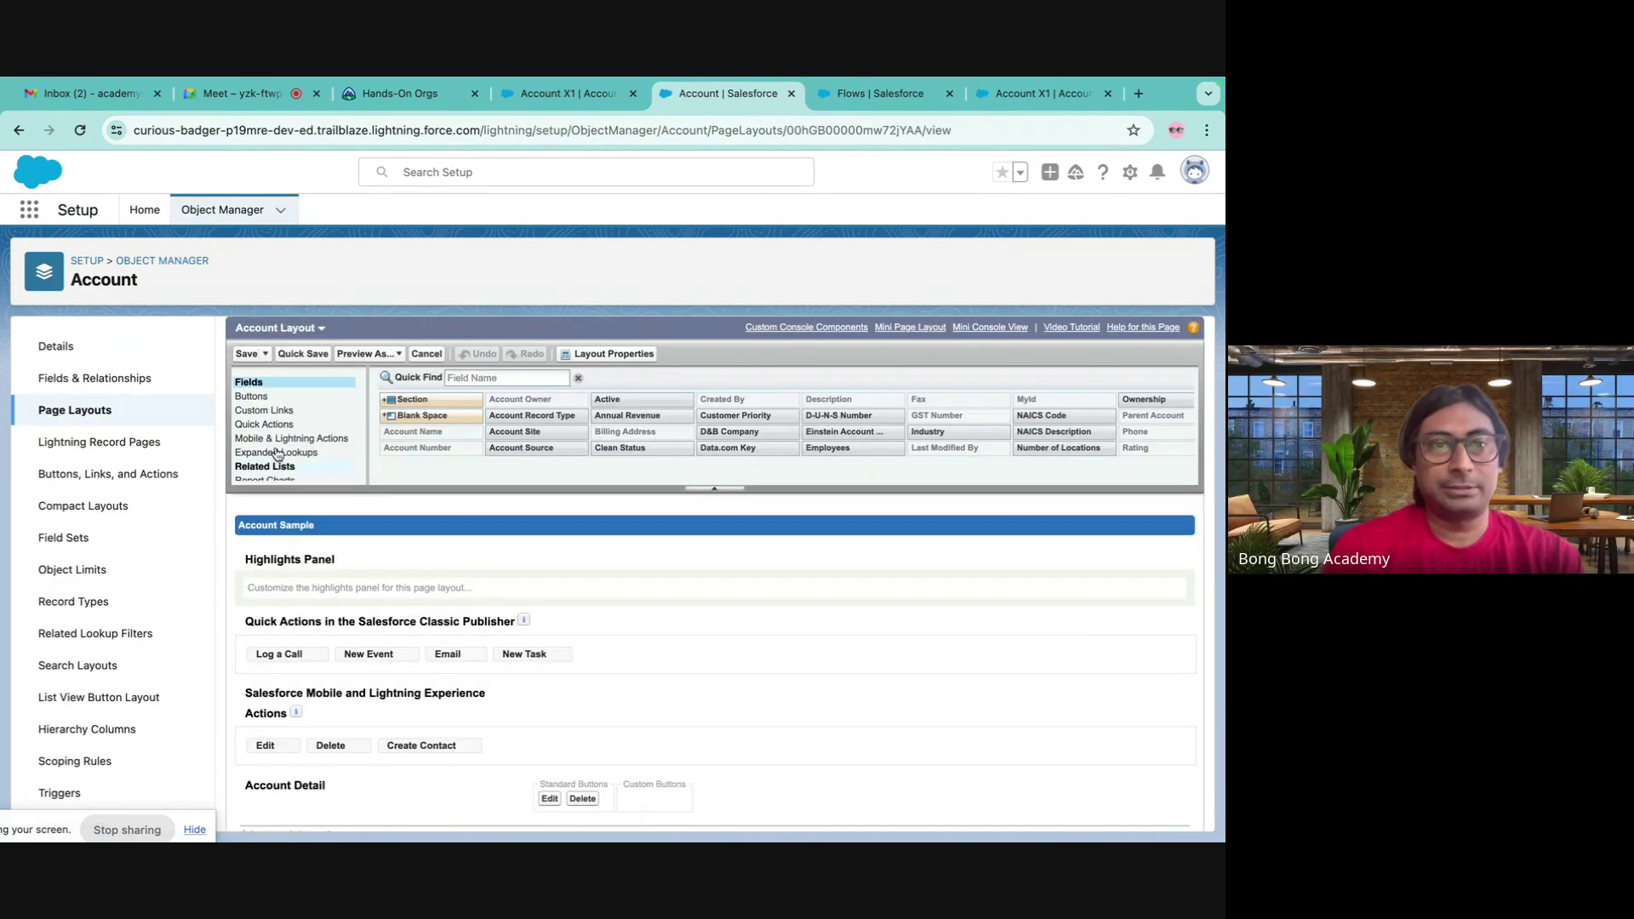
pyautogui.click(266, 425)
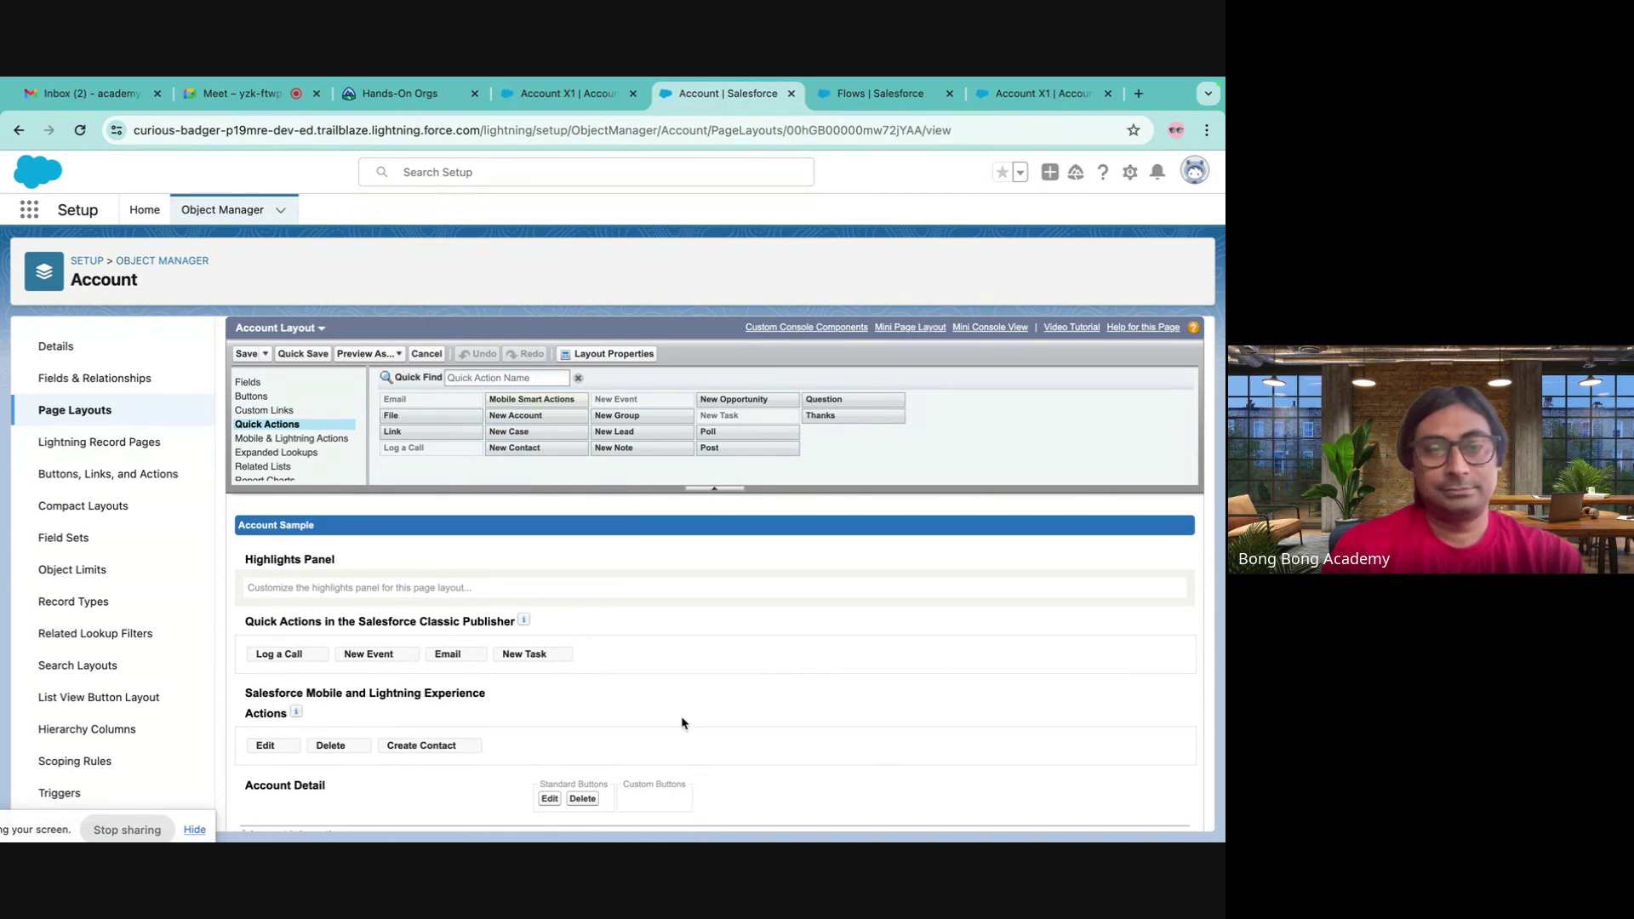
pyautogui.scroll(-3, 682, 723)
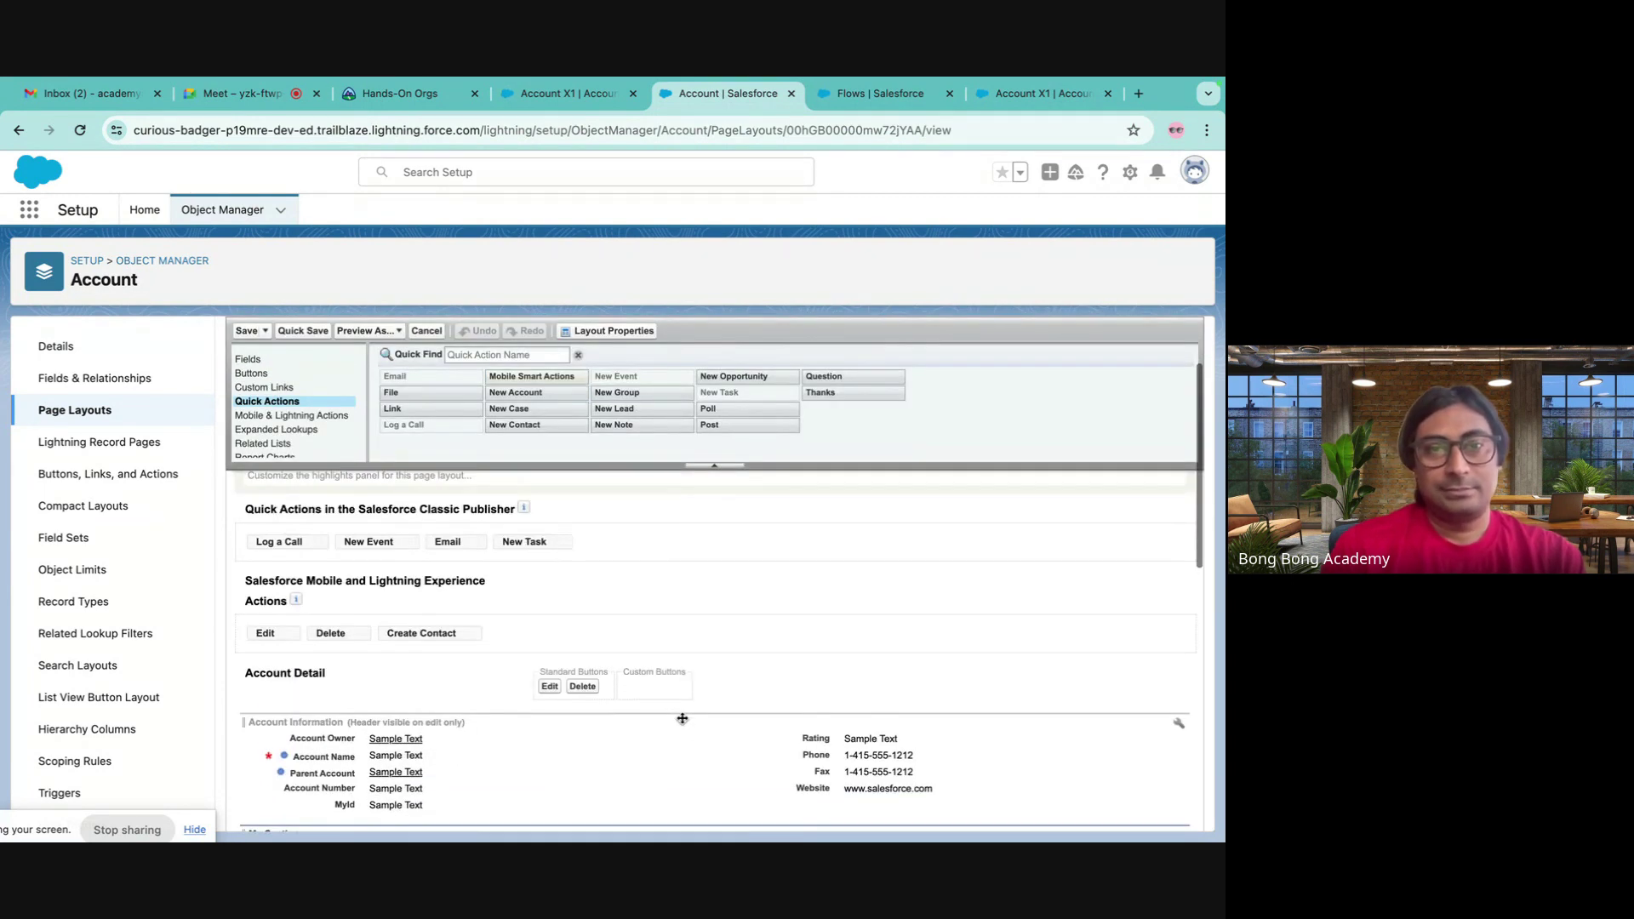
pyautogui.scroll(-1, 681, 718)
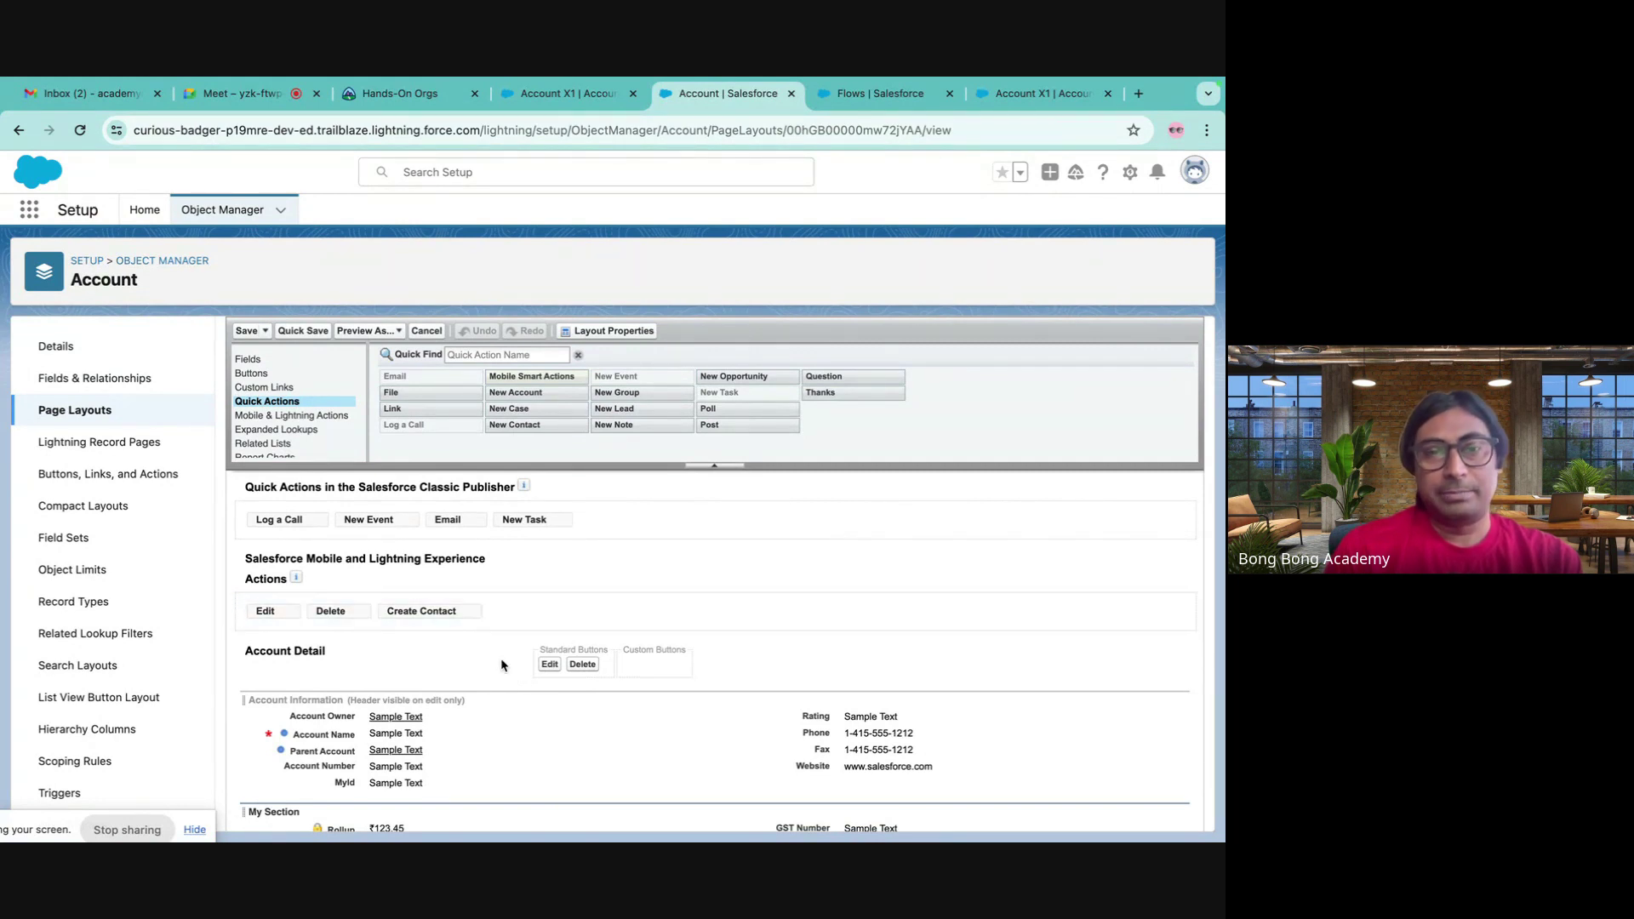
pyautogui.scroll(1, 502, 666)
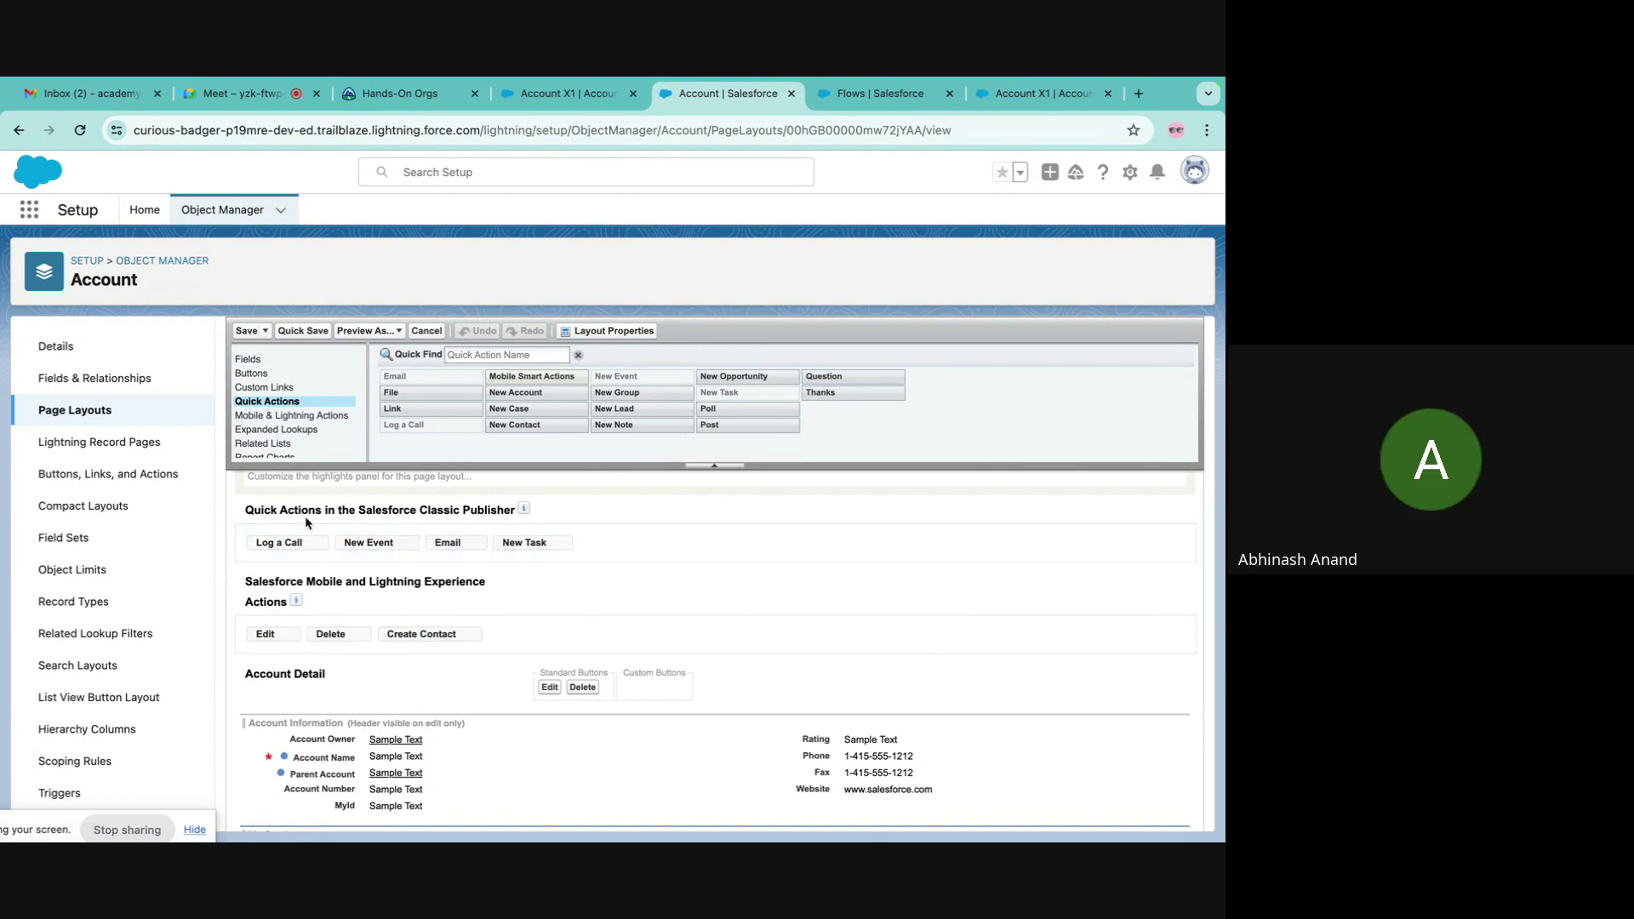
pyautogui.click(851, 95)
pyautogui.click(1013, 97)
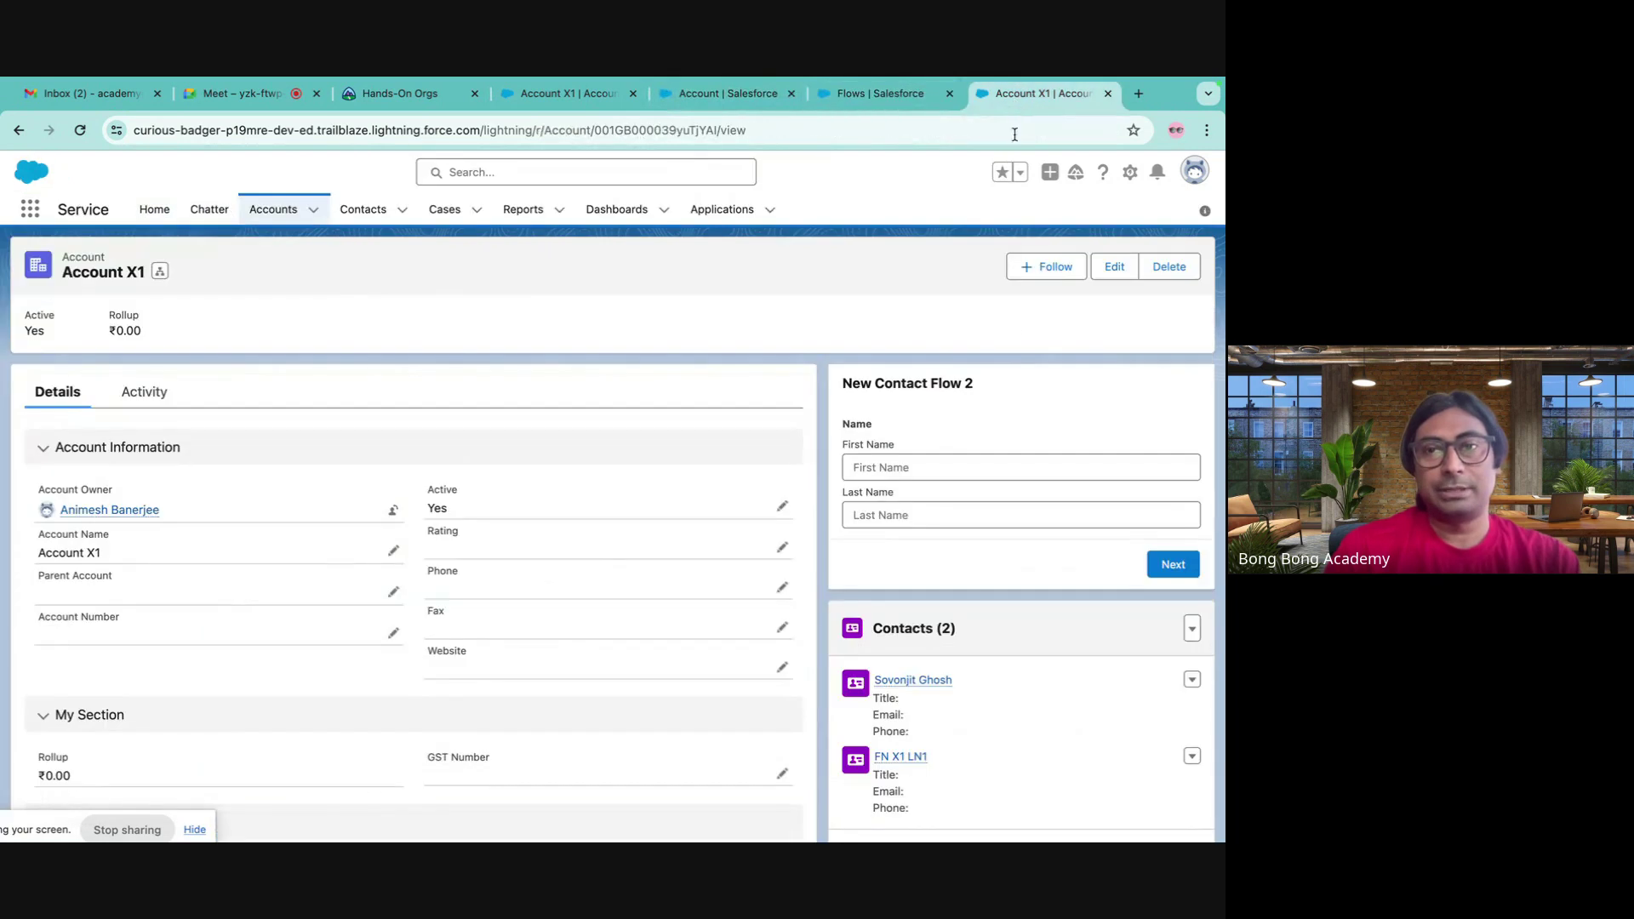
pyautogui.click(673, 94)
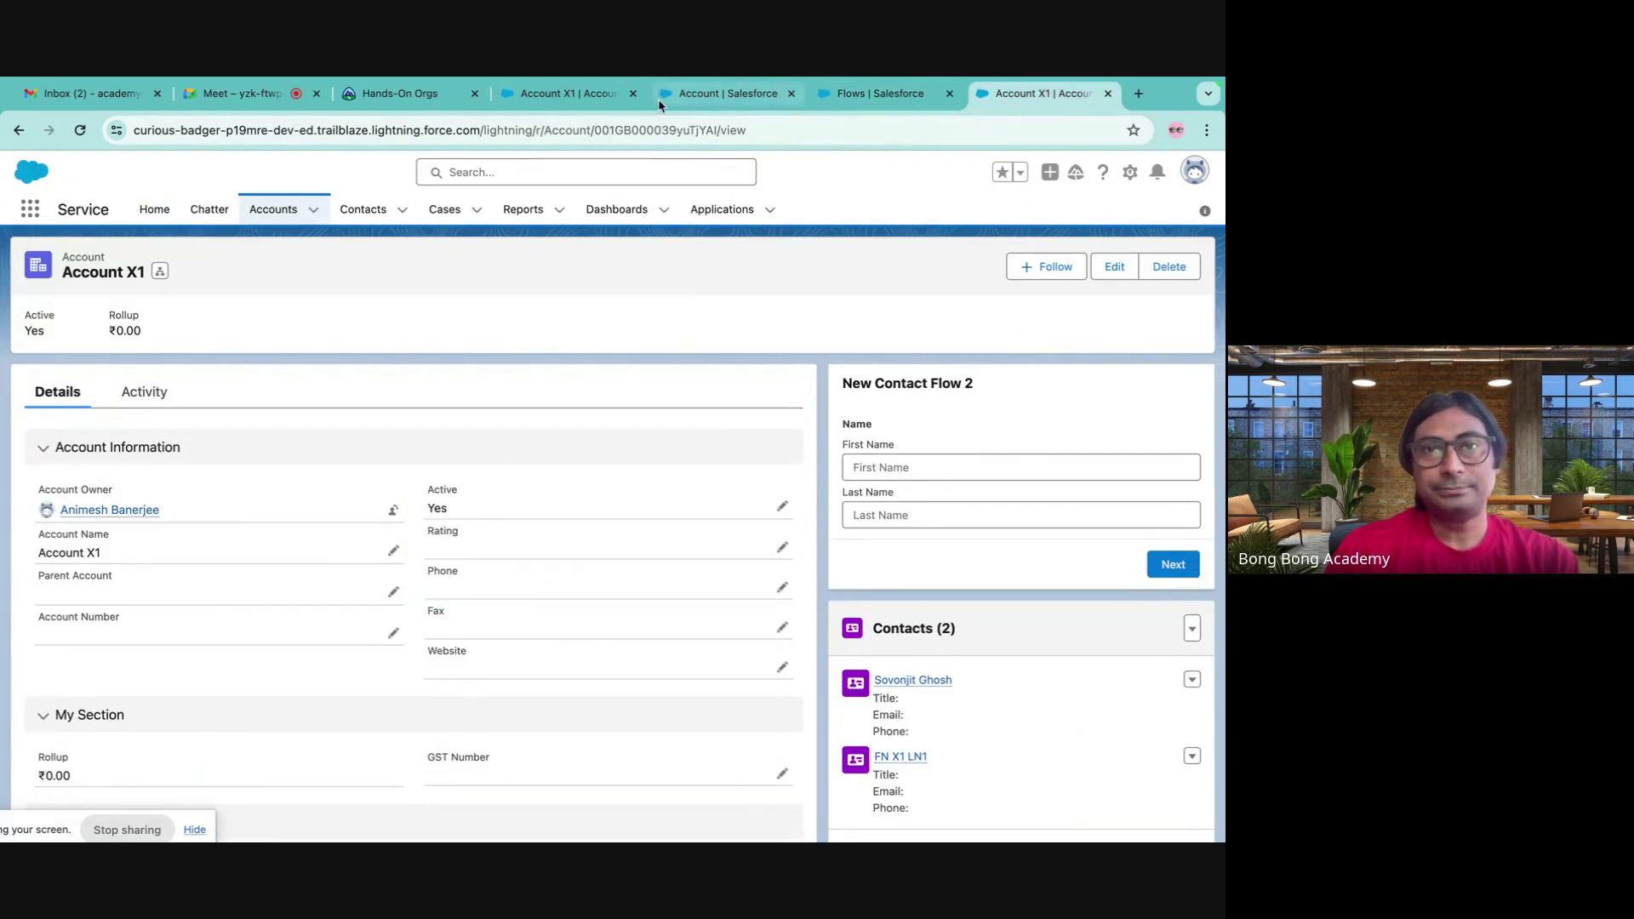
pyautogui.click(609, 100)
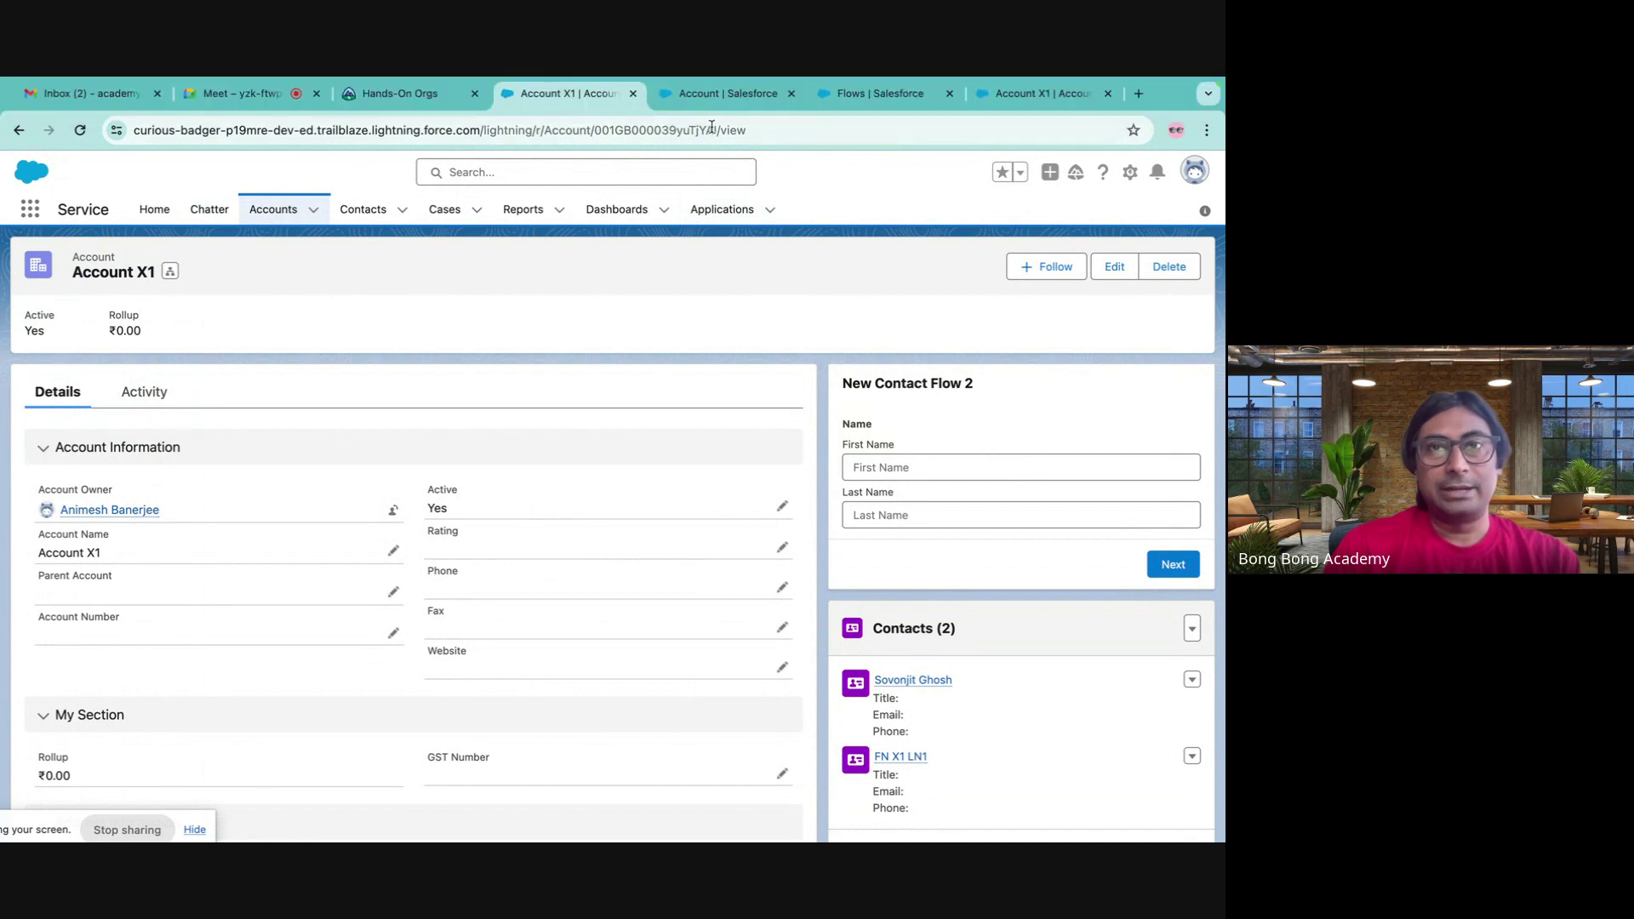
pyautogui.click(713, 104)
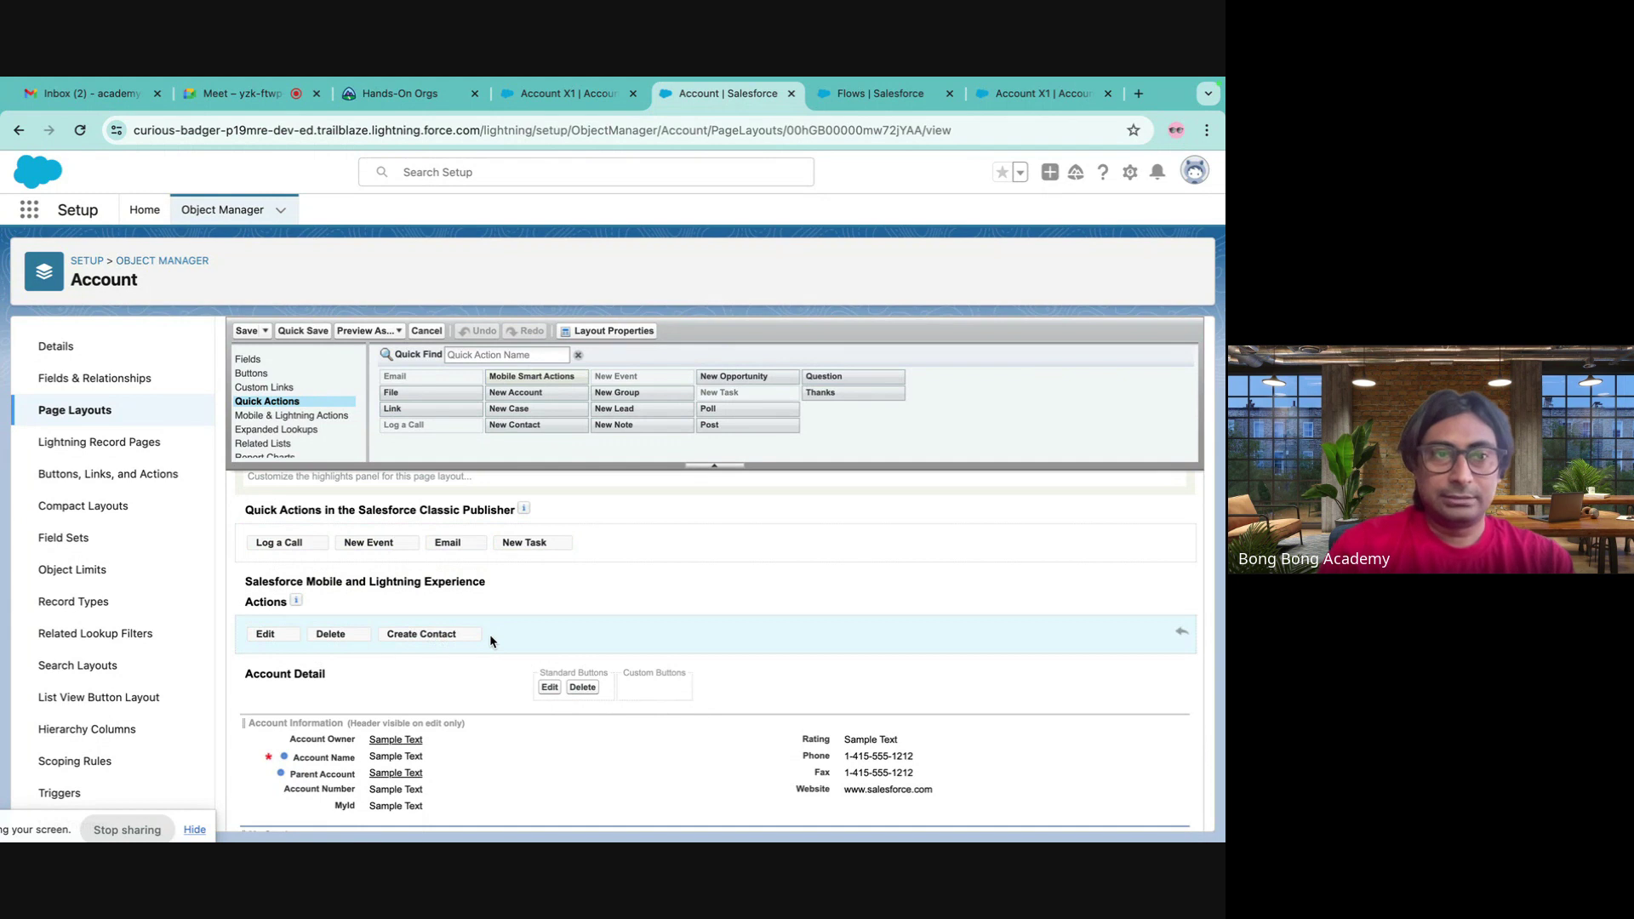
# - Open the Account Record Page from the Account's Lightning Record Pages list
pyautogui.click(100, 444)
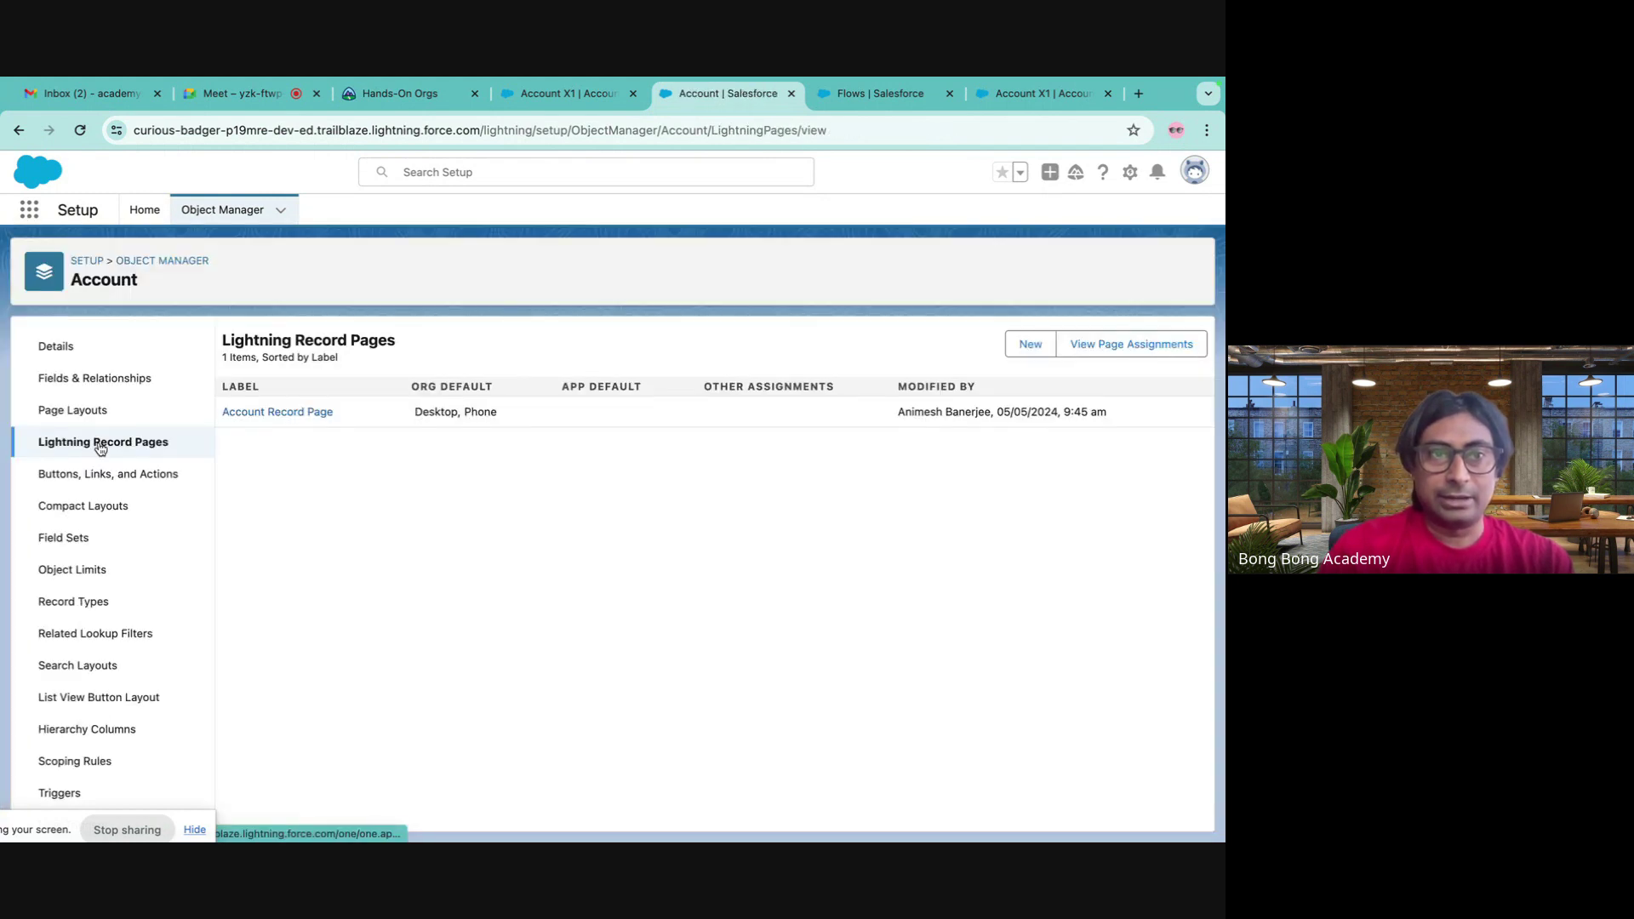
pyautogui.click(283, 419)
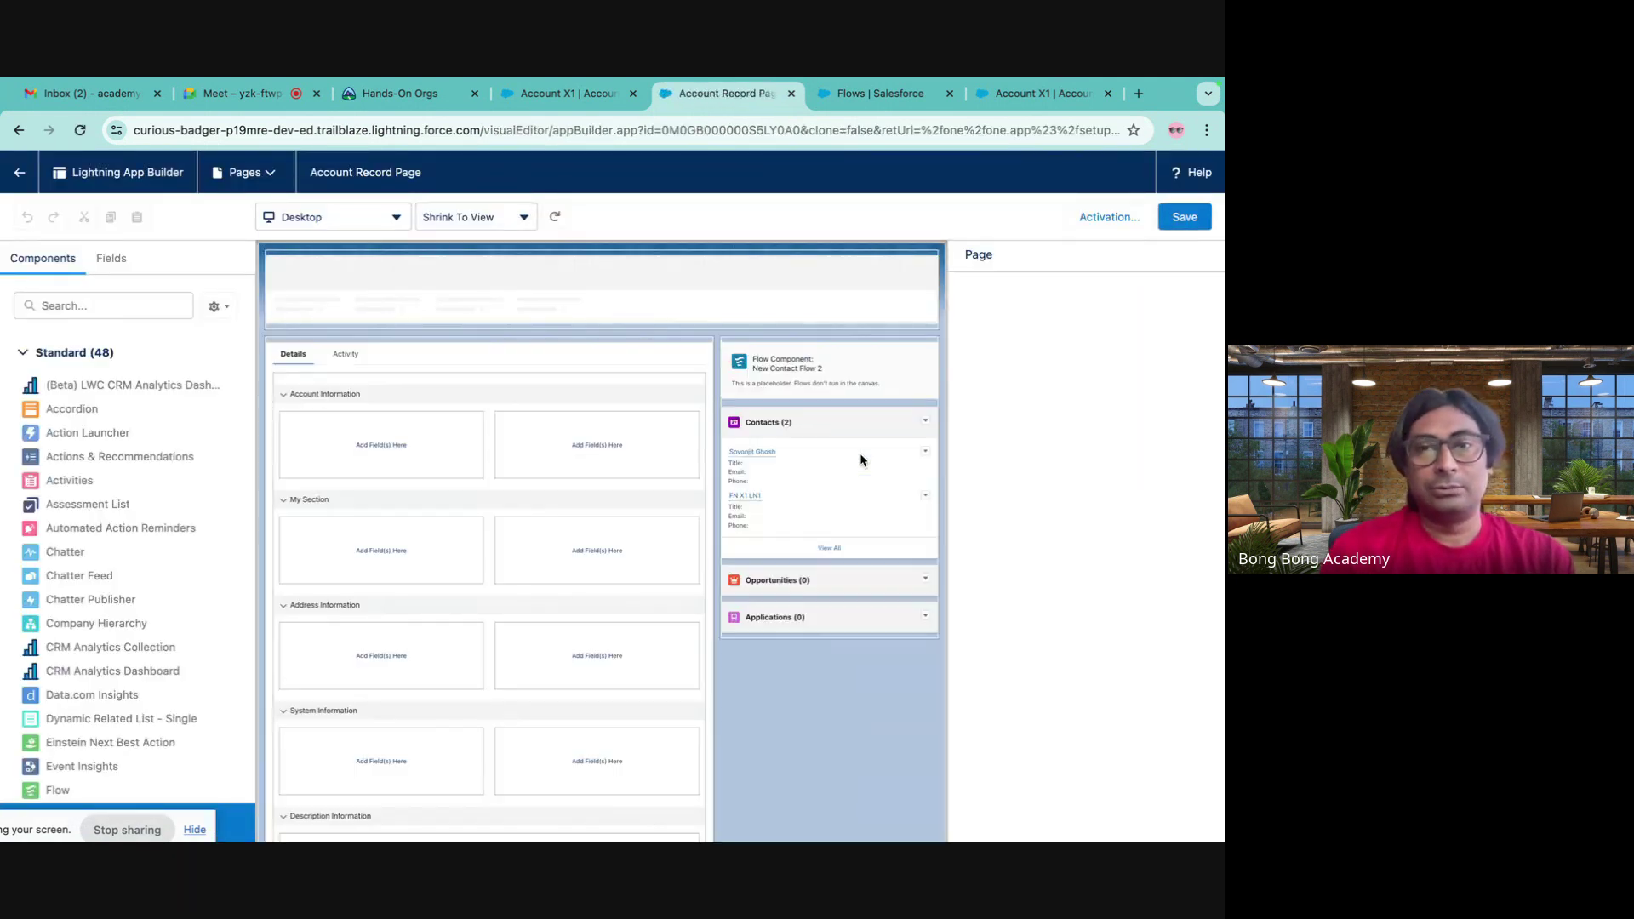
# - Add the Create Contact action to the Highlights Panel's actions
pyautogui.click(861, 277)
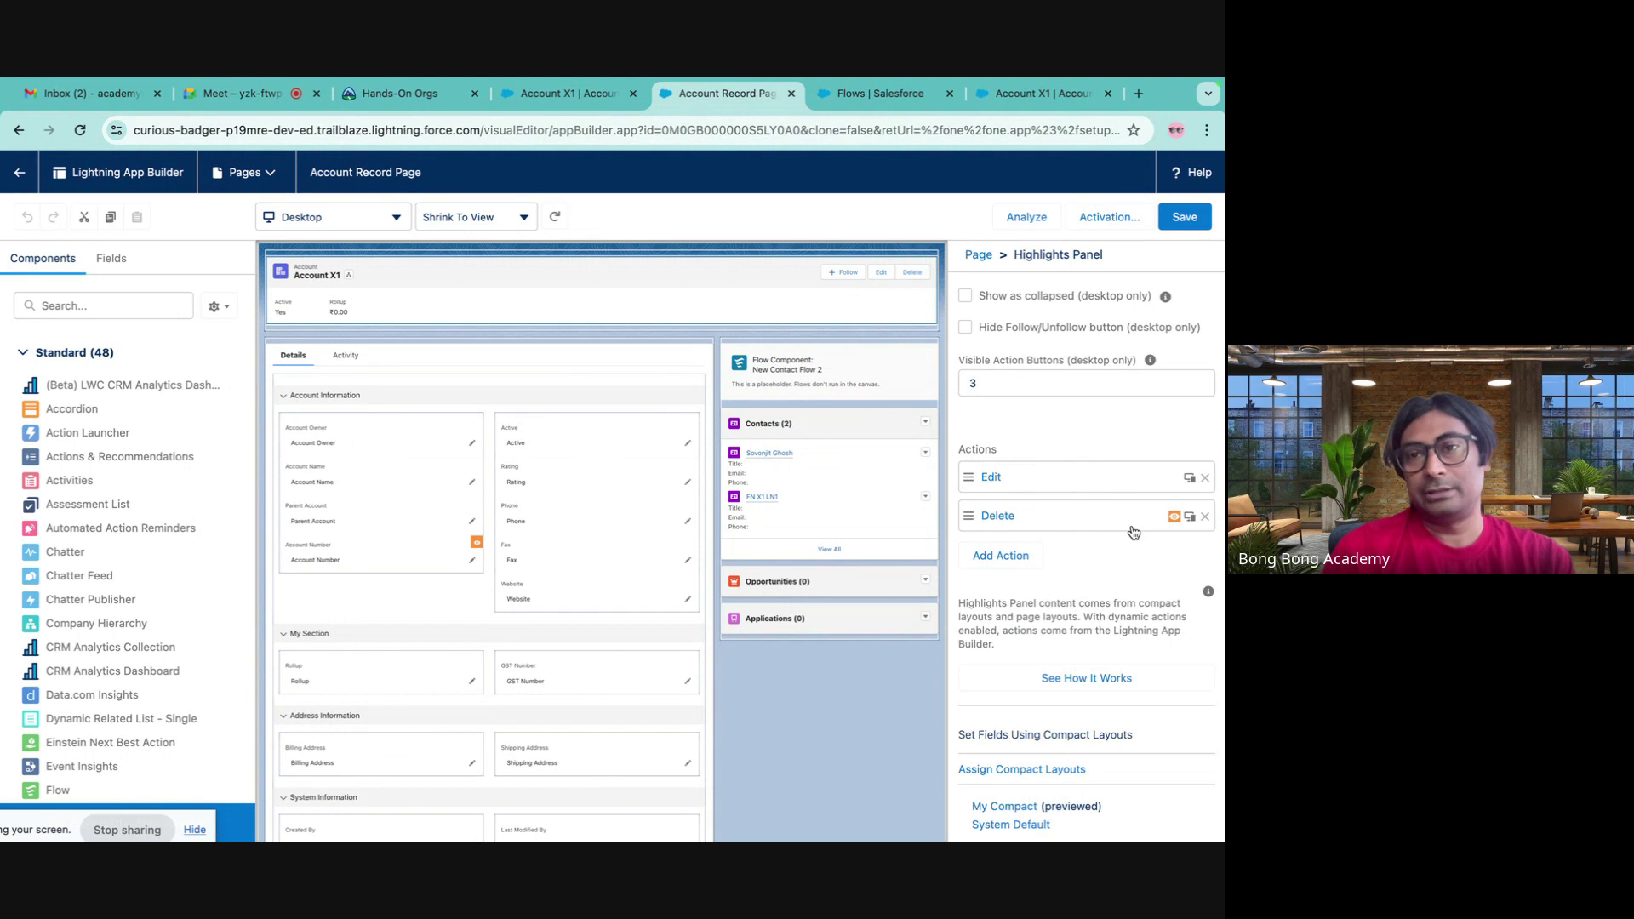
pyautogui.click(998, 558)
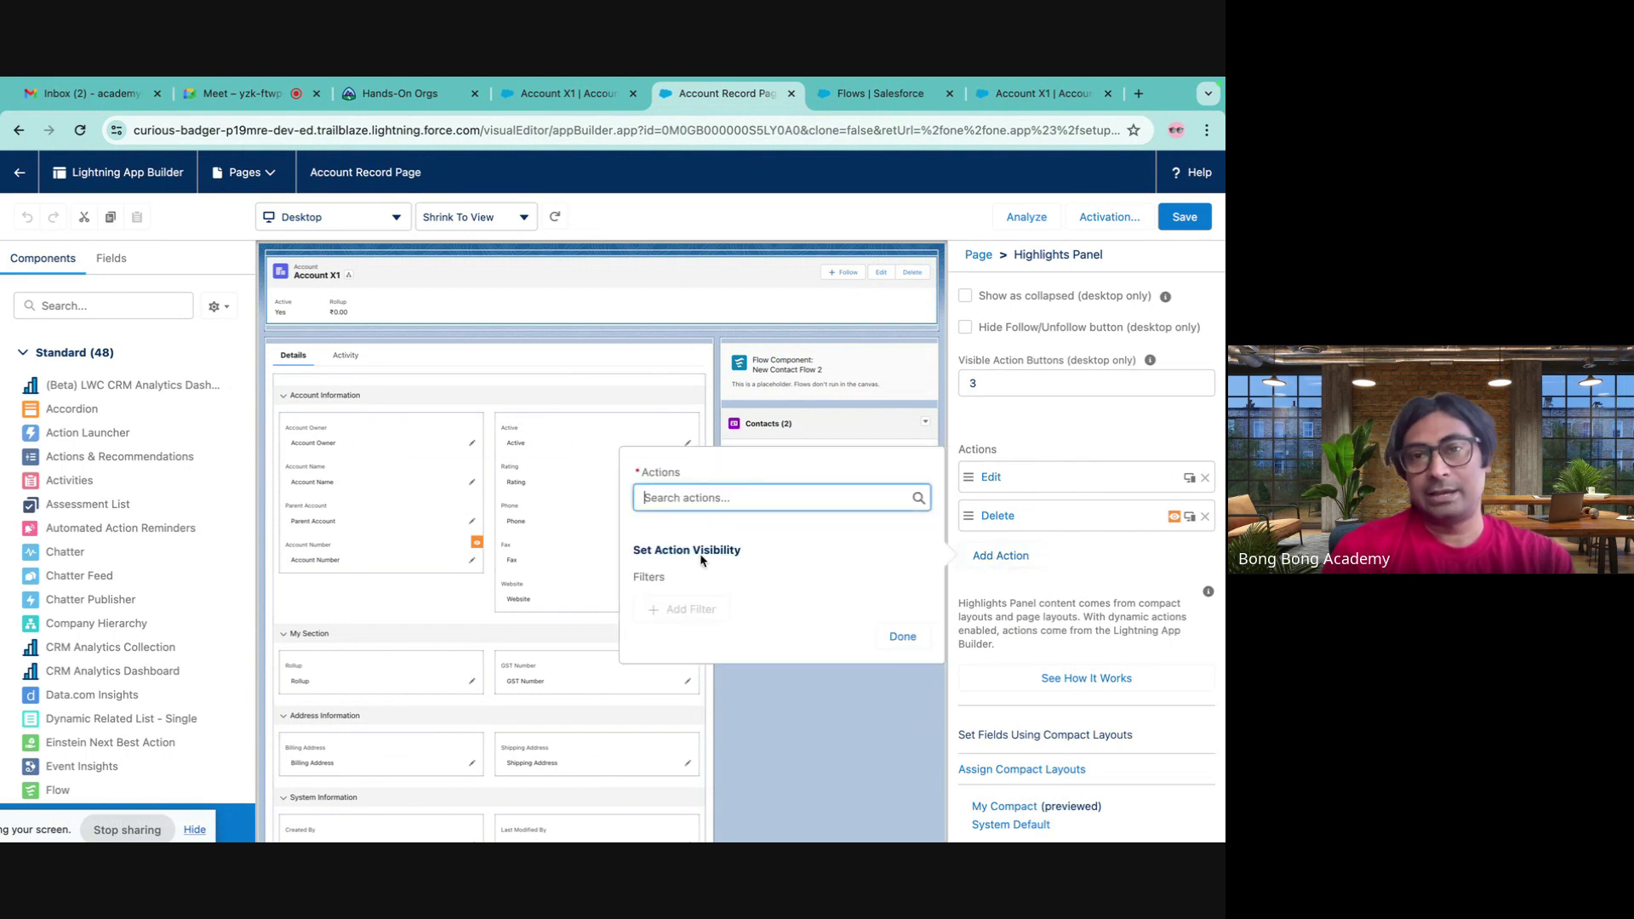
pyautogui.click(683, 500)
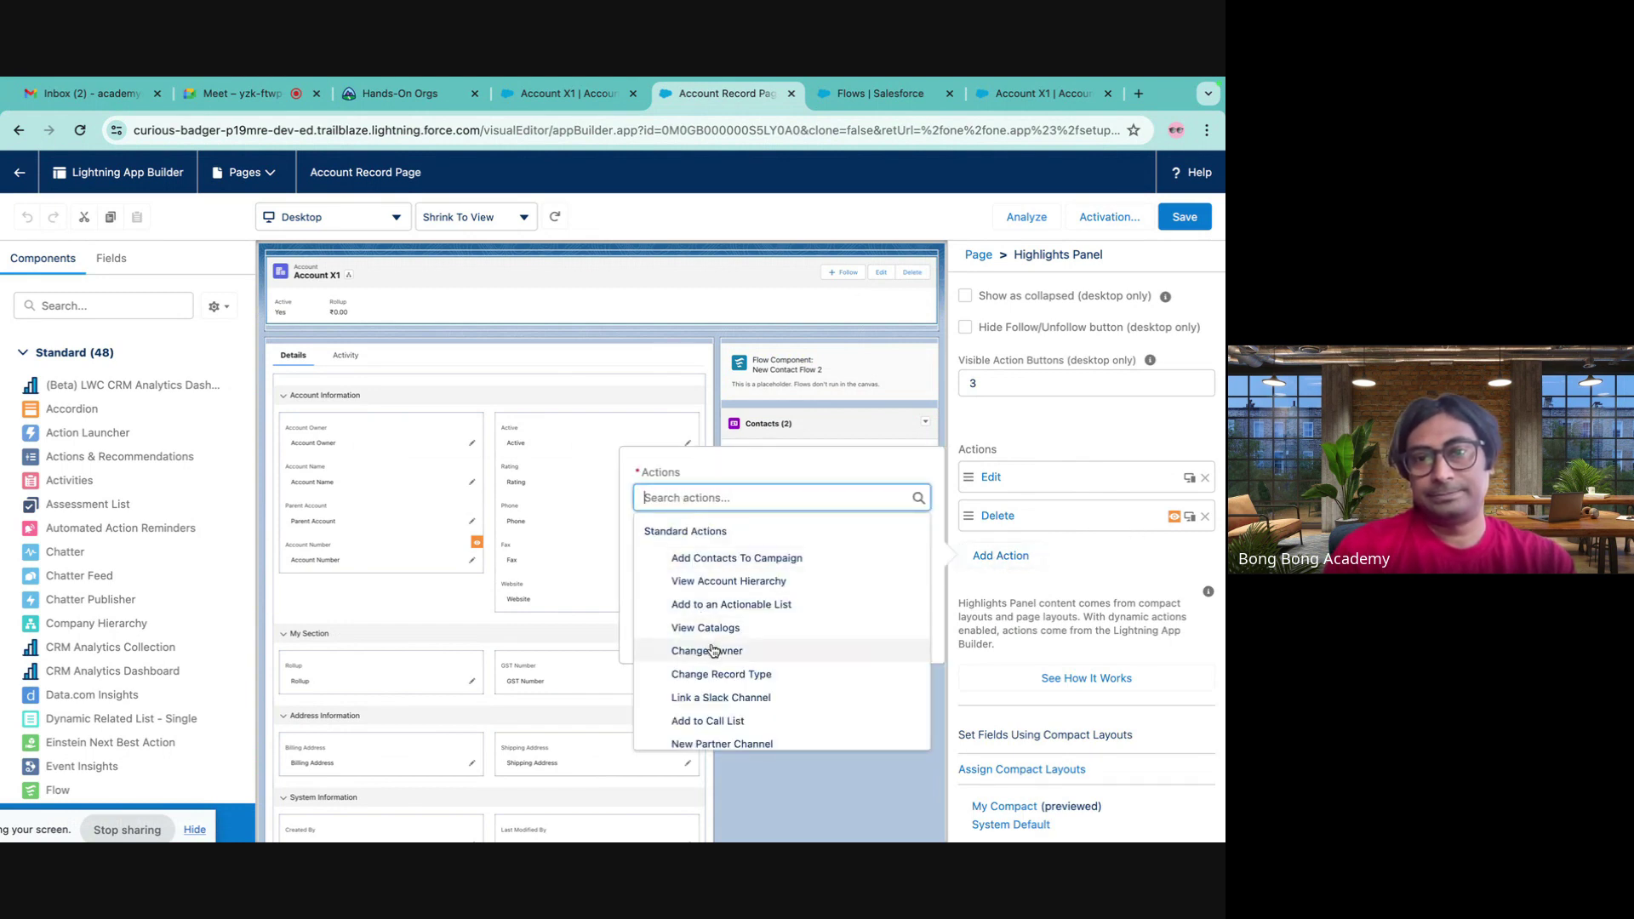
pyautogui.scroll(-3, 713, 653)
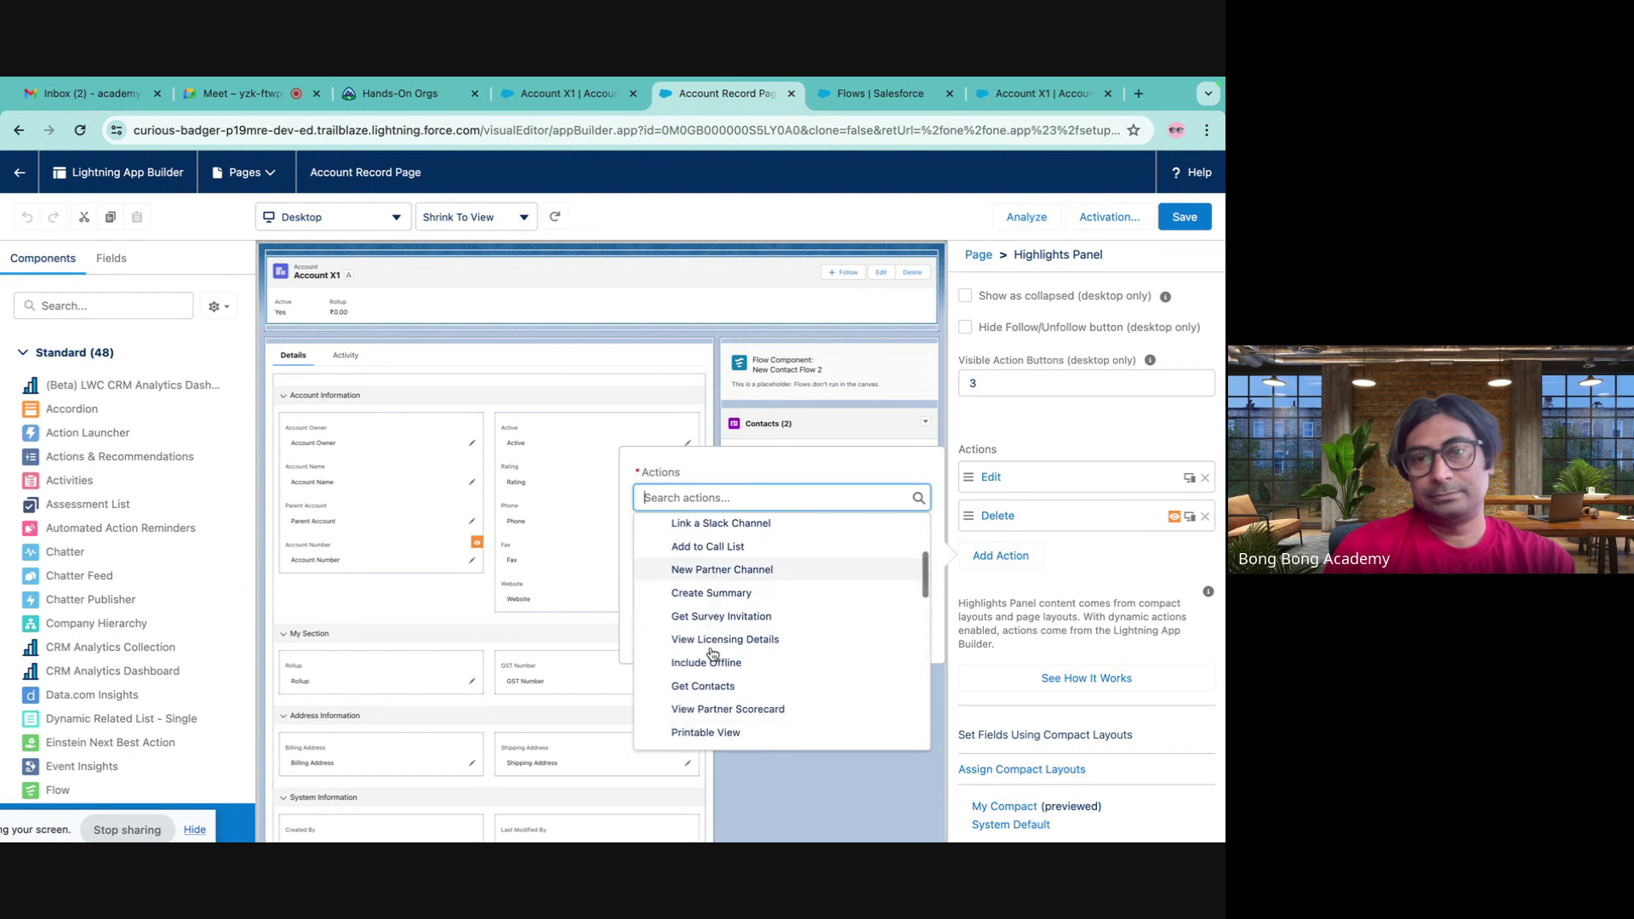
pyautogui.write('create')
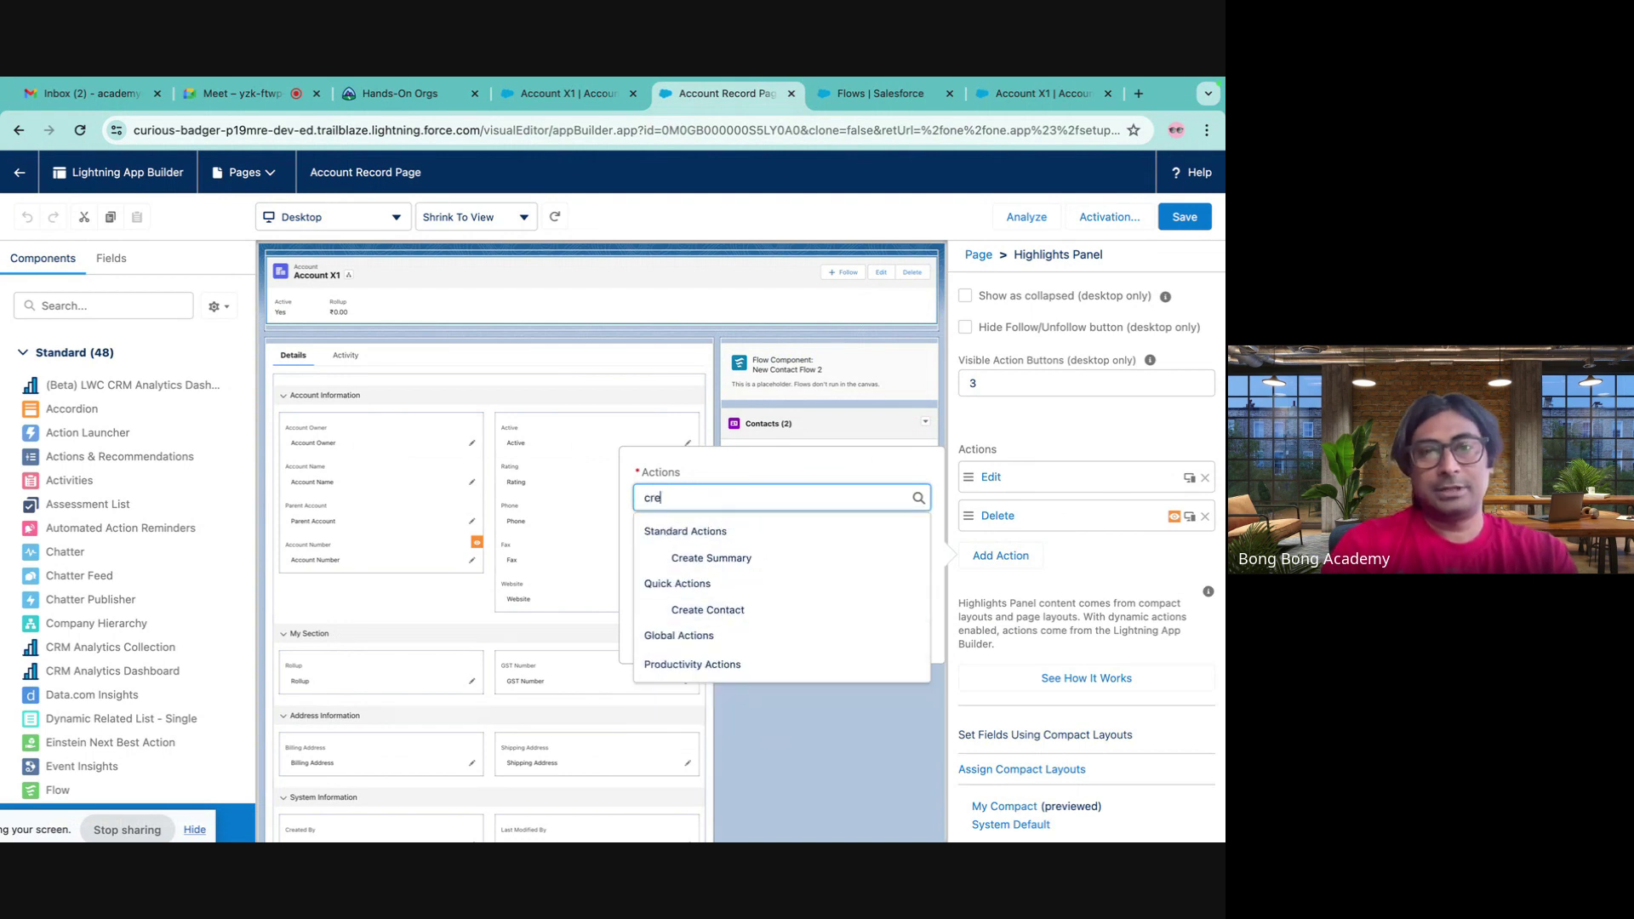
pyautogui.click(706, 610)
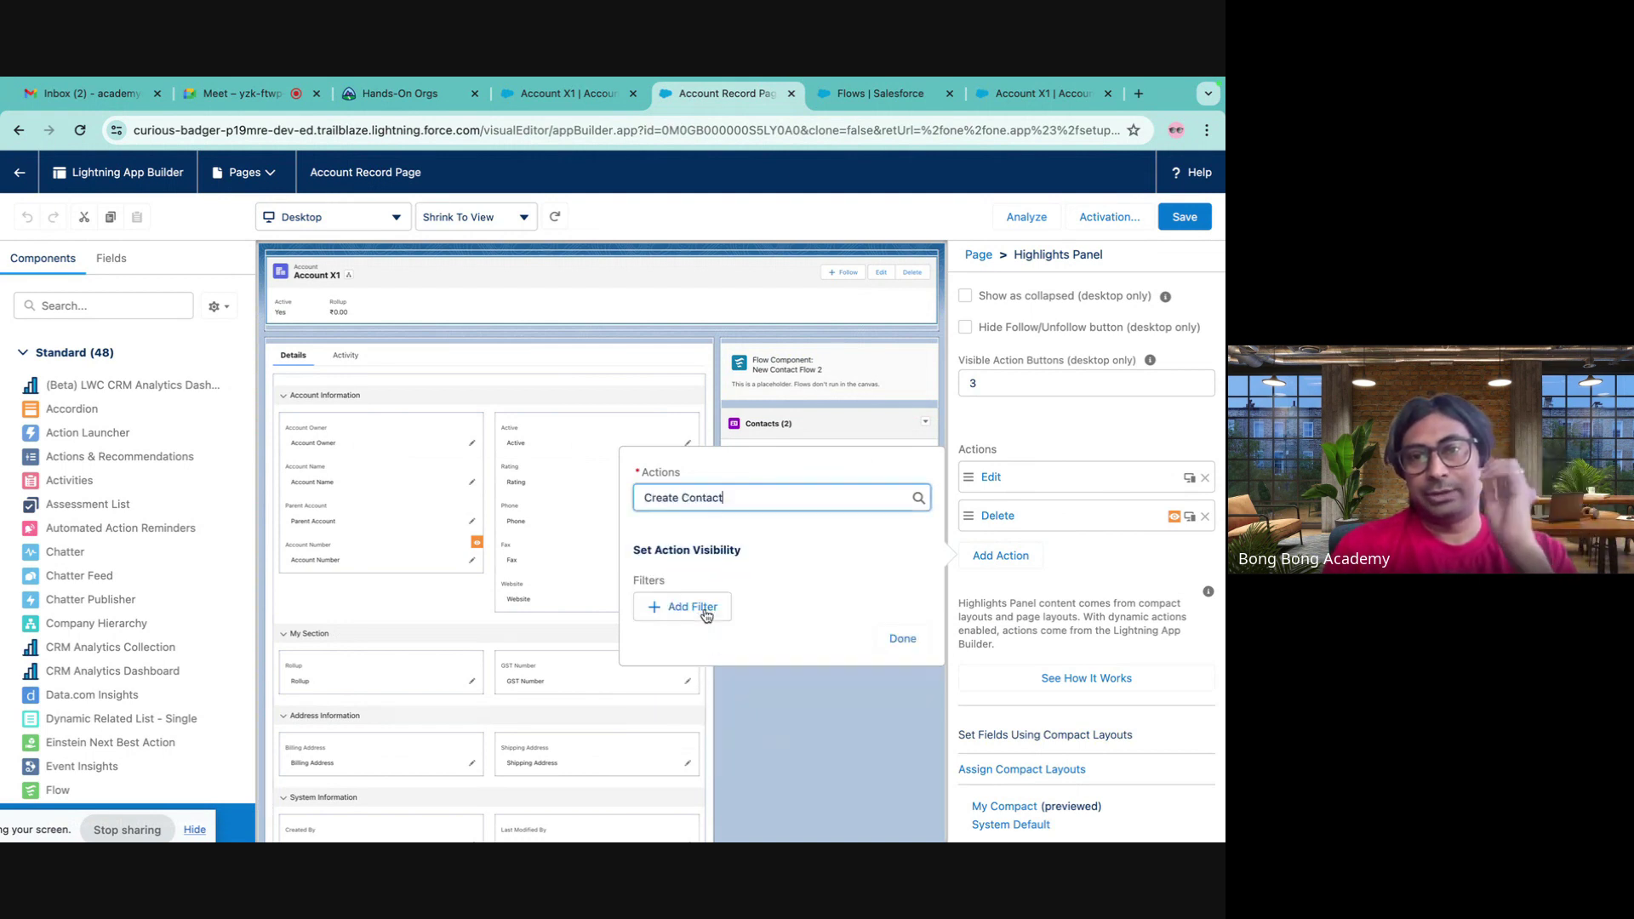
pyautogui.click(903, 638)
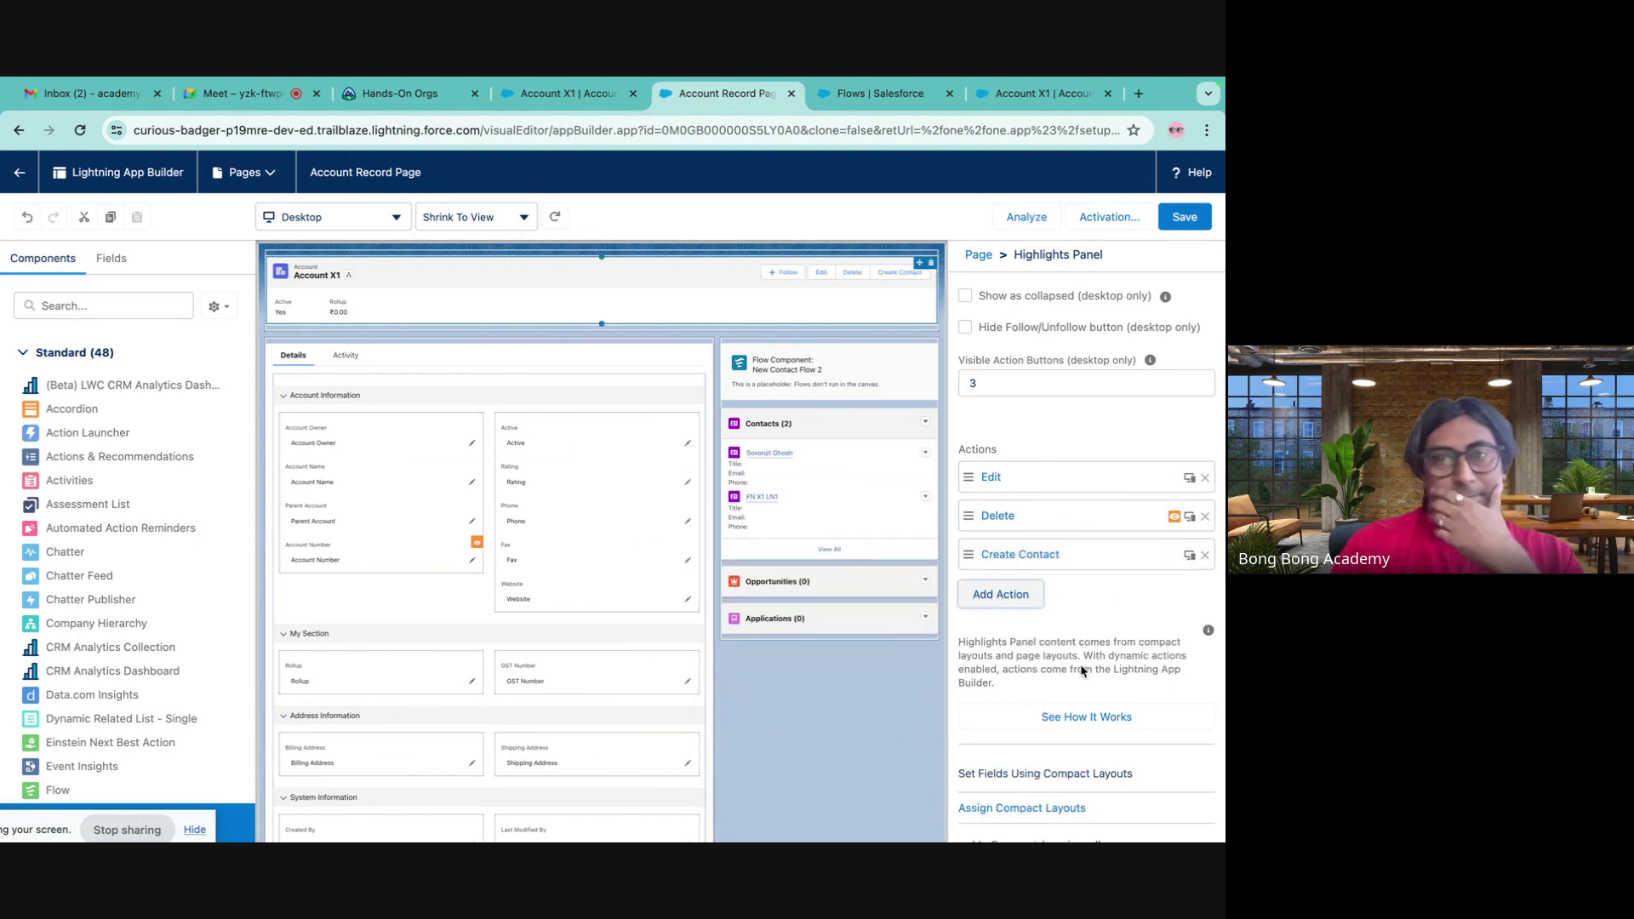
# - Save the Account Record Page, leave activation settings unchanged, and exit back to Setup
pyautogui.click(1184, 217)
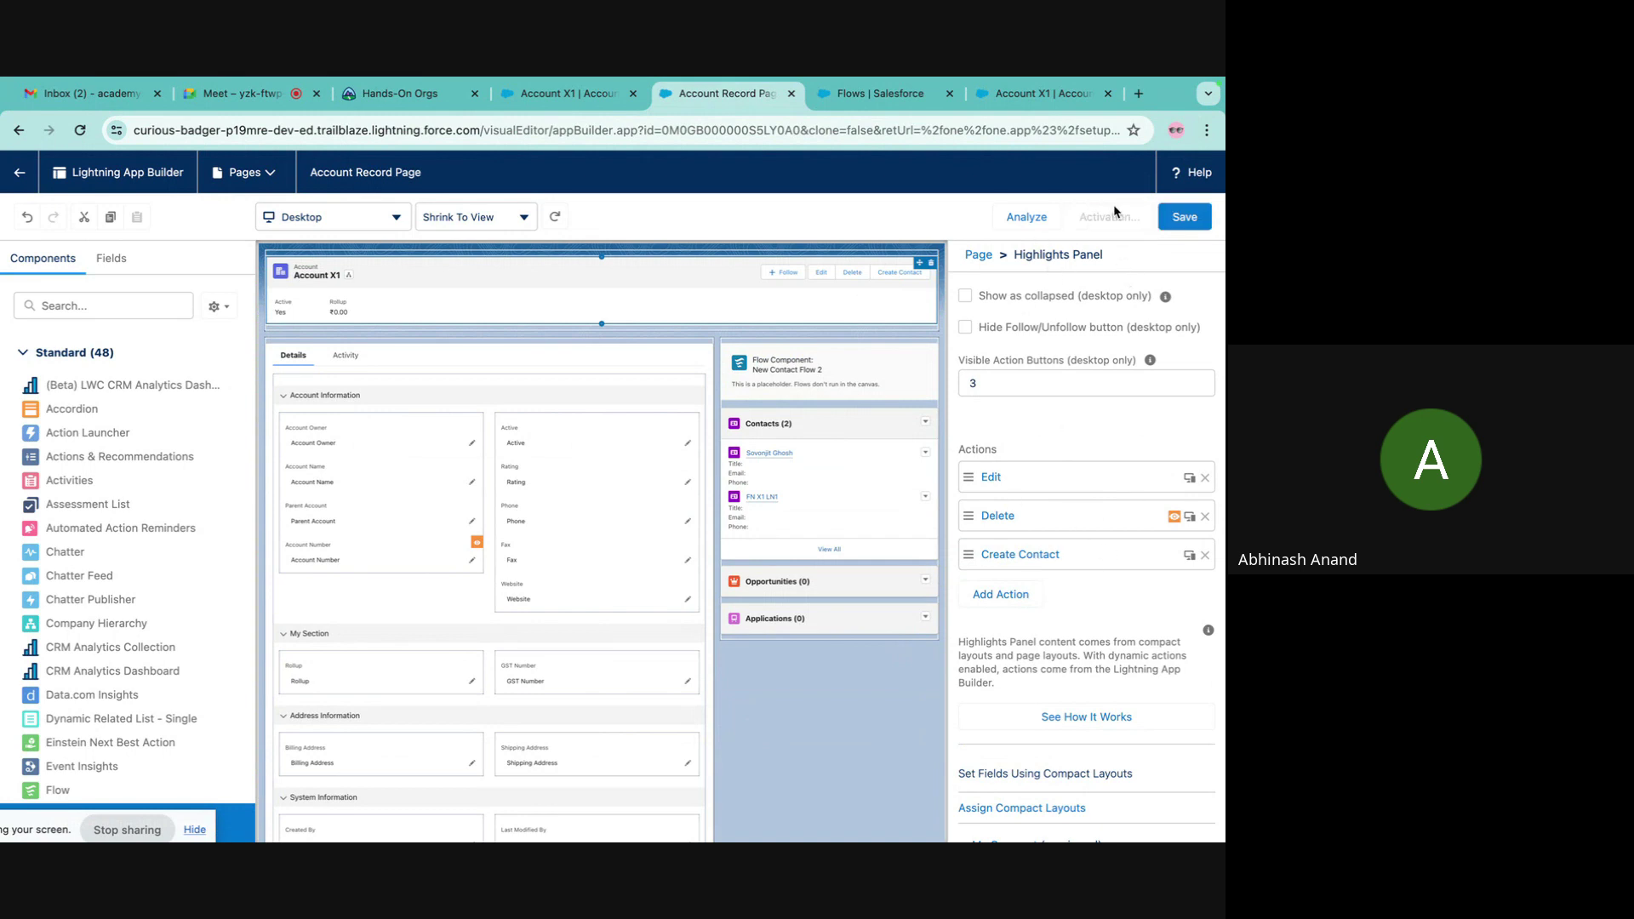
pyautogui.click(1108, 217)
pyautogui.click(978, 737)
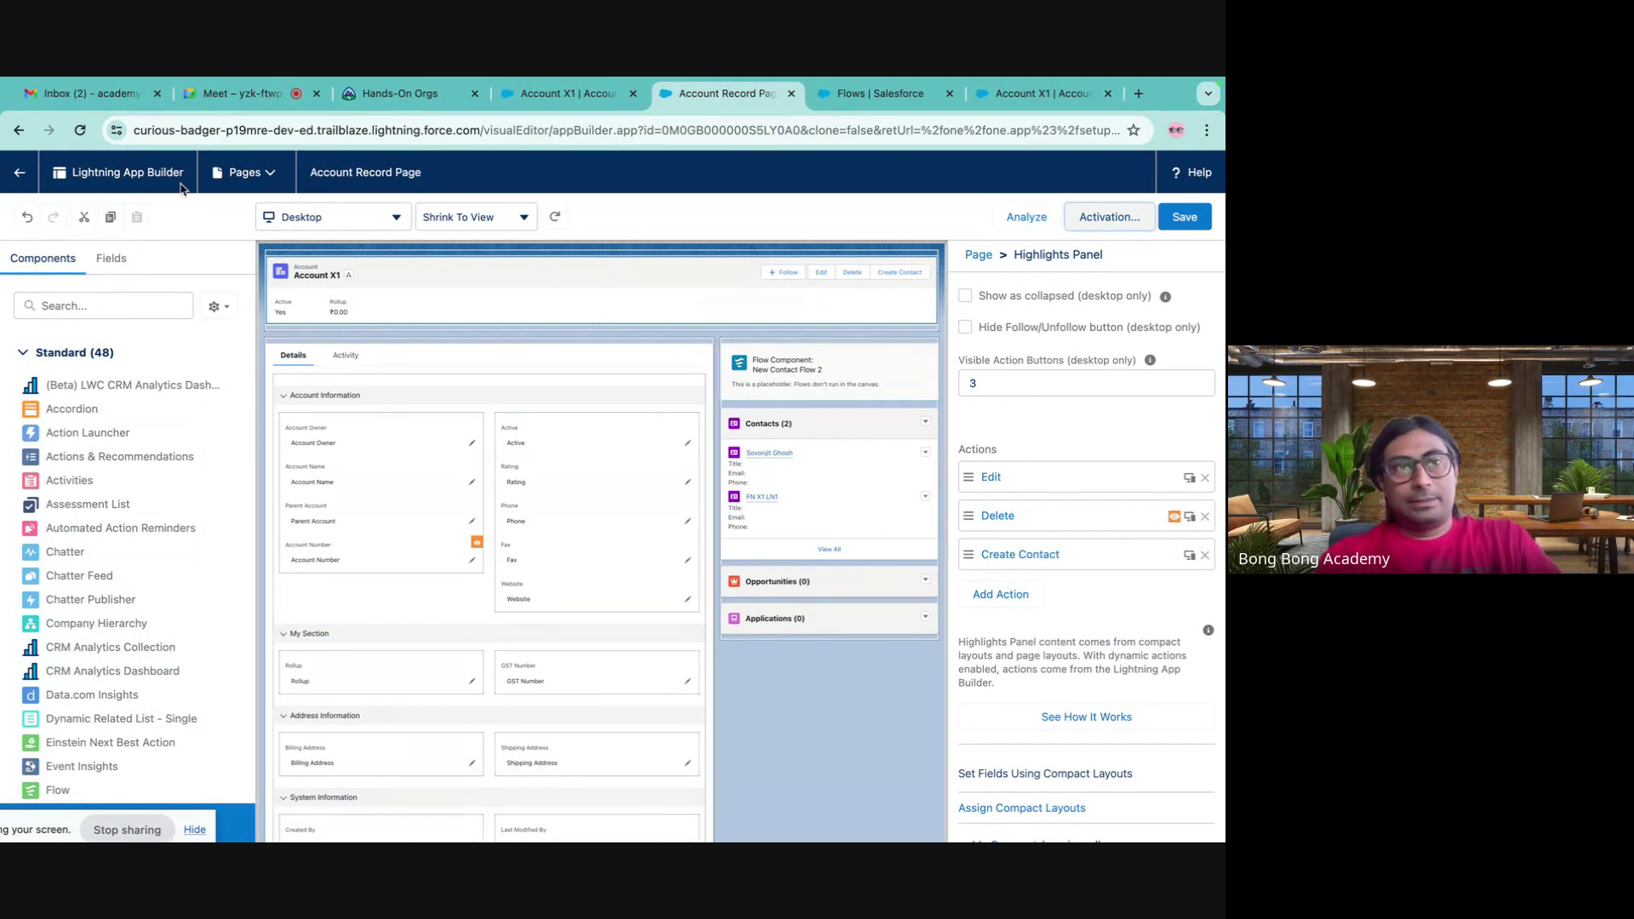
pyautogui.click(11, 179)
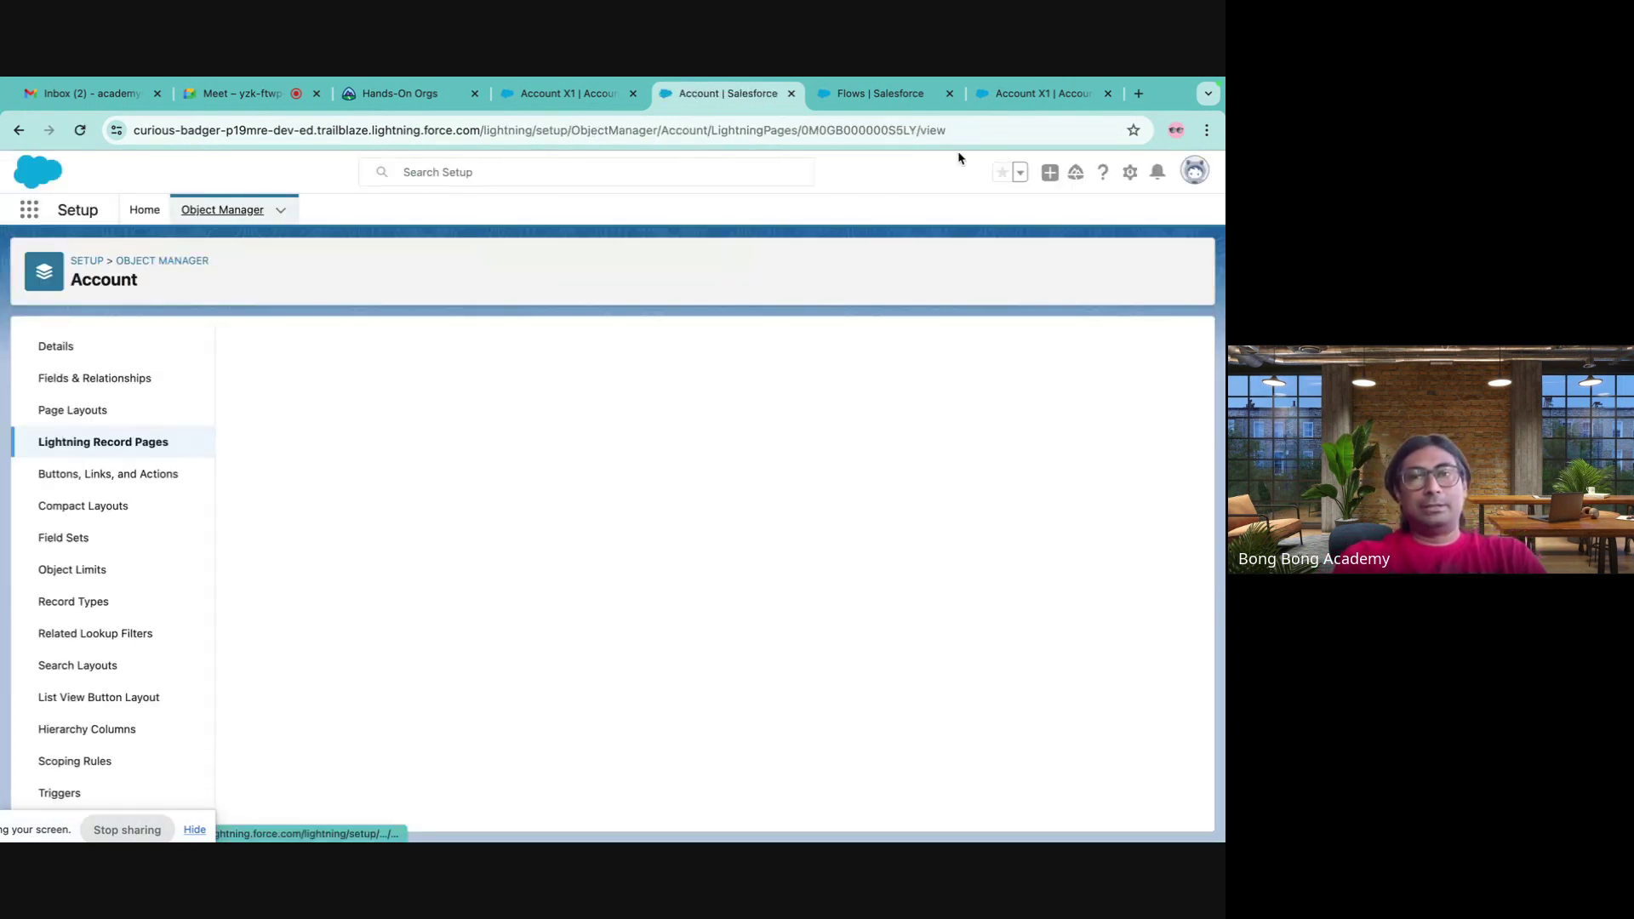
# - Reload the Account X1 record page so the Create Contact action appears
pyautogui.click(876, 95)
pyautogui.click(1016, 96)
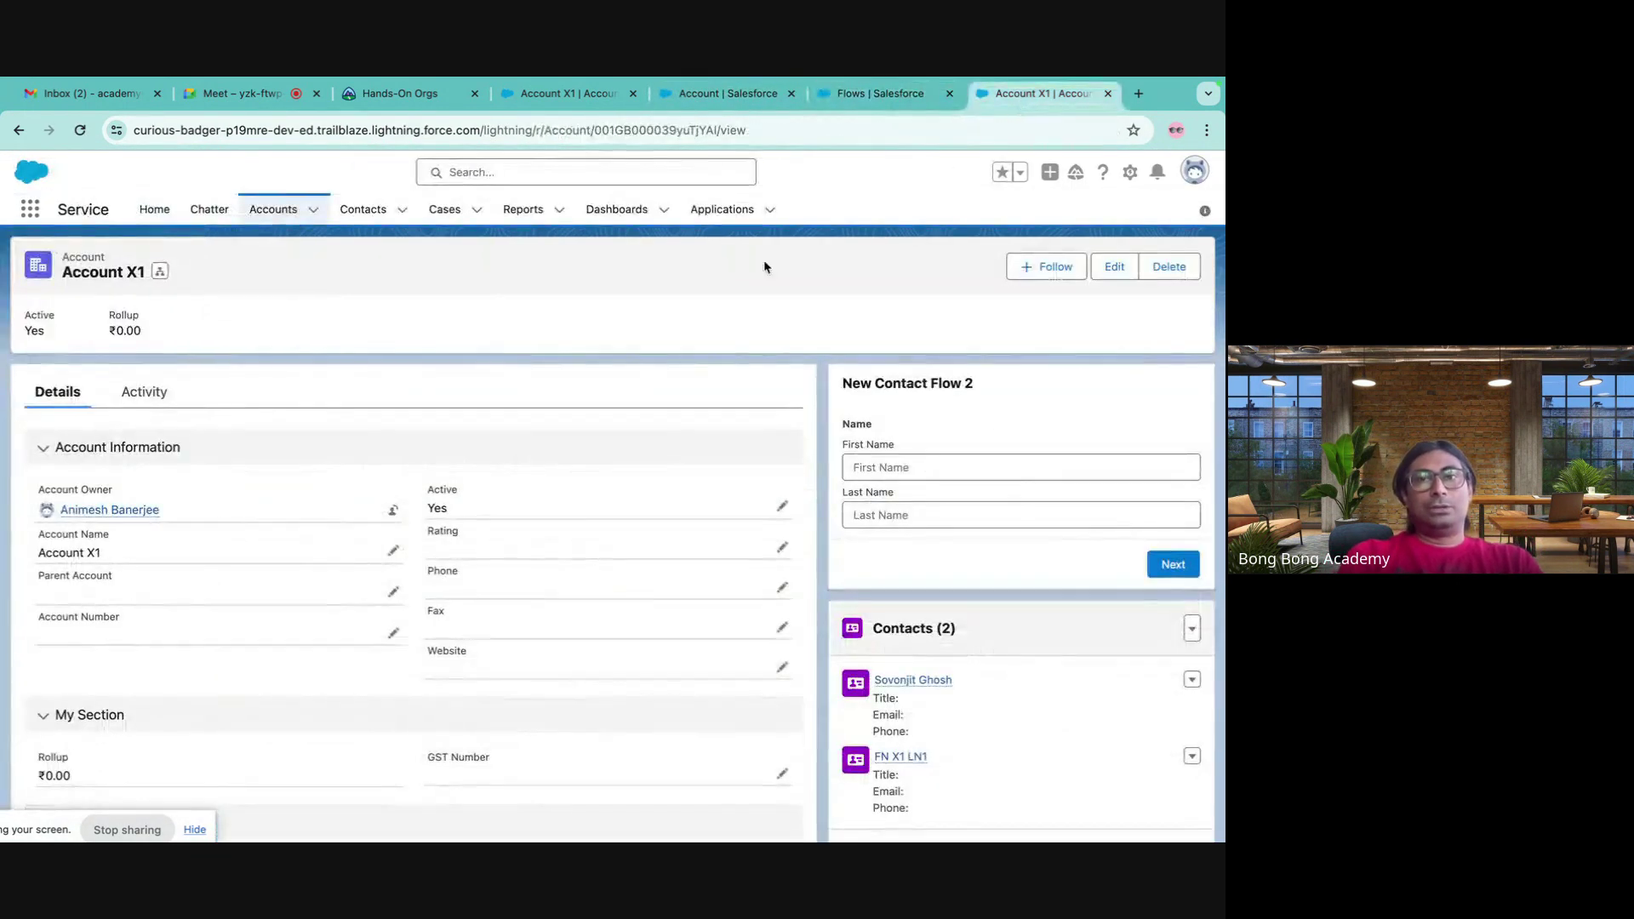
pyautogui.click(78, 127)
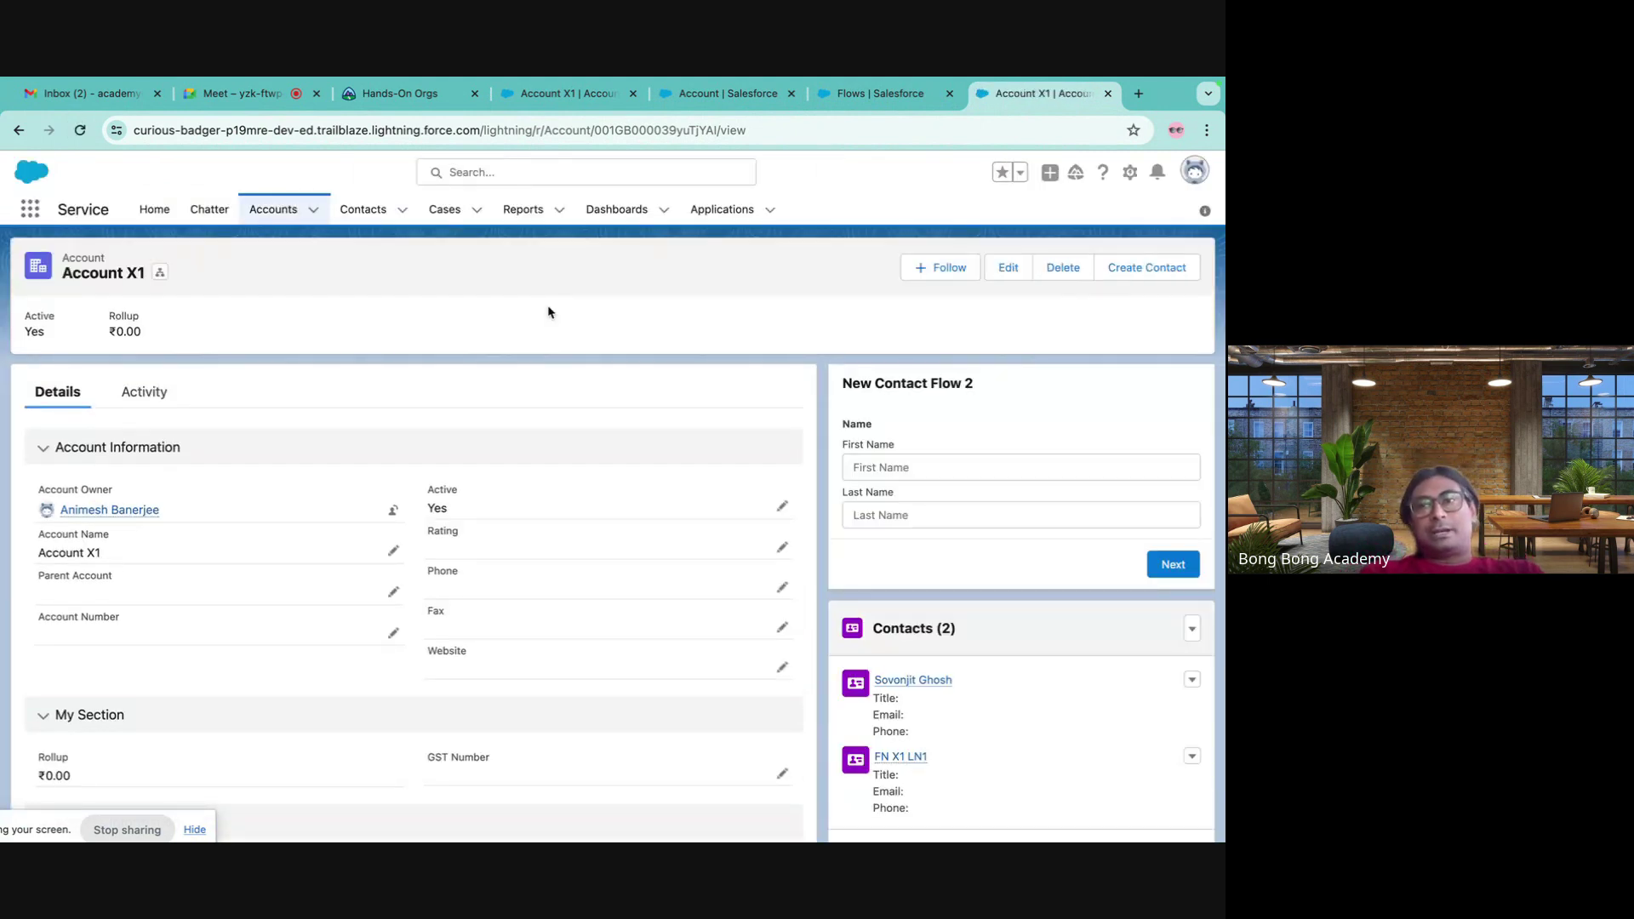
# - Add a contact to Account X1 through the Create Contact action, entering its first and last name
pyautogui.click(1133, 272)
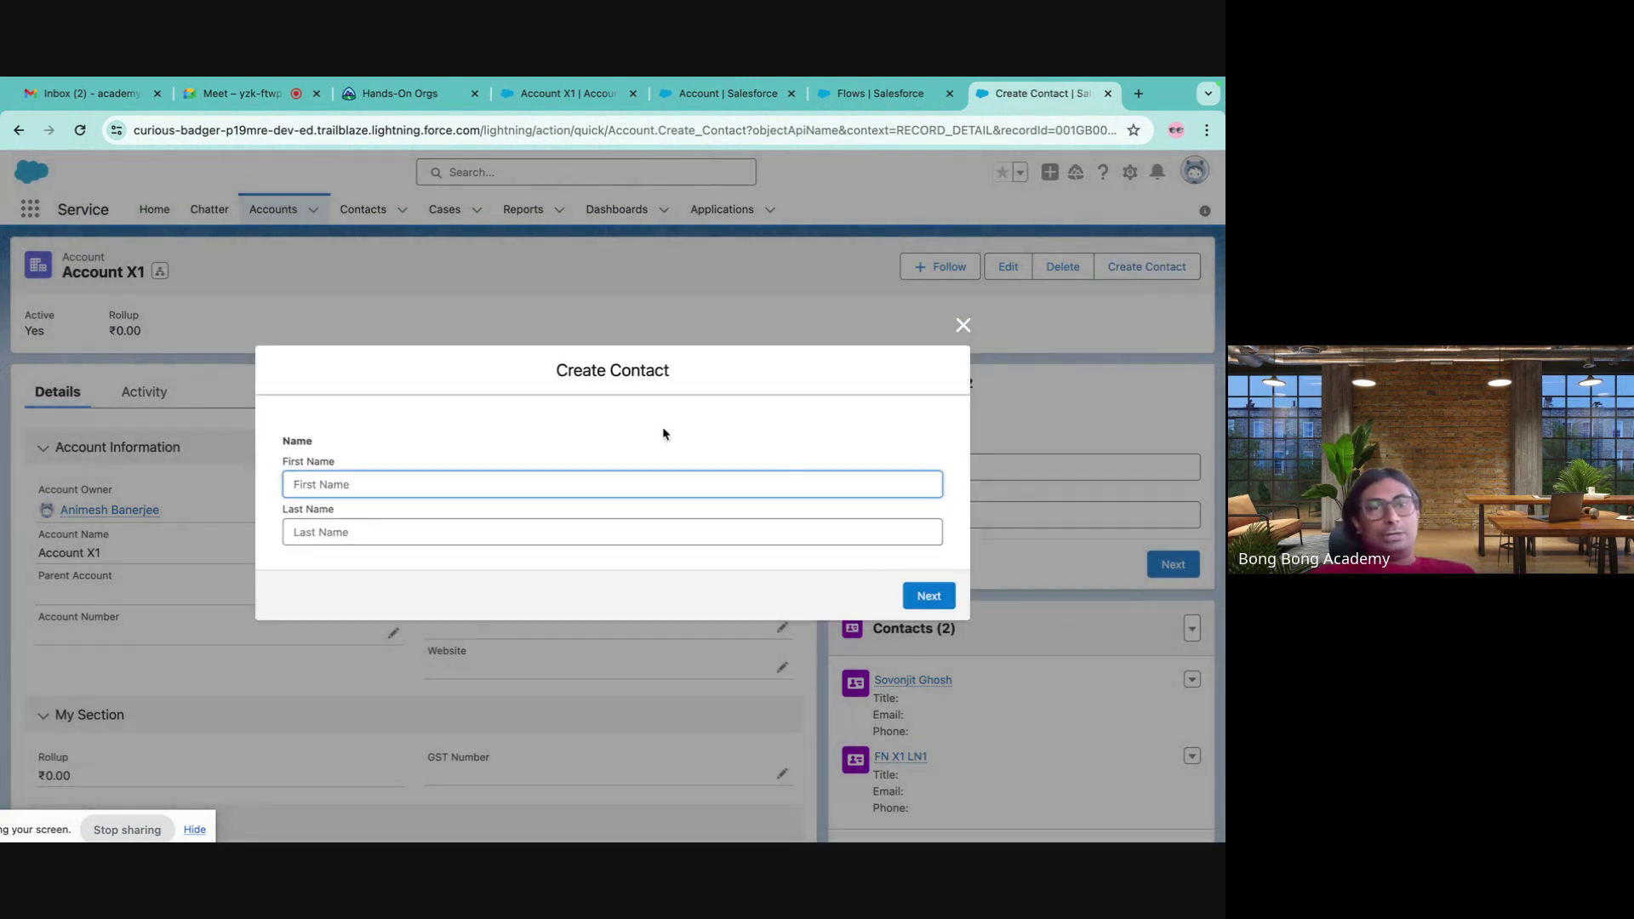
pyautogui.click(374, 487)
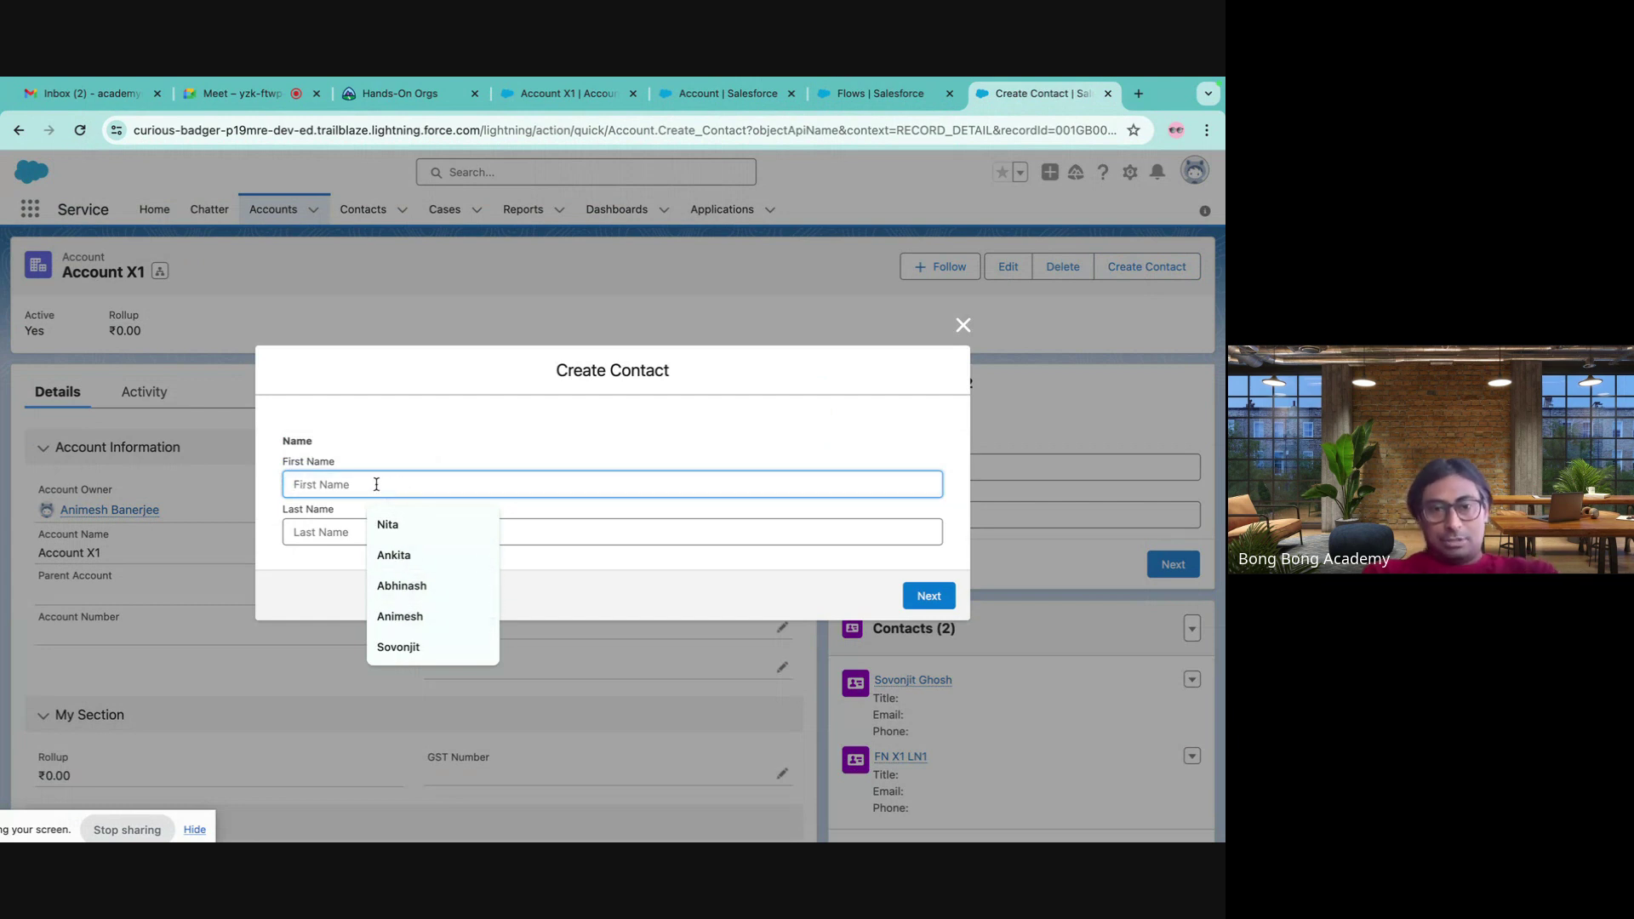
pyautogui.write('Karatao')
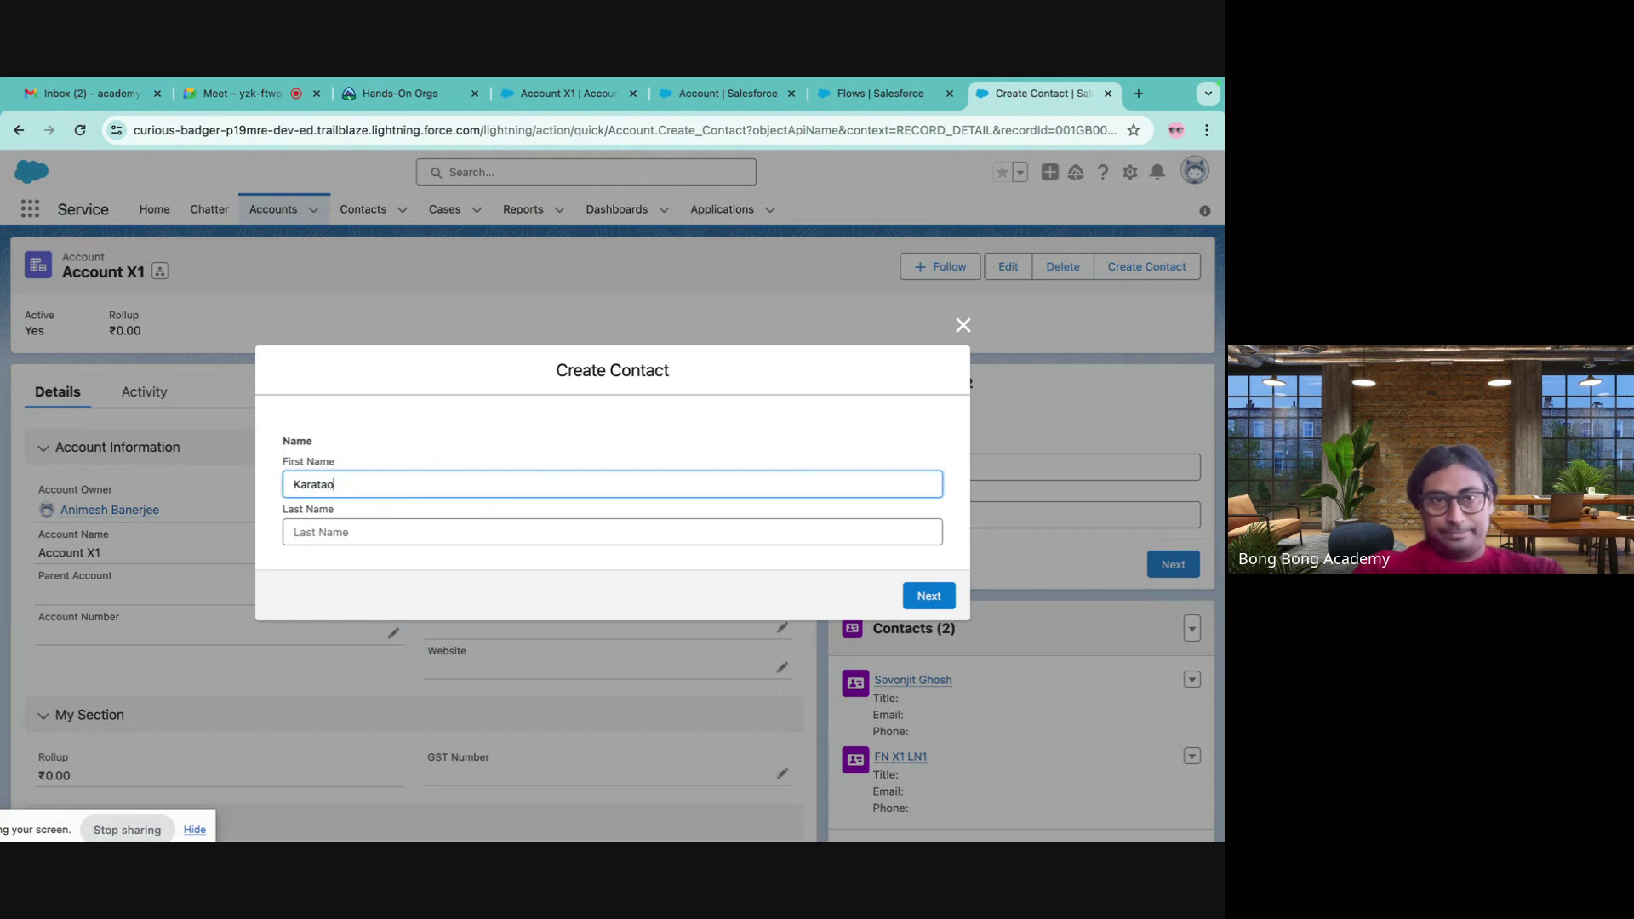
pyautogui.press('Tab')
pyautogui.write('B')
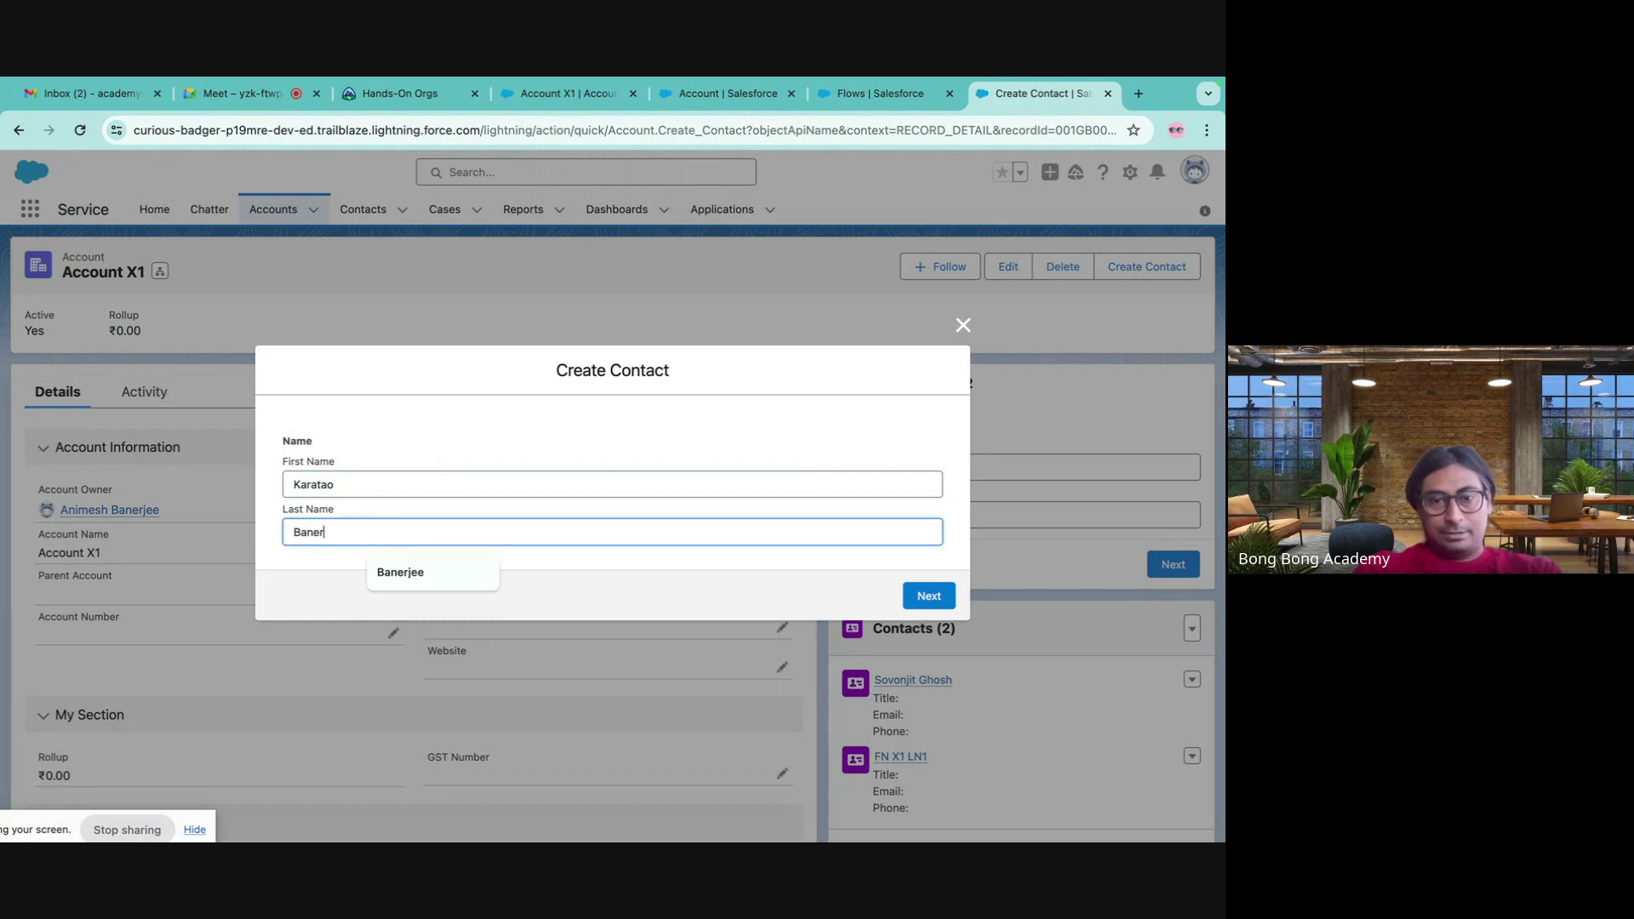
pyautogui.click(420, 573)
pyautogui.click(928, 596)
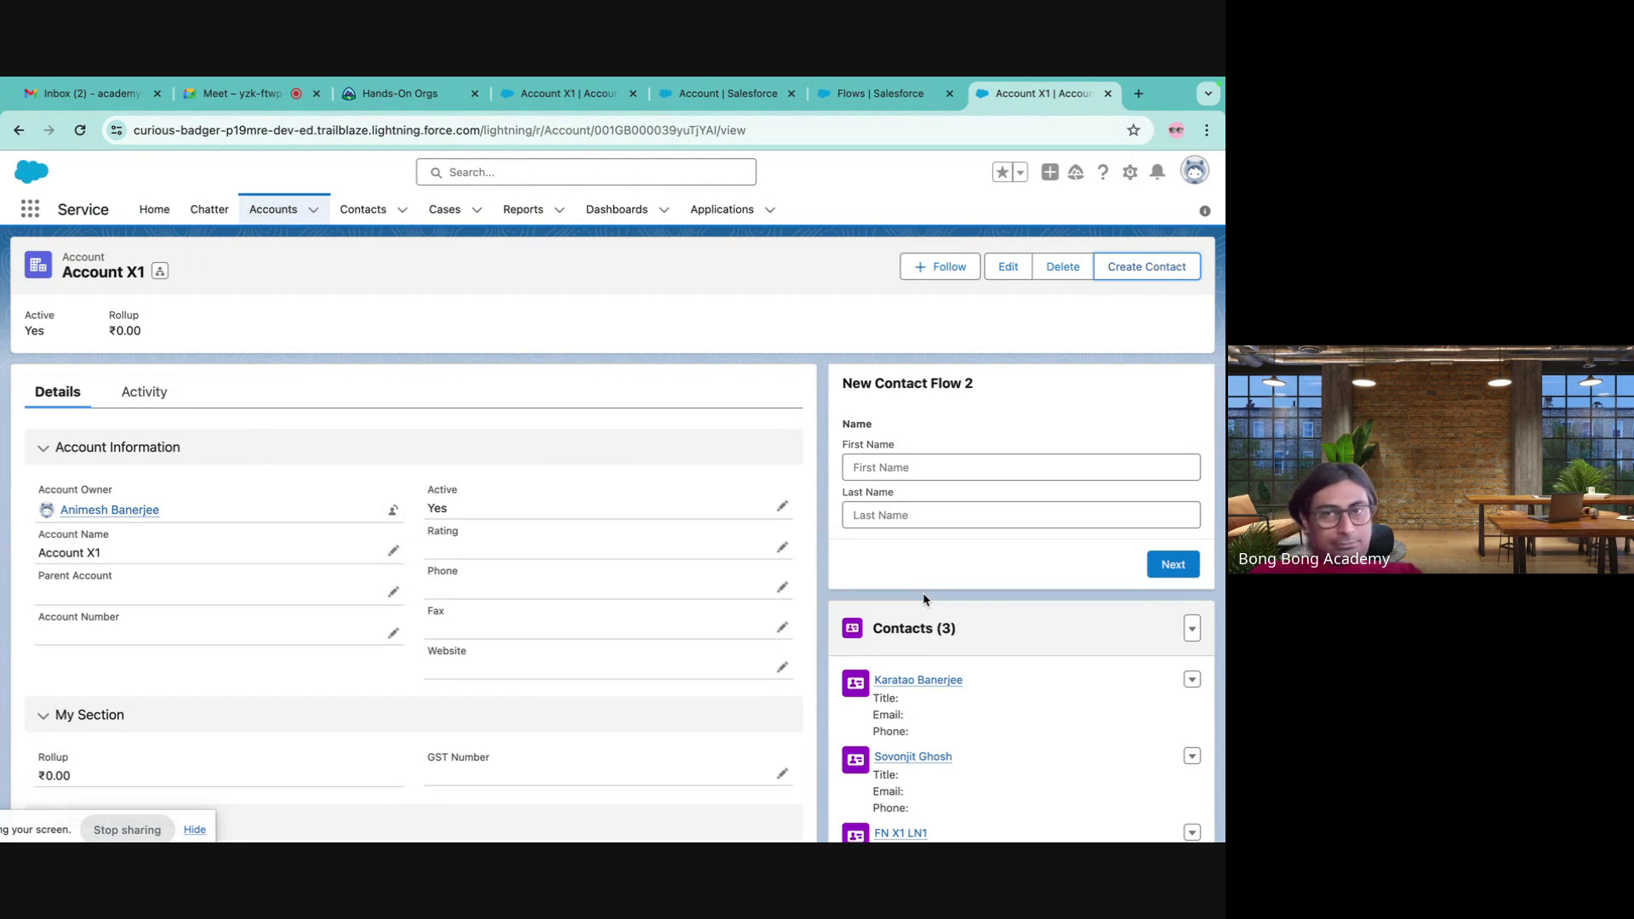
# - Cycle through the open tabs, ending on the Create New Contact Flow's version list
pyautogui.click(877, 94)
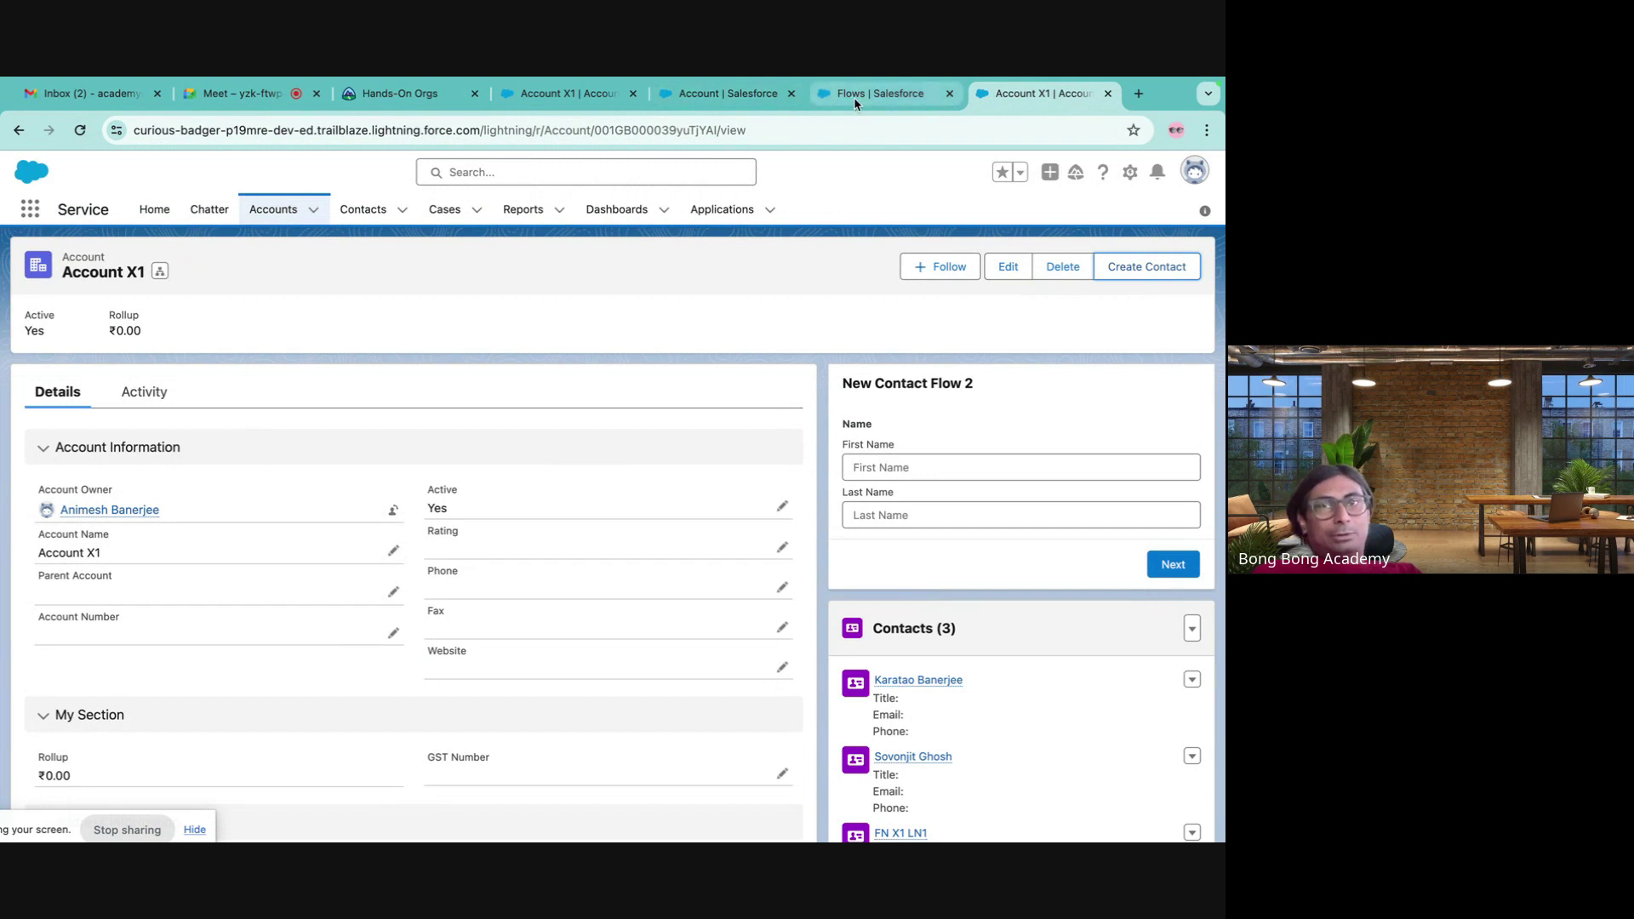
pyautogui.click(724, 94)
pyautogui.click(562, 93)
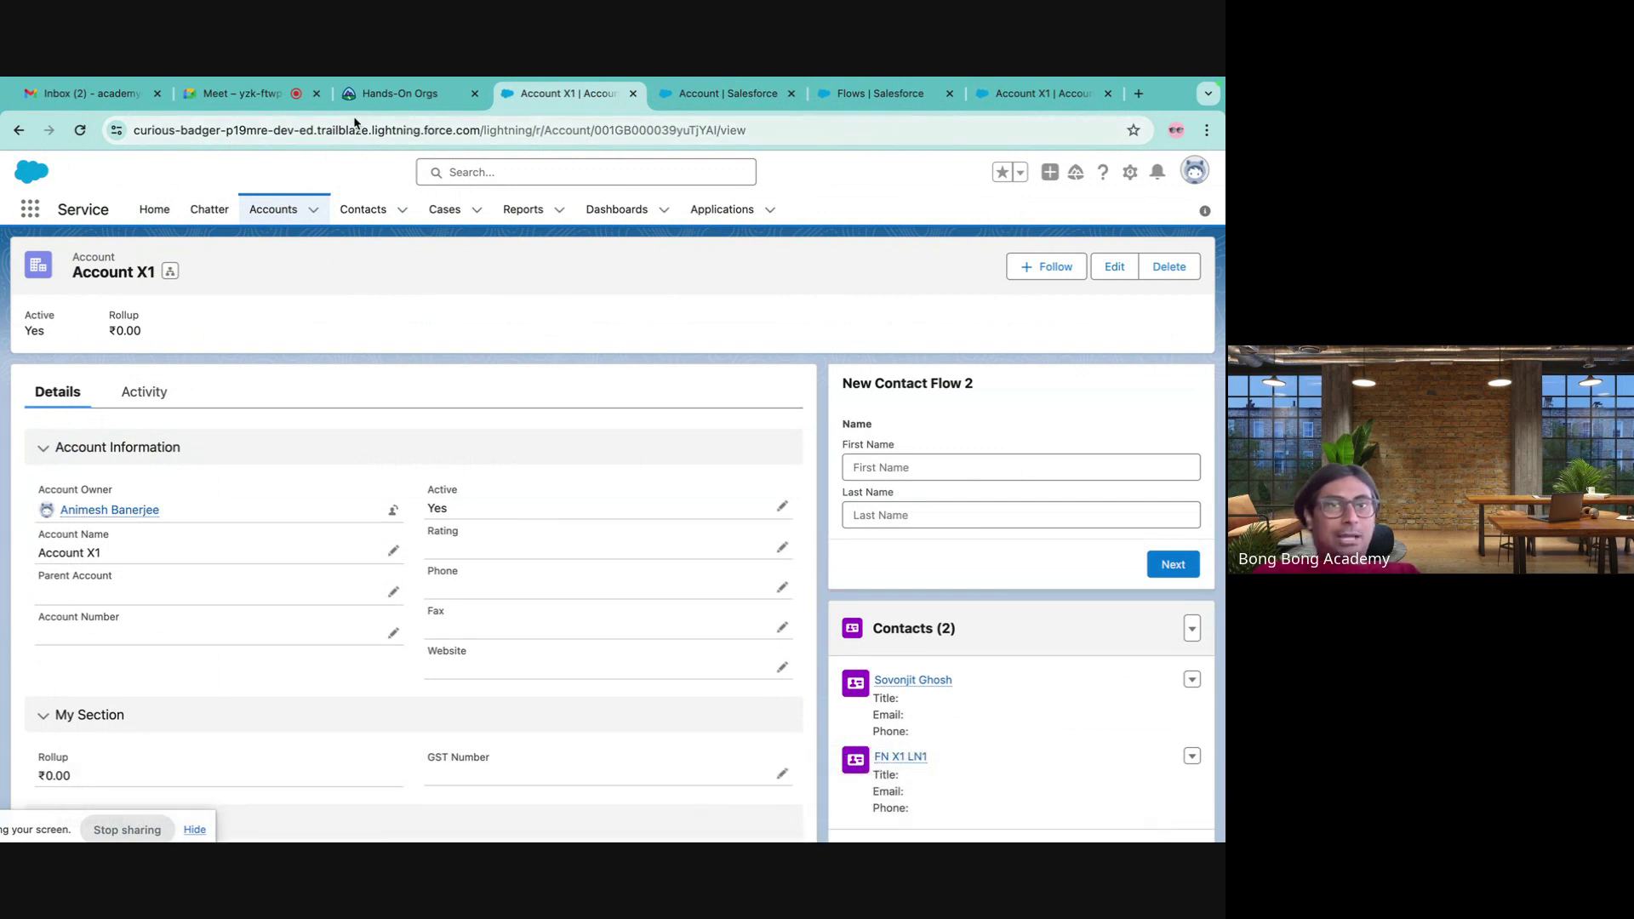
pyautogui.click(868, 95)
pyautogui.click(740, 99)
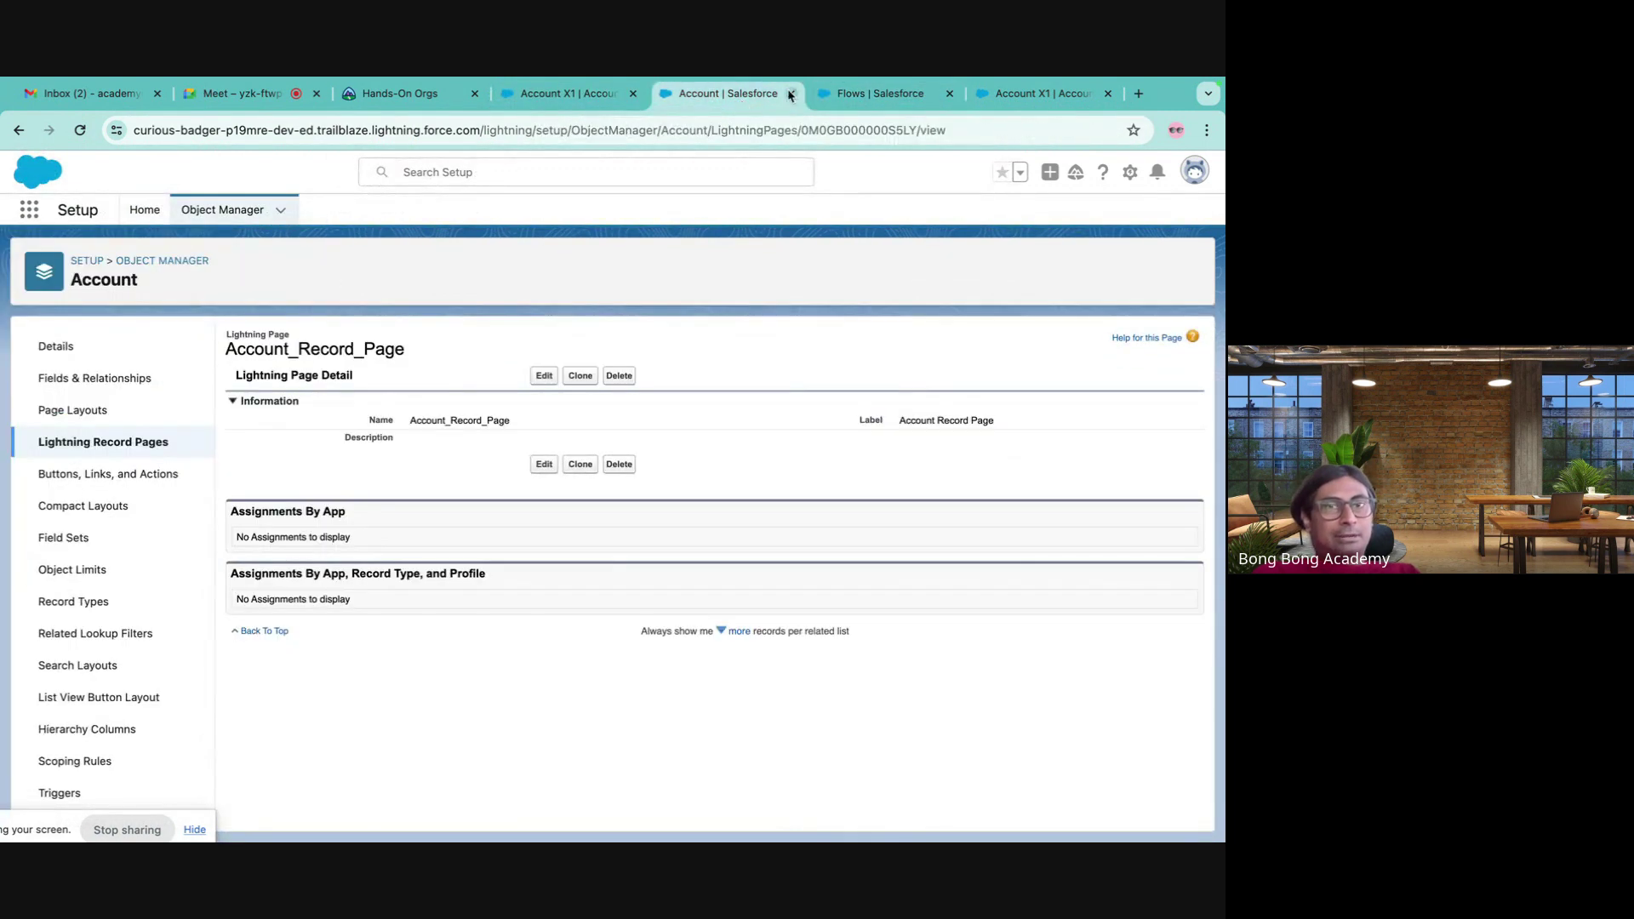
pyautogui.click(880, 98)
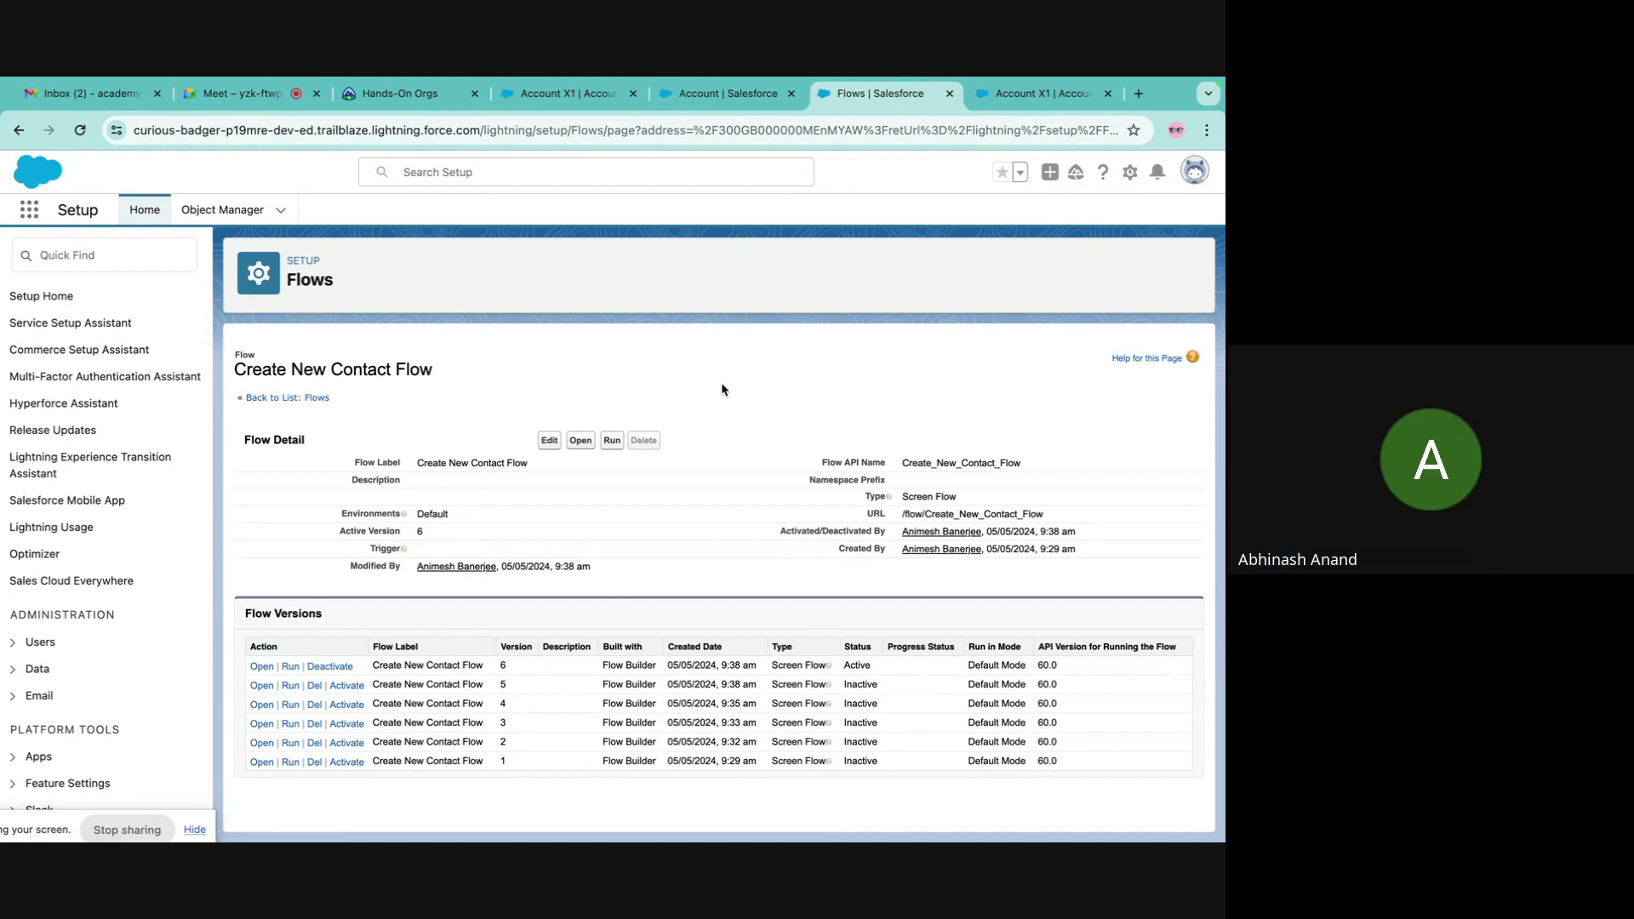
# - Open the Account object's Fields & Relationships list in Object Manager and scroll through it
pyautogui.click(222, 210)
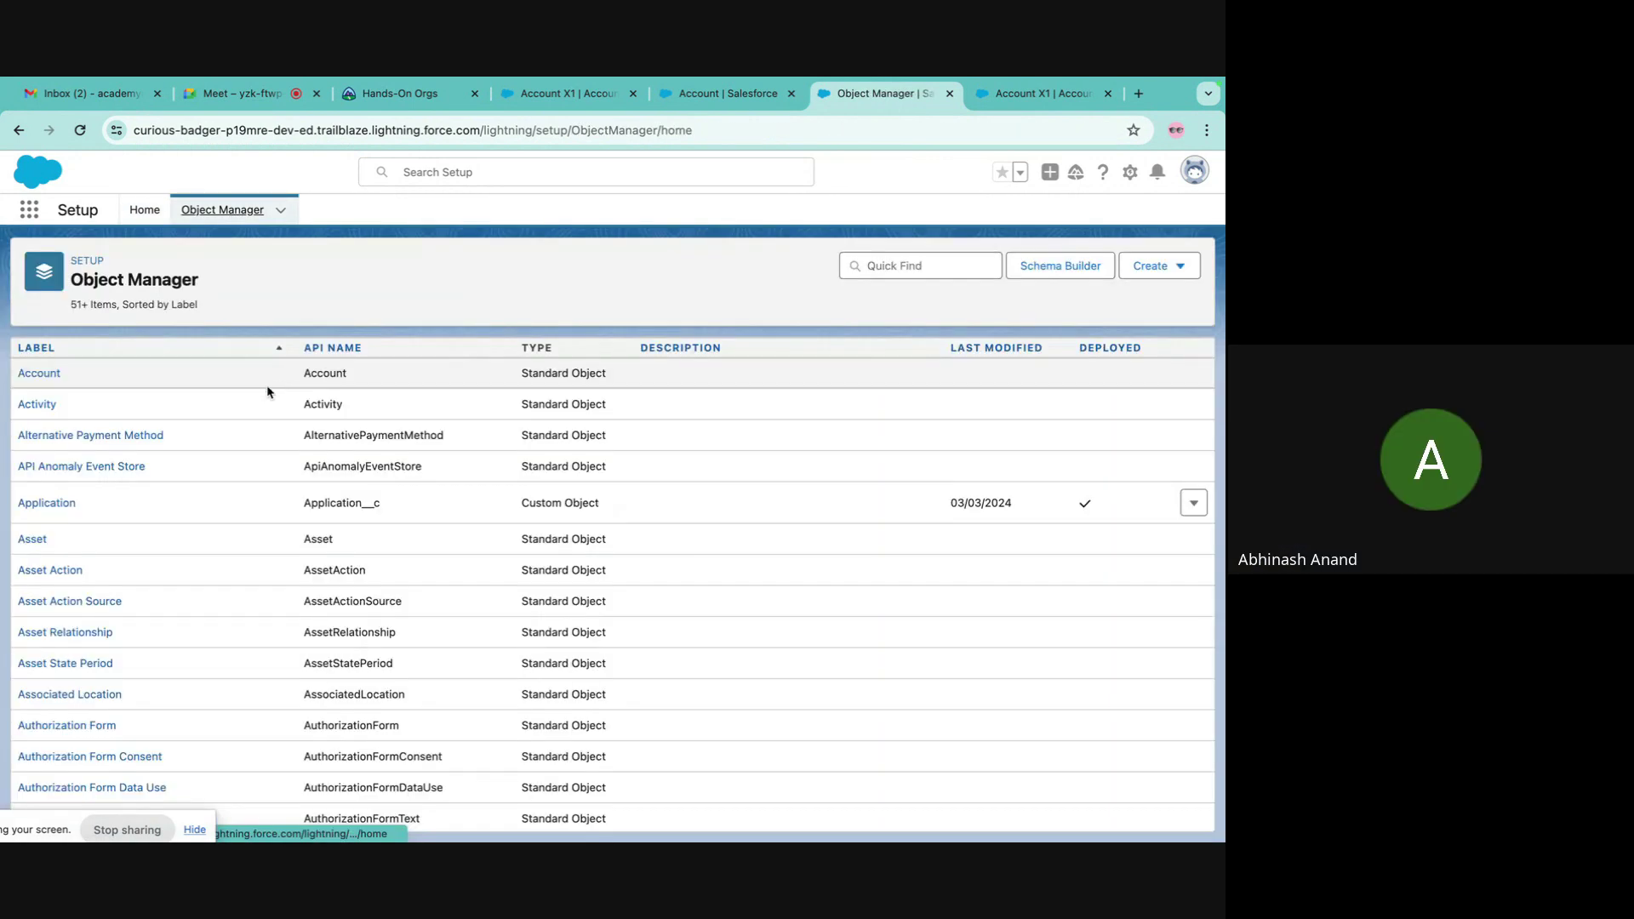
pyautogui.click(43, 373)
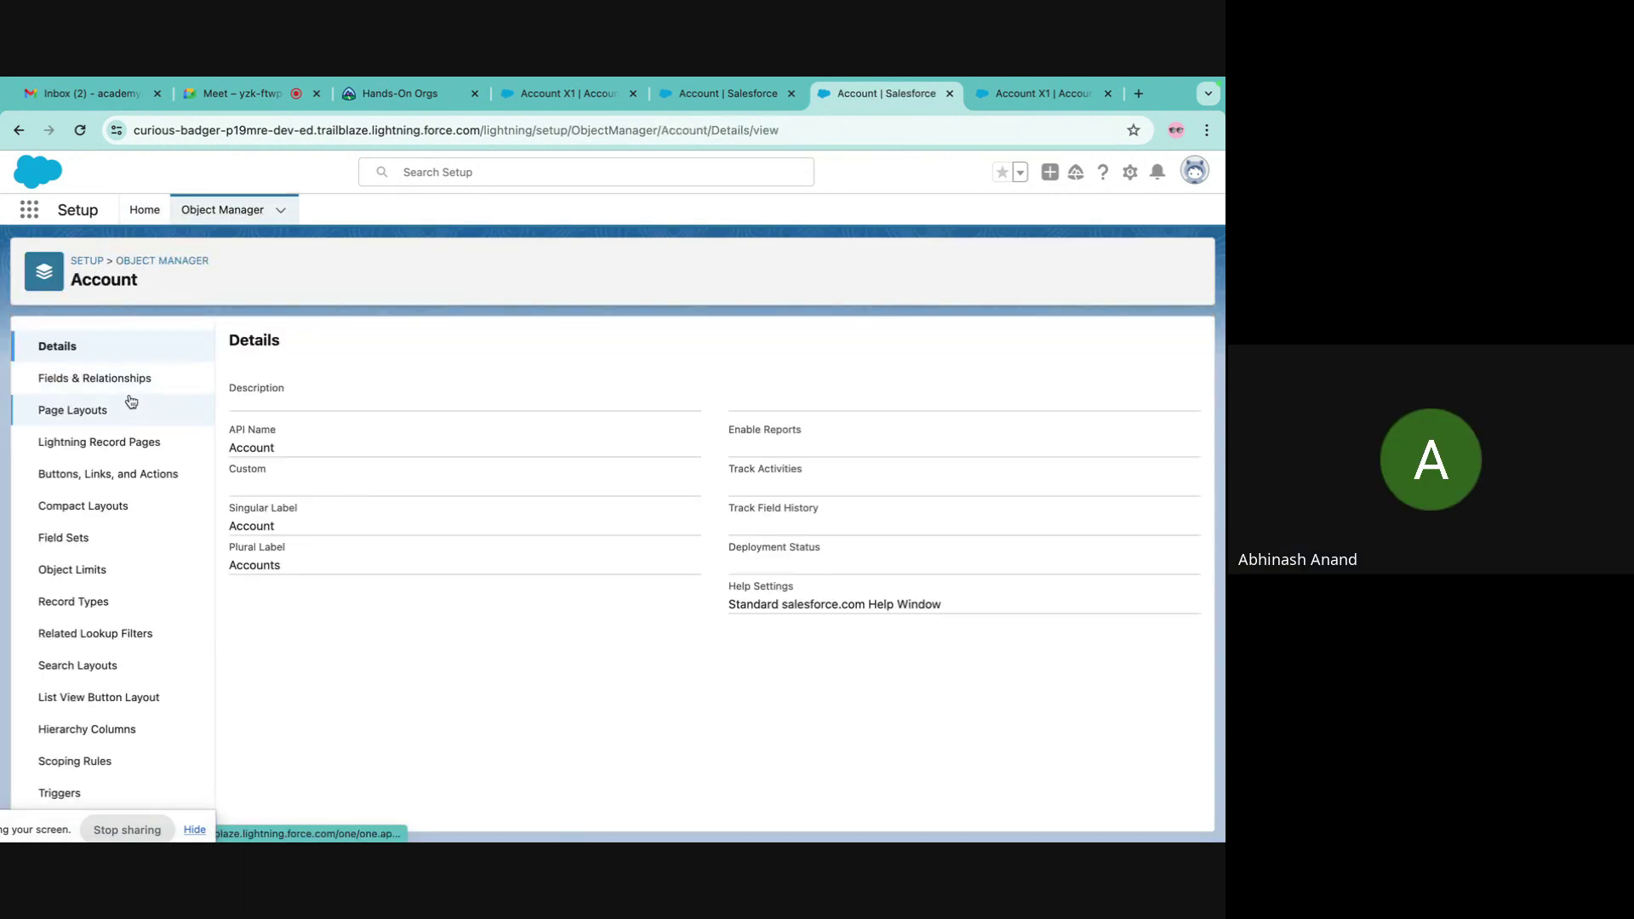
pyautogui.click(123, 383)
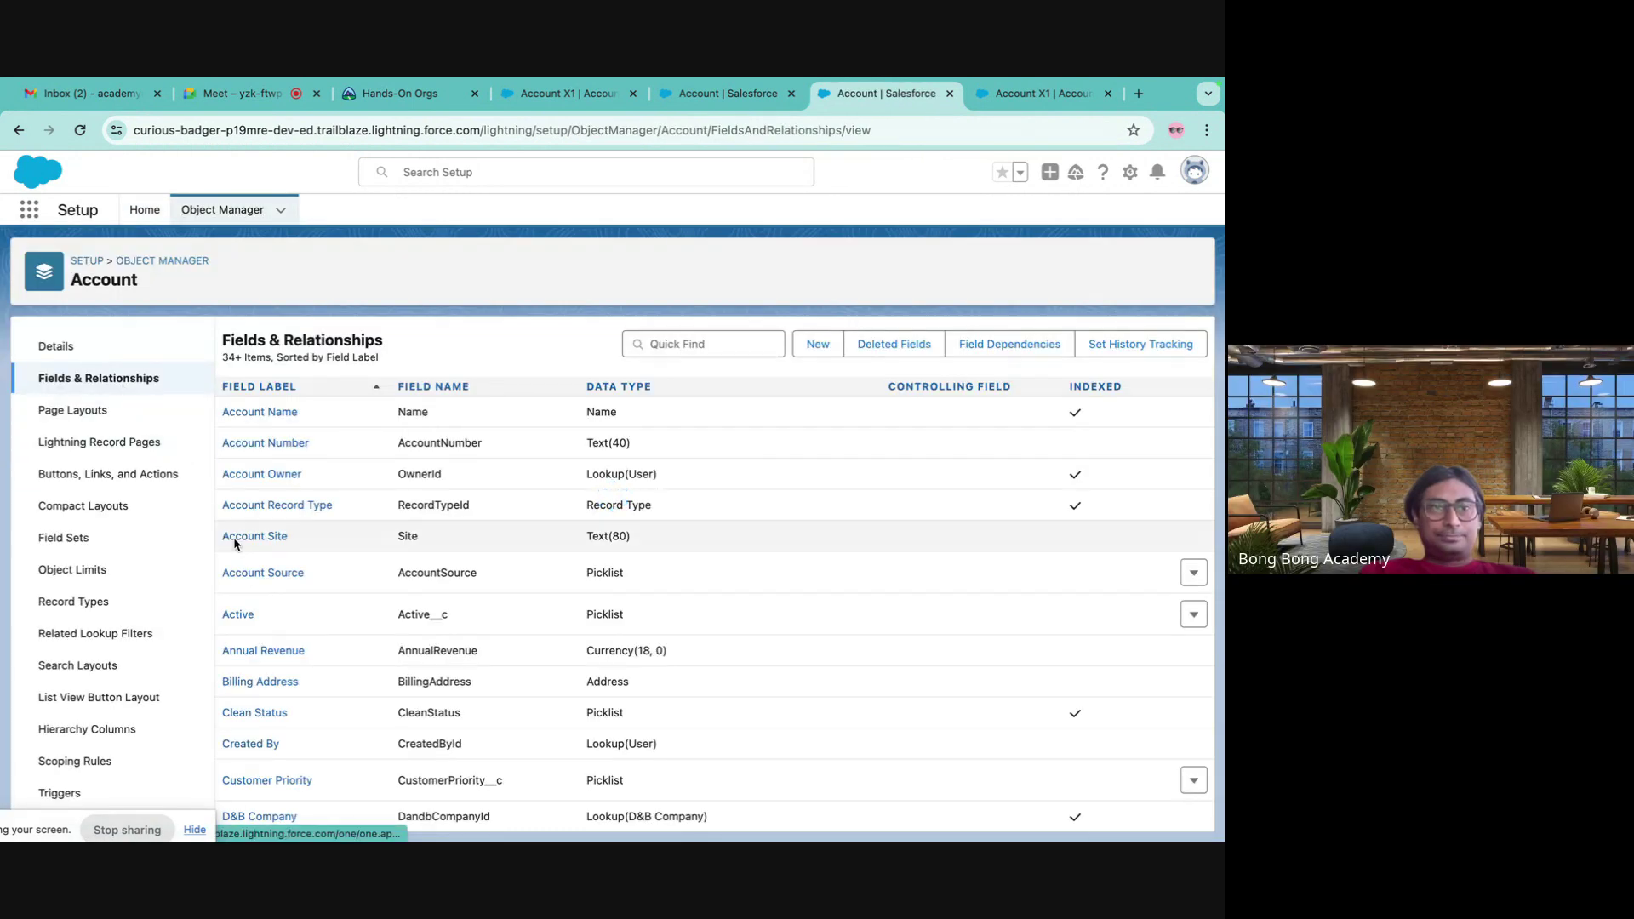
pyautogui.scroll(-4, 263, 629)
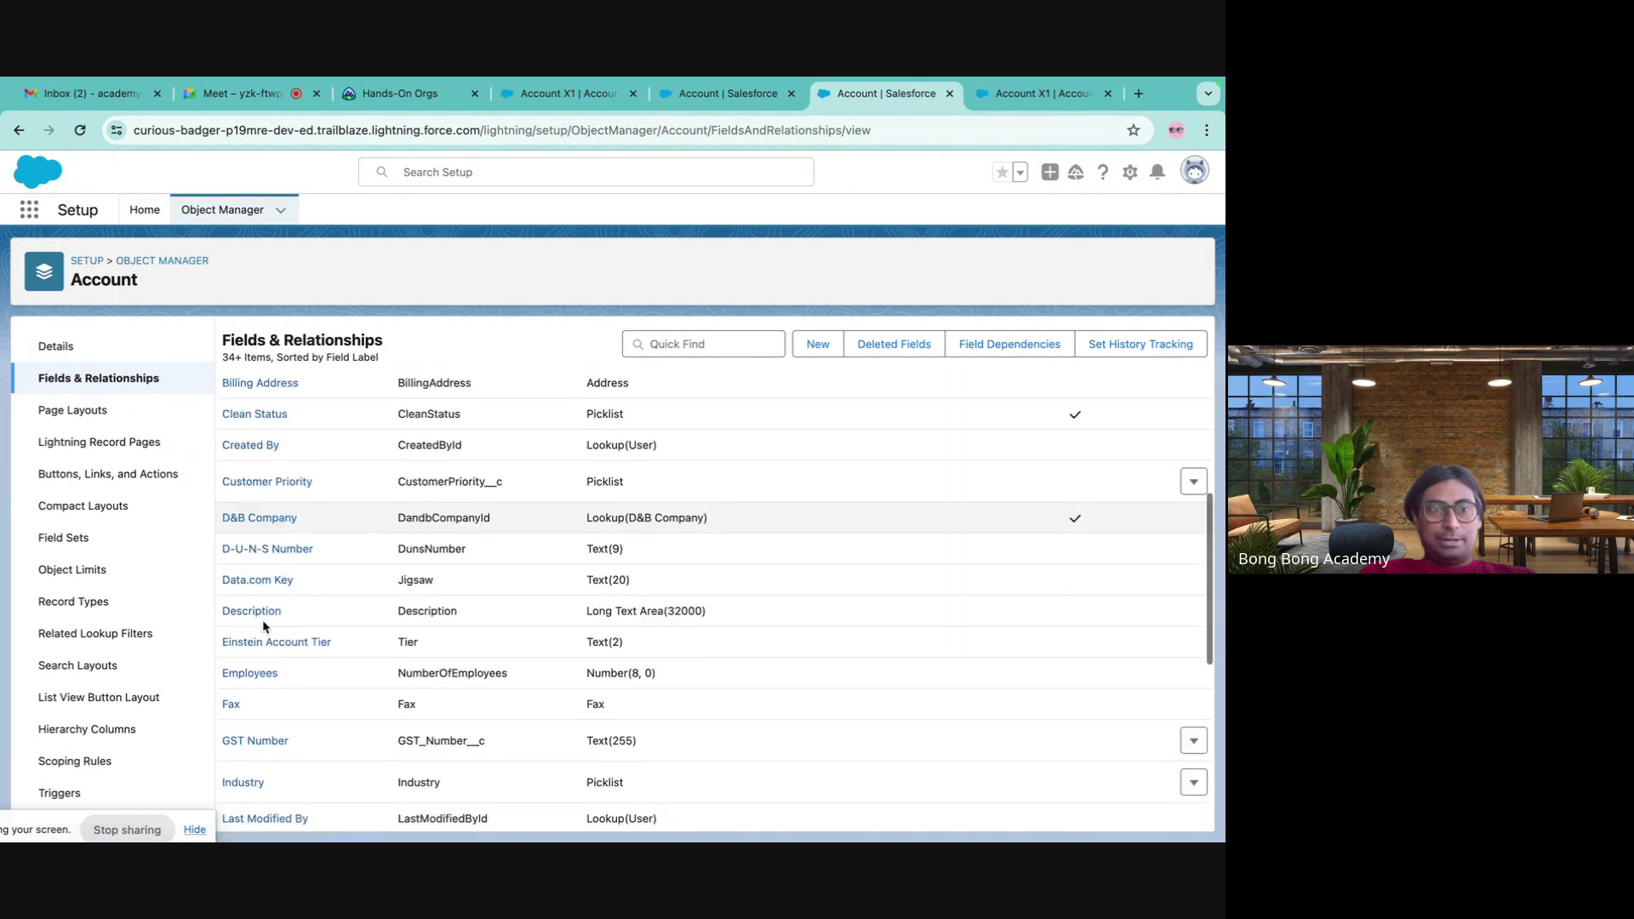
pyautogui.scroll(-7, 263, 626)
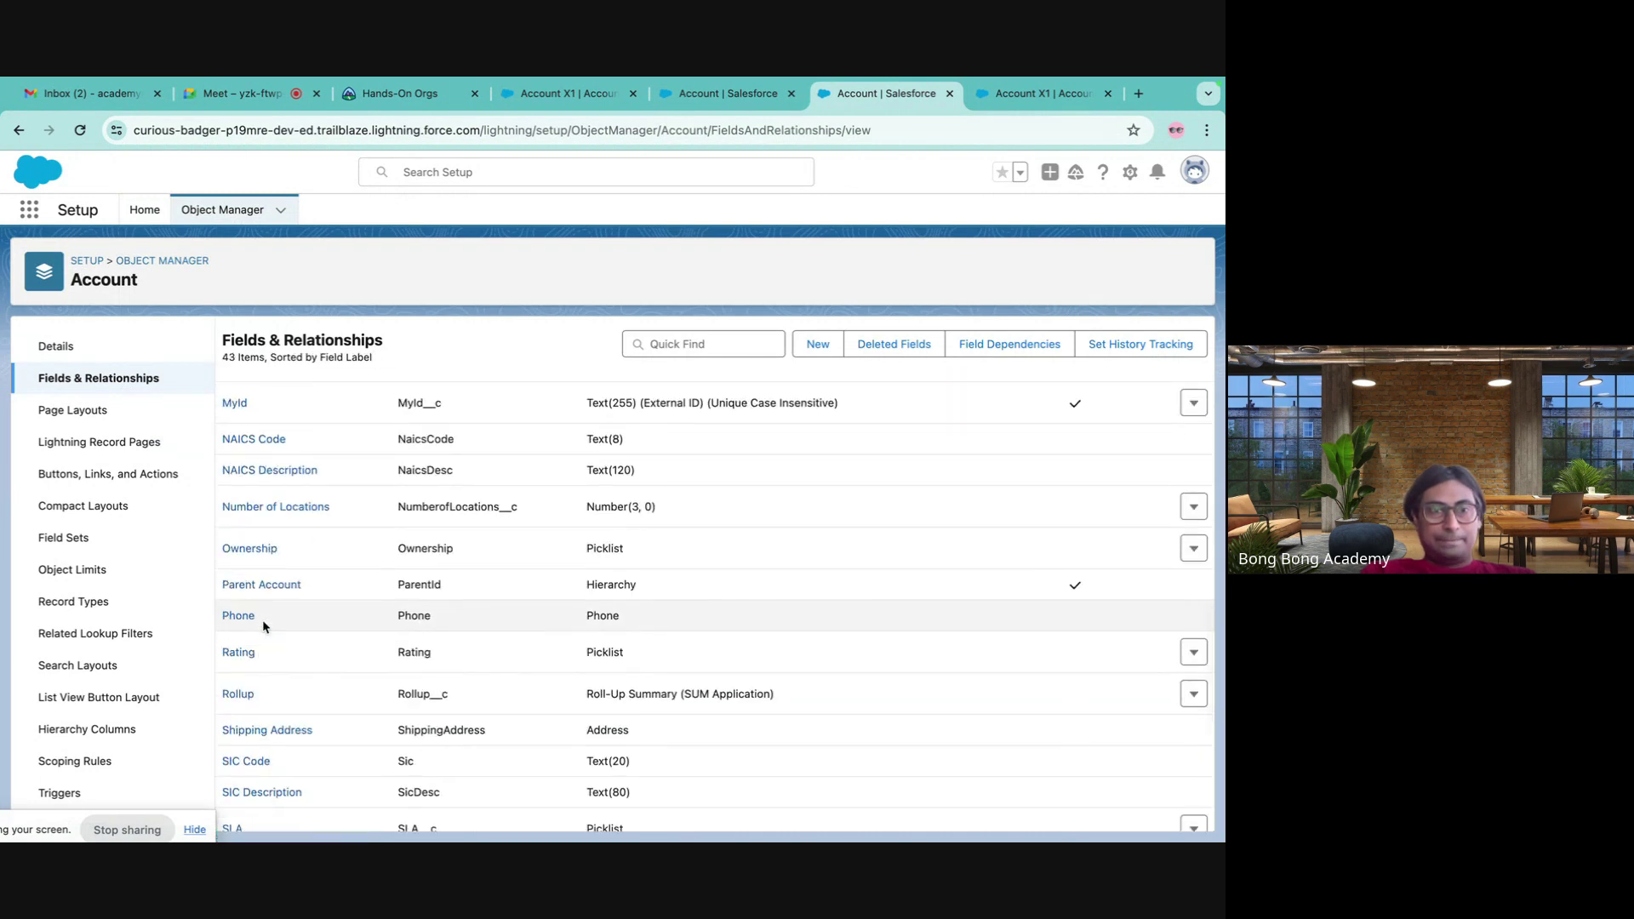
pyautogui.scroll(-4, 262, 619)
pyautogui.scroll(15, 262, 620)
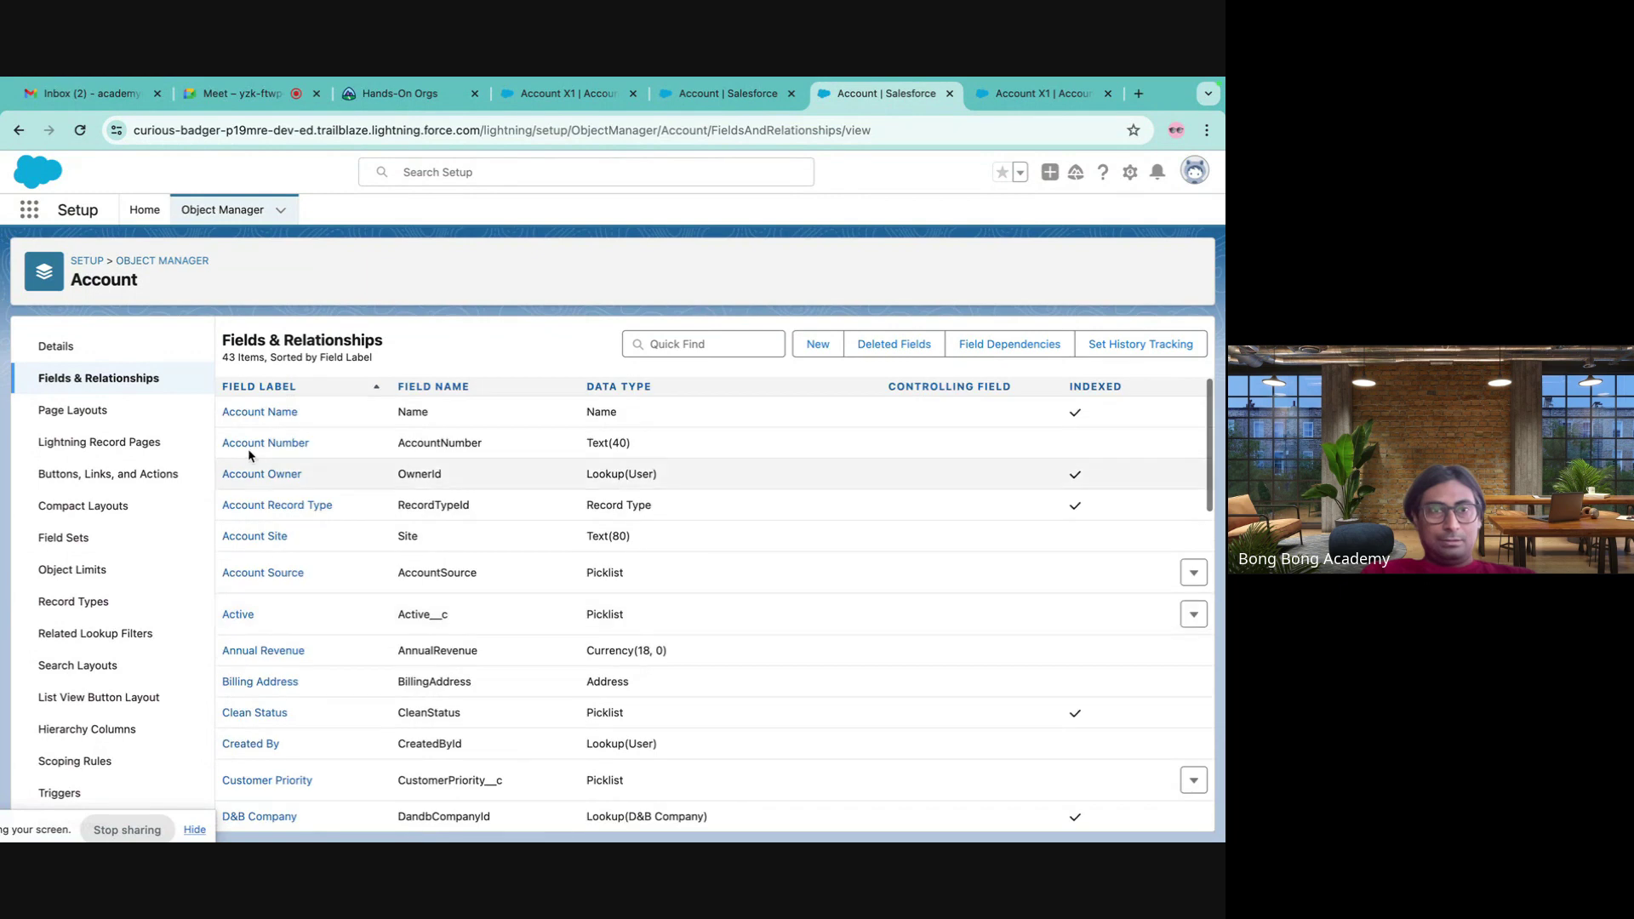
pyautogui.scroll(-2, 294, 660)
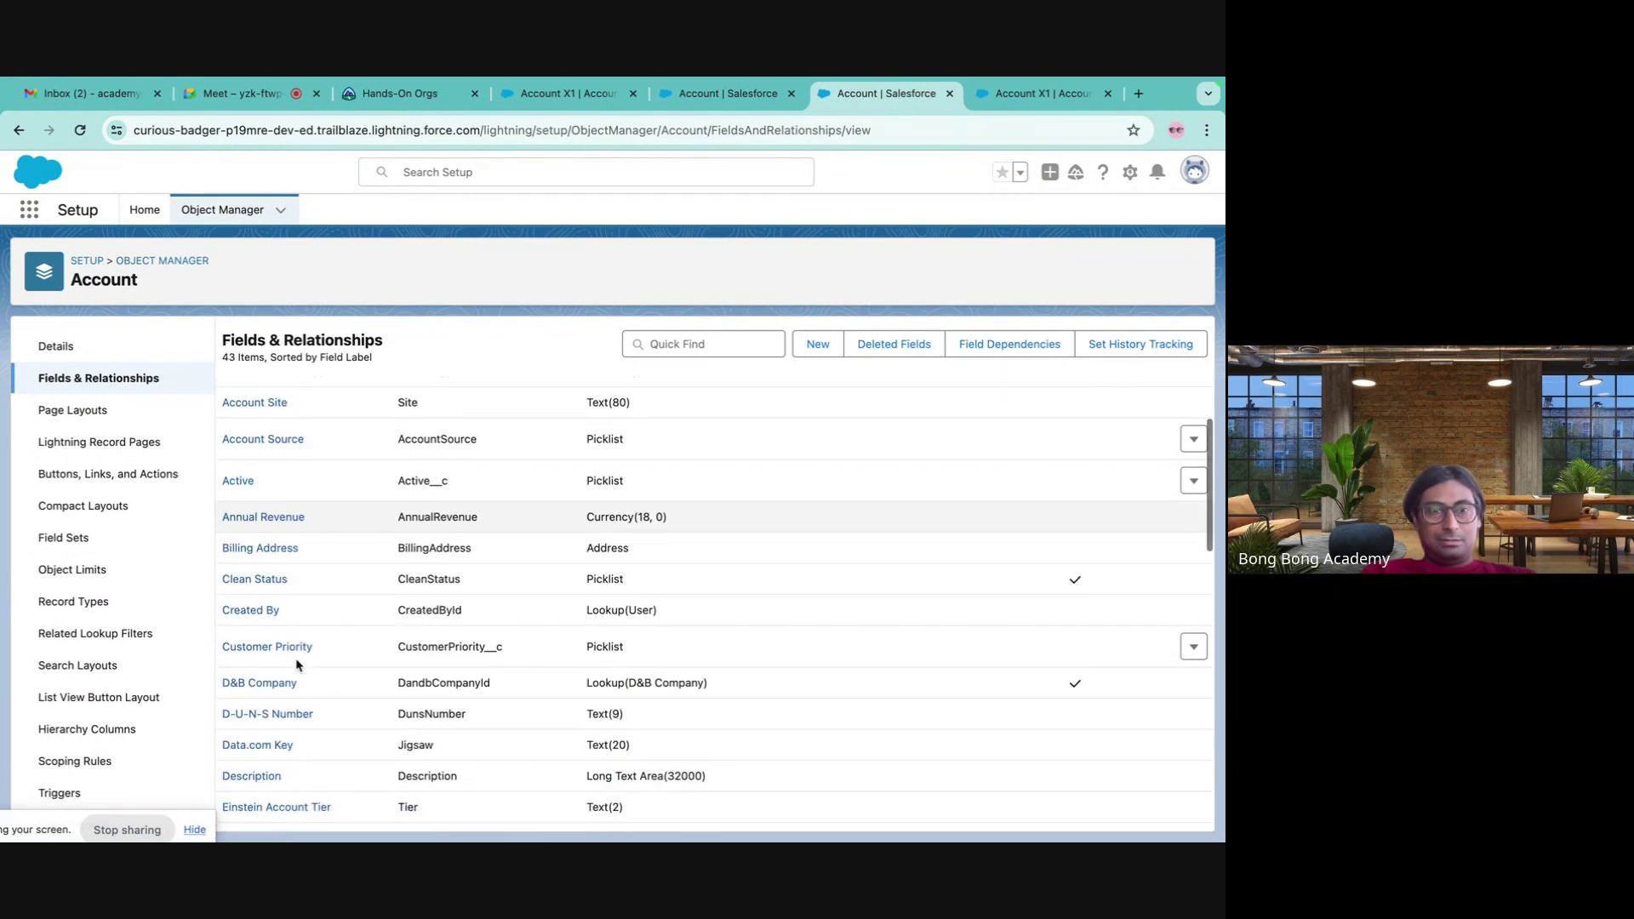
pyautogui.scroll(2, 296, 665)
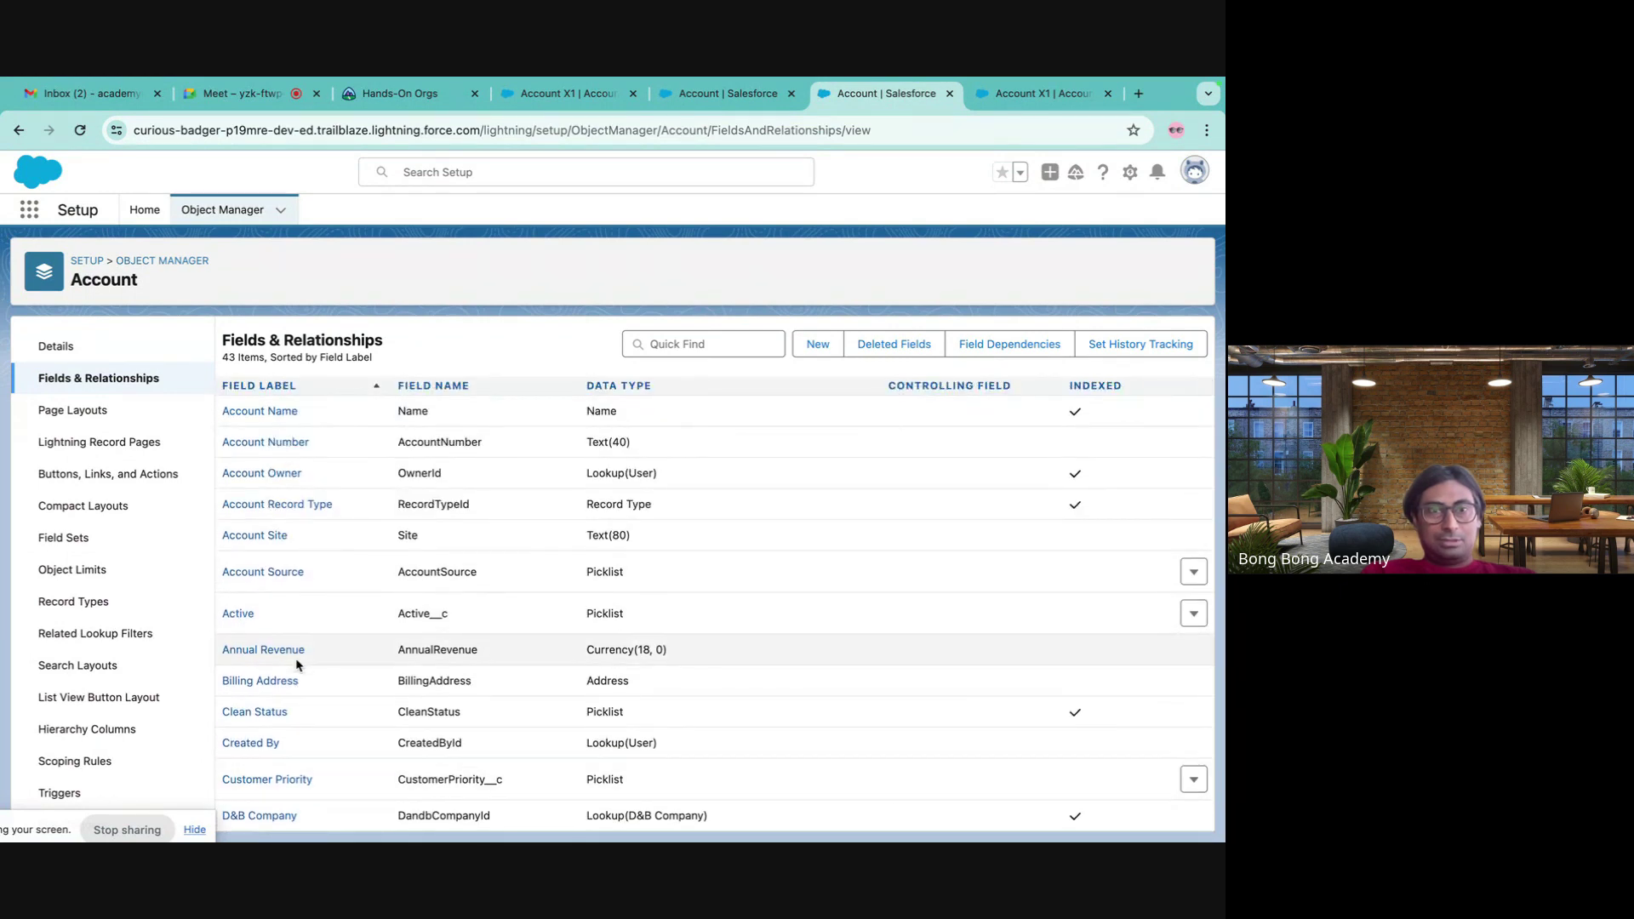
pyautogui.scroll(-5, 296, 665)
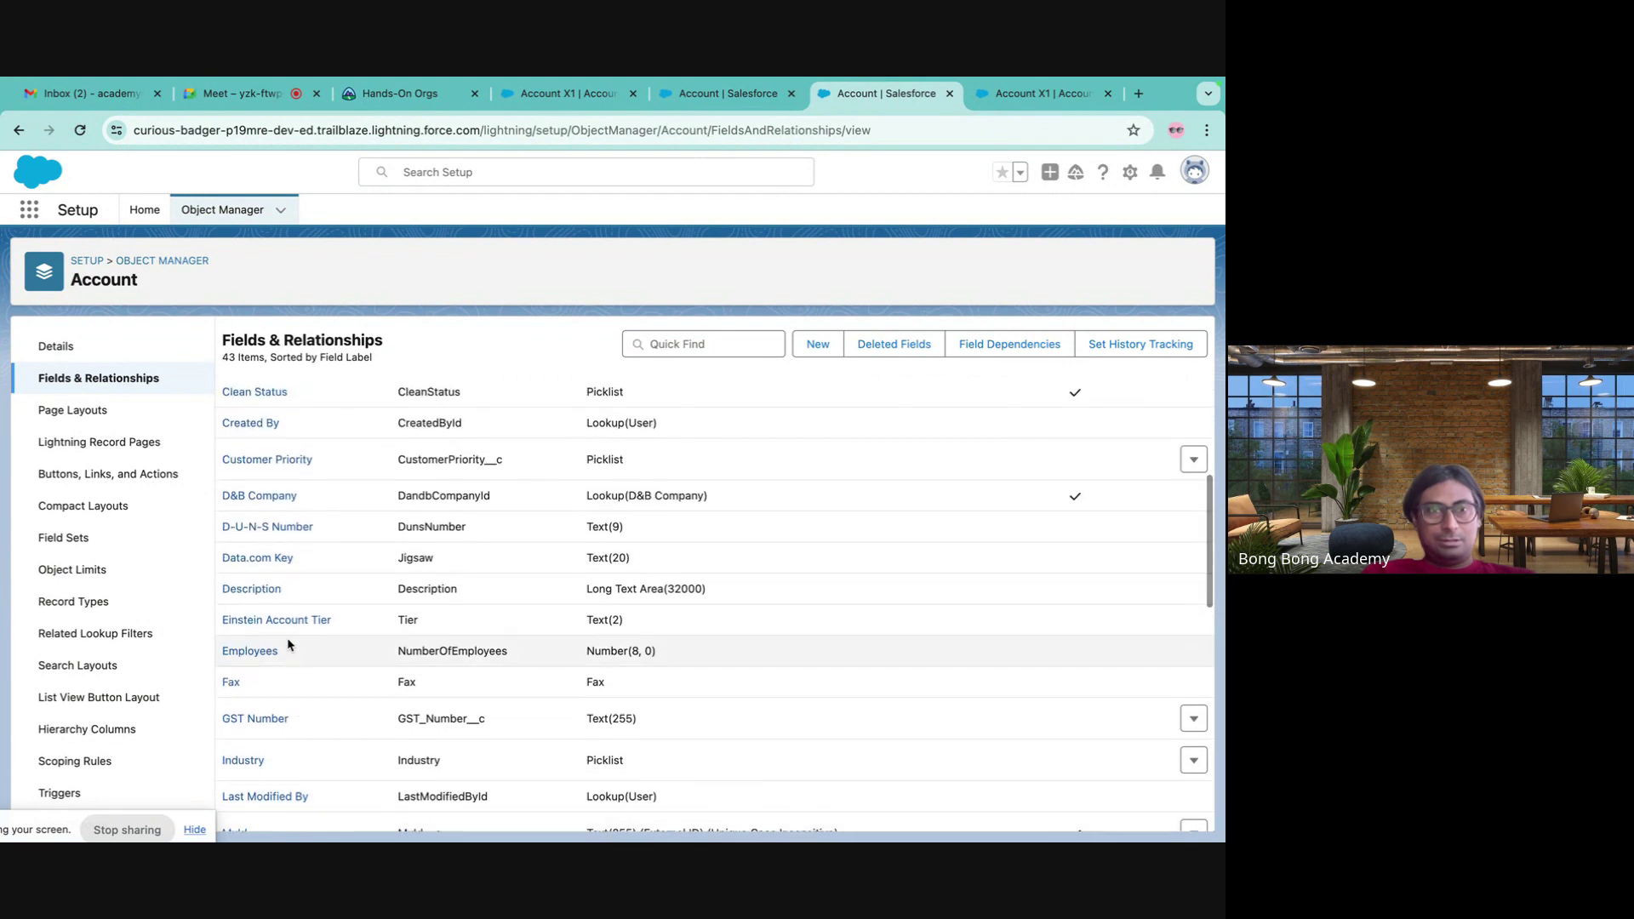
pyautogui.scroll(2, 281, 511)
pyautogui.scroll(1, 263, 495)
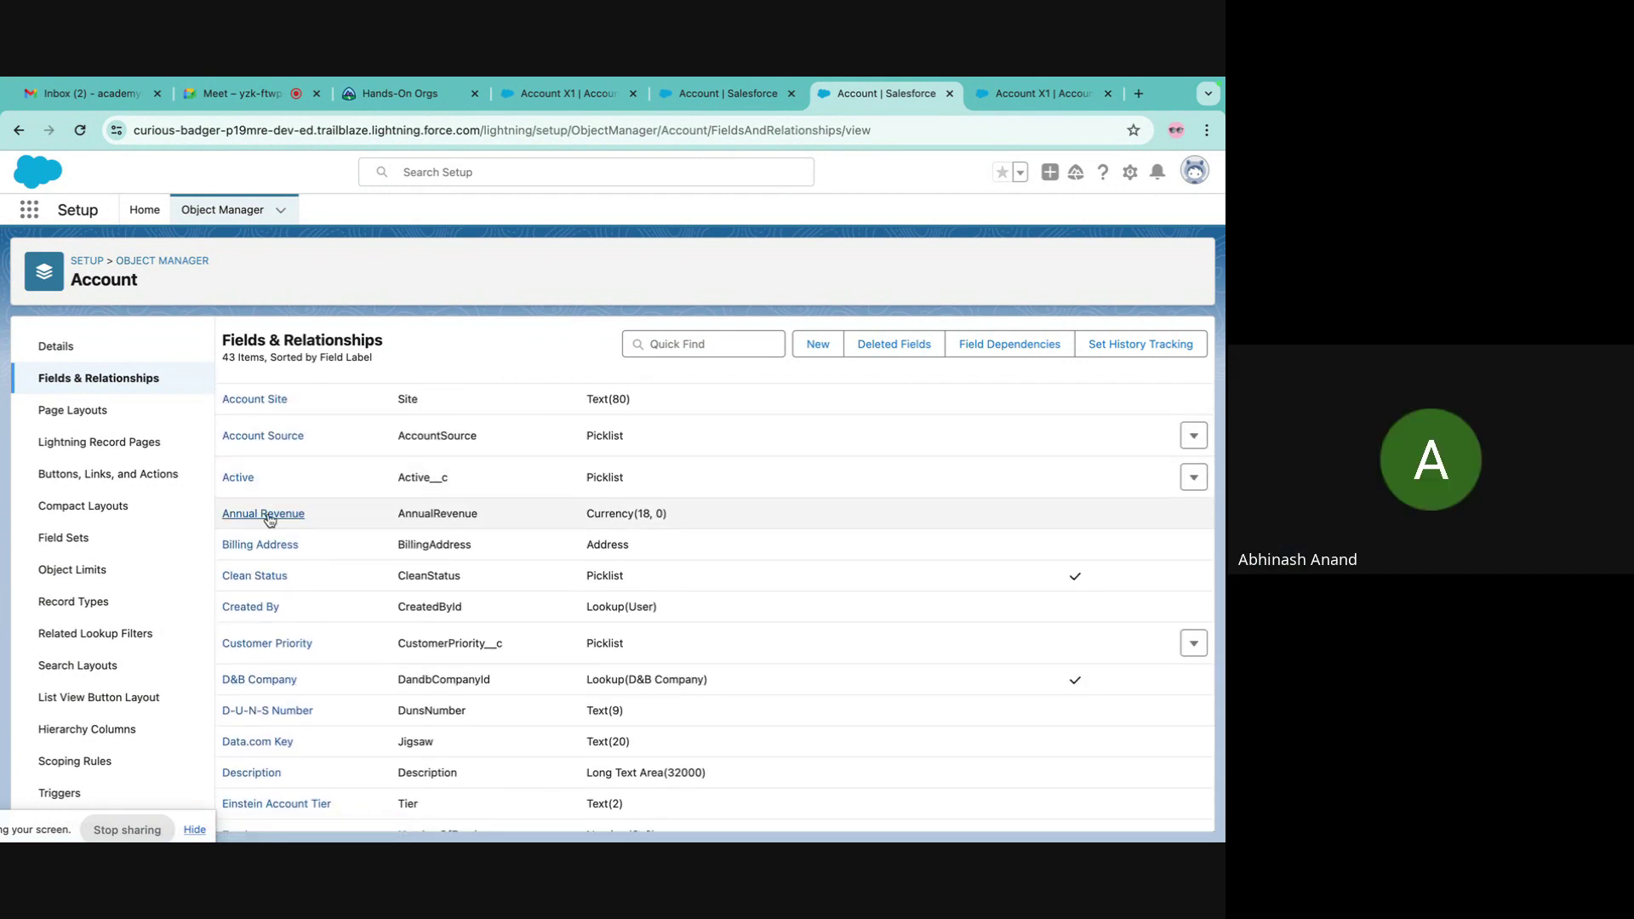
pyautogui.scroll(2, 267, 512)
# - Filter the Account fields by 'create', clear the filter, and open Buttons, Links, and Actions
pyautogui.click(695, 342)
pyautogui.write('create')
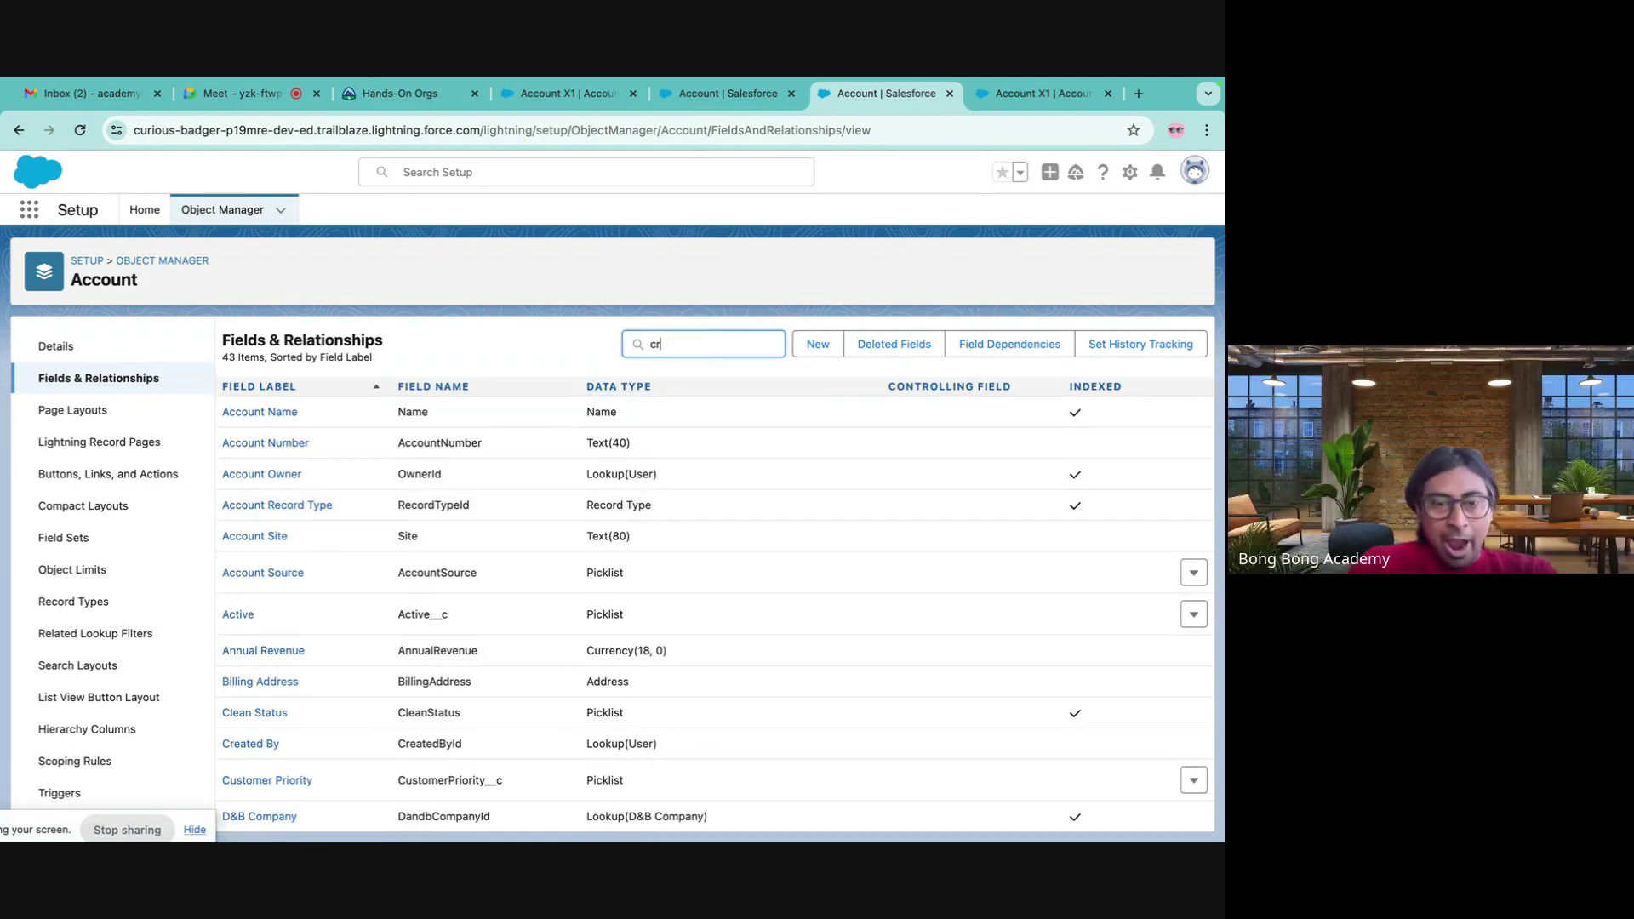
pyautogui.press('BackSpace')
pyautogui.press('BackSpace')
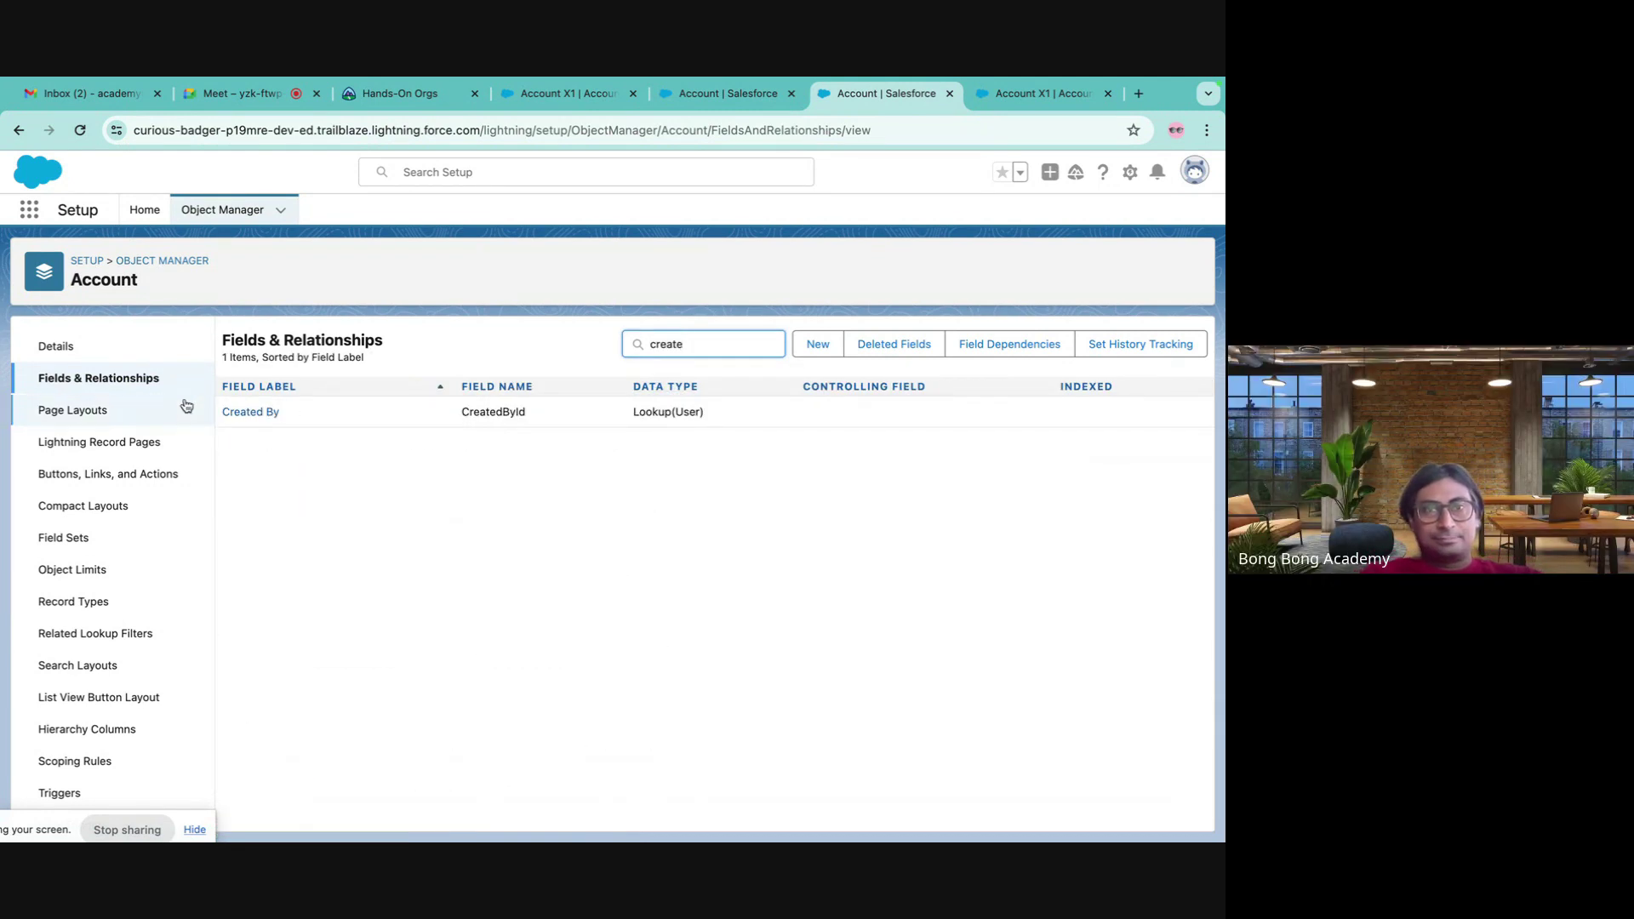
pyautogui.press('BackSpace')
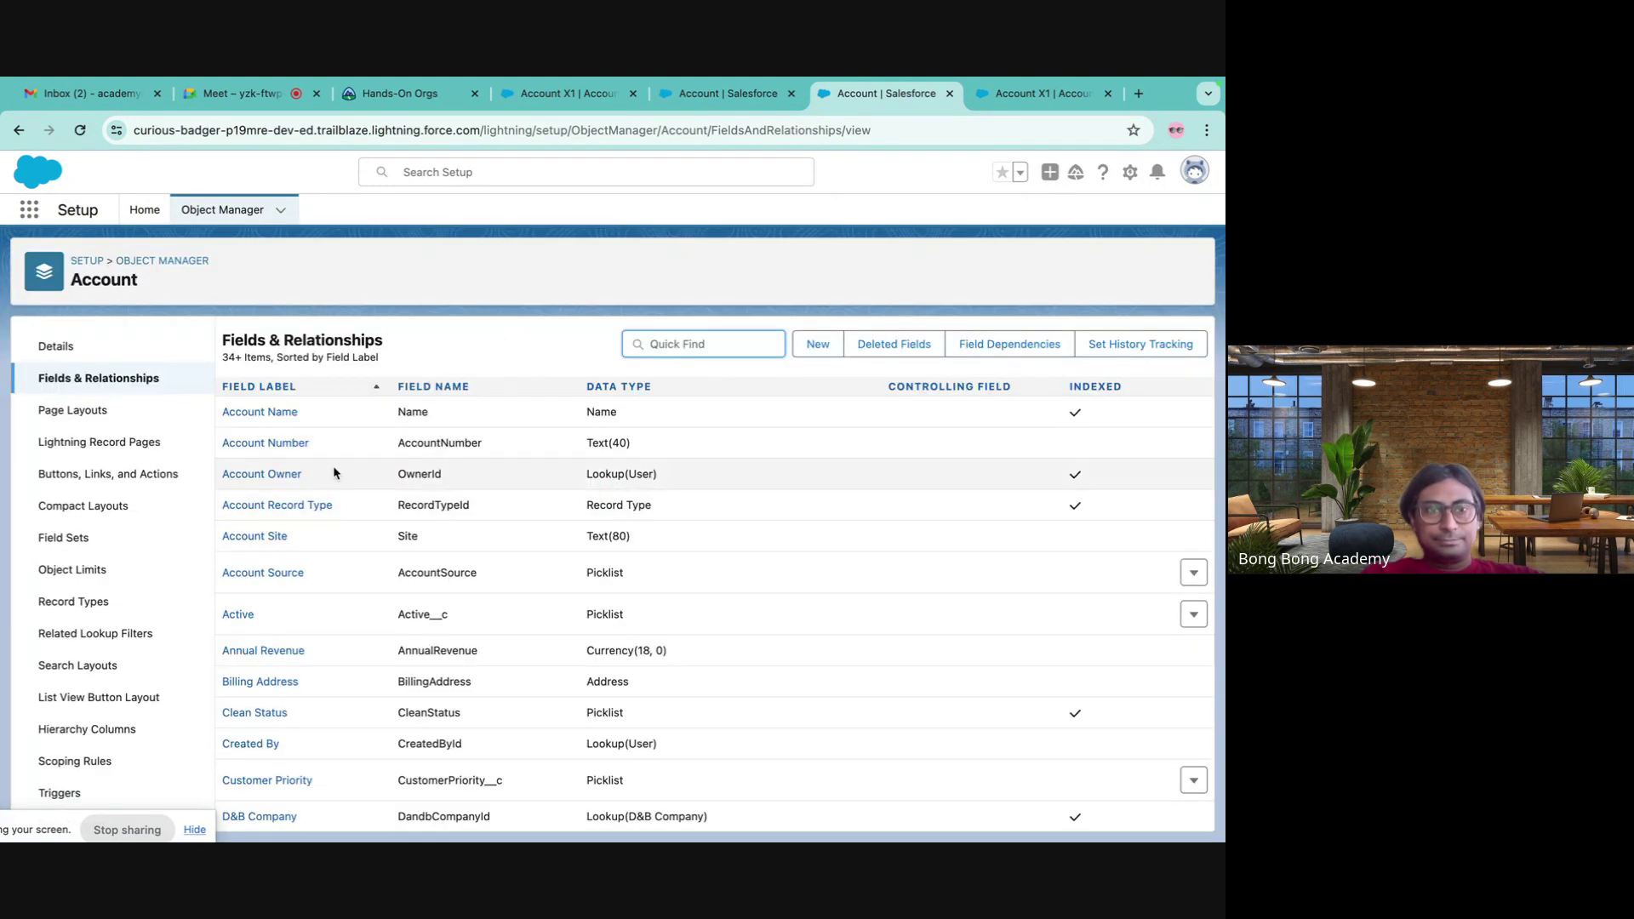
pyautogui.click(85, 133)
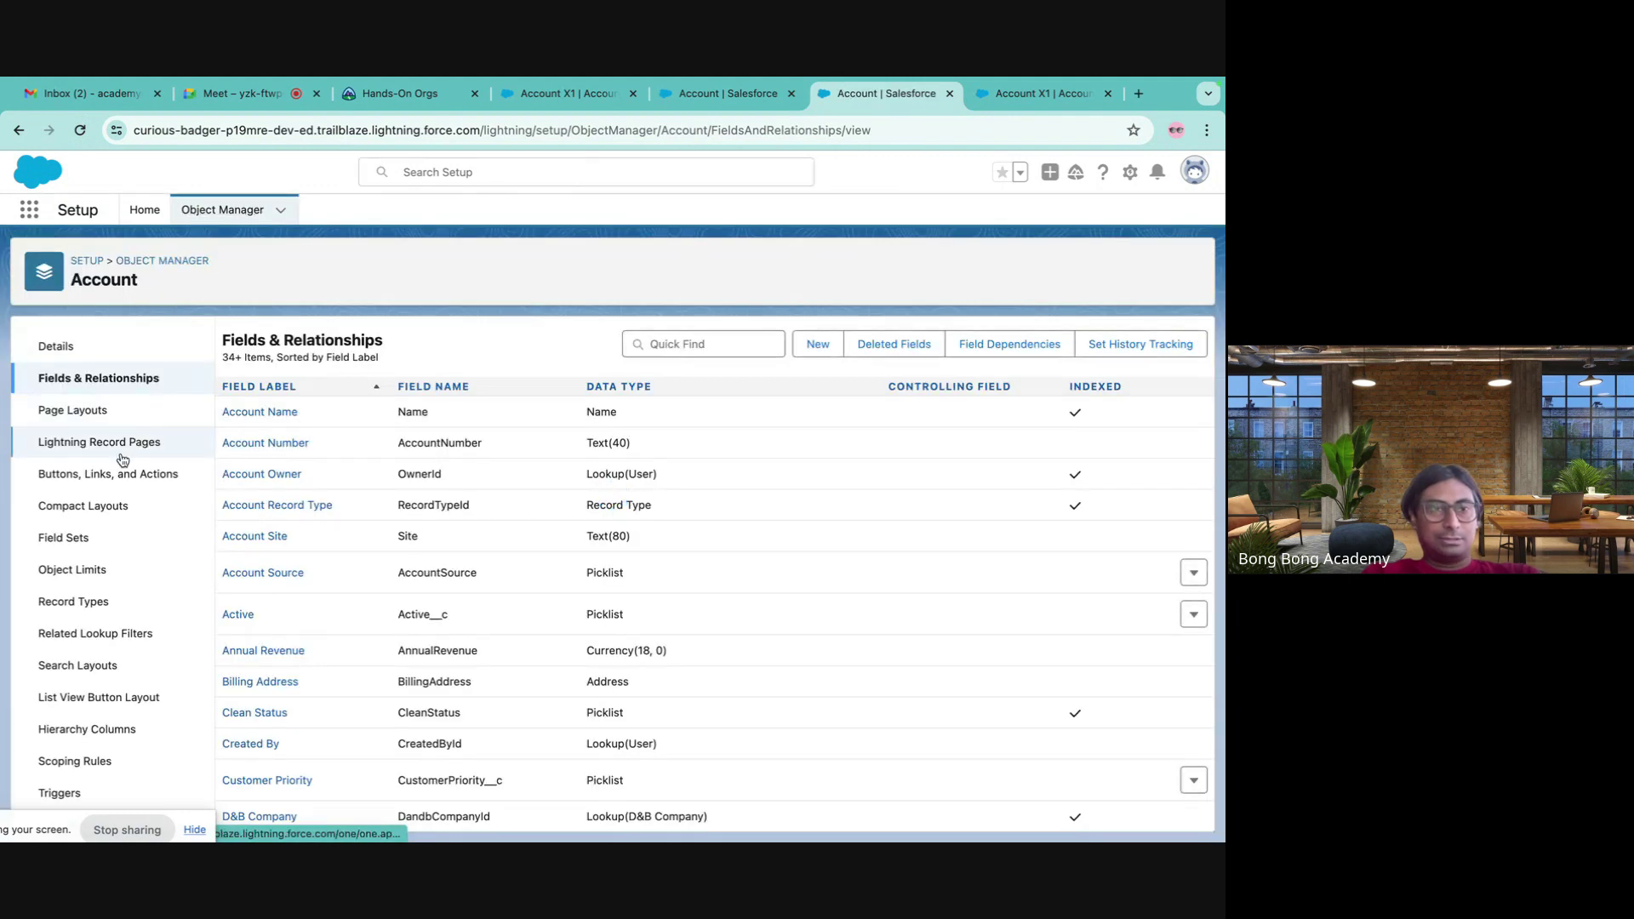
pyautogui.click(127, 474)
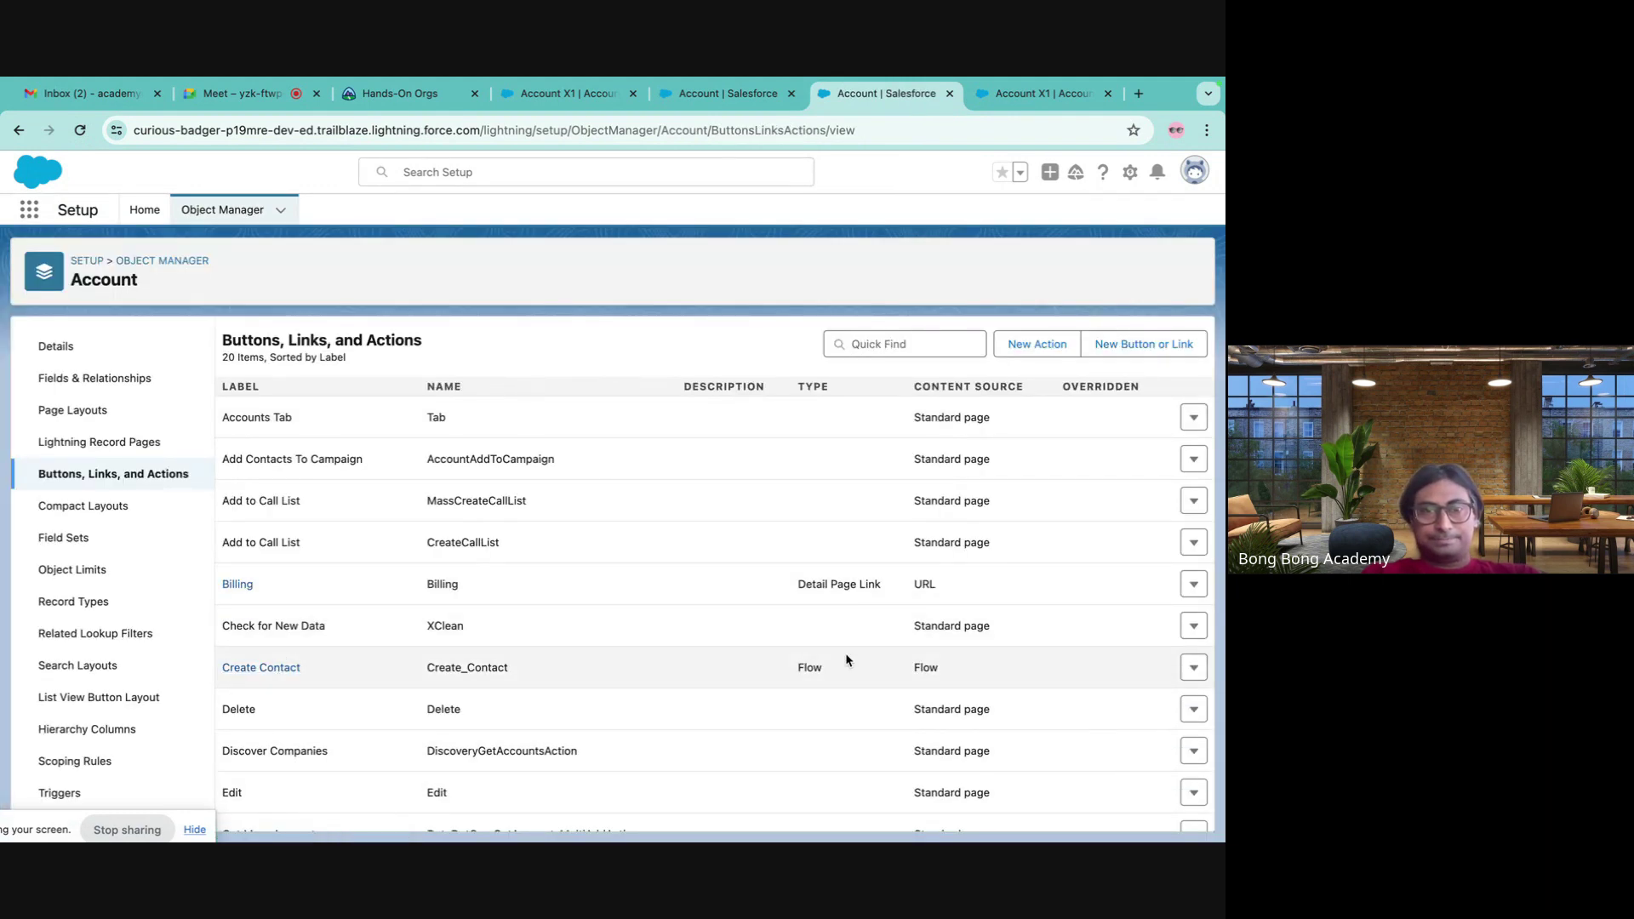
# - Review the Create Contact action's details and edit form, cancelling back to the actions list
pyautogui.click(266, 668)
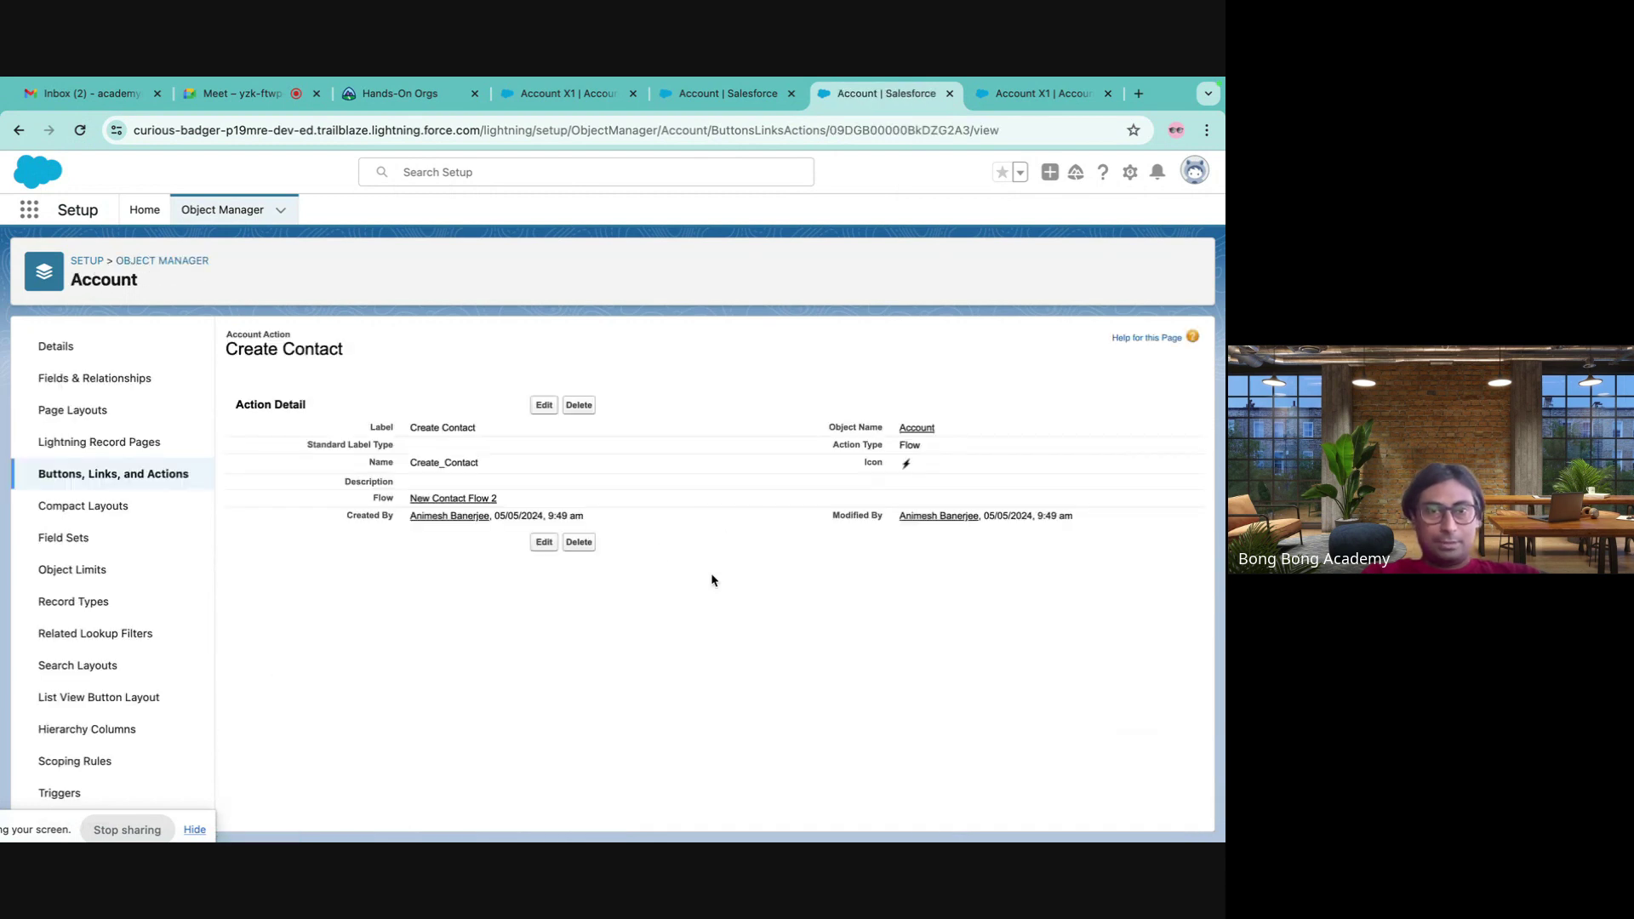
pyautogui.click(541, 405)
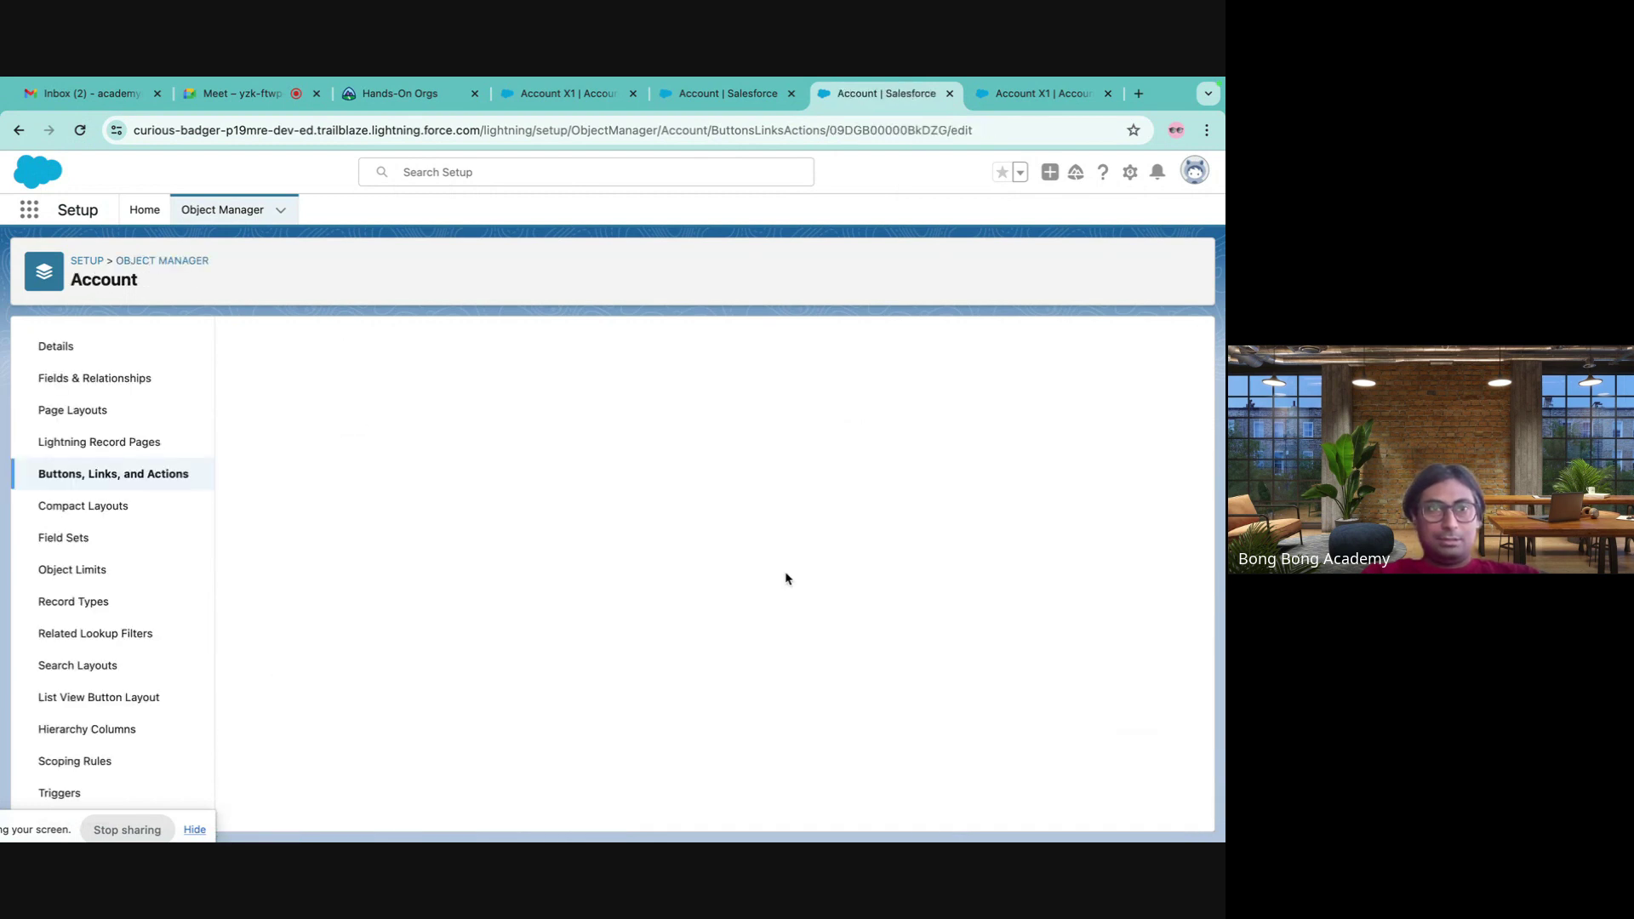
pyautogui.click(577, 624)
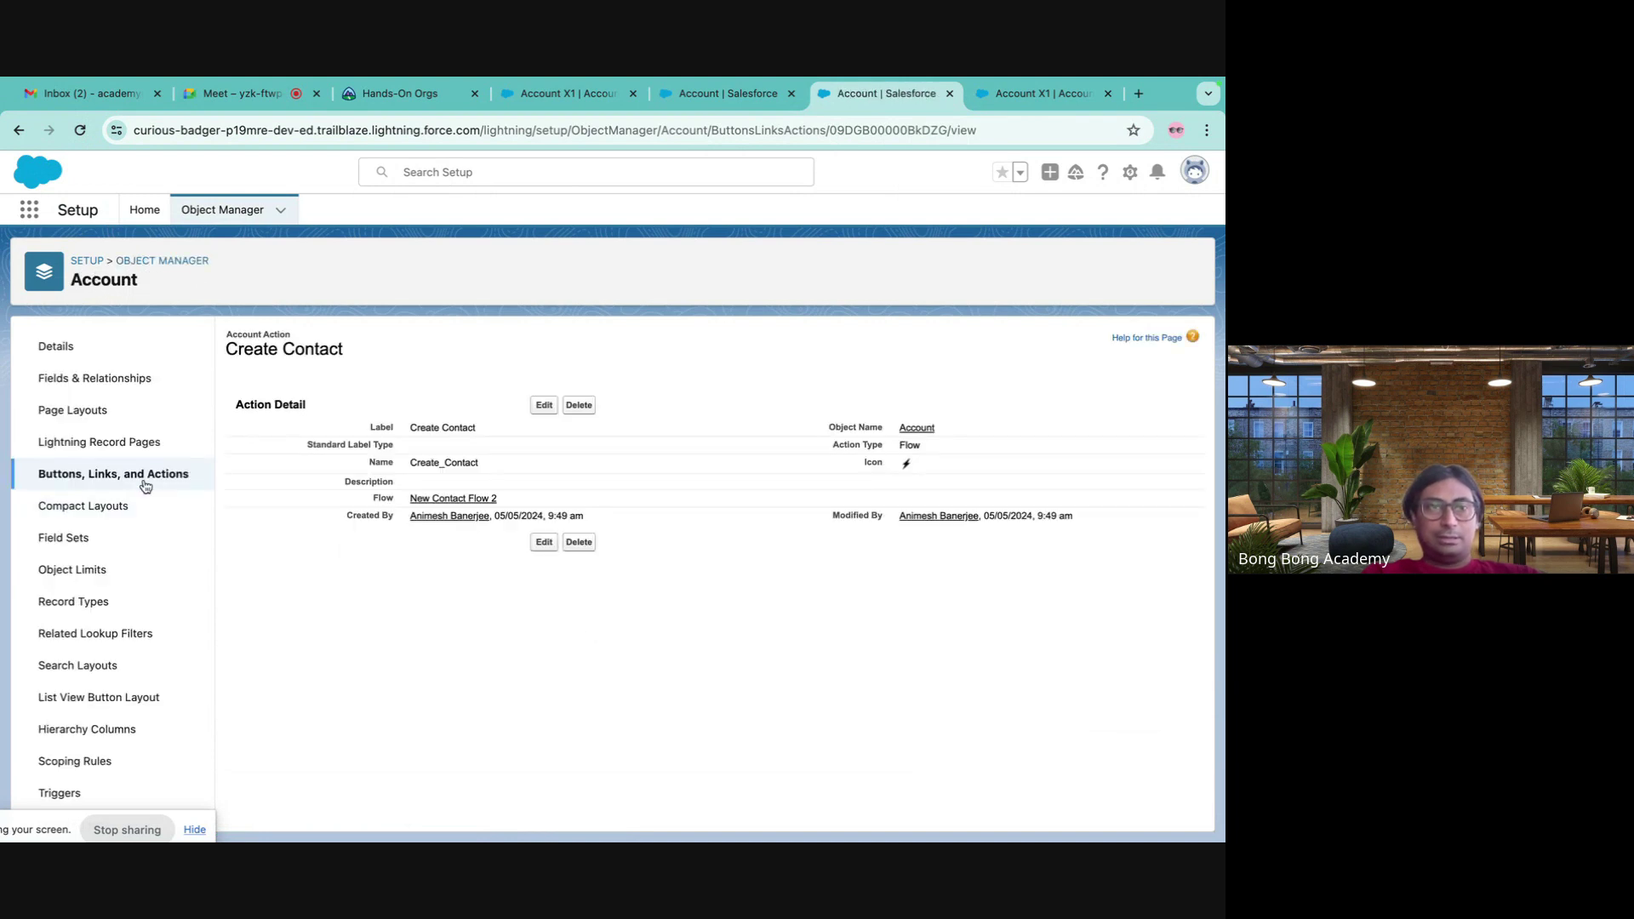
pyautogui.click(139, 472)
# - Check the Create Contact row's options without choosing, then start a New Action for Account
pyautogui.scroll(-5, 925, 498)
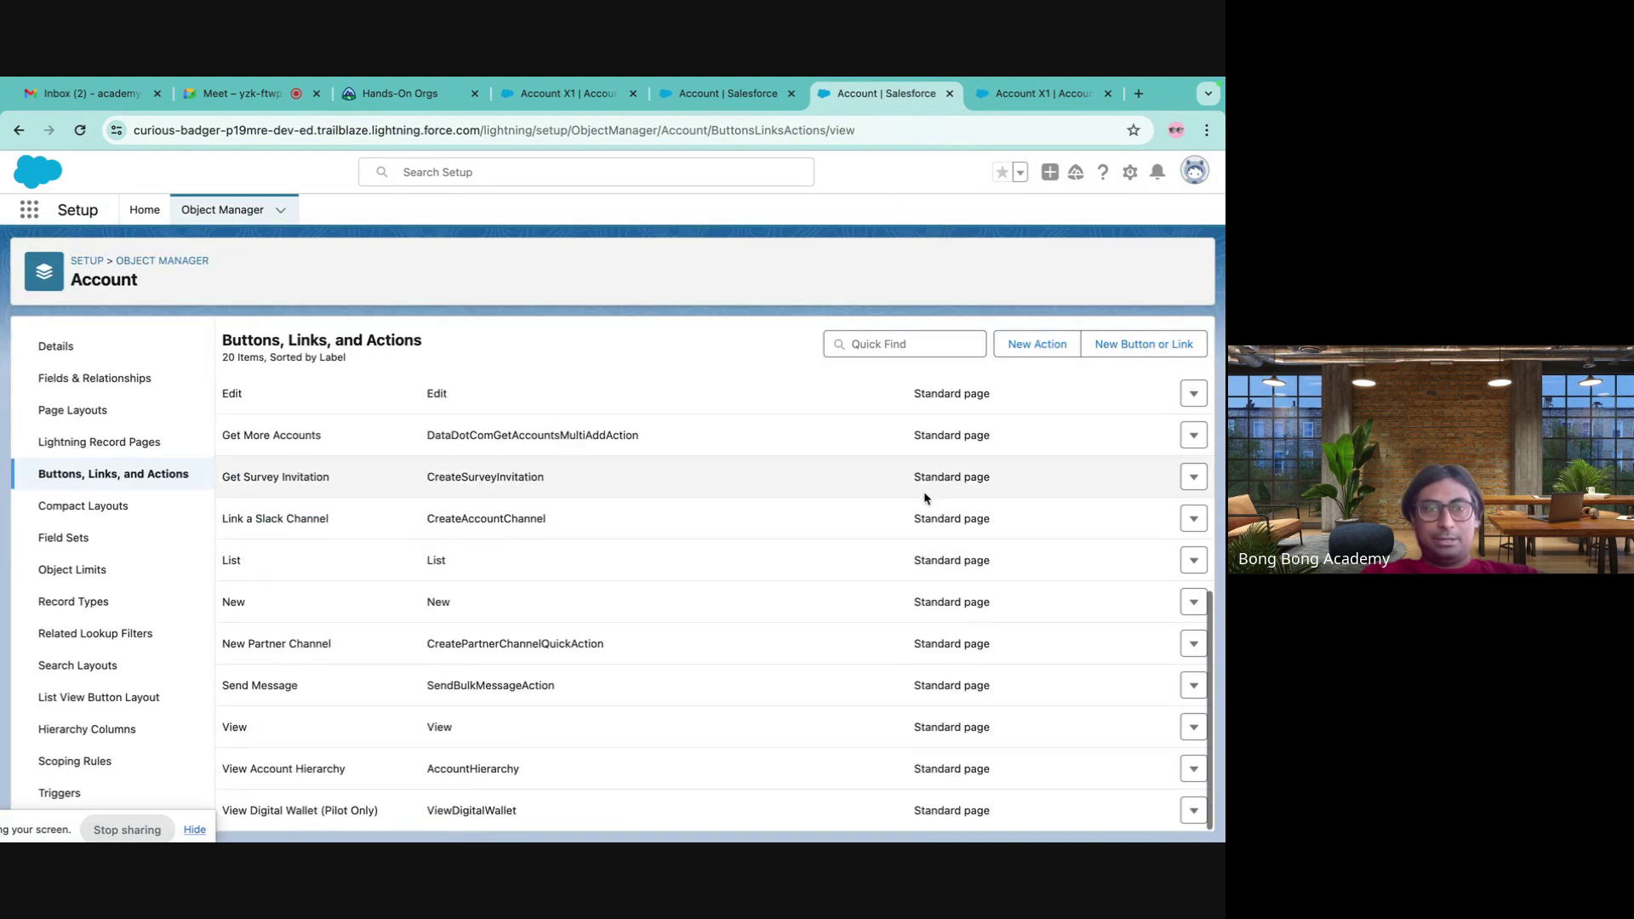
pyautogui.scroll(5, 925, 497)
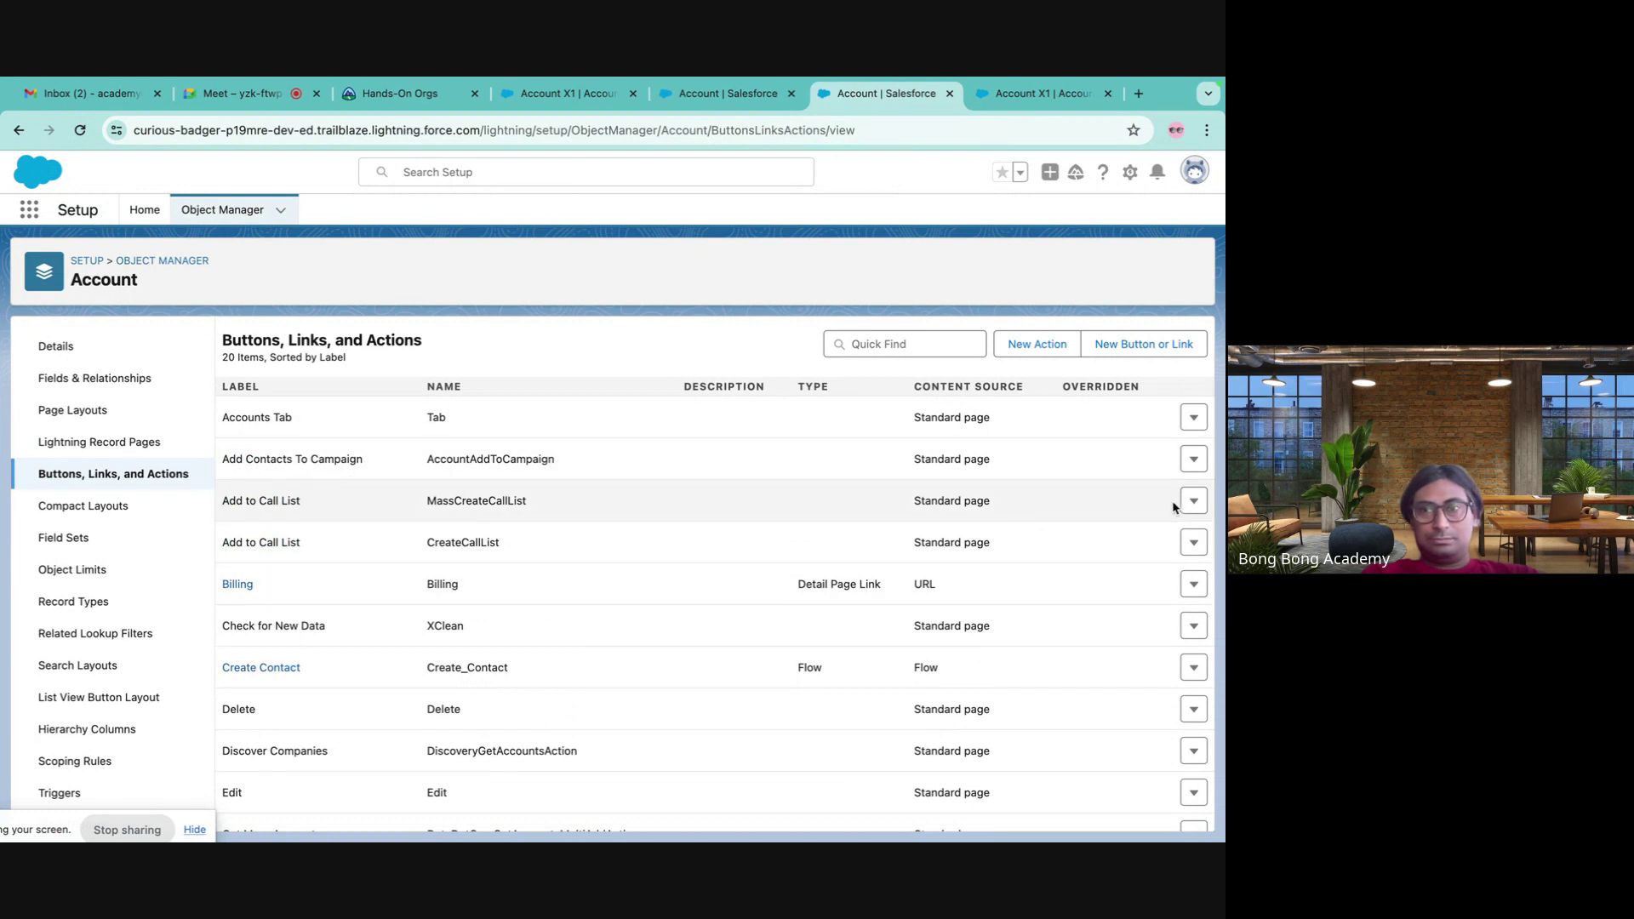
pyautogui.click(1193, 669)
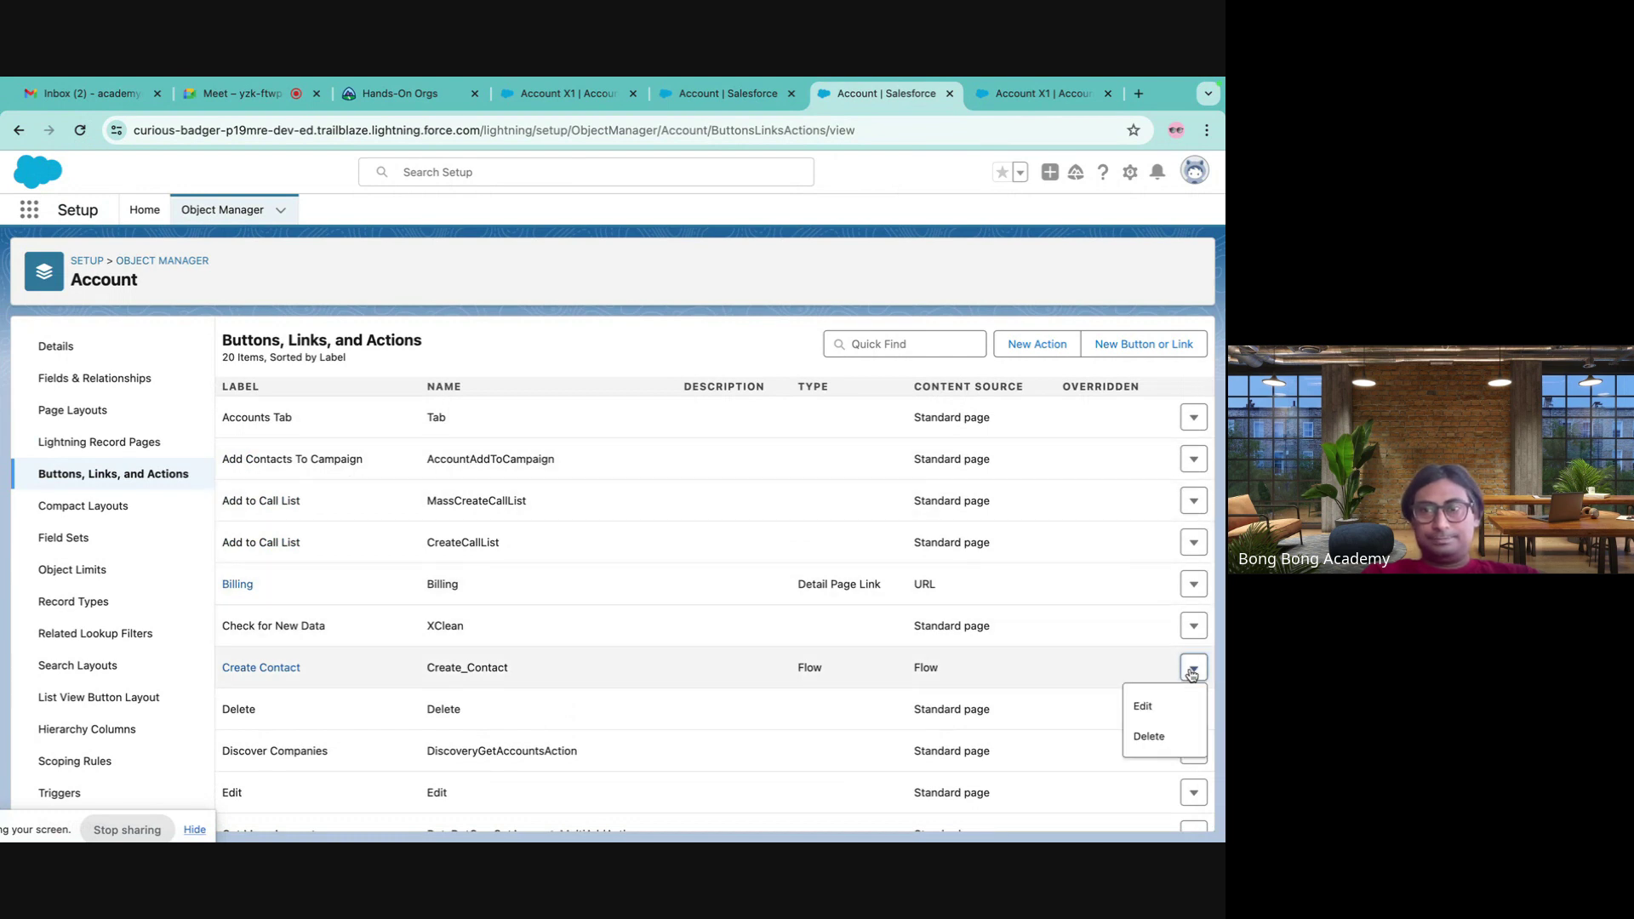
pyautogui.click(710, 640)
pyautogui.scroll(-5, 576, 634)
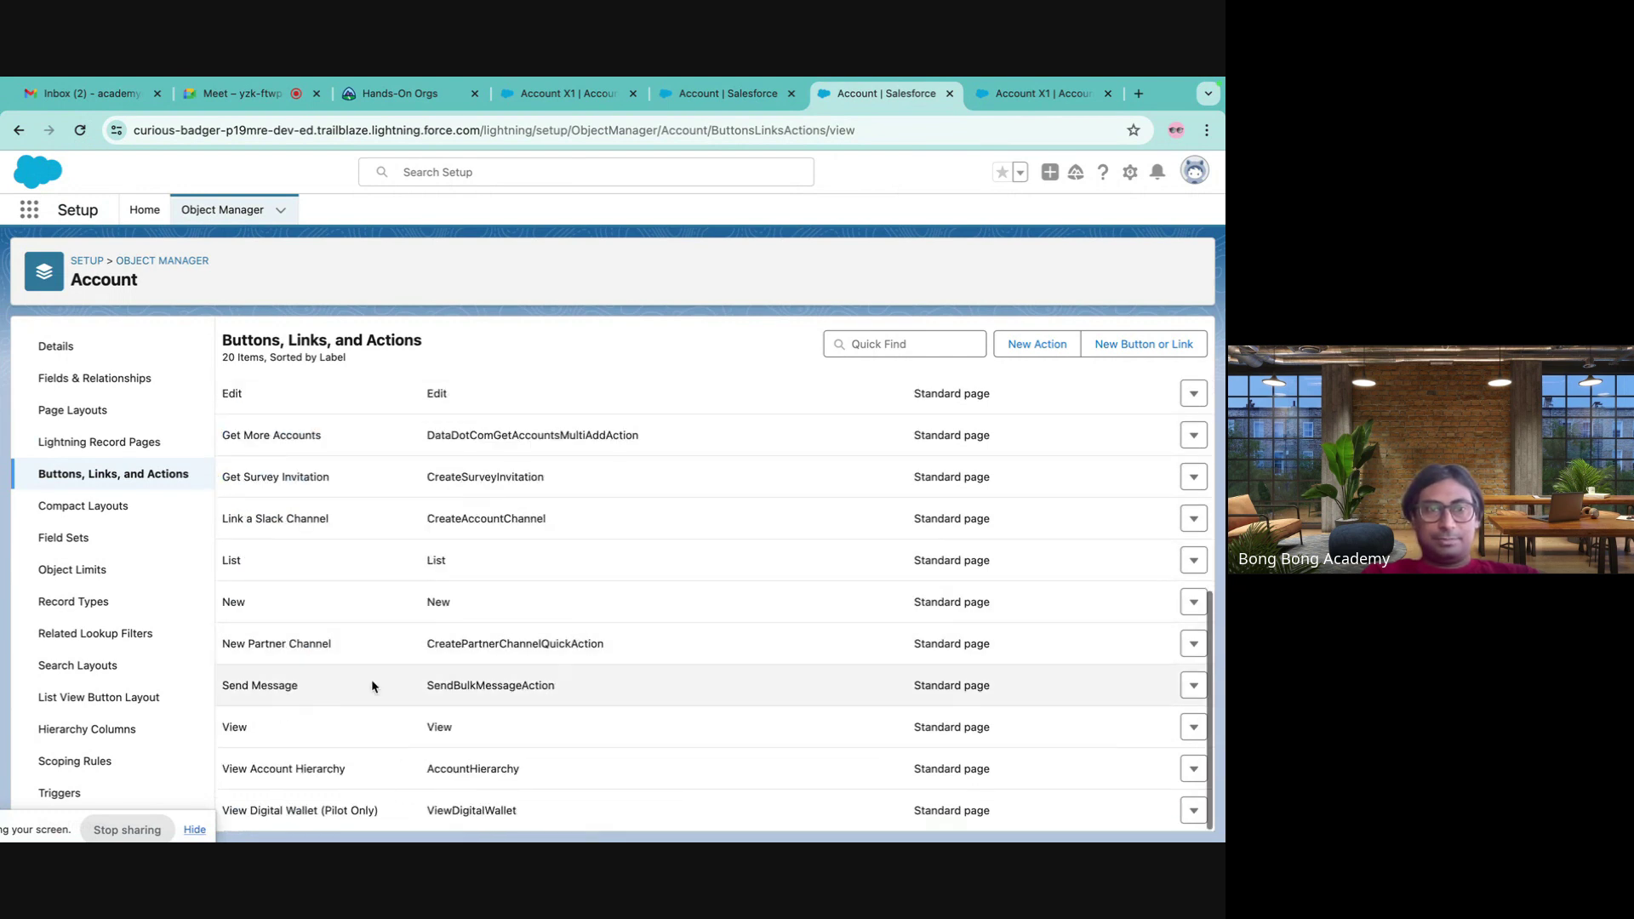
pyautogui.scroll(5, 371, 679)
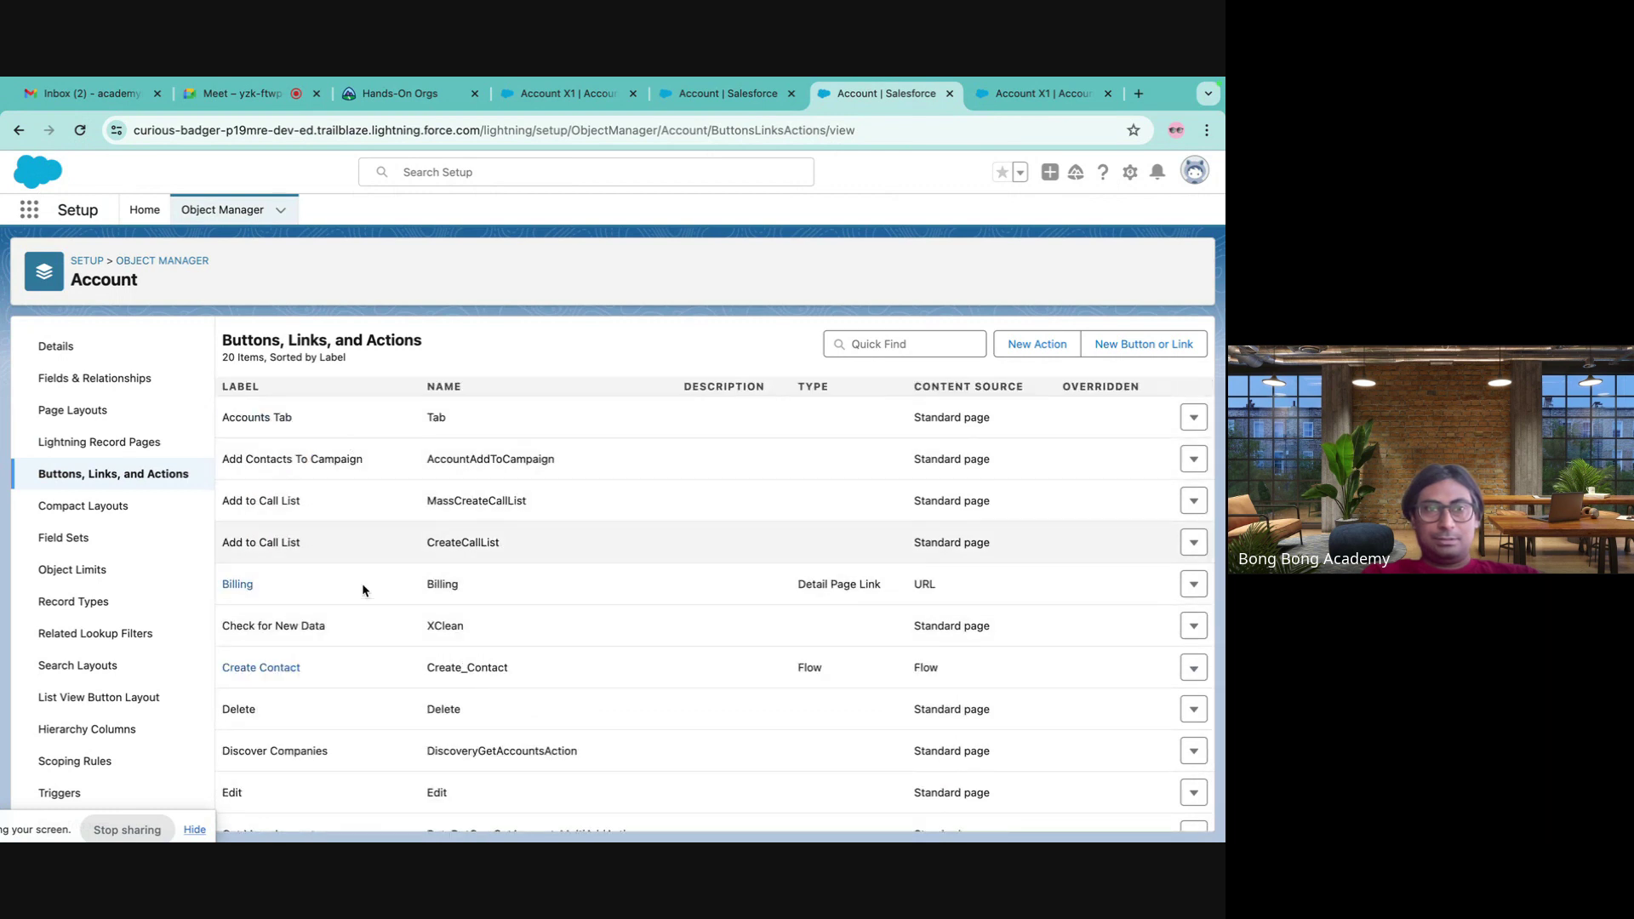
pyautogui.scroll(-2, 400, 621)
pyautogui.click(1037, 345)
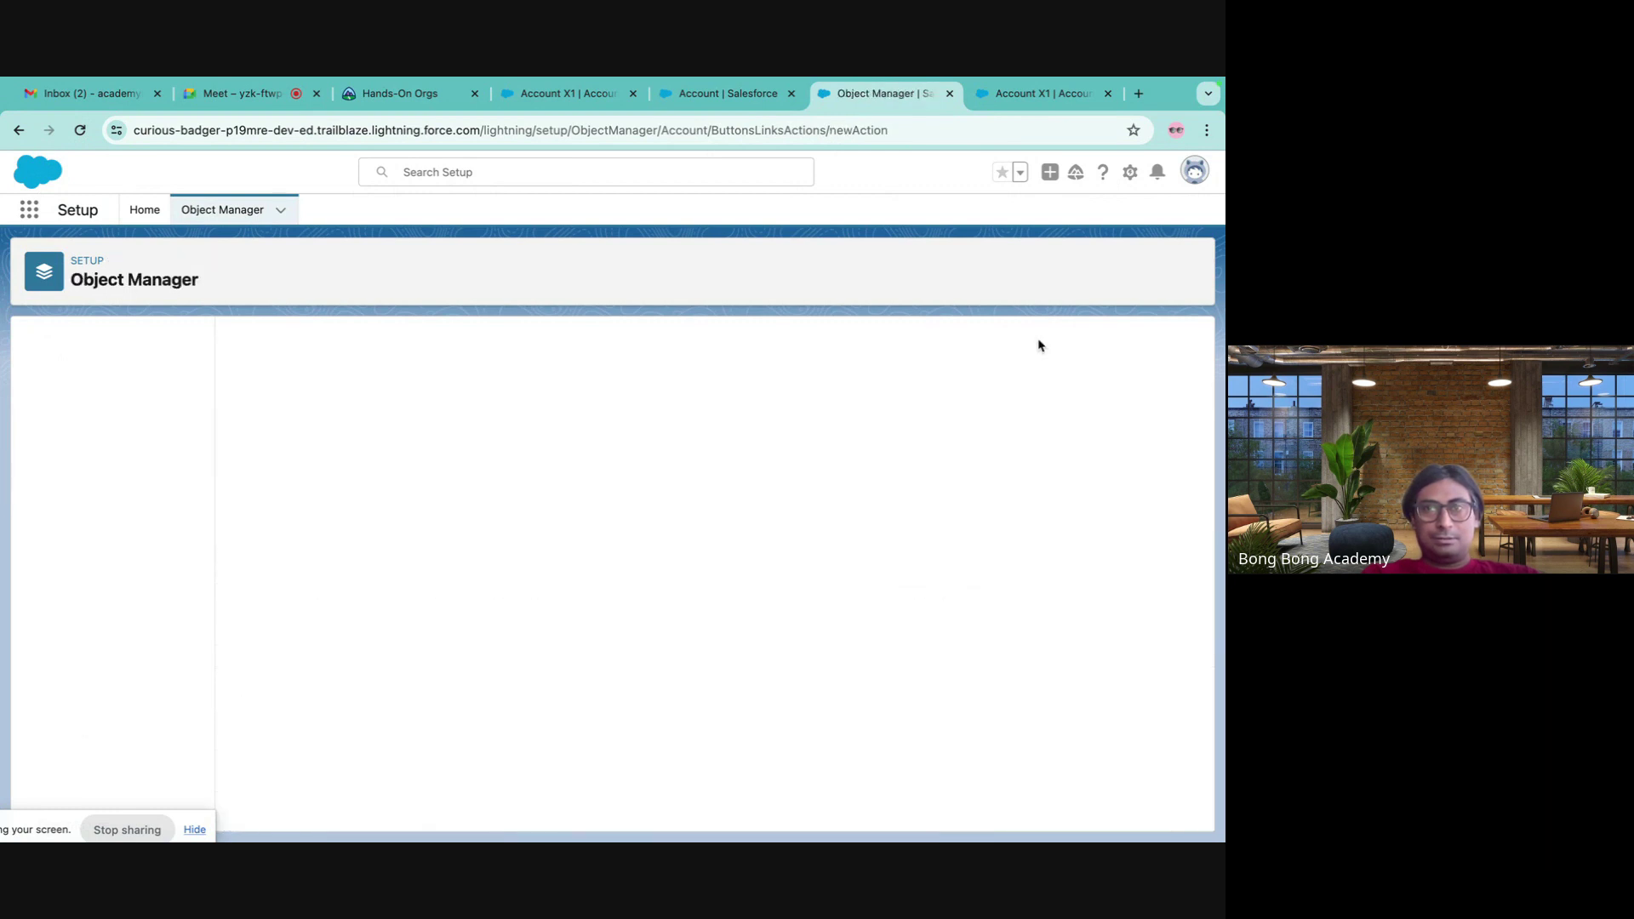
# - Open the New Button or Link form, check the record and accounts tabs, and return
pyautogui.click(118, 473)
pyautogui.click(1131, 345)
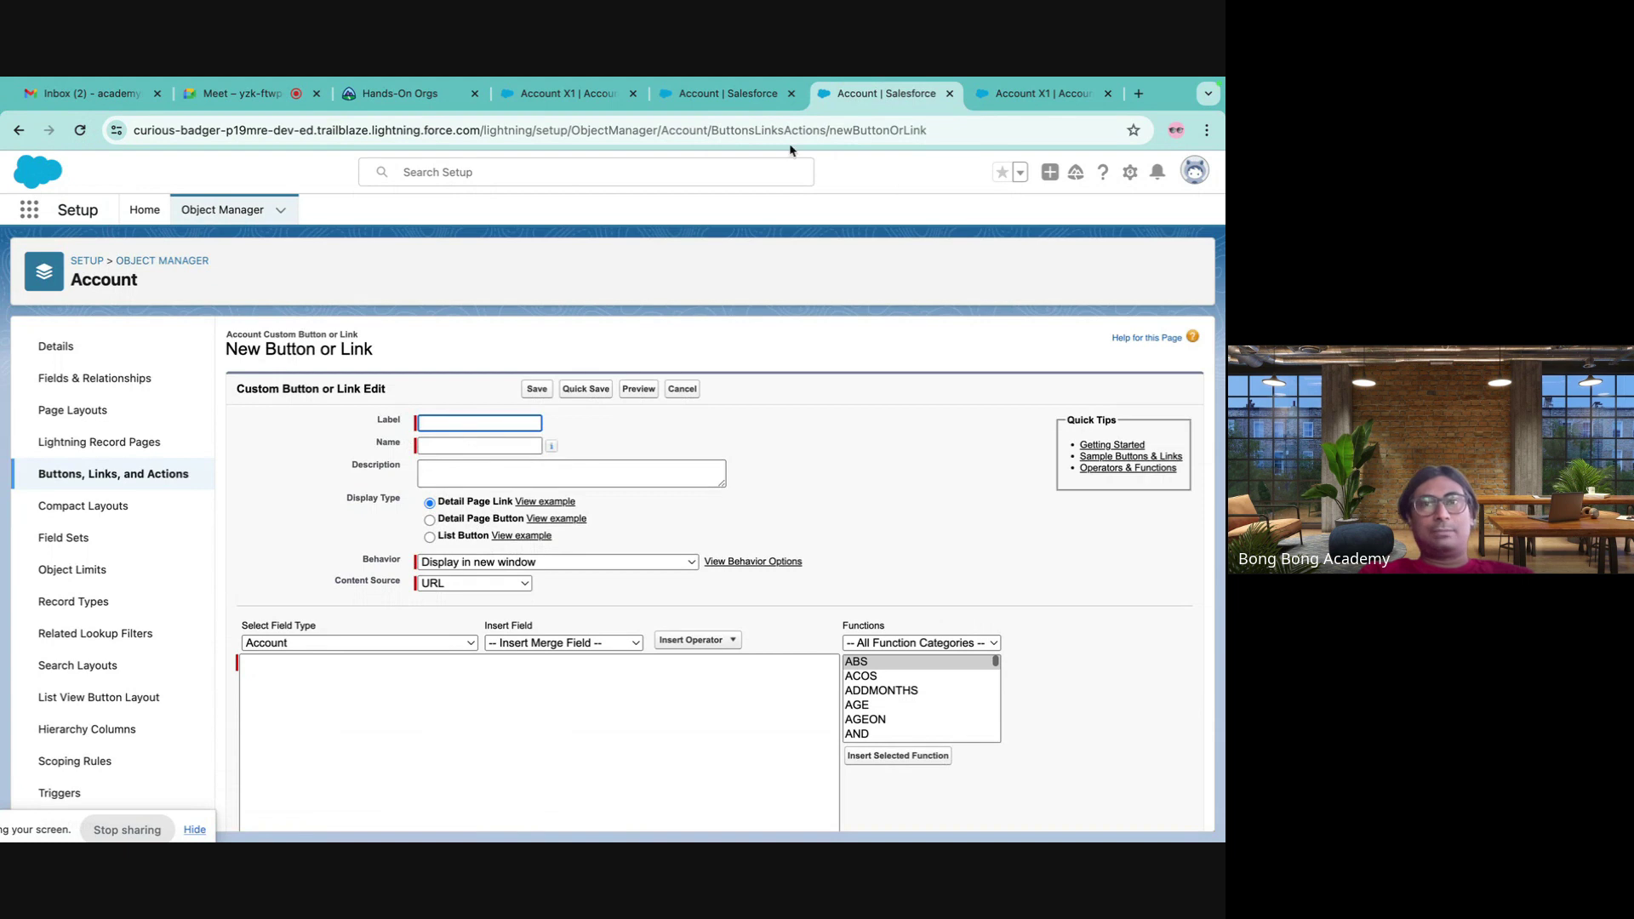
pyautogui.click(740, 93)
pyautogui.click(596, 95)
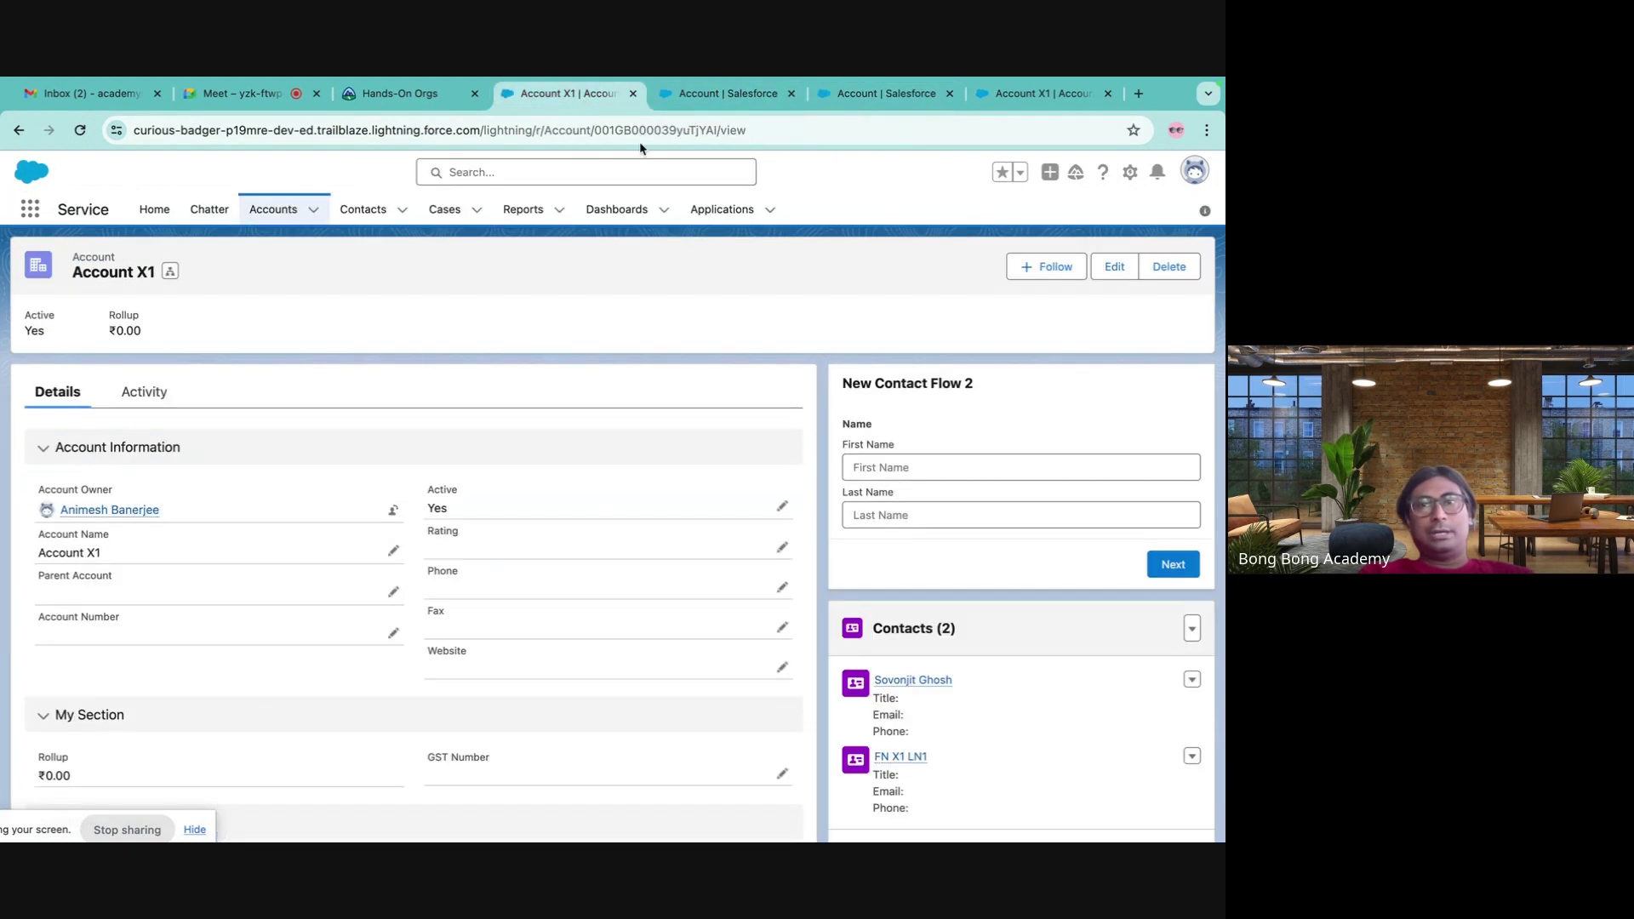
pyautogui.click(273, 209)
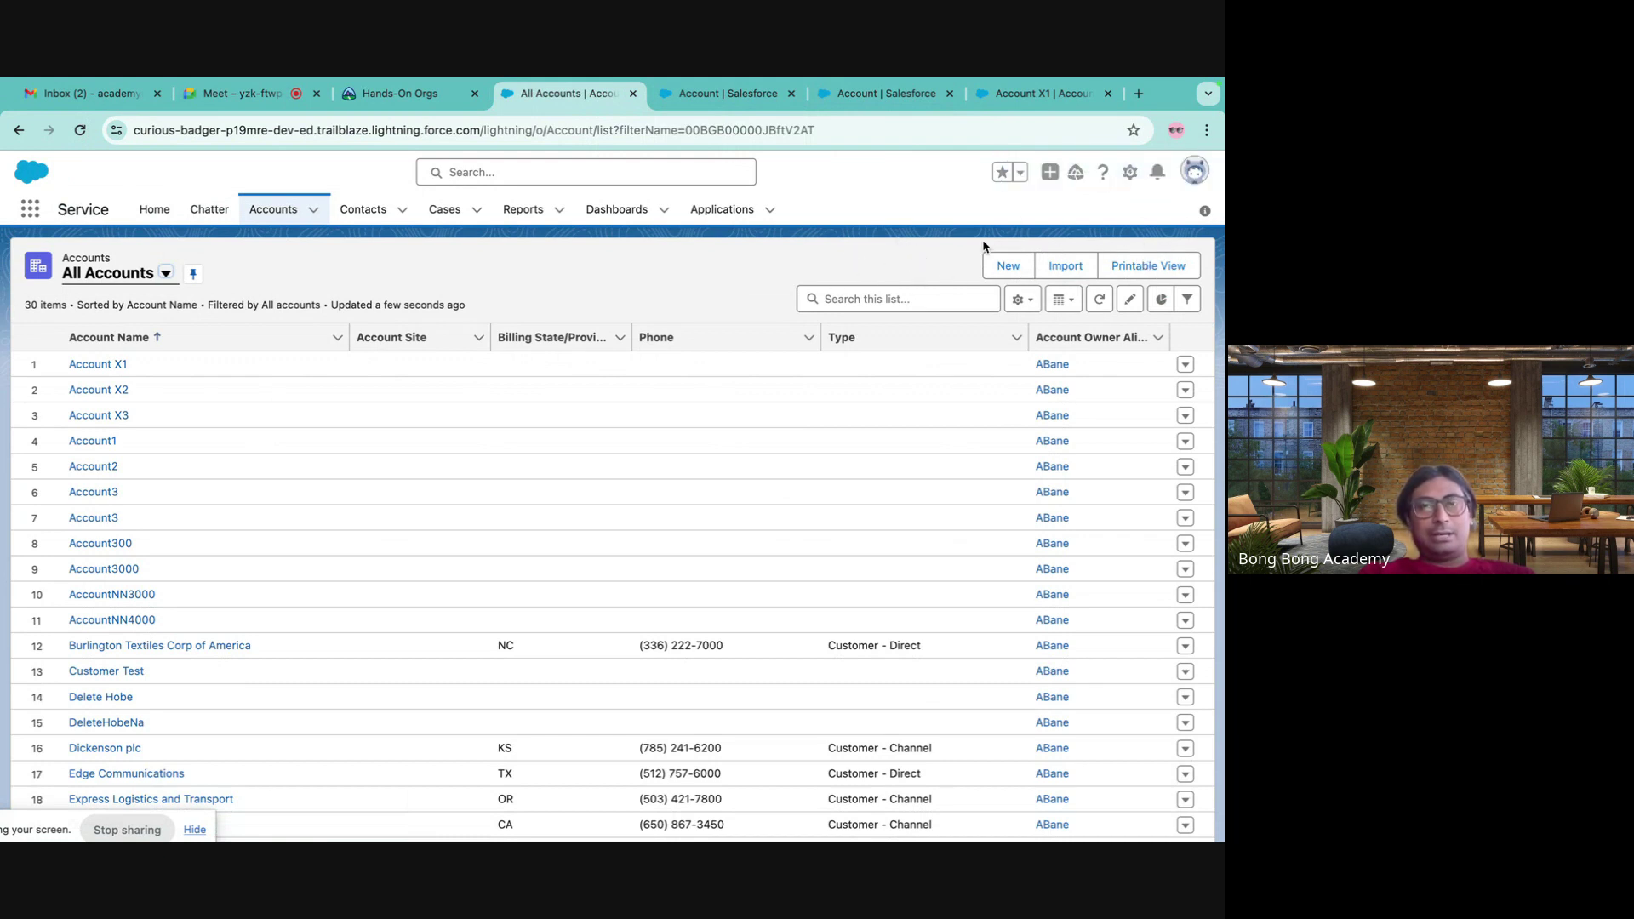
pyautogui.click(760, 103)
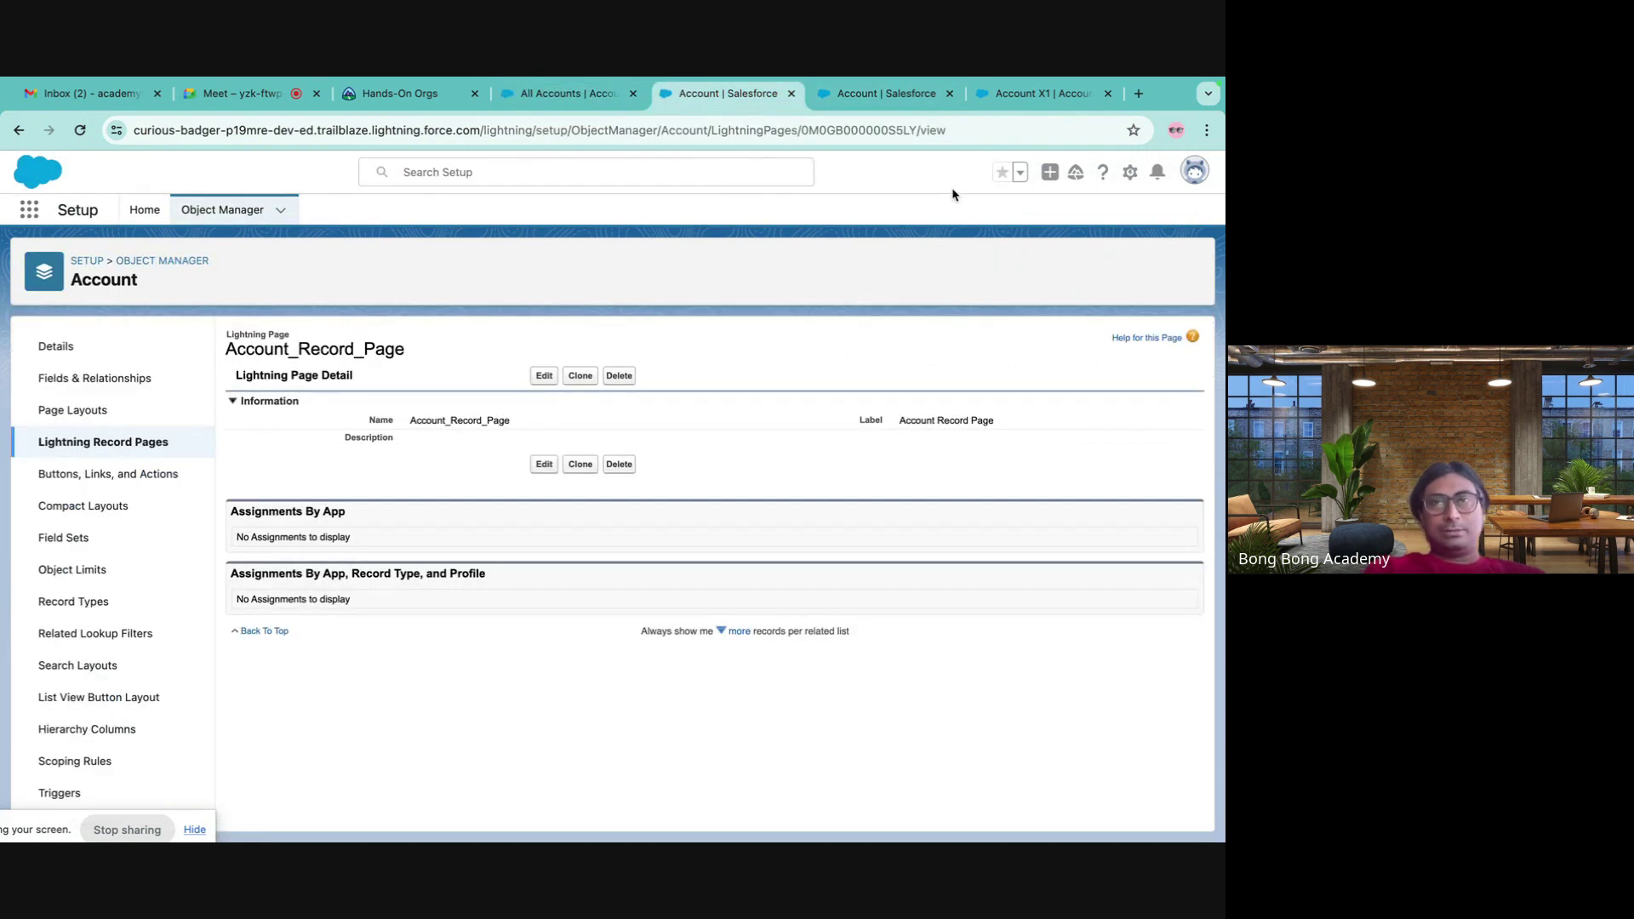
pyautogui.click(892, 105)
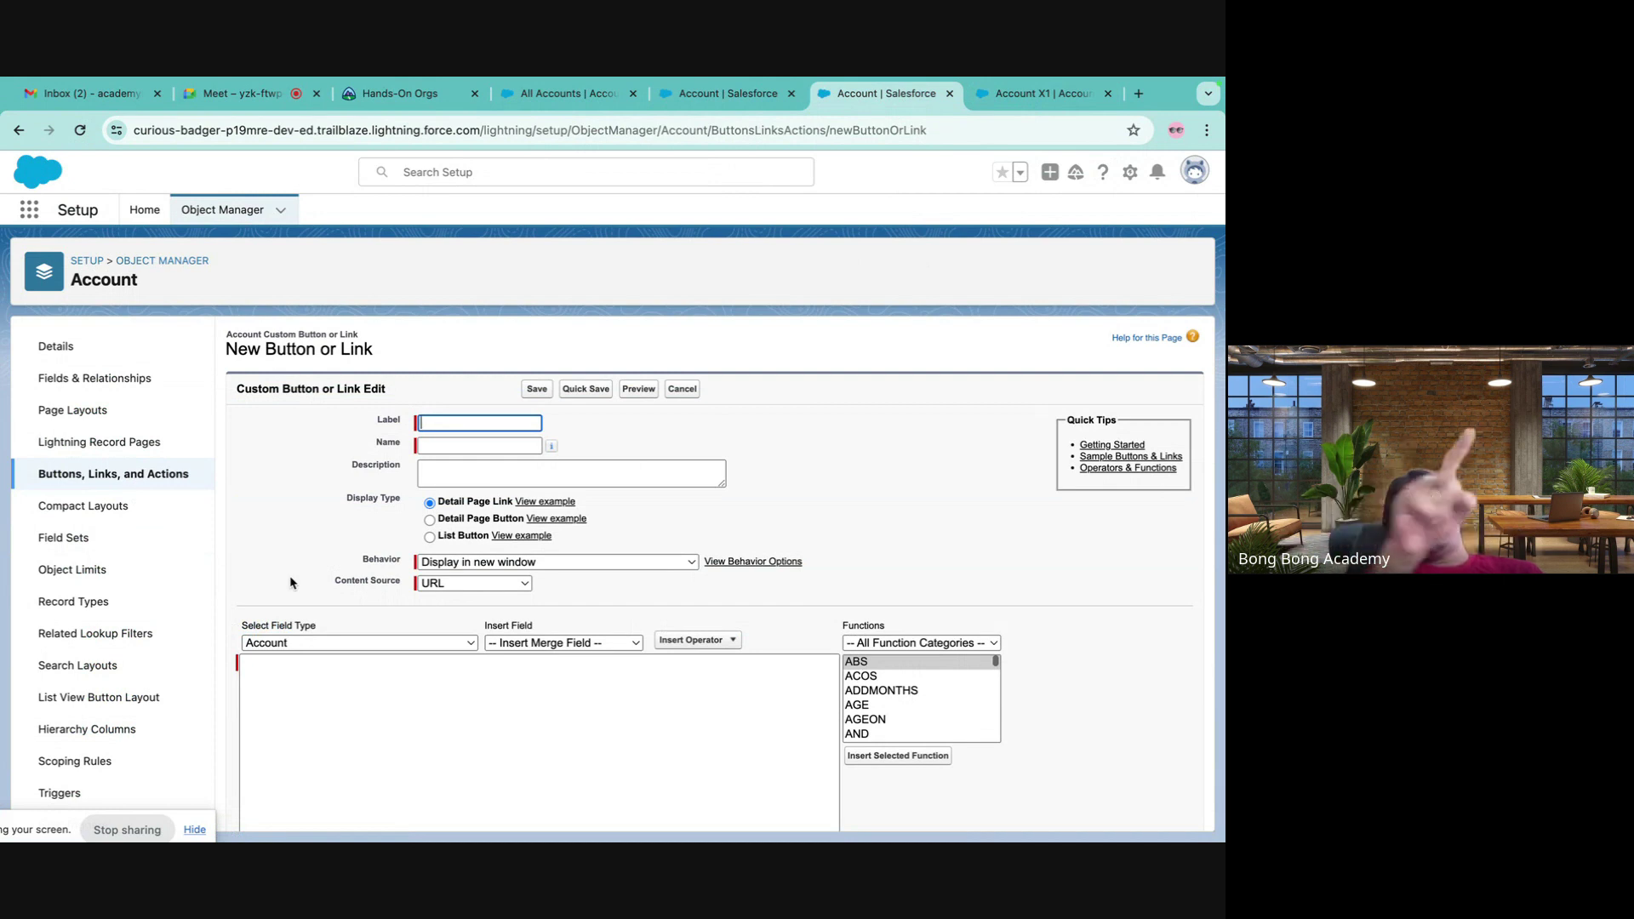
pyautogui.click(166, 473)
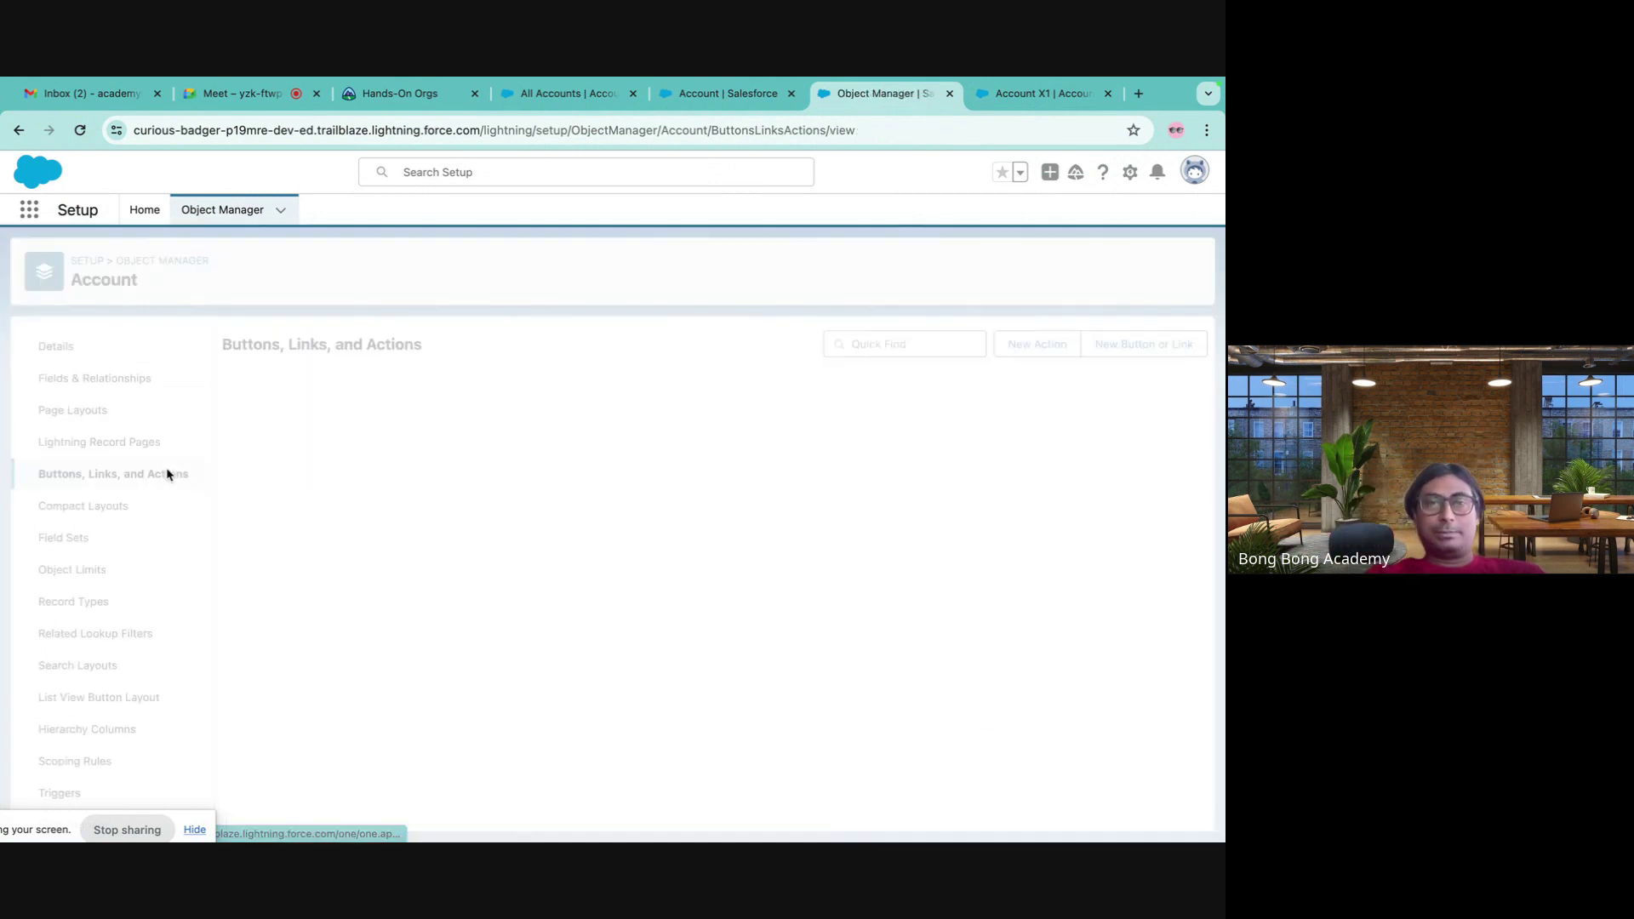
# - Inspect the override settings for Account's standard New action, then go back to Object Manager
pyautogui.scroll(-5, 413, 596)
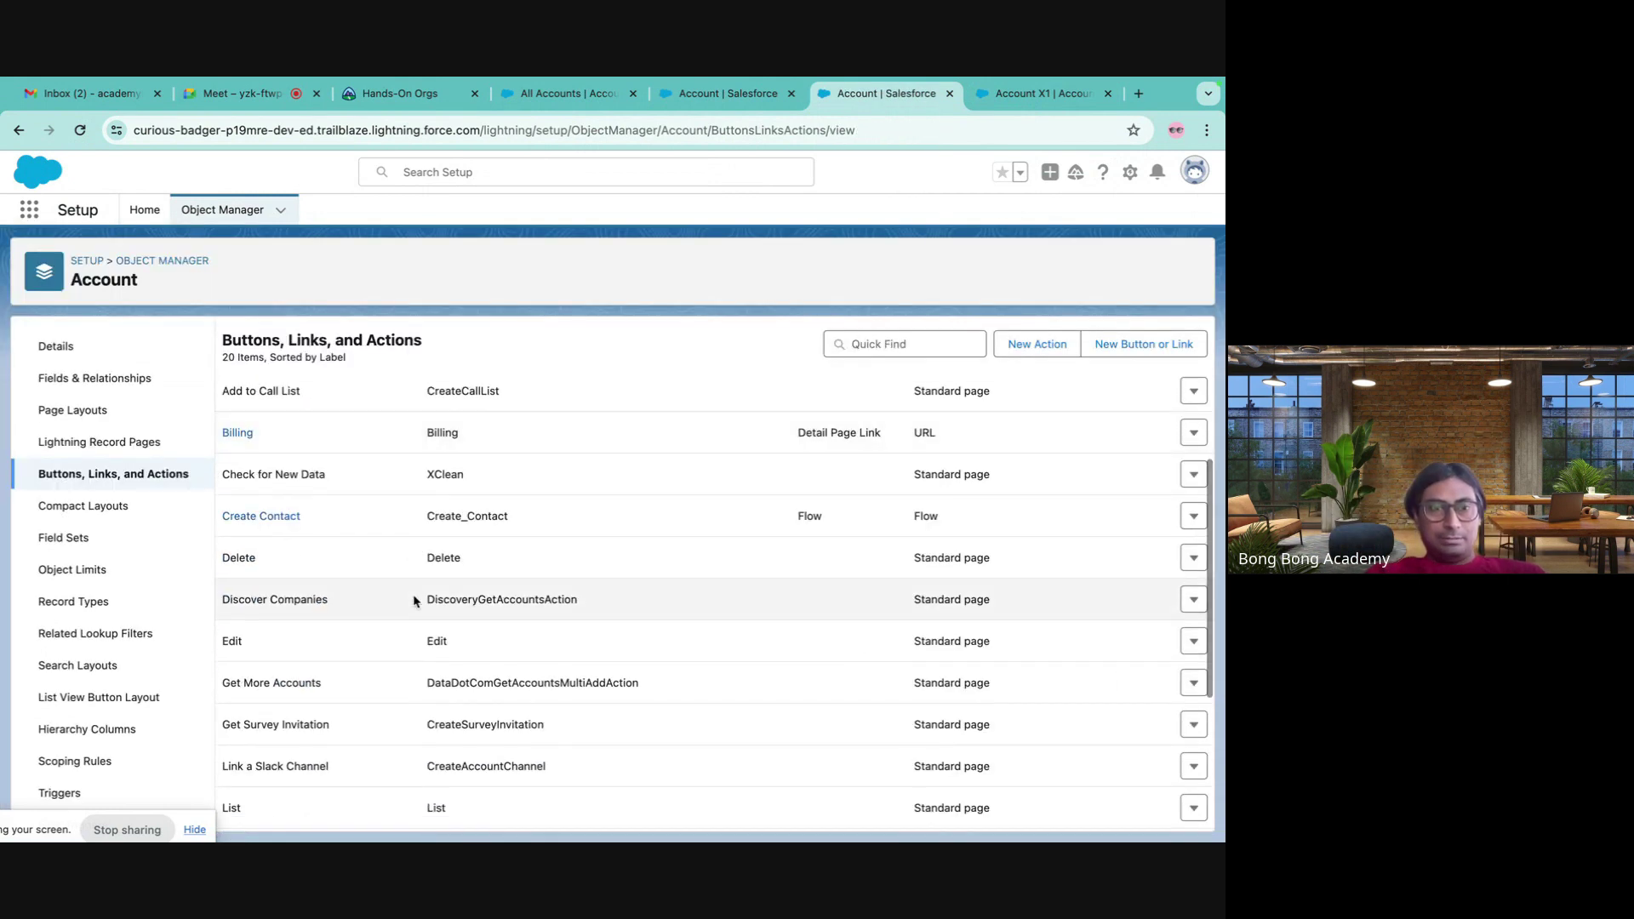
pyautogui.scroll(5, 413, 596)
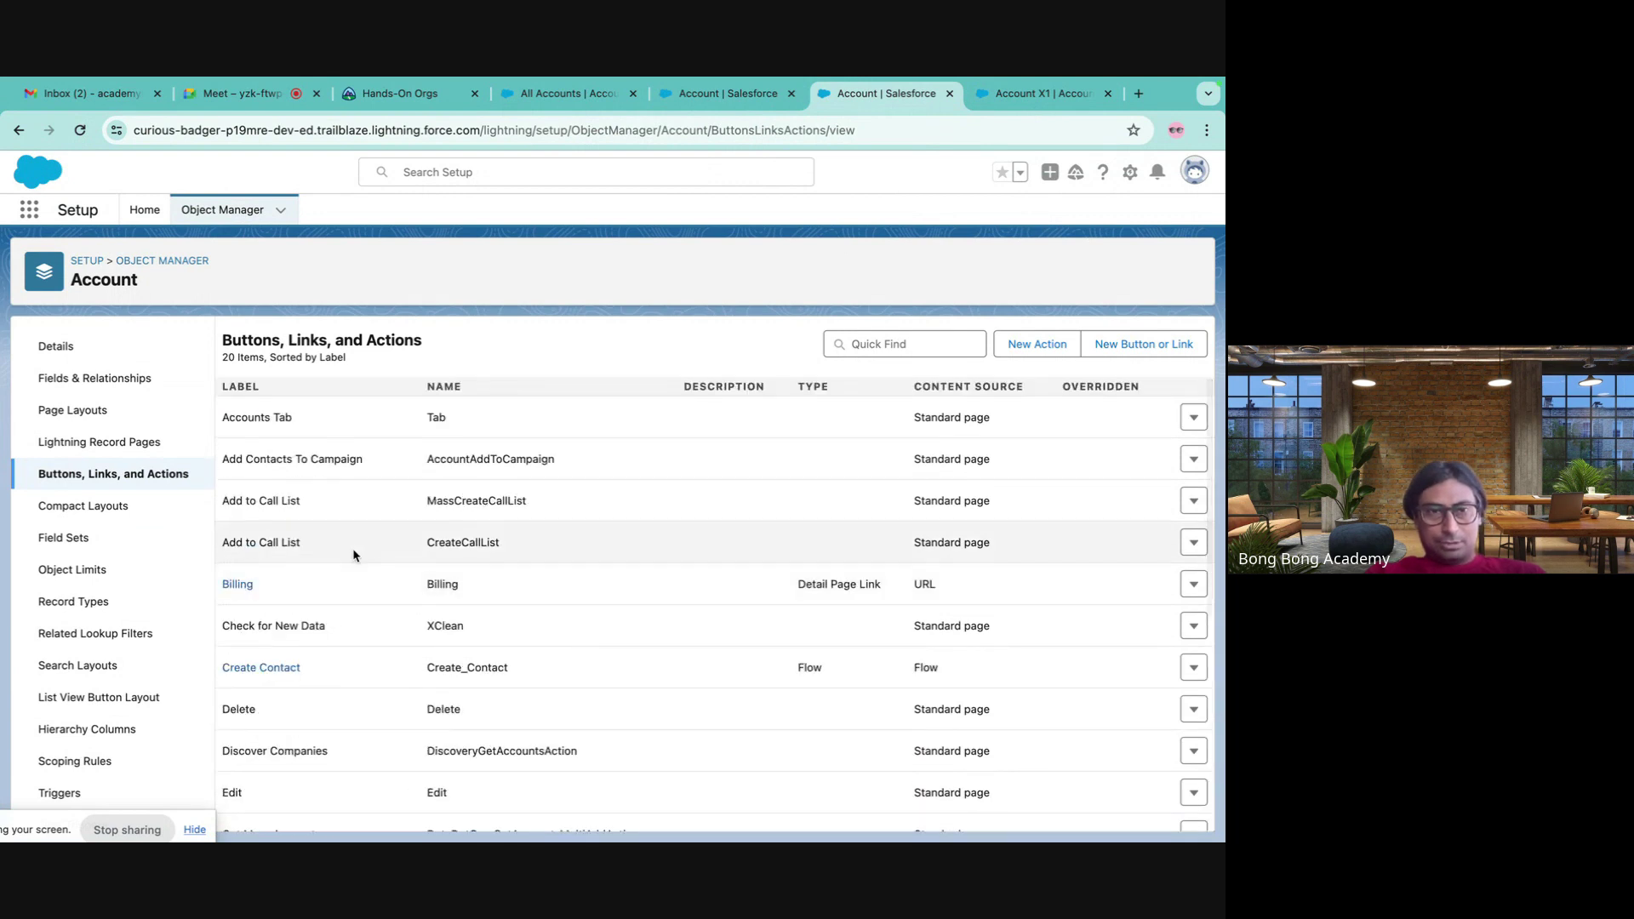
pyautogui.scroll(-3, 353, 601)
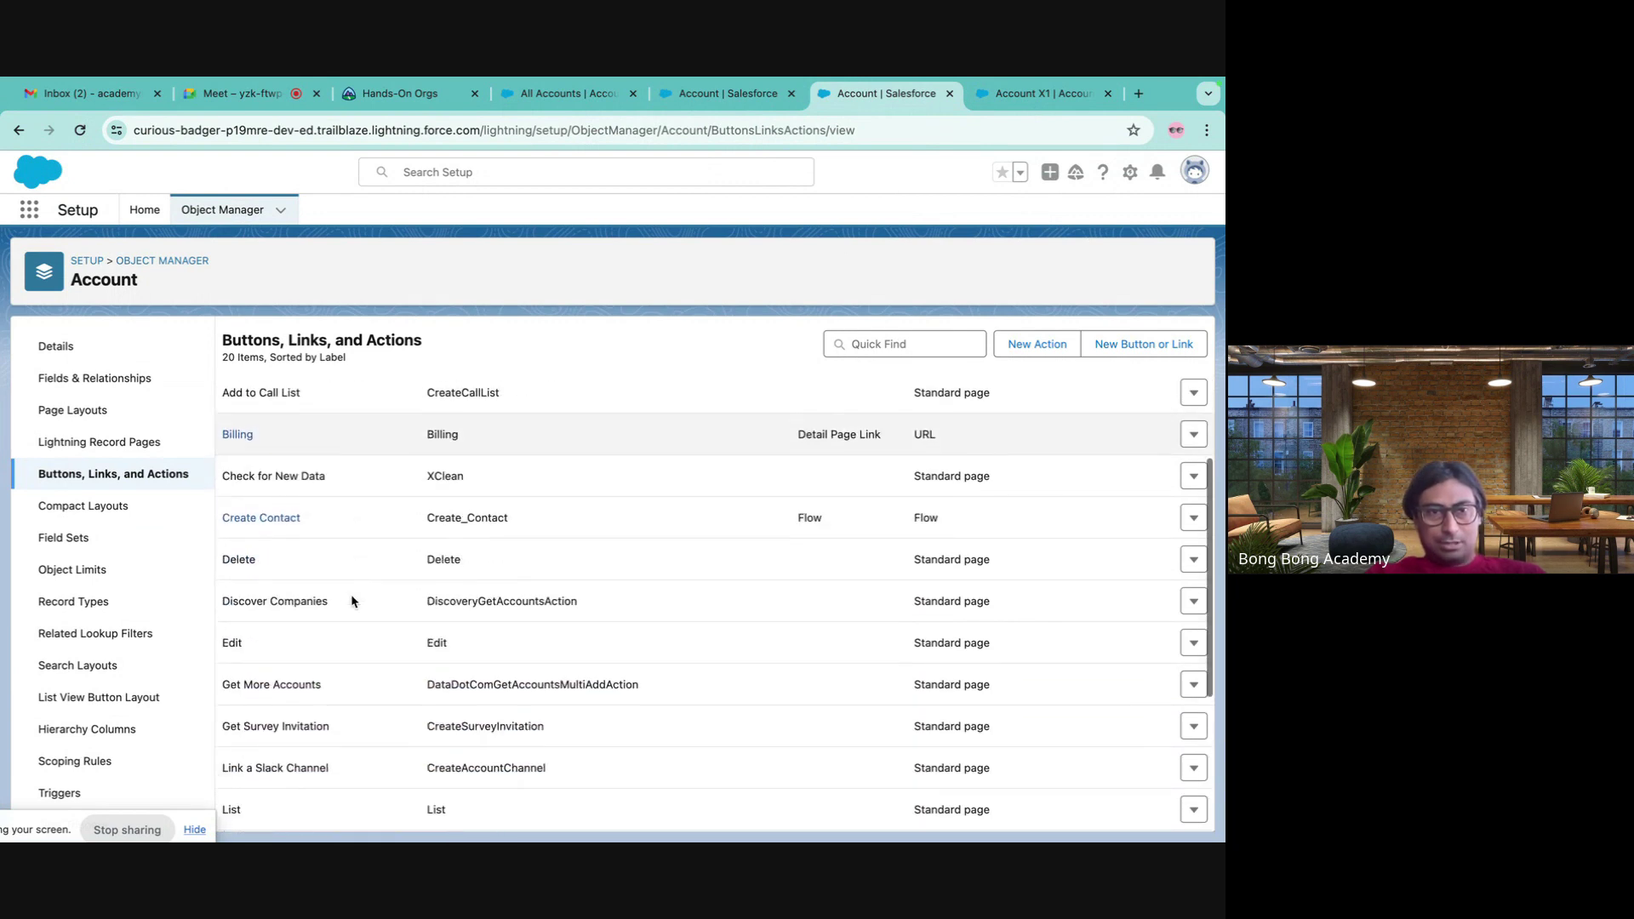
pyautogui.scroll(-4, 352, 601)
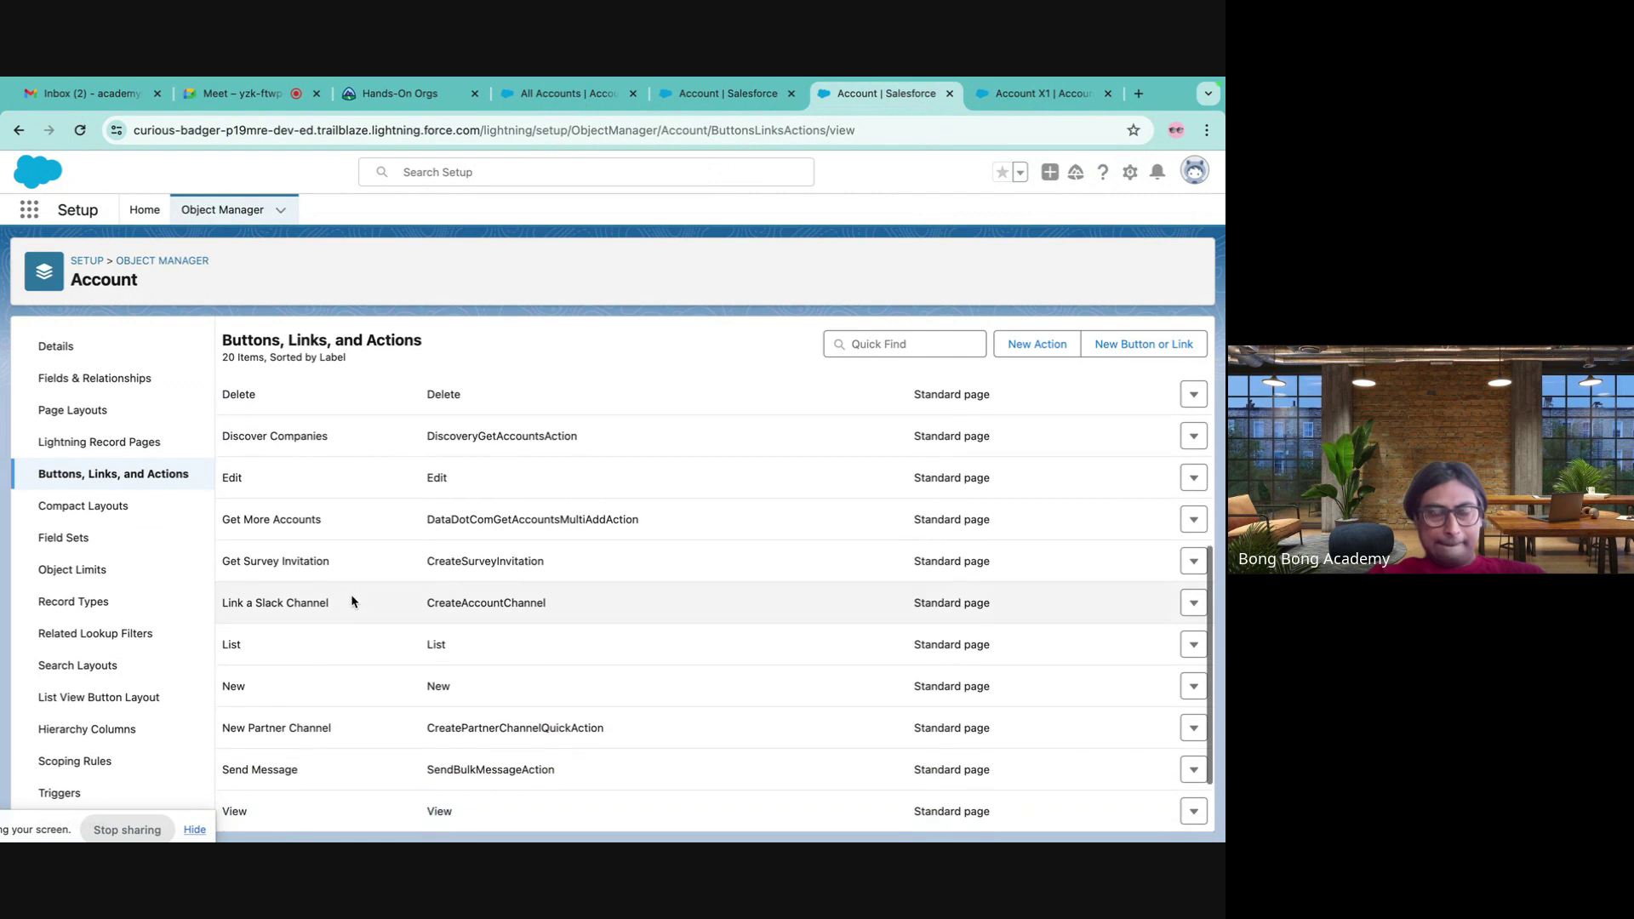
pyautogui.scroll(5, 351, 594)
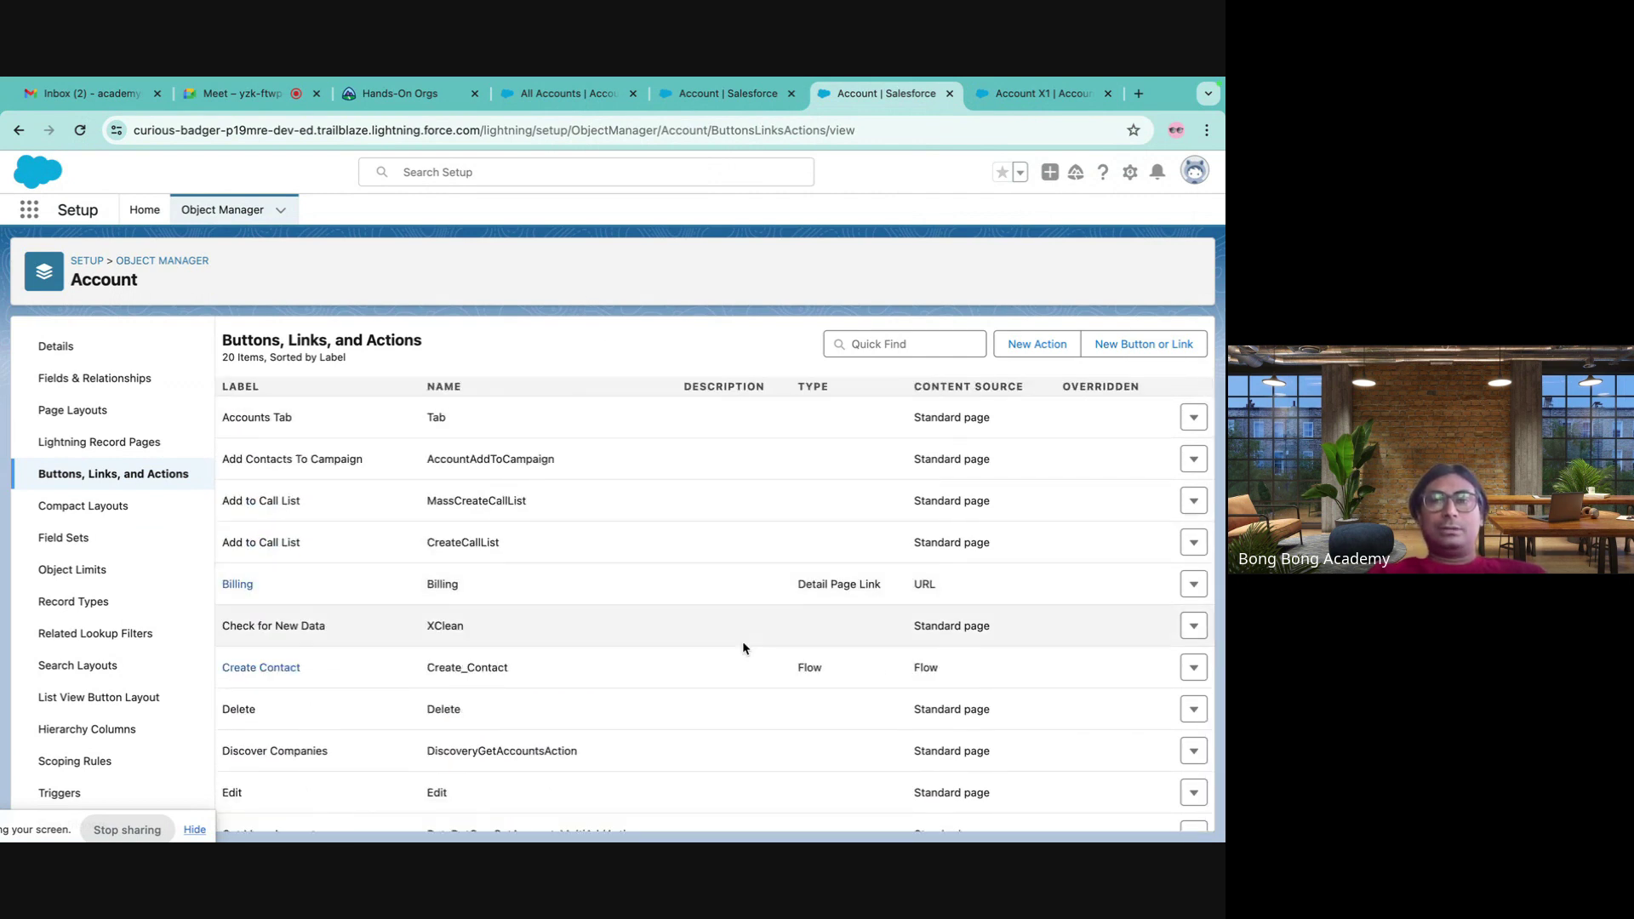
pyautogui.scroll(-5, 743, 645)
pyautogui.scroll(5, 743, 647)
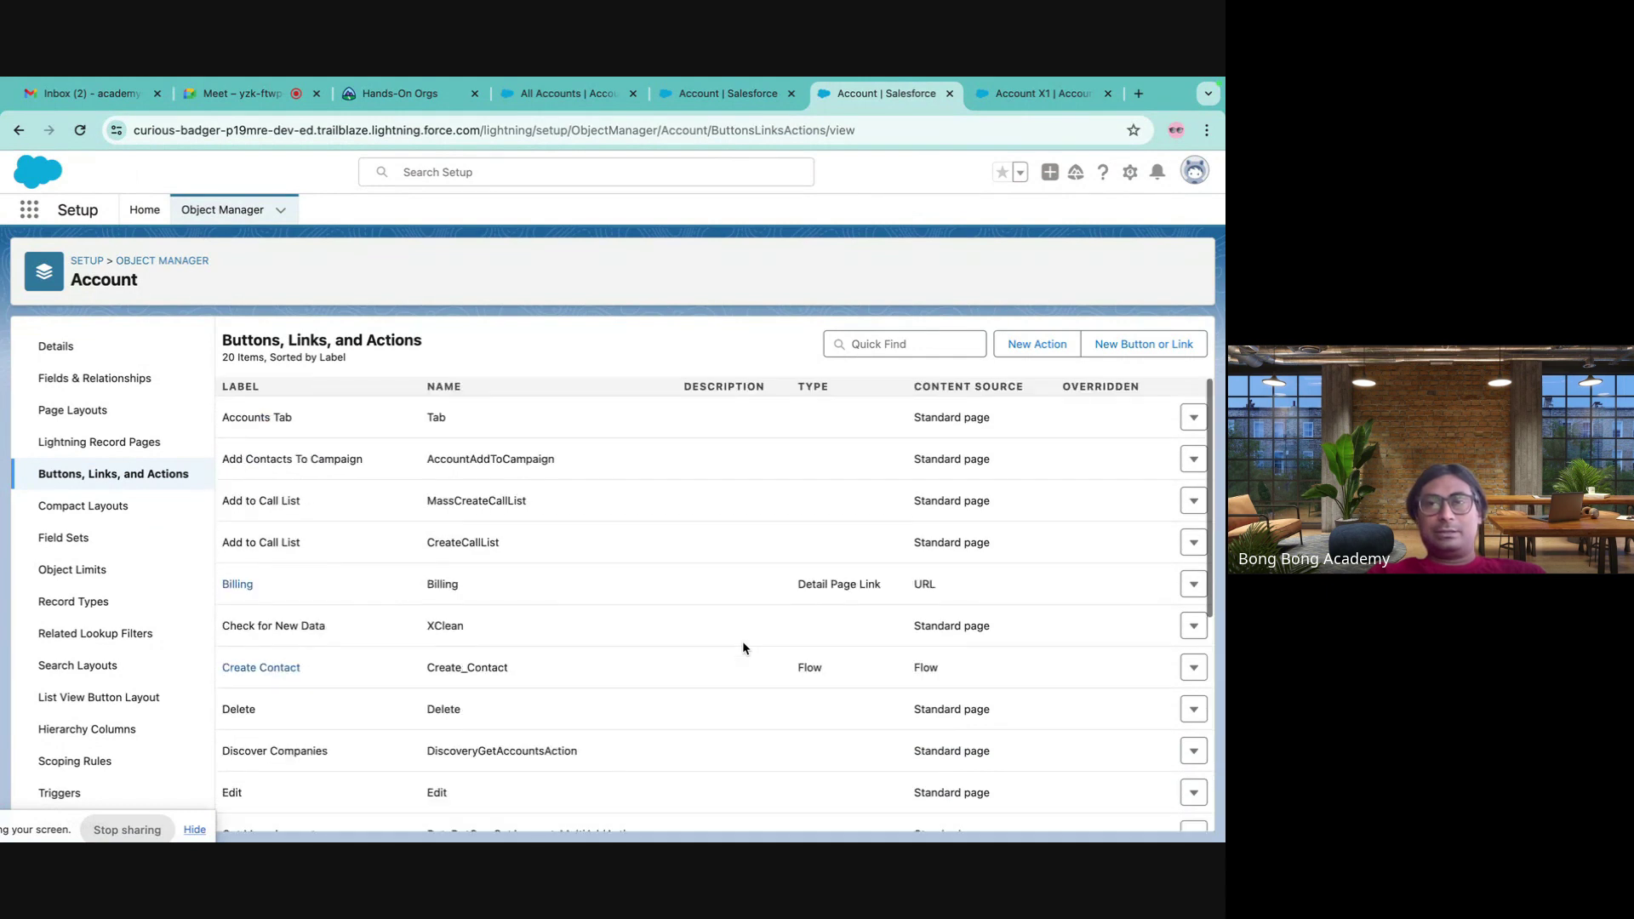
pyautogui.scroll(-5, 350, 613)
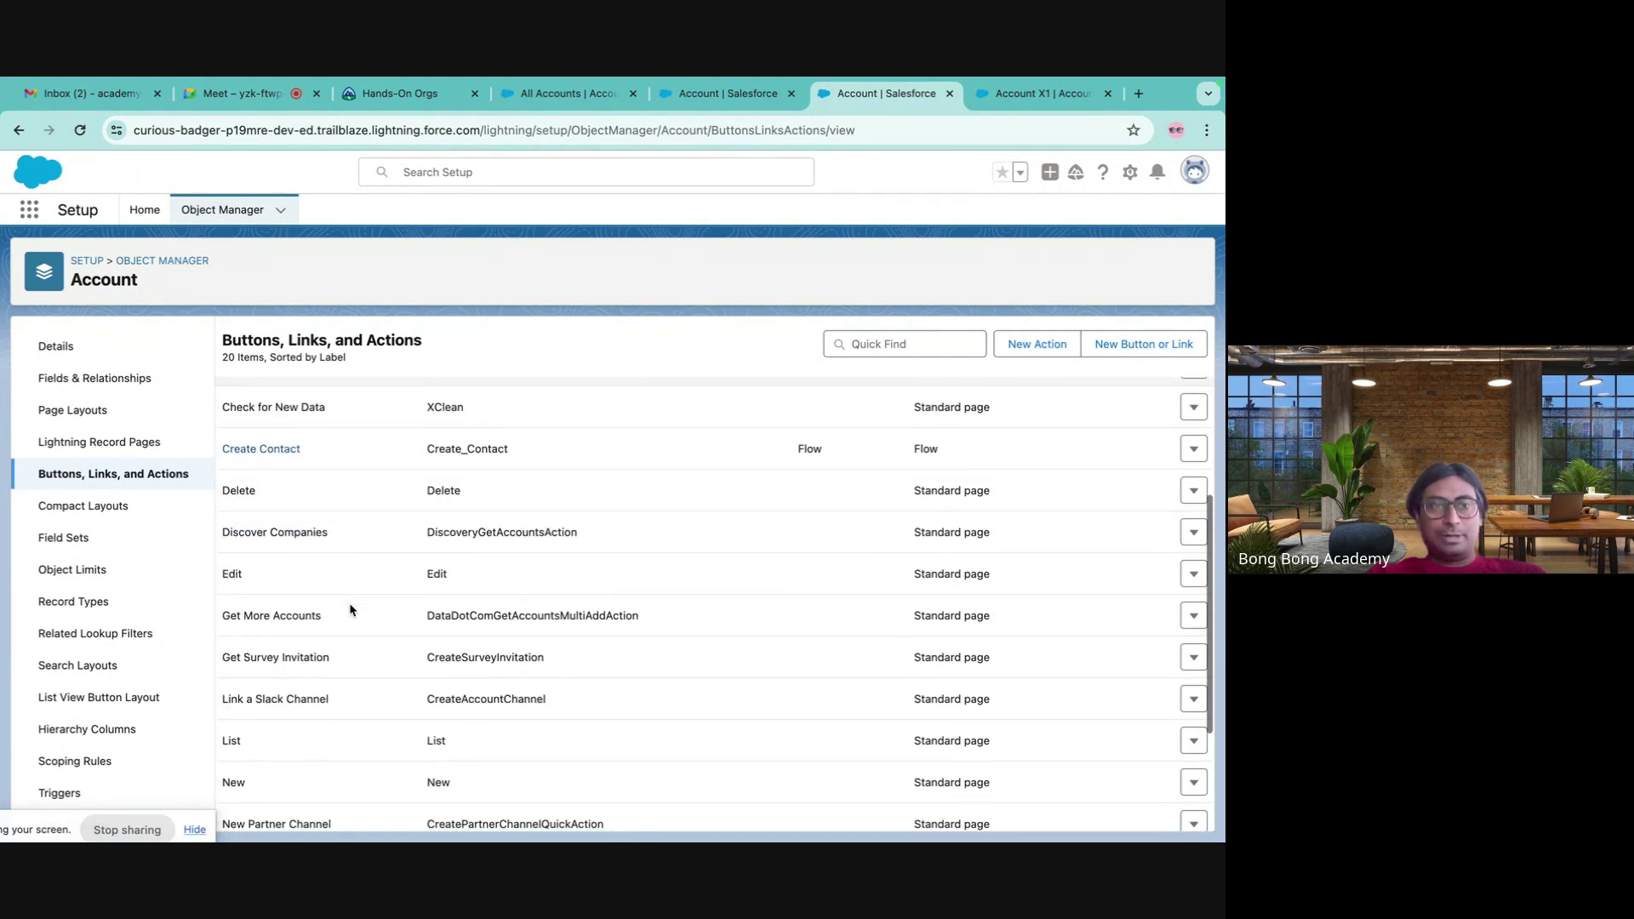
pyautogui.click(1193, 602)
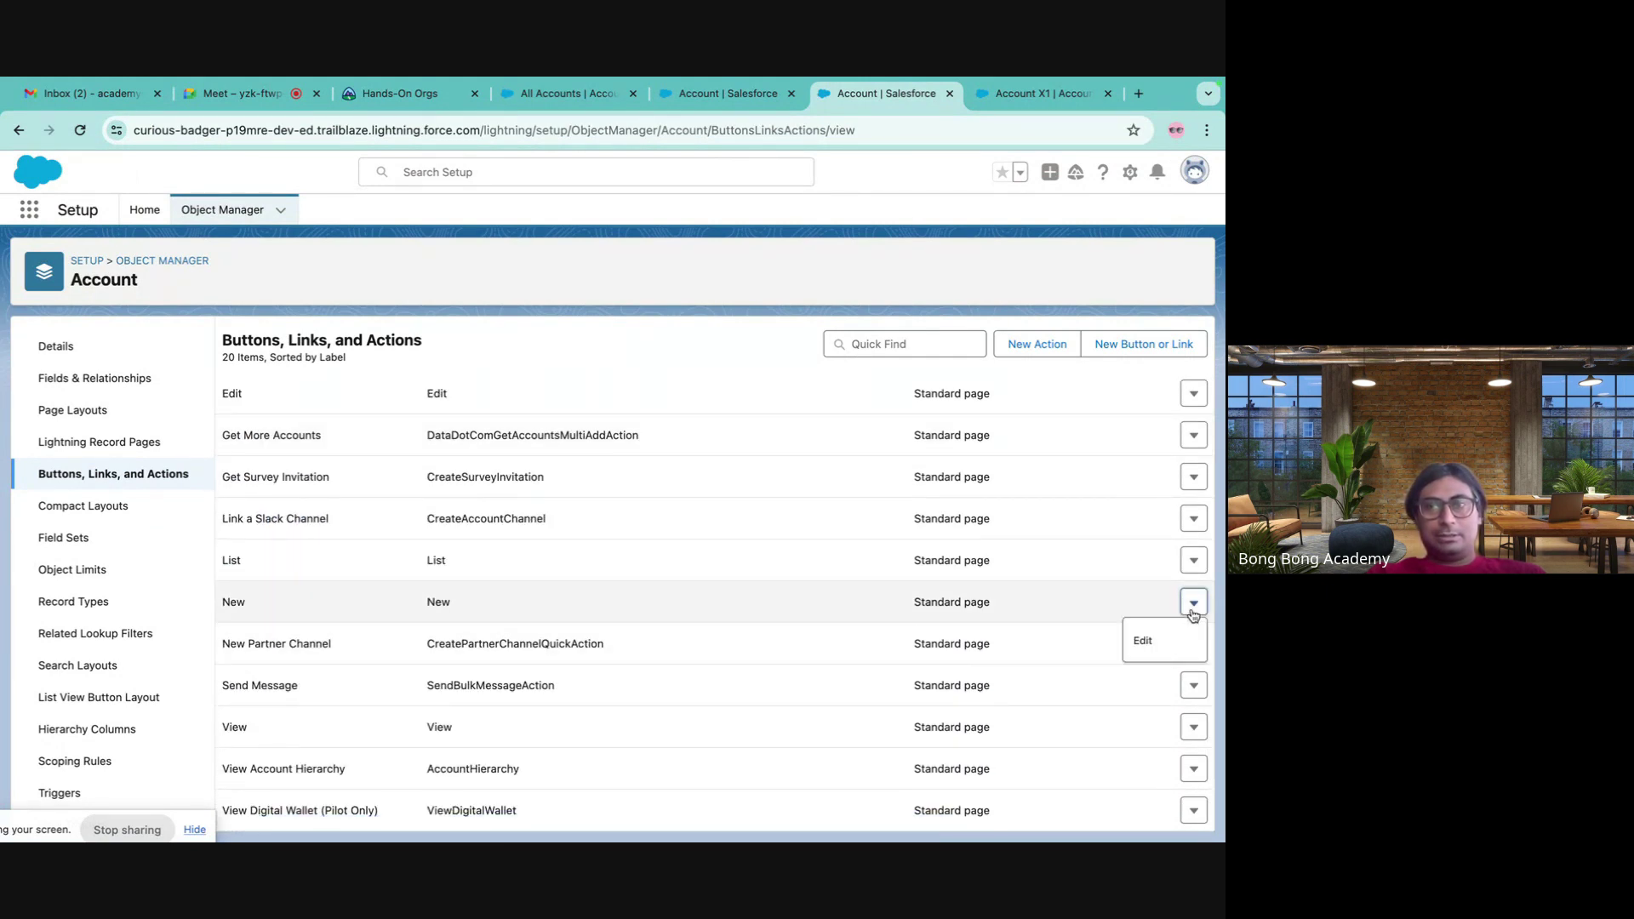
pyautogui.click(1143, 640)
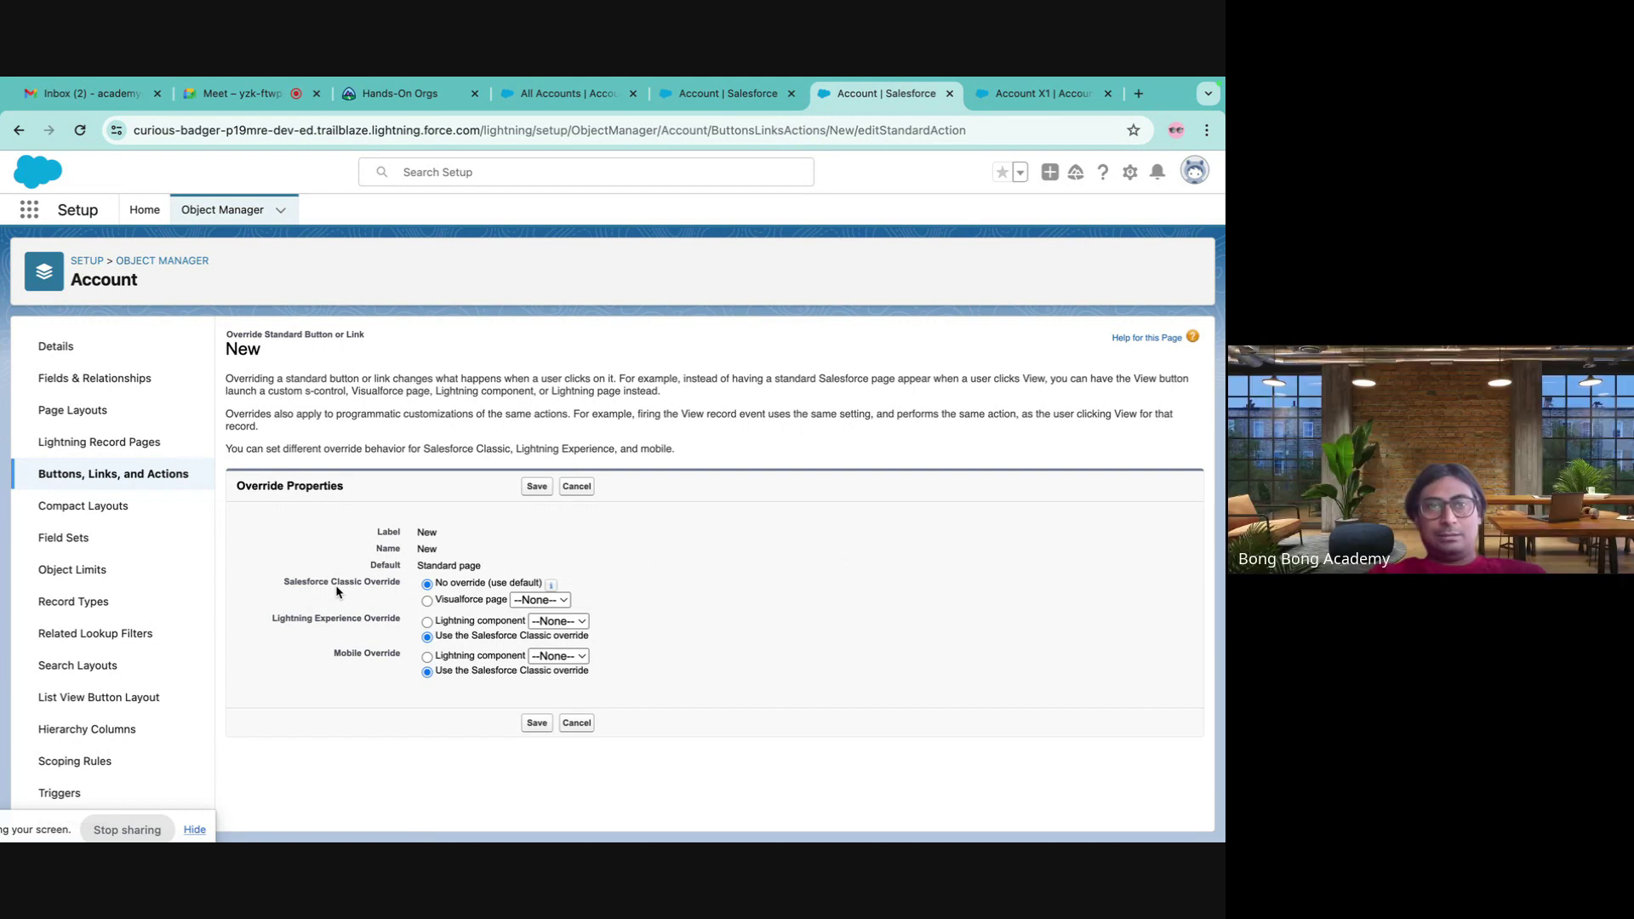
pyautogui.click(183, 263)
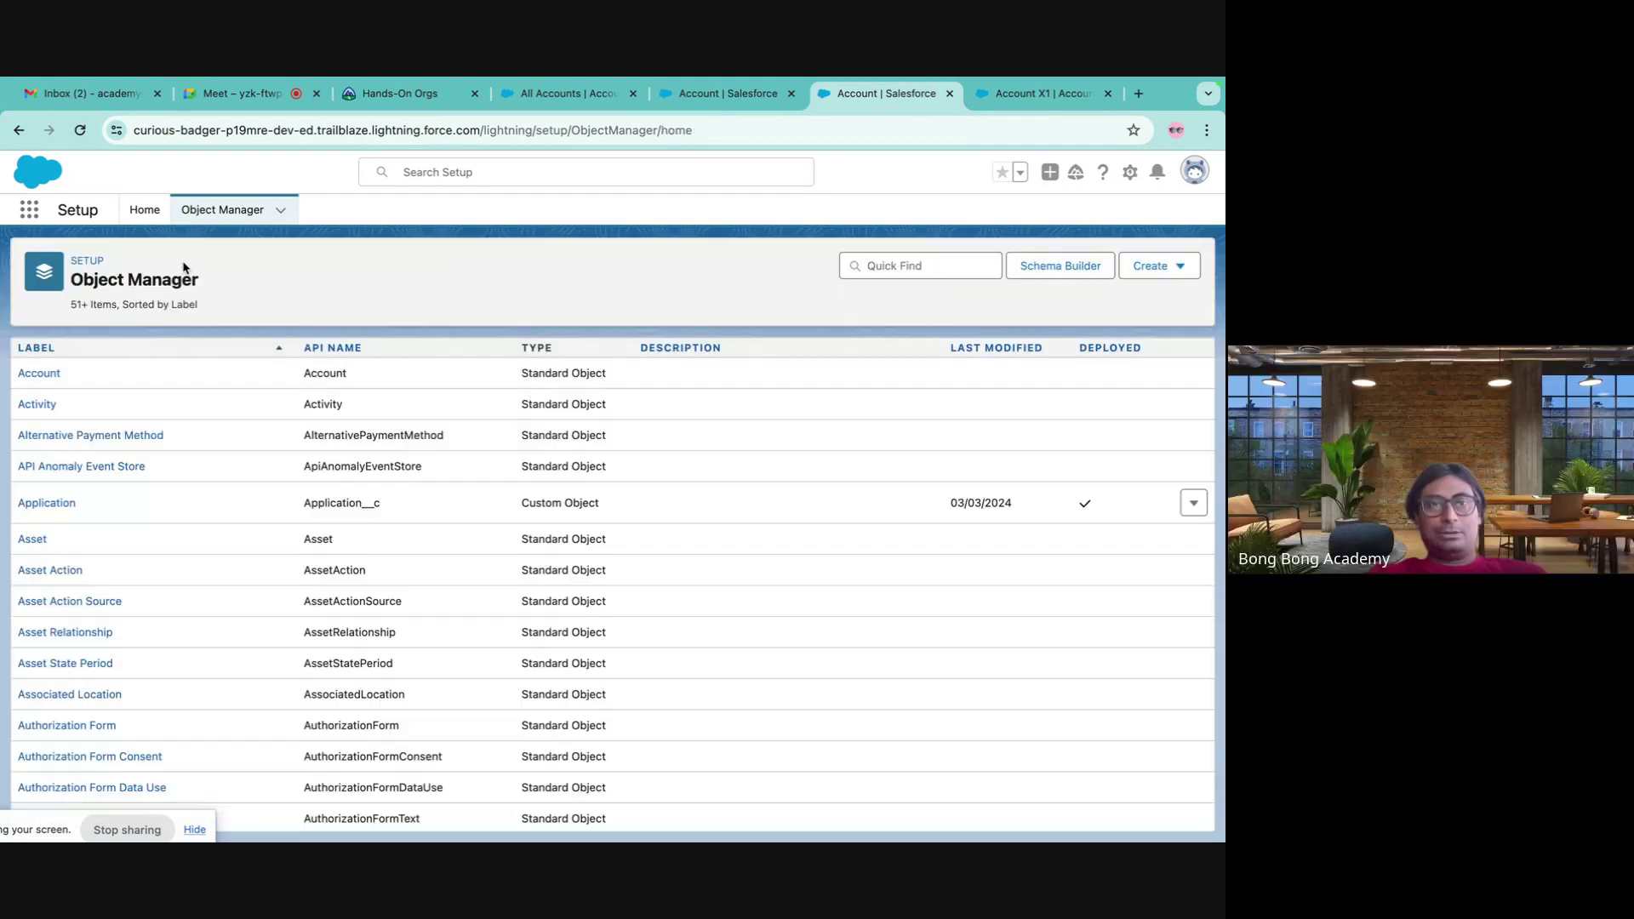
# - Filter Object Manager and open the Contact object's Buttons, Links, and Actions
pyautogui.scroll(-3, 57, 553)
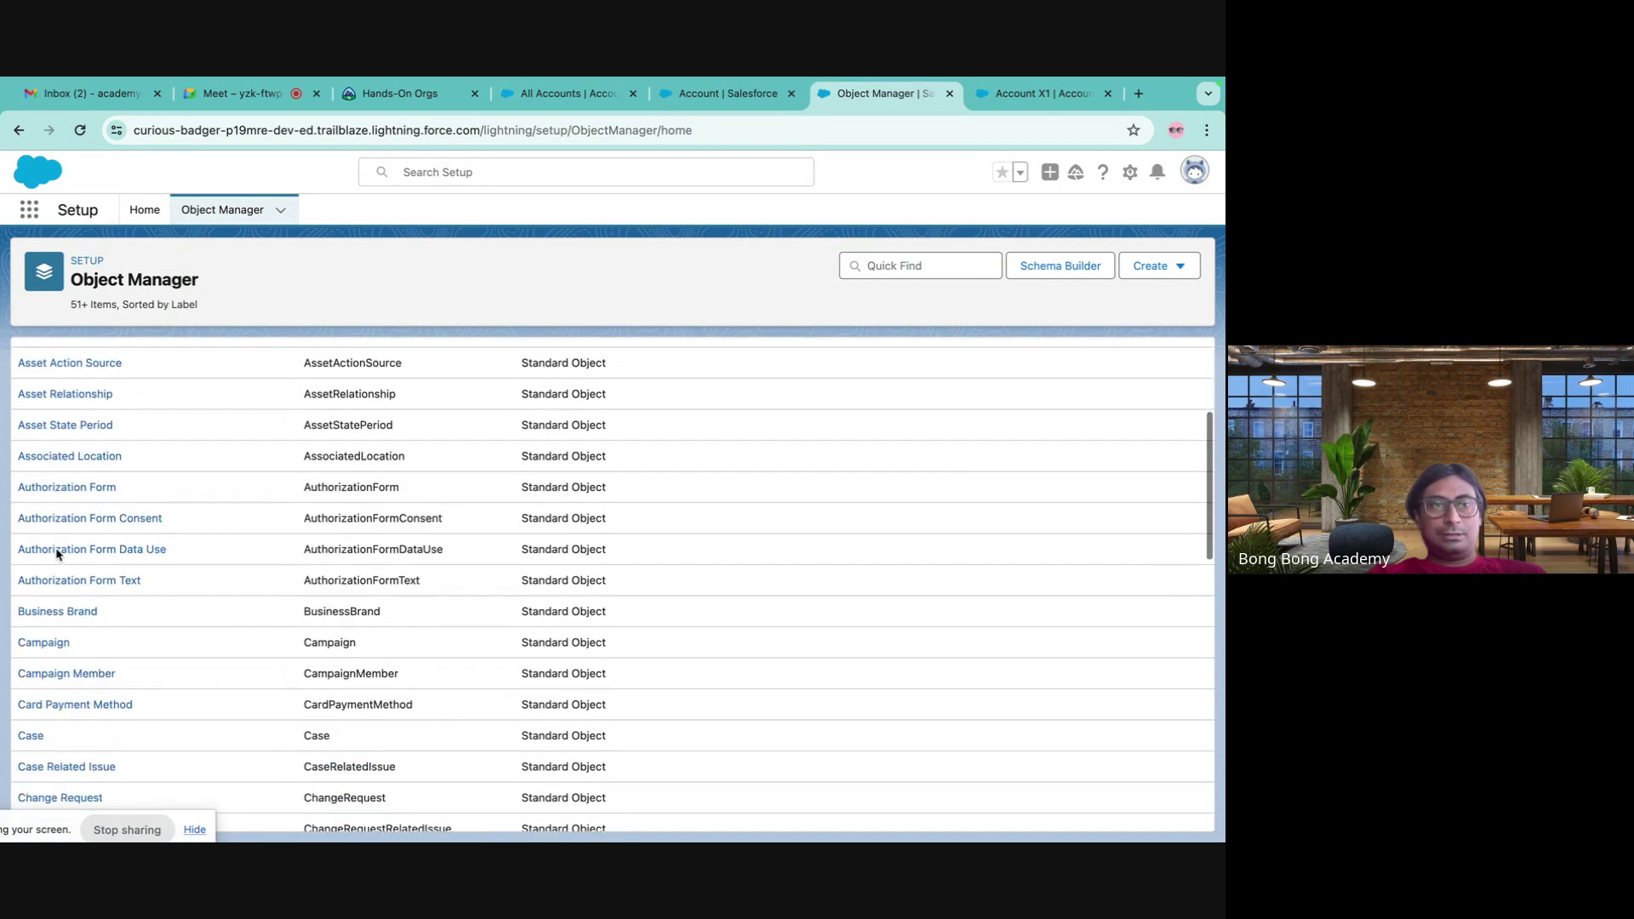
pyautogui.scroll(5, 55, 554)
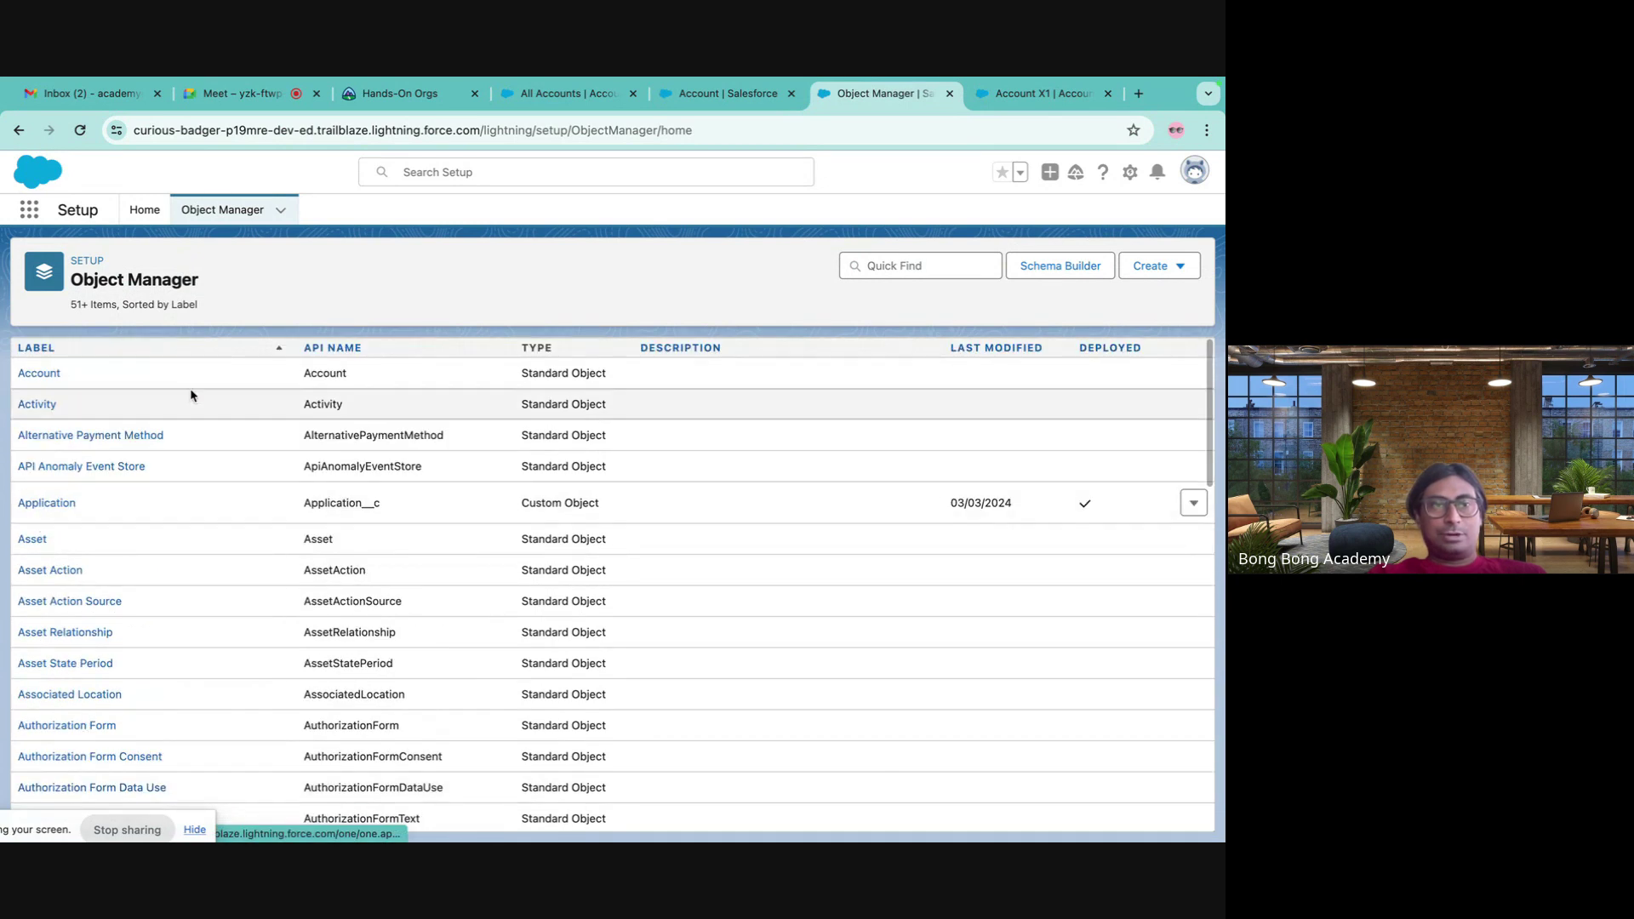
pyautogui.click(906, 265)
pyautogui.write('d')
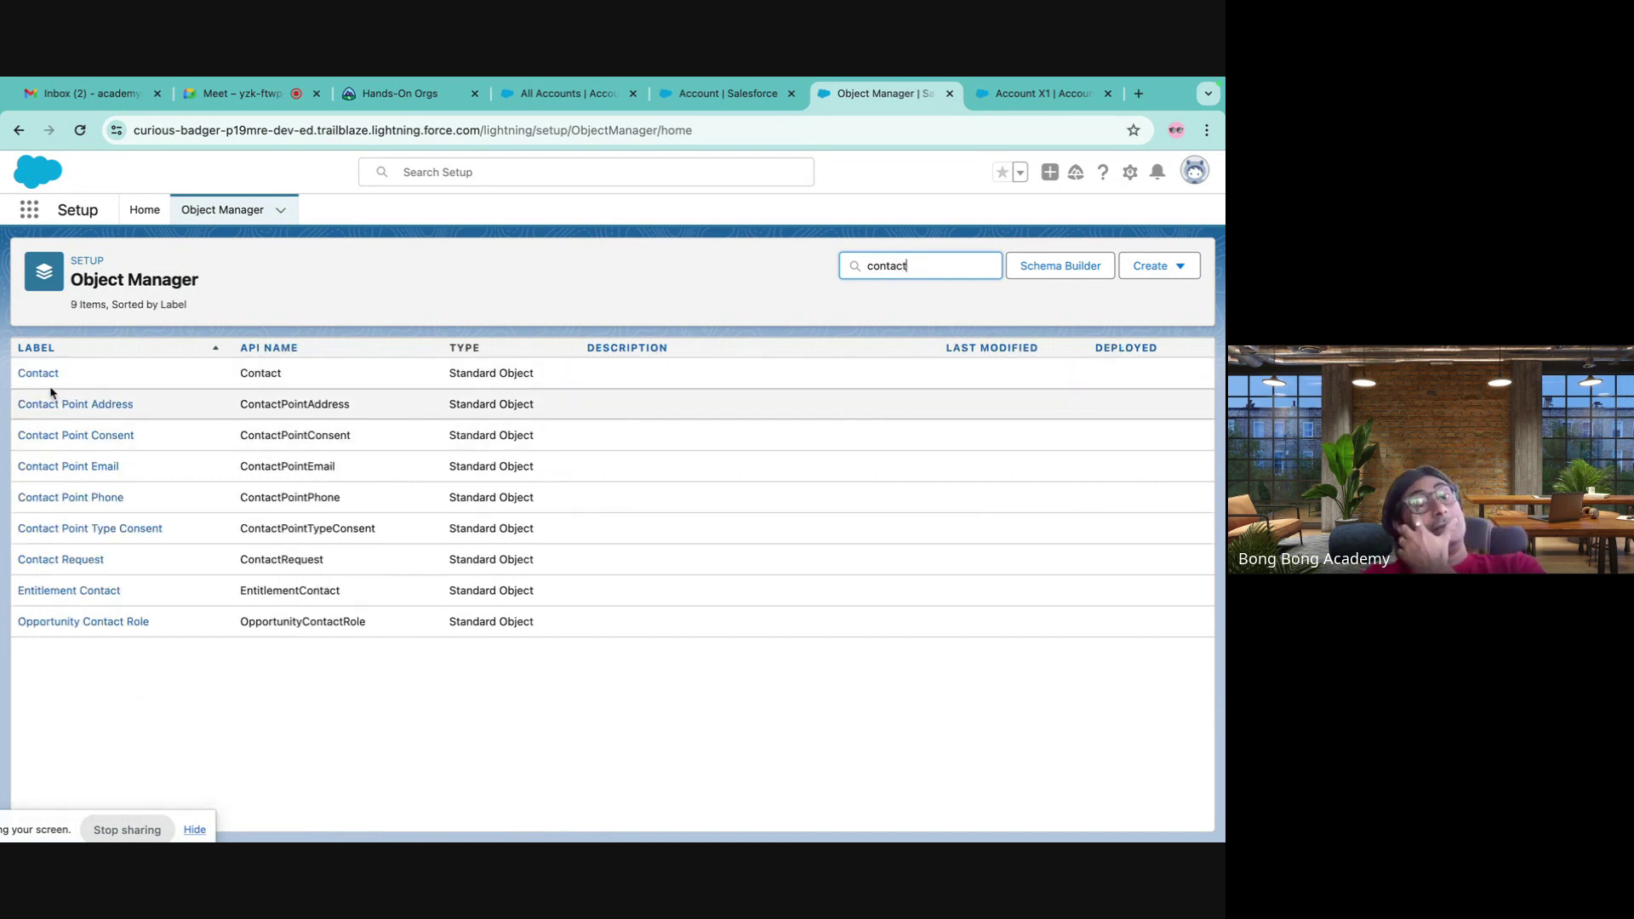
pyautogui.click(41, 374)
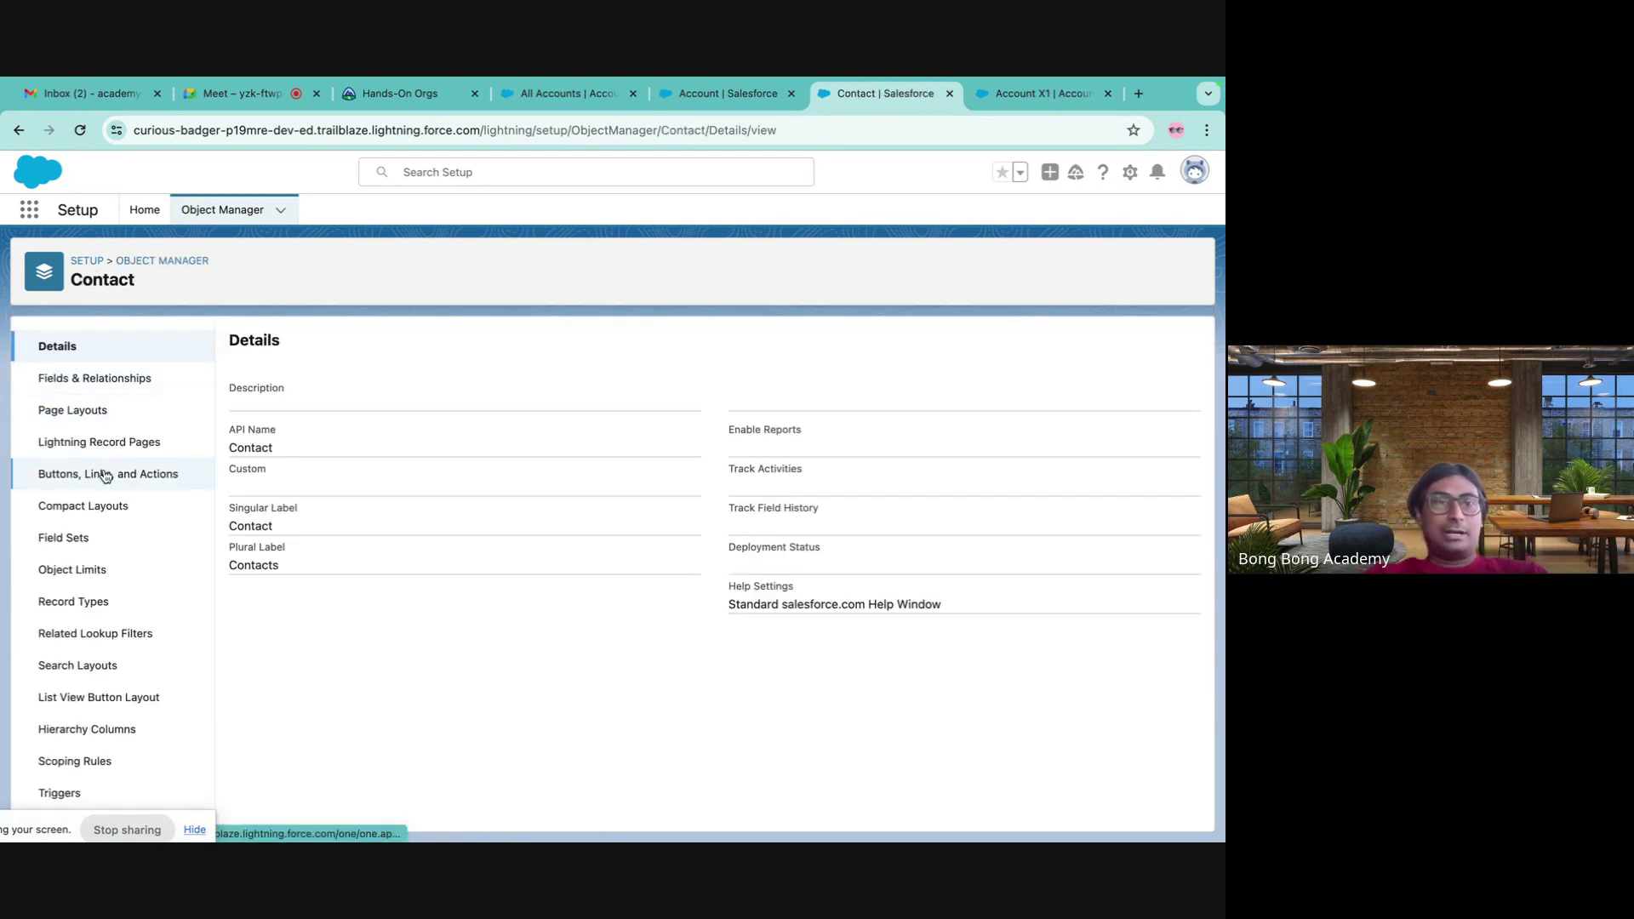
pyautogui.click(109, 474)
# - Filter the list by 'ne' and open the Edit override page for the standard New action
pyautogui.scroll(-5, 671, 604)
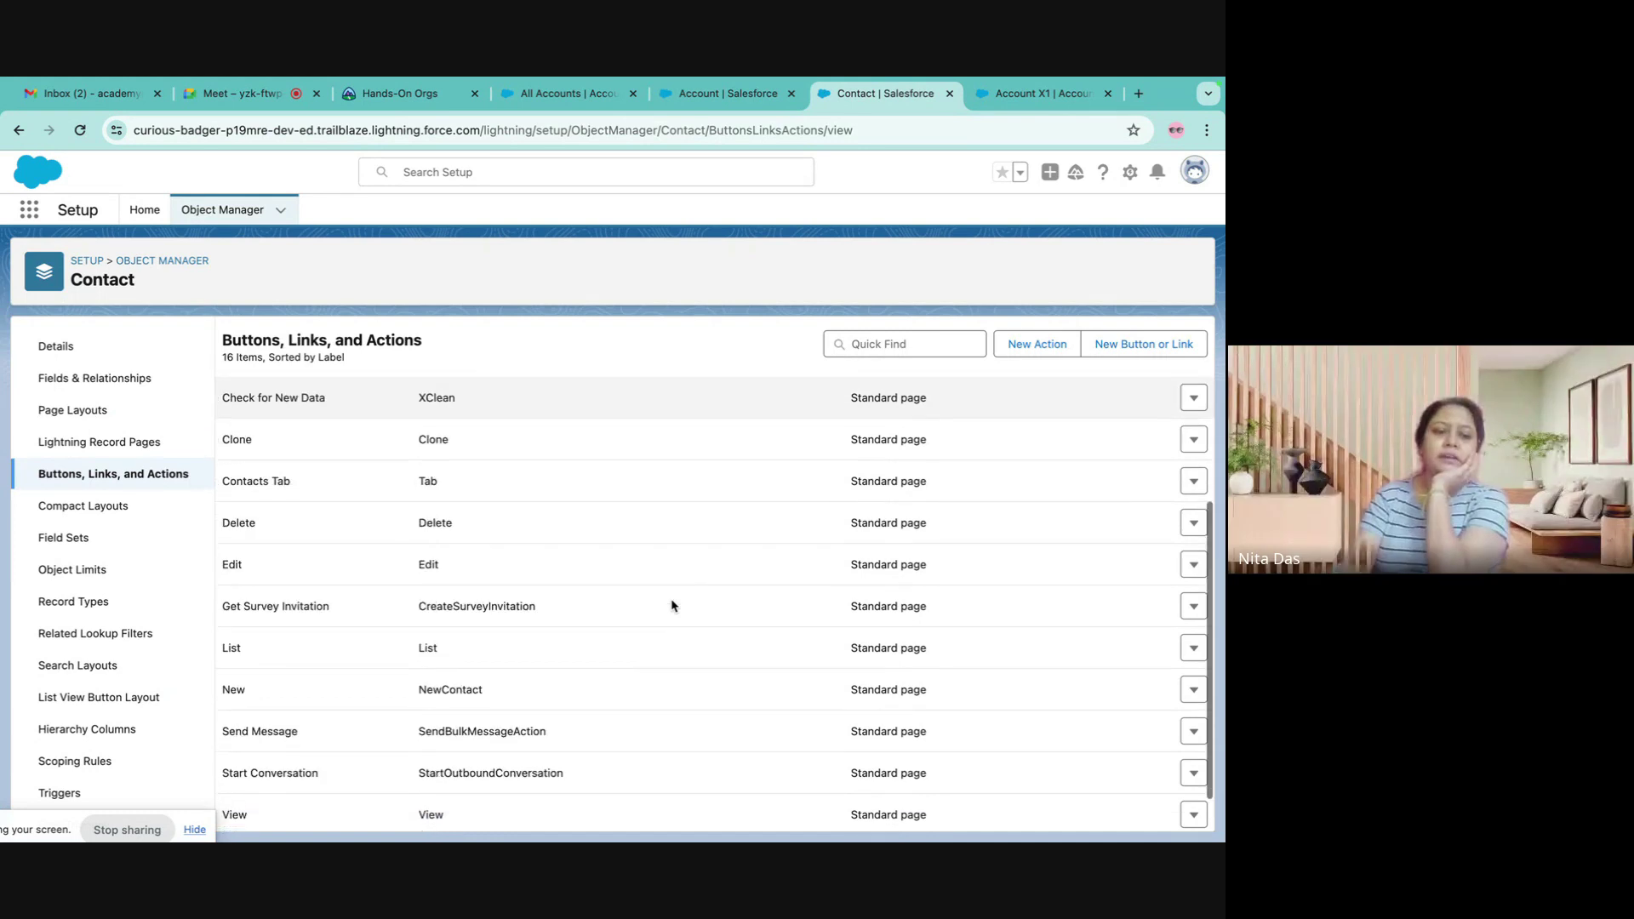
pyautogui.scroll(5, 673, 603)
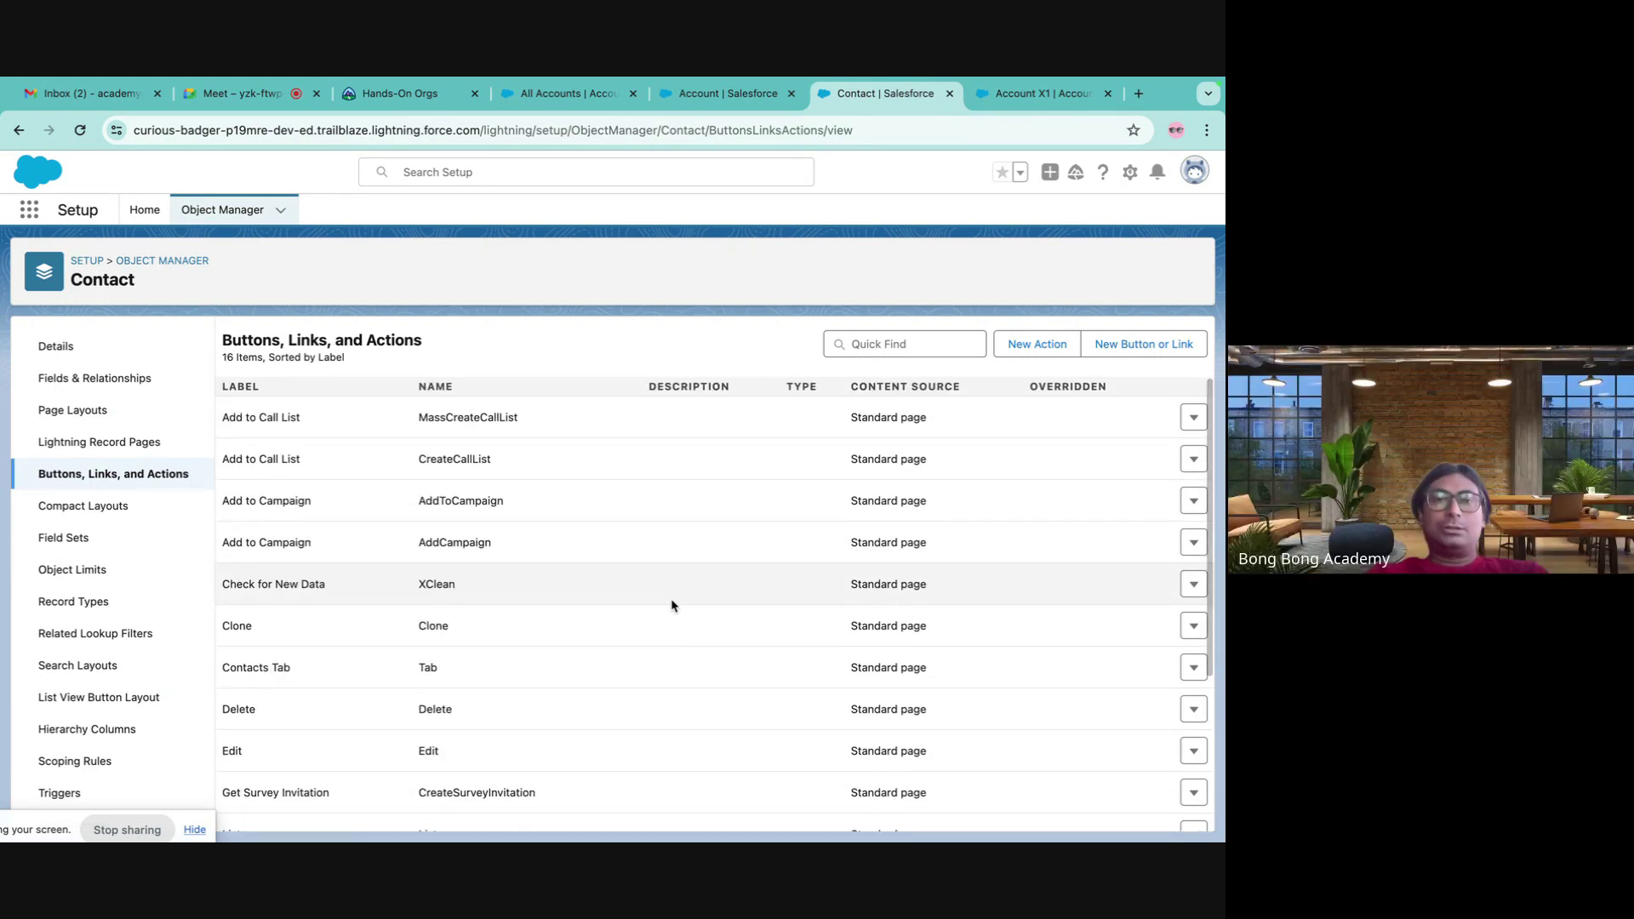
pyautogui.click(869, 345)
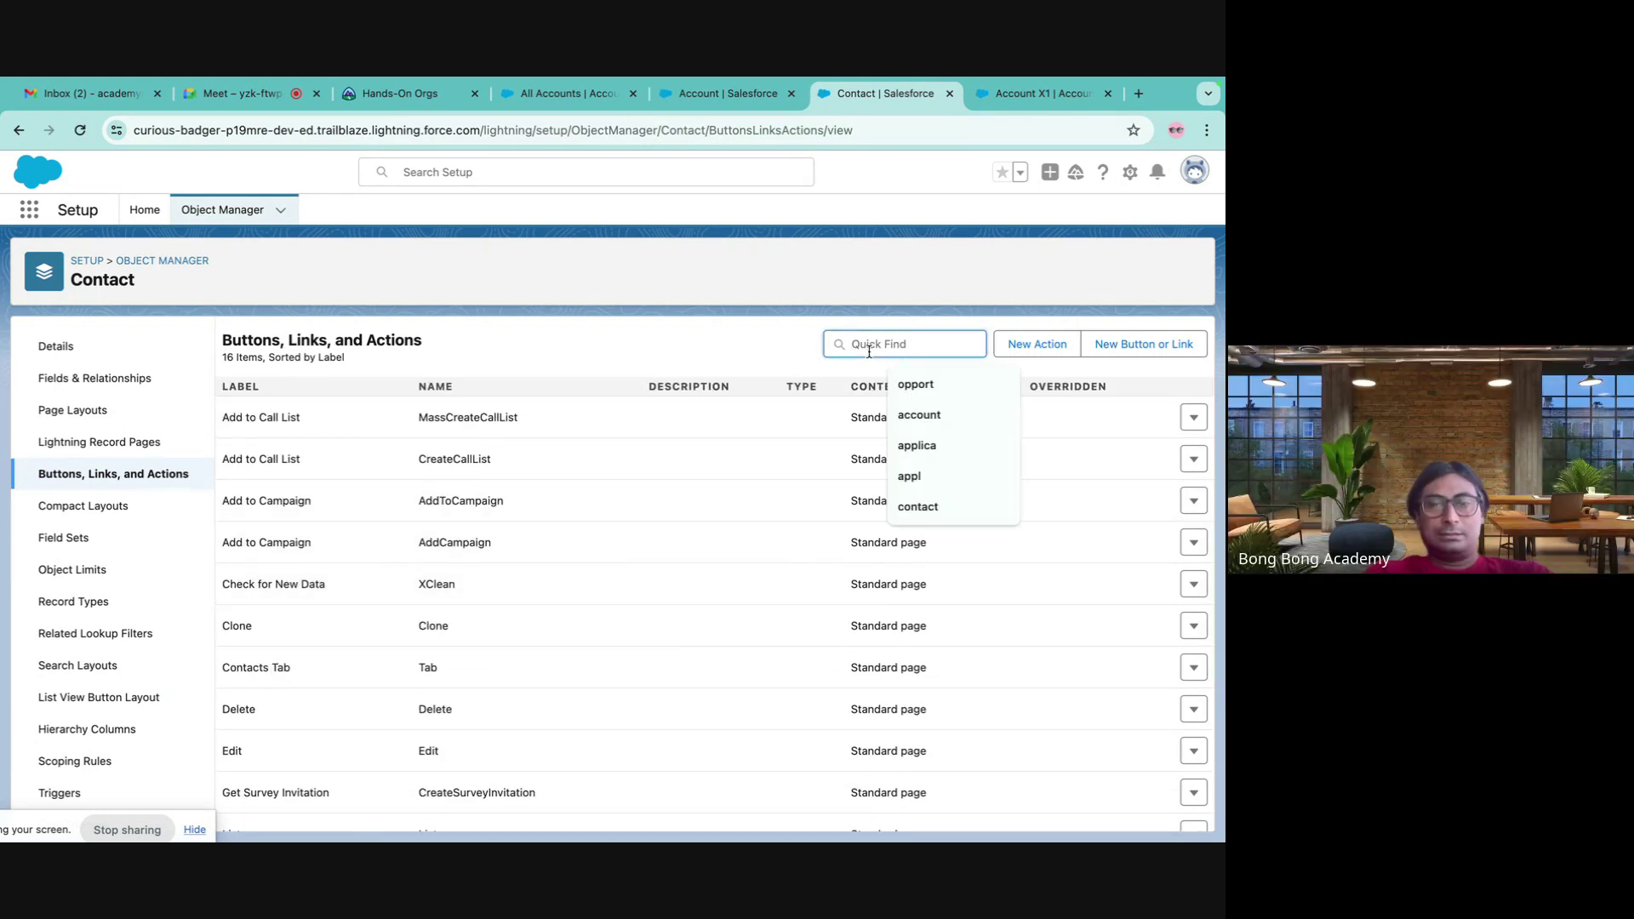
pyautogui.write('new')
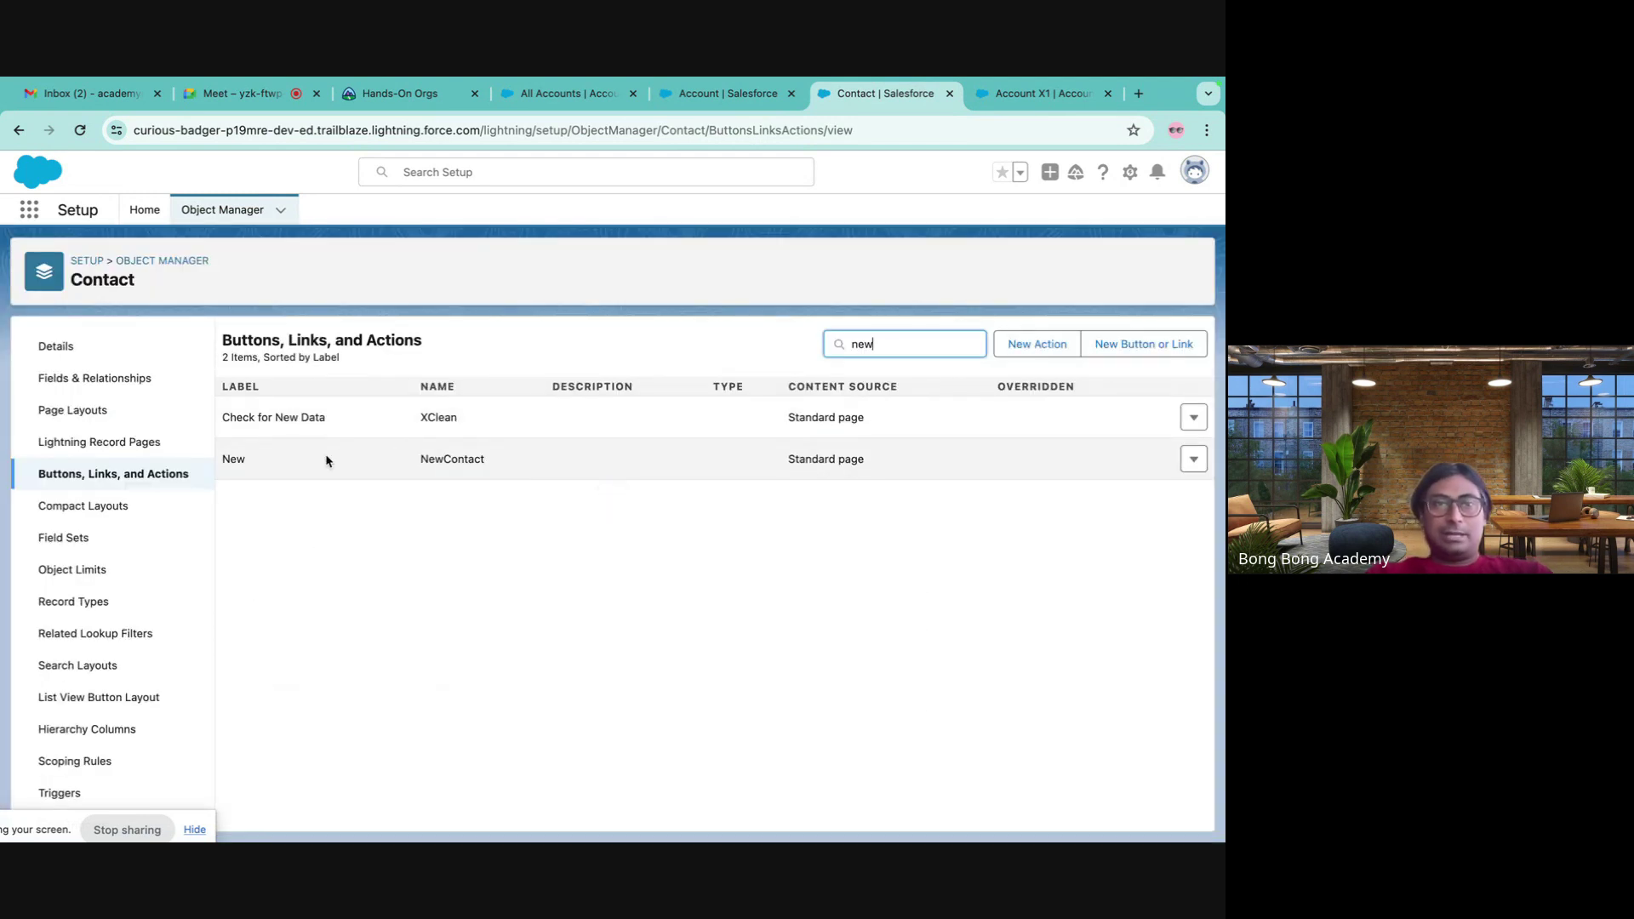
pyautogui.click(1194, 459)
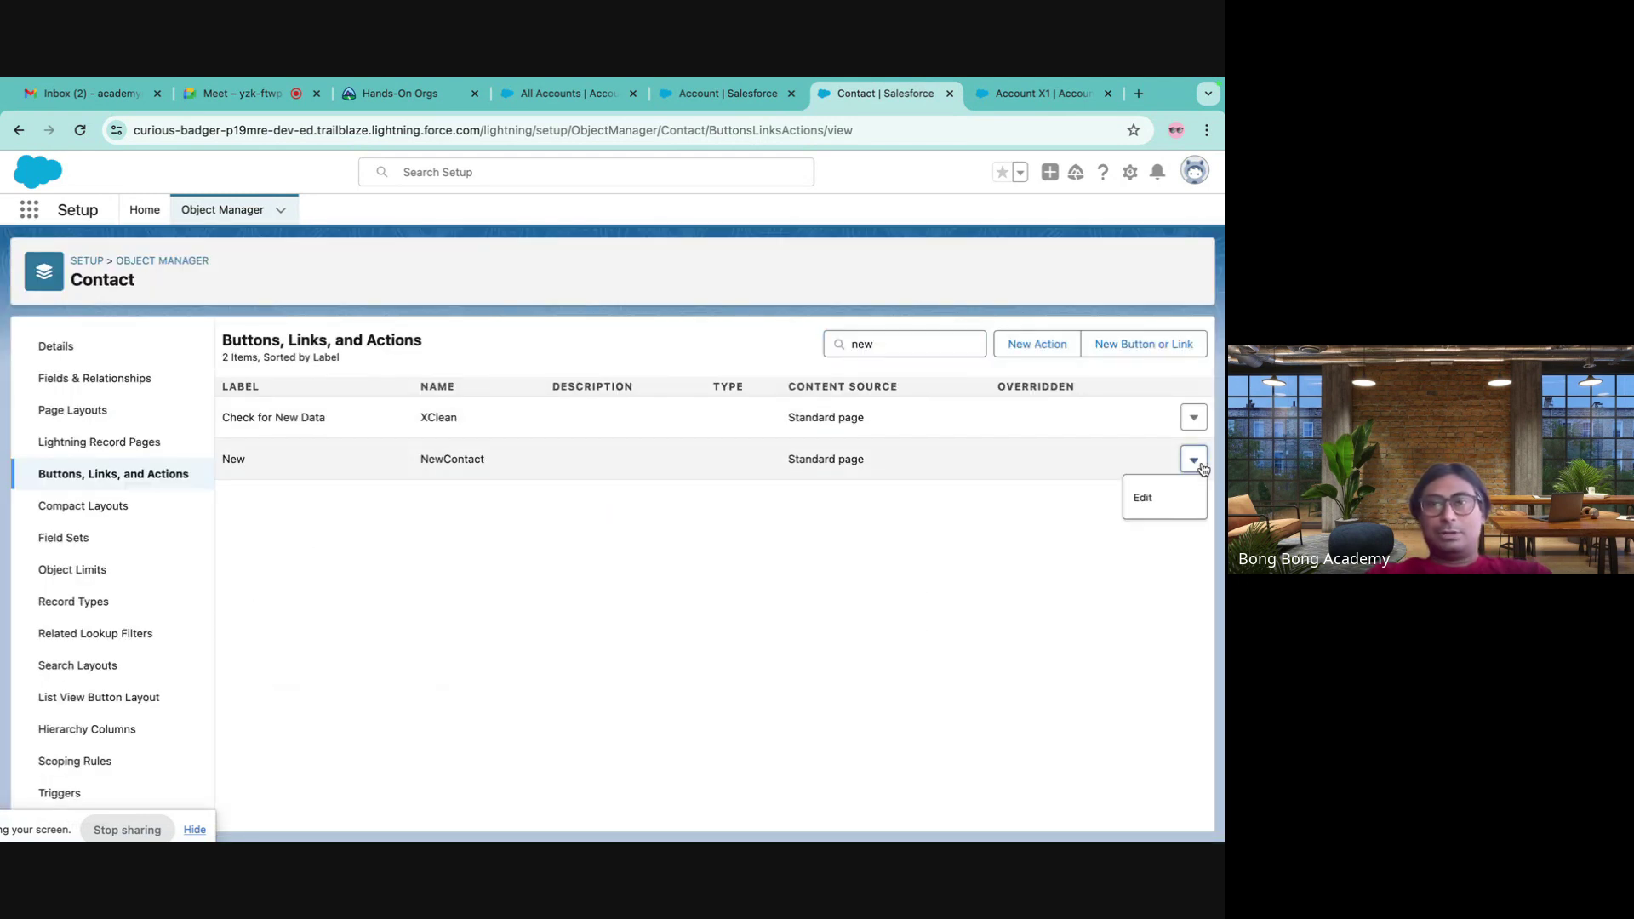
pyautogui.click(1142, 500)
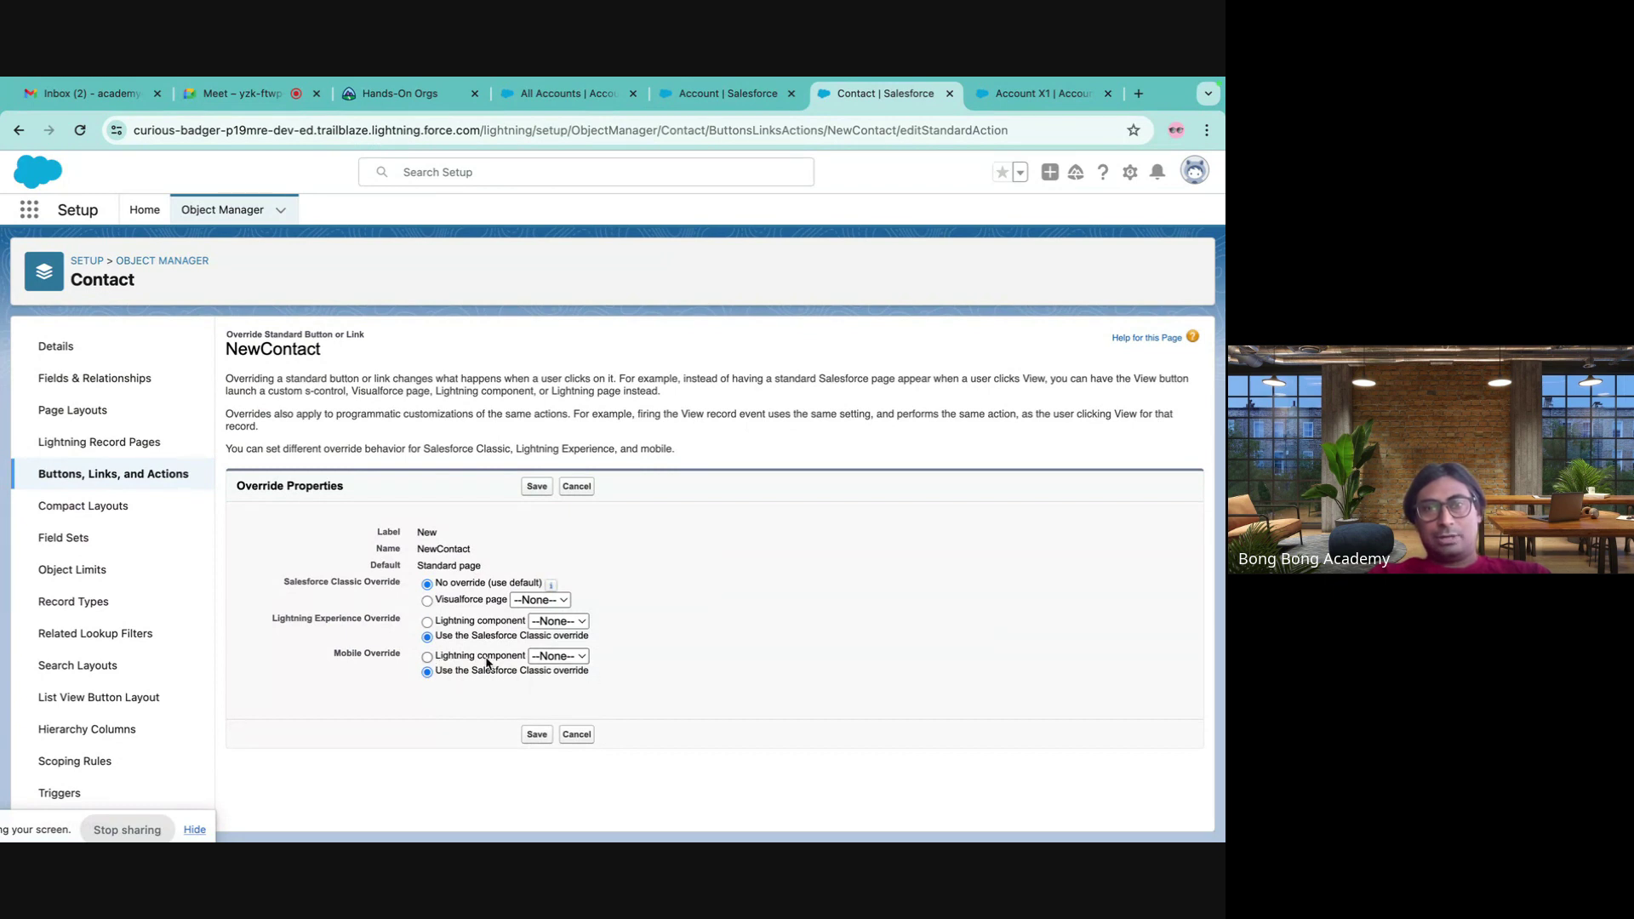
# - Try Lightning component and Visualforce override options for mobile, Lightning Experience and Classic, leaving --None--
pyautogui.click(427, 657)
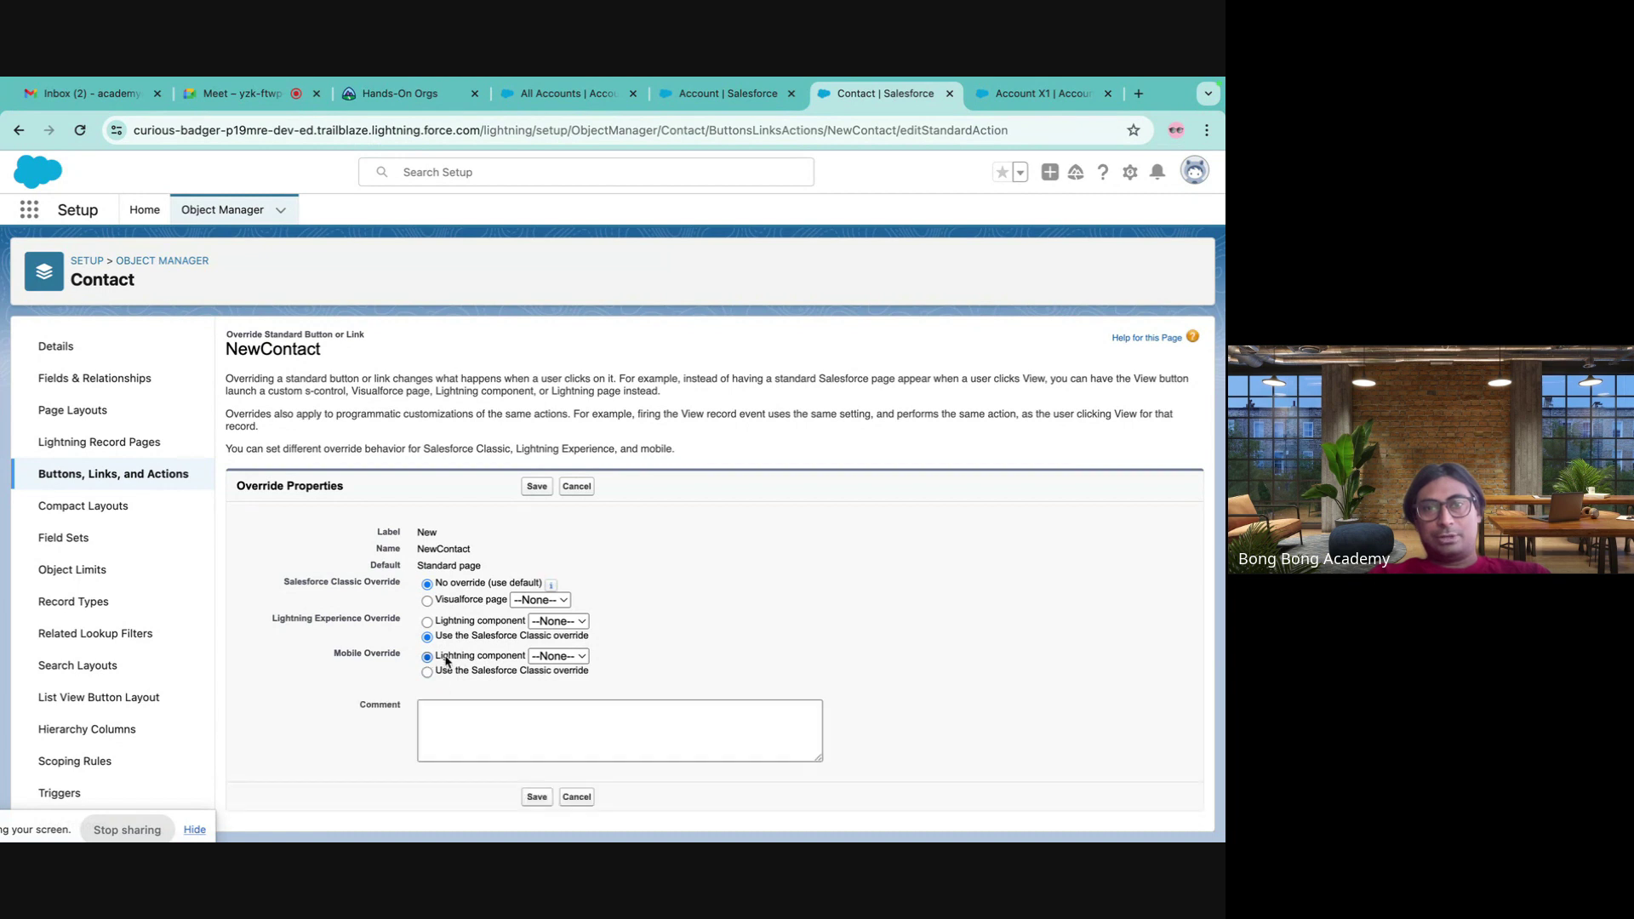
pyautogui.click(558, 656)
pyautogui.click(428, 623)
pyautogui.click(429, 623)
pyautogui.click(558, 621)
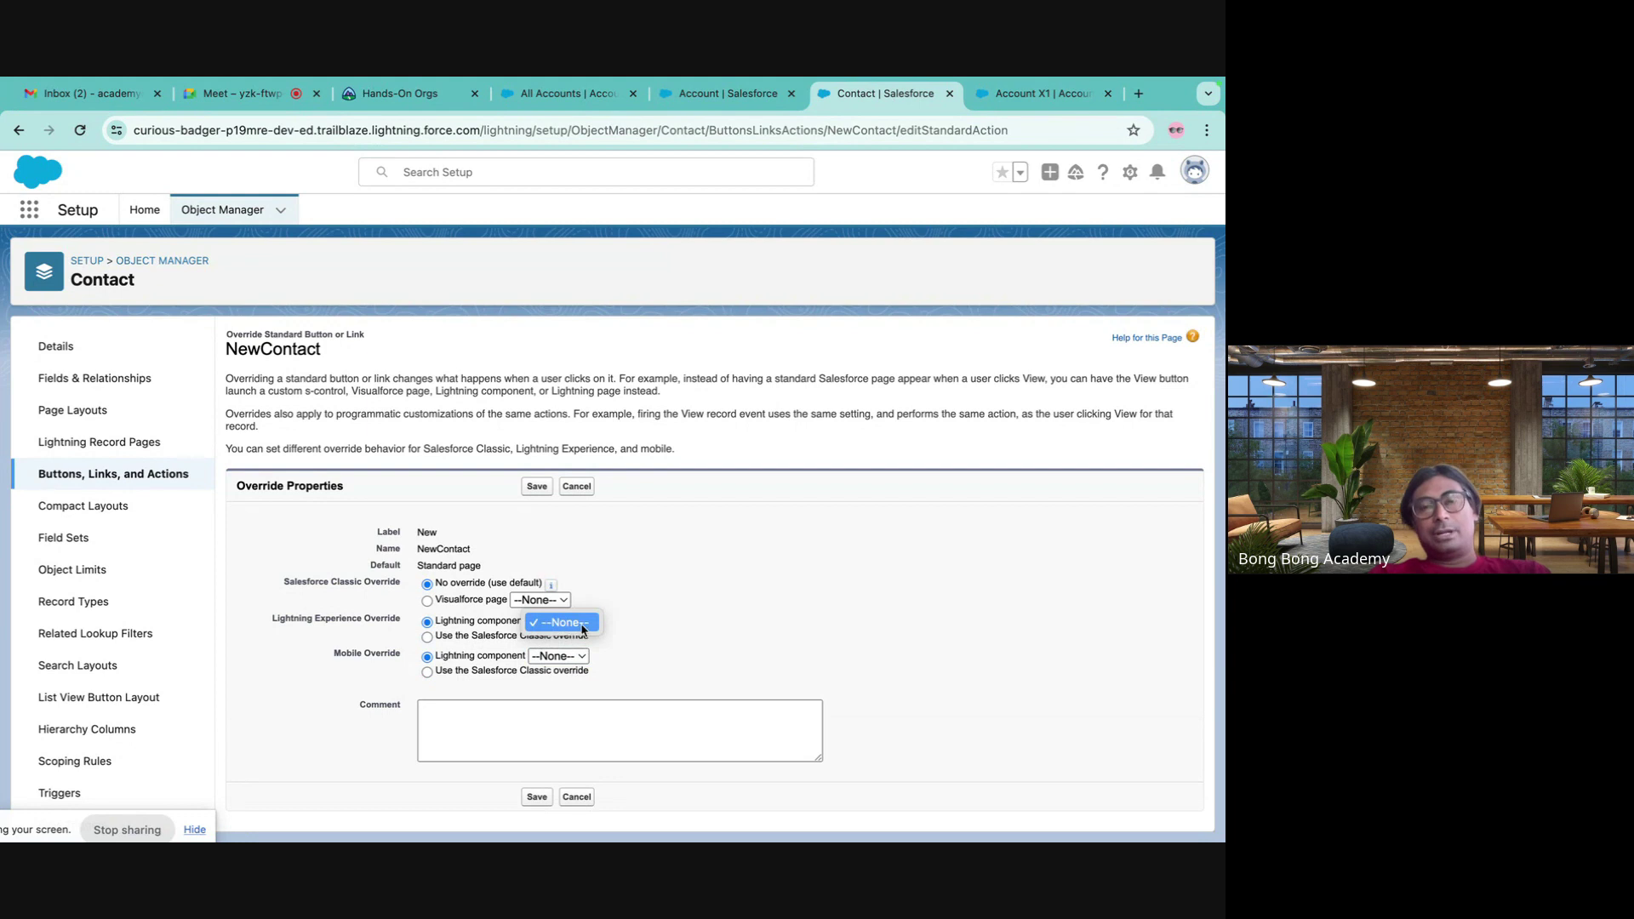
pyautogui.click(566, 624)
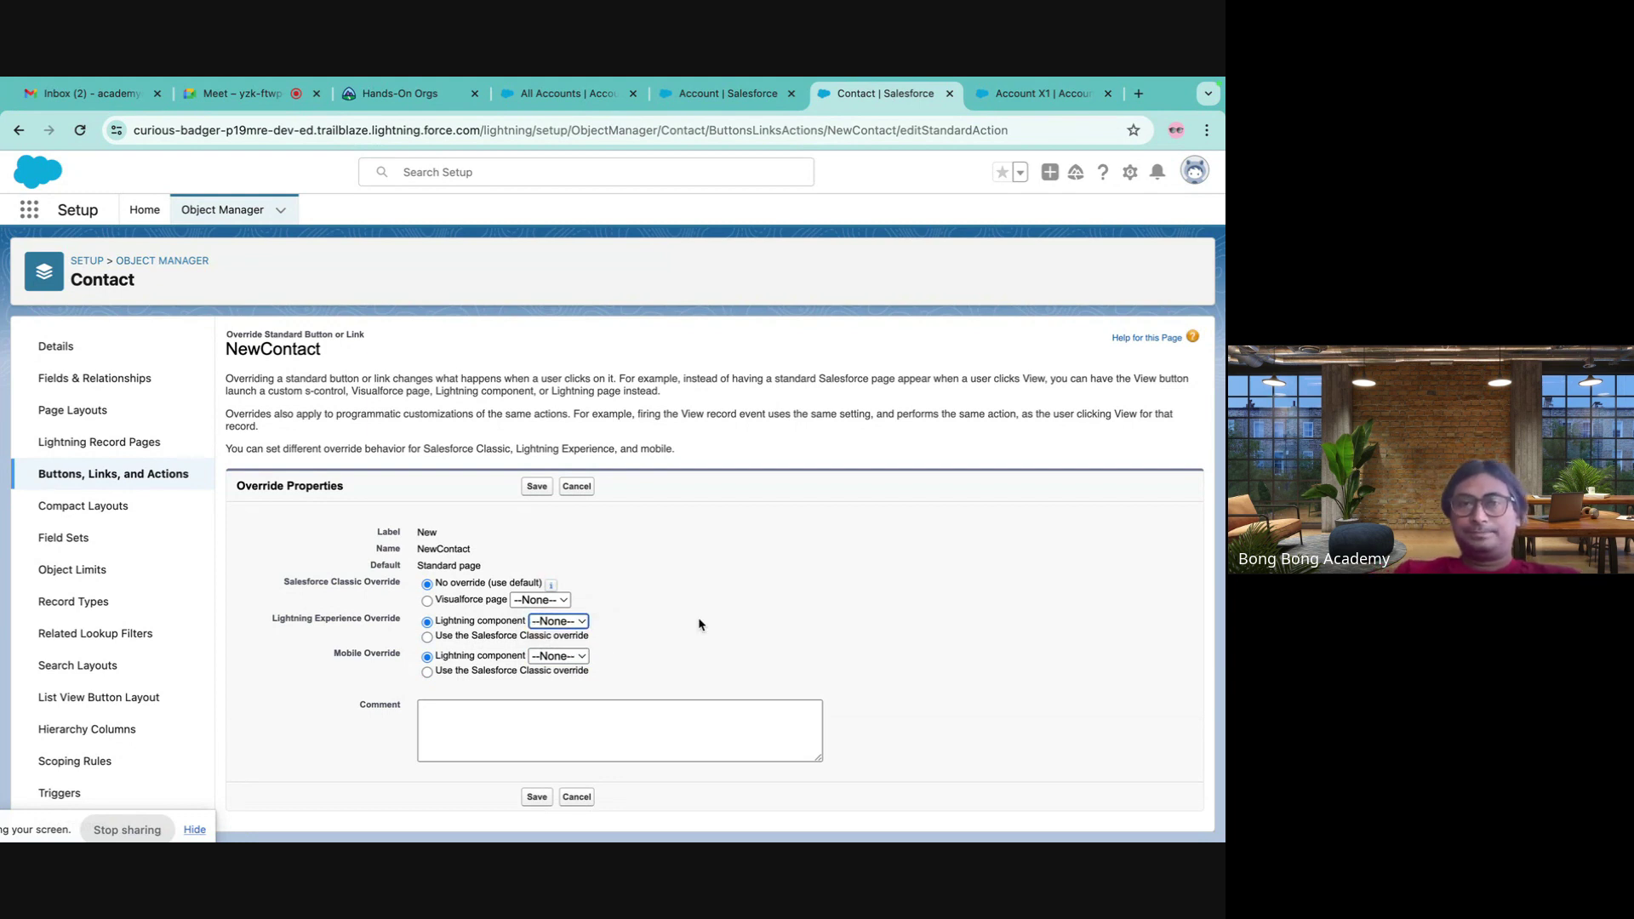
pyautogui.click(432, 602)
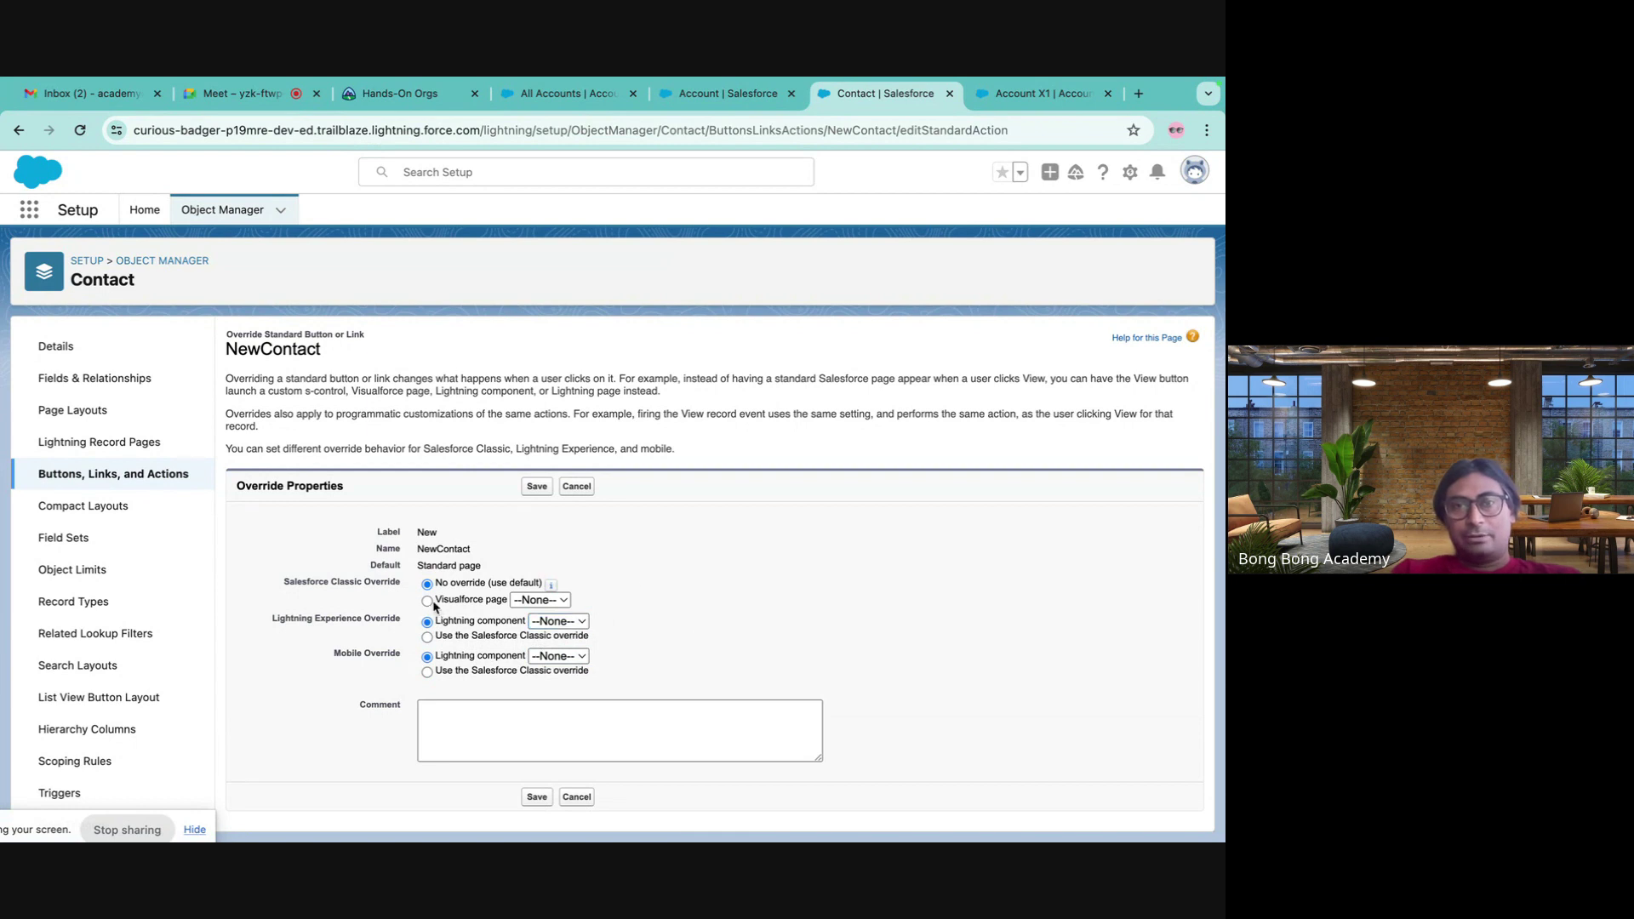
pyautogui.click(541, 604)
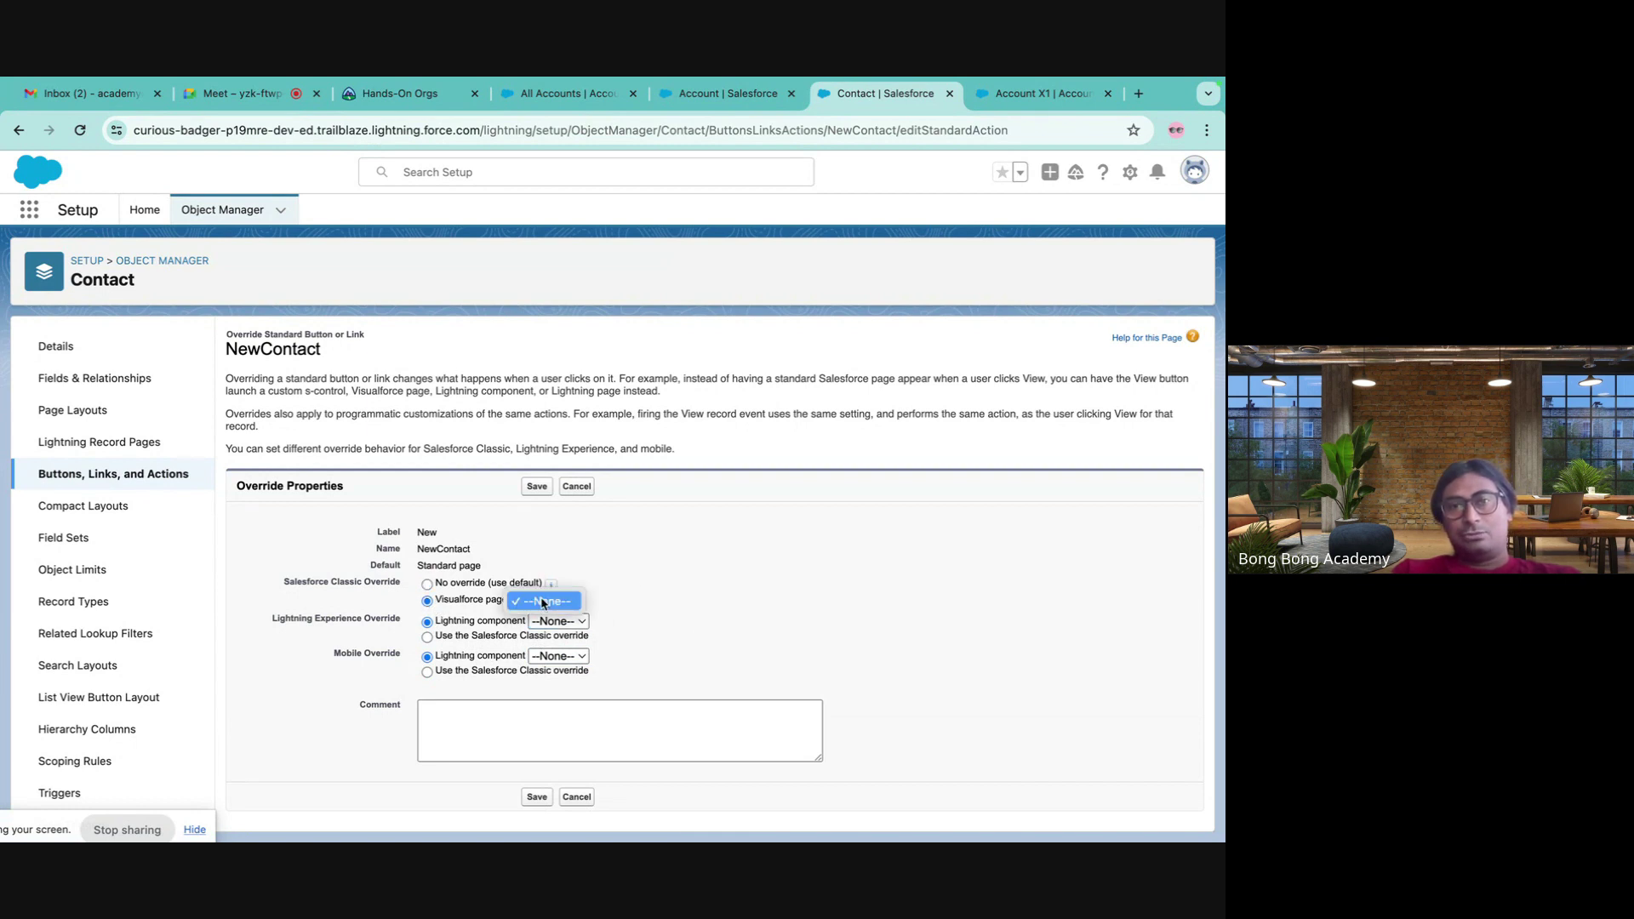
pyautogui.click(678, 570)
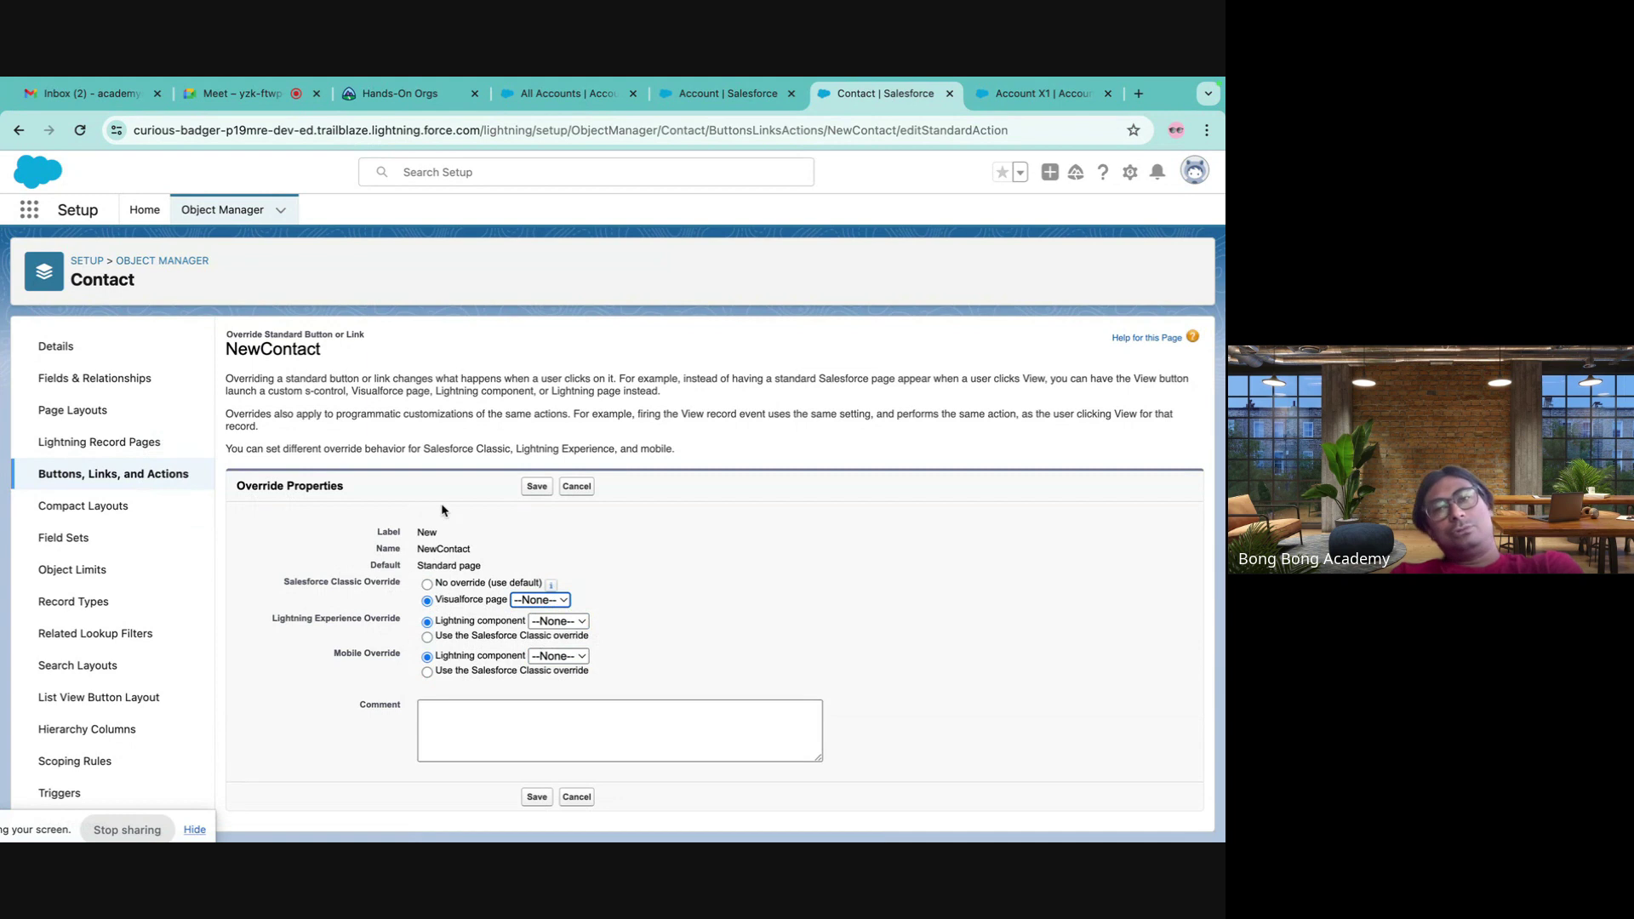
pyautogui.doubleClick(426, 534)
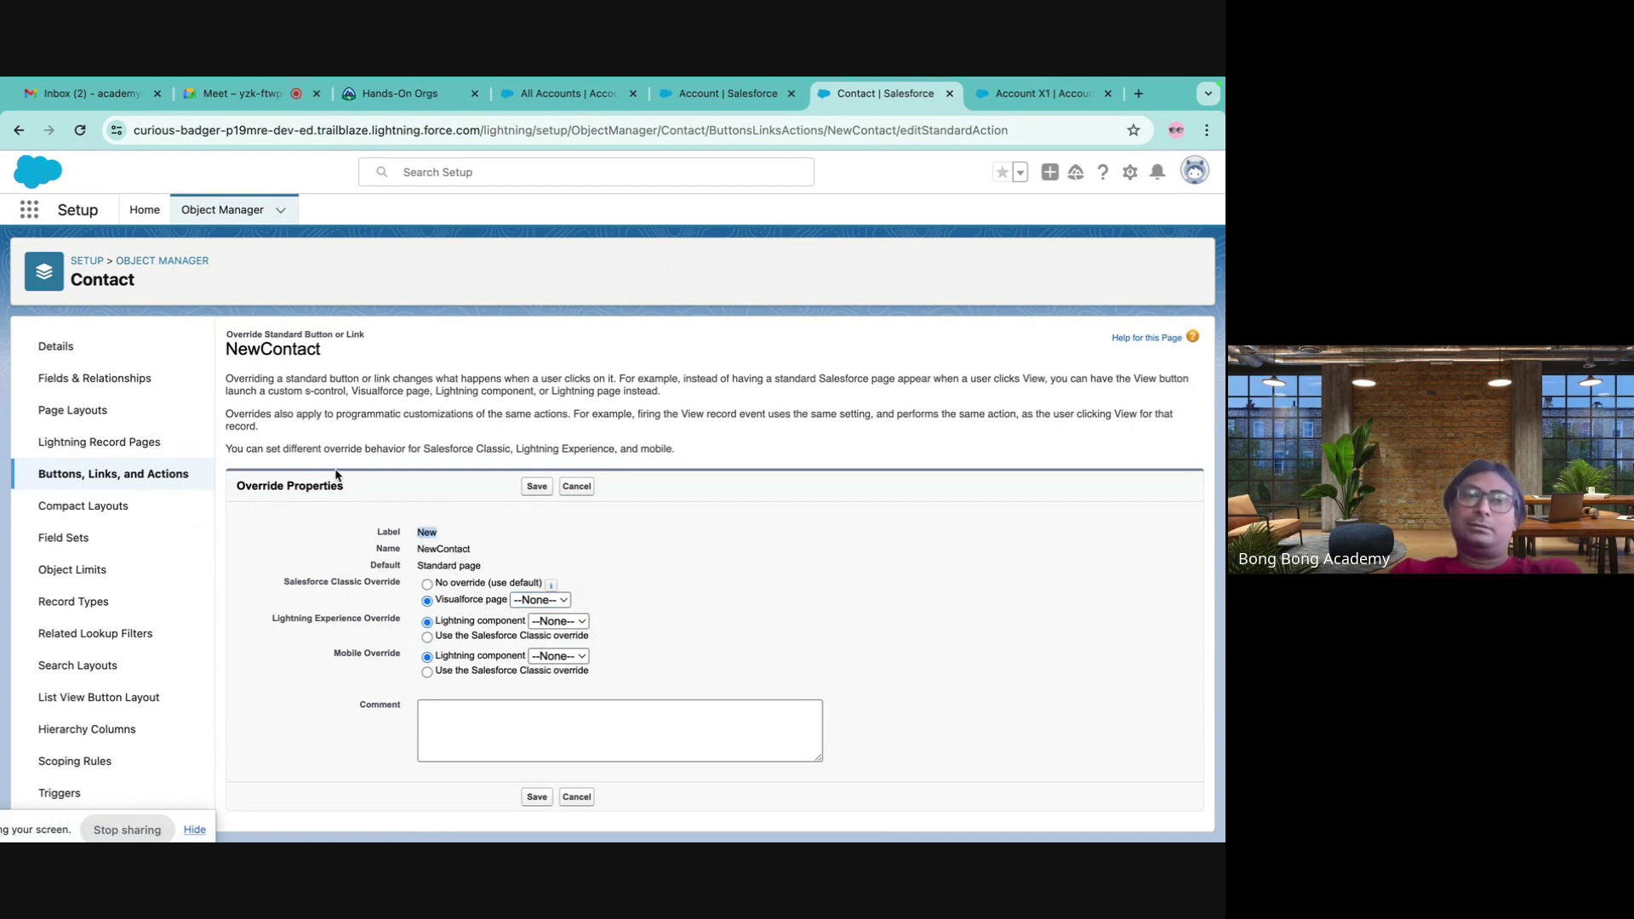
# - Leave without saving via Lightning Record Pages, back to Contact's Buttons, Links, and Actions
pyautogui.click(143, 449)
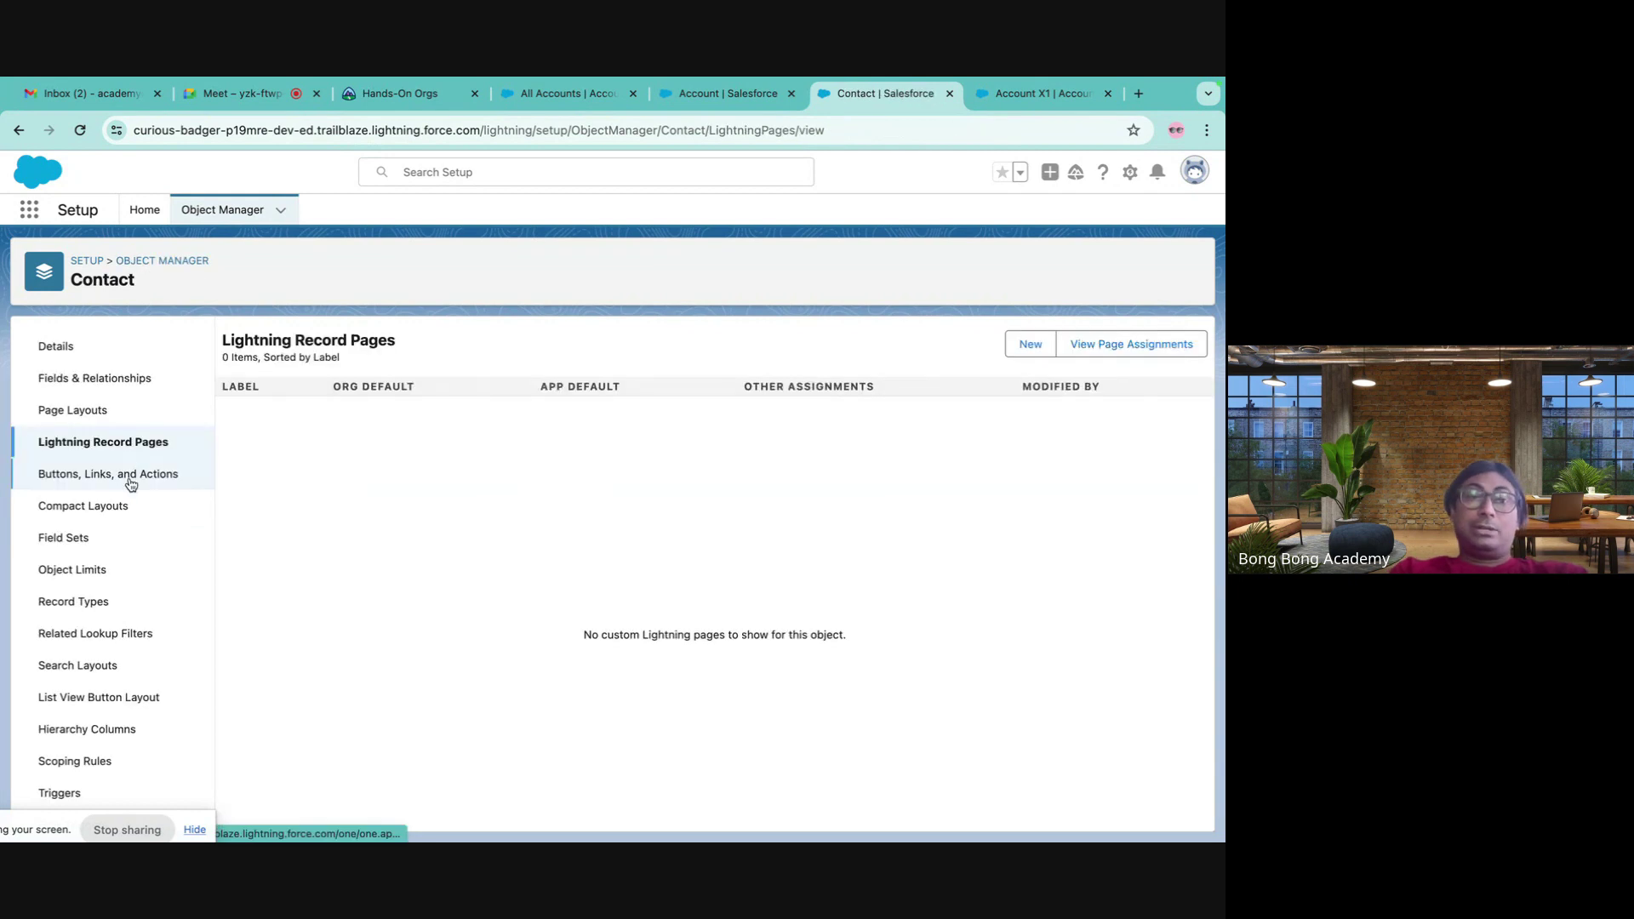
pyautogui.click(130, 474)
pyautogui.scroll(-3, 668, 707)
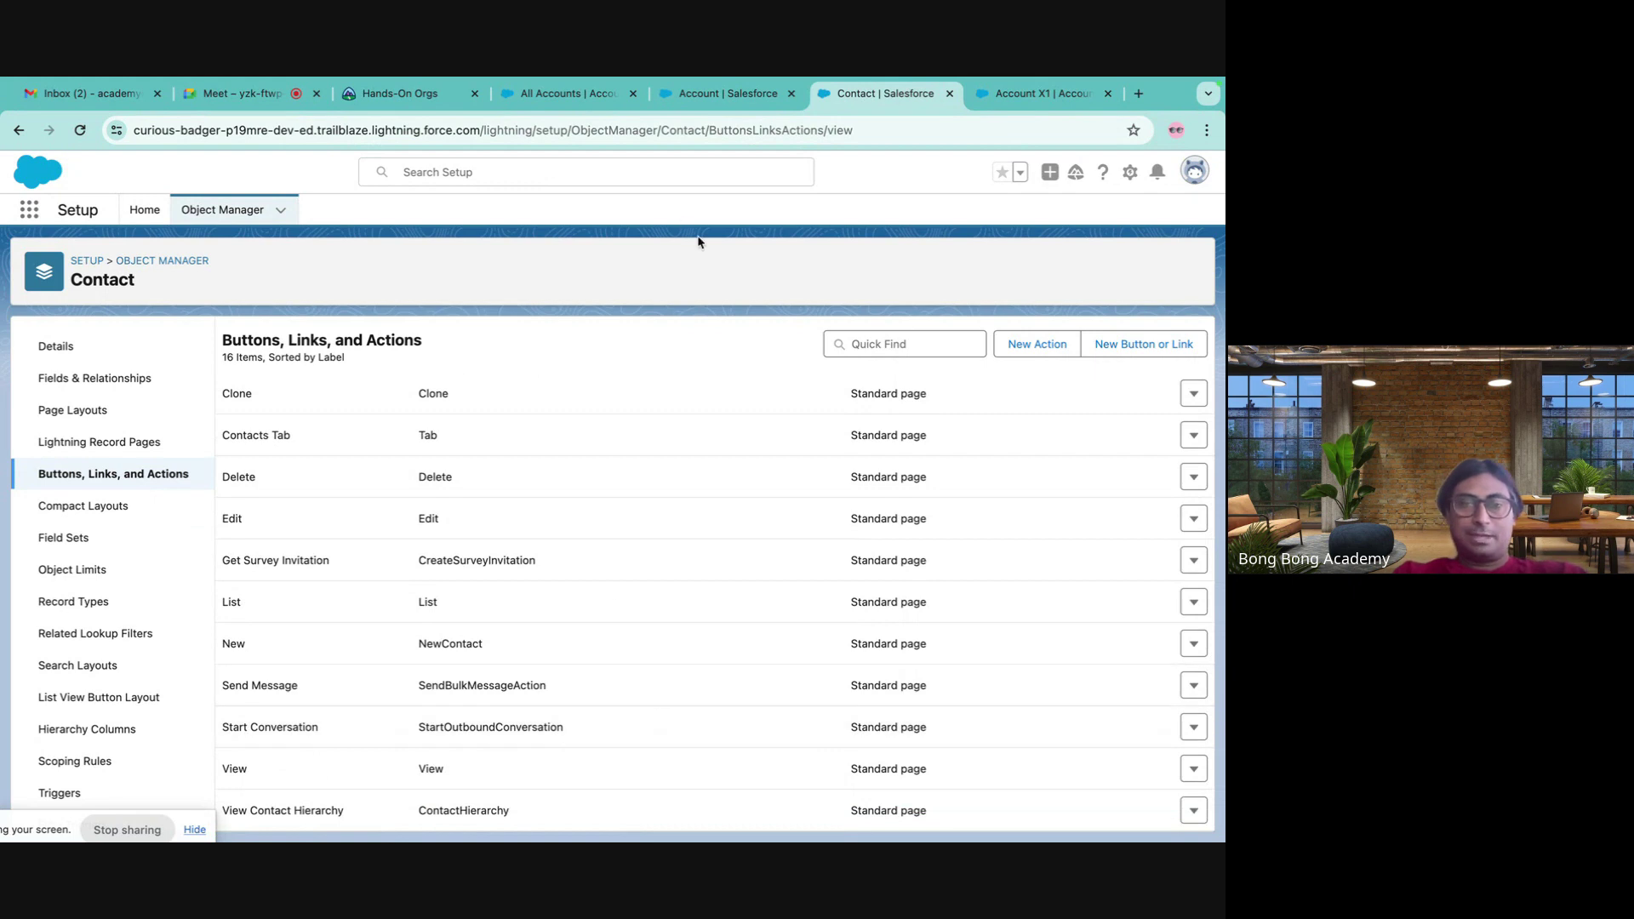
# - Check the Account X1 record and All Accounts tabs, then open Object Manager in Setup
pyautogui.click(1042, 94)
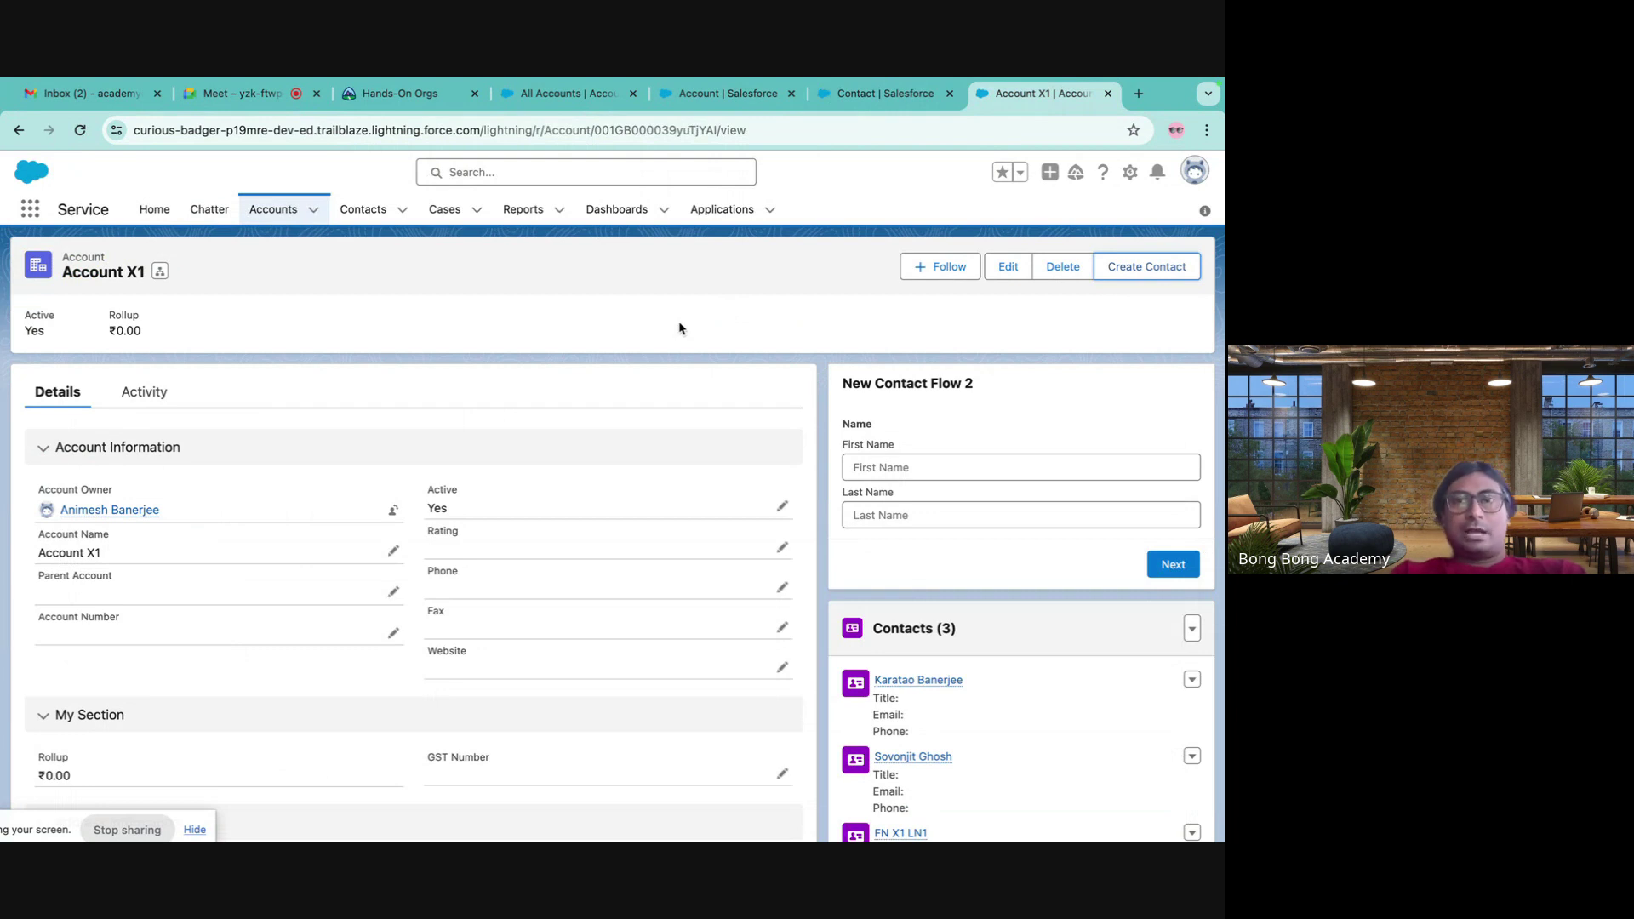
pyautogui.click(888, 95)
pyautogui.click(749, 95)
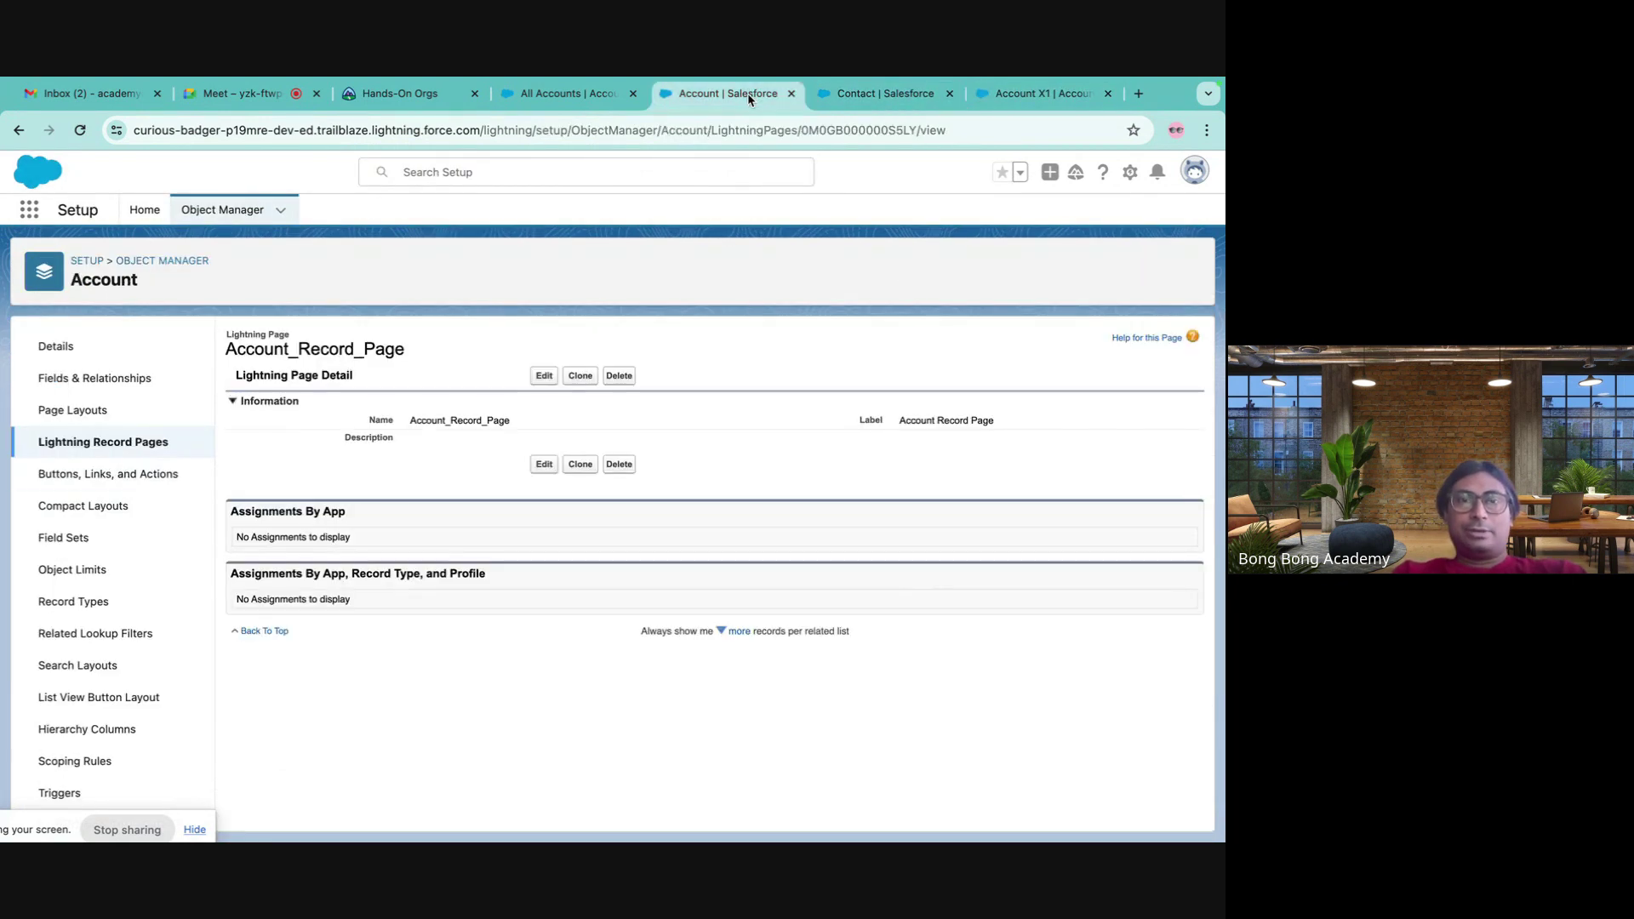
pyautogui.click(905, 95)
pyautogui.click(1029, 101)
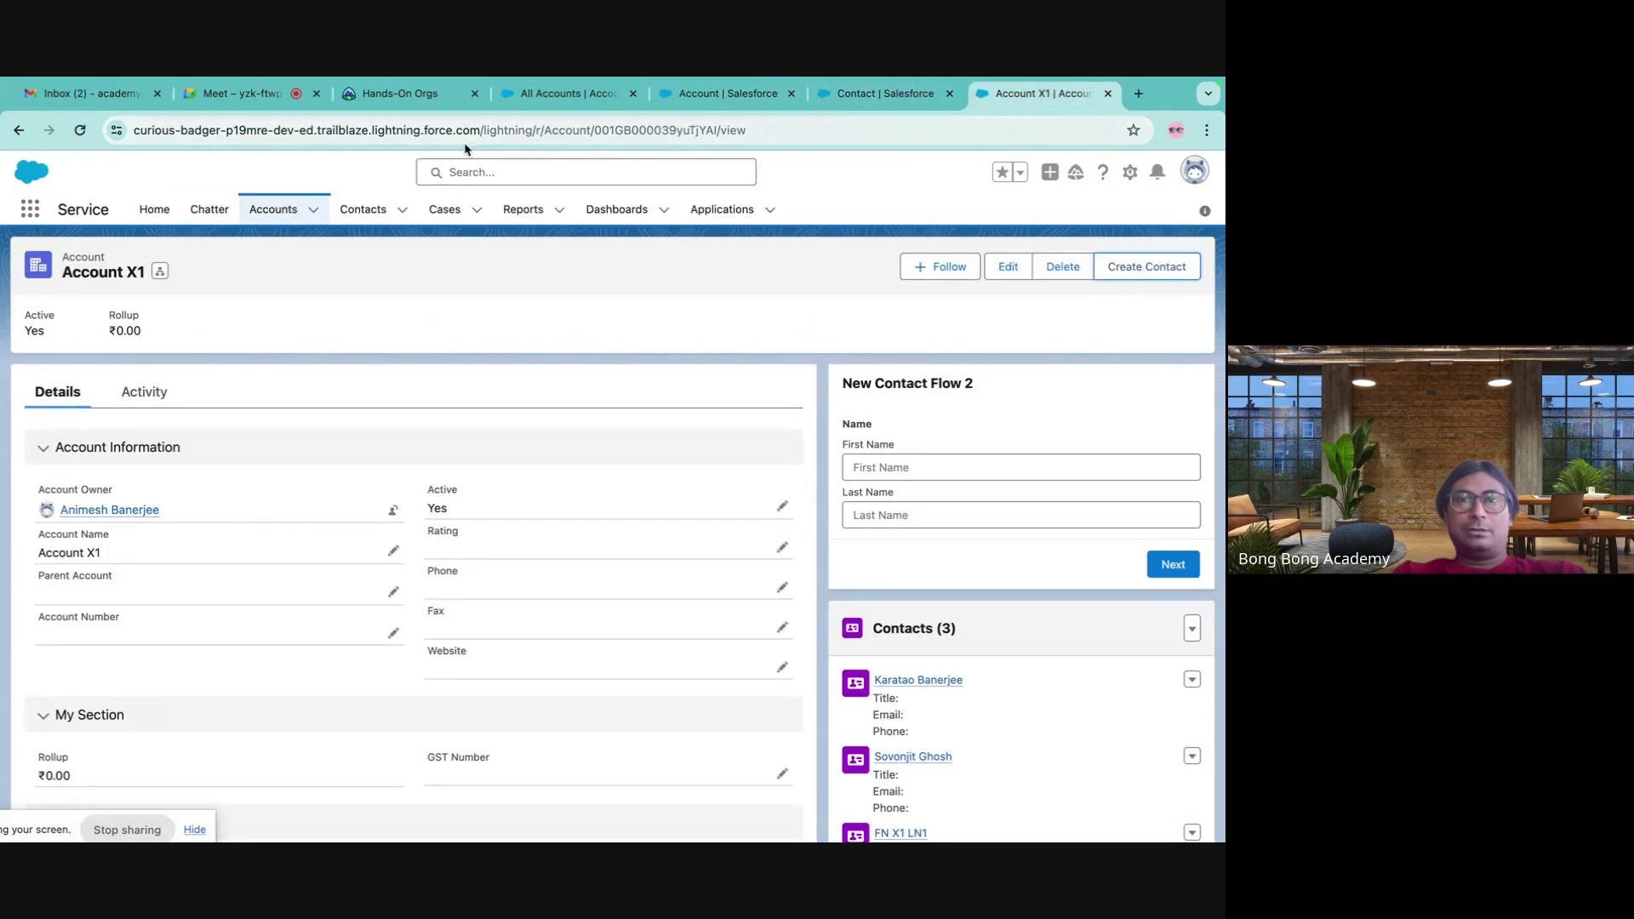
pyautogui.click(570, 93)
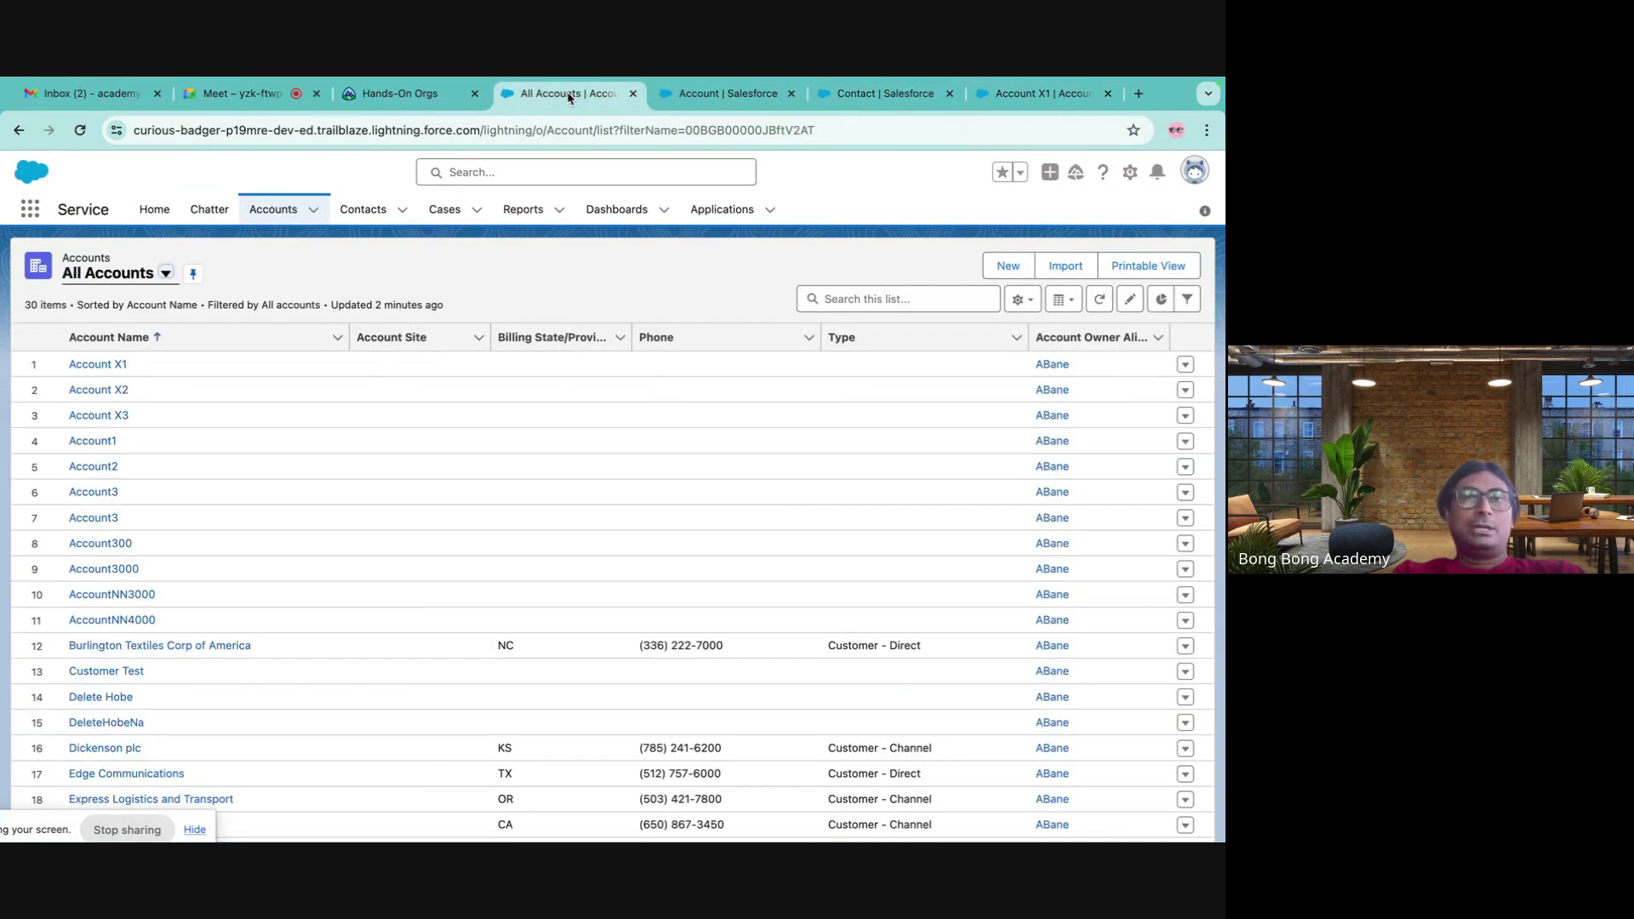
pyautogui.click(711, 101)
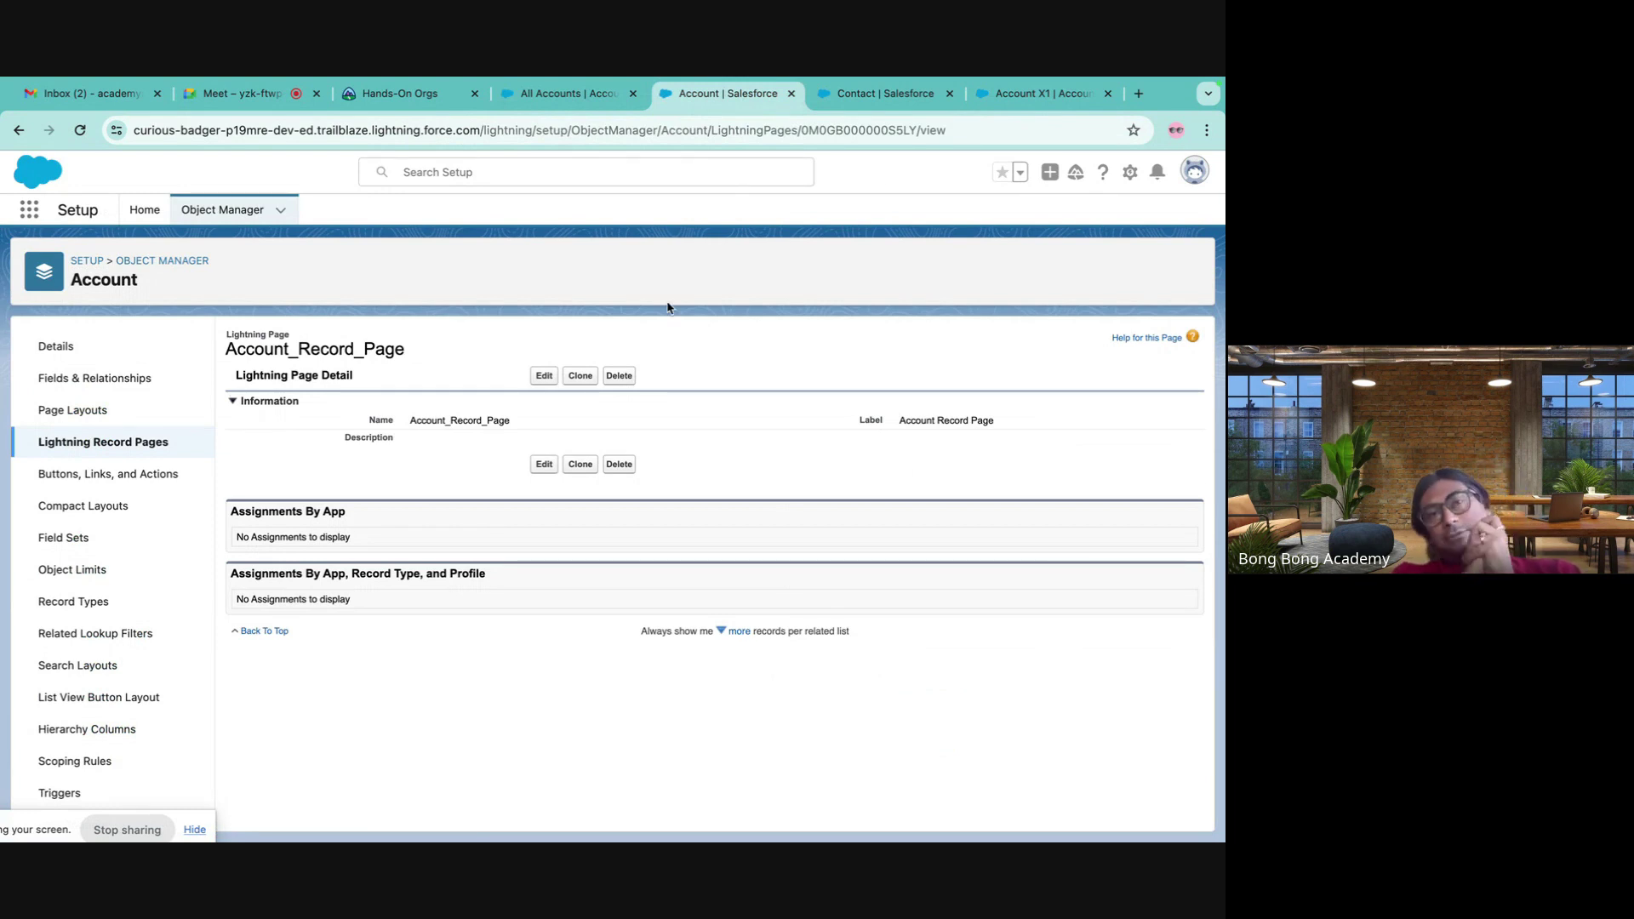
pyautogui.click(145, 210)
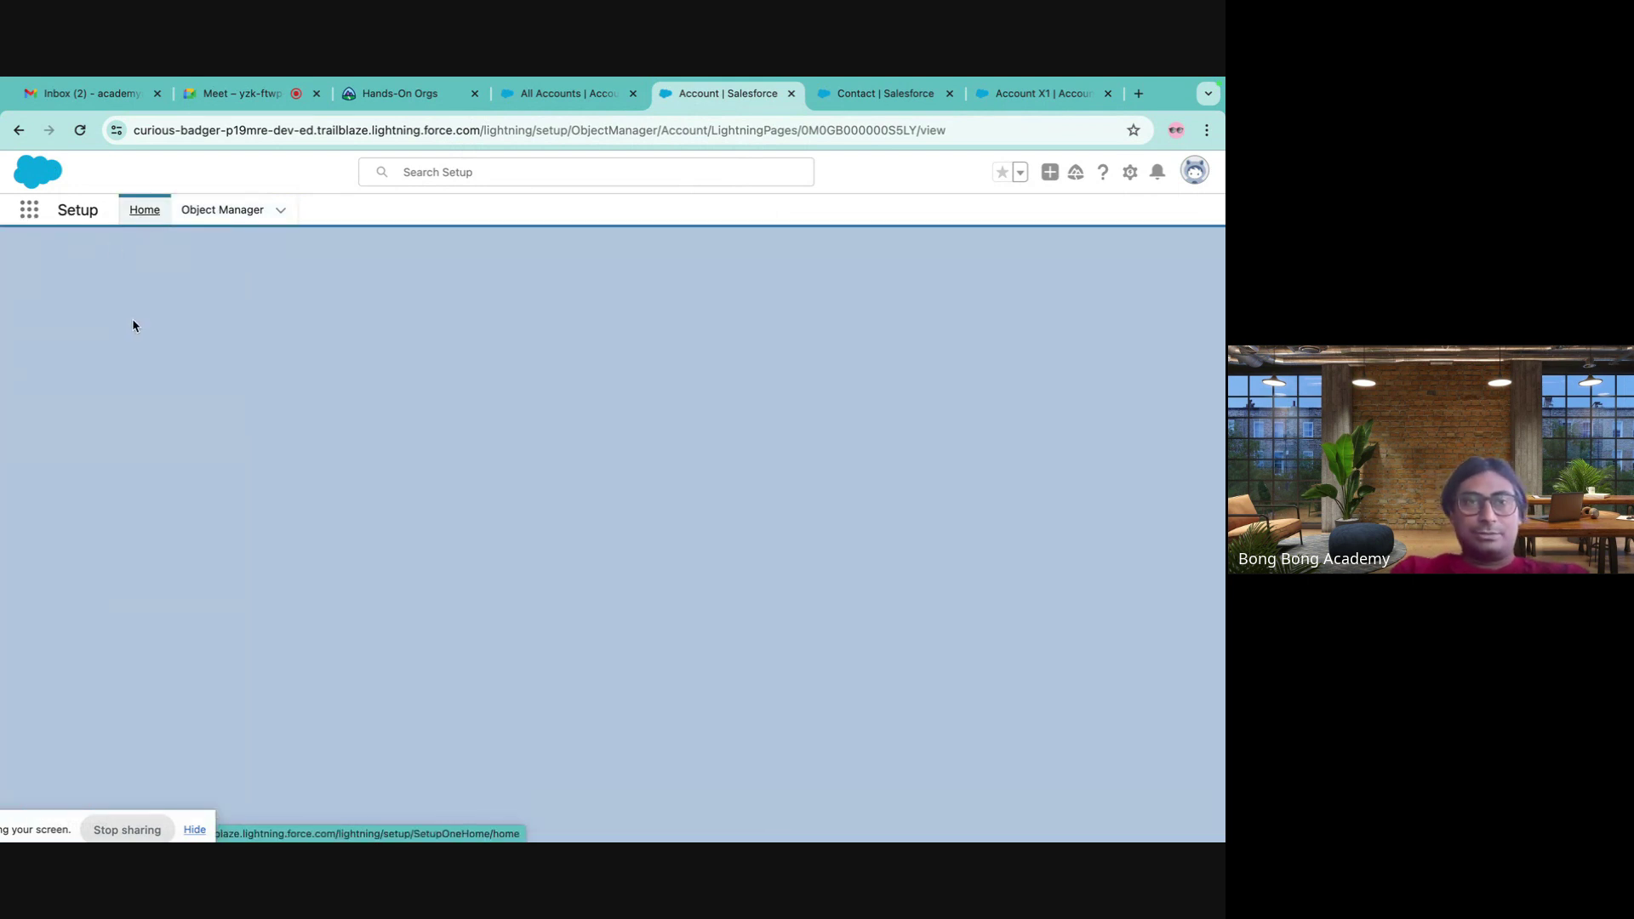
pyautogui.click(994, 95)
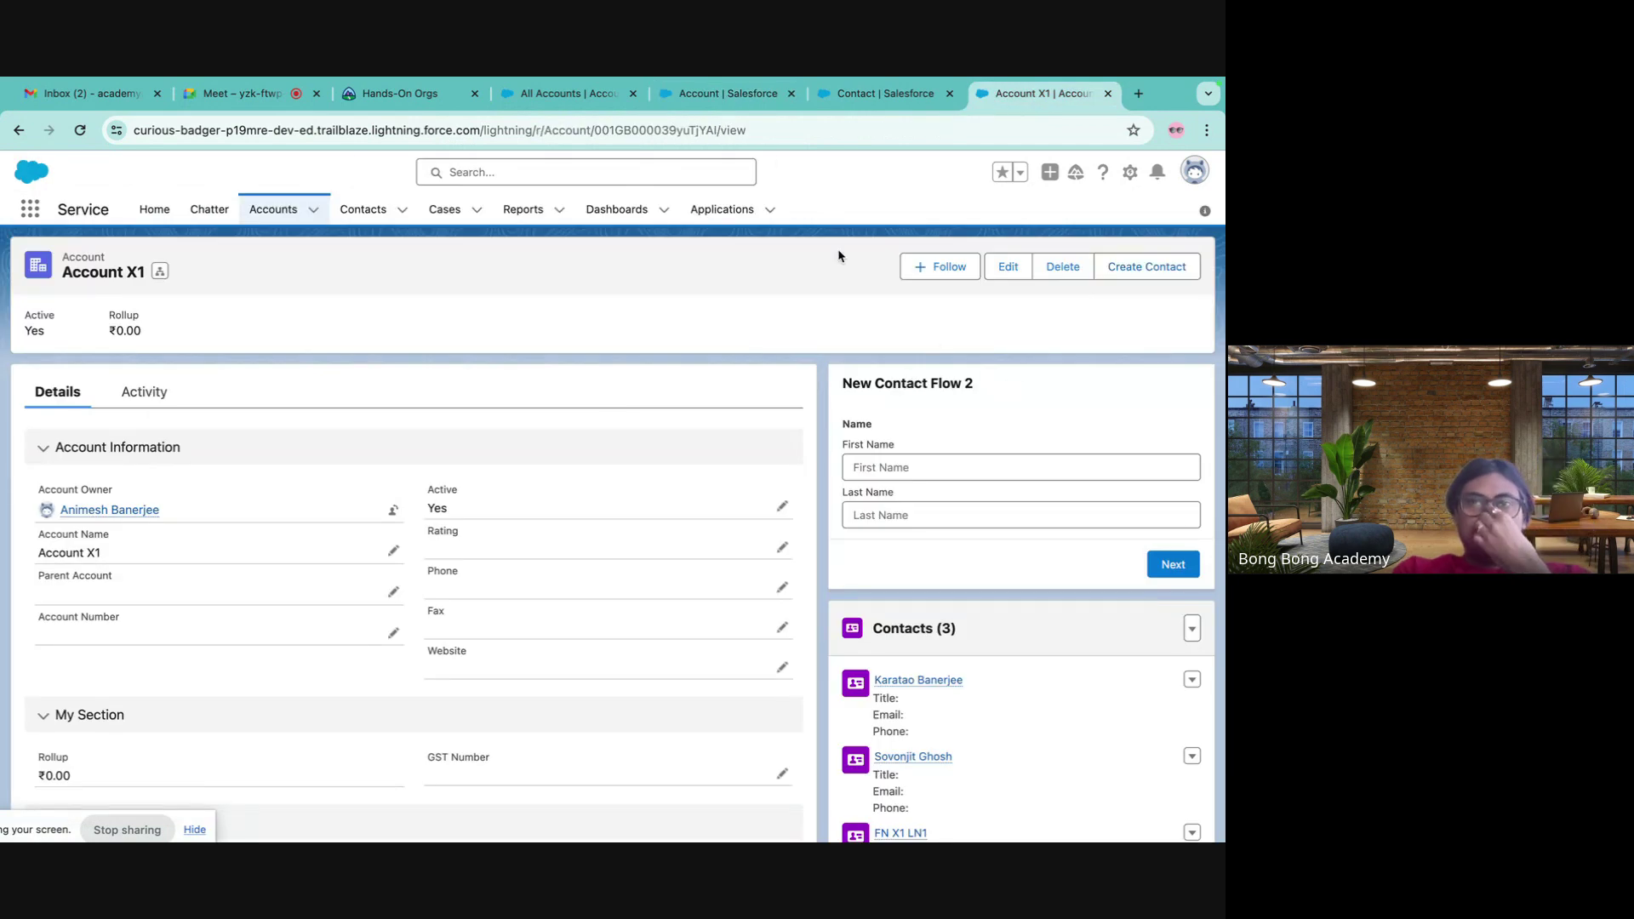
pyautogui.click(718, 93)
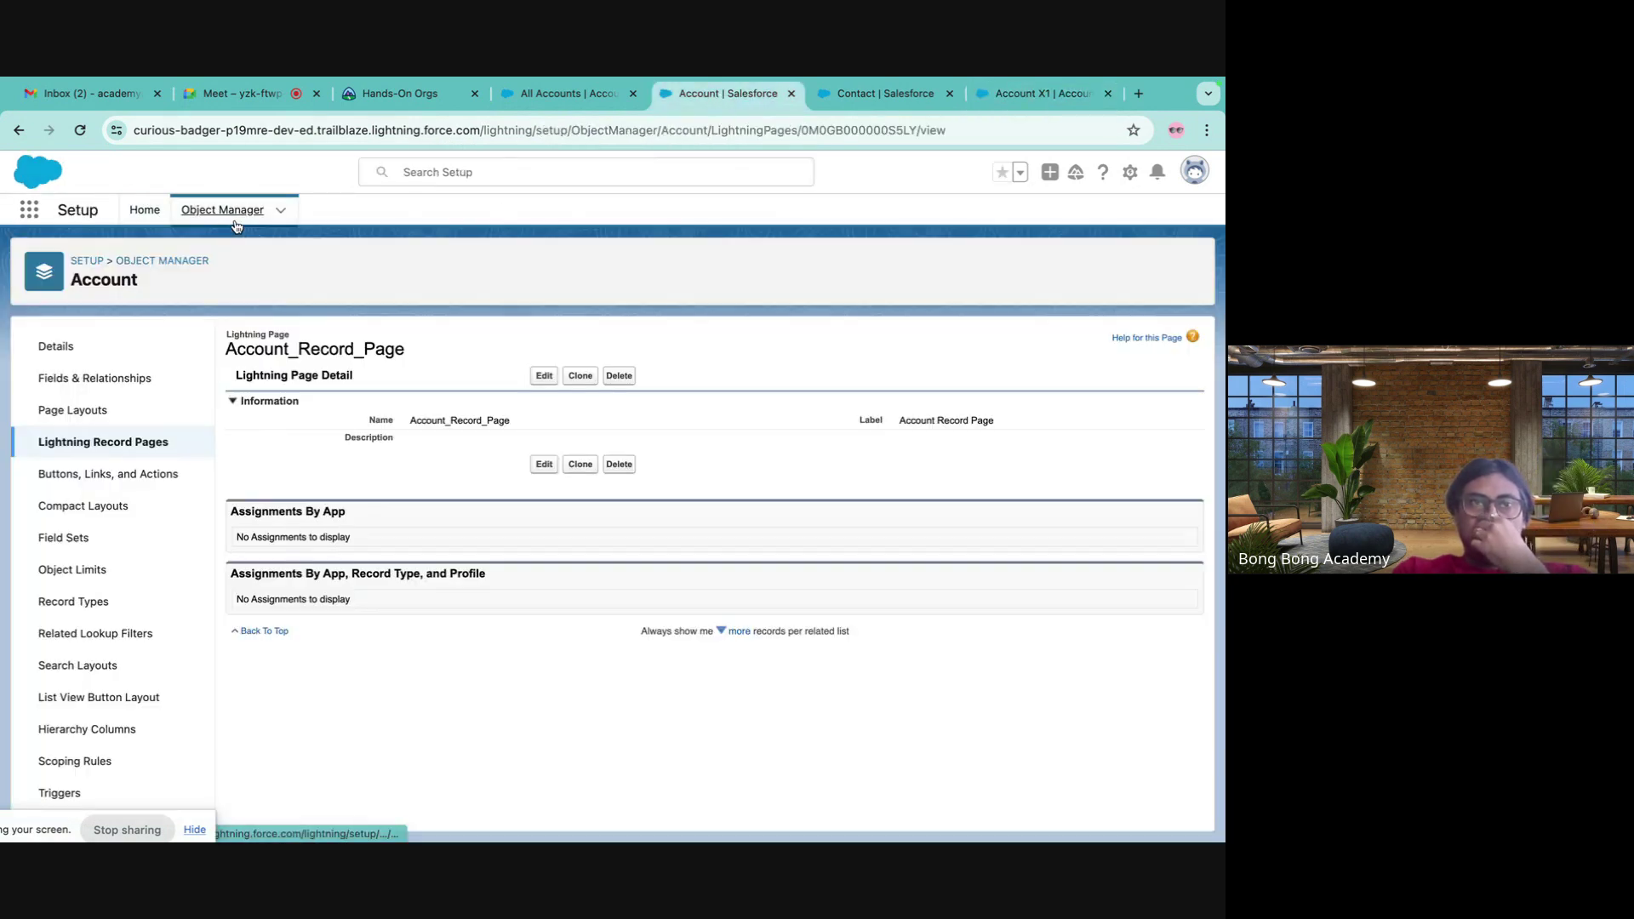
pyautogui.click(104, 269)
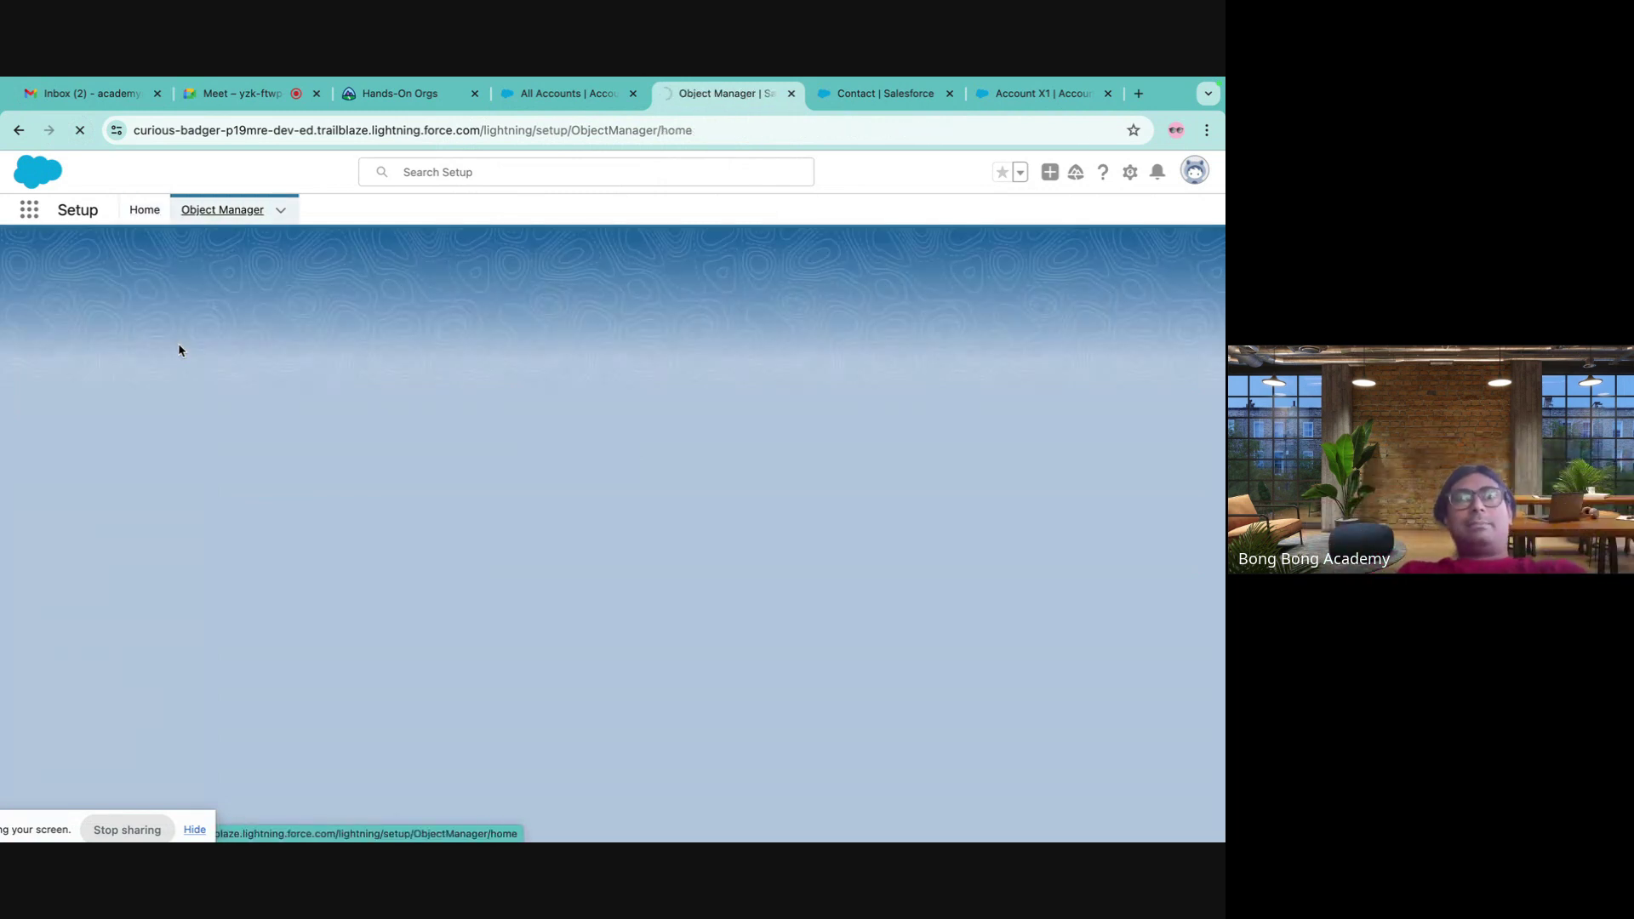
# - Go back a page, pass through the Object Manager list, and land on Setup Home
pyautogui.press('super+bracketleft')
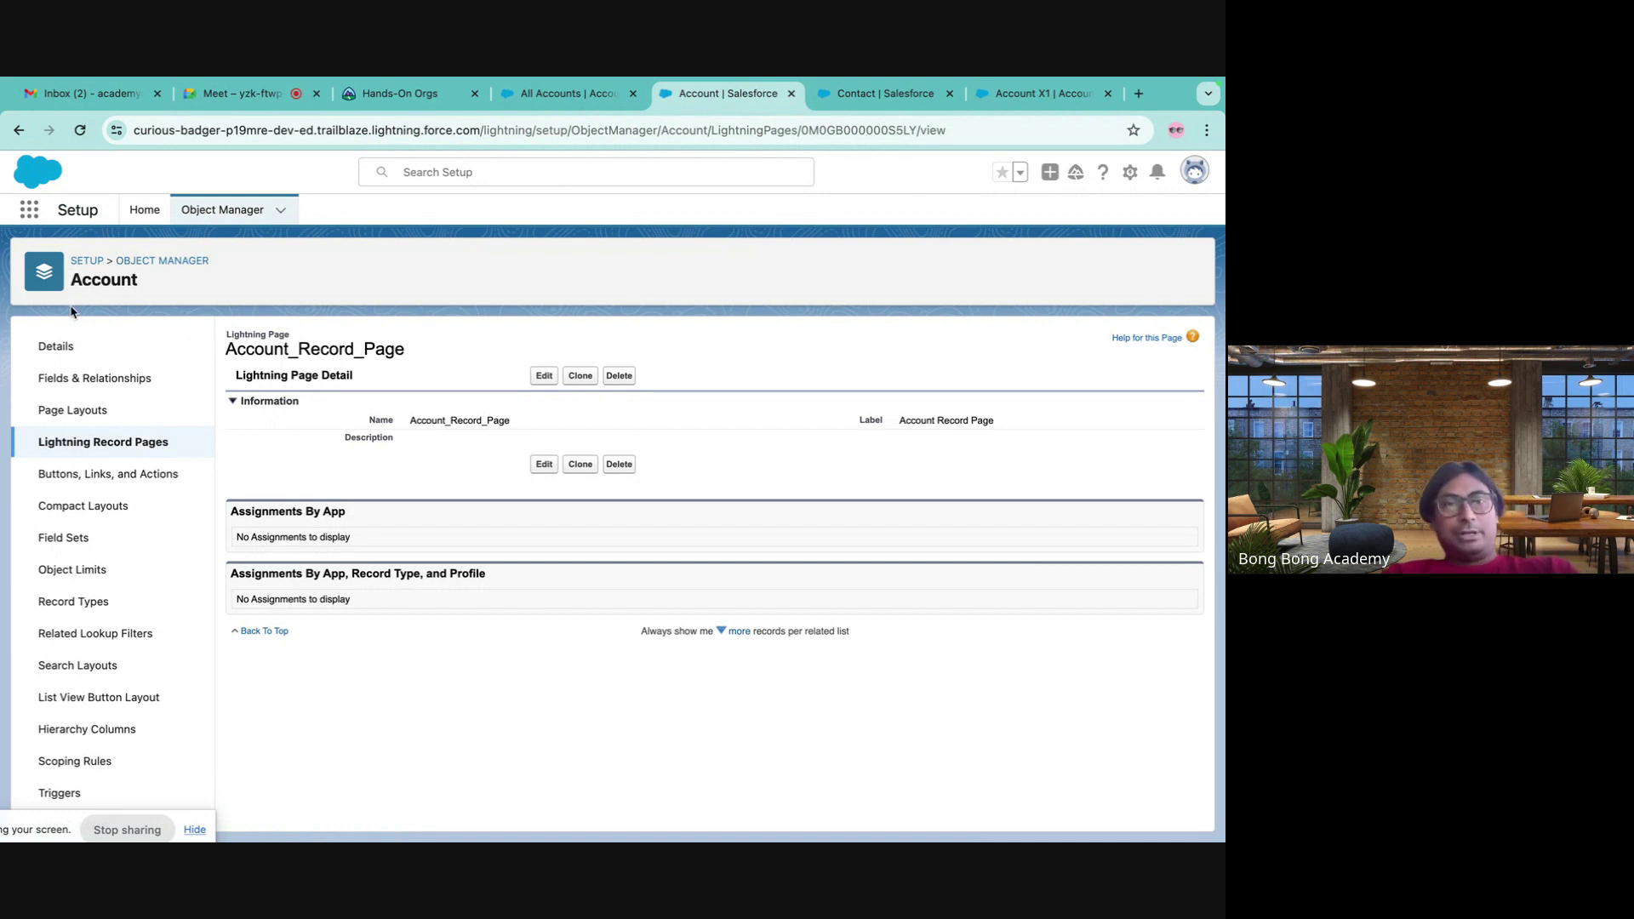
pyautogui.click(154, 263)
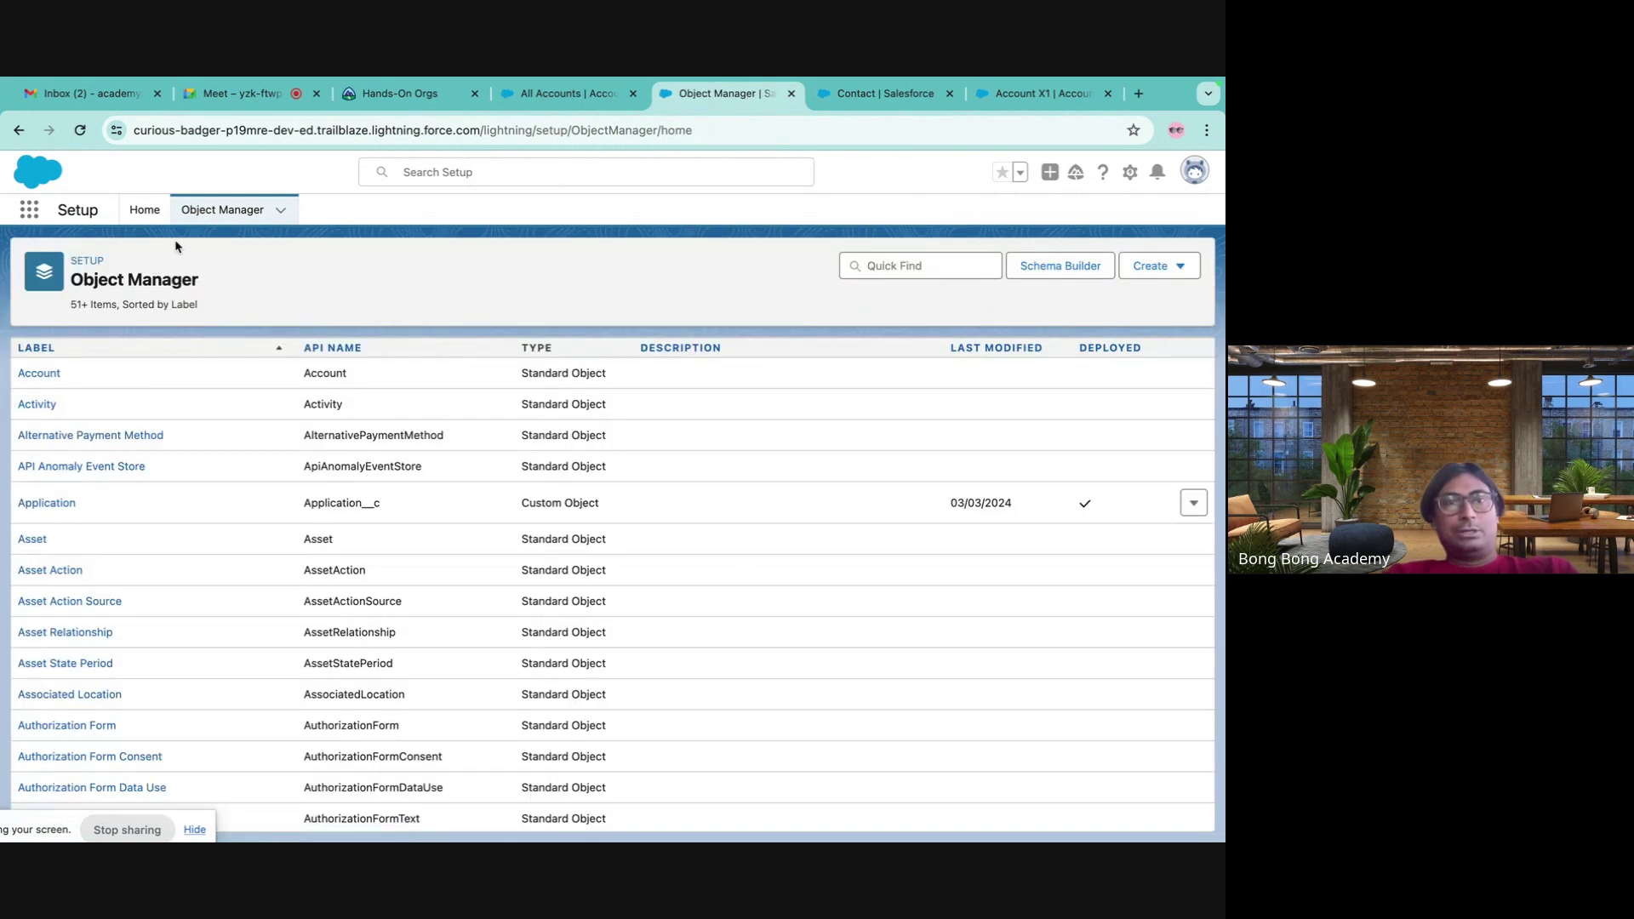
pyautogui.click(144, 210)
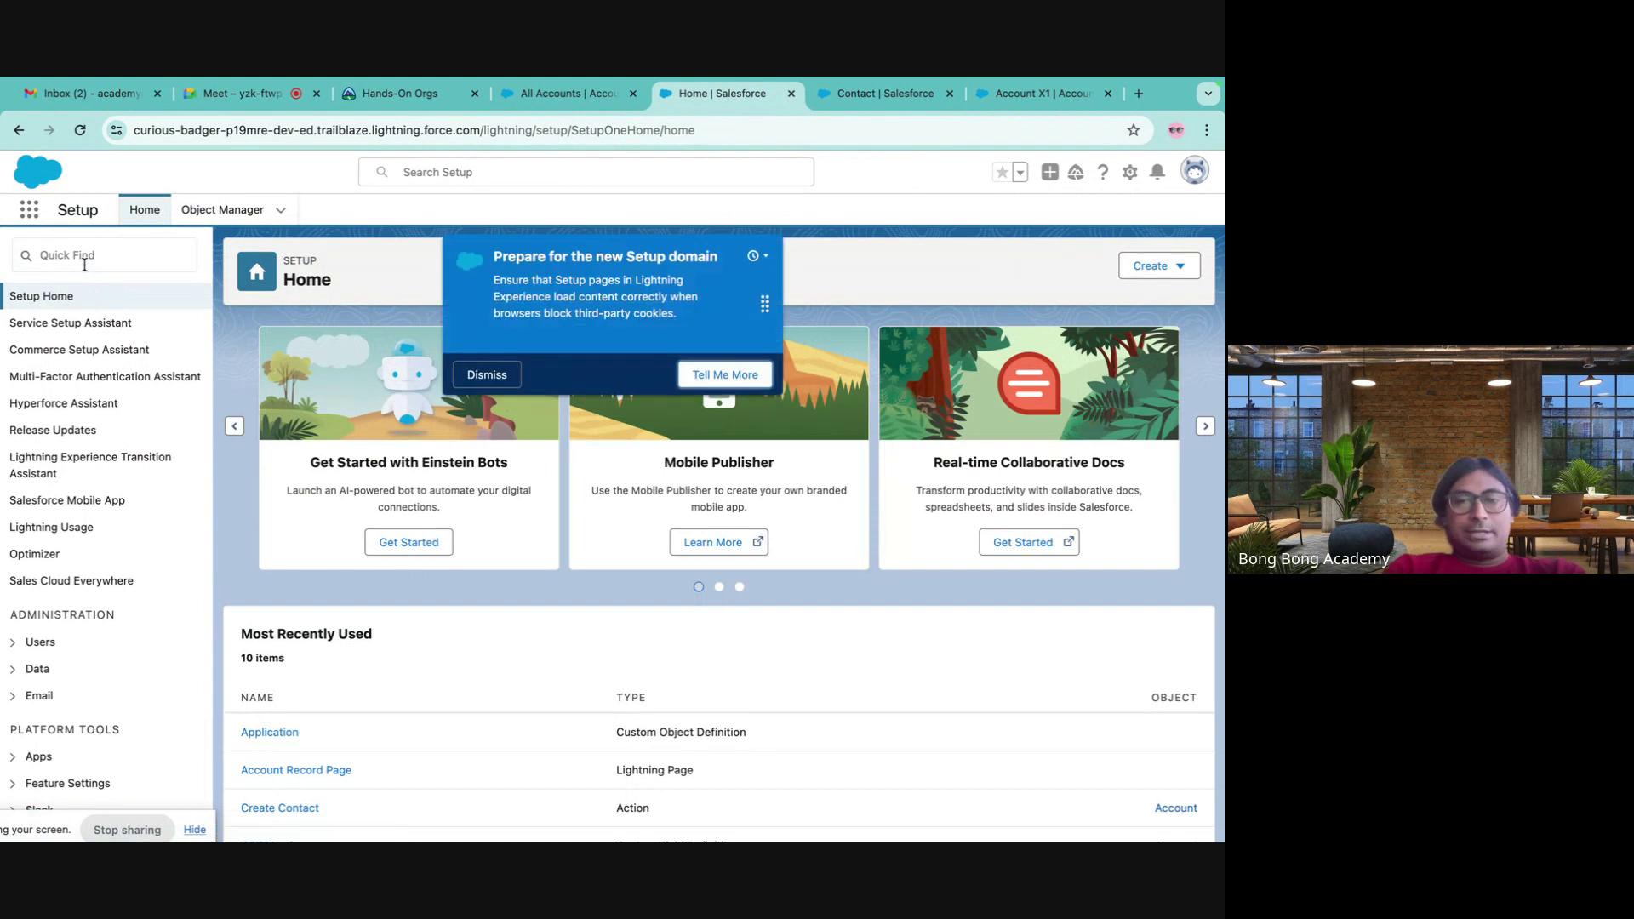
# - Open New Contact Flow 2 from the Setup Flows list and review its Create Contact element
pyautogui.click(84, 265)
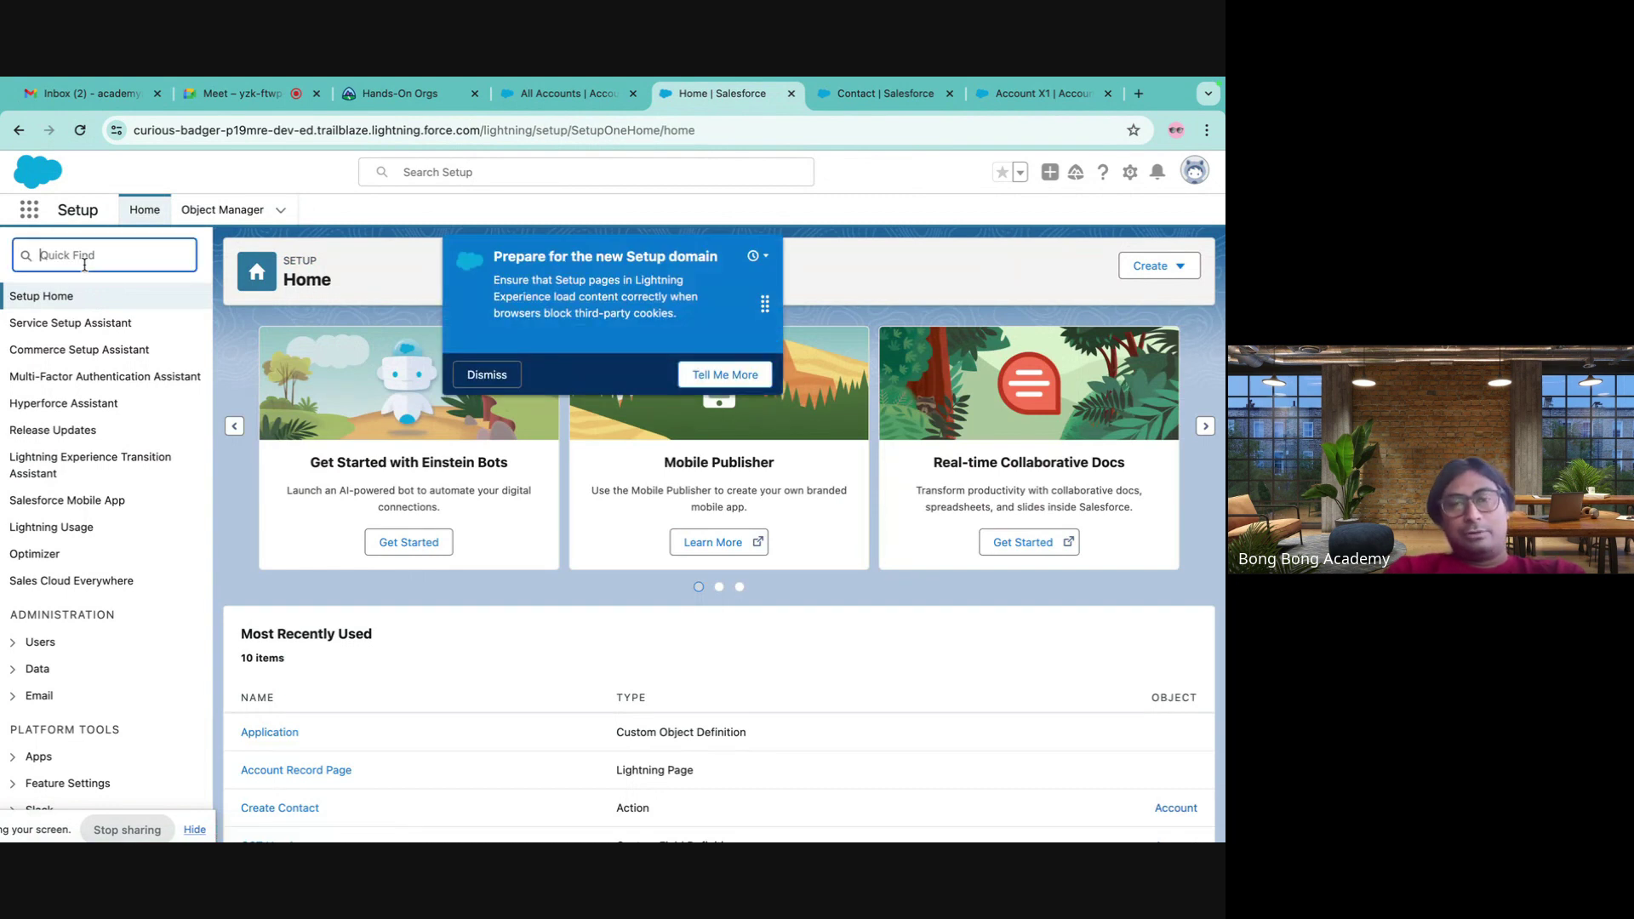
pyautogui.write('flow')
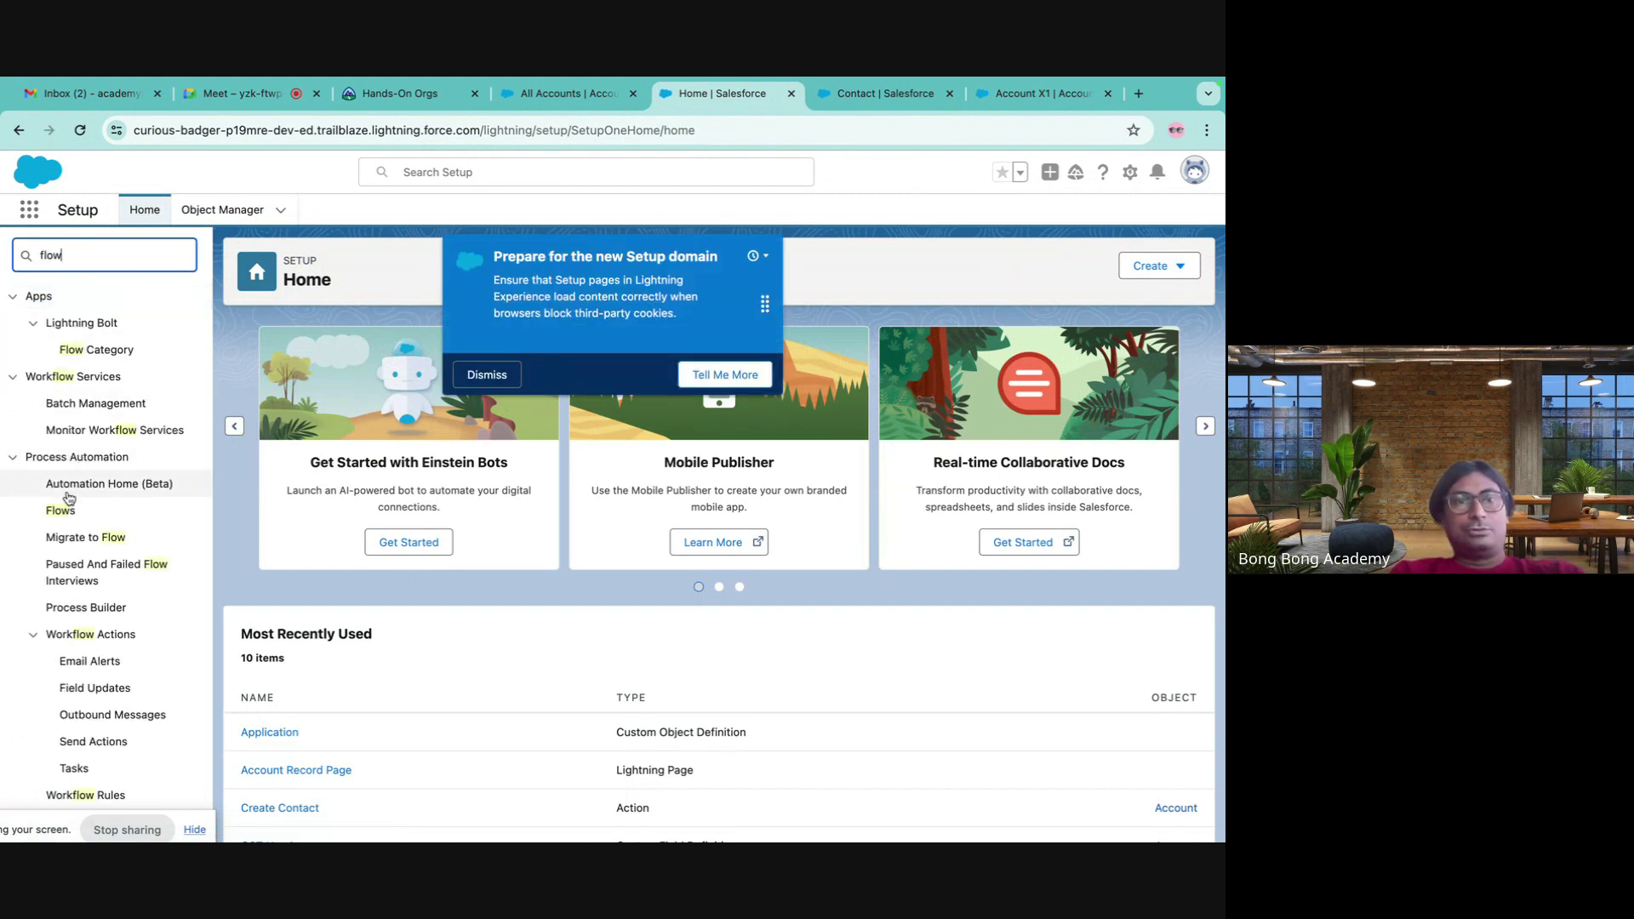
pyautogui.click(60, 511)
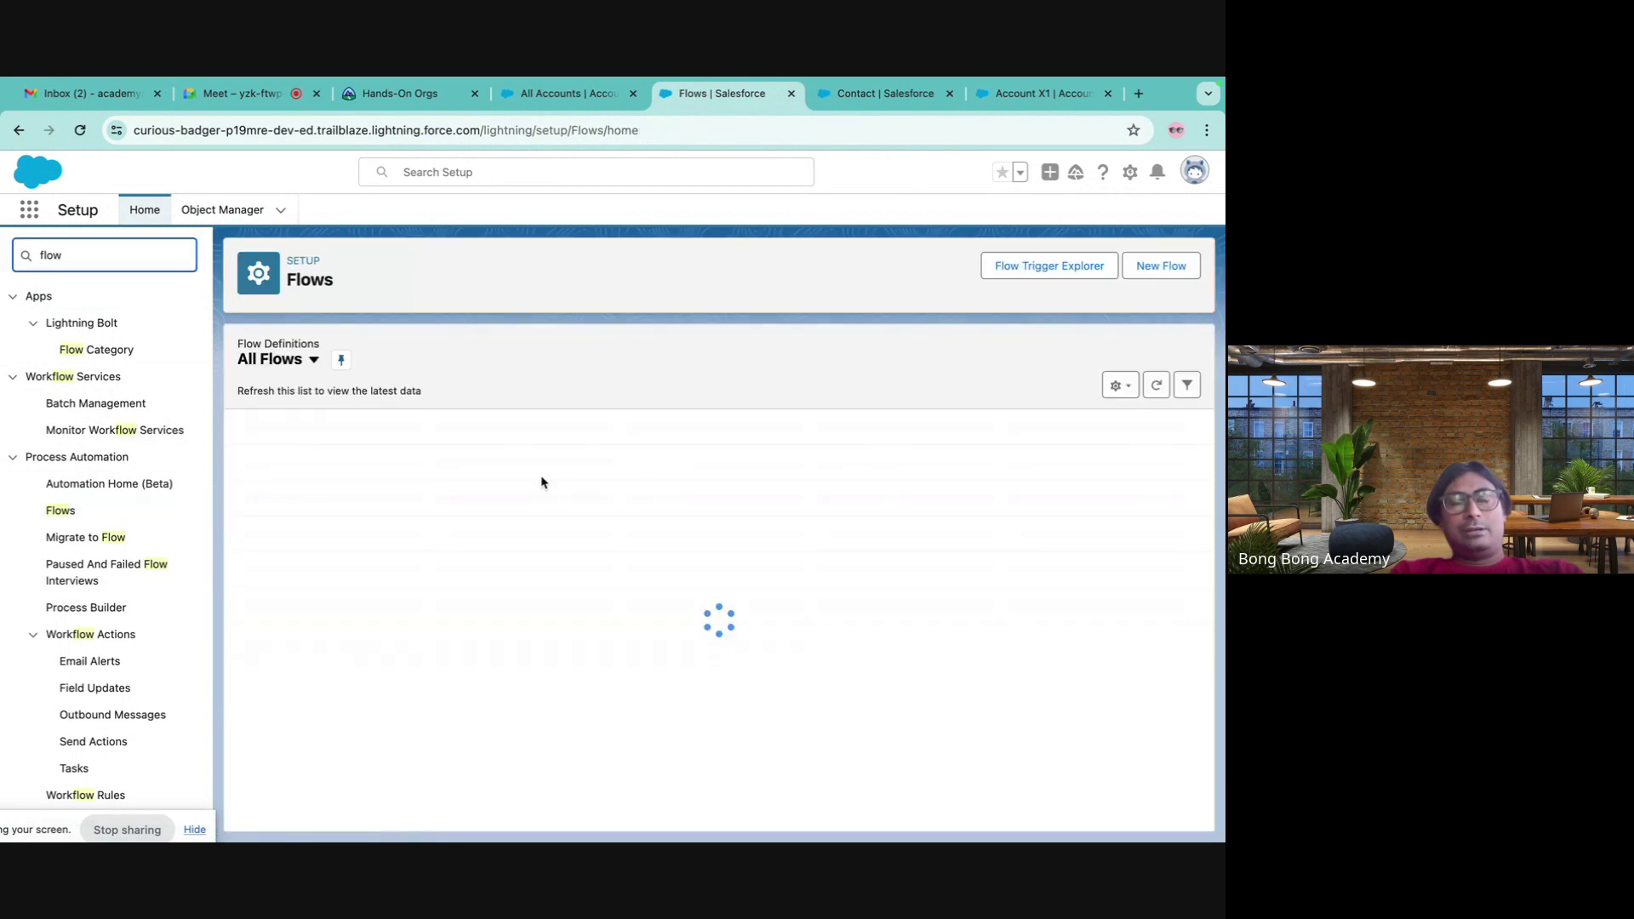
pyautogui.scroll(-3, 443, 579)
pyautogui.scroll(-1, 443, 579)
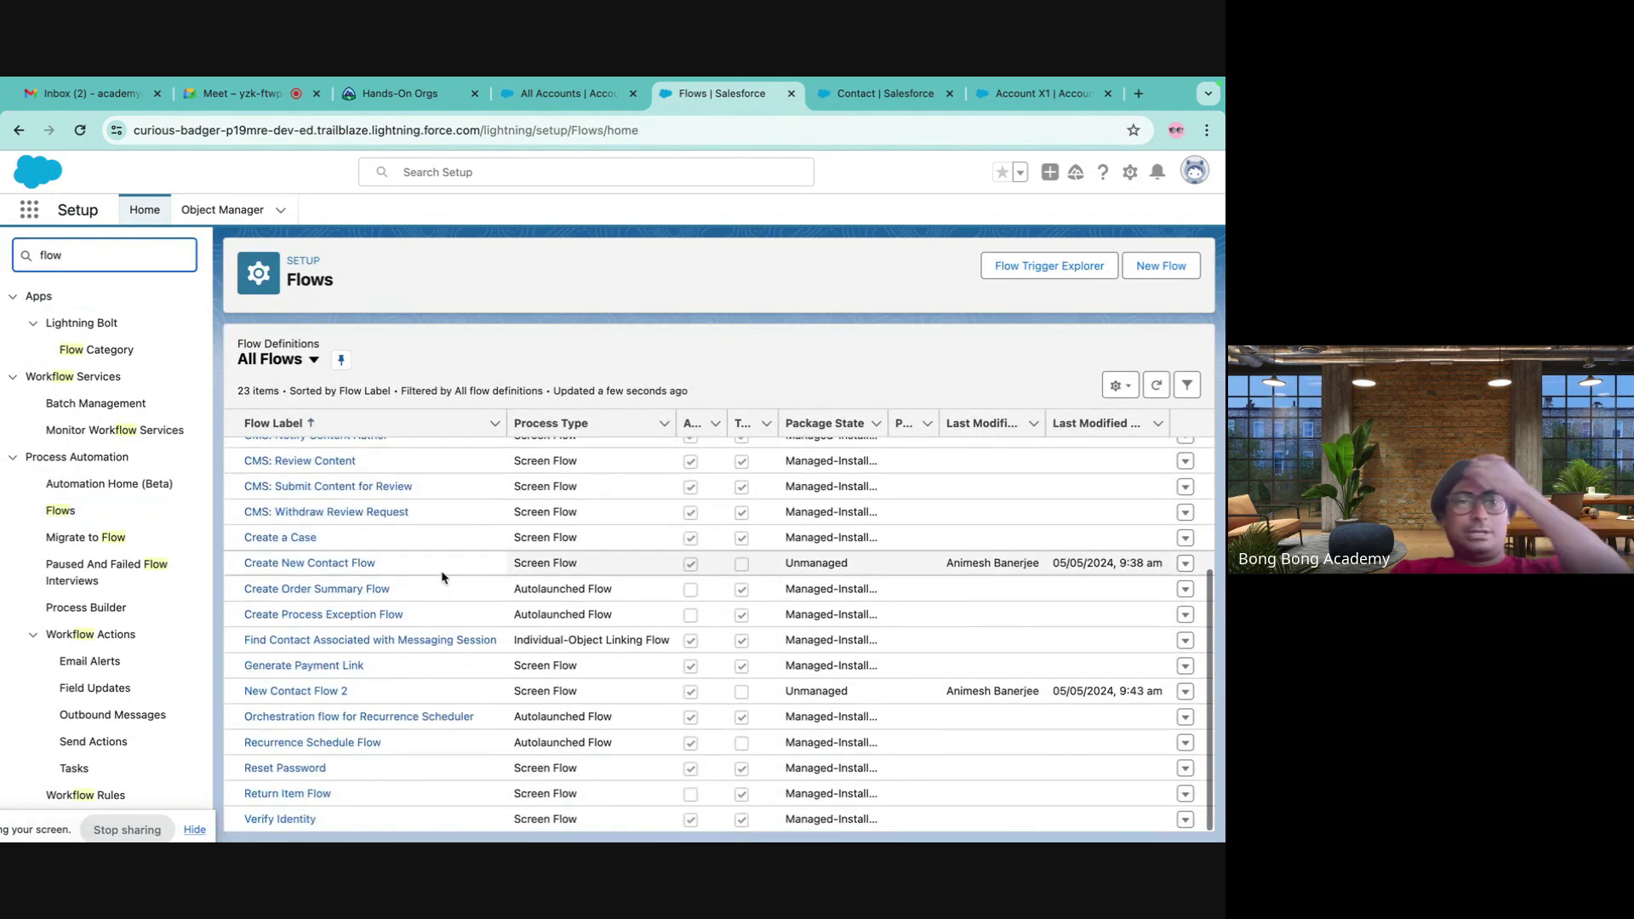
pyautogui.click(326, 695)
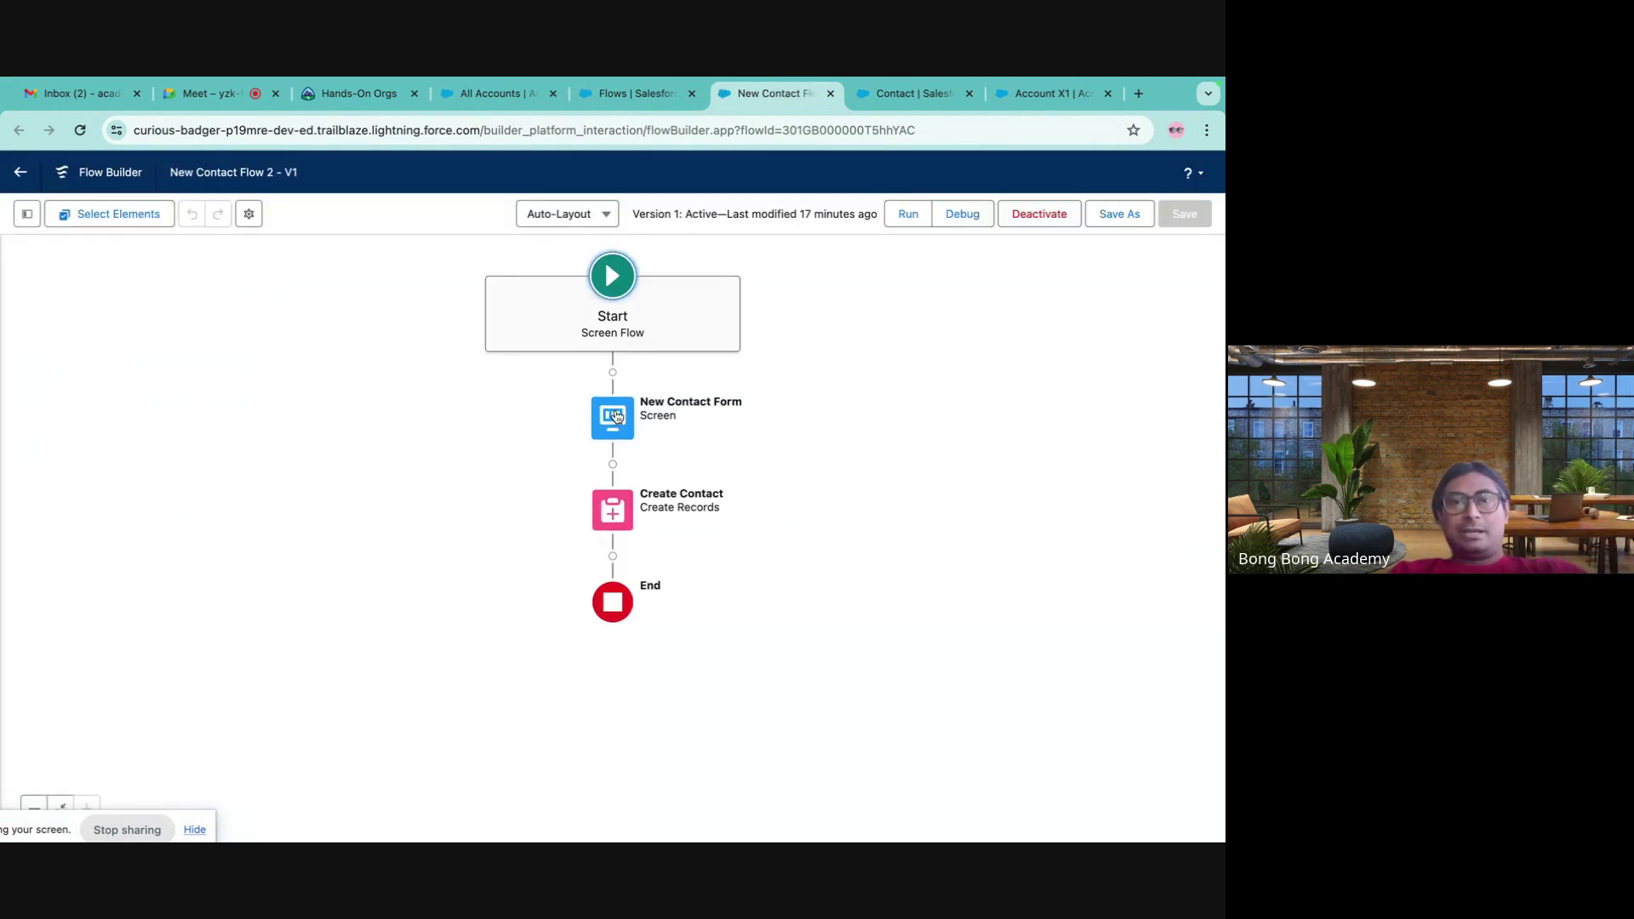
pyautogui.doubleClick(611, 511)
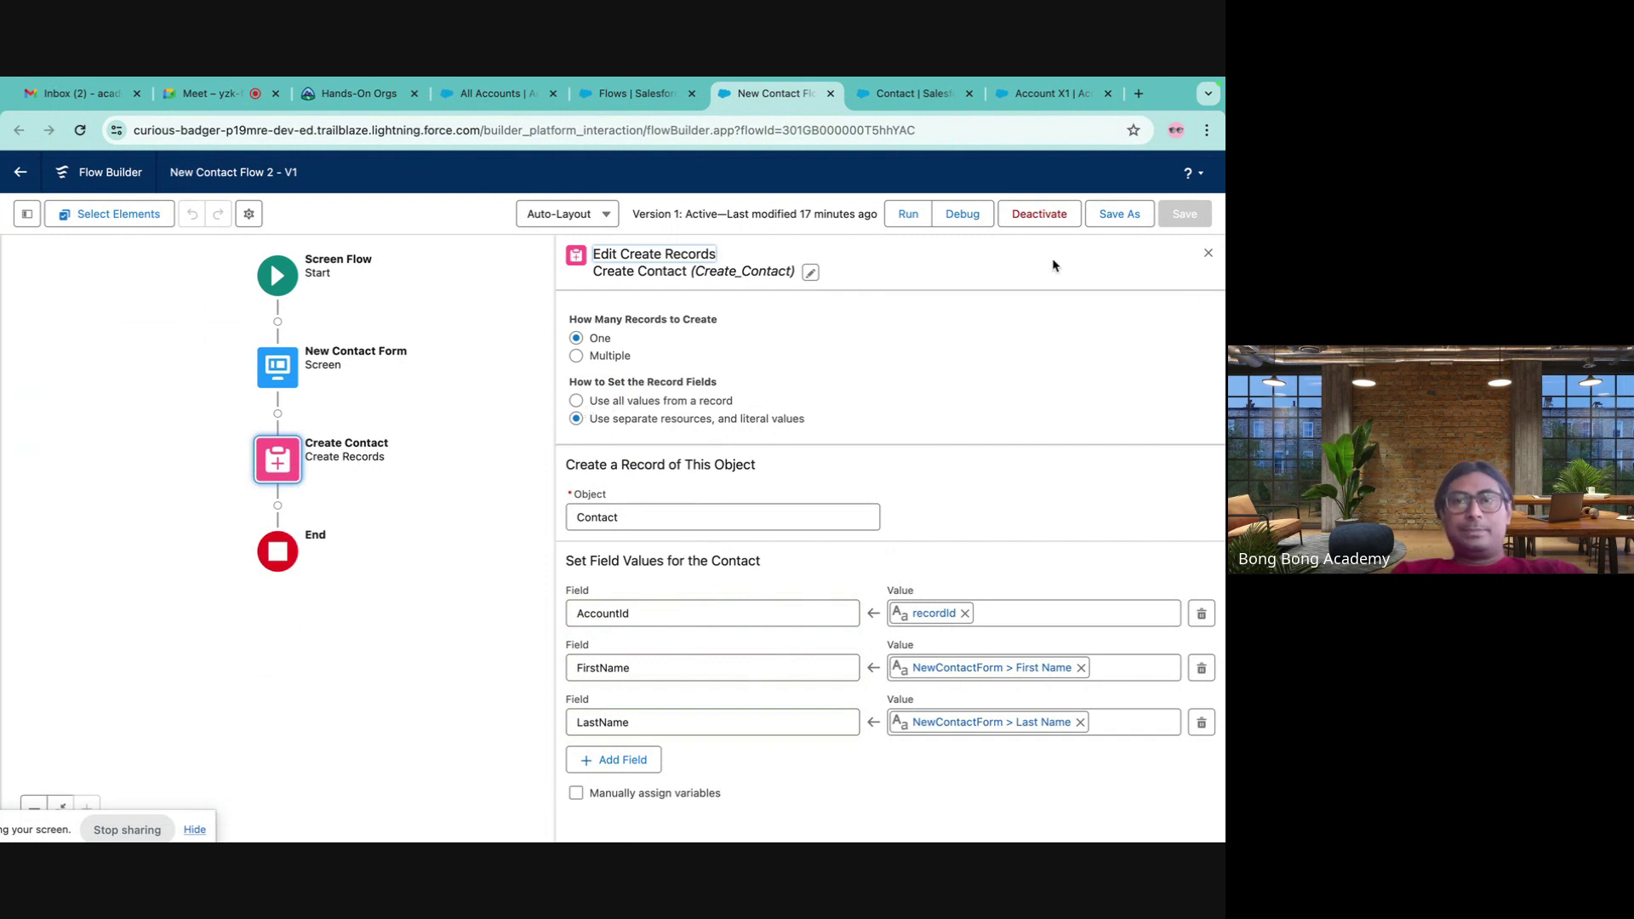
pyautogui.click(1207, 254)
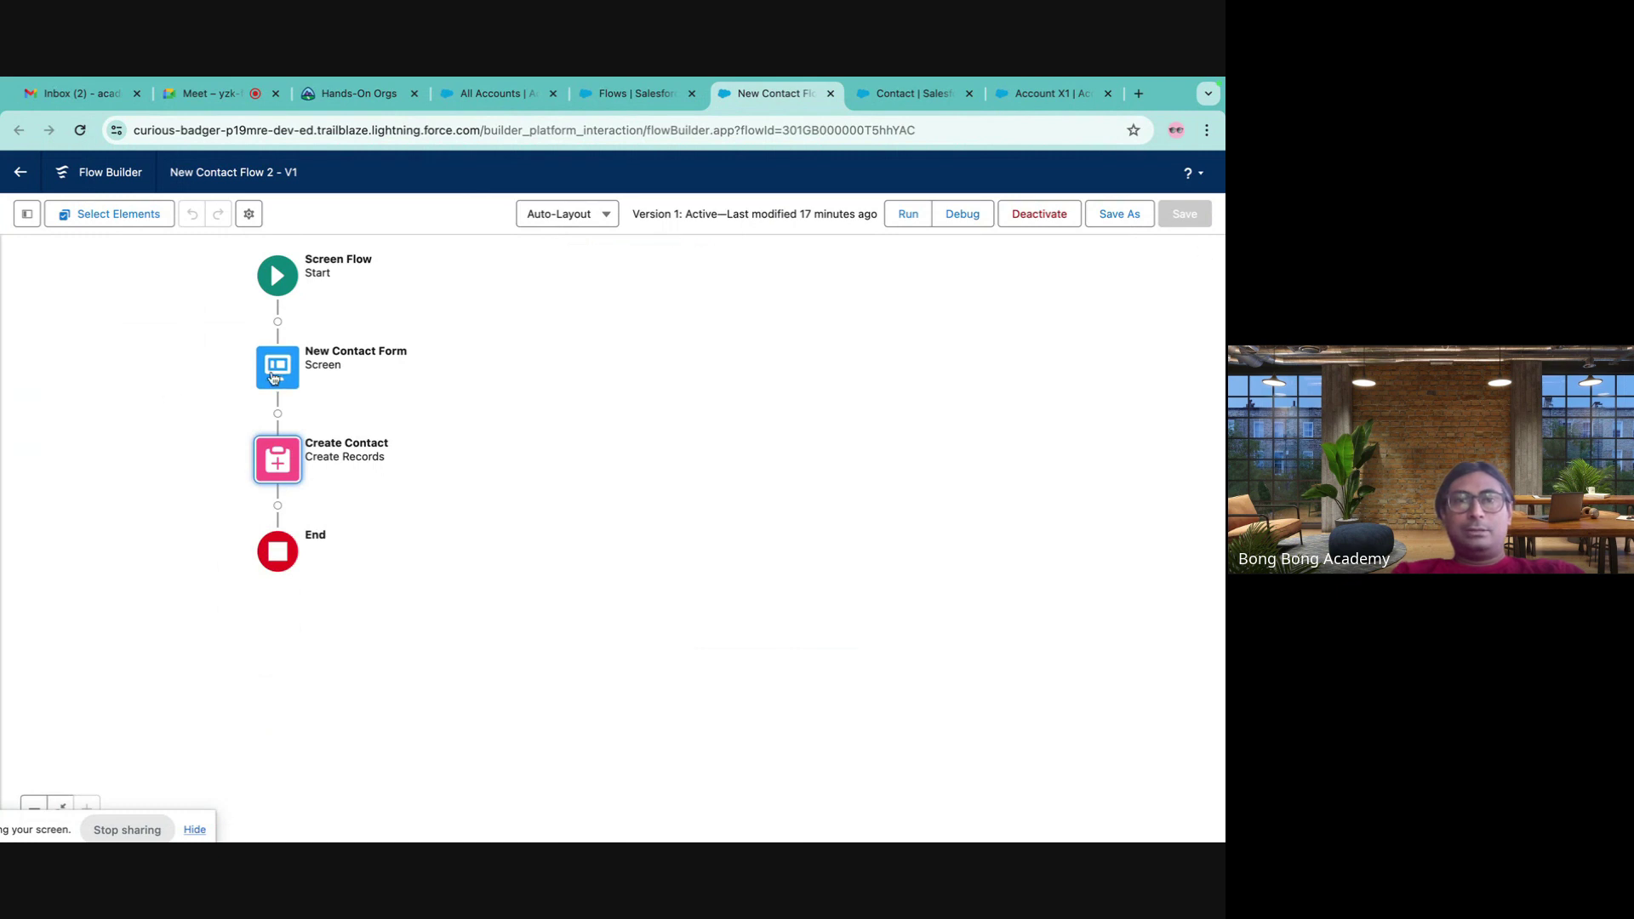
# - Open the New Contact Form screen and inspect its header and footer settings
pyautogui.doubleClick(275, 375)
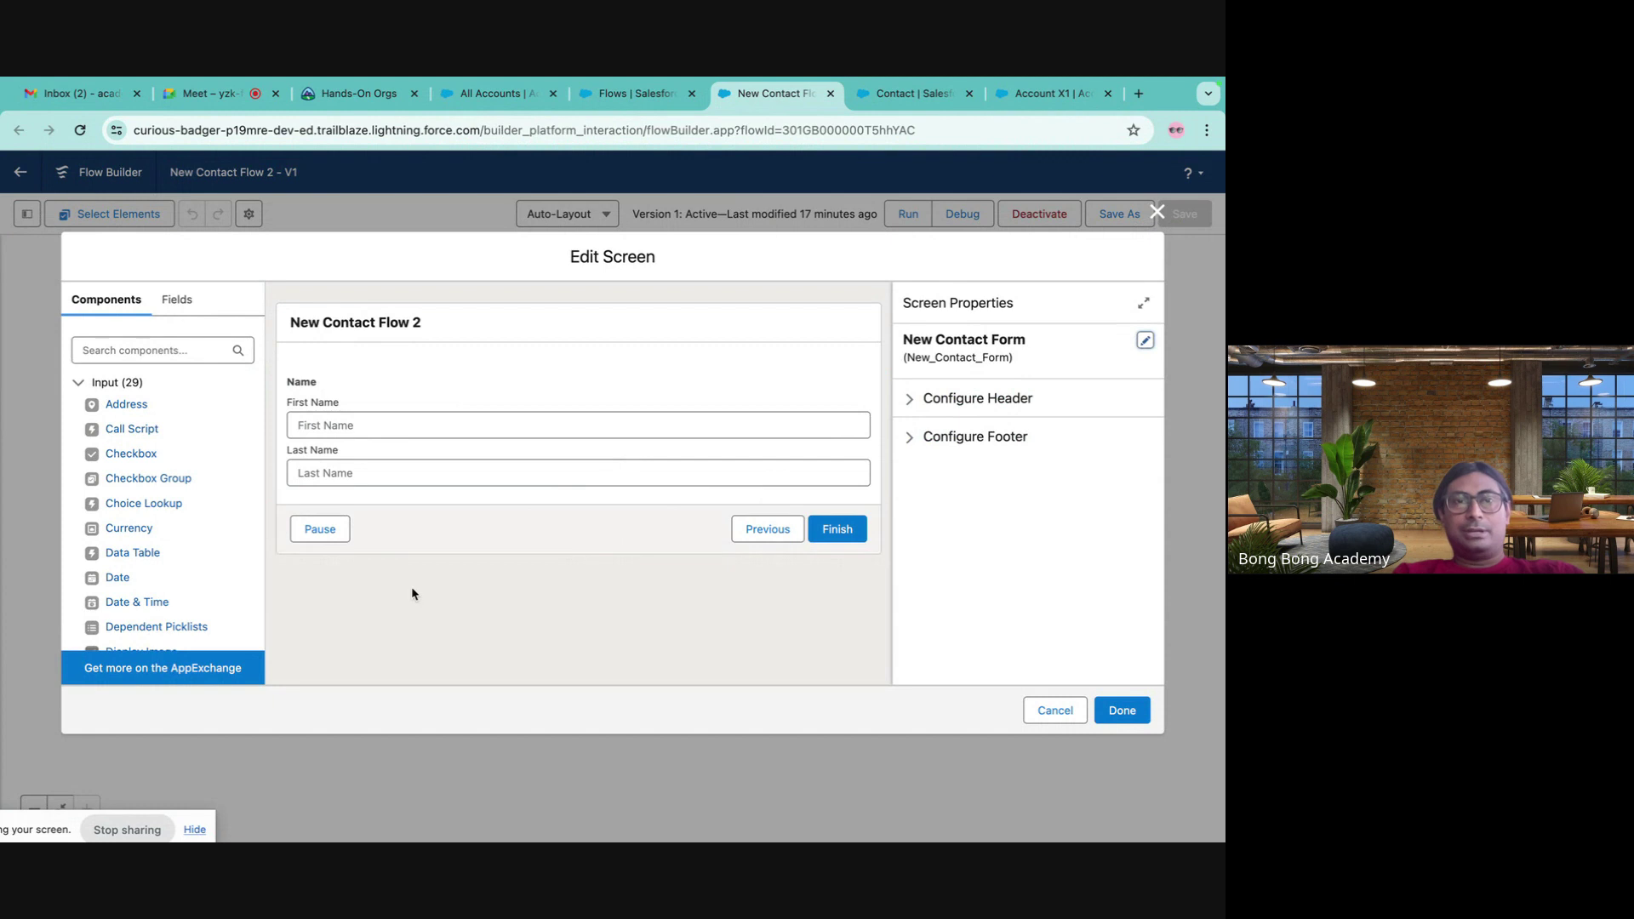
pyautogui.click(914, 436)
pyautogui.scroll(-3, 983, 545)
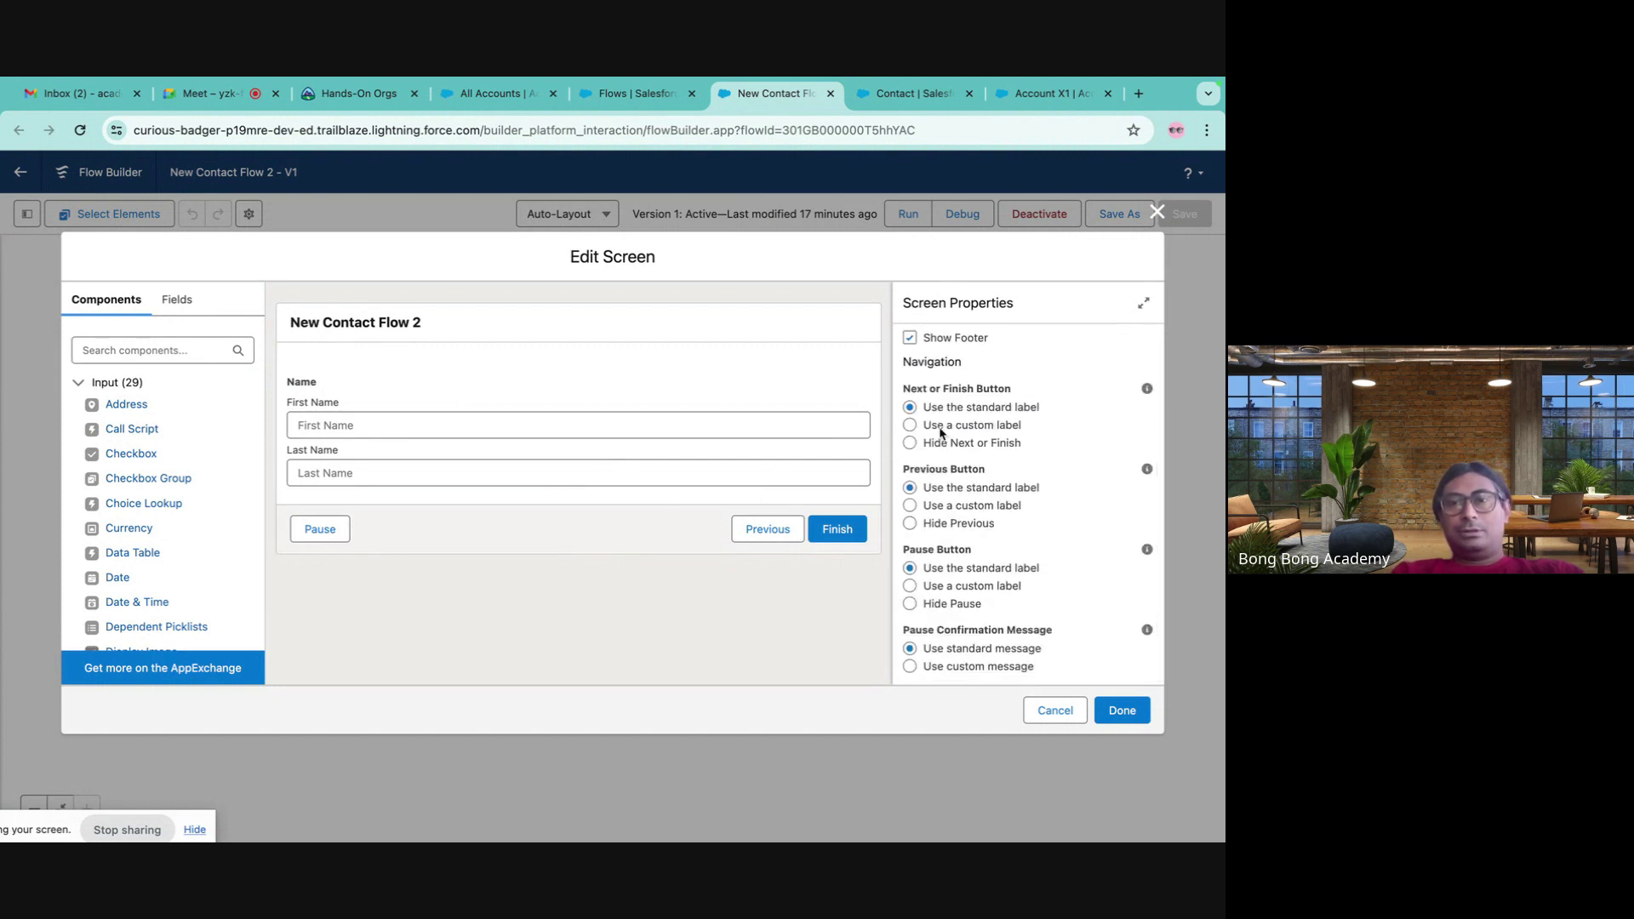
pyautogui.scroll(3, 987, 432)
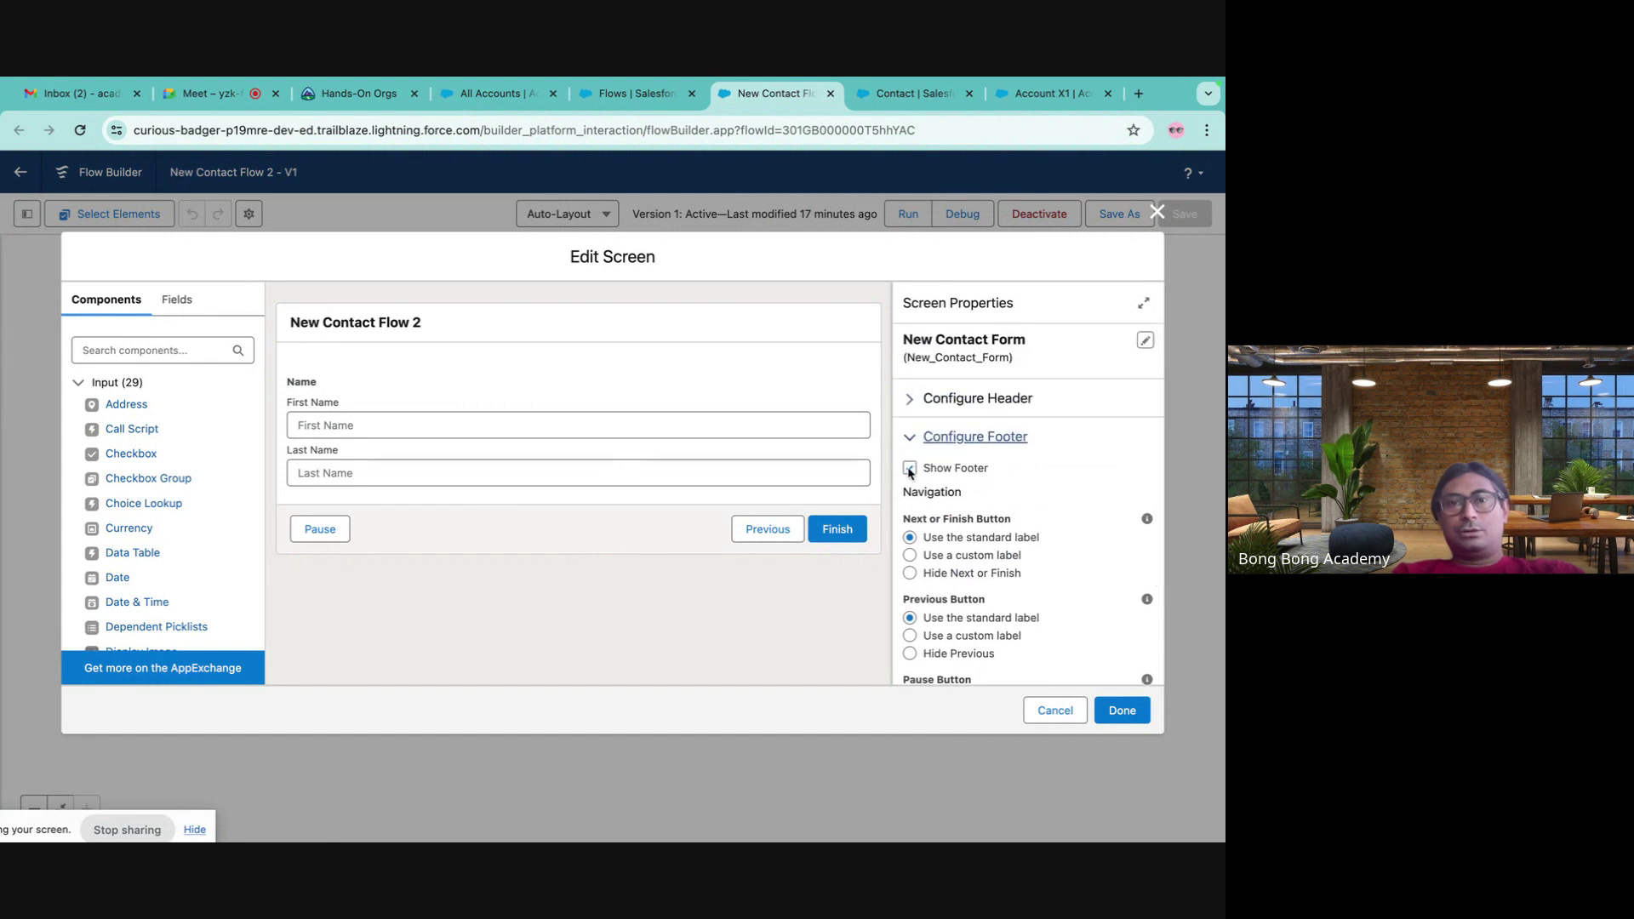
pyautogui.click(909, 469)
pyautogui.click(908, 469)
pyautogui.click(954, 400)
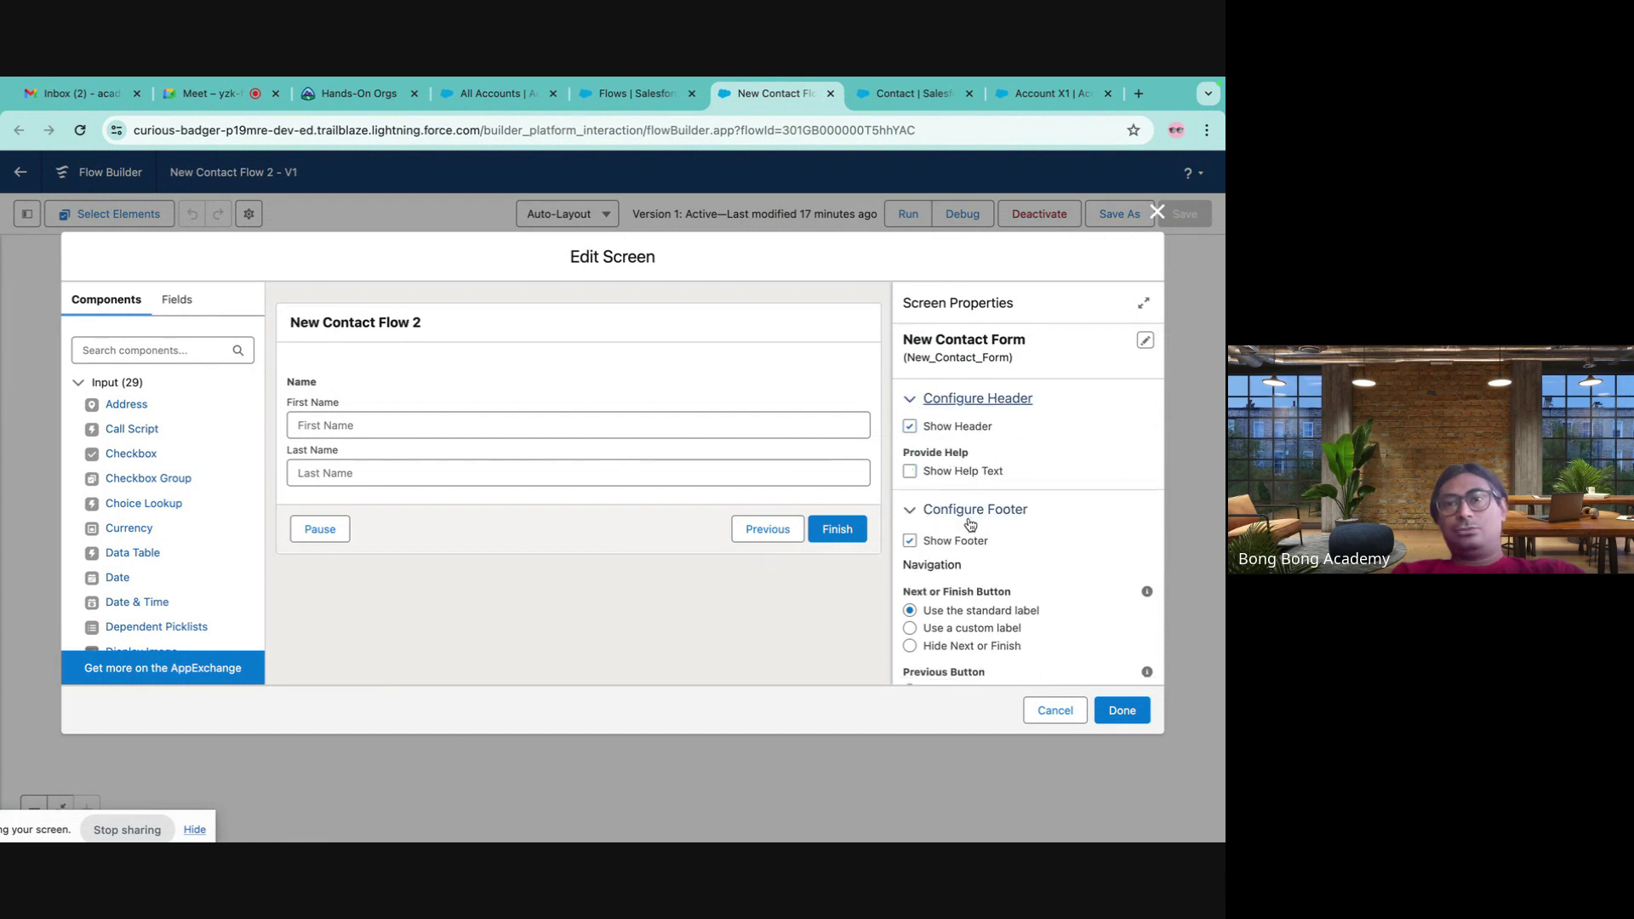
pyautogui.click(910, 427)
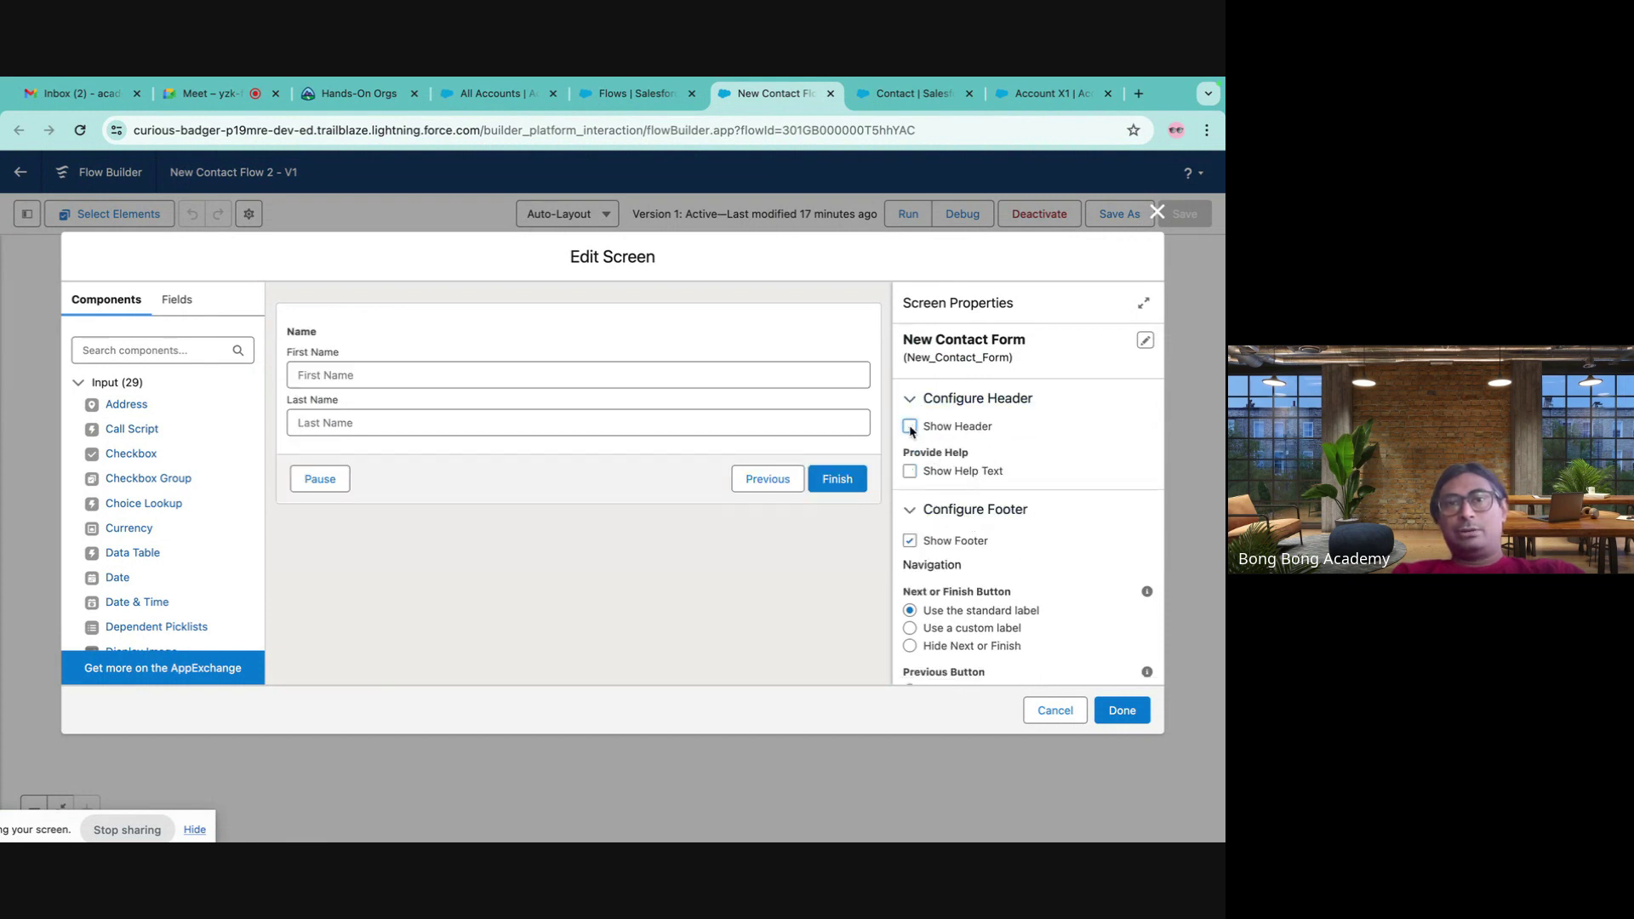
pyautogui.click(910, 427)
pyautogui.scroll(-1, 1006, 472)
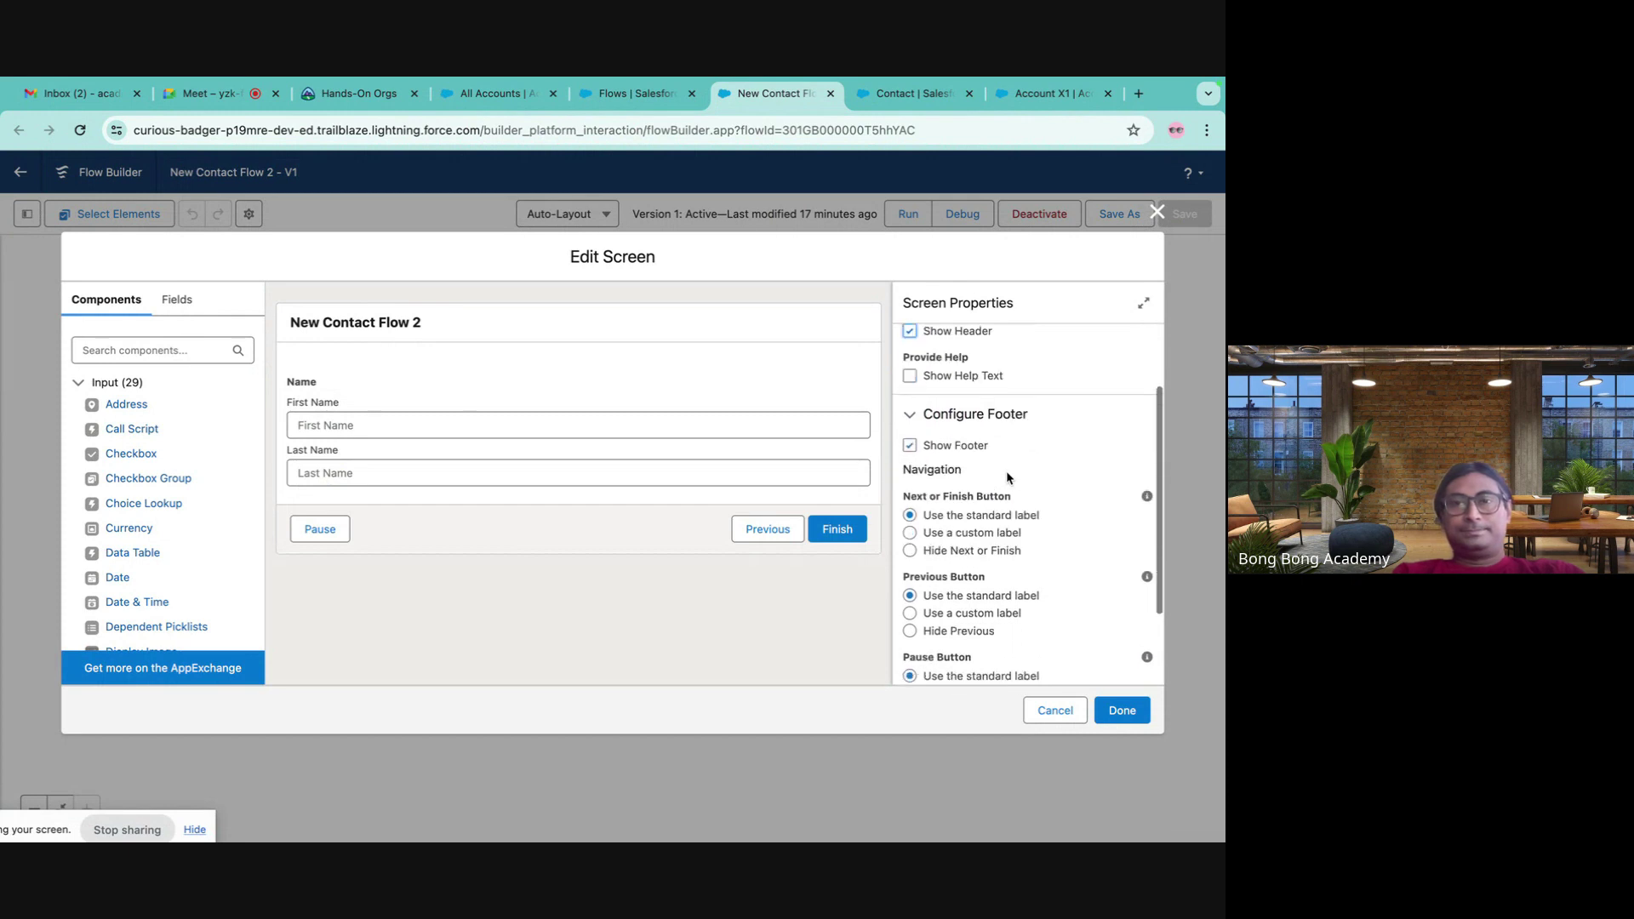
pyautogui.scroll(1, 1006, 471)
pyautogui.scroll(-3, 1005, 471)
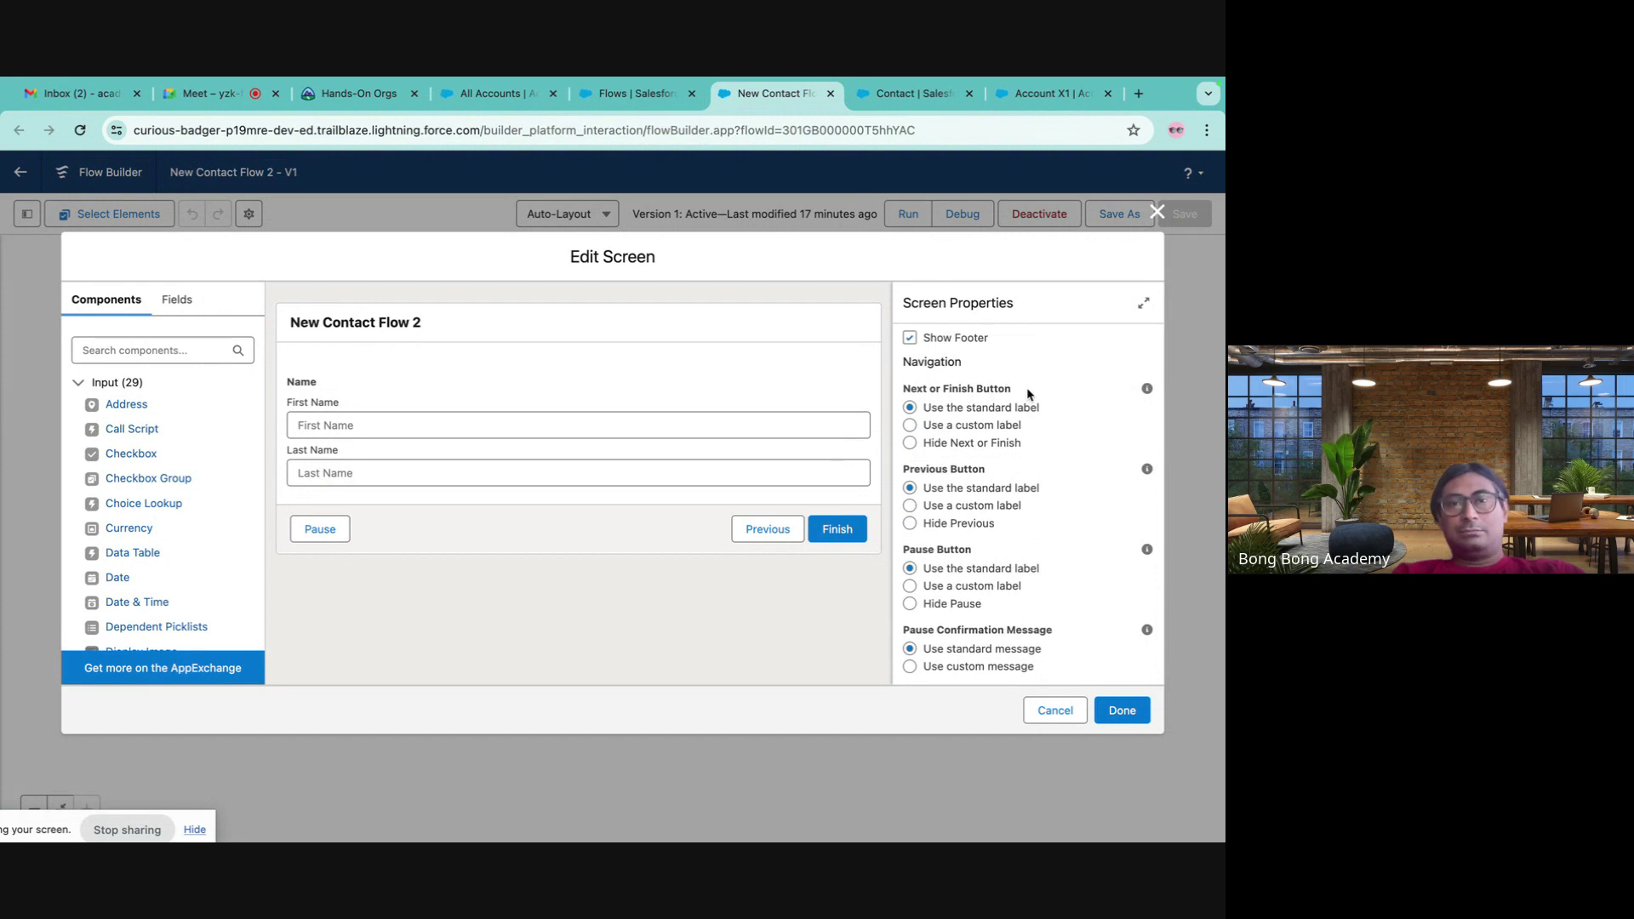
# - Hide Pause and Previous in the footer and label the finish button 'Create New Contact'
pyautogui.click(949, 604)
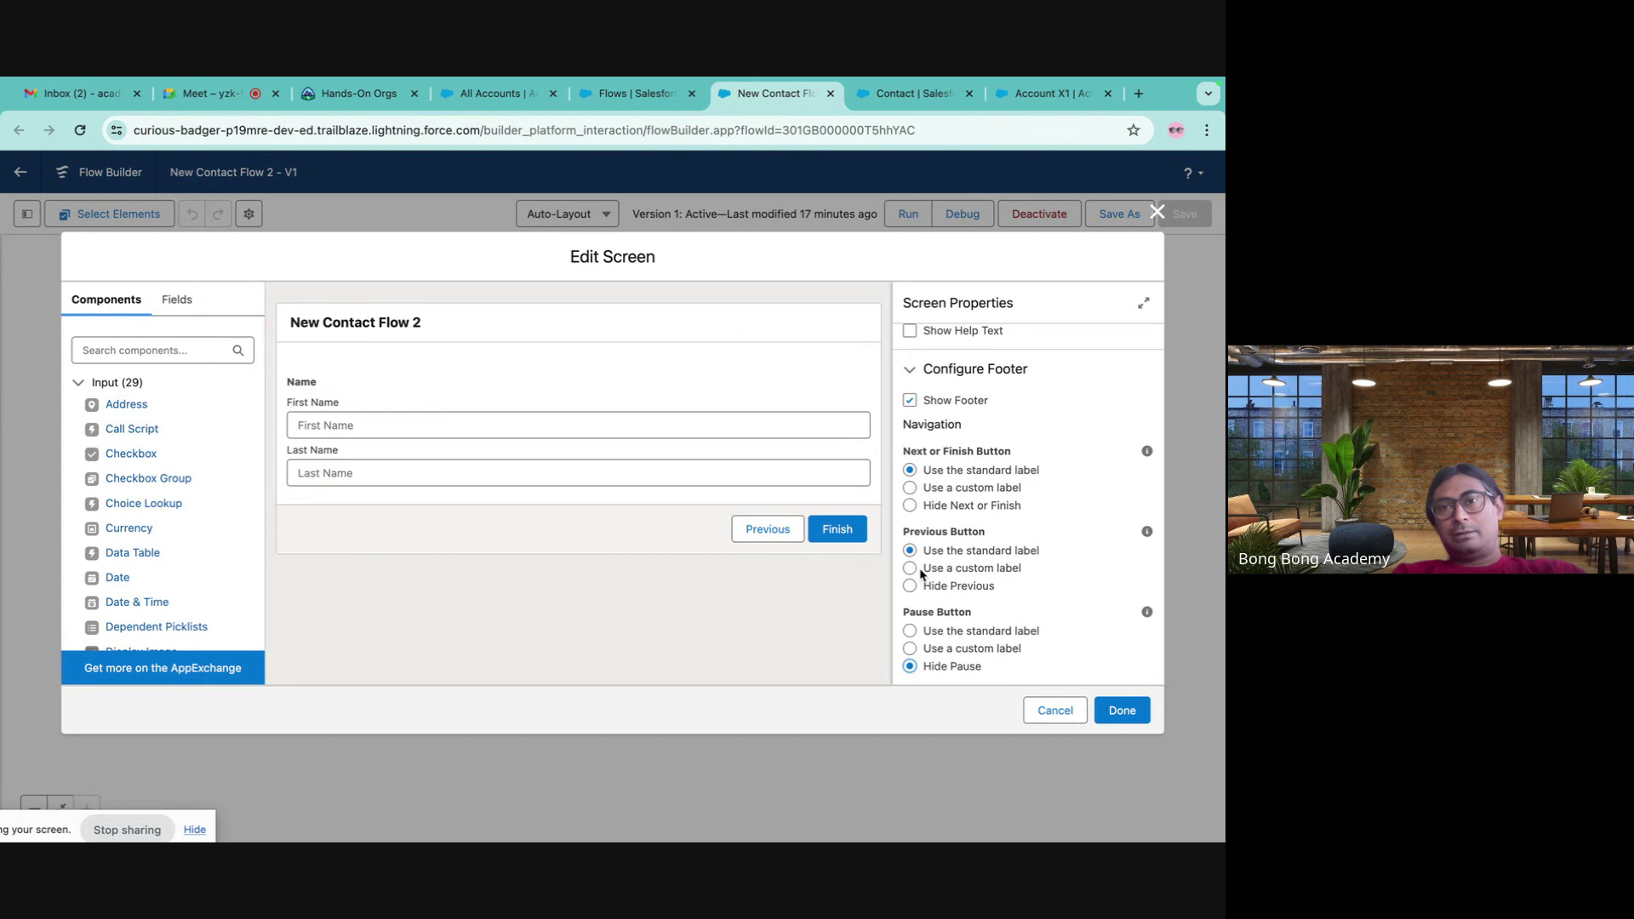
pyautogui.click(912, 586)
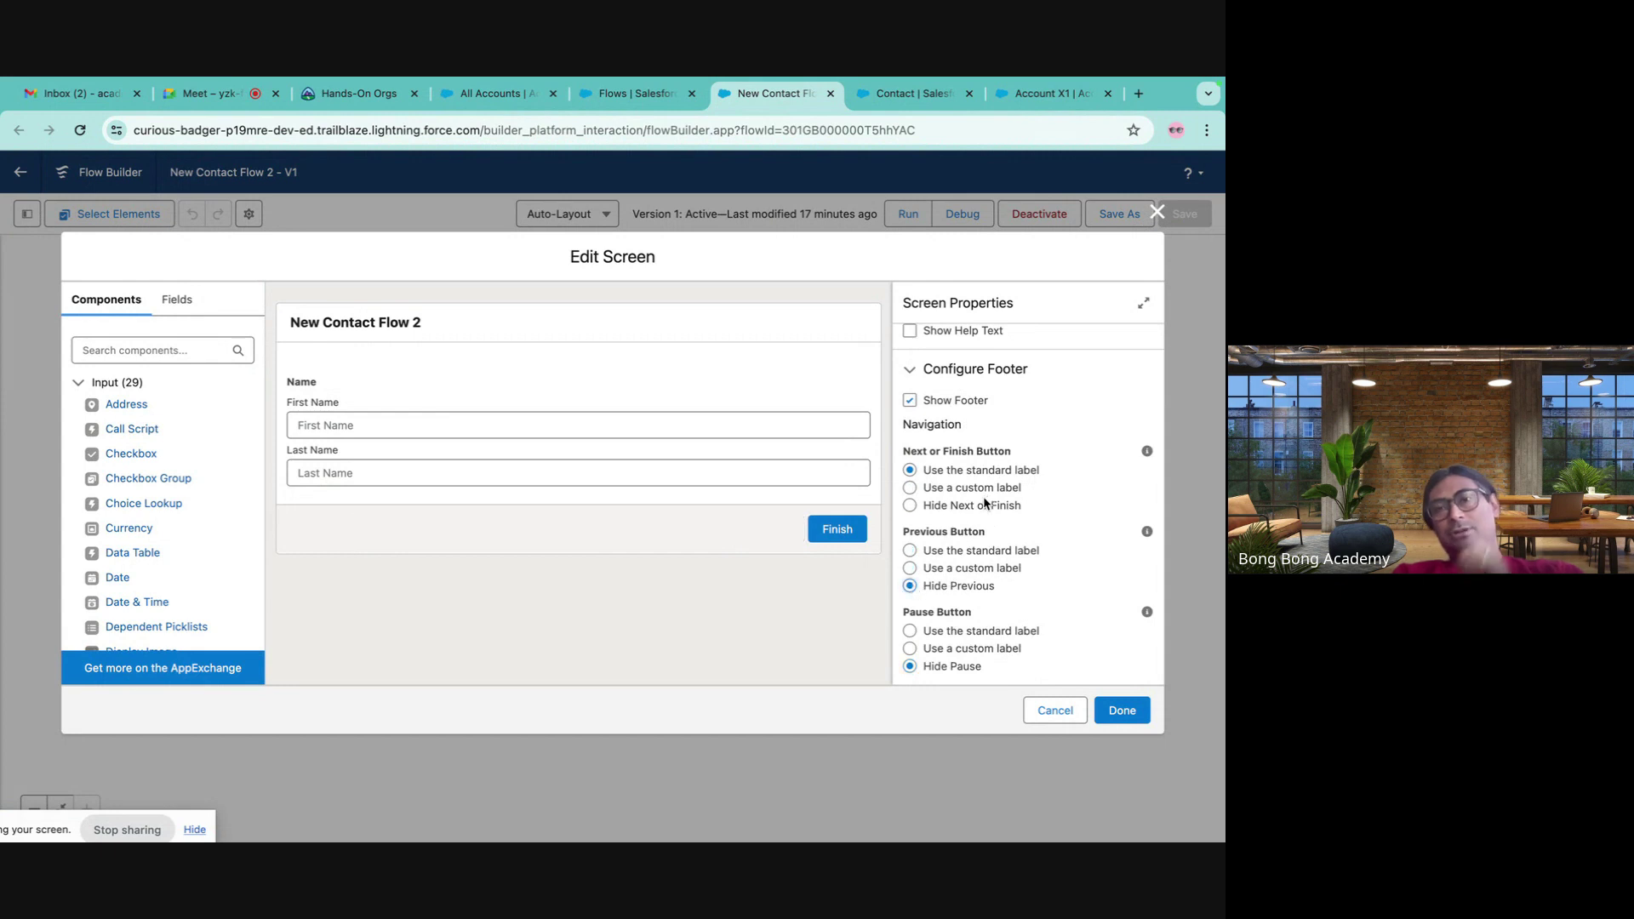
pyautogui.click(909, 487)
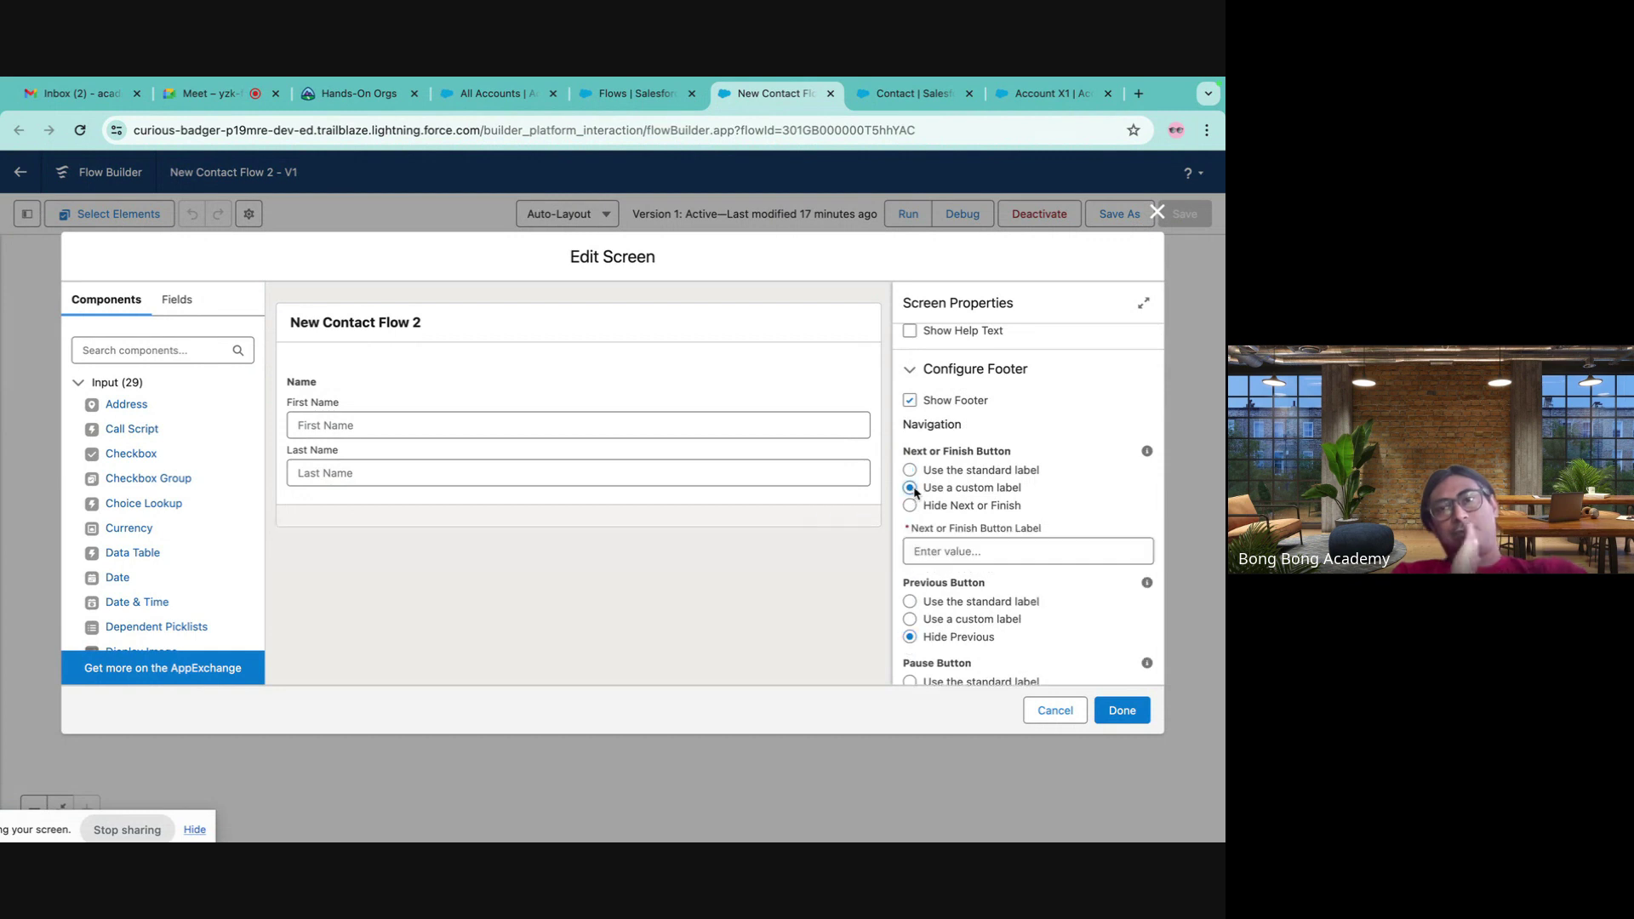
pyautogui.click(940, 550)
pyautogui.write('Sa')
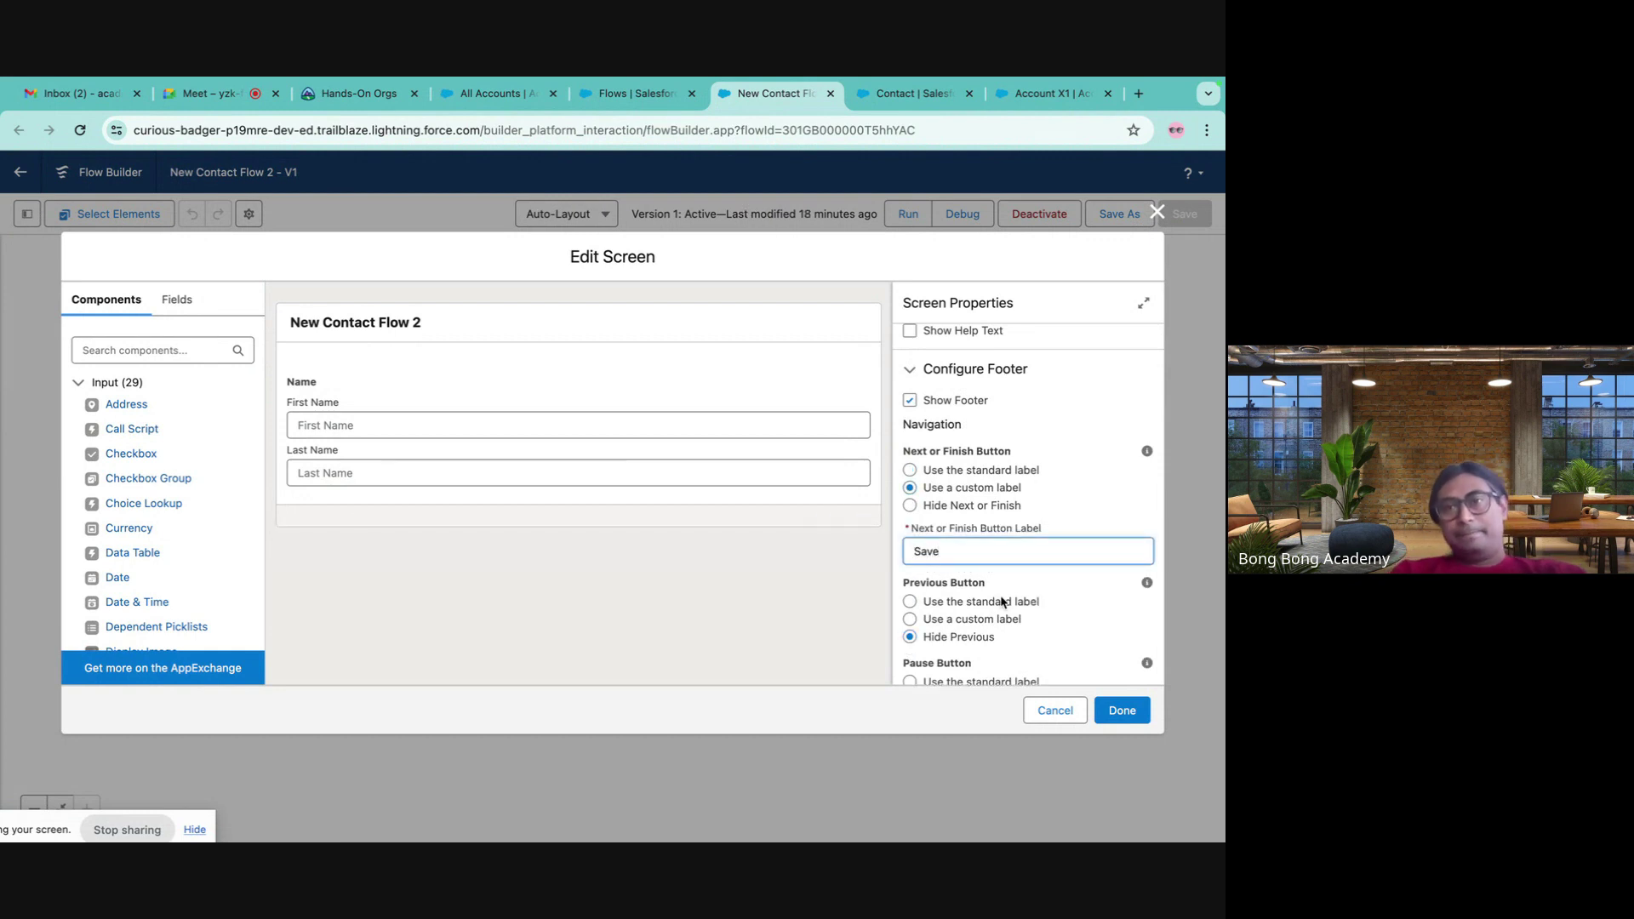
pyautogui.write('ve')
pyautogui.hotkey('ctrl', 'a')
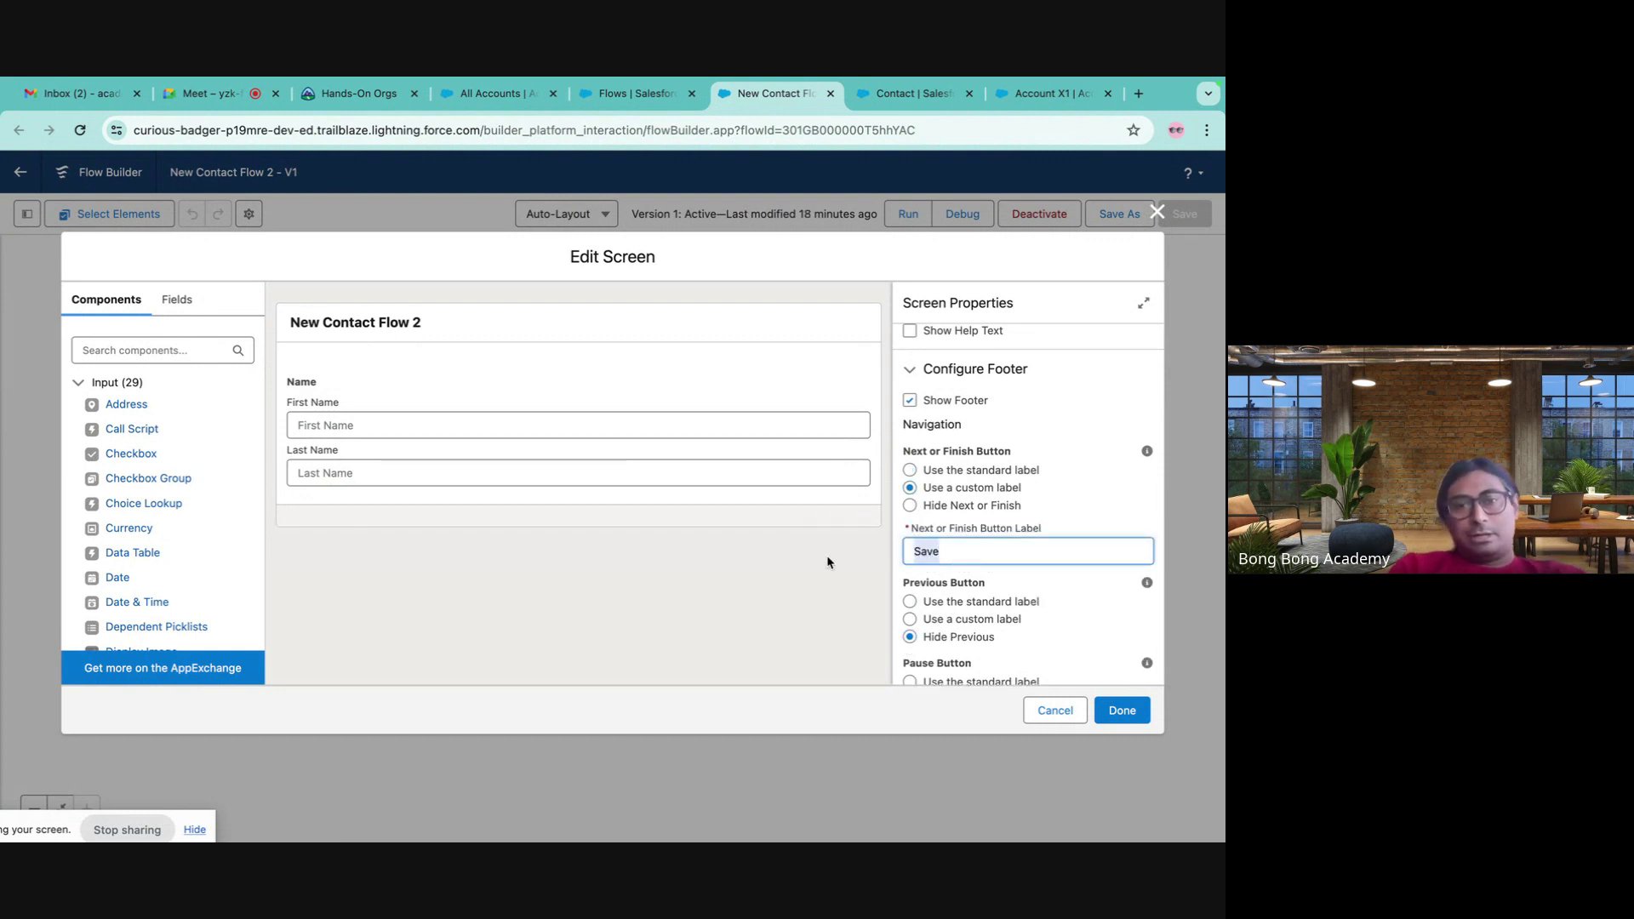
pyautogui.write('Create New Contact')
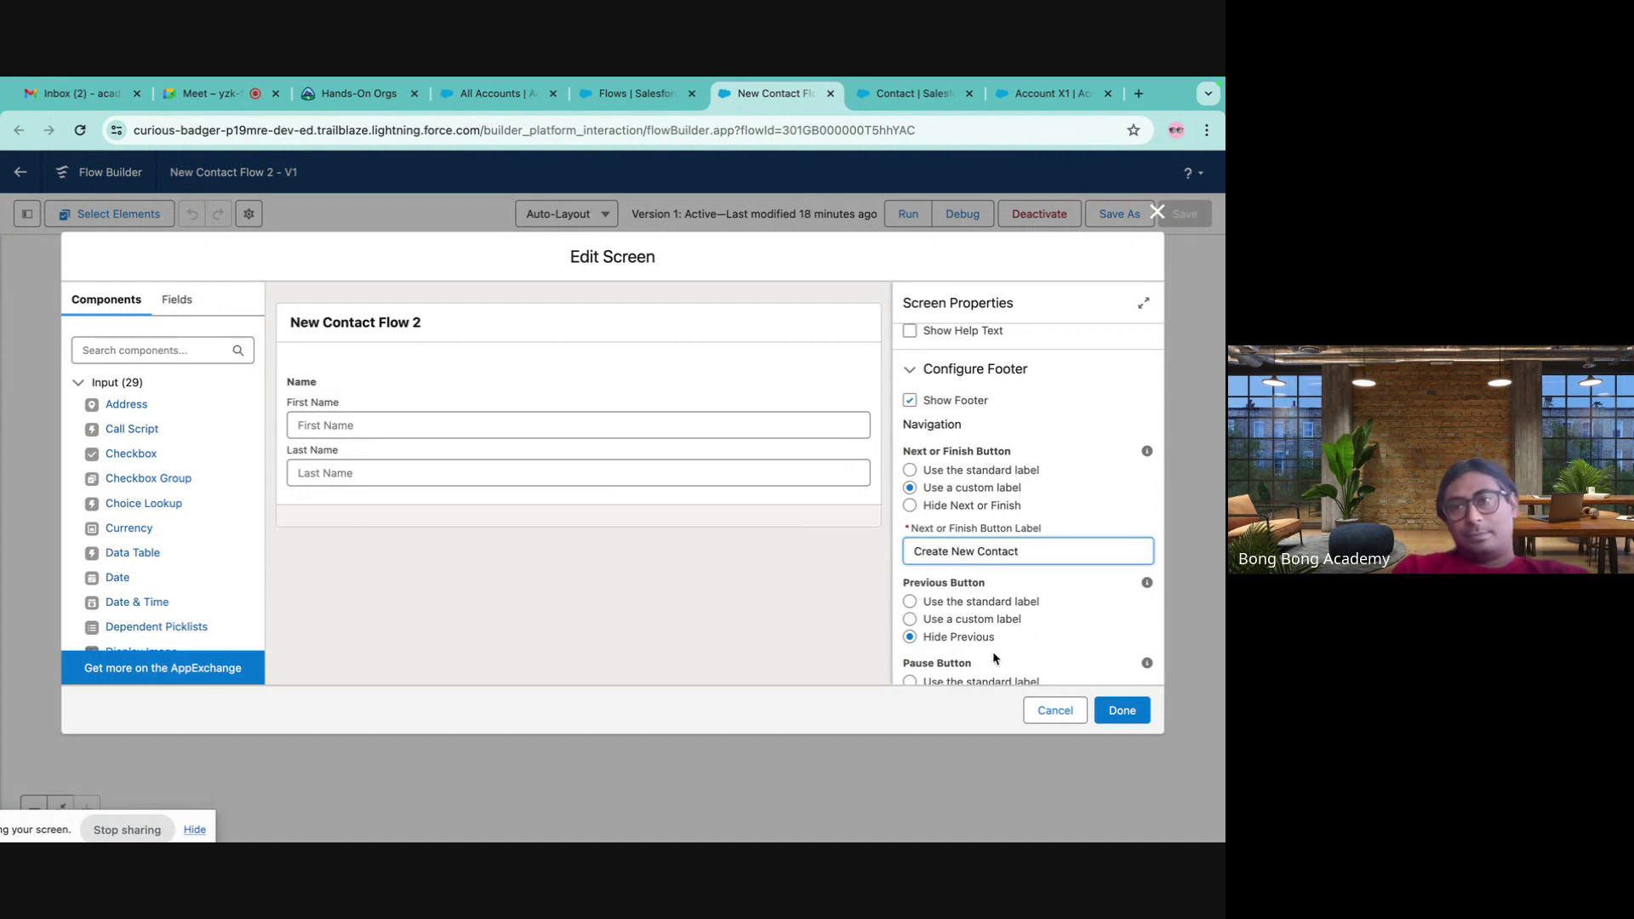
pyautogui.click(1117, 707)
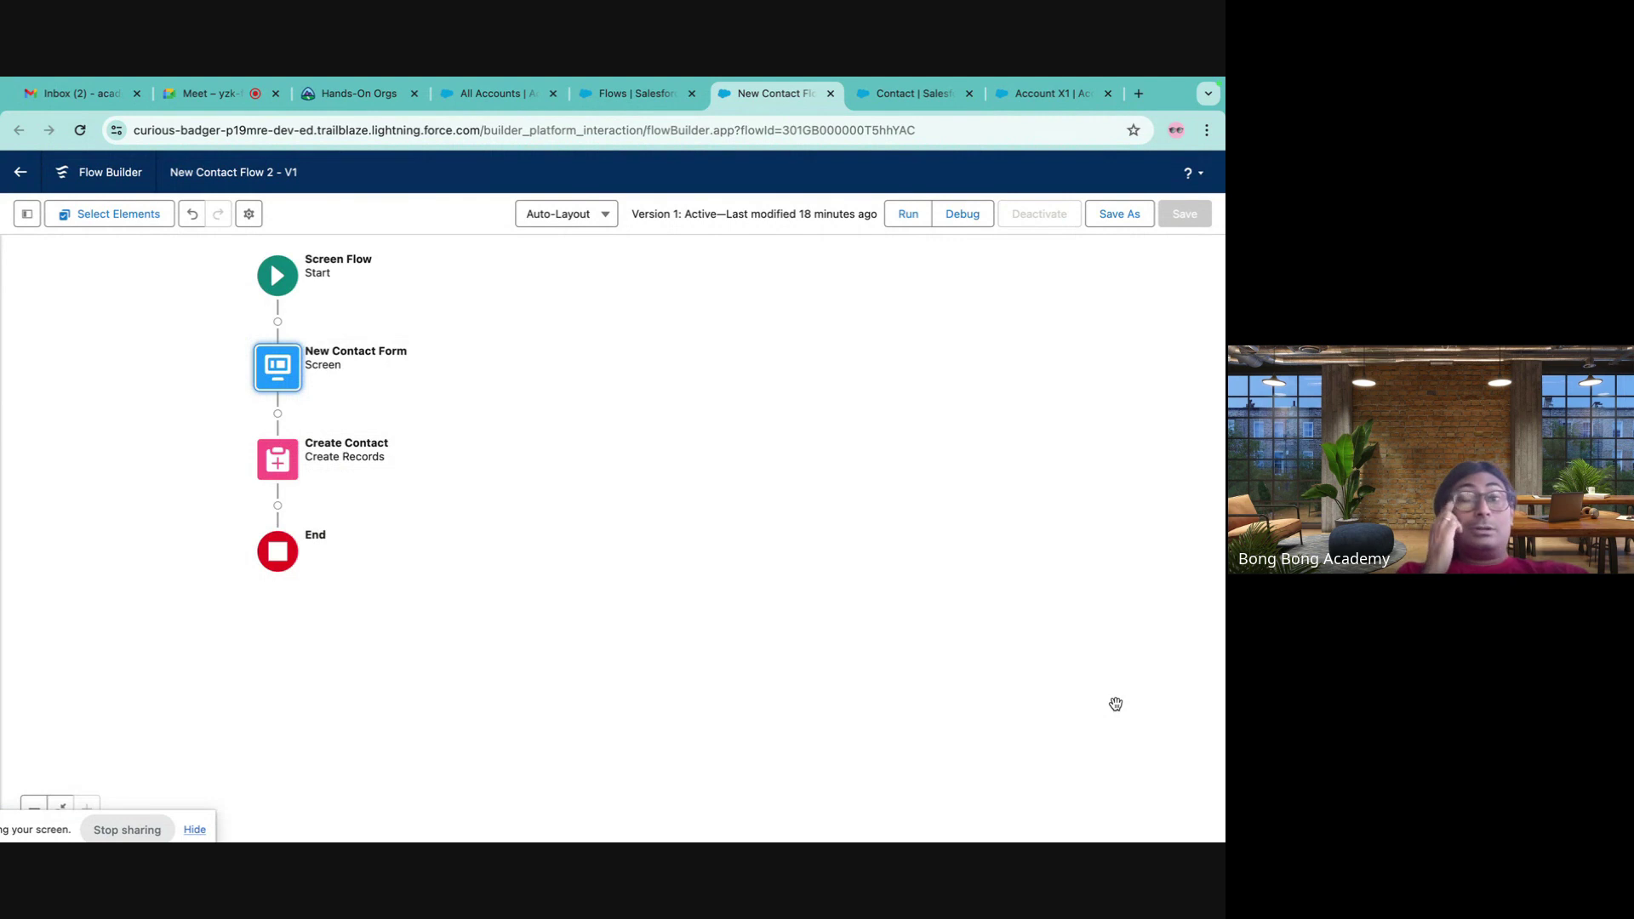
# - Save the flow as Version 2 and activate it
pyautogui.click(1119, 214)
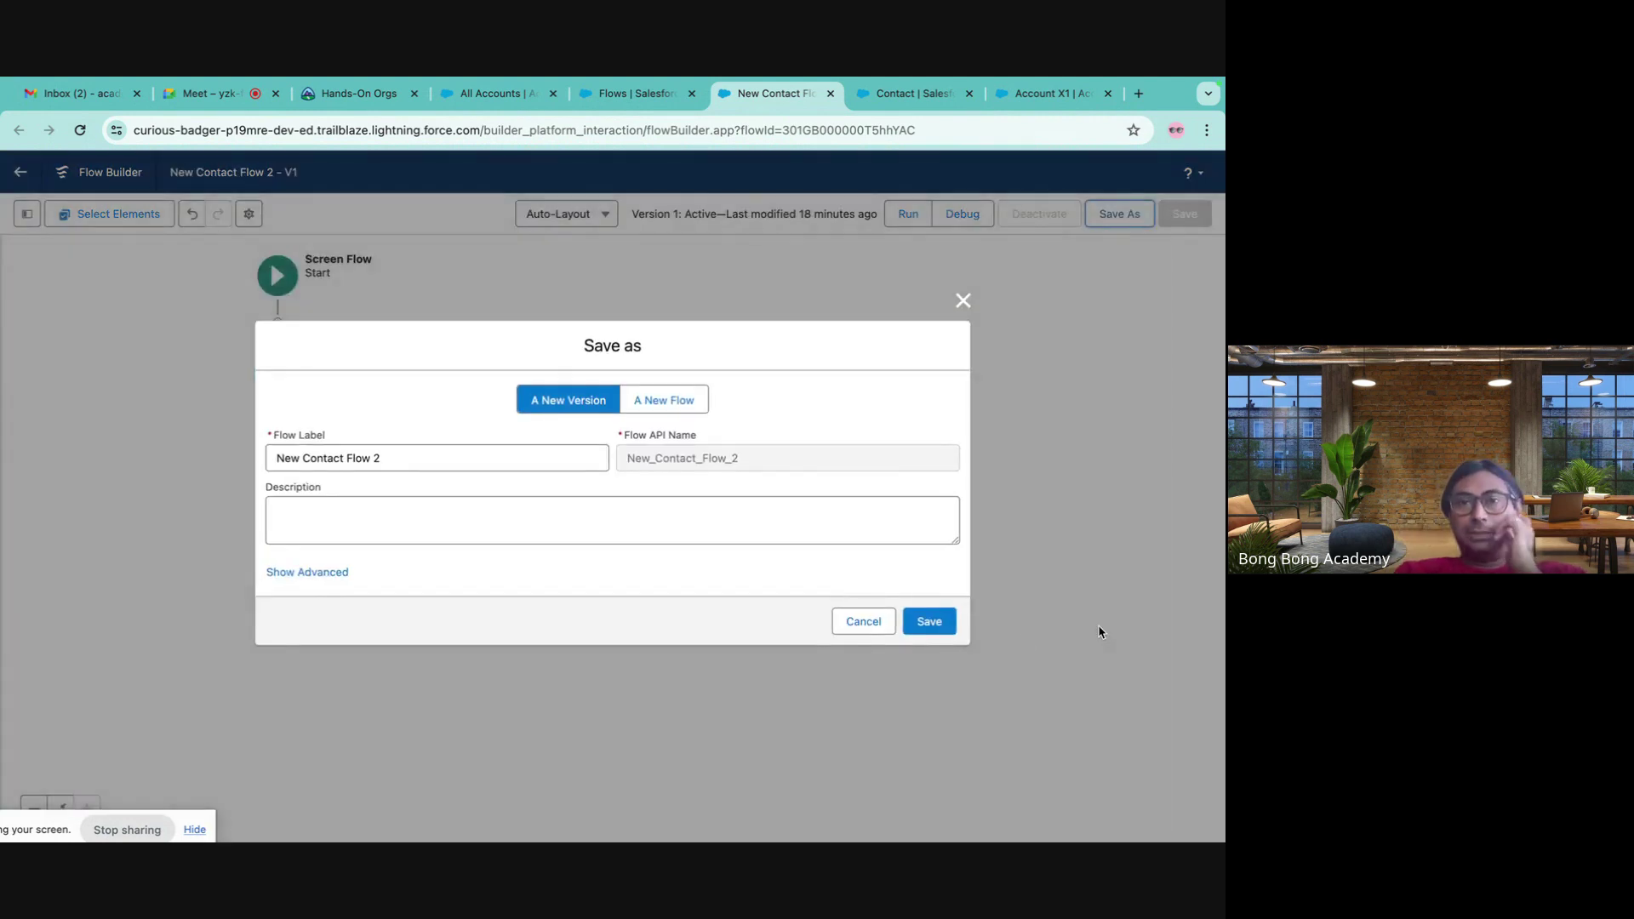
pyautogui.click(934, 624)
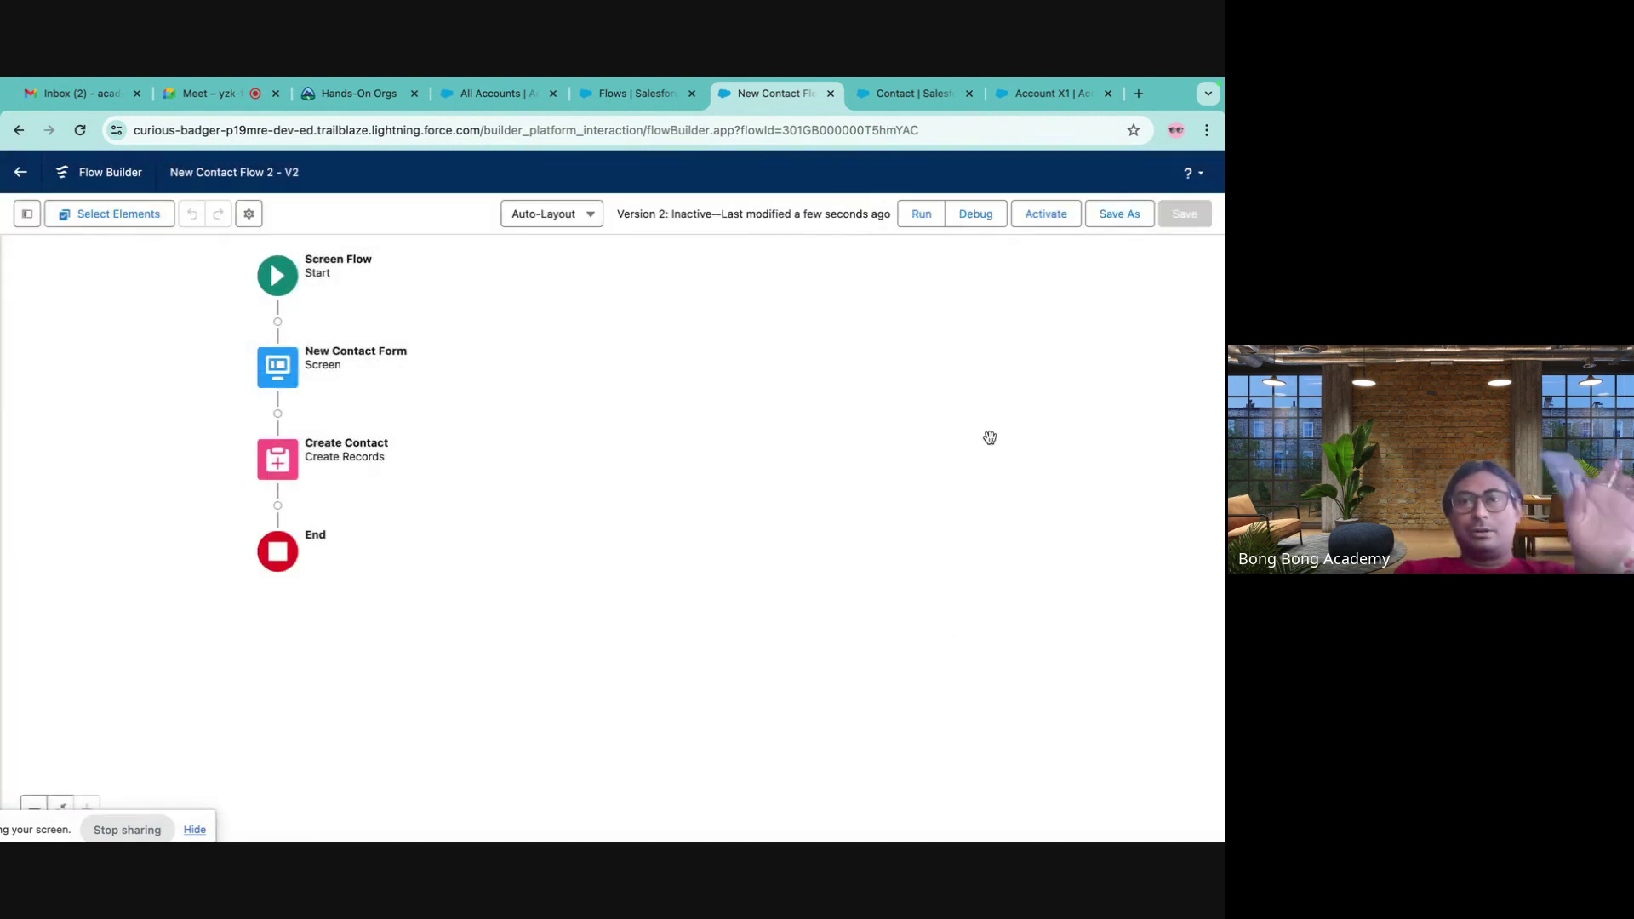
pyautogui.click(1053, 219)
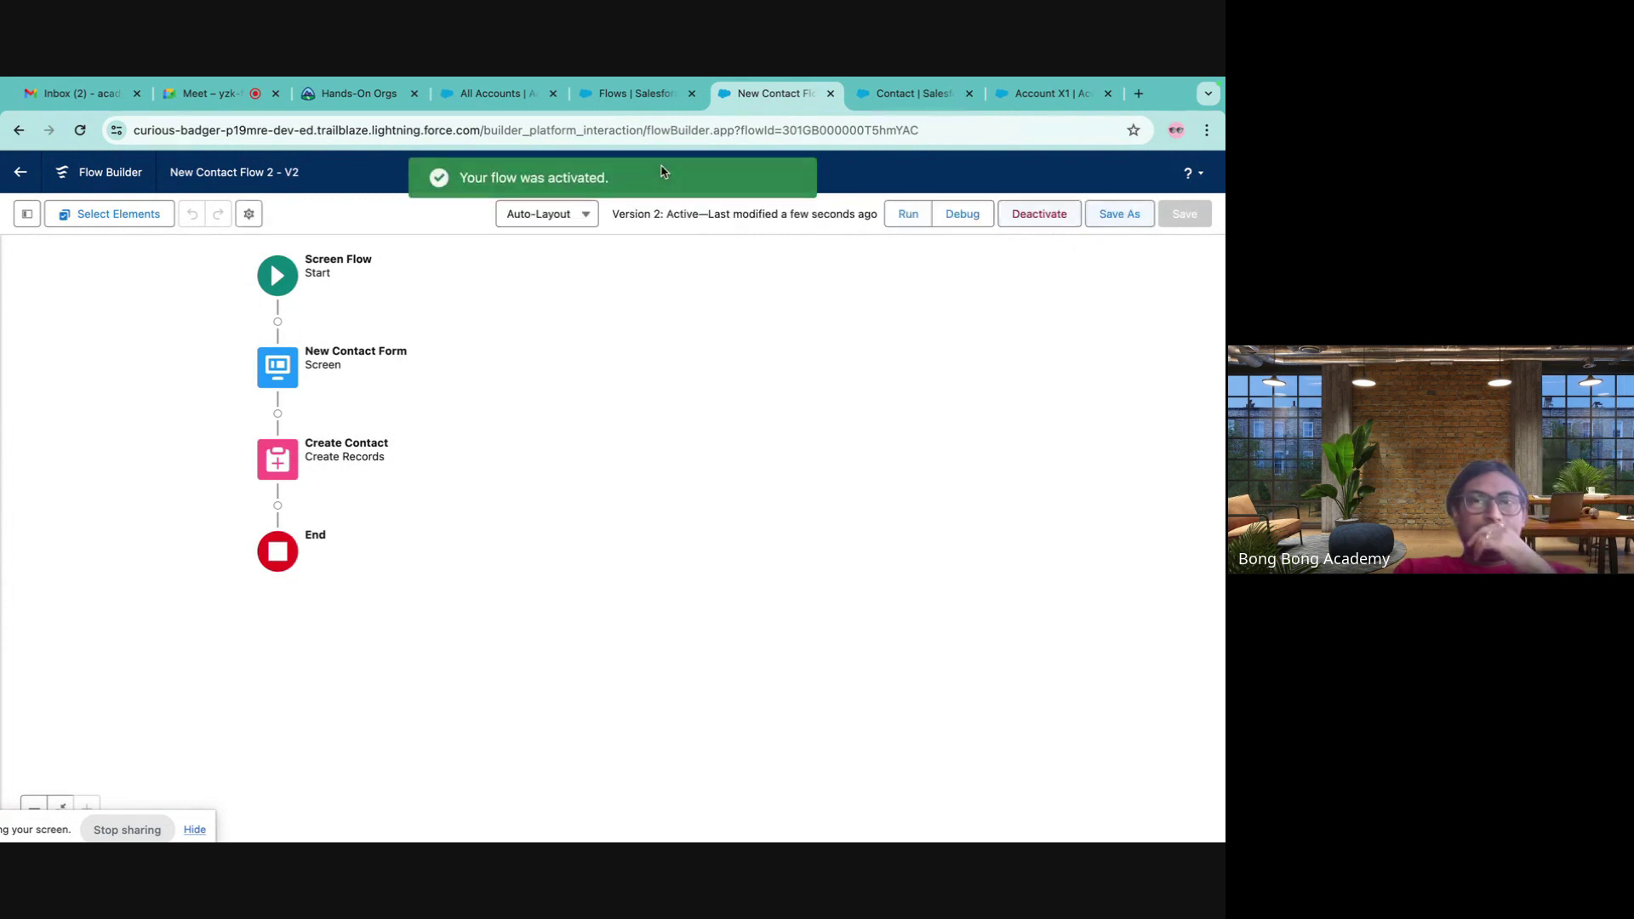
# - Check the Account X1 record in another tab, then return to the Flow Builder tab
pyautogui.click(630, 94)
pyautogui.click(500, 95)
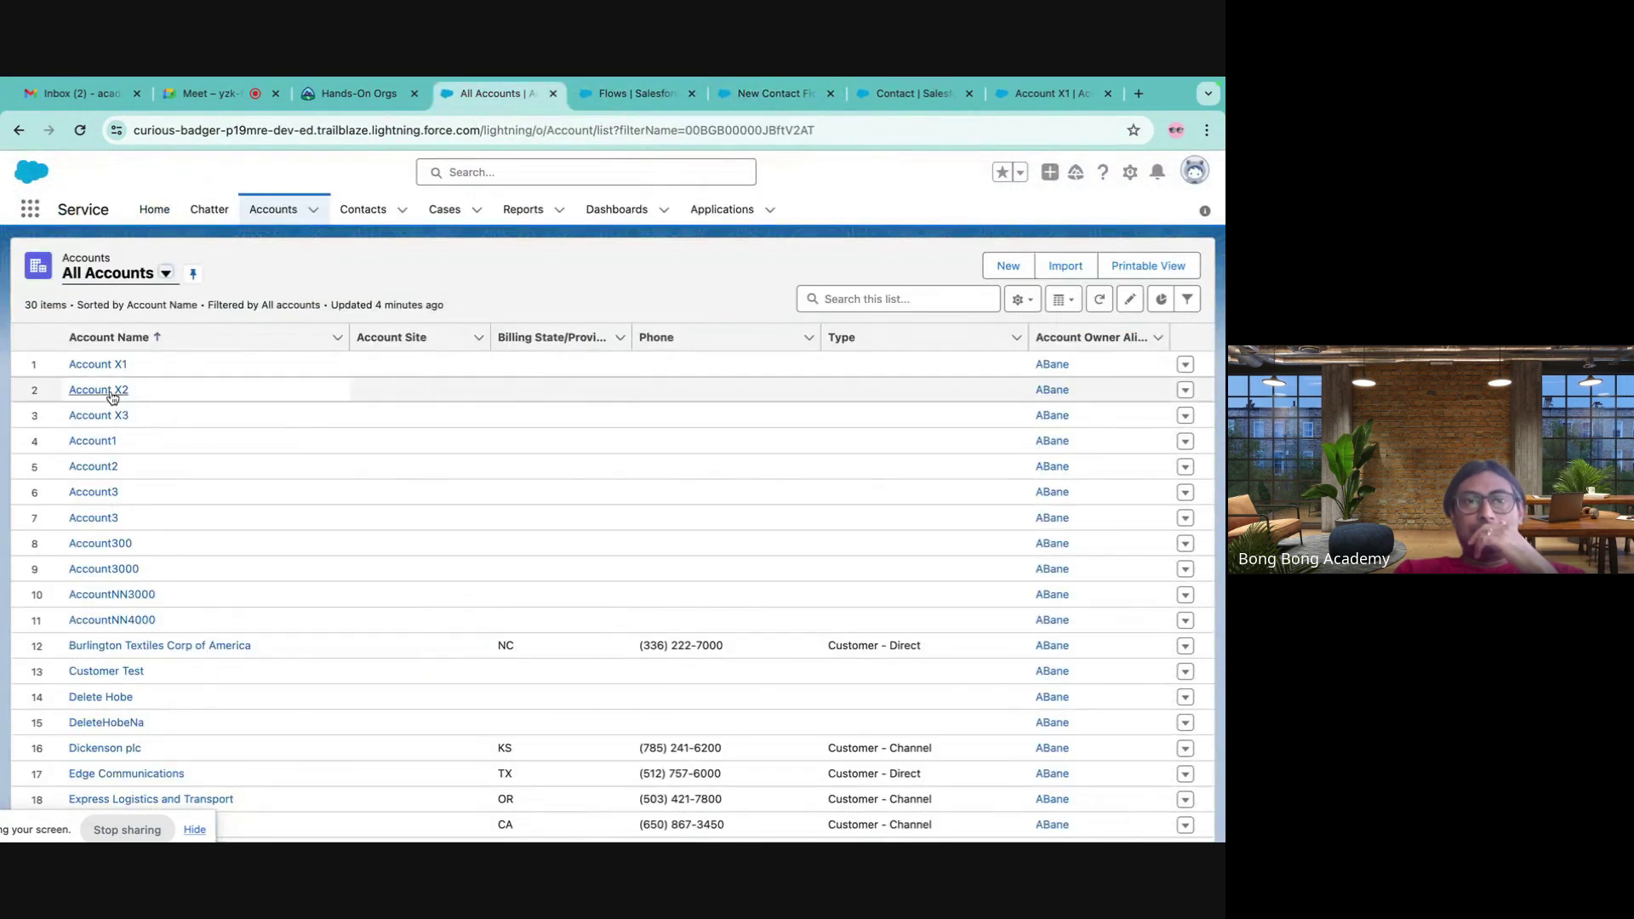
pyautogui.click(99, 364)
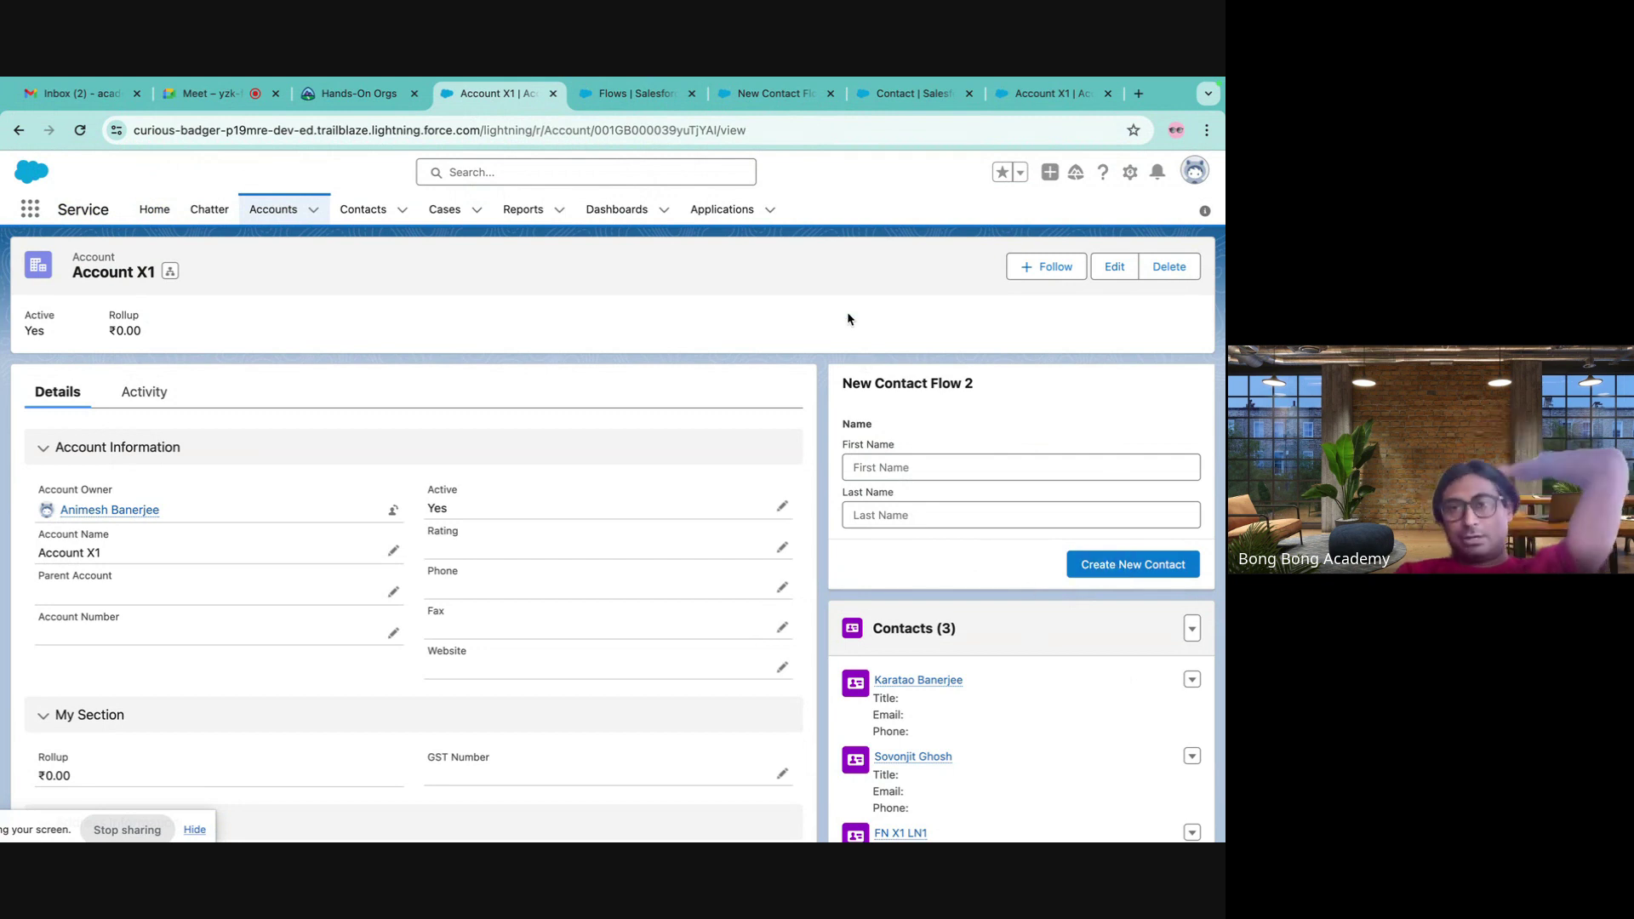
pyautogui.click(1021, 99)
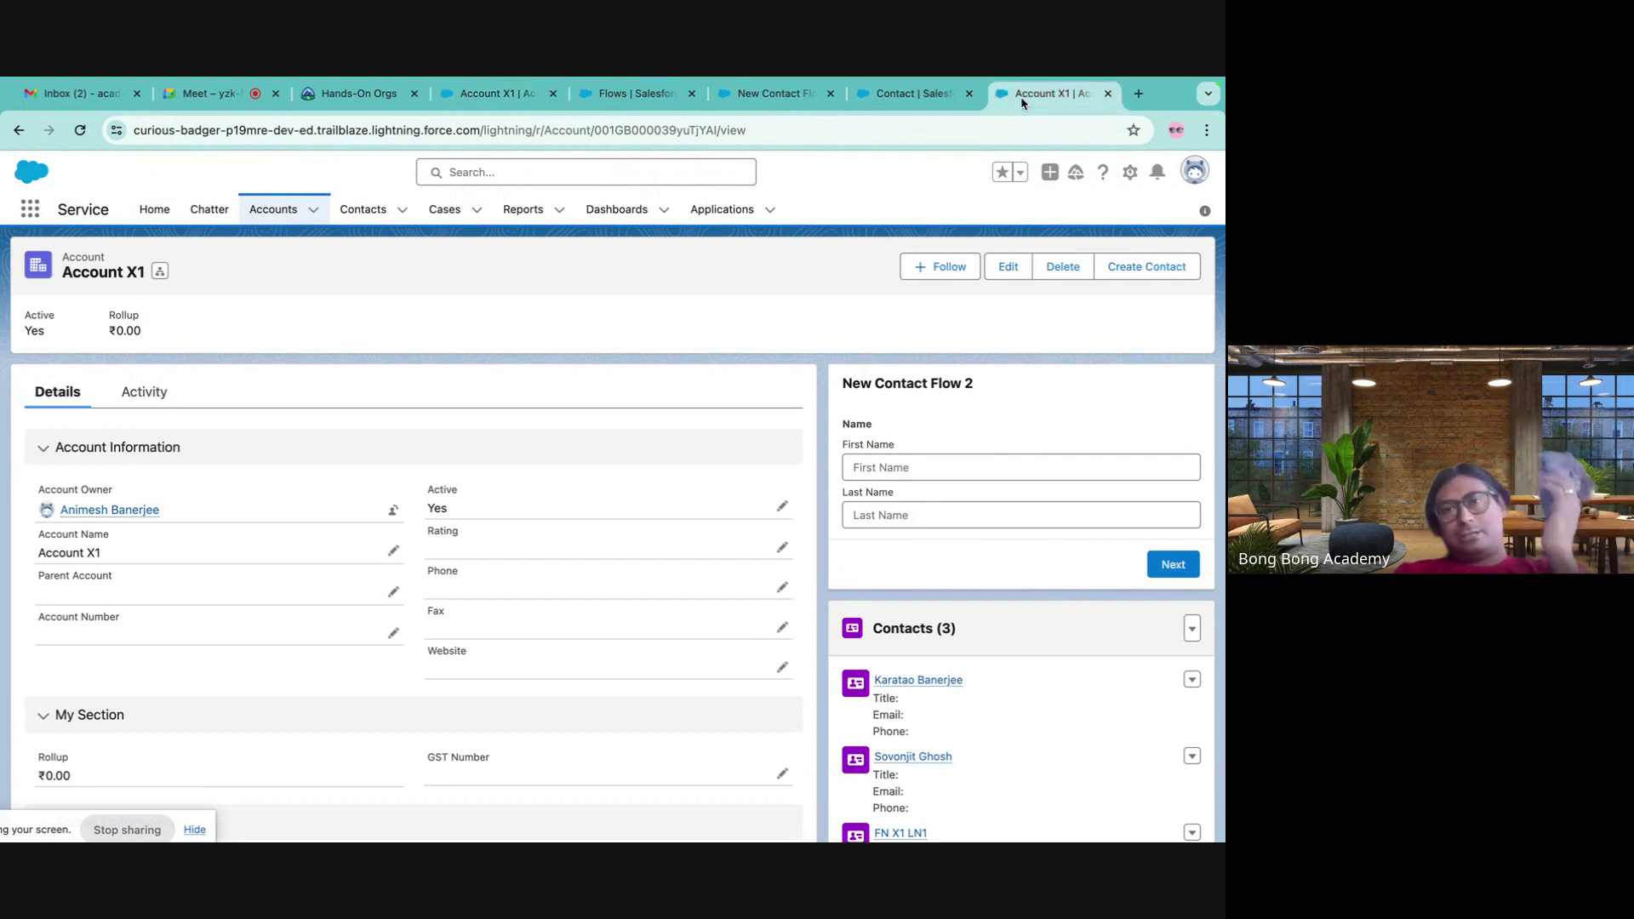
pyautogui.click(955, 91)
pyautogui.click(1050, 94)
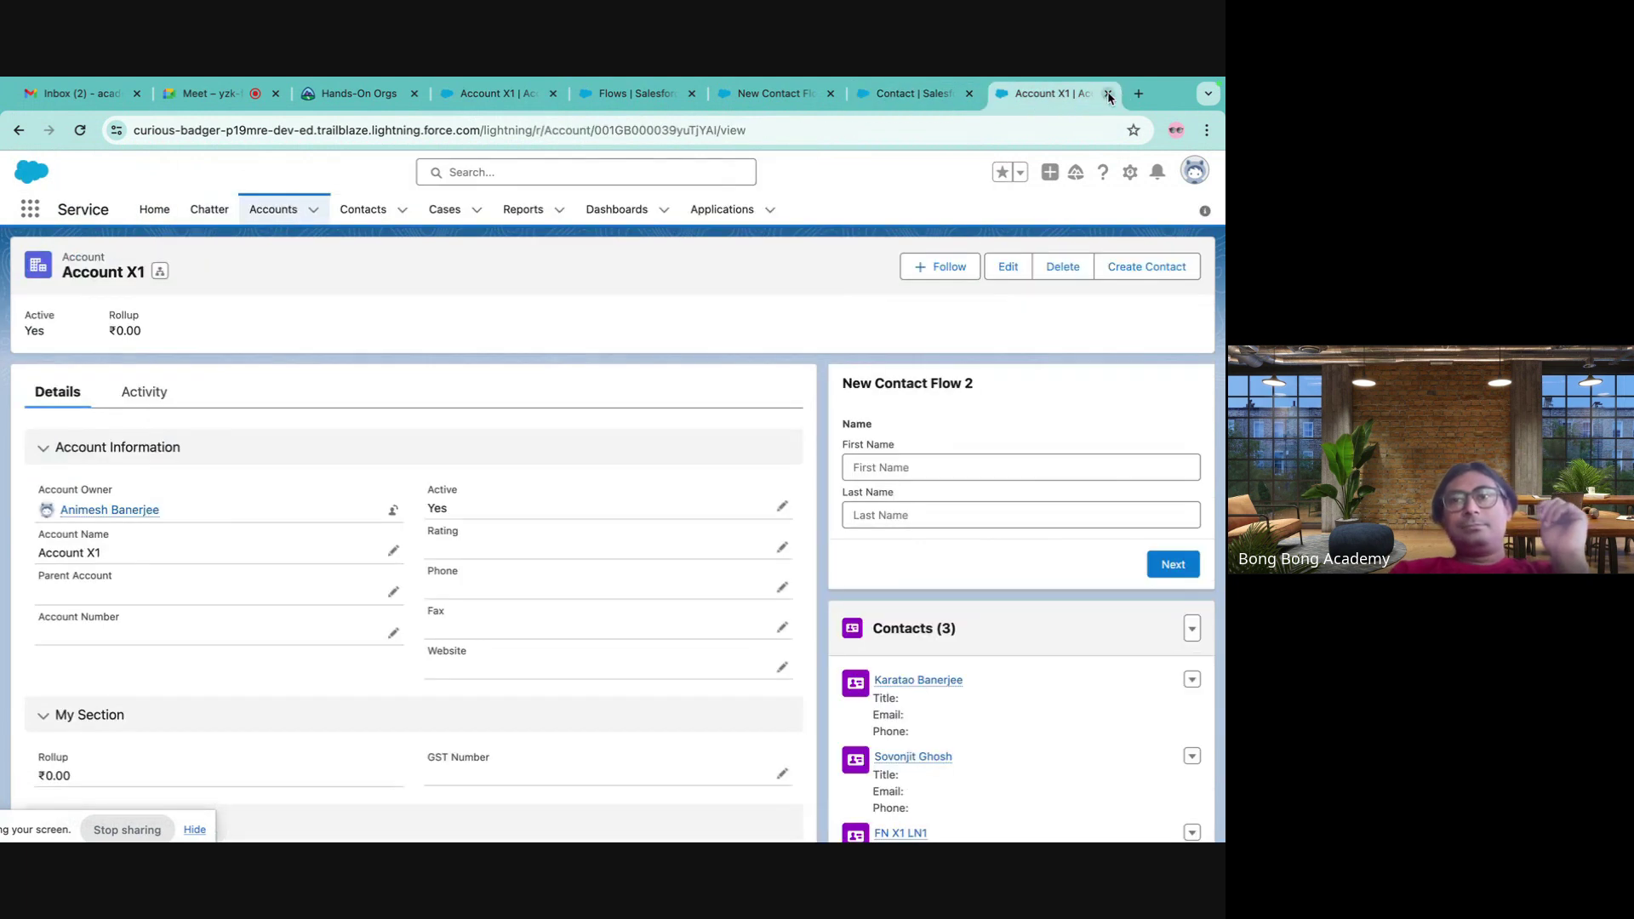
pyautogui.click(1109, 94)
pyautogui.click(861, 98)
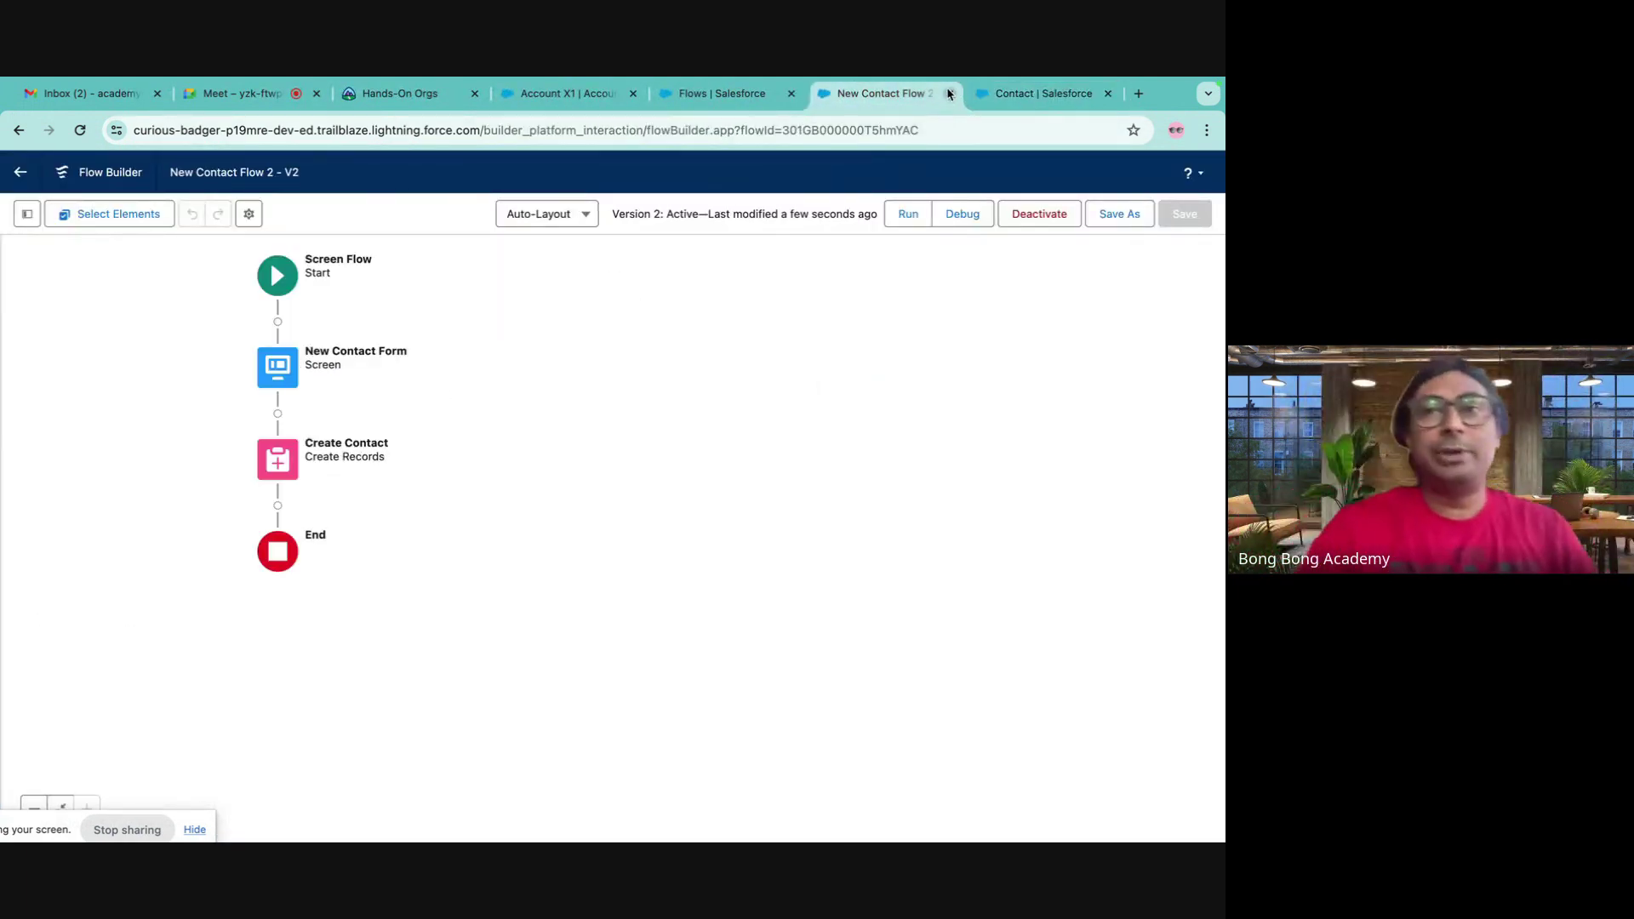
# - Close the New Contact Flow 2, Flows list and Account X1 browser tabs
pyautogui.click(950, 93)
pyautogui.click(791, 94)
pyautogui.click(632, 93)
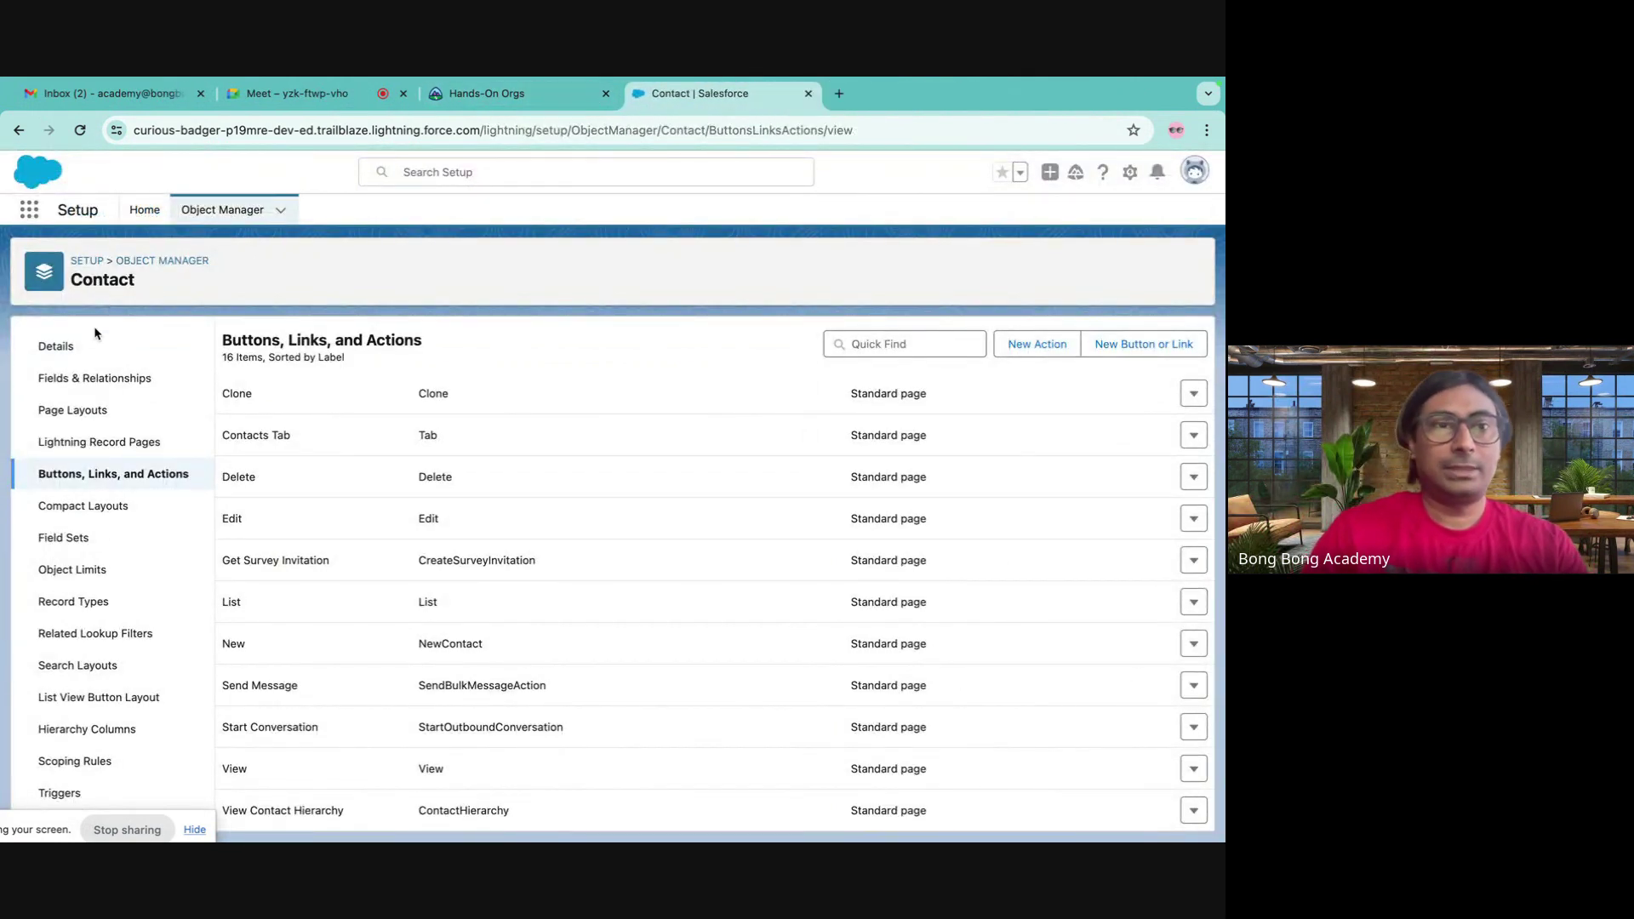
# - From Setup Home, search 'flow' in Quick Find and reopen New Contact Flow 2 from Flows
pyautogui.click(145, 210)
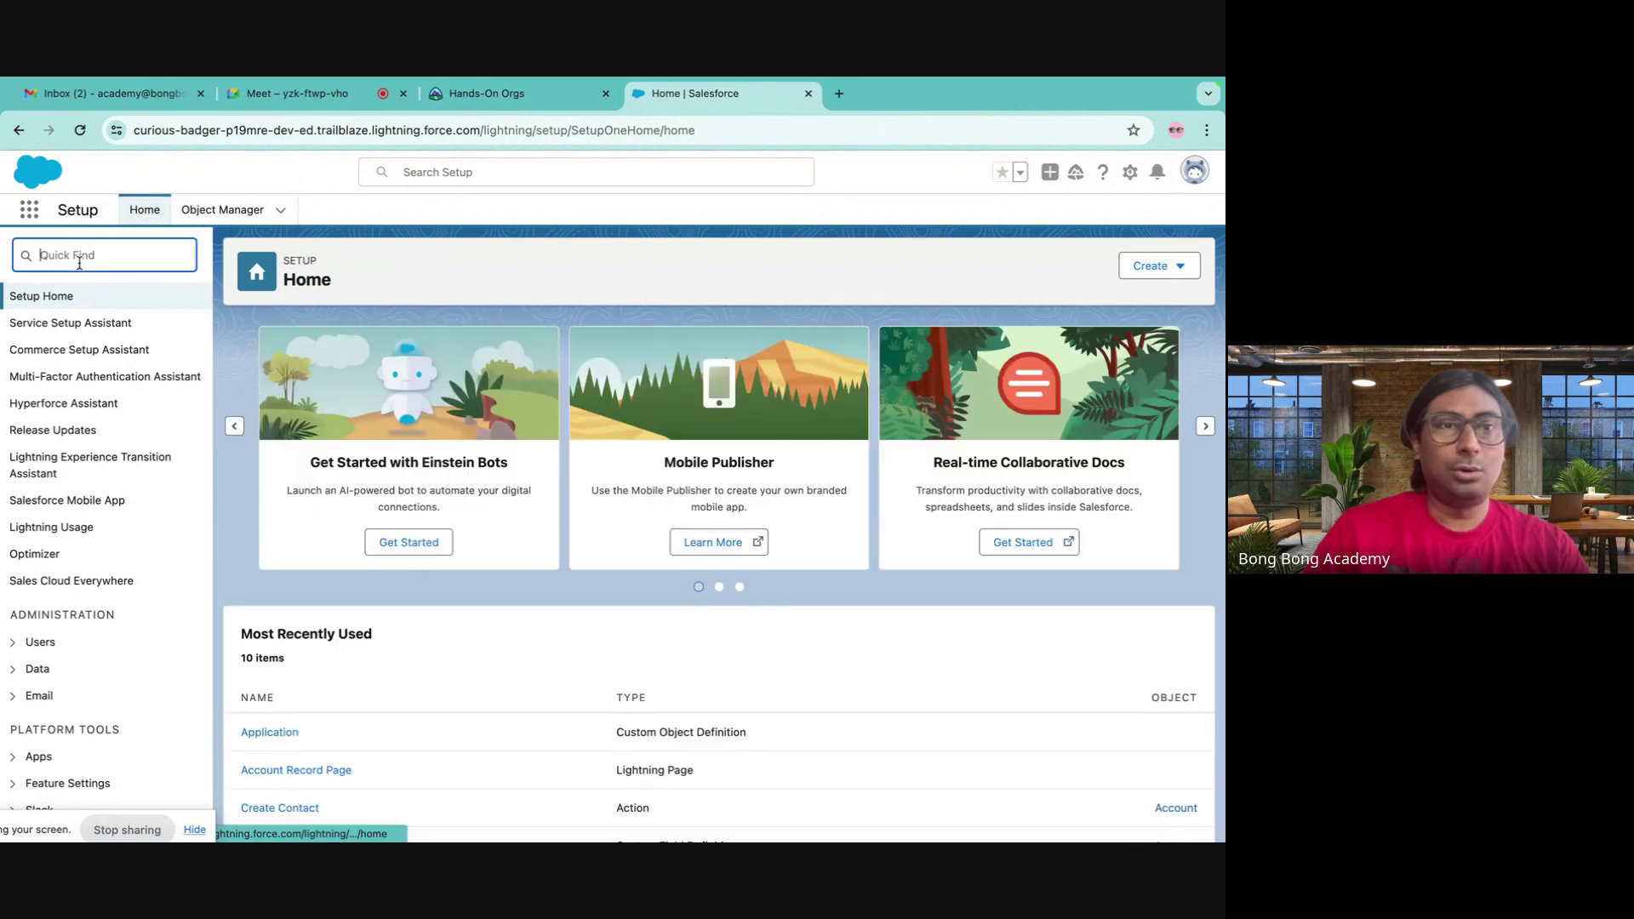
pyautogui.write('f')
pyautogui.click(72, 252)
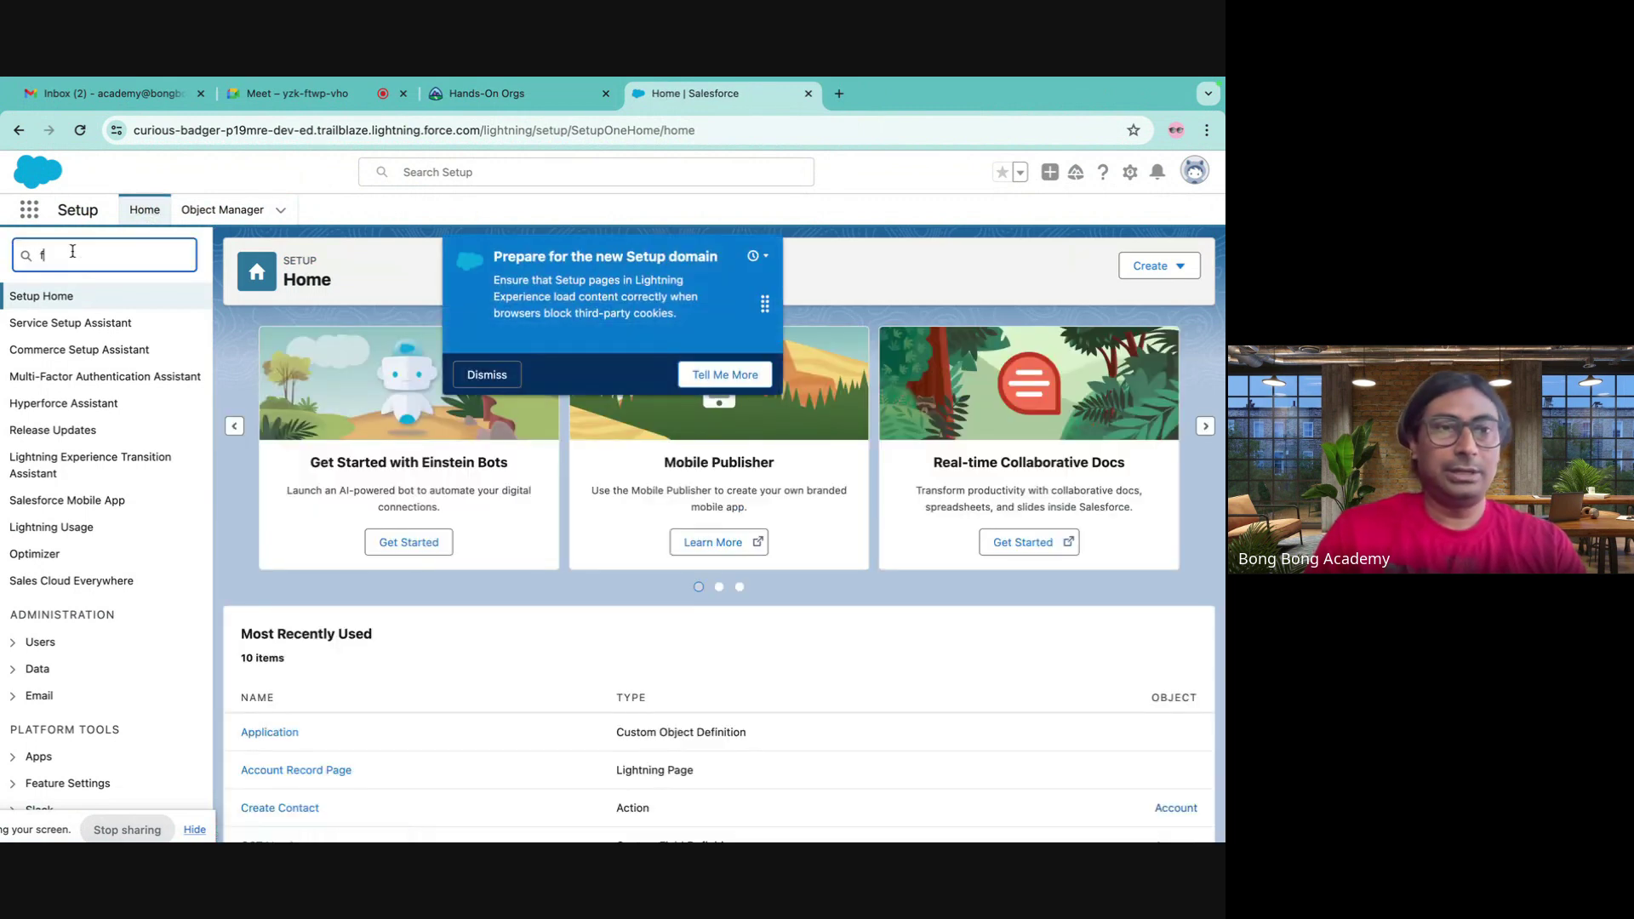
pyautogui.write('low')
pyautogui.click(60, 511)
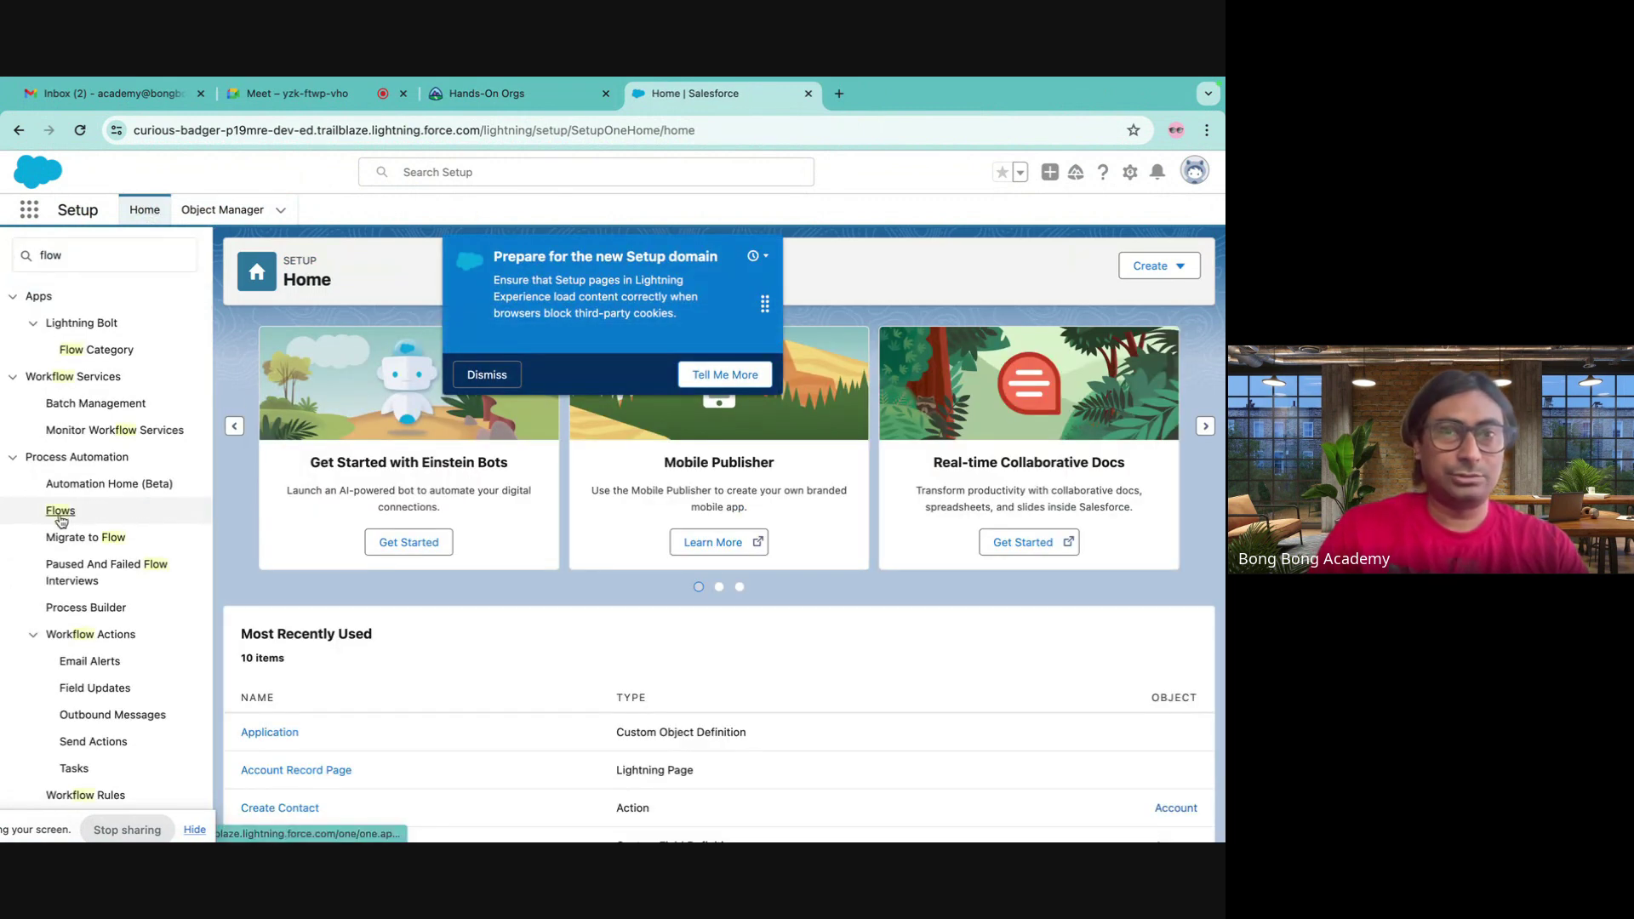
pyautogui.scroll(-5, 357, 647)
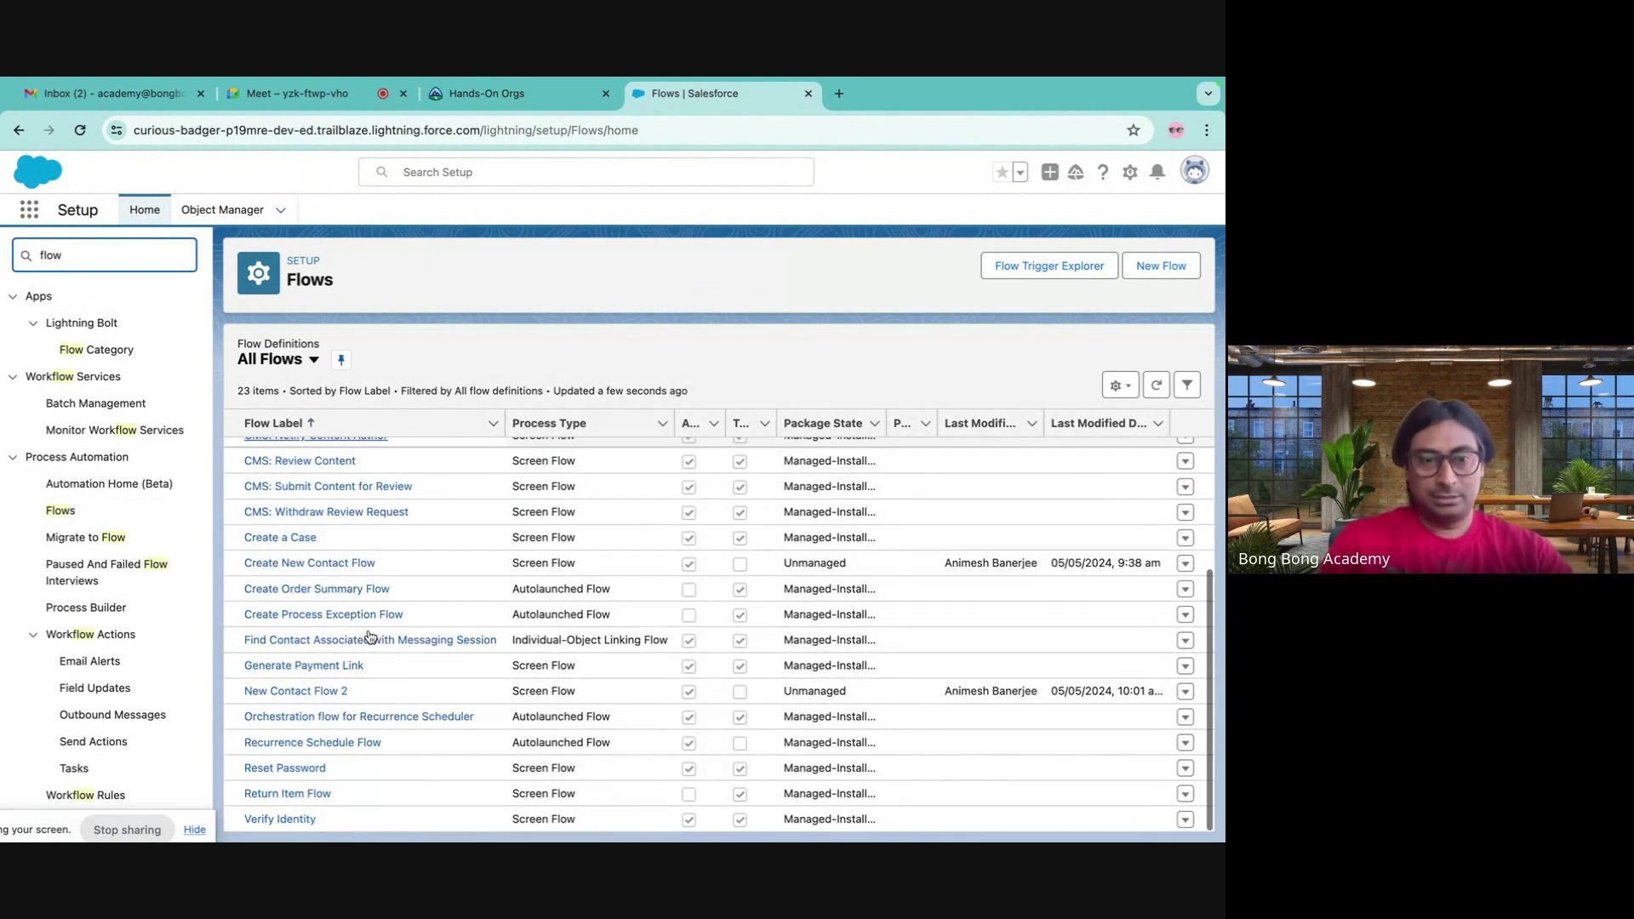
pyautogui.click(319, 691)
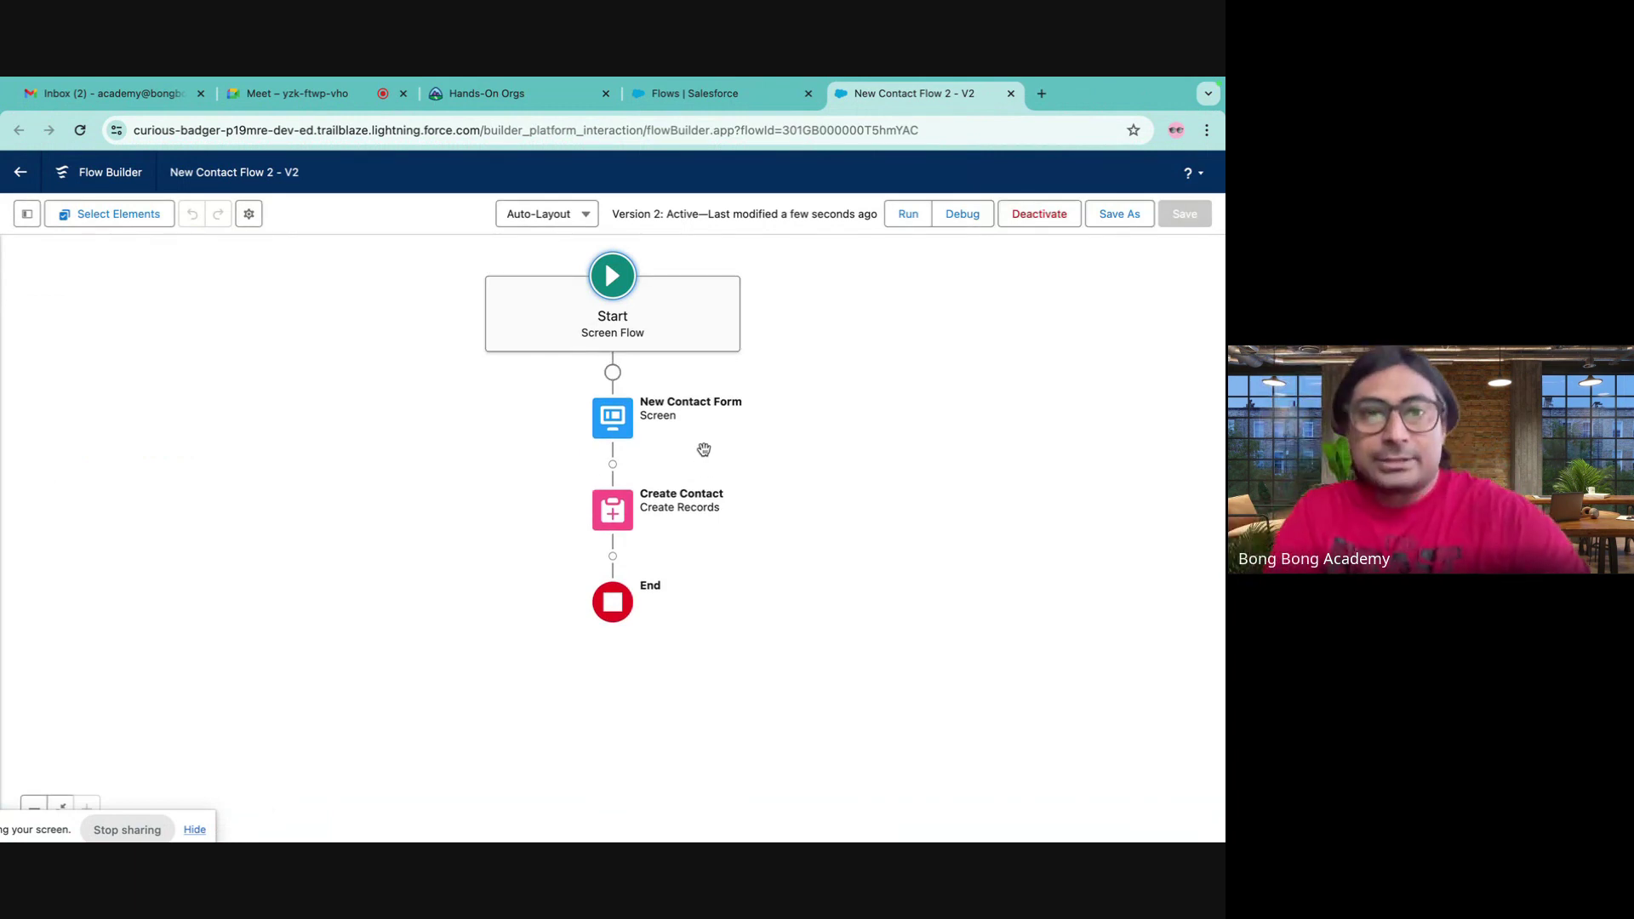
# - Look over the version properties and add-element list, then show the Toolbox Manager panel
pyautogui.click(249, 214)
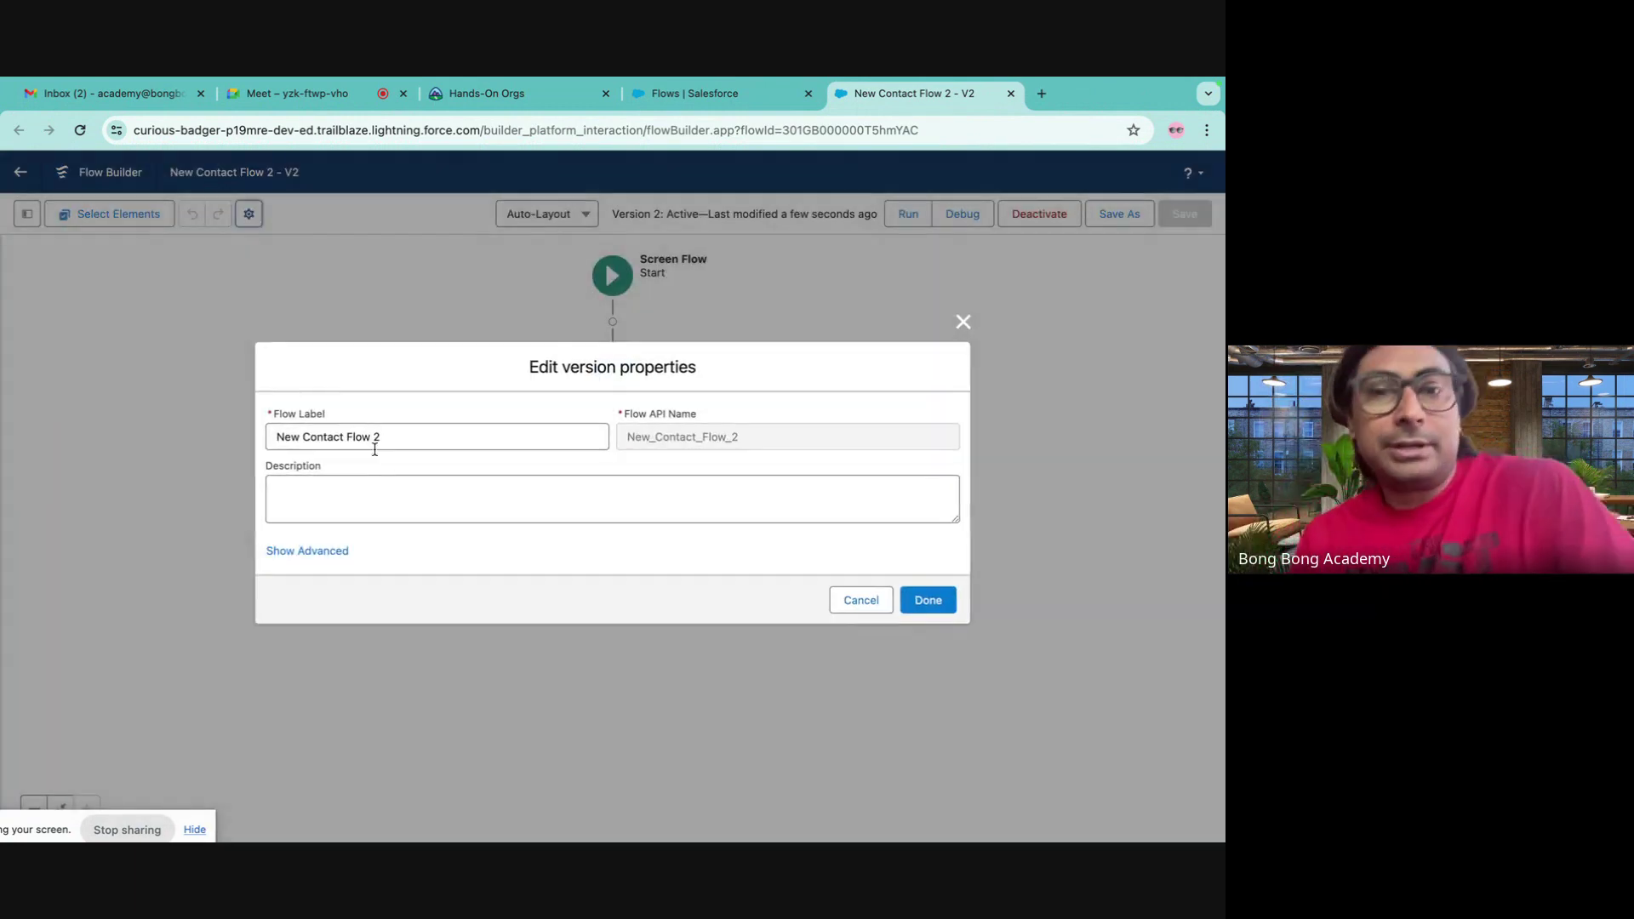
pyautogui.click(964, 323)
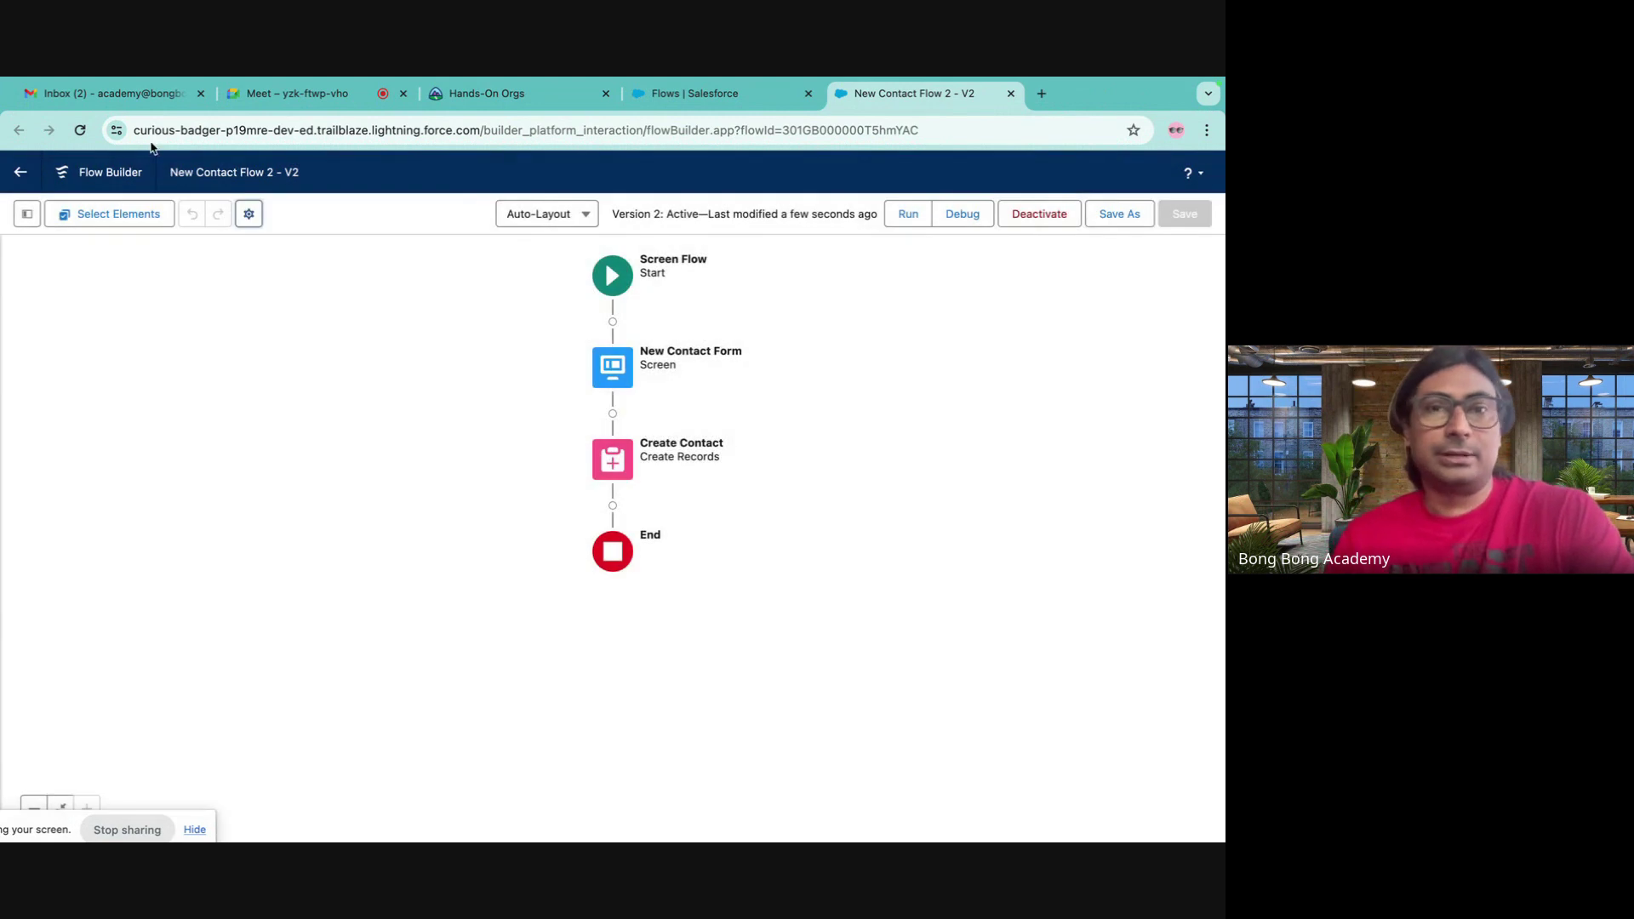
pyautogui.click(613, 414)
pyautogui.scroll(-5, 574, 546)
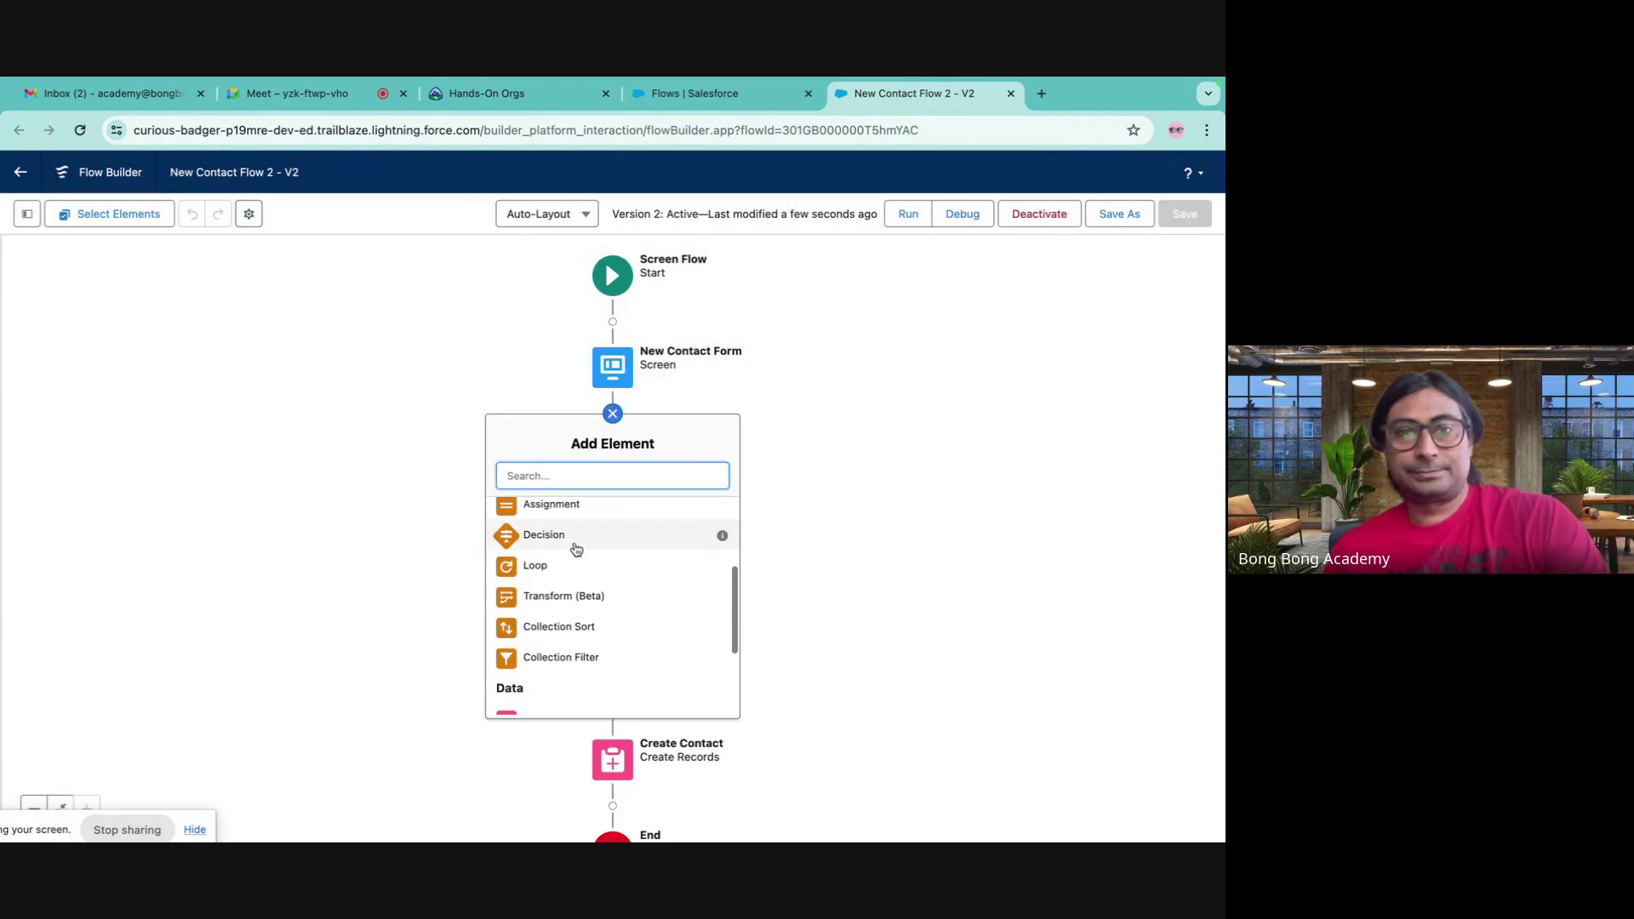
pyautogui.scroll(5, 575, 547)
pyautogui.click(333, 402)
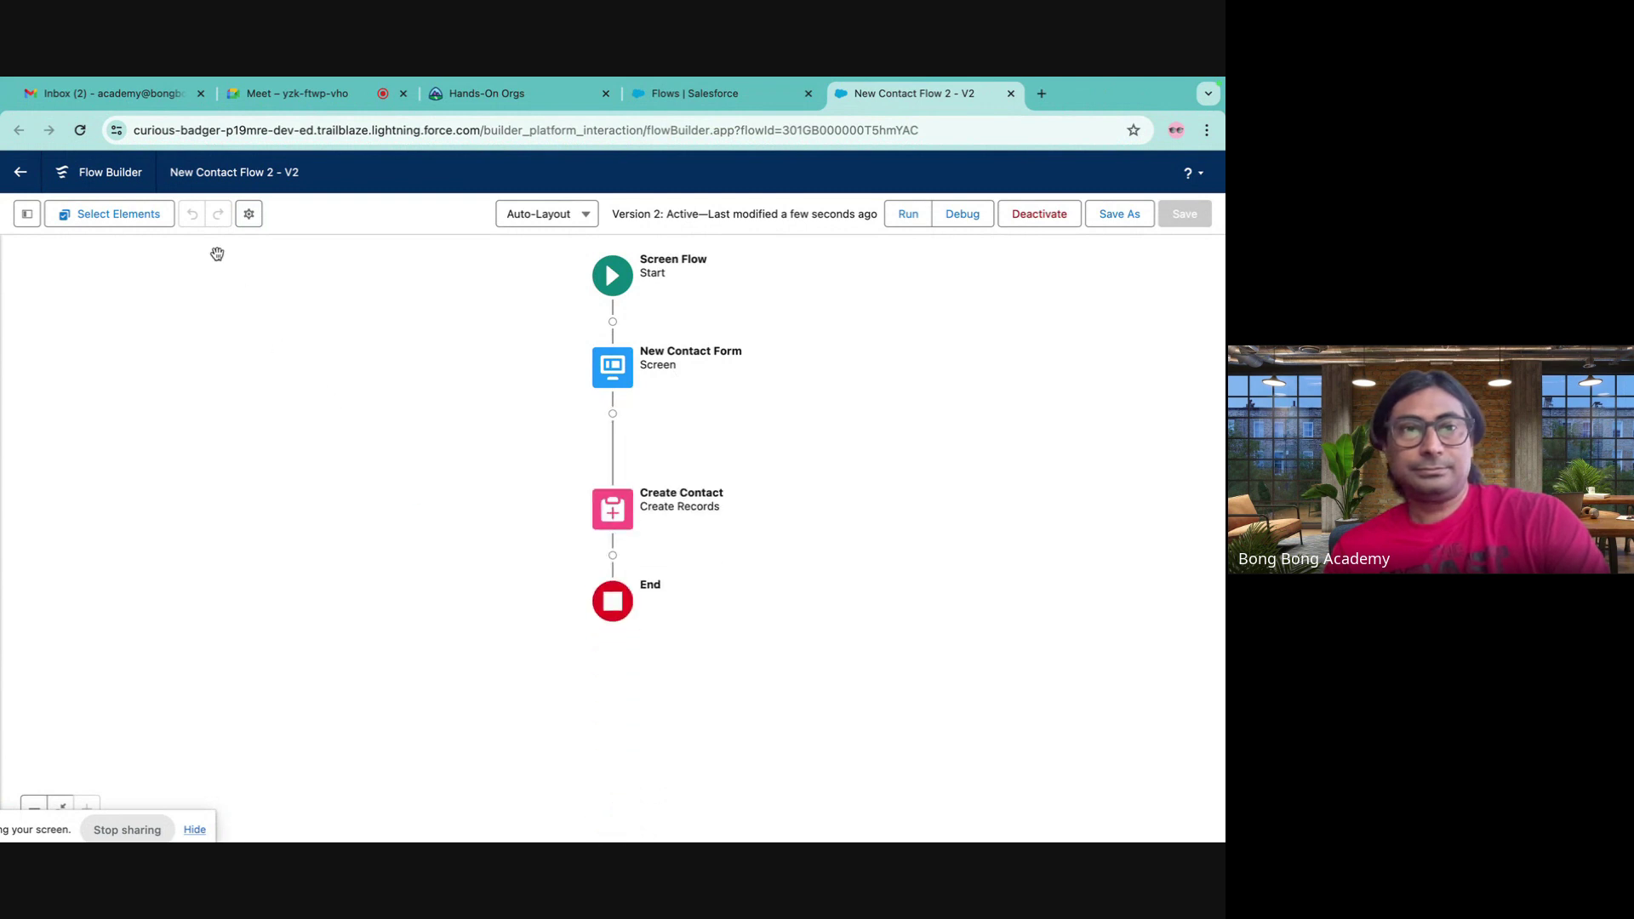
pyautogui.click(249, 214)
pyautogui.click(963, 322)
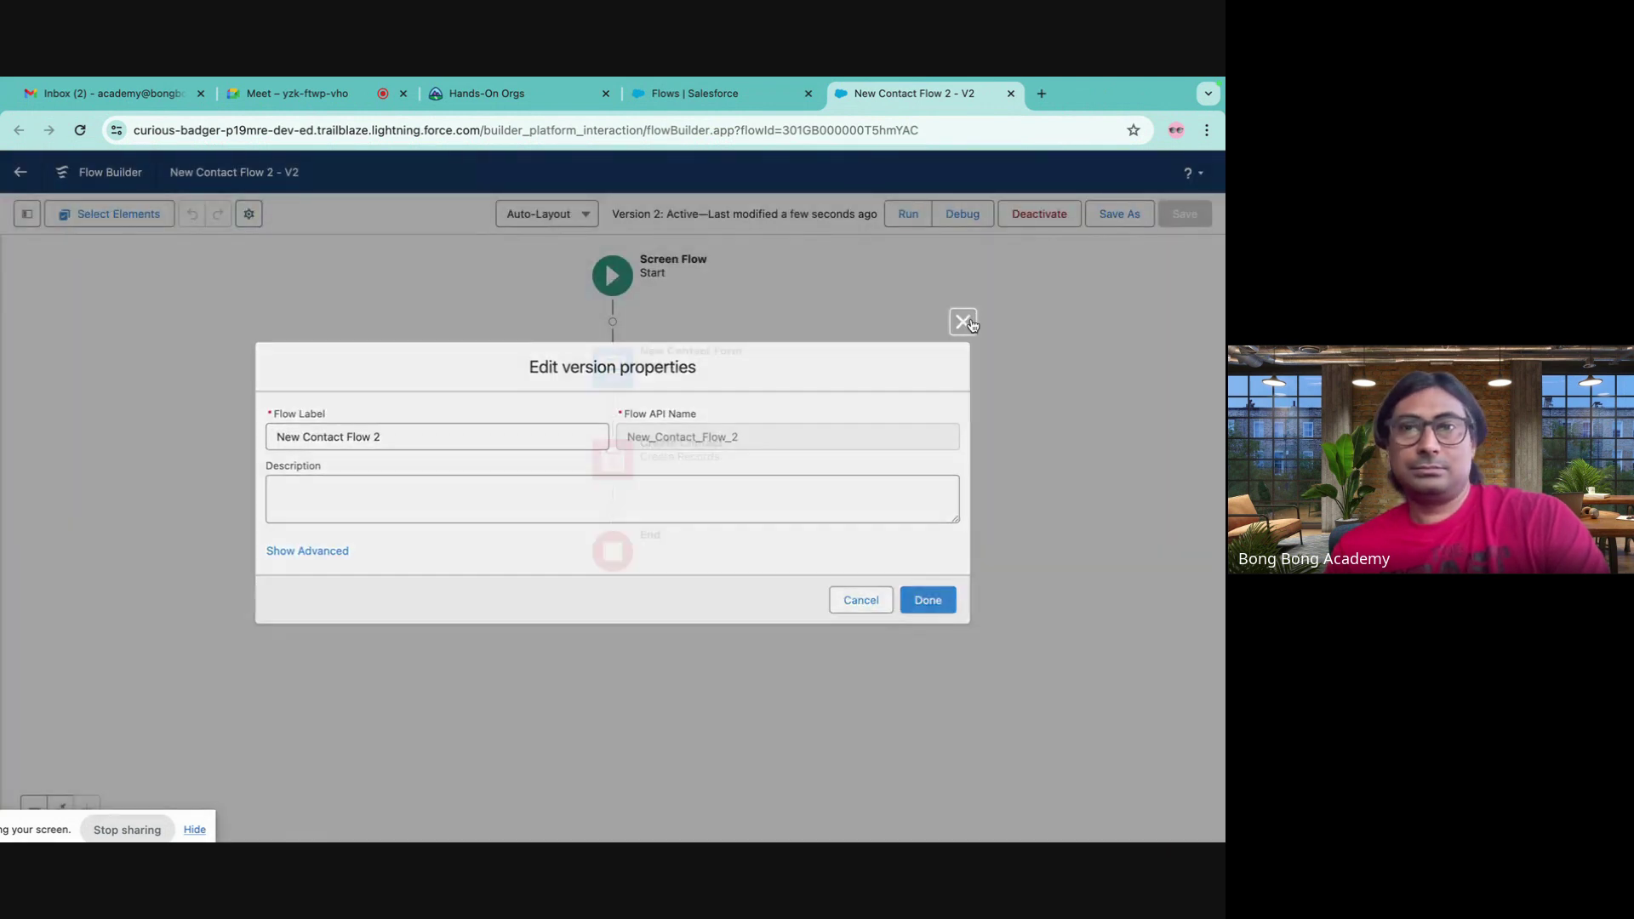
pyautogui.click(27, 214)
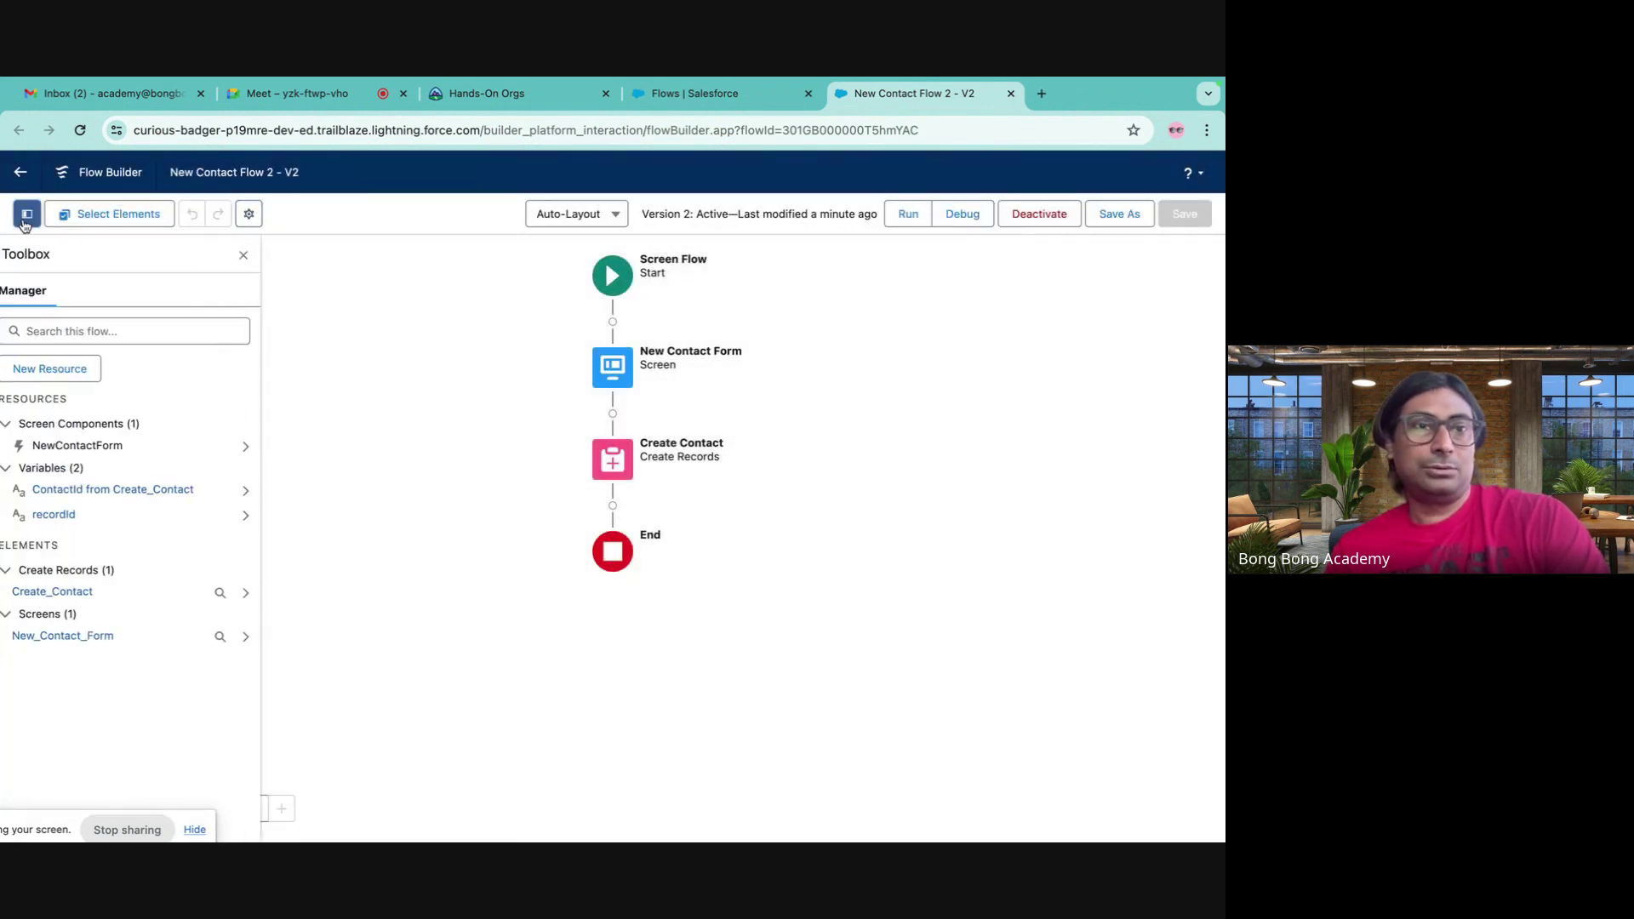
# - Add a Variable resource NewContactVar with Data Type Record and Object Contact
pyautogui.click(63, 371)
pyautogui.click(356, 427)
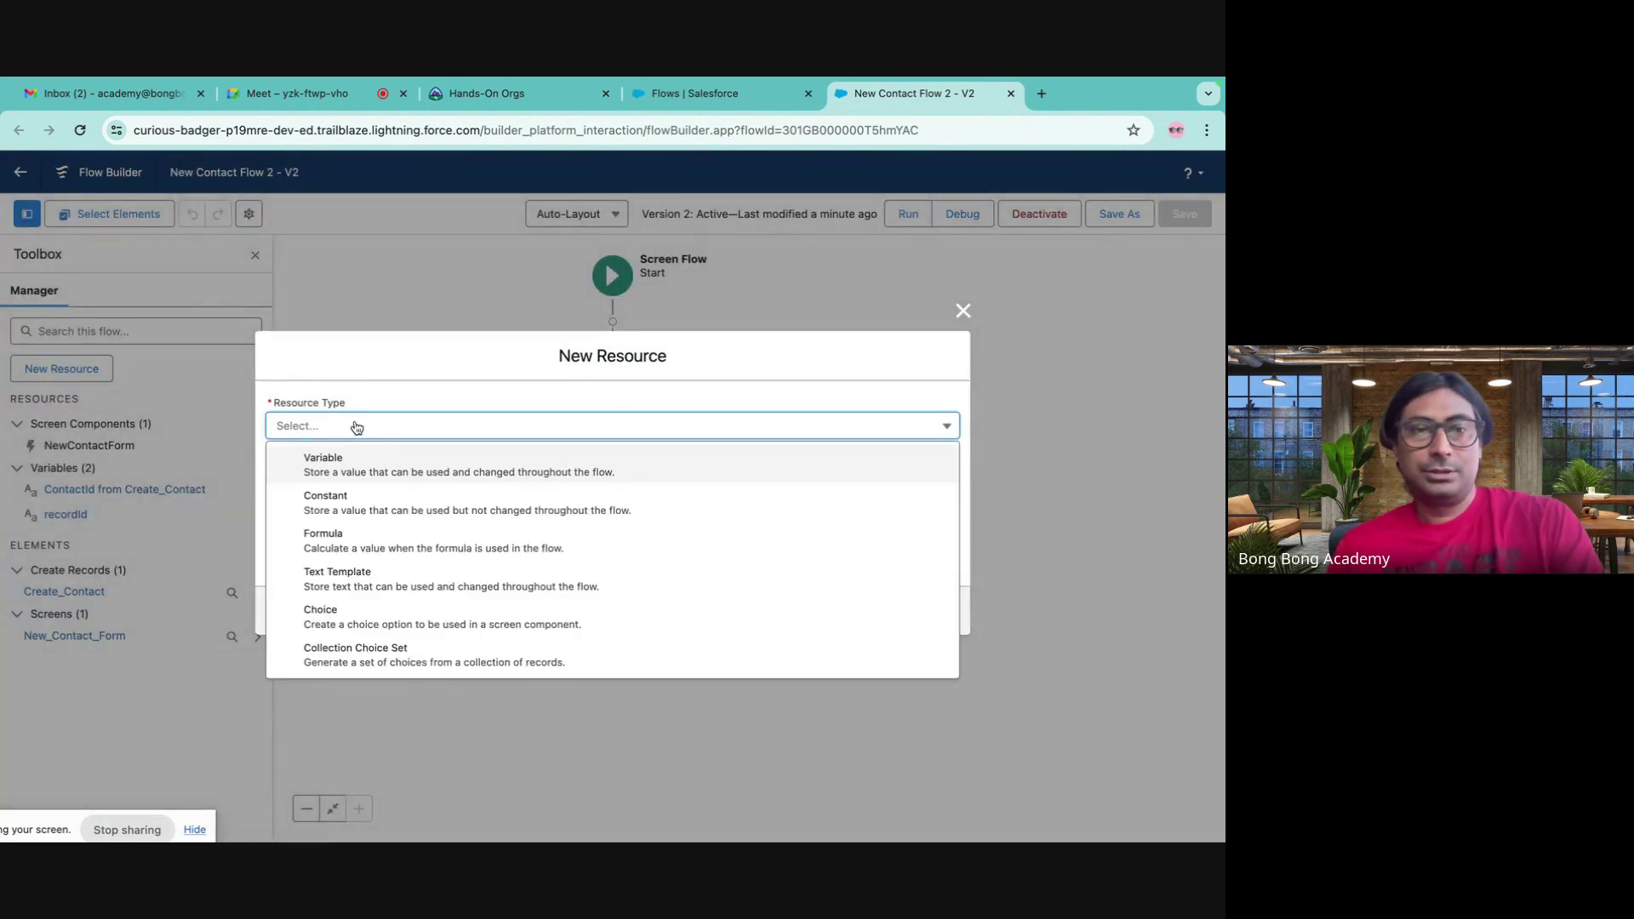
pyautogui.click(322, 458)
pyautogui.click(302, 462)
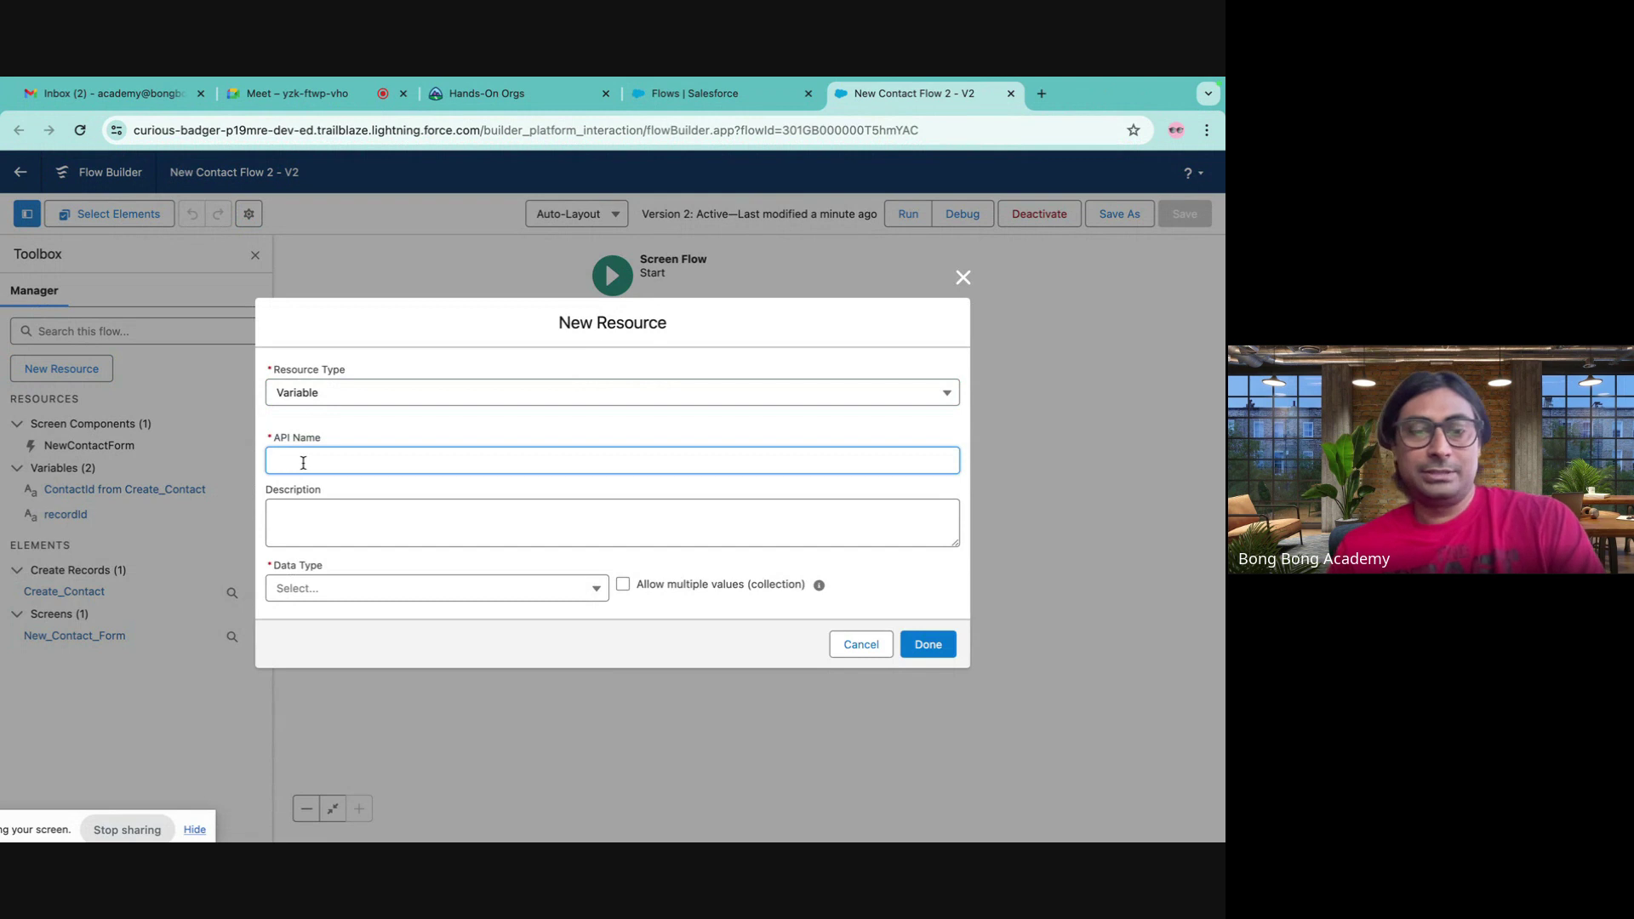
pyautogui.write('Ne')
pyautogui.write('E')
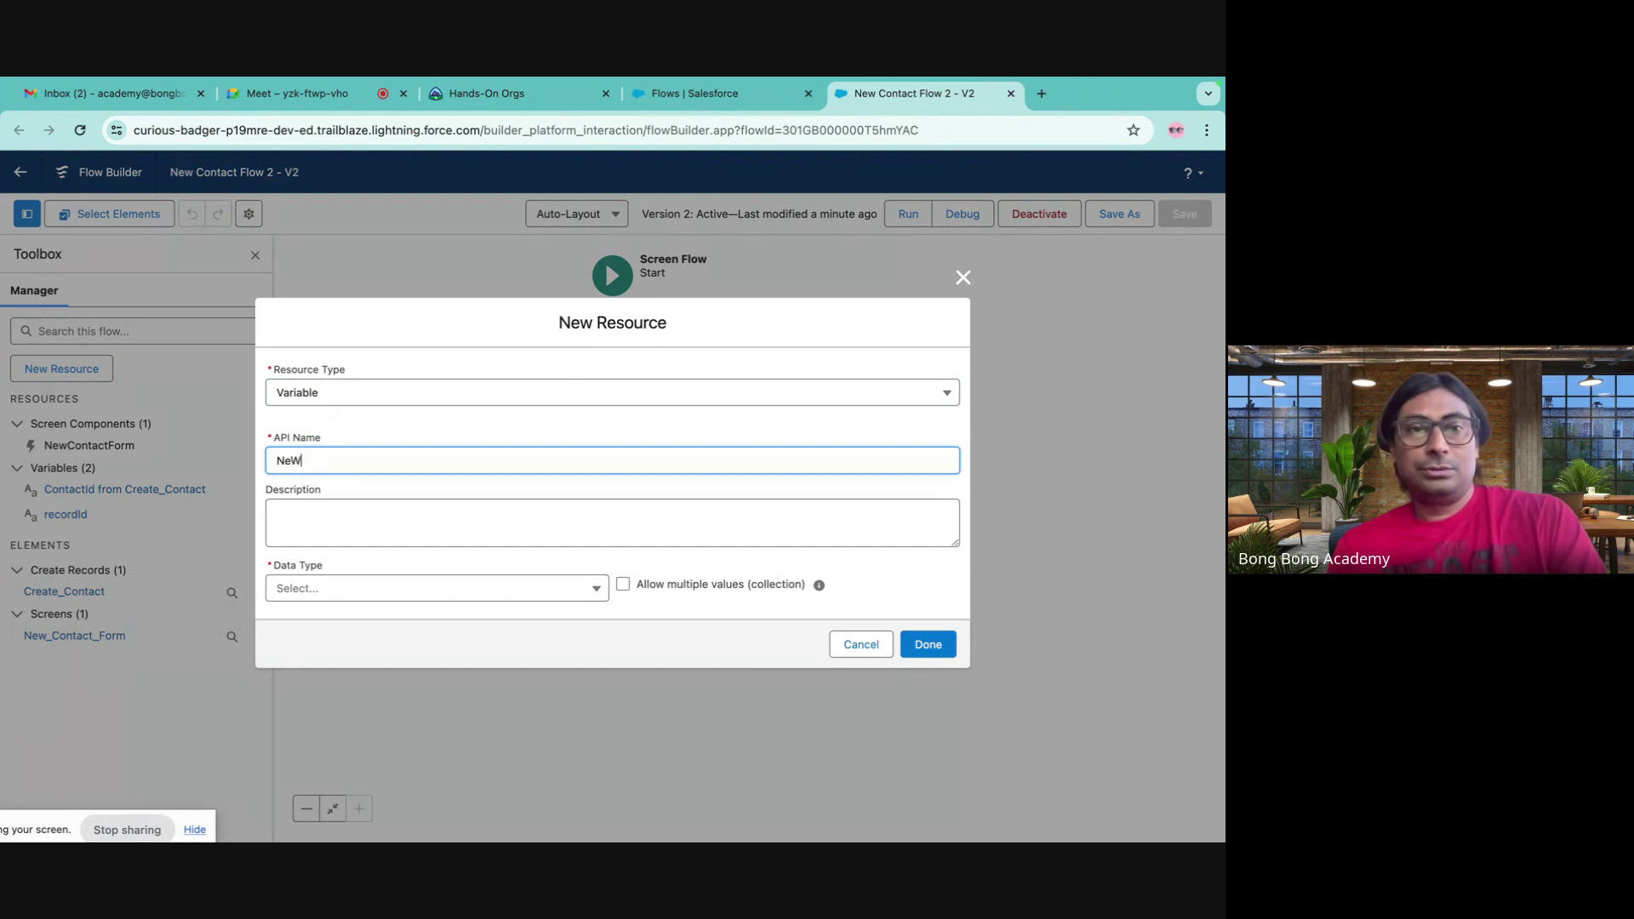
pyautogui.press('BackSpace')
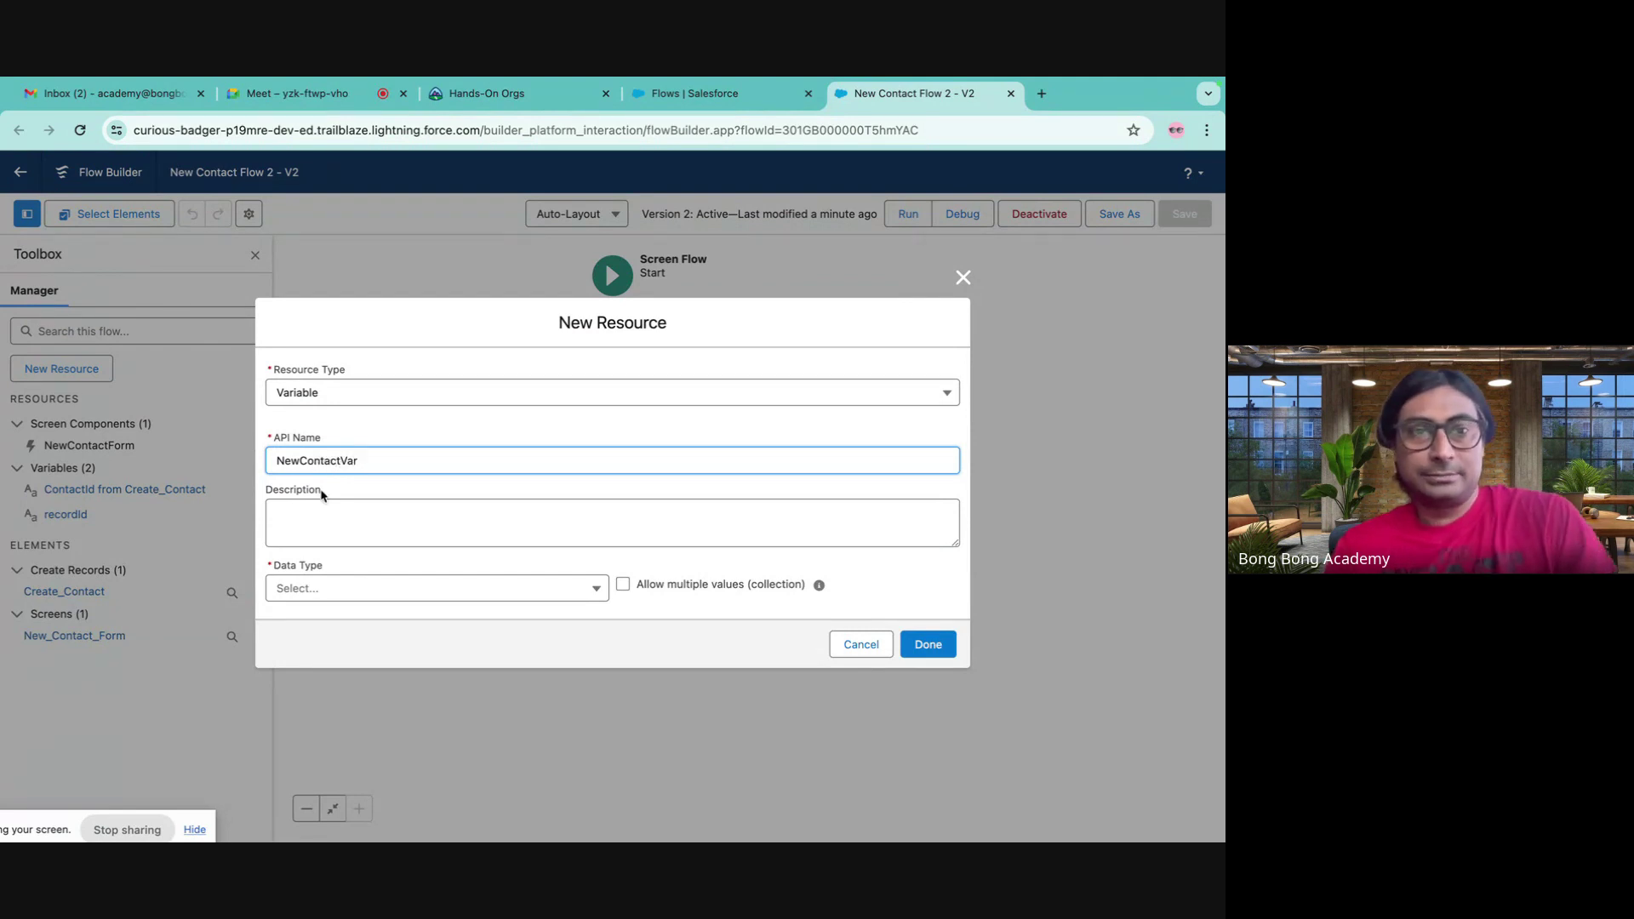
pyautogui.click(381, 590)
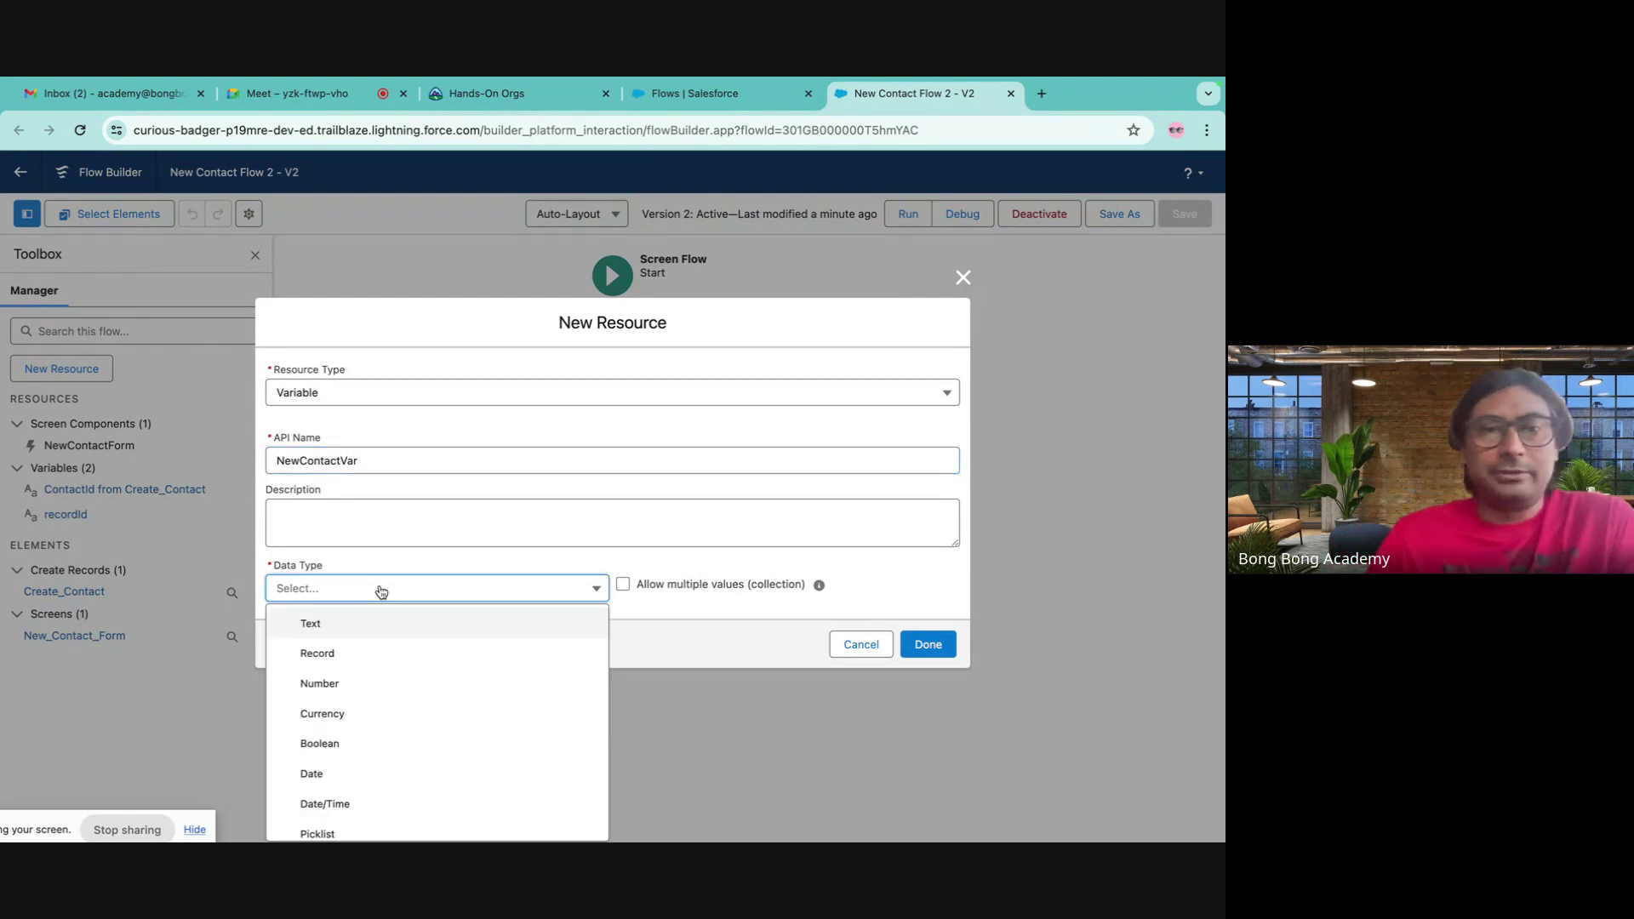
pyautogui.click(329, 663)
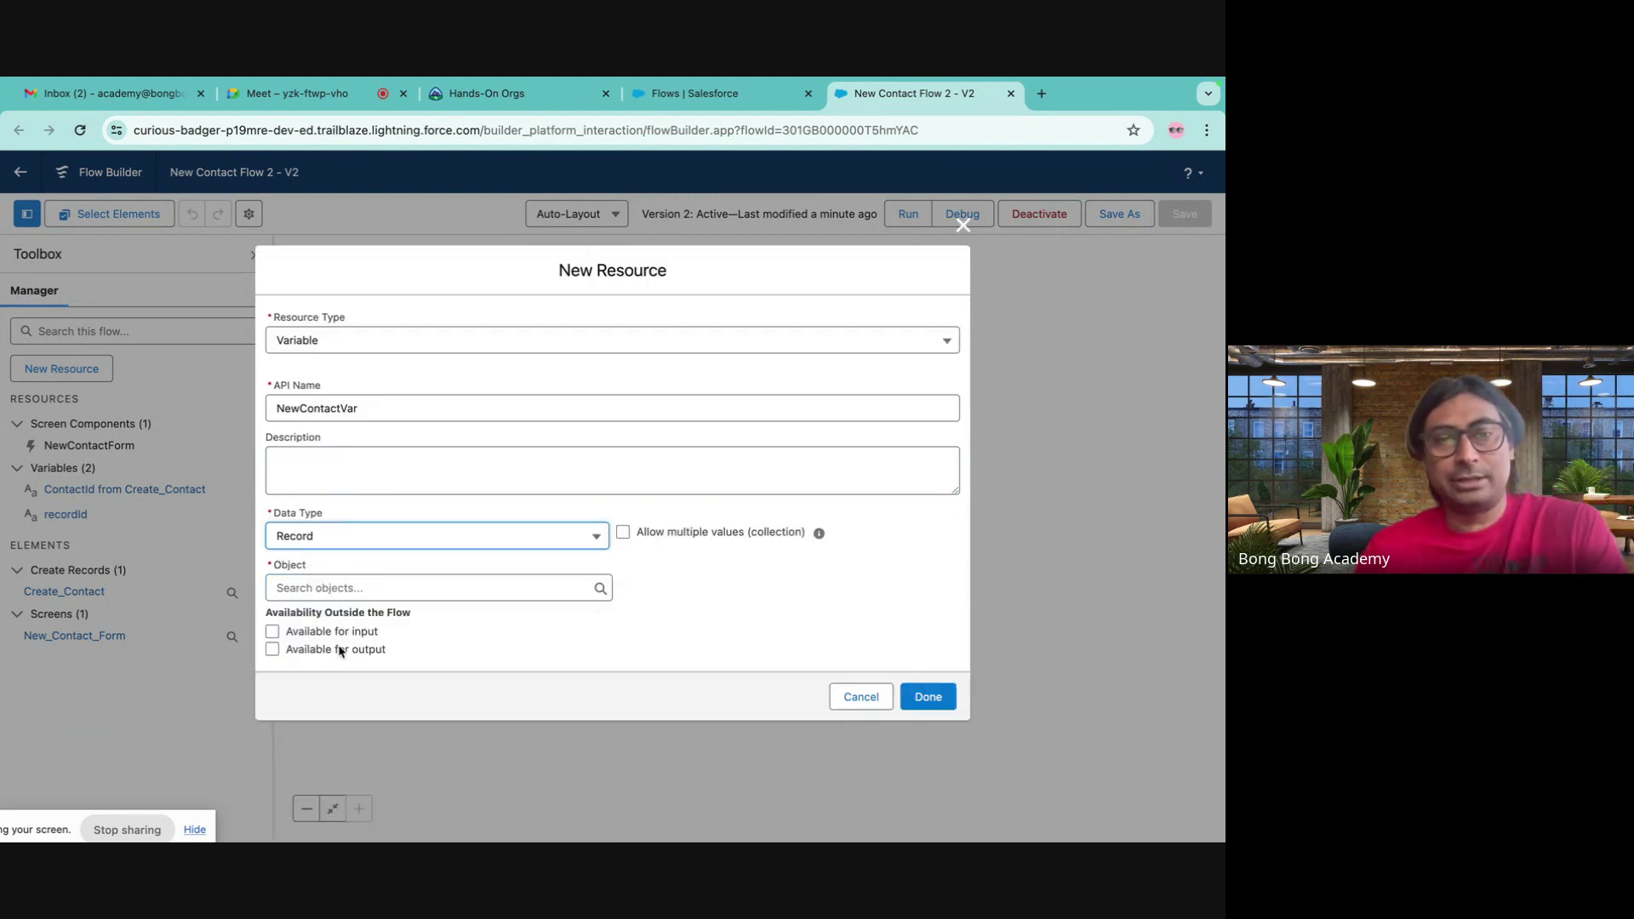
pyautogui.click(432, 587)
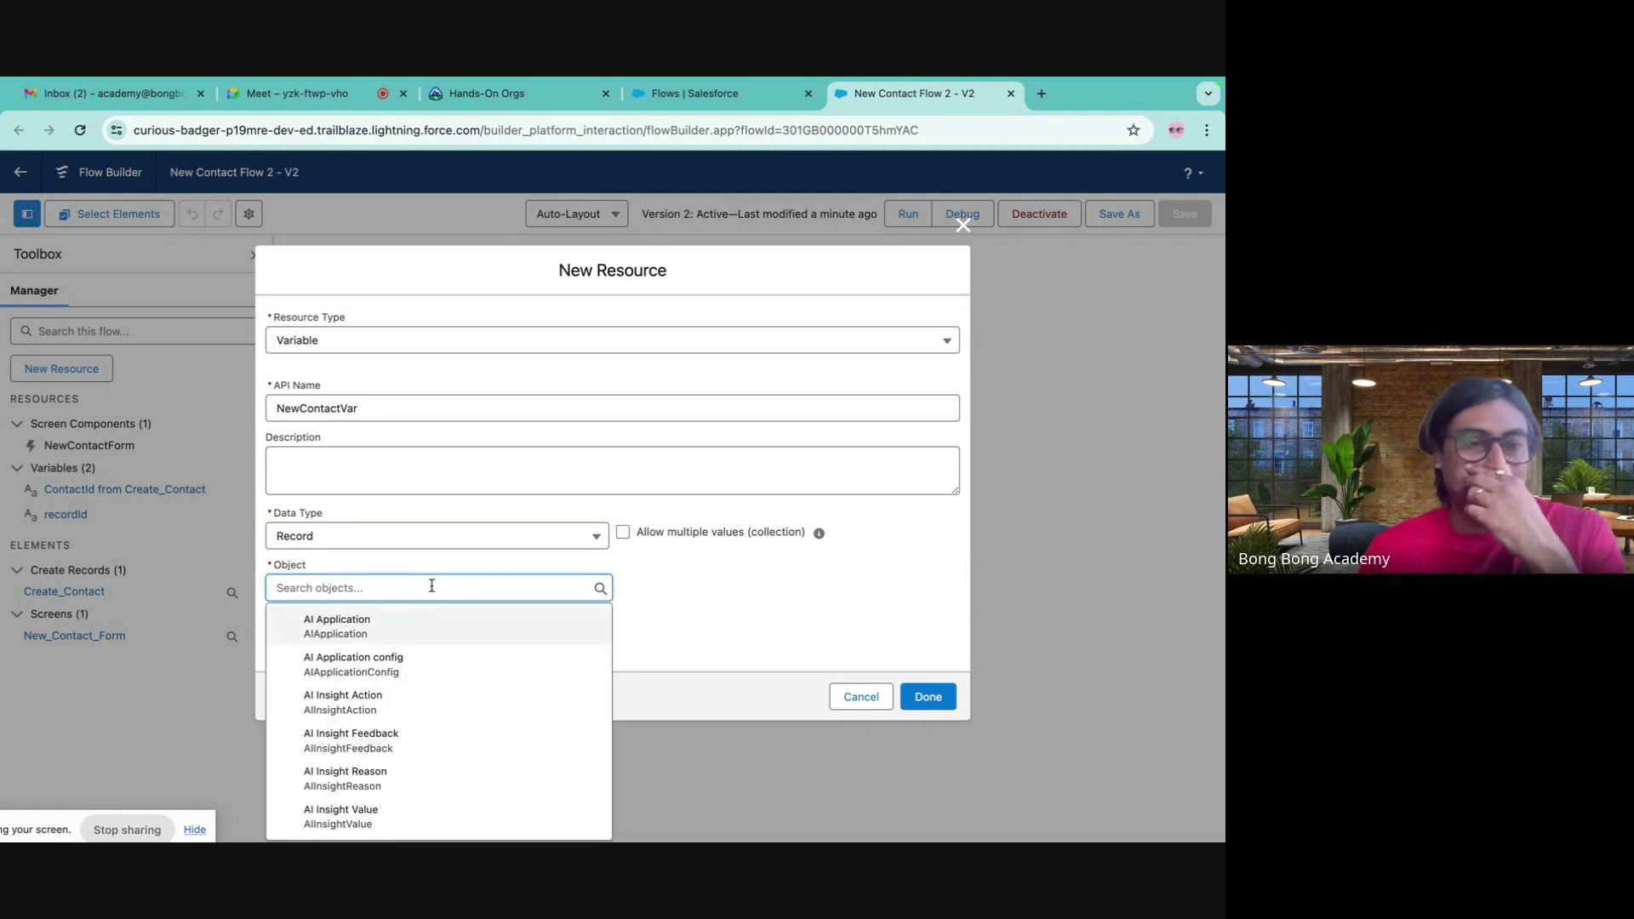
pyautogui.write('conta')
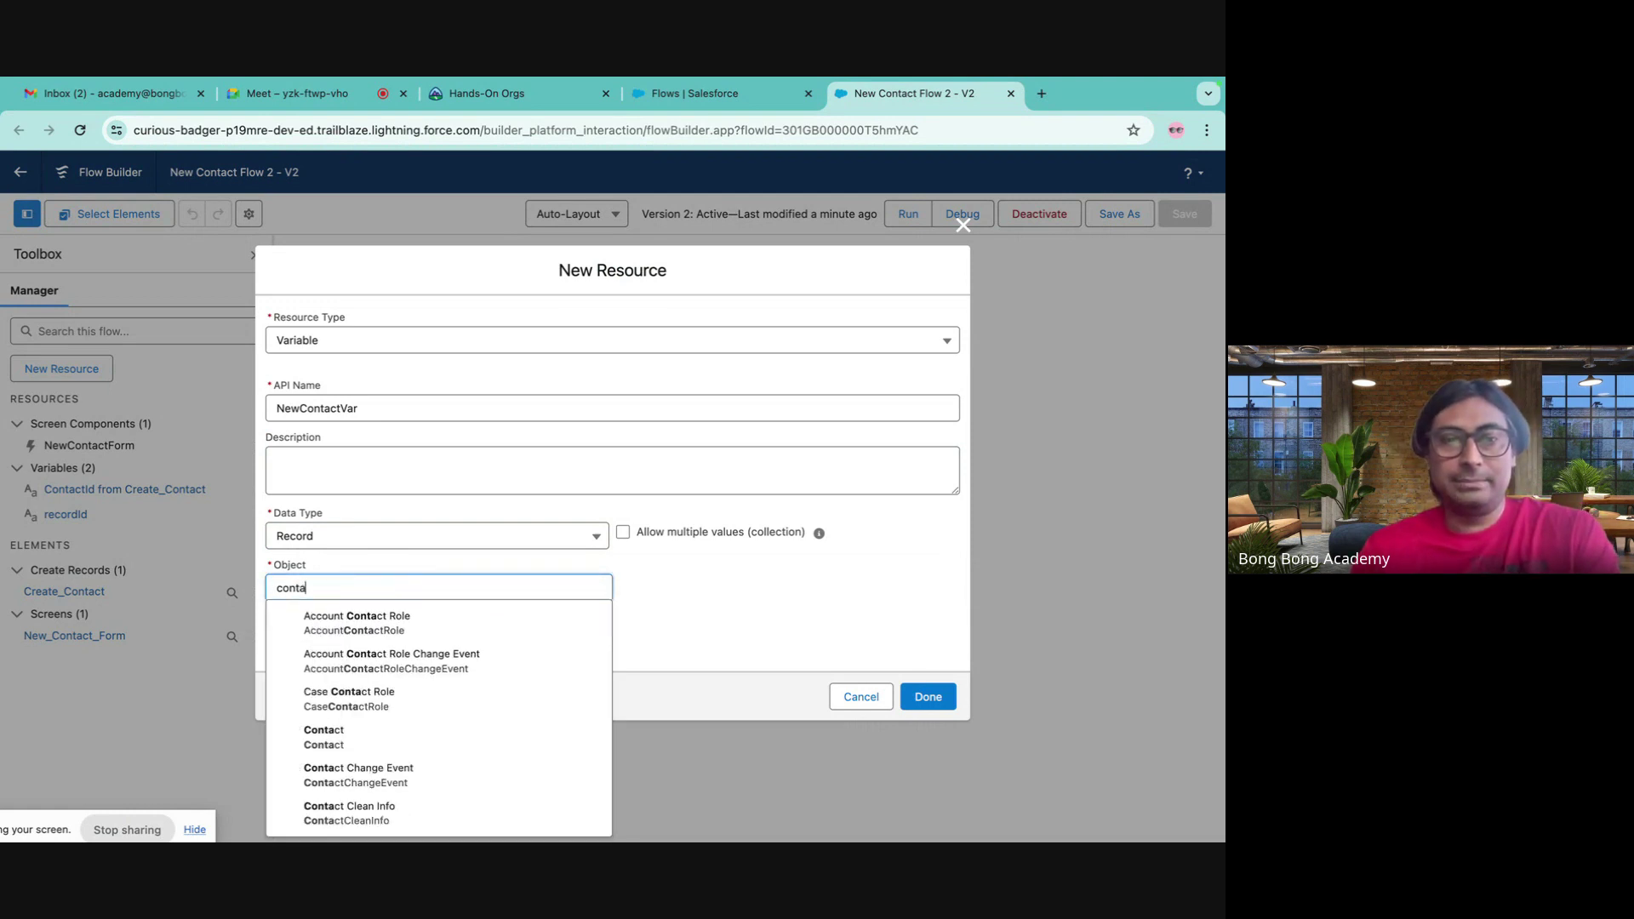
pyautogui.click(391, 732)
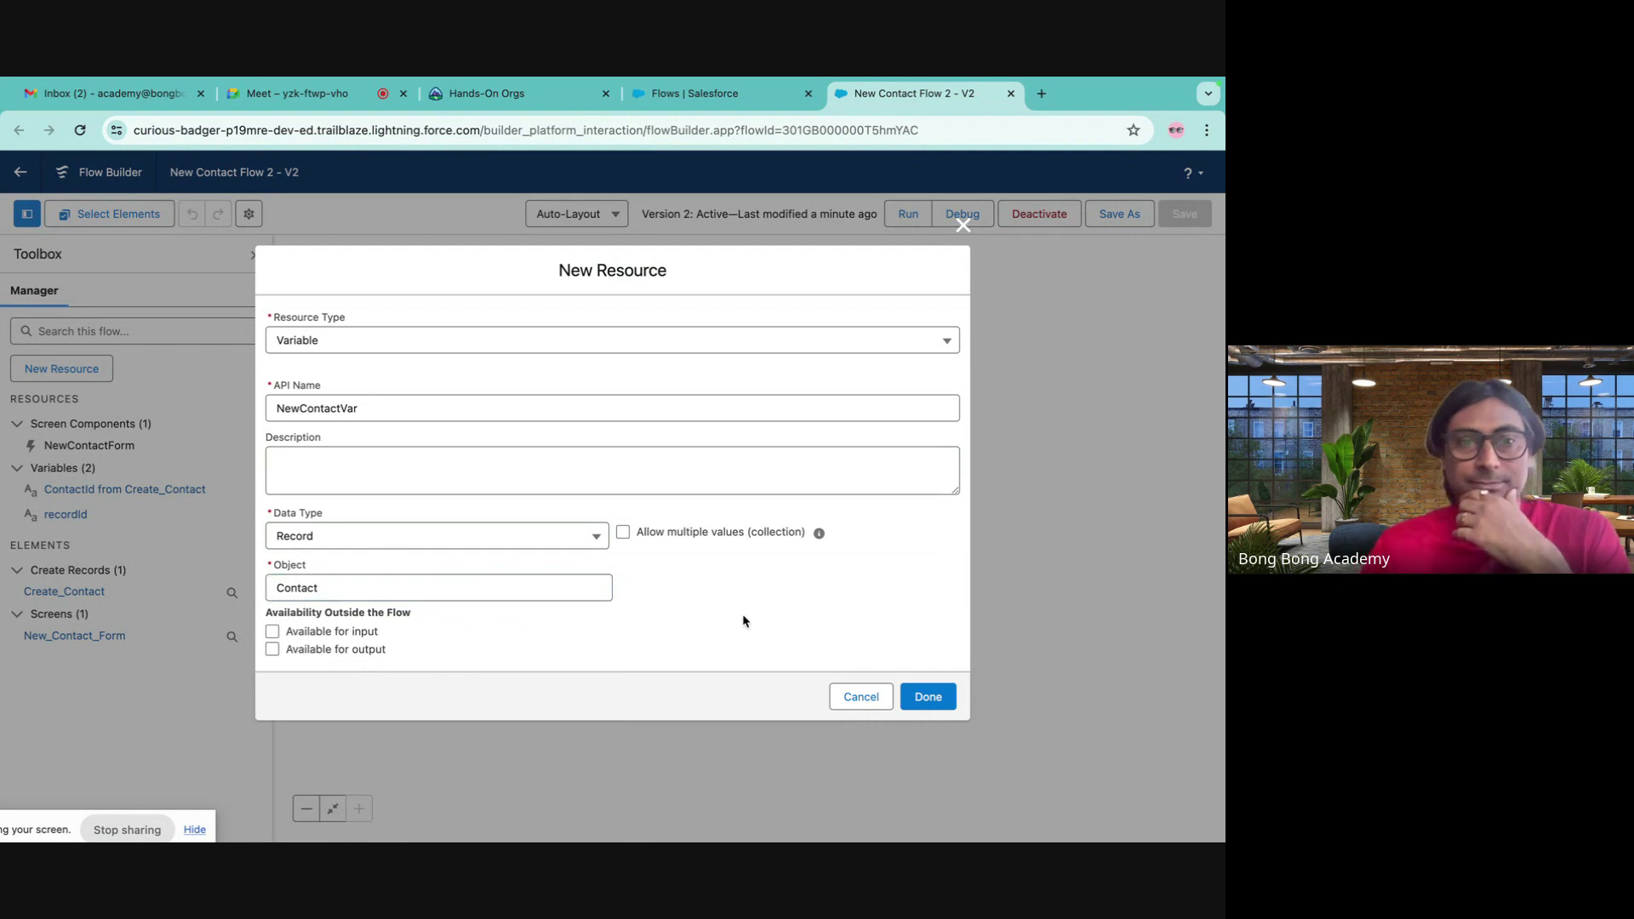
pyautogui.click(928, 697)
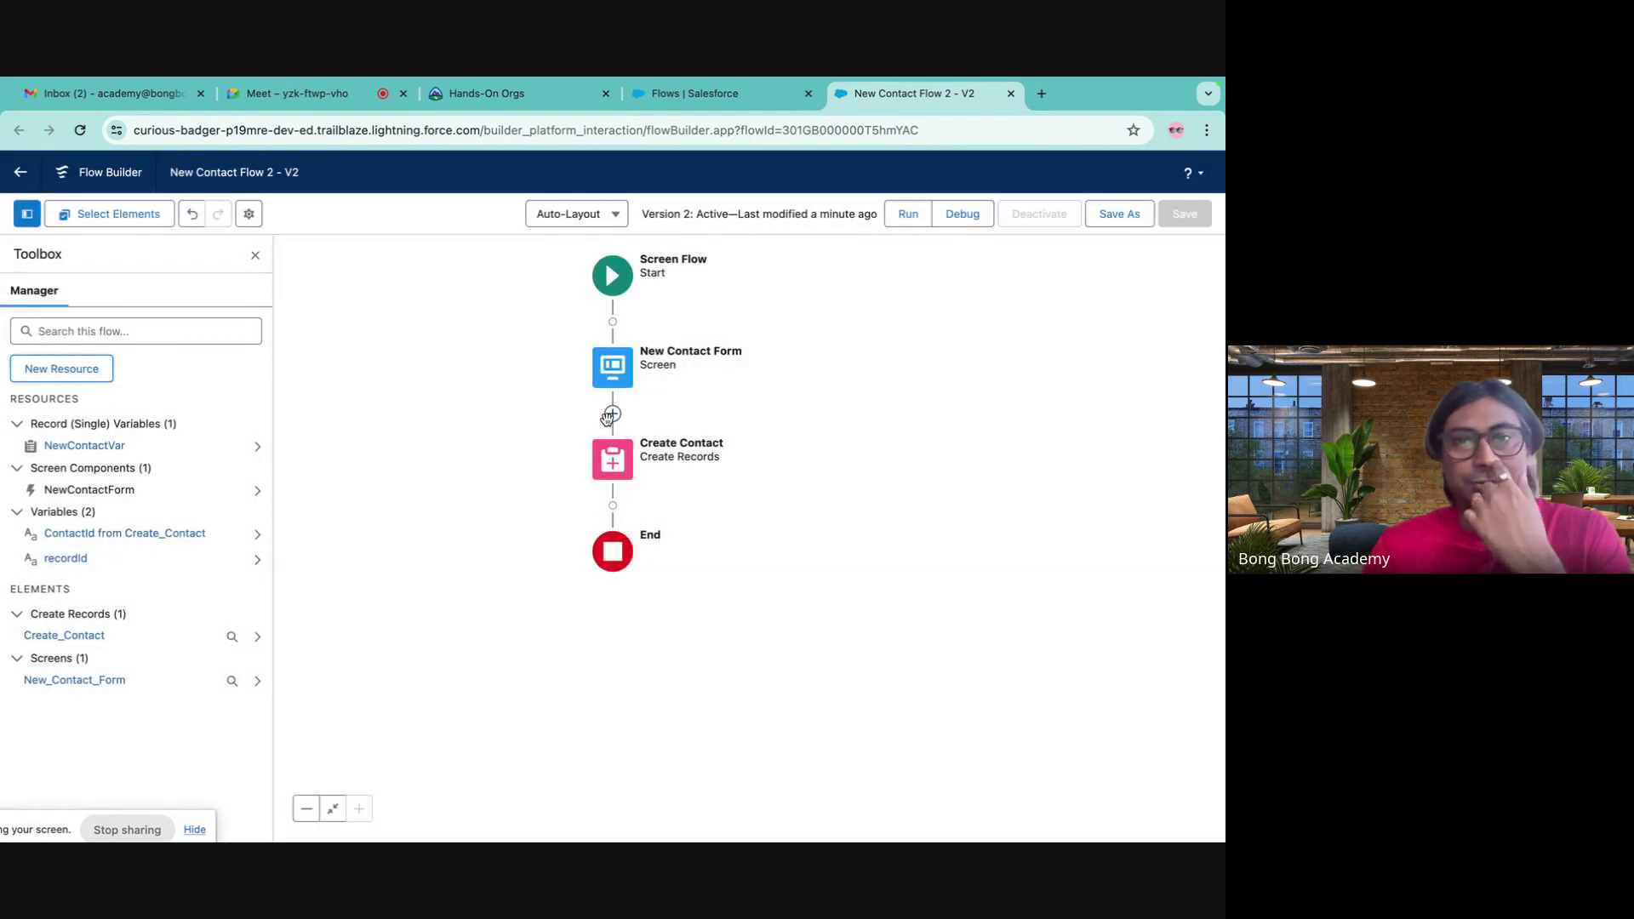
# - Insert an Assignment labelled 'Populate Variable' between the form and Create Contact
pyautogui.click(613, 413)
pyautogui.click(543, 656)
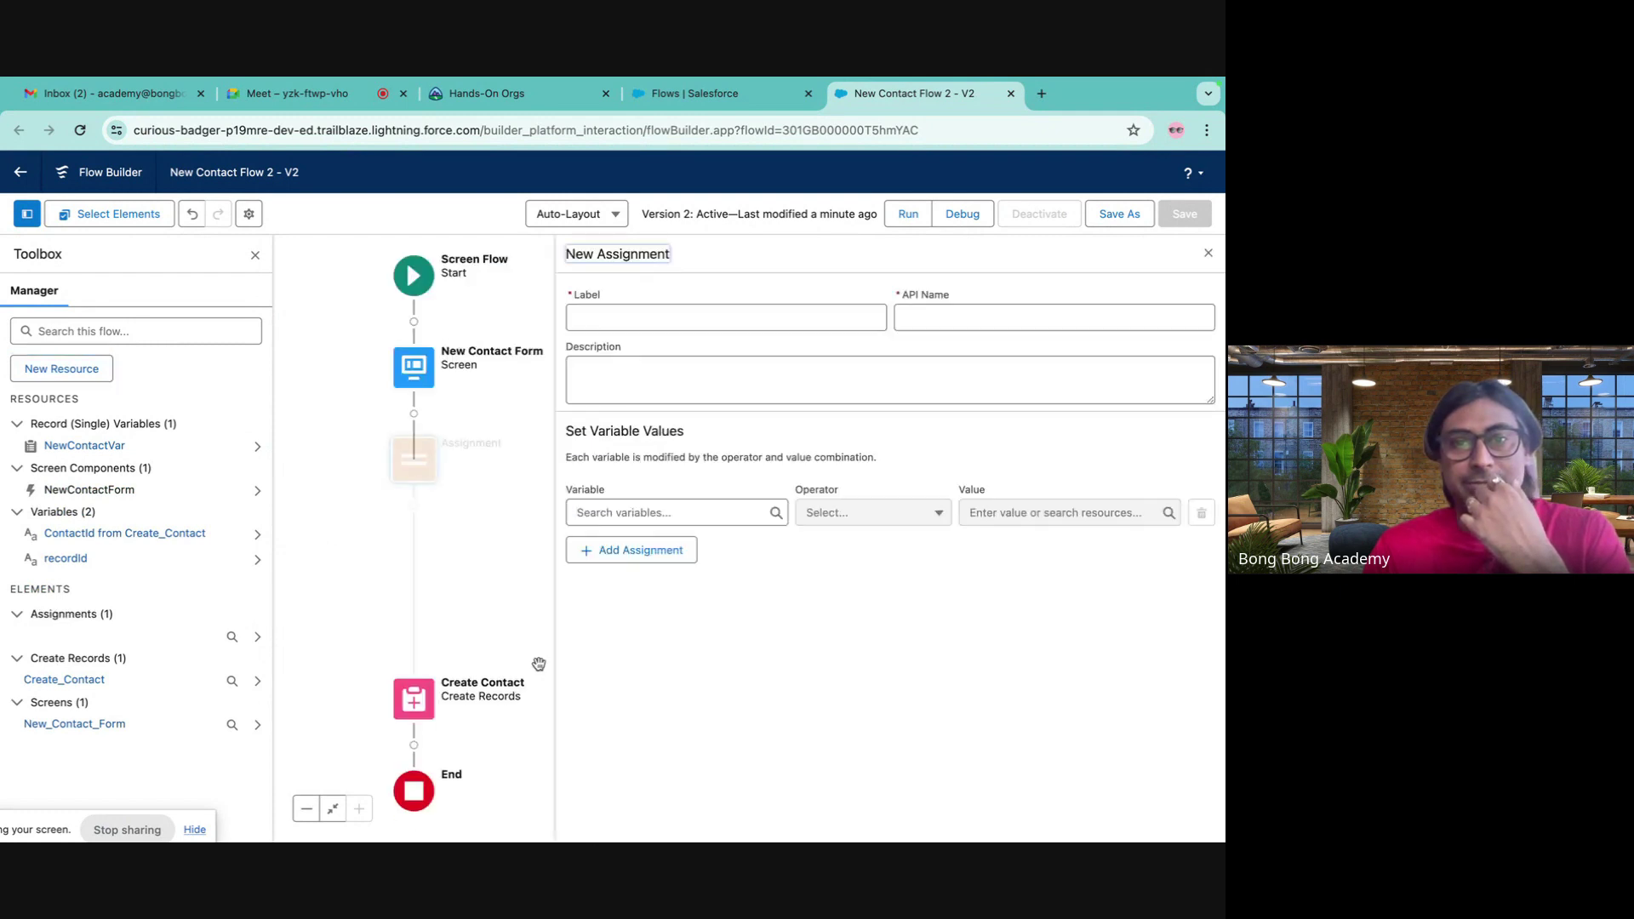
pyautogui.click(631, 317)
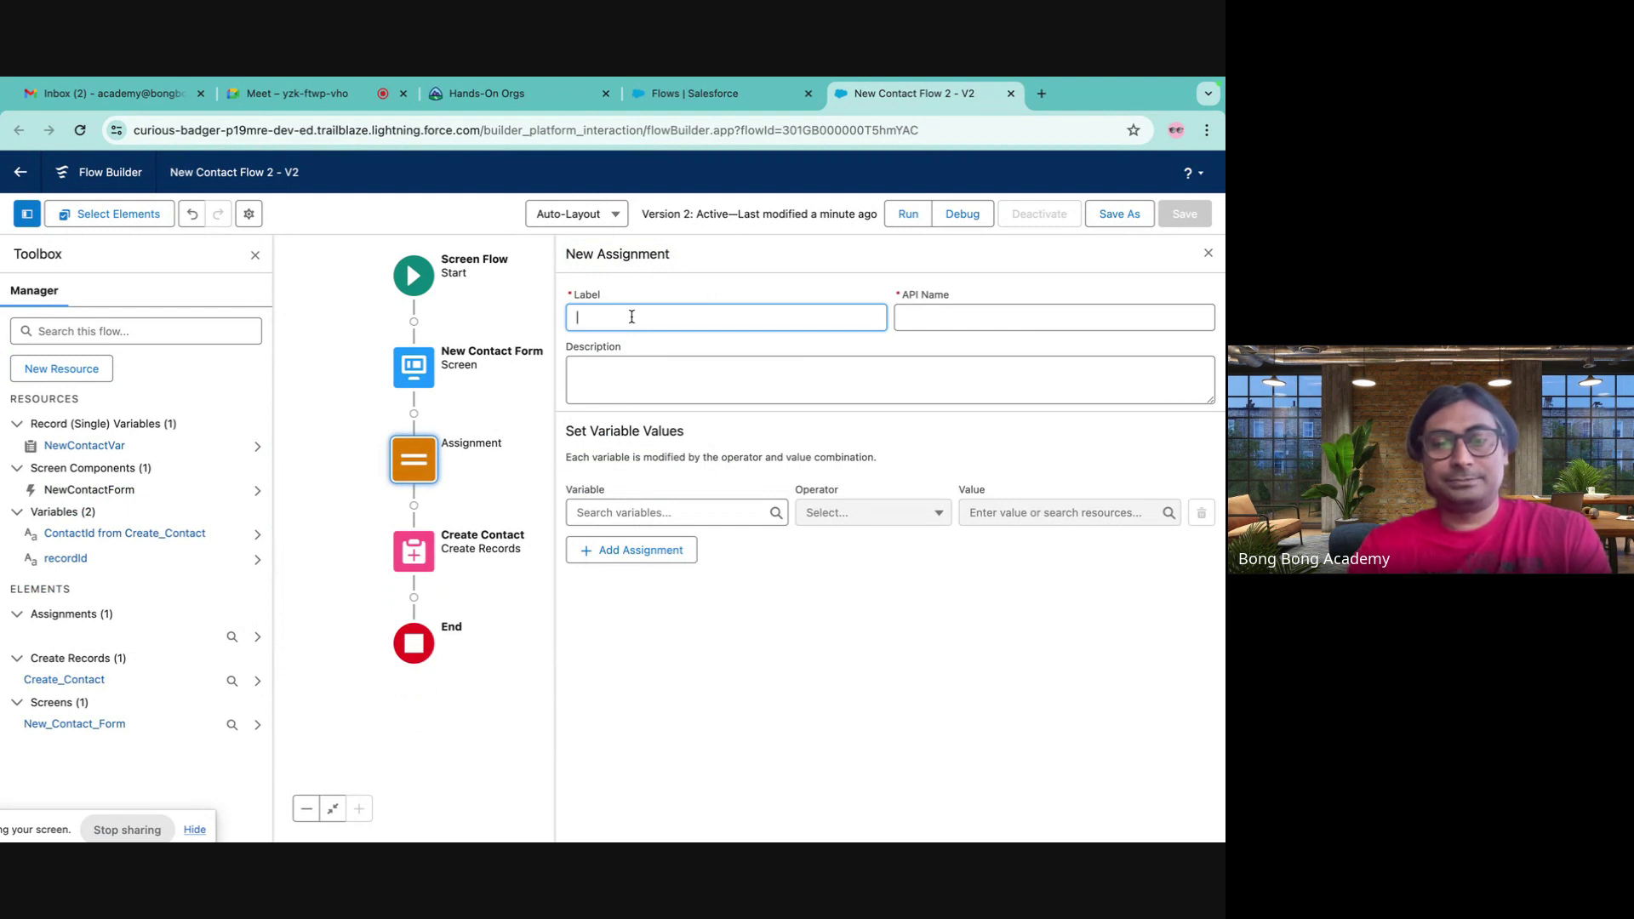
pyautogui.write('u')
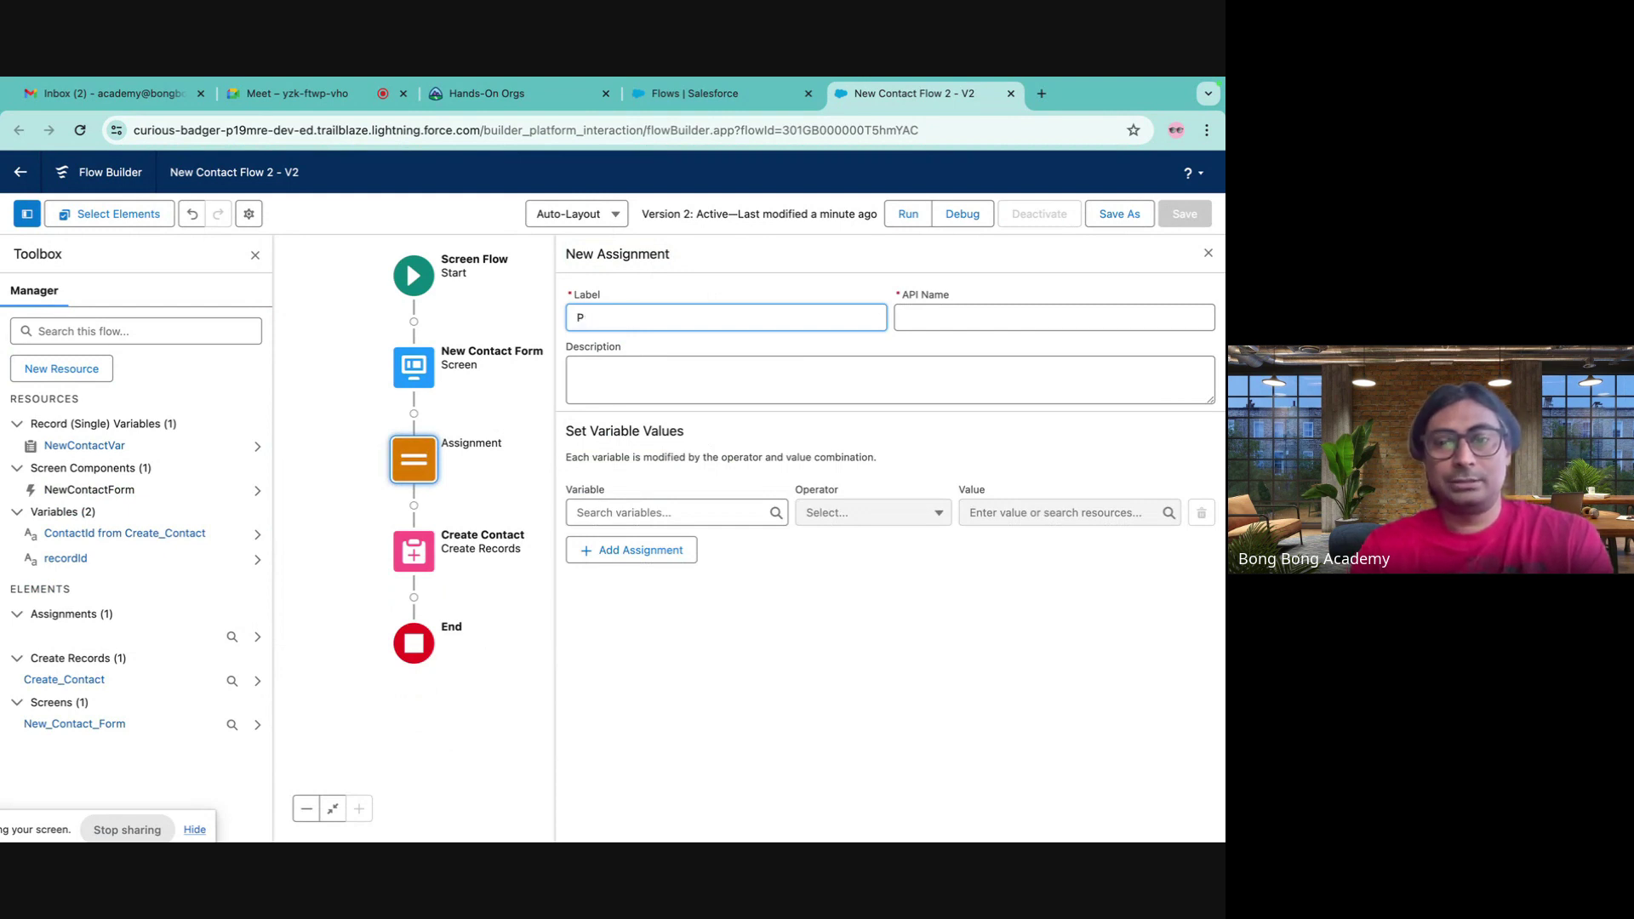
pyautogui.write('pulate')
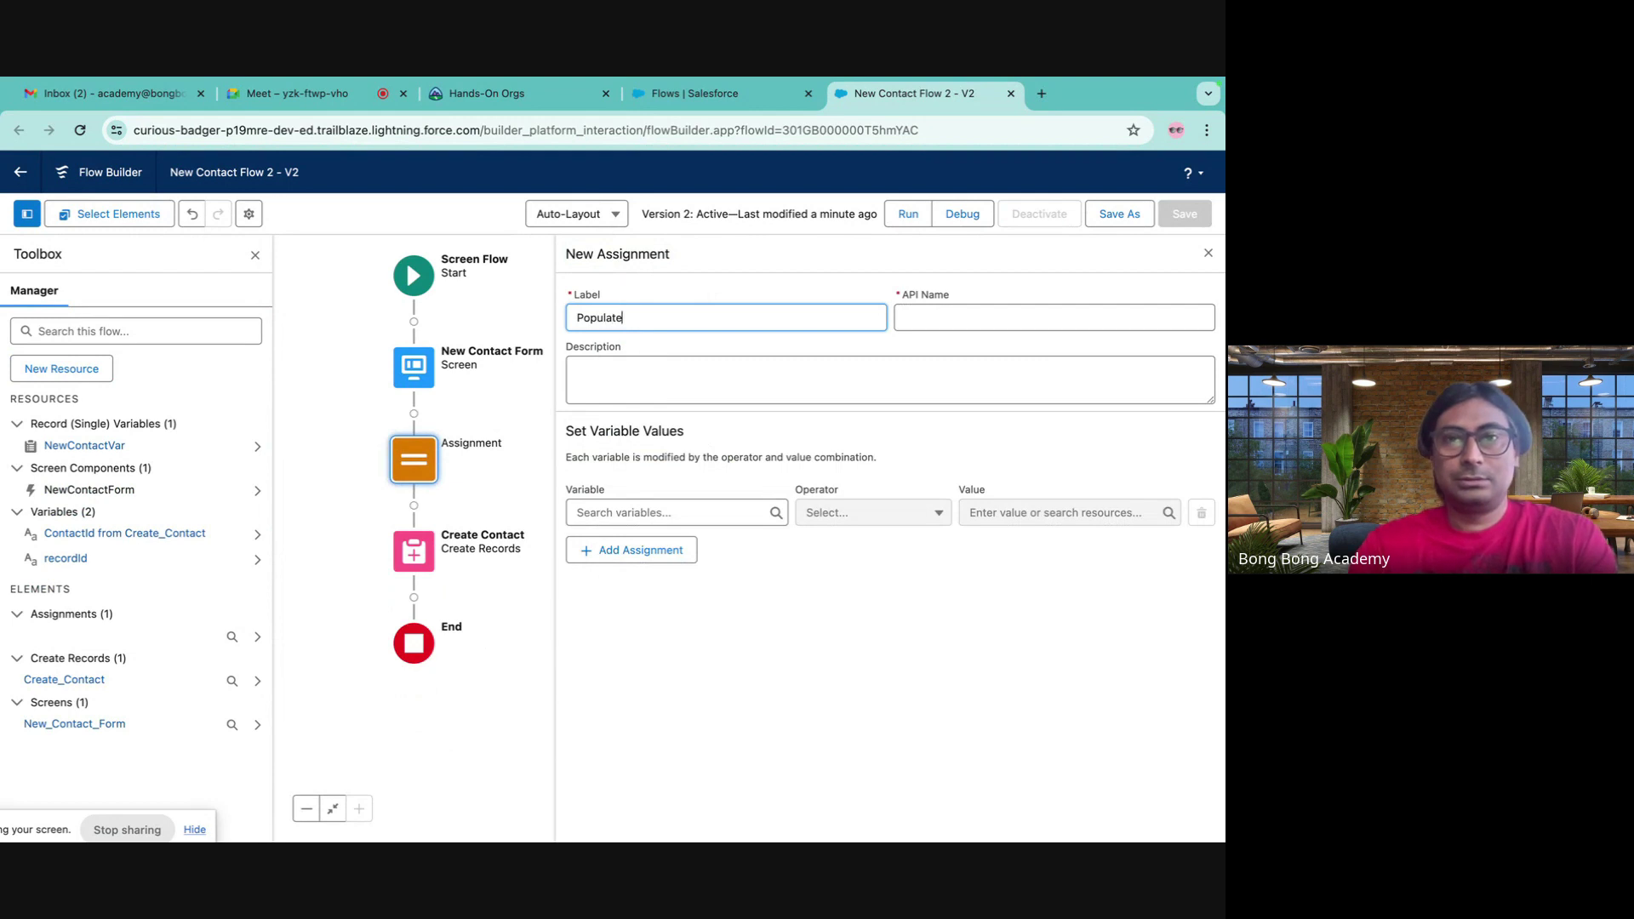
pyautogui.write(' V')
pyautogui.press('BackSpace')
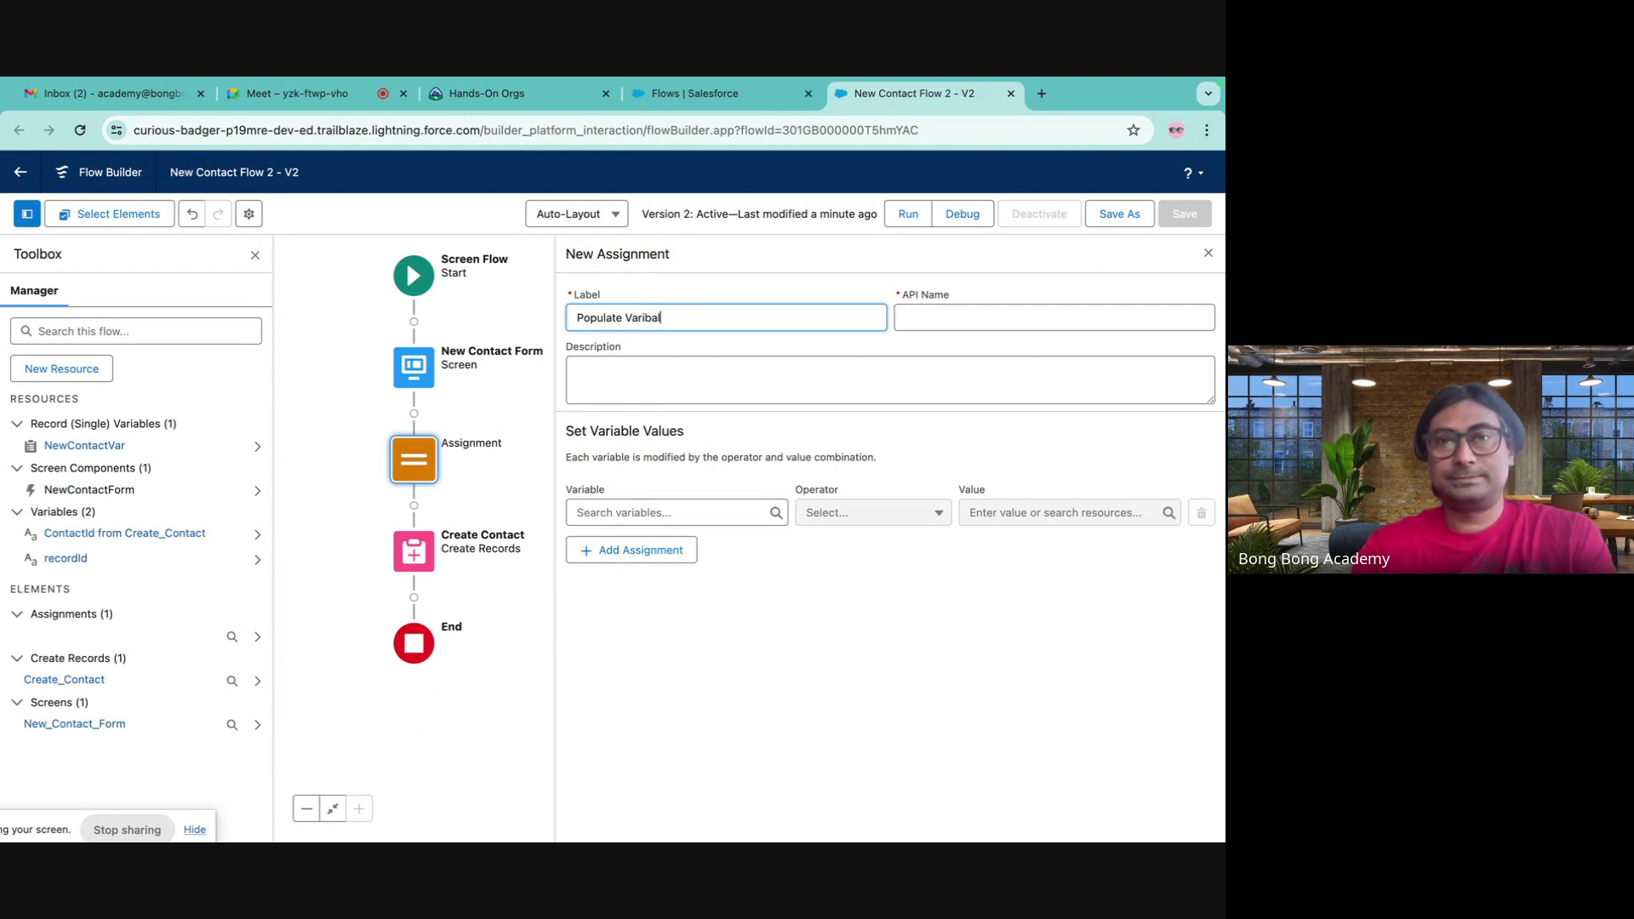
pyautogui.write('ble')
pyautogui.press('Tab')
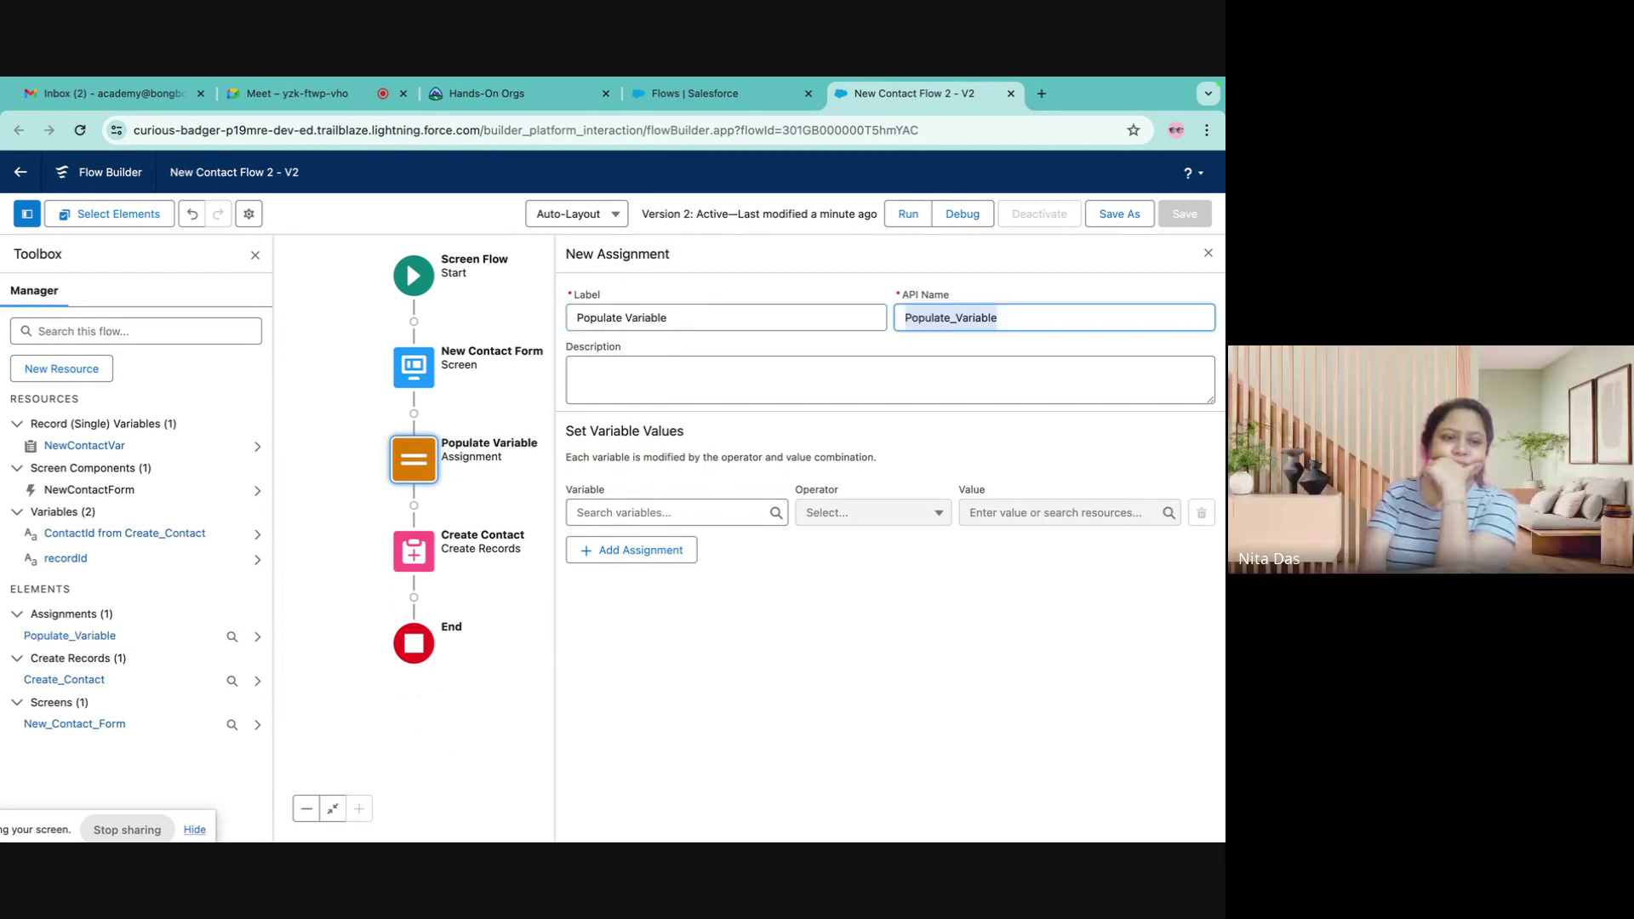
# - Set NewContactVar's FirstName from NewContactForm's firstName
pyautogui.click(683, 519)
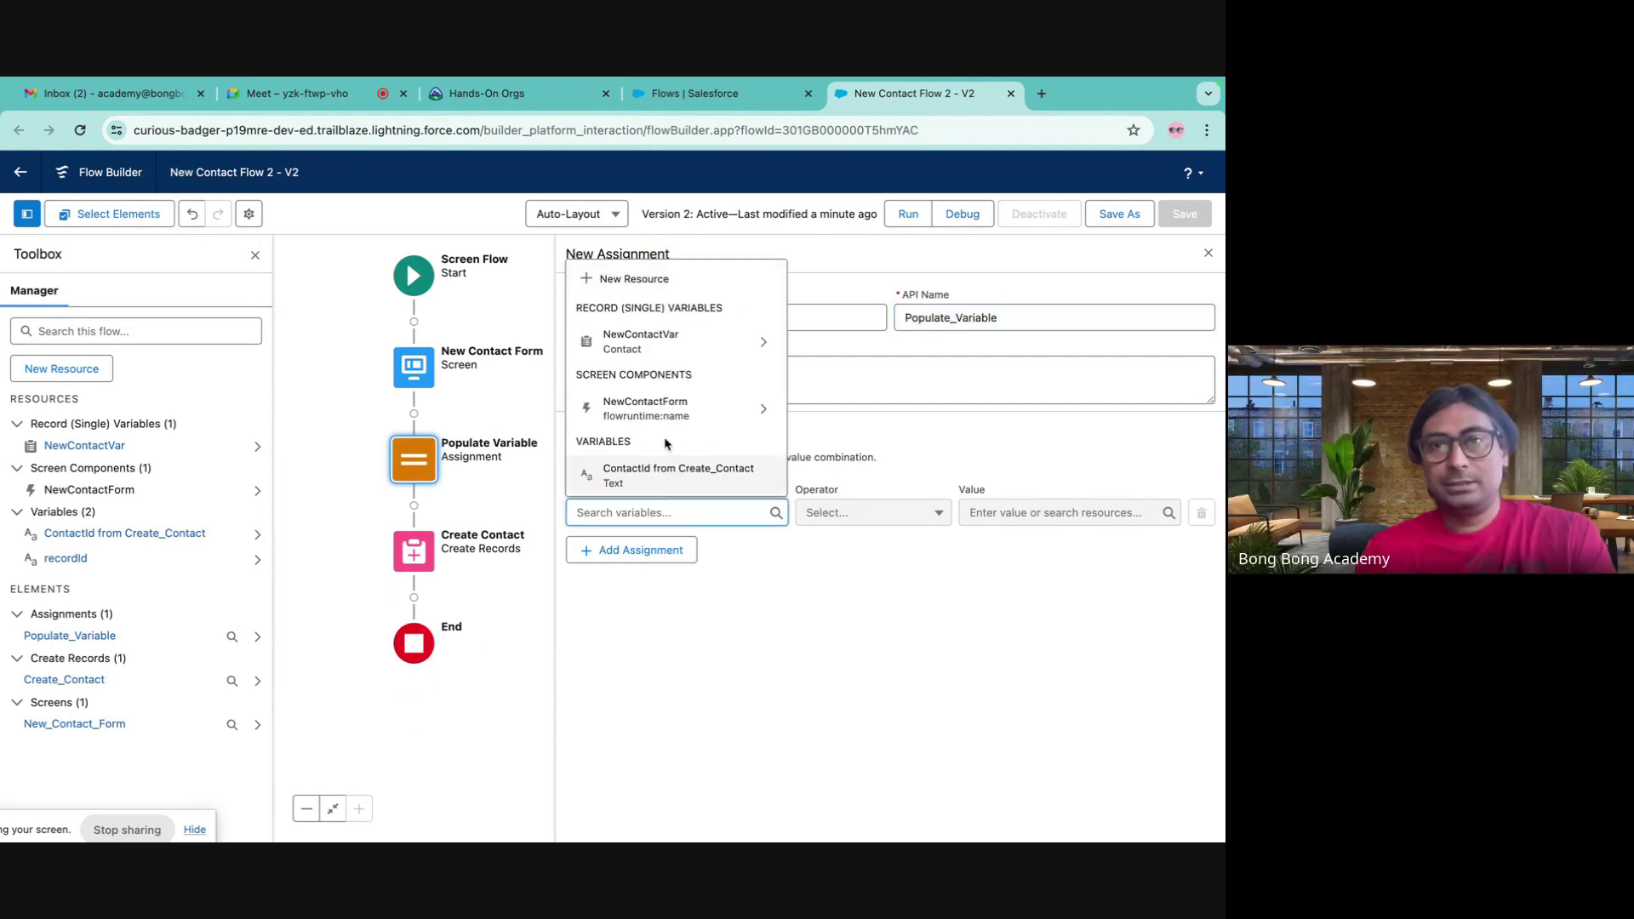
pyautogui.click(647, 345)
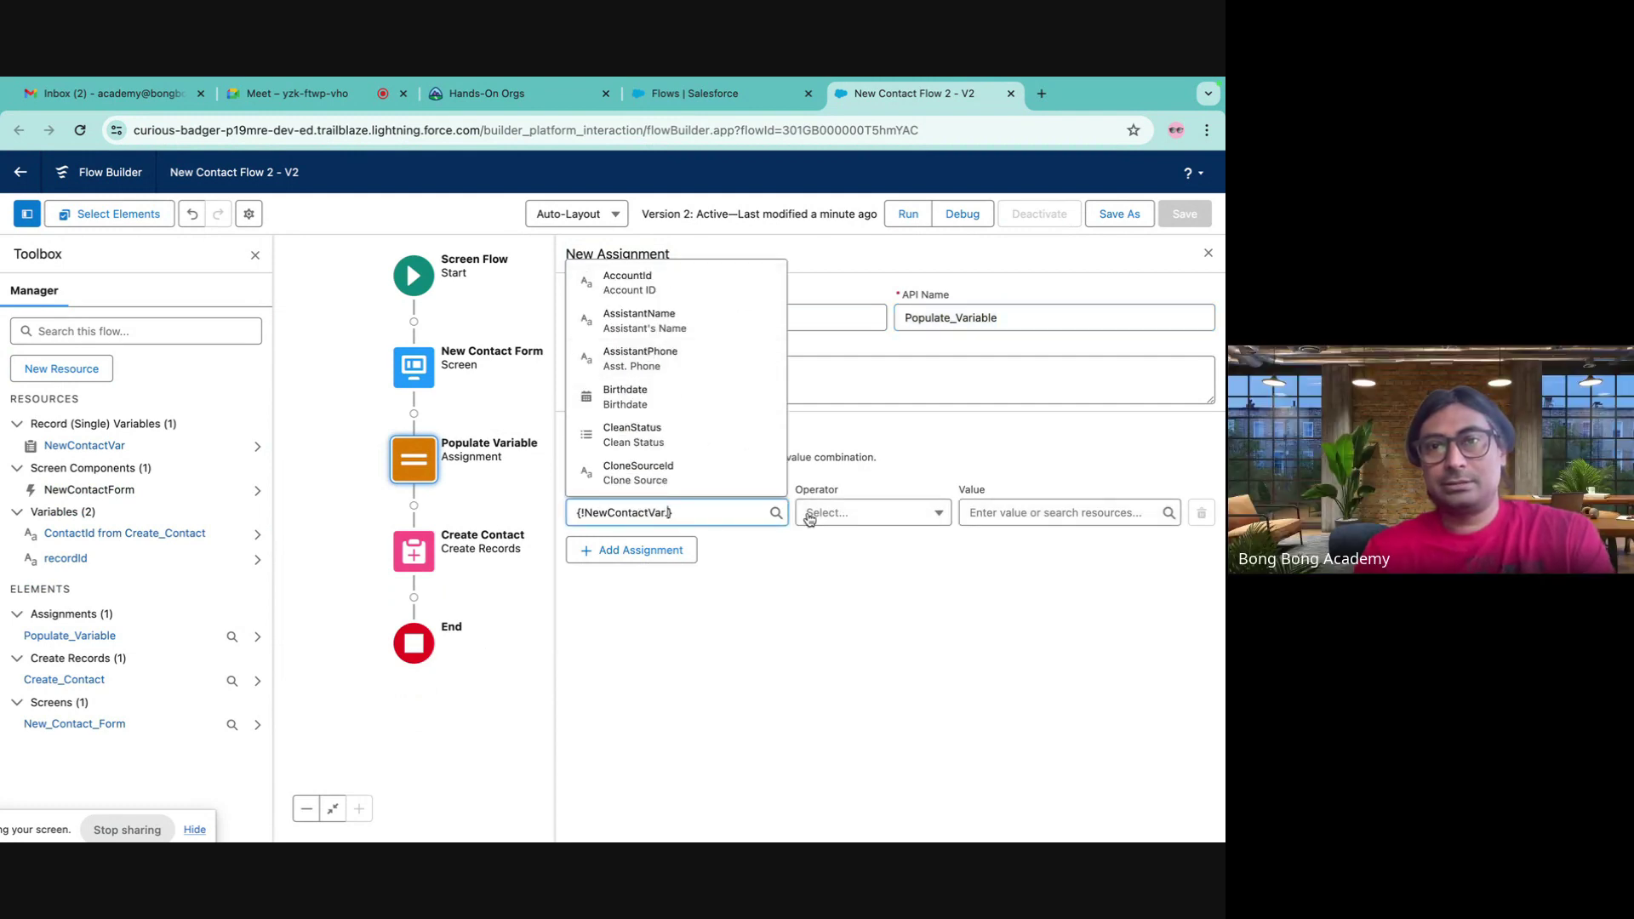
pyautogui.write('fir')
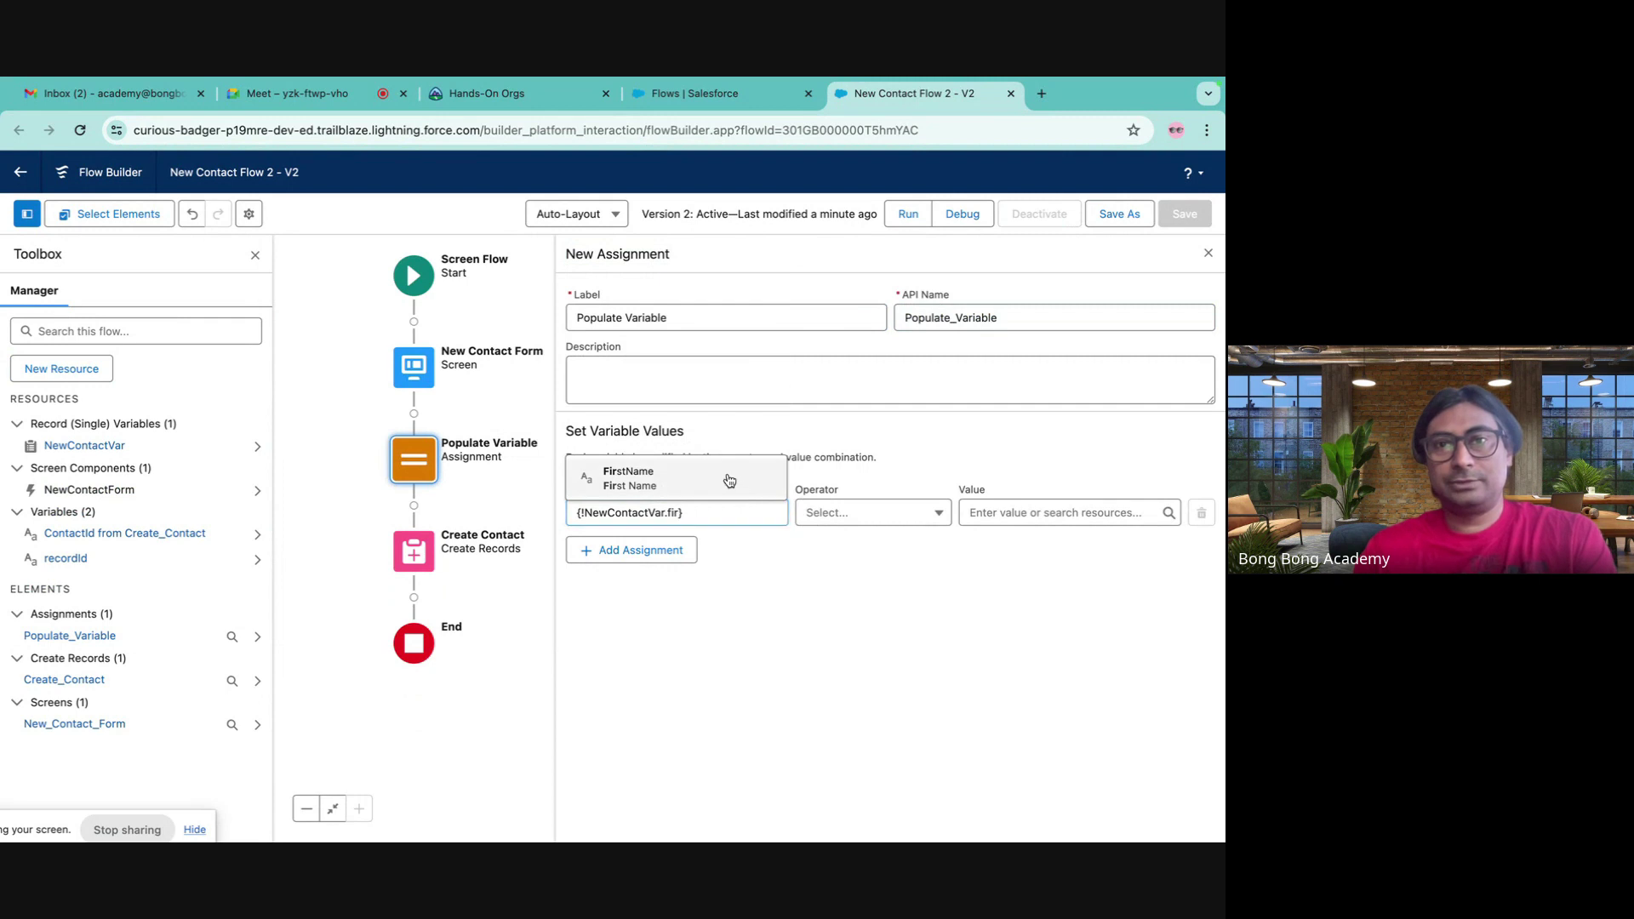
pyautogui.click(727, 474)
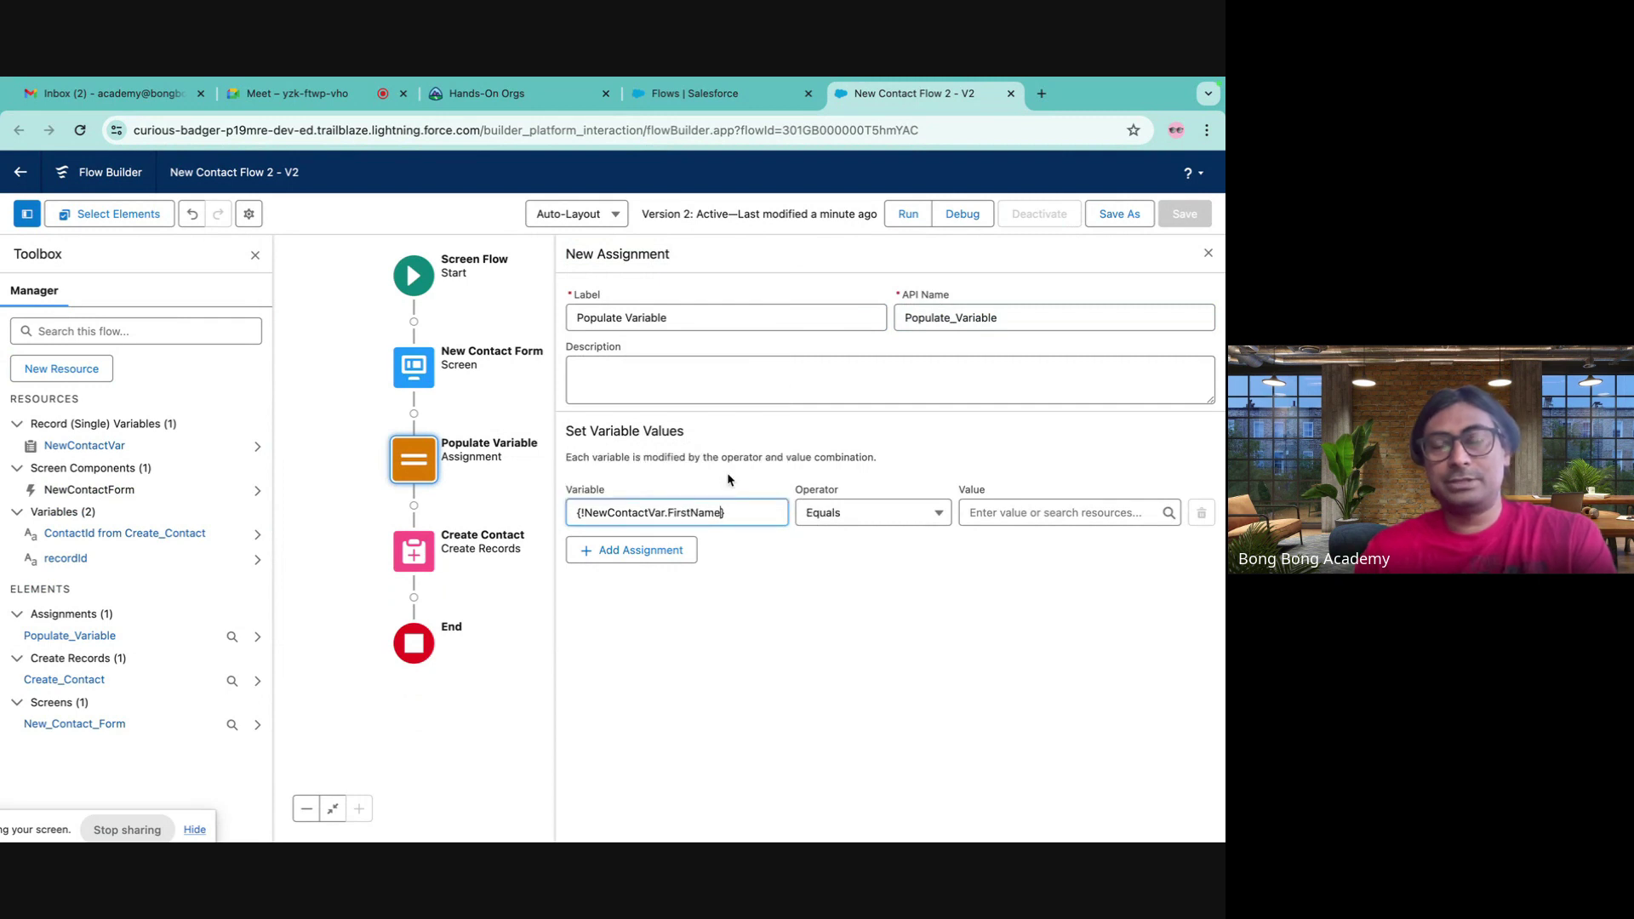
pyautogui.click(1027, 514)
pyautogui.scroll(-3, 1048, 489)
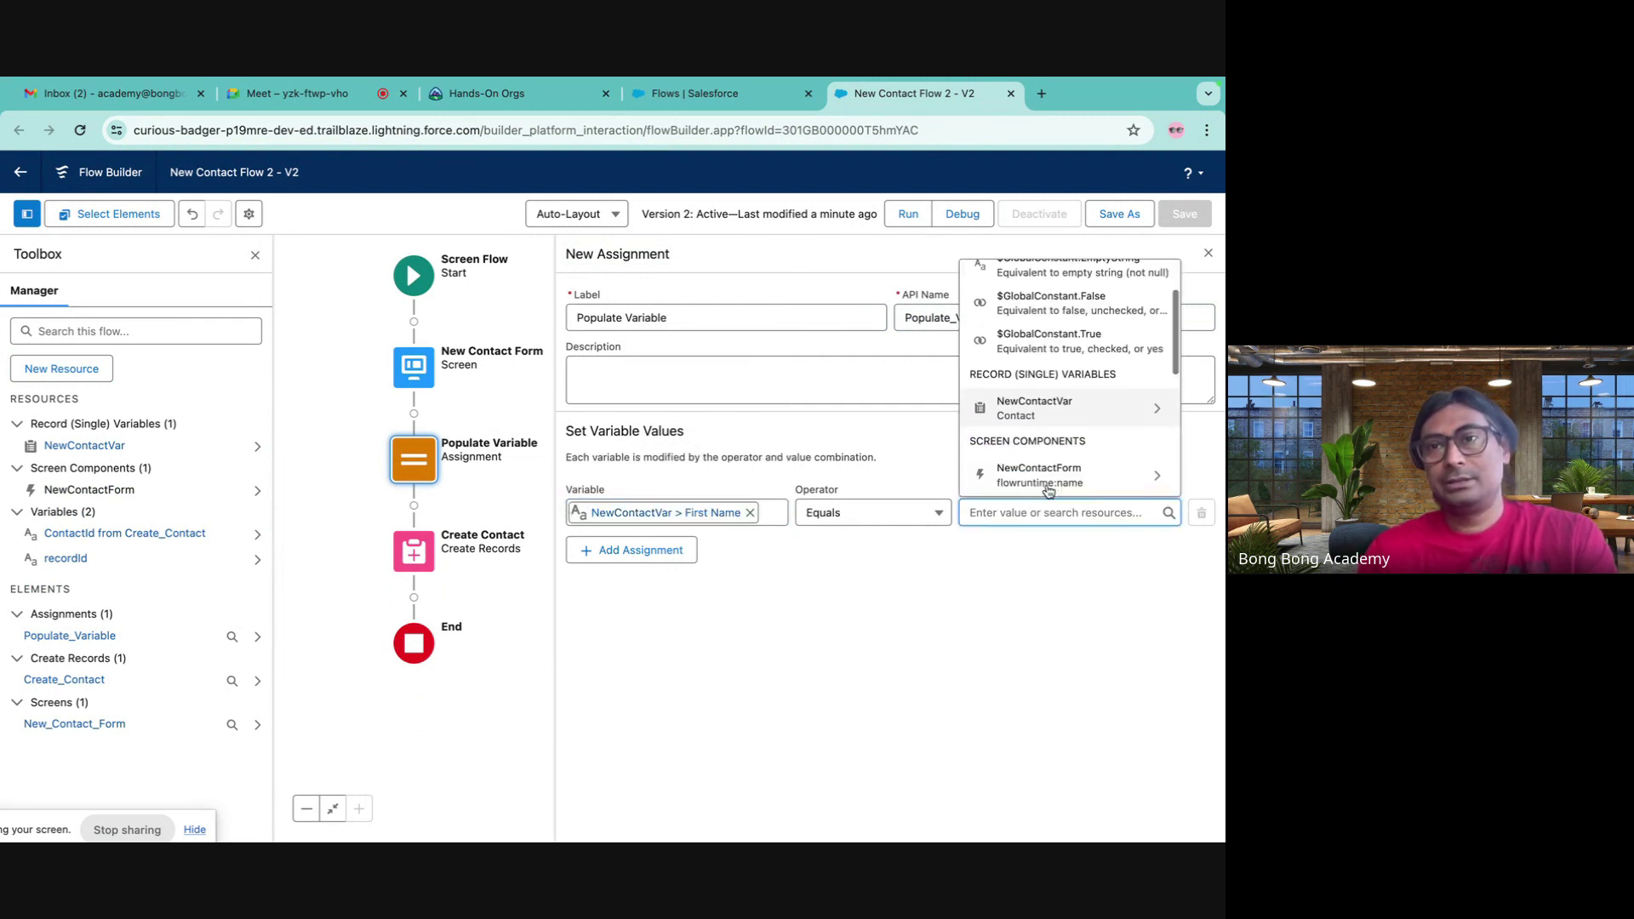
pyautogui.scroll(1, 1043, 455)
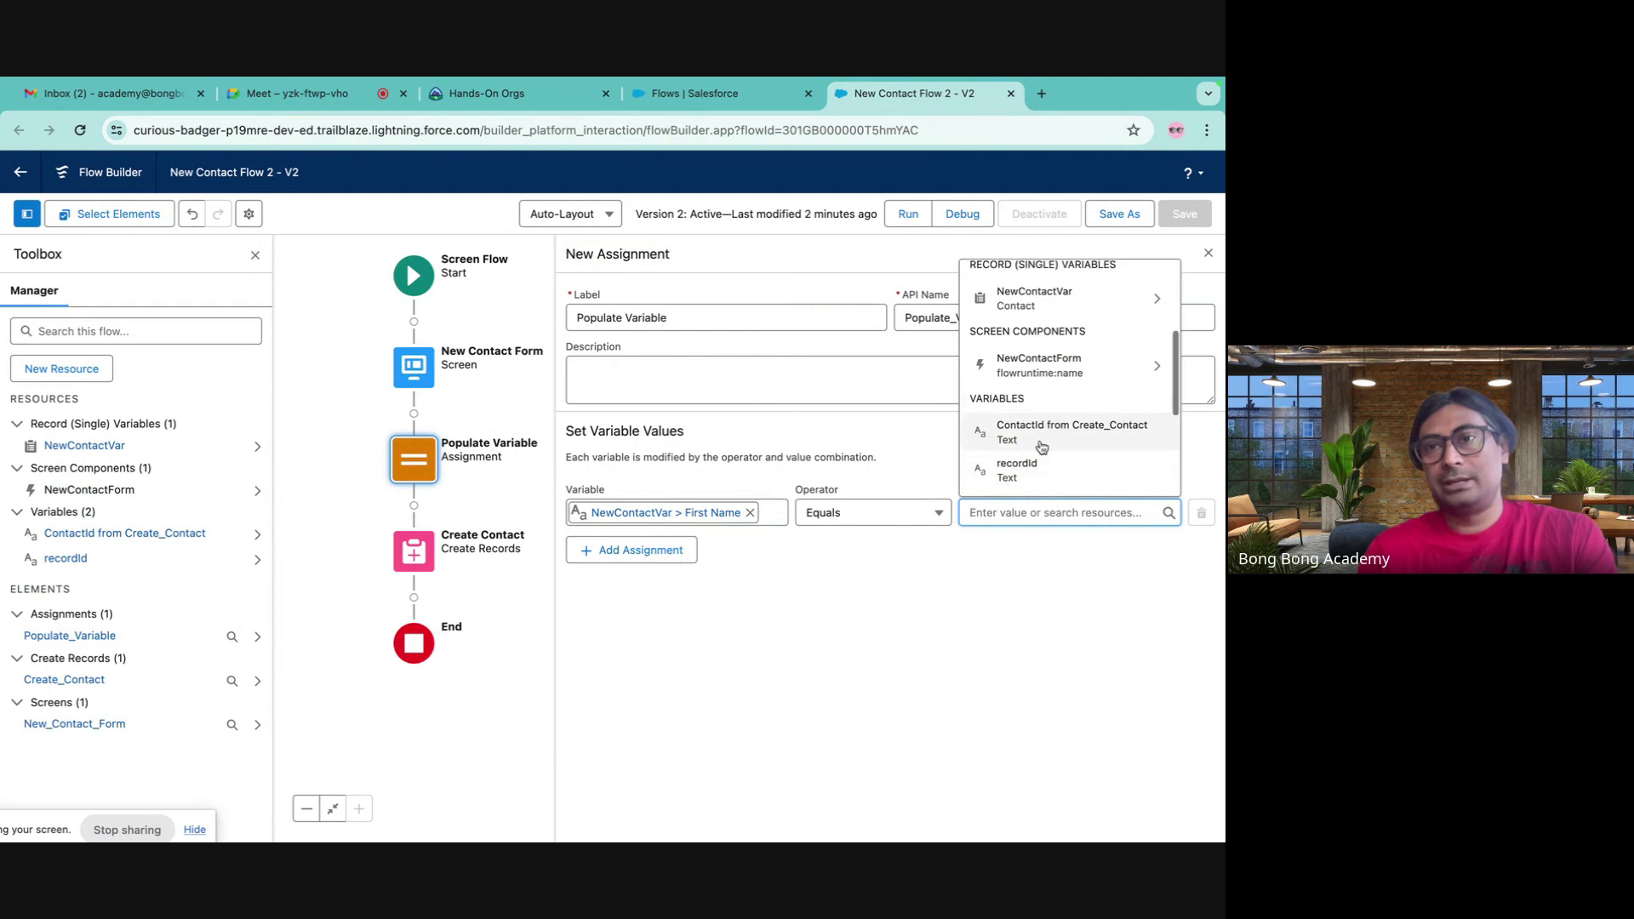
pyautogui.click(1046, 382)
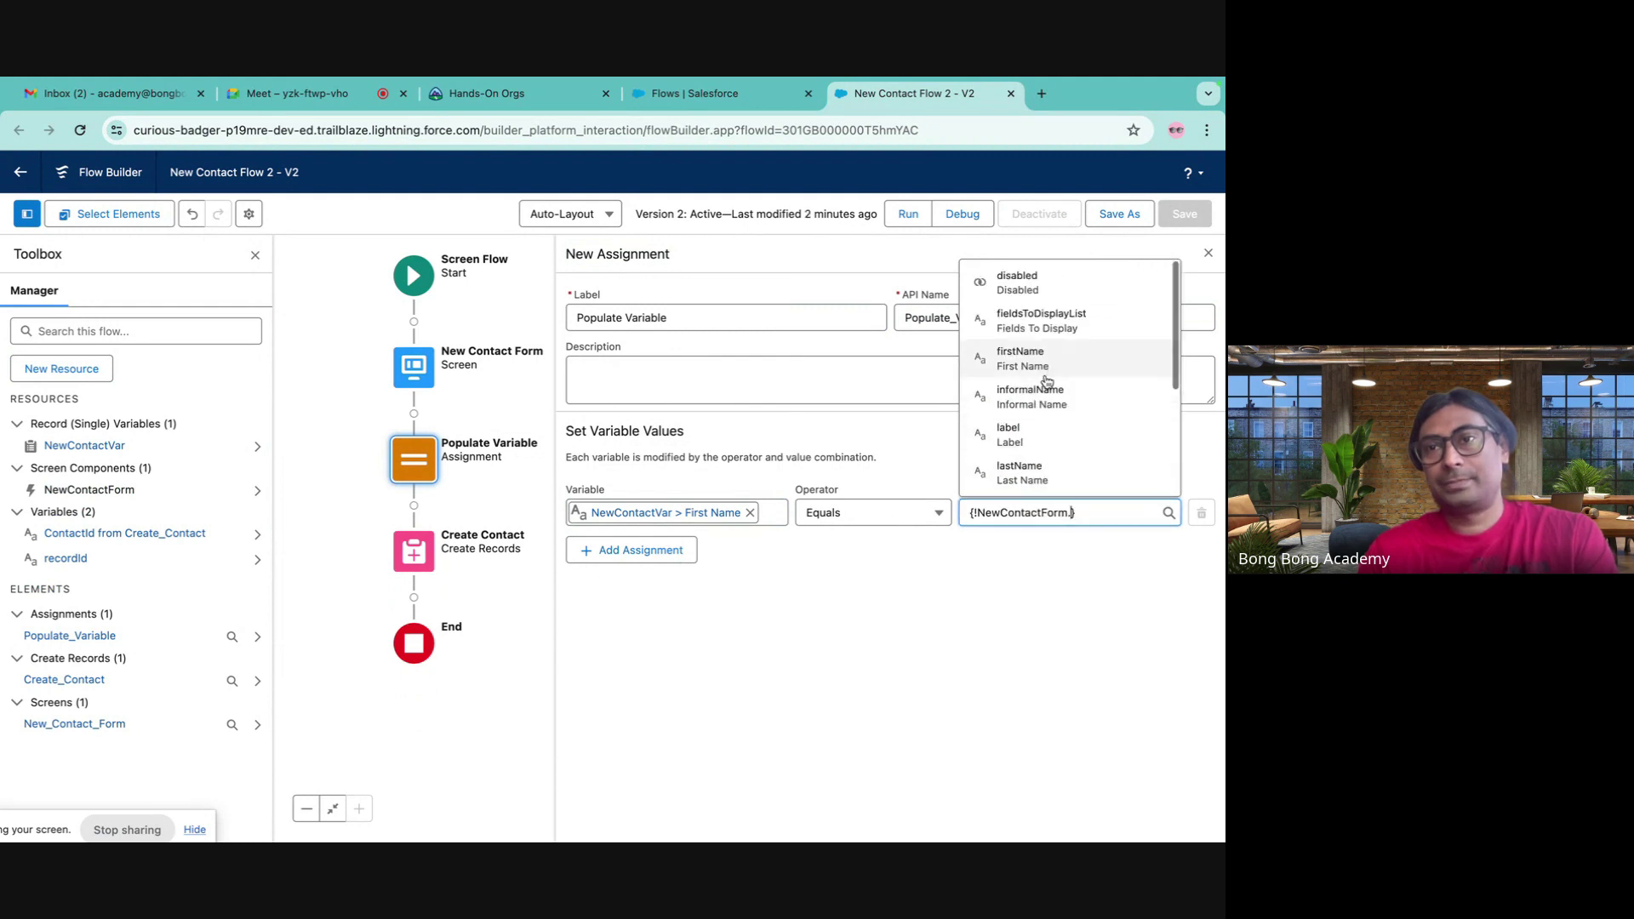
pyautogui.click(1036, 370)
# - Add a row setting NewContactVar's LastName from NewContactForm's Last Name
pyautogui.click(670, 560)
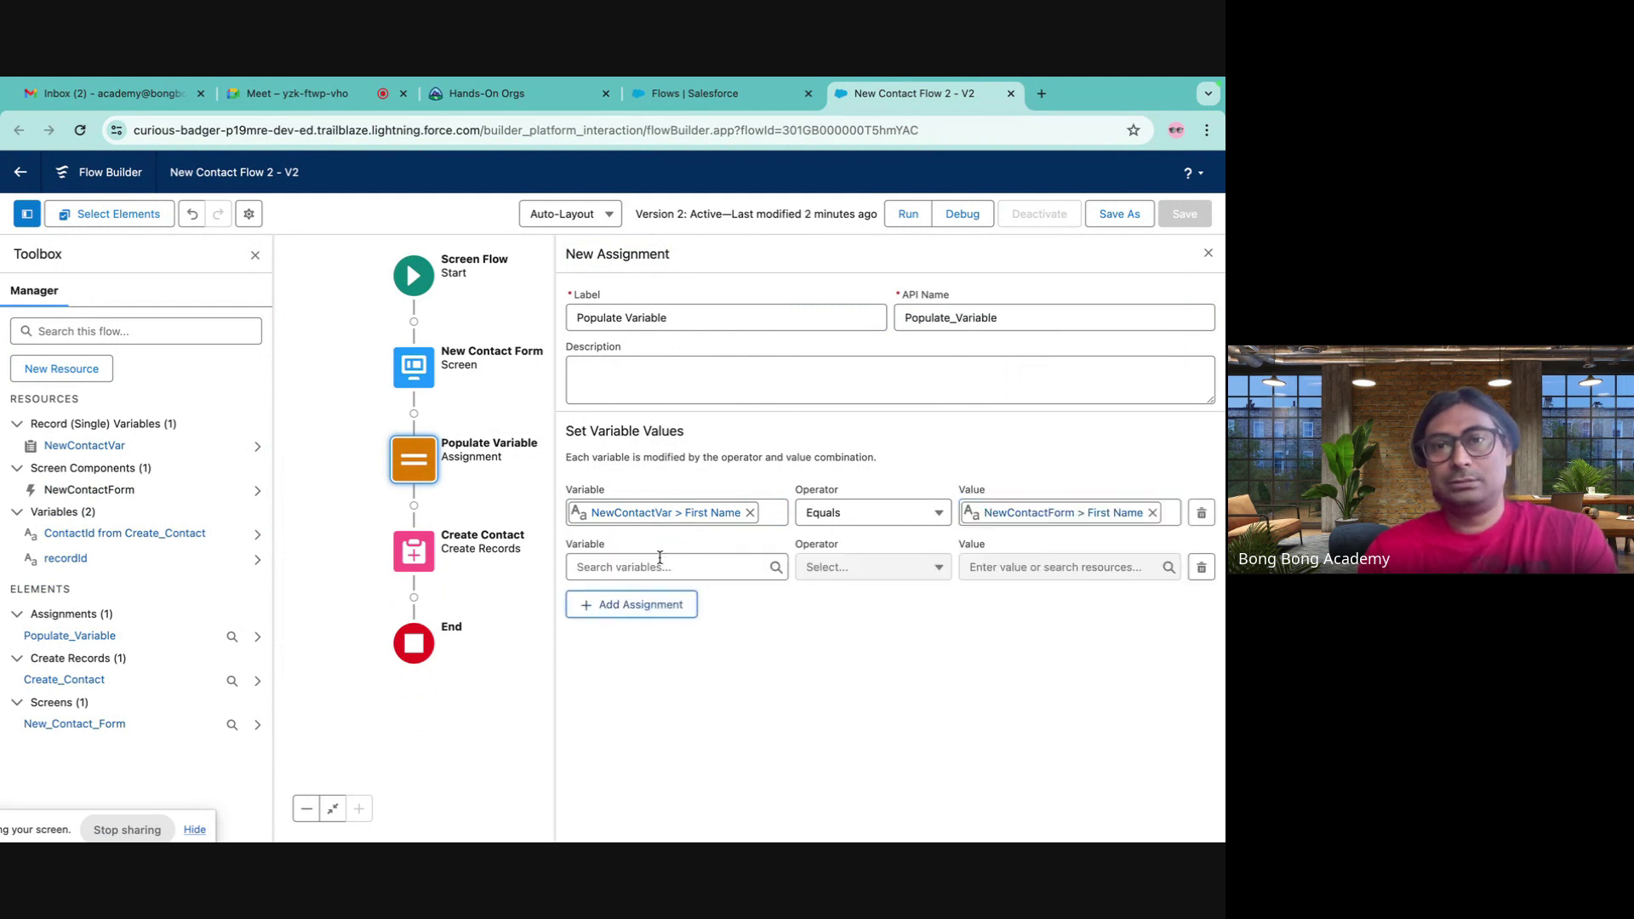
pyautogui.click(669, 566)
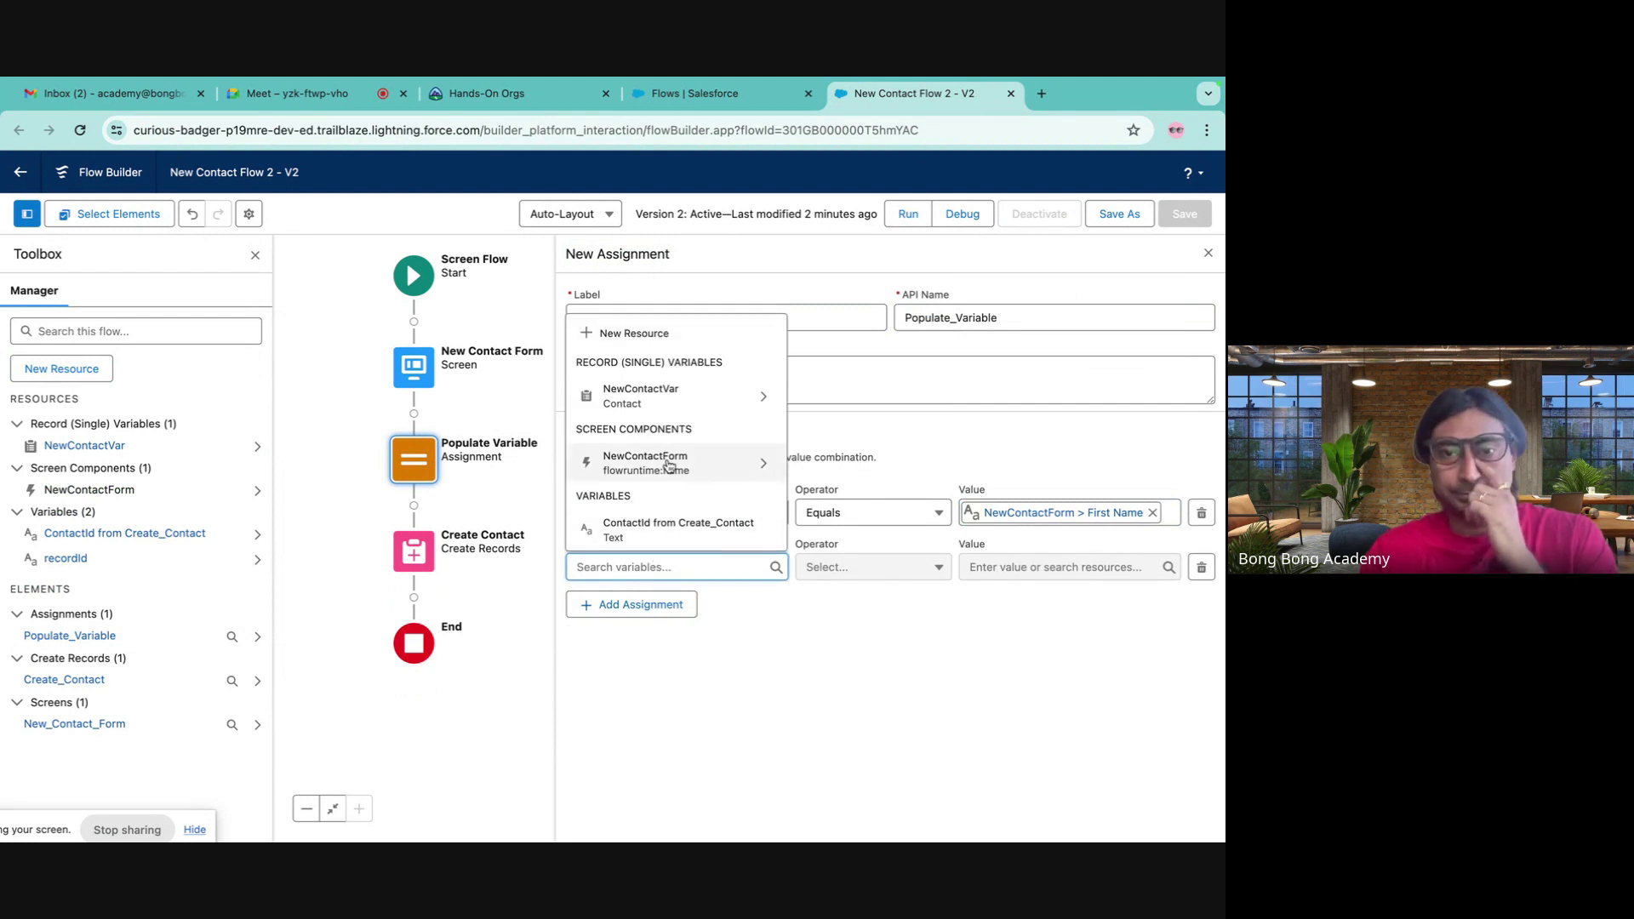
pyautogui.click(660, 407)
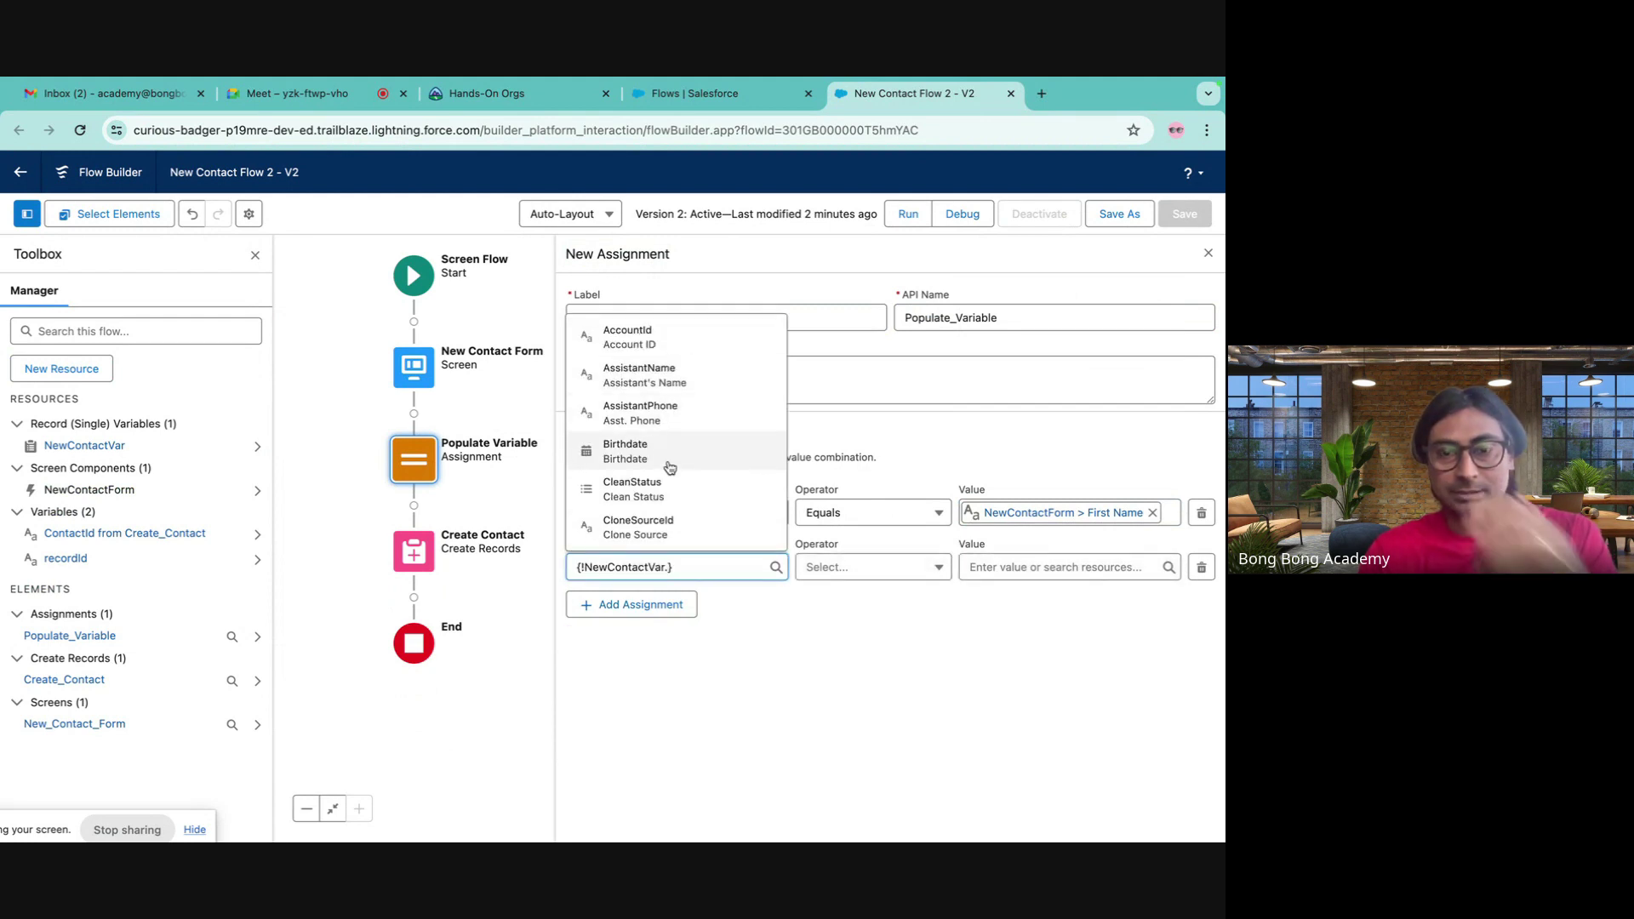
pyautogui.write('Last')
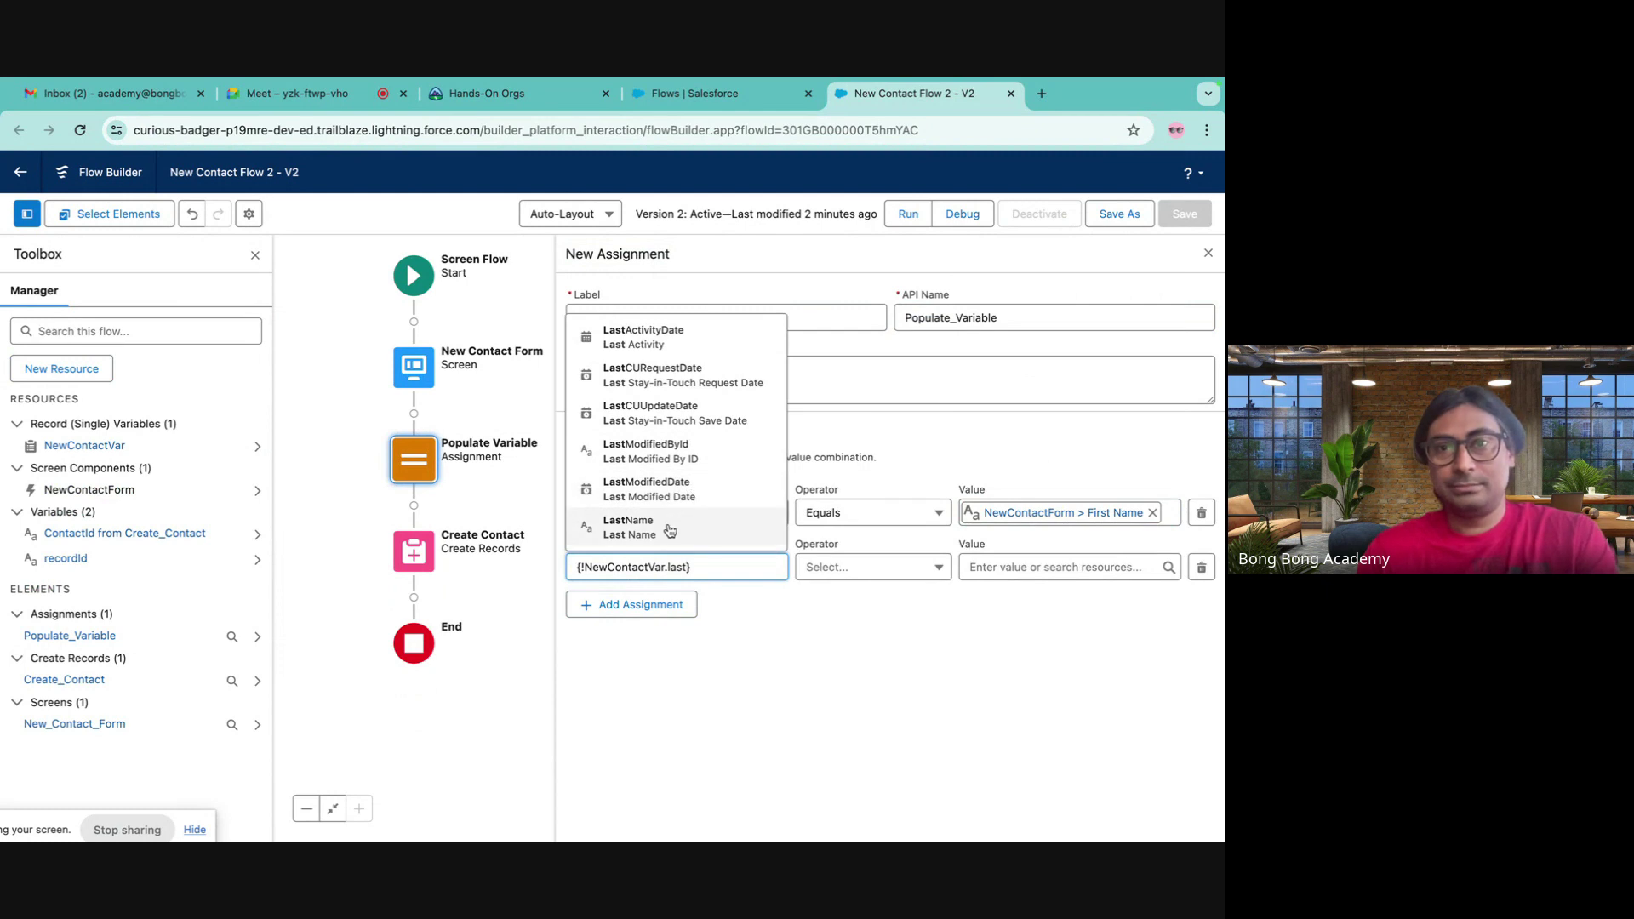
pyautogui.click(669, 524)
pyautogui.click(1063, 567)
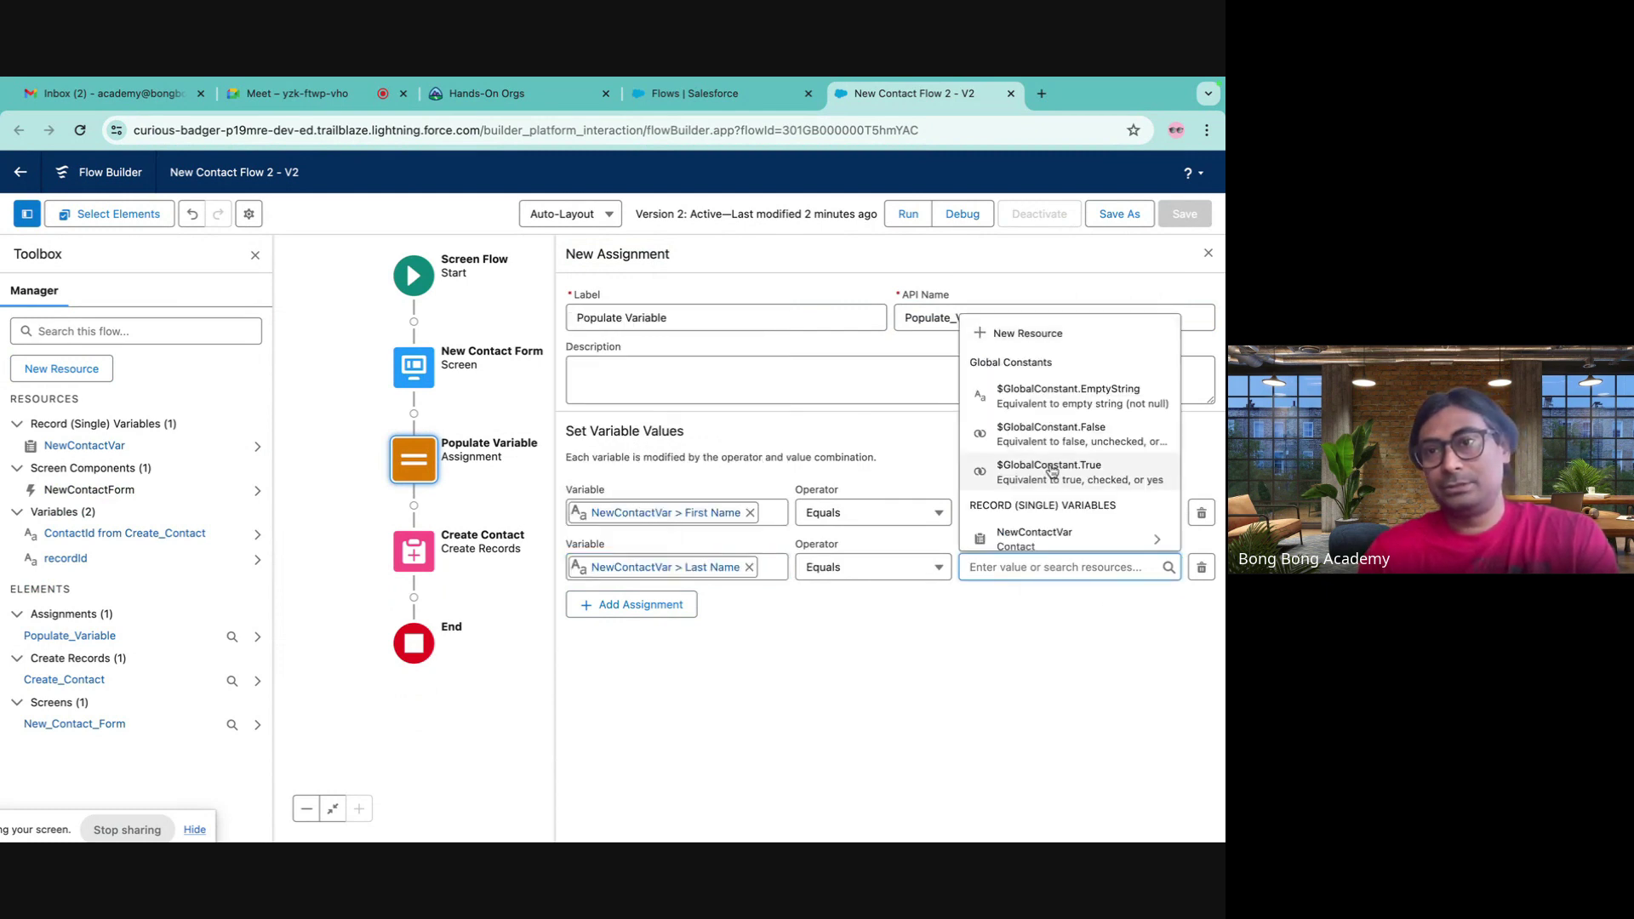
pyautogui.scroll(-3, 1053, 470)
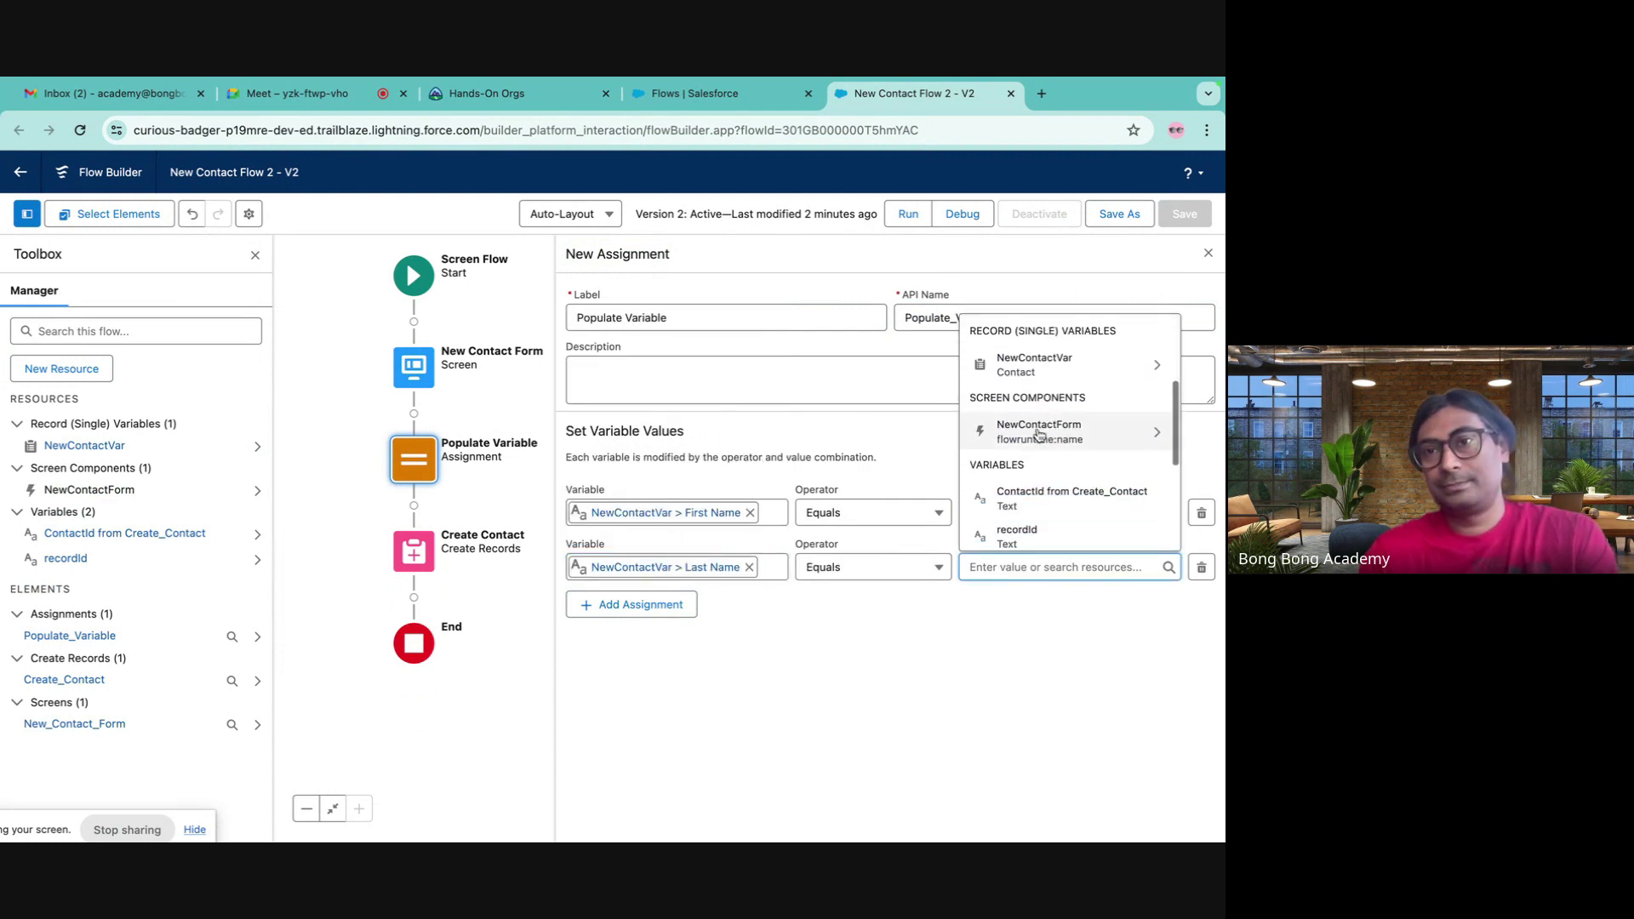
pyautogui.click(1042, 430)
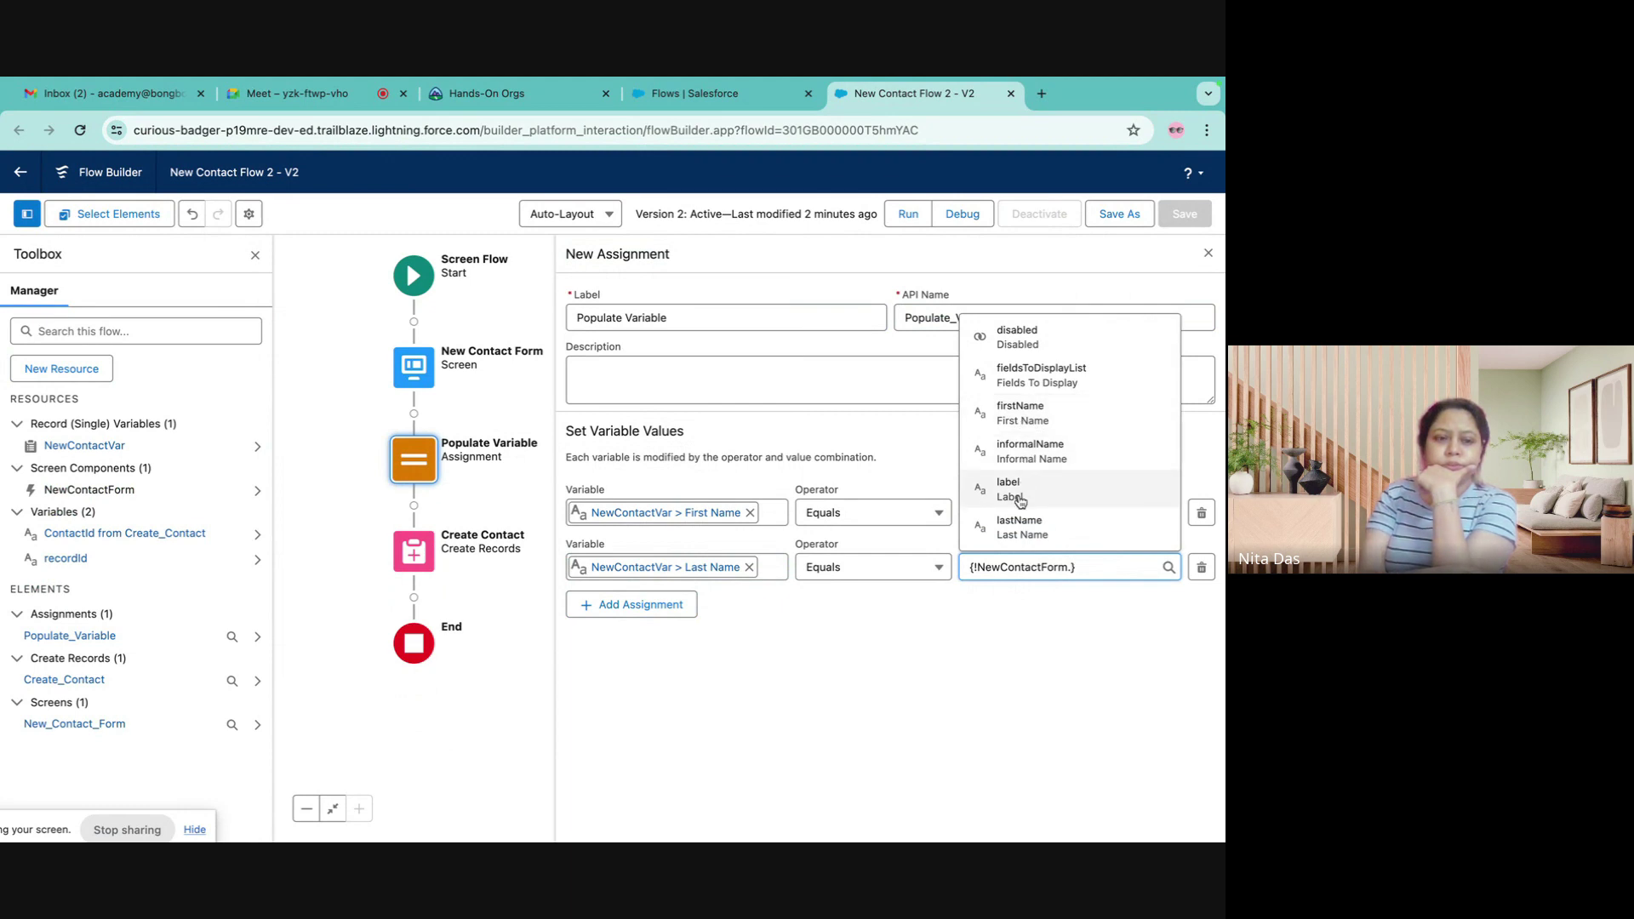
pyautogui.click(1018, 528)
# - Add a row setting NewContactVar's AccountId to recordId
pyautogui.click(647, 605)
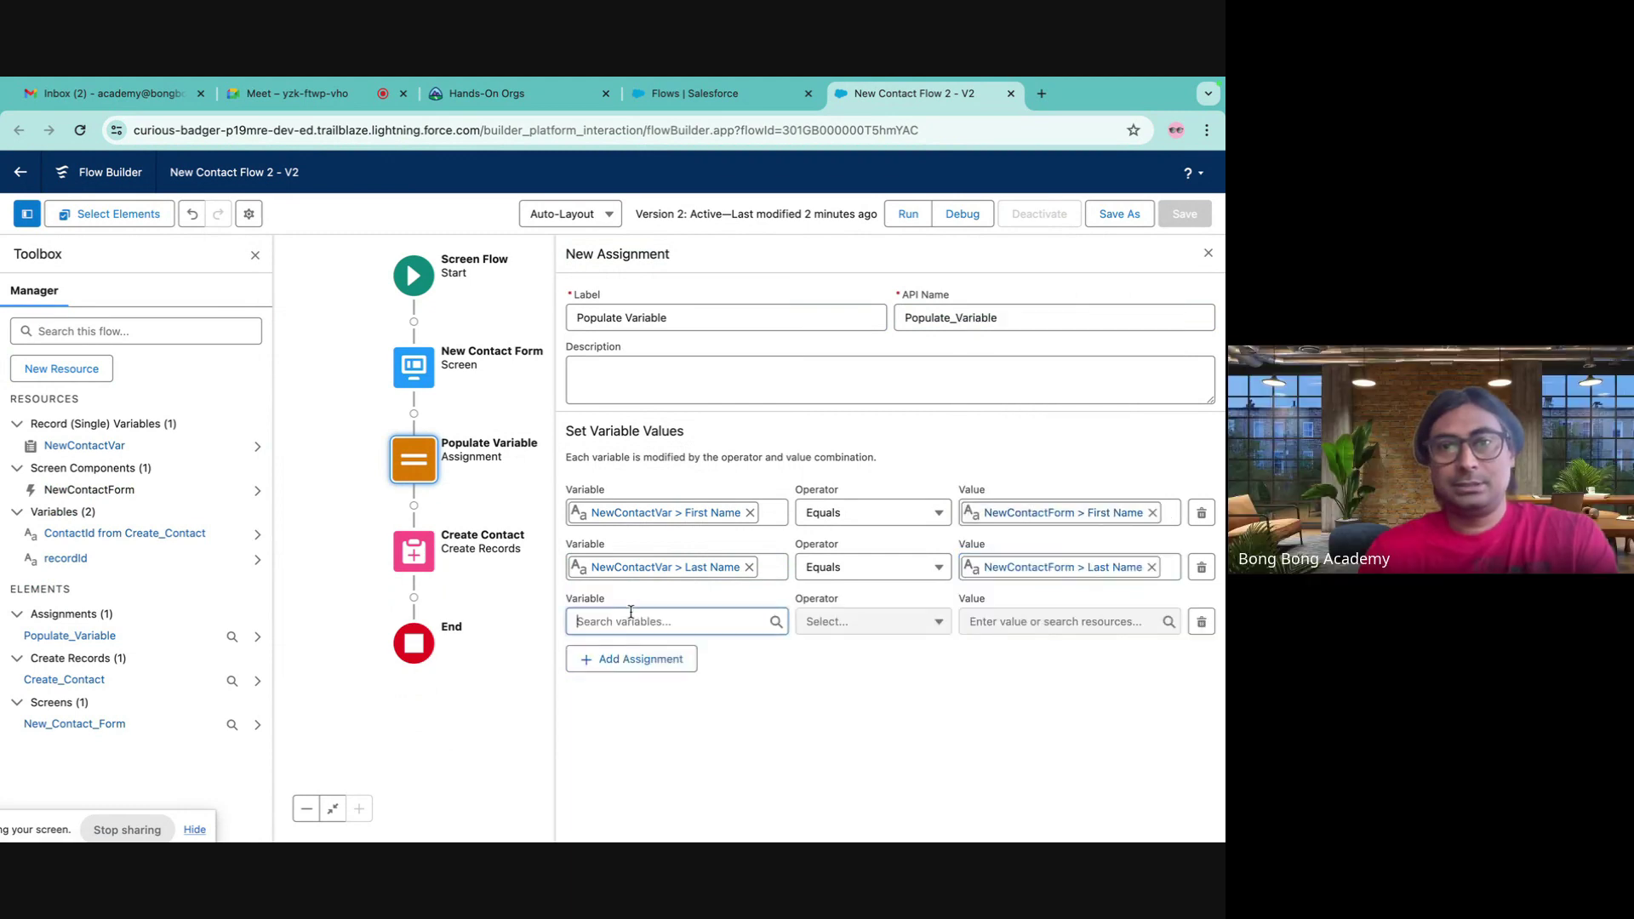
pyautogui.click(630, 614)
pyautogui.click(645, 451)
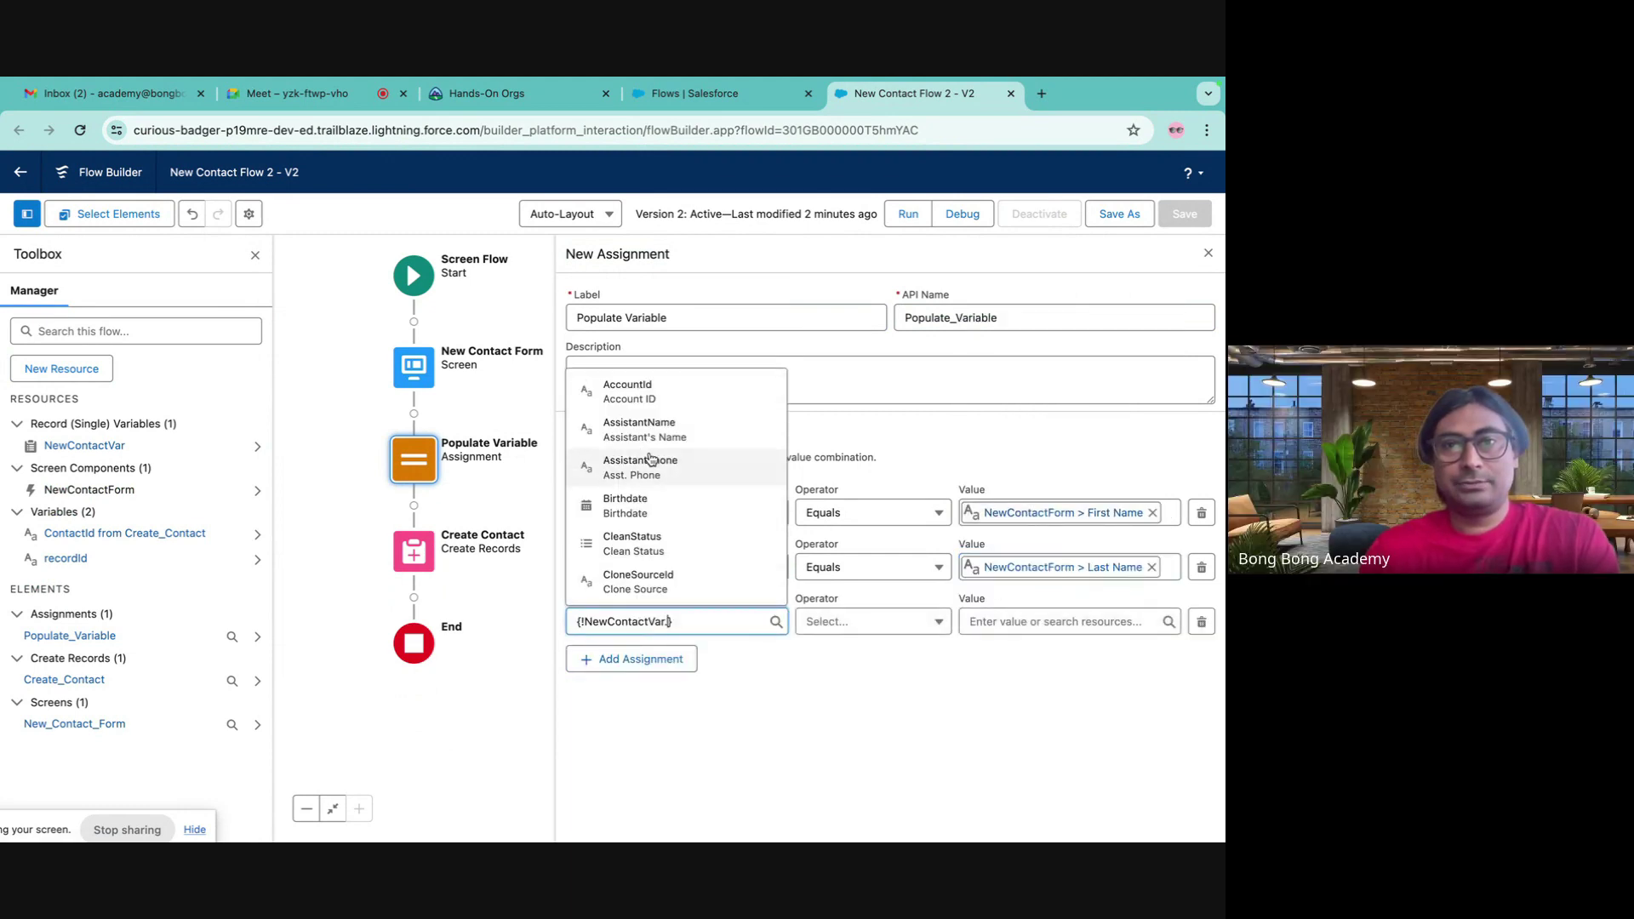
pyautogui.write('acc')
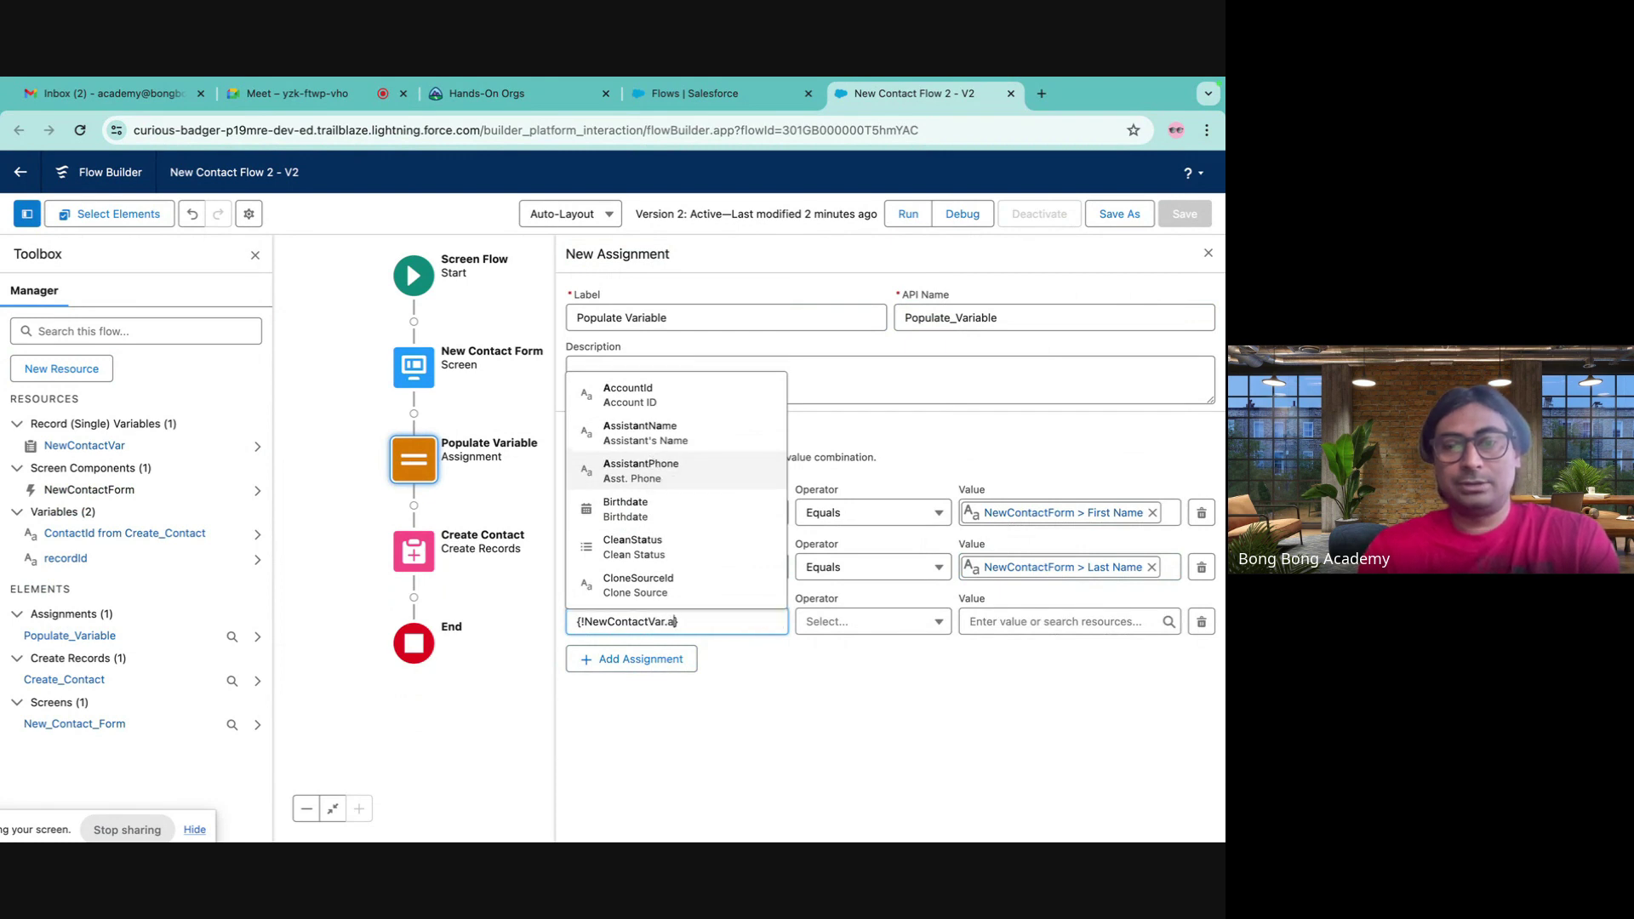
pyautogui.click(628, 509)
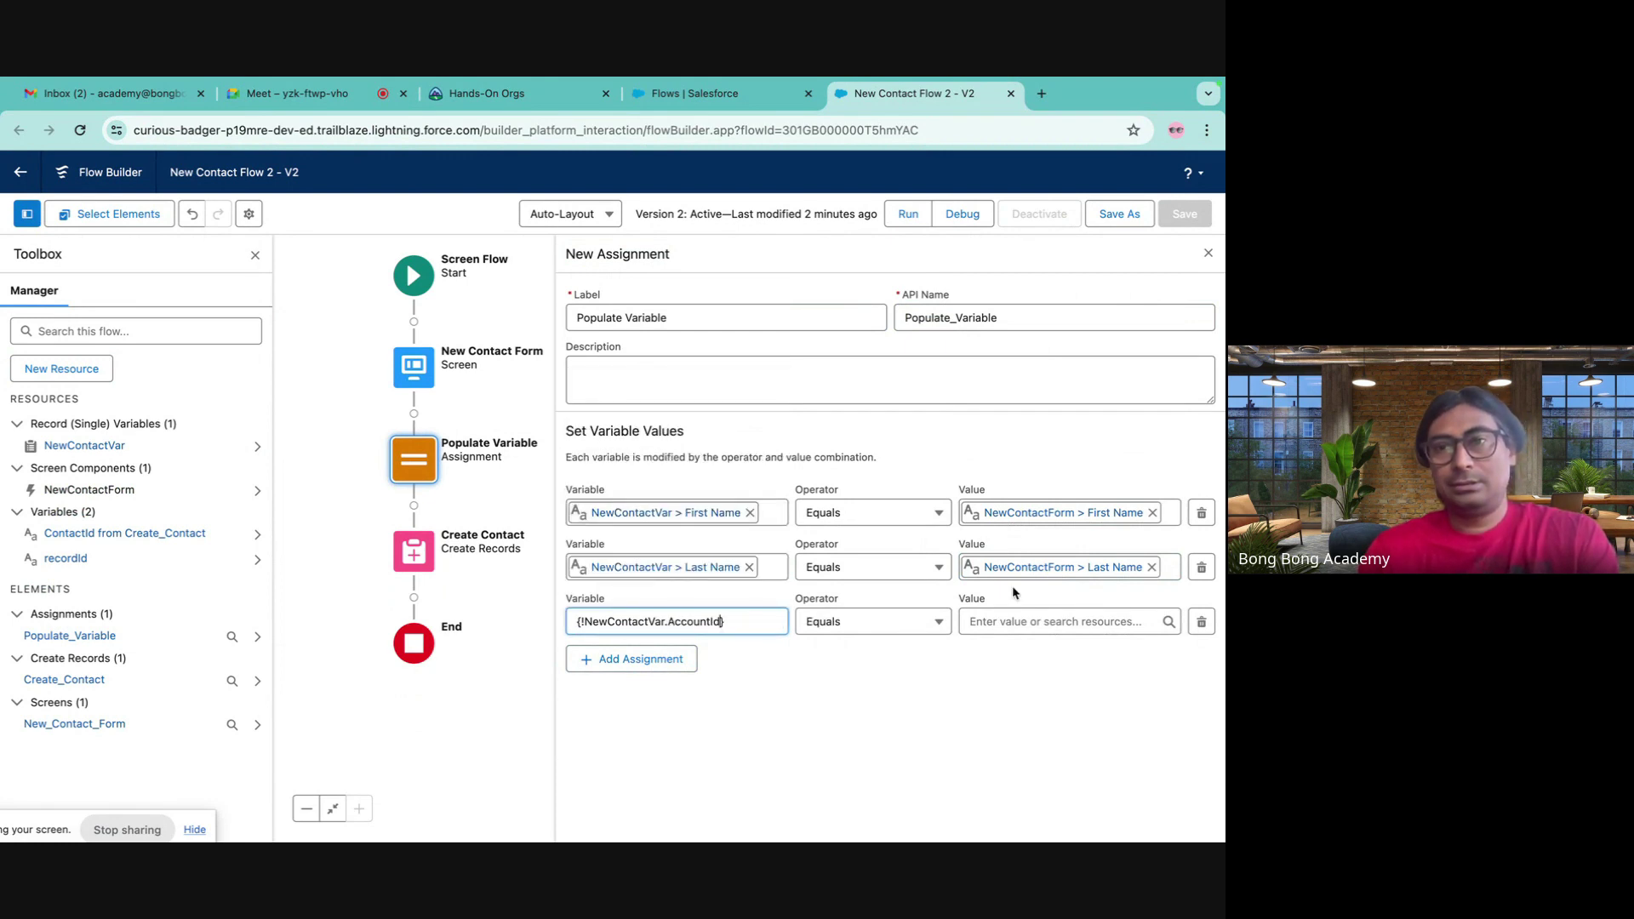
pyautogui.click(996, 618)
pyautogui.write('rec')
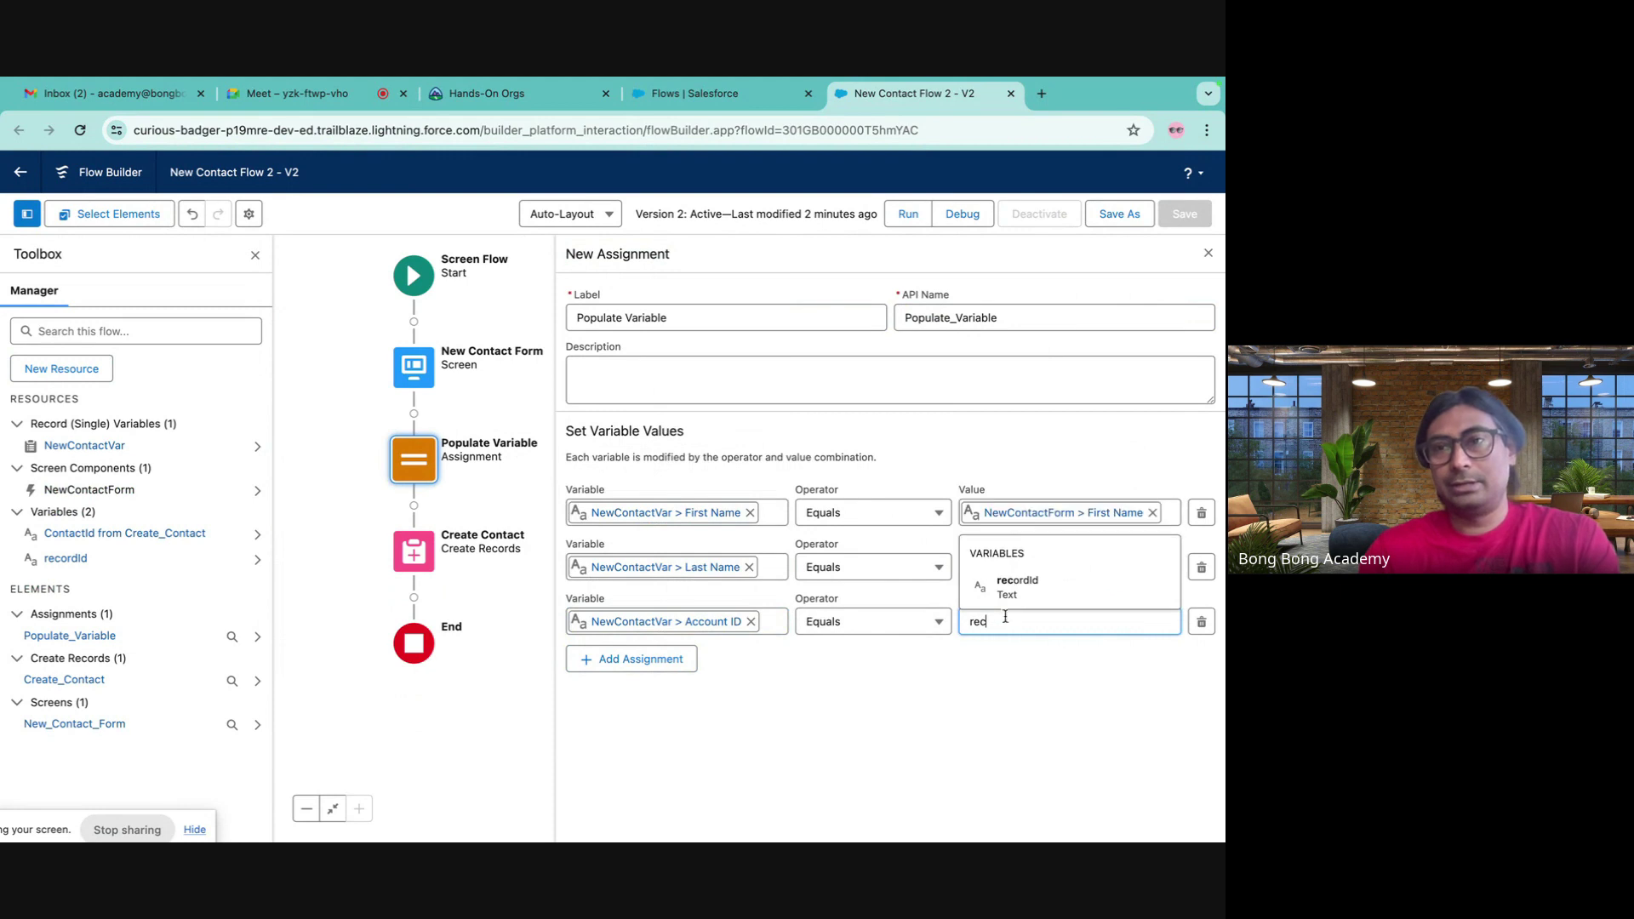
pyautogui.click(1046, 596)
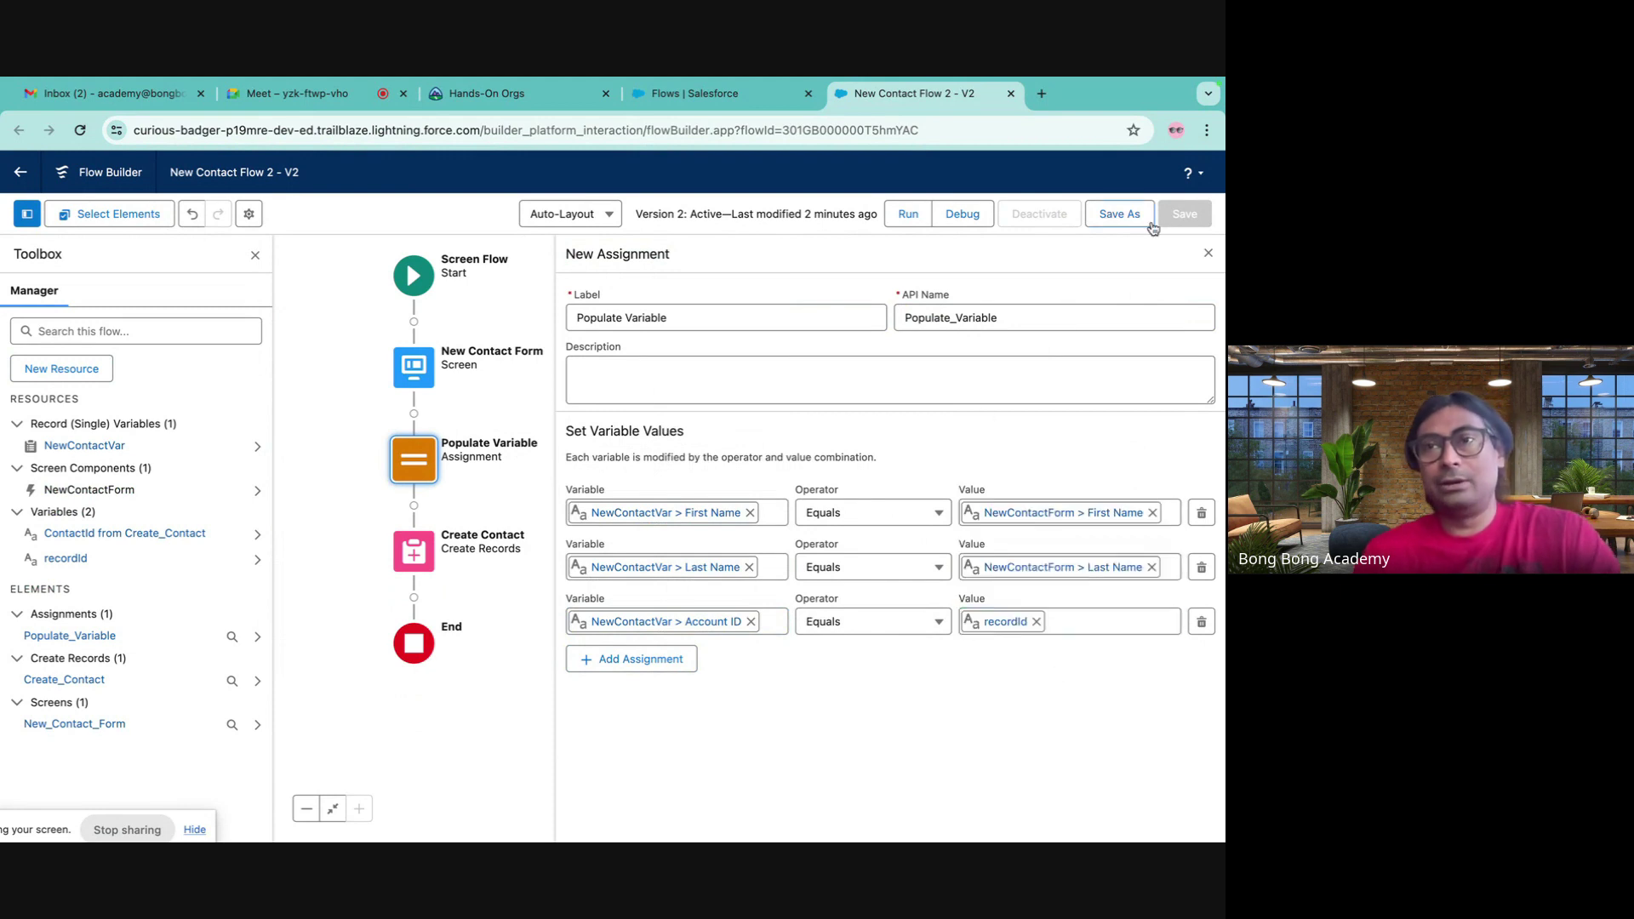
pyautogui.click(1132, 219)
pyautogui.click(962, 299)
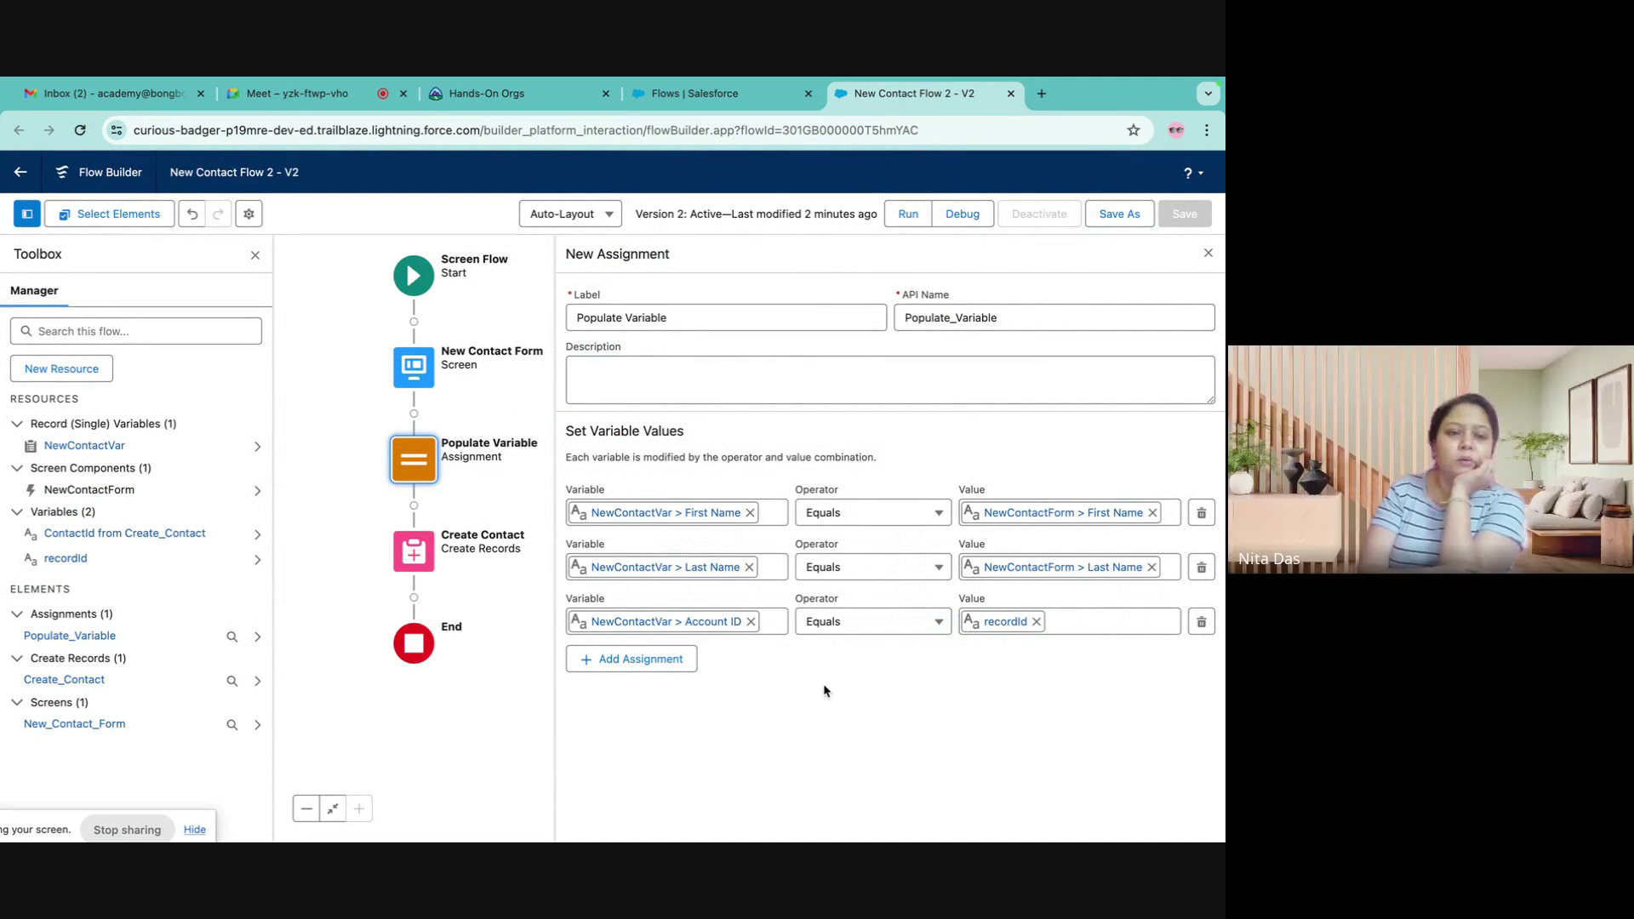
pyautogui.click(85, 445)
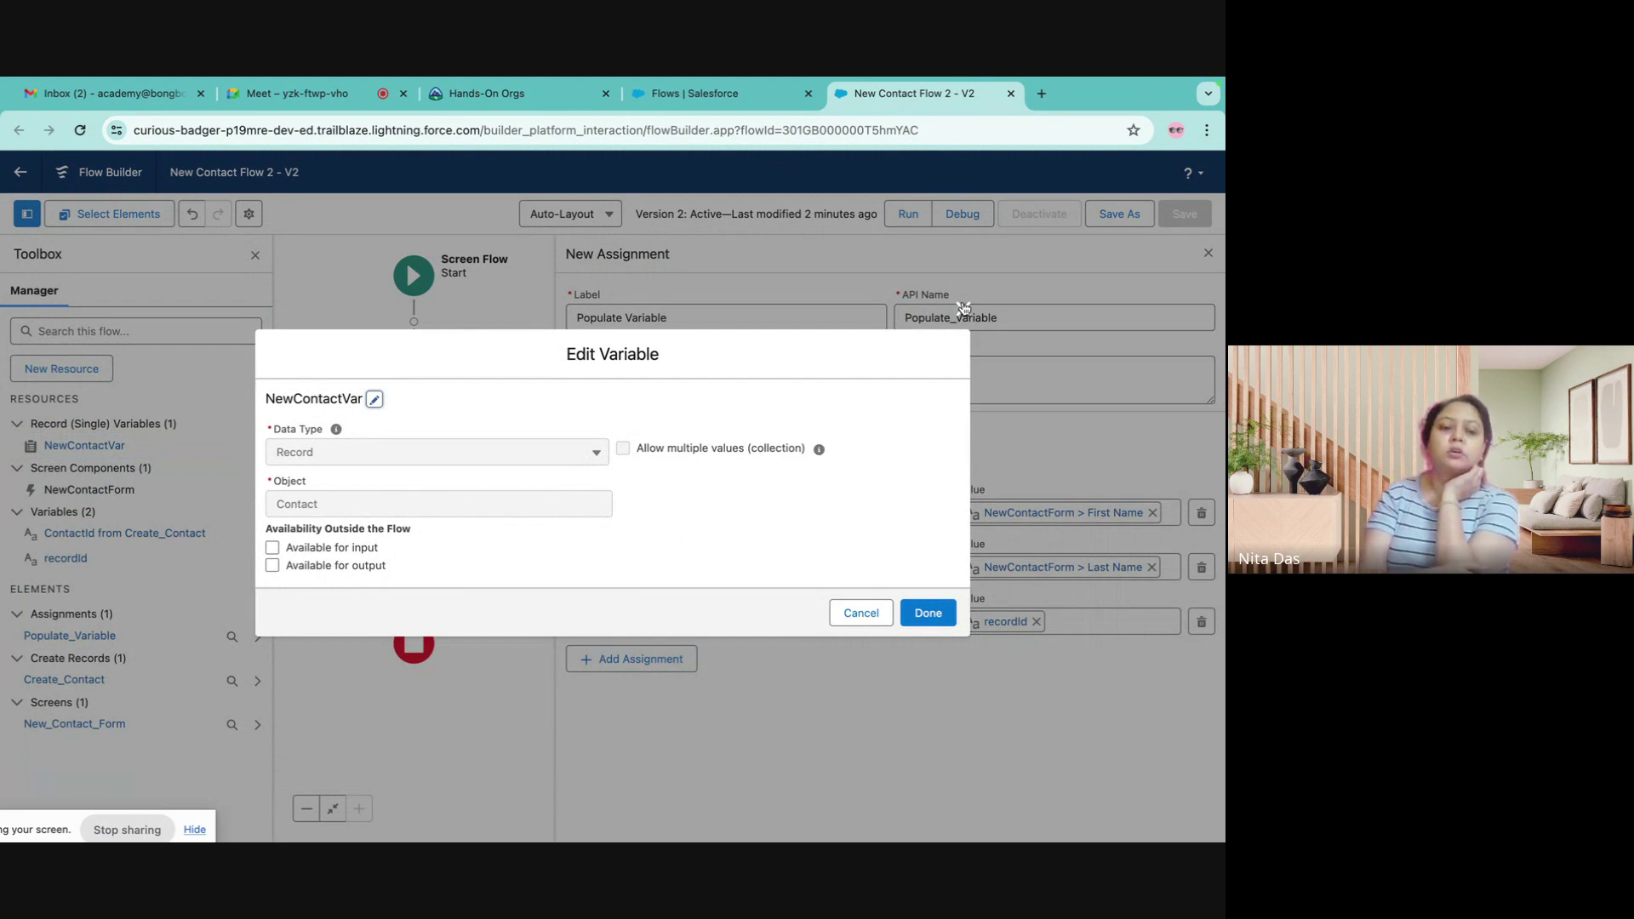
pyautogui.click(962, 308)
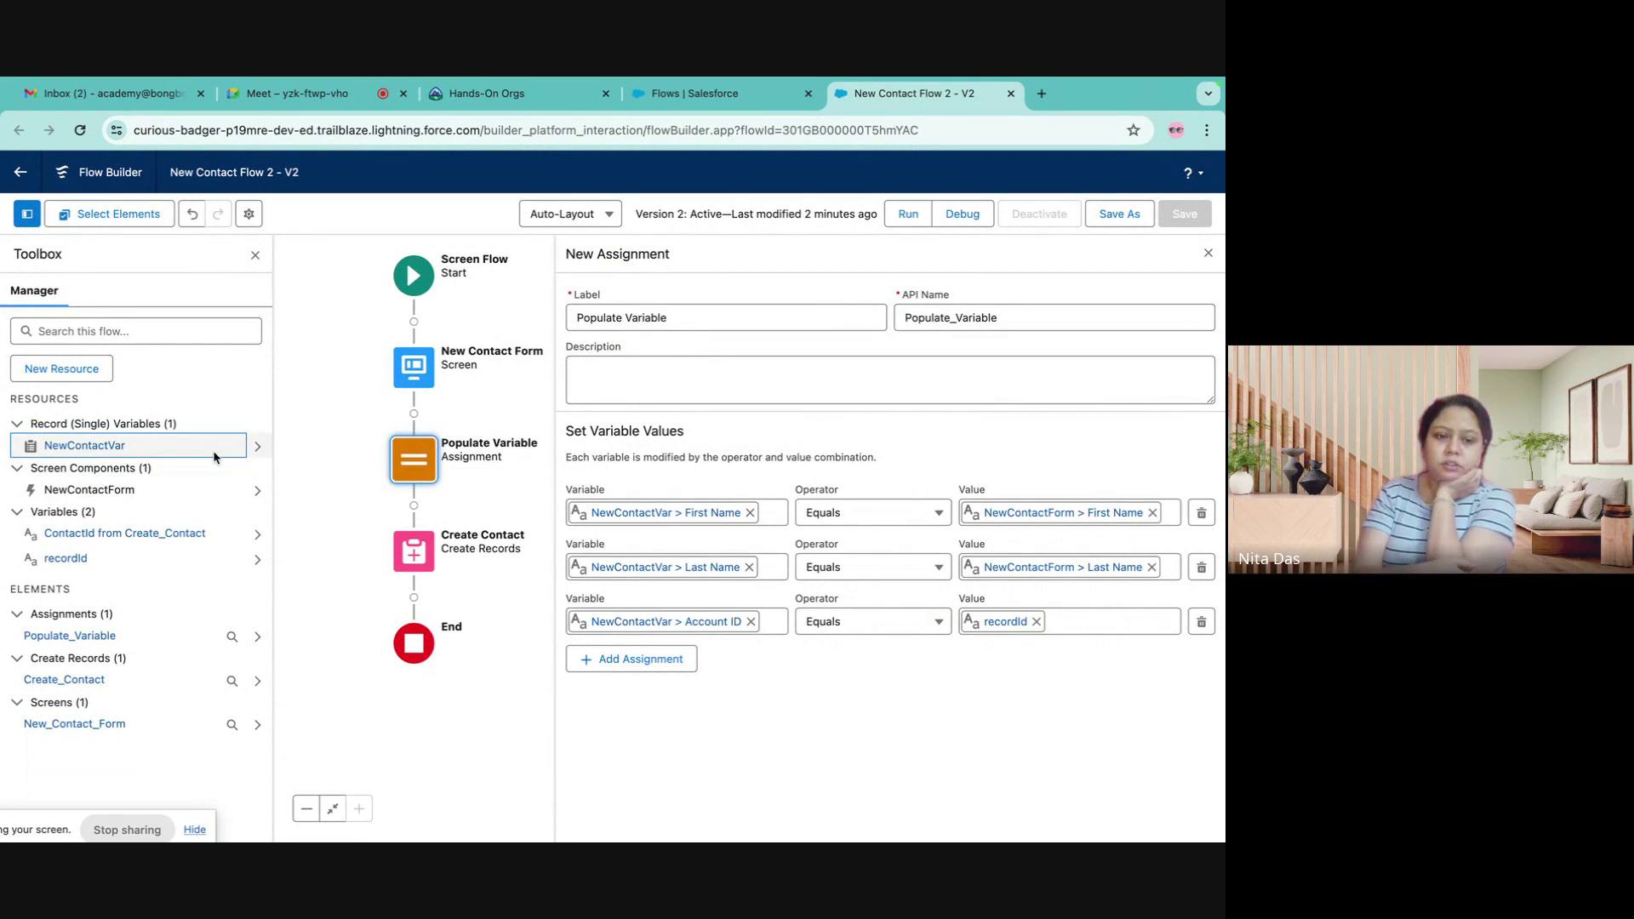
pyautogui.click(132, 445)
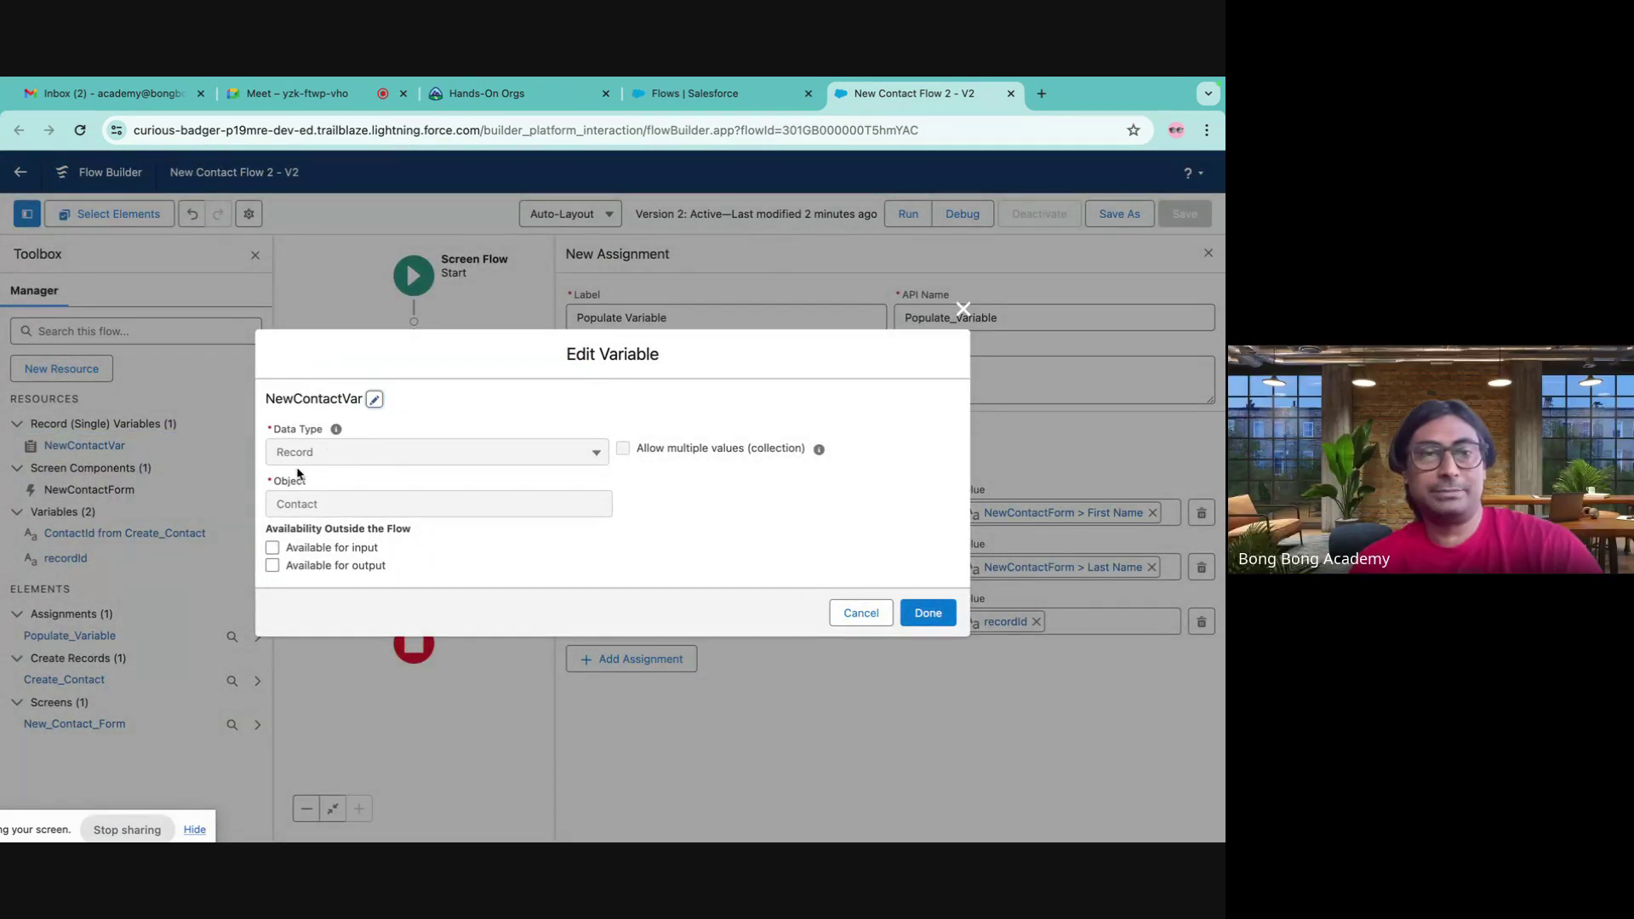
pyautogui.click(962, 308)
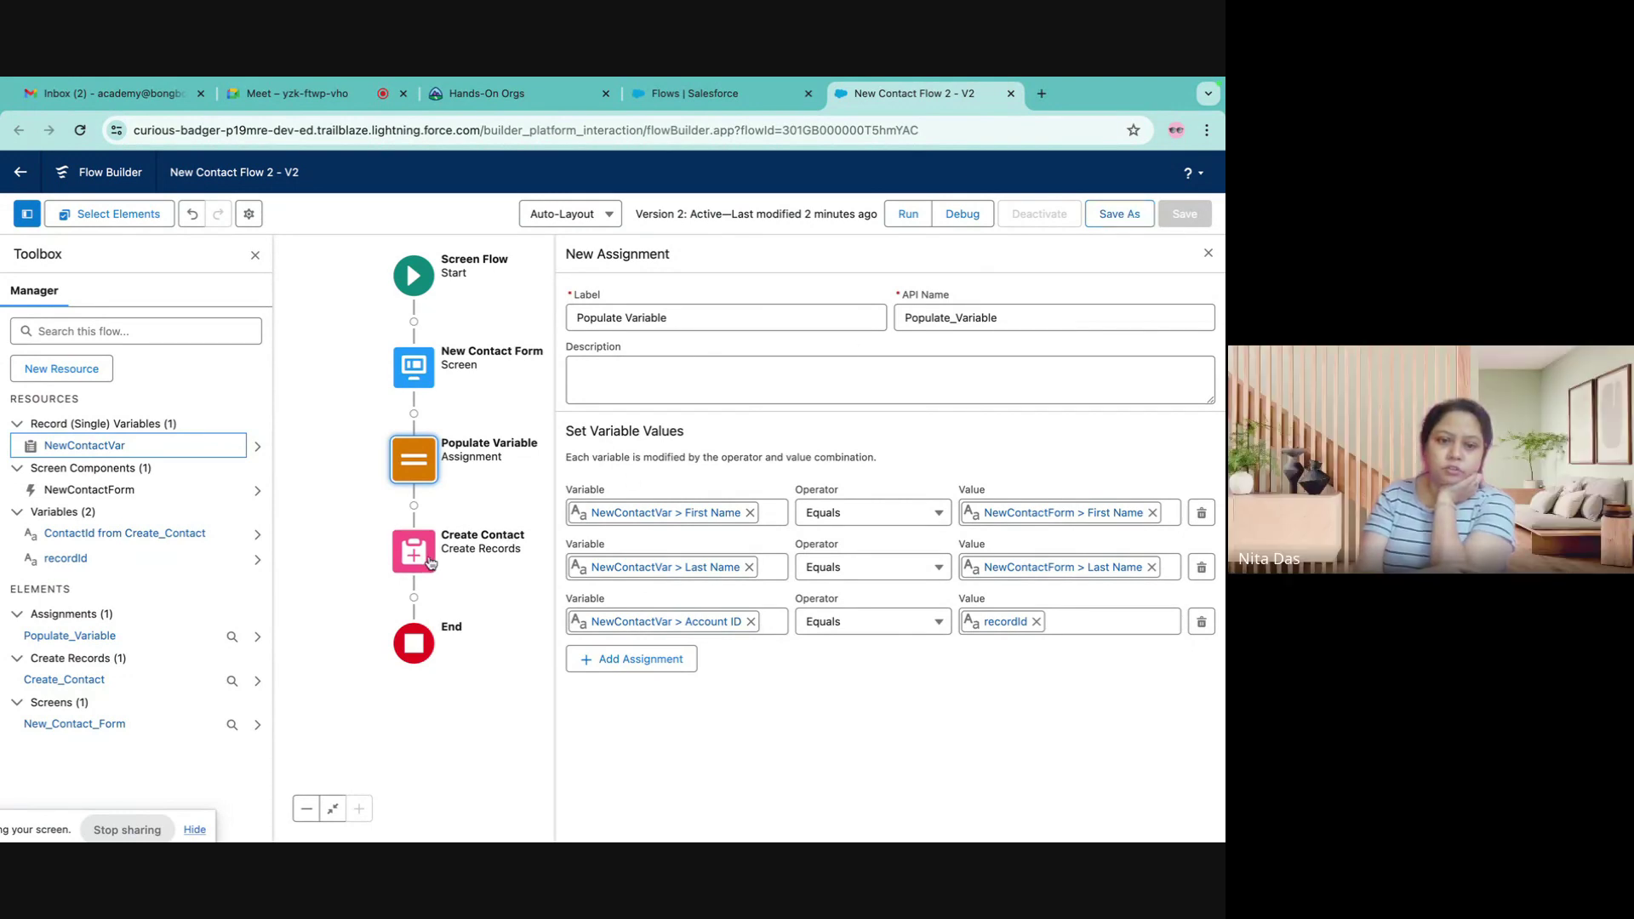
# - Close the assignment panel, reopen Populate Variable, then open Create Contact's settings
pyautogui.click(1209, 254)
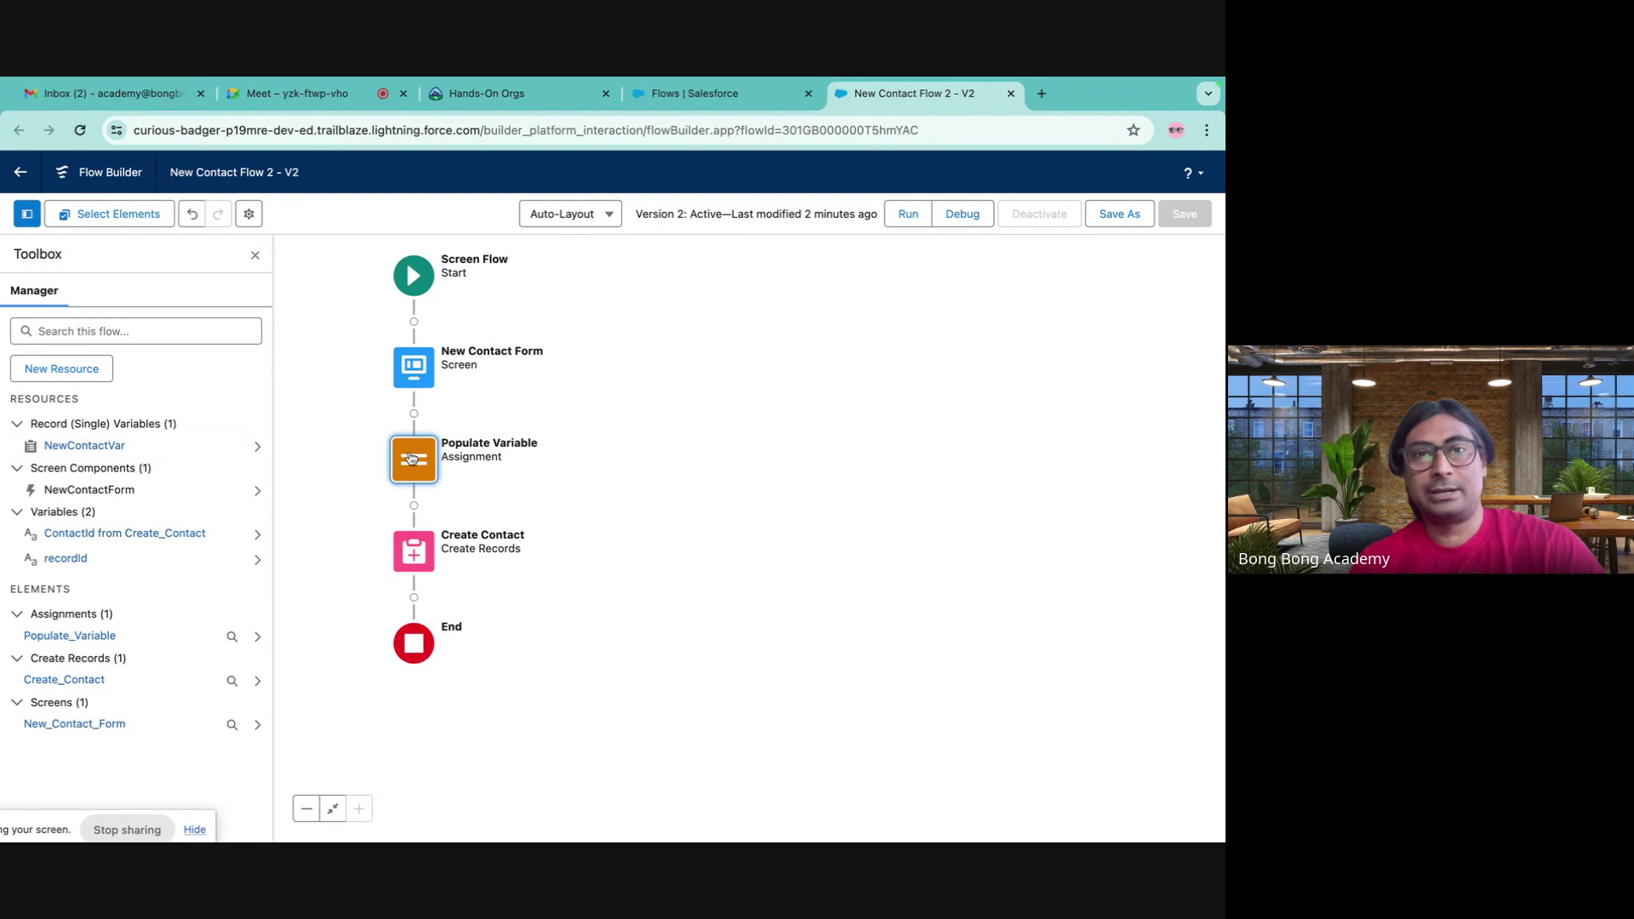
pyautogui.click(411, 458)
pyautogui.click(411, 627)
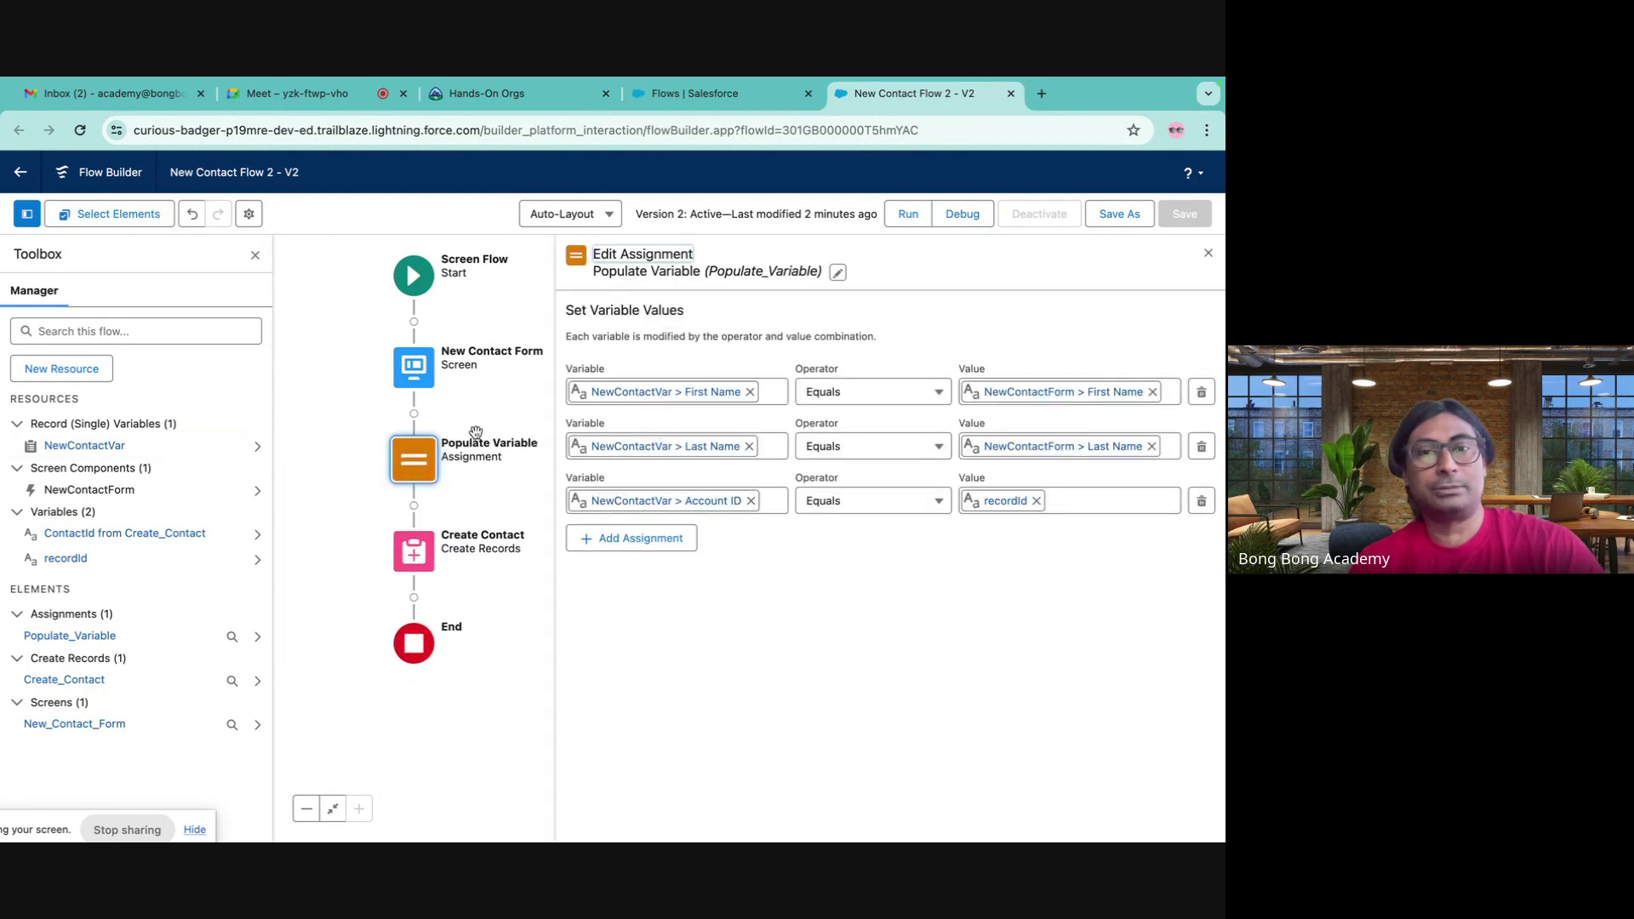
pyautogui.click(423, 555)
pyautogui.click(413, 751)
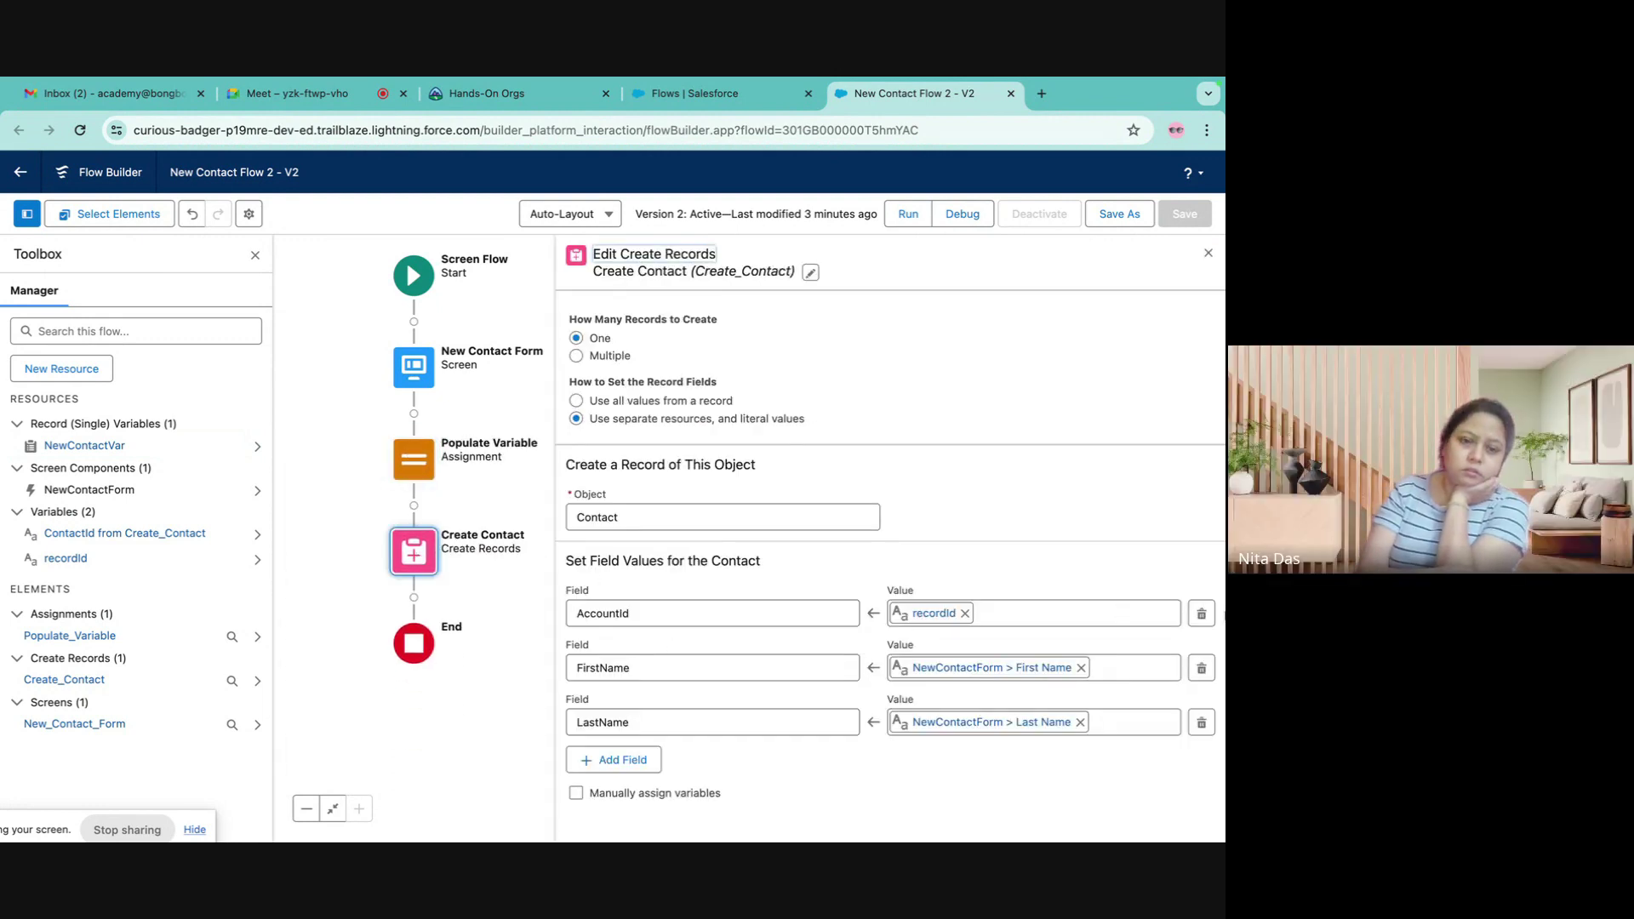
# - Drop the AccountId, FirstName and LastName mappings, use all NewContactVar values, and save as Version 3
pyautogui.click(1198, 616)
pyautogui.click(1198, 616)
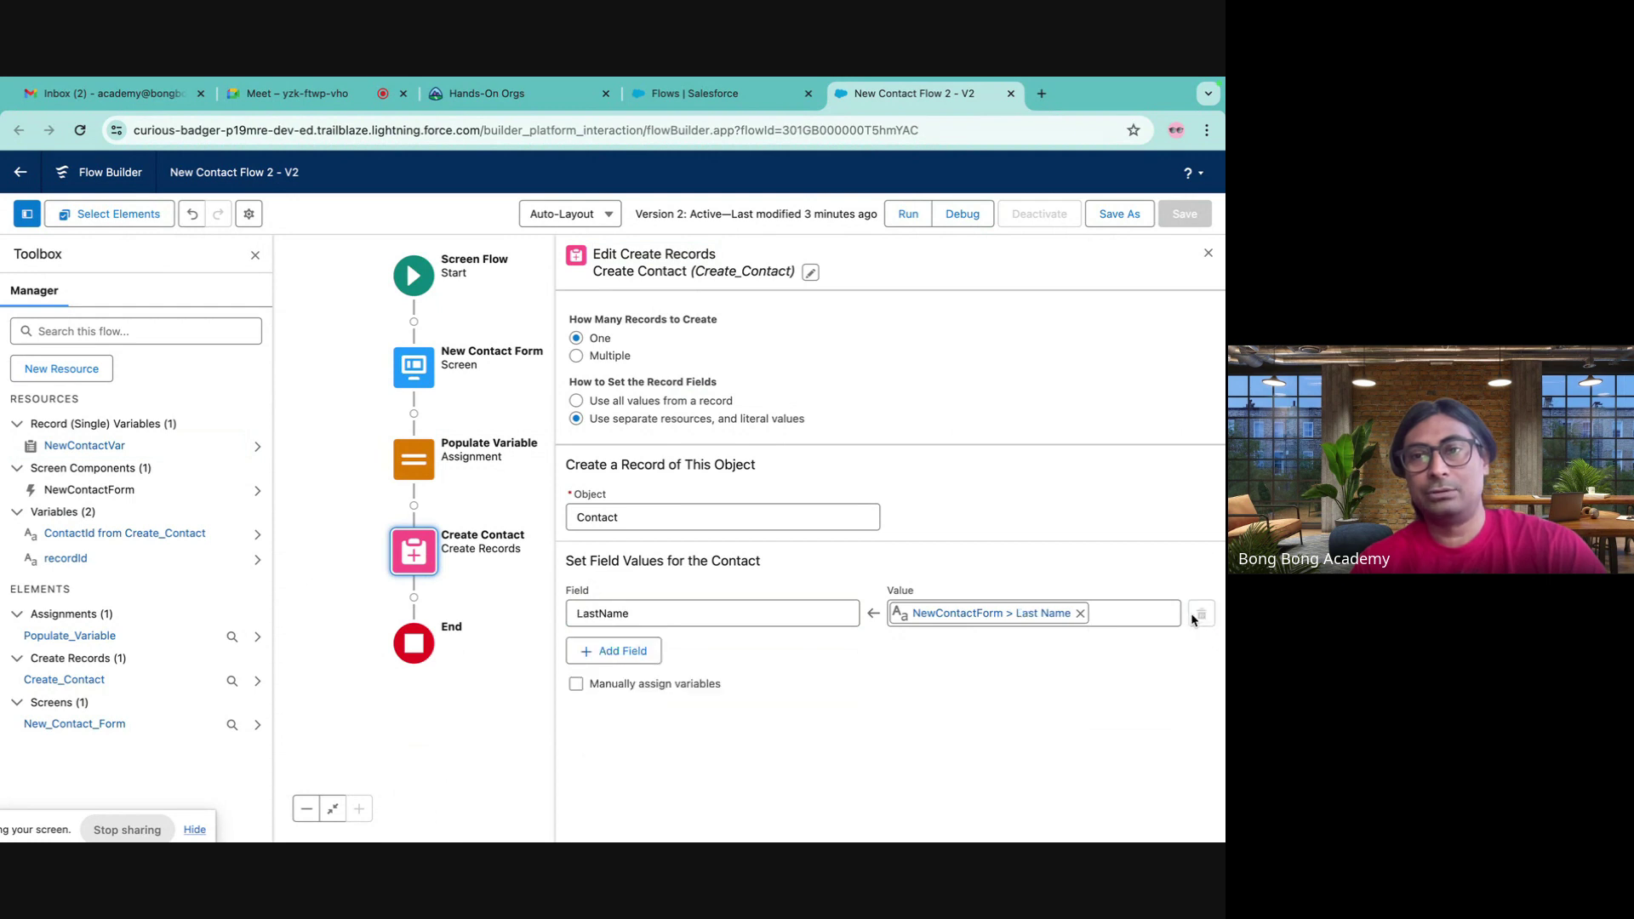
pyautogui.click(1080, 613)
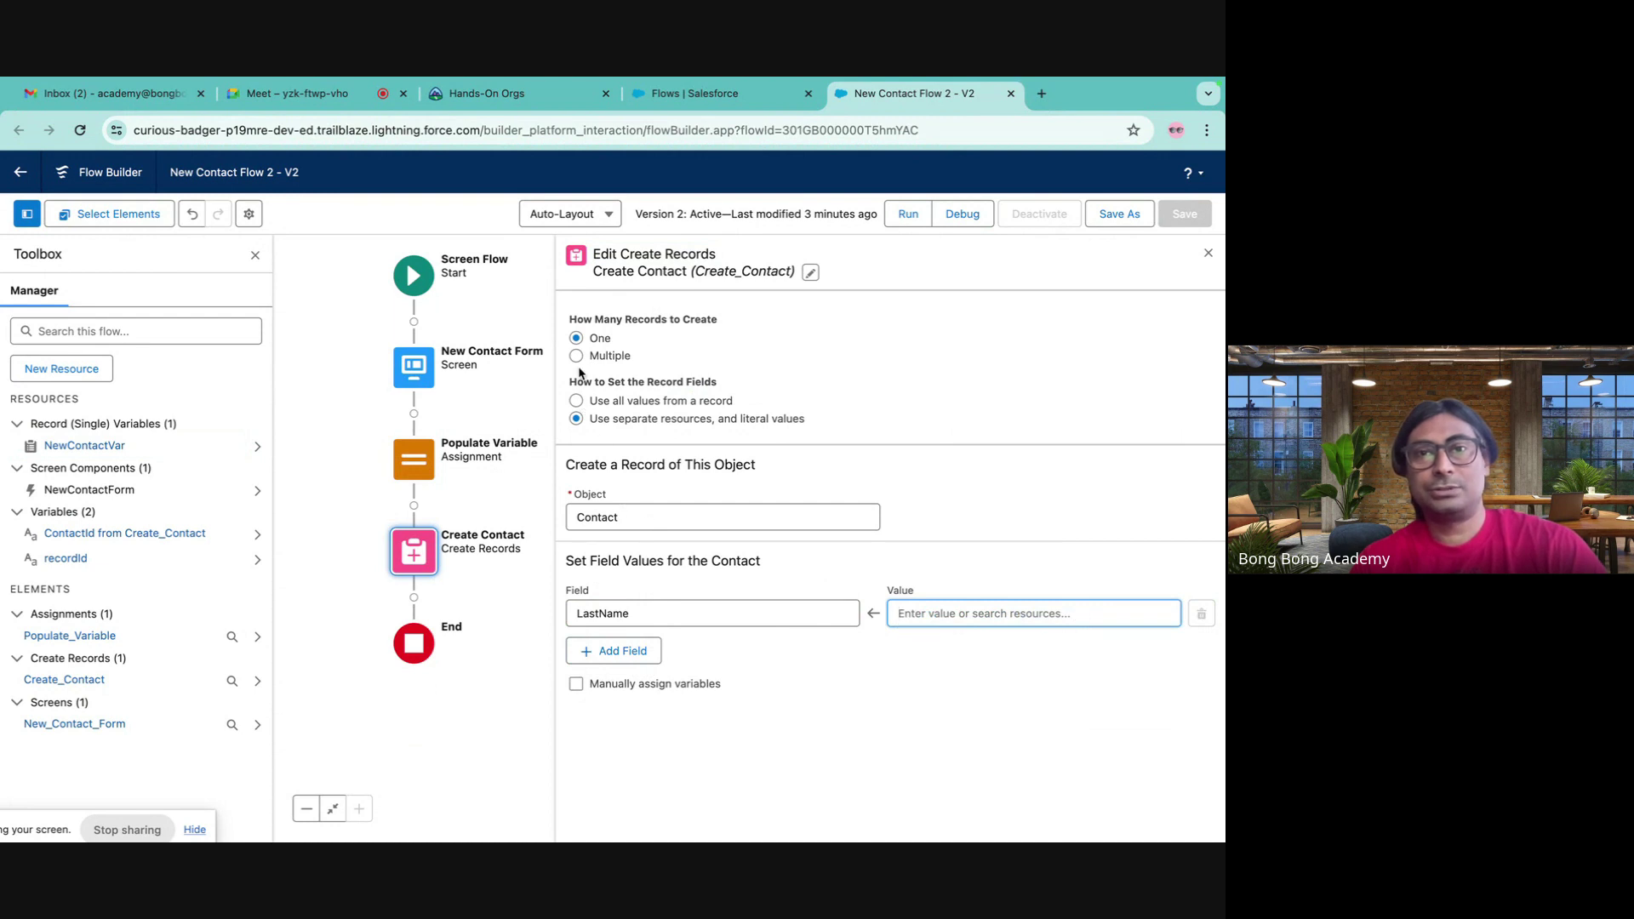
pyautogui.click(576, 401)
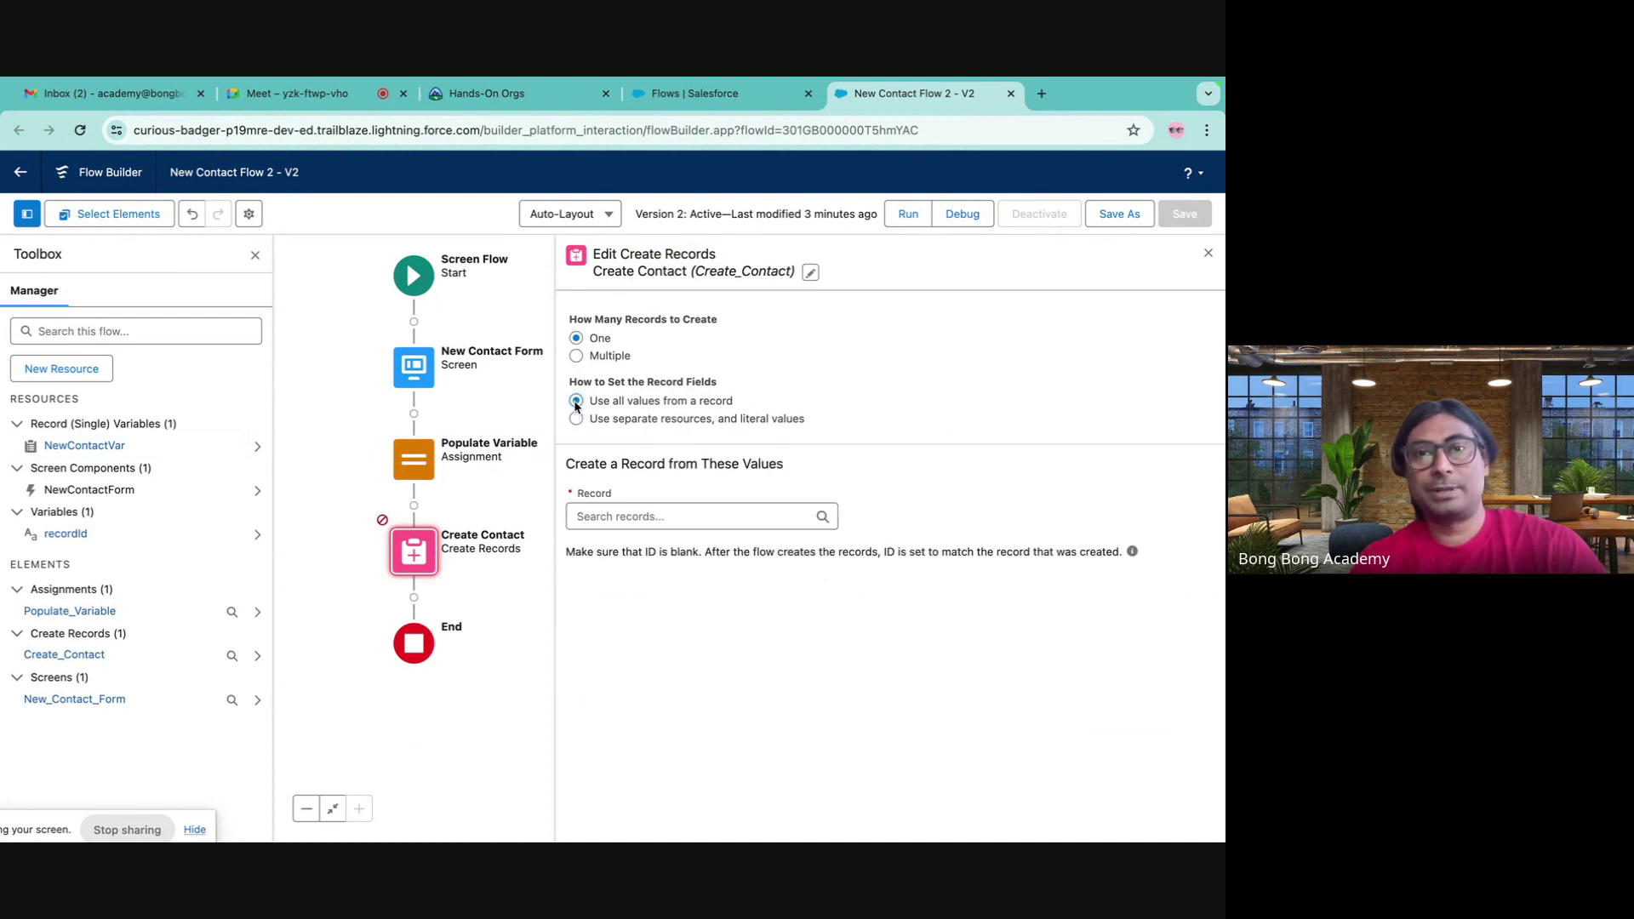
pyautogui.click(619, 509)
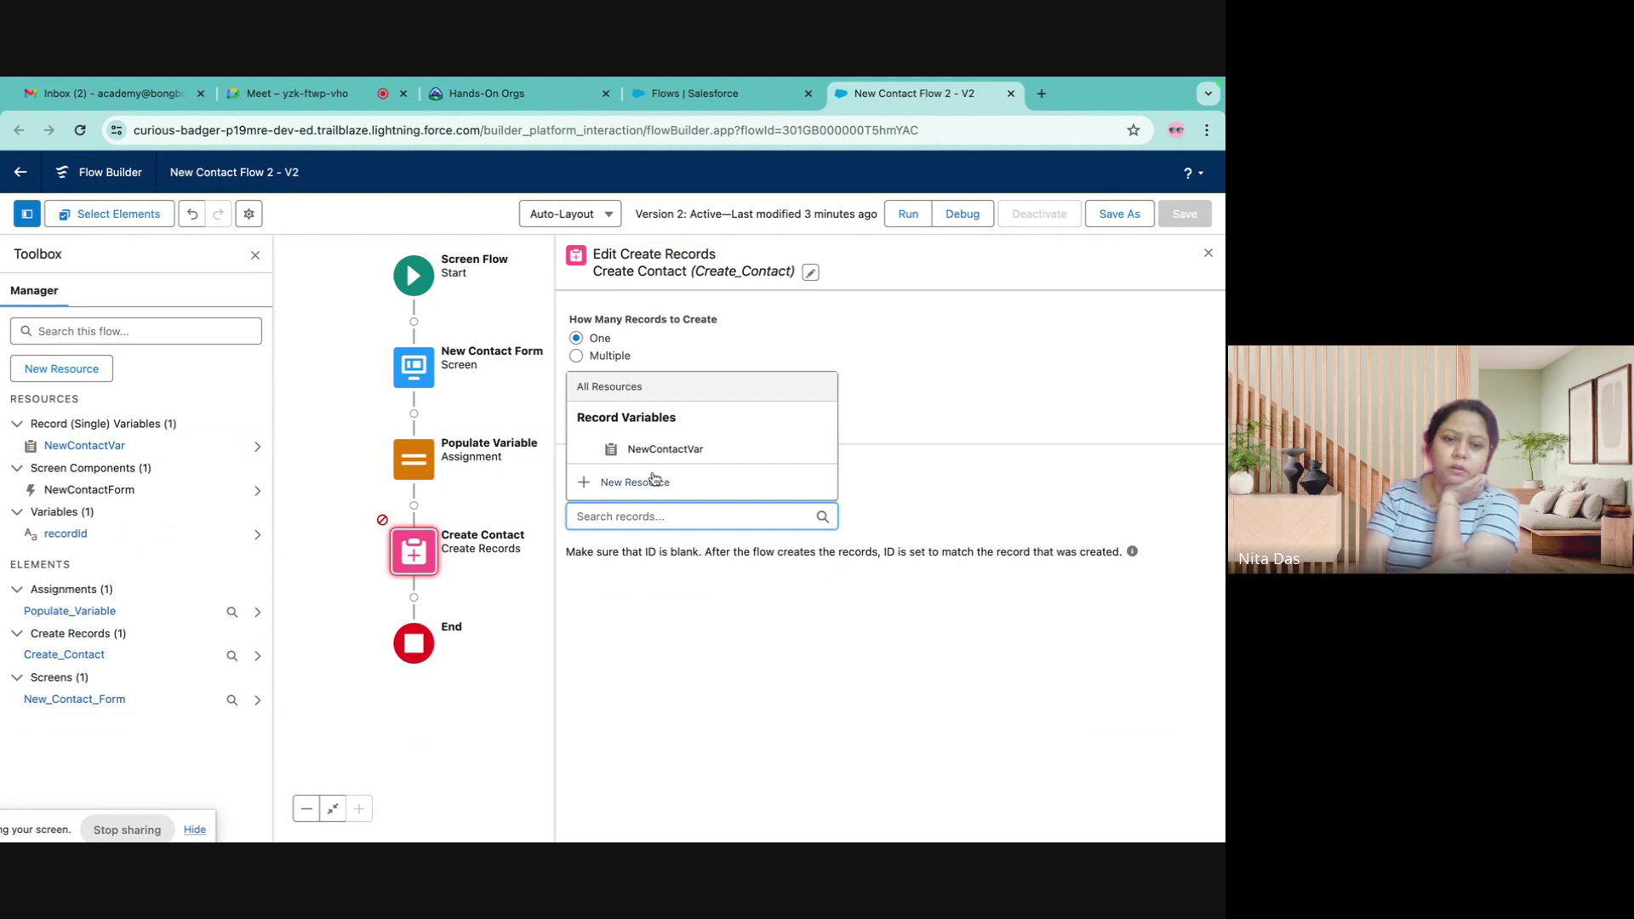
pyautogui.click(645, 446)
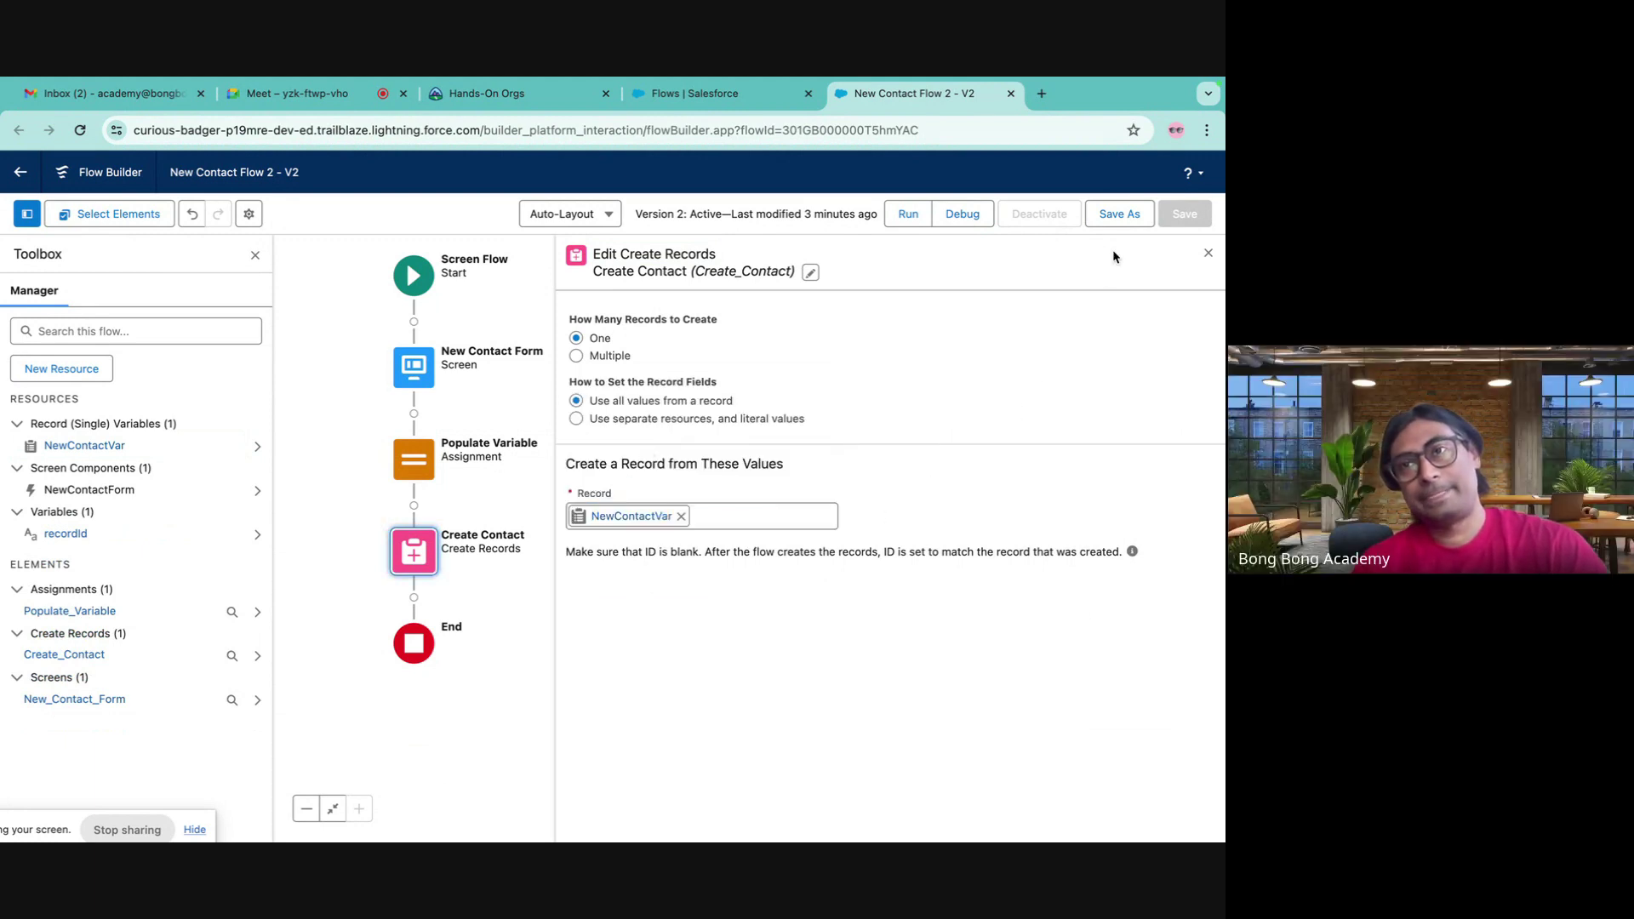
pyautogui.click(1114, 220)
pyautogui.click(921, 630)
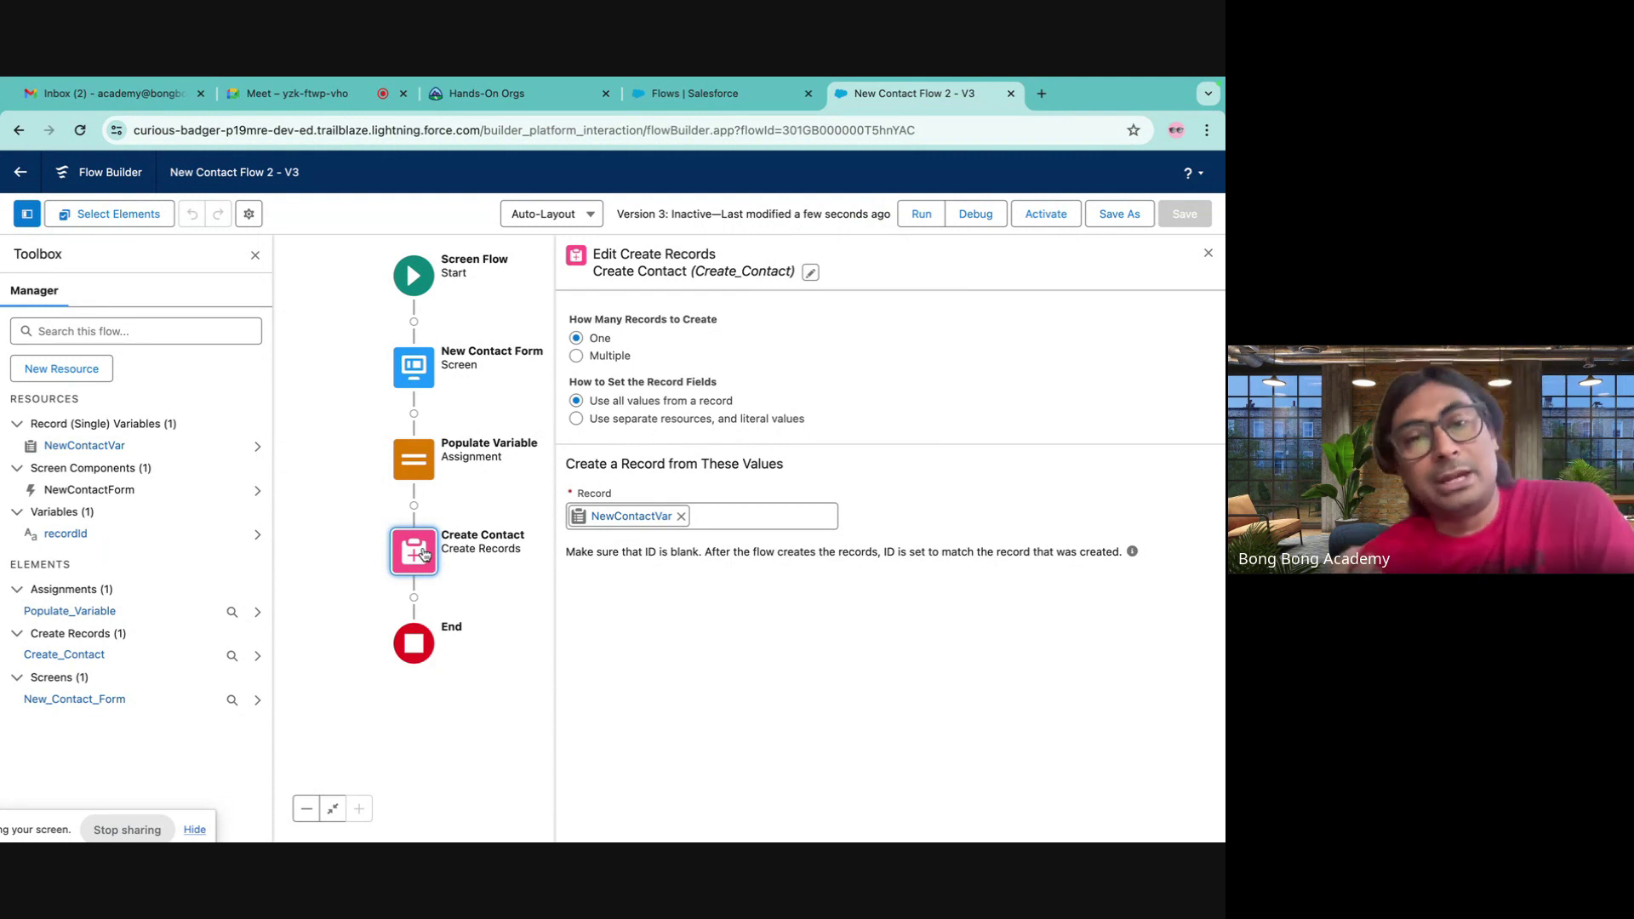
# - Switch Create Contact to Multiple and add NewContactColl, a Contact Record variable allowing multiple values
pyautogui.click(576, 357)
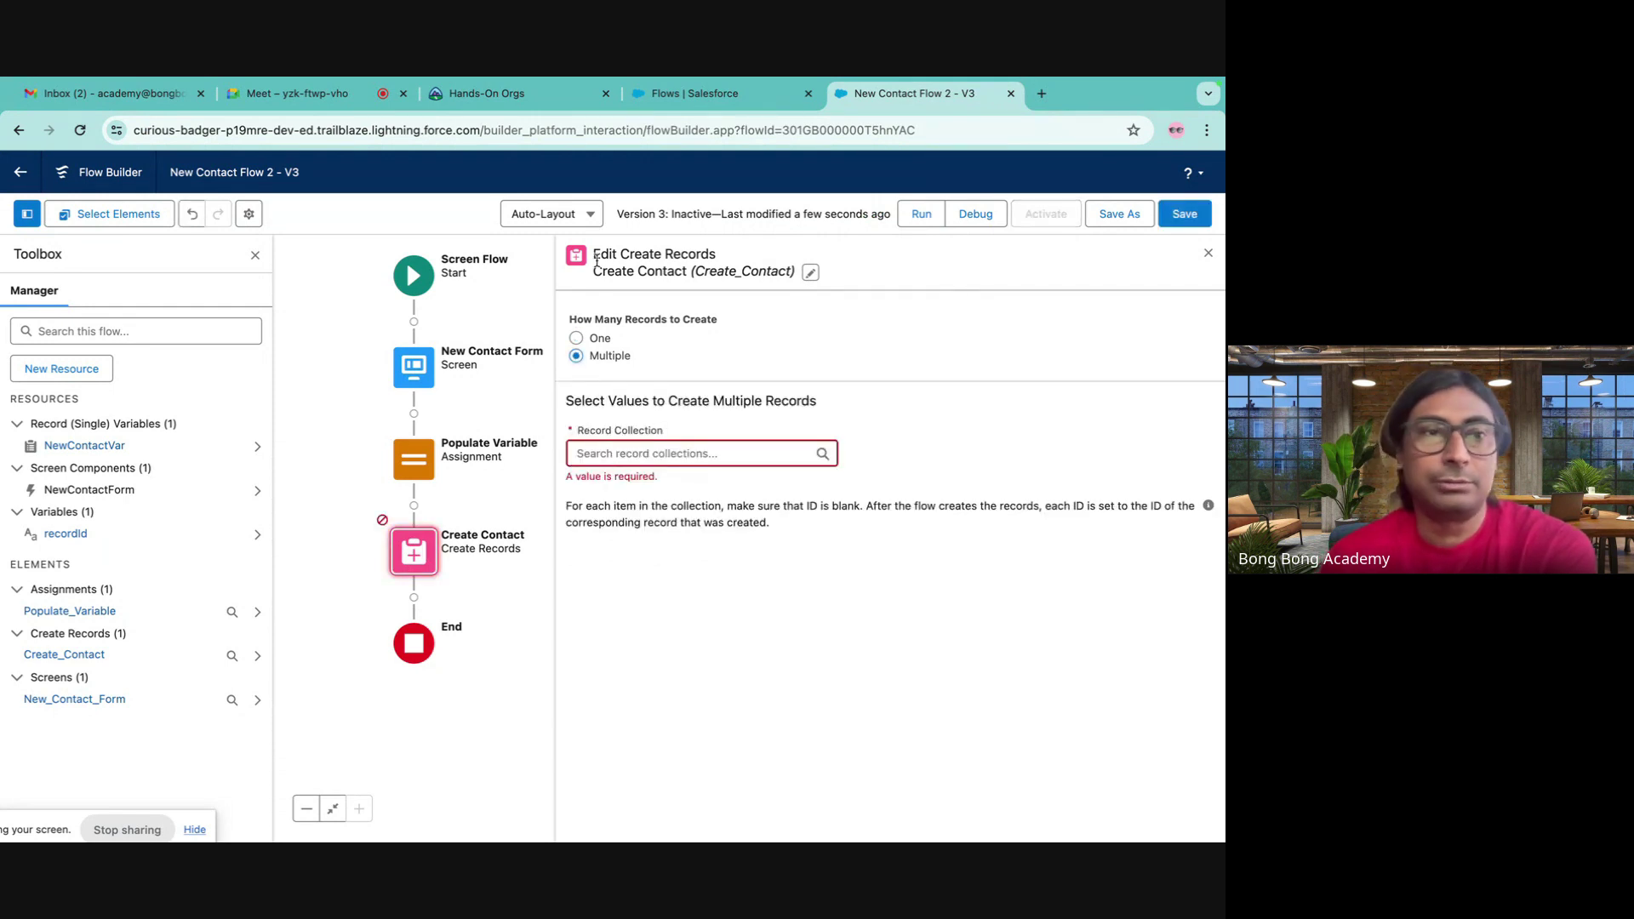
pyautogui.click(61, 369)
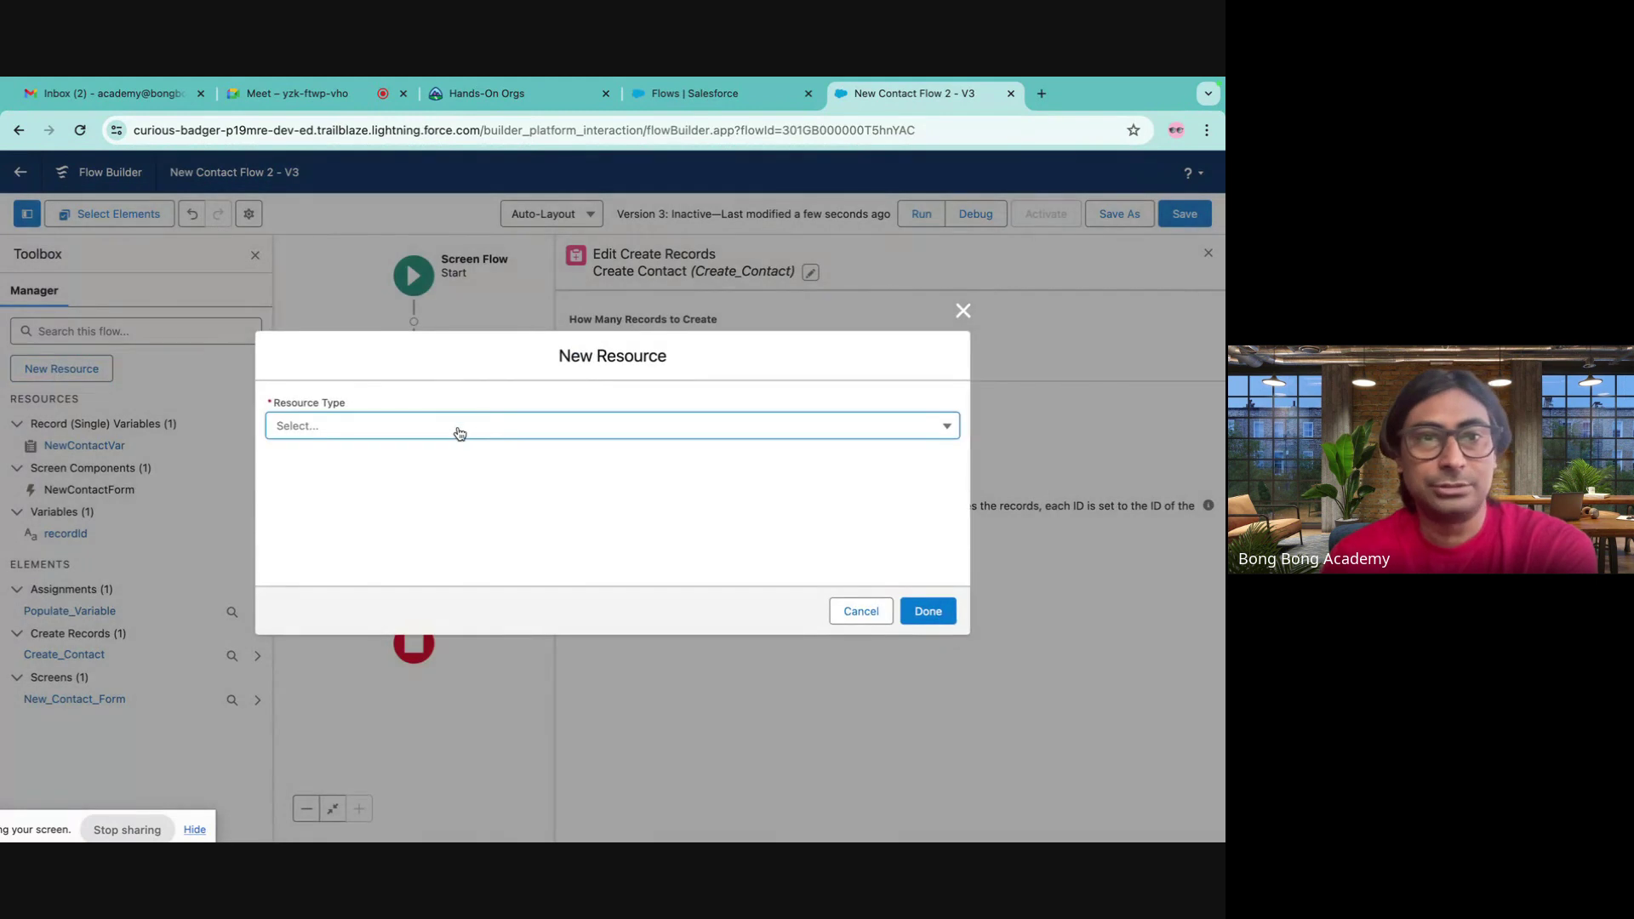
pyautogui.click(452, 428)
pyautogui.click(398, 465)
pyautogui.click(320, 465)
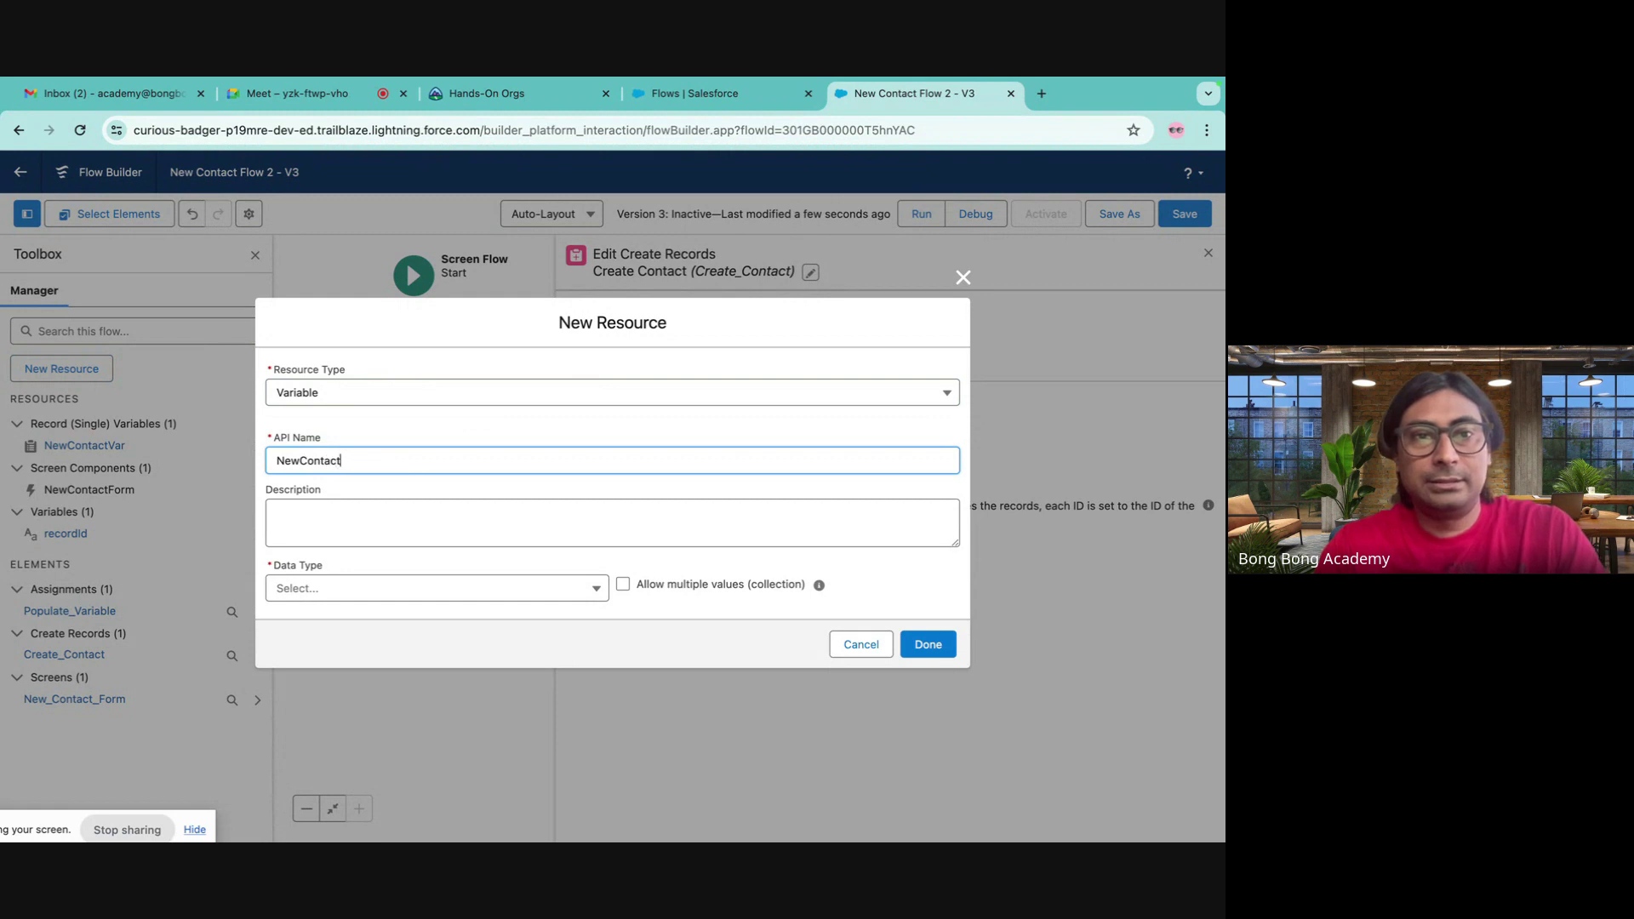
pyautogui.click(427, 509)
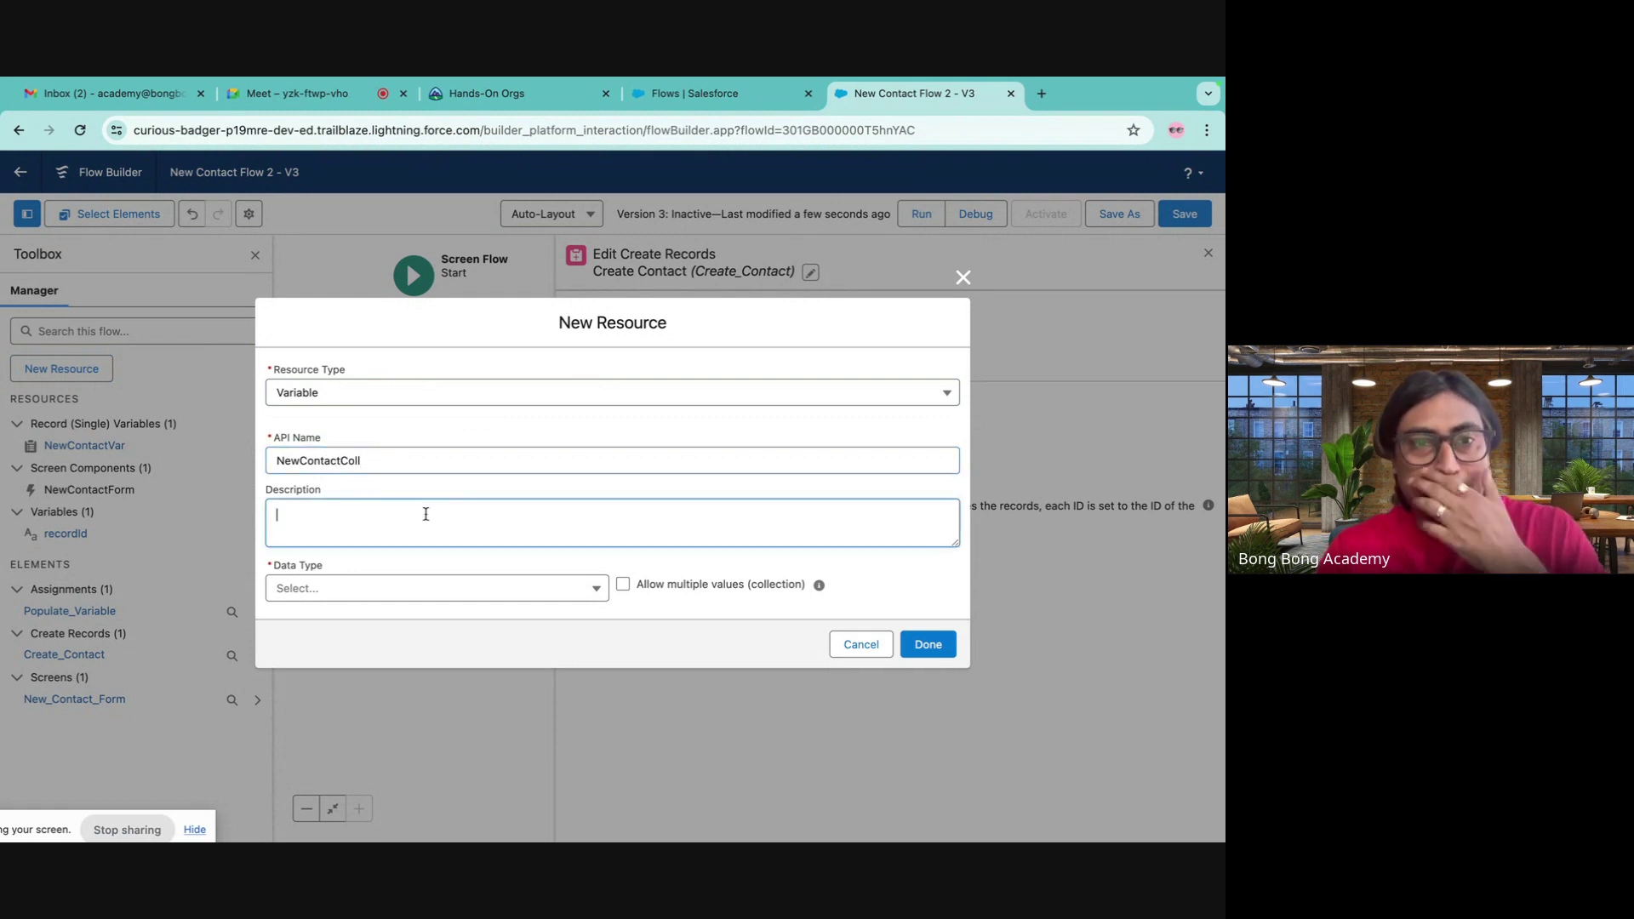
pyautogui.click(470, 597)
pyautogui.click(368, 652)
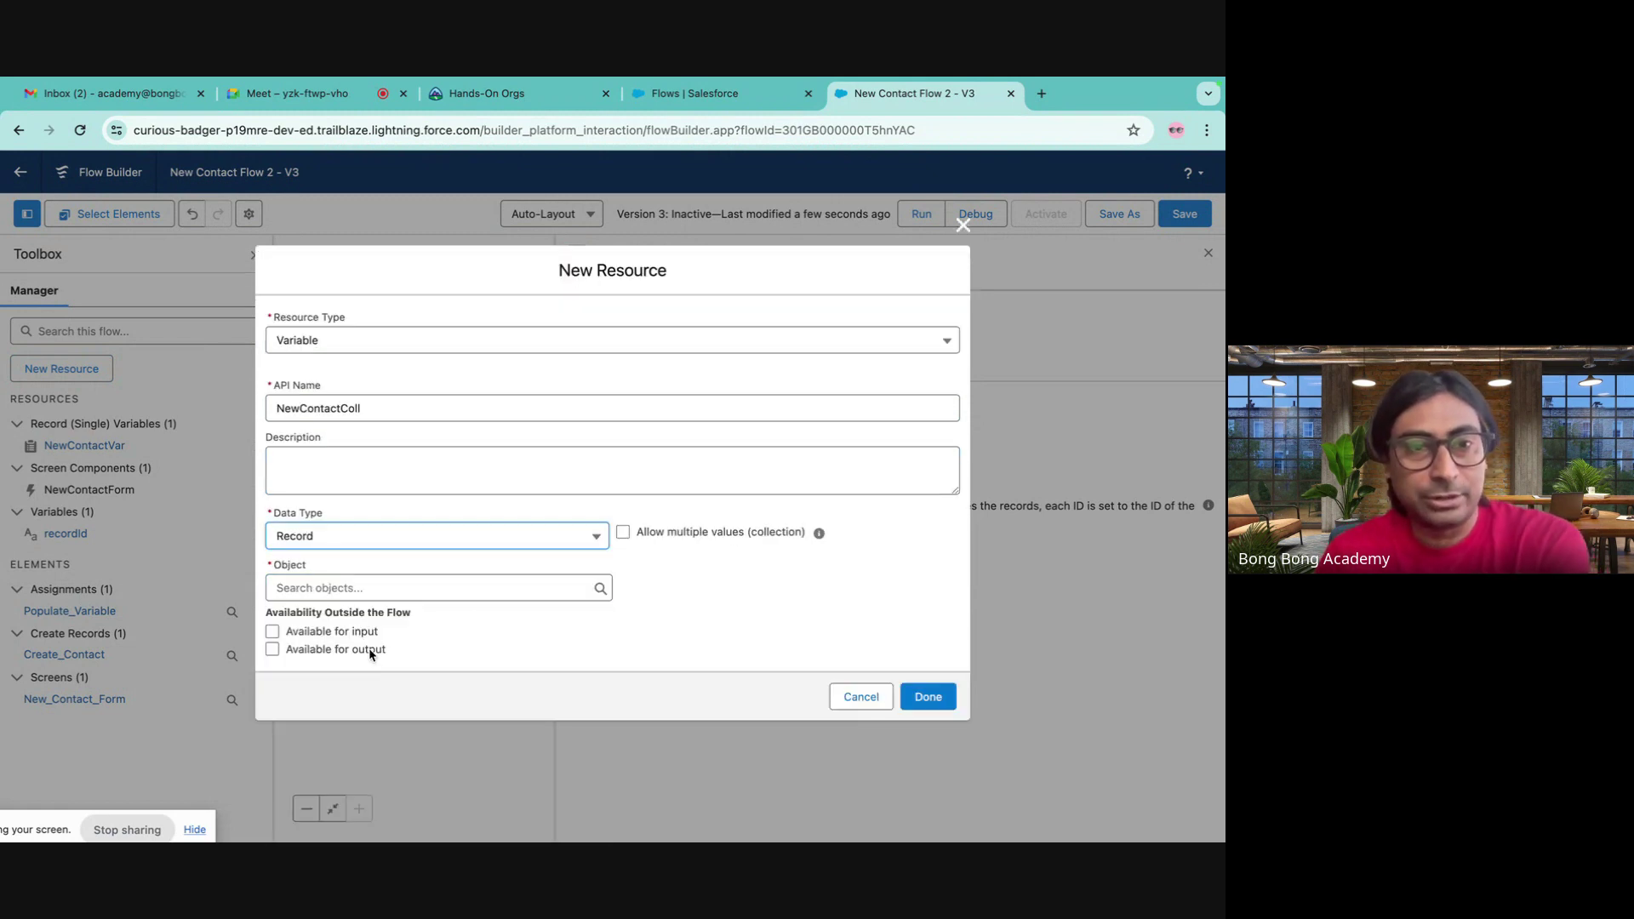
pyautogui.click(623, 533)
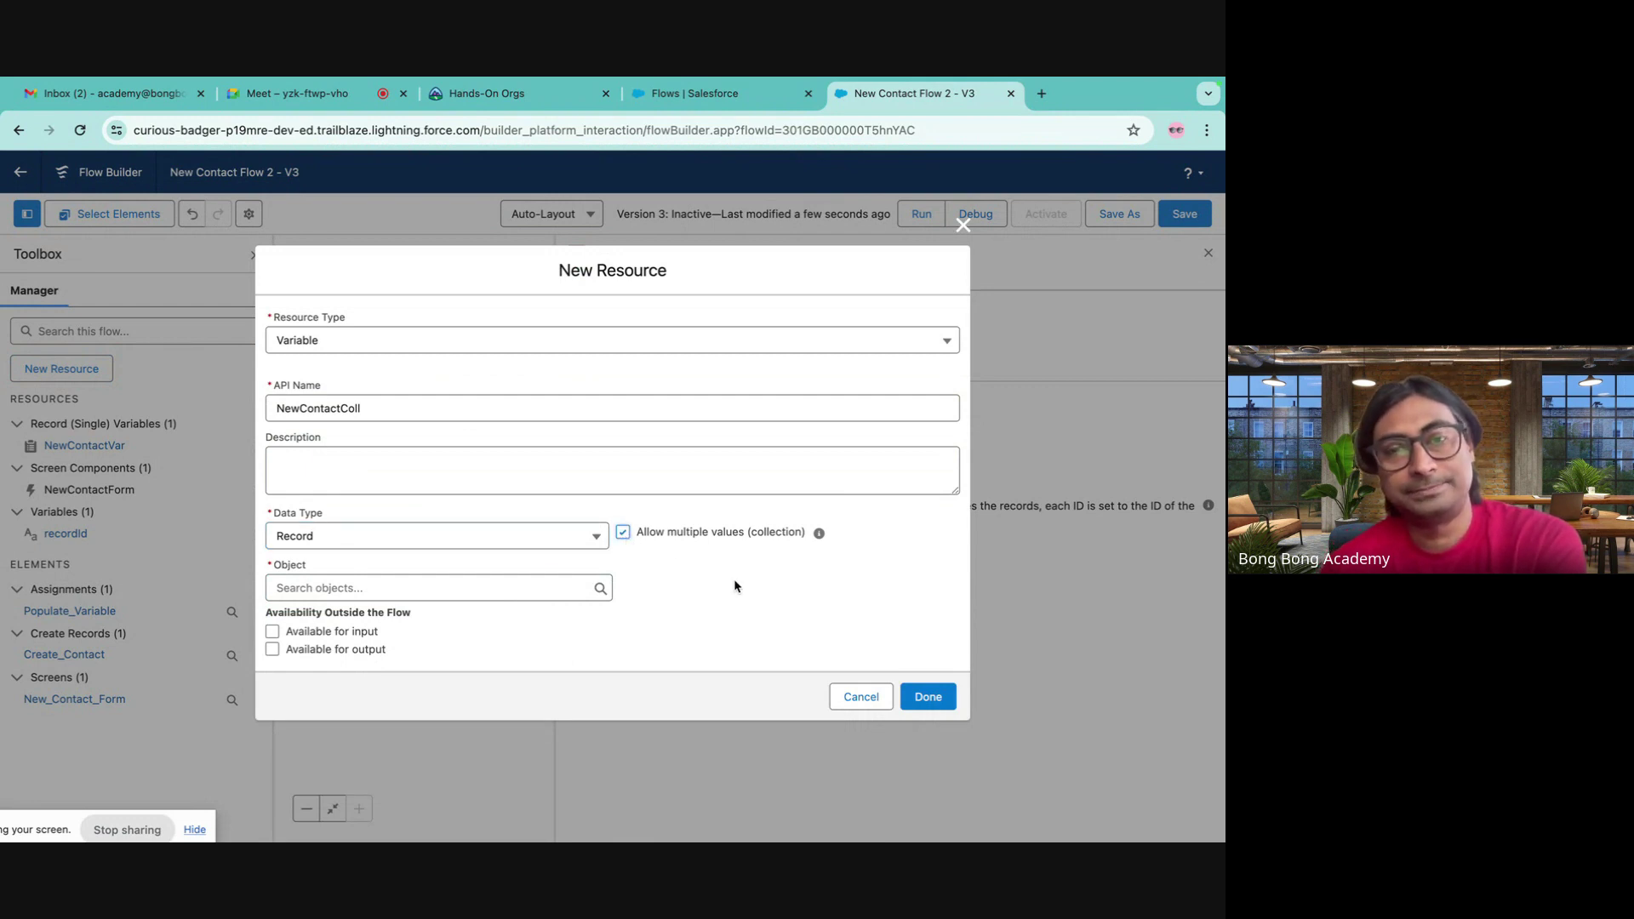
pyautogui.click(417, 589)
pyautogui.write('conta')
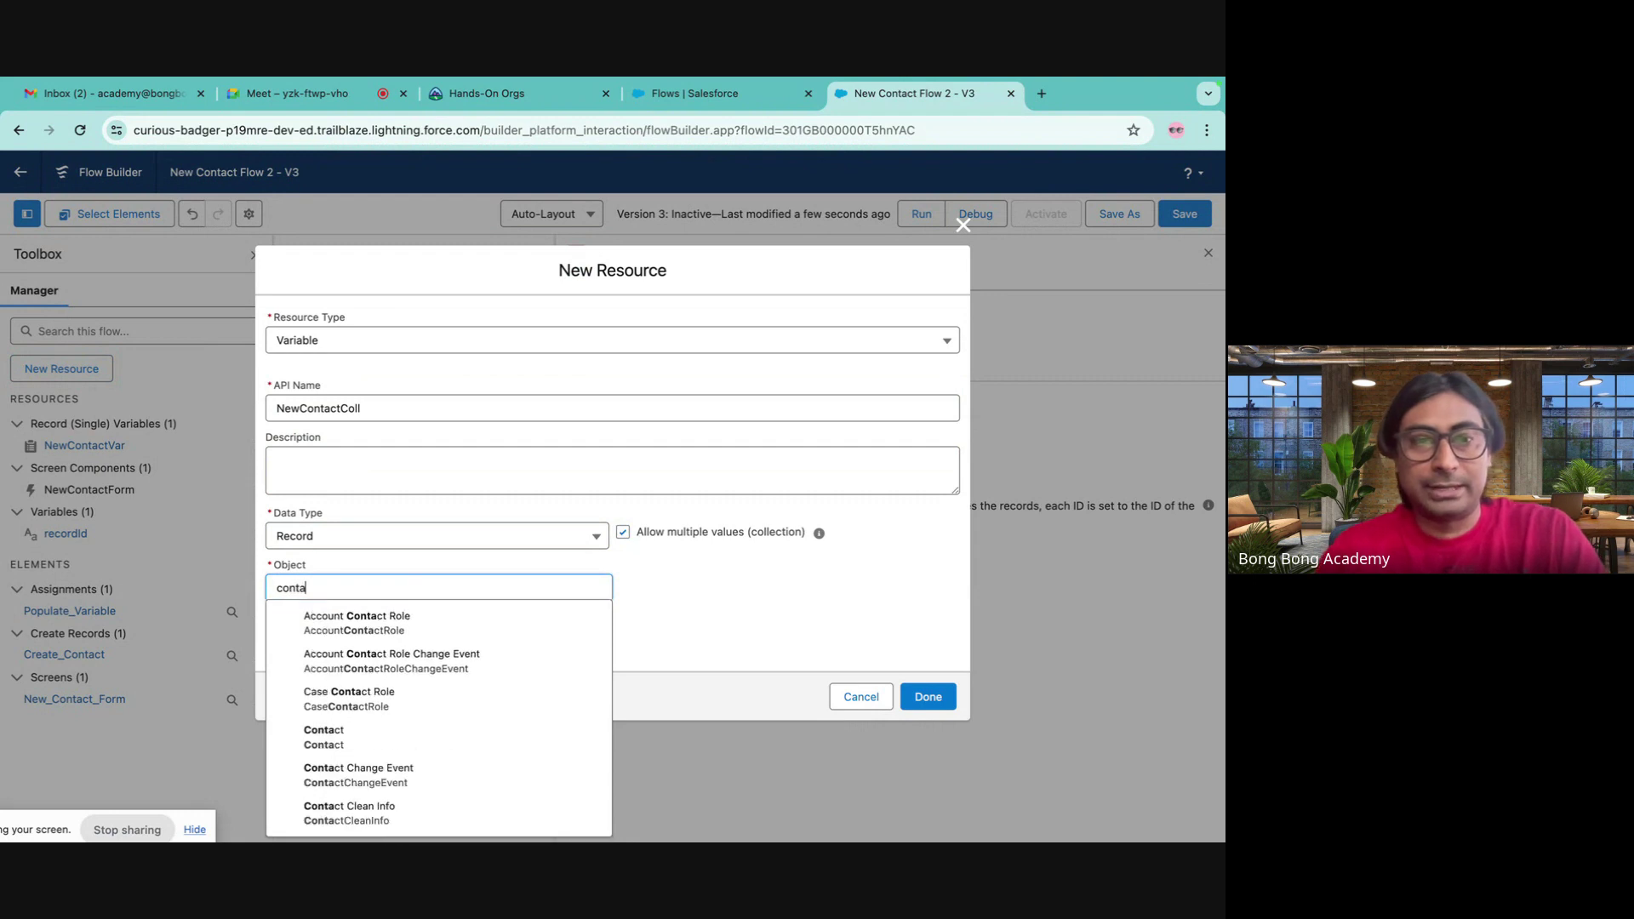
pyautogui.click(377, 737)
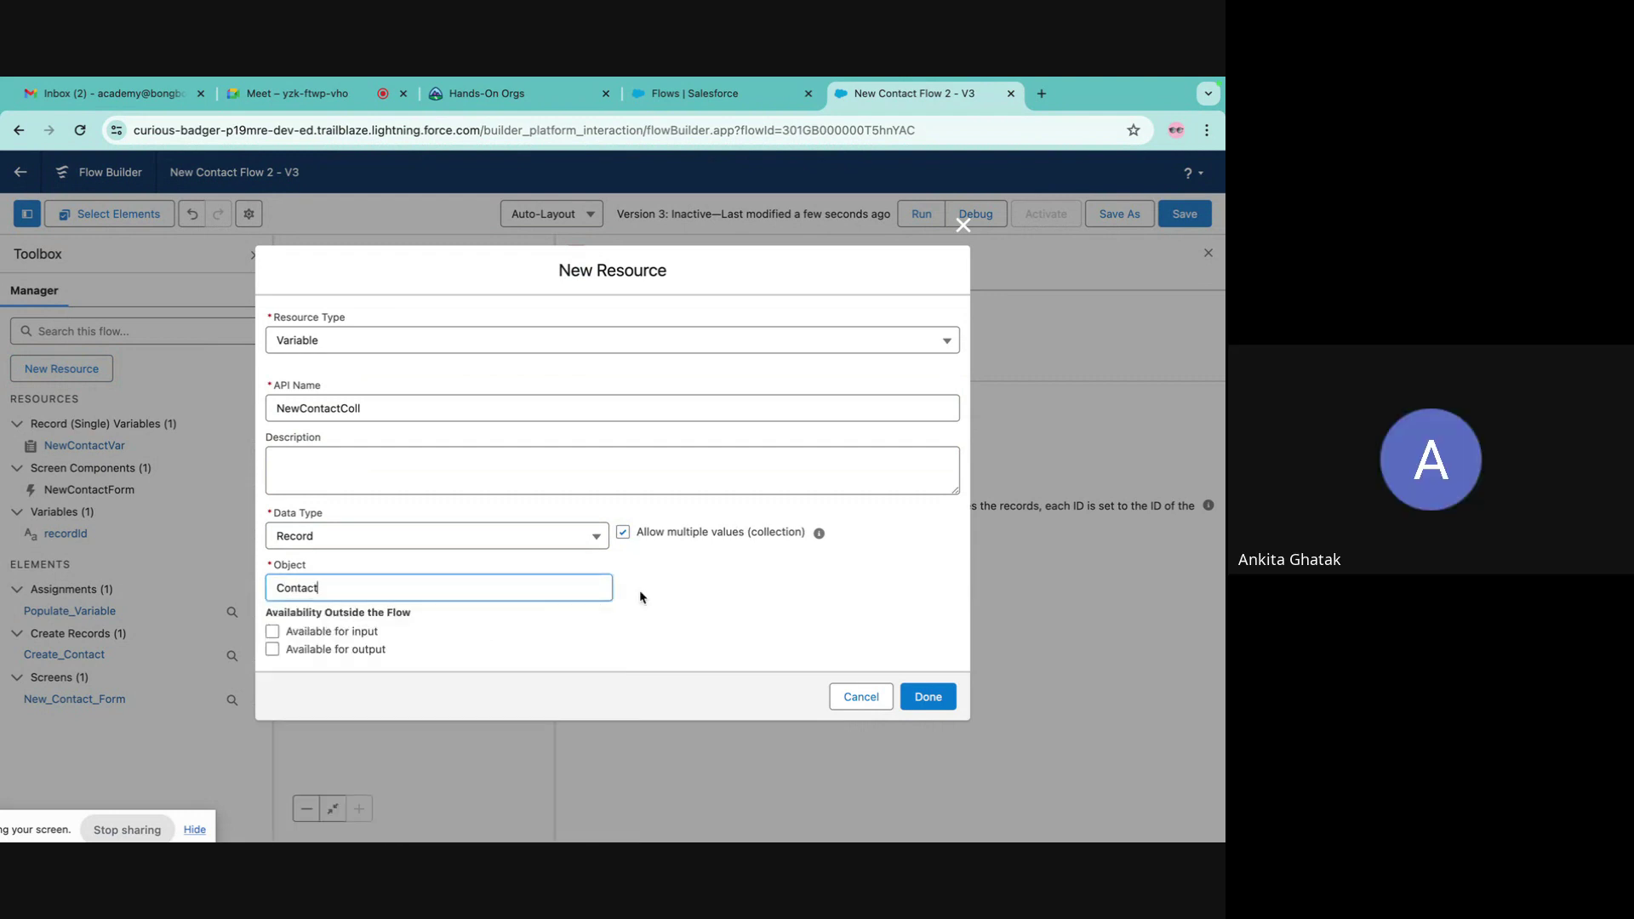
pyautogui.click(937, 694)
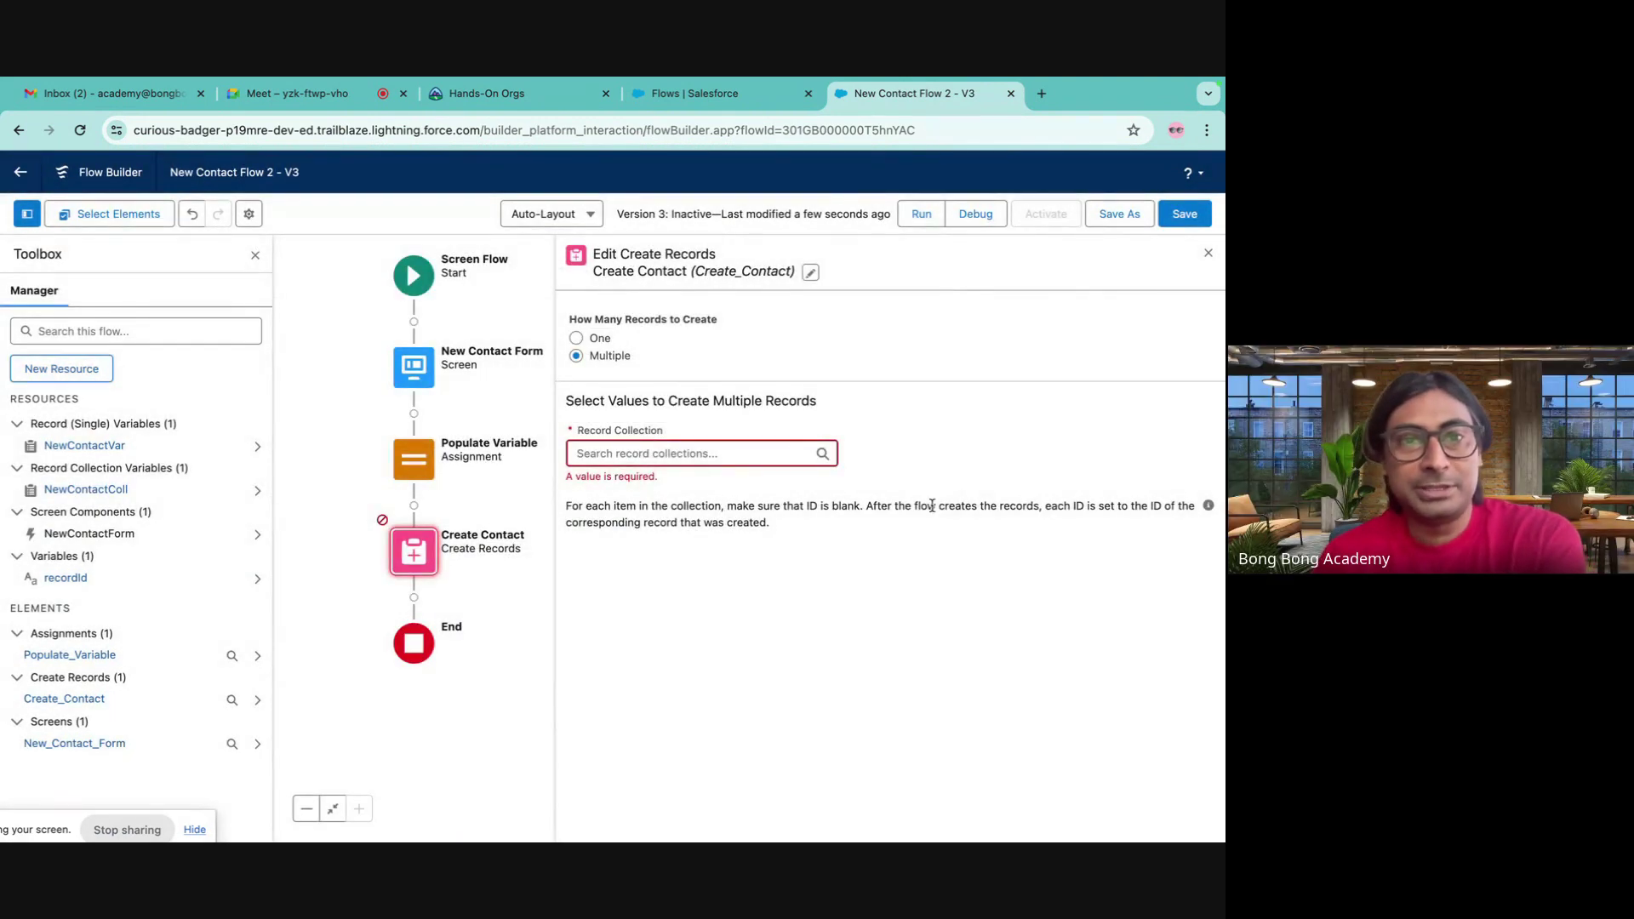
# - Add a fourth Populate Variable row with variable NewContactColl and value NewContactVar
pyautogui.click(430, 459)
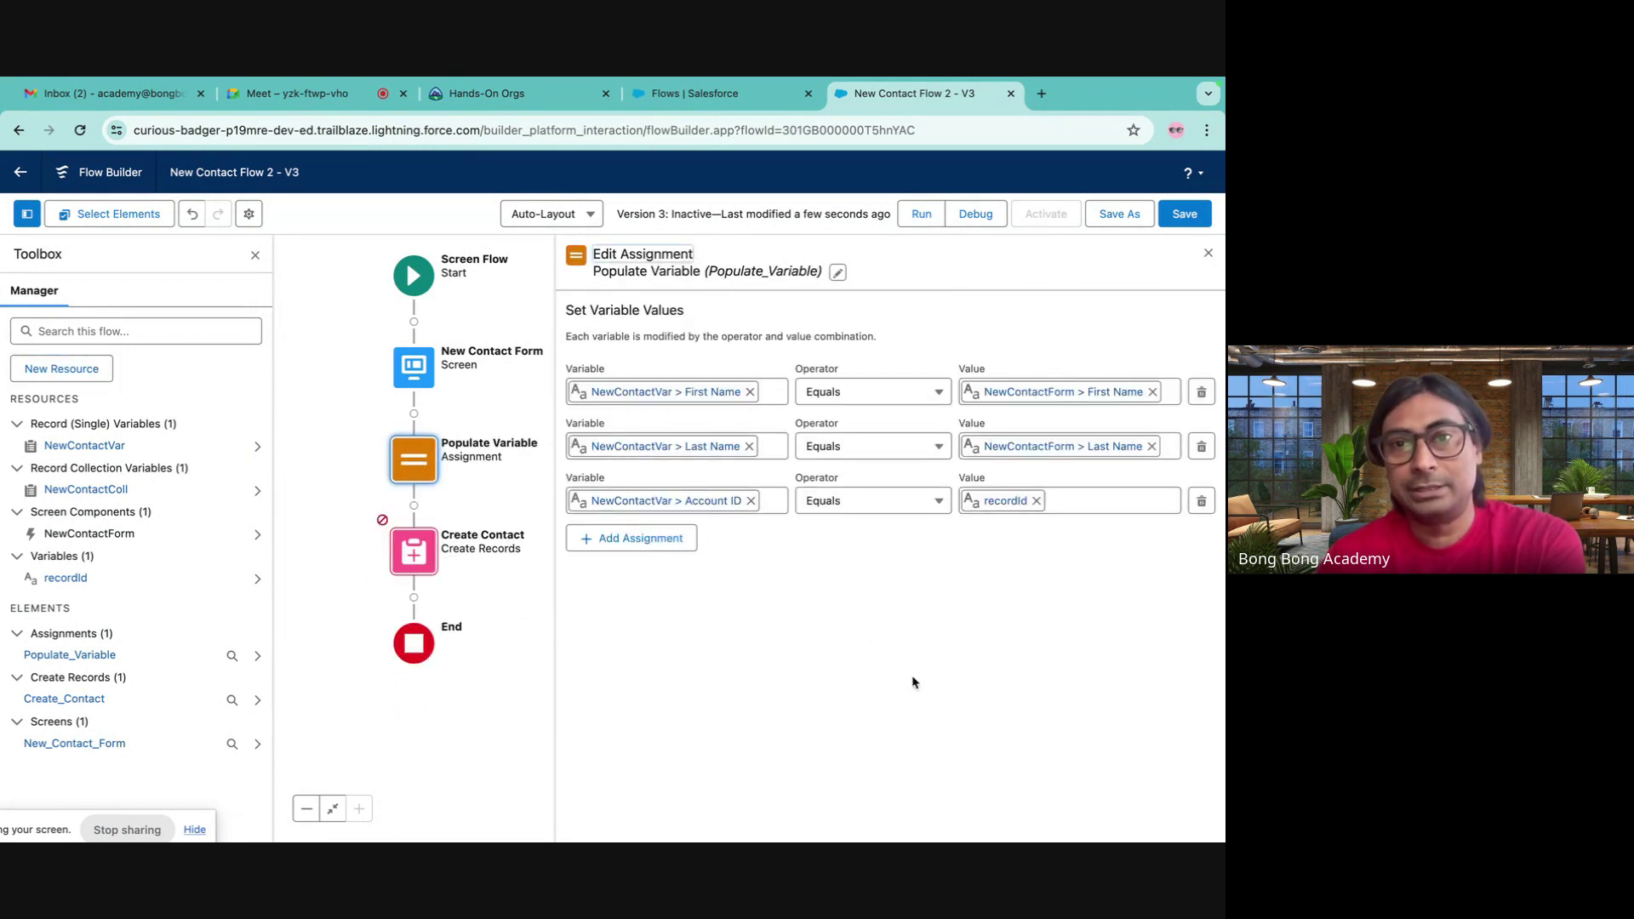
pyautogui.click(648, 540)
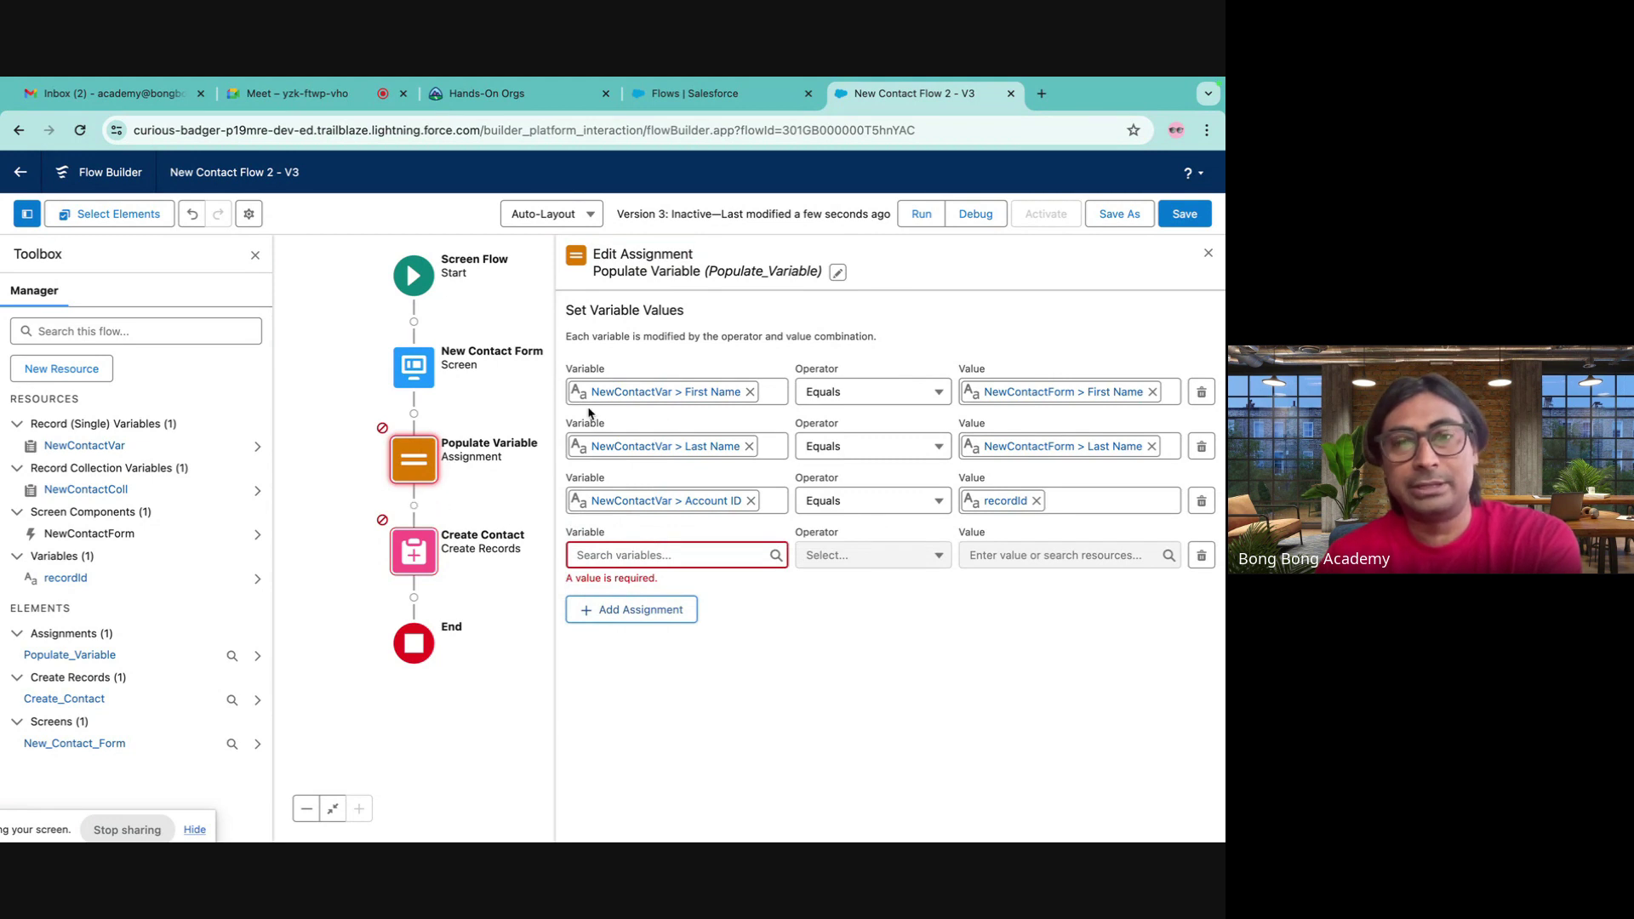
pyautogui.click(619, 556)
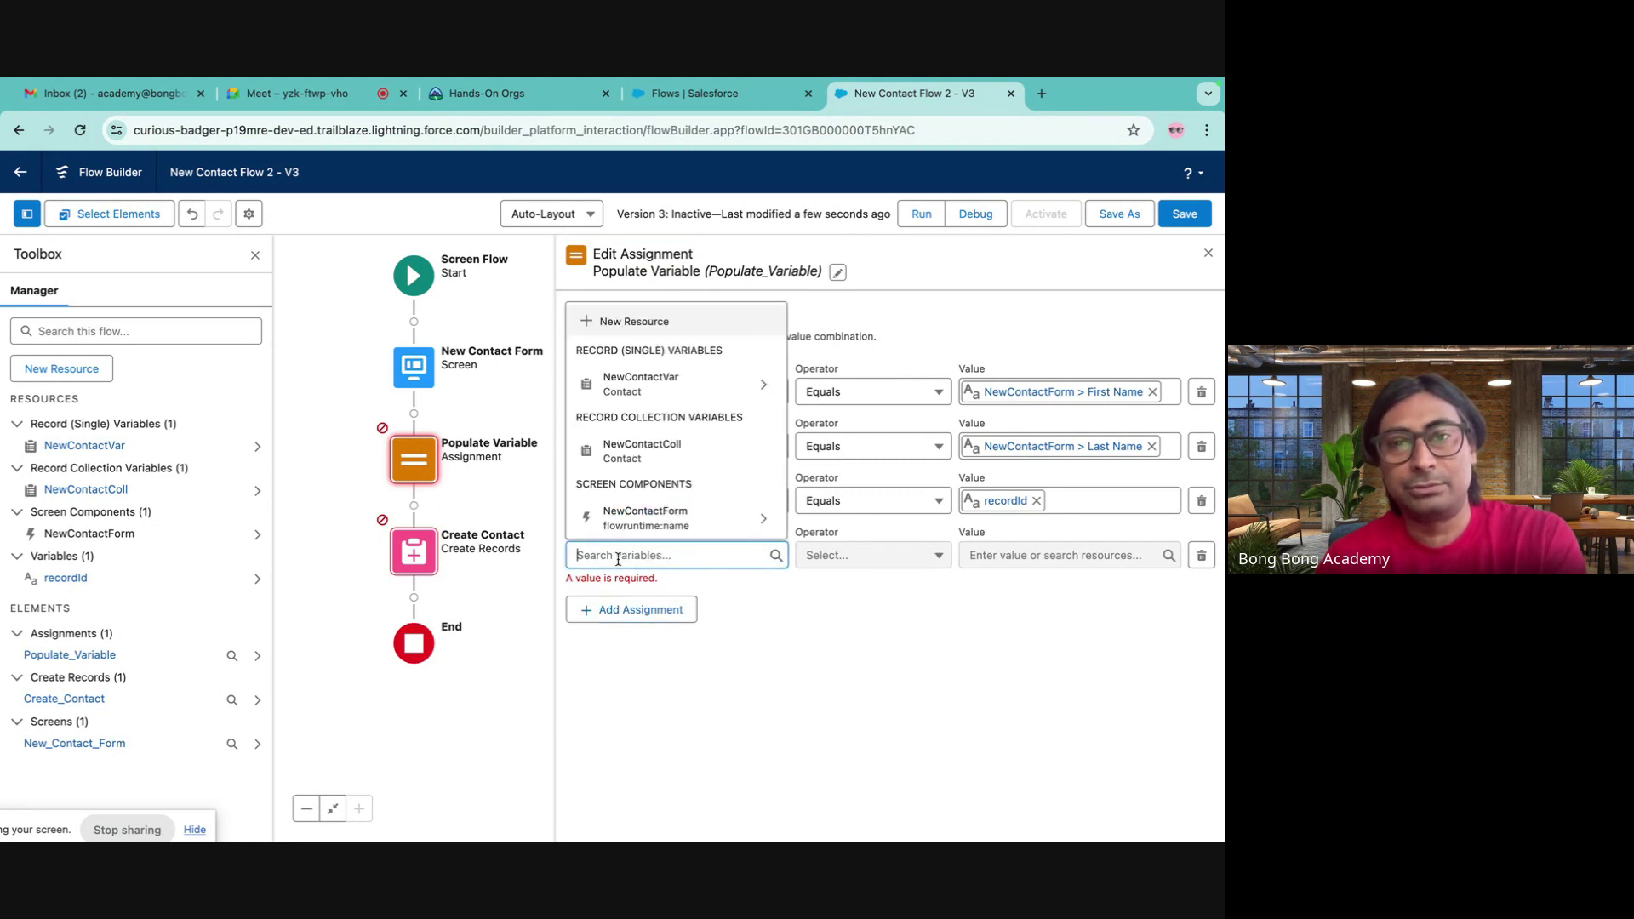
pyautogui.click(677, 444)
pyautogui.click(1011, 556)
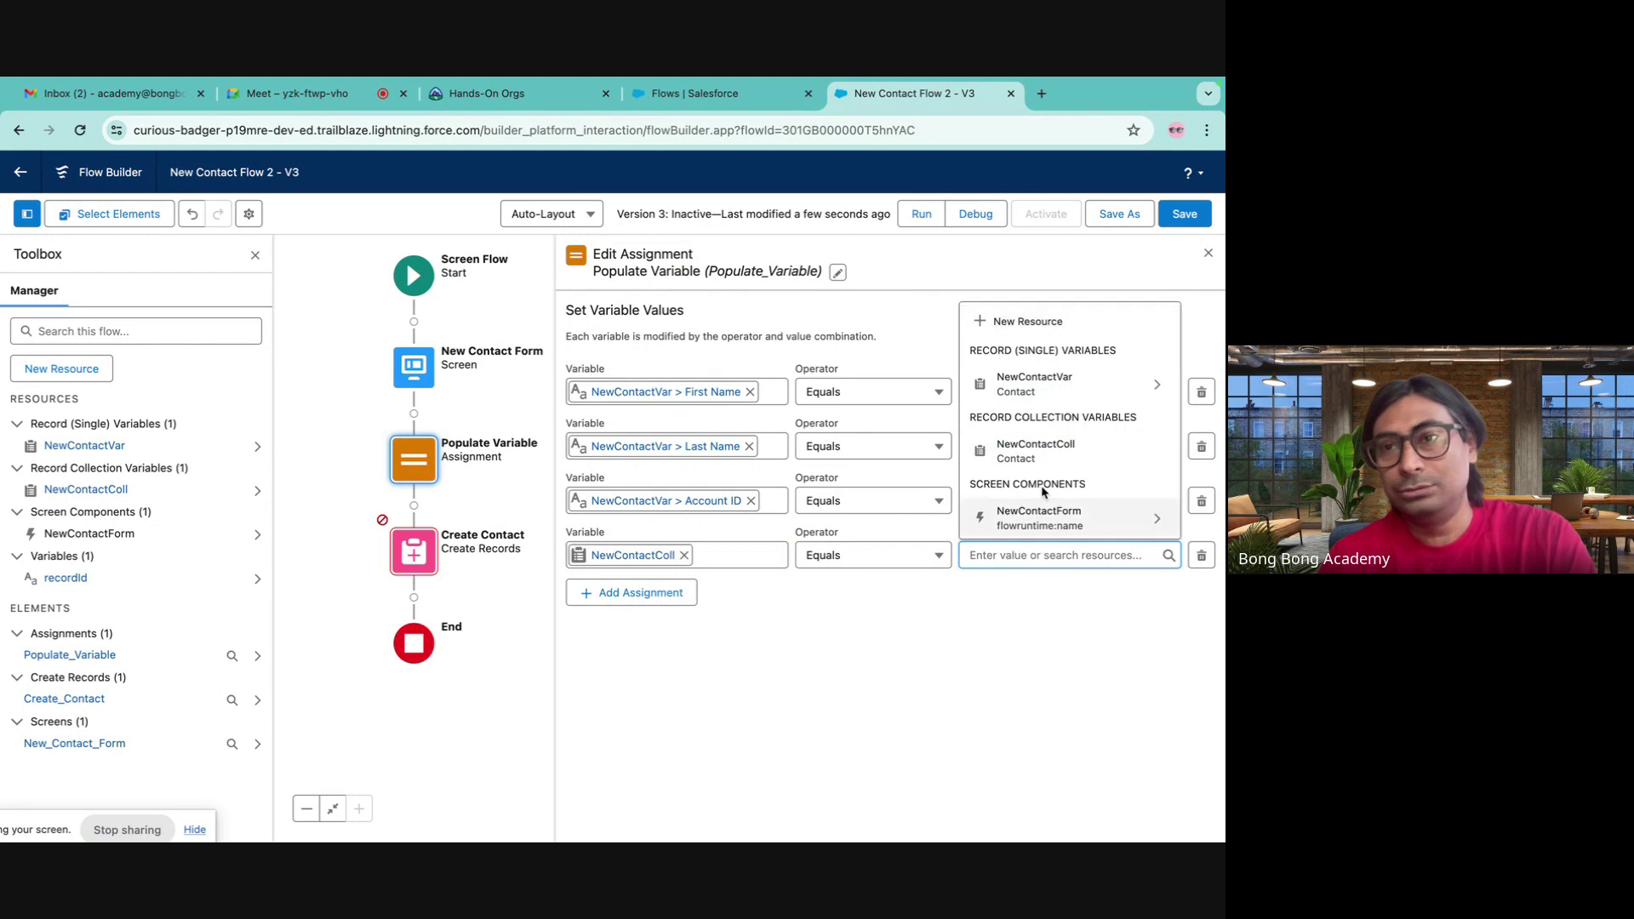
pyautogui.click(1029, 393)
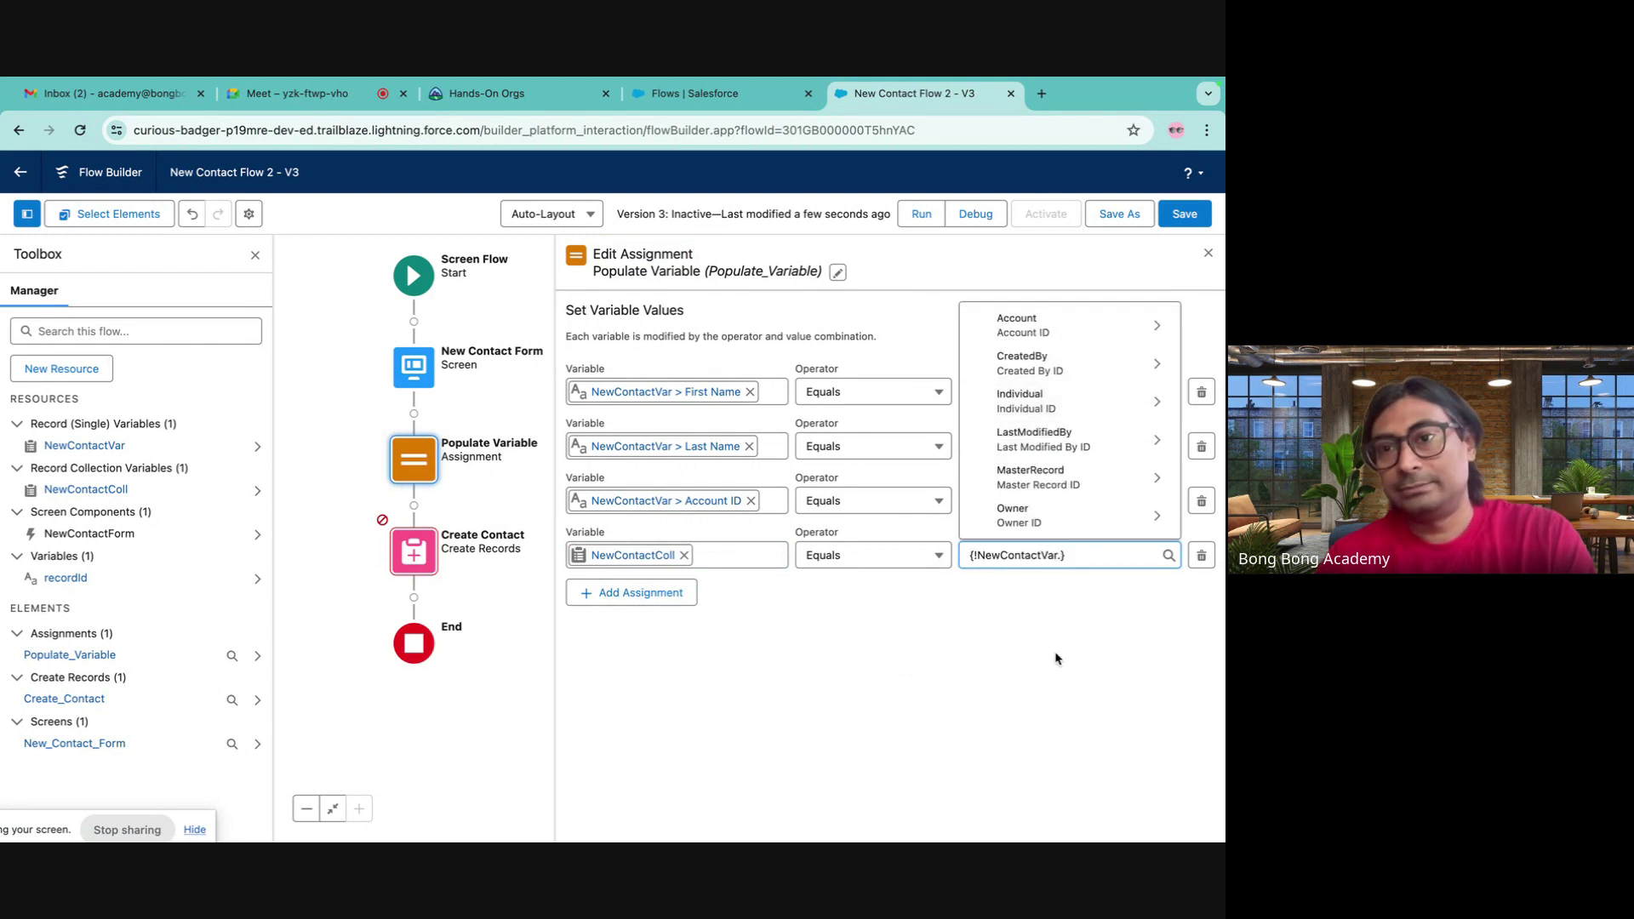
# - Set the fourth row's operator to Add with NewContactVar as the value, then open Create Contact
pyautogui.press('BackSpace')
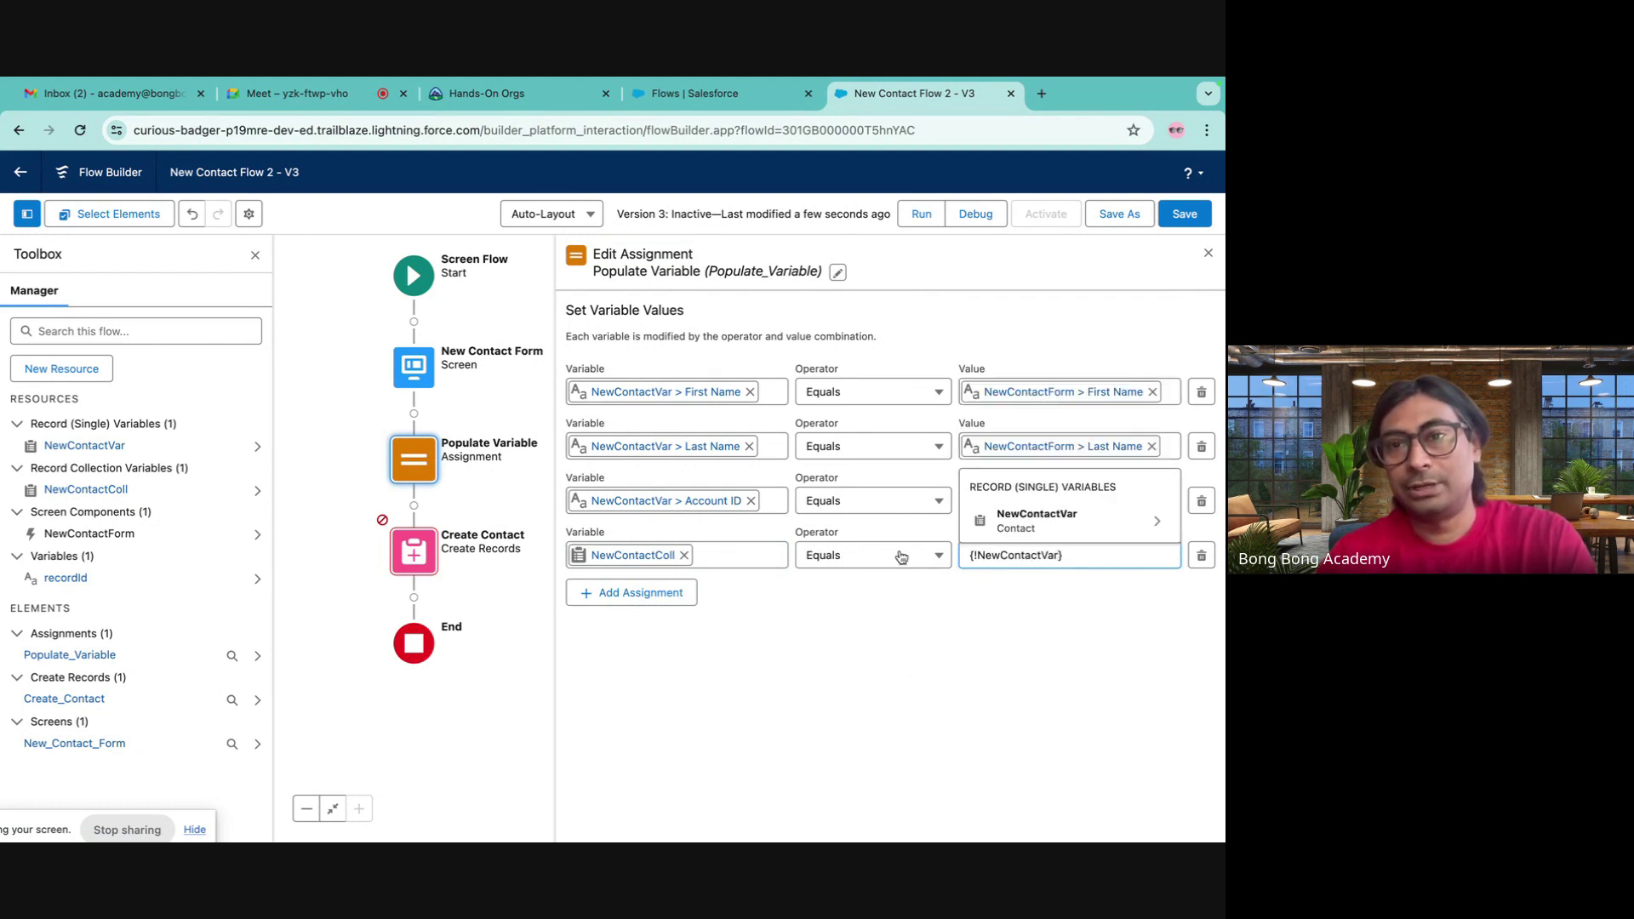
pyautogui.click(898, 555)
pyautogui.click(851, 356)
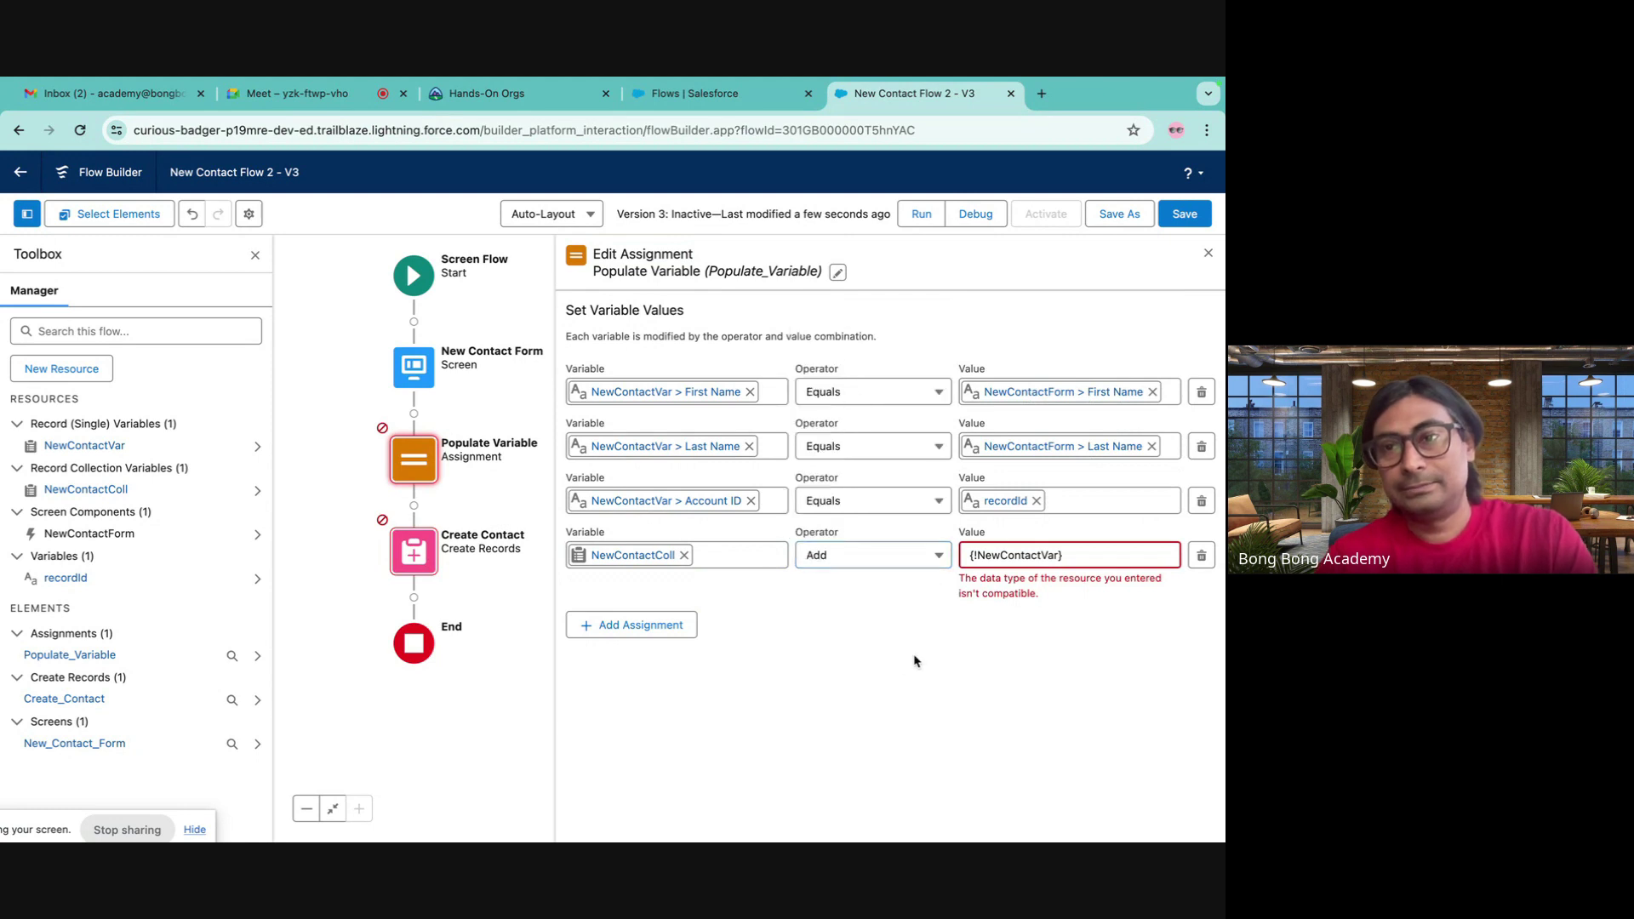
pyautogui.click(1090, 555)
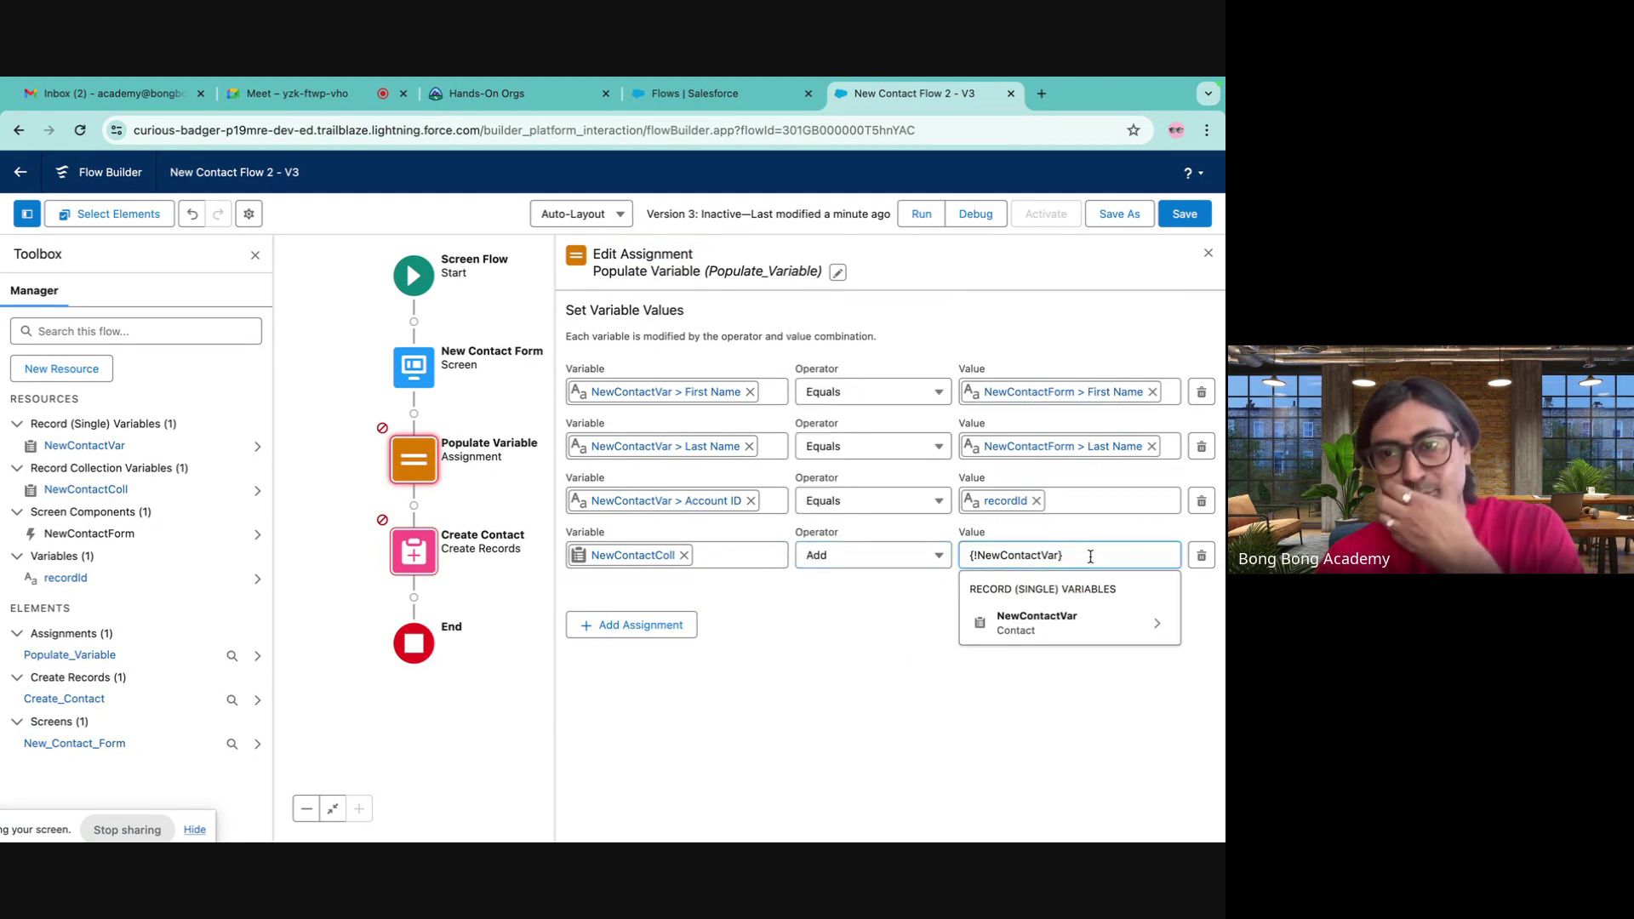
pyautogui.click(819, 697)
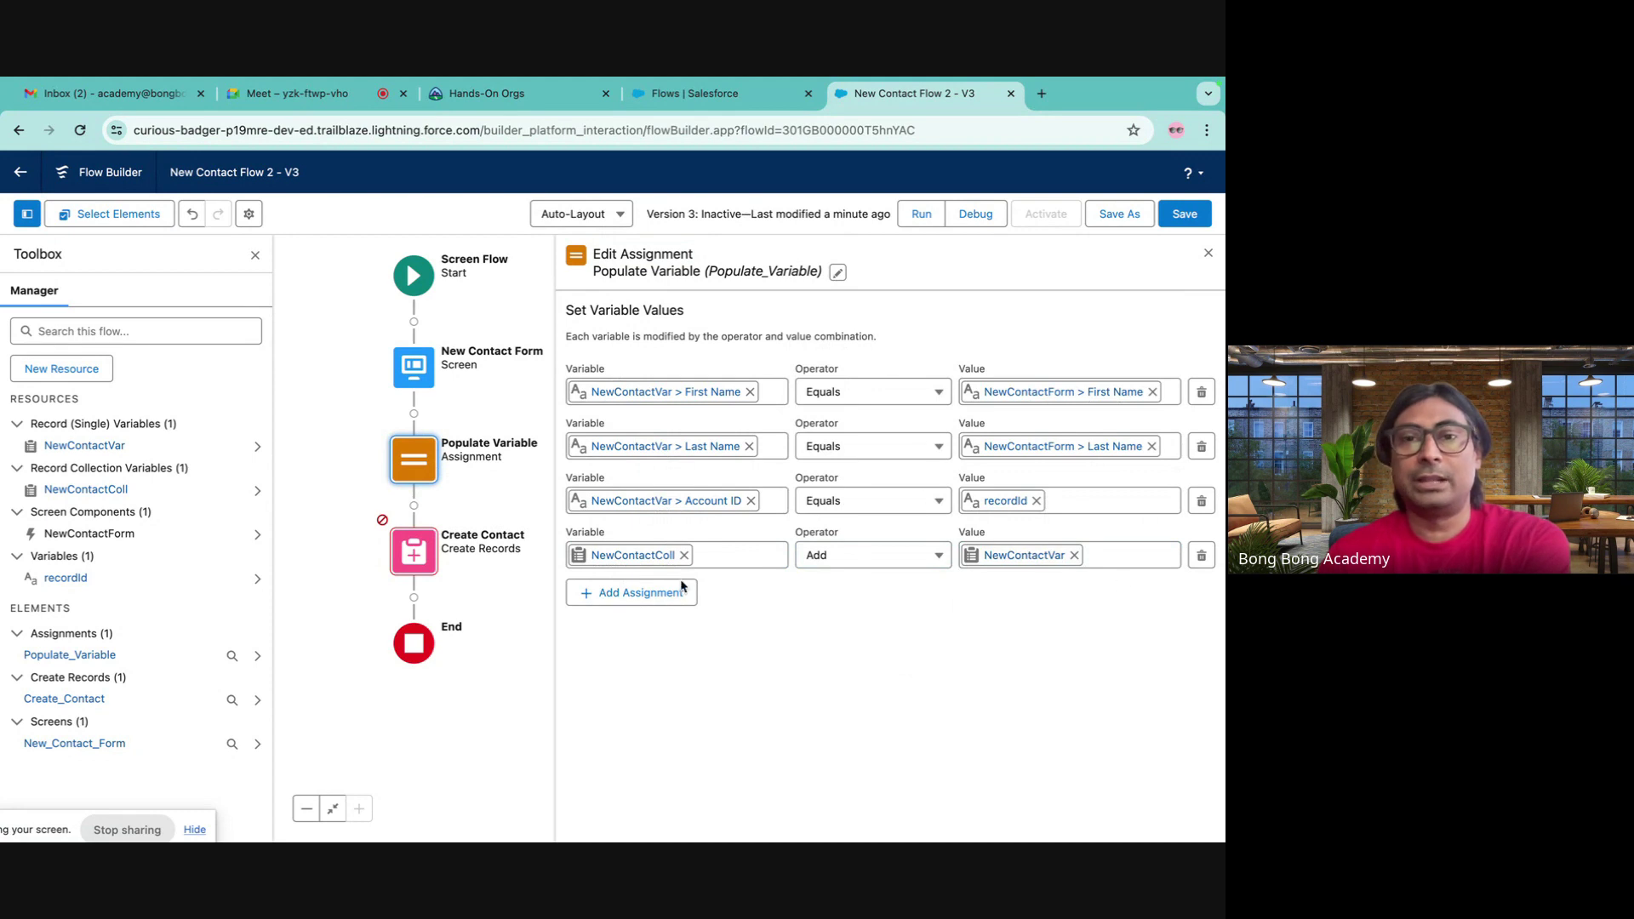
pyautogui.click(413, 551)
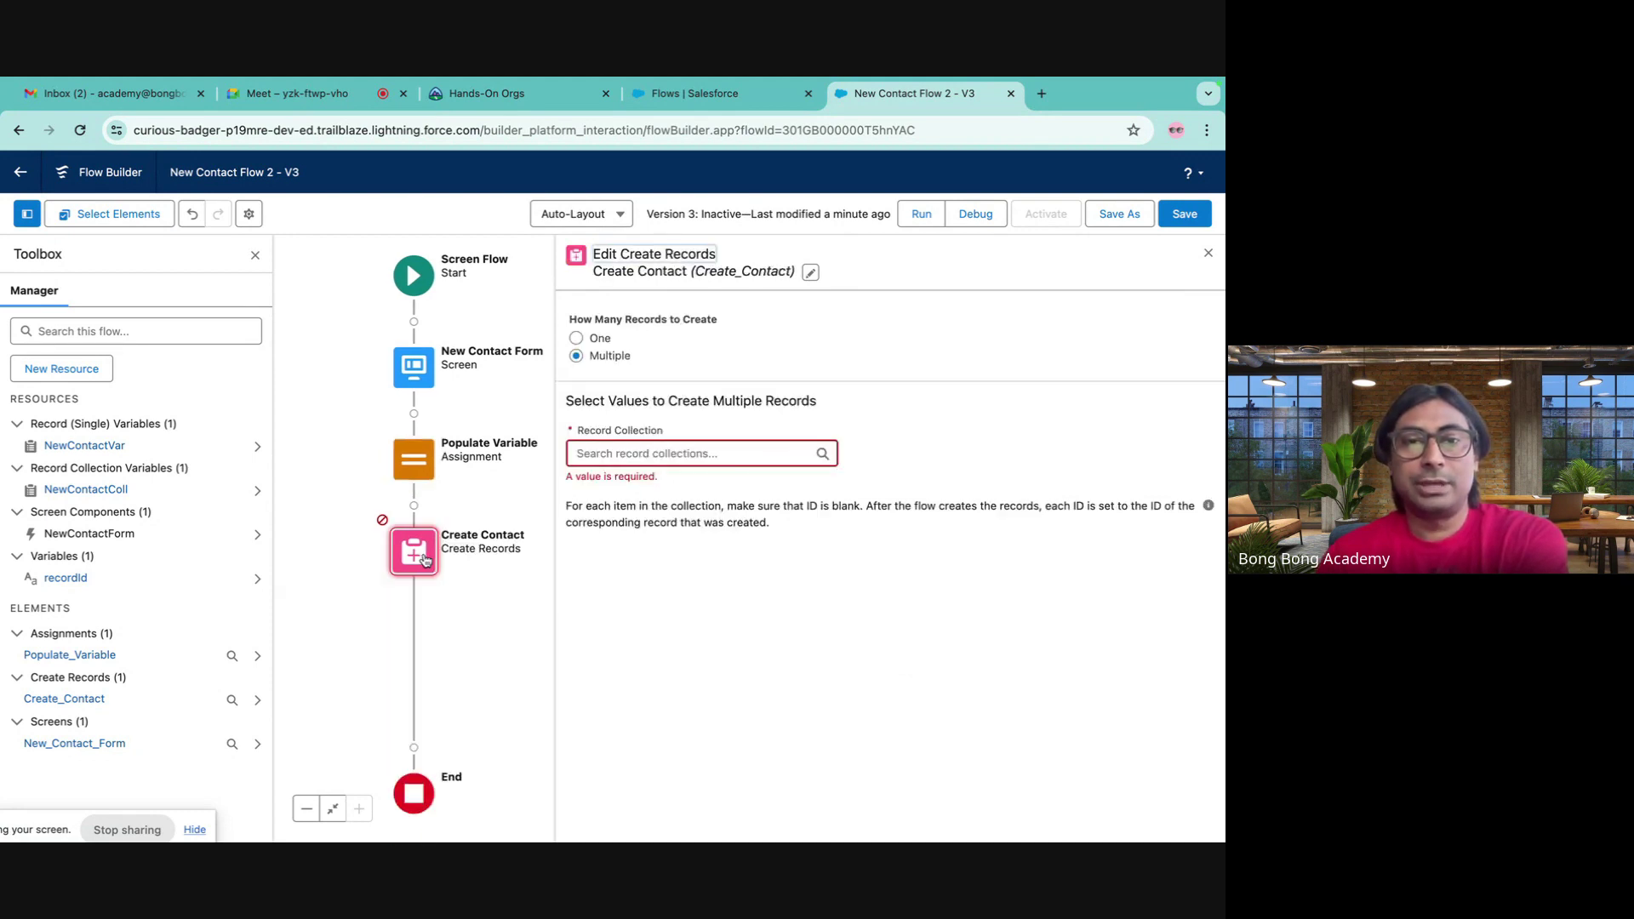
# - Set Create Contact's record collection to NewContactColl and save the flow
pyautogui.click(680, 453)
pyautogui.click(679, 549)
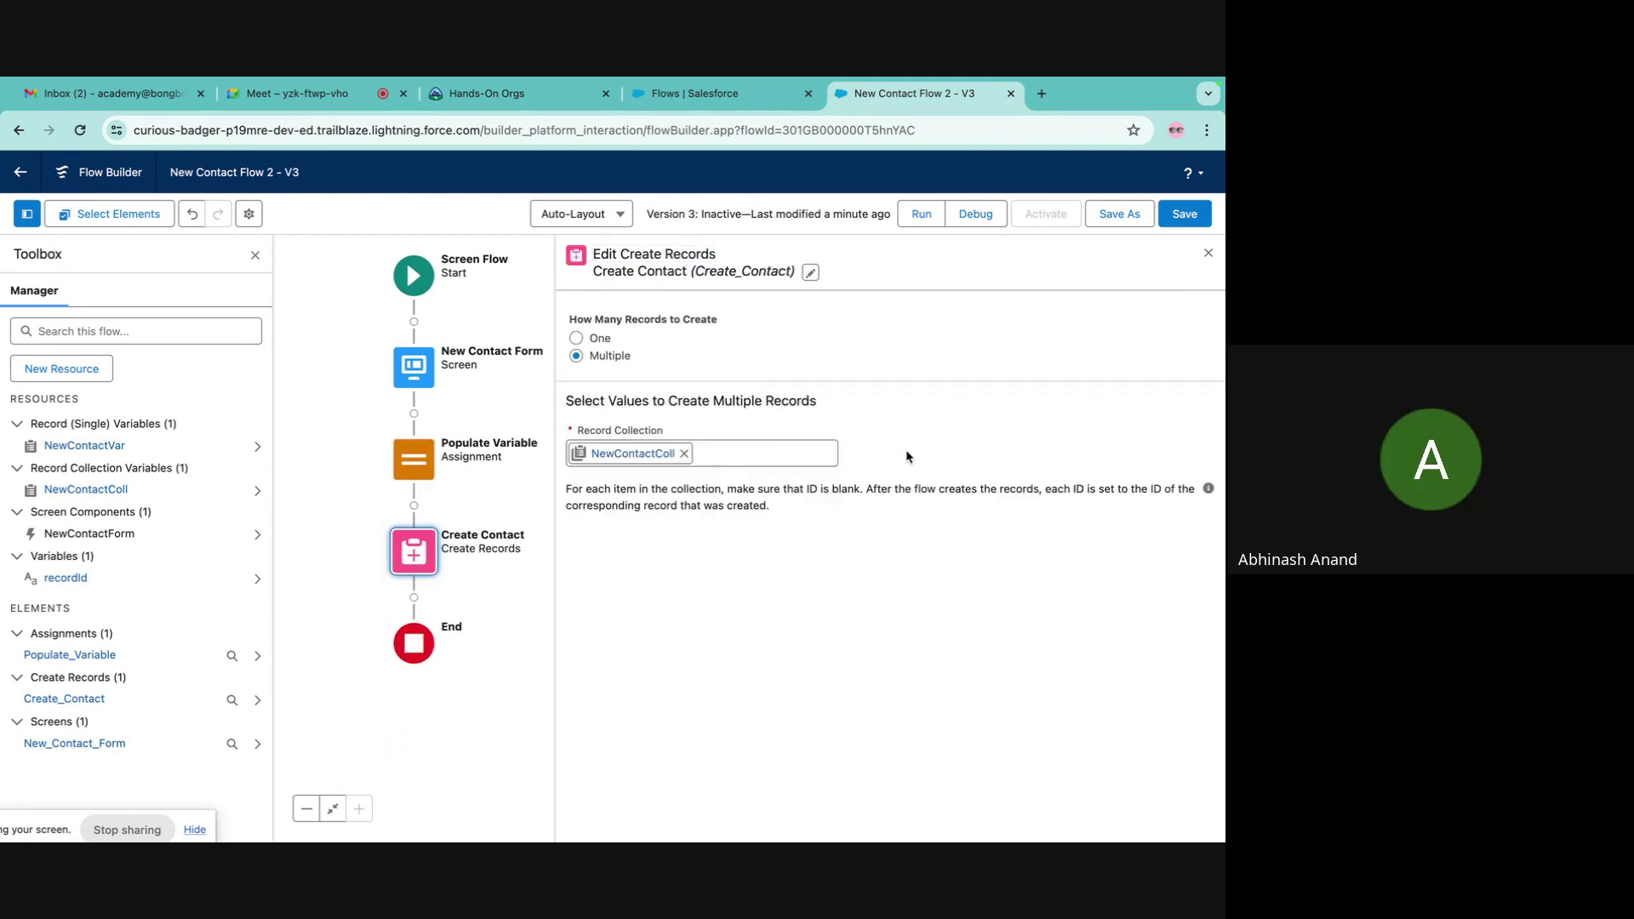
pyautogui.click(1184, 217)
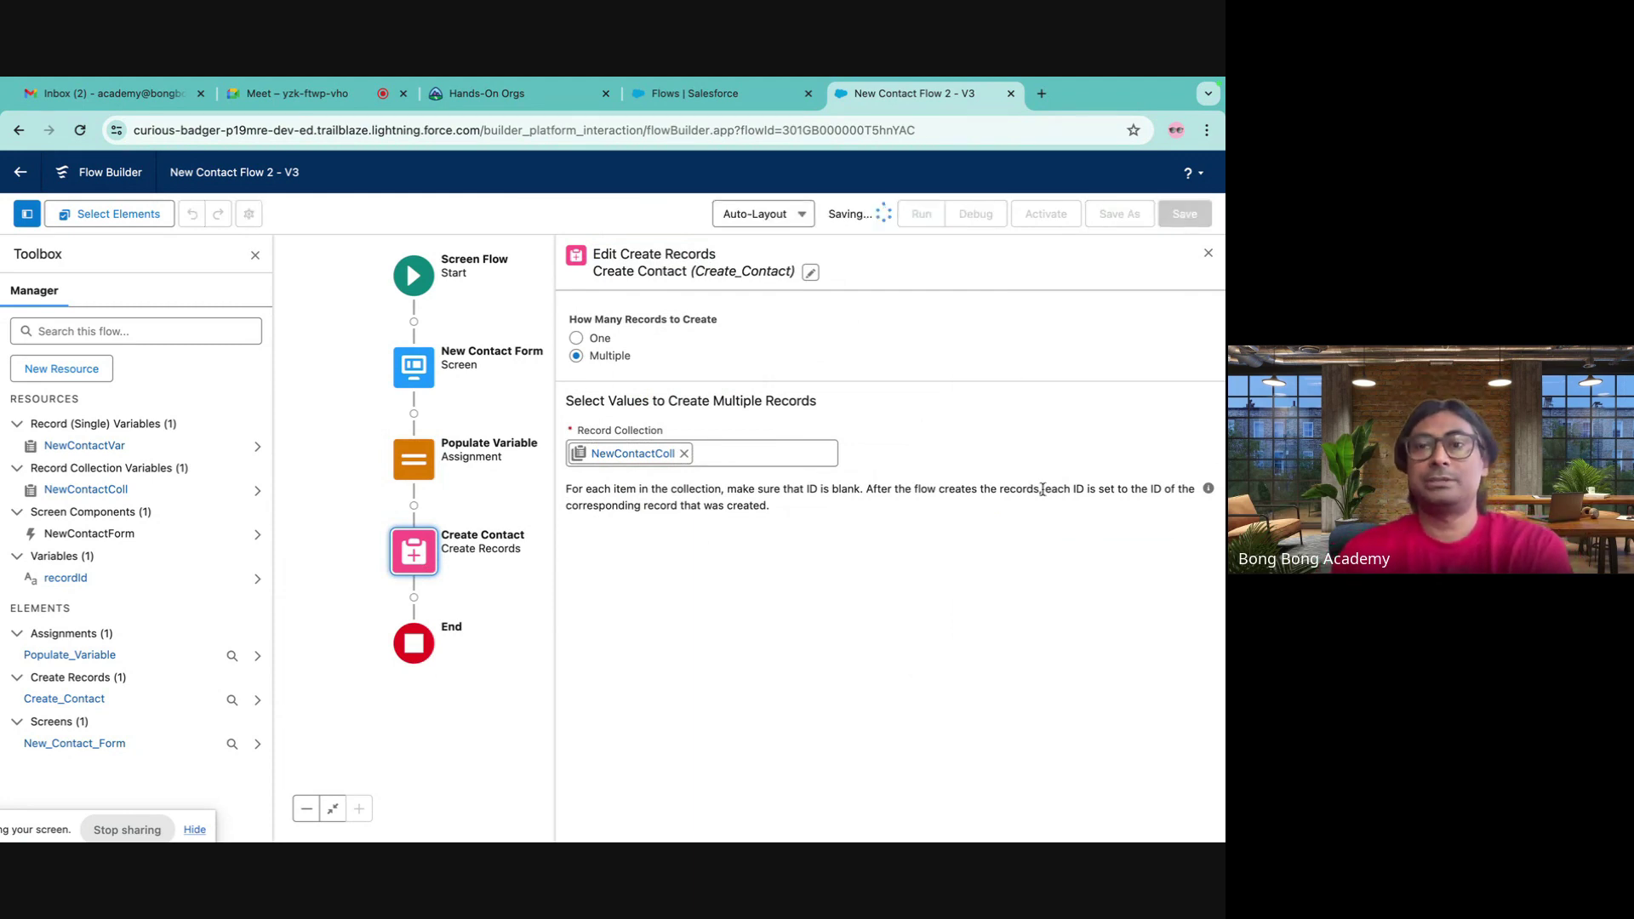
# - Save the flow as a new version (Version 4) and activate it
pyautogui.click(1111, 216)
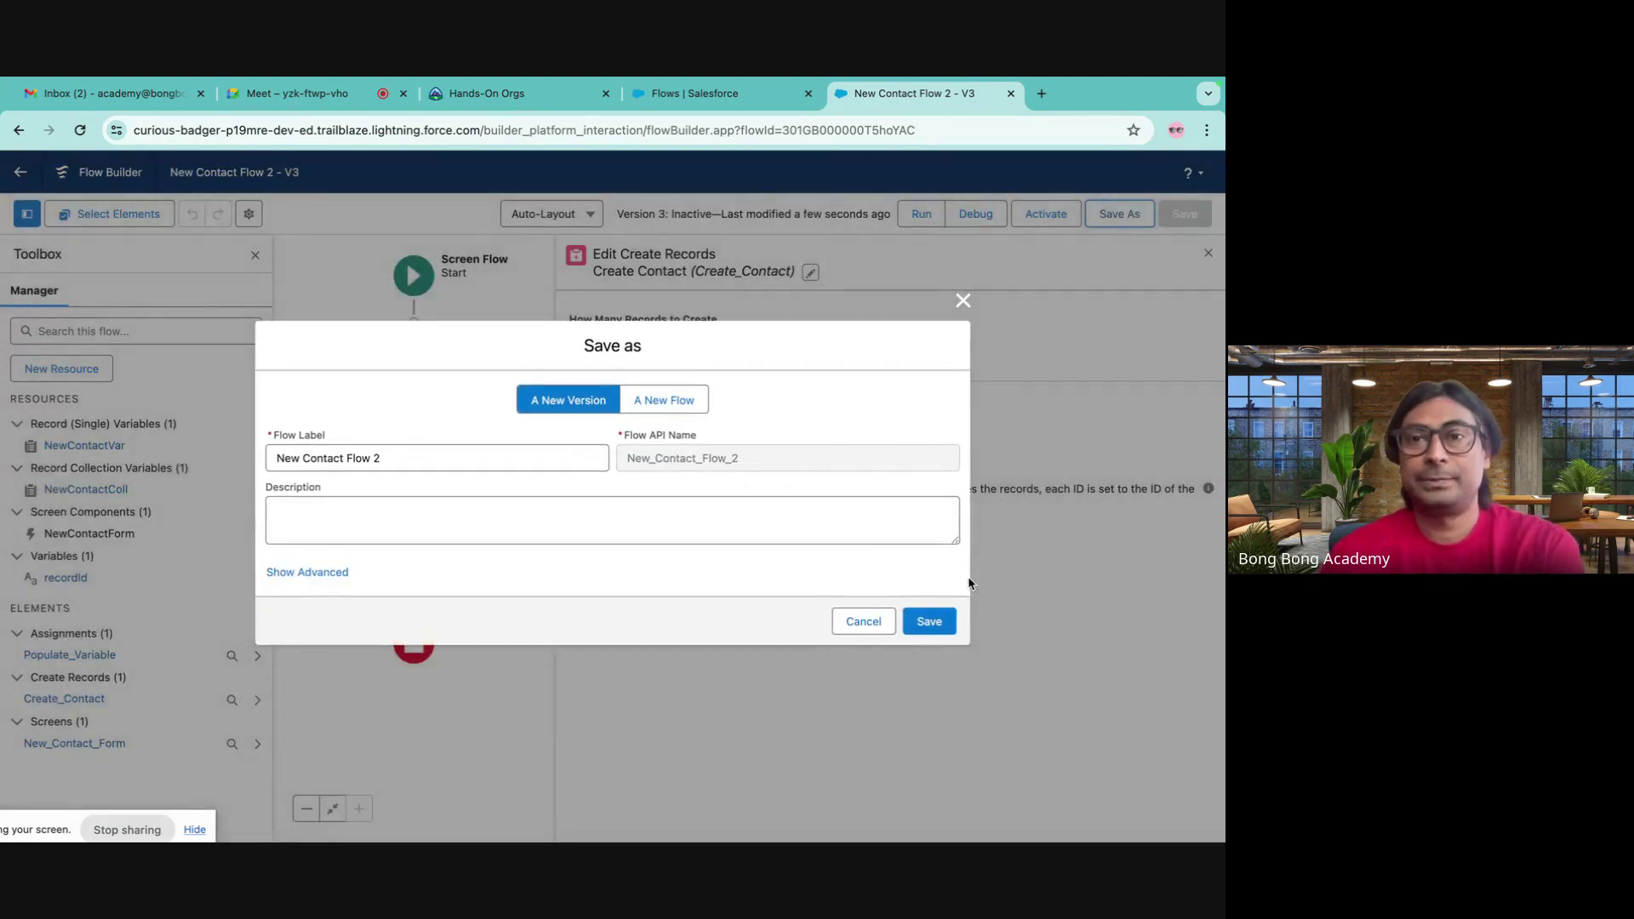
pyautogui.click(930, 622)
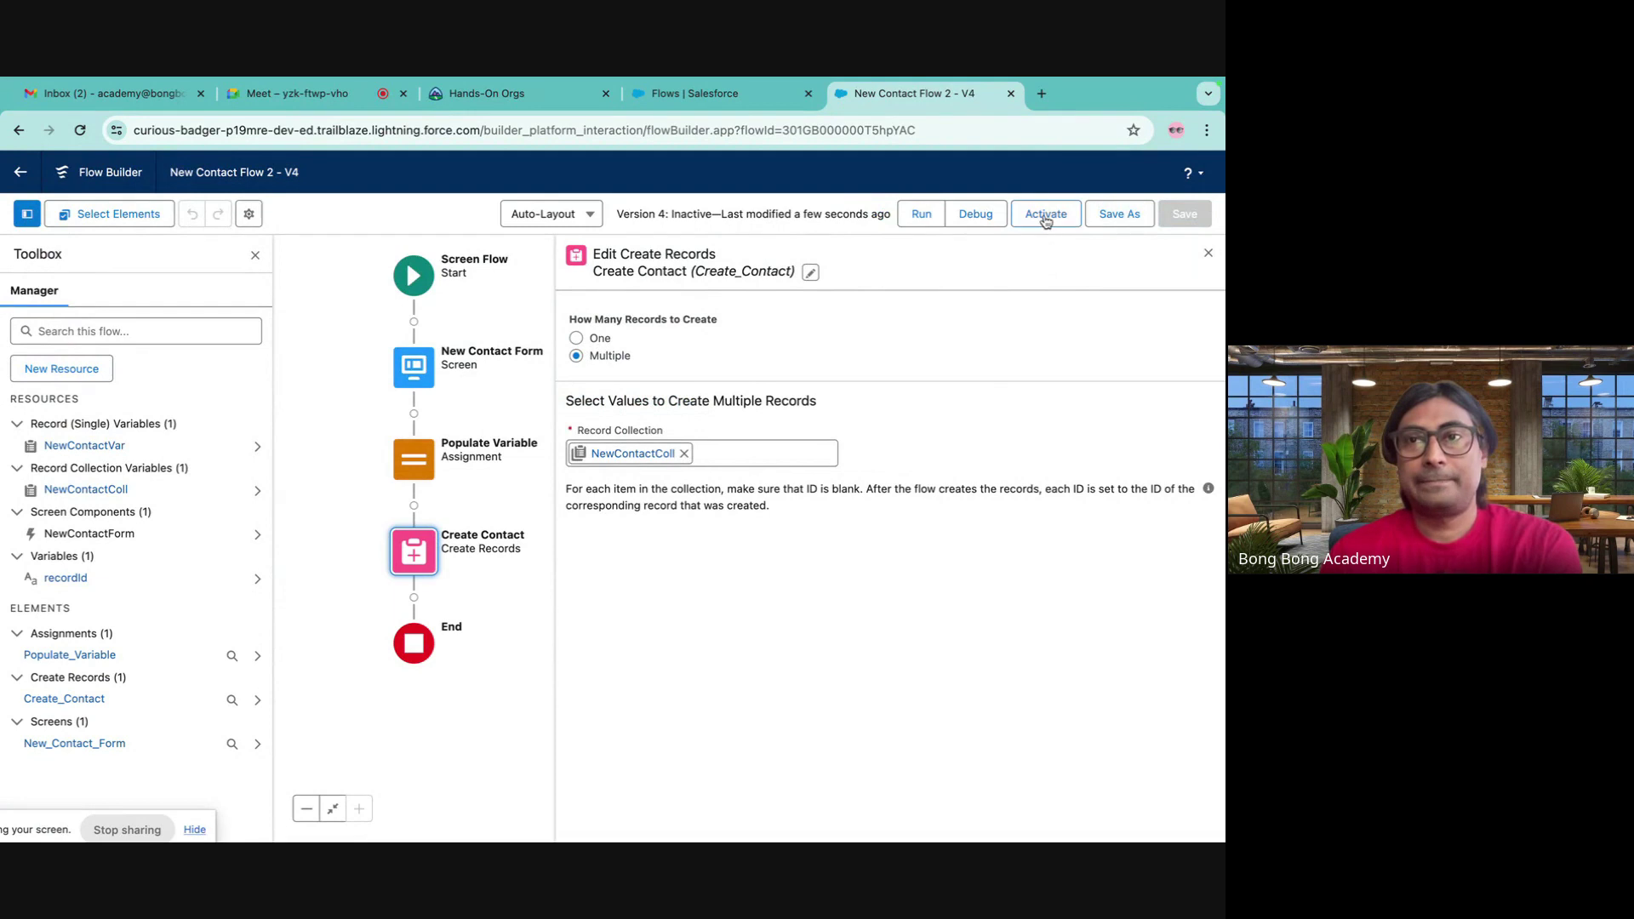
pyautogui.click(1046, 216)
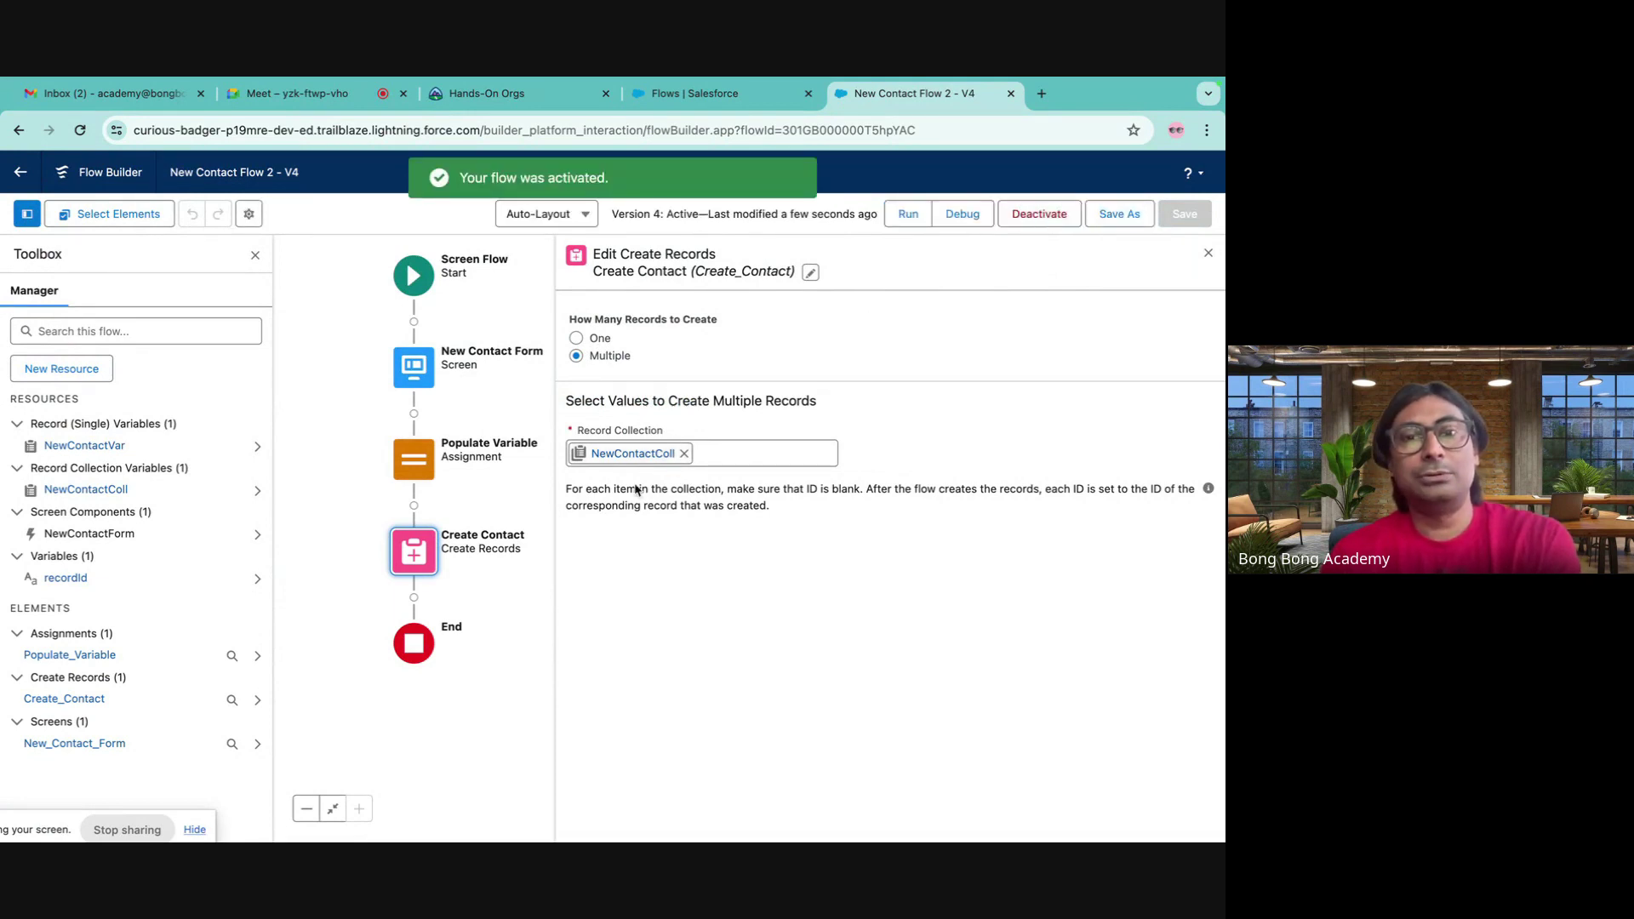
pyautogui.click(417, 464)
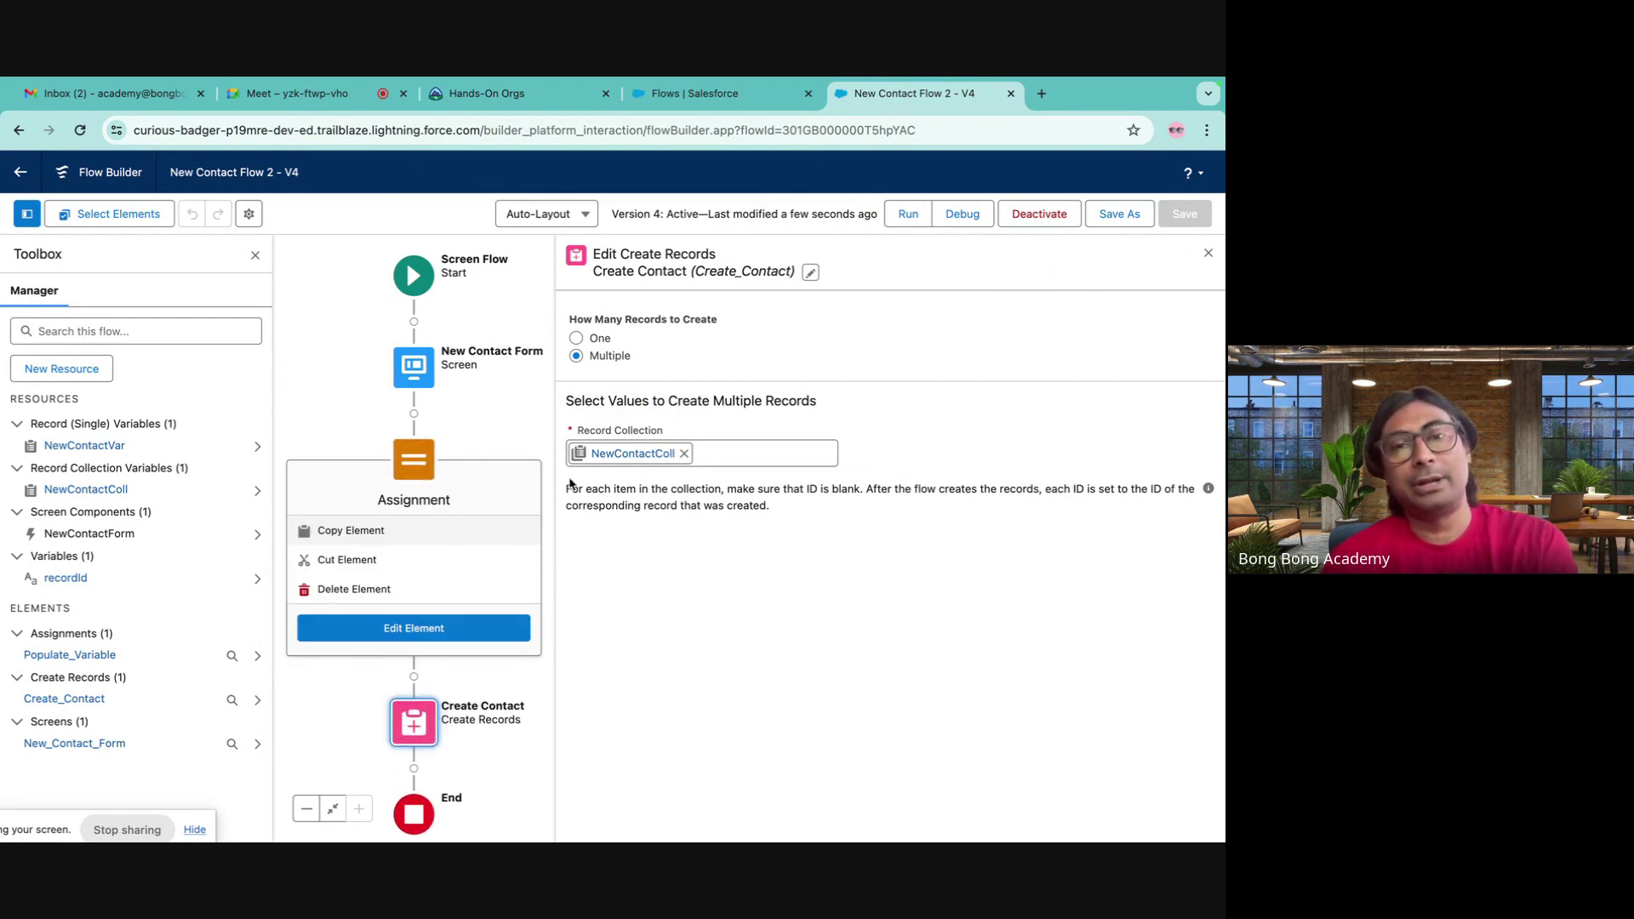
# - Review Populate Variable and Create Contact, close the editor, and center the flow on the canvas
pyautogui.click(412, 464)
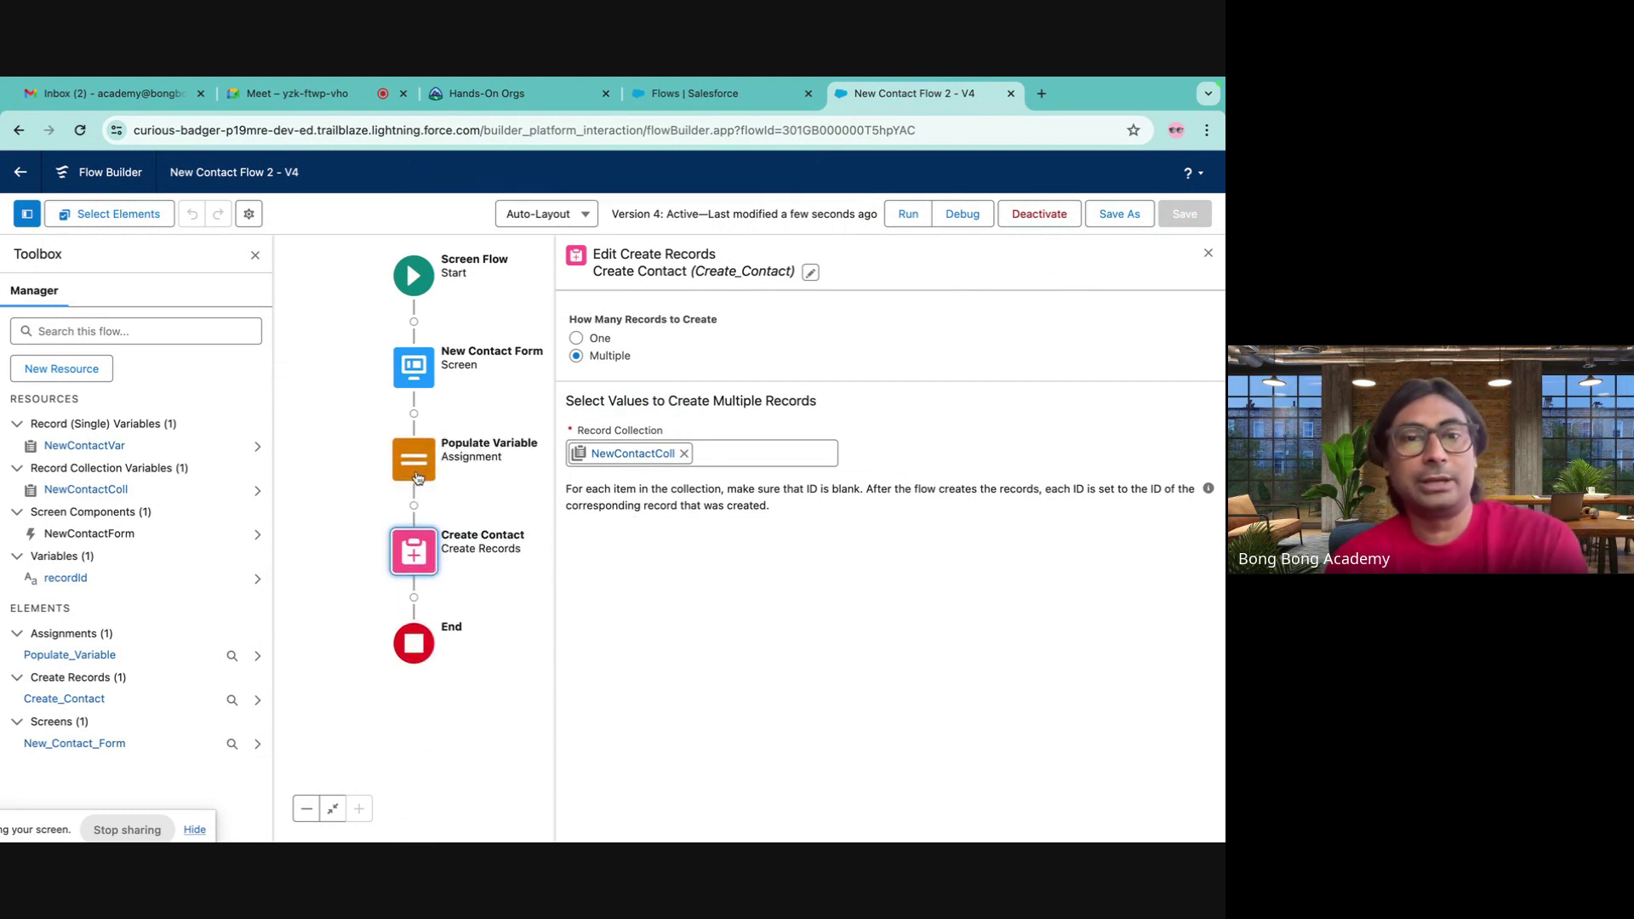
pyautogui.click(414, 475)
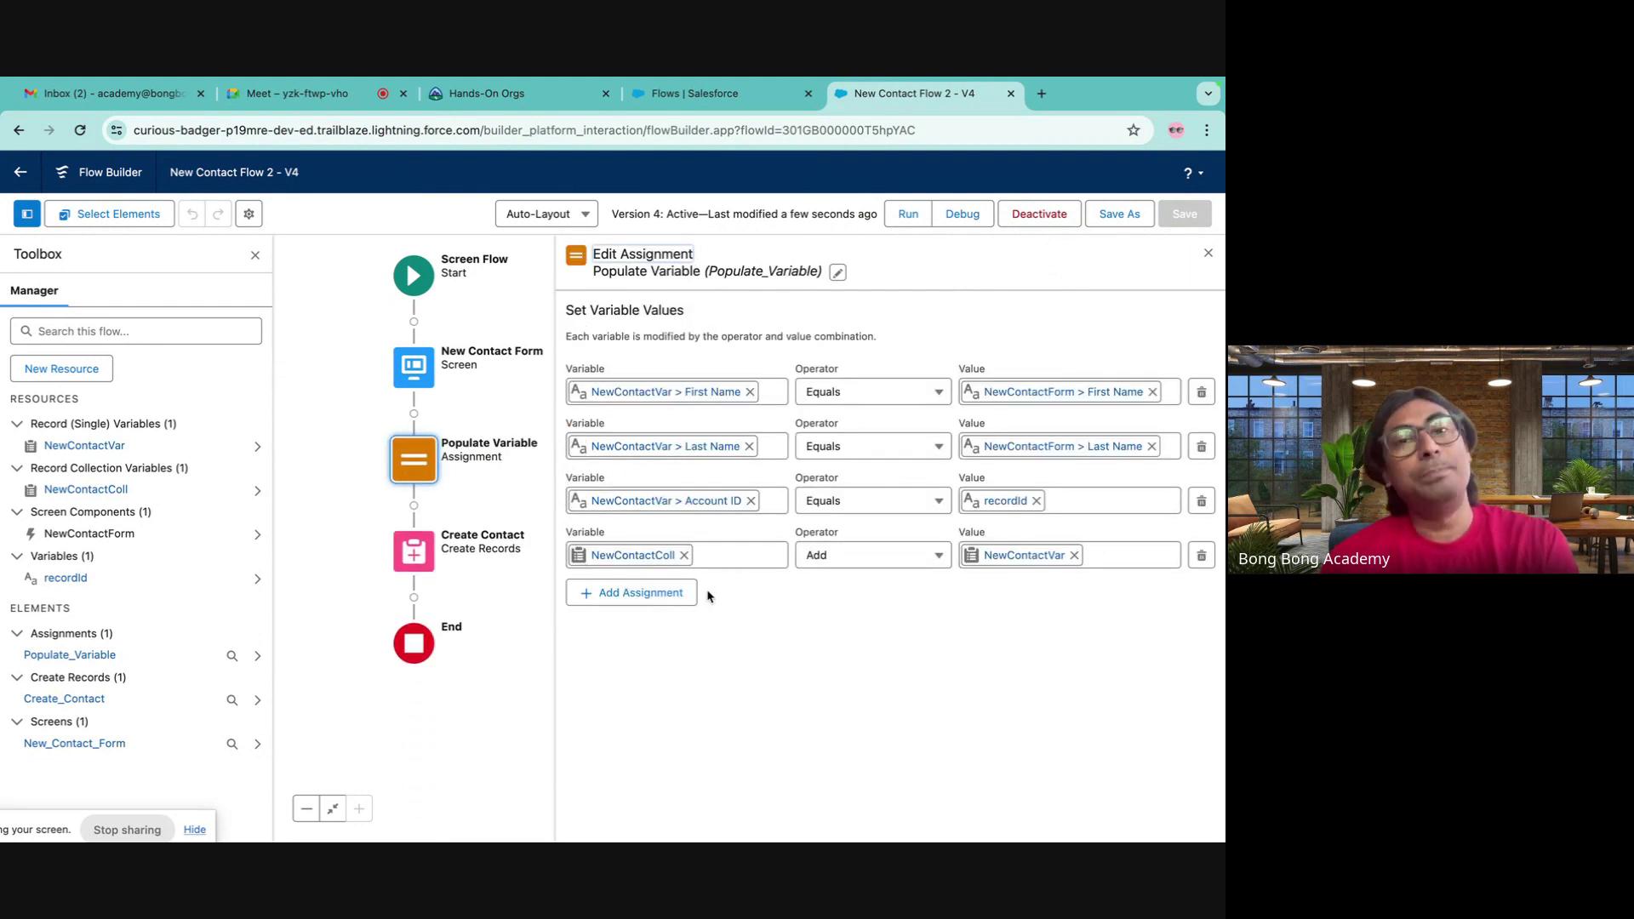
pyautogui.click(415, 558)
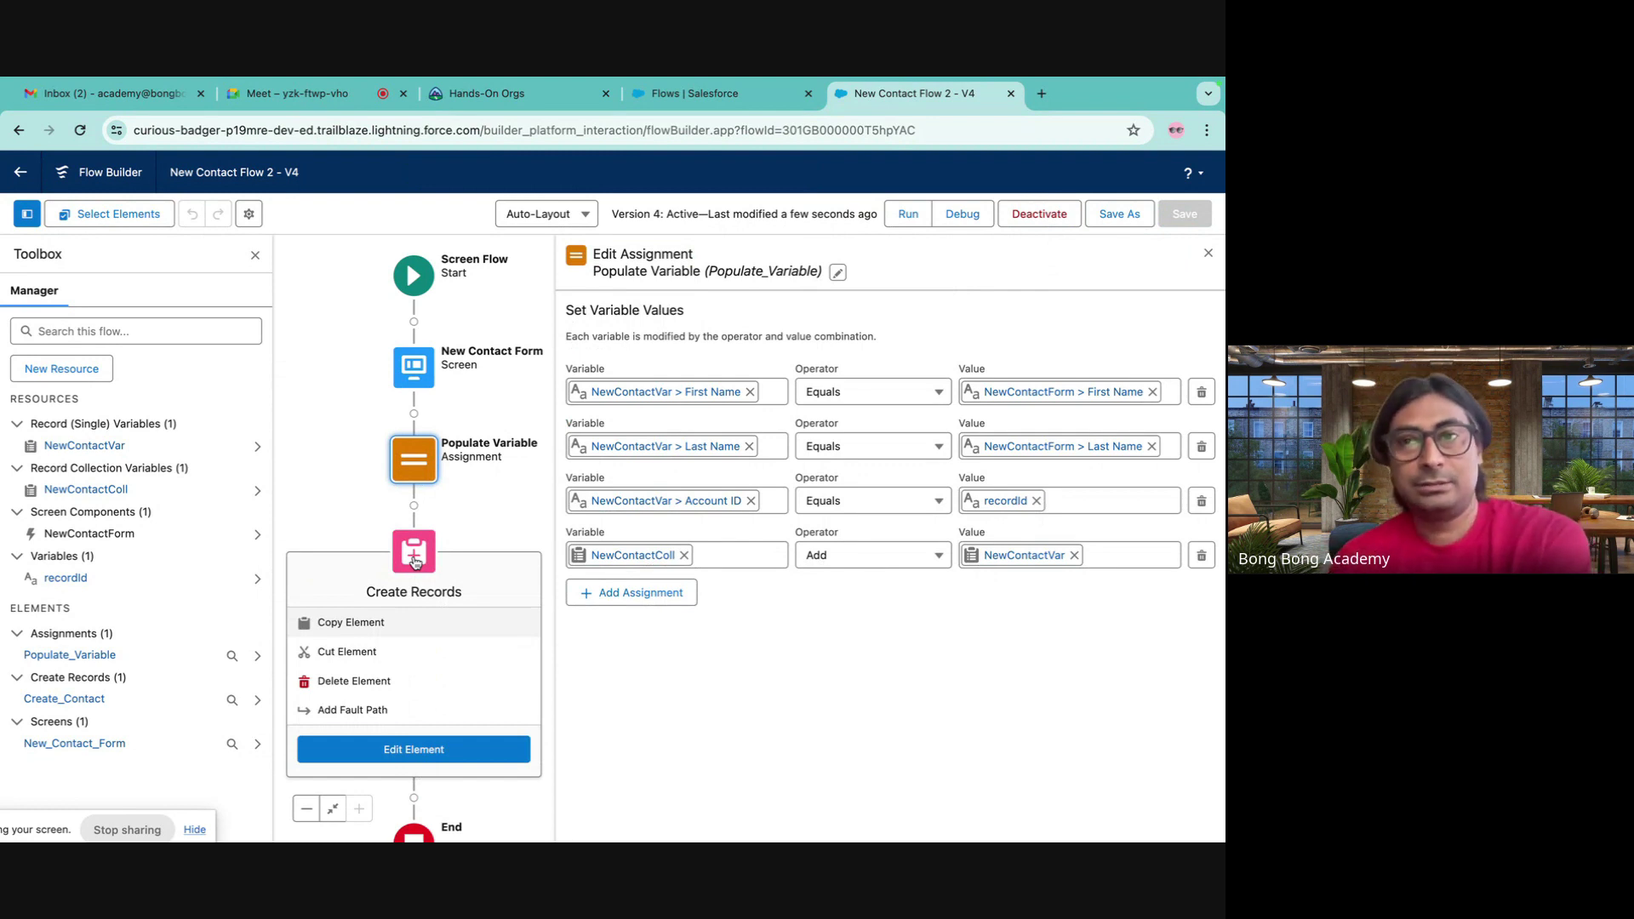
pyautogui.click(1208, 254)
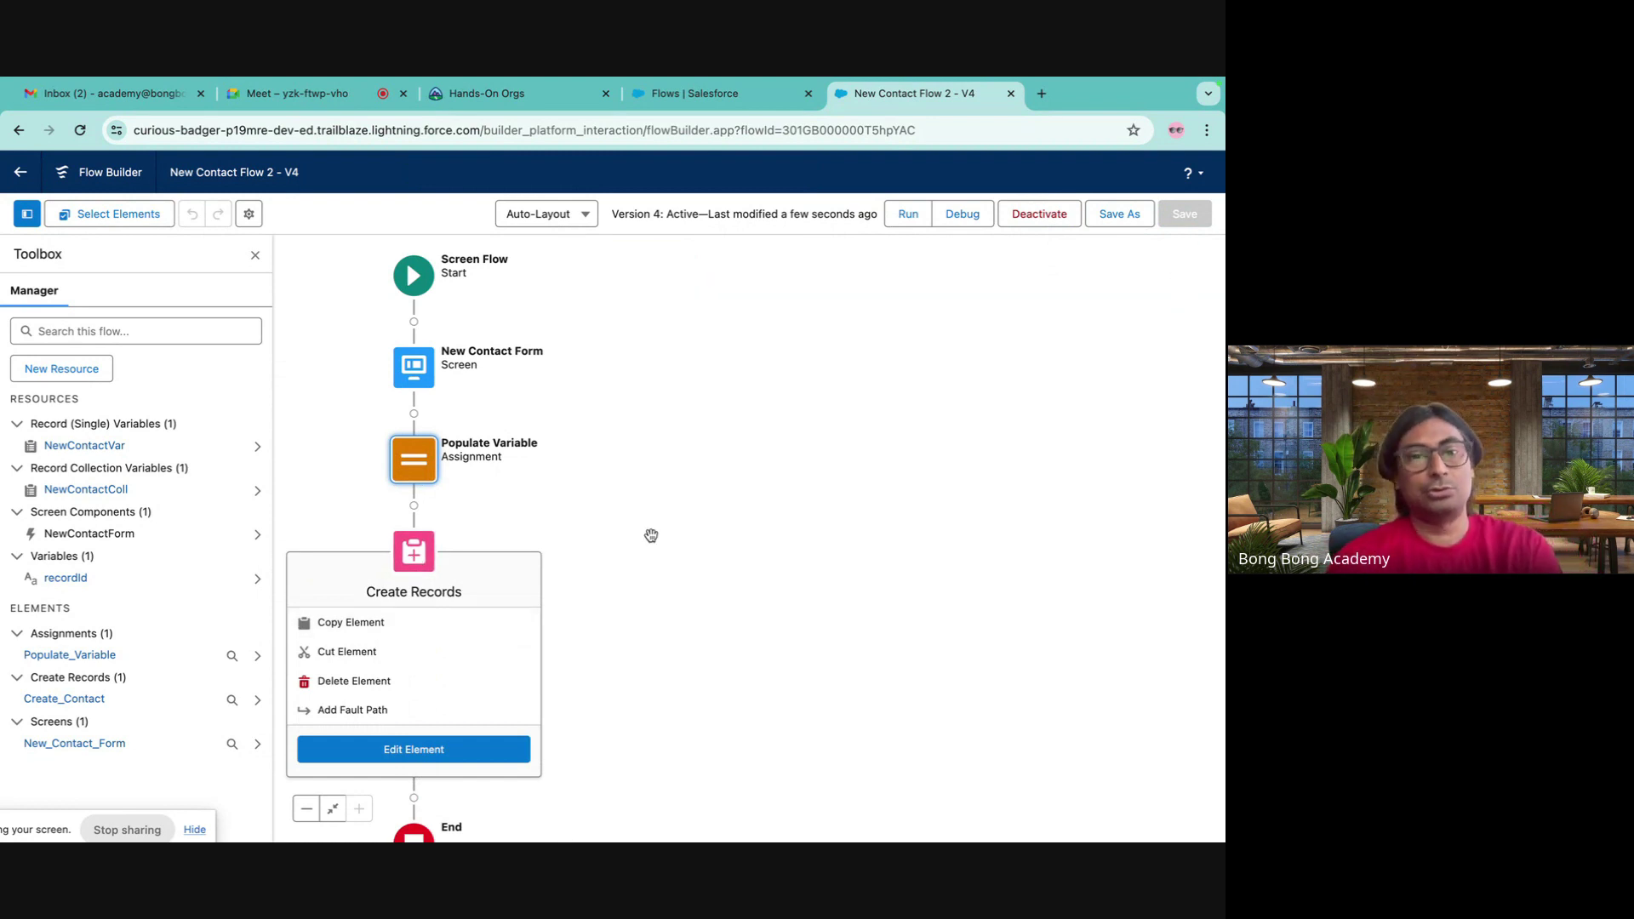
pyautogui.moveTo(681, 485); pyautogui.dragTo(877, 455)
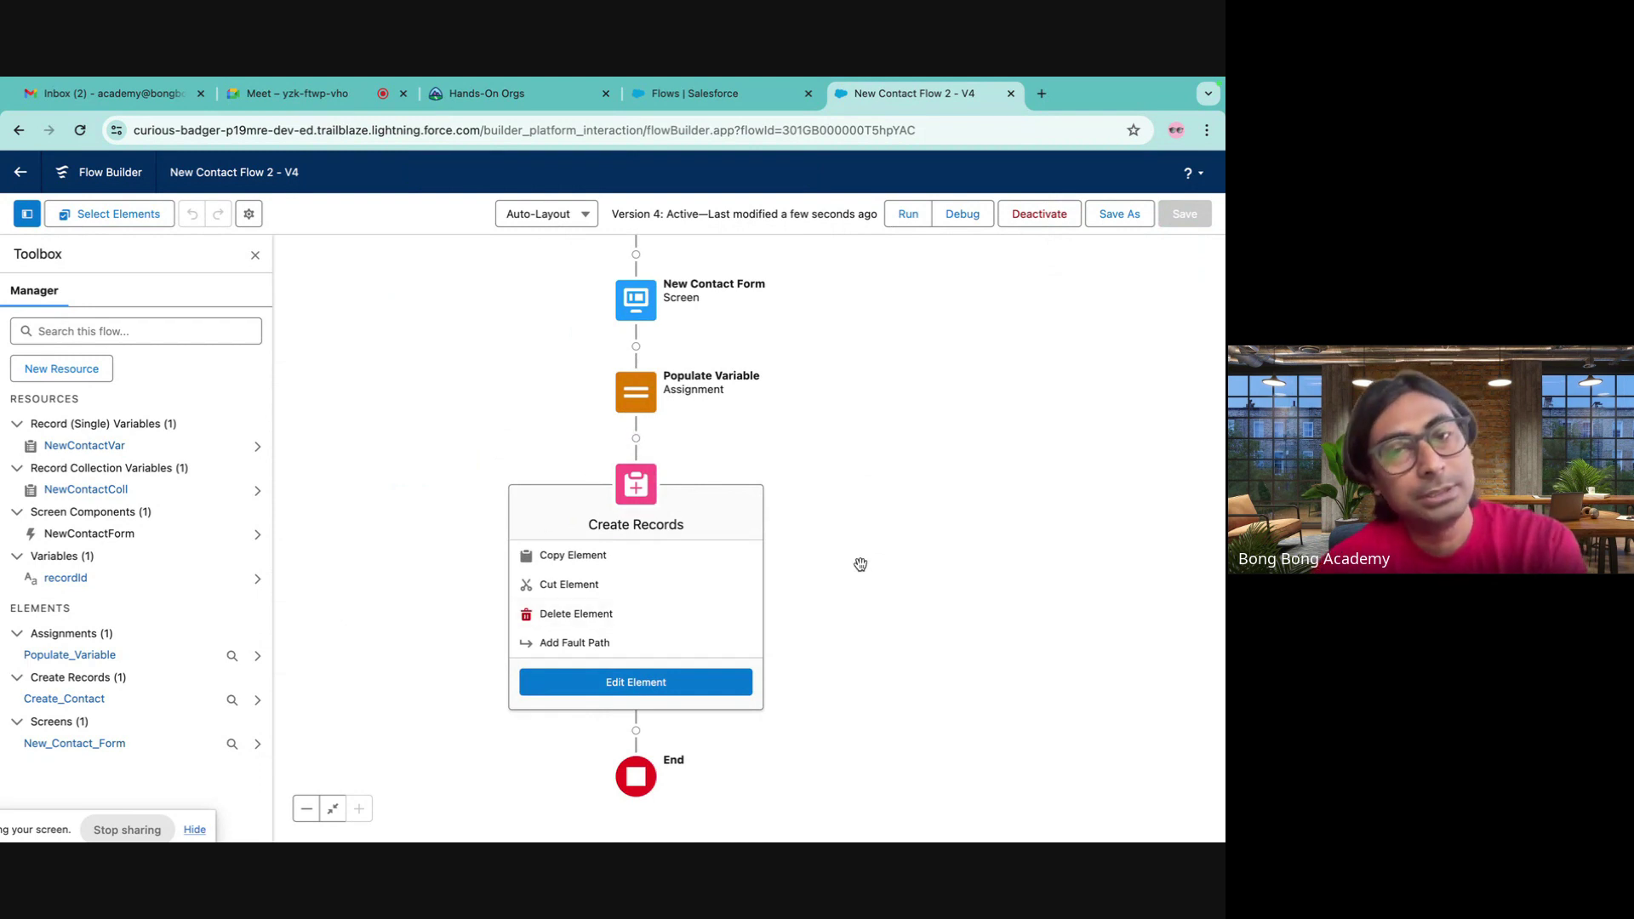
pyautogui.moveTo(869, 453); pyautogui.dragTo(823, 453)
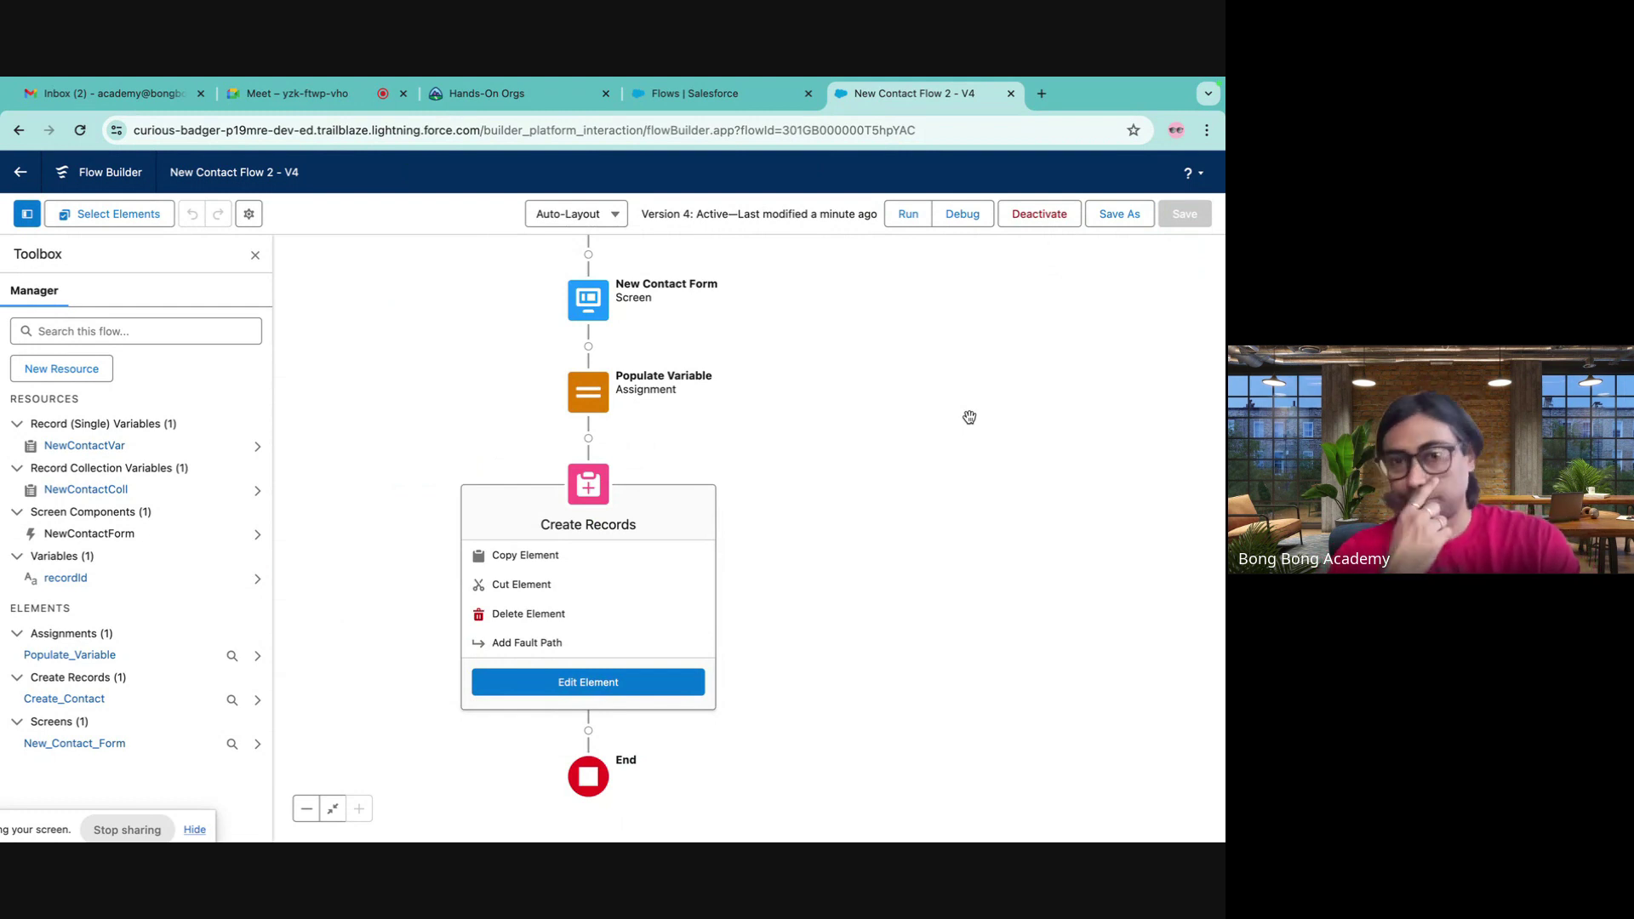
# - Close the Flow Builder and Flows tabs and launch the Batch 30 org from Hands-On Orgs
pyautogui.click(745, 97)
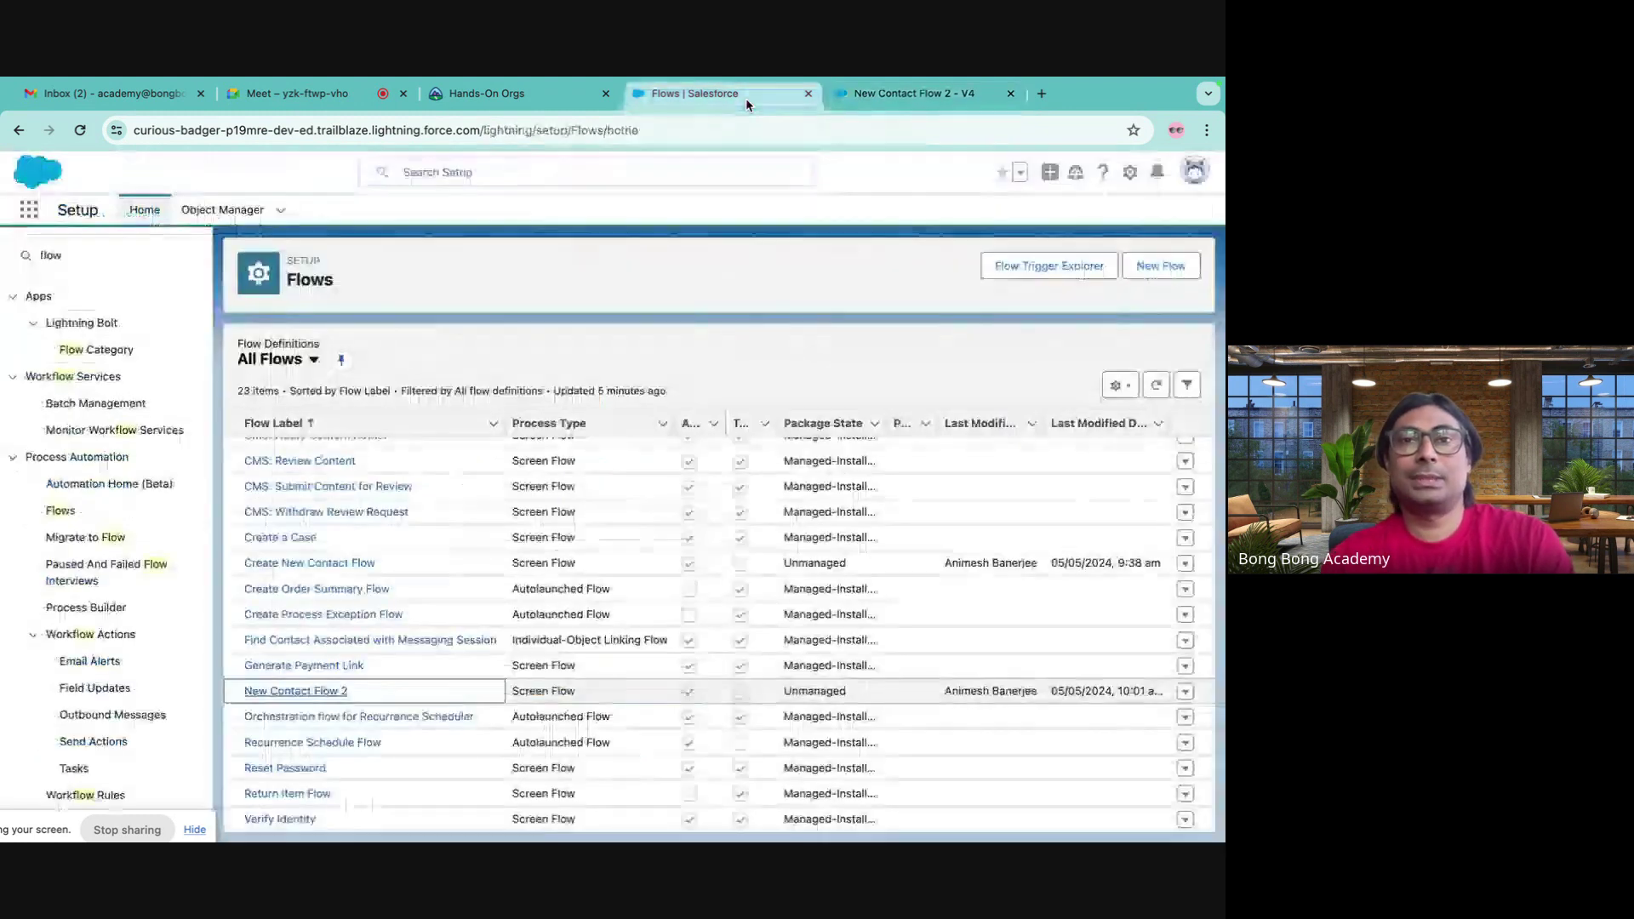
pyautogui.click(916, 96)
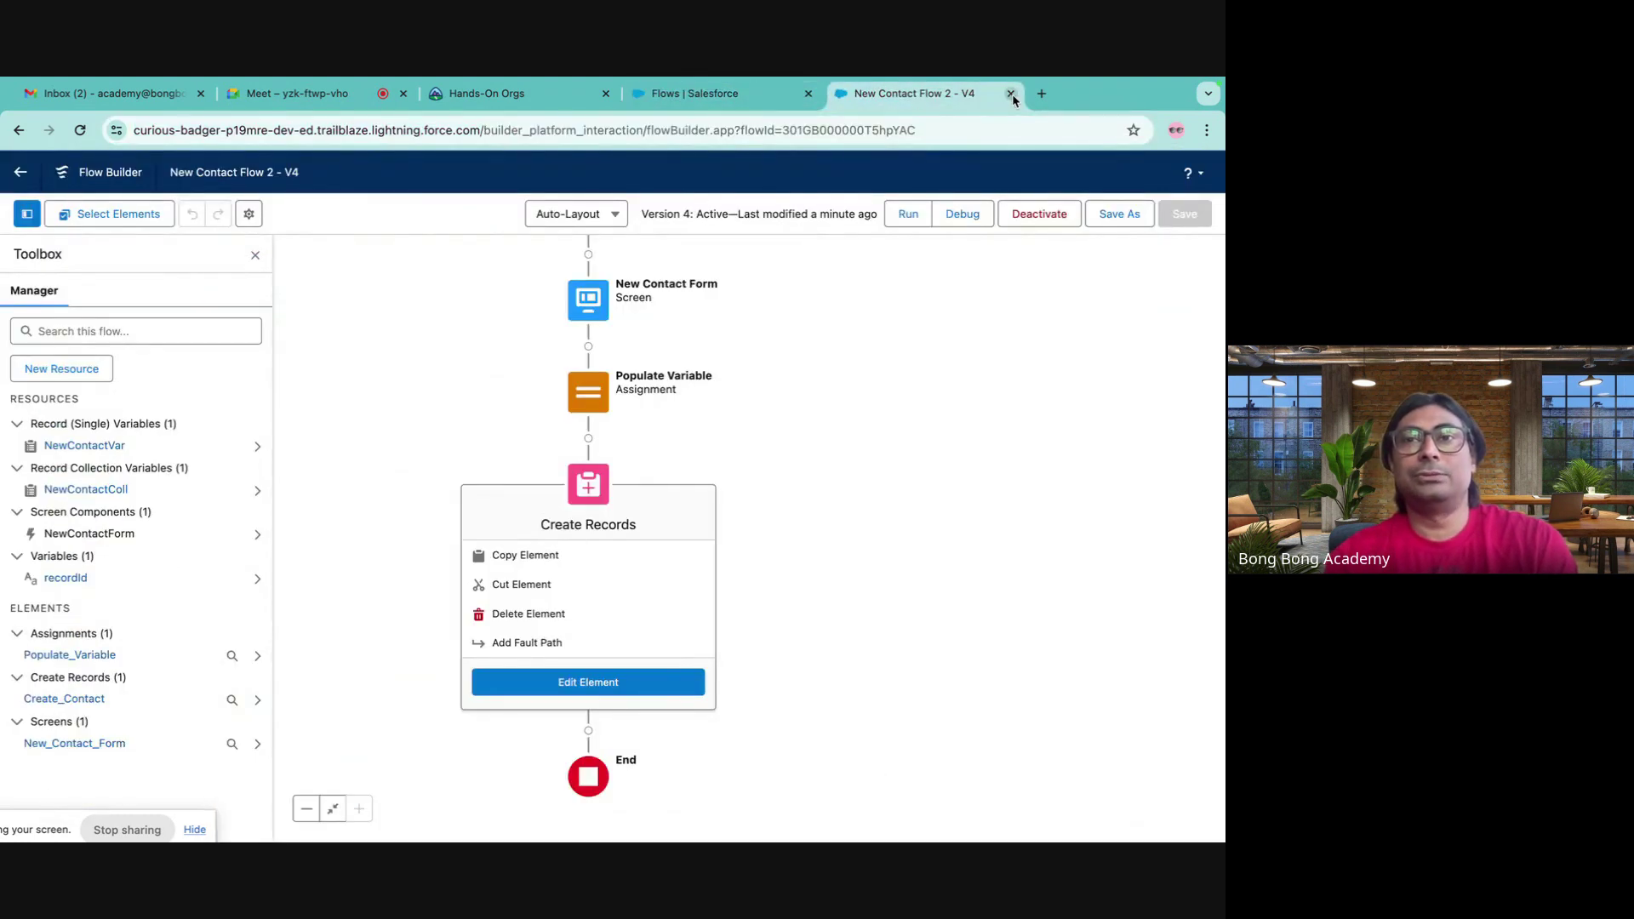
pyautogui.click(1010, 92)
pyautogui.click(809, 93)
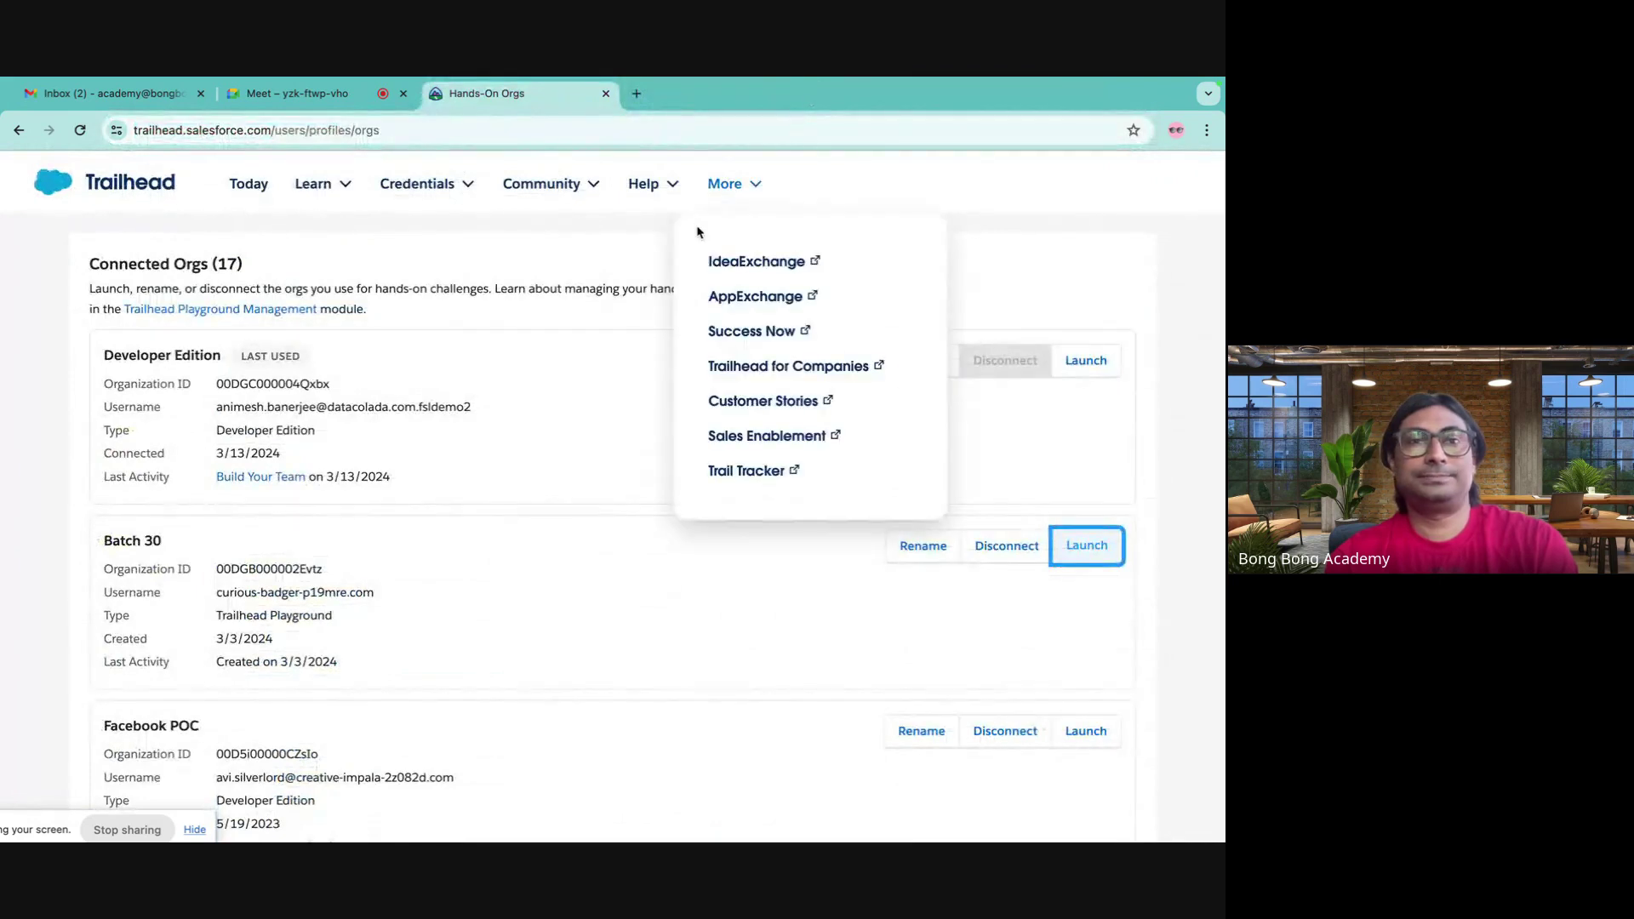
pyautogui.click(1087, 549)
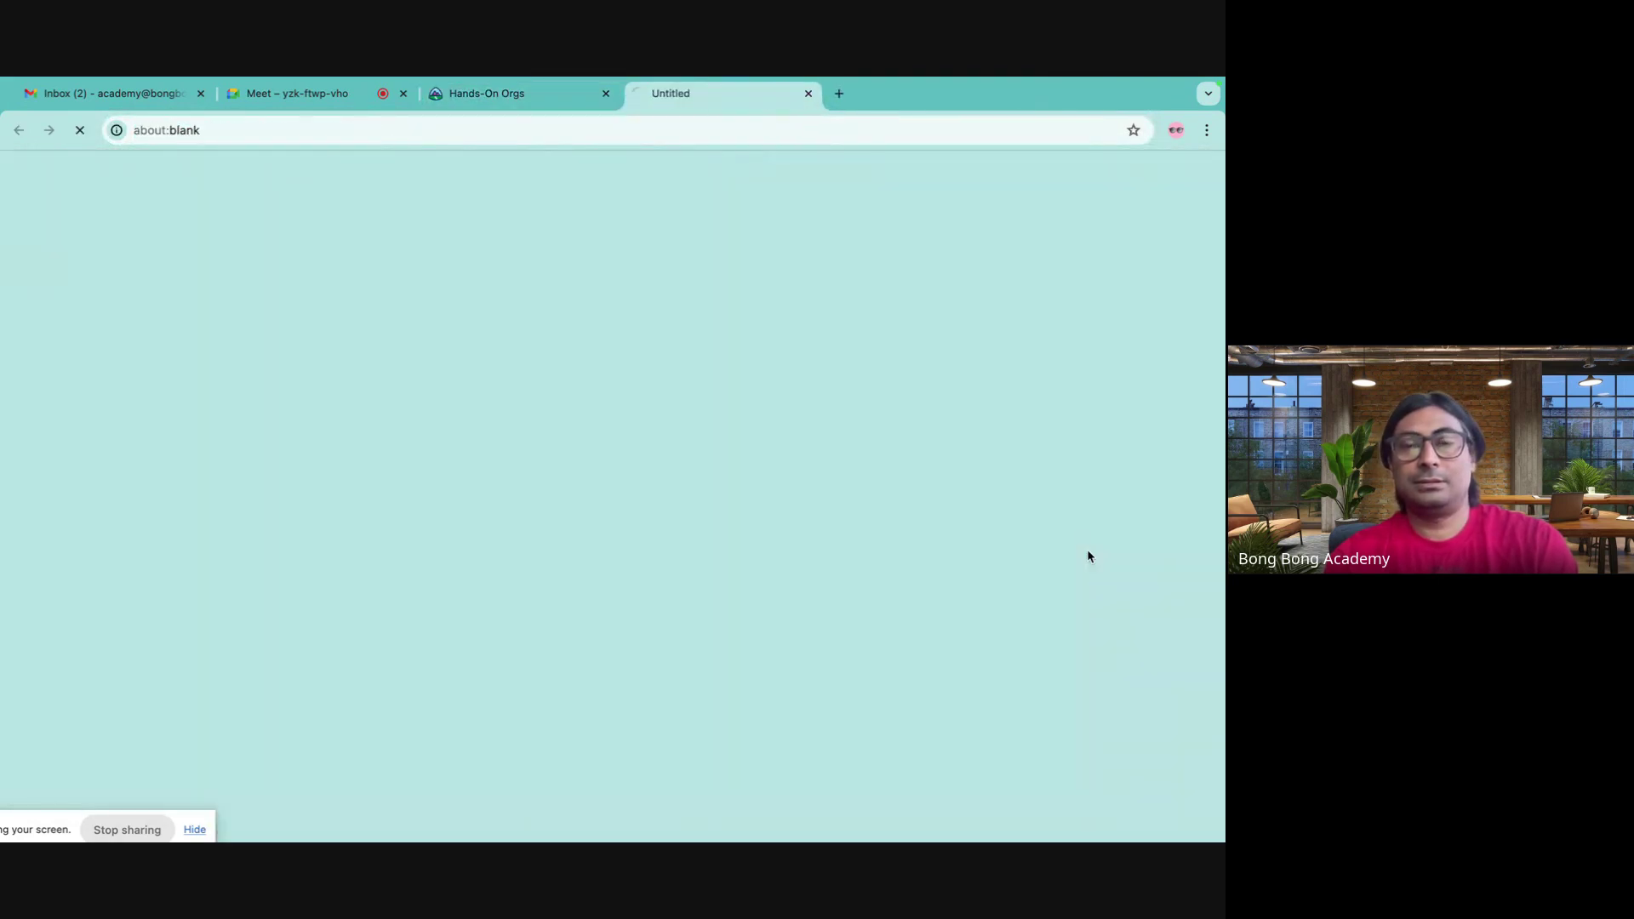
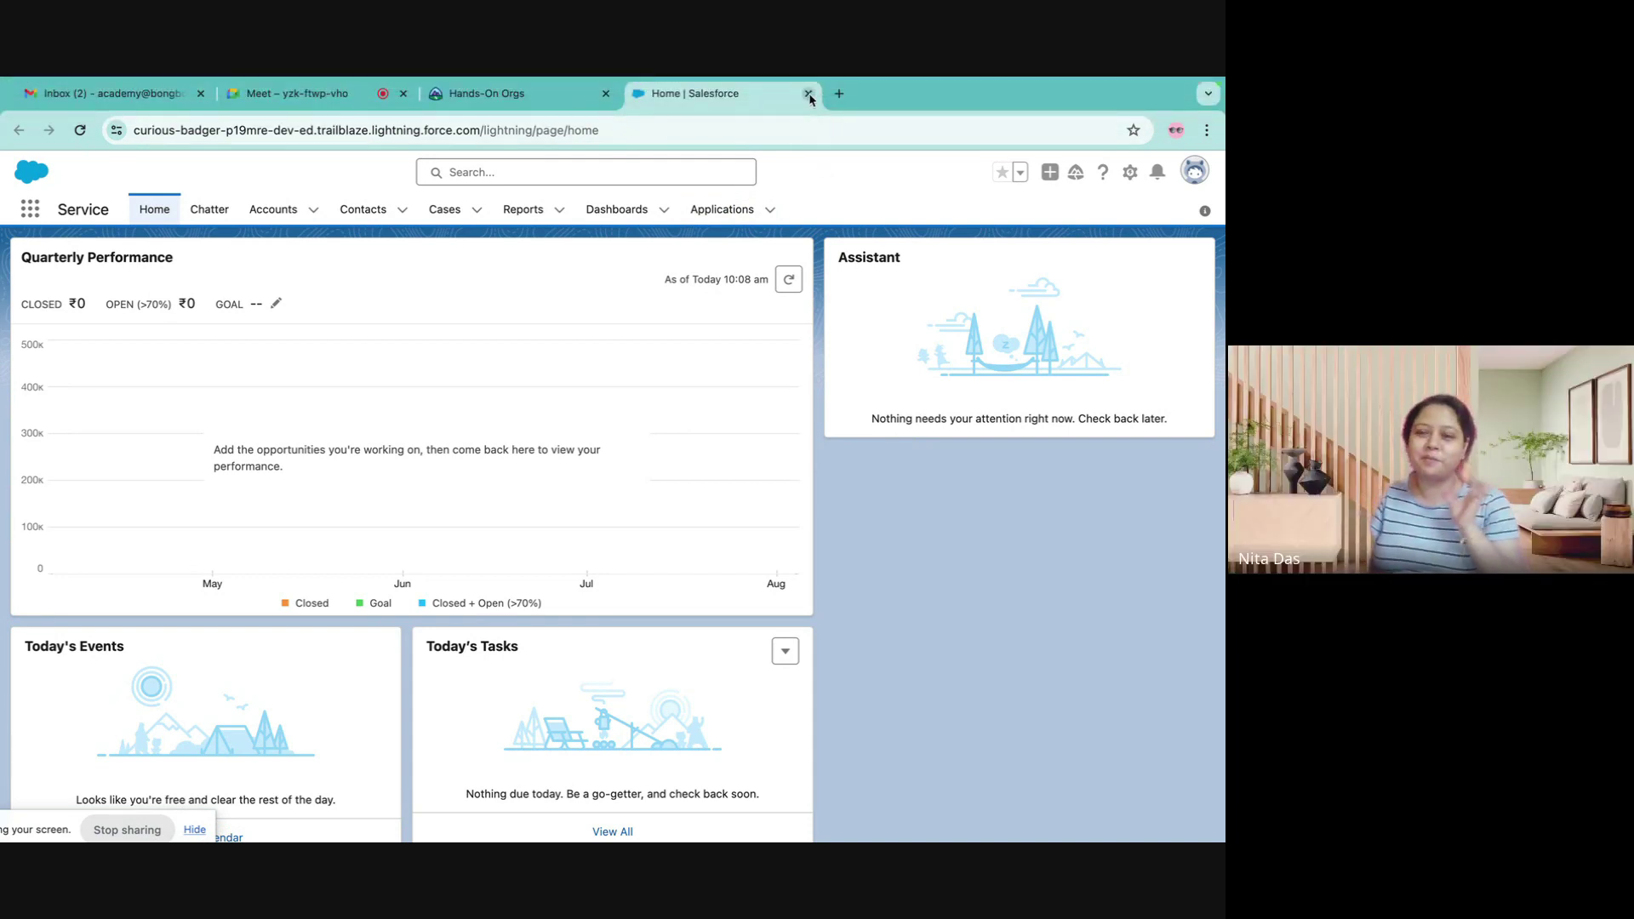
# - Launch the Batch 30 org from Trailhead's Hands-On Orgs page
pyautogui.click(555, 95)
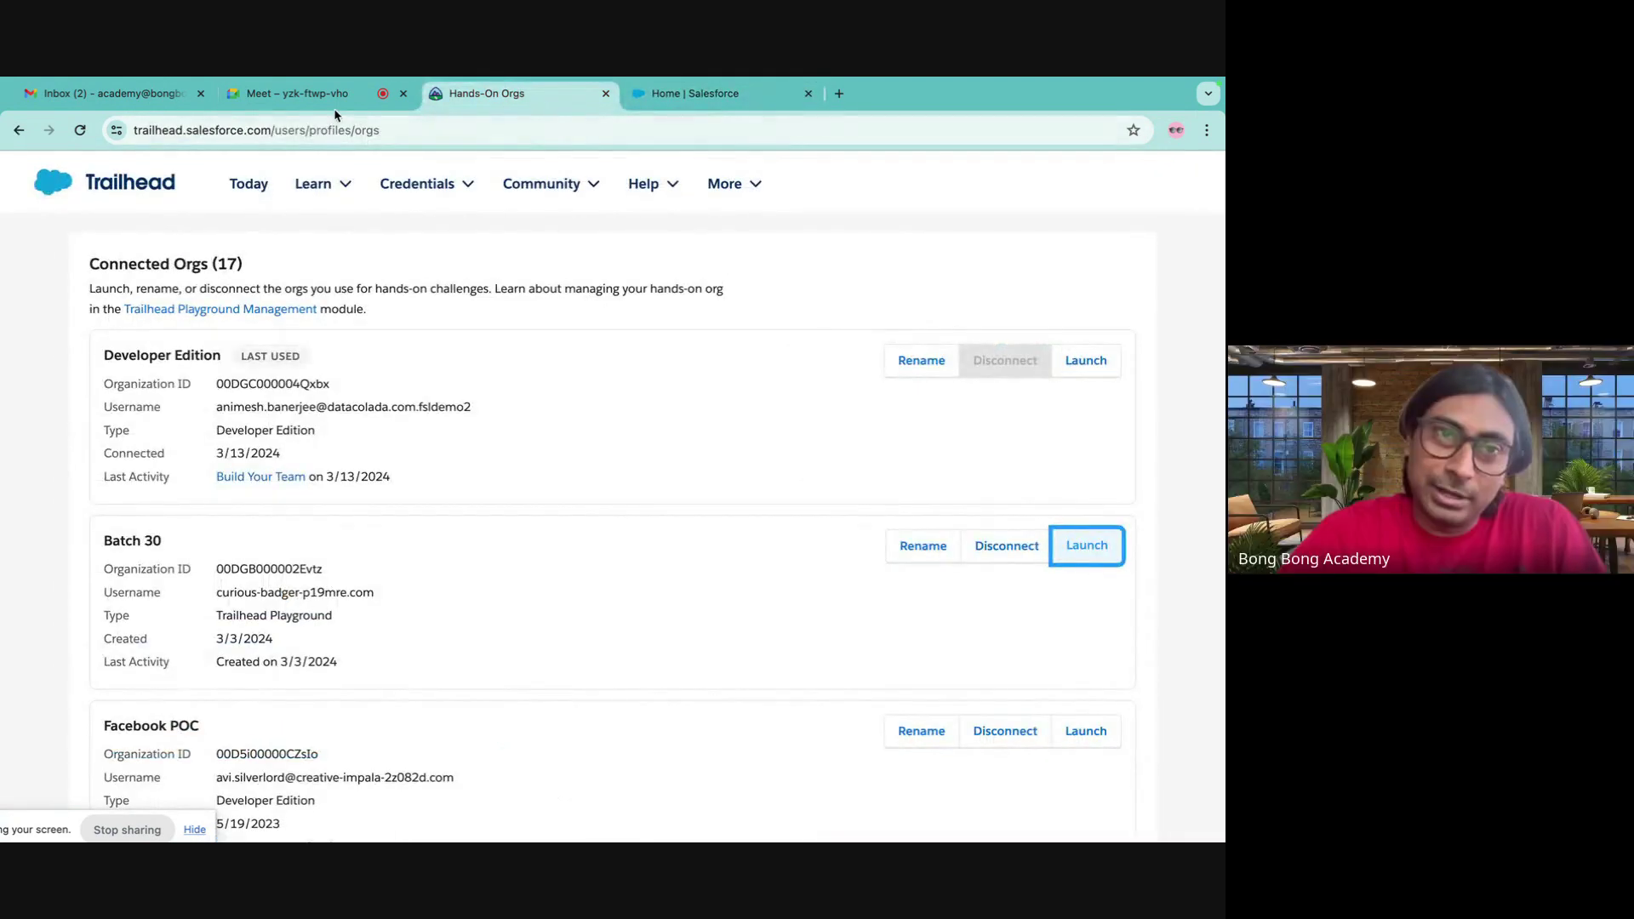
pyautogui.click(333, 98)
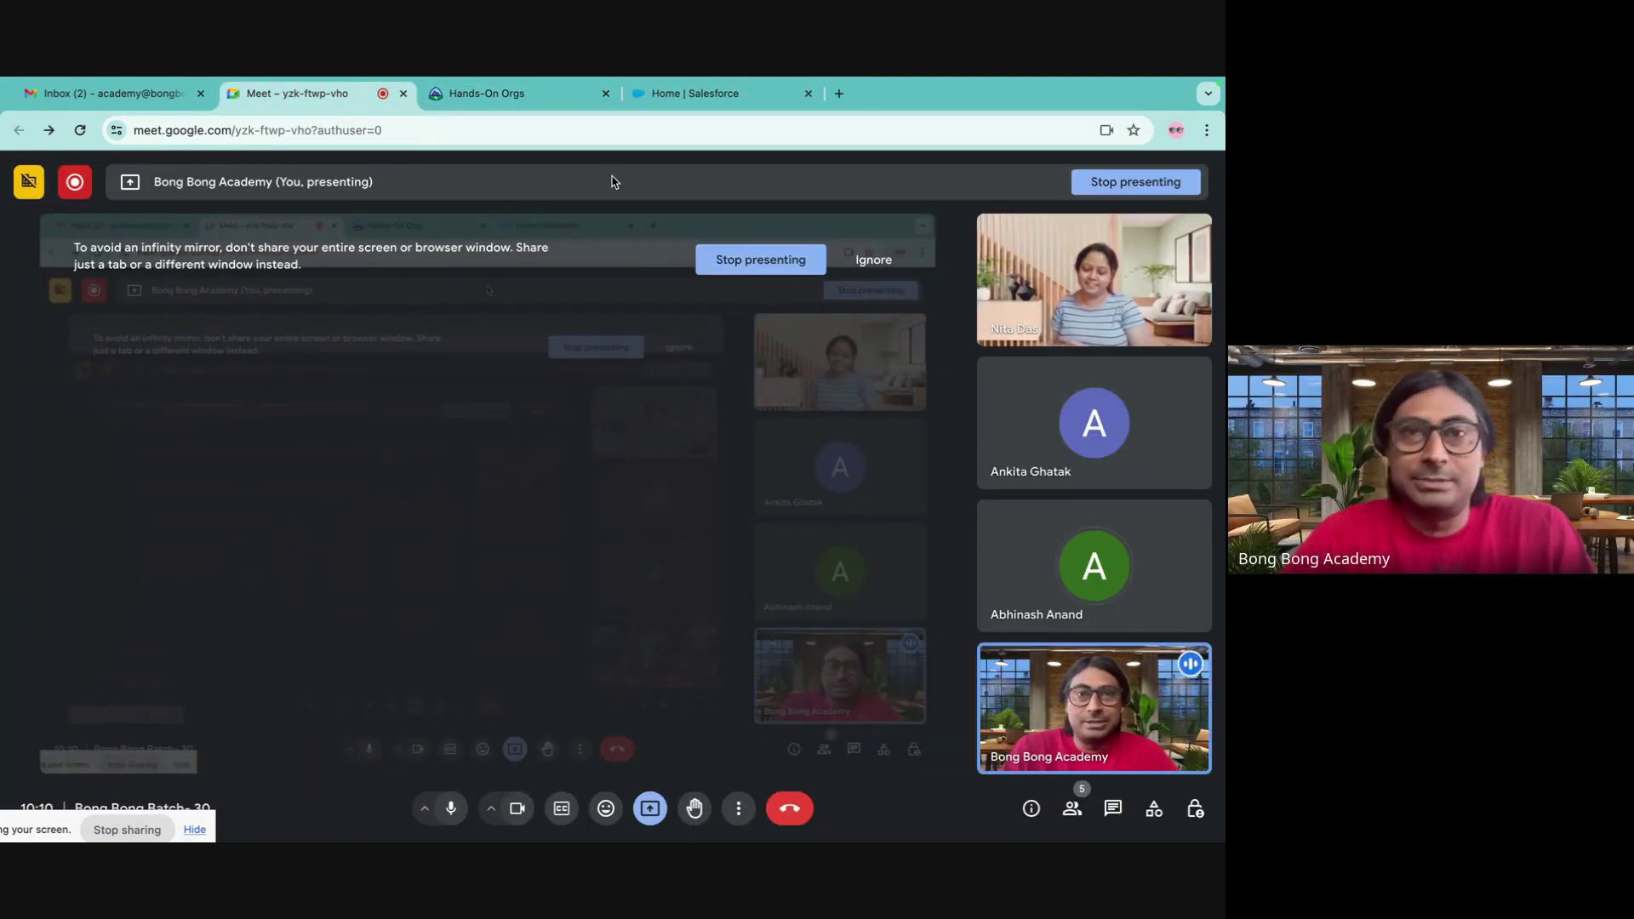
pyautogui.click(681, 95)
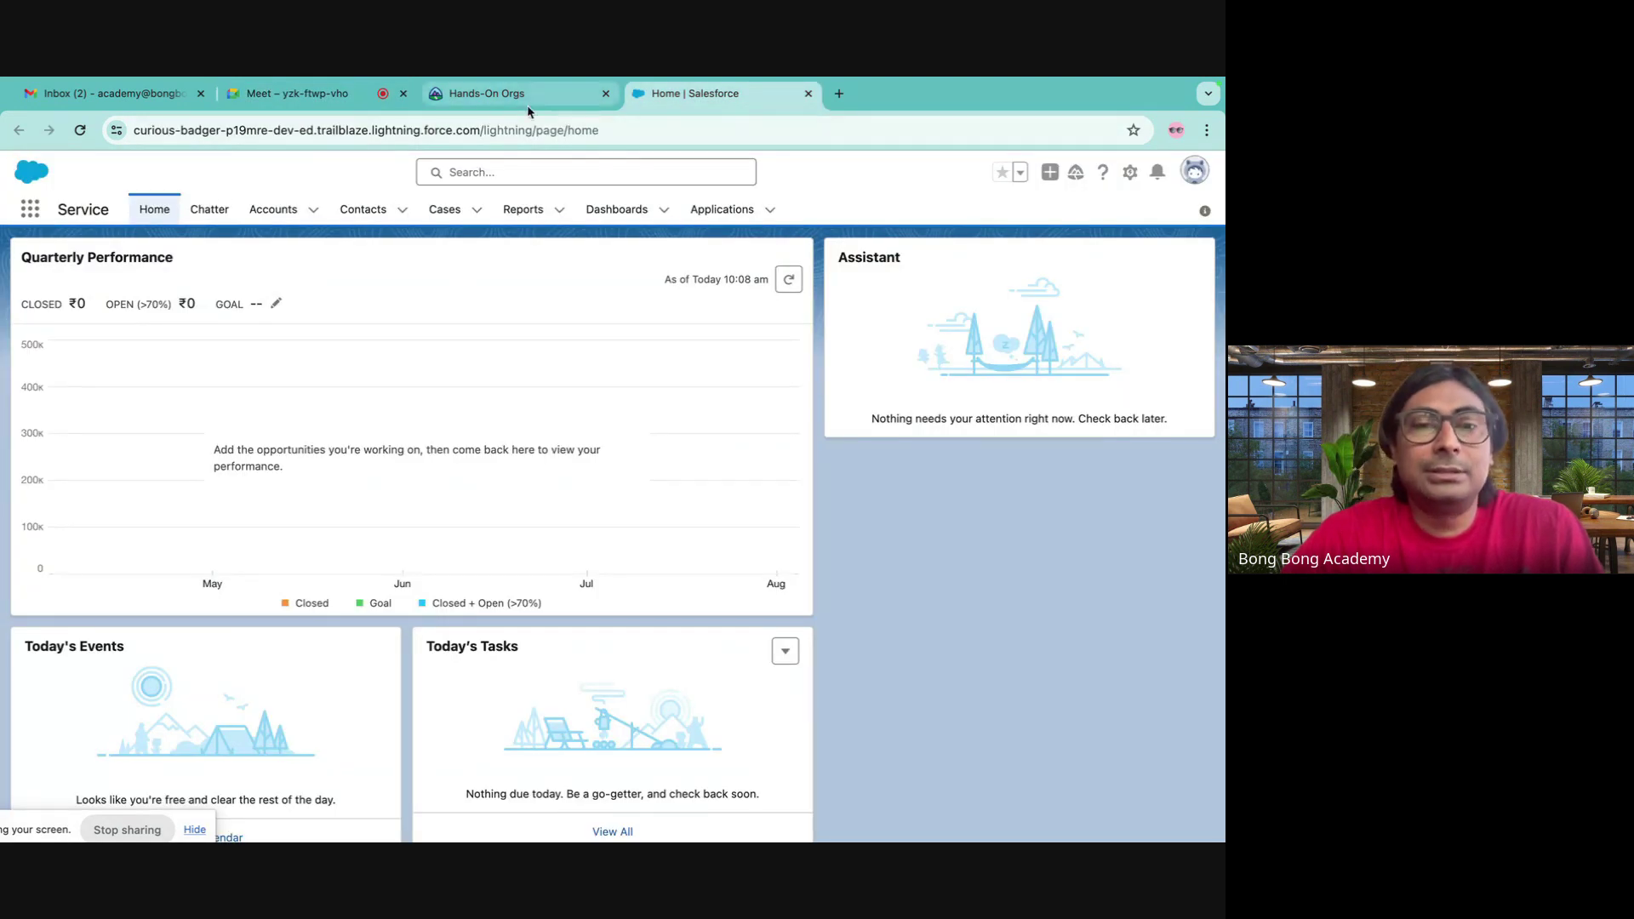
pyautogui.click(528, 101)
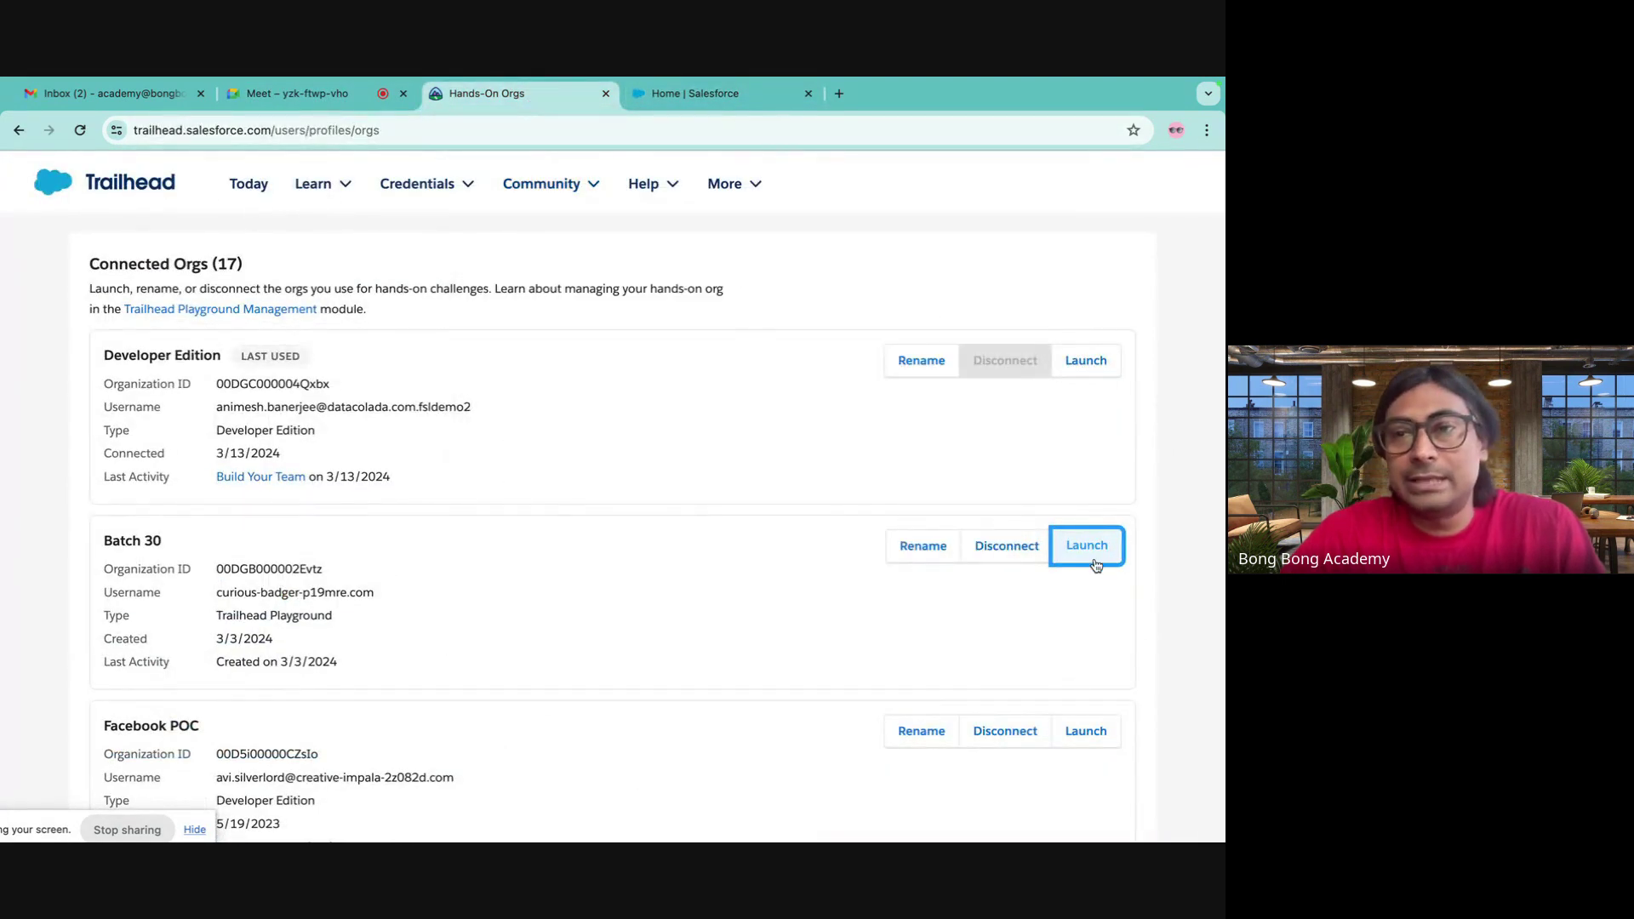
pyautogui.click(1095, 561)
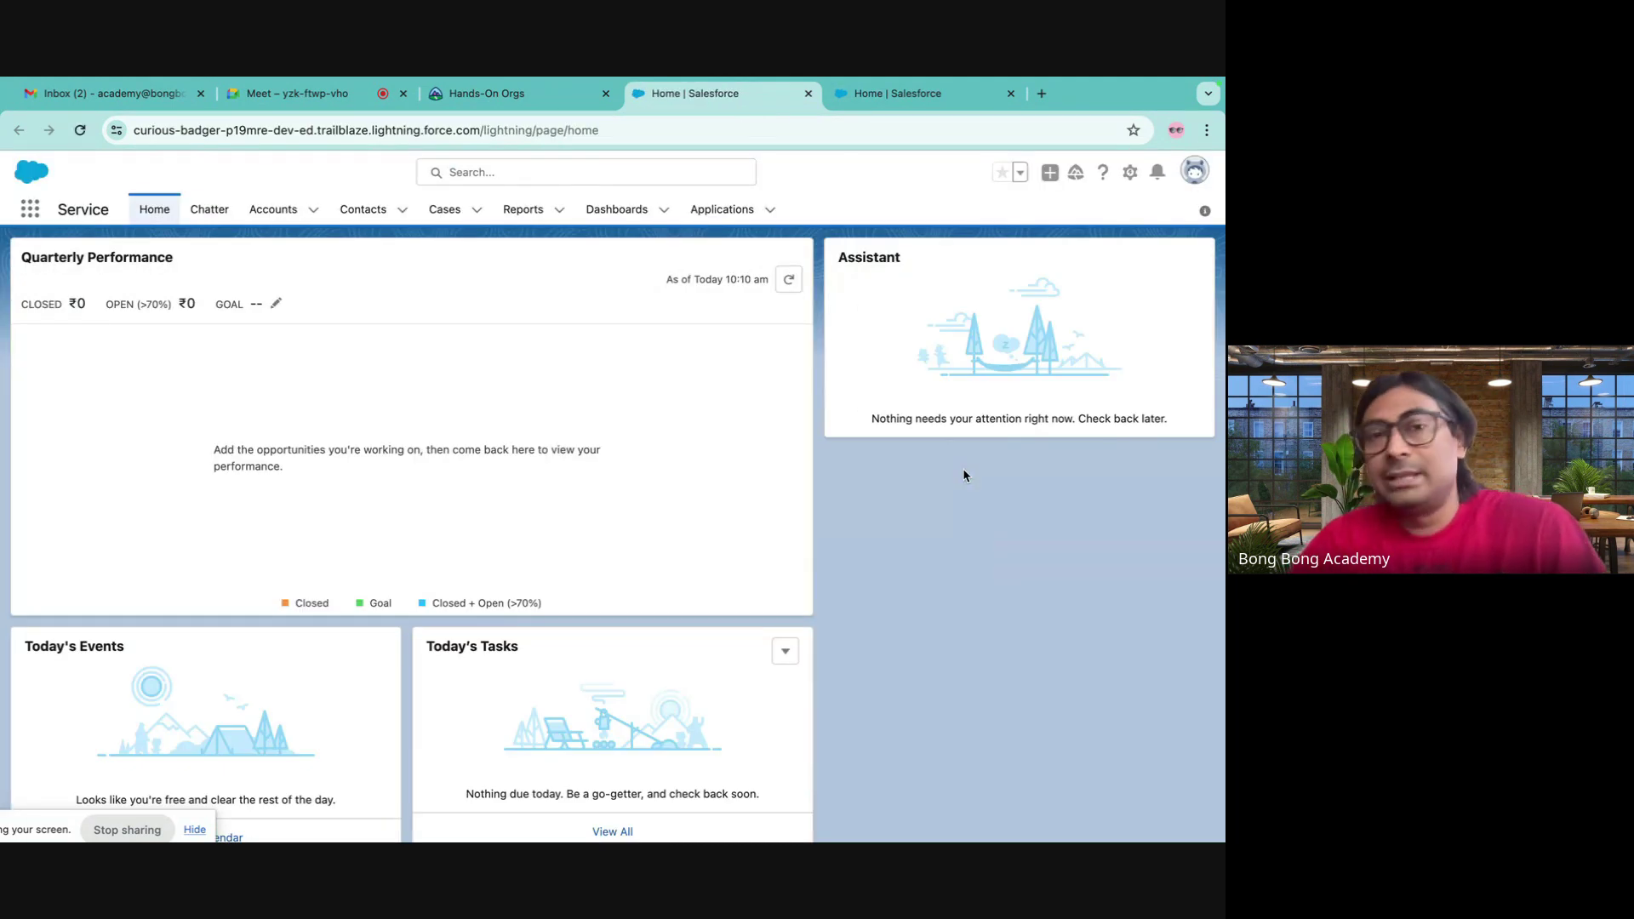
# - Open Setup, find Flows through a Quick Find search for 'flow', and start a New Flow
pyautogui.click(1131, 172)
pyautogui.click(1074, 218)
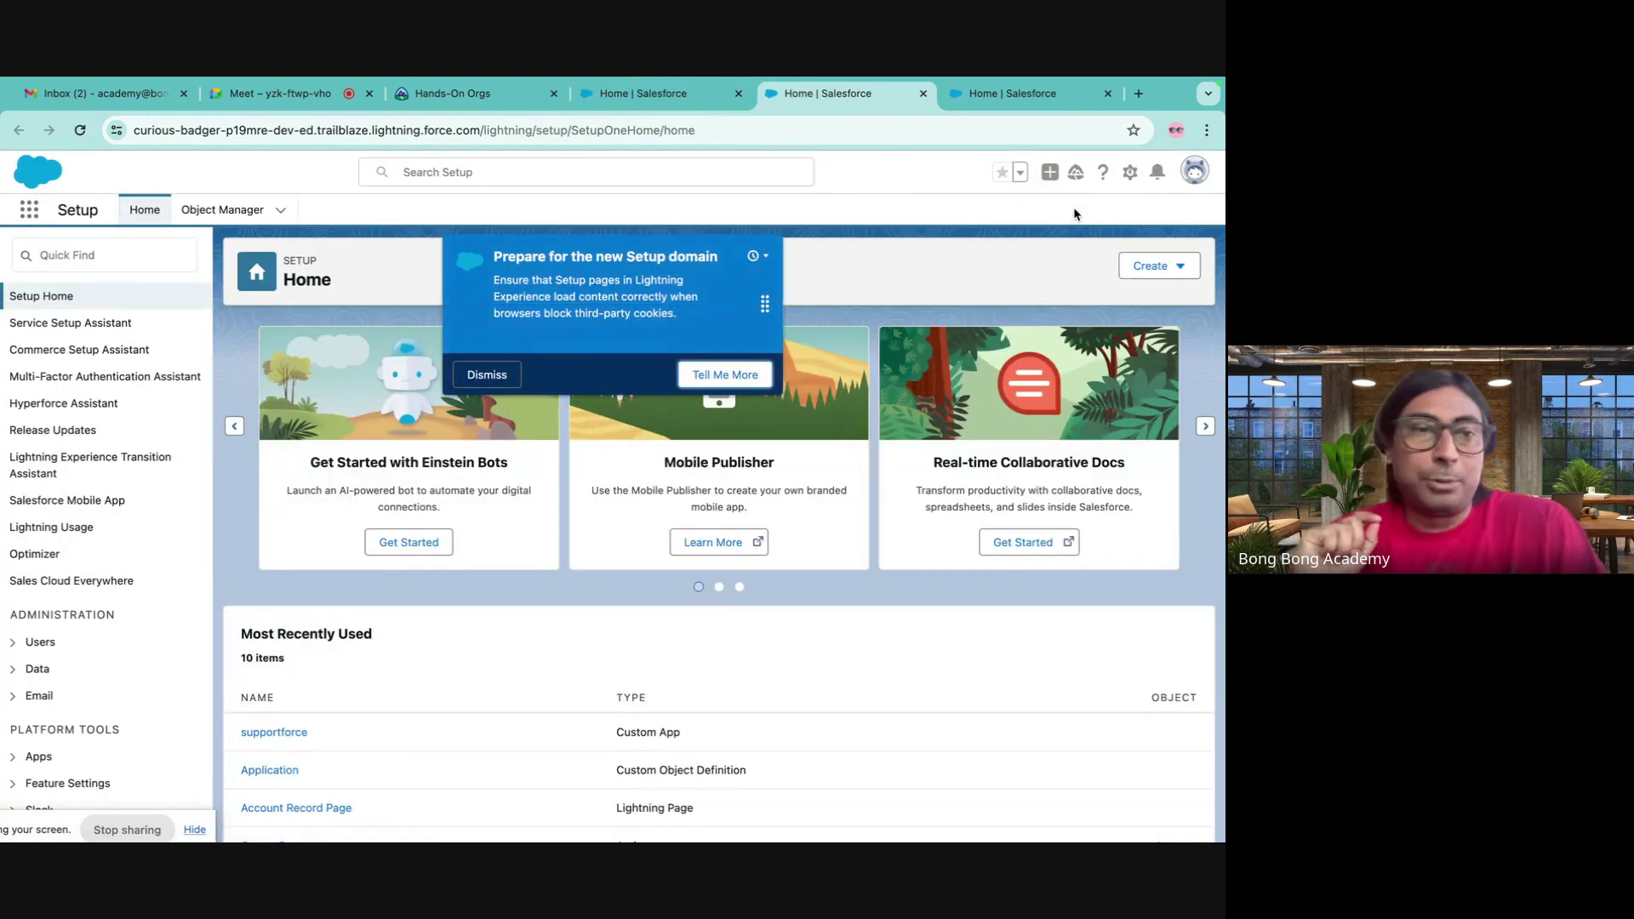
pyautogui.click(487, 374)
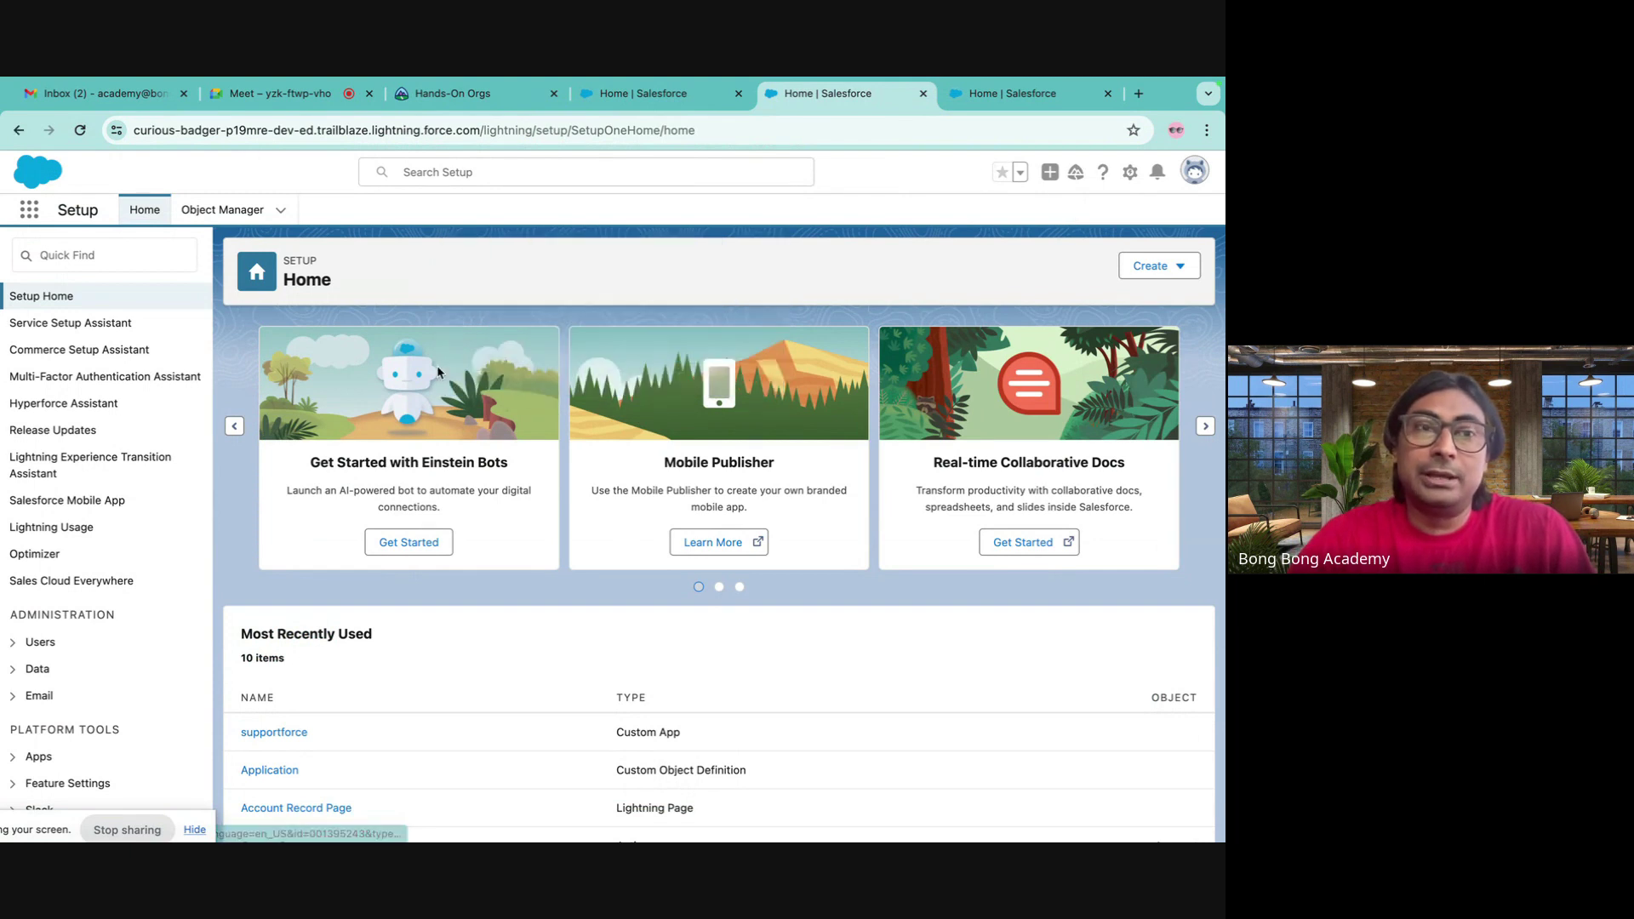
pyautogui.click(116, 252)
pyautogui.write('flow')
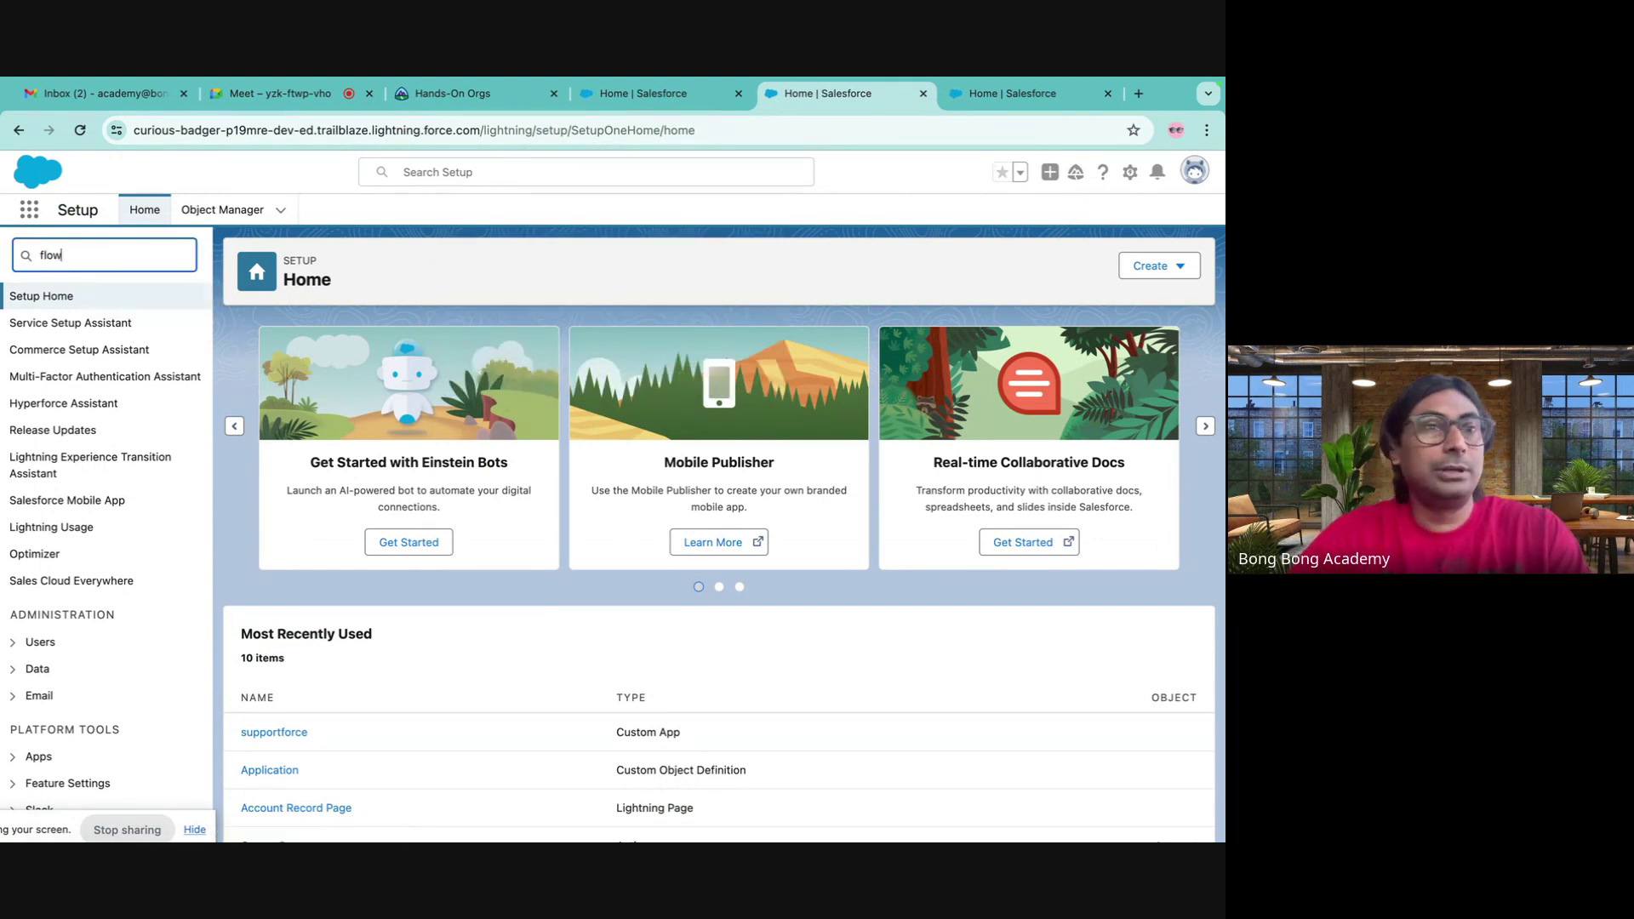
pyautogui.click(61, 512)
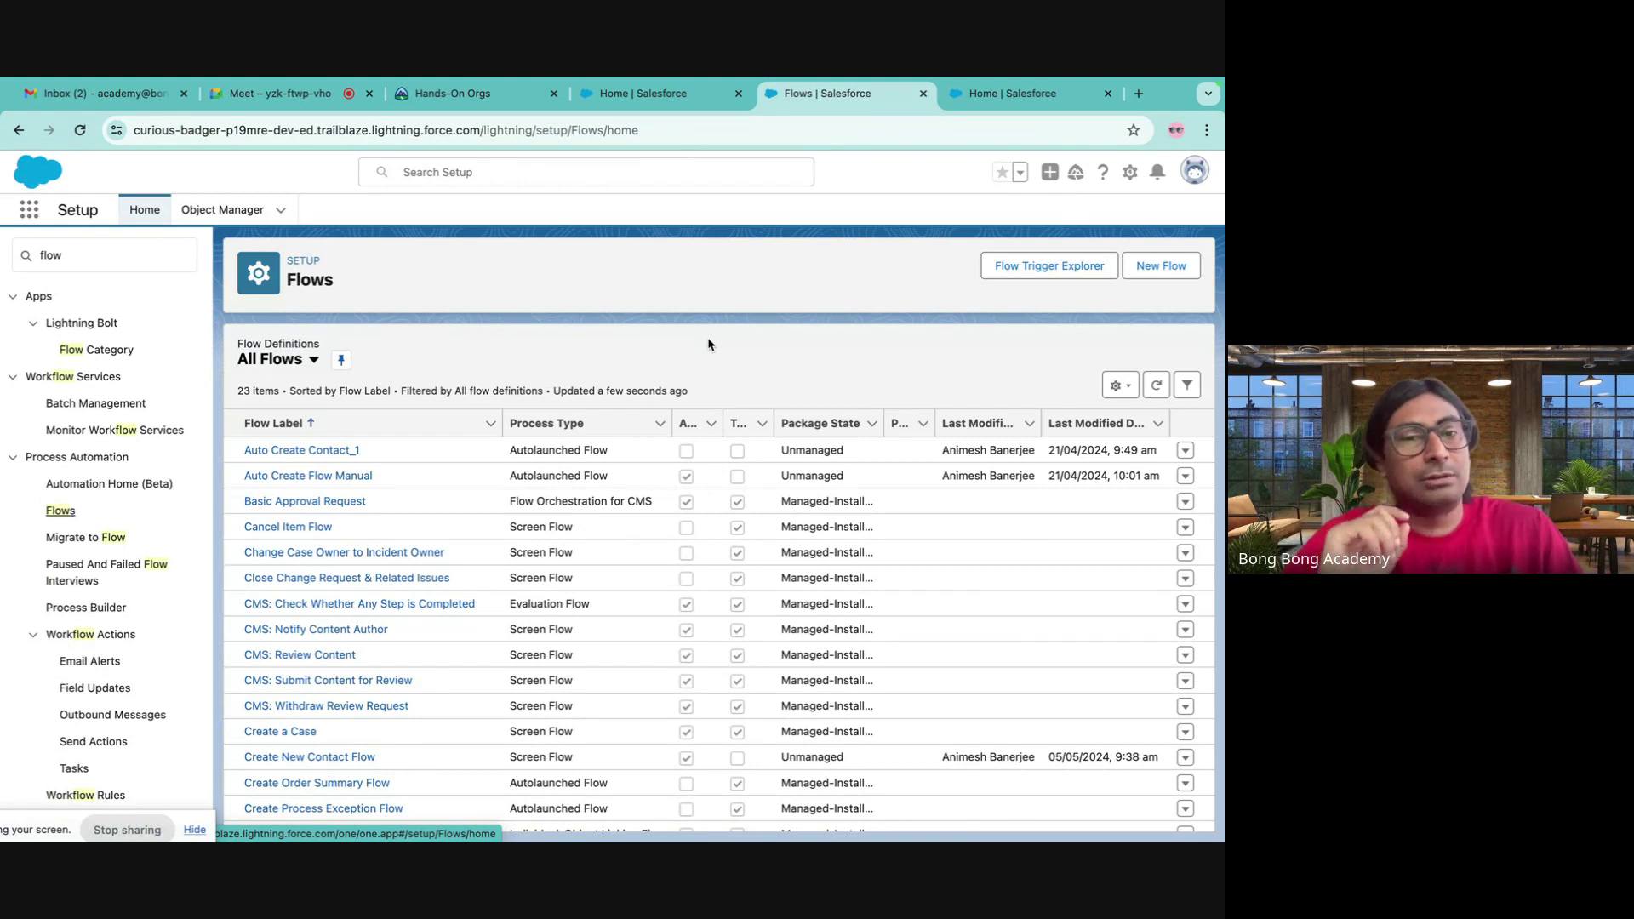
pyautogui.click(1161, 266)
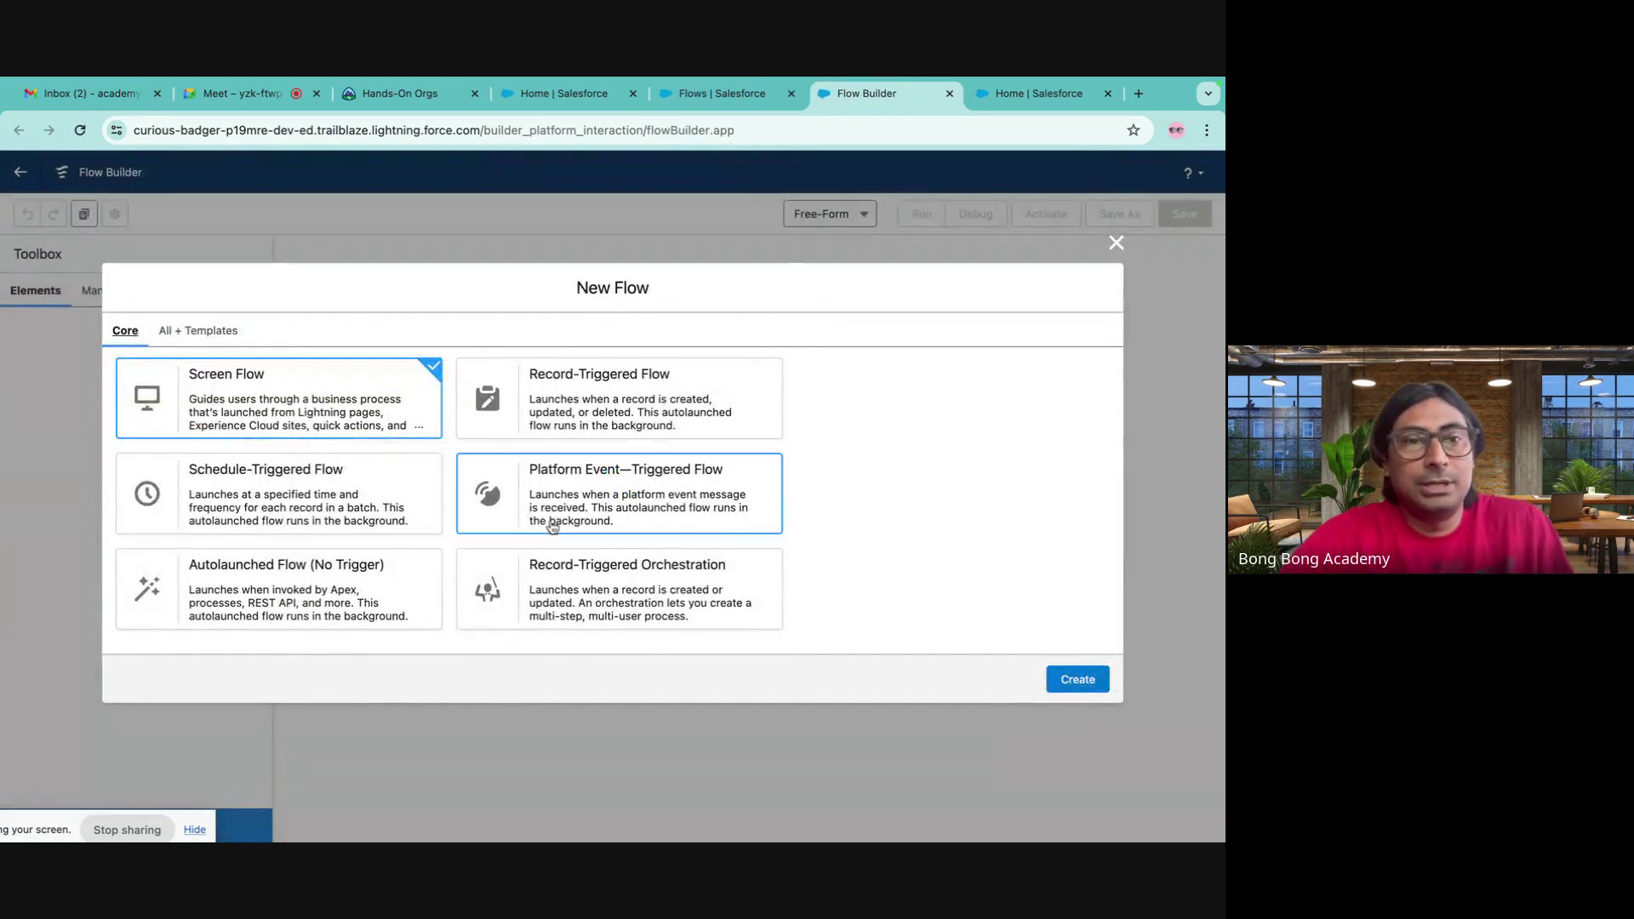
# - Create a new Schedule-Triggered Flow from the New Flow dialog
pyautogui.click(270, 501)
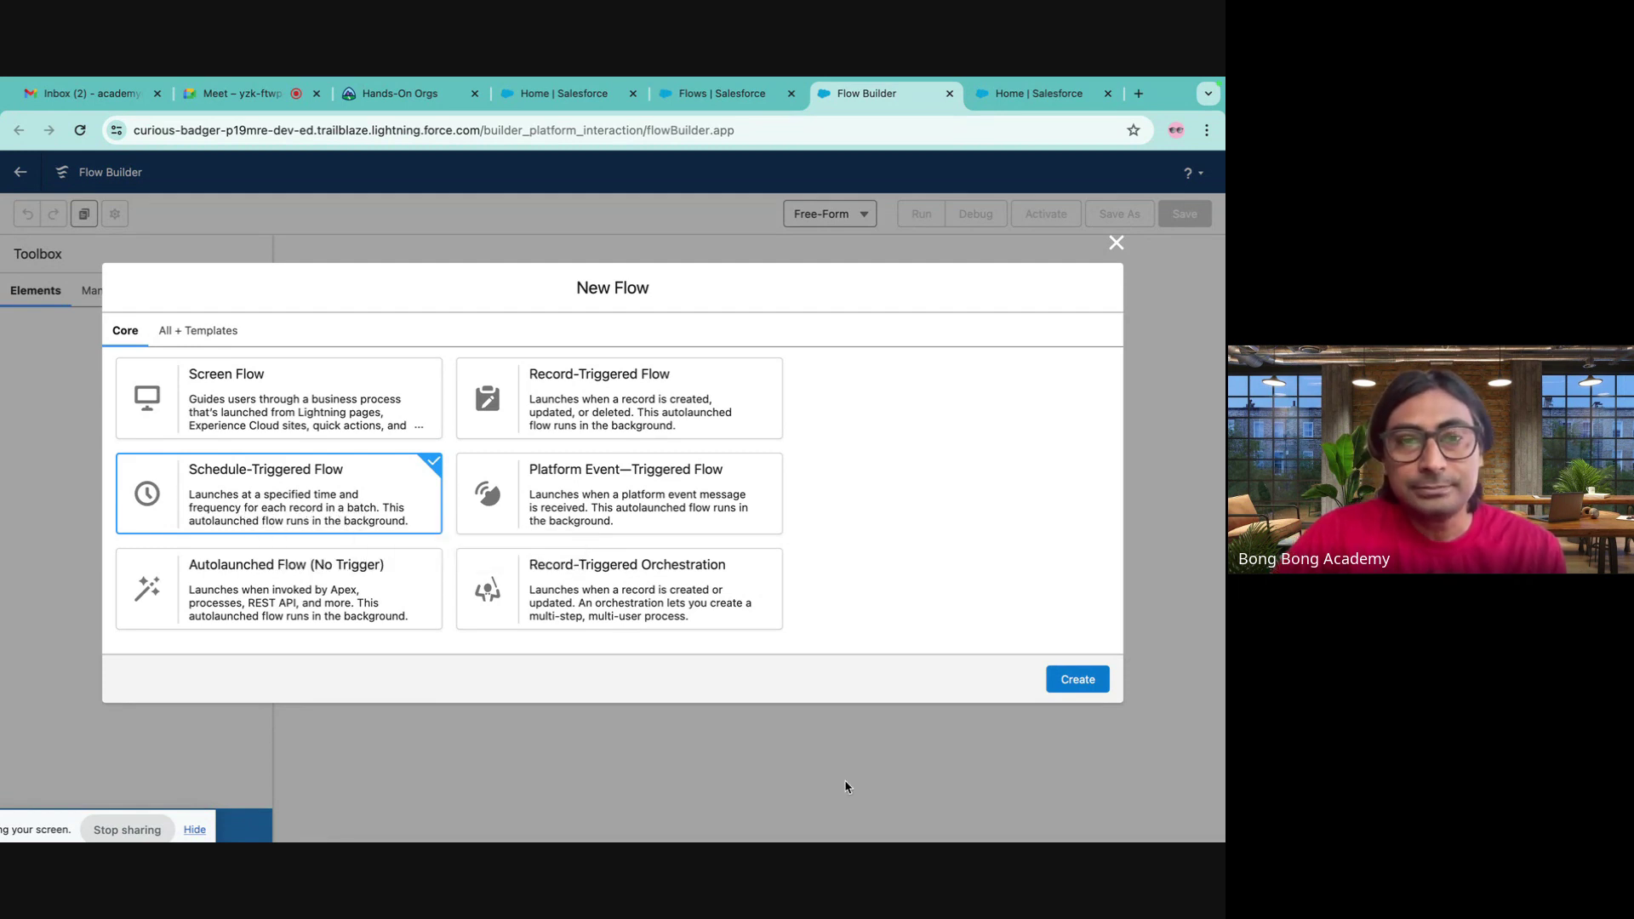
pyautogui.click(1078, 680)
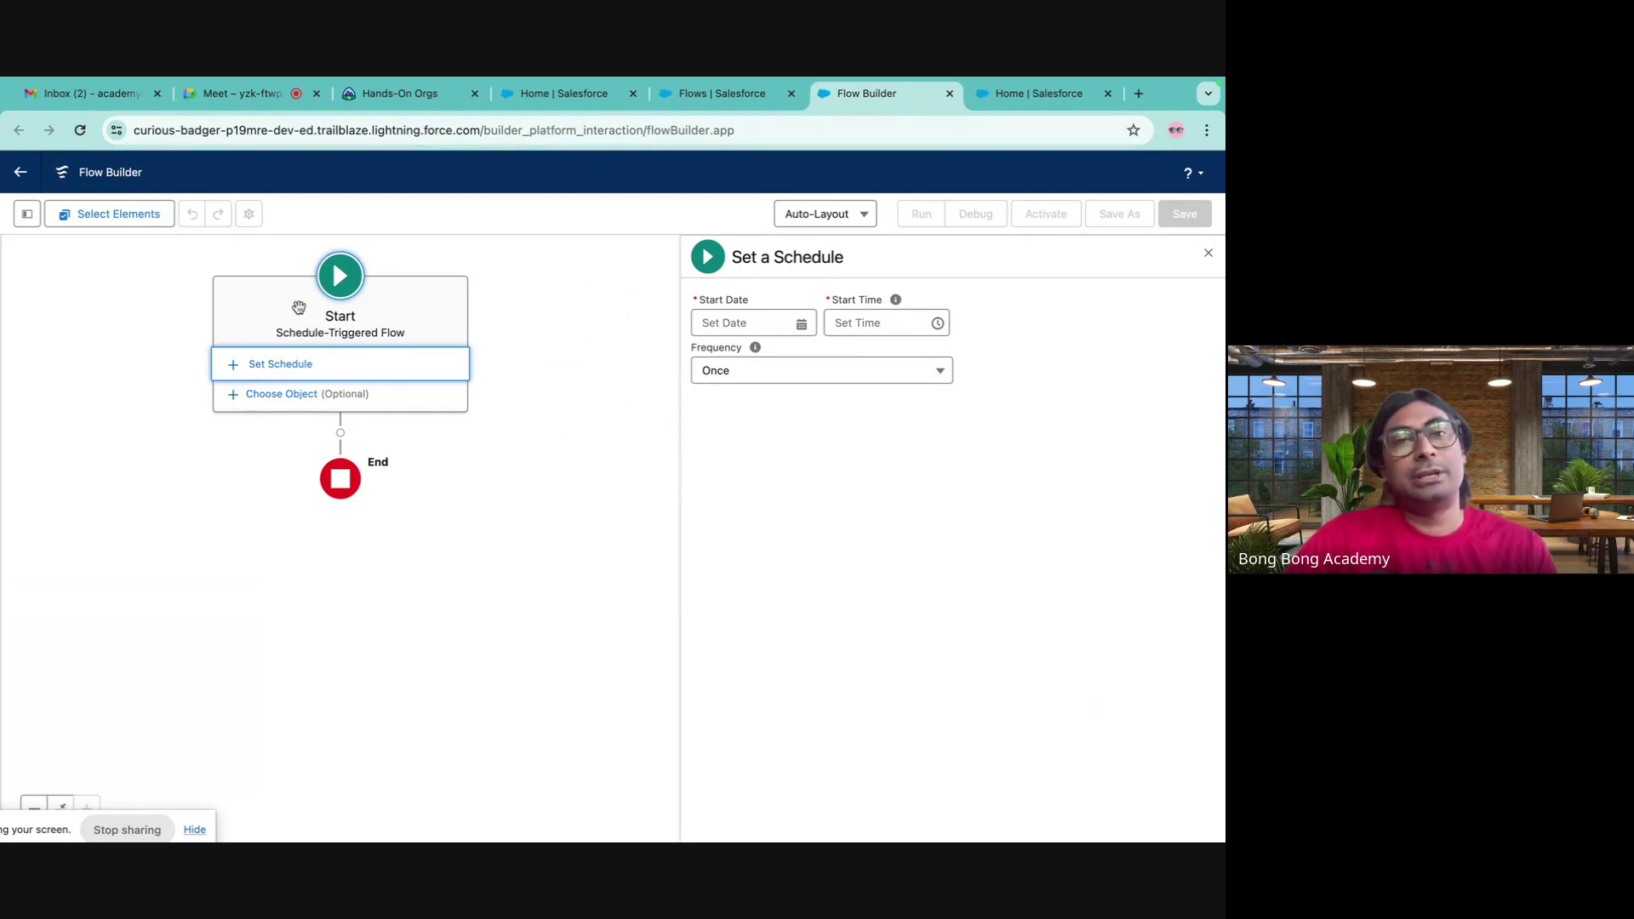
# - Set the flow's object to Account
pyautogui.click(279, 396)
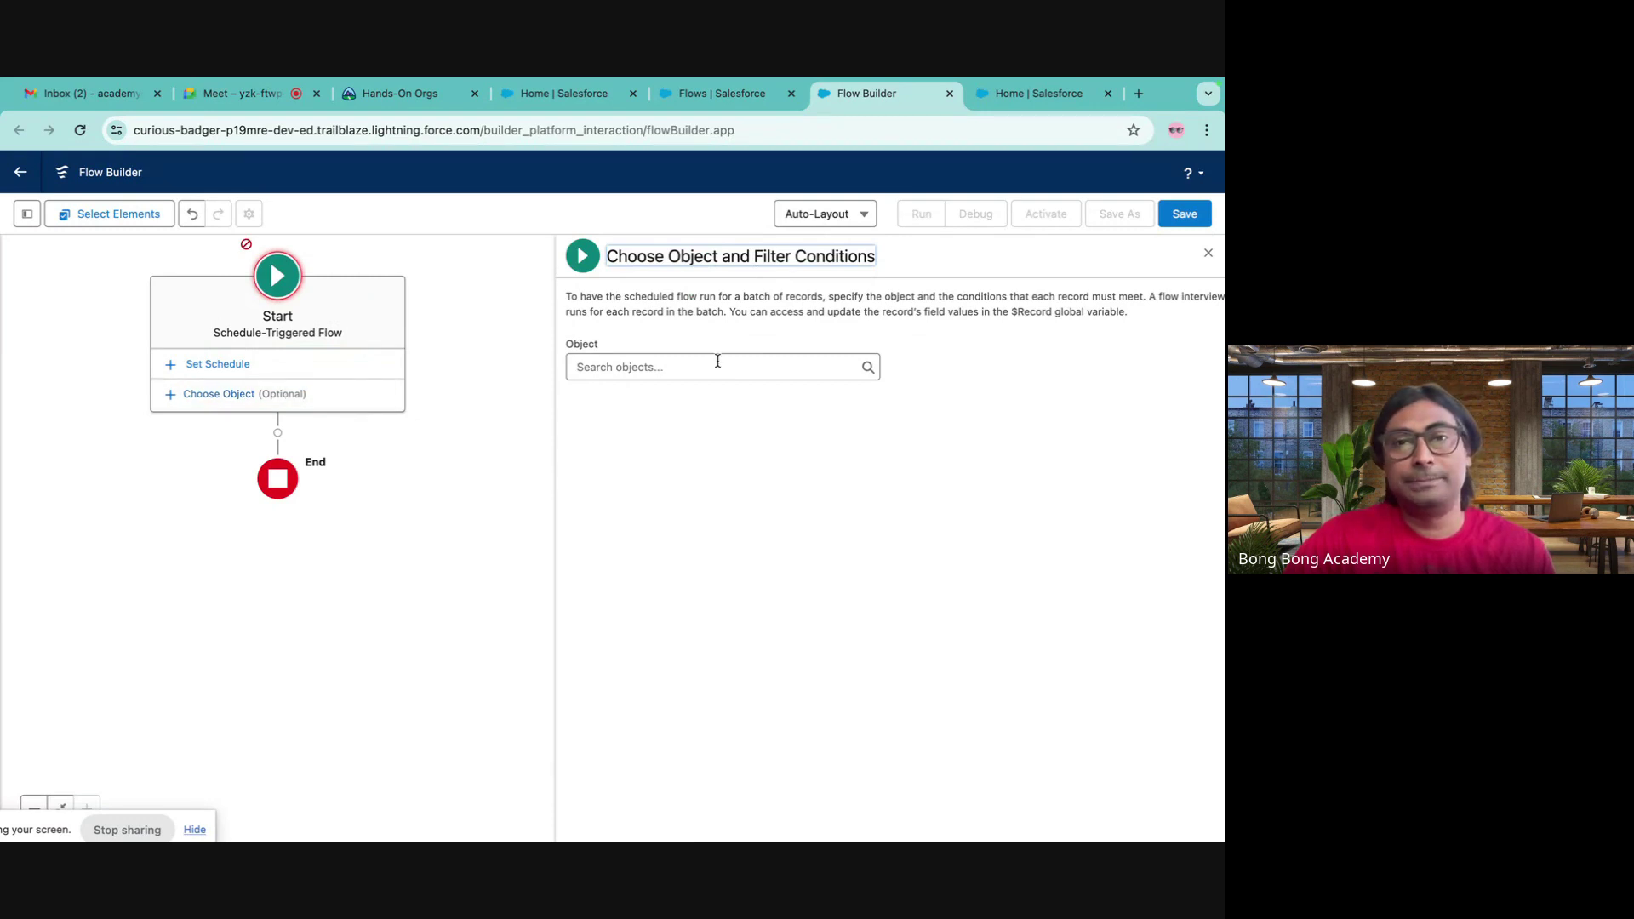
pyautogui.click(697, 367)
pyautogui.scroll(-4, 657, 510)
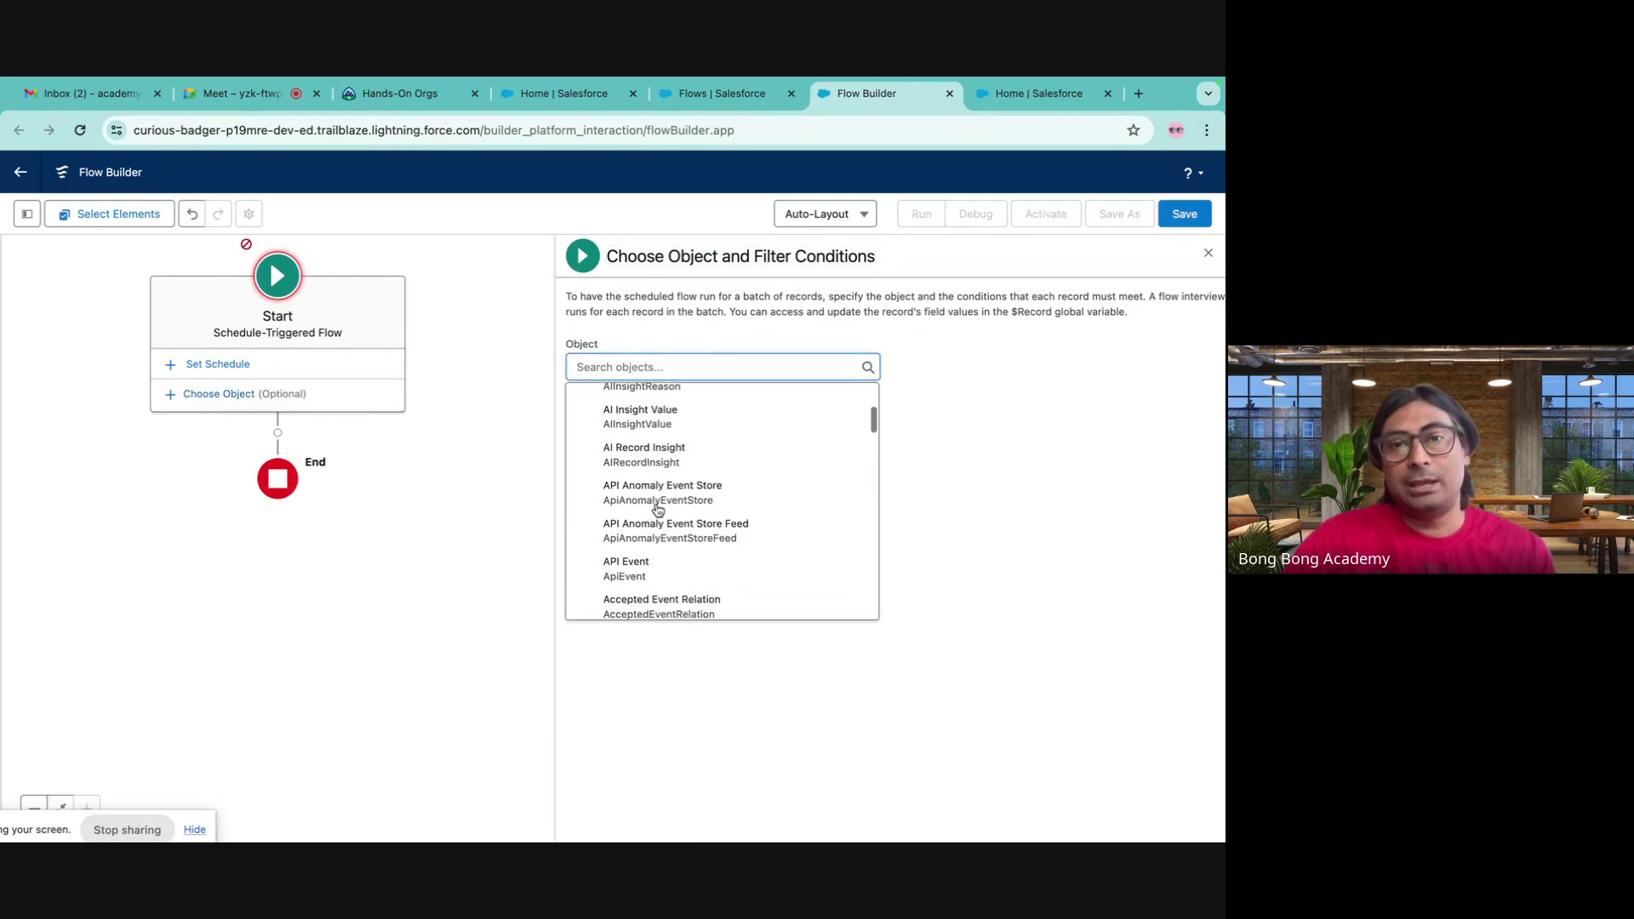
pyautogui.write('acc')
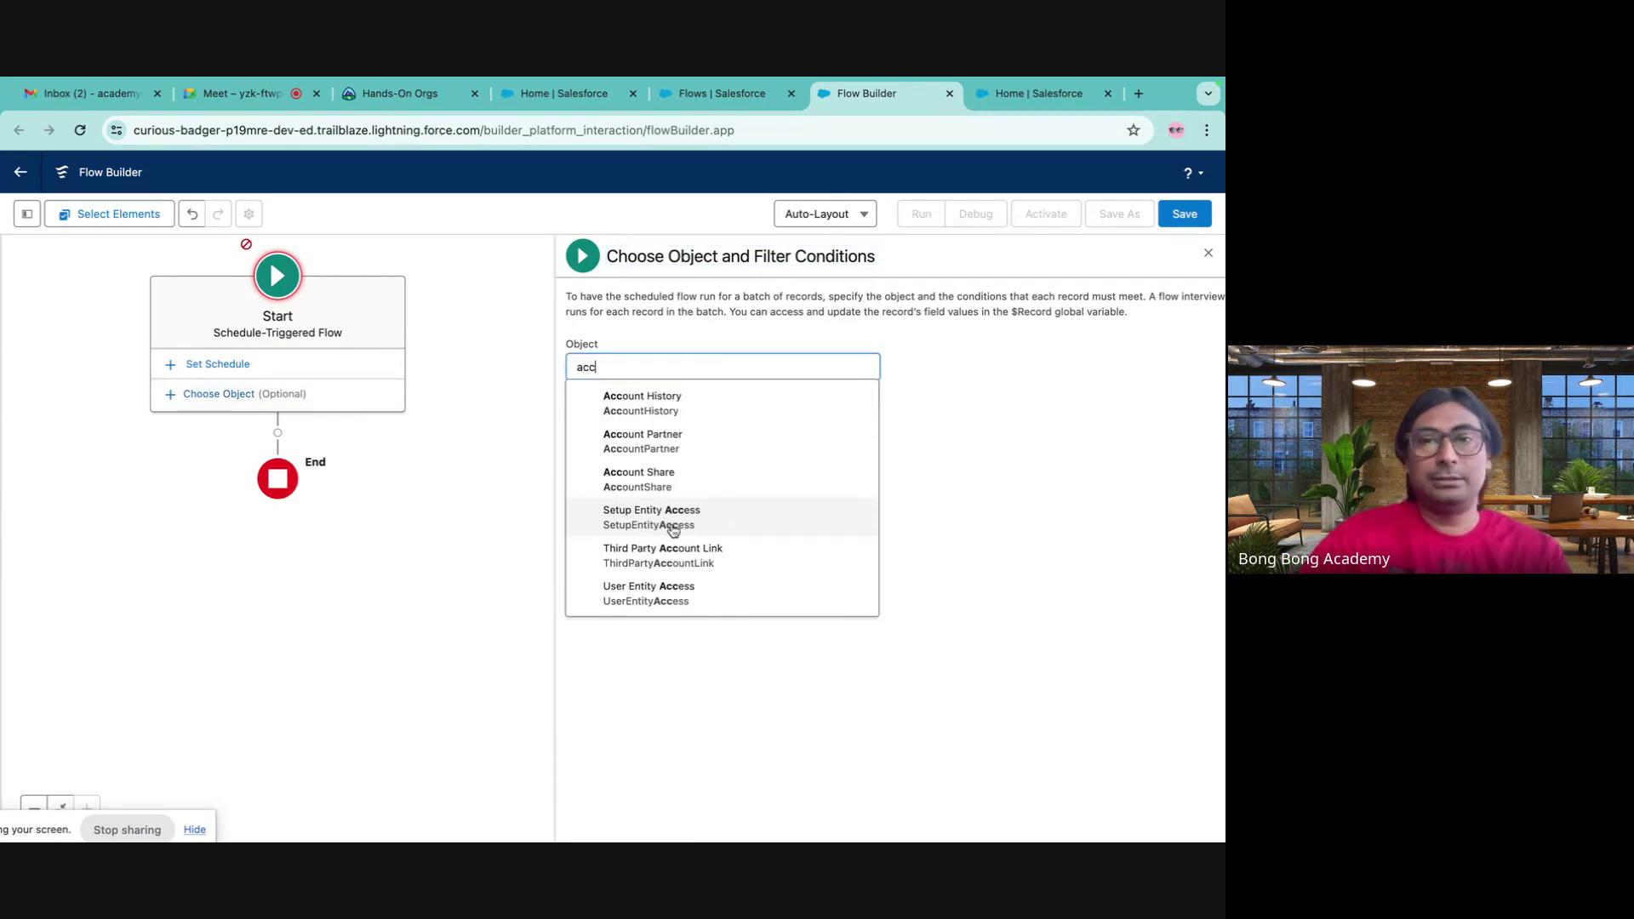
pyautogui.write('ount')
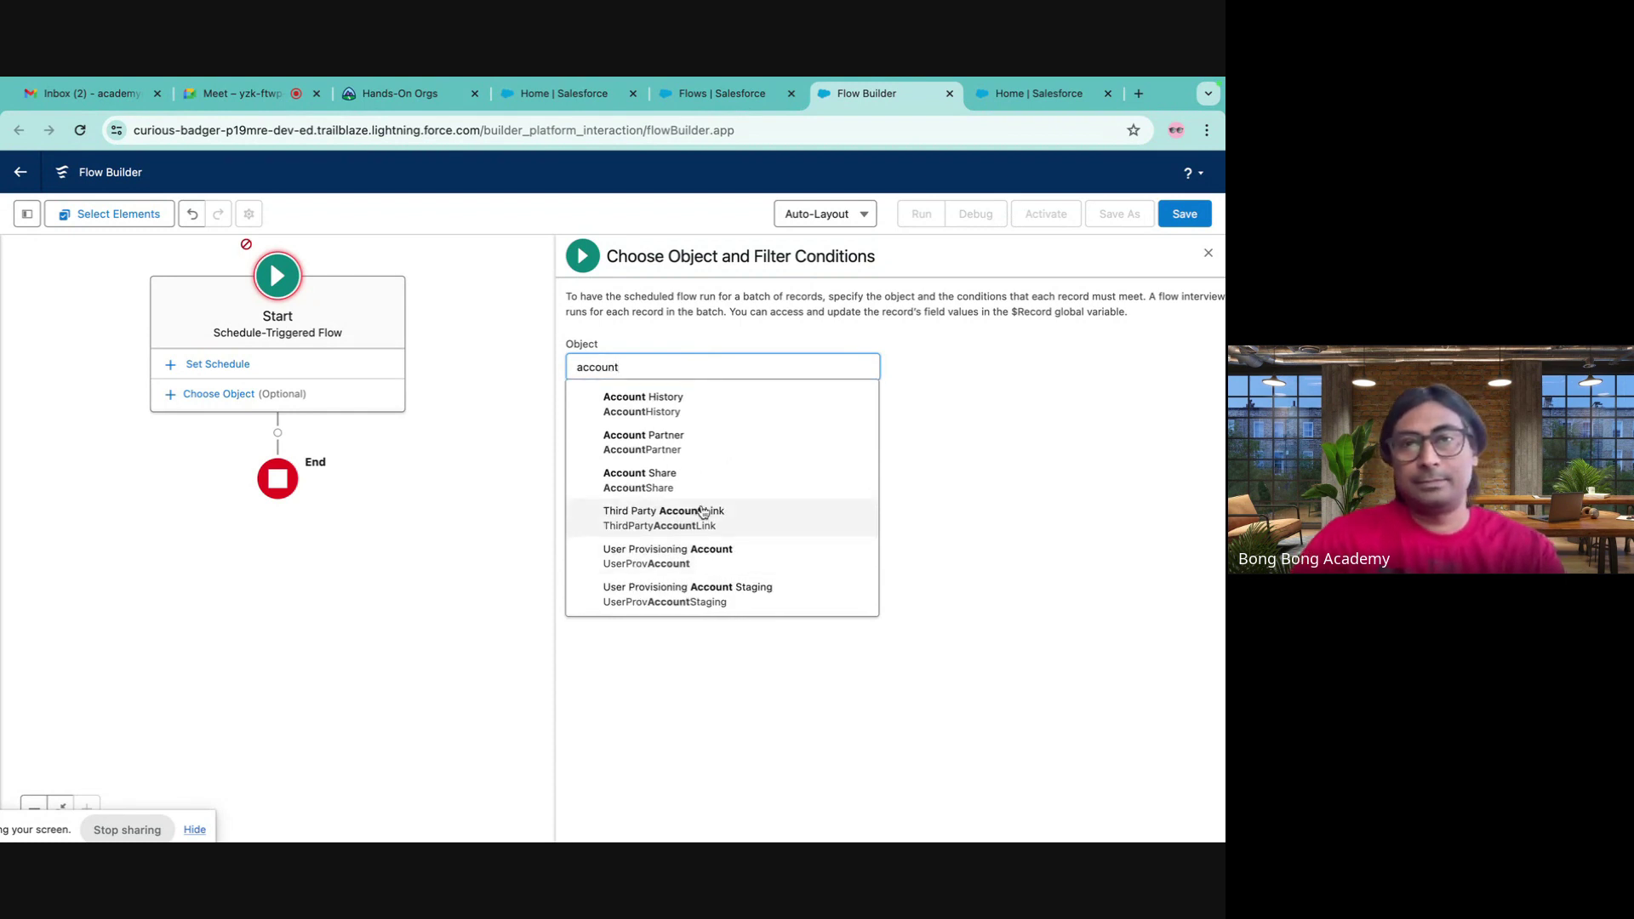
pyautogui.scroll(4, 707, 496)
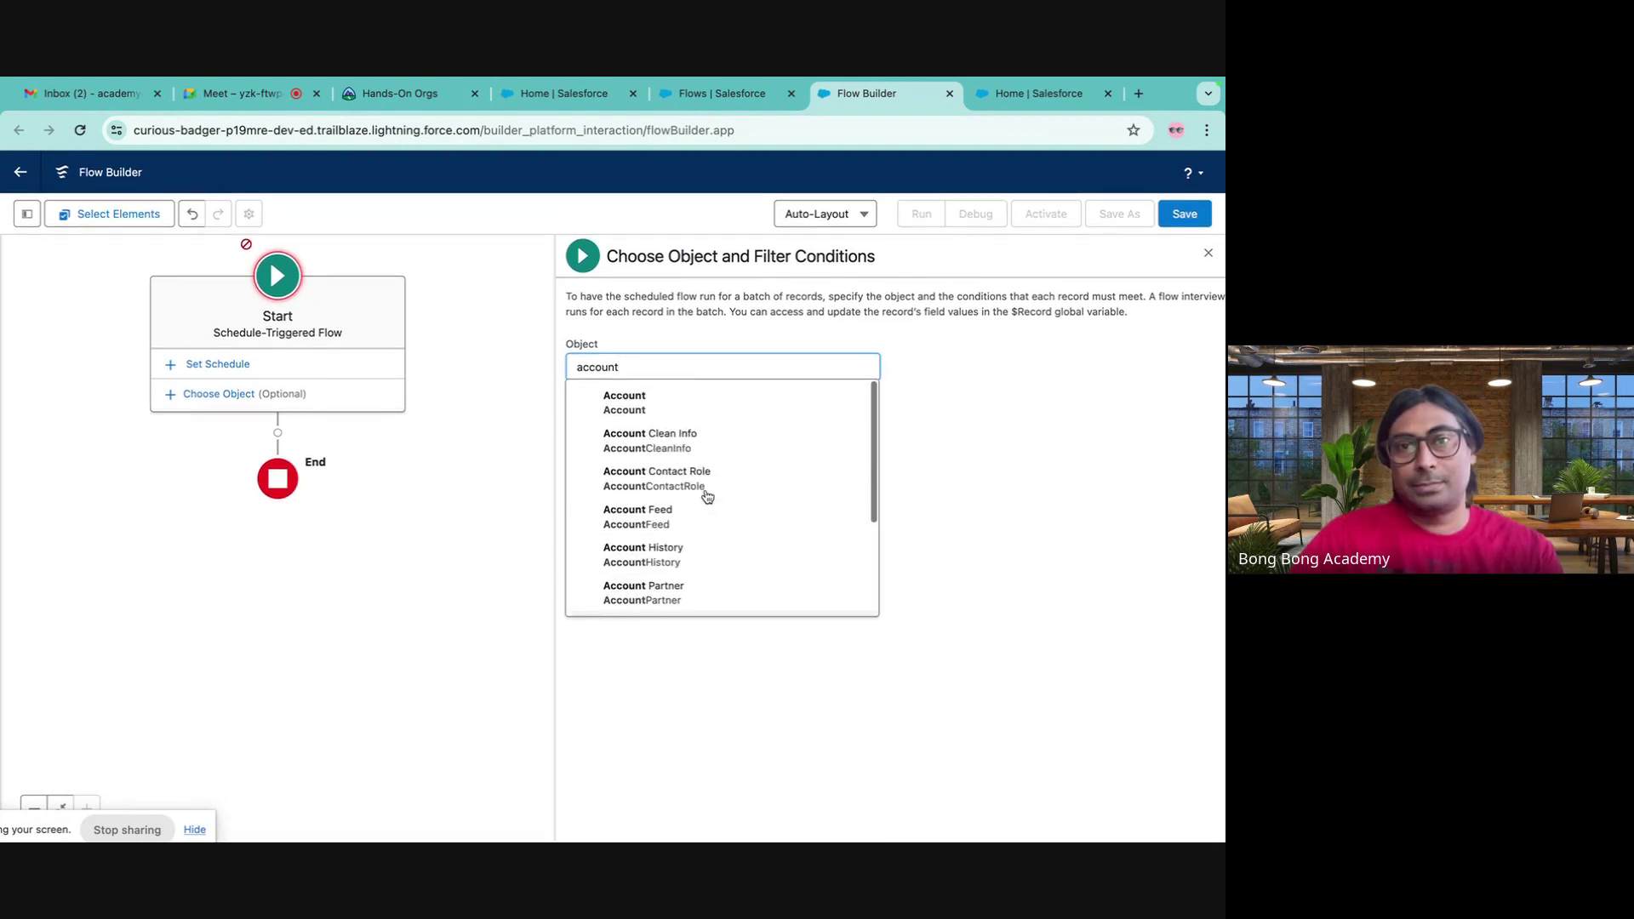
pyautogui.click(651, 401)
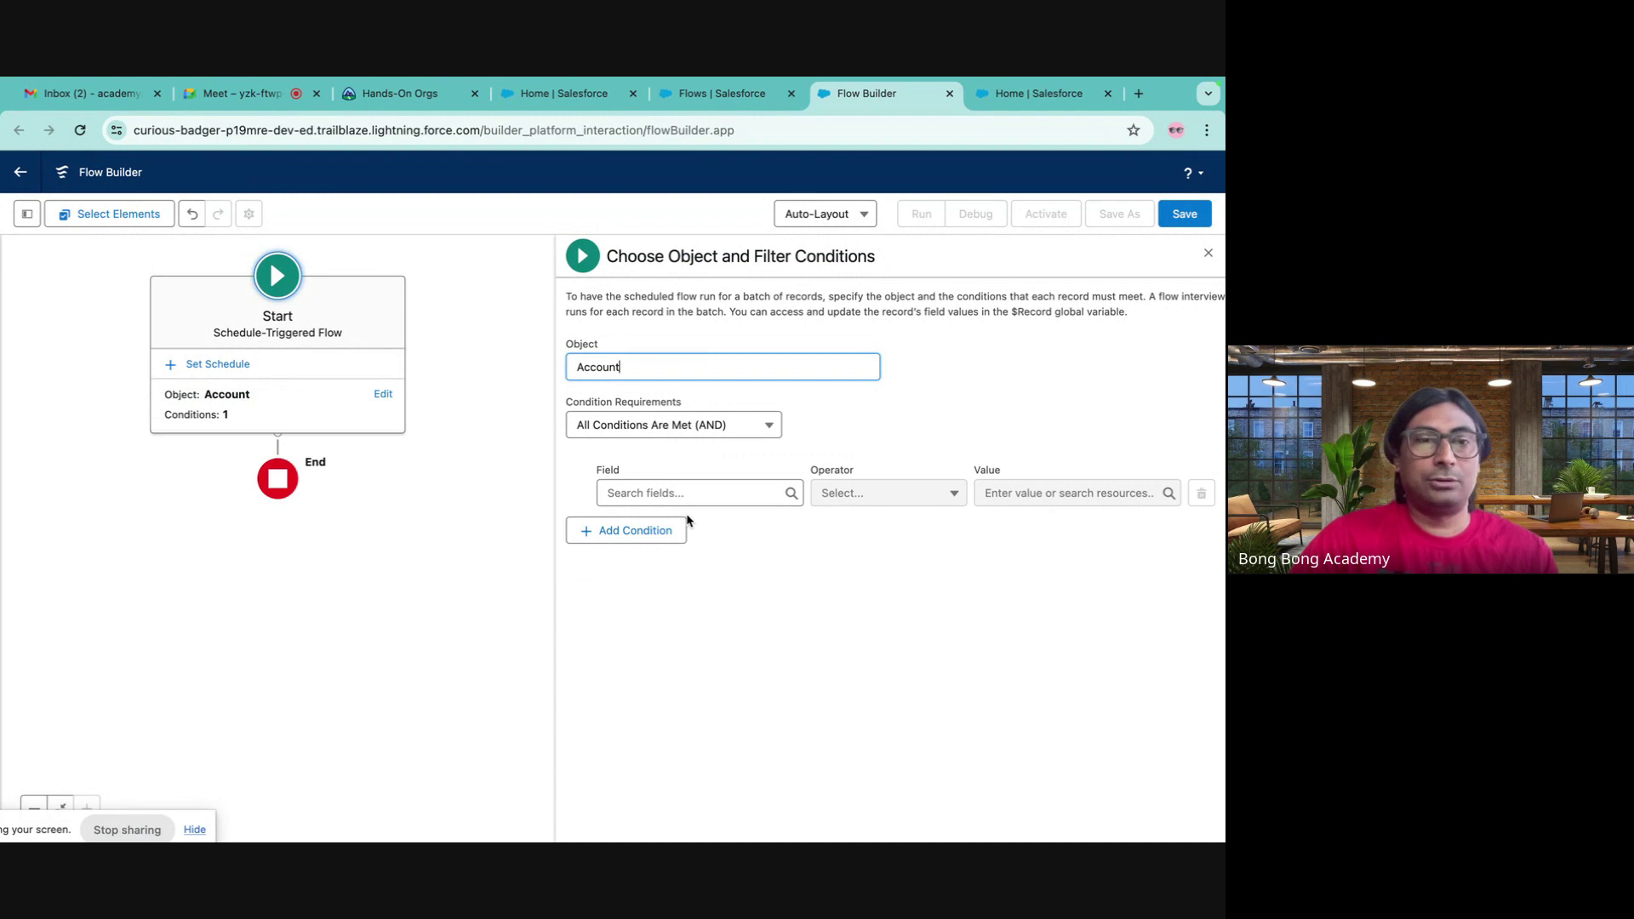
# - Schedule the flow to run Daily starting 05-May-2024 at 11:45 pm
pyautogui.click(243, 365)
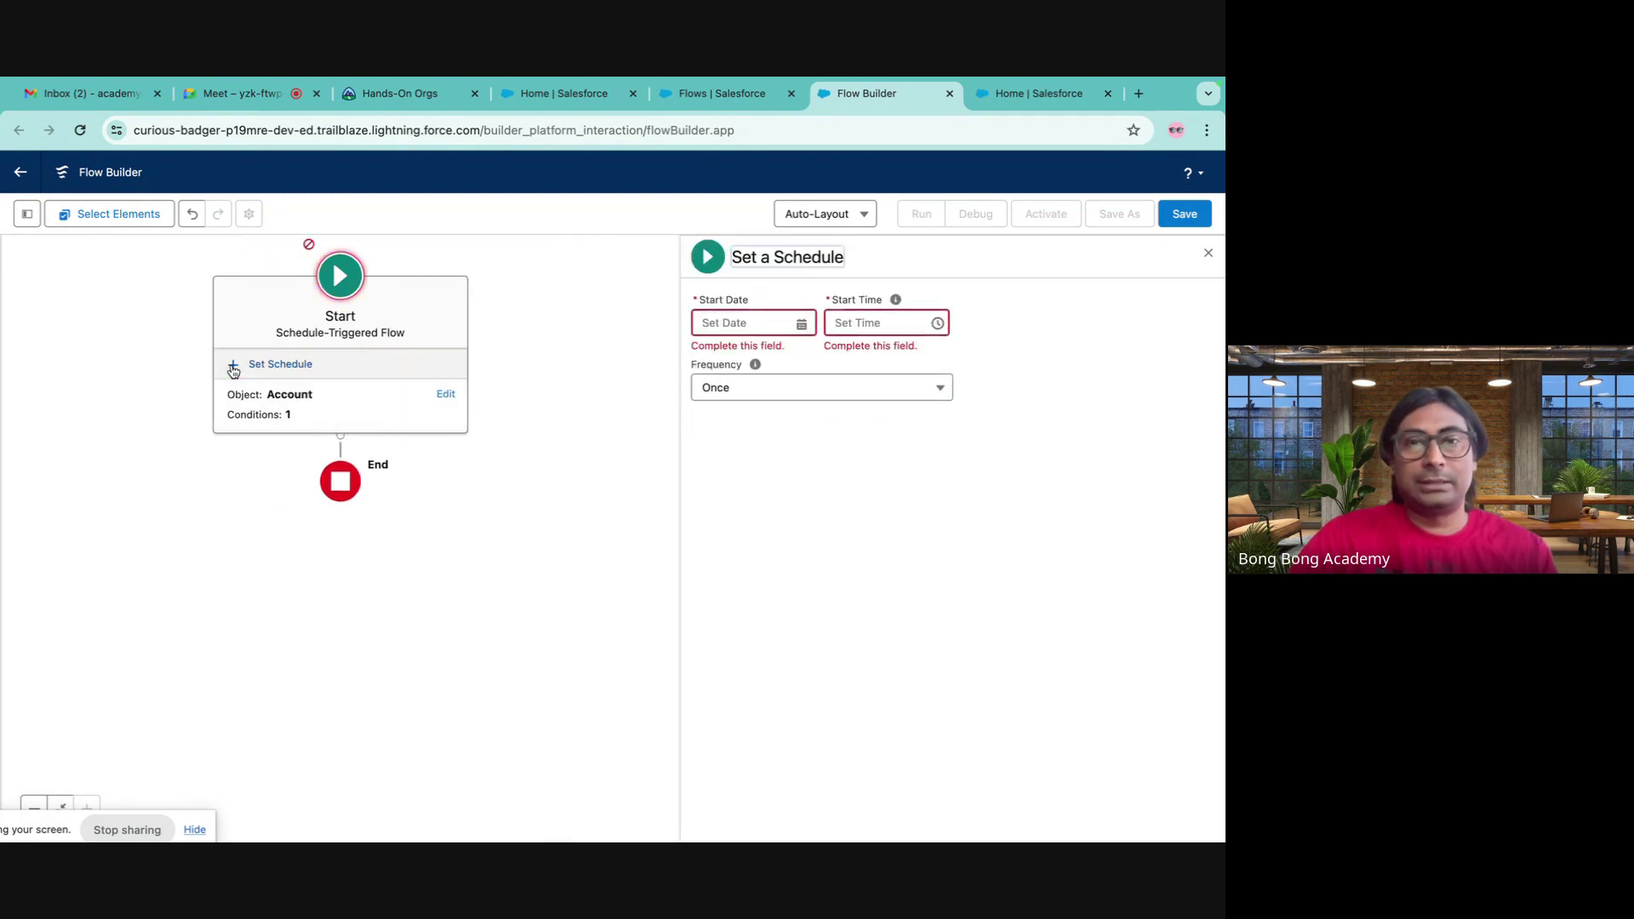
pyautogui.click(794, 326)
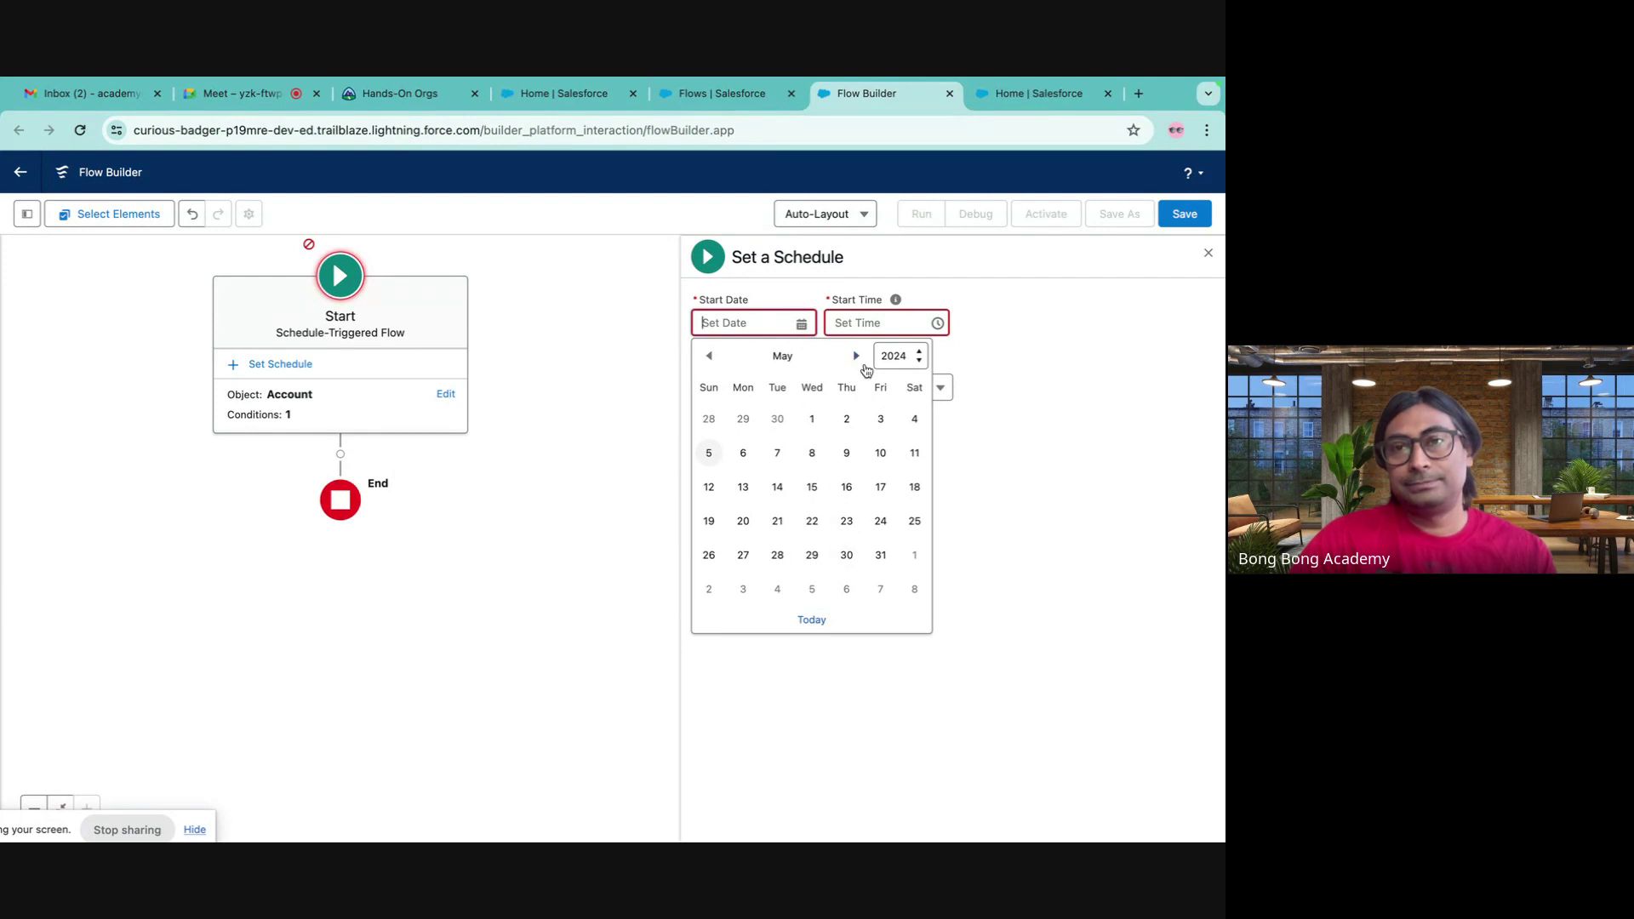
pyautogui.click(709, 455)
pyautogui.click(874, 325)
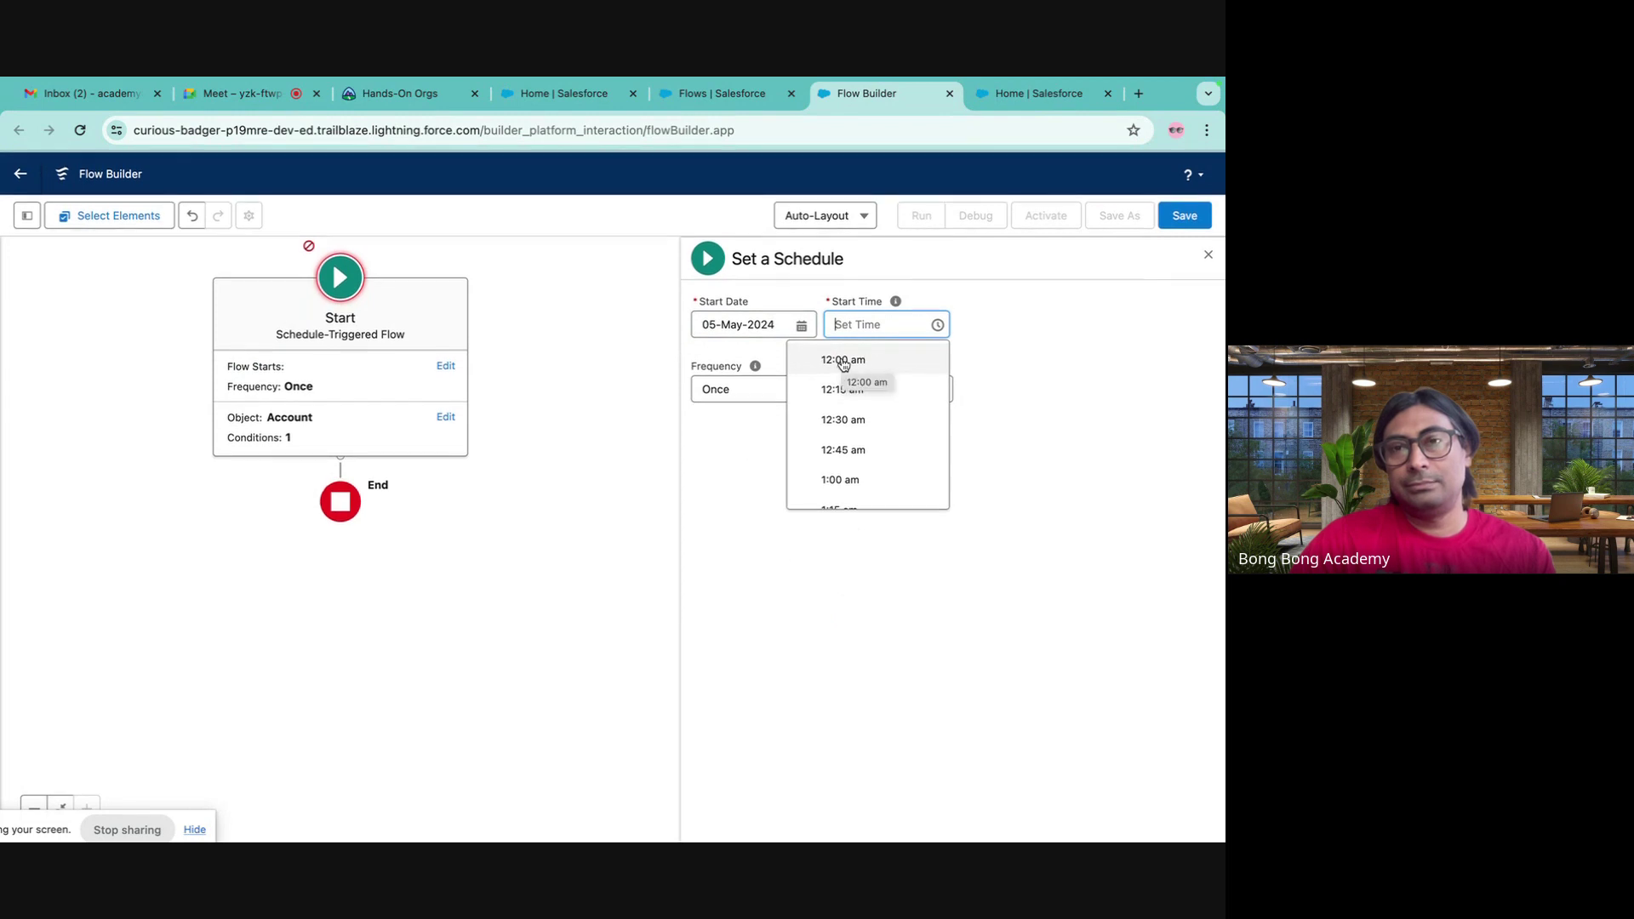
pyautogui.scroll(-20, 845, 404)
pyautogui.scroll(-3, 845, 403)
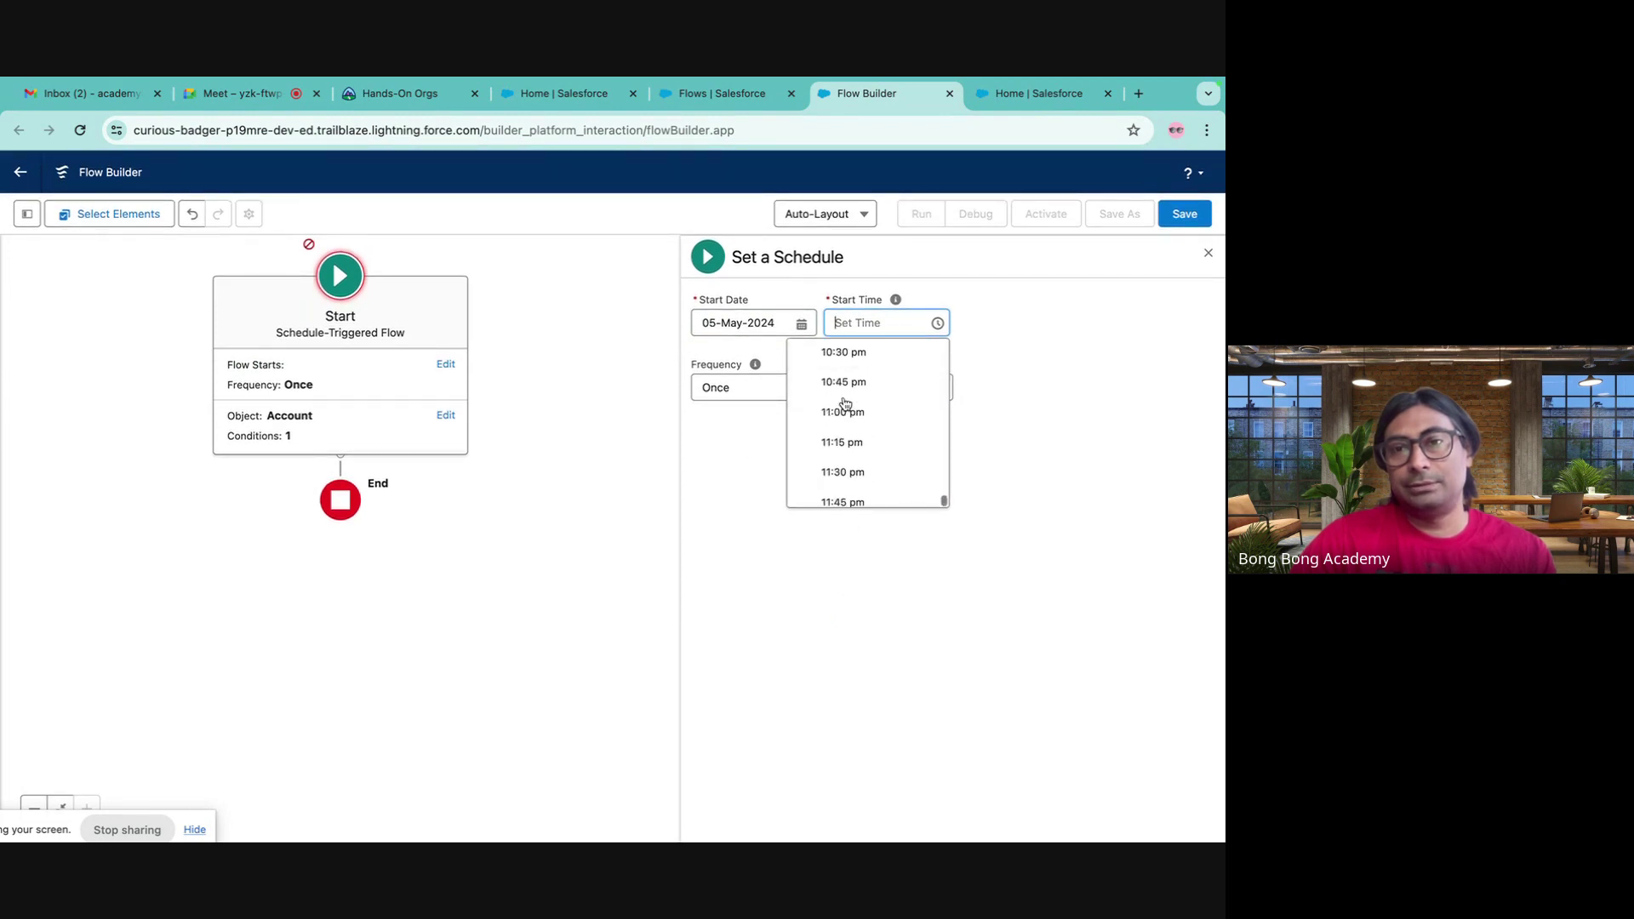
pyautogui.click(842, 487)
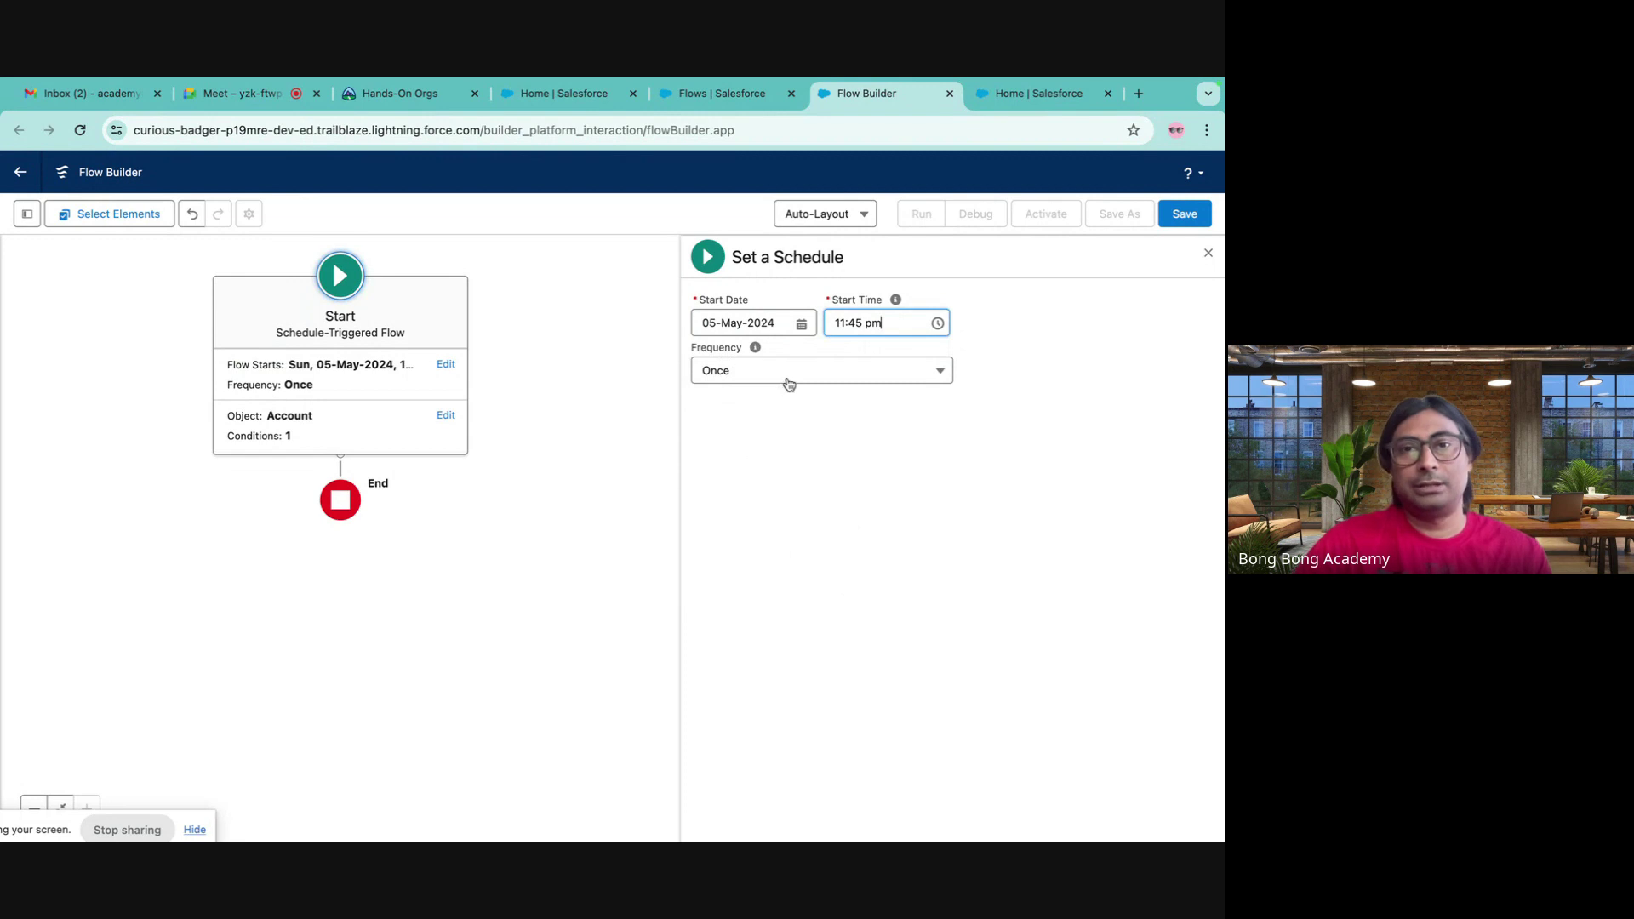
pyautogui.click(741, 375)
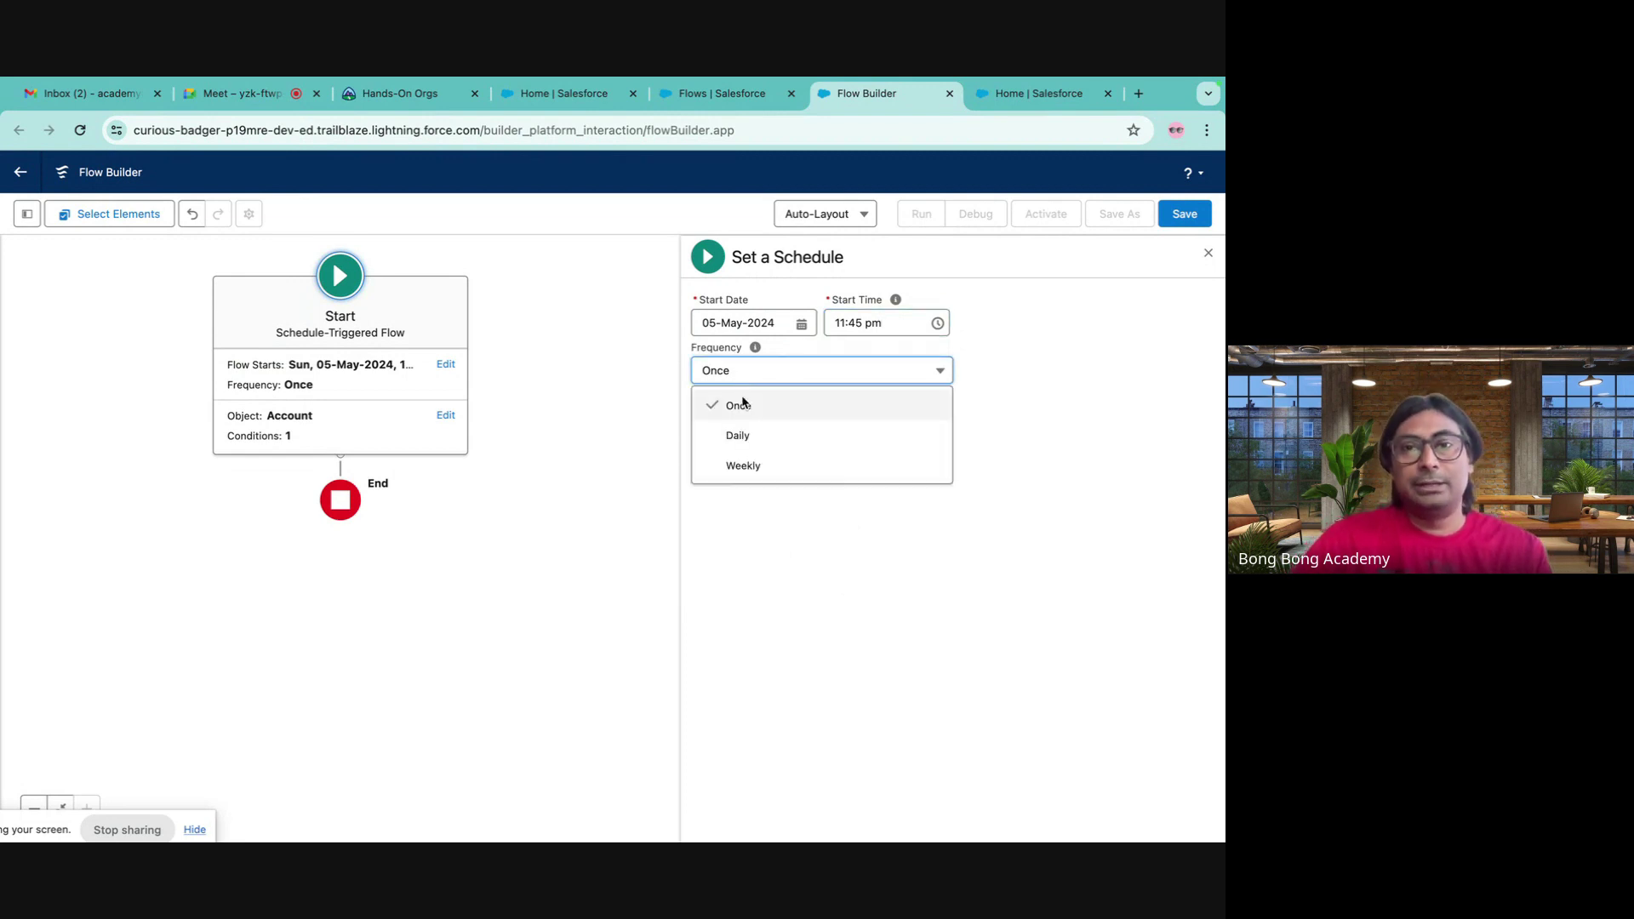
pyautogui.moveTo(759, 352)
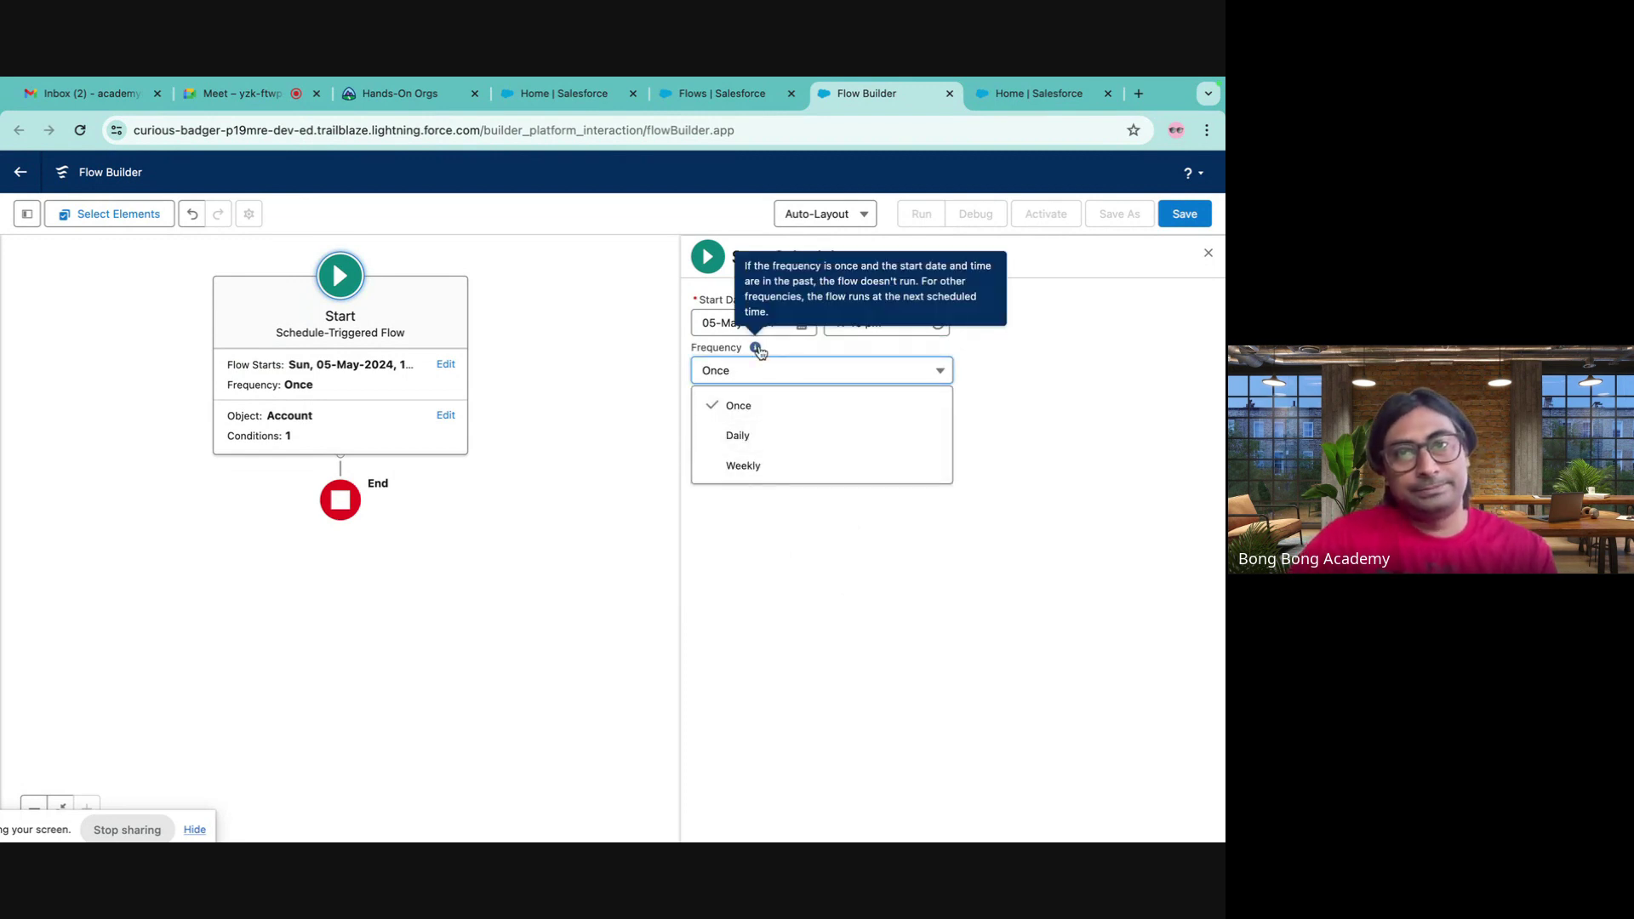
pyautogui.click(748, 436)
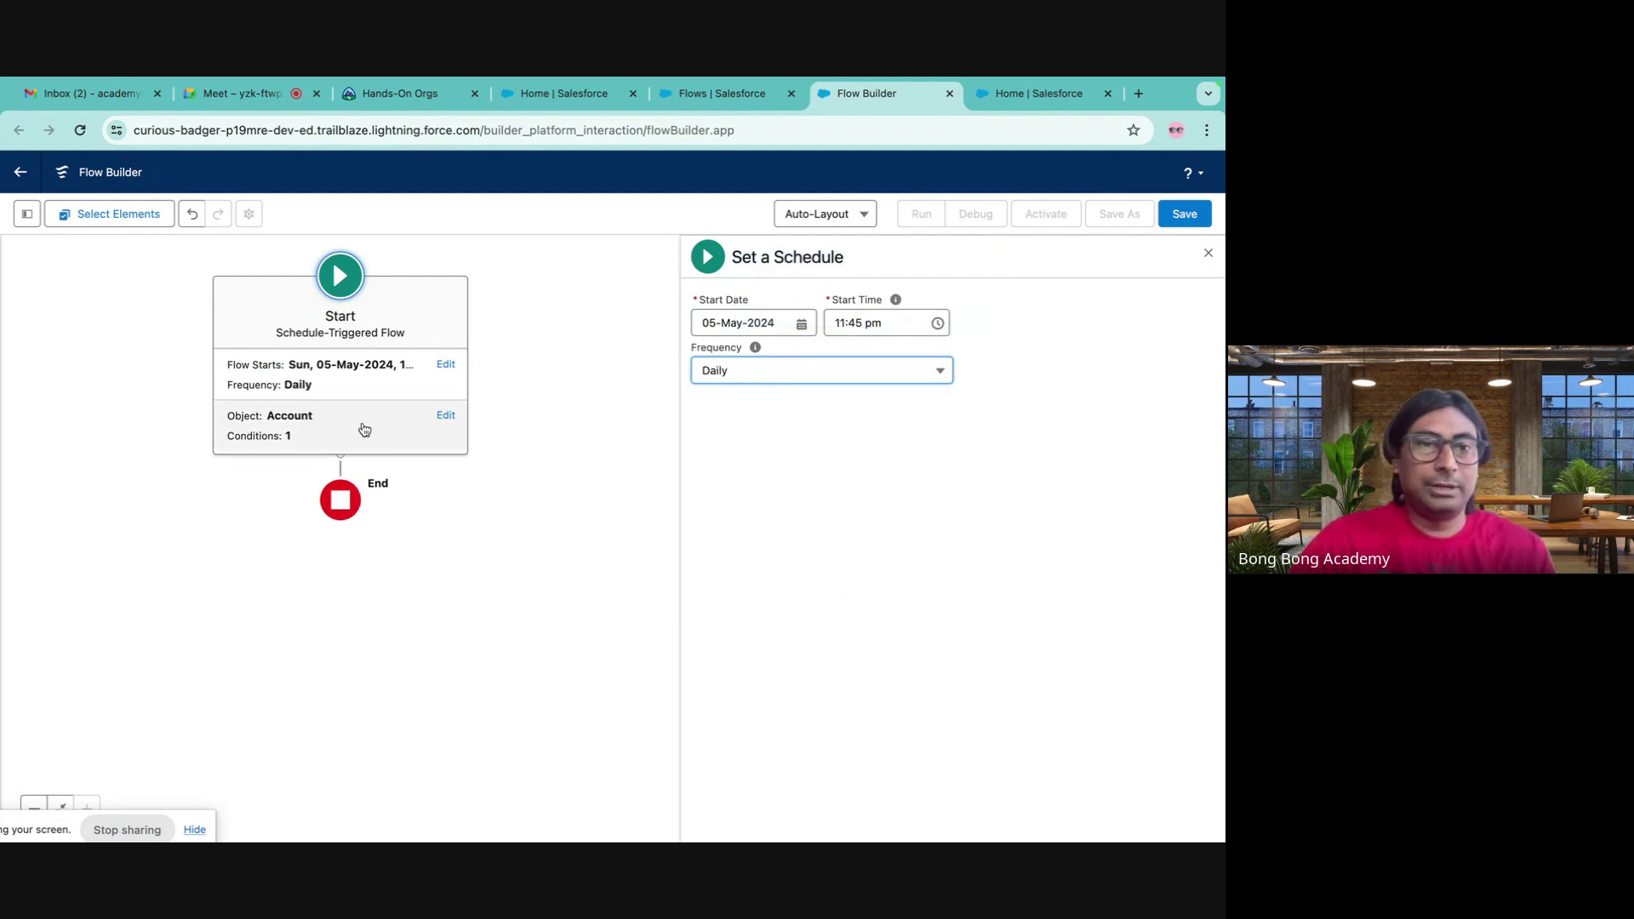
pyautogui.click(568, 484)
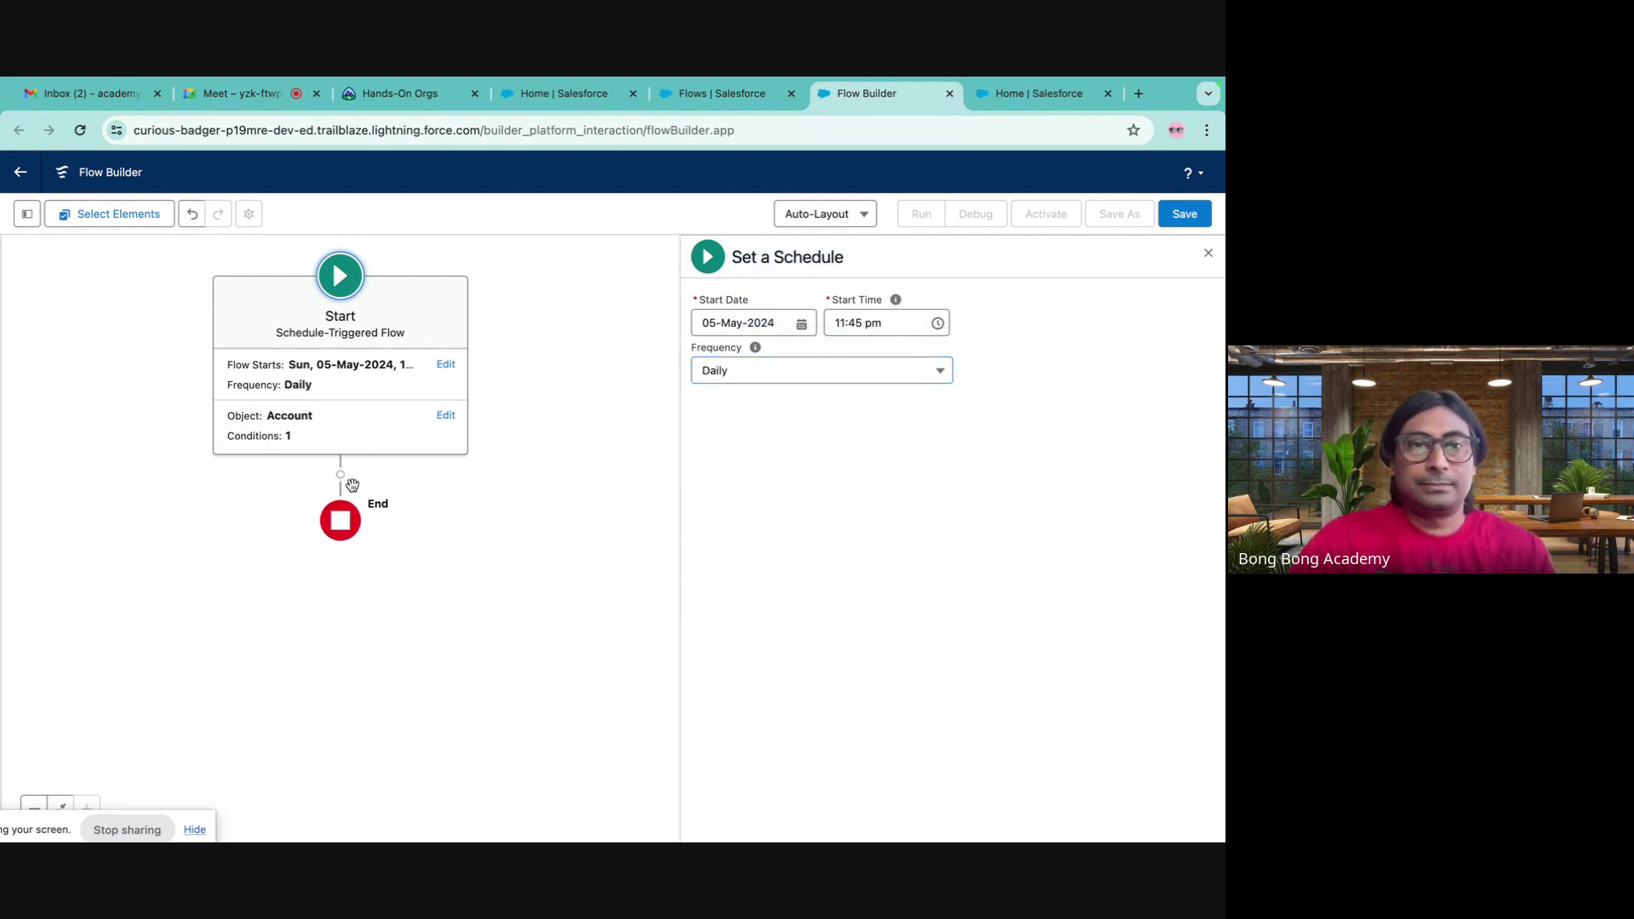
# - Add the Account filter condition Active__c Equals No
pyautogui.click(352, 426)
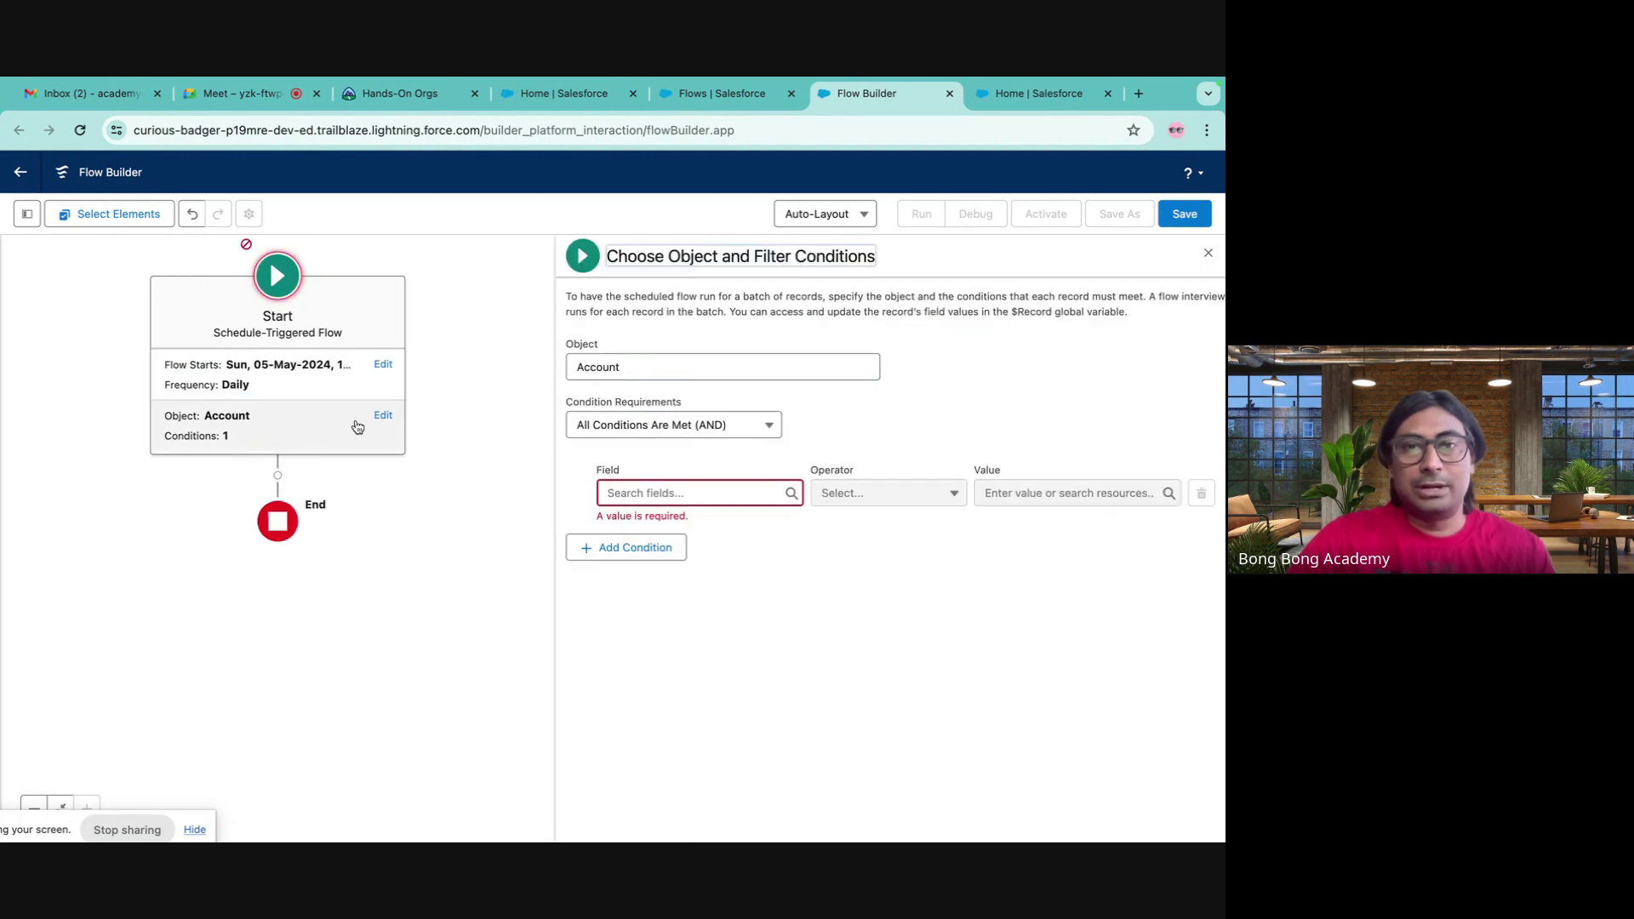
pyautogui.click(656, 487)
pyautogui.click(667, 620)
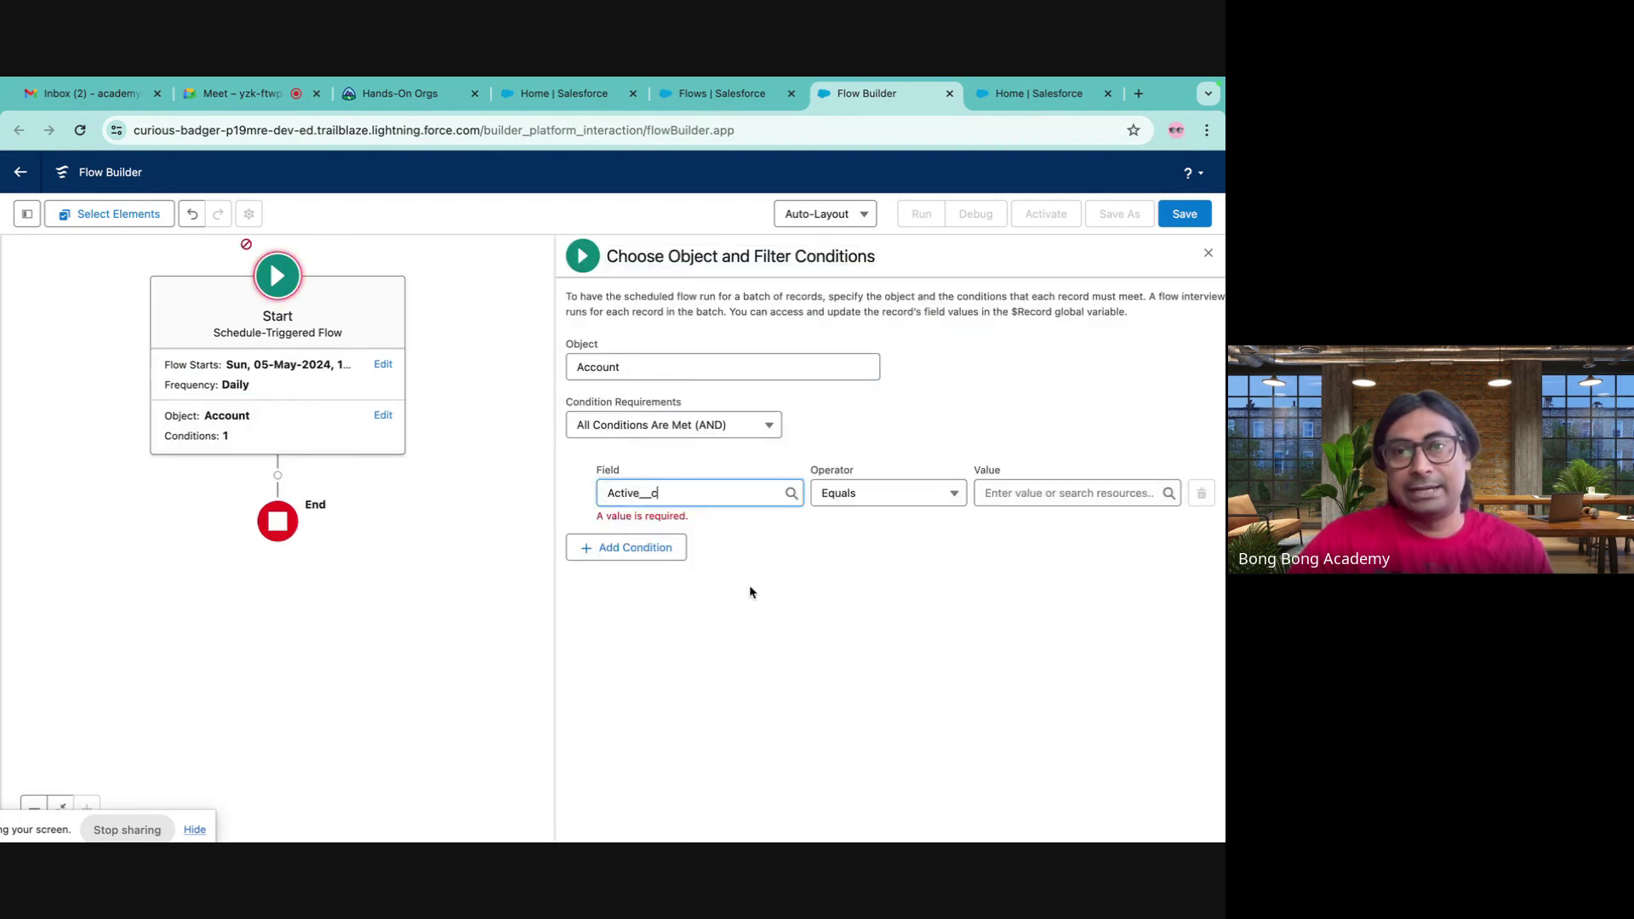
pyautogui.click(1035, 494)
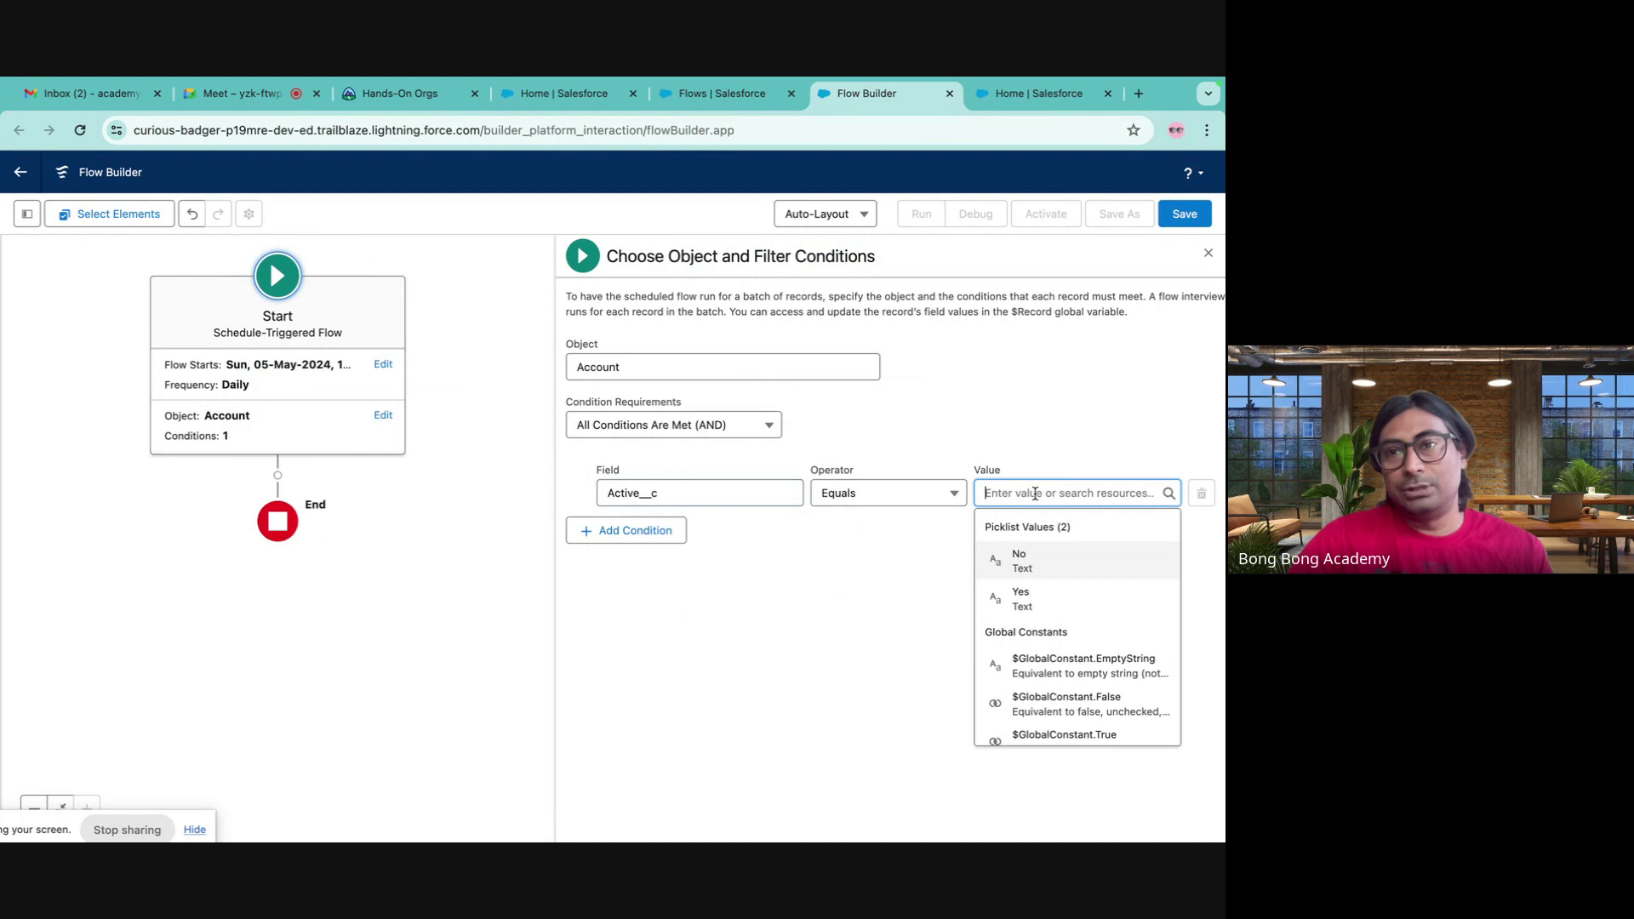
pyautogui.click(1036, 562)
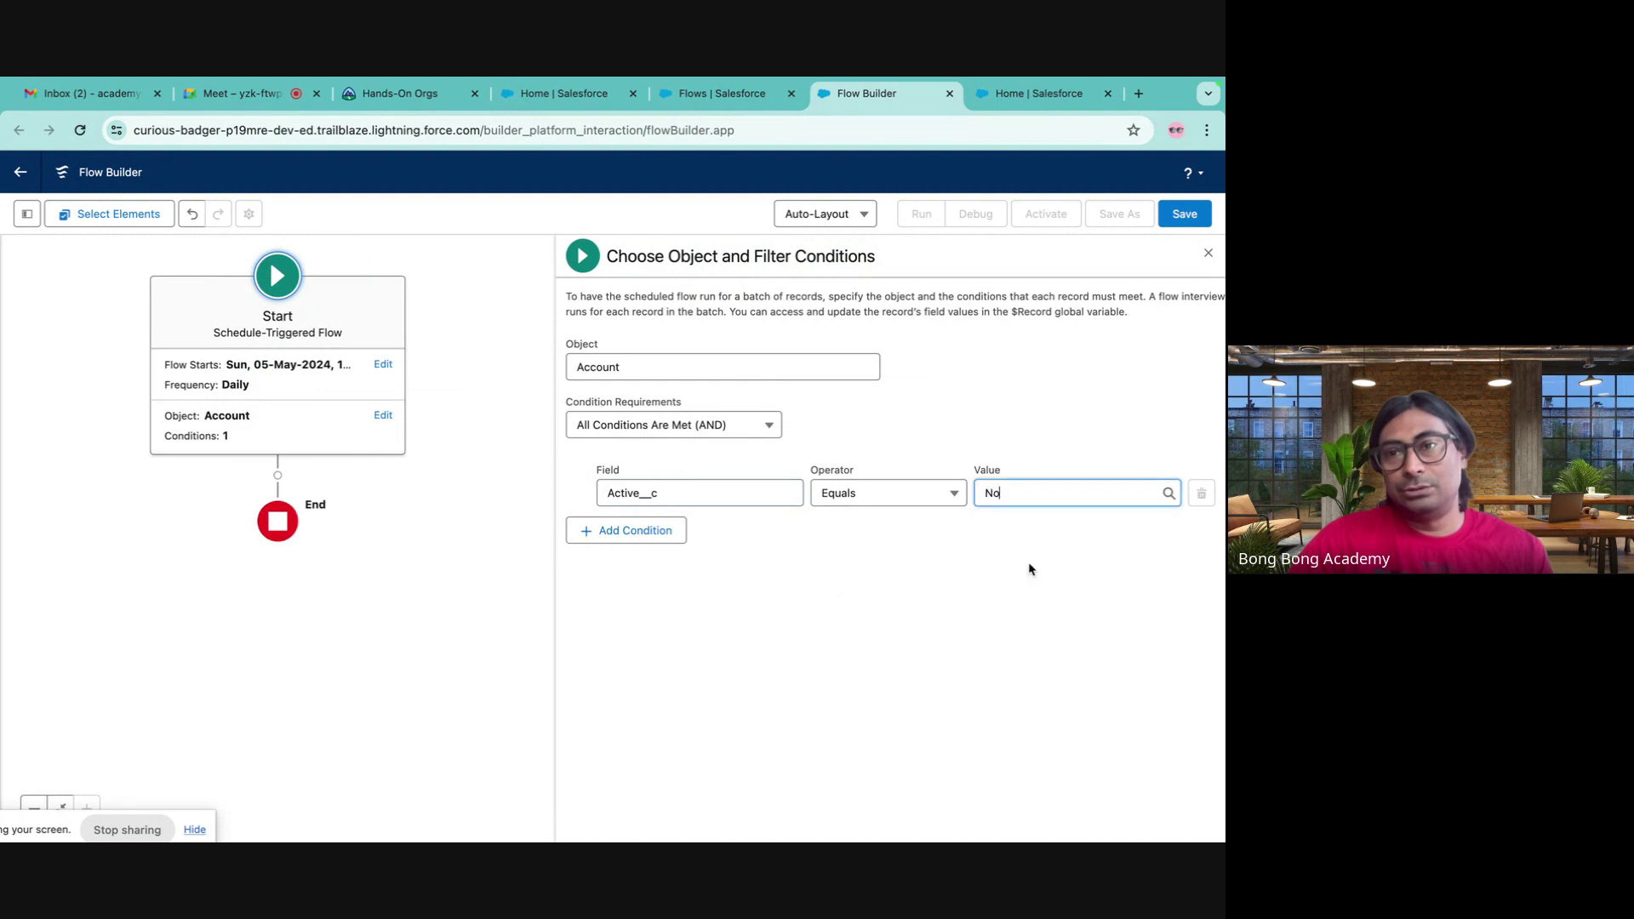
pyautogui.click(277, 474)
pyautogui.scroll(-5, 268, 511)
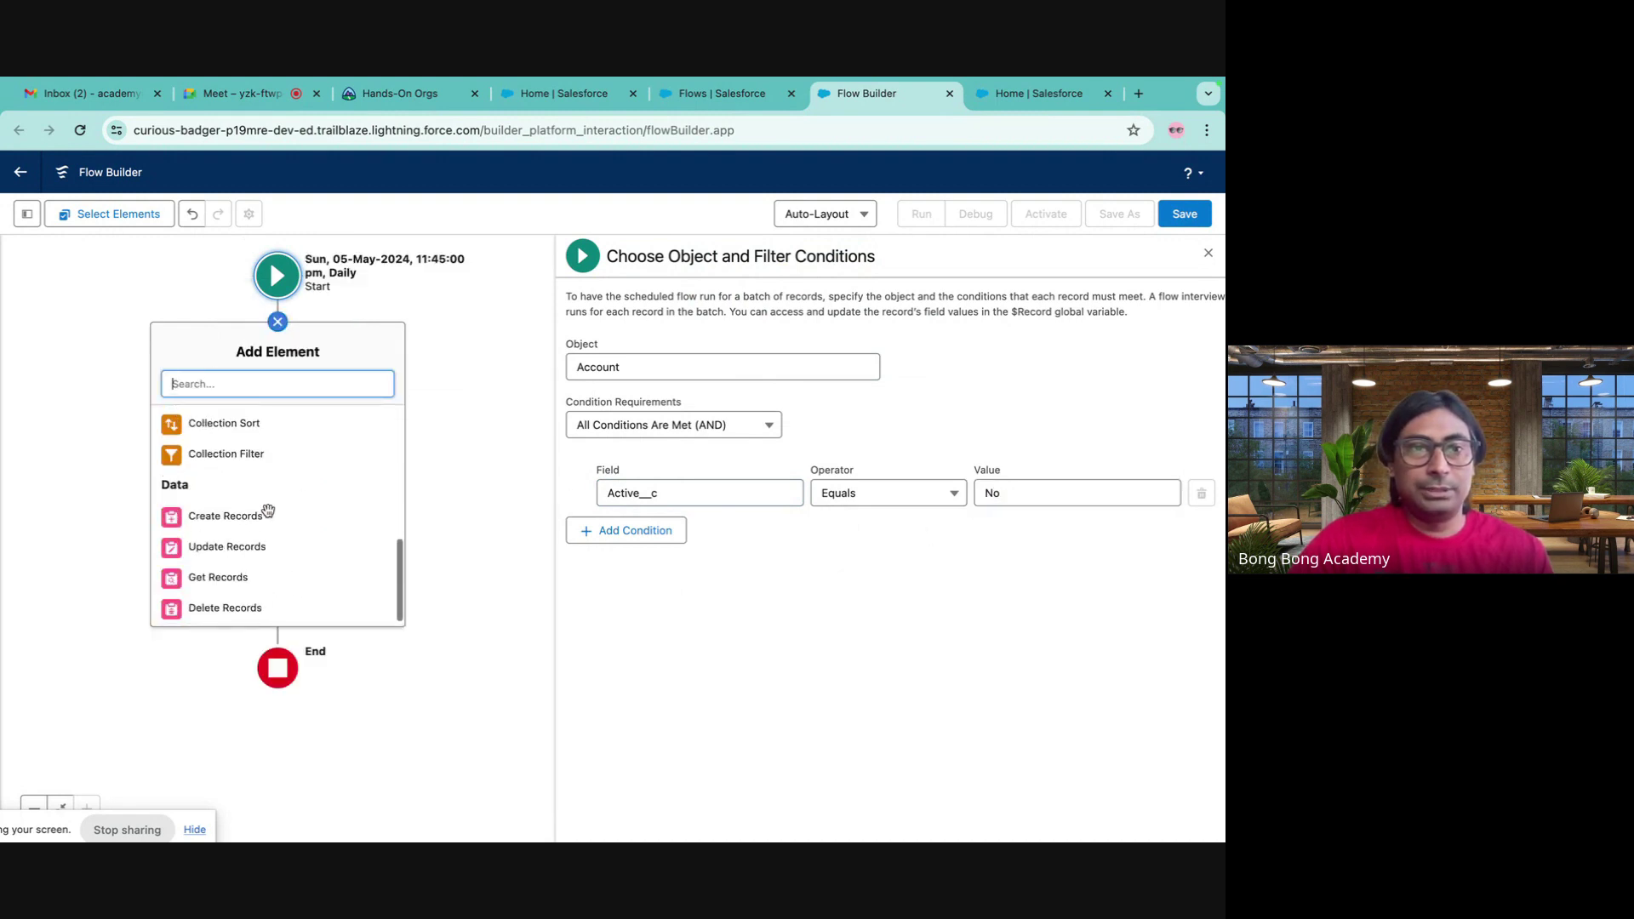
# - Attempt to add a Delete Records element and dismiss the recurring error twice
pyautogui.click(234, 607)
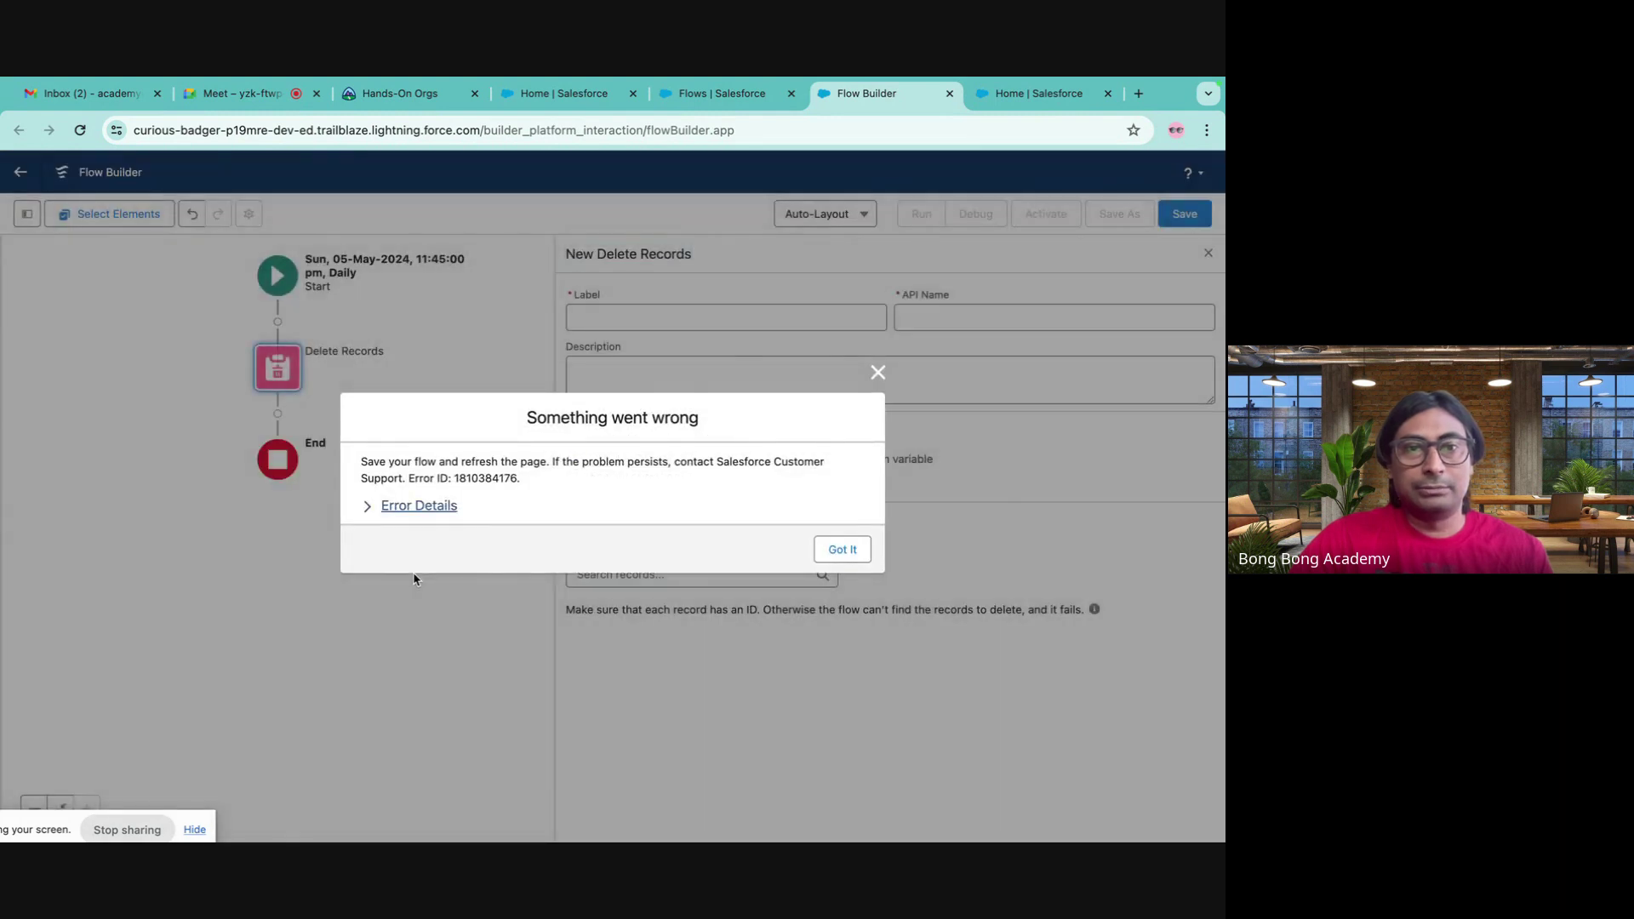
pyautogui.click(369, 507)
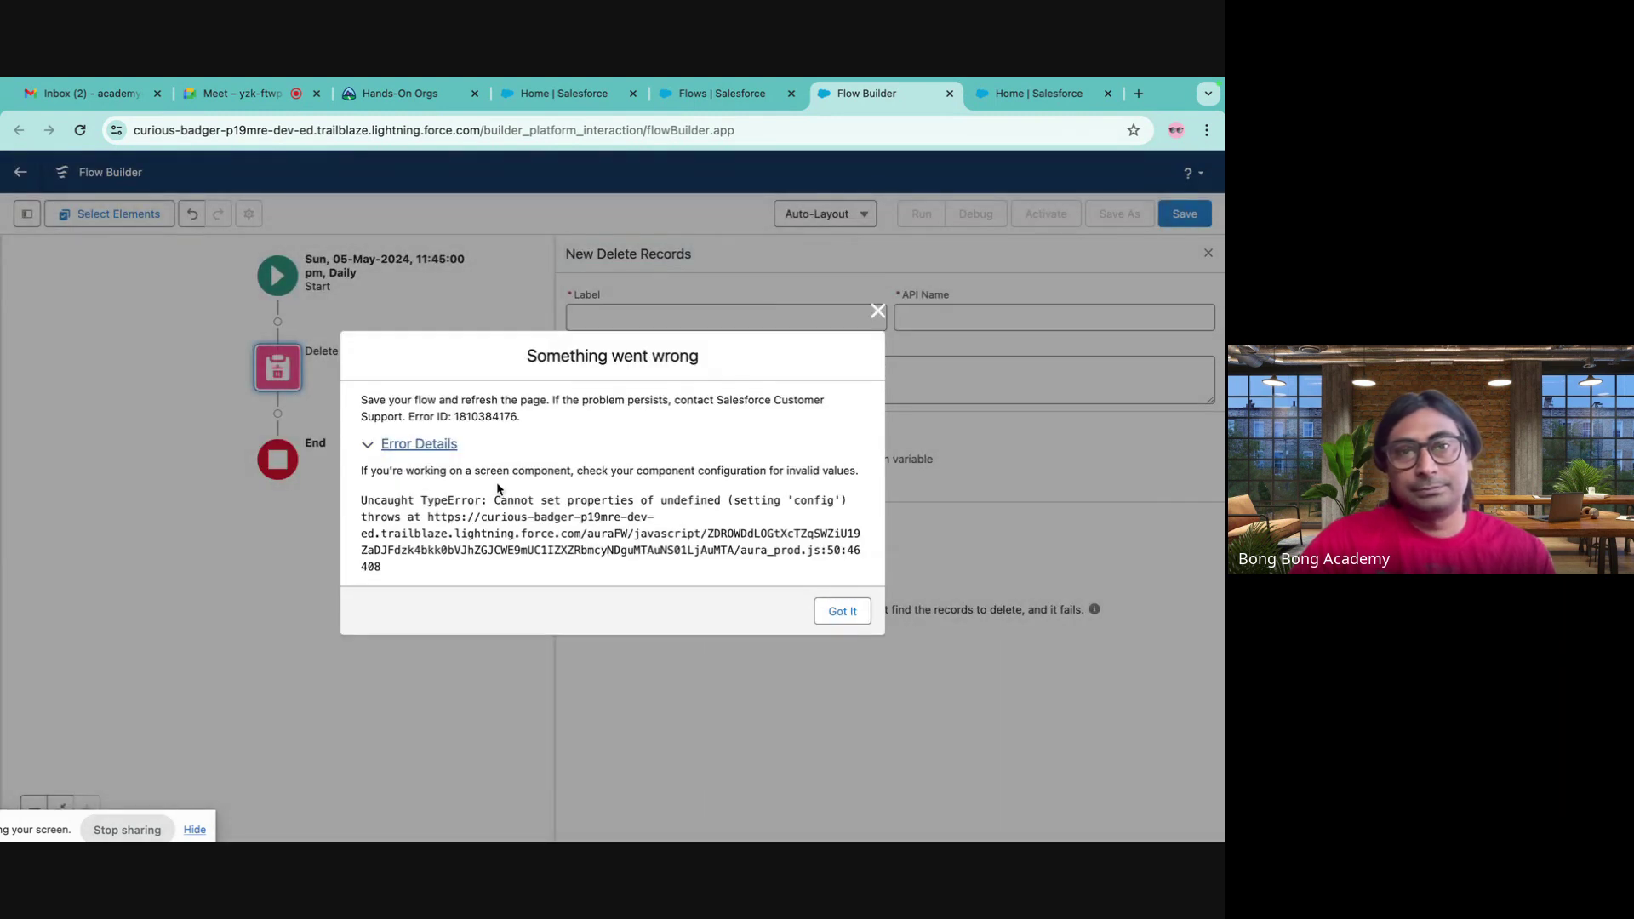
pyautogui.click(877, 311)
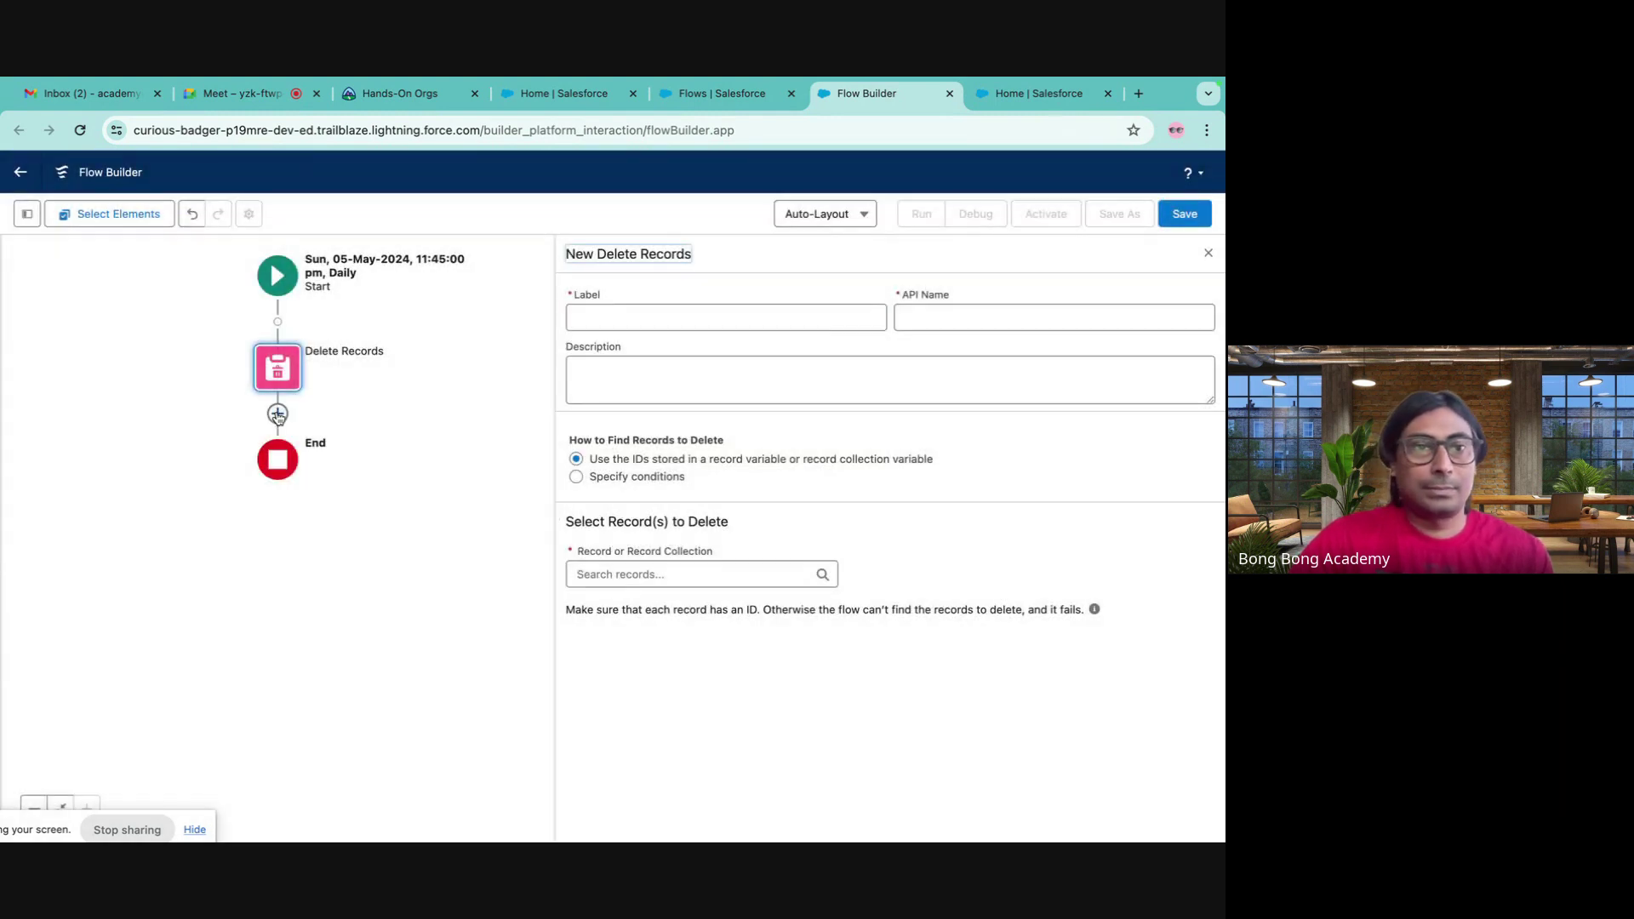
pyautogui.click(278, 414)
pyautogui.click(368, 506)
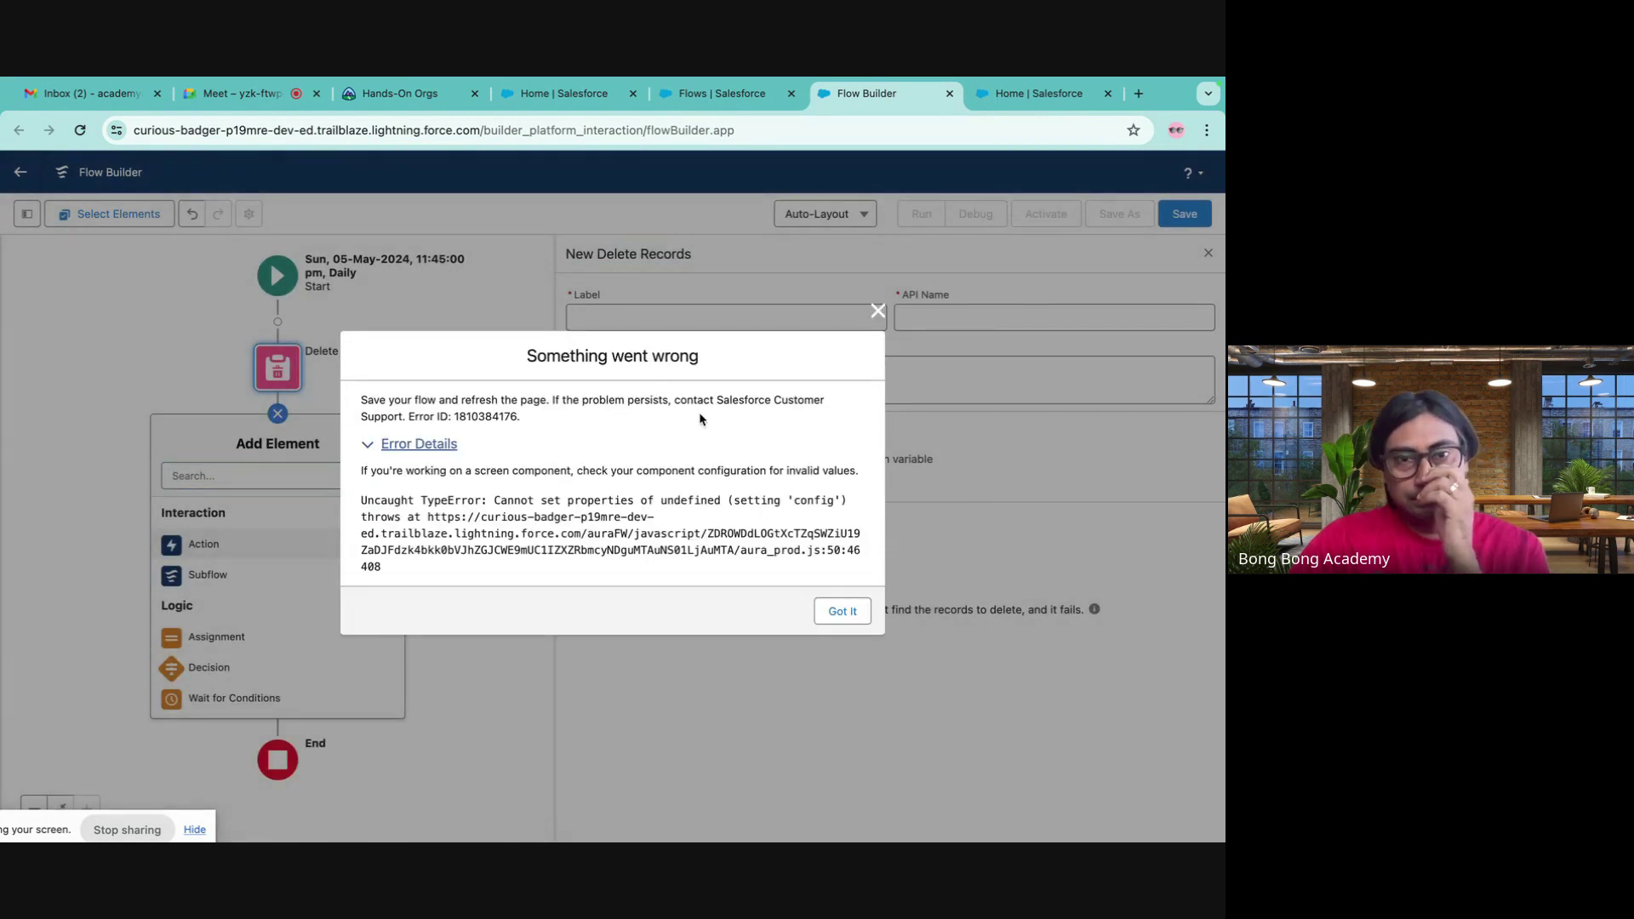
pyautogui.click(877, 311)
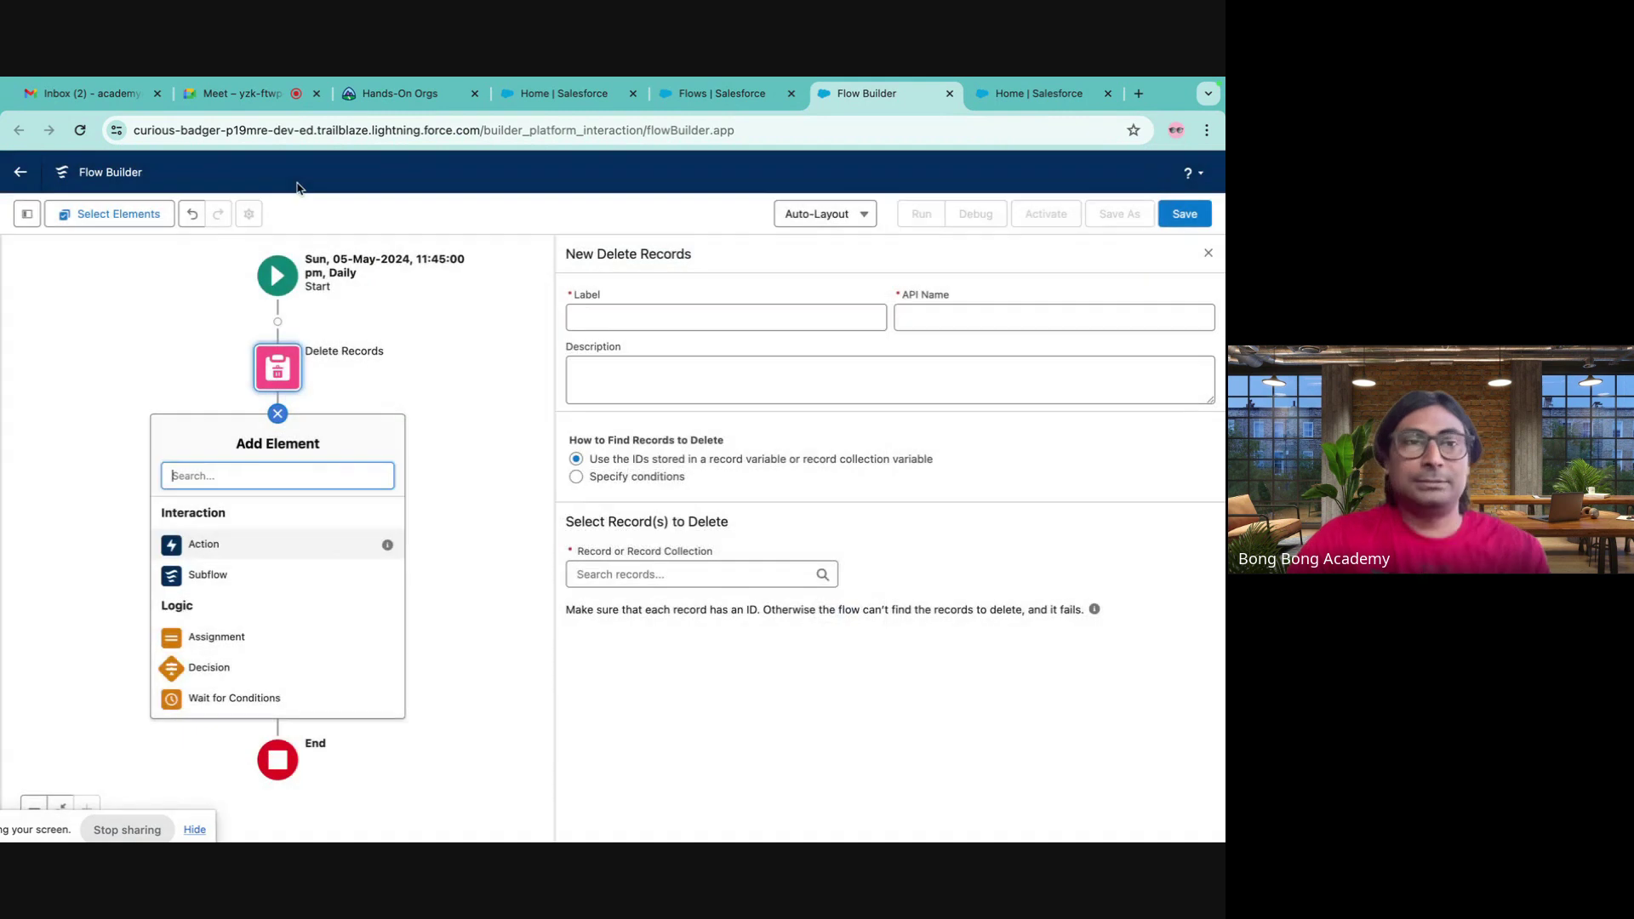
# - Reload the page, discarding unsaved changes, and pick Schedule-Triggered Flow
pyautogui.click(79, 131)
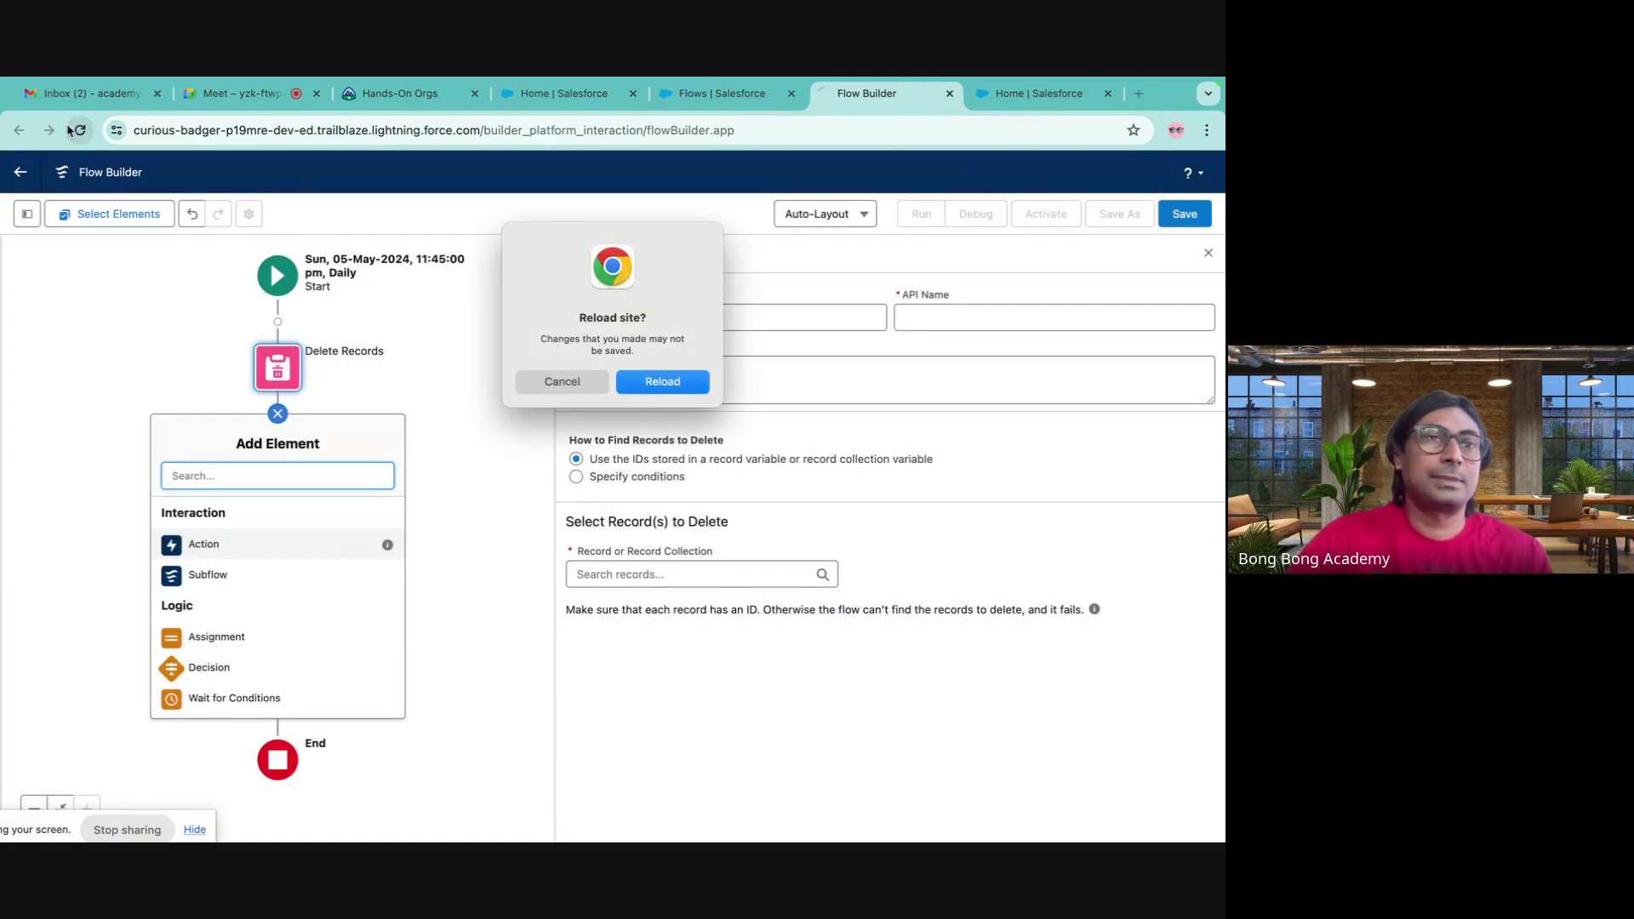
pyautogui.click(659, 388)
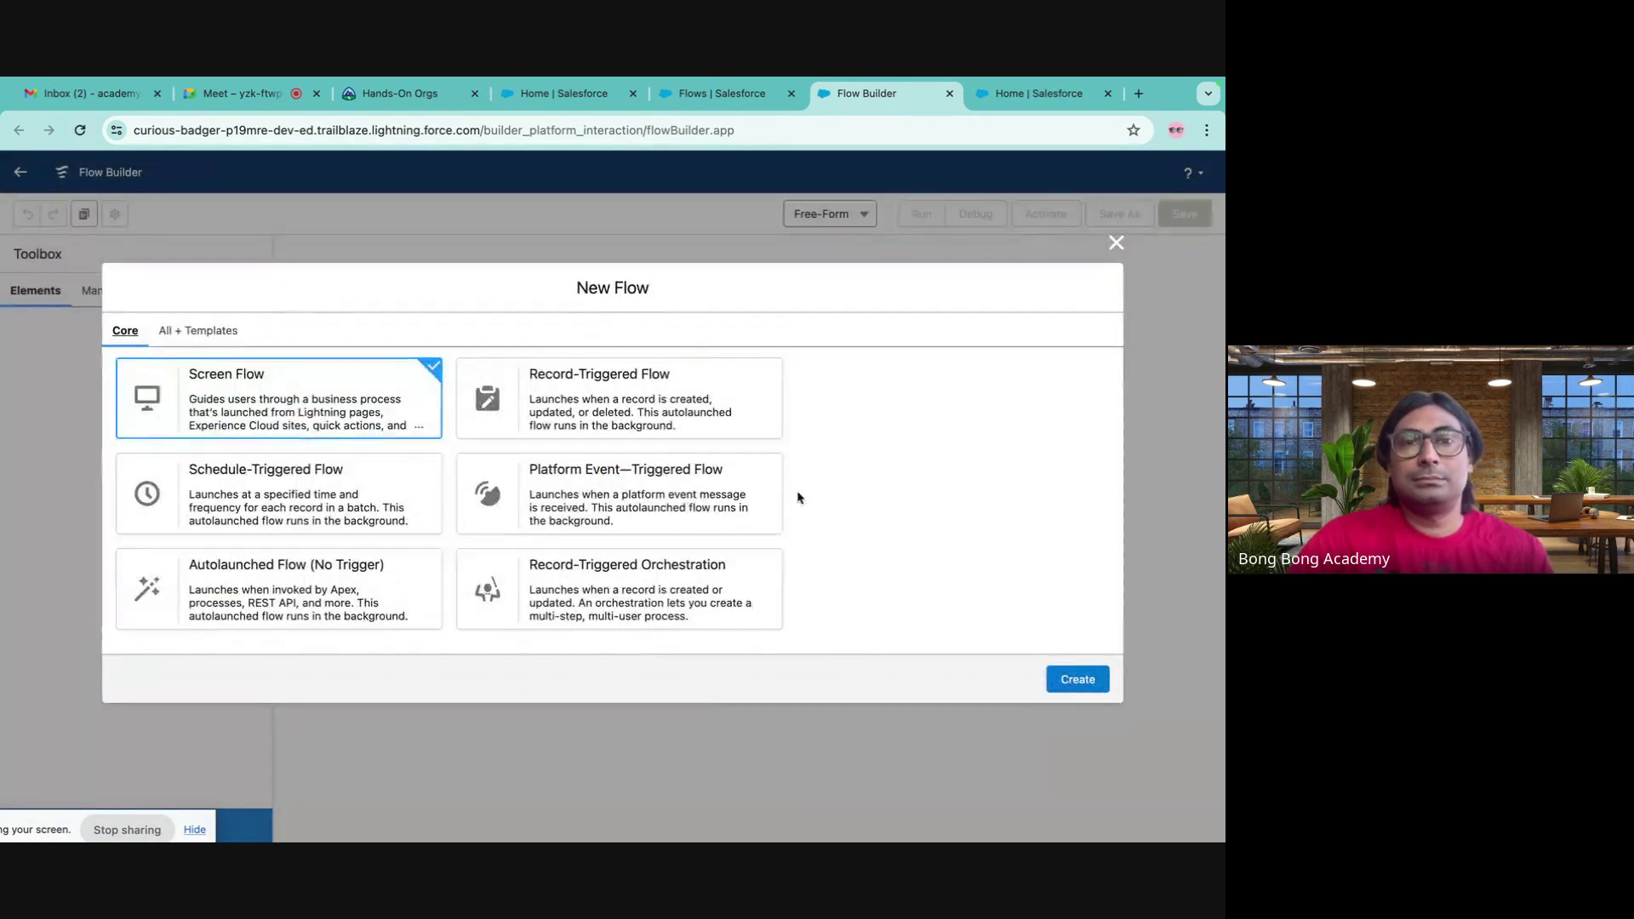
pyautogui.click(279, 480)
# - Create the flow and schedule it Daily from 05-May-2024 at 11:45 pm
pyautogui.click(1077, 678)
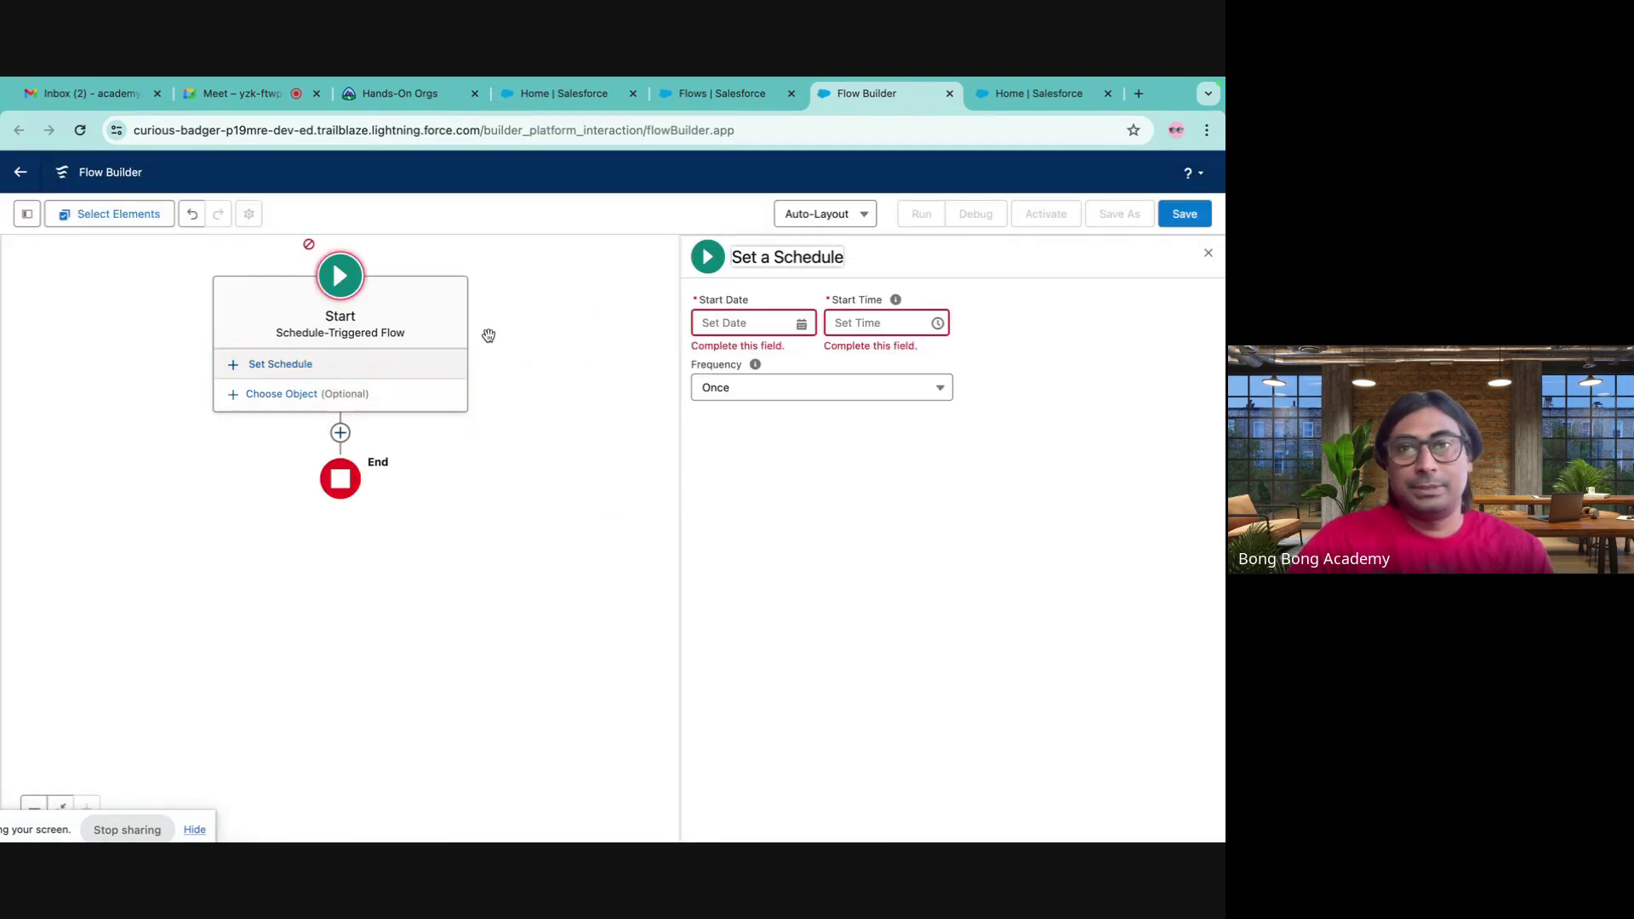
pyautogui.click(745, 323)
pyautogui.click(710, 455)
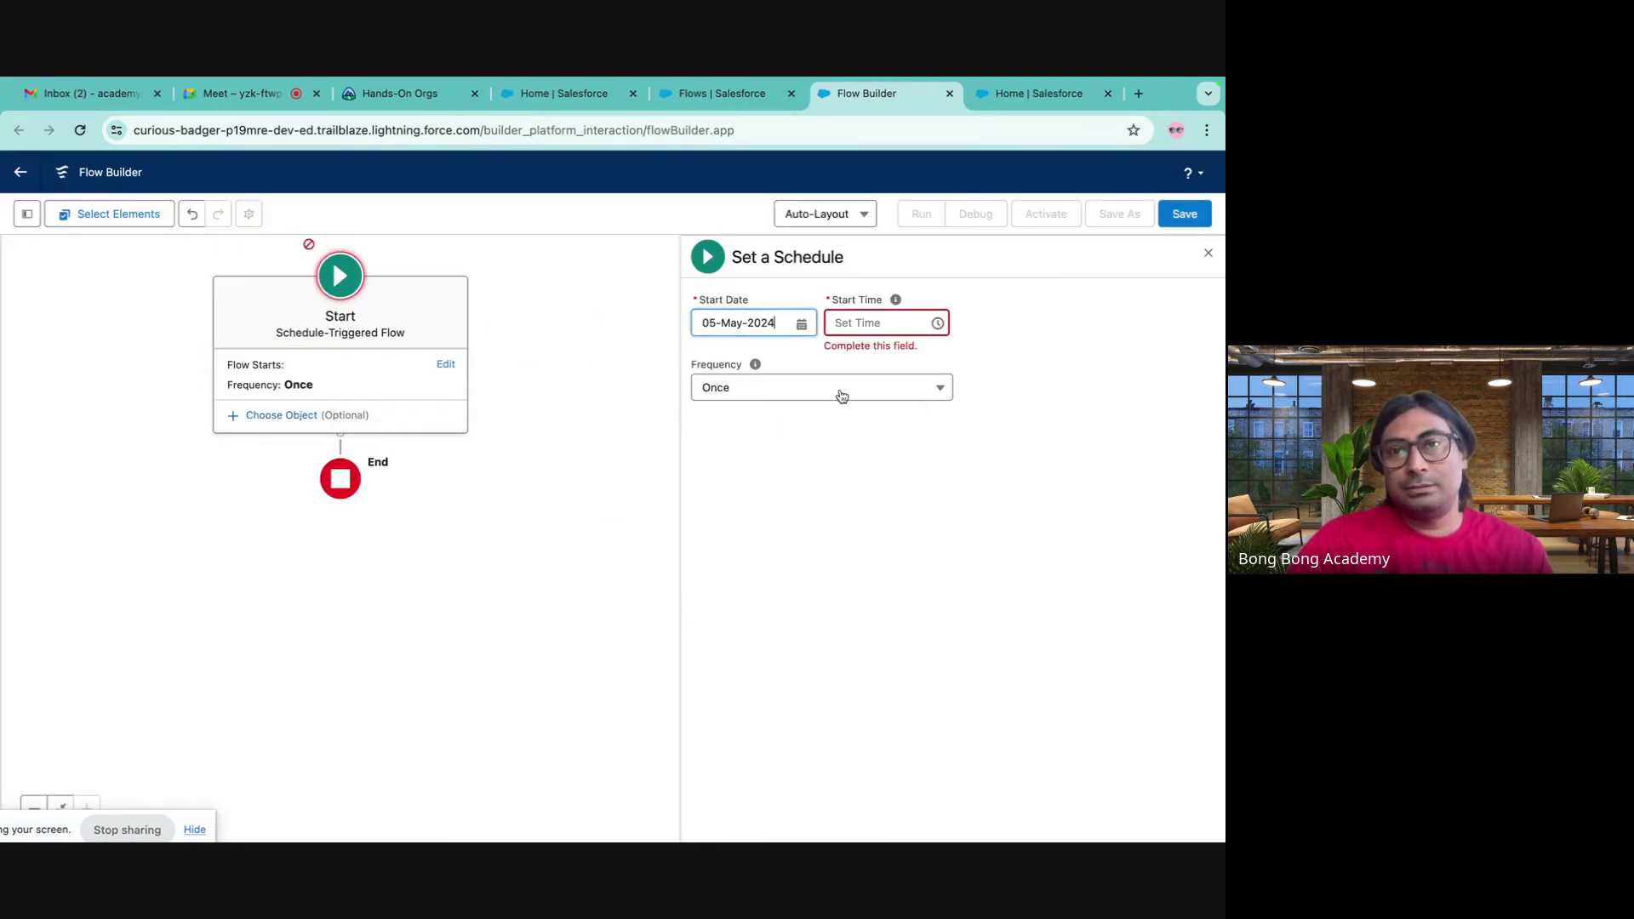
pyautogui.click(885, 323)
pyautogui.scroll(-20, 846, 444)
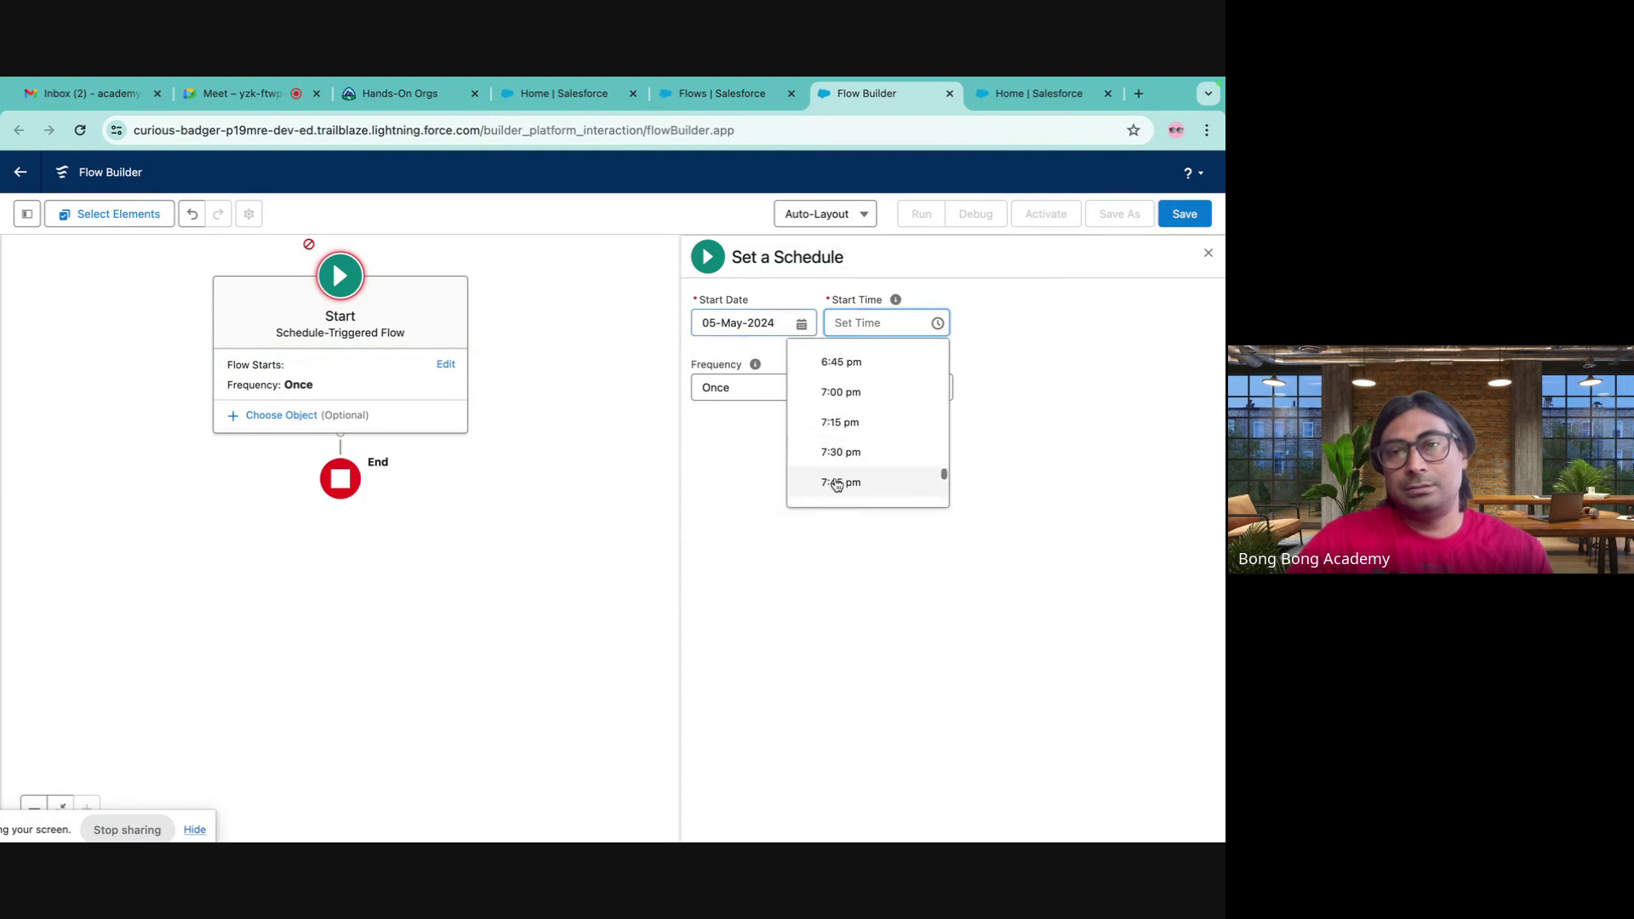
pyautogui.scroll(-5, 837, 491)
pyautogui.click(832, 486)
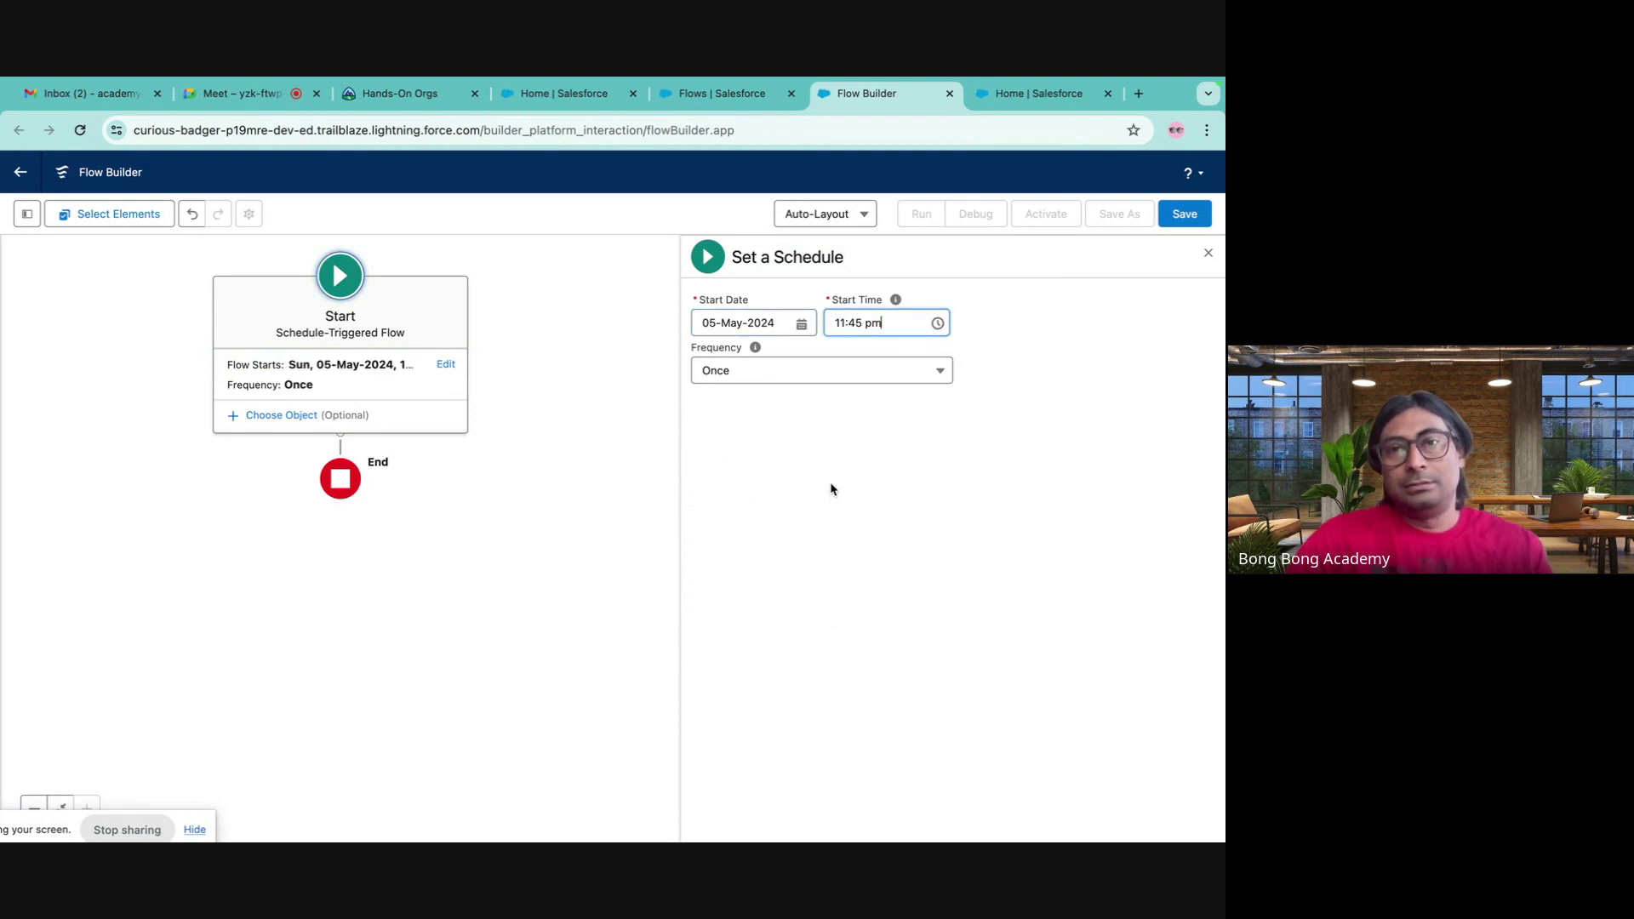
pyautogui.click(752, 374)
pyautogui.click(754, 433)
# - Set the object to Account, filtered on Active__c Equals No
pyautogui.click(279, 415)
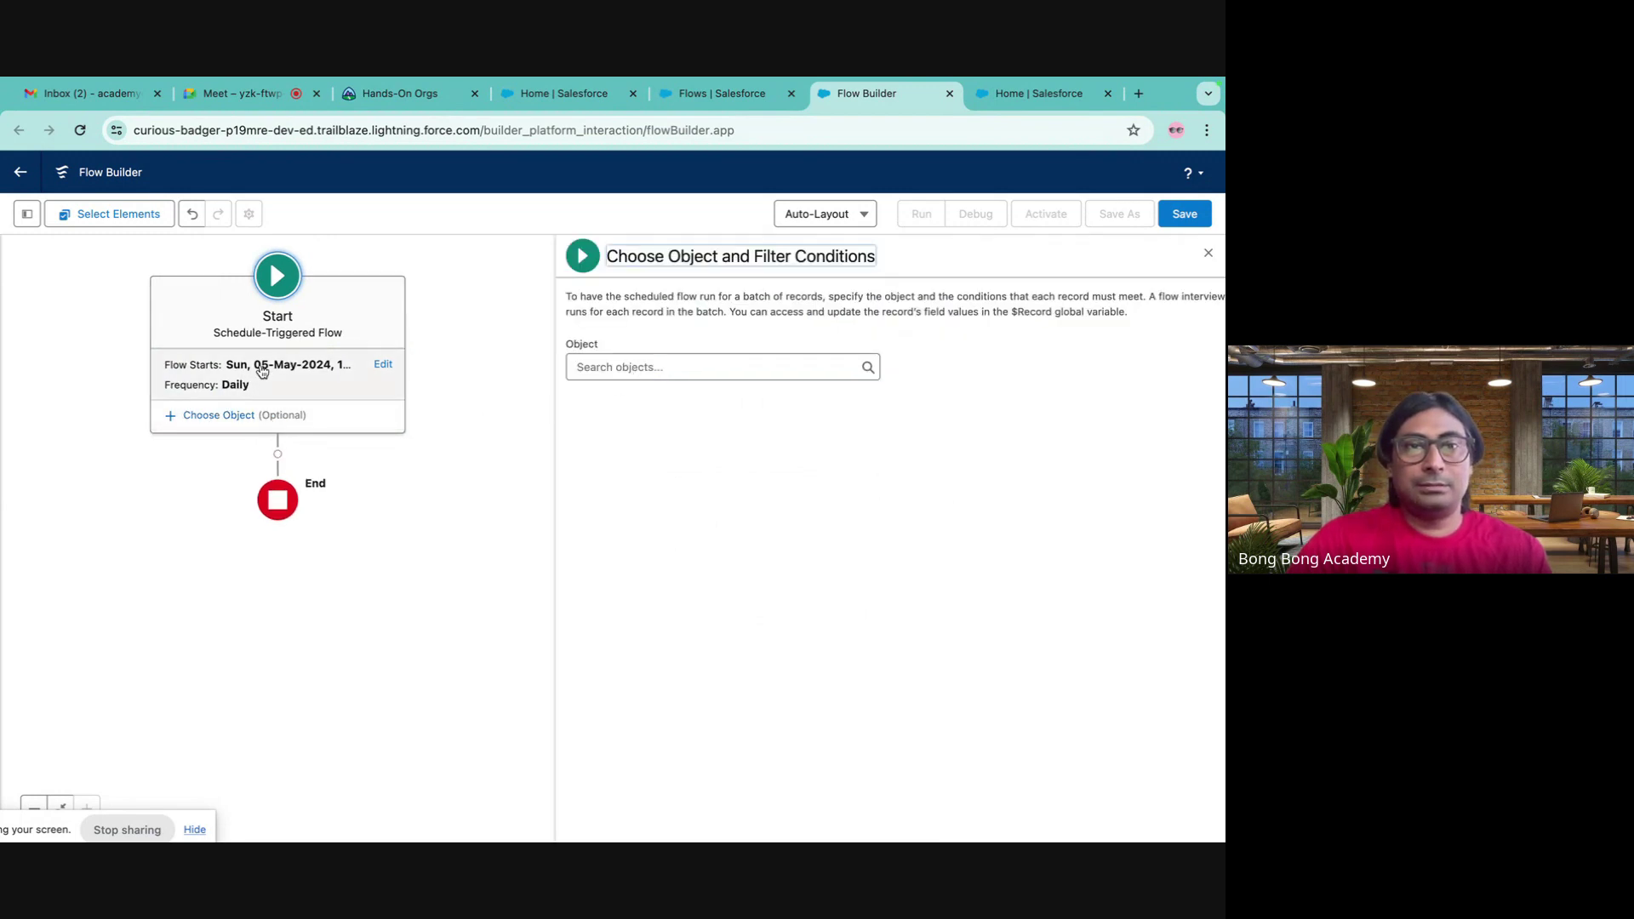
pyautogui.click(597, 365)
pyautogui.write('ses')
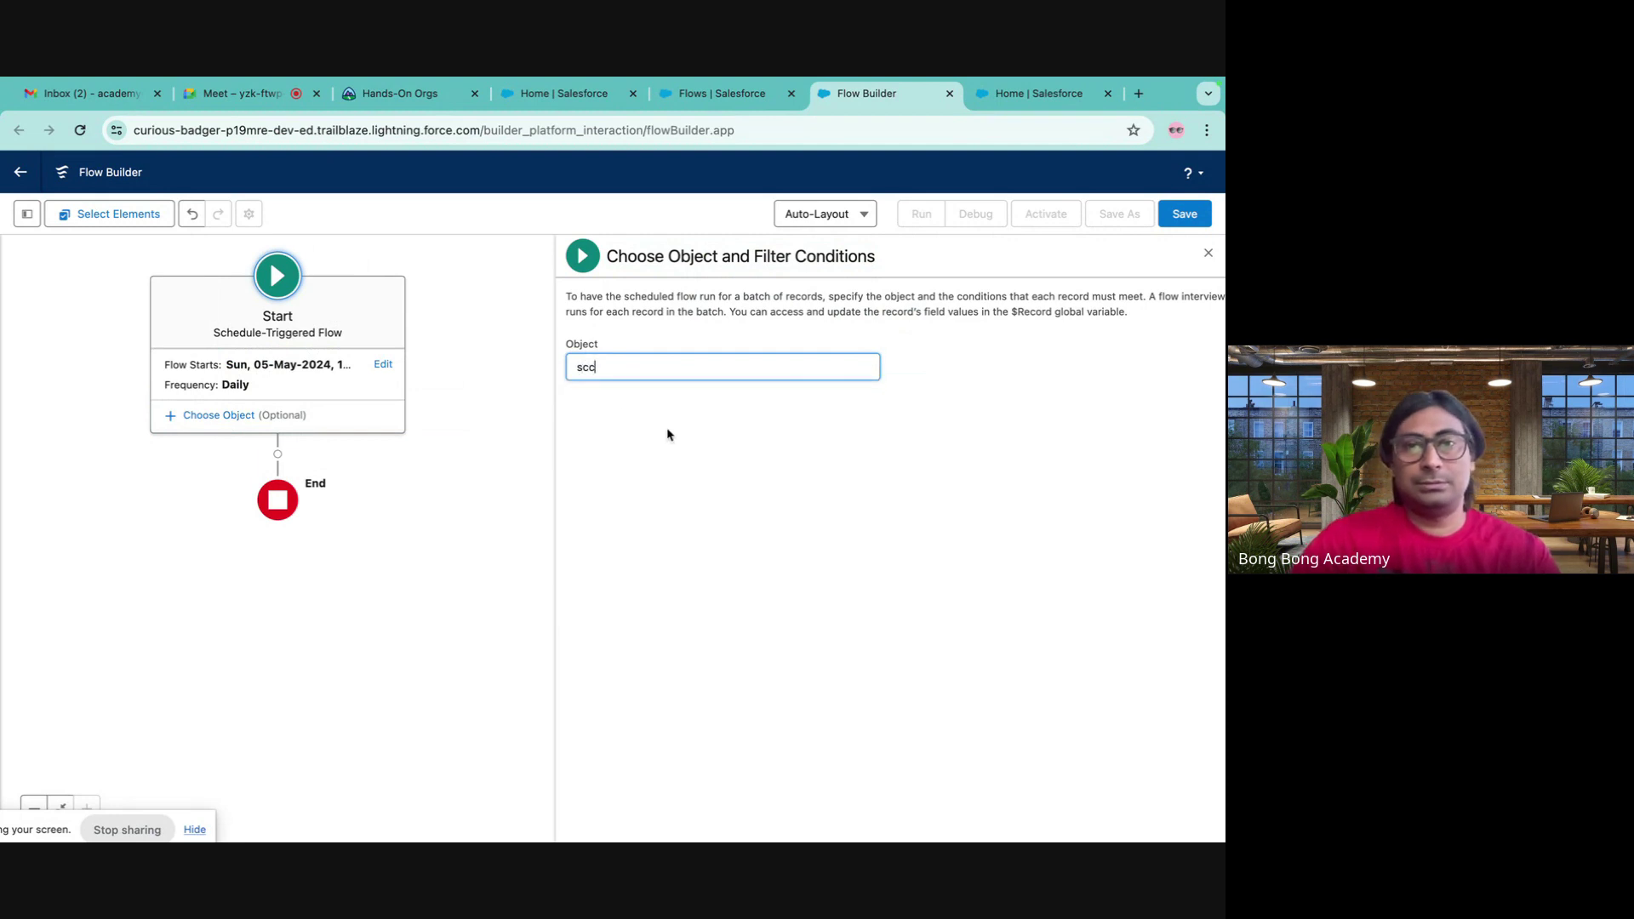
pyautogui.press('BackSpace')
pyautogui.press('BackSpace')
pyautogui.press('BackSpace')
pyautogui.write('acco')
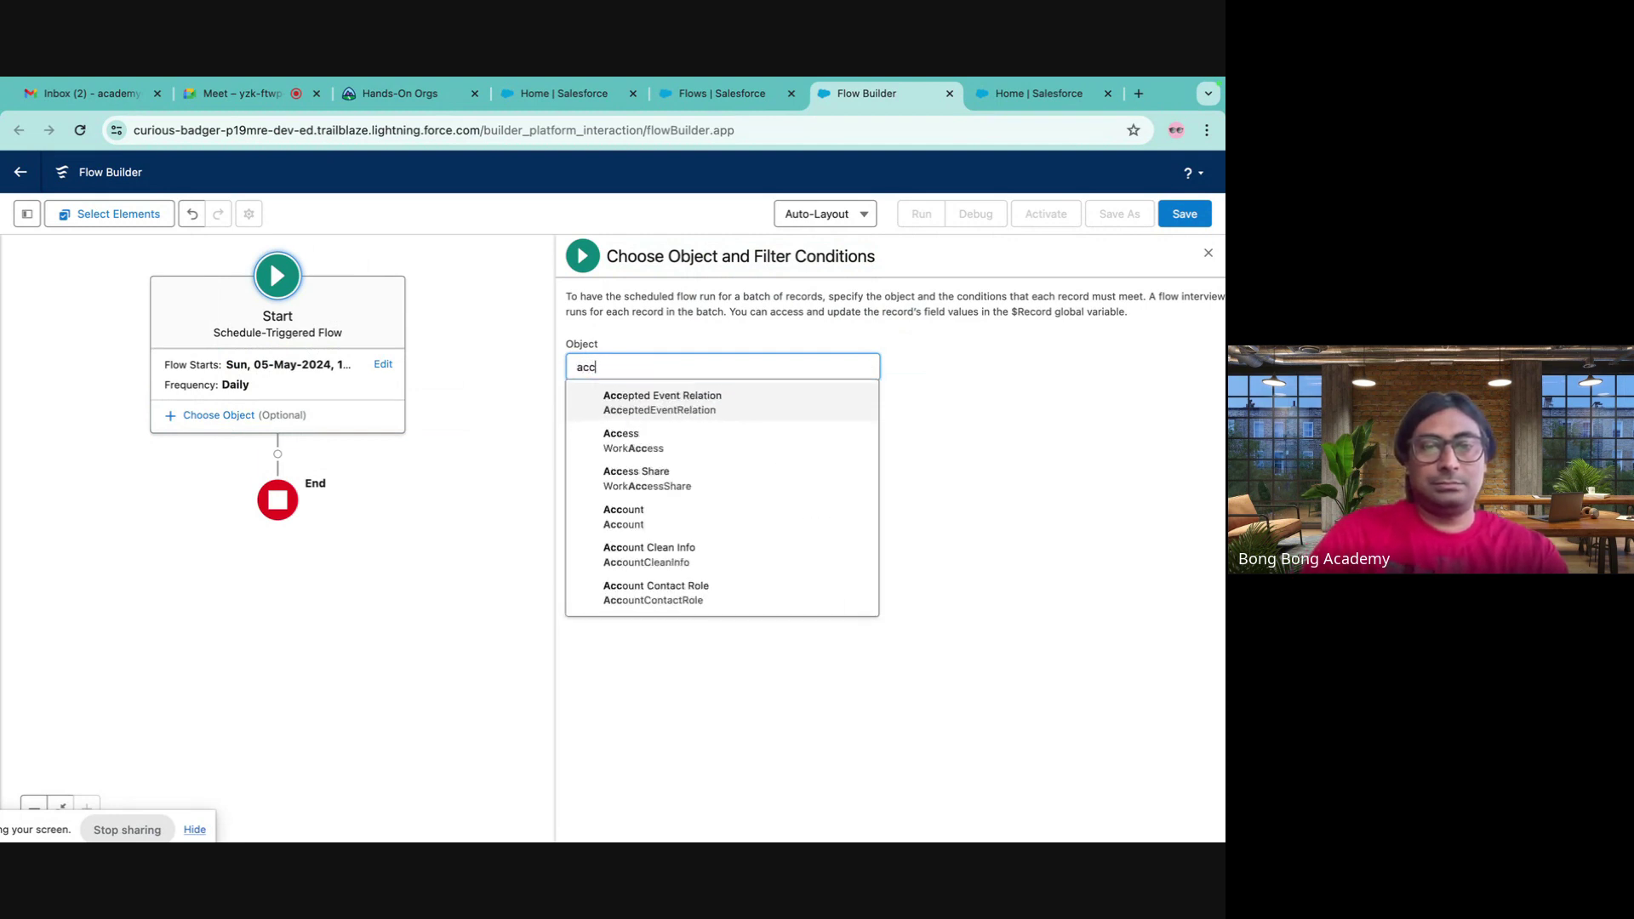
pyautogui.click(695, 415)
pyautogui.click(704, 495)
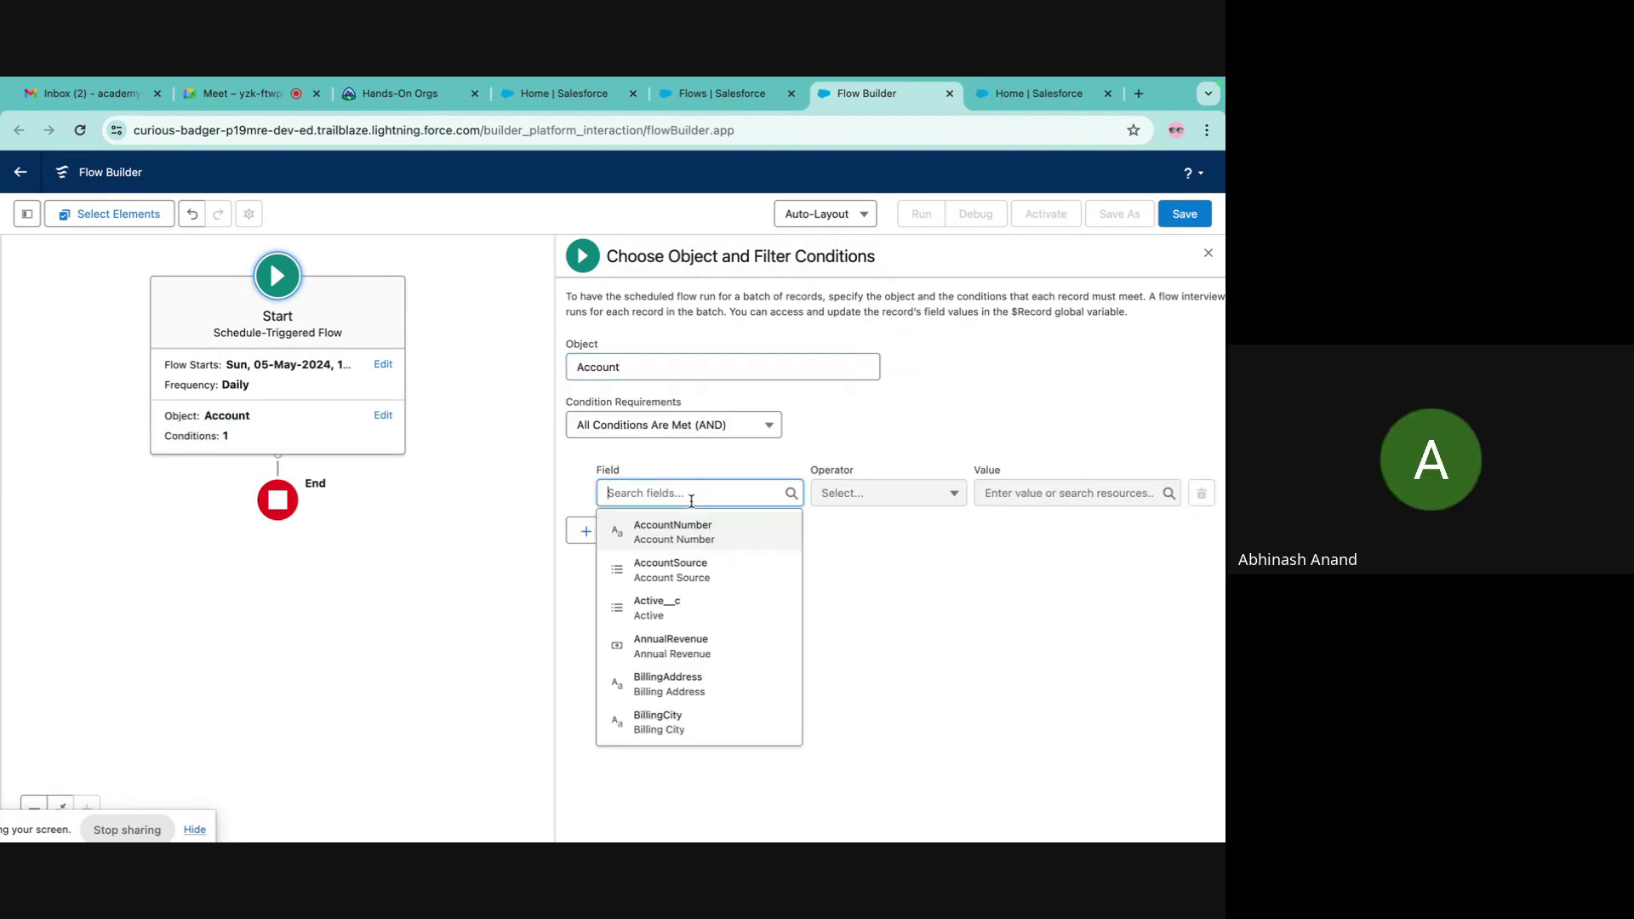
pyautogui.click(711, 606)
pyautogui.click(1026, 484)
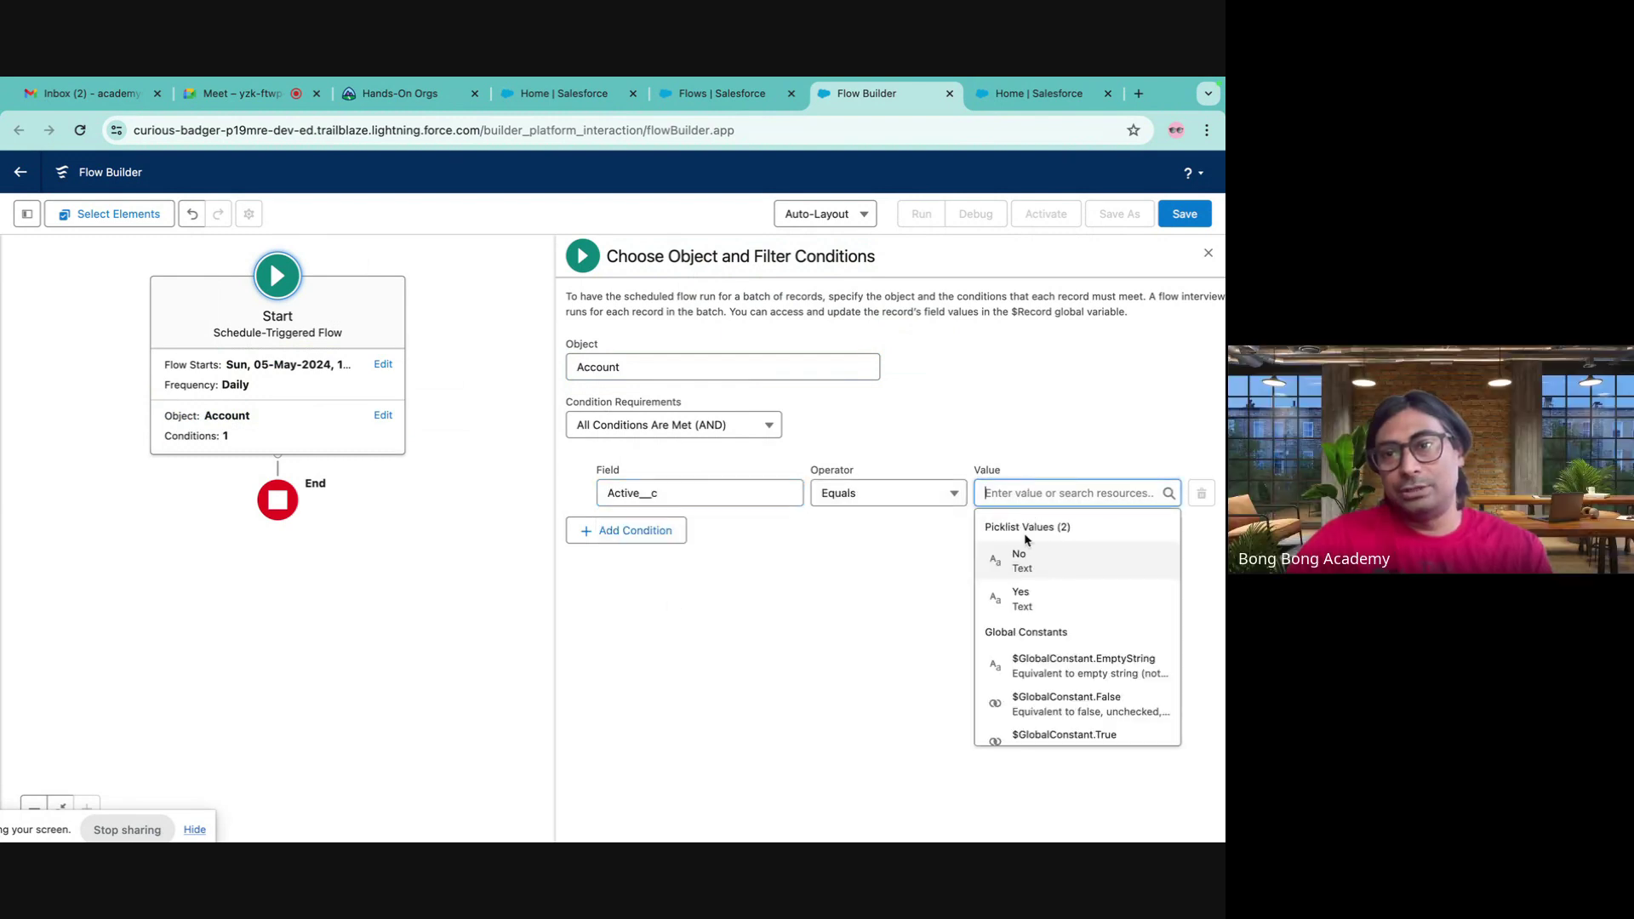
pyautogui.click(1016, 561)
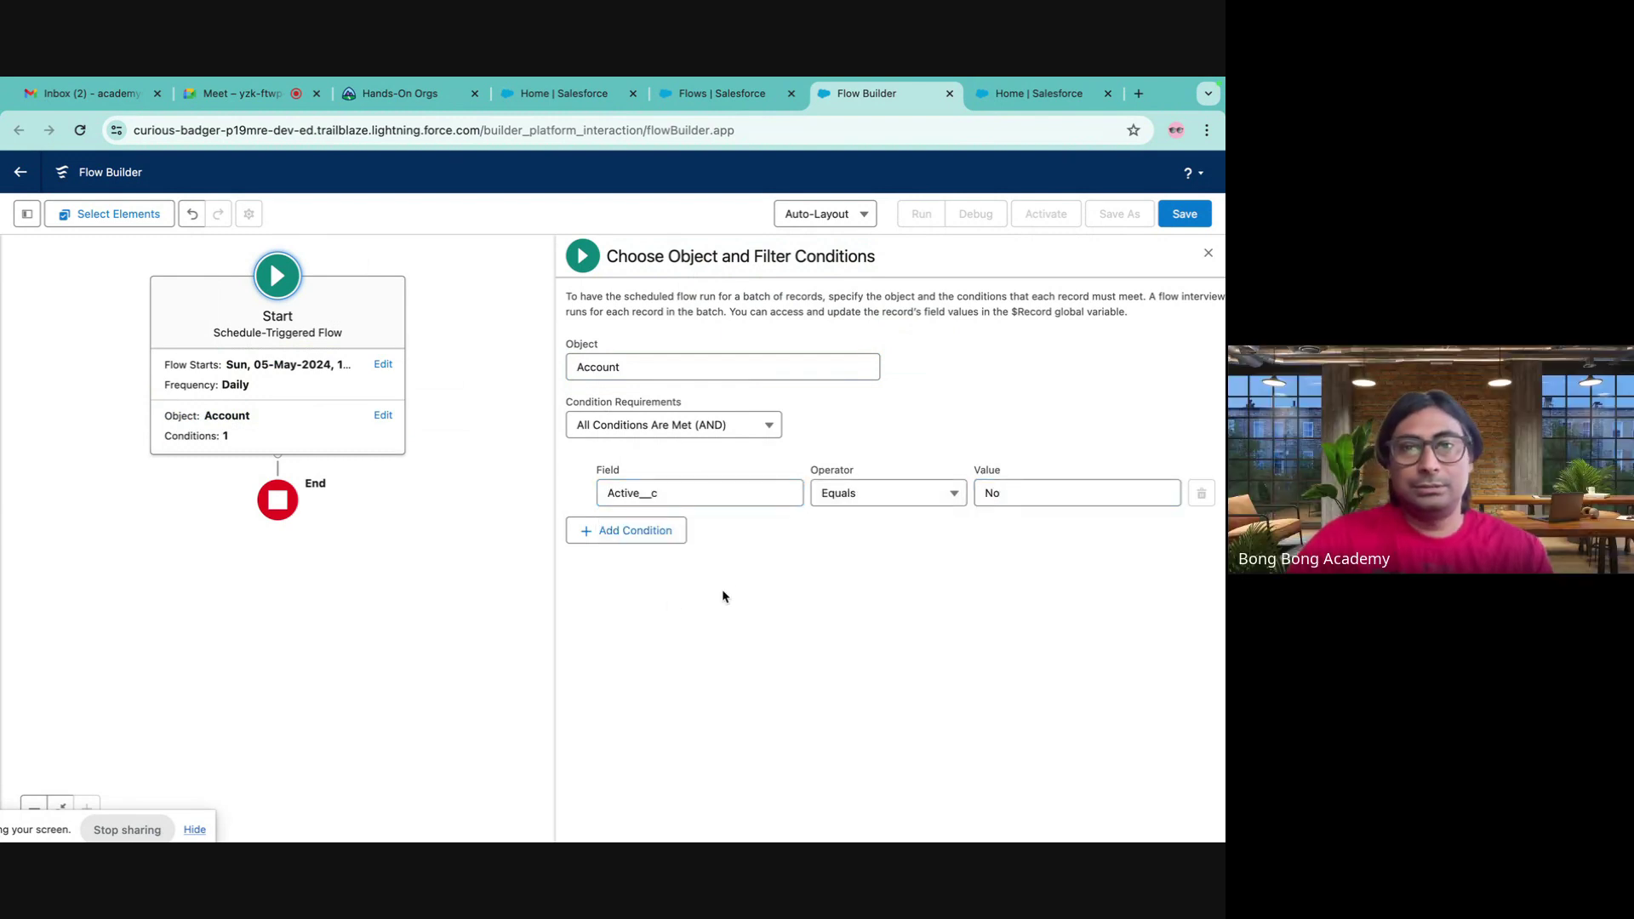
pyautogui.click(279, 461)
# - Add a Delete Records element labelled Delete Inactive Accounts
pyautogui.scroll(-3, 255, 553)
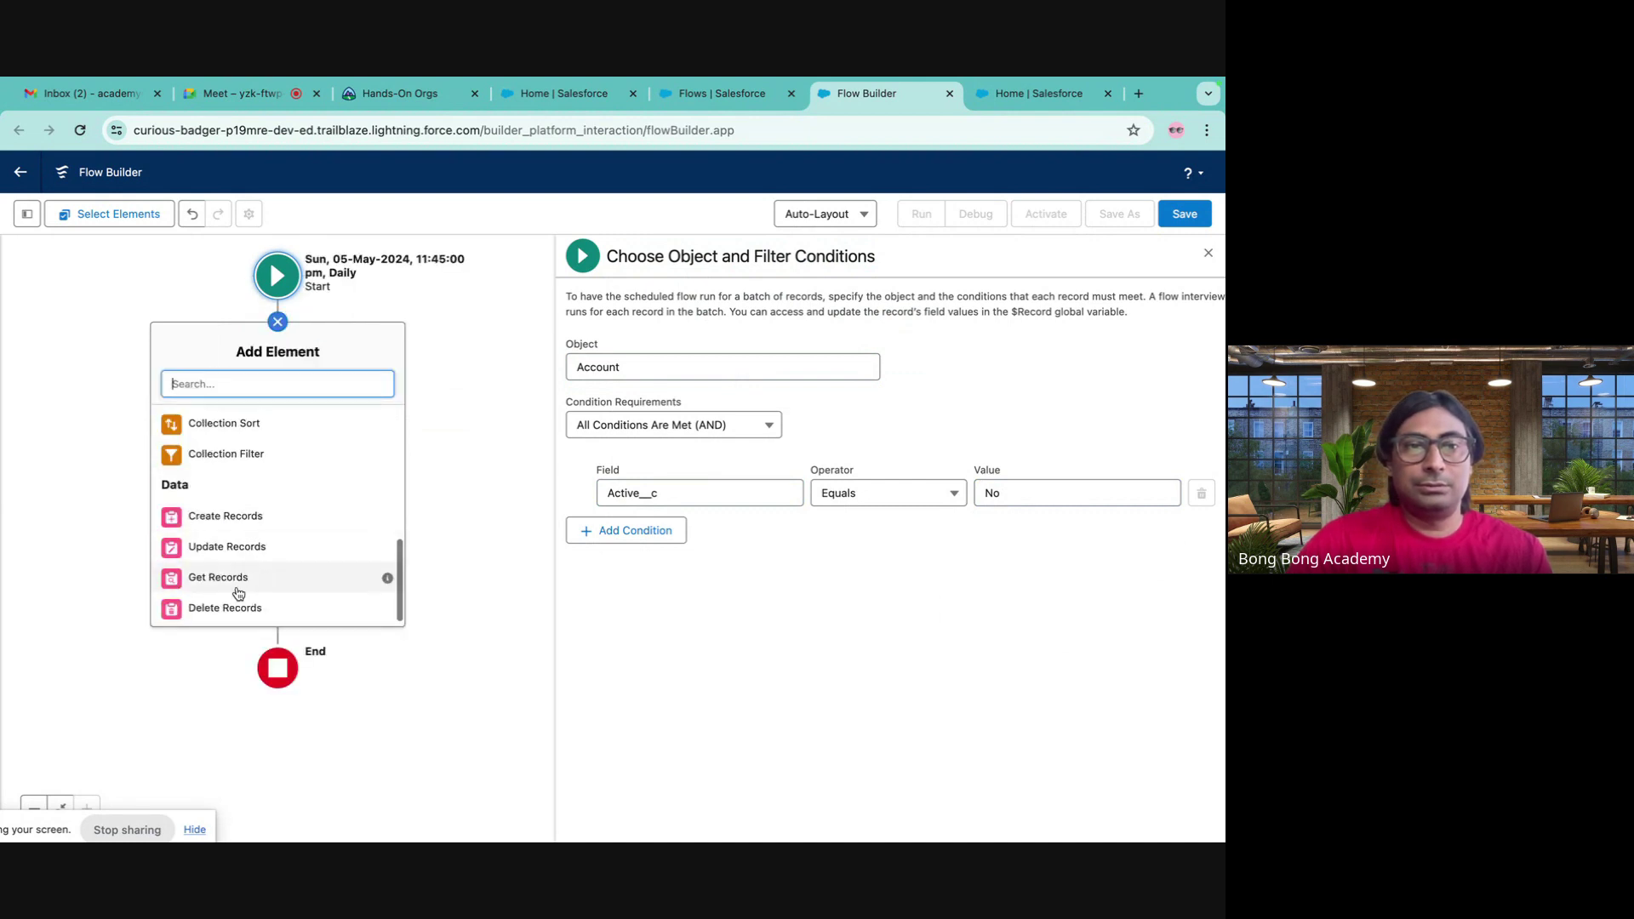
pyautogui.click(224, 609)
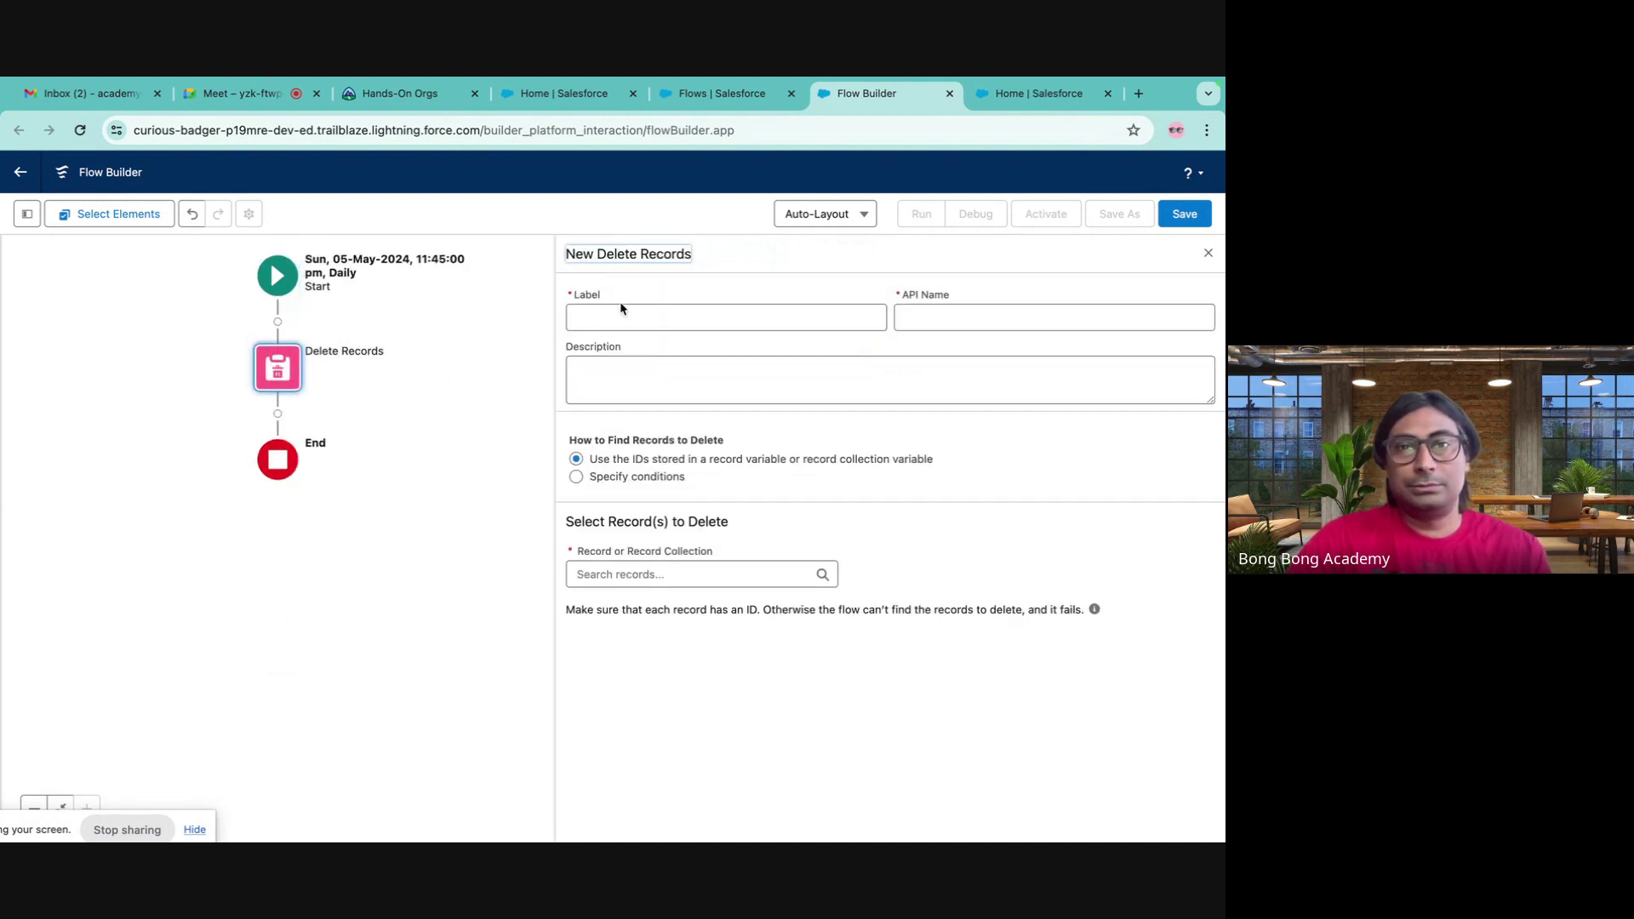
pyautogui.click(673, 315)
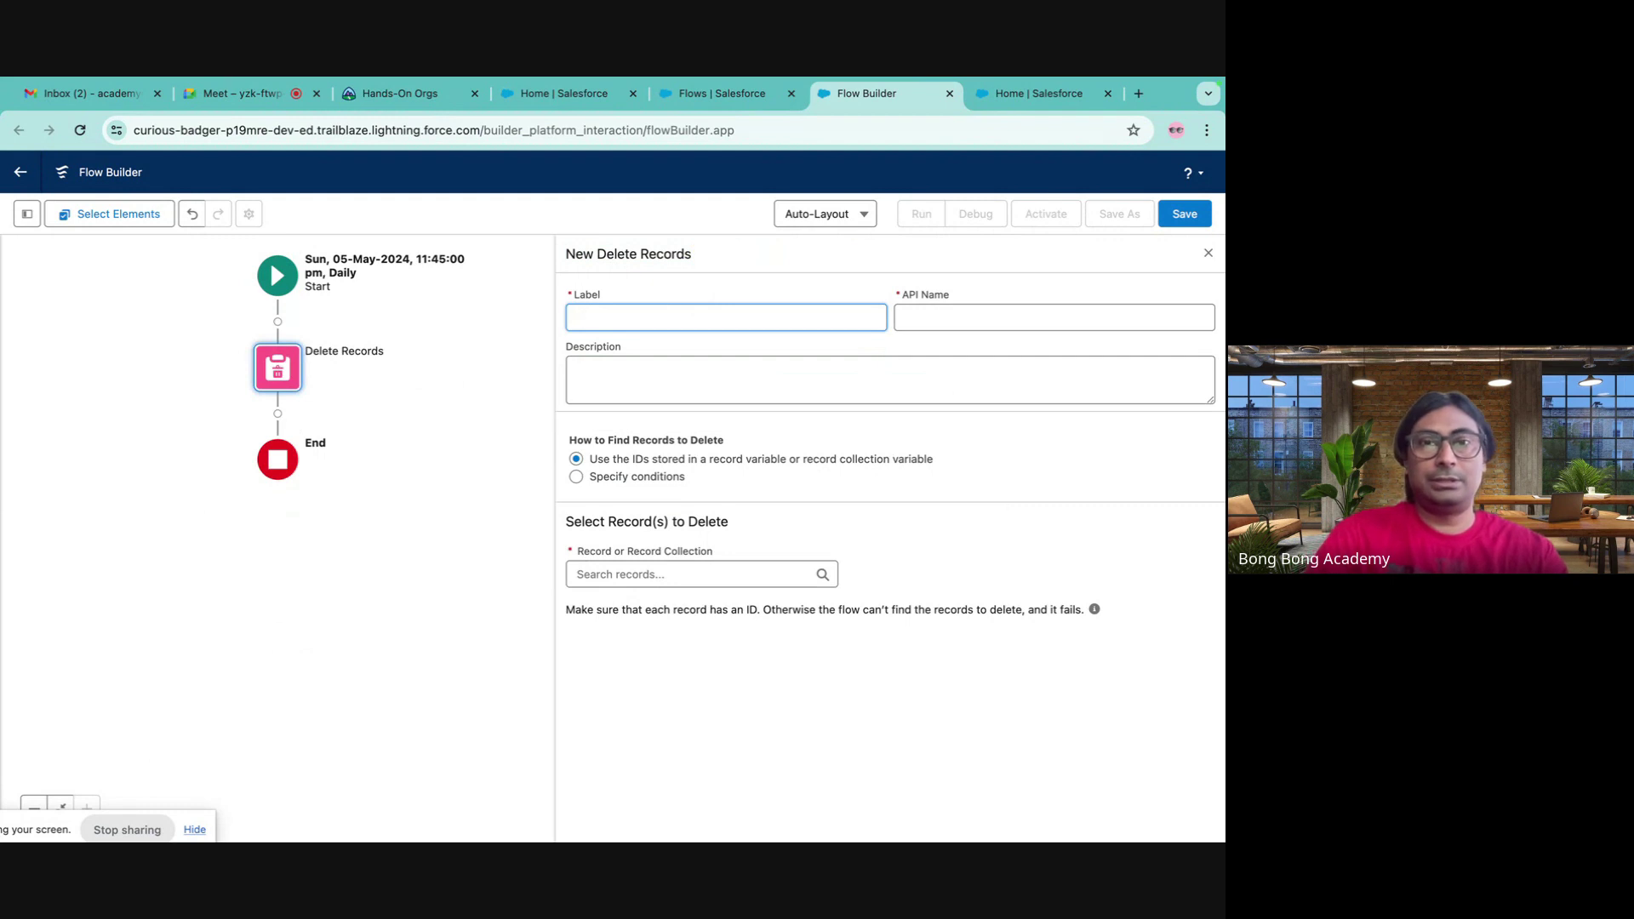
pyautogui.write('Delete Inactive Acco')
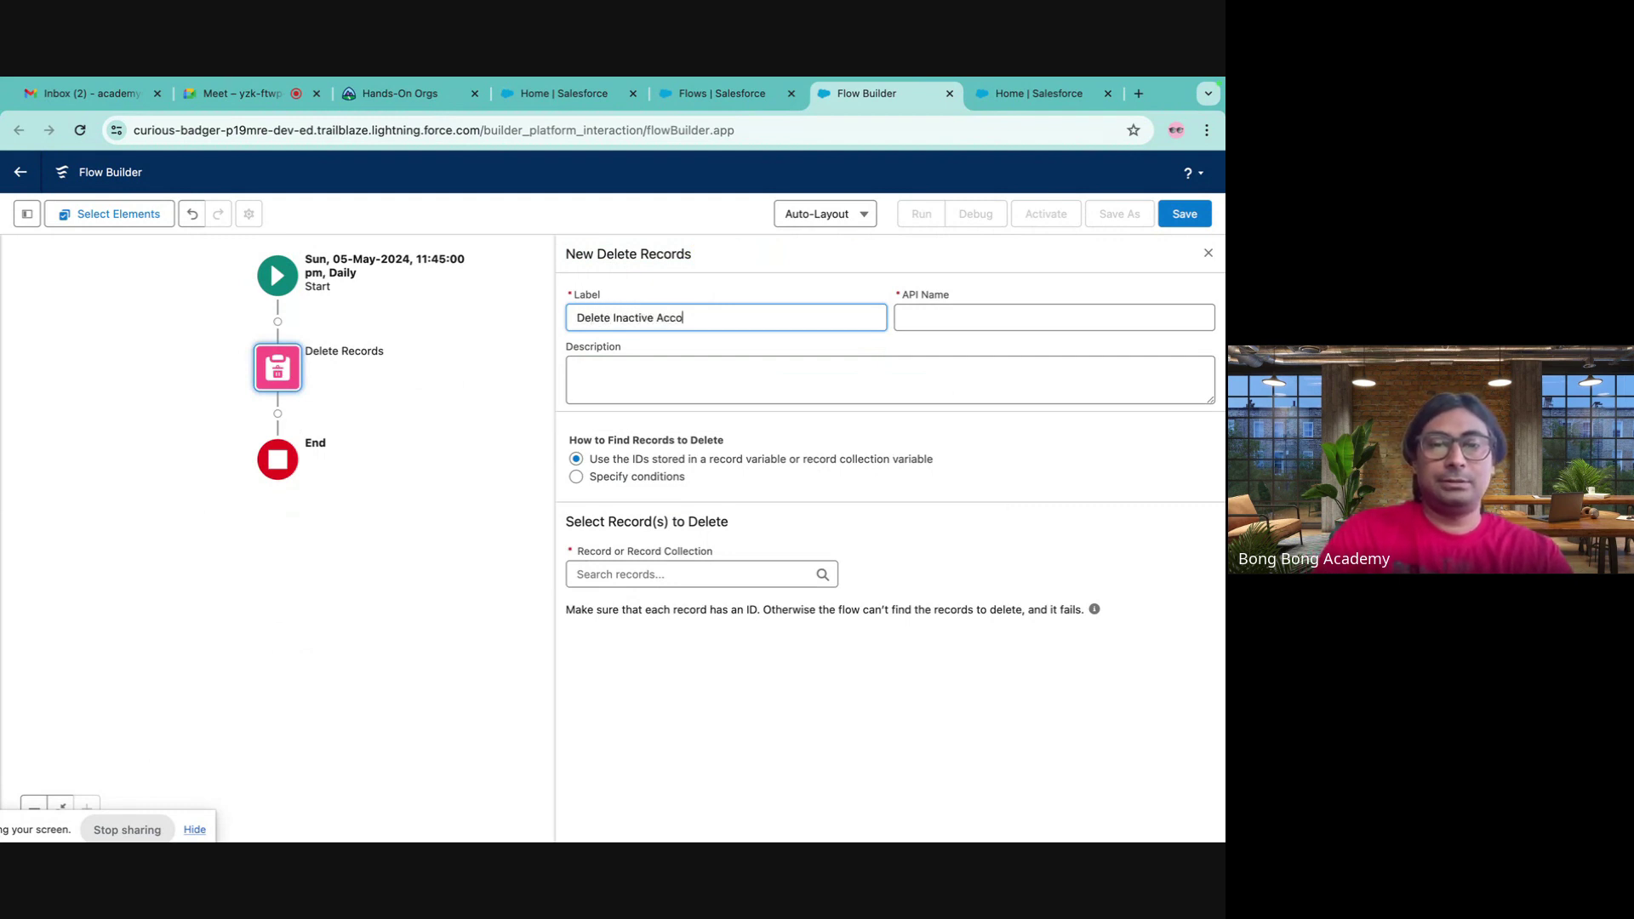
pyautogui.write('s')
pyautogui.click(986, 329)
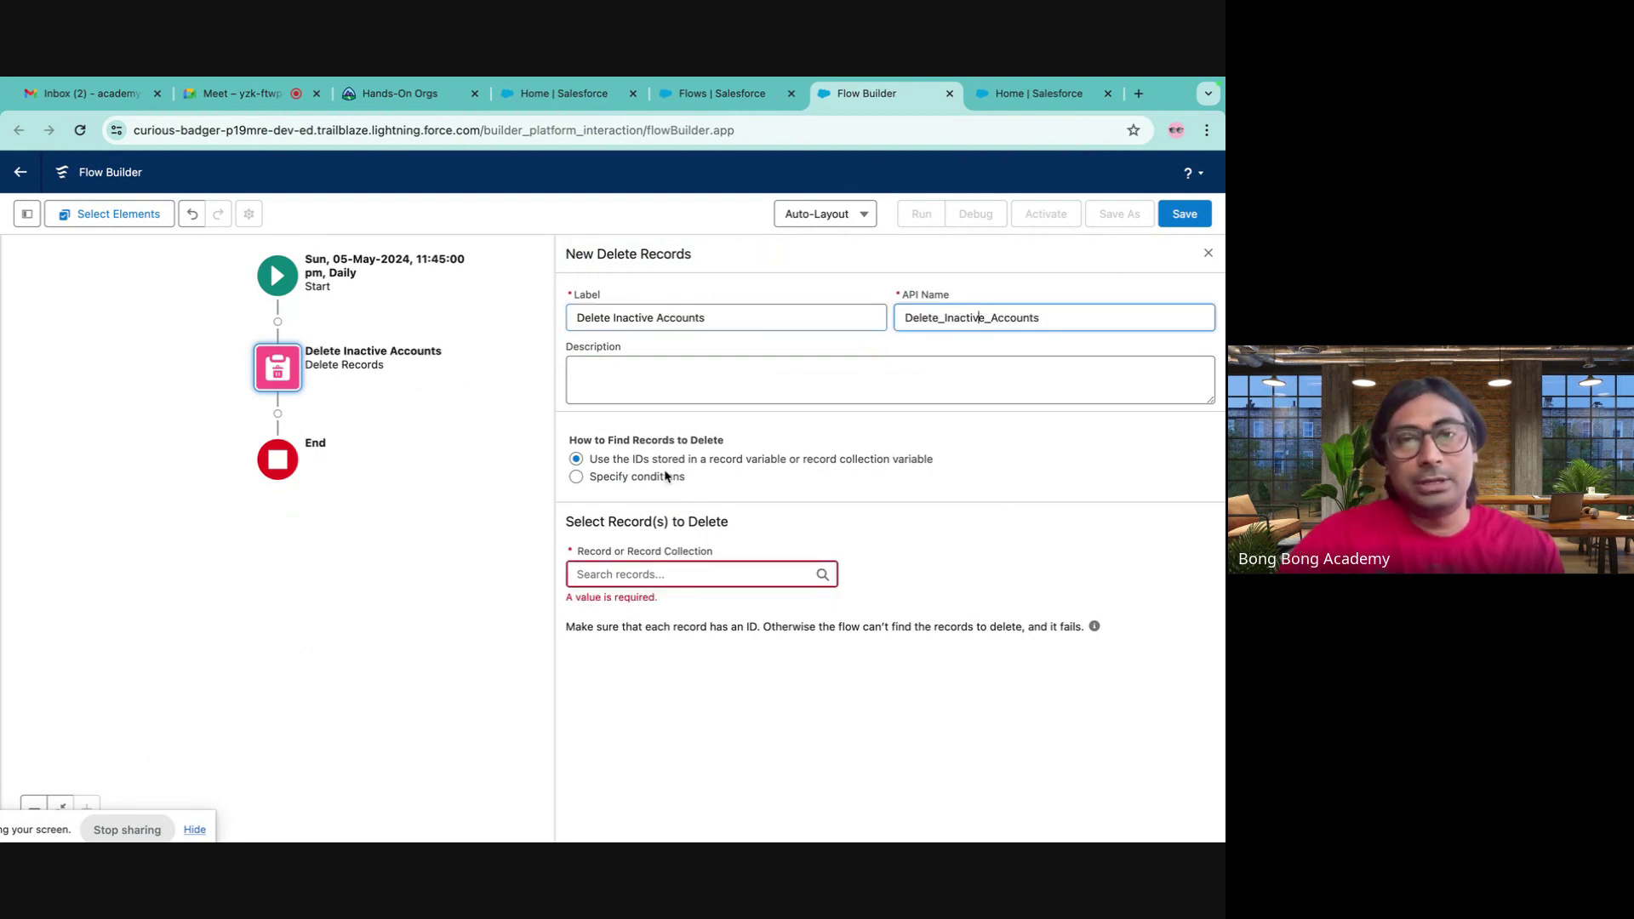
# - Make it delete the Triggering Account record, then return to Google Meet
pyautogui.click(684, 575)
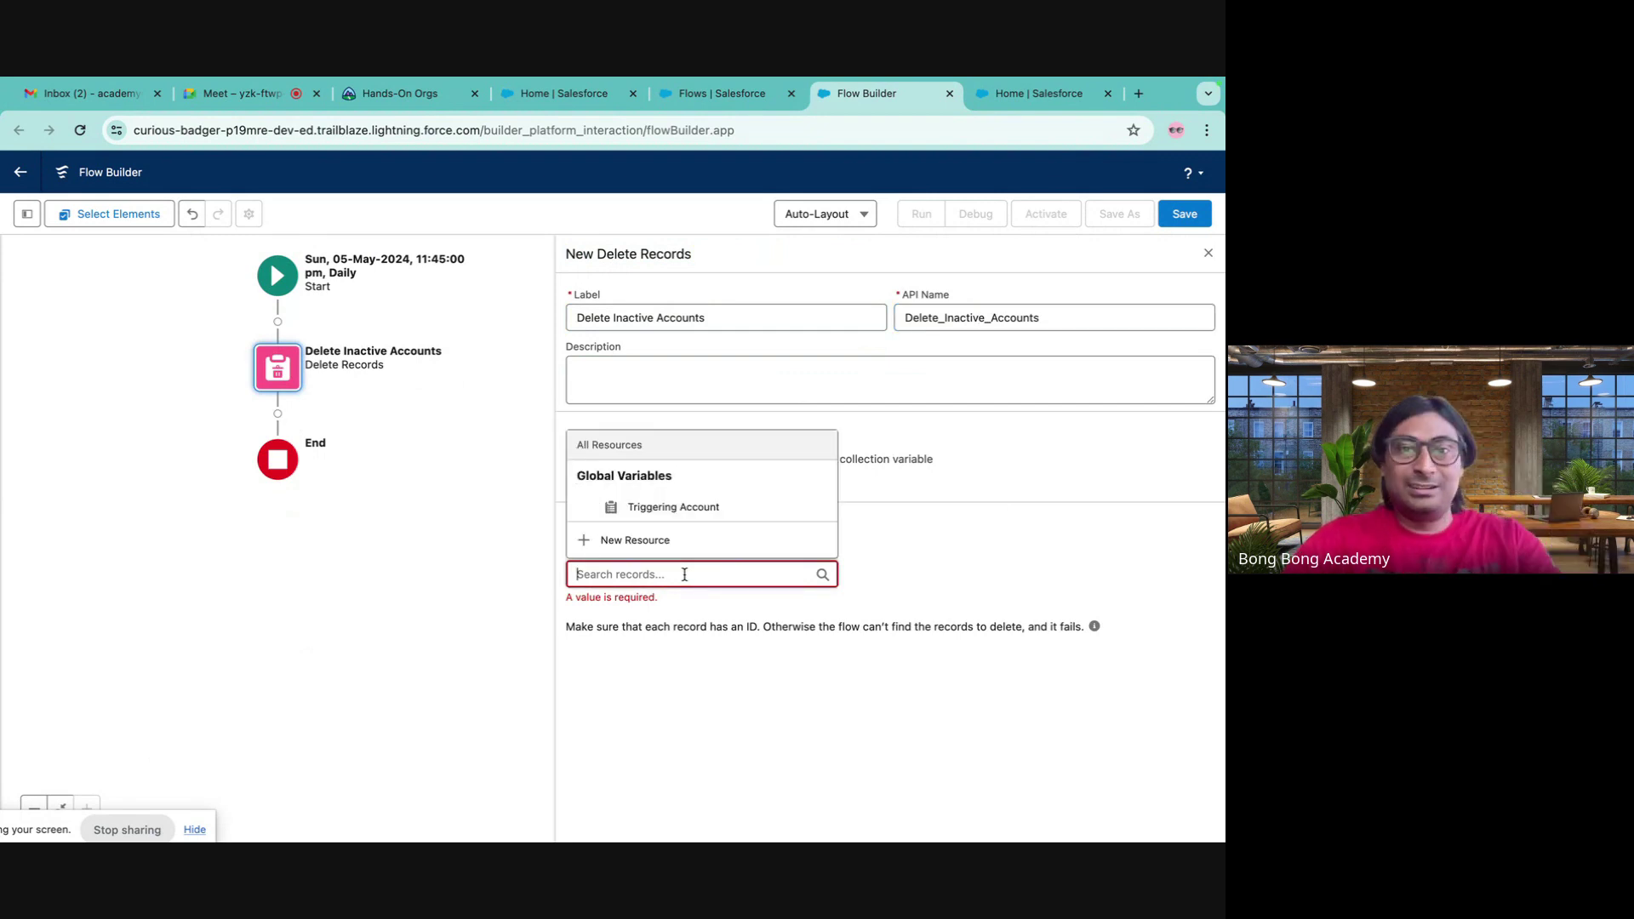
pyautogui.click(662, 509)
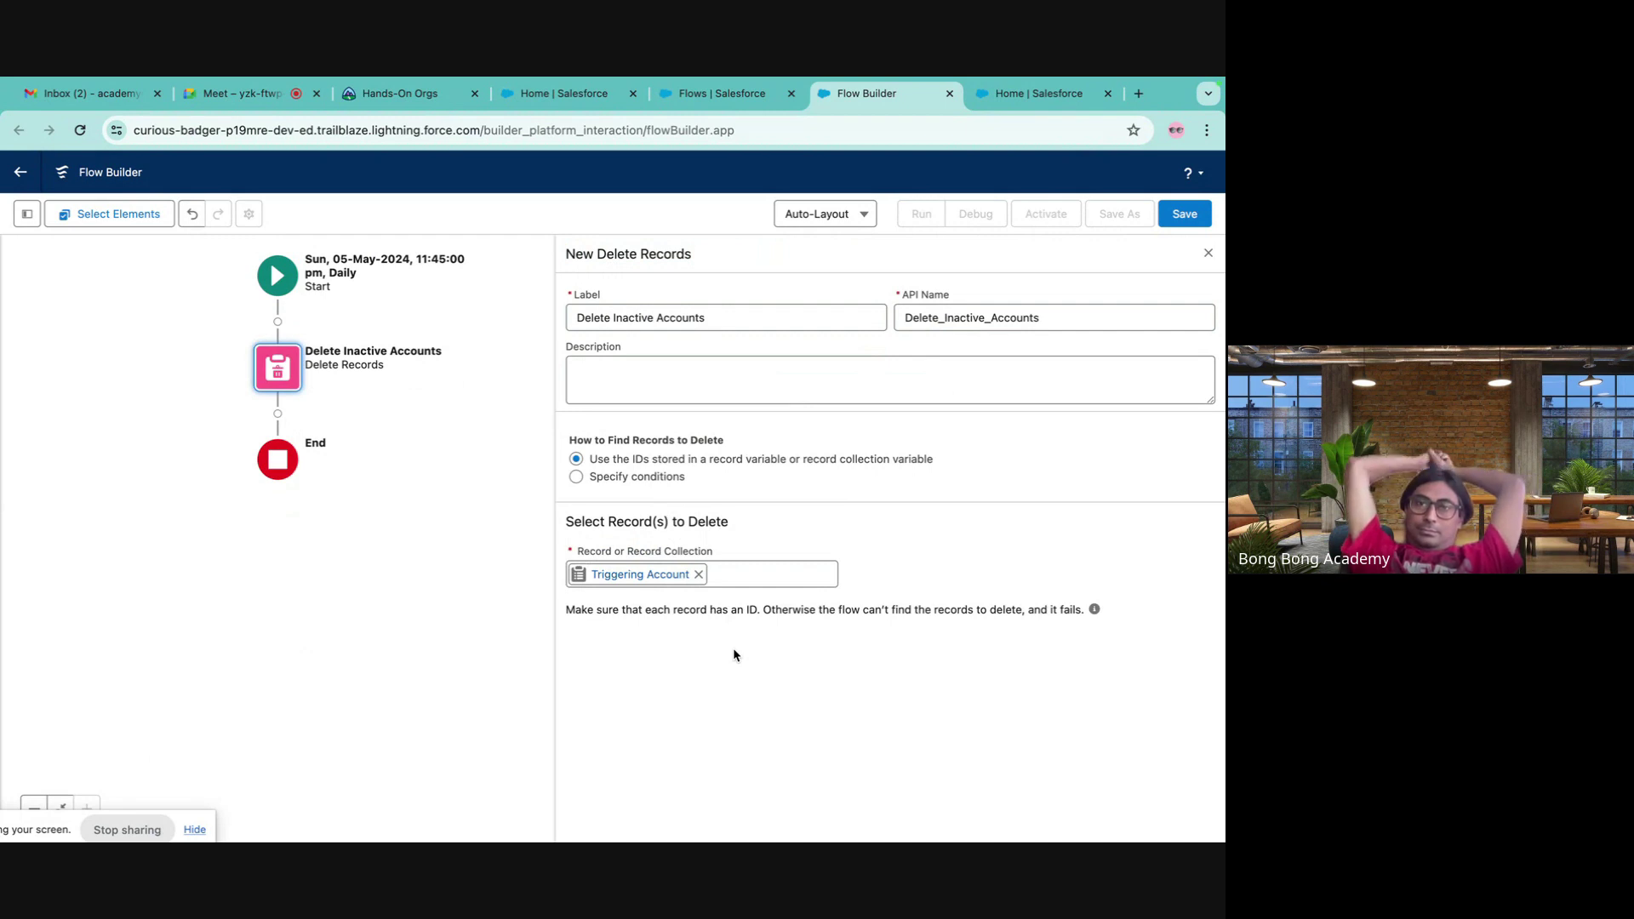
pyautogui.click(629, 575)
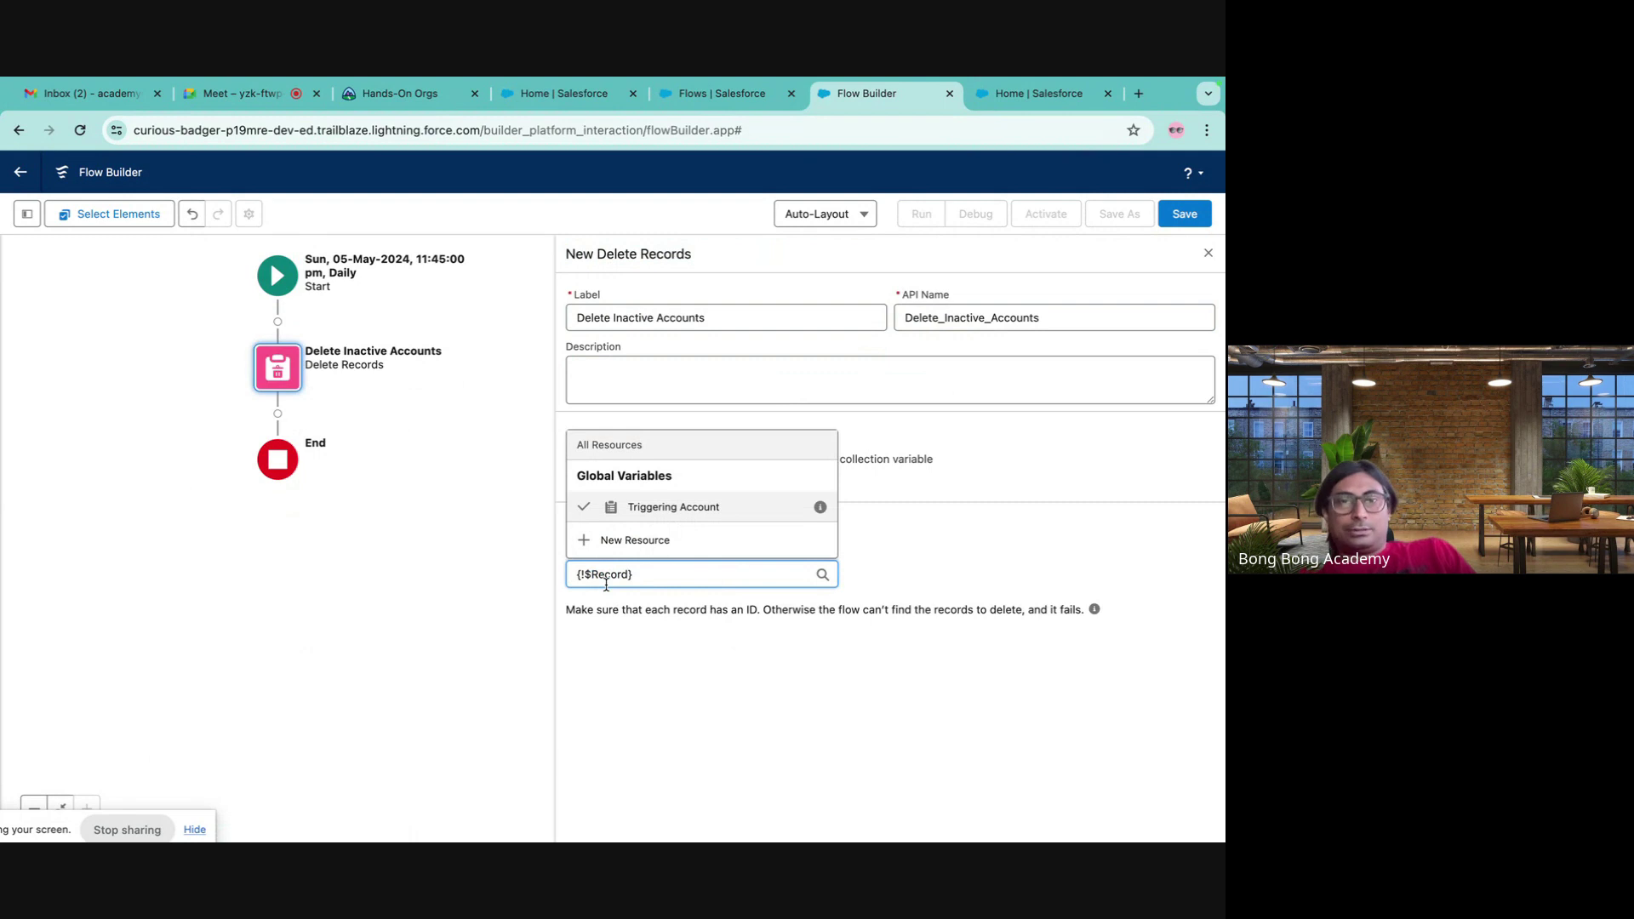
pyautogui.click(671, 649)
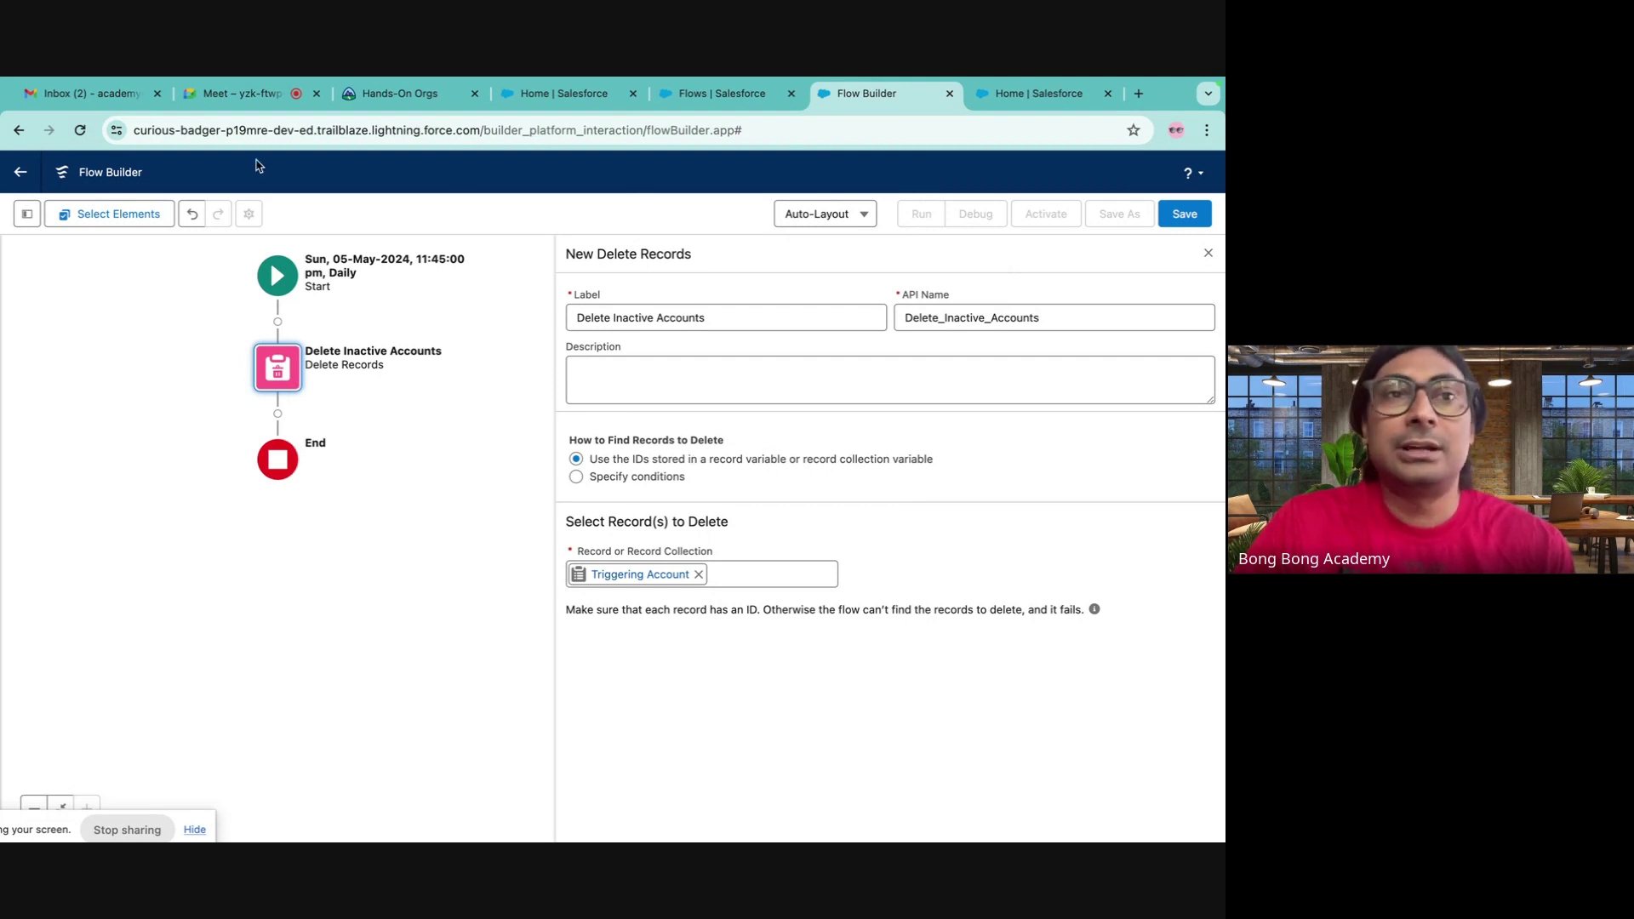
pyautogui.click(240, 94)
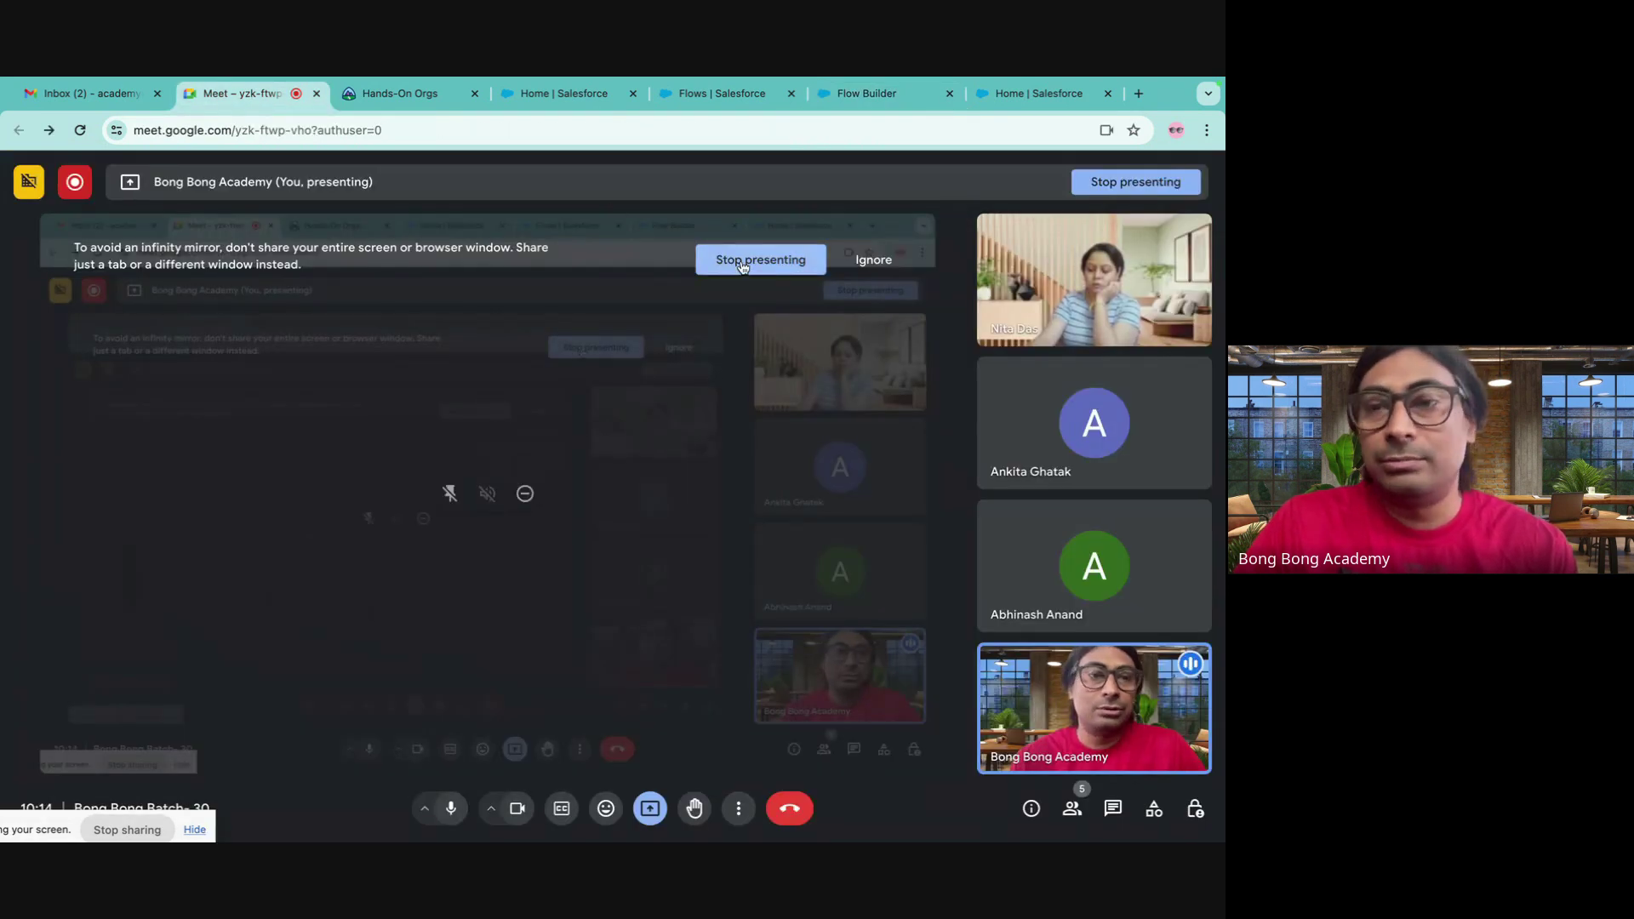